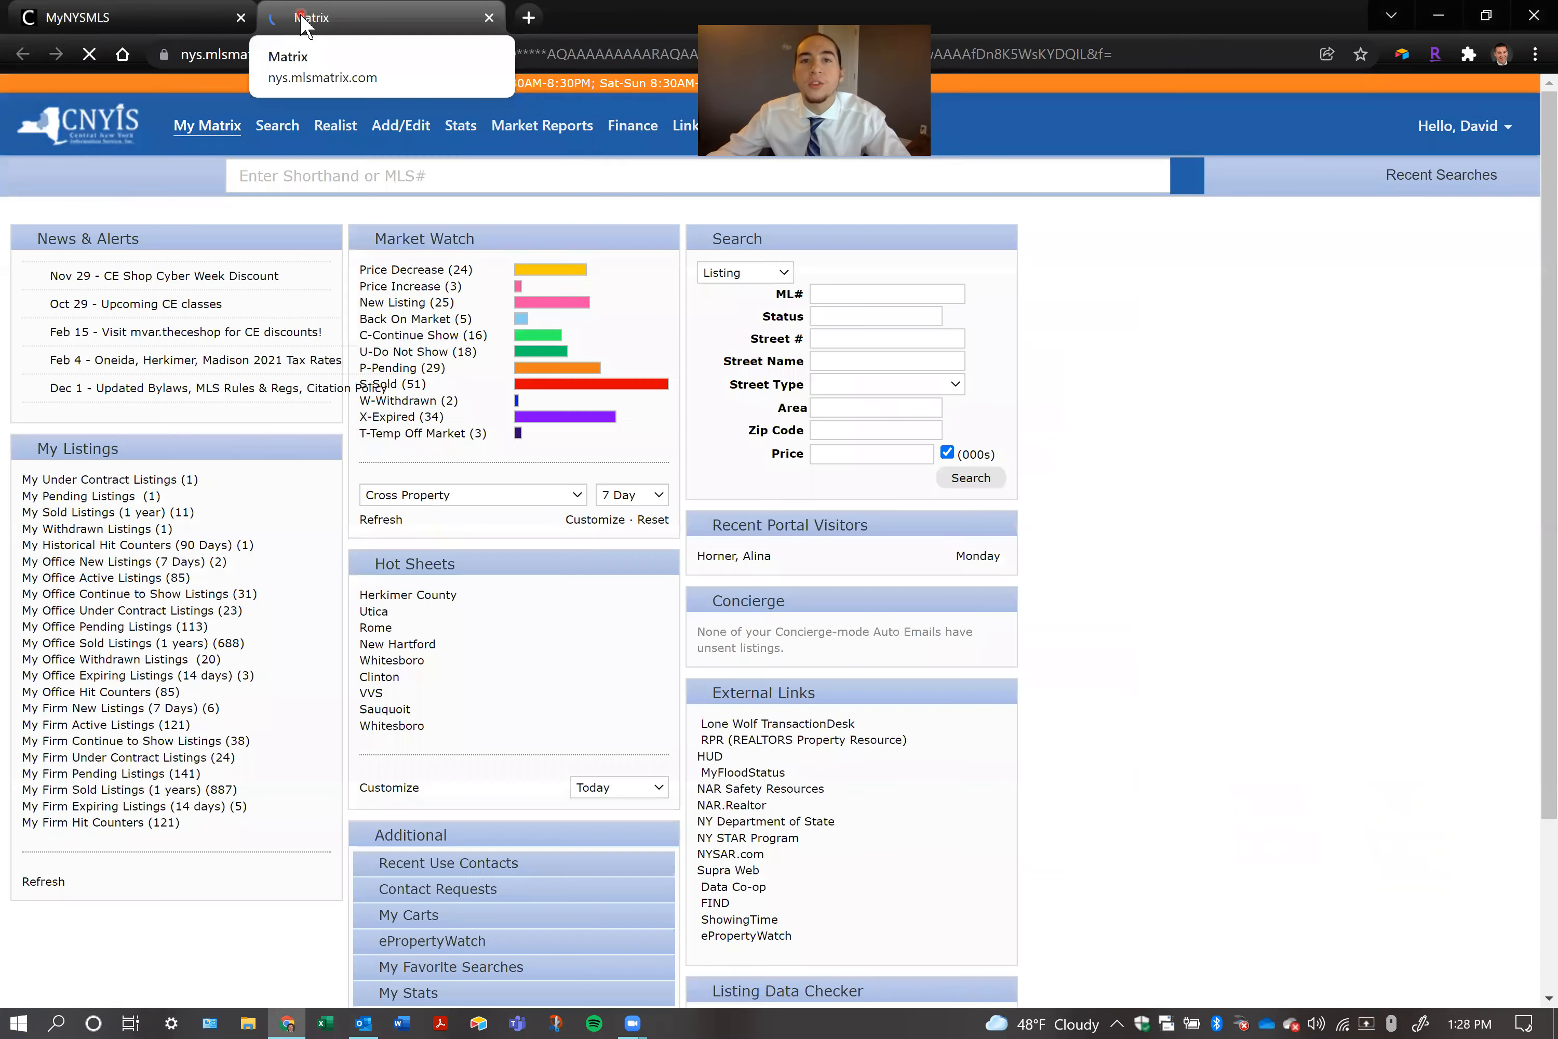
Open Instanet from the MyNYSMLS member portal and start a new transaction with its name field active
{"action": "left_click", "coordinate": [163, 20]}
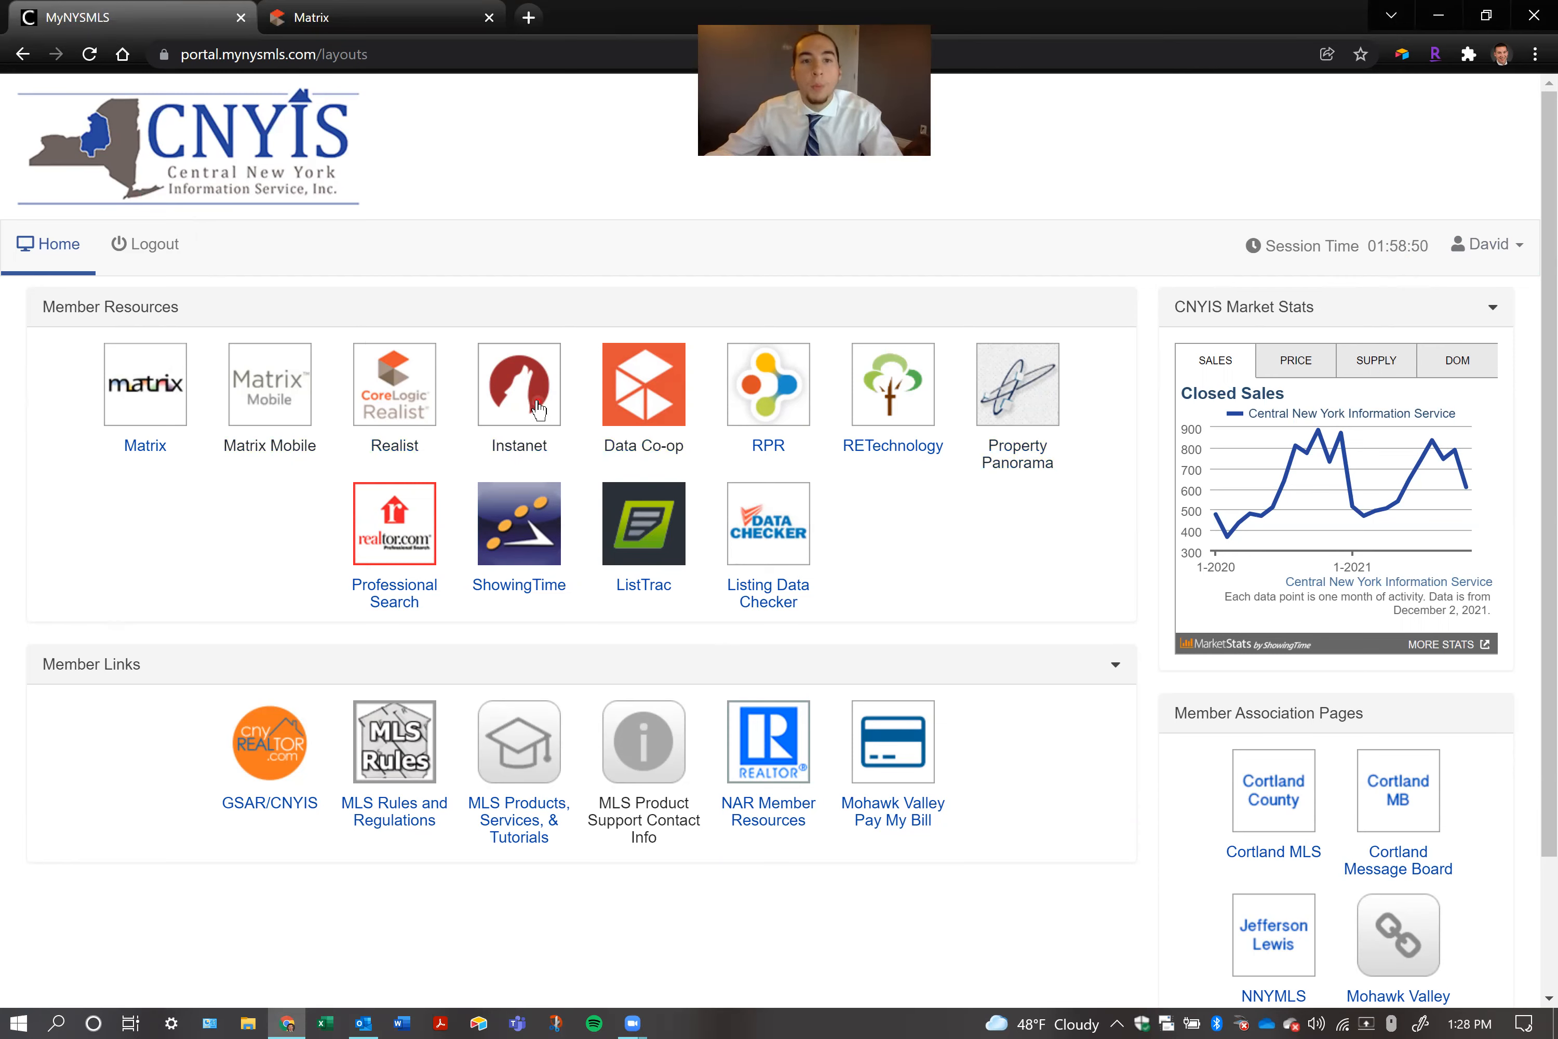
{"action": "left_click", "coordinate": [498, 372]}
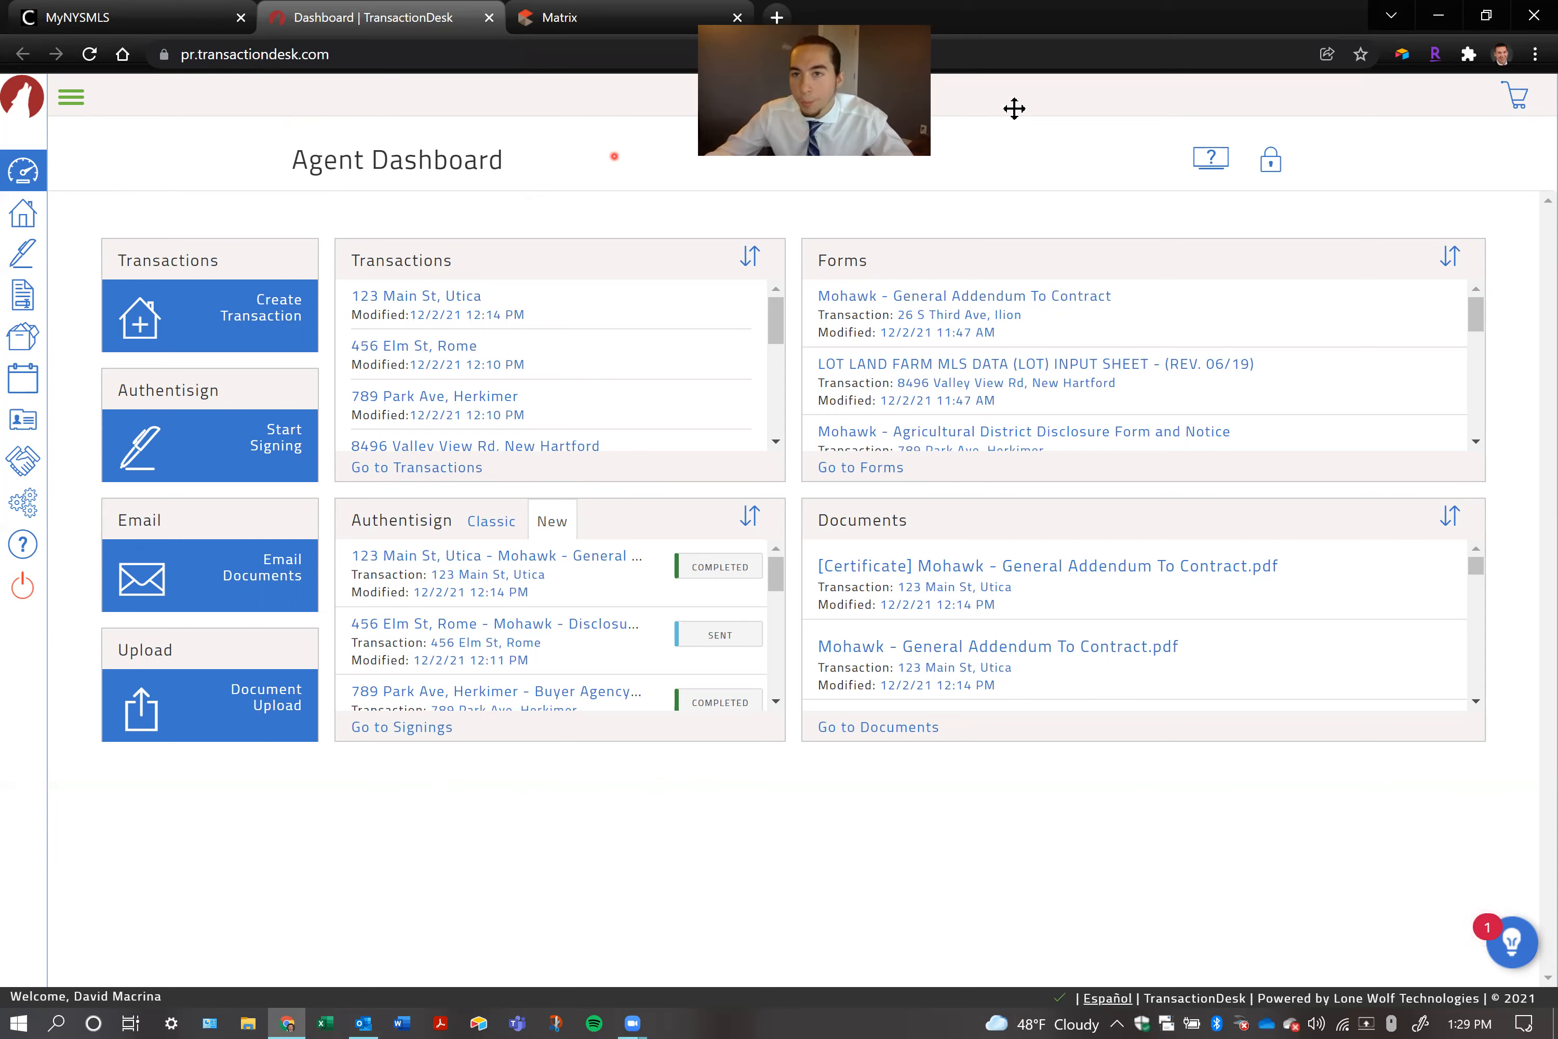
{"action": "left_click_drag", "start_coordinate": [724, 134], "coordinate": [1014, 109]}
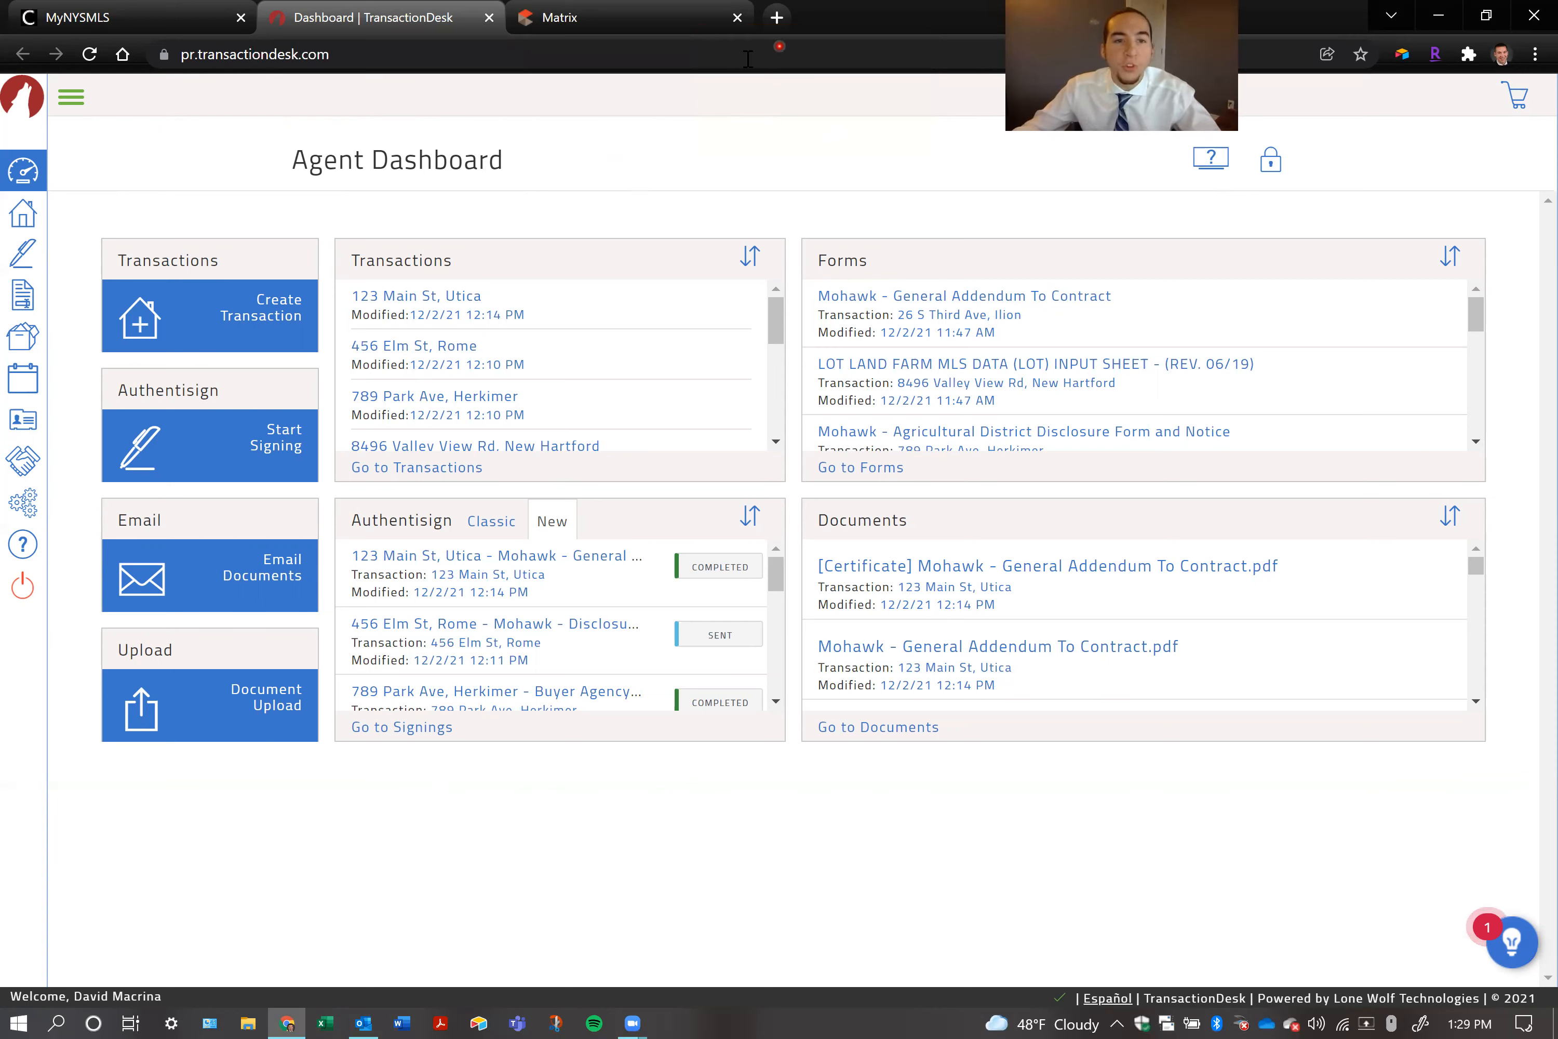
{"action": "left_click", "coordinate": [268, 313]}
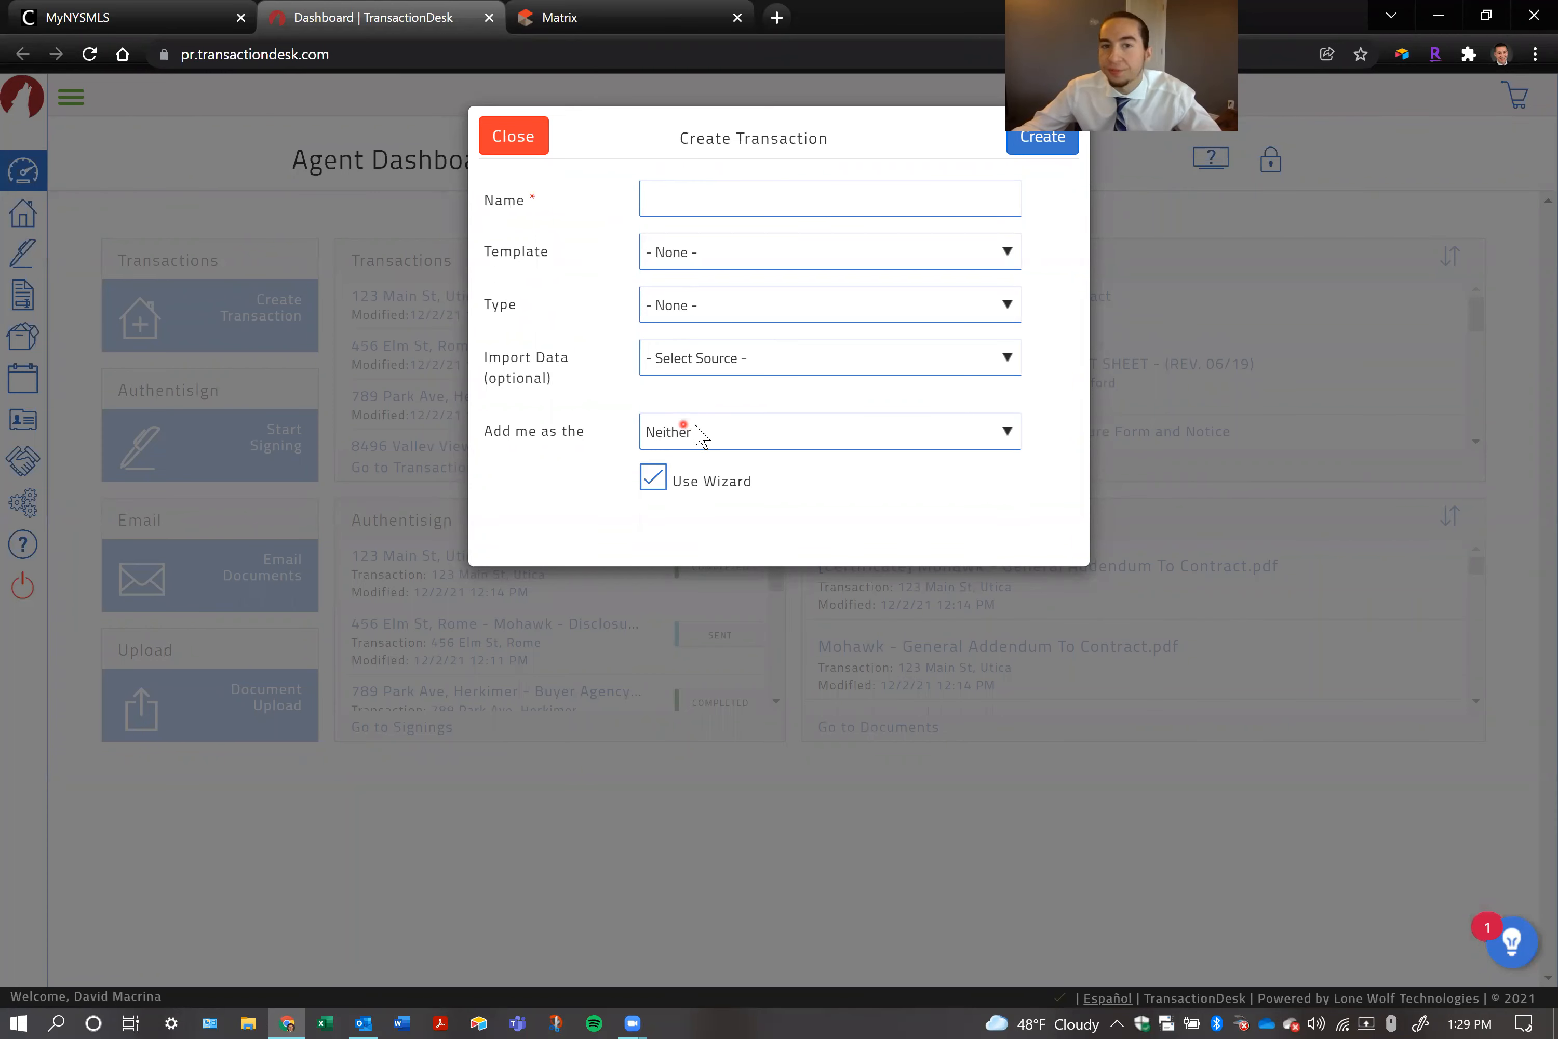
{"action": "left_click", "coordinate": [761, 206]}
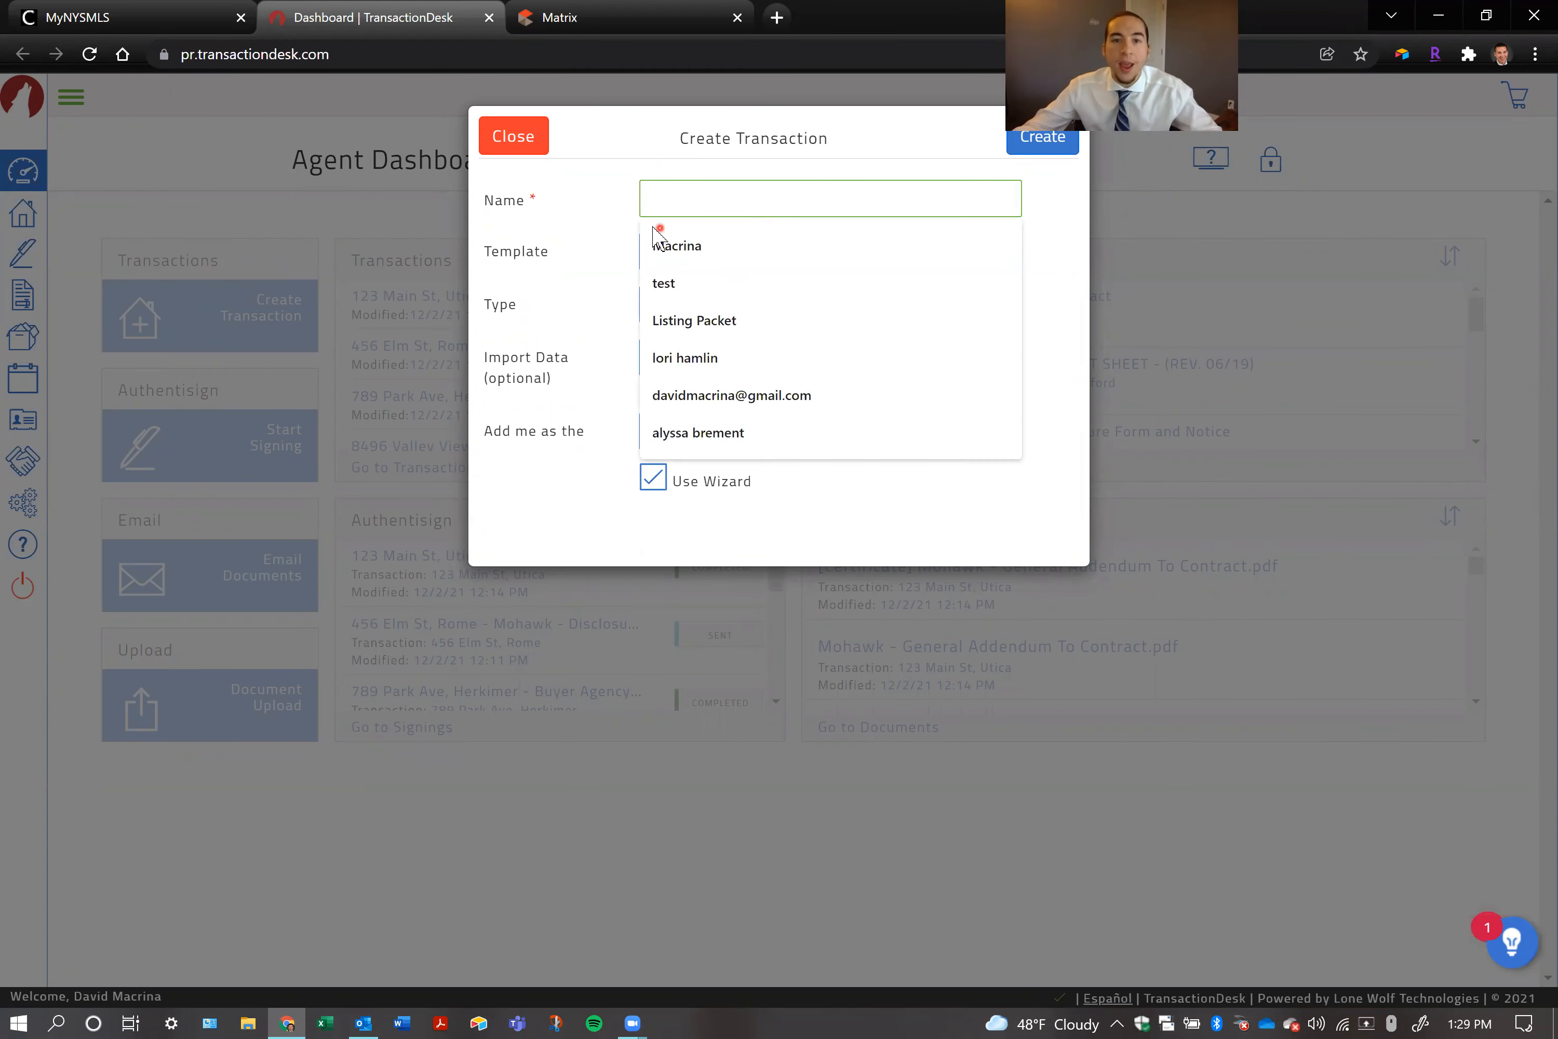
{"action": "left_click", "coordinate": [588, 243]}
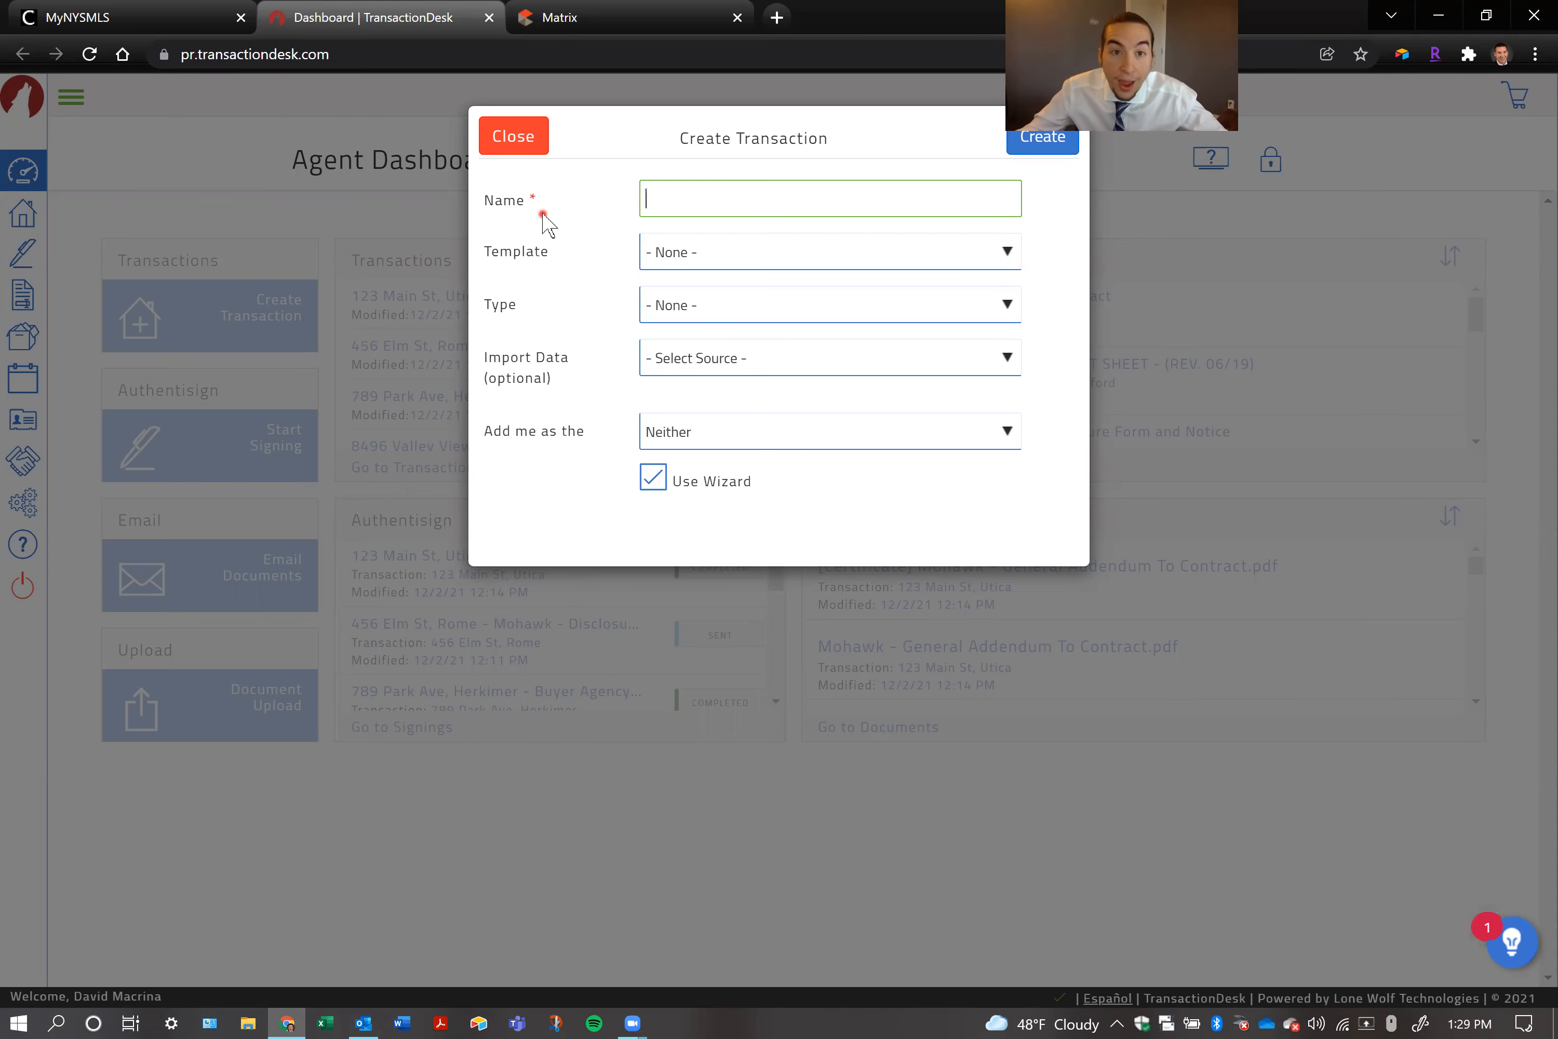
{"action": "right_click", "coordinate": [654, 205]}
{"action": "left_click", "coordinate": [700, 202]}
{"action": "type", "text": "123 Main"}
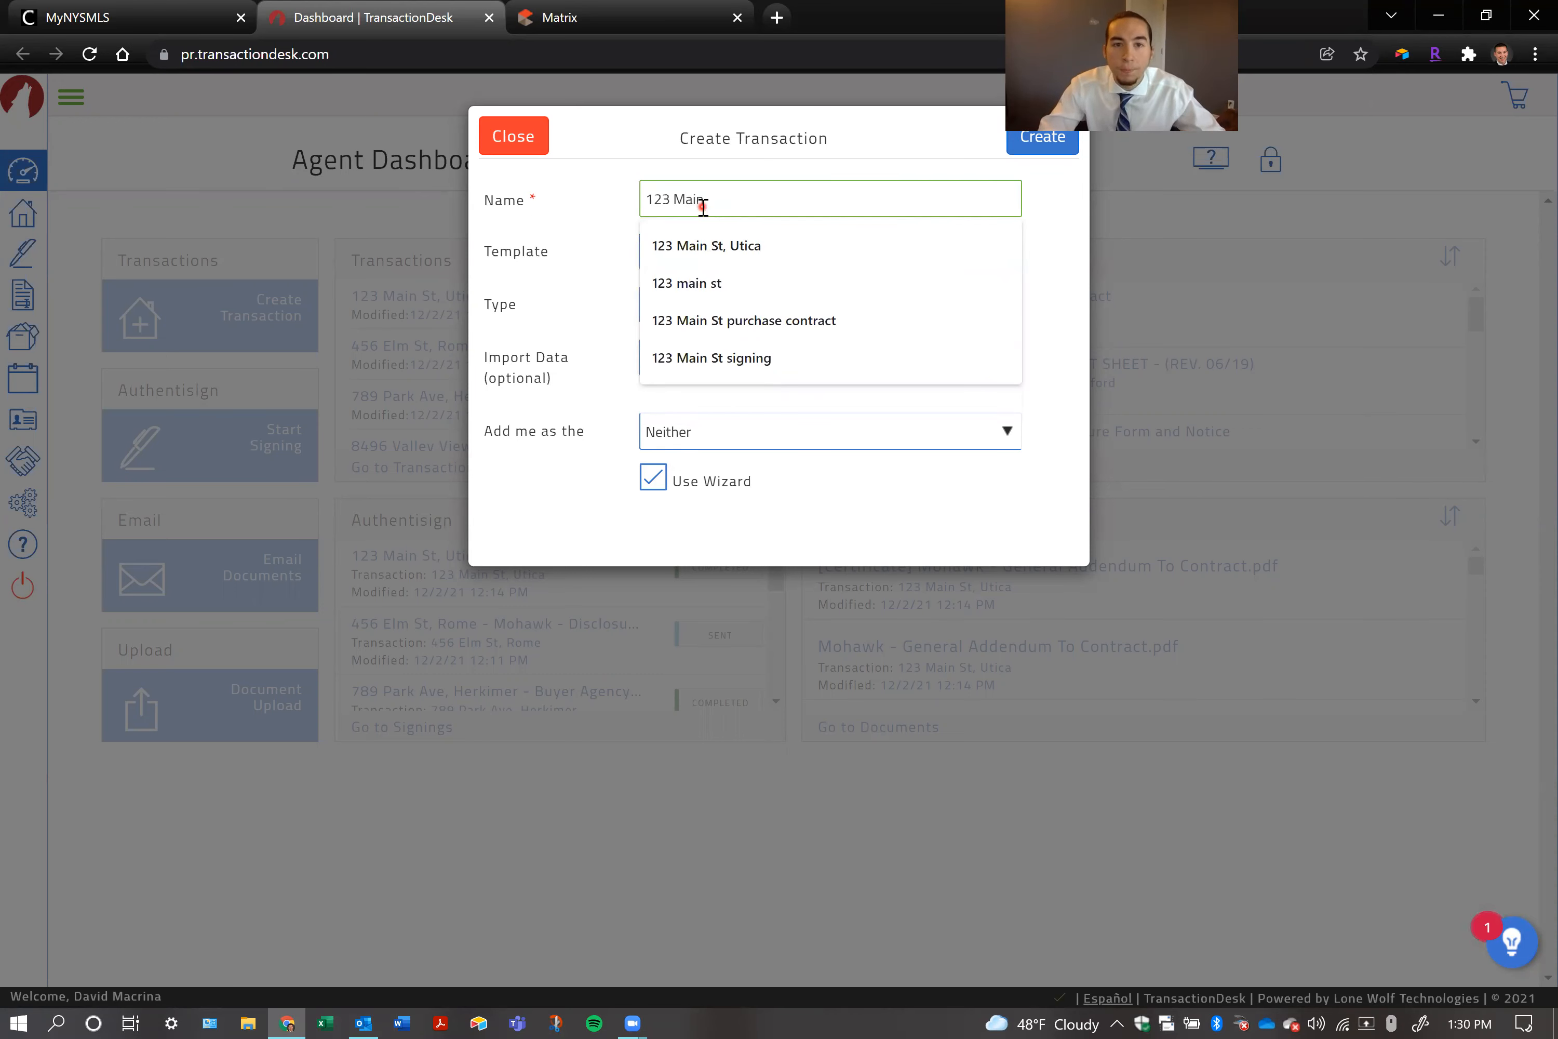
{"action": "key", "text": "BackSpace"}
{"action": "key", "text": "BackSpace"}
{"action": "key", "text": "BackSpace"}
{"action": "key", "text": "BackSpace"}
{"action": "key", "text": "BackSpace"}
{"action": "key", "text": "BackSpace"}
{"action": "key", "text": "BackSpace"}
{"action": "key", "text": "BackSpace"}
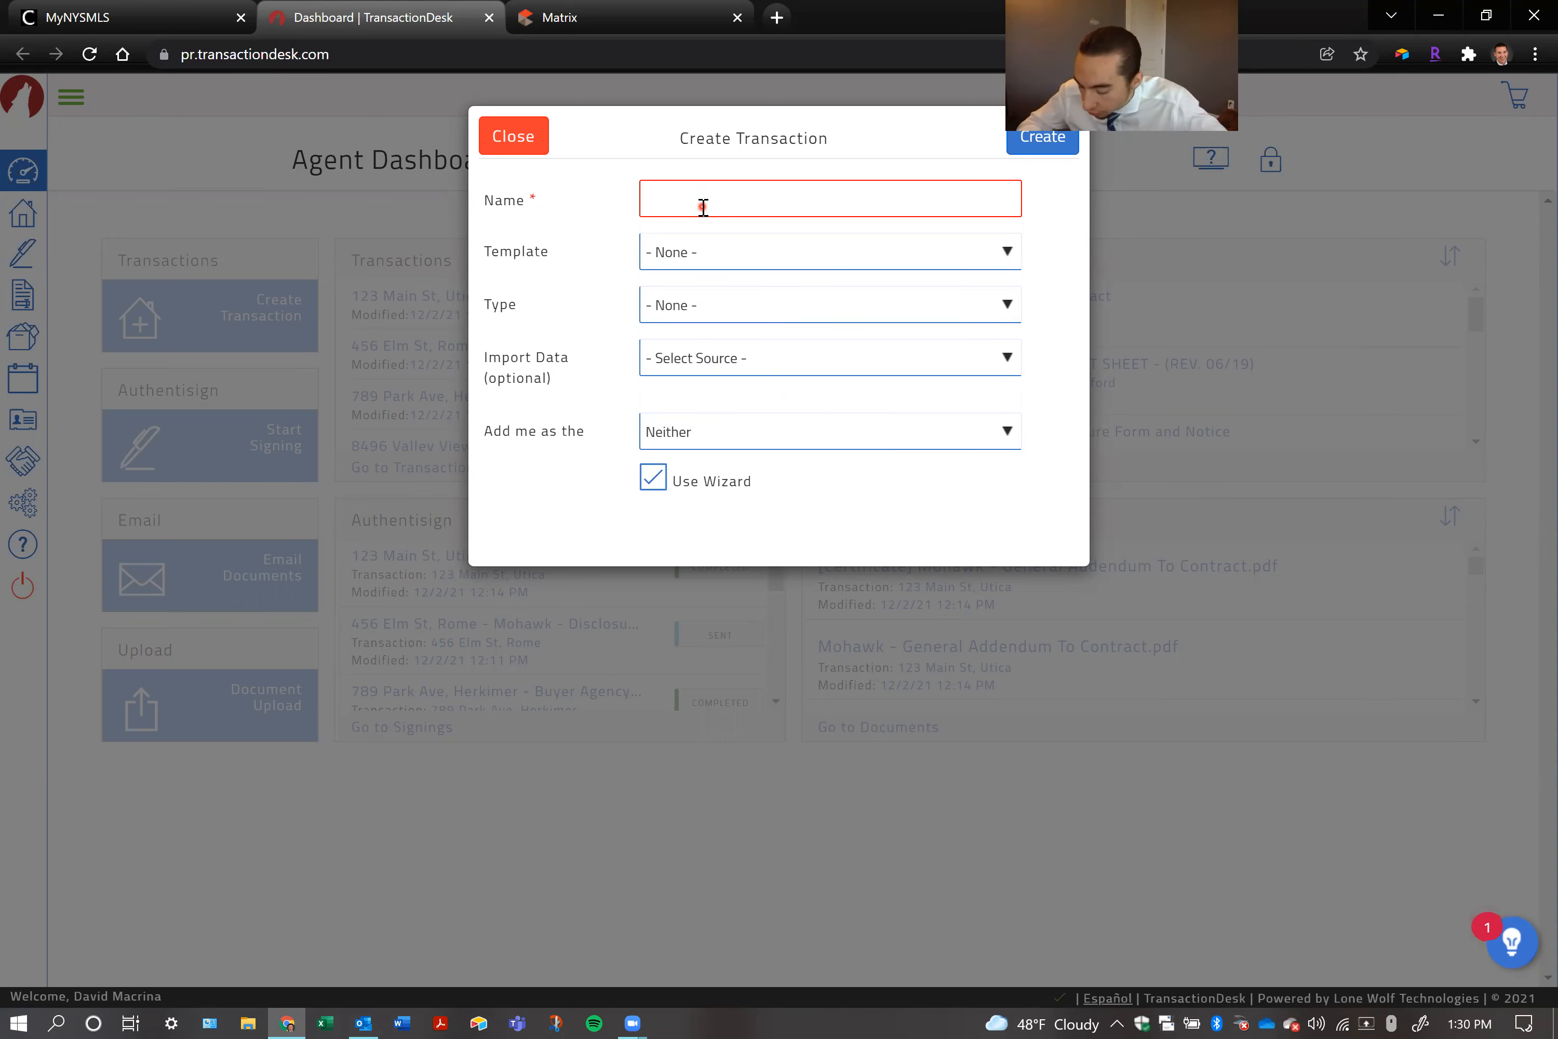
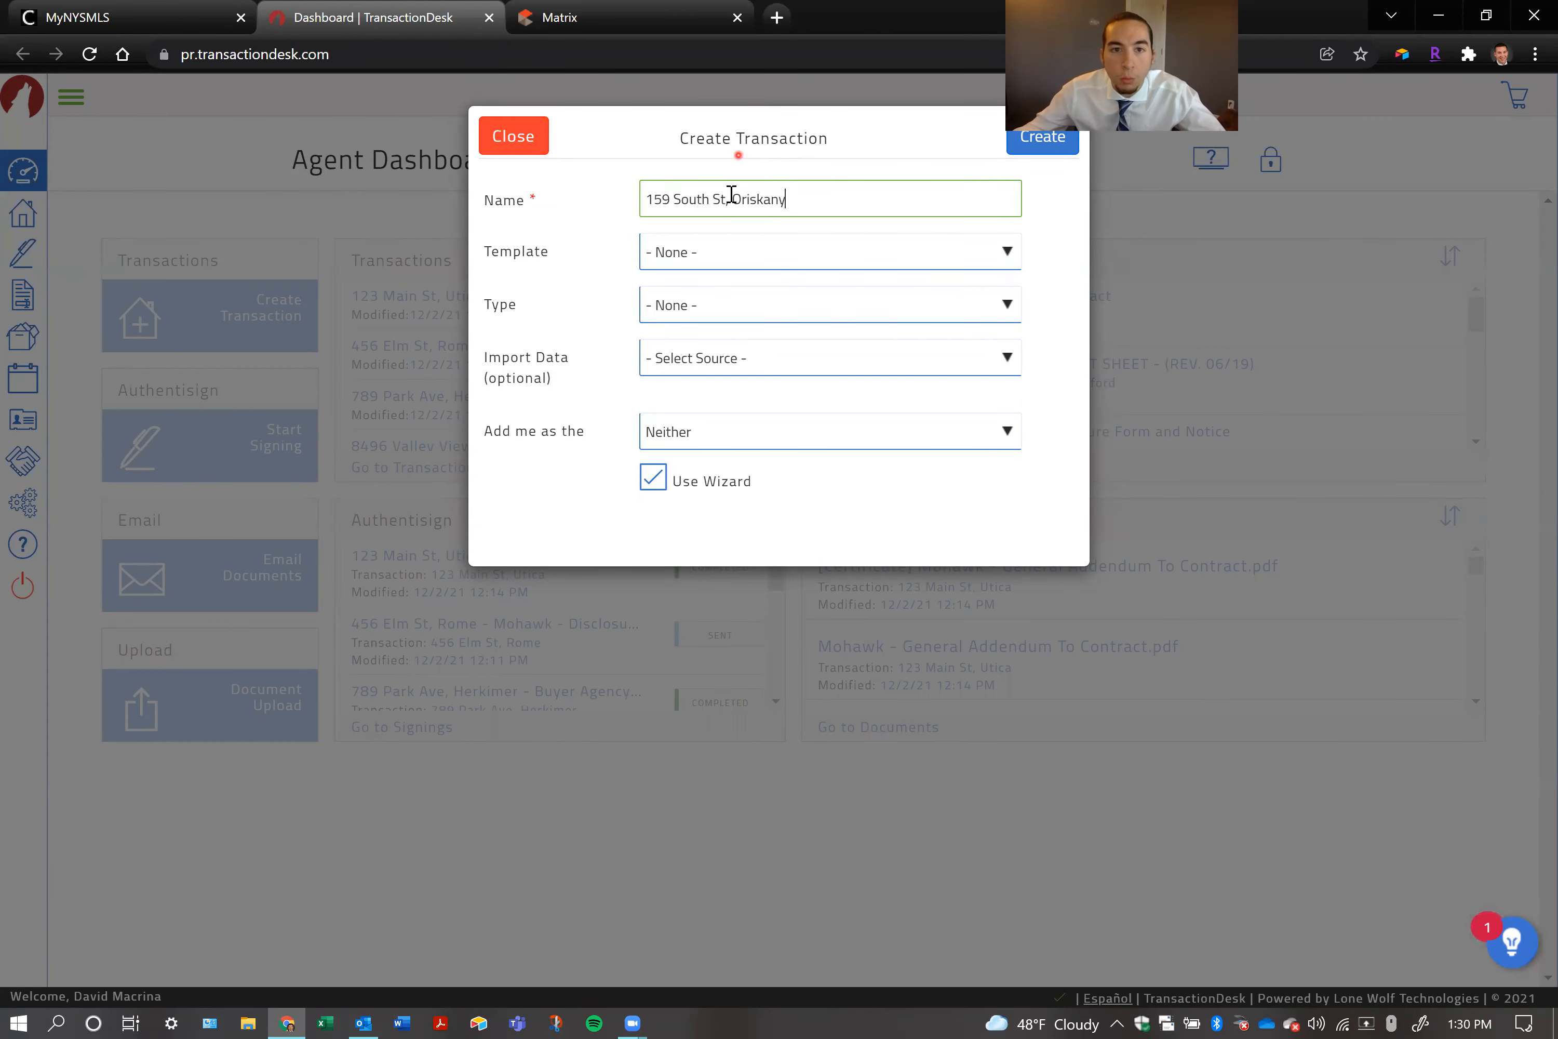
Name the transaction with the property's street address and town, and choose the Purchase Offer Packet template
{"action": "left_click", "coordinate": [700, 254]}
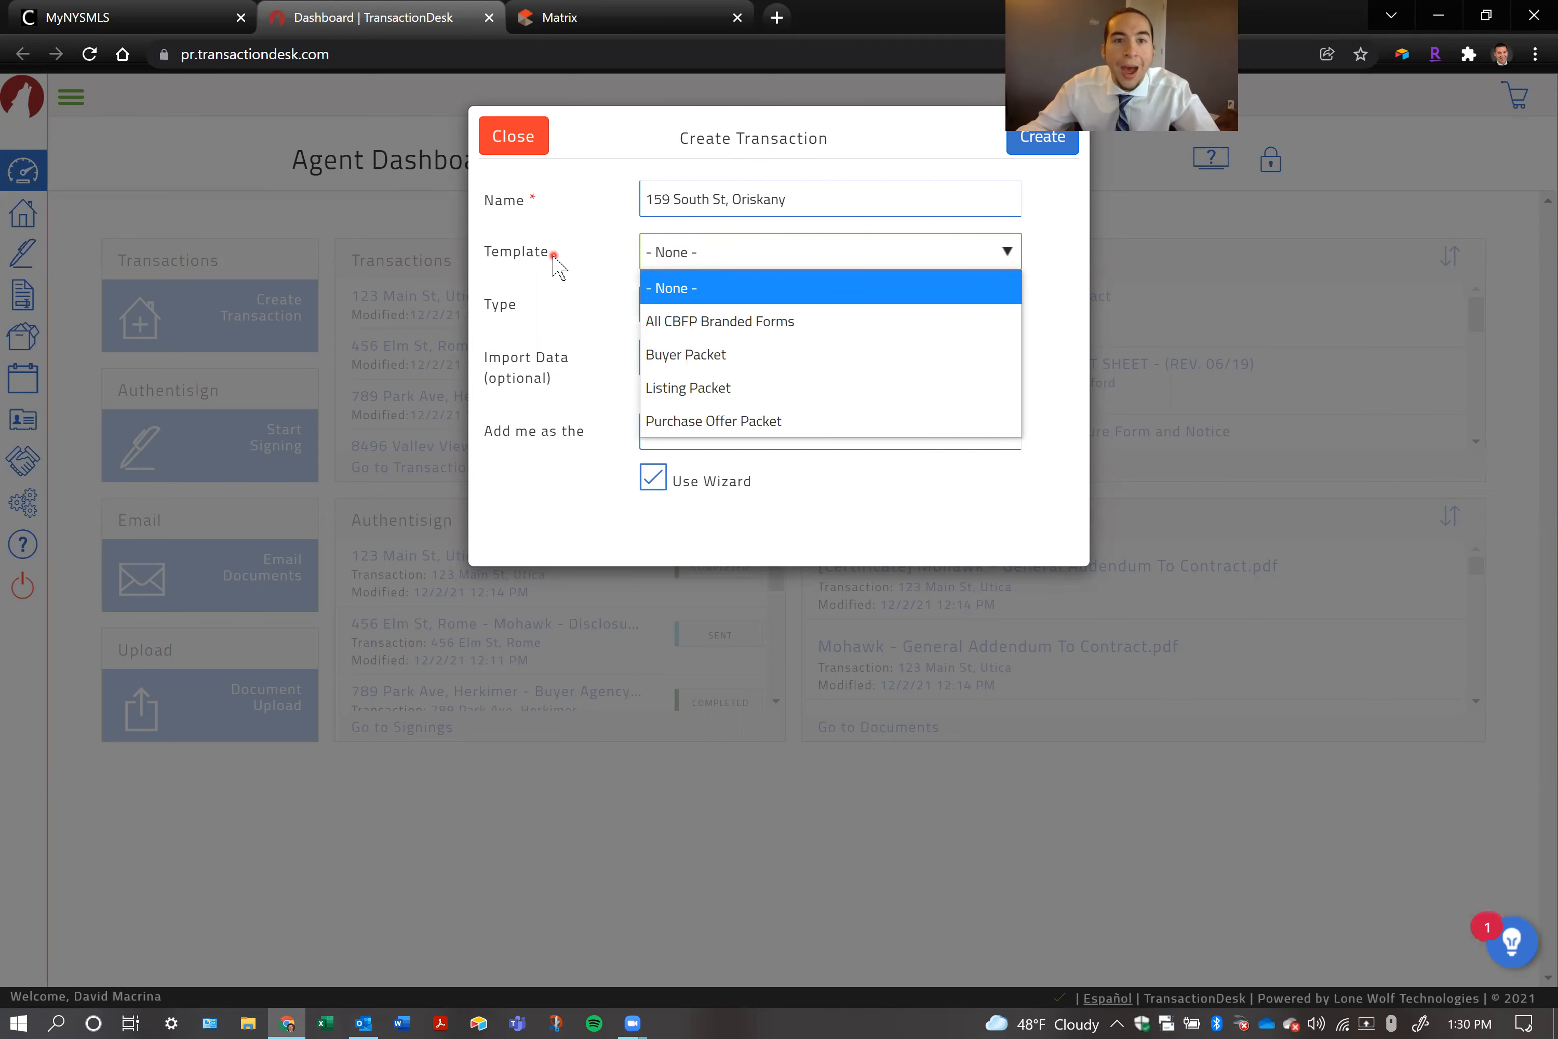
{"action": "left_click", "coordinate": [721, 423]}
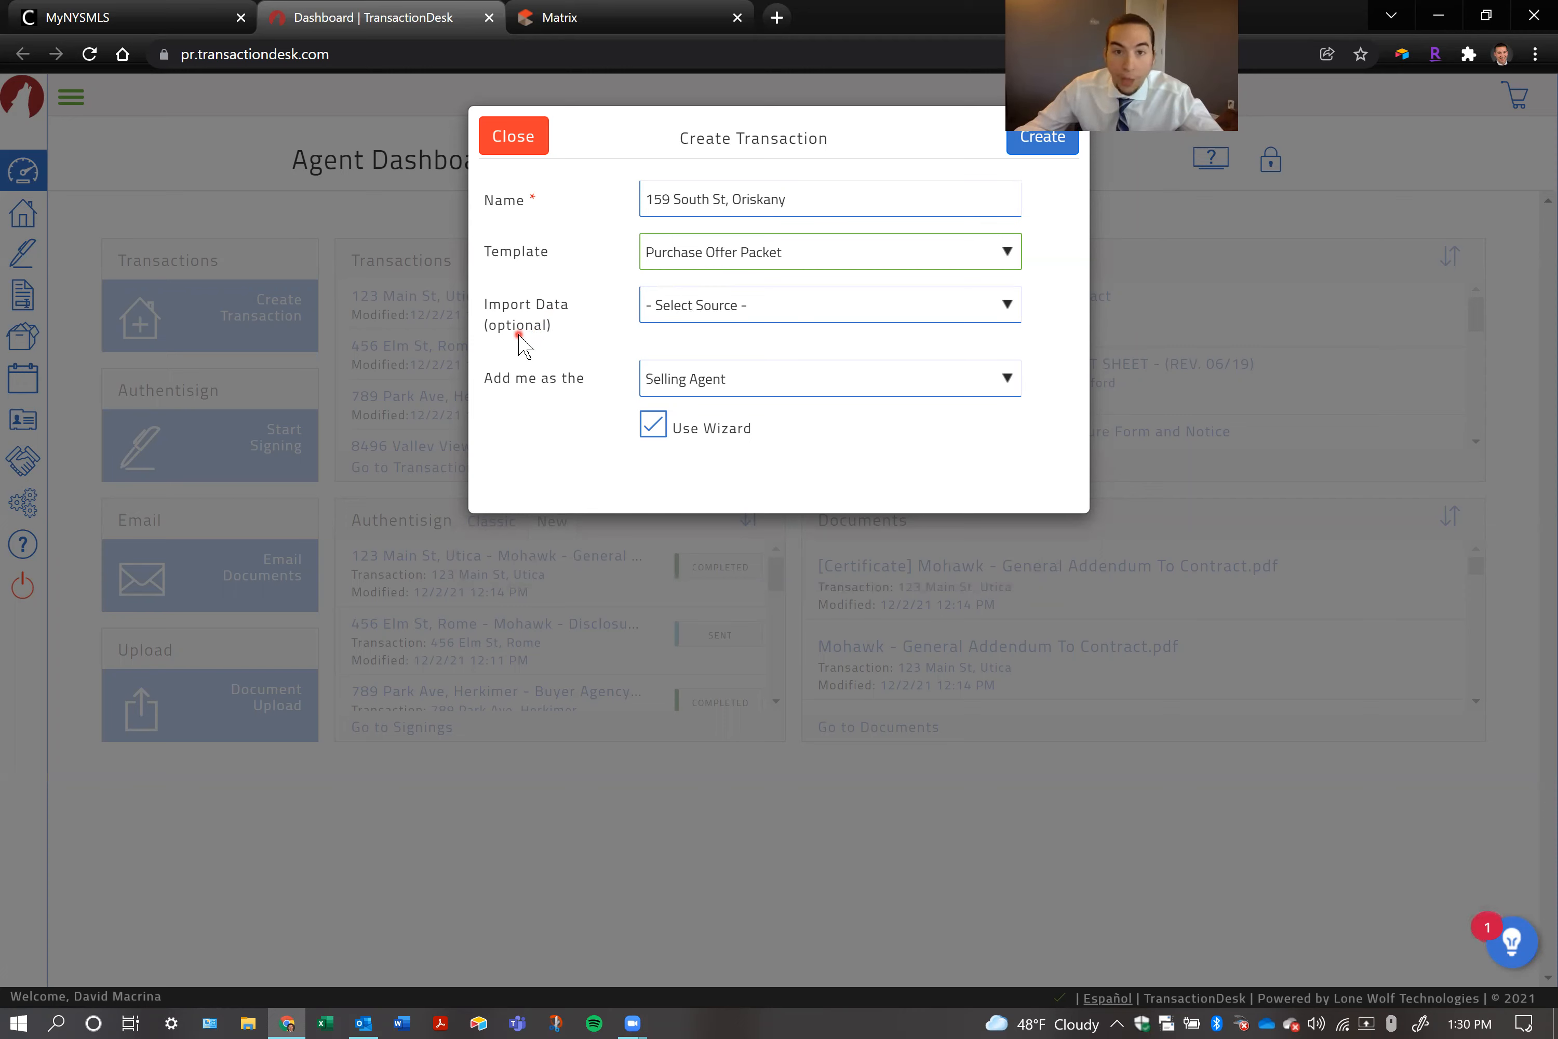
Set the transaction's import data source to New York State Alliance MLS
{"action": "left_click", "coordinate": [731, 307]}
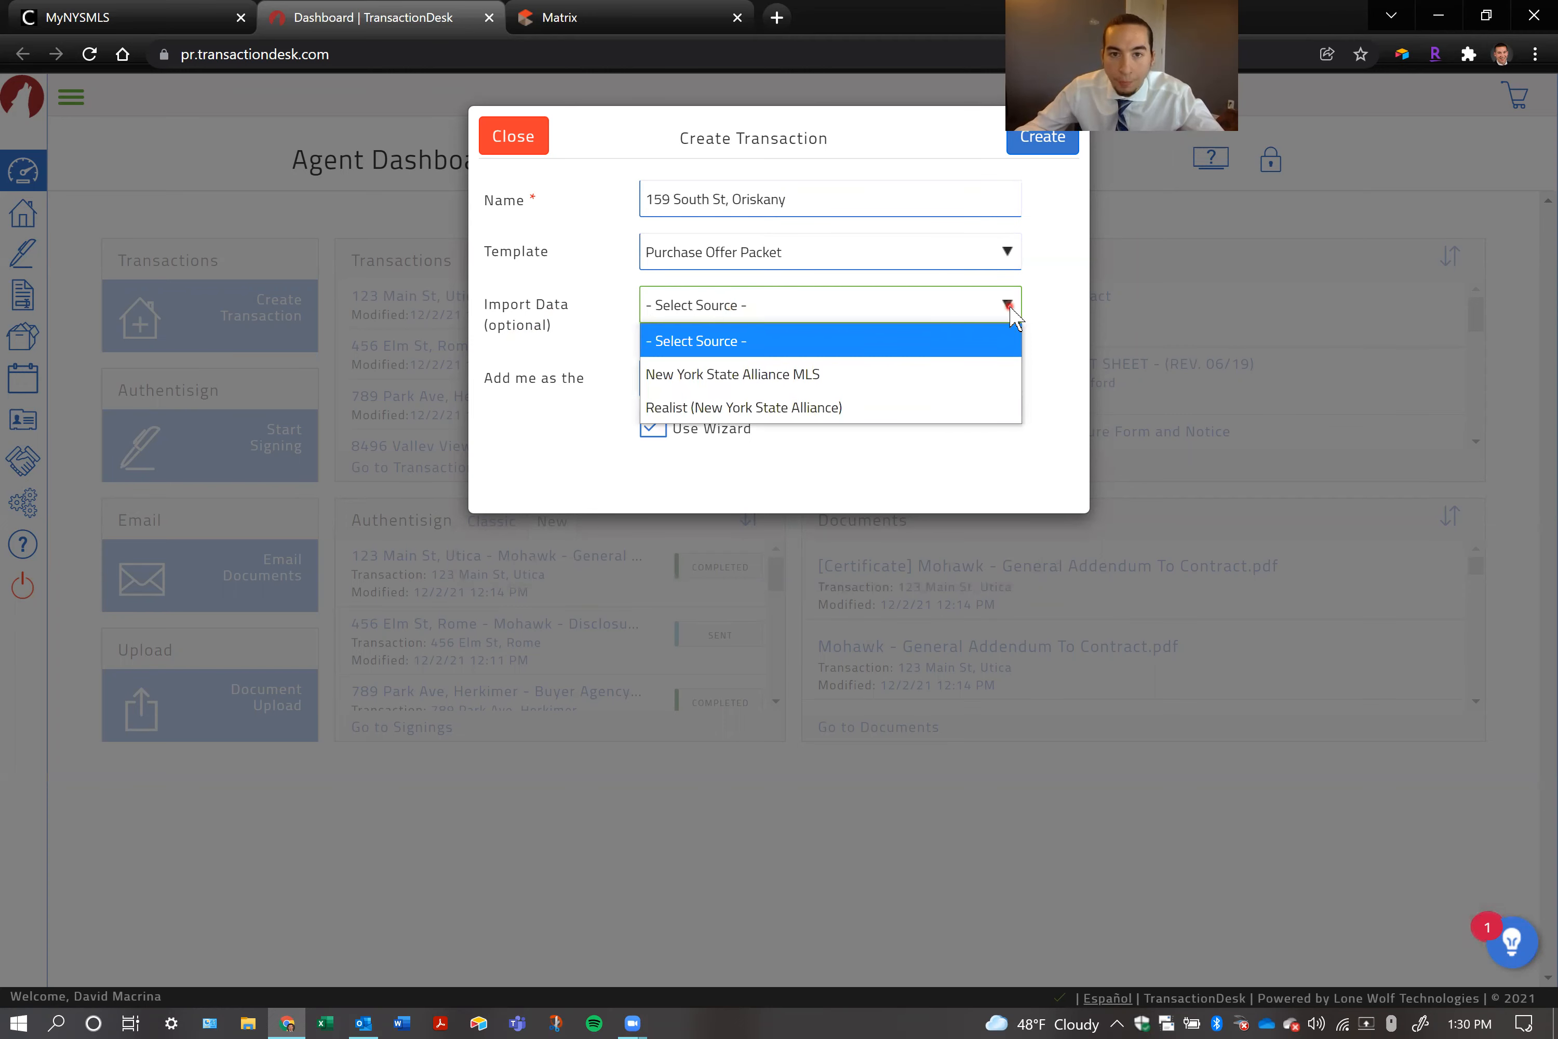
{"action": "left_click", "coordinate": [1004, 374]}
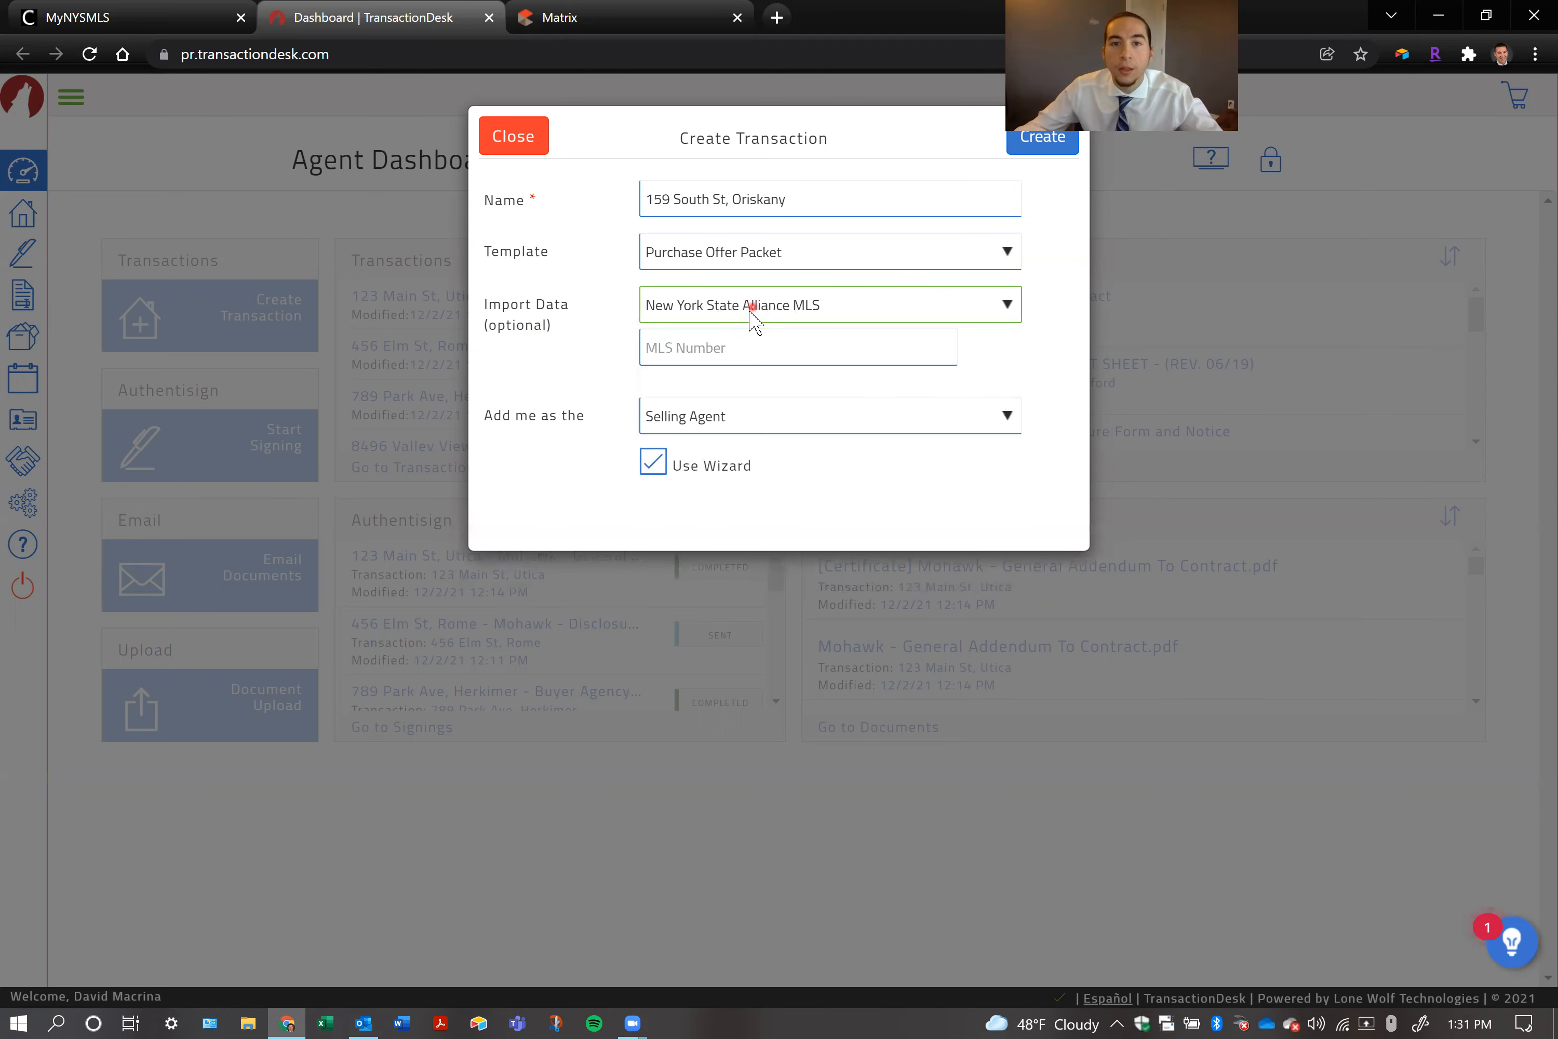
{"action": "left_click", "coordinate": [705, 347]}
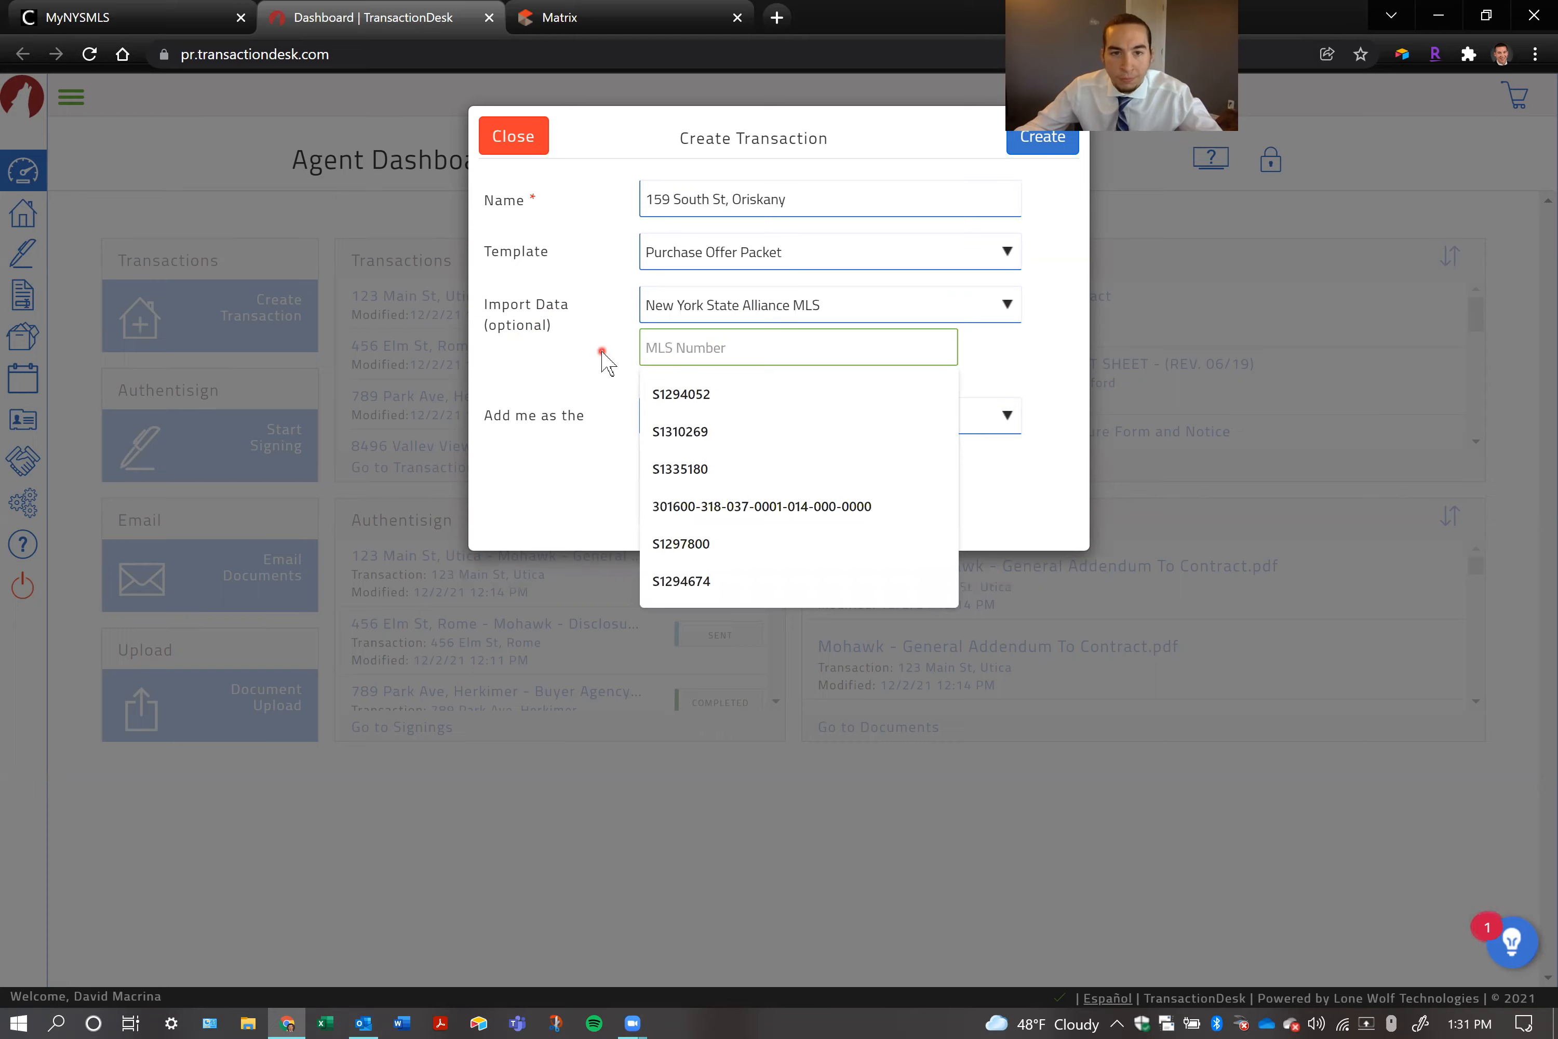
Switch to Matrix, open the third property among the Market Watch new listings, and copy its MLS number
{"action": "left_click", "coordinate": [667, 18]}
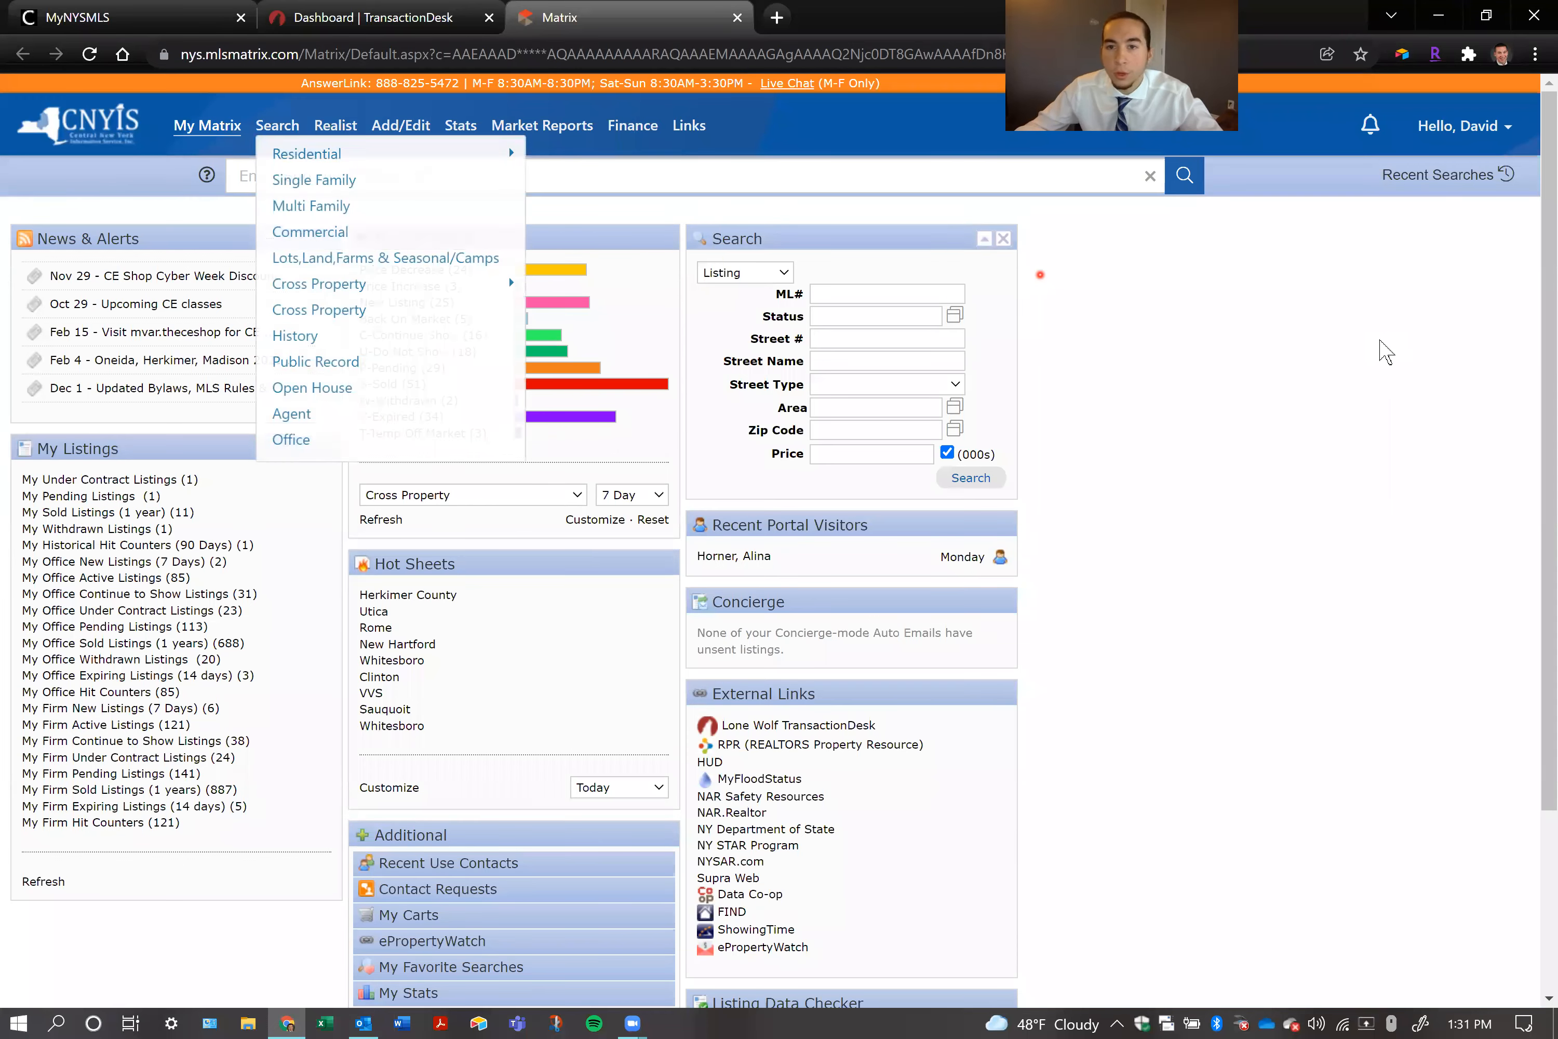
{"action": "left_click", "coordinate": [362, 7]}
{"action": "left_click", "coordinate": [600, 10]}
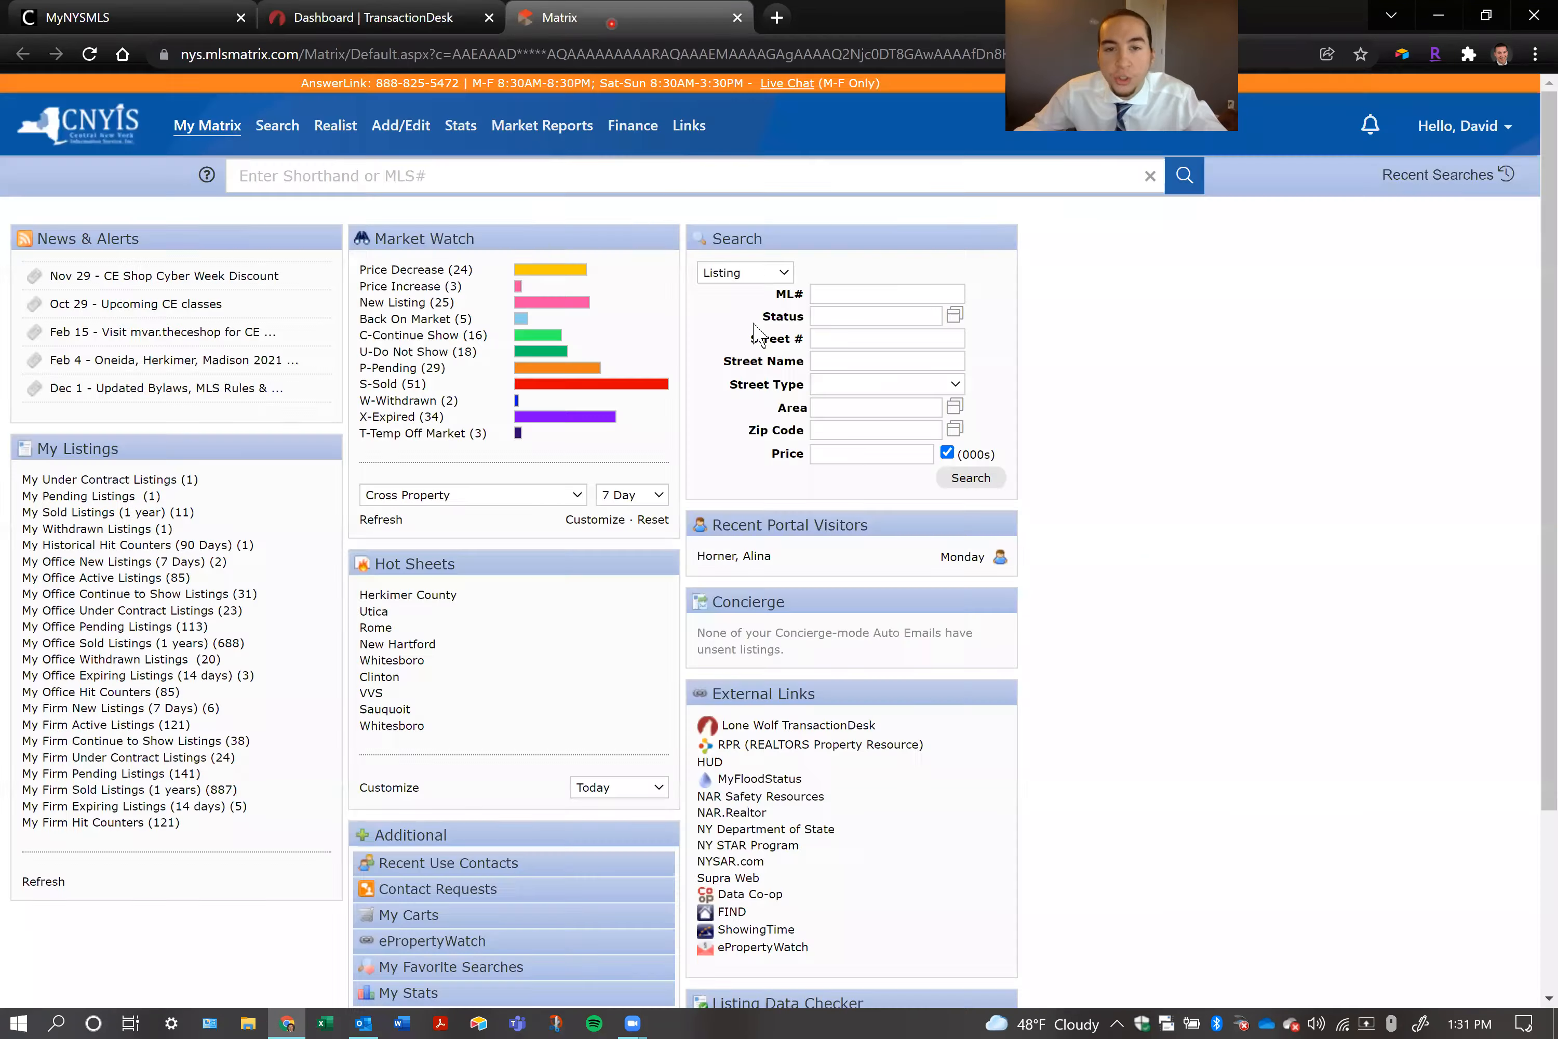
{"action": "left_click", "coordinate": [383, 307]}
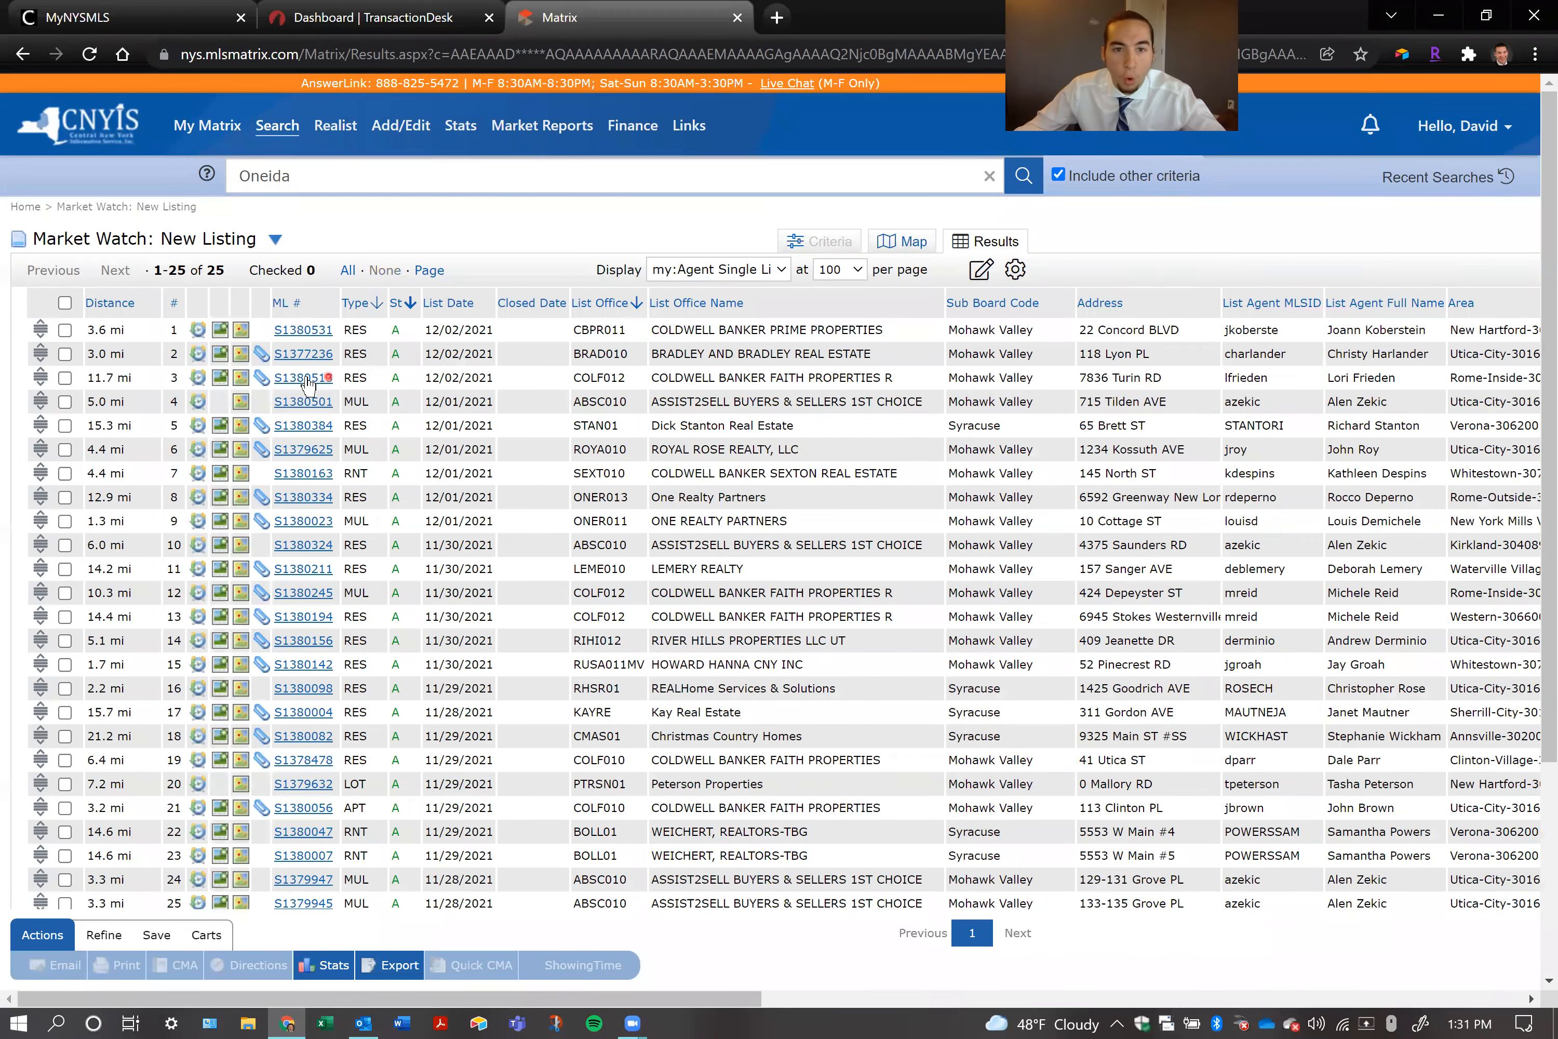
{"action": "left_click", "coordinate": [308, 379]}
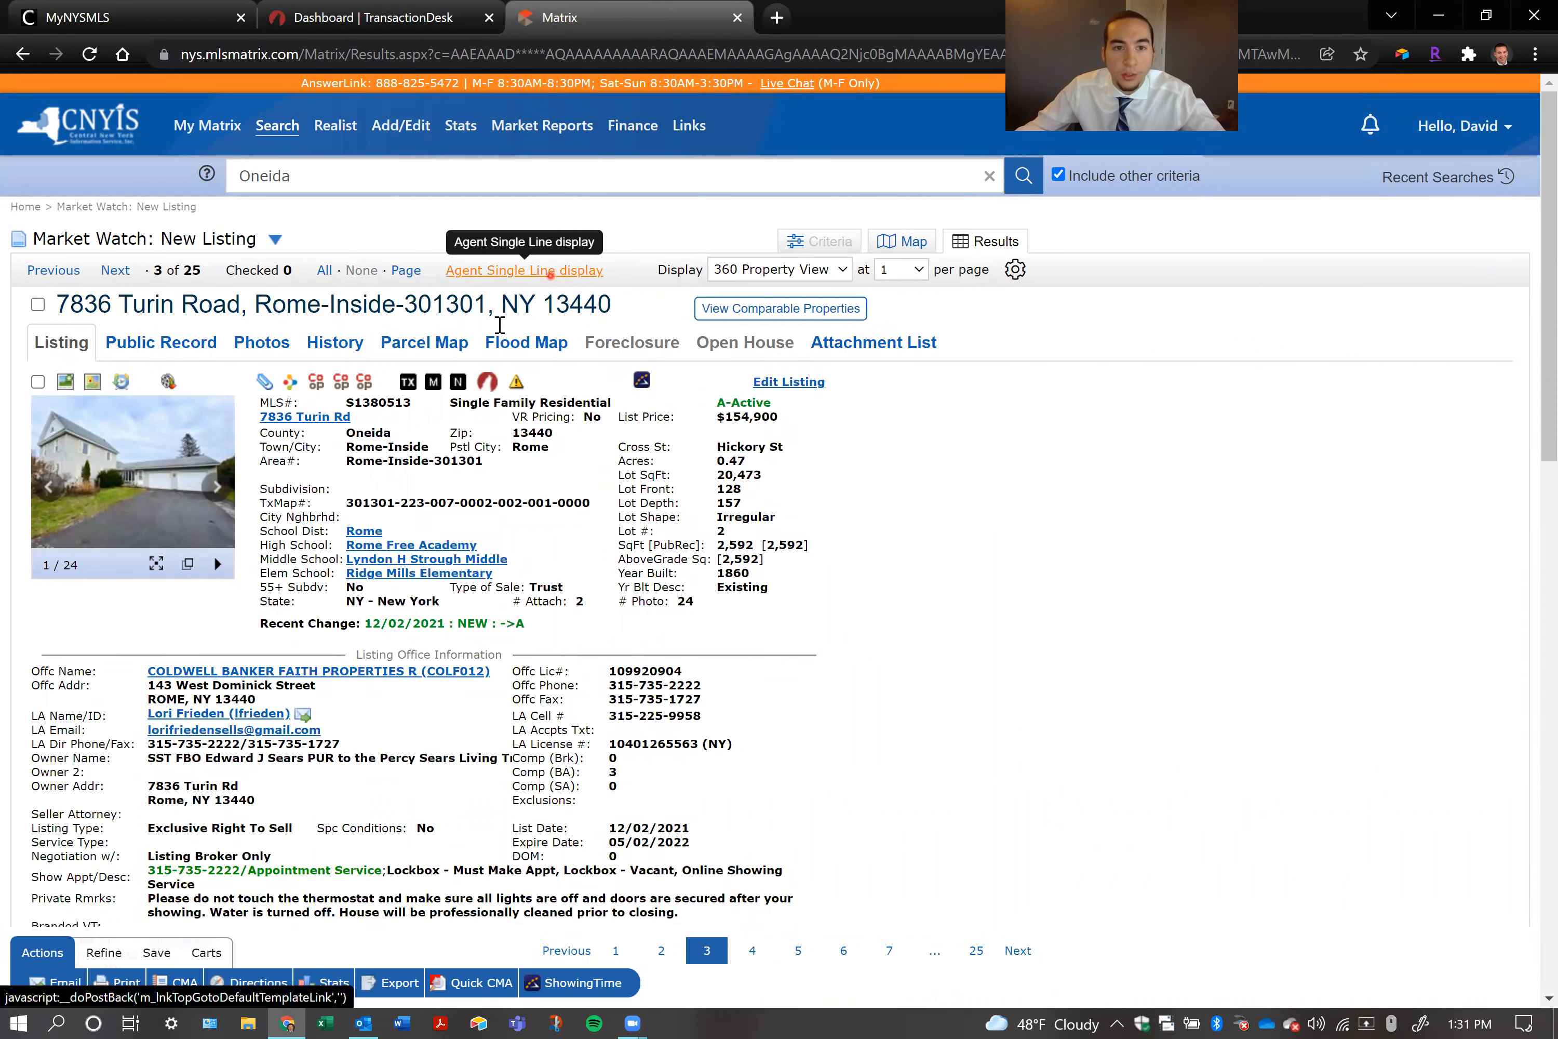
{"action": "double_click", "coordinate": [376, 401]}
{"action": "key", "text": "ctrl+c"}
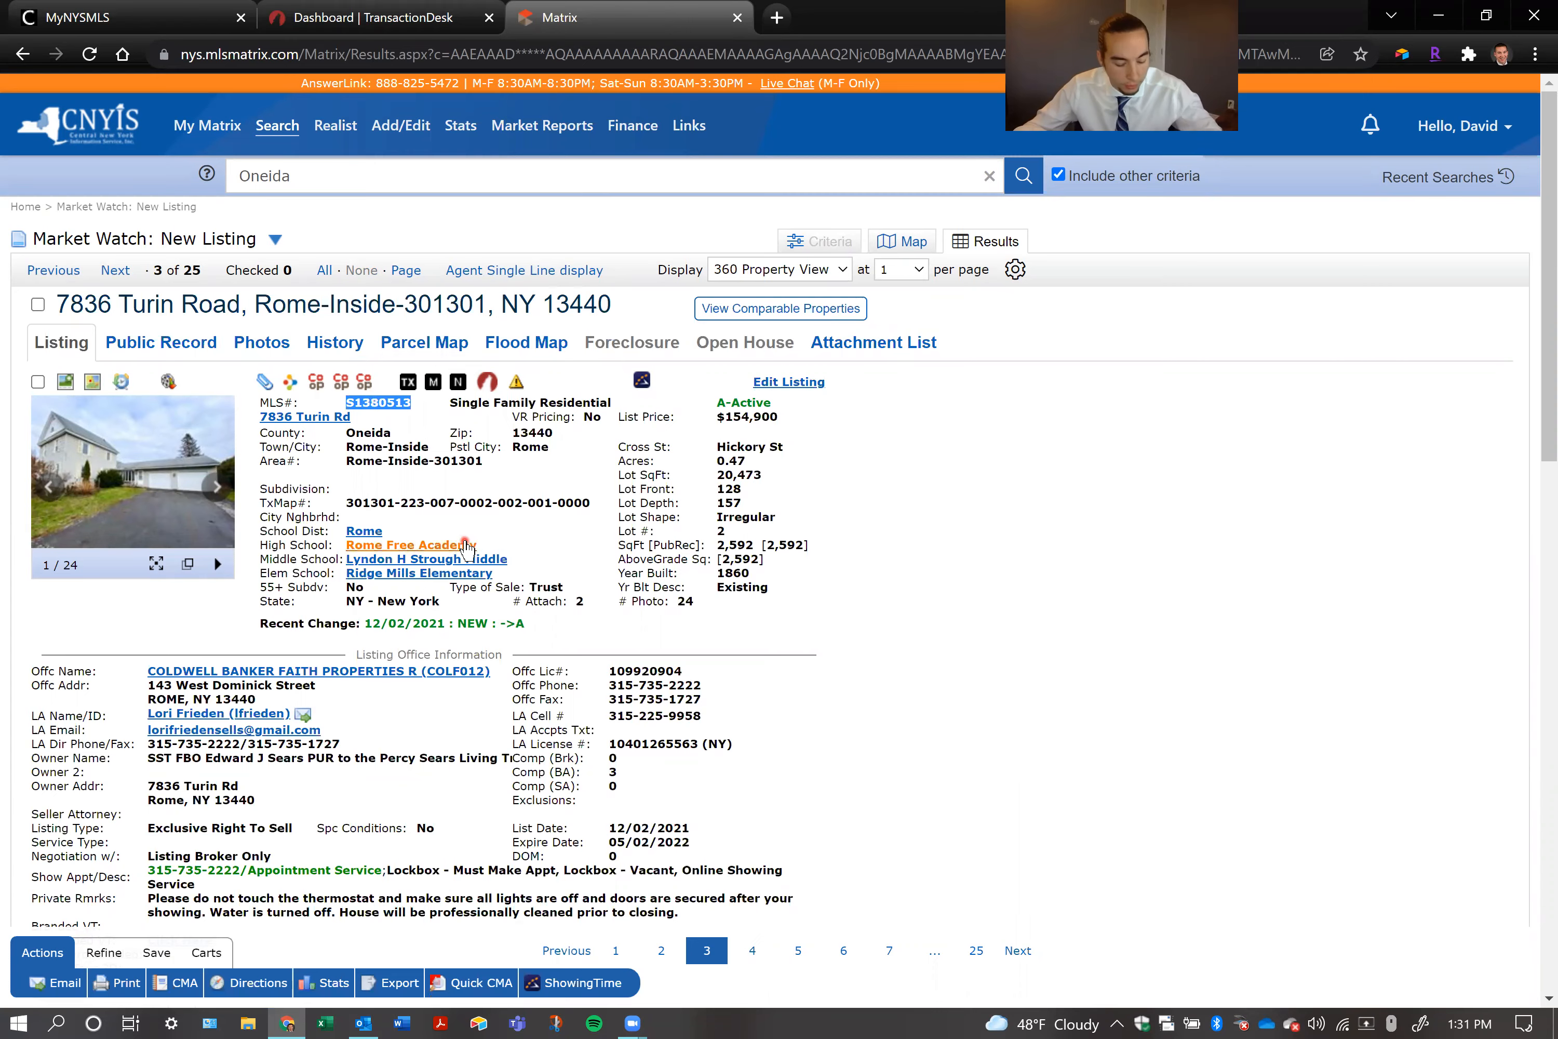
Return to TransactionDesk and paste the copied MLS number into the import data
{"action": "left_click", "coordinate": [362, 16]}
{"action": "left_click", "coordinate": [700, 345]}
{"action": "key", "text": "ctrl+v"}
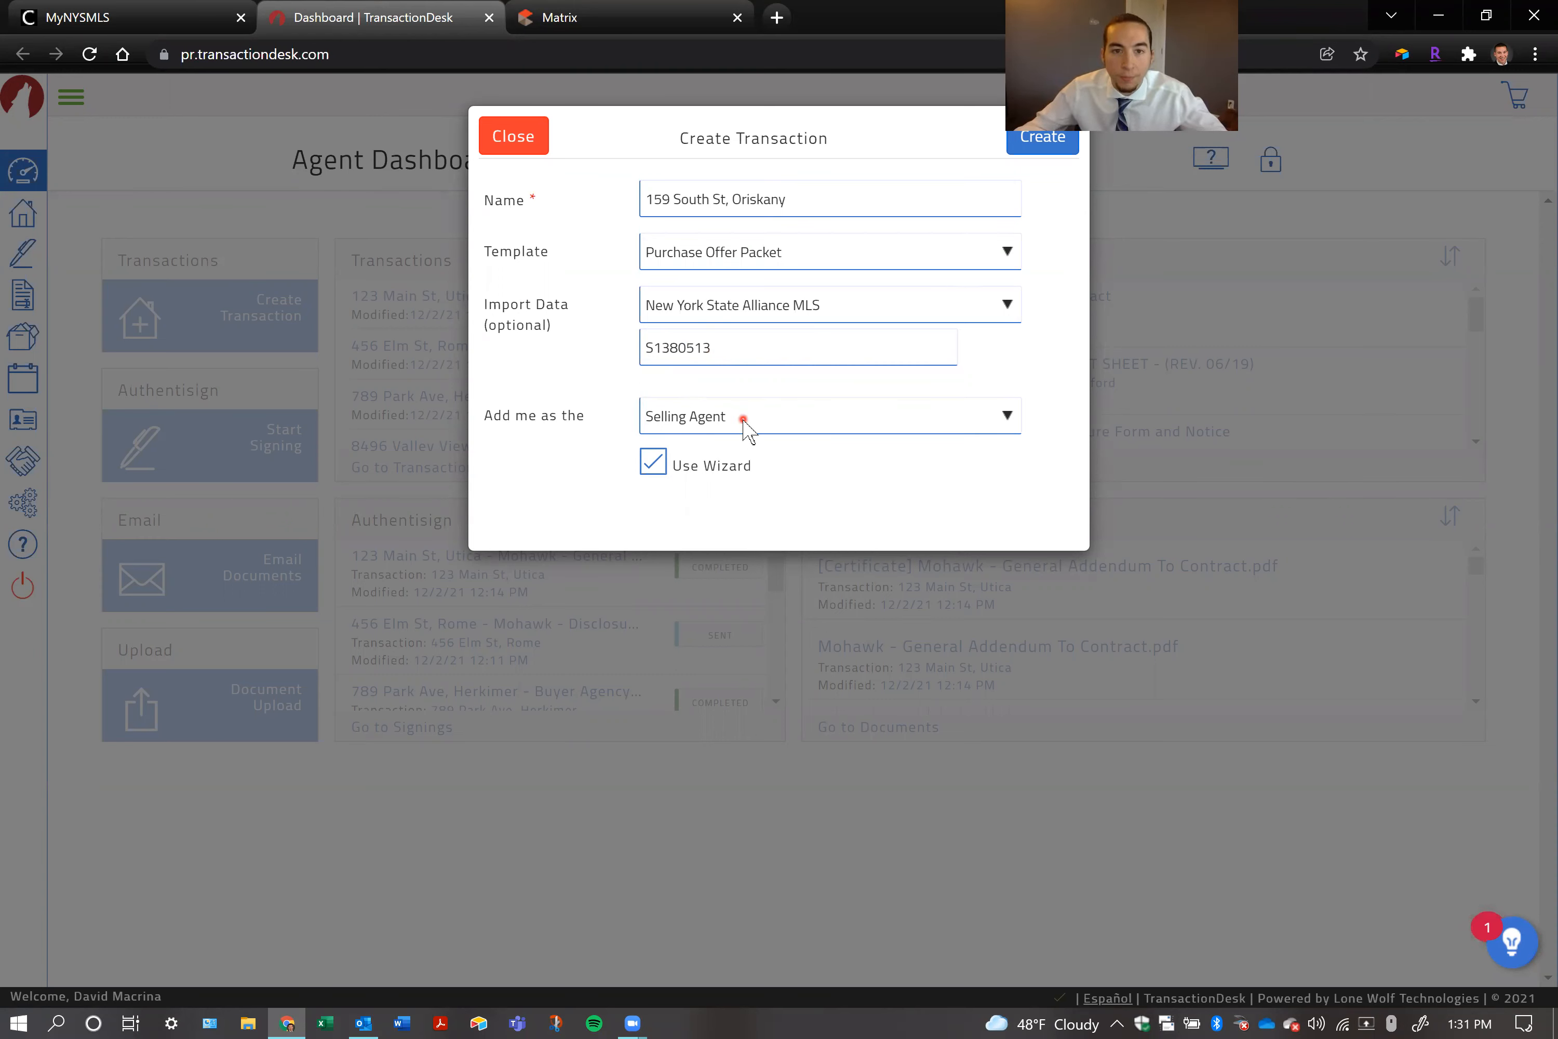
Try the Listing Packet template with its agent role options, and switch back to Purchase Offer Packet
{"action": "left_click", "coordinate": [771, 312]}
{"action": "left_click", "coordinate": [774, 254]}
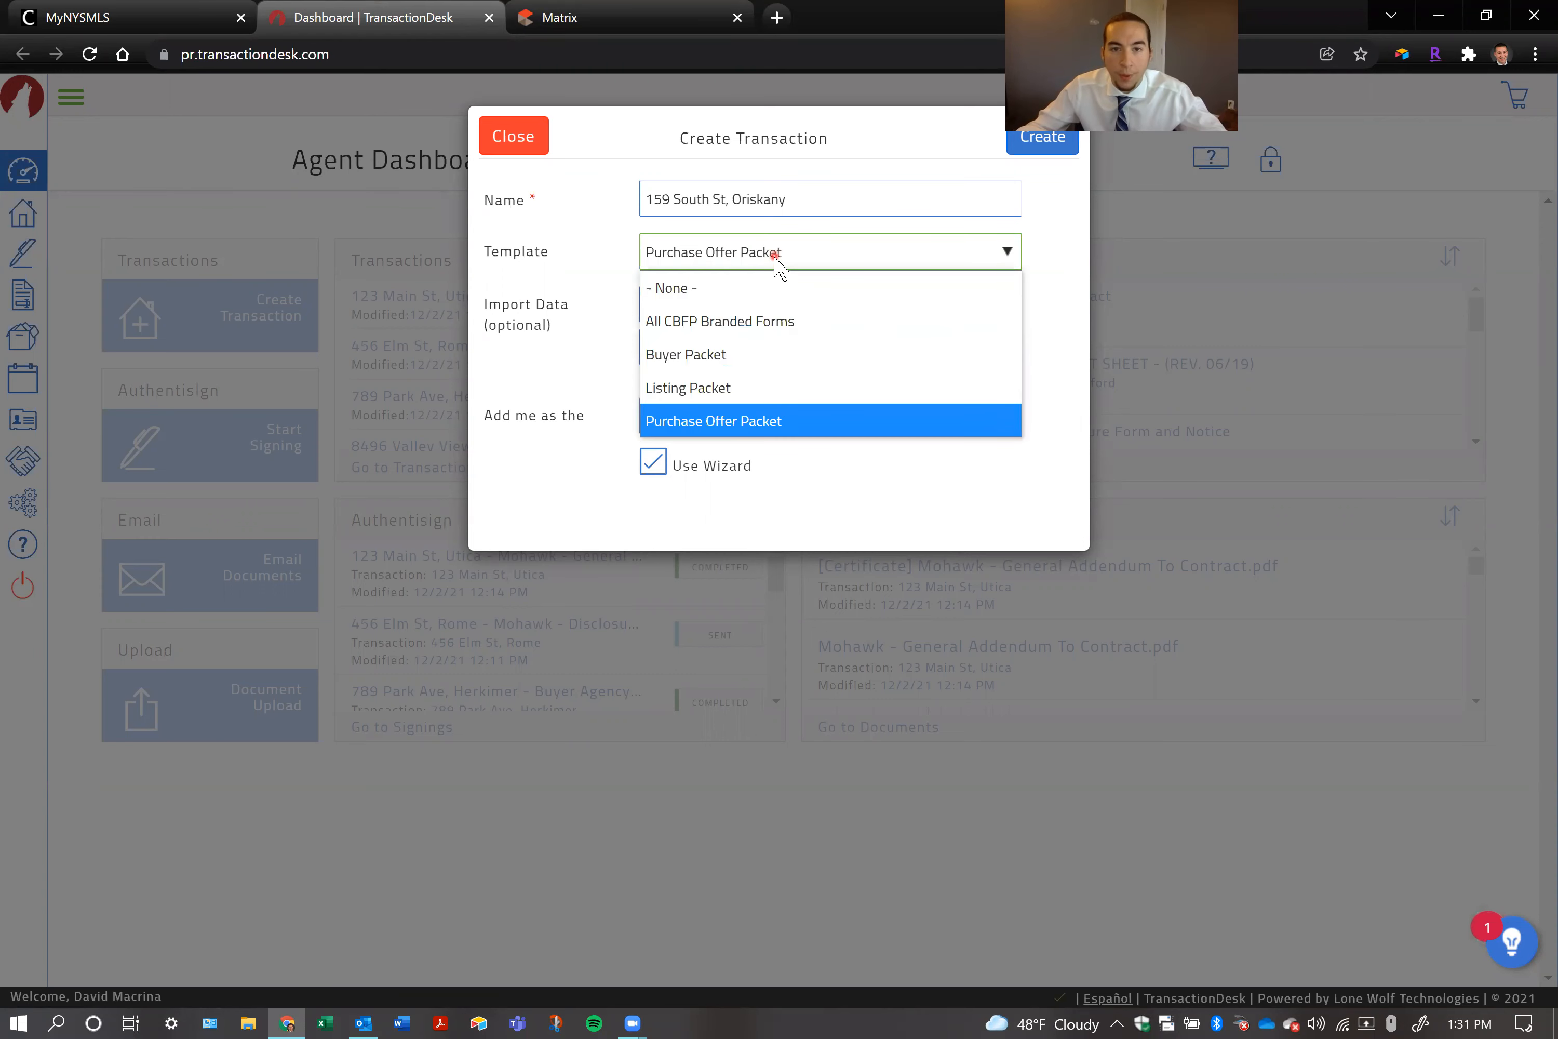
{"action": "left_click", "coordinate": [680, 389]}
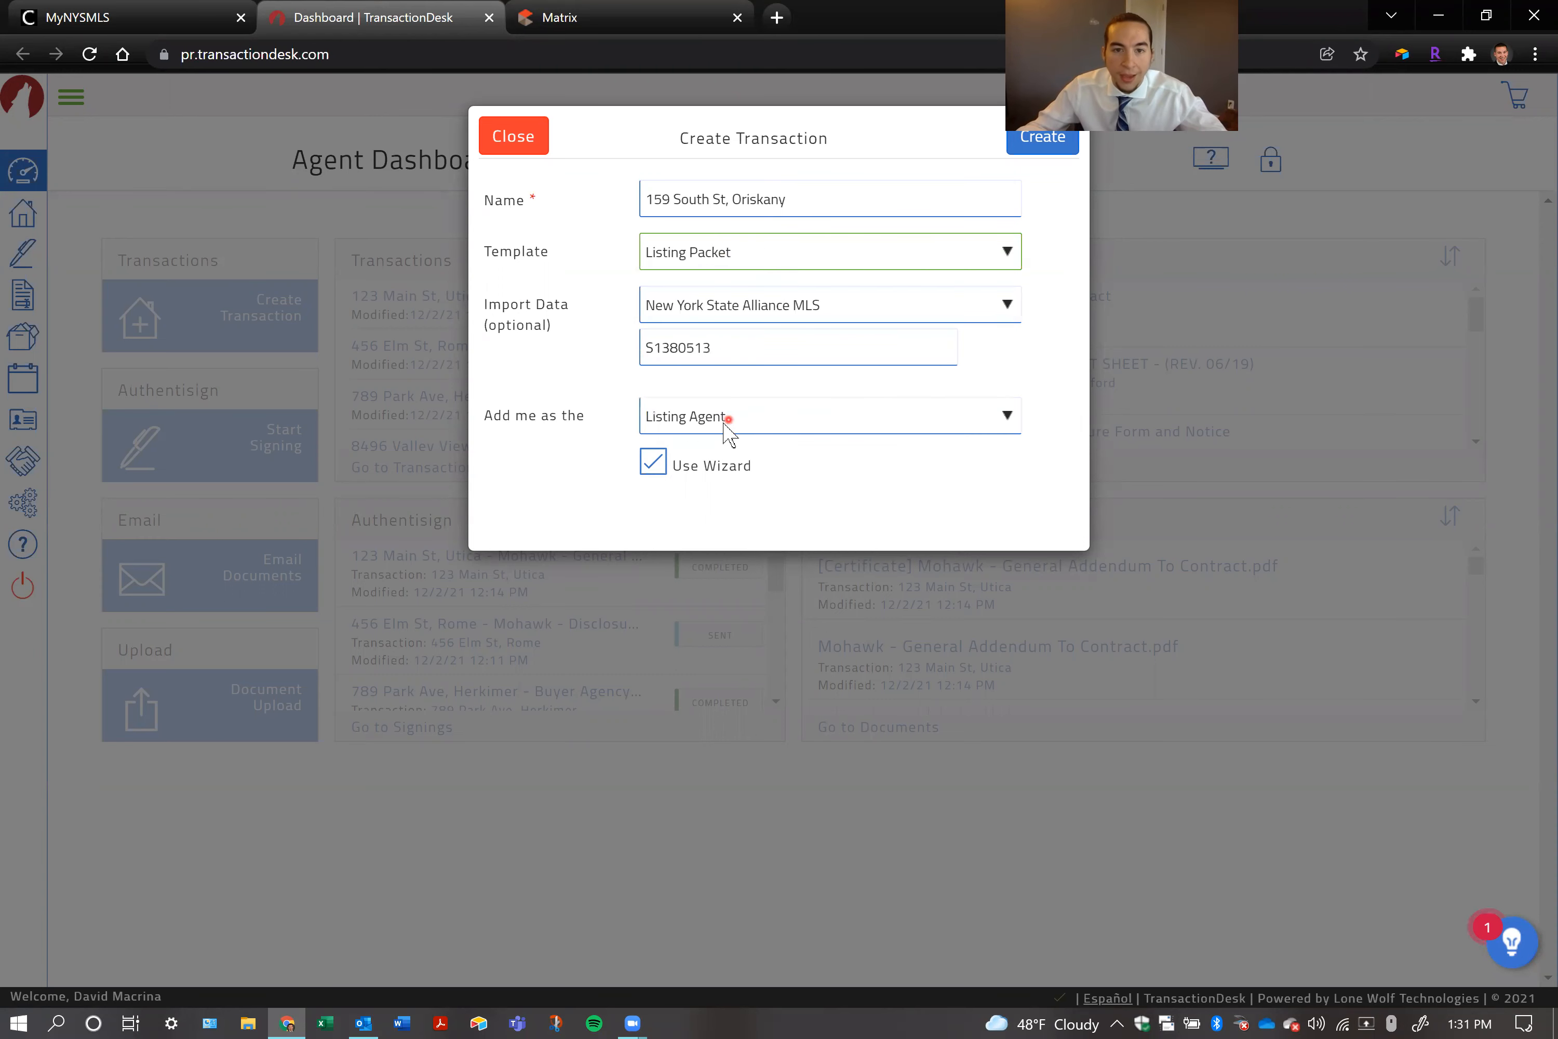
{"action": "left_click", "coordinate": [656, 427]}
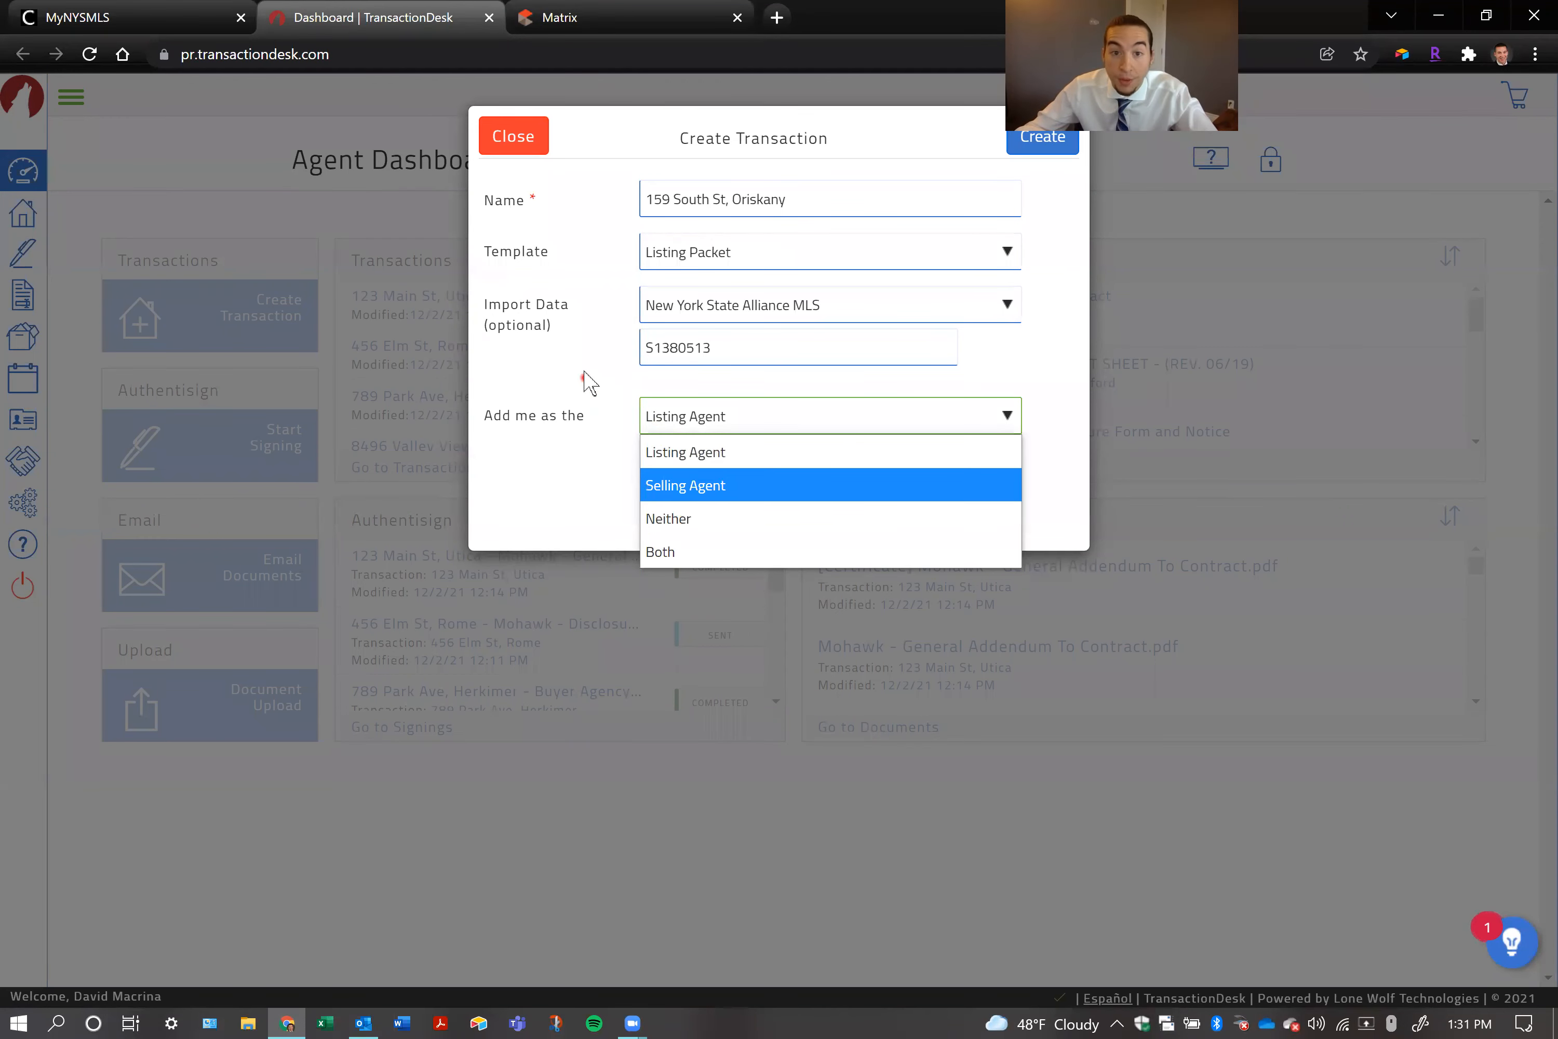
{"action": "left_click", "coordinate": [684, 256]}
{"action": "left_click", "coordinate": [699, 437]}
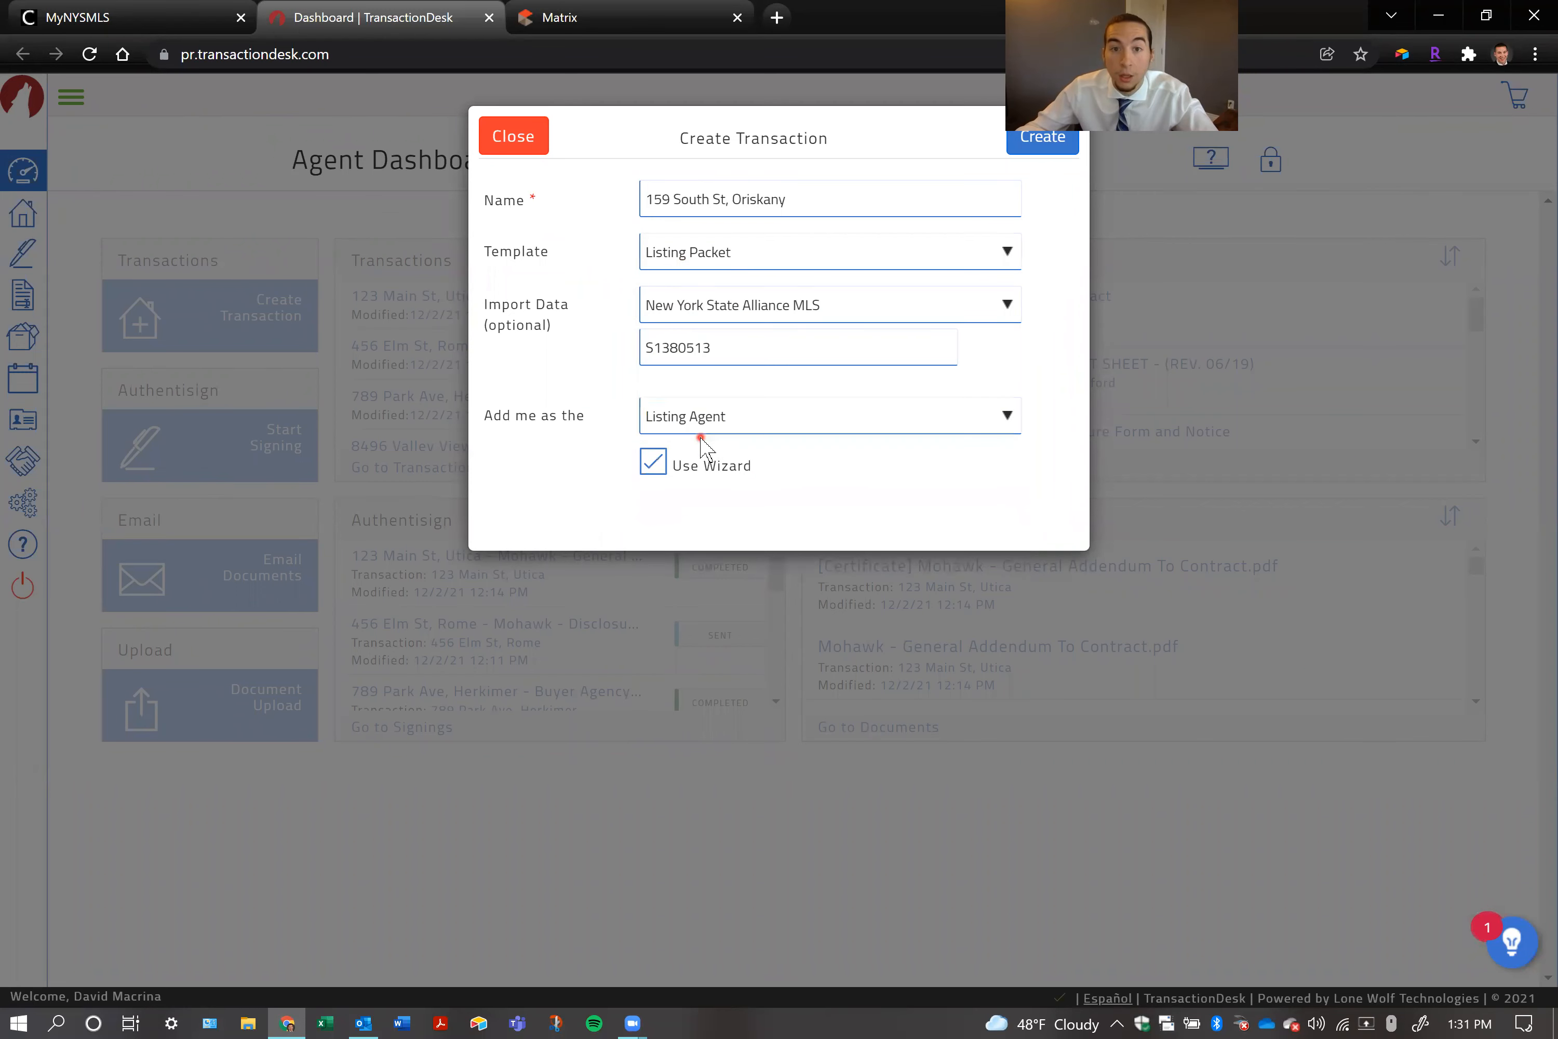
{"action": "left_click", "coordinate": [704, 261]}
{"action": "left_click", "coordinate": [709, 423]}
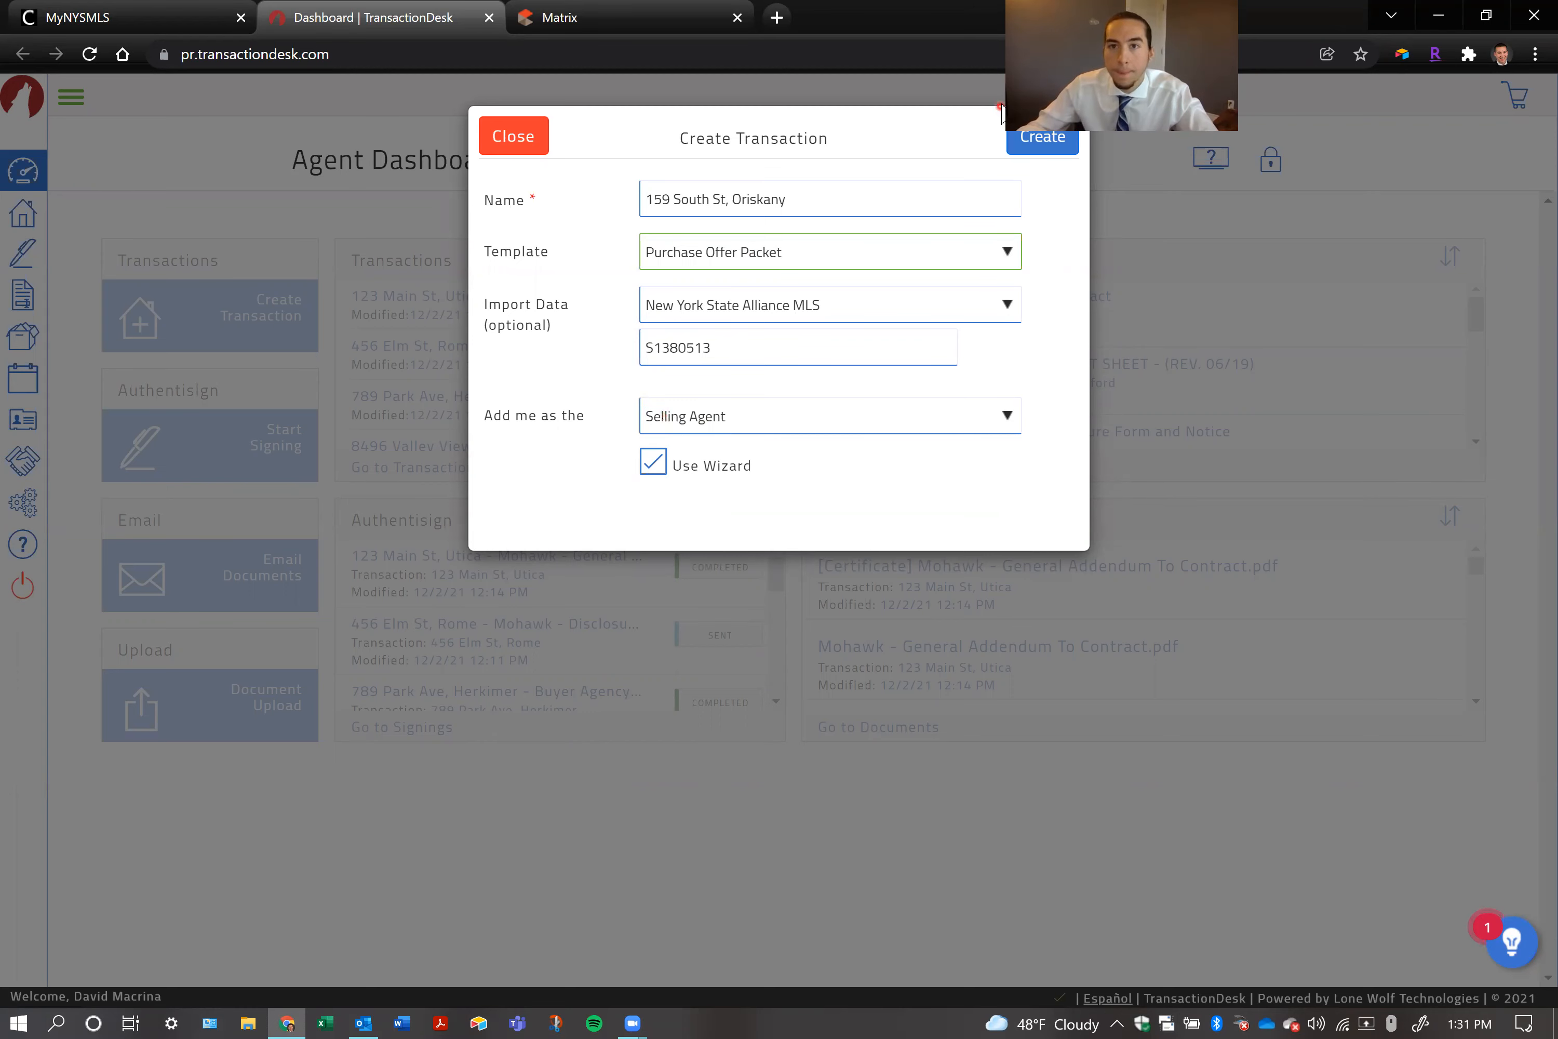
Create the transaction with the wizard enabled
{"action": "left_click", "coordinate": [1035, 137]}
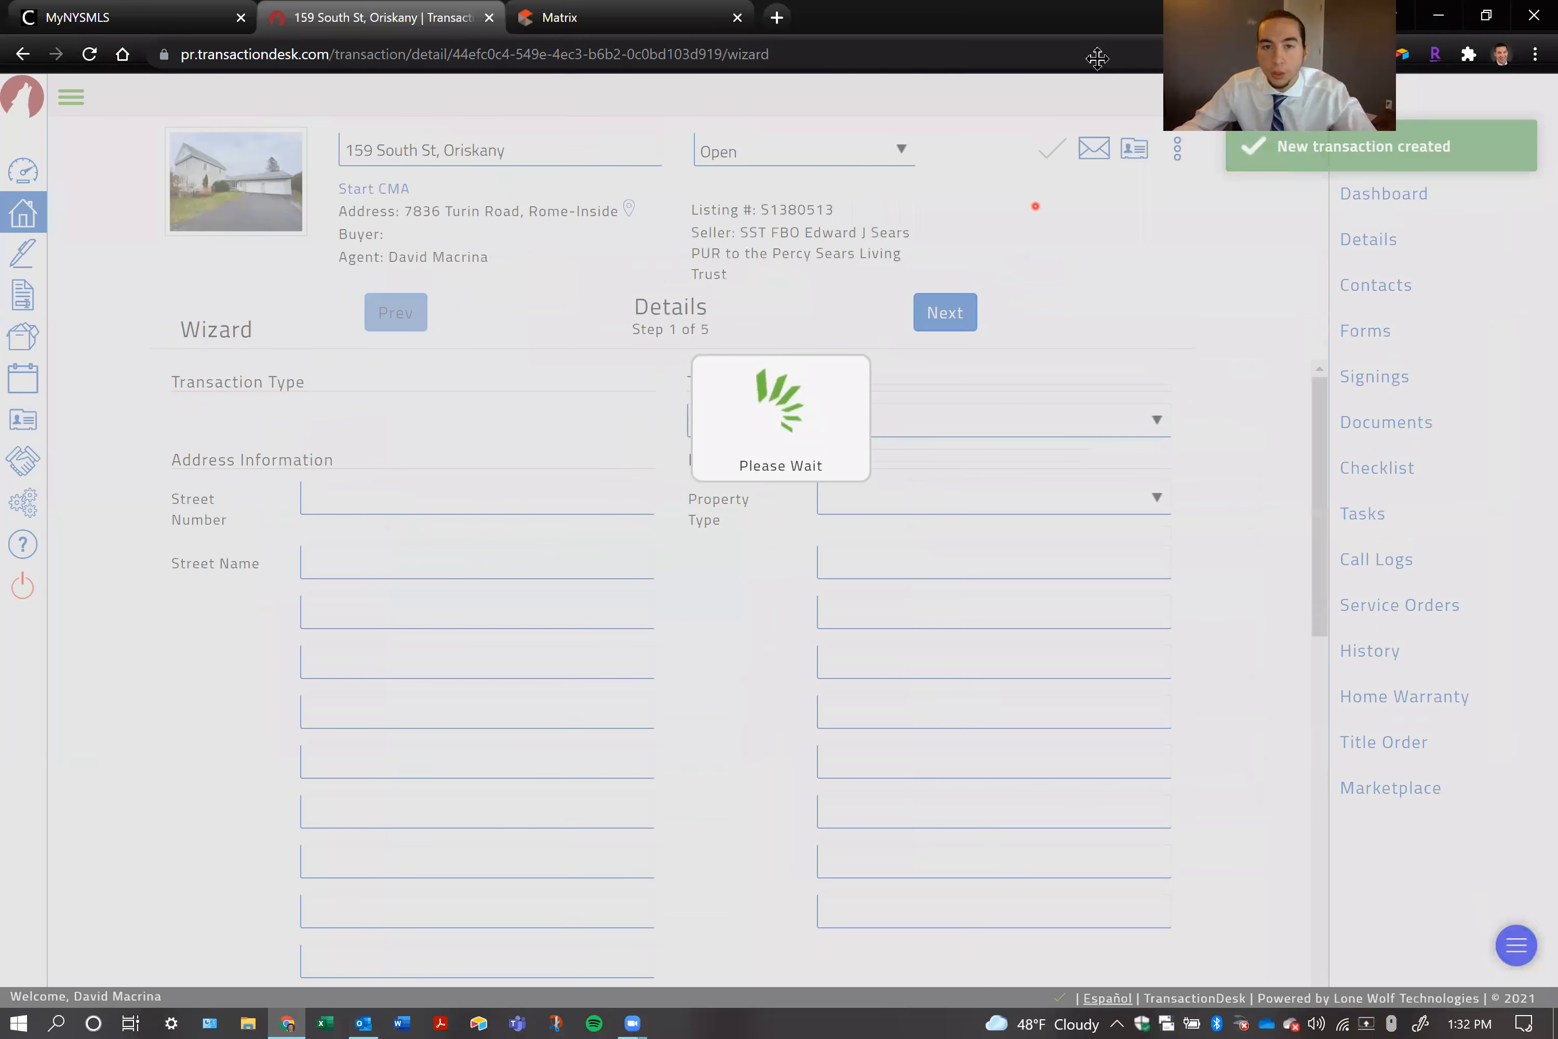
{"action": "left_click_drag", "start_coordinate": [1097, 60], "coordinate": [921, 59]}
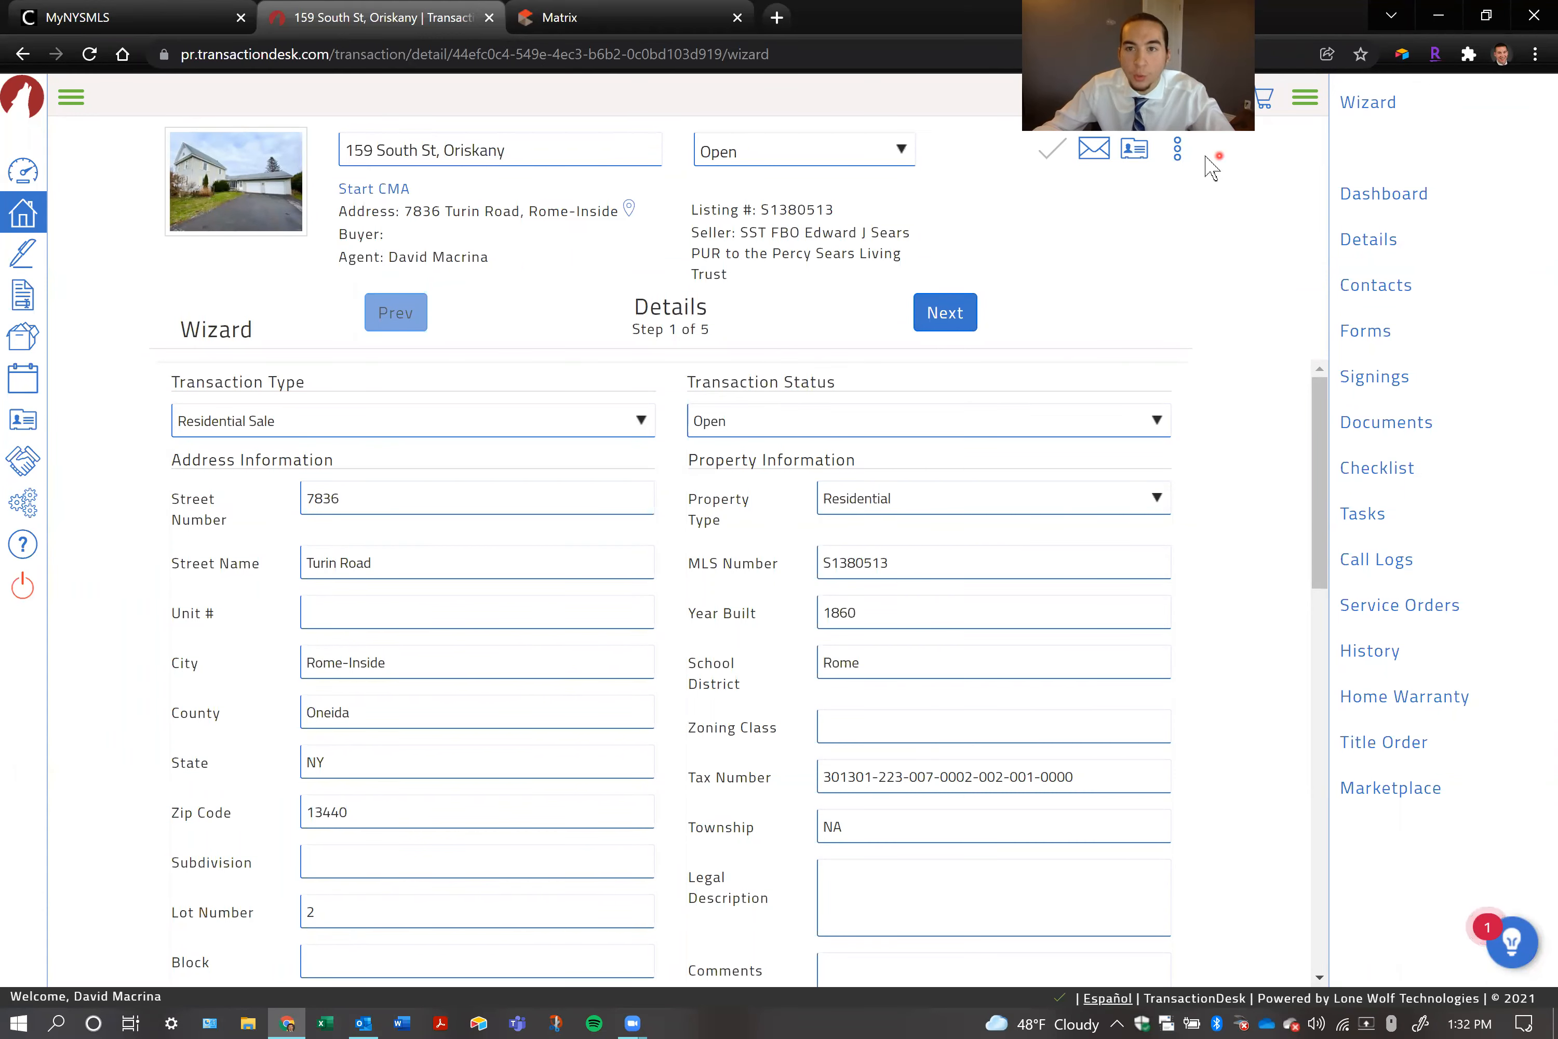
Start deleting the transaction and decline the deletion
{"action": "left_click", "coordinate": [1178, 150]}
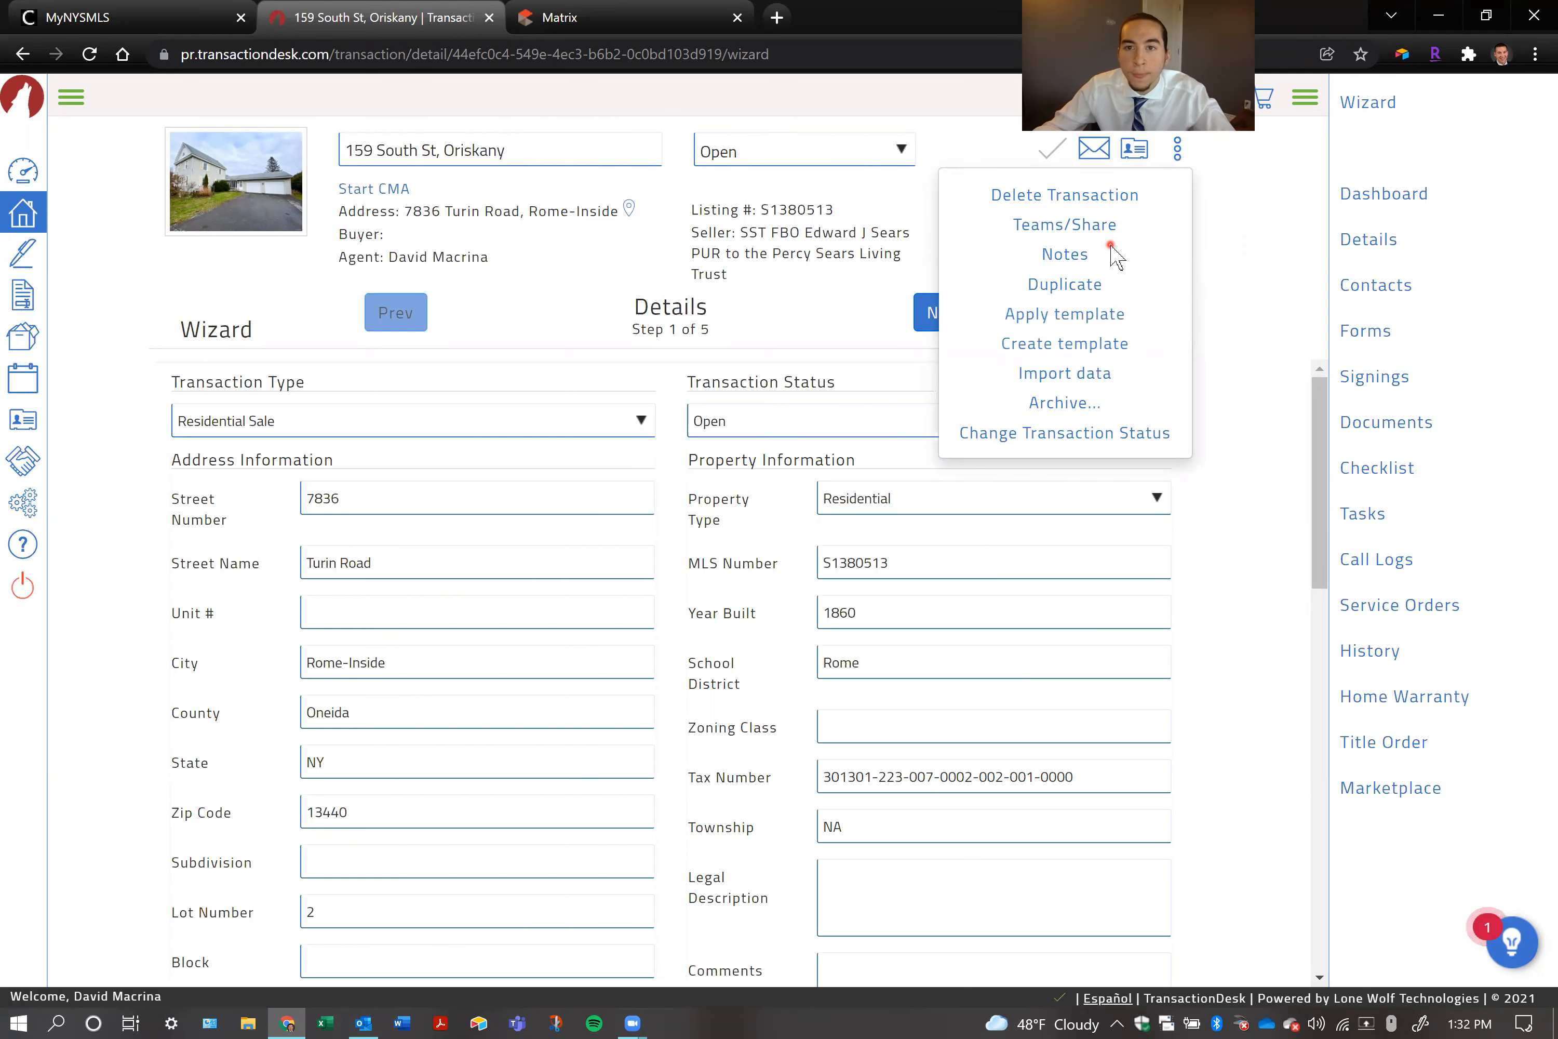
{"action": "left_click", "coordinate": [1093, 196]}
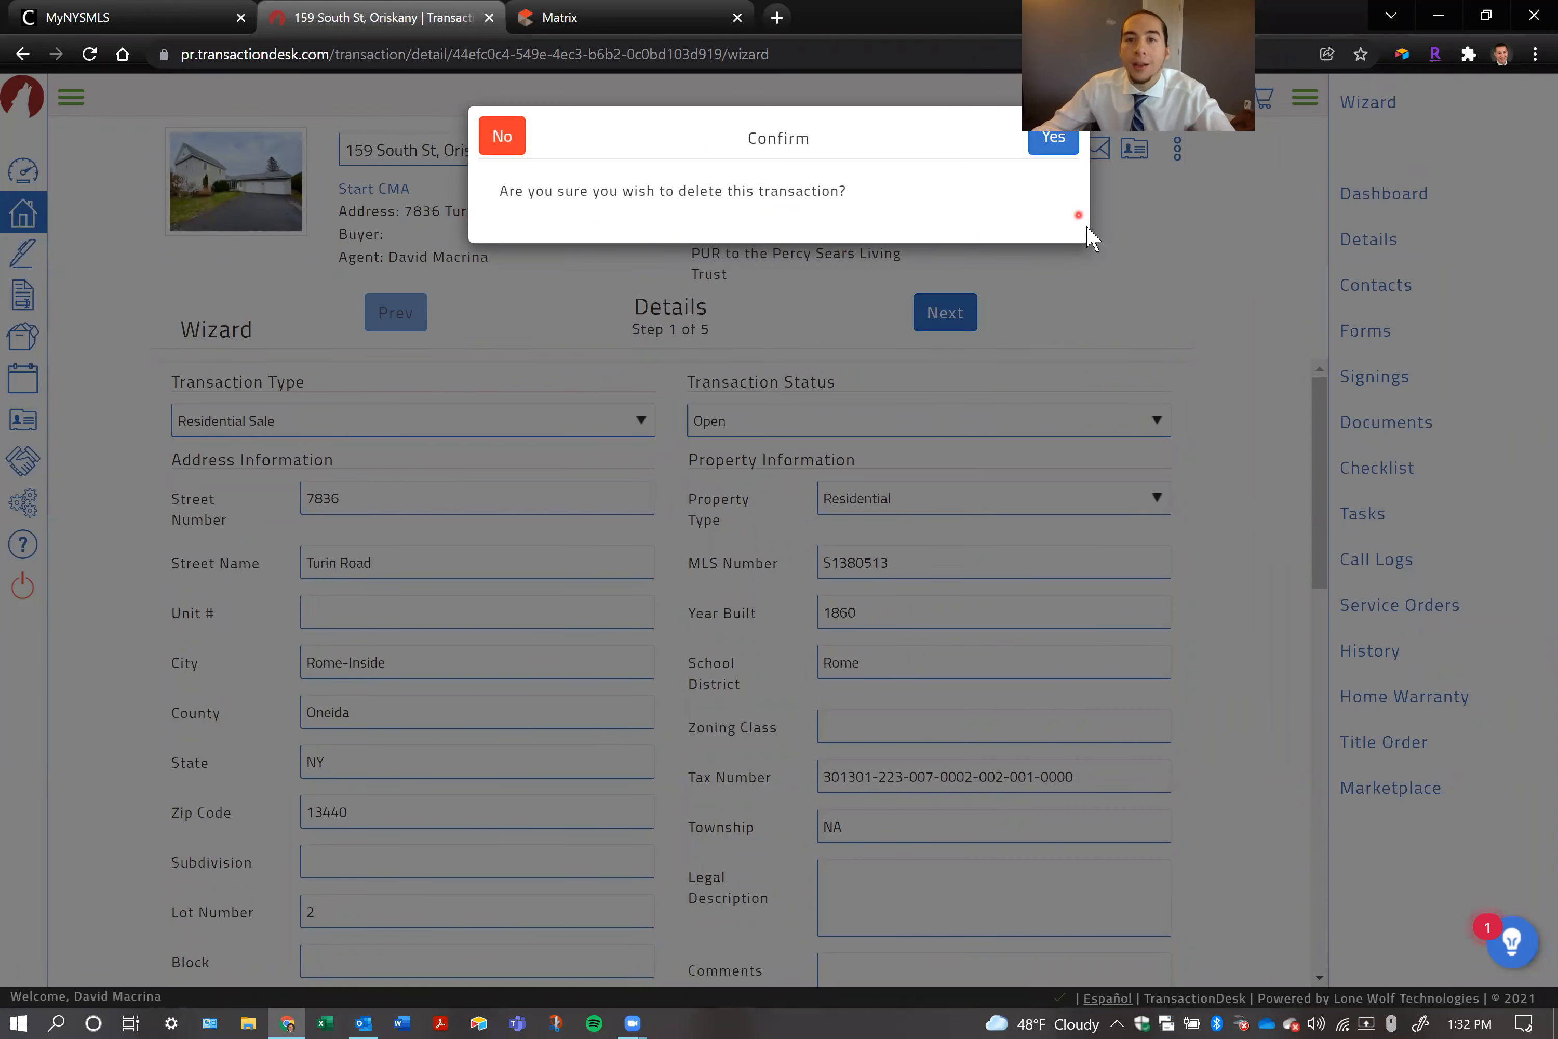
{"action": "left_click", "coordinate": [504, 139]}
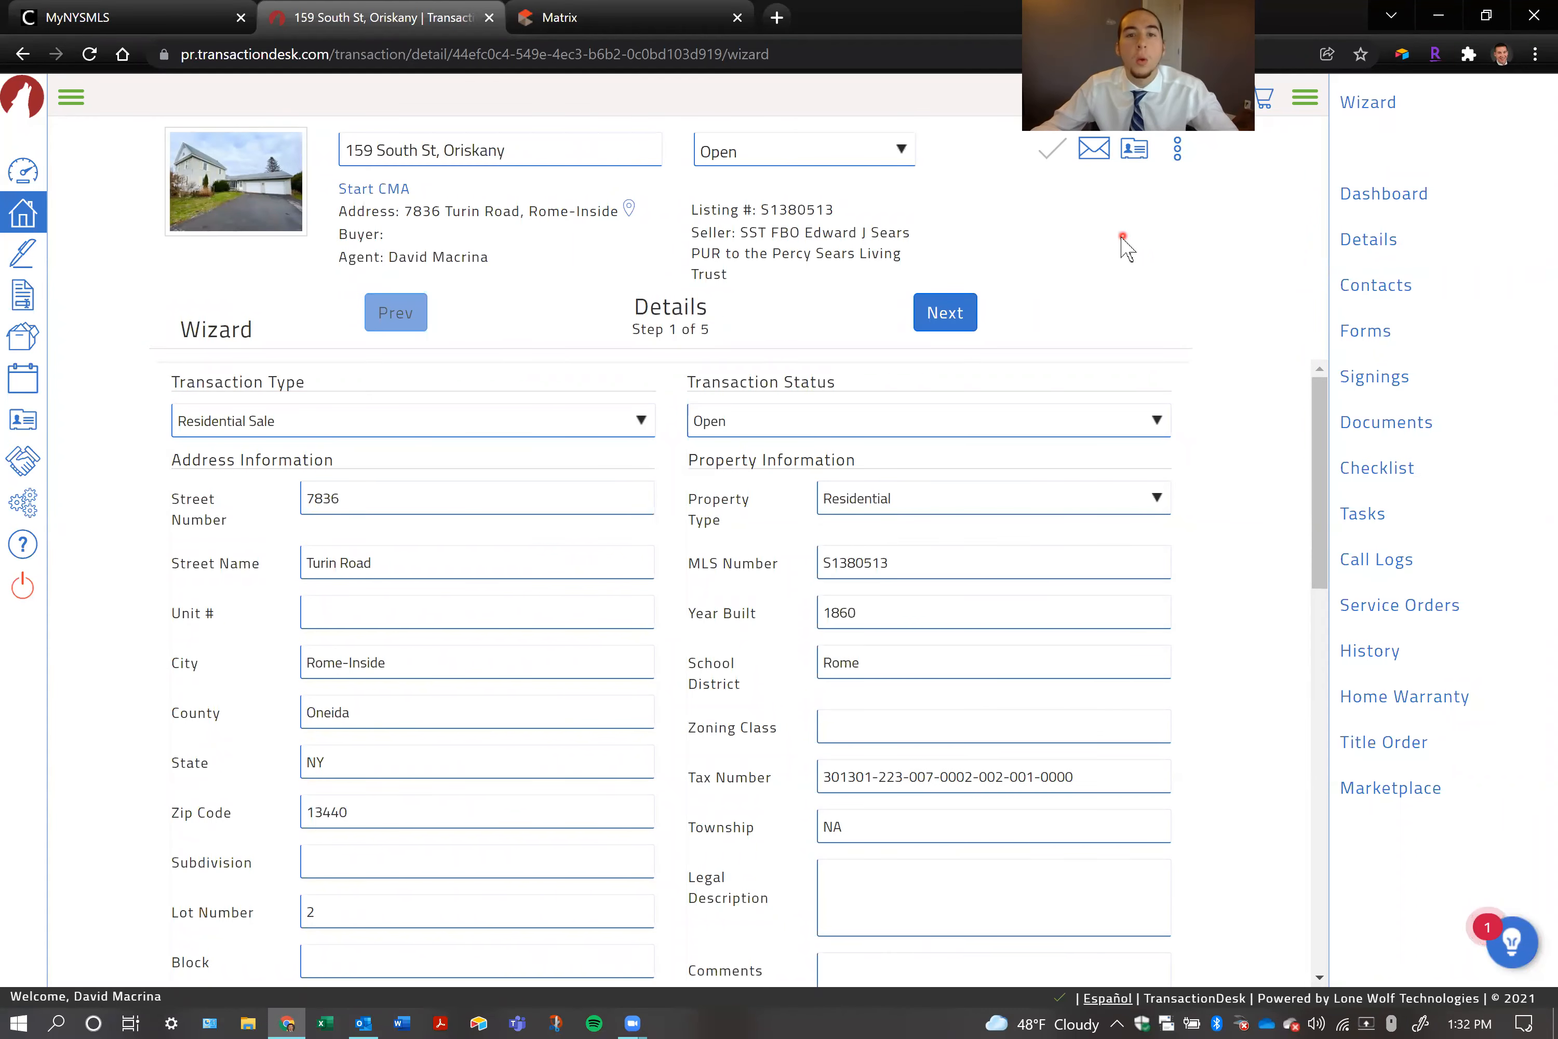
{"action": "double_click", "coordinate": [660, 305]}
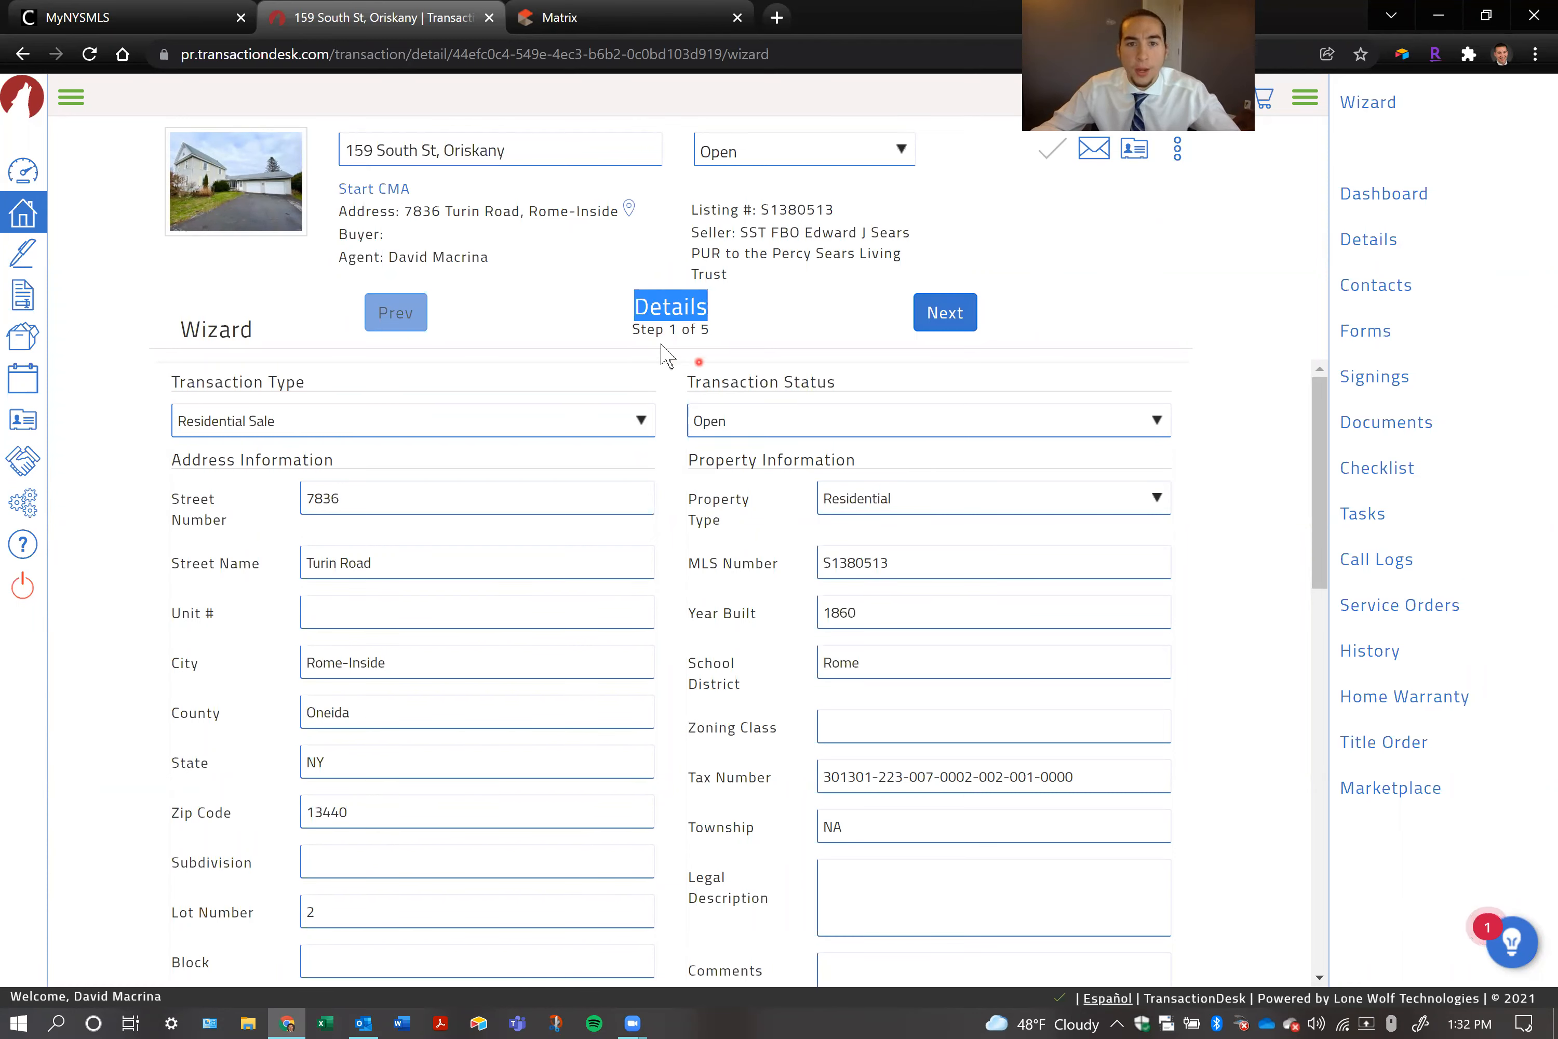
{"action": "left_click_drag", "start_coordinate": [633, 330], "coordinate": [705, 332]}
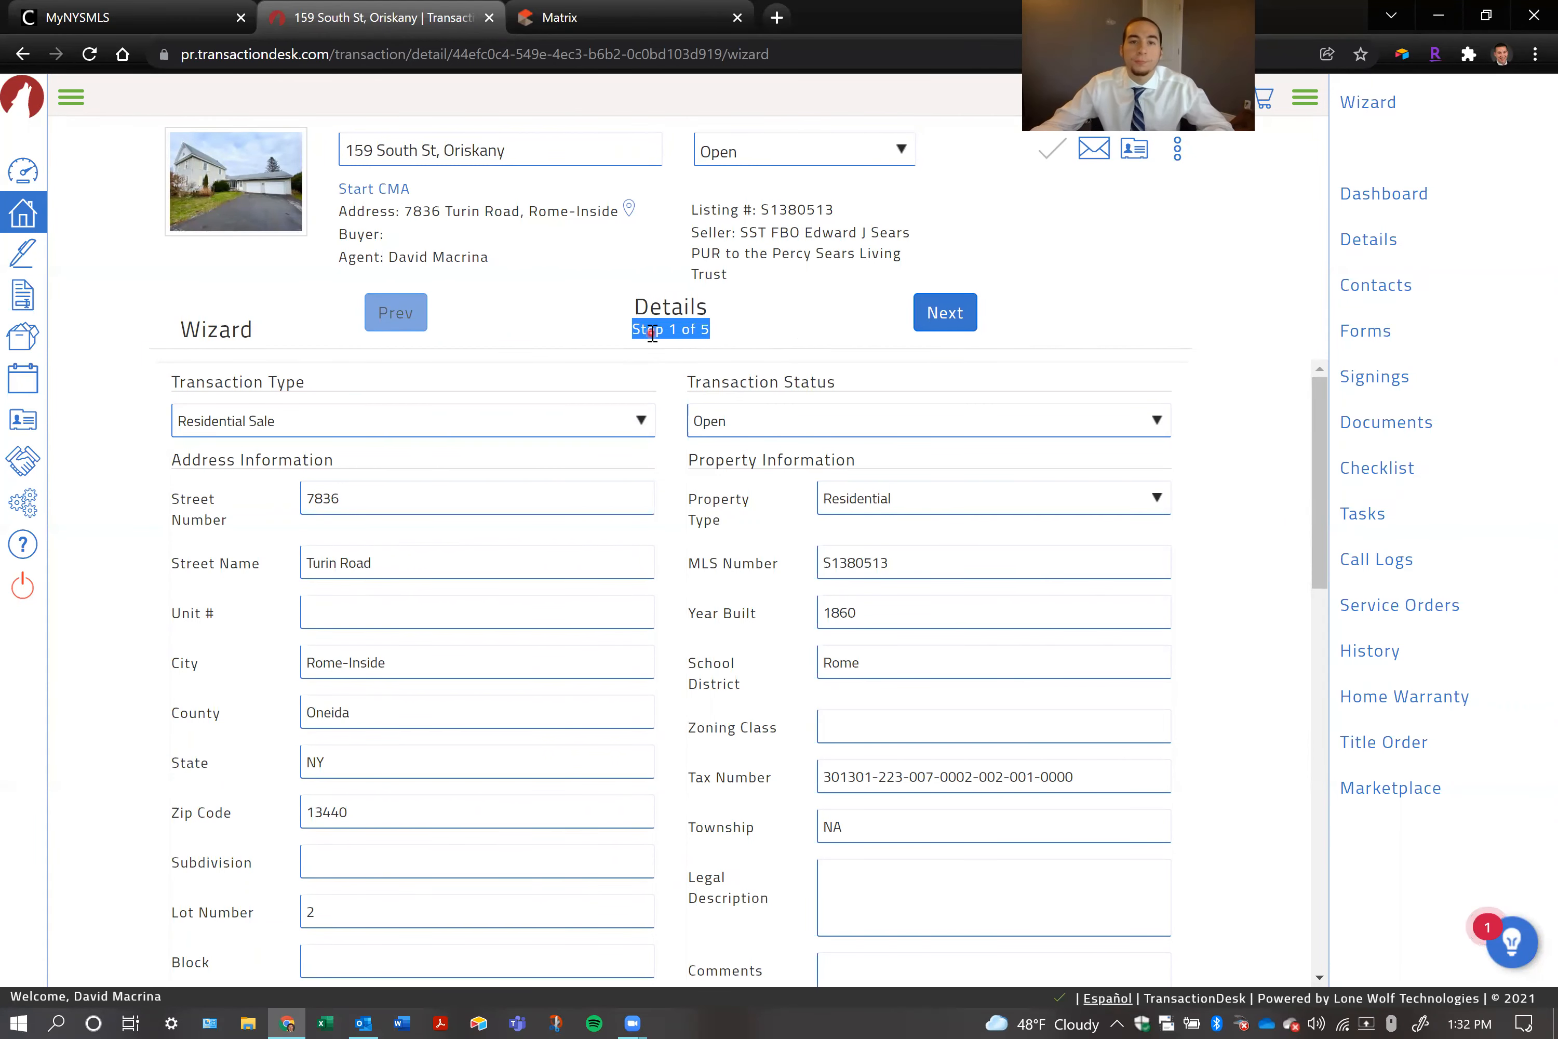
{"action": "left_click", "coordinate": [634, 334]}
{"action": "left_click", "coordinate": [569, 337]}
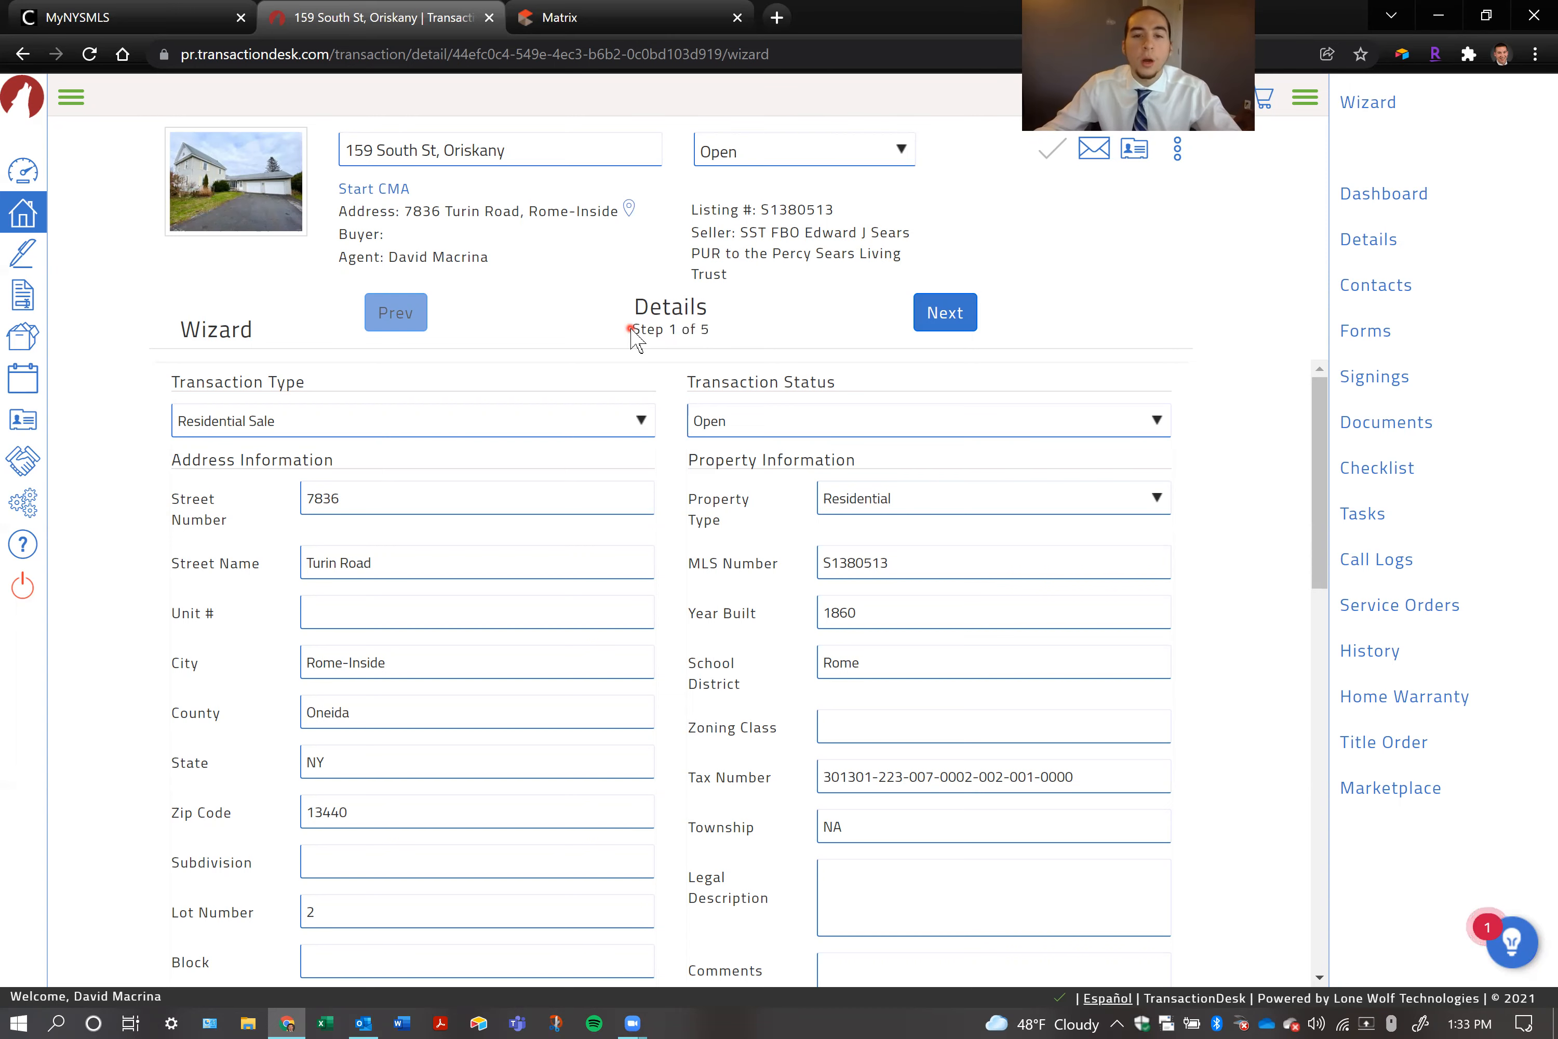
Enter placeholder text in the property's Comments and erase it again
{"action": "scroll", "coordinate": [697, 737], "scroll_direction": "down", "scroll_amount": 3}
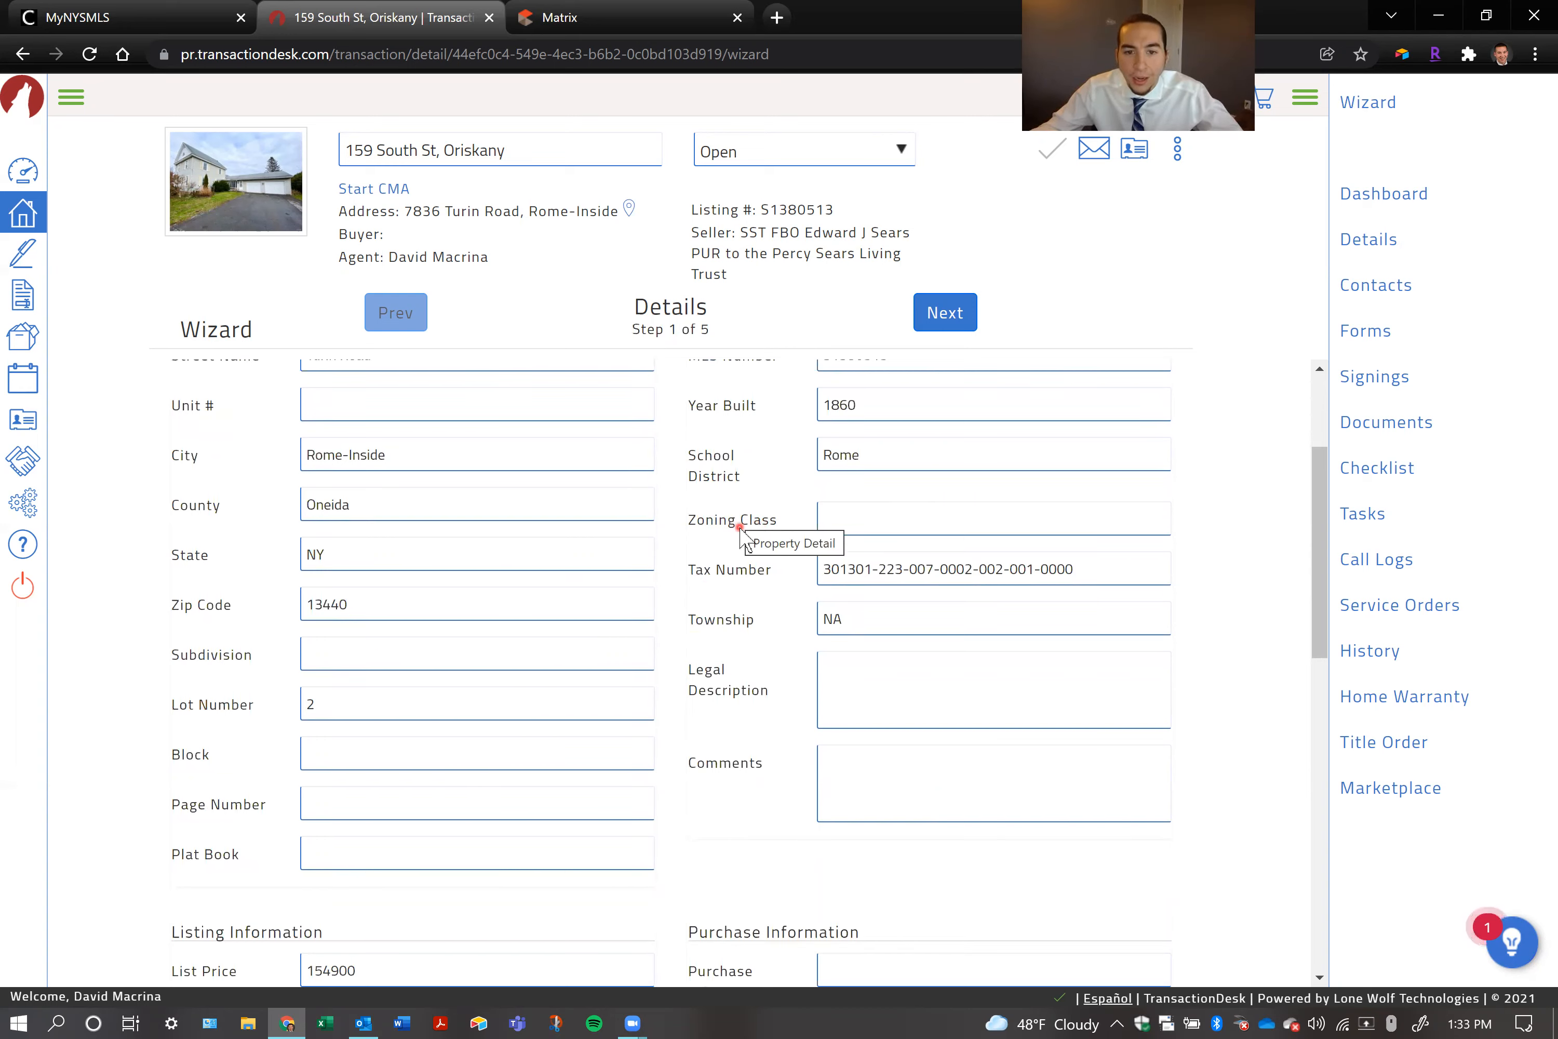
{"action": "left_click", "coordinate": [861, 764]}
{"action": "type", "text": "dfhsdjh"}
{"action": "key", "text": "BackSpace"}
{"action": "key", "text": "BackSpace"}
{"action": "key", "text": "BackSpace"}
{"action": "key", "text": "BackSpace"}
{"action": "key", "text": "BackSpace"}
{"action": "key", "text": "BackSpace"}
{"action": "key", "text": "BackSpace"}
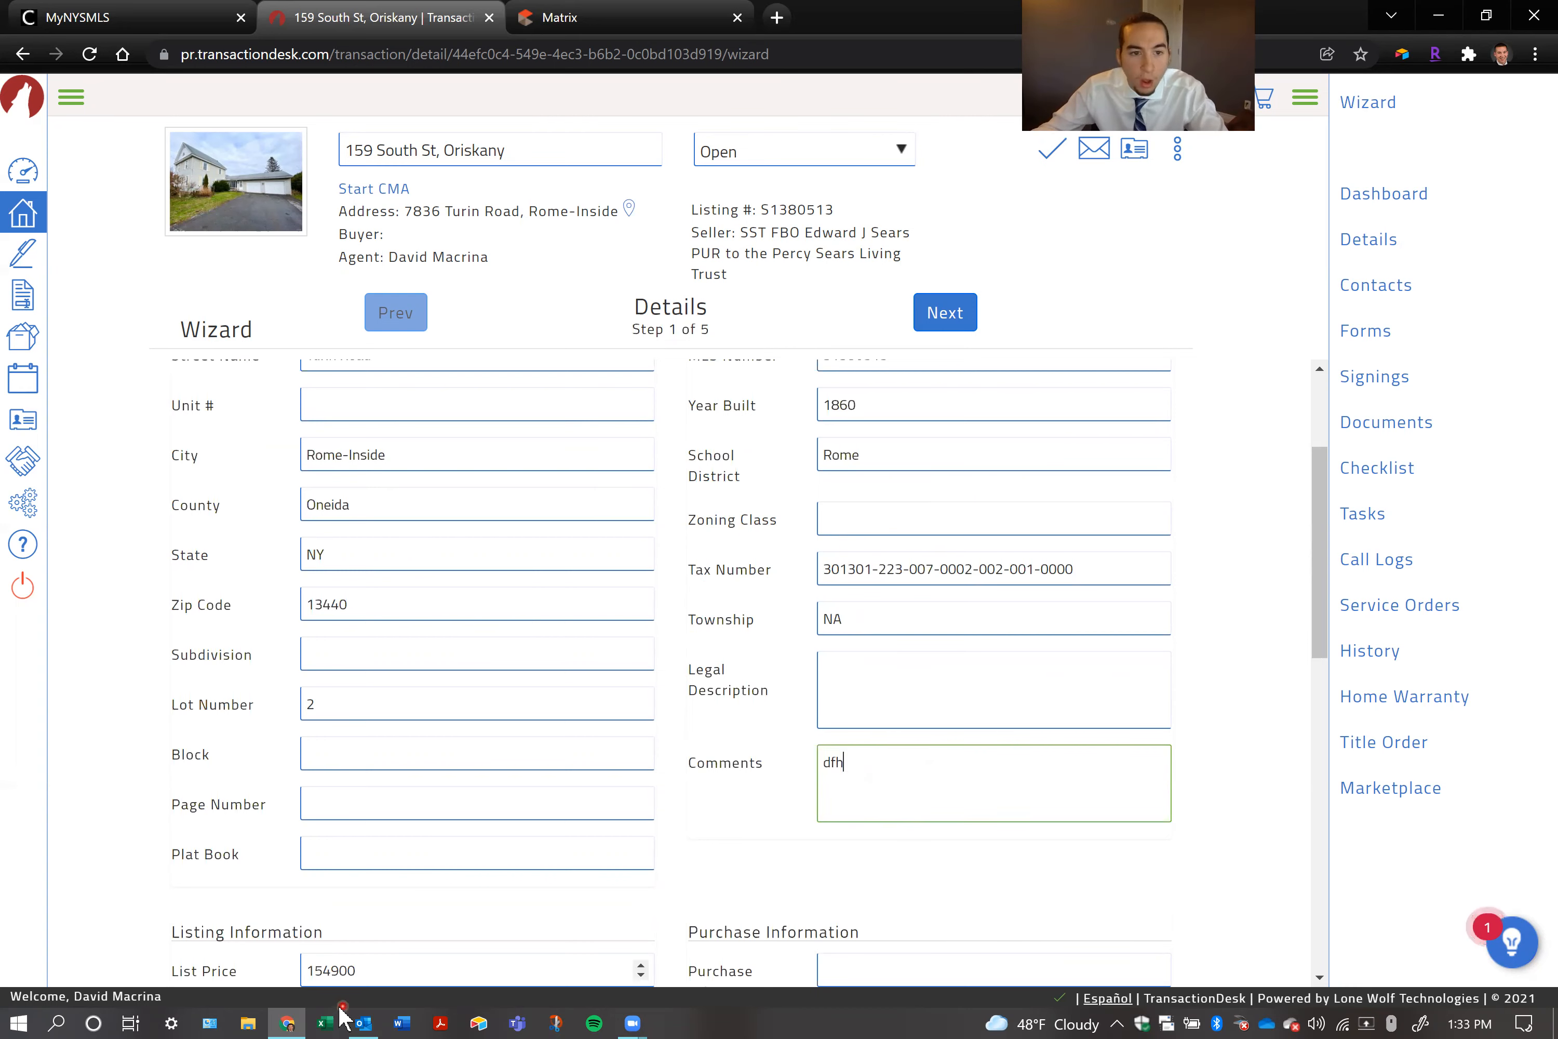
Review the listing and purchase information in the Details step, and advance the wizard past Transaction Dates to Contacts
{"action": "scroll", "coordinate": [374, 733], "scroll_direction": "down", "scroll_amount": 5}
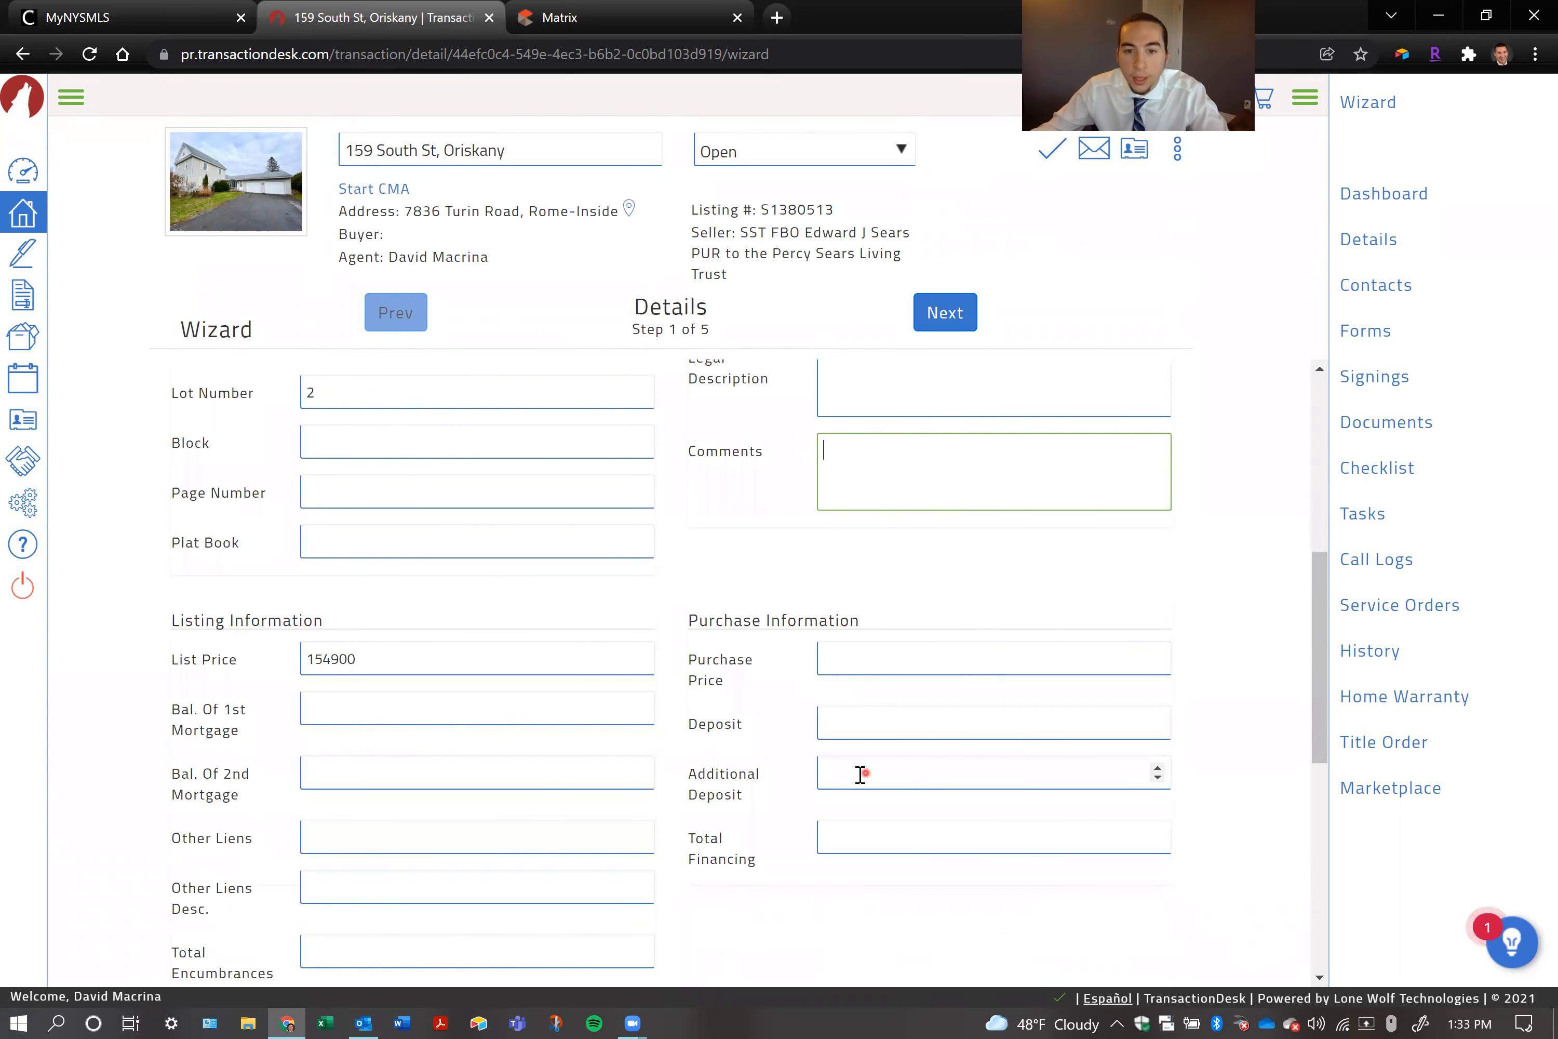
{"action": "scroll", "coordinate": [375, 771], "scroll_direction": "down", "scroll_amount": 2}
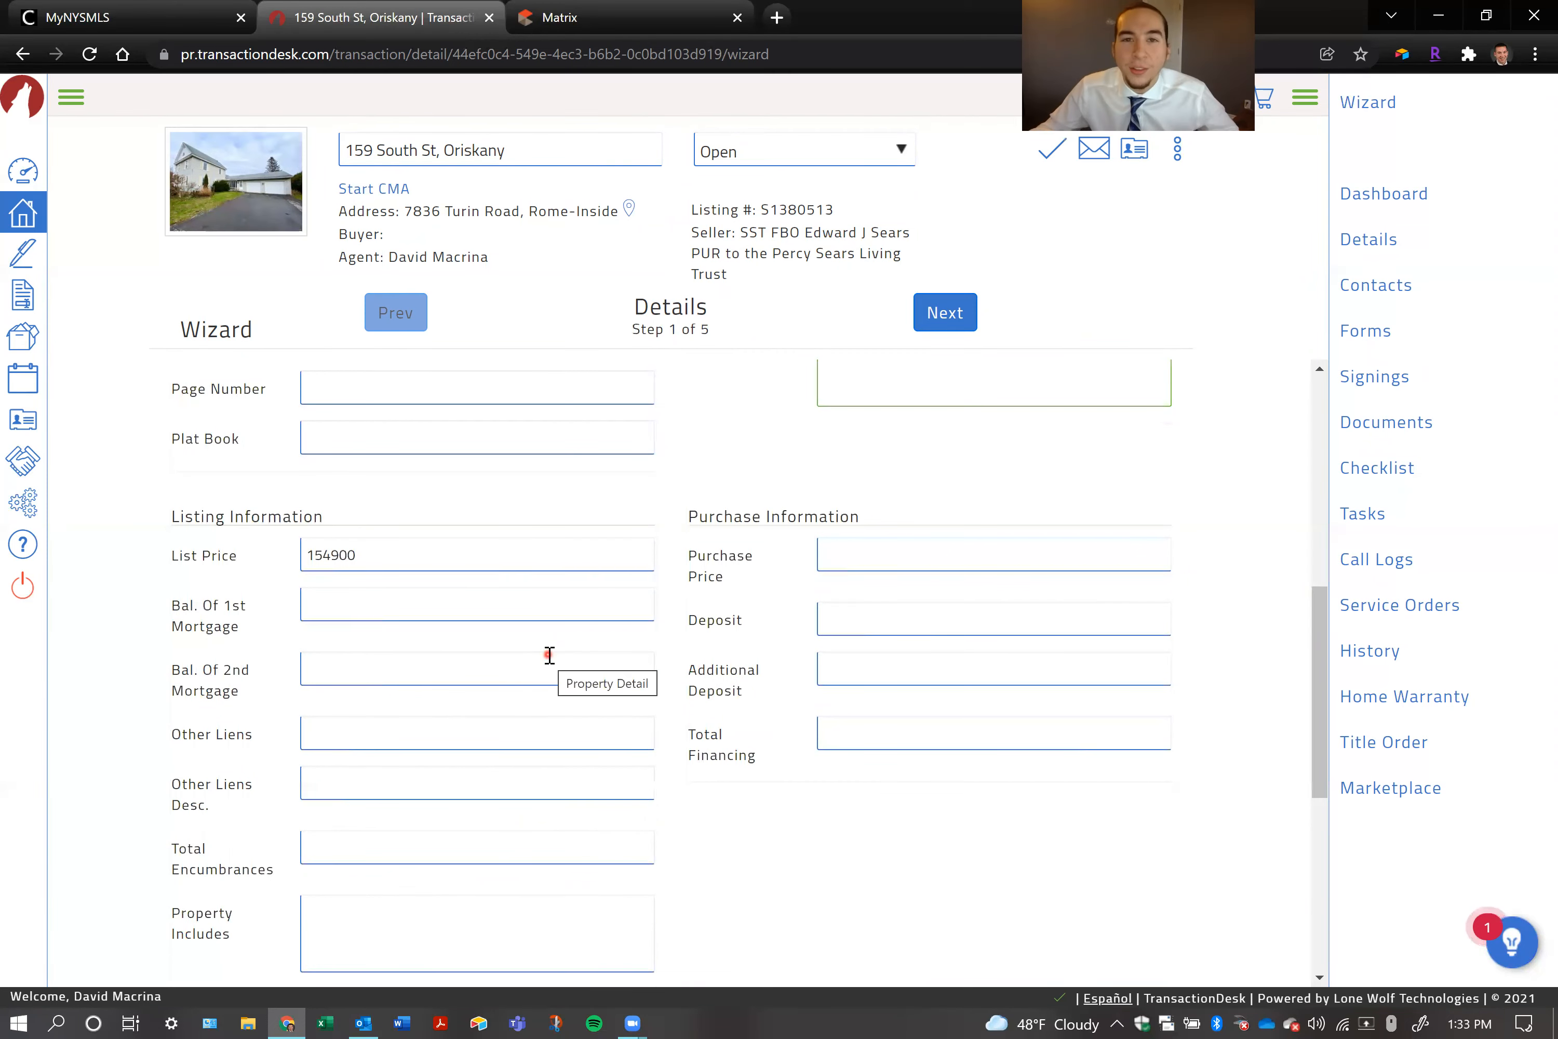
{"action": "scroll", "coordinate": [490, 684], "scroll_direction": "up", "scroll_amount": 6}
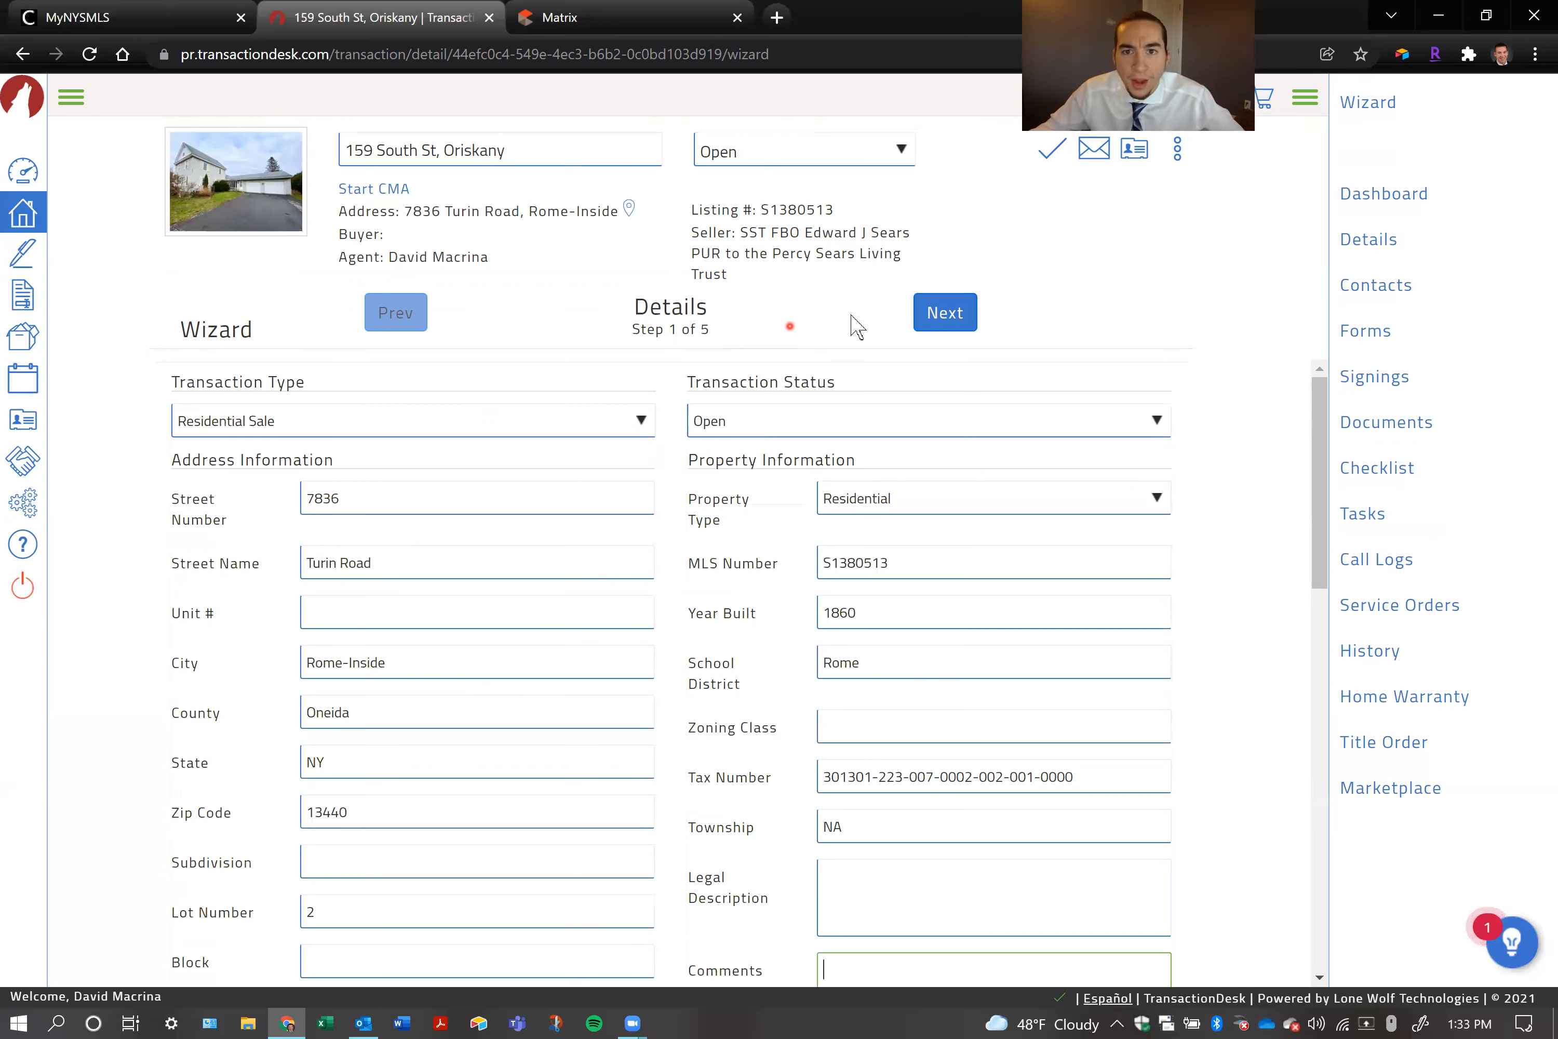
{"action": "left_click", "coordinate": [924, 322]}
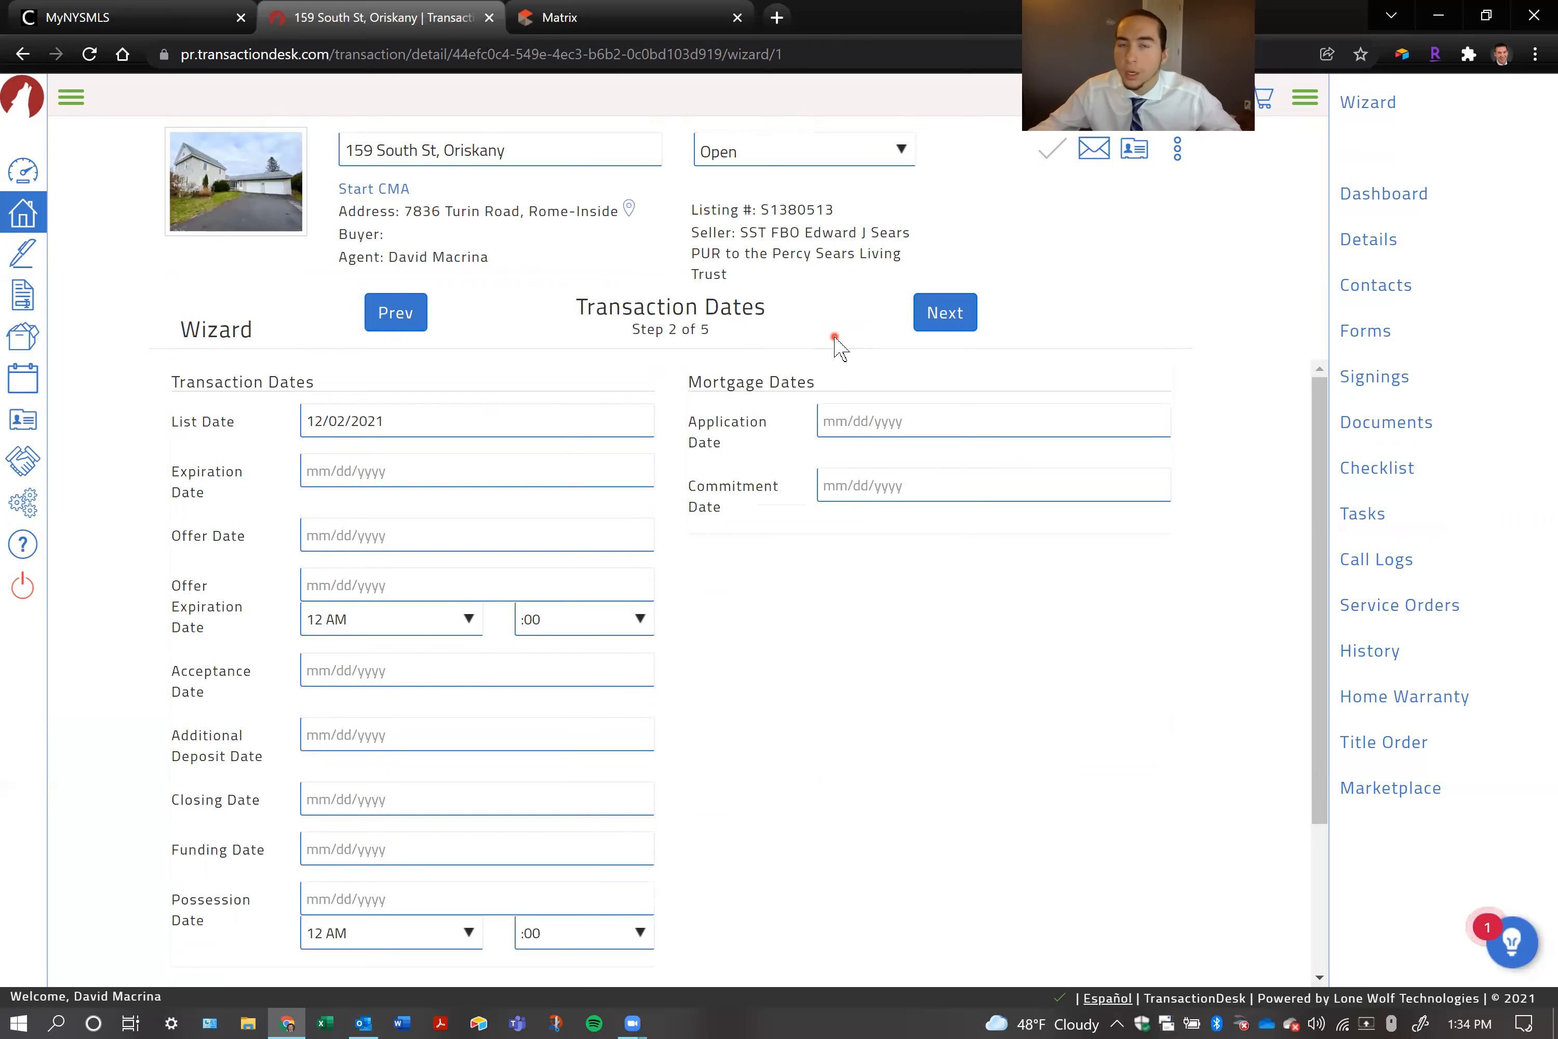
{"action": "left_click", "coordinate": [925, 329]}
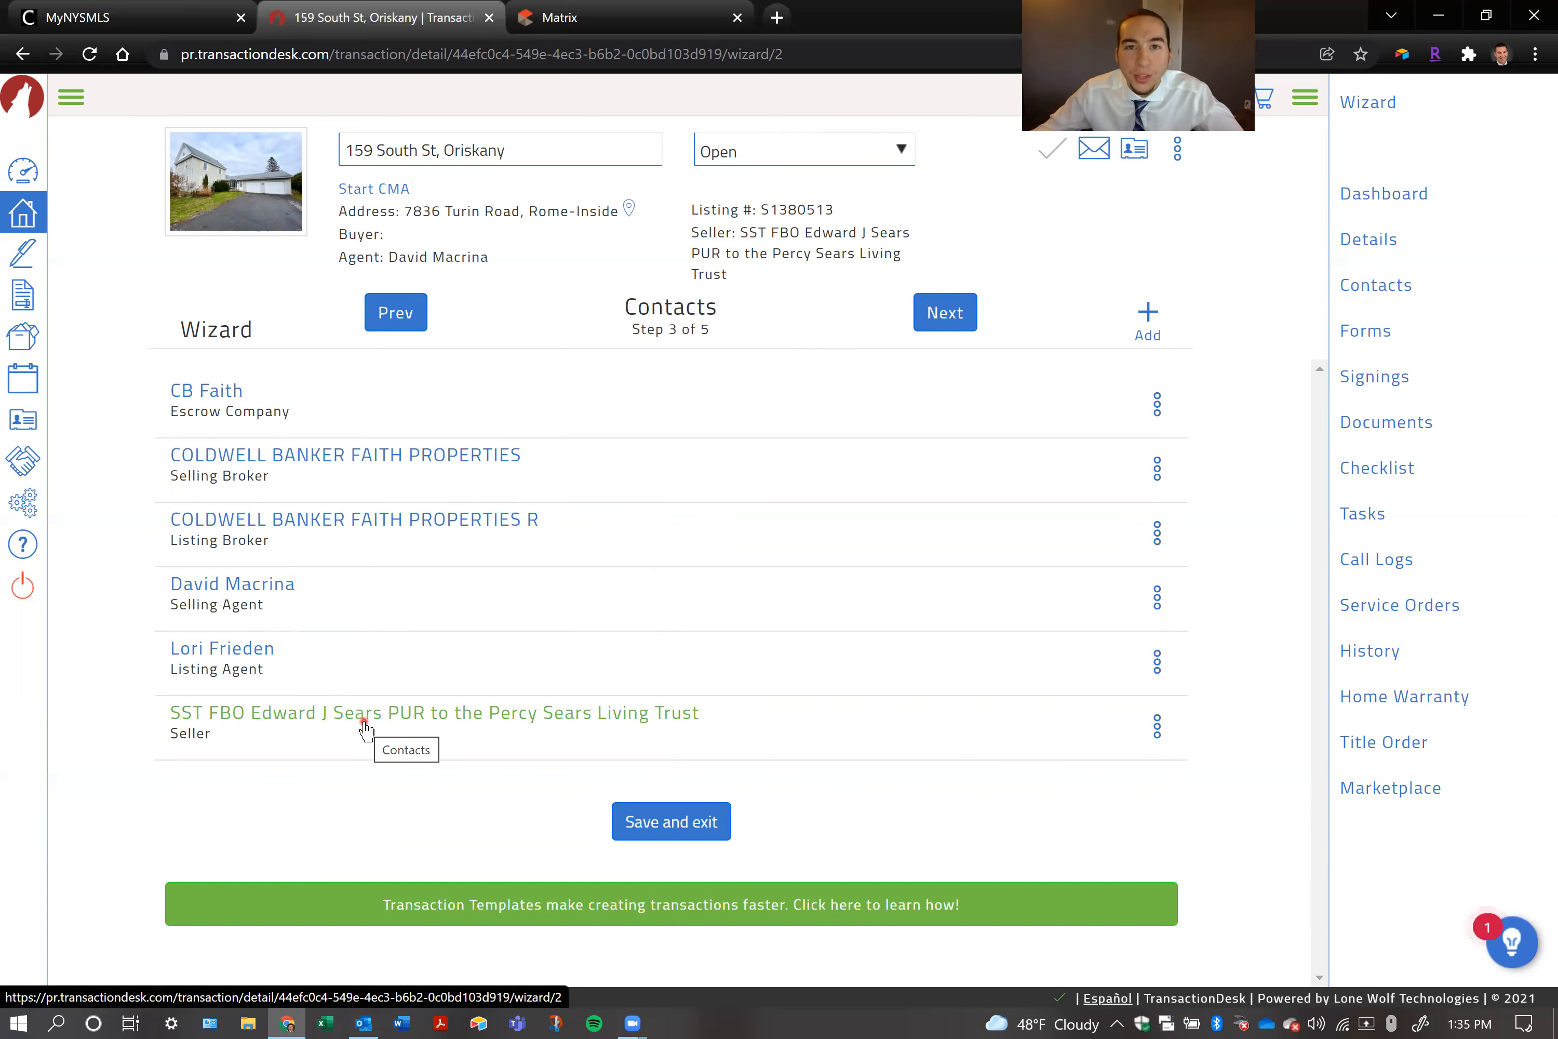
Compare the owner name on the Matrix listing with the name in TransactionDesk's Seller contact
{"action": "key", "text": "ctrl+Tab"}
{"action": "left_click_drag", "start_coordinate": [149, 759], "coordinate": [508, 754]}
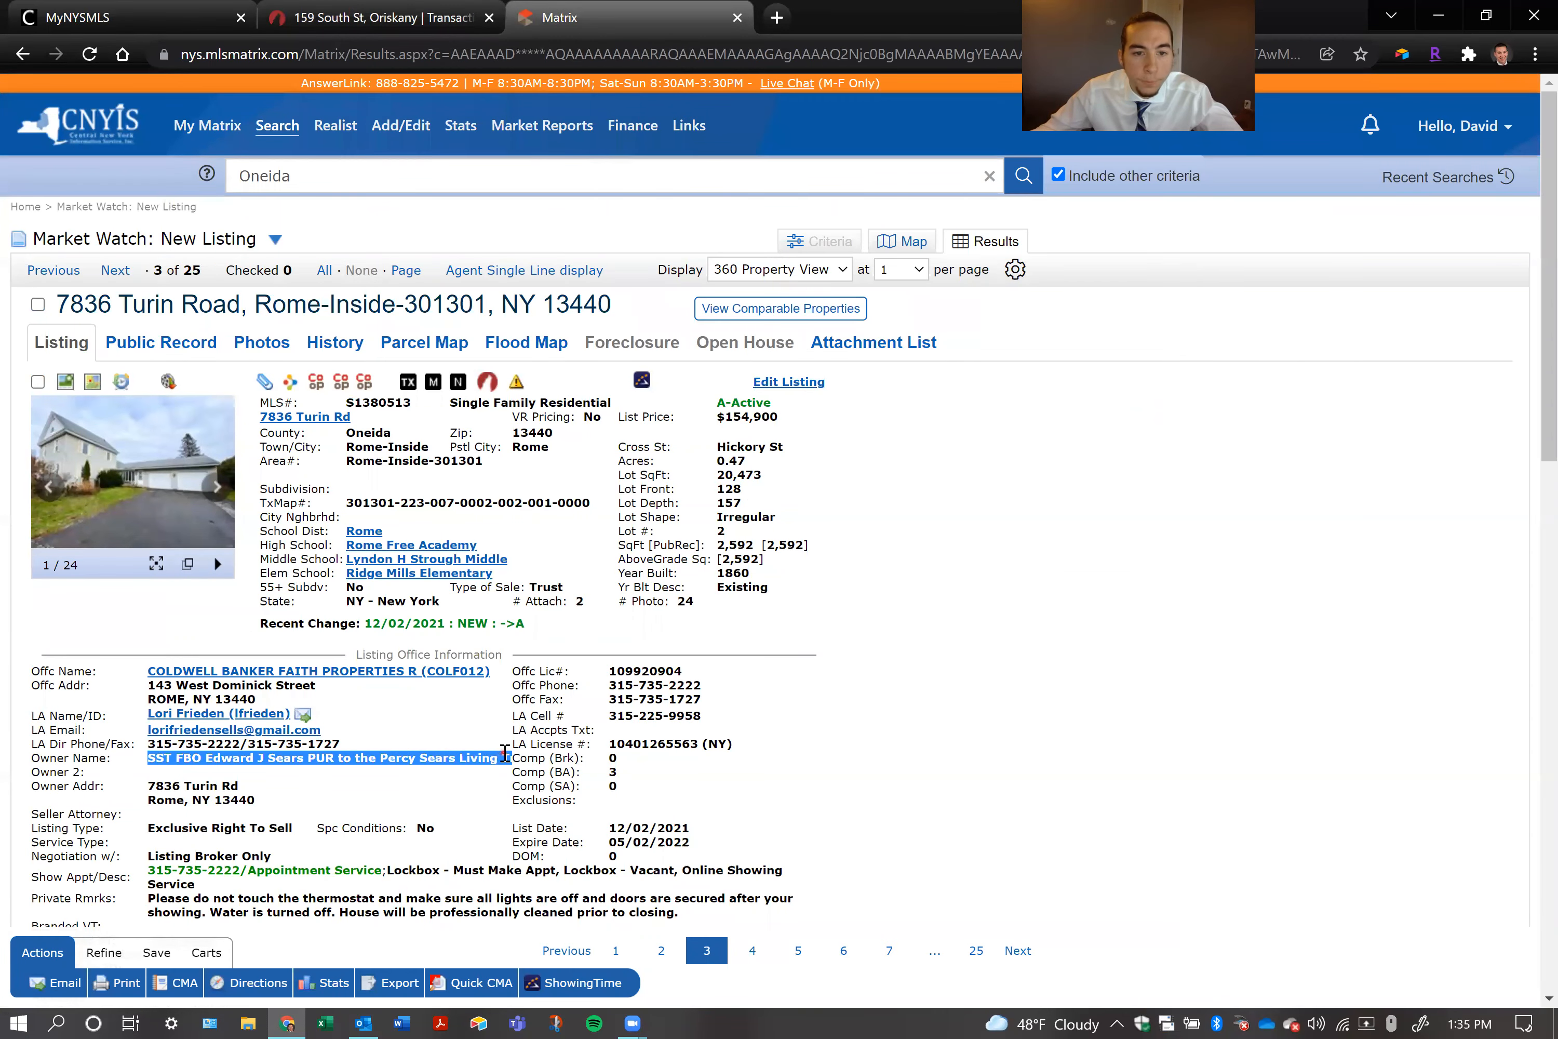
{"action": "left_click", "coordinate": [387, 19]}
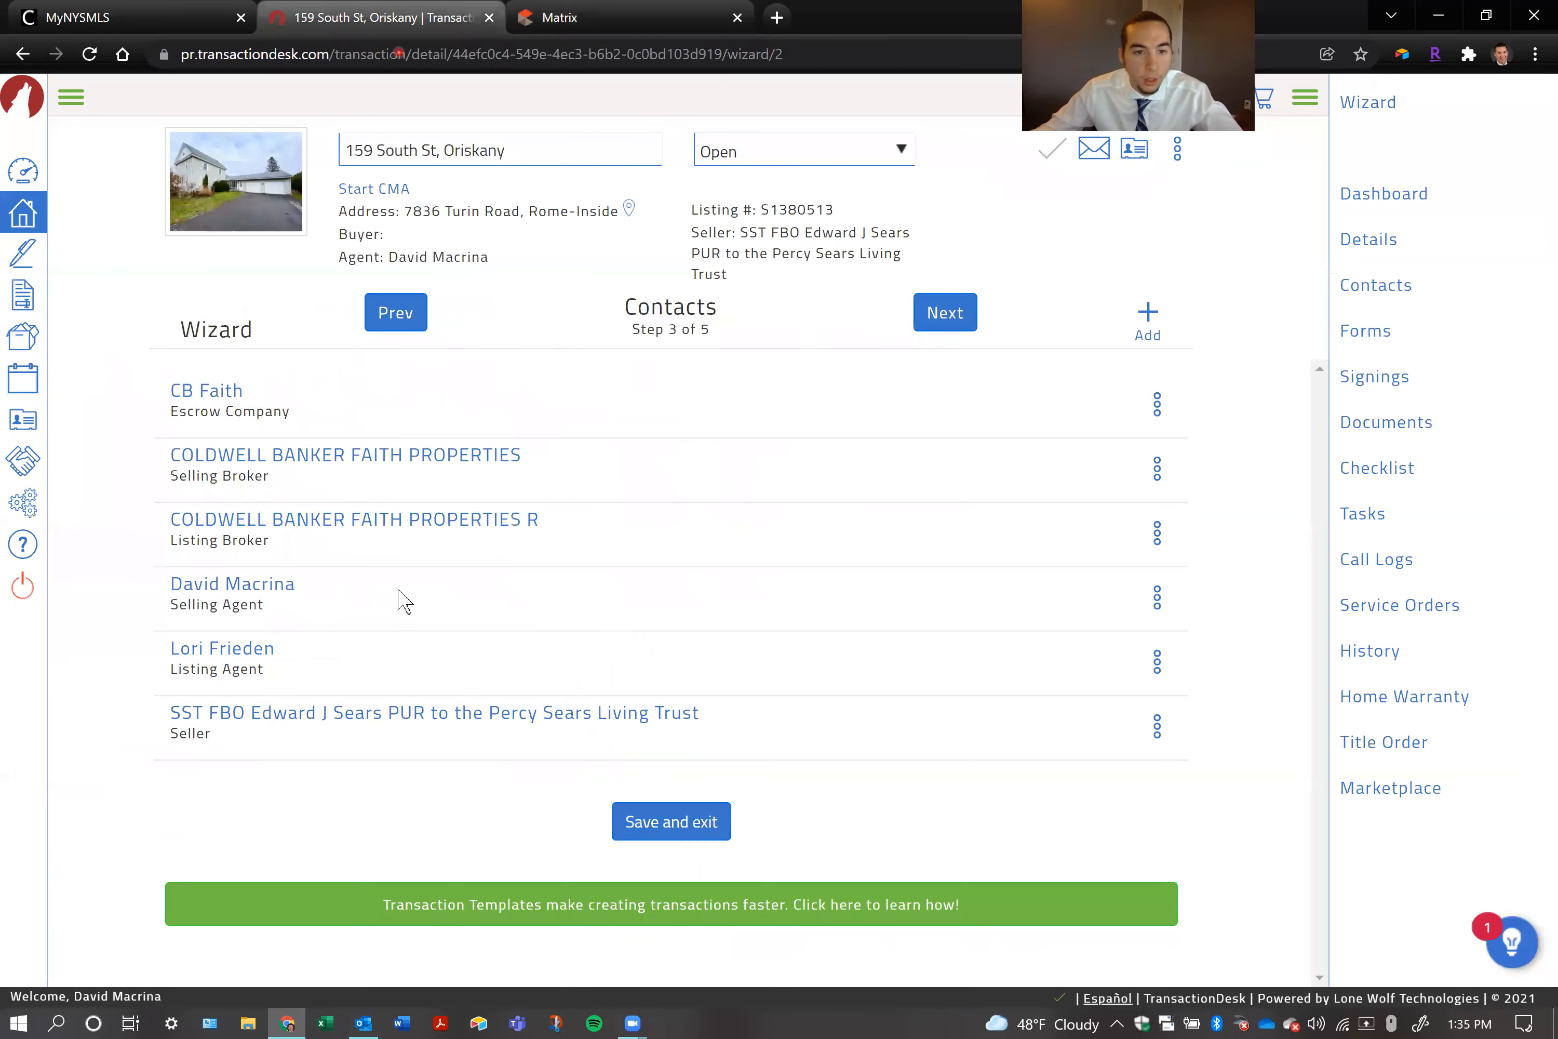
{"action": "left_click", "coordinate": [324, 720]}
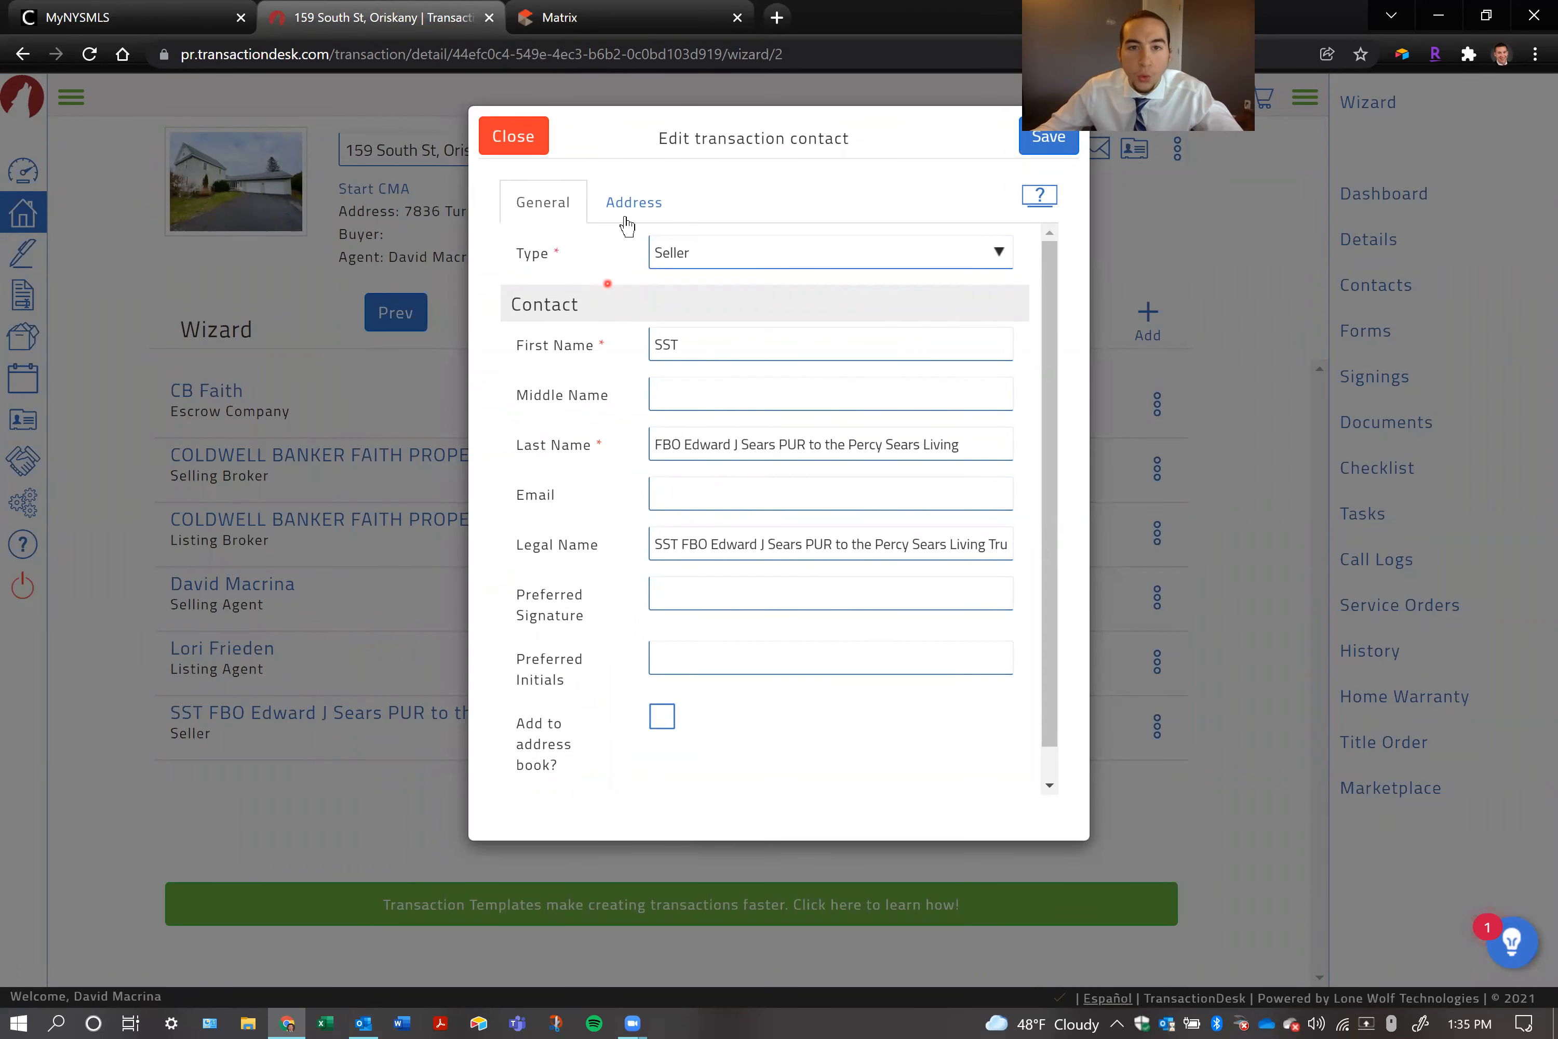
{"action": "left_click_drag", "start_coordinate": [669, 138], "coordinate": [825, 139]}
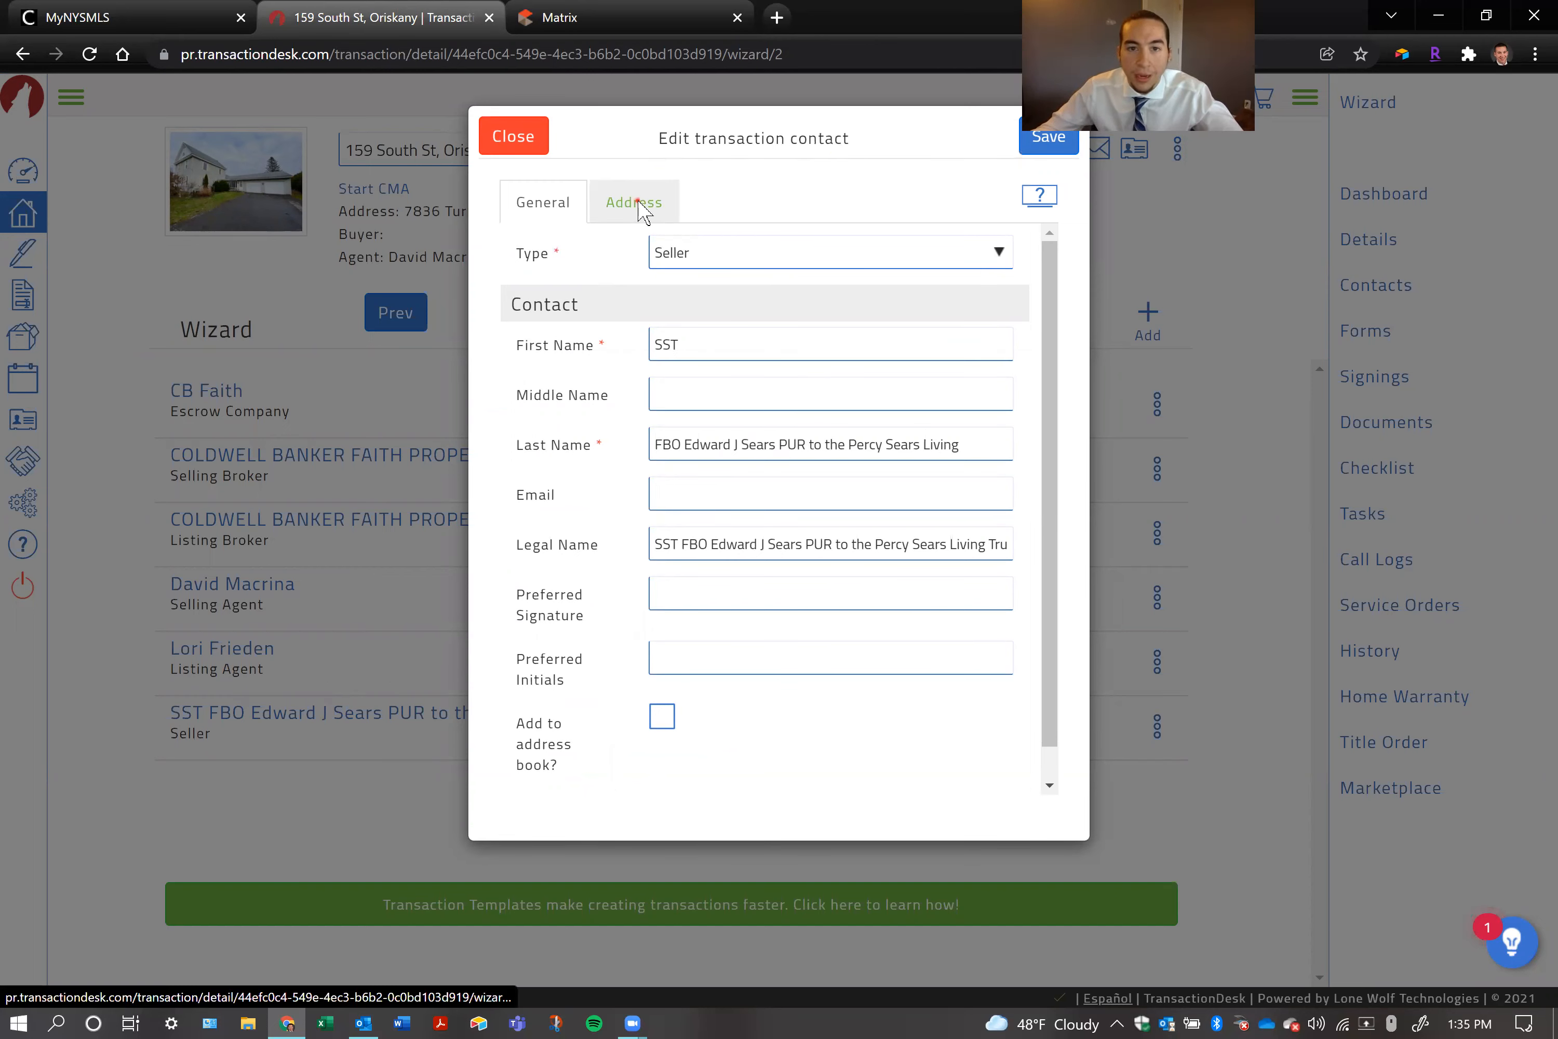
Check the Seller contact's address against the owner address on the Matrix listing, and close the contact without saving
{"action": "left_click", "coordinate": [647, 220]}
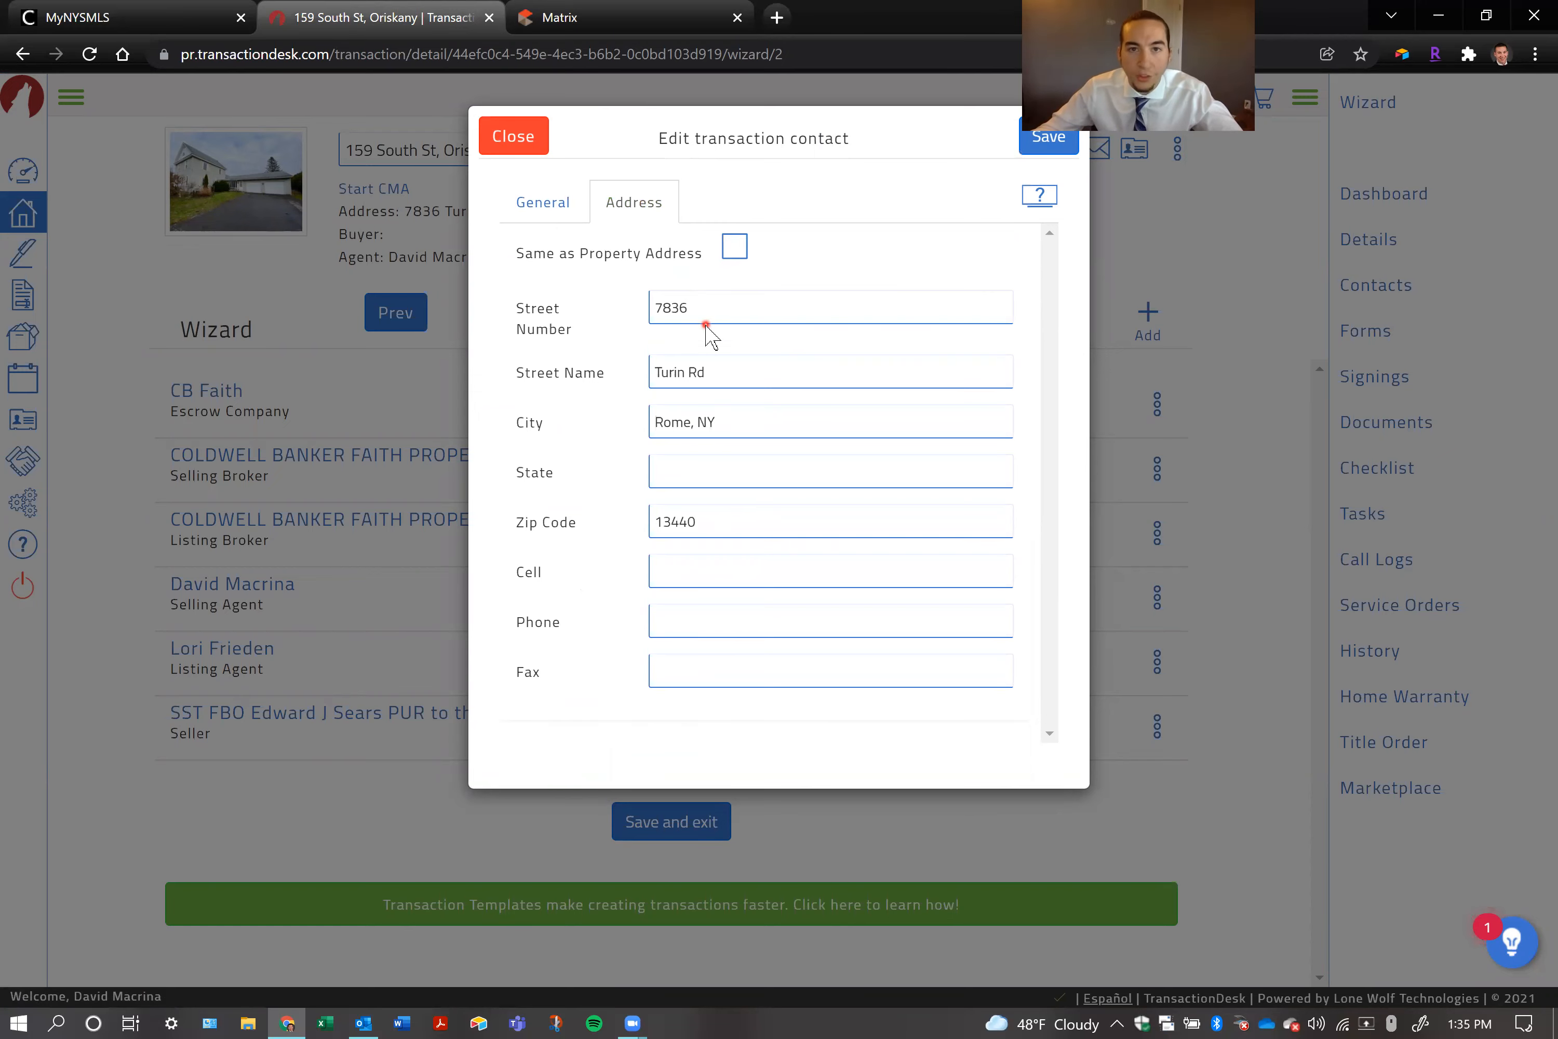
{"action": "left_click", "coordinate": [627, 21]}
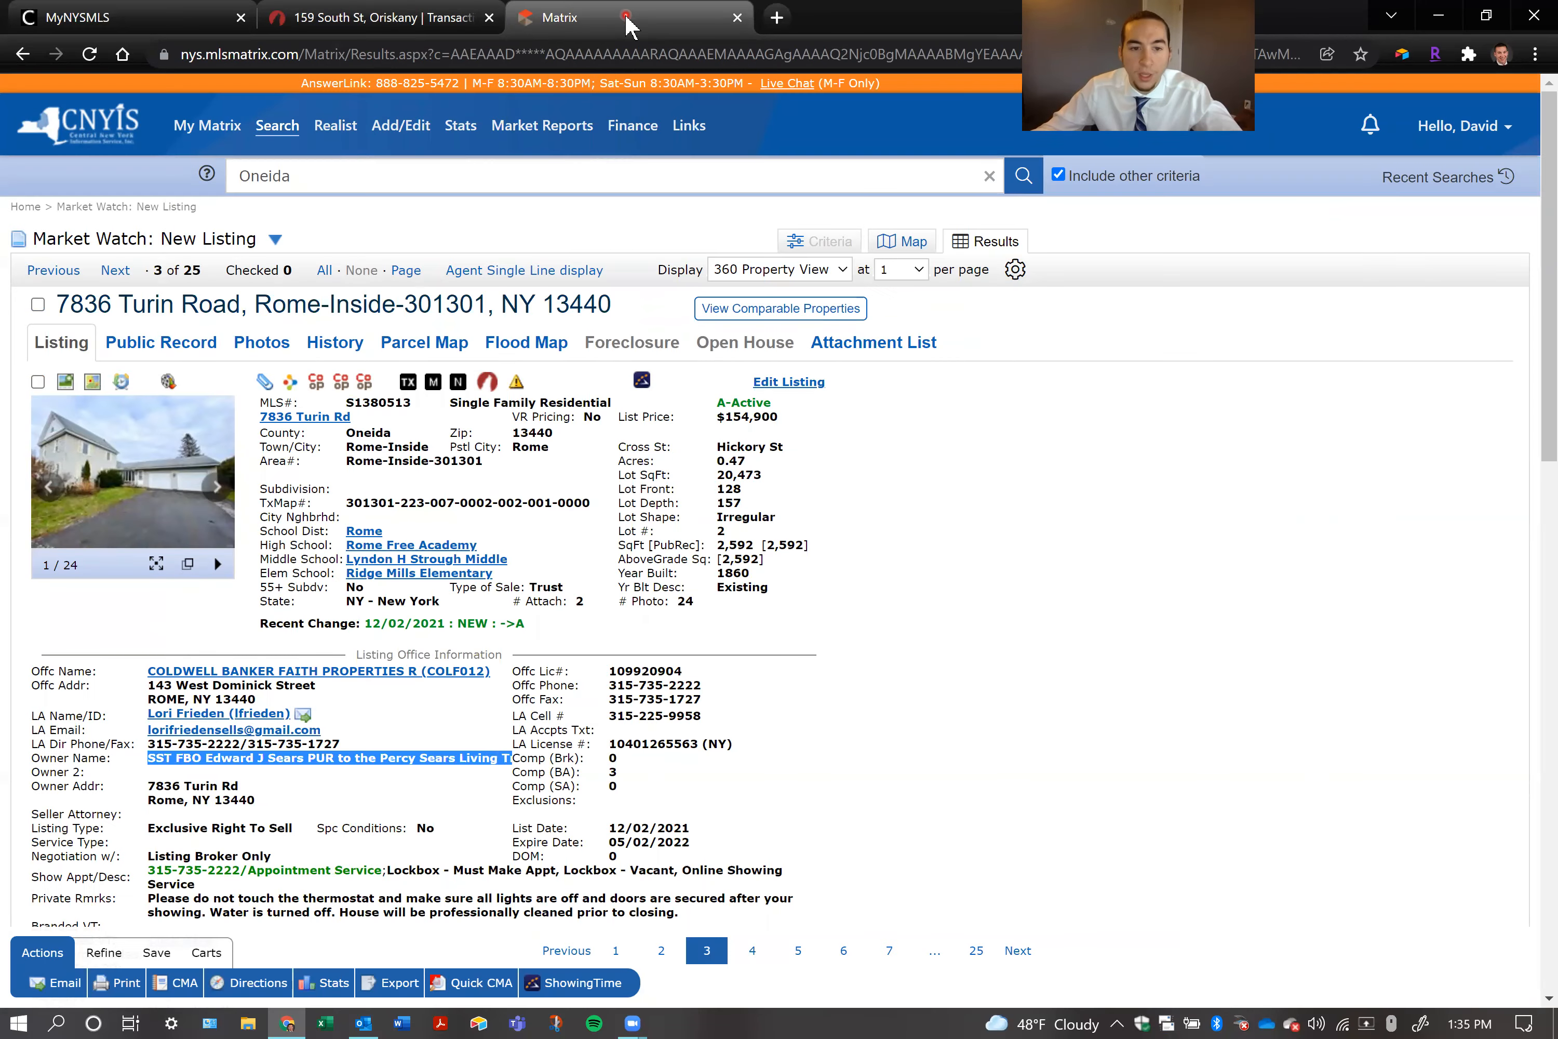
{"action": "left_click_drag", "start_coordinate": [147, 786], "coordinate": [258, 801]}
{"action": "left_click", "coordinate": [376, 18]}
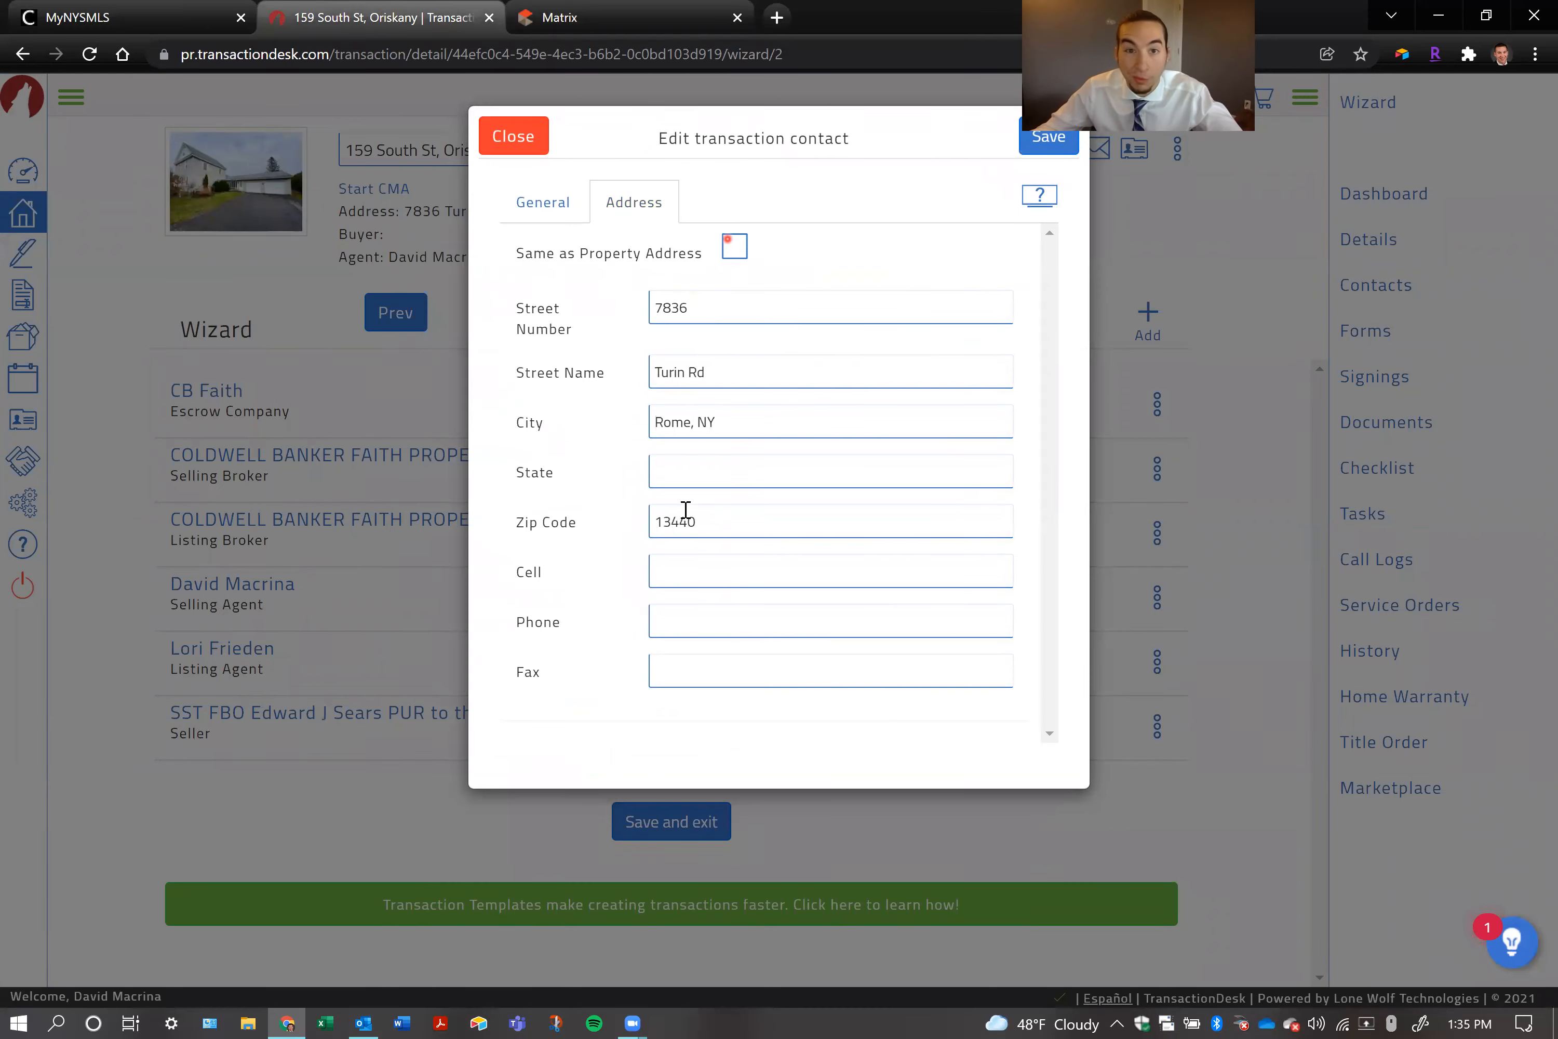
{"action": "left_click", "coordinate": [514, 137]}
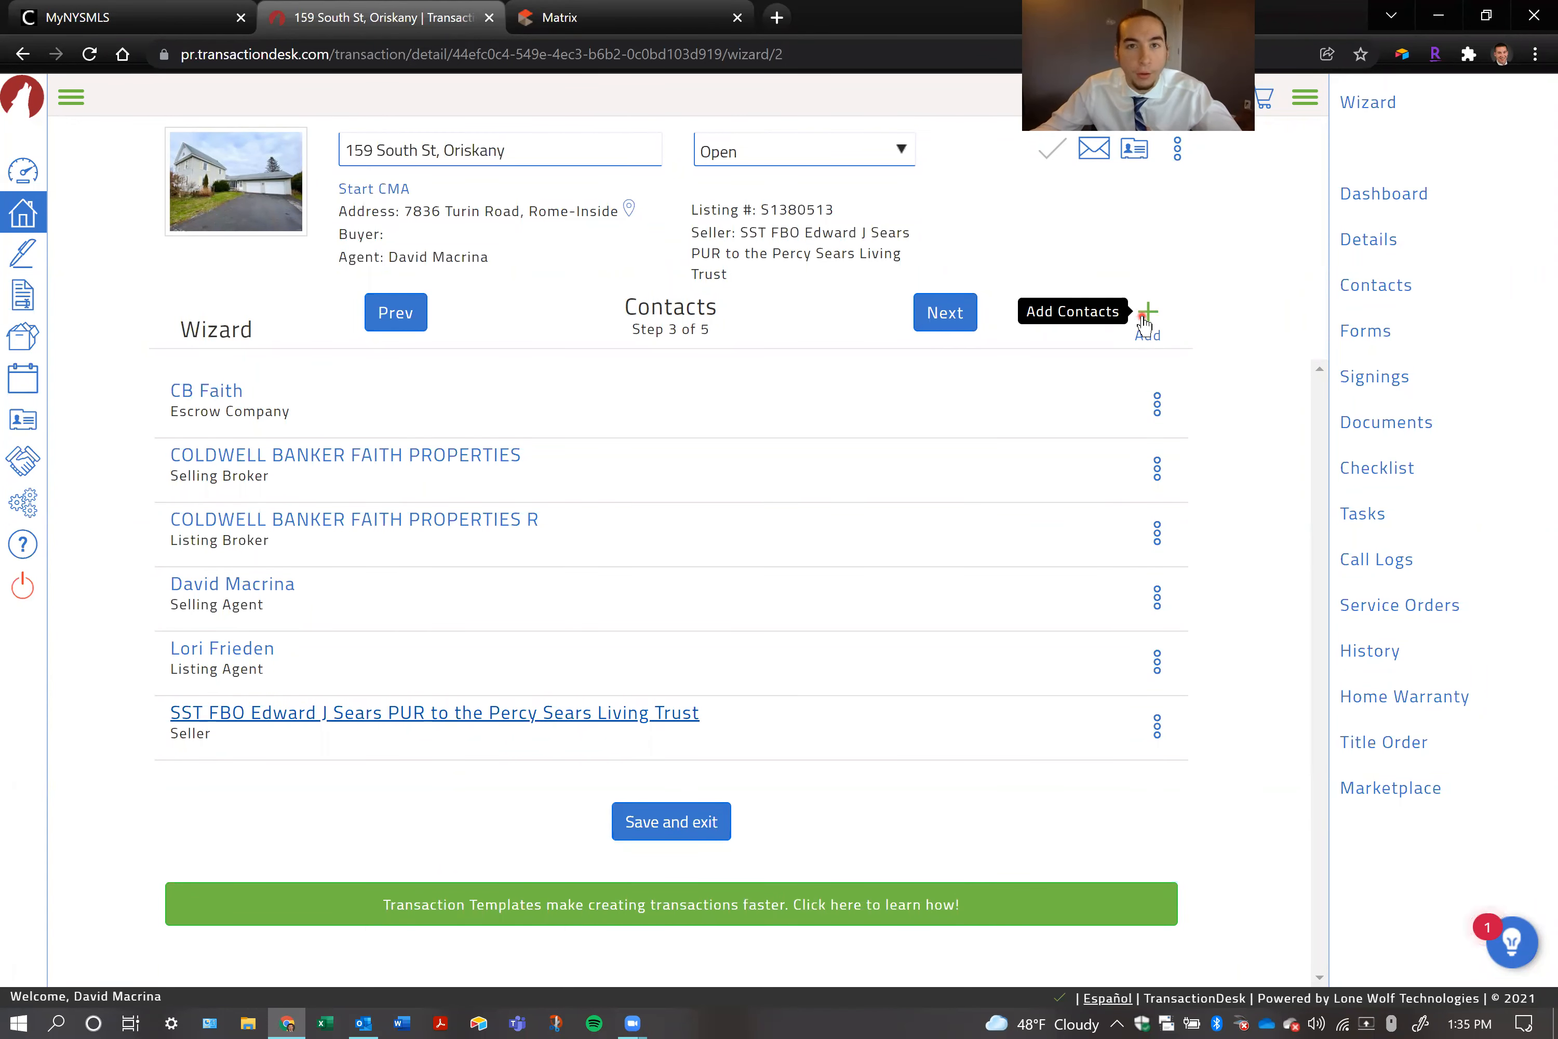
{"action": "left_click", "coordinate": [335, 726]}
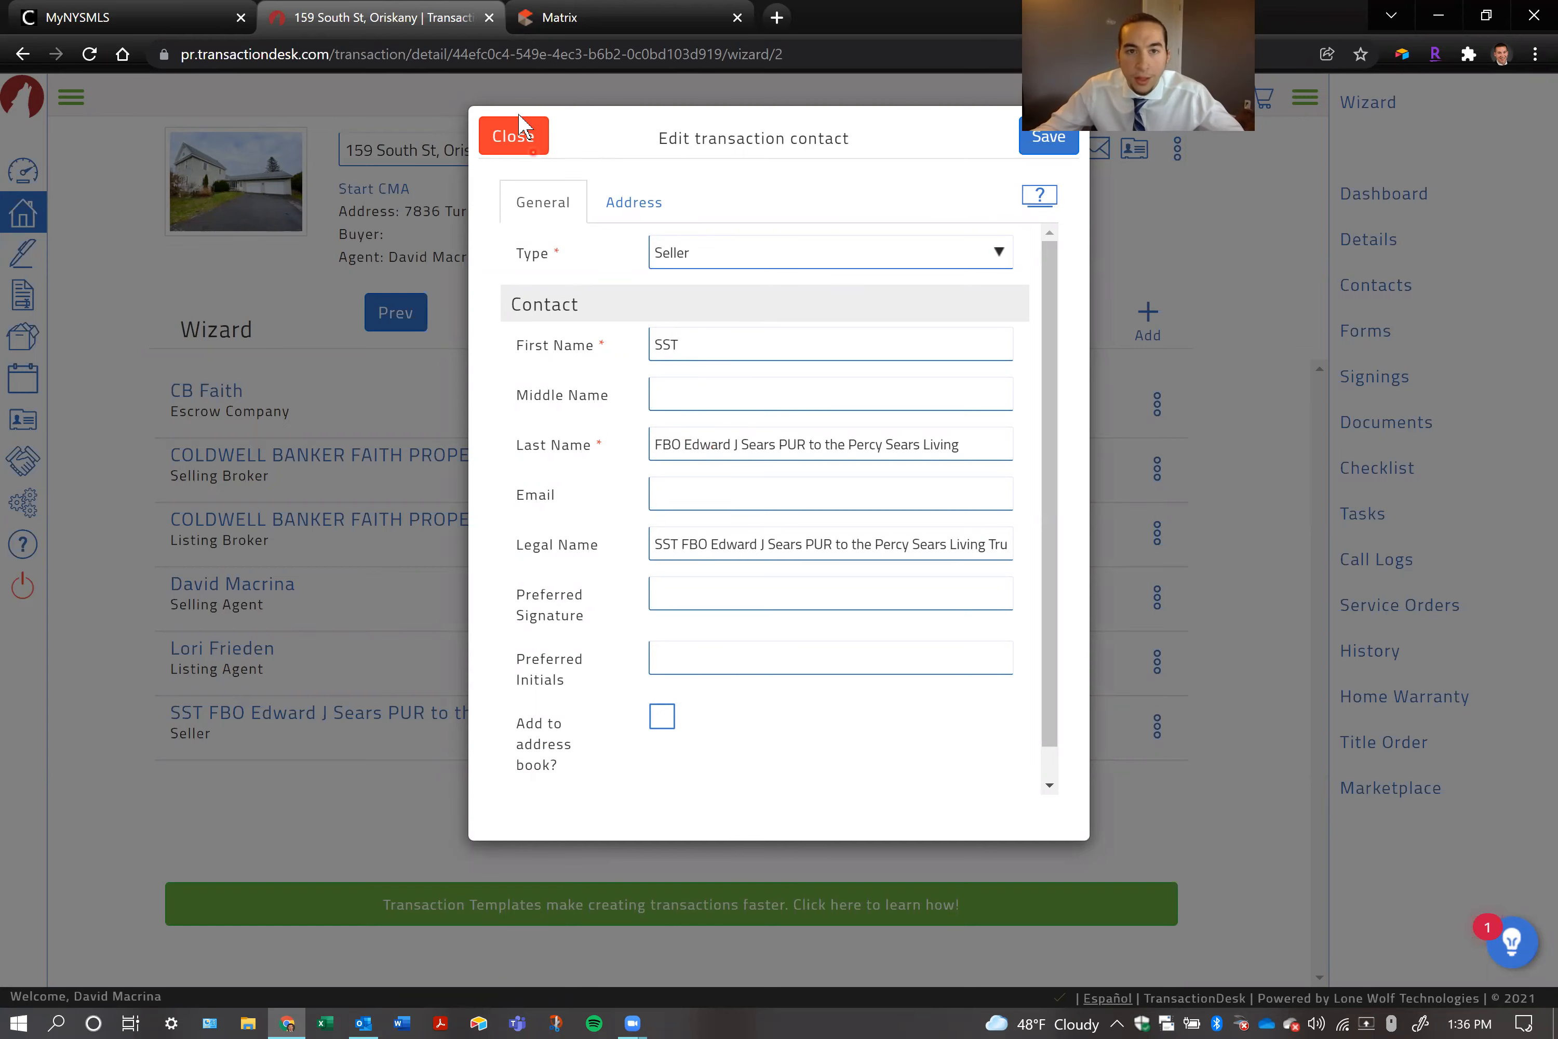
{"action": "left_click", "coordinate": [521, 136]}
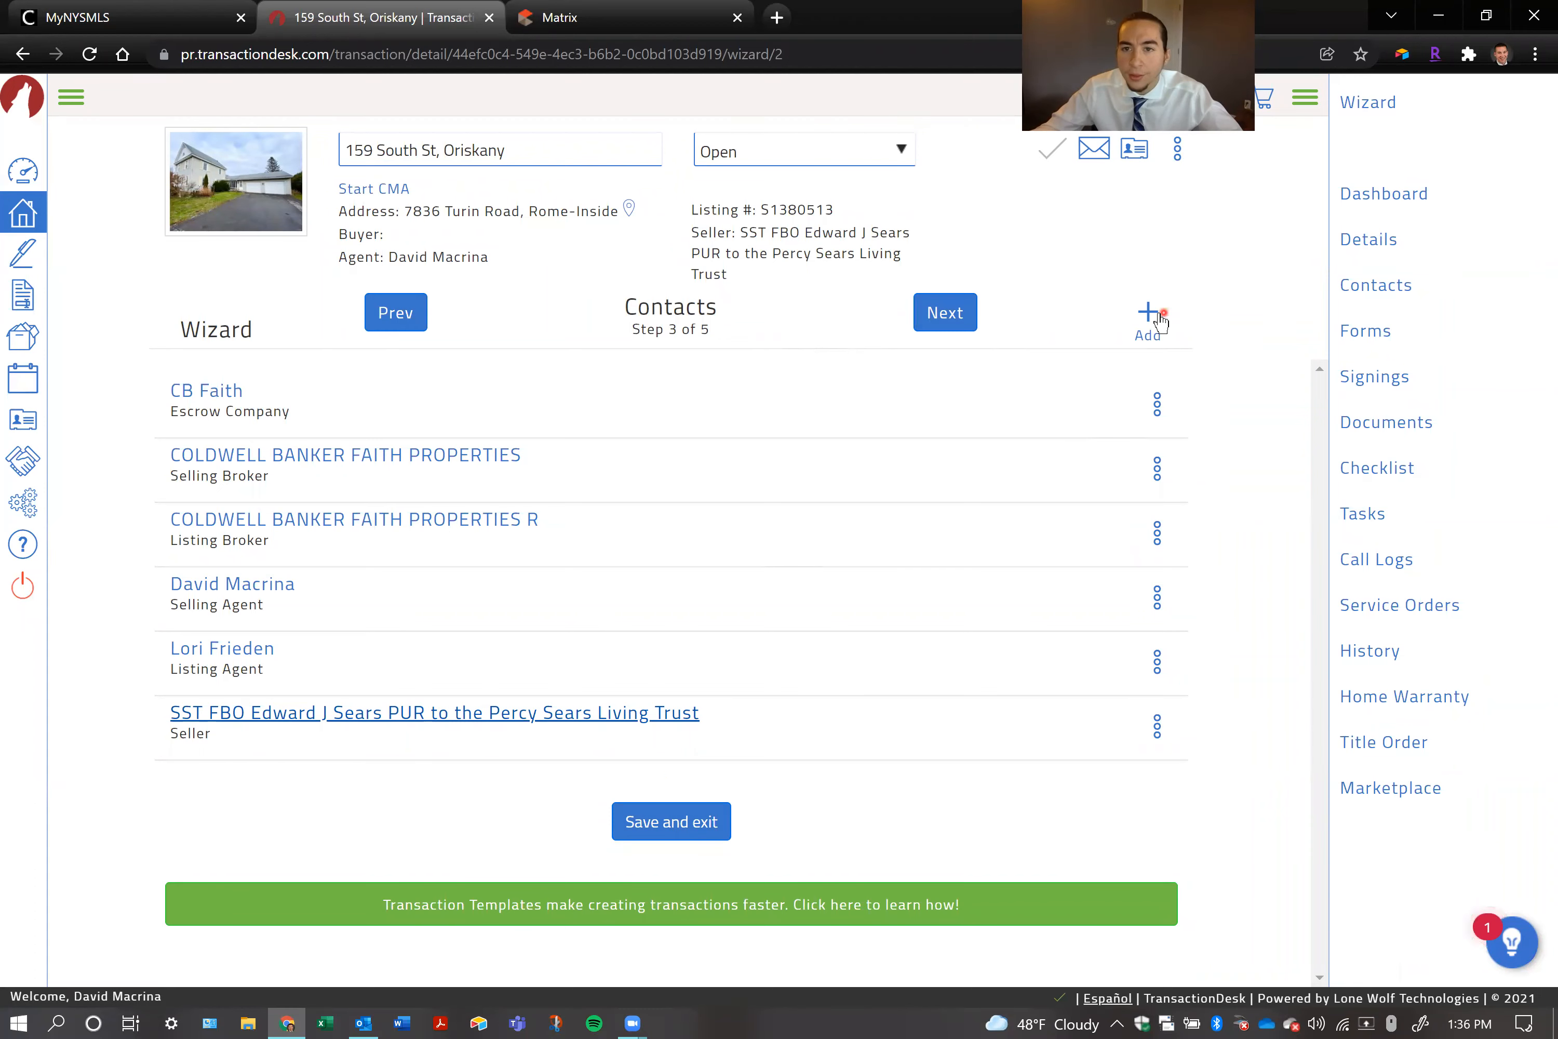
Browse the existing contacts available for the transaction, and close the list without adding one
{"action": "left_click", "coordinate": [1145, 321]}
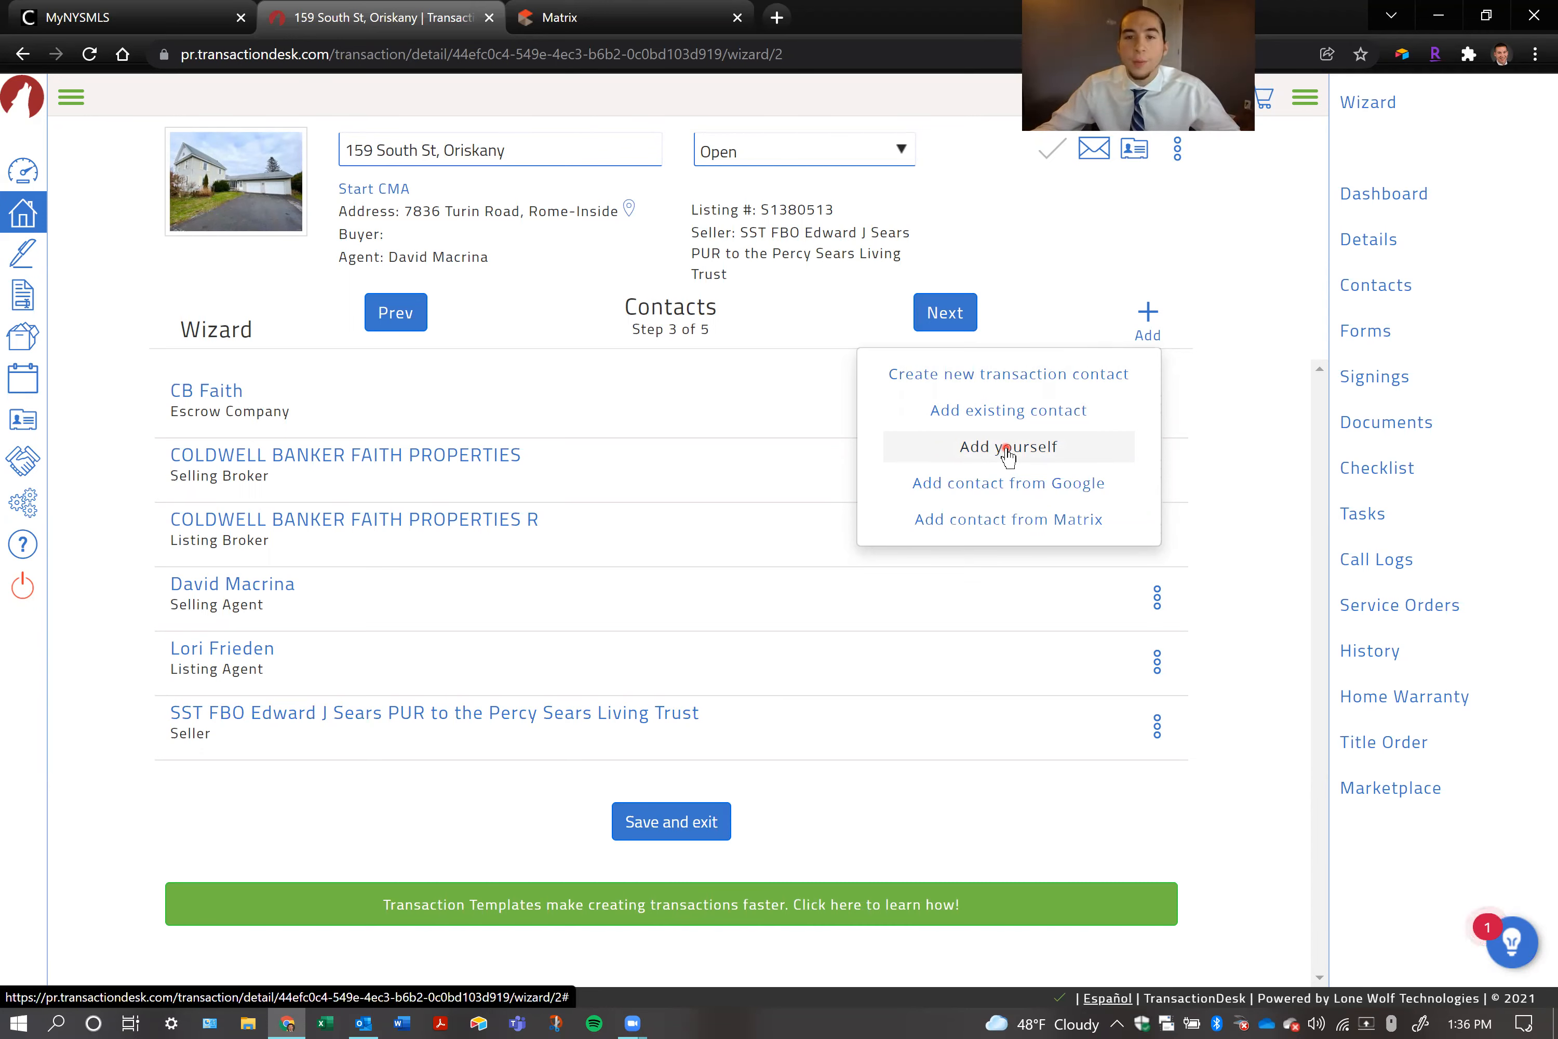
{"action": "left_click", "coordinate": [1066, 413]}
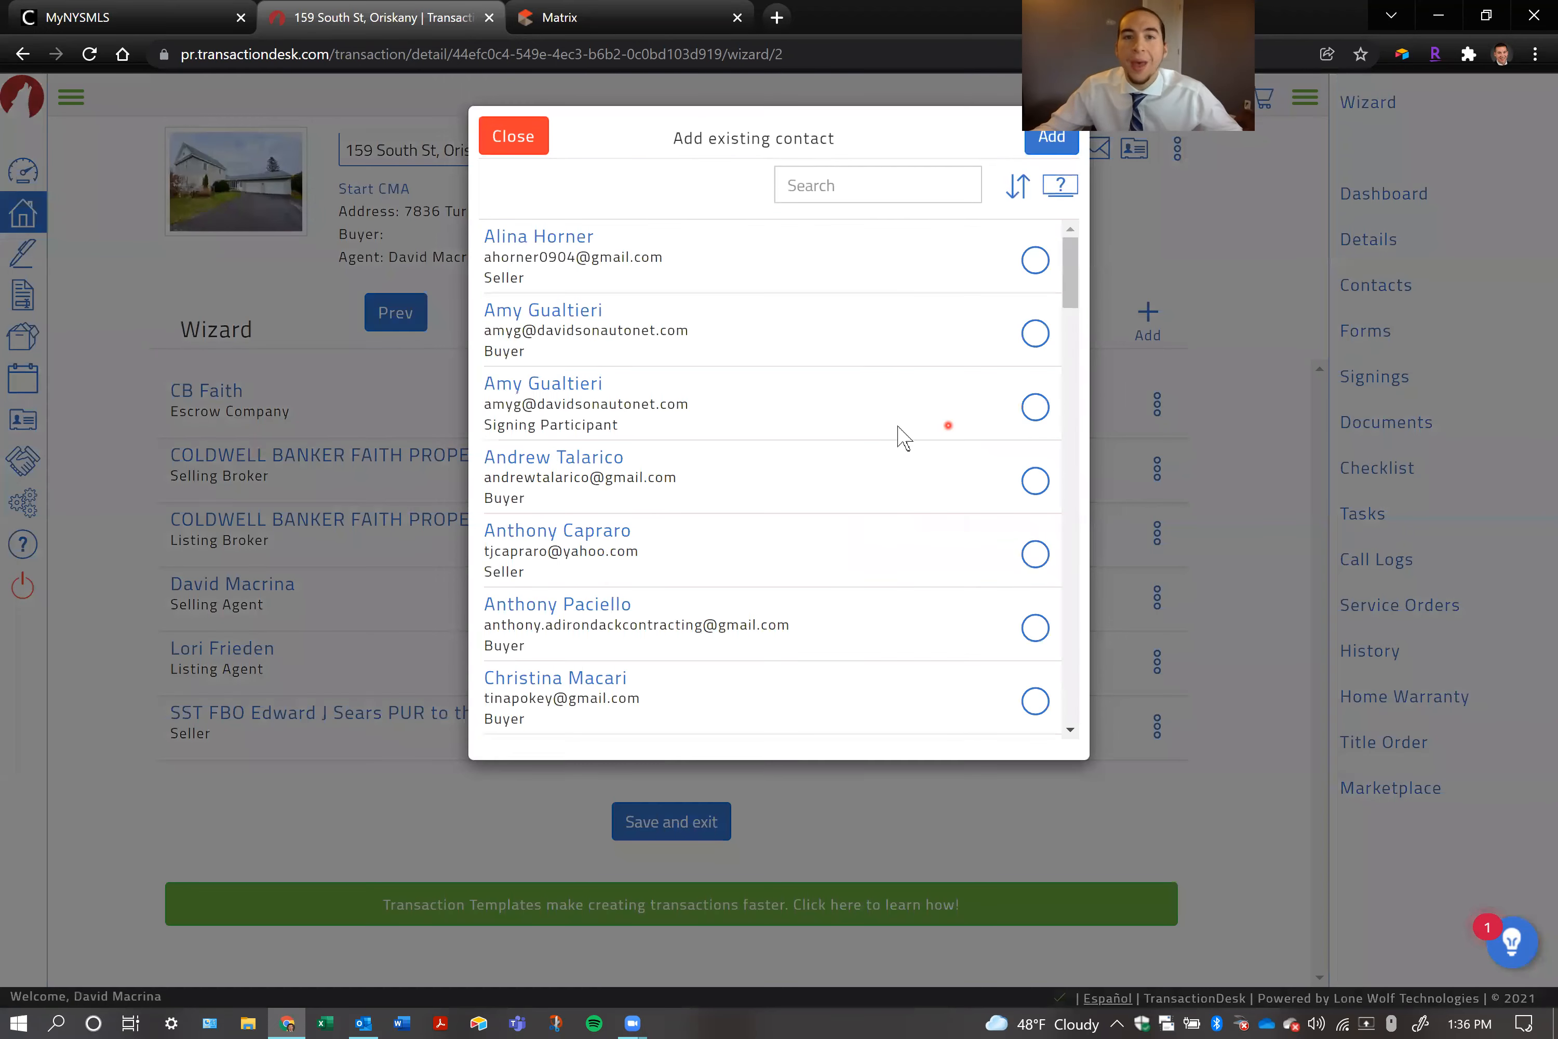
{"action": "scroll", "coordinate": [775, 329], "scroll_direction": "down", "scroll_amount": 5}
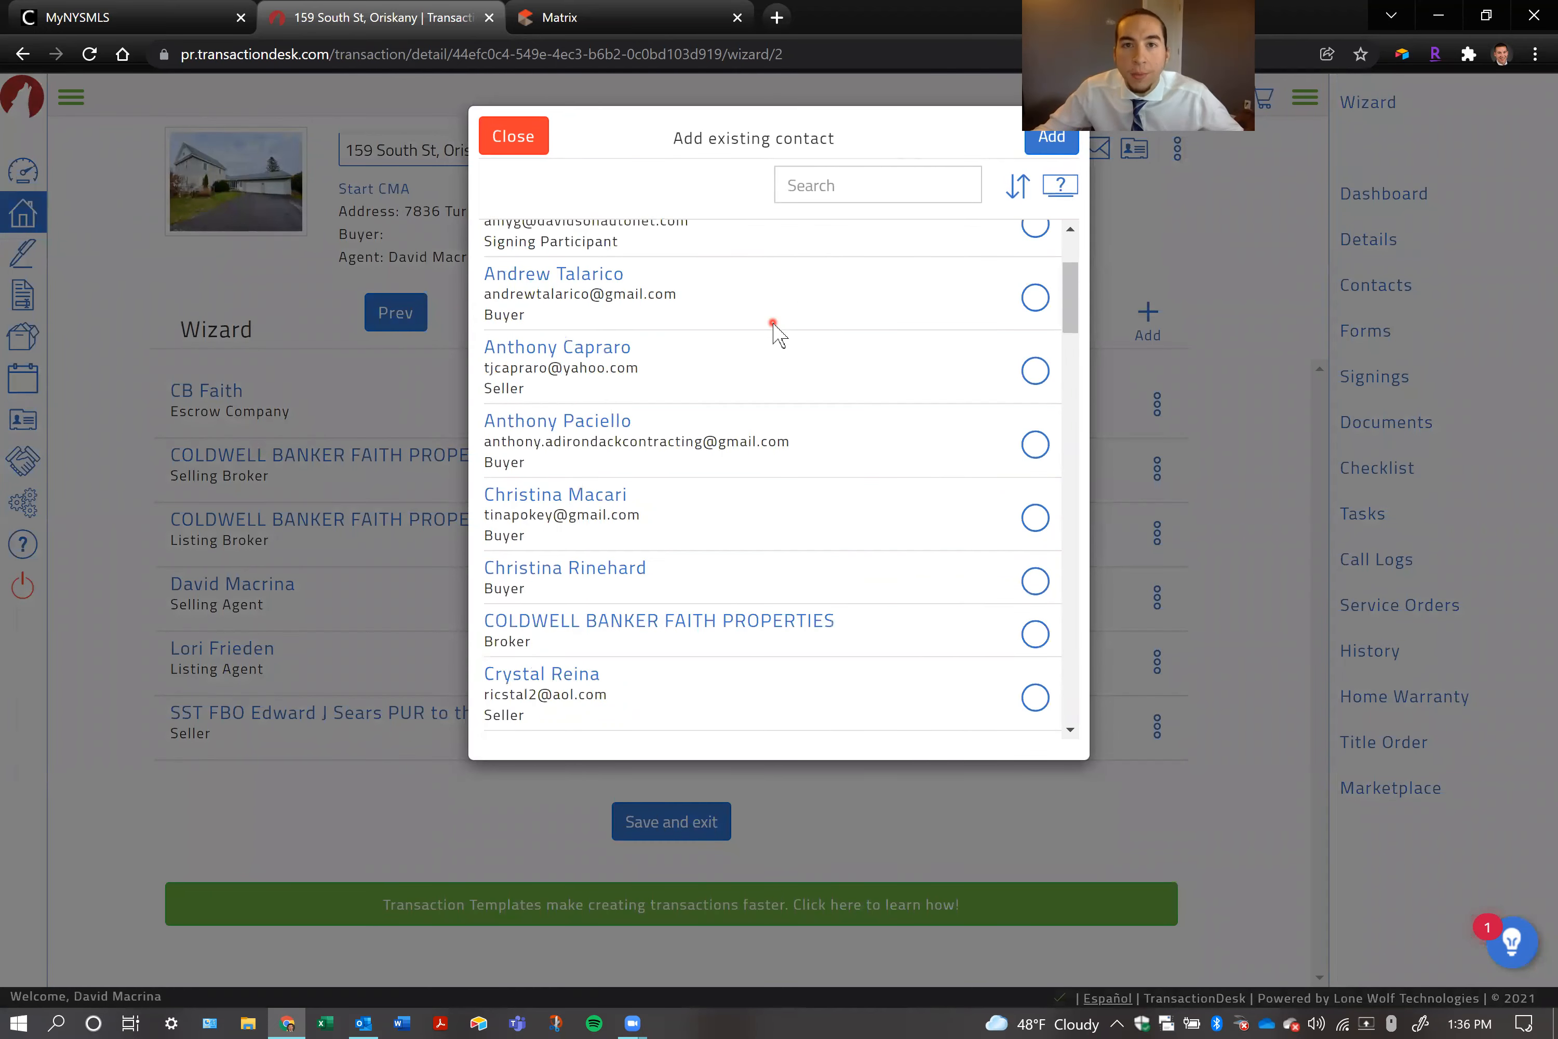
{"action": "scroll", "coordinate": [772, 332], "scroll_direction": "down", "scroll_amount": 7}
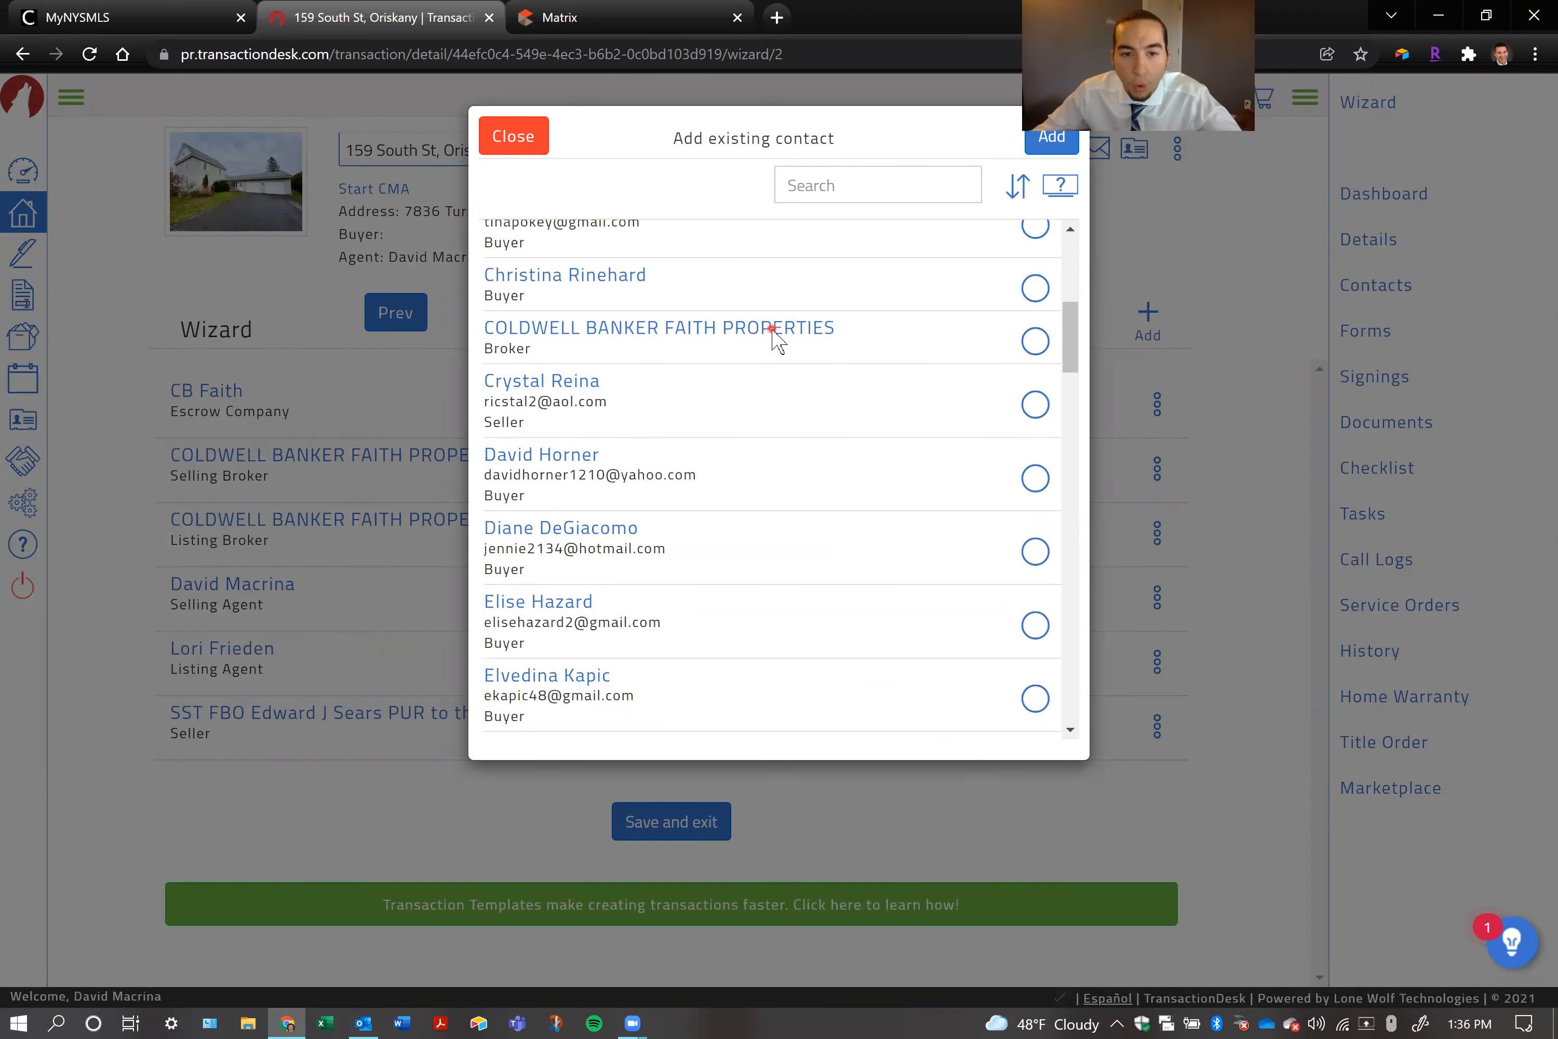
{"action": "scroll", "coordinate": [772, 333], "scroll_direction": "down", "scroll_amount": 10}
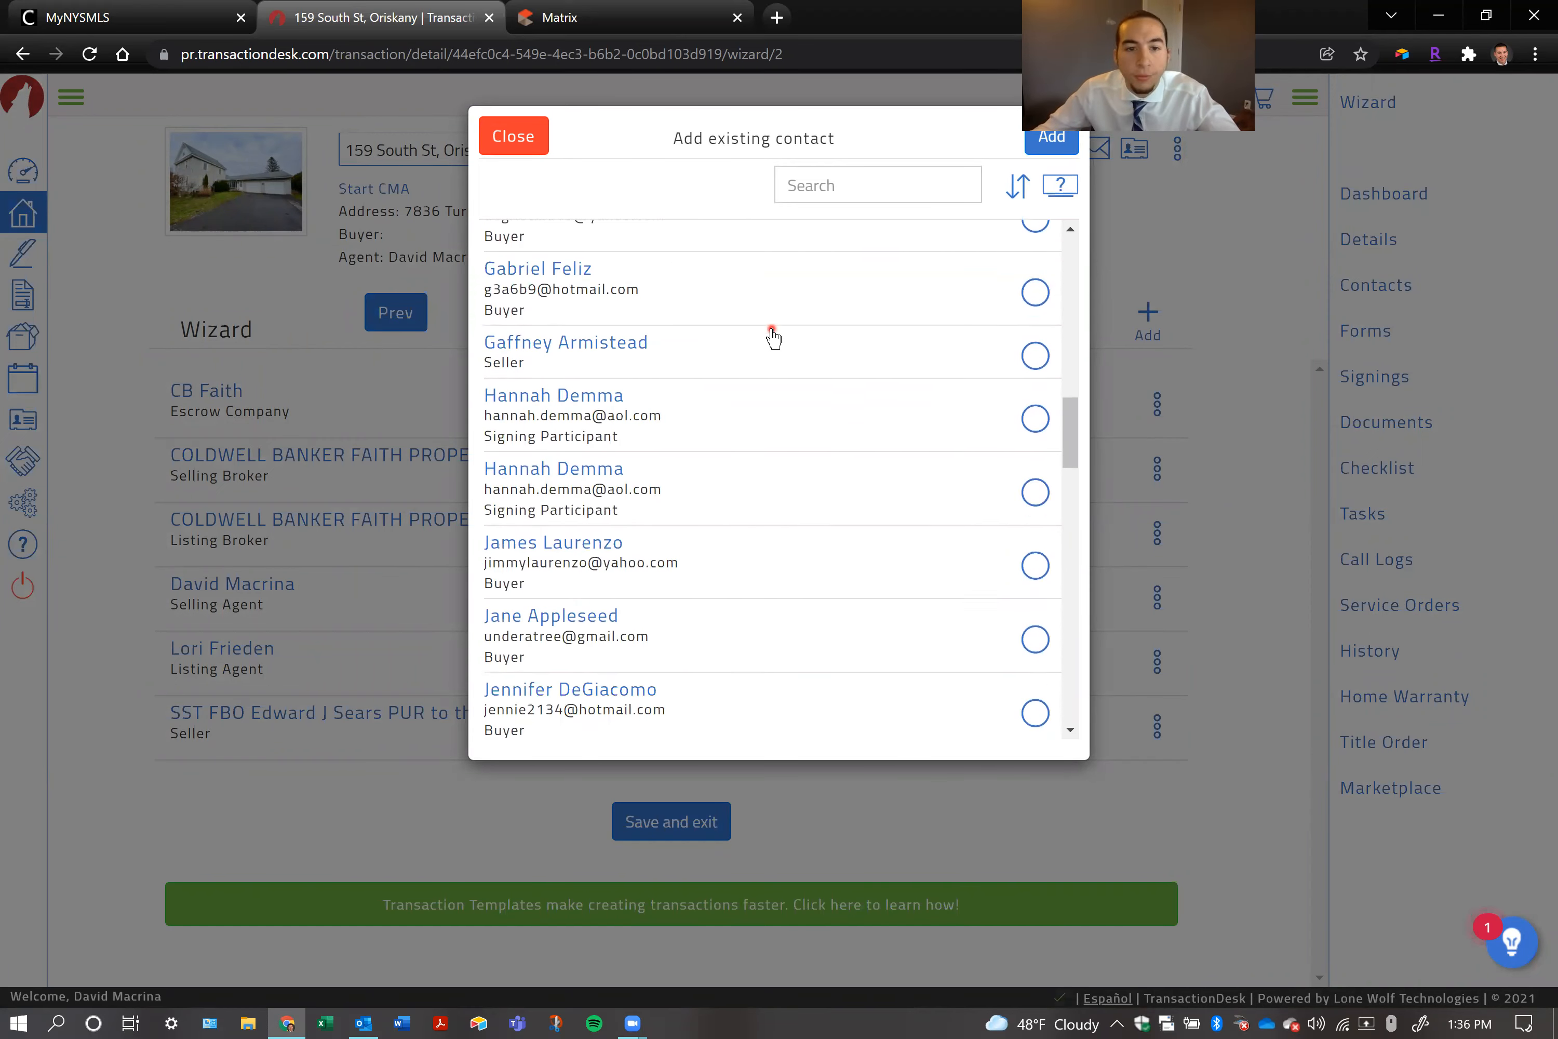
{"action": "scroll", "coordinate": [772, 333], "scroll_direction": "down", "scroll_amount": 15}
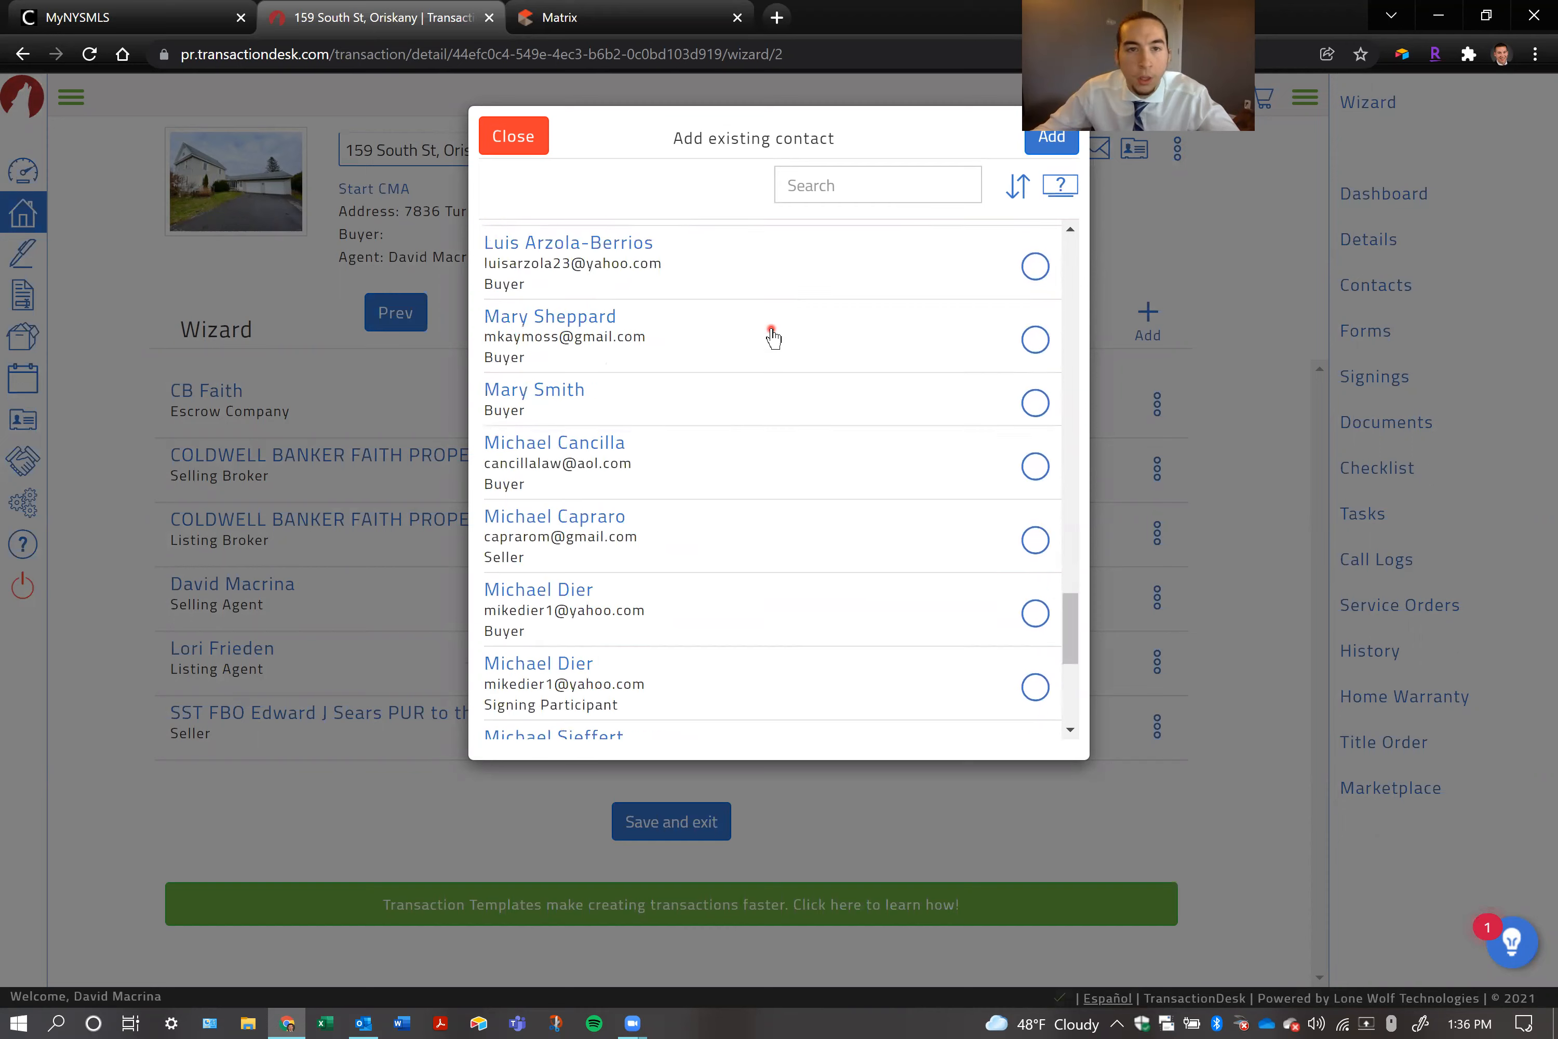
{"action": "left_click", "coordinate": [1237, 477]}
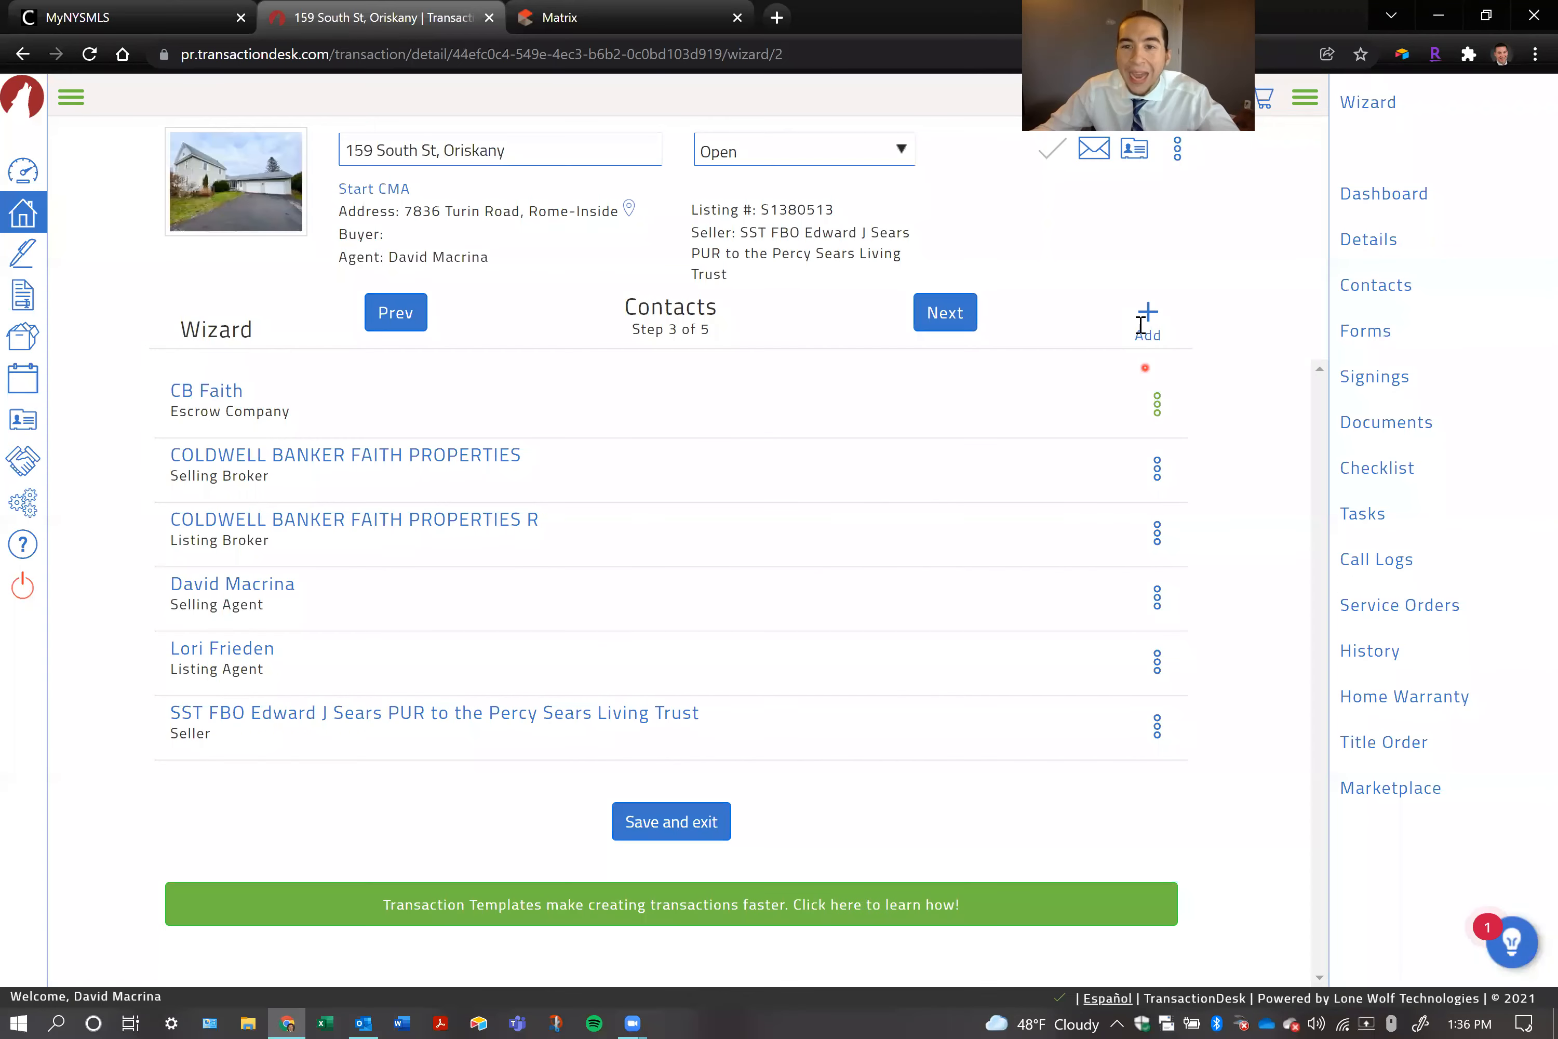
Start a new transaction contact and set its type to Buyer
{"action": "left_click", "coordinate": [1147, 321]}
{"action": "left_click", "coordinate": [1053, 376]}
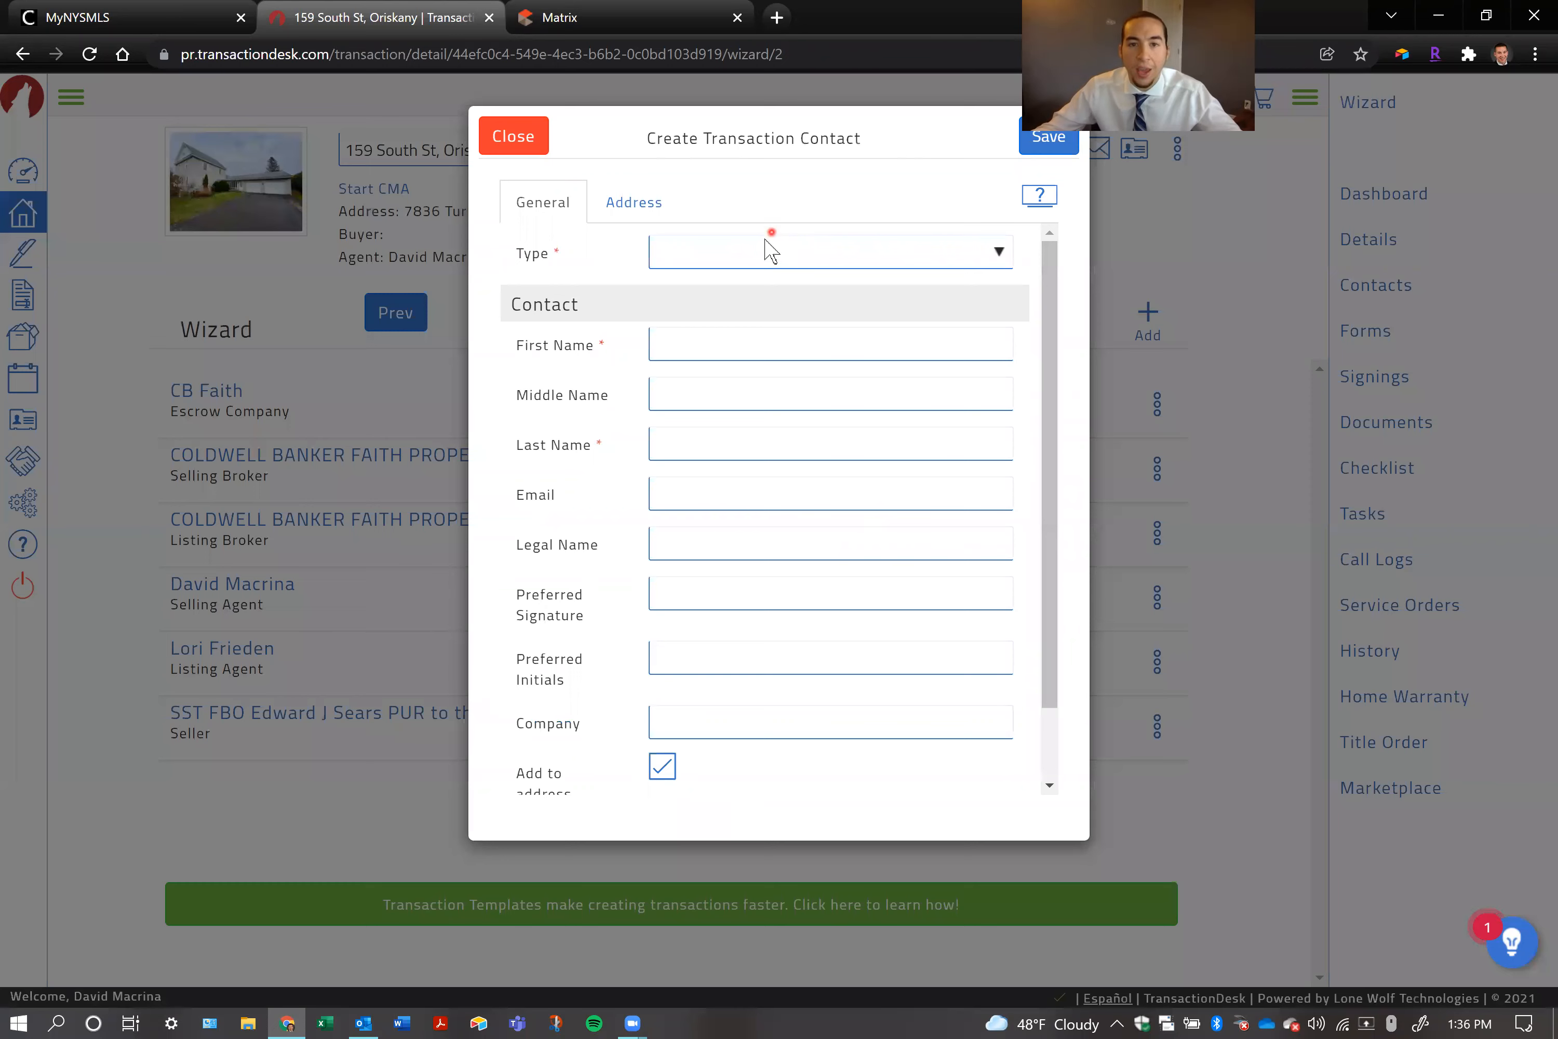
{"action": "left_click", "coordinate": [765, 241]}
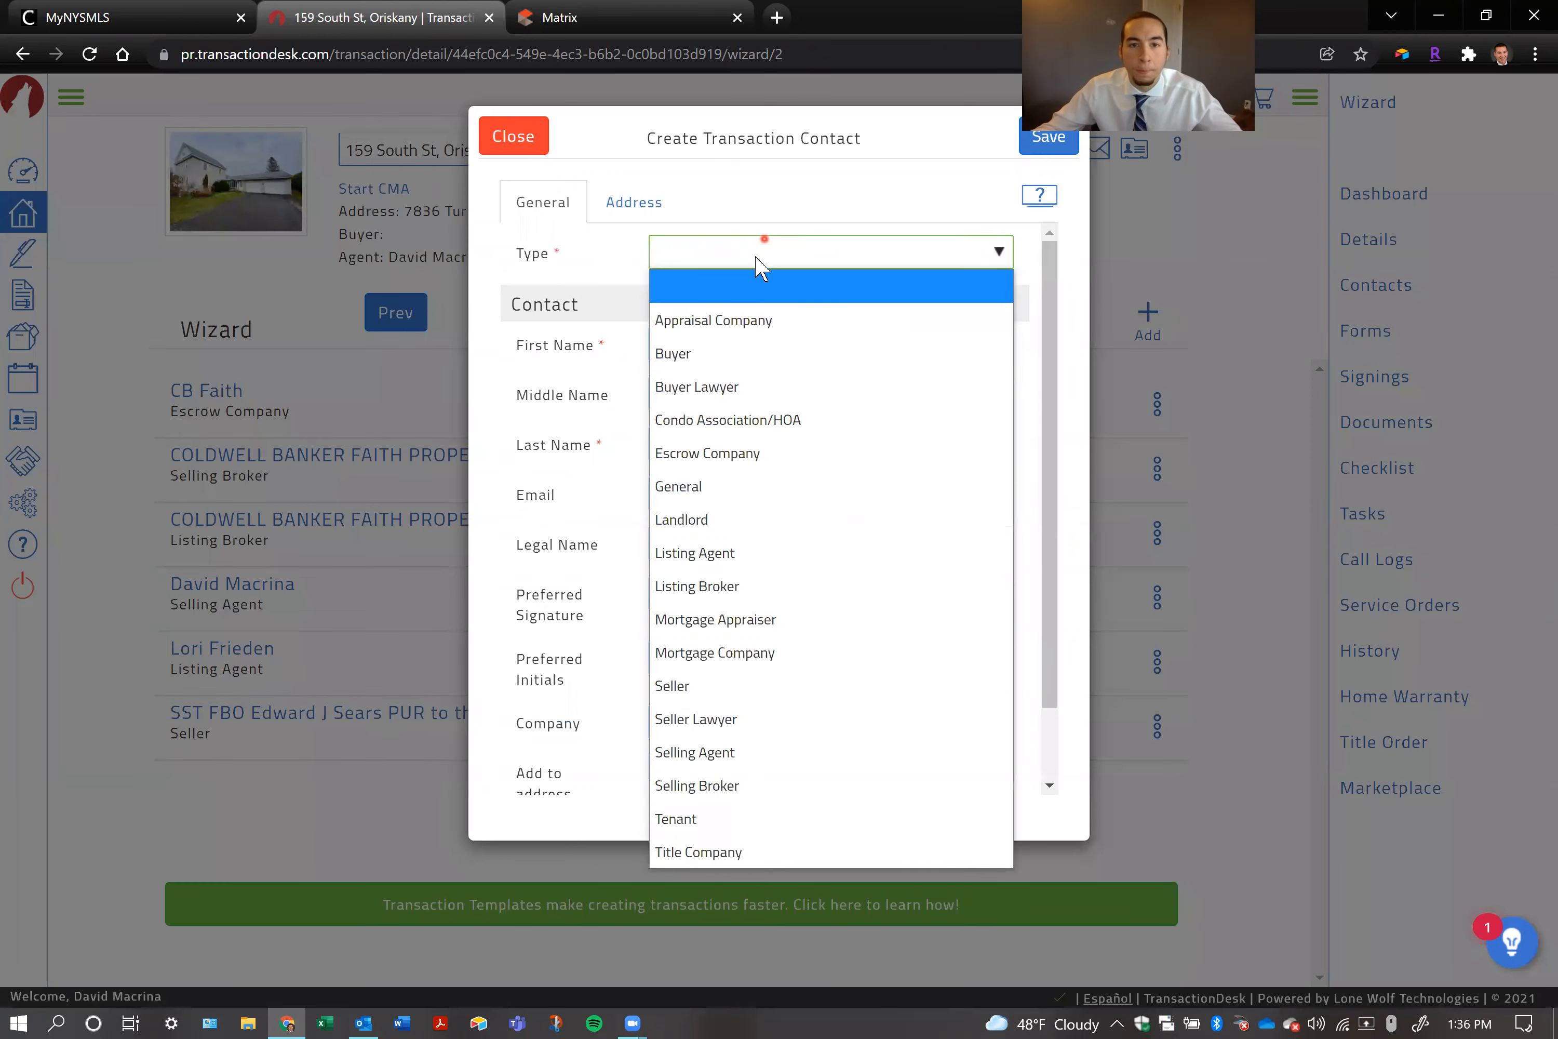
{"action": "left_click", "coordinate": [713, 348]}
{"action": "double_click", "coordinate": [537, 253]}
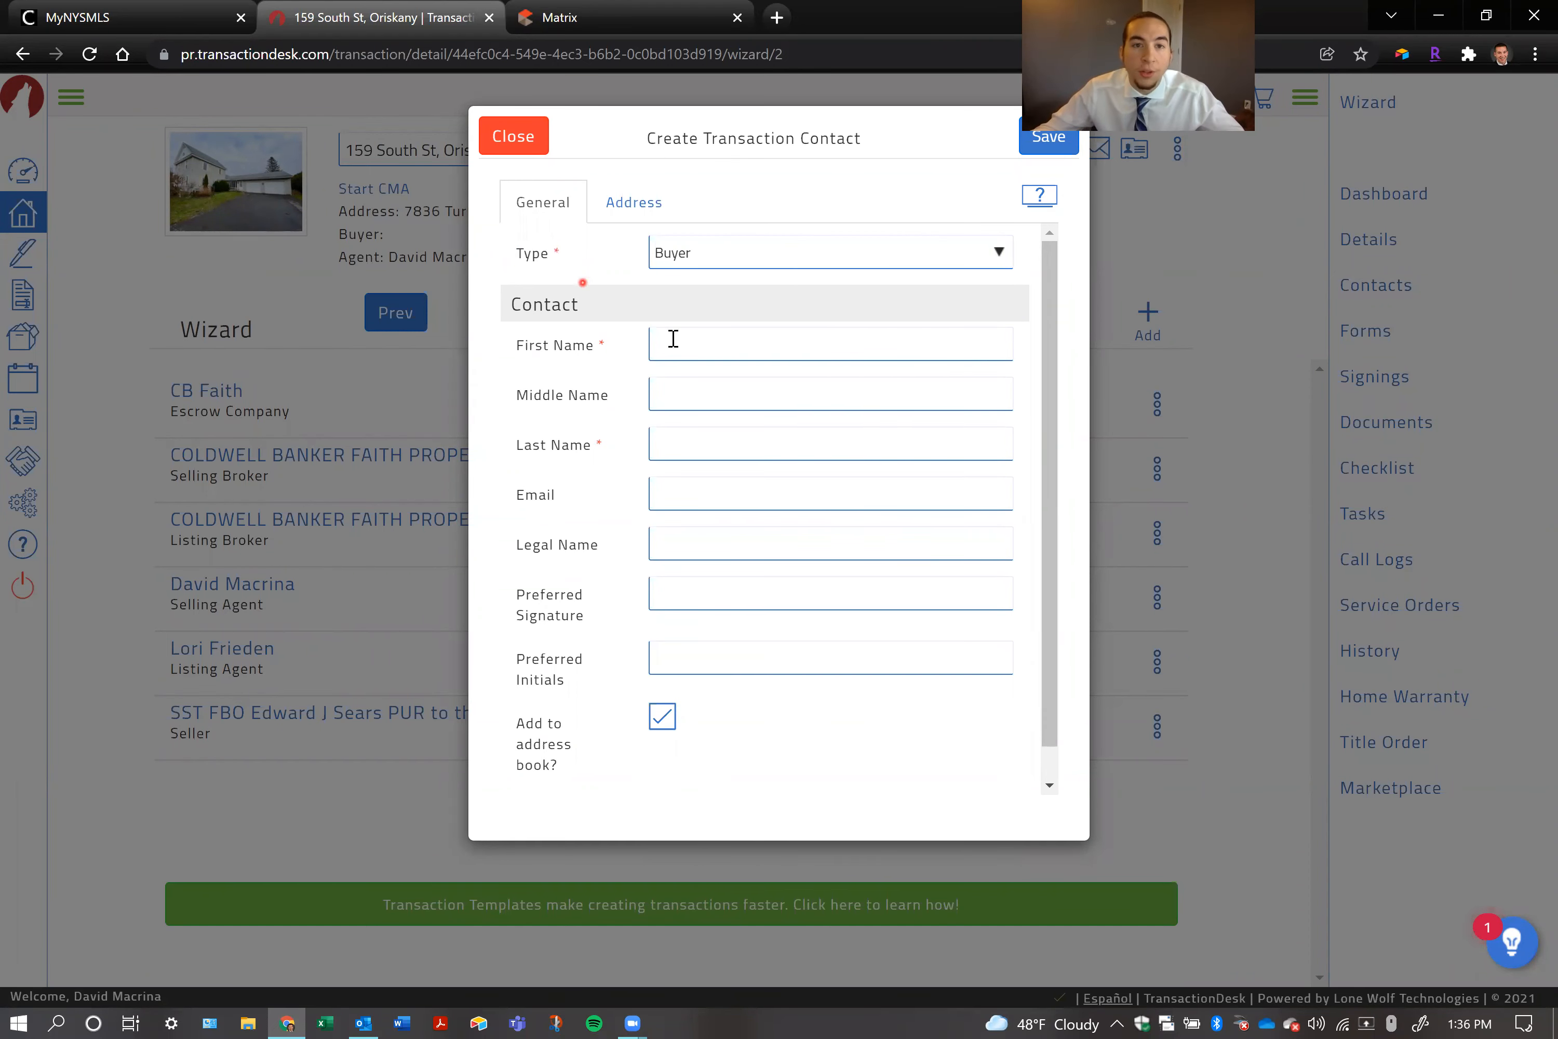
Fill in the buyer contact's first name and last name
{"action": "left_click", "coordinate": [736, 356]}
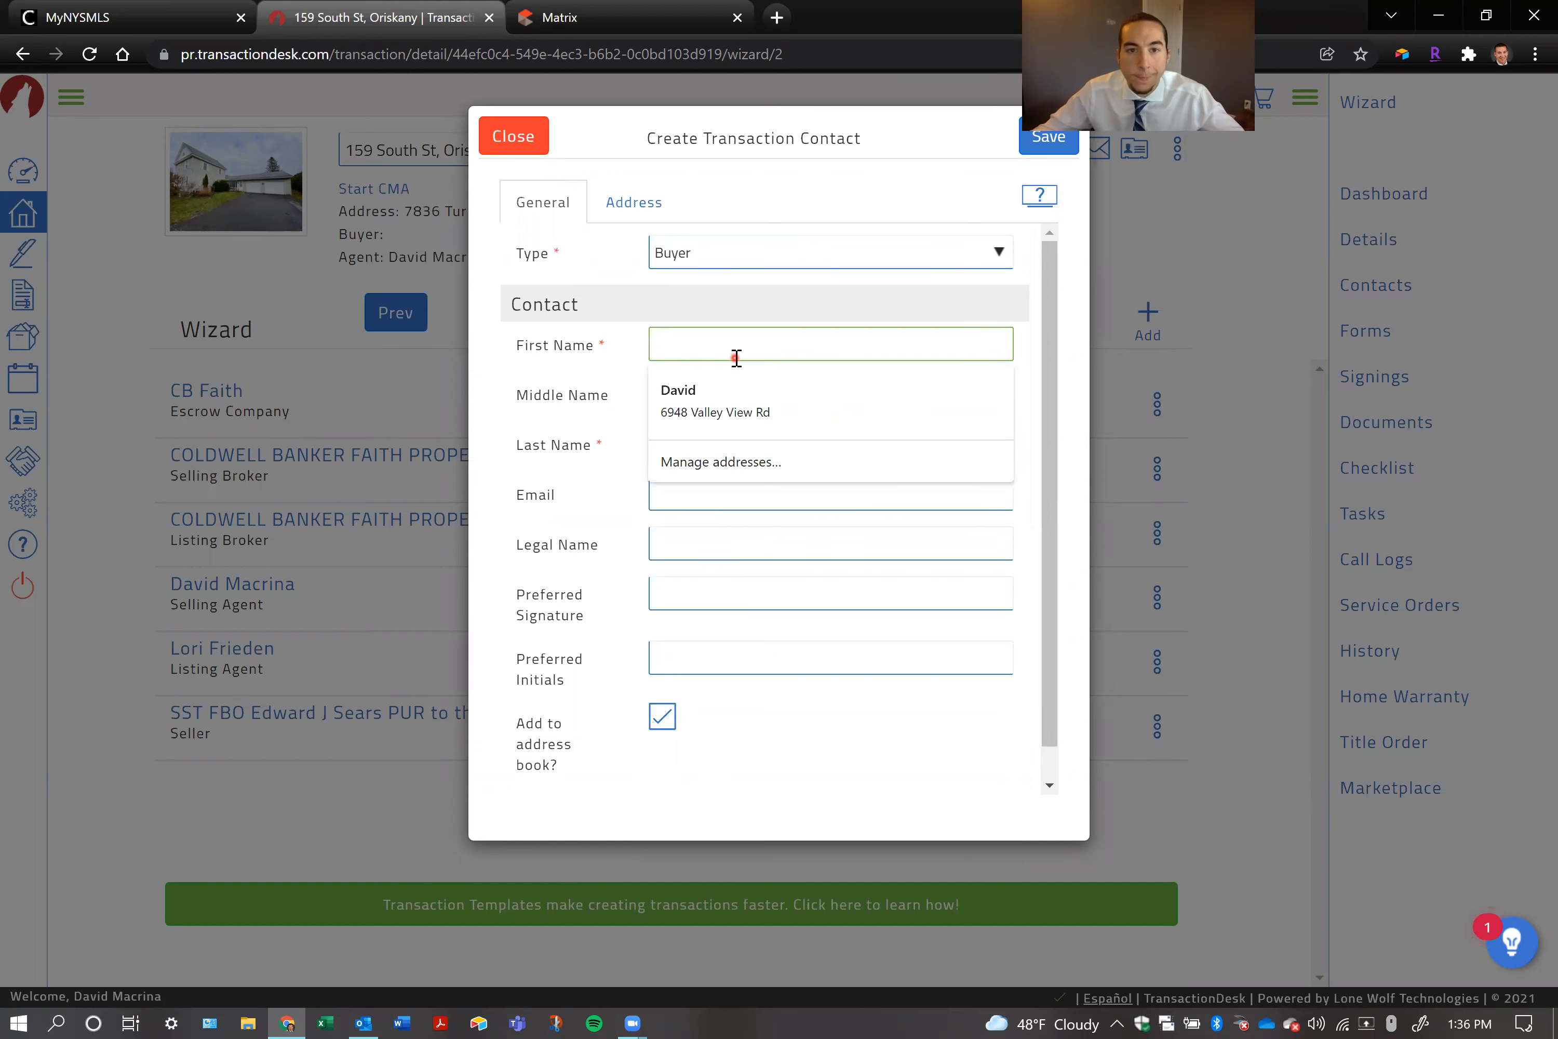
{"action": "left_click", "coordinate": [736, 358]}
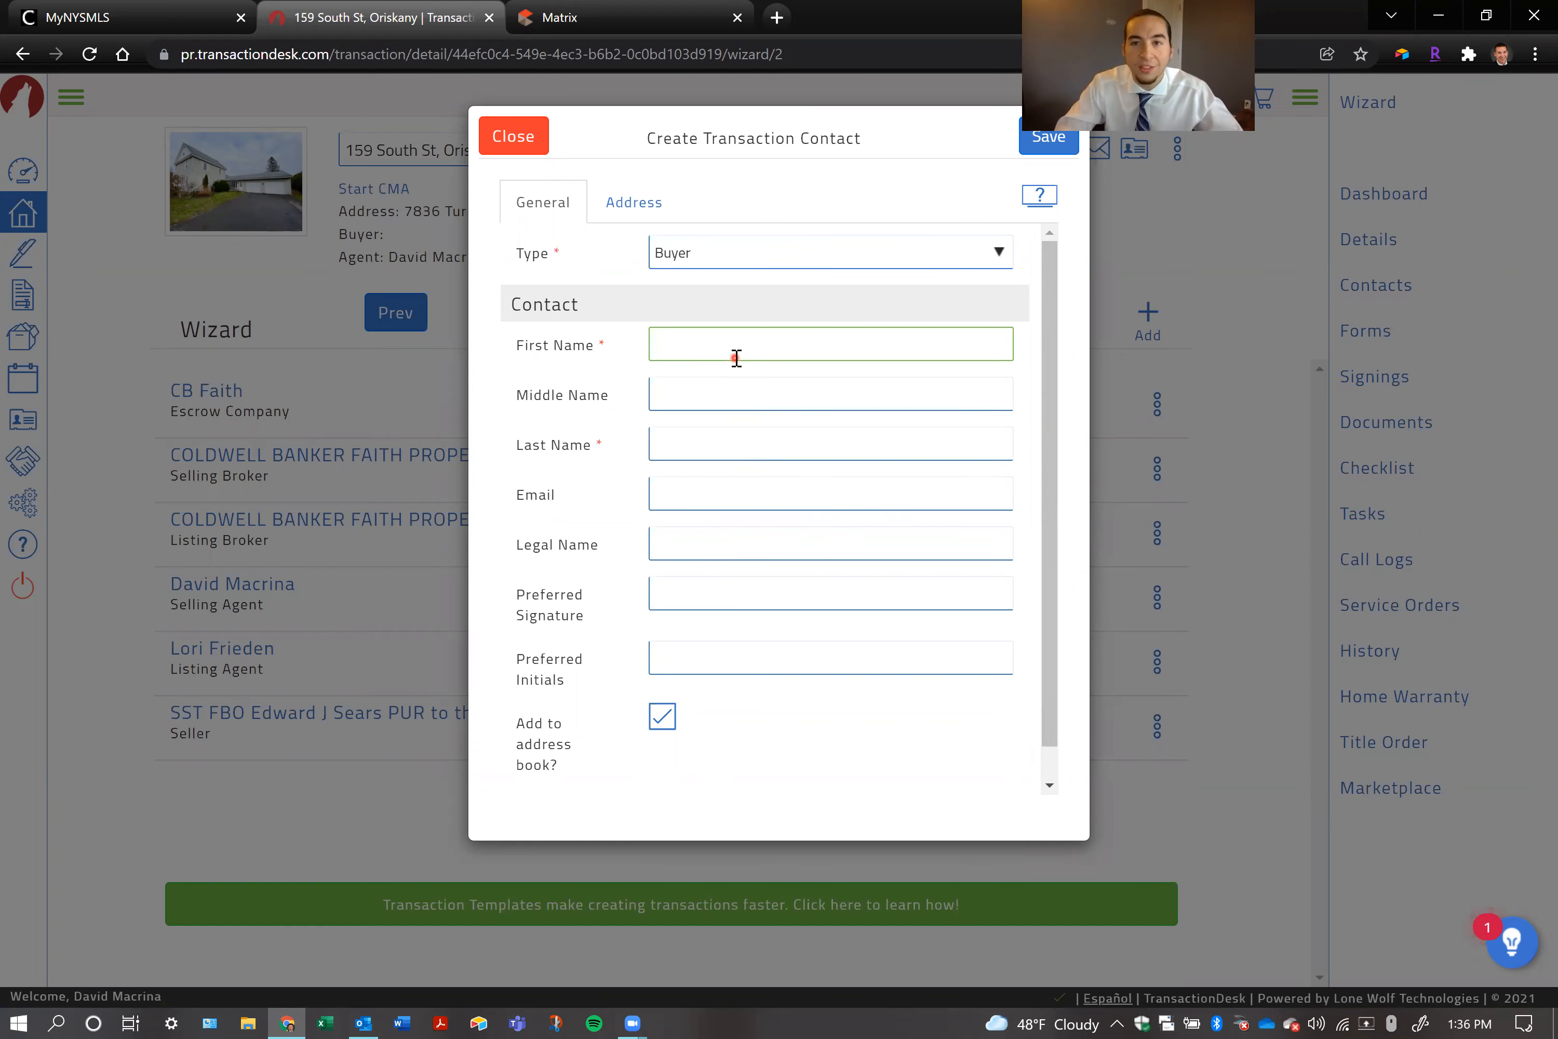
{"action": "type", "text": "Johnny"}
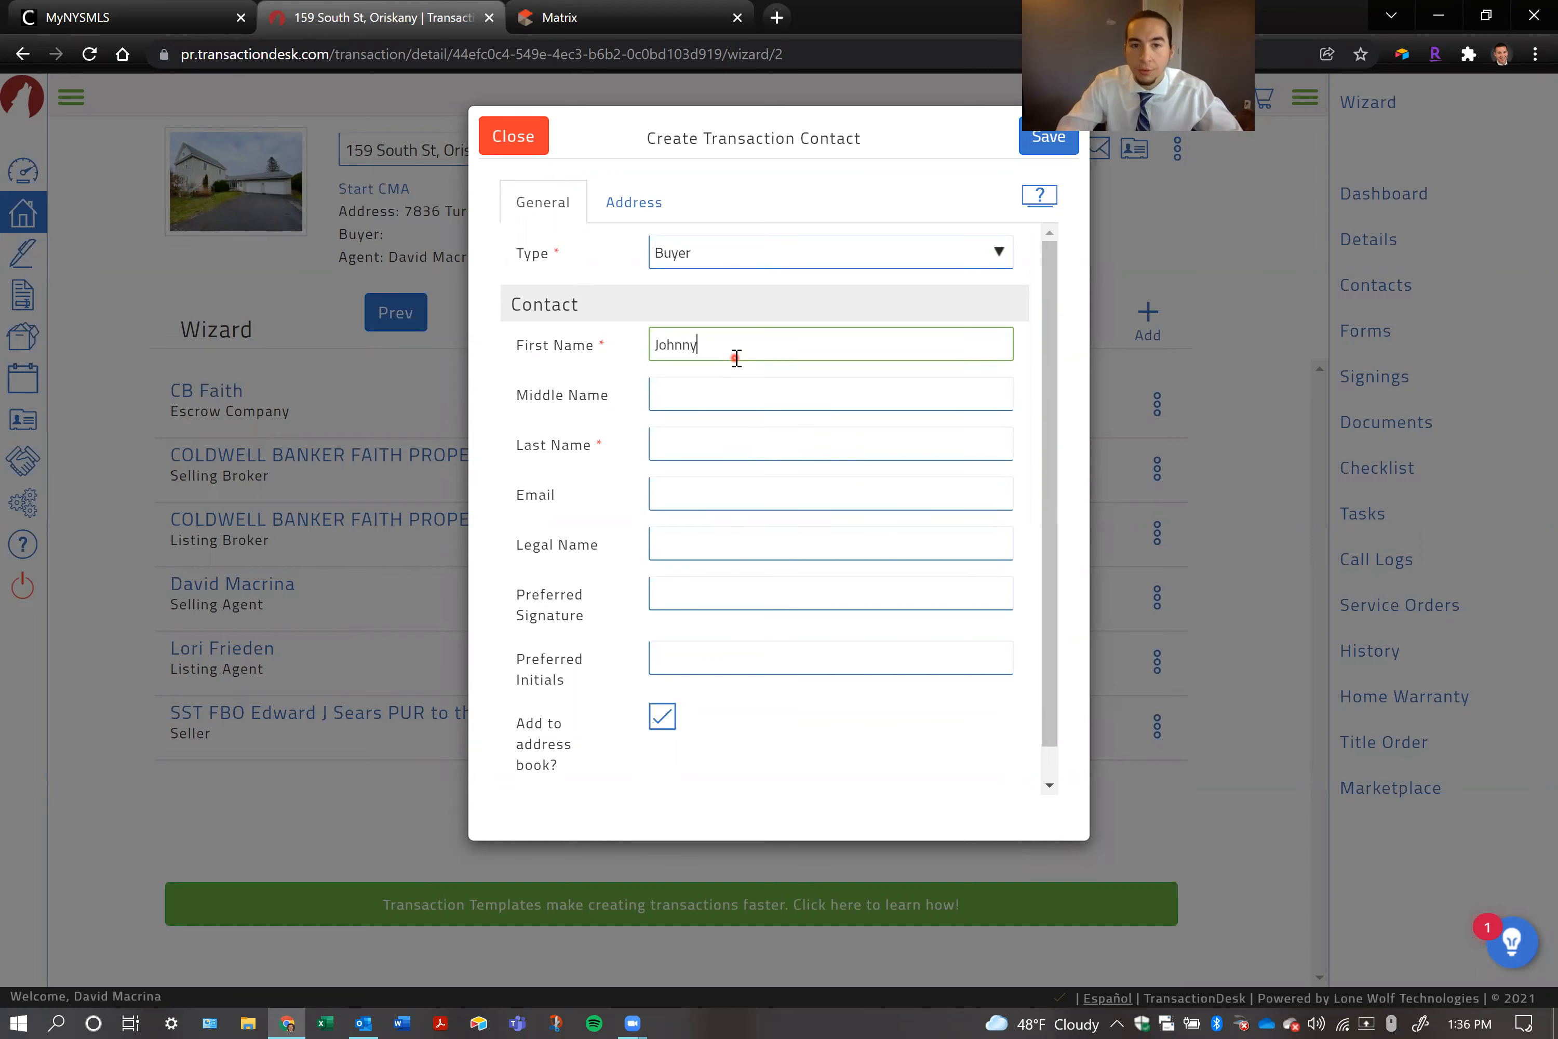
{"action": "left_click", "coordinate": [733, 452]}
{"action": "type", "text": "Appleseed"}
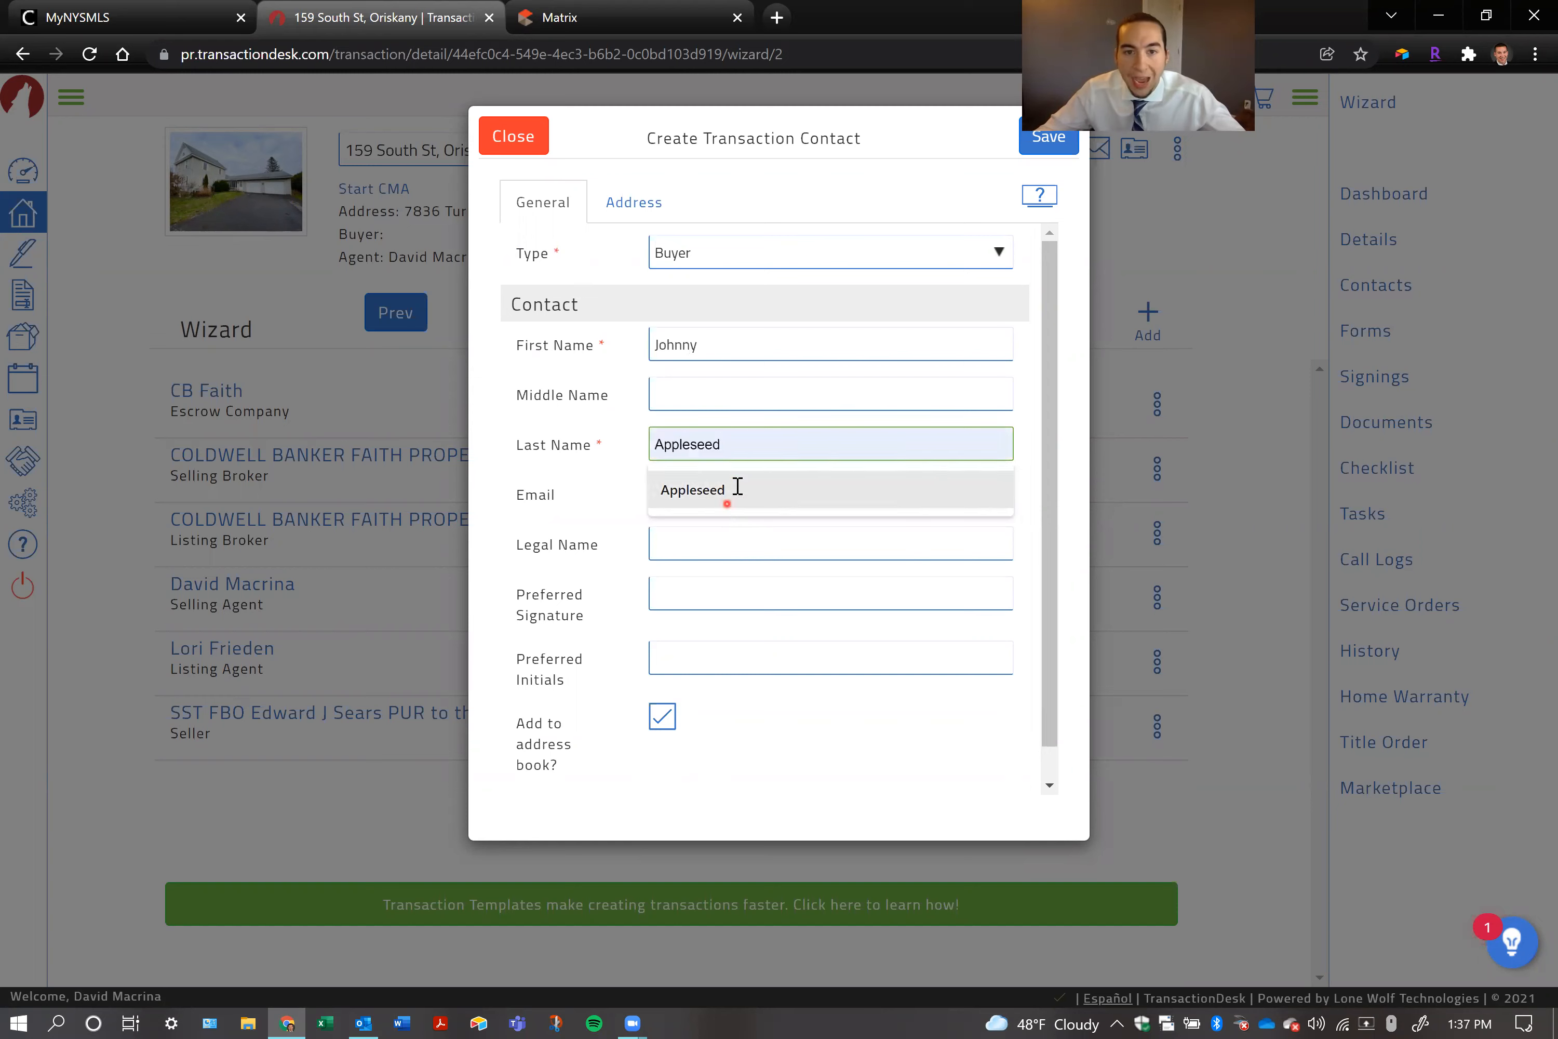
{"action": "left_click", "coordinate": [737, 489]}
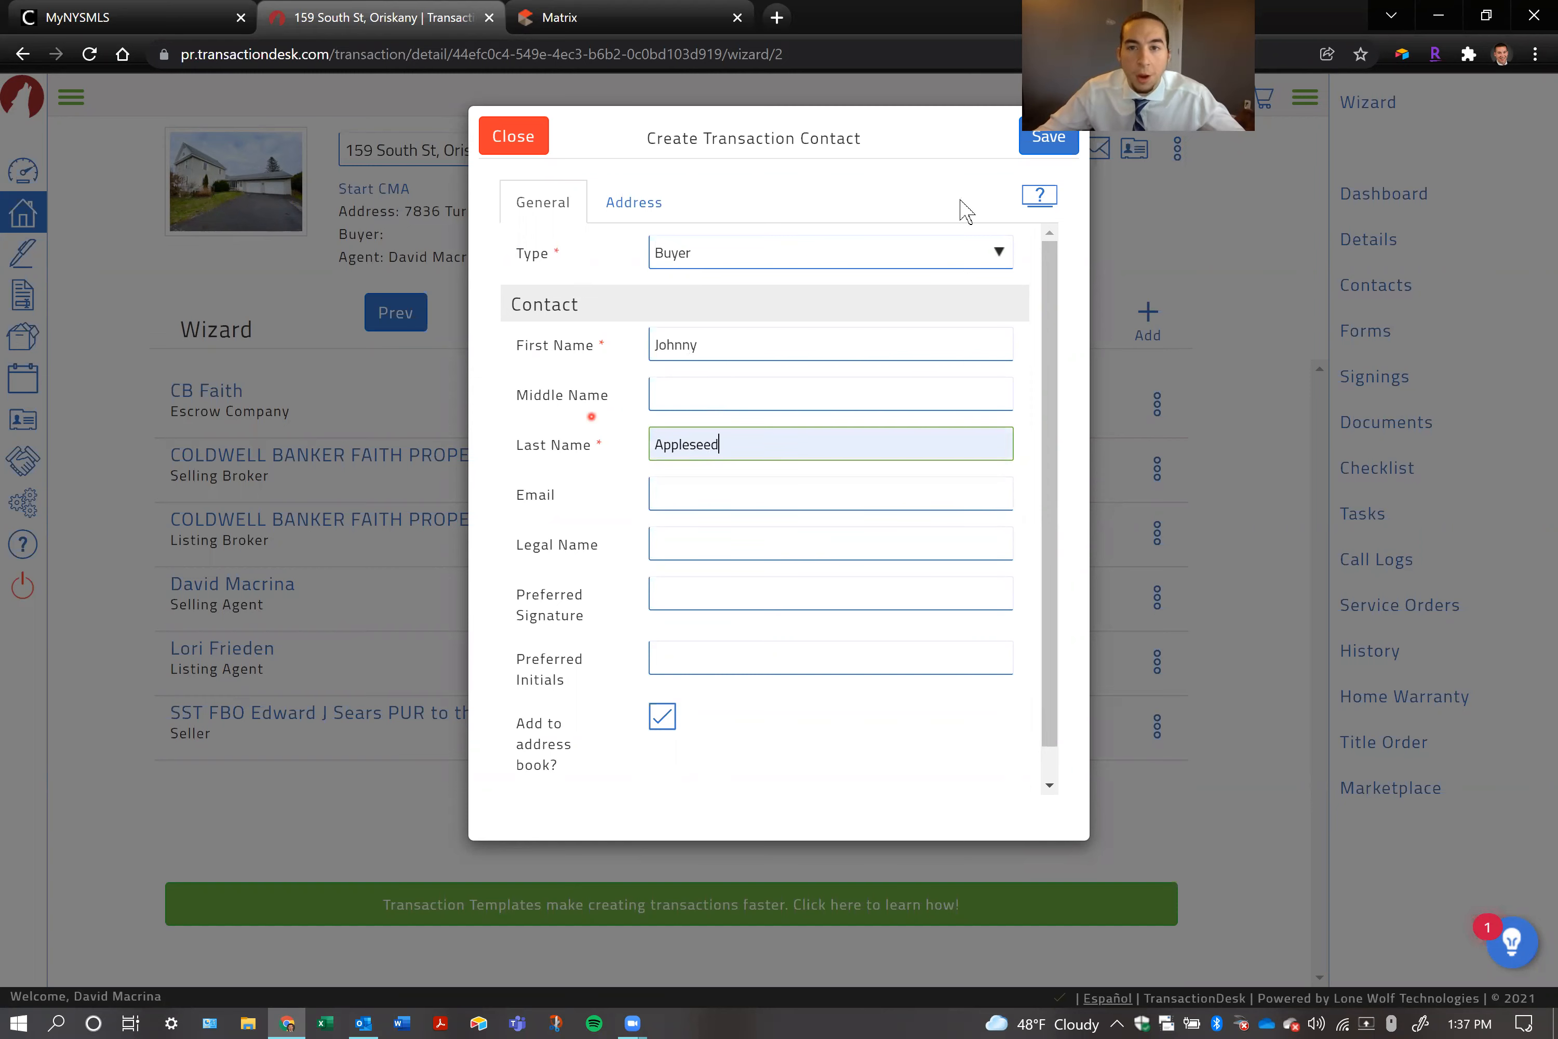
{"action": "left_click", "coordinate": [1053, 146]}
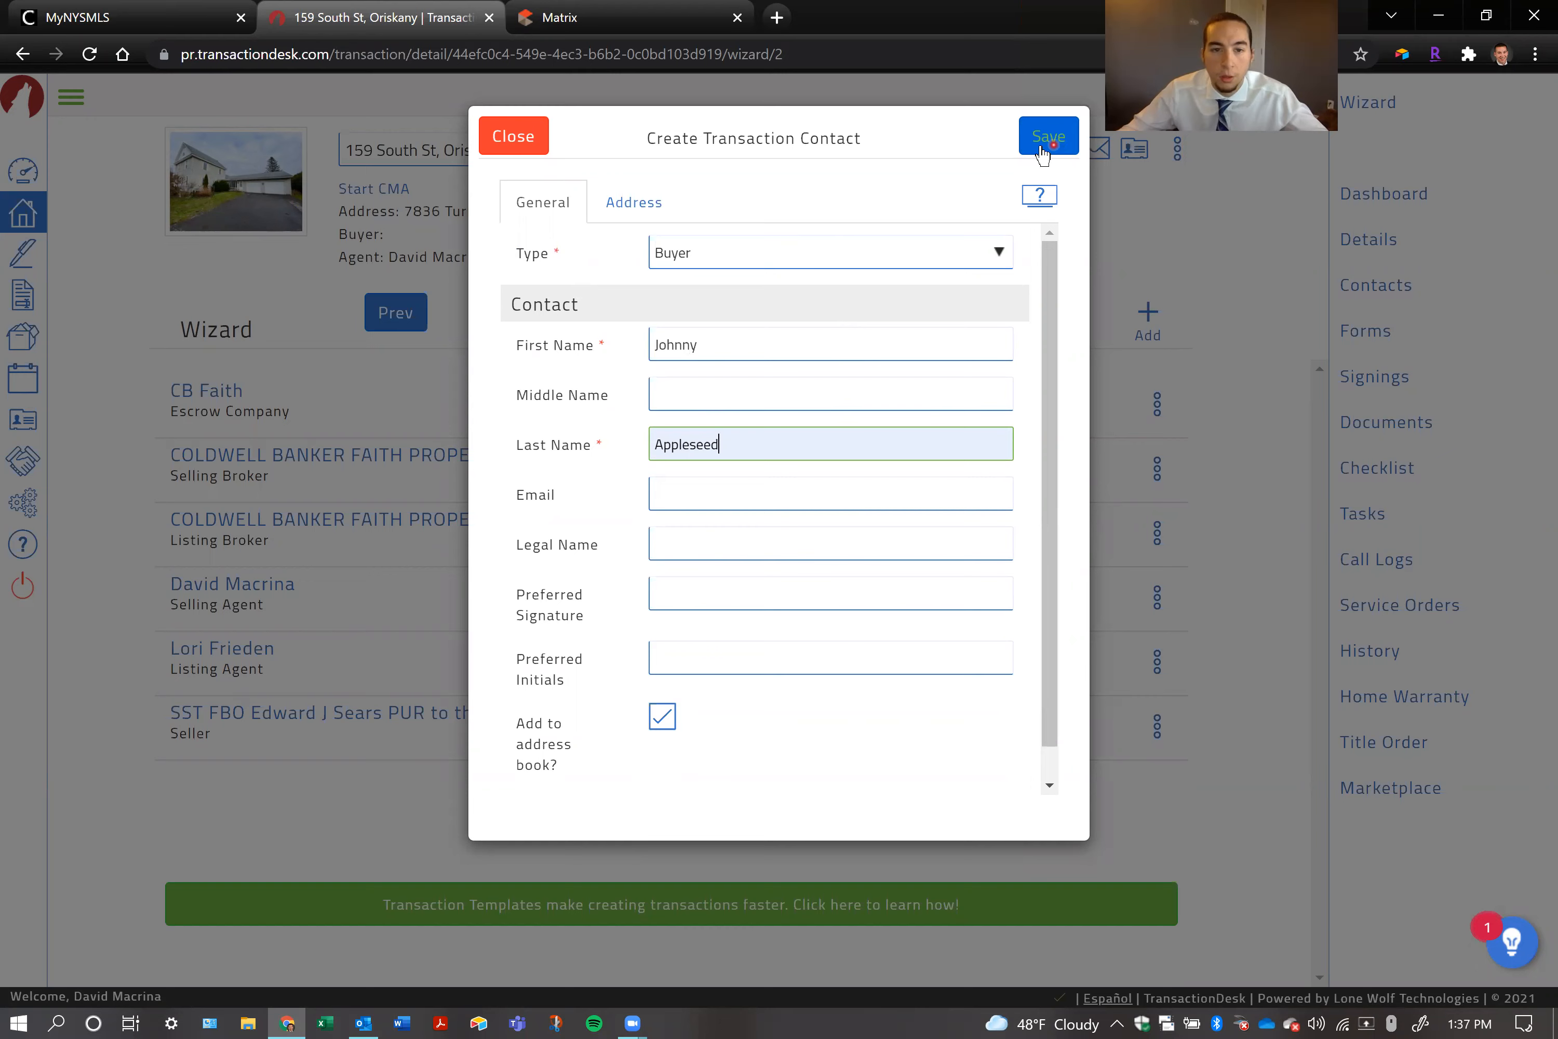
Enter the buyer contact's street address in the Street Number field of the contact's address details
{"action": "left_click", "coordinate": [638, 197]}
{"action": "left_click", "coordinate": [672, 249]}
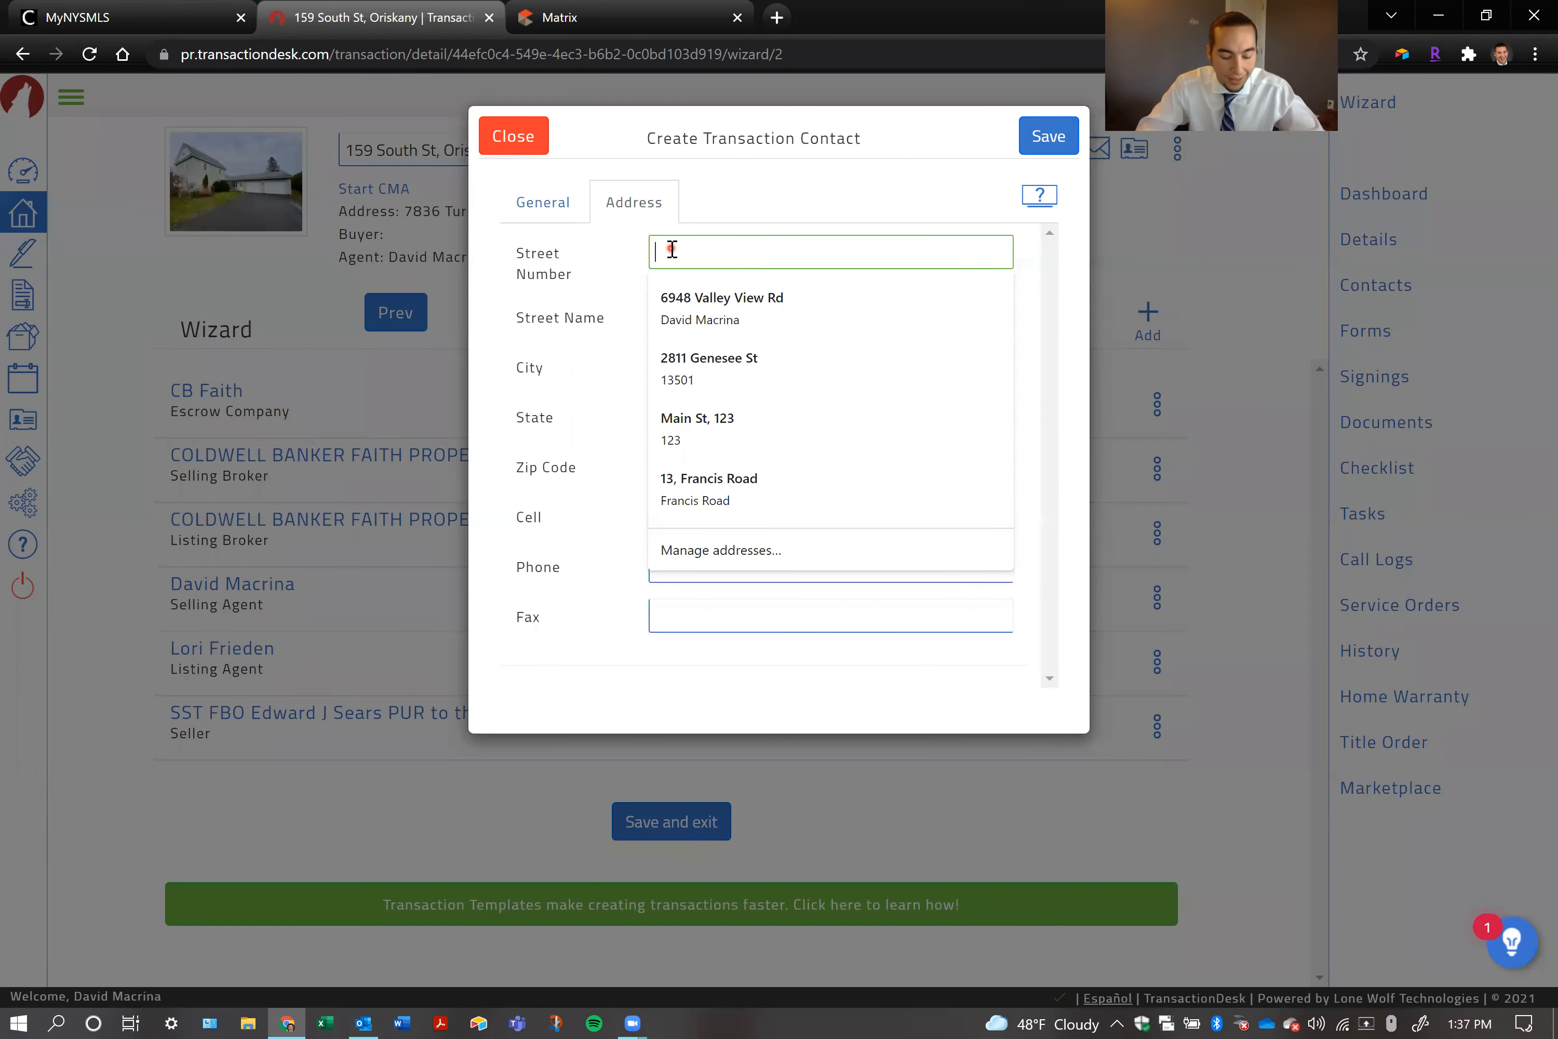
{"action": "type", "text": "1"}
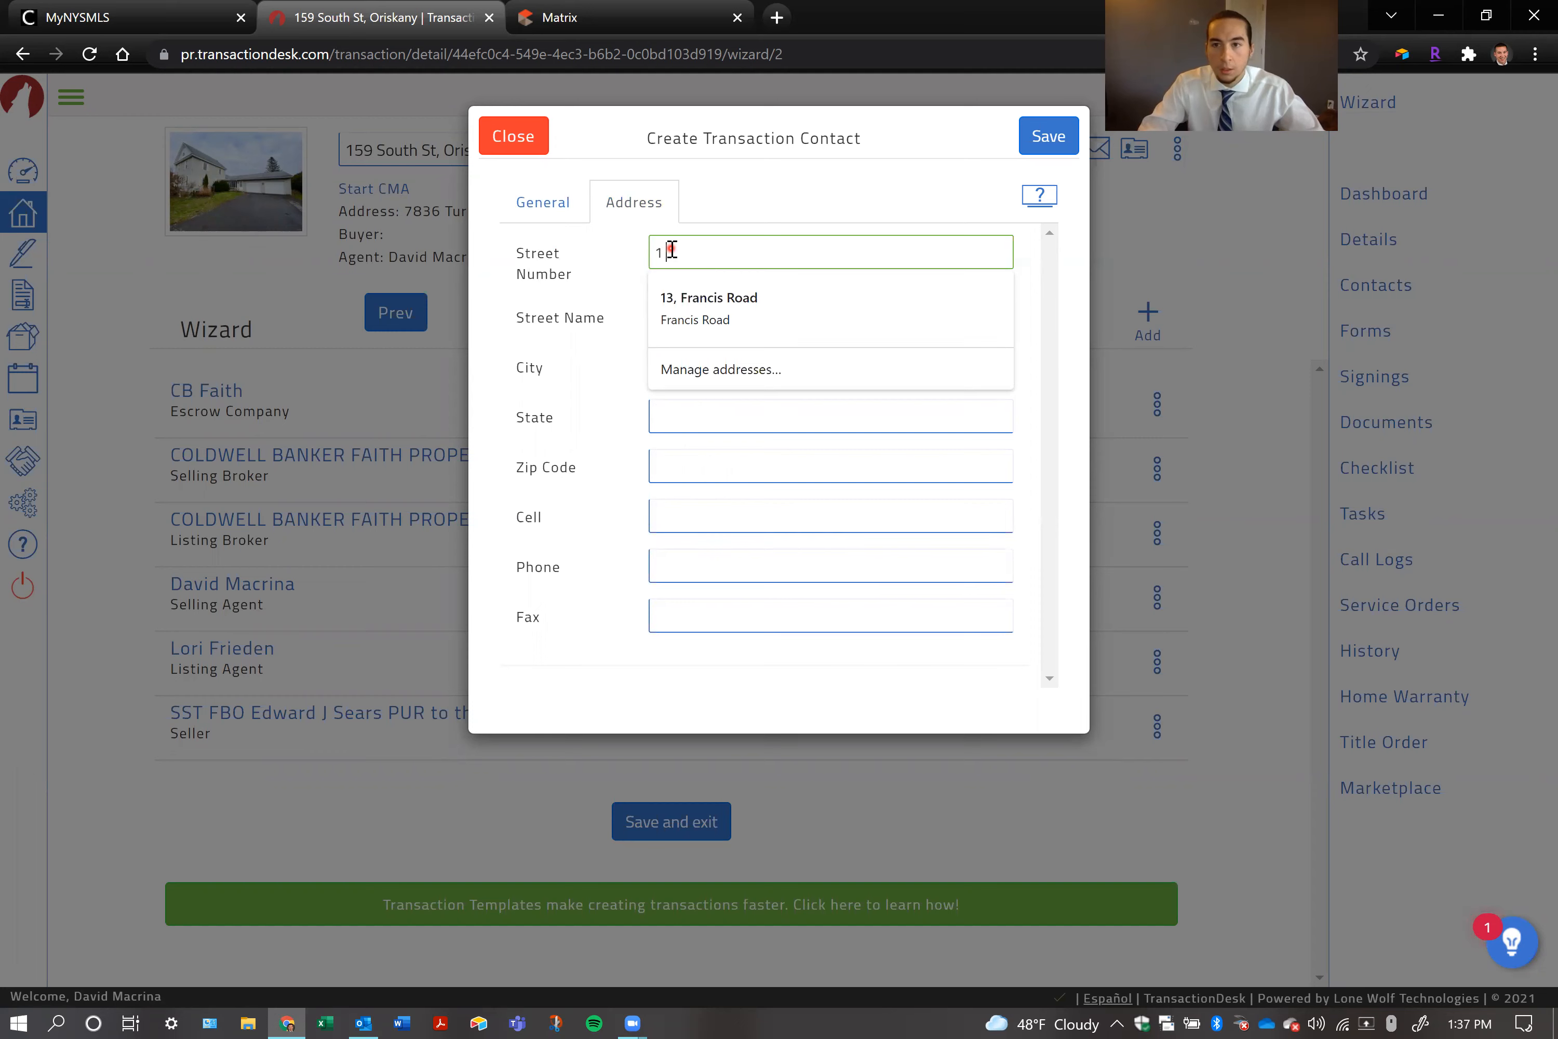
{"action": "type", "text": " Apple"}
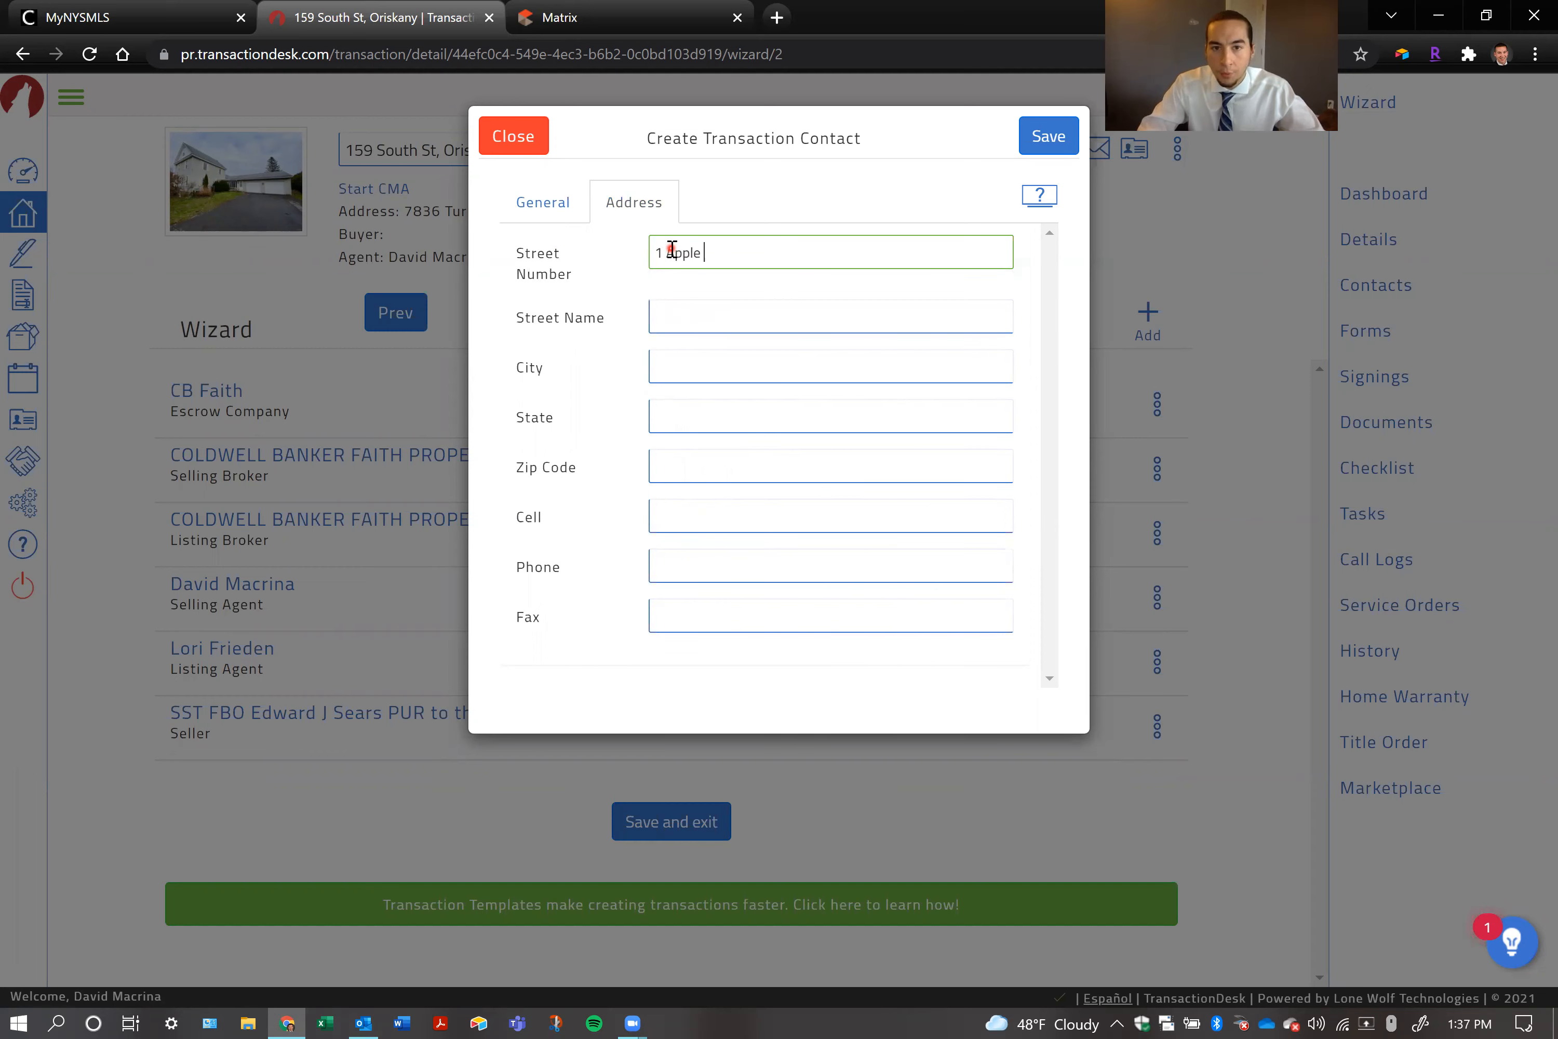
{"action": "type", "text": " Orchard Way"}
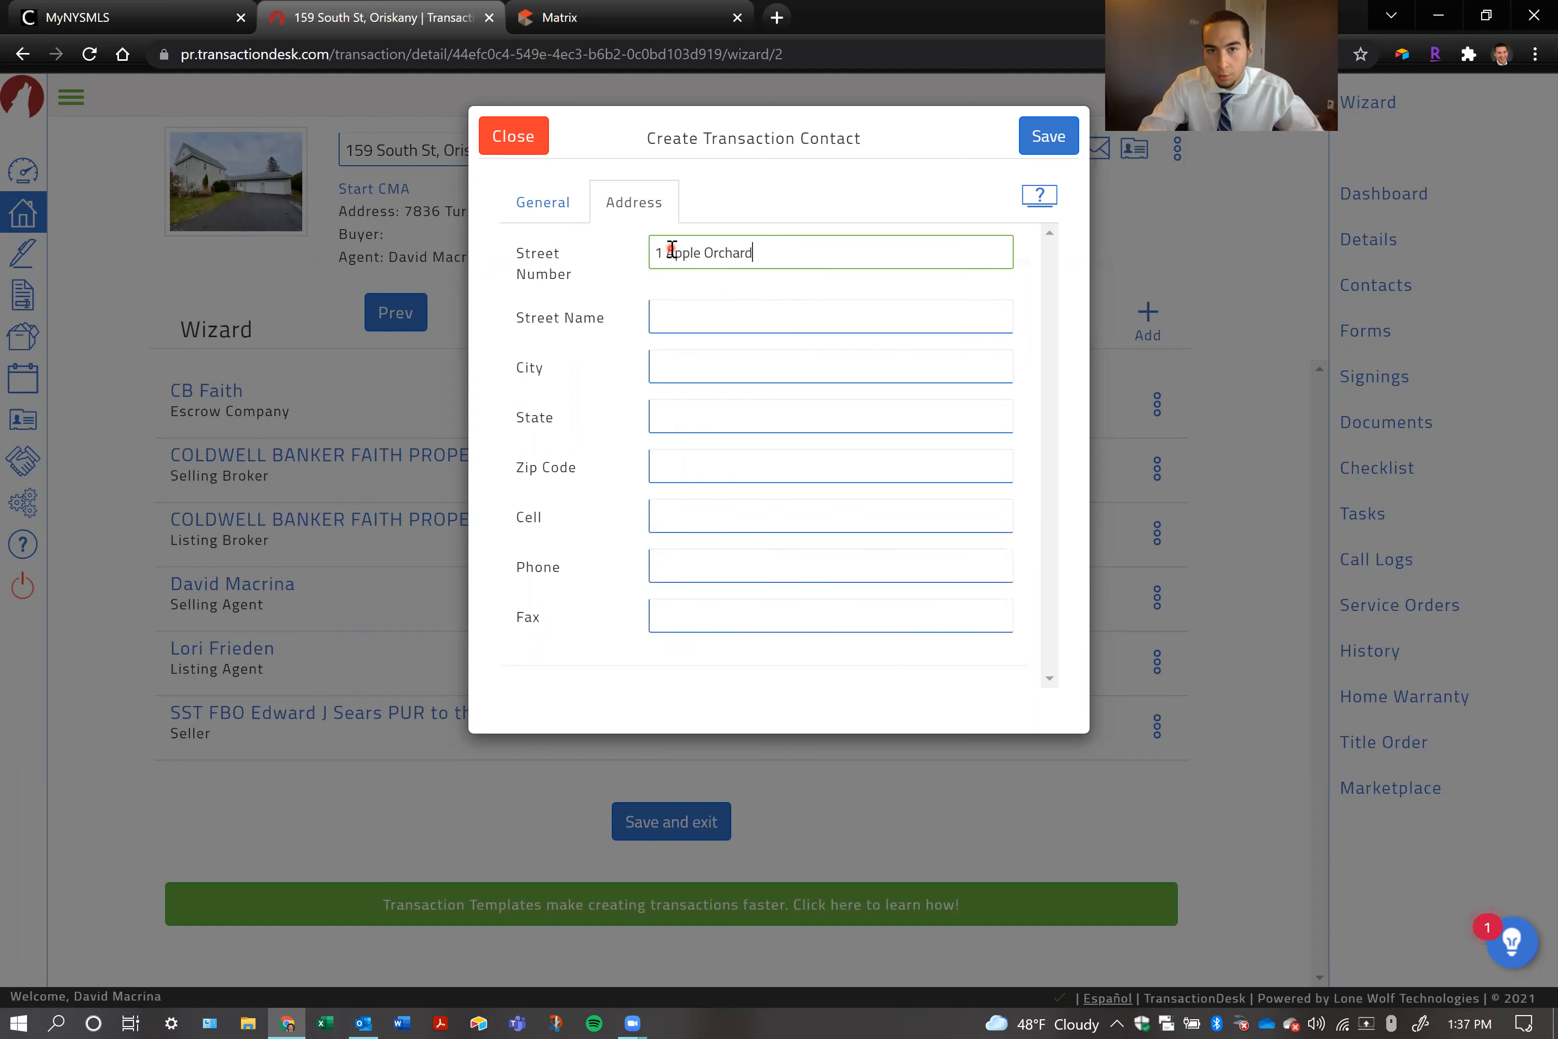
{"action": "key", "text": "Tab"}
{"action": "key", "text": "Tab"}
{"action": "double_click", "coordinate": [672, 252]}
{"action": "key", "text": "BackSpace"}
Fill in the buyer contact's city, state and zip code, and save the contact to the transaction
{"action": "left_click", "coordinate": [696, 353]}
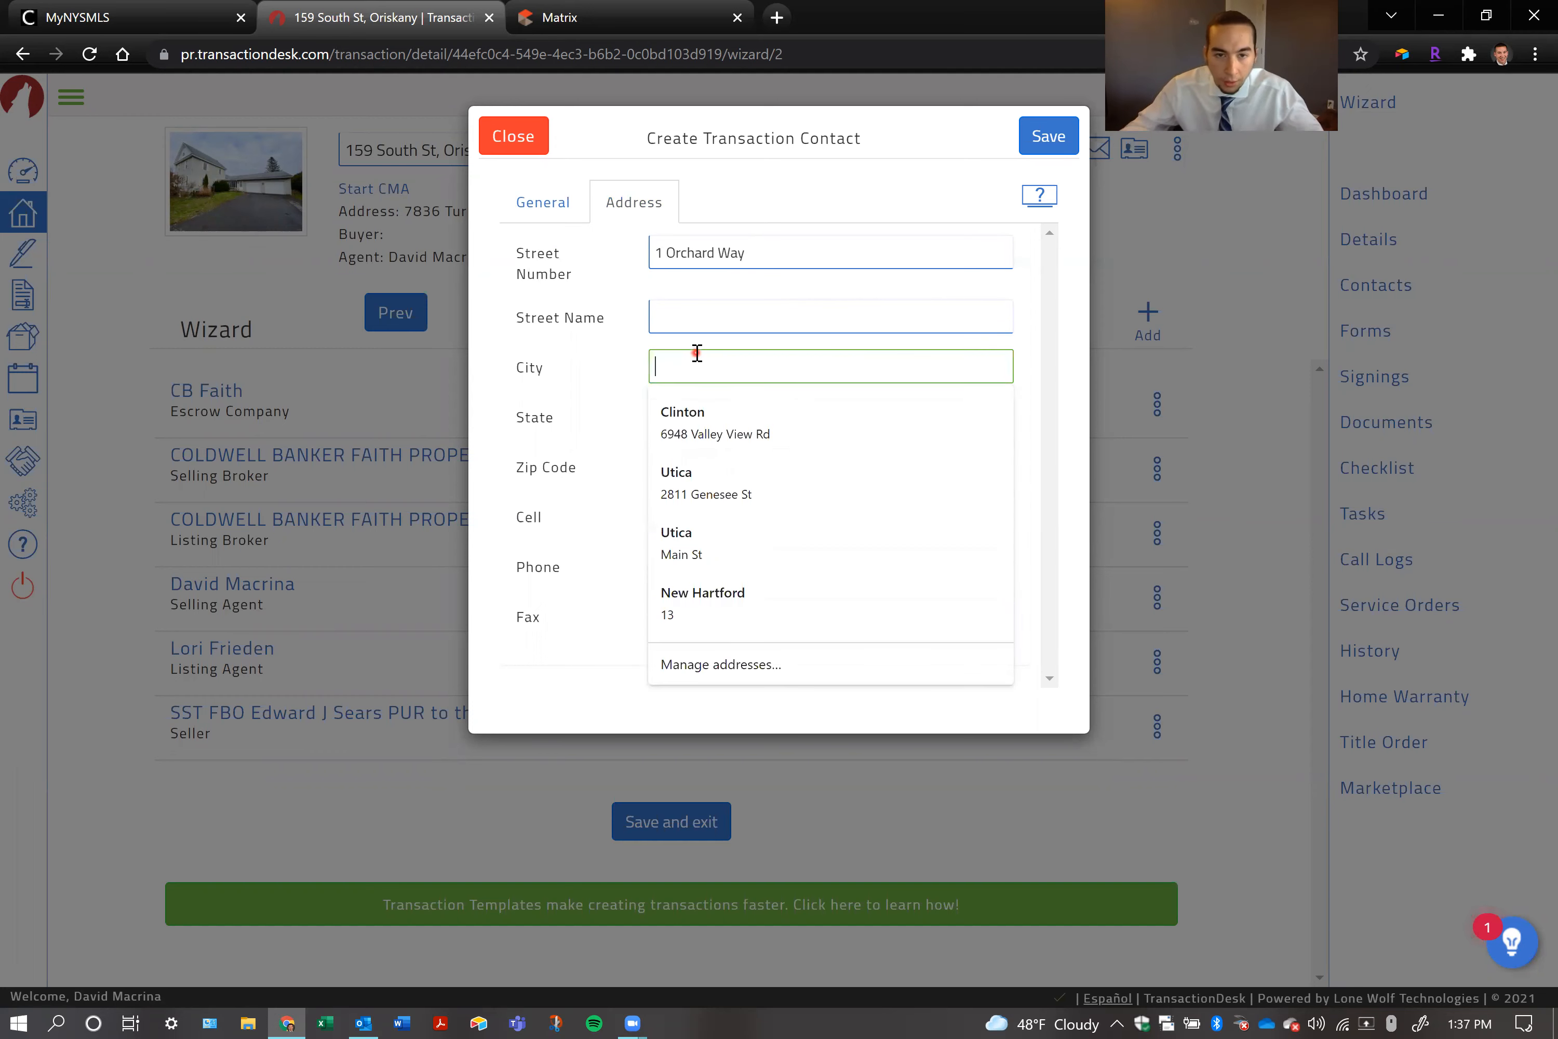
{"action": "type", "text": "Anywhere"}
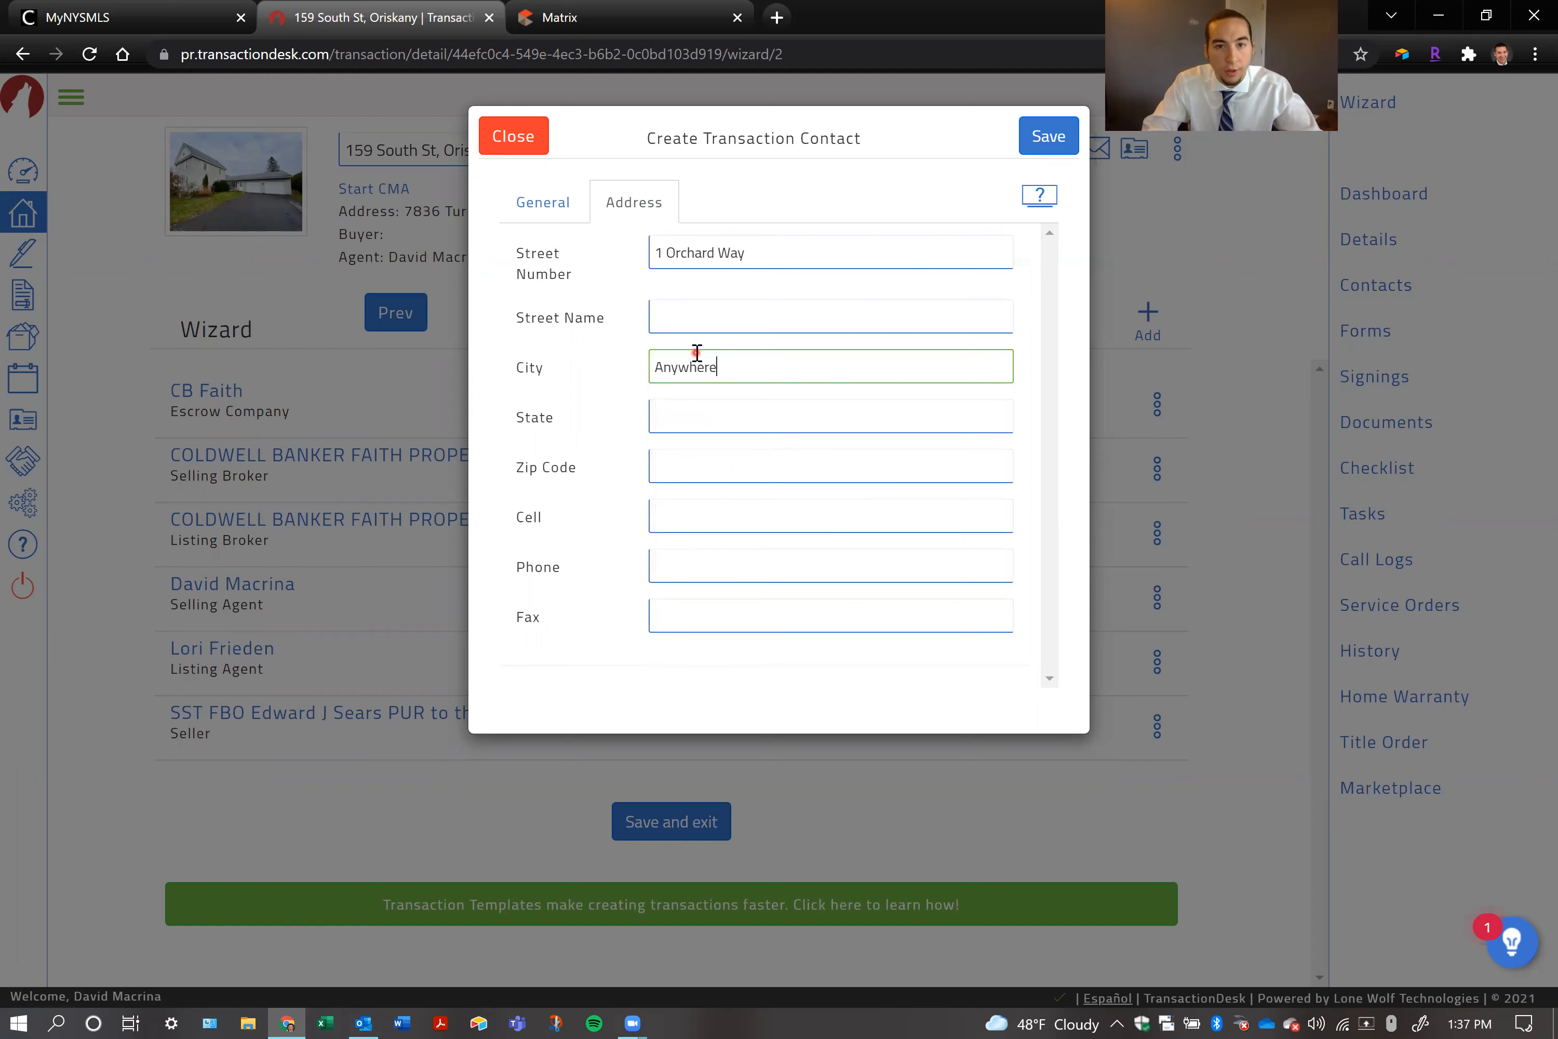
{"action": "type", "text": "villy"}
{"action": "key", "text": "Tab"}
{"action": "type", "text": "NY"}
{"action": "key", "text": "Tab"}
{"action": "type", "text": "12345"}
{"action": "left_click", "coordinate": [594, 364]}
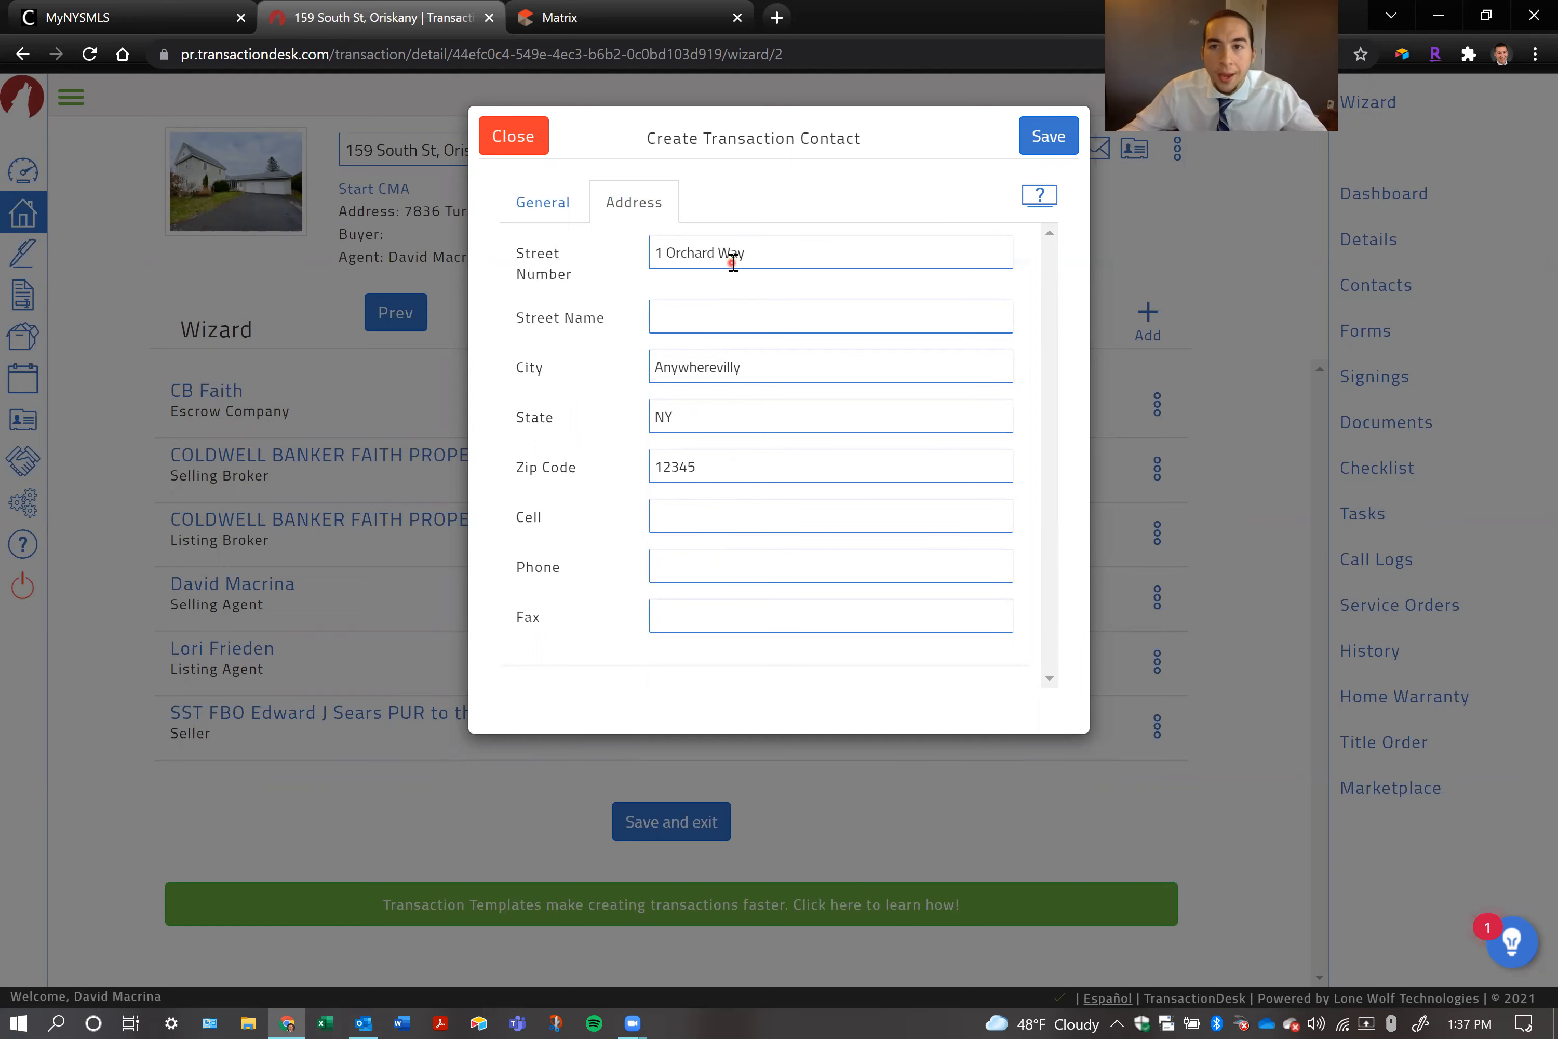
{"action": "left_click", "coordinate": [1034, 134]}
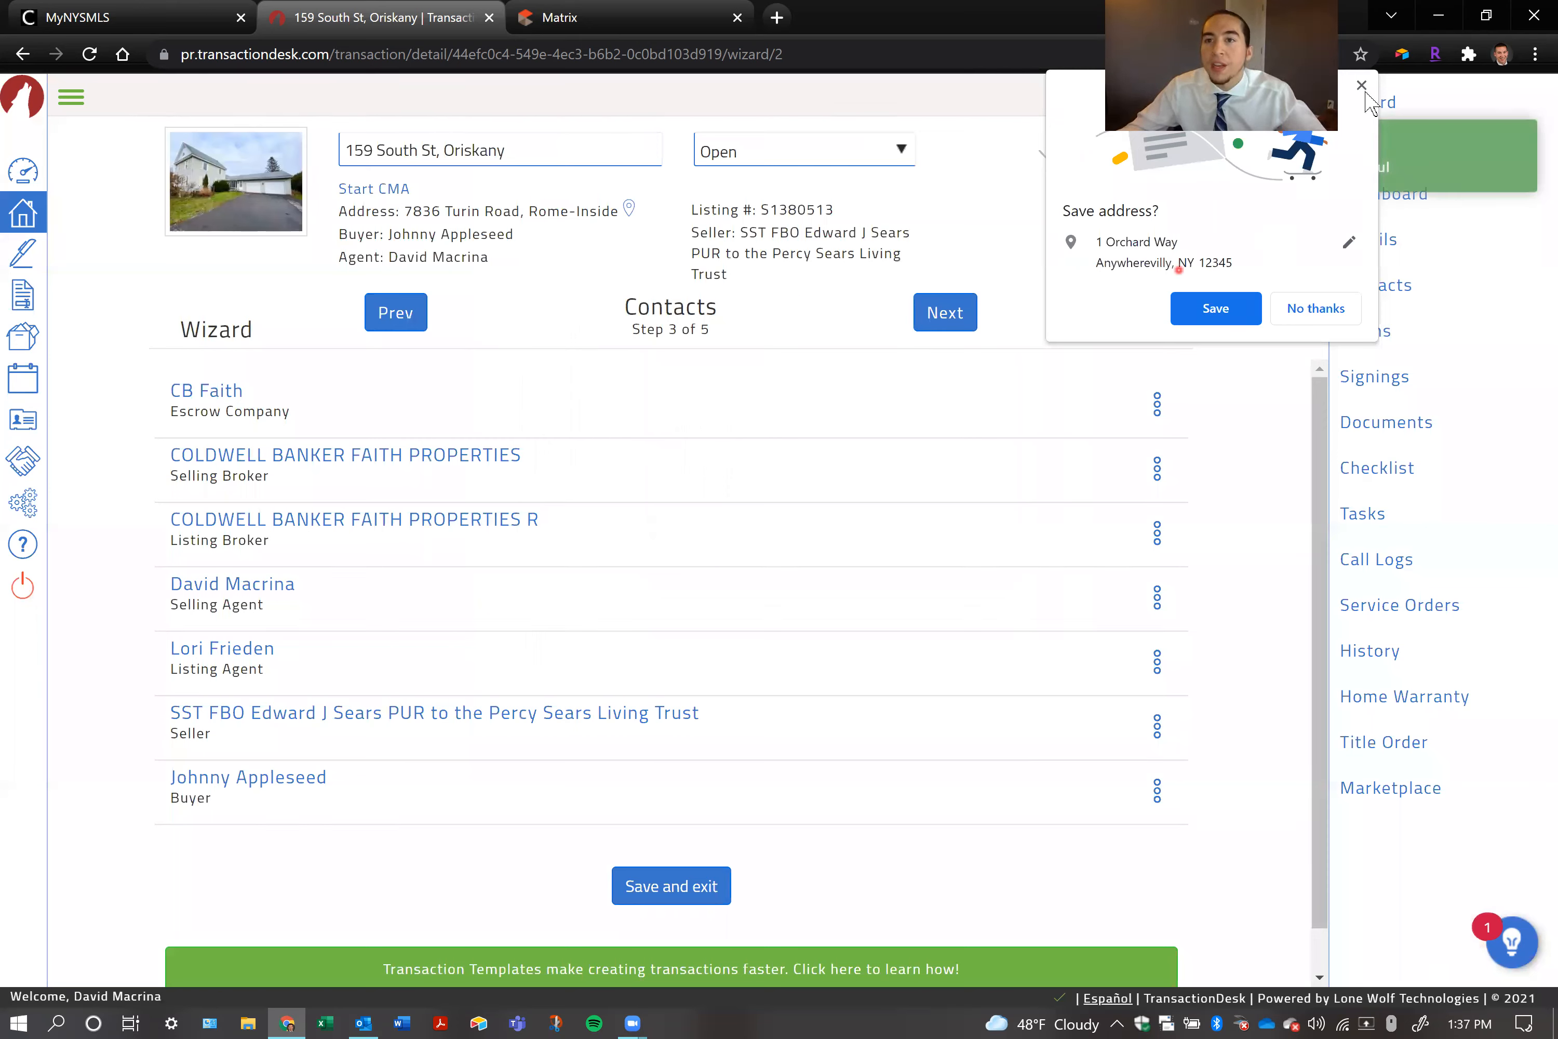
{"action": "left_click", "coordinate": [979, 287]}
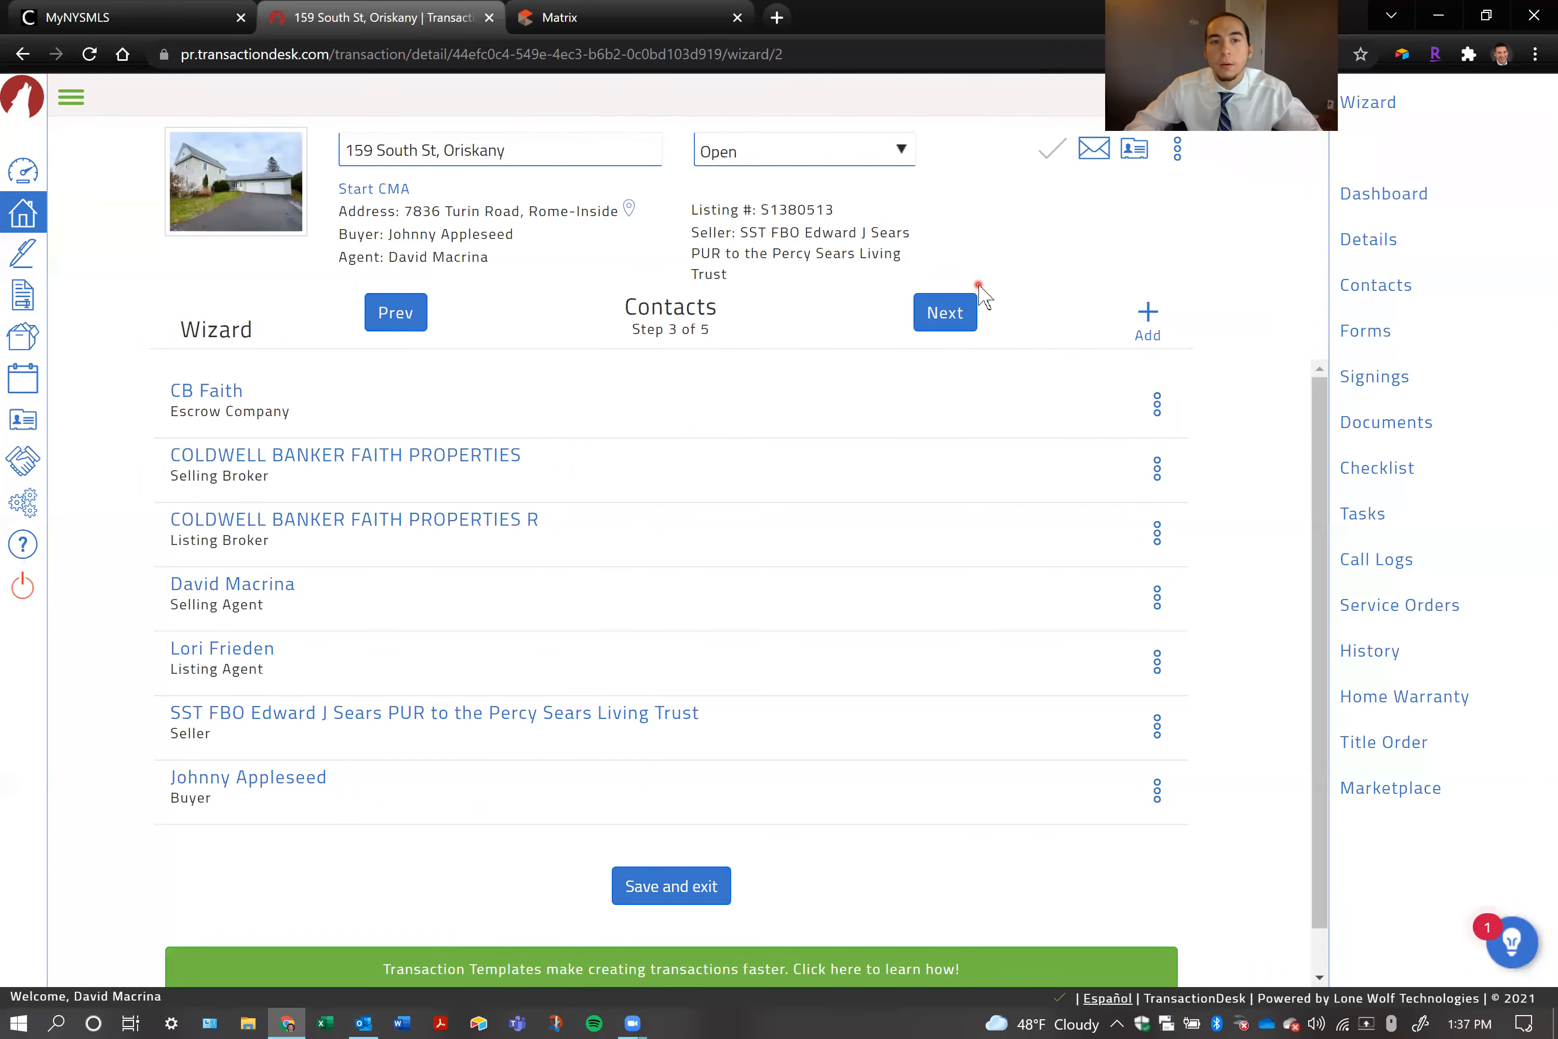
Start a second new transaction contact and set its type to Buyer
{"action": "left_click", "coordinate": [1148, 314]}
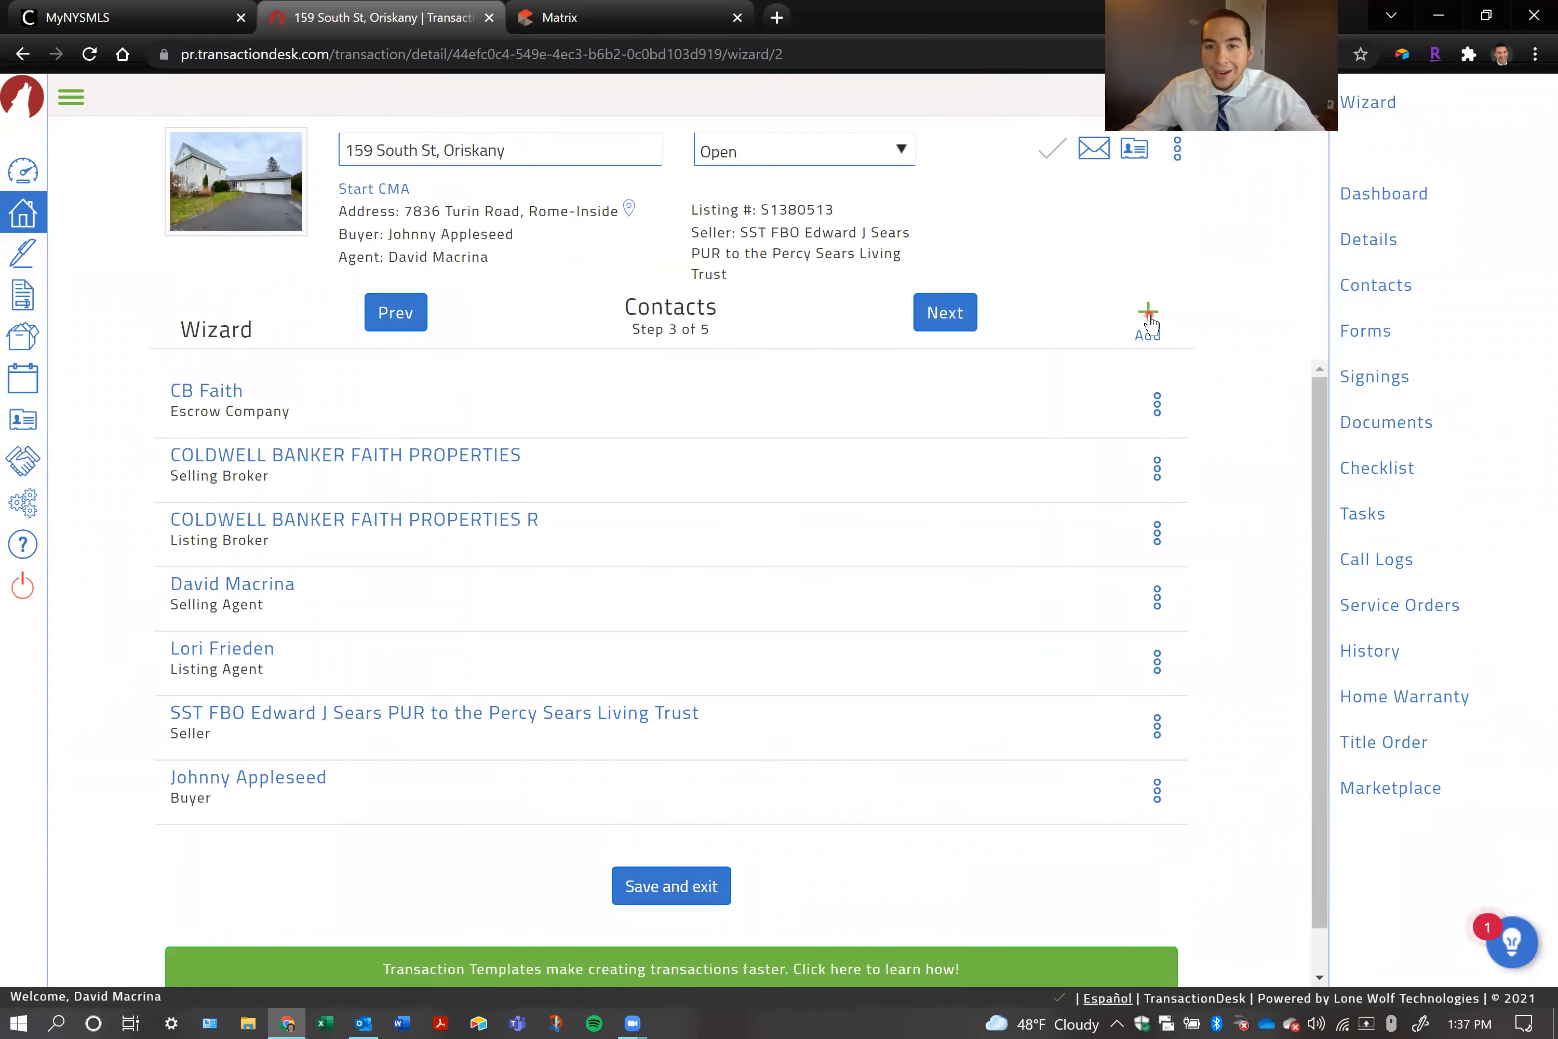
{"action": "left_click", "coordinate": [1021, 374]}
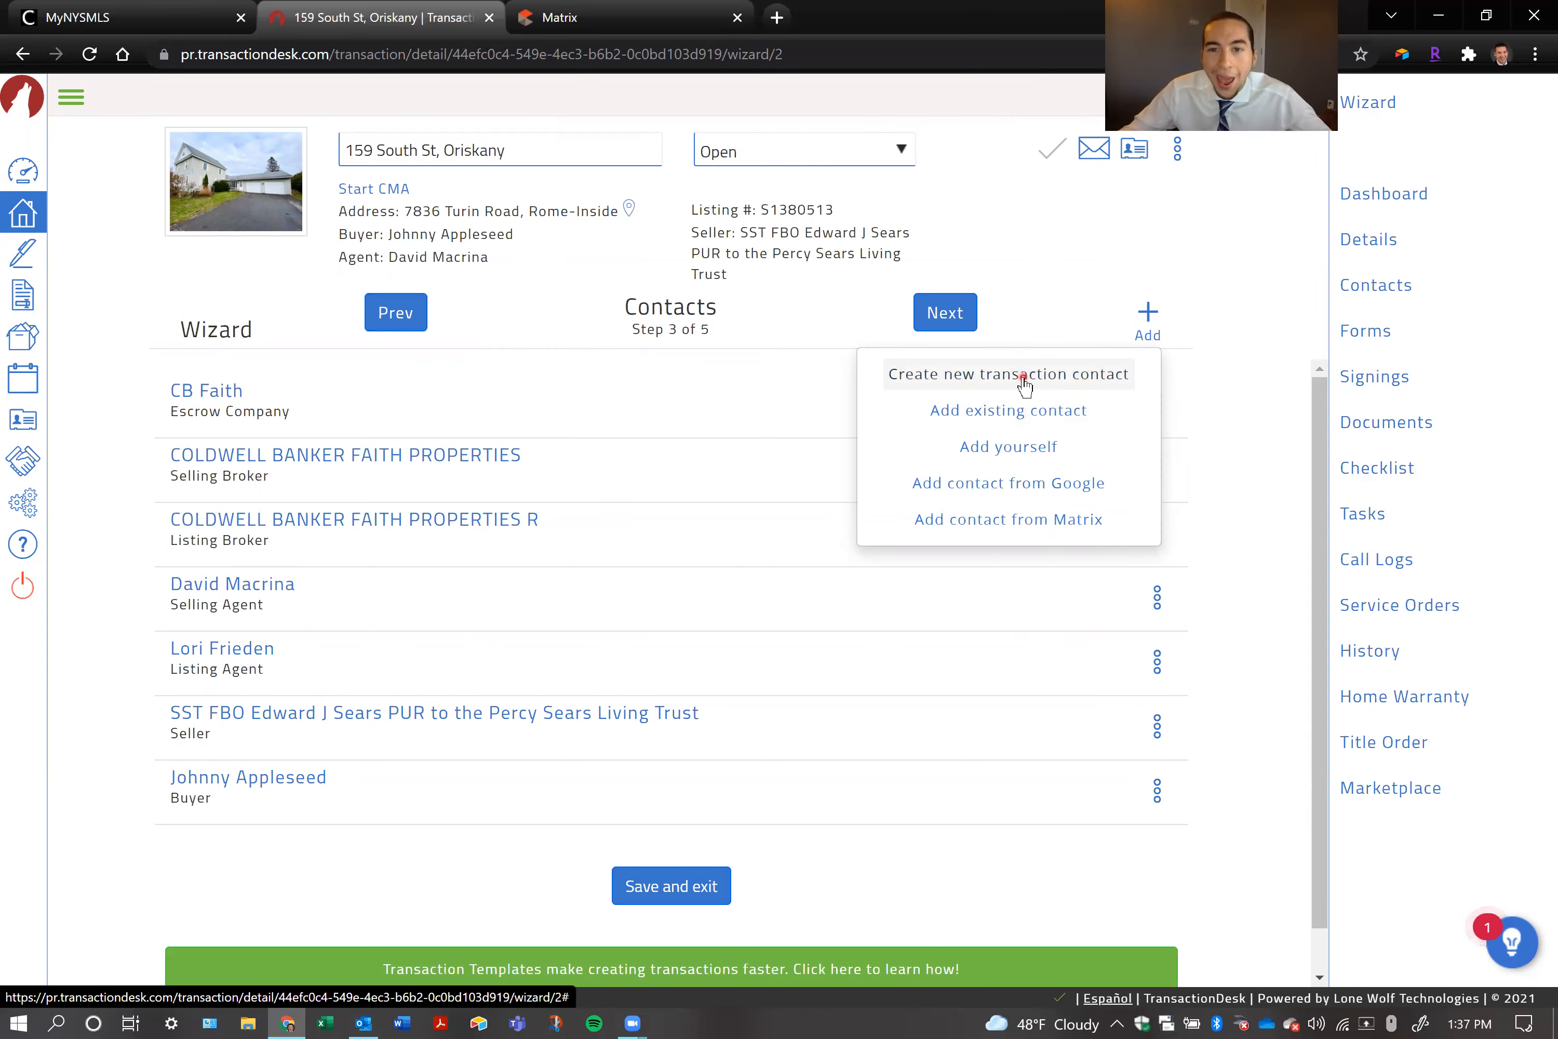
{"action": "left_click", "coordinate": [716, 243]}
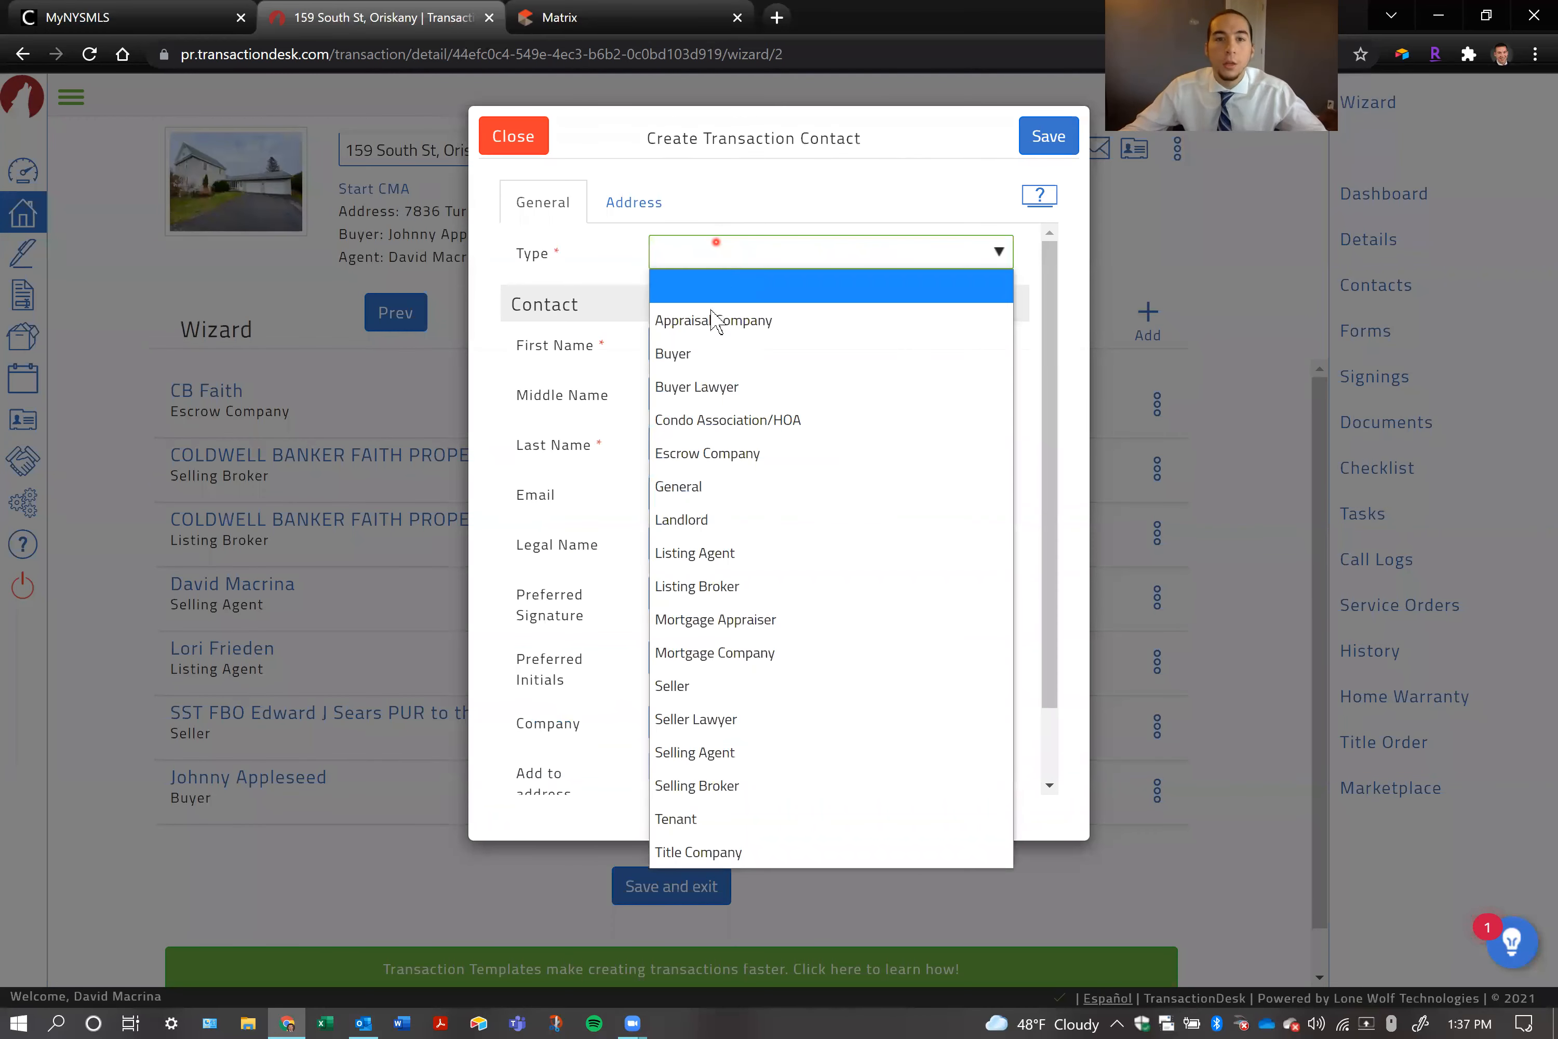
{"action": "left_click", "coordinate": [713, 353]}
Fill in the second buyer contact's first name and last name
{"action": "left_click", "coordinate": [722, 346]}
{"action": "type", "text": "Jane"}
{"action": "key", "text": "Tab"}
{"action": "key", "text": "Tab"}
{"action": "type", "text": "Appleseed"}
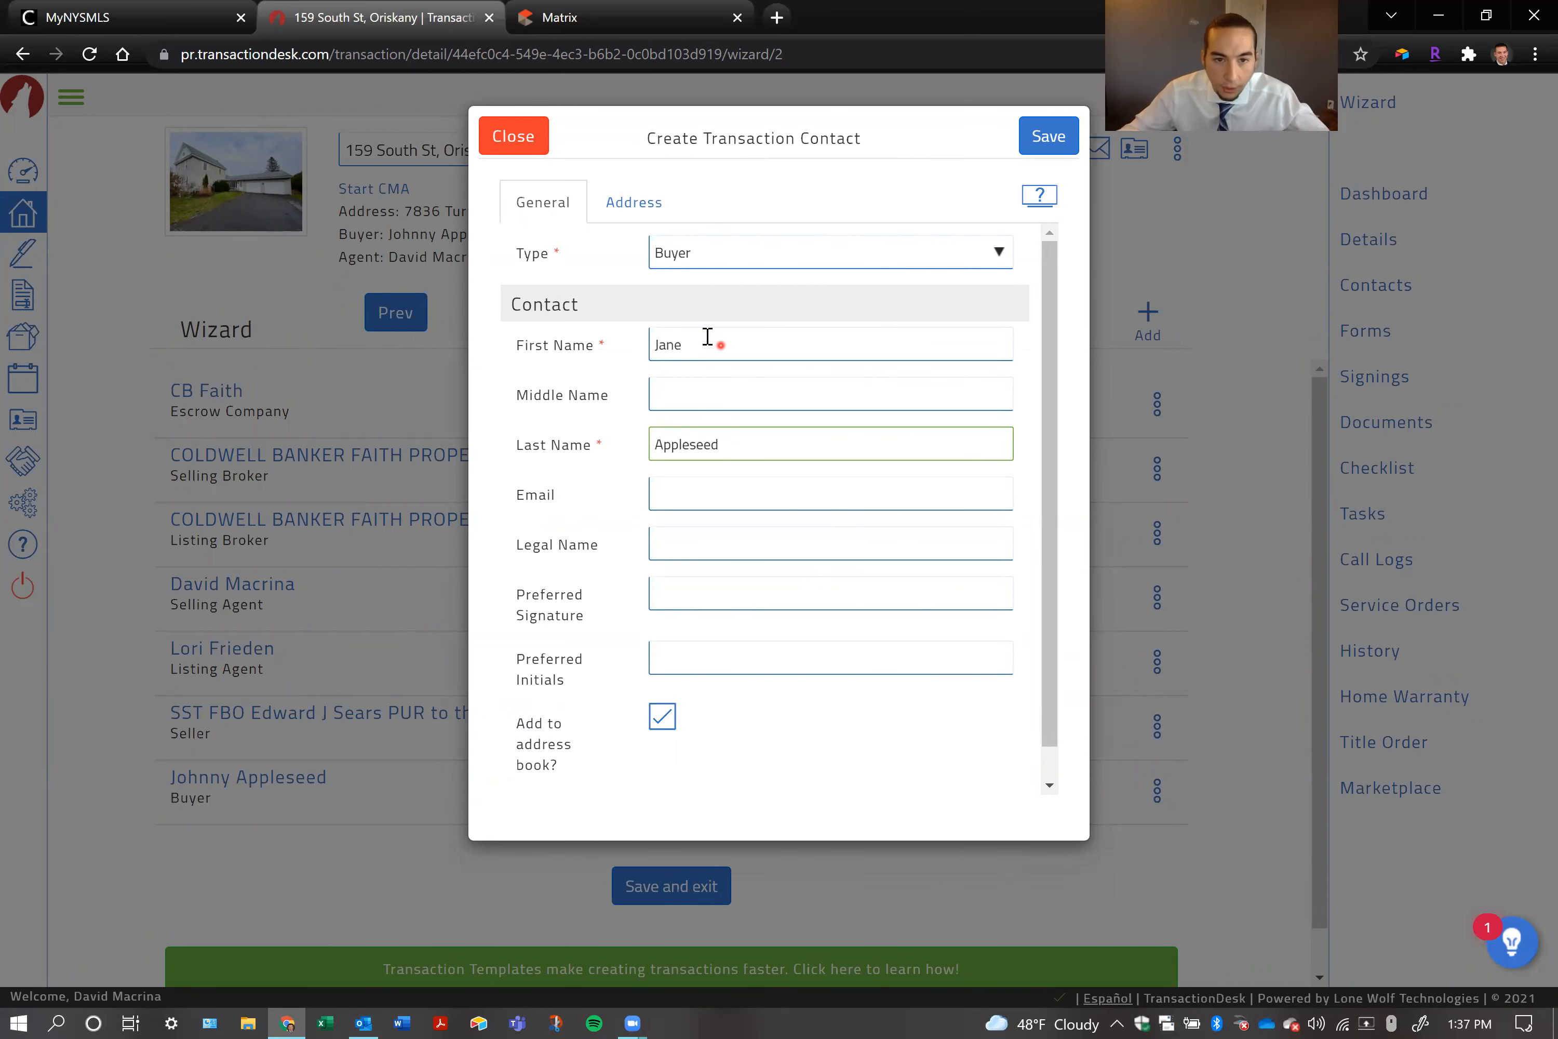
Enter the same street address for the second buyer contact in the Street Number field
{"action": "left_click", "coordinate": [607, 203]}
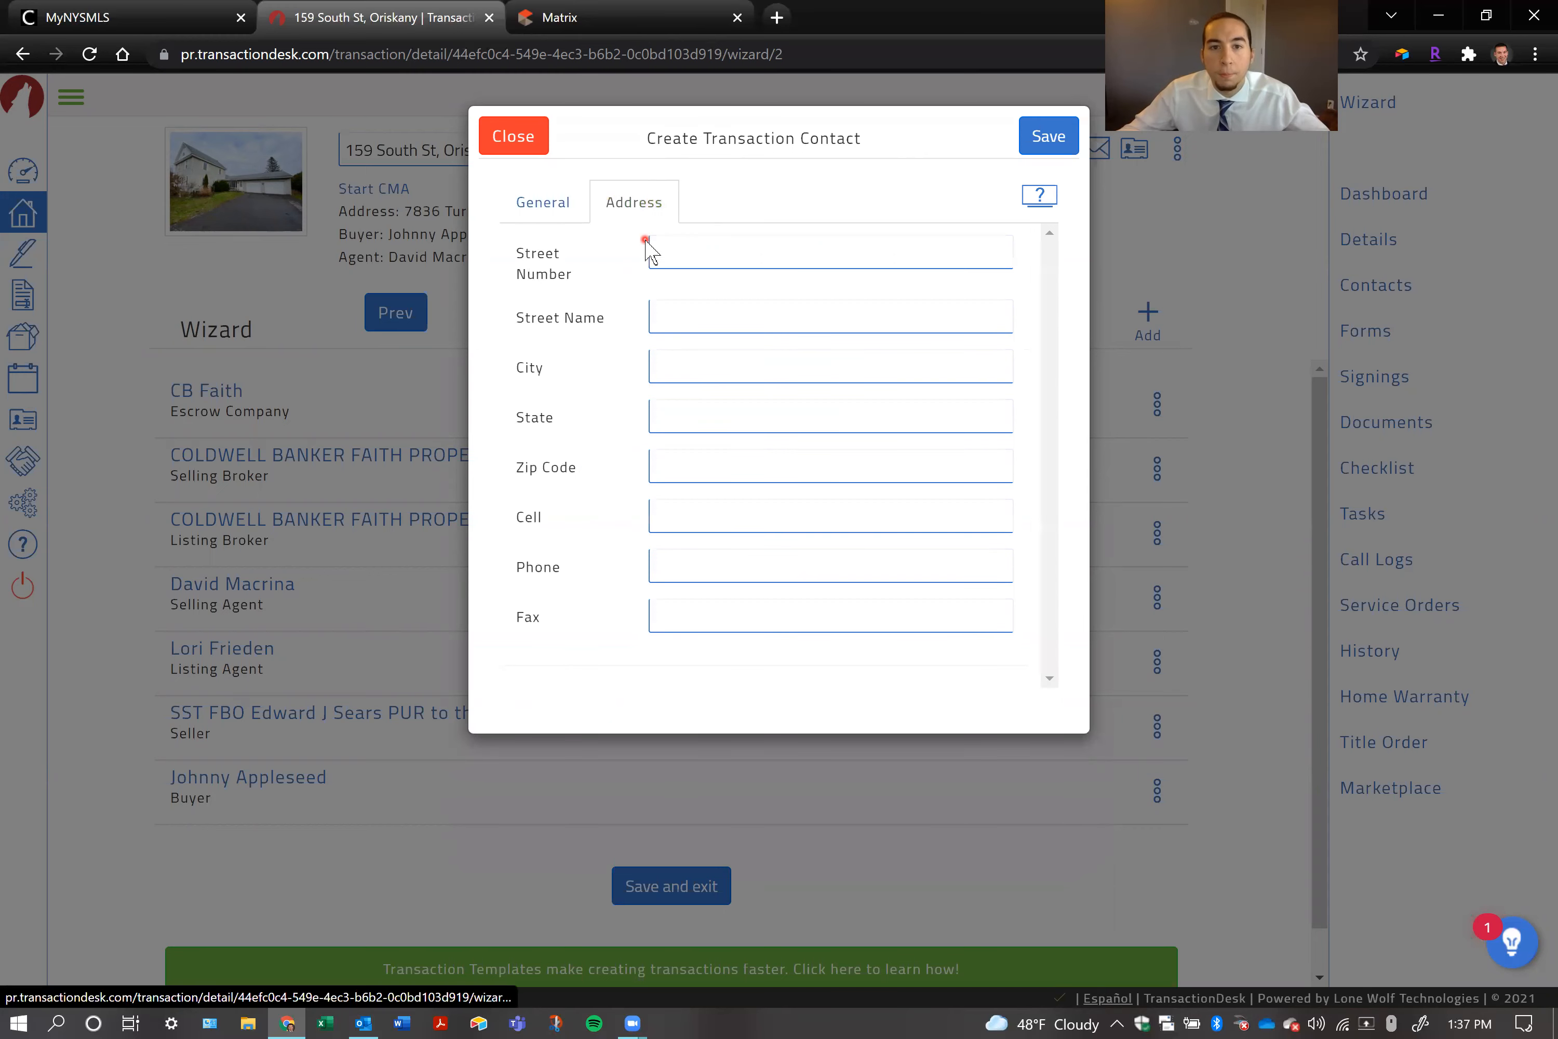
{"action": "left_click", "coordinate": [729, 250]}
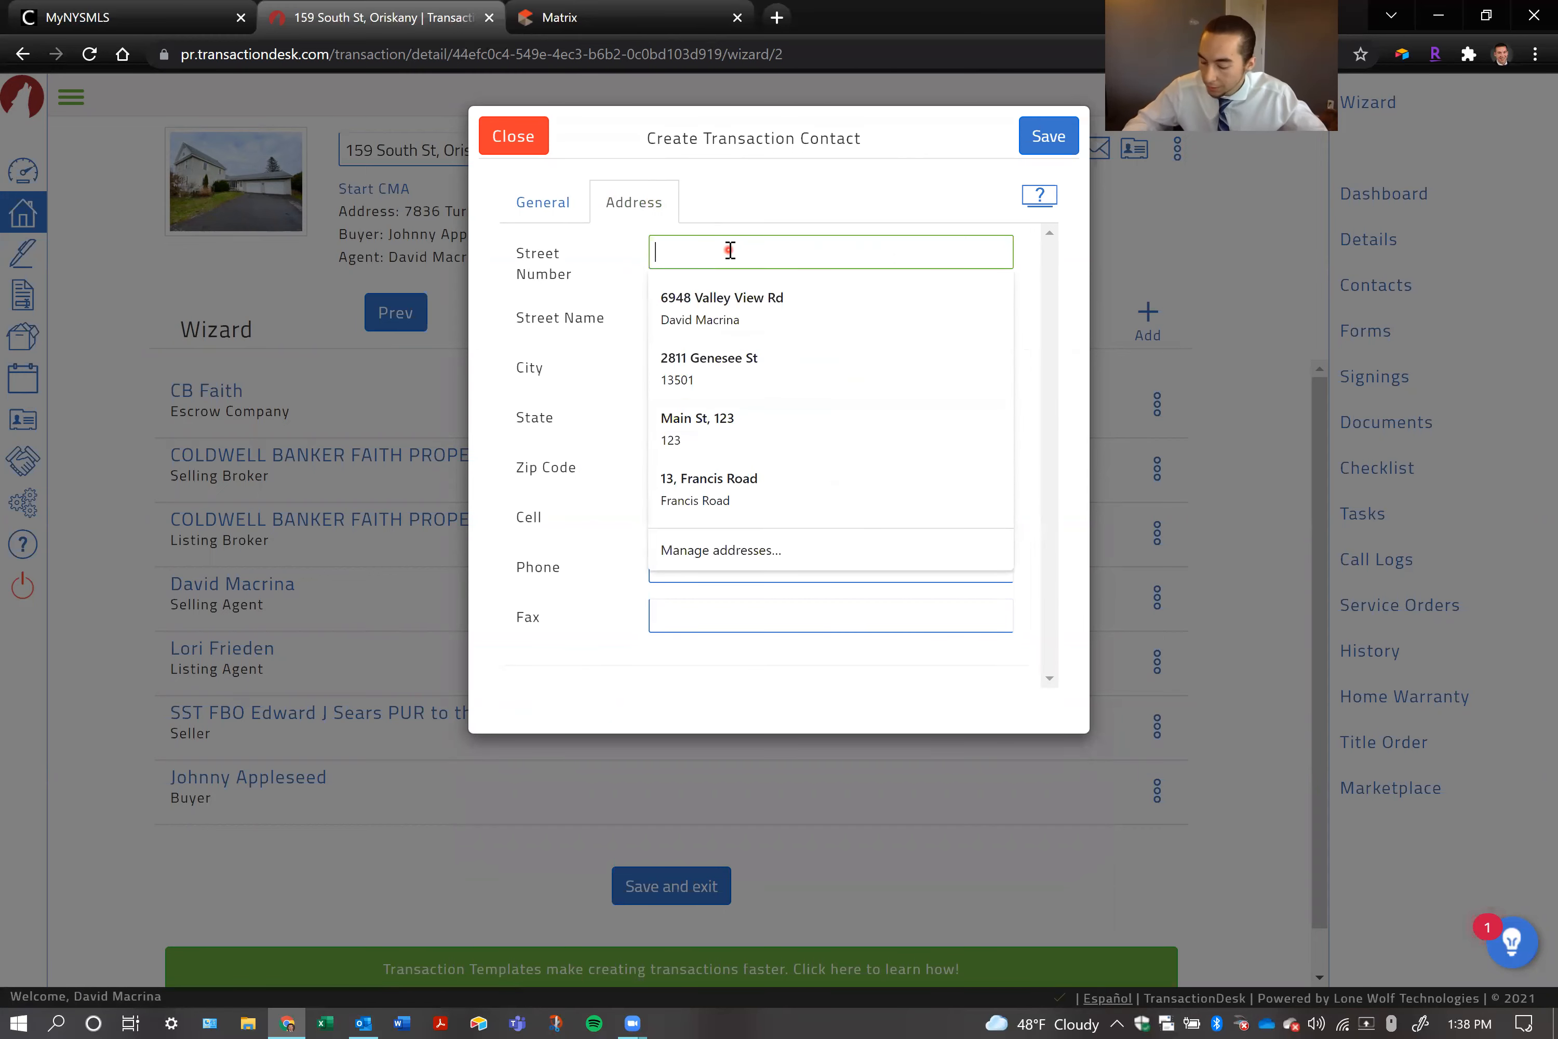
{"action": "type", "text": "1 Or"}
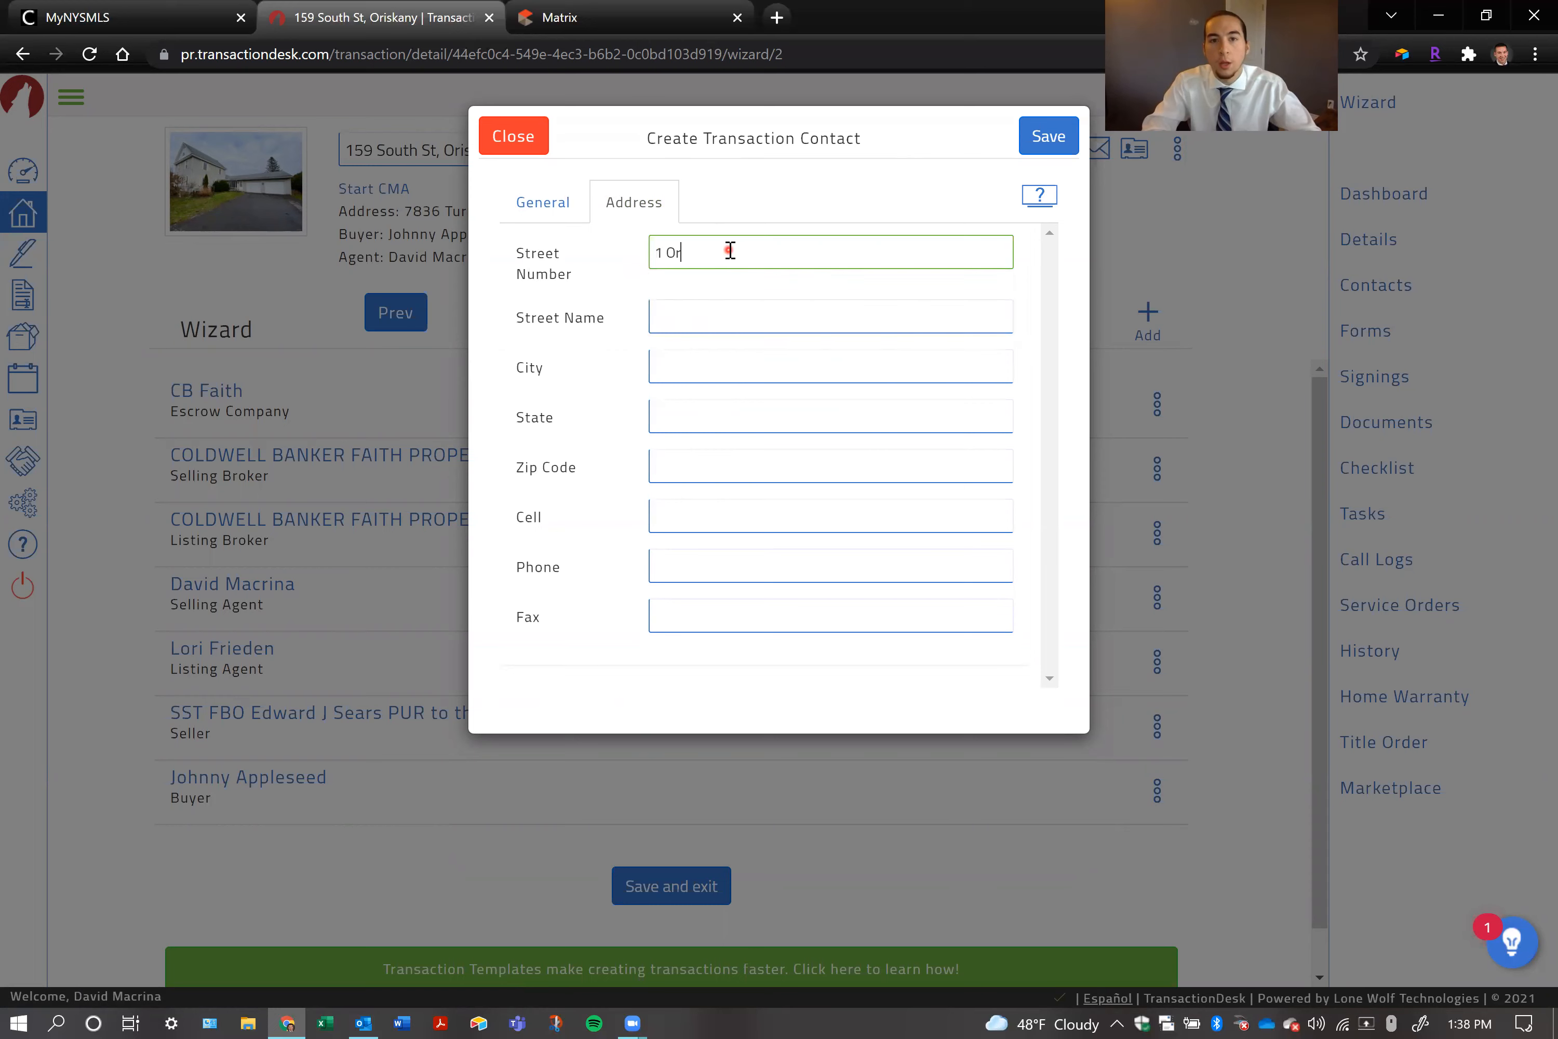
{"action": "type", "text": "chasrd"}
{"action": "key", "text": "BackSpace"}
{"action": "key", "text": "BackSpace"}
{"action": "key", "text": "BackSpace"}
{"action": "type", "text": "rd Way"}
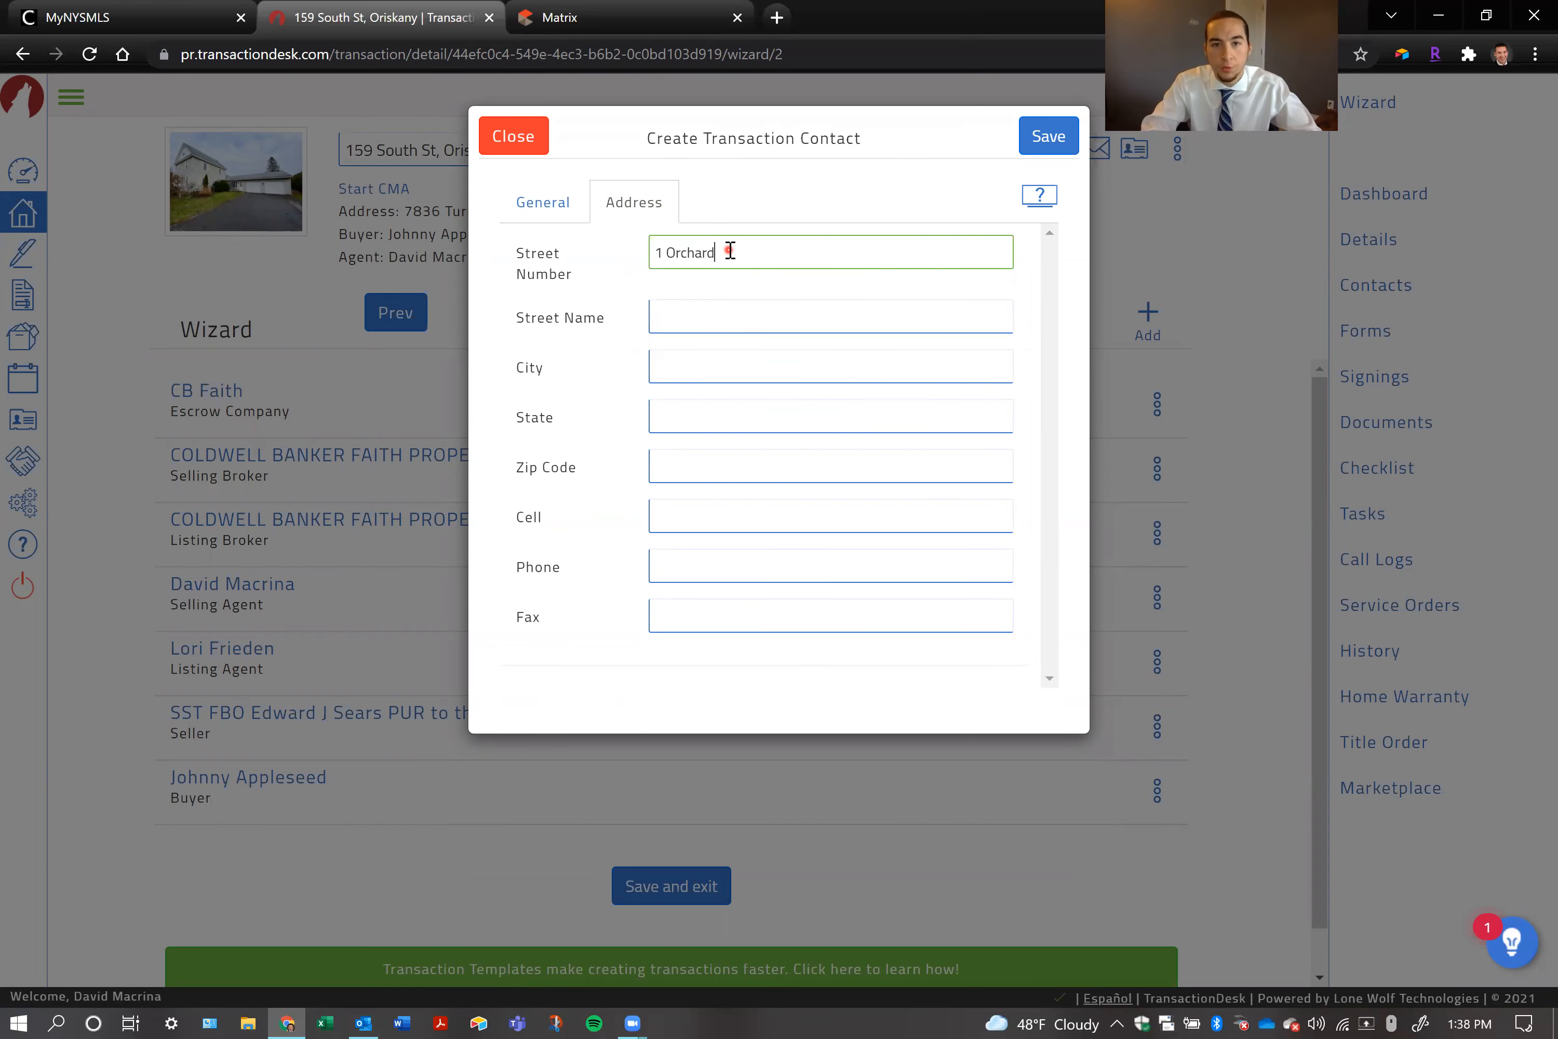
Fill in the second buyer contact's city, state and zip code, save the contact, and dismiss the browser's address-saving offer
{"action": "key", "text": "Tab"}
{"action": "key", "text": "Tab"}
{"action": "key", "text": "Caps_Lock"}
{"action": "type", "text": "Anywhereville"}
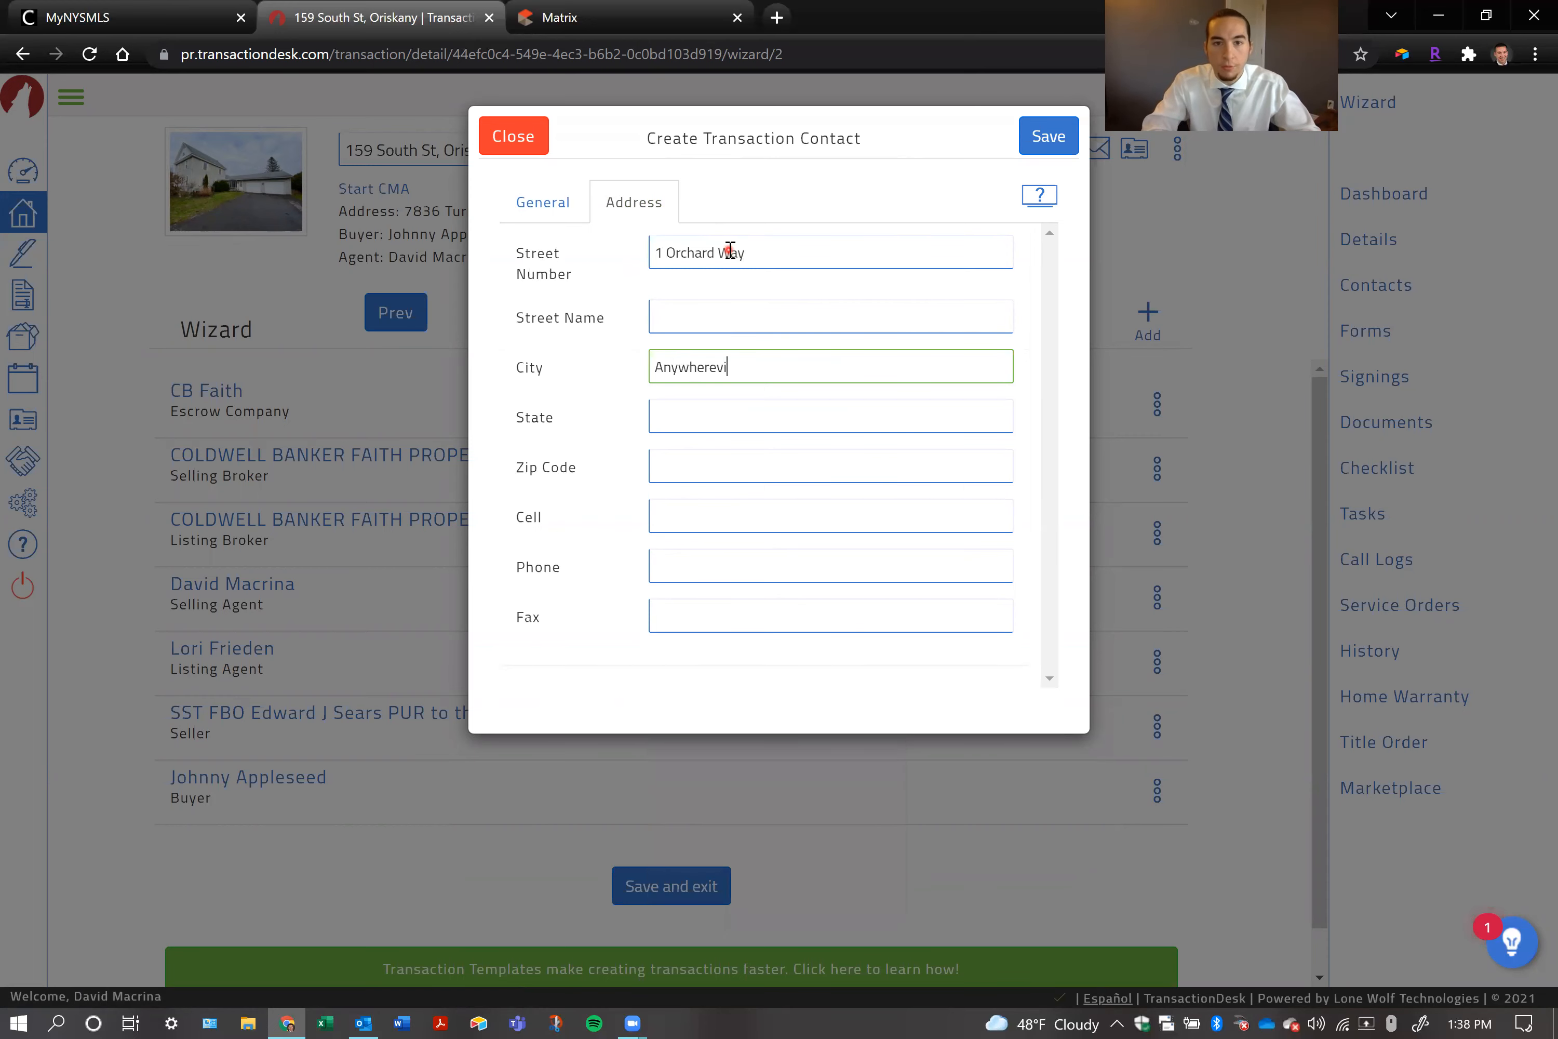
{"action": "key", "text": "Tab"}
{"action": "type", "text": "NY"}
{"action": "key", "text": "Tab"}
{"action": "type", "text": "12345"}
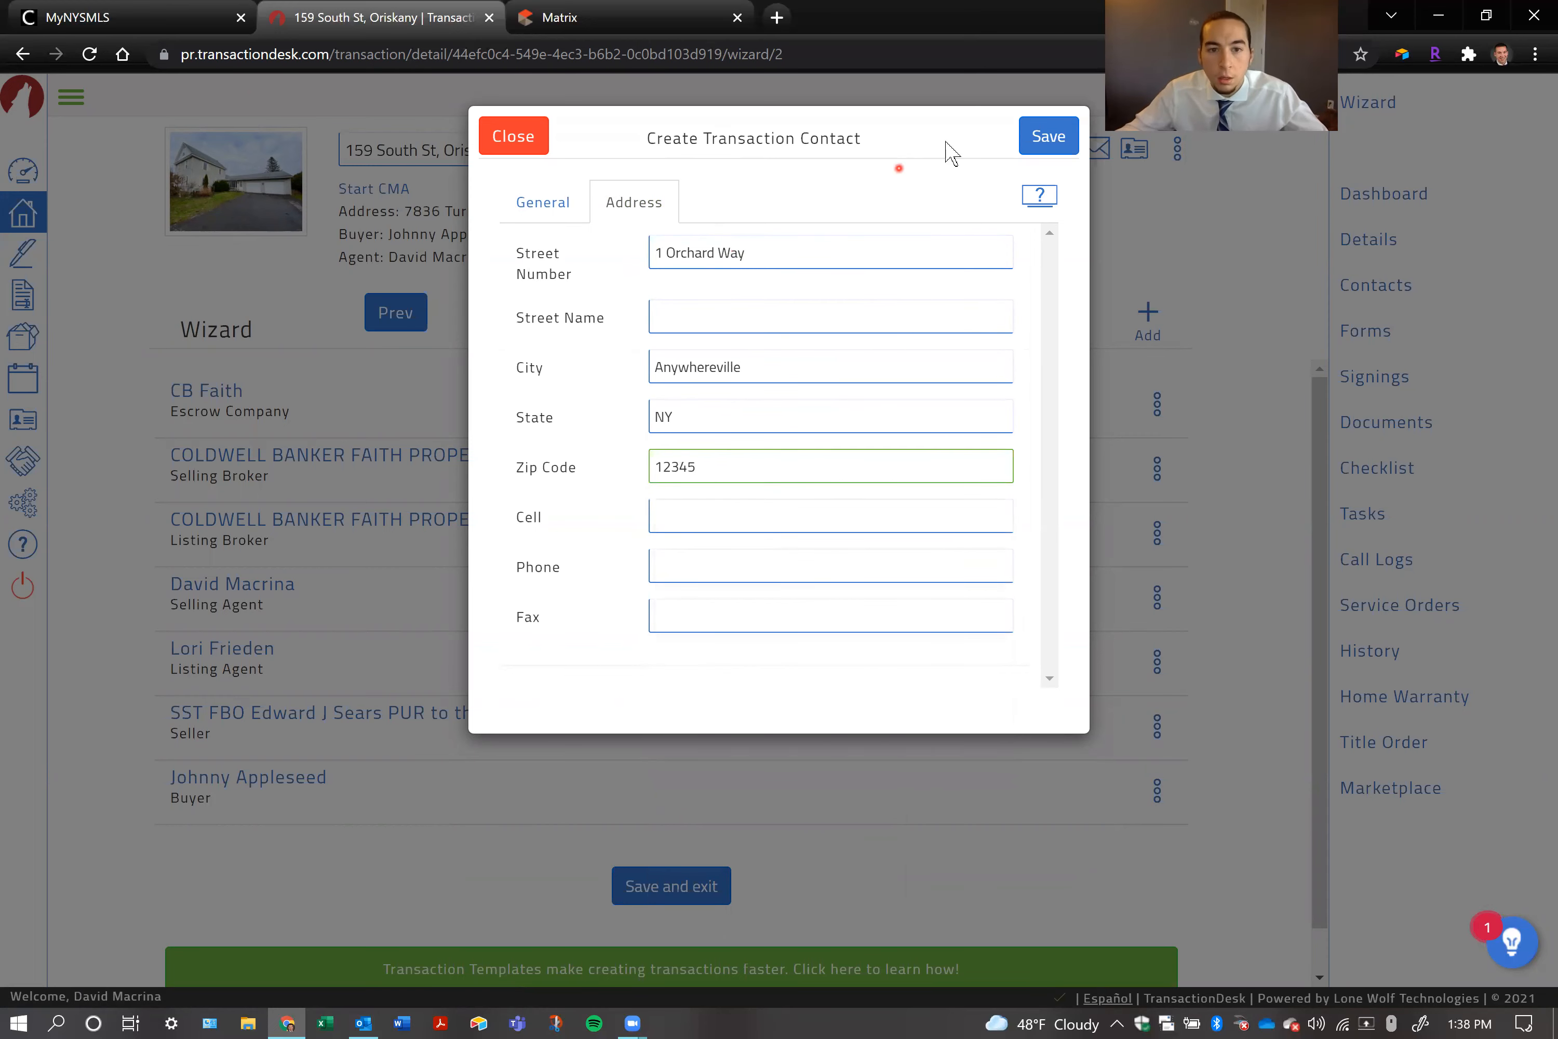
{"action": "left_click", "coordinate": [1046, 138]}
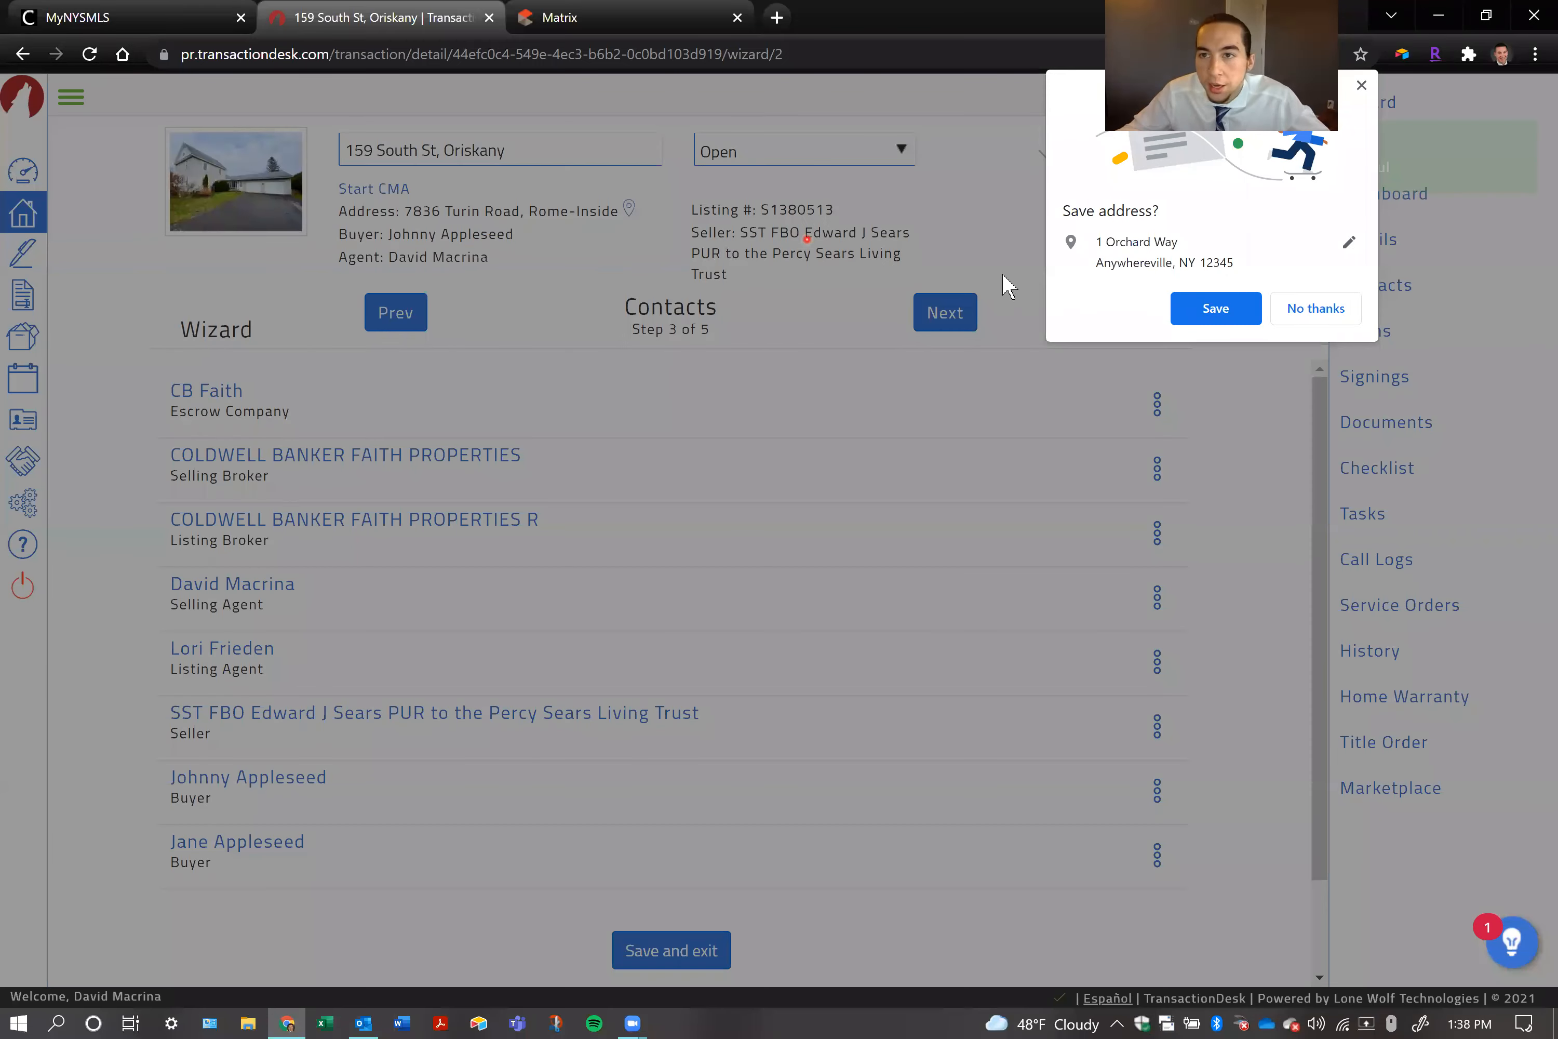
{"action": "left_click", "coordinate": [1361, 85]}
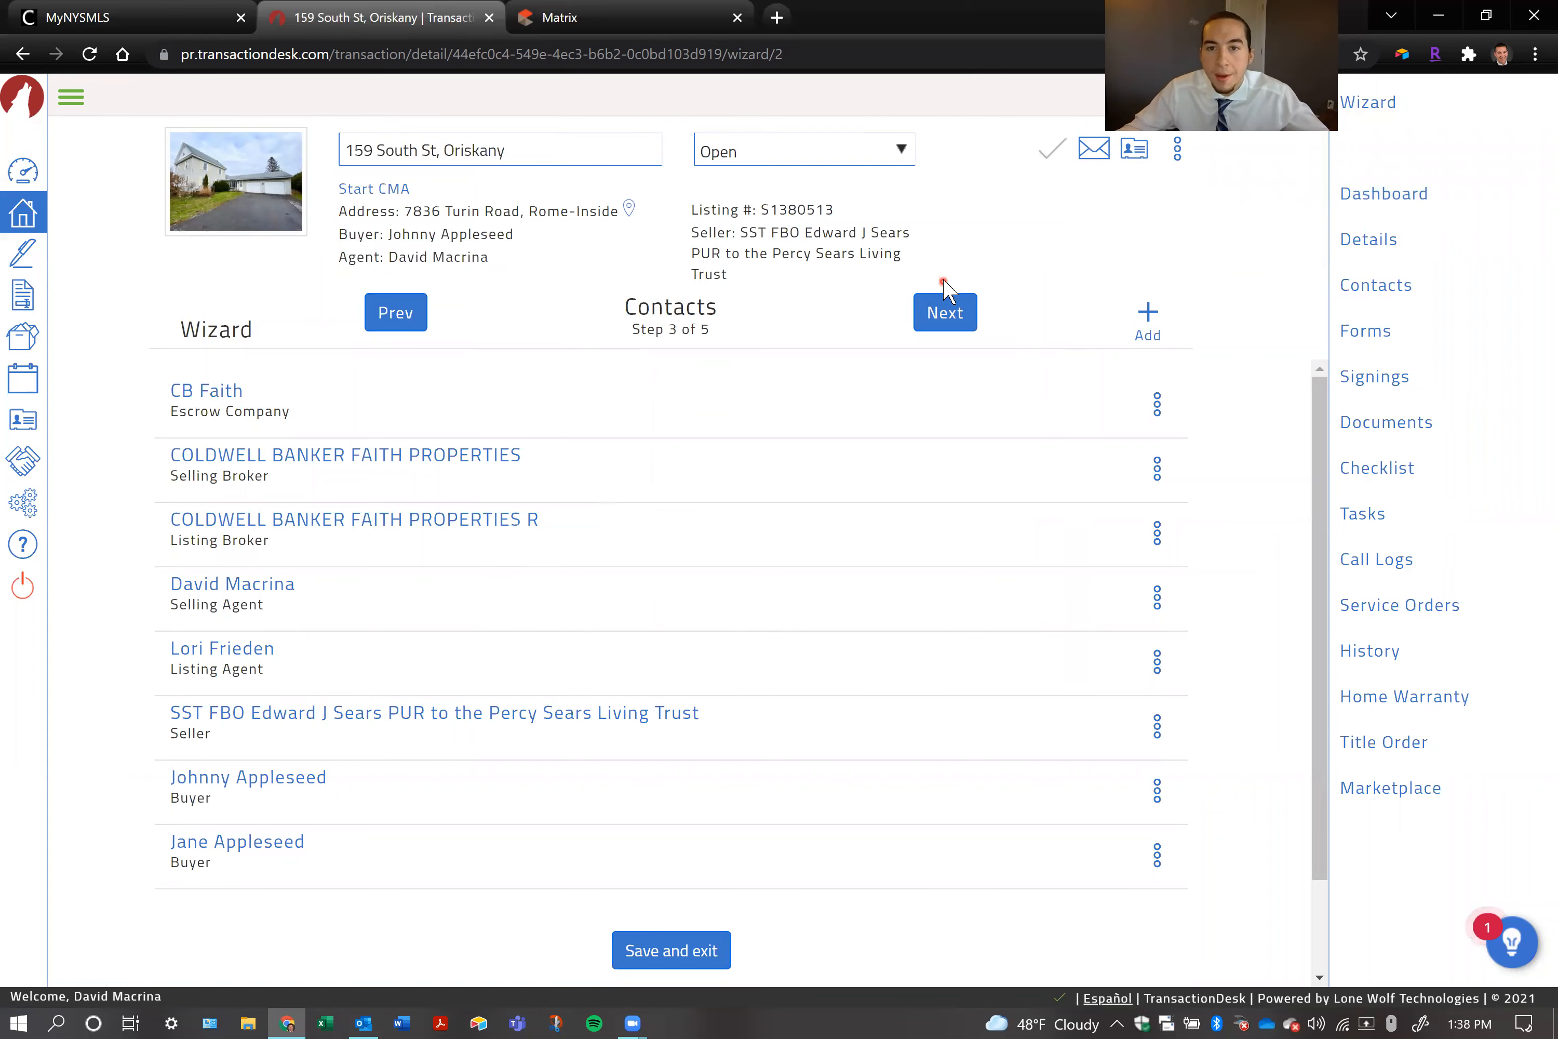
Advance the wizard to the Forms step and delete the Mohawk - Required FHA Addendum from the transaction
{"action": "left_click", "coordinate": [947, 314]}
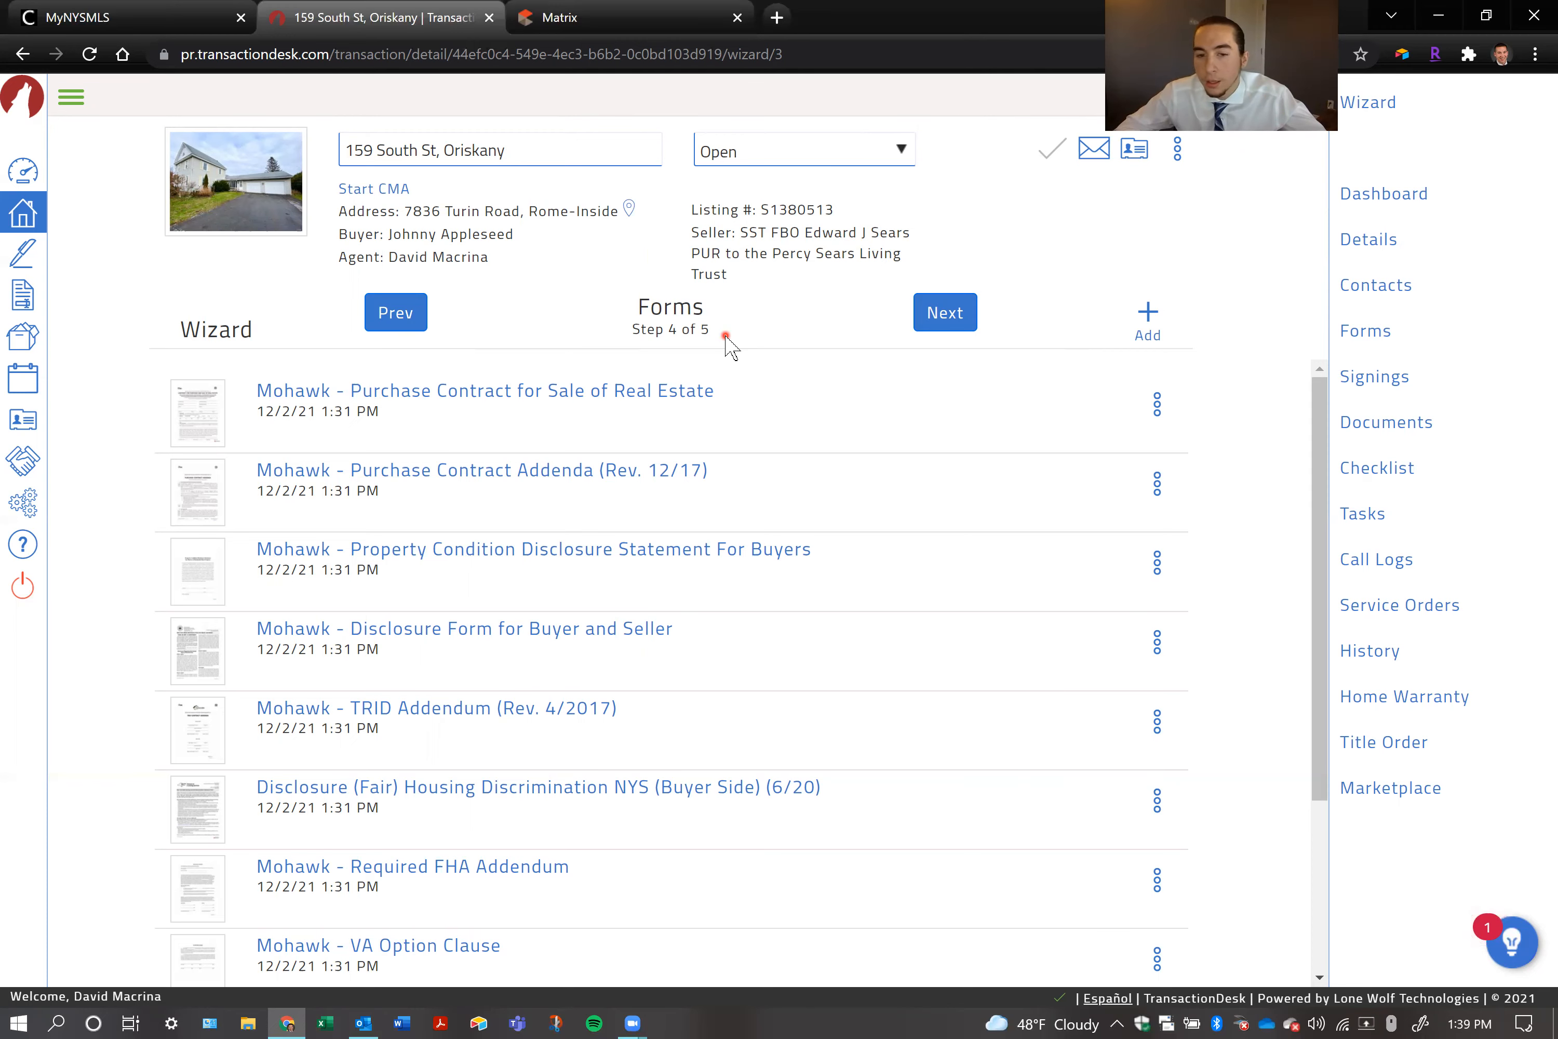
{"action": "scroll", "coordinate": [660, 644], "scroll_direction": "down", "scroll_amount": 1}
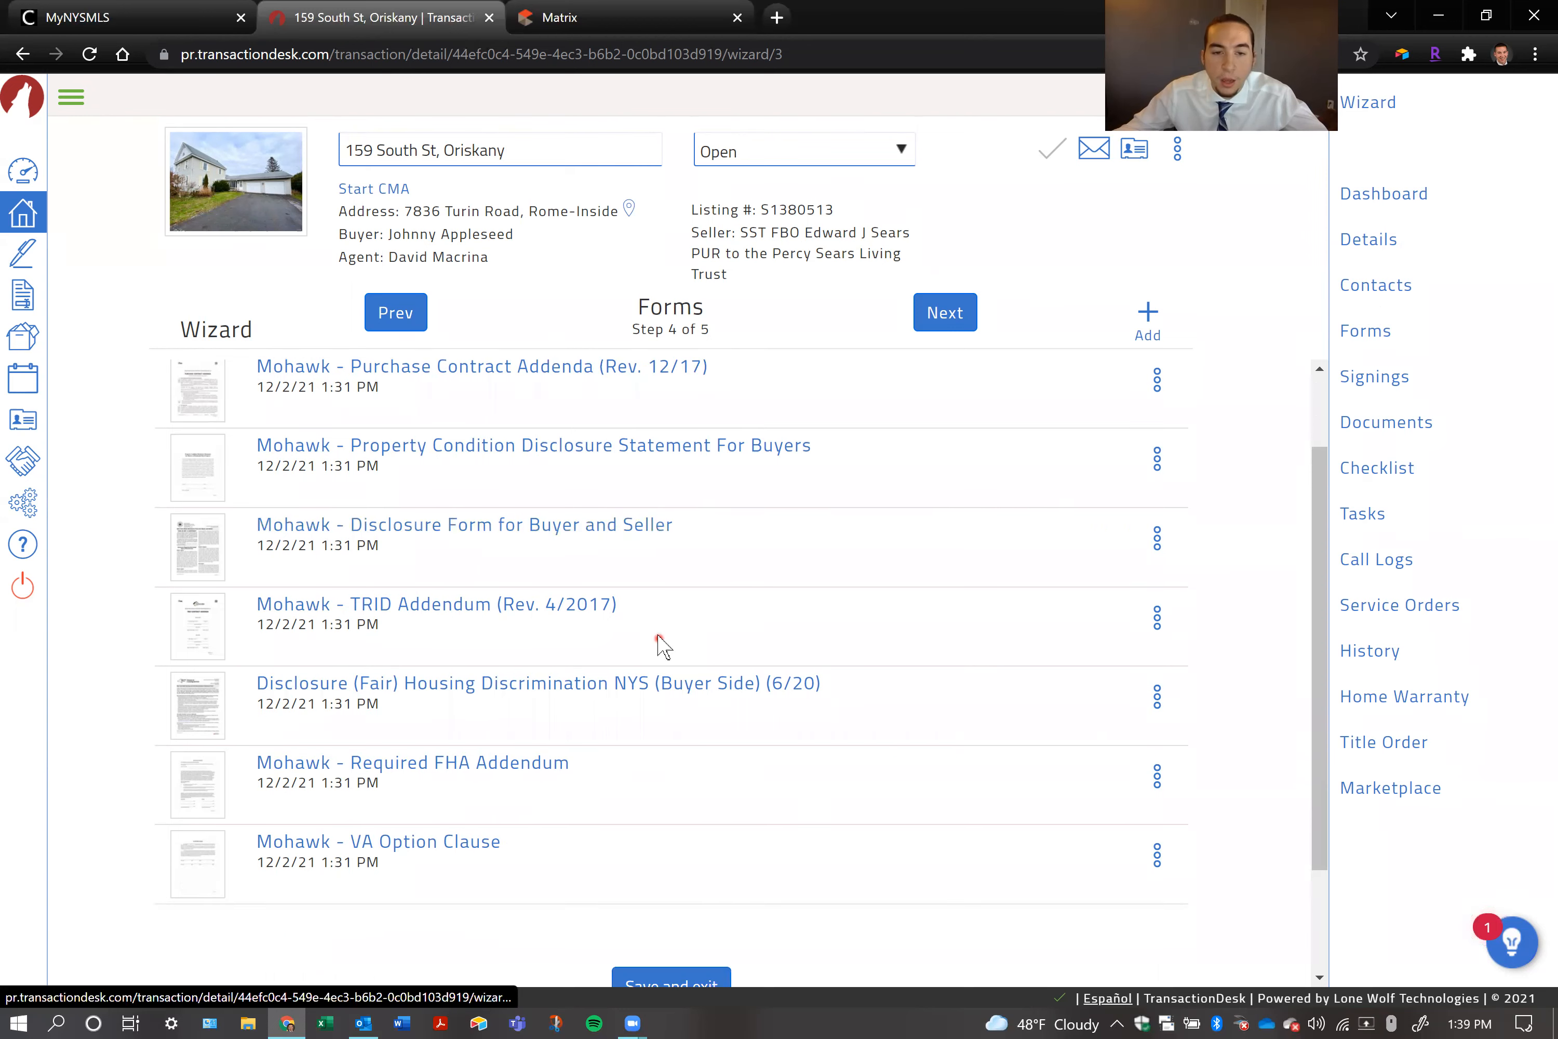
{"action": "left_click", "coordinate": [1157, 778]}
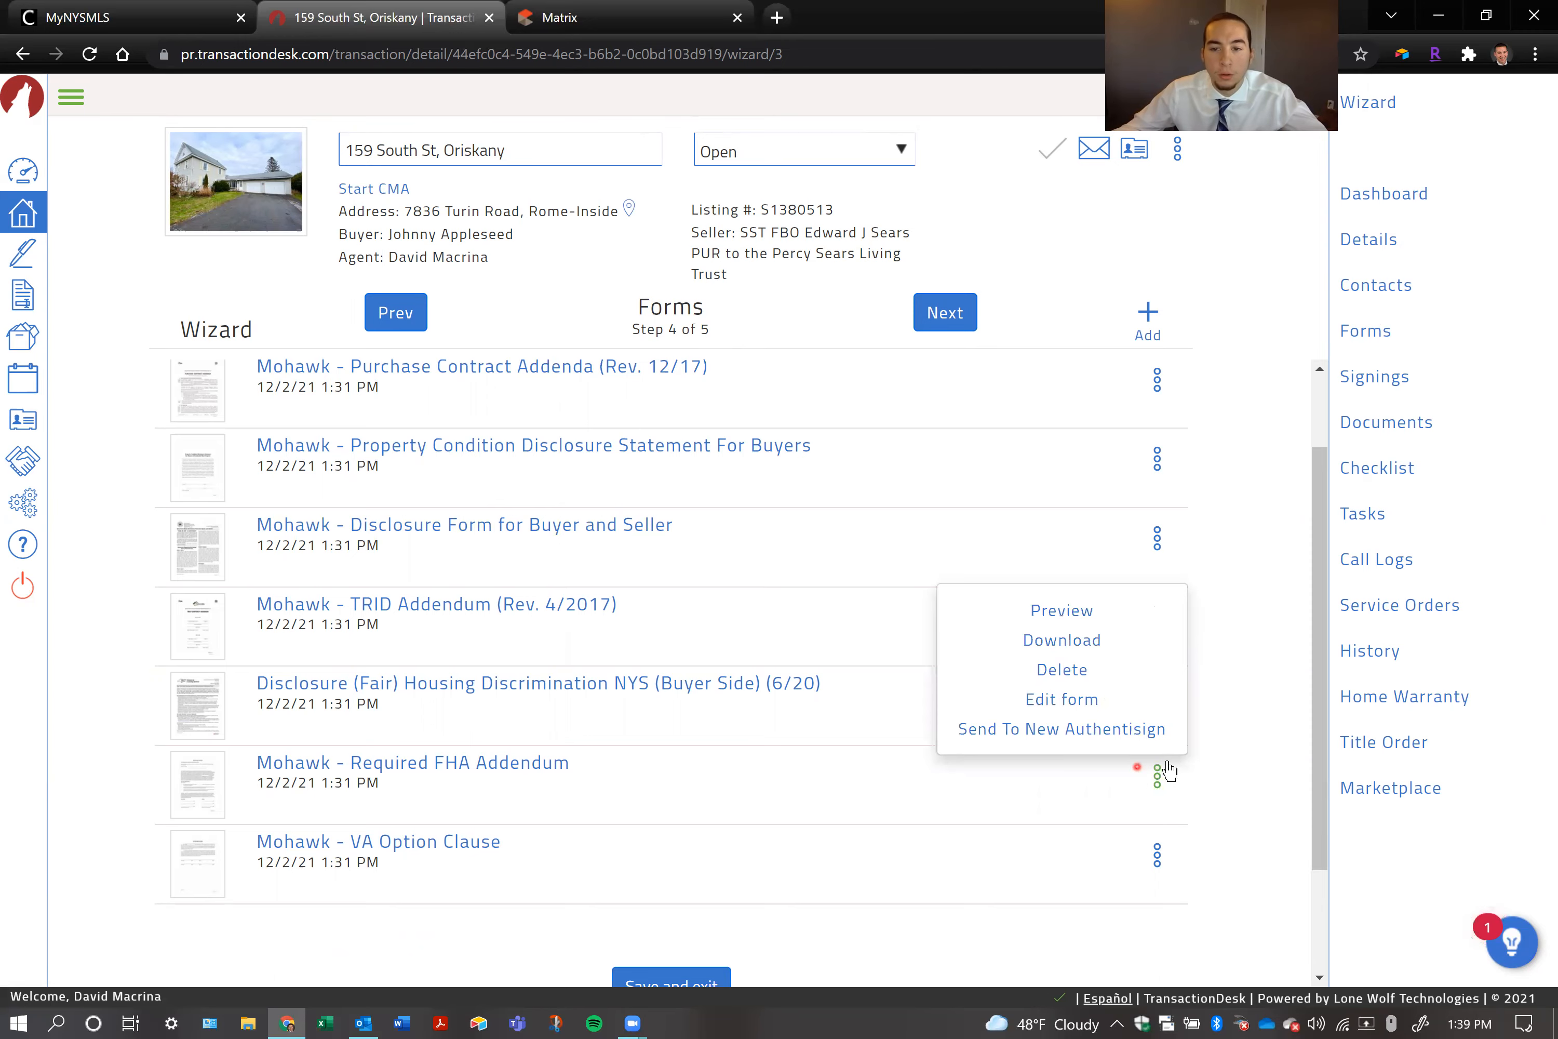
{"action": "left_click", "coordinate": [1070, 678]}
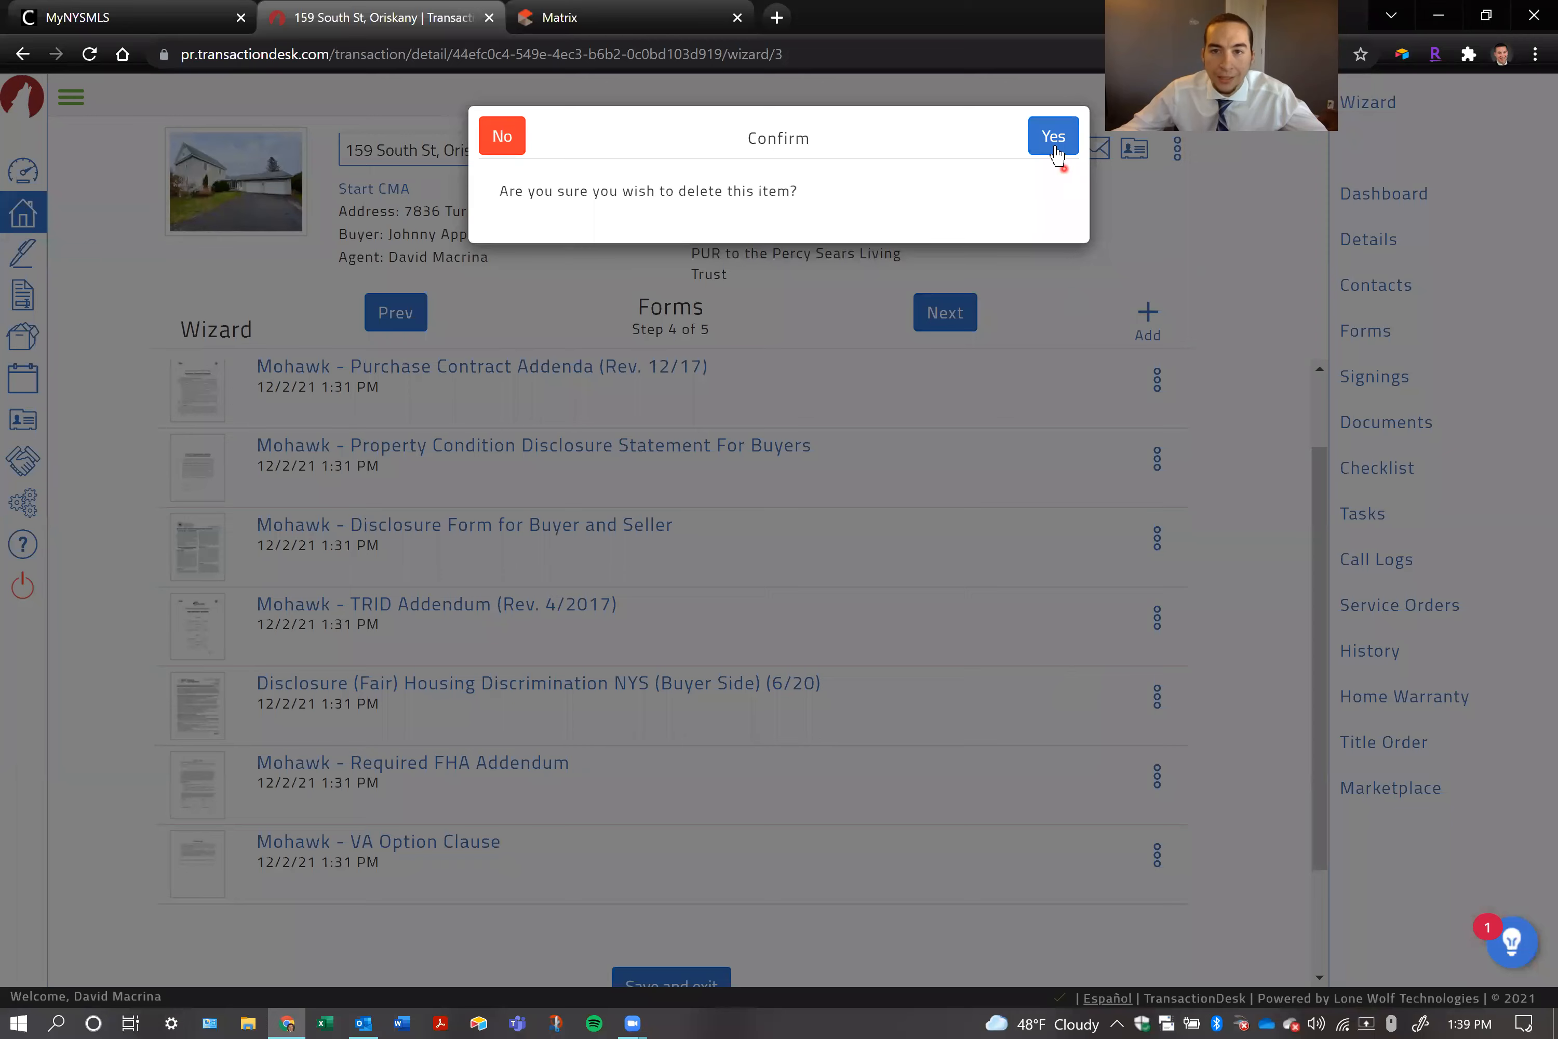
{"action": "left_click", "coordinate": [1055, 153]}
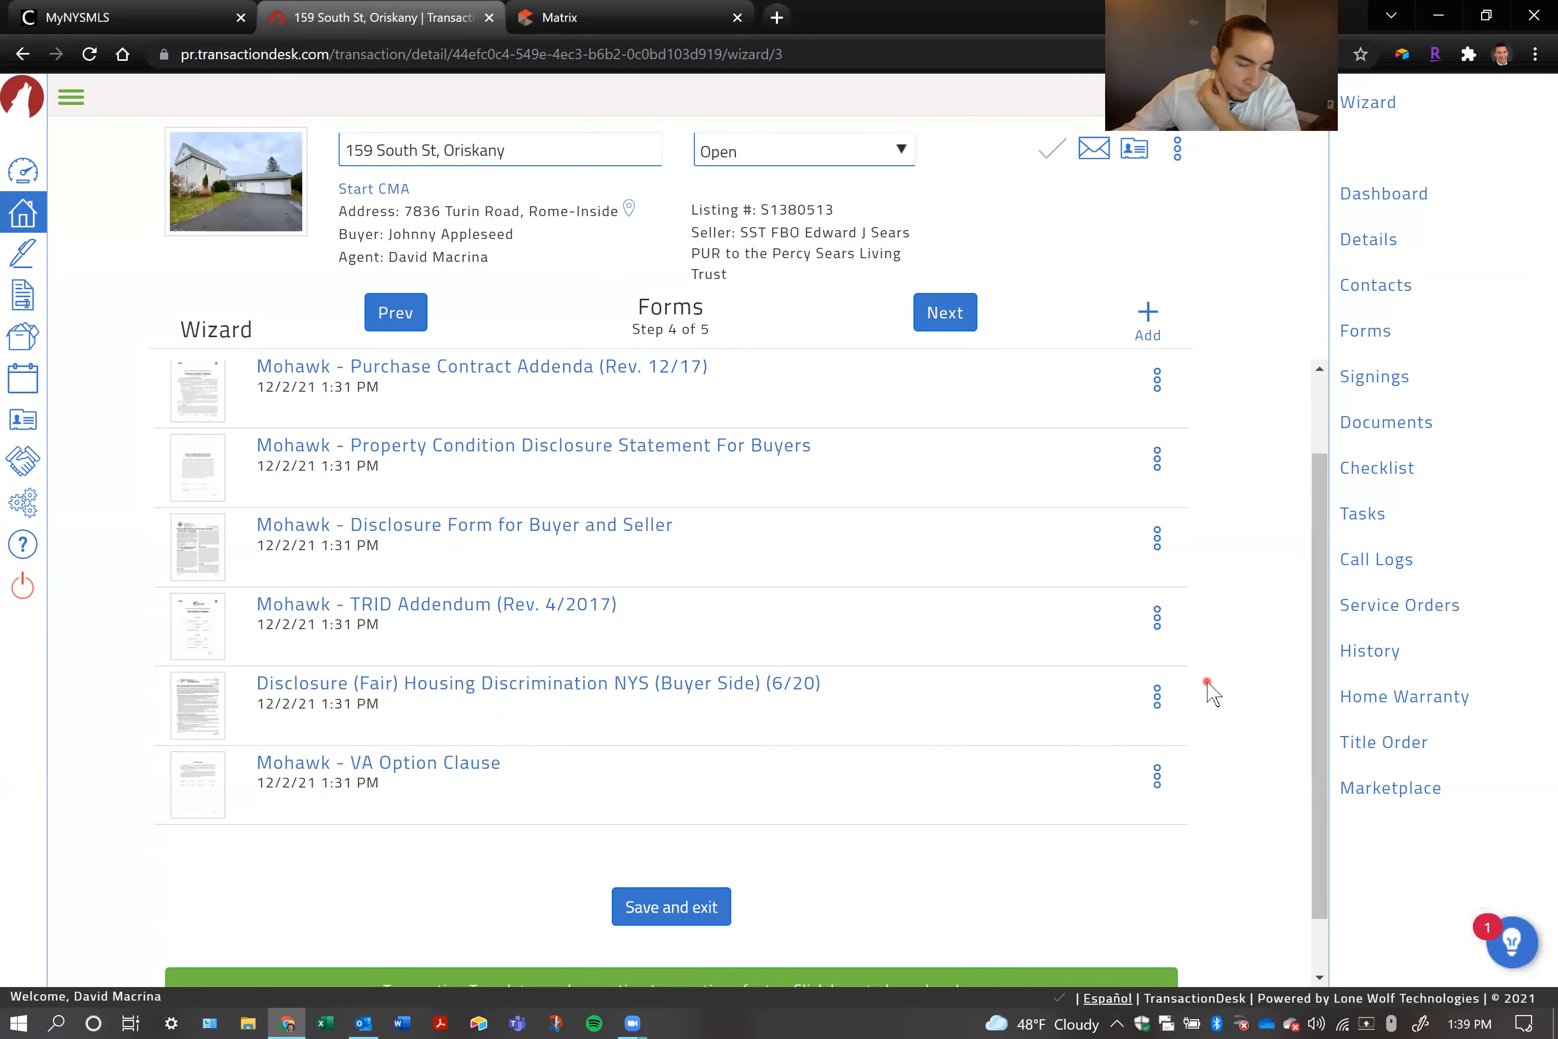
{"action": "left_click", "coordinate": [1157, 696]}
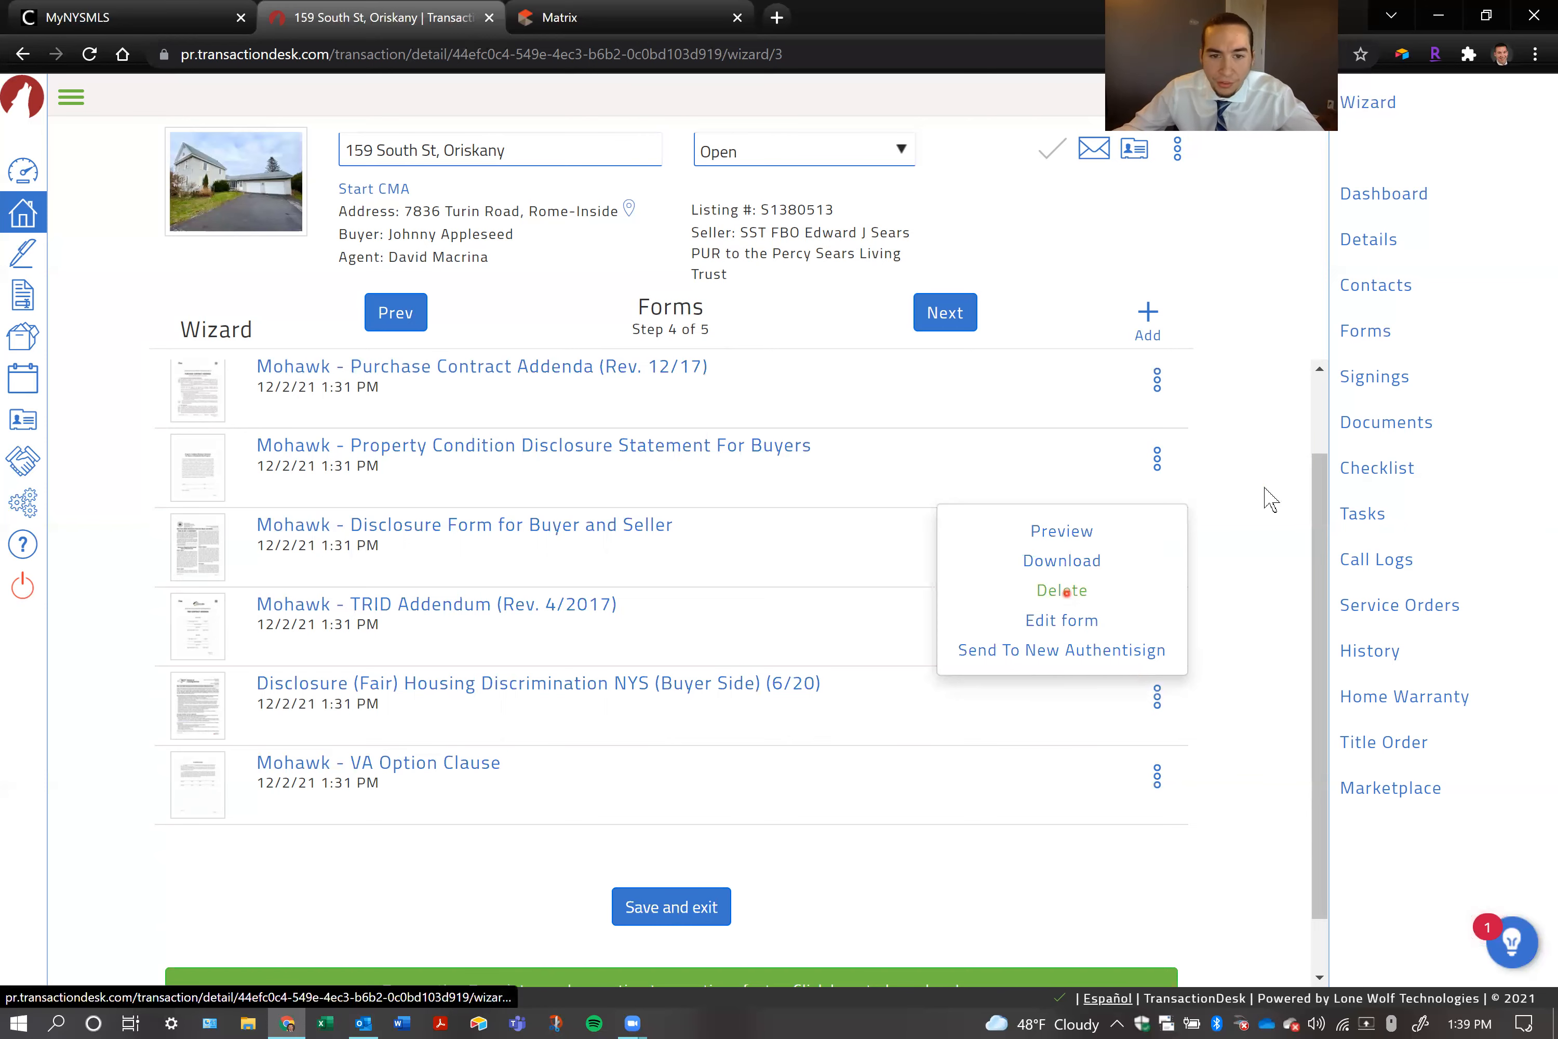
{"action": "left_click", "coordinate": [1288, 411]}
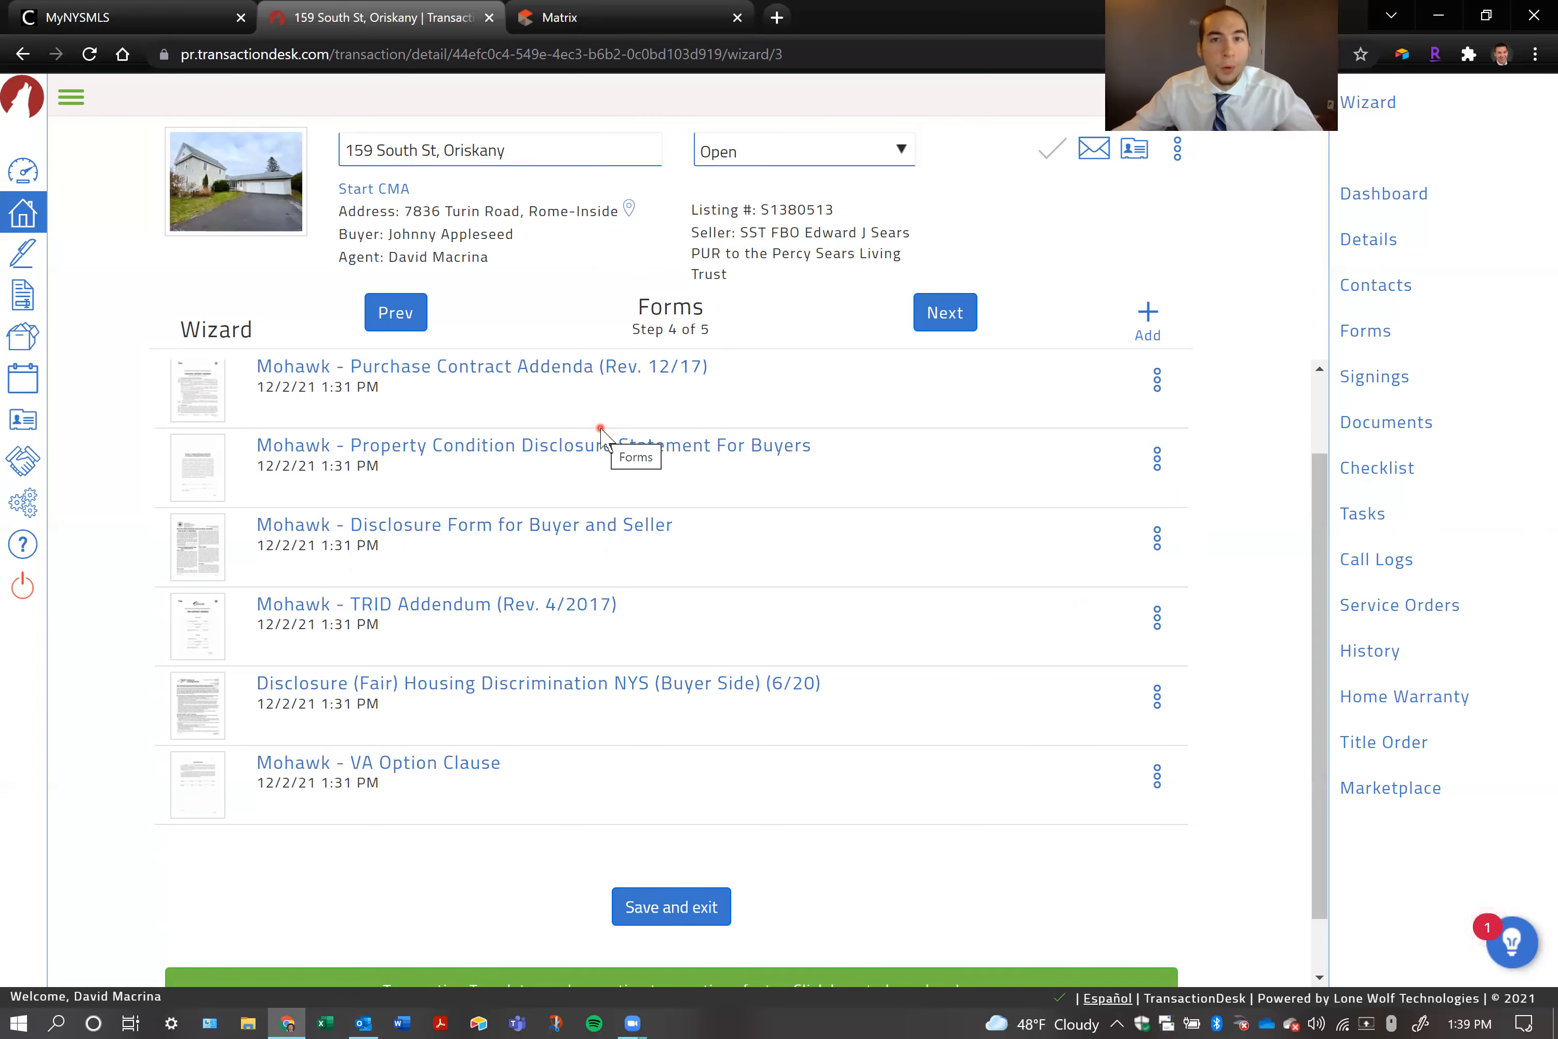
Open the Mohawk - Property Condition Disclosure Statement For Buyers form and clear the seller's name under the Agreed to signature line
{"action": "left_click", "coordinate": [611, 447]}
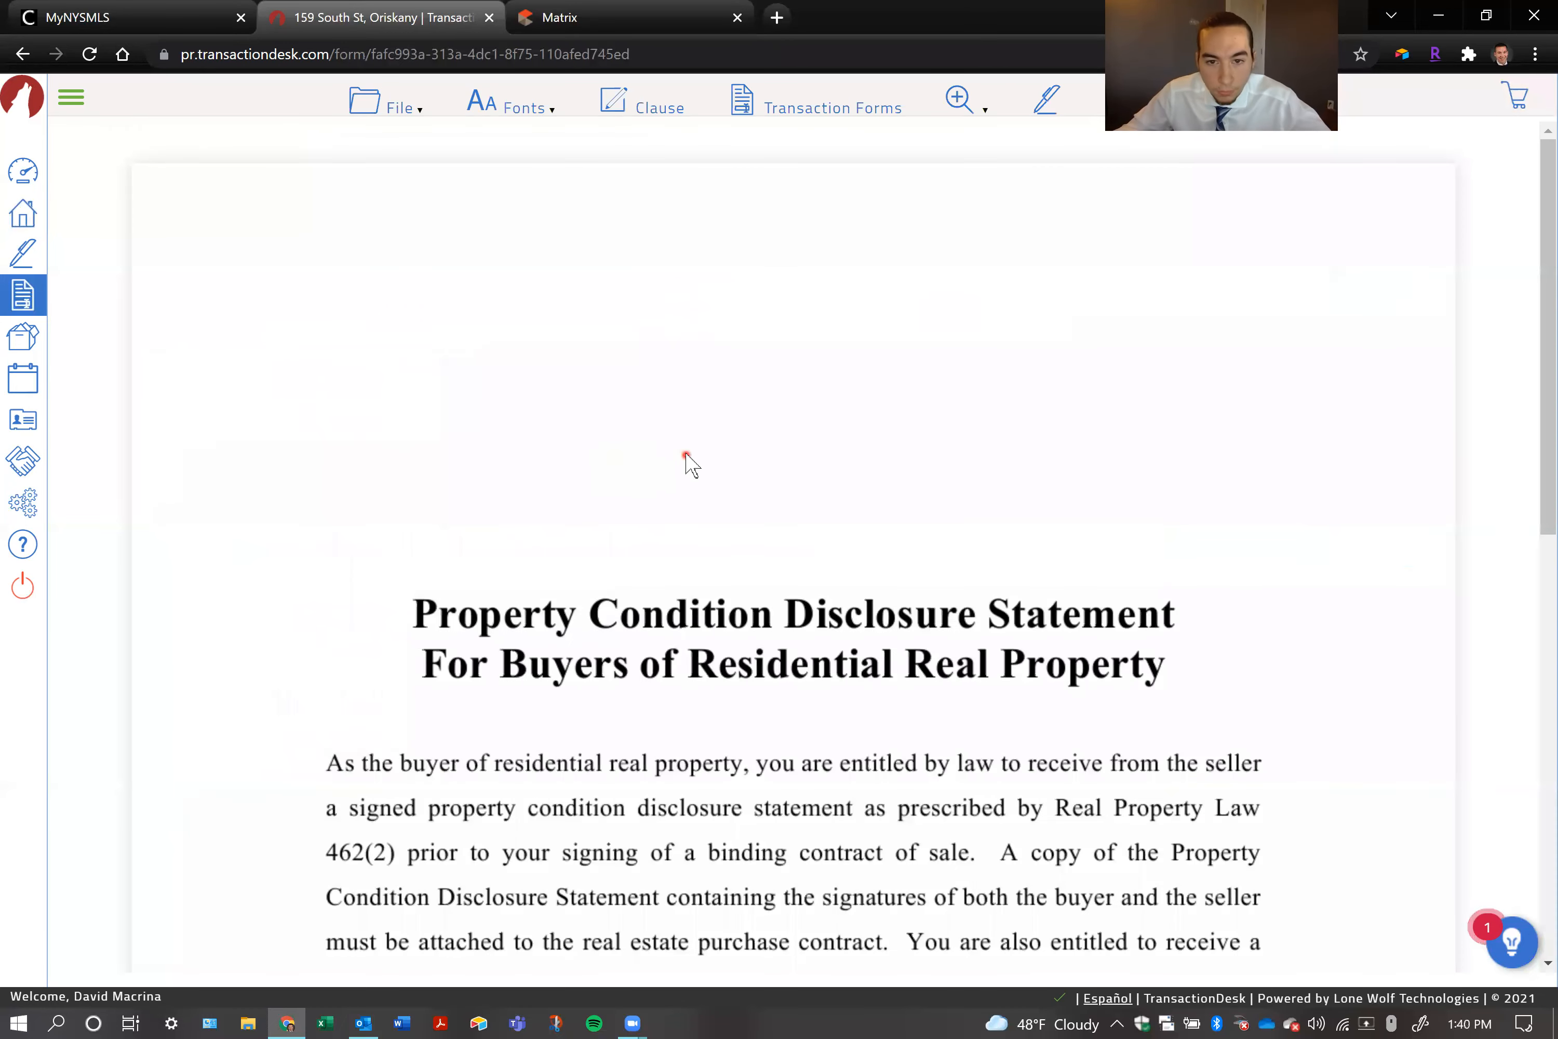
{"action": "scroll", "coordinate": [689, 461], "scroll_direction": "down", "scroll_amount": 10}
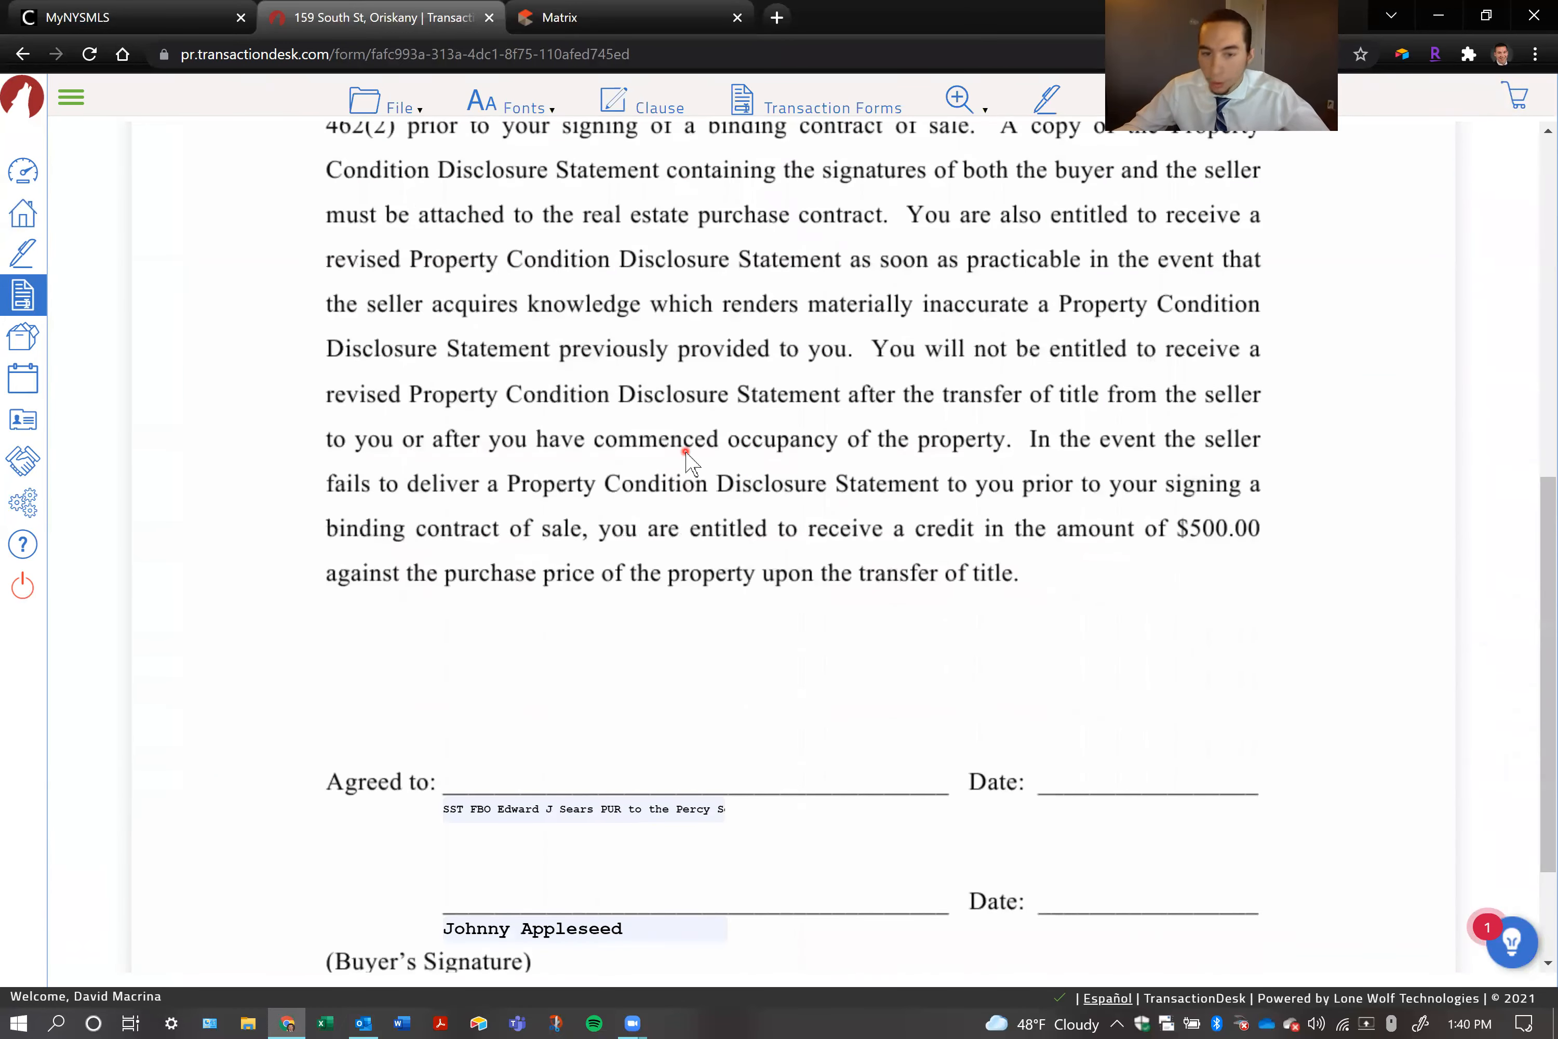
{"action": "scroll", "coordinate": [689, 461], "scroll_direction": "down", "scroll_amount": 3}
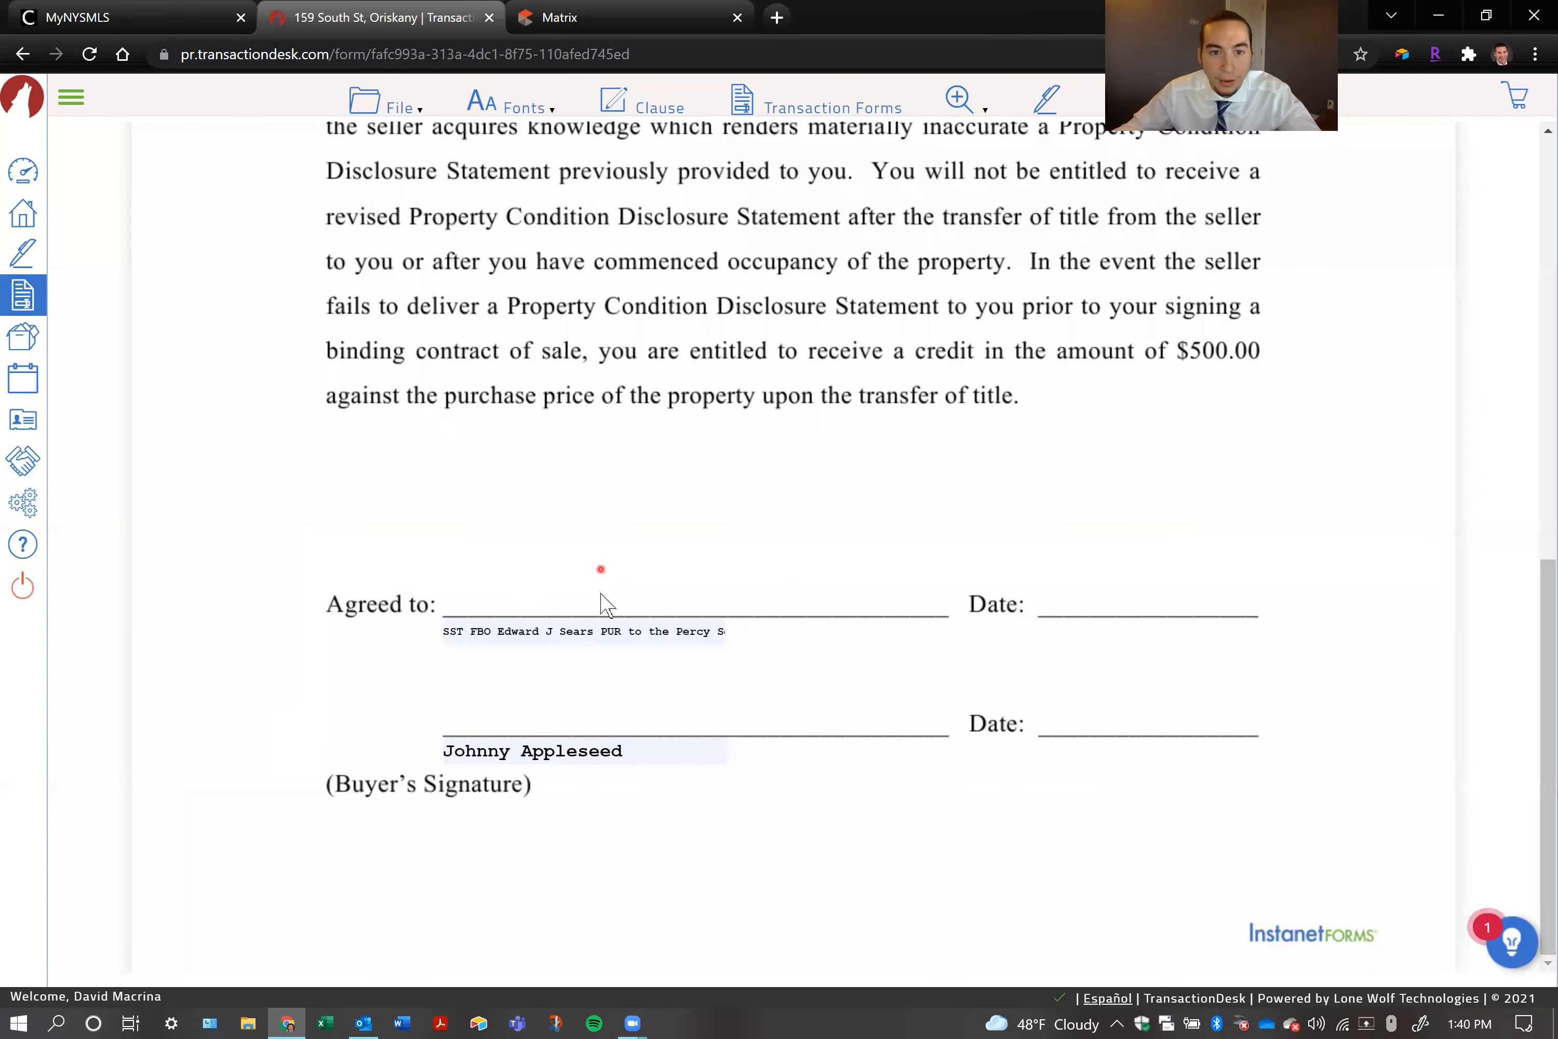
{"action": "left_click", "coordinate": [526, 630]}
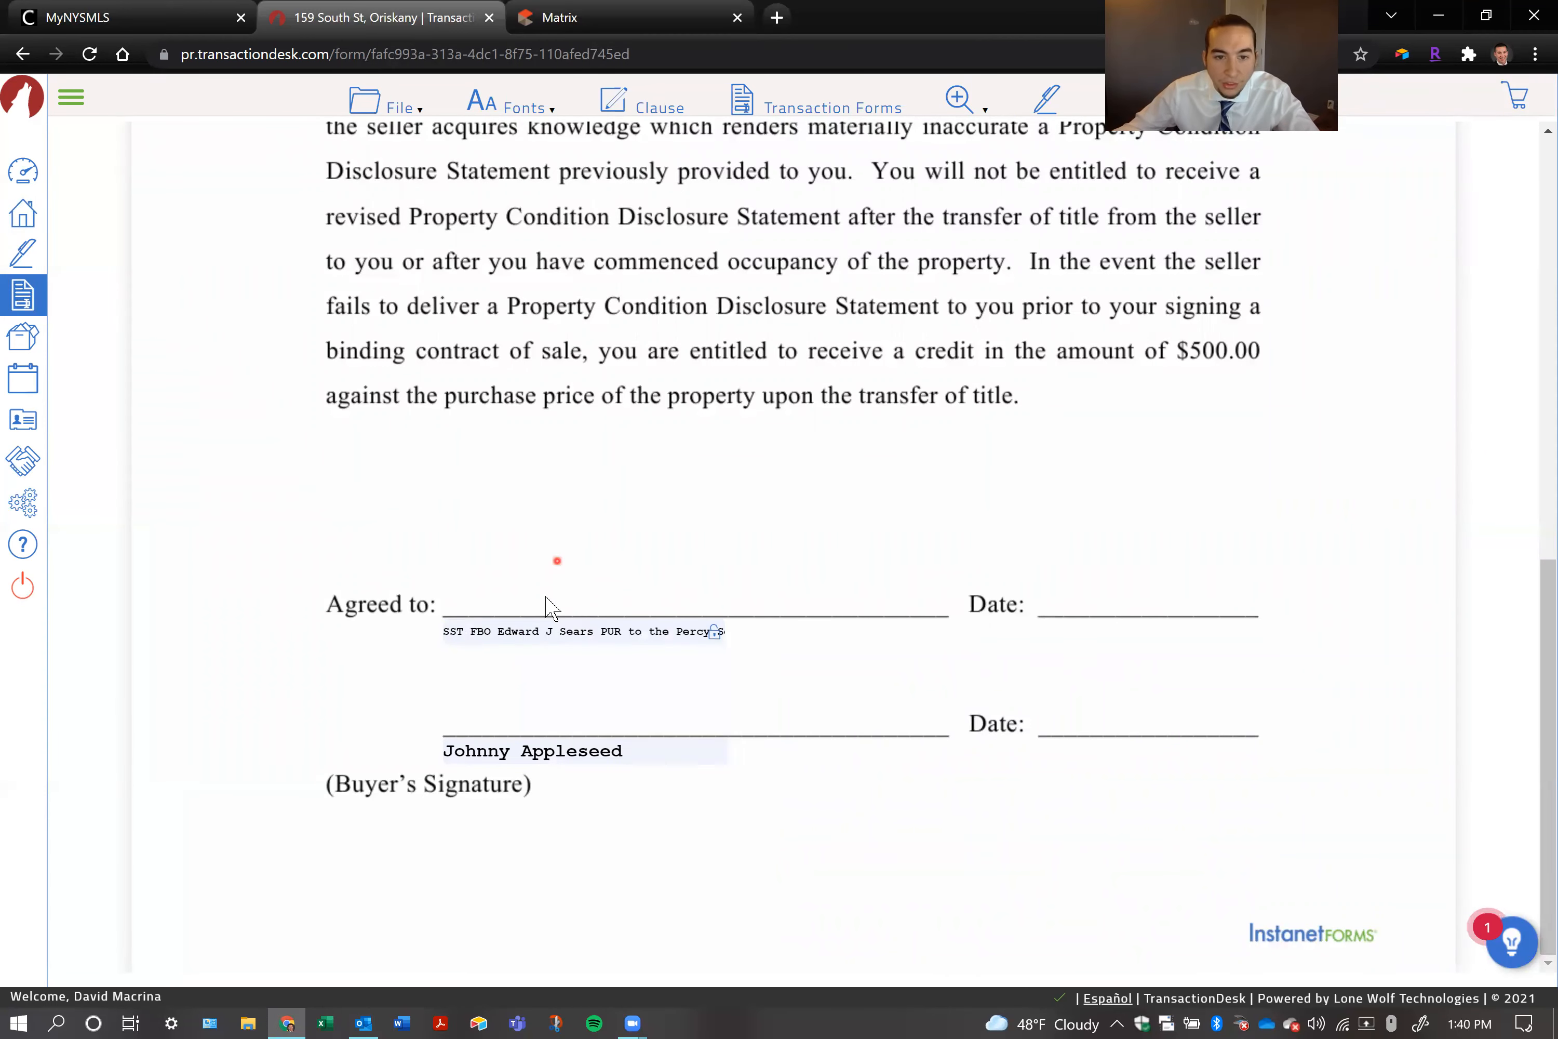
{"action": "triple_click", "coordinate": [547, 632]}
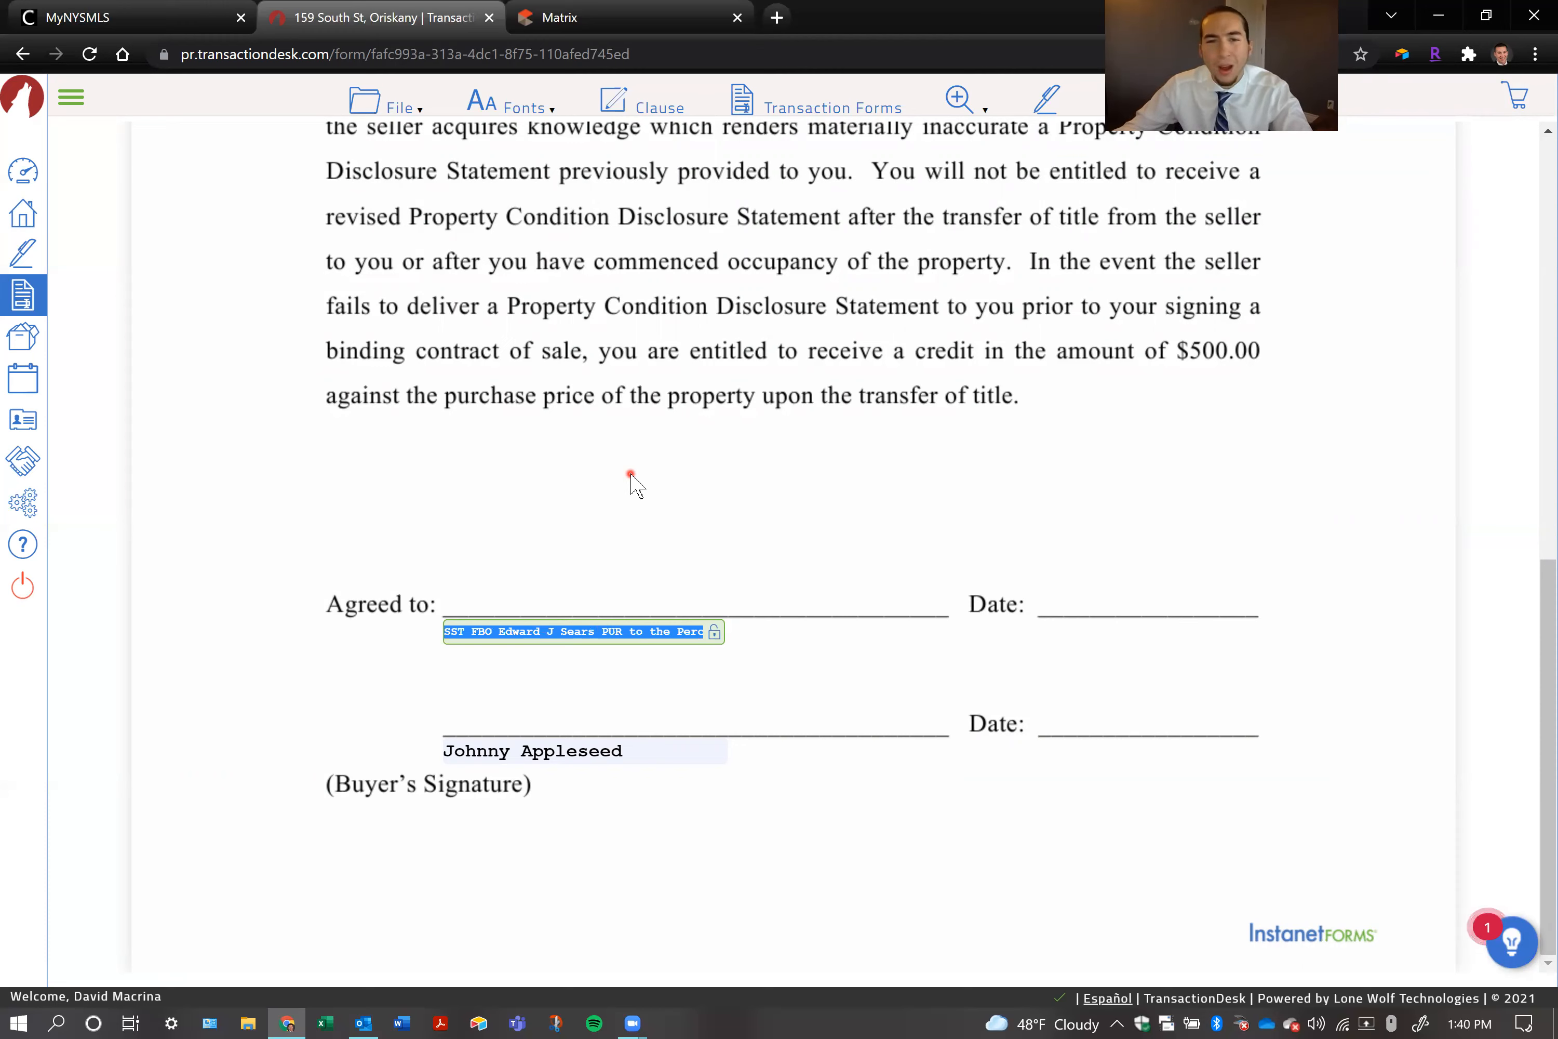
{"action": "key", "text": "BackSpace"}
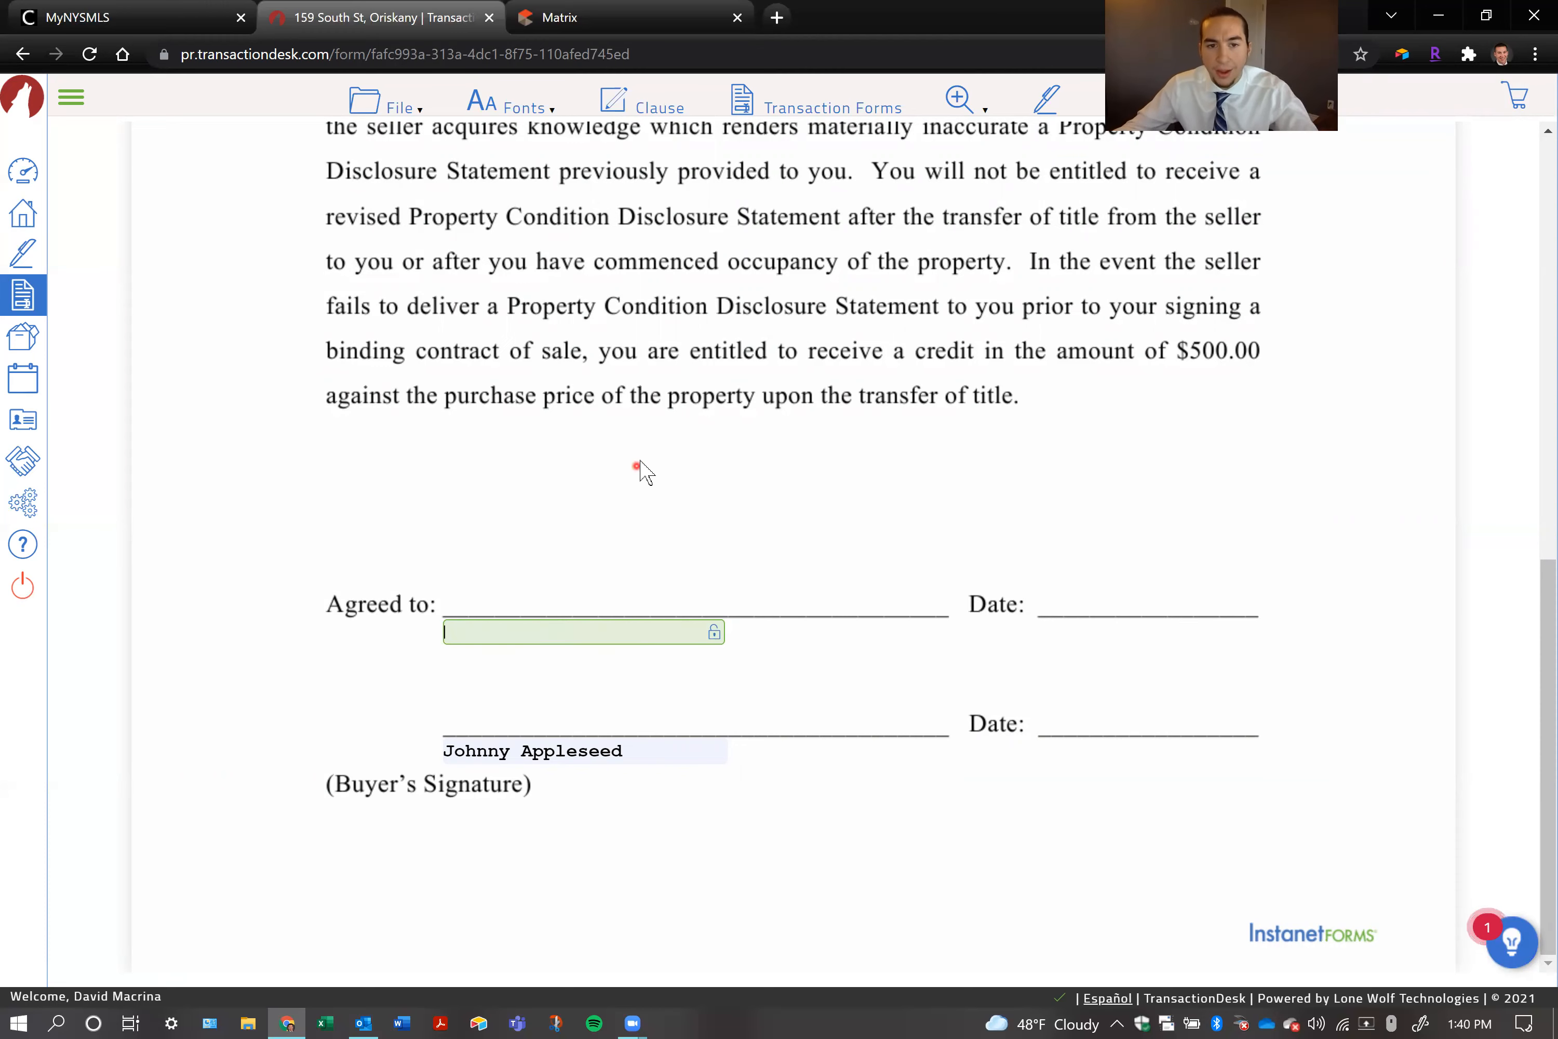
{"action": "left_click", "coordinate": [644, 464]}
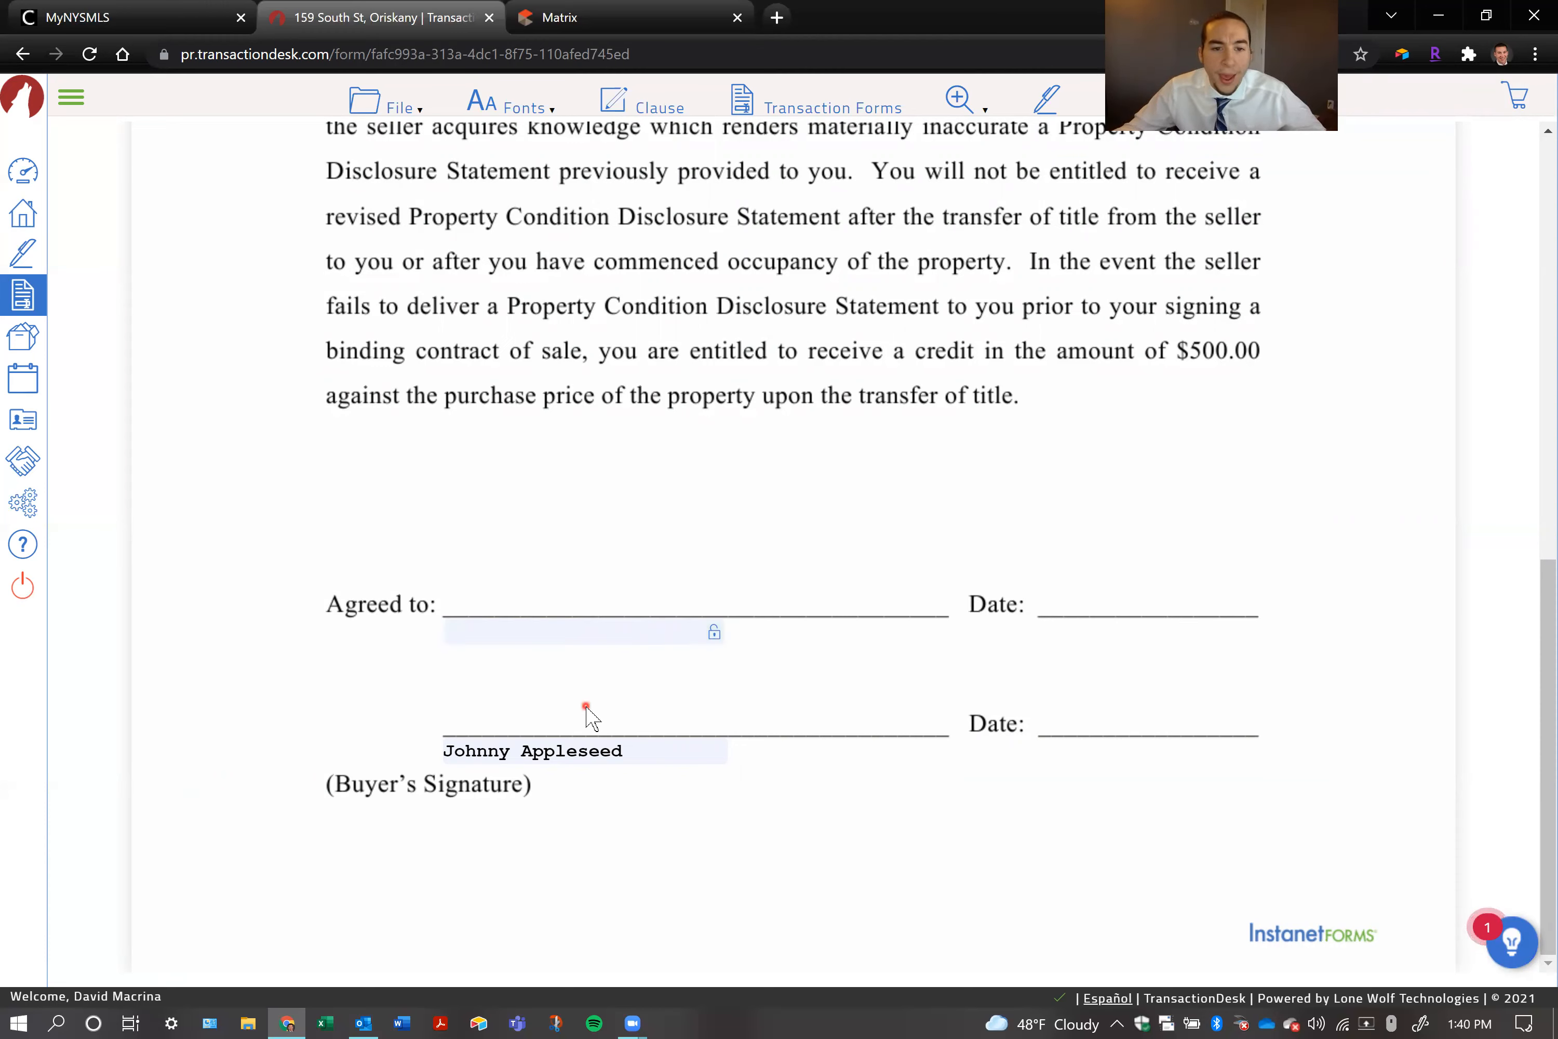
Save and exit the Mohawk - Property Condition Disclosure Statement For Buyers form
{"action": "left_click", "coordinate": [629, 748]}
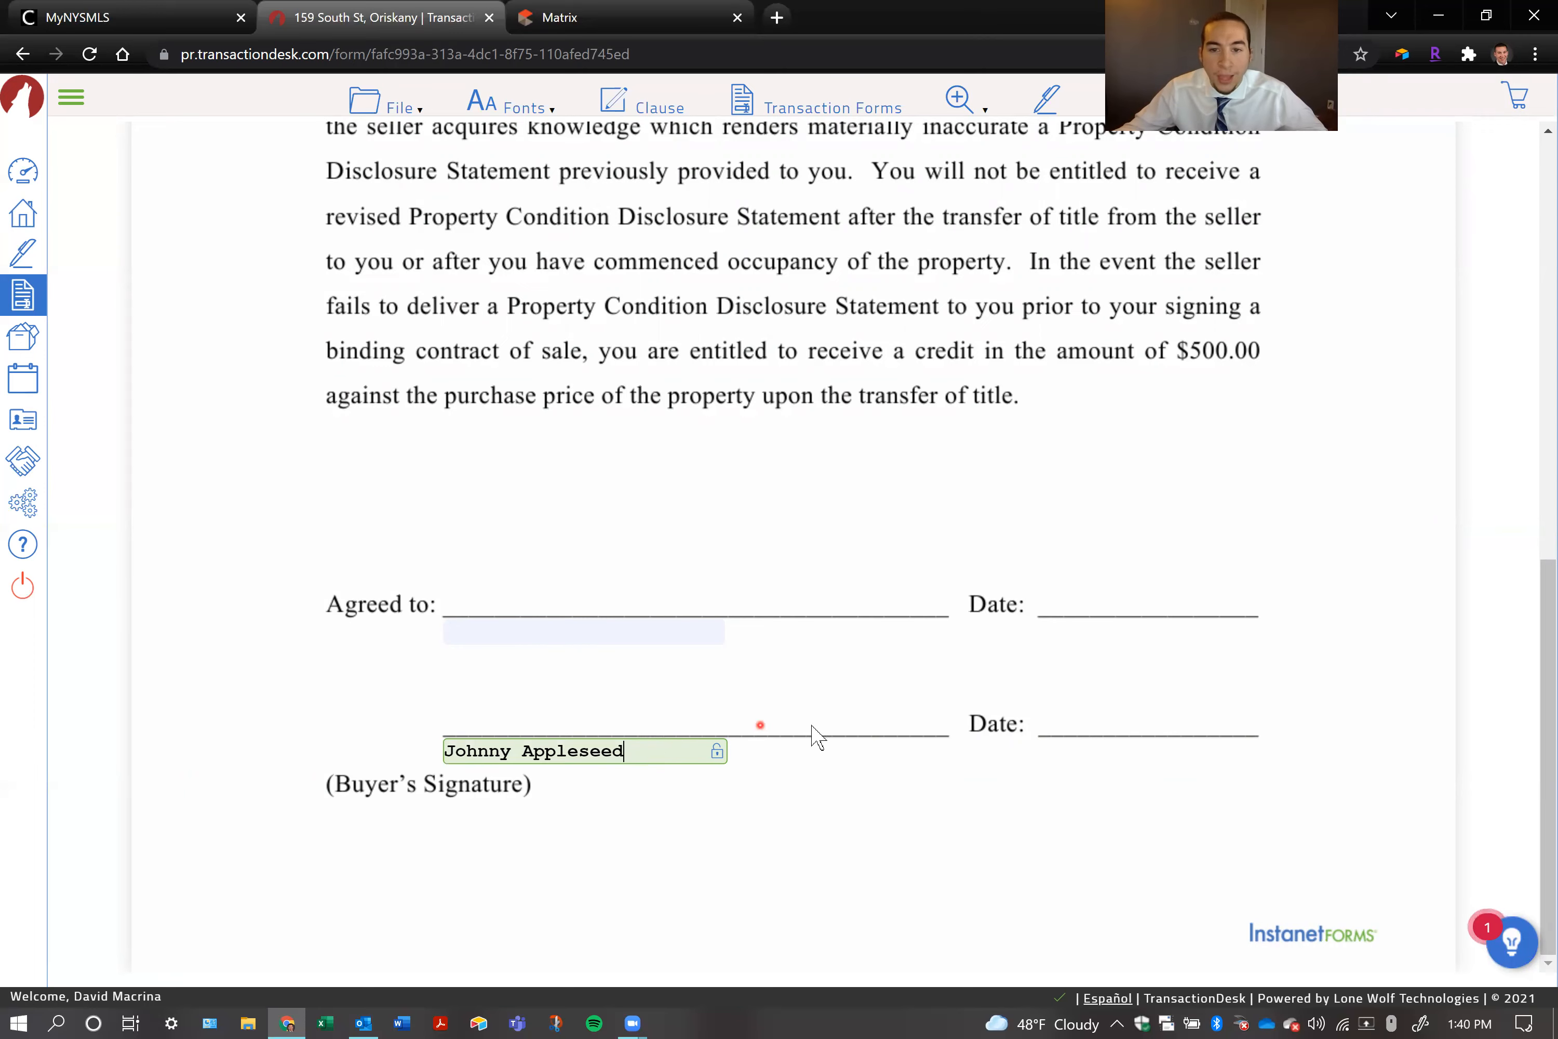
{"action": "left_click", "coordinate": [862, 803]}
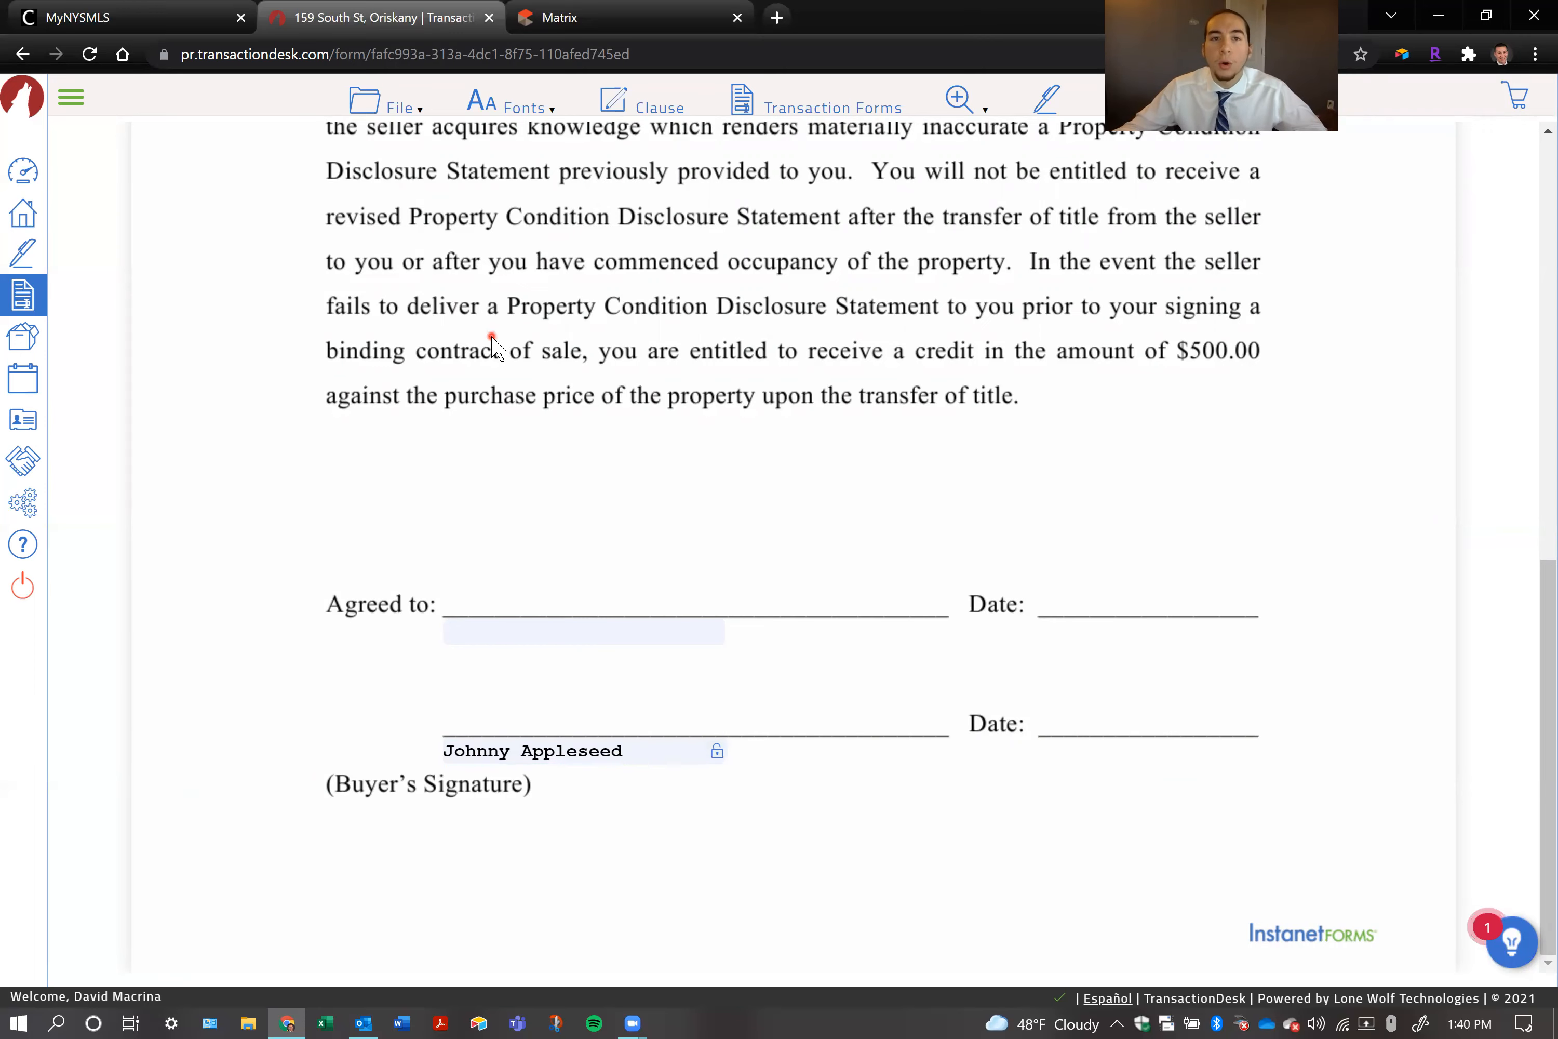
{"action": "scroll", "coordinate": [503, 339], "scroll_direction": "up", "scroll_amount": 8}
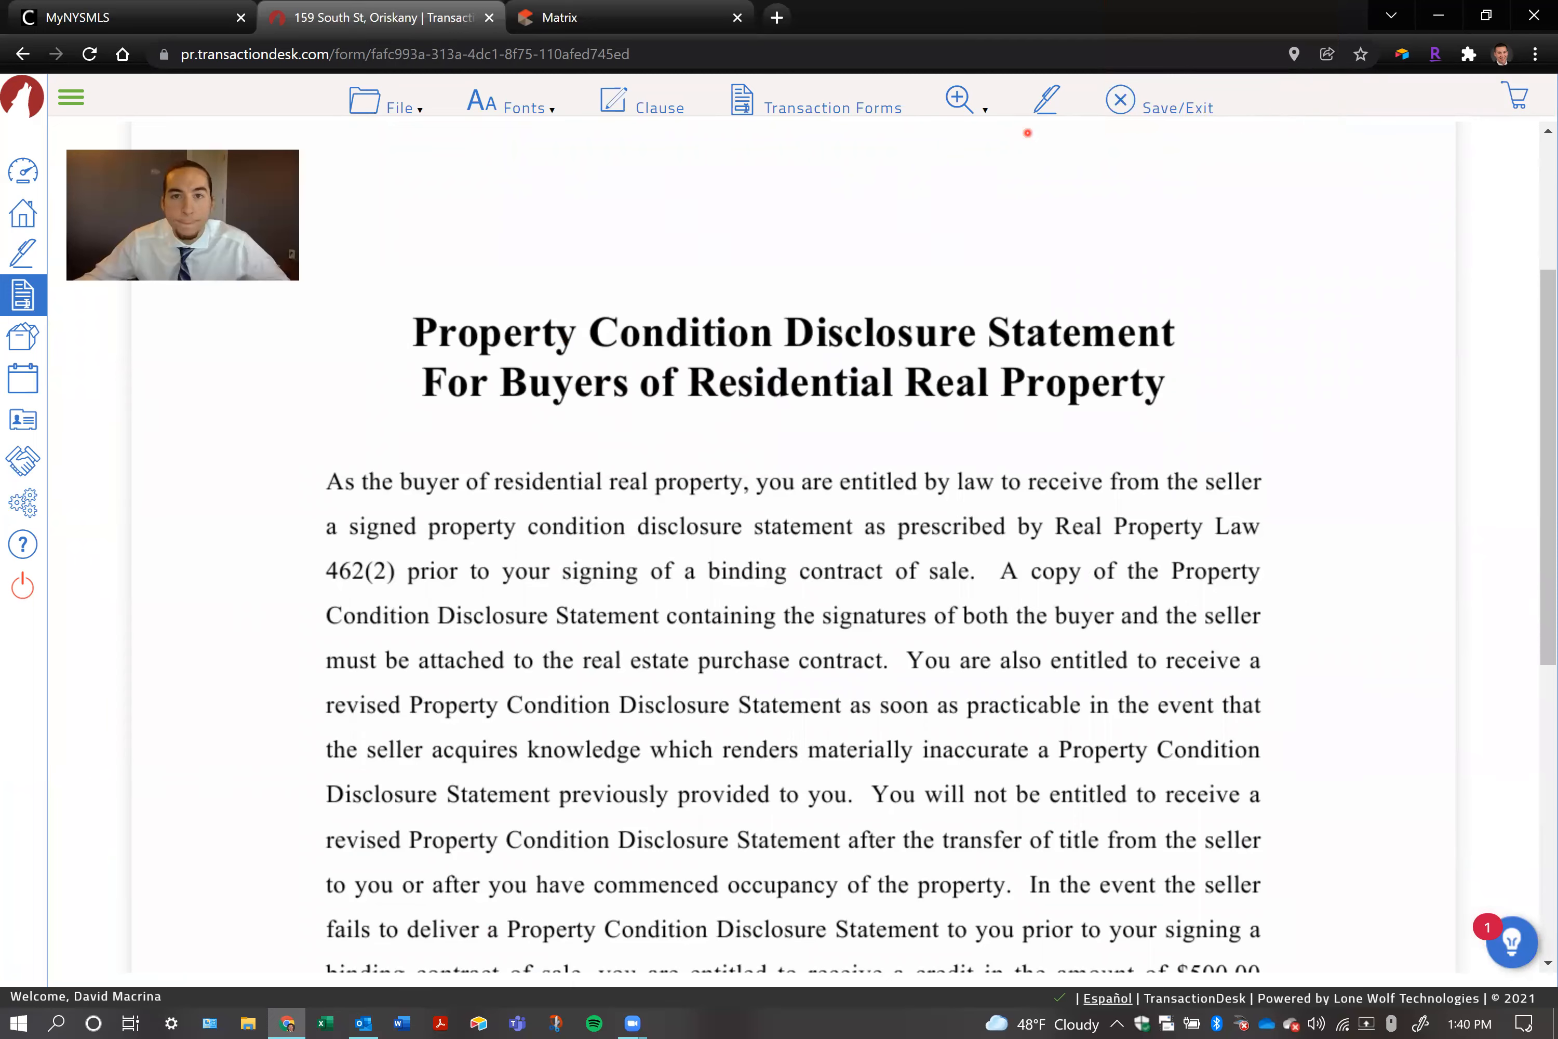
{"action": "left_click", "coordinate": [1178, 107]}
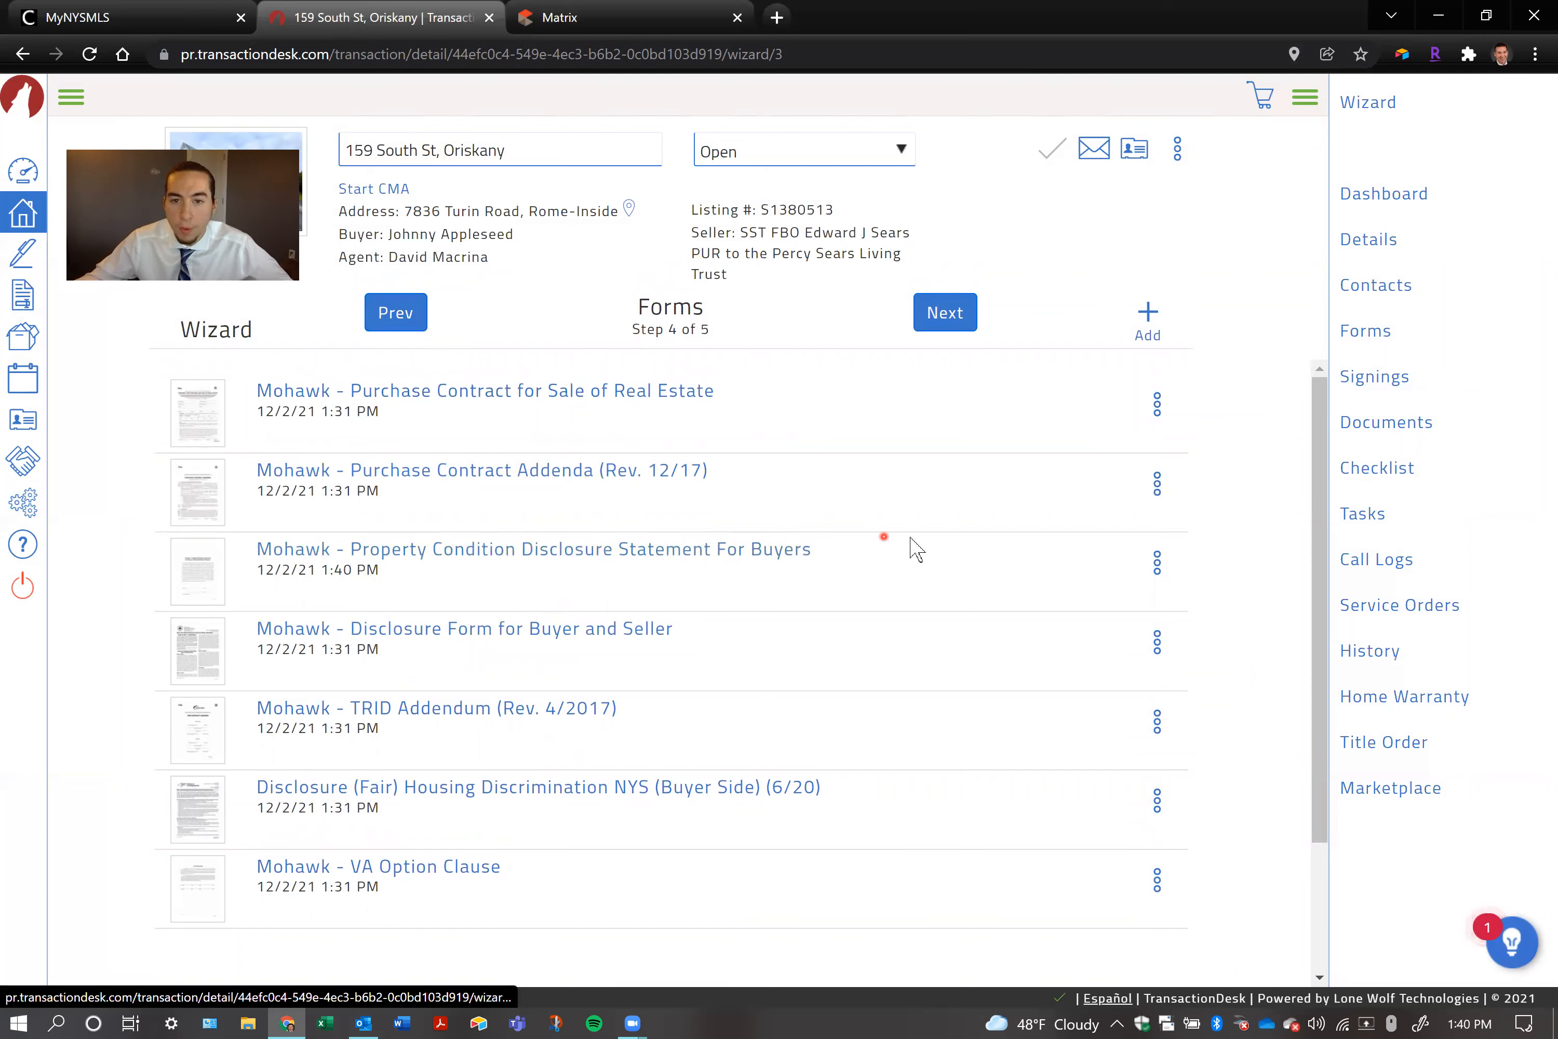
Delete the Mohawk - Property Condition Disclosure Statement For Buyers from the transaction
{"action": "left_click", "coordinate": [1157, 563]}
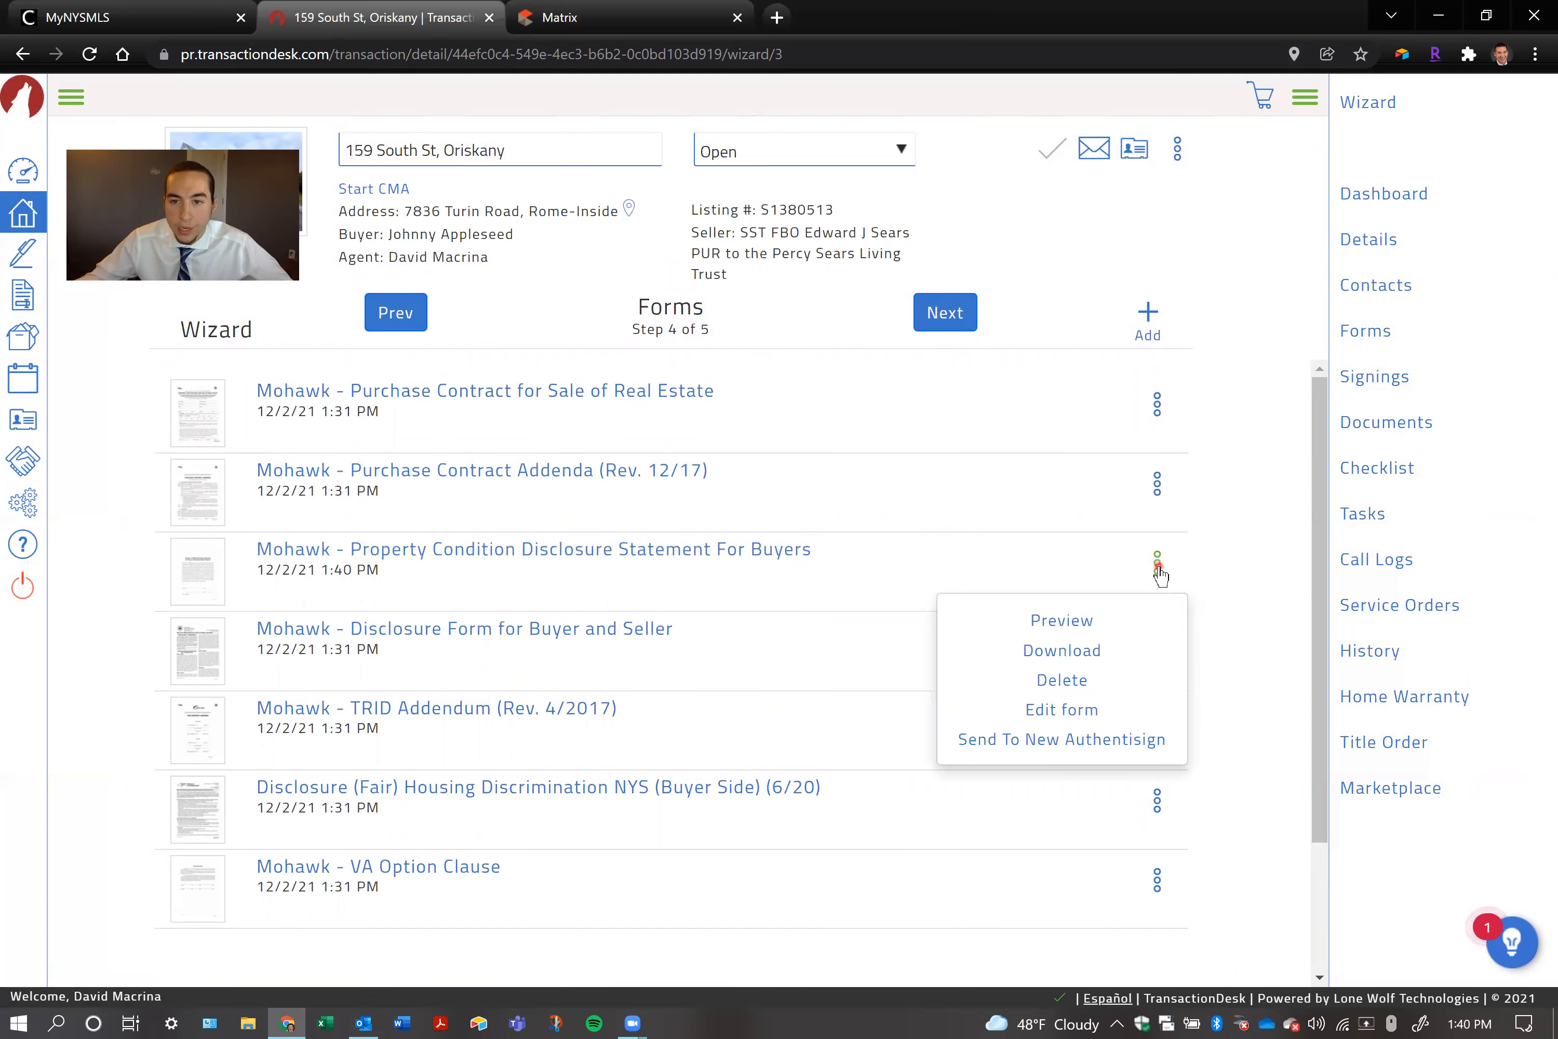
{"action": "left_click", "coordinate": [1044, 678]}
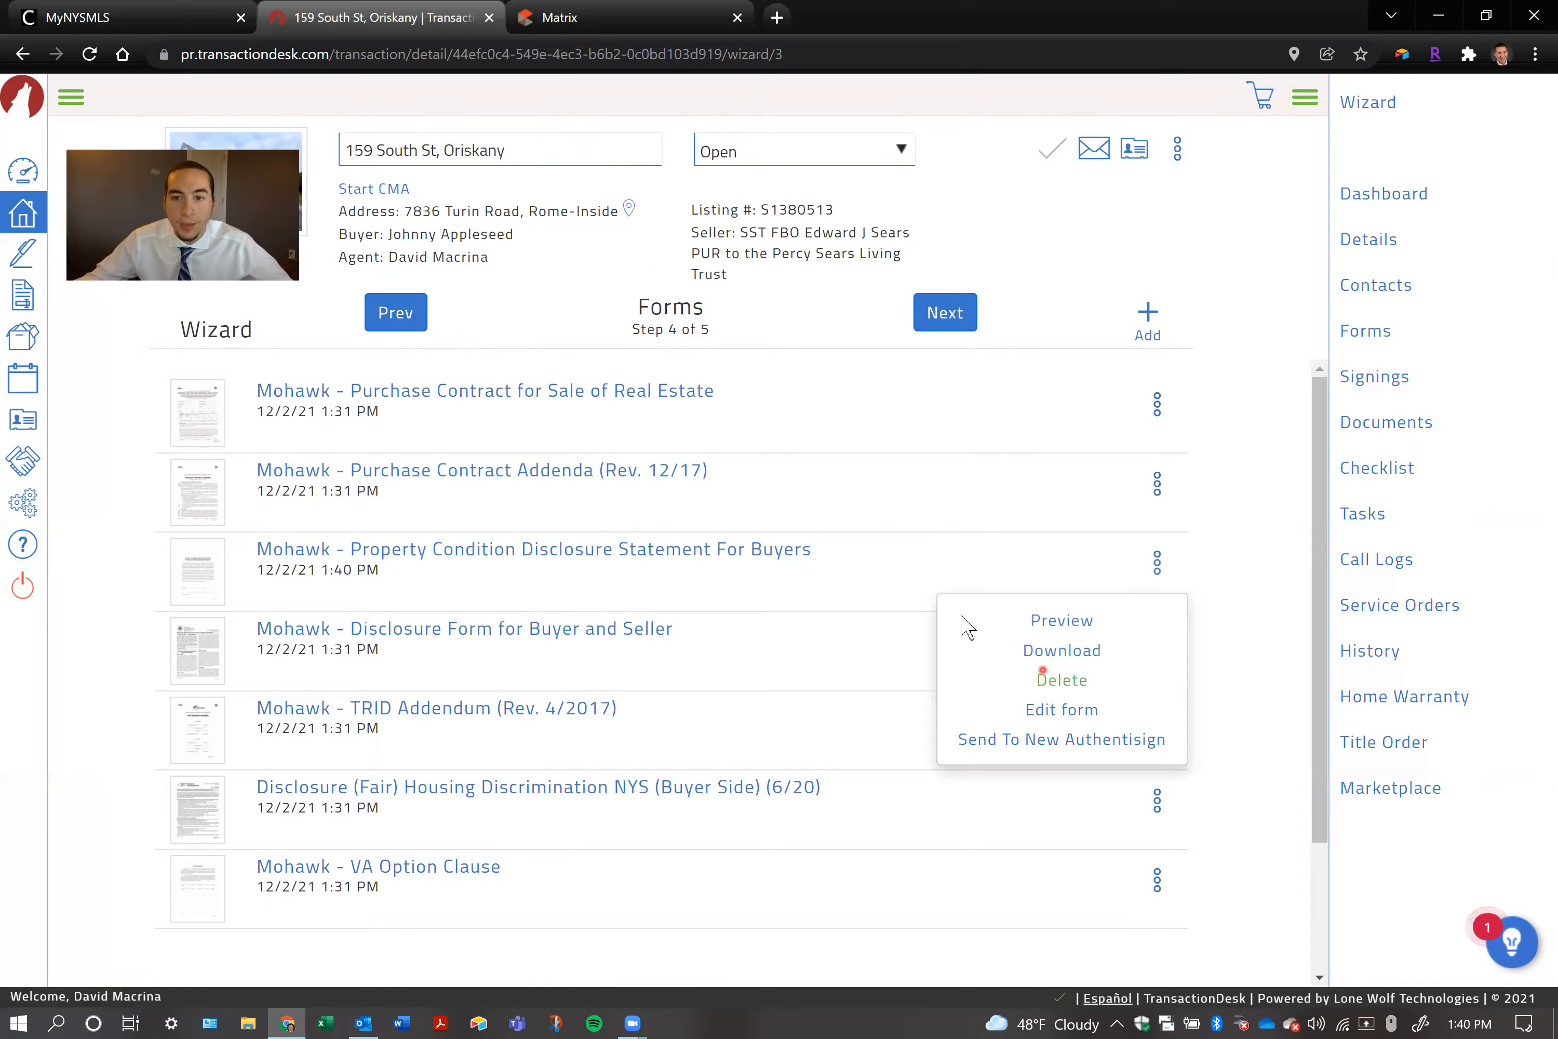
{"action": "left_click", "coordinate": [1069, 136]}
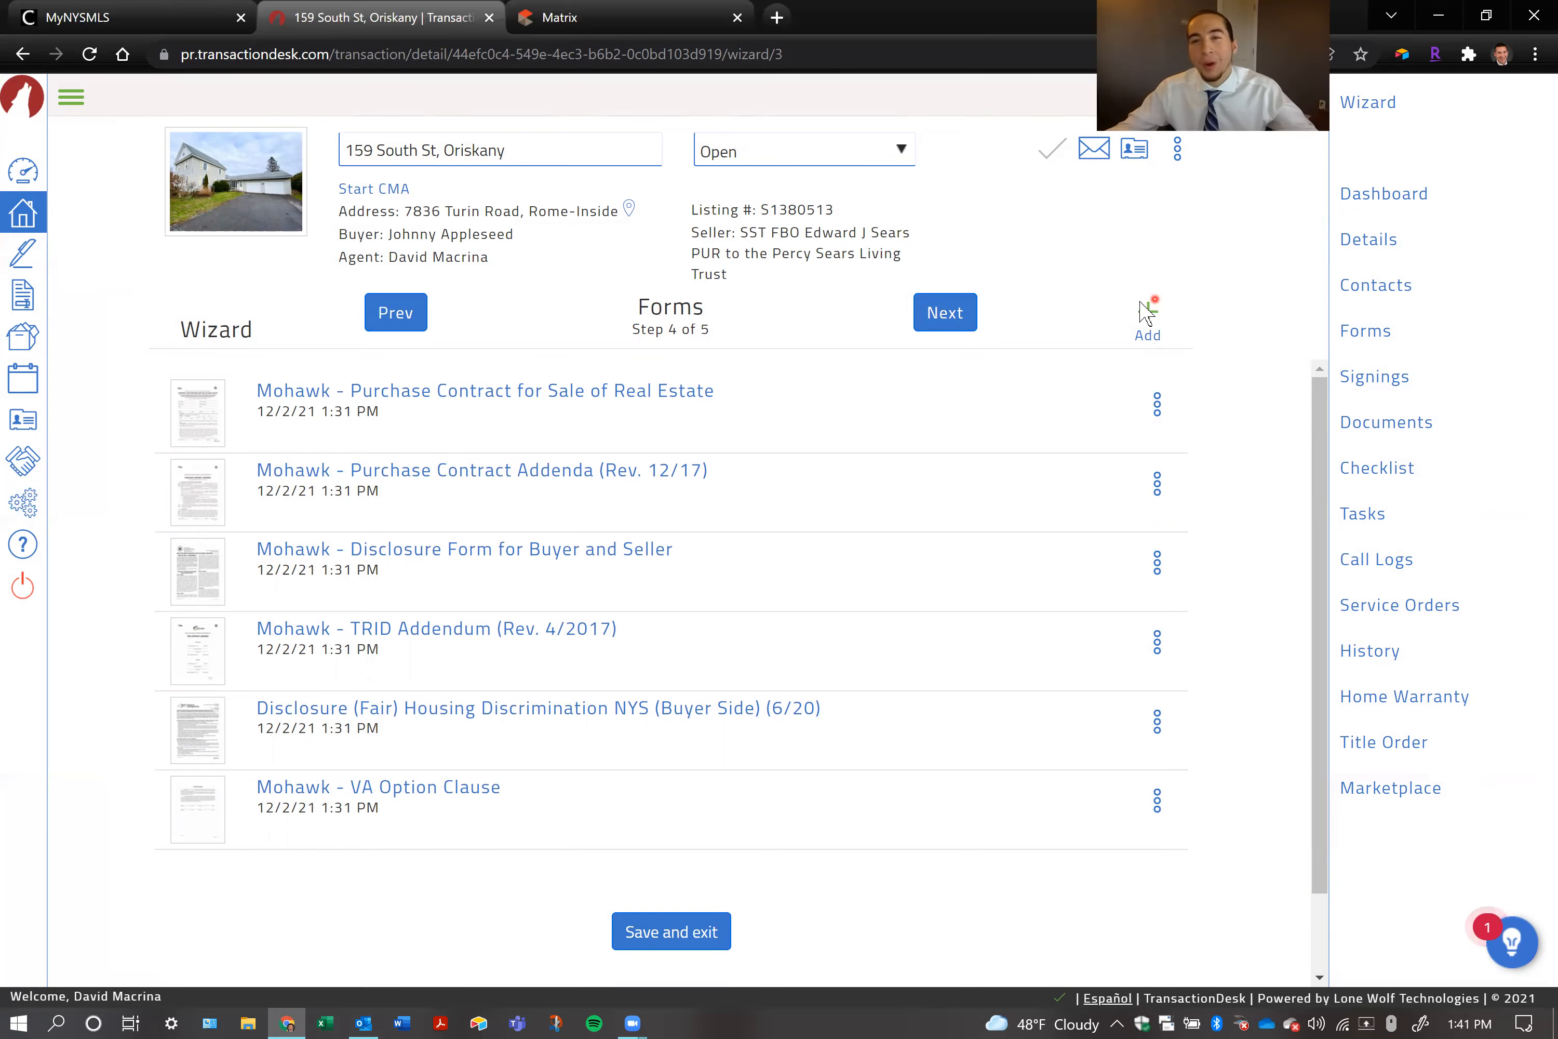
Start adding forms to the transaction and look through the forms in the MVAR - Buyer – Contracts folder
{"action": "left_click", "coordinate": [1146, 313]}
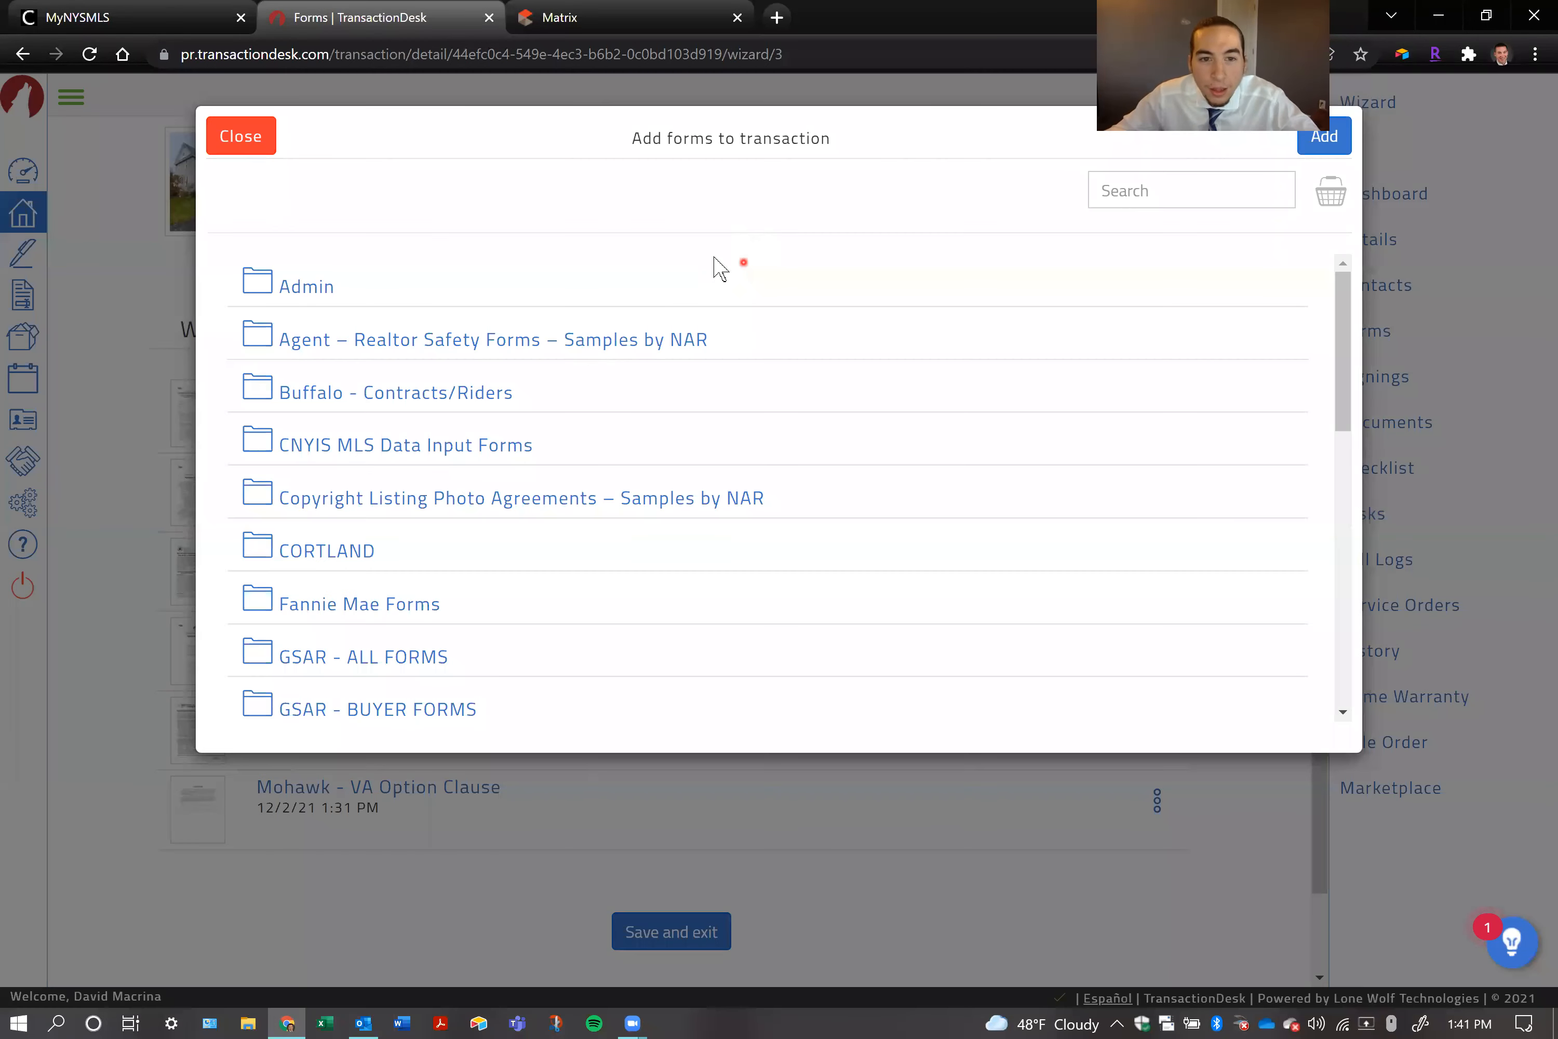
{"action": "scroll", "coordinate": [469, 479], "scroll_direction": "down", "scroll_amount": 10}
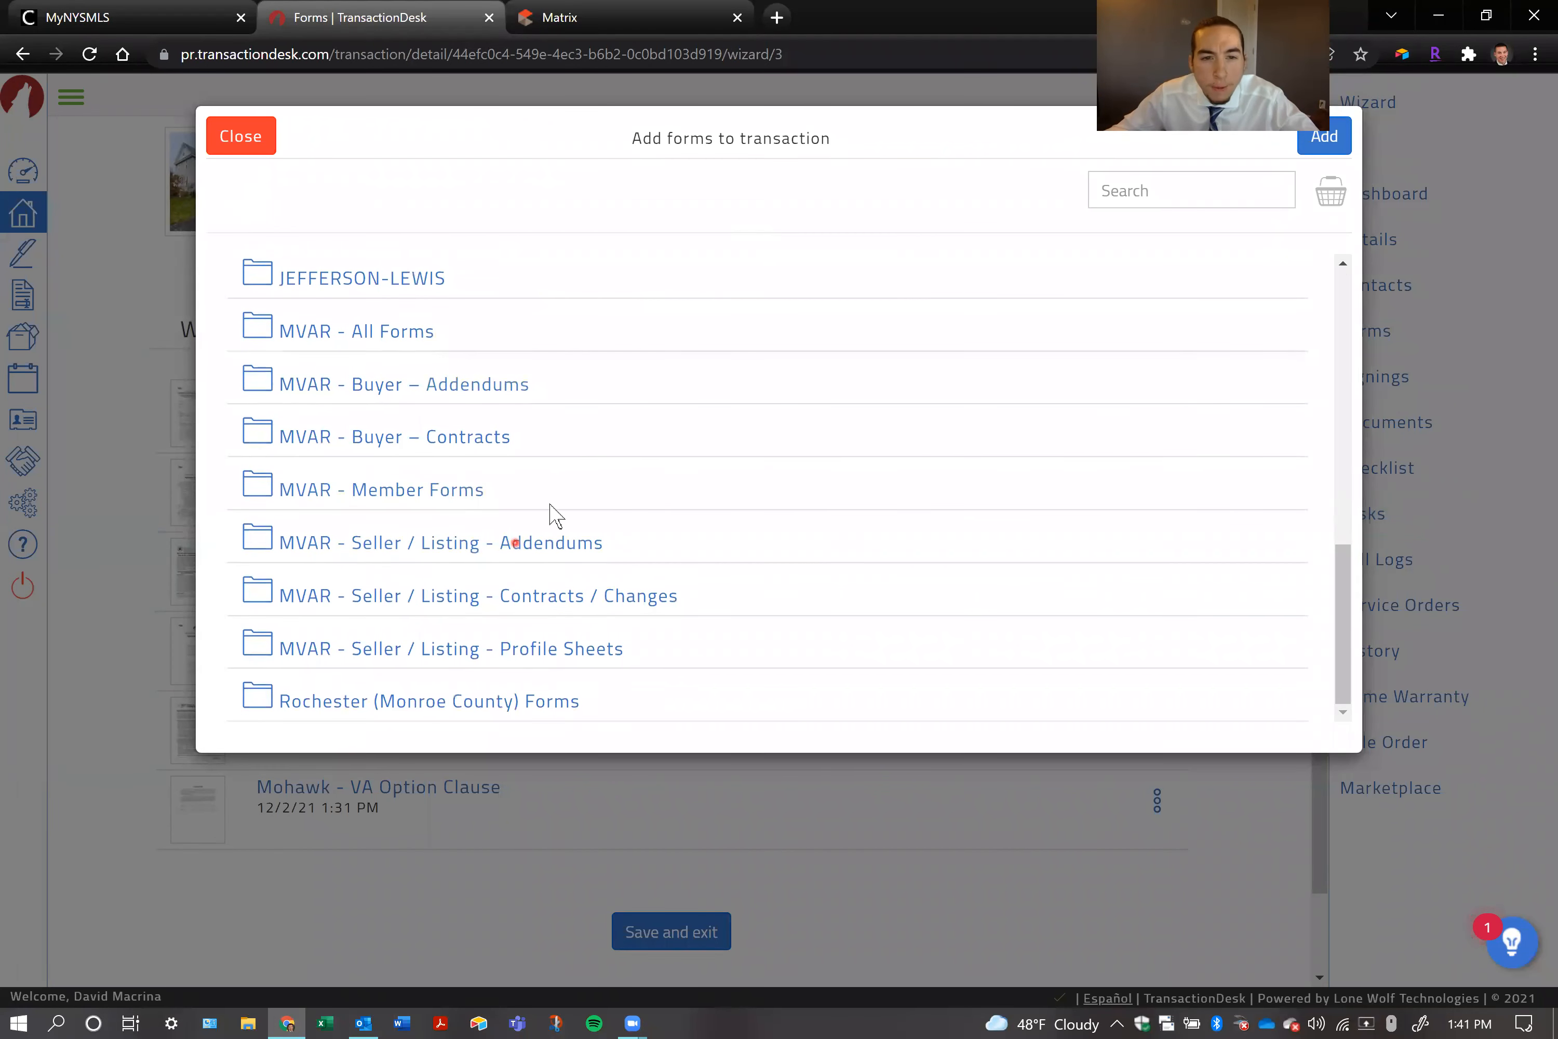
{"action": "scroll", "coordinate": [574, 424], "scroll_direction": "up", "scroll_amount": 10}
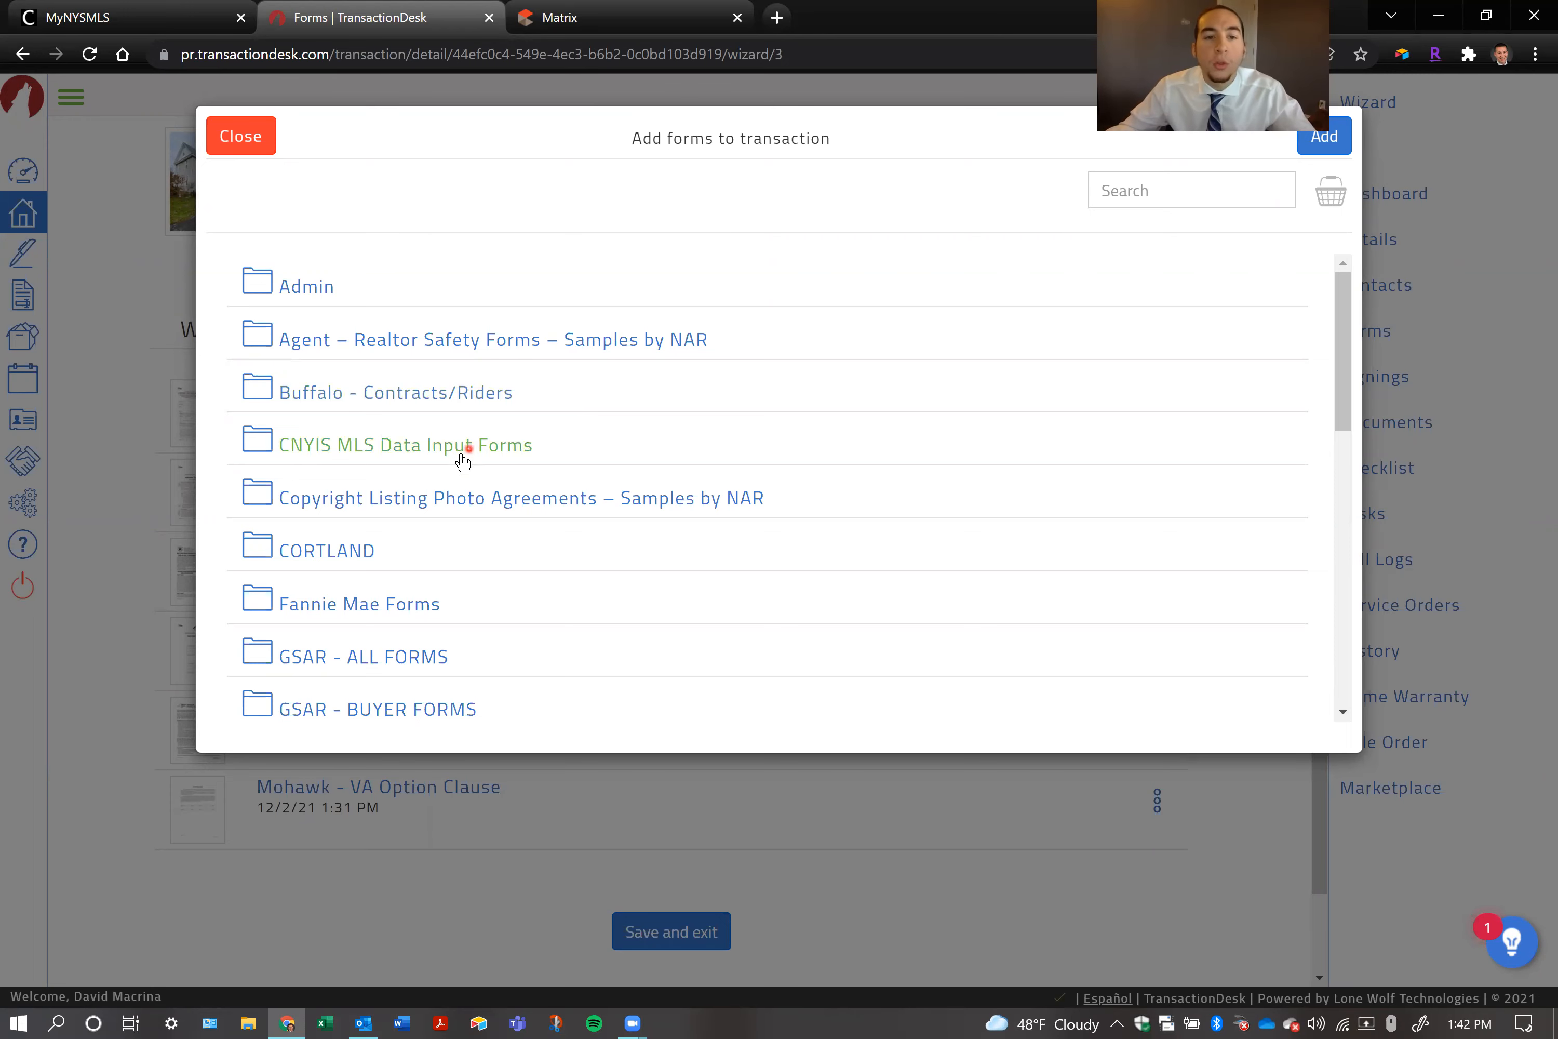
{"action": "scroll", "coordinate": [461, 463], "scroll_direction": "down", "scroll_amount": 7}
{"action": "scroll", "coordinate": [461, 469], "scroll_direction": "down", "scroll_amount": 2}
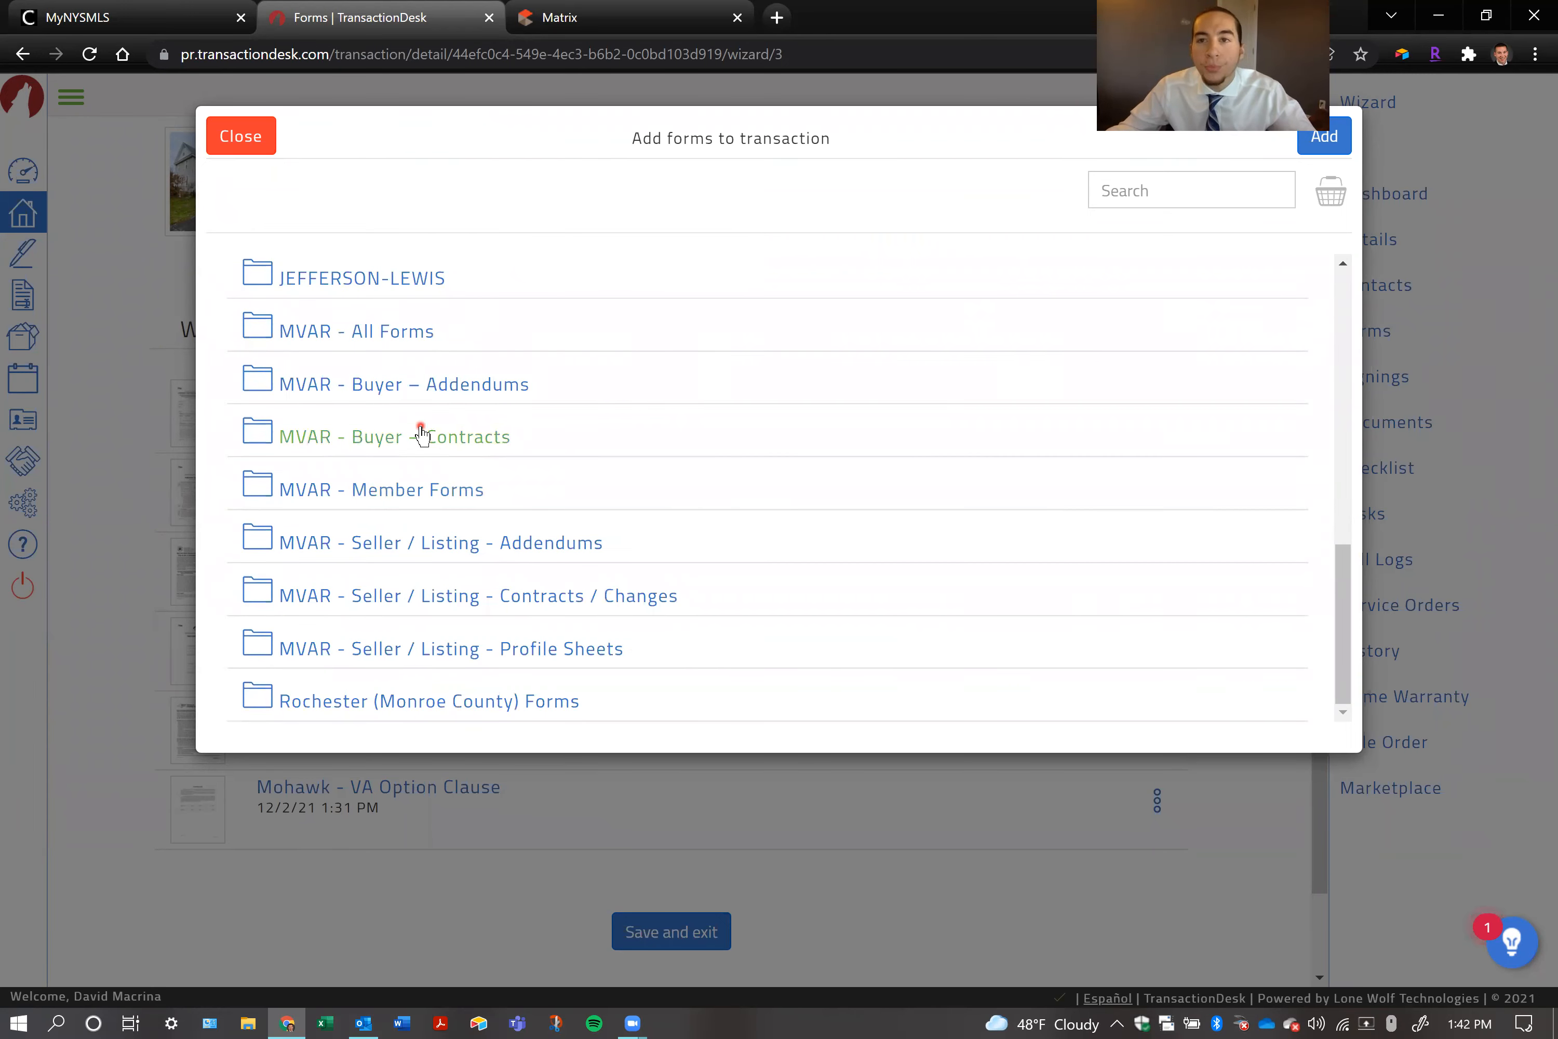
{"action": "left_click", "coordinate": [464, 423]}
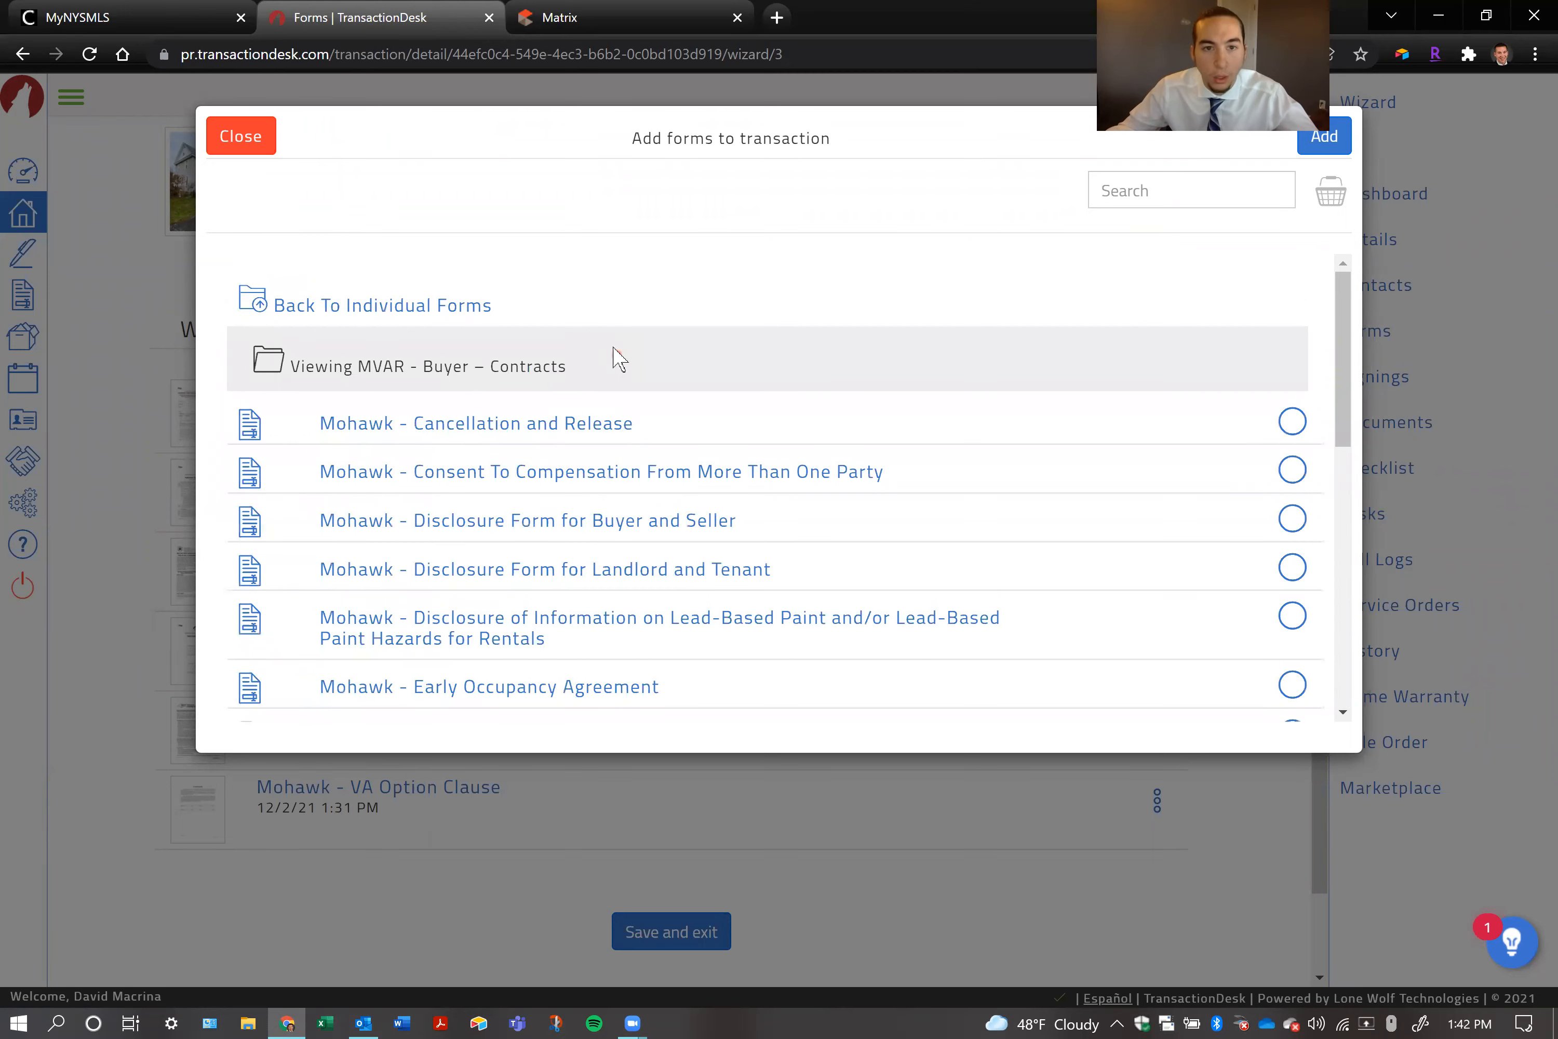
{"action": "scroll", "coordinate": [520, 469], "scroll_direction": "down", "scroll_amount": 9}
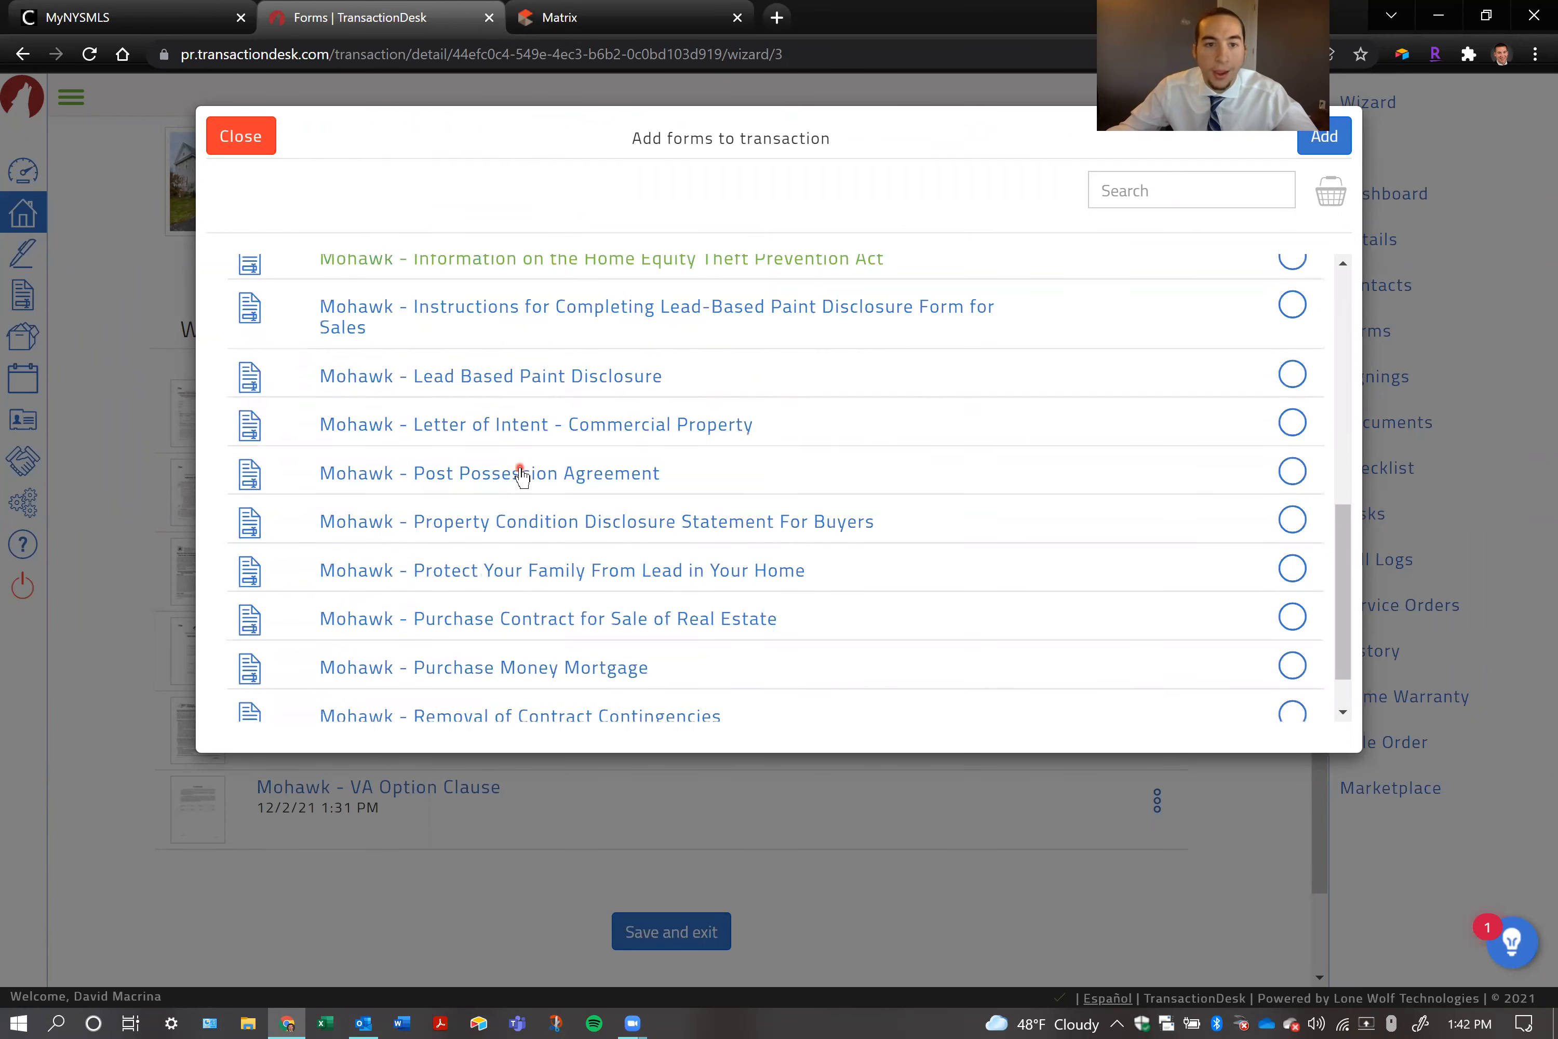
{"action": "scroll", "coordinate": [797, 454], "scroll_direction": "down", "scroll_amount": 1}
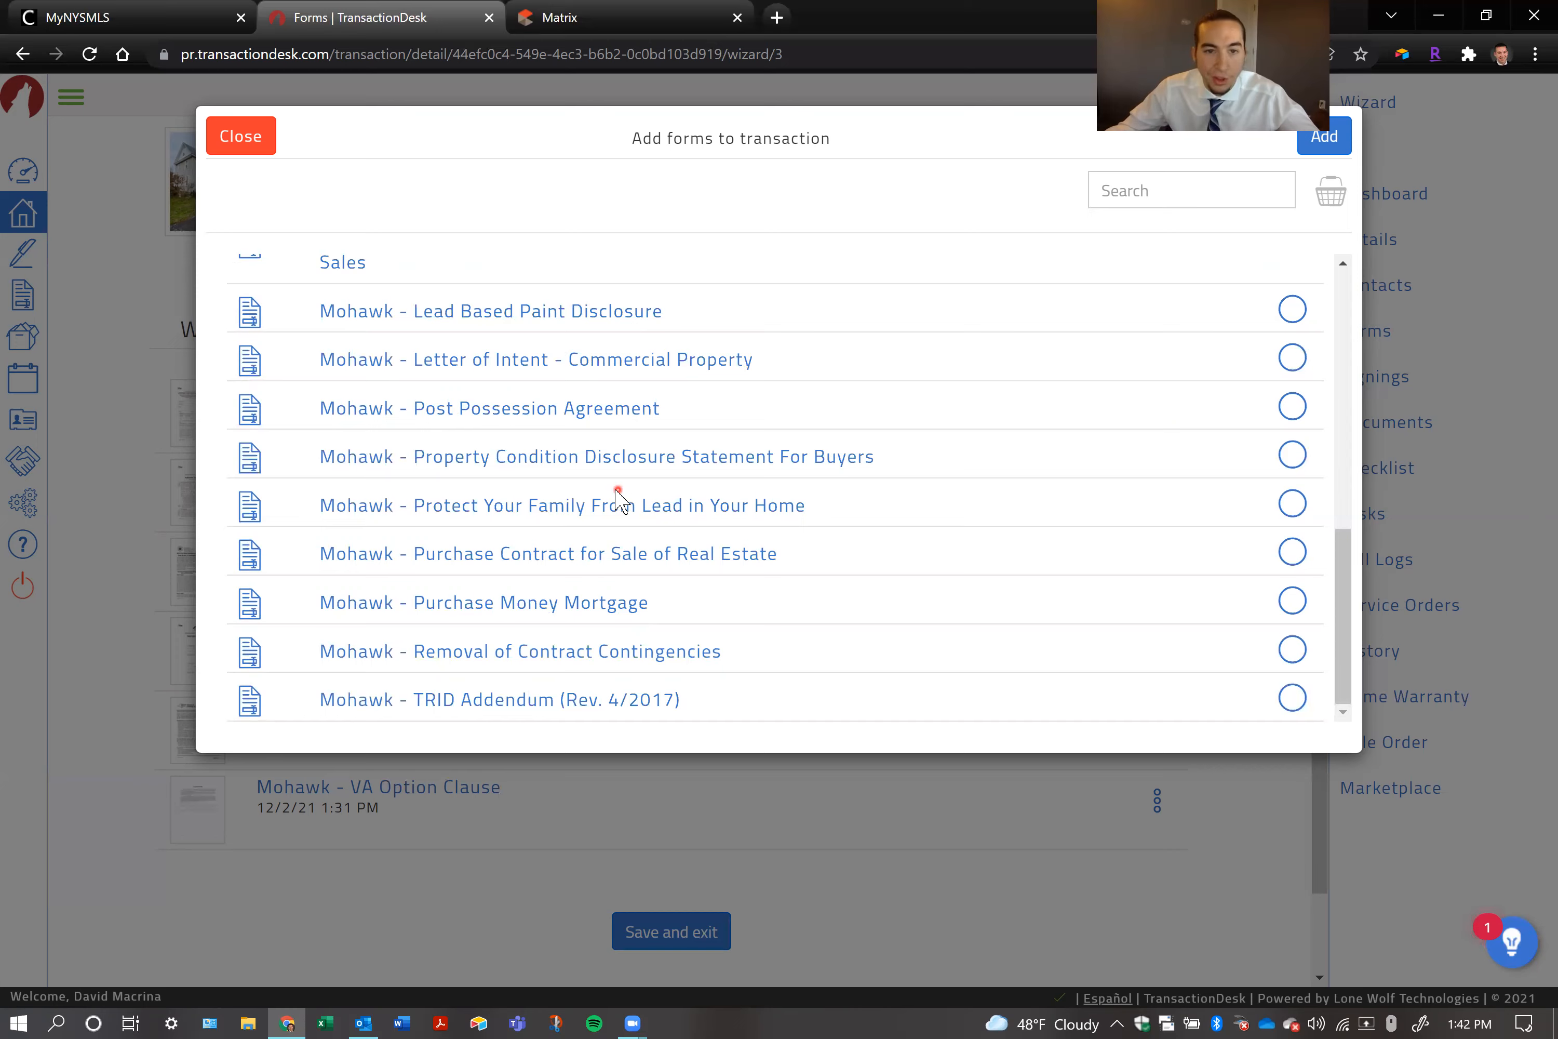
{"action": "scroll", "coordinate": [613, 466], "scroll_direction": "up", "scroll_amount": 2}
{"action": "scroll", "coordinate": [615, 469], "scroll_direction": "up", "scroll_amount": 4}
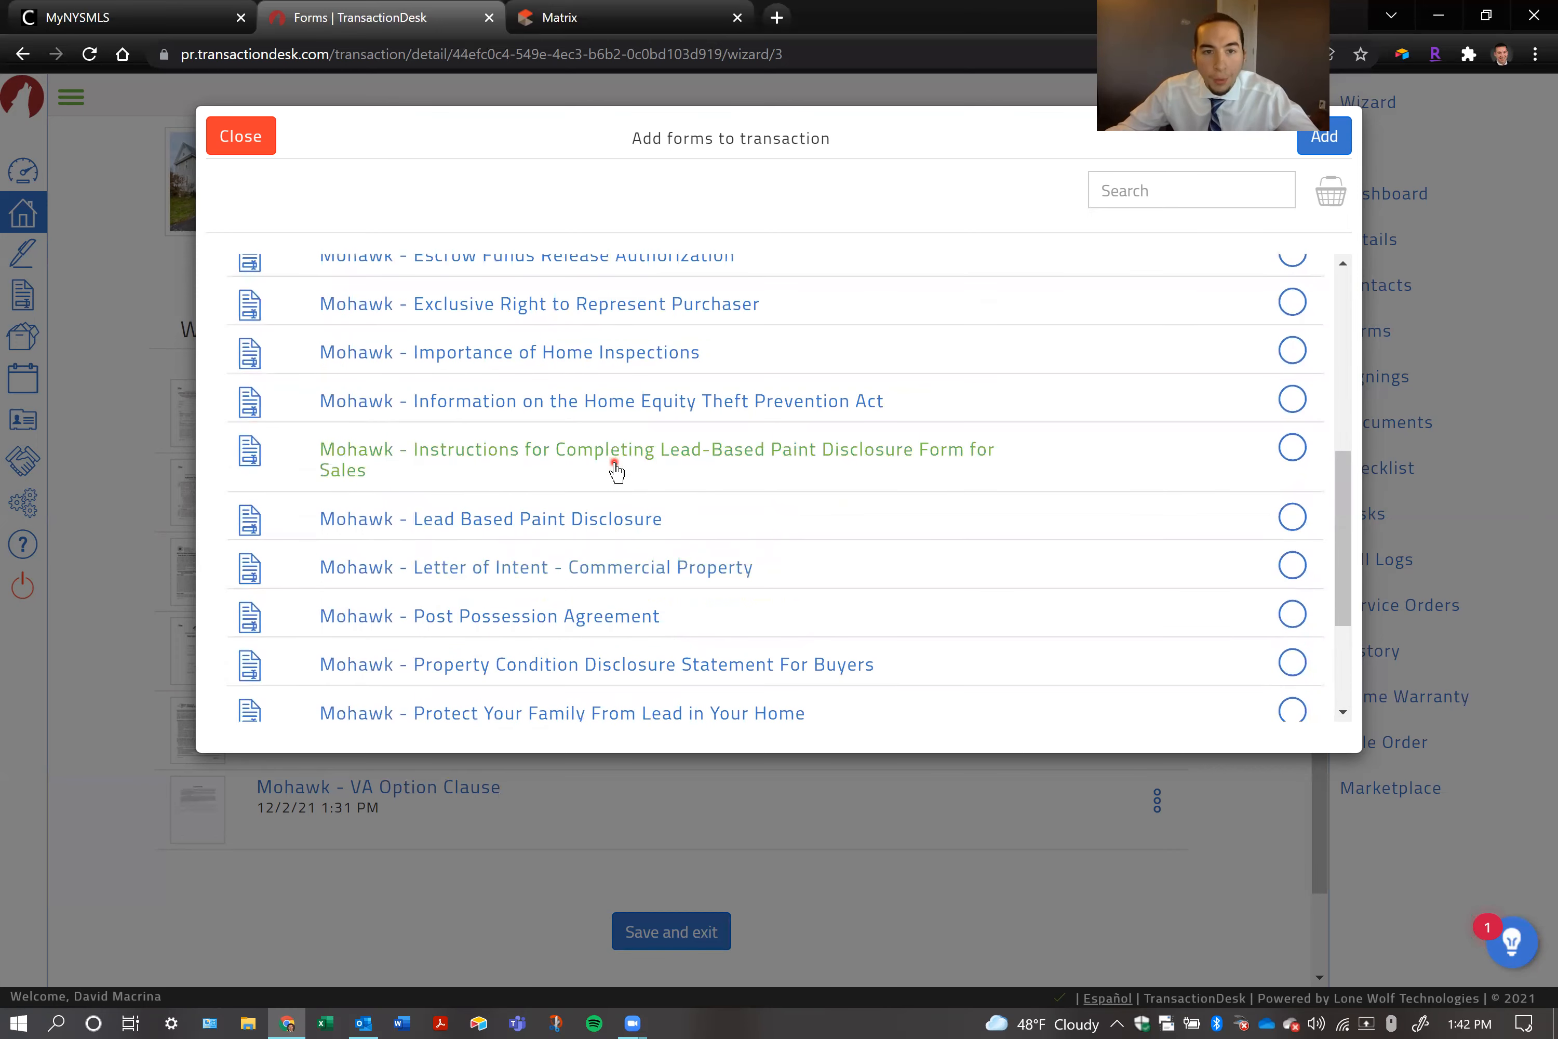
{"action": "scroll", "coordinate": [571, 444], "scroll_direction": "up", "scroll_amount": 4}
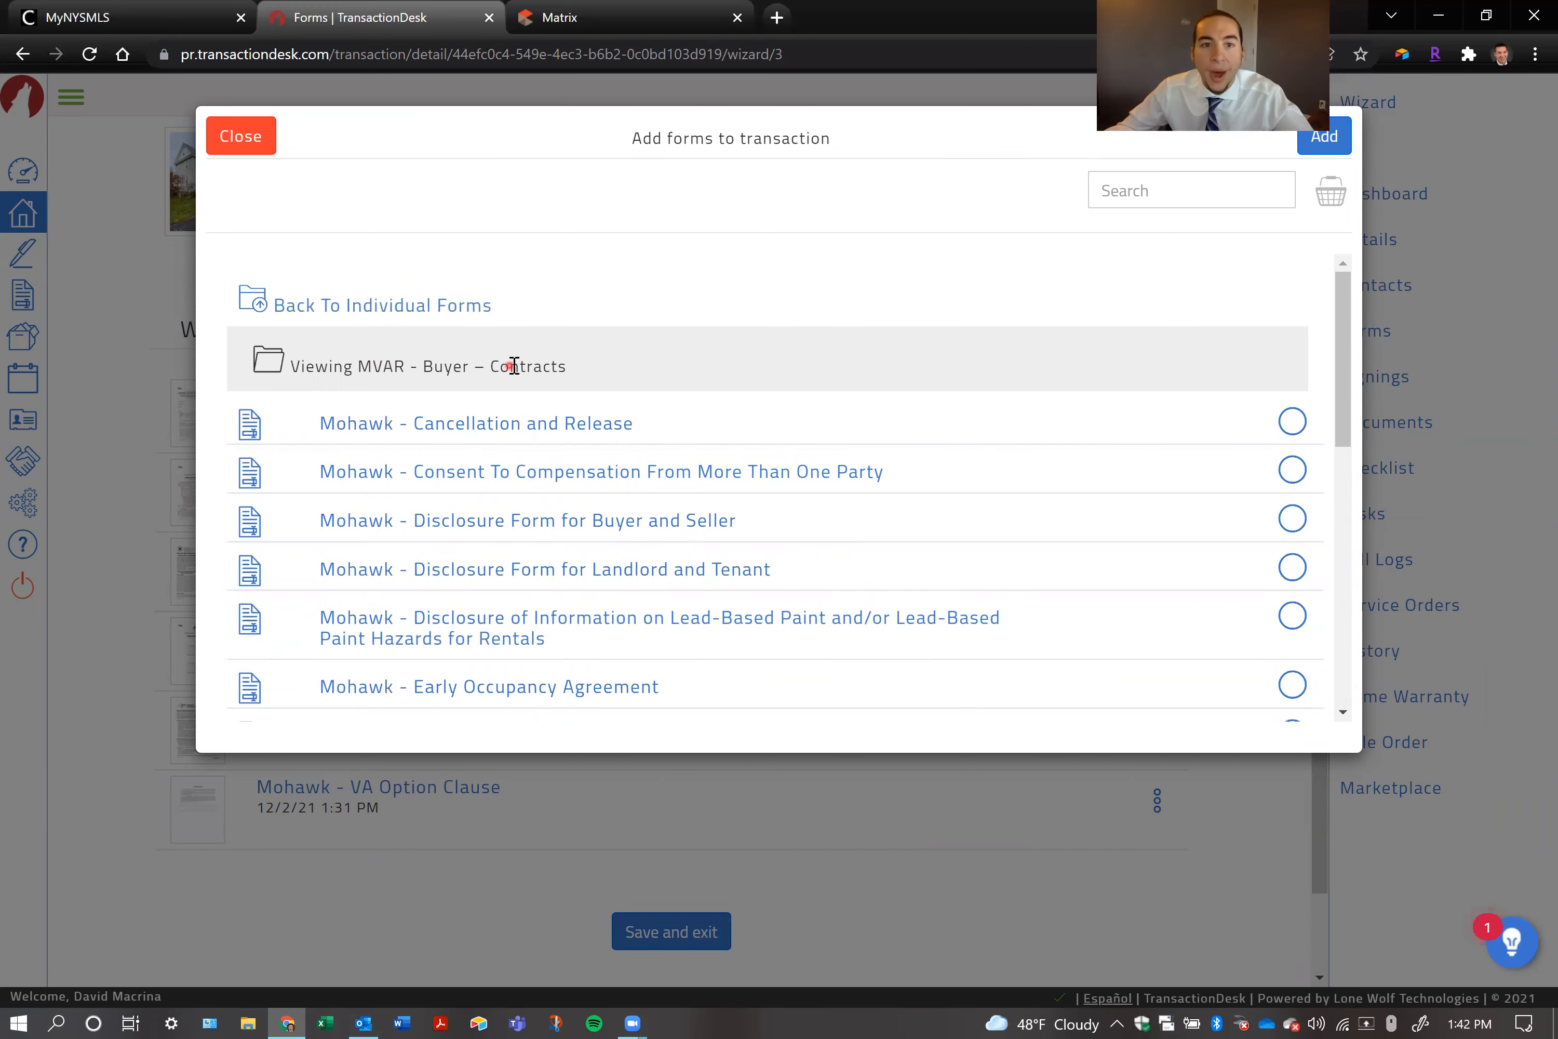
Select the Mohawk - Escalation Clause in the MVAR - Buyer – Addendums folder, deselect it, and return to the library's main folder list
{"action": "left_click", "coordinate": [412, 306]}
{"action": "scroll", "coordinate": [546, 526], "scroll_direction": "down", "scroll_amount": 2}
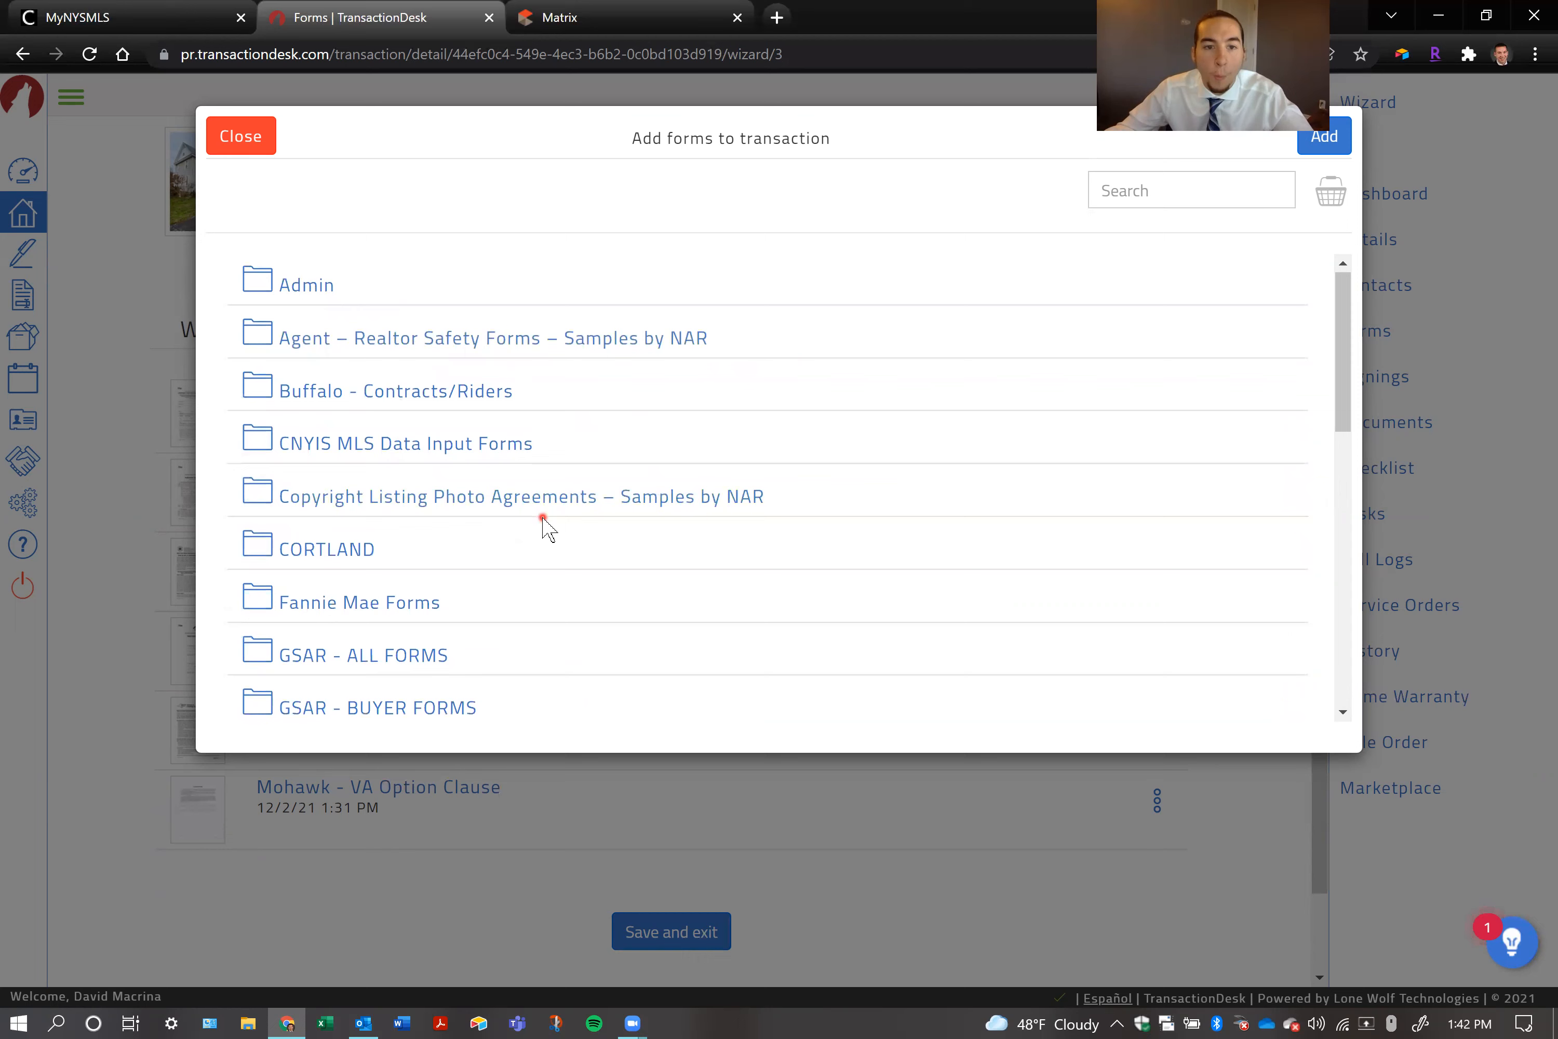
{"action": "scroll", "coordinate": [546, 526], "scroll_direction": "down", "scroll_amount": 5}
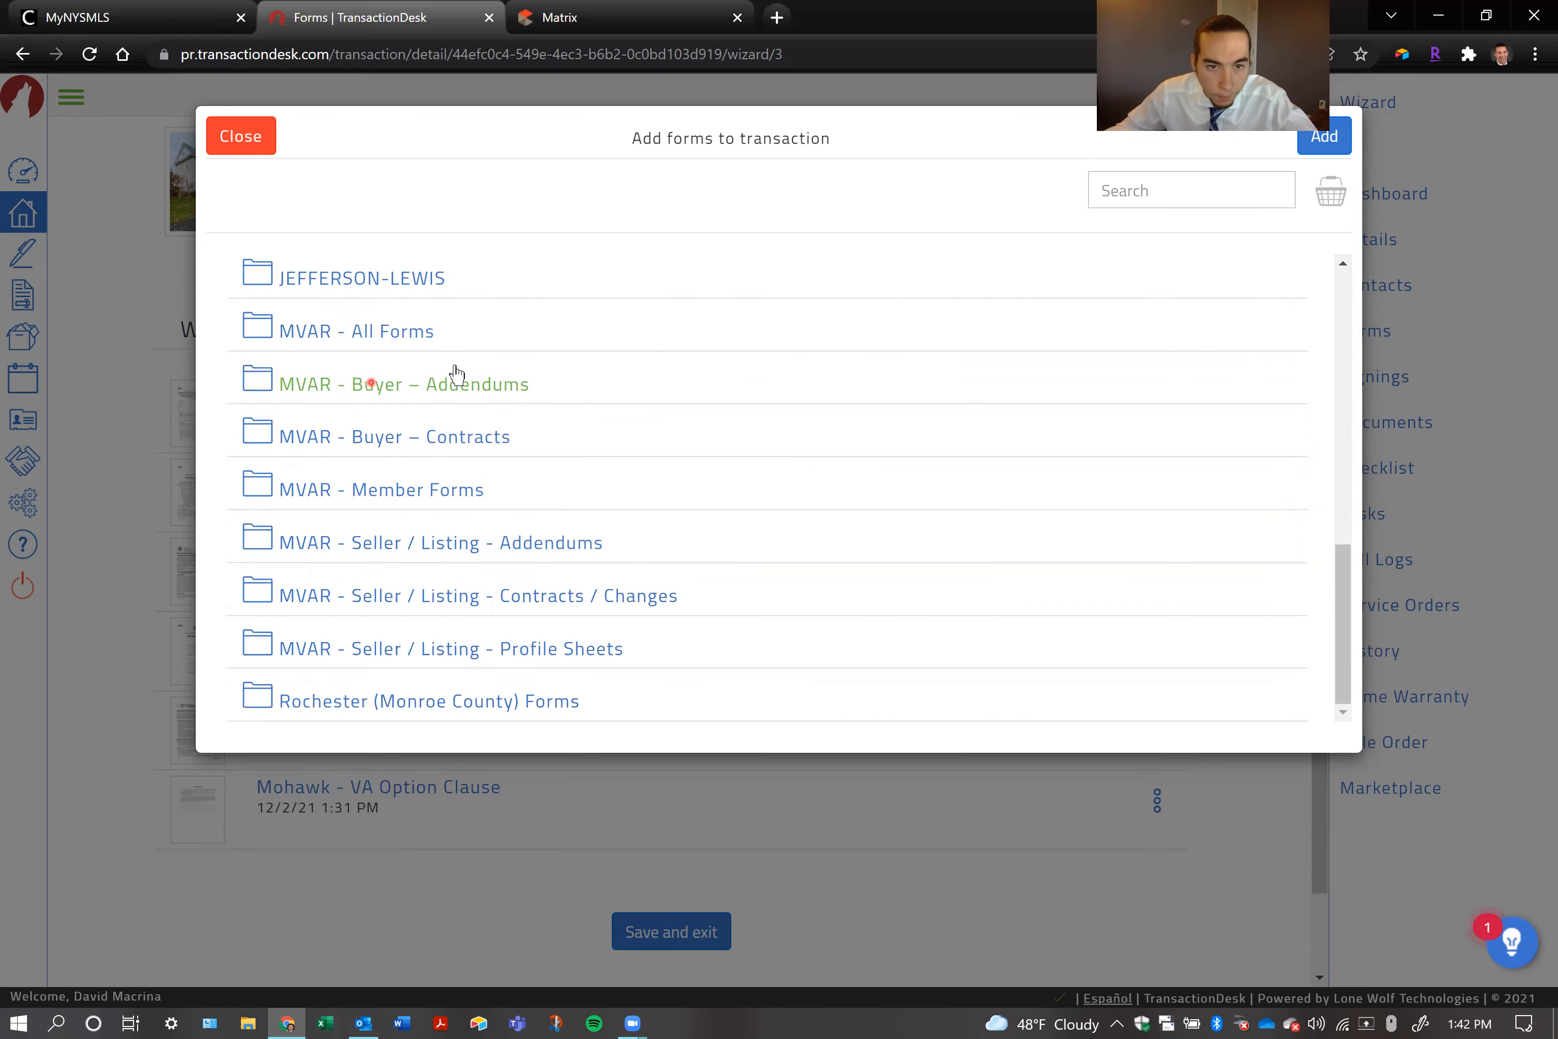
{"action": "left_click", "coordinate": [477, 379]}
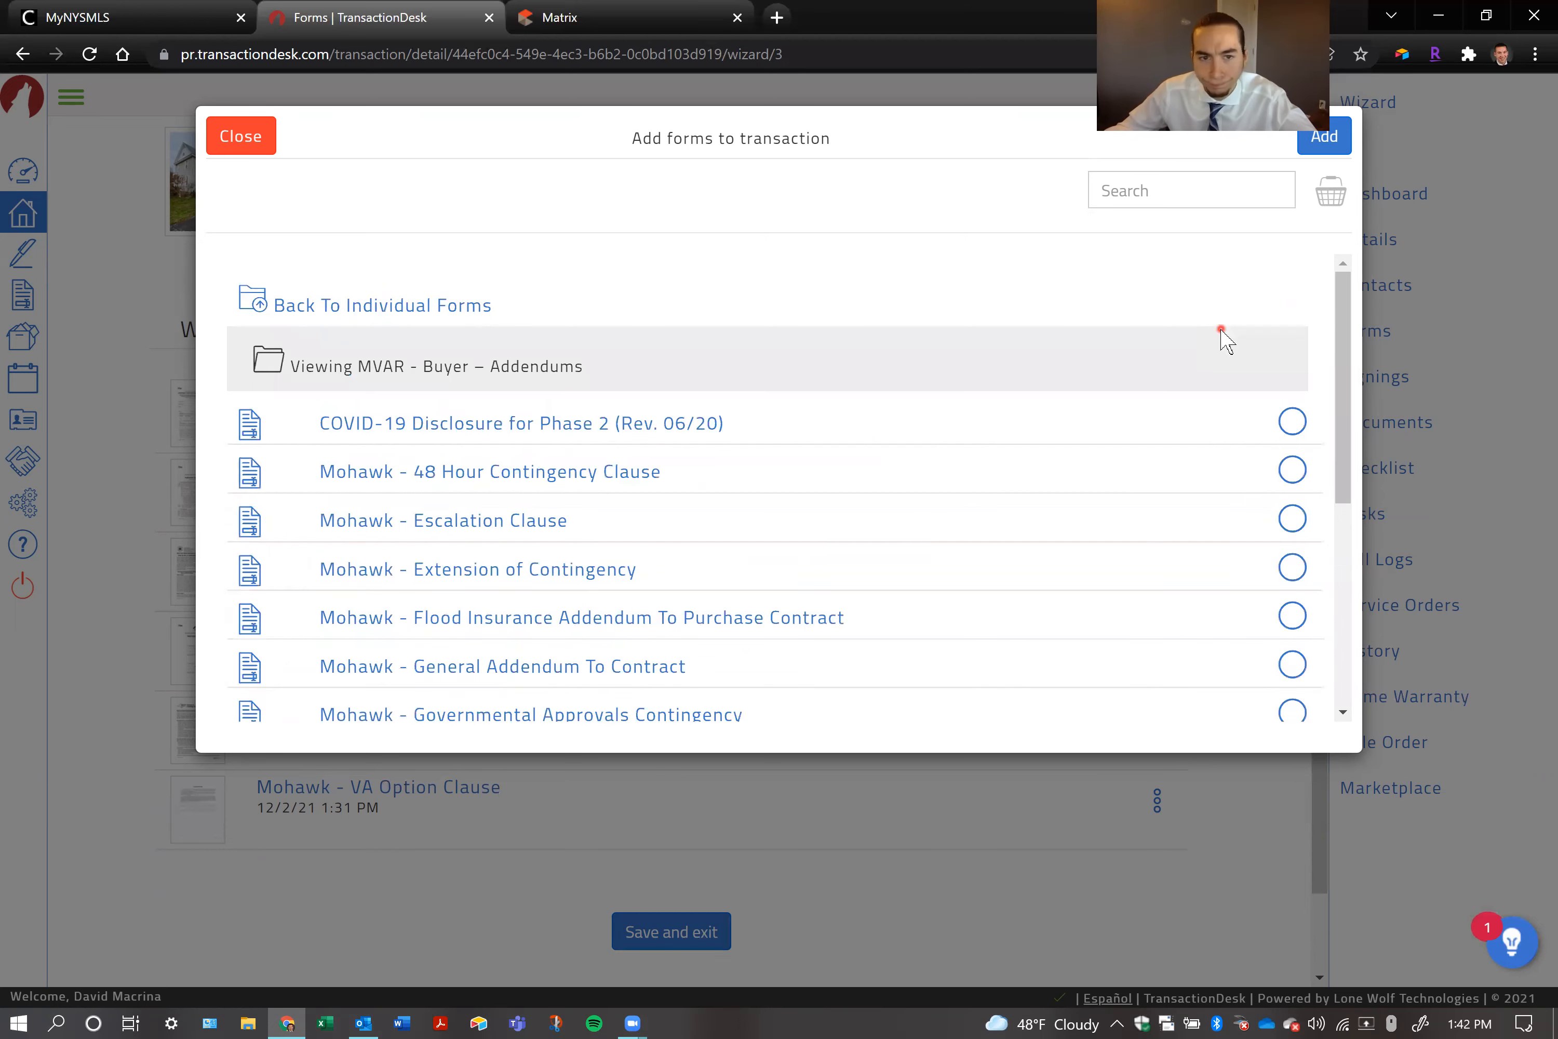
{"action": "left_click", "coordinate": [504, 519]}
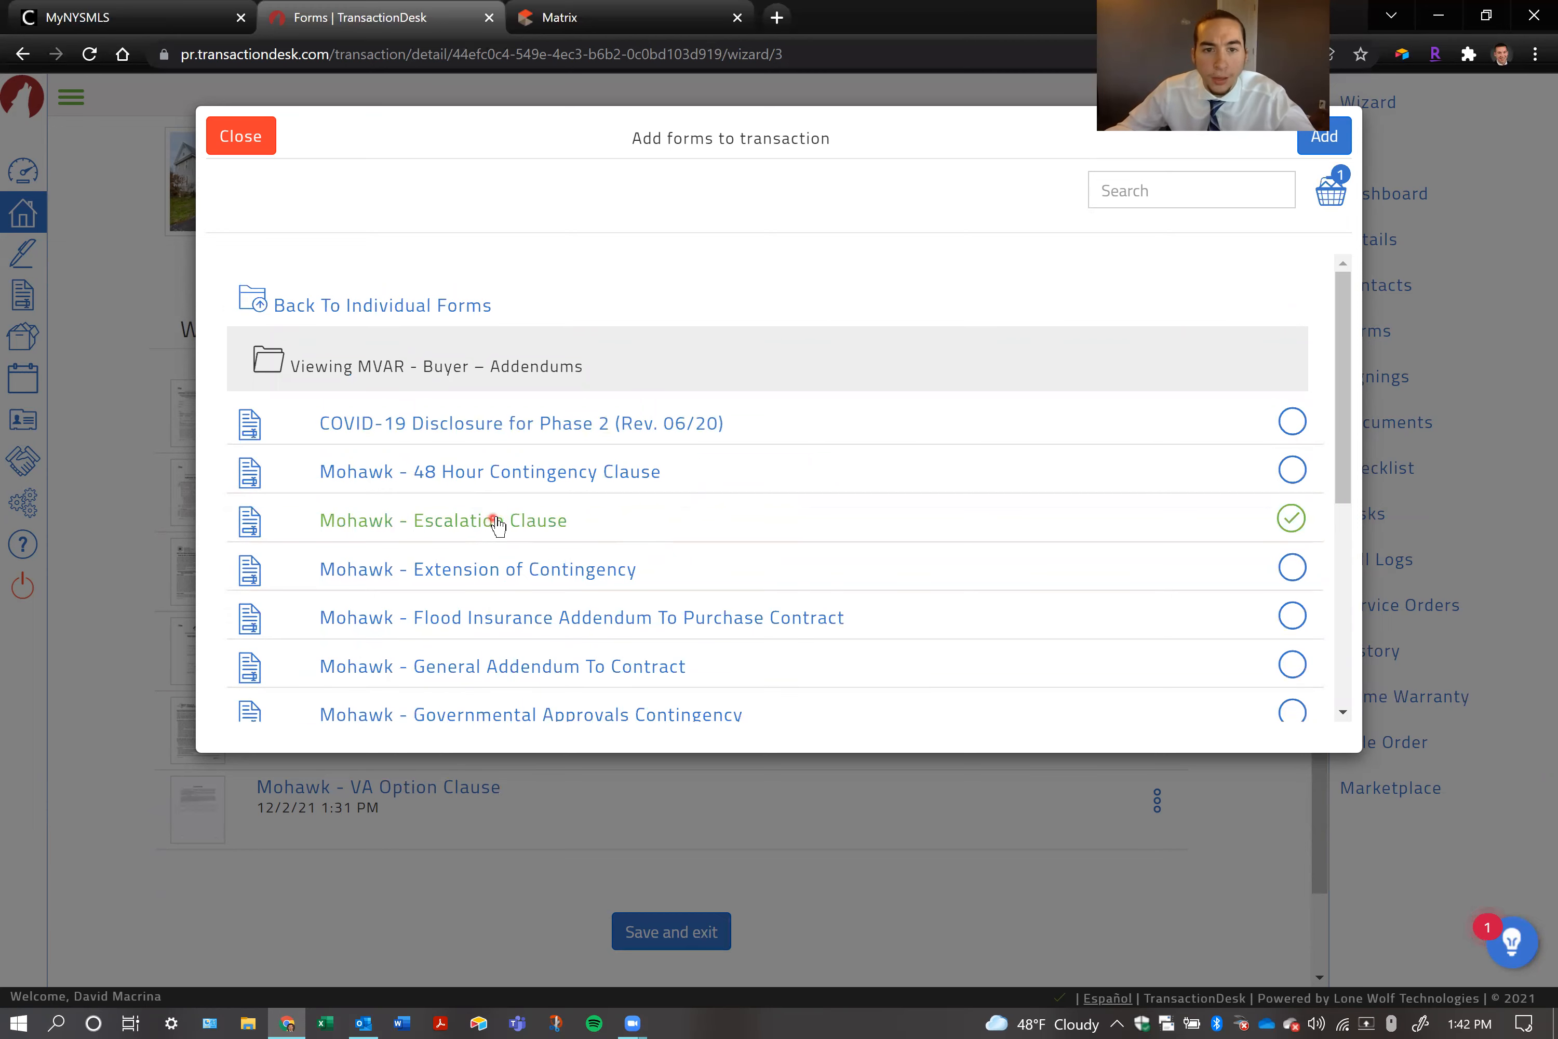
{"action": "left_click", "coordinate": [496, 524]}
{"action": "left_click", "coordinate": [398, 303]}
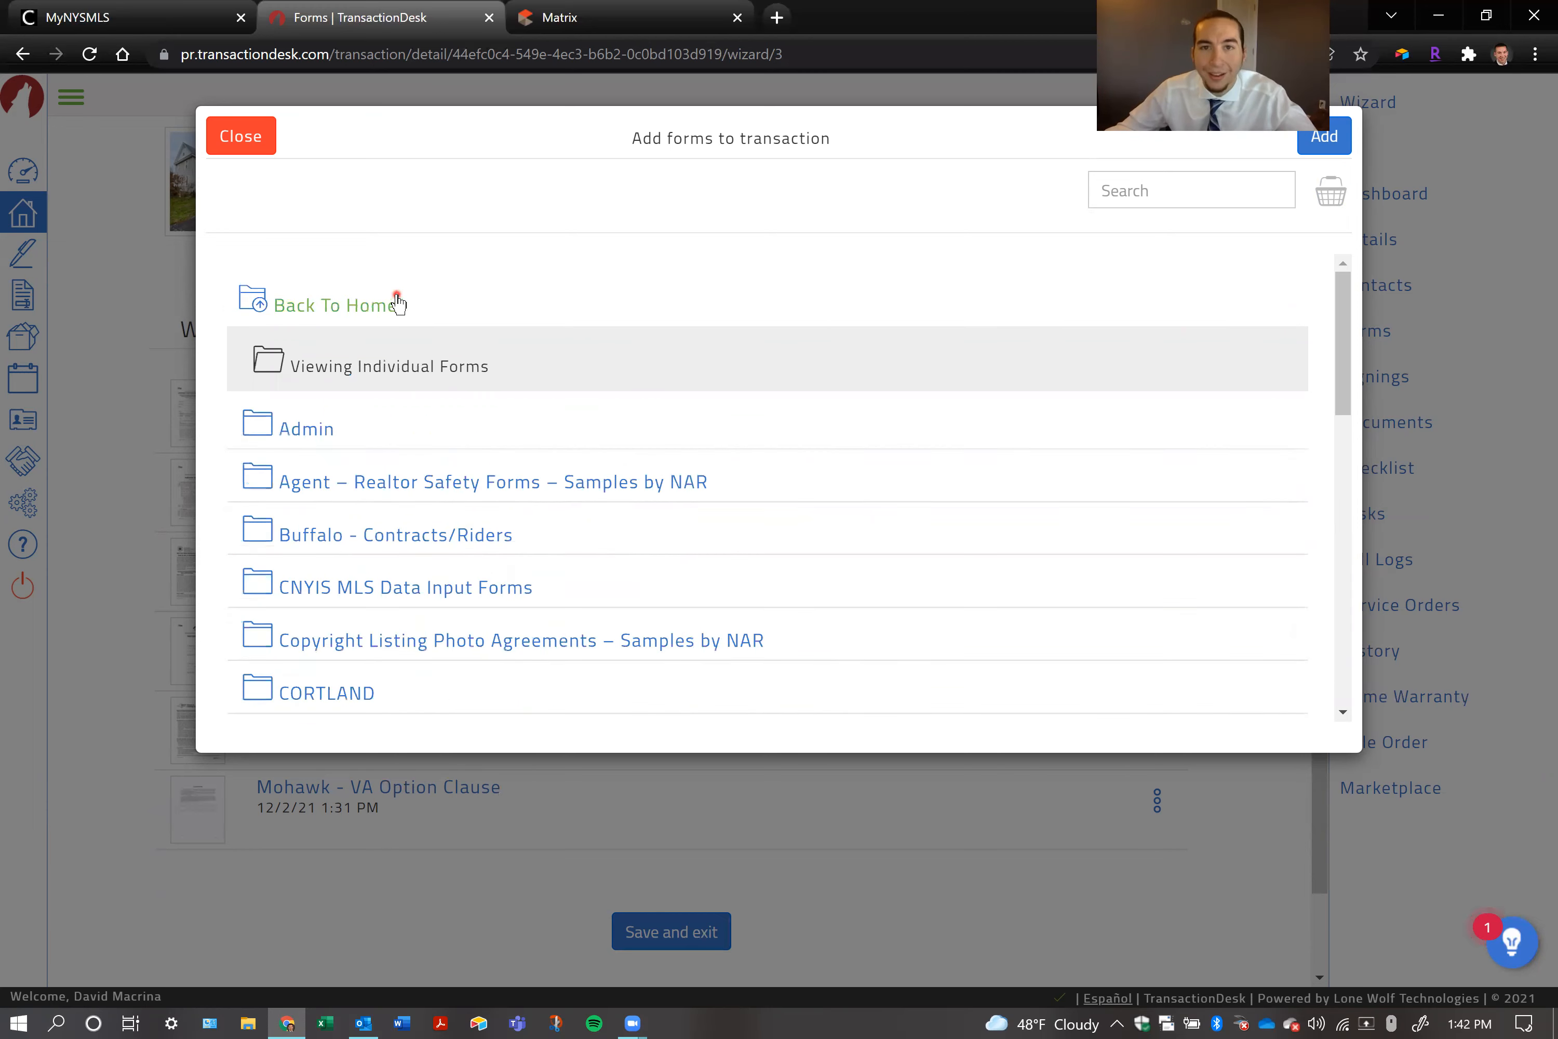
{"action": "left_click", "coordinate": [394, 302]}
Search the form library for "escalation" and select the Mohawk - Escalation Clause from MVAR - All Forms
{"action": "left_click", "coordinate": [1152, 191]}
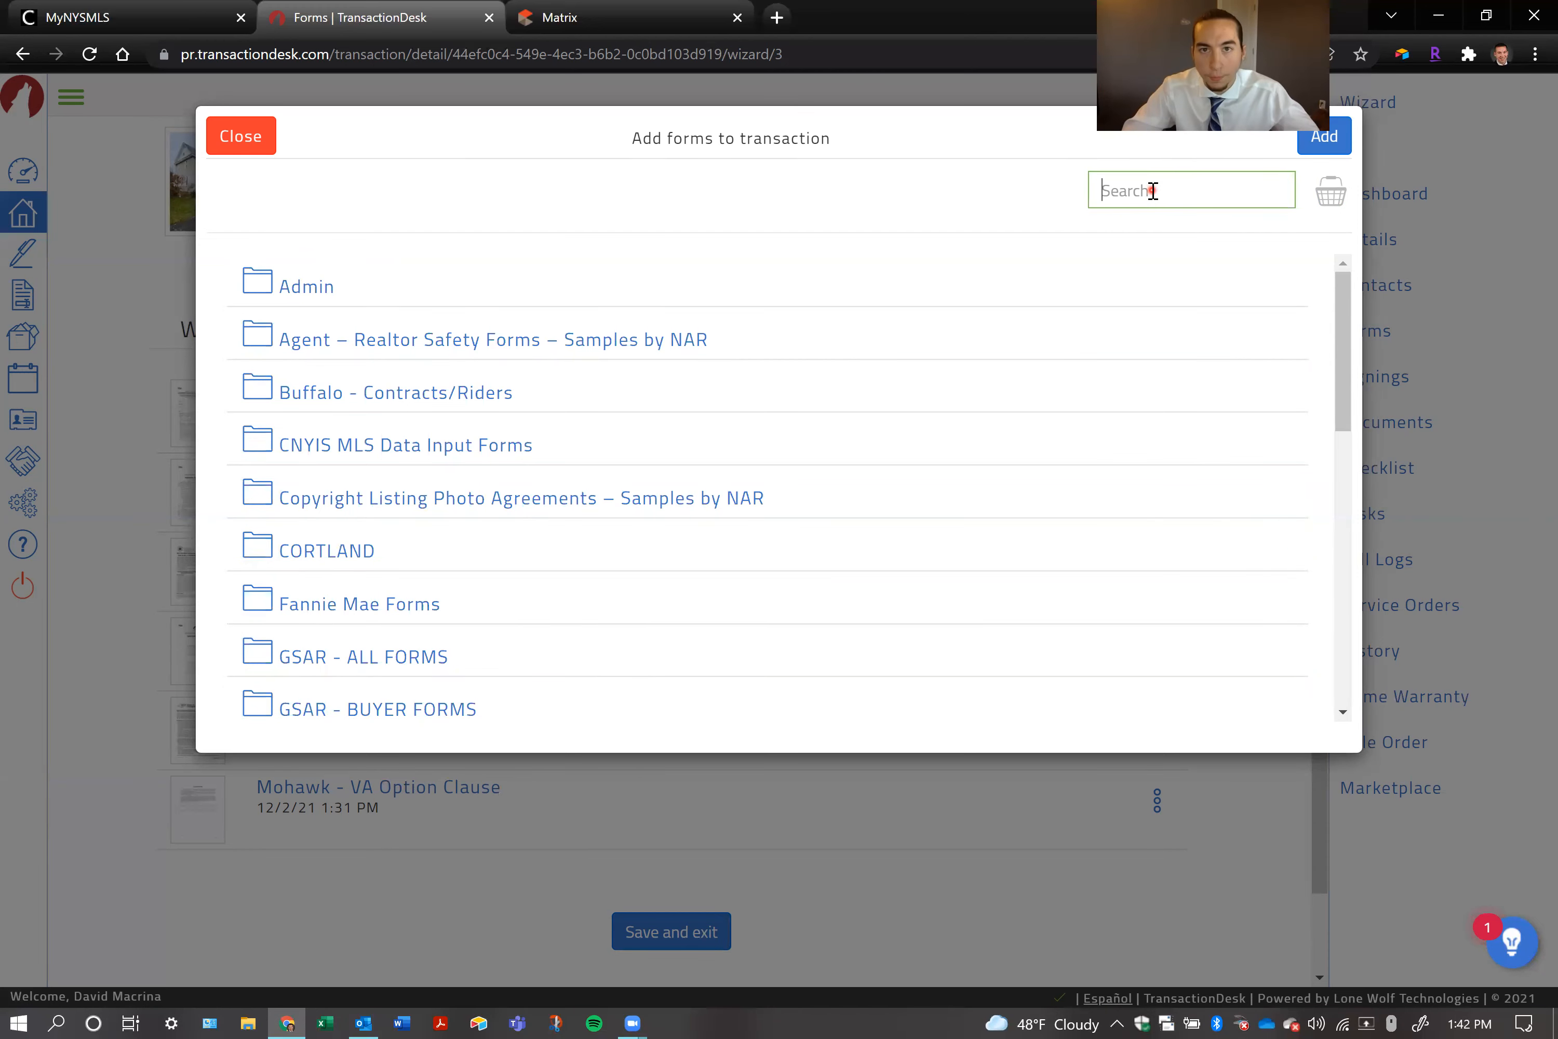
{"action": "type", "text": "escalation"}
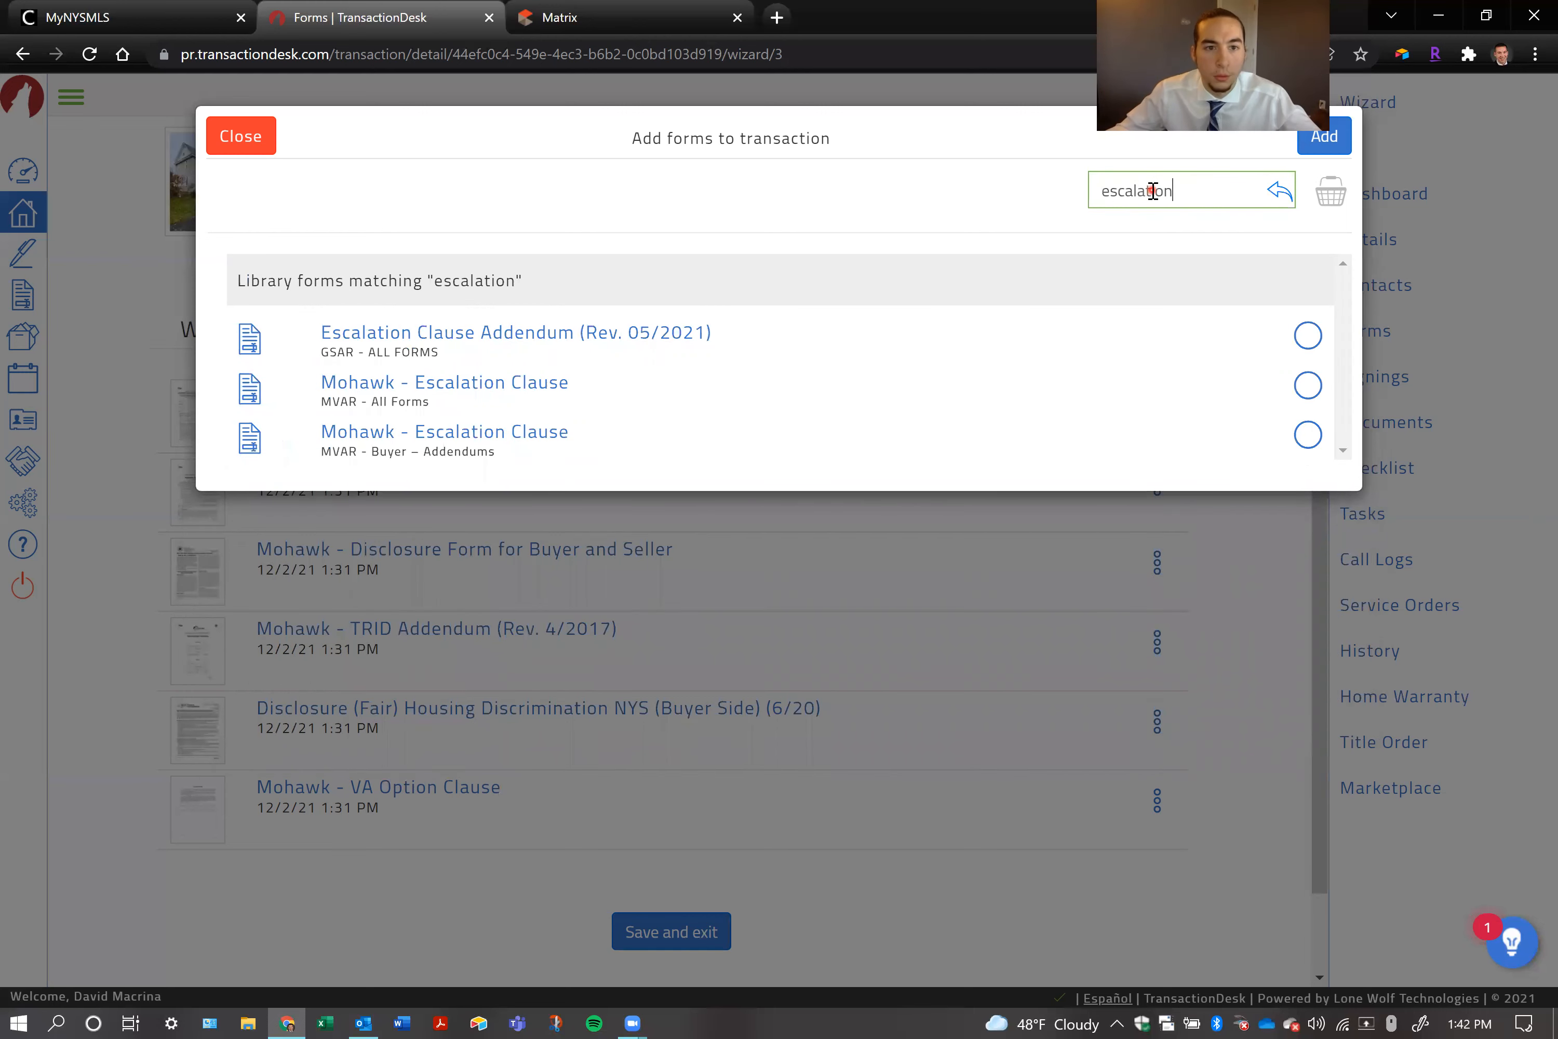
{"action": "left_click_drag", "start_coordinate": [332, 402], "coordinate": [586, 402]}
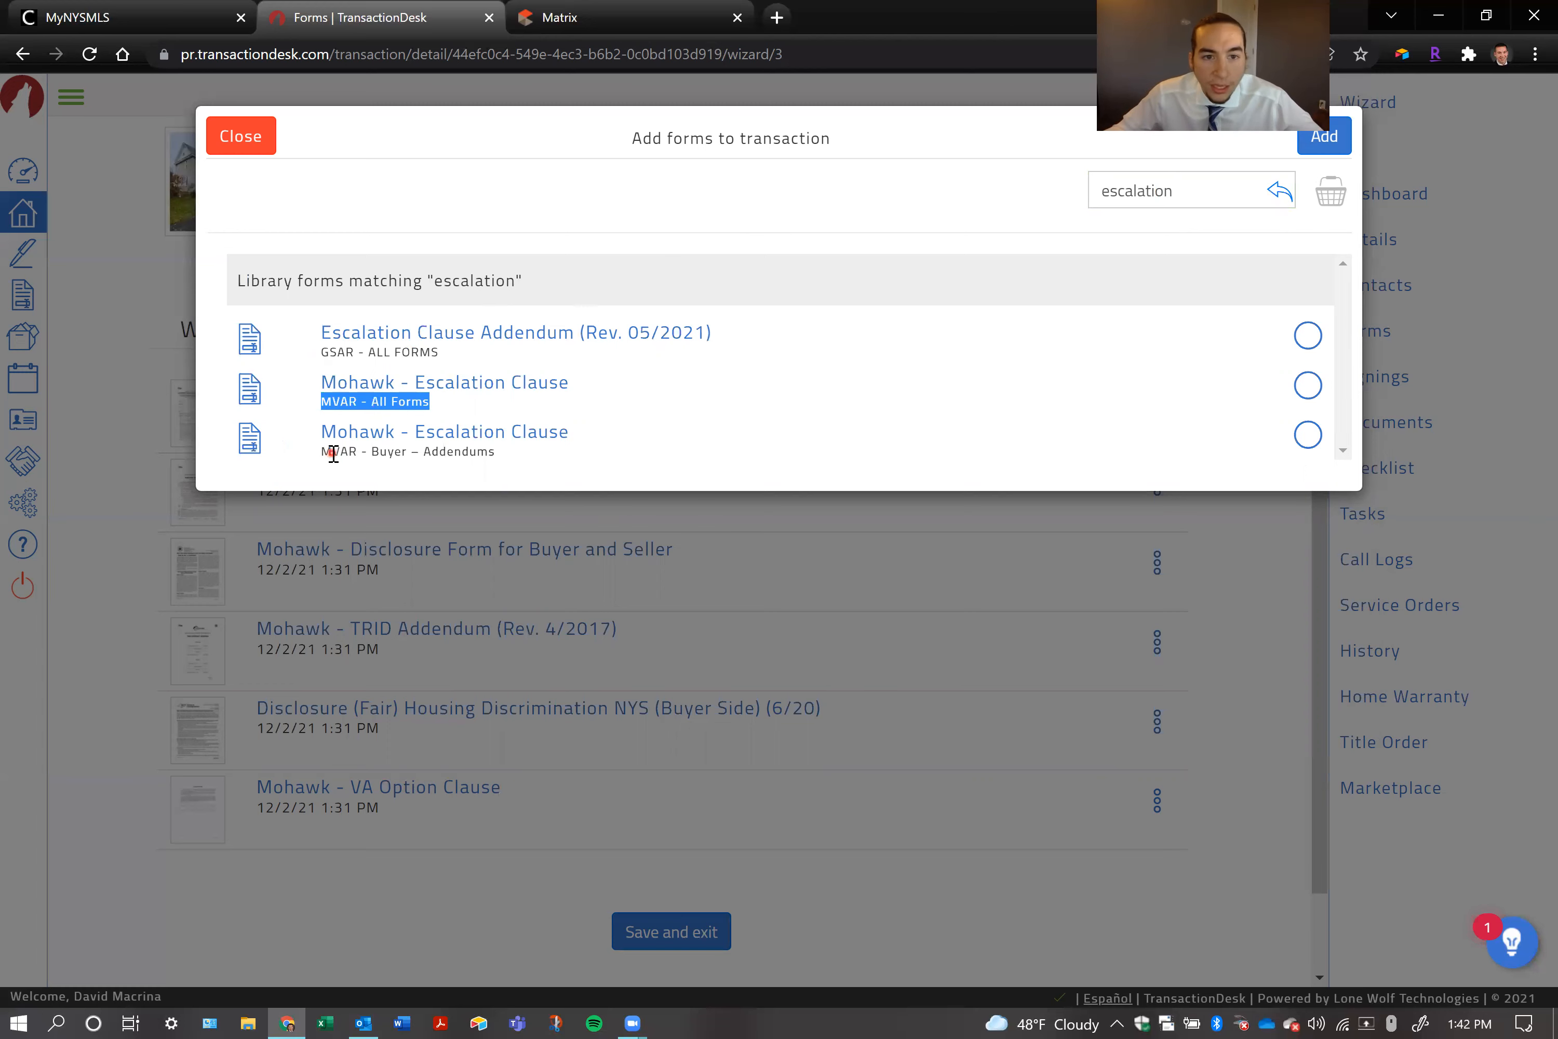
{"action": "left_click_drag", "start_coordinate": [333, 454], "coordinate": [469, 462]}
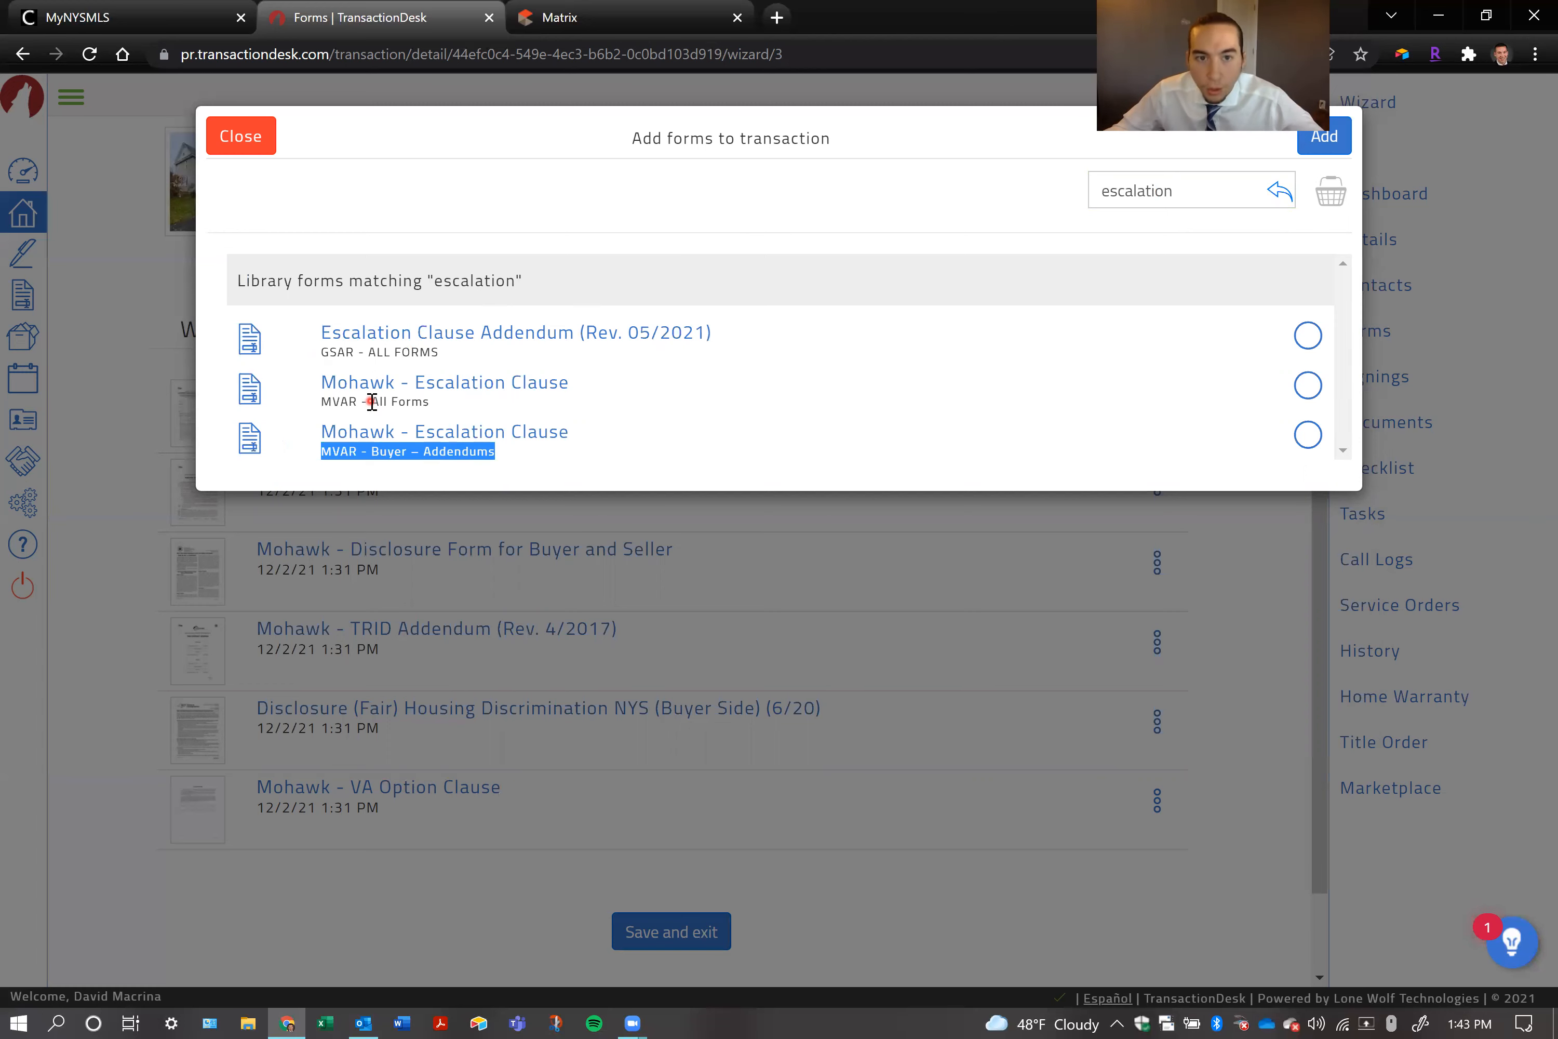
{"action": "left_click", "coordinate": [481, 387]}
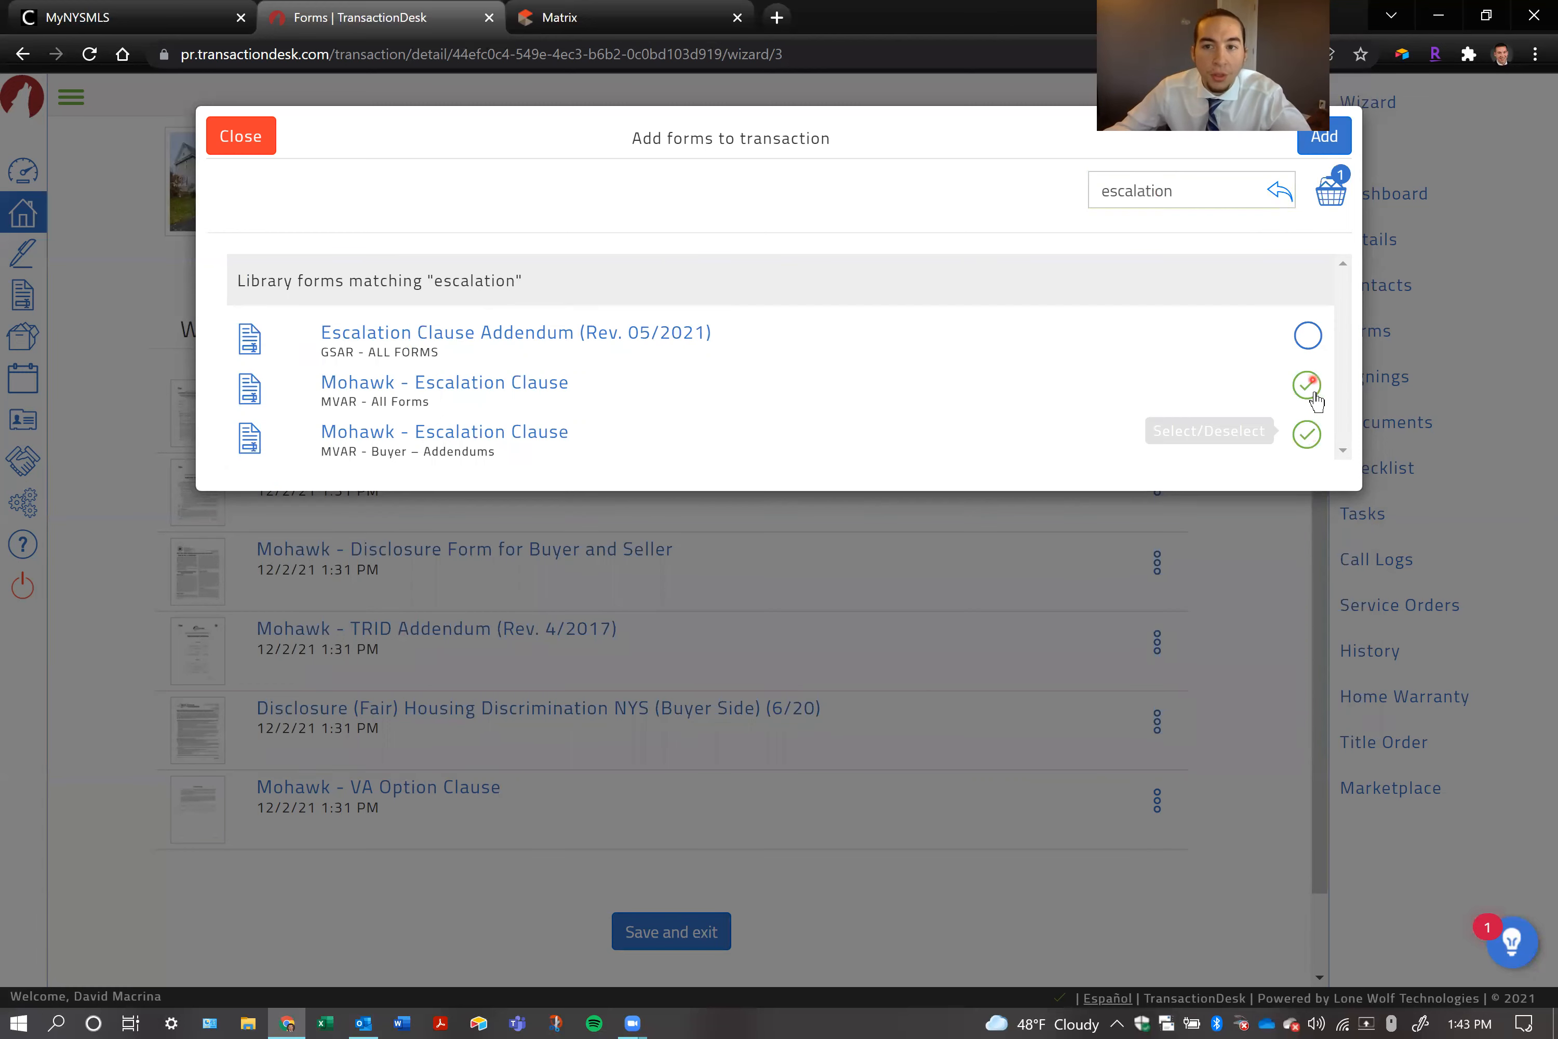
Remove the Mohawk - Escalation Clause from the form basket and select it again in the search results
{"action": "left_click", "coordinate": [1330, 196]}
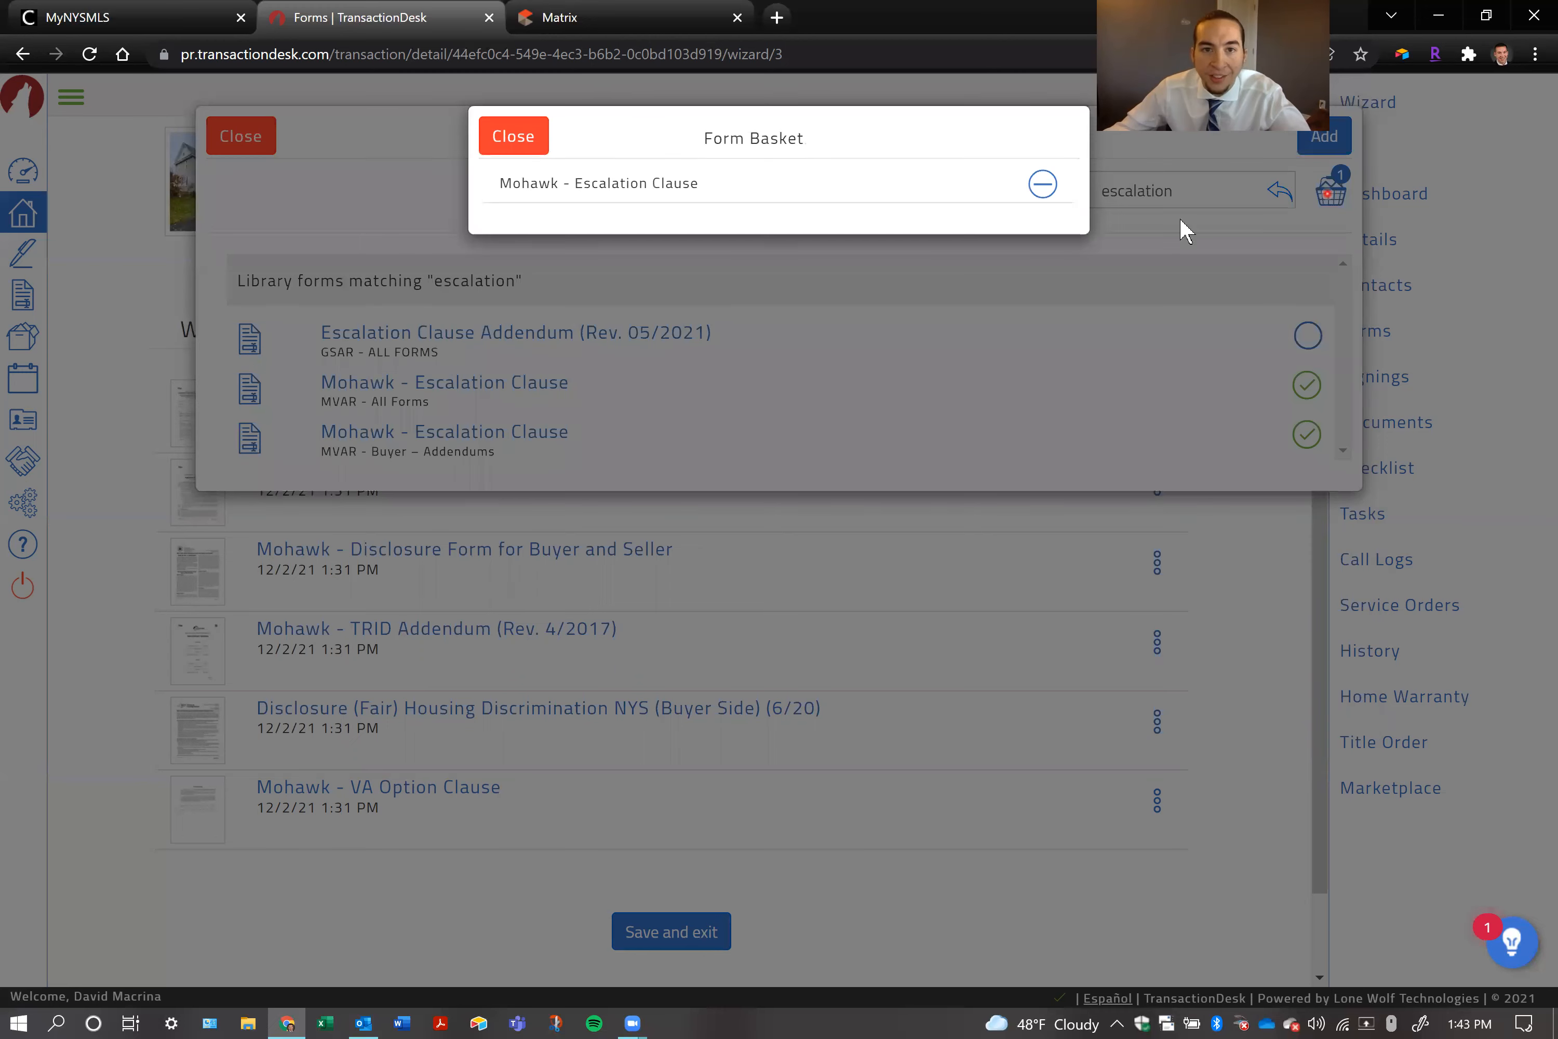
{"action": "left_click_drag", "start_coordinate": [720, 183], "coordinate": [487, 190]}
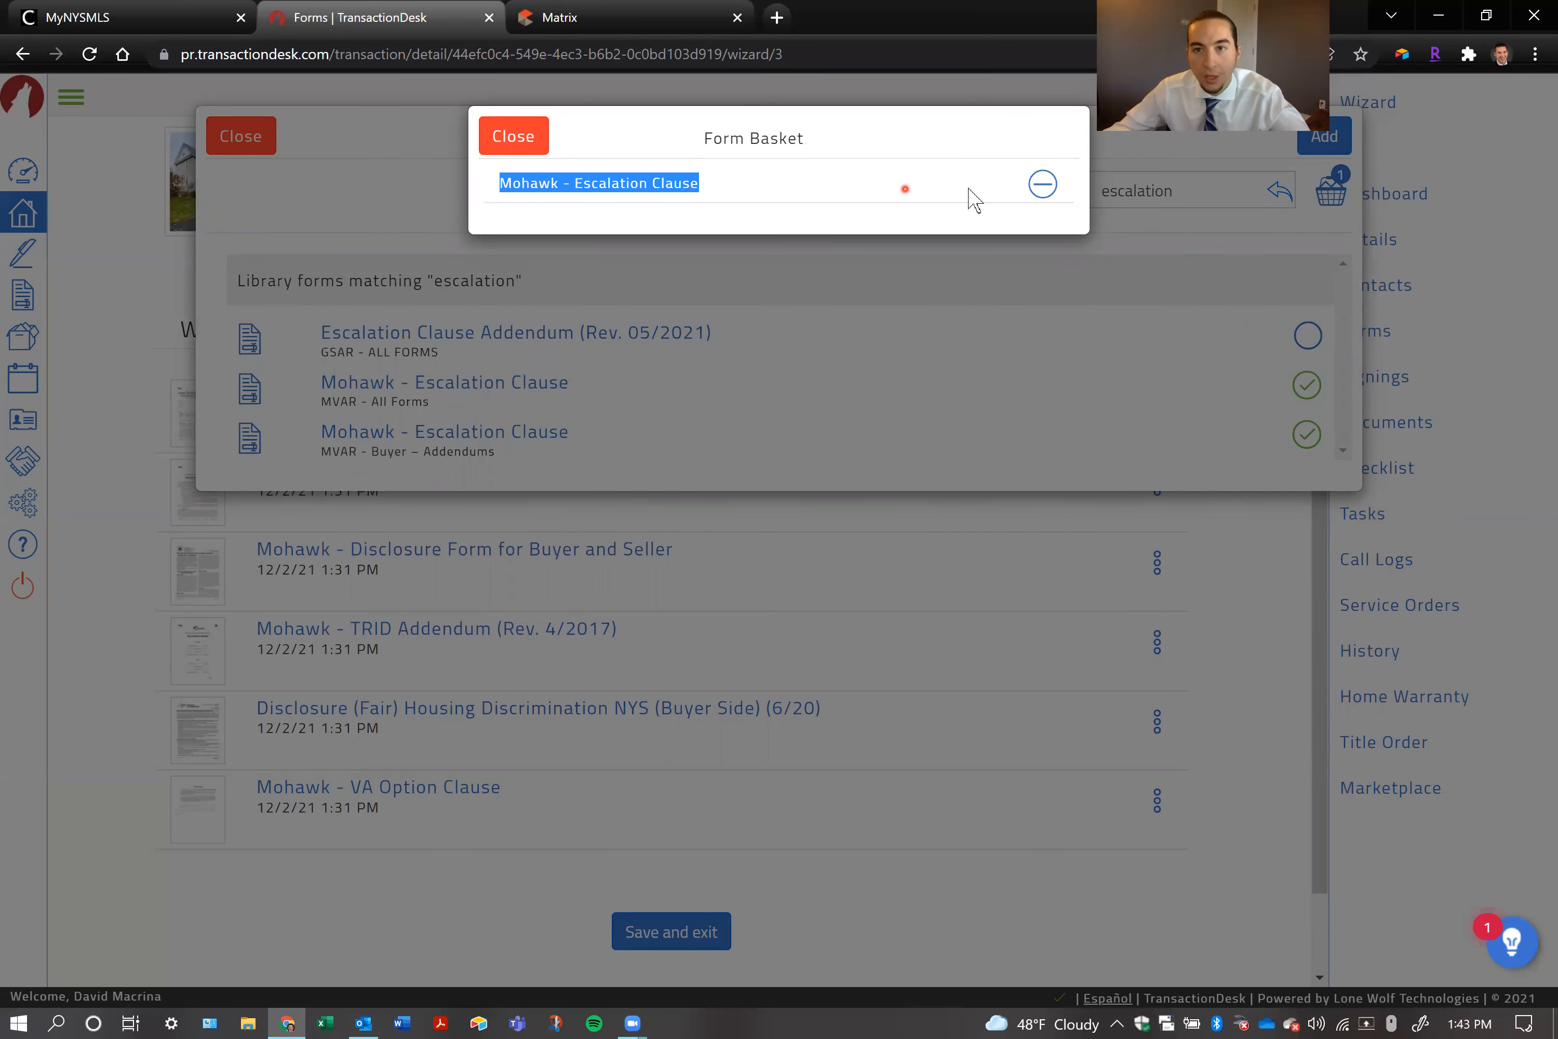
{"action": "left_click", "coordinate": [1041, 185]}
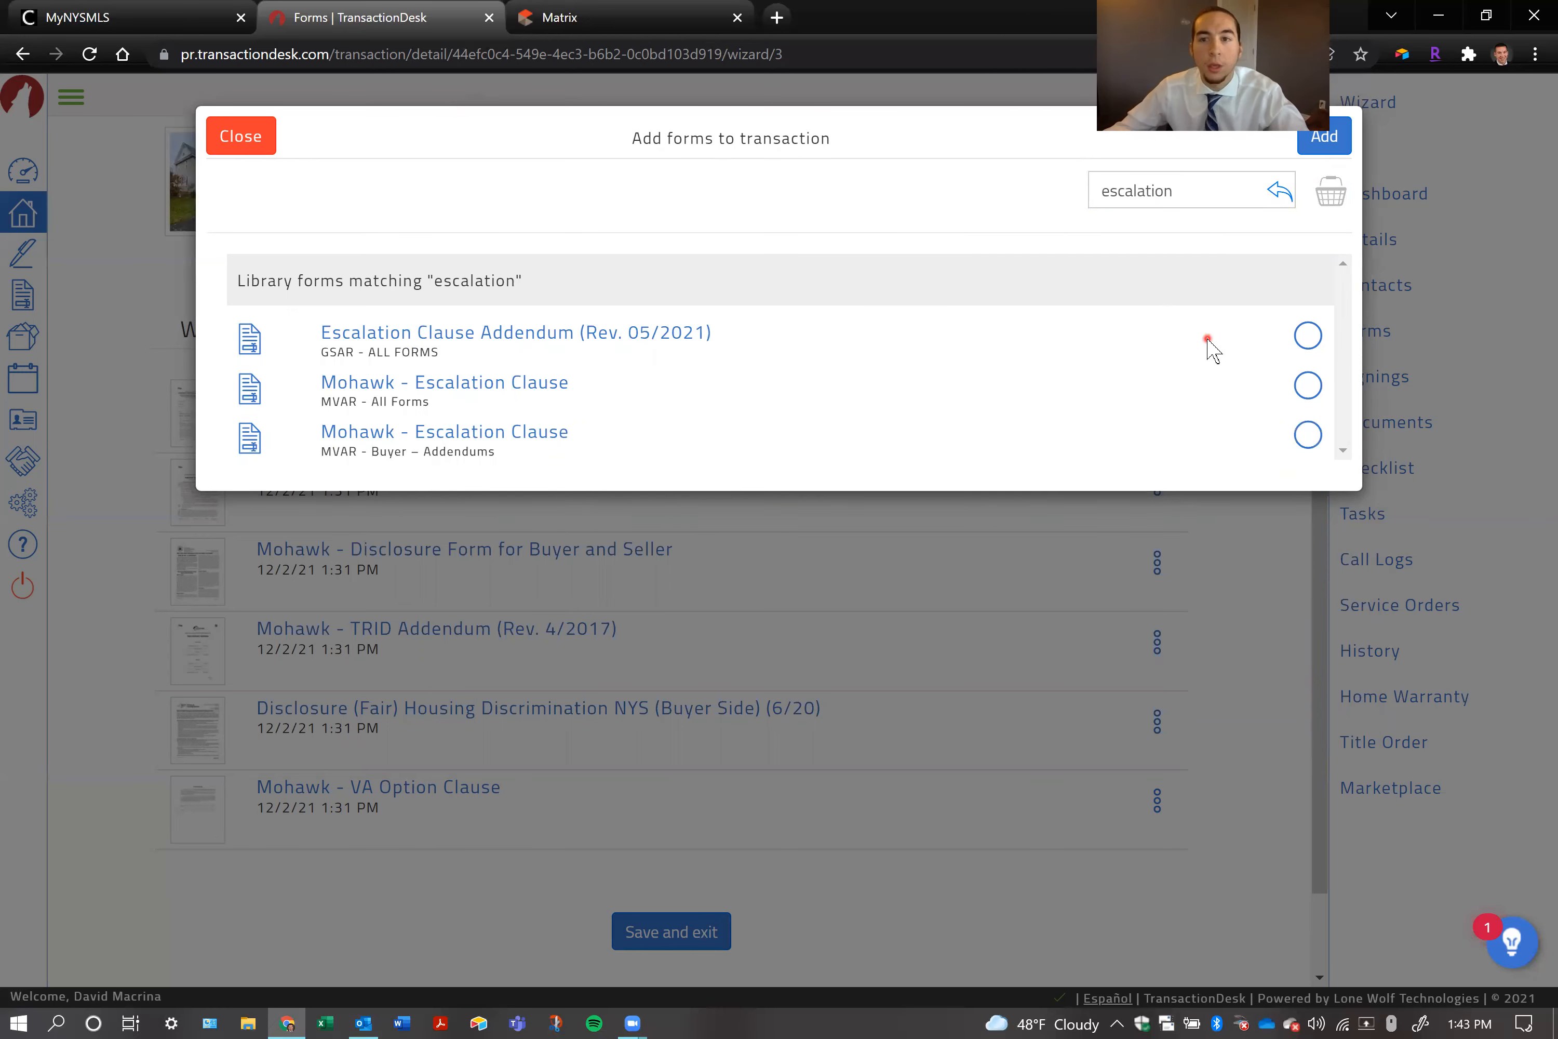
{"action": "left_click", "coordinate": [1308, 390]}
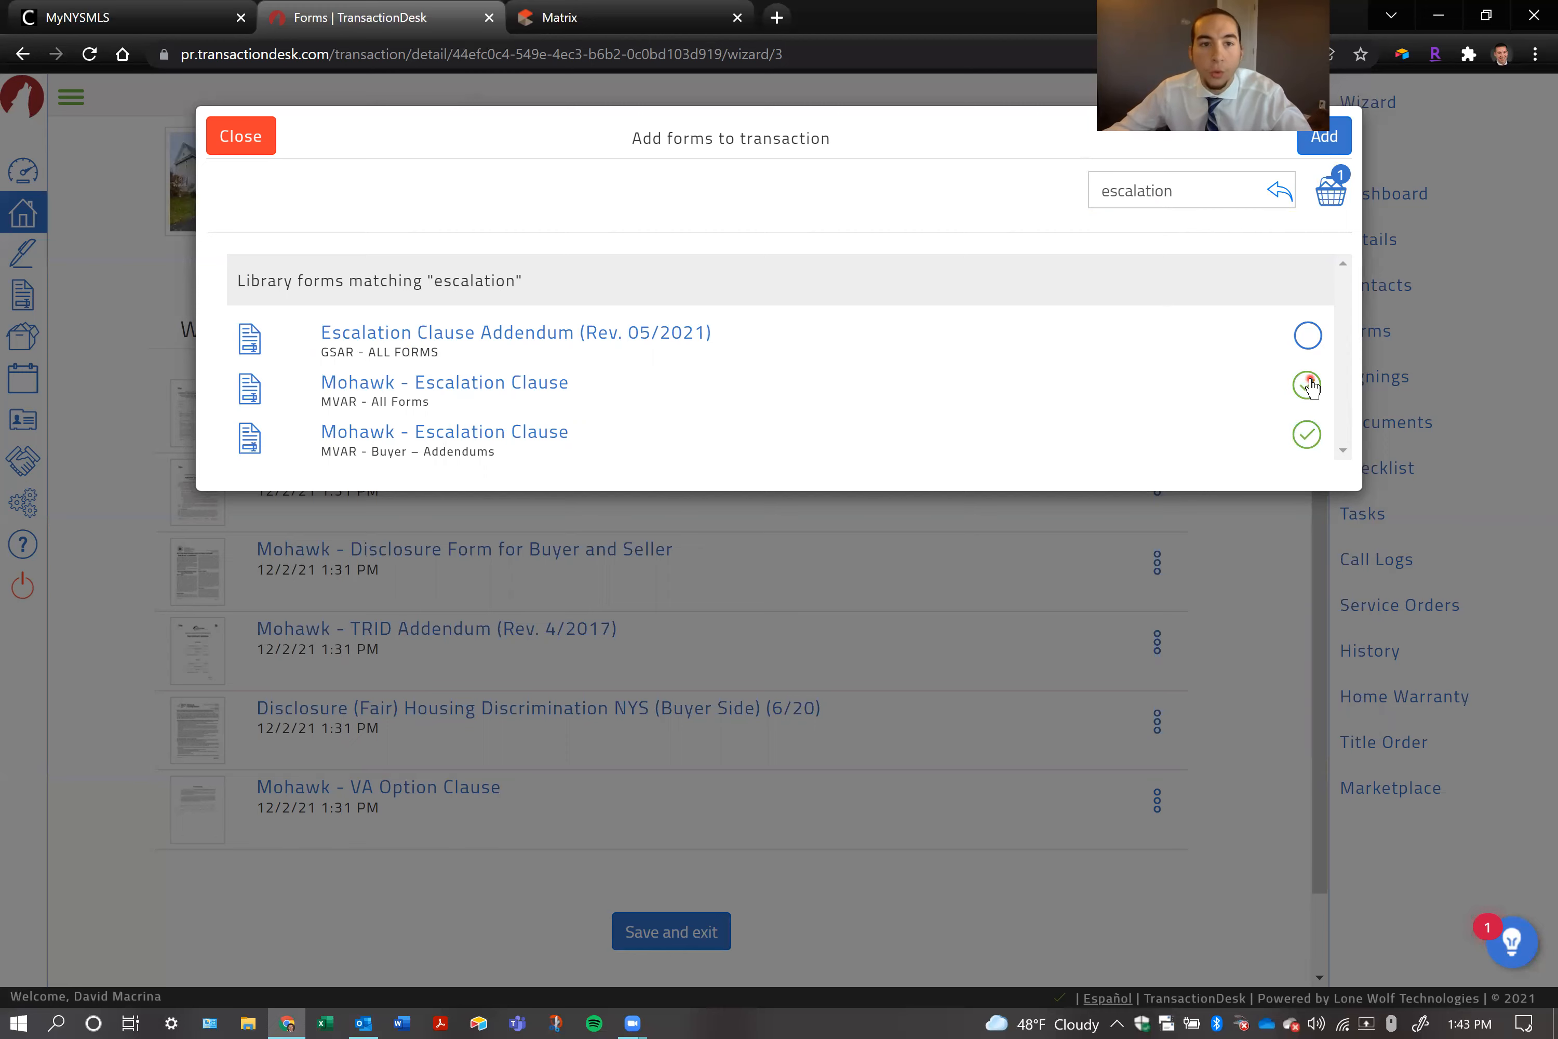
Clear the escalation search and search the form library for "agency"
{"action": "double_click", "coordinate": [1164, 200]}
{"action": "key", "text": "BackSpace"}
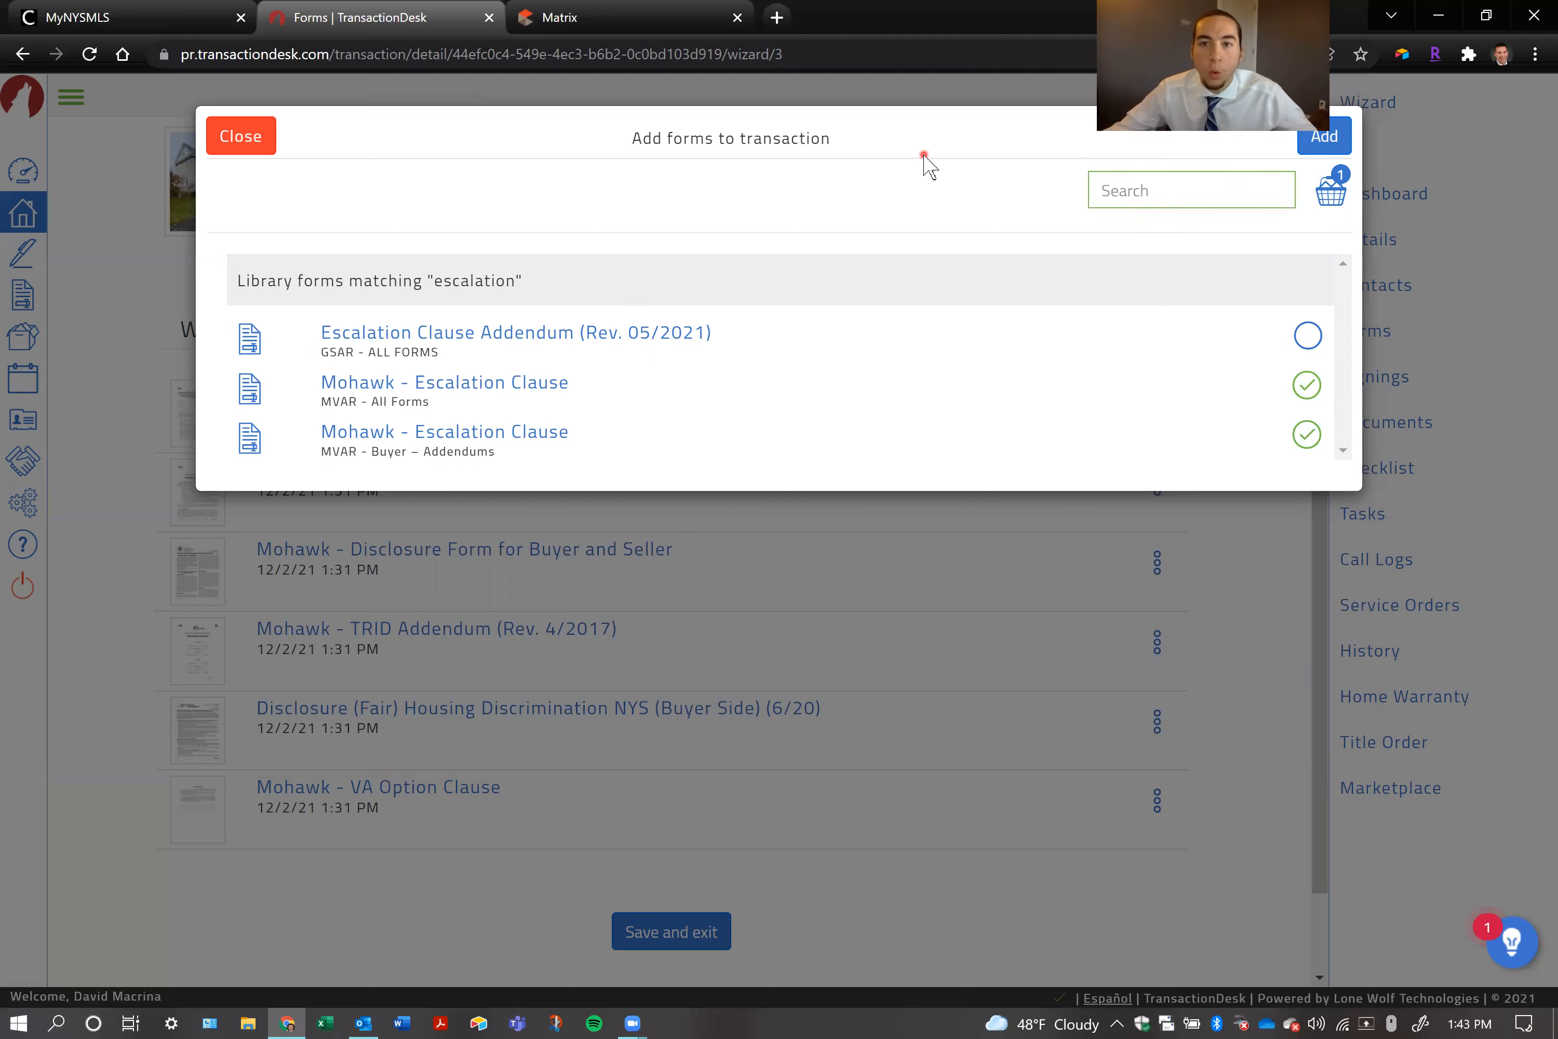
{"action": "left_click", "coordinate": [1100, 190]}
{"action": "left_click", "coordinate": [670, 308]}
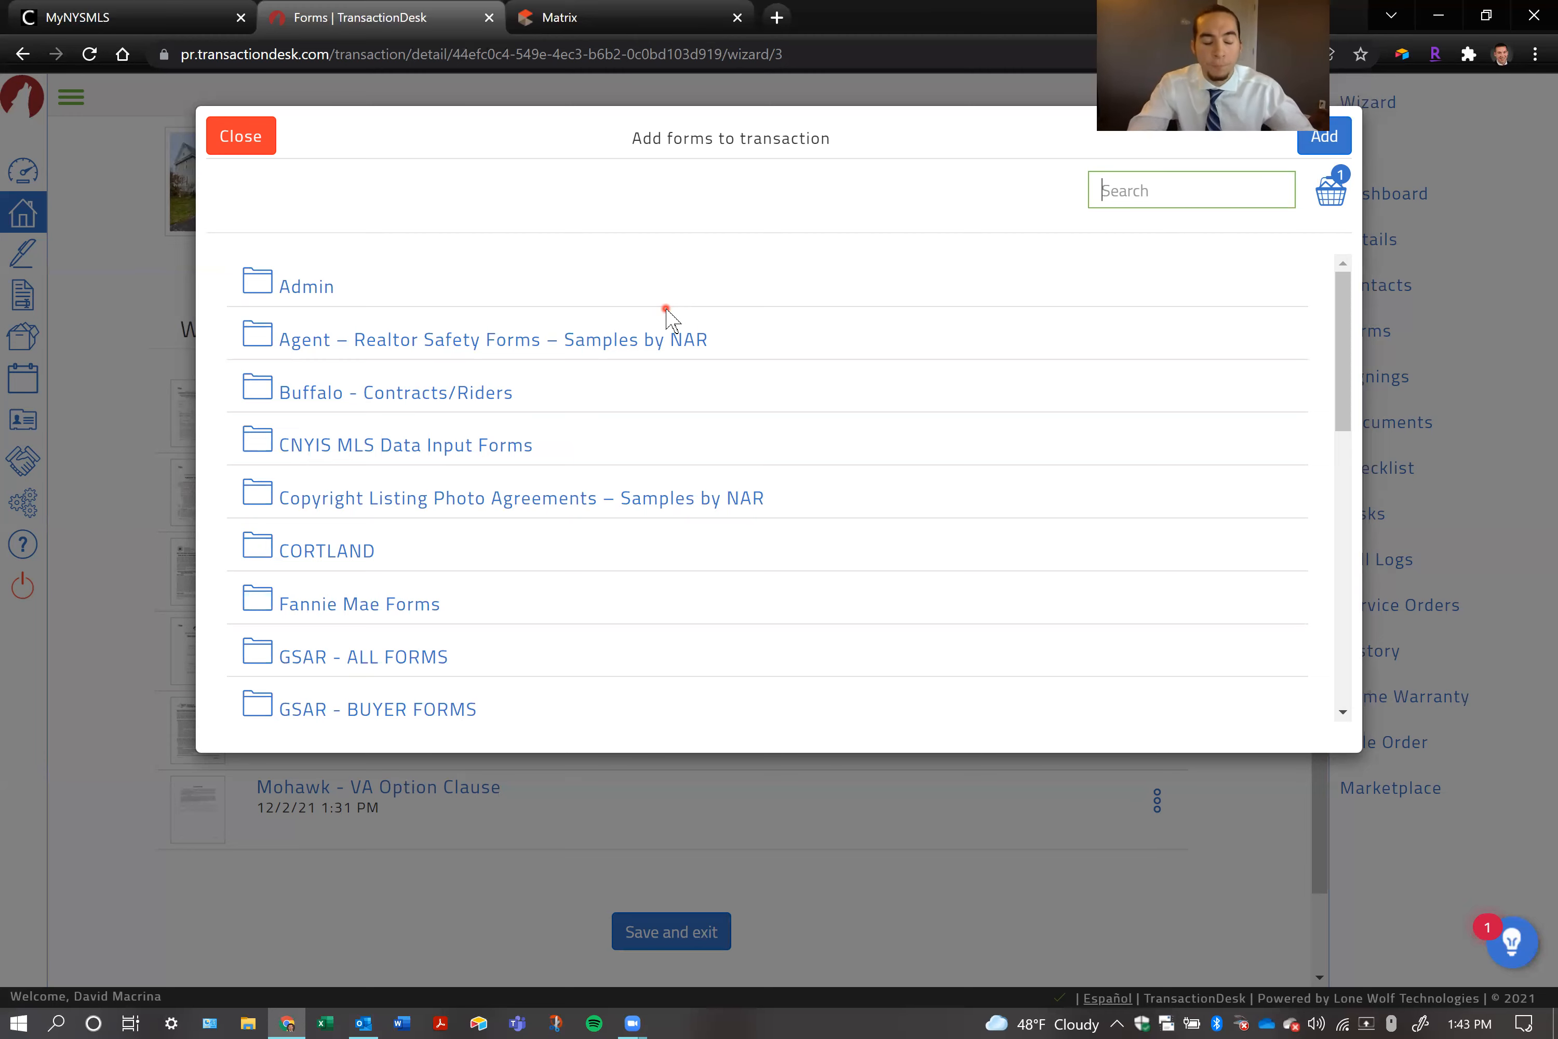
{"action": "type", "text": "agency"}
{"action": "key", "text": "Return"}
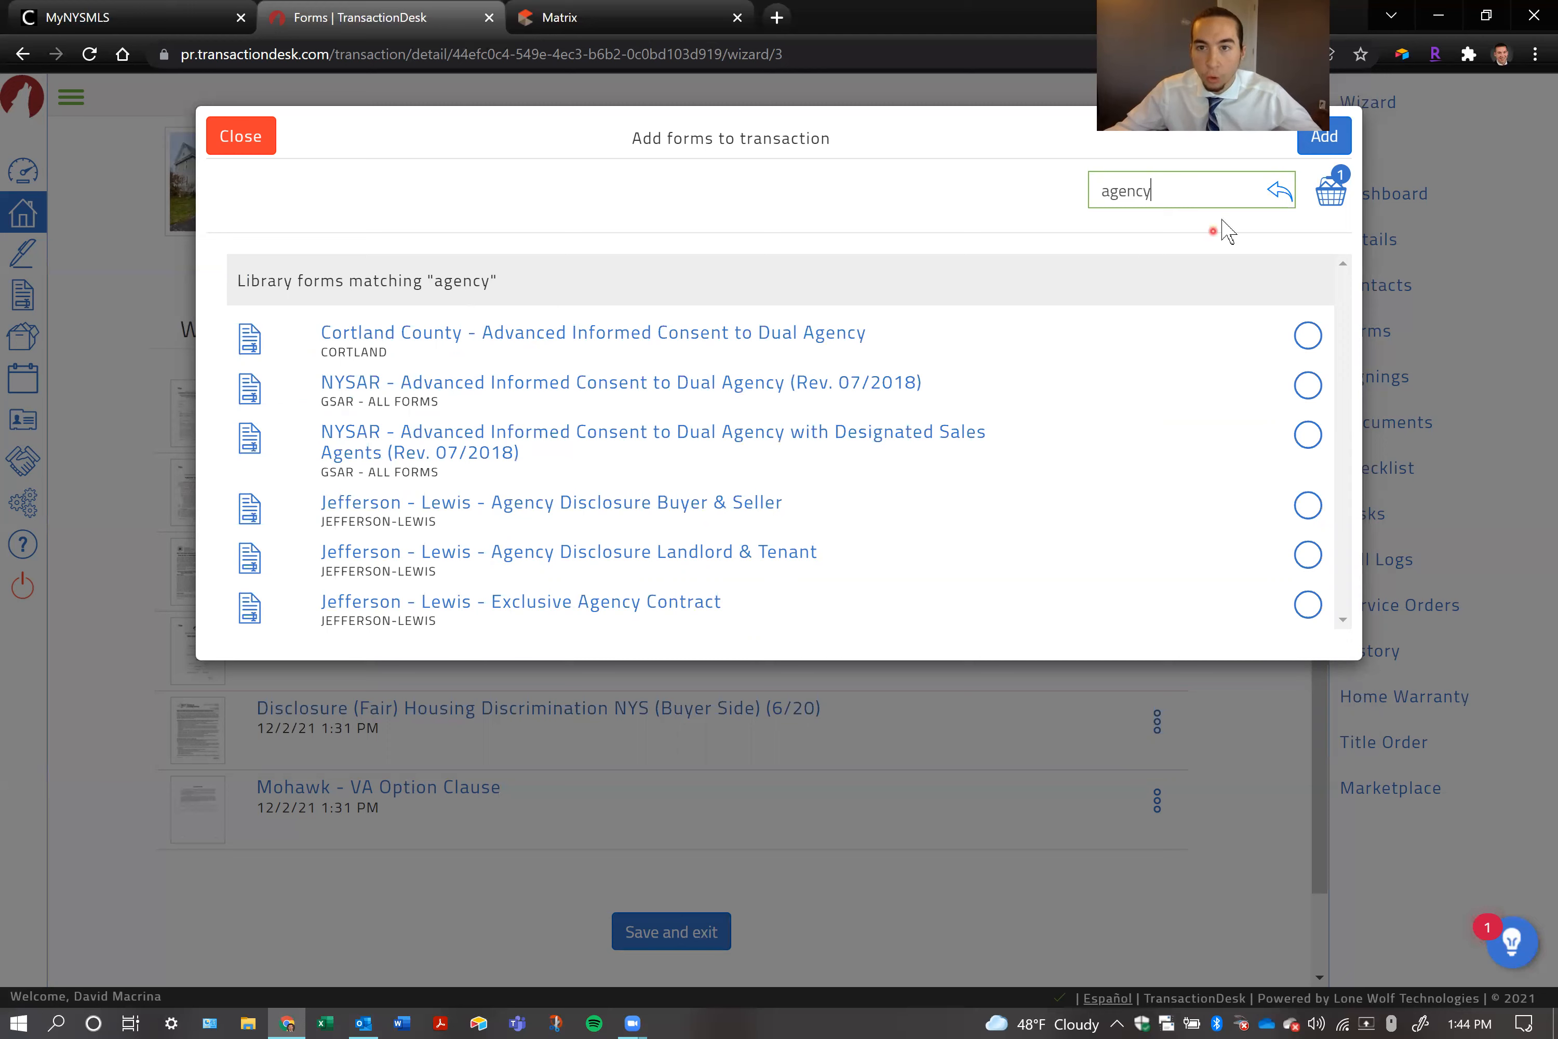
Replace the agency search with a form library search for "disclosure"
{"action": "double_click", "coordinate": [1144, 194]}
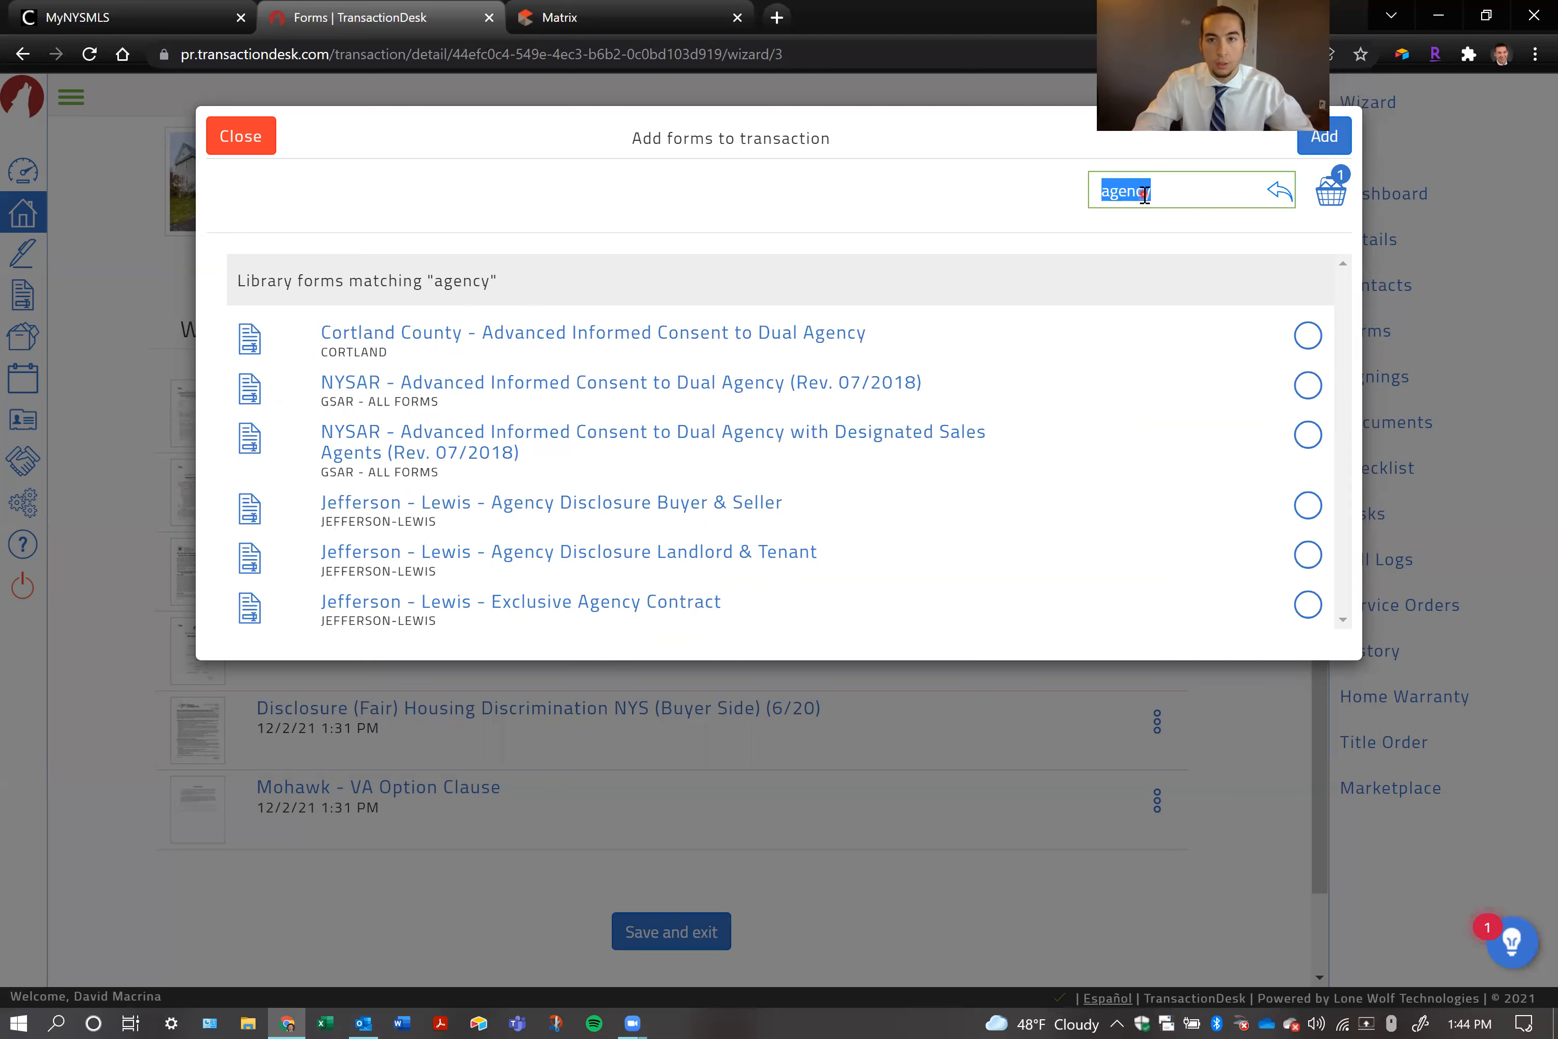
{"action": "type", "text": "disclosure"}
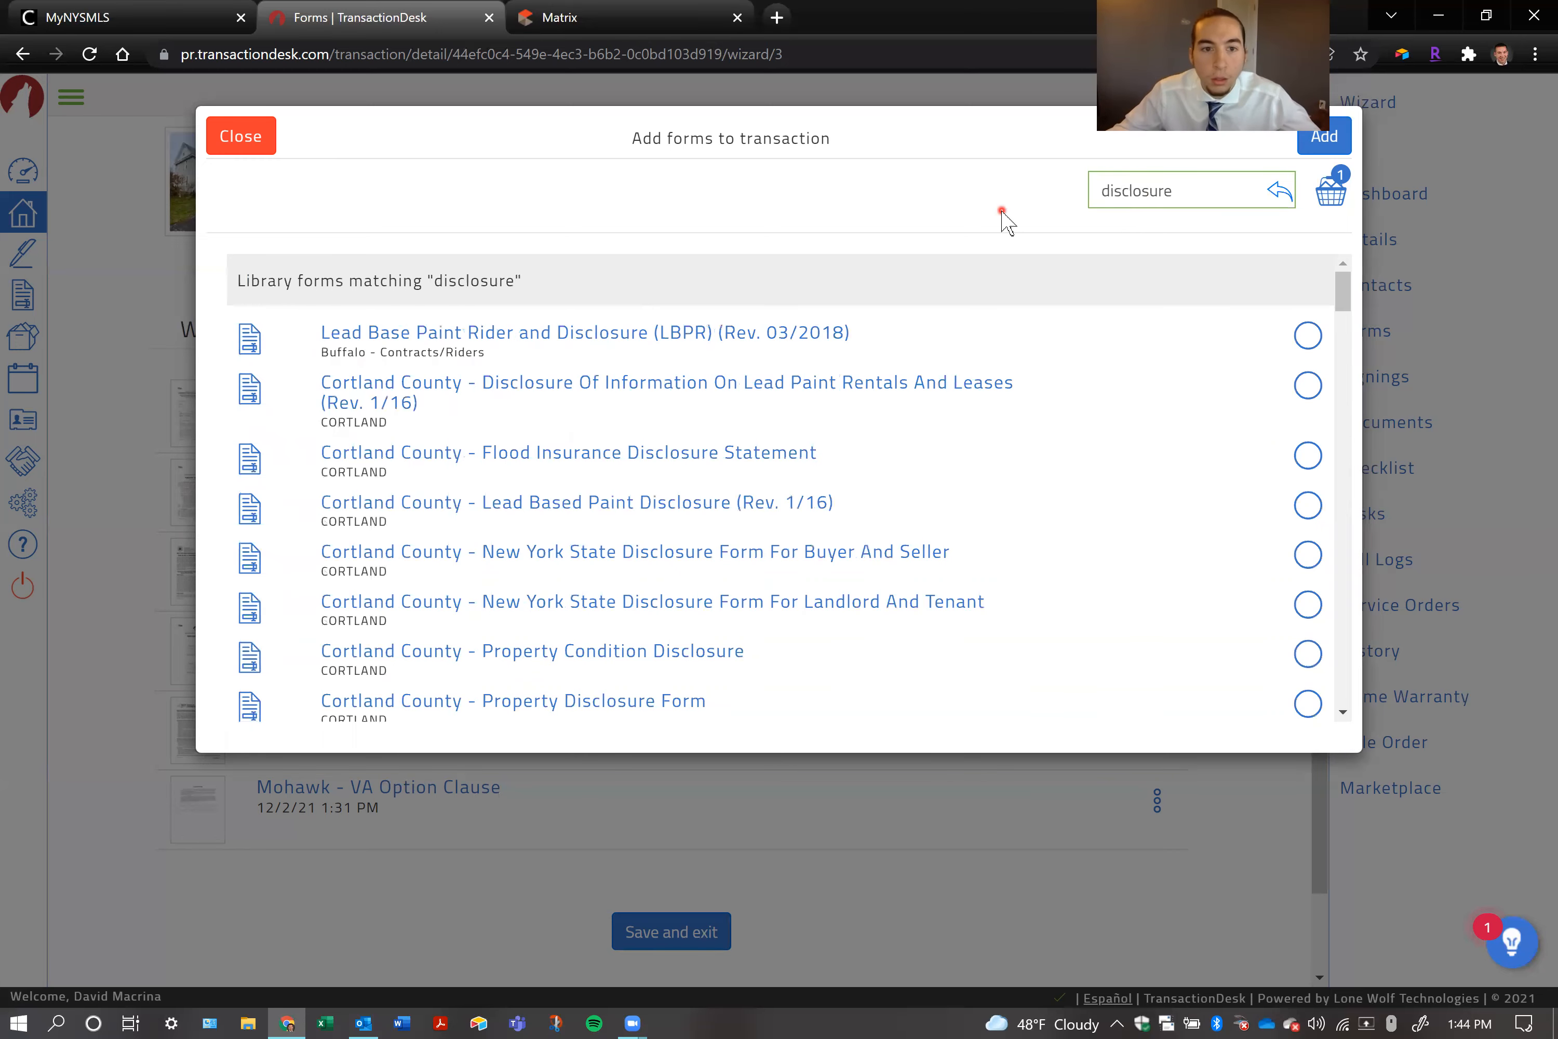
Select the Mohawk - Disclosure Form for Buyer and Seller from MVAR - All Forms and add the selected forms to the transaction
{"action": "scroll", "coordinate": [698, 429], "scroll_direction": "down", "scroll_amount": 3}
{"action": "scroll", "coordinate": [697, 431], "scroll_direction": "down", "scroll_amount": 6}
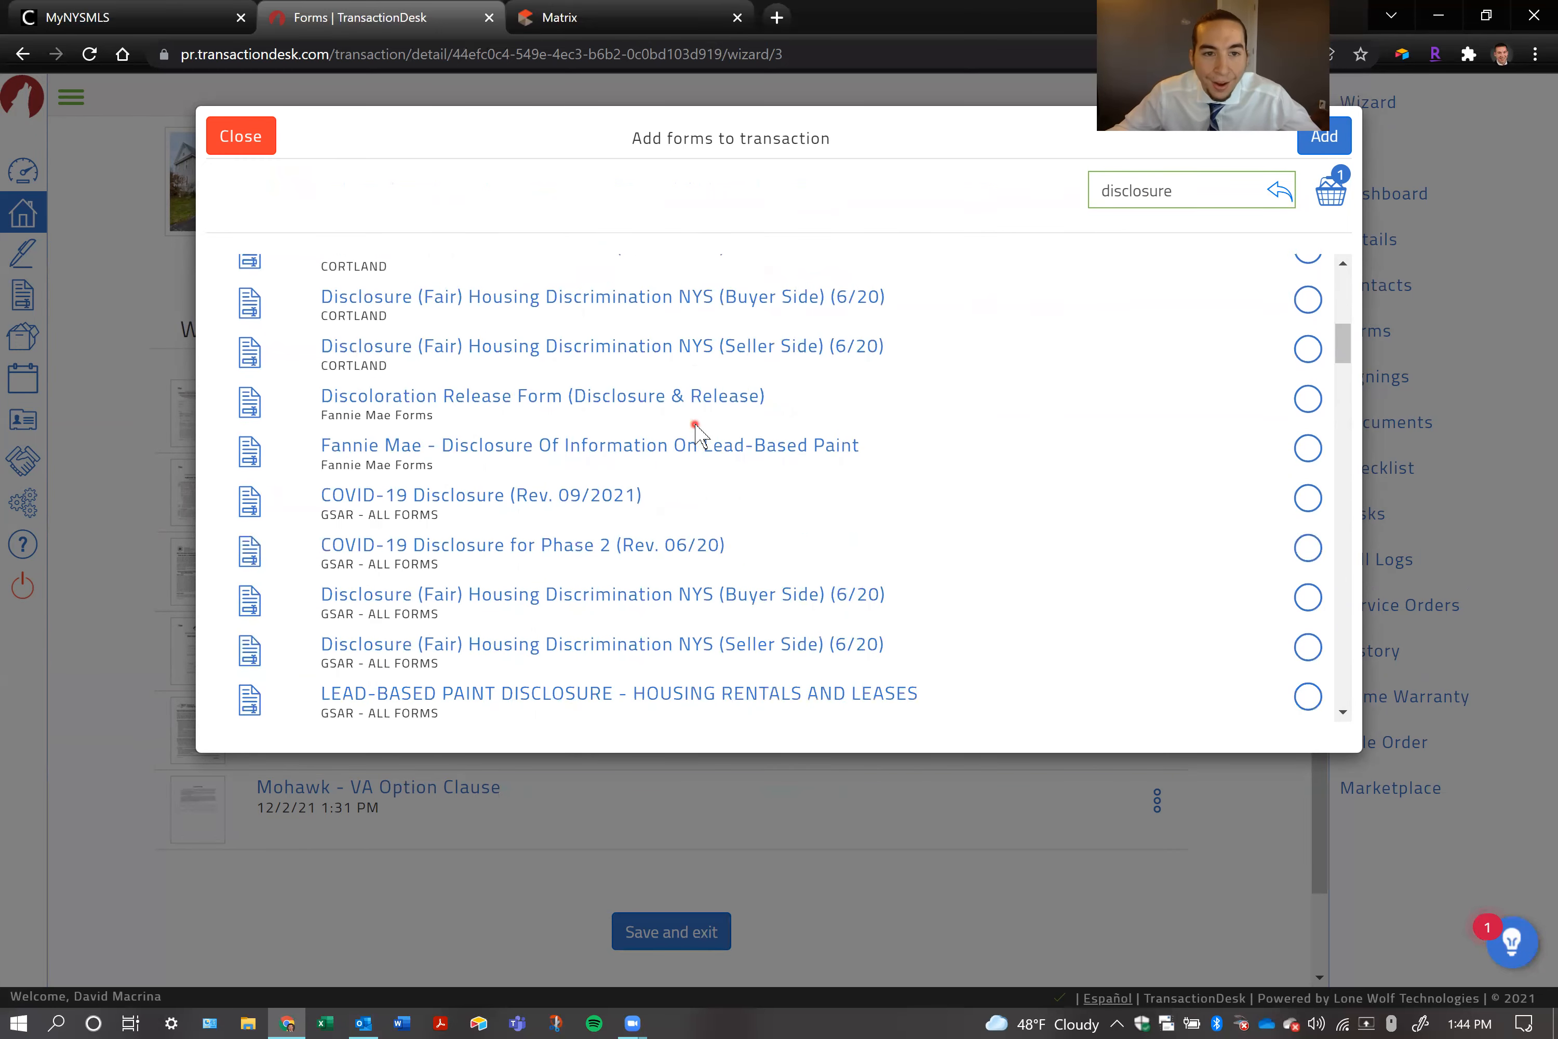
{"action": "scroll", "coordinate": [698, 431], "scroll_direction": "up", "scroll_amount": 1}
{"action": "scroll", "coordinate": [697, 431], "scroll_direction": "up", "scroll_amount": 1}
{"action": "scroll", "coordinate": [698, 431], "scroll_direction": "down", "scroll_amount": 4}
{"action": "scroll", "coordinate": [456, 380], "scroll_direction": "down", "scroll_amount": 6}
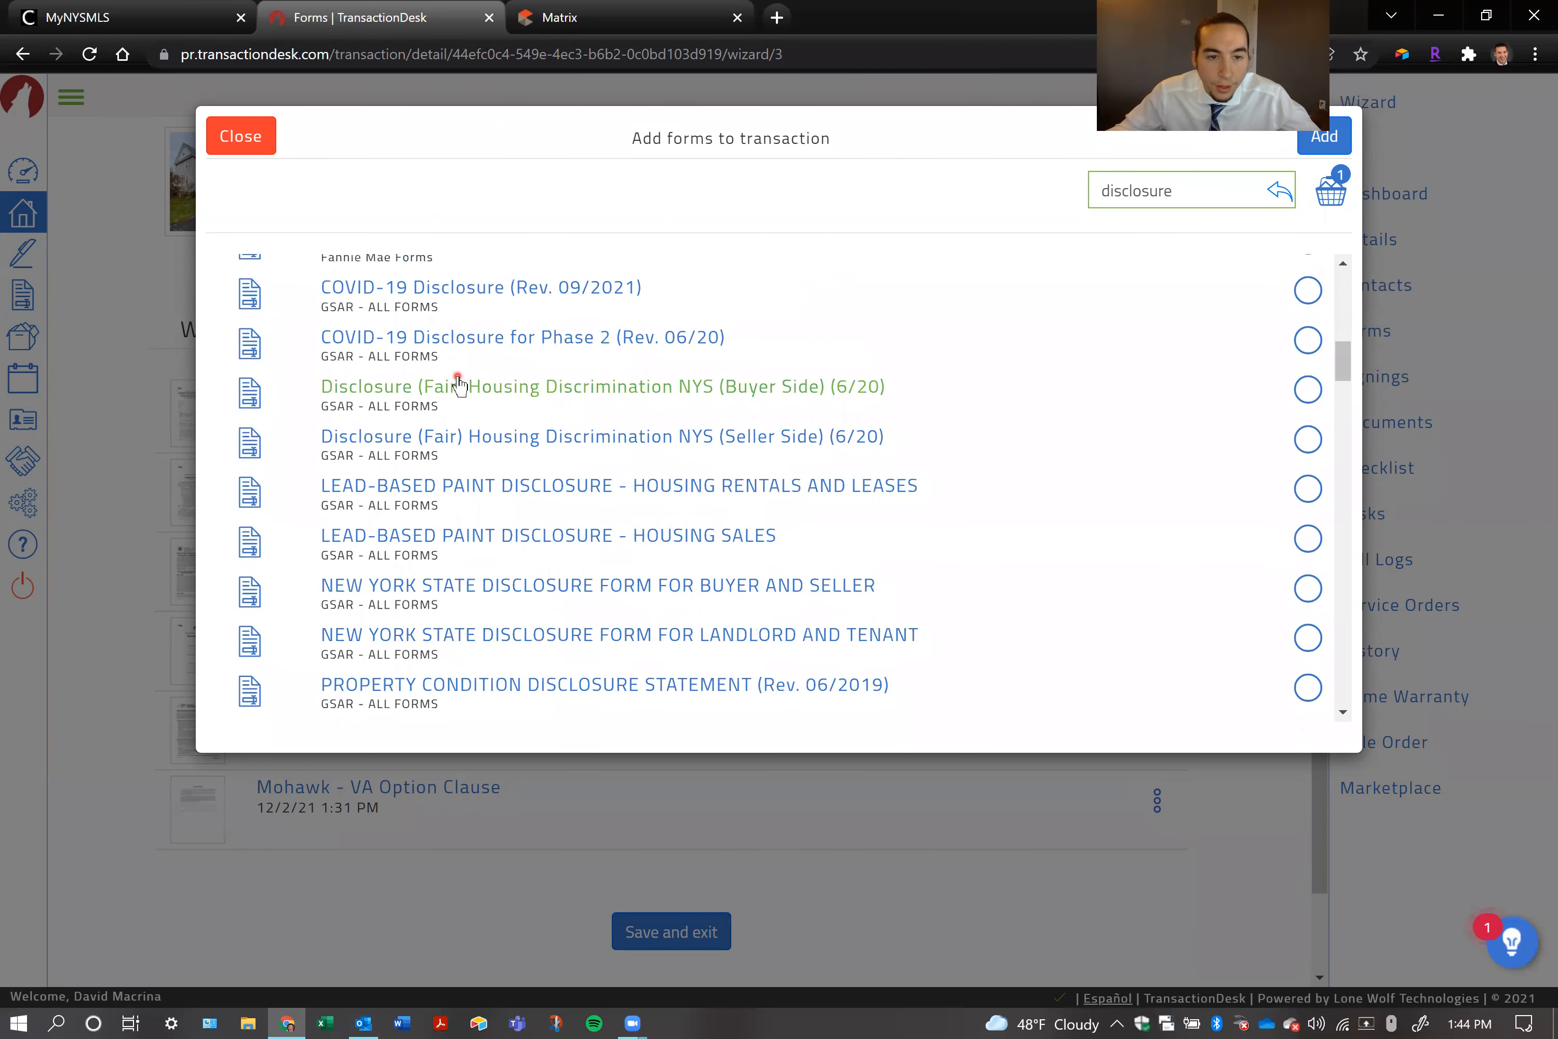
{"action": "scroll", "coordinate": [454, 382], "scroll_direction": "down", "scroll_amount": 12}
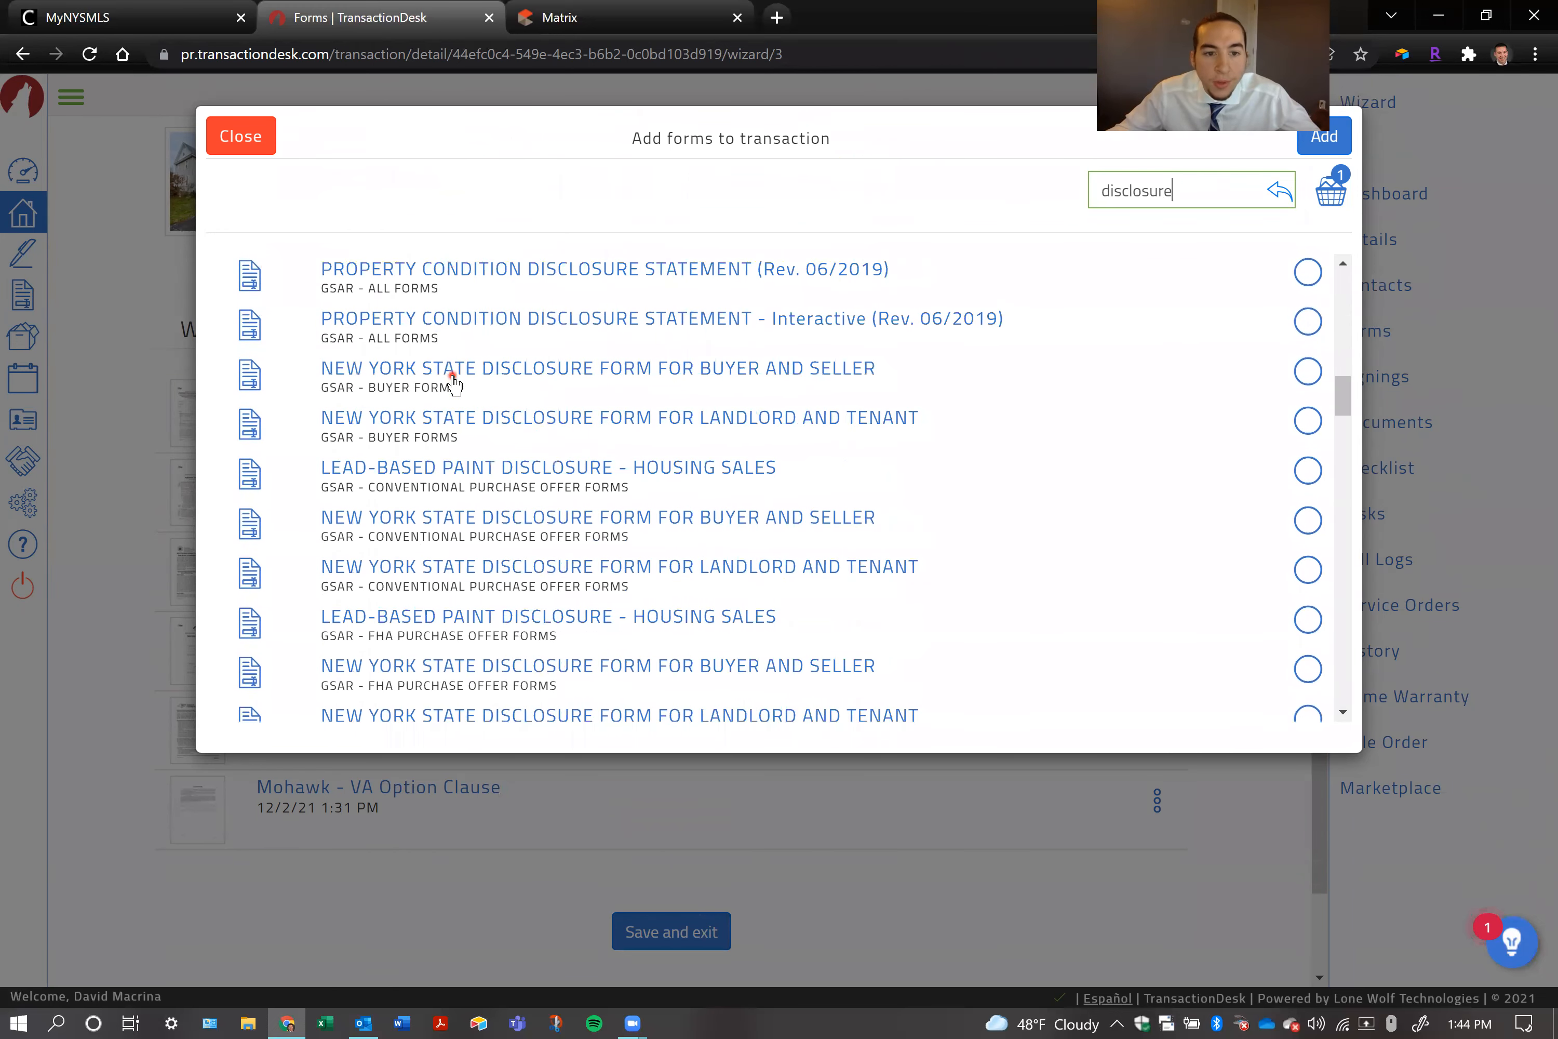
{"action": "scroll", "coordinate": [454, 382], "scroll_direction": "down", "scroll_amount": 16}
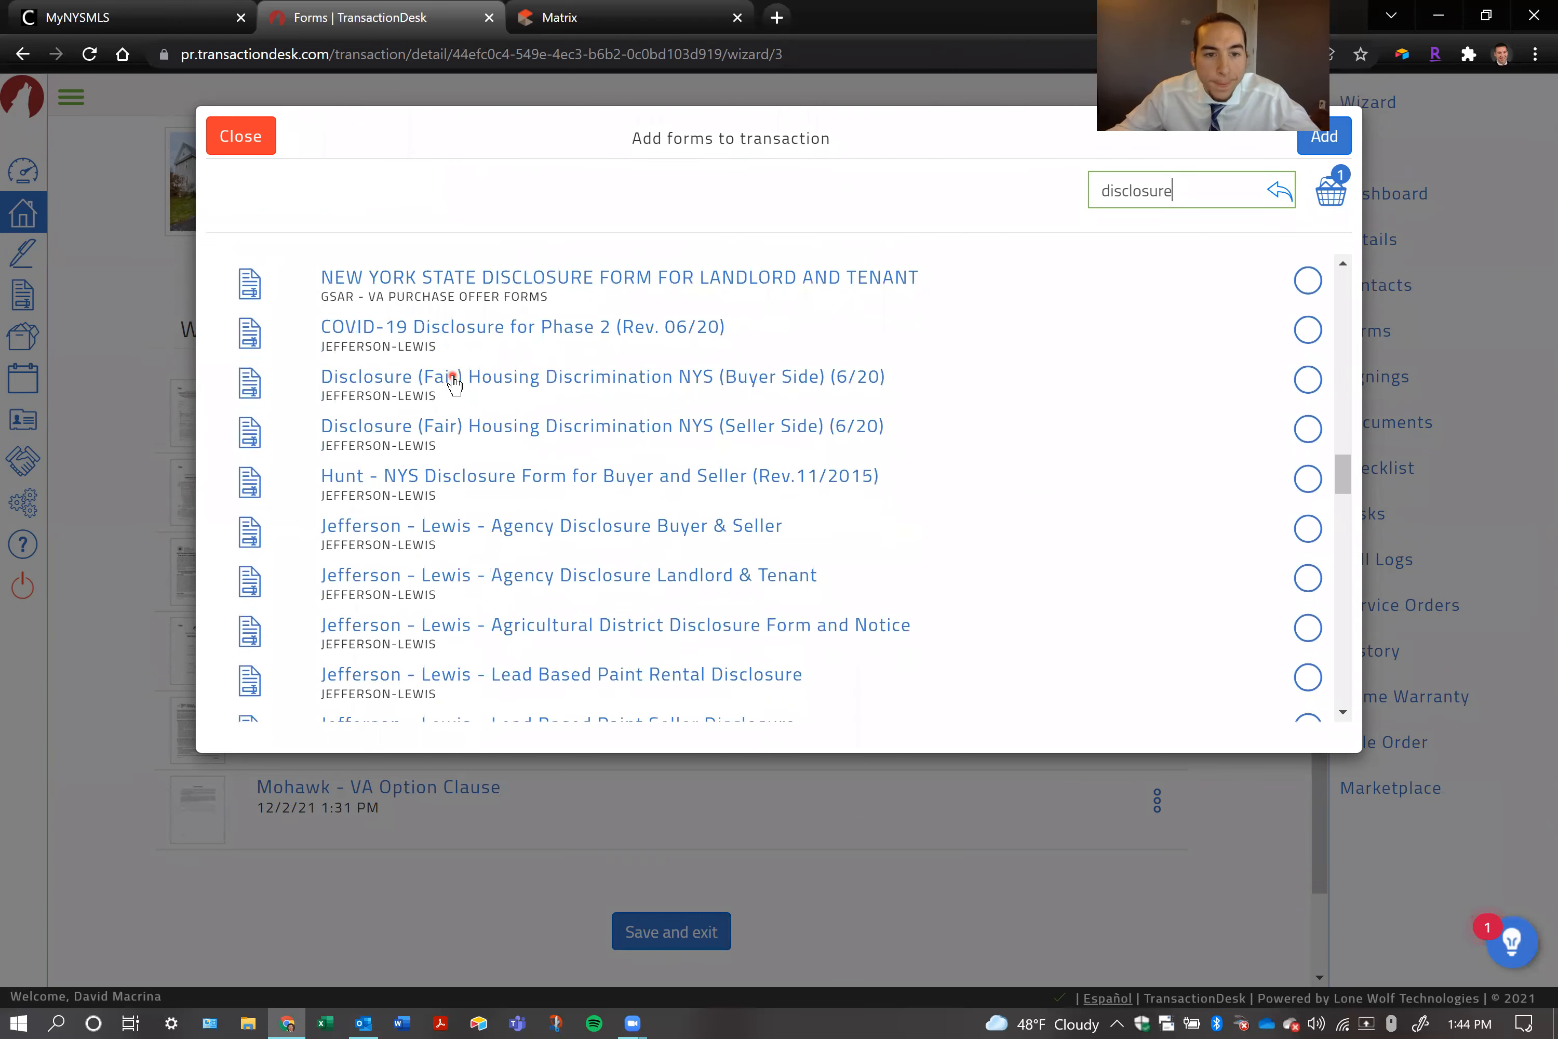
{"action": "scroll", "coordinate": [454, 382], "scroll_direction": "down", "scroll_amount": 4}
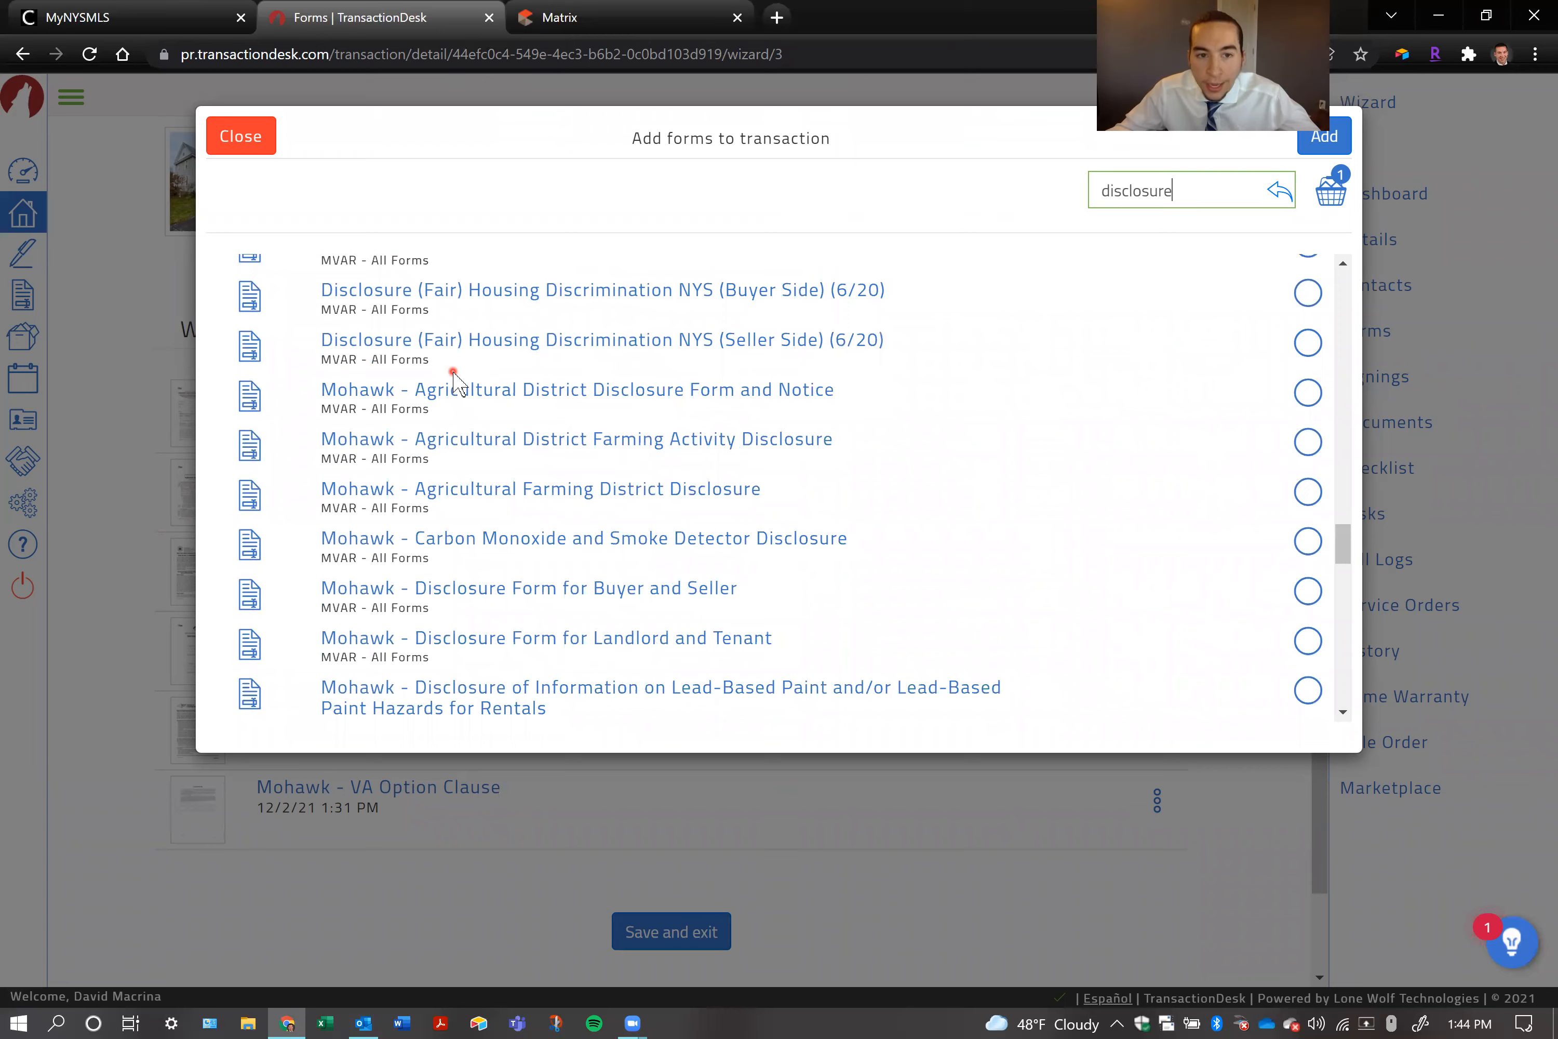
{"action": "scroll", "coordinate": [360, 397], "scroll_direction": "up", "scroll_amount": 12}
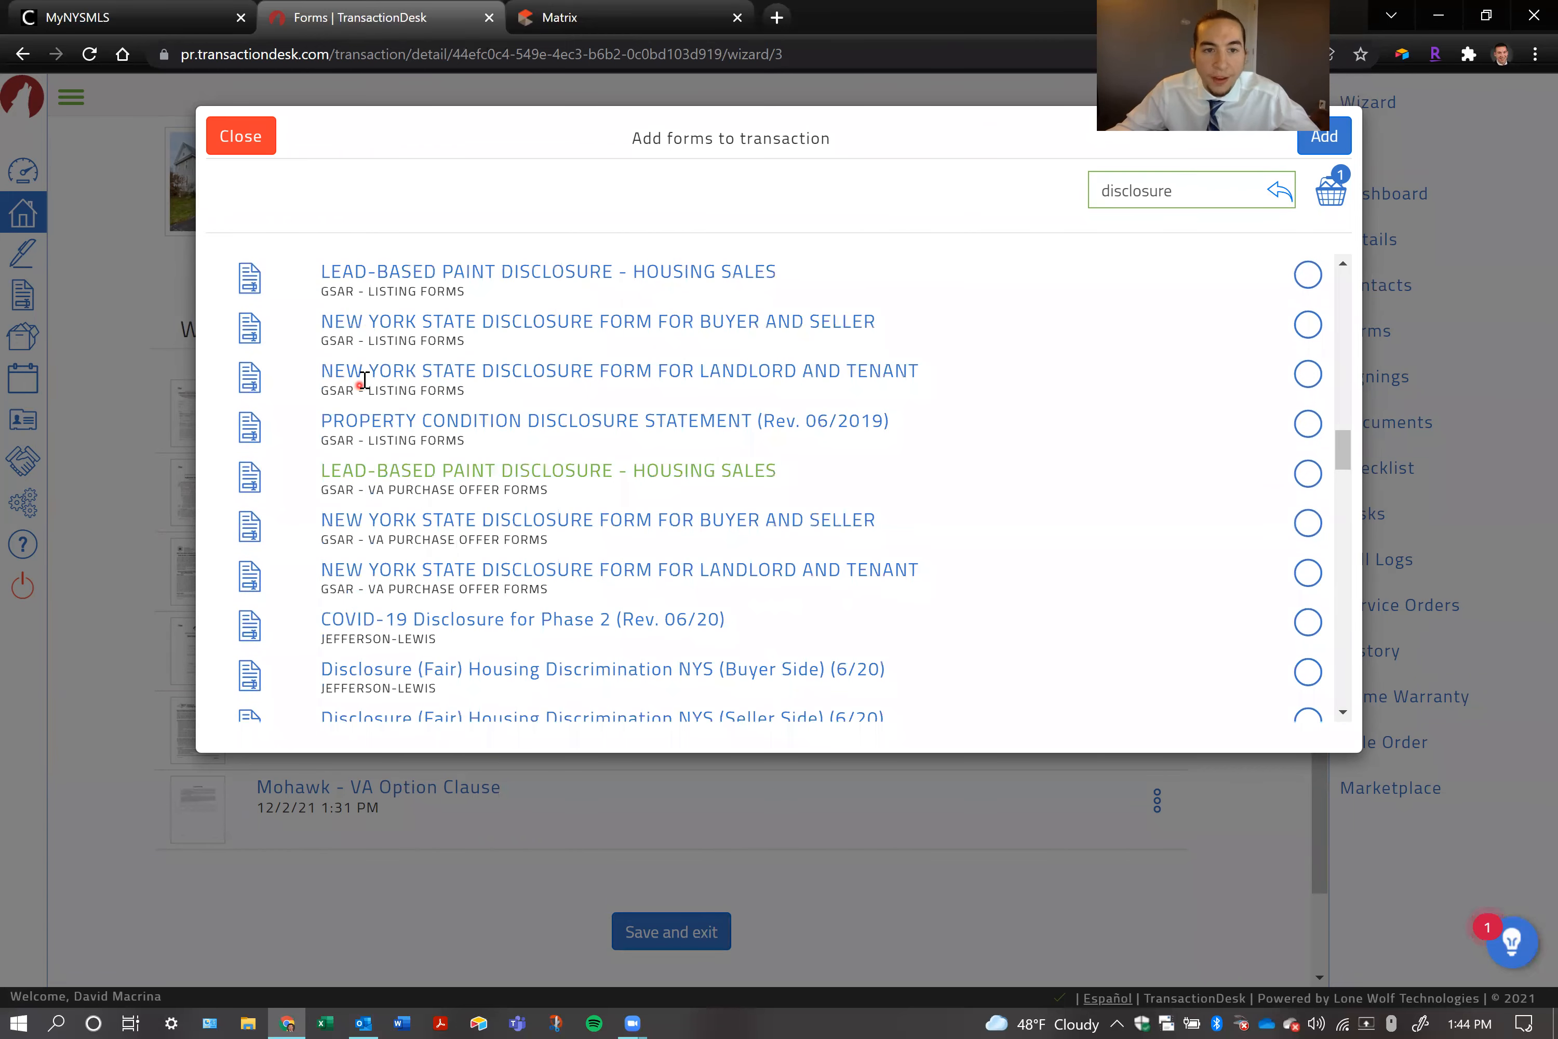
{"action": "scroll", "coordinate": [362, 382], "scroll_direction": "up", "scroll_amount": 5}
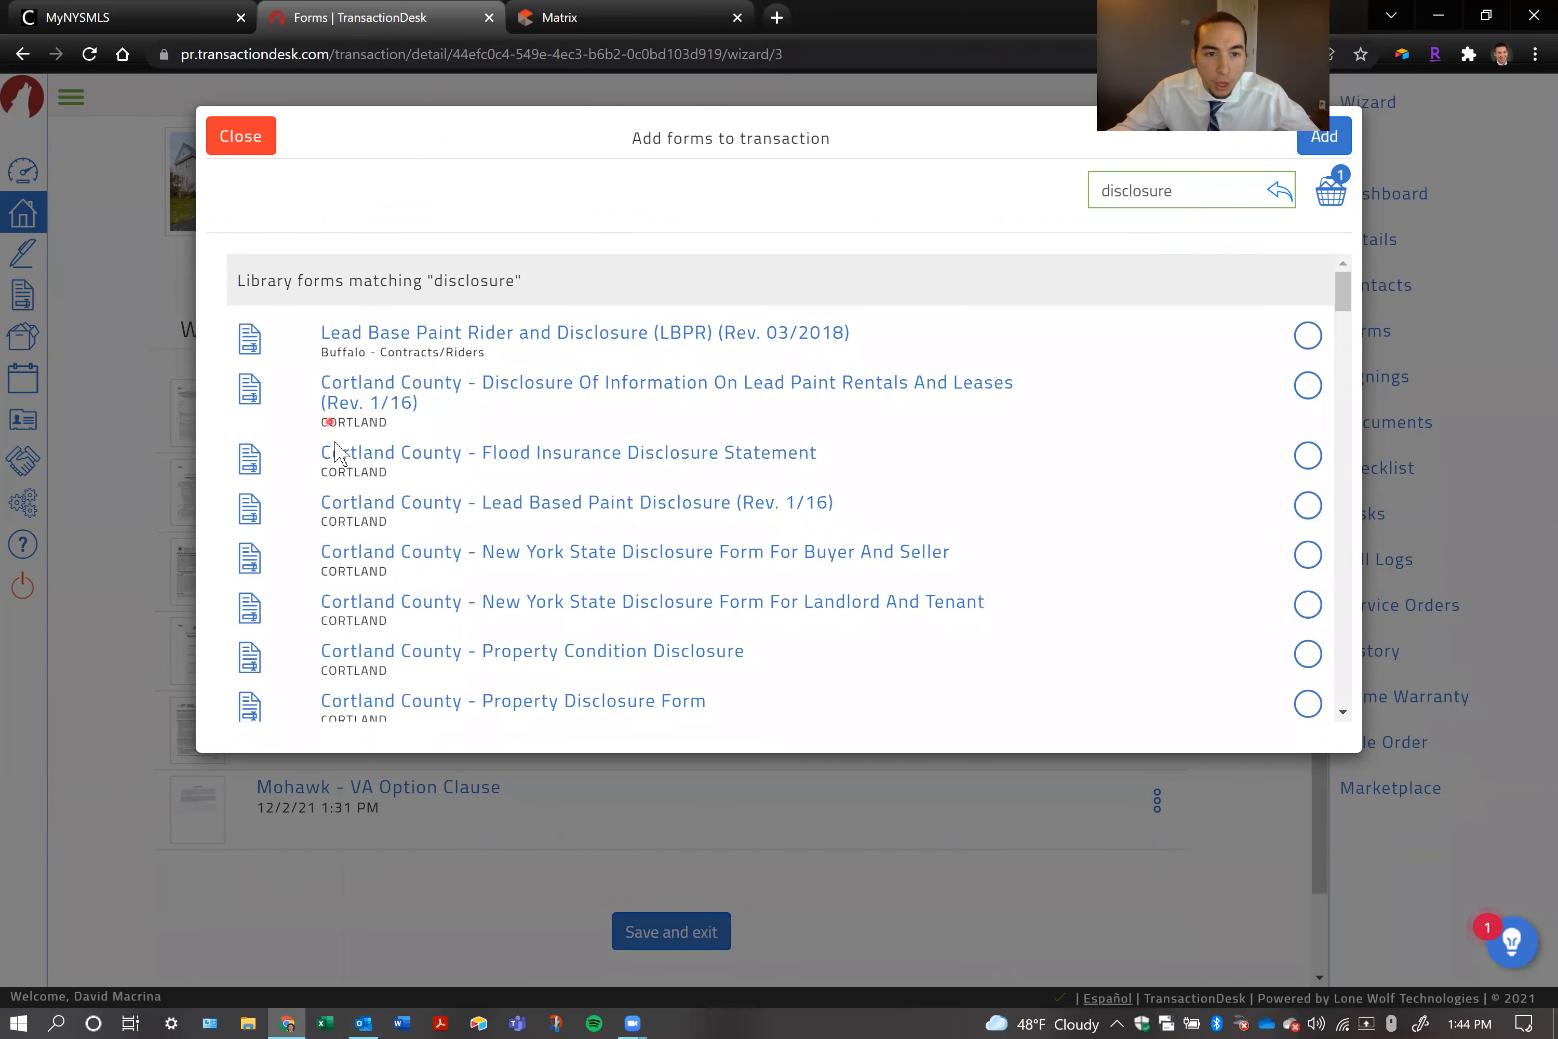
{"action": "scroll", "coordinate": [346, 496], "scroll_direction": "down", "scroll_amount": 15}
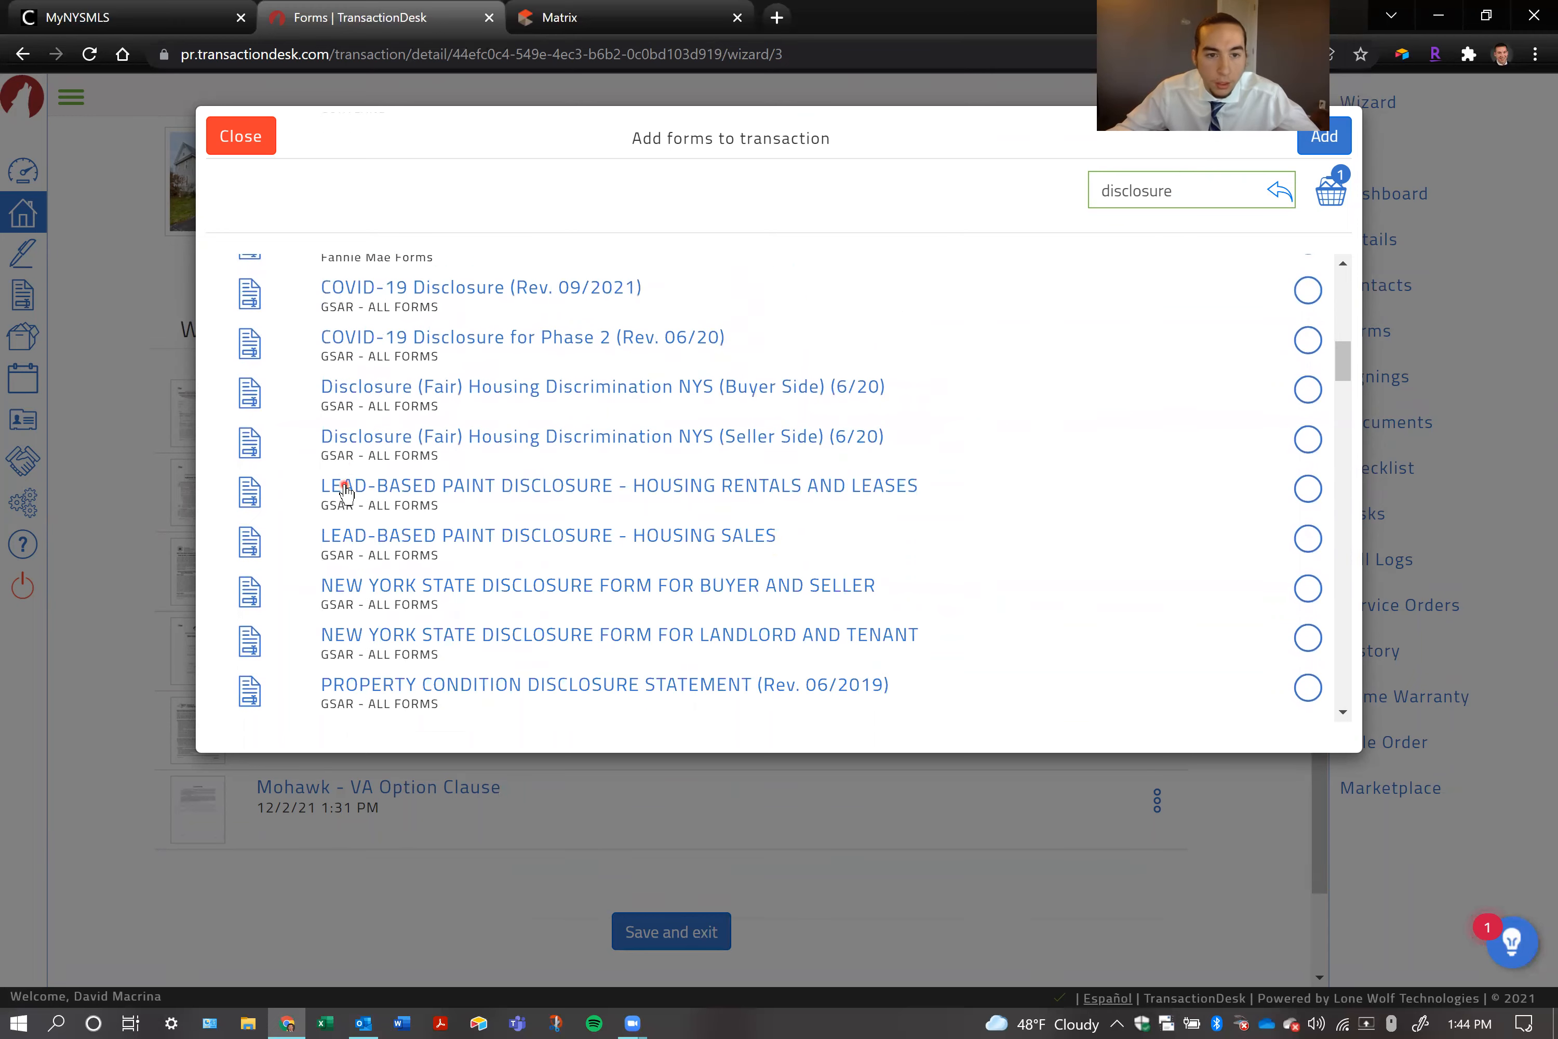
{"action": "scroll", "coordinate": [346, 493], "scroll_direction": "down", "scroll_amount": 10}
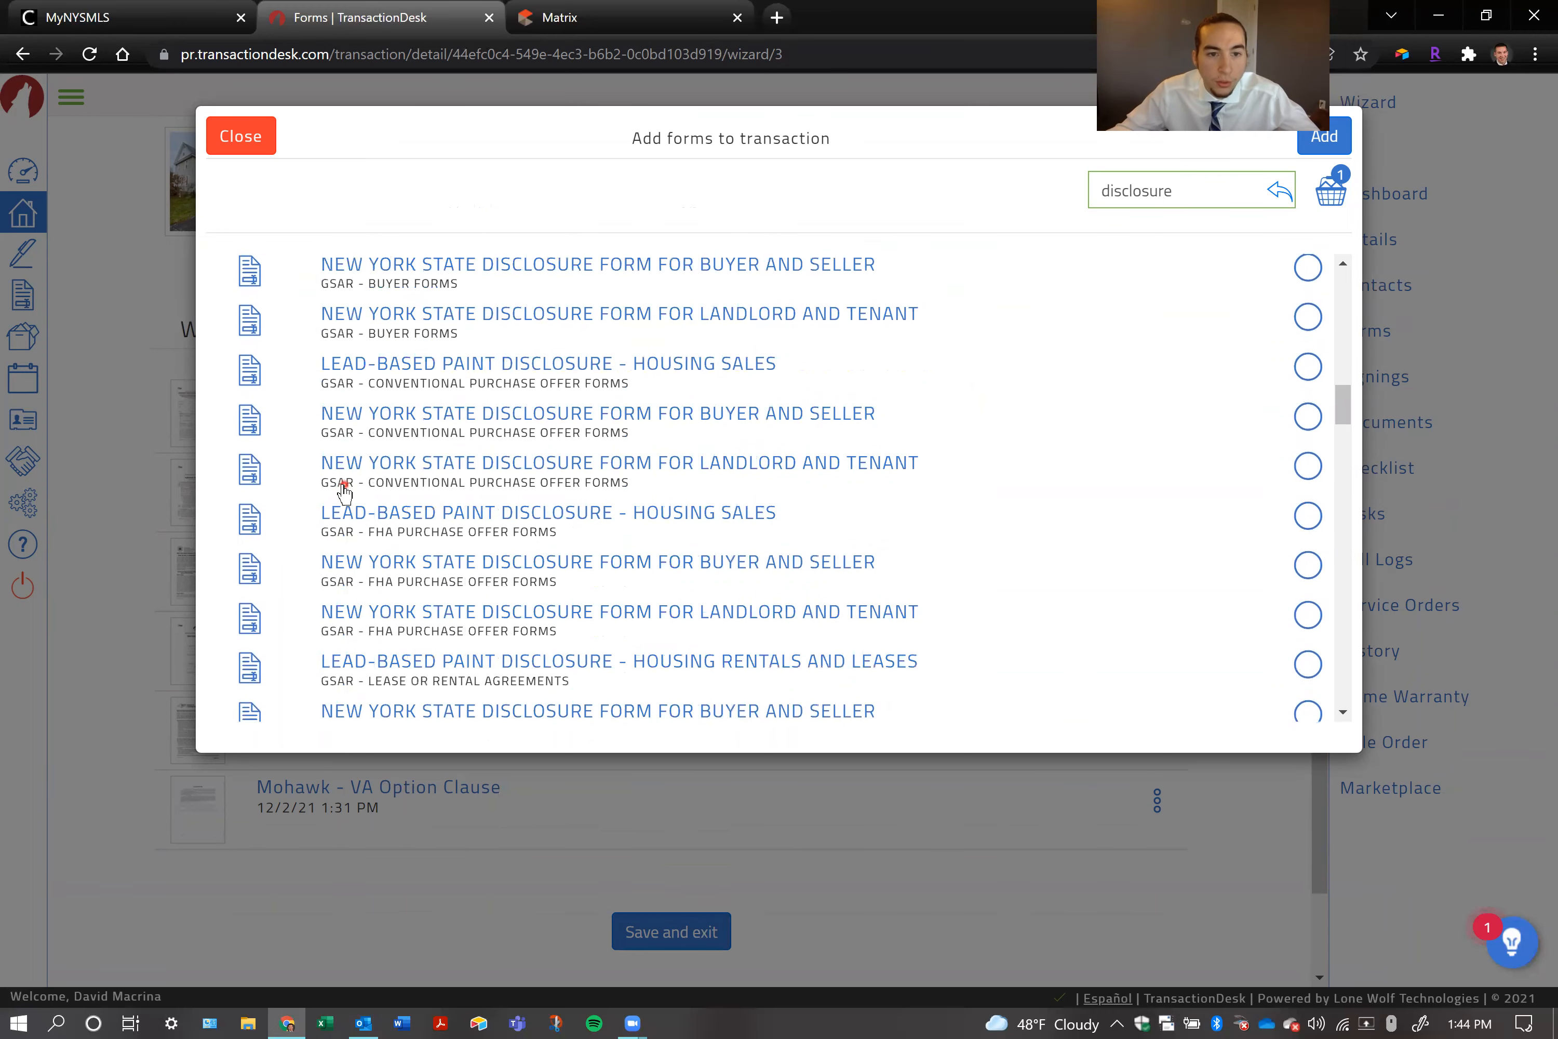
{"action": "scroll", "coordinate": [342, 492], "scroll_direction": "down", "scroll_amount": 10}
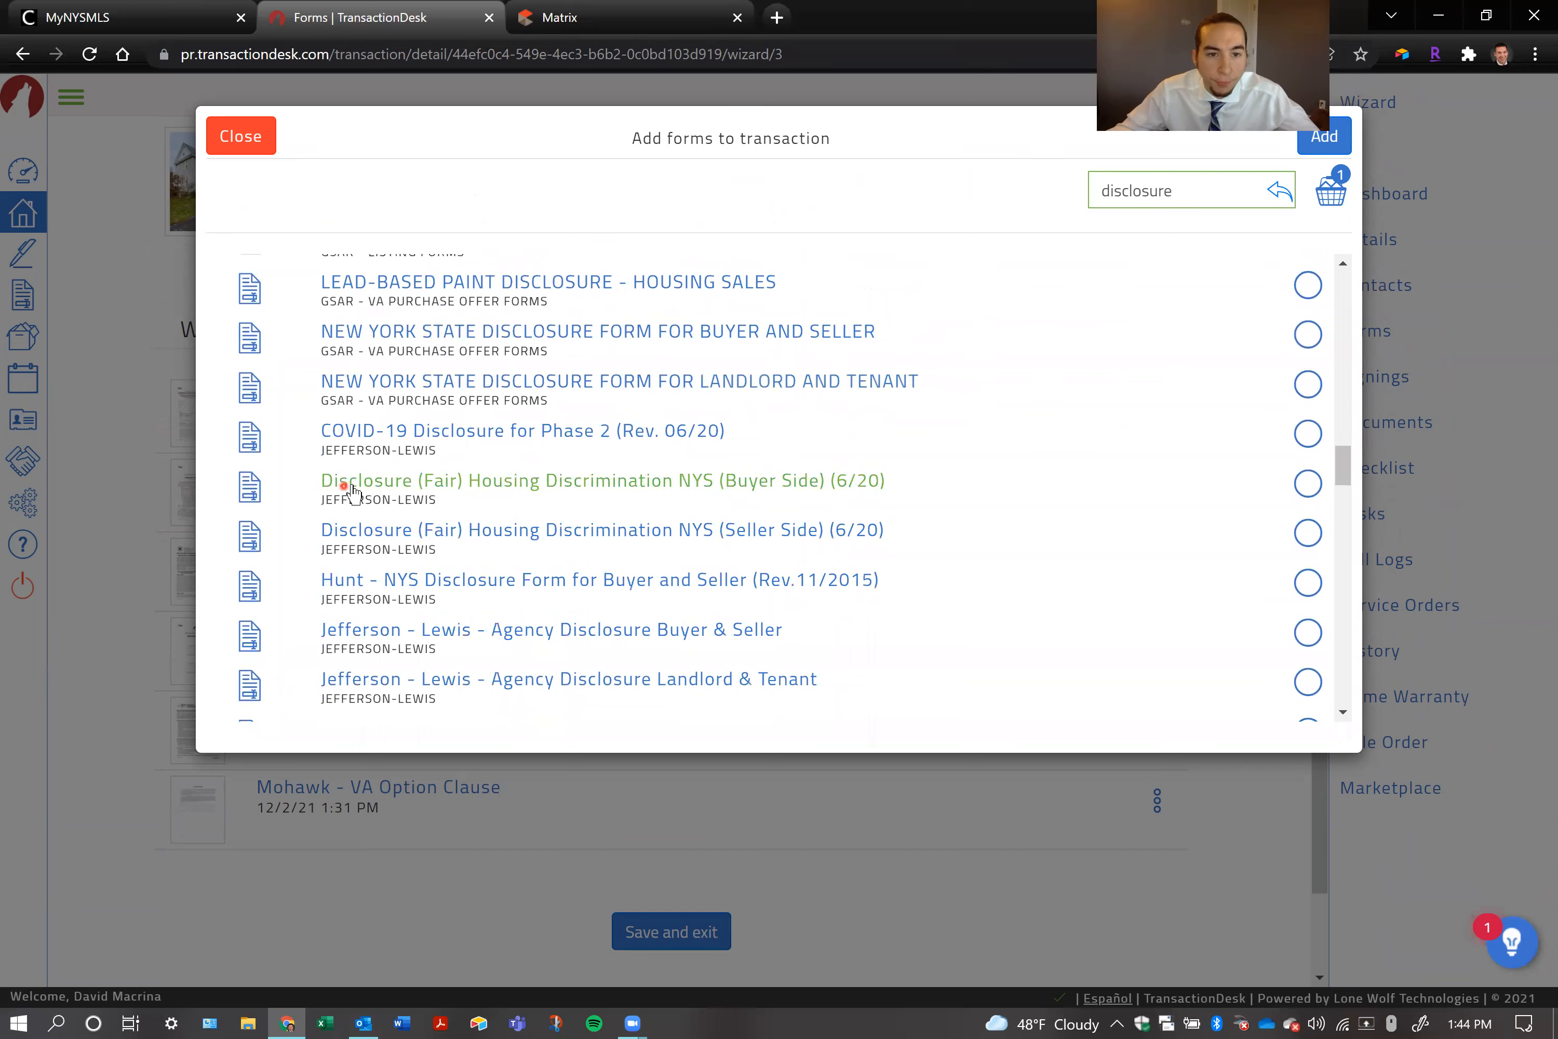
{"action": "scroll", "coordinate": [353, 494], "scroll_direction": "down", "scroll_amount": 10}
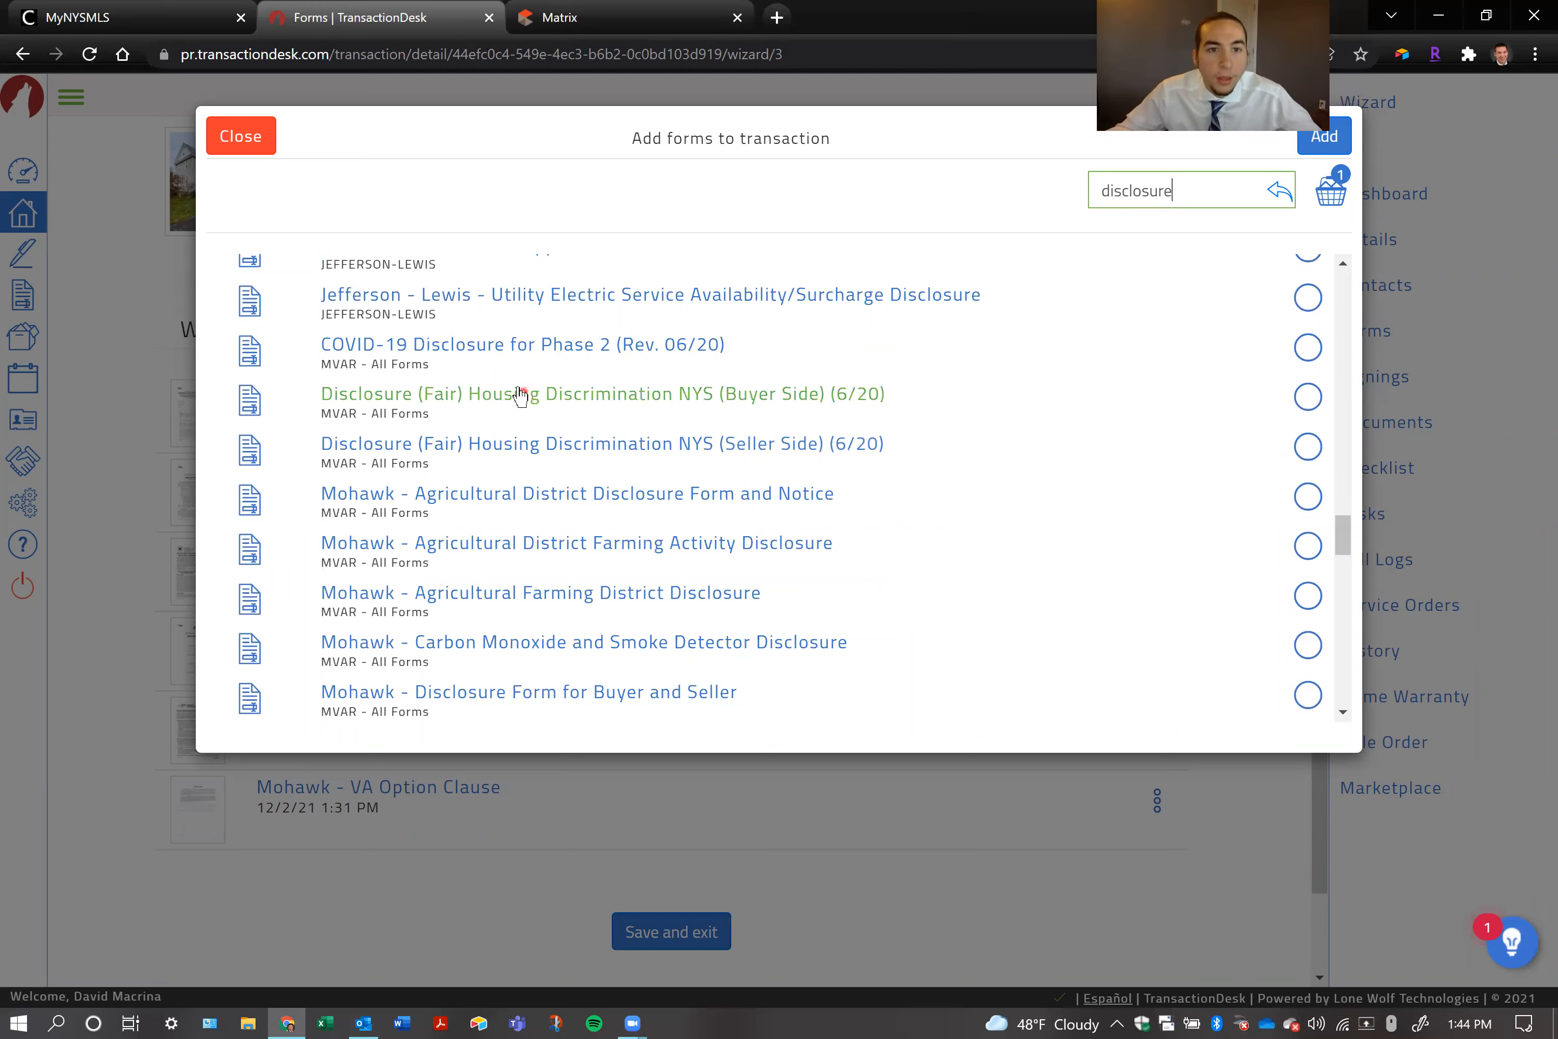
{"action": "scroll", "coordinate": [493, 414], "scroll_direction": "down", "scroll_amount": 3}
{"action": "left_click", "coordinate": [476, 496]}
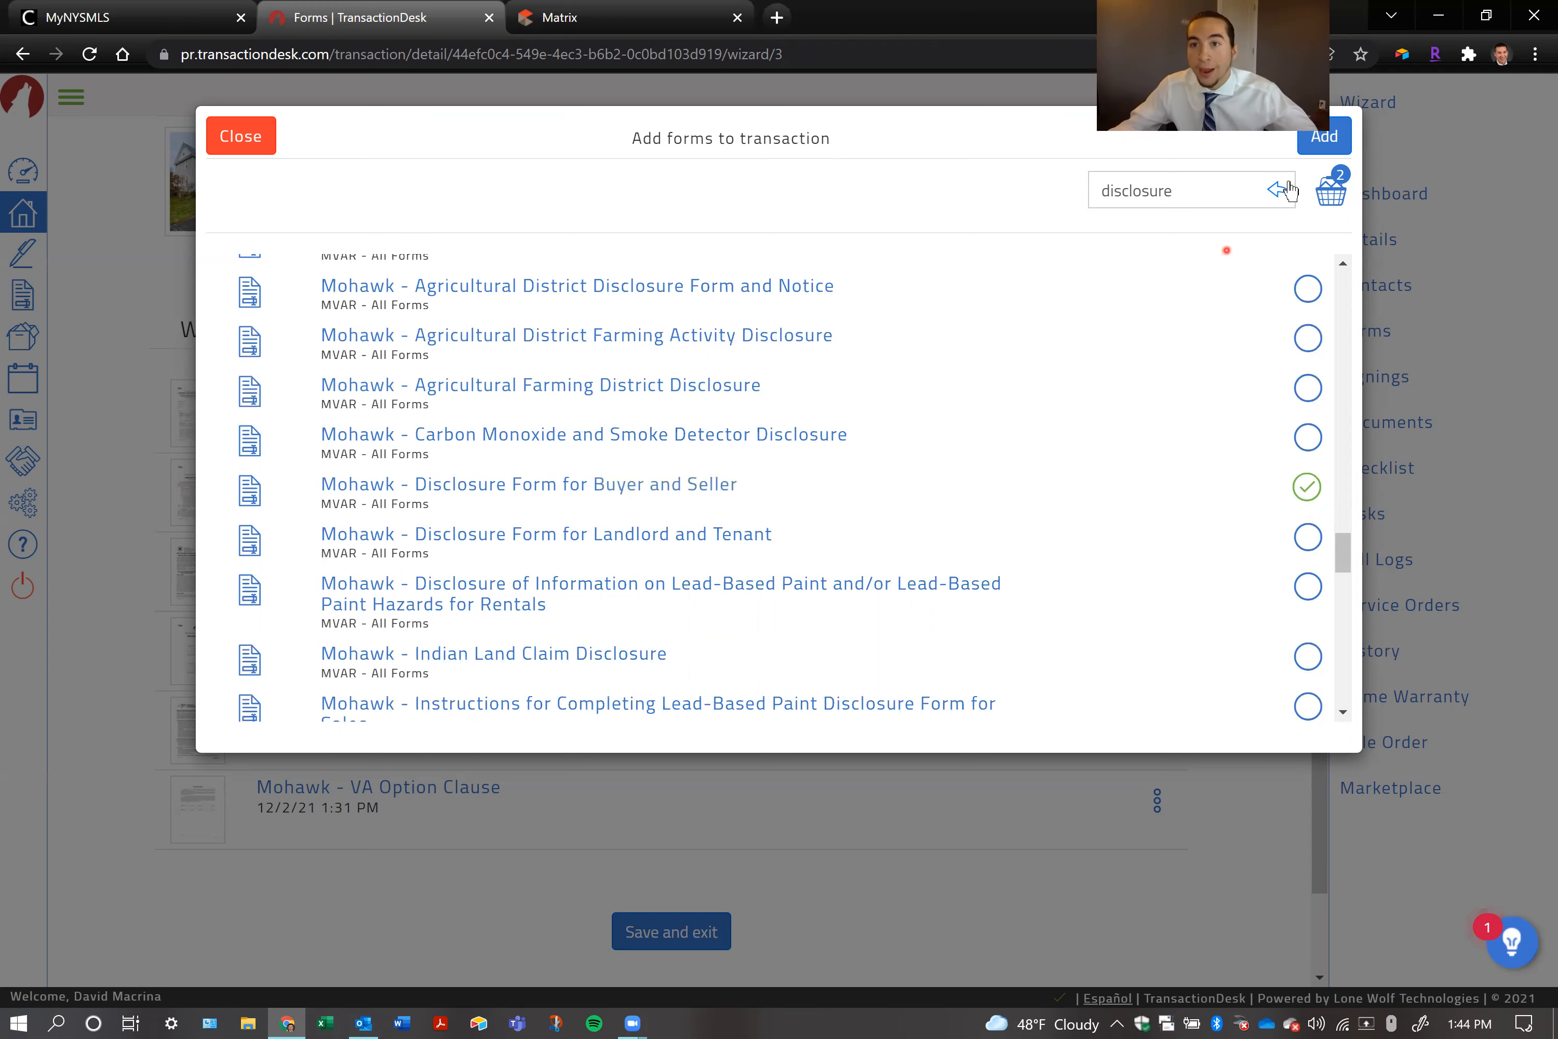
{"action": "left_click", "coordinate": [1311, 138]}
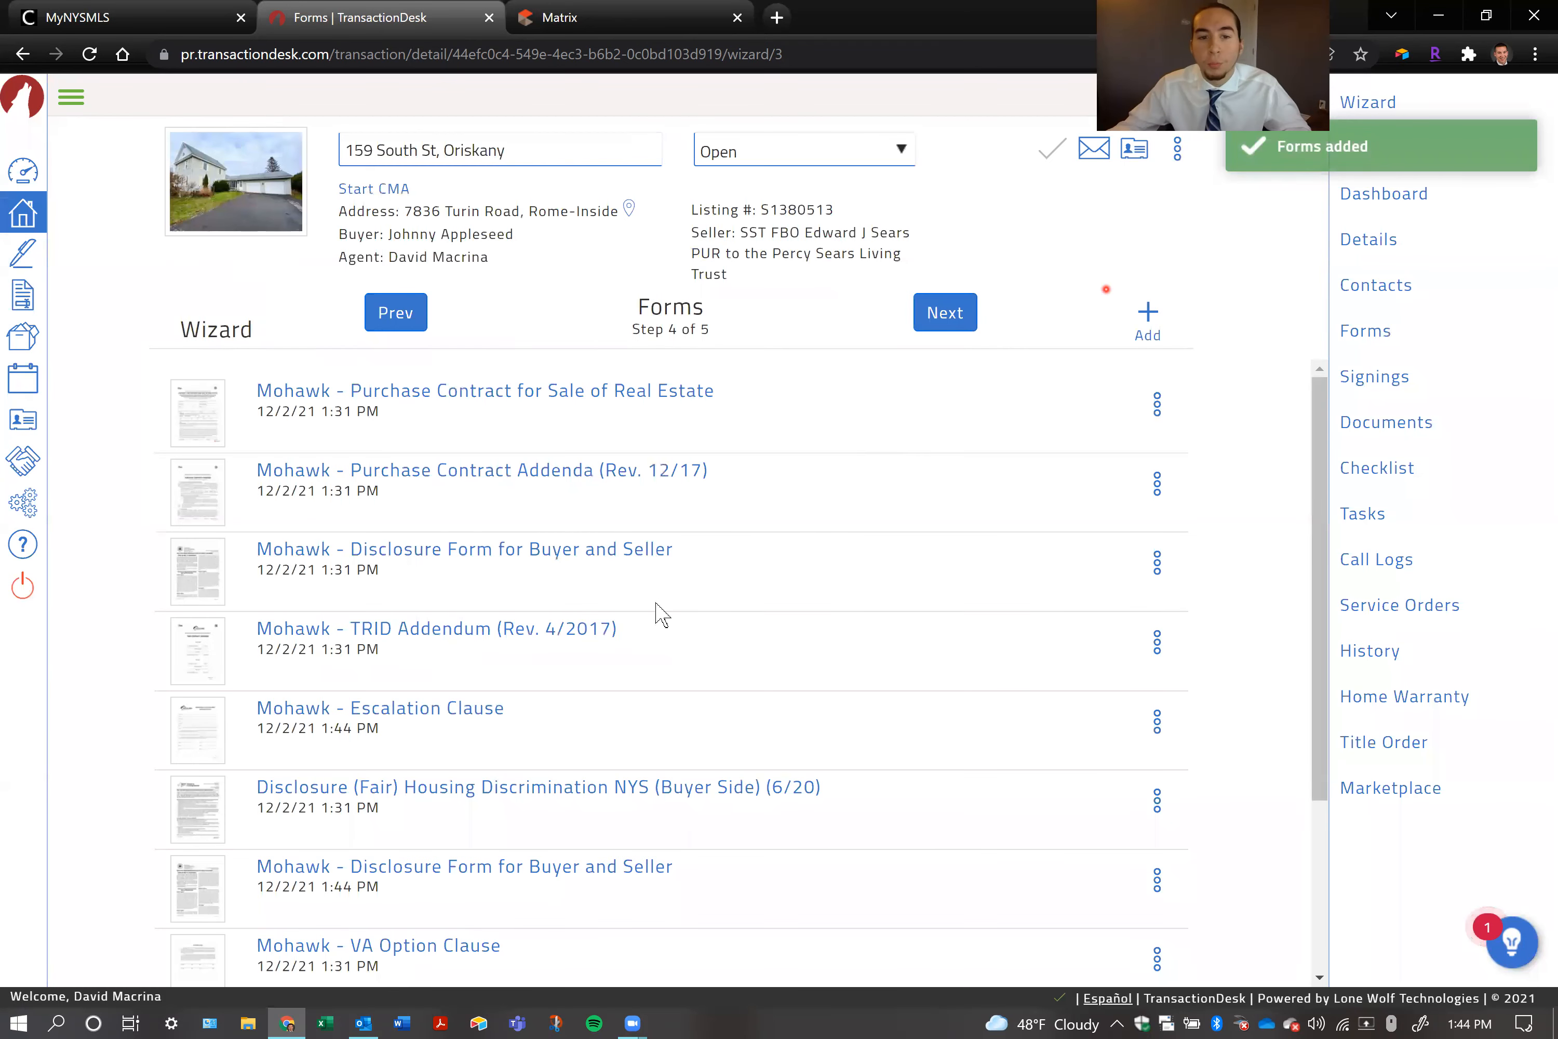
Open the Mohawk - Disclosure Form for Buyer and Seller, look through its pages, and return to the transaction's form list
{"action": "scroll", "coordinate": [567, 660], "scroll_direction": "down", "scroll_amount": 3}
{"action": "left_click", "coordinate": [548, 657]}
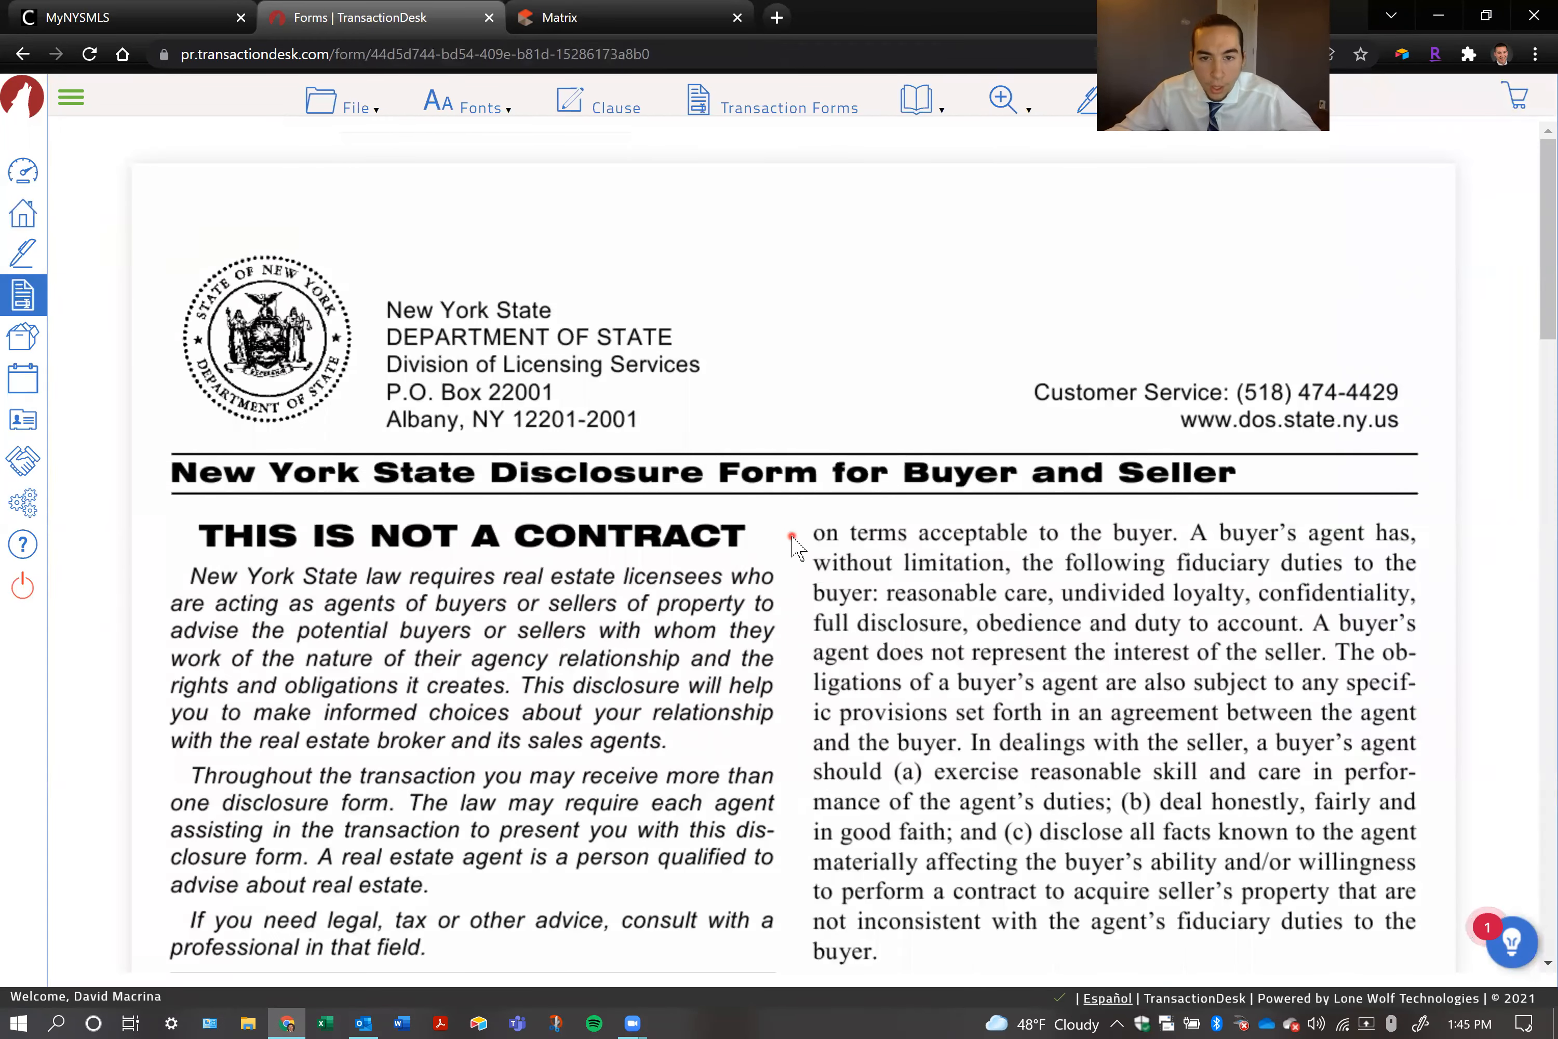
{"action": "scroll", "coordinate": [793, 547], "scroll_direction": "down", "scroll_amount": 15}
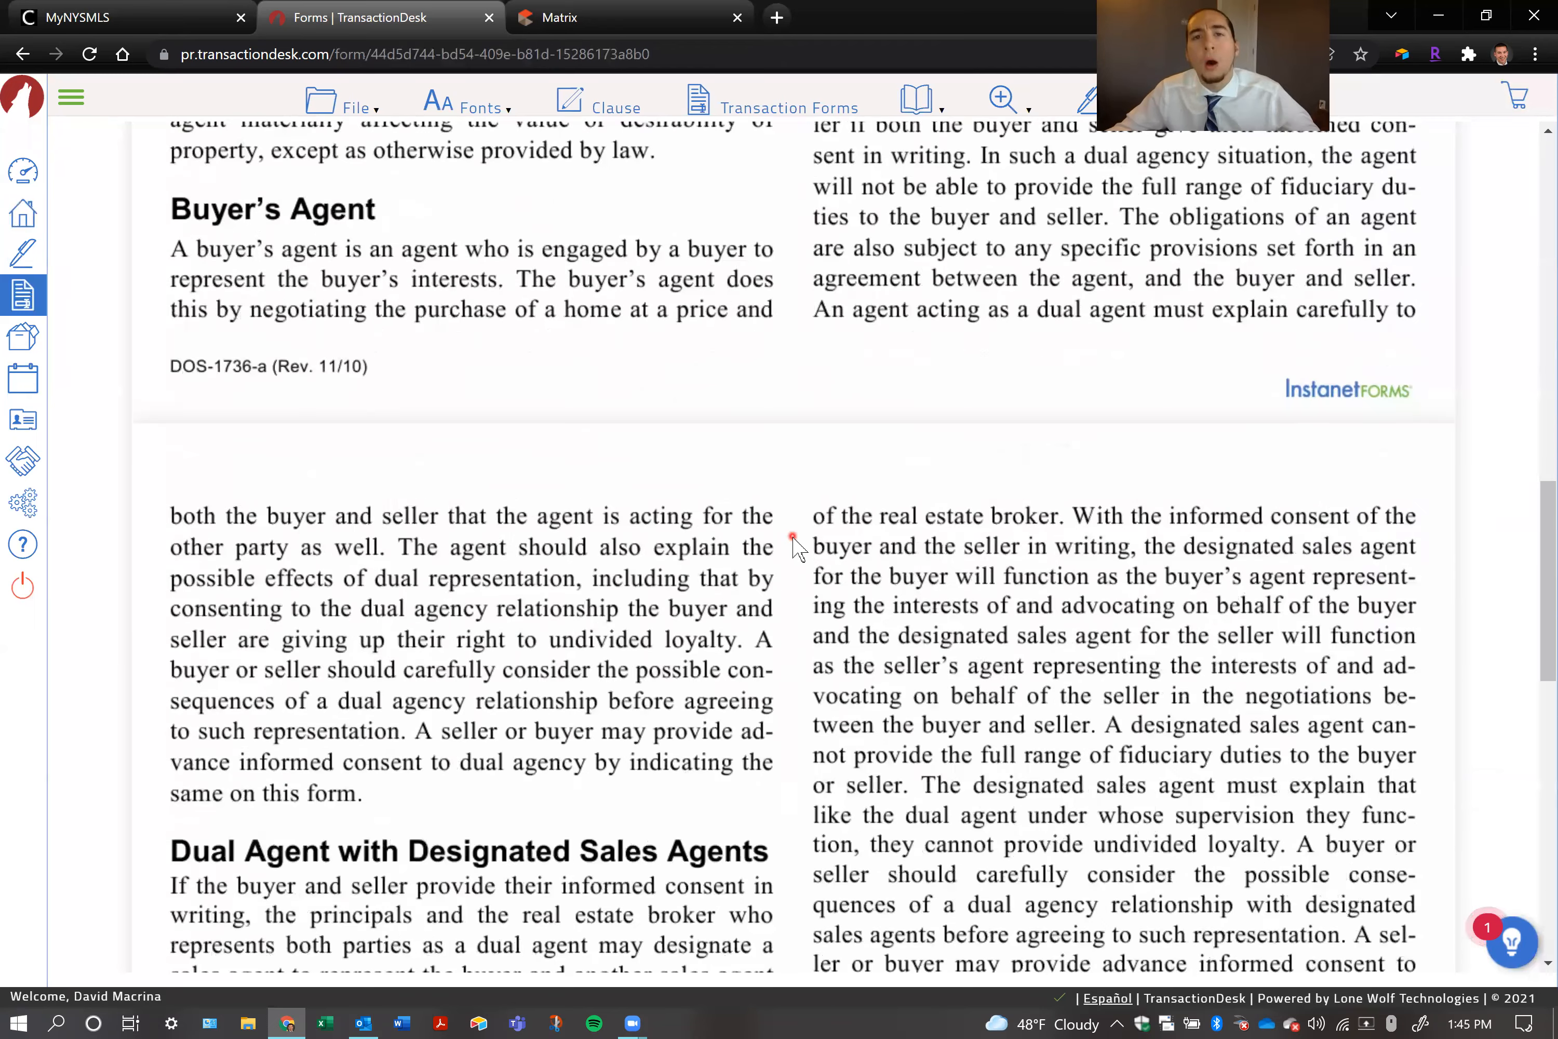
{"action": "scroll", "coordinate": [755, 563], "scroll_direction": "up", "scroll_amount": 15}
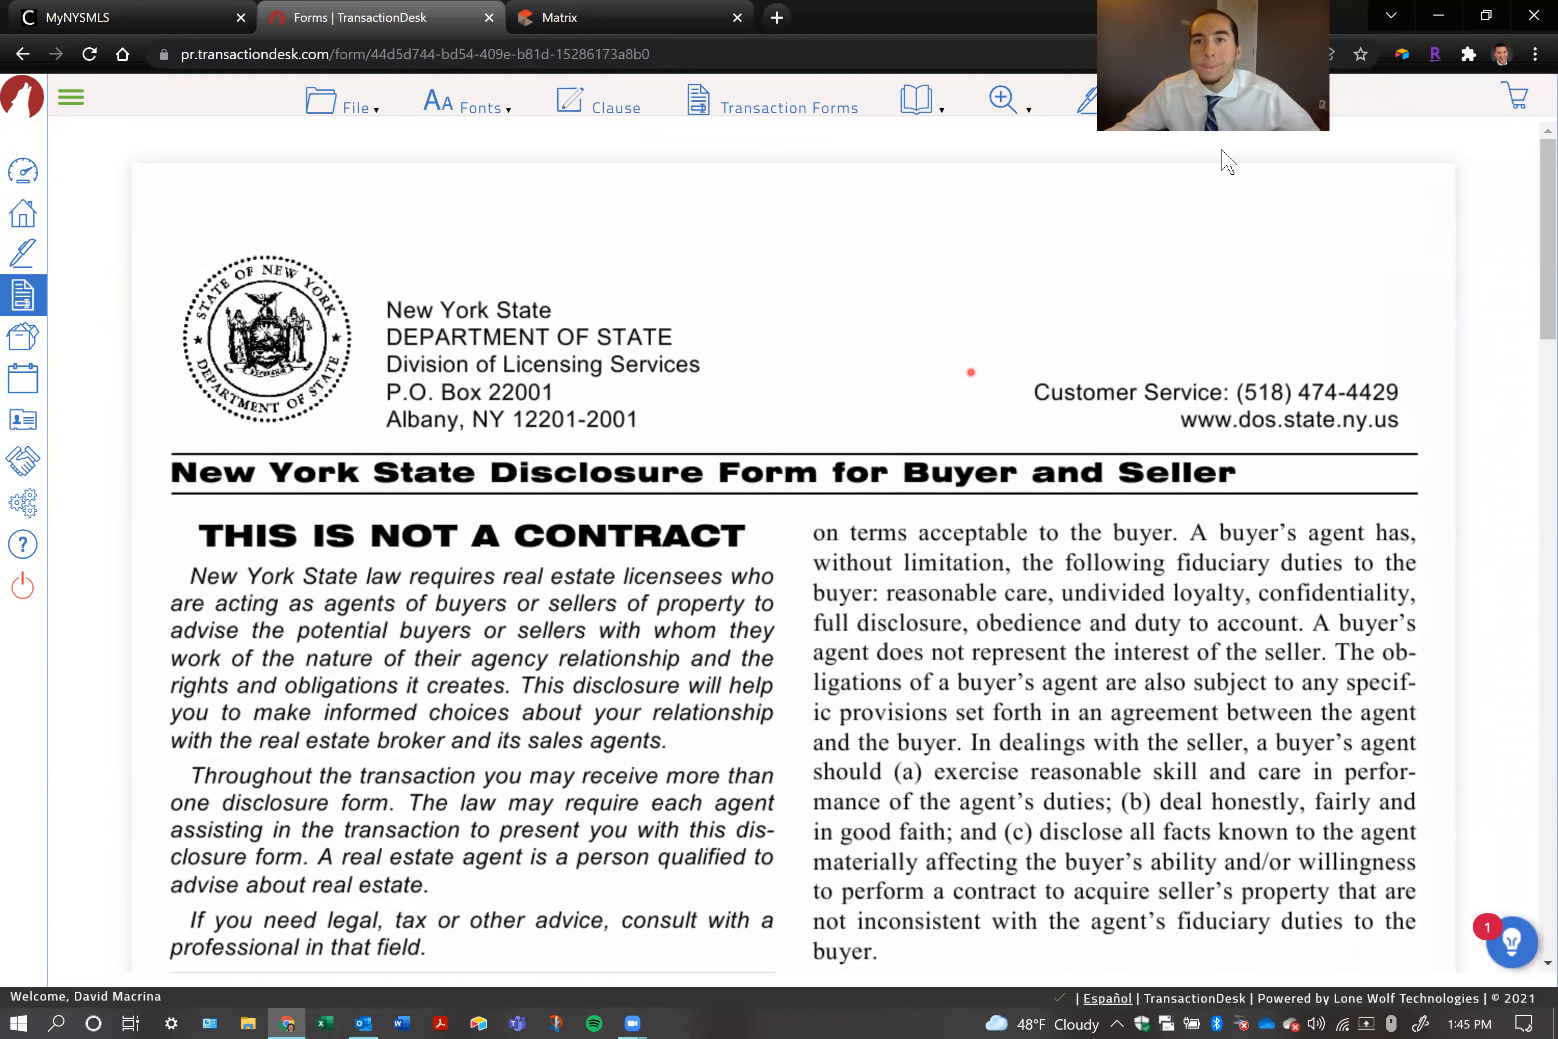
{"action": "left_click", "coordinate": [1218, 109]}
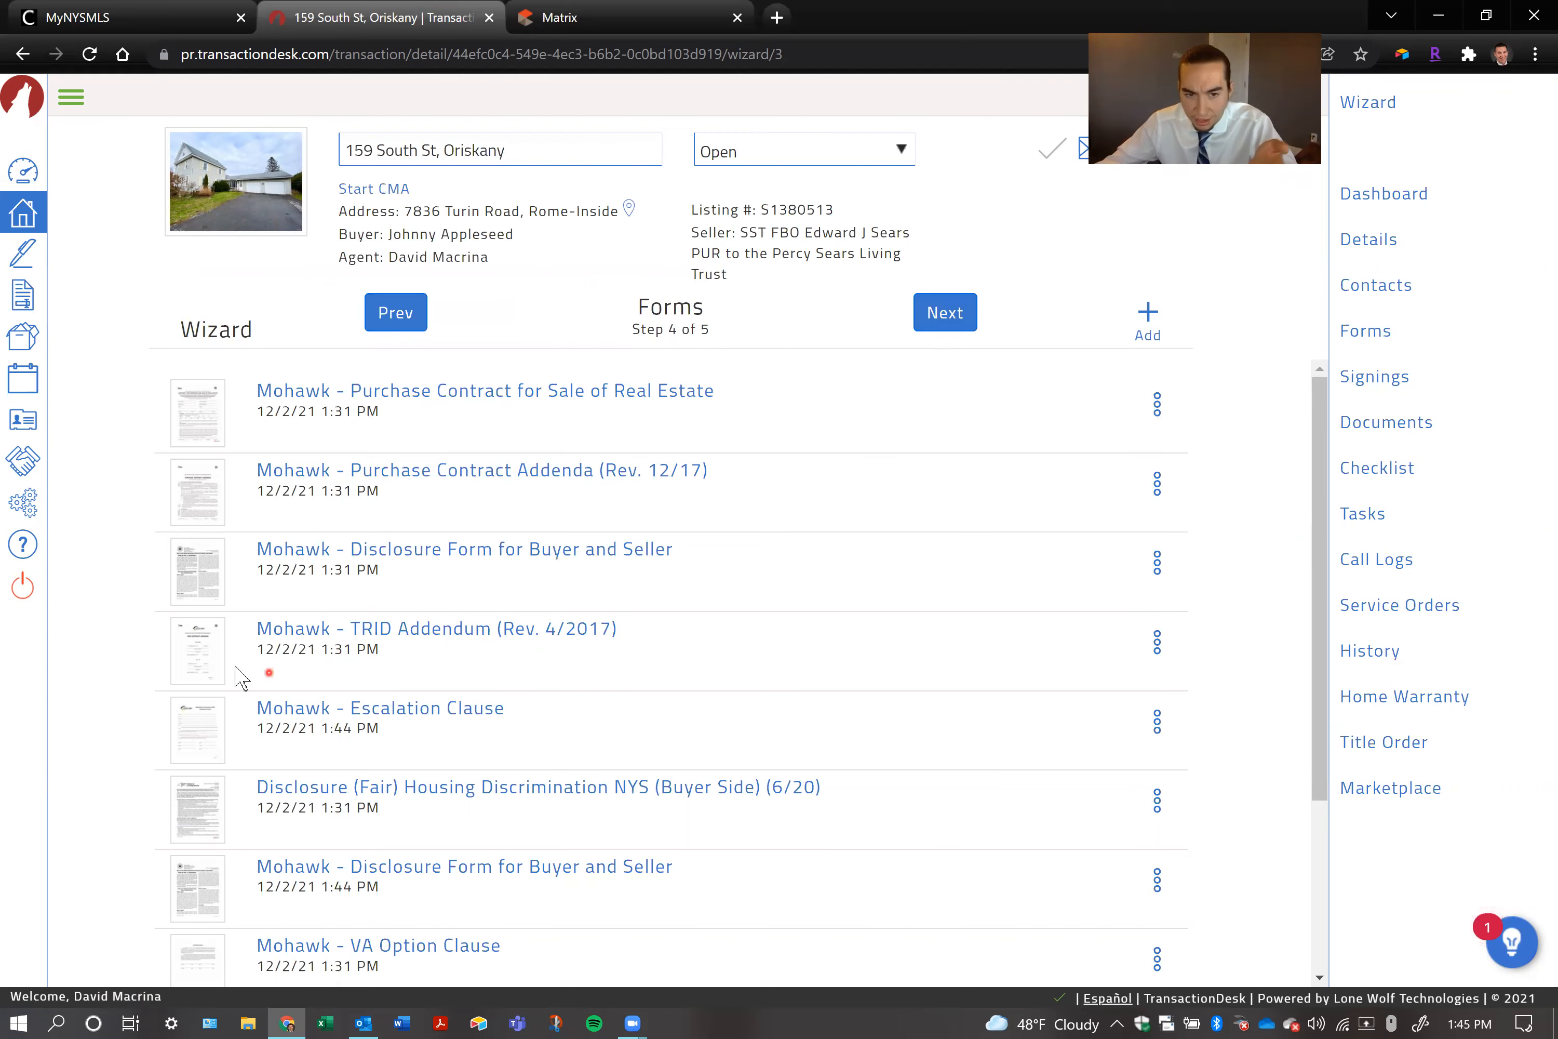
Delete the duplicate Mohawk - Disclosure Form for Buyer and Seller added at 1:44 PM and advance the wizard to Documents
{"action": "scroll", "coordinate": [248, 670], "scroll_direction": "down", "scroll_amount": 5}
{"action": "scroll", "coordinate": [619, 574], "scroll_direction": "up", "scroll_amount": 4}
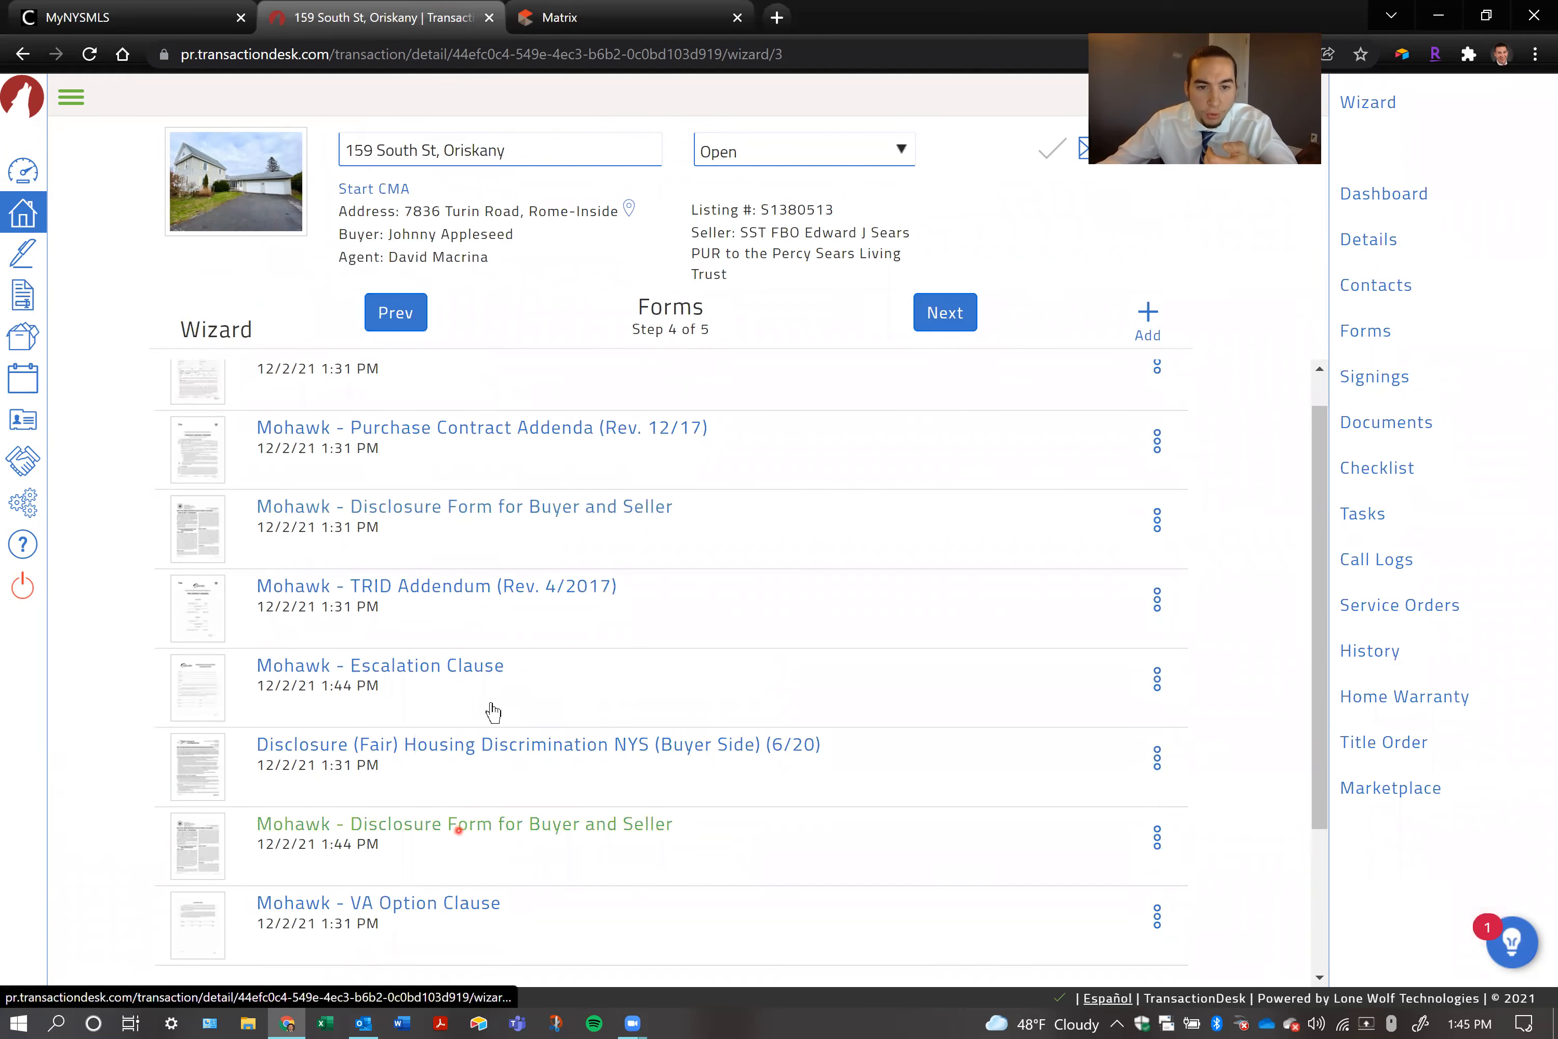
{"action": "left_click", "coordinate": [1157, 837]}
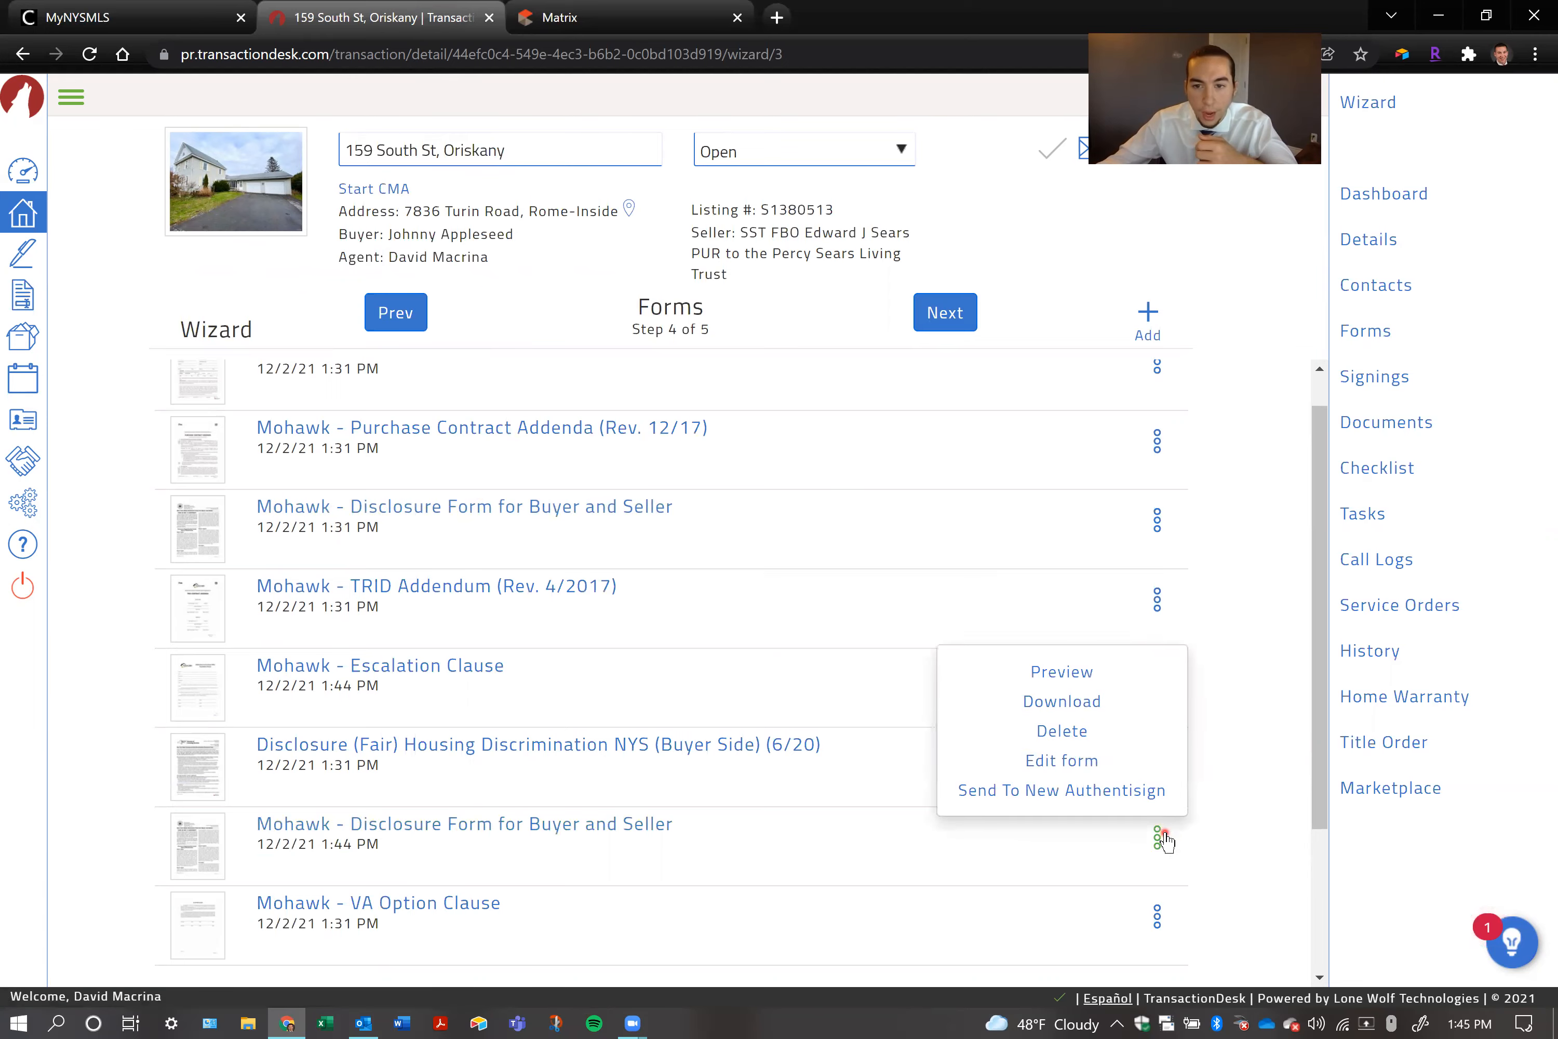
{"action": "left_click", "coordinate": [1062, 730]}
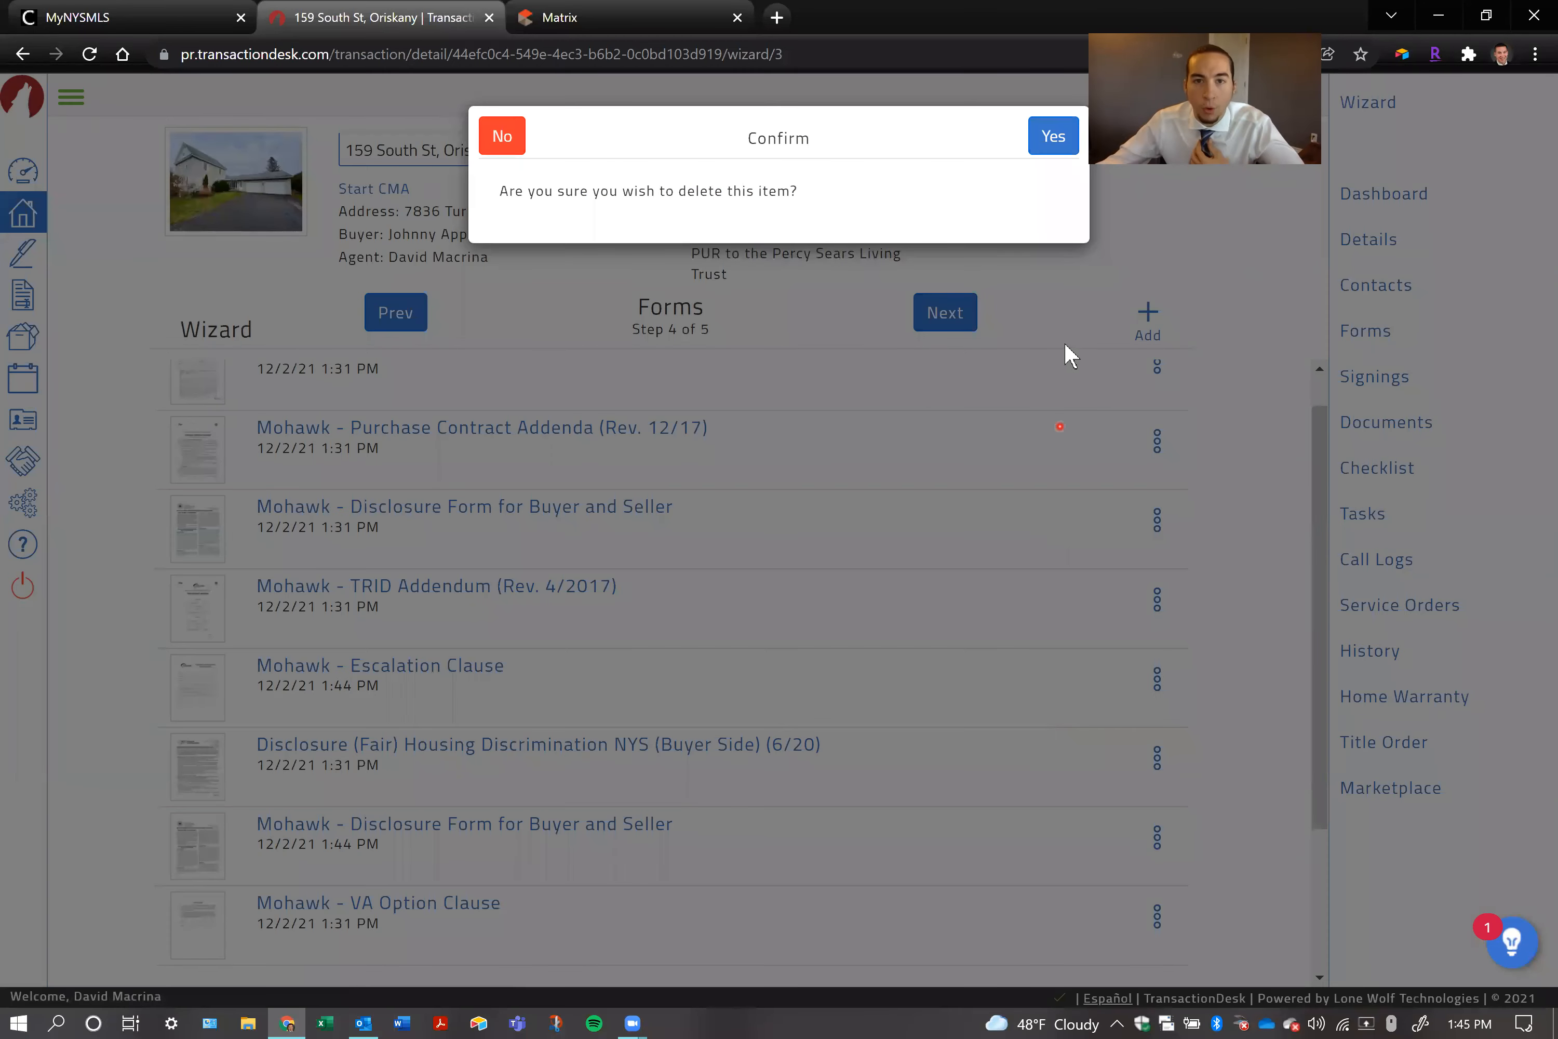
{"action": "left_click", "coordinate": [1053, 138]}
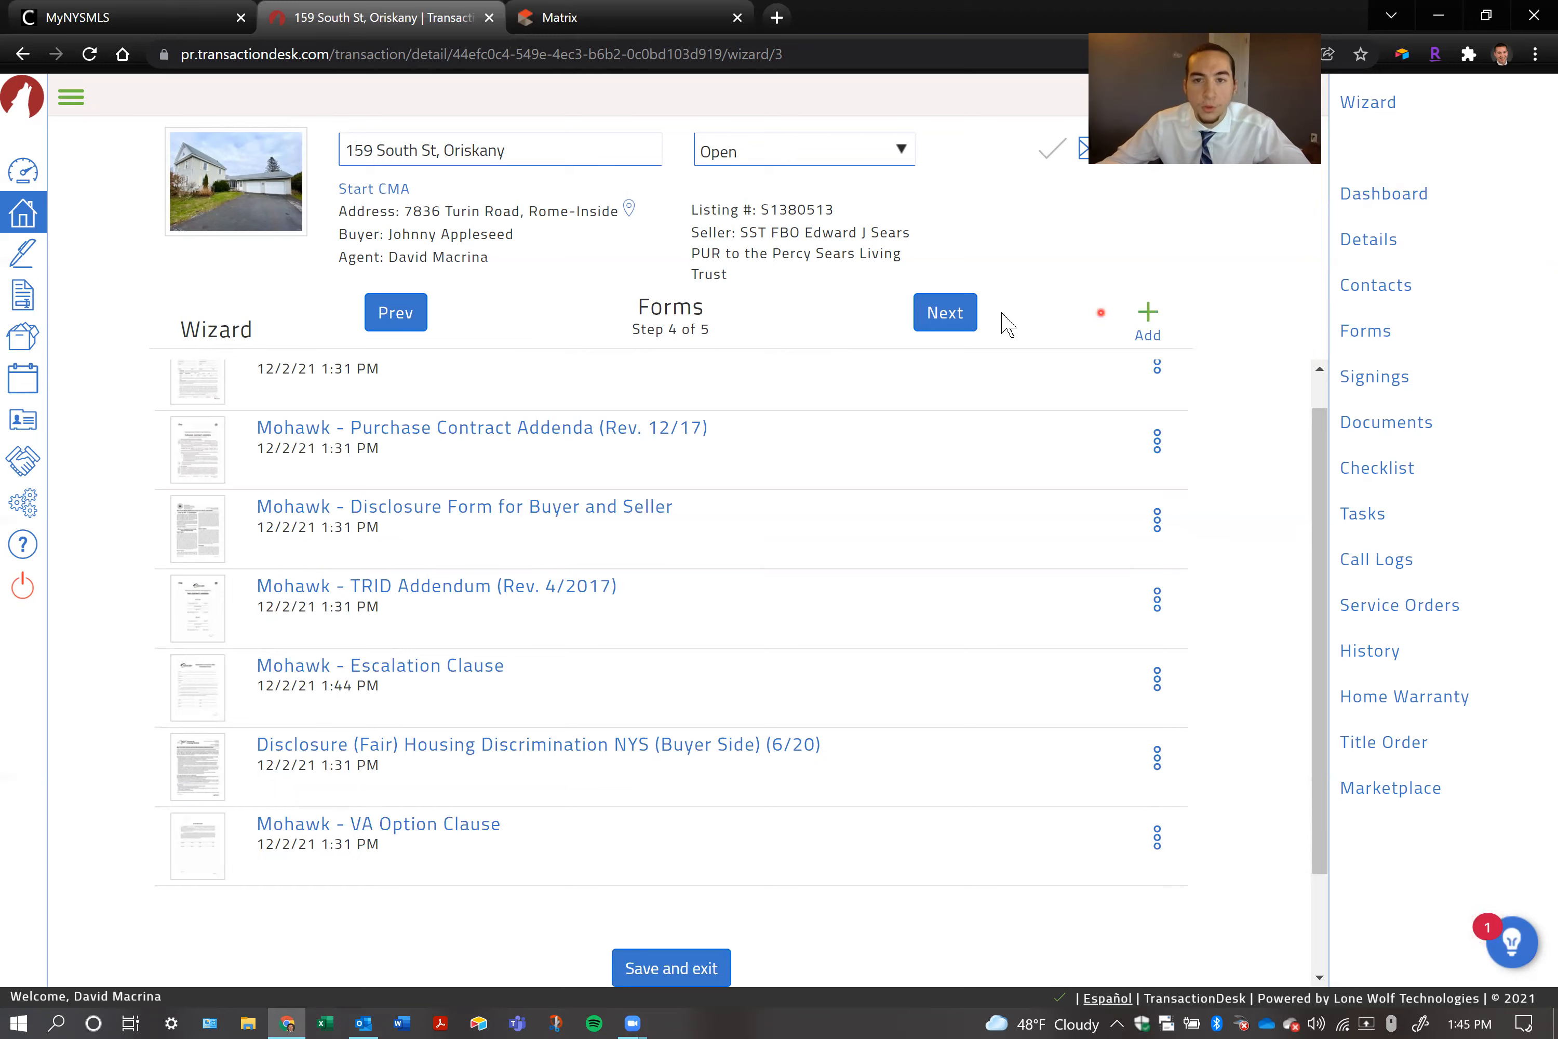
{"action": "left_click", "coordinate": [943, 325]}
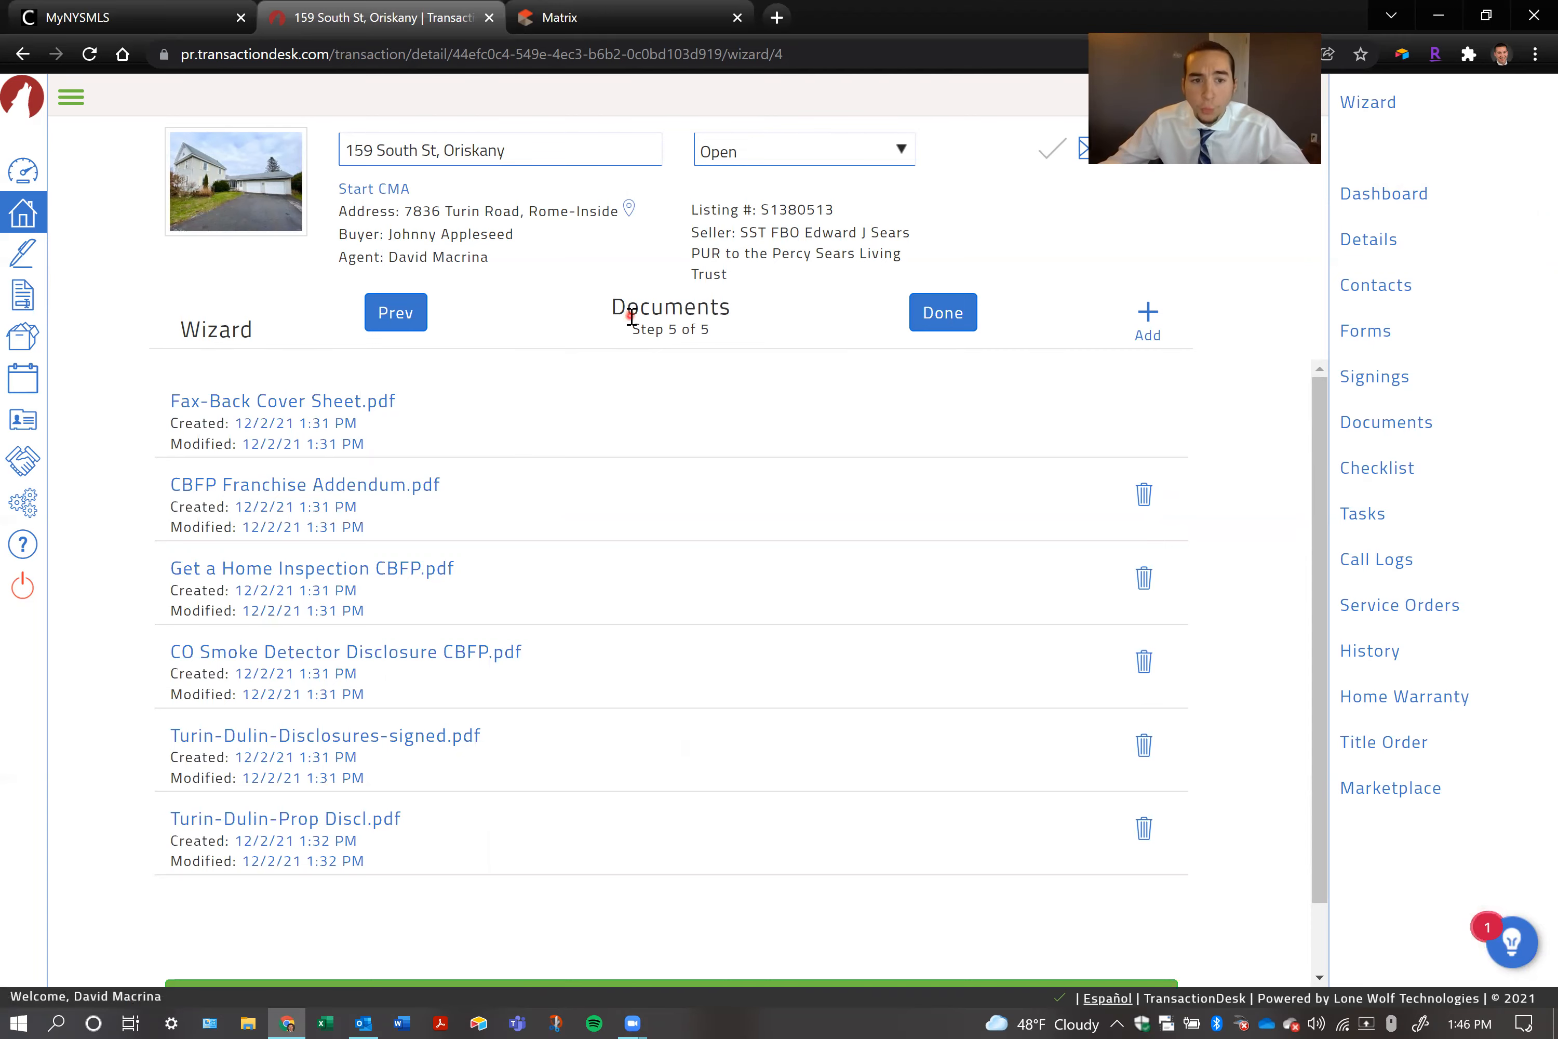
Switch to Matrix to check the property listing's attachment list, and return to the transaction documents in TransactionDesk
{"action": "left_click", "coordinate": [636, 17]}
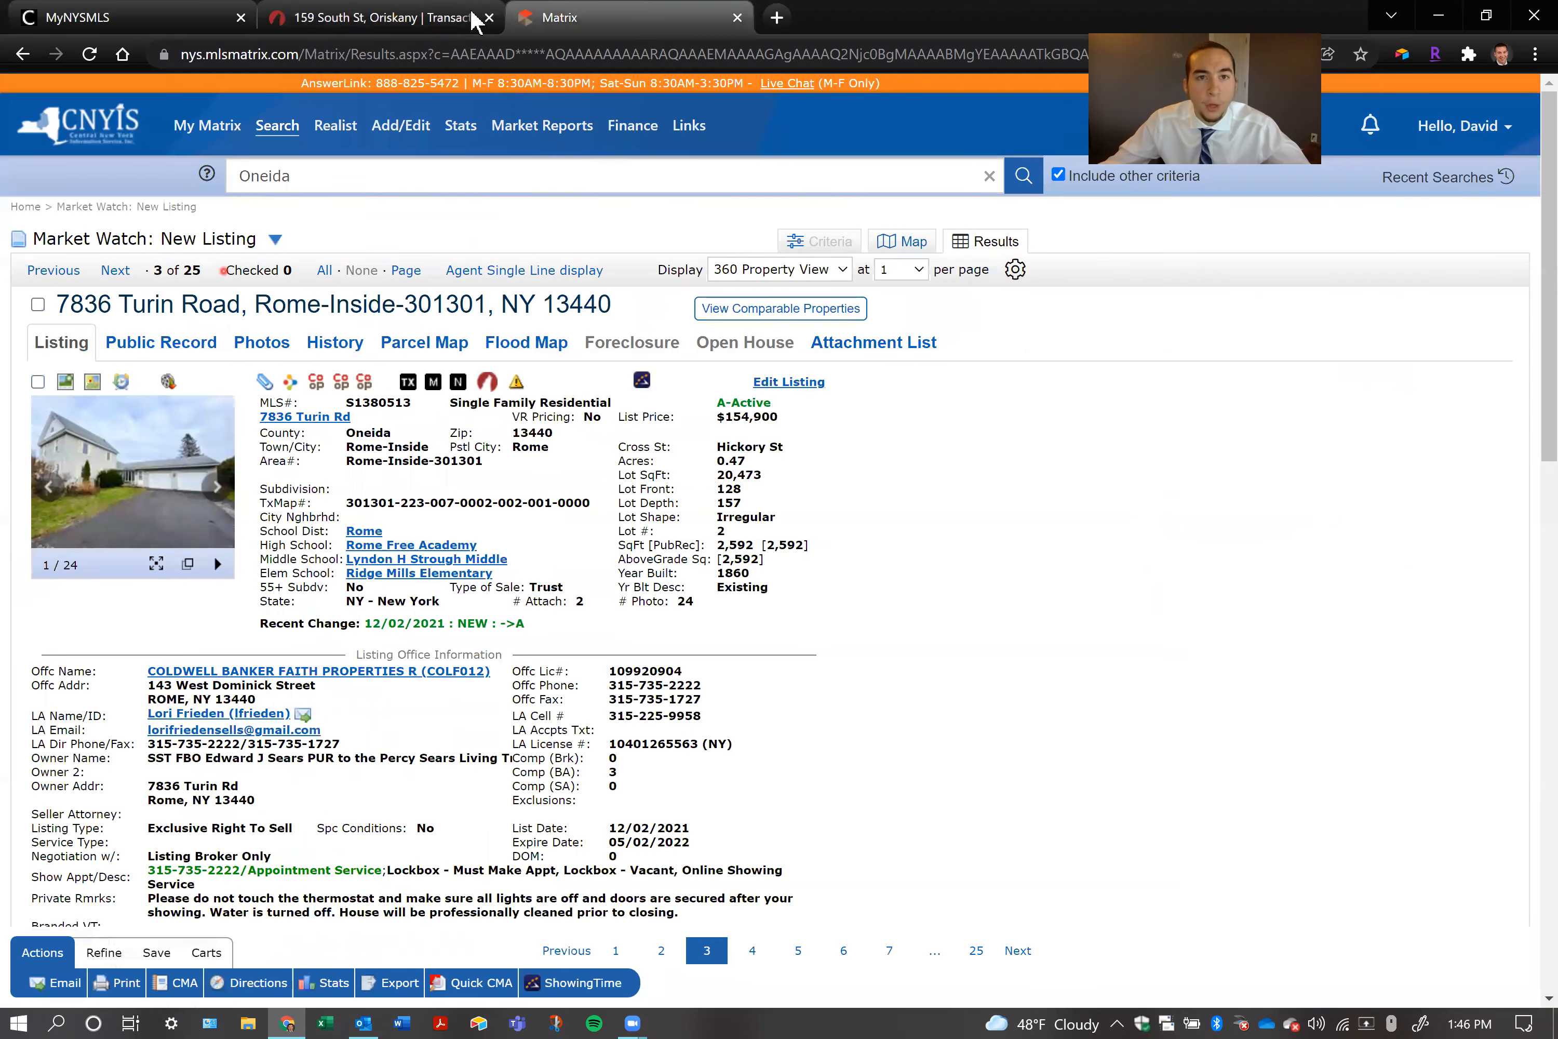
{"action": "left_click", "coordinate": [868, 351]}
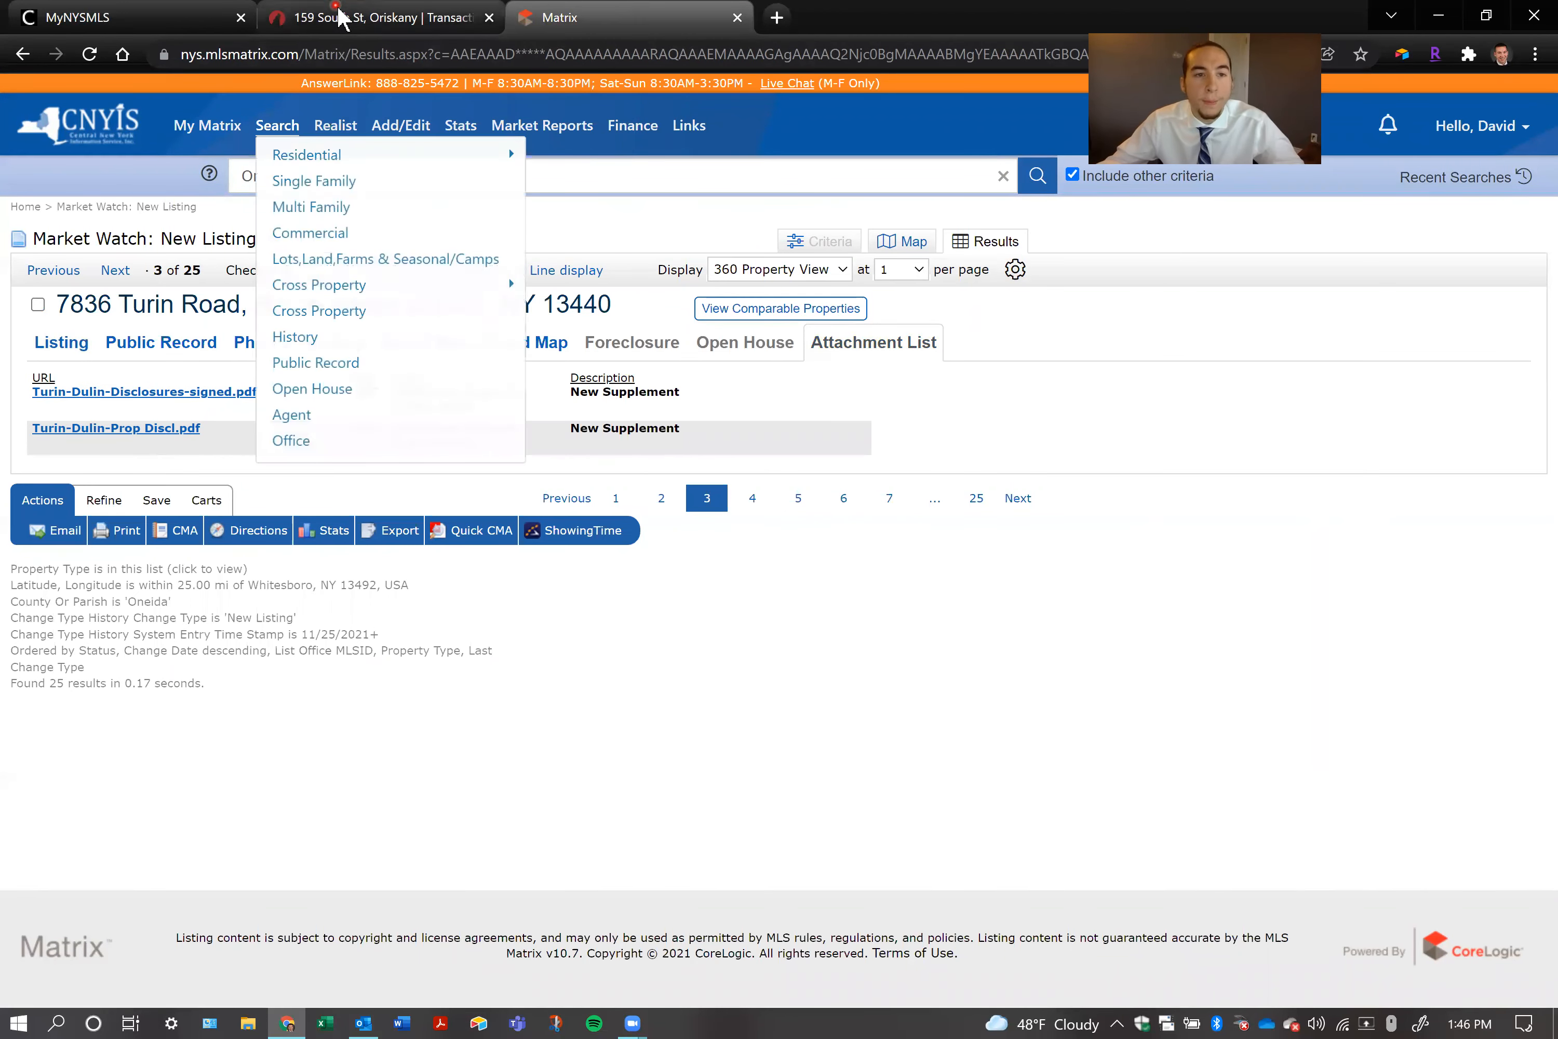
{"action": "left_click", "coordinate": [439, 18]}
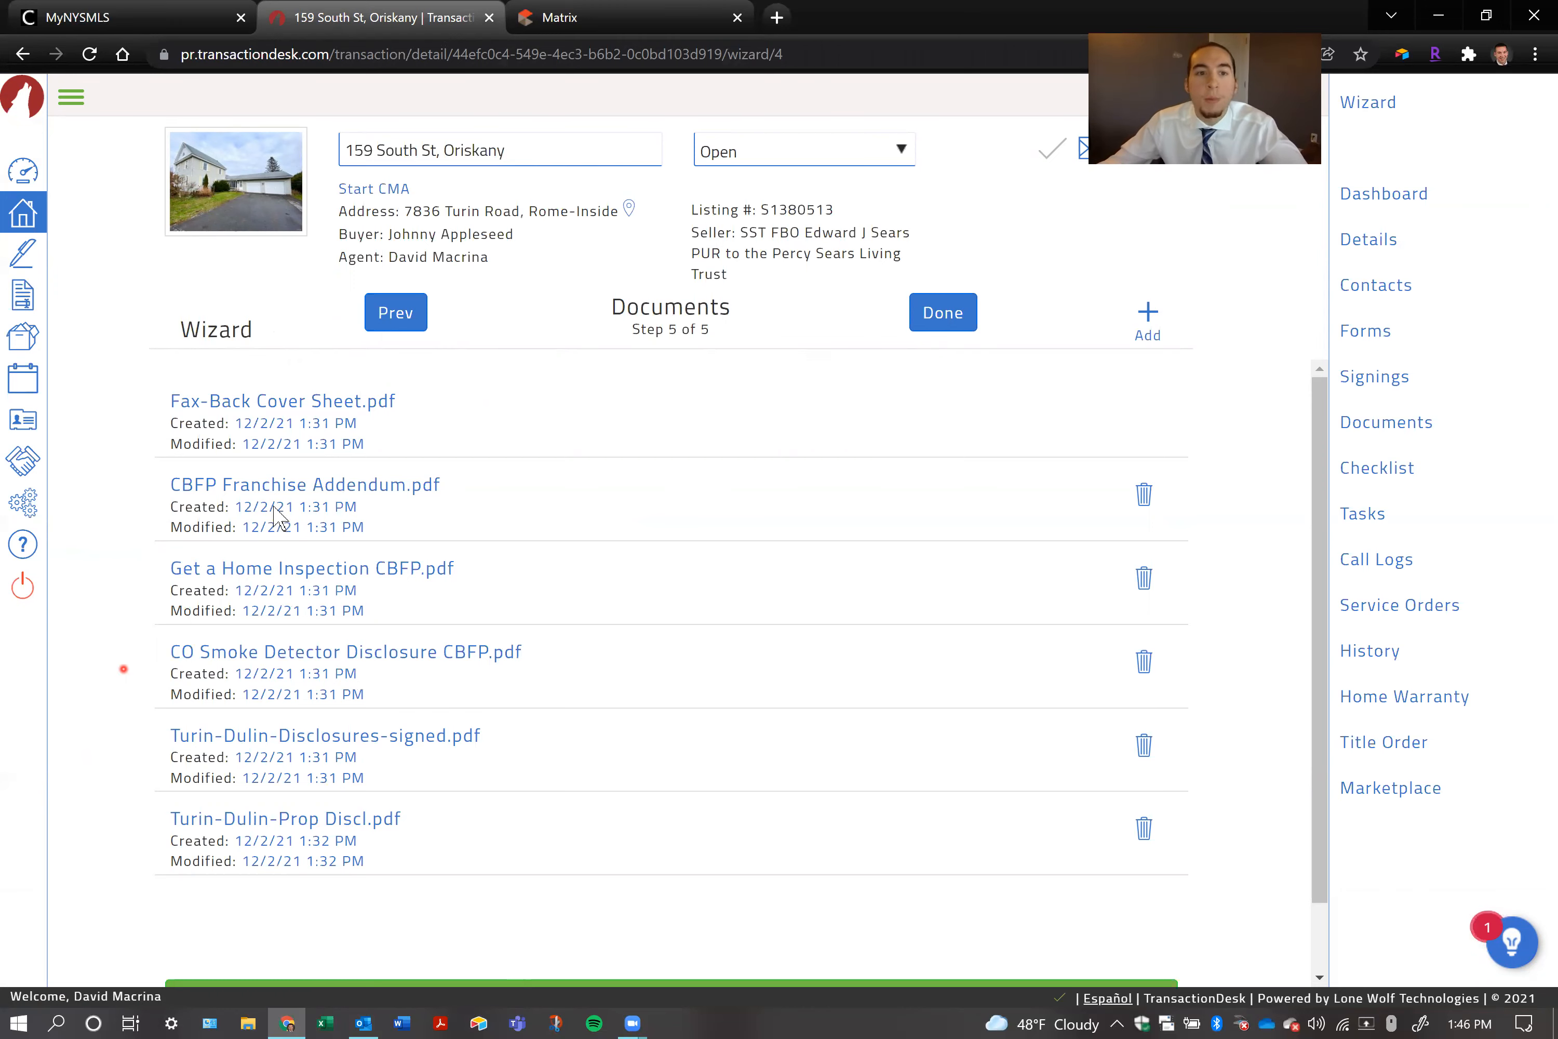
Preview CBFP Franchise Addendum.pdf down to its signature lines and close the preview
{"action": "left_click", "coordinate": [302, 484]}
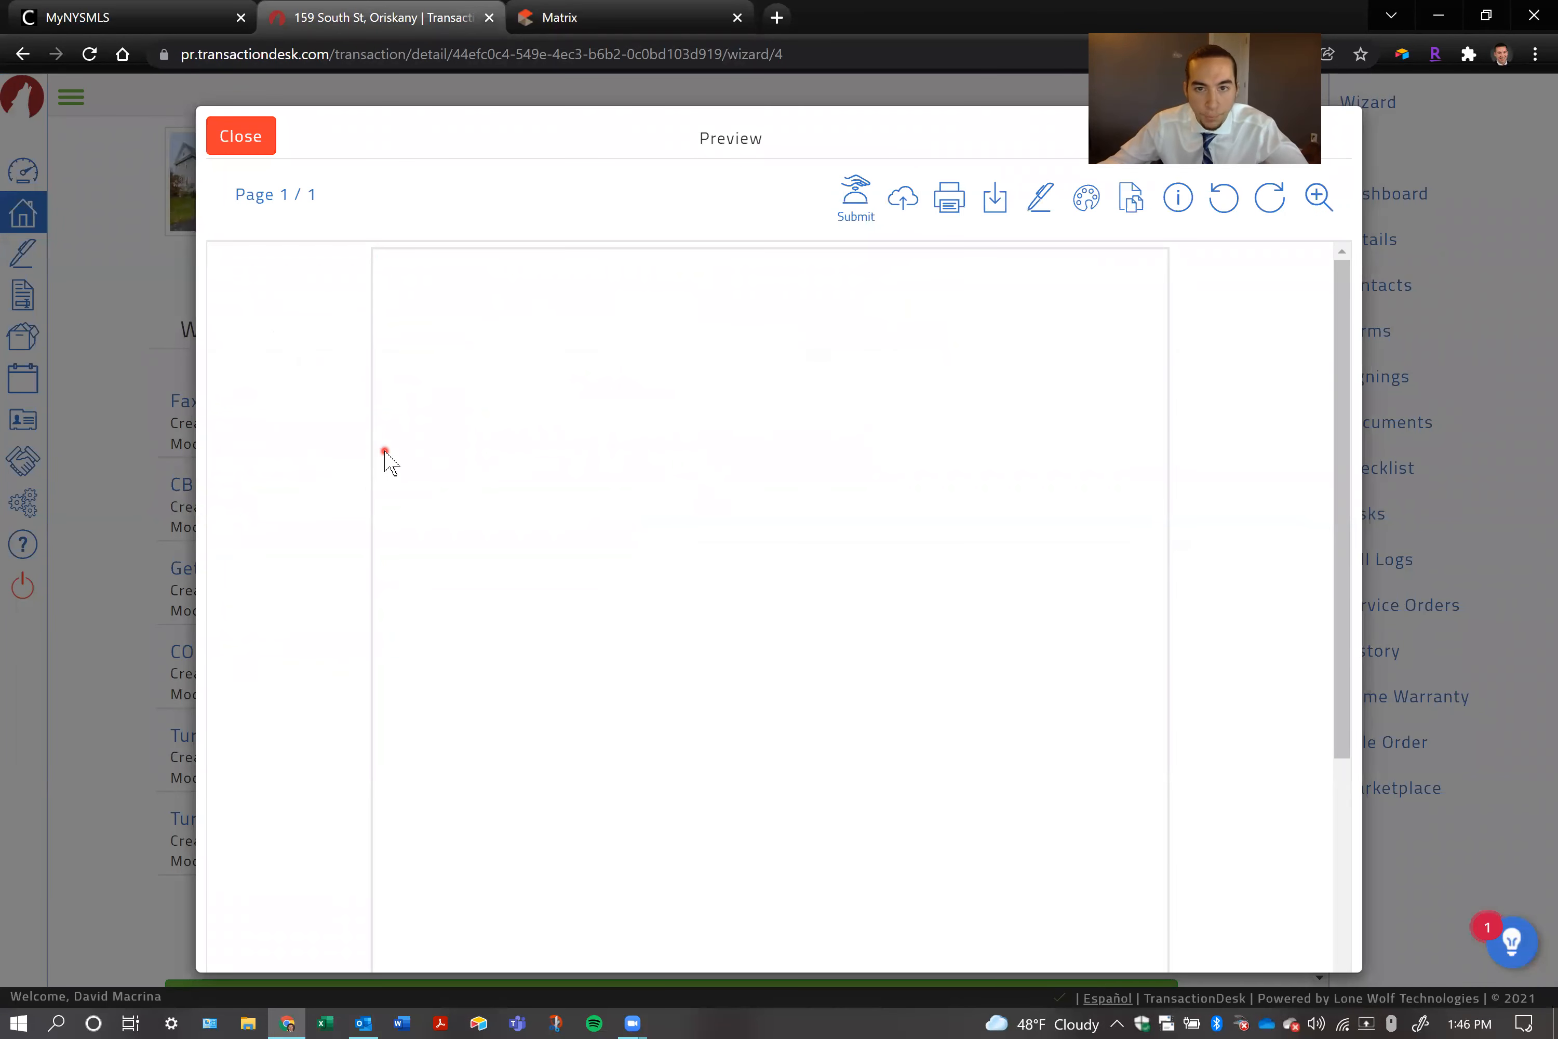
{"action": "scroll", "coordinate": [831, 449], "scroll_direction": "down", "scroll_amount": 6}
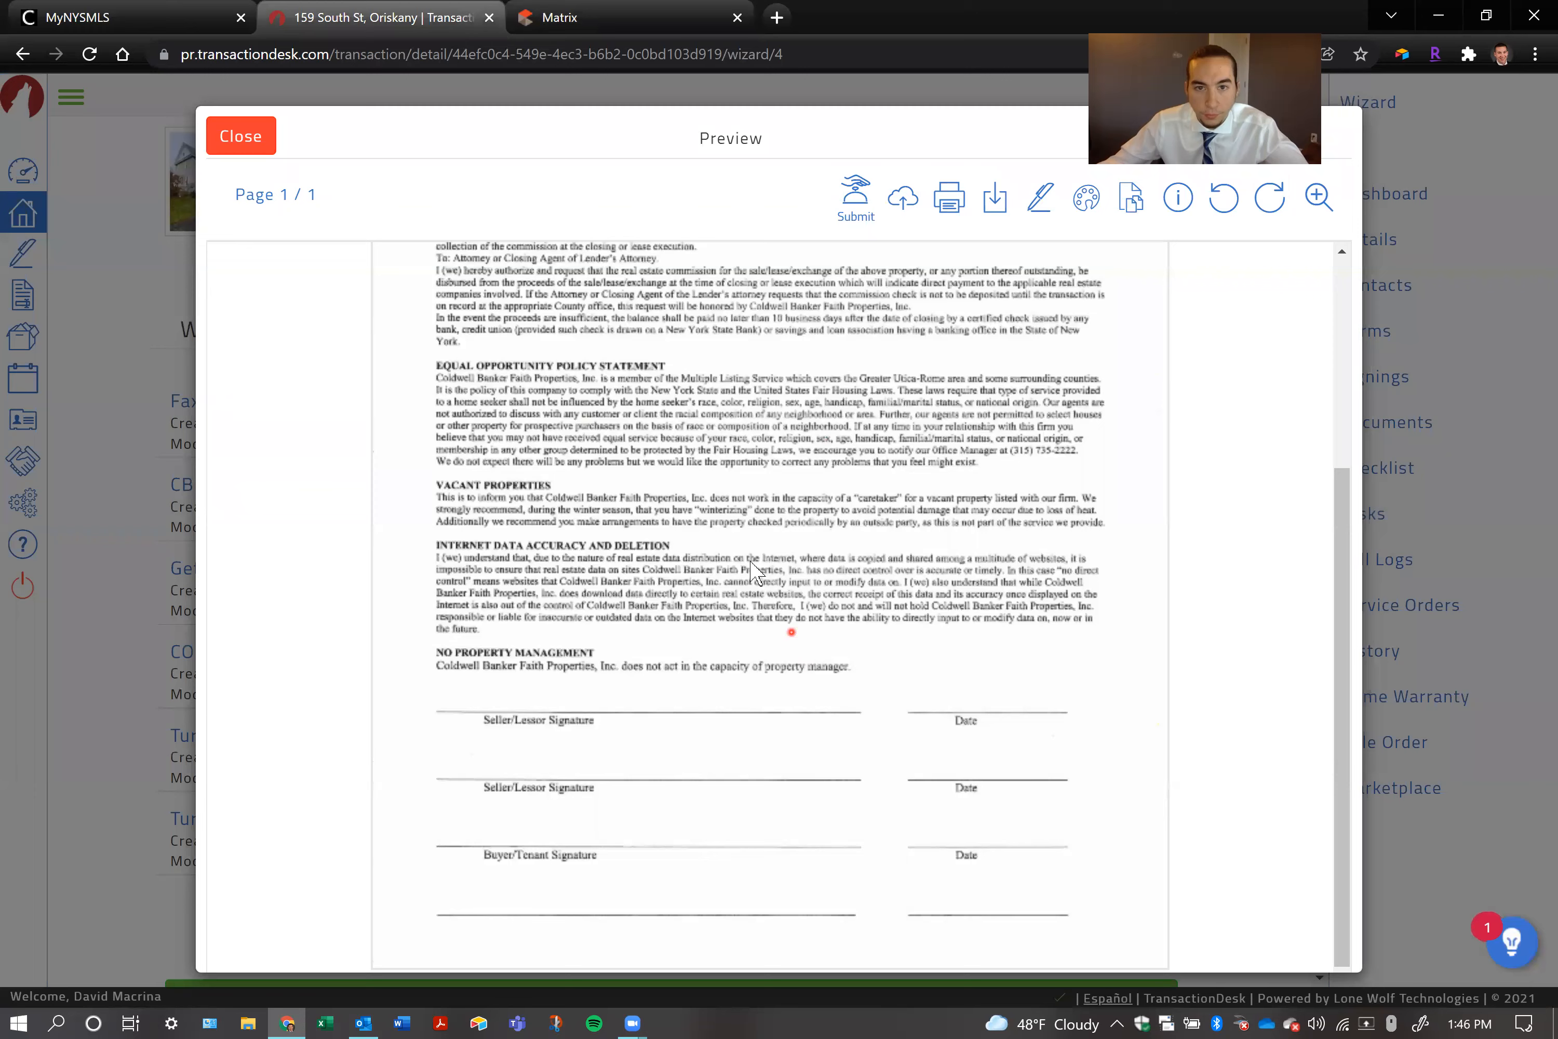
{"action": "scroll", "coordinate": [756, 573], "scroll_direction": "up", "scroll_amount": 6}
{"action": "left_click", "coordinate": [248, 139]}
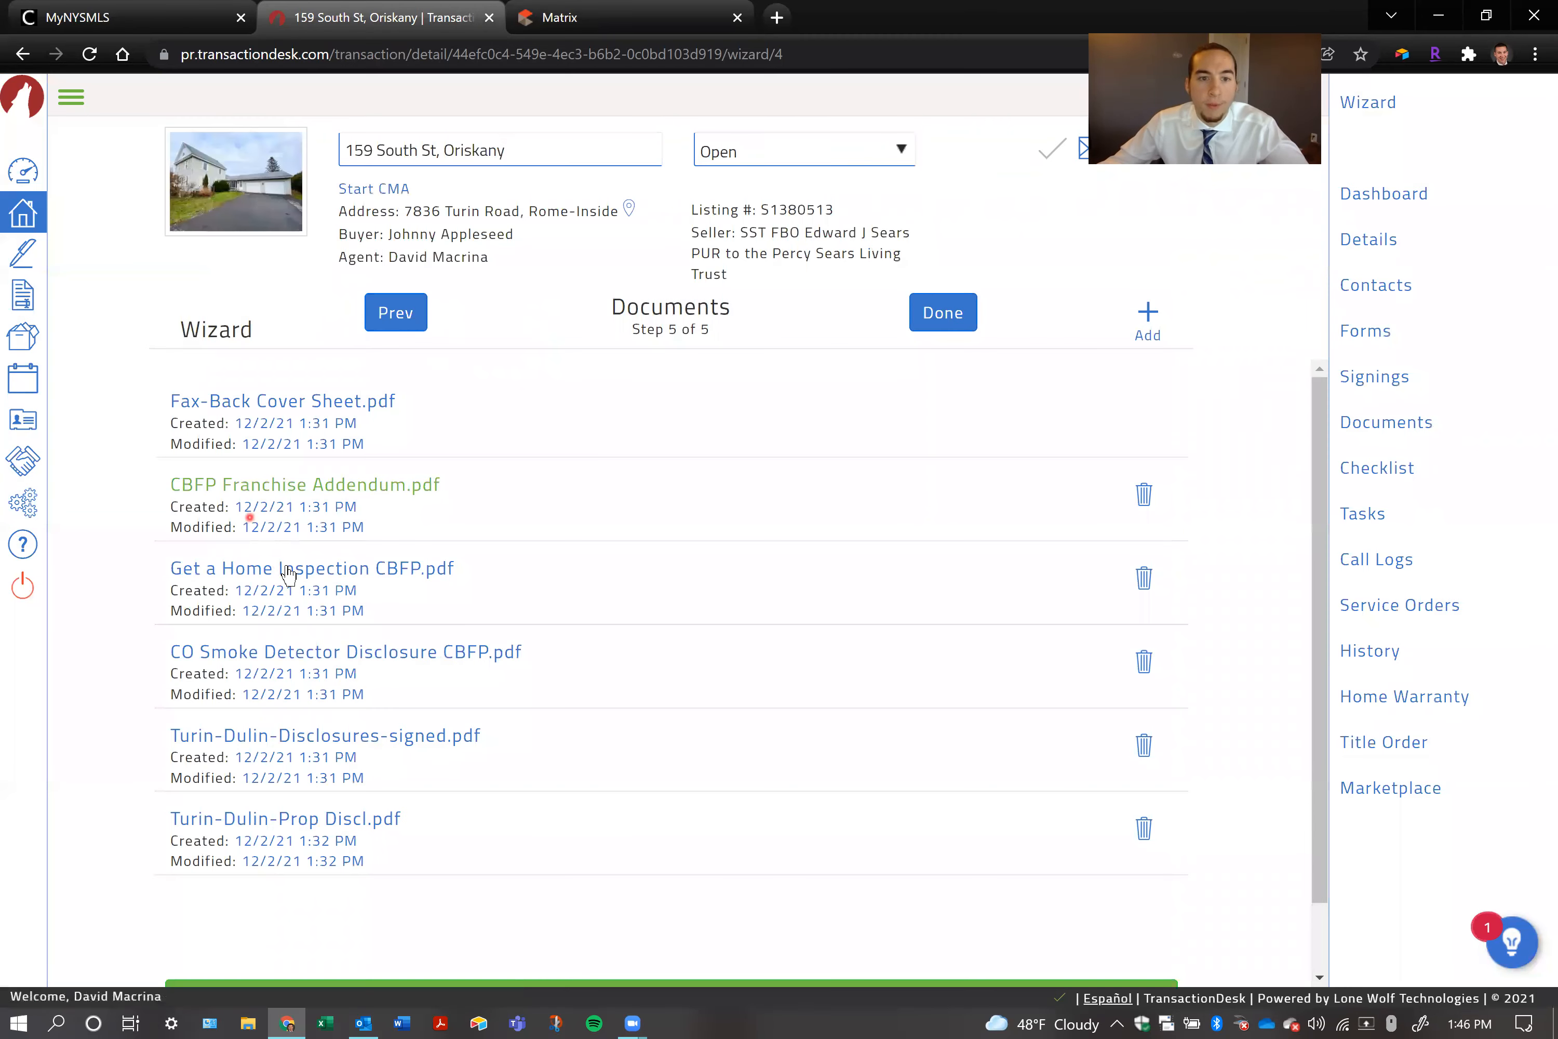
Preview Get a Home Inspection CBFP.pdf, read through the page, and close the preview
{"action": "left_click", "coordinate": [394, 575]}
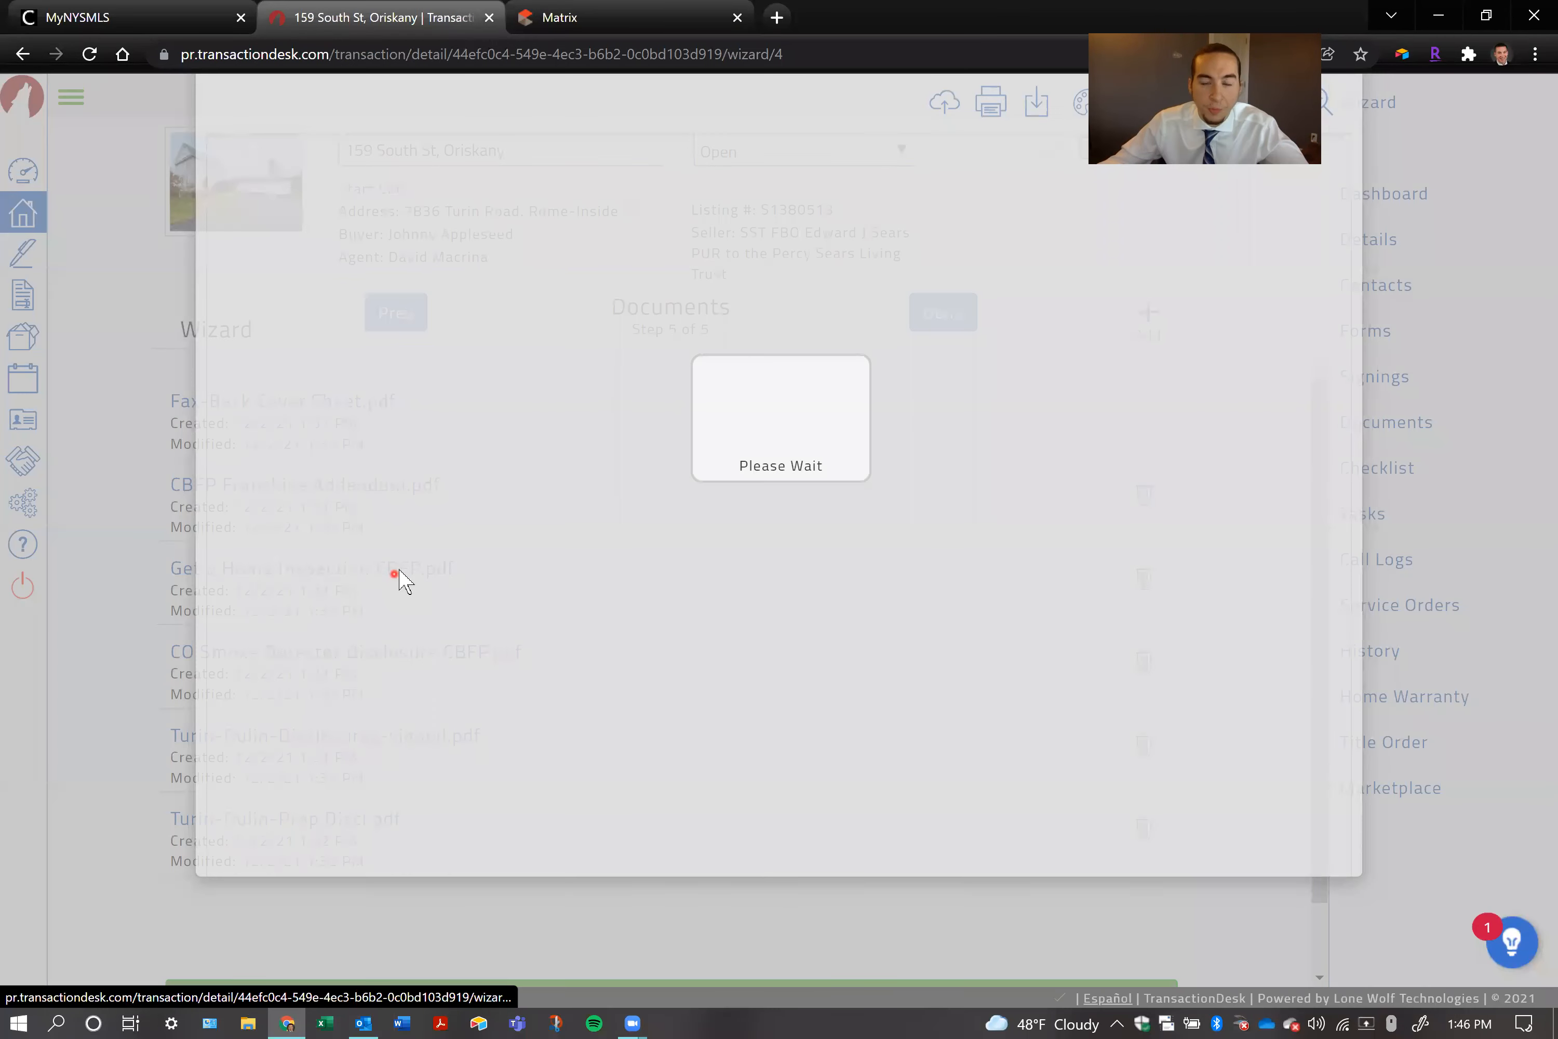
{"action": "scroll", "coordinate": [642, 436], "scroll_direction": "down", "scroll_amount": 5}
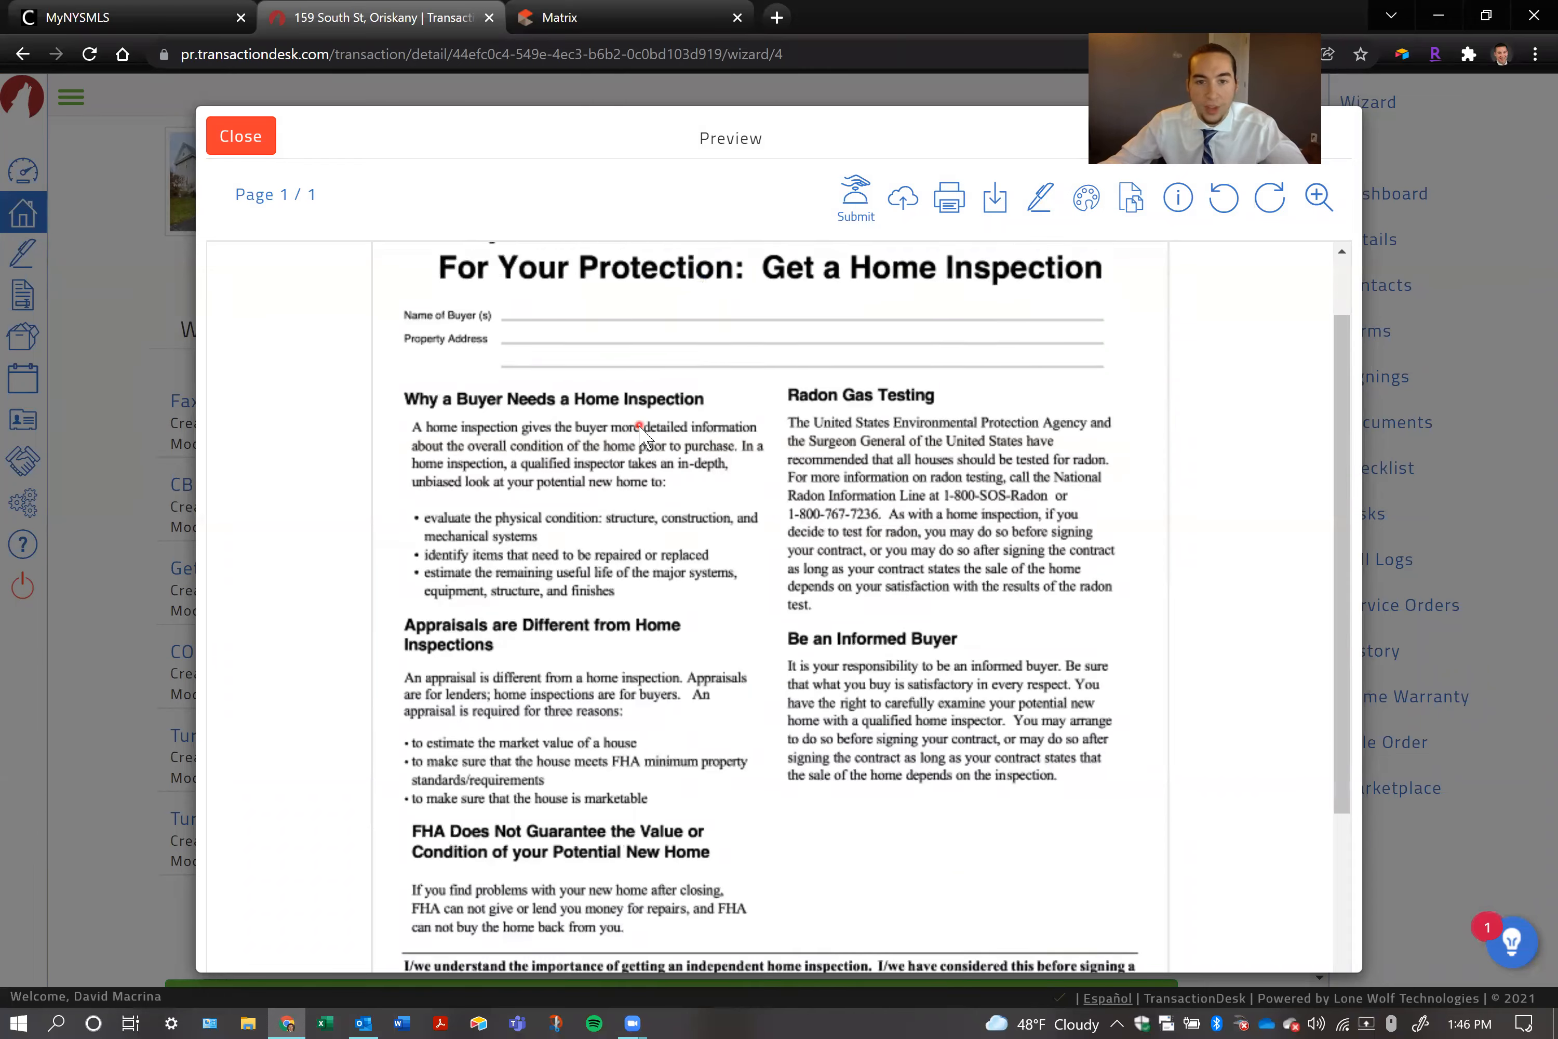
{"action": "scroll", "coordinate": [642, 436], "scroll_direction": "up", "scroll_amount": 5}
{"action": "left_click", "coordinate": [218, 133]}
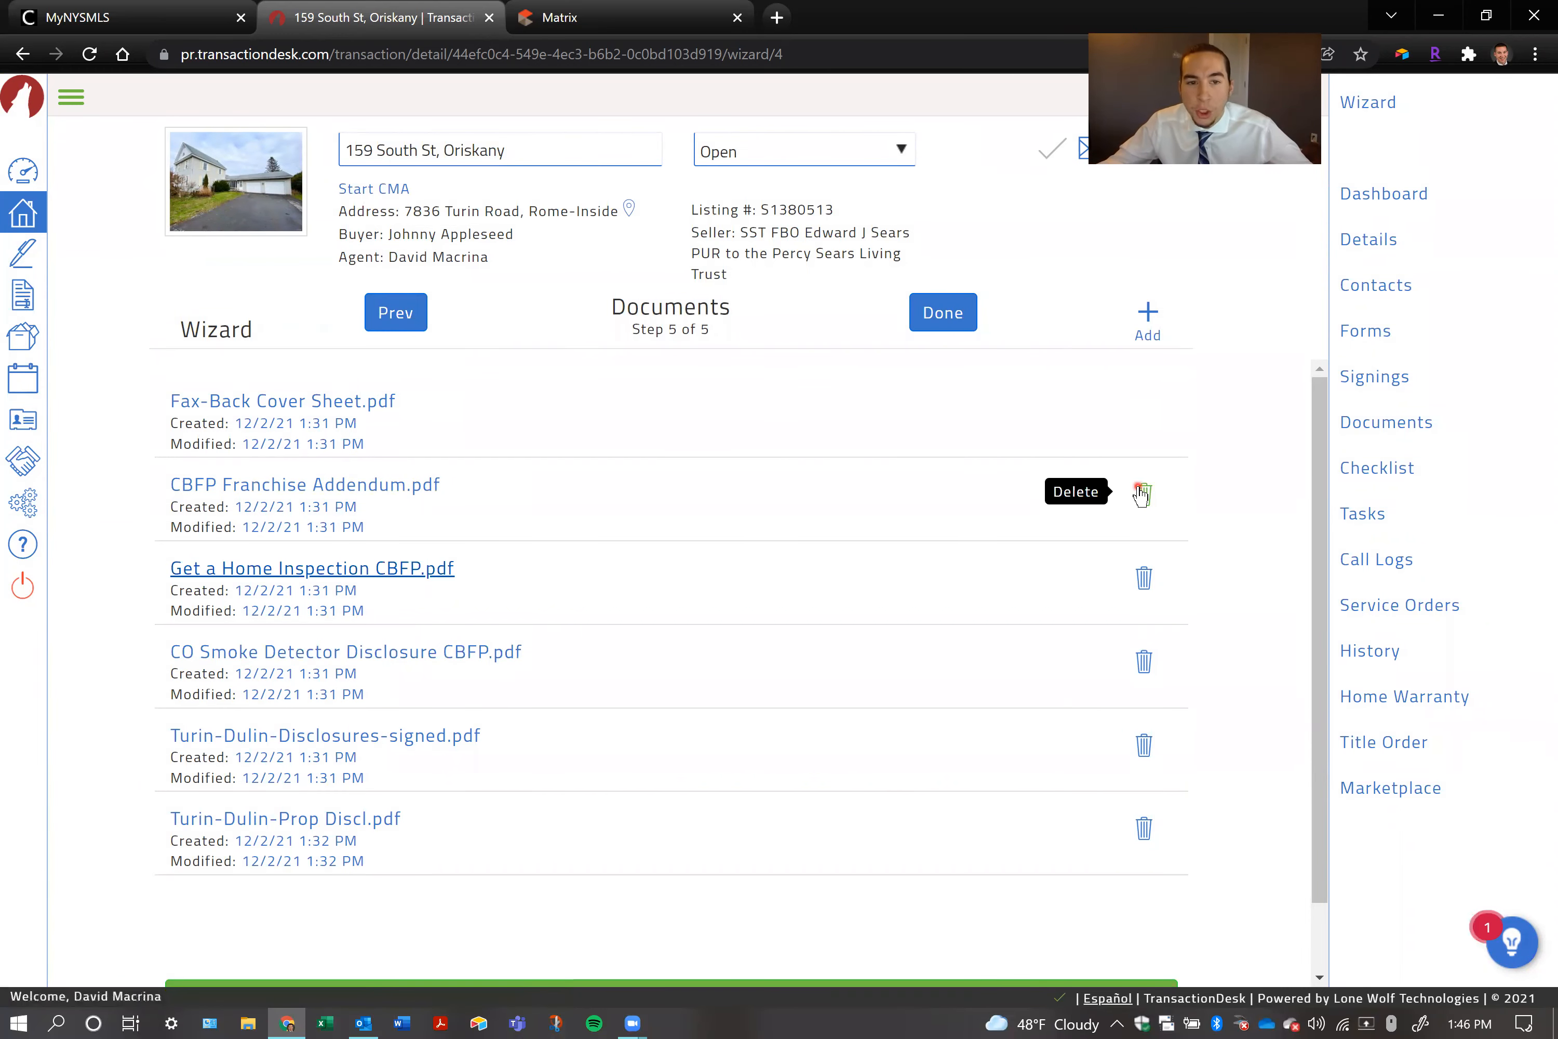
Delete CBFP Franchise Addendum.pdf from the transaction's documents
{"action": "left_click", "coordinate": [1145, 579]}
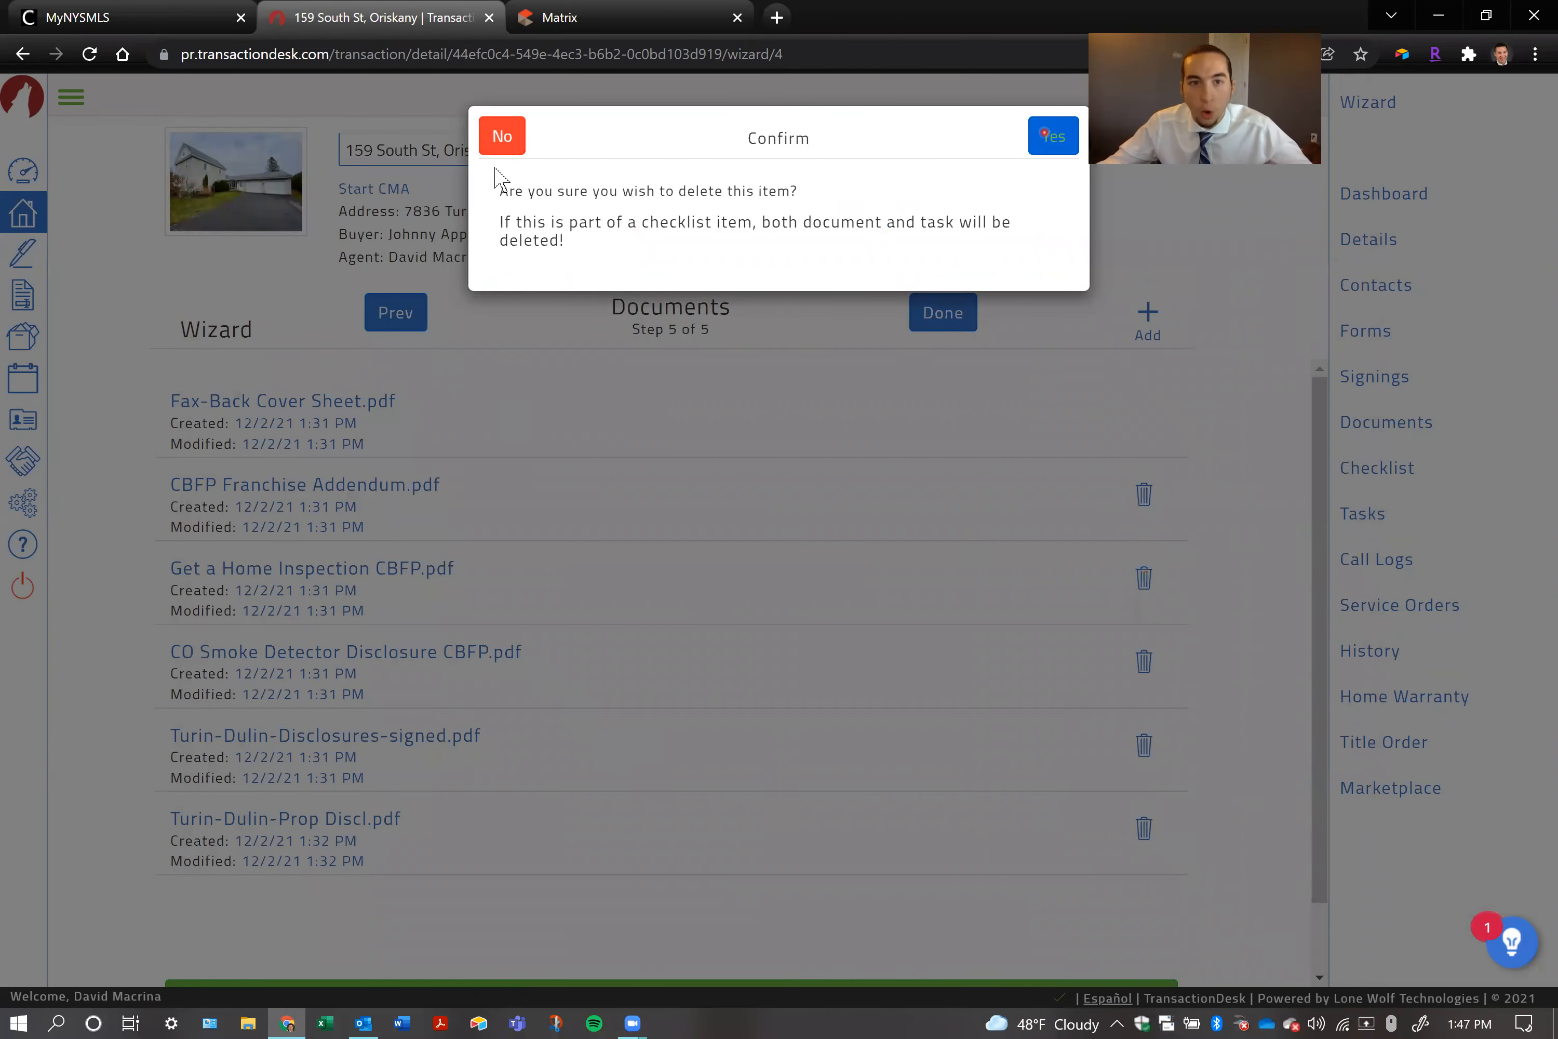
{"action": "left_click", "coordinate": [499, 134]}
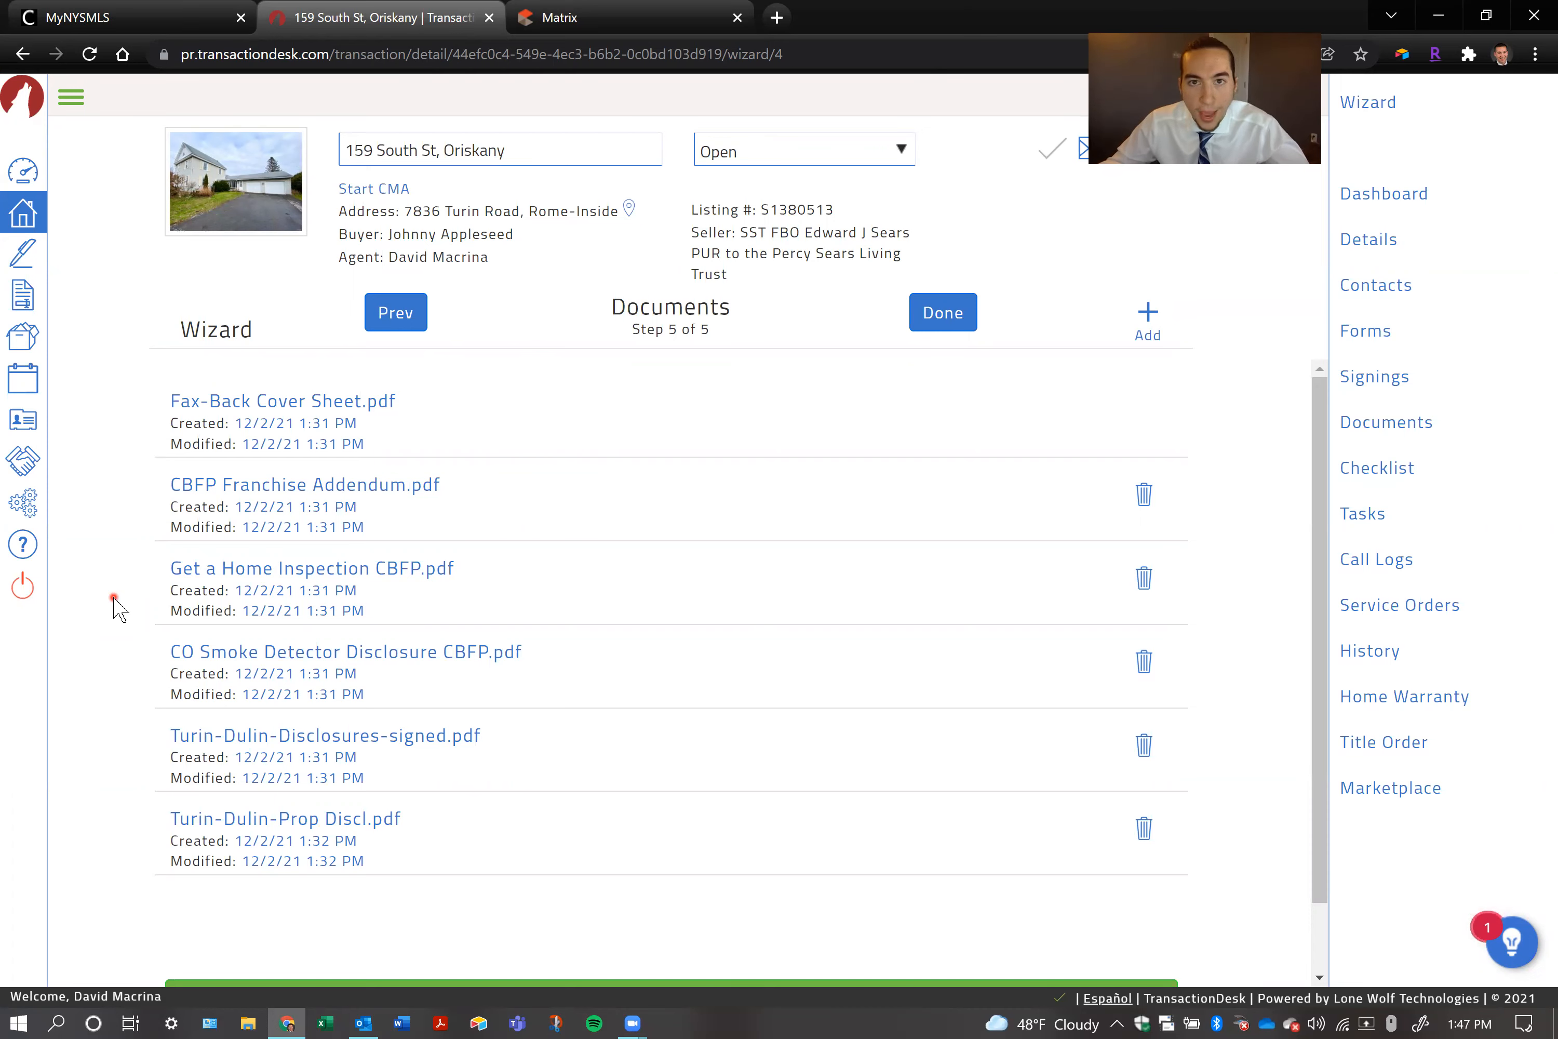
{"action": "left_click", "coordinate": [289, 487]}
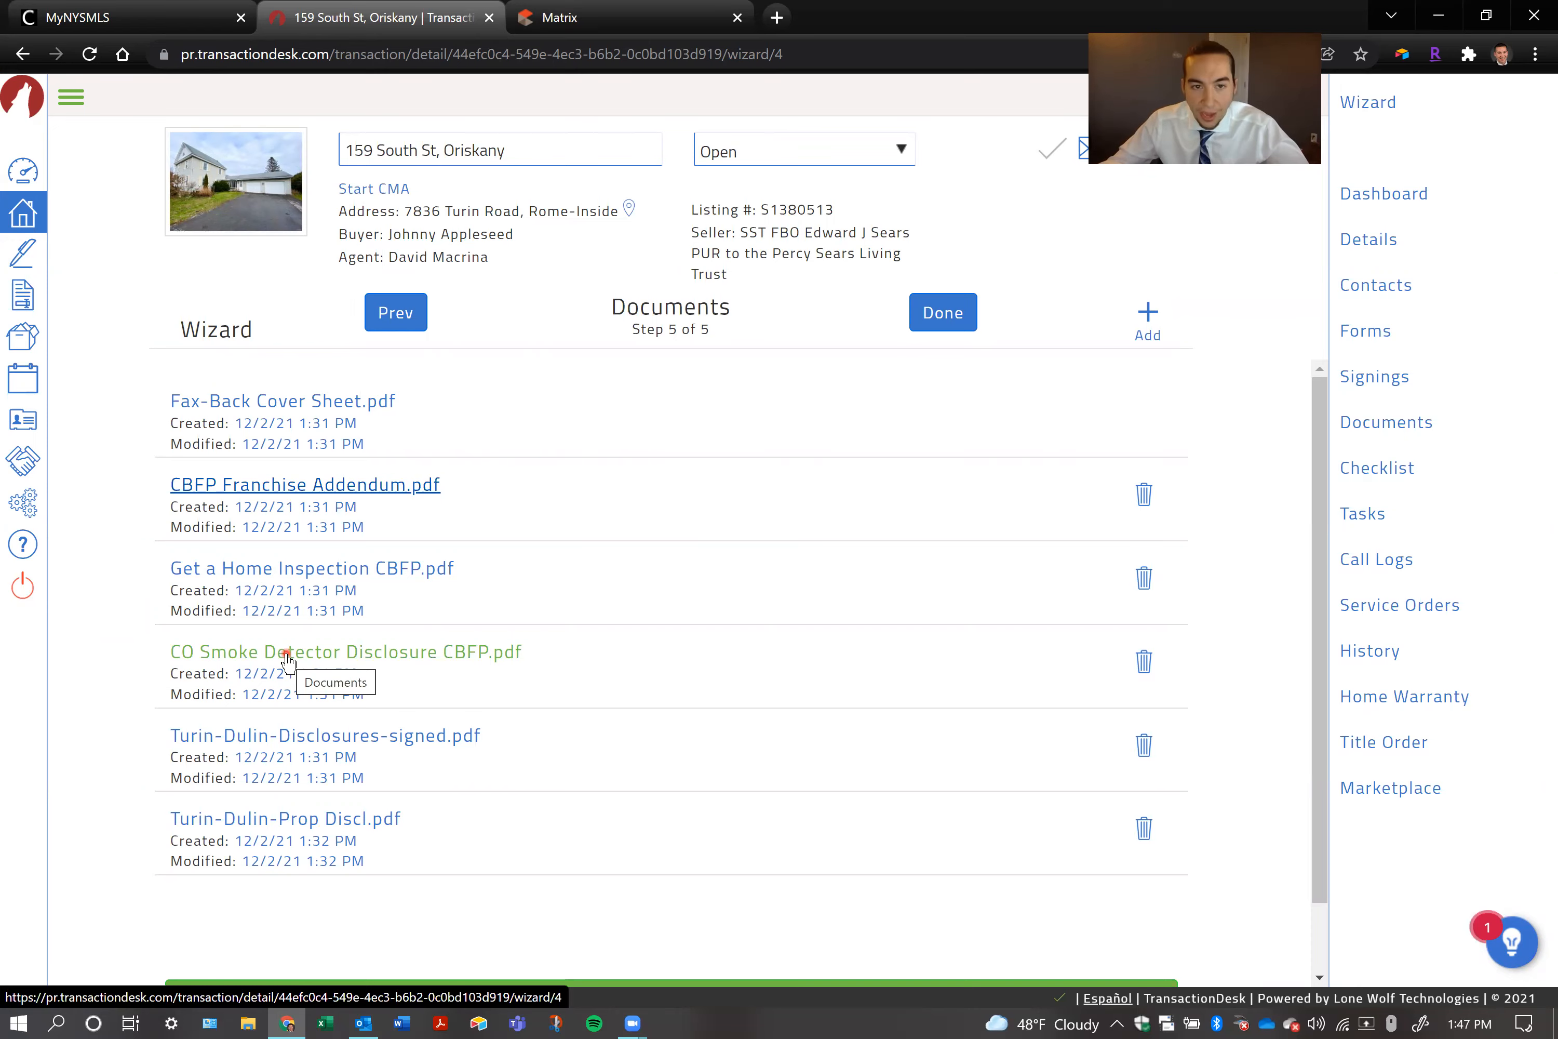
{"action": "left_click", "coordinate": [1144, 495]}
{"action": "left_click", "coordinate": [1065, 142]}
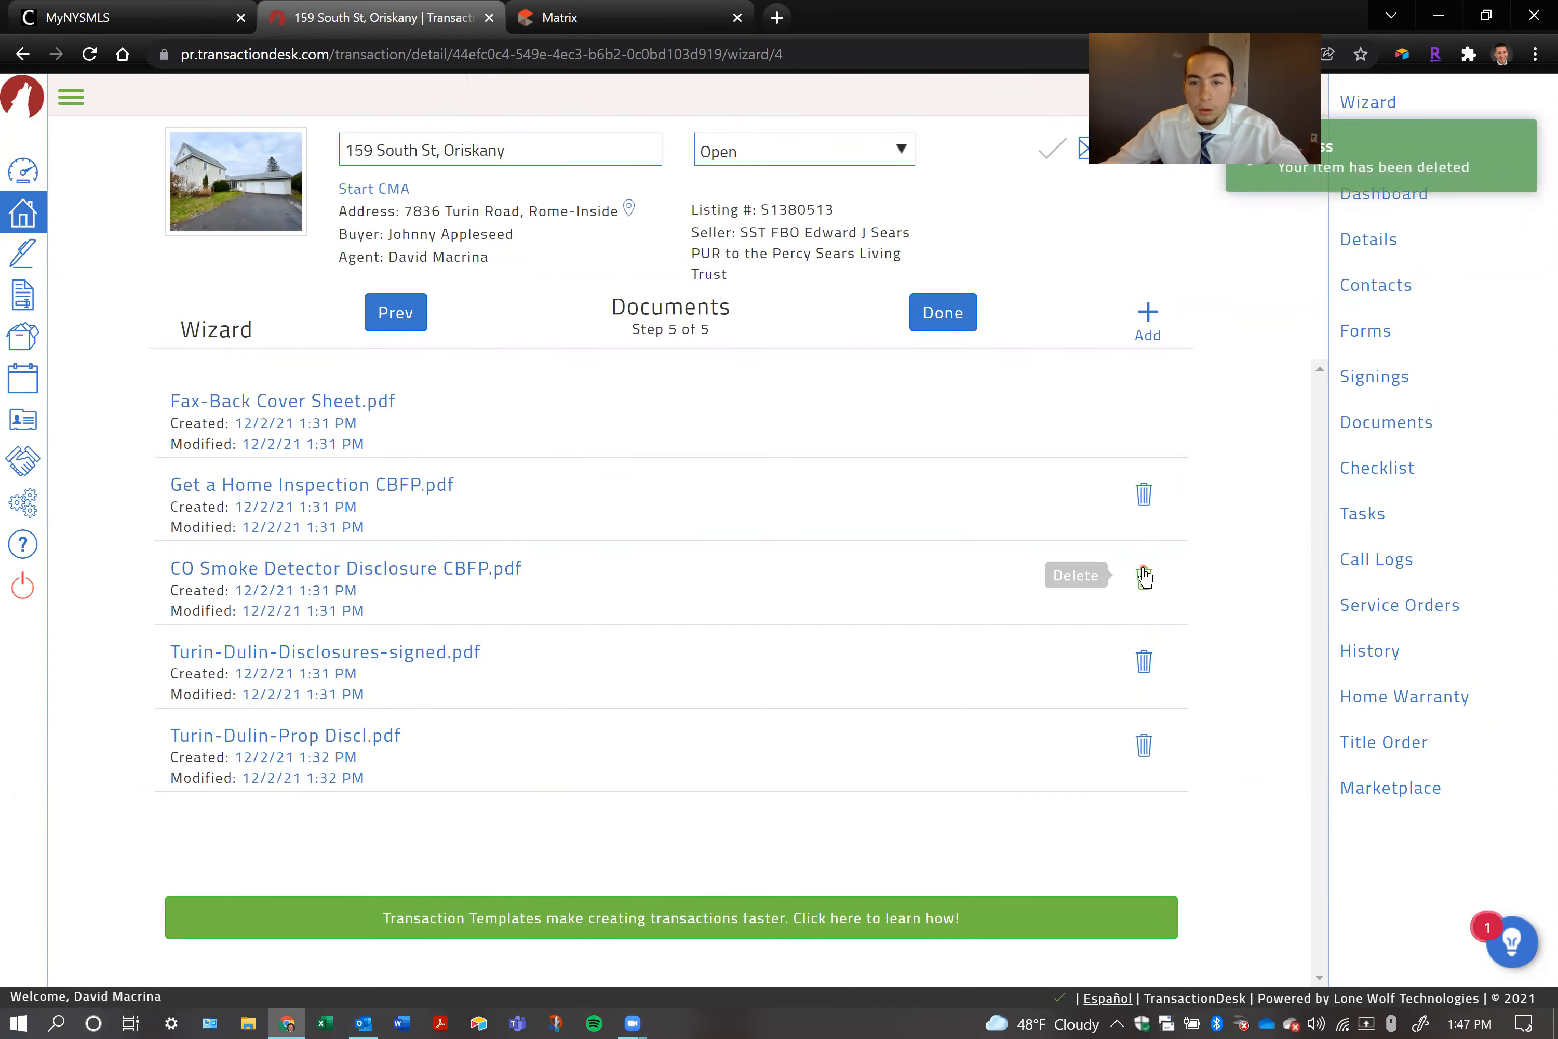
Delete CO Smoke Detector Disclosure CBFP.pdf from the transaction's documents and confirm the deletion
{"action": "left_click", "coordinate": [1144, 578]}
{"action": "left_click", "coordinate": [1052, 138]}
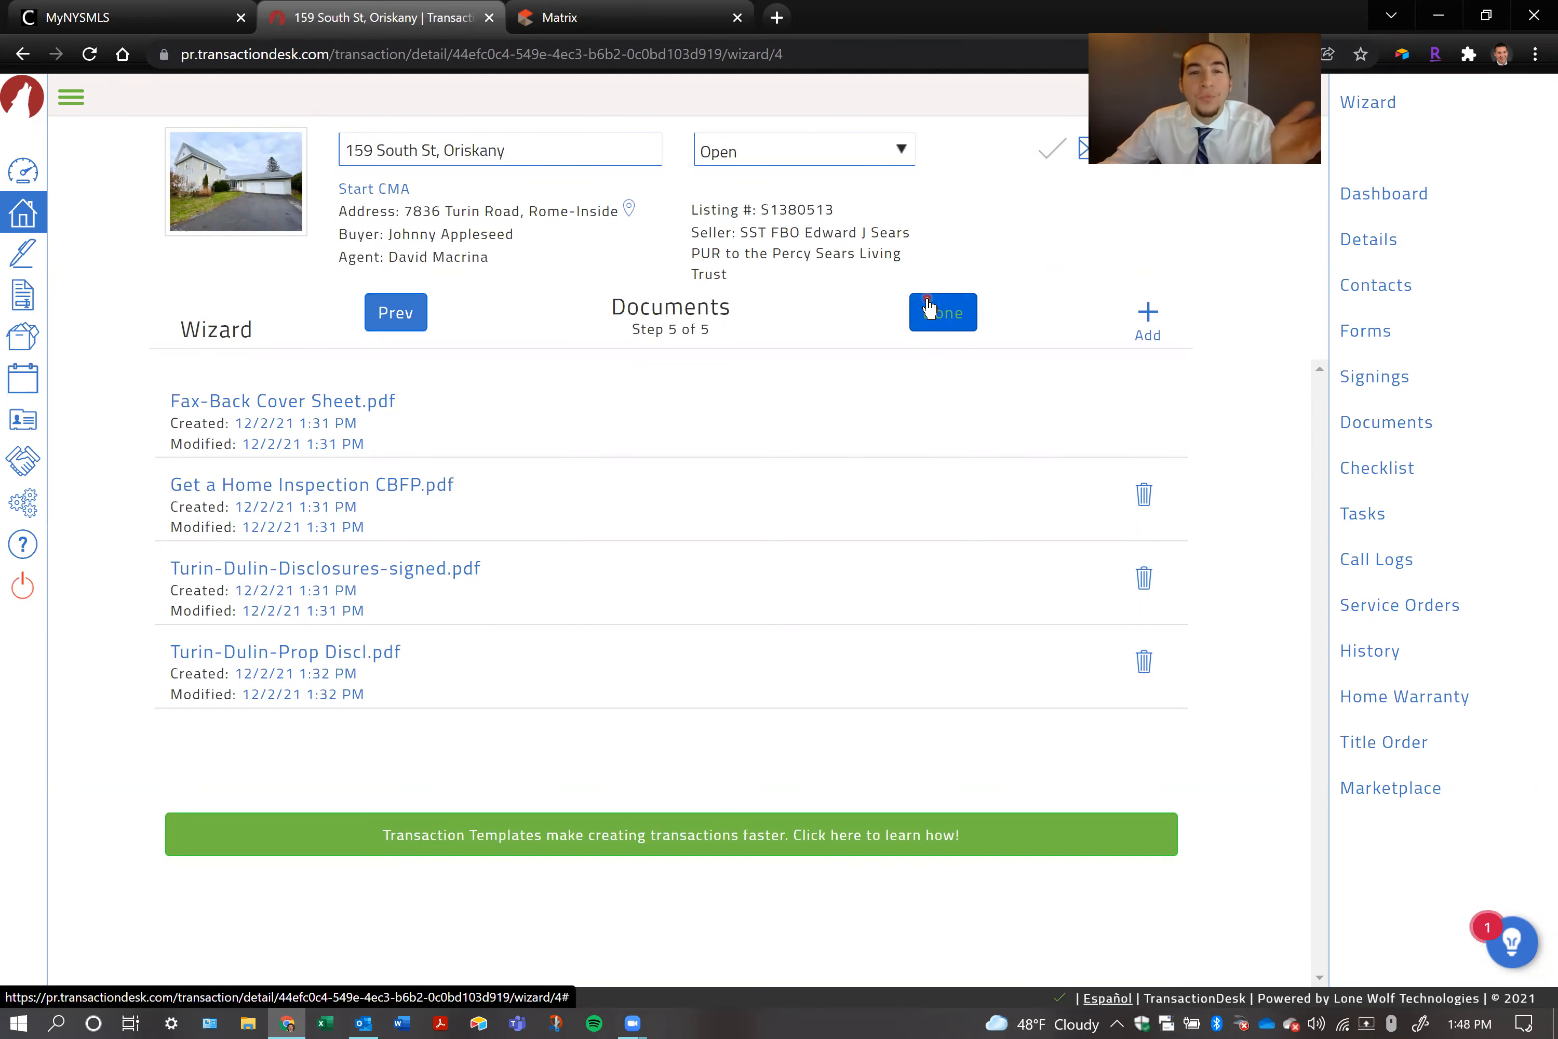
Preview the signed disclosures PDF, look through its pages down to the agent information on the last page, and close the preview
{"action": "left_click", "coordinate": [439, 571]}
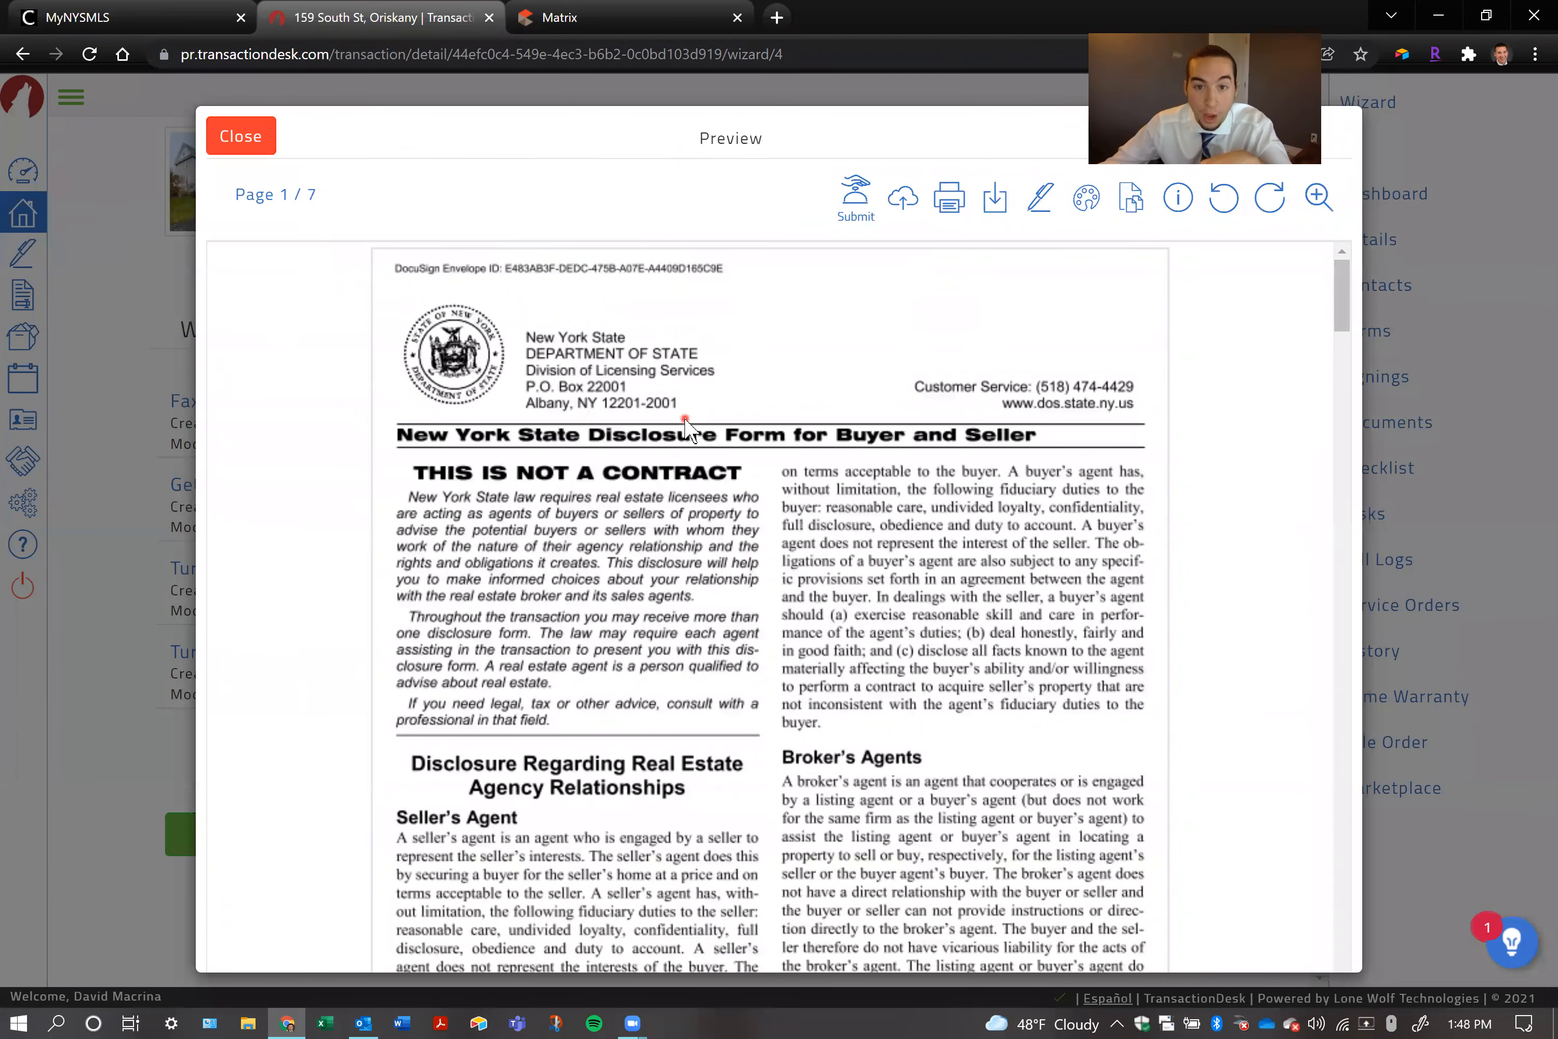
{"action": "scroll", "coordinate": [685, 427], "scroll_direction": "down", "scroll_amount": 8}
{"action": "scroll", "coordinate": [685, 416], "scroll_direction": "down", "scroll_amount": 12}
{"action": "scroll", "coordinate": [680, 412], "scroll_direction": "down", "scroll_amount": 10}
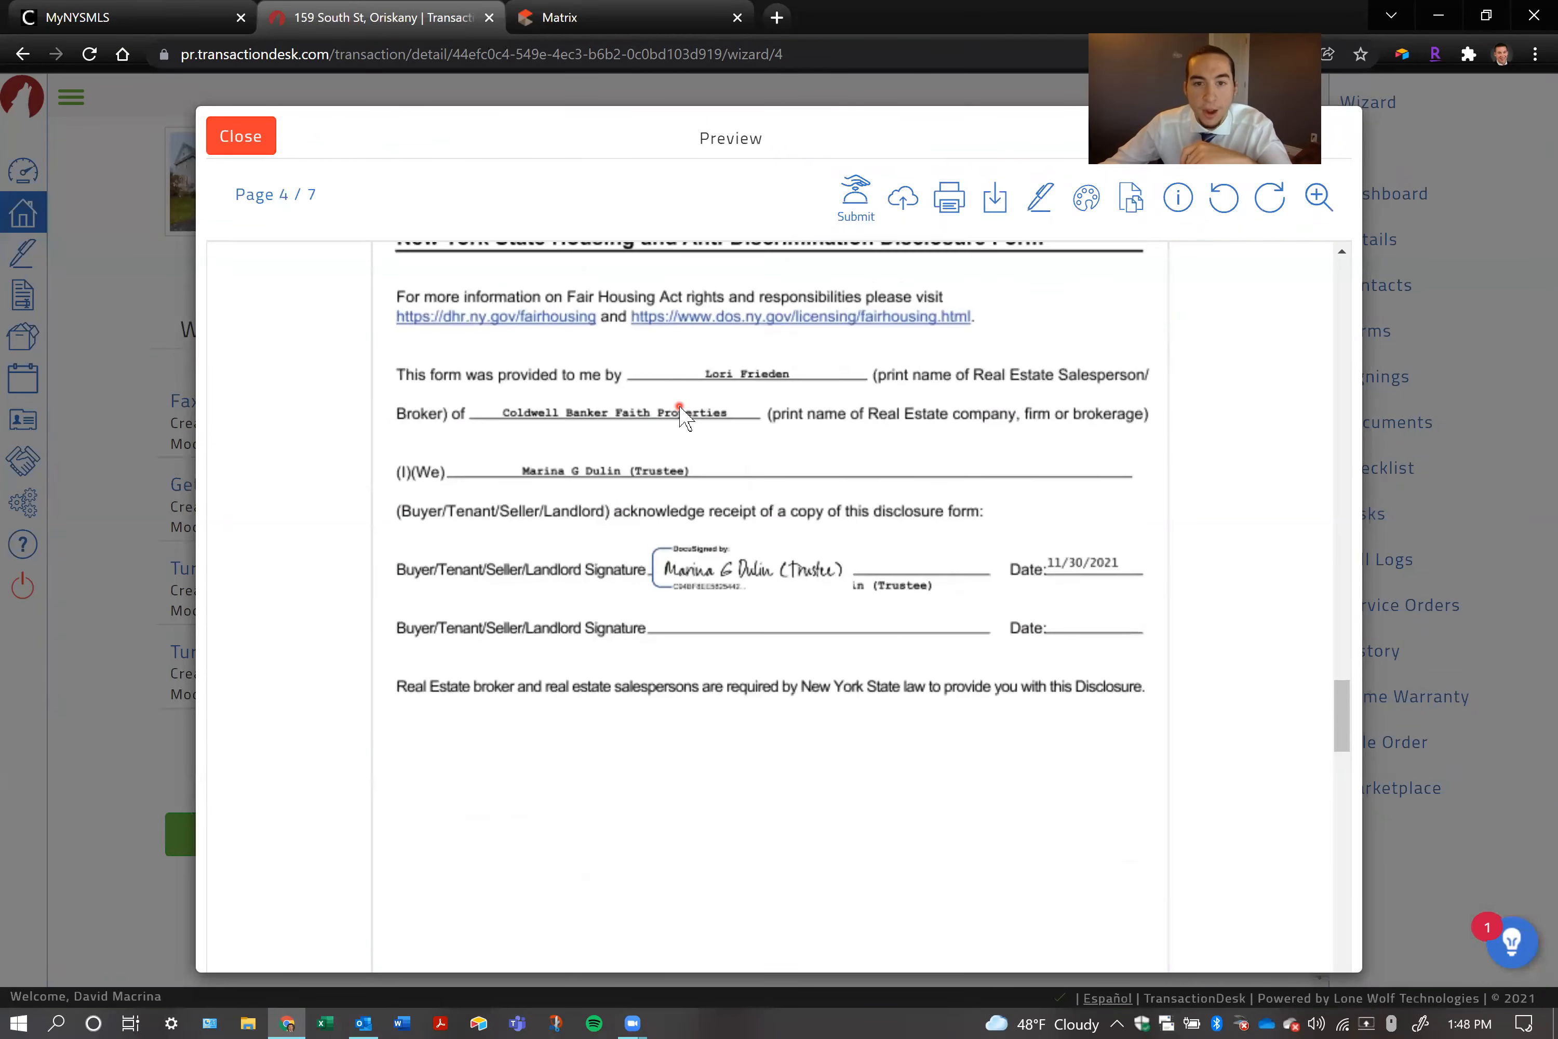
{"action": "scroll", "coordinate": [679, 411], "scroll_direction": "down", "scroll_amount": 12}
{"action": "scroll", "coordinate": [679, 408], "scroll_direction": "down", "scroll_amount": 10}
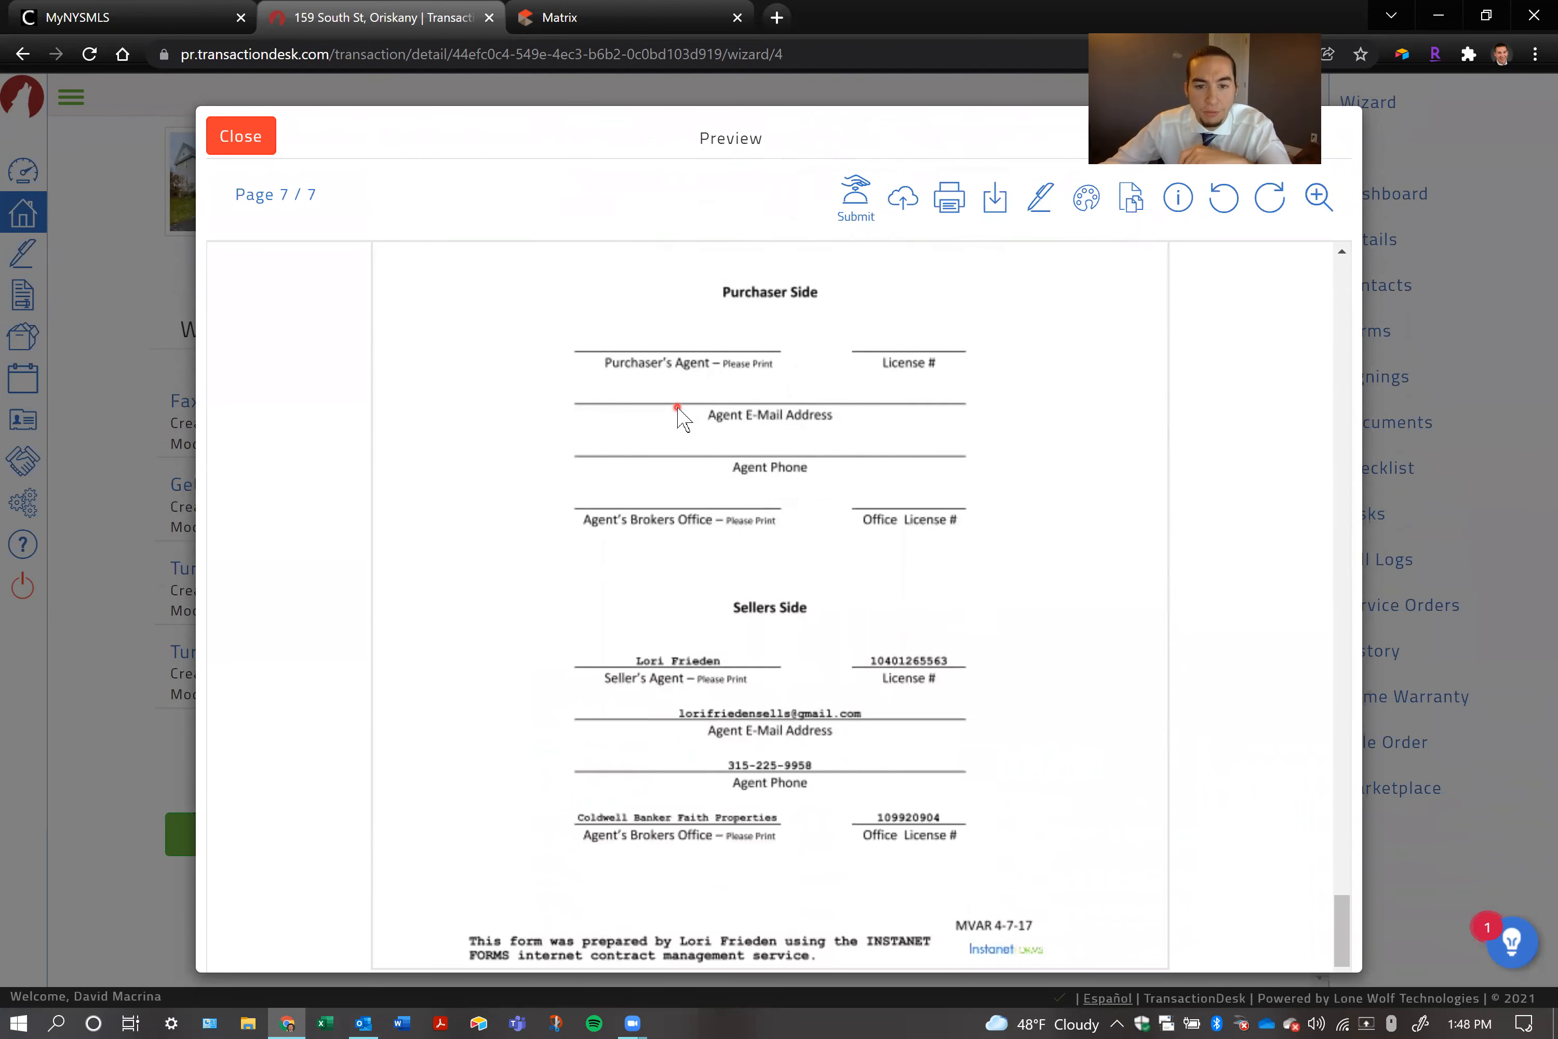
{"action": "left_click", "coordinate": [260, 155]}
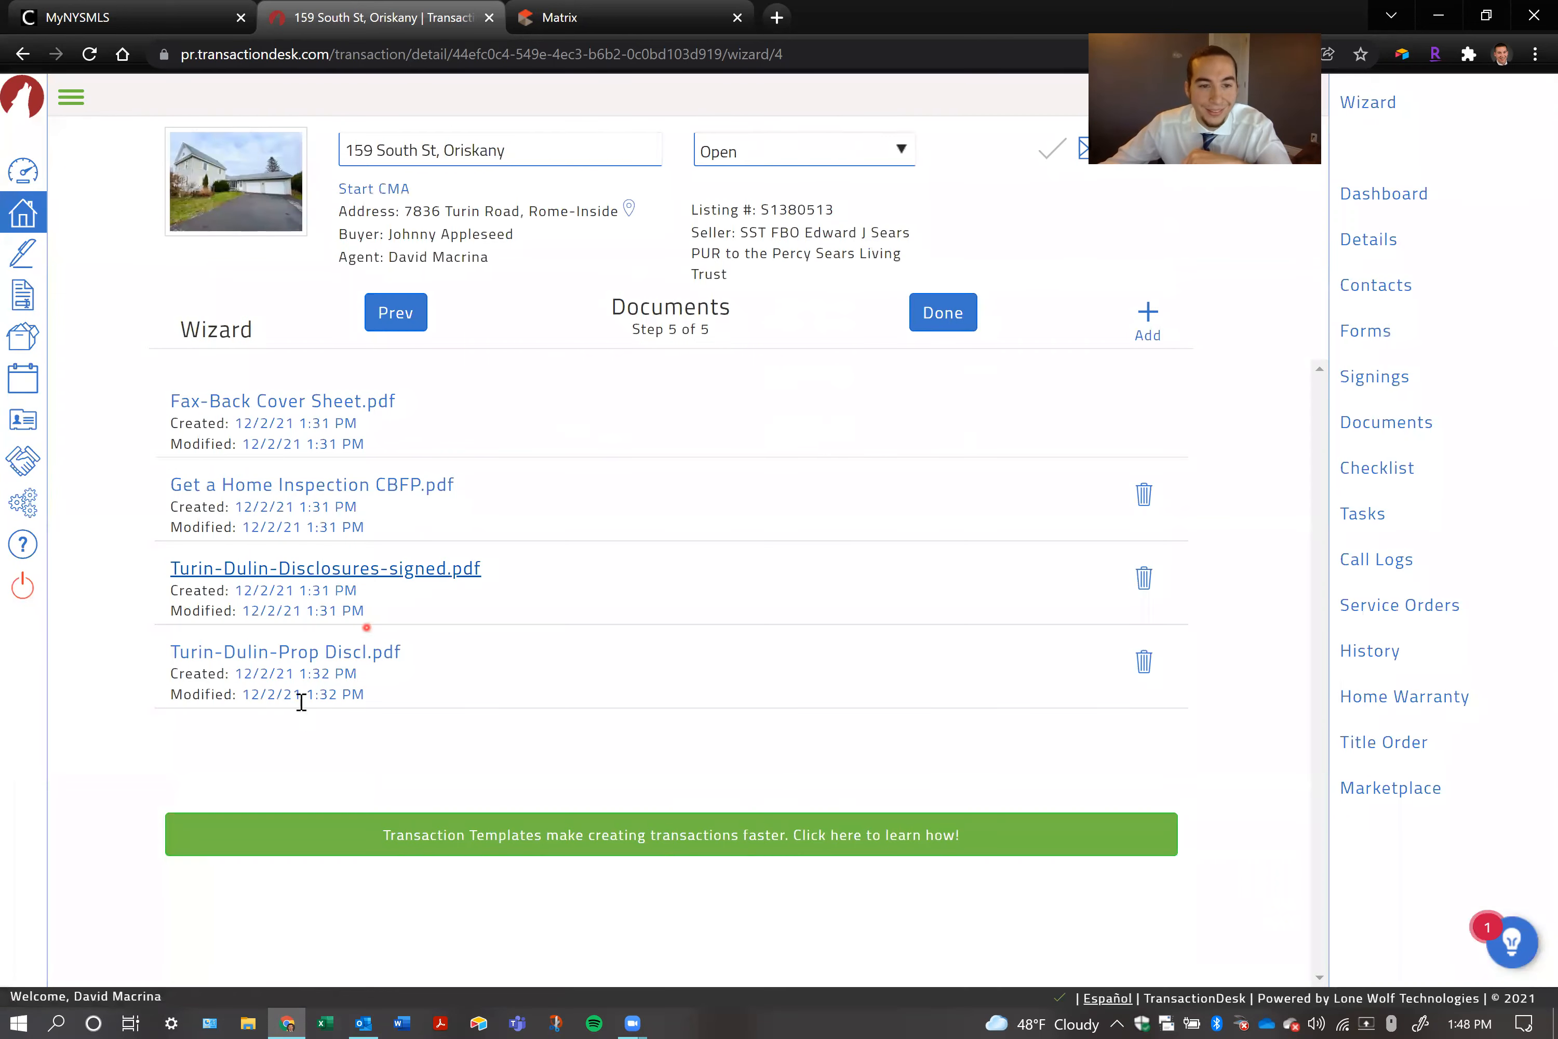
Review the property disclosure PDF down to the buyer's signature lines, close the preview, and finish the transaction wizard
{"action": "left_click", "coordinate": [332, 656]}
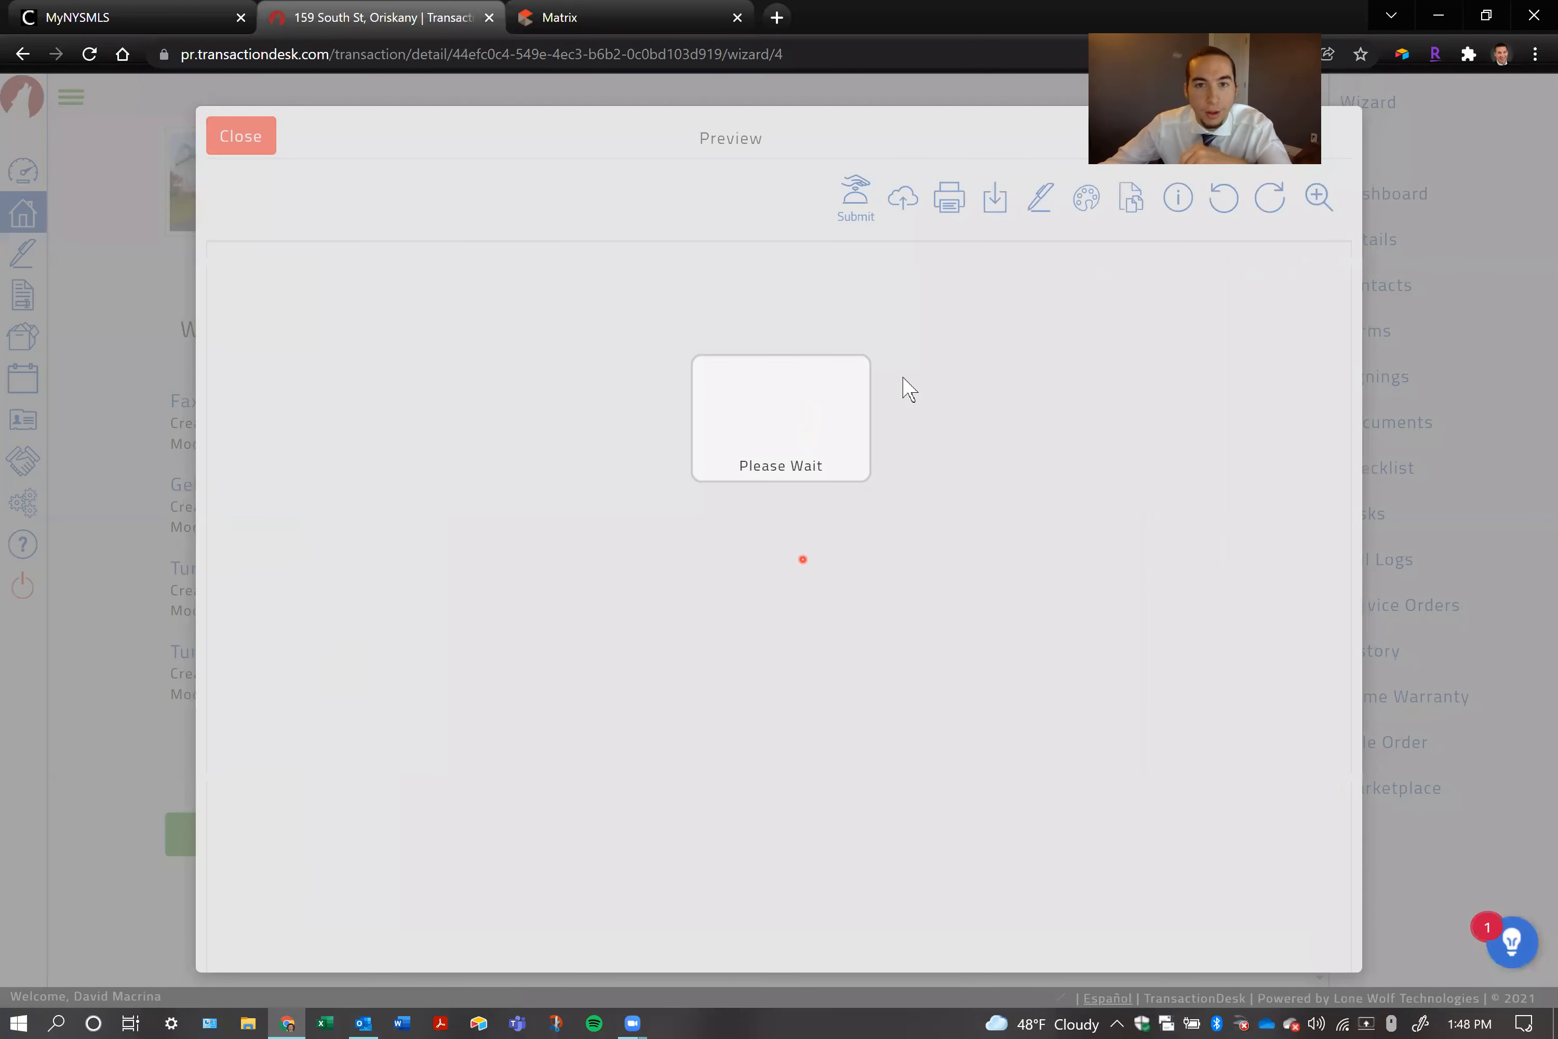
{"action": "scroll", "coordinate": [779, 546], "scroll_direction": "down", "scroll_amount": 10}
{"action": "scroll", "coordinate": [779, 546], "scroll_direction": "down", "scroll_amount": 15}
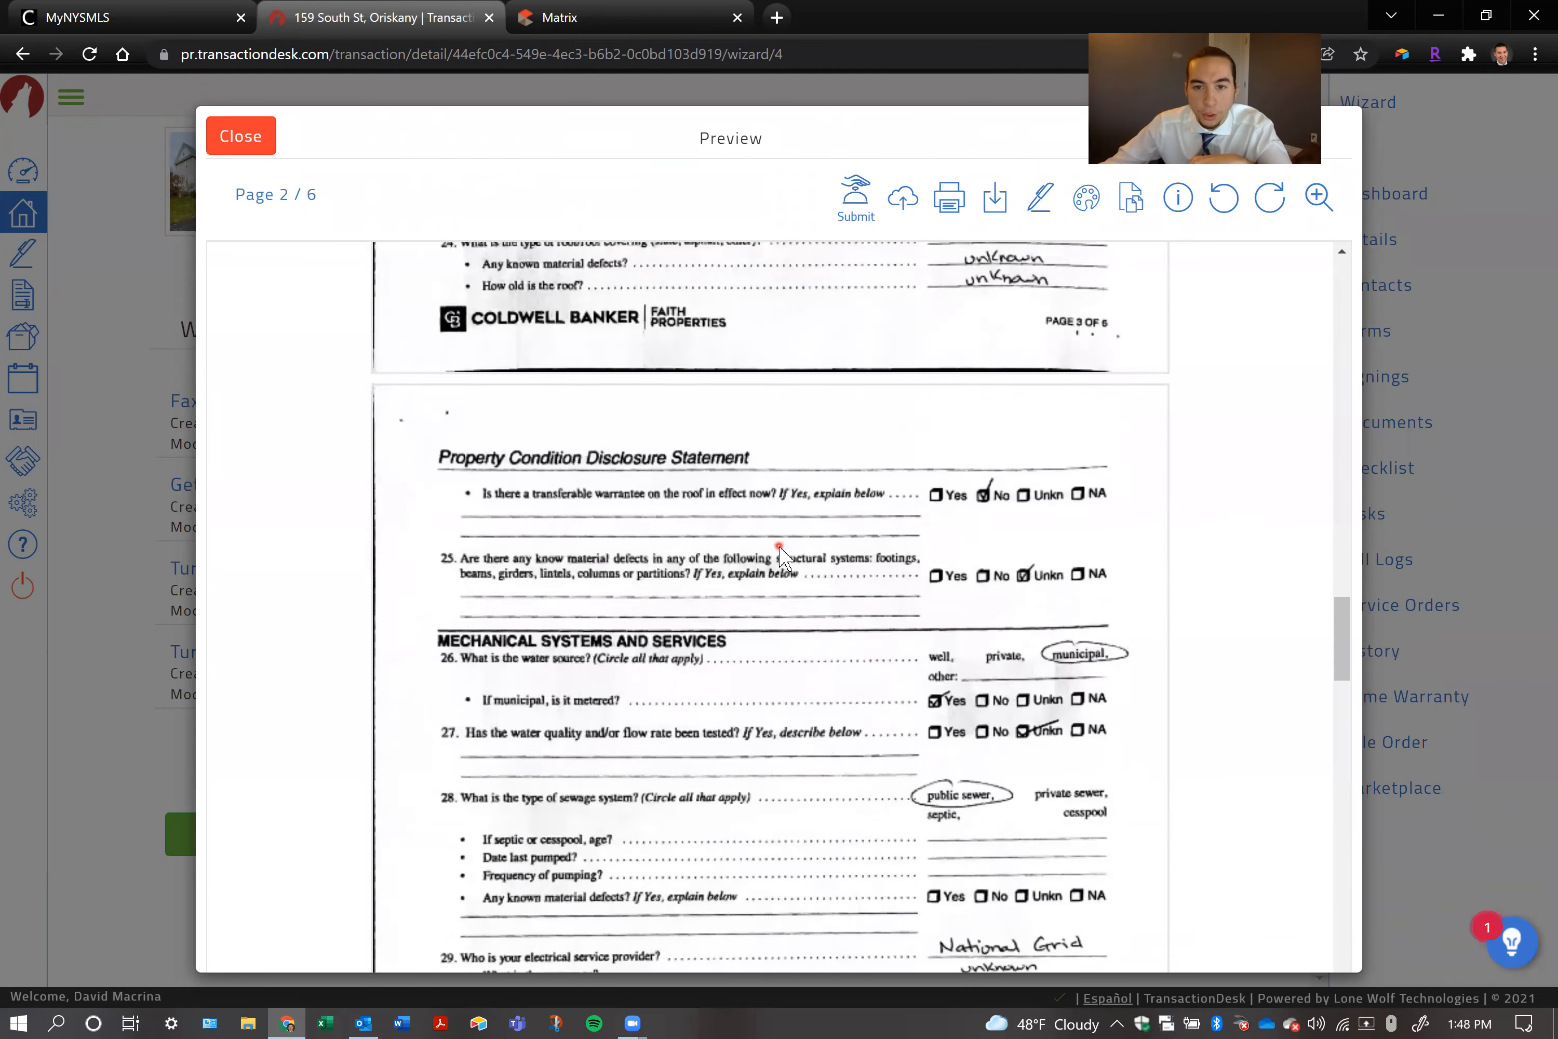
{"action": "scroll", "coordinate": [770, 553], "scroll_direction": "down", "scroll_amount": 10}
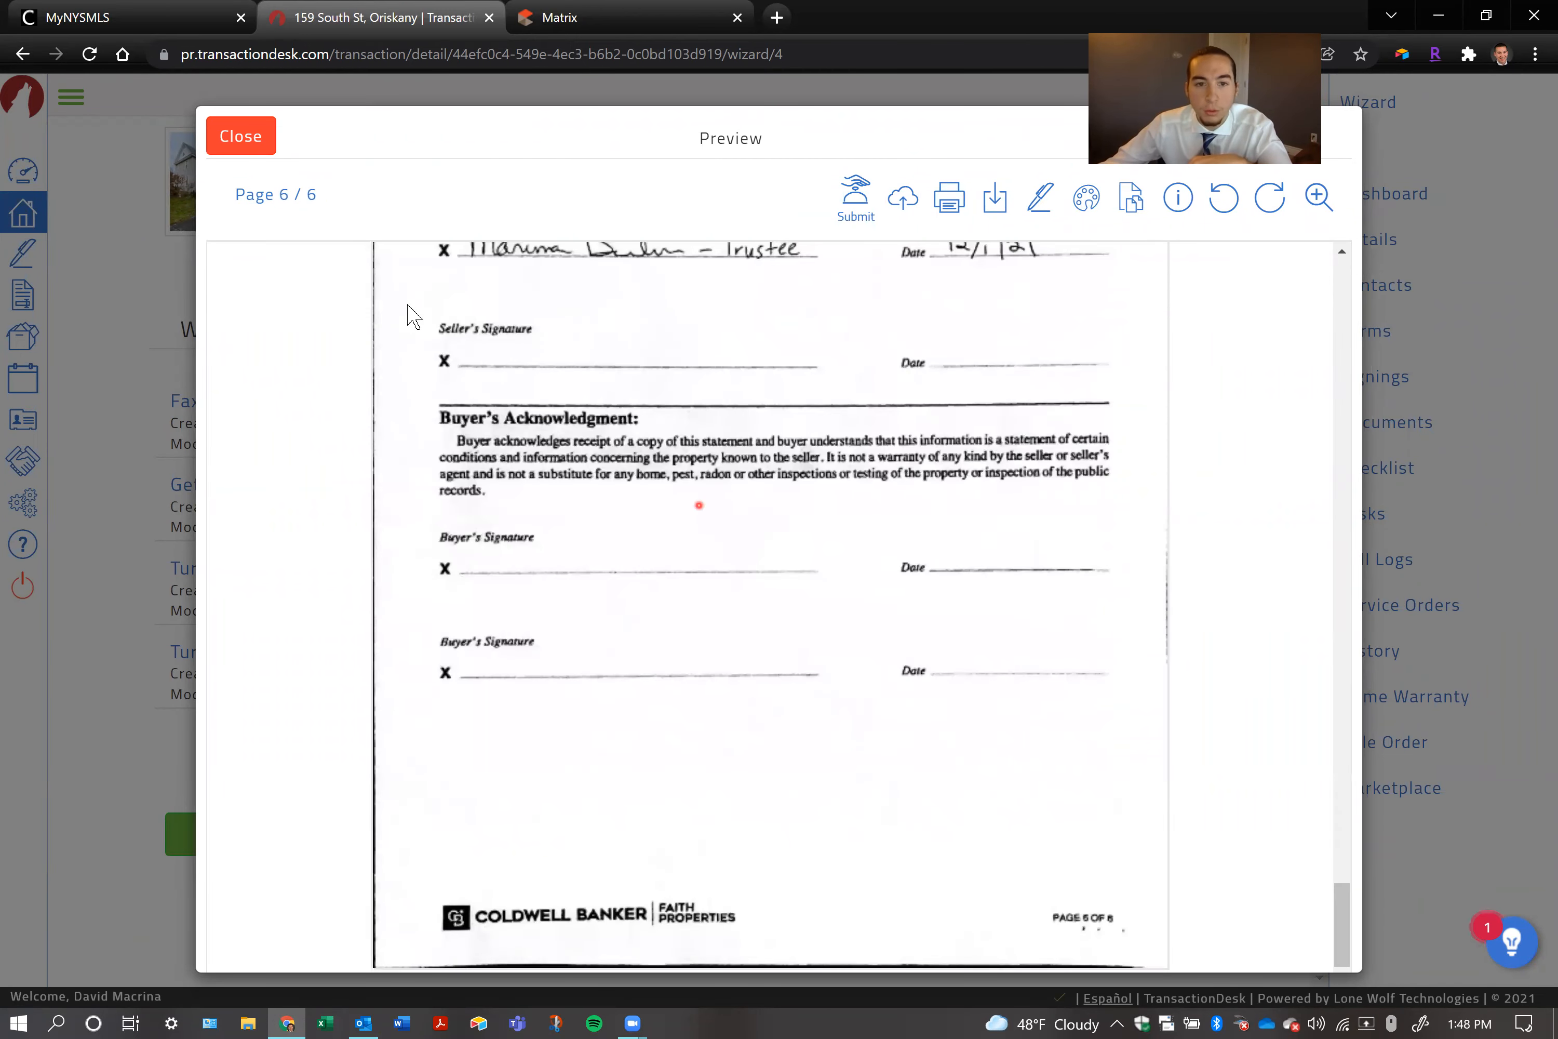
{"action": "left_click", "coordinate": [236, 144]}
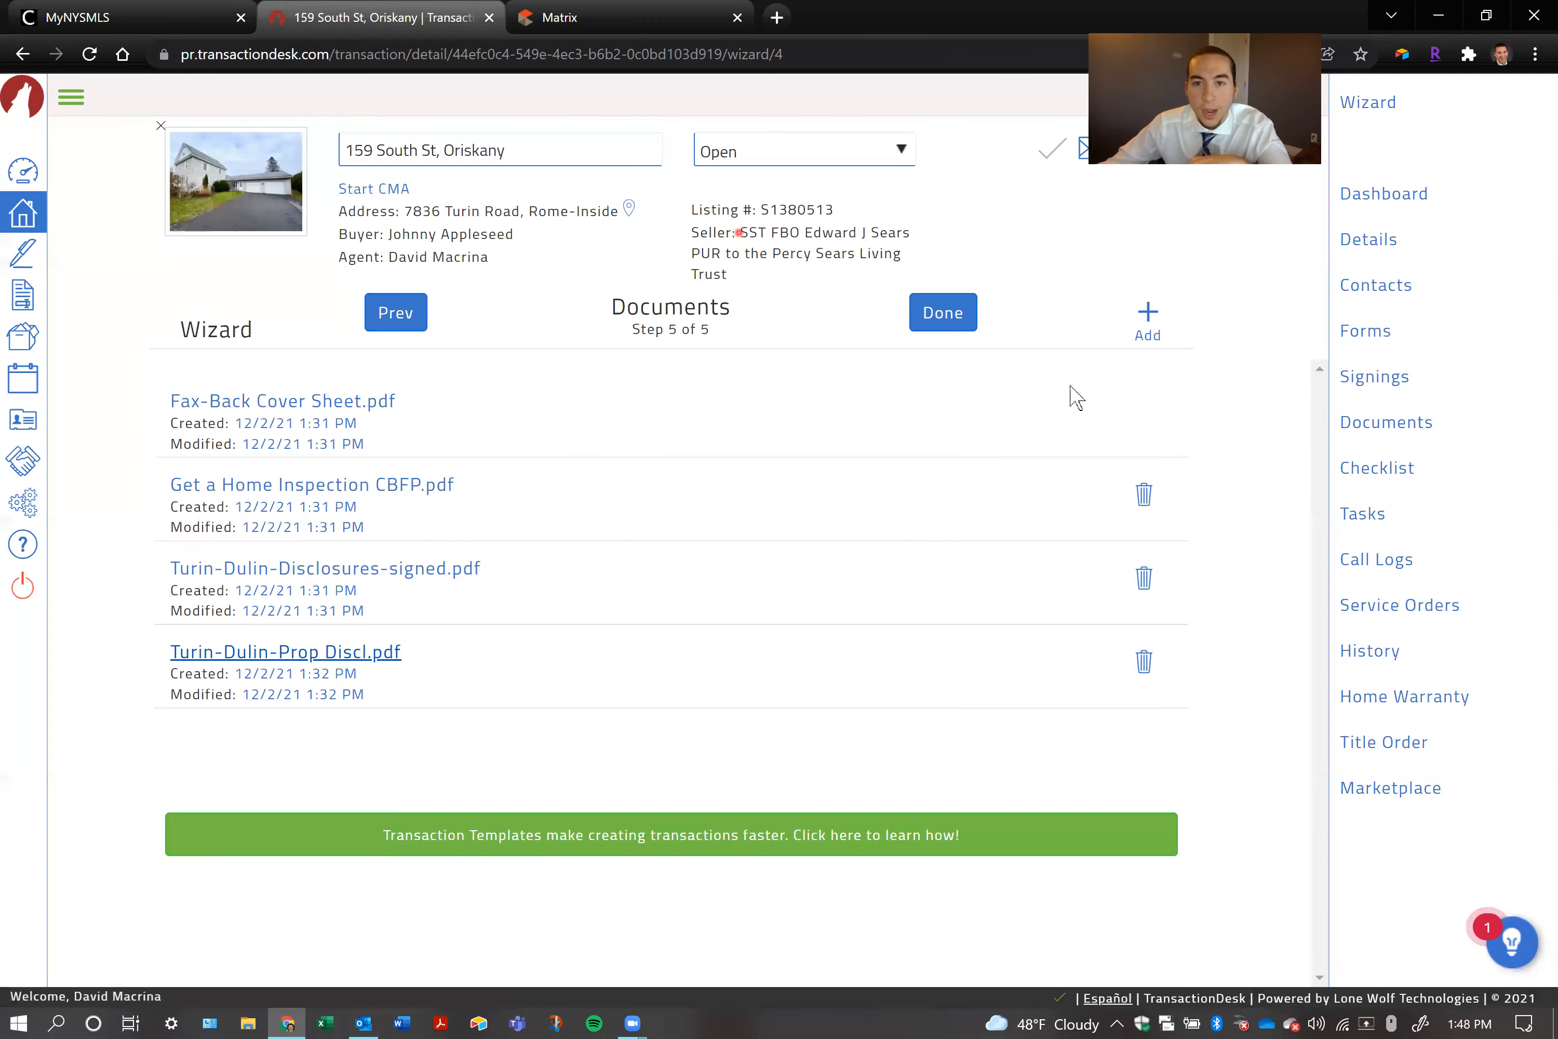
{"action": "left_click", "coordinate": [943, 333]}
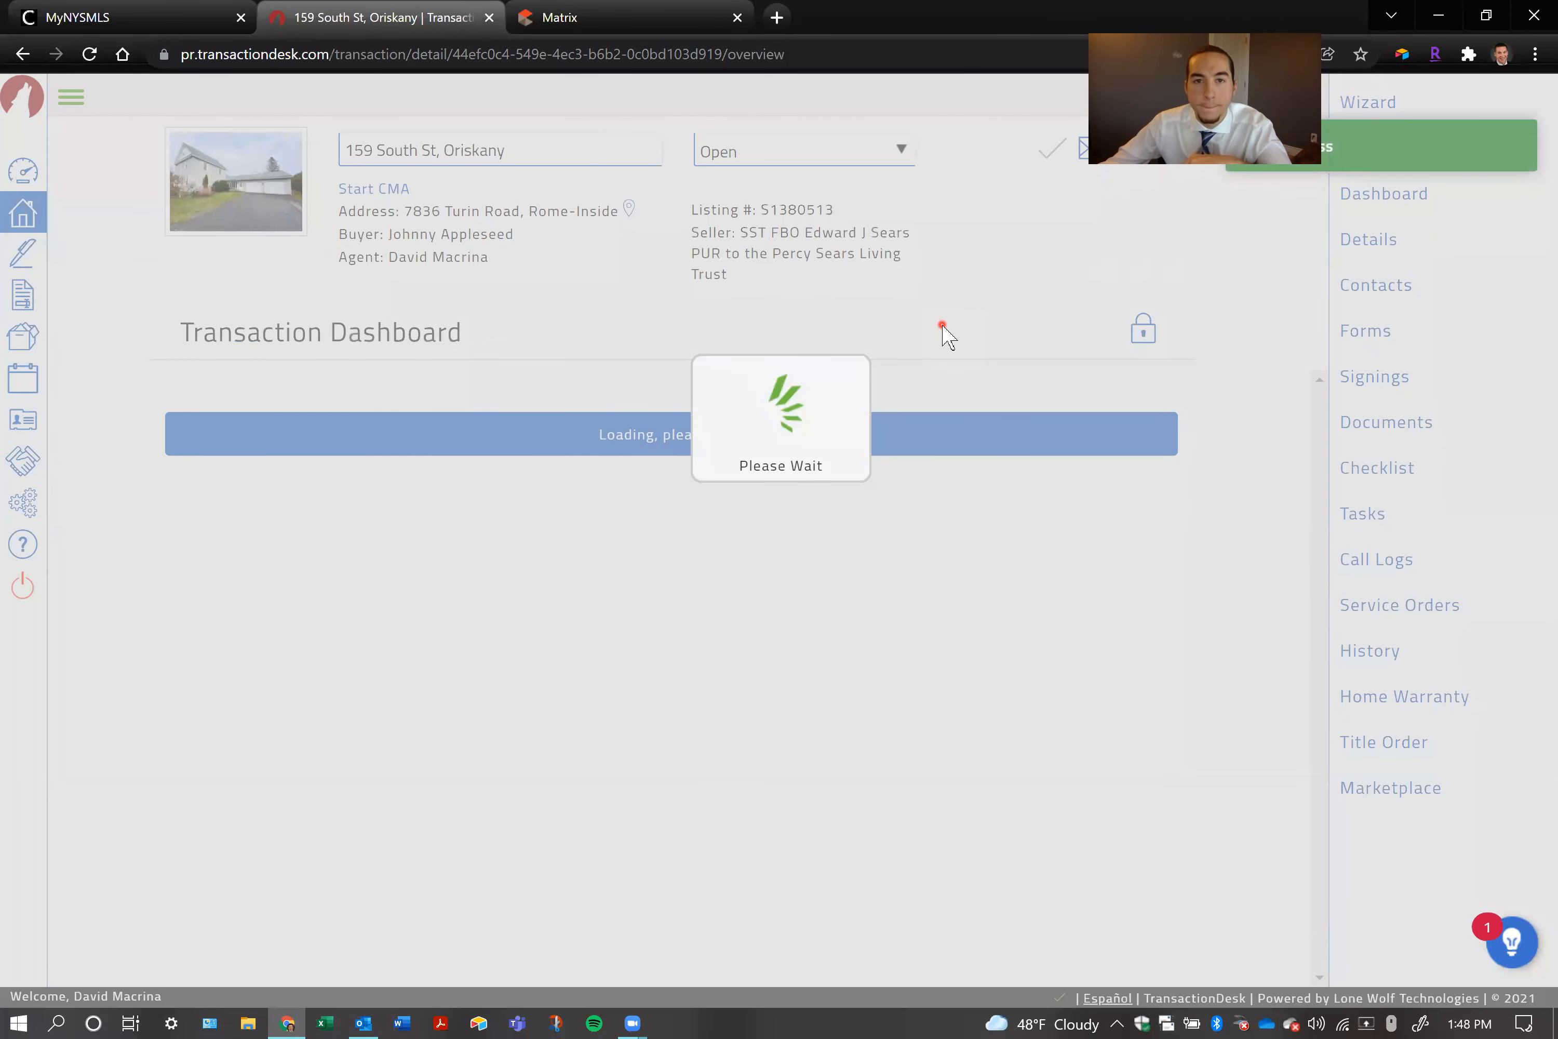
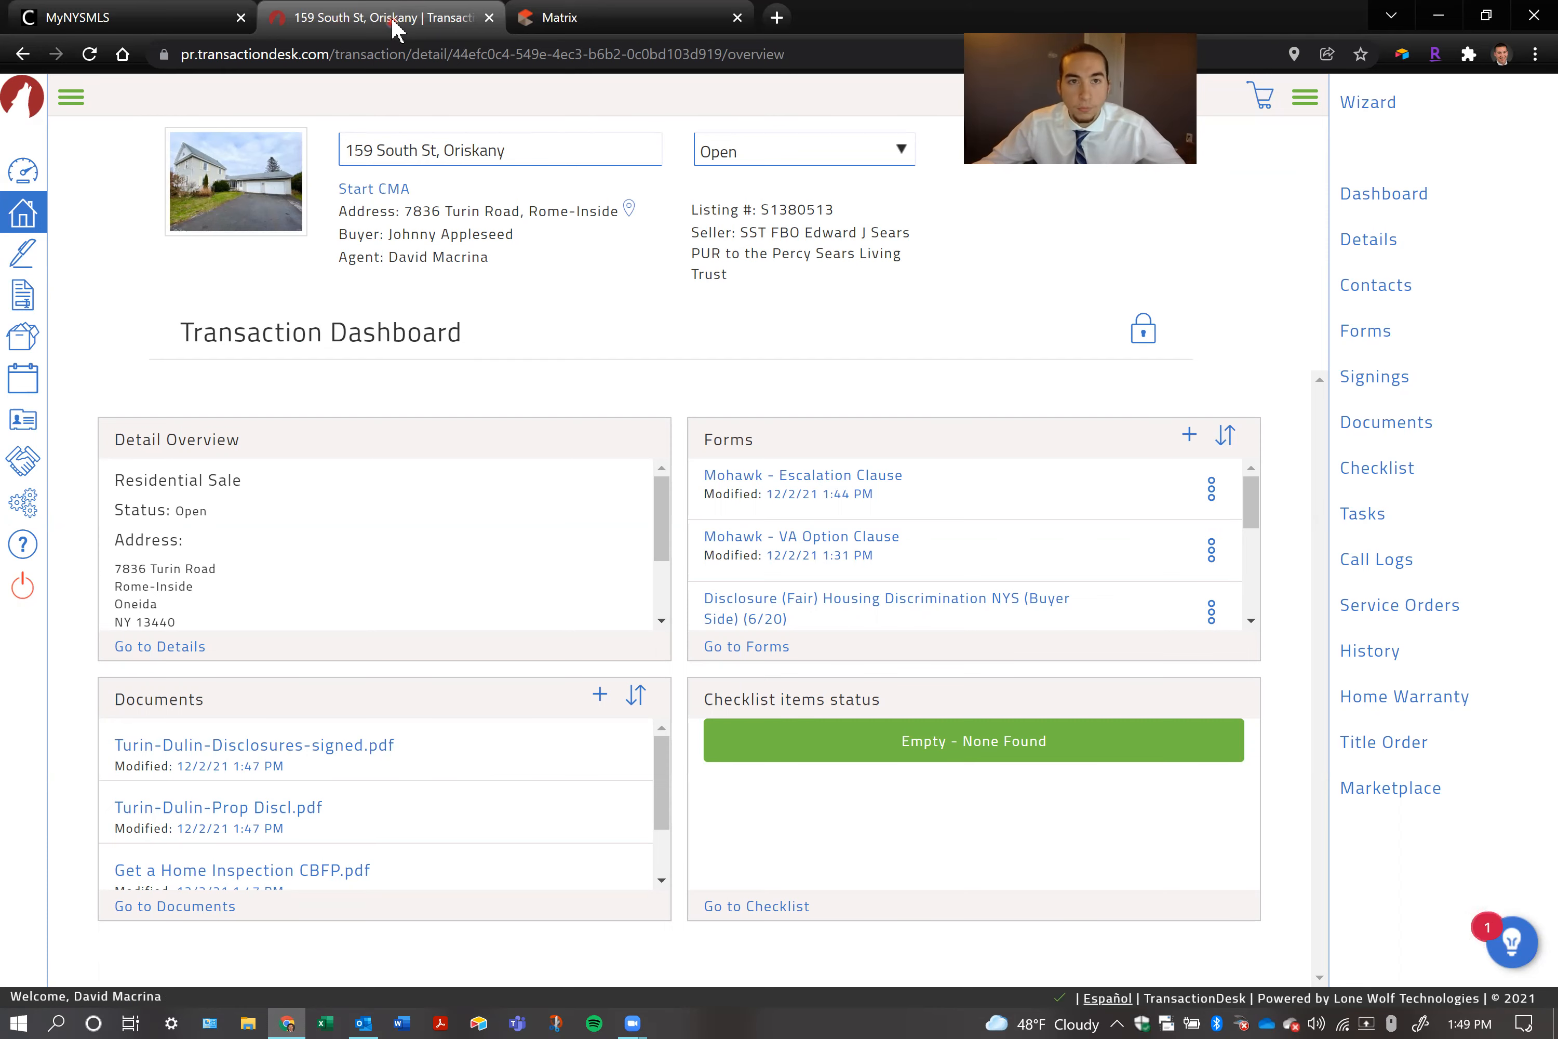
Review the contacts attached to this transaction, and look through the account-wide contact list
{"action": "left_click", "coordinate": [1383, 299]}
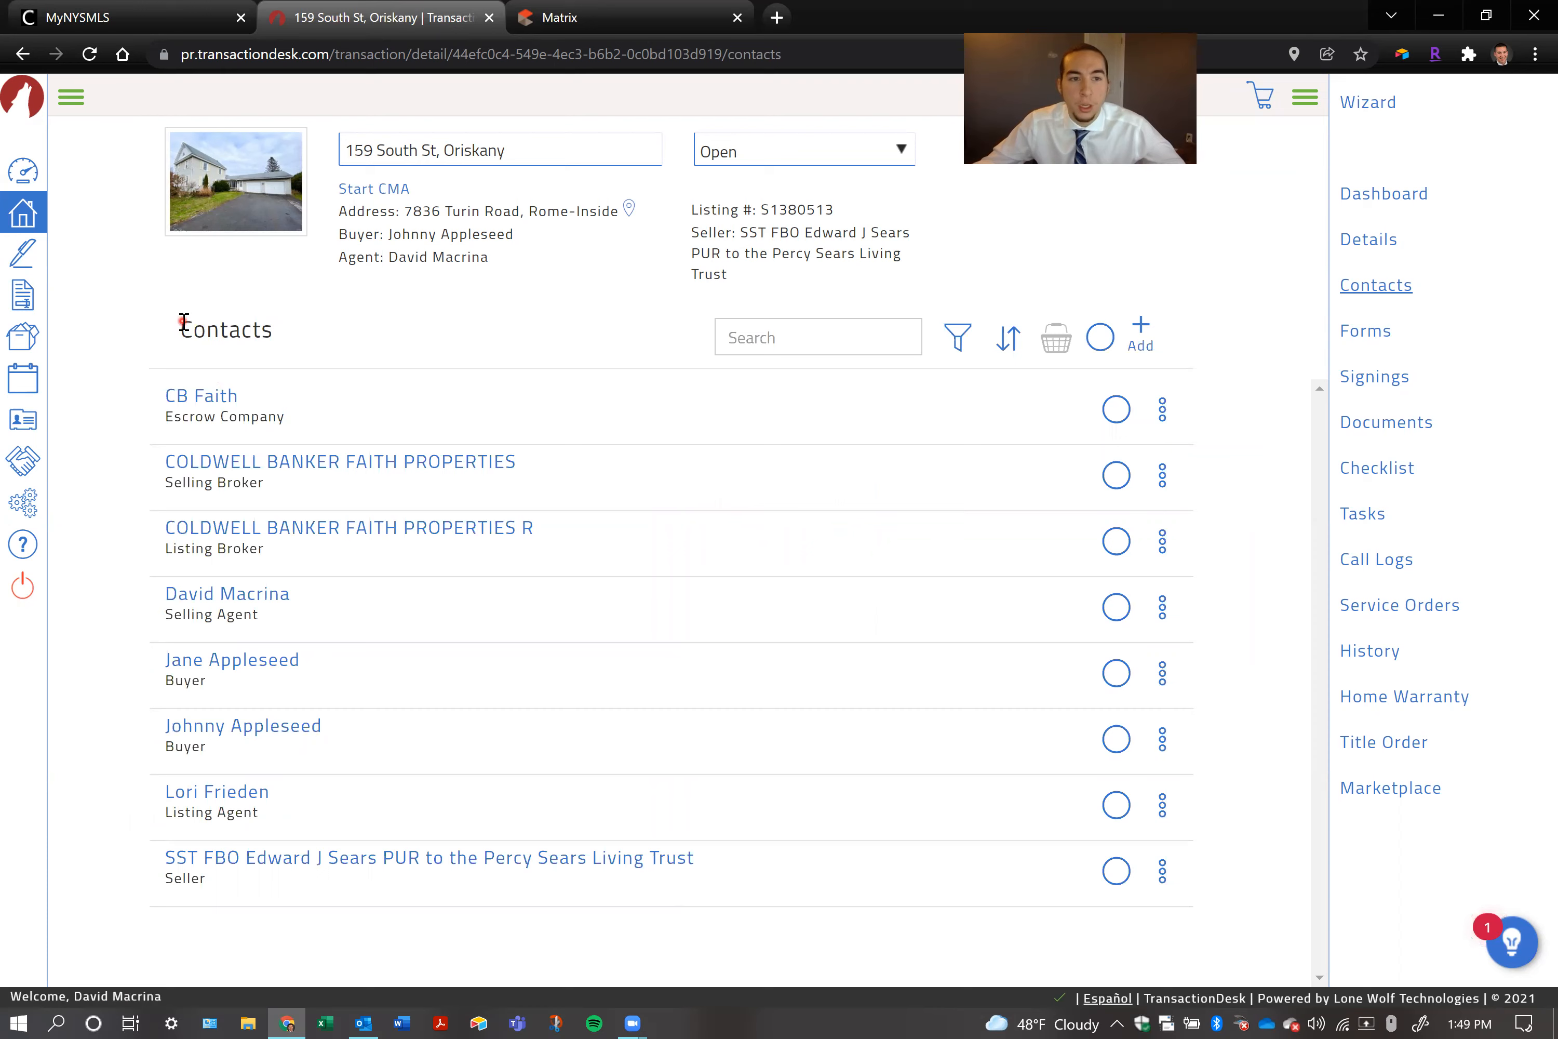
{"action": "left_click", "coordinate": [24, 421]}
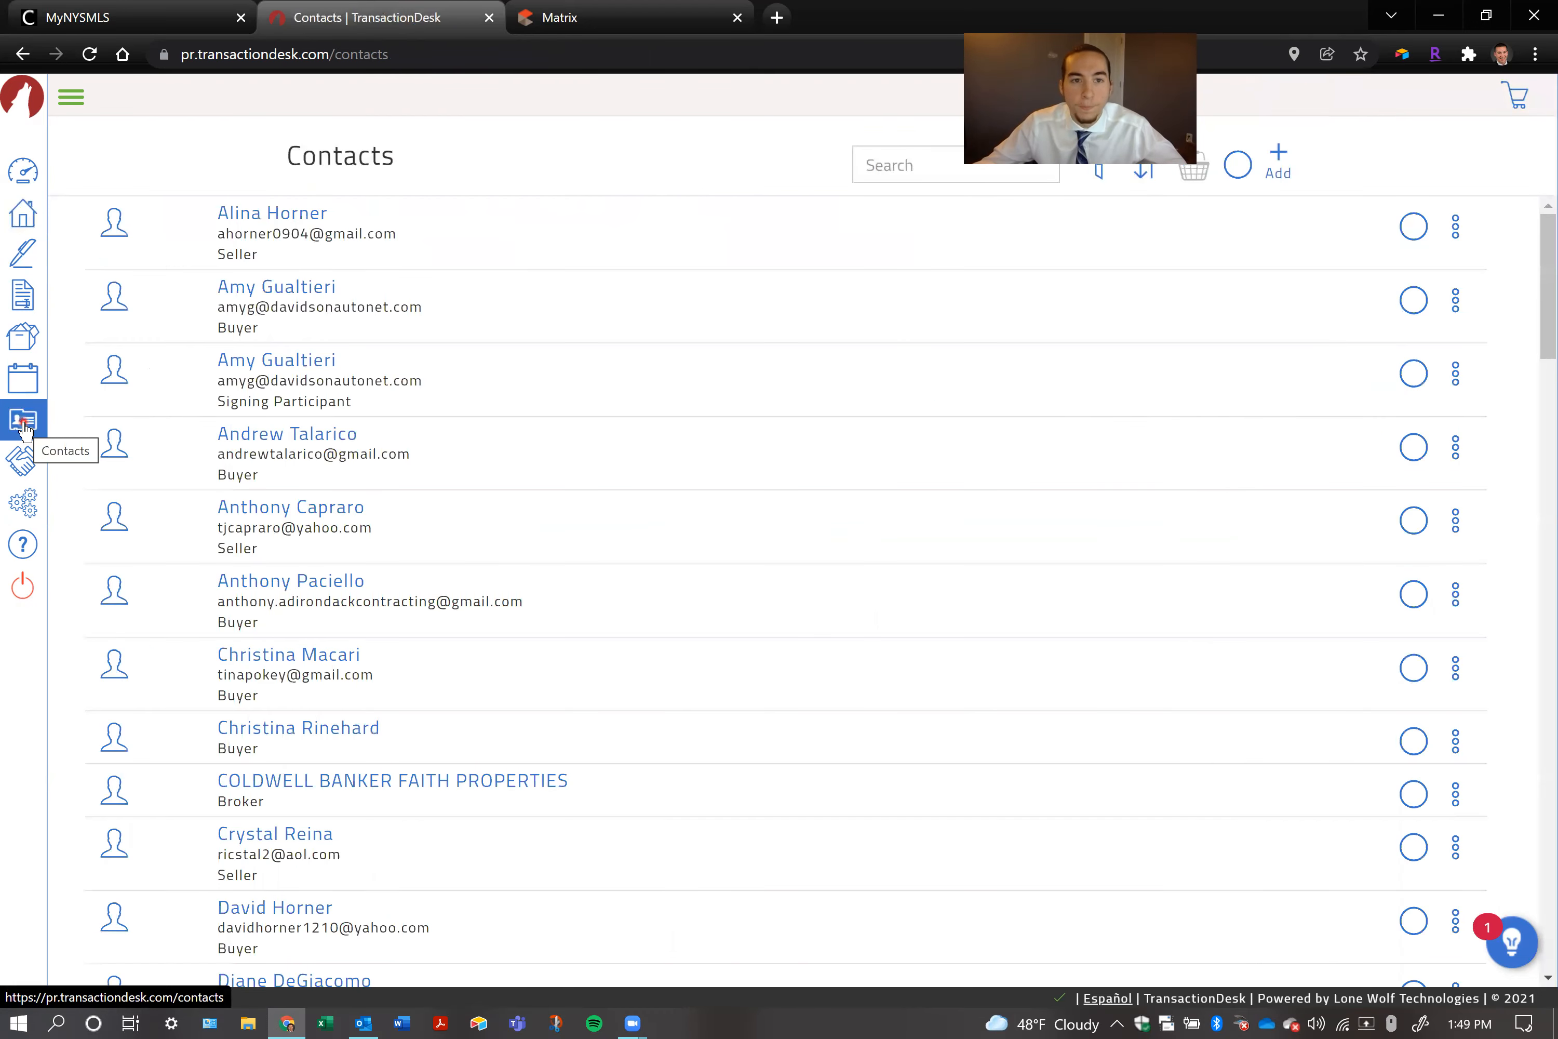
{"action": "scroll", "coordinate": [603, 359], "scroll_direction": "down", "scroll_amount": 5}
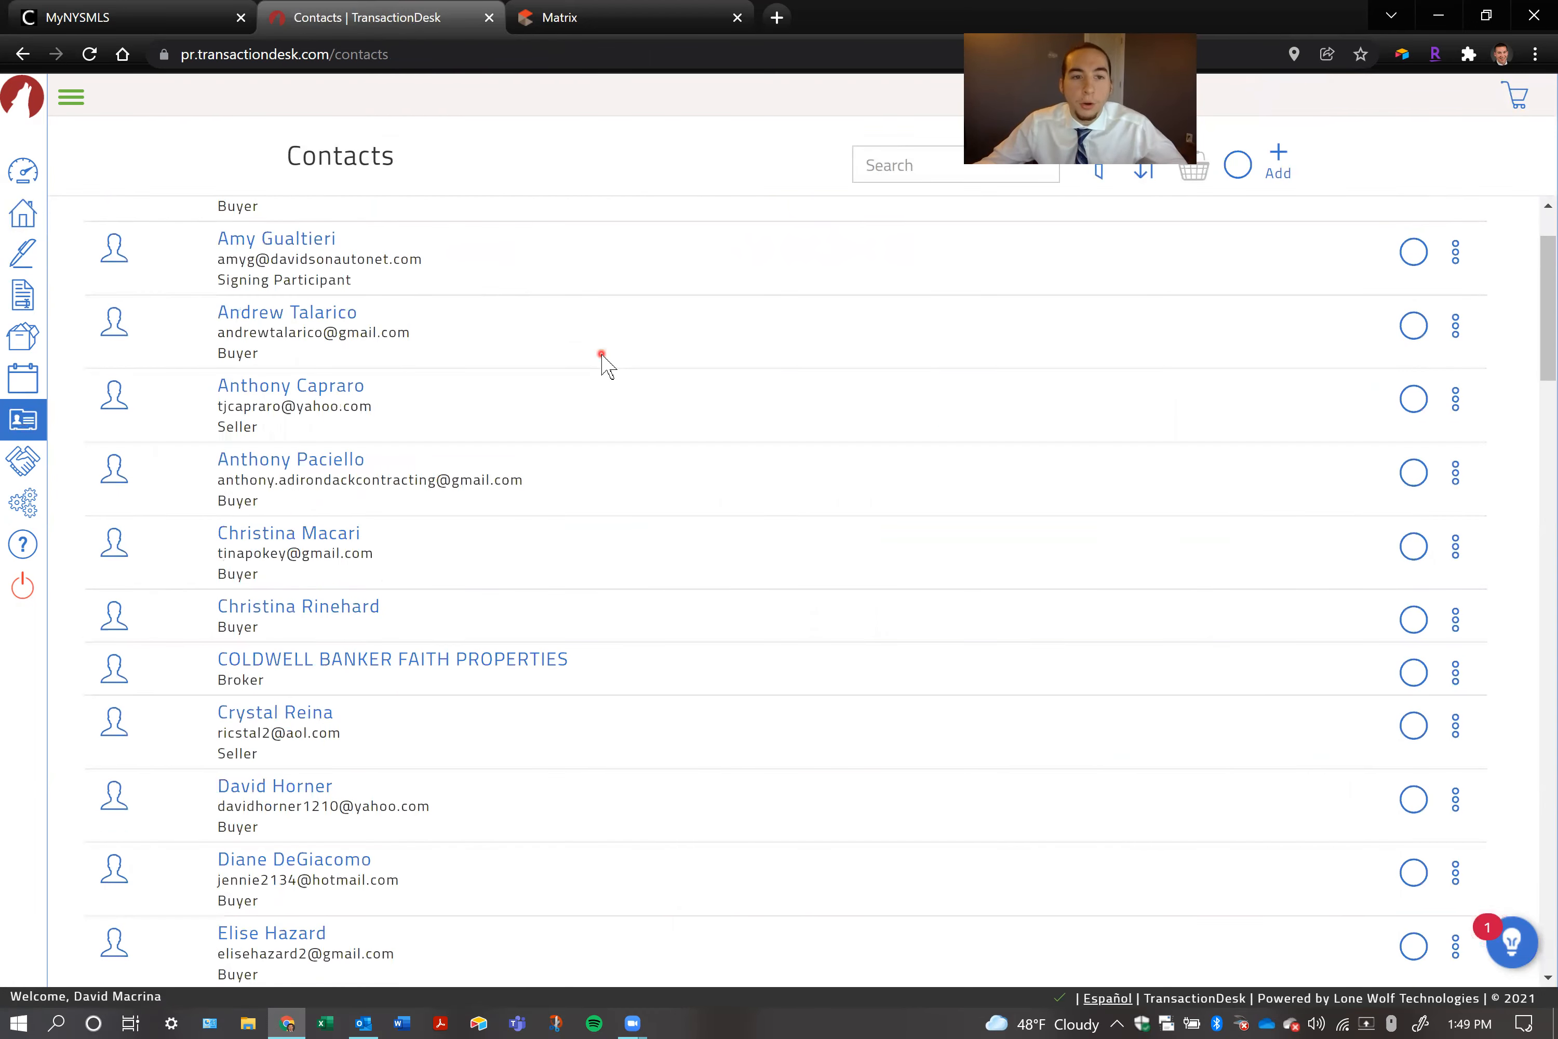
{"action": "scroll", "coordinate": [602, 357], "scroll_direction": "down", "scroll_amount": 20}
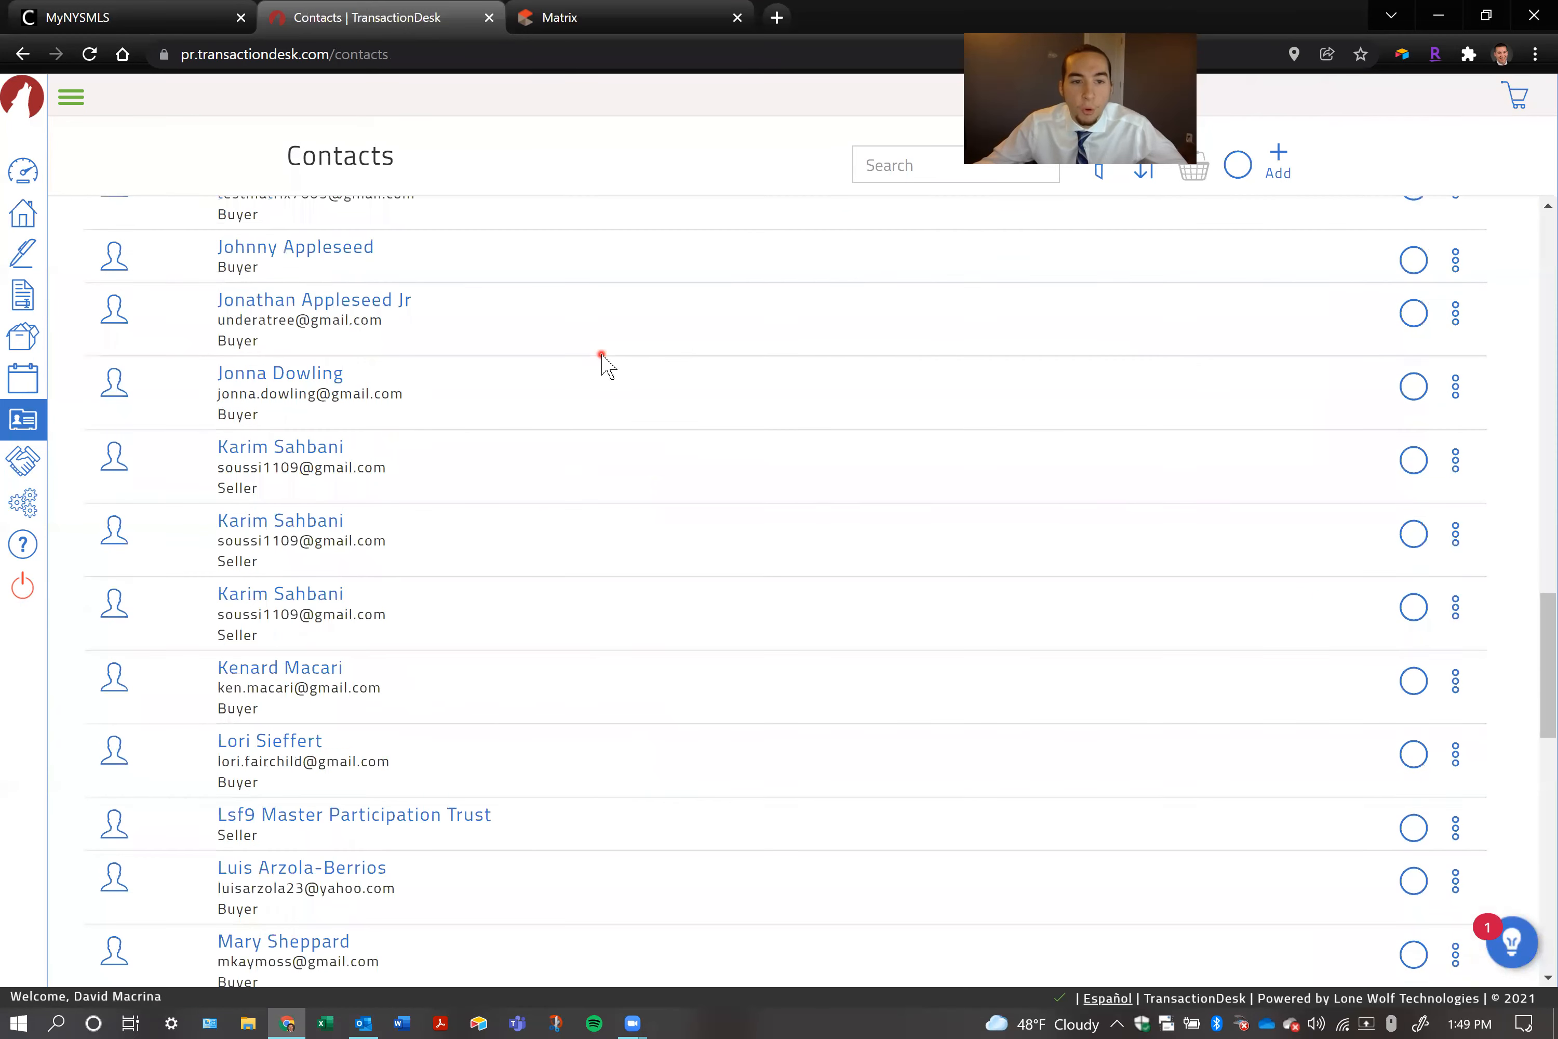
{"action": "scroll", "coordinate": [600, 359], "scroll_direction": "down", "scroll_amount": 7}
{"action": "scroll", "coordinate": [590, 363], "scroll_direction": "up", "scroll_amount": 10}
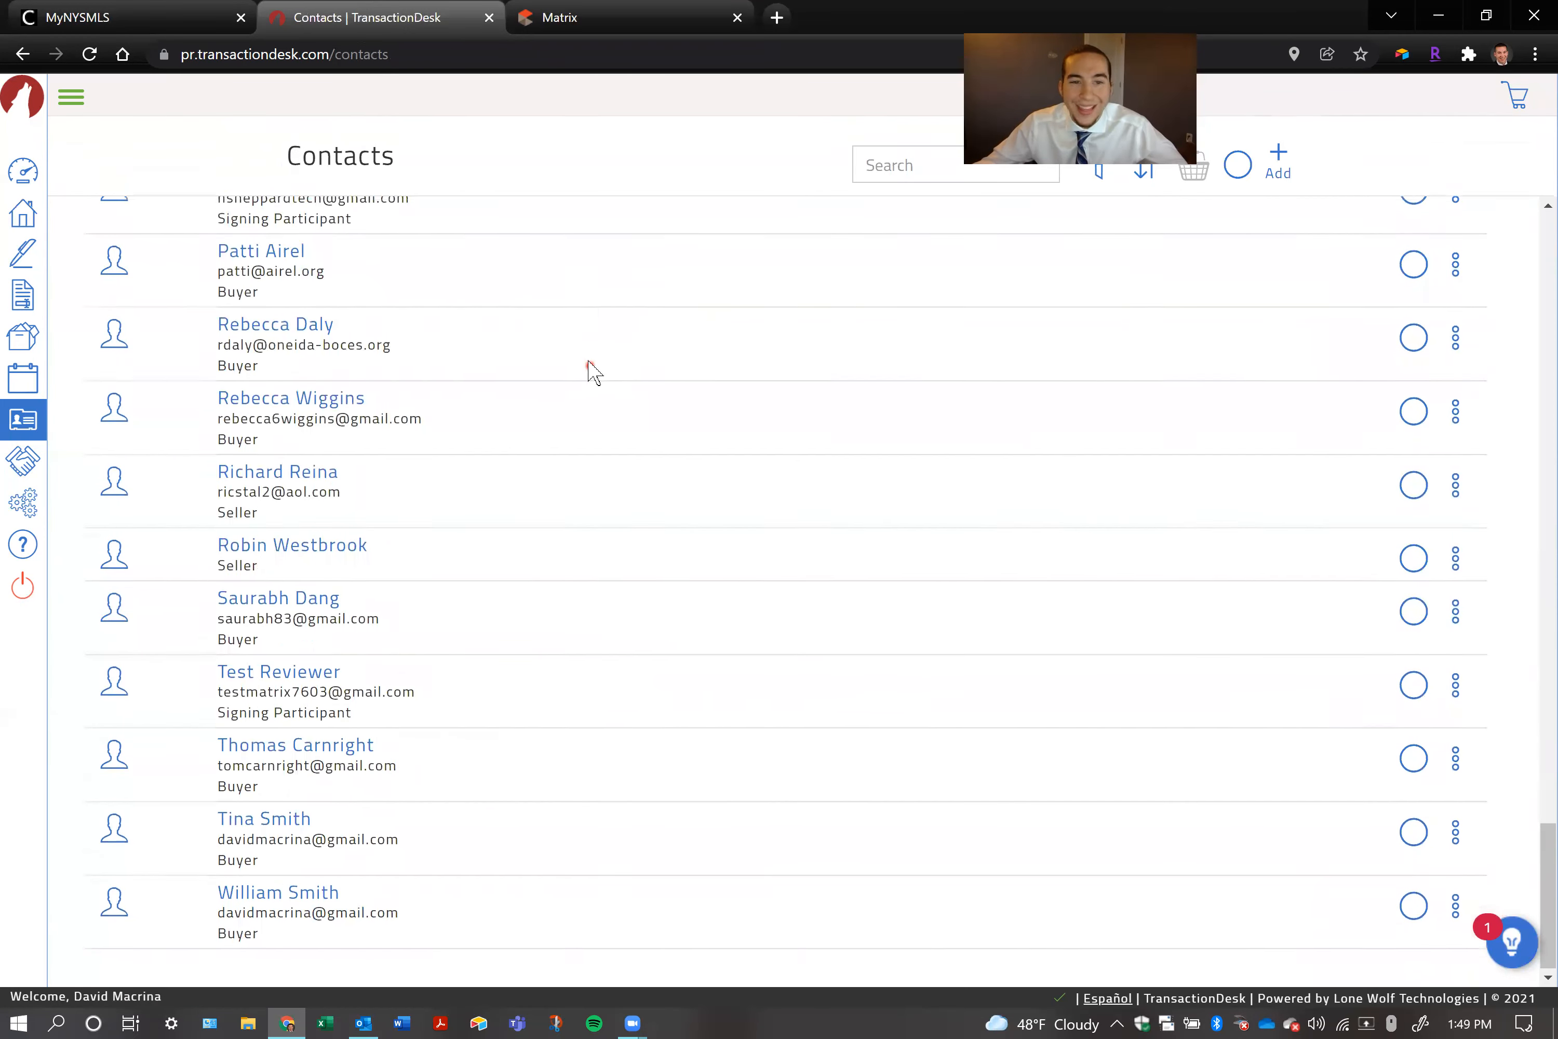
{"action": "scroll", "coordinate": [584, 361], "scroll_direction": "up", "scroll_amount": 20}
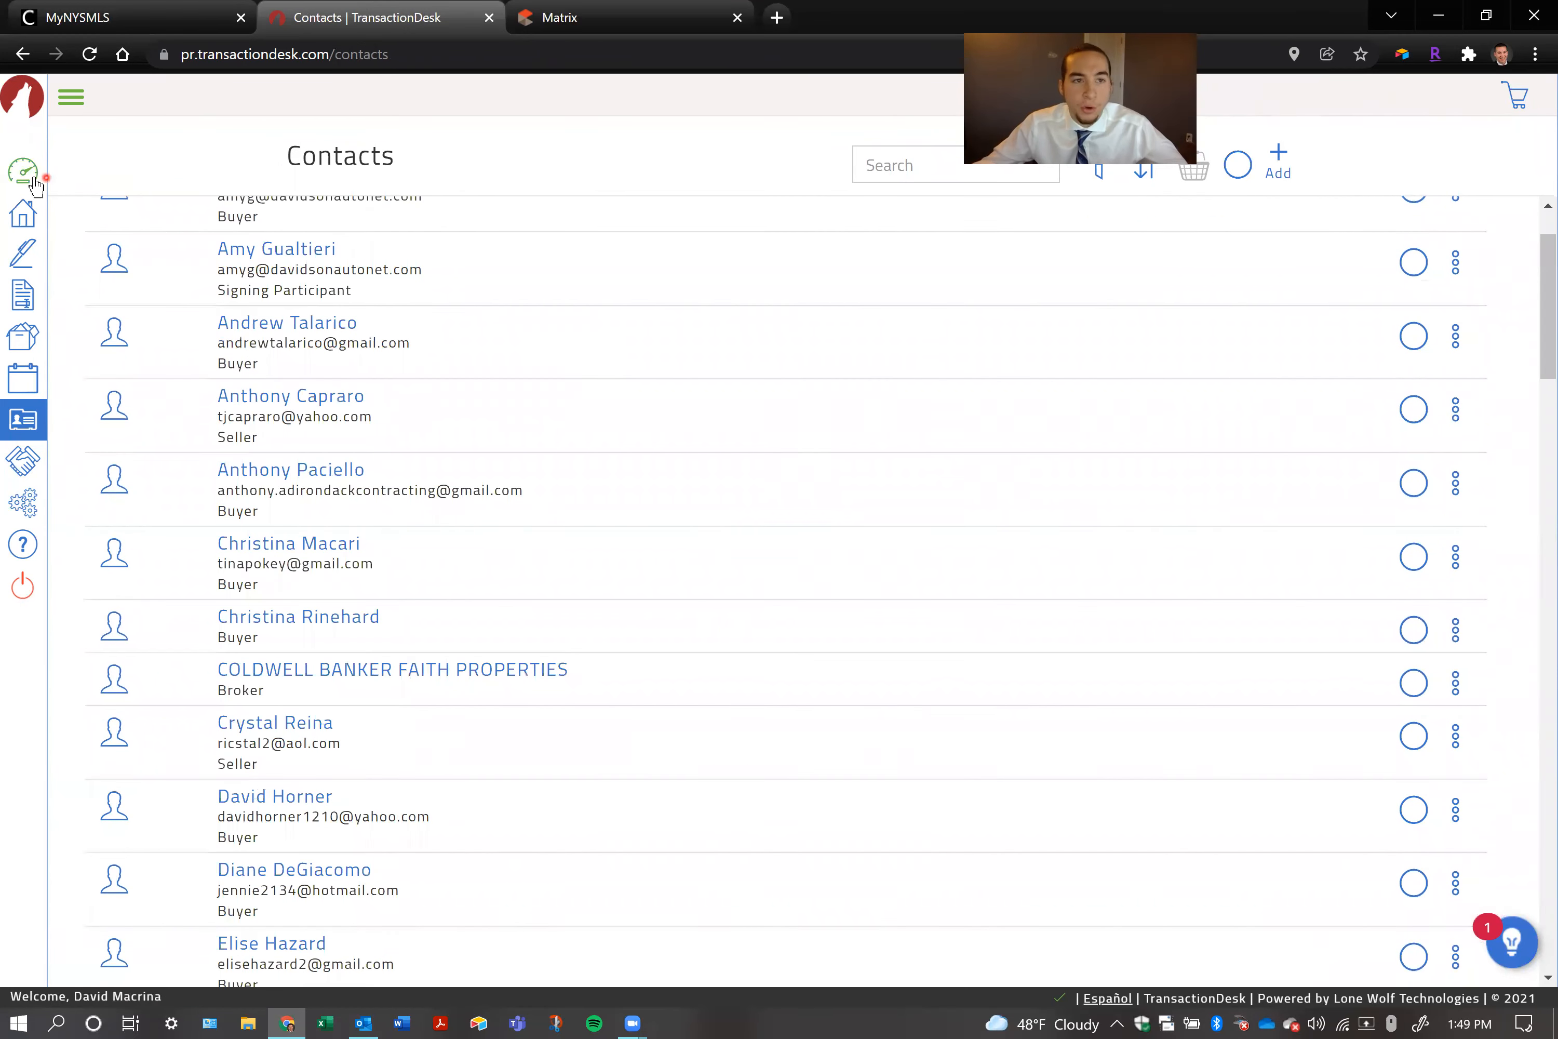
Reopen the Oriskany transaction from the agent dashboard, rename it with the listed property's street address and city, and save the change
{"action": "left_click", "coordinate": [54, 174]}
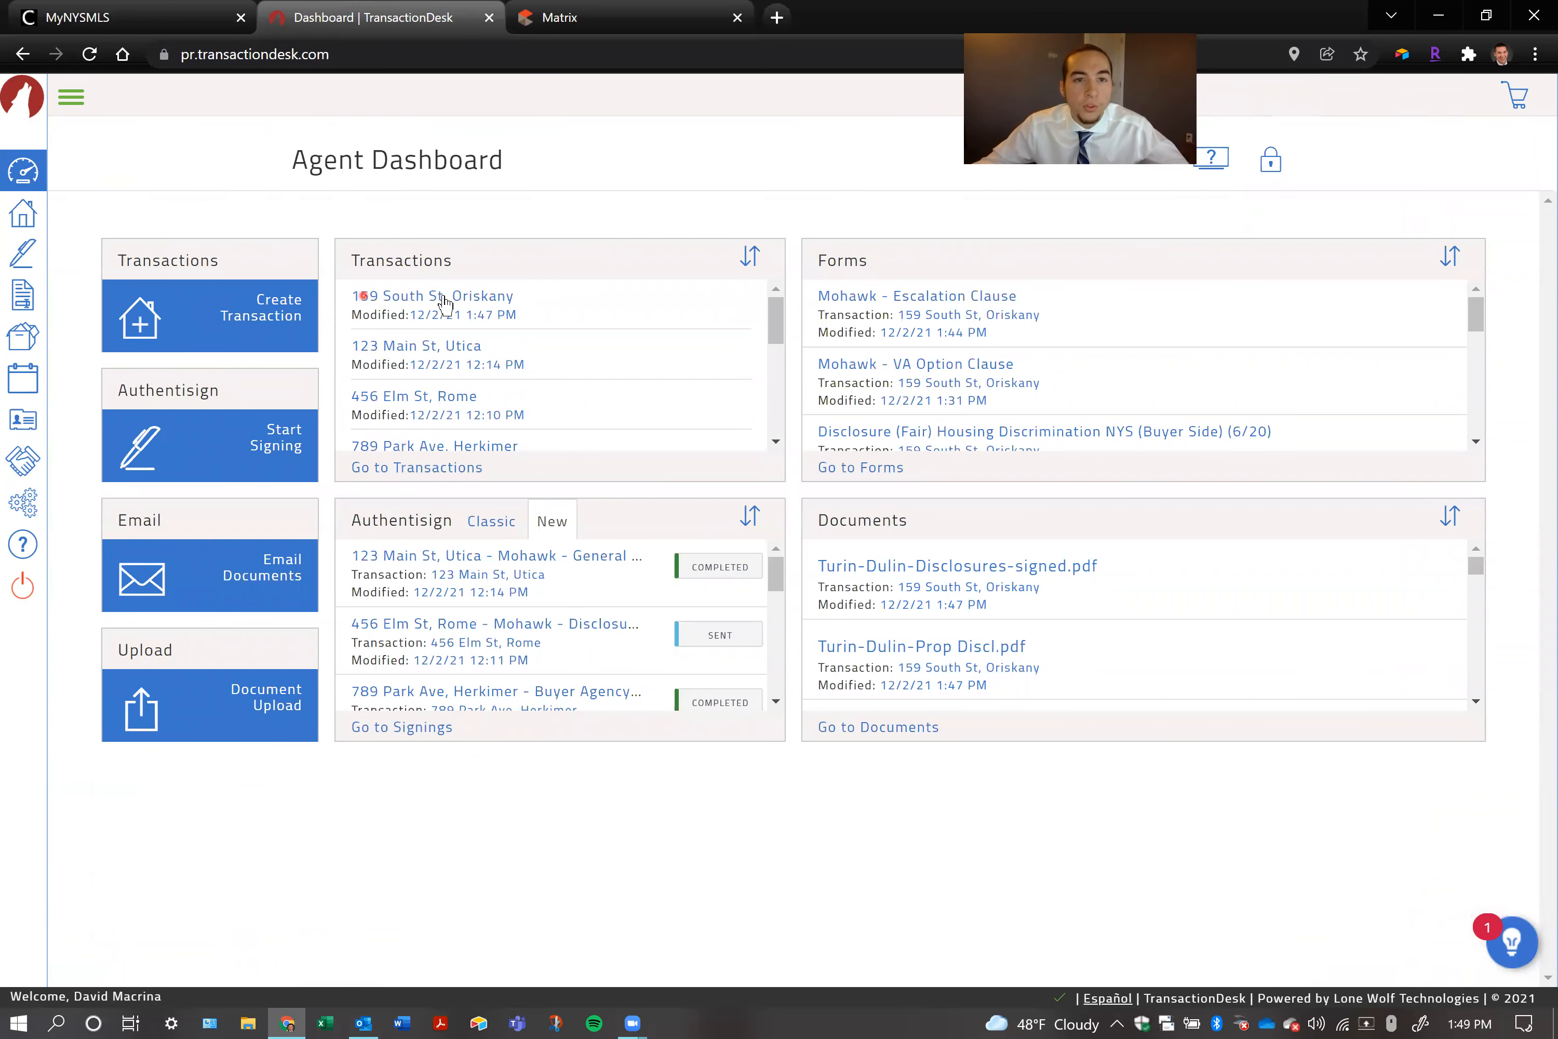
{"action": "left_click", "coordinate": [468, 297]}
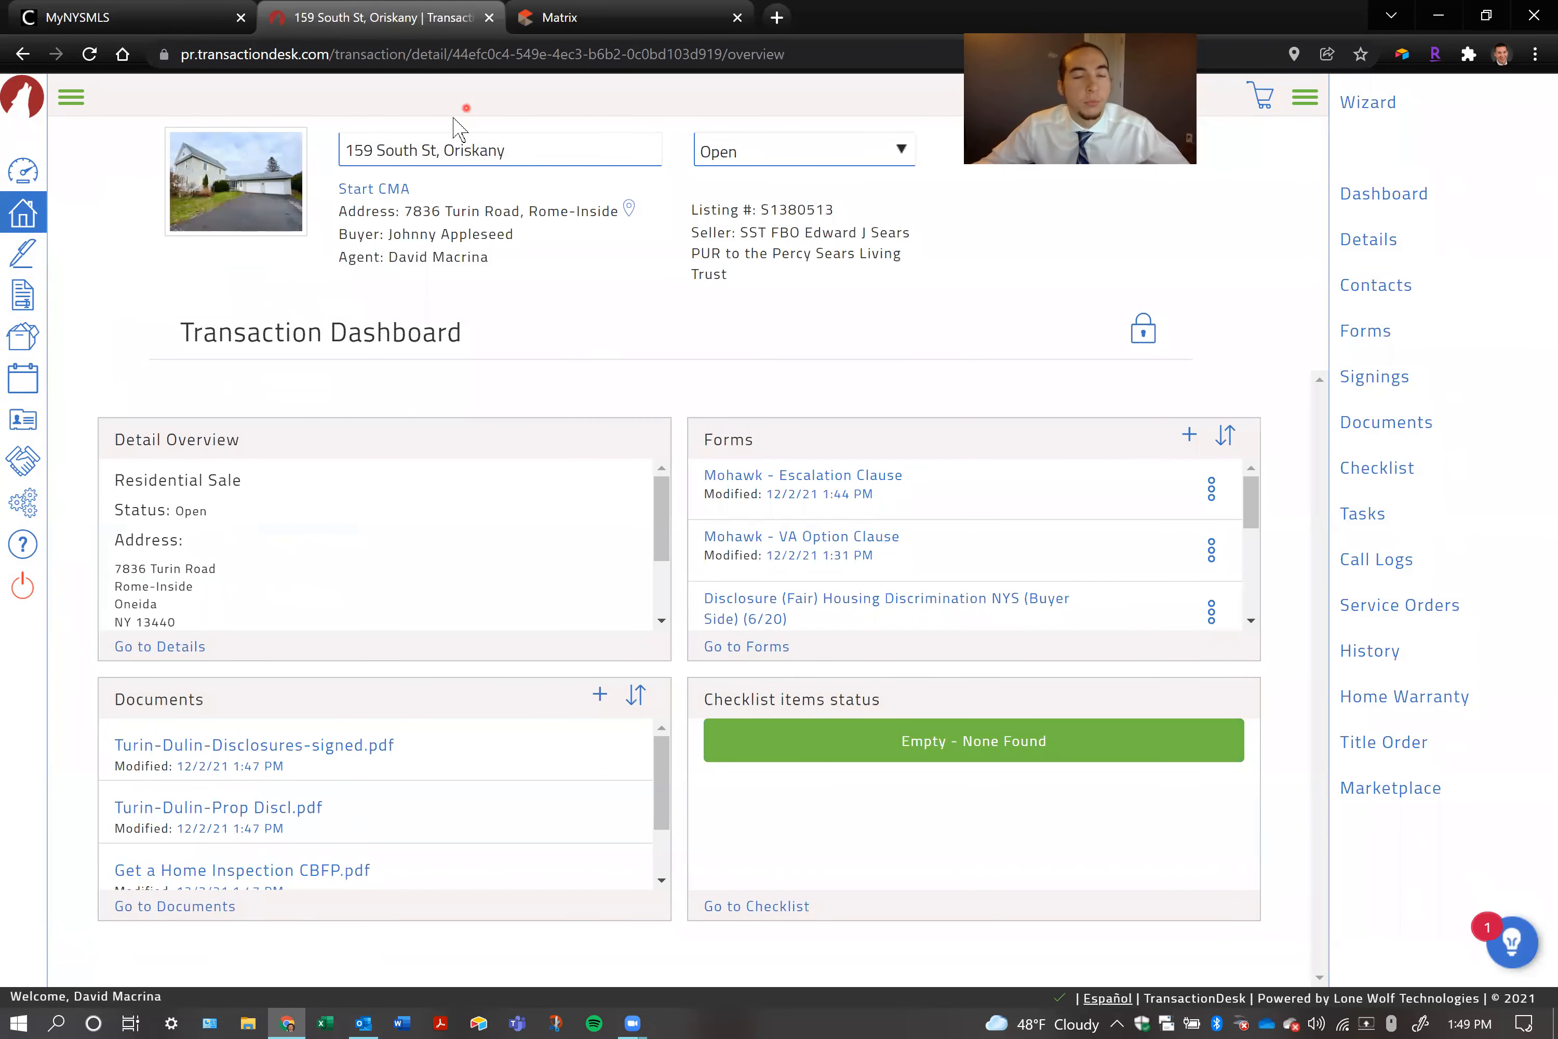
{"action": "left_click_drag", "start_coordinate": [508, 151], "coordinate": [330, 138]}
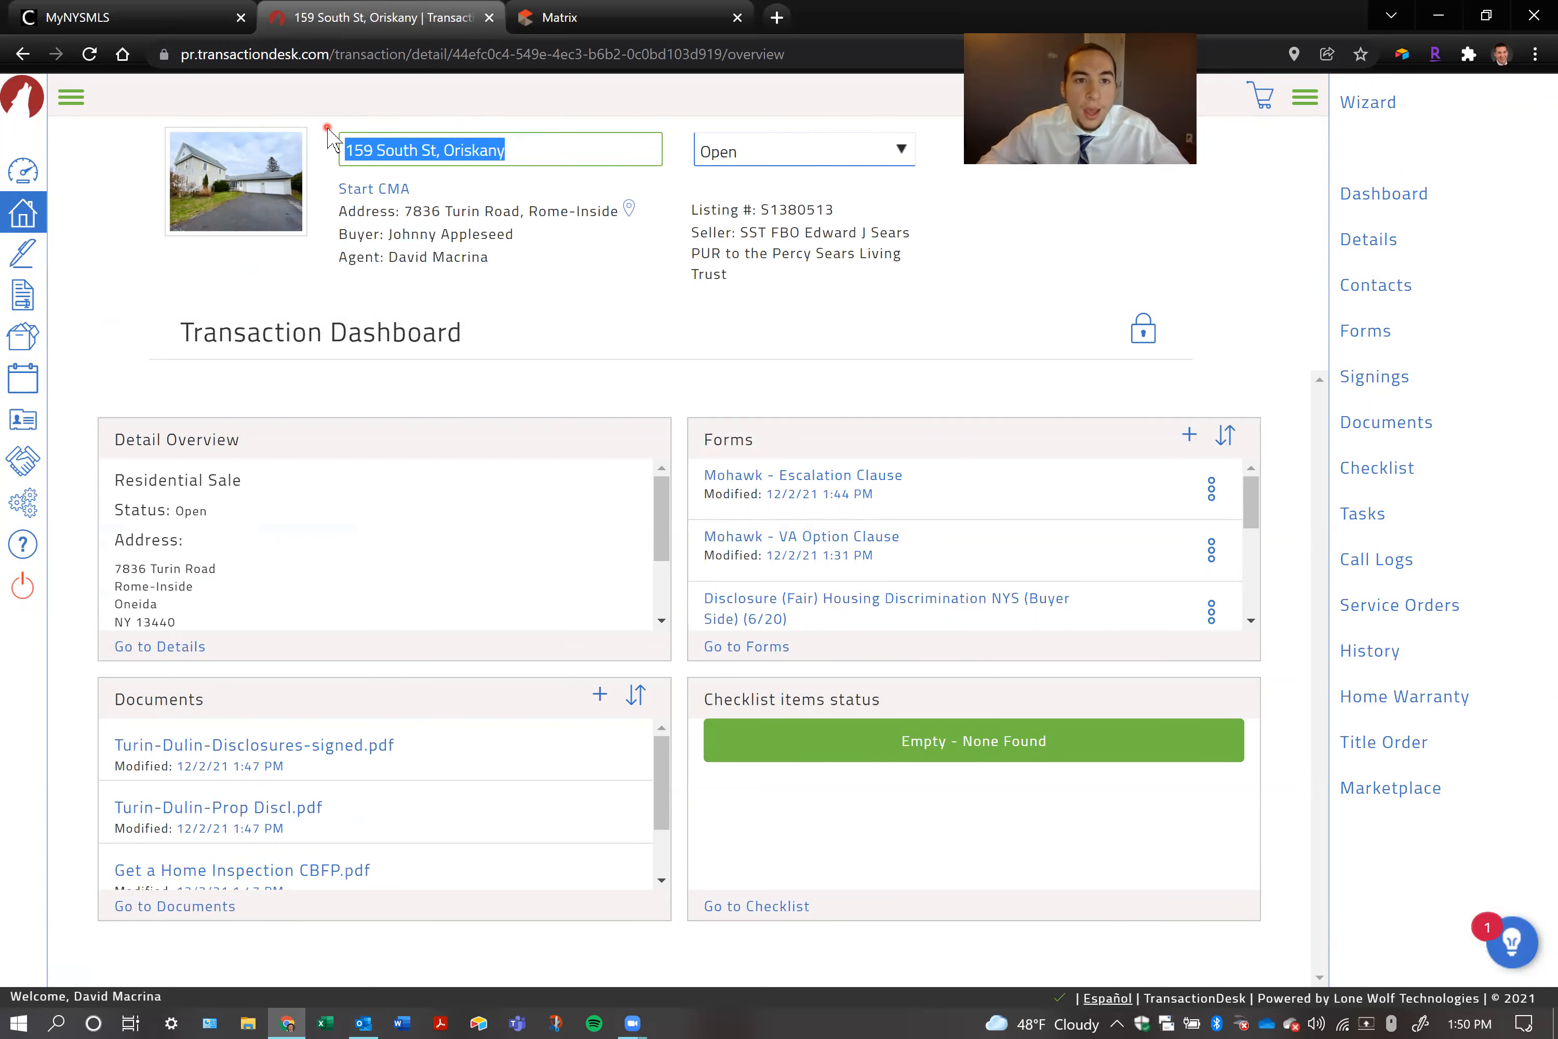
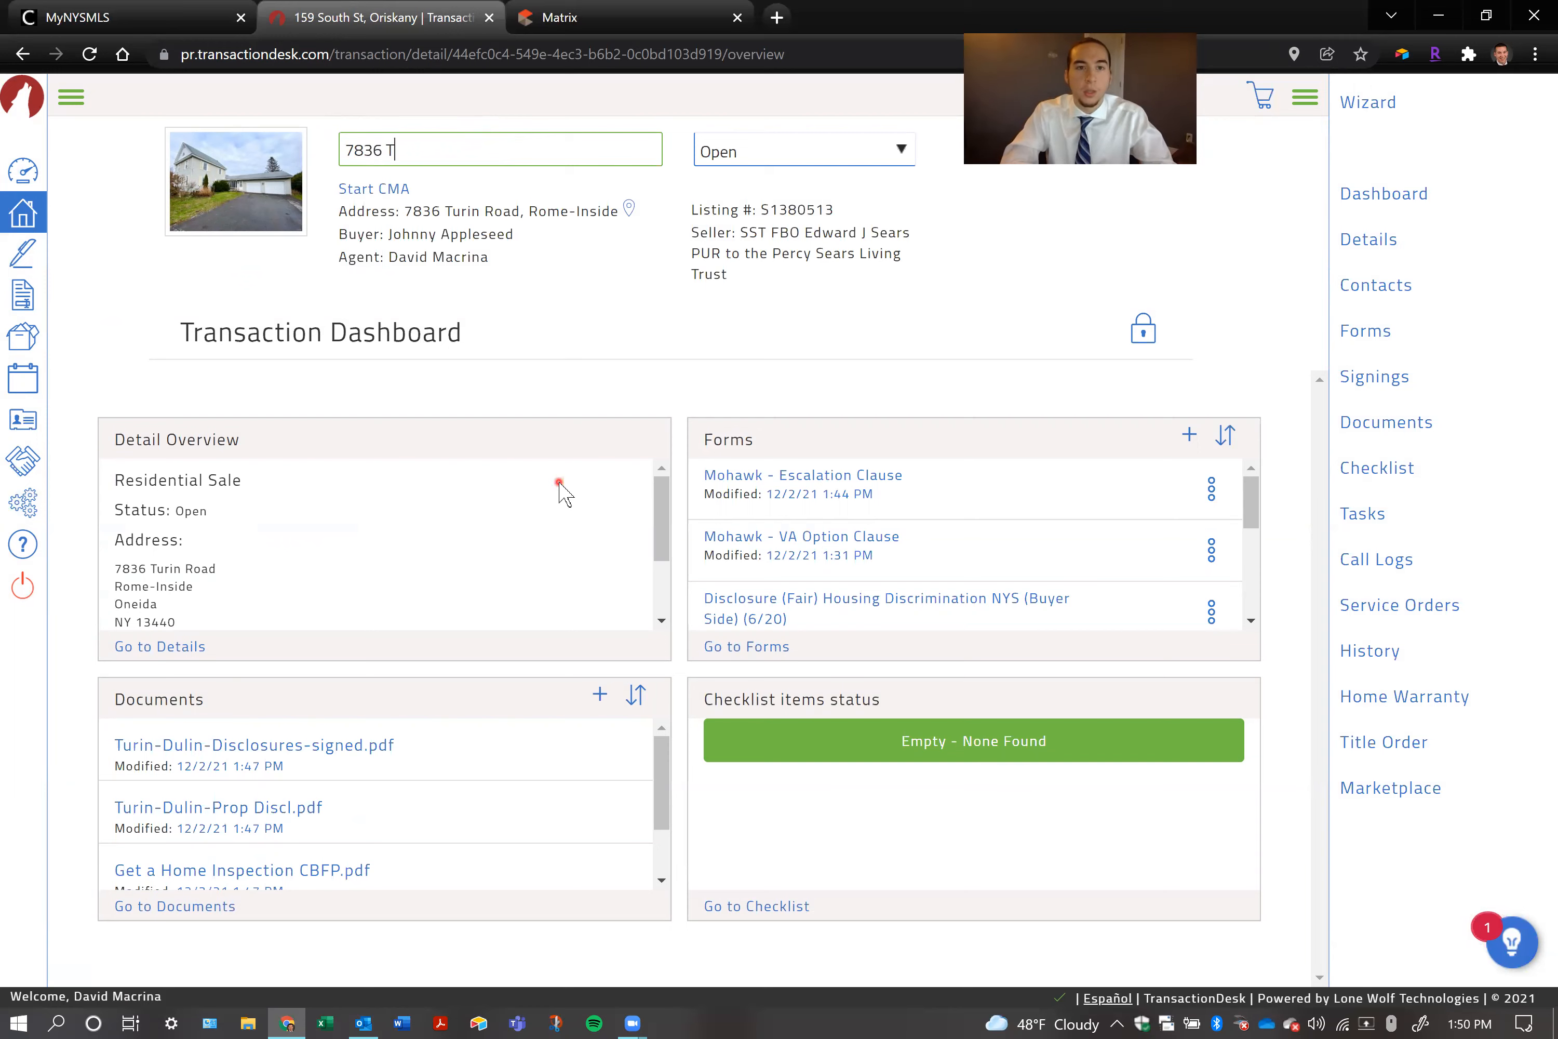
{"action": "left_click", "coordinate": [272, 303]}
{"action": "left_click", "coordinate": [20, 168]}
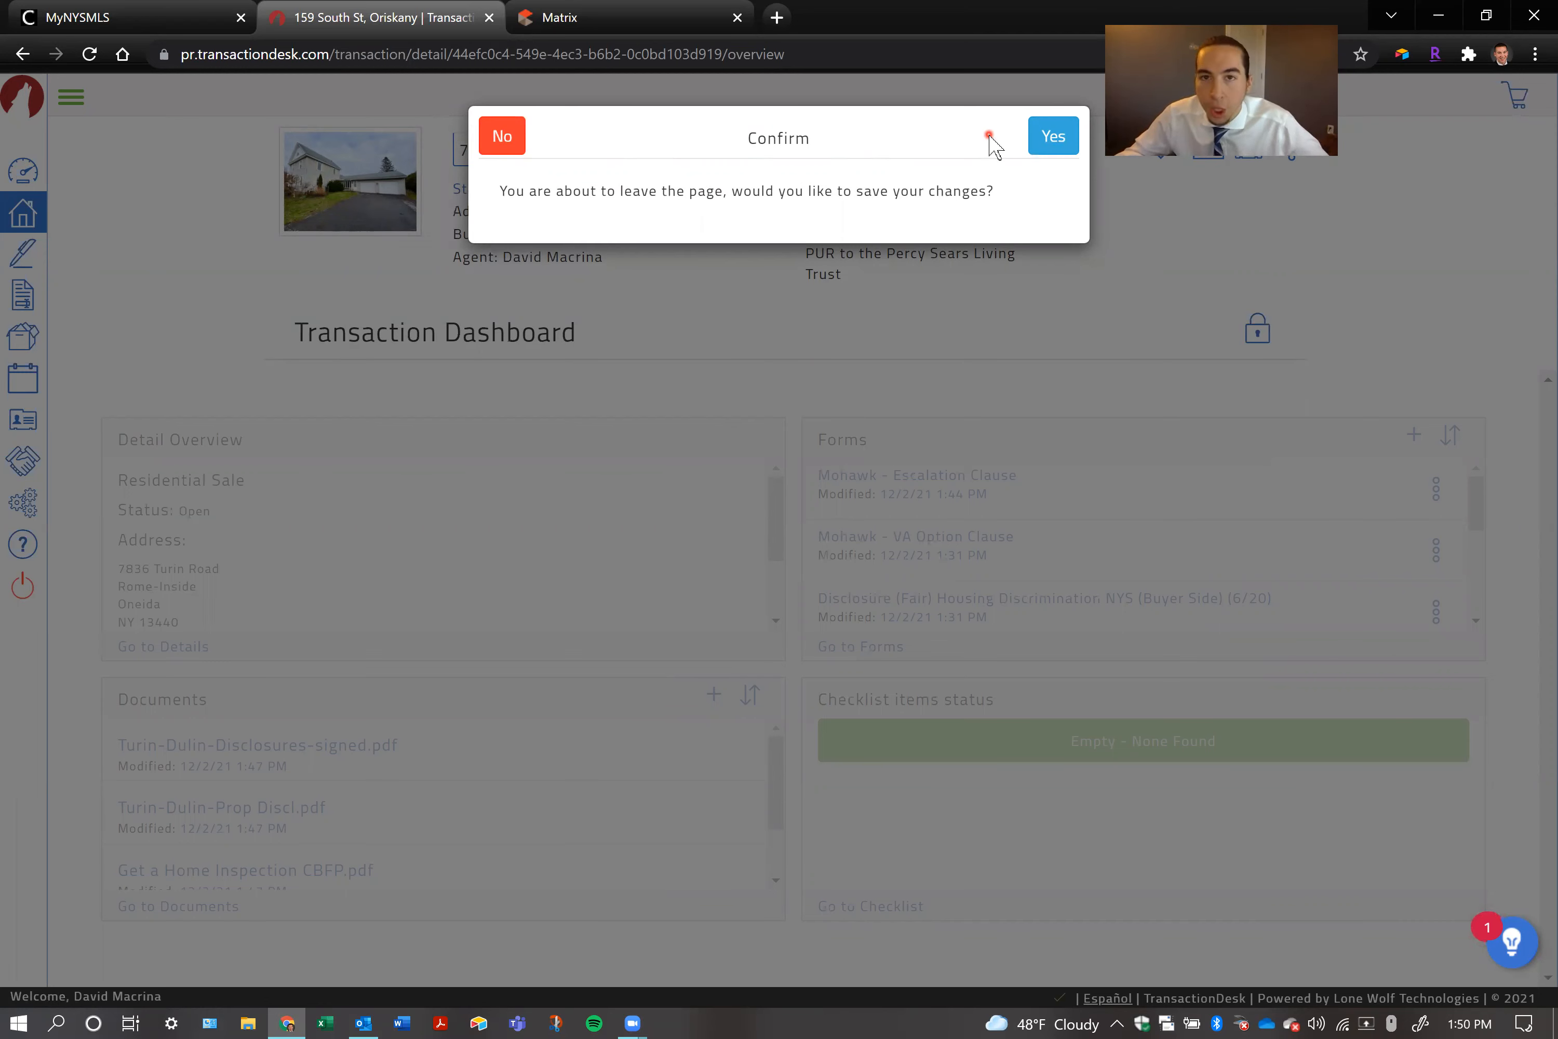
{"action": "left_click", "coordinate": [1053, 136]}
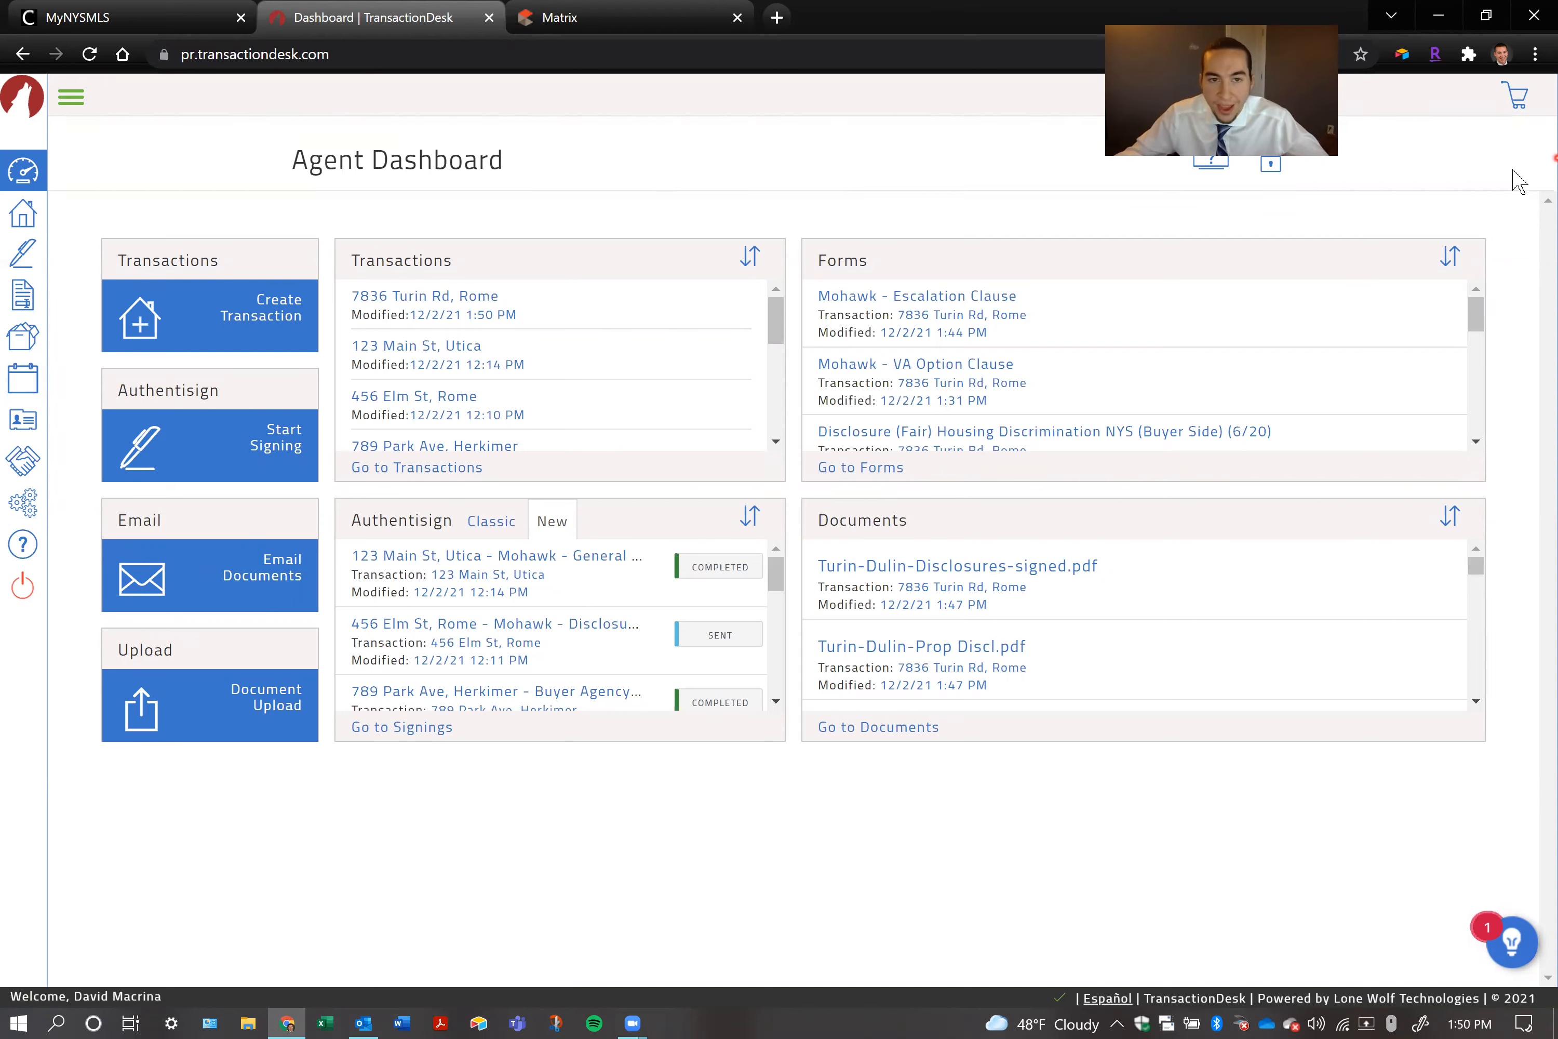
View the forms in the renamed Rome transaction, and look through the folders of the general forms library
{"action": "left_click", "coordinate": [408, 302]}
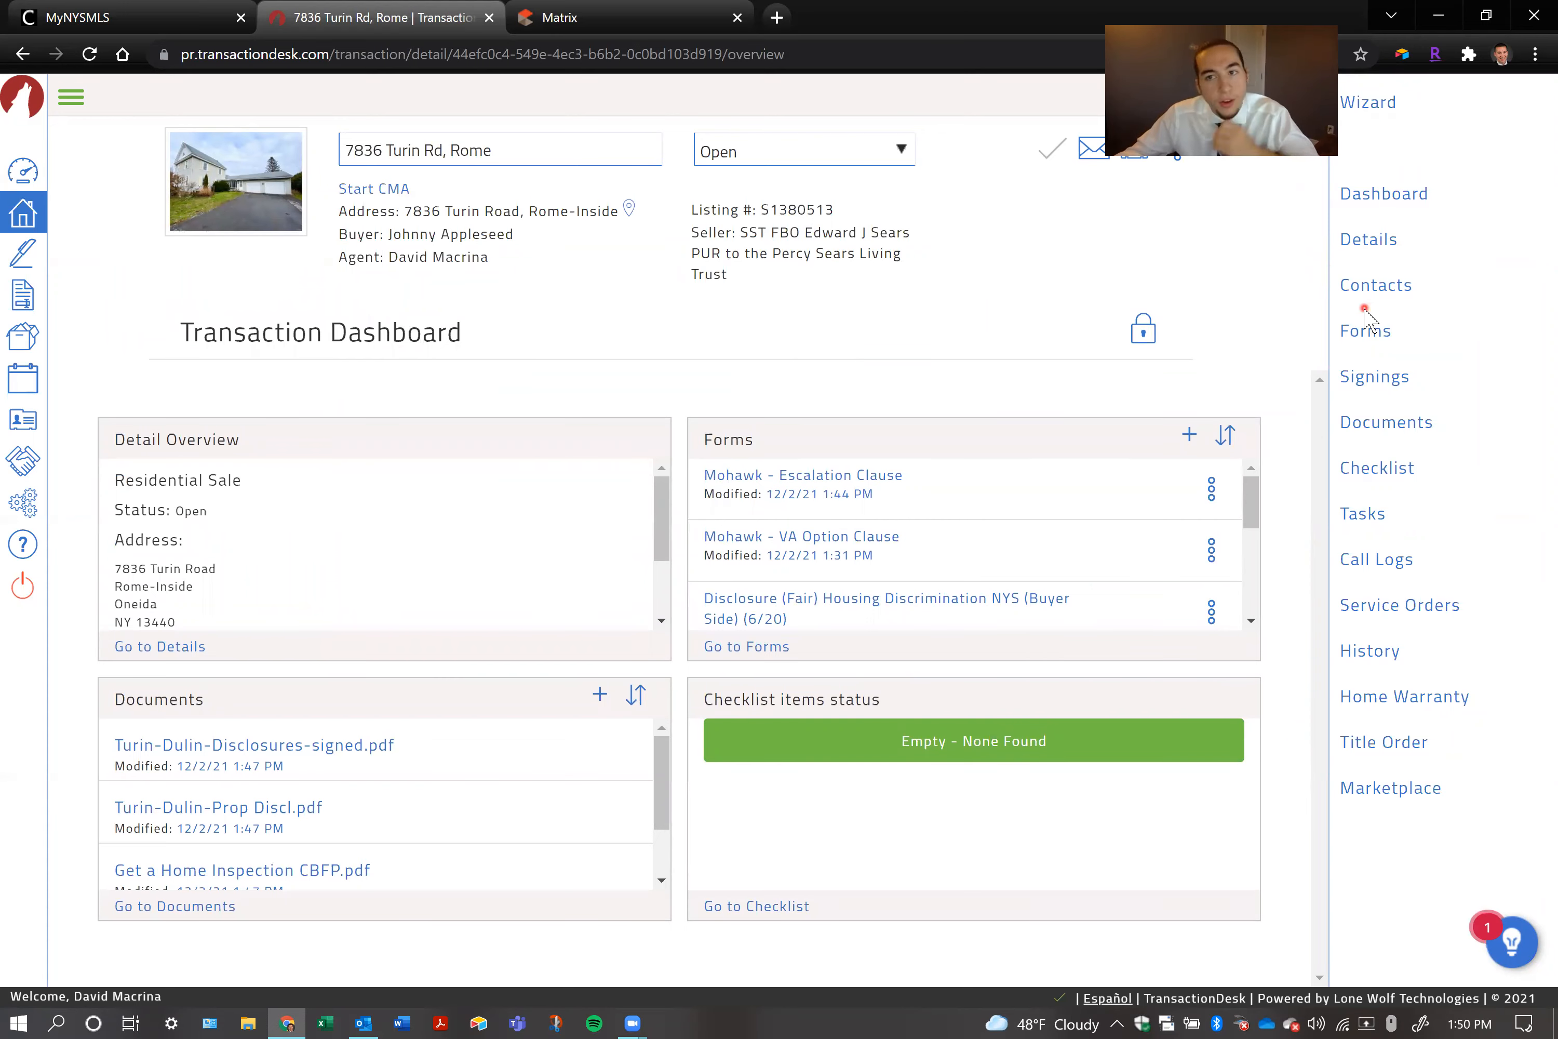
{"action": "left_click", "coordinate": [1376, 335]}
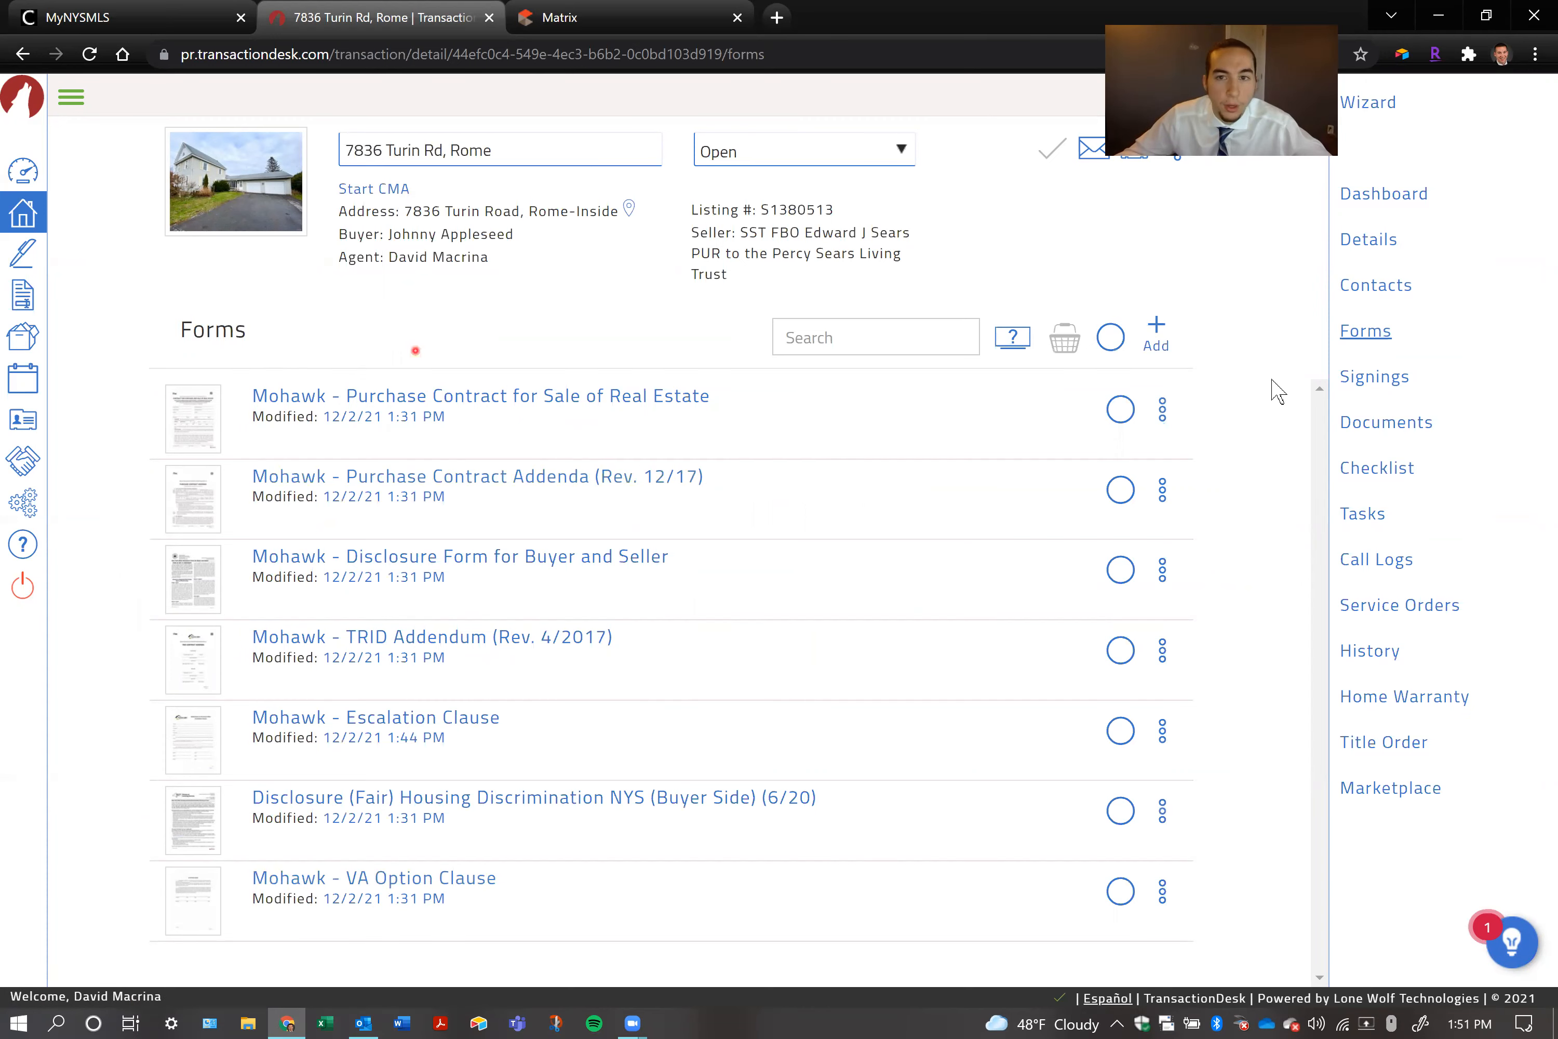
{"action": "left_click", "coordinate": [21, 301]}
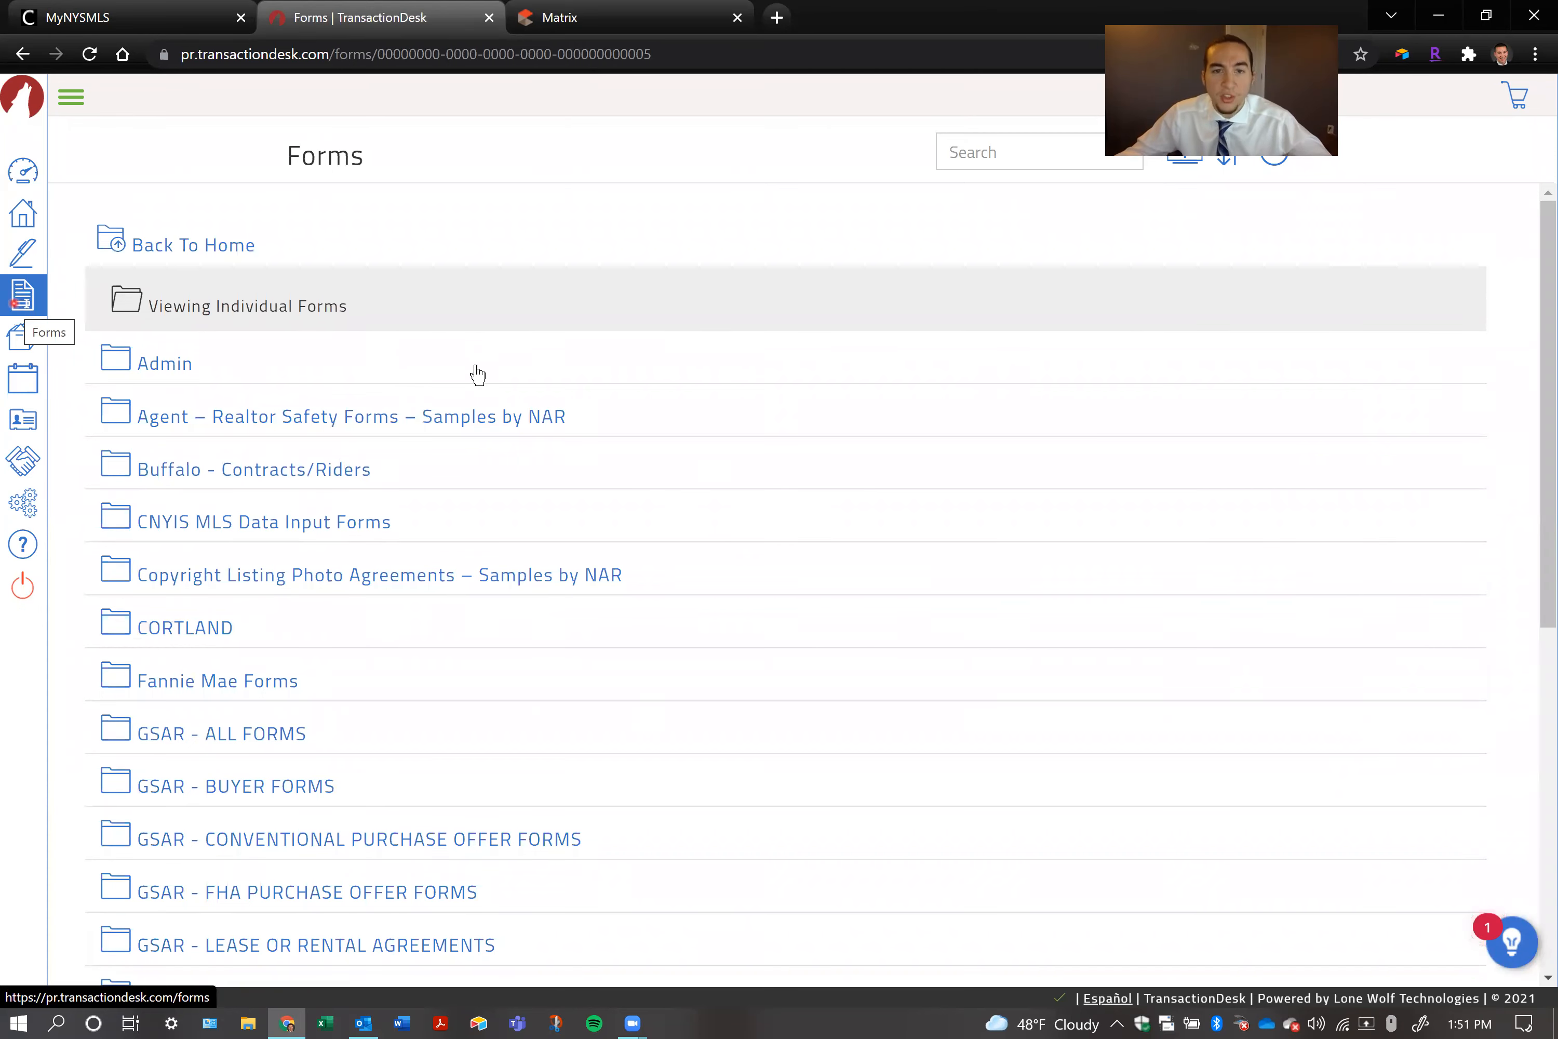
{"action": "scroll", "coordinate": [520, 372], "scroll_direction": "down", "scroll_amount": 5}
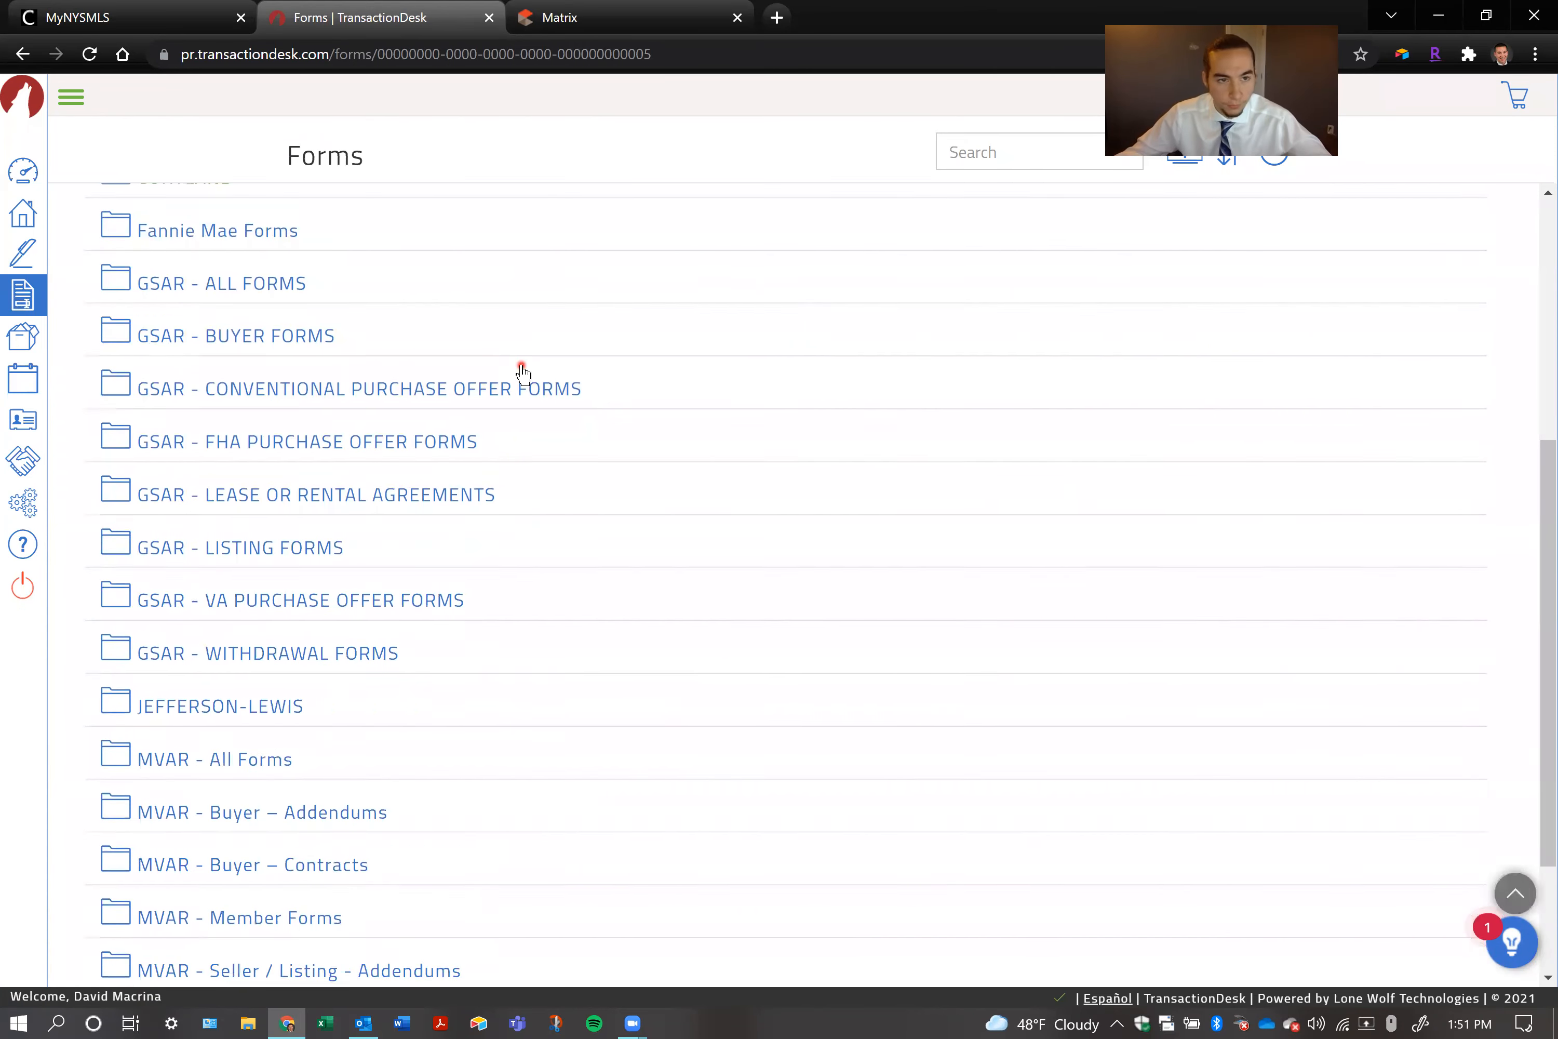
{"action": "scroll", "coordinate": [522, 372], "scroll_direction": "down", "scroll_amount": 2}
{"action": "scroll", "coordinate": [341, 334], "scroll_direction": "up", "scroll_amount": 7}
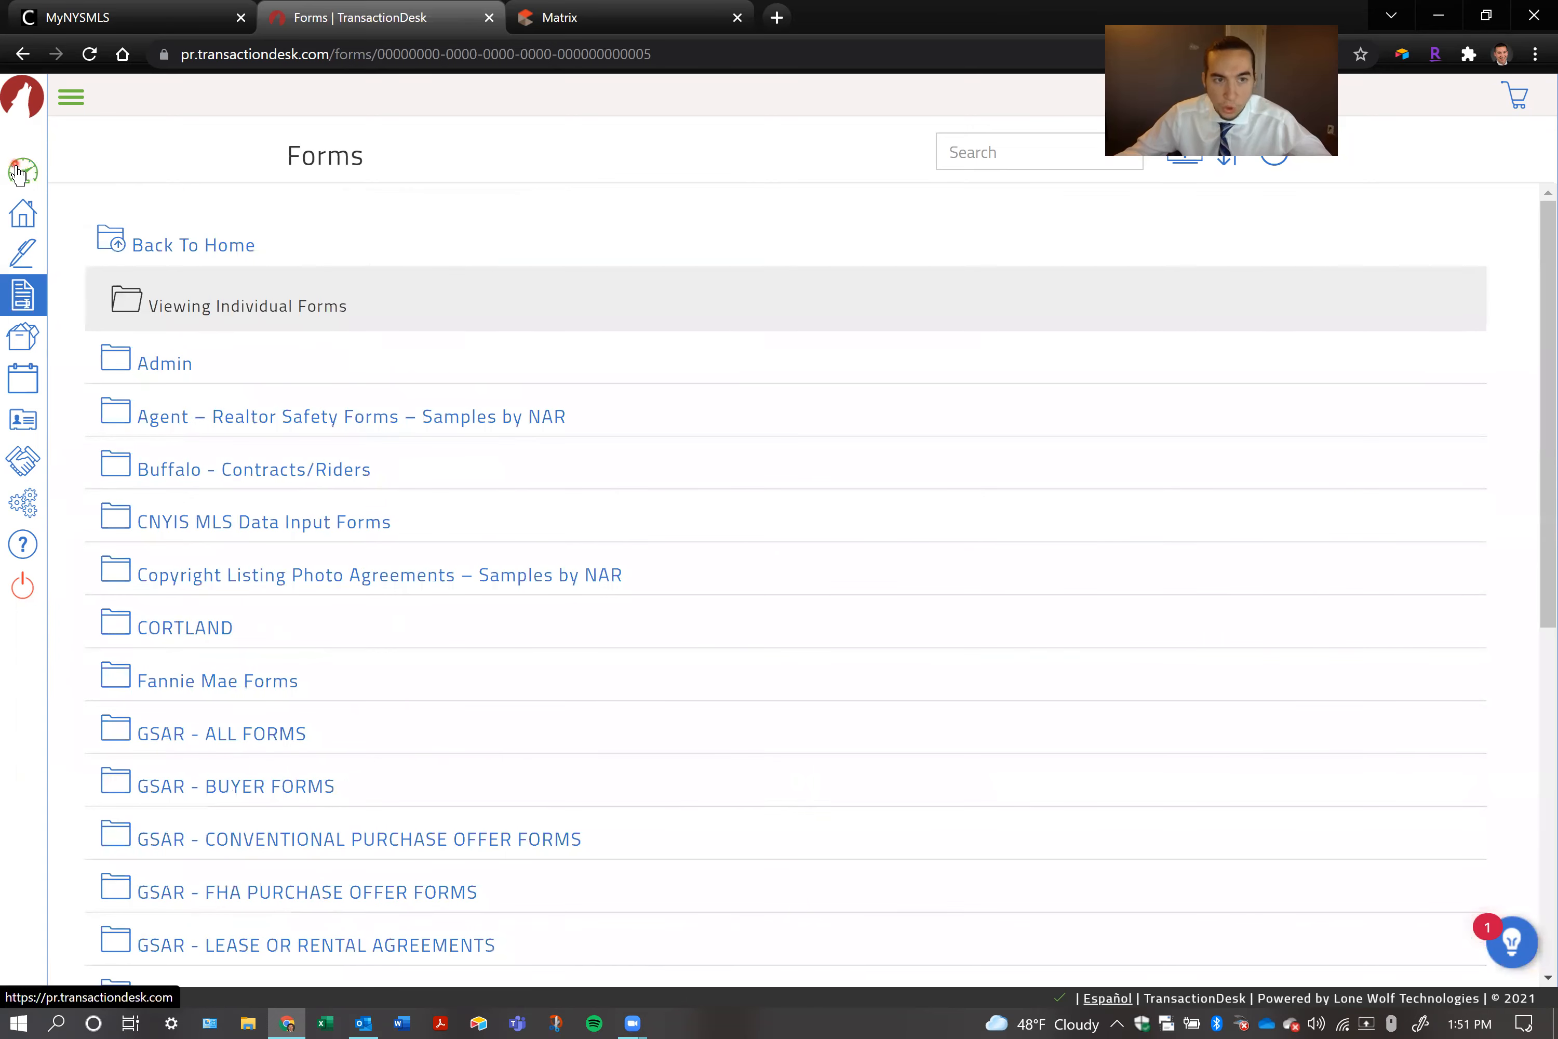
Open the Ilion transaction from the full transactions list and view its contacts
{"action": "left_click", "coordinate": [20, 173]}
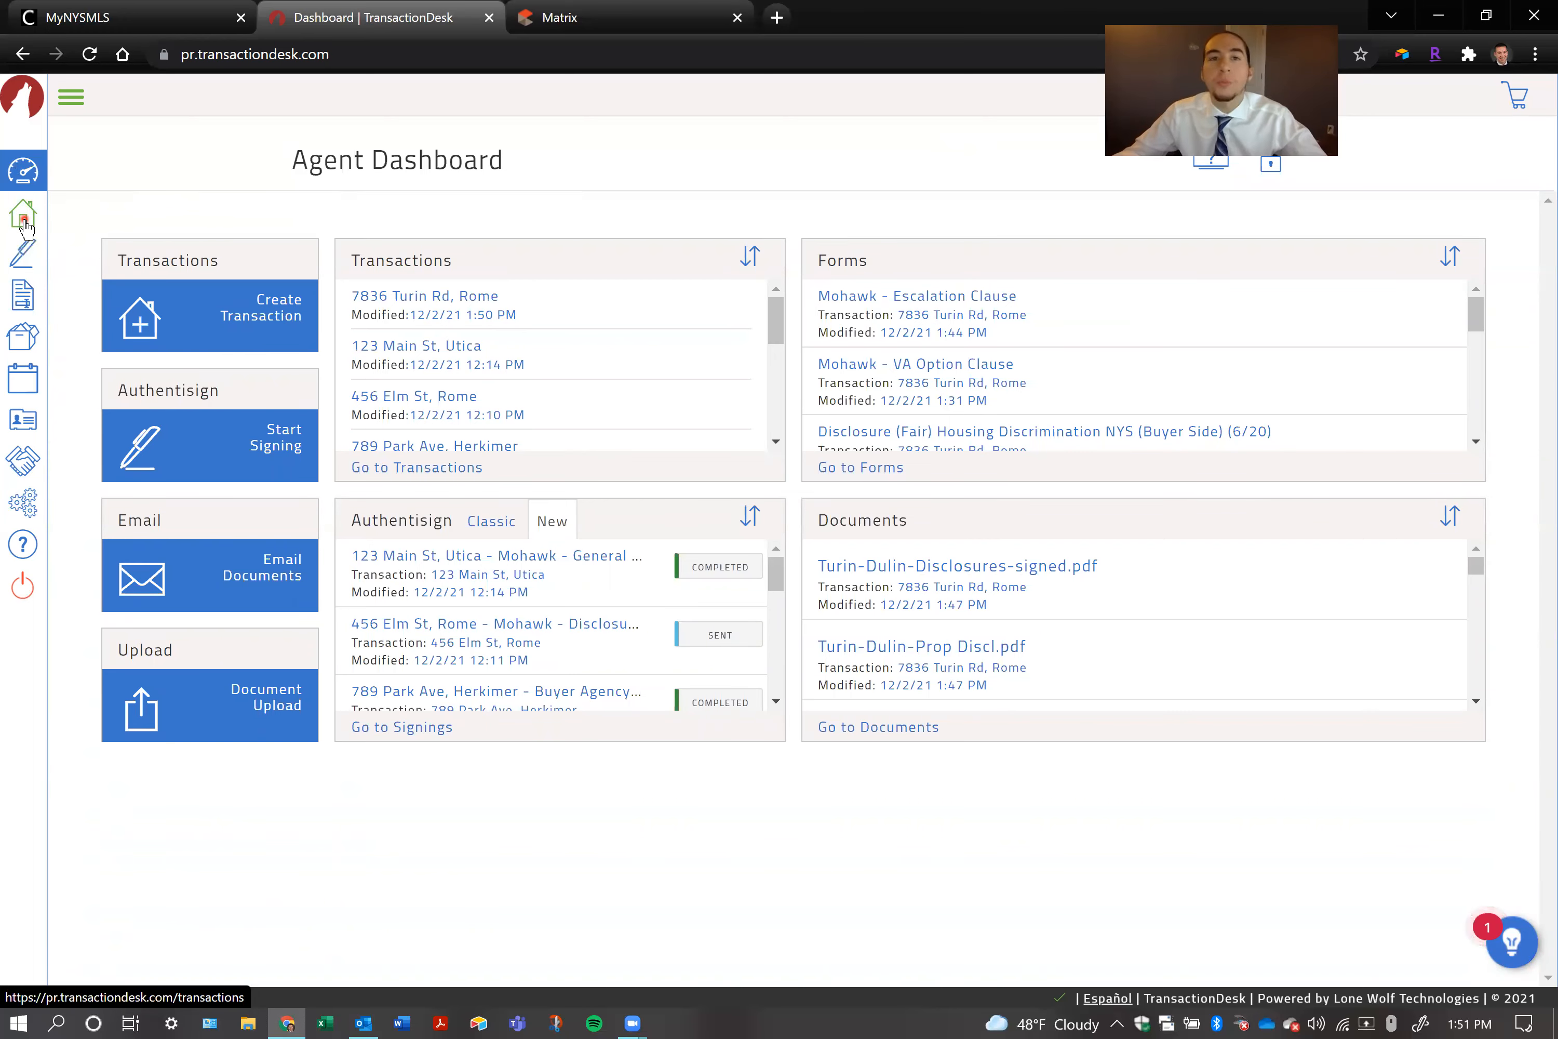
{"action": "left_click", "coordinate": [23, 224]}
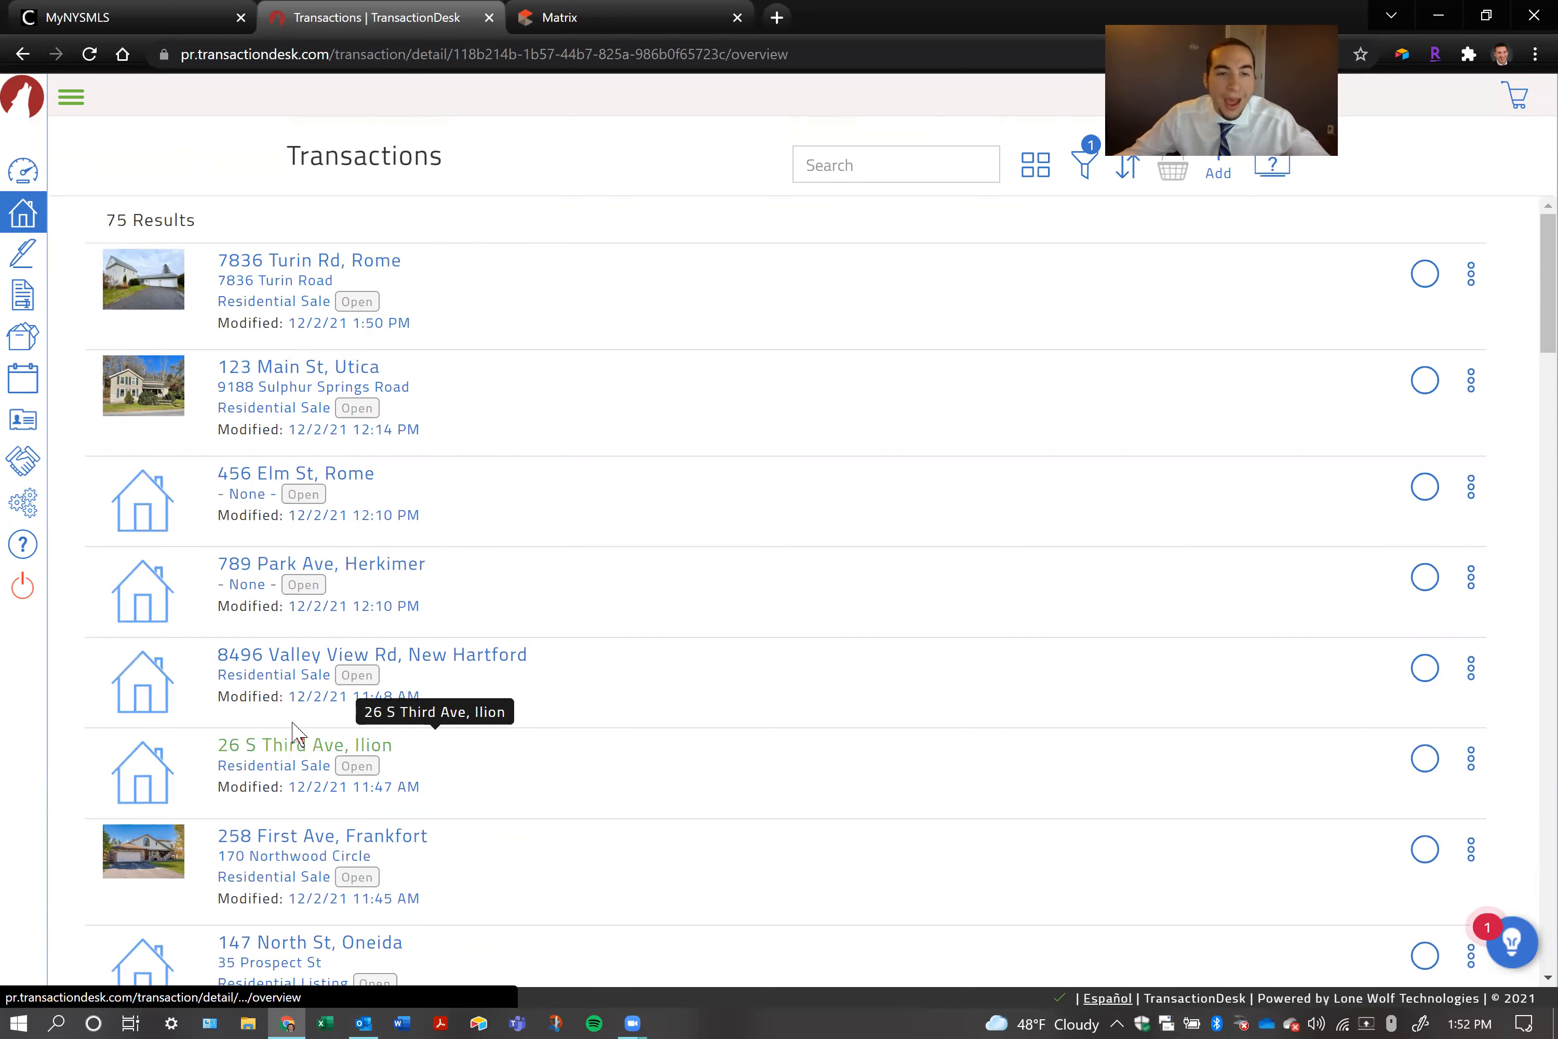
{"action": "left_click", "coordinate": [287, 751]}
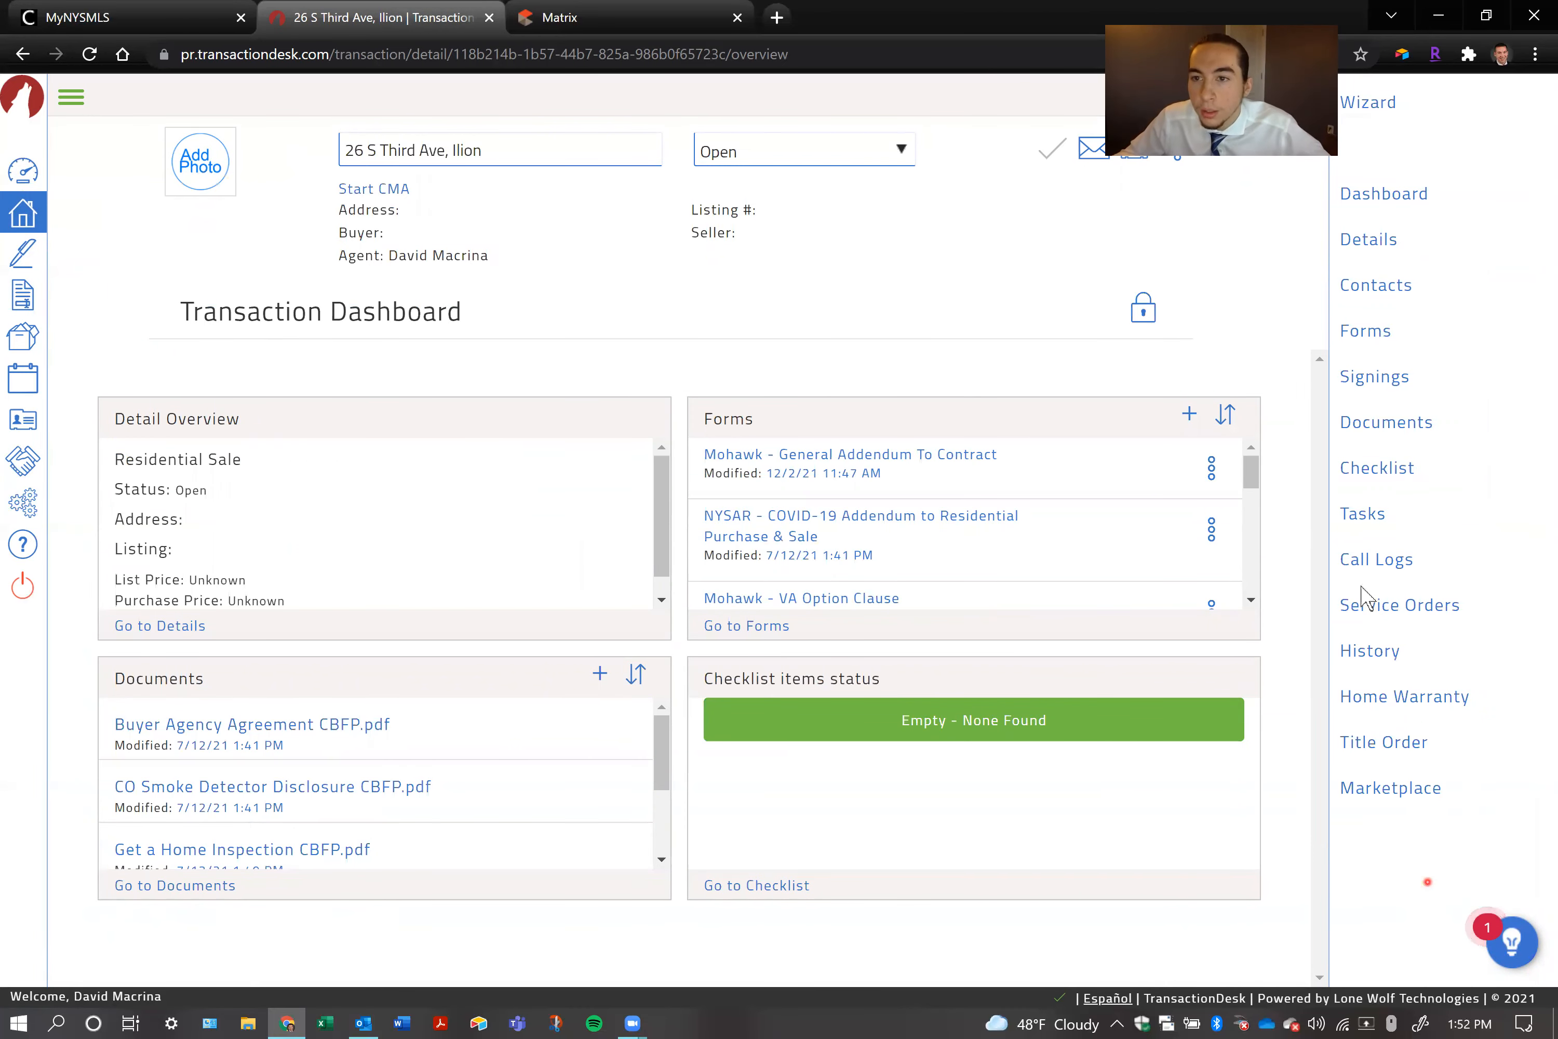
{"action": "left_click", "coordinate": [1365, 302]}
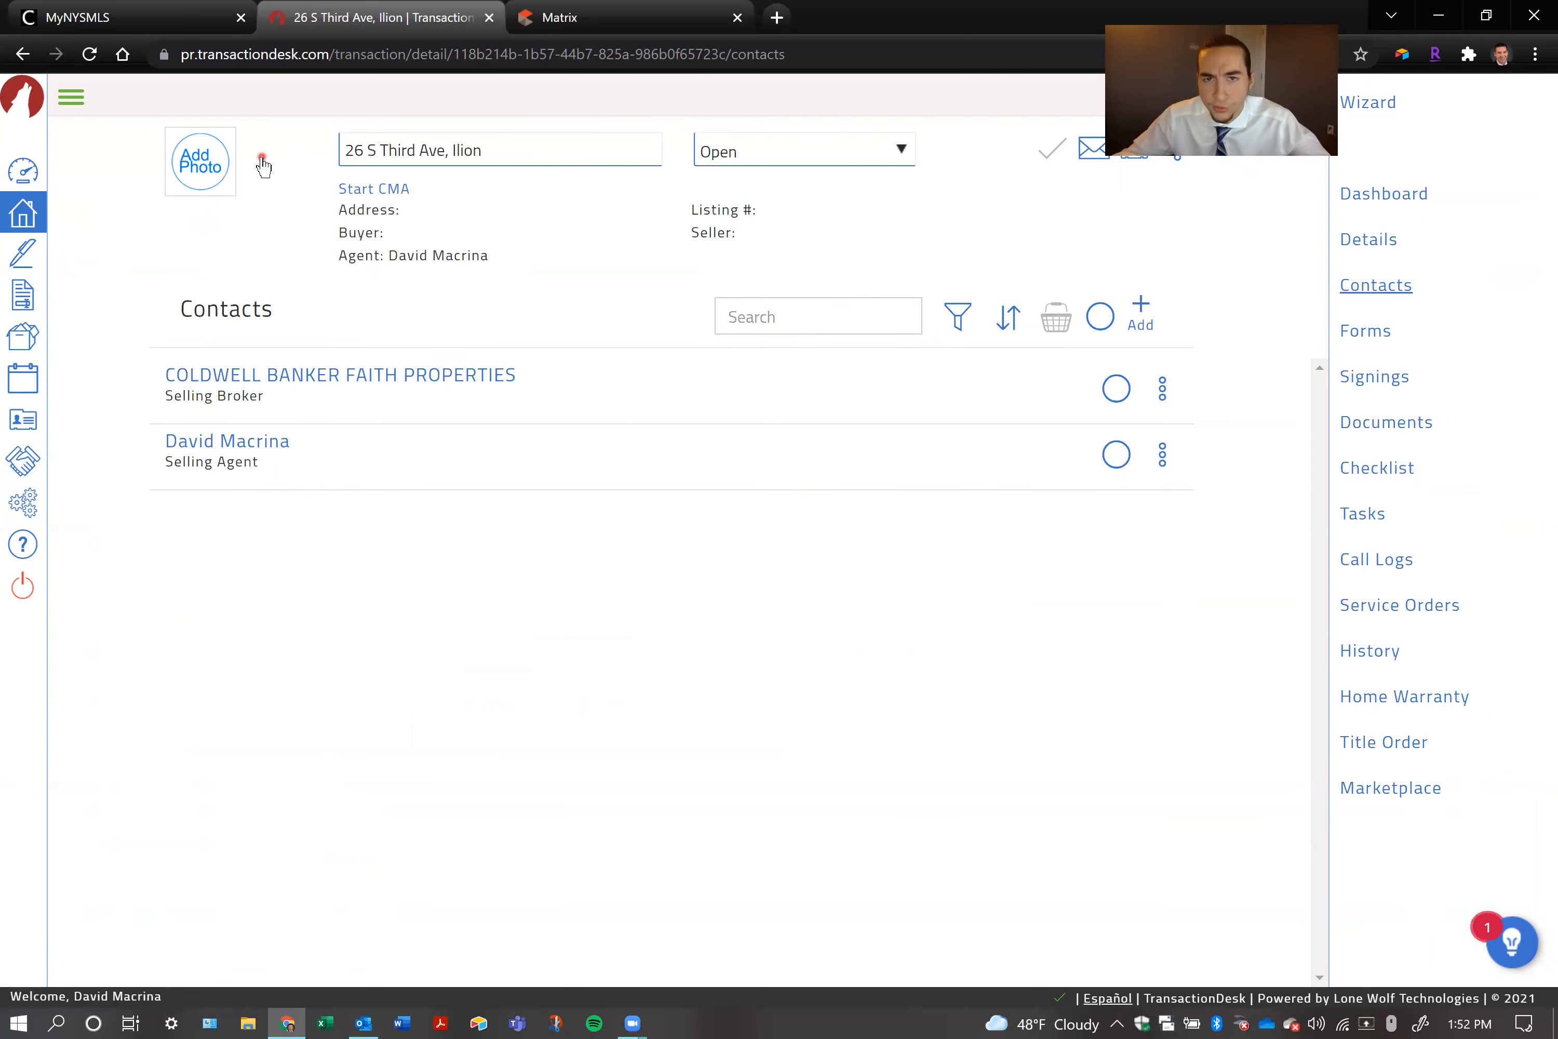
Go back through the agent dashboard to the transactions list and reopen the Ilion transaction's overview
{"action": "left_click", "coordinate": [24, 173]}
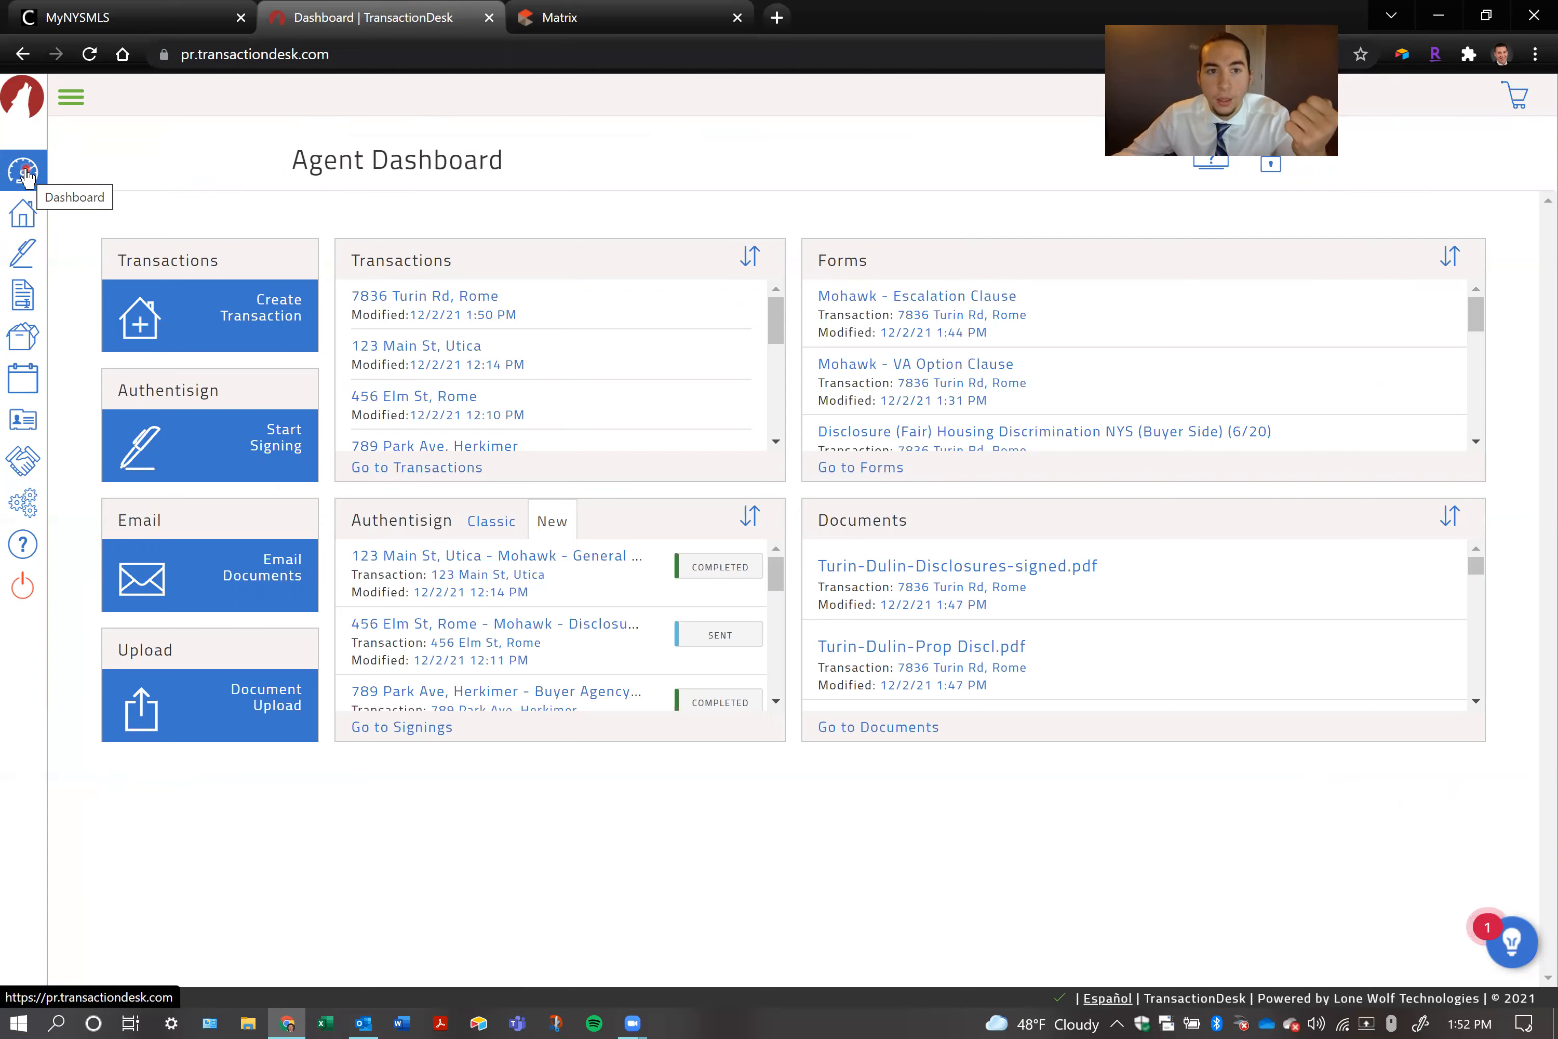
{"action": "left_click", "coordinate": [23, 215]}
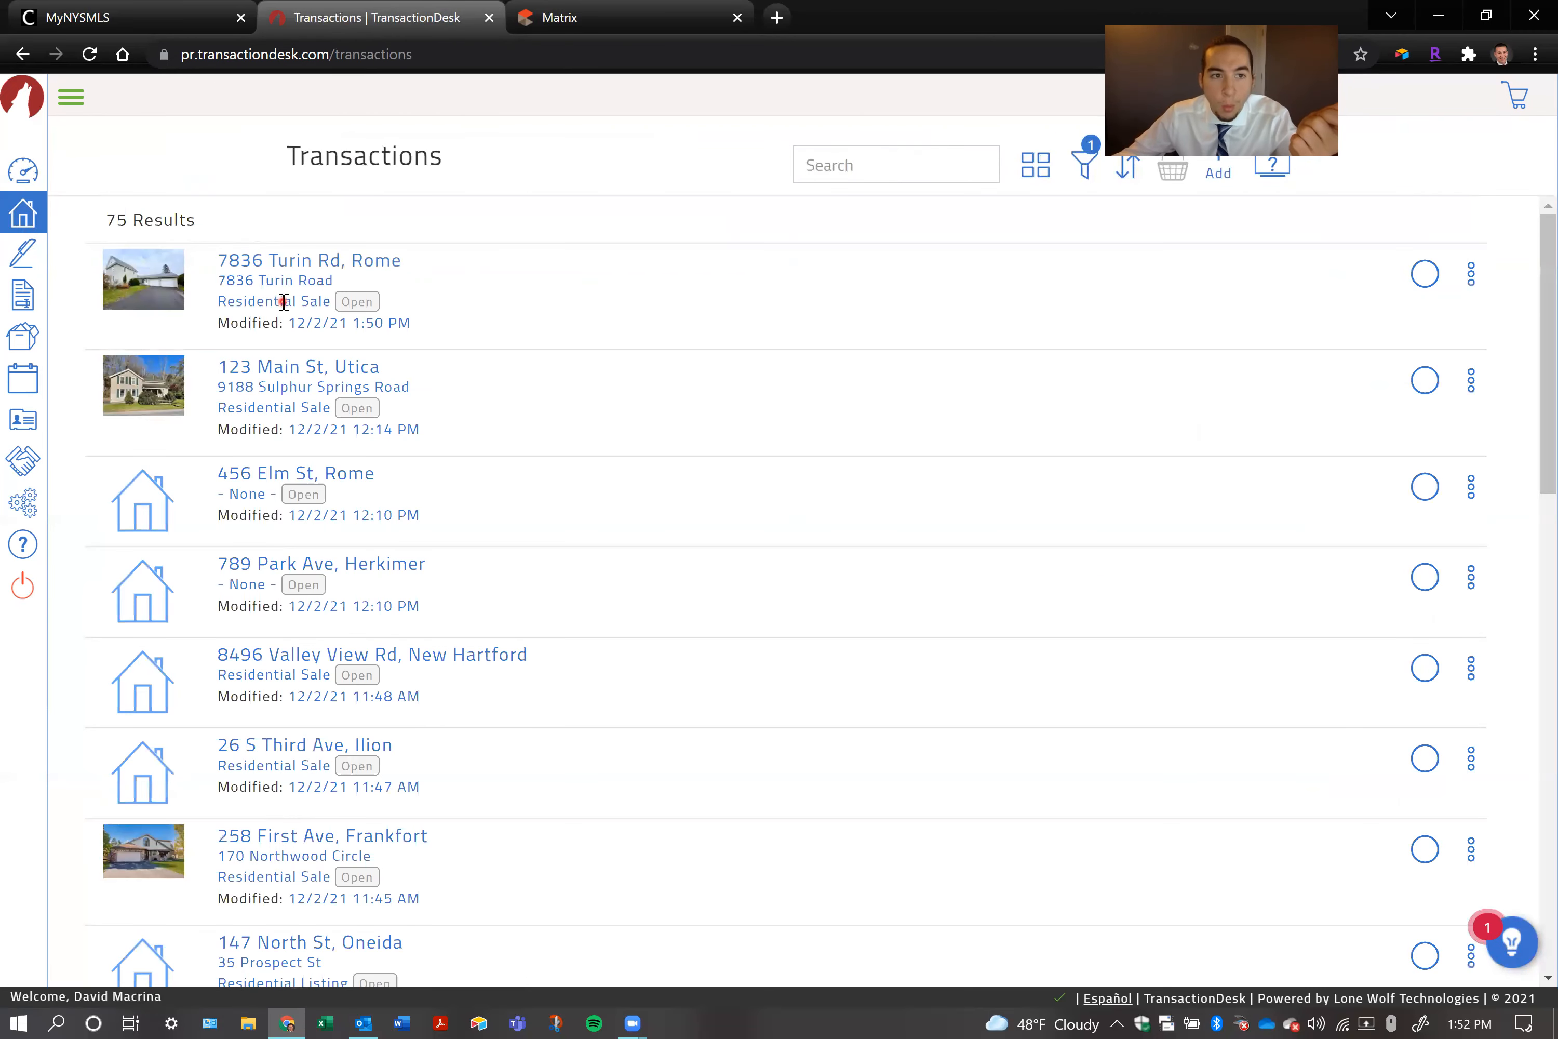
{"action": "left_click", "coordinate": [330, 748]}
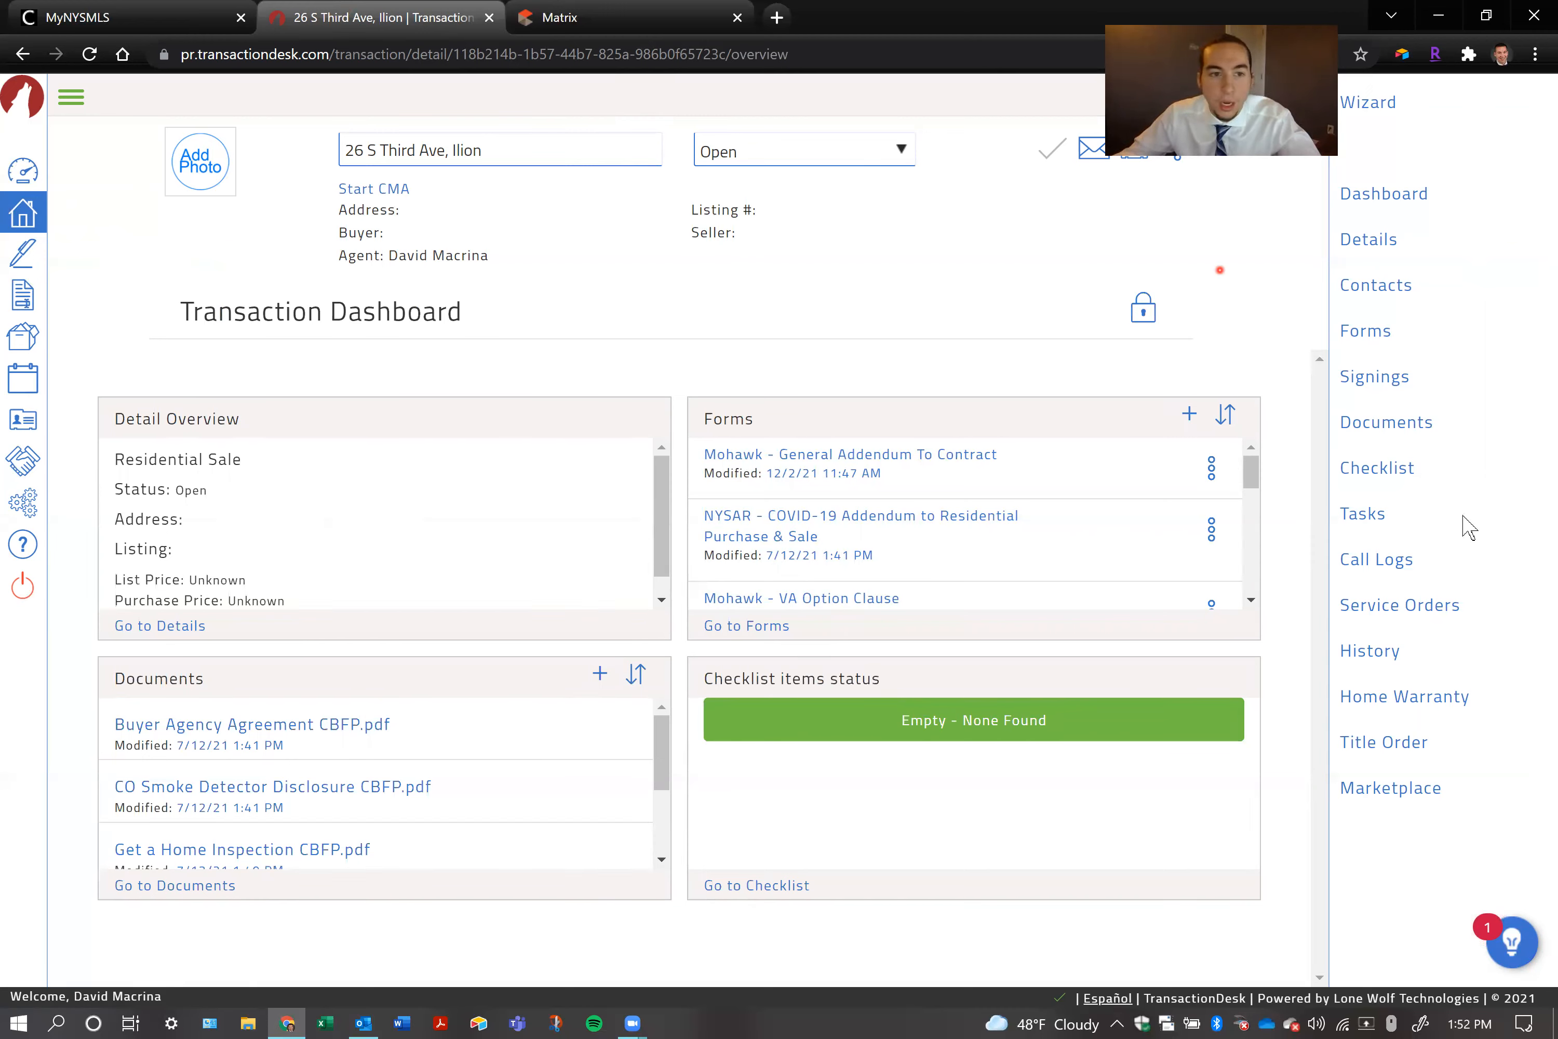
Open the Rome transaction from the agent dashboard, examine its detail overview and forms summary, and show its full forms list
{"action": "left_click", "coordinate": [14, 178]}
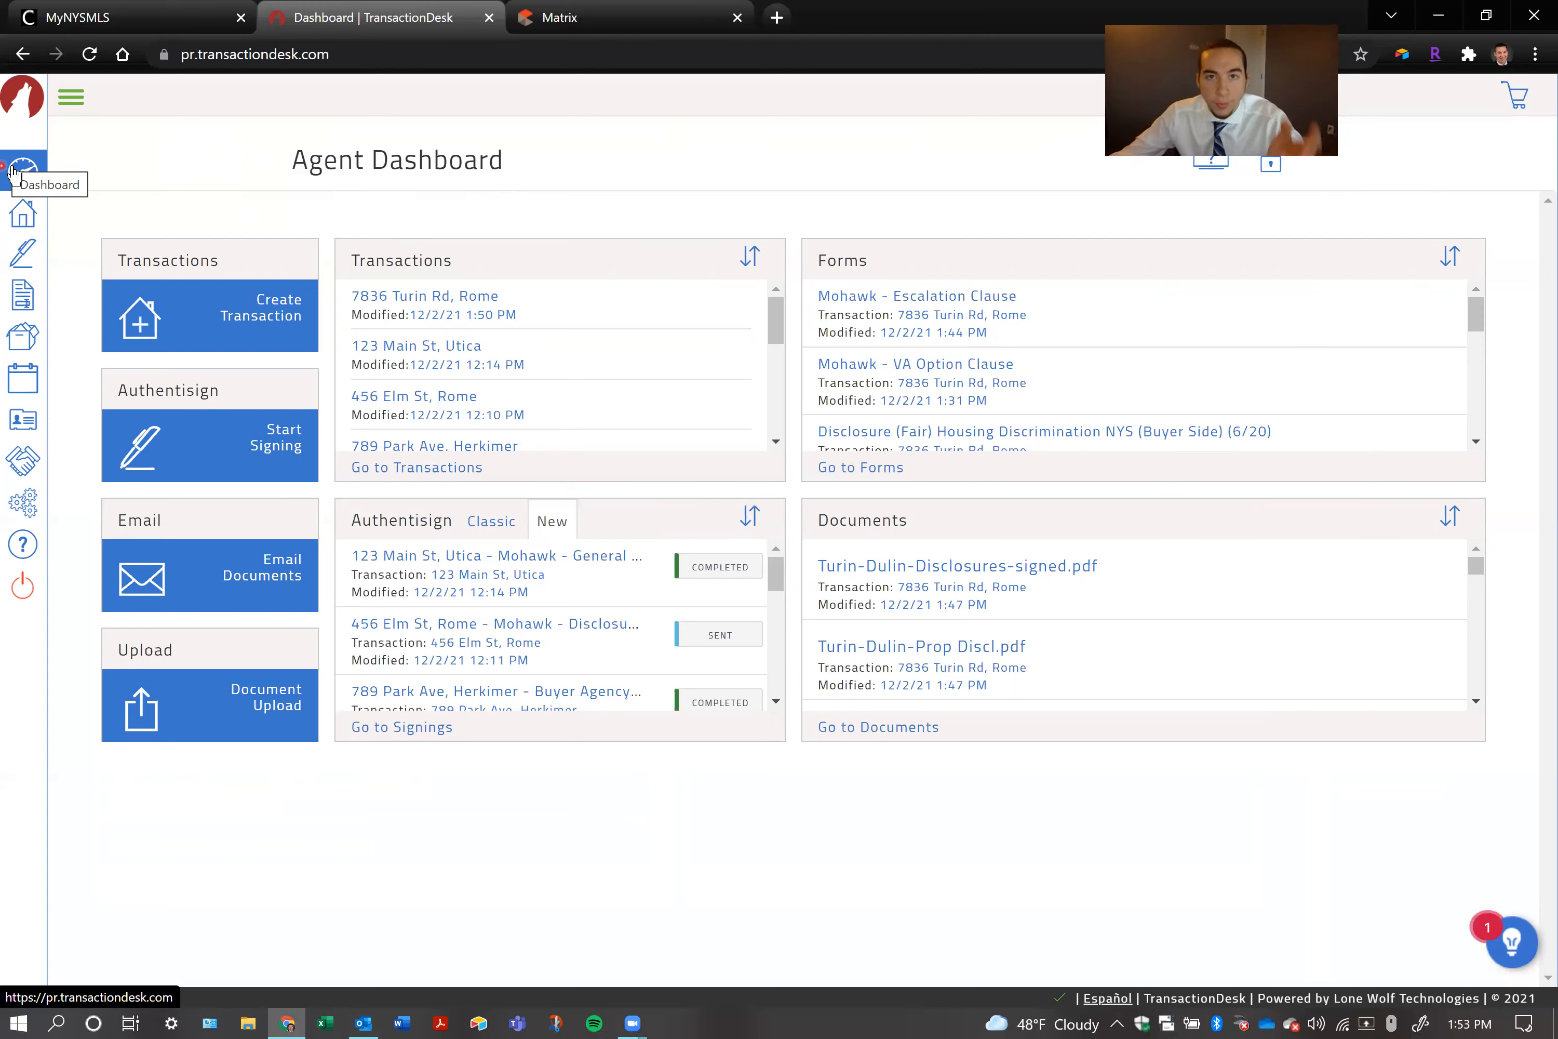
{"action": "left_click", "coordinate": [434, 296]}
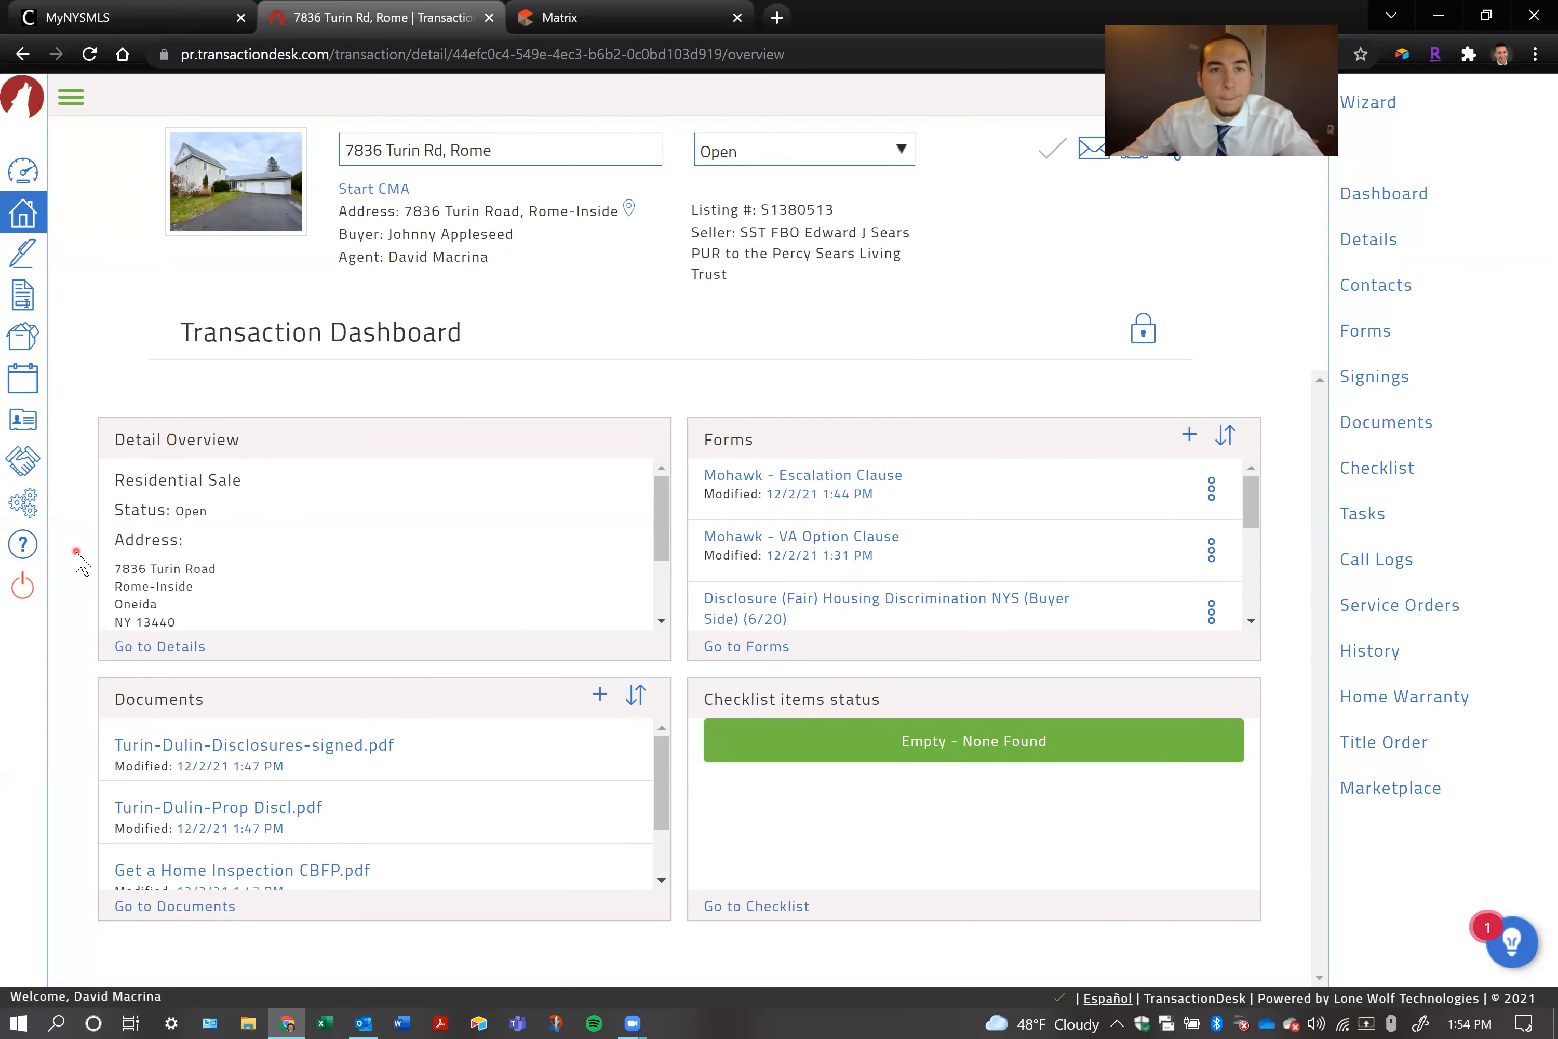
{"action": "scroll", "coordinate": [138, 554], "scroll_direction": "down", "scroll_amount": 2}
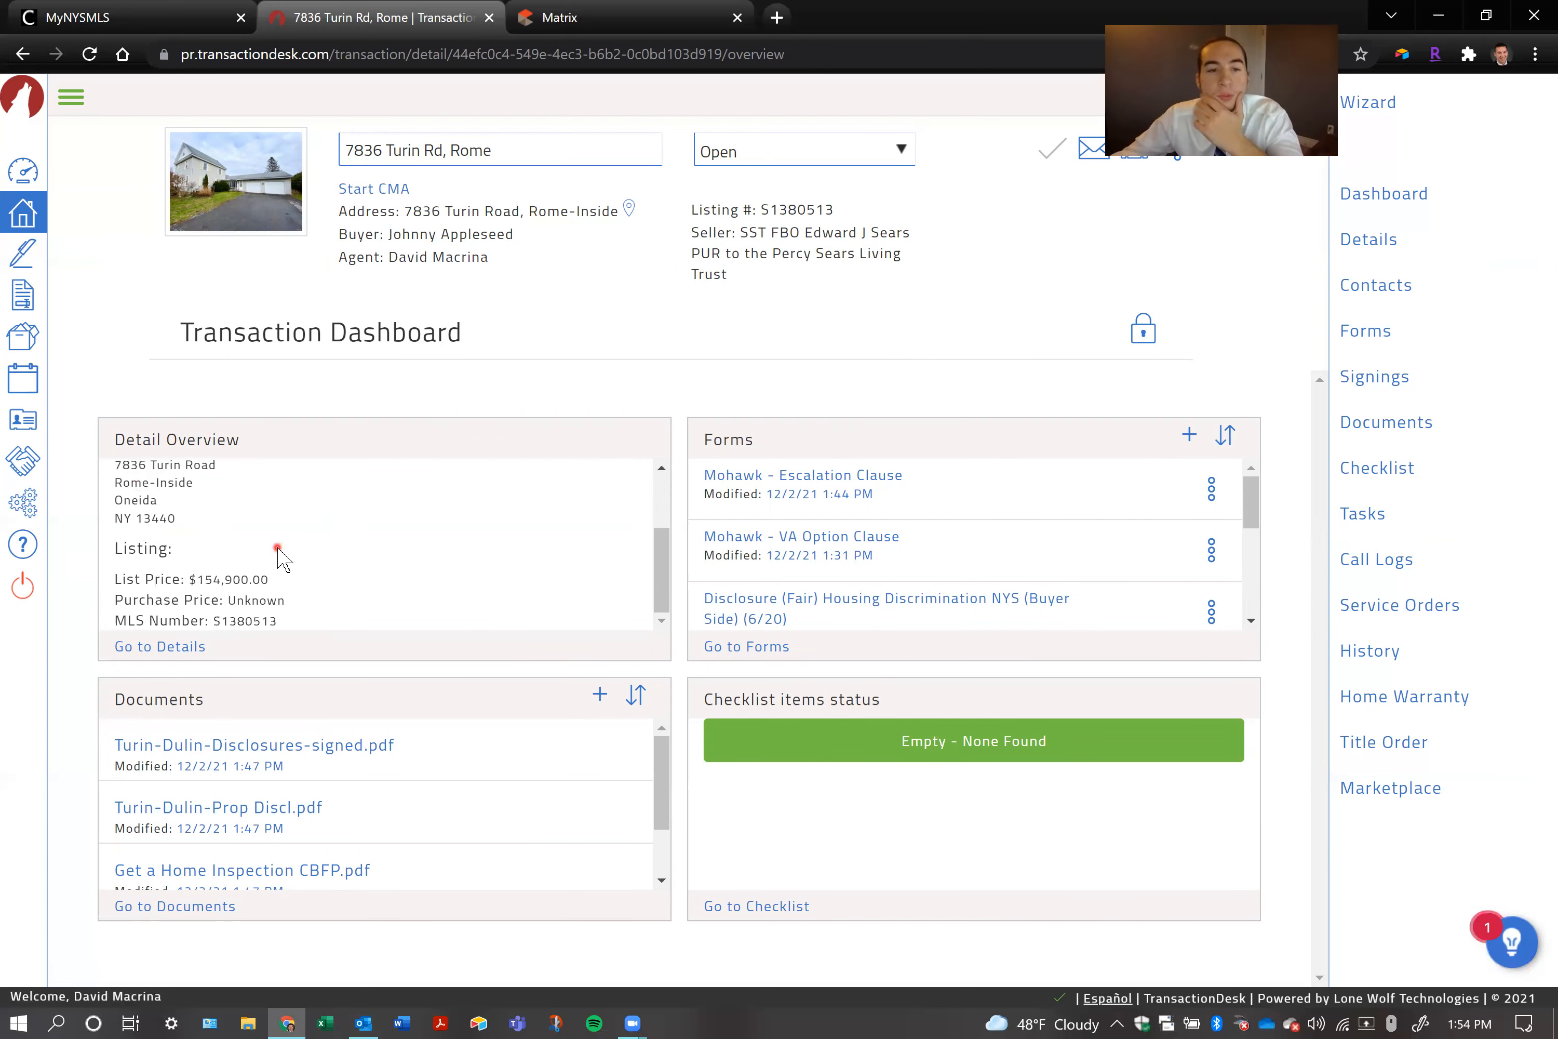
{"action": "scroll", "coordinate": [277, 548], "scroll_direction": "up", "scroll_amount": 3}
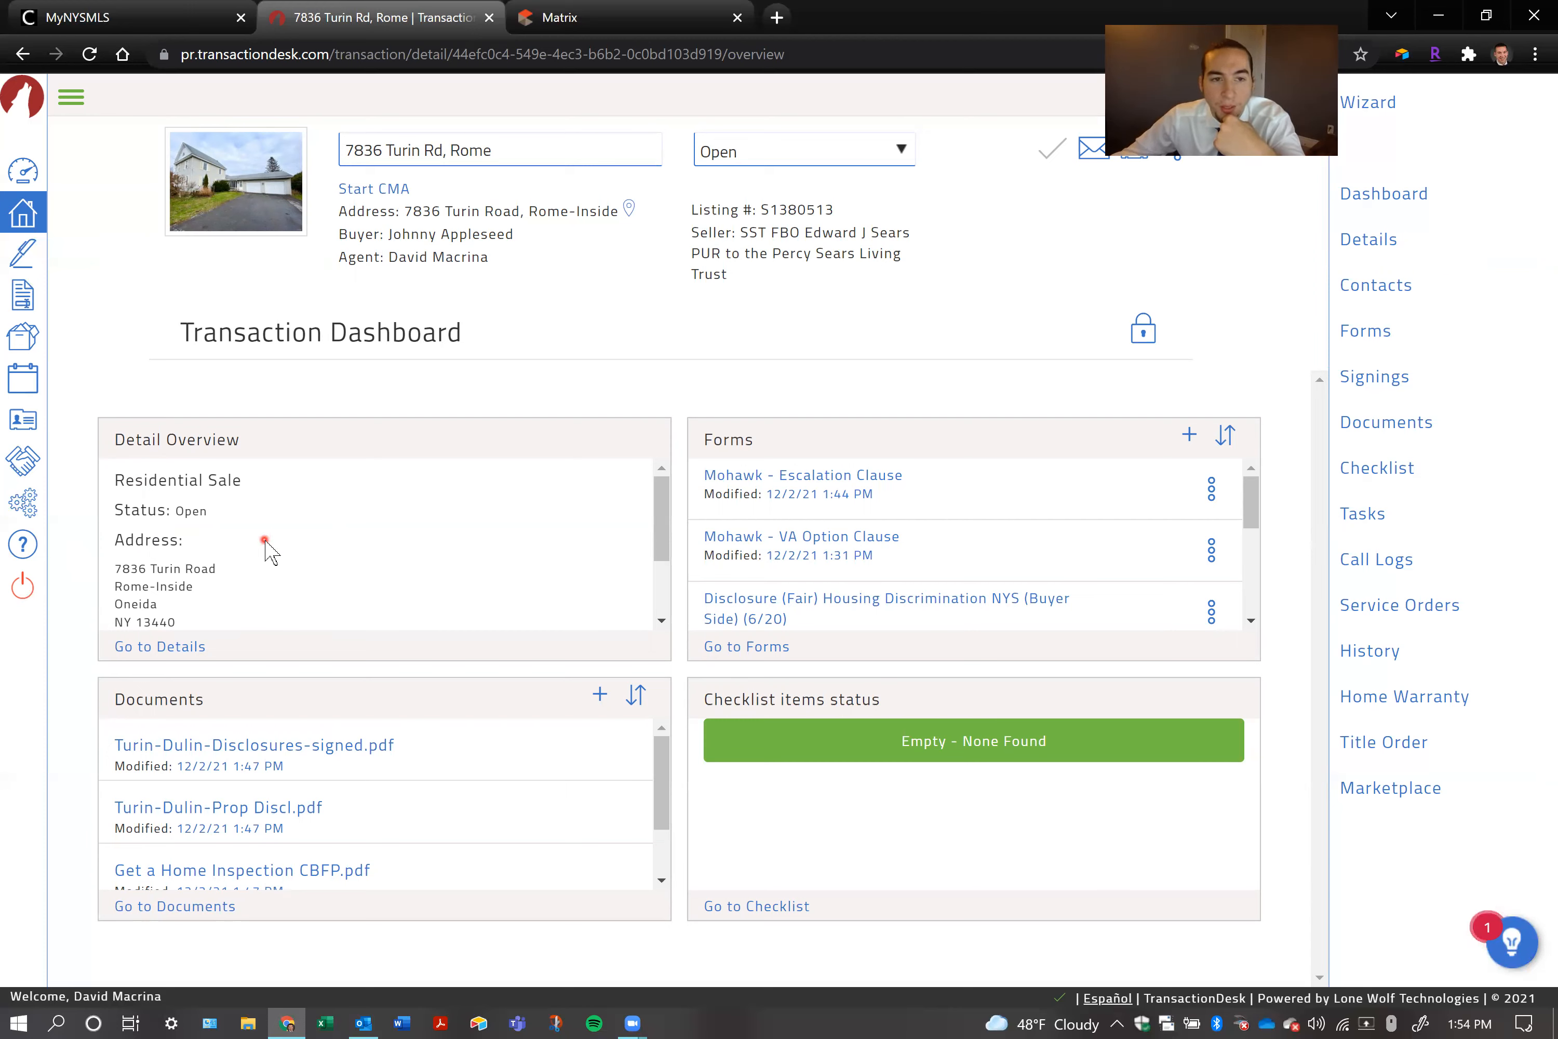
{"action": "scroll", "coordinate": [268, 543], "scroll_direction": "down", "scroll_amount": 2}
{"action": "scroll", "coordinate": [276, 539], "scroll_direction": "up", "scroll_amount": 3}
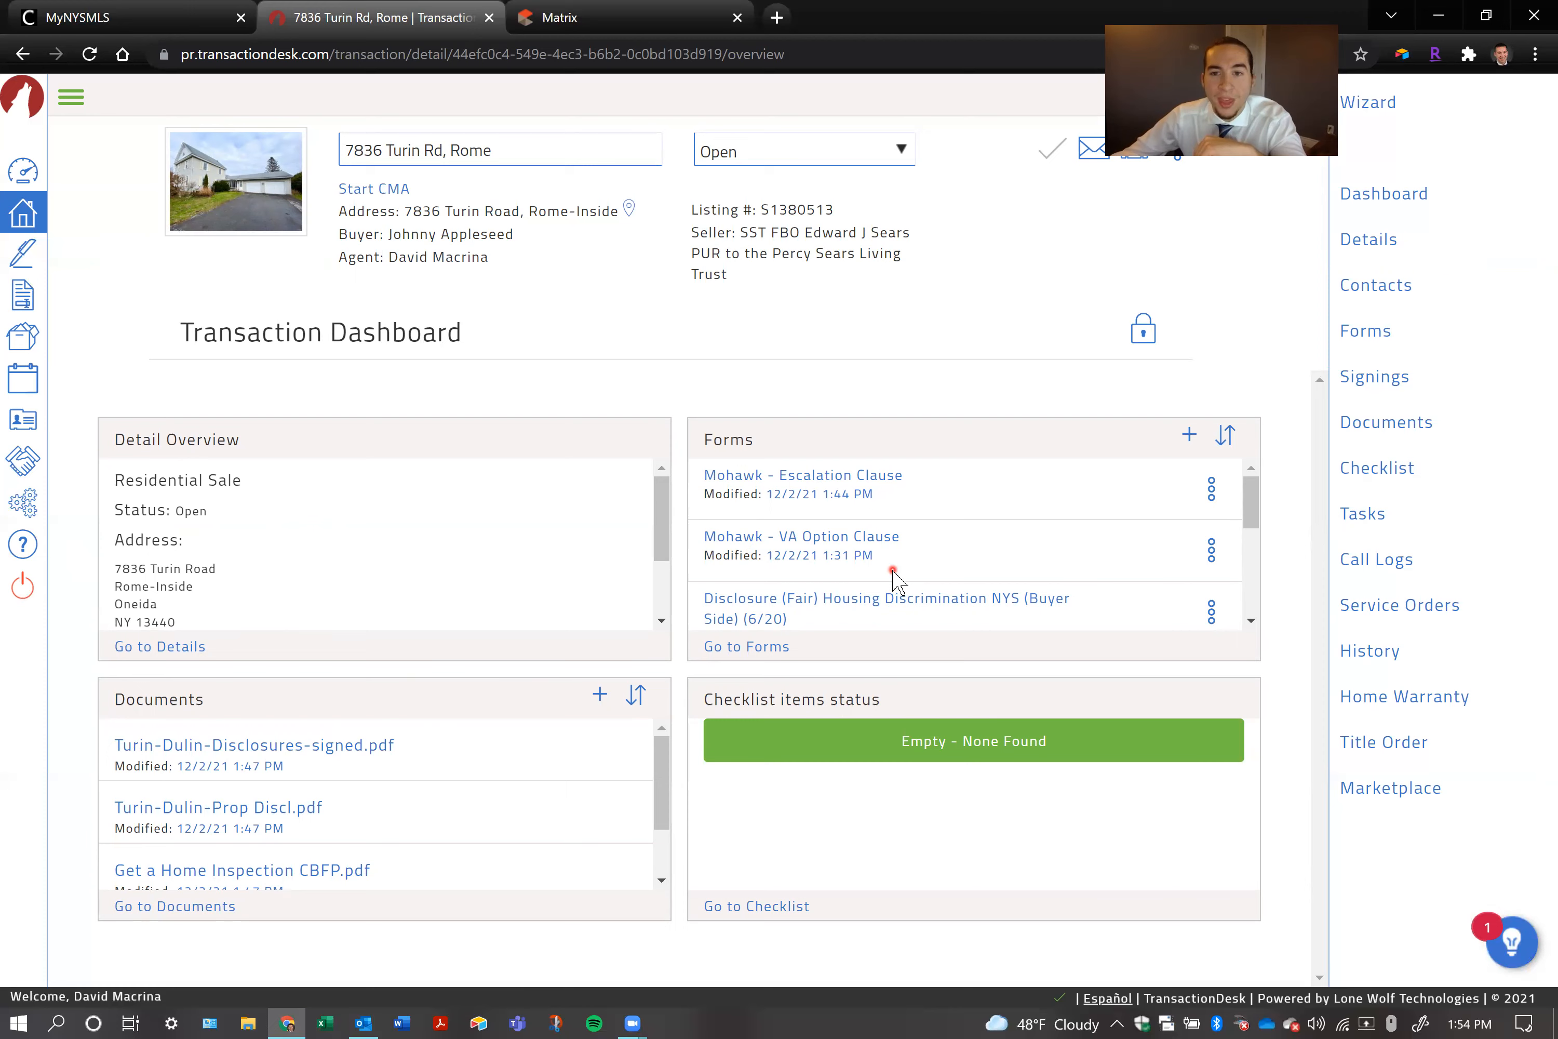
{"action": "scroll", "coordinate": [893, 570], "scroll_direction": "down", "scroll_amount": 5}
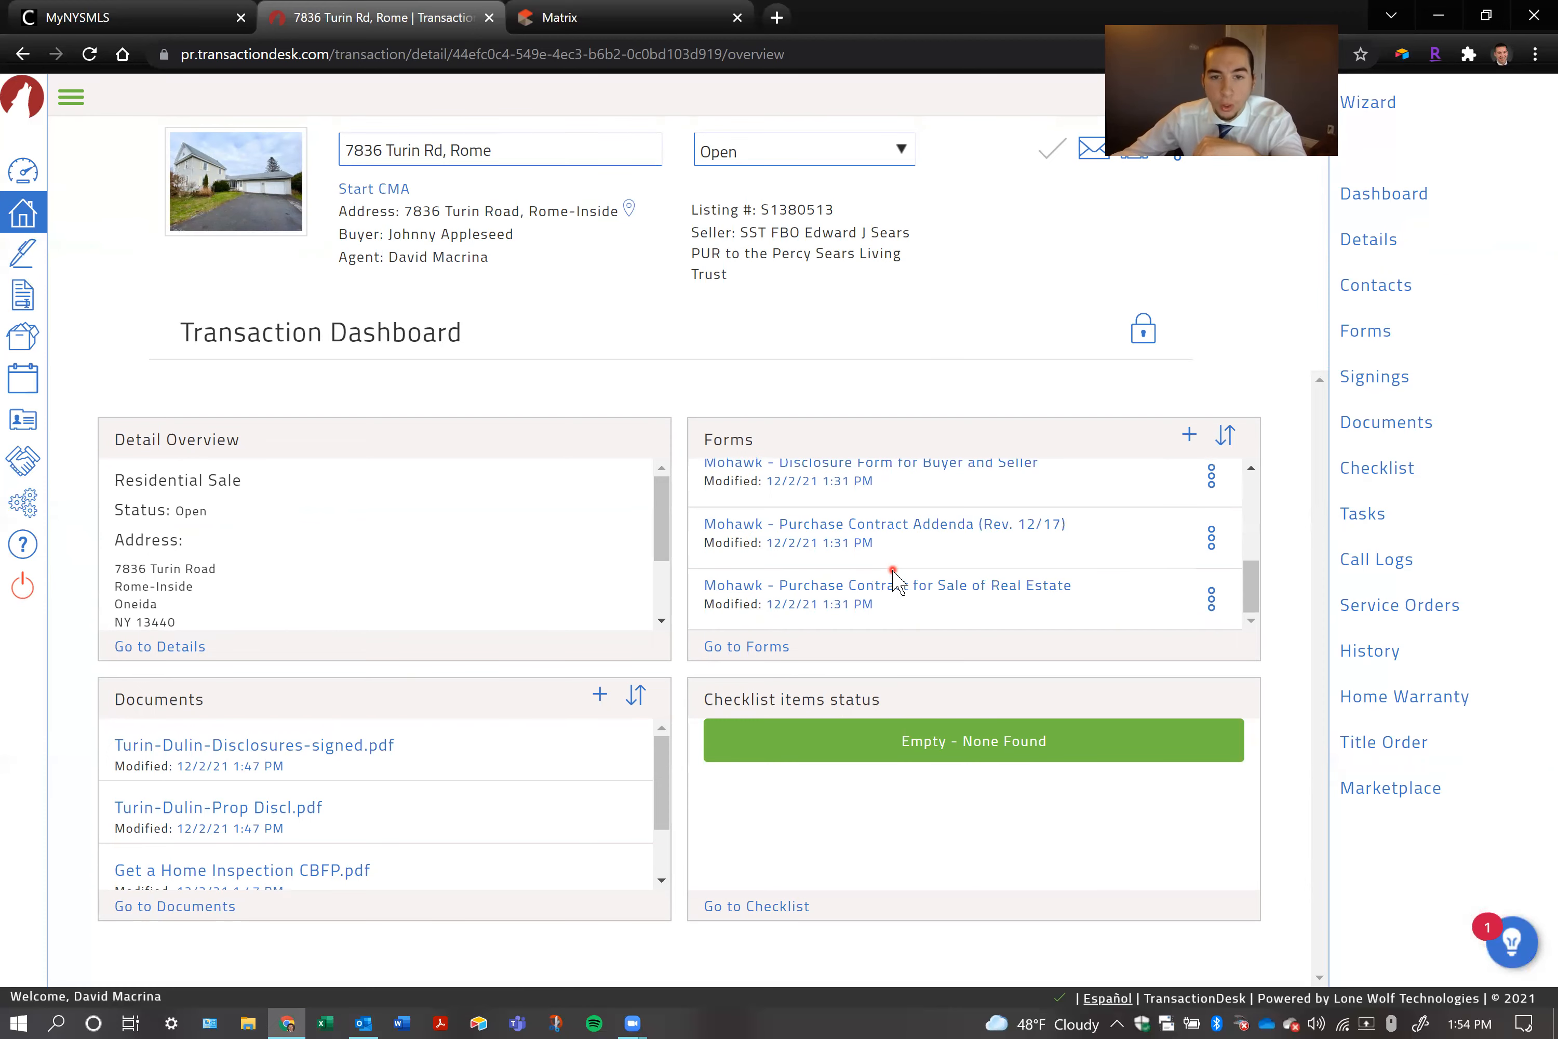
{"action": "scroll", "coordinate": [893, 571], "scroll_direction": "up", "scroll_amount": 5}
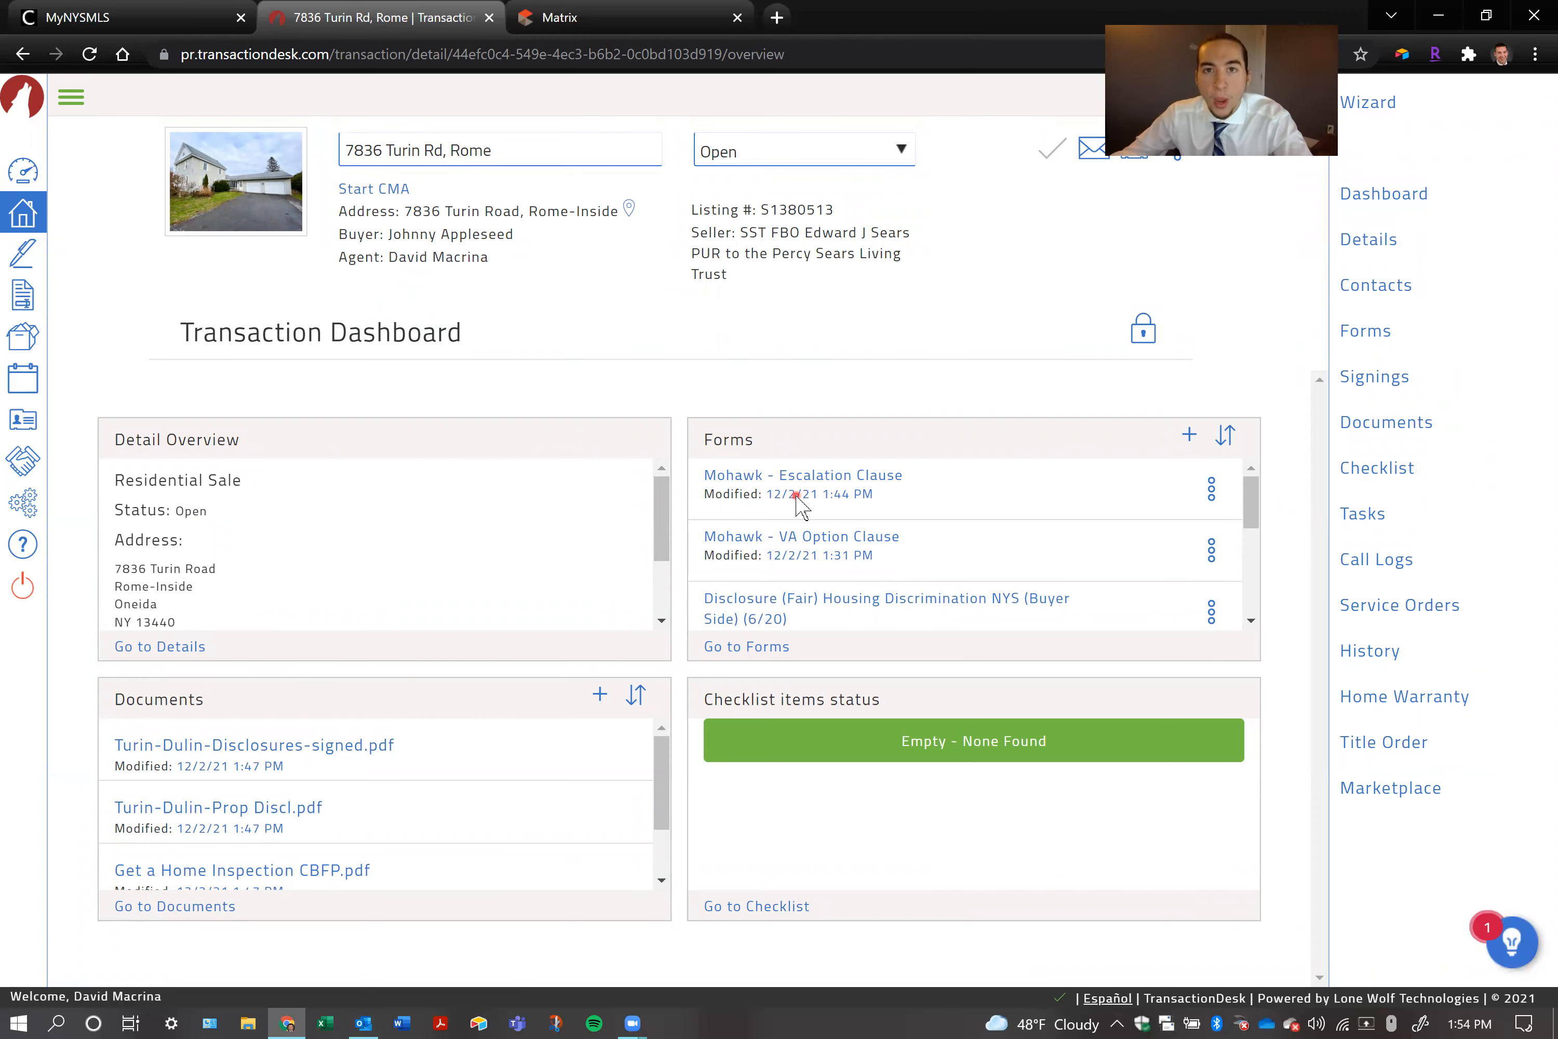
{"action": "left_click", "coordinate": [758, 647]}
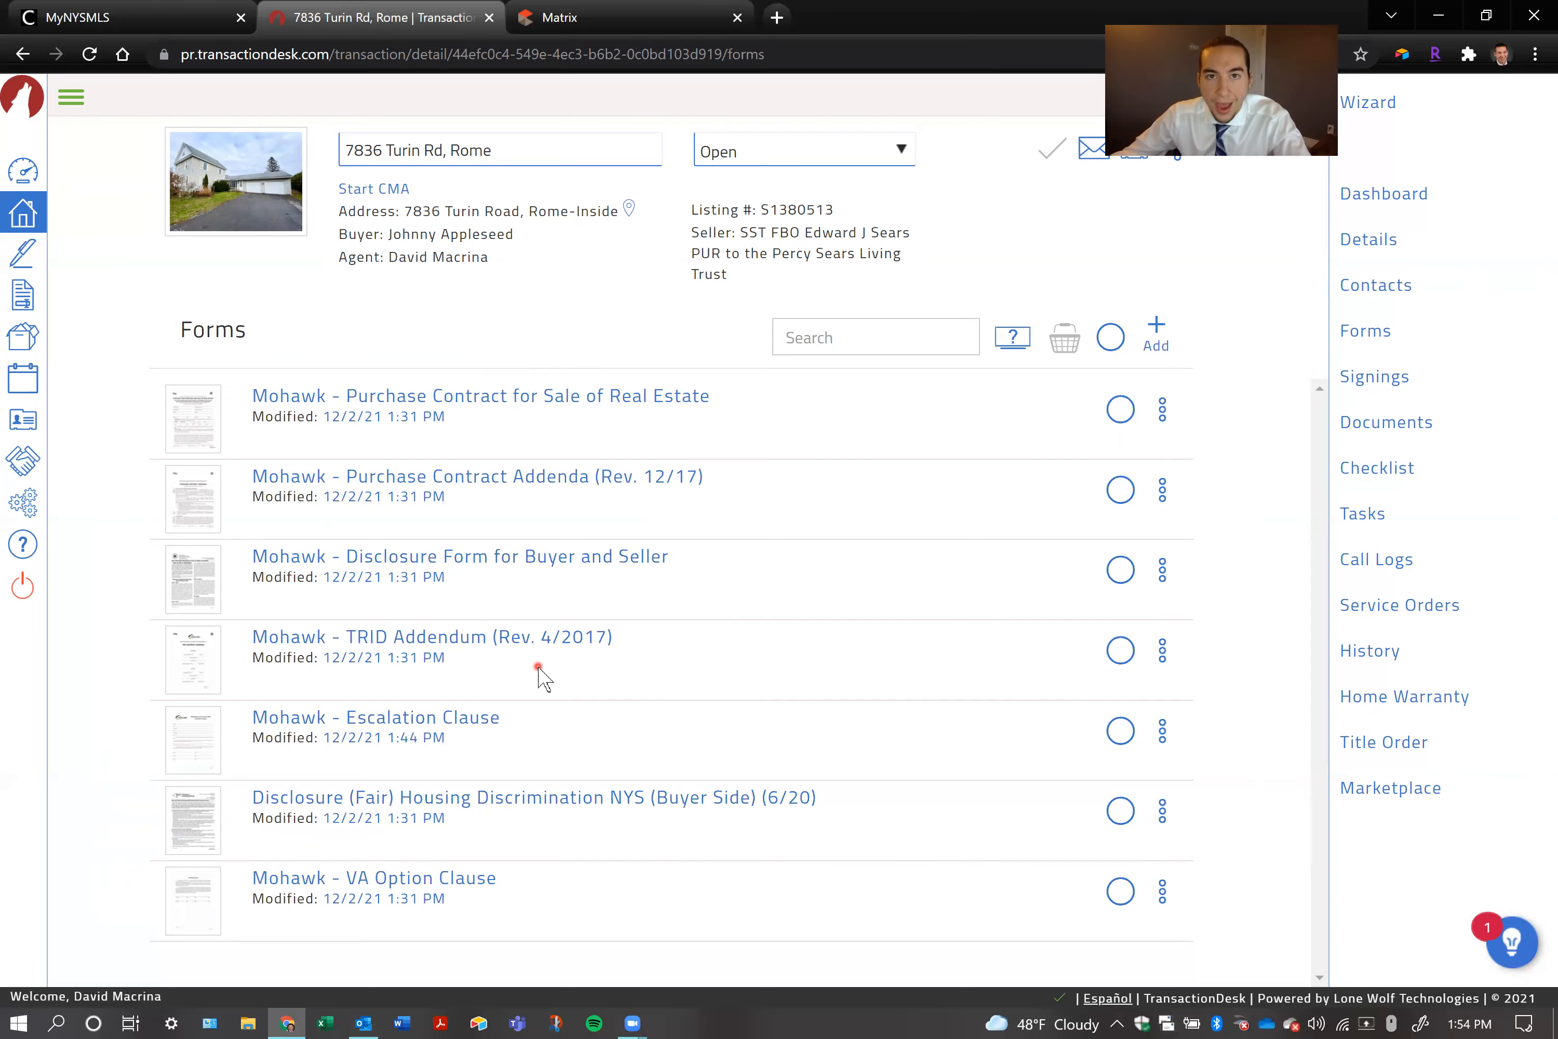
Return to the agent dashboard, reopen the most recently modified transaction, and go to its forms
{"action": "left_click", "coordinate": [24, 185]}
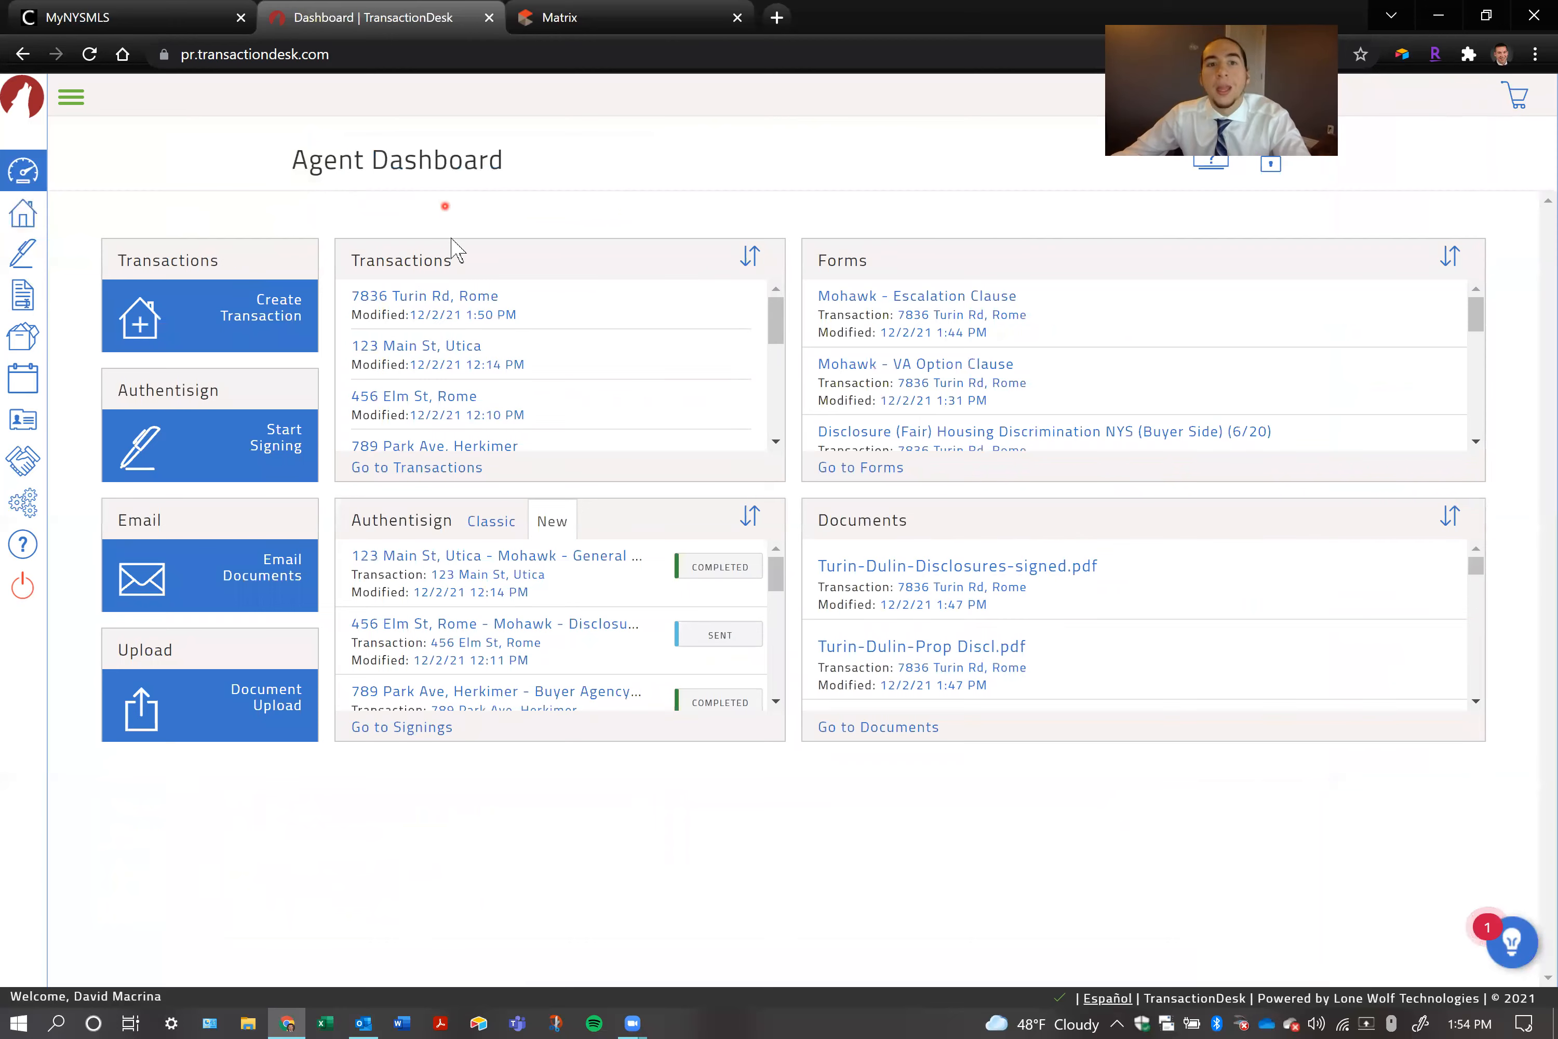
{"action": "left_click", "coordinate": [430, 296]}
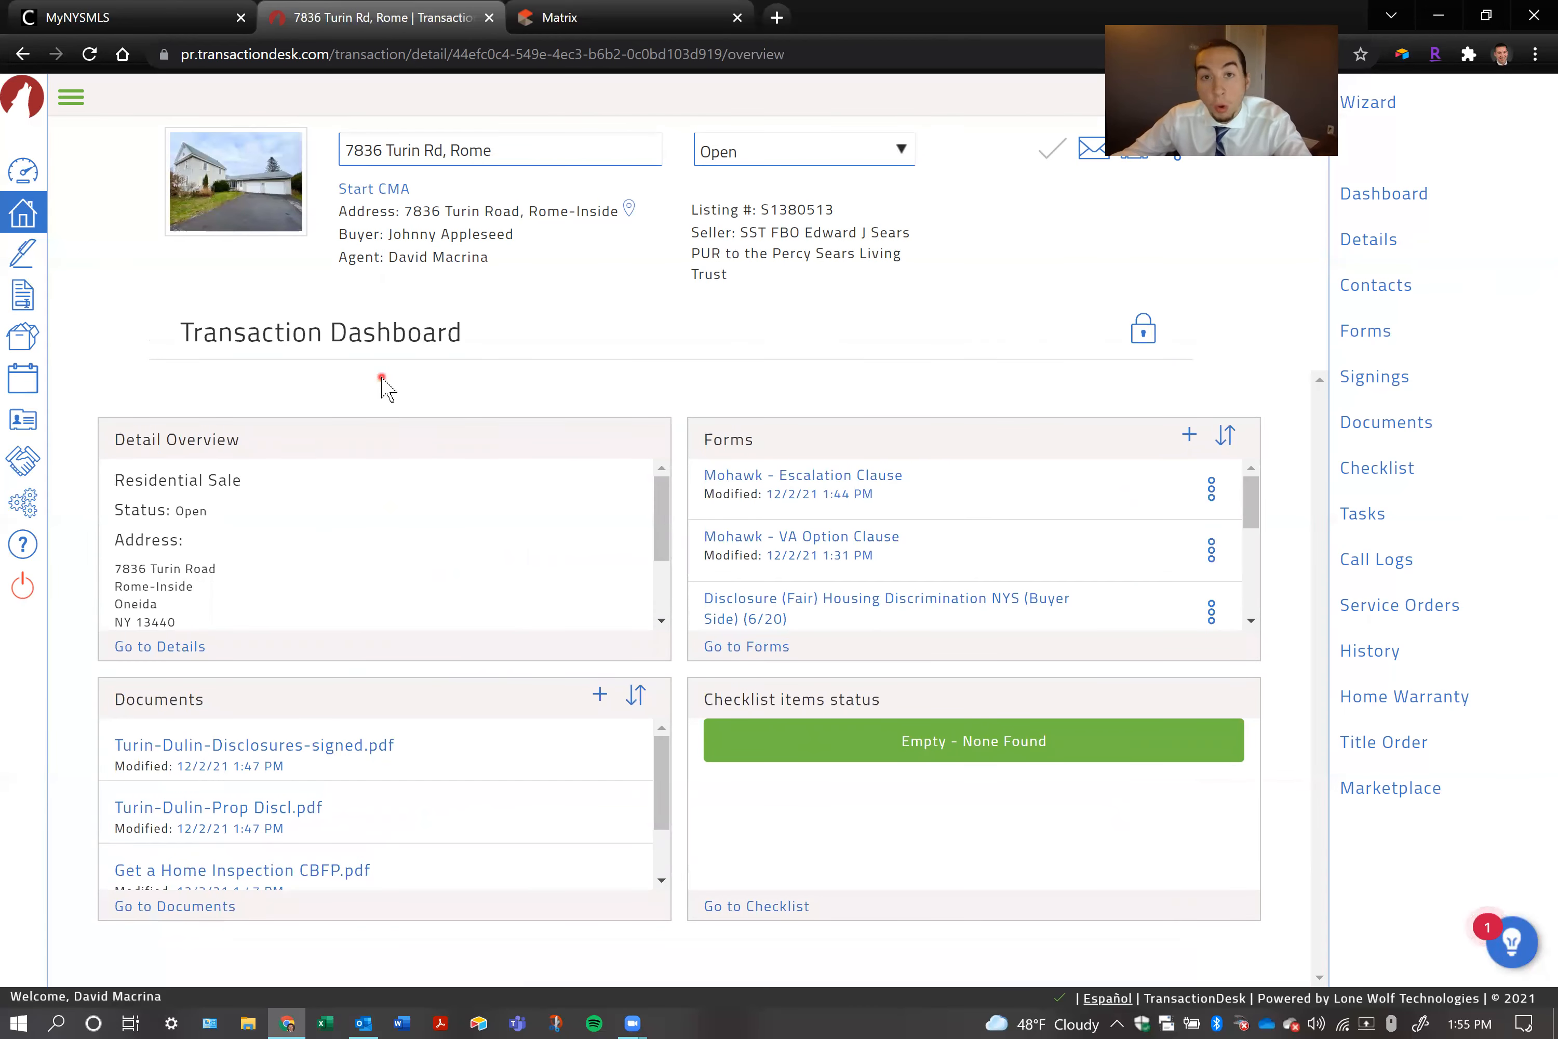
{"action": "left_click", "coordinate": [763, 649]}
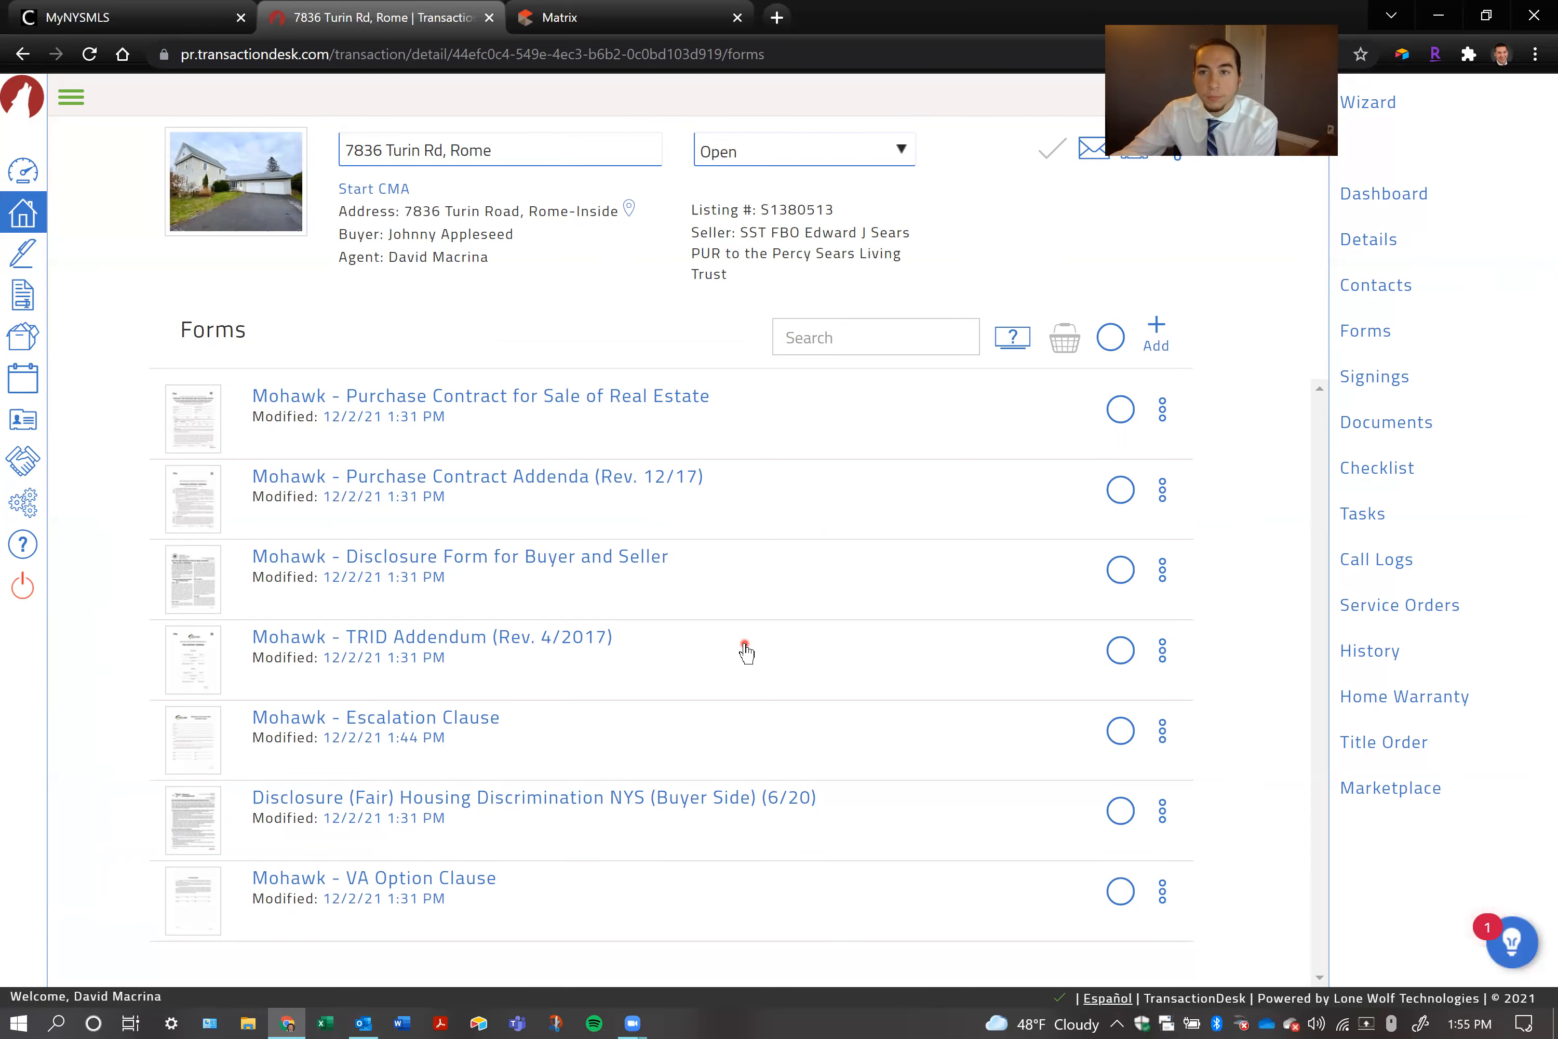
Examine the transaction's dashboard summaries and its full documents list, ending back on the transaction dashboard
{"action": "left_click", "coordinate": [1375, 195]}
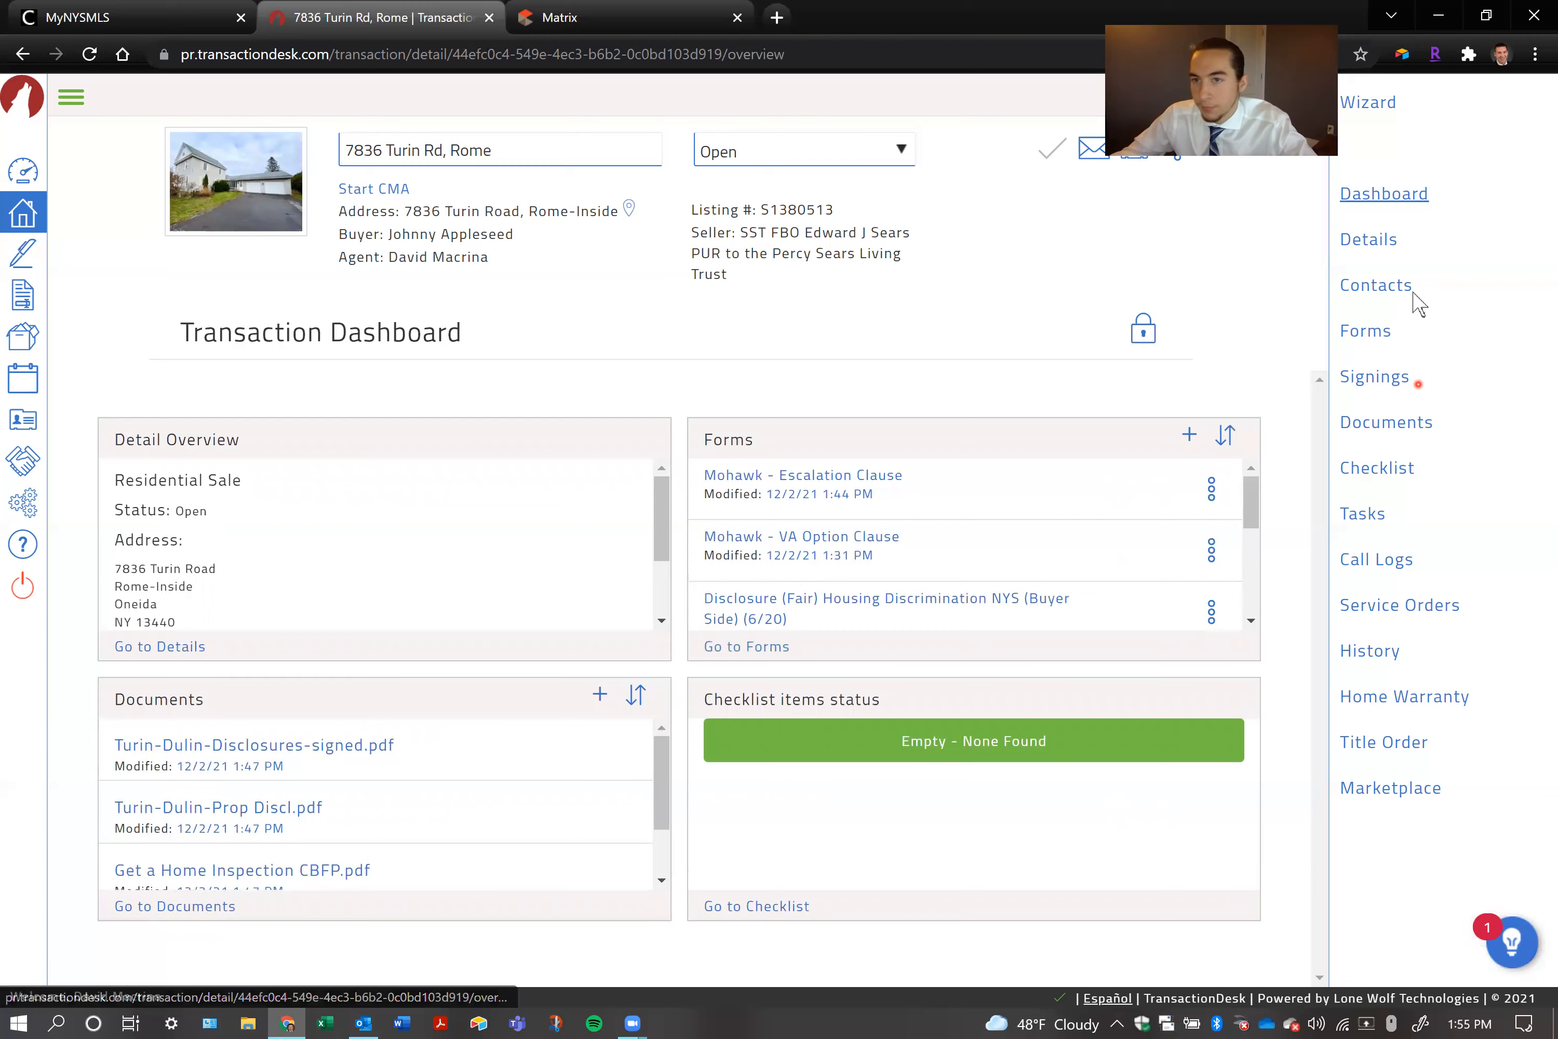
{"action": "left_click", "coordinate": [772, 646]}
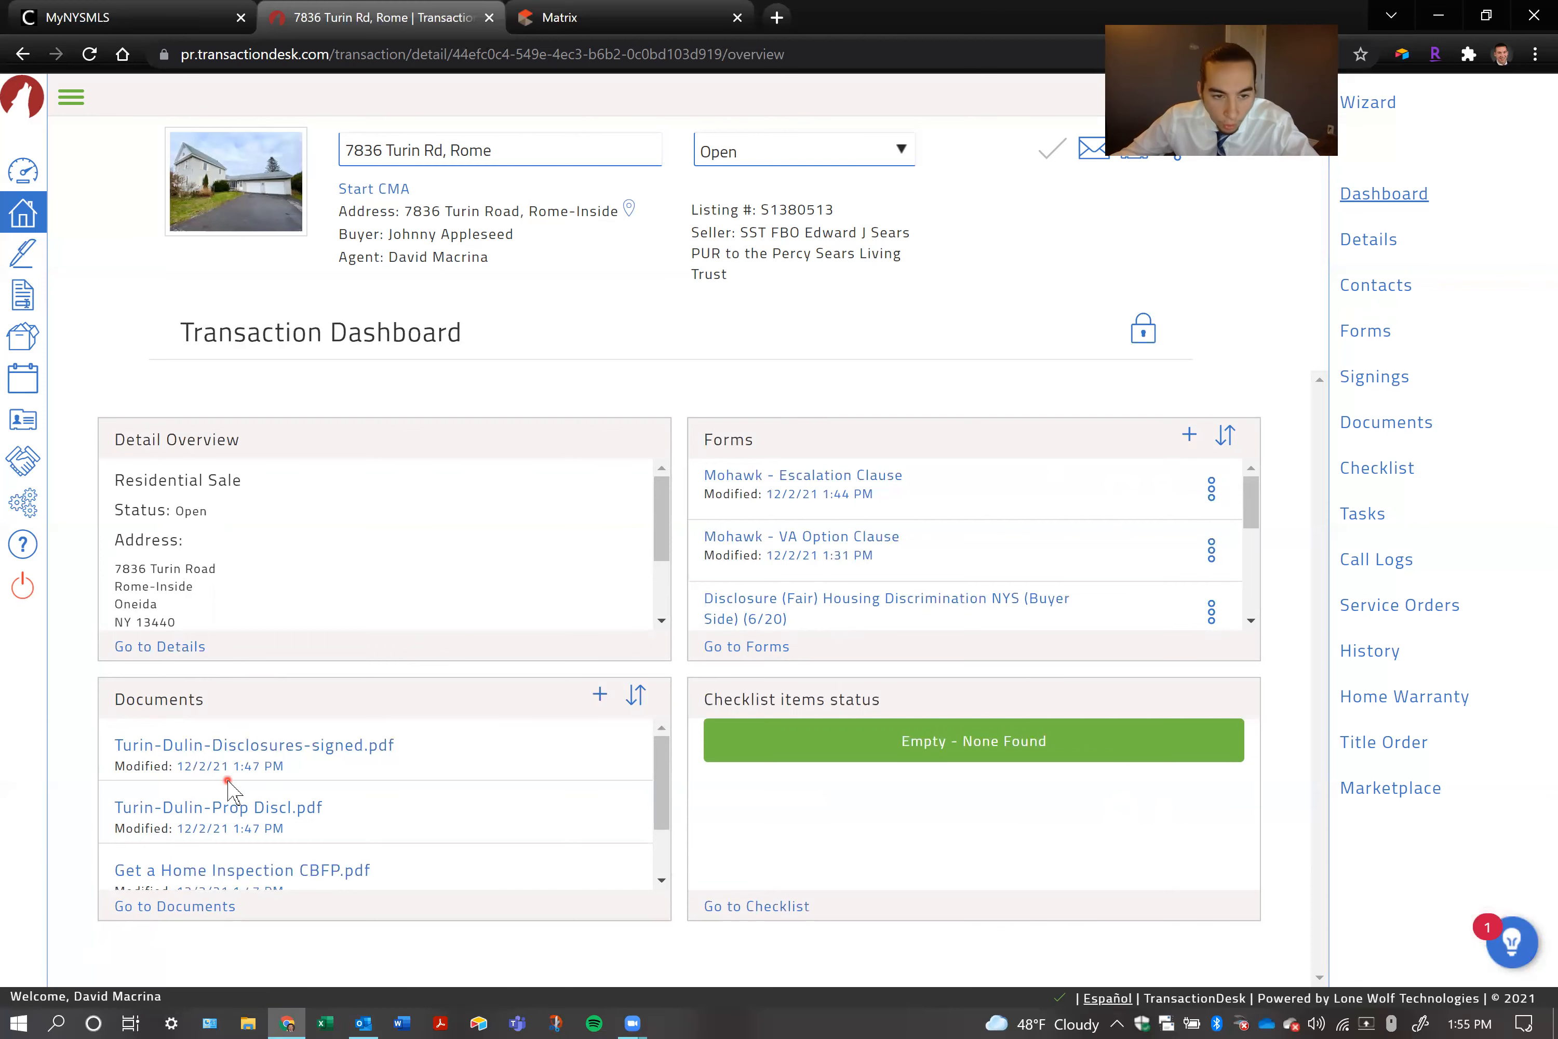
{"action": "scroll", "coordinate": [228, 796], "scroll_direction": "down", "scroll_amount": 1}
{"action": "scroll", "coordinate": [231, 796], "scroll_direction": "up", "scroll_amount": 1}
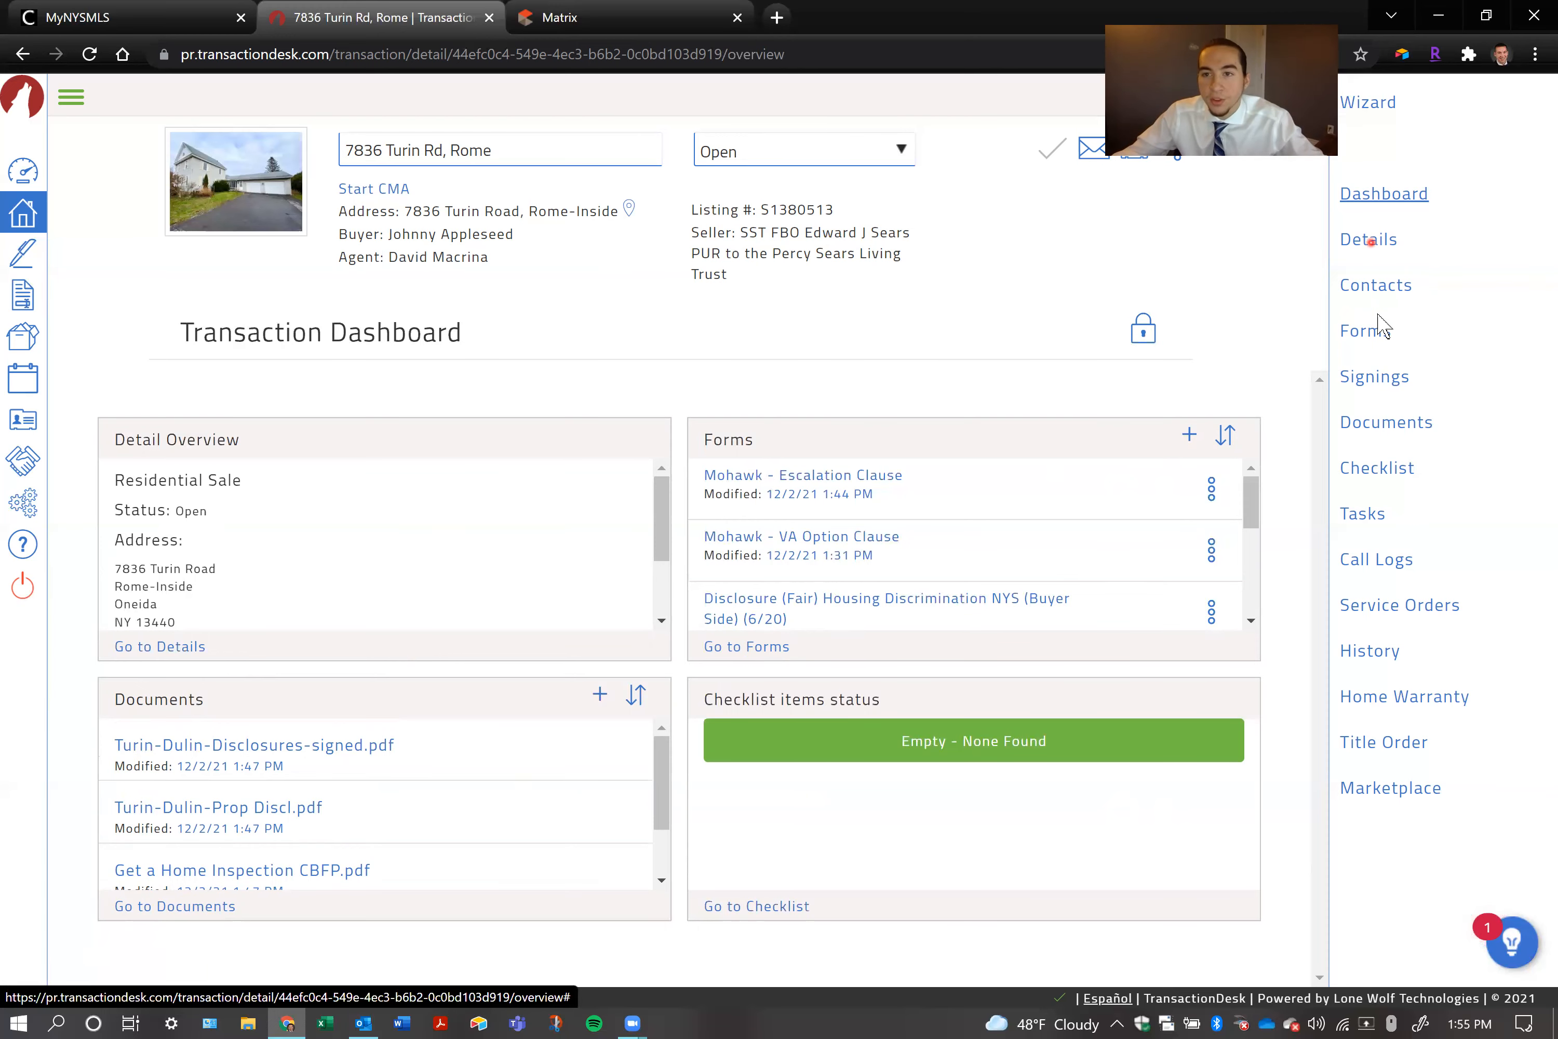
{"action": "left_click", "coordinate": [1385, 424]}
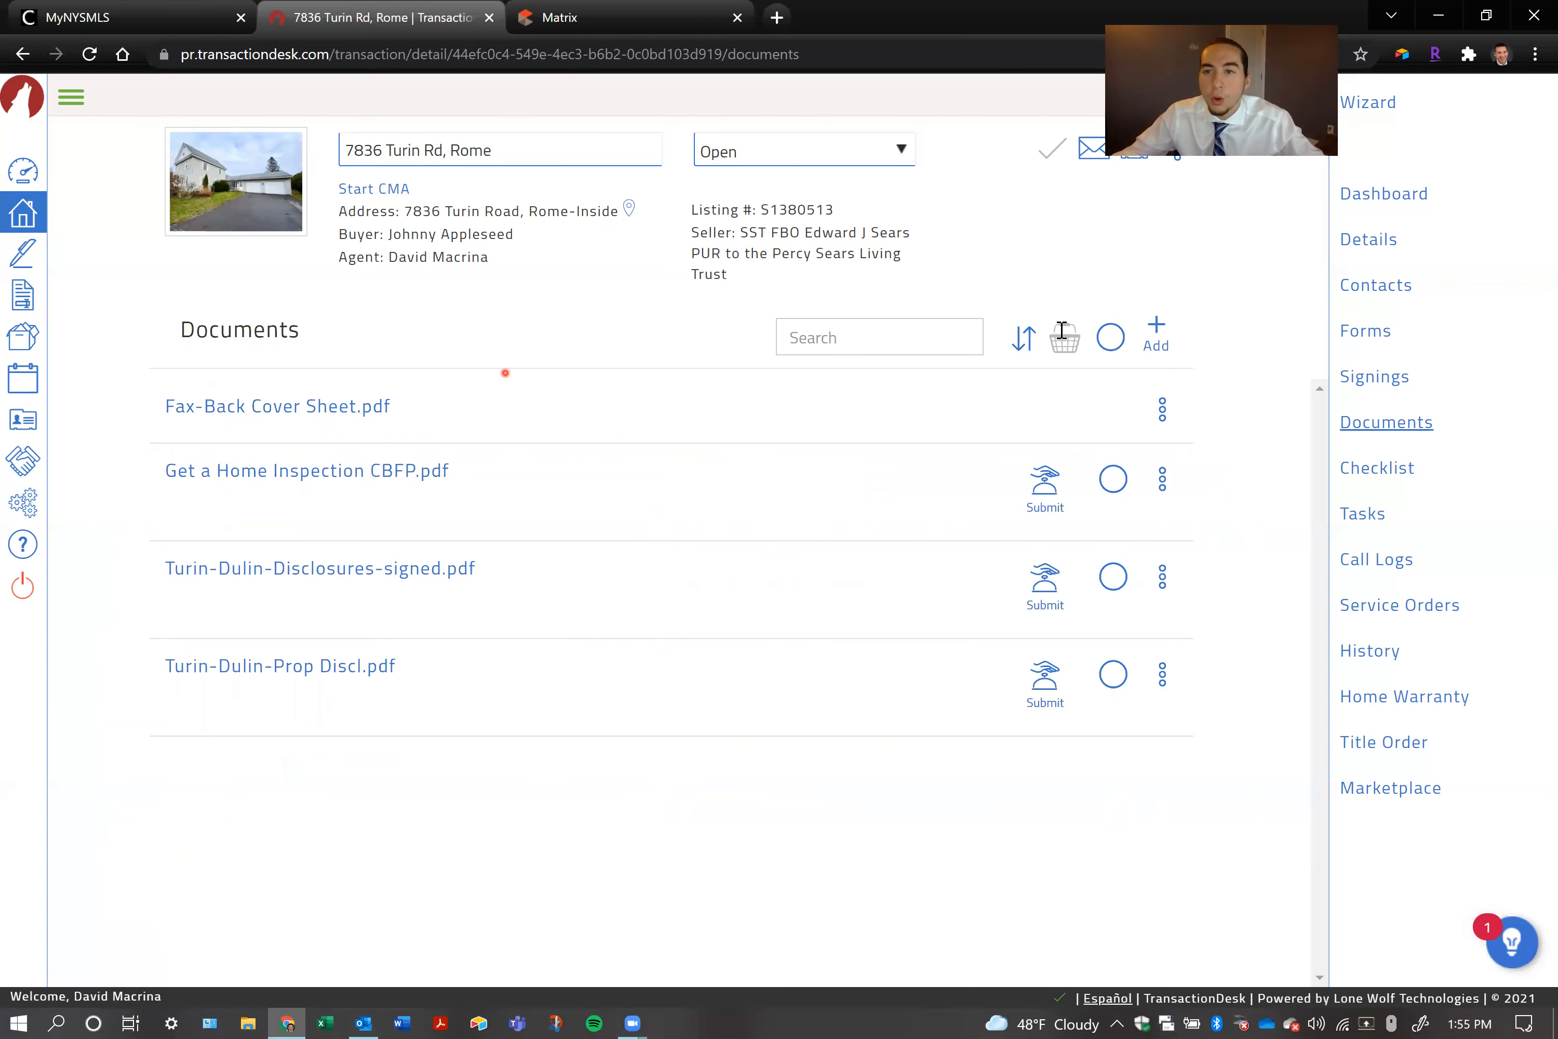
{"action": "left_click", "coordinate": [1408, 195]}
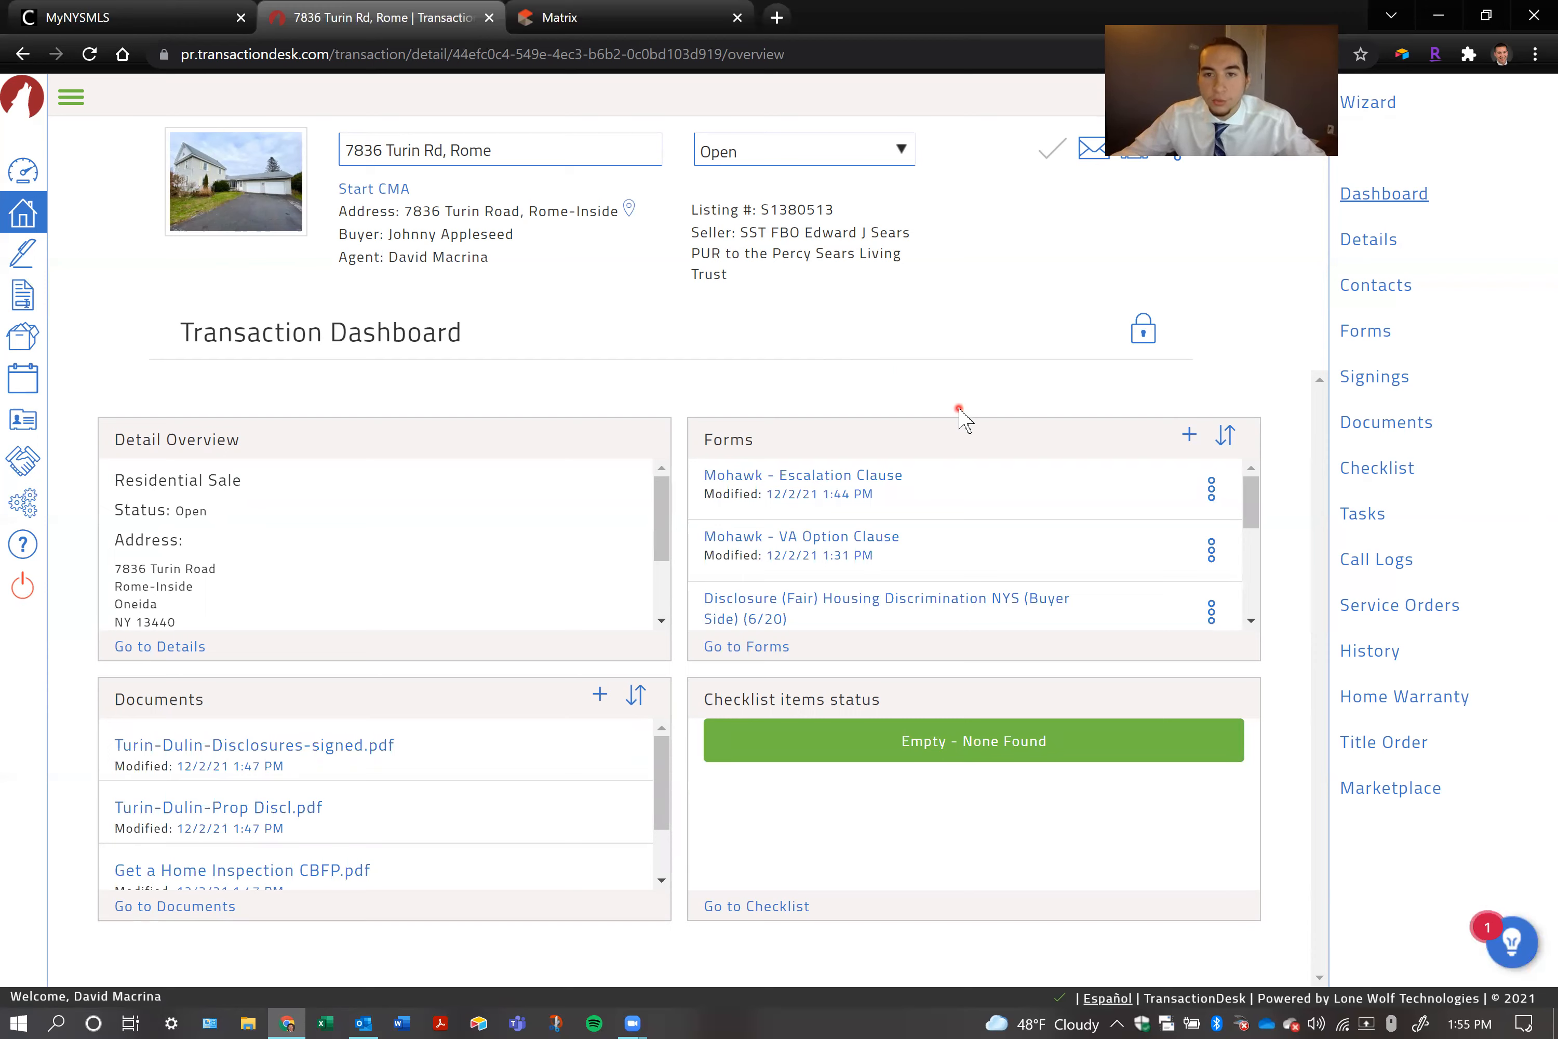
Look through the dashboard's forms summary and open the Mohawk - Purchase Contract for Sale of Real Estate
{"action": "scroll", "coordinate": [971, 499], "scroll_direction": "down", "scroll_amount": 3}
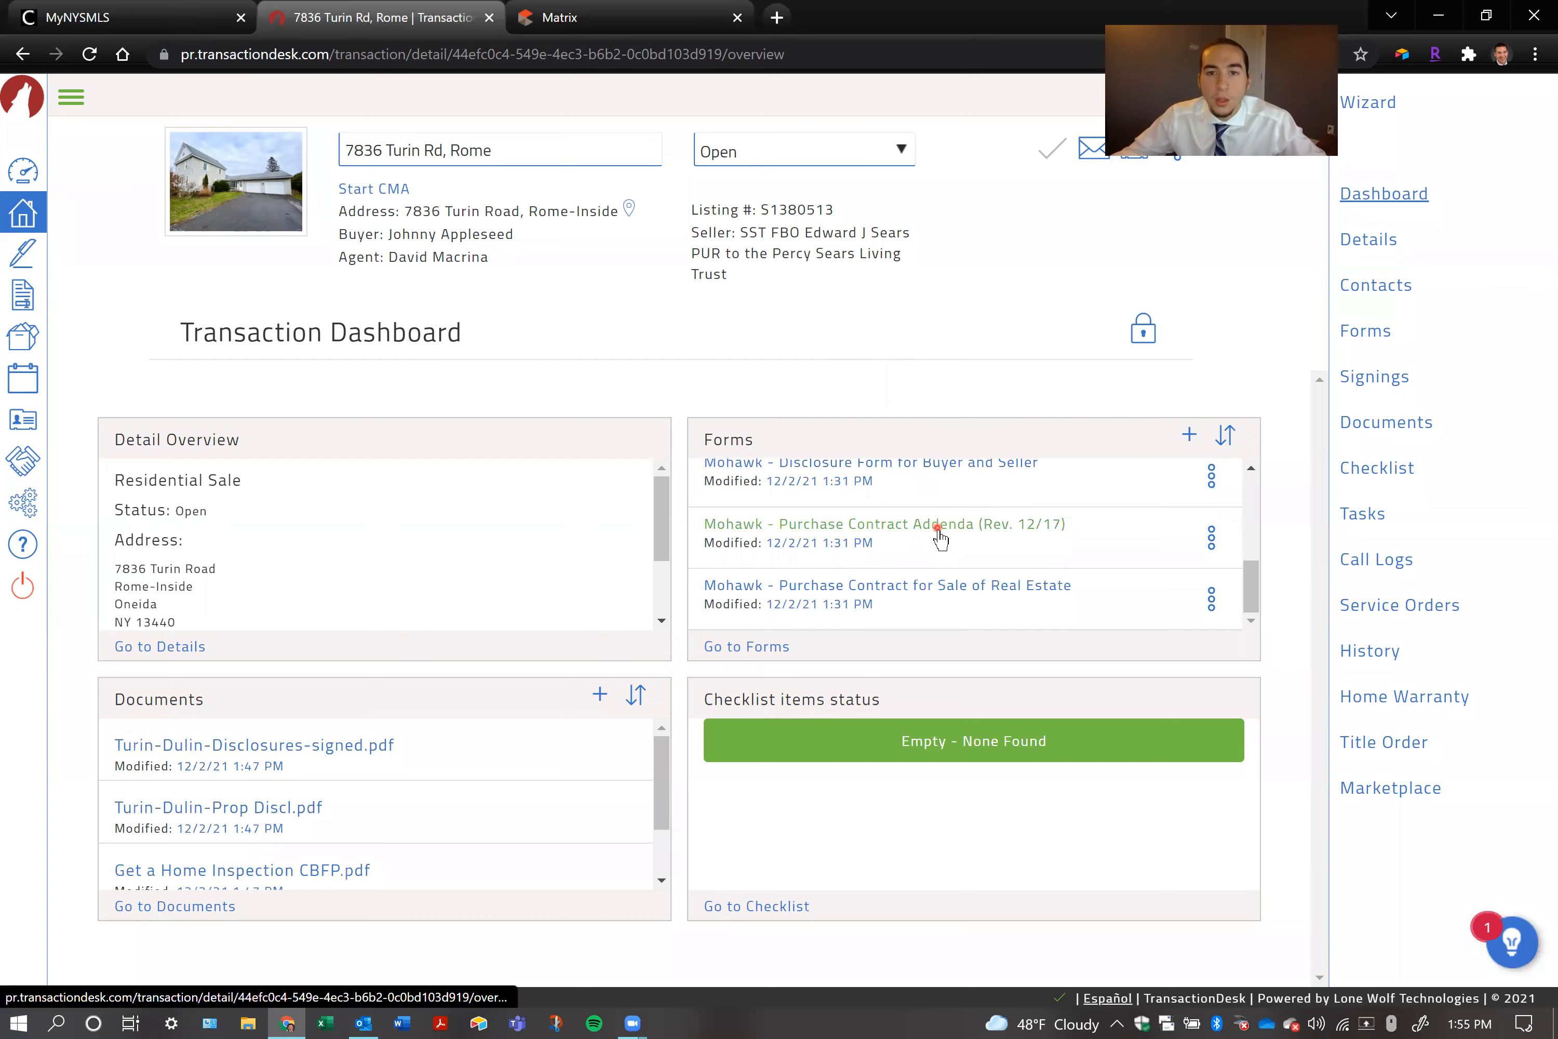
{"action": "scroll", "coordinate": [938, 536], "scroll_direction": "up", "scroll_amount": 3}
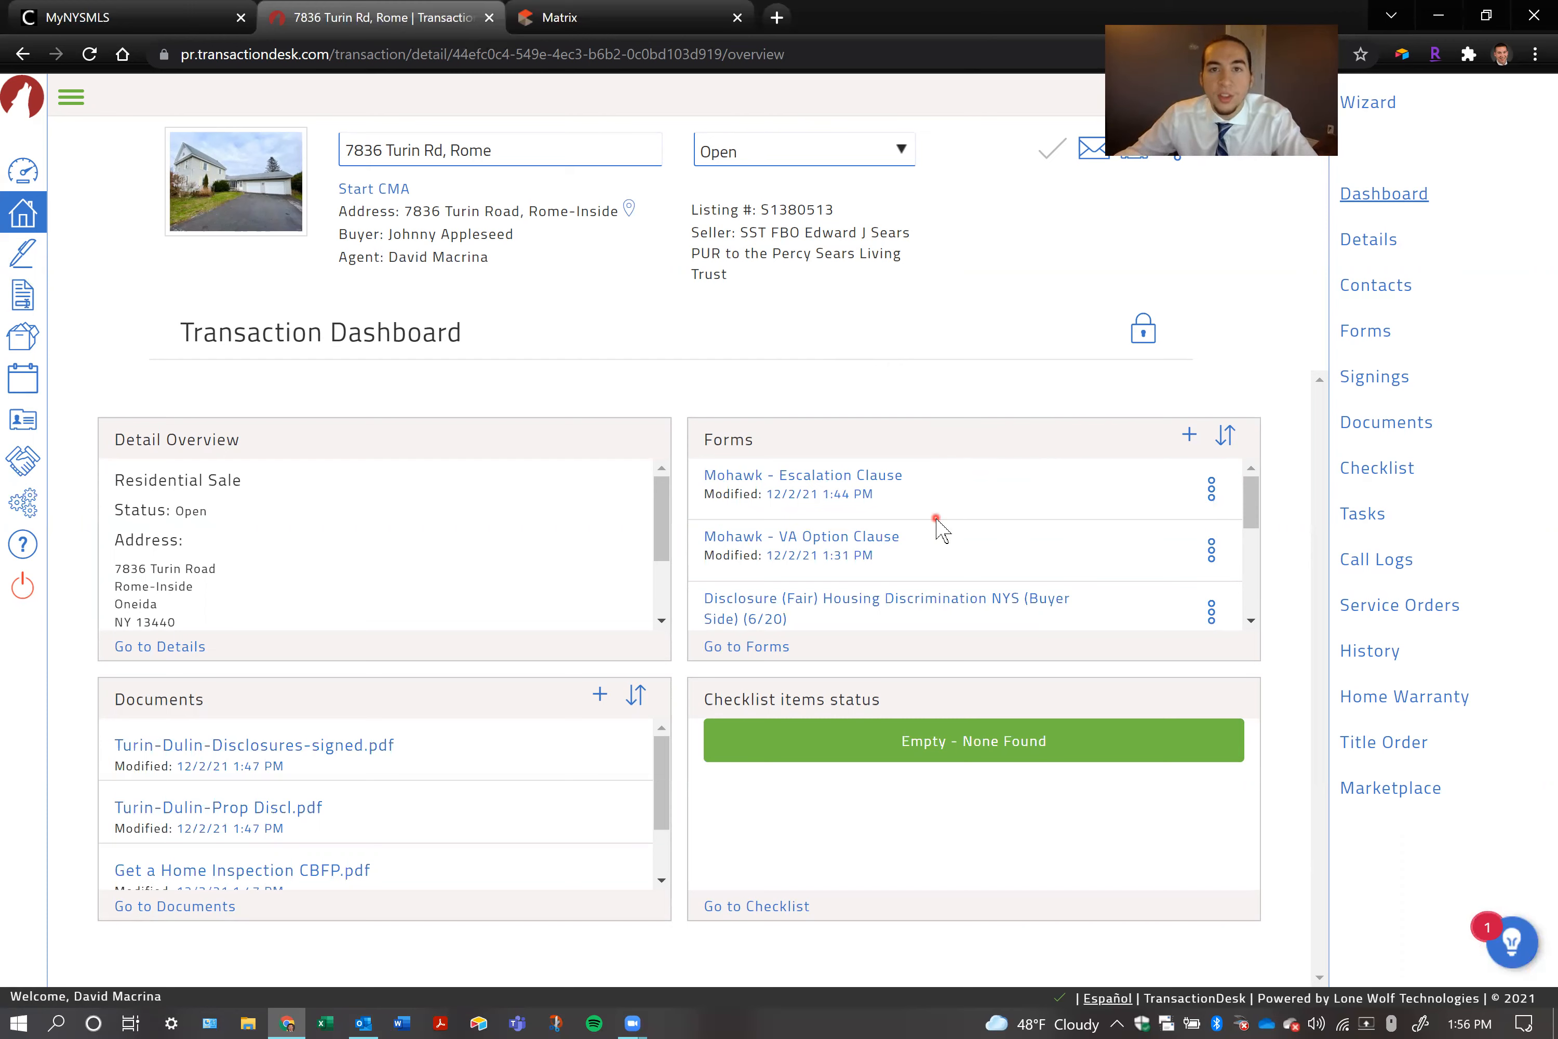
{"action": "scroll", "coordinate": [936, 520], "scroll_direction": "down", "scroll_amount": 4}
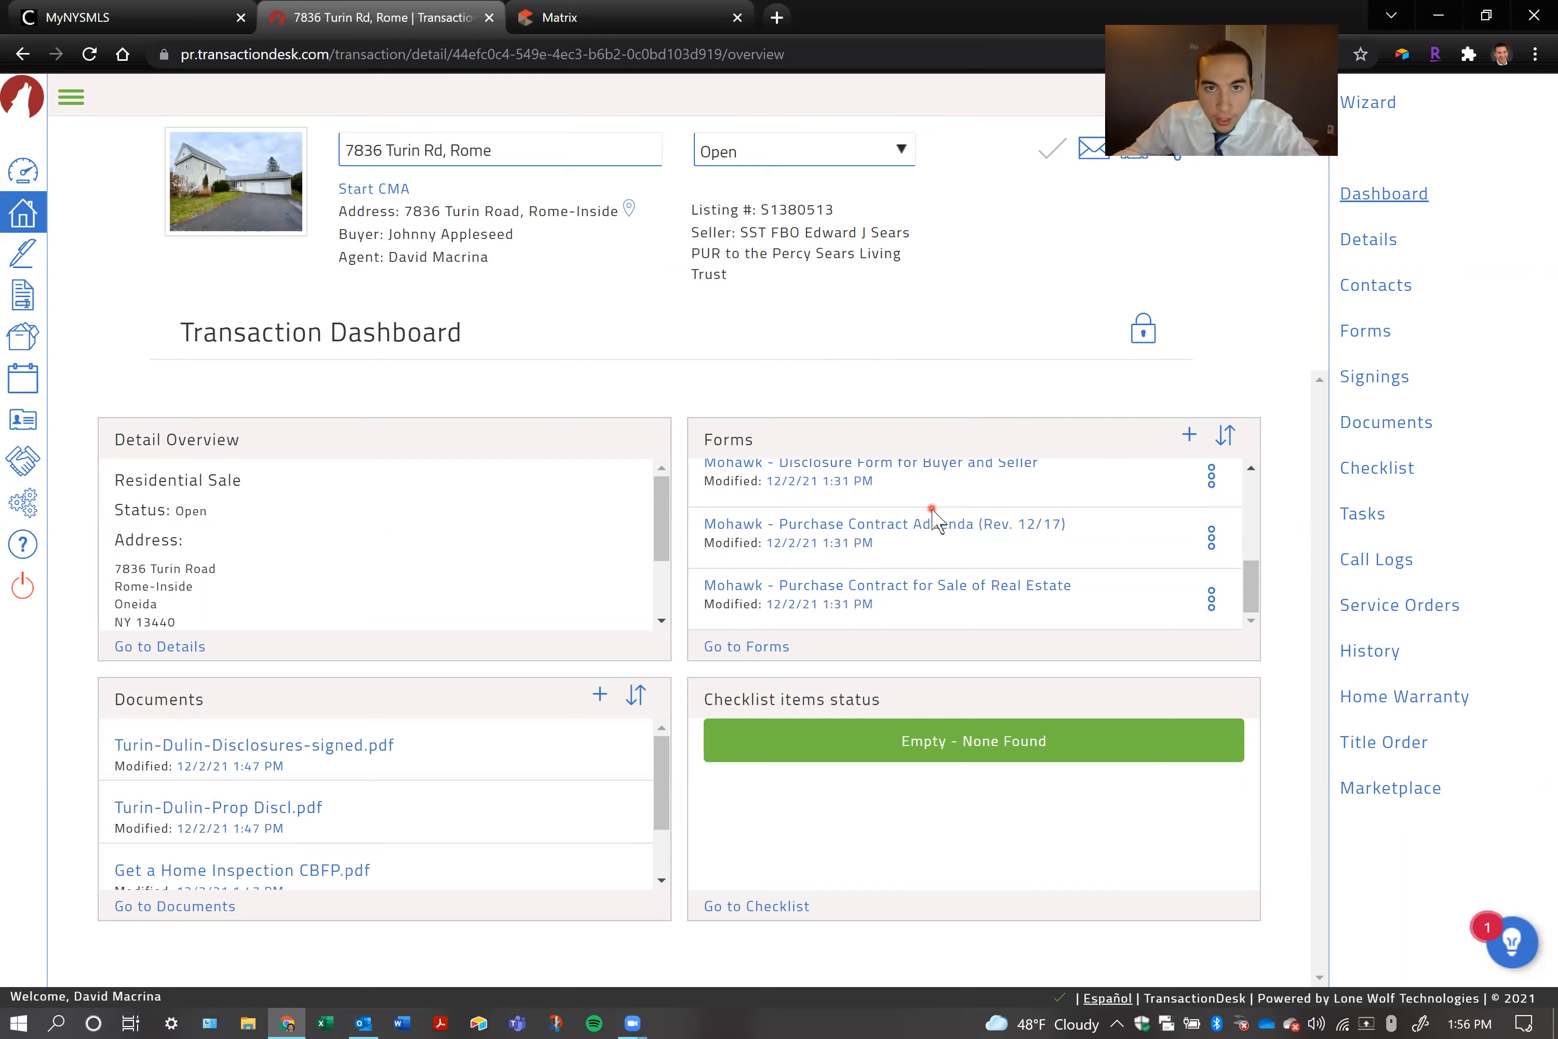
{"action": "scroll", "coordinate": [939, 517], "scroll_direction": "up", "scroll_amount": 5}
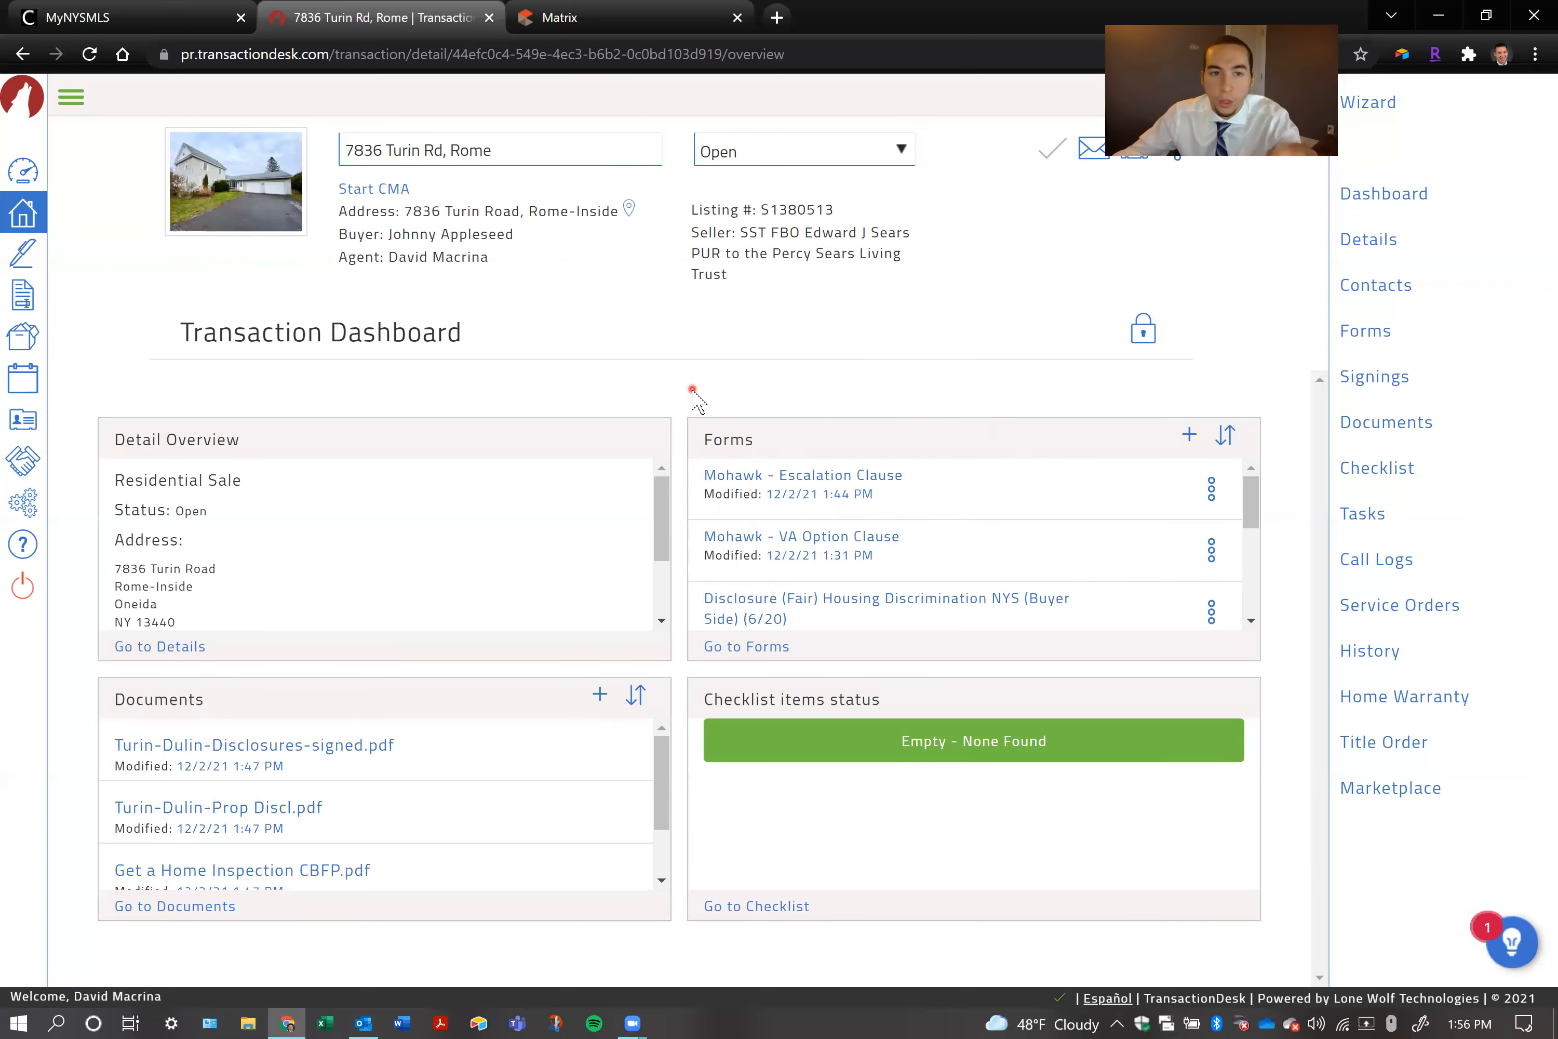
{"action": "scroll", "coordinate": [912, 569], "scroll_direction": "down", "scroll_amount": 5}
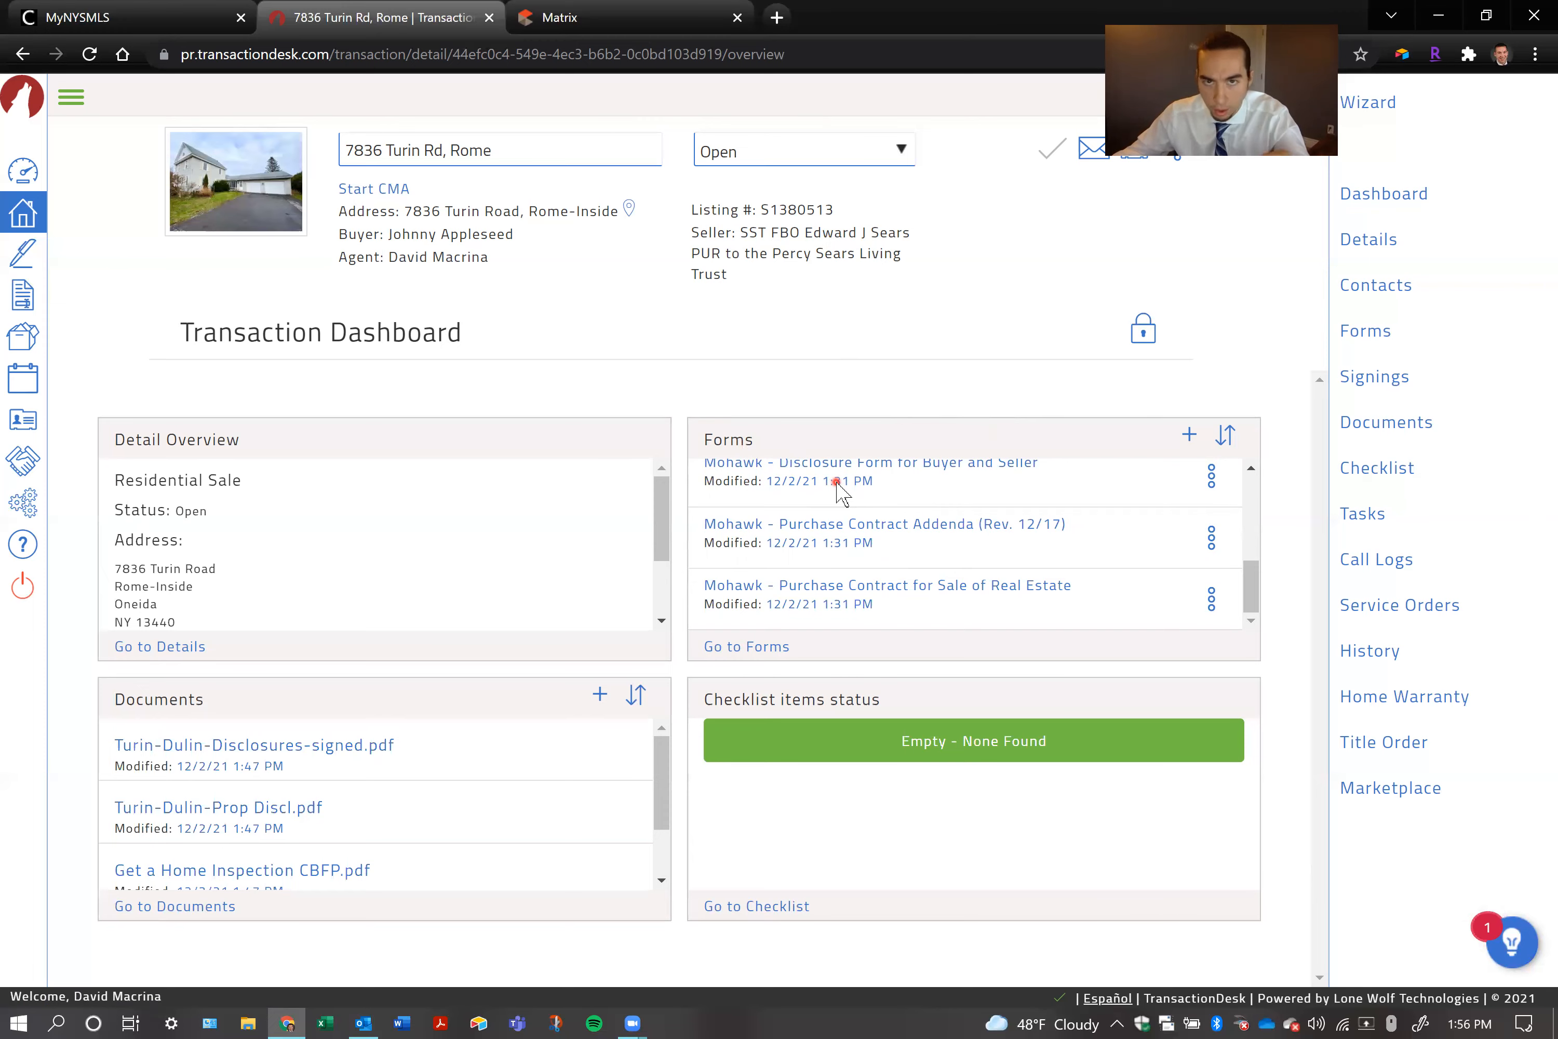
{"action": "left_click", "coordinate": [954, 587]}
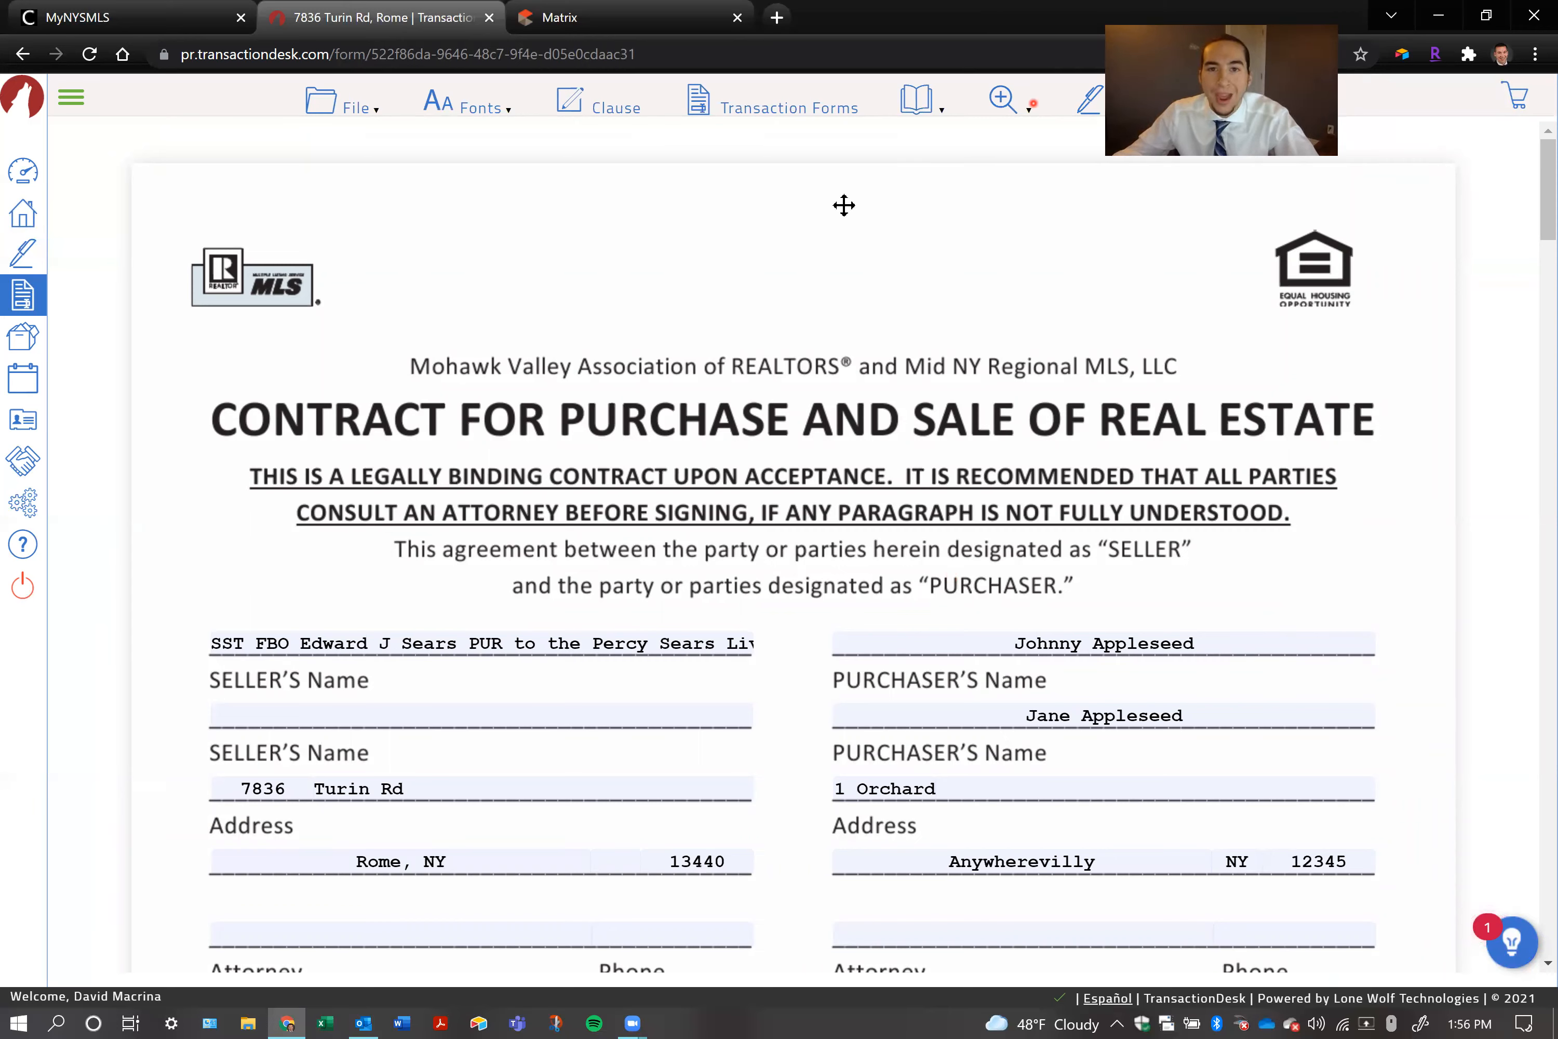
{"action": "left_click_drag", "start_coordinate": [1276, 81], "coordinate": [844, 205]}
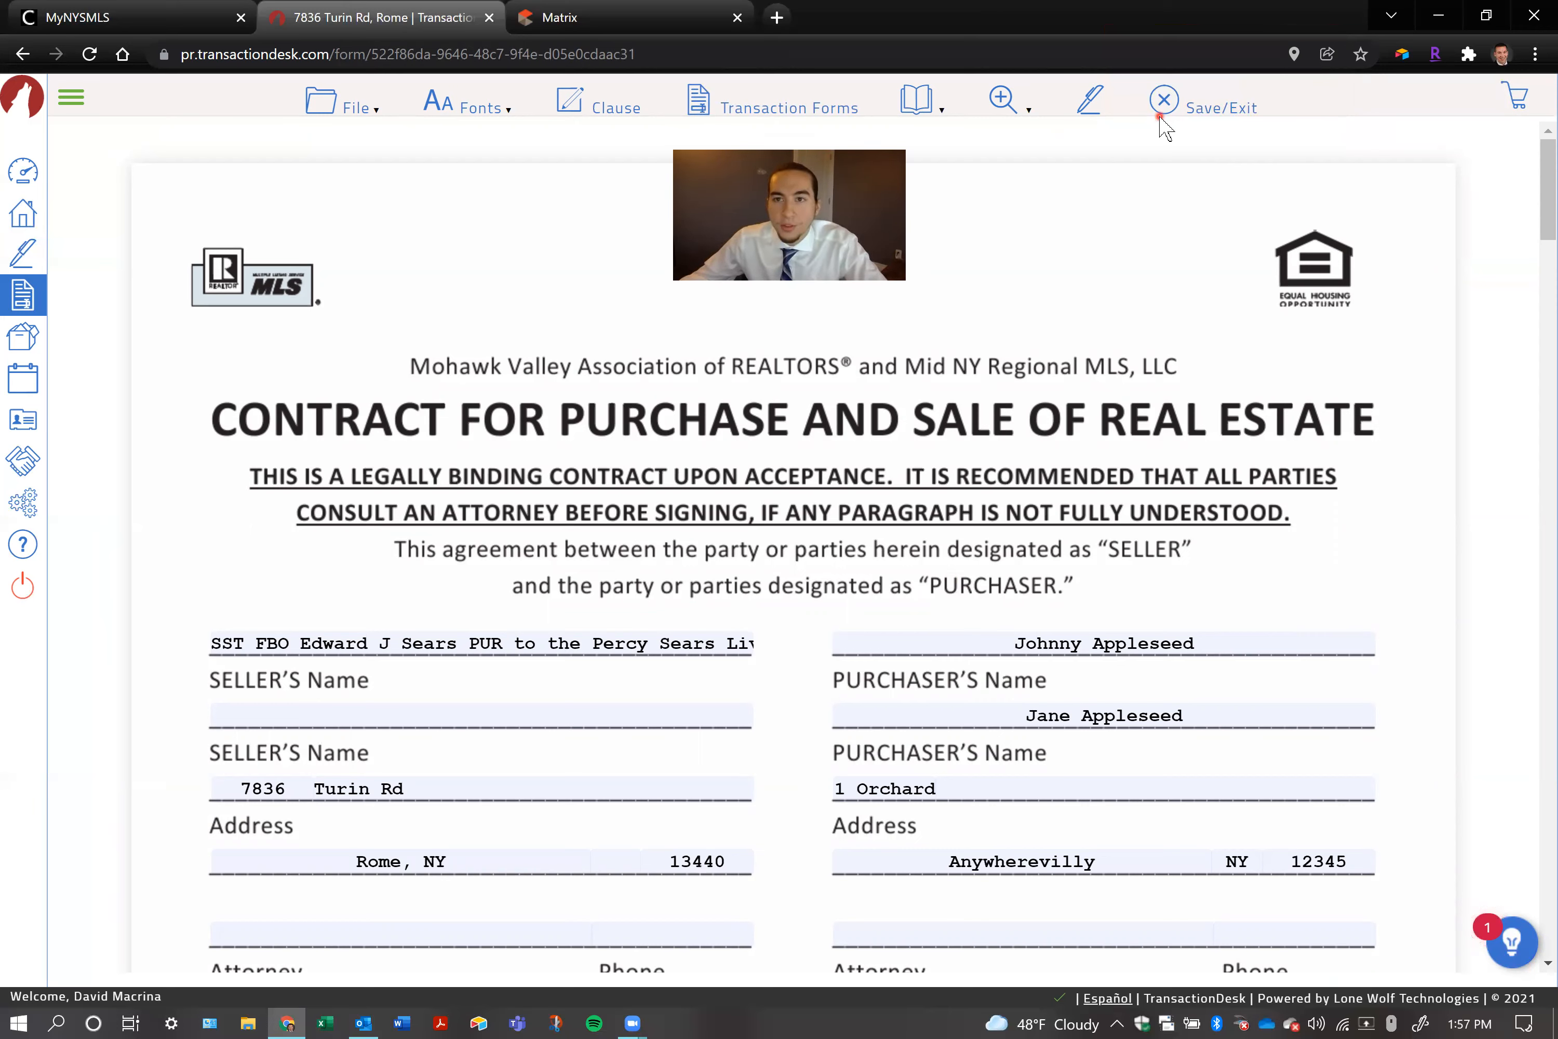
Save and exit the purchase contract and reopen it from the transaction dashboard's forms
{"action": "left_click", "coordinate": [1205, 117]}
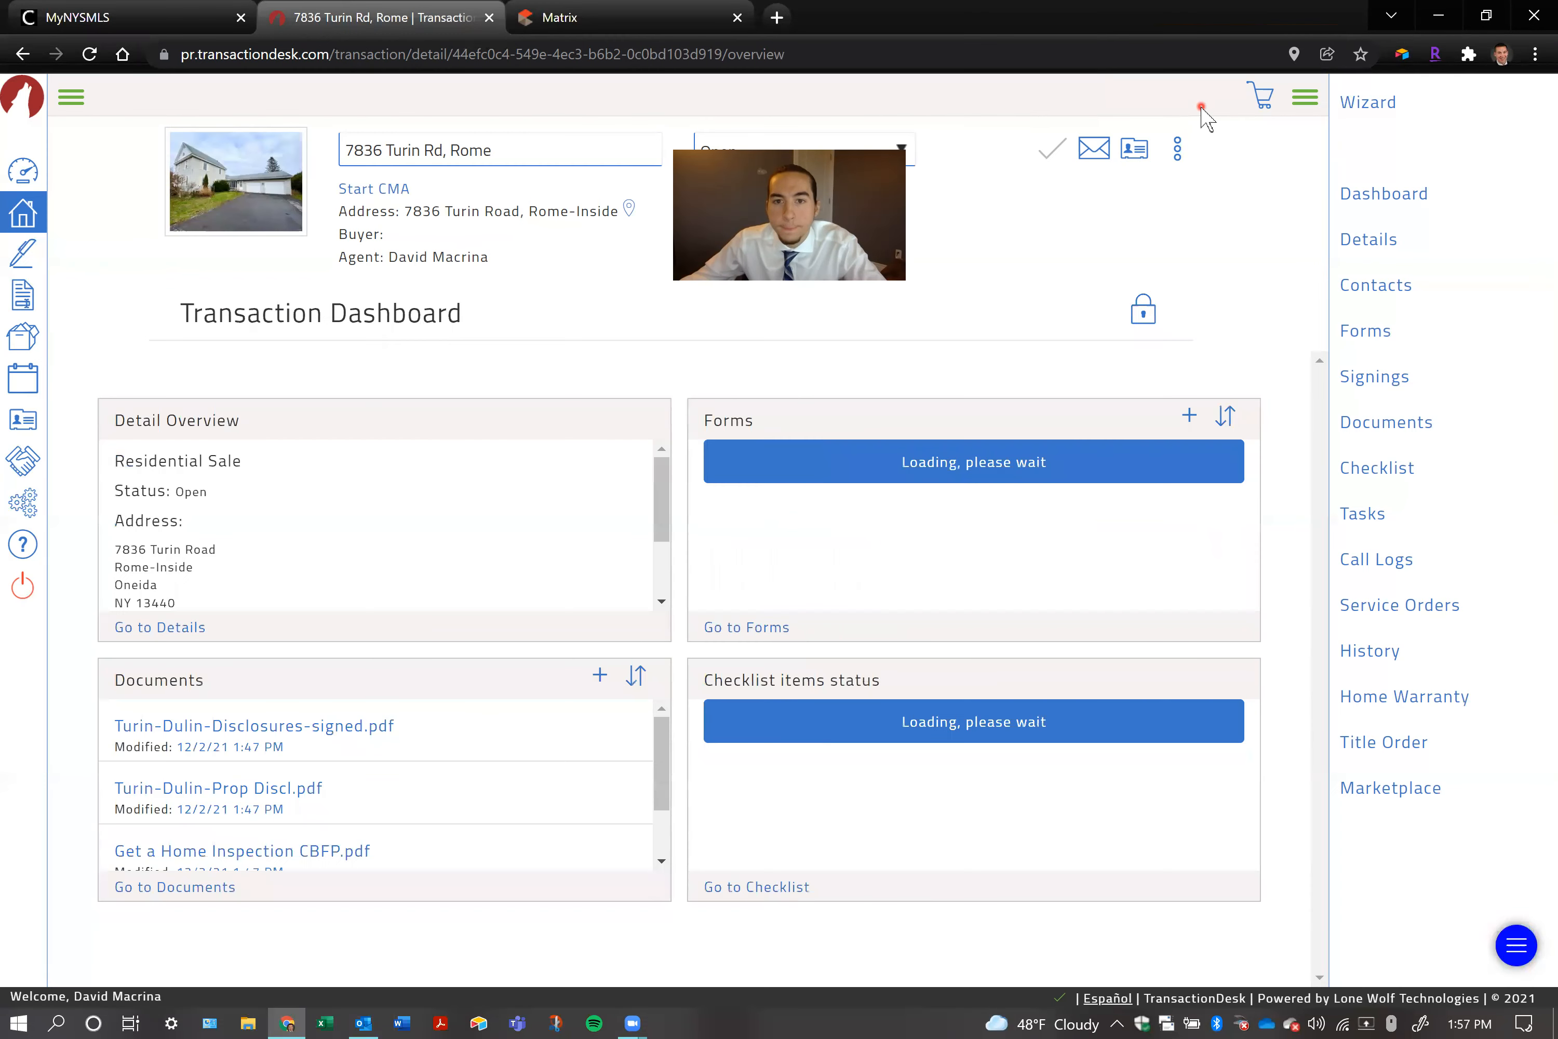
{"action": "scroll", "coordinate": [957, 561], "scroll_direction": "down", "scroll_amount": 3}
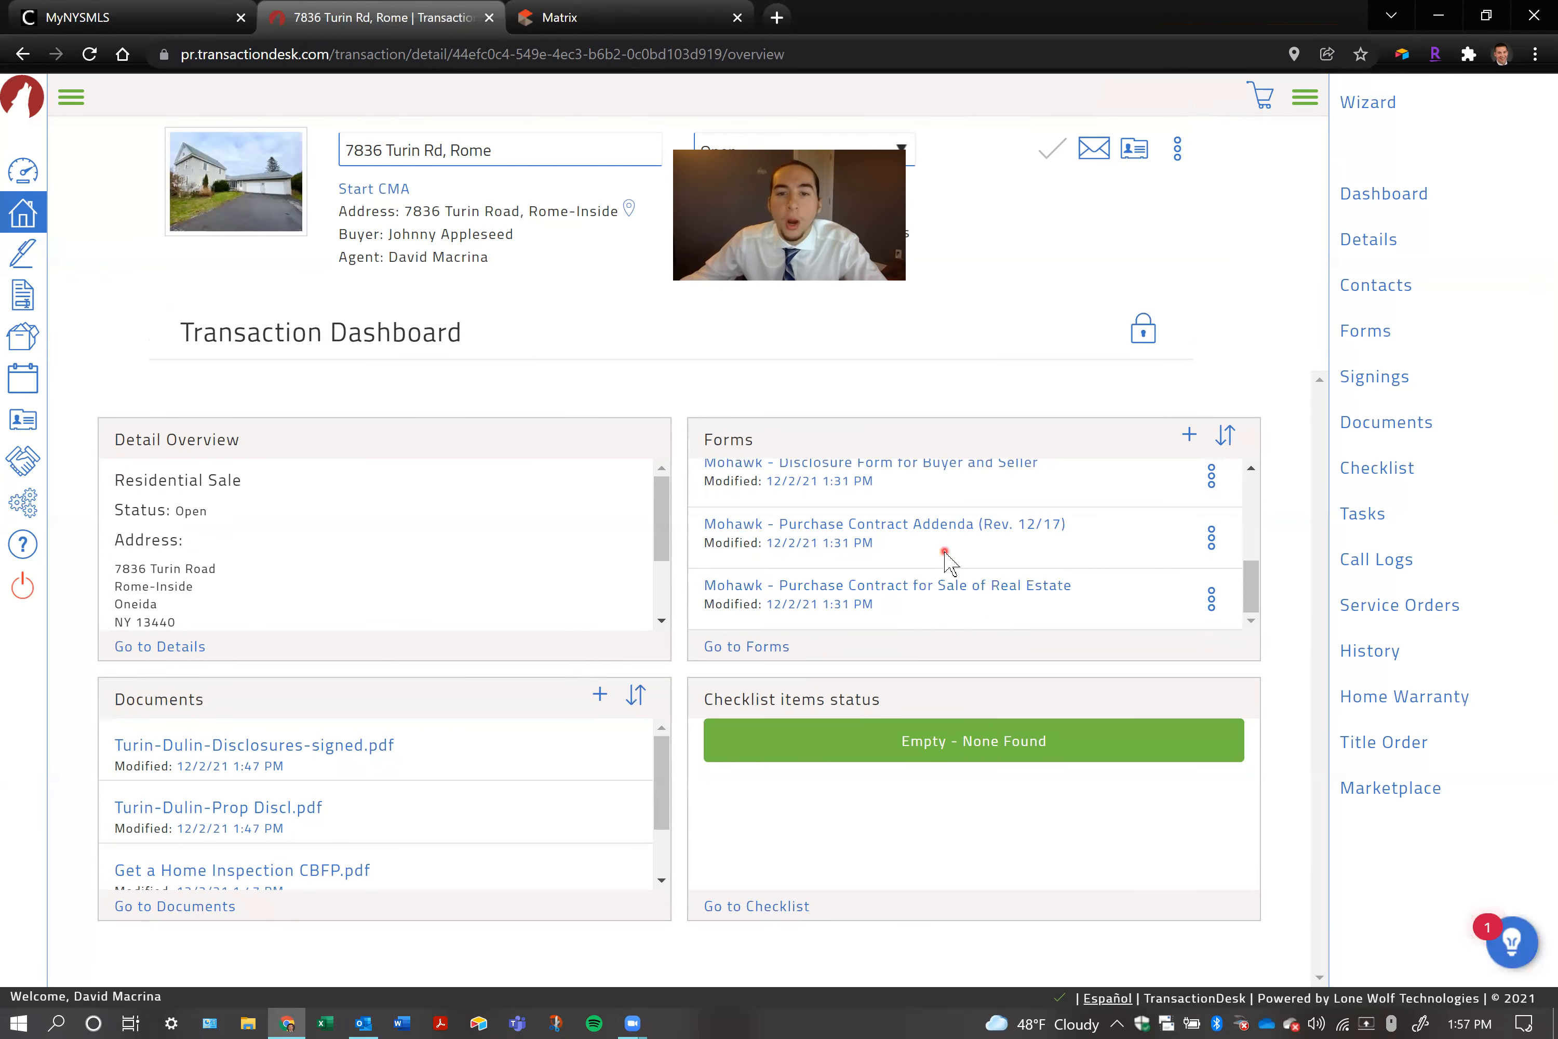
{"action": "left_click", "coordinate": [959, 582]}
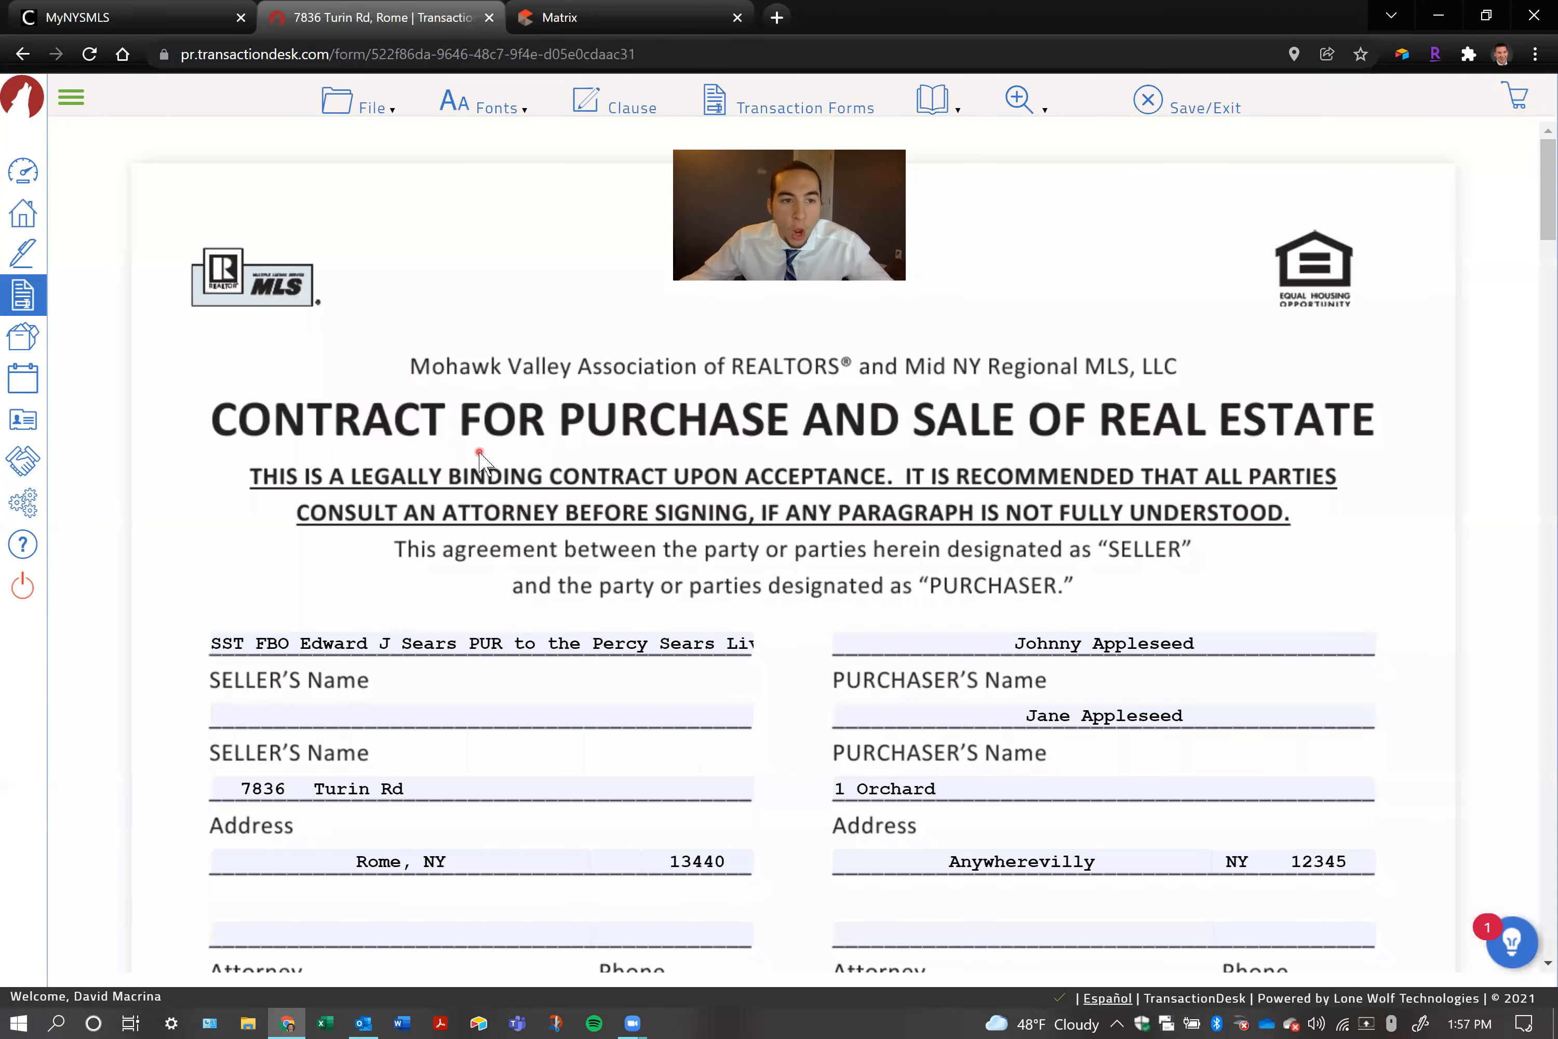
Delete the word "to" from the first seller's name on the contract, and save and exit the form
{"action": "left_click", "coordinate": [548, 643]}
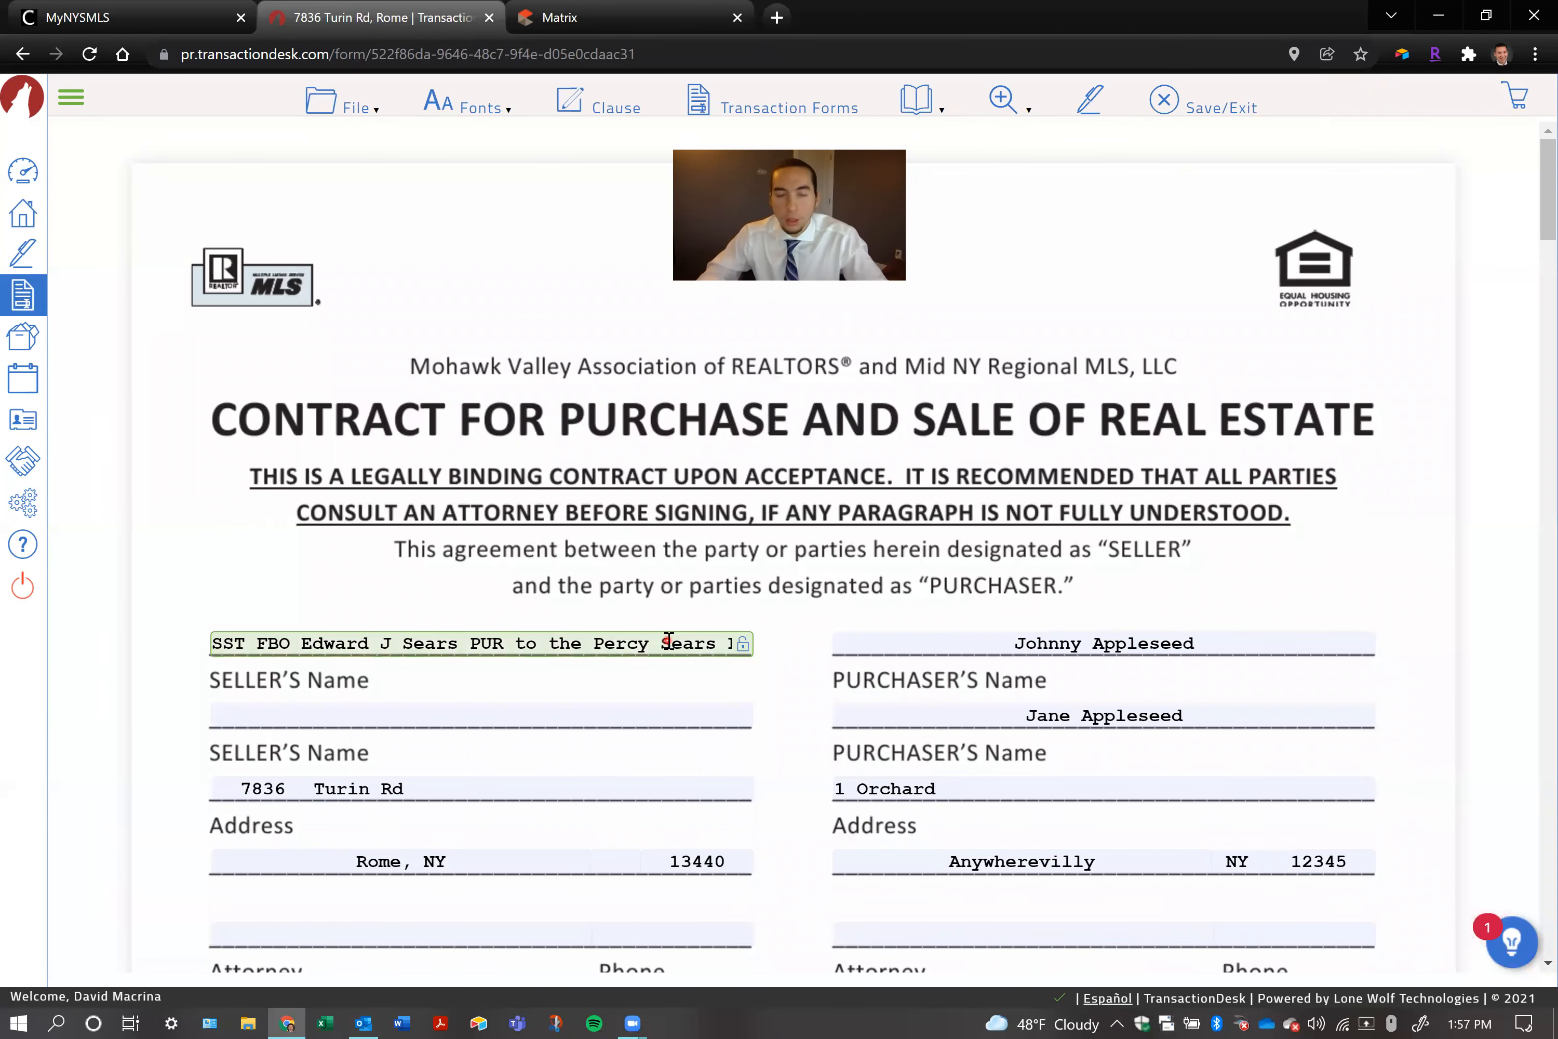
{"action": "key", "text": "BackSpace"}
{"action": "key", "text": "BackSpace"}
{"action": "key", "text": "BackSpace"}
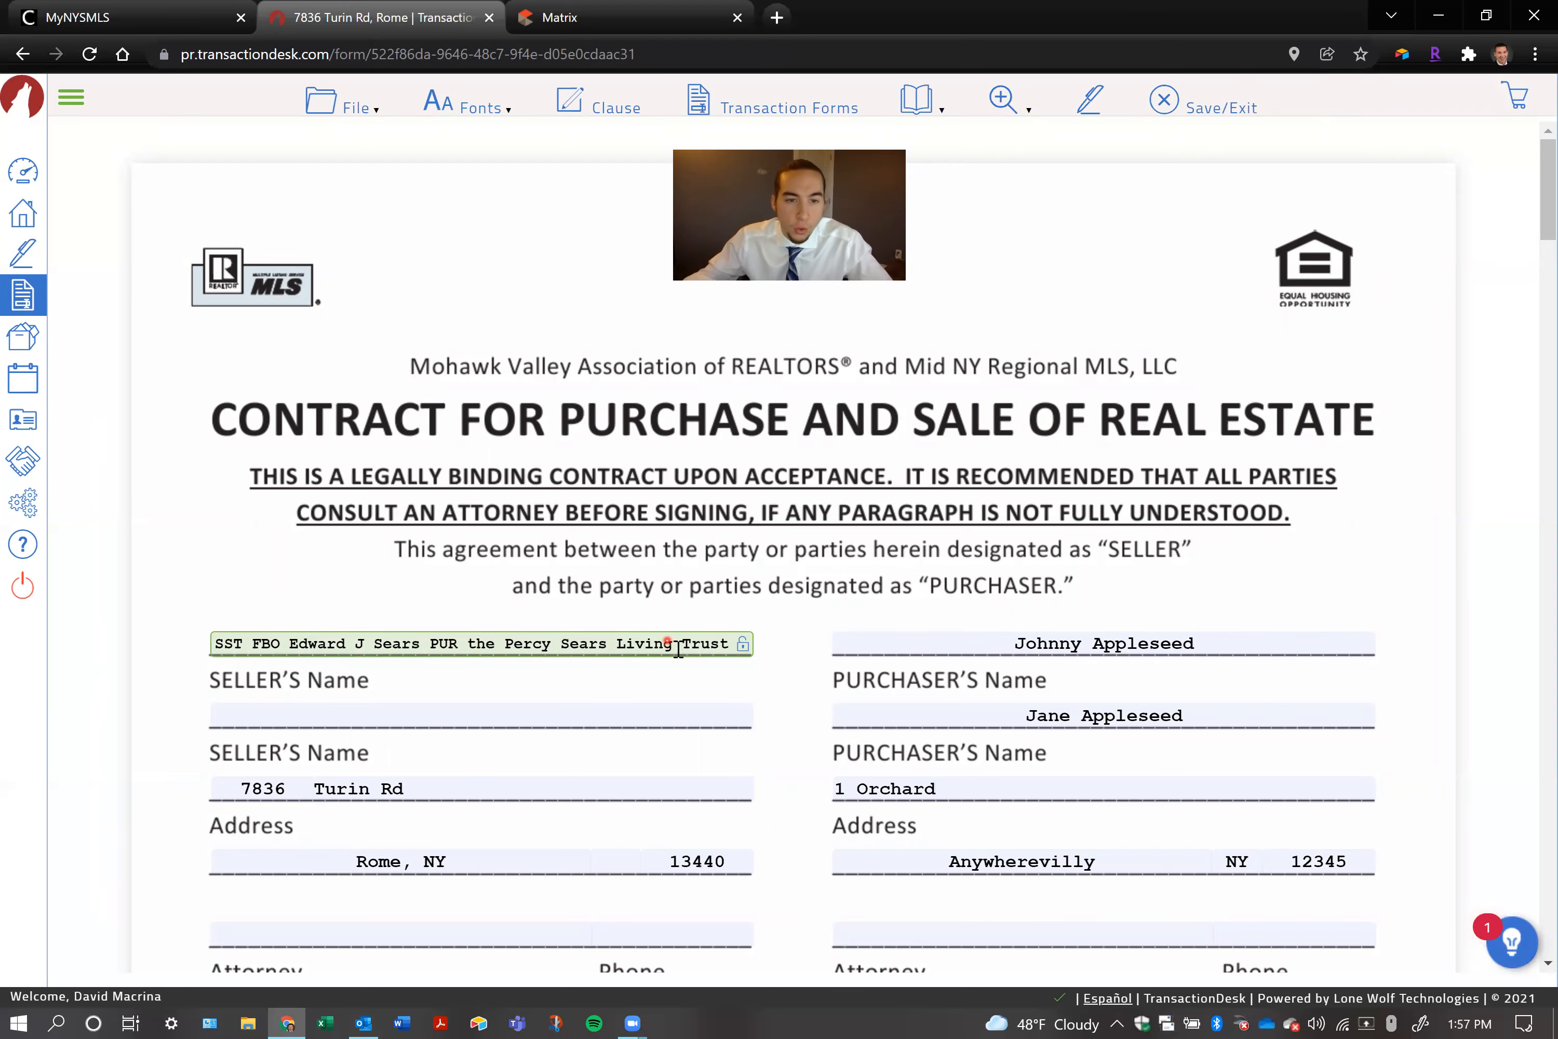
{"action": "left_click", "coordinate": [608, 578]}
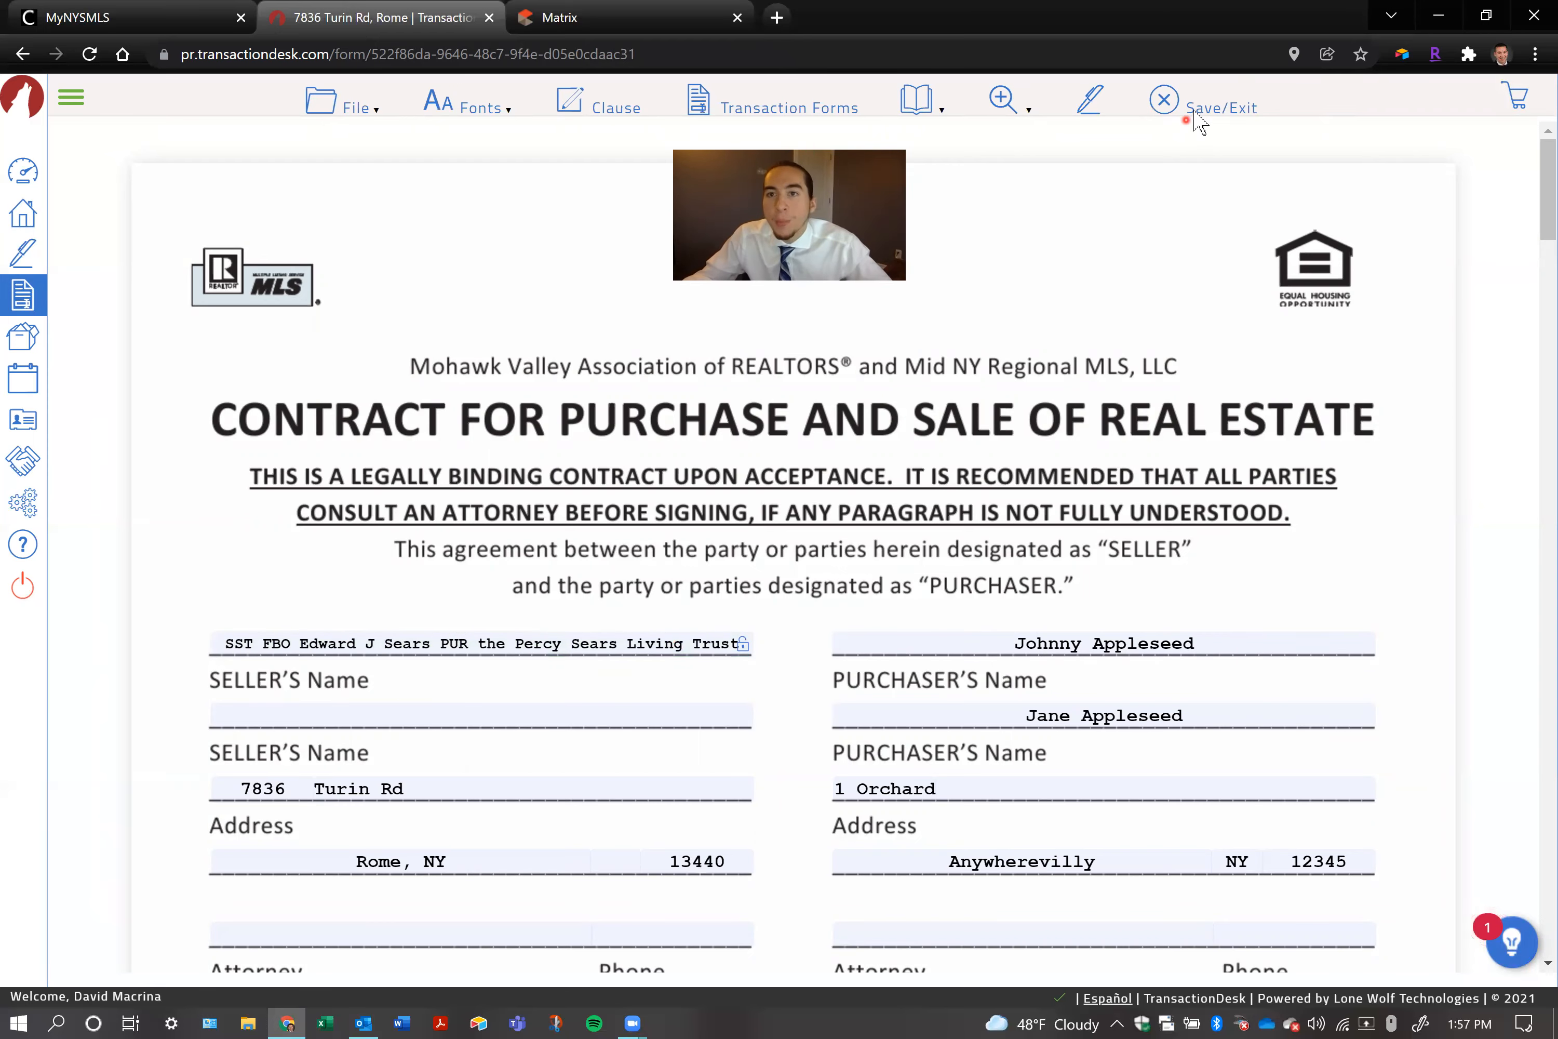
{"action": "left_click", "coordinate": [1194, 112]}
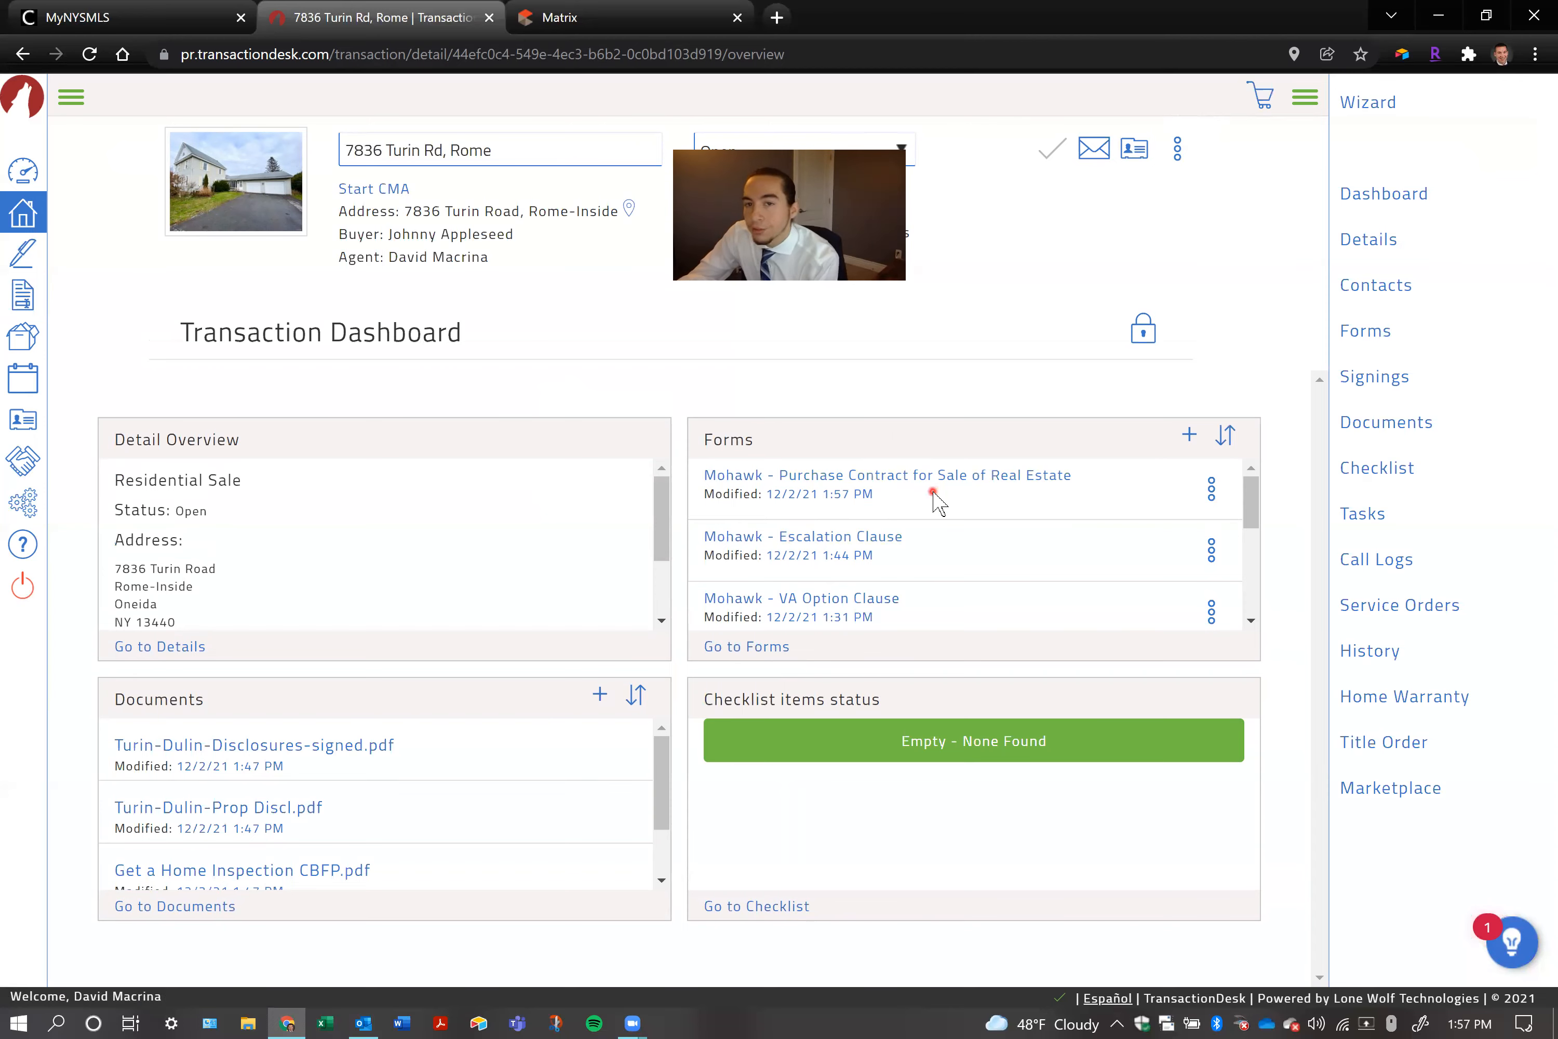
Reopen the Mohawk purchase contract and correct the misspelled ending of the purchaser's city to "e"
{"action": "left_click", "coordinate": [940, 477]}
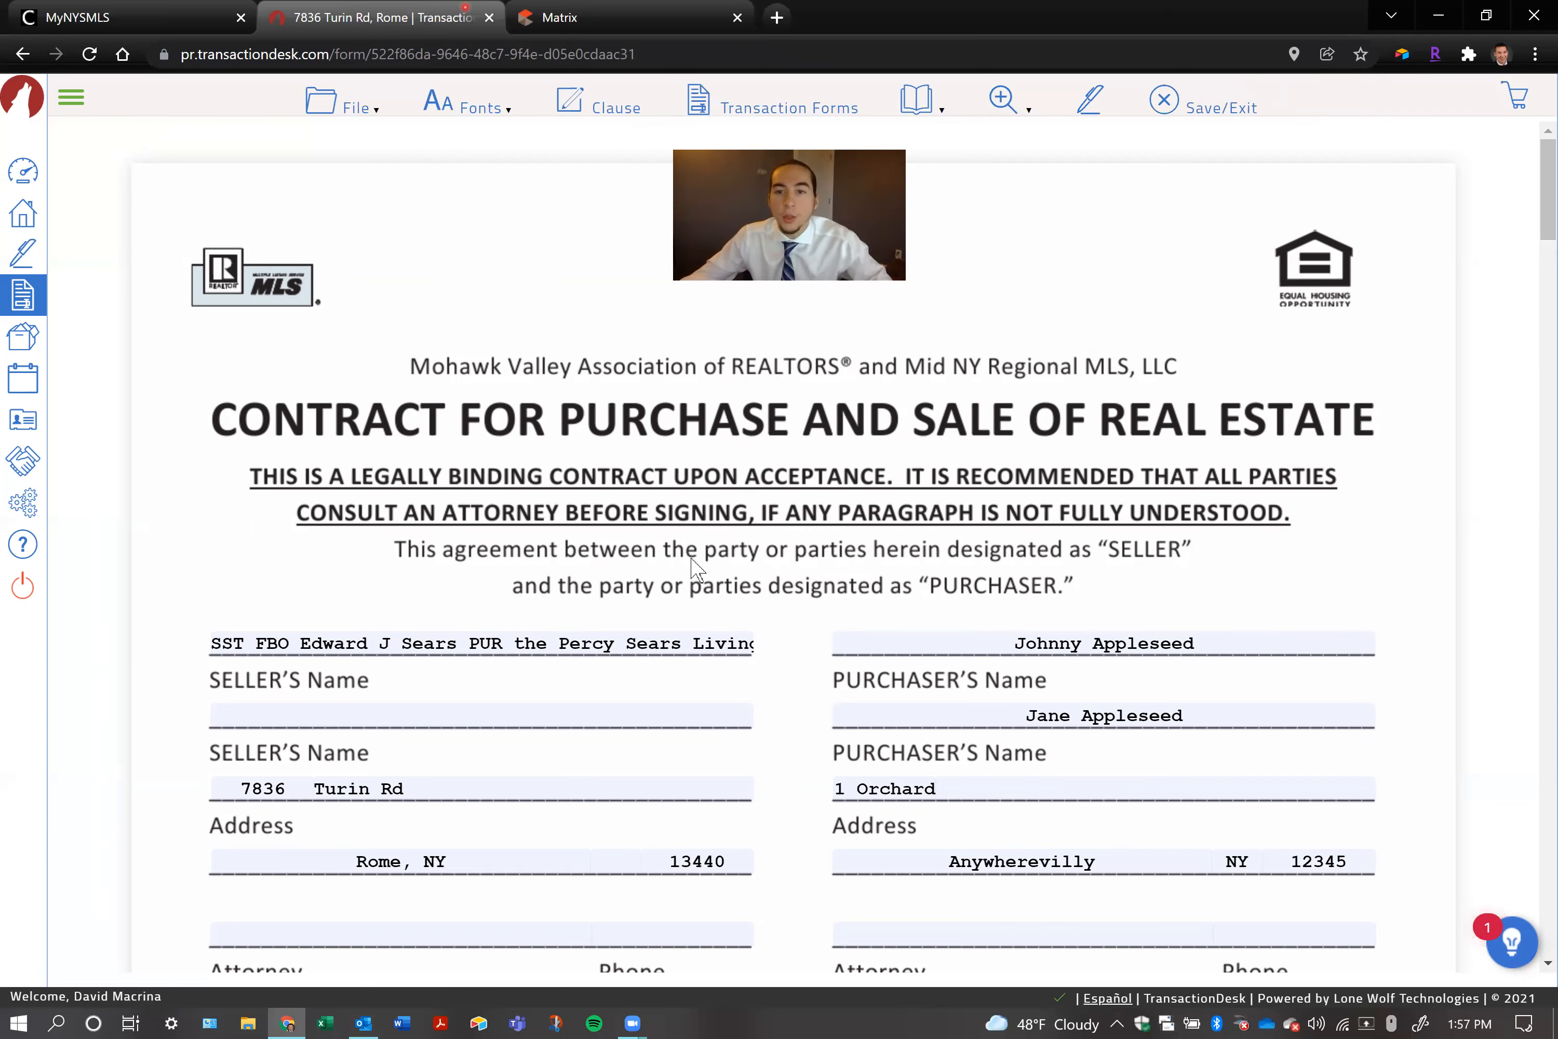
{"action": "scroll", "coordinate": [696, 568], "scroll_direction": "down", "scroll_amount": 2}
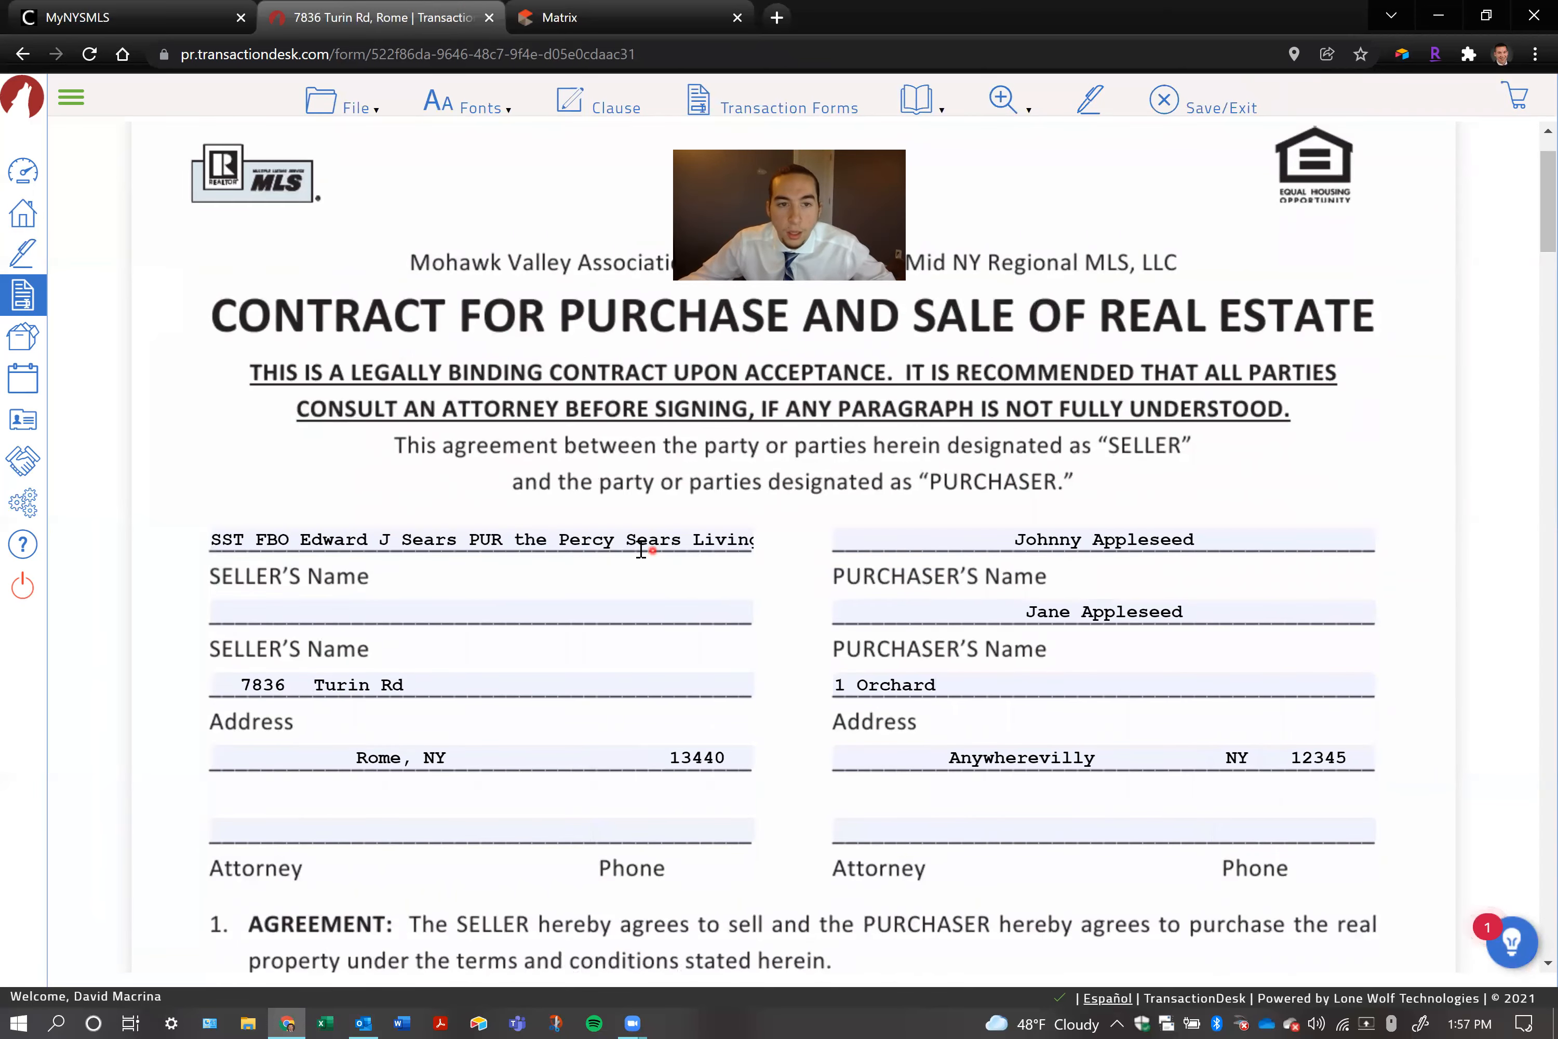
{"action": "scroll", "coordinate": [640, 545], "scroll_direction": "down", "scroll_amount": 2}
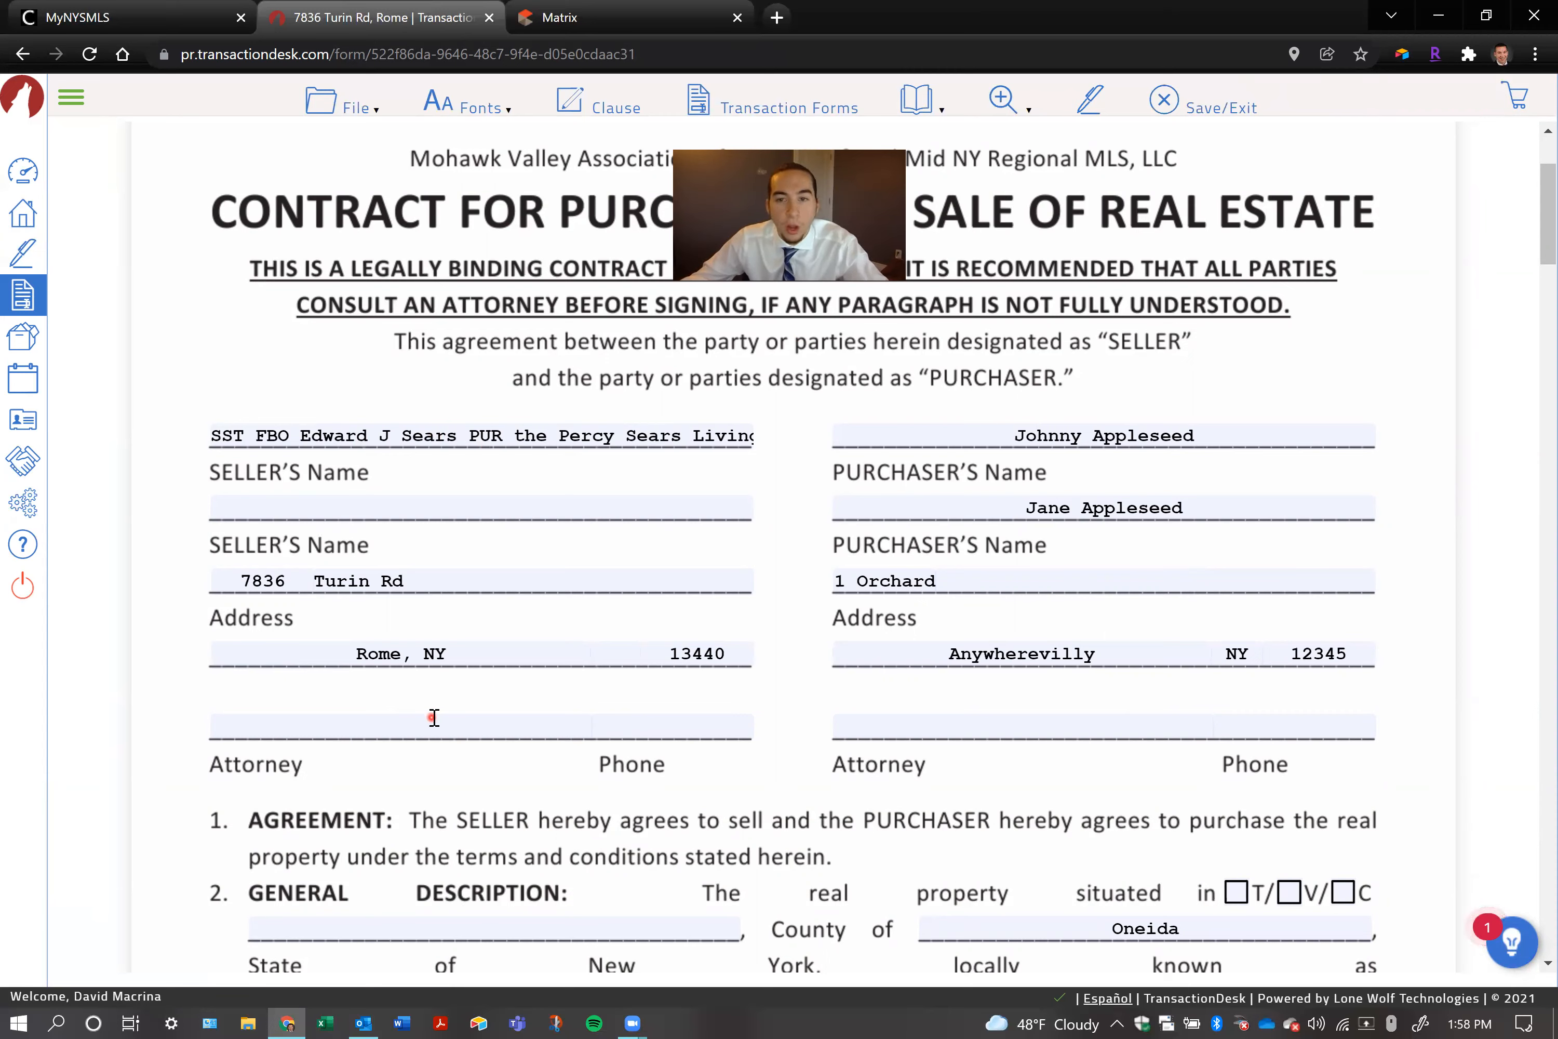
{"action": "left_click", "coordinate": [1115, 650]}
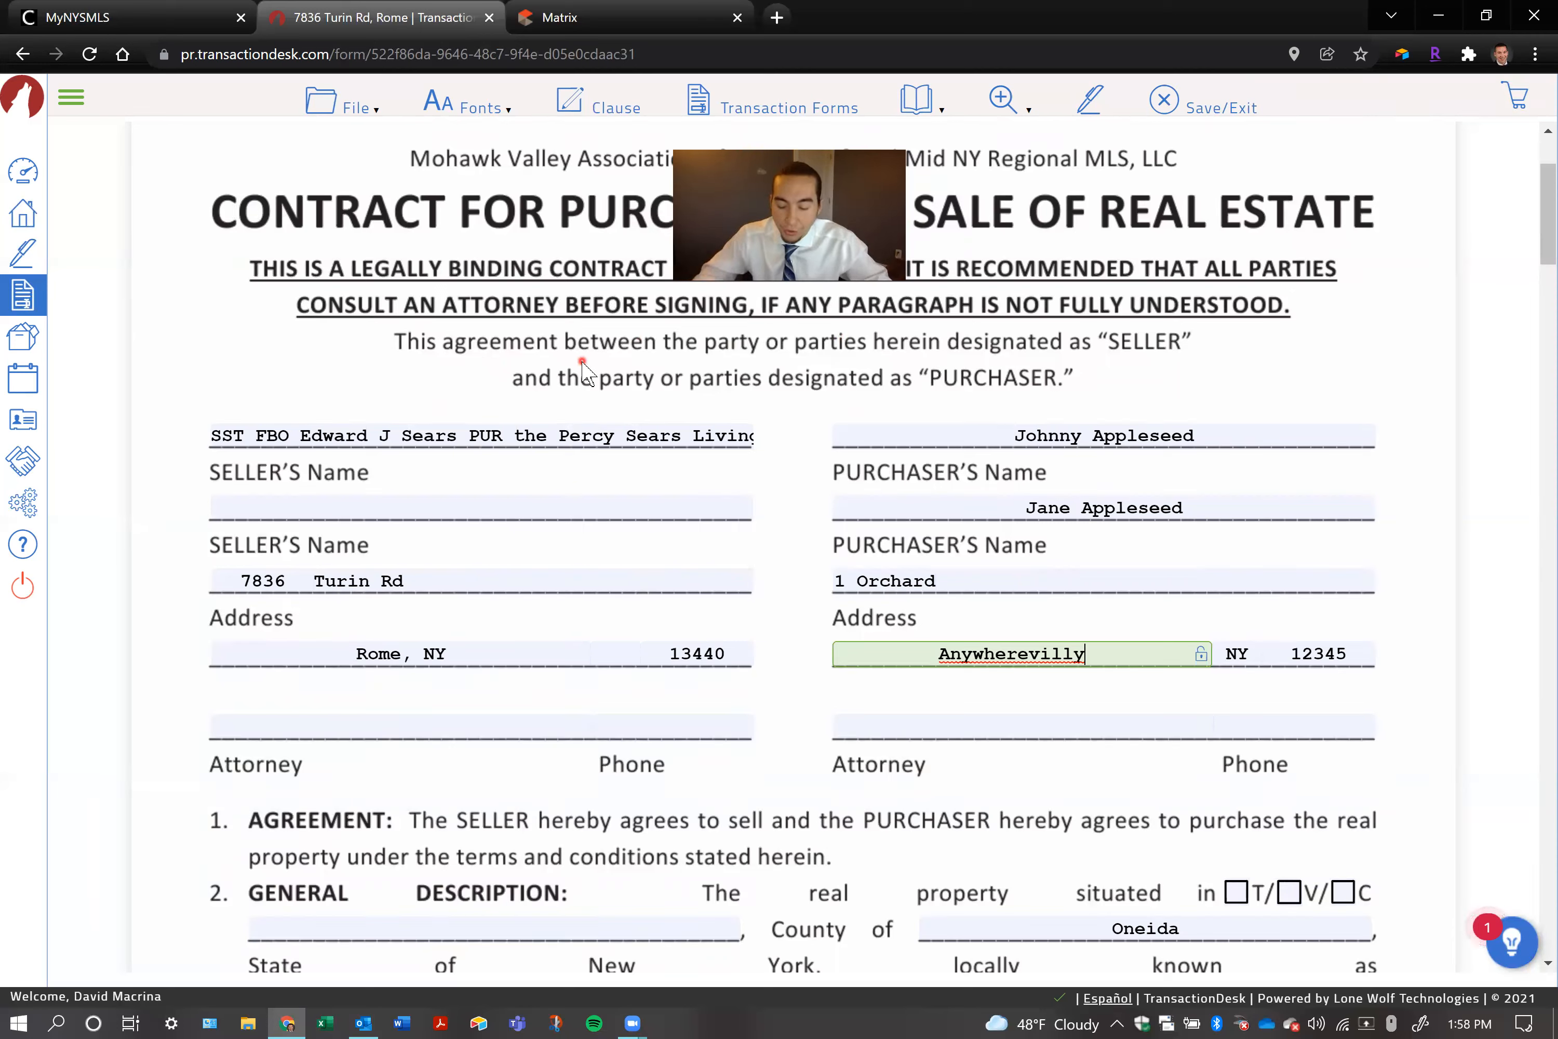
{"action": "key", "text": "BackSpace"}
{"action": "type", "text": "e"}
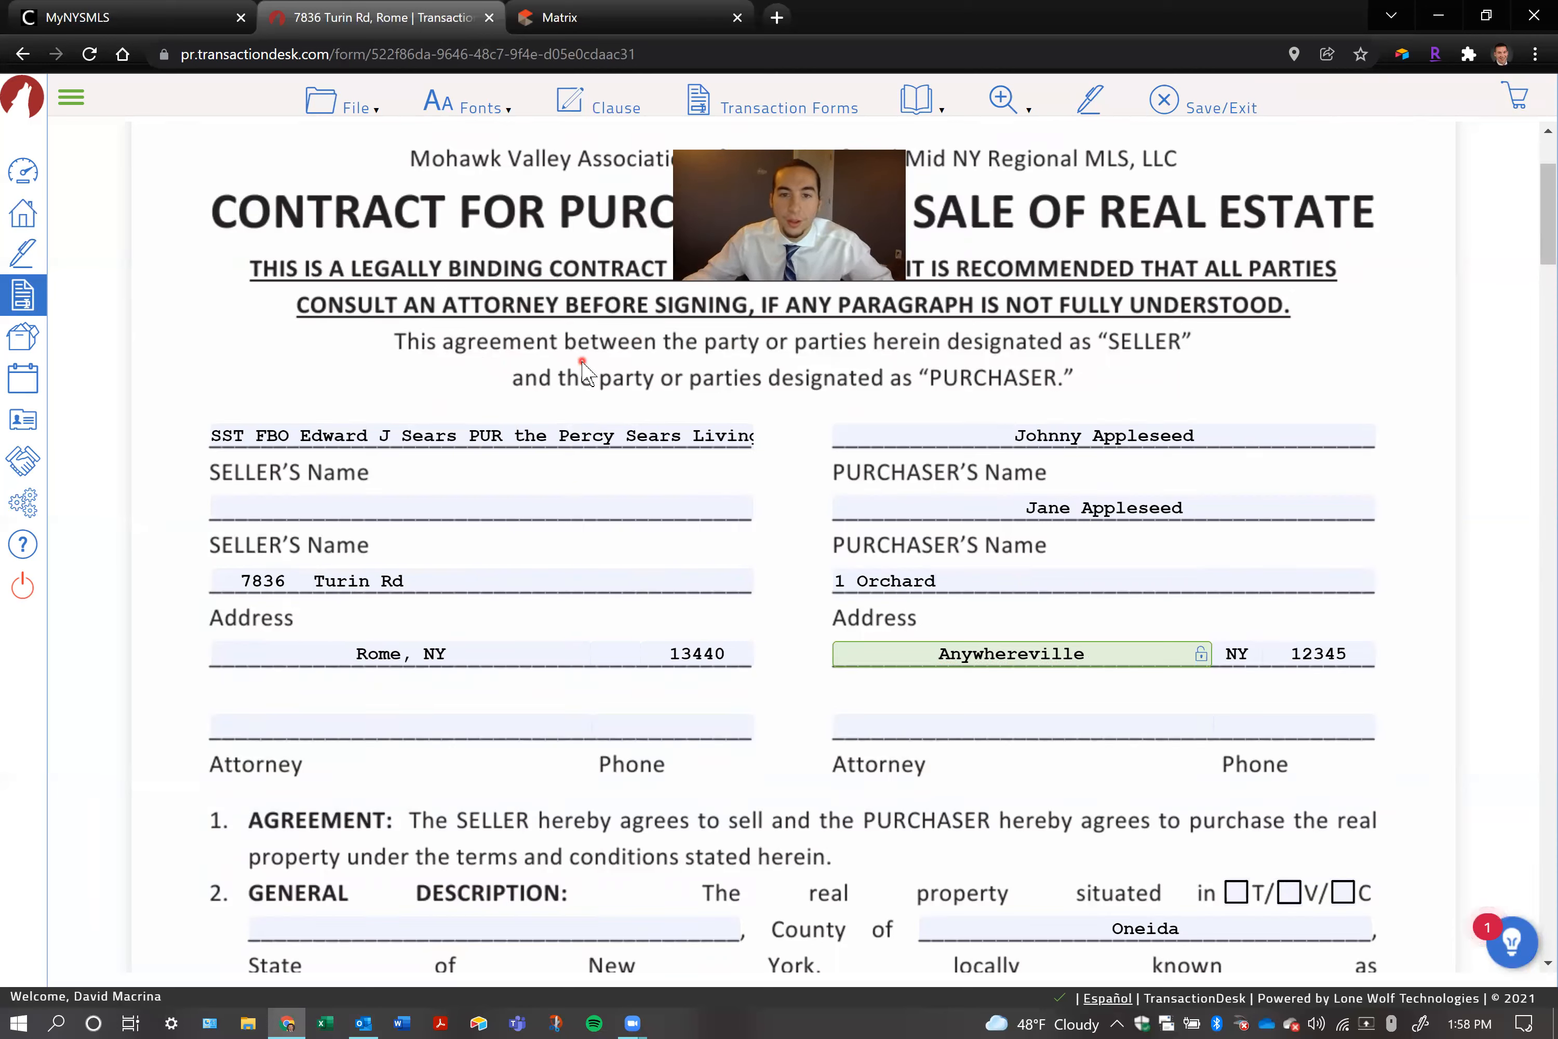
{"action": "left_click", "coordinate": [609, 433]}
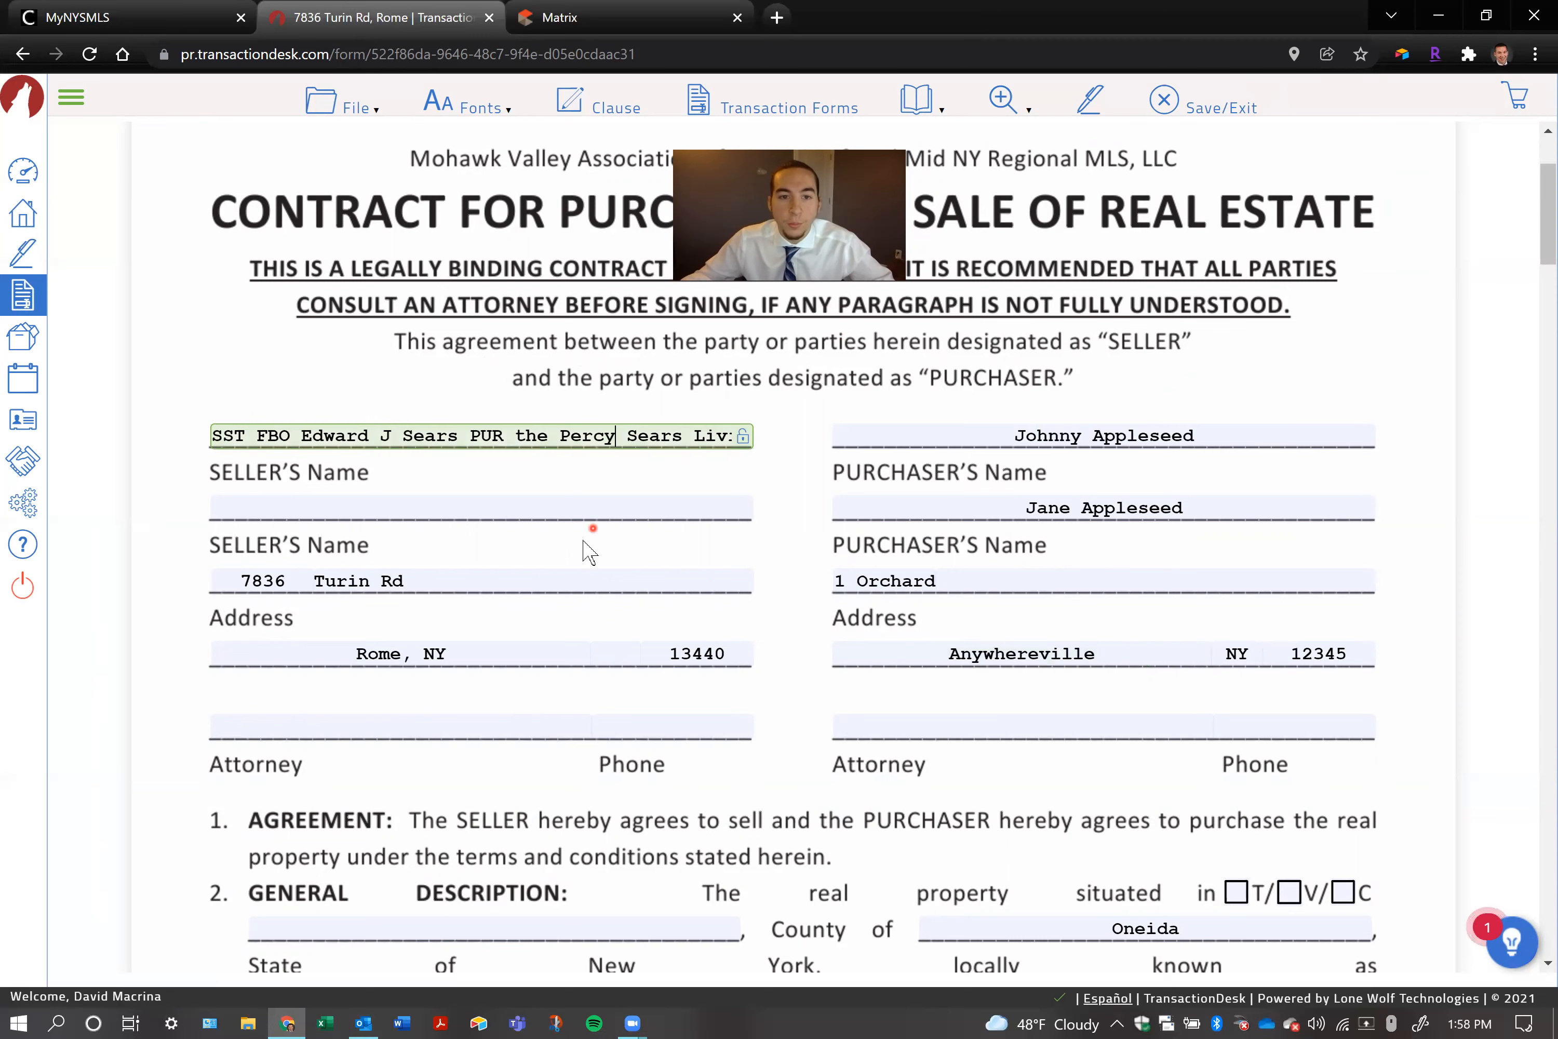
{"action": "left_click", "coordinate": [540, 575]}
{"action": "left_click", "coordinate": [1177, 653]}
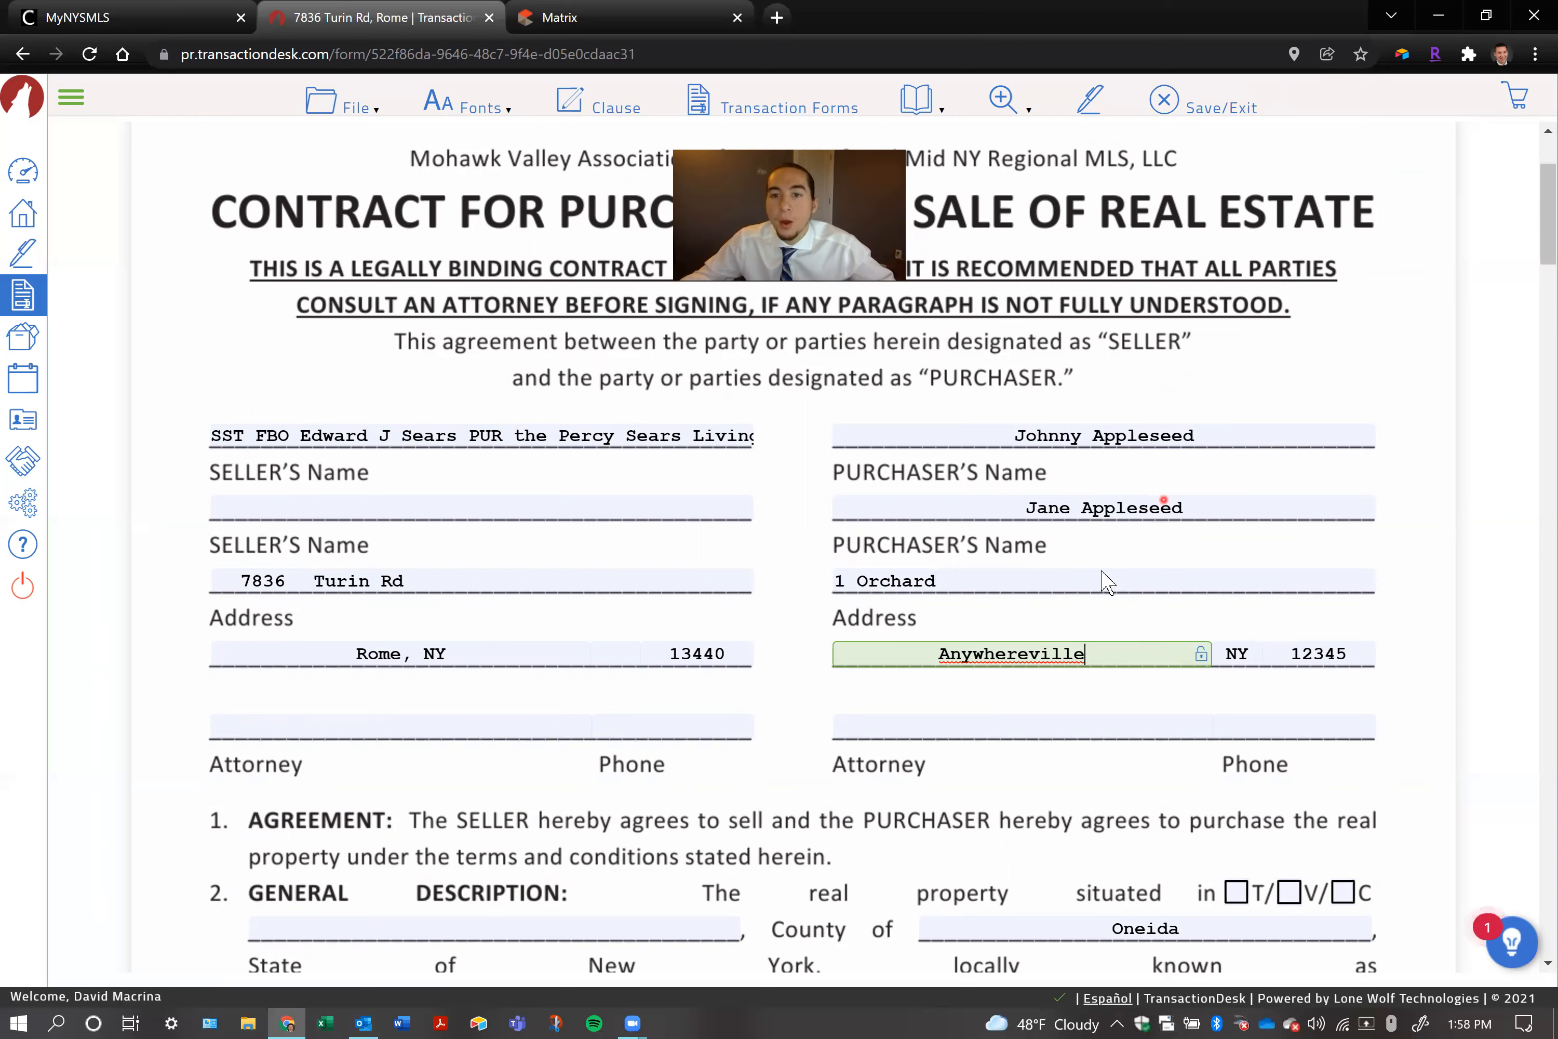
Replace the combined street address in the purchaser's house-number field with only the house number
{"action": "left_click", "coordinate": [993, 580]}
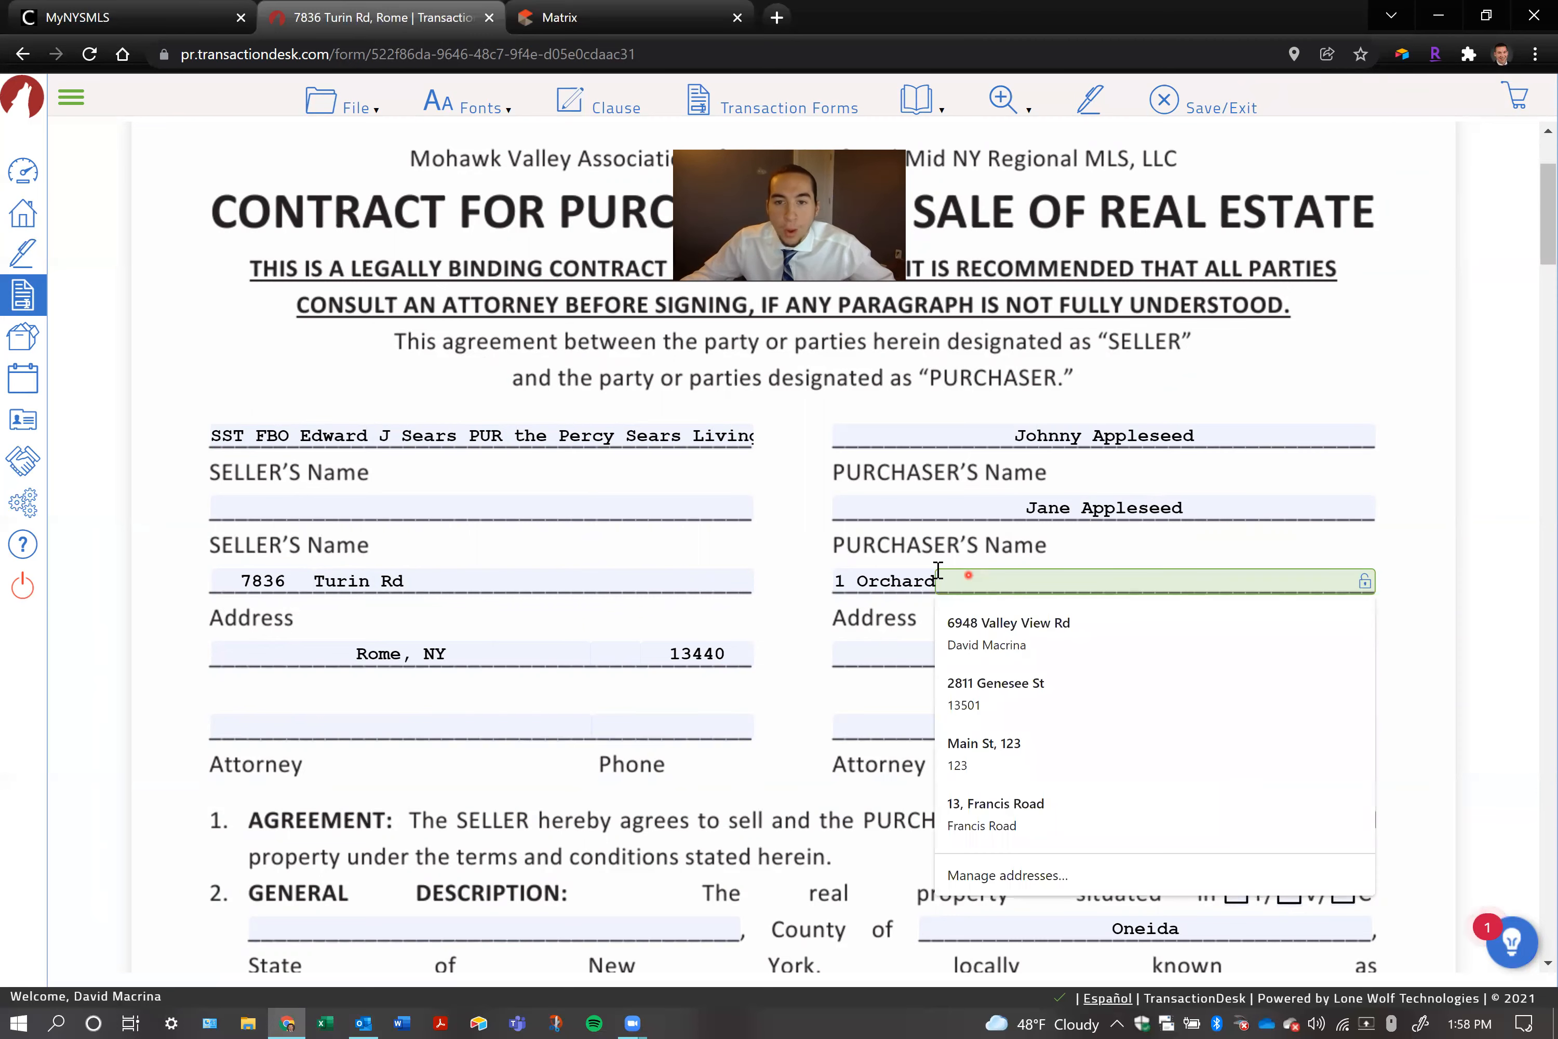
{"action": "left_click", "coordinate": [890, 580]}
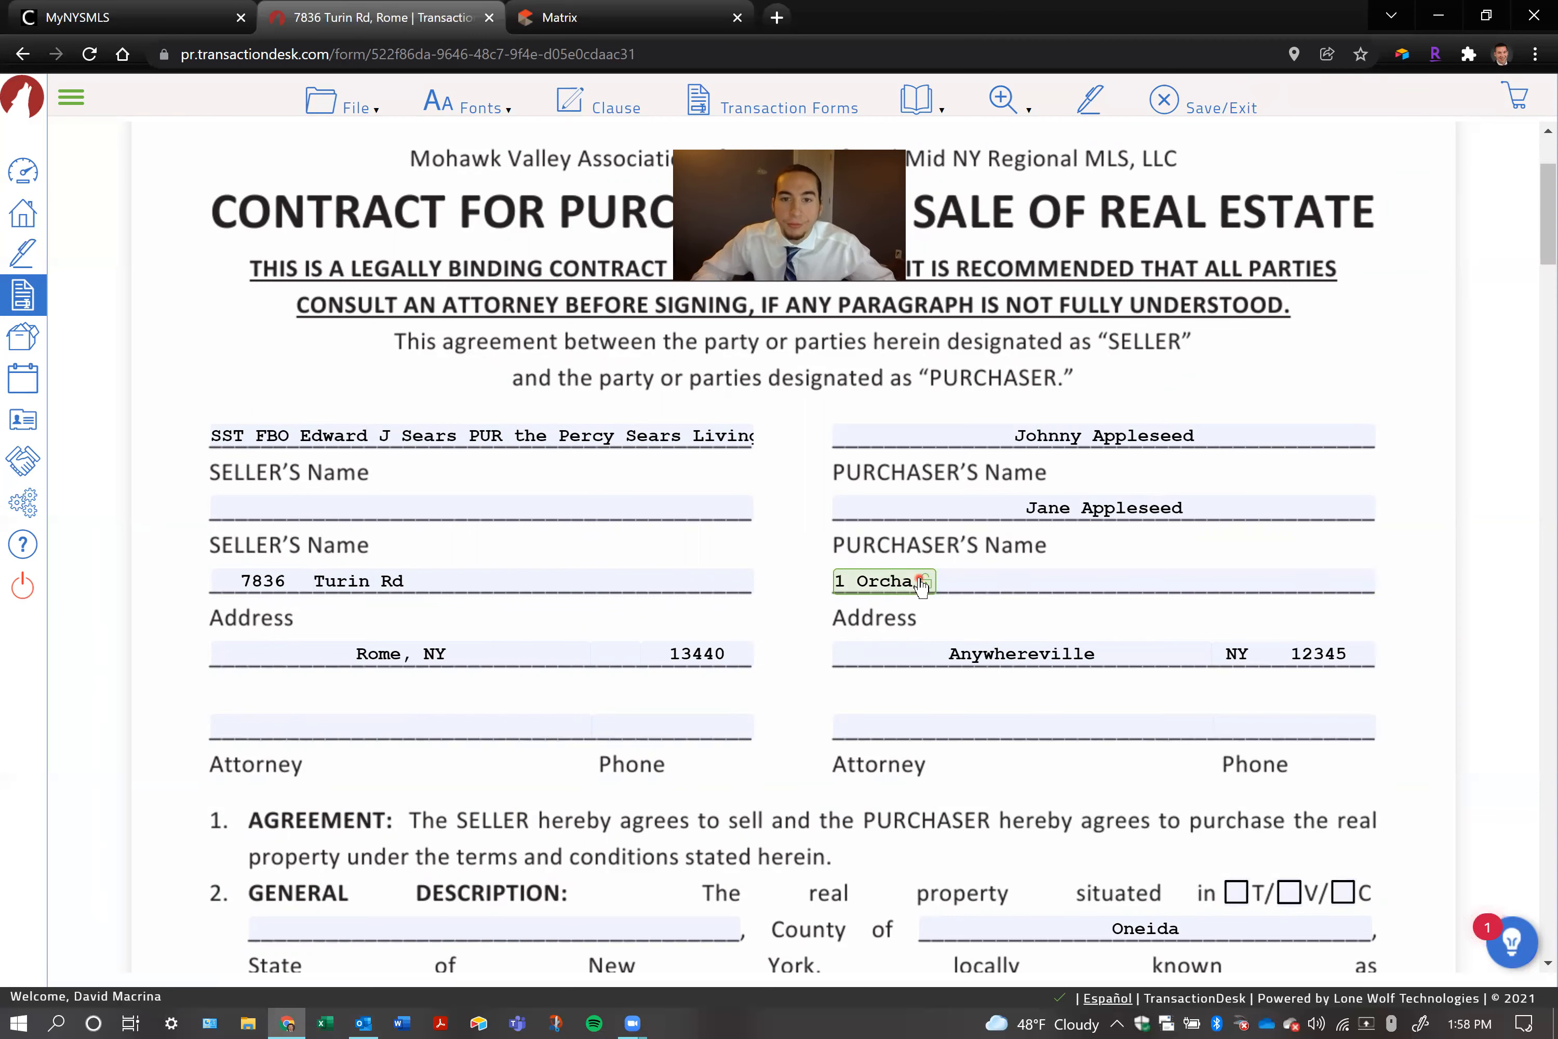
{"action": "key", "text": "Right"}
{"action": "key", "text": "Right"}
{"action": "key", "text": "Right"}
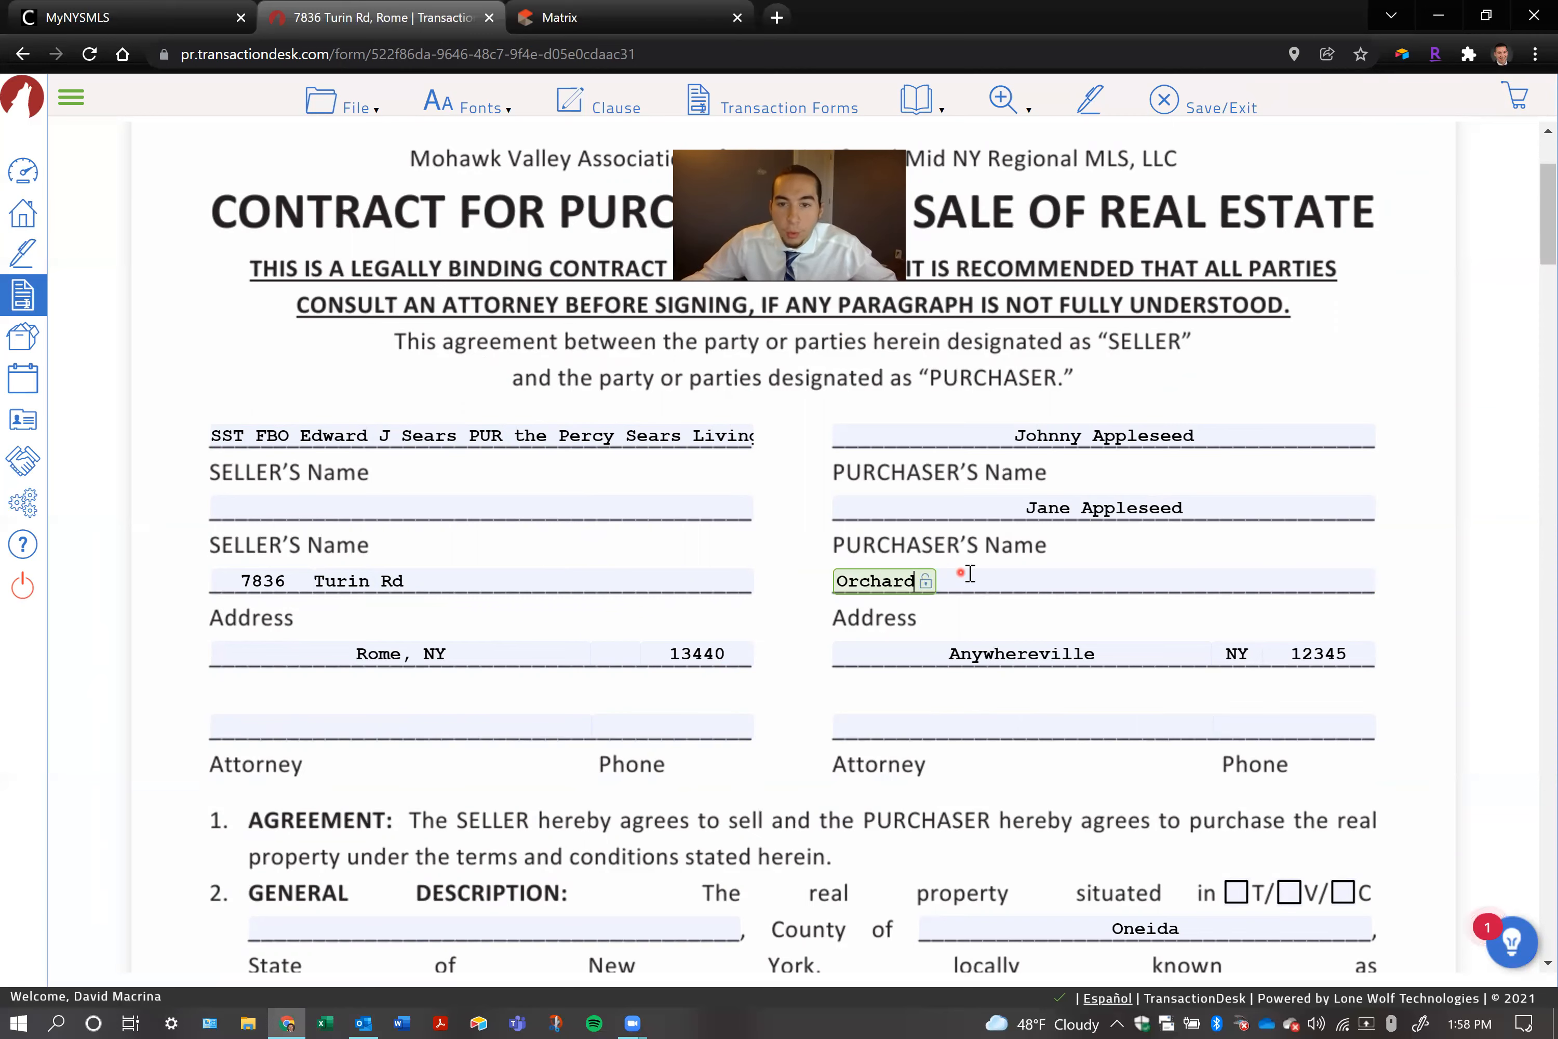
{"action": "left_click", "coordinate": [998, 580]}
{"action": "type", "text": "A"}
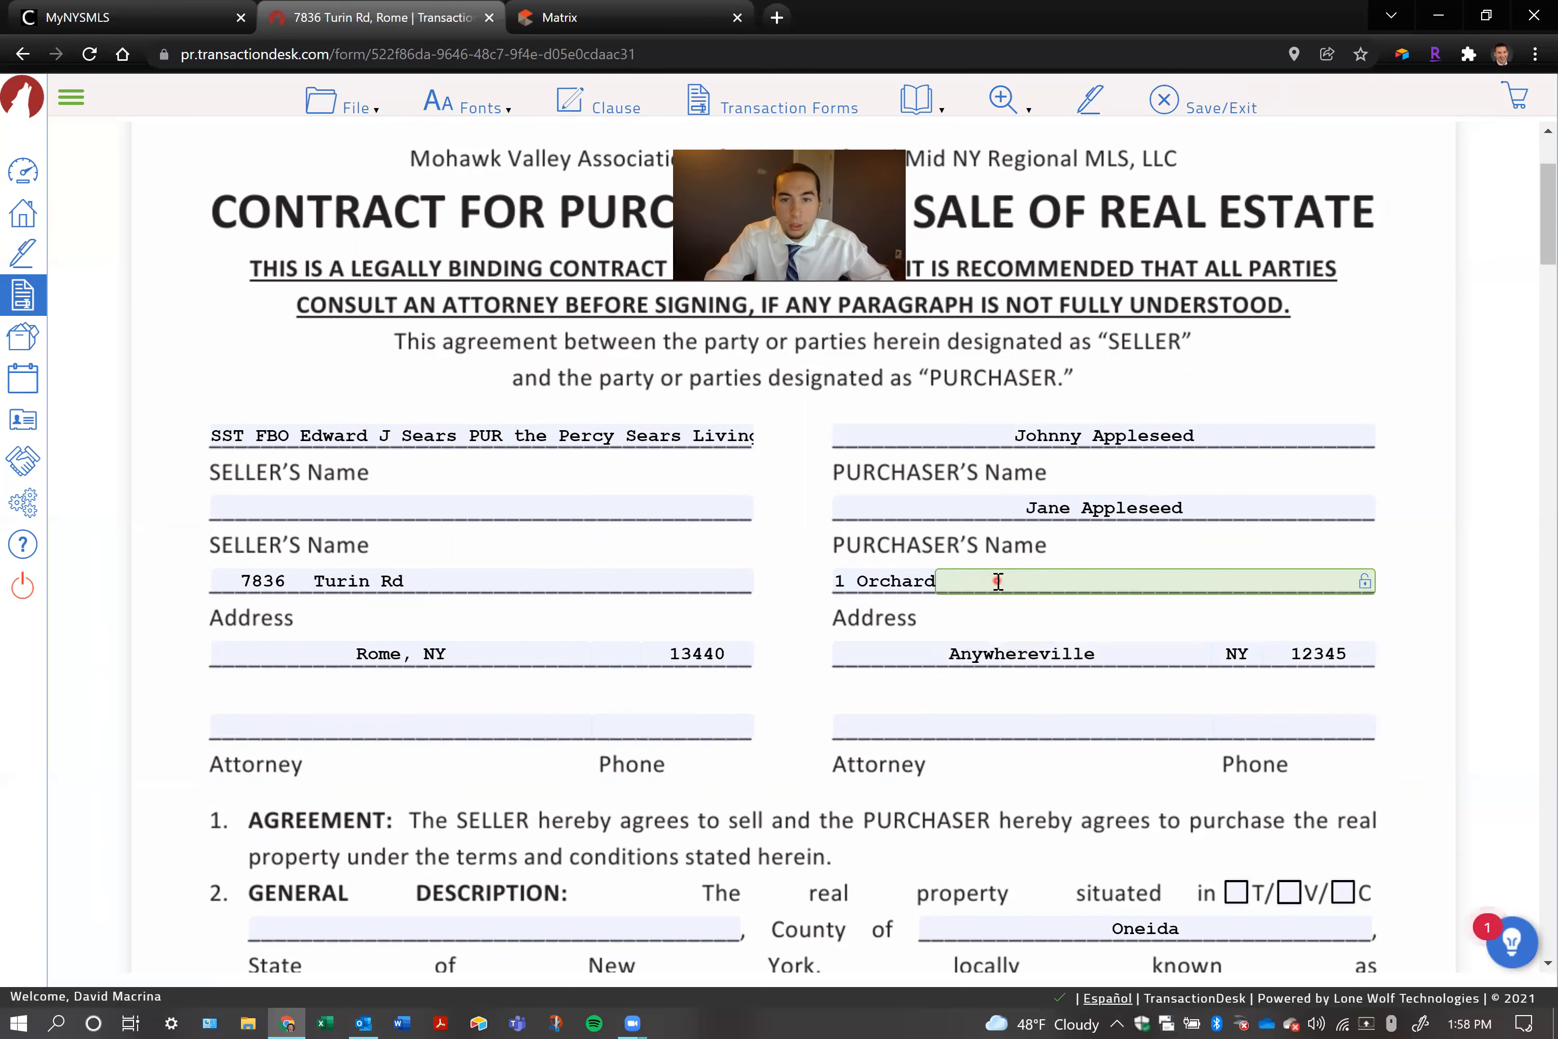
{"action": "key", "text": "ctrl+a"}
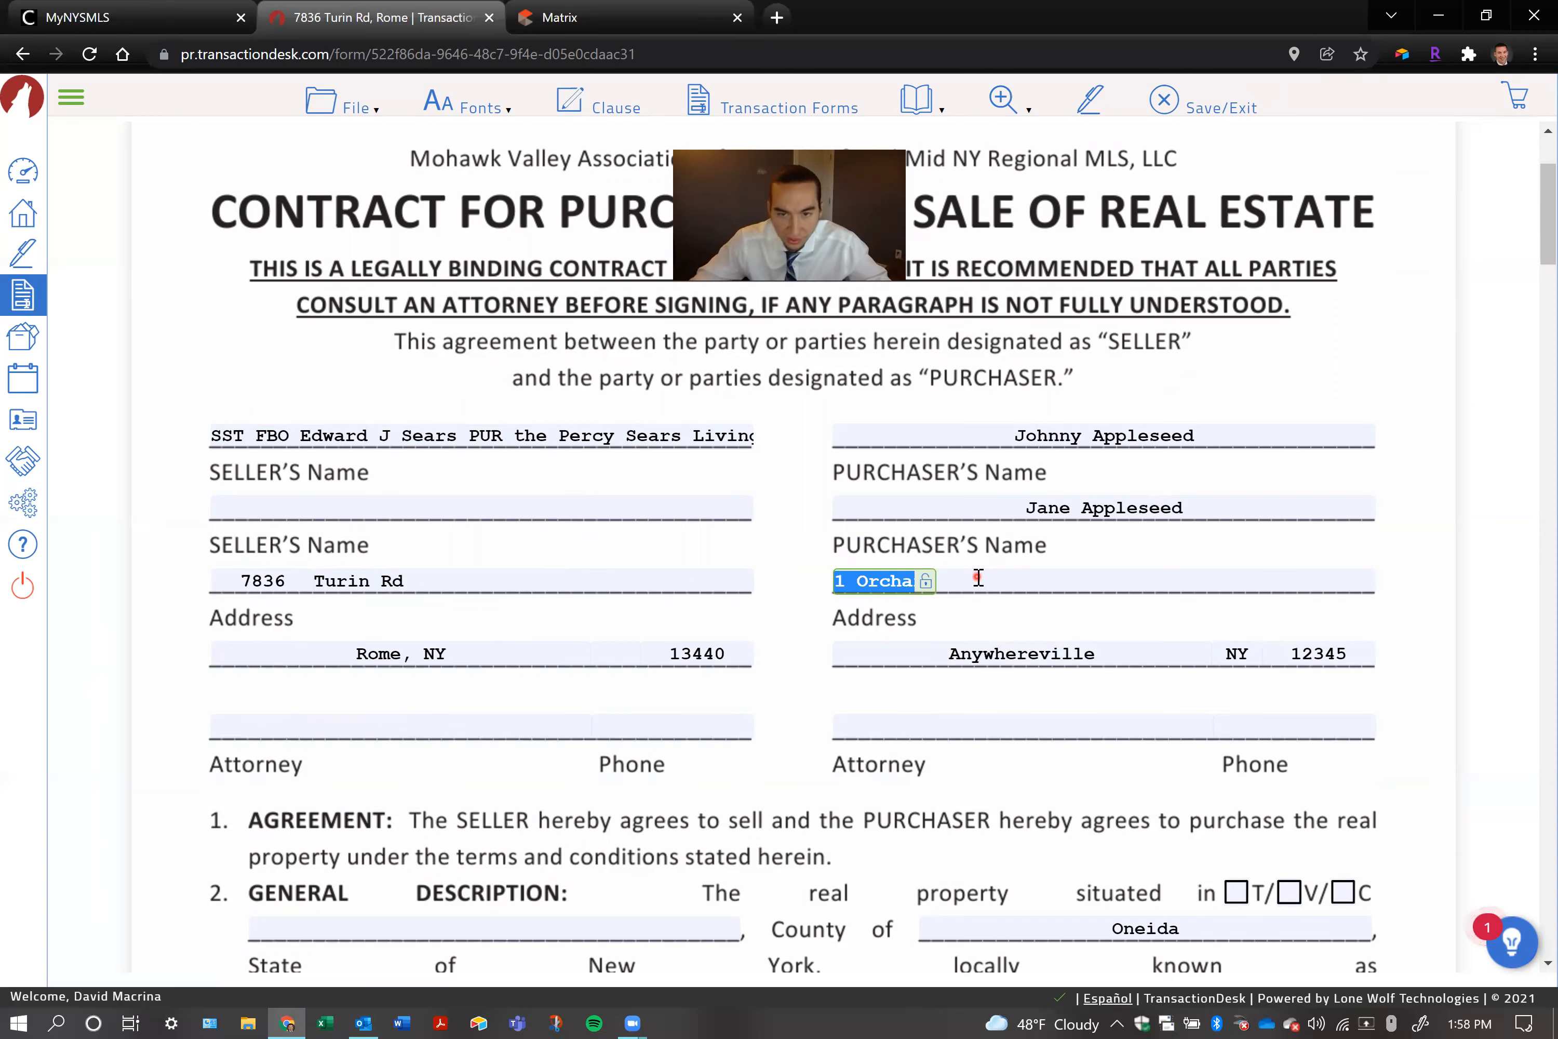
{"action": "type", "text": "1"}
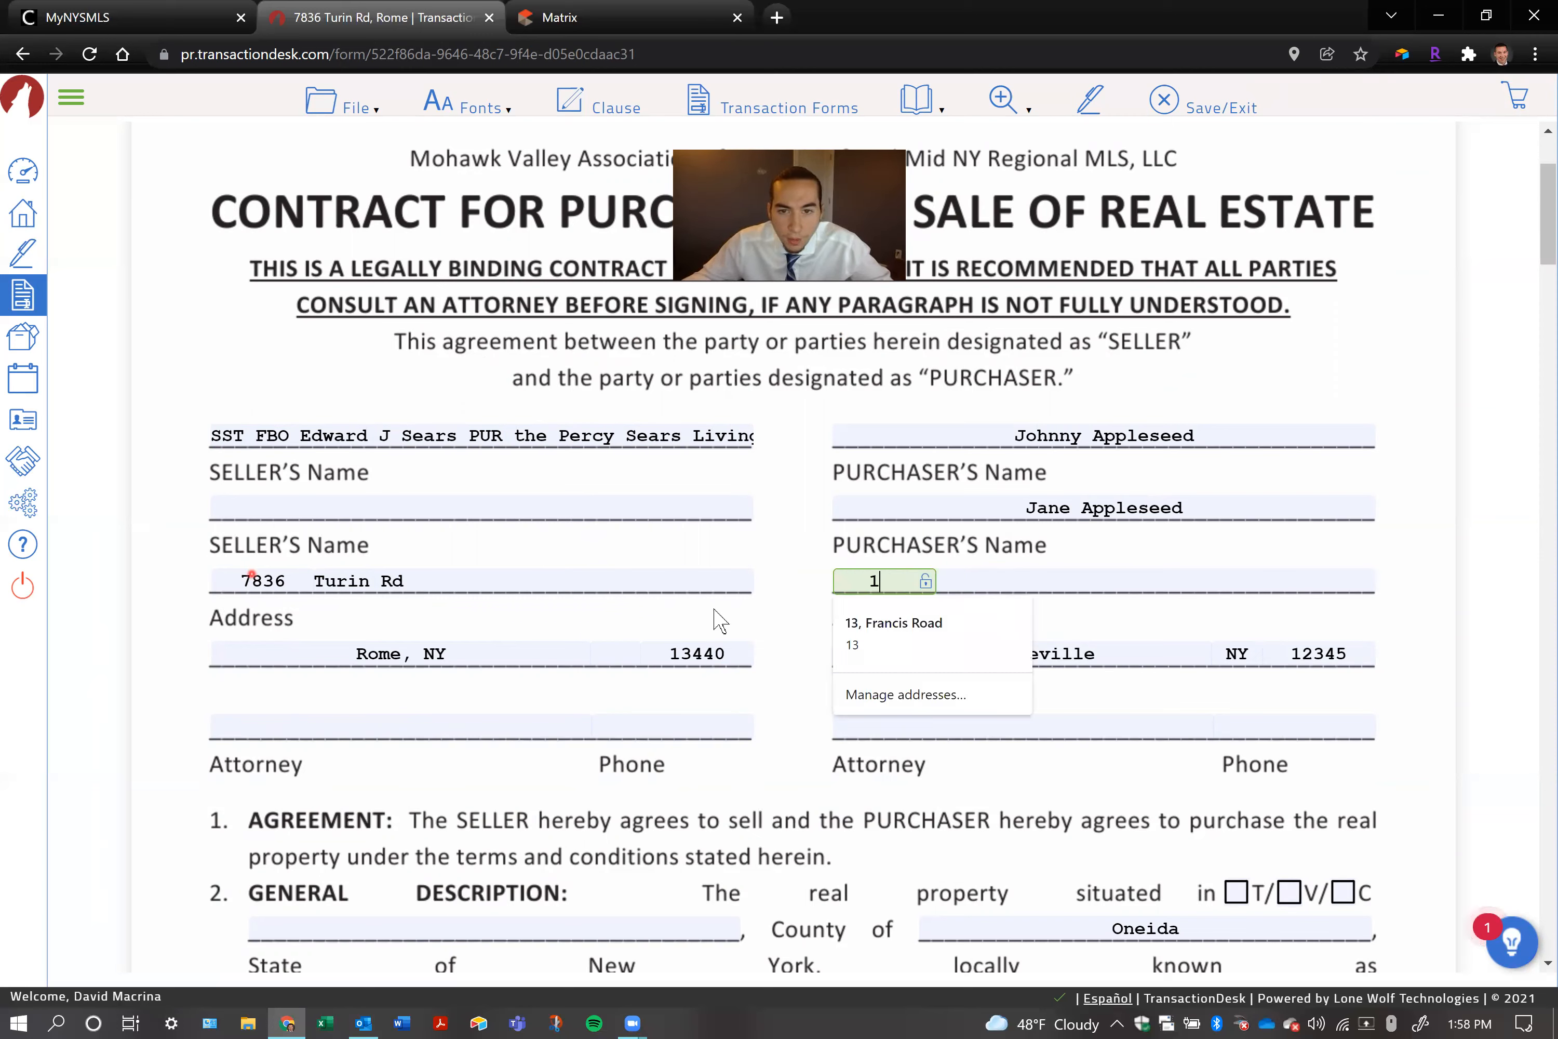
Fill in the purchaser's street name in the separate field beside the house number
{"action": "left_click", "coordinate": [996, 588]}
{"action": "type", "text": "Orchard Ave"}
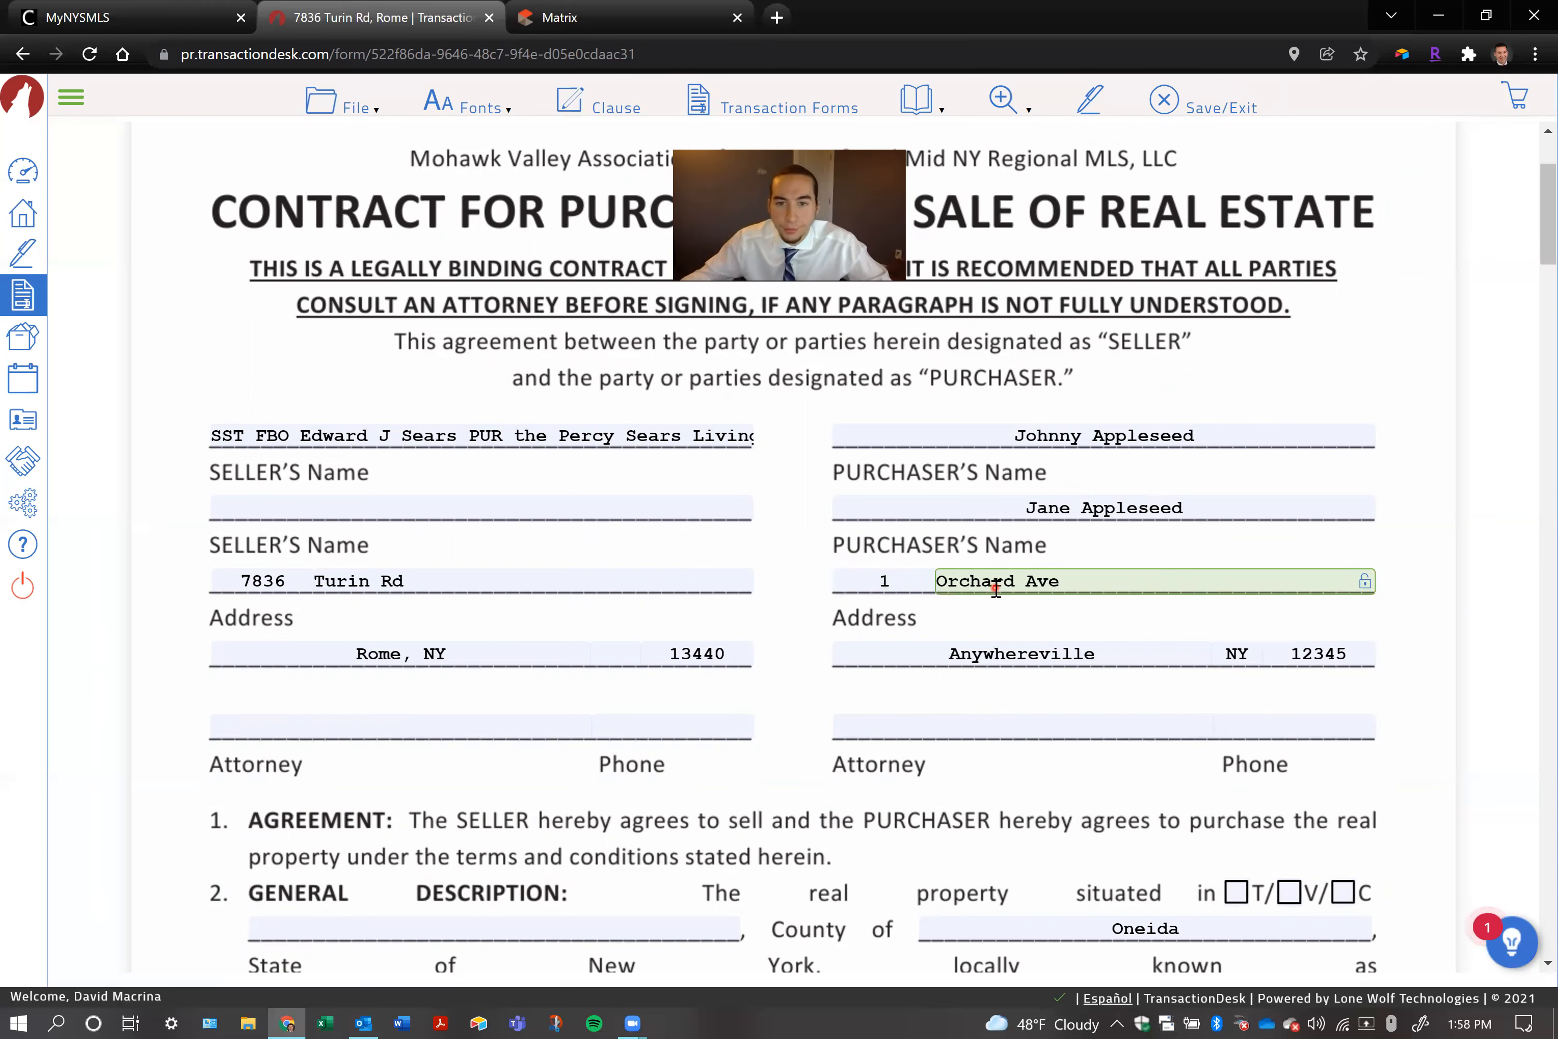
{"action": "left_click", "coordinate": [790, 400]}
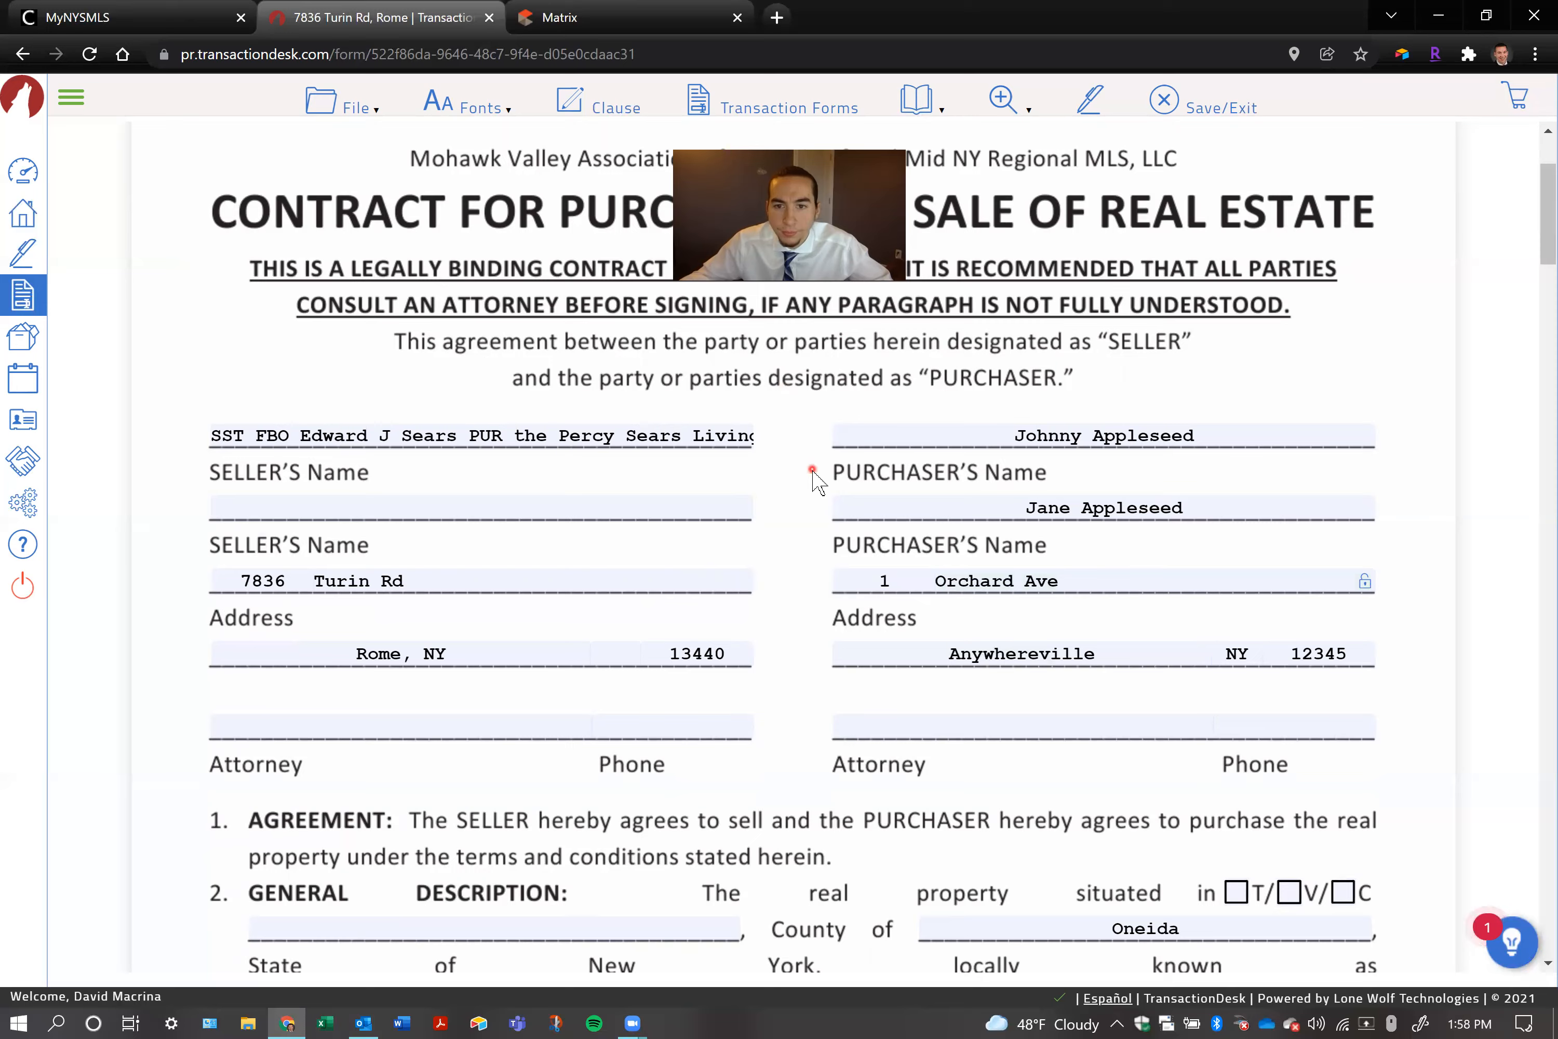
Enter "Bank Attorney" as the purchaser's attorney on the contract
{"action": "scroll", "coordinate": [814, 477], "scroll_direction": "down", "scroll_amount": 1}
{"action": "left_click", "coordinate": [973, 614]}
{"action": "type", "text": "Bank Attorney"}
{"action": "left_click", "coordinate": [773, 563]}
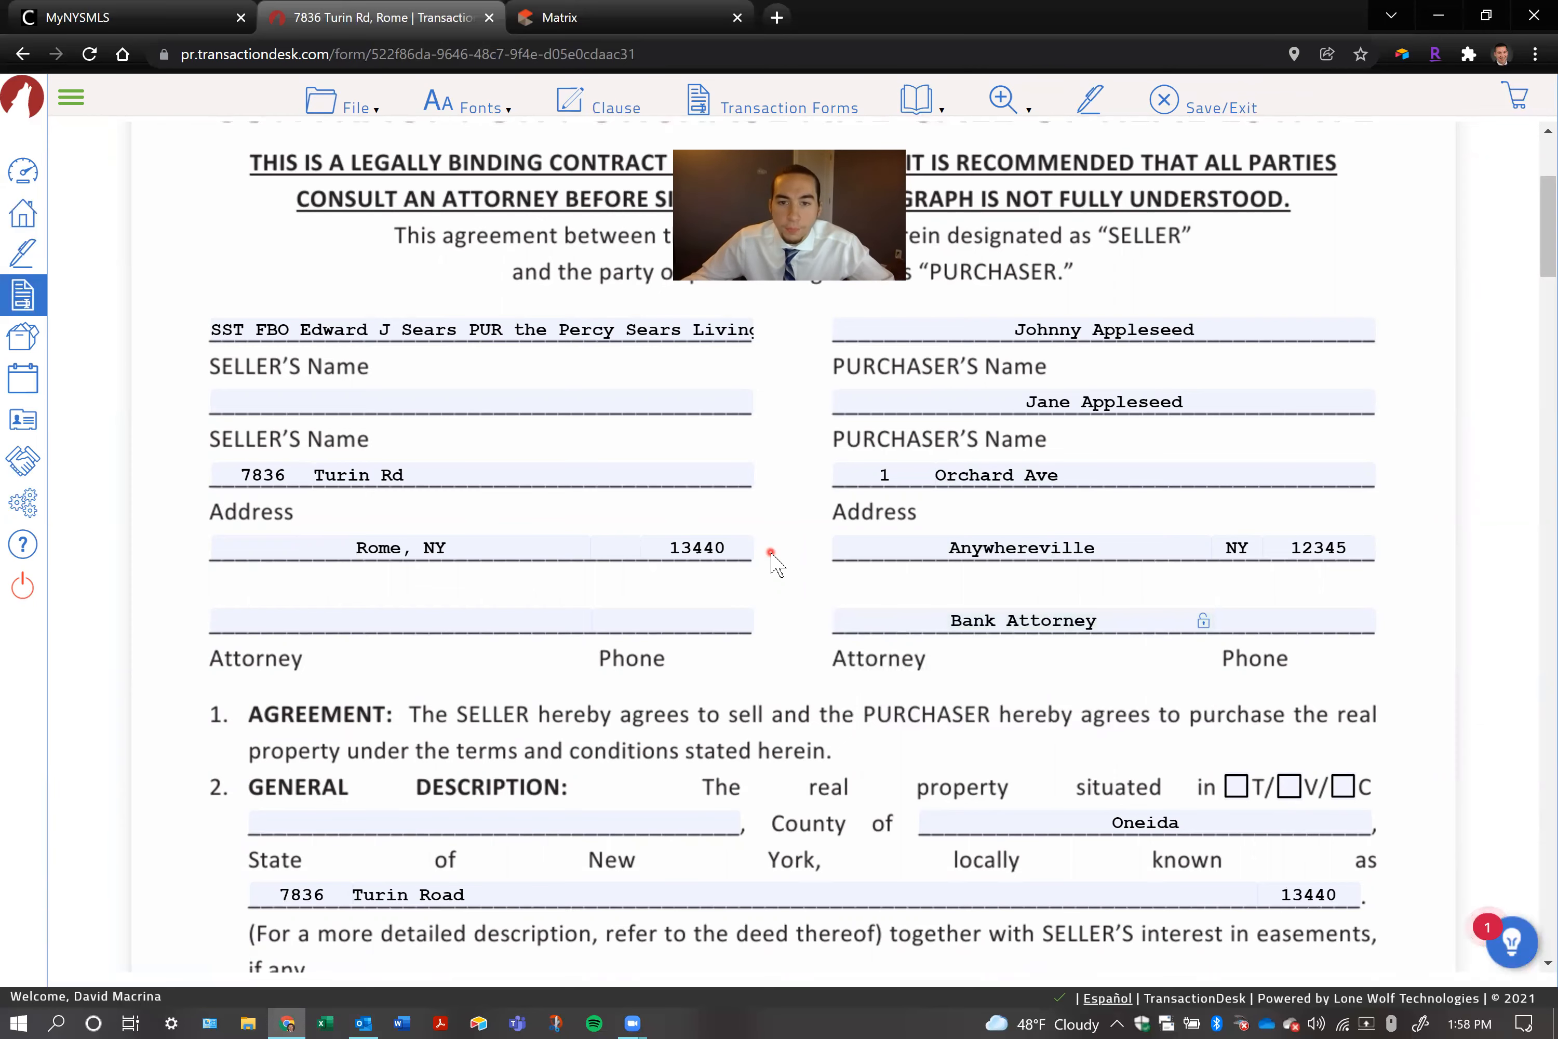
{"action": "scroll", "coordinate": [771, 554], "scroll_direction": "down", "scroll_amount": 1}
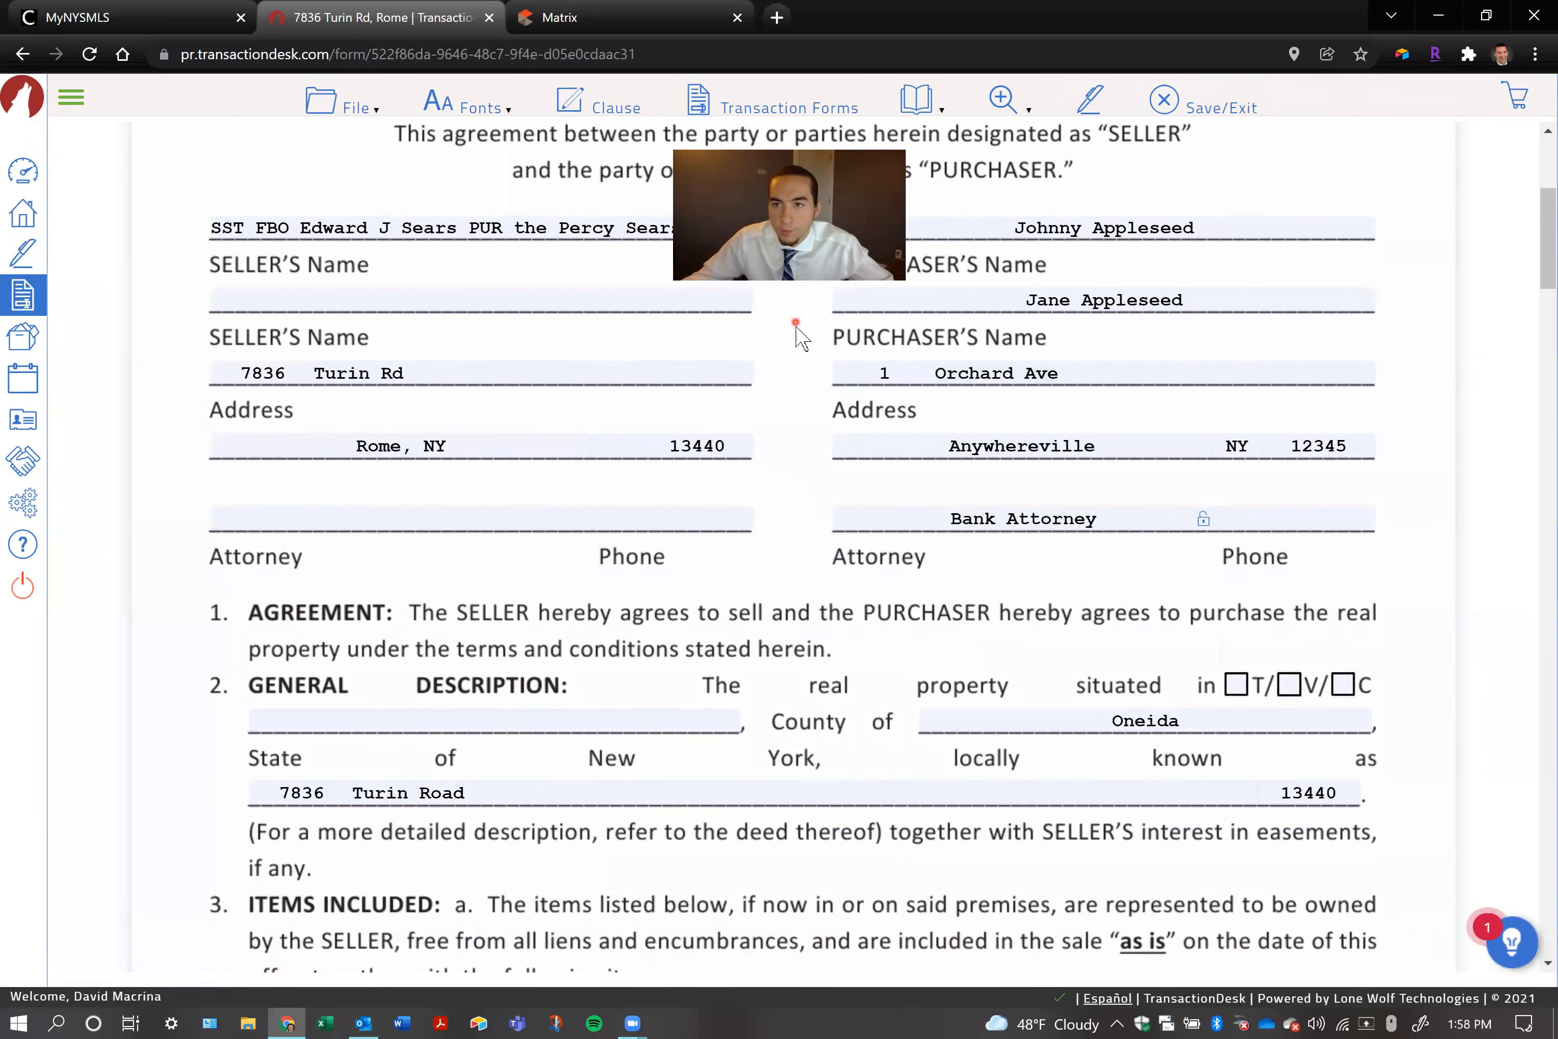
{"action": "left_click_drag", "start_coordinate": [863, 203], "coordinate": [1420, 145]}
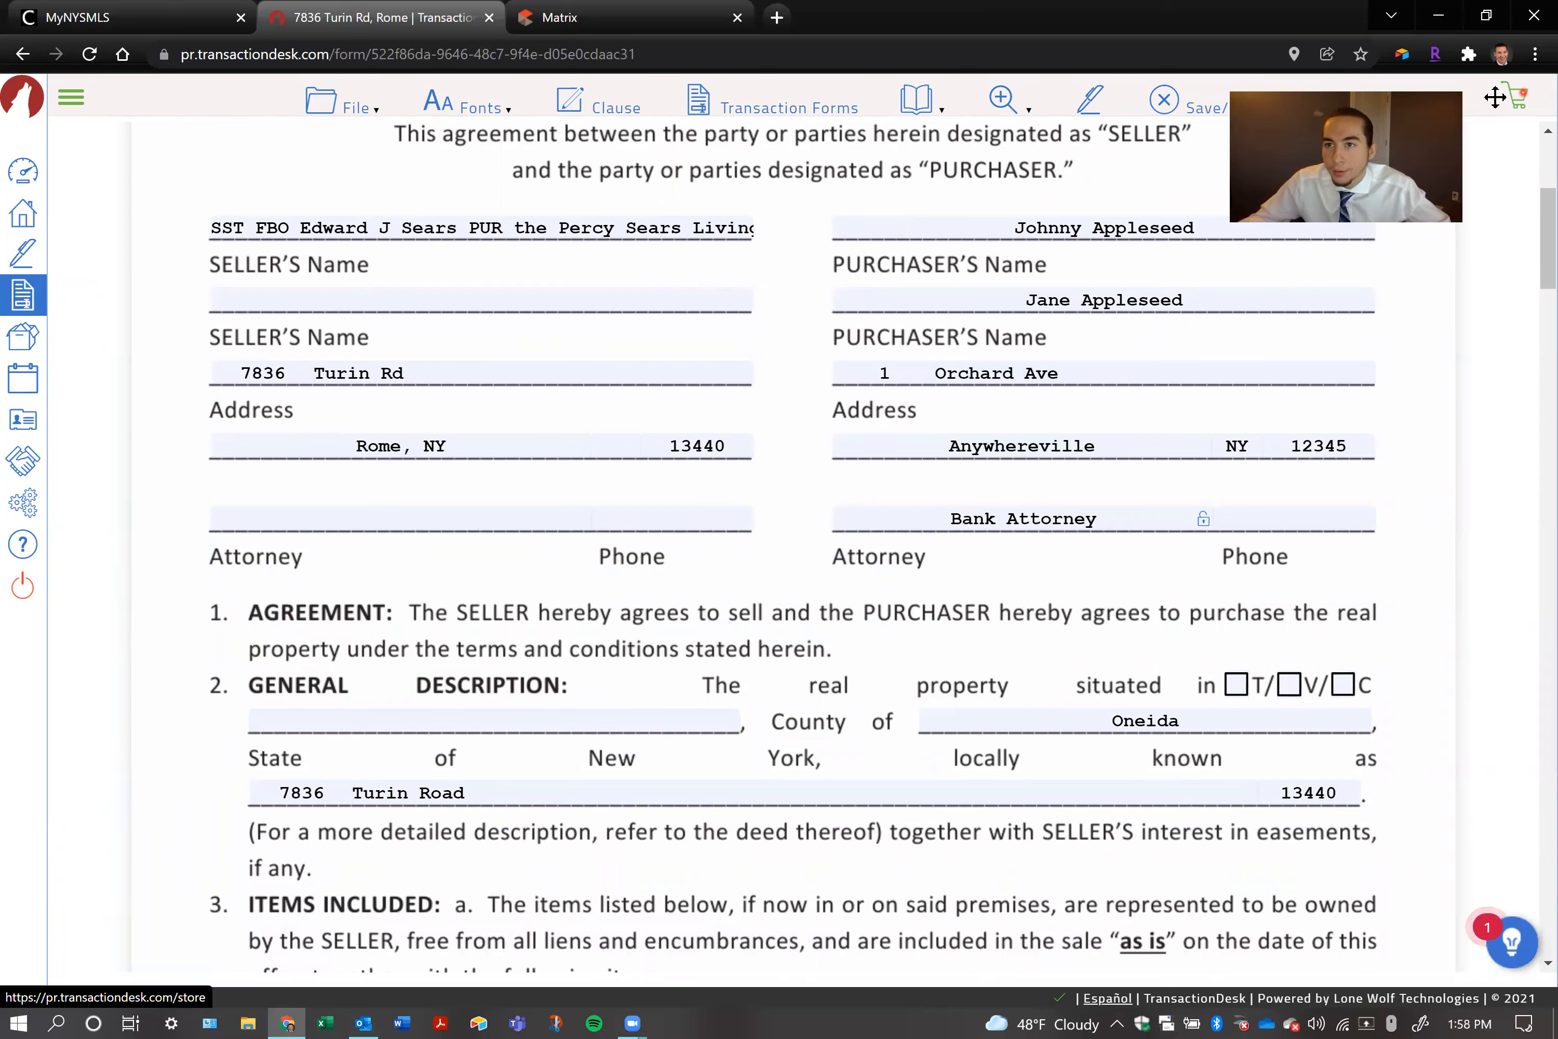
{"action": "left_click_drag", "start_coordinate": [1403, 122], "coordinate": [1495, 97]}
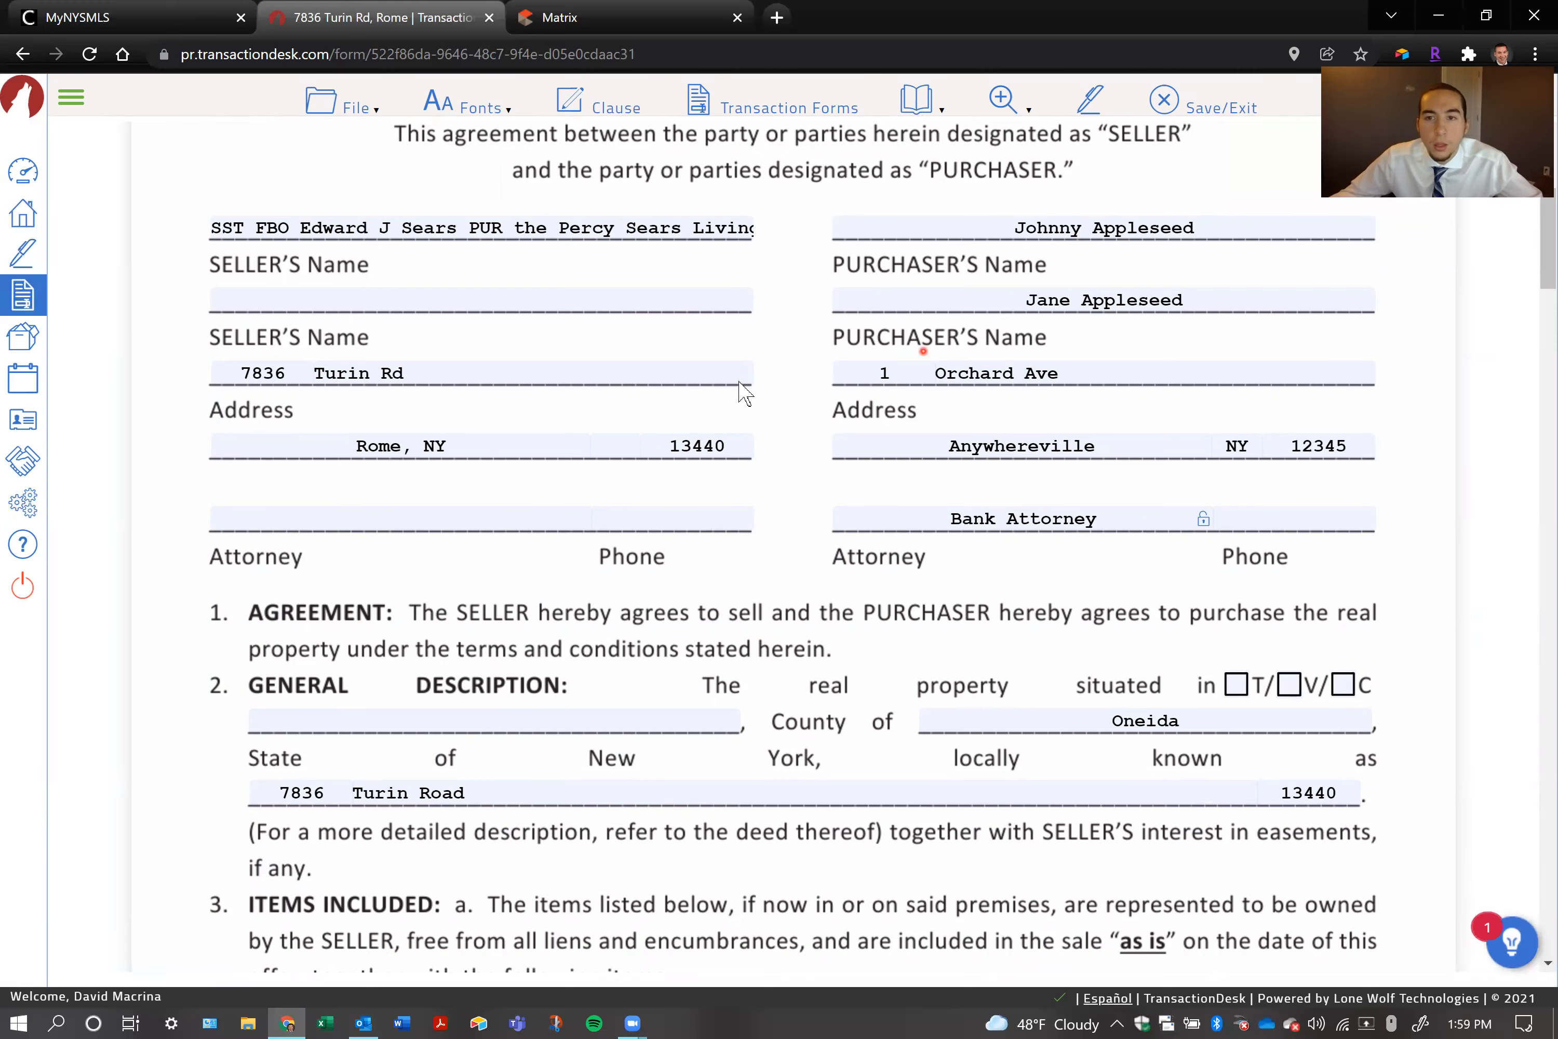
In the contract's general description, enter "Rome" as the municipality and mark only the C option for city
{"action": "scroll", "coordinate": [739, 389], "scroll_direction": "down", "scroll_amount": 3}
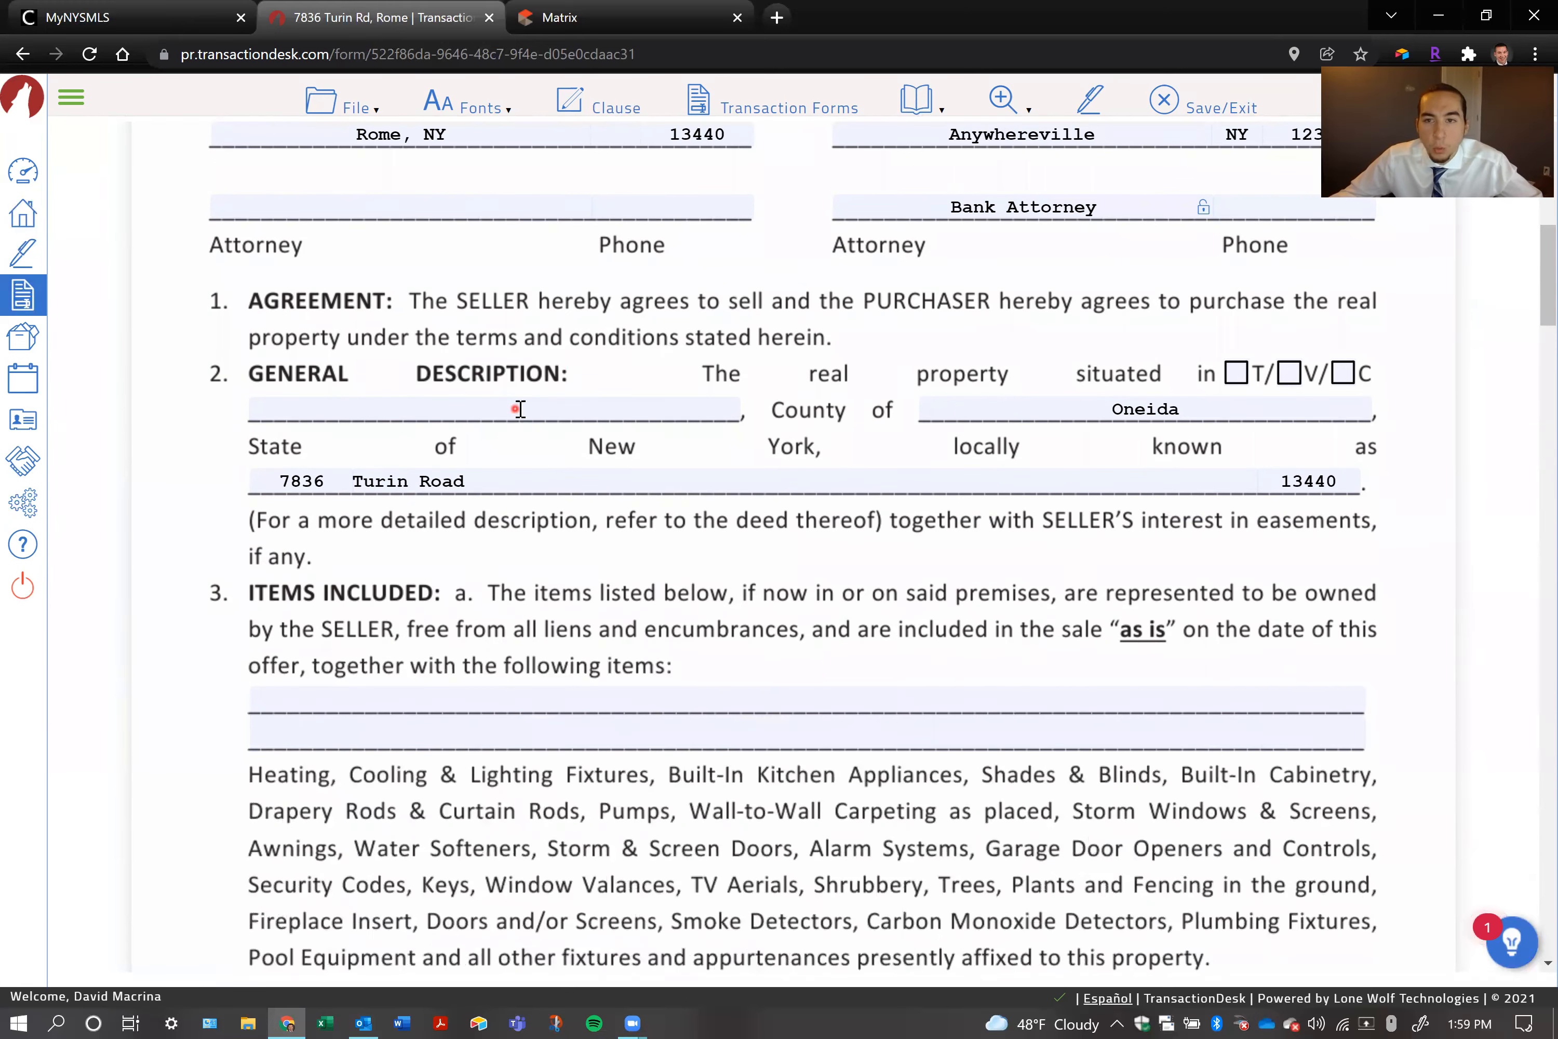
{"action": "left_click", "coordinate": [1235, 372]}
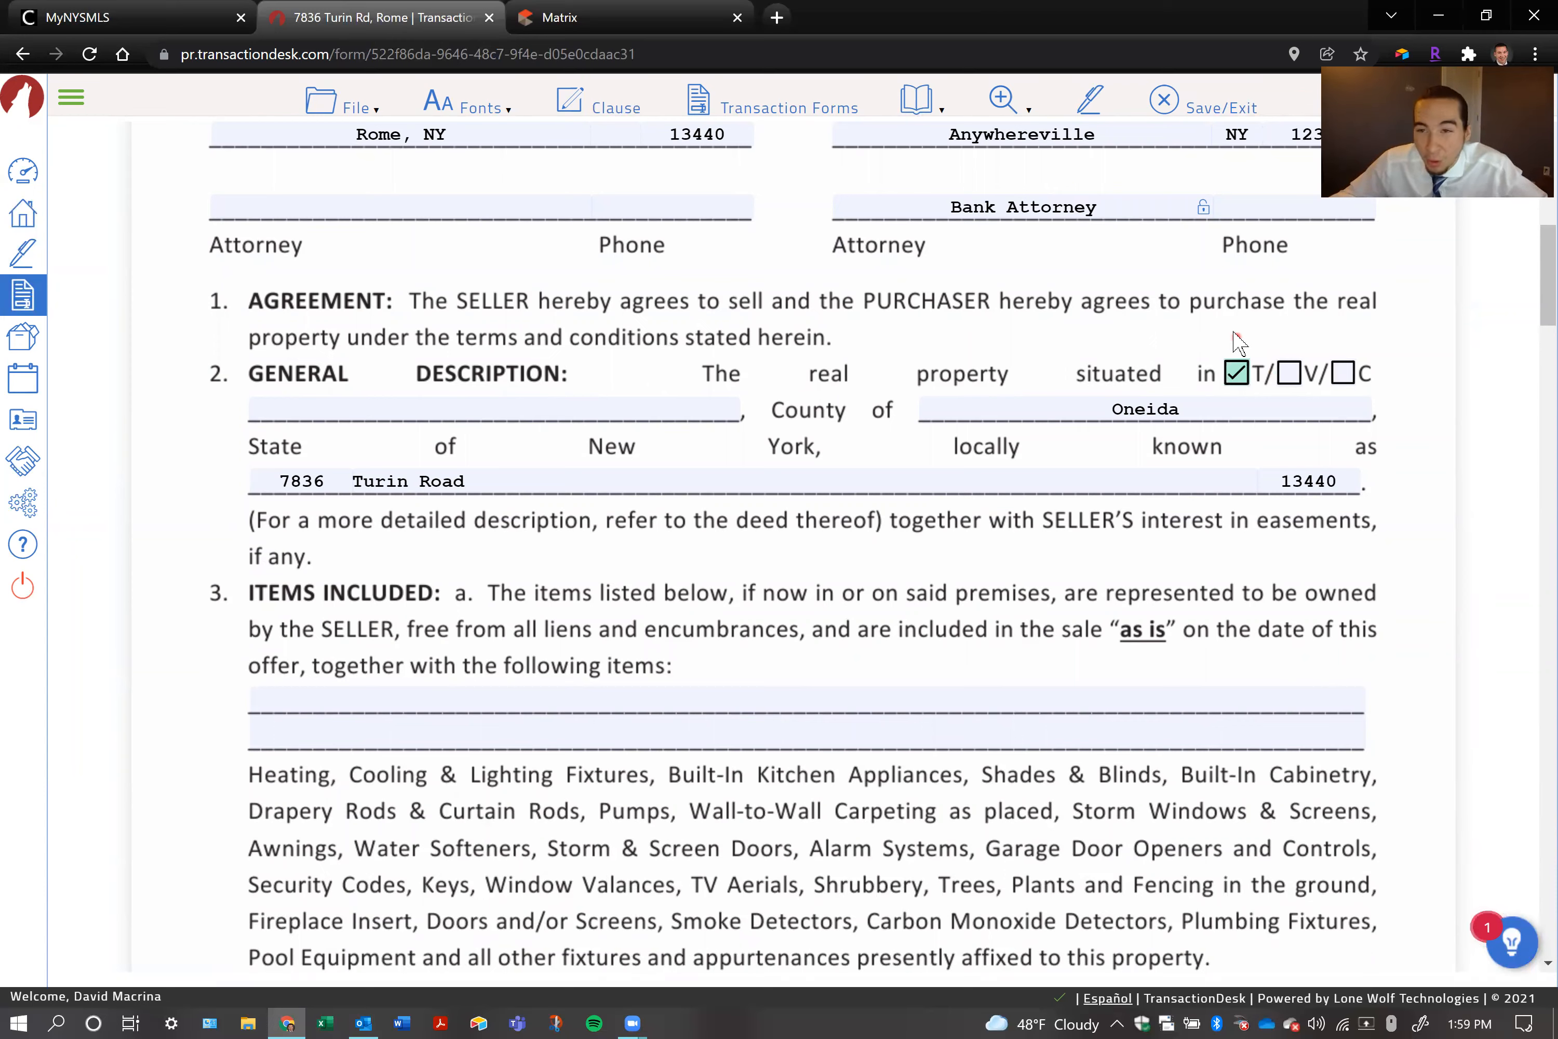
{"action": "left_click", "coordinate": [569, 413]}
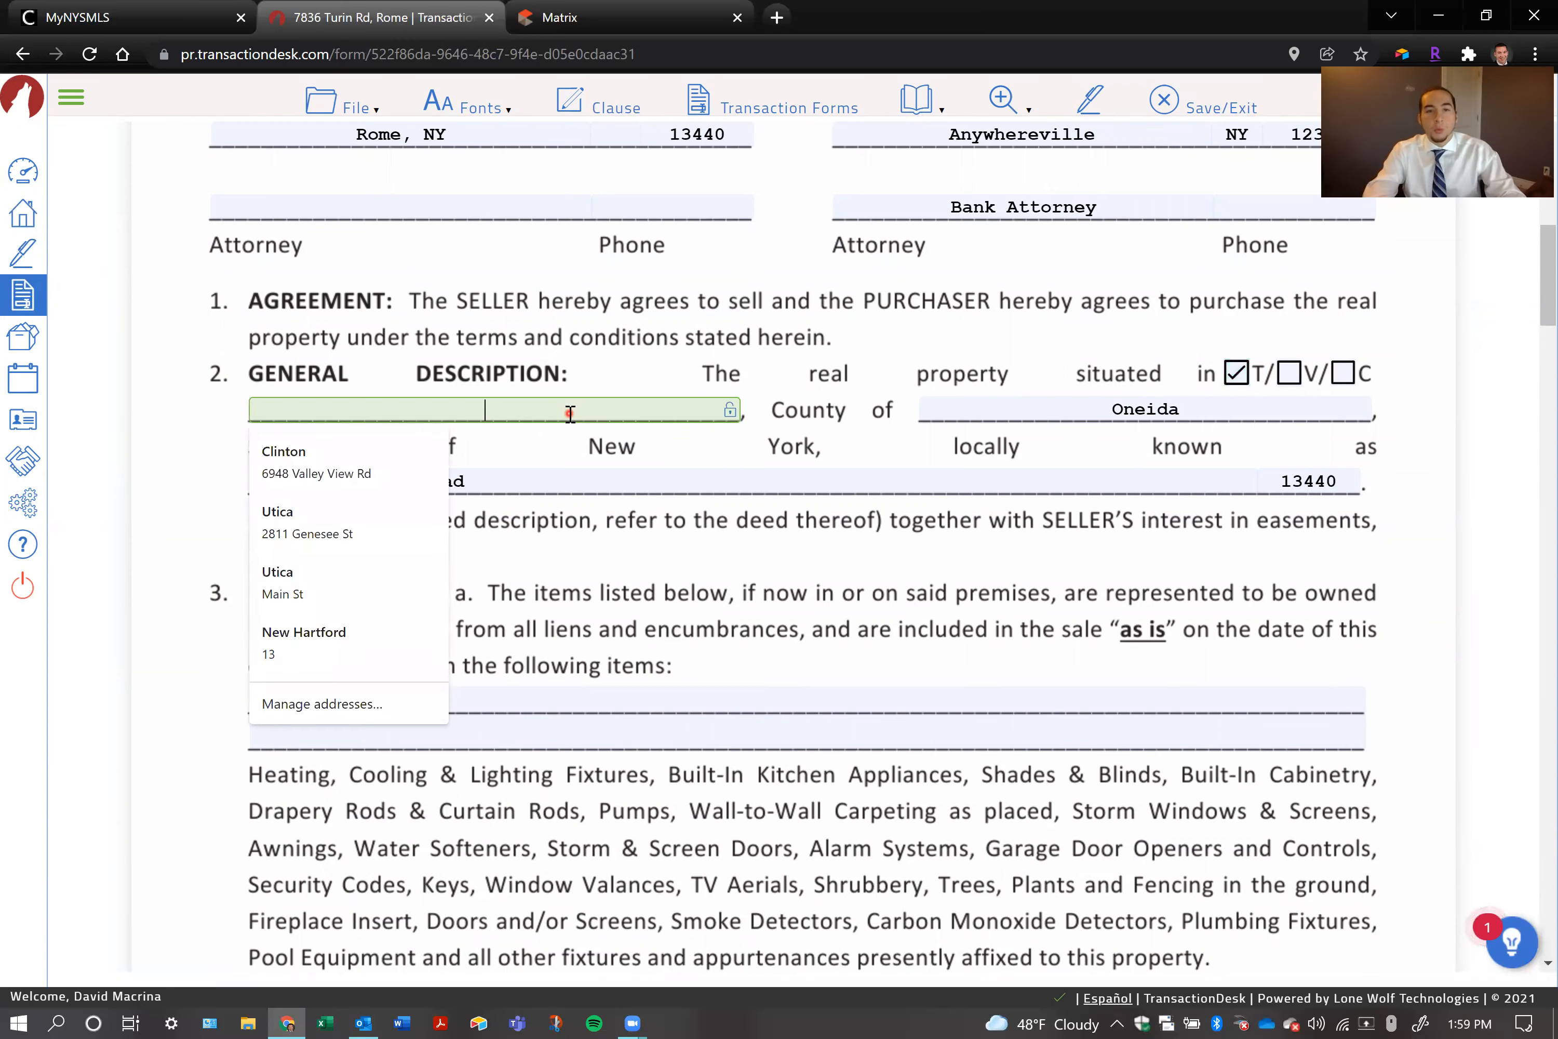
{"action": "left_click", "coordinate": [1343, 373]}
{"action": "left_click", "coordinate": [673, 406]}
{"action": "type", "text": "Rome"}
{"action": "left_click", "coordinate": [1288, 373]}
{"action": "left_click", "coordinate": [1339, 374]}
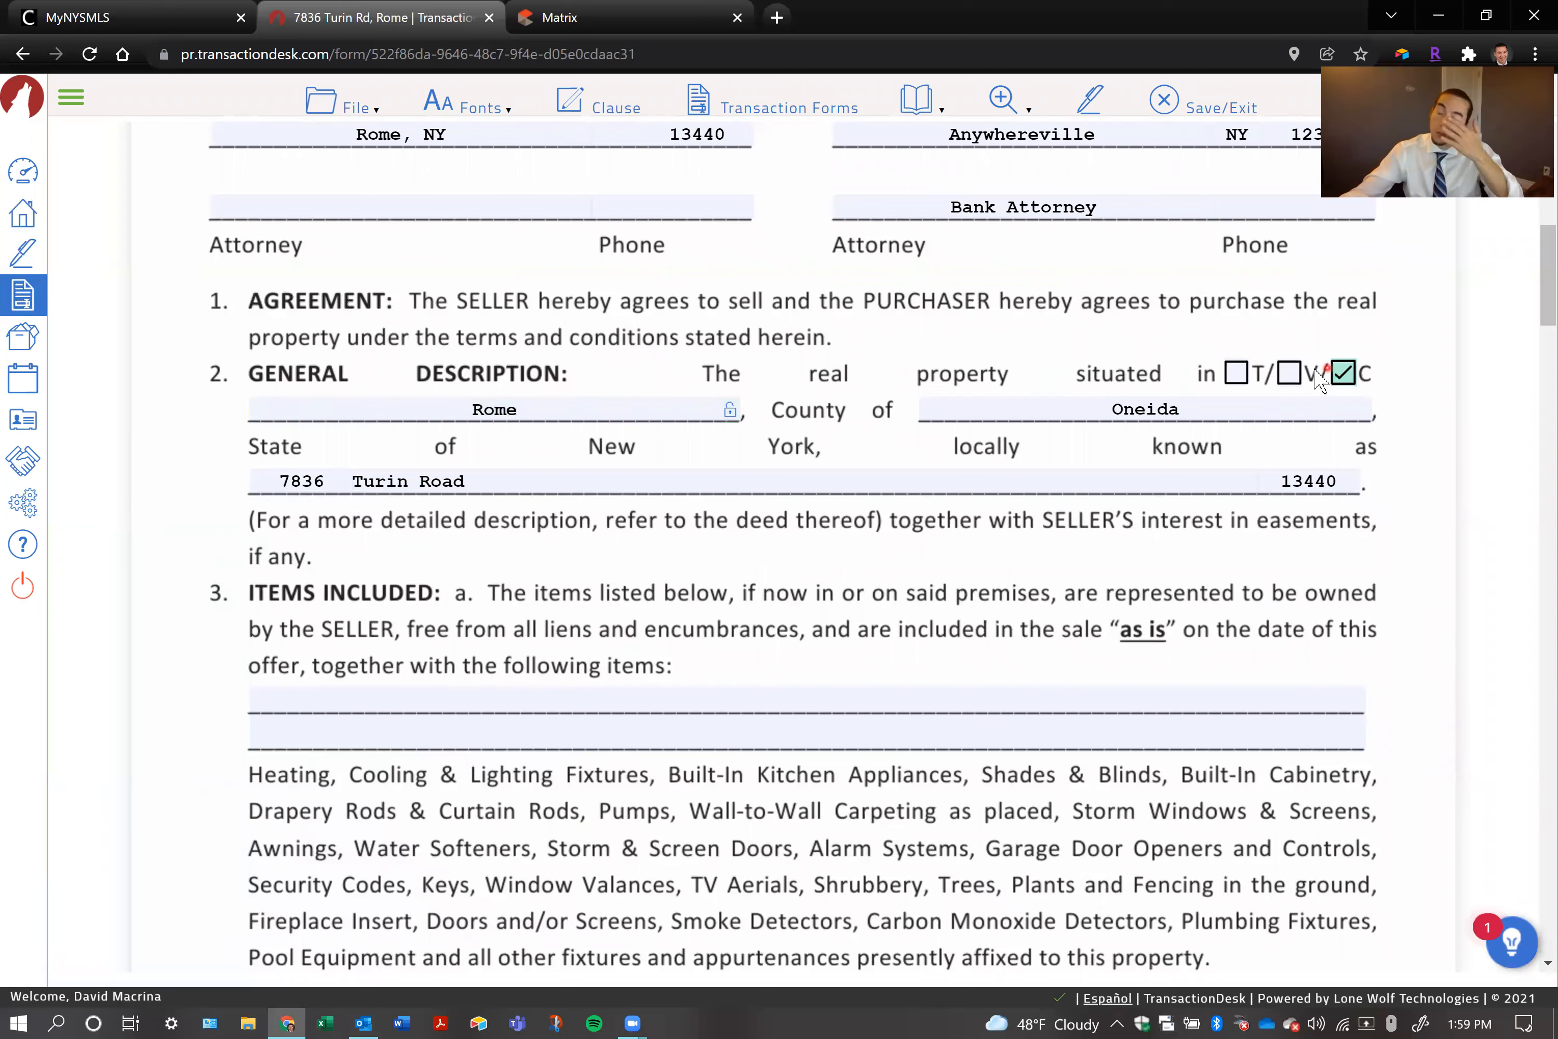
{"action": "left_click", "coordinate": [1288, 373]}
{"action": "left_click", "coordinate": [1339, 374]}
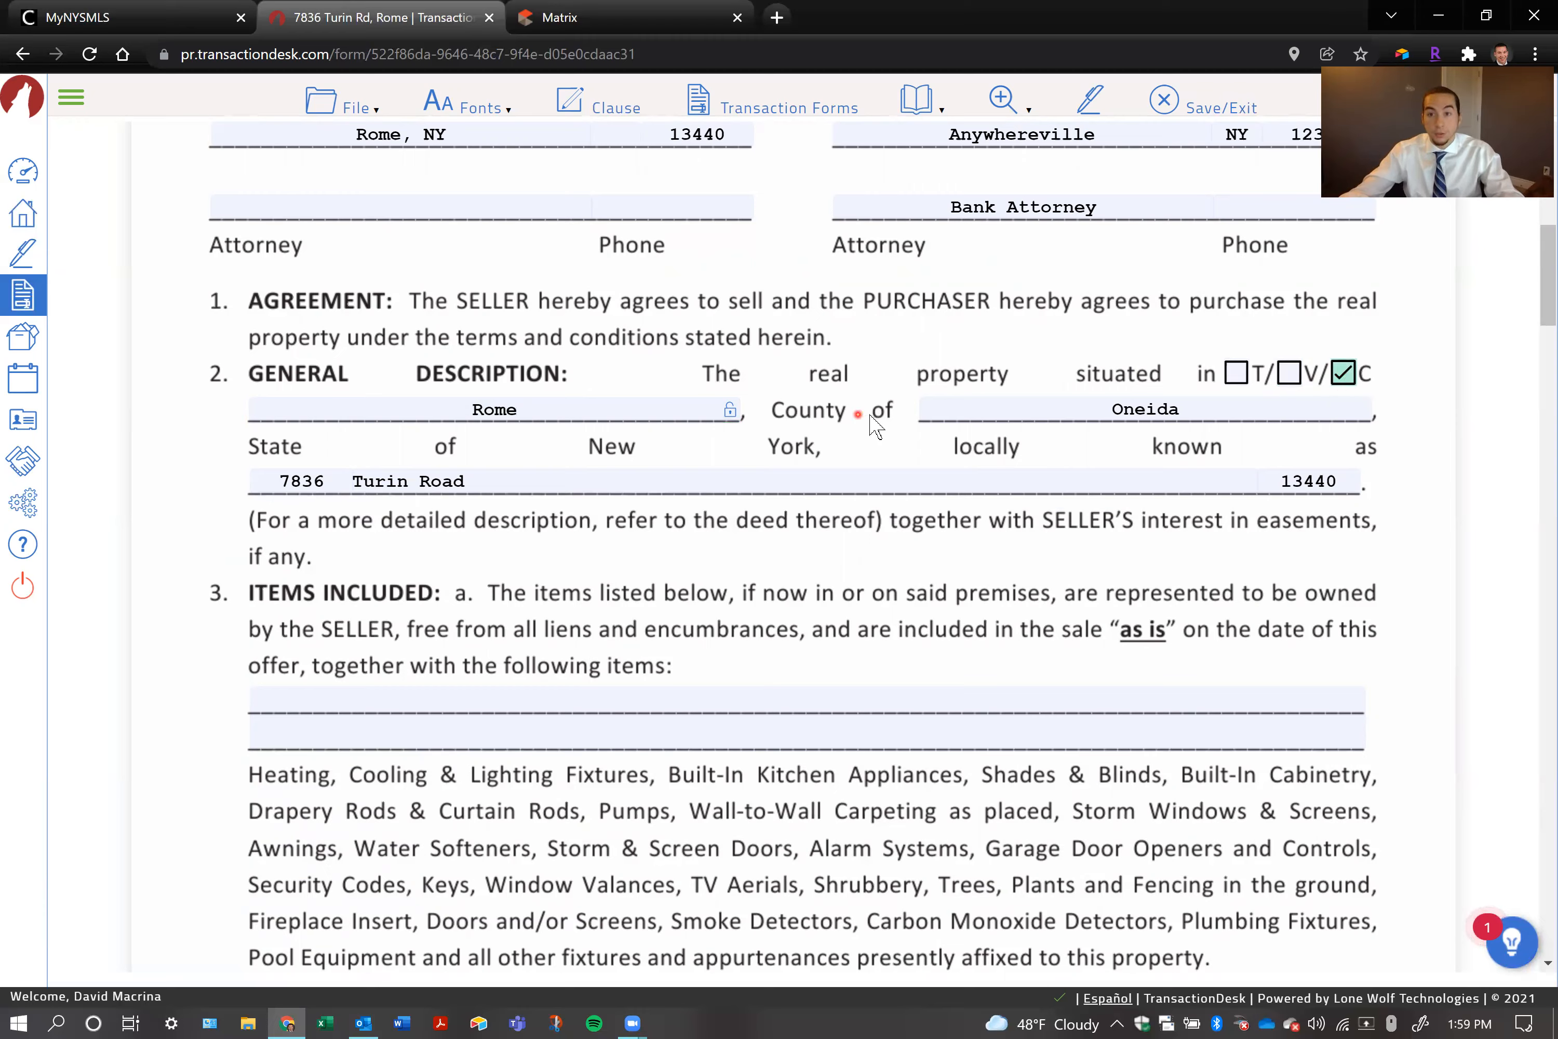
Clear the separate ZIP code field of the property address and append the city, state and ZIP code after the street name
{"action": "left_click", "coordinate": [484, 477]}
{"action": "type", "text": "e"}
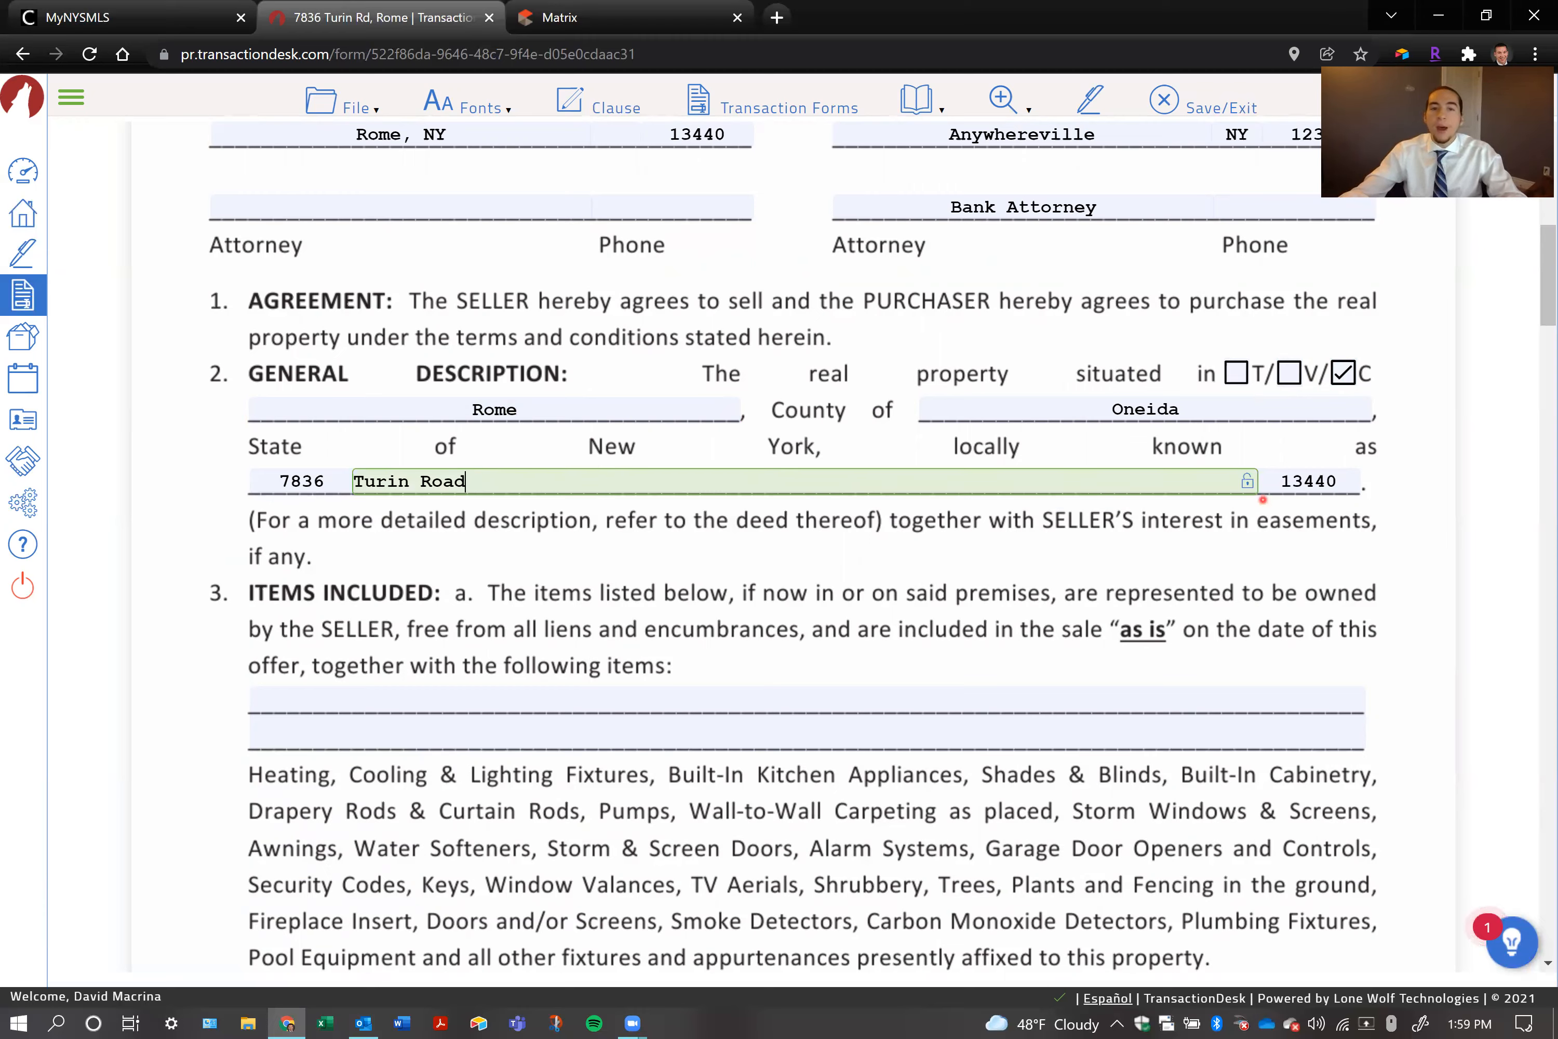
{"action": "left_click", "coordinate": [1300, 481]}
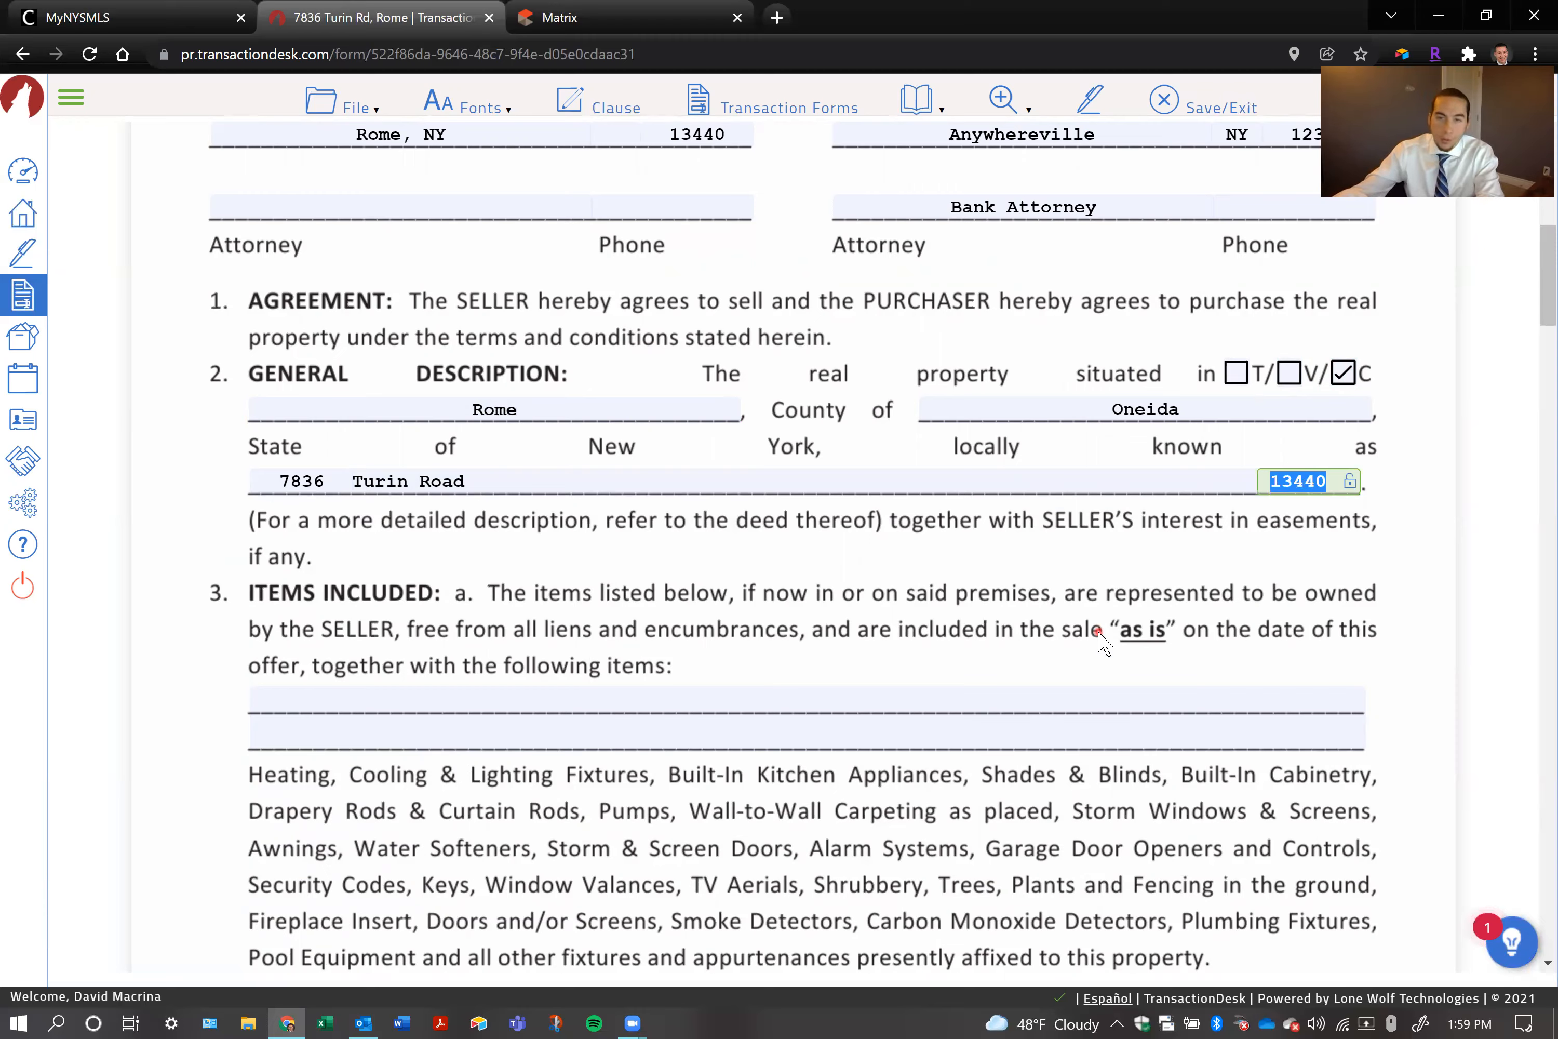
{"action": "key", "text": "BackSpace"}
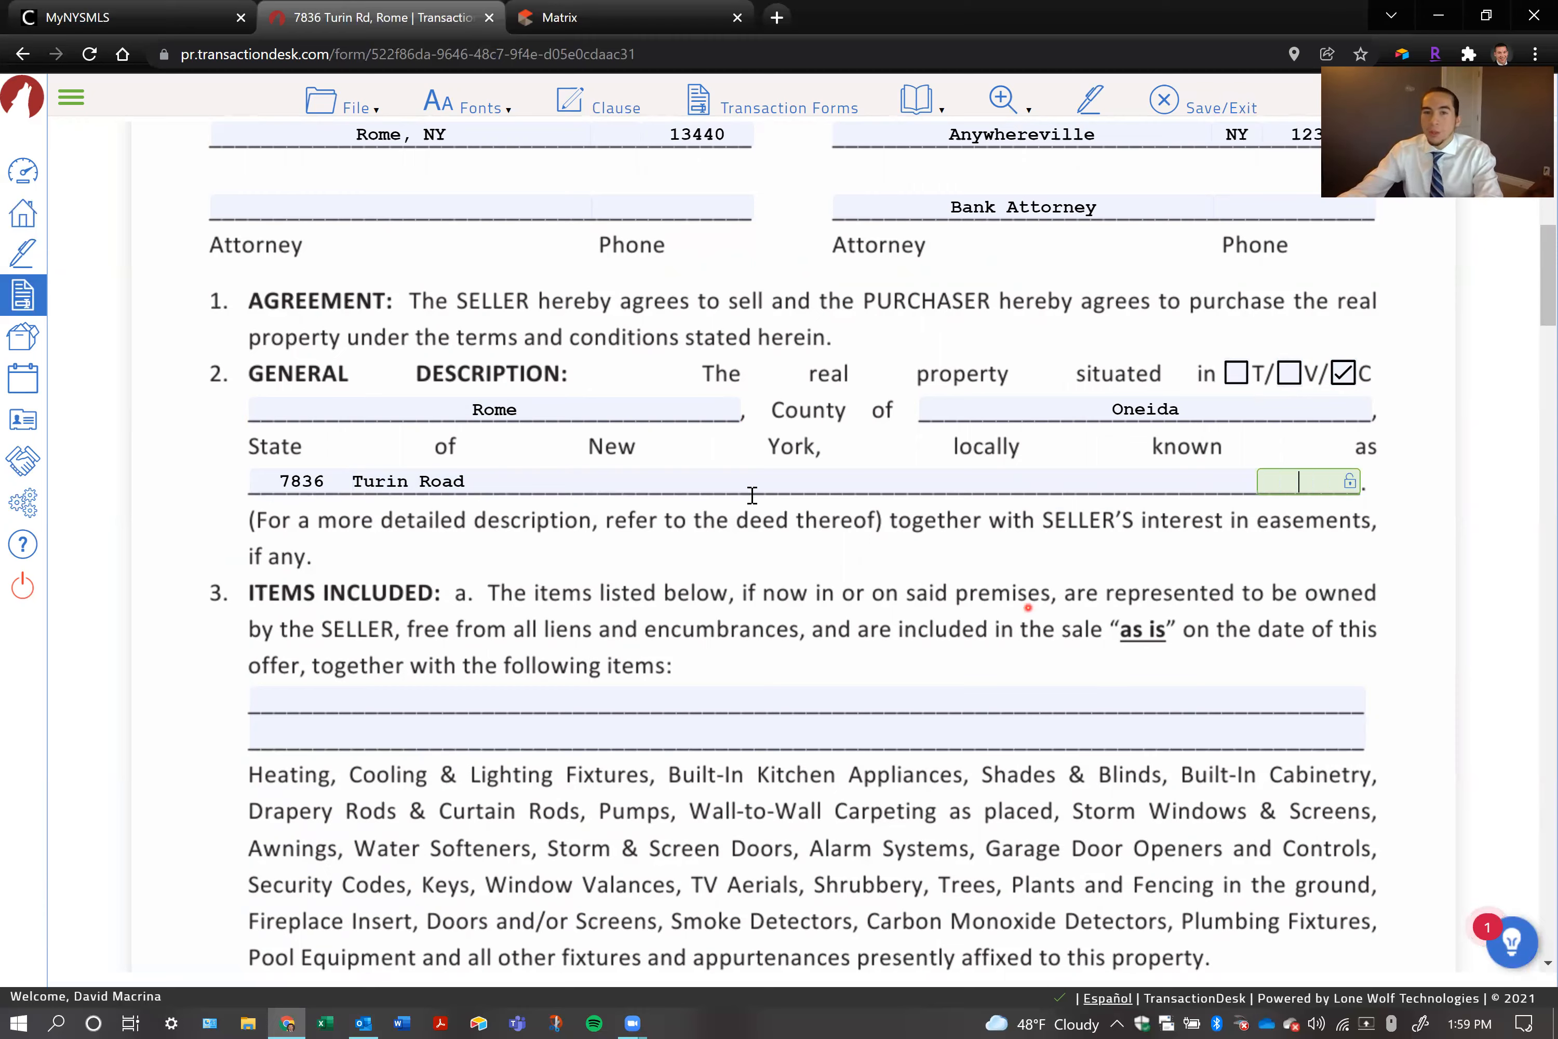
{"action": "left_click", "coordinate": [489, 475]}
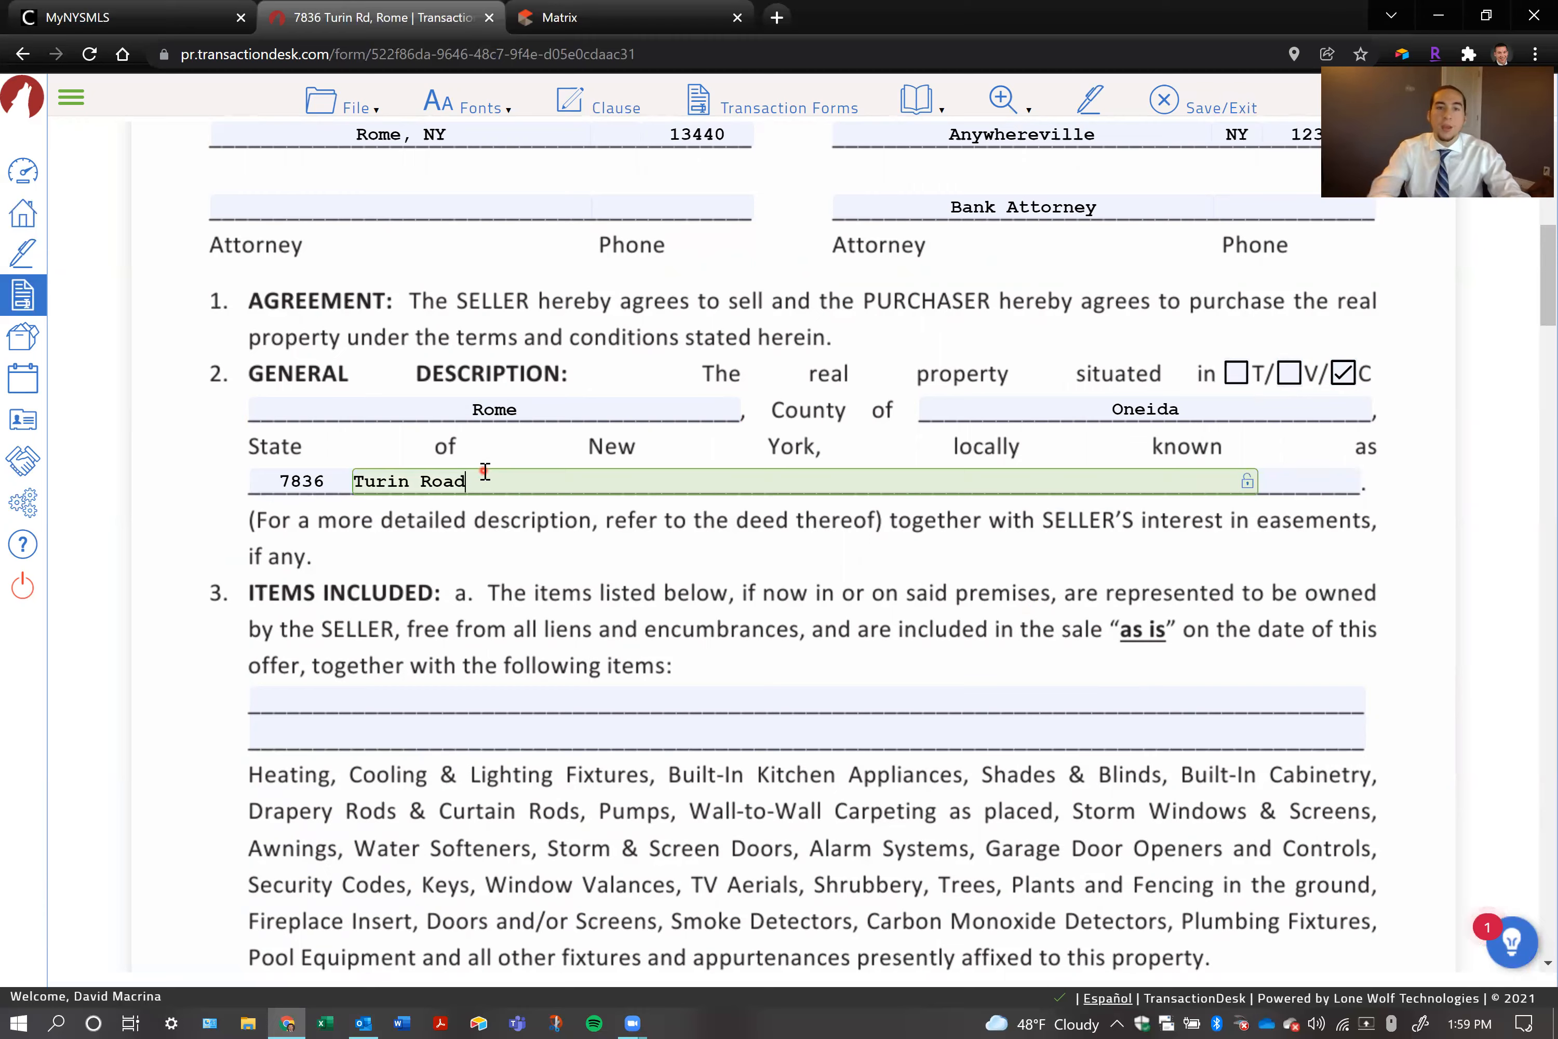
{"action": "type", "text": ", Rome, NY 13440"}
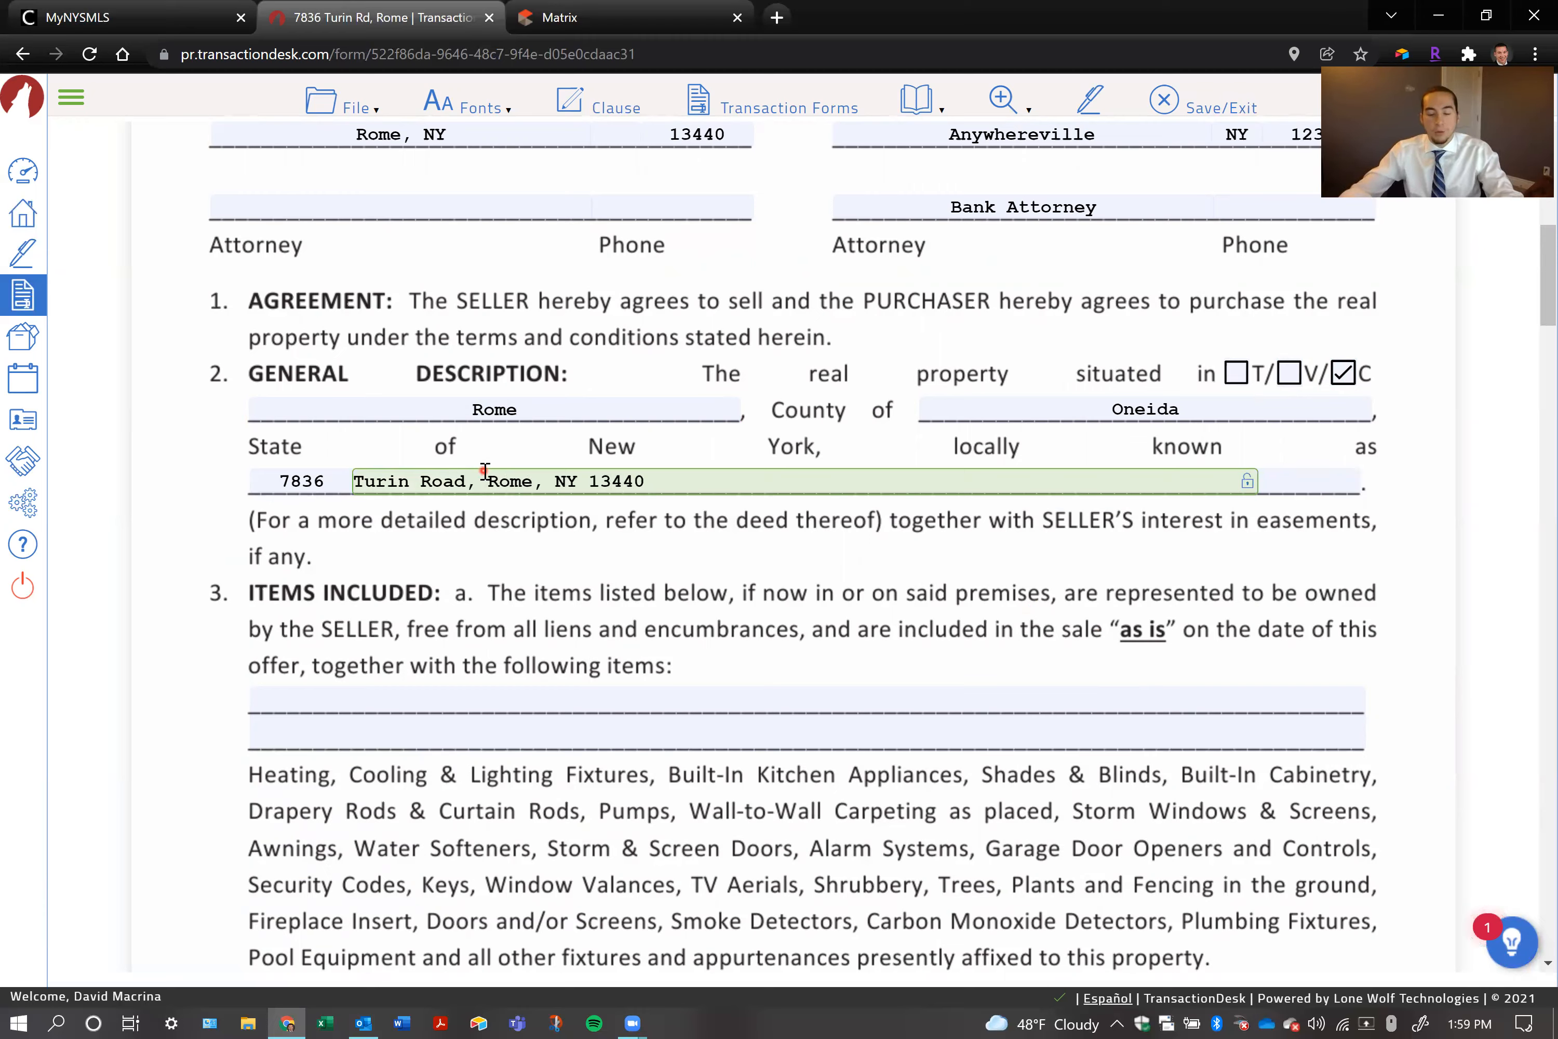
{"action": "type", "text": " (tax map #qweqwer"}
Try adding a parenthetical tax map or MLS number after the property address, and remove that note again
{"action": "key", "text": "BackSpace"}
{"action": "key", "text": "BackSpace"}
{"action": "key", "text": "BackSpace"}
{"action": "key", "text": "BackSpace"}
{"action": "key", "text": "BackSpace"}
{"action": "key", "text": "BackSpace"}
{"action": "key", "text": "BackSpace"}
{"action": "key", "text": "BackSpace"}
{"action": "key", "text": "BackSpace"}
{"action": "key", "text": "BackSpace"}
{"action": "key", "text": "BackSpace"}
{"action": "key", "text": "BackSpace"}
{"action": "key", "text": "BackSpace"}
{"action": "key", "text": "BackSpace"}
{"action": "key", "text": "BackSpace"}
{"action": "key", "text": "BackSpace"}
{"action": "type", "text": "MLS# S1234566"}
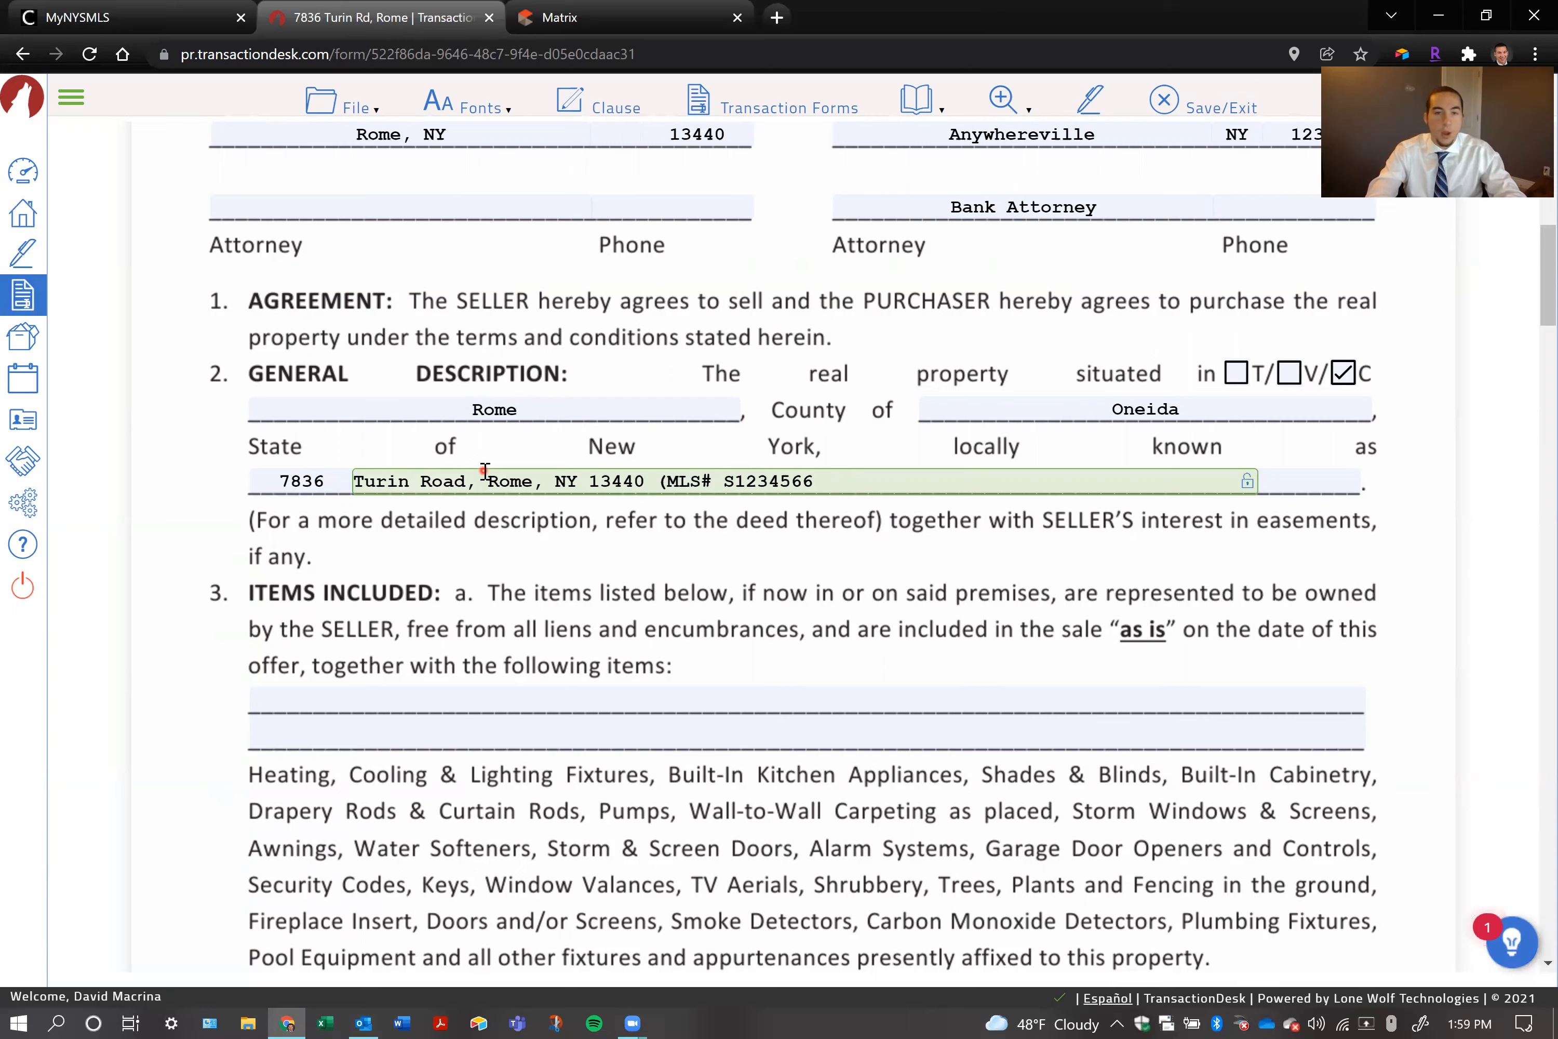
{"action": "key", "text": "BackSpace"}
{"action": "key", "text": "BackSpace"}
{"action": "key", "text": "BackSpace"}
{"action": "key", "text": "BackSpace"}
{"action": "key", "text": "BackSpace"}
{"action": "key", "text": "BackSpace"}
{"action": "key", "text": "BackSpace"}
{"action": "key", "text": "BackSpace"}
{"action": "key", "text": "BackSpace"}
{"action": "key", "text": "BackSpace"}
{"action": "key", "text": "BackSpace"}
{"action": "key", "text": "BackSpace"}
{"action": "key", "text": "BackSpace"}
{"action": "key", "text": "BackSpace"}
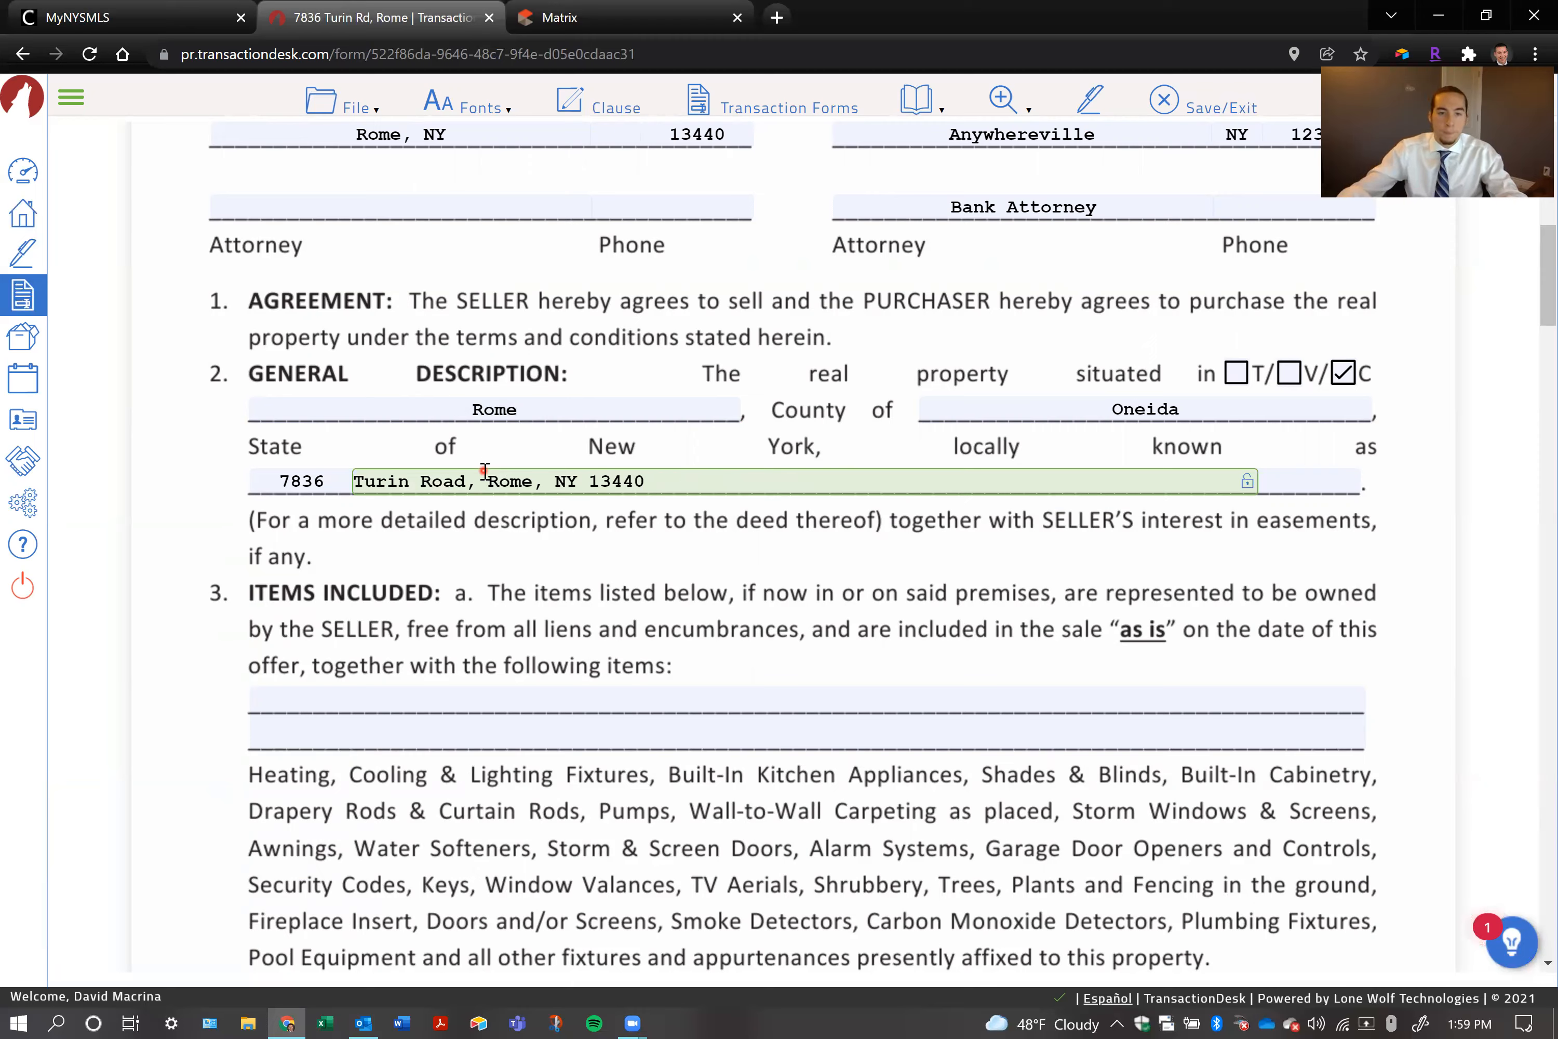
Switch to Matrix, open the property's listing details and copy its full appliance list, from the electric cooktop to the washer
{"action": "left_click", "coordinate": [807, 716]}
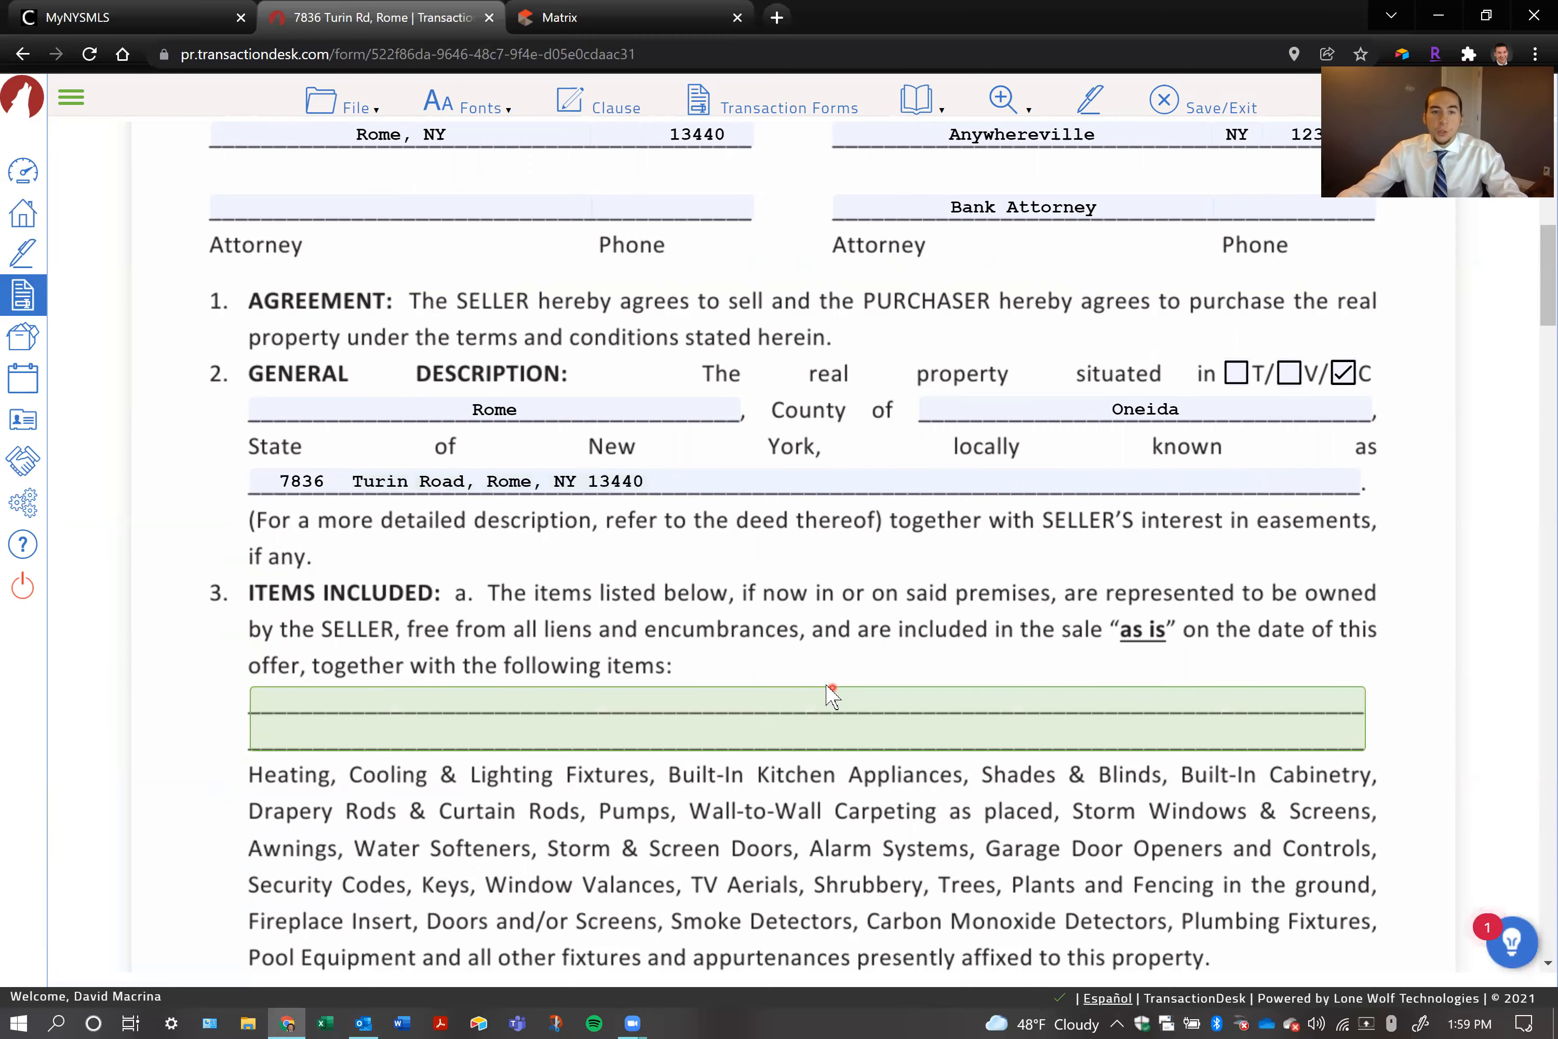
{"action": "key", "text": "Caps_Lock"}
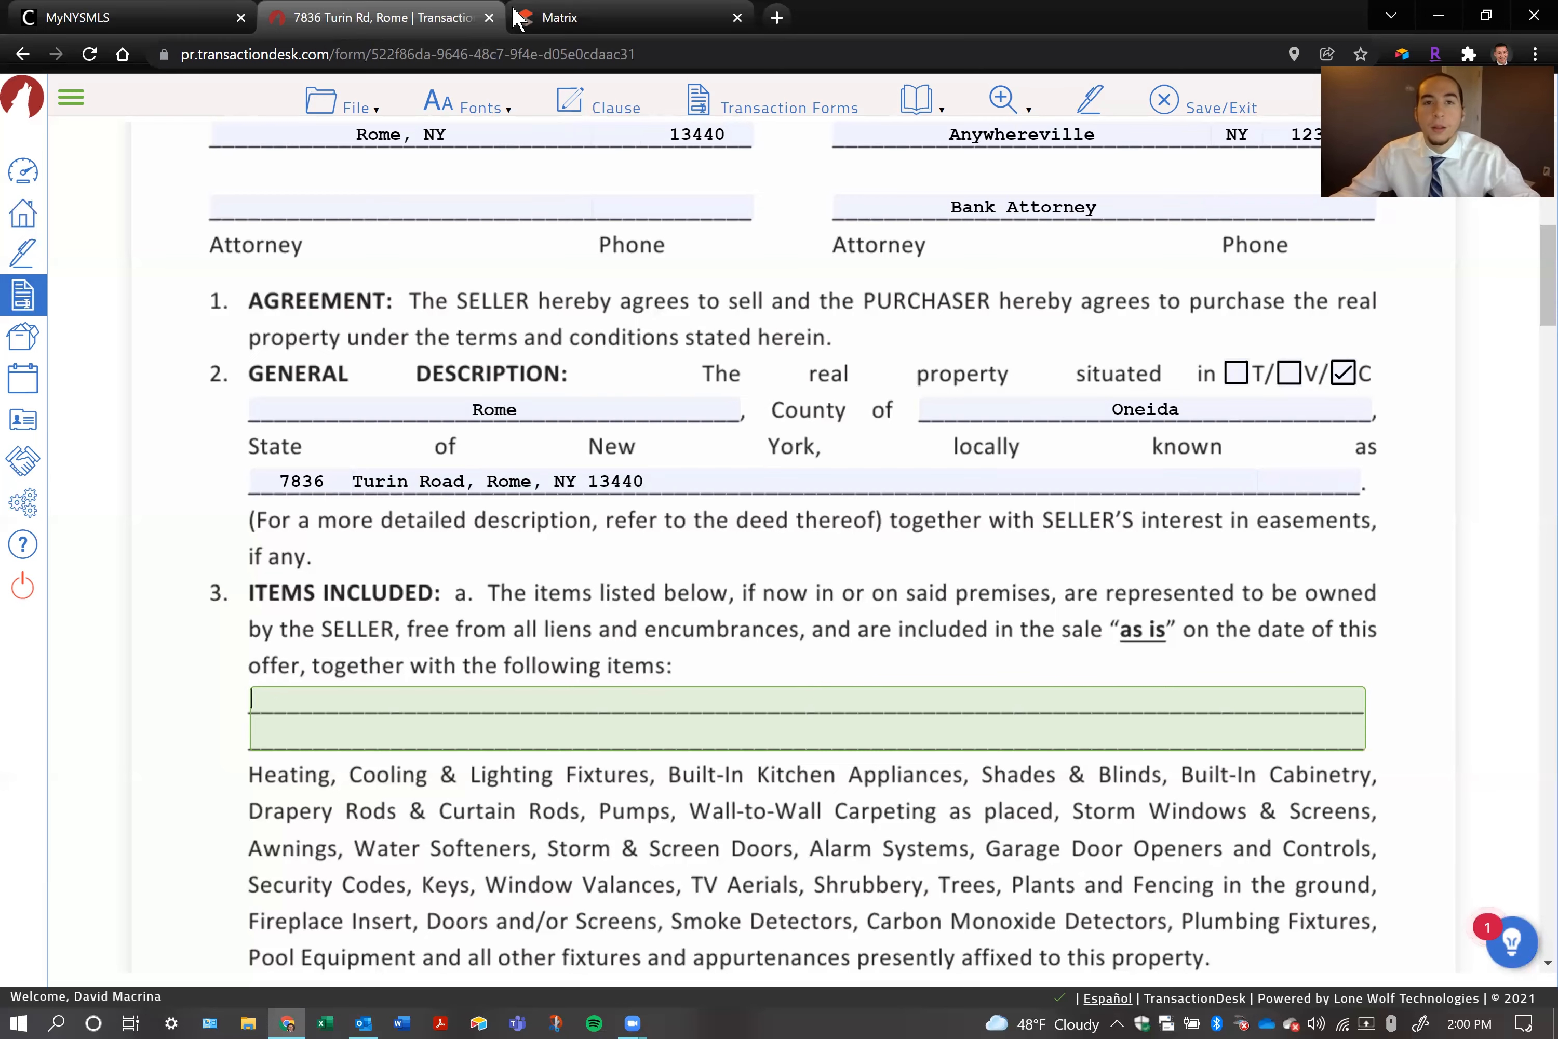
{"action": "left_click", "coordinate": [578, 17]}
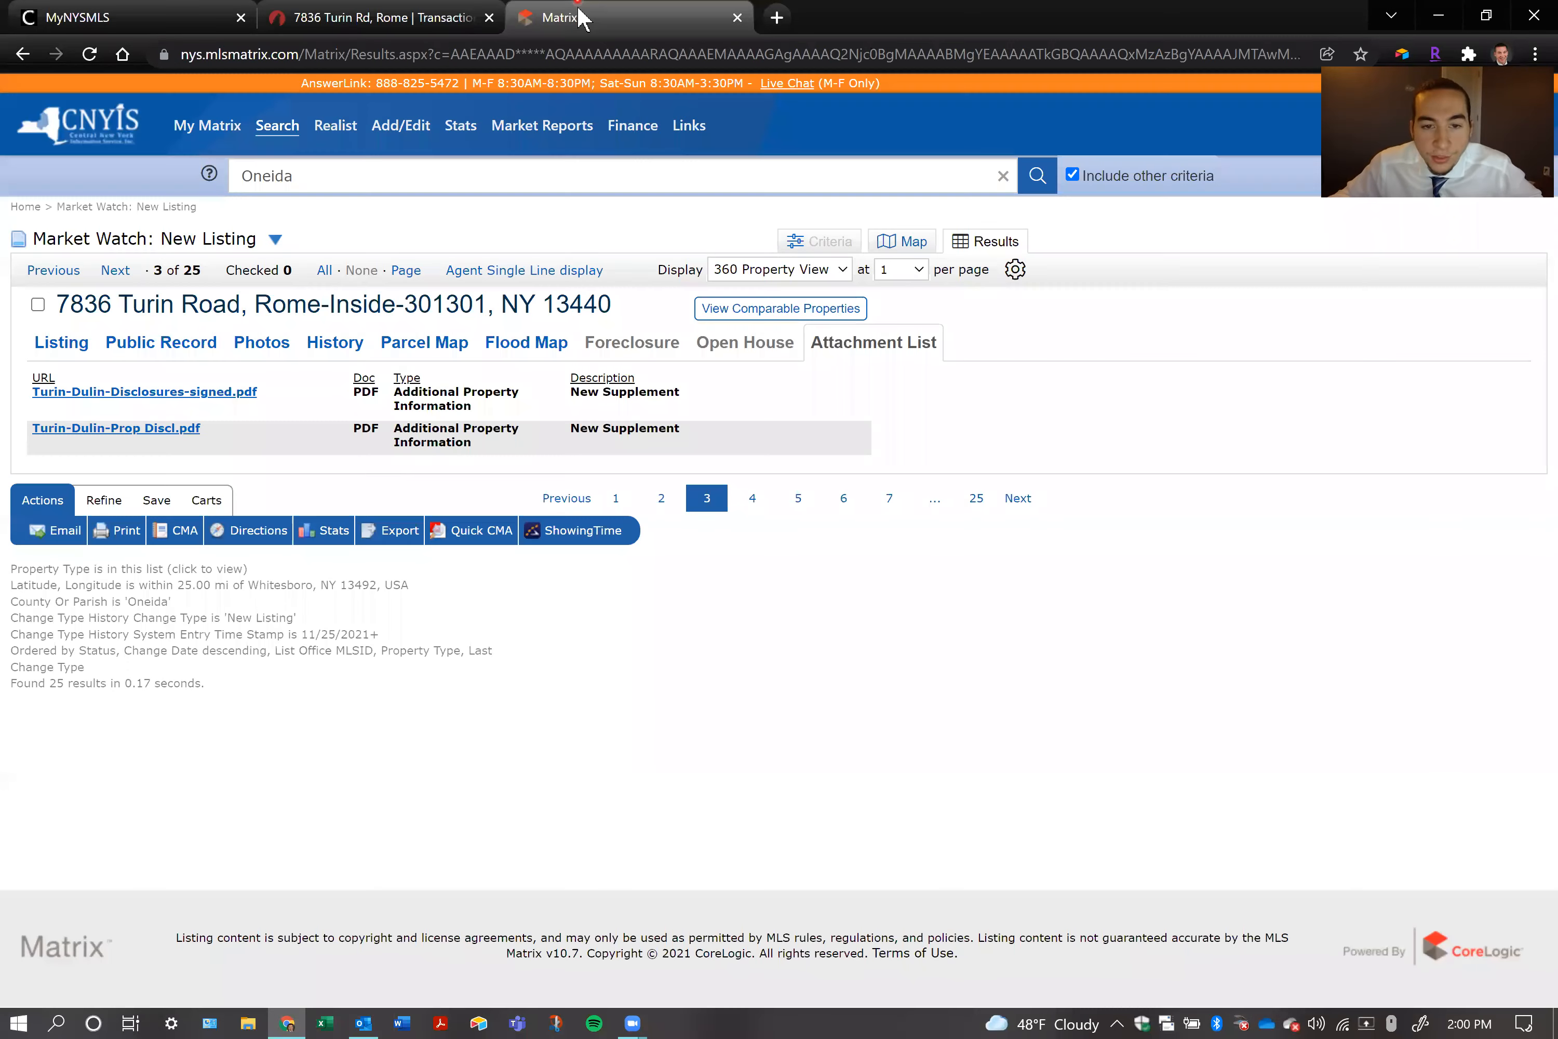
{"action": "left_click", "coordinate": [60, 353]}
{"action": "scroll", "coordinate": [36, 321], "scroll_direction": "down", "scroll_amount": 10}
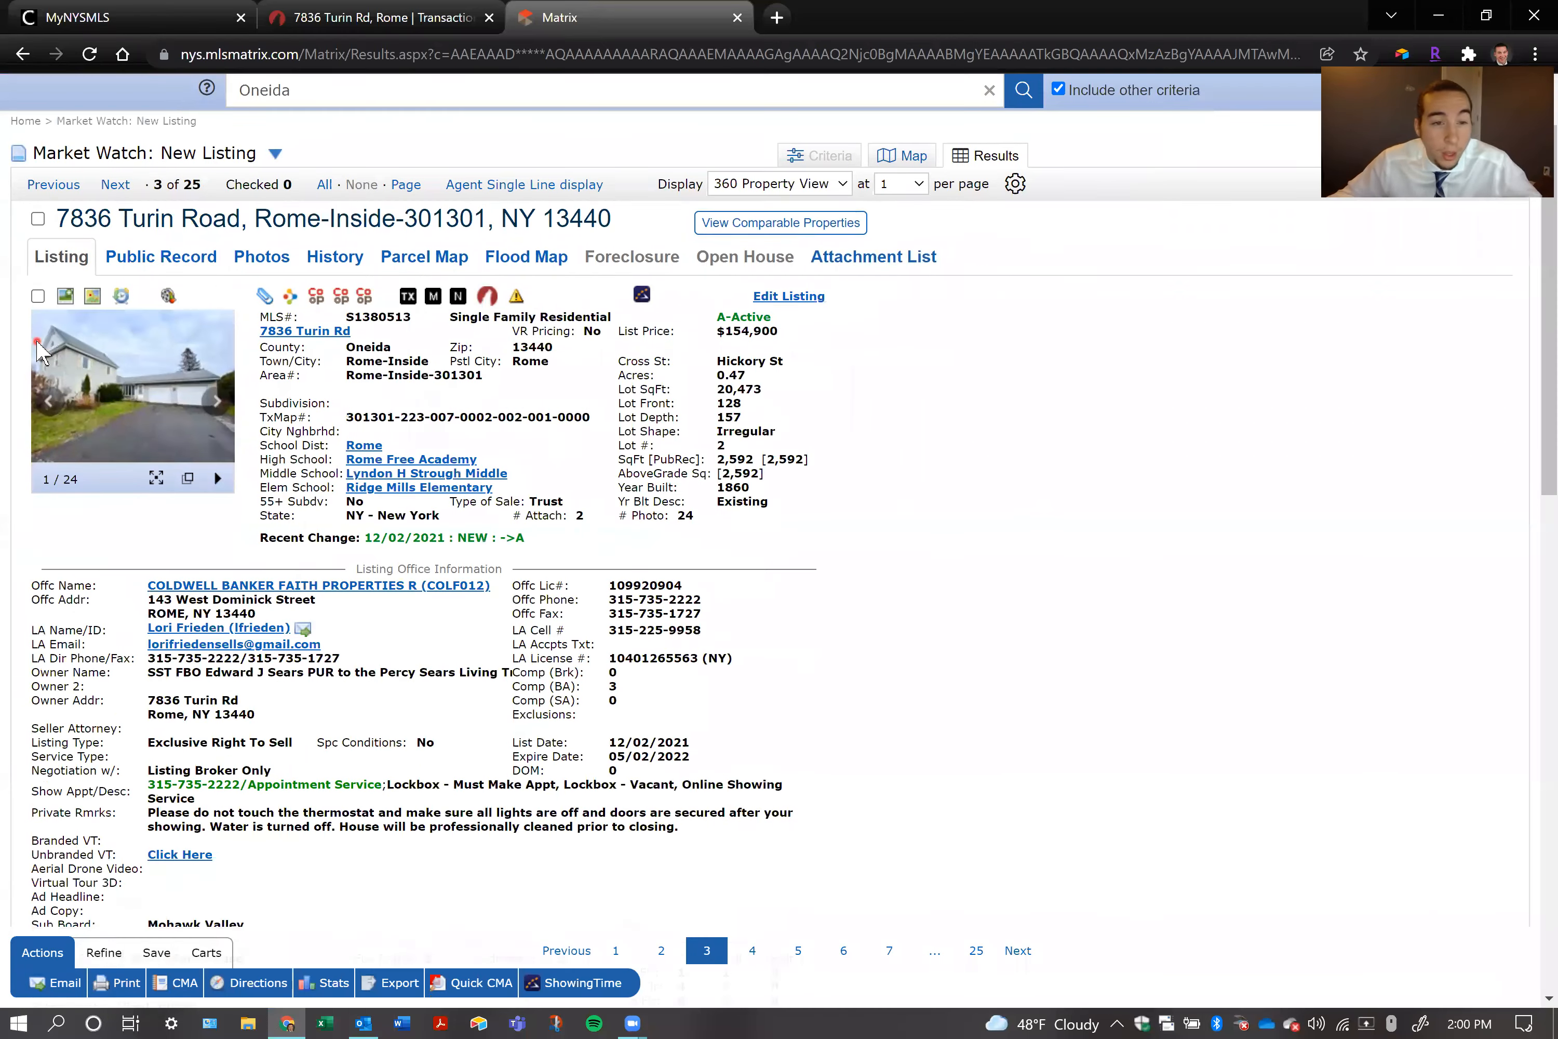
{"action": "scroll", "coordinate": [152, 402], "scroll_direction": "down", "scroll_amount": 4}
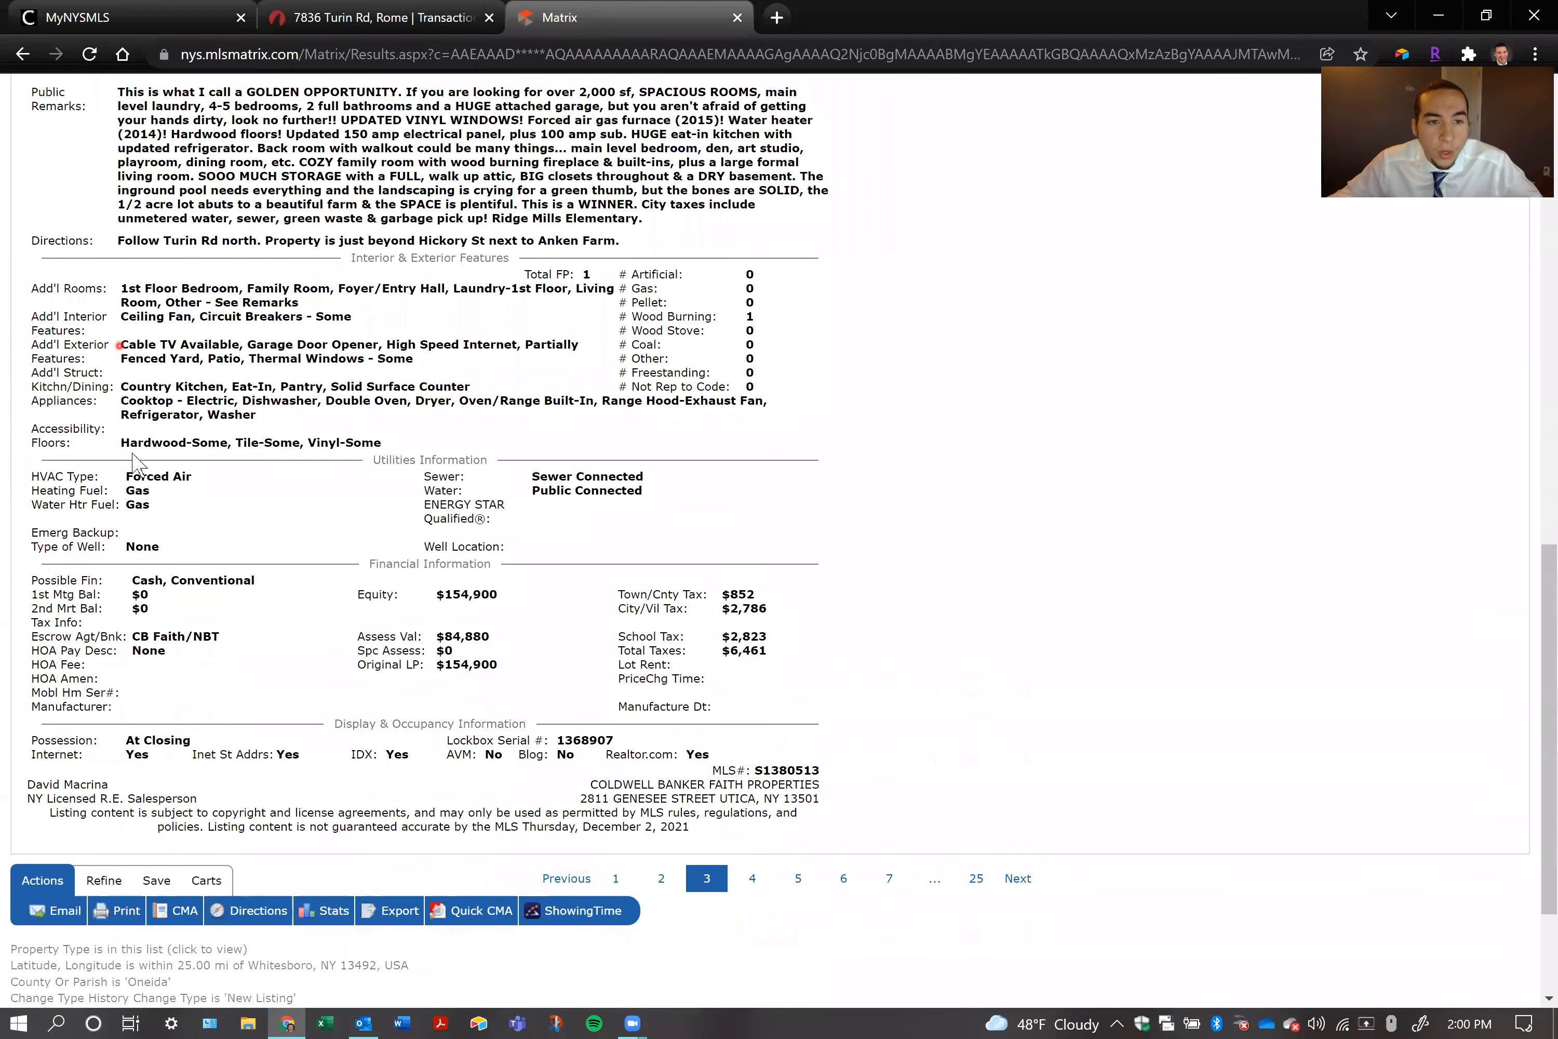
{"action": "left_click_drag", "start_coordinate": [134, 402], "coordinate": [217, 414]}
{"action": "key", "text": "ctrl+c"}
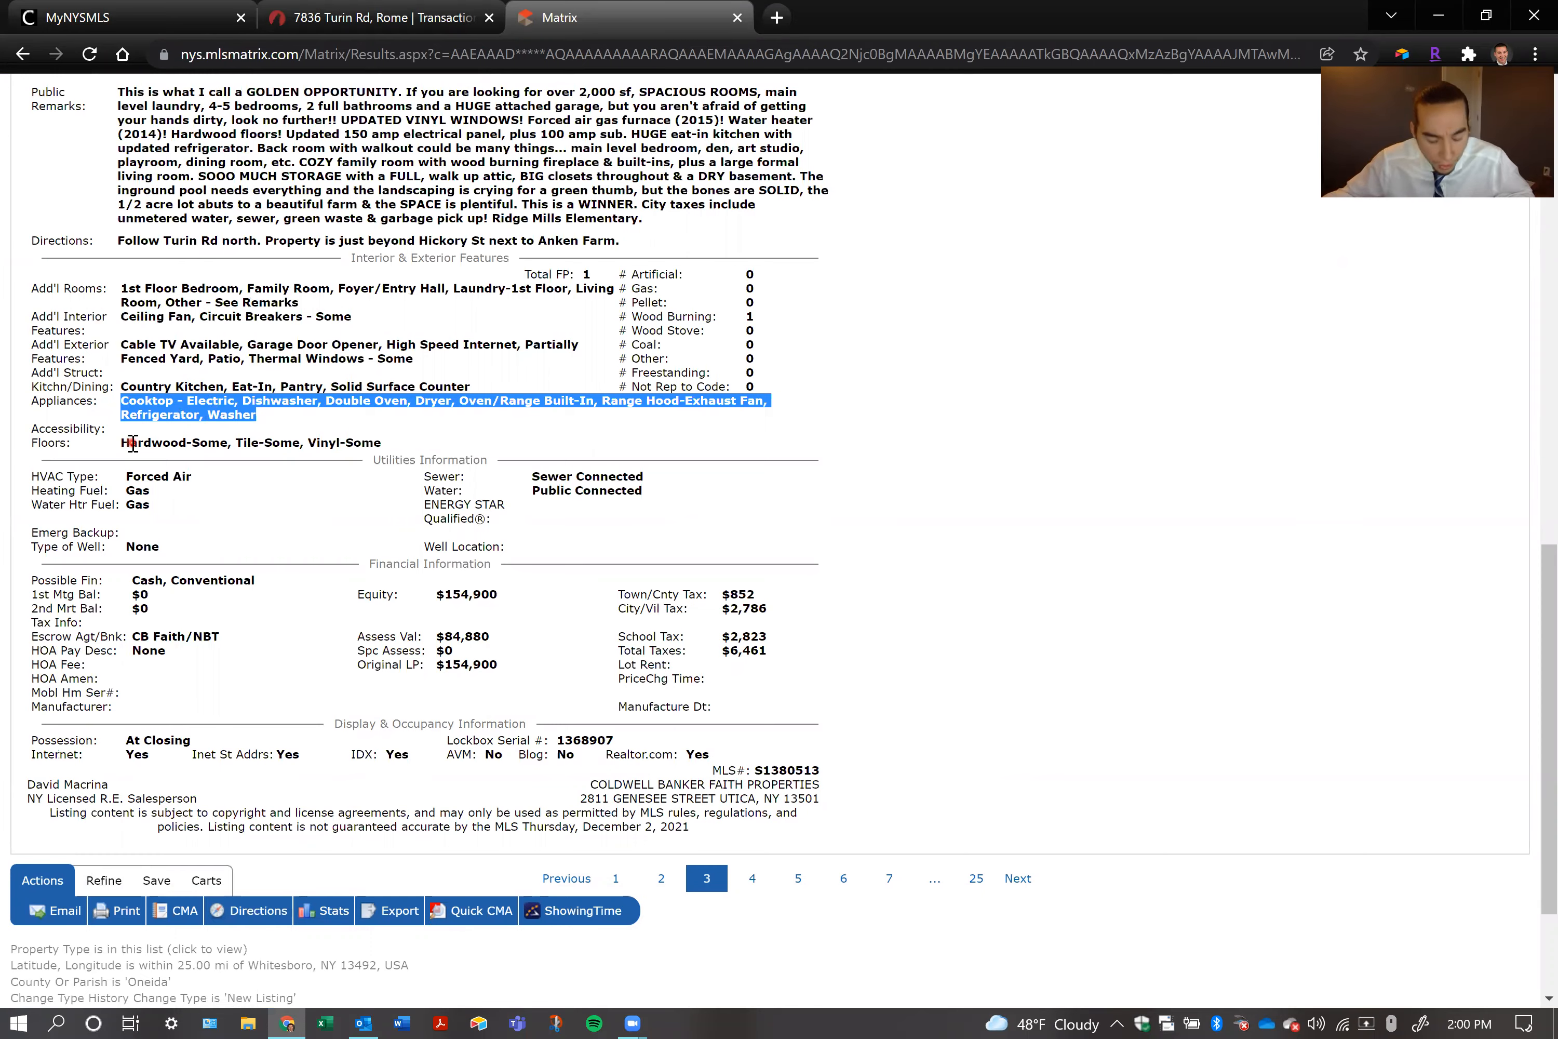
Return to the TransactionDesk contract and paste the copied appliance list into the Items Included field of section 3a
{"action": "left_click", "coordinate": [299, 19]}
{"action": "left_click", "coordinate": [714, 704]}
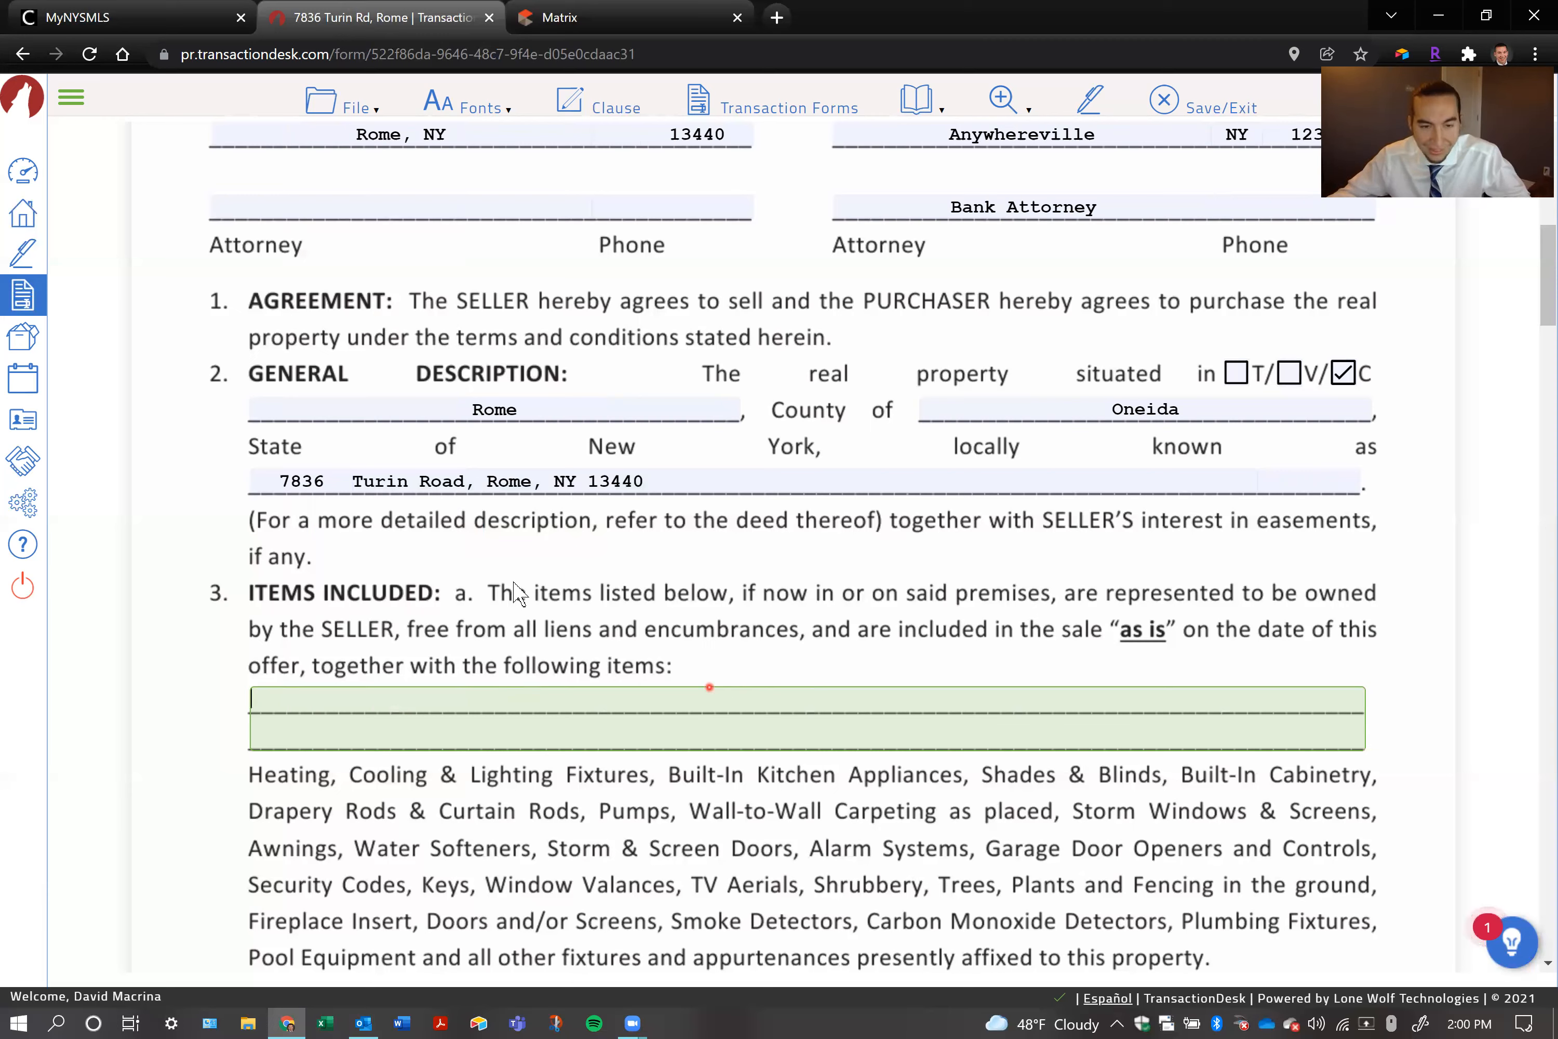
{"action": "key", "text": "ctrl+v"}
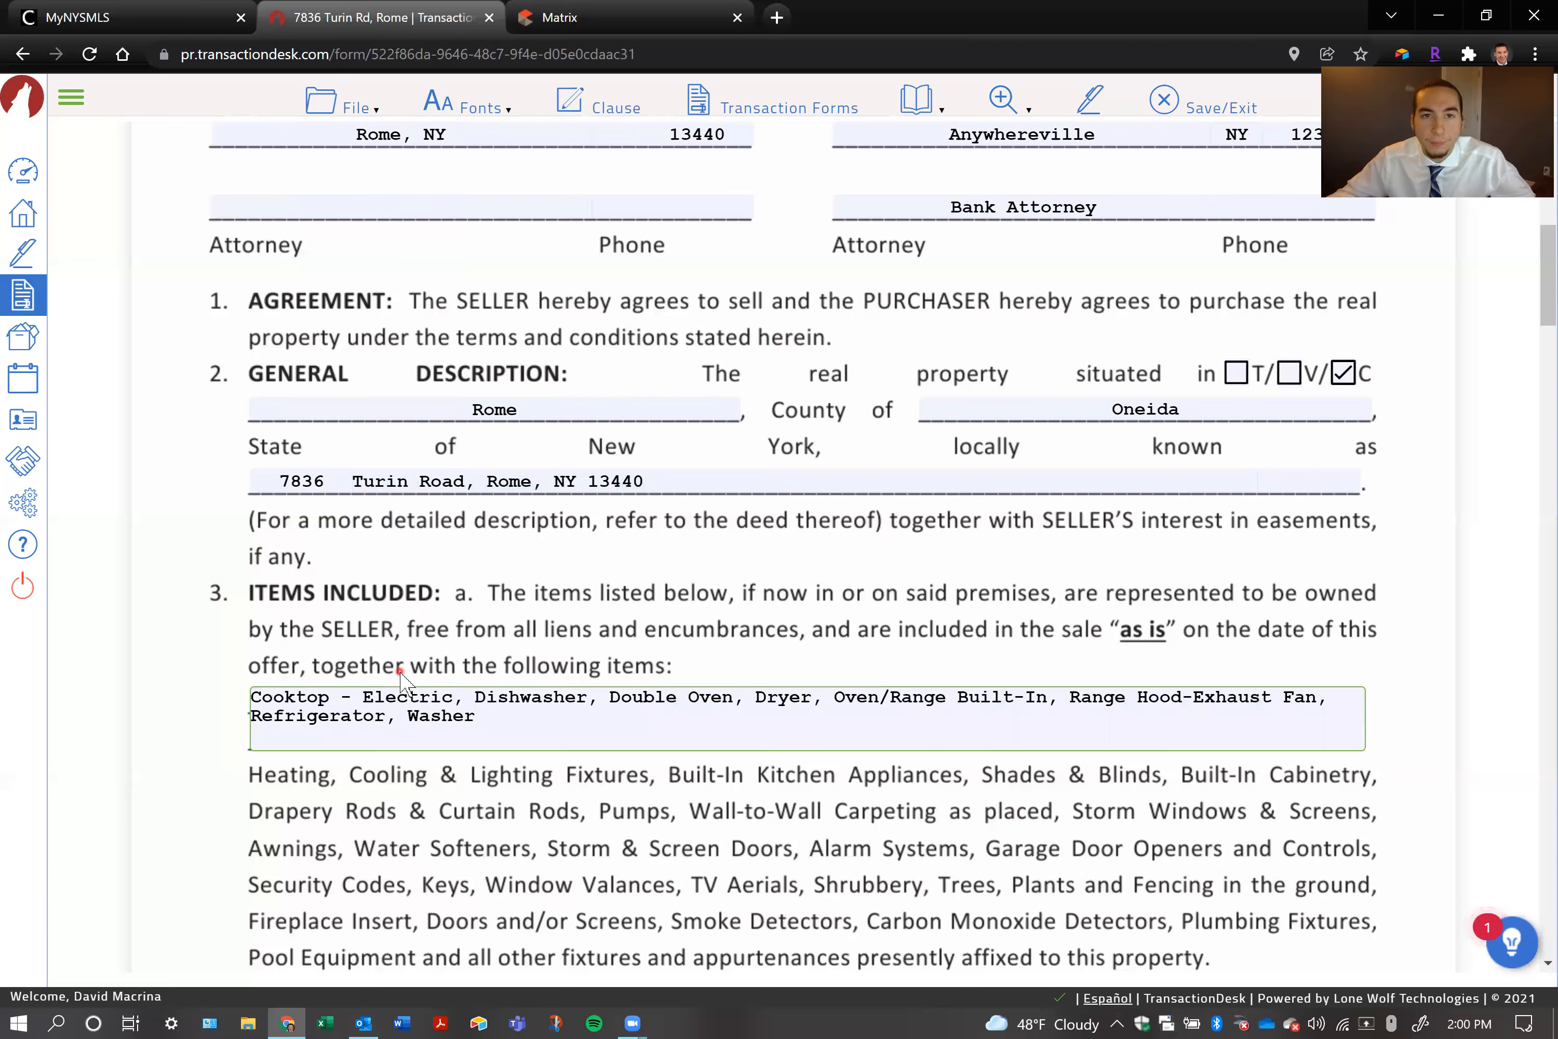
{"action": "left_click", "coordinate": [550, 18]}
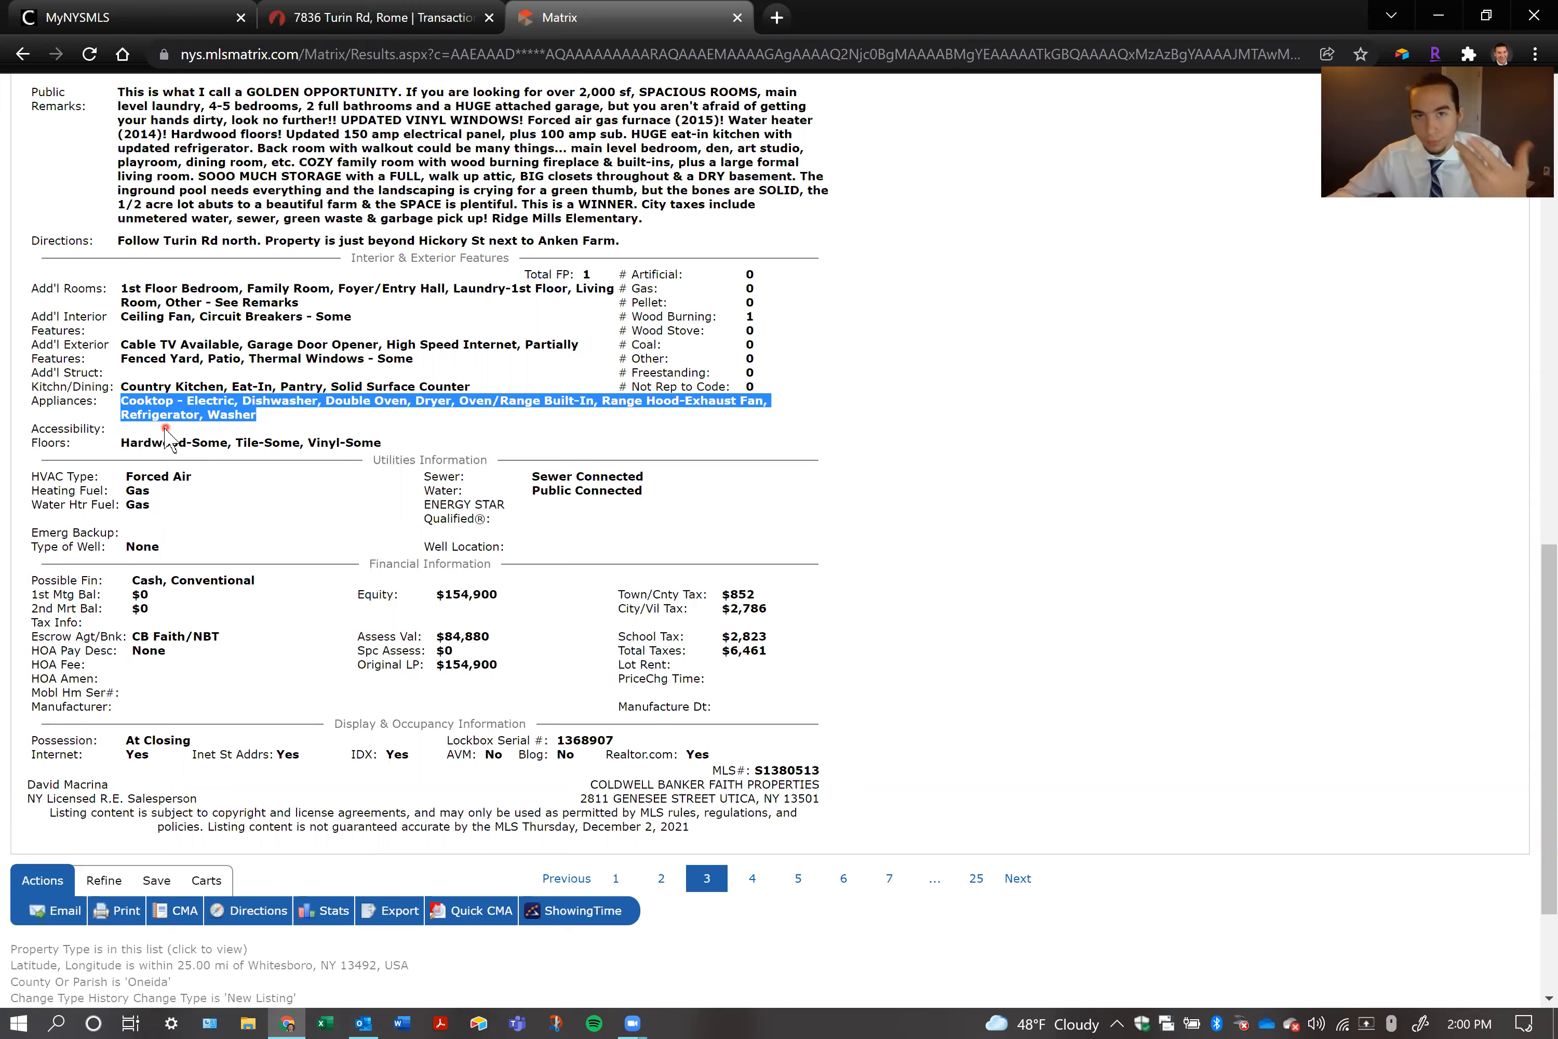
{"action": "right_click", "coordinate": [170, 411]}
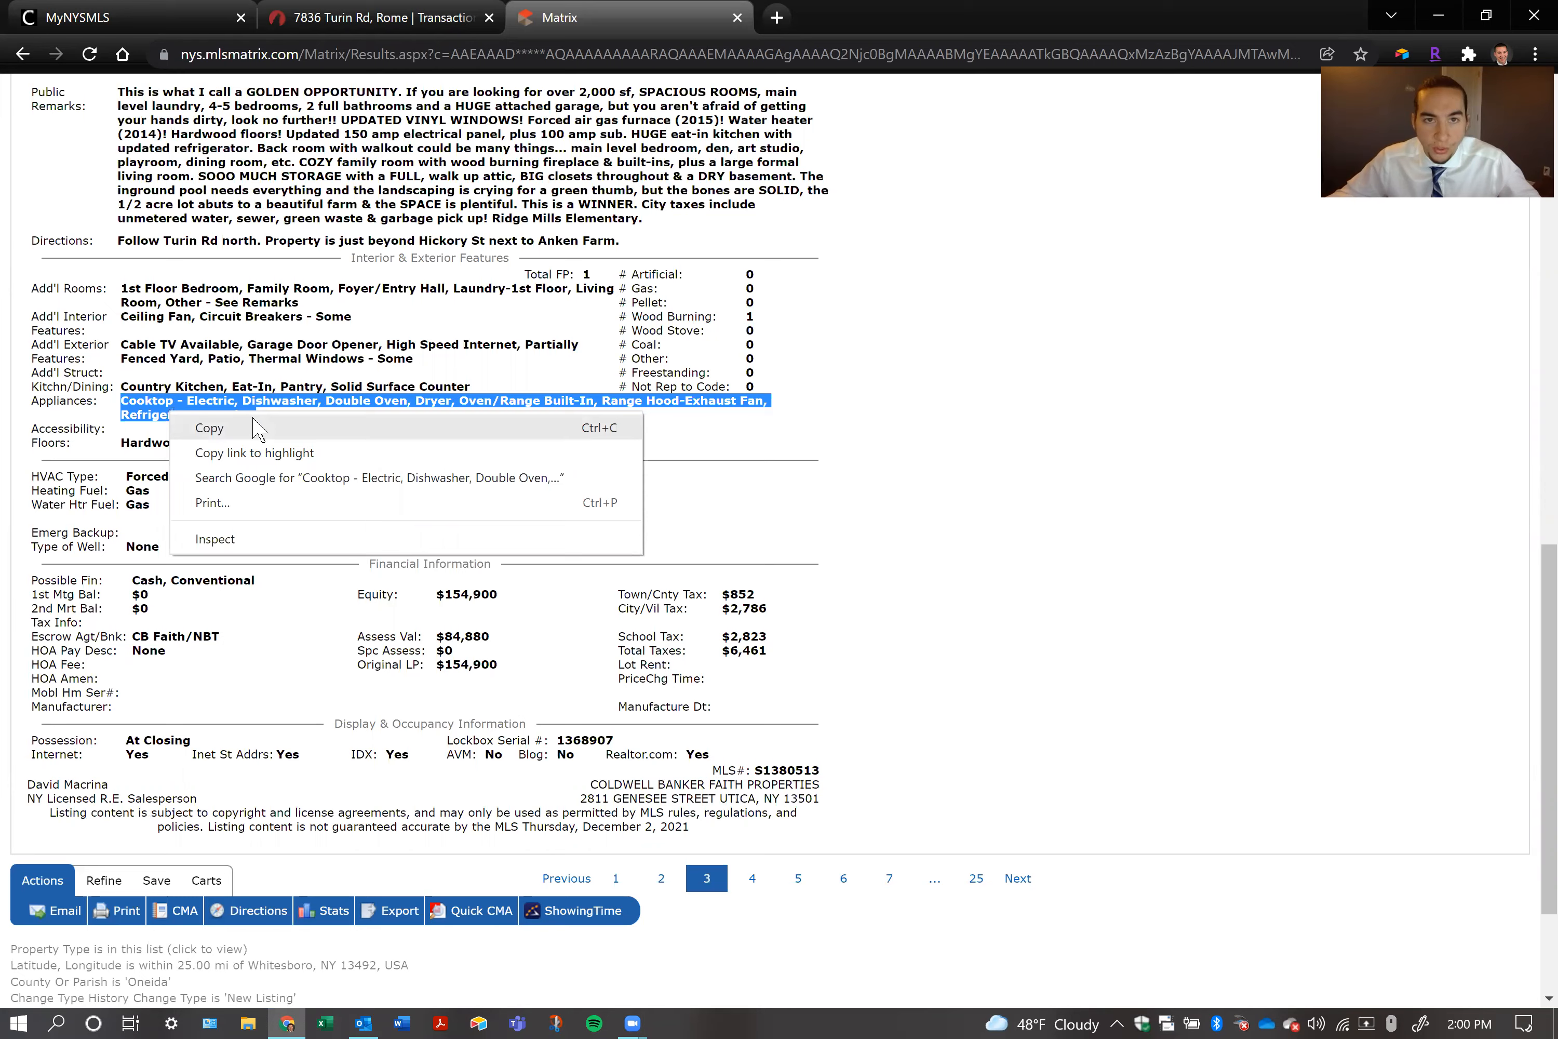
{"action": "left_click", "coordinate": [357, 253]}
{"action": "left_click", "coordinate": [373, 17]}
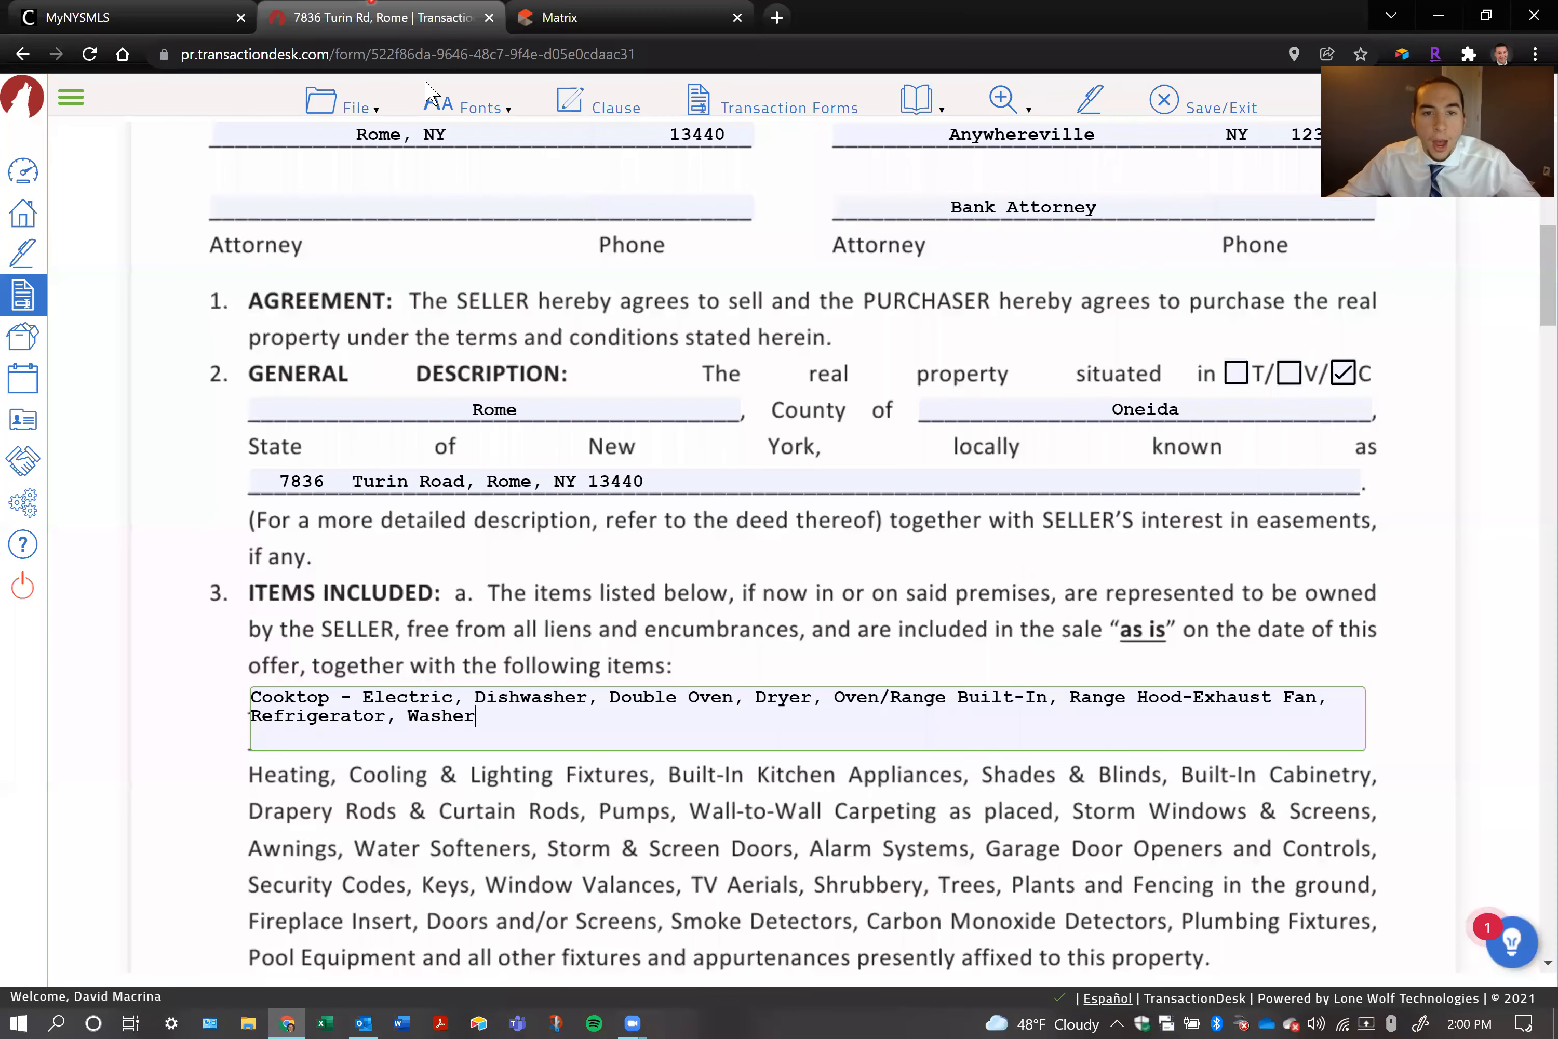
Clear the appliance list from the Items Included field and paste the same copied list in again
{"action": "left_click_drag", "start_coordinate": [496, 714], "coordinate": [239, 695]}
{"action": "key", "text": "ctrl+c"}
{"action": "key", "text": "BackSpace"}
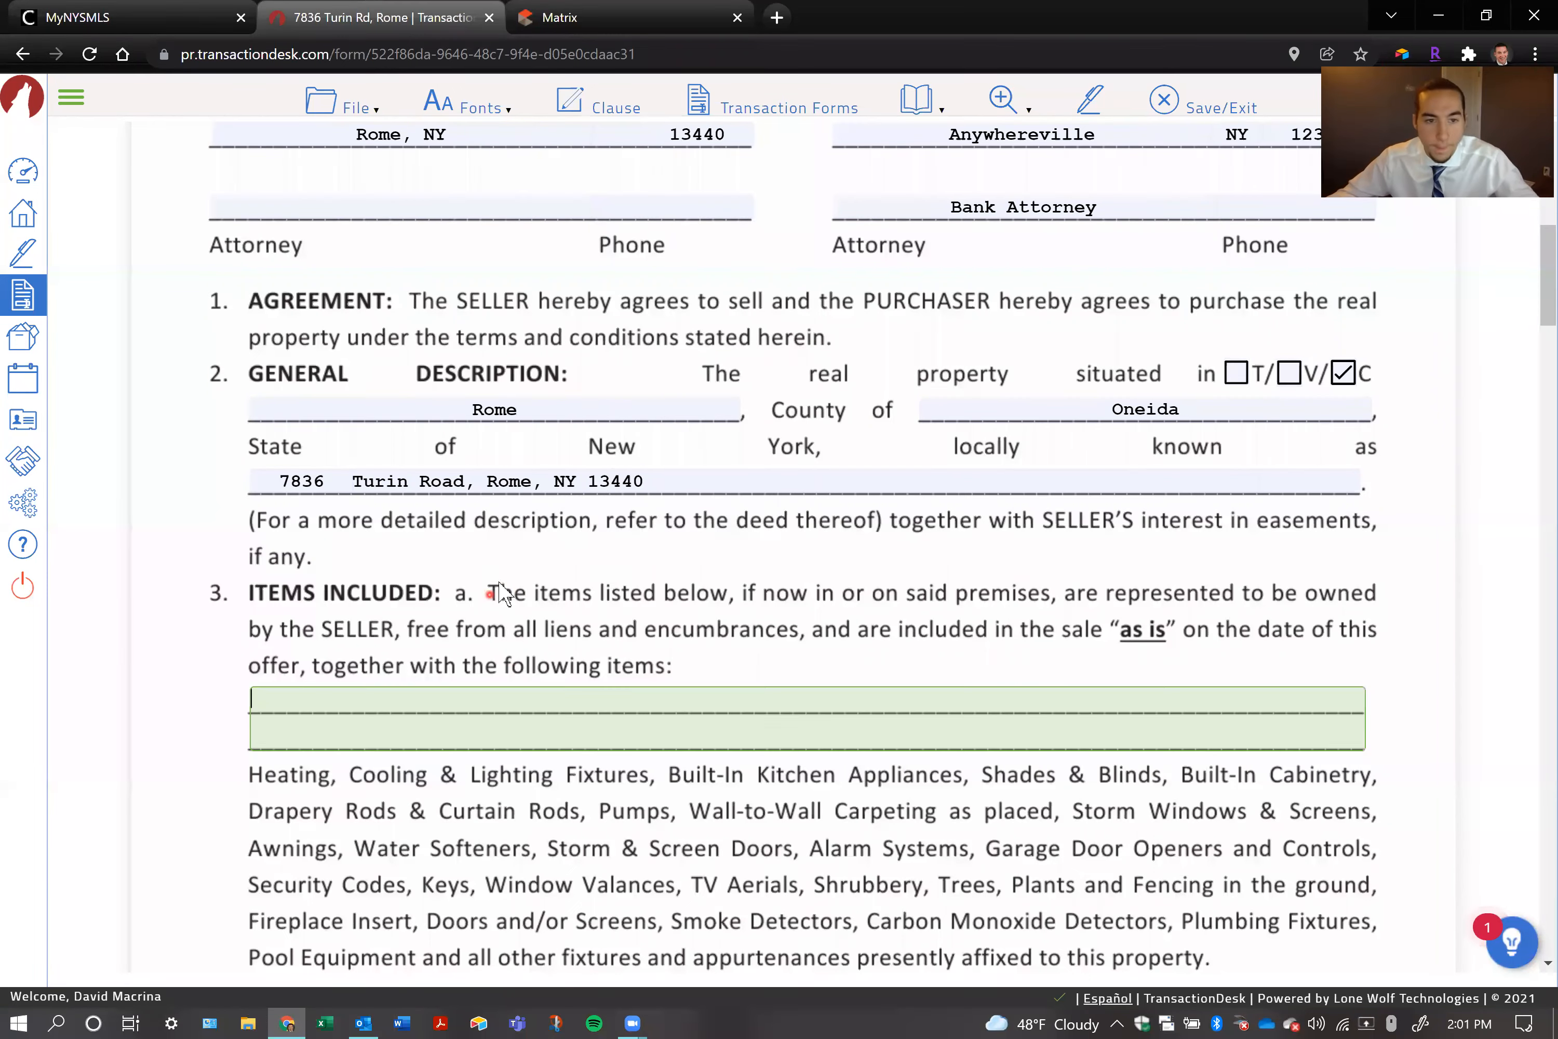
{"action": "left_click", "coordinate": [413, 697]}
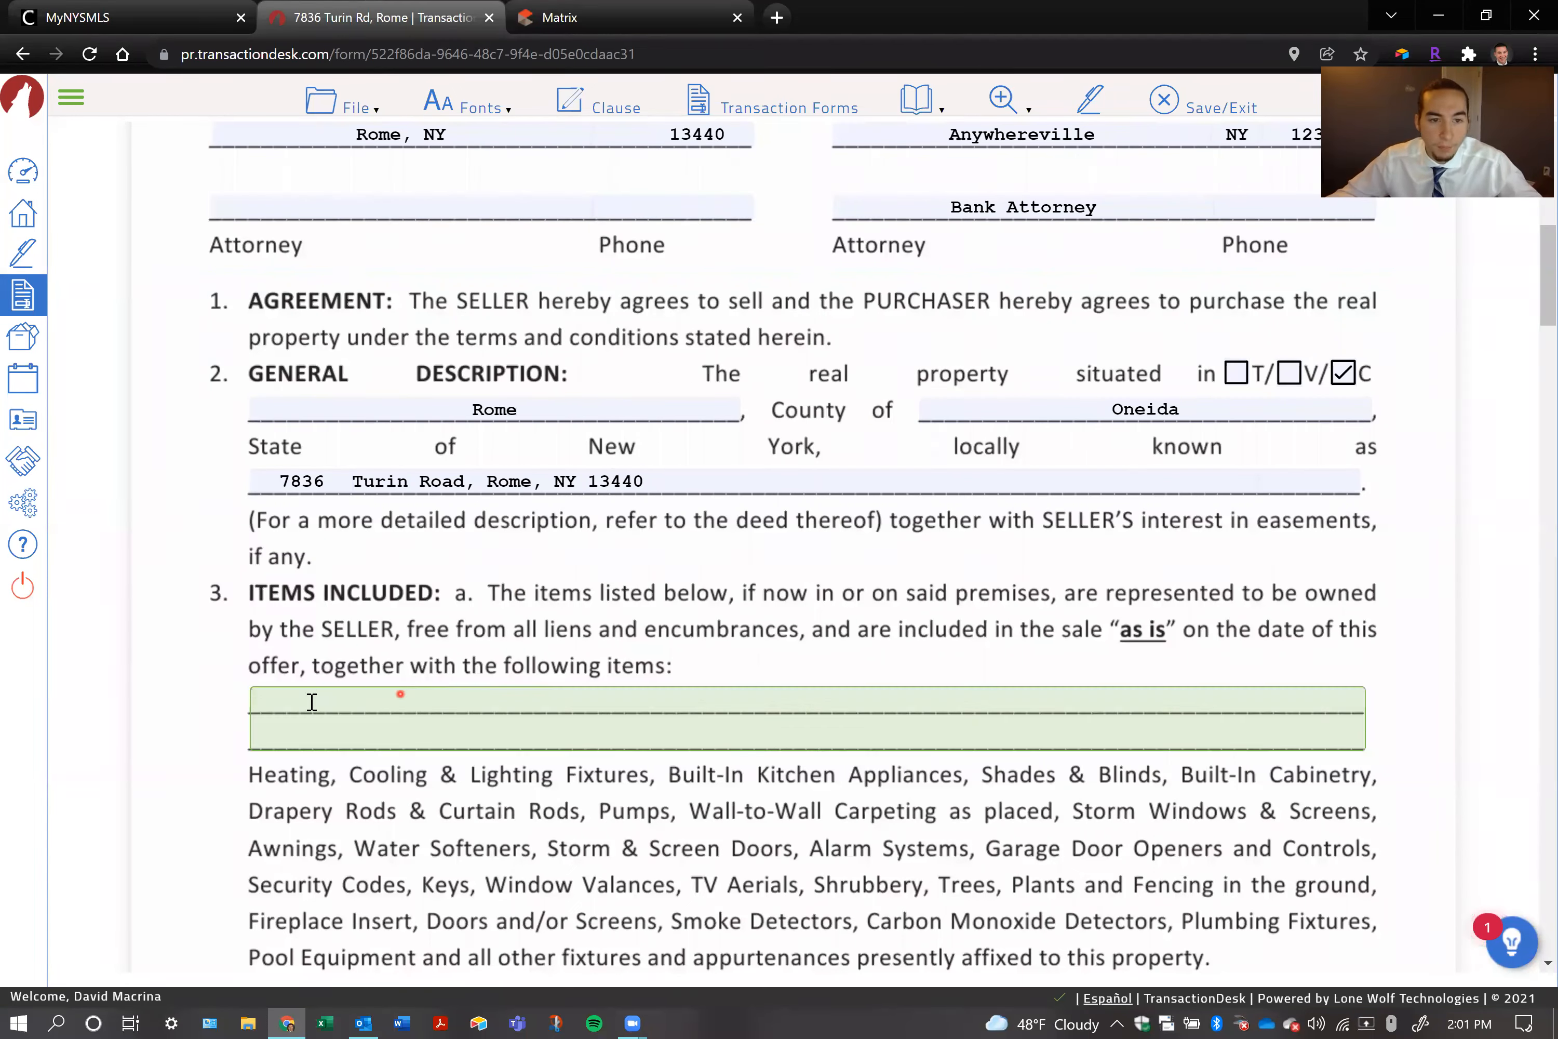
{"action": "right_click", "coordinate": [288, 697]}
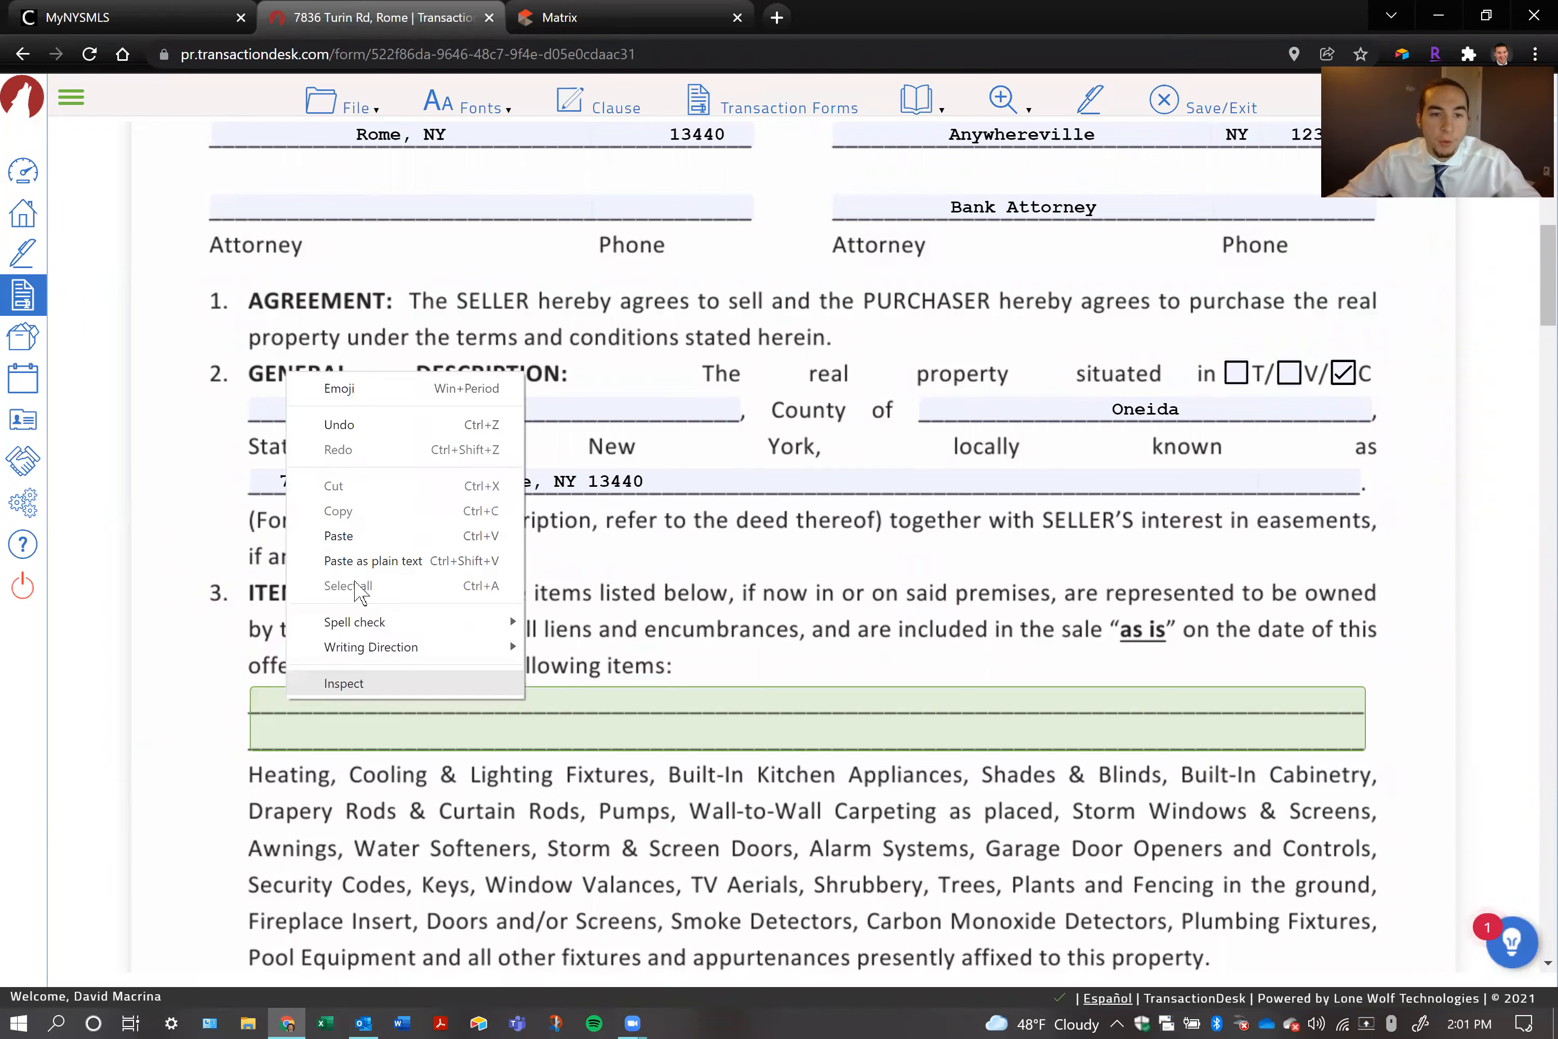
{"action": "left_click", "coordinate": [338, 535]}
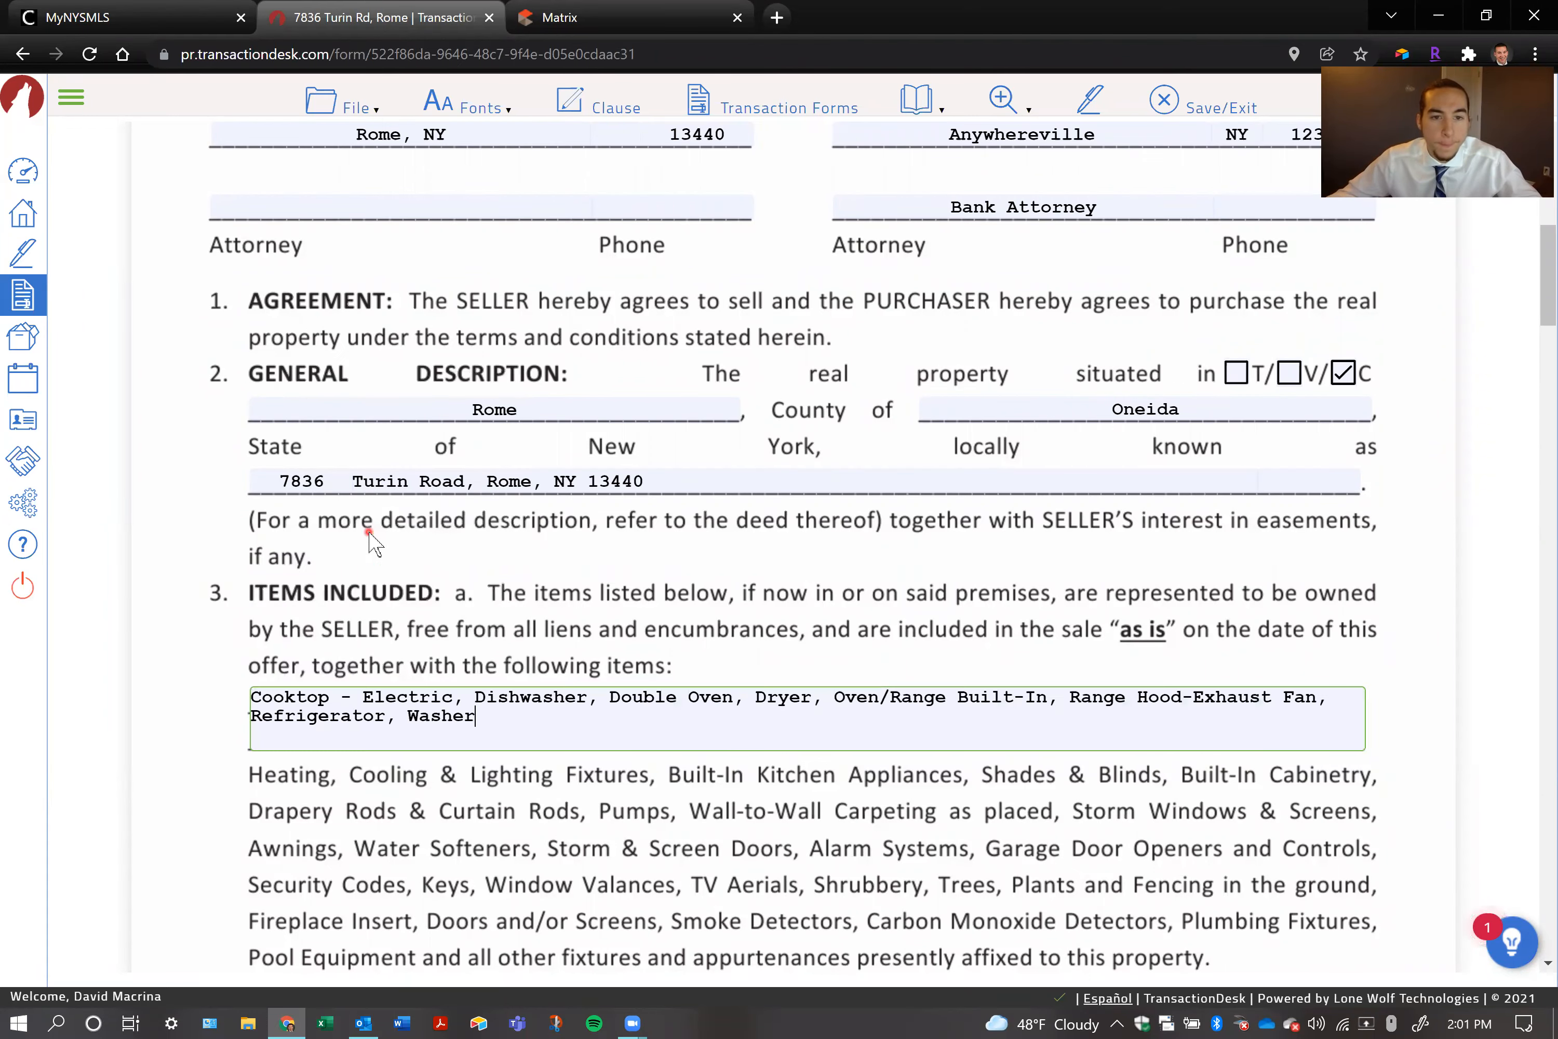
{"action": "left_click", "coordinate": [494, 620]}
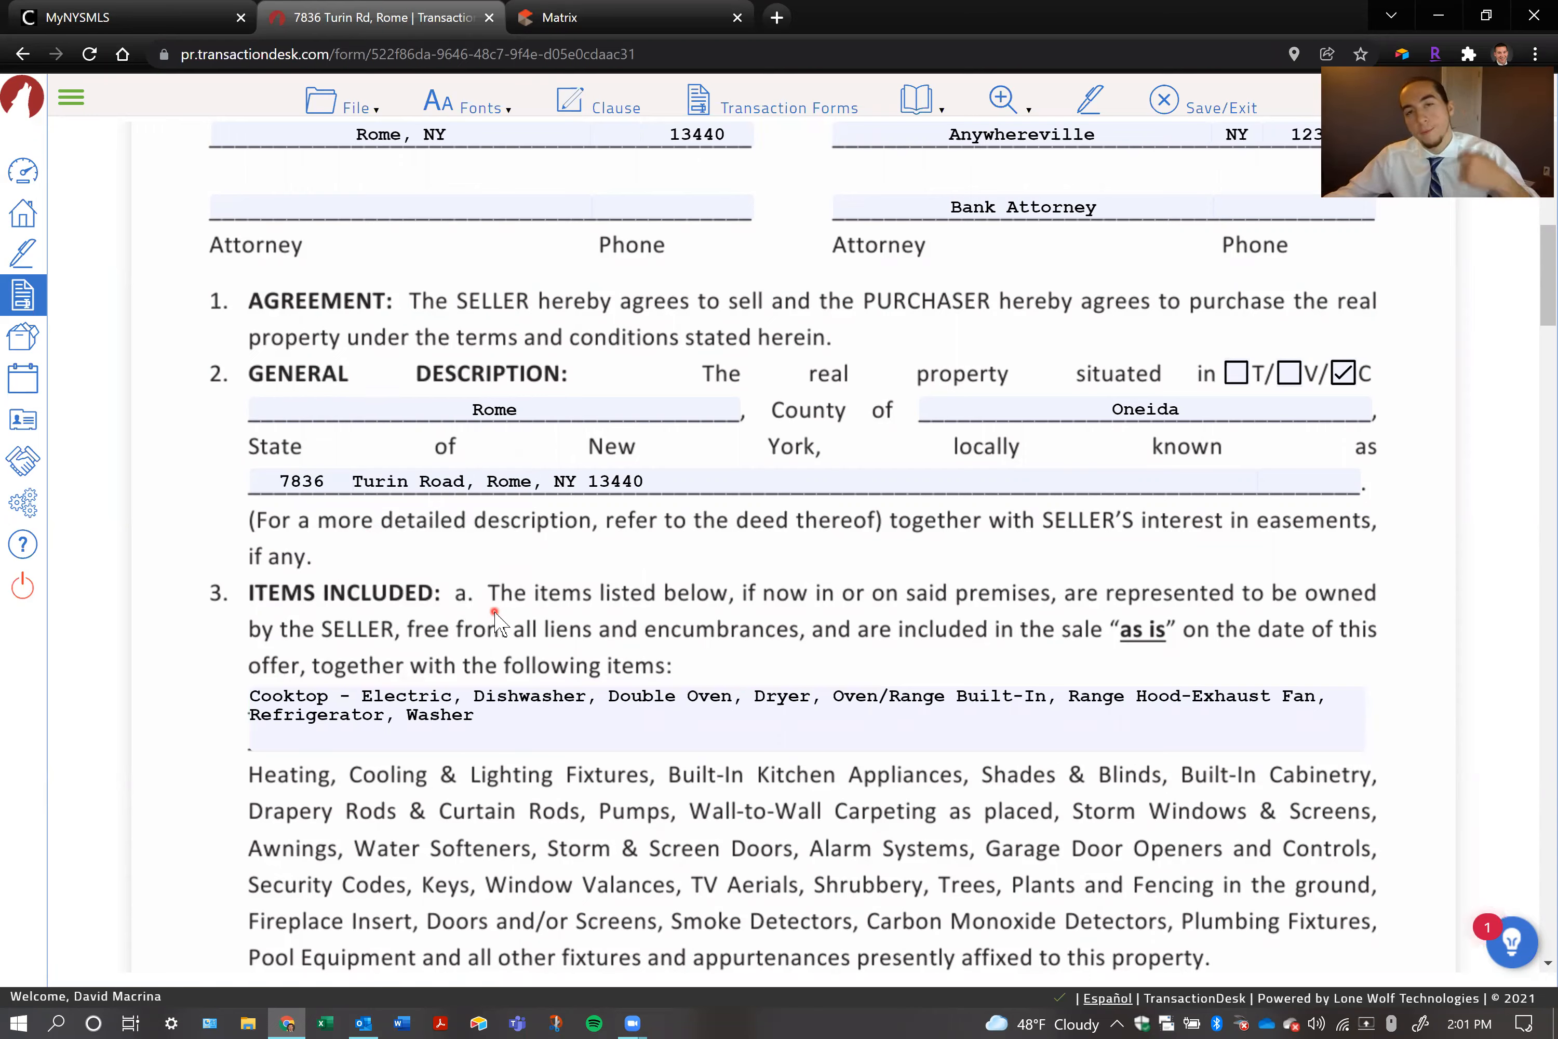
Enter "N/A" both for the items not in working order and for the items excluded from the sale
{"action": "scroll", "coordinate": [797, 602], "scroll_direction": "down", "scroll_amount": 3}
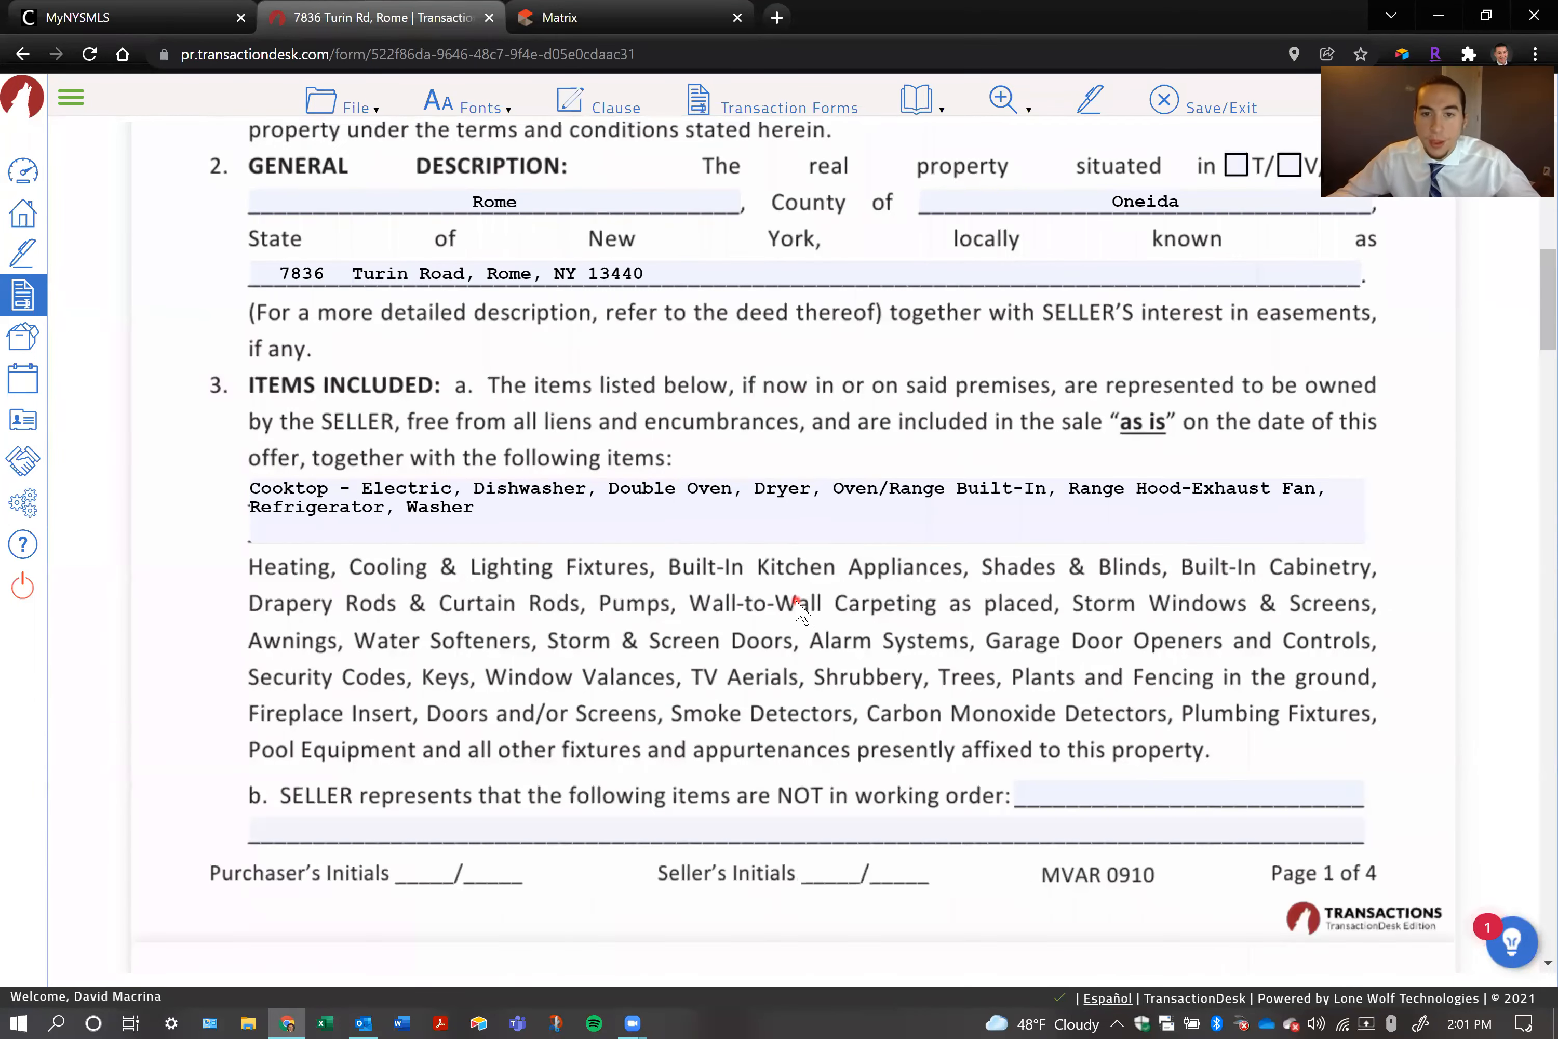
{"action": "scroll", "coordinate": [797, 606], "scroll_direction": "down", "scroll_amount": 3}
{"action": "left_click", "coordinate": [1148, 583]}
{"action": "type", "text": "N/a"}
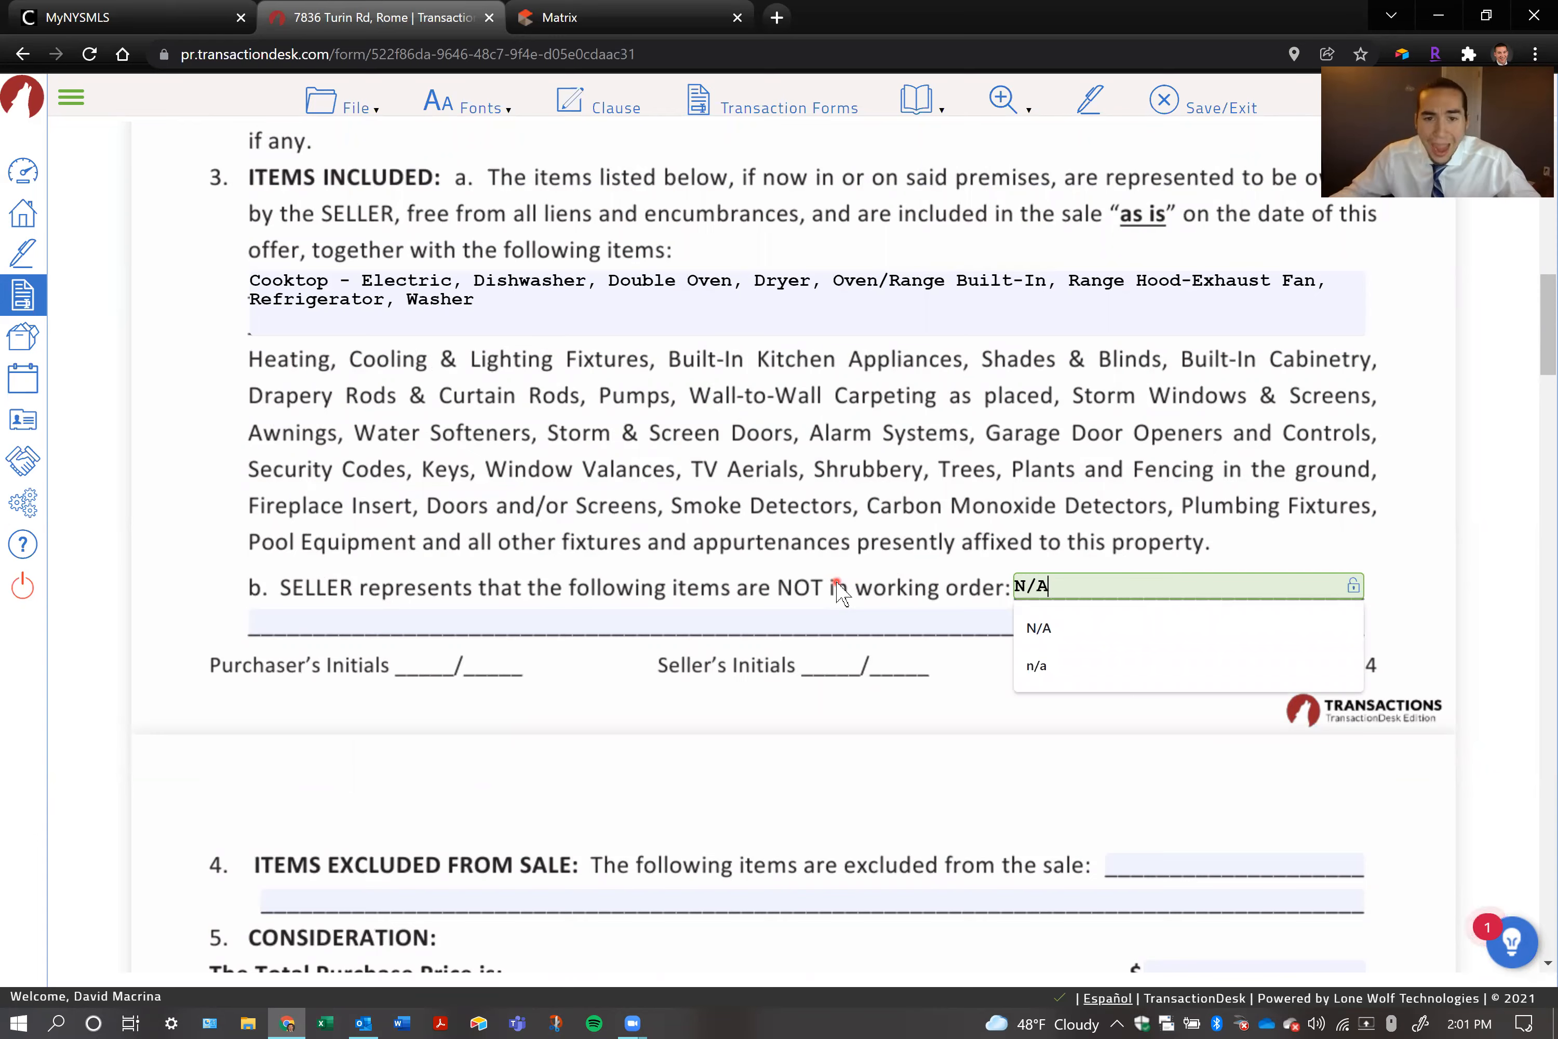
{"action": "scroll", "coordinate": [832, 591], "scroll_direction": "down", "scroll_amount": 2}
{"action": "left_click", "coordinate": [1129, 764]}
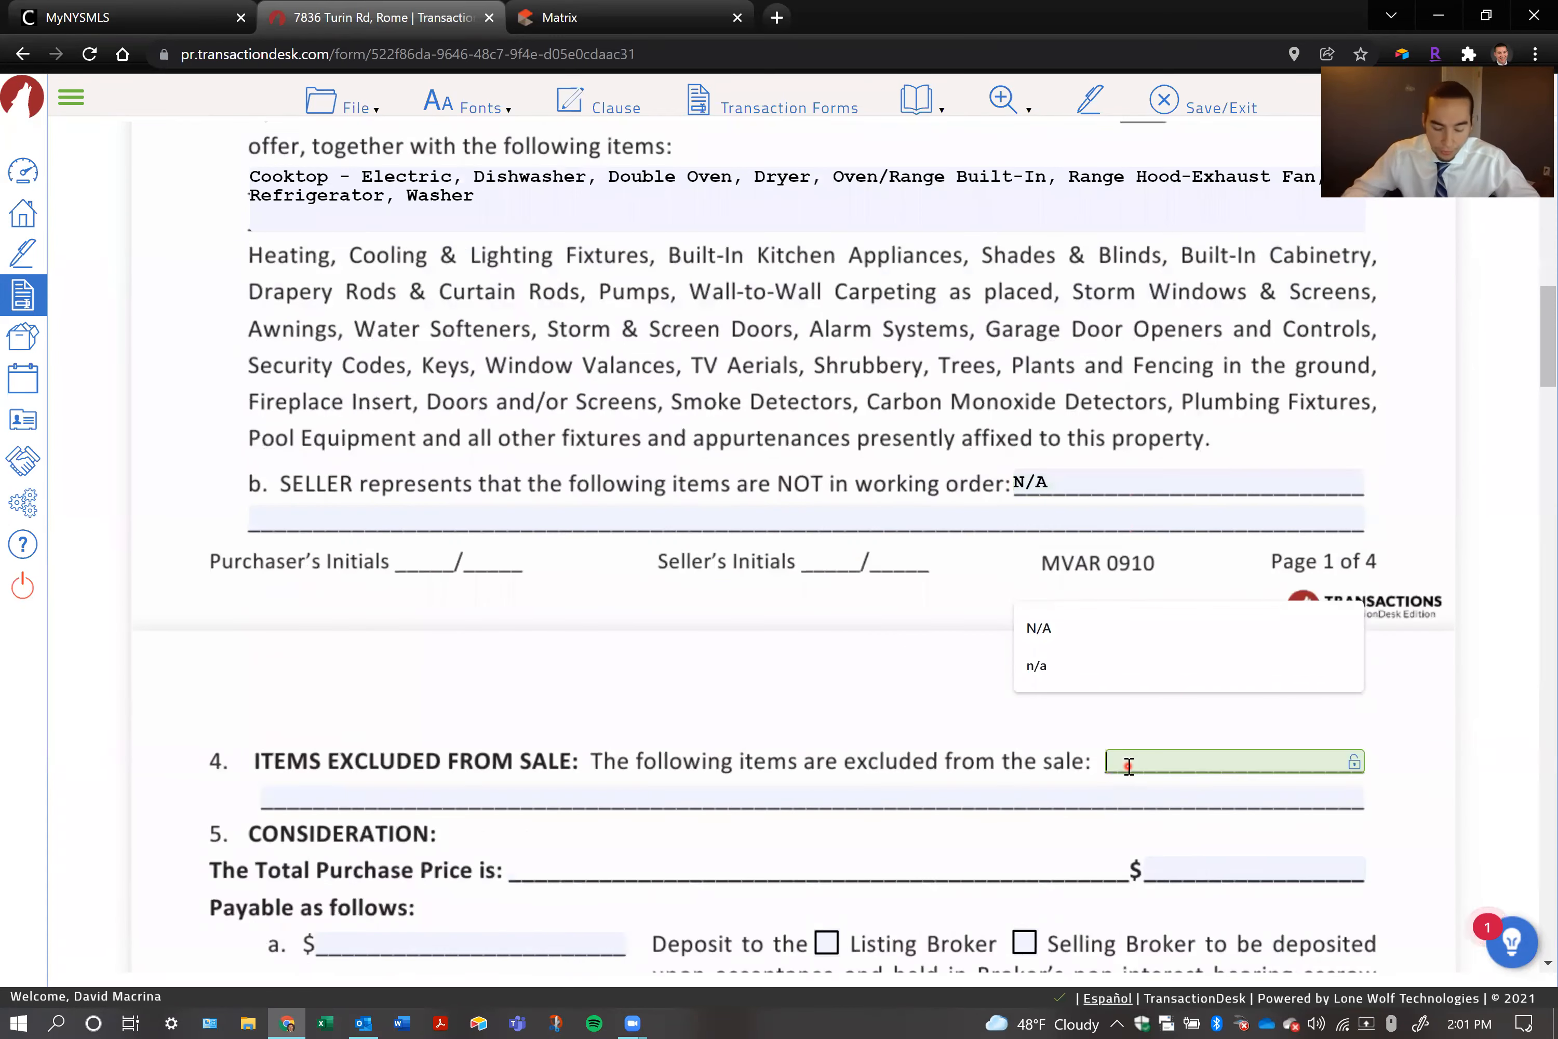
{"action": "type", "text": "N/A"}
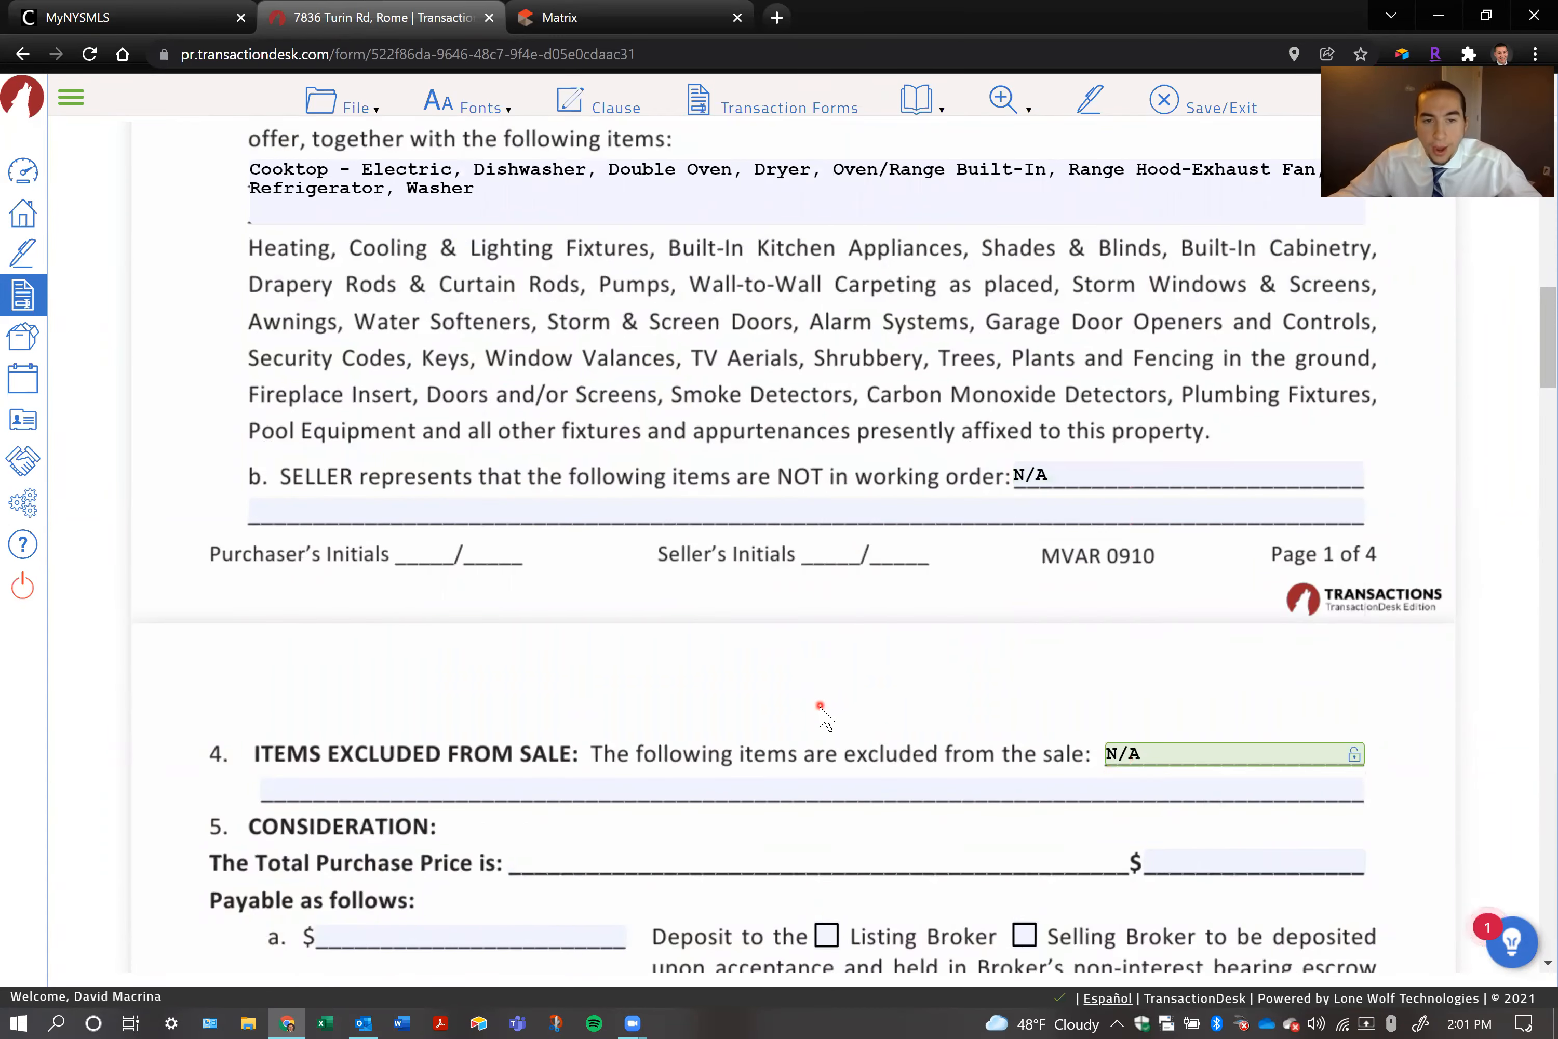
Enter 100000 as the total purchase price in section 5, Consideration
{"action": "scroll", "coordinate": [942, 601], "scroll_direction": "down", "scroll_amount": 3}
{"action": "left_click", "coordinate": [1195, 553]}
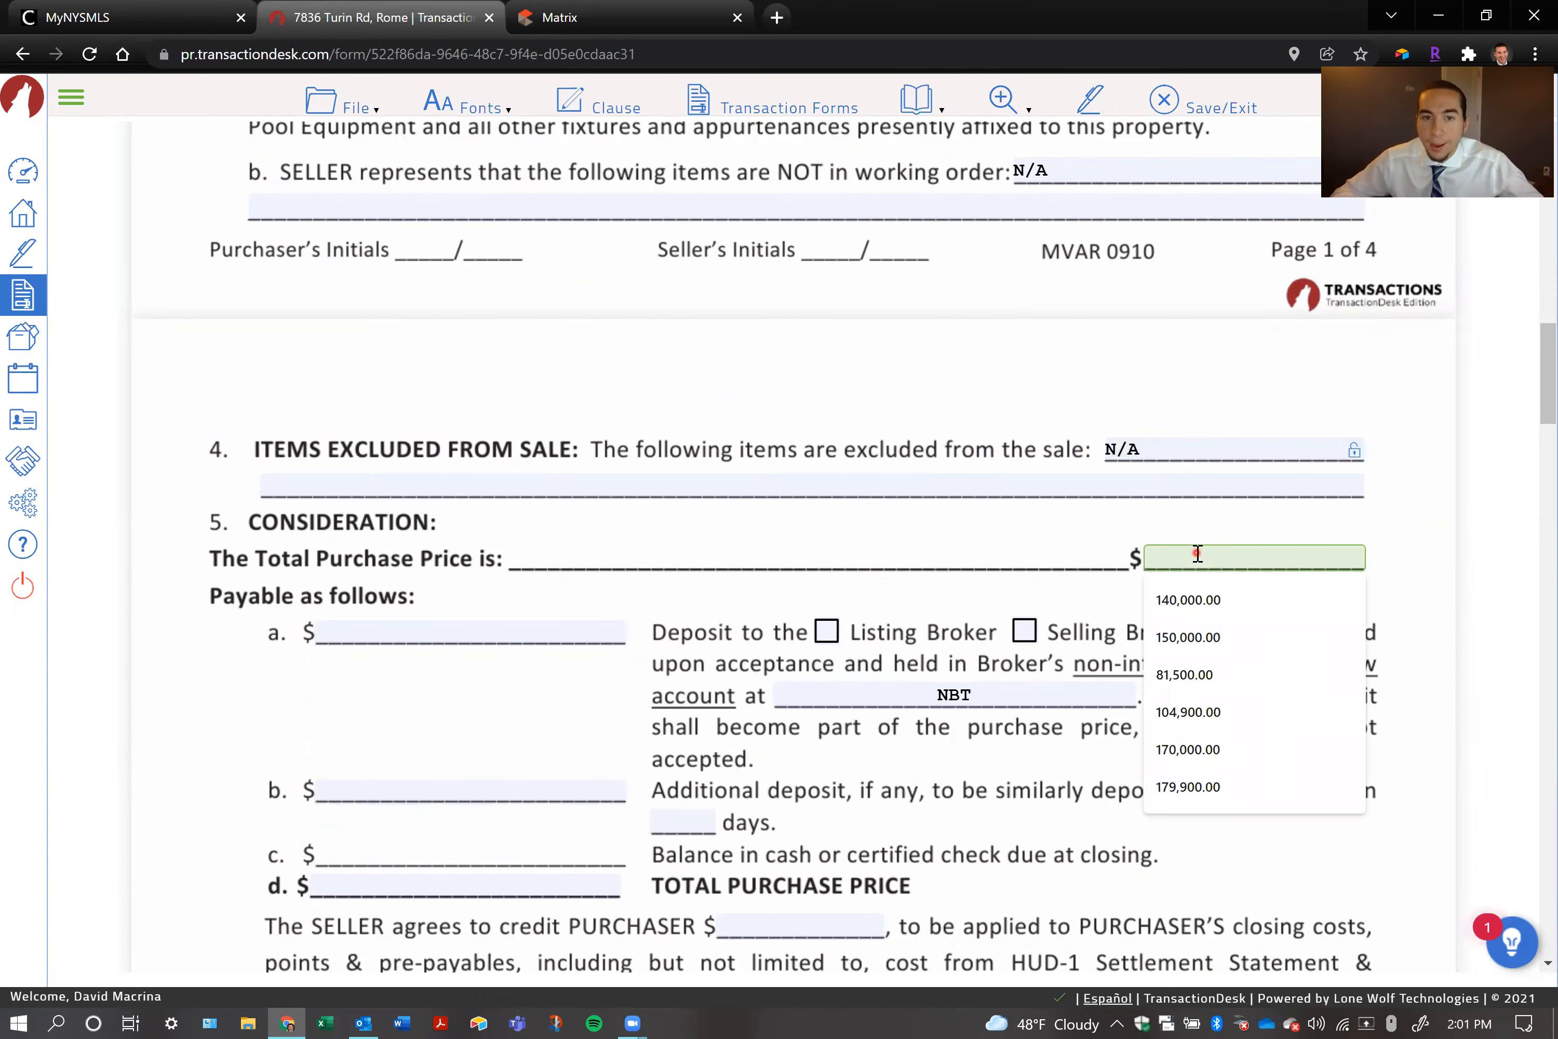
{"action": "type", "text": "100000"}
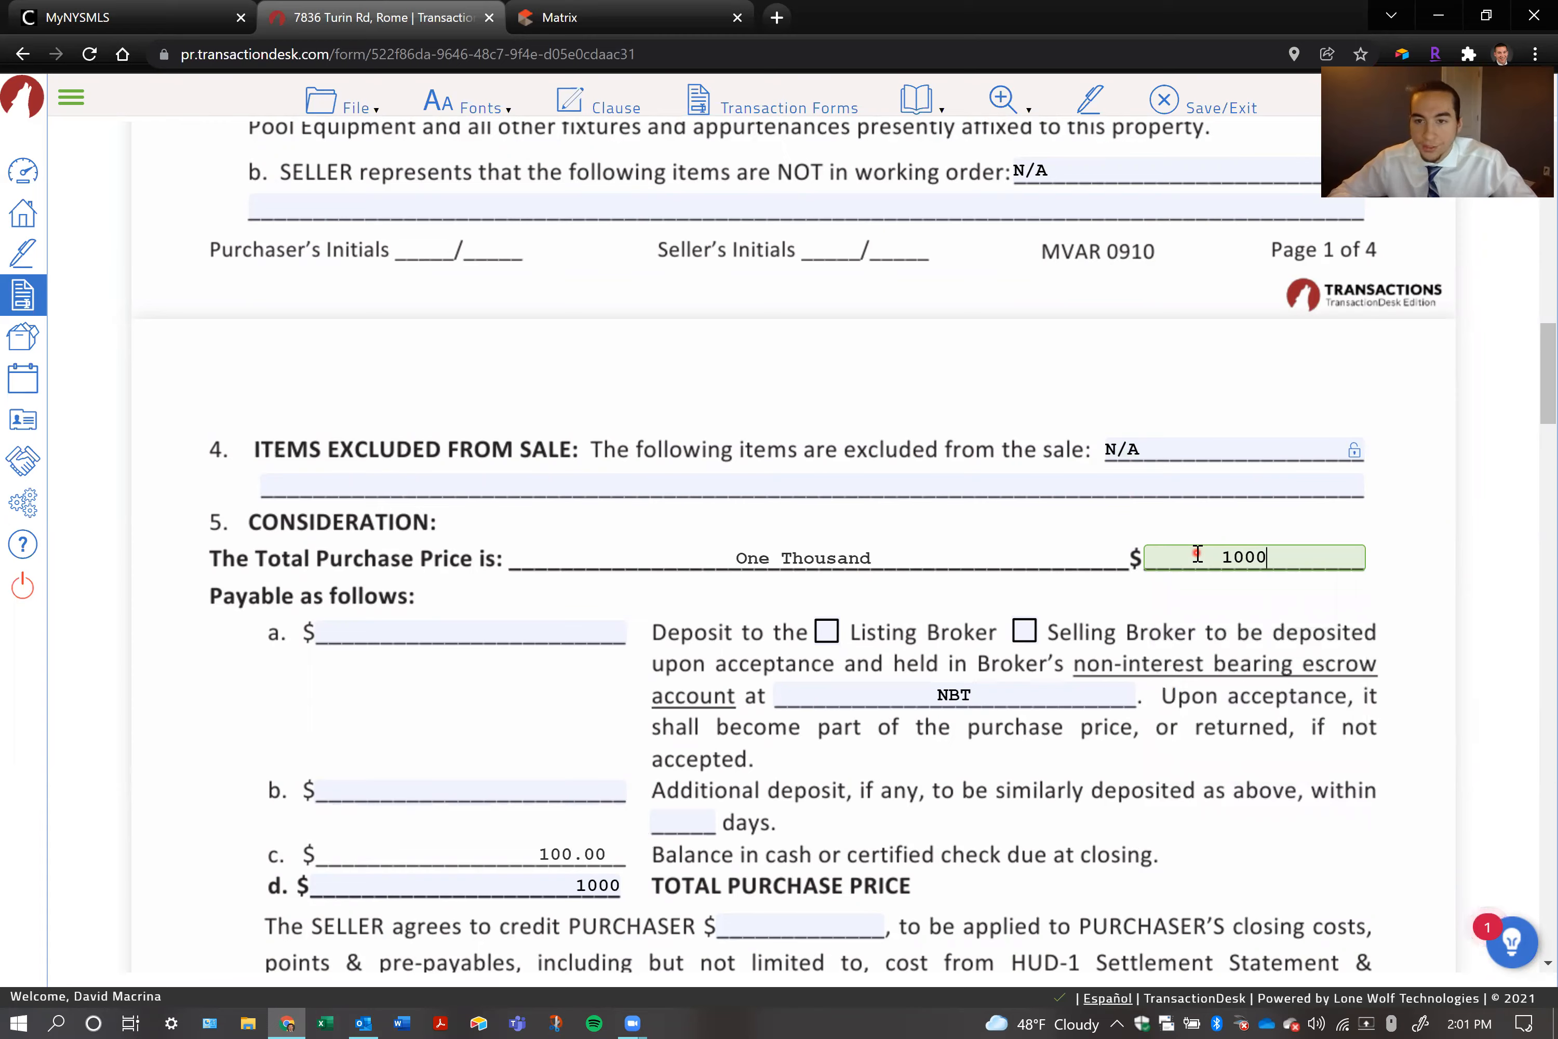
{"action": "left_click", "coordinate": [1216, 626]}
Look up the property's list price in Matrix, then return to the contract and set the total purchase price to 155,000
{"action": "left_click", "coordinate": [560, 17]}
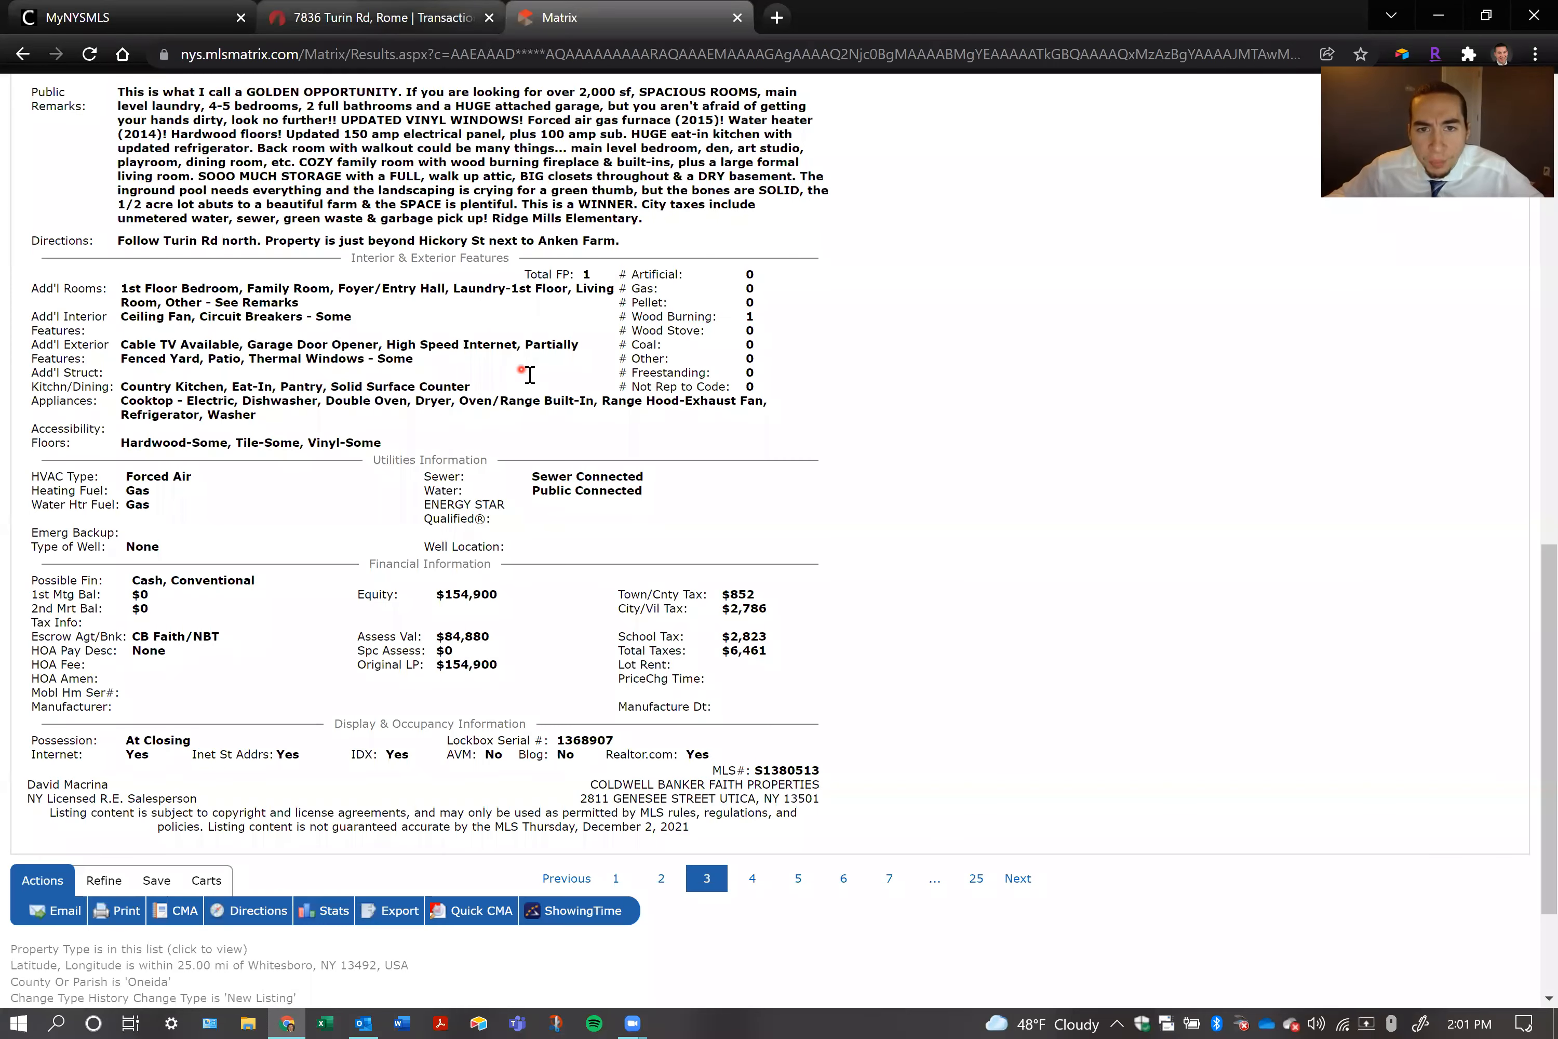
{"action": "scroll", "coordinate": [533, 379], "scroll_direction": "up", "scroll_amount": 10}
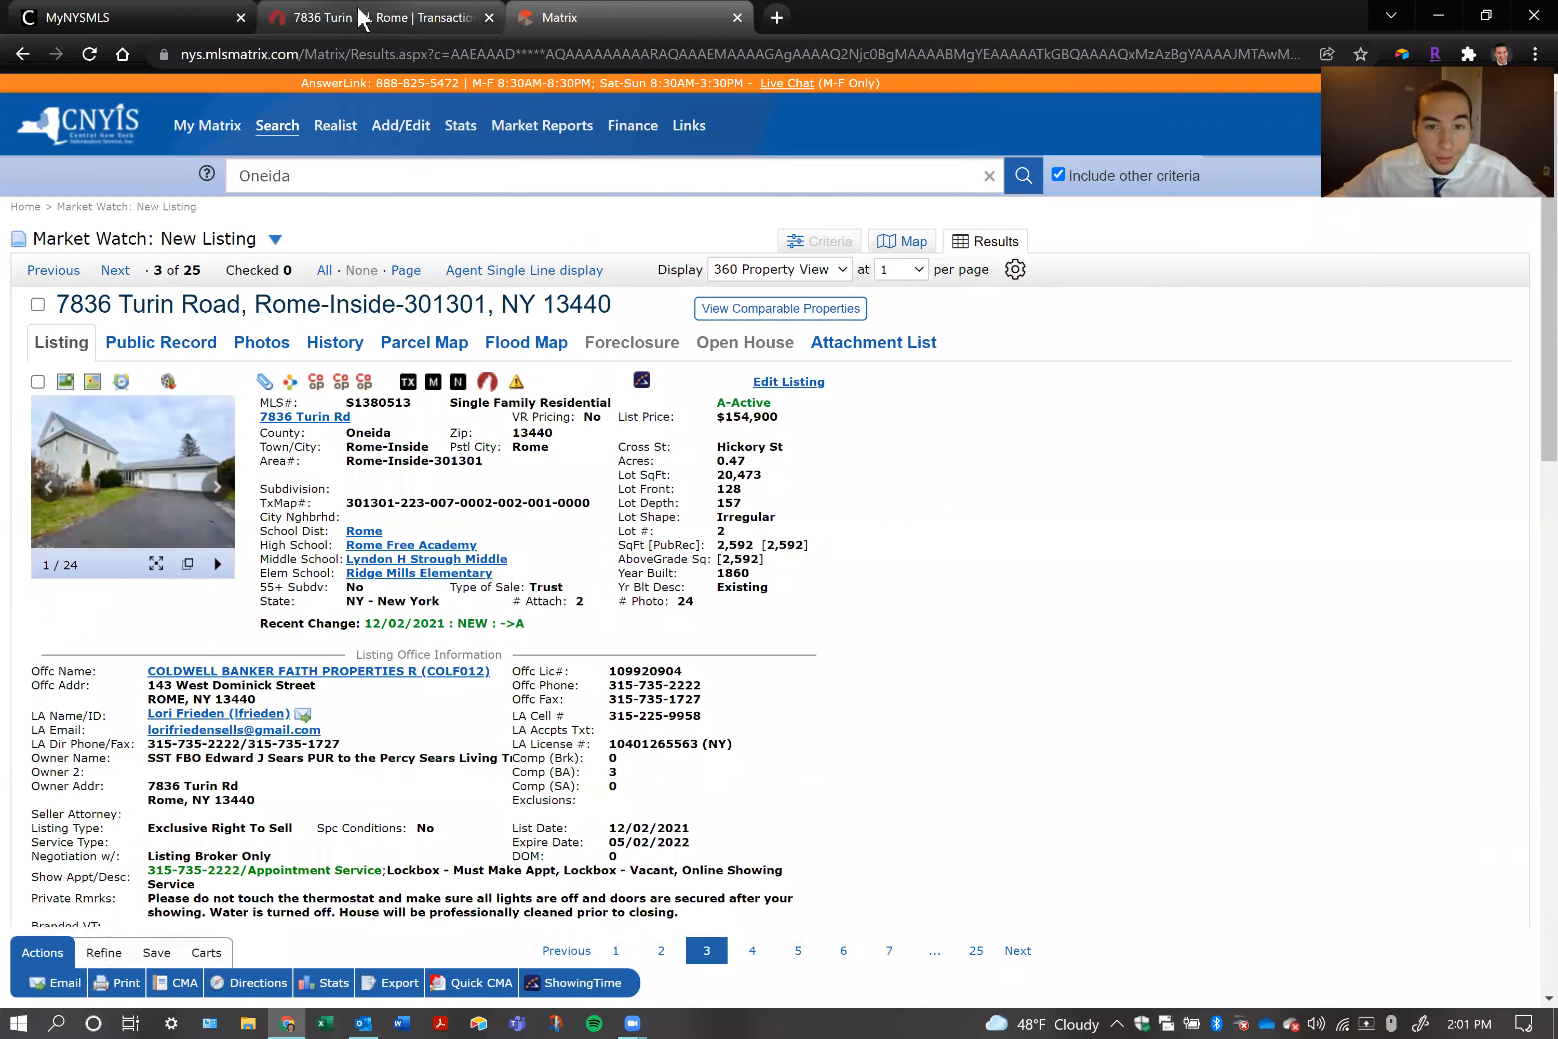
{"action": "left_click", "coordinate": [361, 18]}
{"action": "left_click_drag", "start_coordinate": [1198, 557], "coordinate": [1364, 564]}
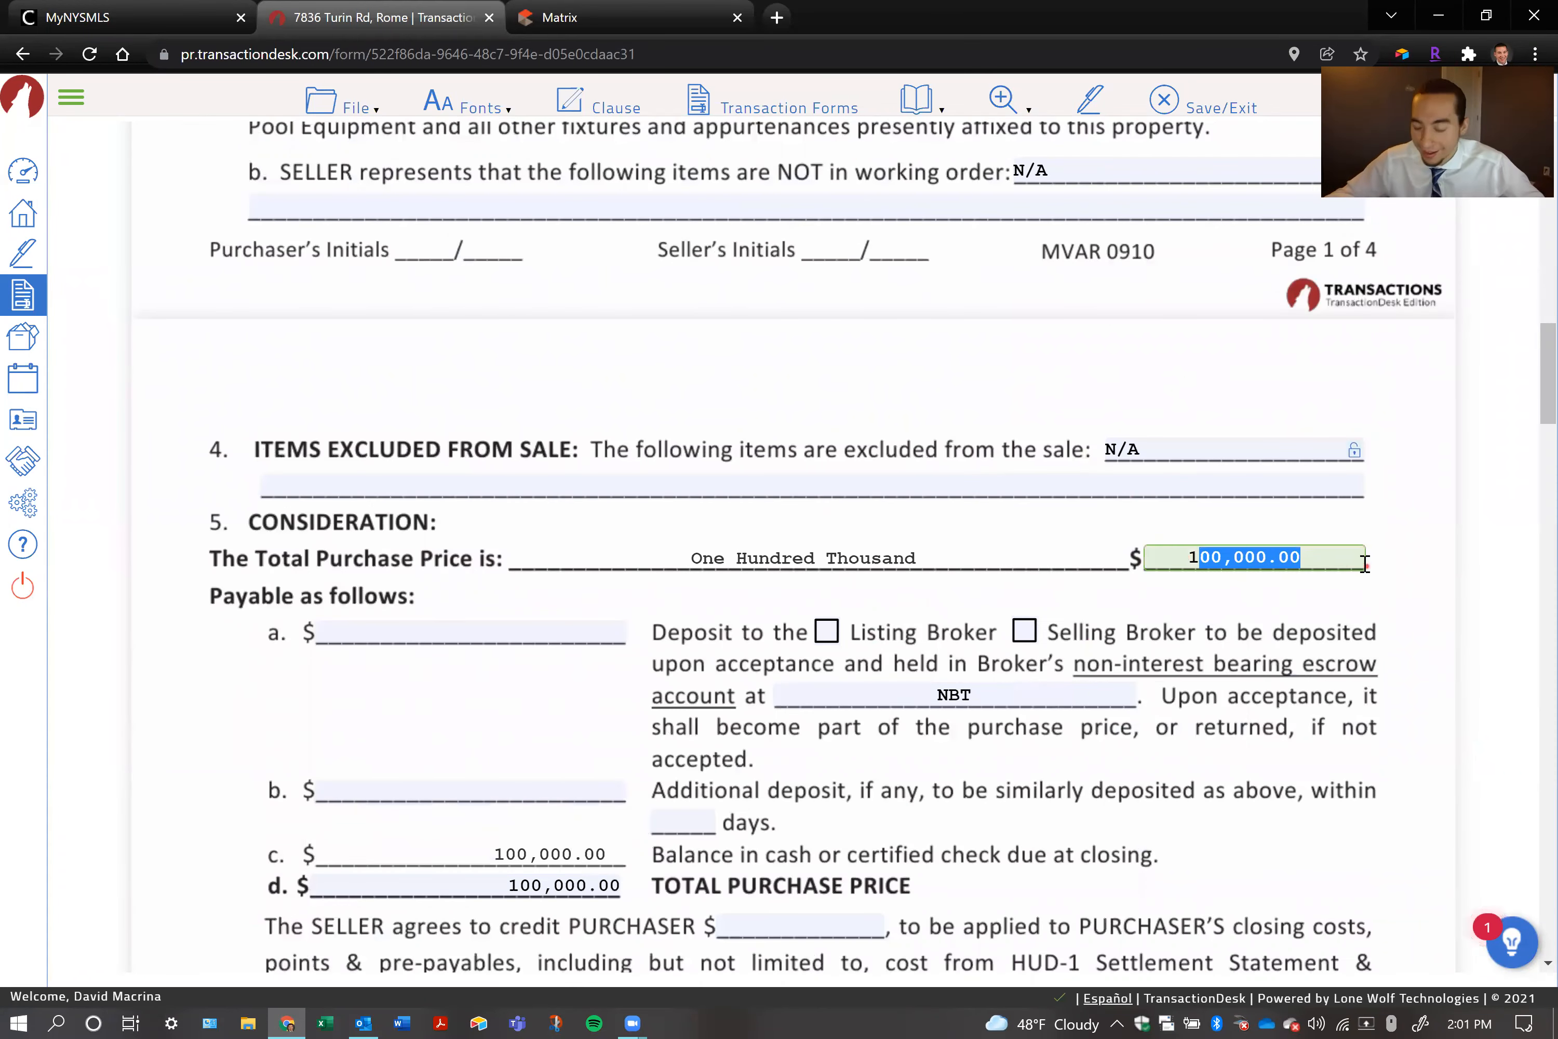
{"action": "type", "text": "55000"}
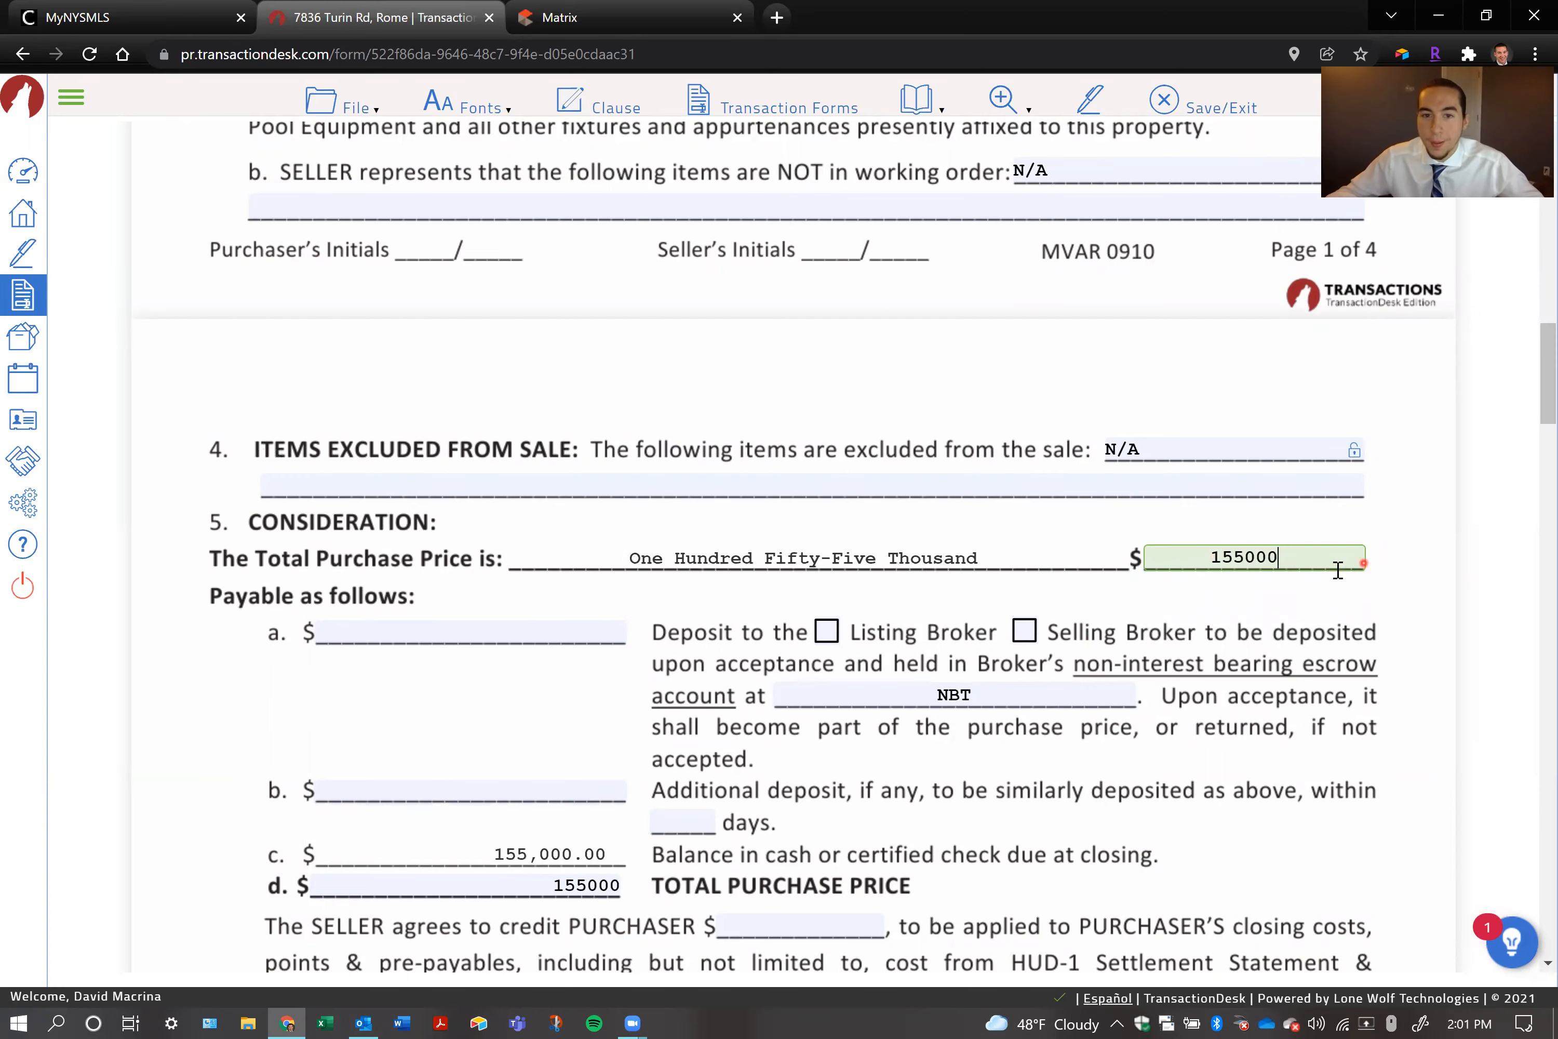
{"action": "left_click", "coordinate": [1263, 616]}
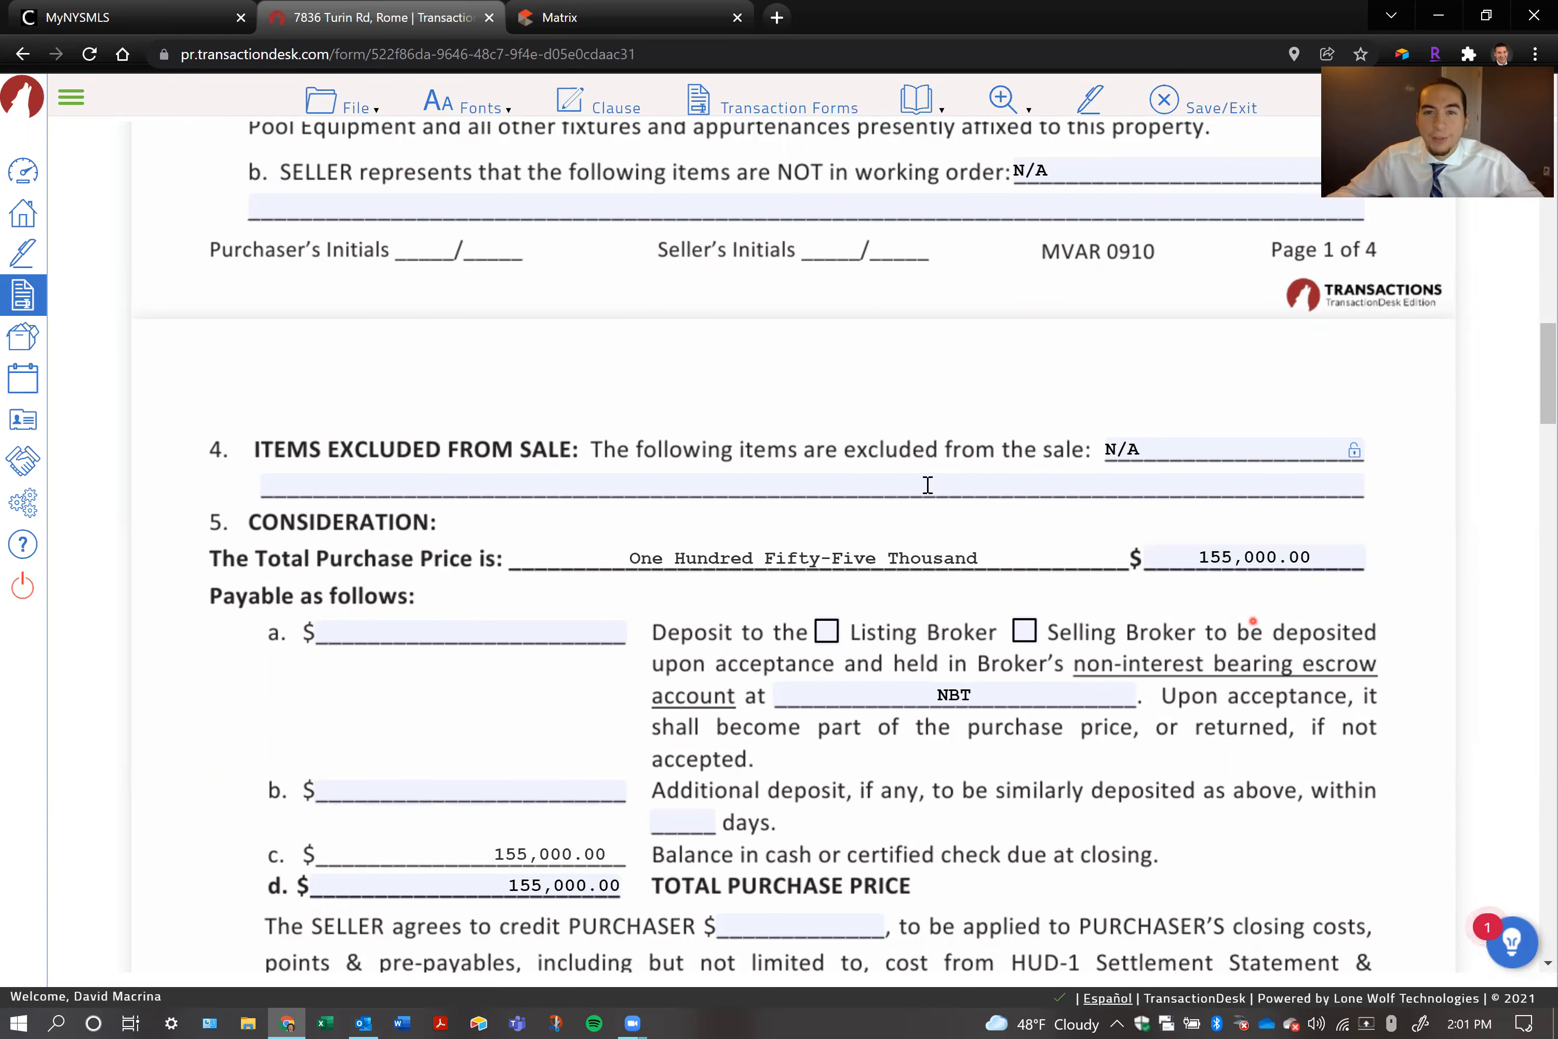
Enter a deposit of 1,000 on line 5a and mark it as payable to the Listing Broker
{"action": "scroll", "coordinate": [880, 393], "scroll_direction": "down", "scroll_amount": 1}
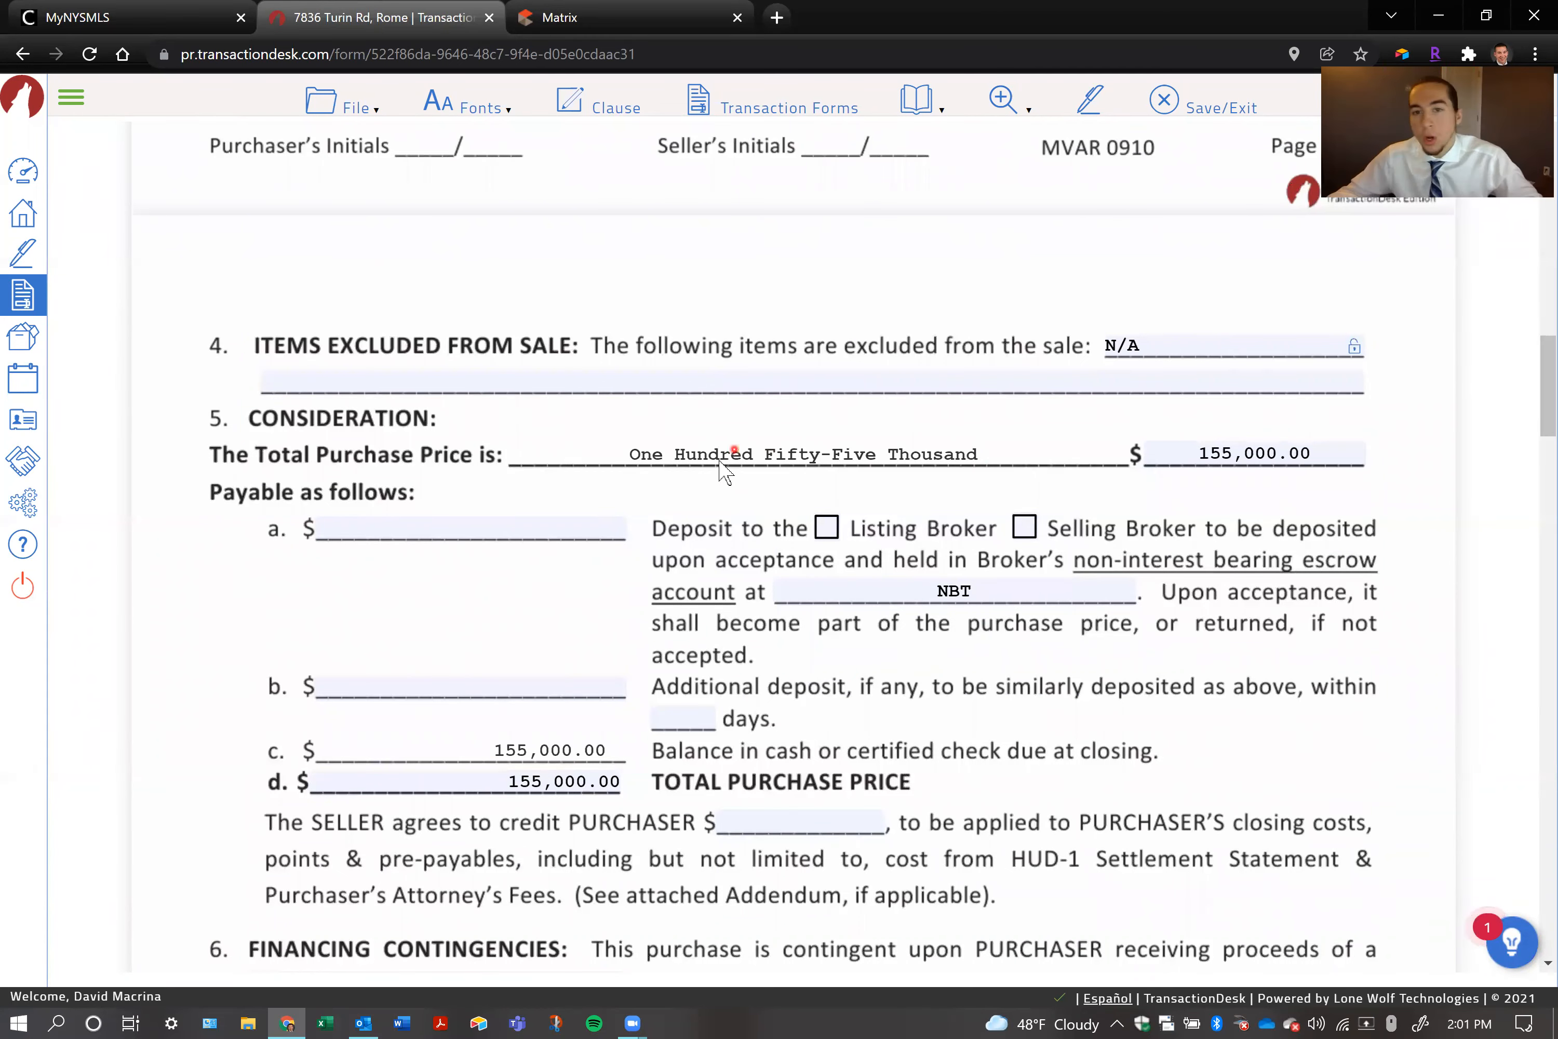
{"action": "key", "text": "Caps_Lock"}
{"action": "key", "text": "Caps_Lock"}
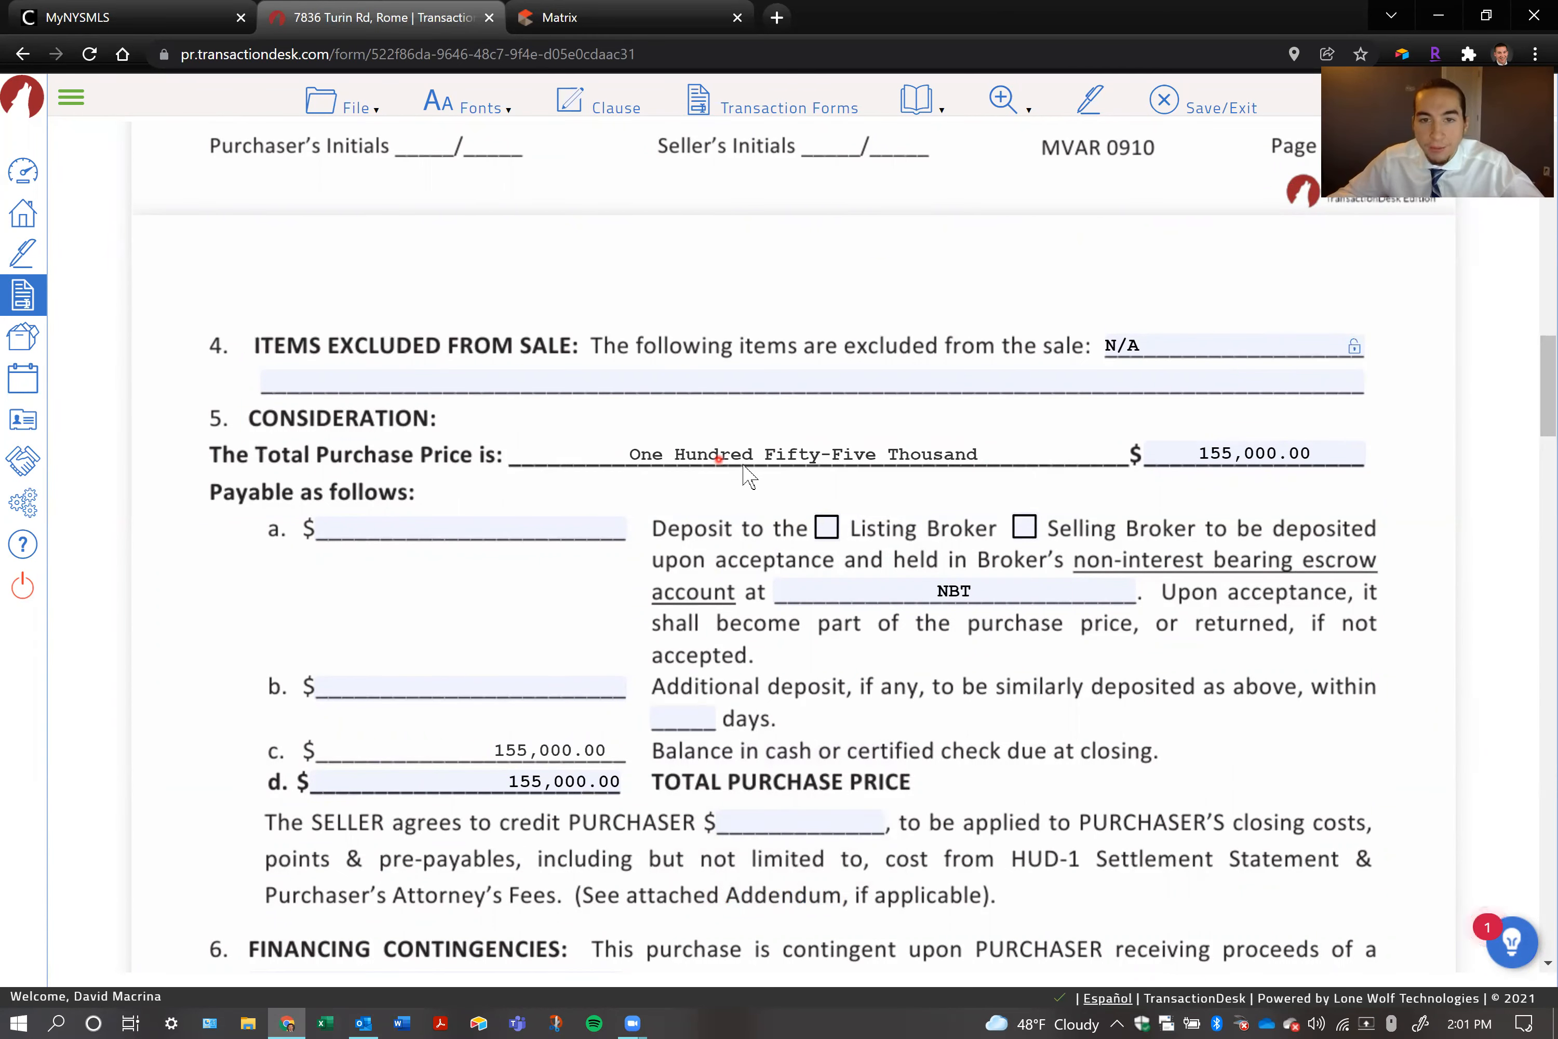
{"action": "scroll", "coordinate": [811, 479], "scroll_direction": "down", "scroll_amount": 1}
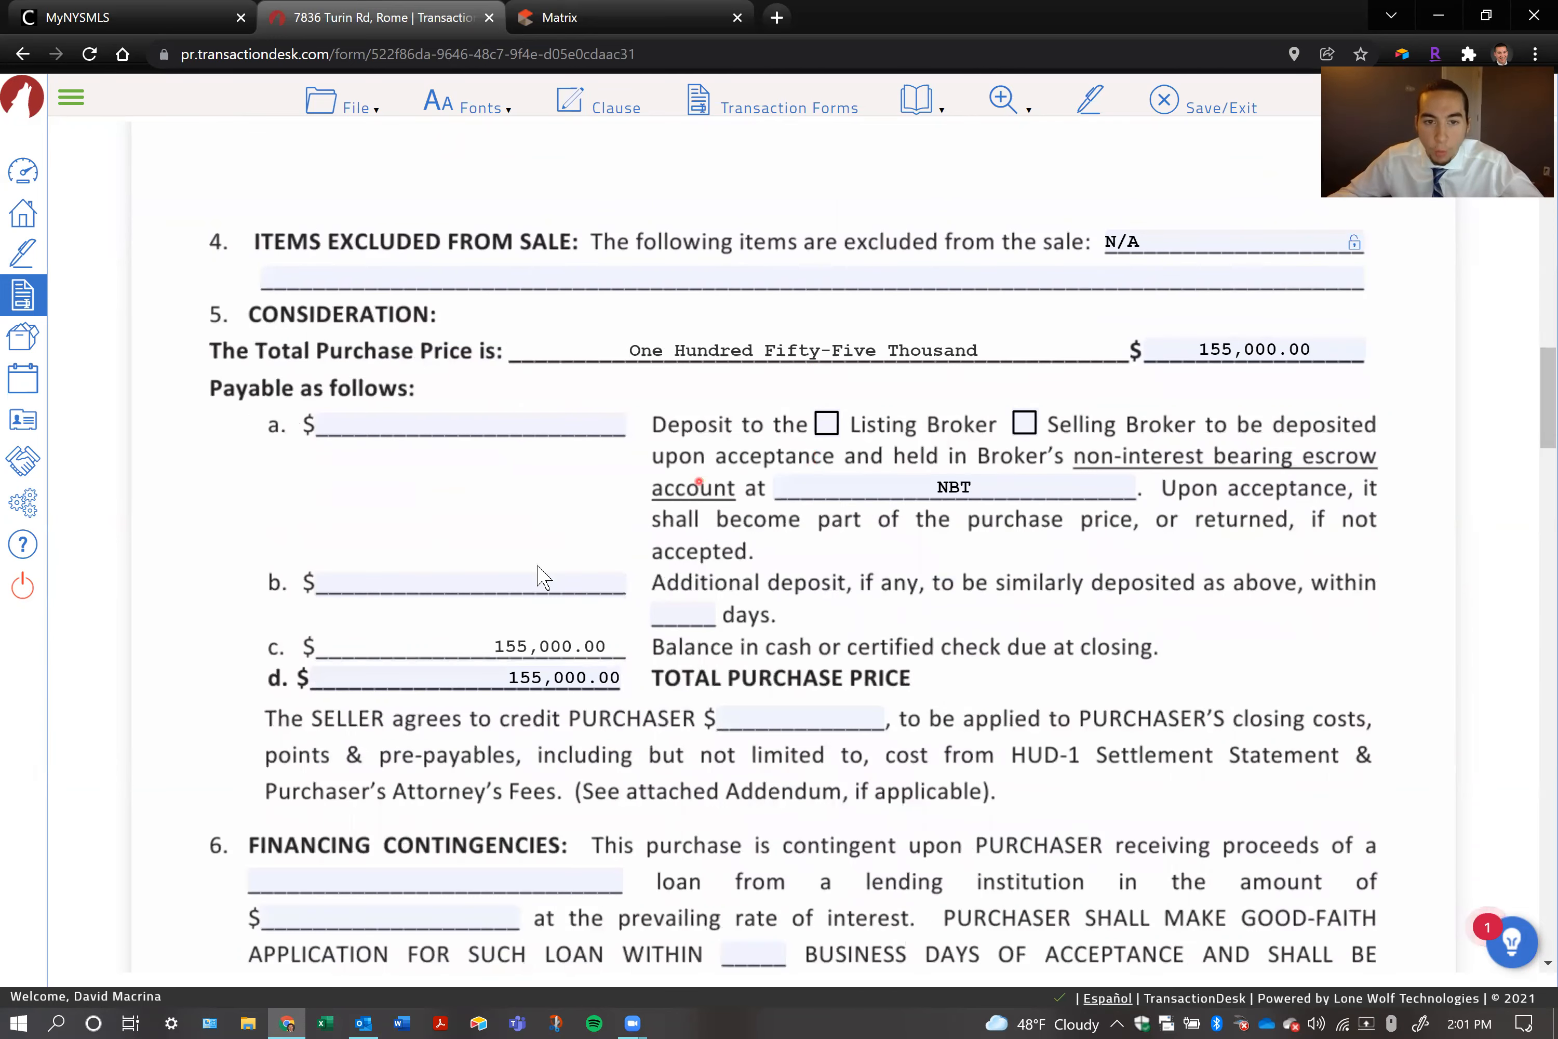
{"action": "left_click", "coordinate": [467, 421]}
{"action": "type", "text": "1000"}
{"action": "left_click", "coordinate": [545, 512]}
{"action": "left_click_drag", "start_coordinate": [475, 644], "coordinate": [660, 657]}
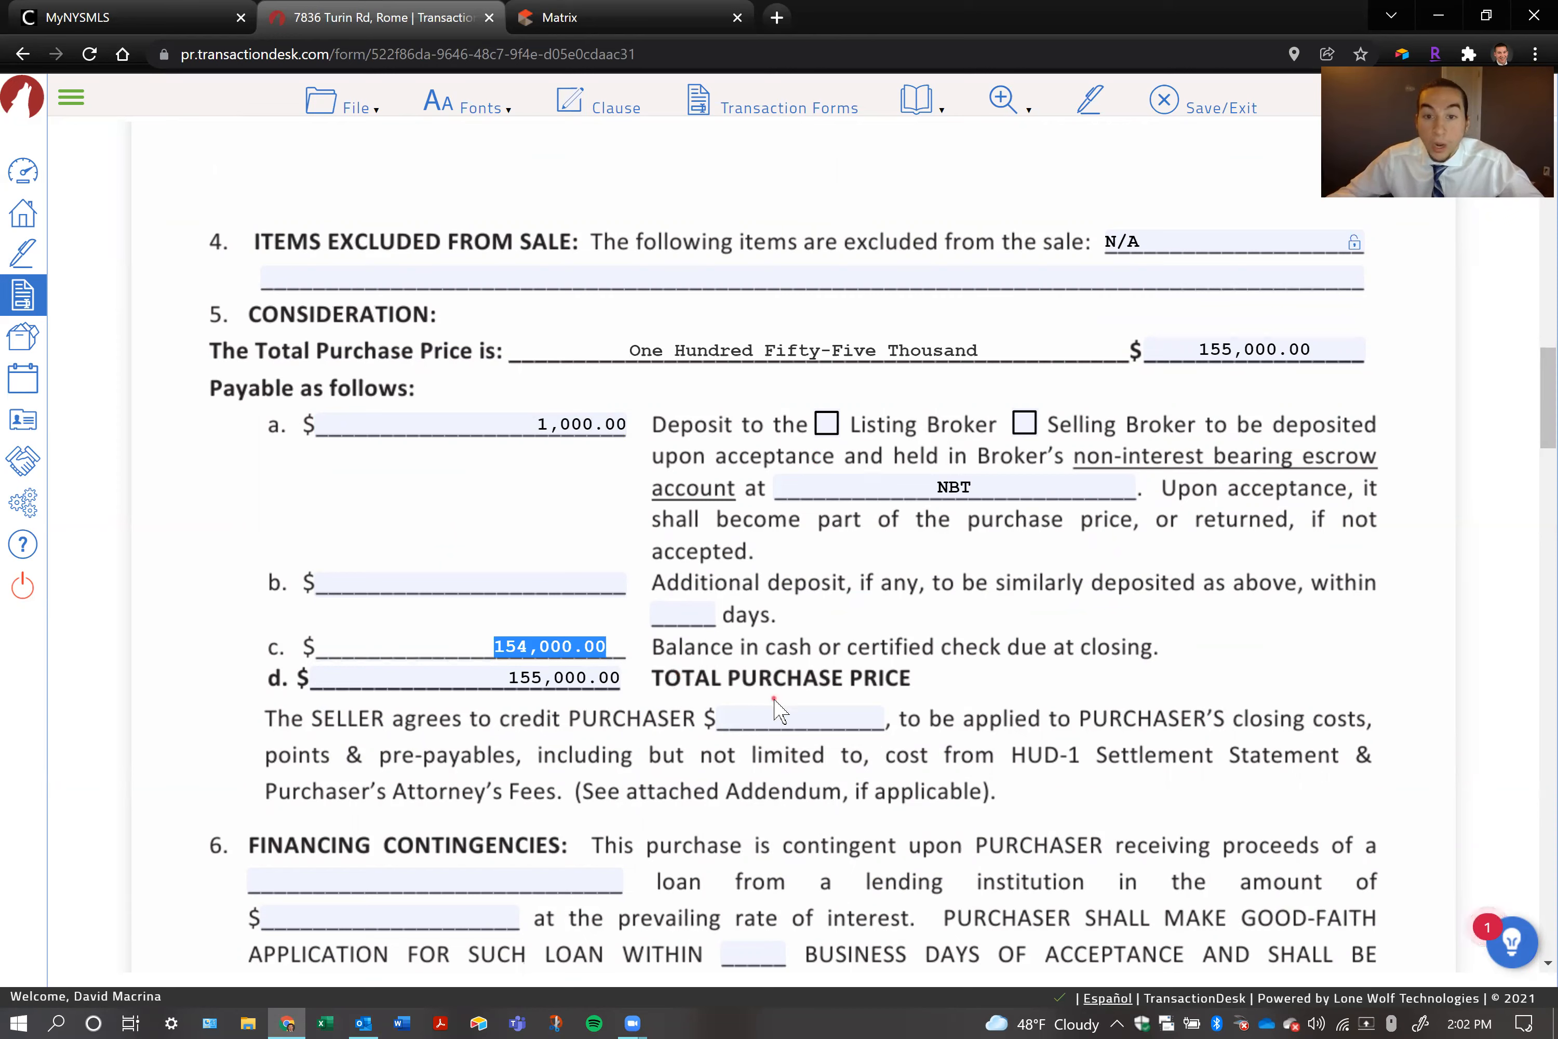
{"action": "left_click", "coordinate": [773, 719]}
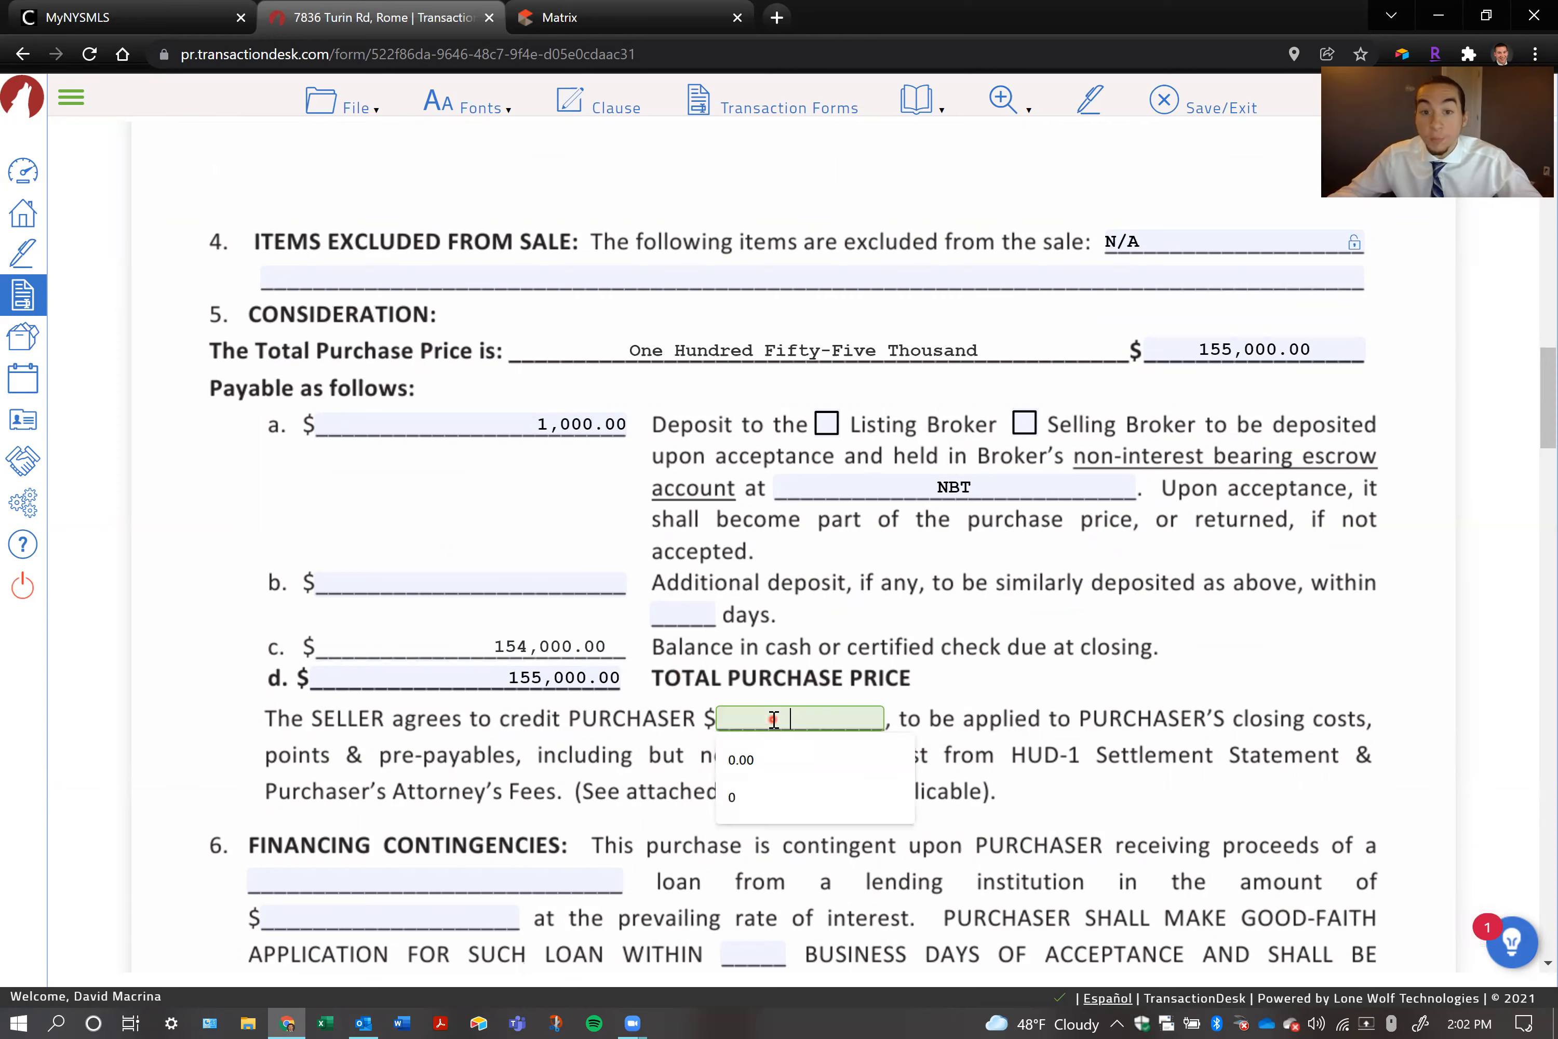
{"action": "left_click", "coordinate": [831, 426]}
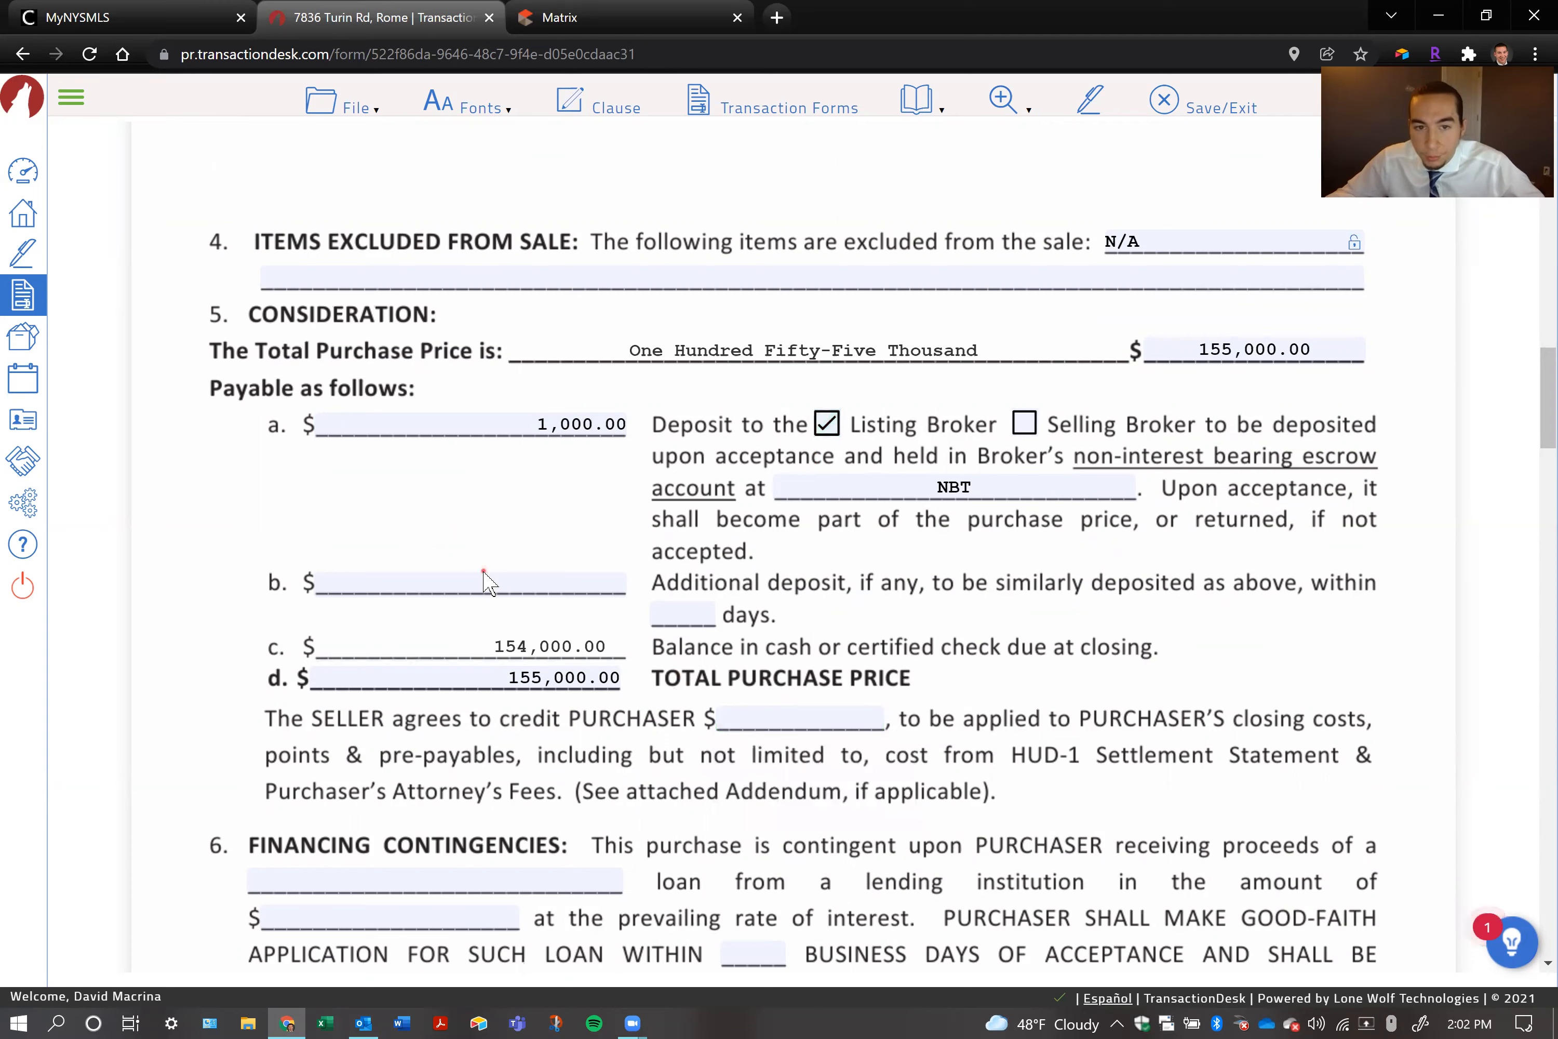
Set the additional deposit to 0.00 within 0 days and the seller's credit to the purchaser to 0.00
{"action": "left_click", "coordinate": [482, 583]}
{"action": "left_click", "coordinate": [550, 653]}
{"action": "left_click", "coordinate": [694, 620]}
{"action": "left_click", "coordinate": [760, 672]}
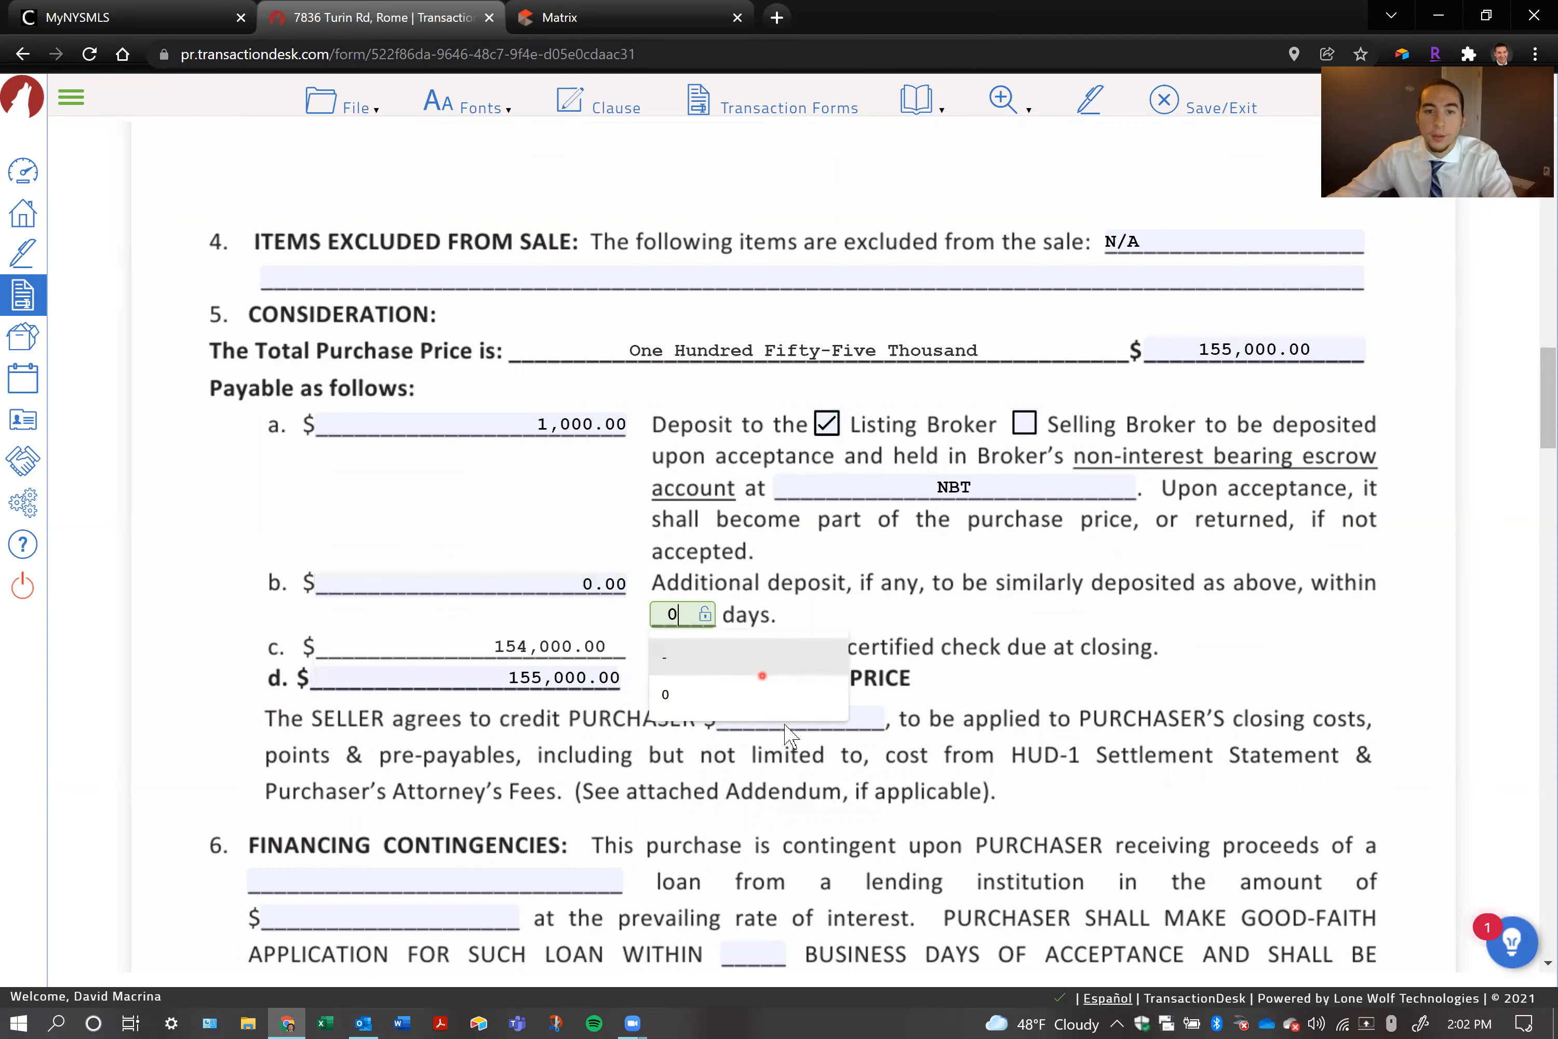
{"action": "left_click", "coordinate": [821, 716]}
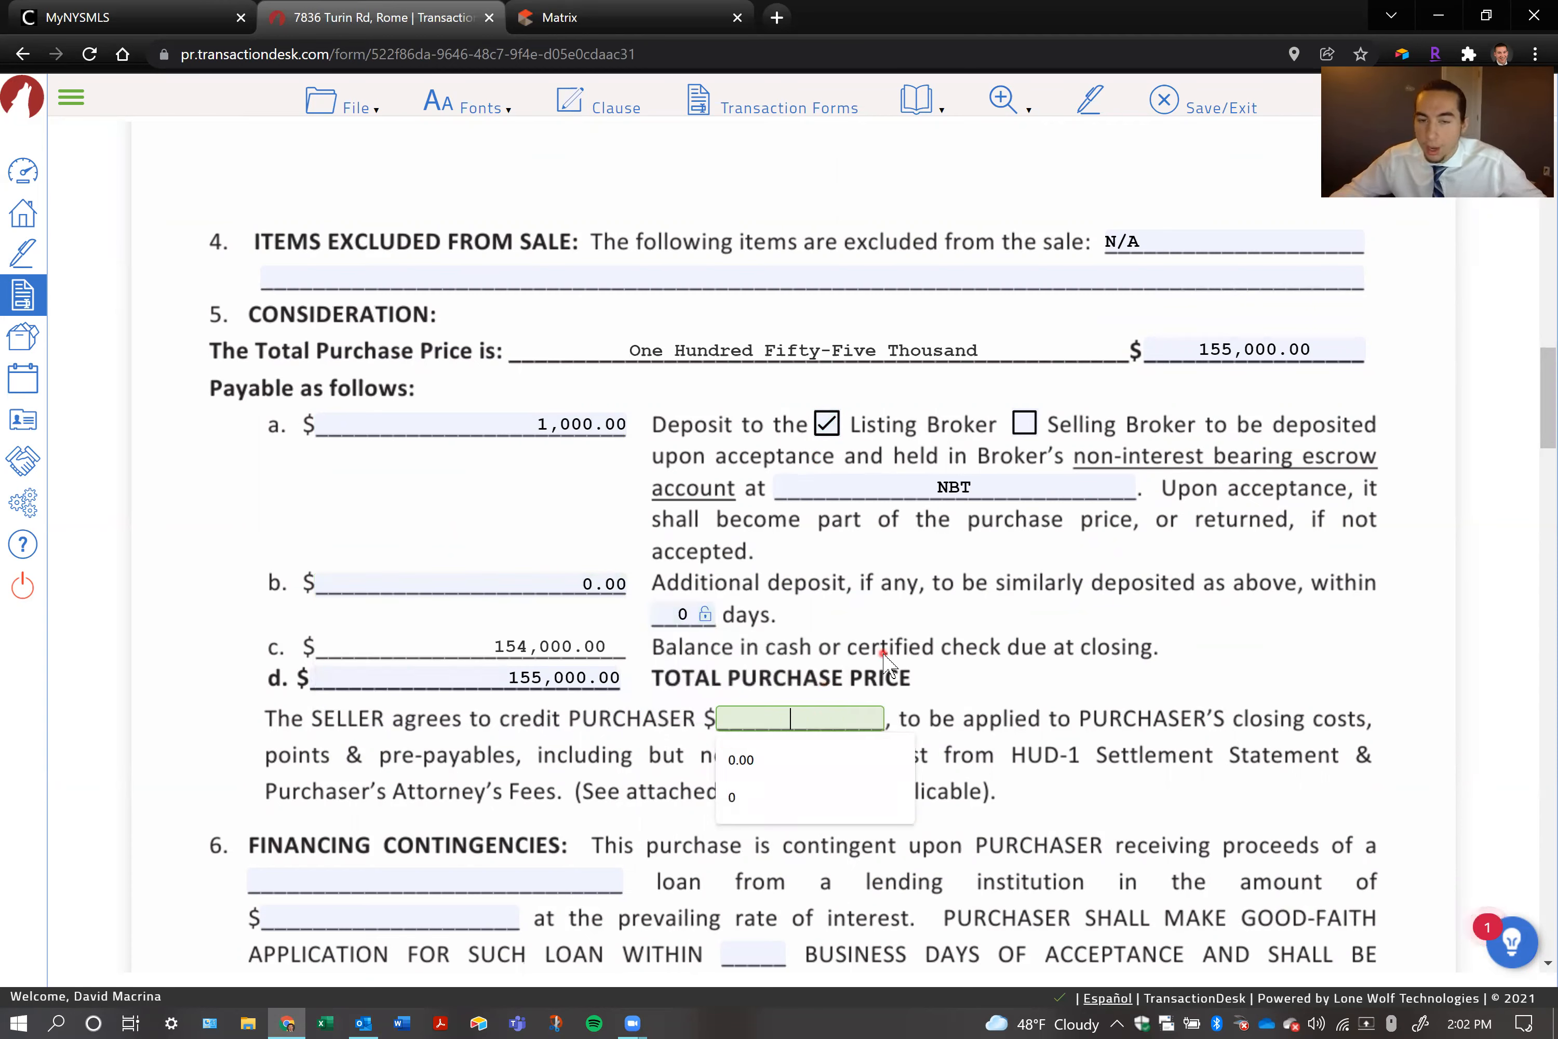
{"action": "left_click", "coordinate": [1143, 649]}
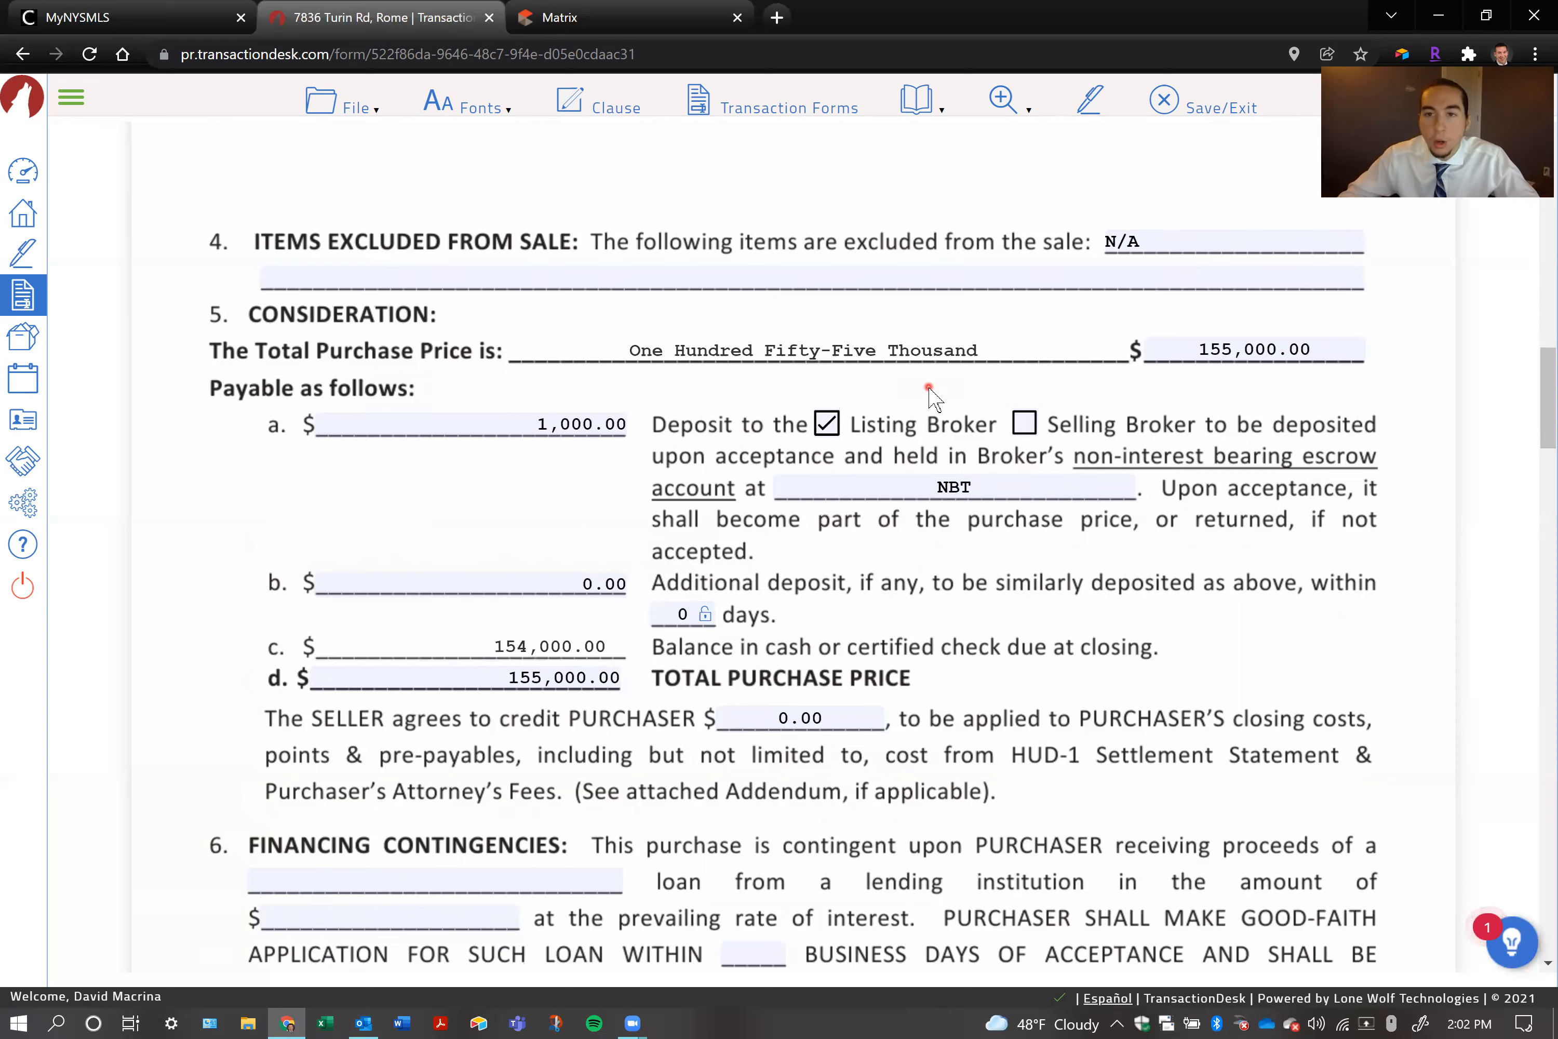
Switch to Calculator and multiply 155000 by 0.06
{"action": "key", "text": "alt+Tab"}
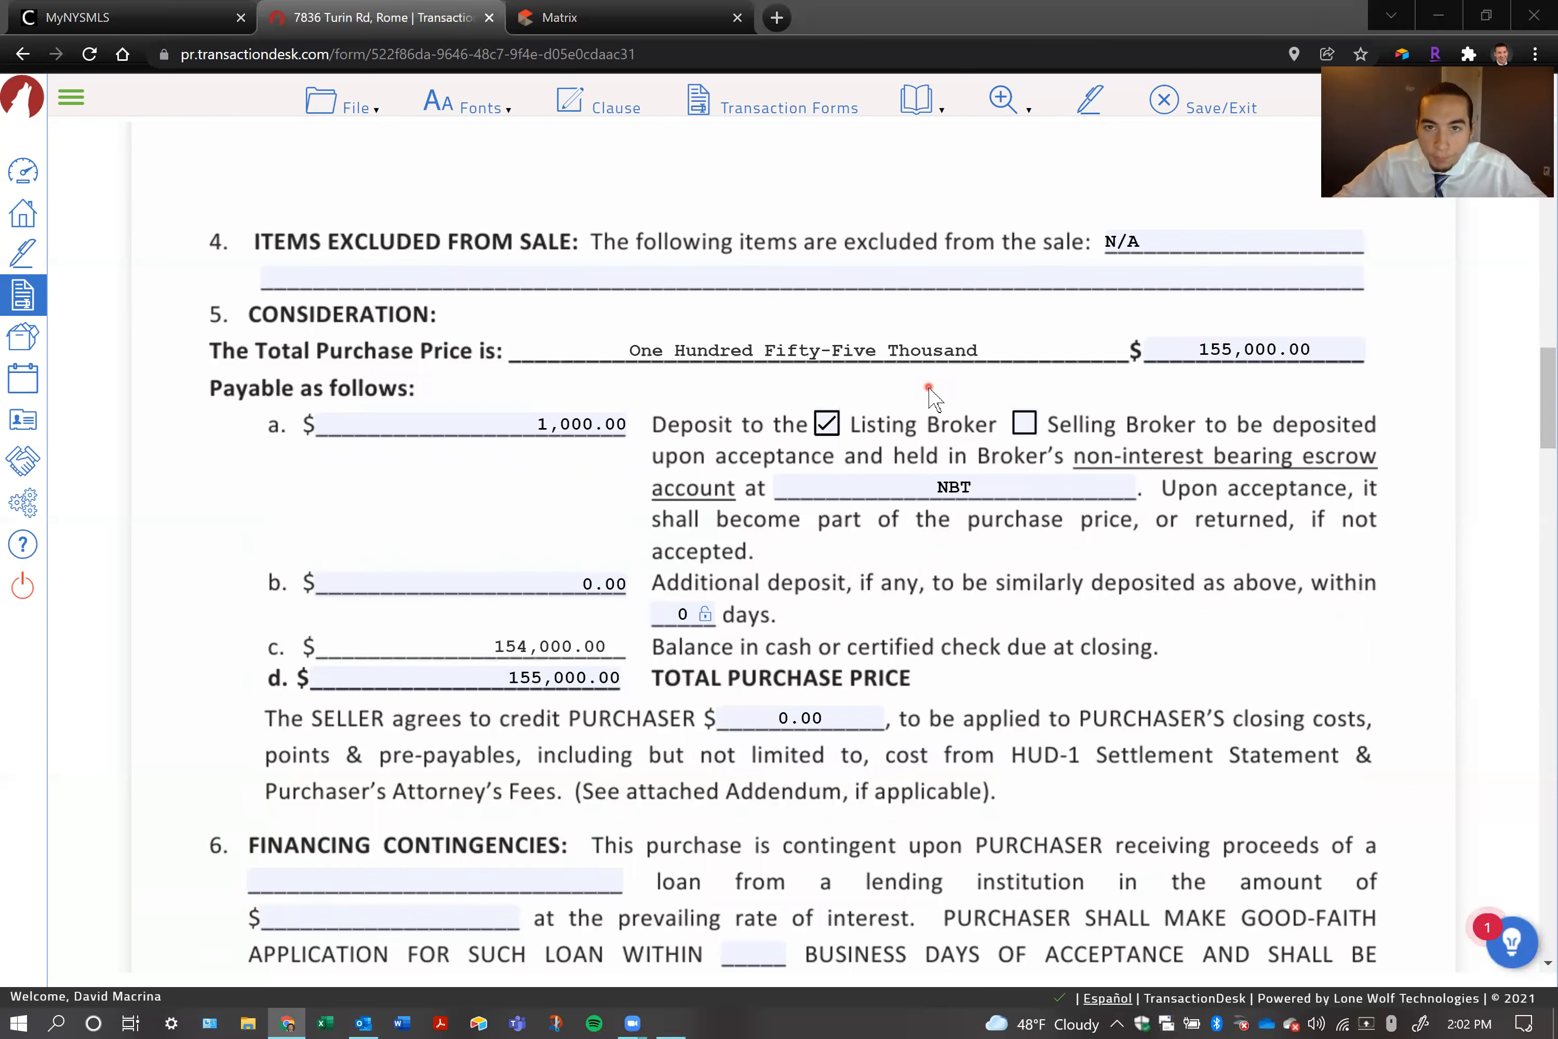
{"action": "type", "text": "155000 ×*0.06"}
{"action": "key", "text": "Return"}
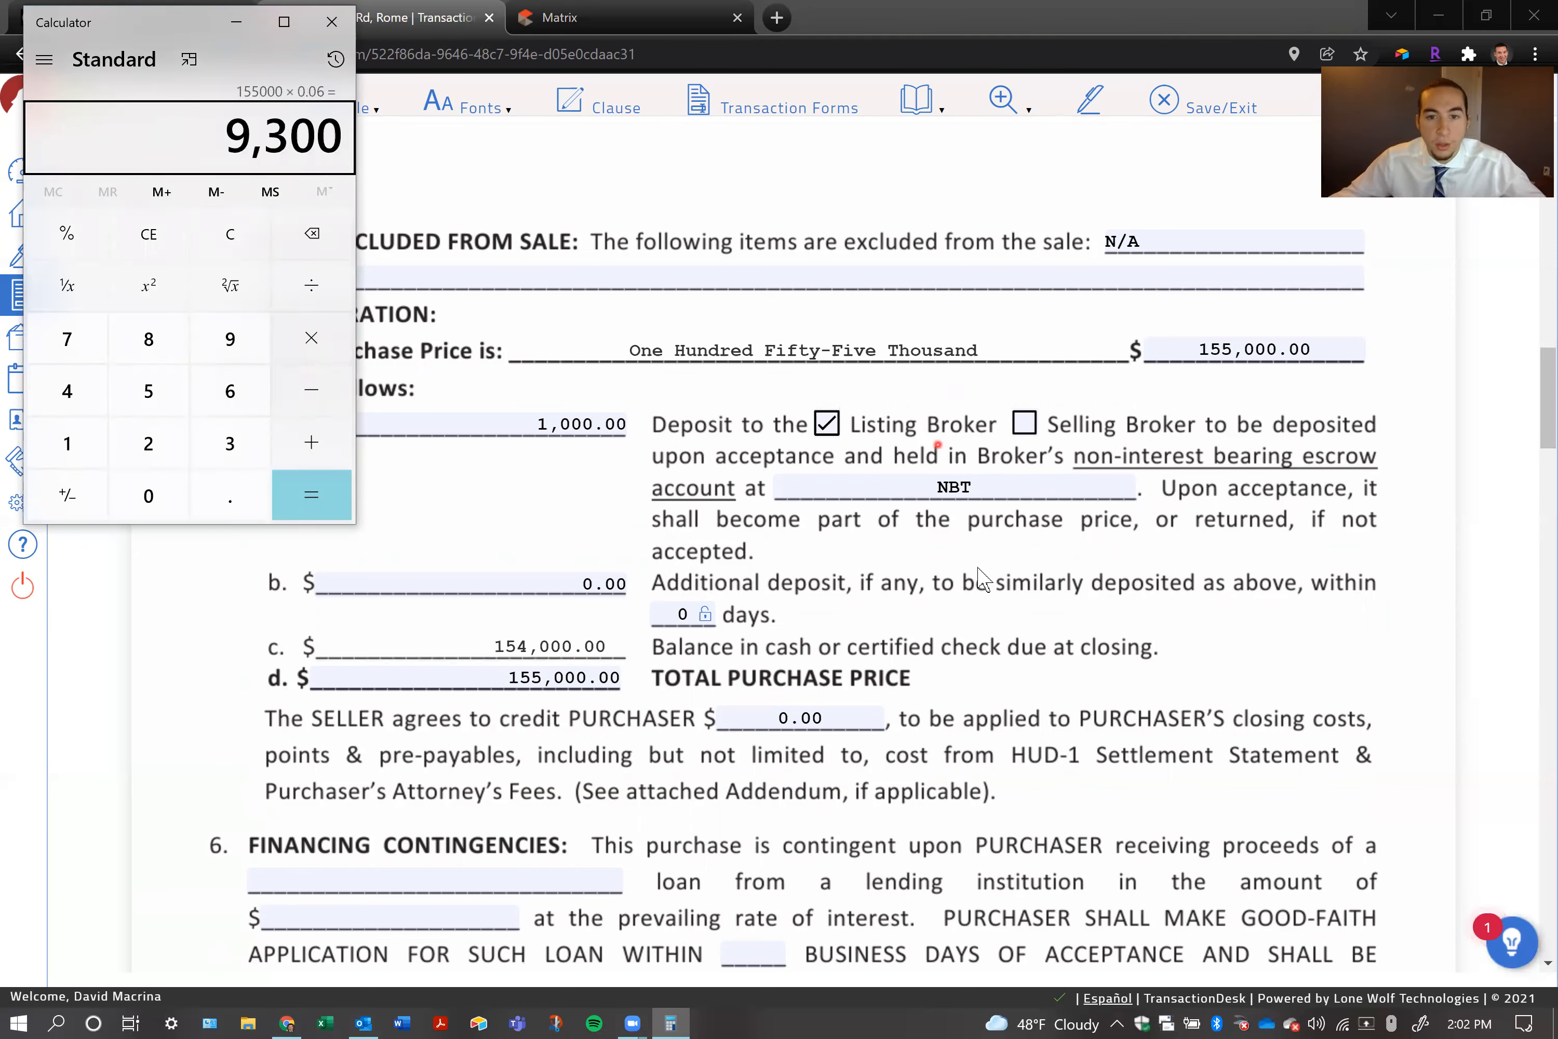
Return to the contract and set the seller's credit to the purchaser to 9,300
{"action": "left_click", "coordinate": [790, 717]}
{"action": "left_click", "coordinate": [789, 717]}
{"action": "type", "text": "9300"}
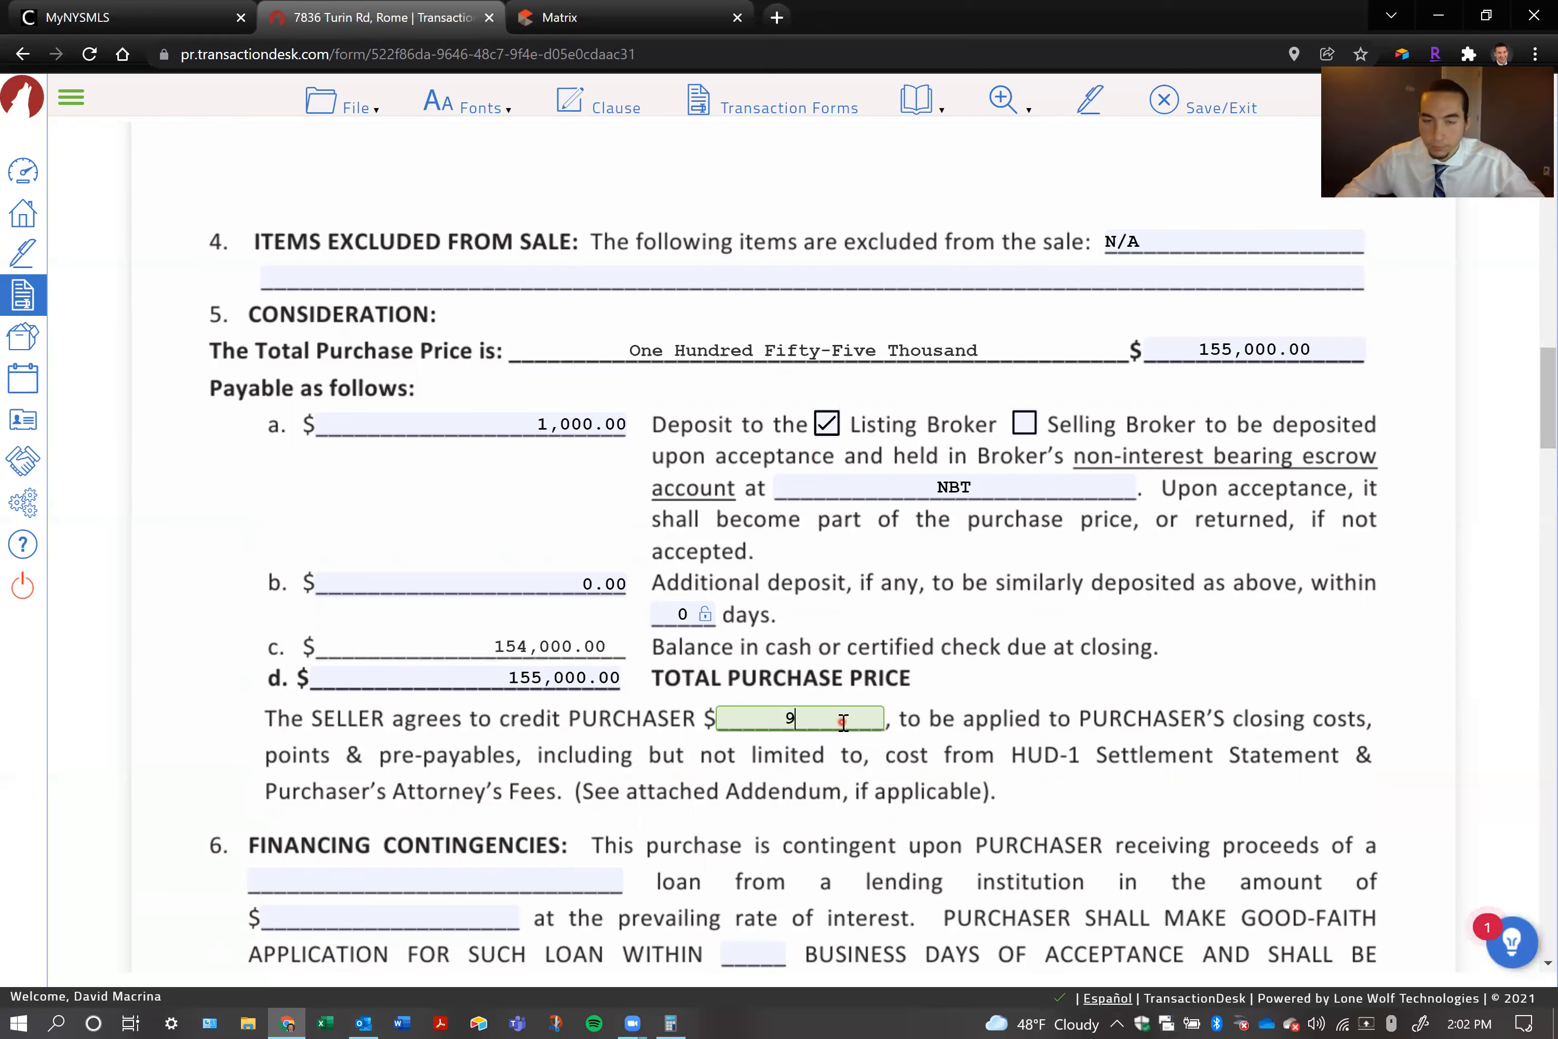
{"action": "left_click", "coordinate": [955, 662]}
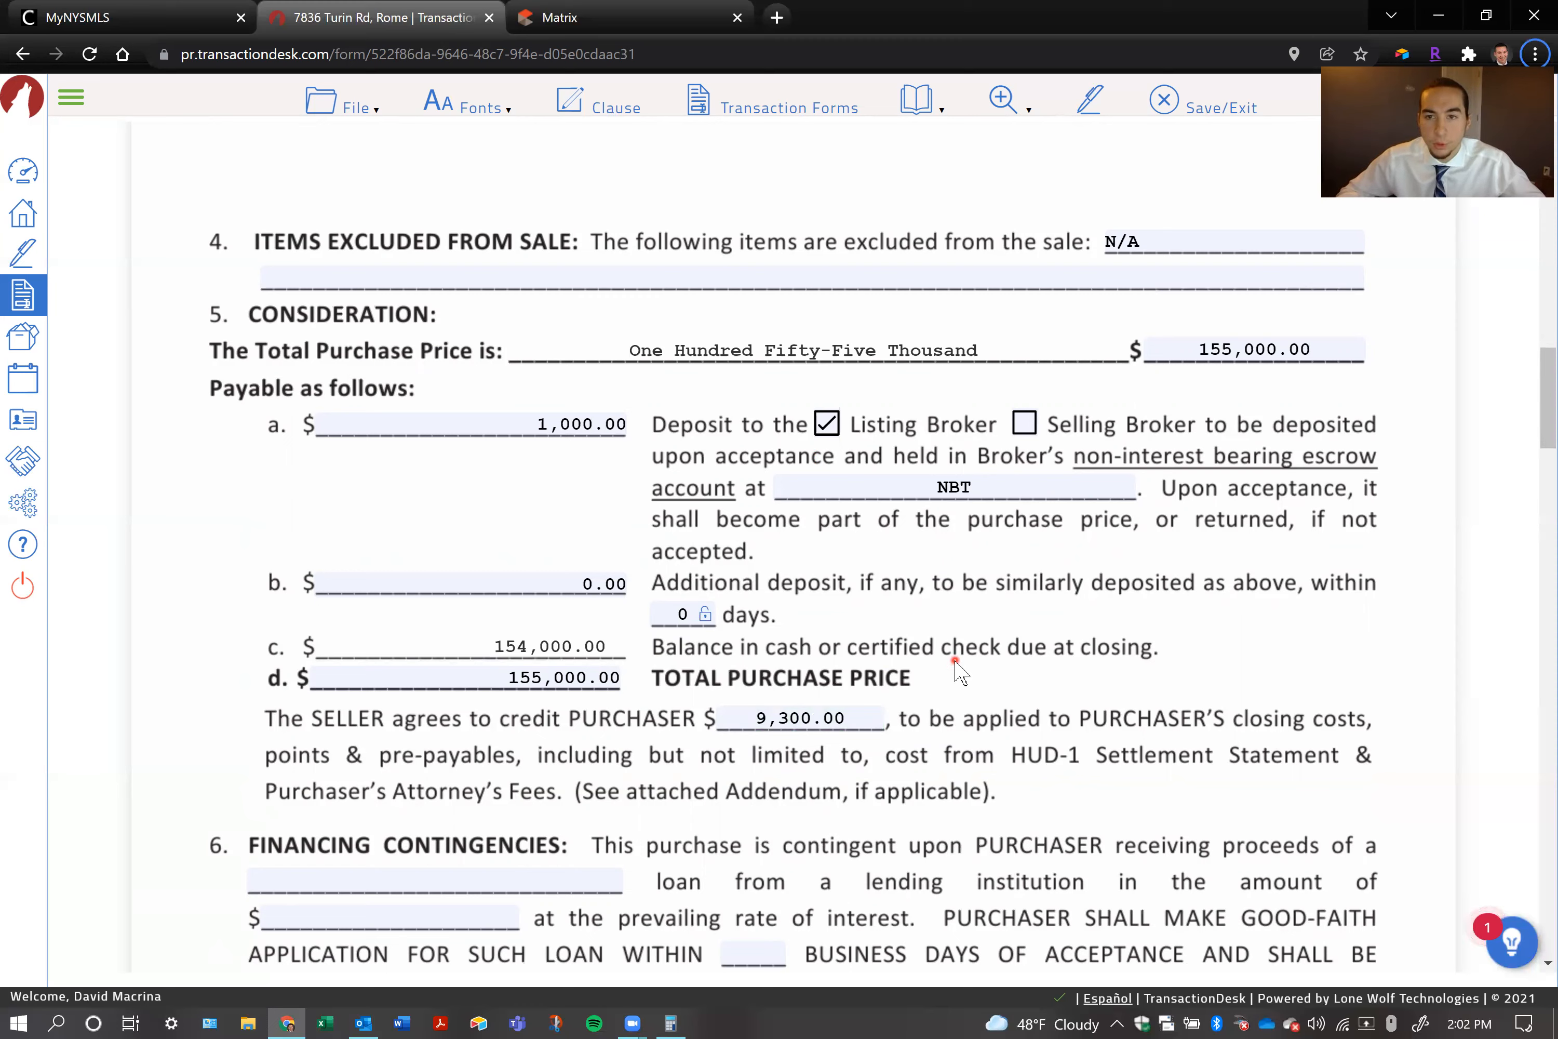
Switch to Calculator and add 9300 to 155000
{"action": "key", "text": "alt+Tab"}
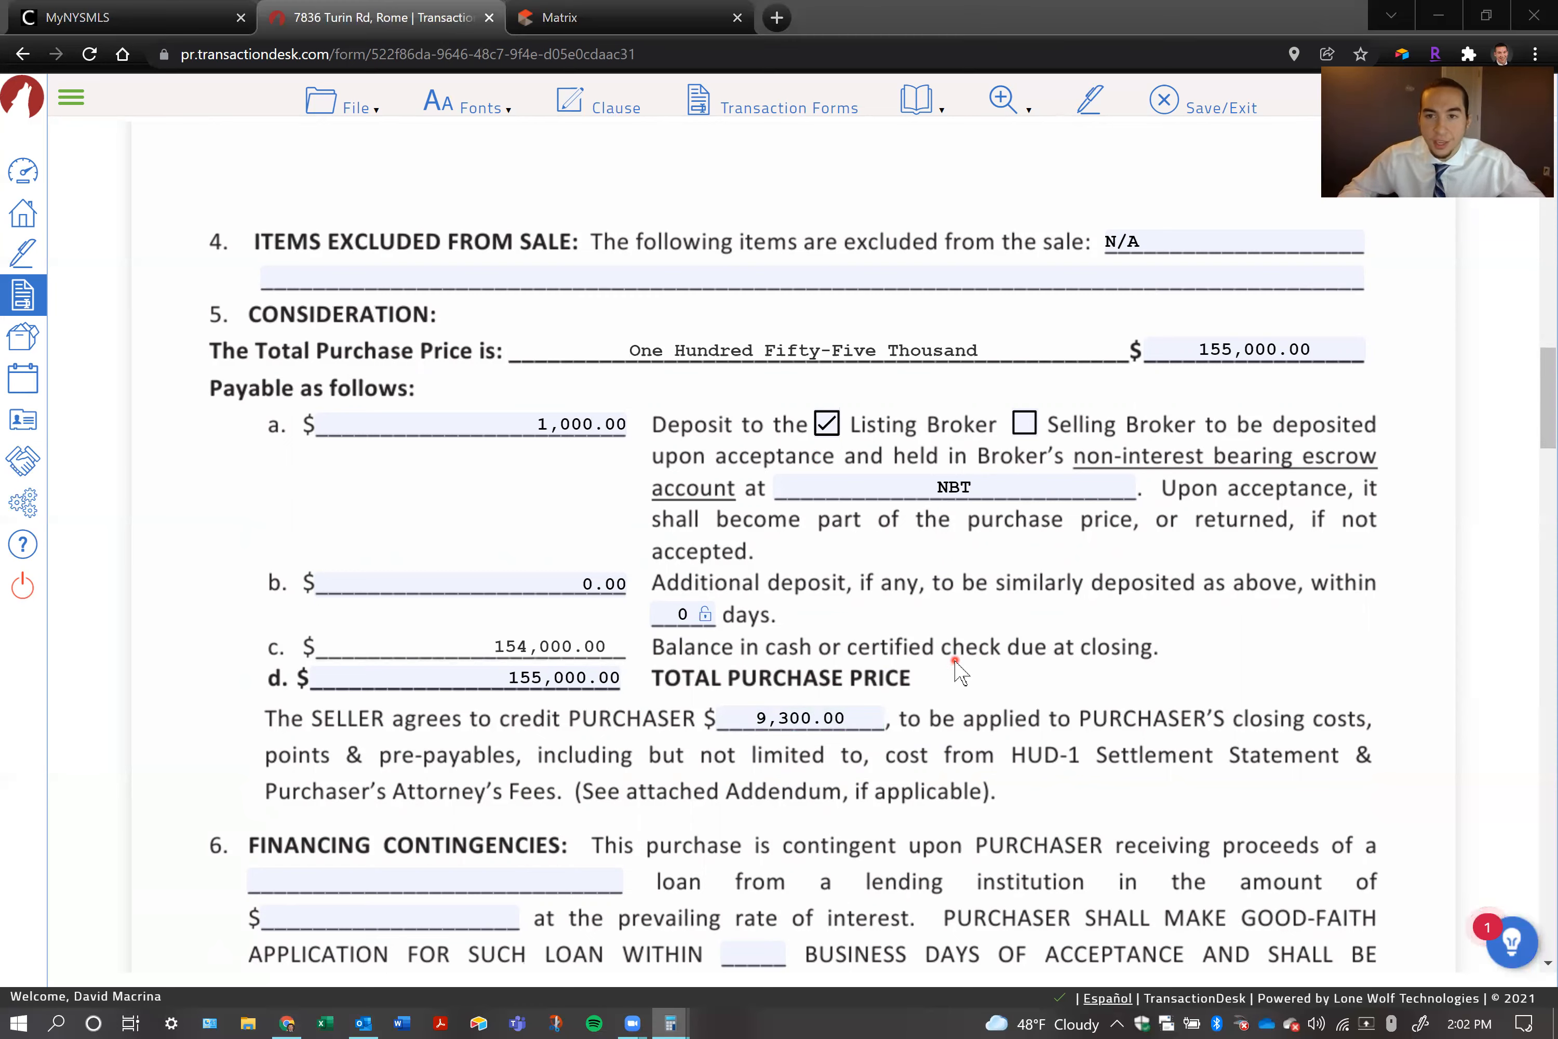
{"action": "type", "text": "155"}
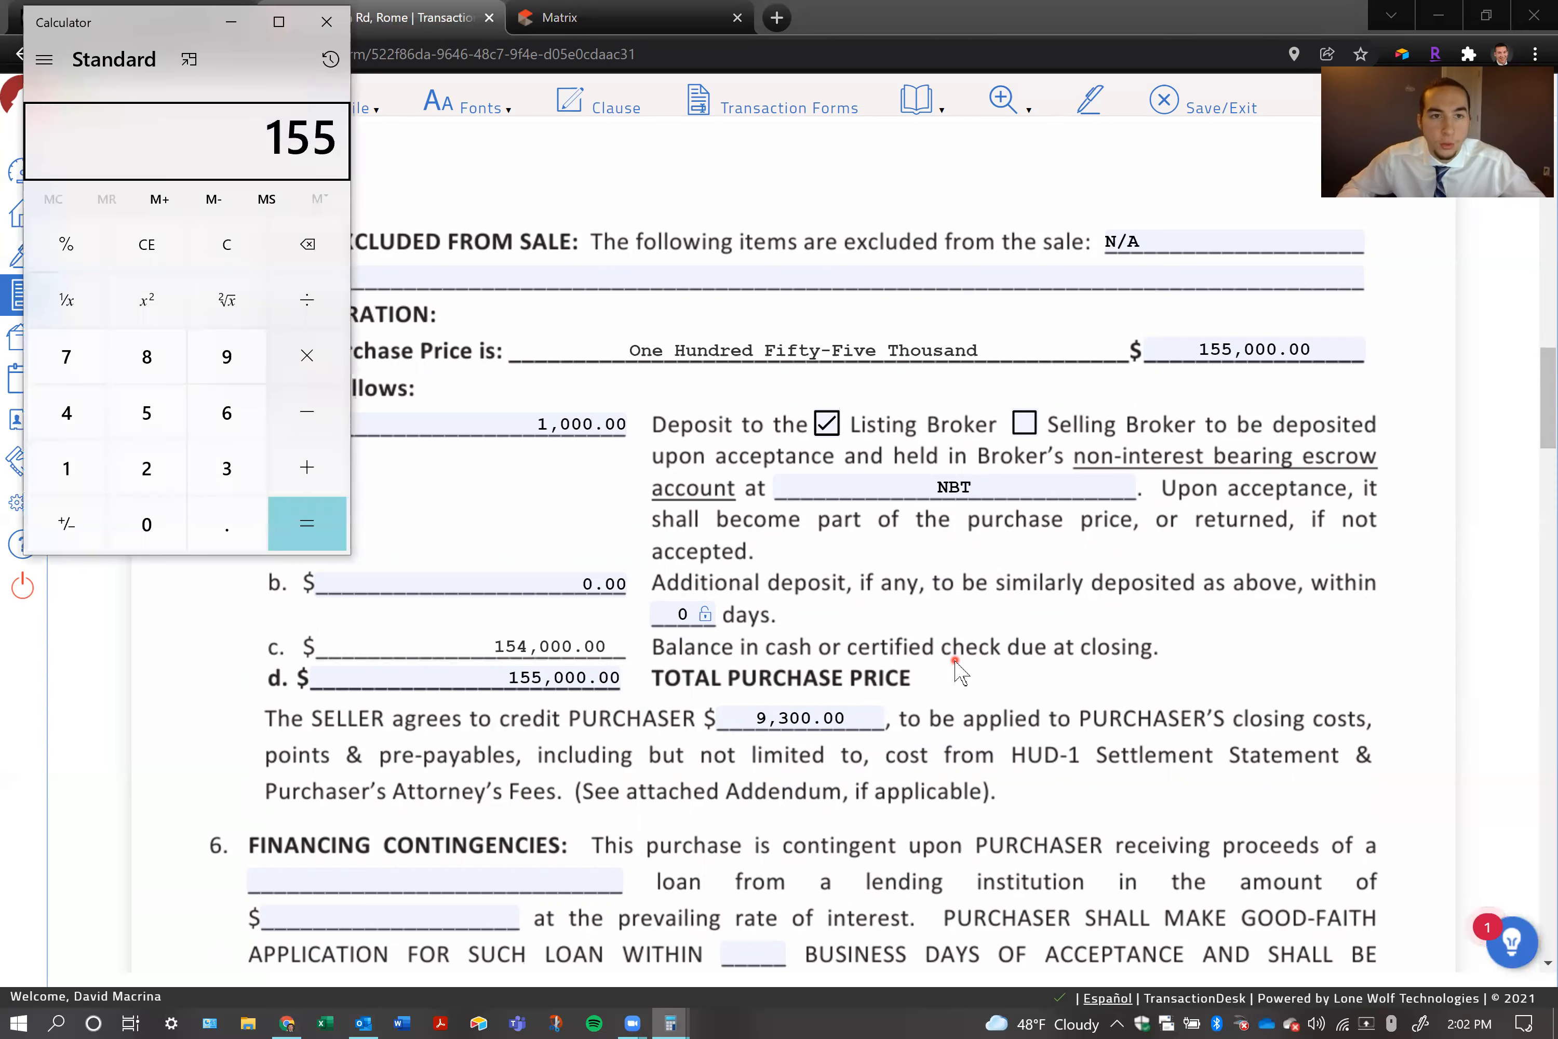
{"action": "type", "text": "000 + 9300"}
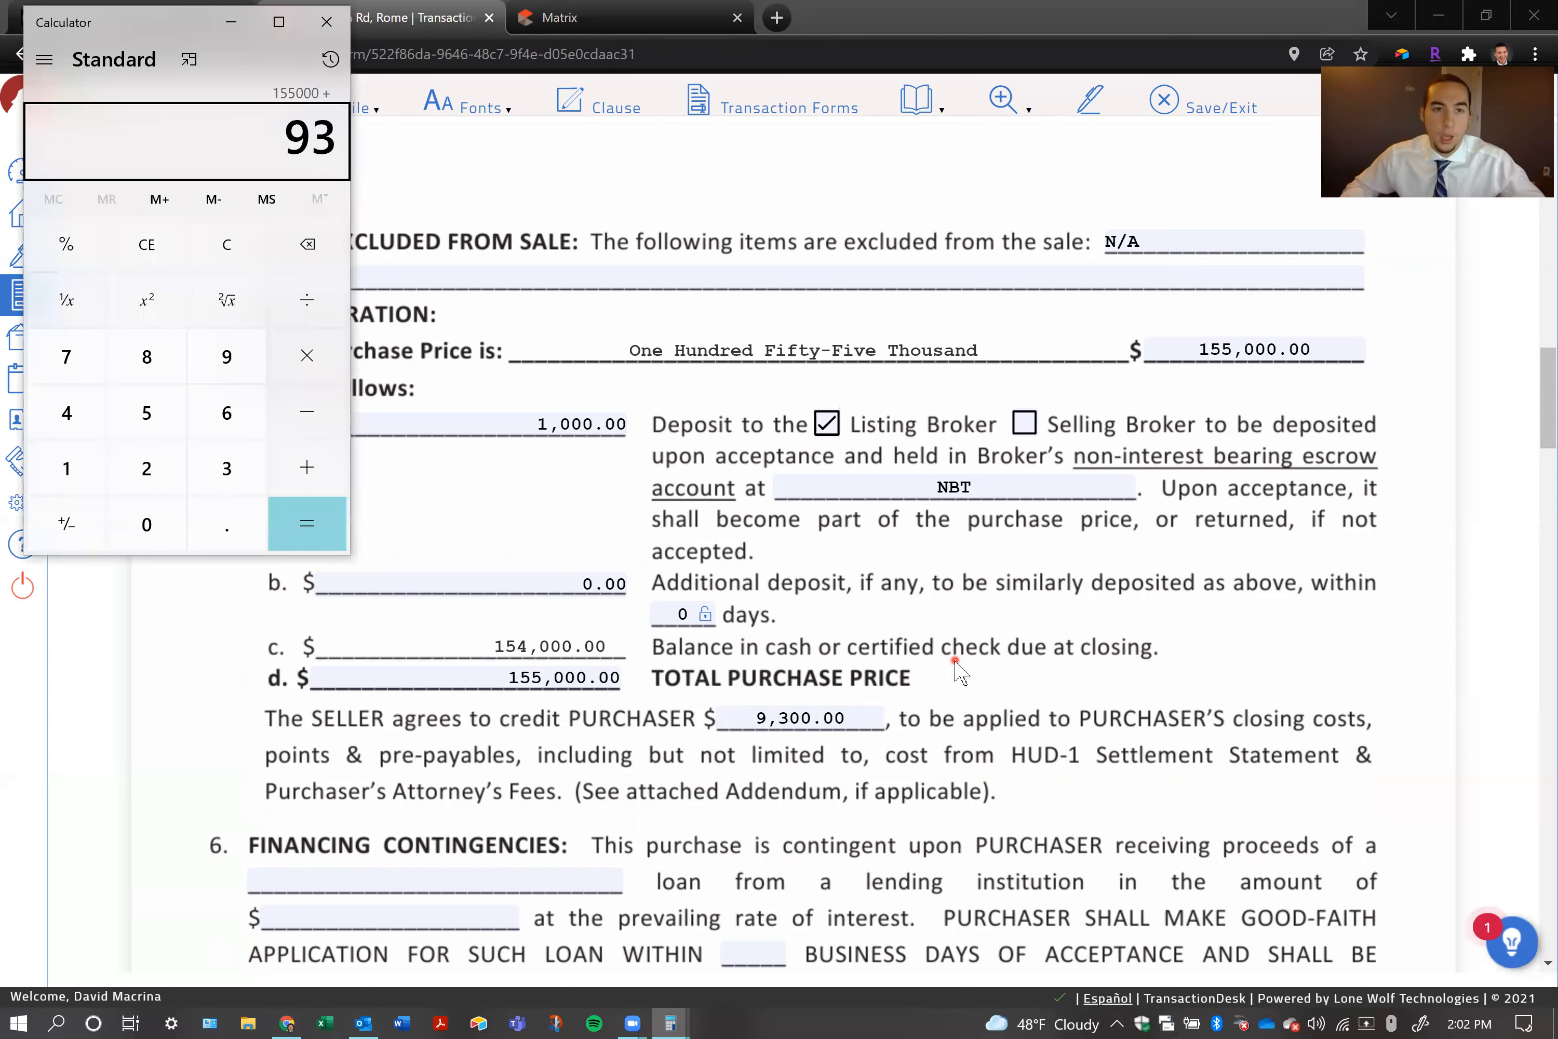
{"action": "key", "text": "Return"}
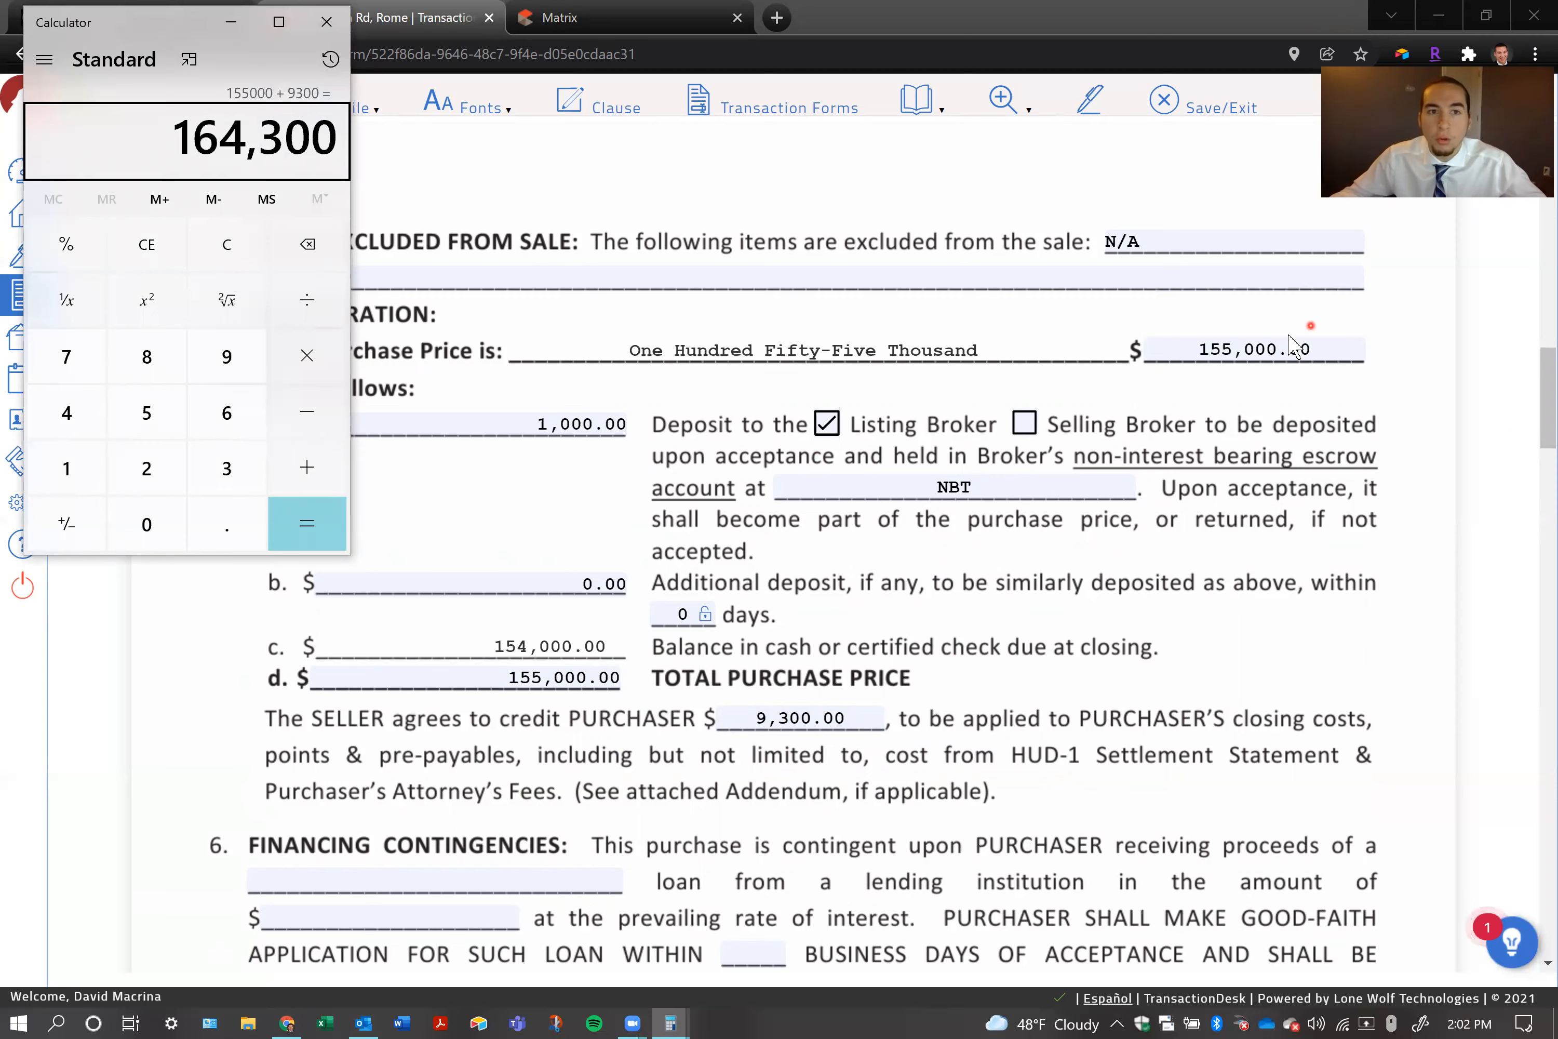
Return to the contract and change the total purchase price to 164,300
{"action": "left_click", "coordinate": [1281, 349]}
{"action": "left_click_drag", "start_coordinate": [1312, 349], "coordinate": [1195, 351]}
{"action": "type", "text": "1"}
{"action": "key", "text": "BackSpace"}
{"action": "type", "text": "64,"}
{"action": "type", "text": "300"}
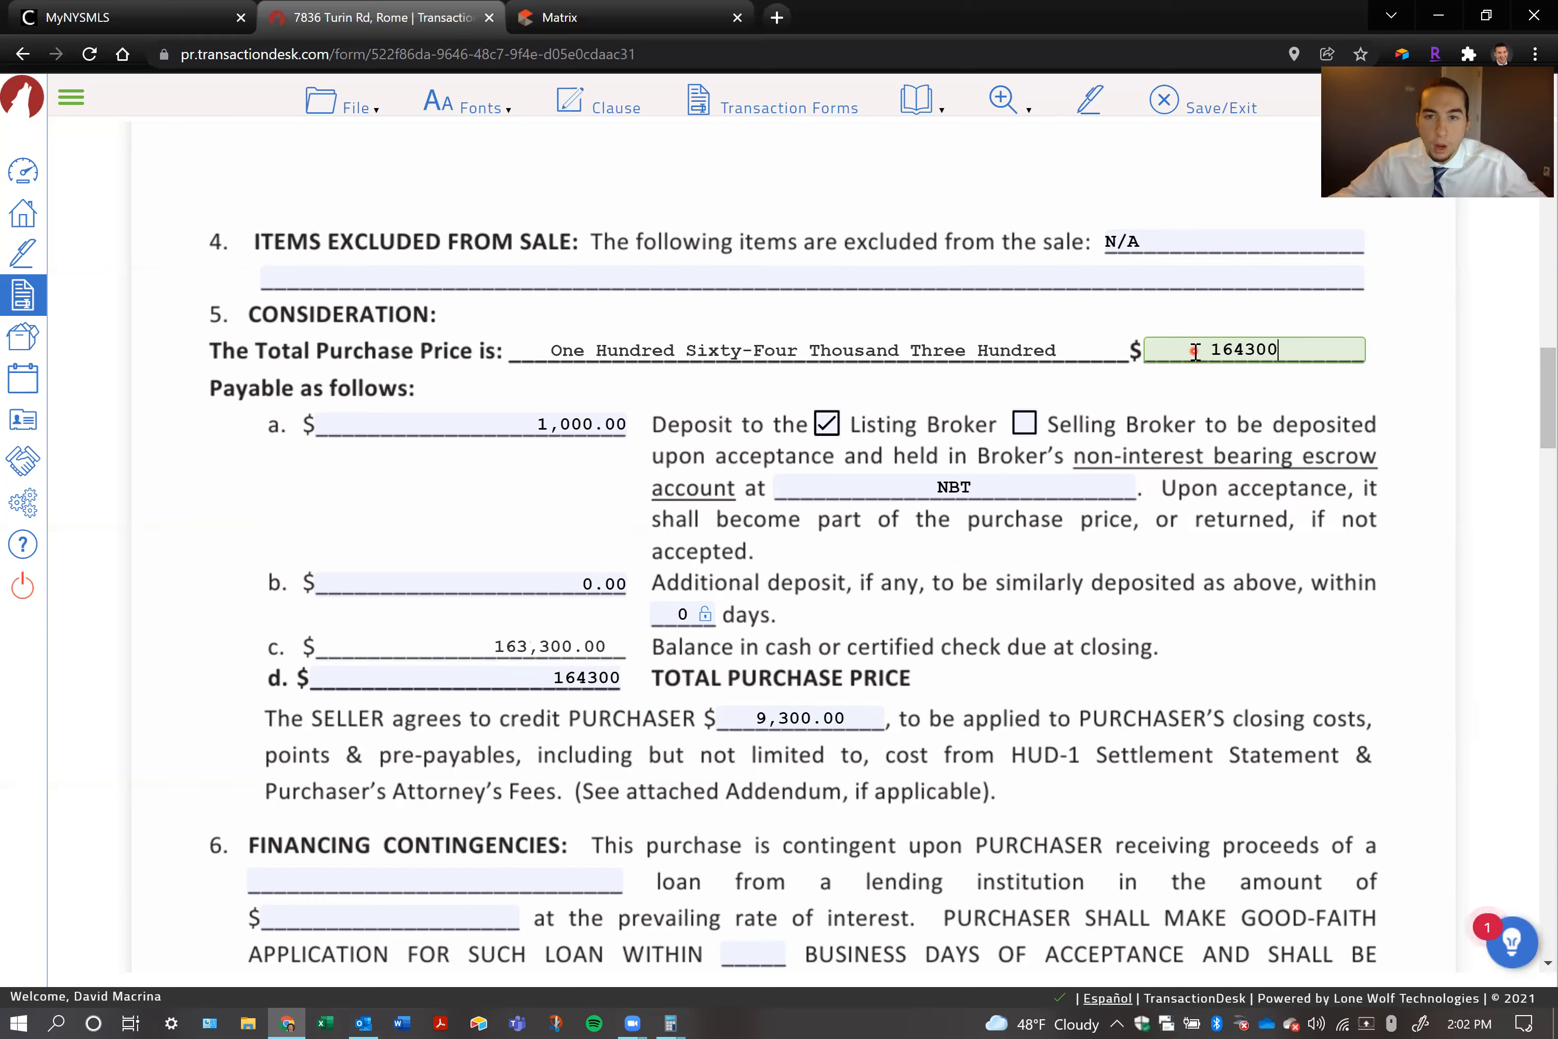
{"action": "left_click", "coordinate": [957, 349]}
{"action": "left_click_drag", "start_coordinate": [1066, 350], "coordinate": [547, 350]}
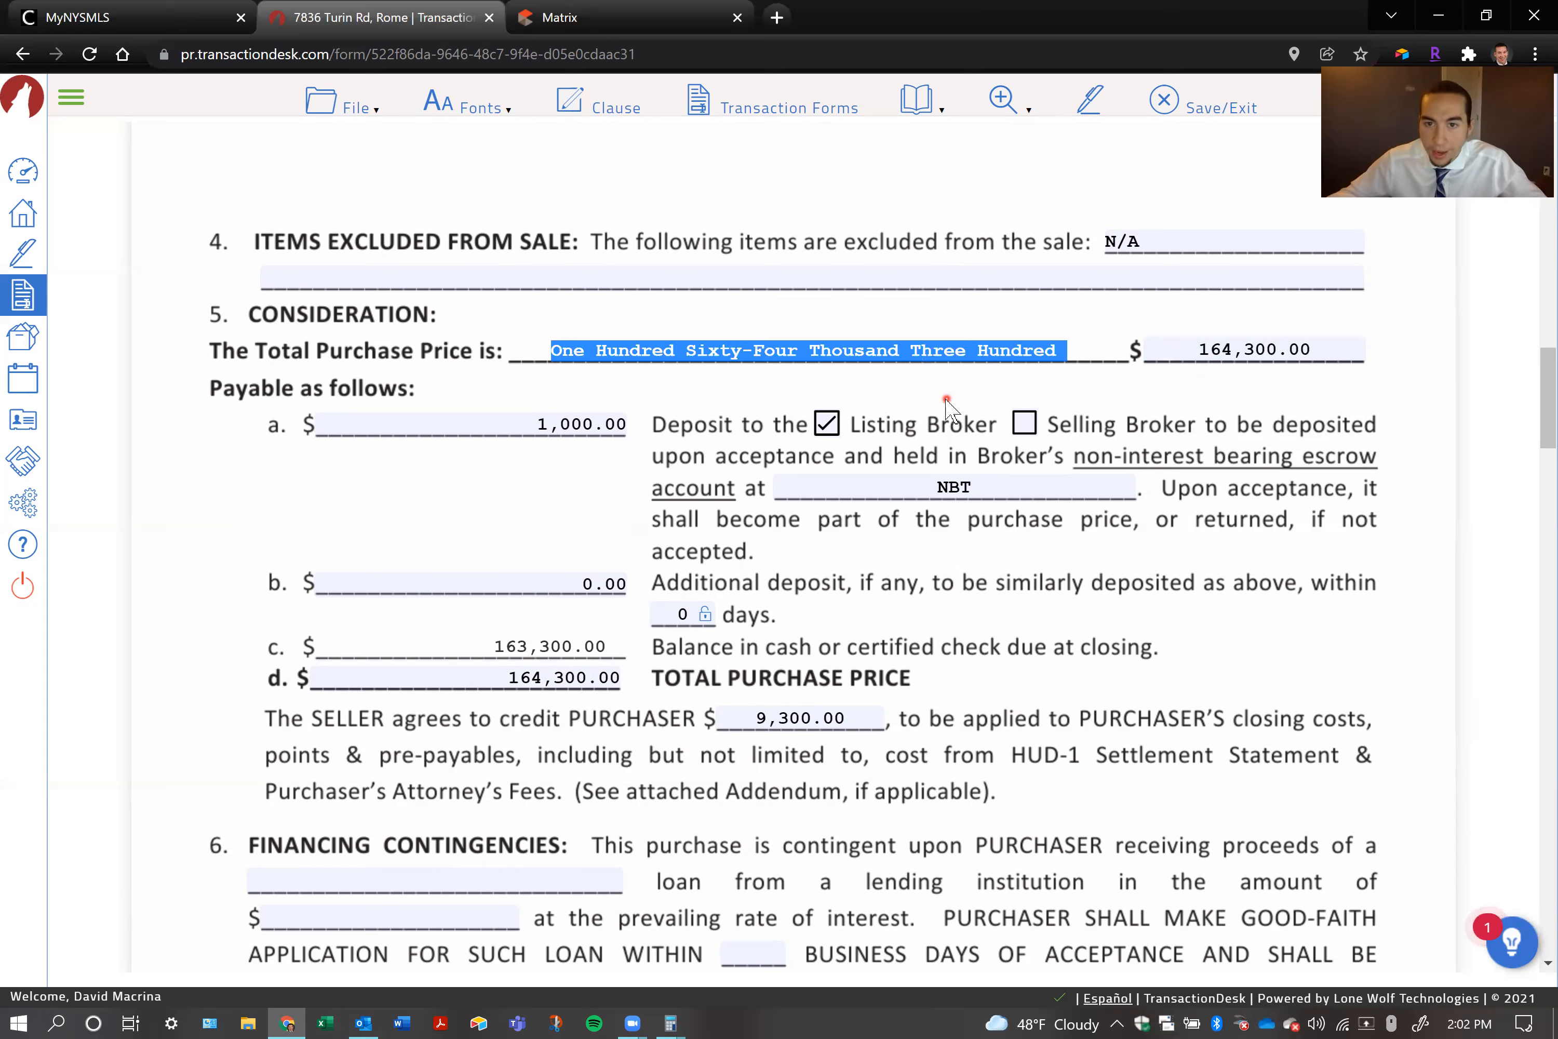
Enter "VA" as the loan type in section 6, Financing Contingencies
{"action": "scroll", "coordinate": [841, 526], "scroll_direction": "down", "scroll_amount": 2}
{"action": "scroll", "coordinate": [838, 526], "scroll_direction": "down", "scroll_amount": 2}
{"action": "left_click", "coordinate": [366, 670]}
{"action": "type", "text": "VA"}
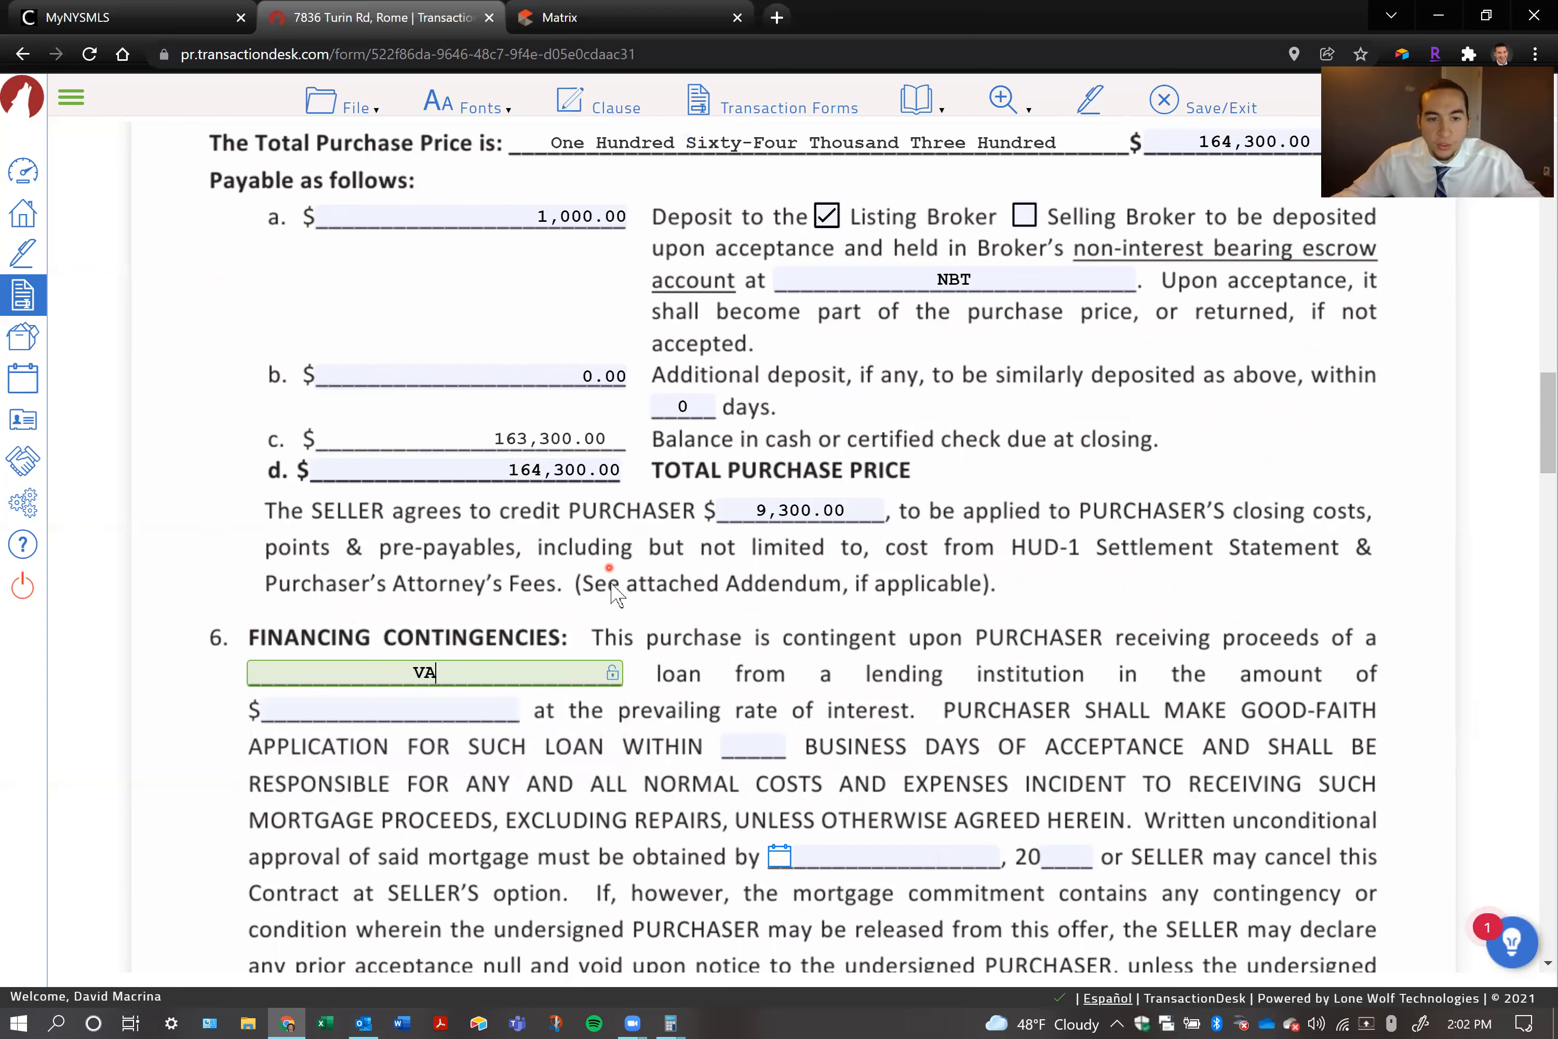
{"action": "scroll", "coordinate": [510, 590], "scroll_direction": "down", "scroll_amount": 2}
{"action": "left_click", "coordinate": [419, 599]}
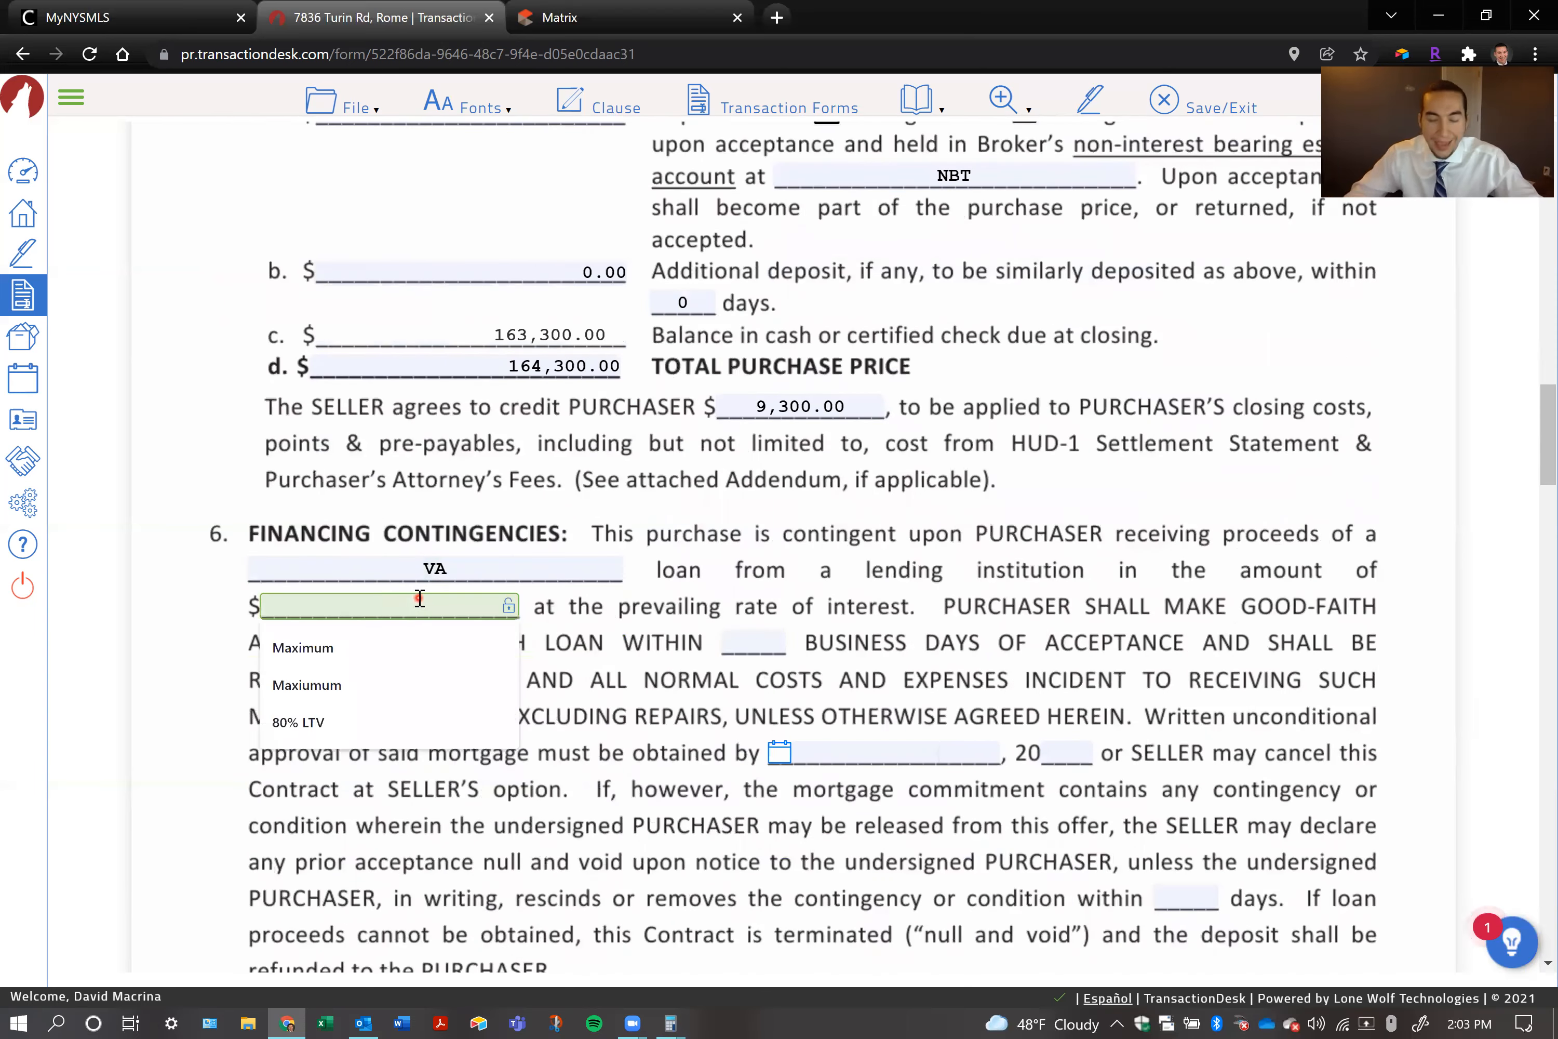
{"action": "type", "text": "tabas;"}
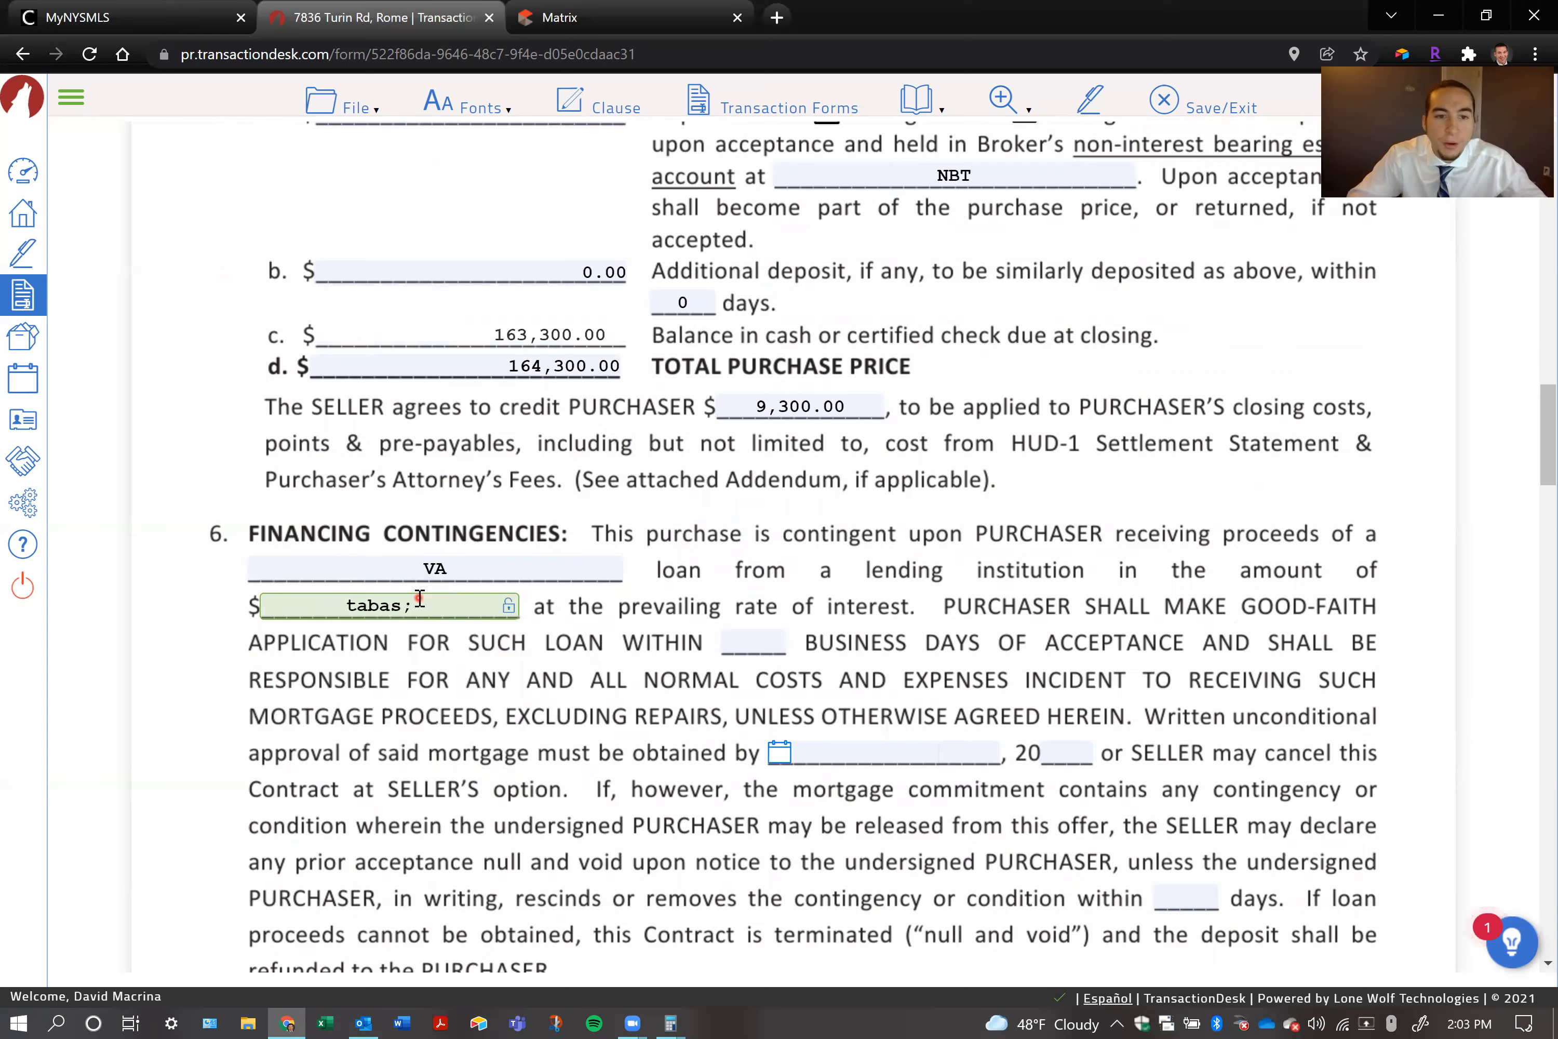
{"action": "key", "text": "BackSpace"}
{"action": "key", "text": "BackSpace"}
{"action": "key", "text": "BackSpace"}
{"action": "key", "text": "BackSpace"}
{"action": "key", "text": "BackSpace"}
{"action": "type", "text": "32766"}
{"action": "key", "text": "BackSpace"}
{"action": "key", "text": "BackSpace"}
{"action": "key", "text": "BackSpace"}
{"action": "key", "text": "BackSpace"}
{"action": "key", "text": "BackSpace"}
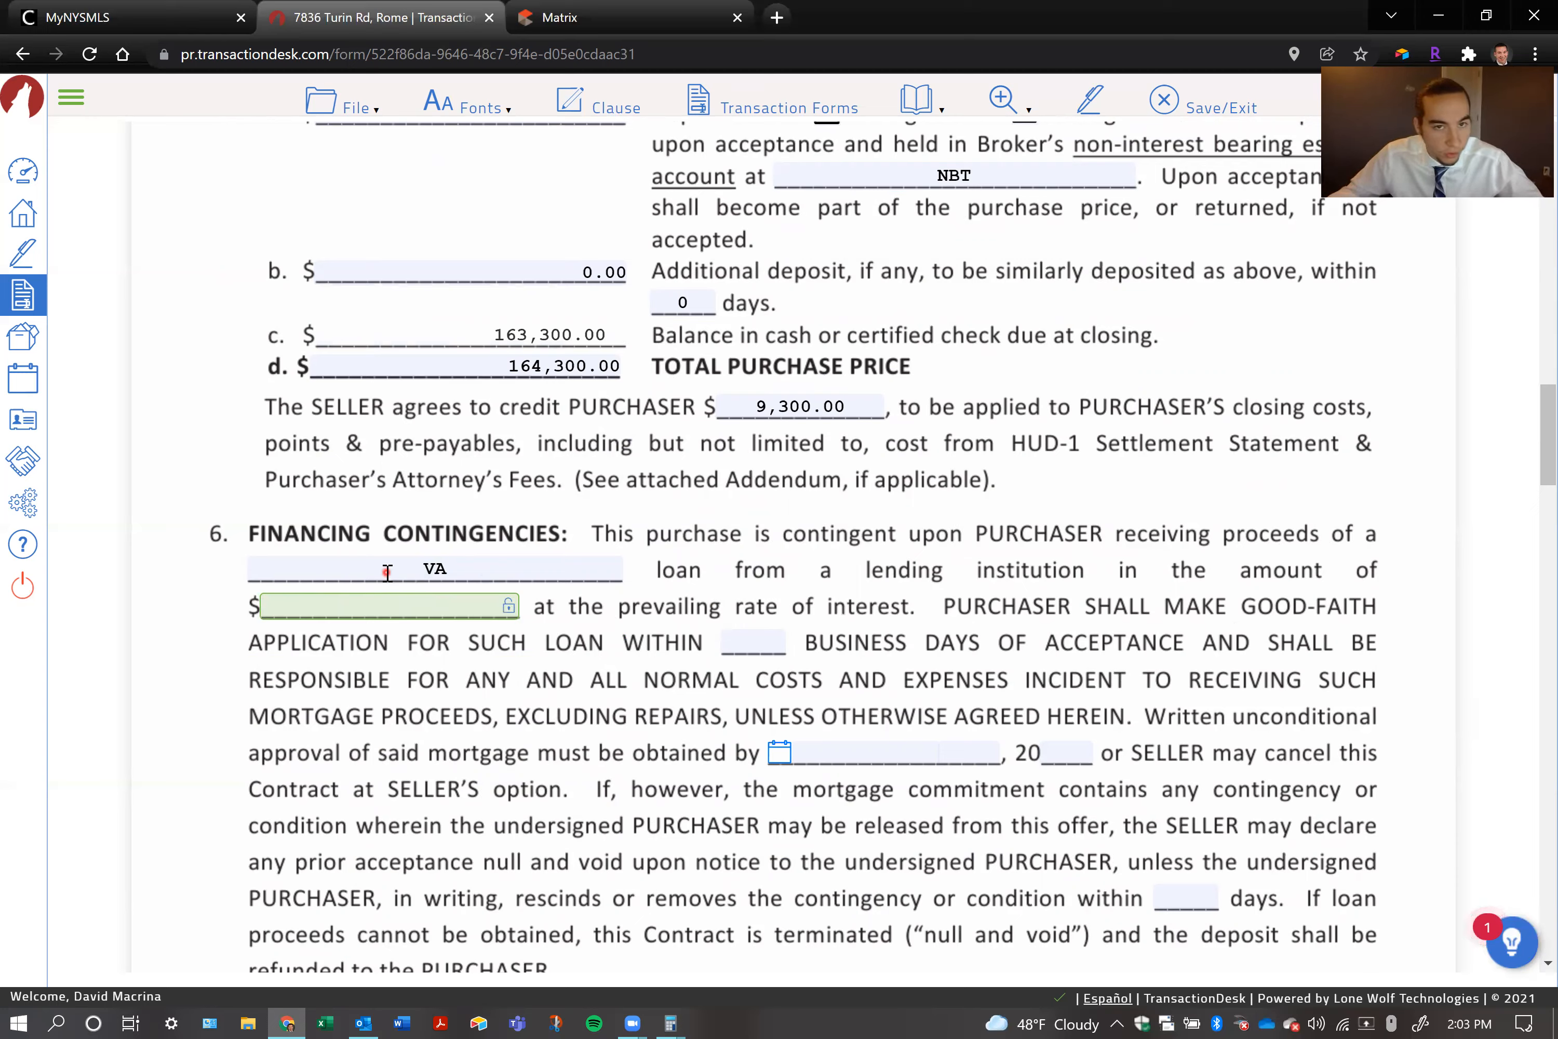
{"action": "left_click", "coordinate": [399, 678]}
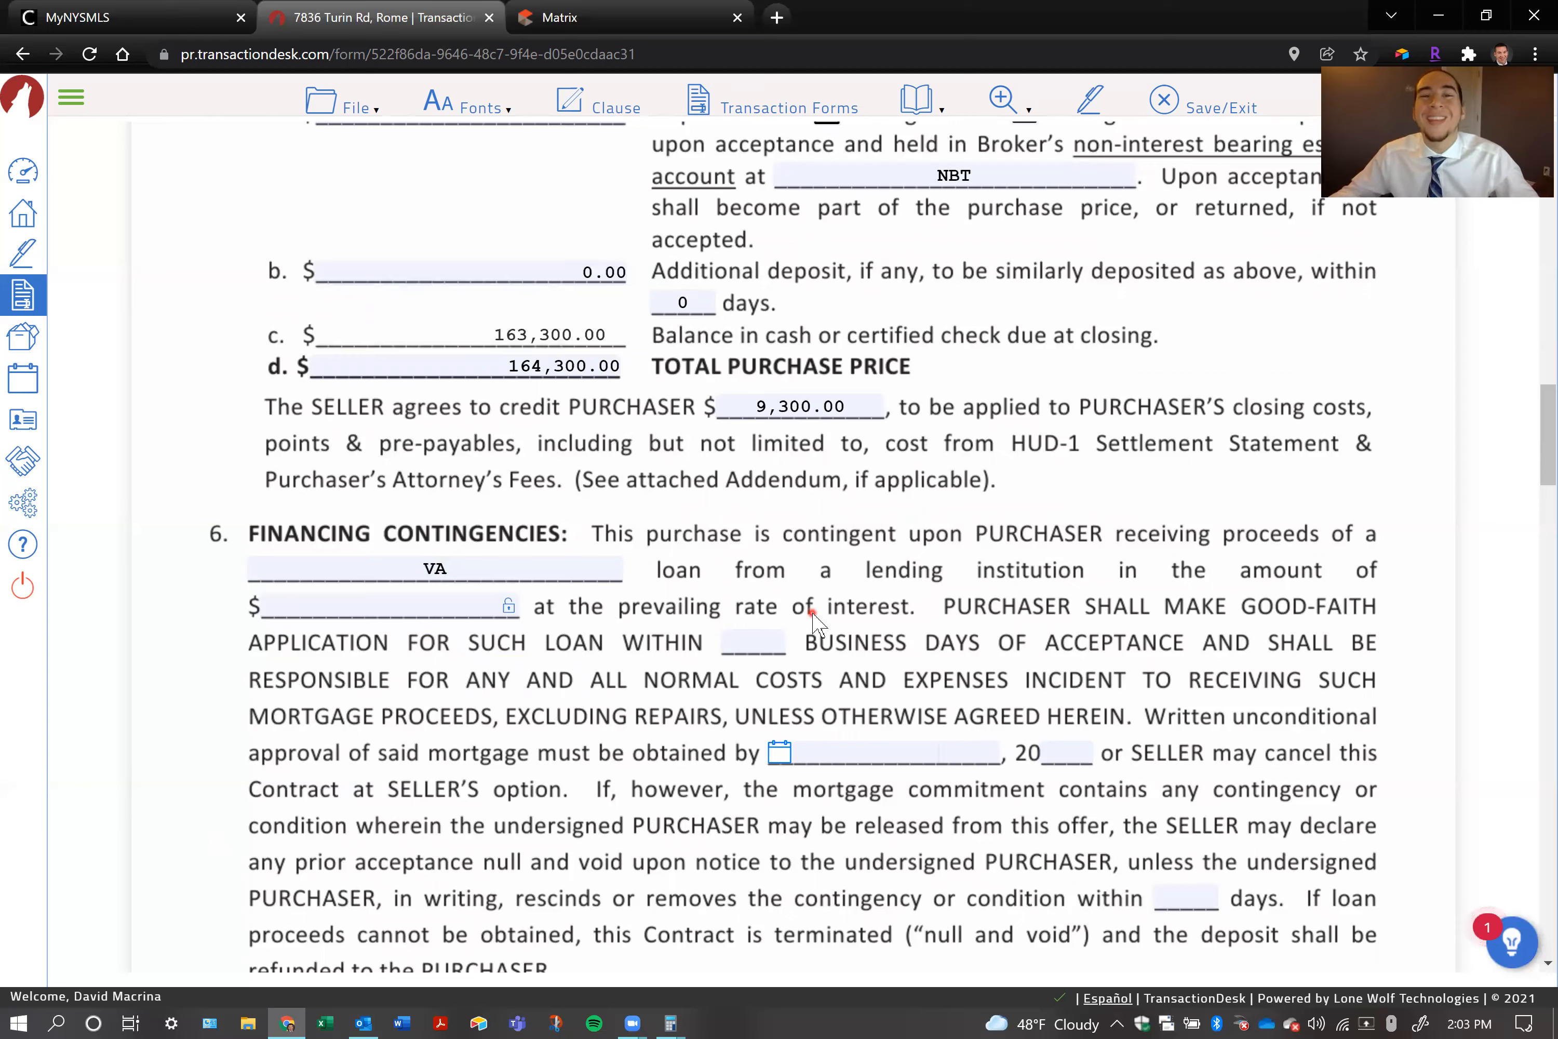
Enter the placeholder text "asdfasd654654" as the loan amount in section 6
{"action": "left_click", "coordinate": [390, 605]}
{"action": "type", "text": "asdfasd654654"}
{"action": "left_click", "coordinate": [507, 701]}
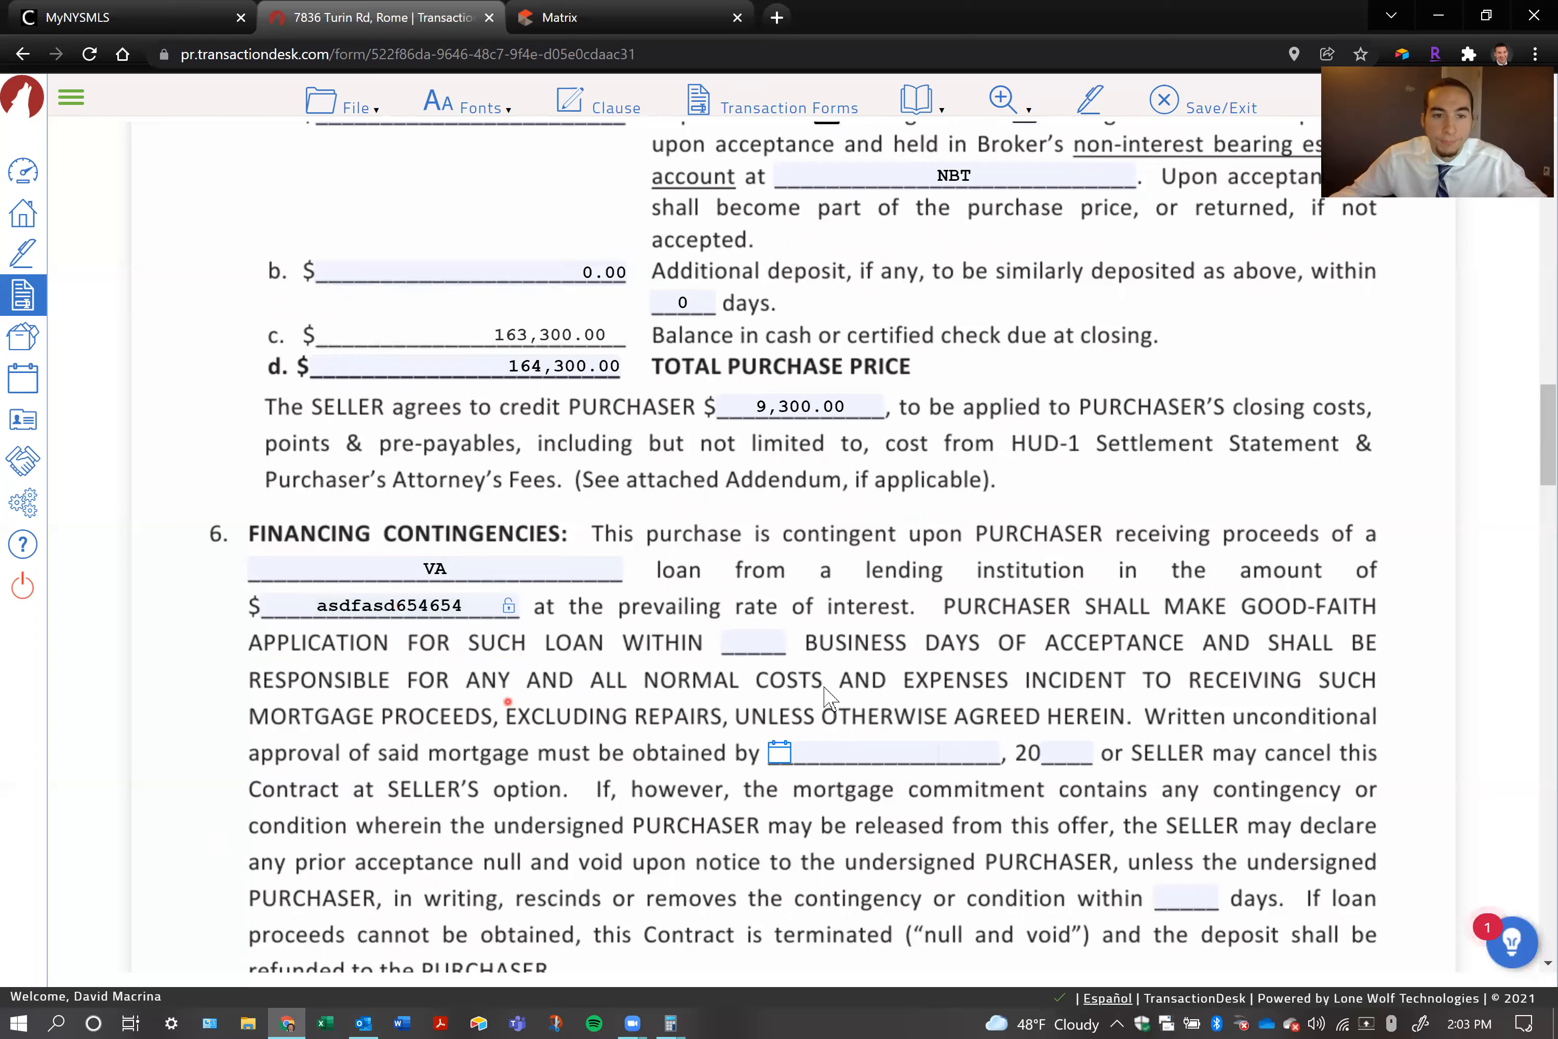
Set the deadline for written mortgage approval in section 6 to December 23rd, 2021
{"action": "scroll", "coordinate": [784, 666], "scroll_direction": "down", "scroll_amount": 1}
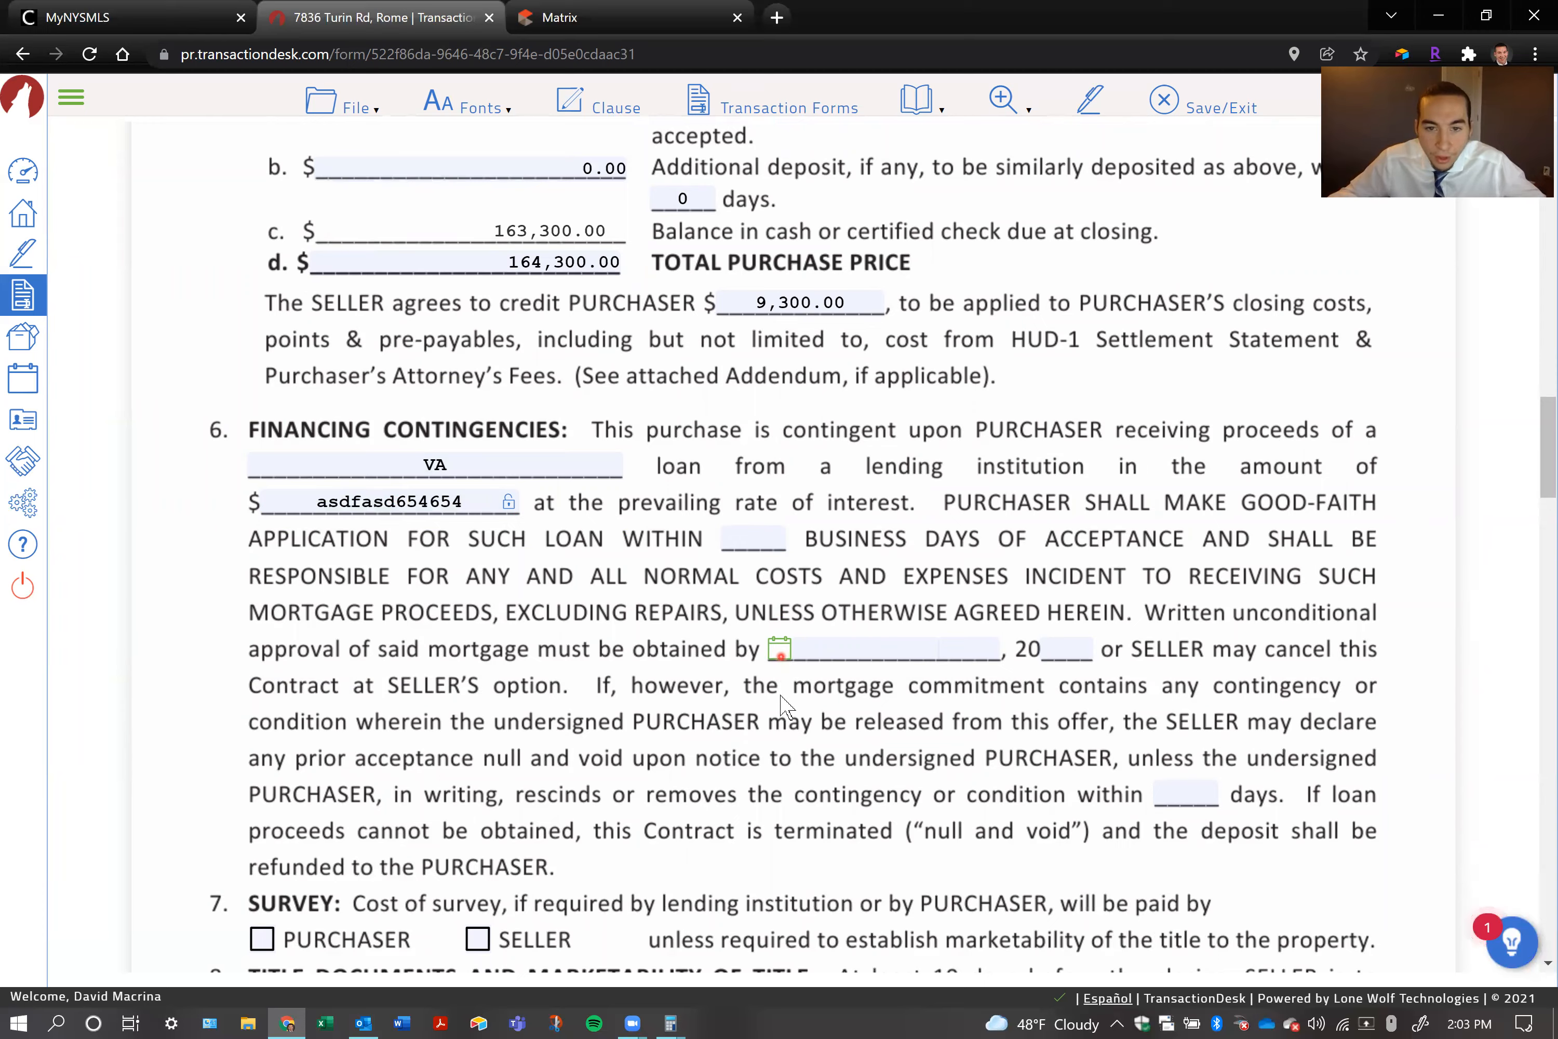
{"action": "left_click", "coordinate": [781, 660]}
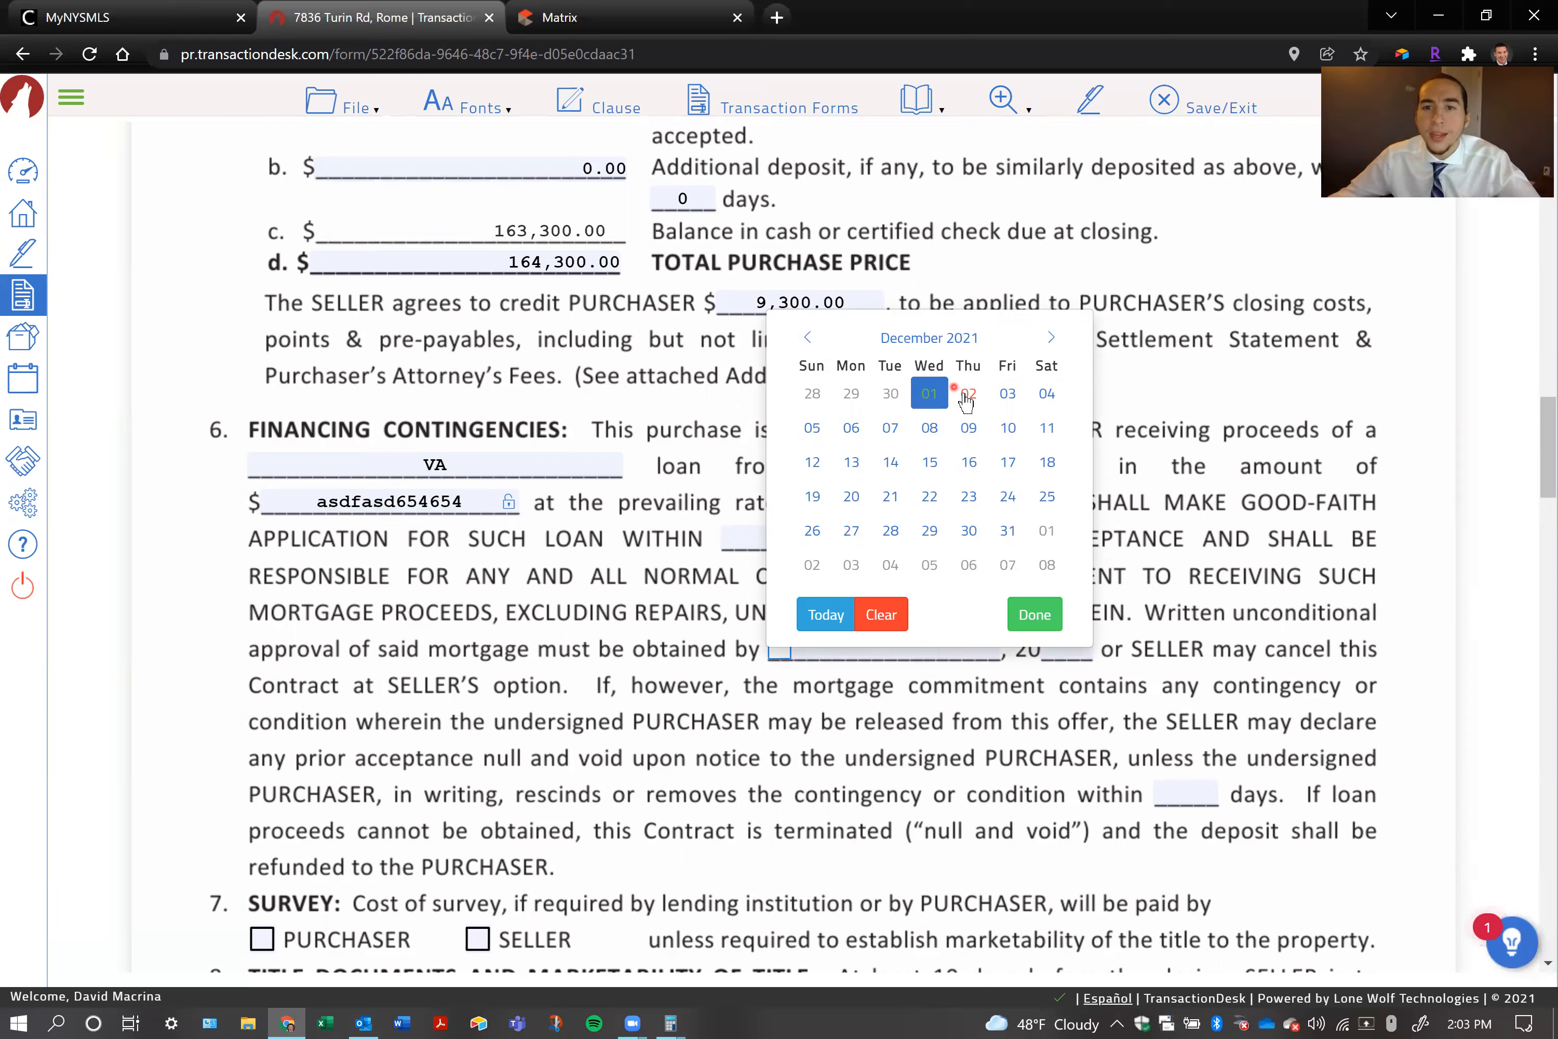
{"action": "left_click", "coordinate": [1051, 337]}
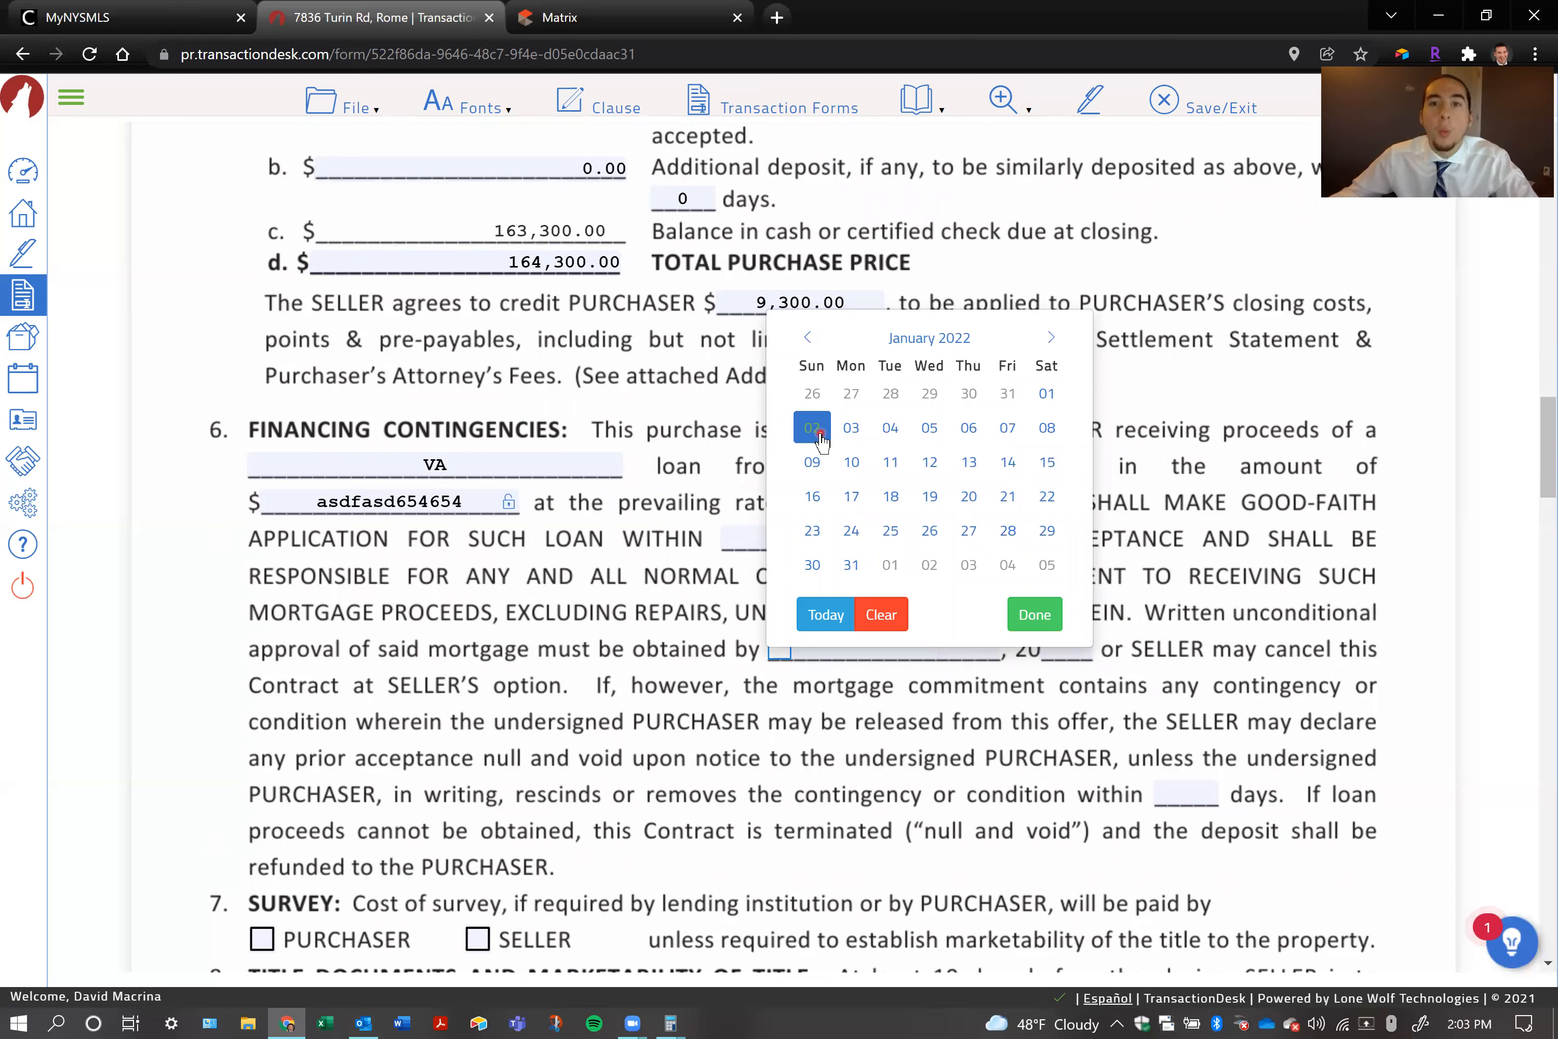
{"action": "left_click", "coordinate": [808, 337]}
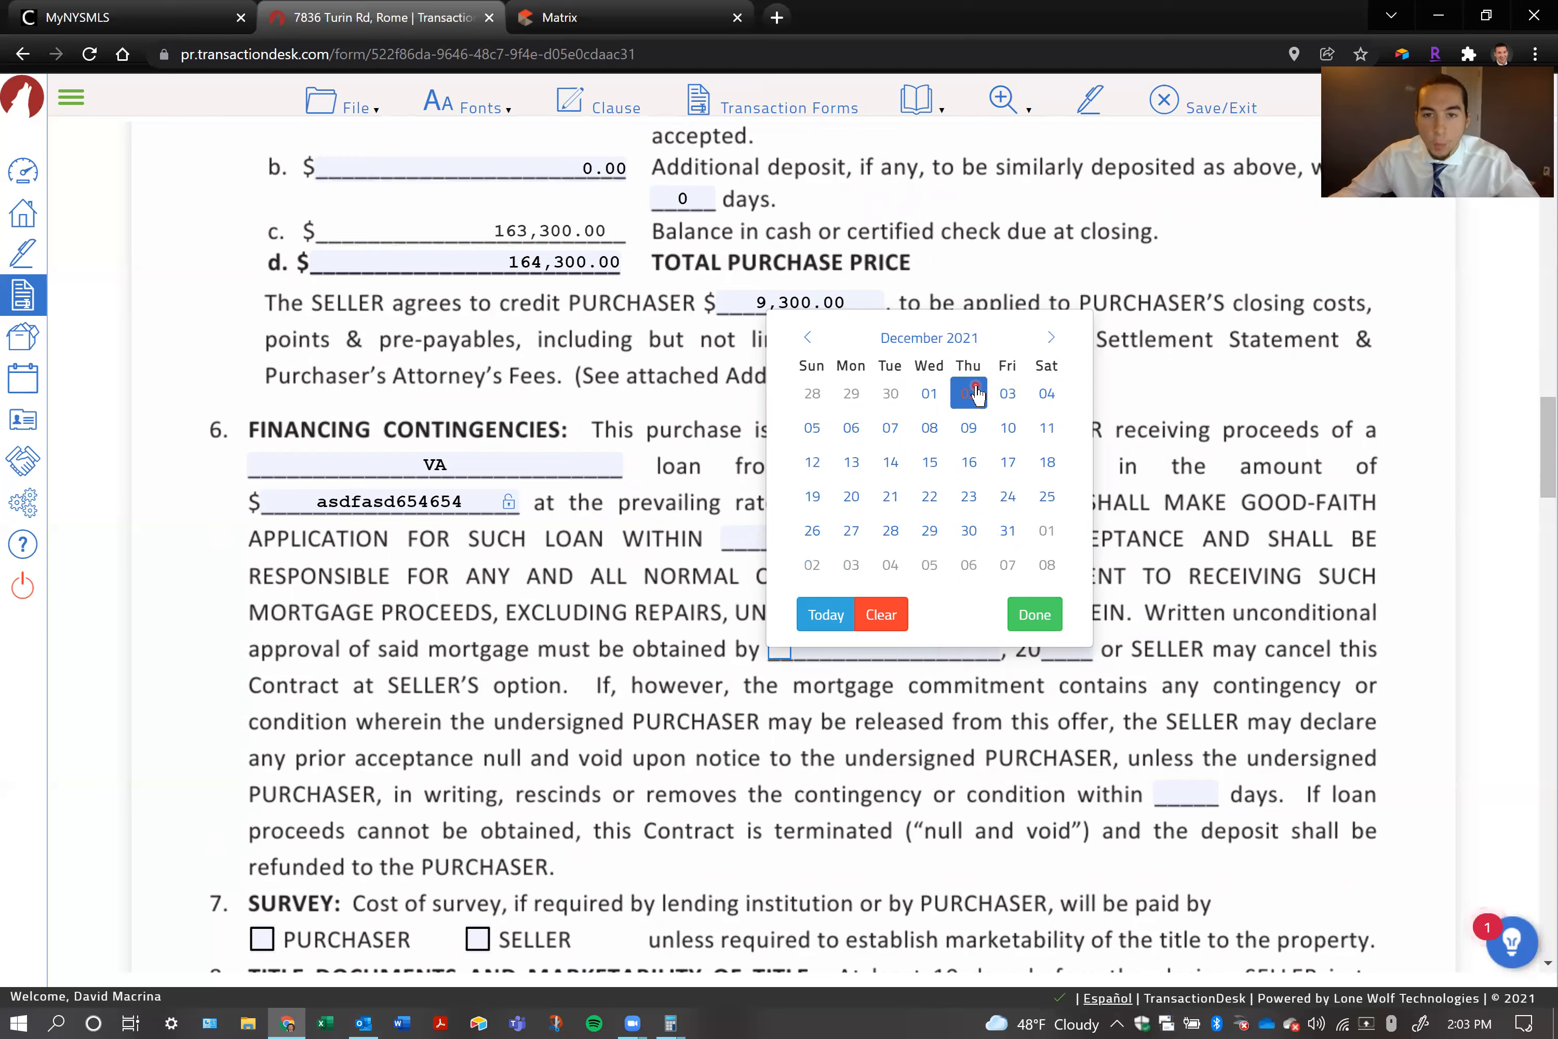
{"action": "left_click", "coordinate": [968, 462]}
{"action": "left_click", "coordinate": [975, 498]}
{"action": "left_click", "coordinate": [976, 499]}
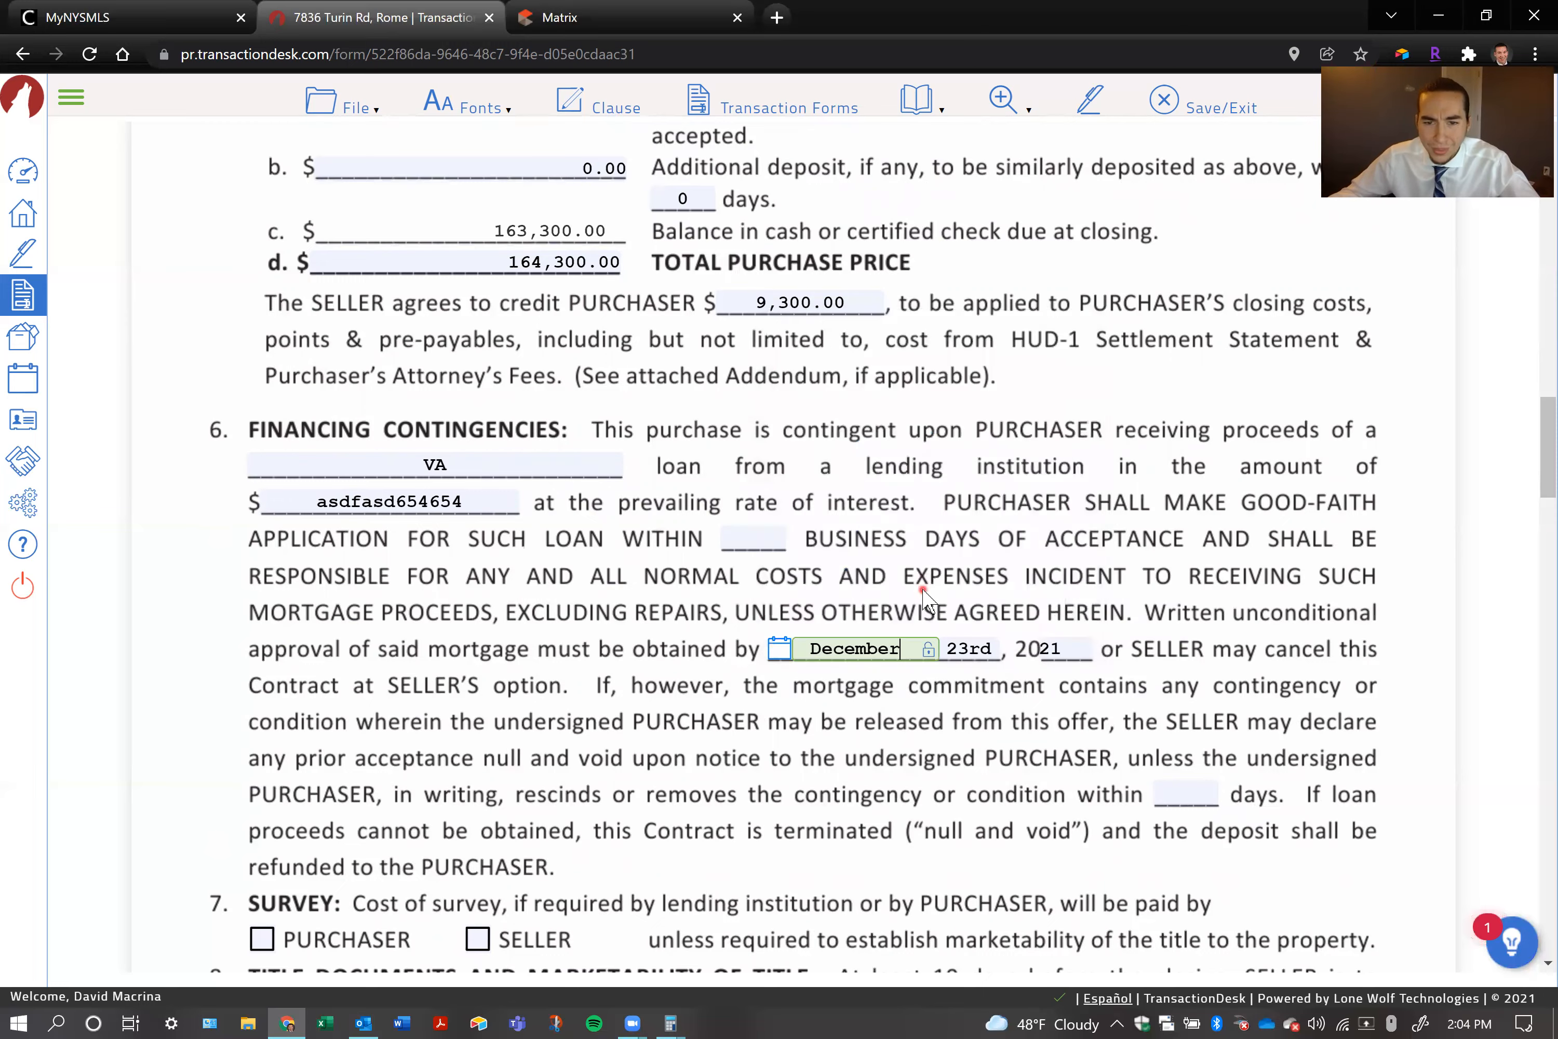
{"action": "left_click", "coordinate": [1044, 685]}
Mark PURCHASER as the party paying the survey cost in section 7
{"action": "scroll", "coordinate": [998, 700], "scroll_direction": "down", "scroll_amount": 1}
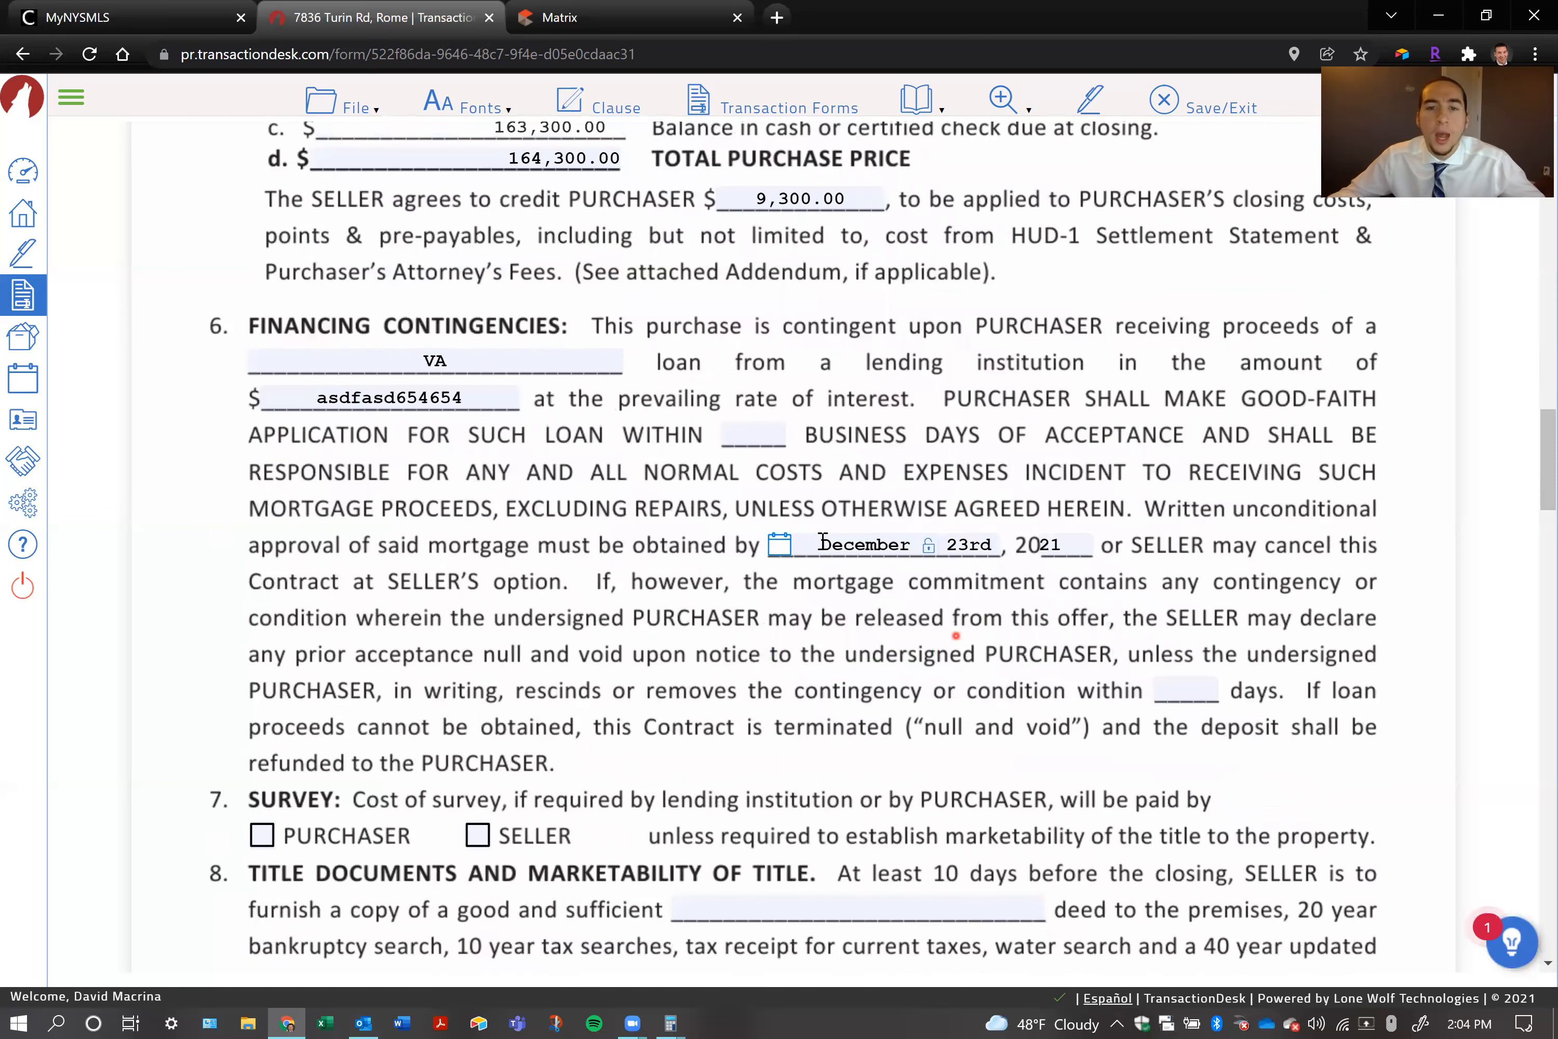
{"action": "scroll", "coordinate": [917, 748], "scroll_direction": "down", "scroll_amount": 2}
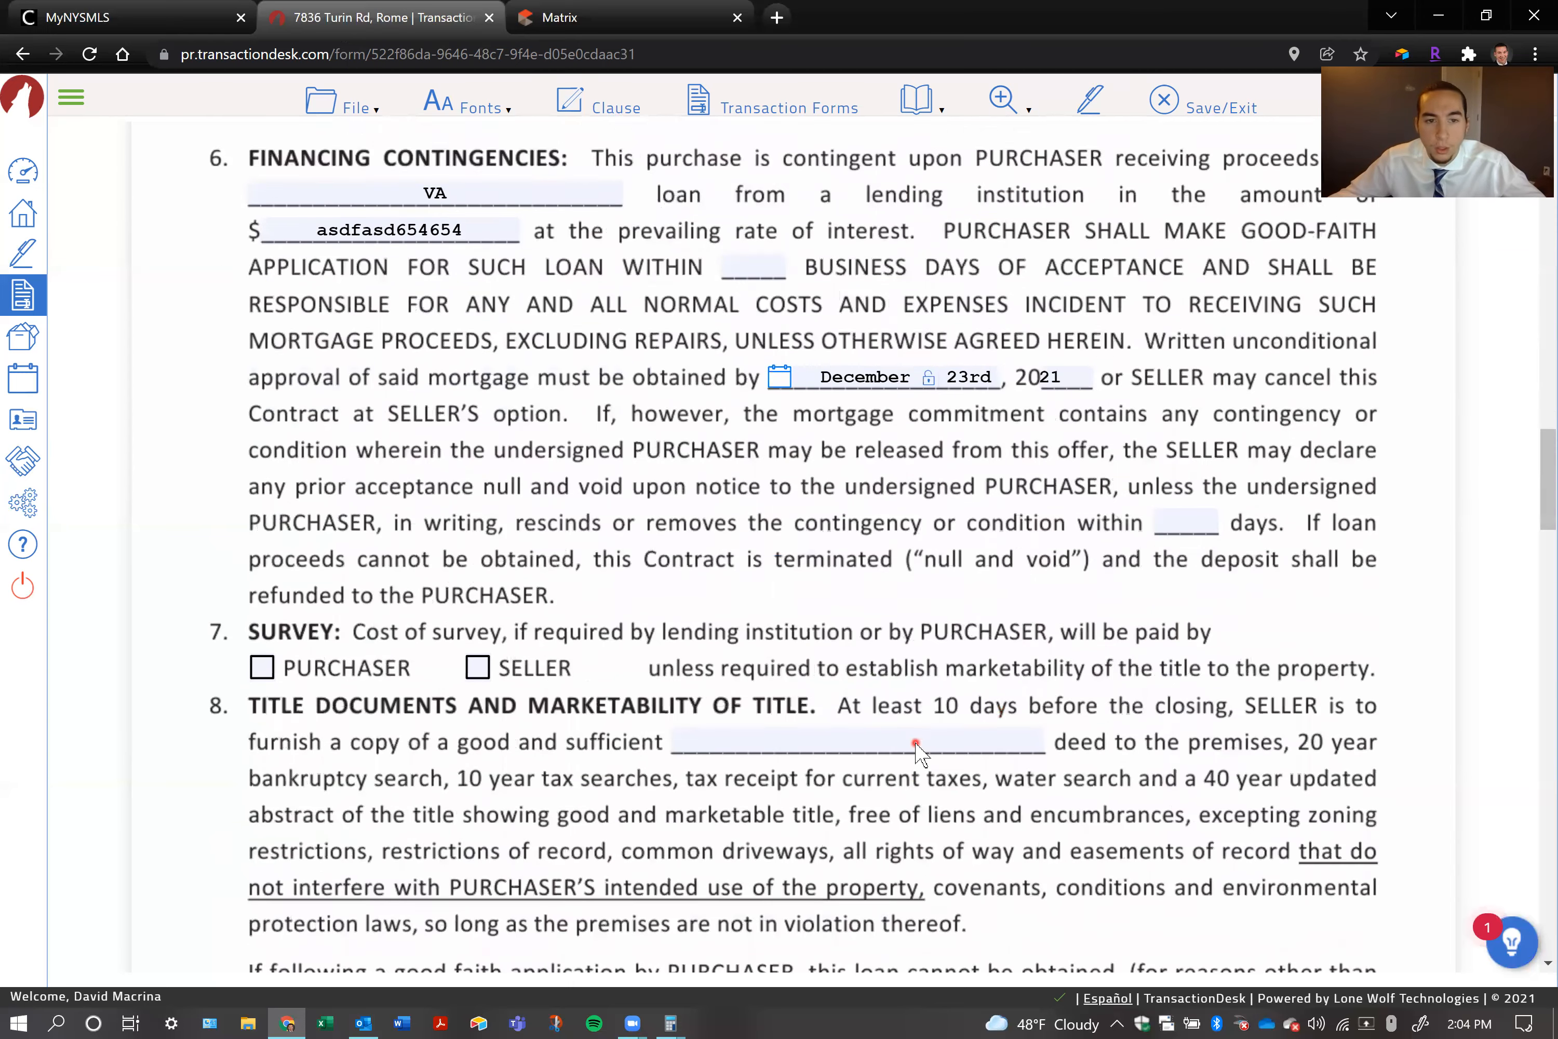
{"action": "left_click", "coordinate": [262, 627]}
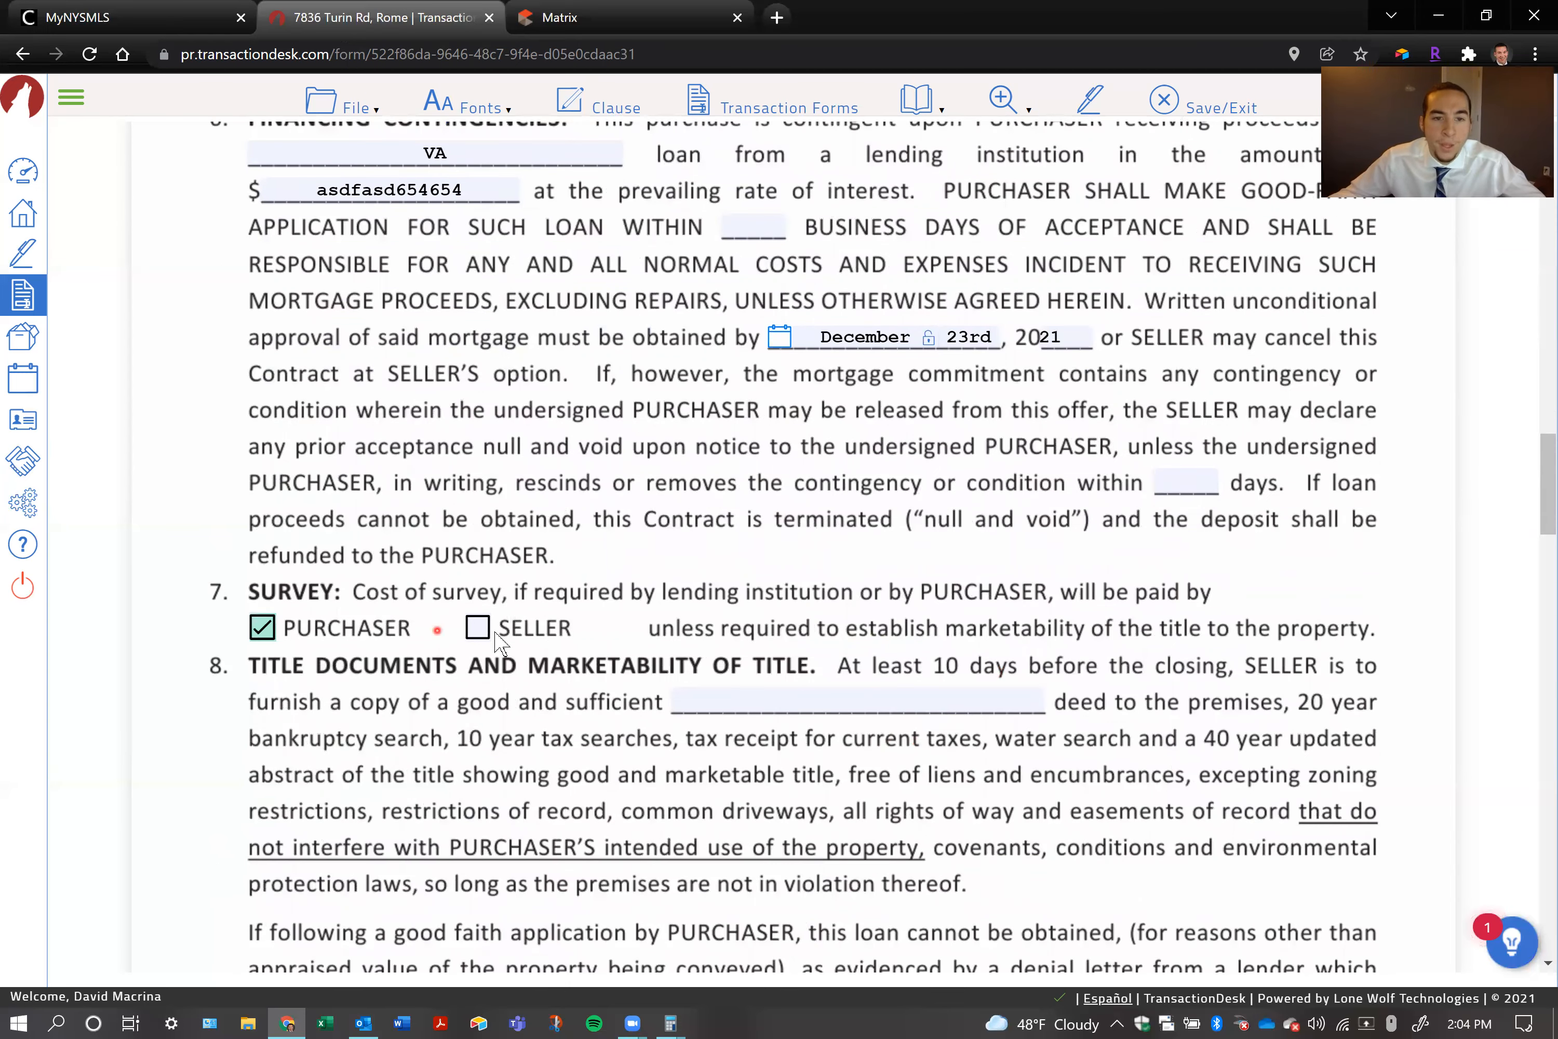
{"action": "left_click", "coordinate": [477, 628]}
{"action": "left_click", "coordinate": [262, 628]}
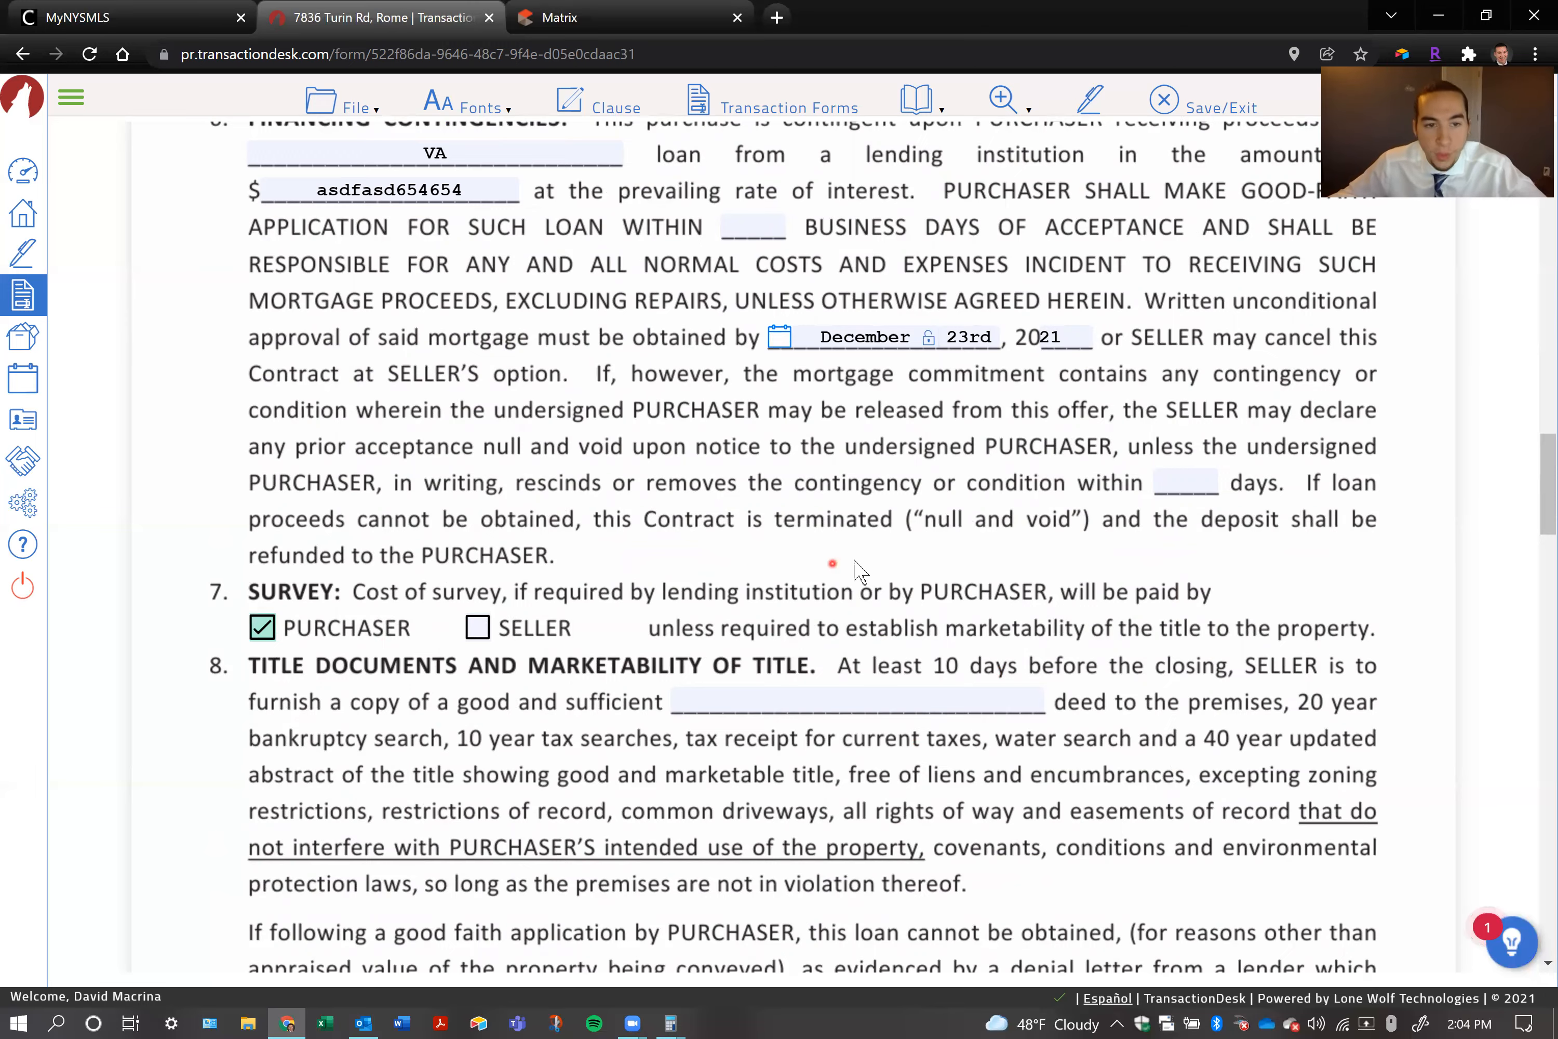
Mark the Structural Report, Pest, Radon, FHA/VA Amendatory Clause and Owner Financing contingencies in section 15
{"action": "scroll", "coordinate": [855, 570], "scroll_direction": "down", "scroll_amount": 2}
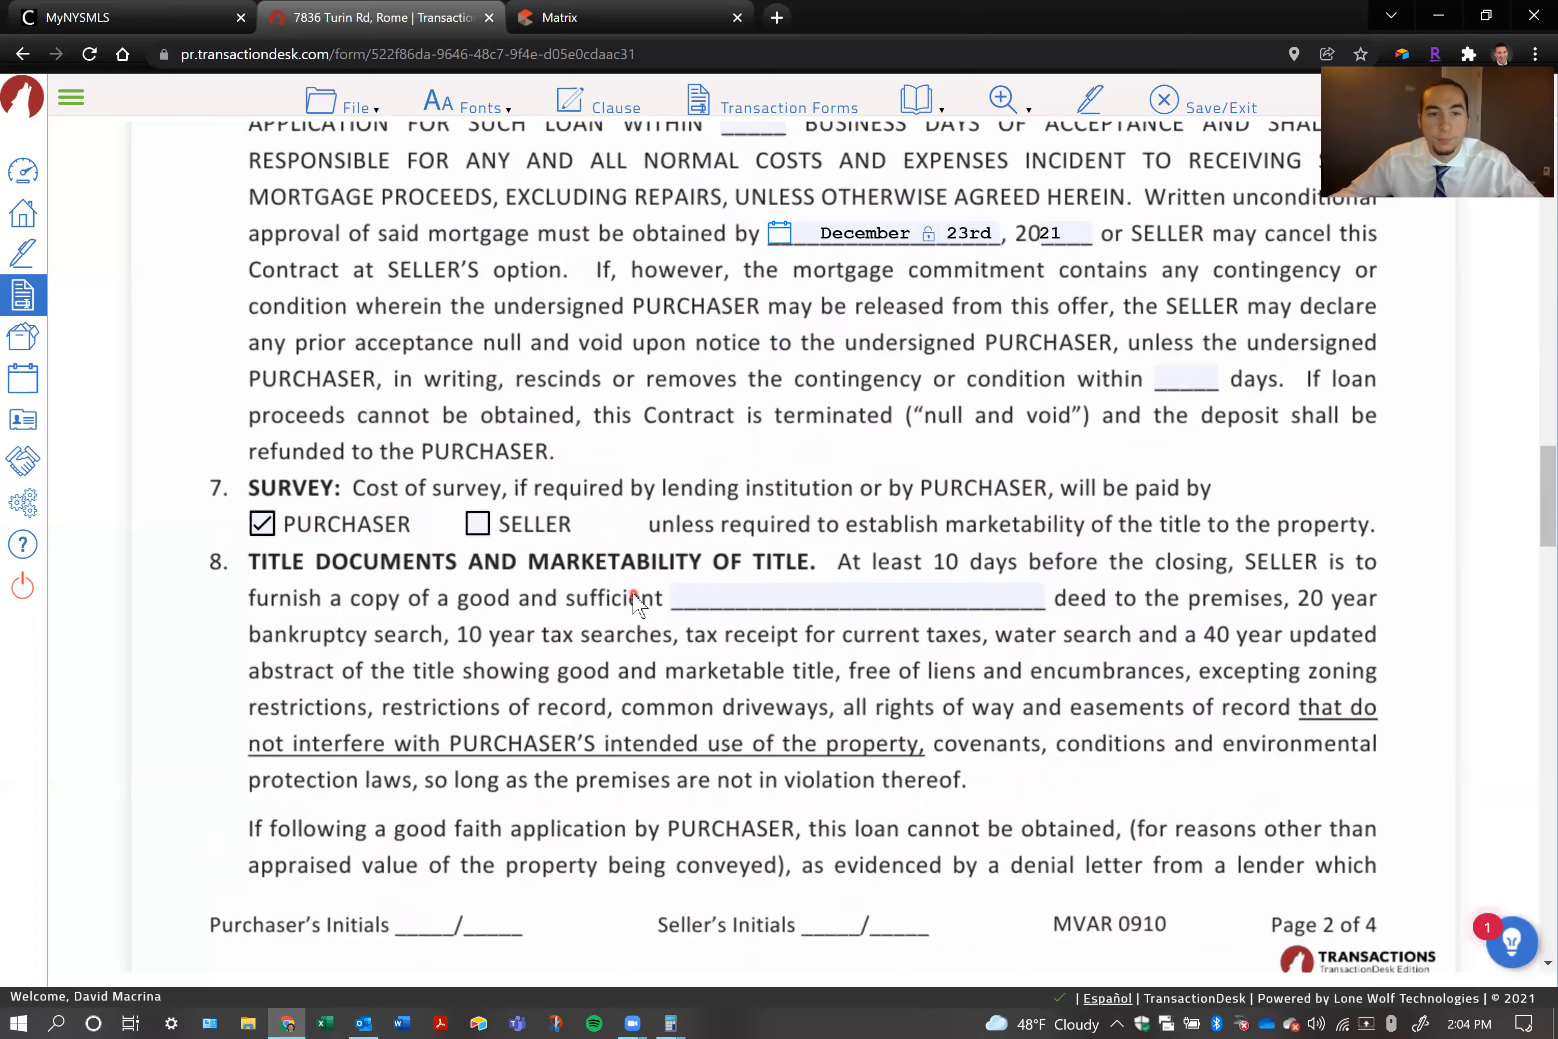
{"action": "scroll", "coordinate": [633, 593], "scroll_direction": "down", "scroll_amount": 10}
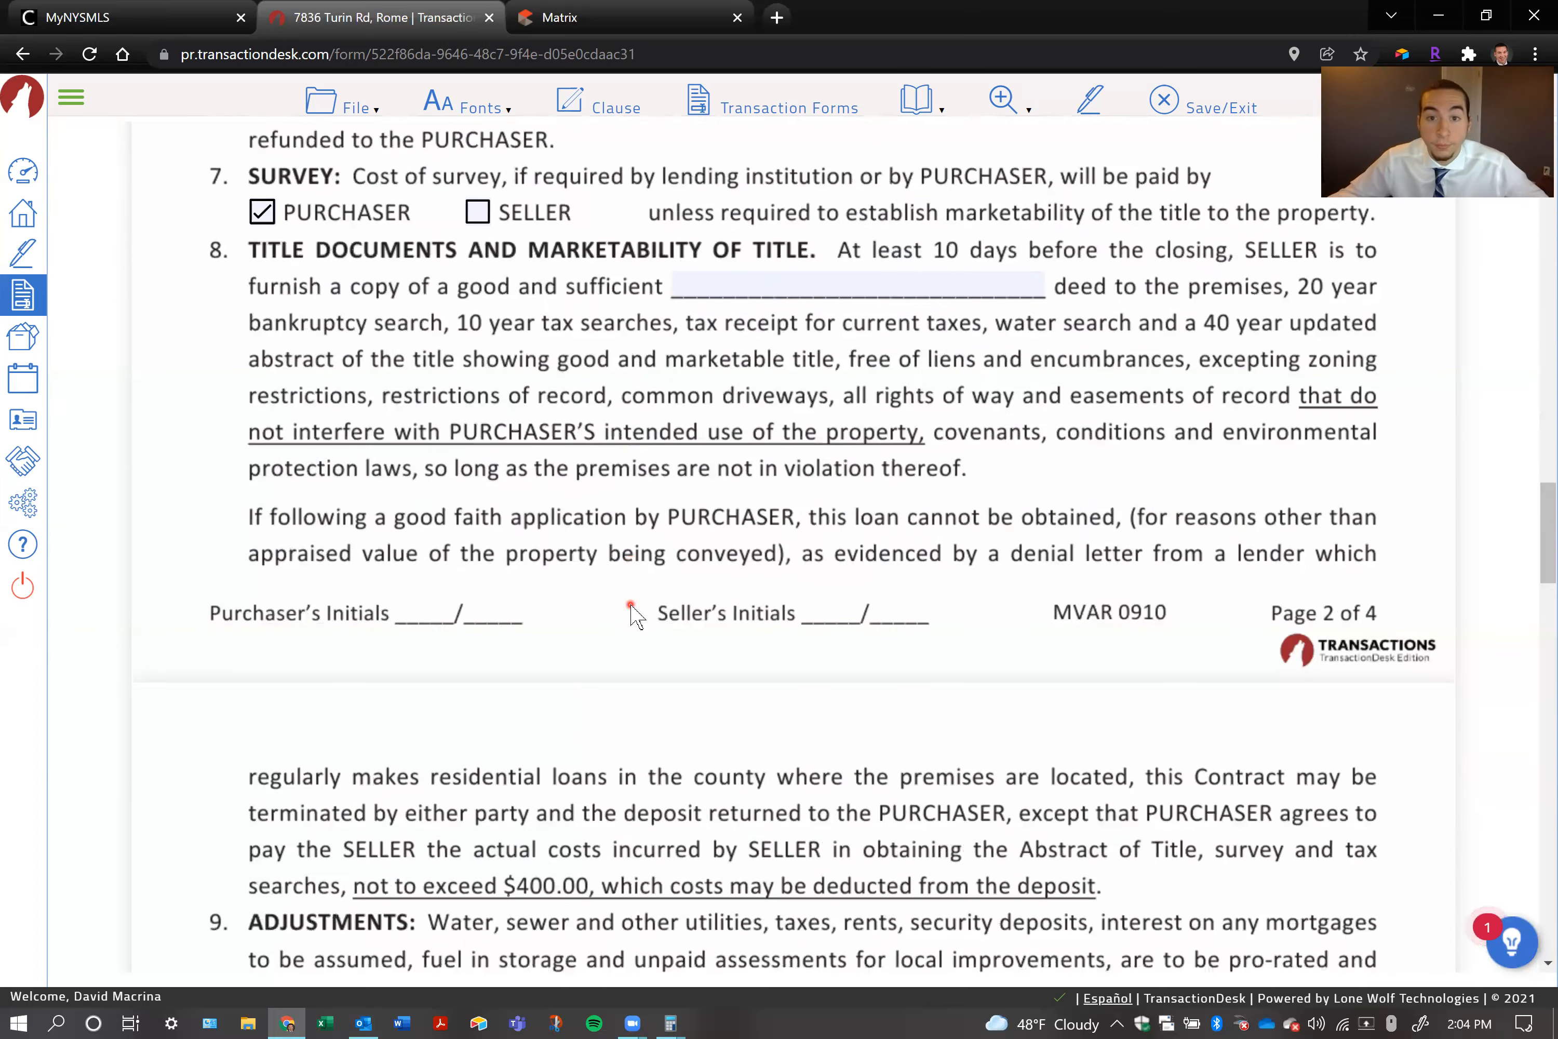
{"action": "scroll", "coordinate": [634, 613], "scroll_direction": "down", "scroll_amount": 15}
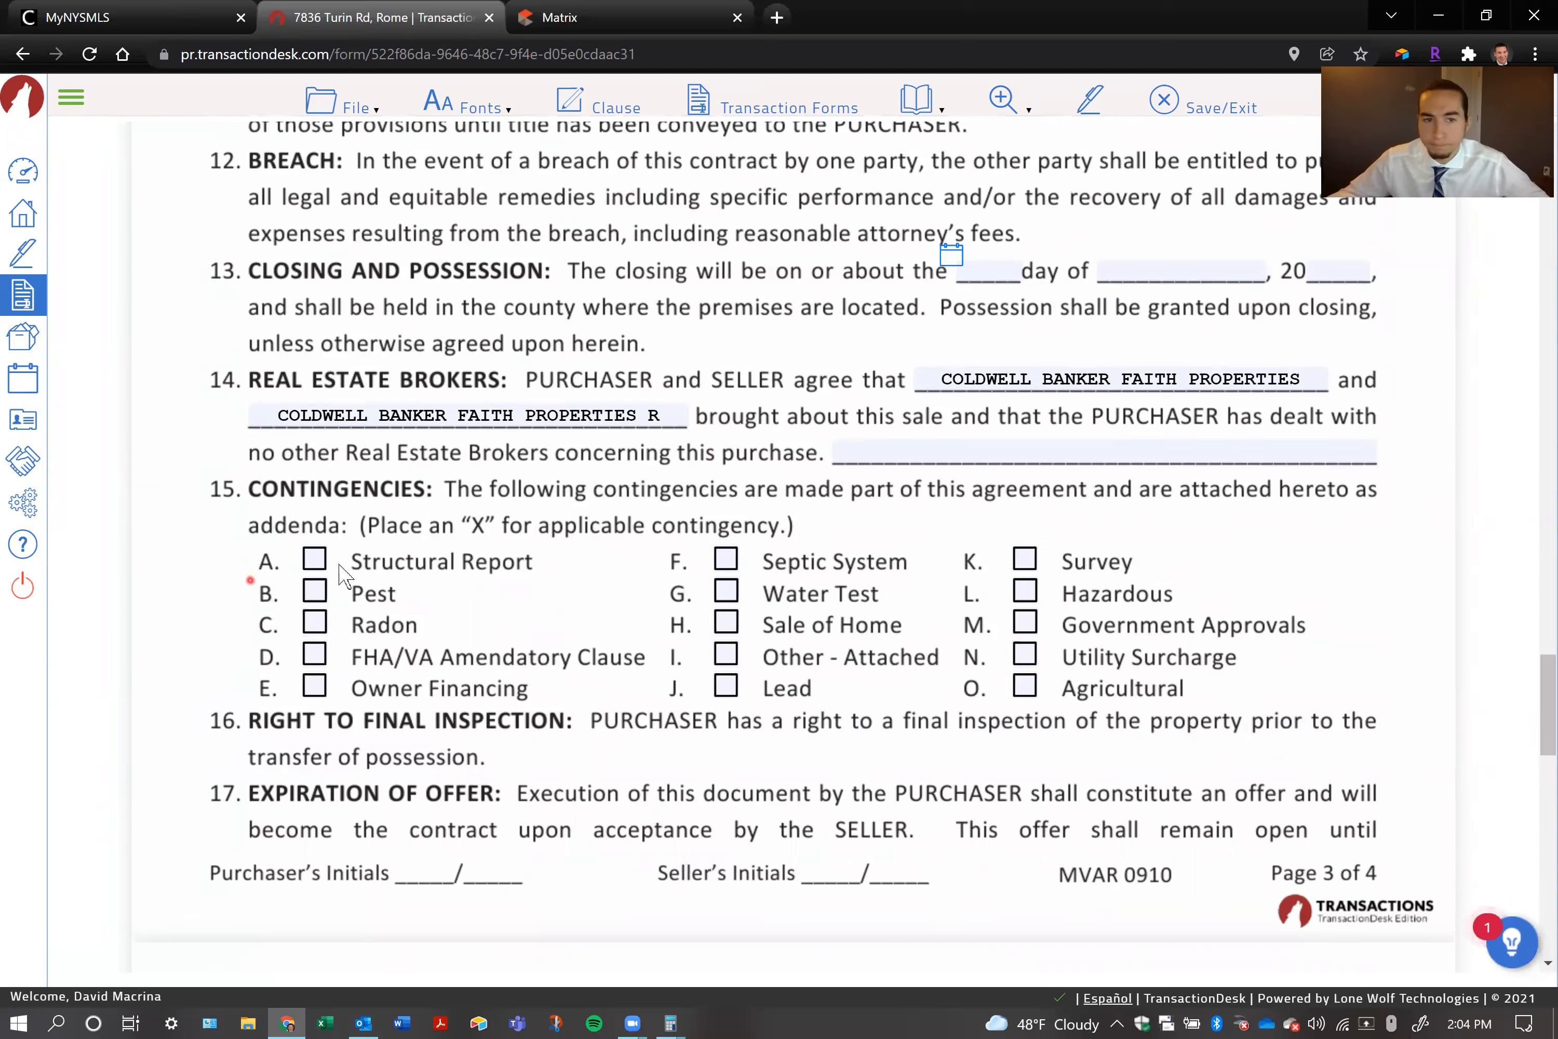
{"action": "left_click", "coordinate": [316, 559]}
{"action": "left_click", "coordinate": [315, 591]}
{"action": "left_click", "coordinate": [314, 653]}
{"action": "left_click", "coordinate": [315, 623]}
{"action": "left_click", "coordinate": [314, 686]}
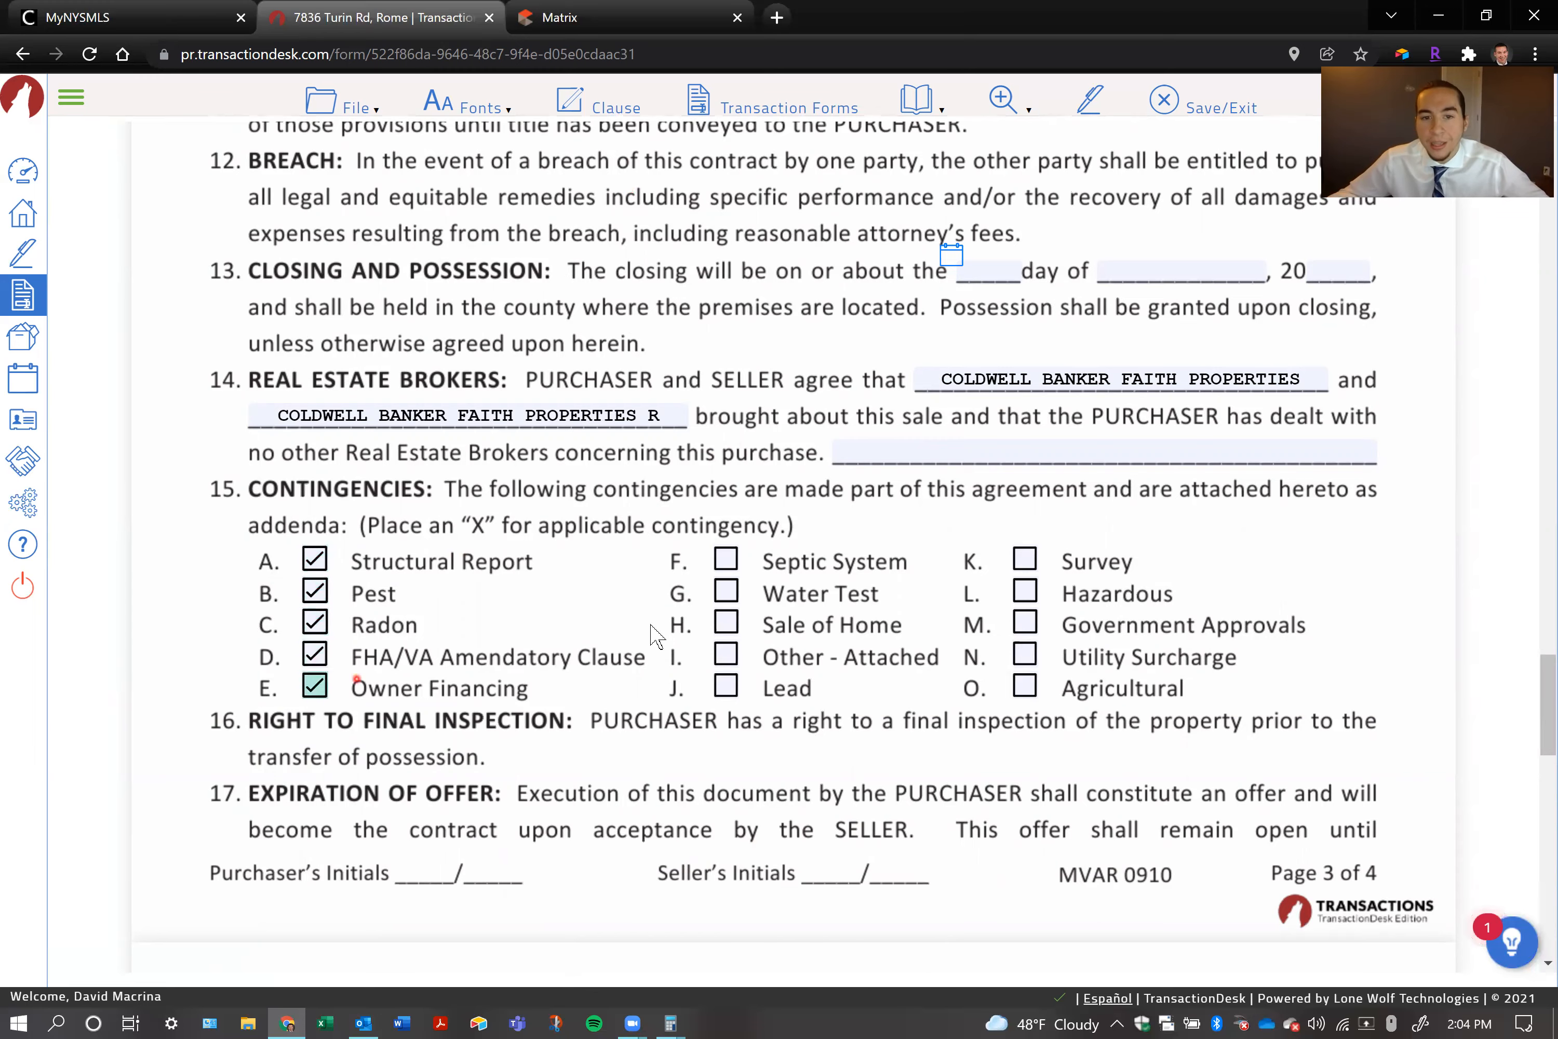
In section 21, mark that the purchaser intends to use the premises as primary residence and that the premises is not in foreclosure
{"action": "scroll", "coordinate": [771, 620], "scroll_direction": "down", "scroll_amount": 10}
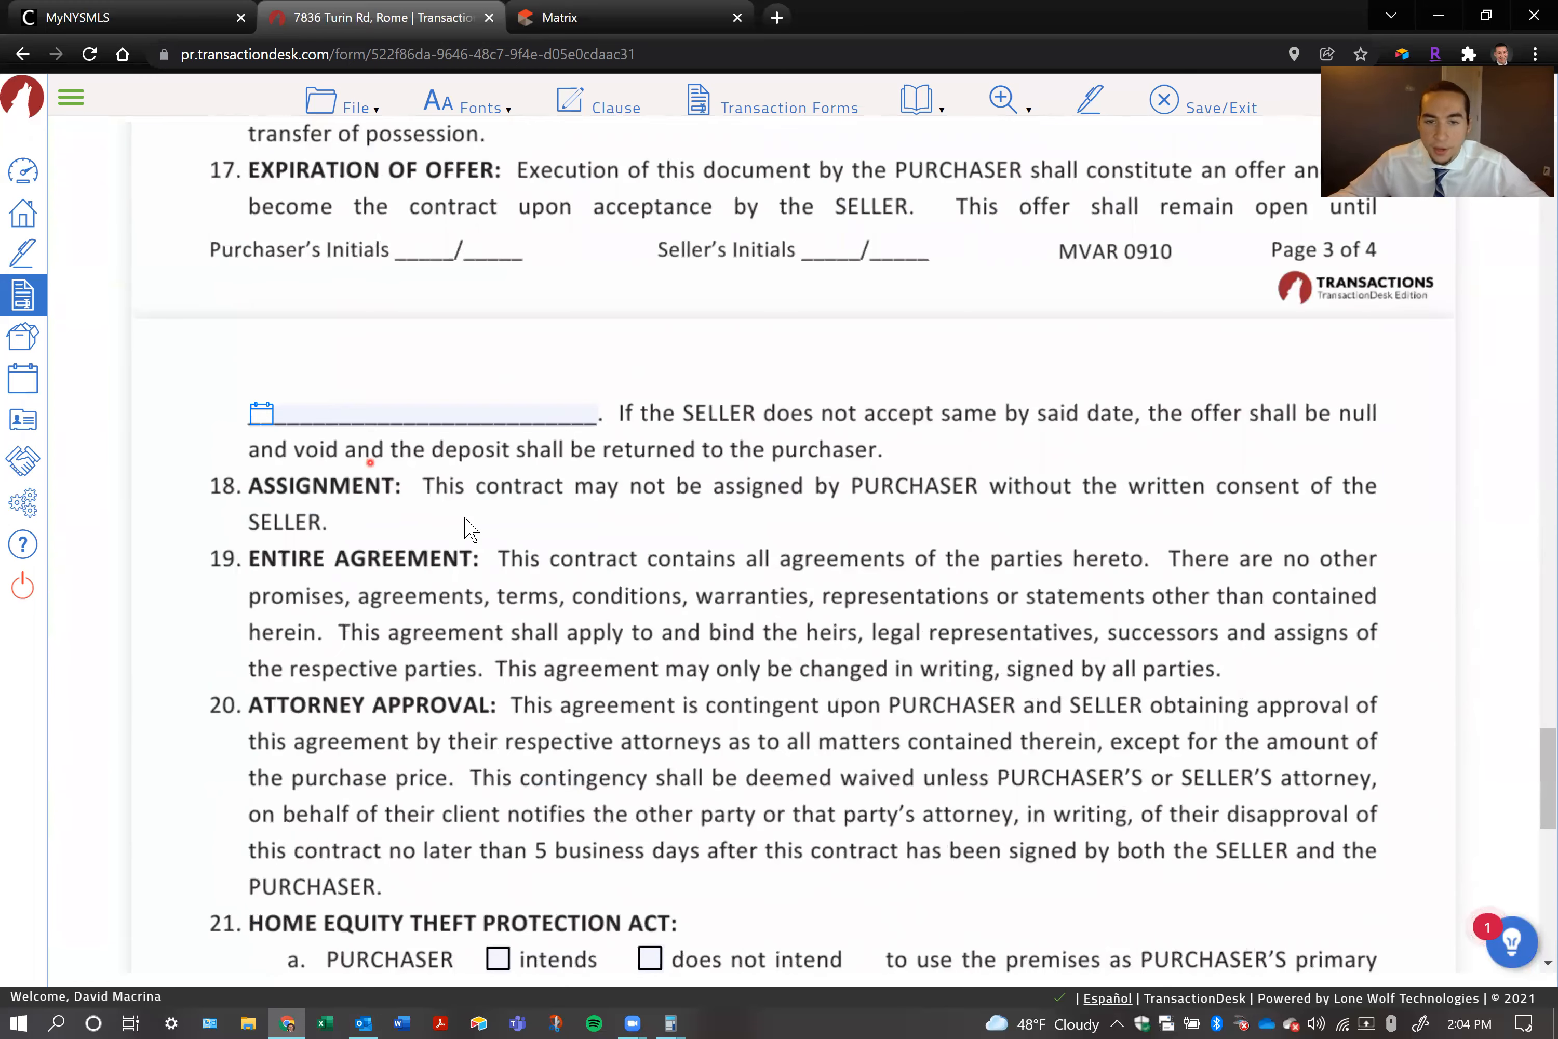
{"action": "scroll", "coordinate": [469, 527], "scroll_direction": "down", "scroll_amount": 1}
{"action": "scroll", "coordinate": [469, 527], "scroll_direction": "down", "scroll_amount": 3}
{"action": "left_click", "coordinate": [498, 543]}
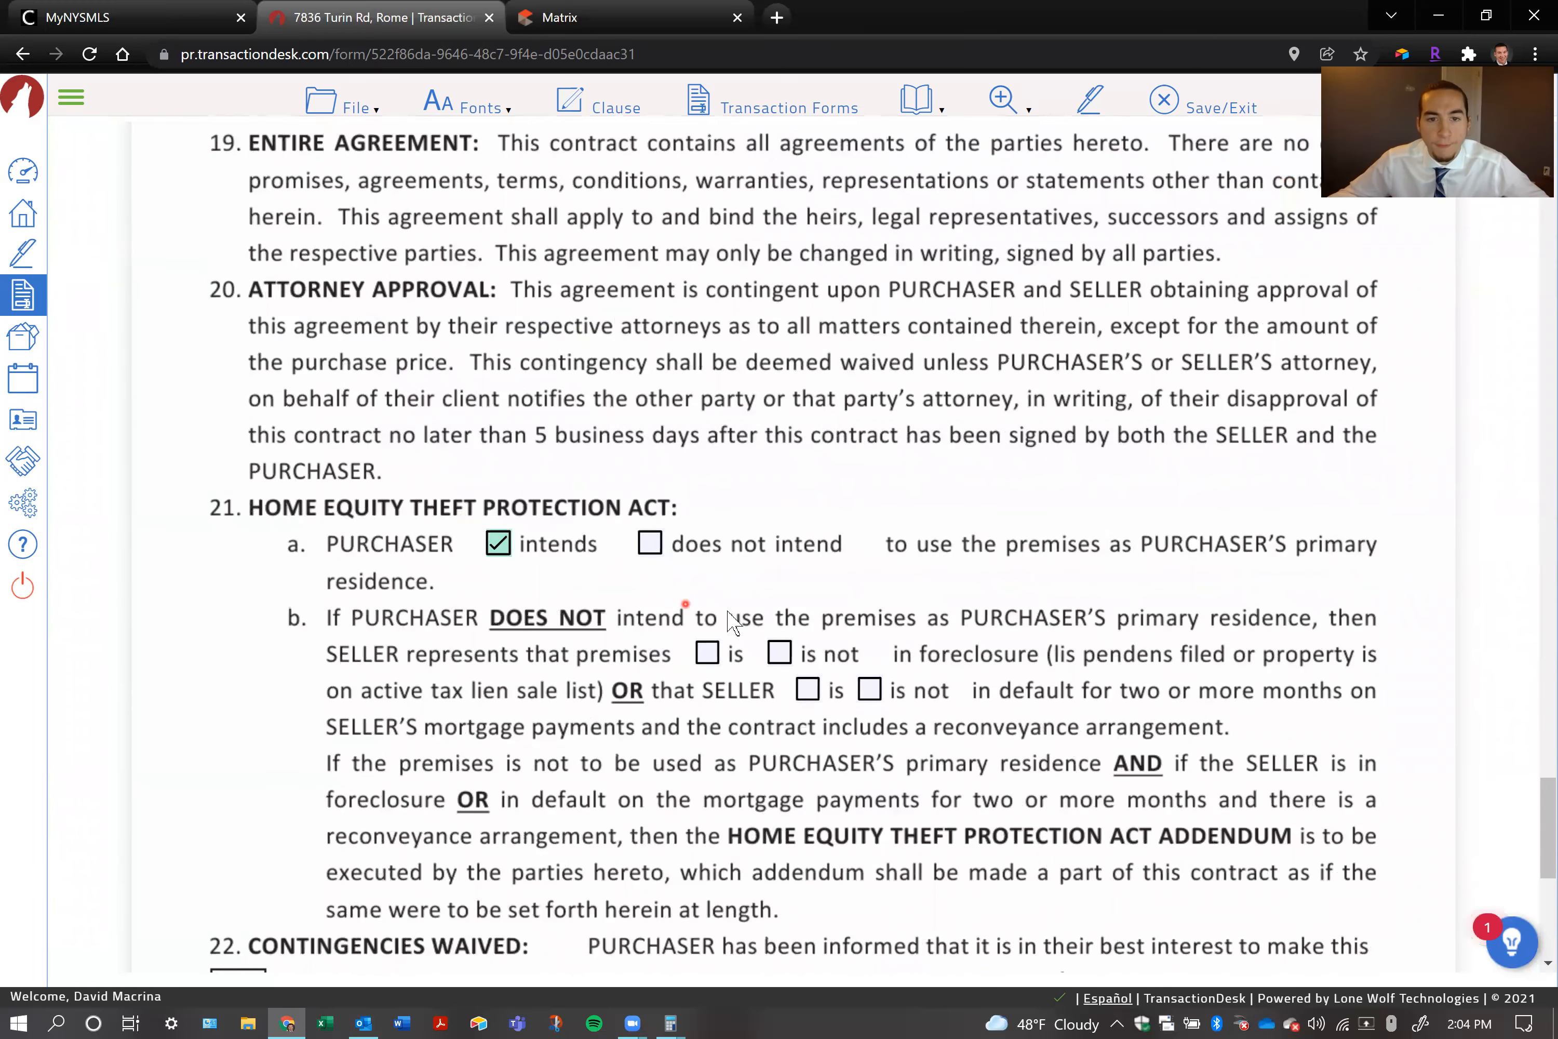
{"action": "left_click", "coordinate": [707, 651]}
{"action": "left_click", "coordinate": [779, 652]}
{"action": "left_click", "coordinate": [649, 543]}
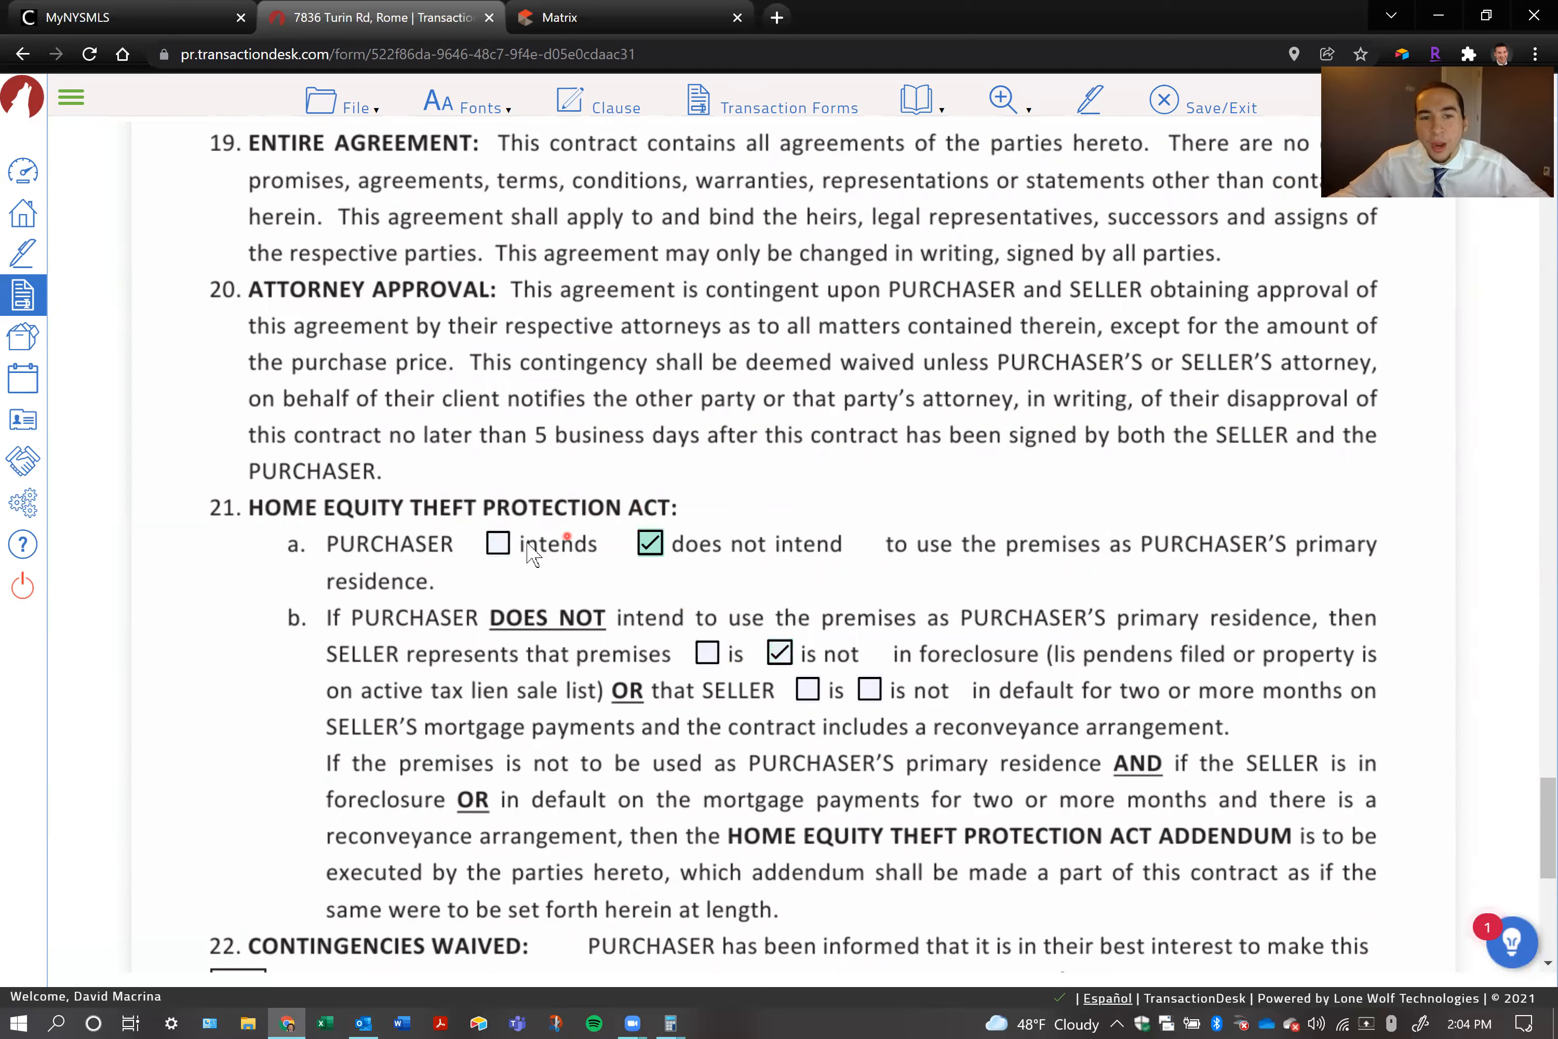
{"action": "left_click", "coordinate": [497, 542]}
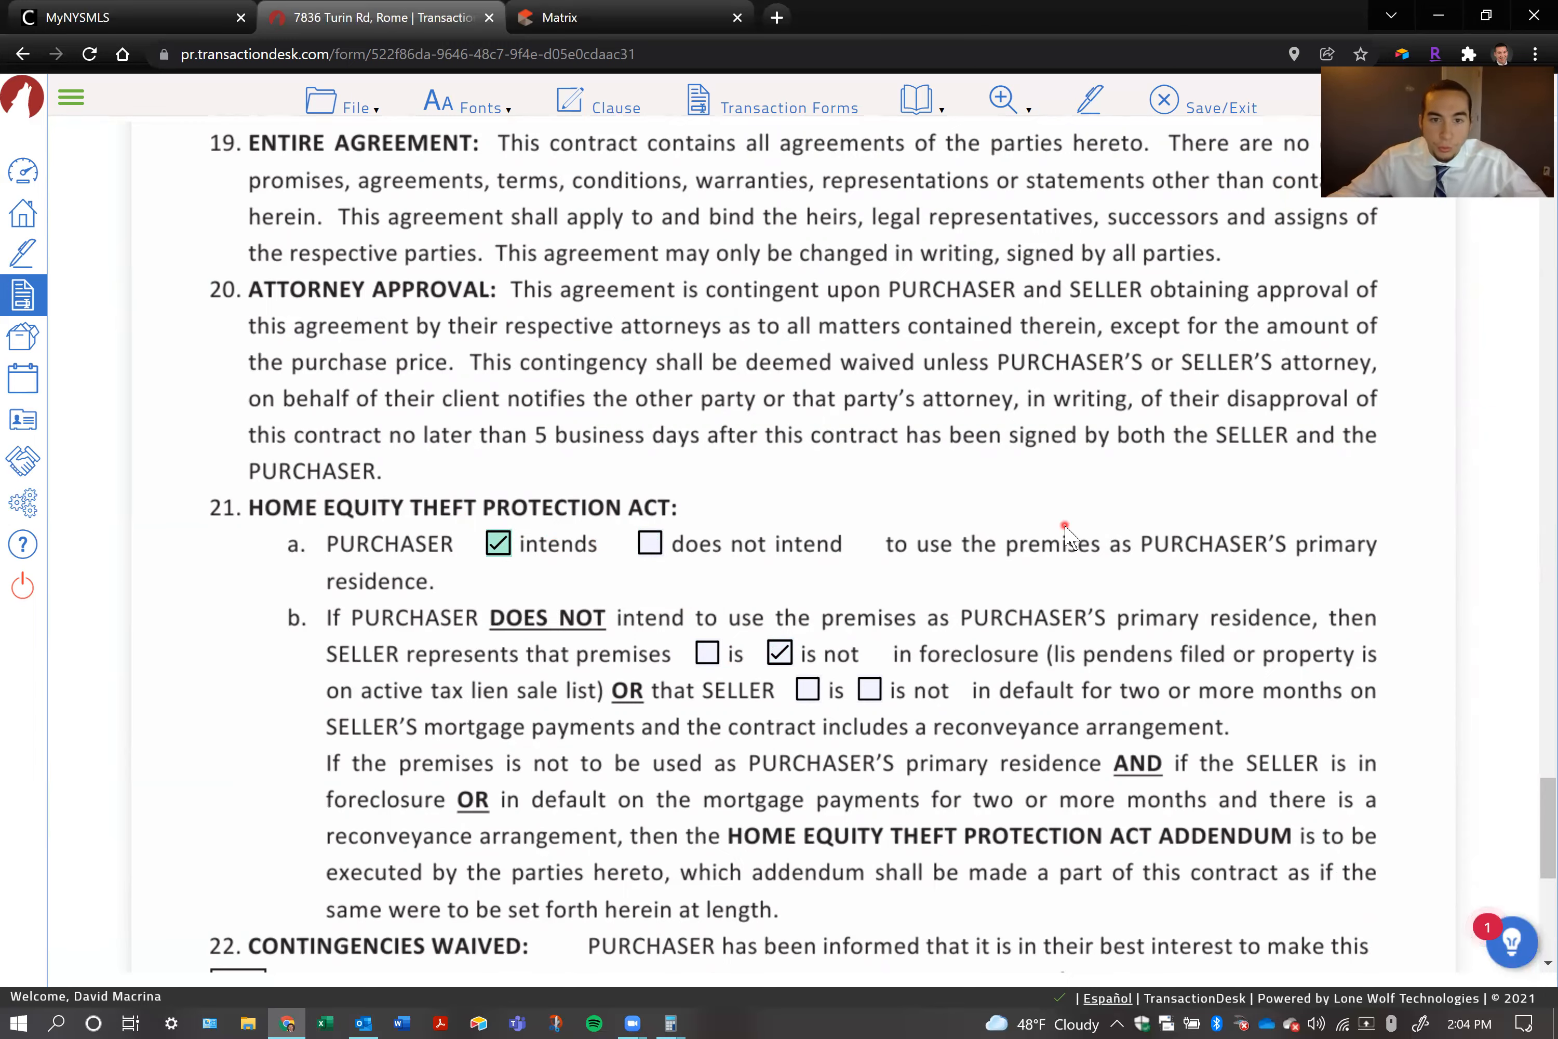
Clear the pre-filled seller name from the first SELLER signature line under Acceptance on page 4
{"action": "scroll", "coordinate": [898, 482], "scroll_direction": "down", "scroll_amount": 5}
{"action": "scroll", "coordinate": [702, 441], "scroll_direction": "down", "scroll_amount": 2}
{"action": "scroll", "coordinate": [961, 550], "scroll_direction": "down", "scroll_amount": 3}
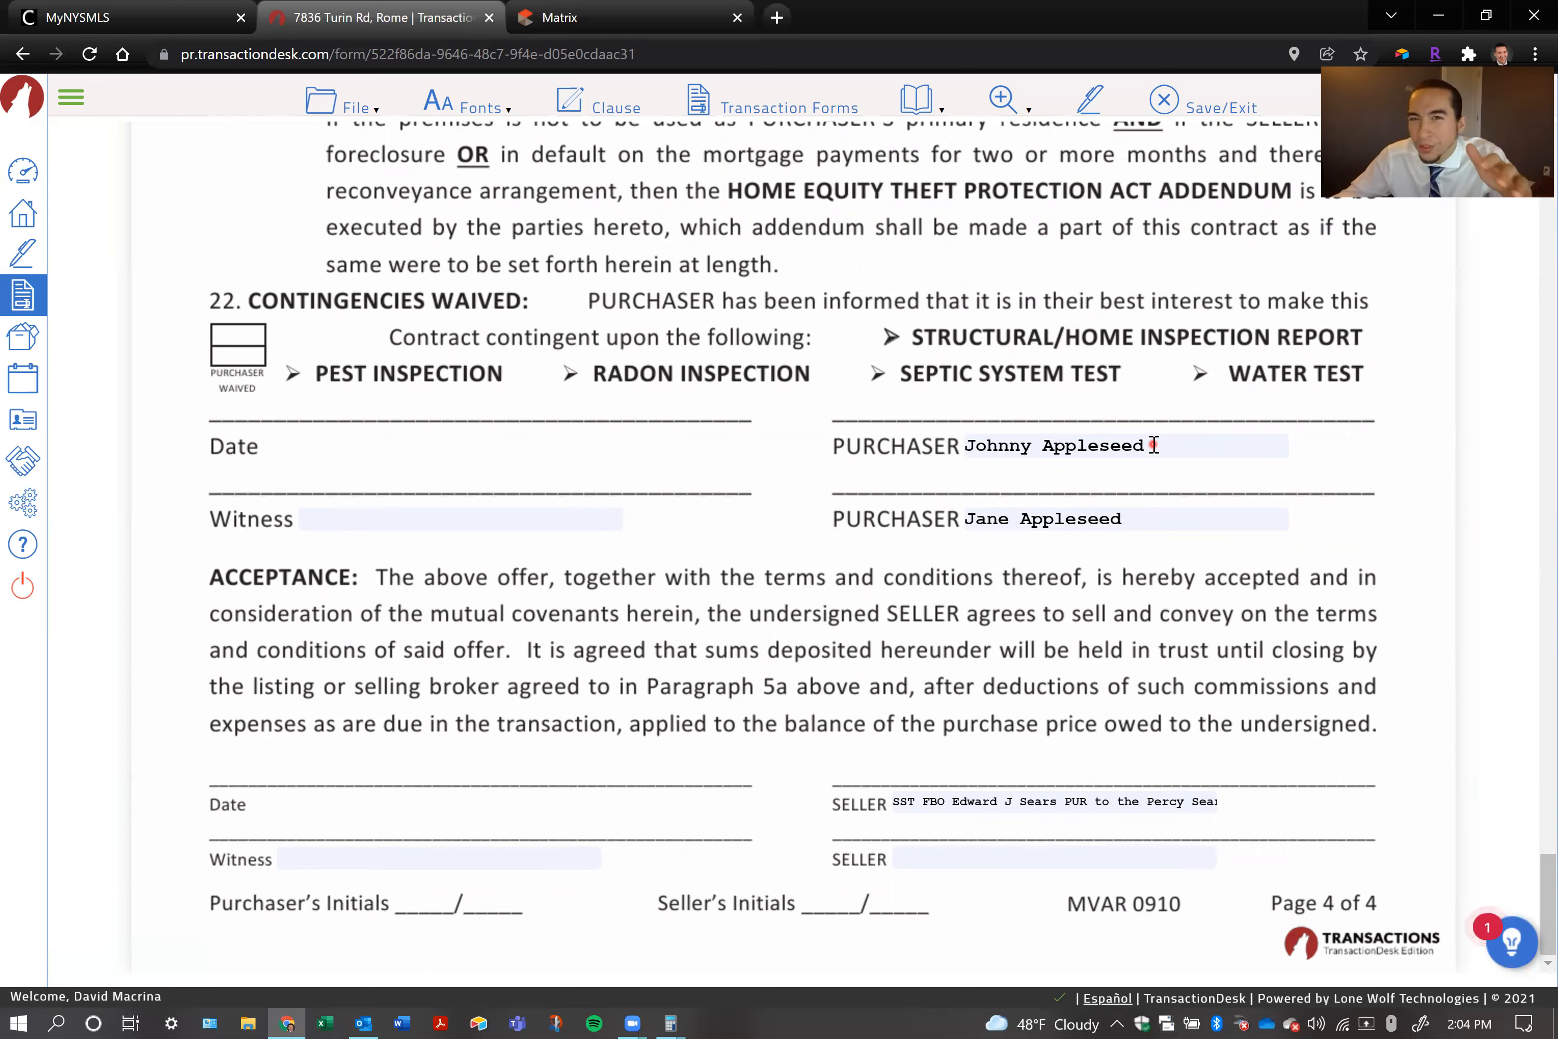
{"action": "left_click_drag", "start_coordinate": [1154, 447], "coordinate": [917, 459]}
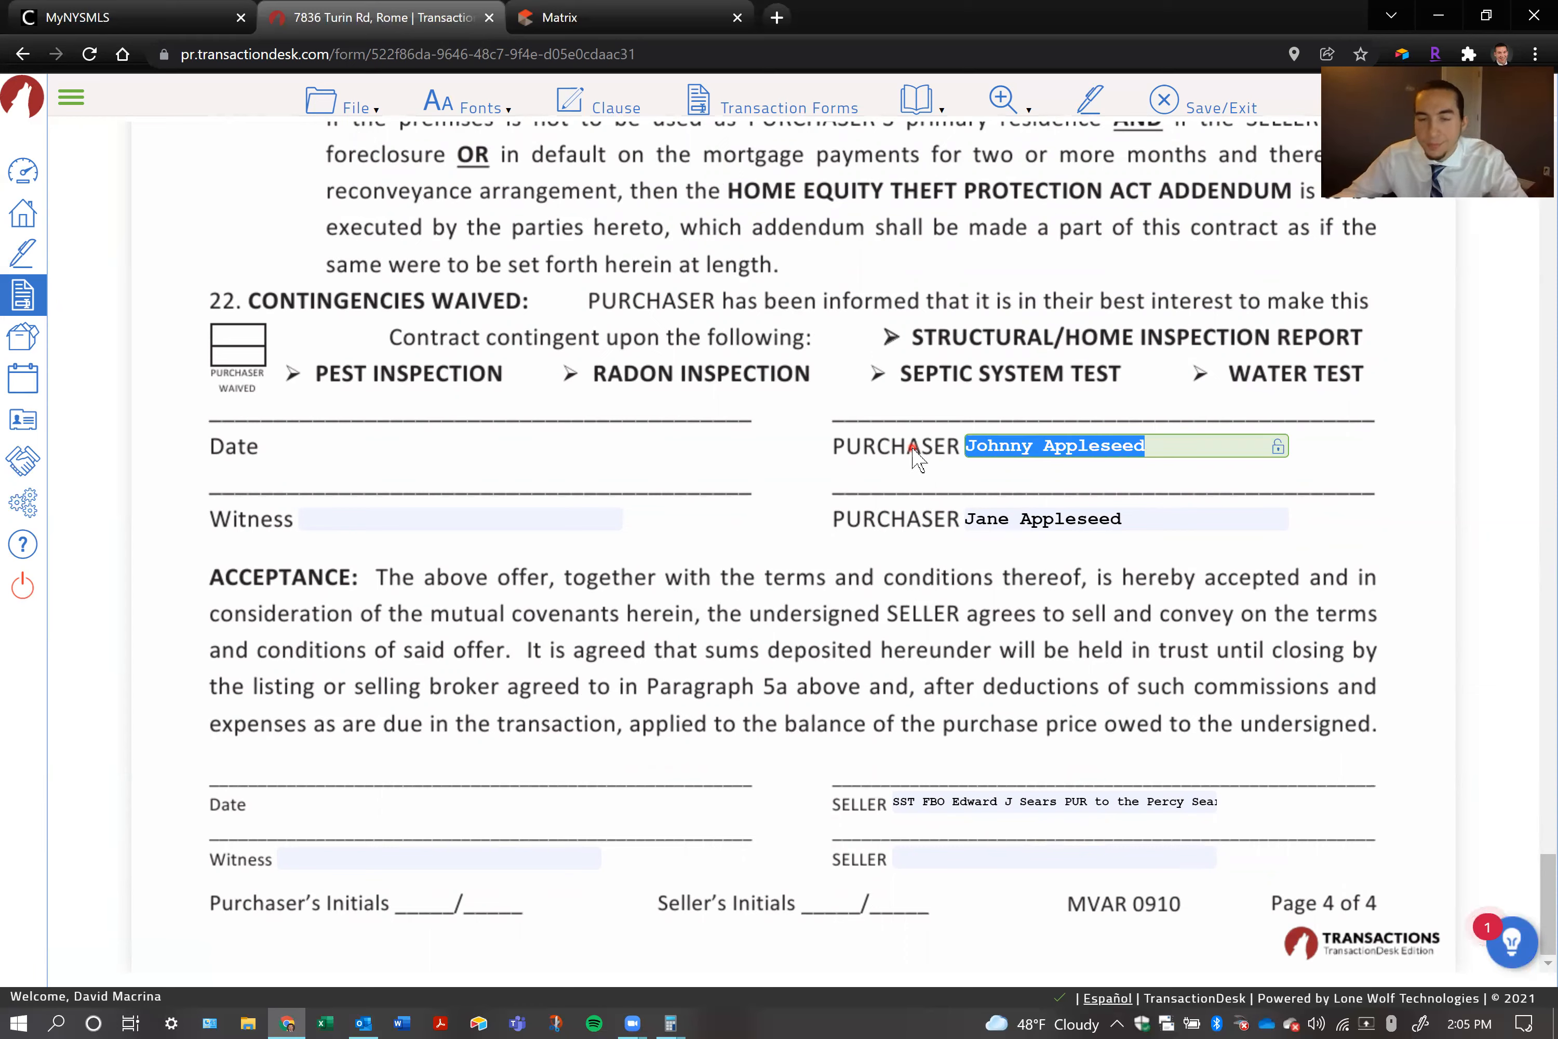
{"action": "left_click", "coordinate": [915, 600]}
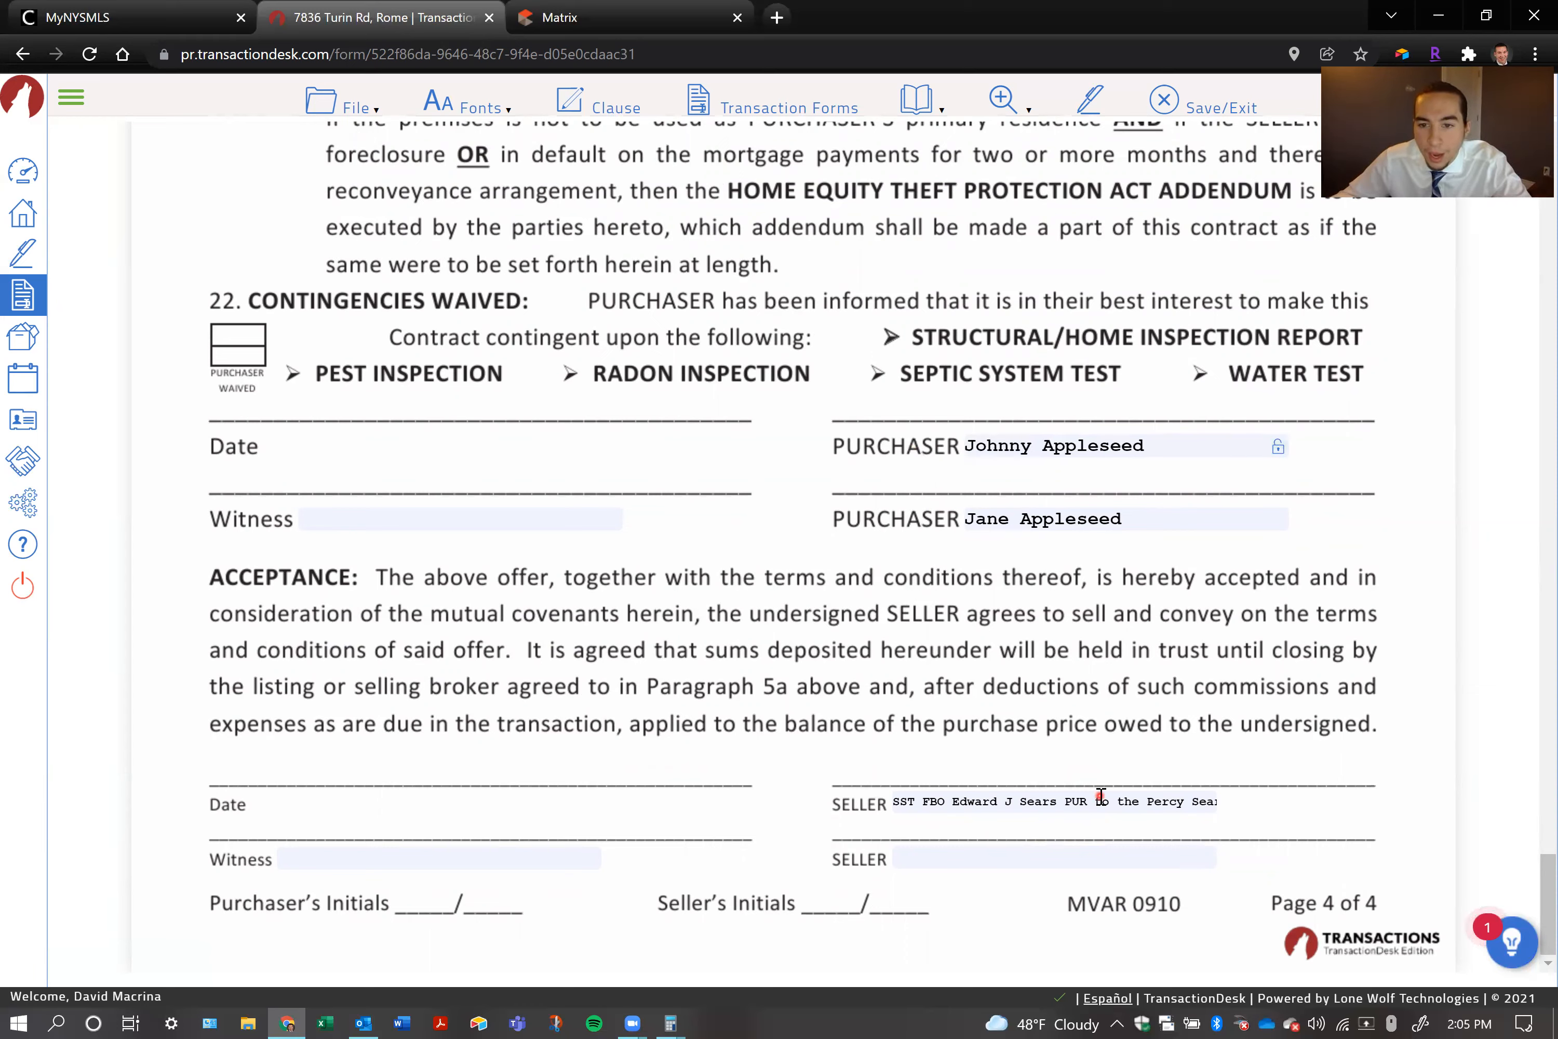
{"action": "left_click", "coordinate": [1101, 795]}
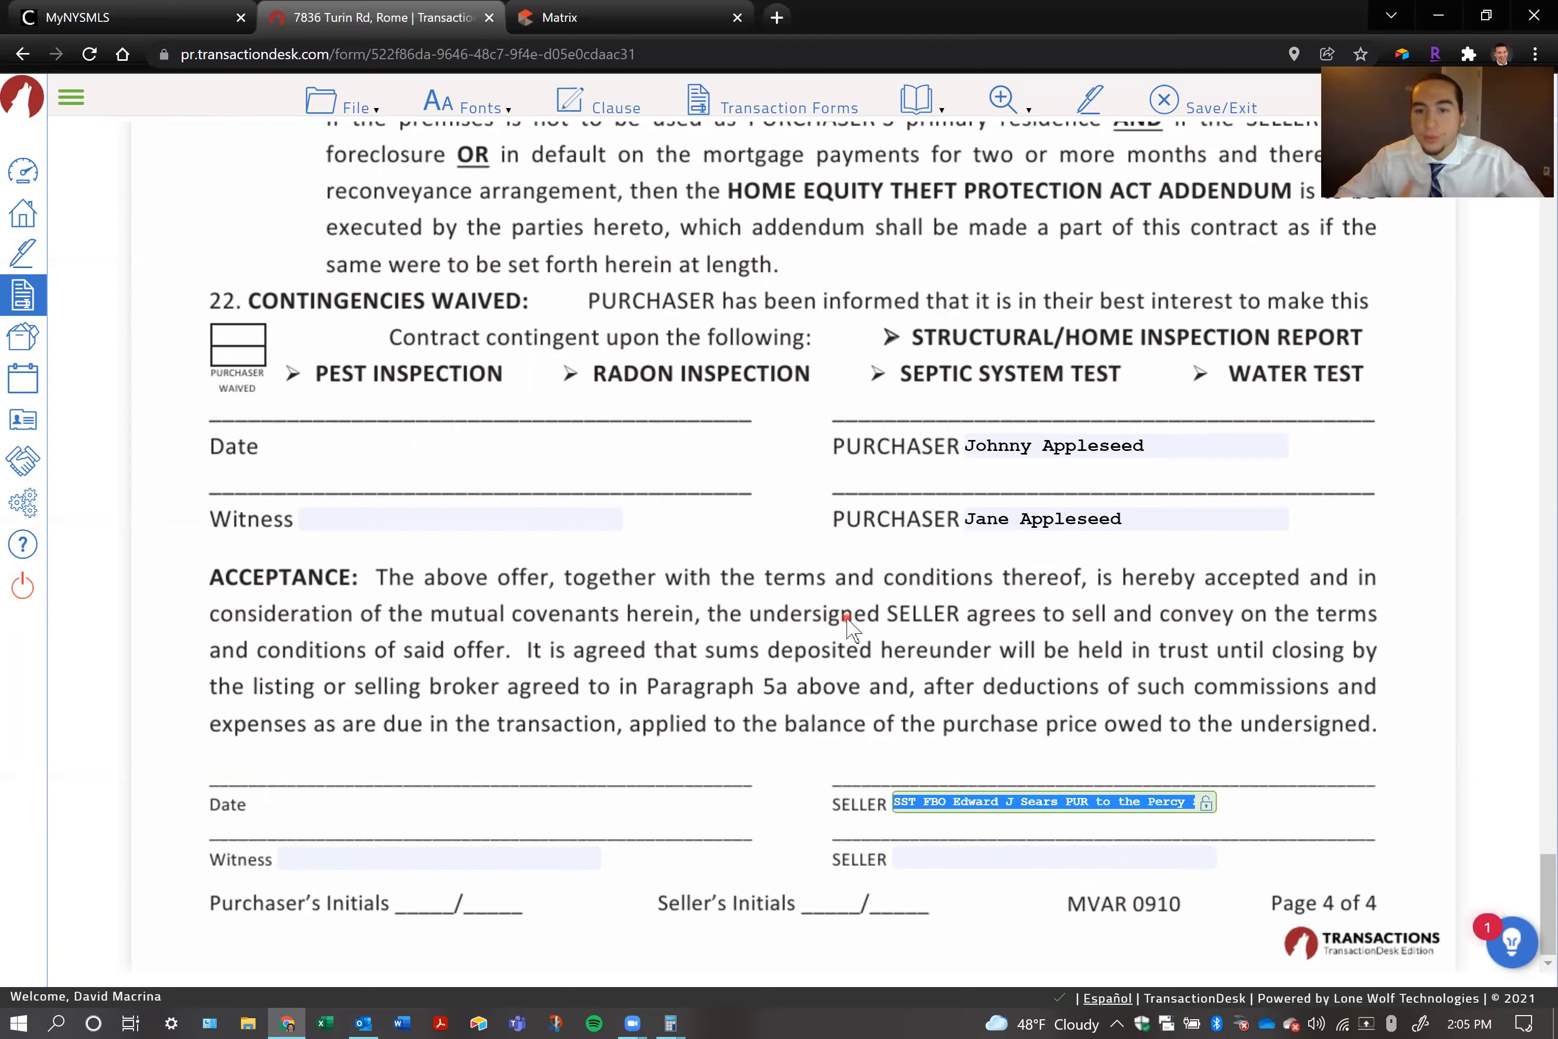
{"action": "key", "text": "BackSpace"}
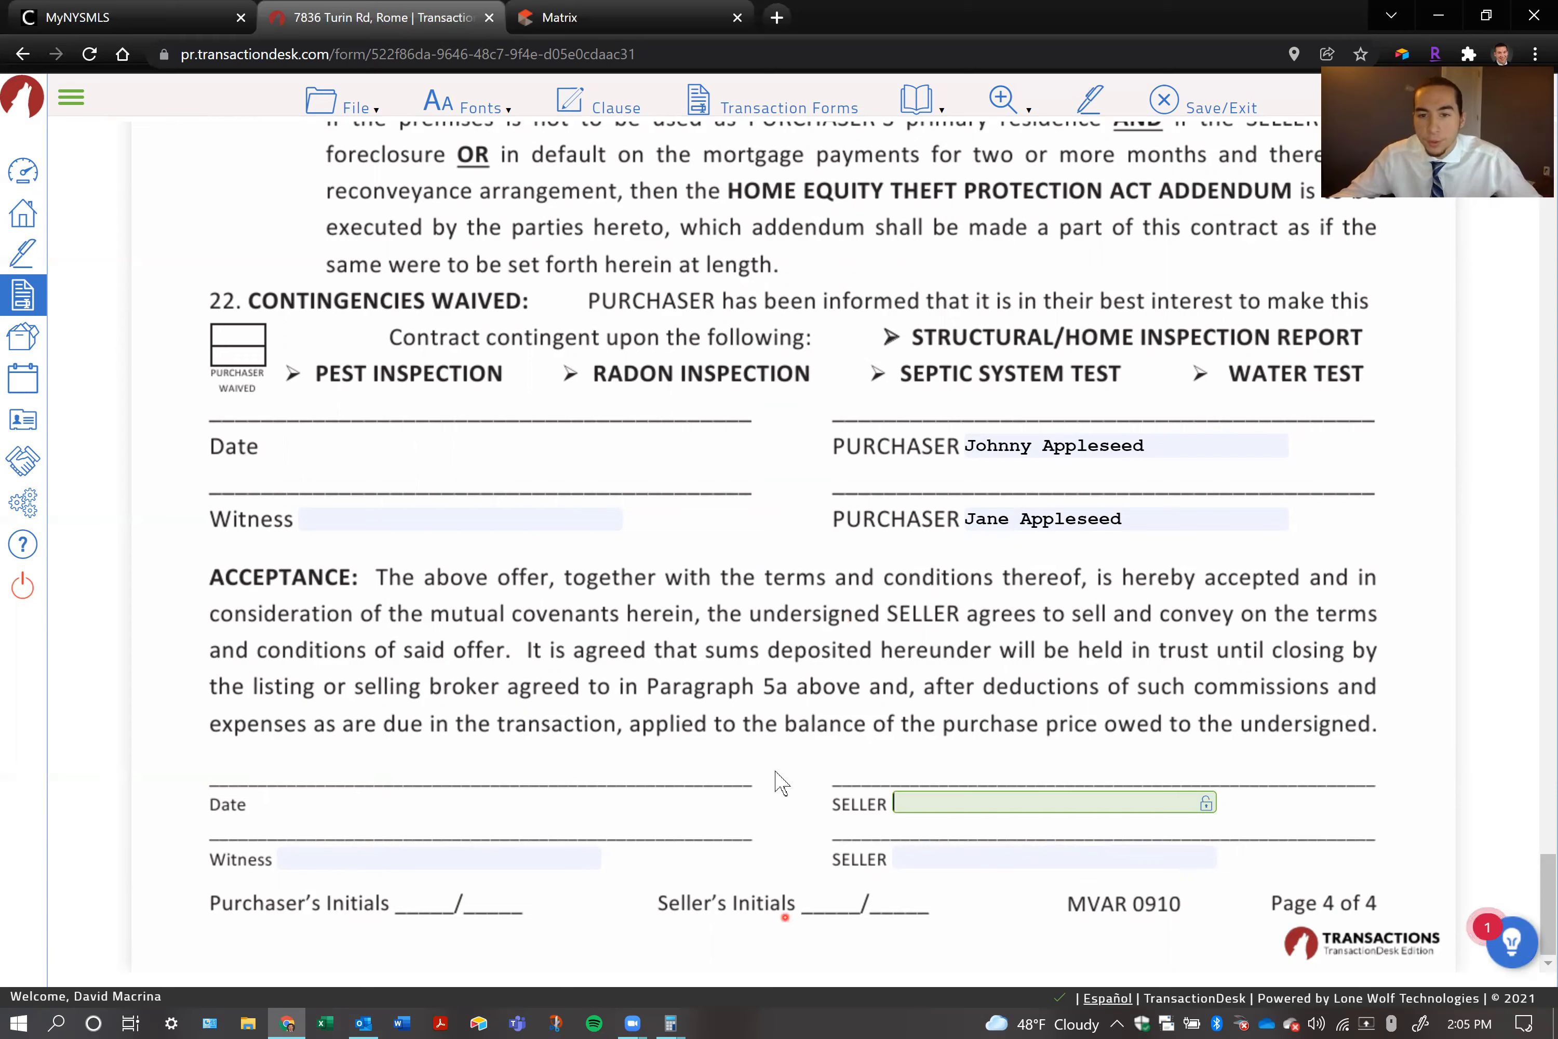
{"action": "left_click", "coordinate": [647, 584]}
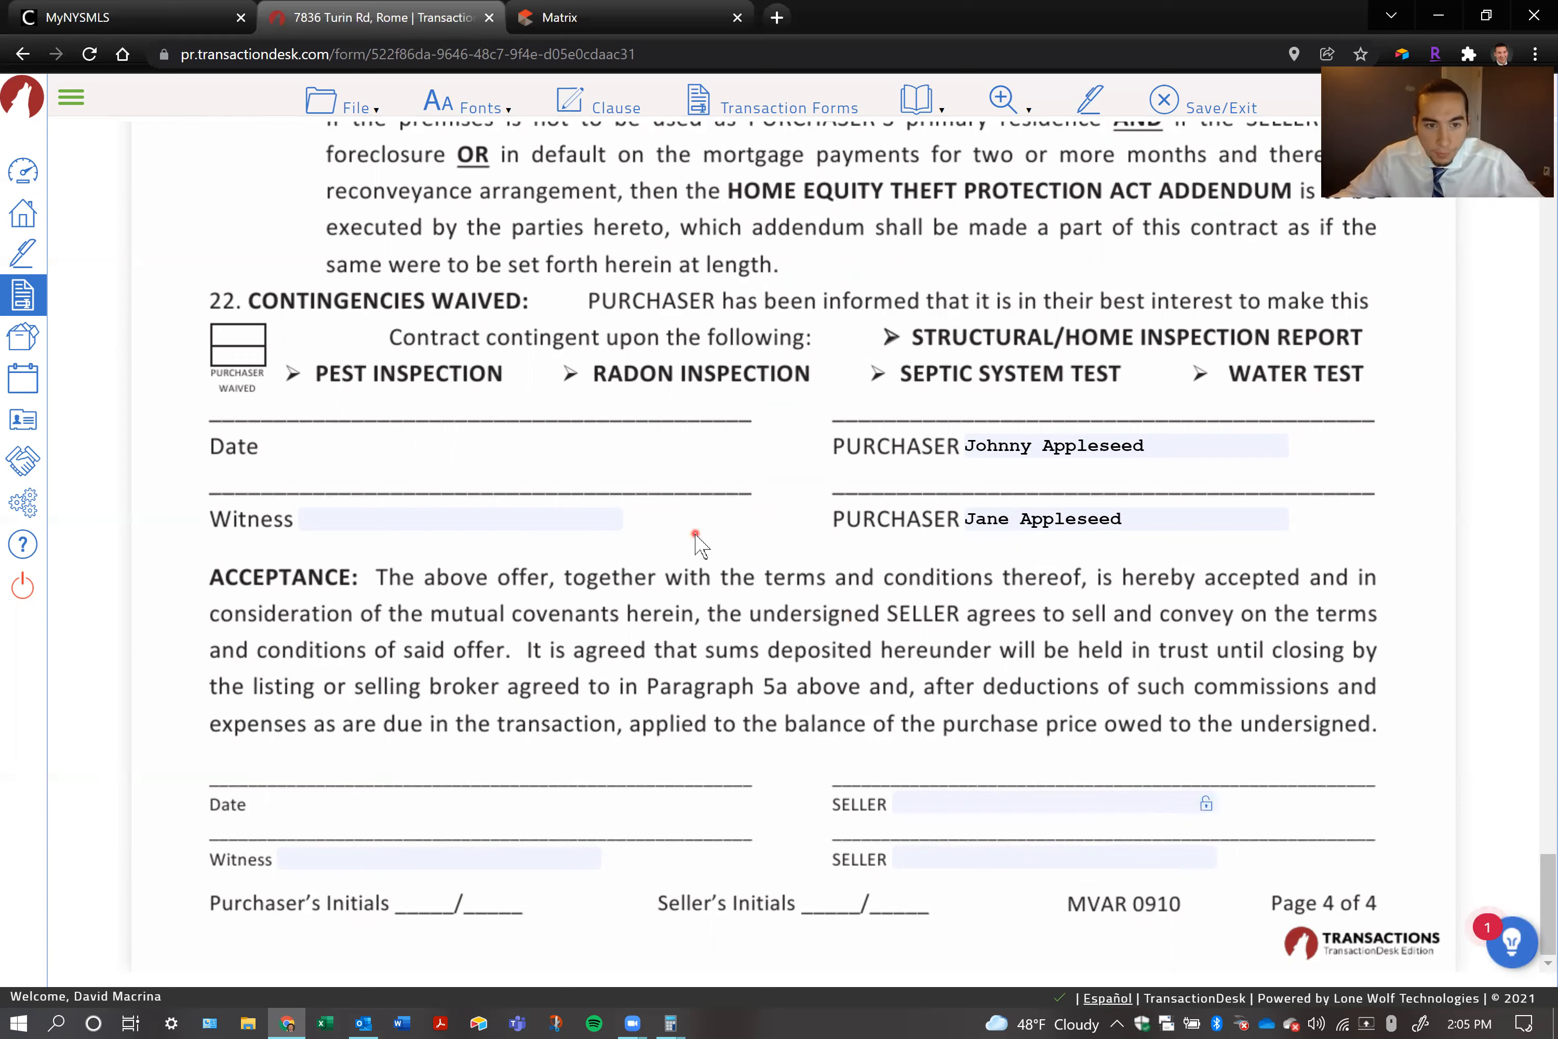
Enter the witness's full name in the purchaser signature block and clear the field again
{"action": "left_click", "coordinate": [530, 520]}
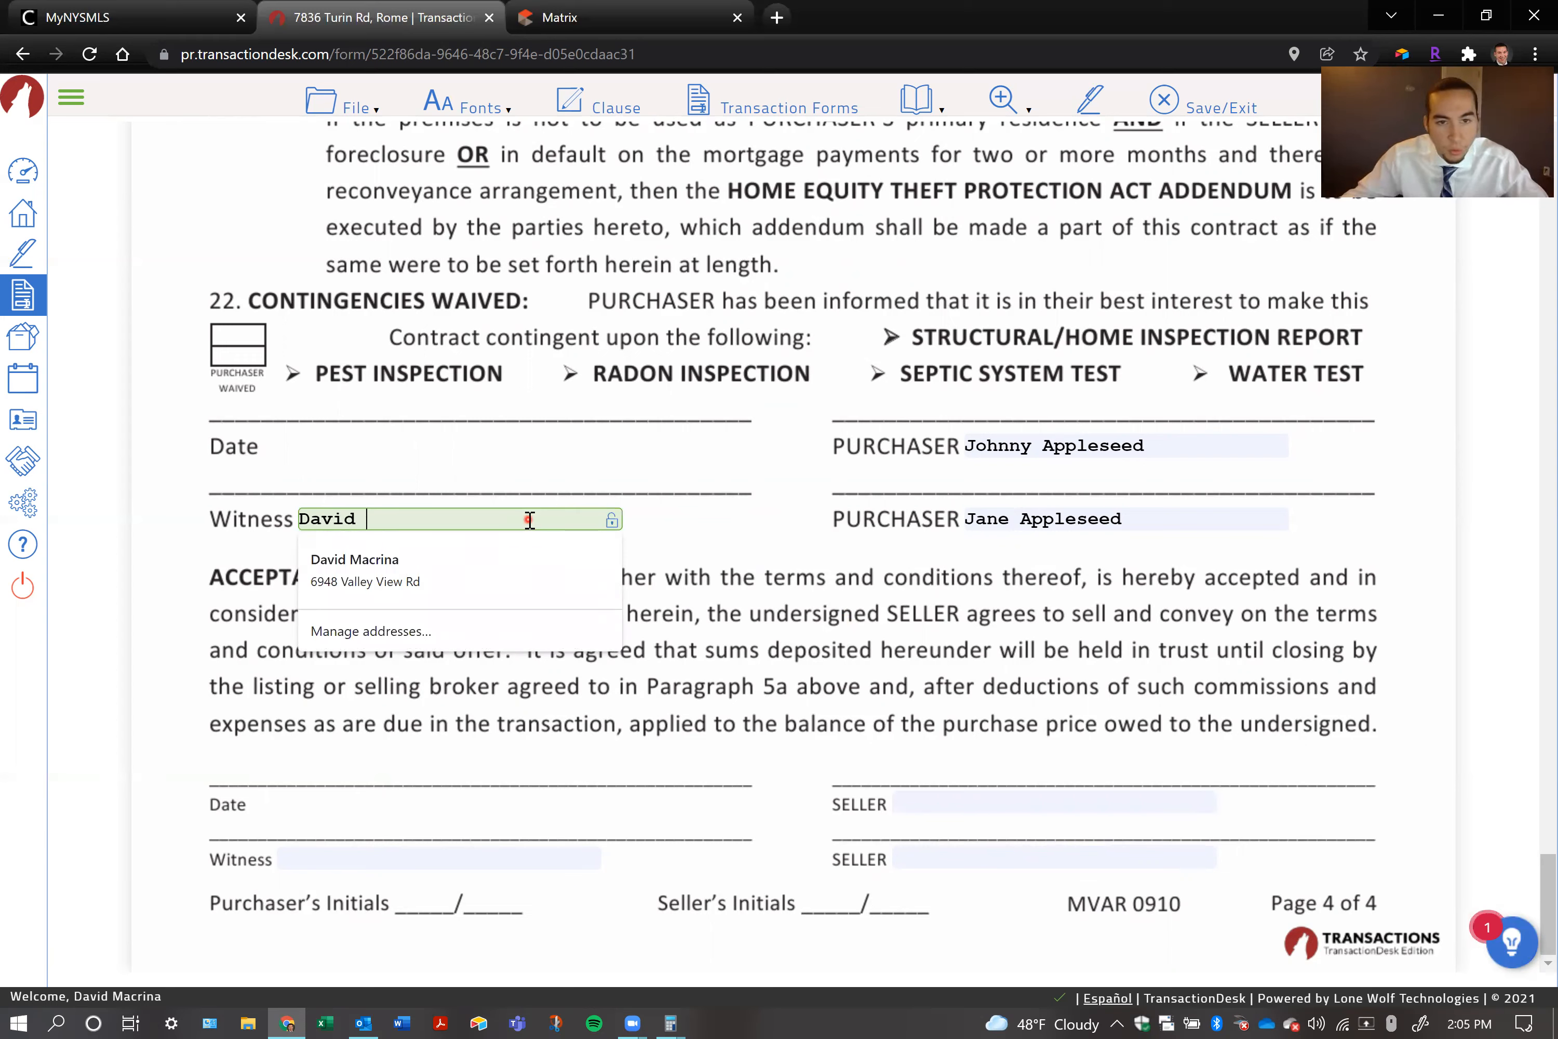
{"action": "left_click", "coordinate": [461, 284]}
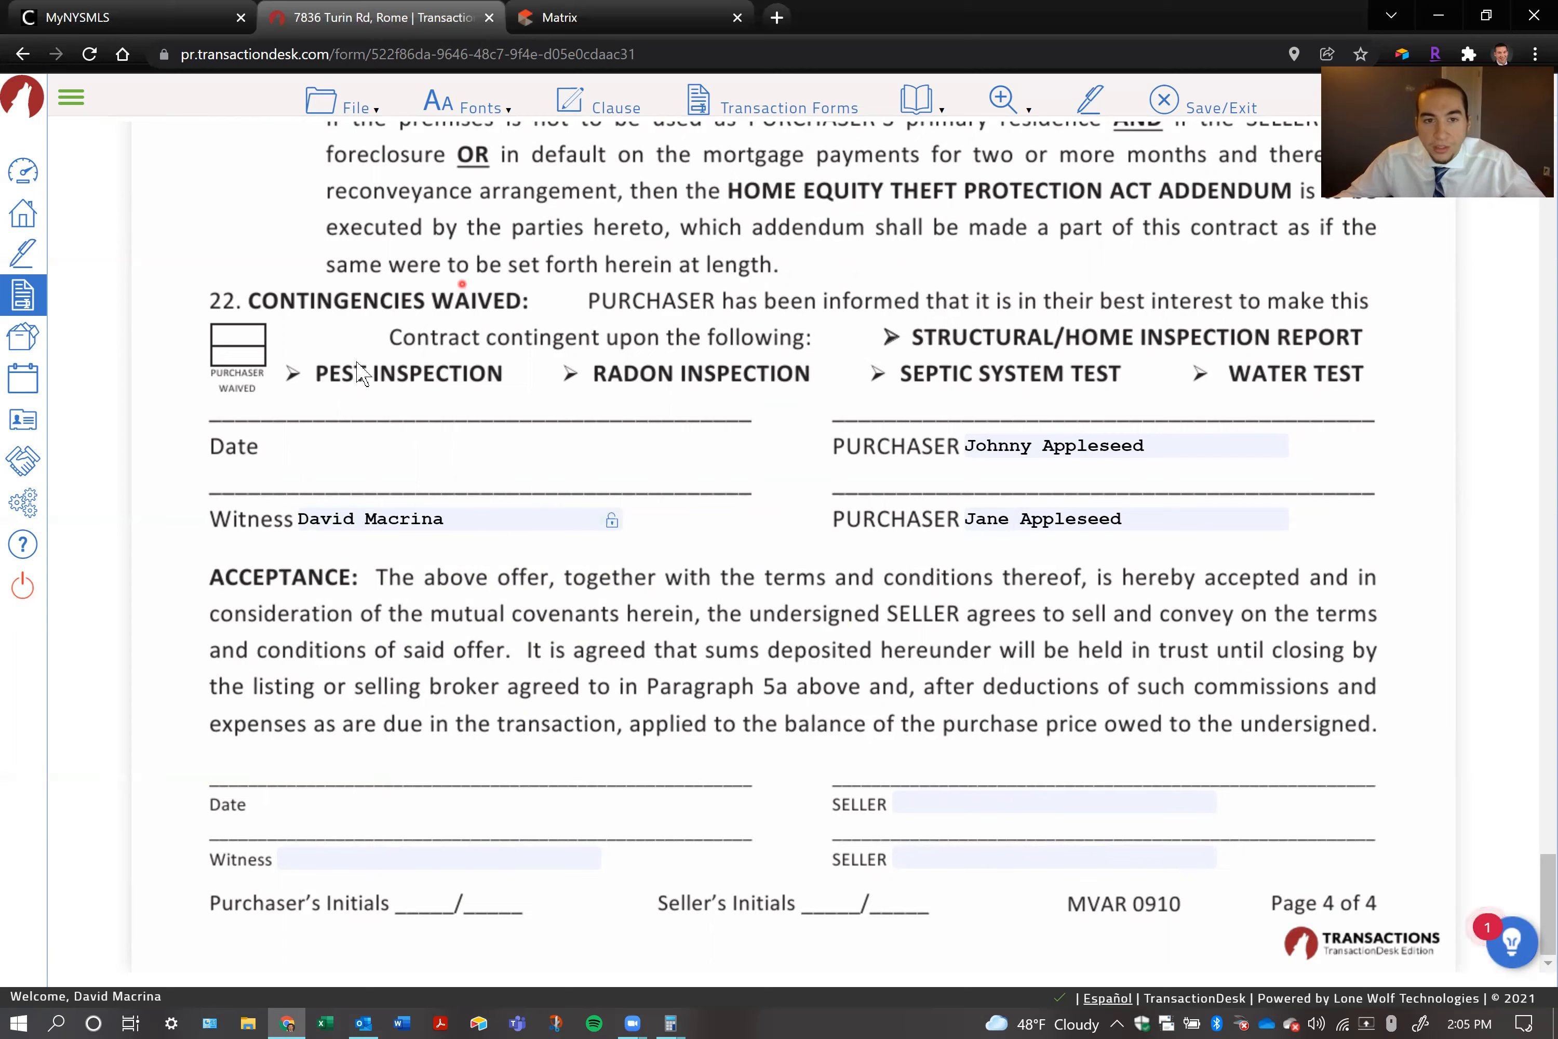
{"action": "left_click", "coordinate": [465, 522]}
{"action": "key", "text": "BackSpace"}
{"action": "left_click", "coordinate": [544, 337]}
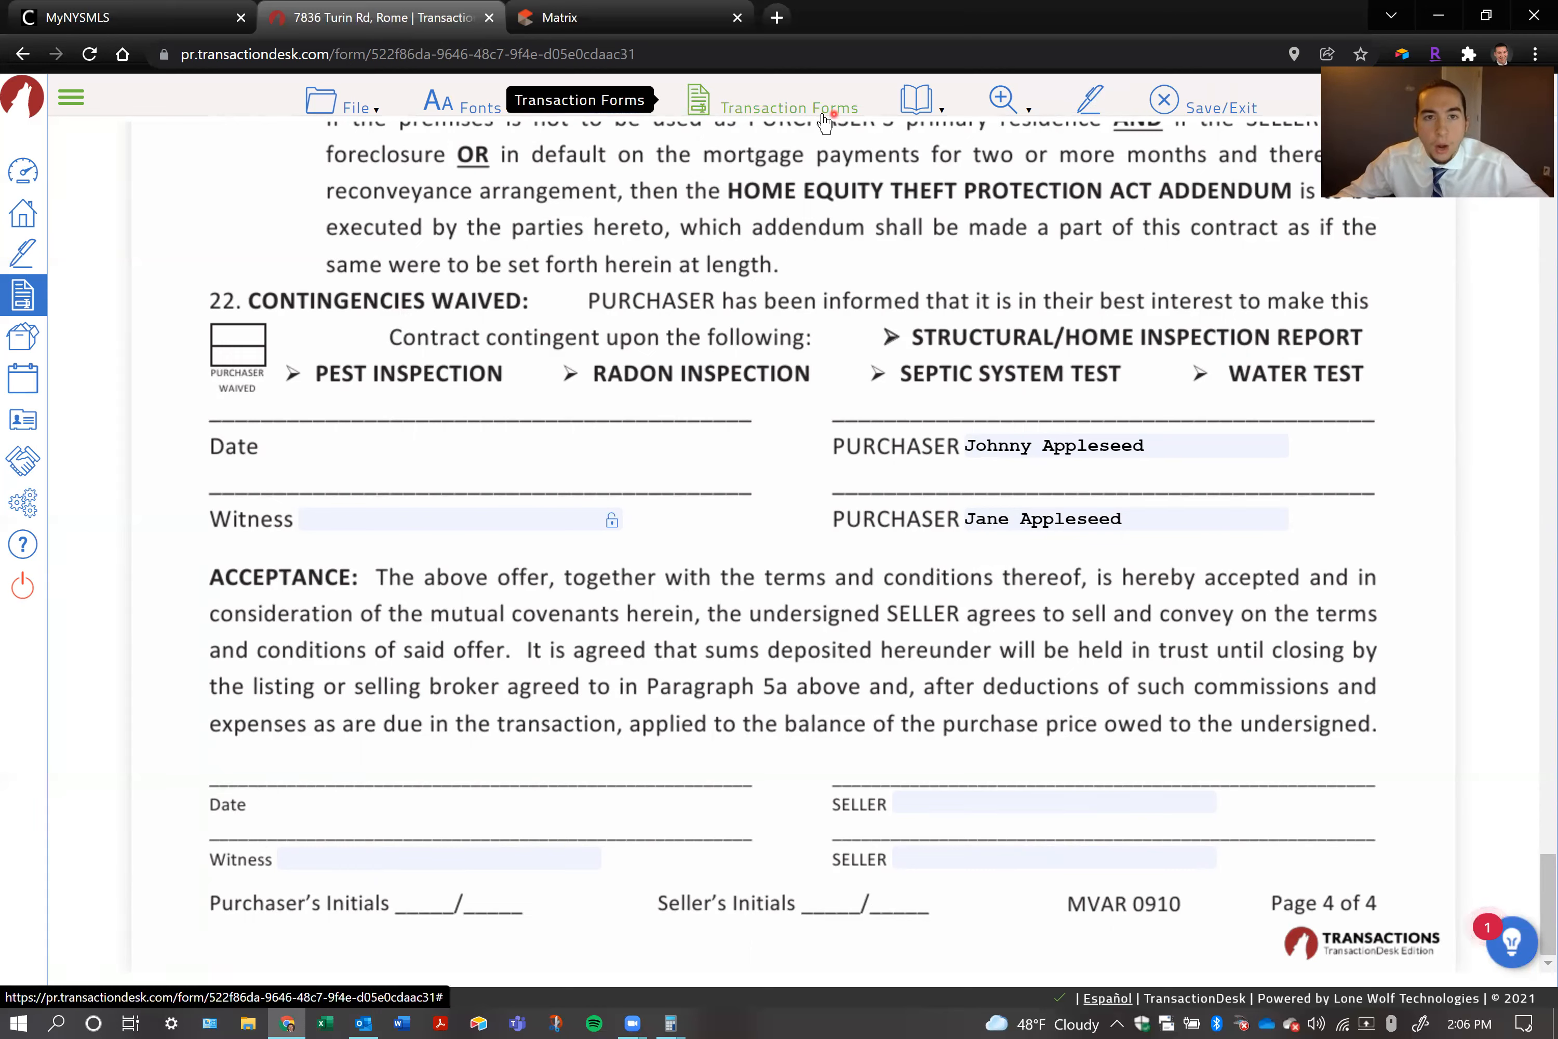
Open Mohawk - Purchase Contract Addenda (Rev. 12/17) and fill section A with placeholders: "dlgtjhdfsg" as inspector, "asdf" as excluded buildings, "fsd" as defect notice deadline
{"action": "left_click", "coordinate": [773, 118]}
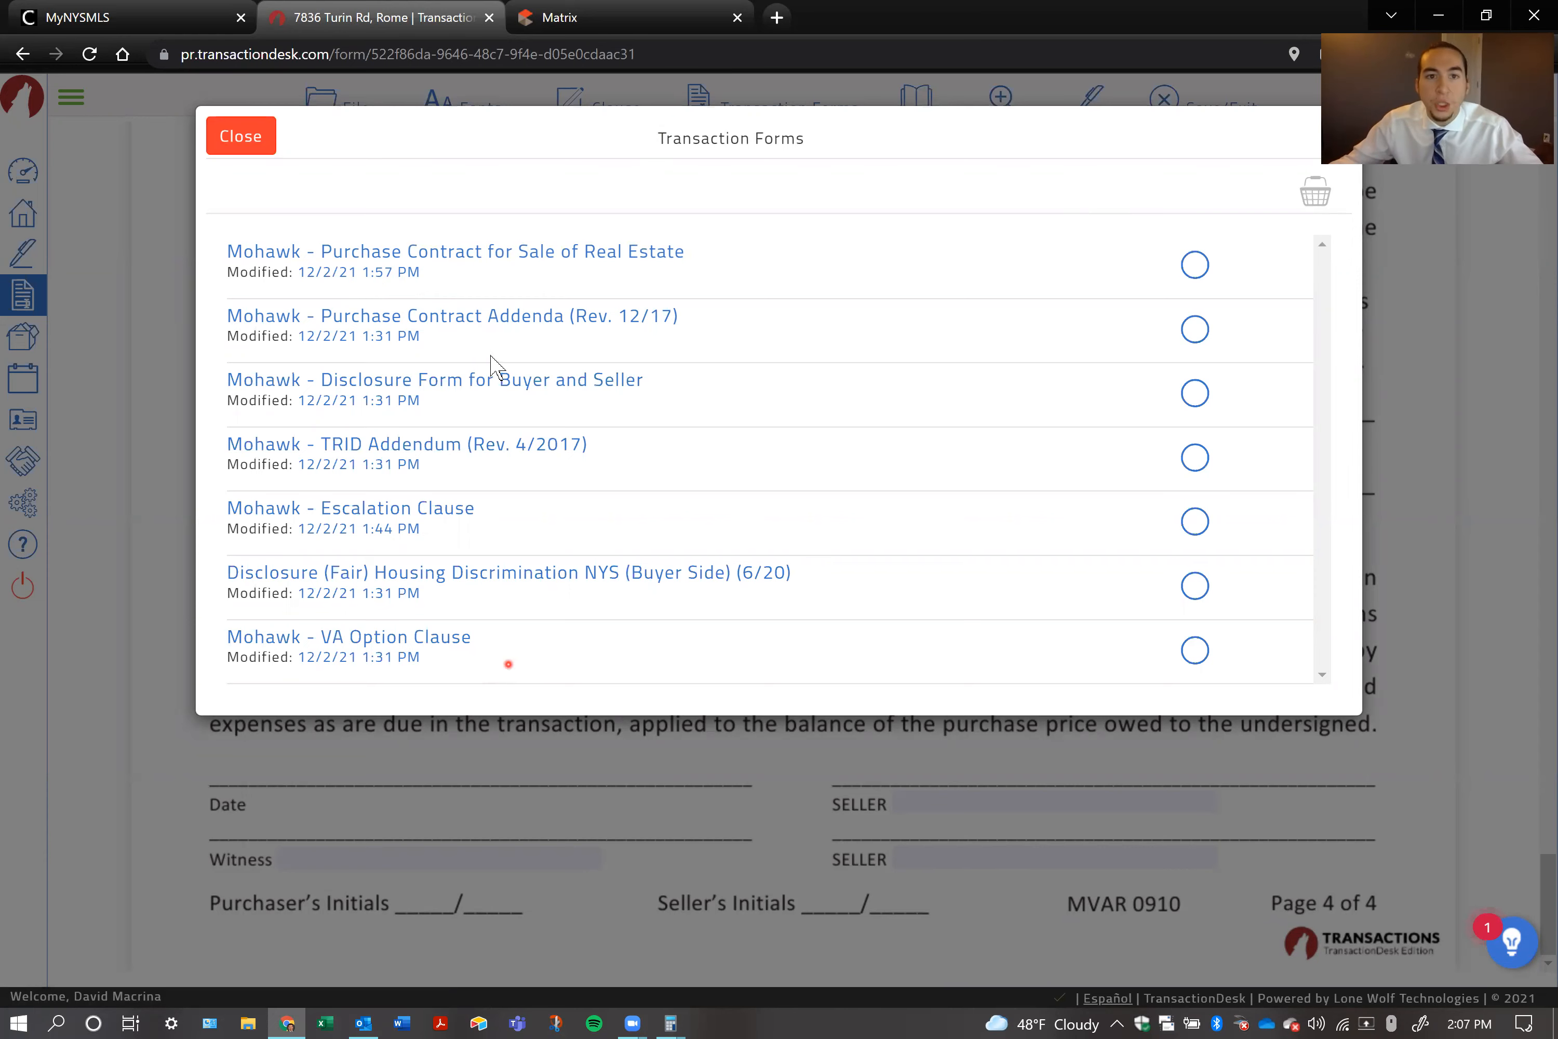
{"action": "left_click", "coordinate": [494, 326]}
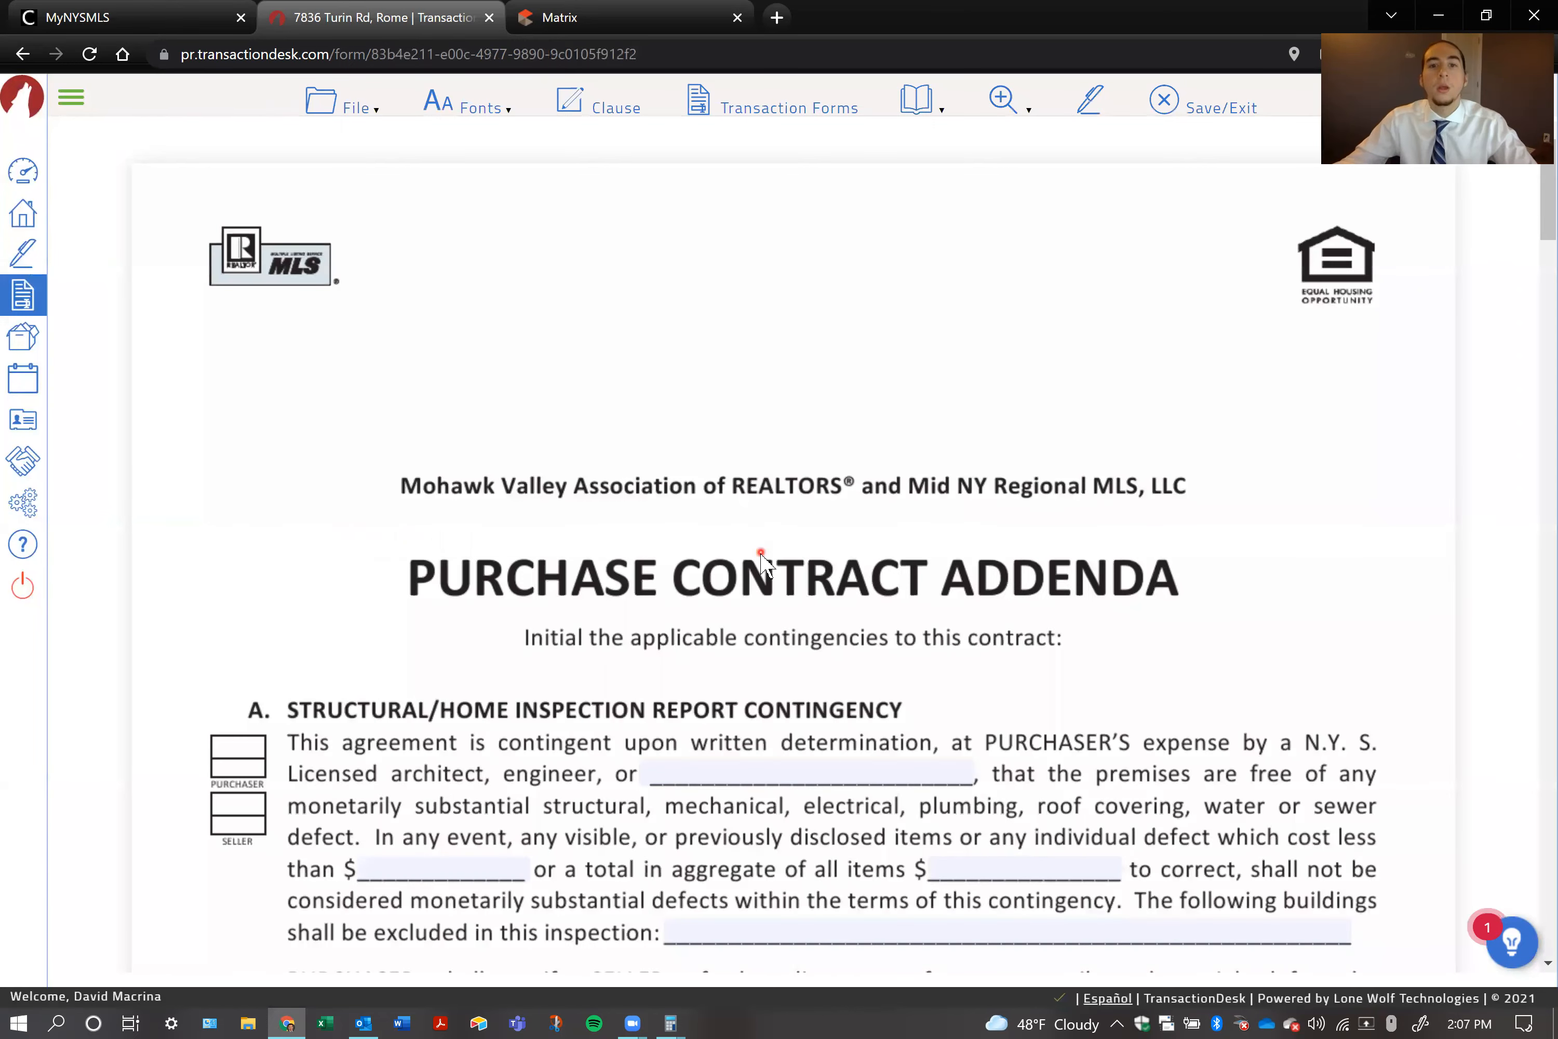
{"action": "left_click", "coordinate": [751, 457]}
{"action": "type", "text": "dlgtjhdfsg"}
{"action": "left_click", "coordinate": [942, 616]}
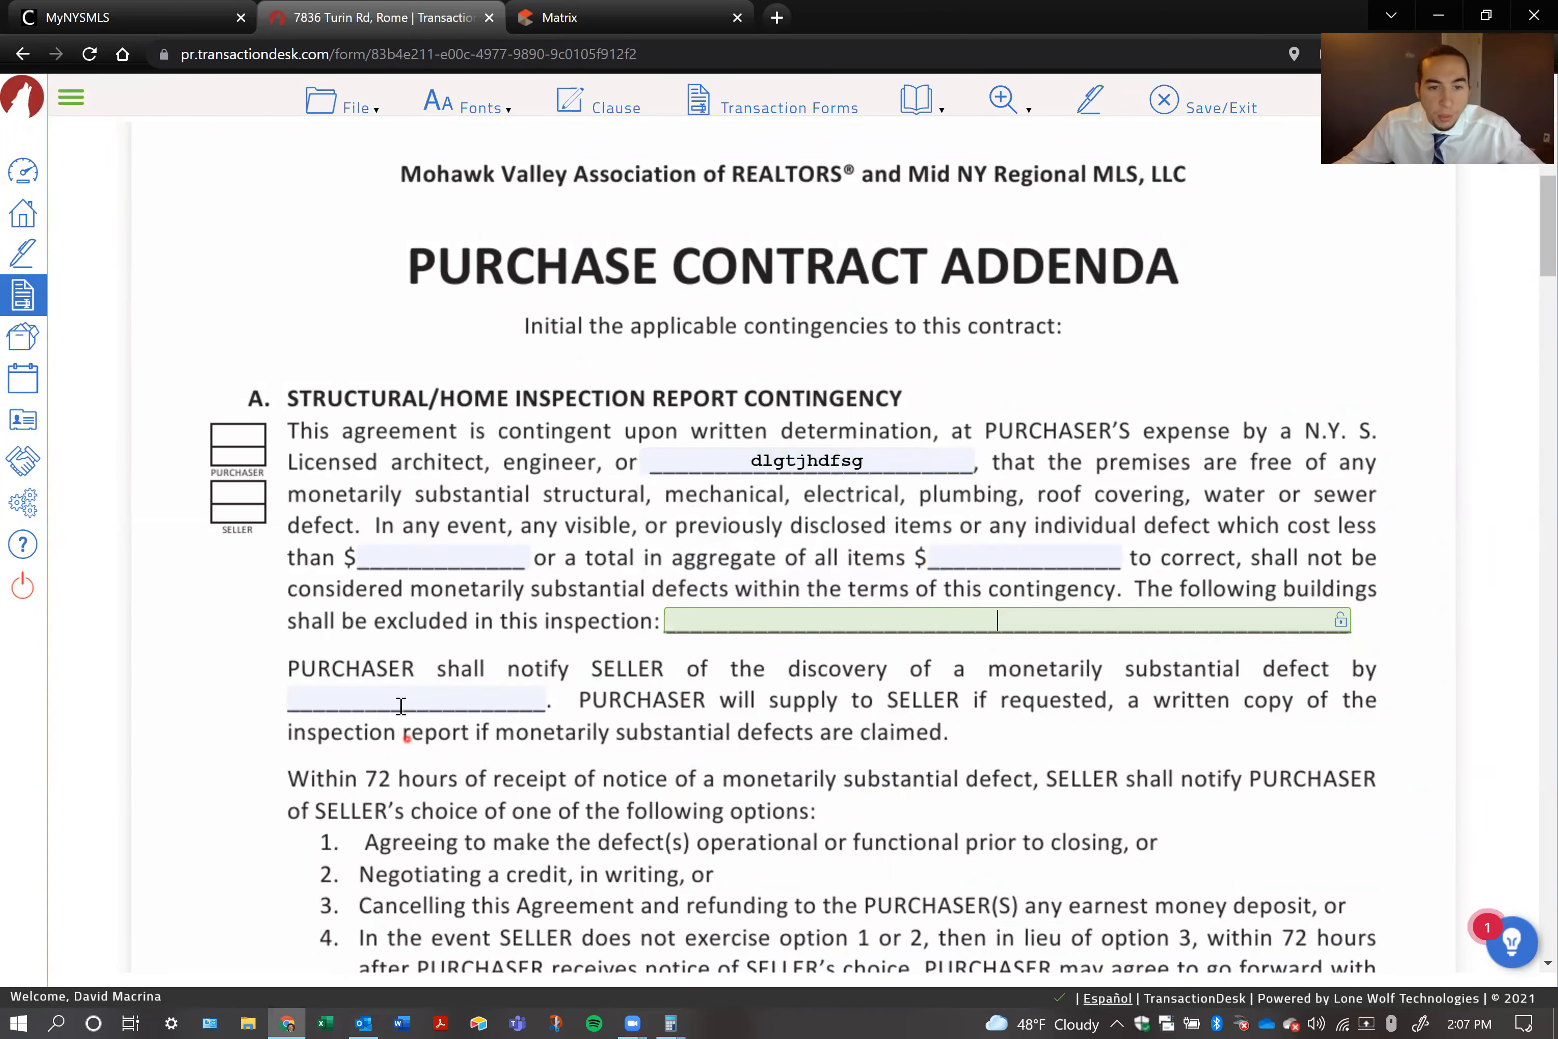
{"action": "type", "text": "asdf"}
{"action": "left_click", "coordinate": [499, 699]}
{"action": "type", "text": "fsd"}
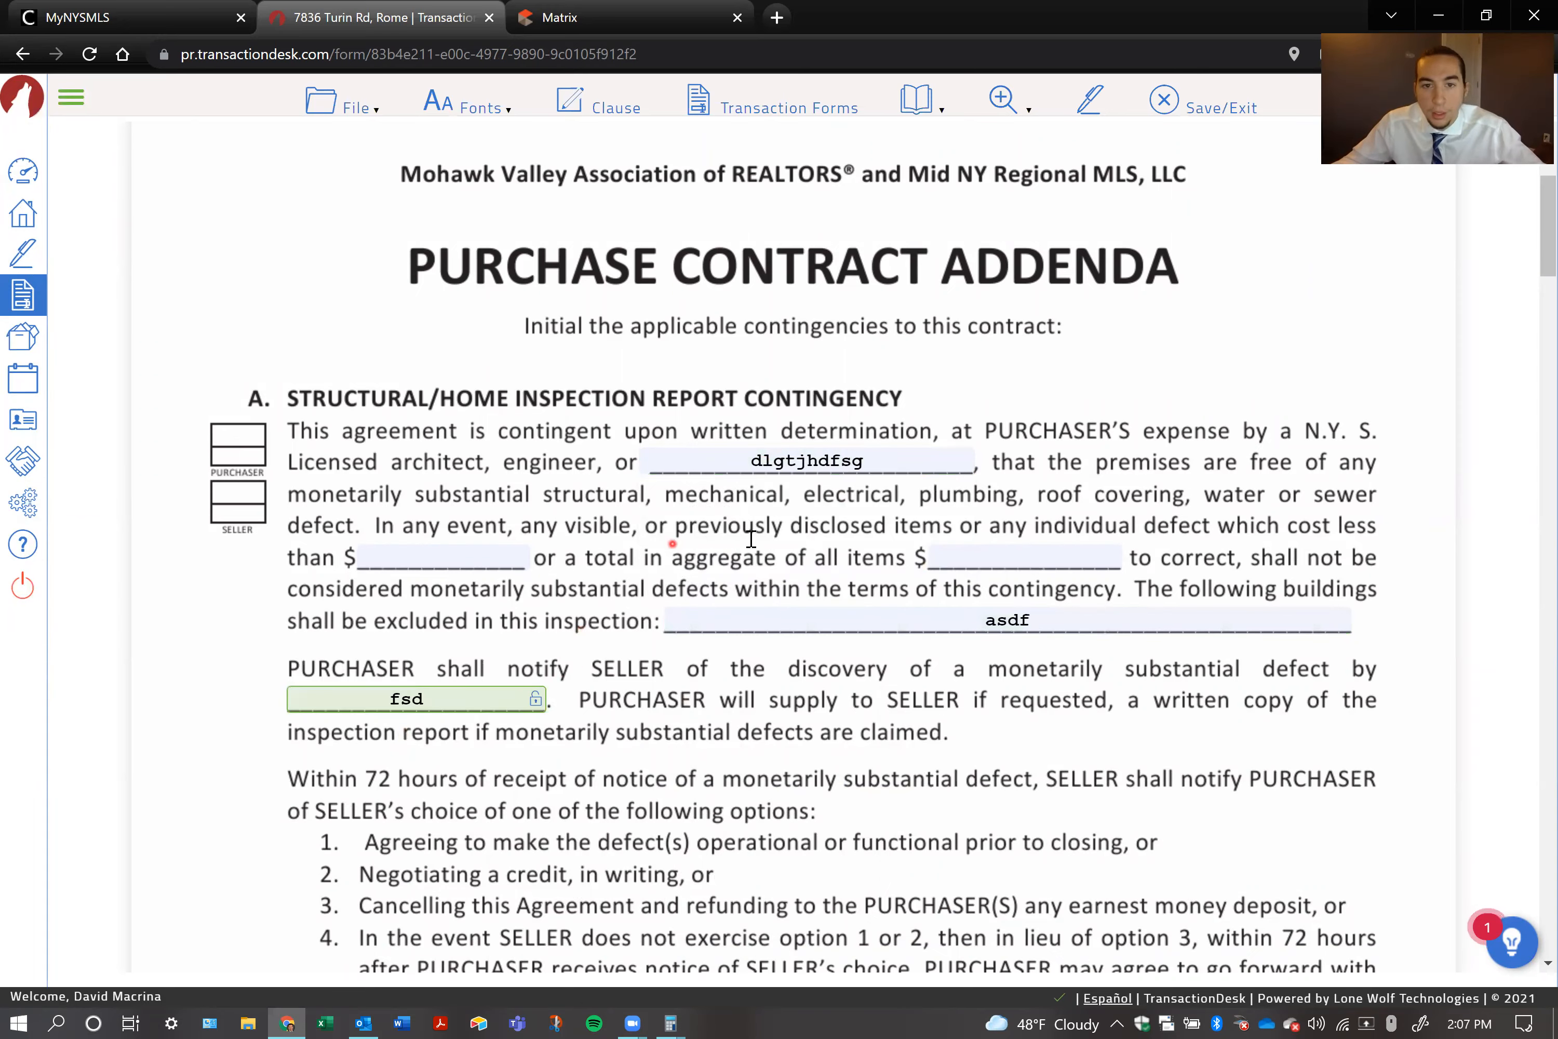
Examine the addenda's home inspection waiver, pest, radon, FHA/VA, septic system and water test contingency sections
{"action": "scroll", "coordinate": [724, 511], "scroll_direction": "down", "scroll_amount": 6}
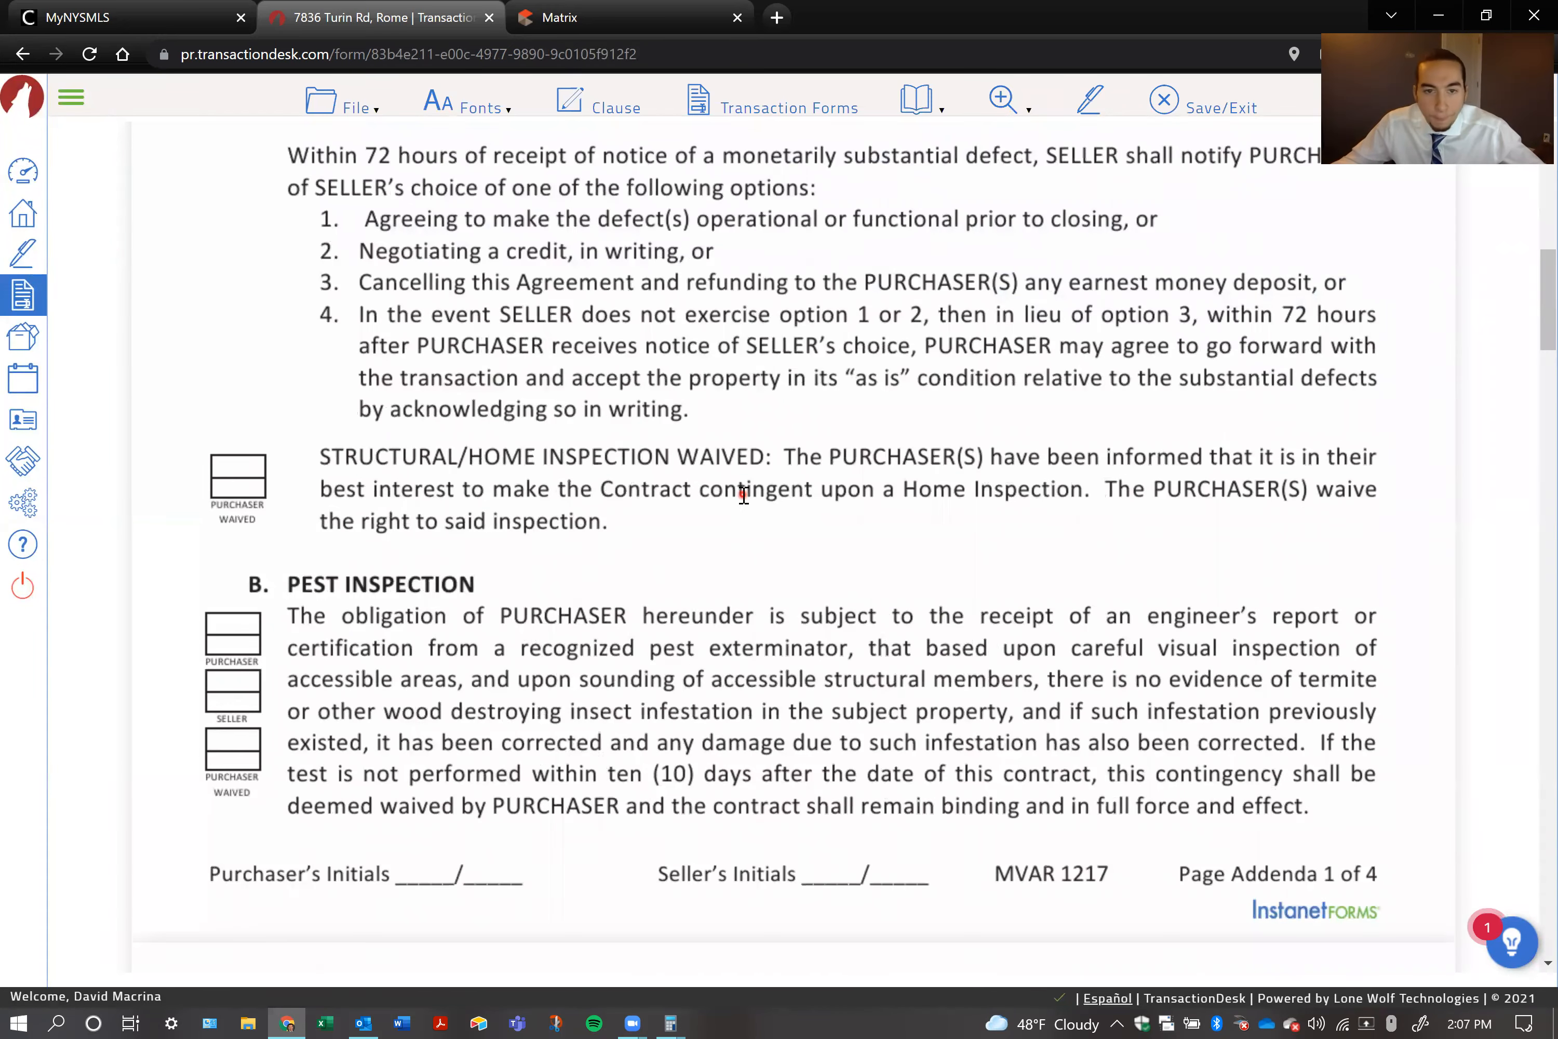
{"action": "scroll", "coordinate": [744, 496], "scroll_direction": "down", "scroll_amount": 6}
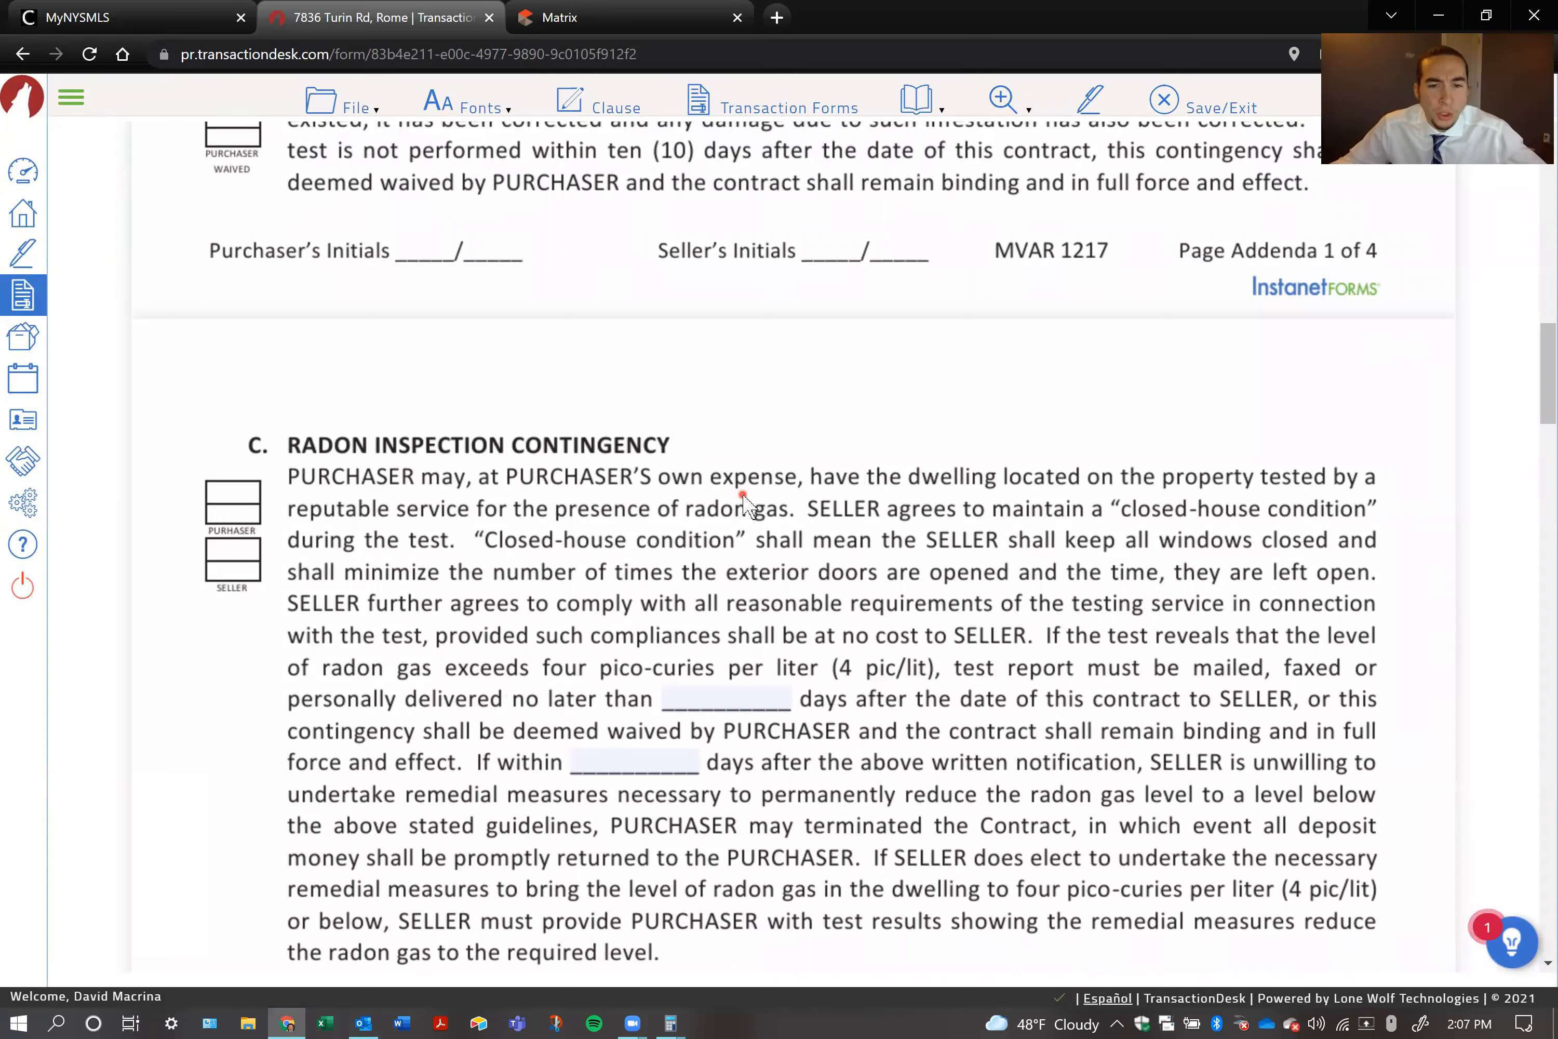
{"action": "scroll", "coordinate": [744, 496], "scroll_direction": "down", "scroll_amount": 6}
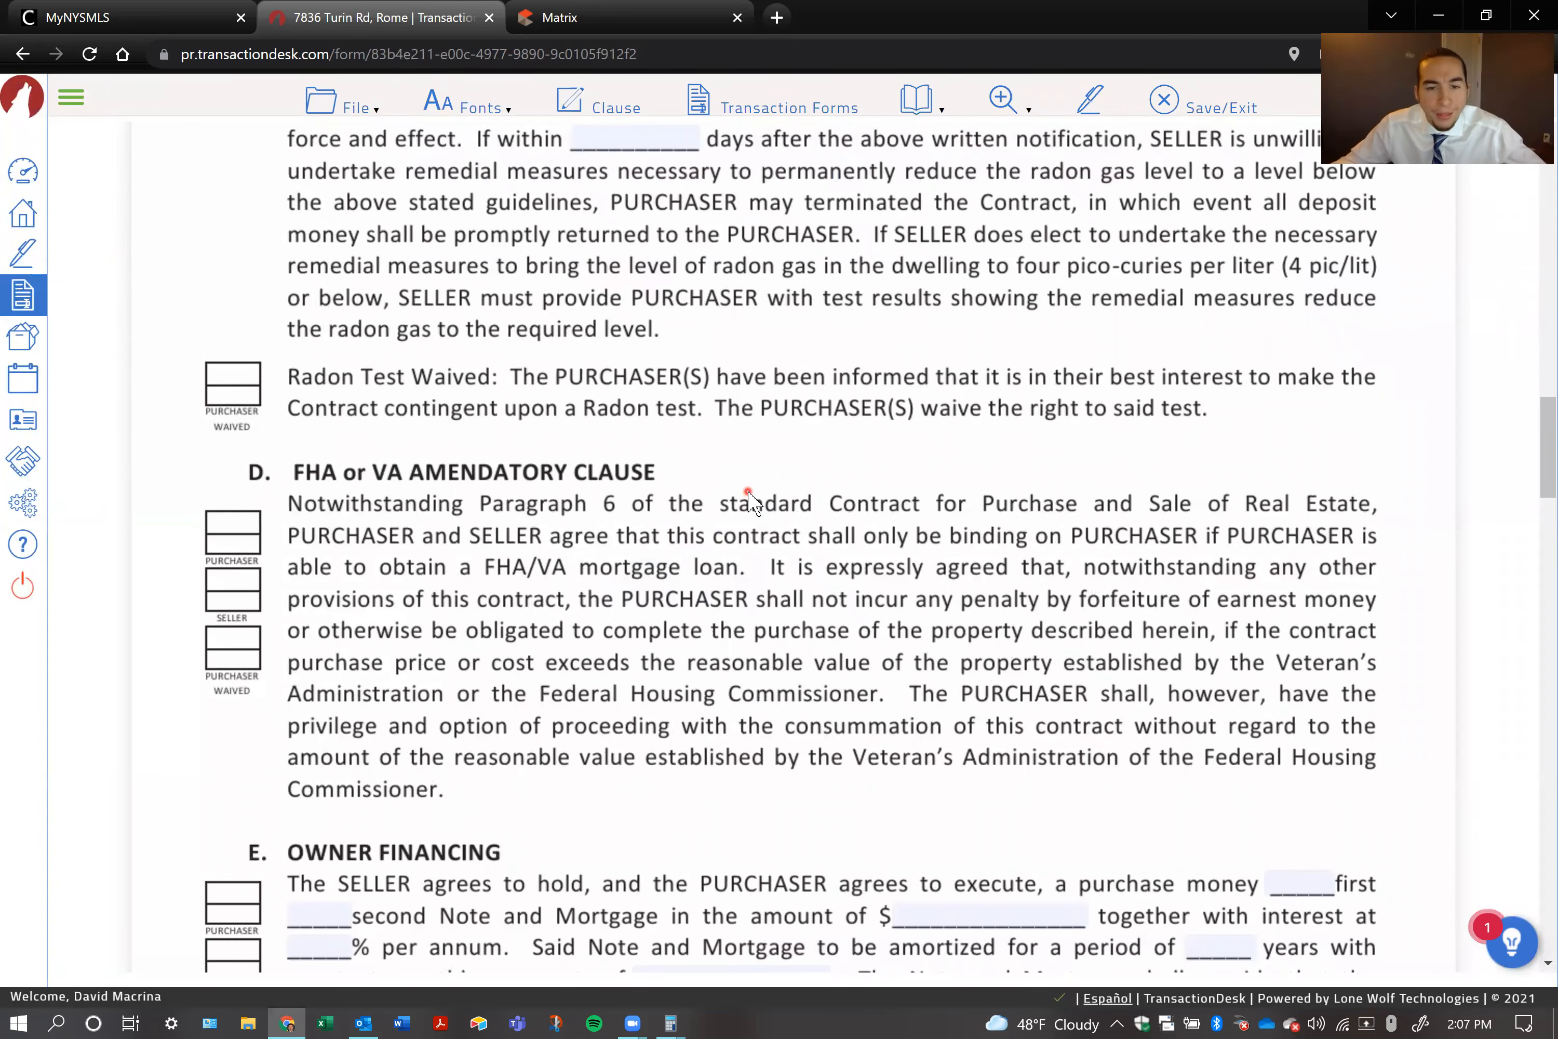
{"action": "scroll", "coordinate": [751, 499], "scroll_direction": "down", "scroll_amount": 11}
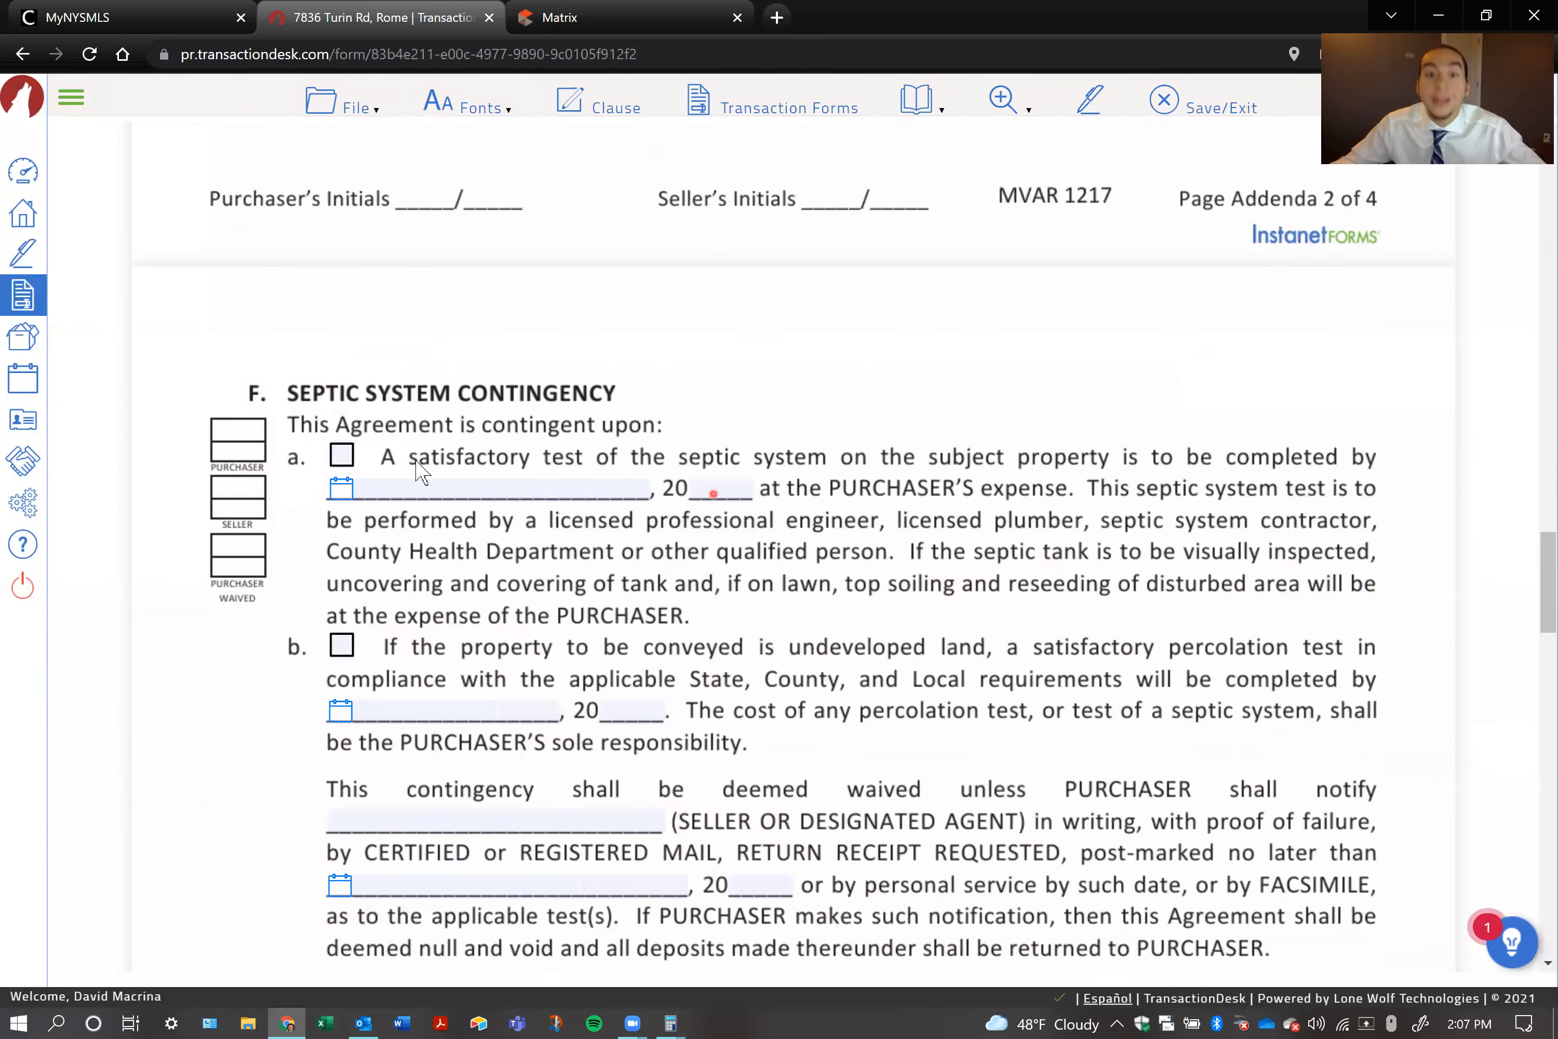
{"action": "scroll", "coordinate": [623, 466], "scroll_direction": "down", "scroll_amount": 3}
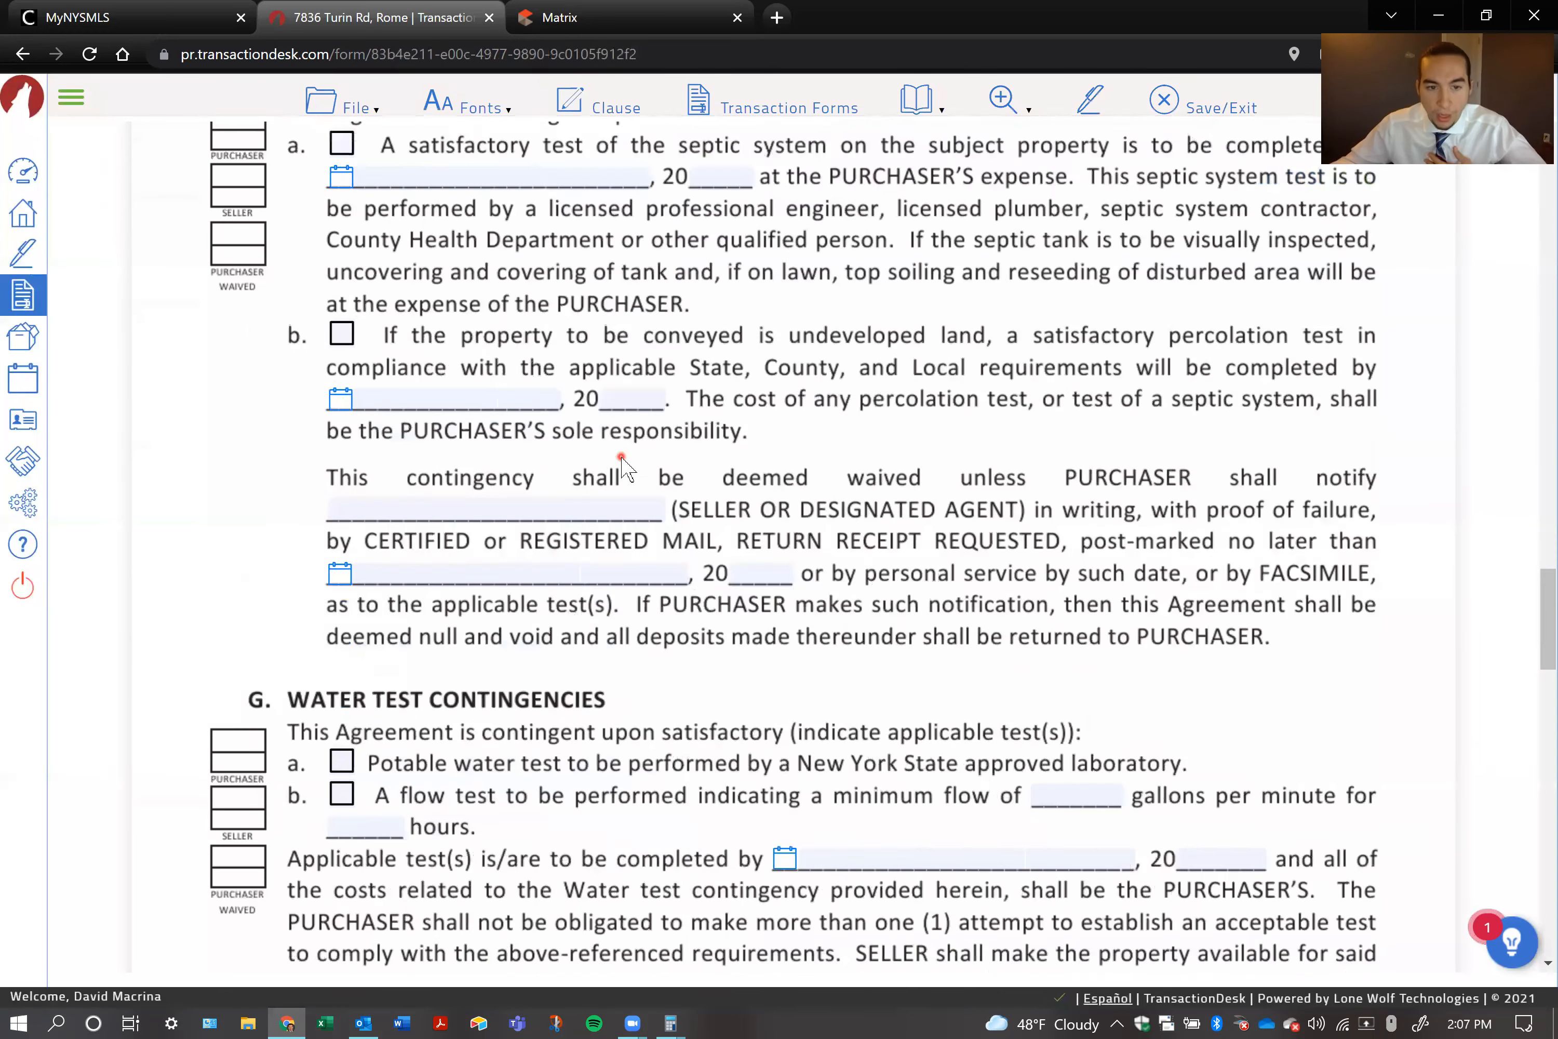
{"action": "scroll", "coordinate": [622, 462], "scroll_direction": "down", "scroll_amount": 1}
{"action": "left_click", "coordinate": [343, 658]}
{"action": "left_click", "coordinate": [342, 688]}
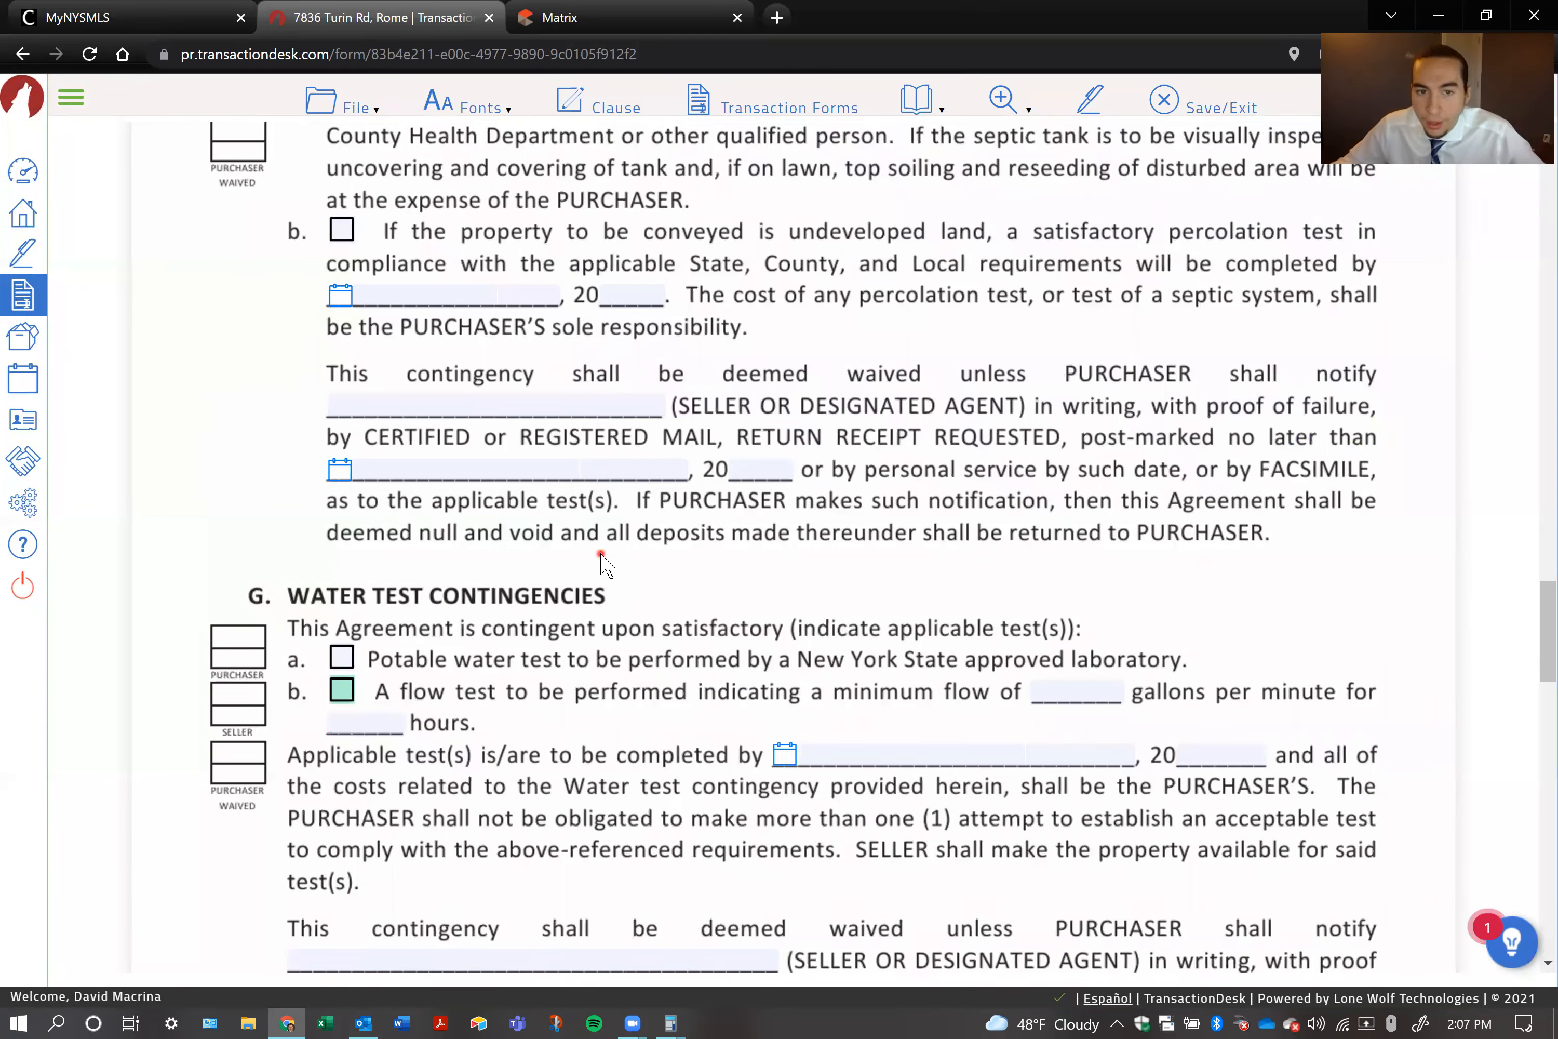
Clear the pre-filled seller name from the first SELLER line under Acceptance at the end of the addenda
{"action": "scroll", "coordinate": [601, 564], "scroll_direction": "down", "scroll_amount": 10}
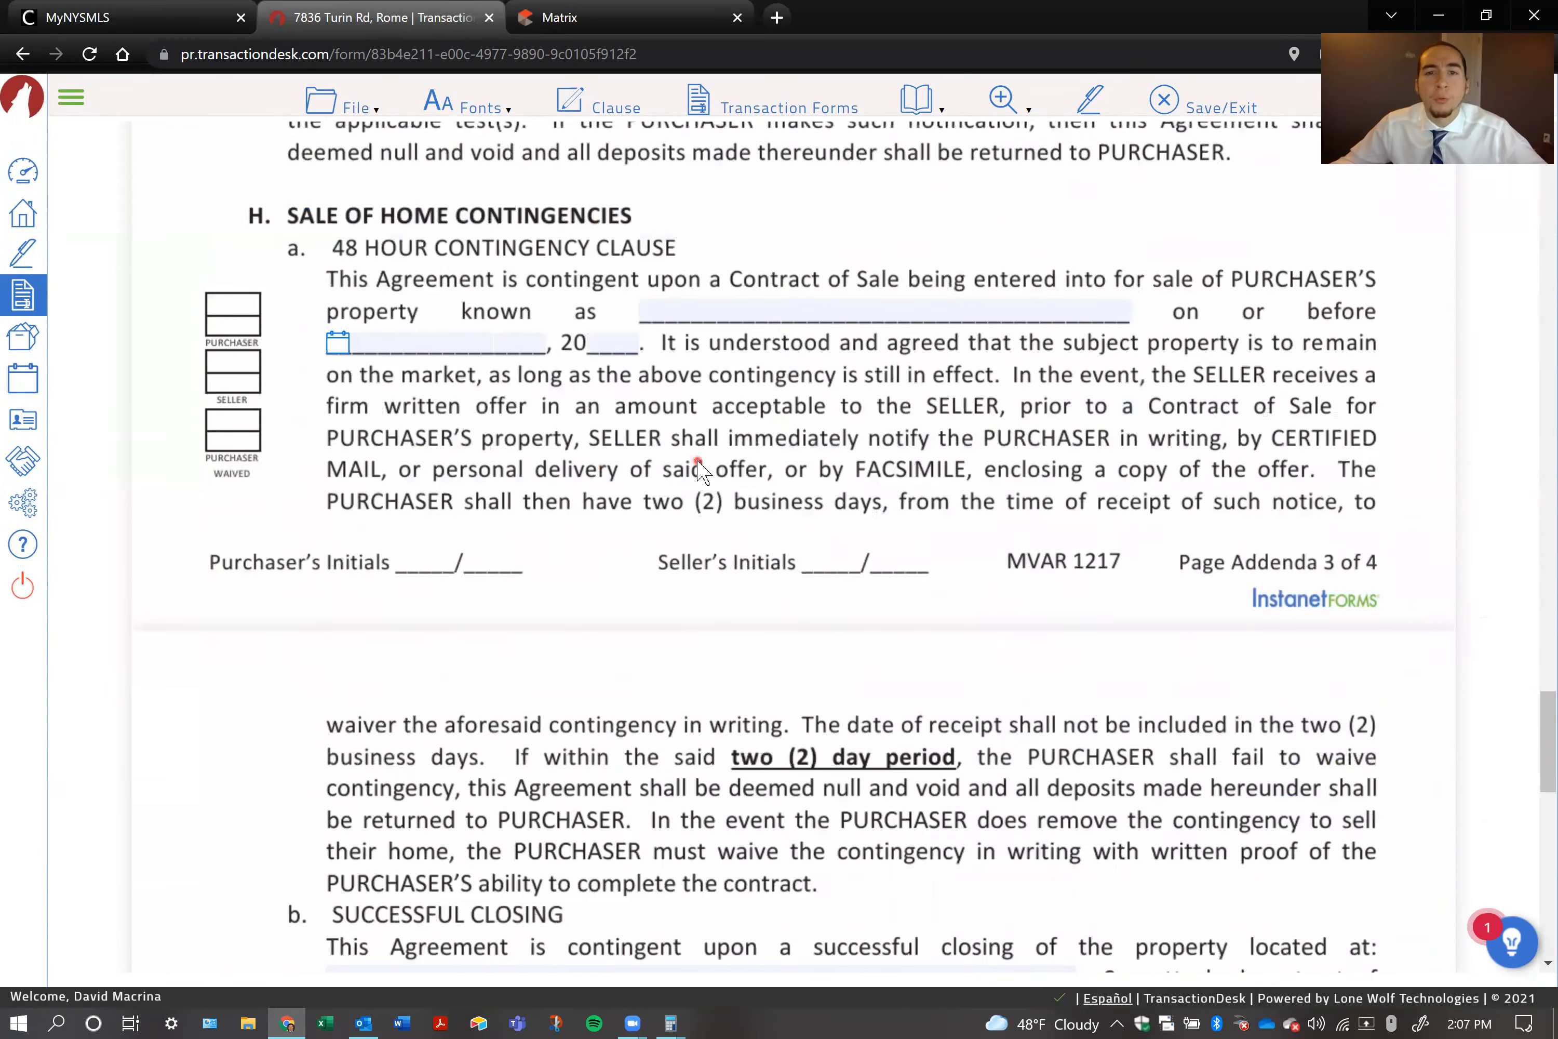
{"action": "scroll", "coordinate": [952, 587], "scroll_direction": "down", "scroll_amount": 1}
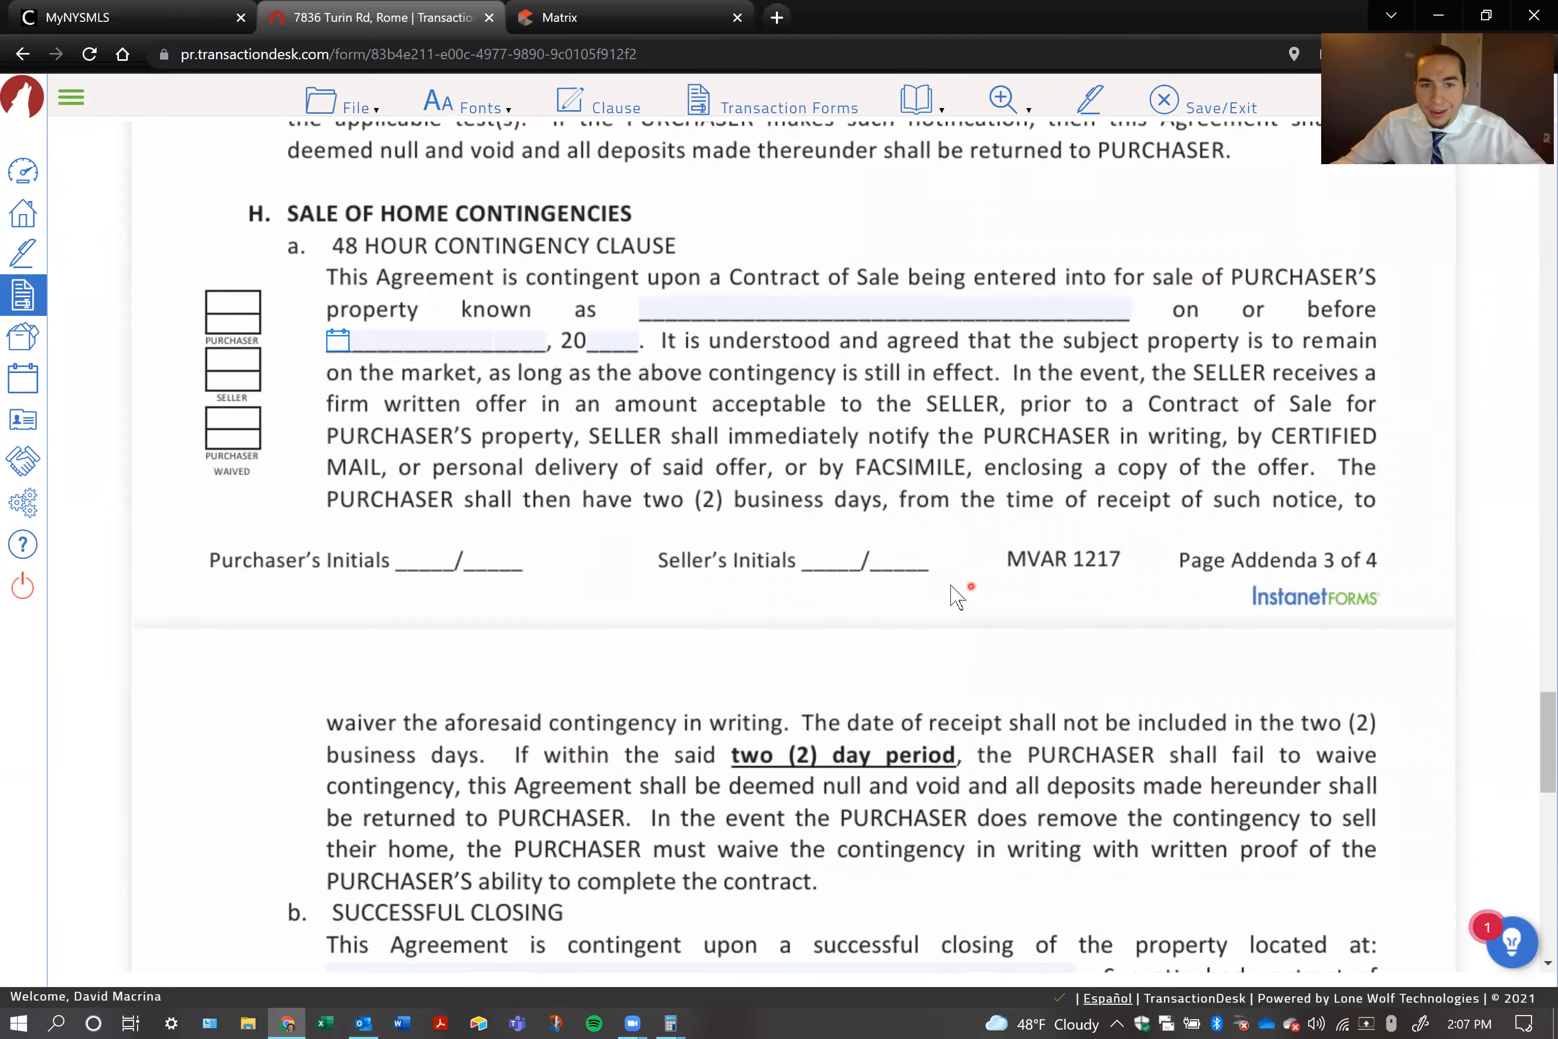
{"action": "scroll", "coordinate": [957, 595], "scroll_direction": "down", "scroll_amount": 15}
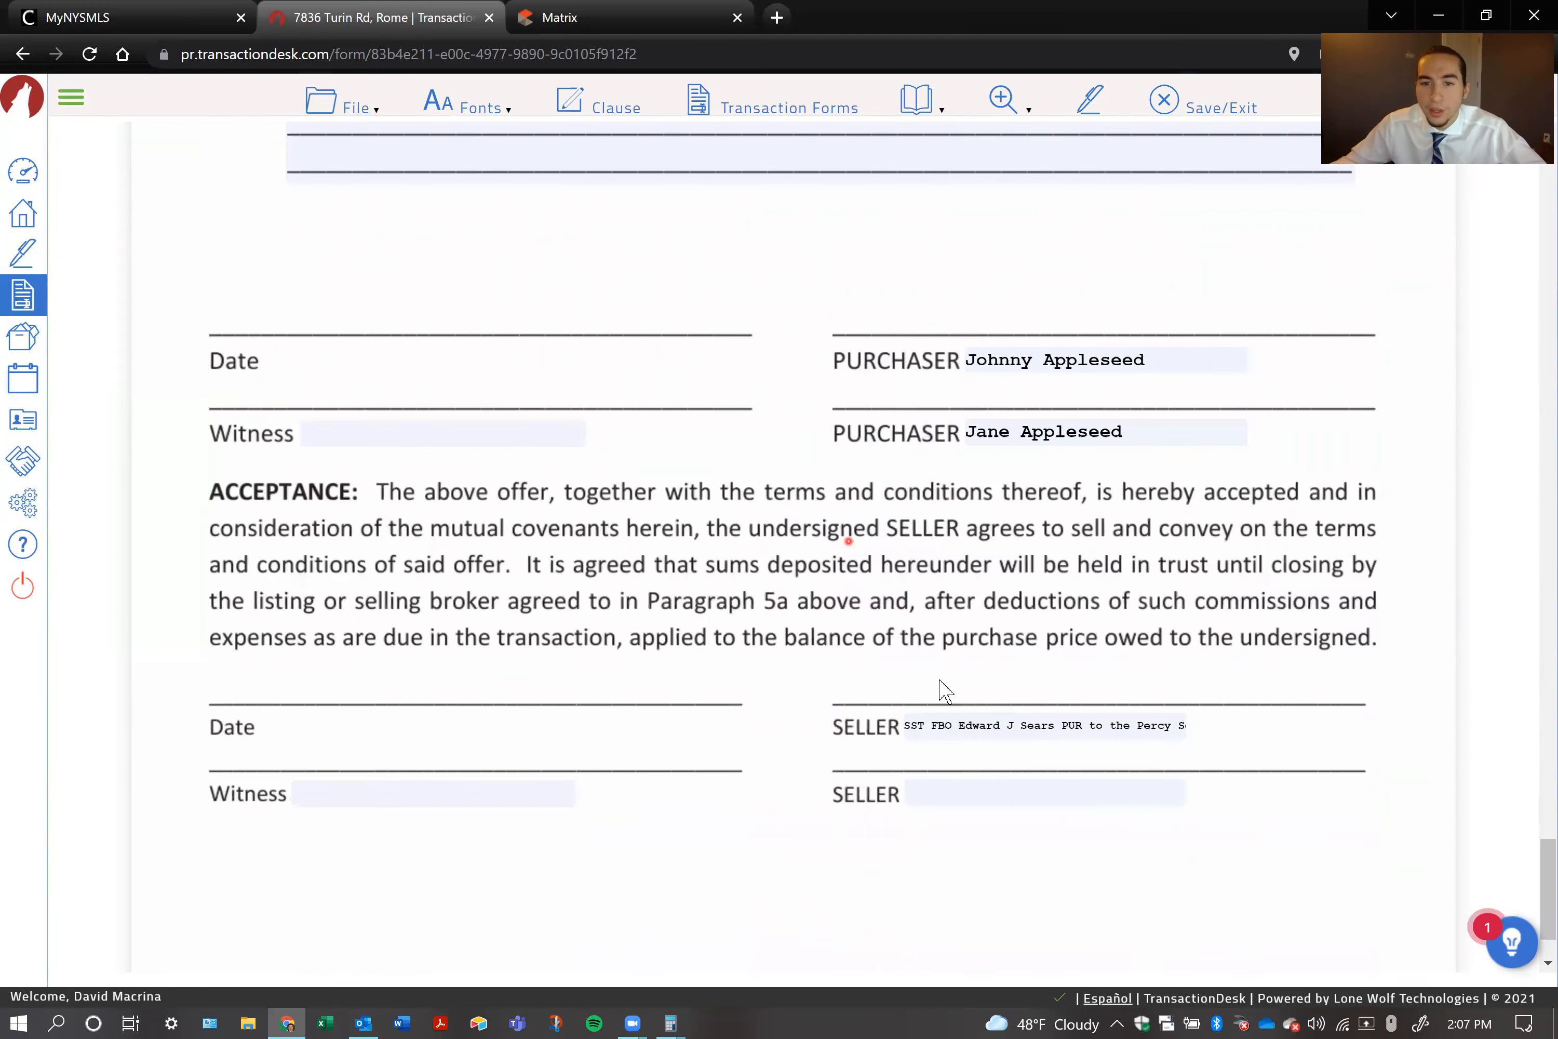
{"action": "left_click", "coordinate": [1005, 724]}
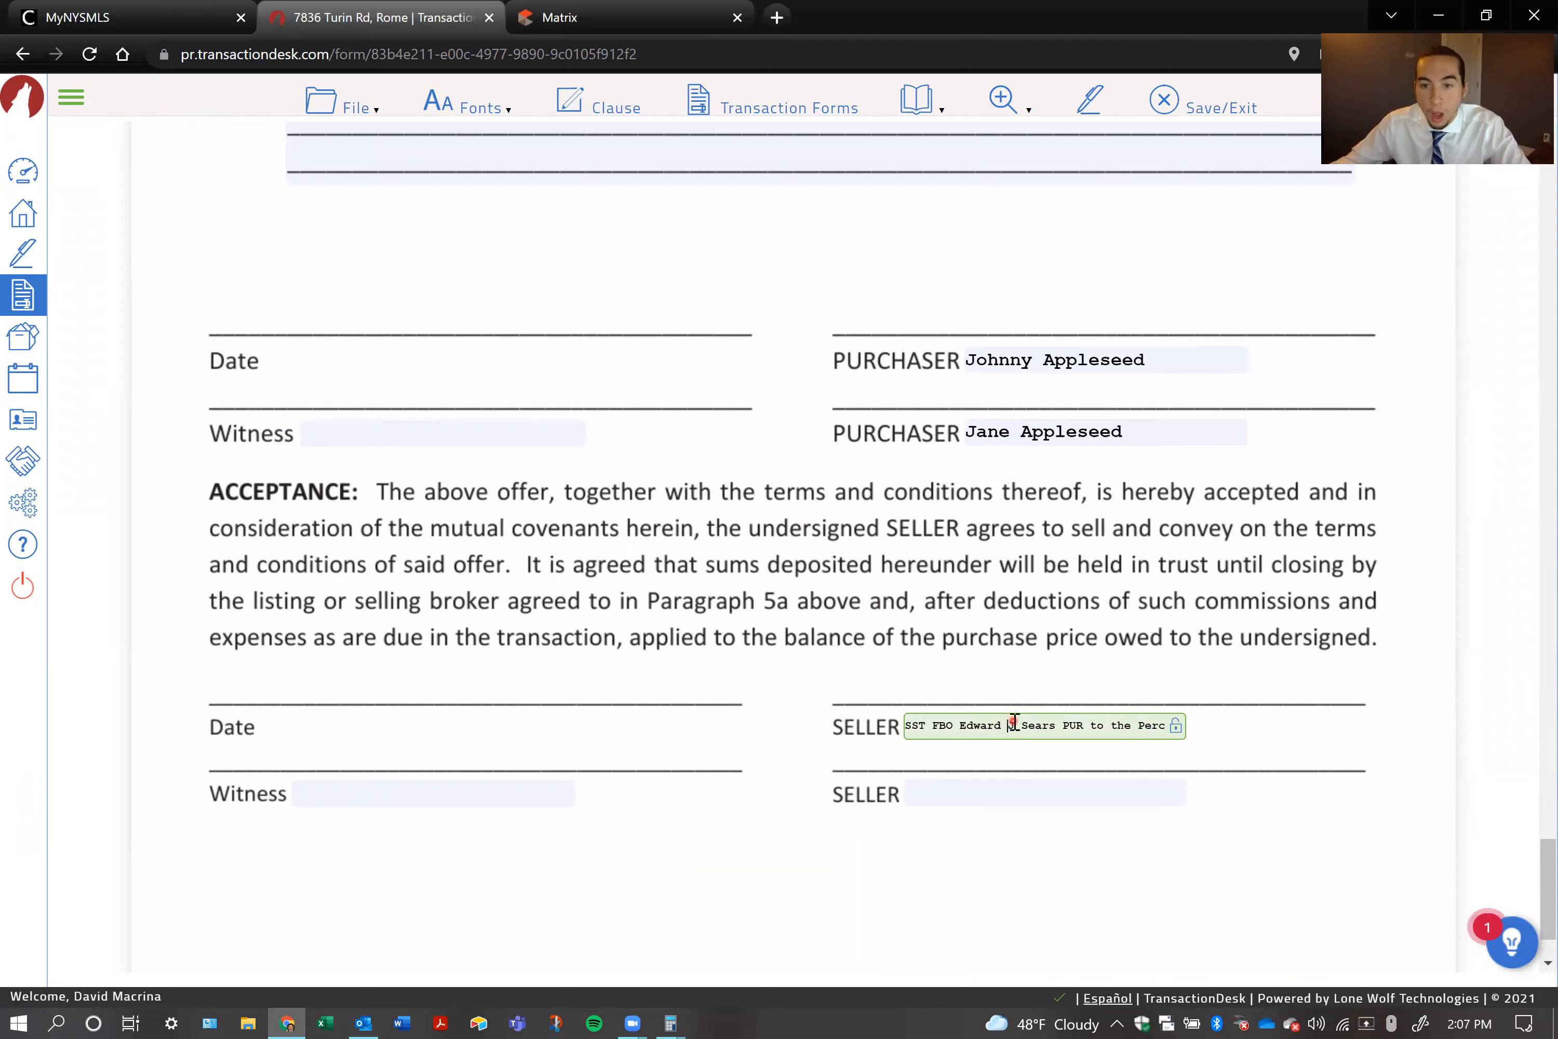
{"action": "triple_click", "coordinate": [996, 726]}
{"action": "key", "text": "BackSpace"}
{"action": "left_click", "coordinate": [772, 629]}
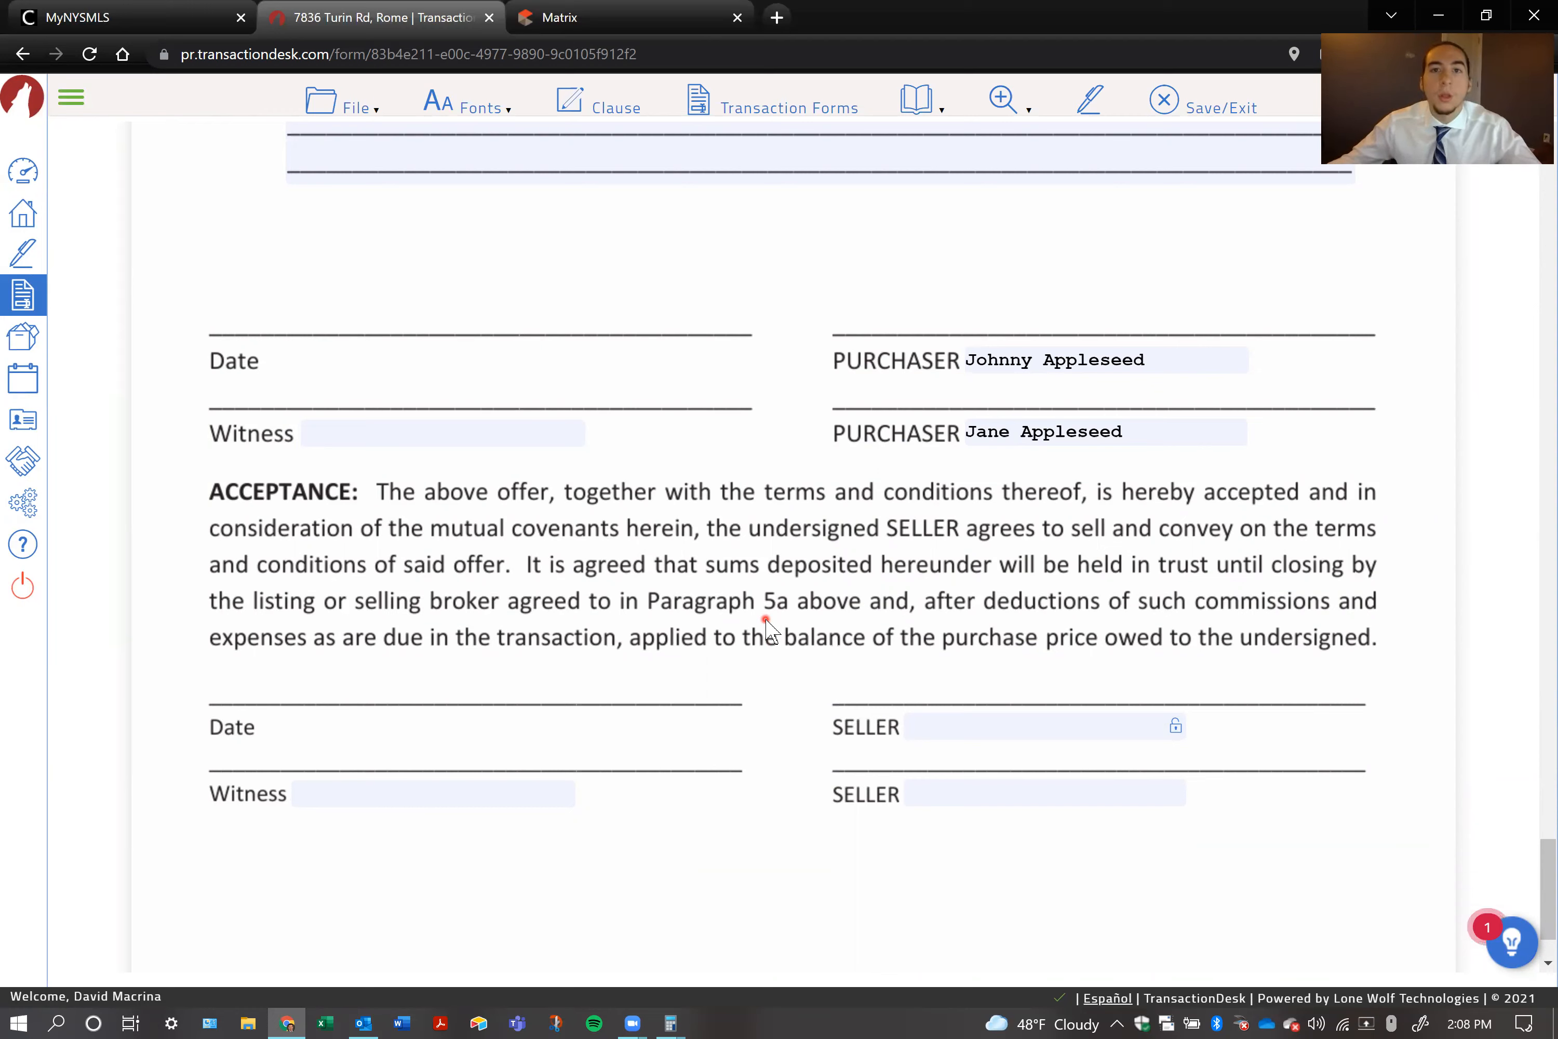
{"action": "left_click", "coordinate": [1152, 358]}
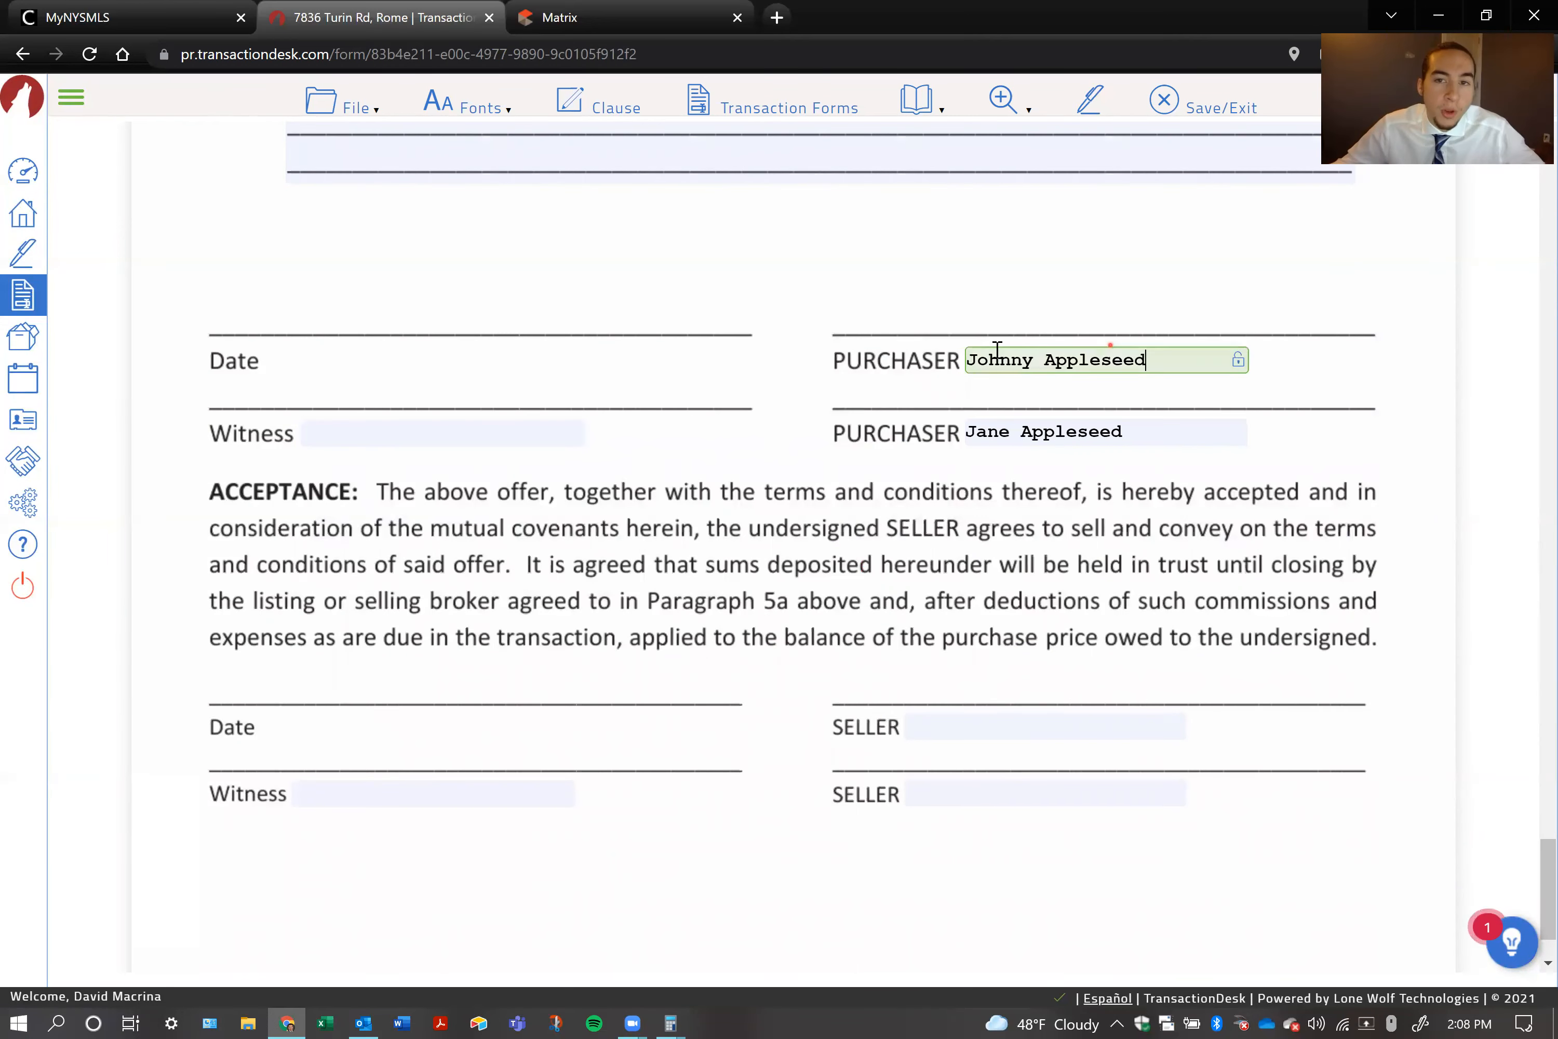
{"action": "triple_click", "coordinate": [966, 359]}
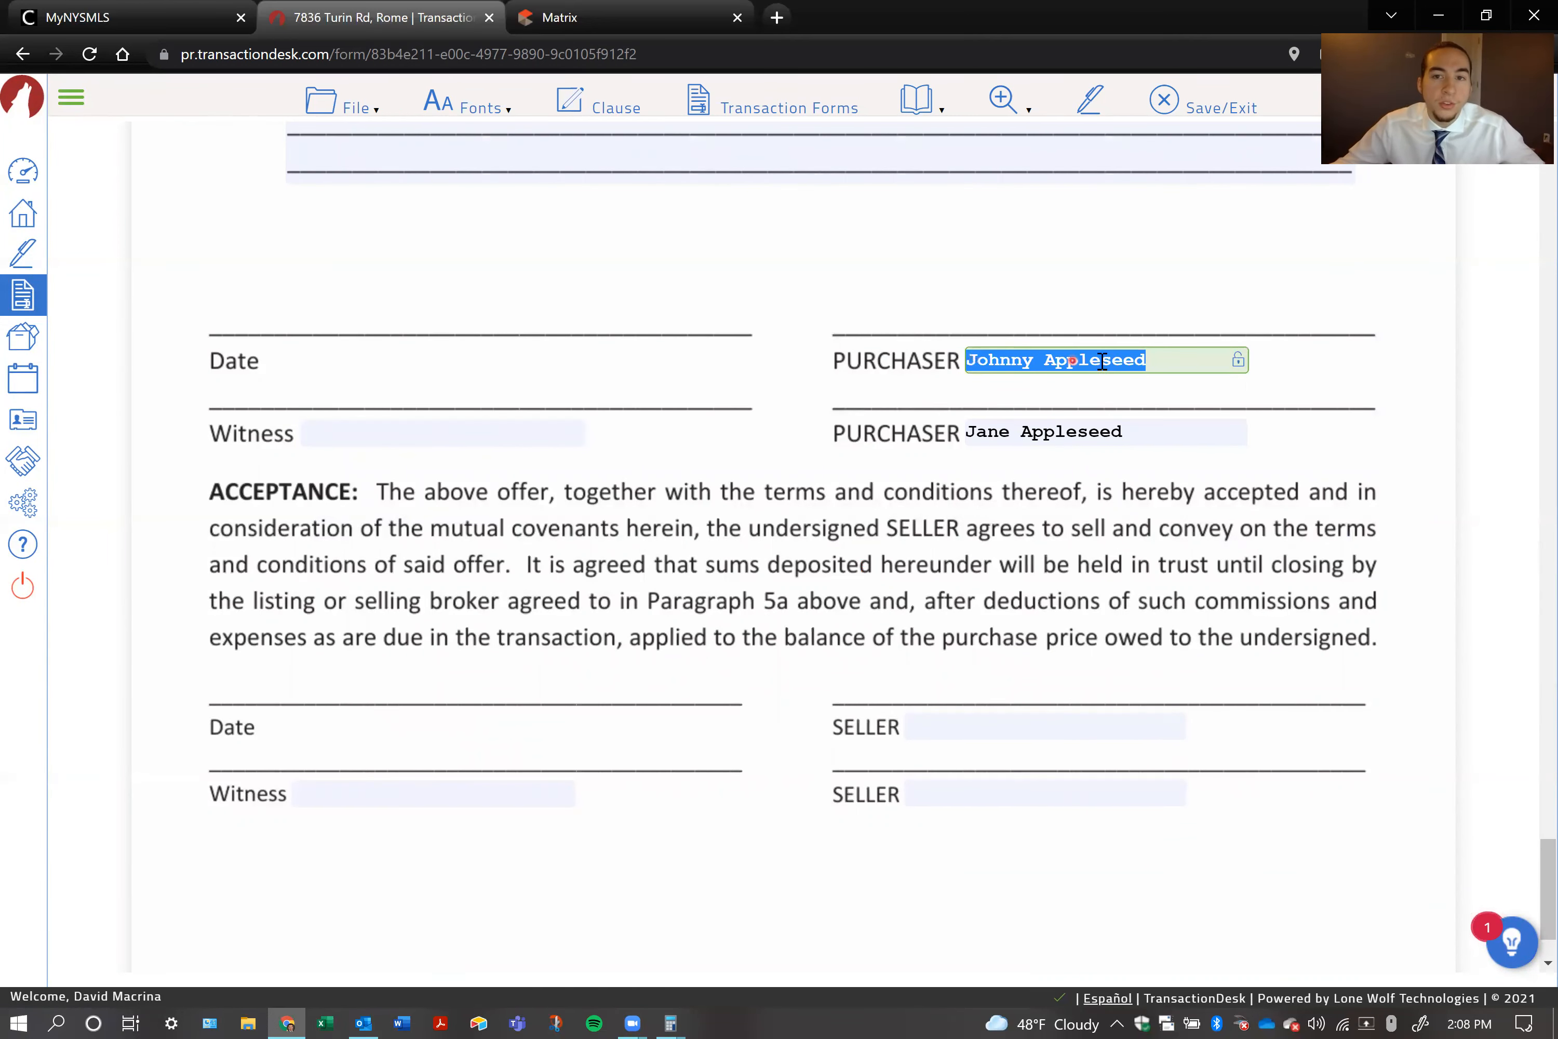
{"action": "left_click", "coordinate": [1073, 393]}
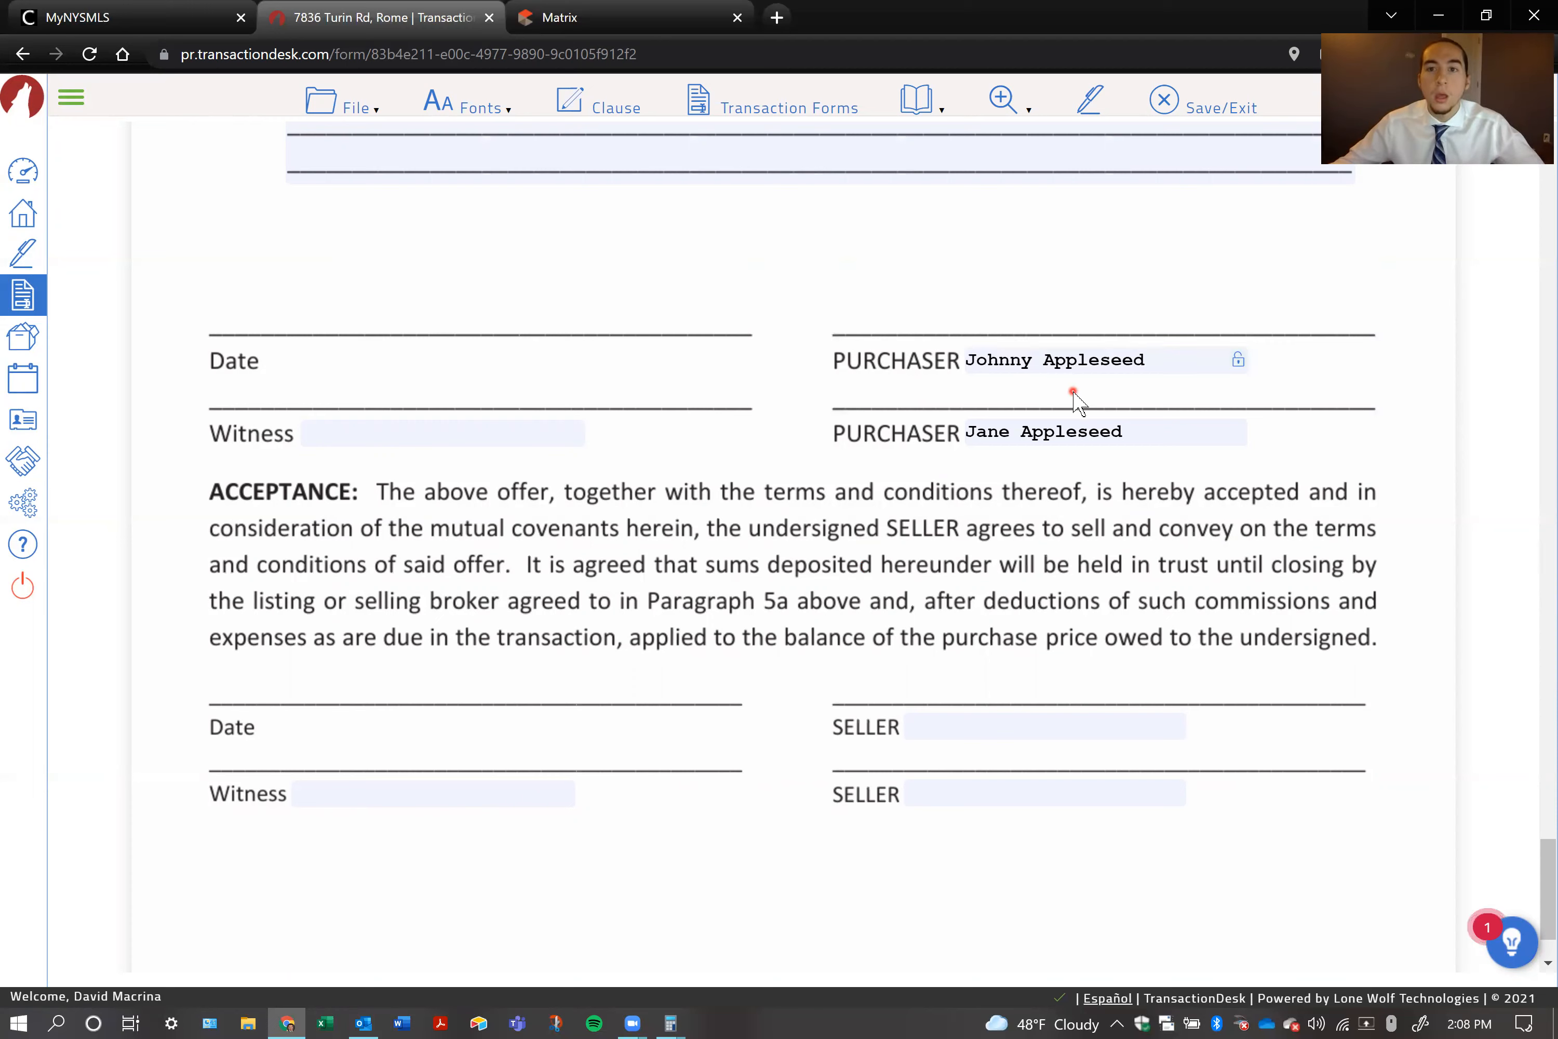
{"action": "left_click_drag", "start_coordinate": [1162, 351], "coordinate": [993, 393]}
{"action": "left_click", "coordinate": [1055, 396]}
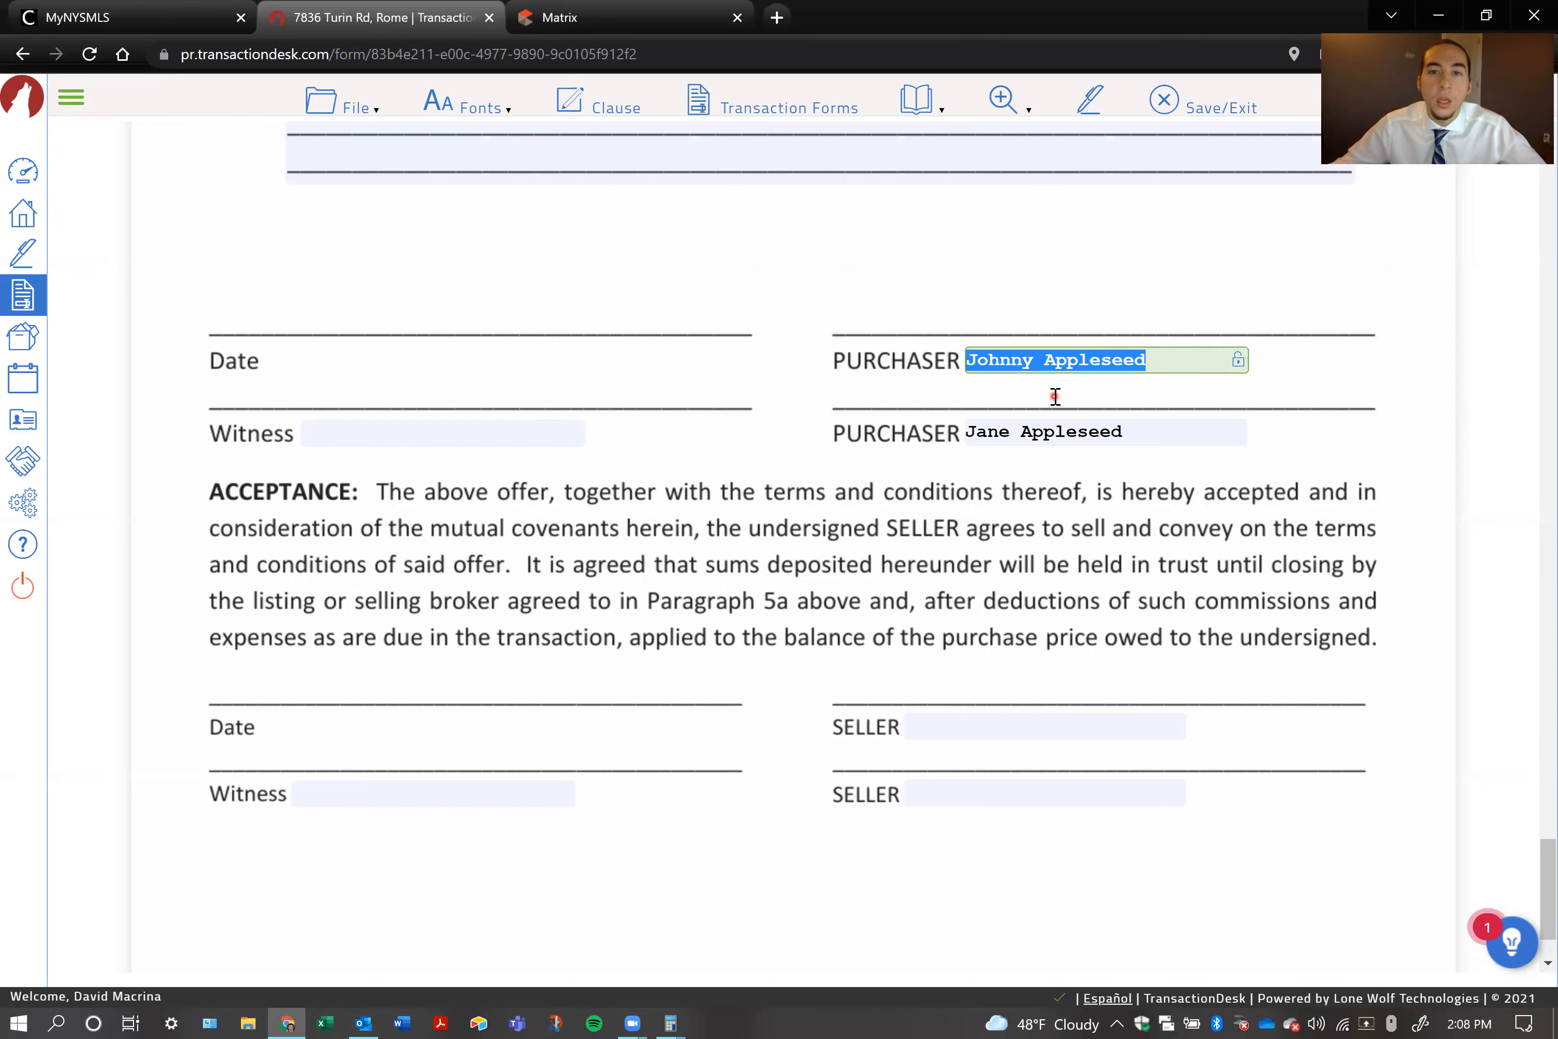
{"action": "left_click", "coordinate": [1105, 392]}
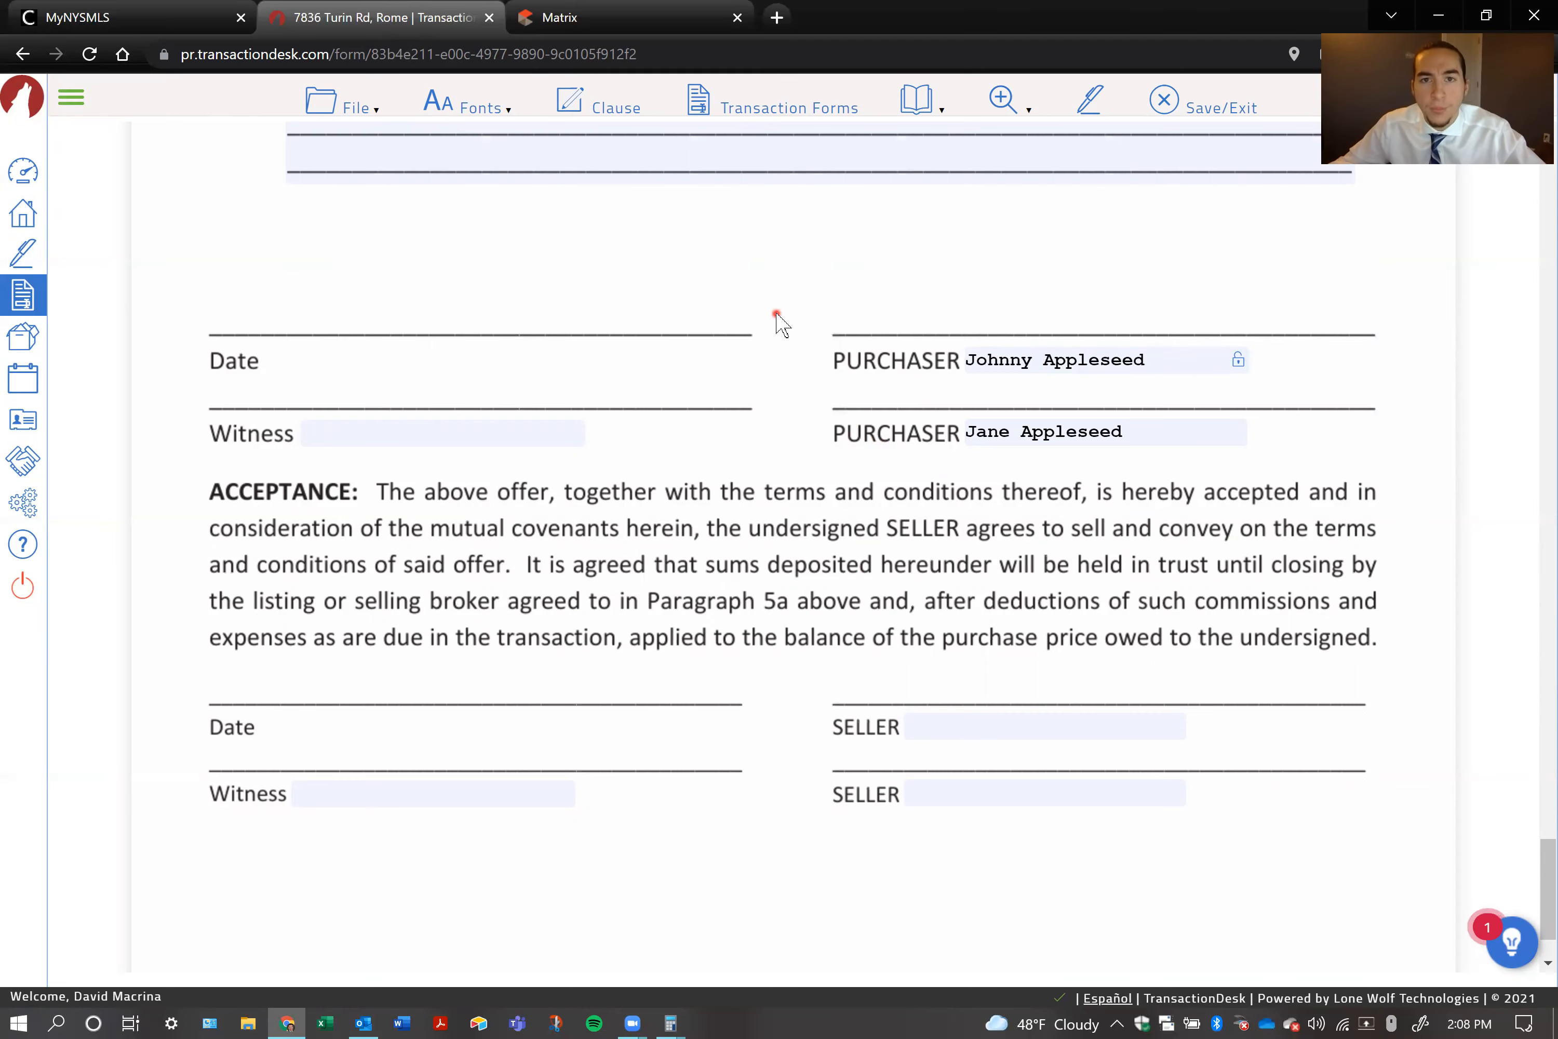
Open the Mohawk - Disclosure Form for Buyer and Seller at its licensee and agency relationship section
{"action": "left_click", "coordinate": [771, 114]}
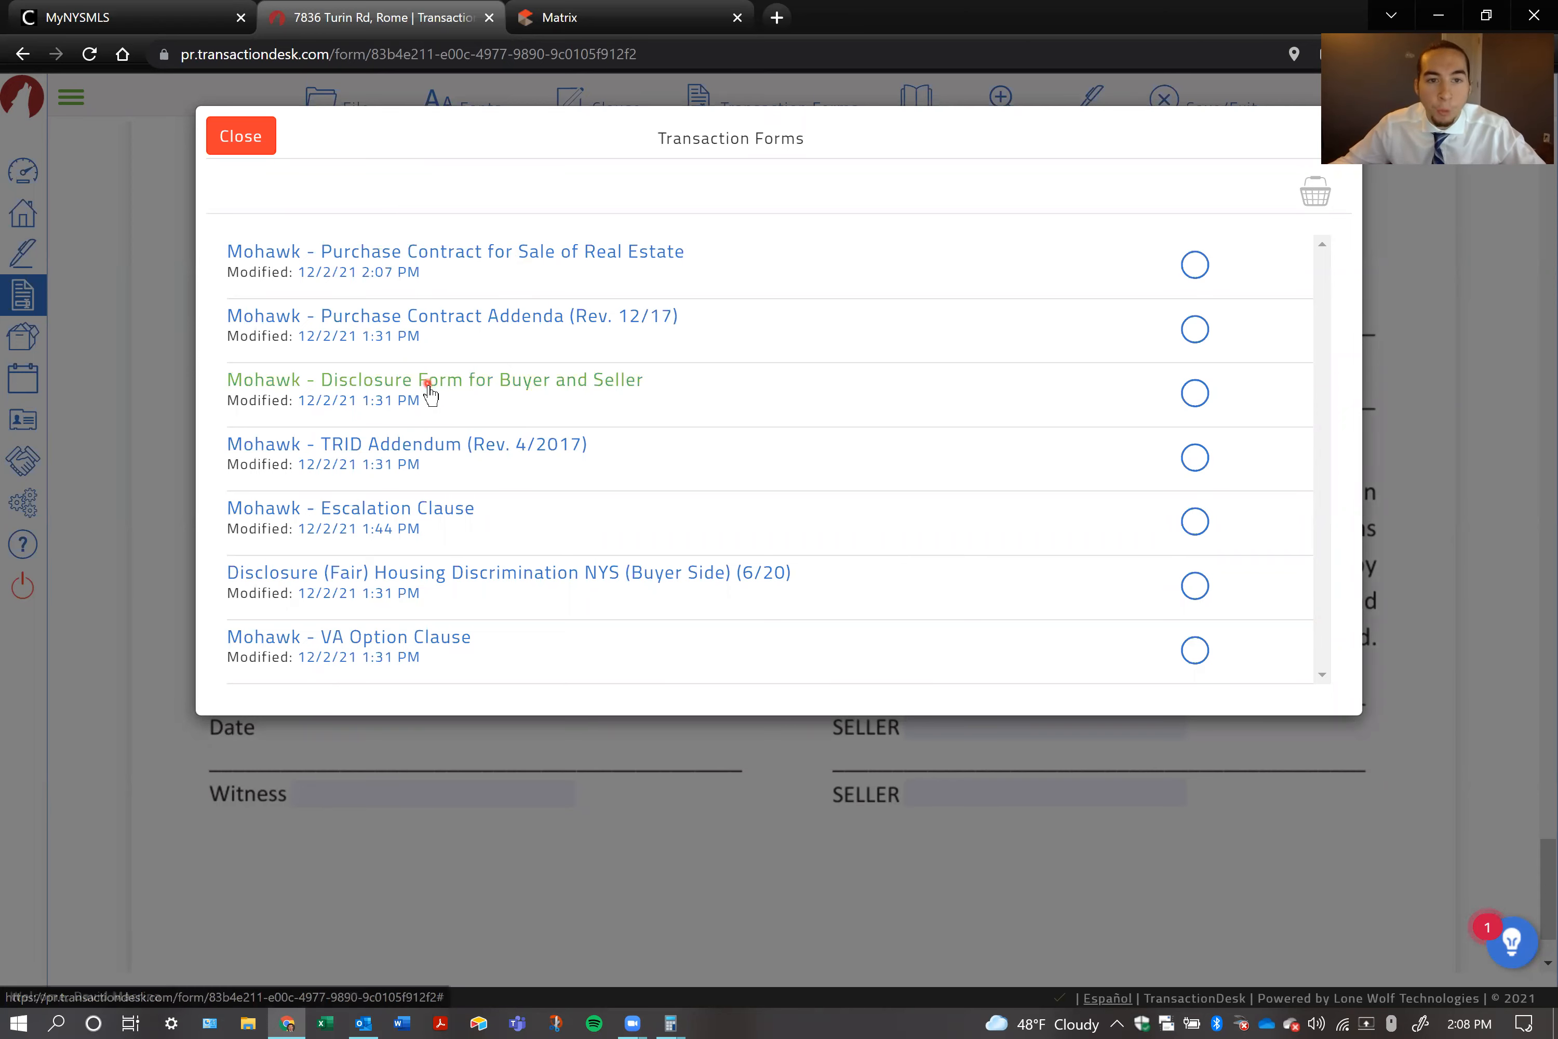
{"action": "left_click", "coordinate": [458, 388]}
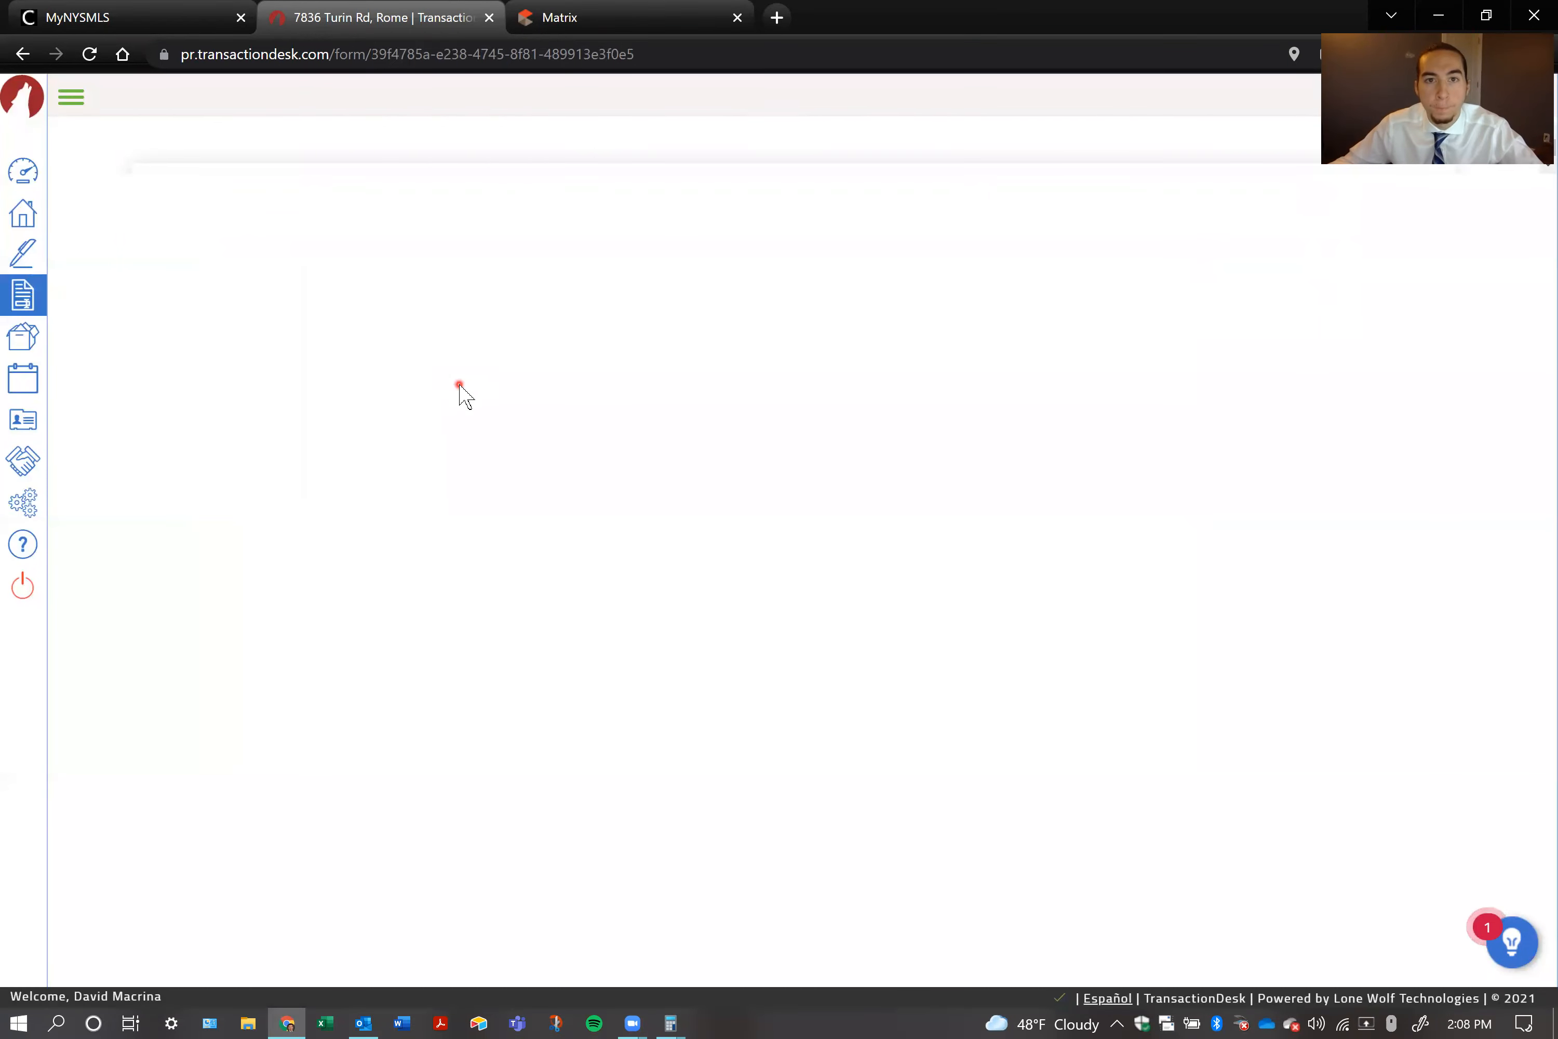
{"action": "scroll", "coordinate": [460, 392], "scroll_direction": "down", "scroll_amount": 20}
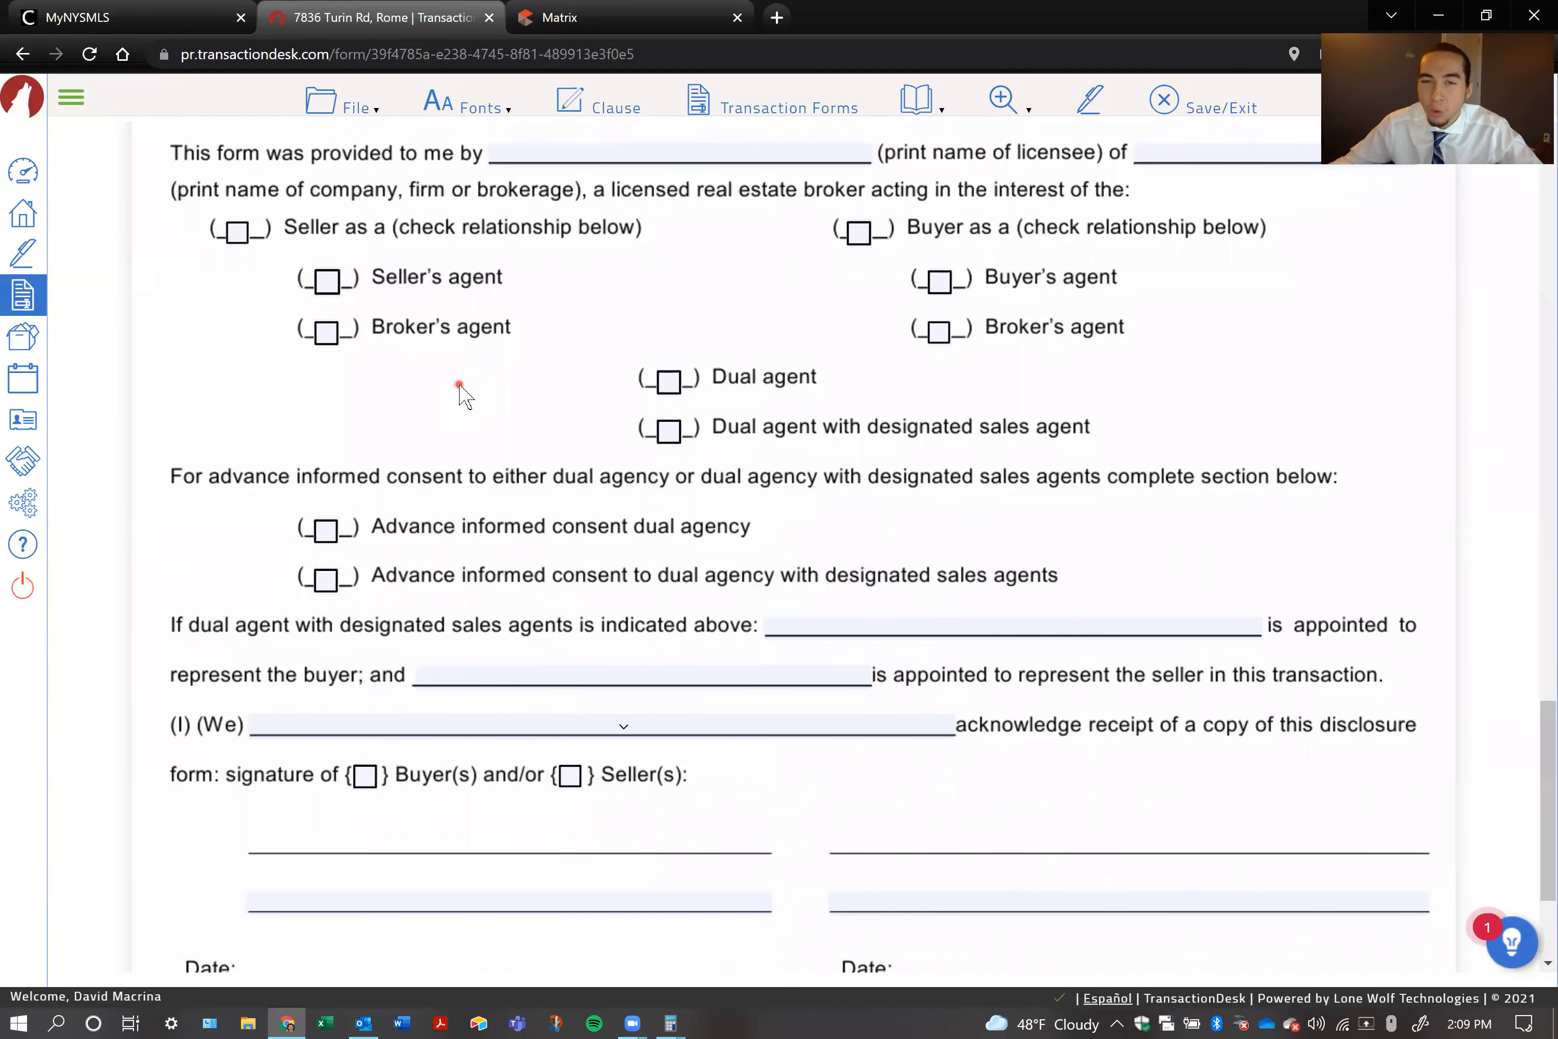
{"action": "scroll", "coordinate": [460, 392], "scroll_direction": "up", "scroll_amount": 2}
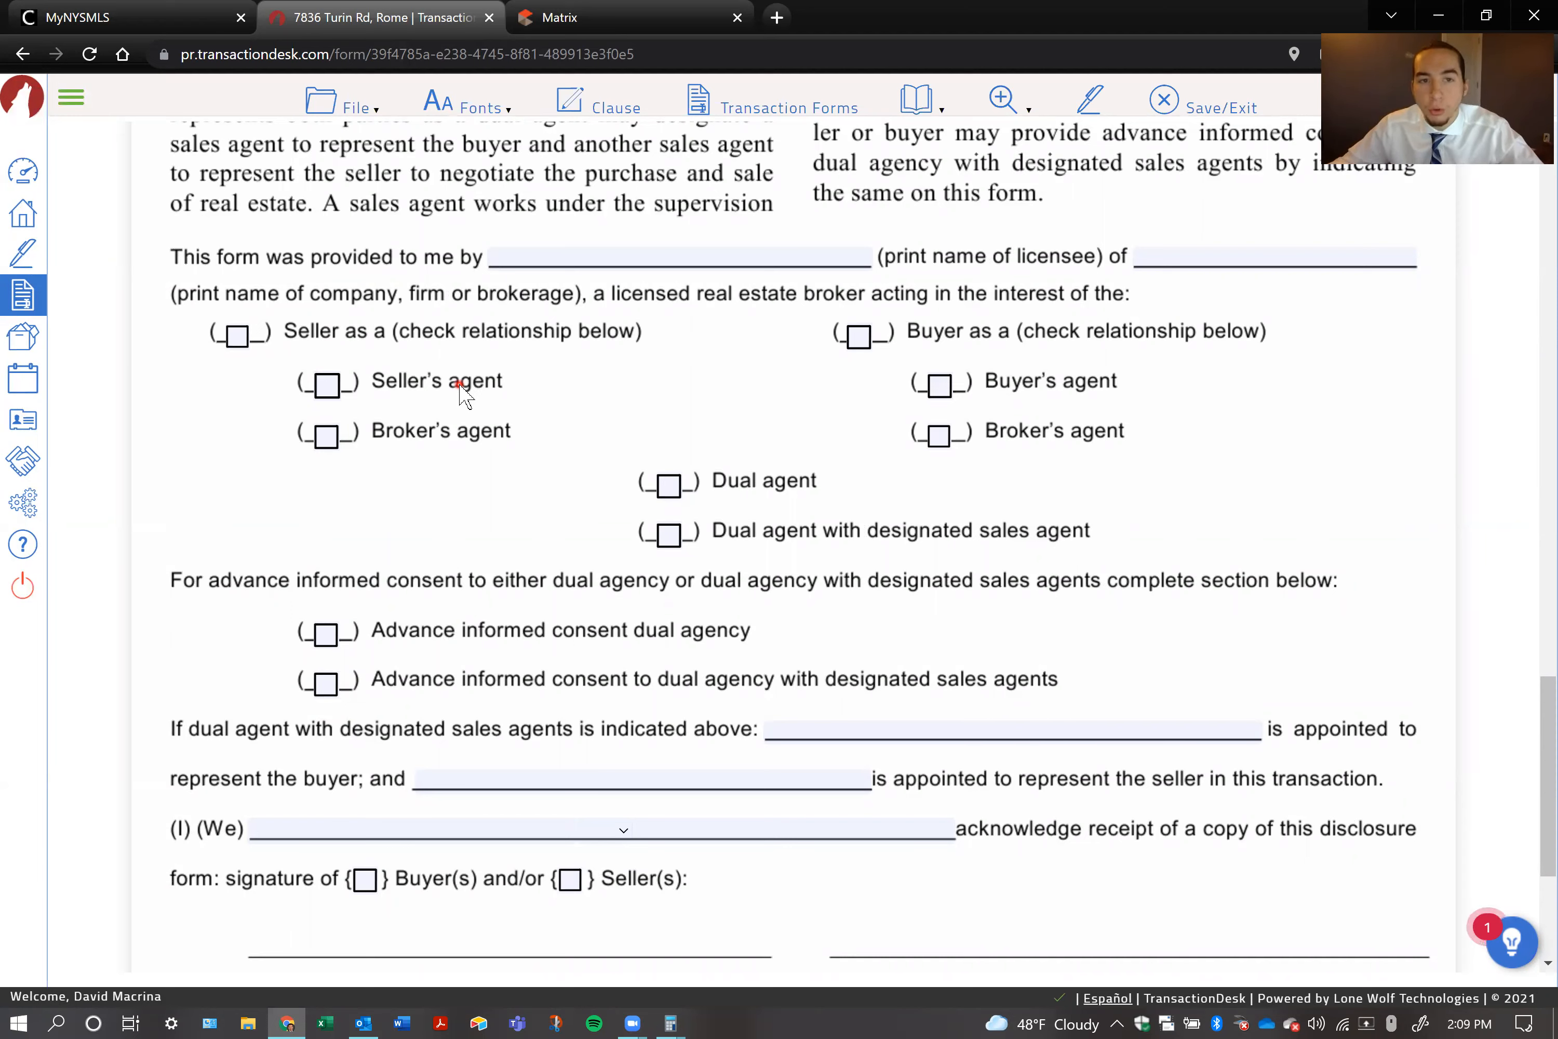
Enter the licensee's full name as the form's provider and Coldwell Banker Faith Properties as the brokerage
{"action": "left_click", "coordinate": [632, 253]}
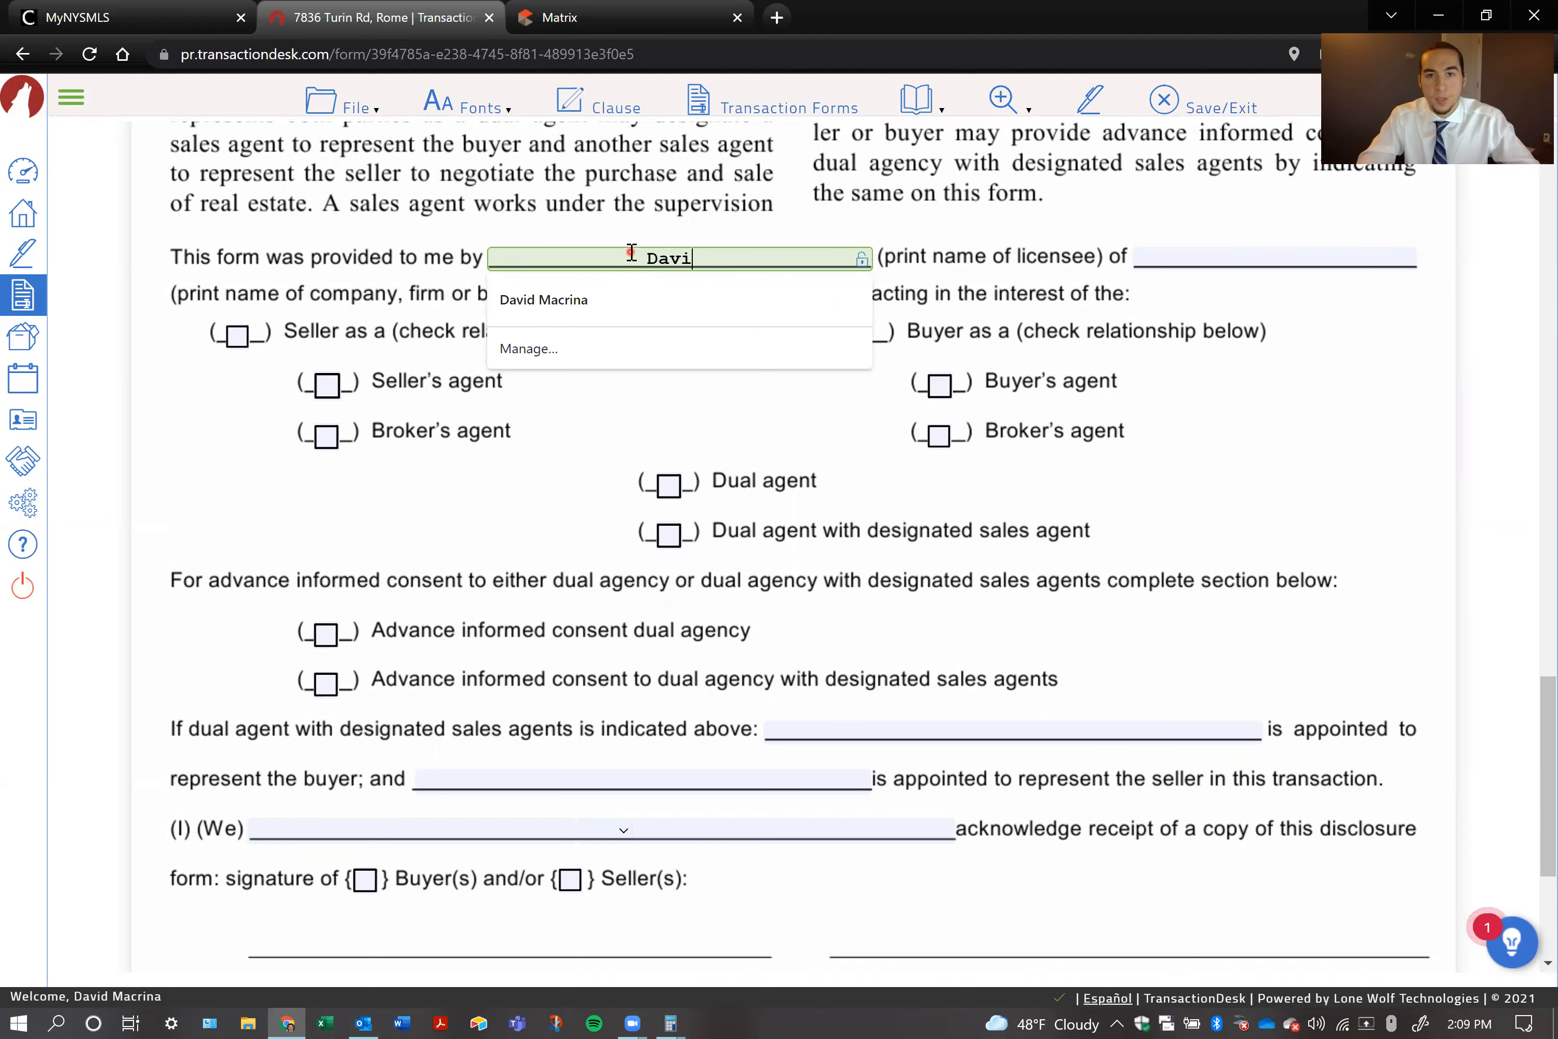
{"action": "key", "text": "Tab"}
{"action": "key", "text": "shift+Tab"}
{"action": "key", "text": "End"}
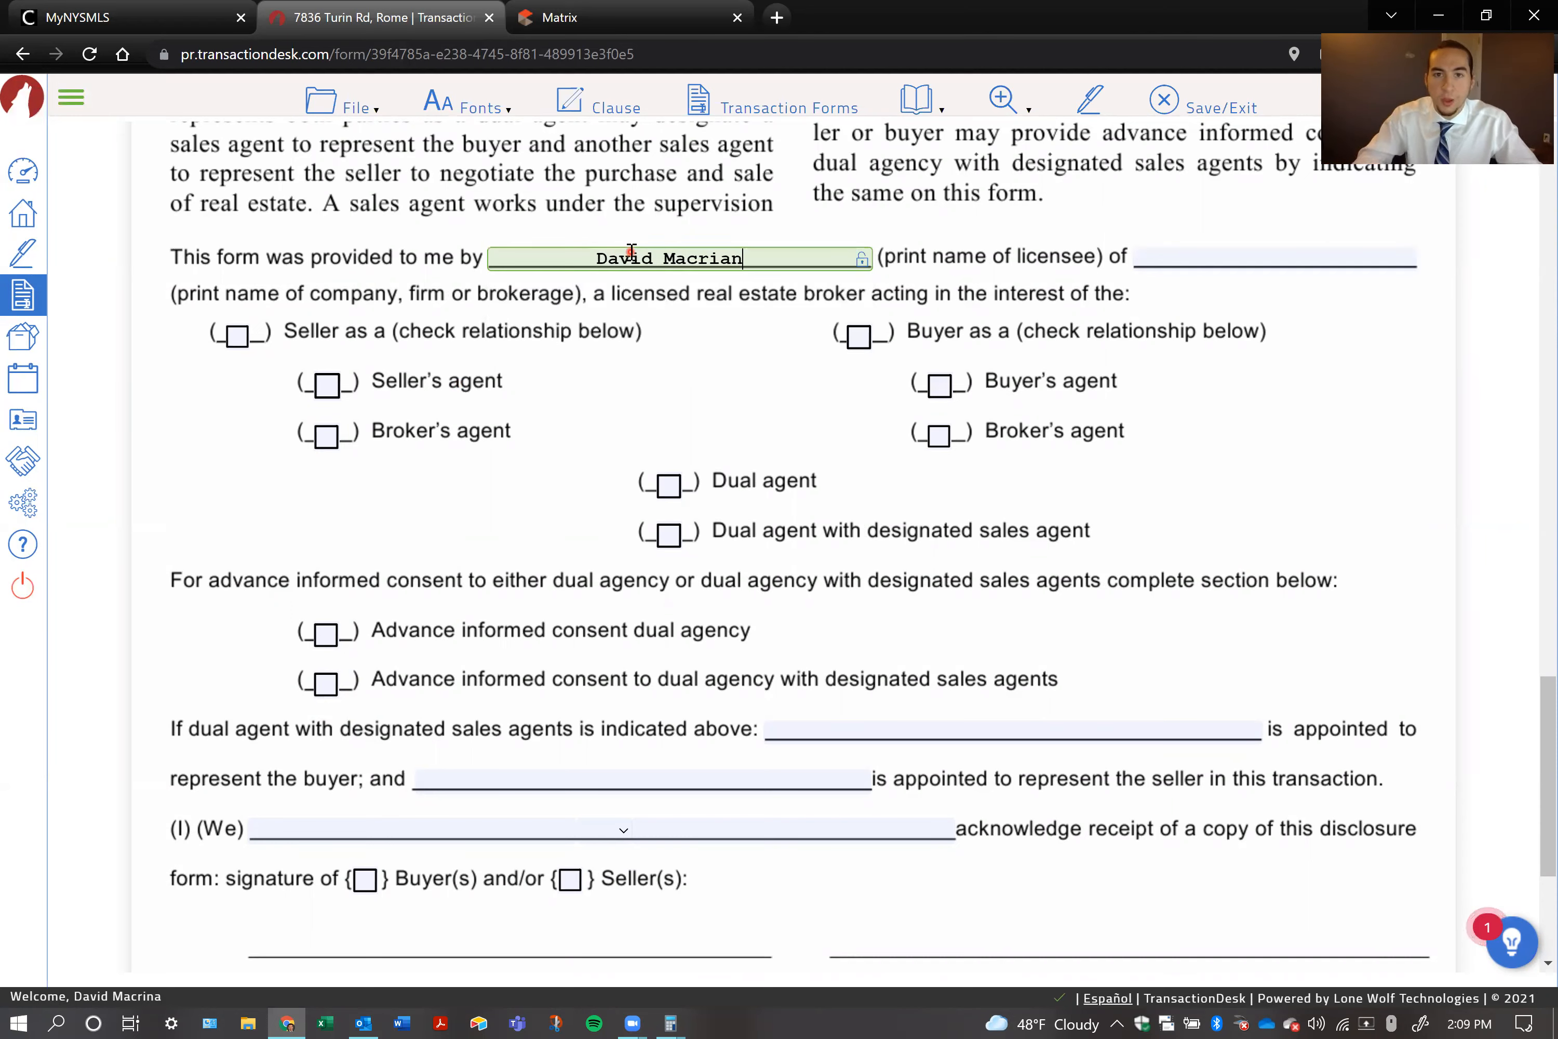
{"action": "key", "text": "BackSpace"}
{"action": "key", "text": "BackSpace"}
{"action": "type", "text": "na"}
{"action": "key", "text": "Tab"}
{"action": "type", "text": "Coldwell"}
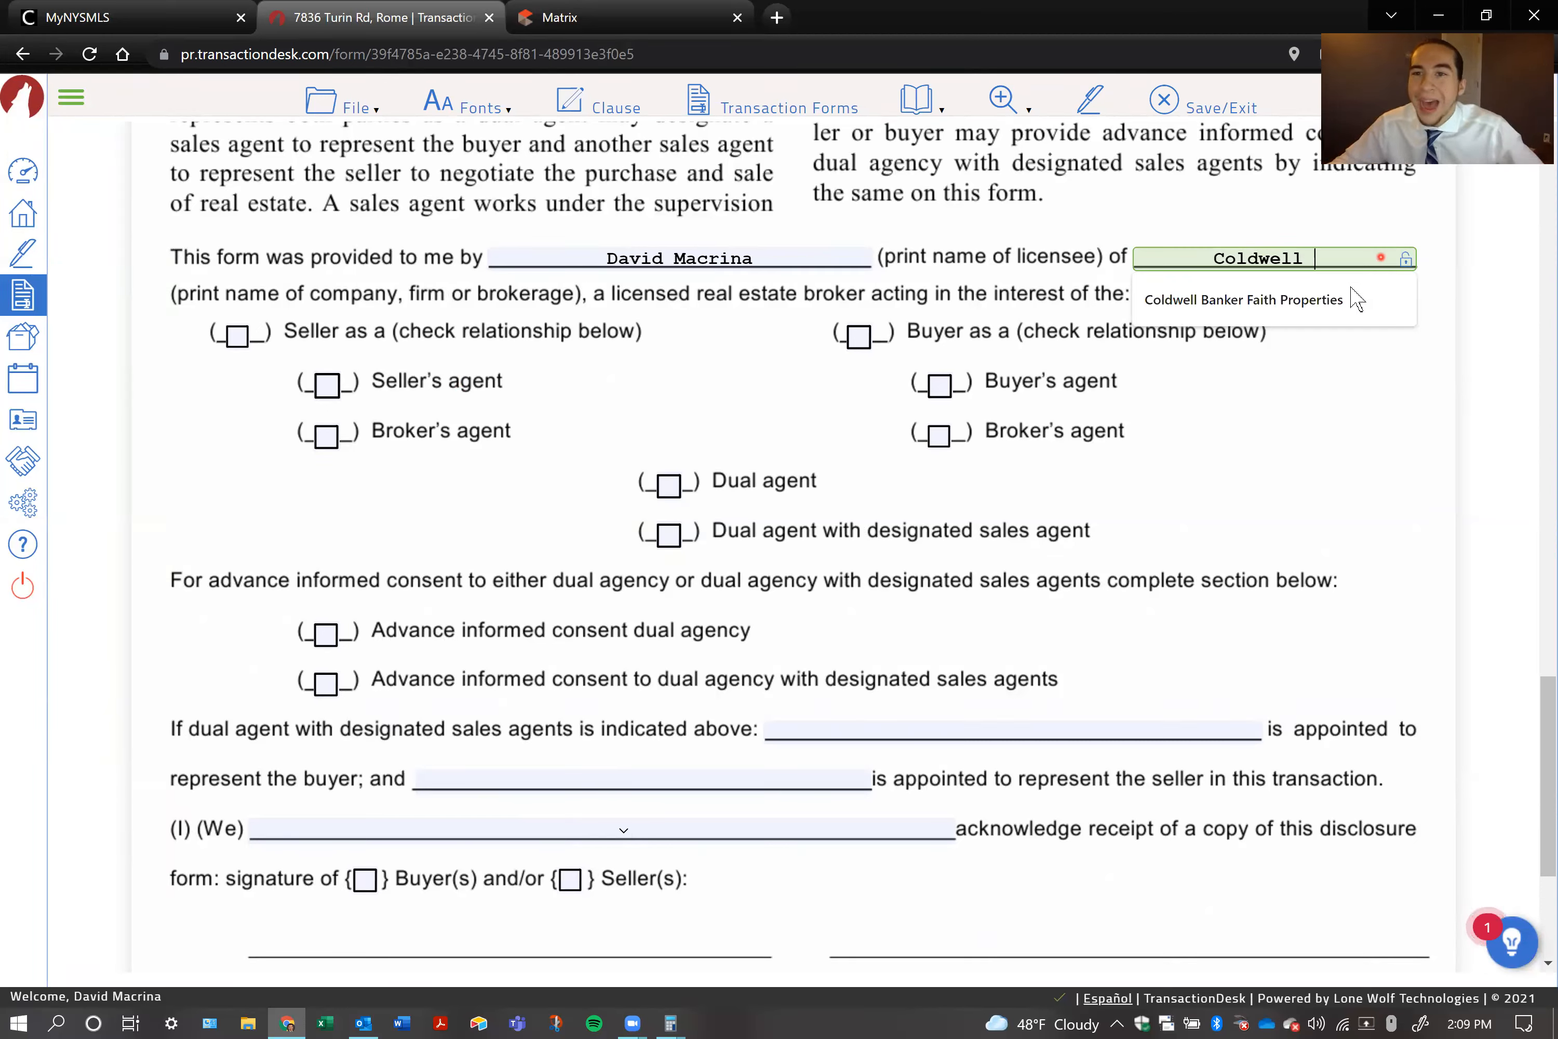
{"action": "left_click", "coordinate": [1307, 302]}
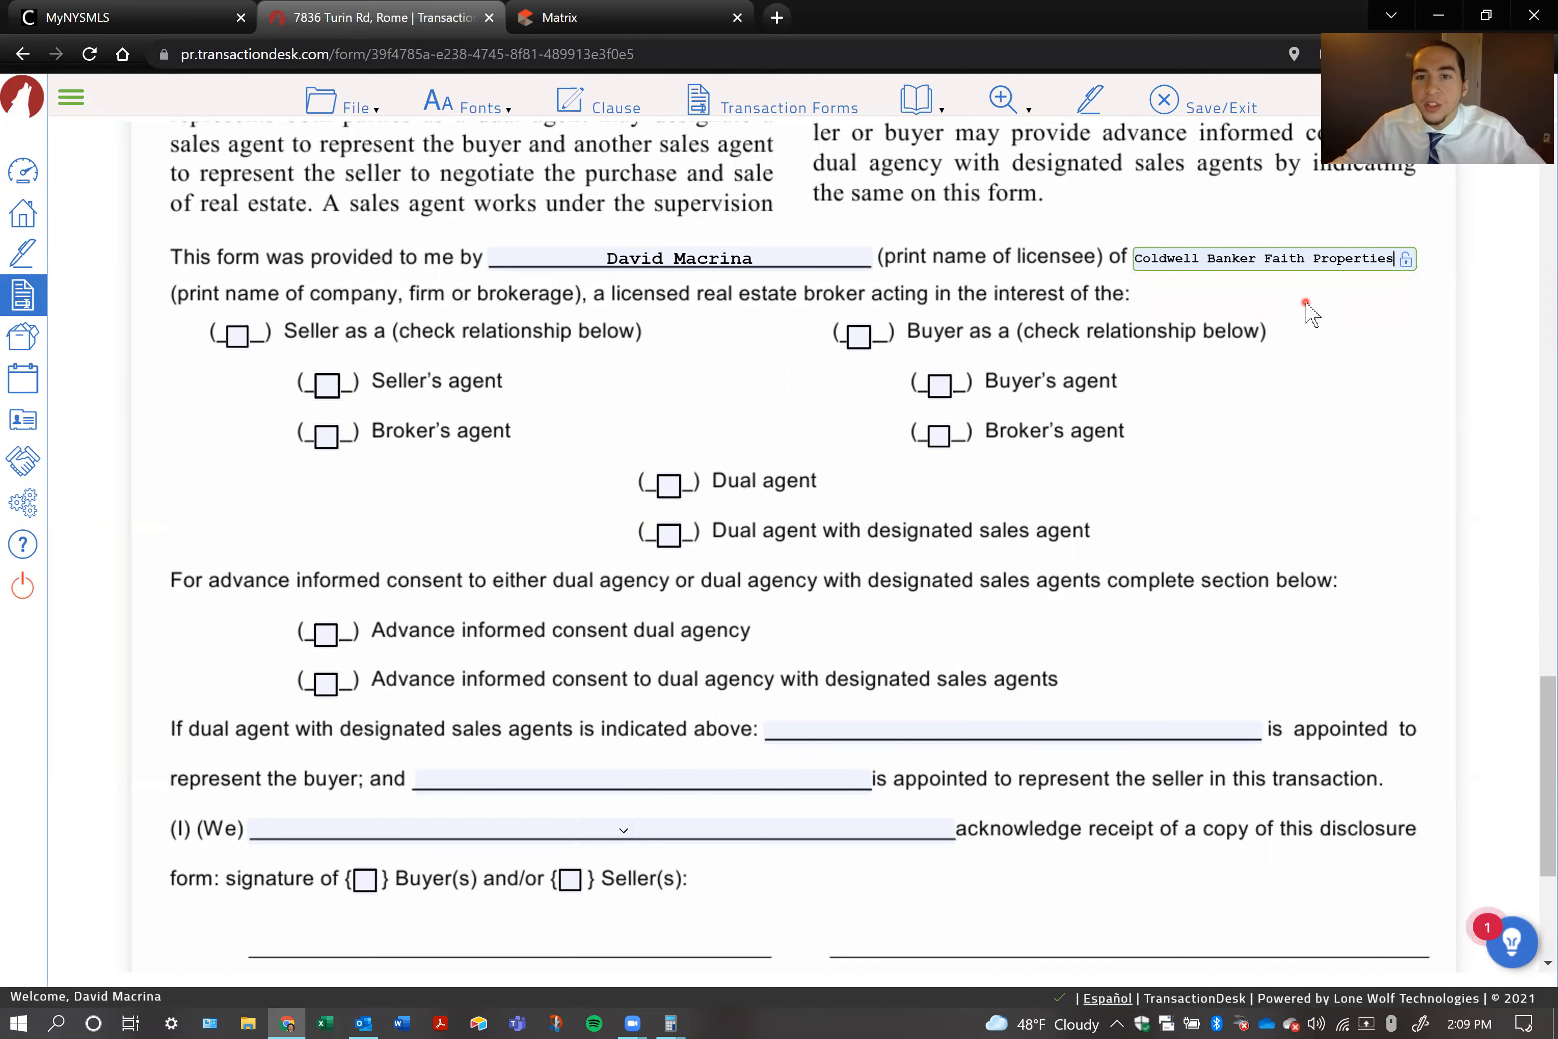
Mark the licensee as acting for the Buyer as Buyer's agent, with advance informed consent dual agency
{"action": "left_click", "coordinate": [859, 335]}
{"action": "left_click", "coordinate": [937, 385]}
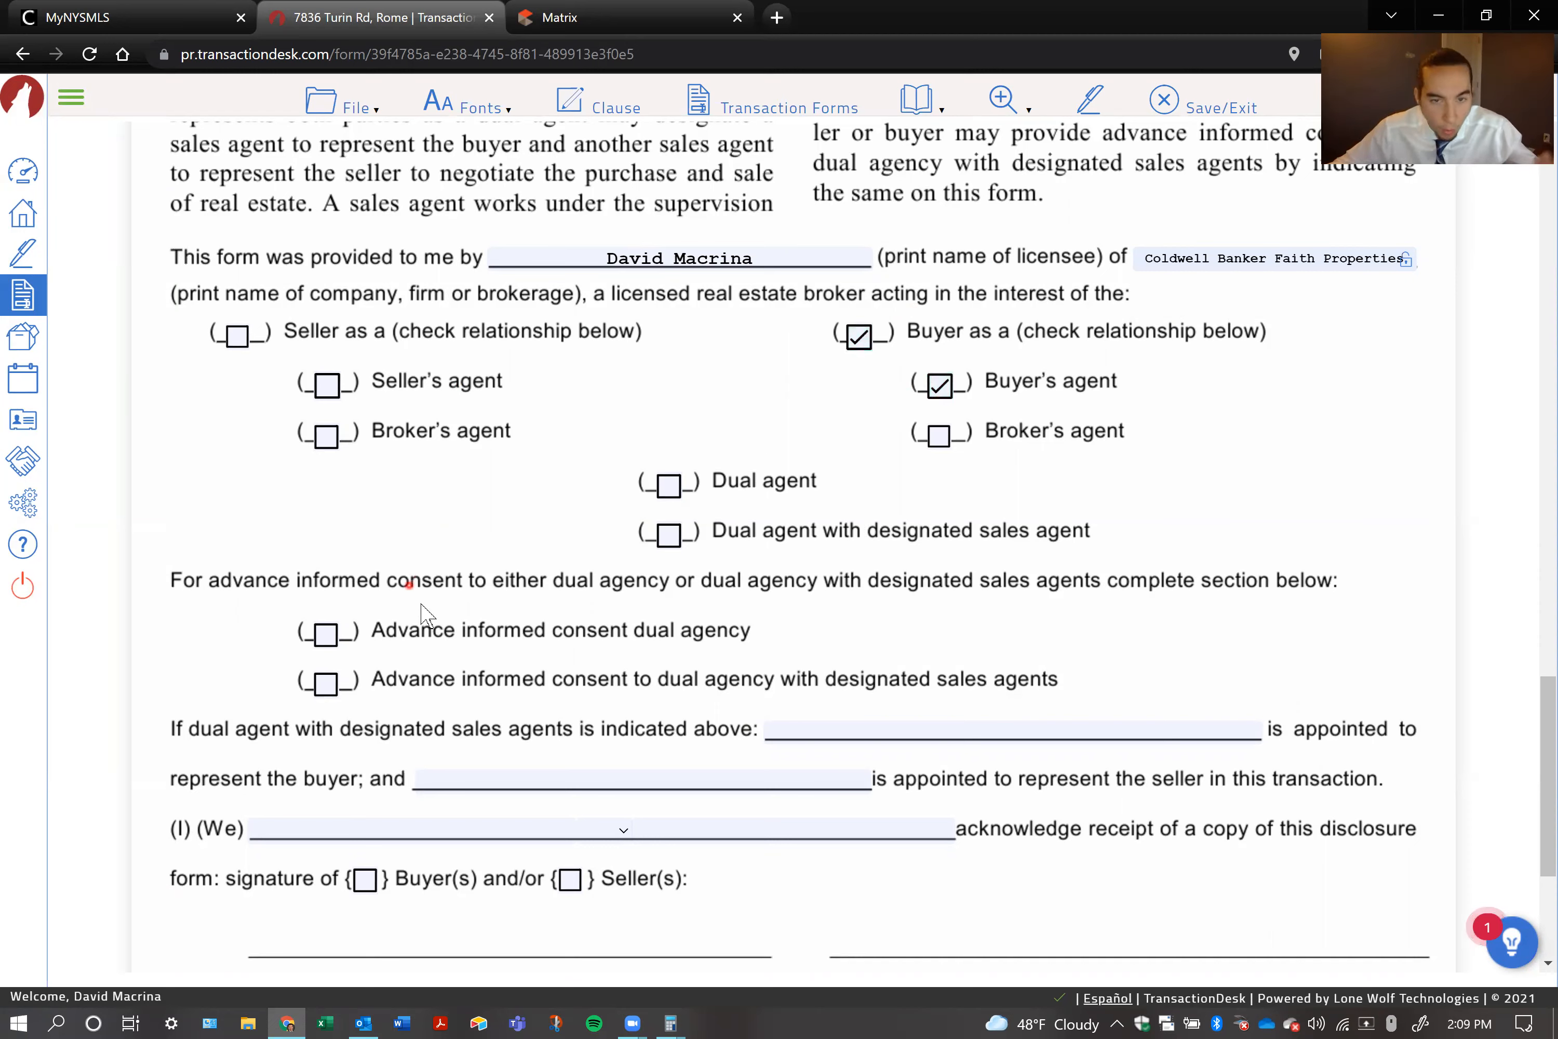
{"action": "left_click", "coordinate": [329, 635]}
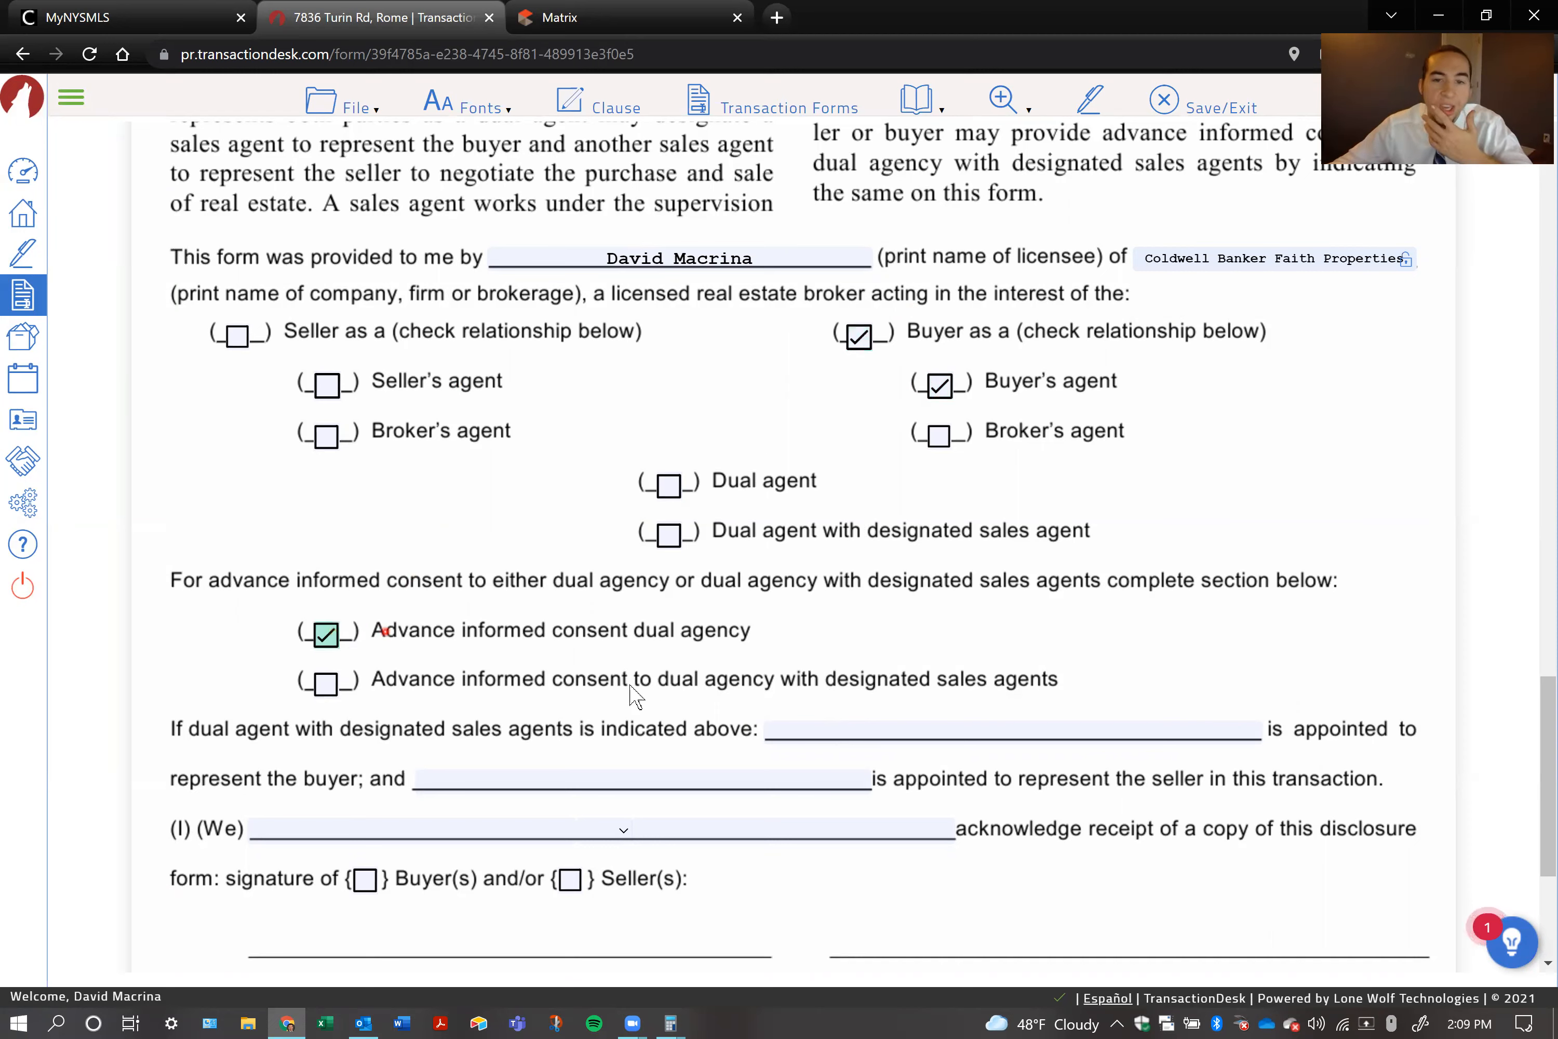
{"action": "left_click", "coordinate": [609, 834]}
{"action": "left_click", "coordinate": [533, 830]}
{"action": "type", "text": "Joh"}
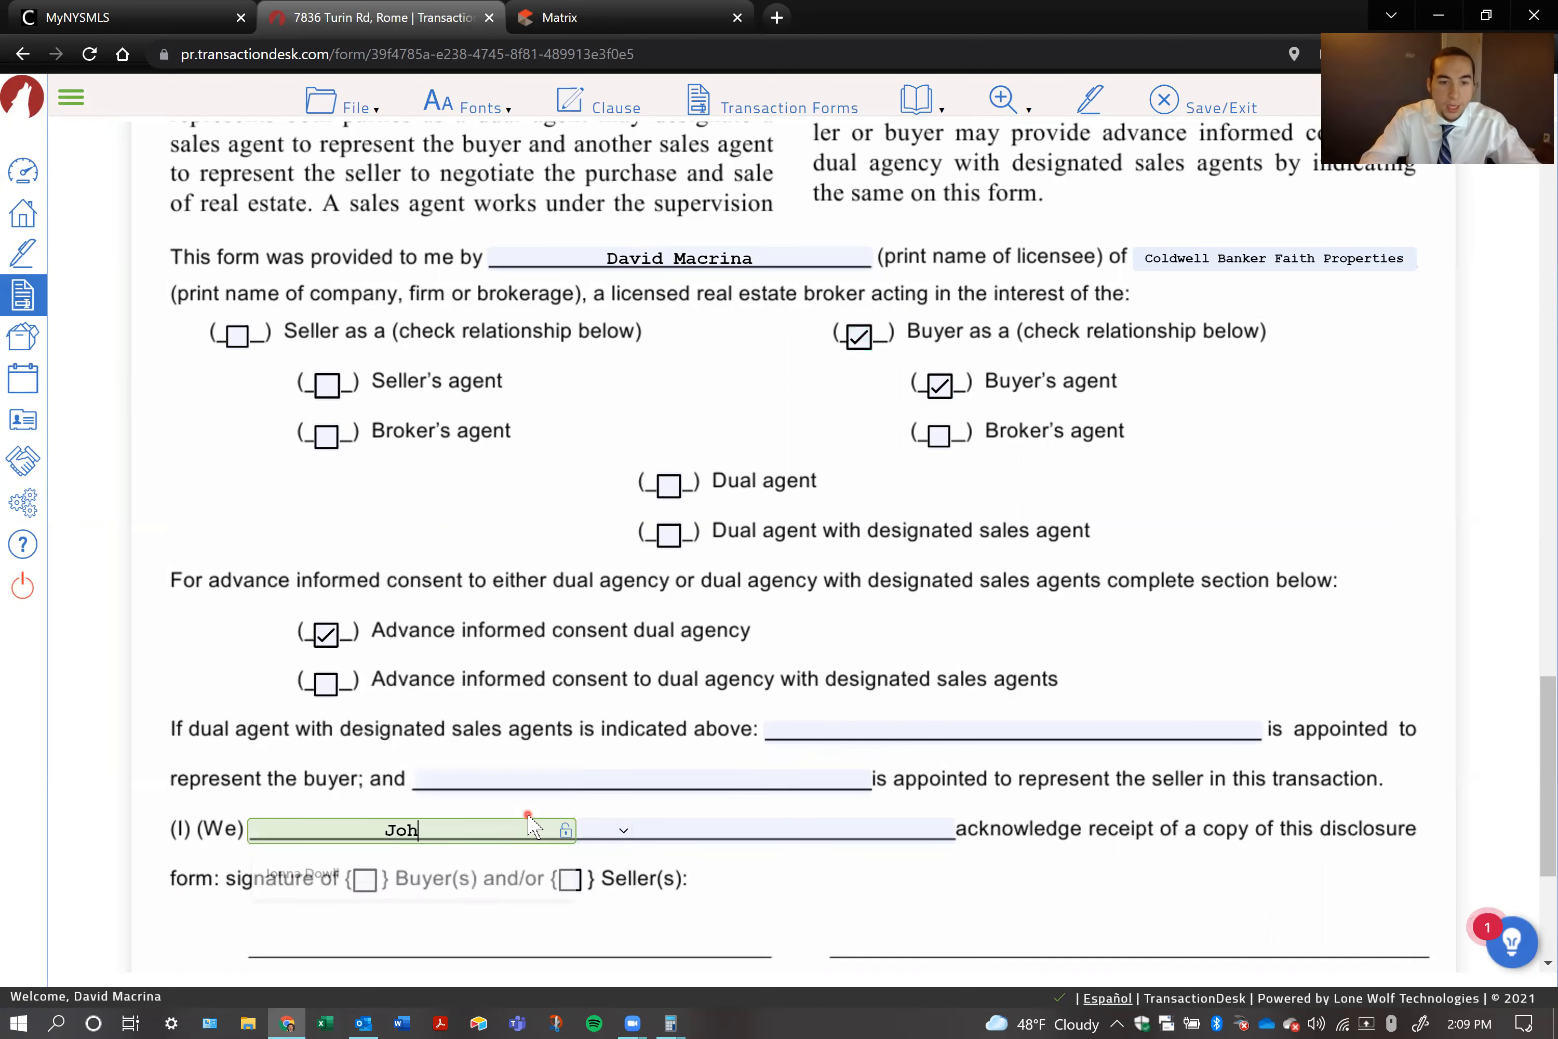
{"action": "type", "text": "nny"}
{"action": "key", "text": "BackSpace"}
{"action": "key", "text": "BackSpace"}
{"action": "key", "text": "BackSpace"}
{"action": "key", "text": "BackSpace"}
{"action": "key", "text": "BackSpace"}
{"action": "key", "text": "BackSpace"}
Enter the first buyer's full name on the (I) (We) acknowledgement line of the disclosure form
{"action": "scroll", "coordinate": [536, 570], "scroll_direction": "down", "scroll_amount": 3}
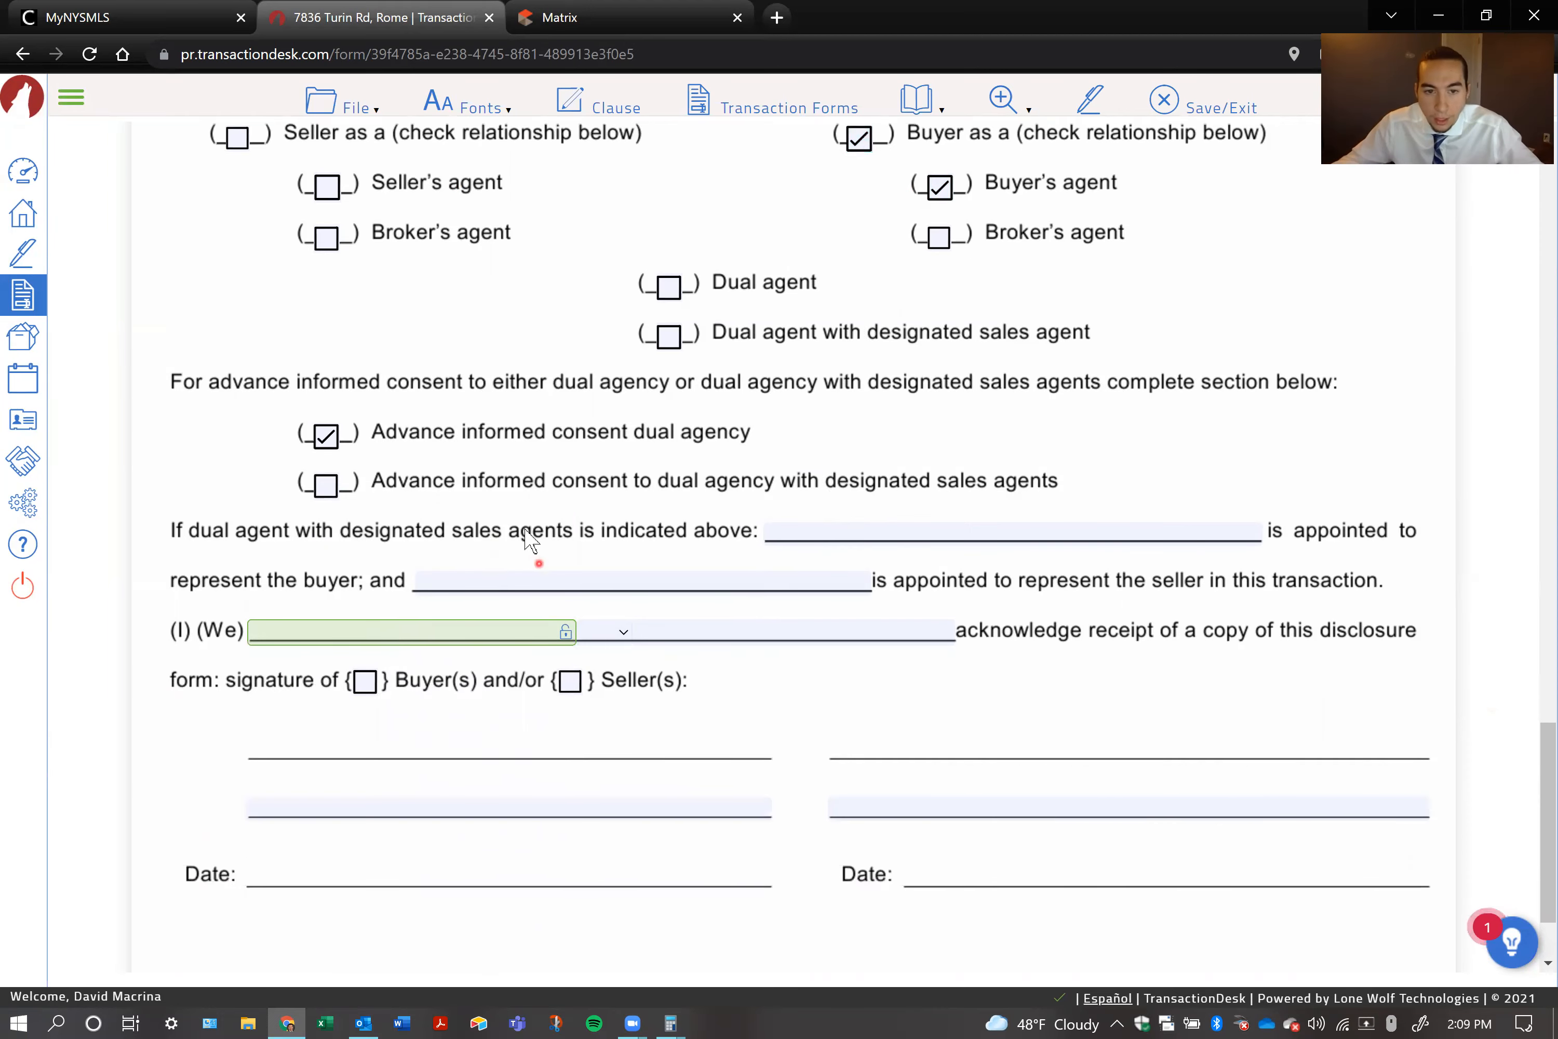
{"action": "scroll", "coordinate": [529, 543], "scroll_direction": "down", "scroll_amount": 1}
{"action": "type", "text": "Joh"}
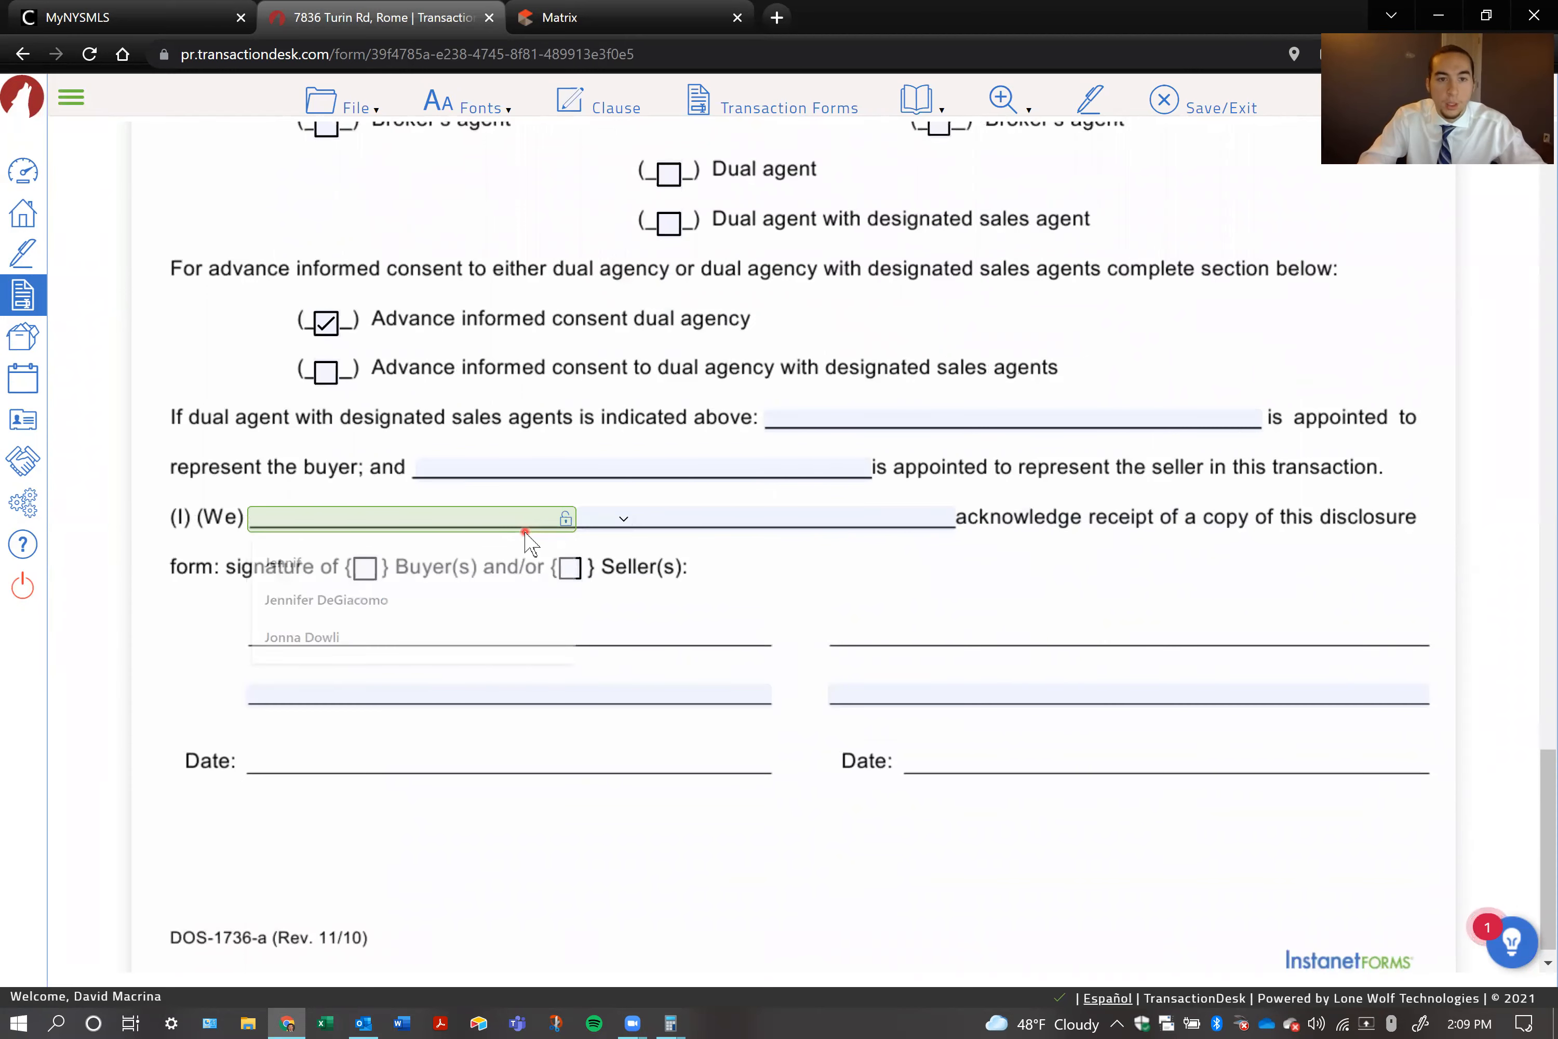
{"action": "type", "text": "nny Apple"}
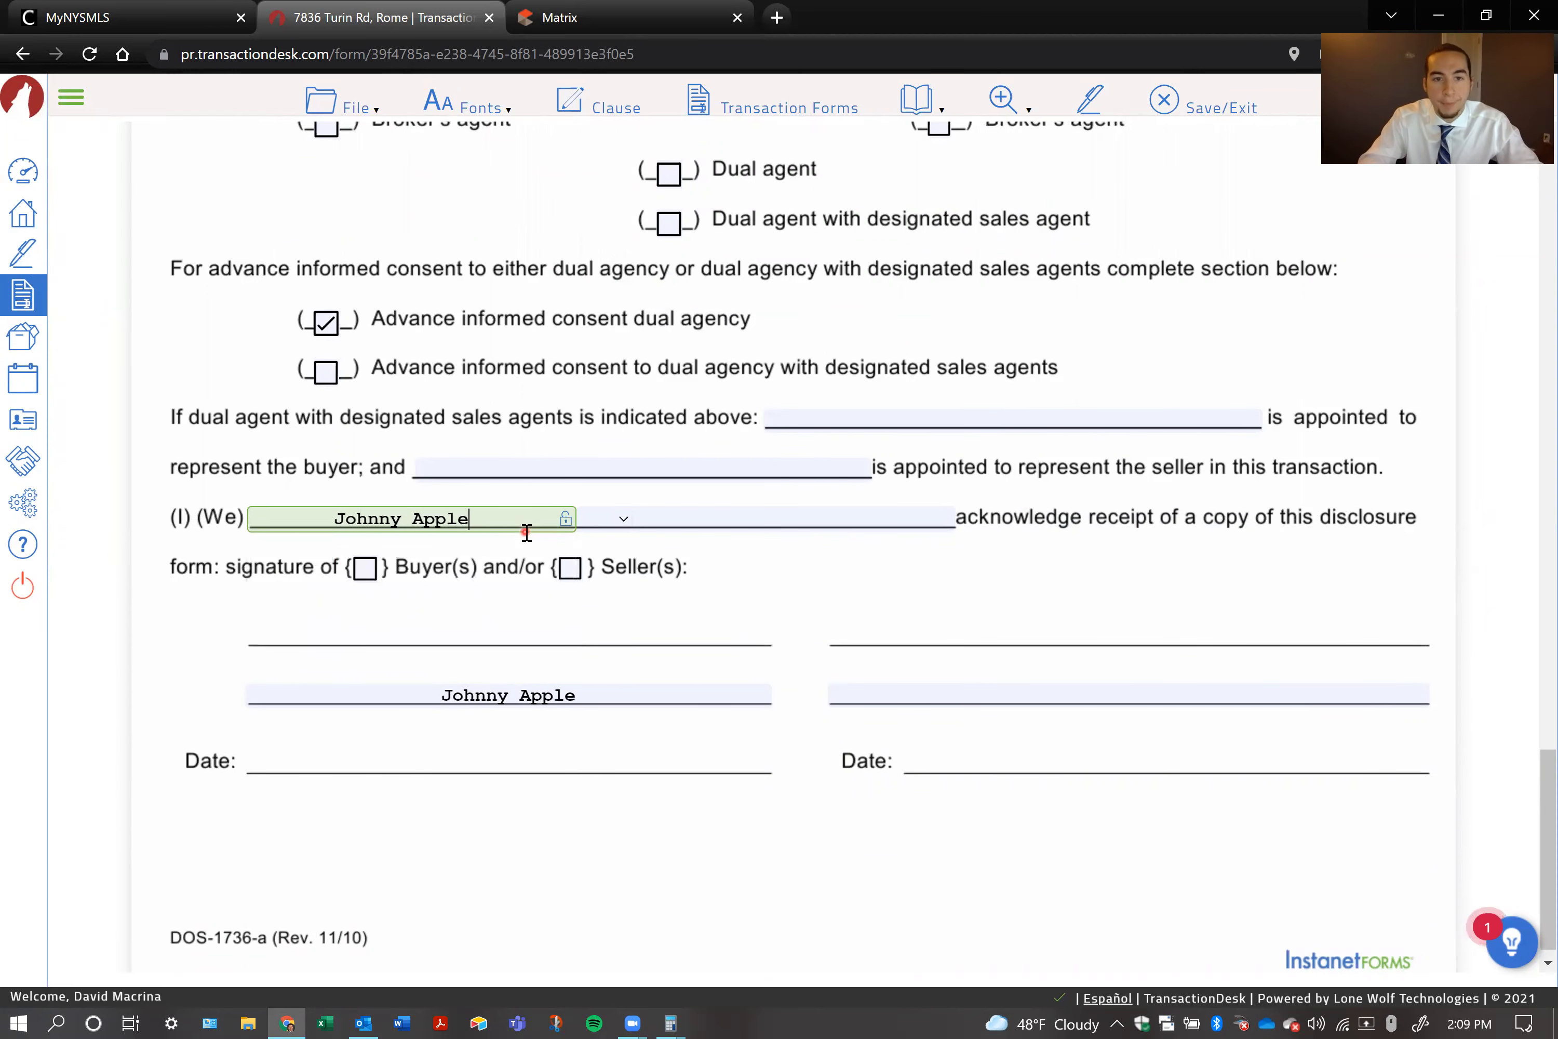
{"action": "type", "text": "seed"}
{"action": "key", "text": "Tab"}
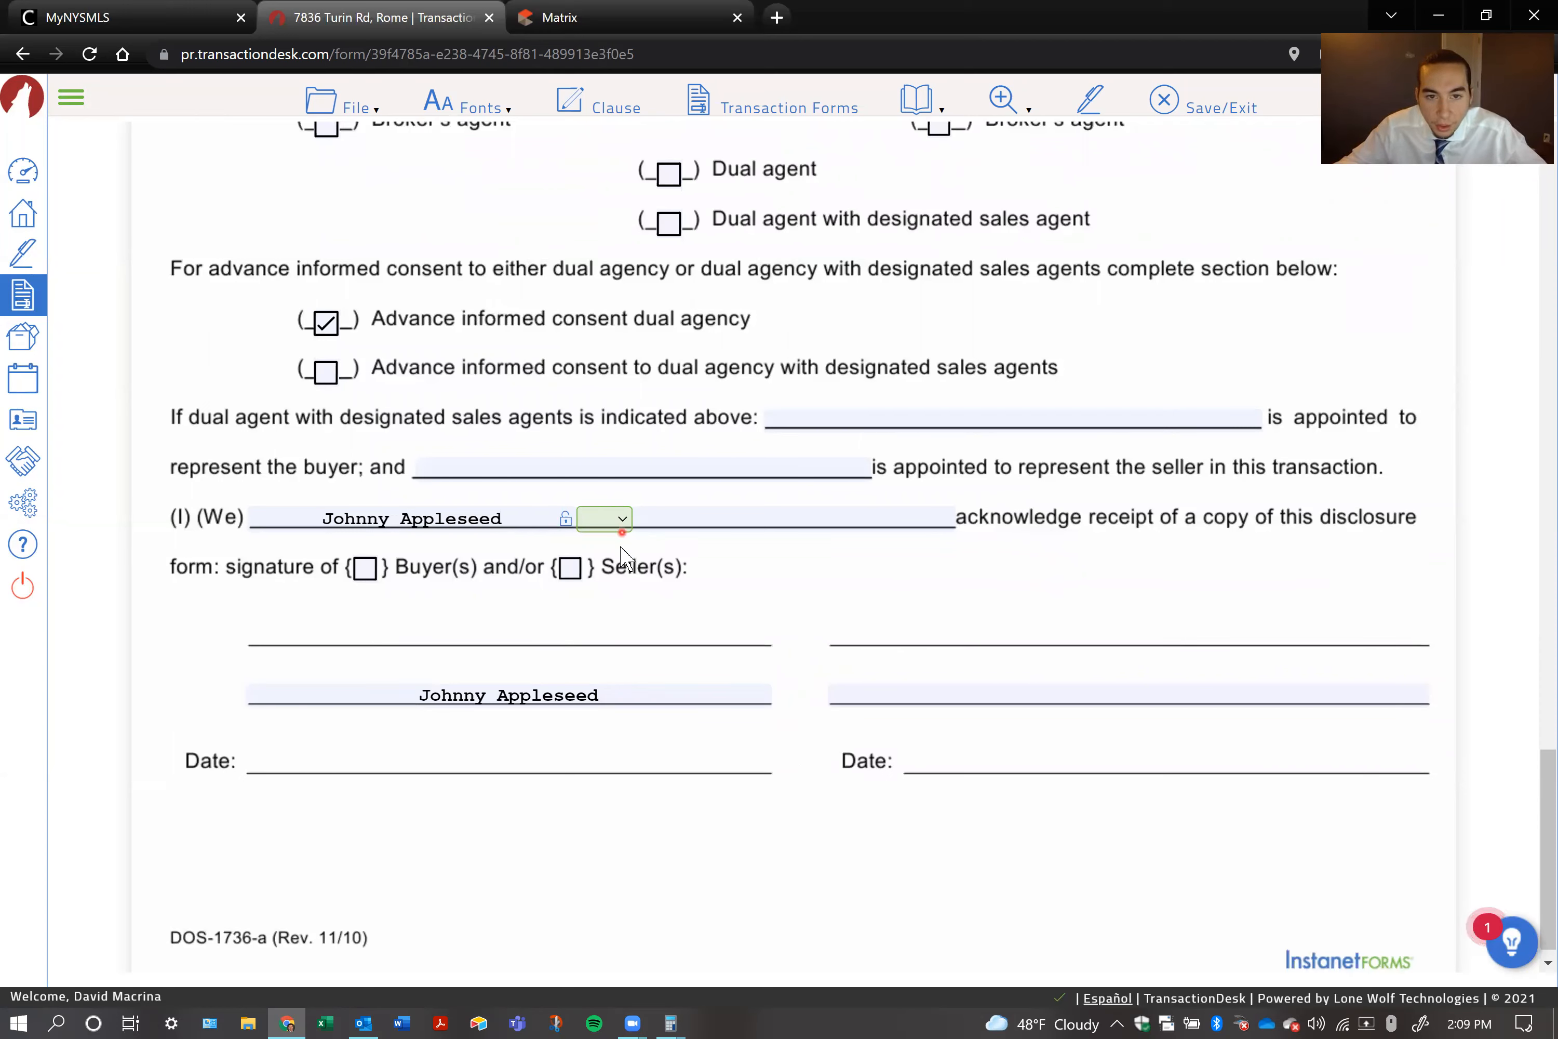
Set the connector on the acknowledgement line to "&" and enter the second buyer's full name after it
{"action": "left_click", "coordinate": [620, 520]}
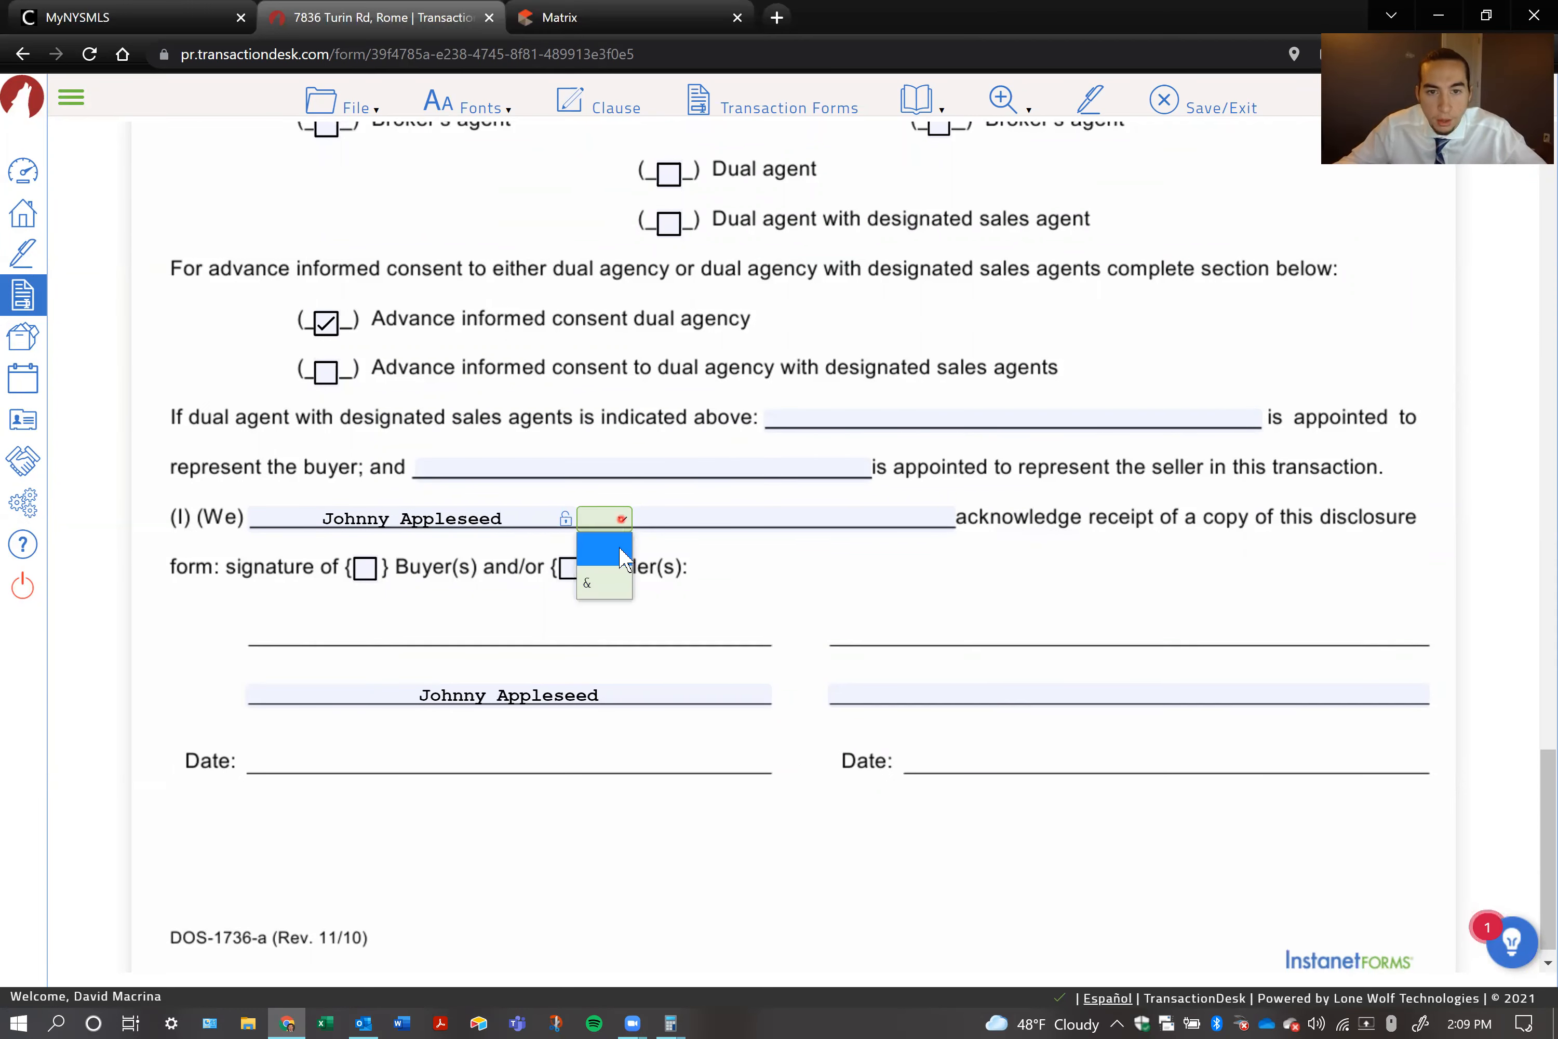
{"action": "left_click", "coordinate": [611, 593]}
{"action": "left_click", "coordinate": [676, 523]}
{"action": "type", "text": "Jane Appleseed"}
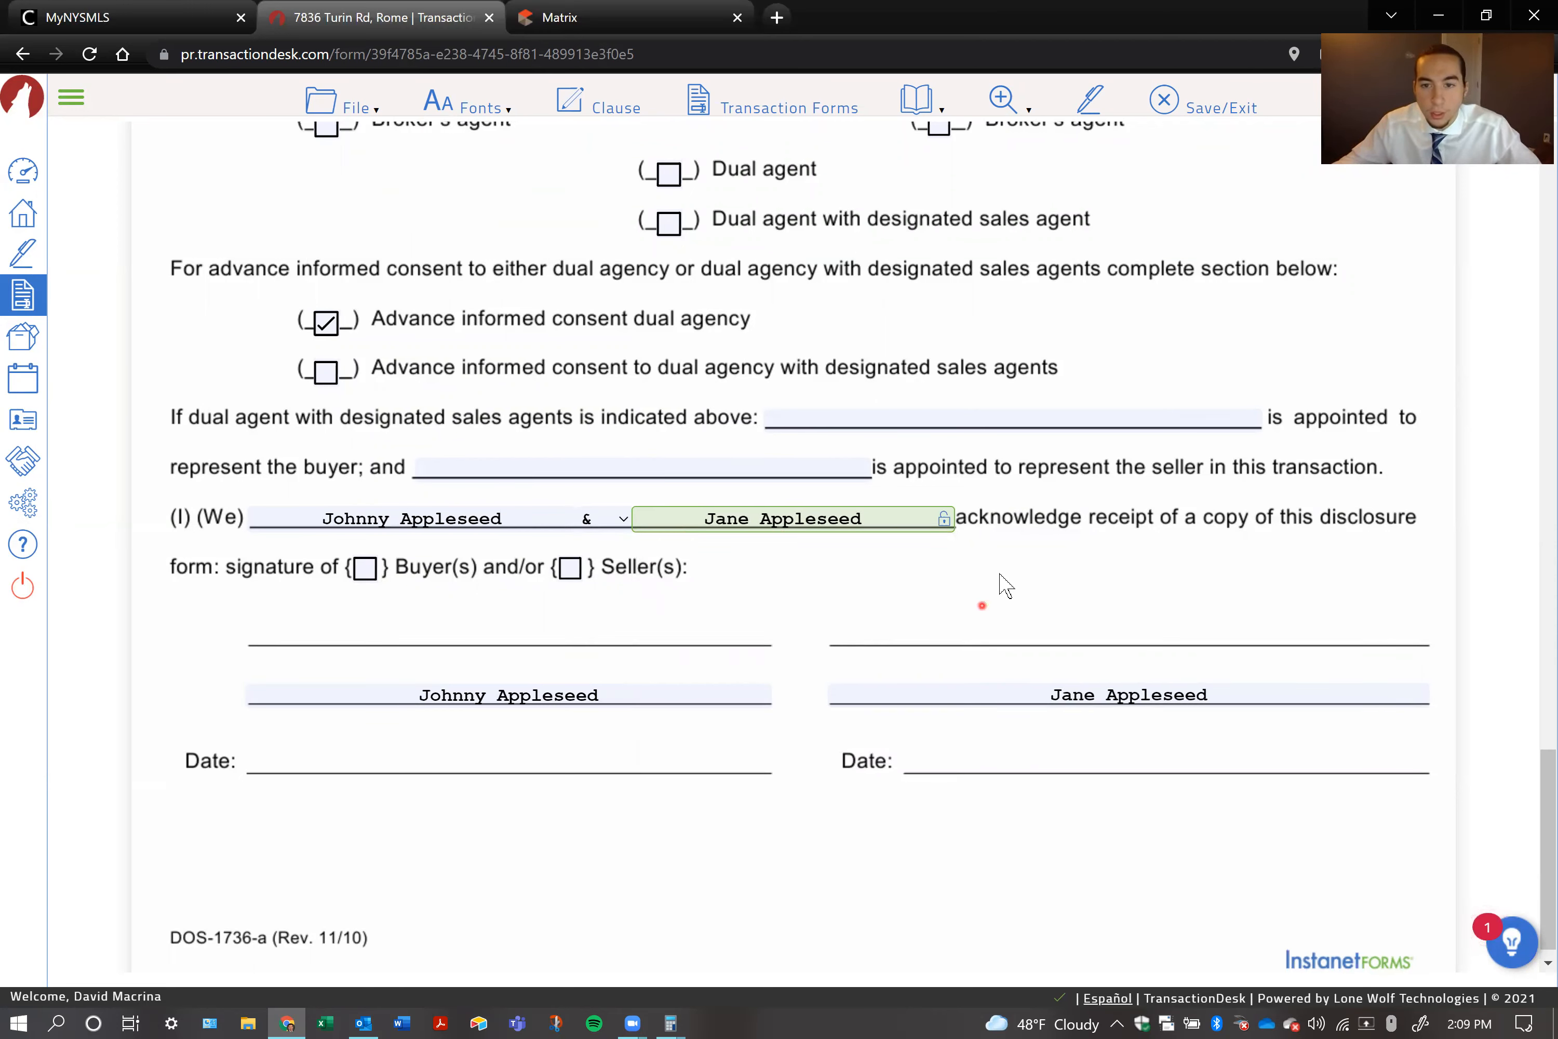
{"action": "left_click", "coordinate": [1098, 533]}
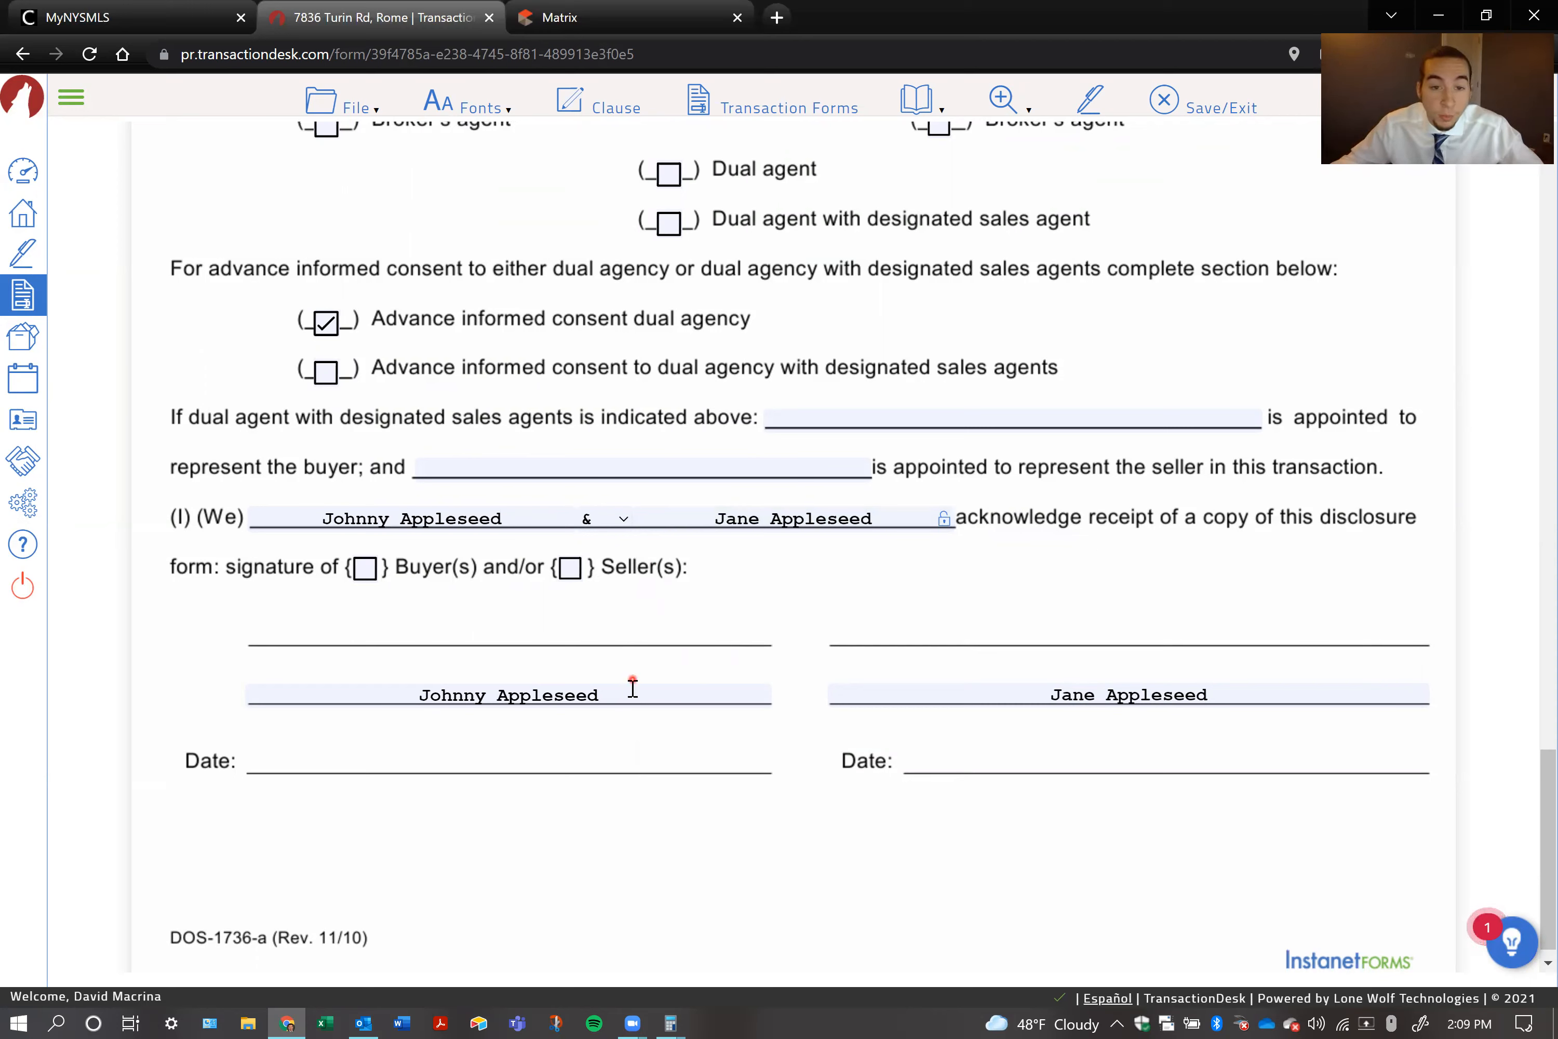
{"action": "left_click", "coordinate": [882, 694]}
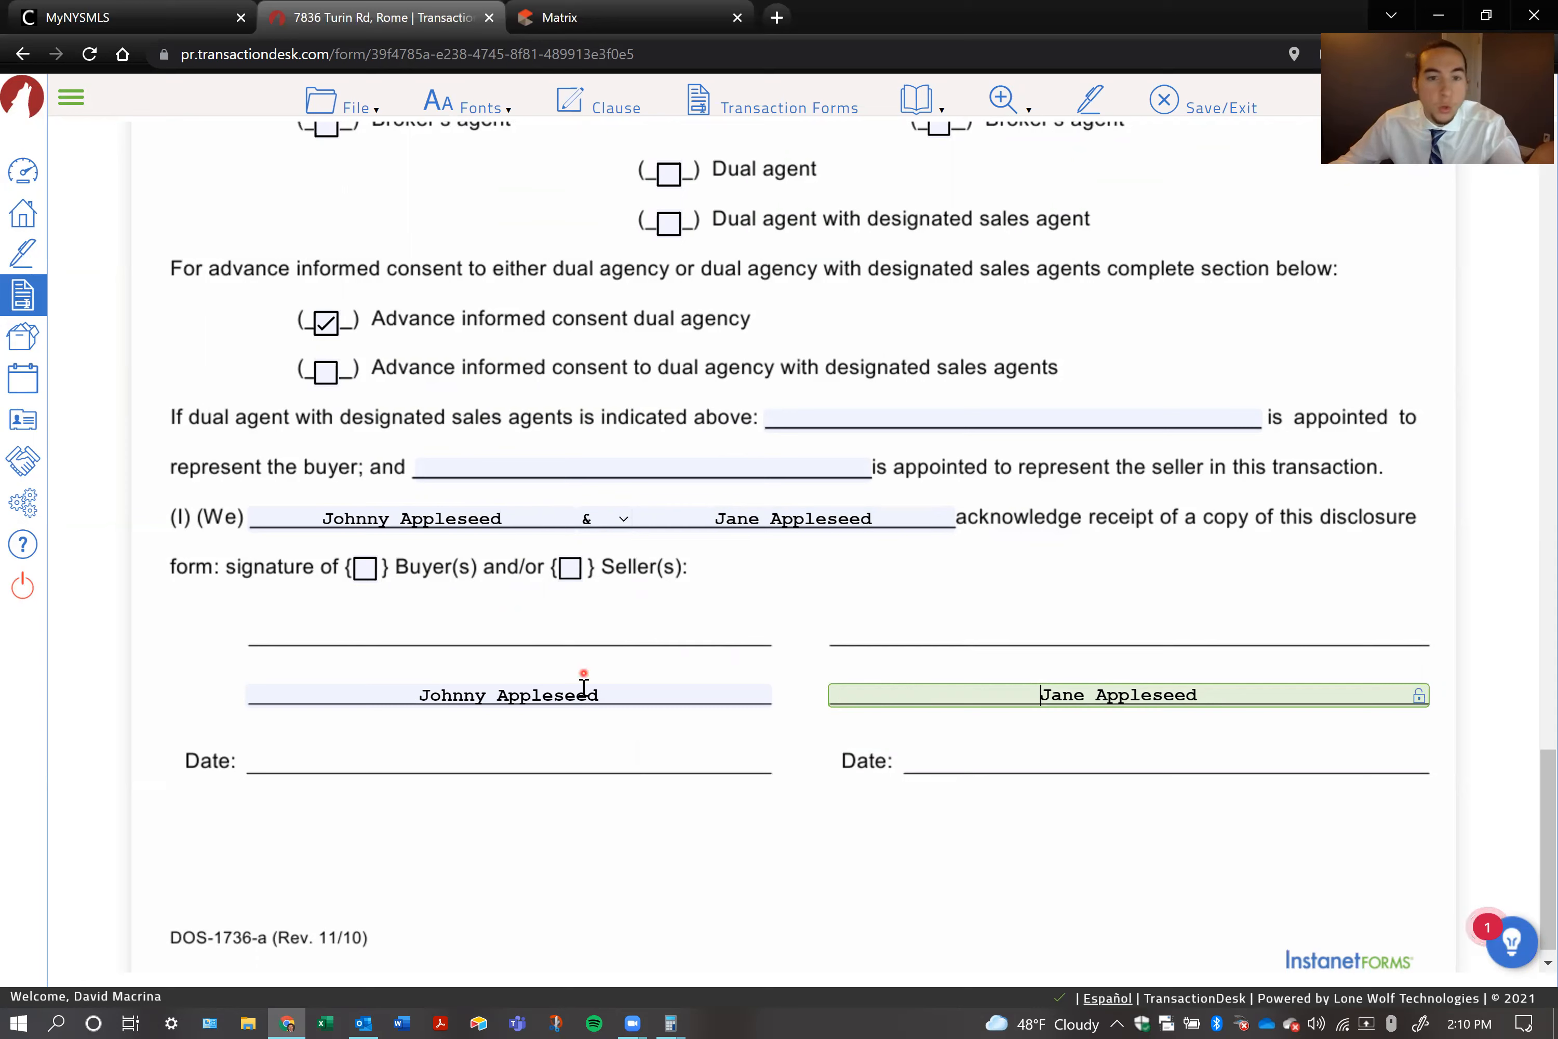
{"action": "double_click", "coordinate": [612, 692]}
{"action": "triple_click", "coordinate": [612, 693]}
{"action": "type", "text": "\\\\"}
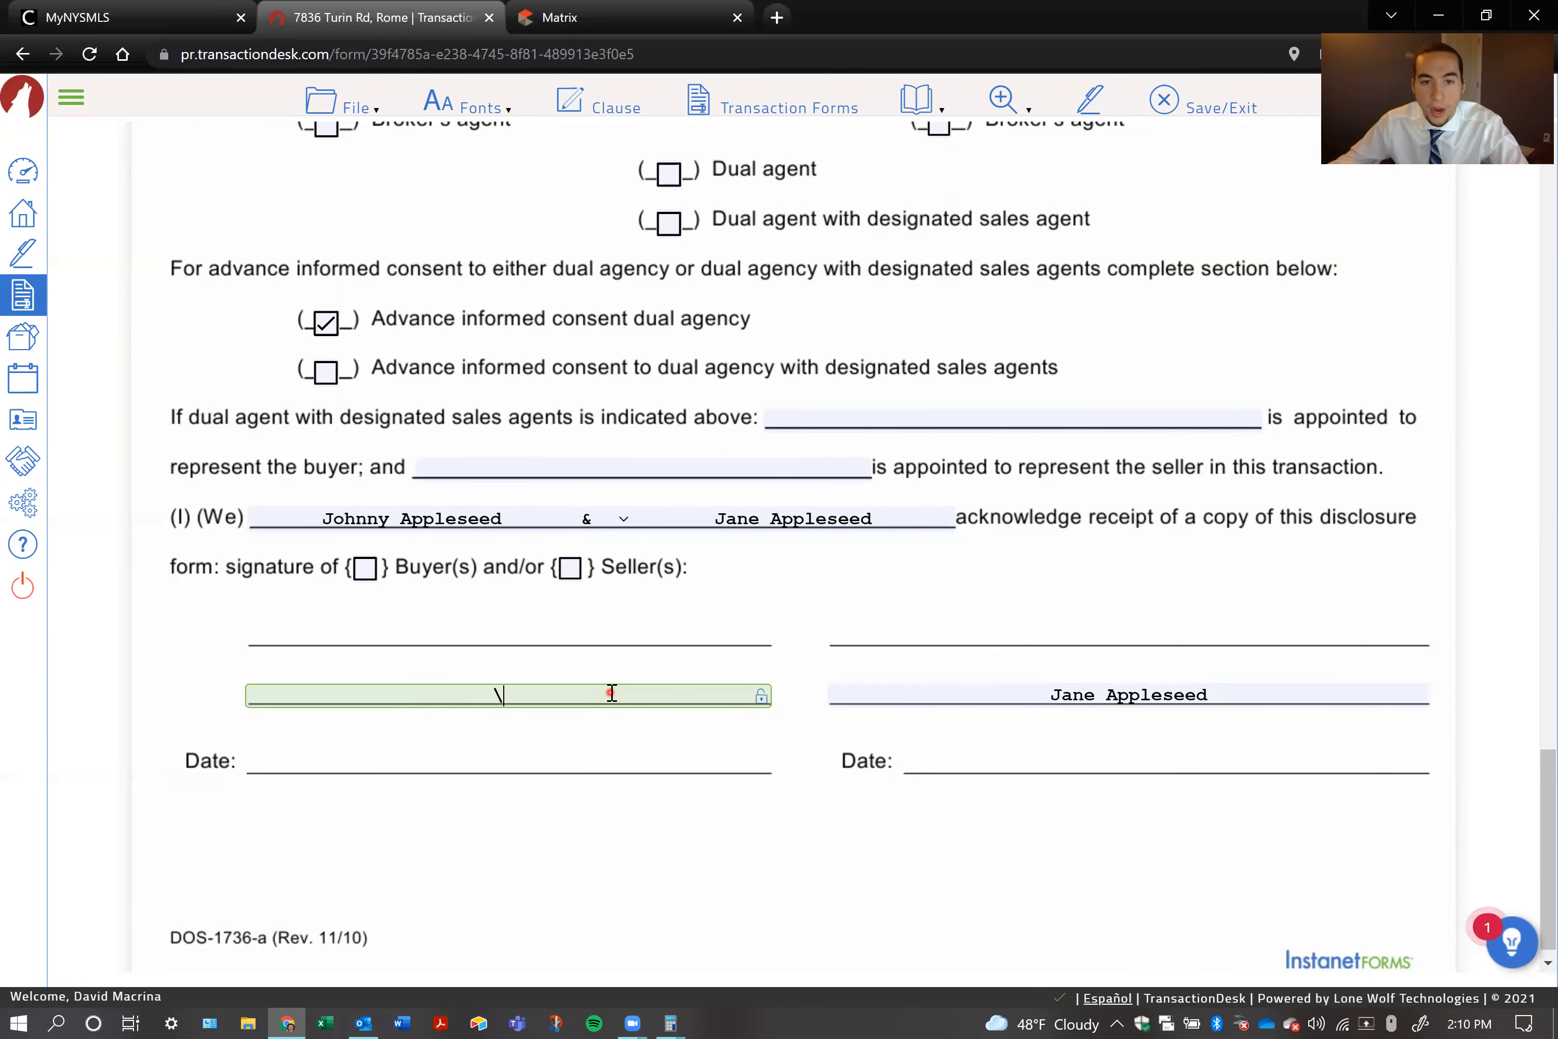
{"action": "key", "text": "BackSpace"}
{"action": "key", "text": "BackSpace"}
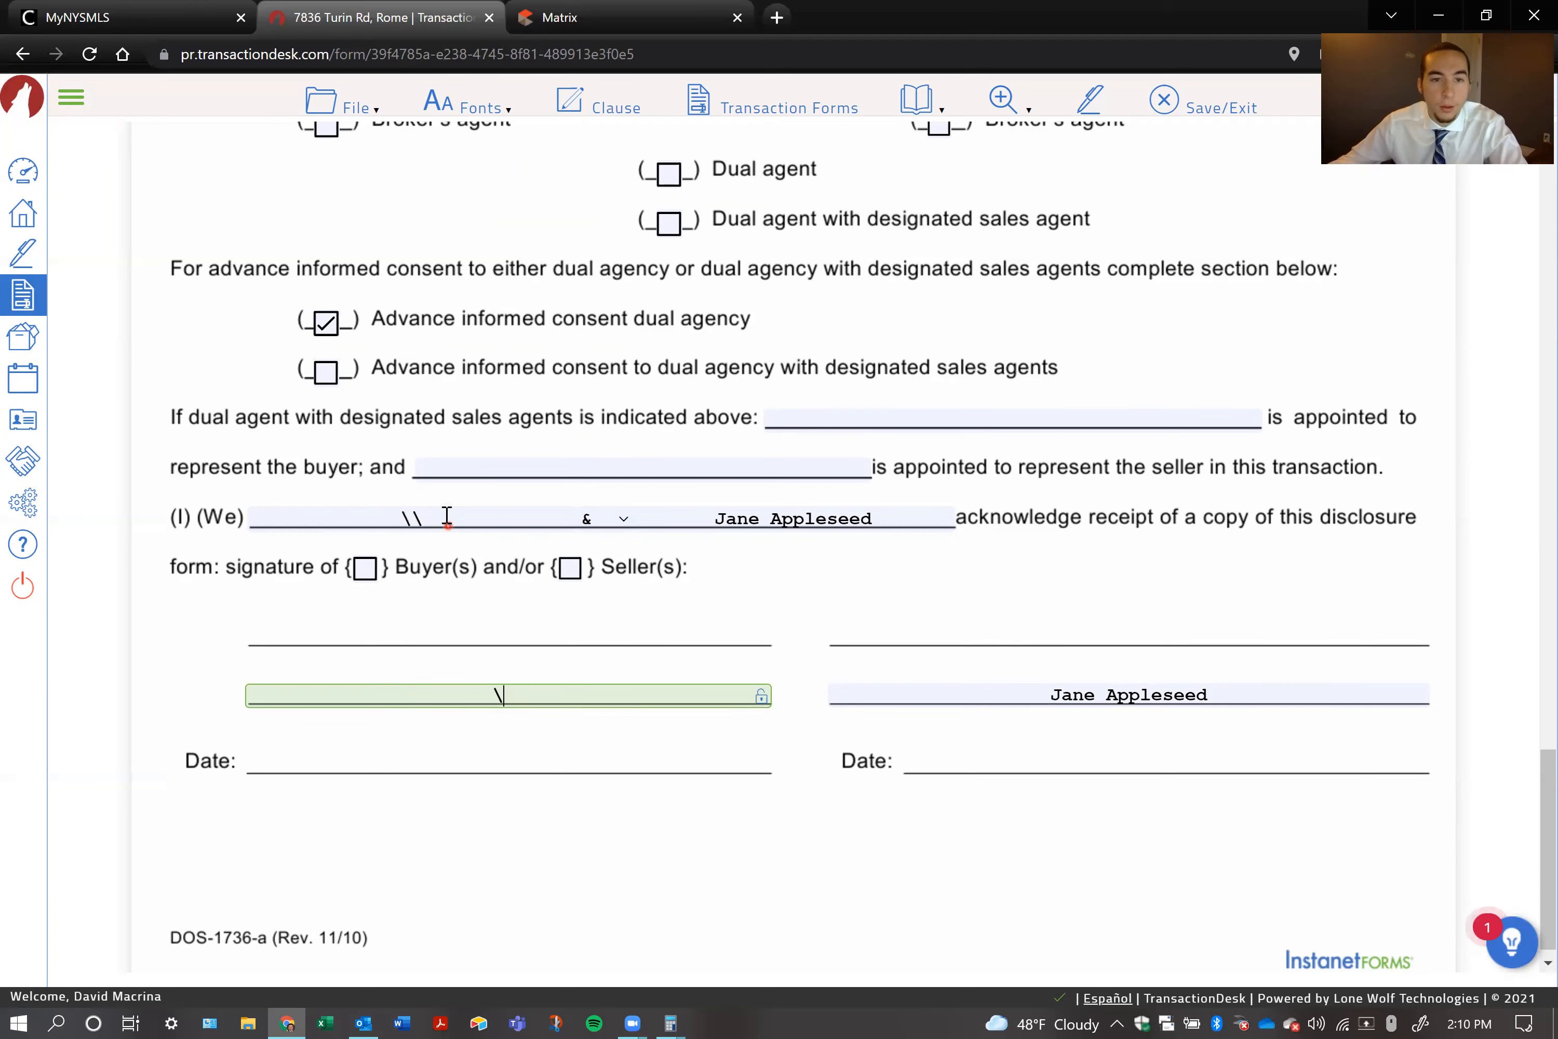
Re-enter the first buyer's full name on the (I) (We) acknowledgement line of the disclosure form
{"action": "left_click", "coordinate": [431, 517]}
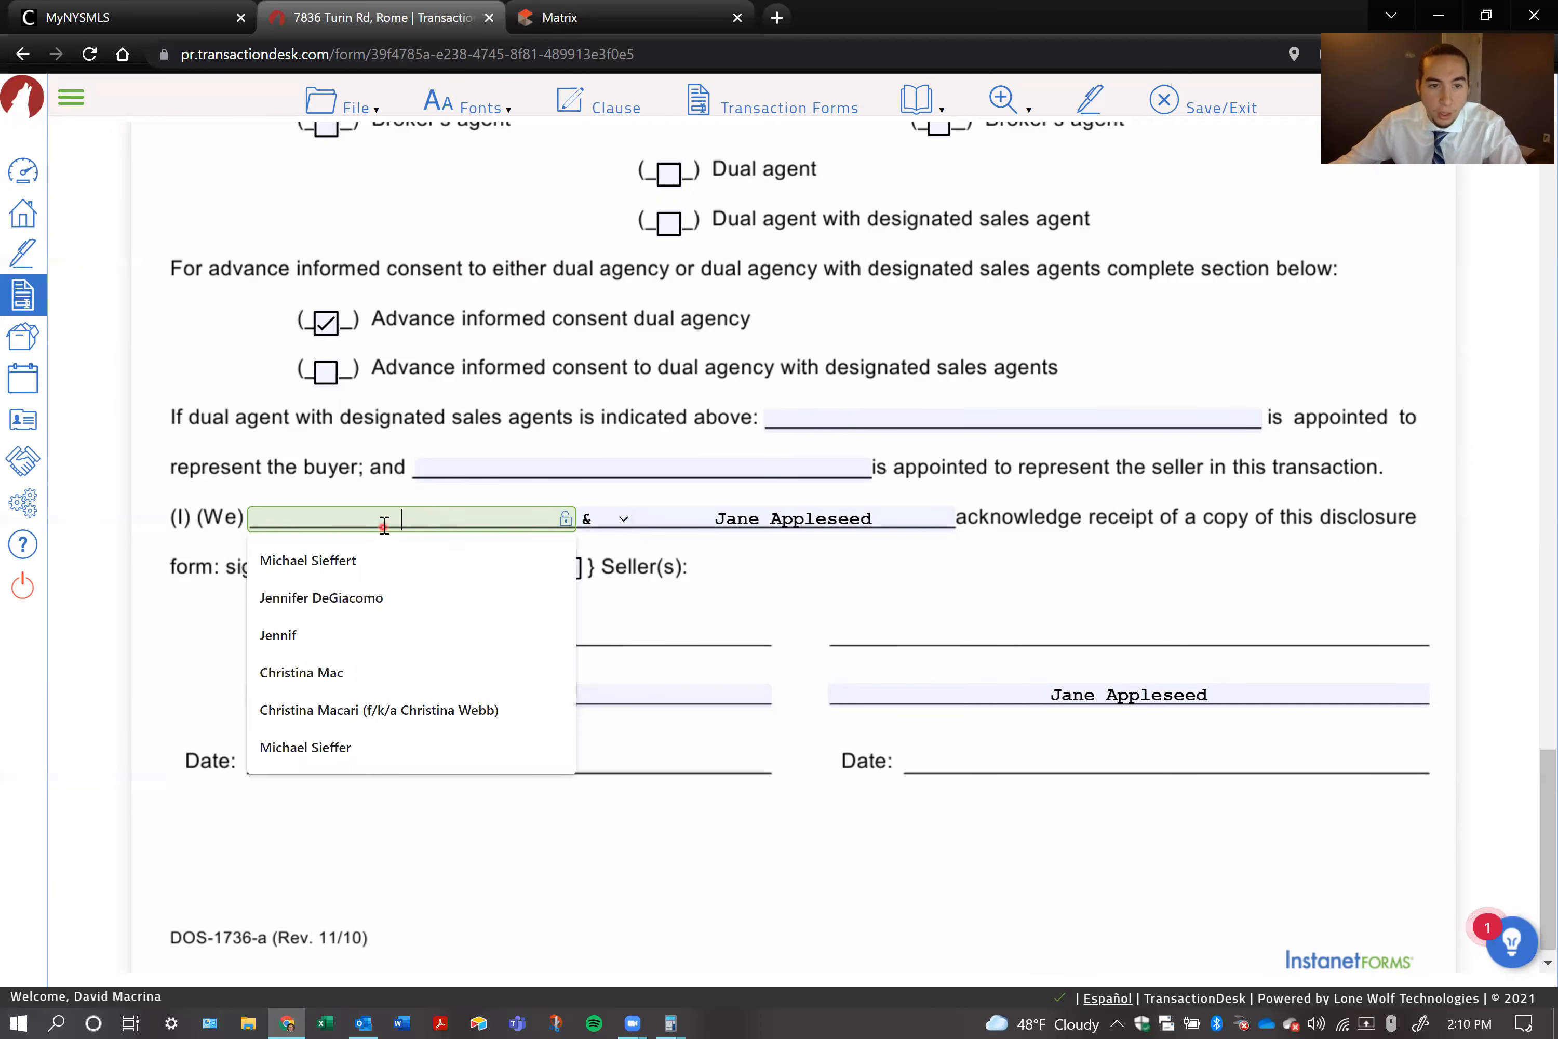
{"action": "left_click", "coordinate": [678, 607]}
{"action": "type", "text": "Johnny Appleseed"}
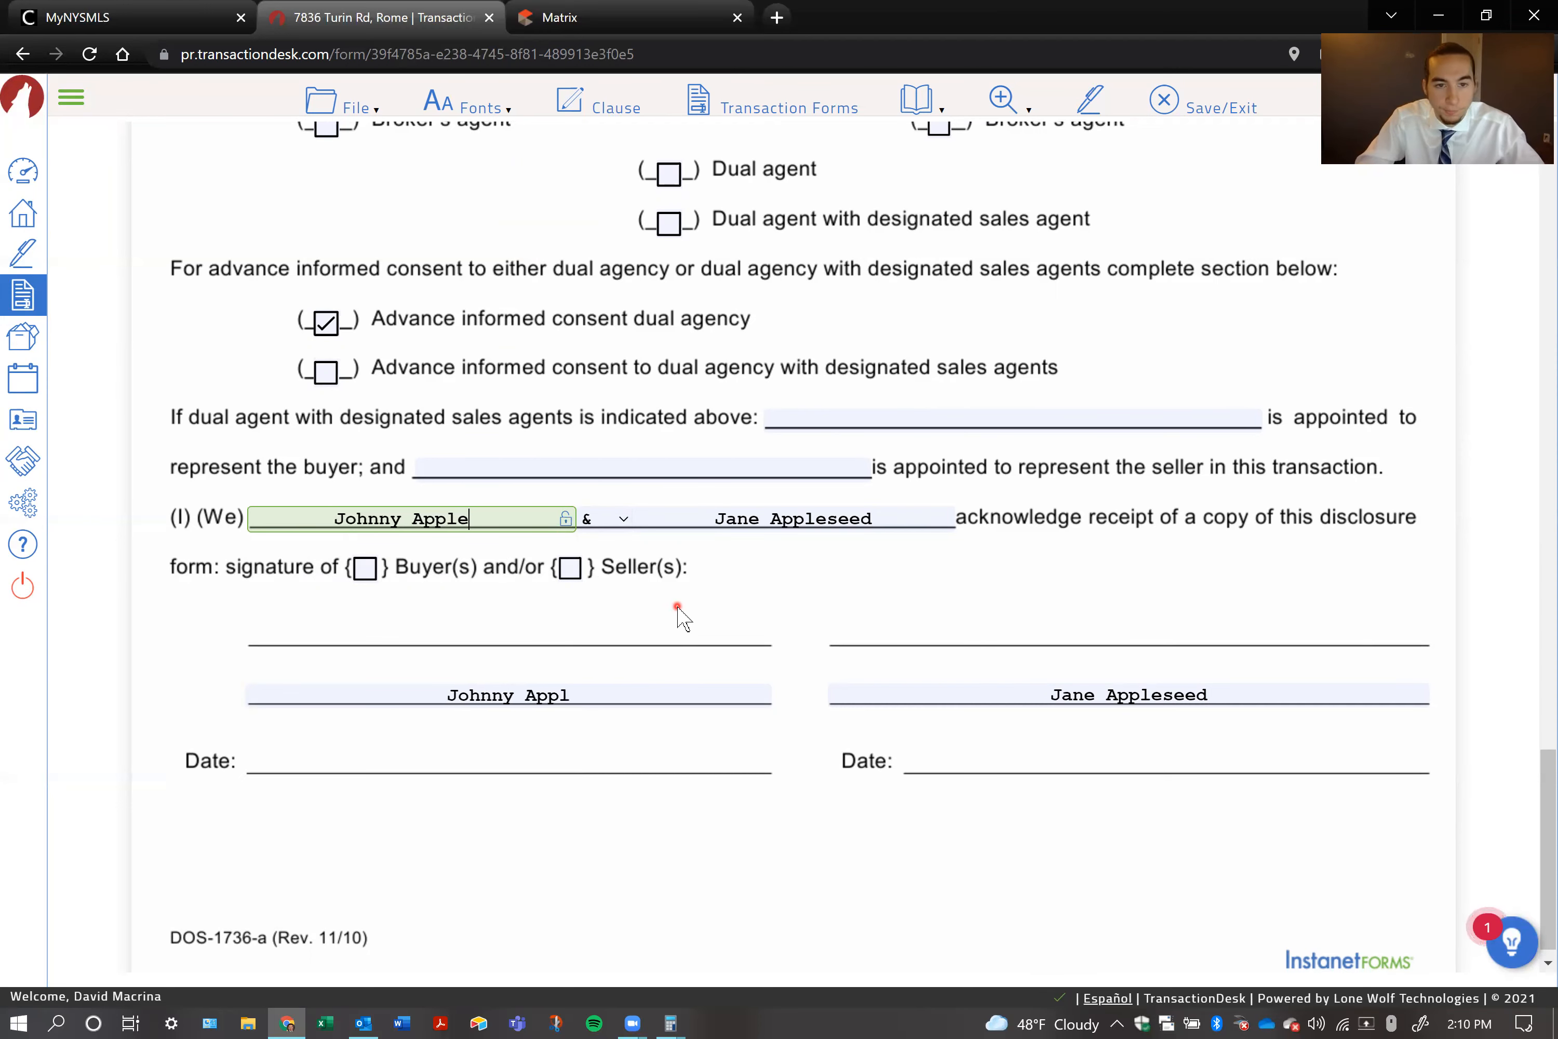
Mark the disclosure form's signatures as those of the Buyer(s) and save the form
{"action": "left_click", "coordinate": [362, 572]}
{"action": "left_click", "coordinate": [362, 568]}
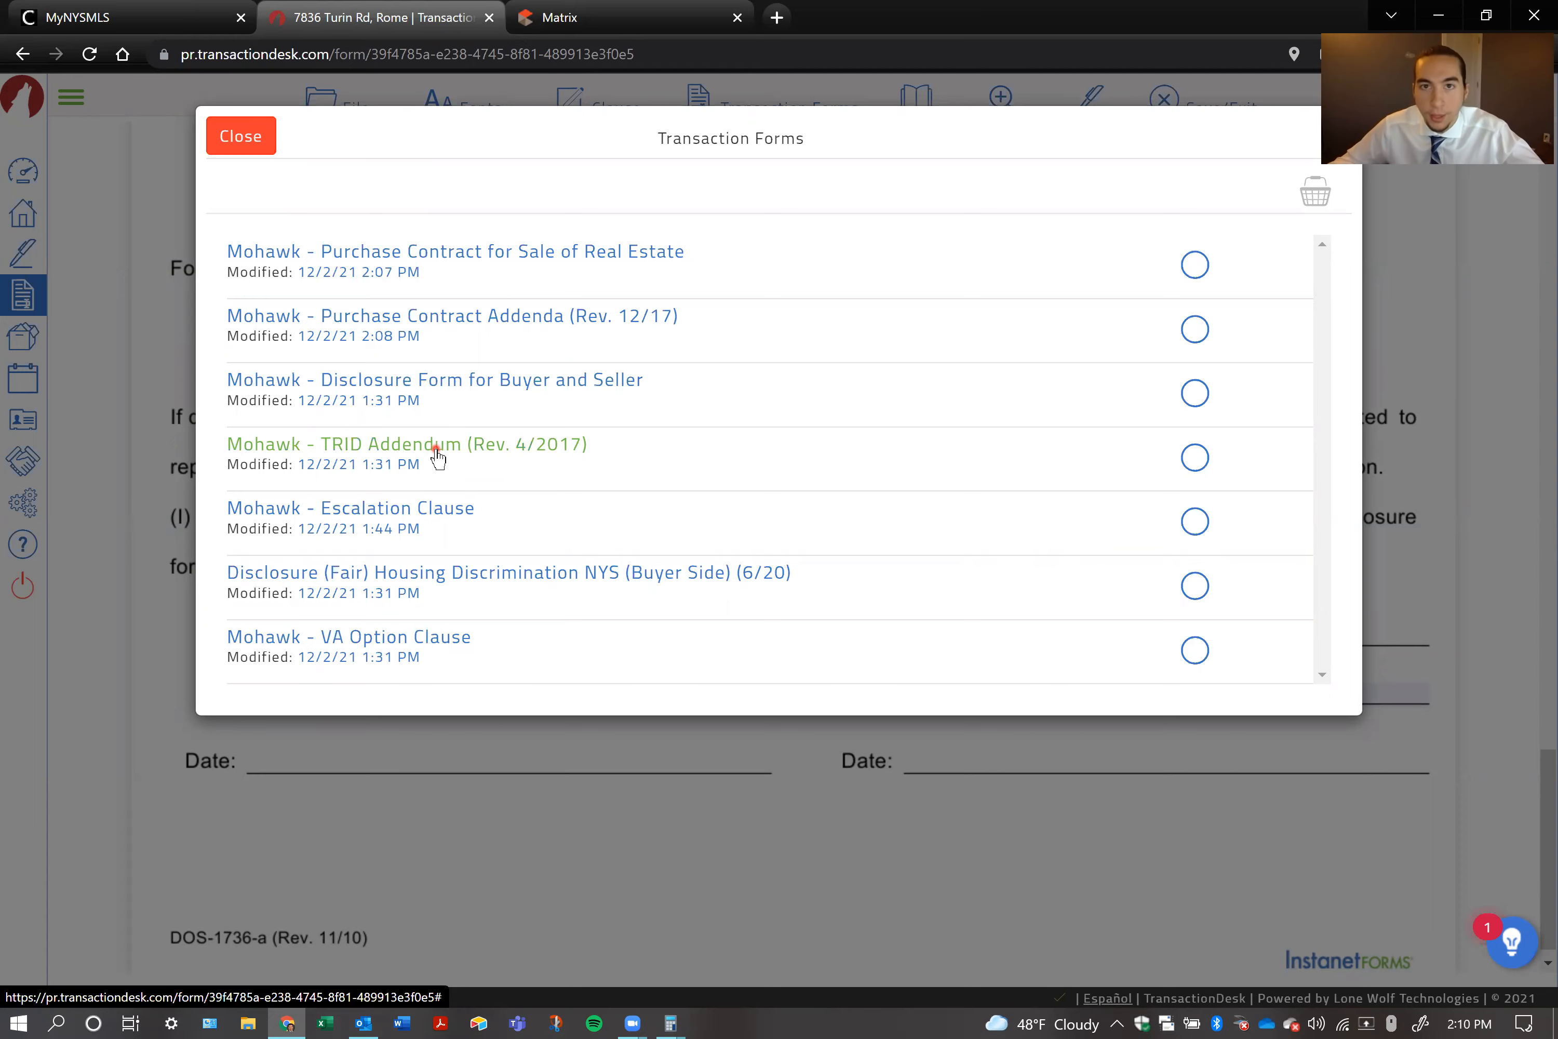
{"action": "left_click", "coordinate": [238, 139]}
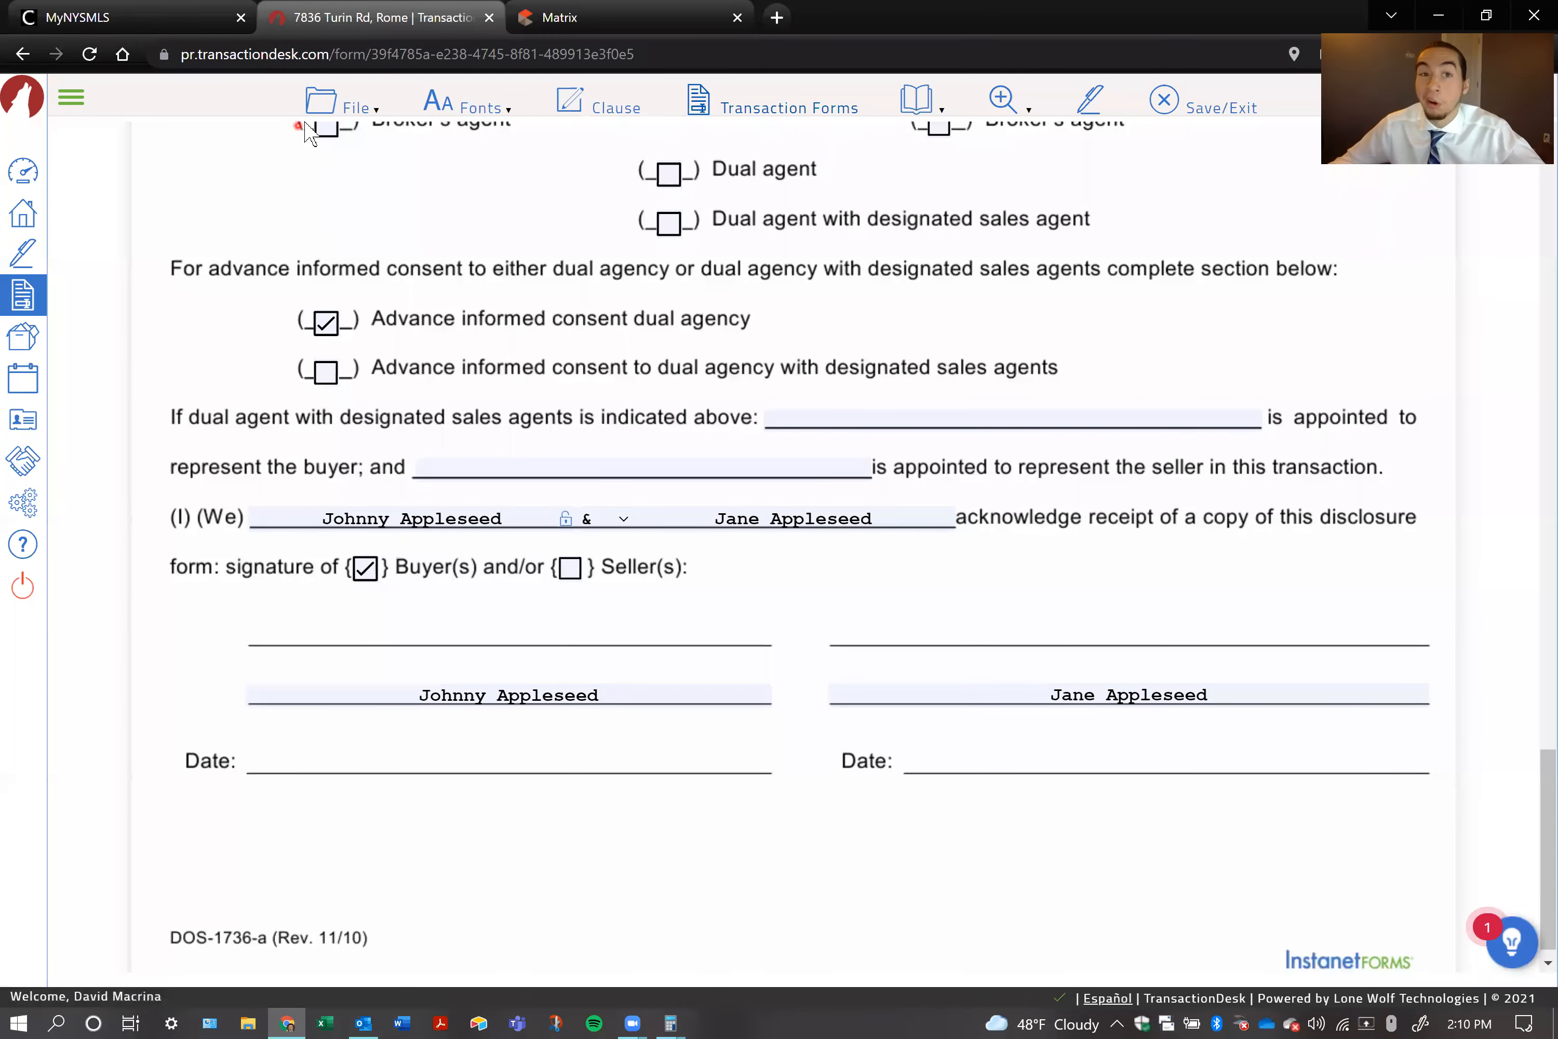
{"action": "left_click", "coordinate": [322, 113]}
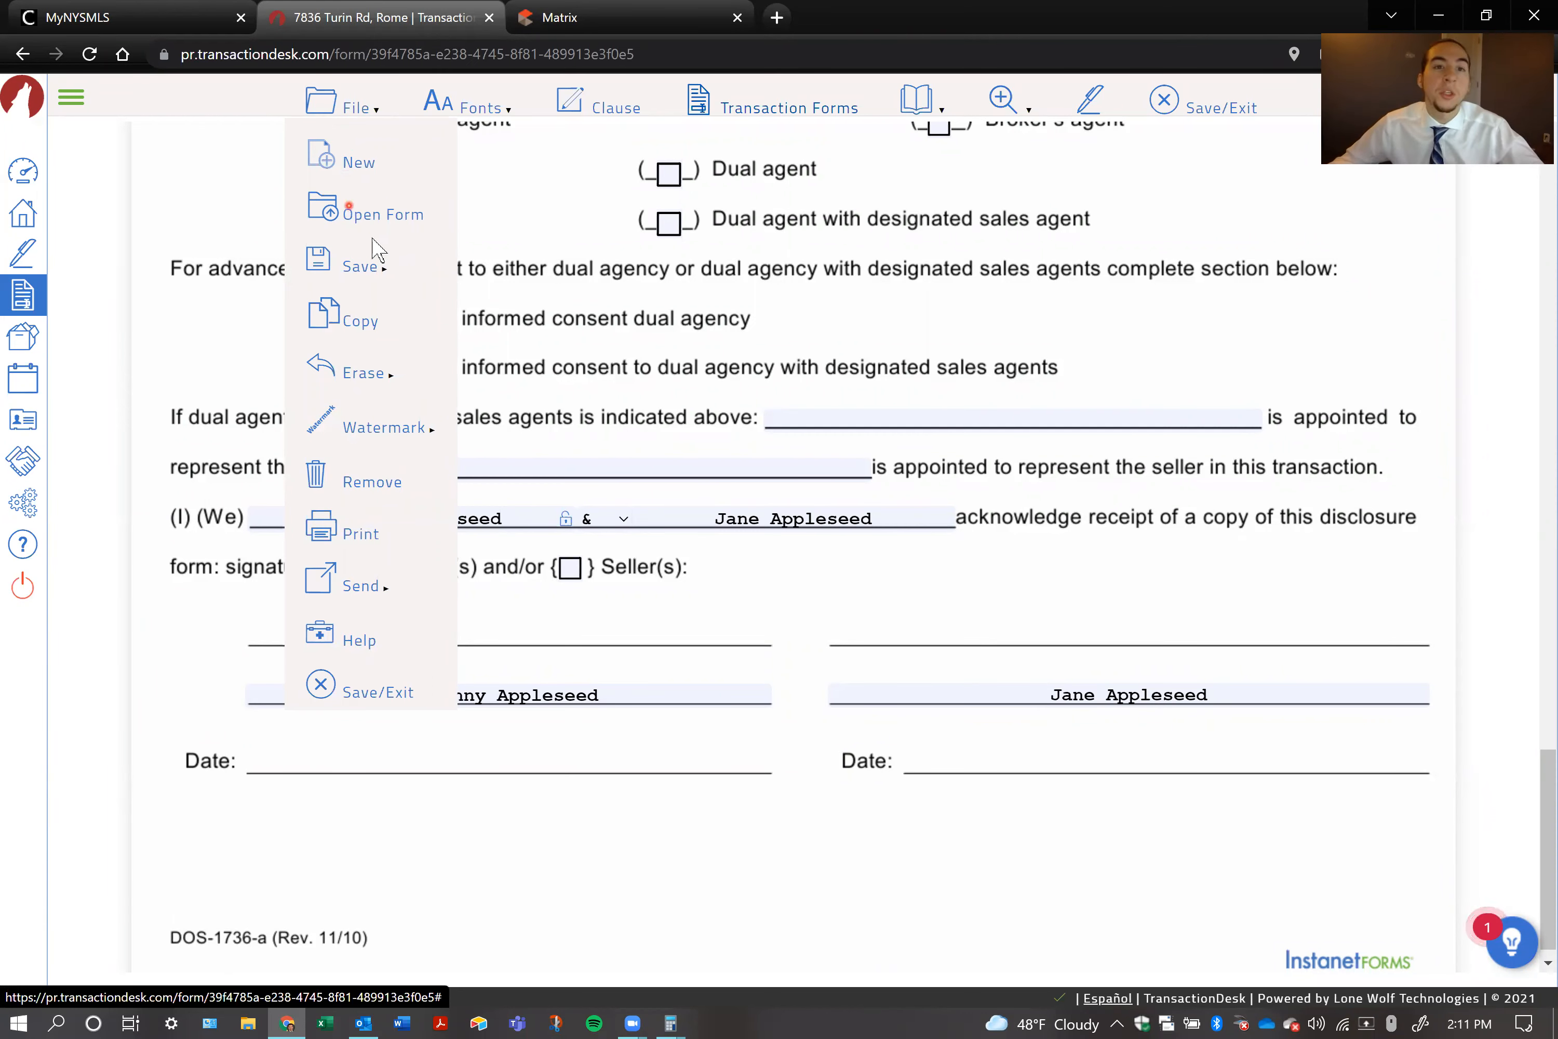
{"action": "left_click", "coordinate": [366, 265]}
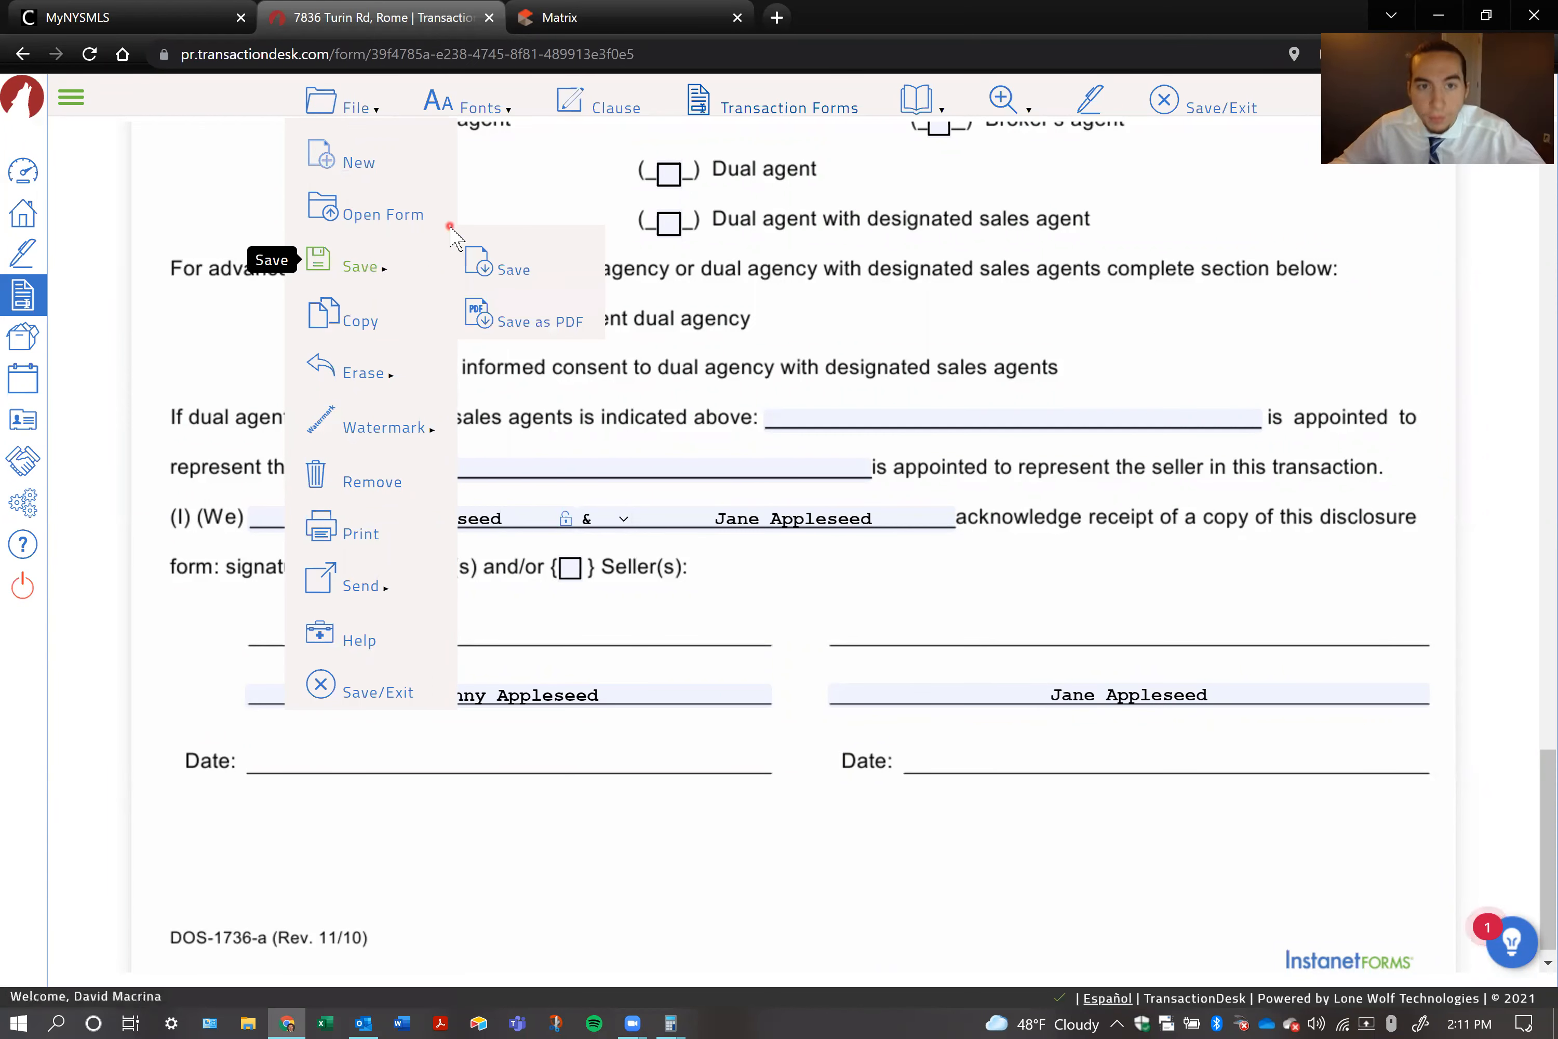
{"action": "left_click", "coordinate": [526, 280]}
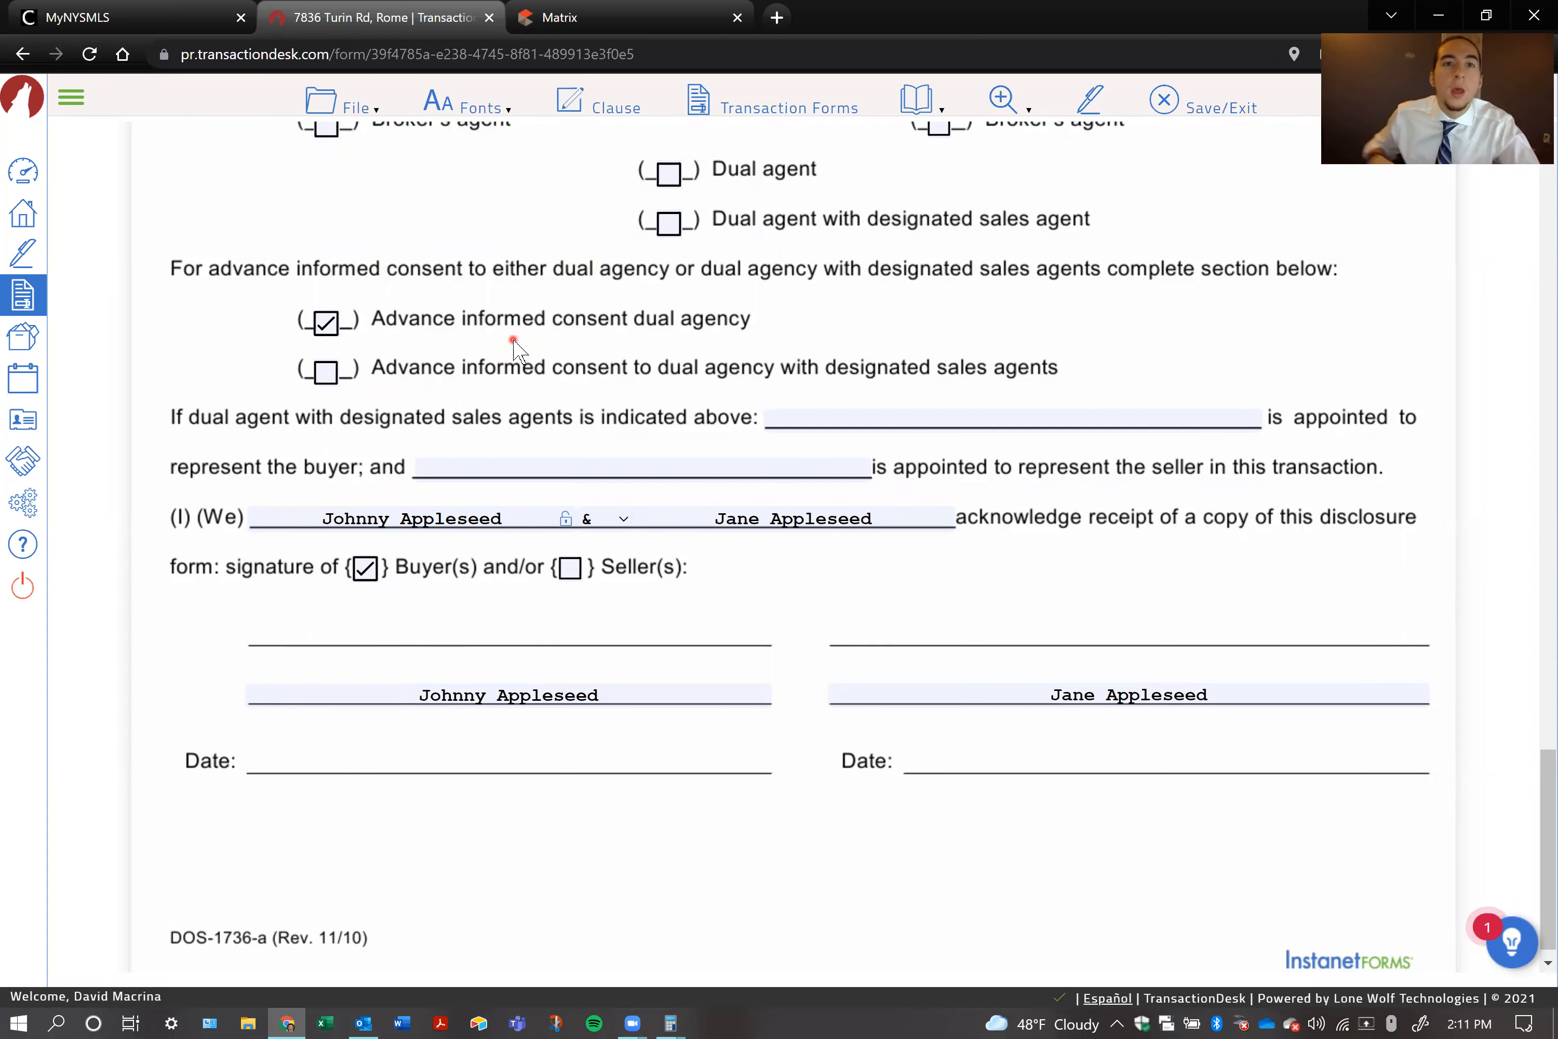
{"action": "left_click", "coordinate": [322, 104]}
{"action": "mouse_move", "coordinate": [390, 261]}
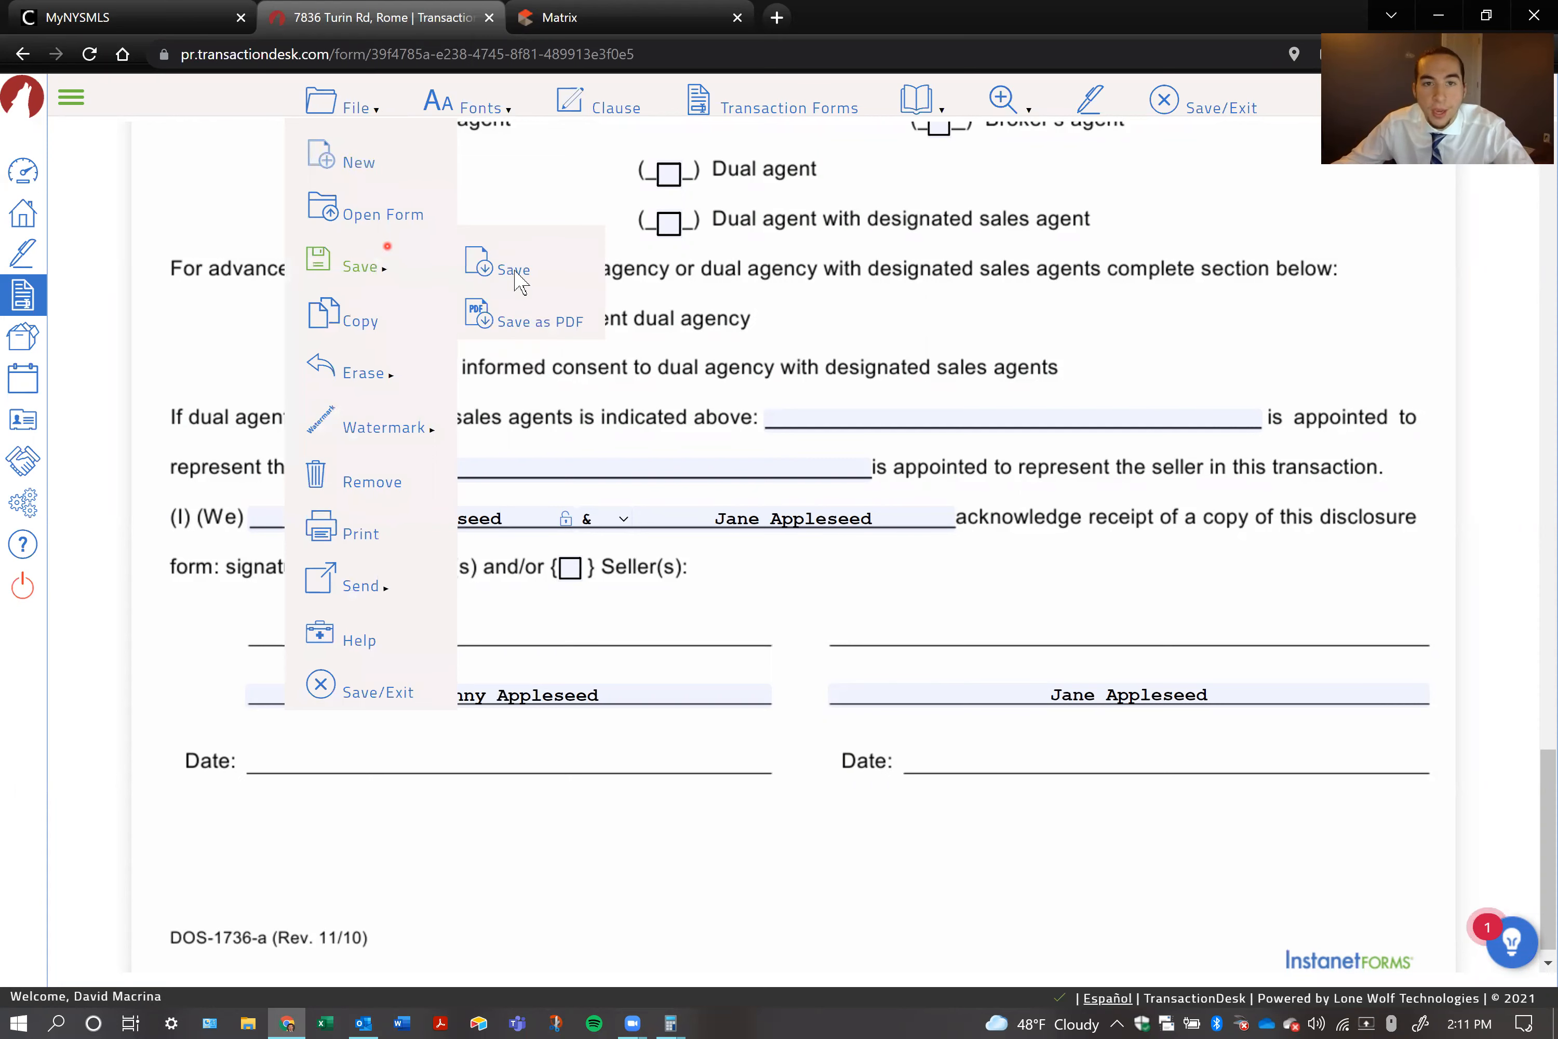
{"action": "left_click", "coordinate": [513, 272]}
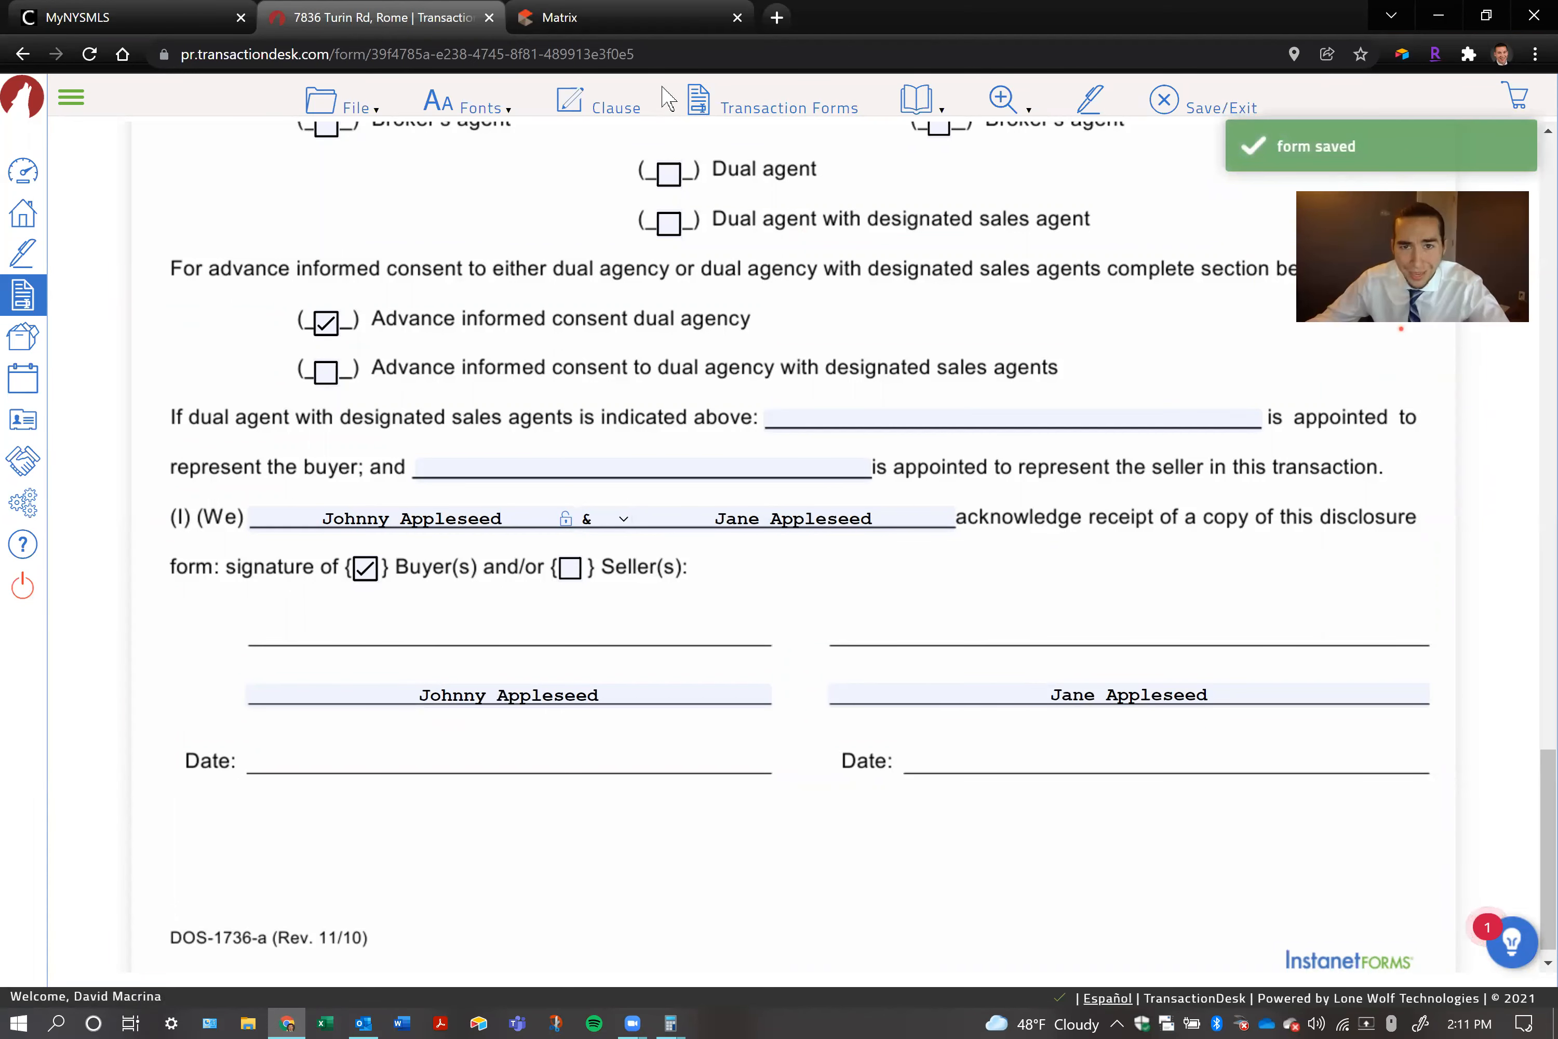
Open the Mohawk - TRID Addendum (Rev. 4/2017) and review its purchaser-side and seller-side agent details
{"action": "left_click", "coordinate": [765, 120]}
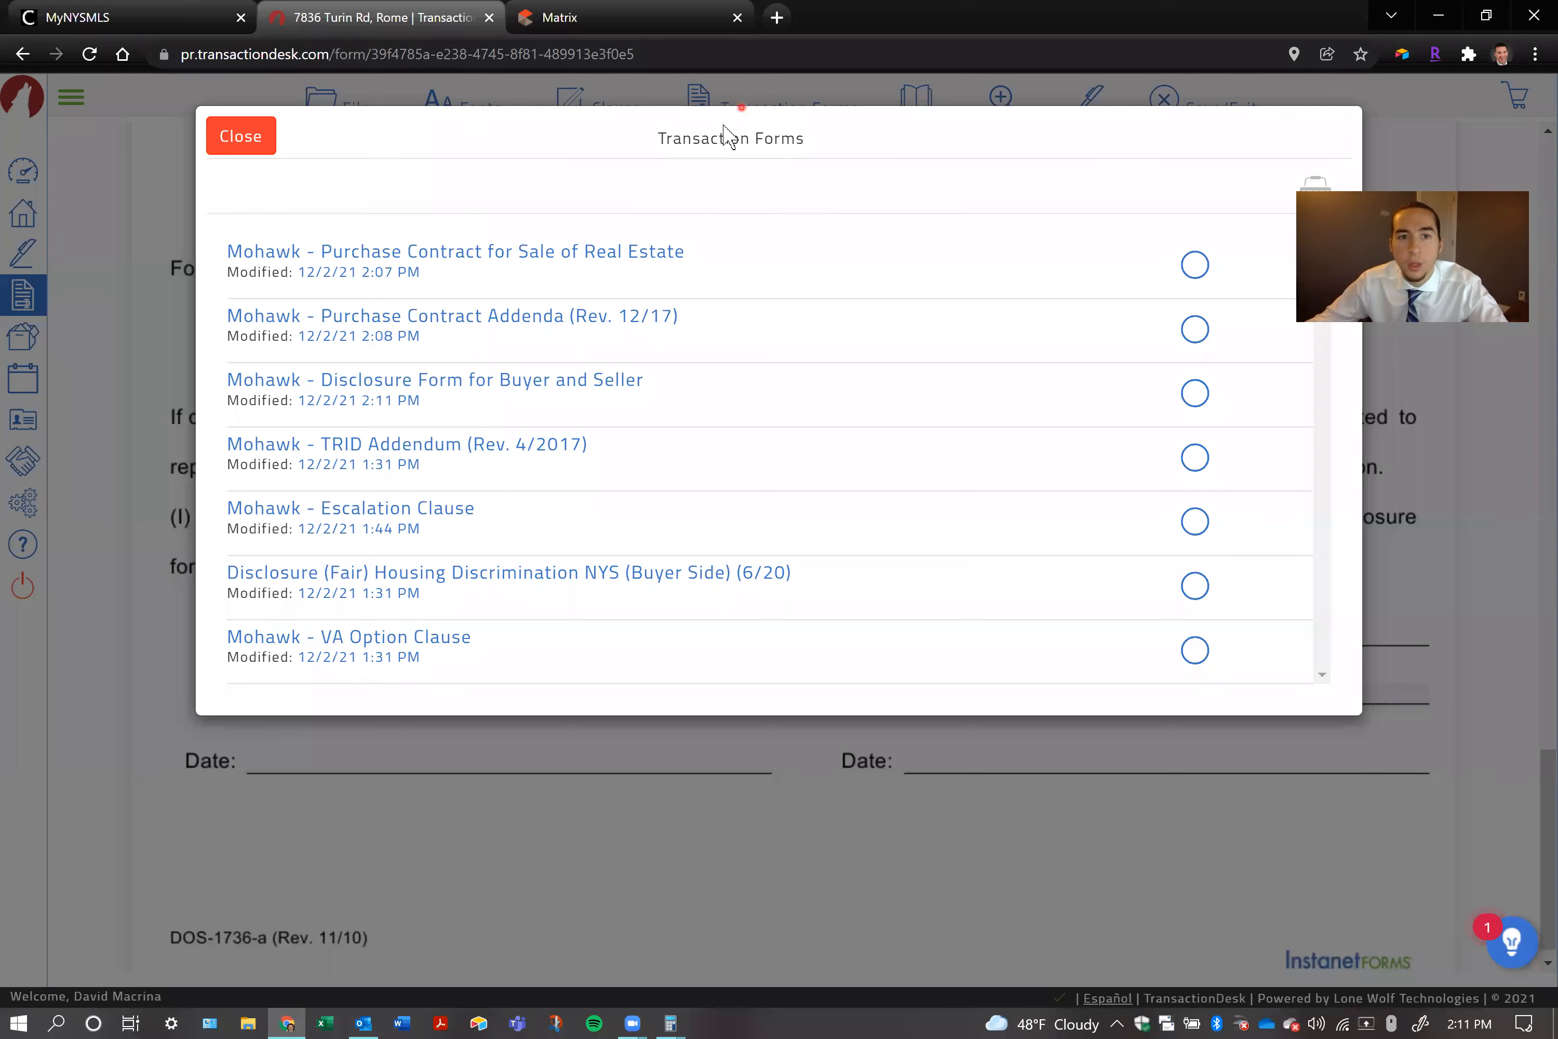
{"action": "left_click", "coordinate": [508, 445]}
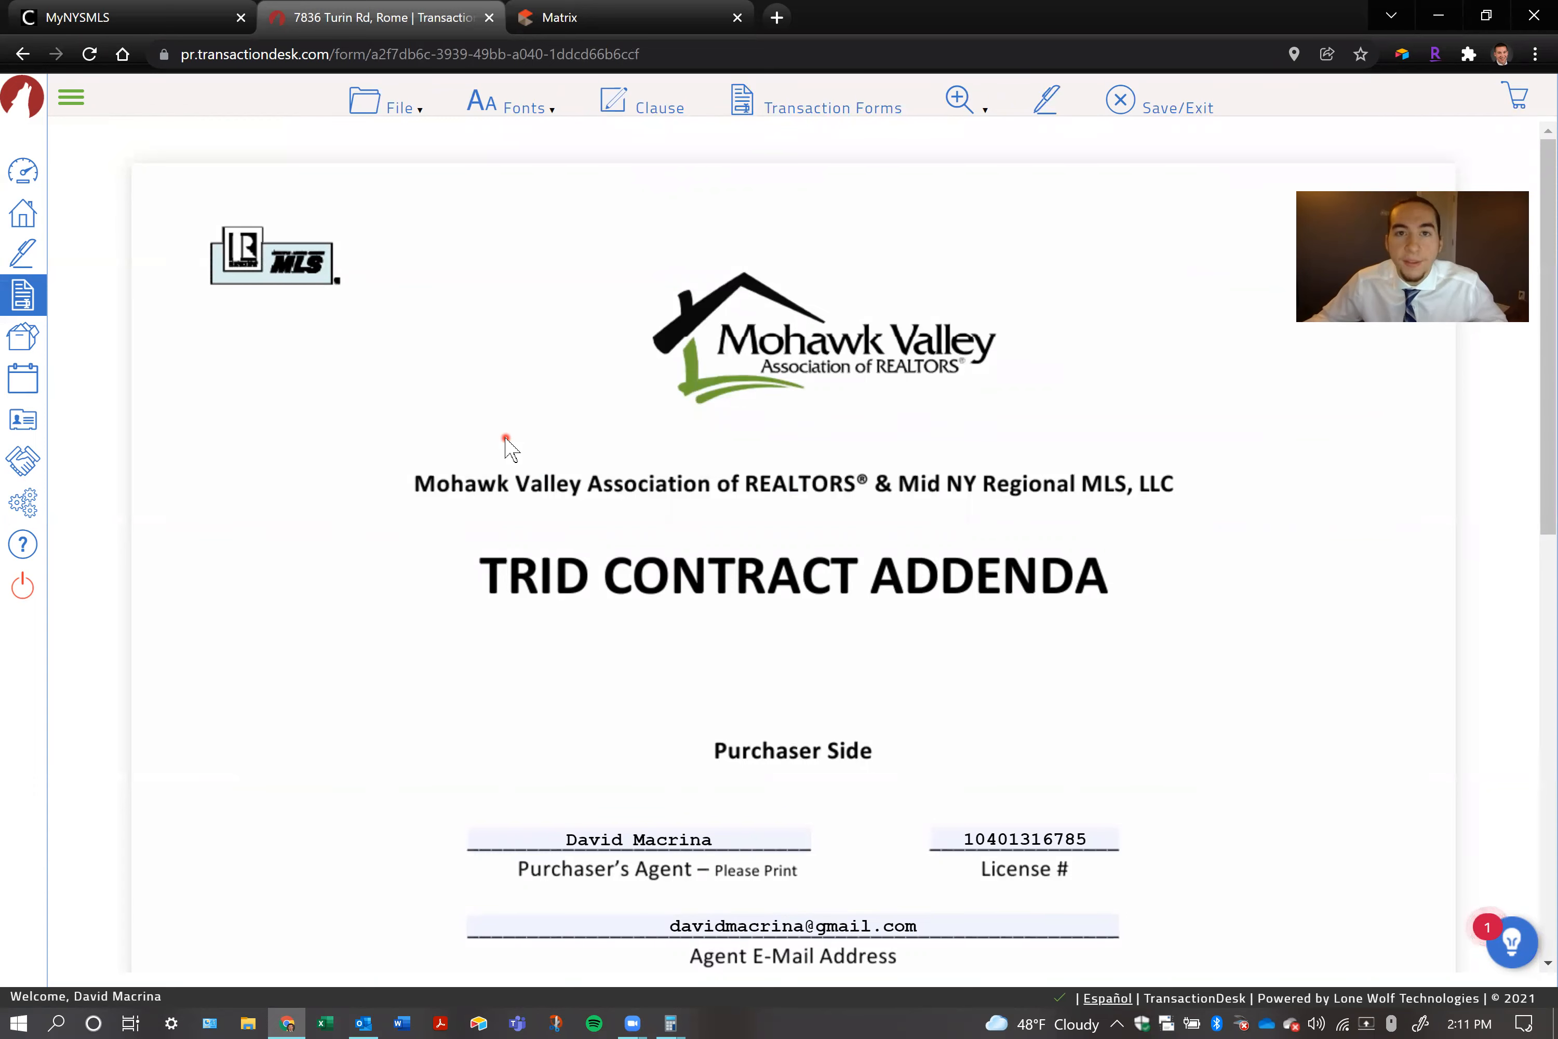
{"action": "scroll", "coordinate": [502, 436], "scroll_direction": "down", "scroll_amount": 2}
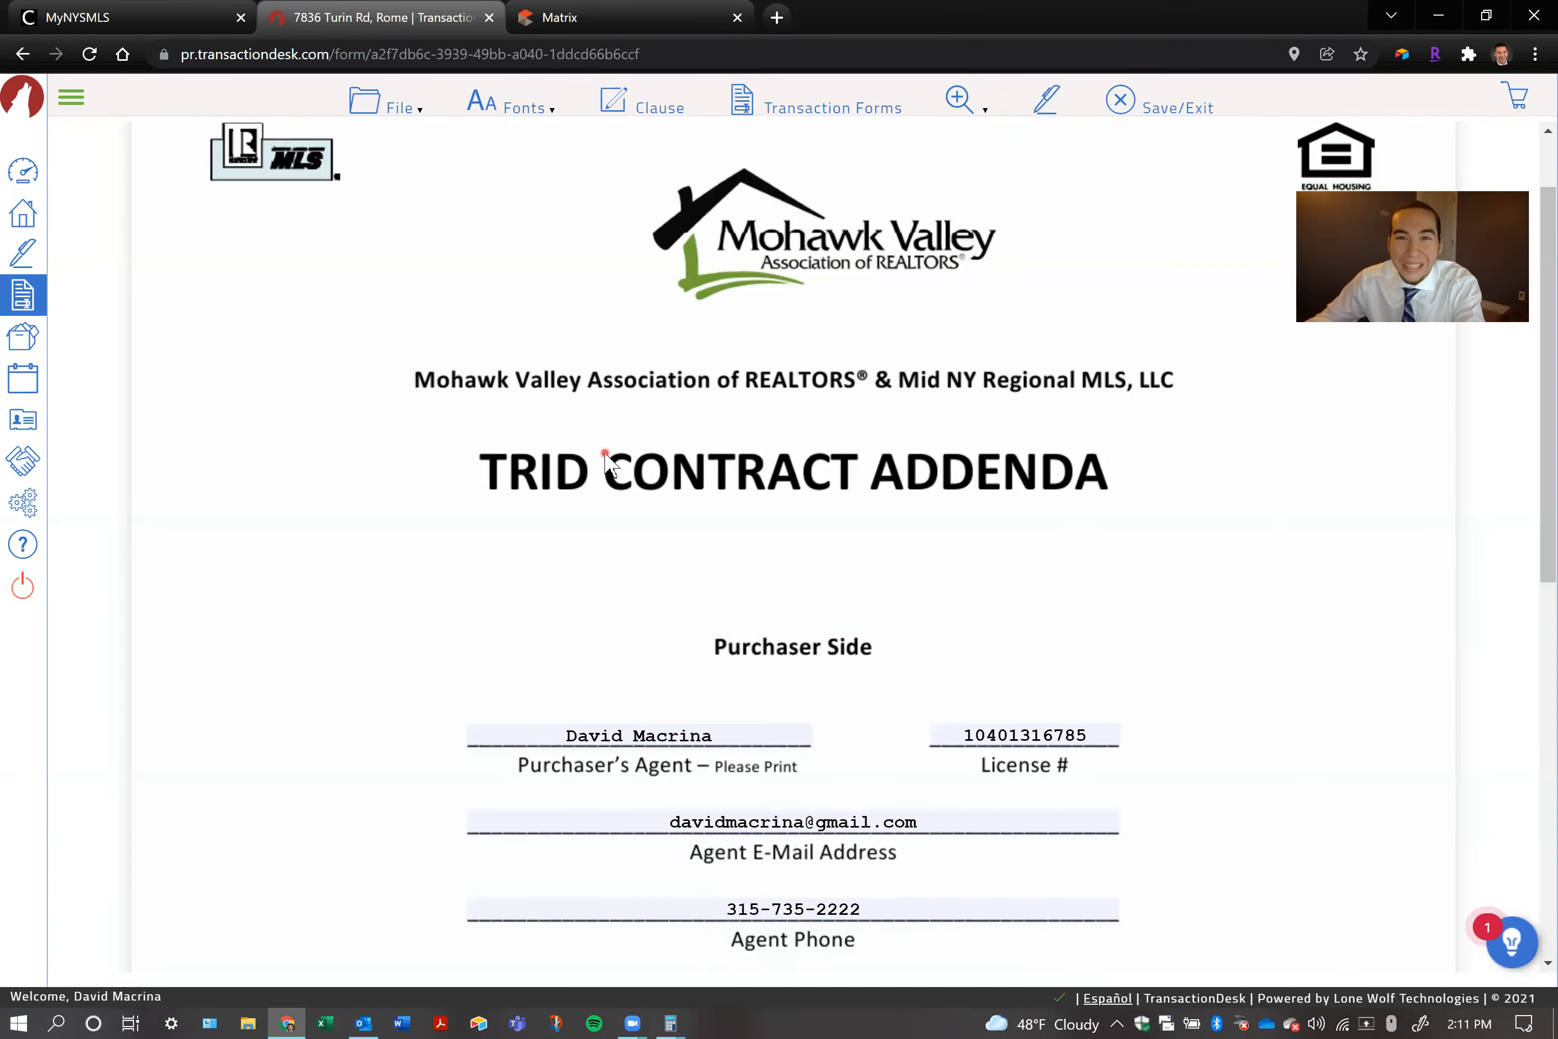
{"action": "scroll", "coordinate": [605, 455], "scroll_direction": "down", "scroll_amount": 8}
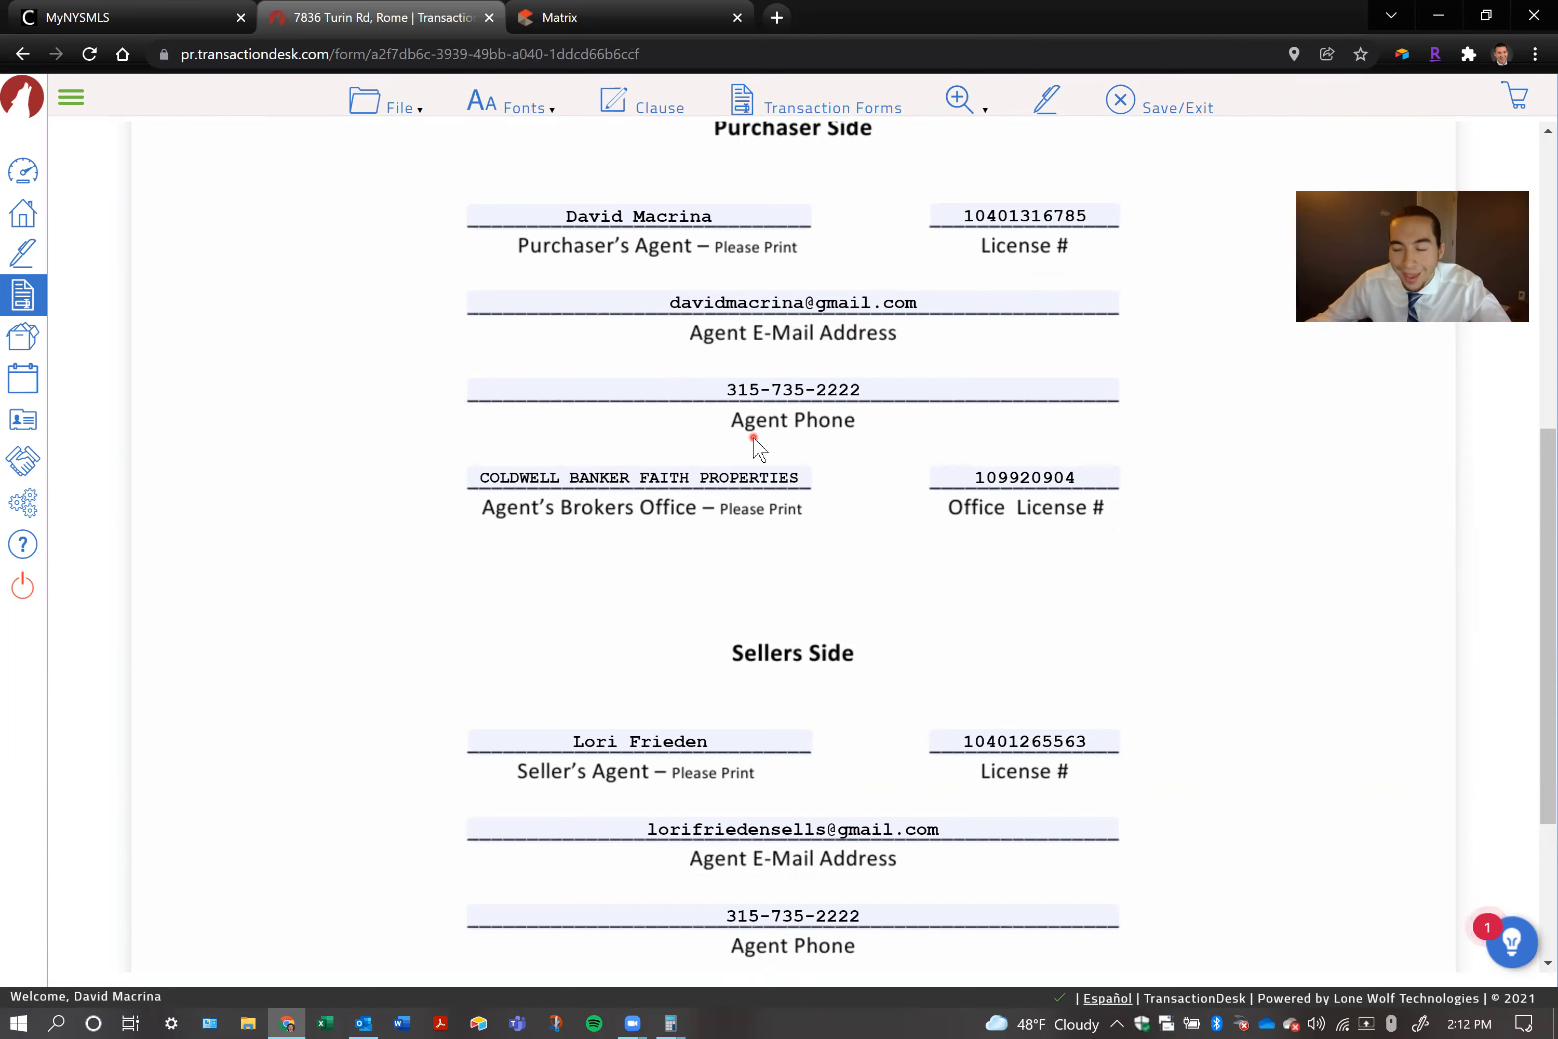
Open the Mohawk - VA Option Clause form and review its text and signature lines
{"action": "left_click", "coordinate": [830, 112]}
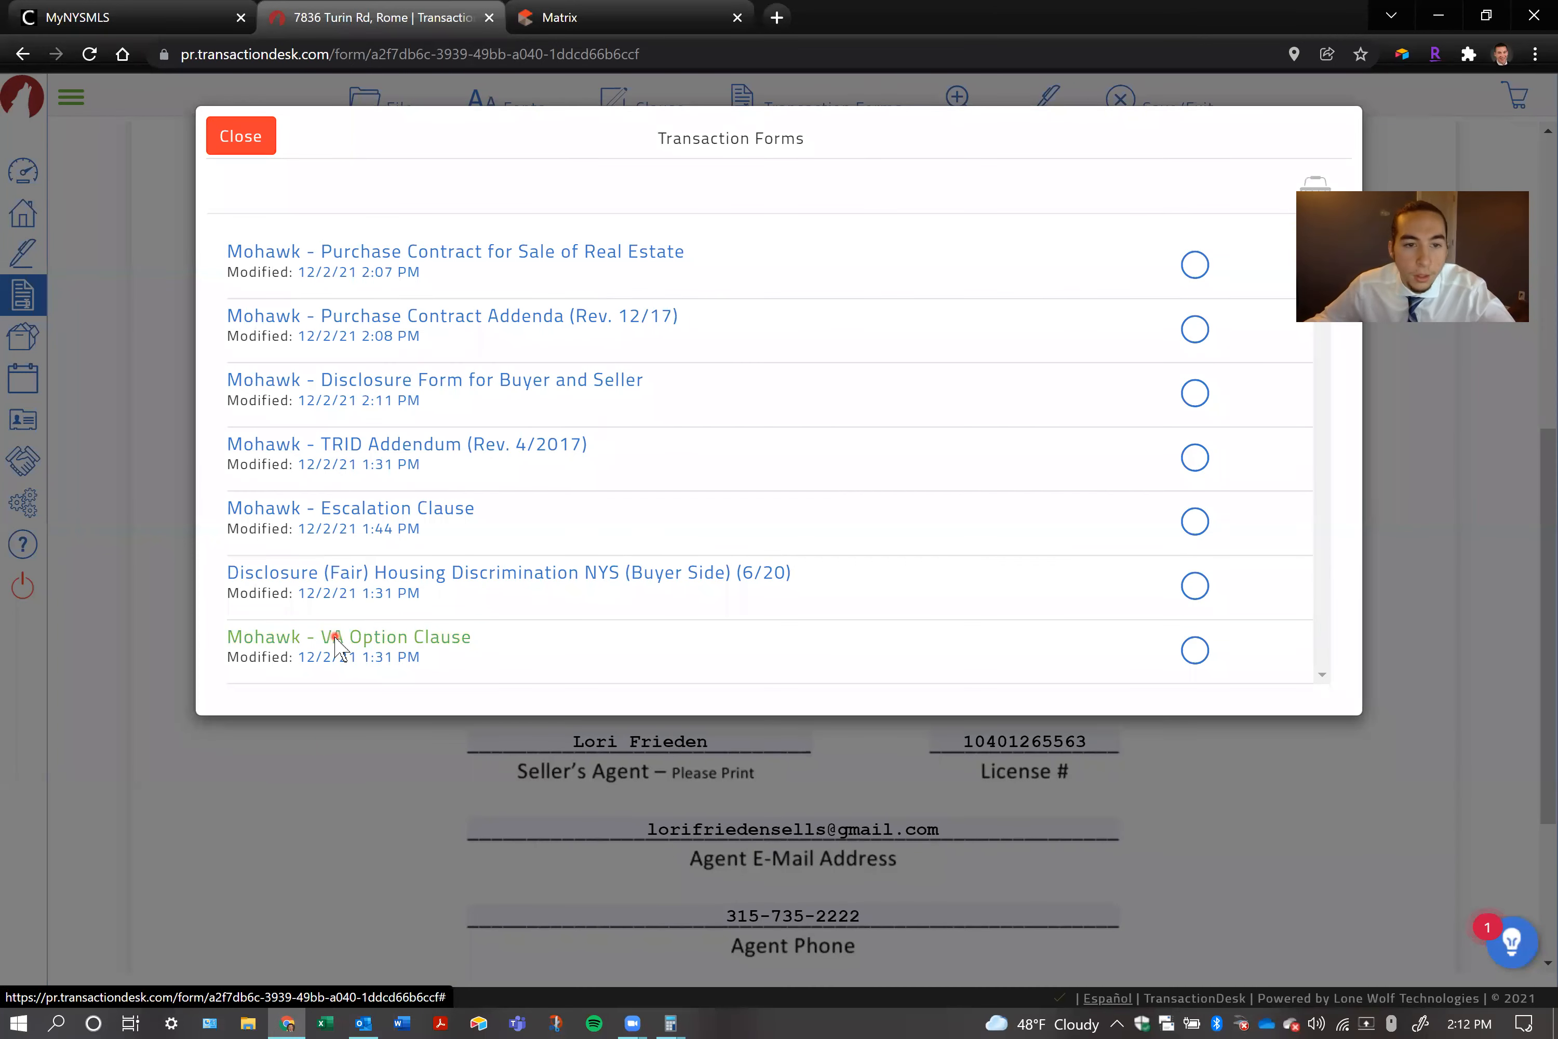
{"action": "left_click", "coordinate": [335, 637]}
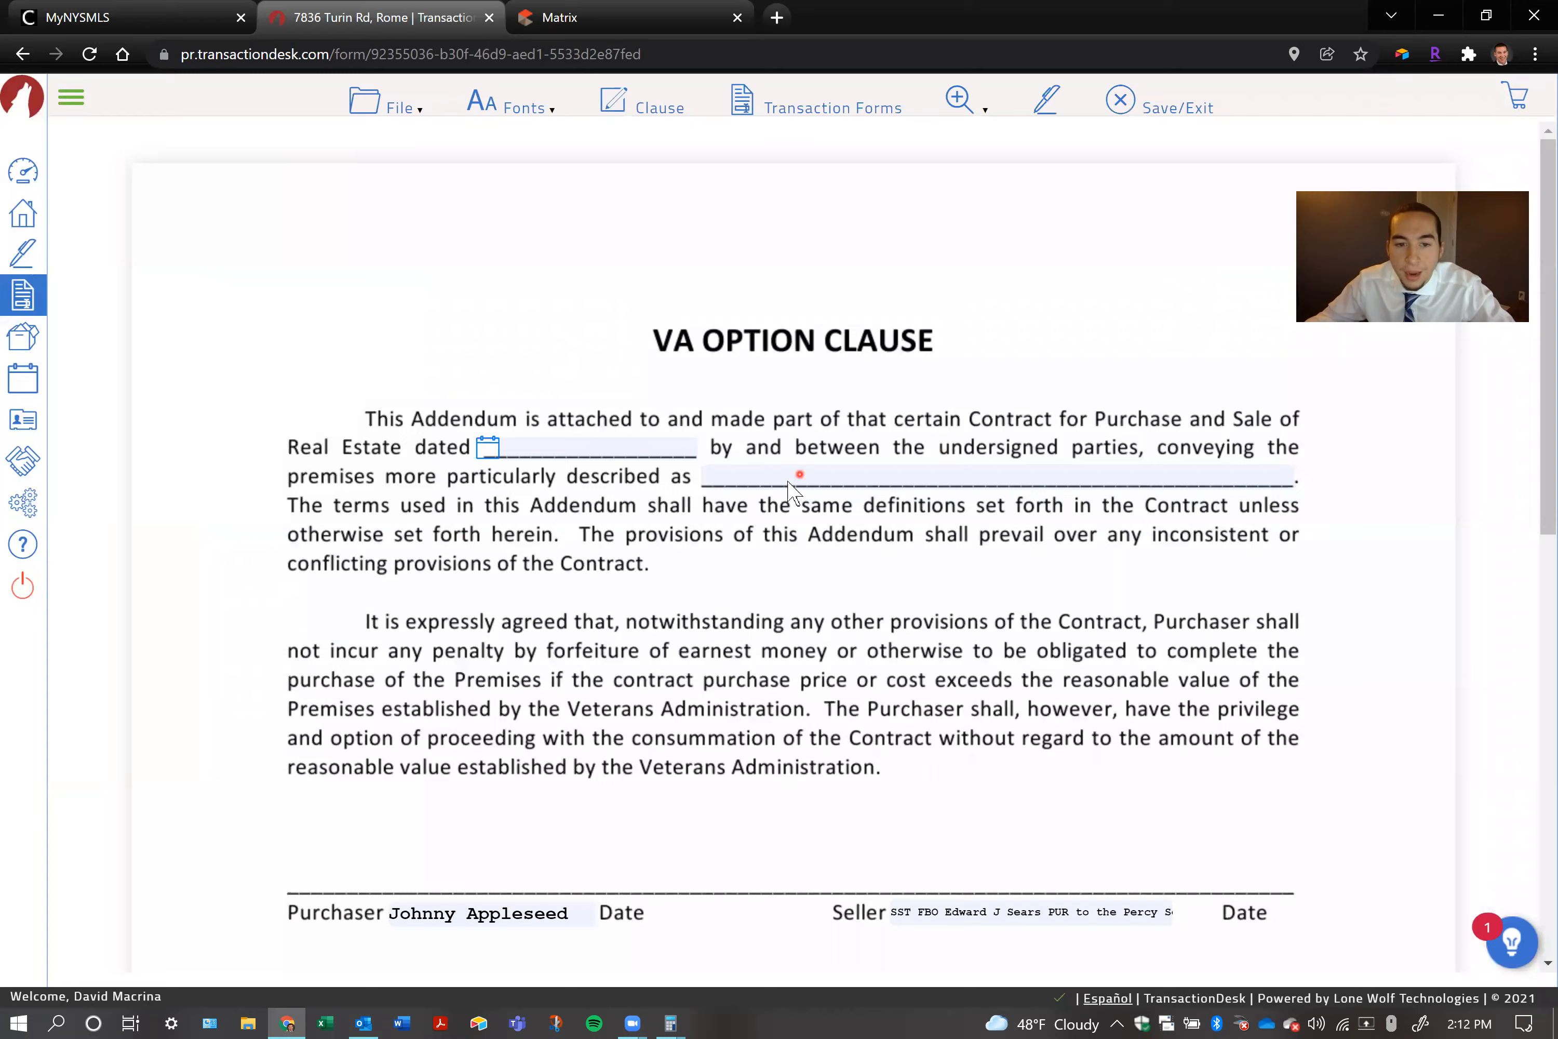
{"action": "scroll", "coordinate": [795, 493], "scroll_direction": "down", "scroll_amount": 3}
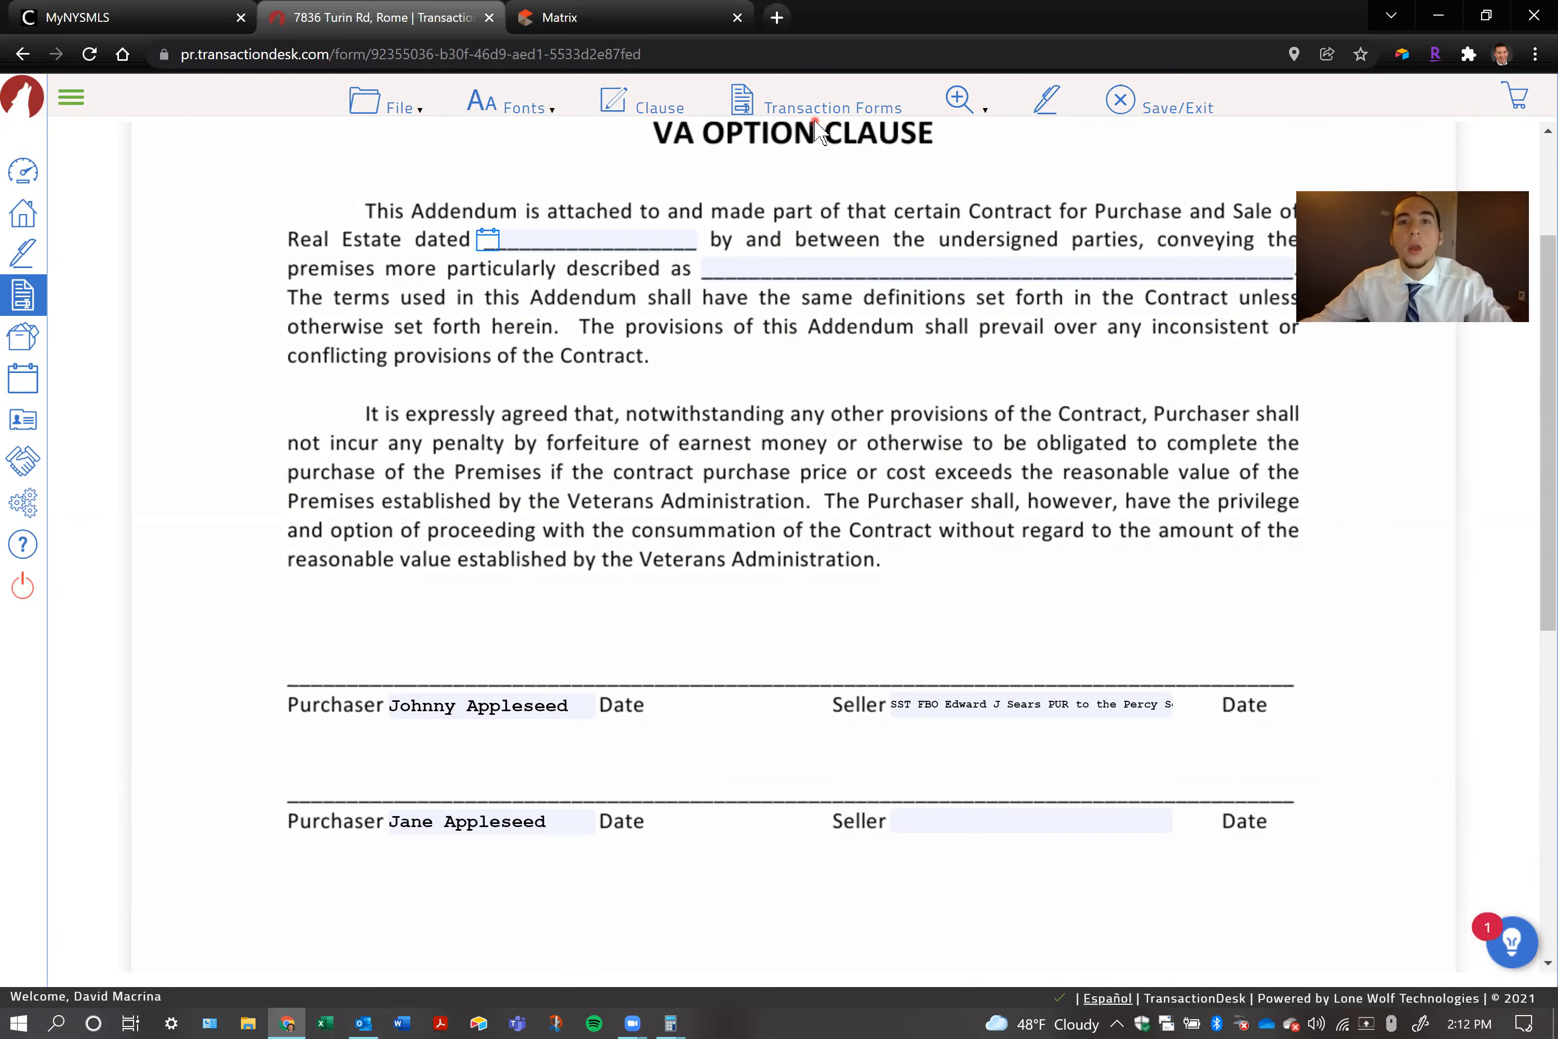
Send the VA Option Clause to a new Authentisign signing, then save it and return to the transaction
{"action": "left_click", "coordinate": [1051, 105]}
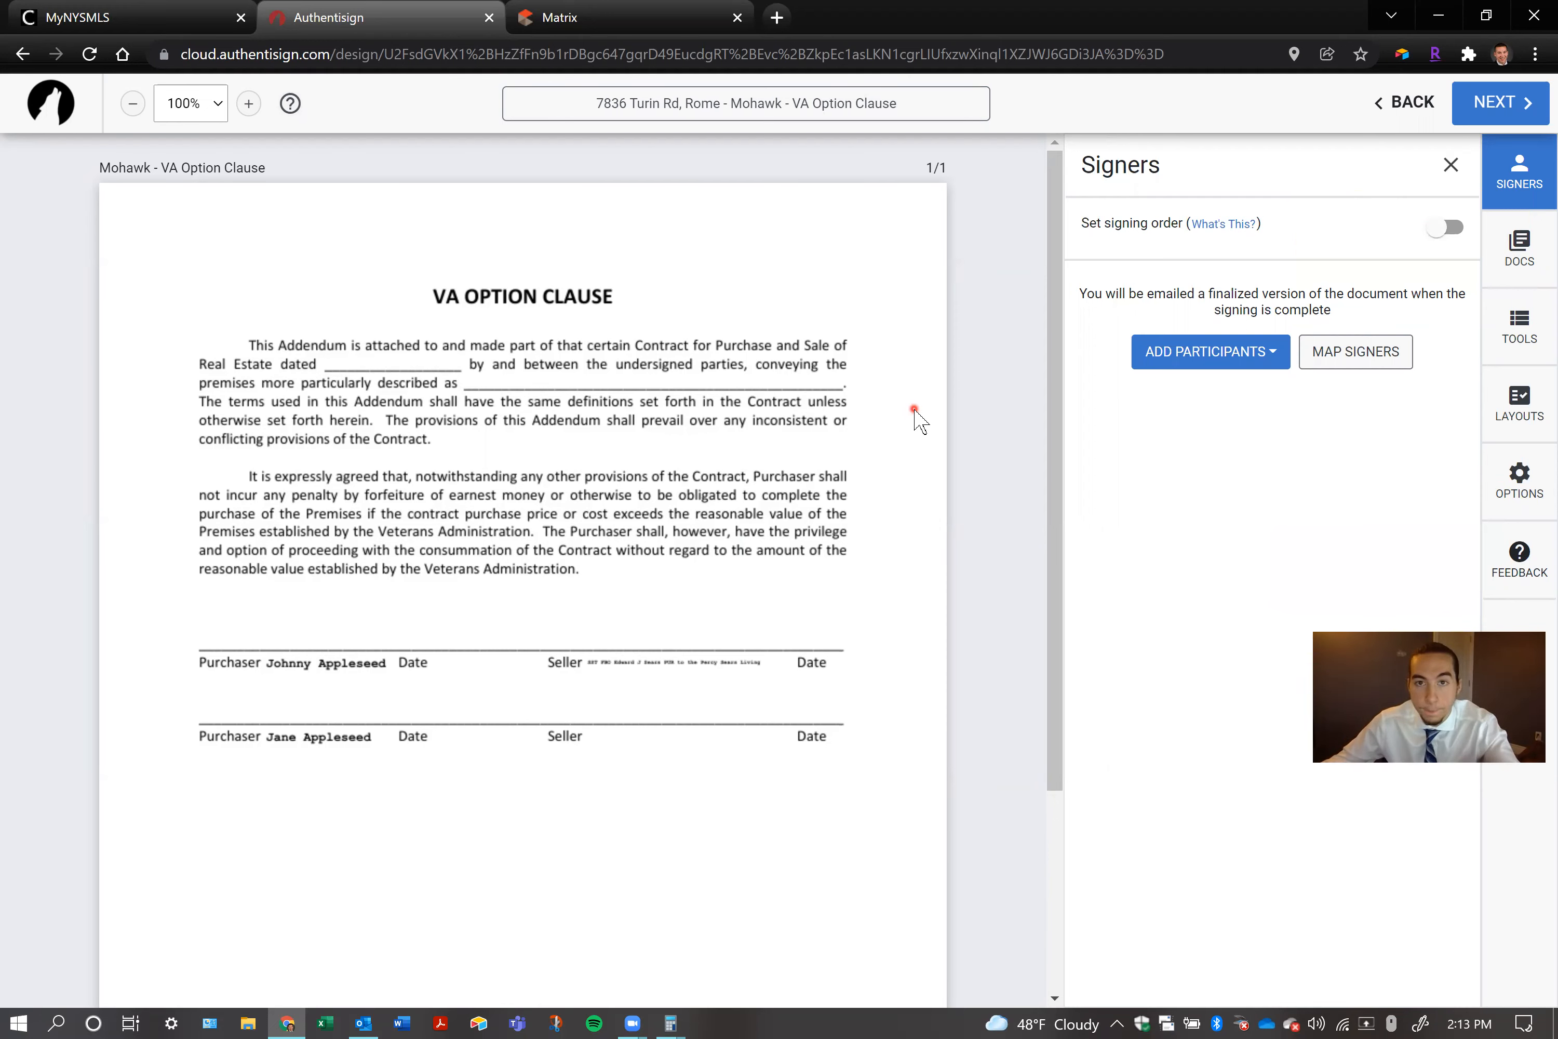
{"action": "left_click", "coordinate": [1385, 99]}
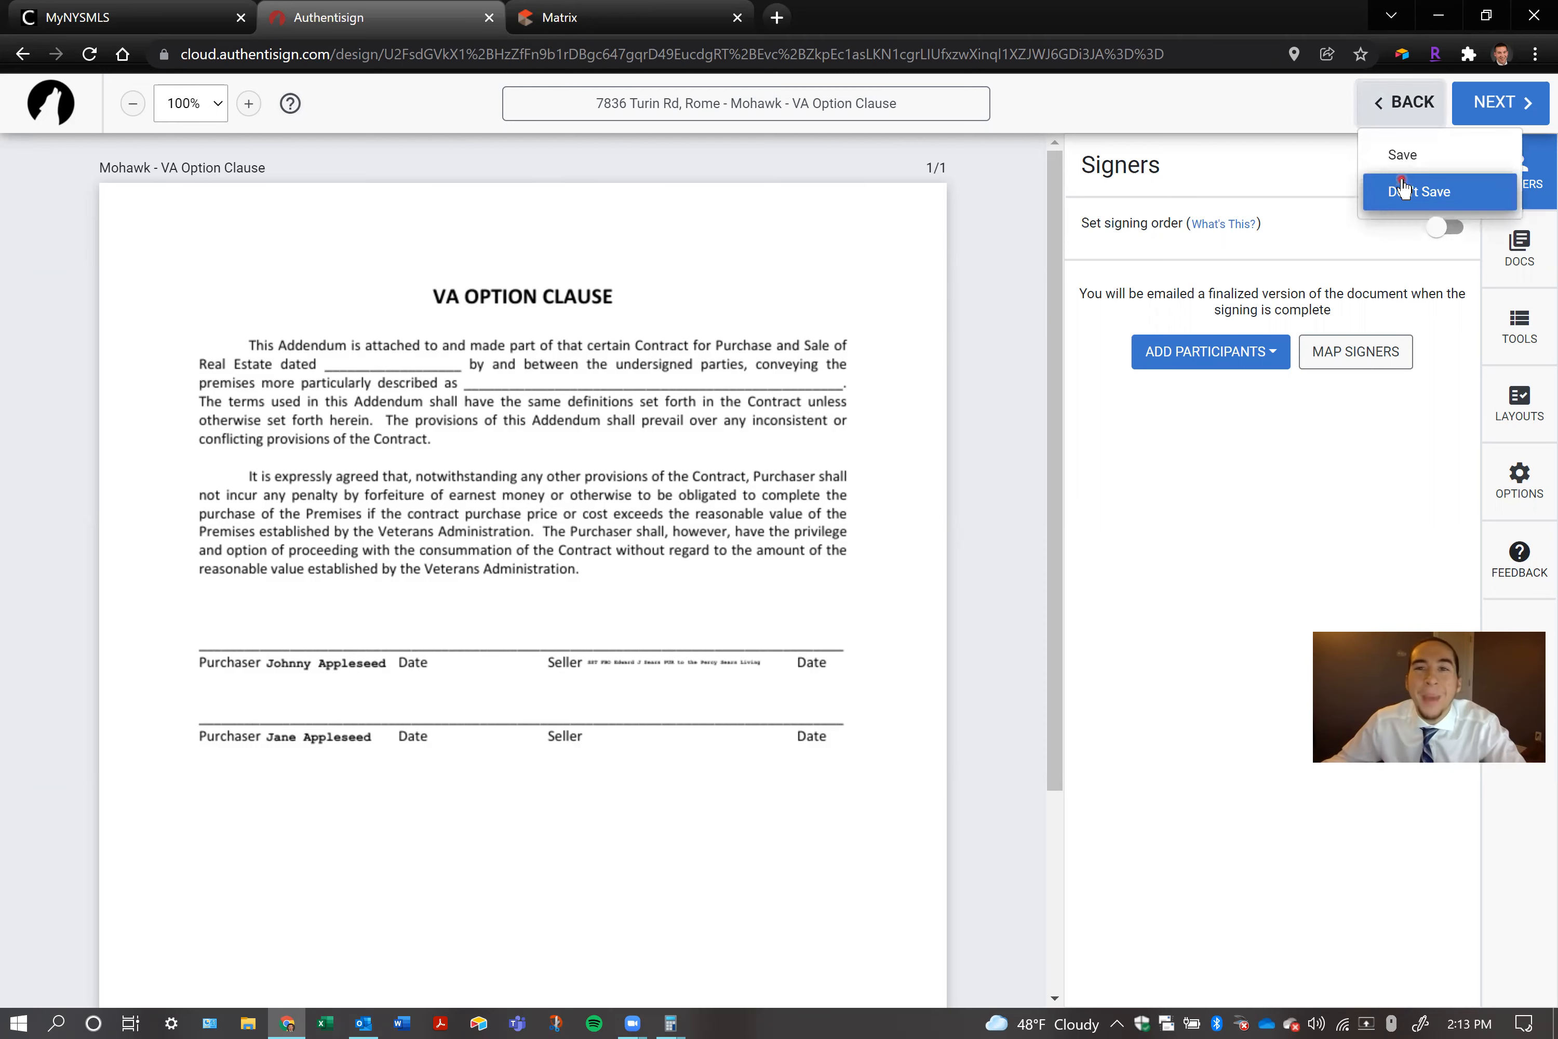
{"action": "left_click", "coordinate": [1409, 154]}
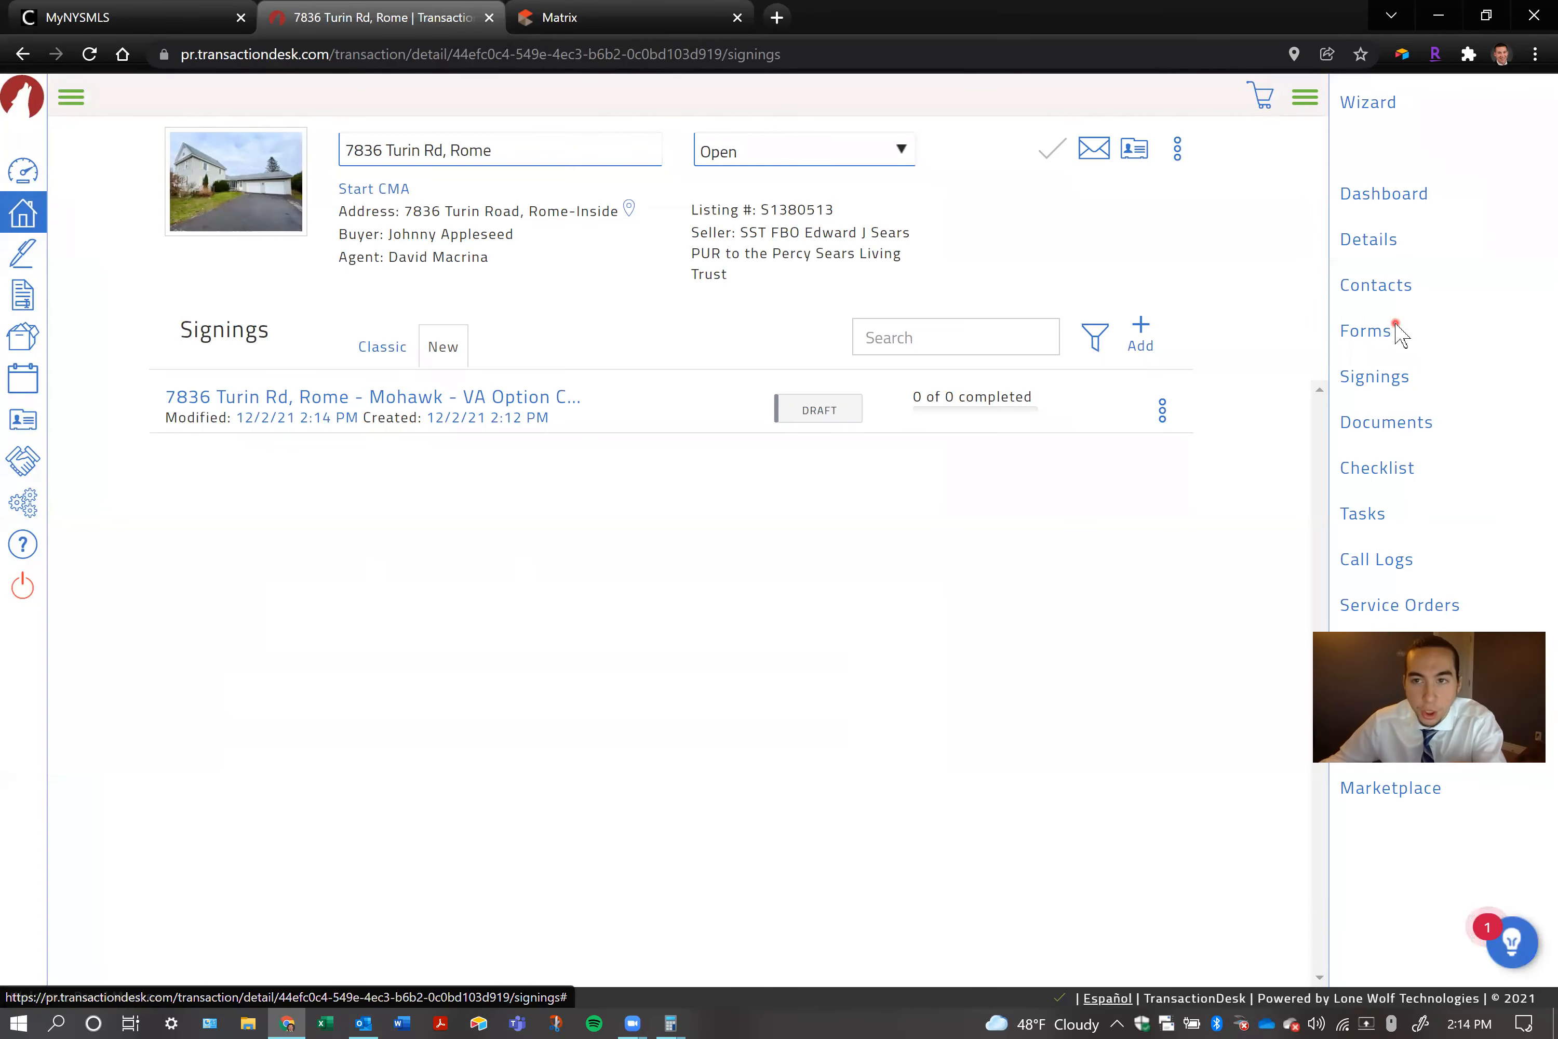
Look through the transaction's dashboard, signings and forms, and reopen the VA Option Clause, leaving it with Save/Exit
{"action": "left_click", "coordinate": [1385, 200]}
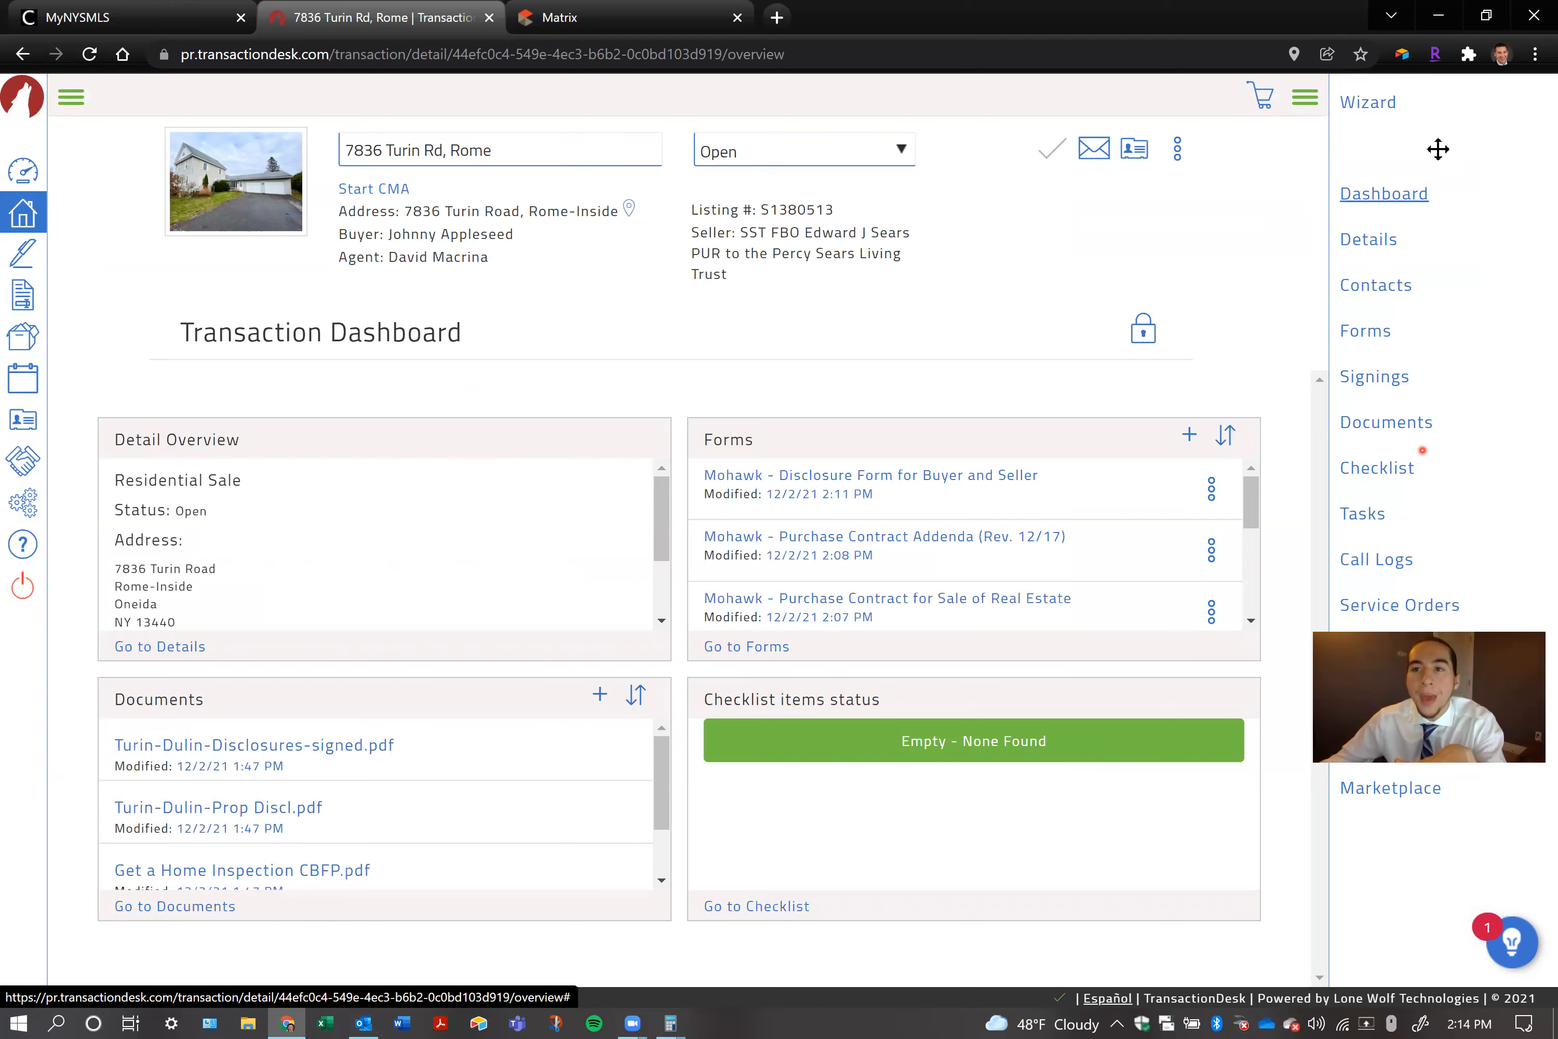
{"action": "left_click", "coordinate": [1382, 386]}
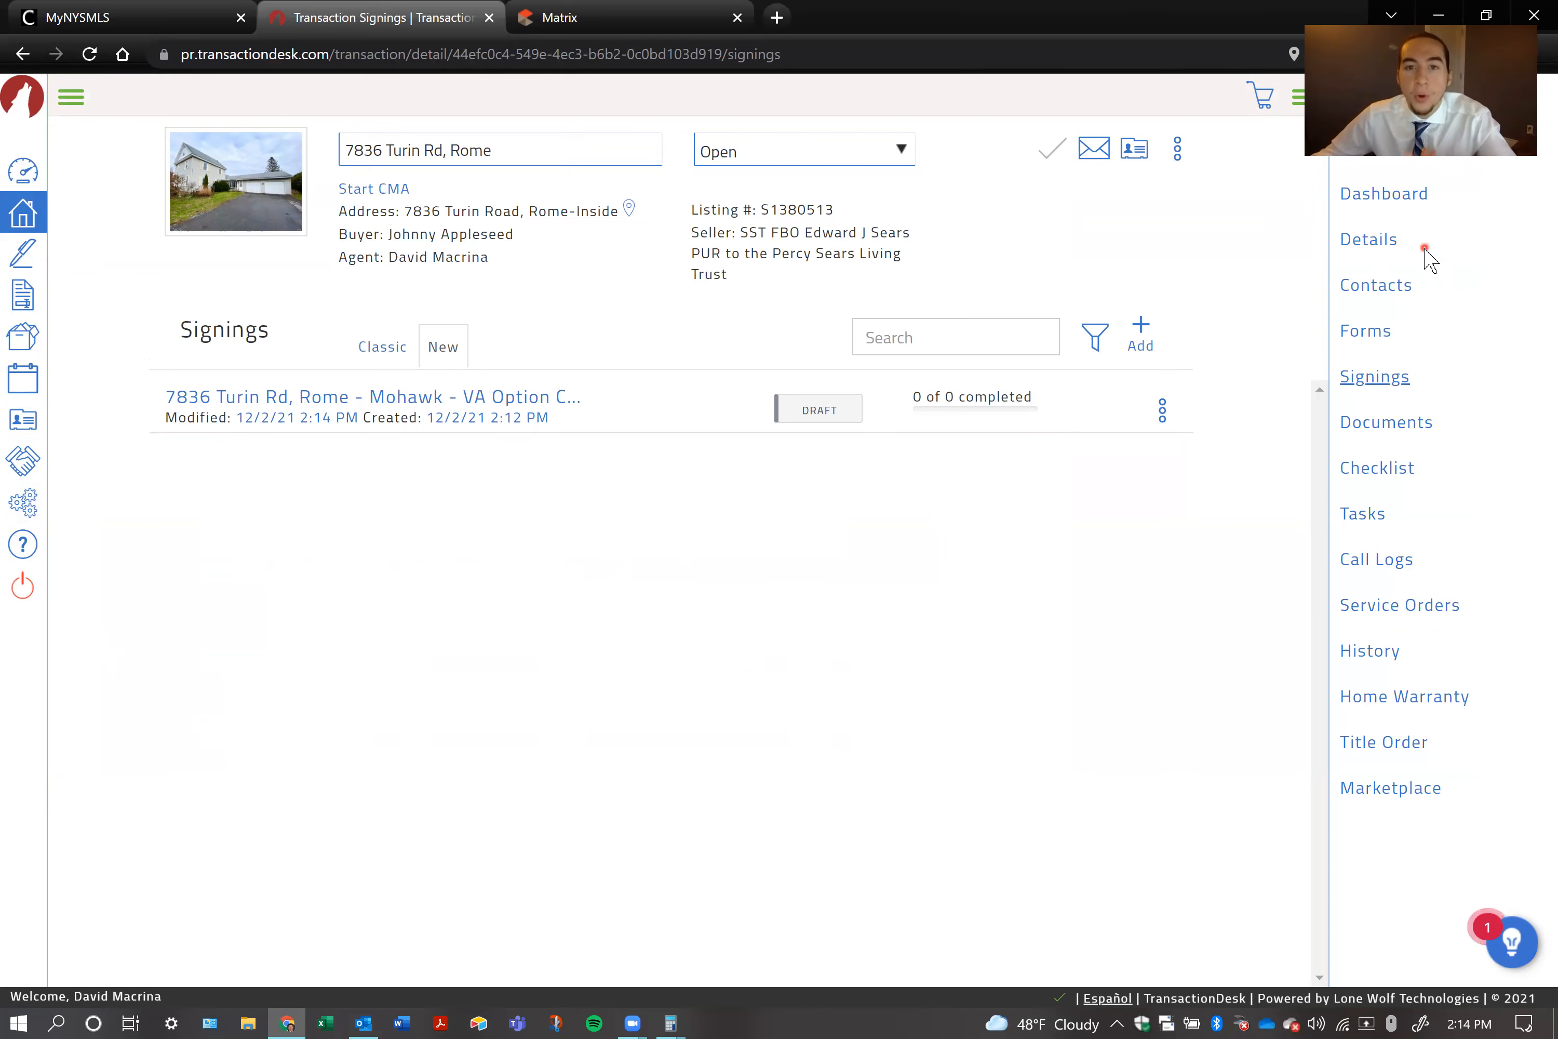
{"action": "left_click", "coordinate": [1365, 331]}
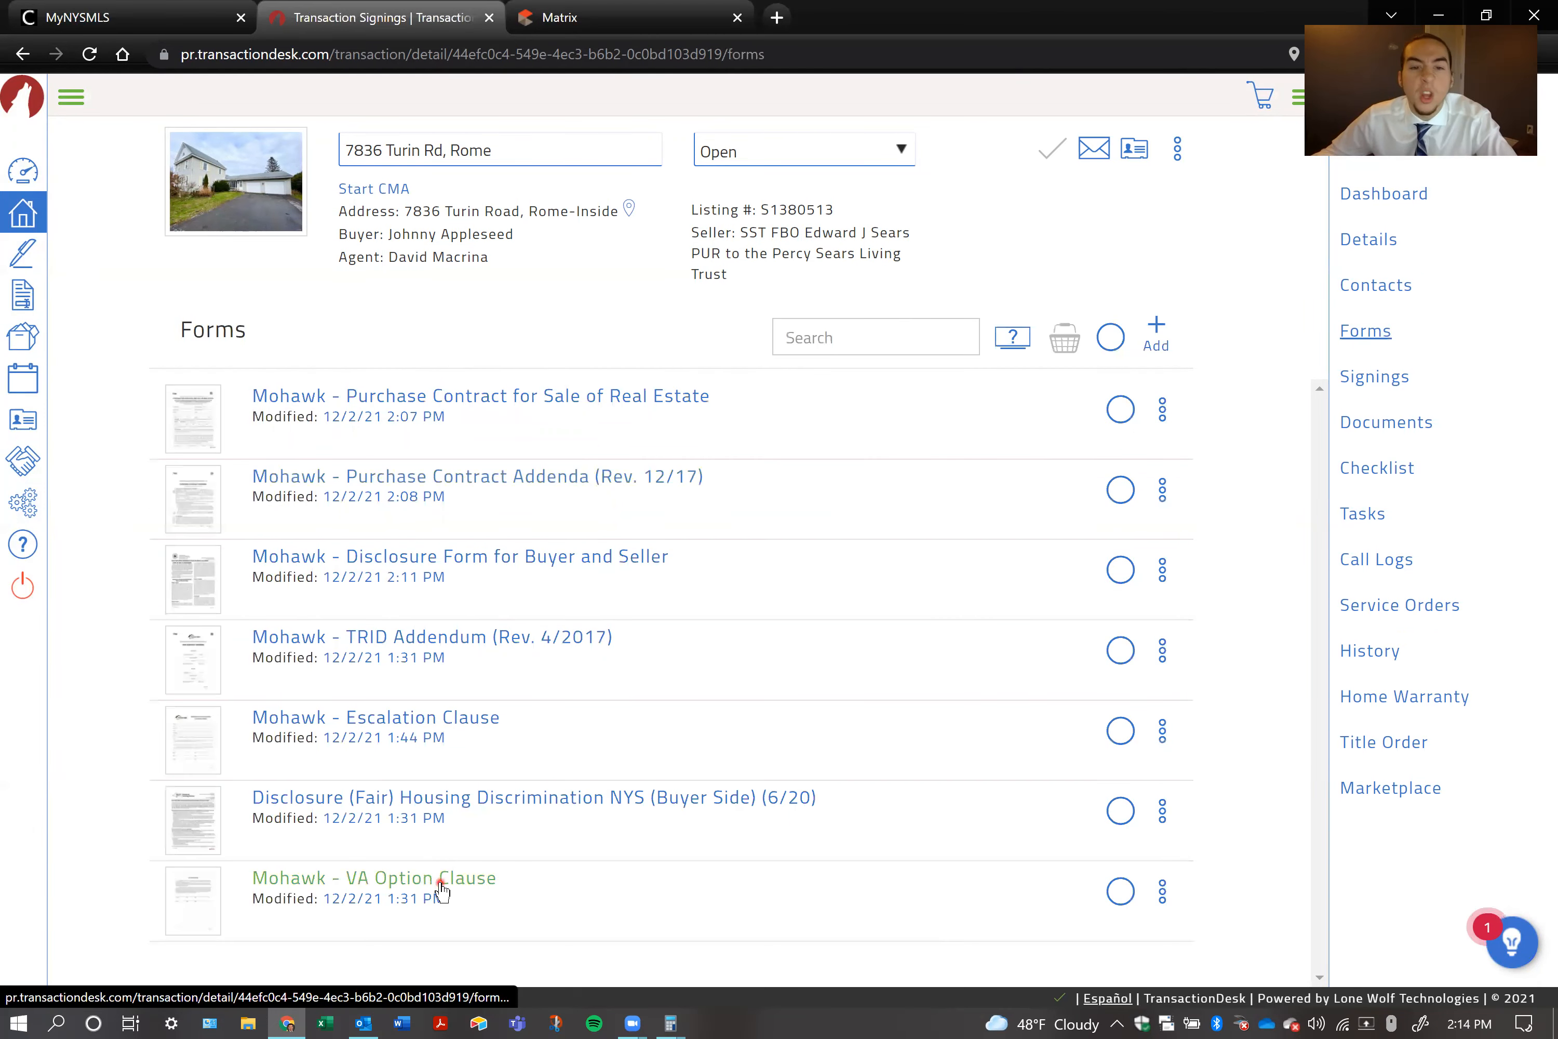
{"action": "left_click", "coordinate": [444, 879]}
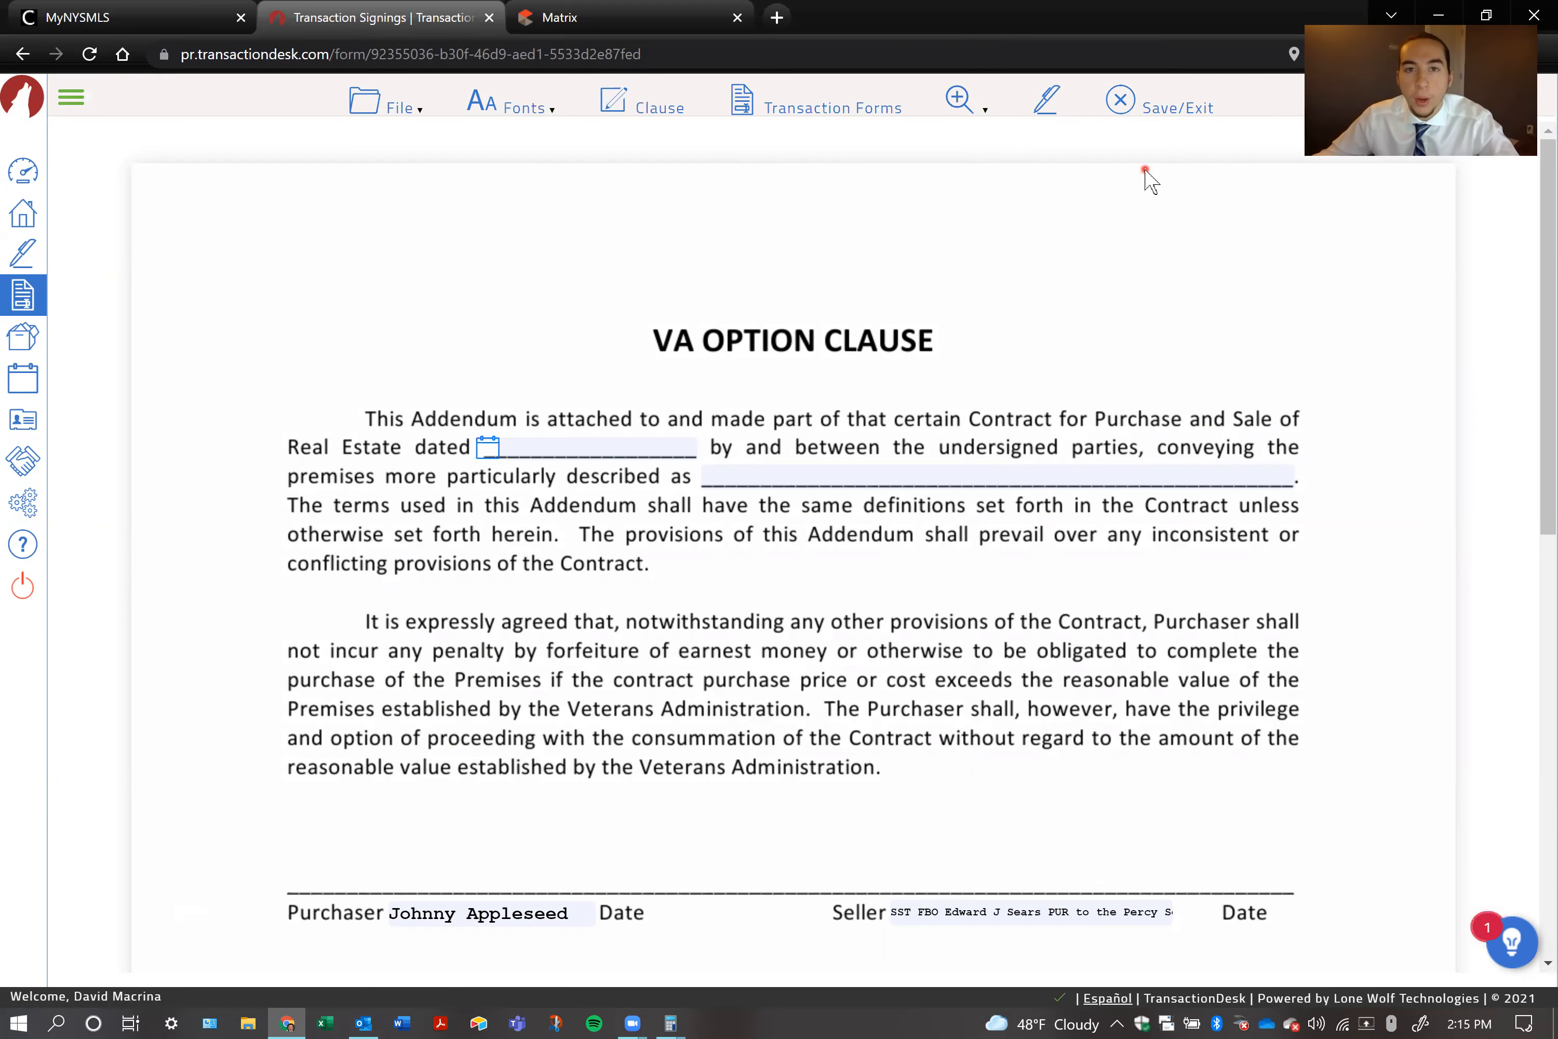
{"action": "left_click", "coordinate": [1173, 108]}
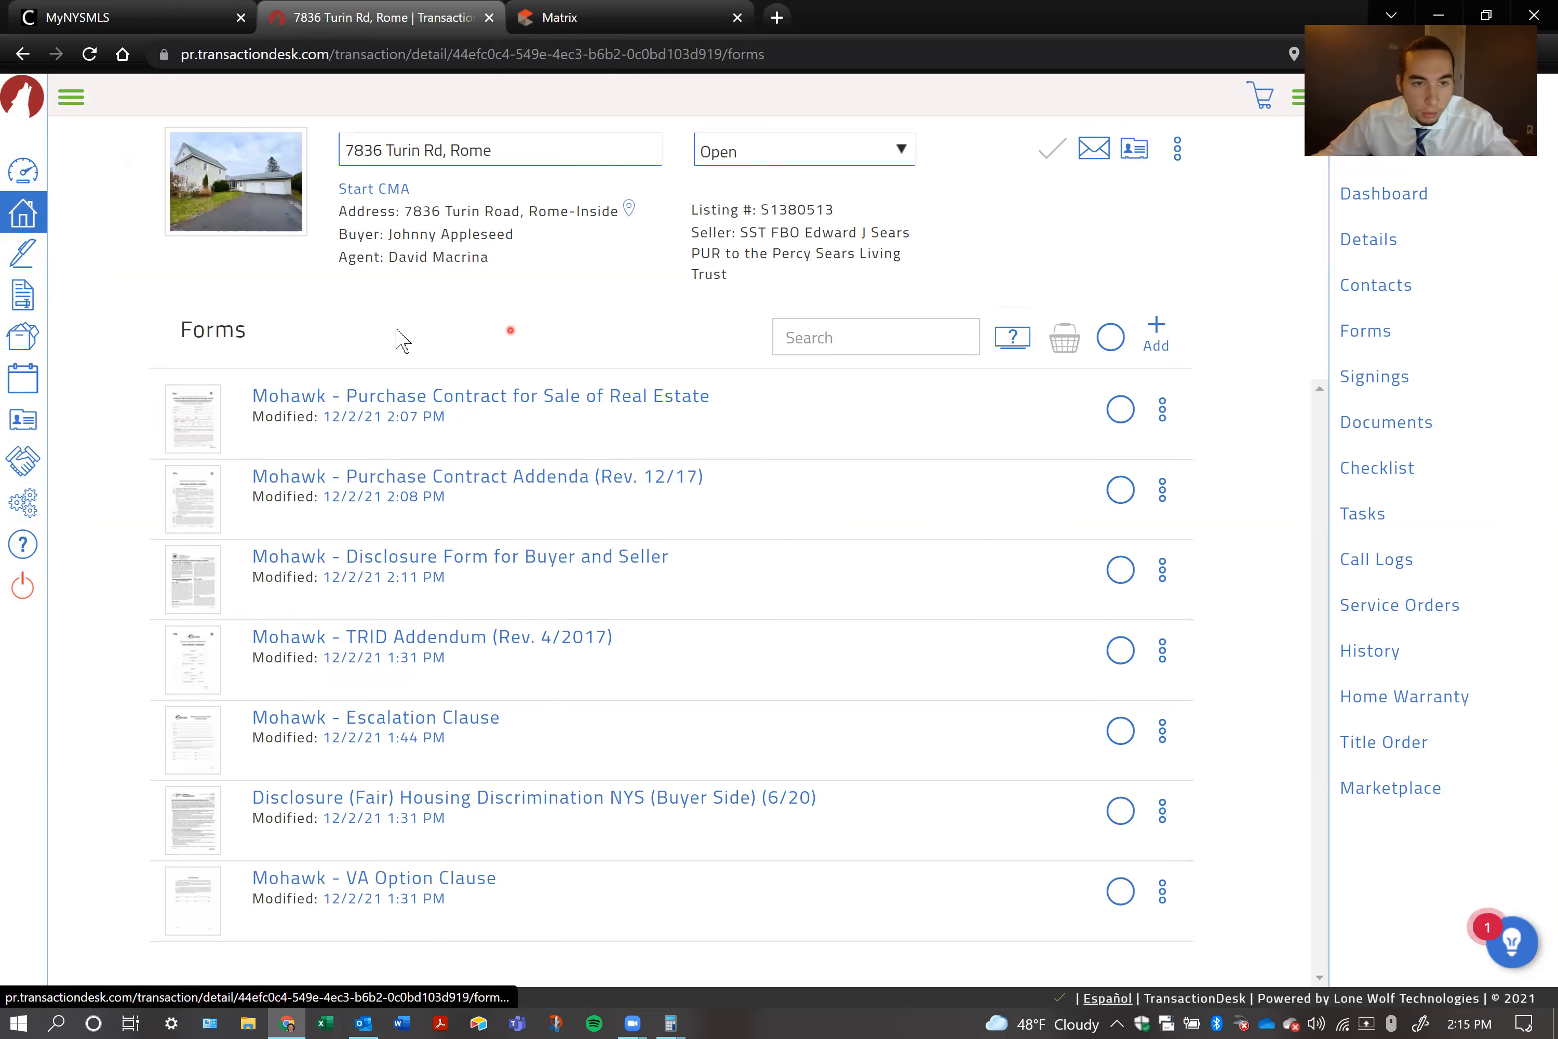
{"action": "left_click_drag", "start_coordinate": [493, 150], "coordinate": [346, 150]}
{"action": "left_click", "coordinate": [385, 423]}
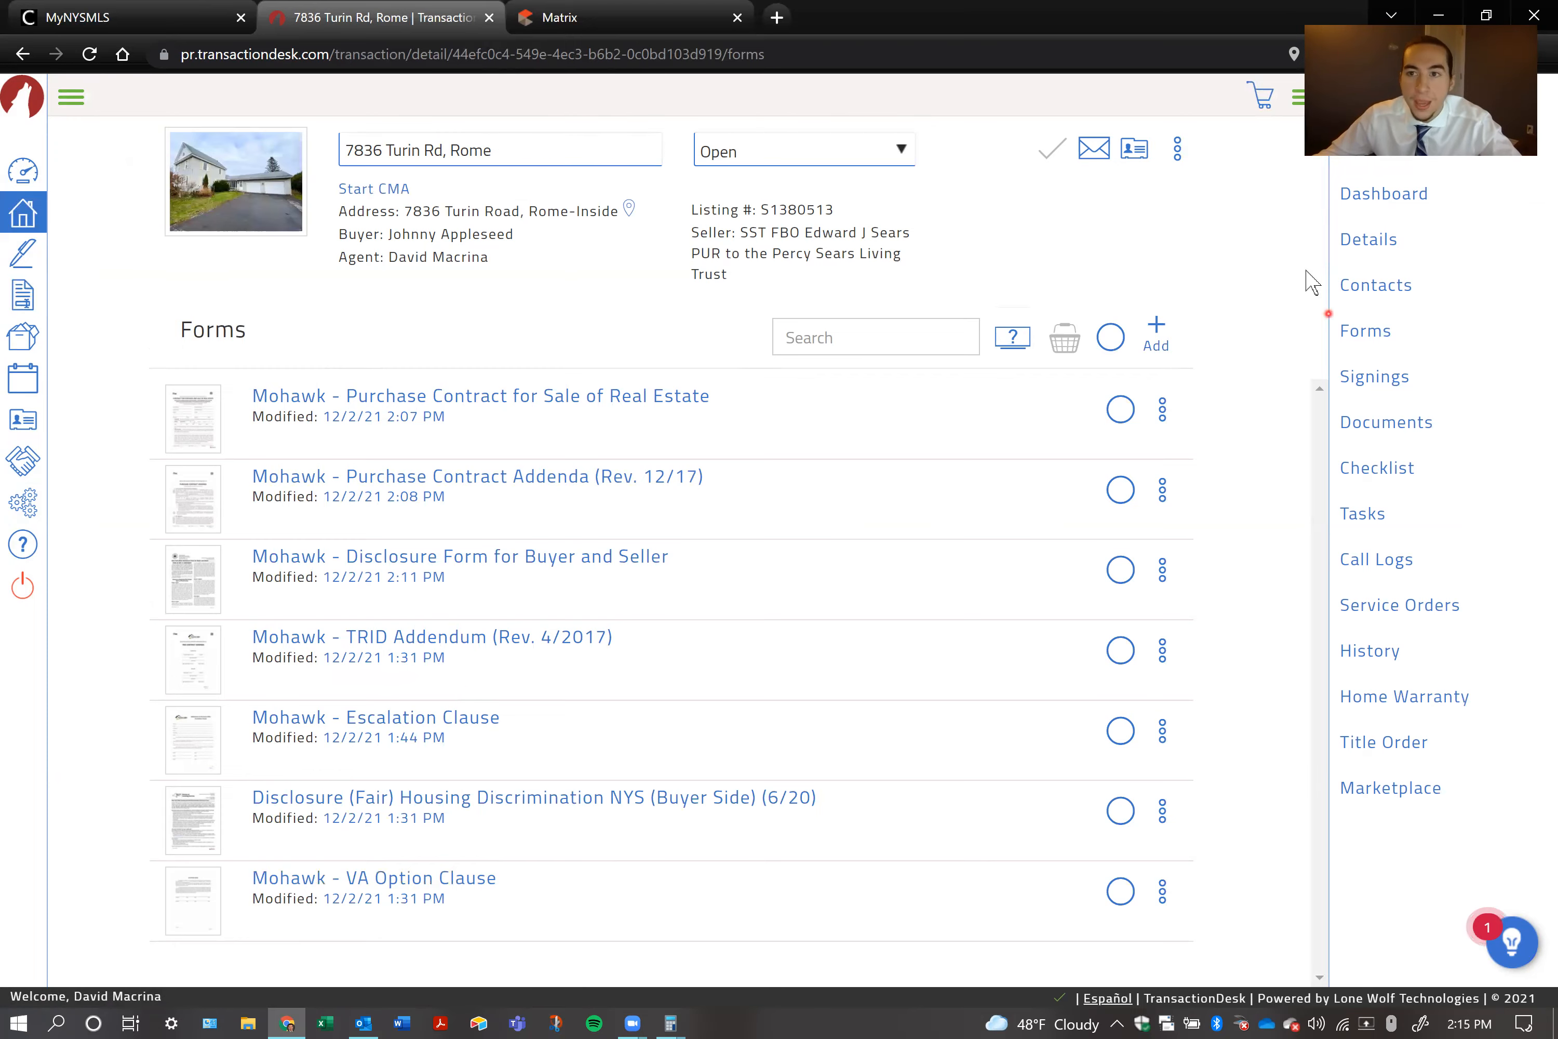
{"action": "left_click", "coordinate": [1381, 200]}
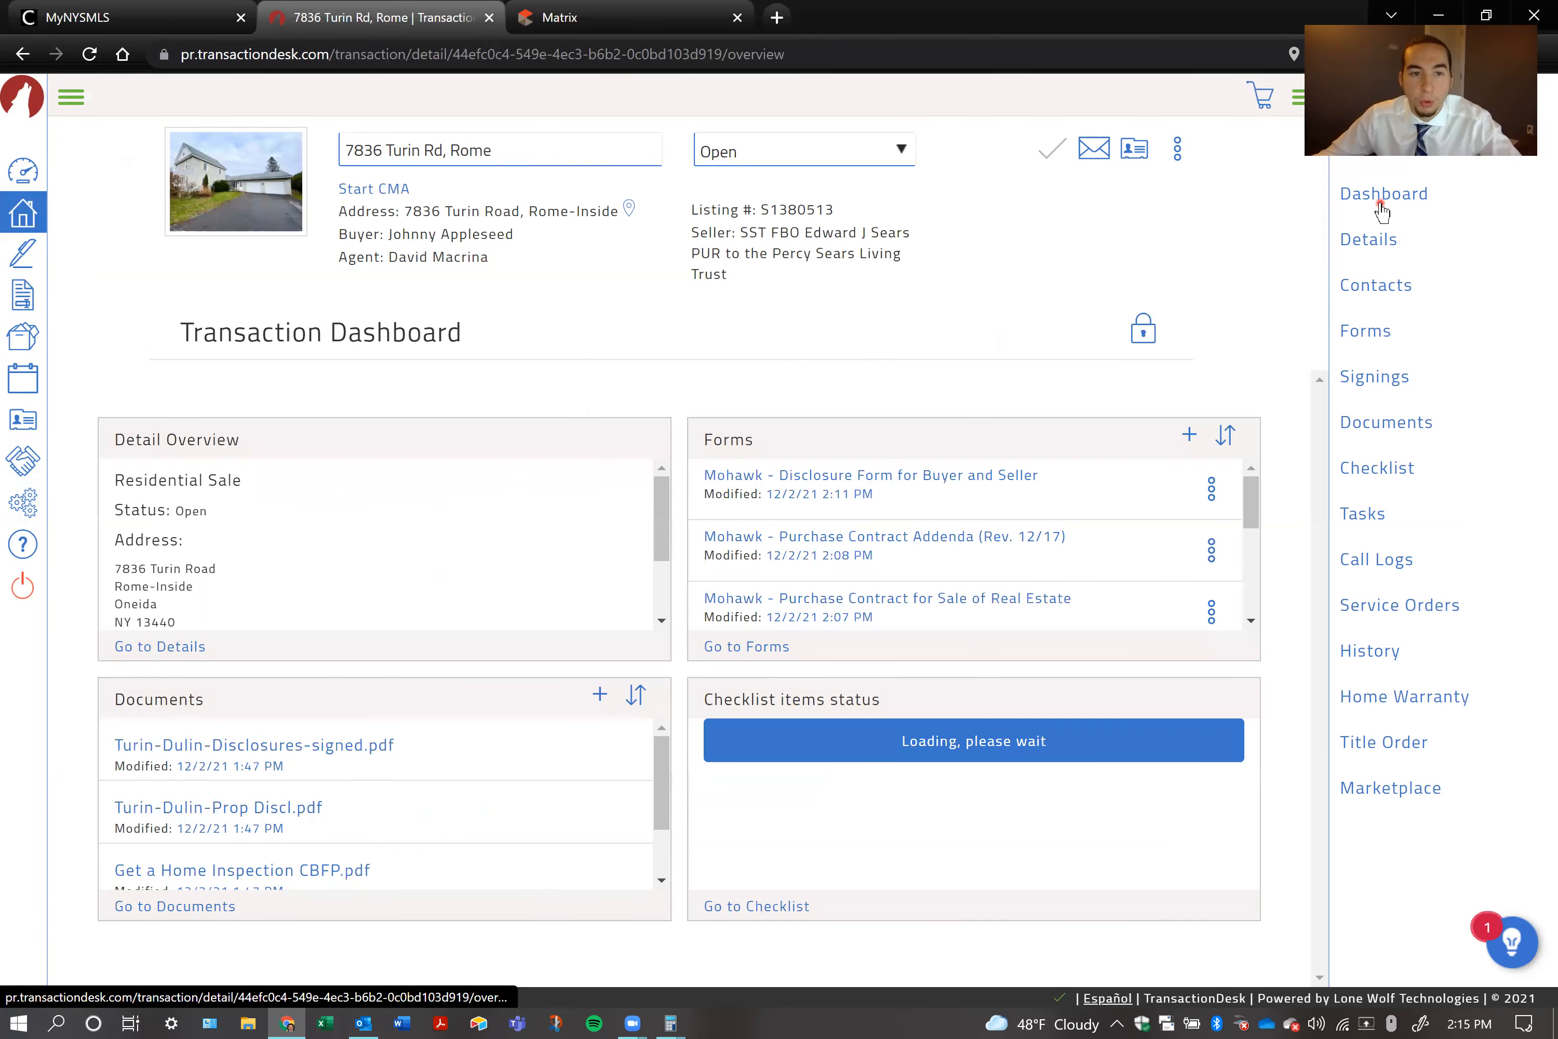
{"action": "left_click_drag", "start_coordinate": [636, 150], "coordinate": [378, 222]}
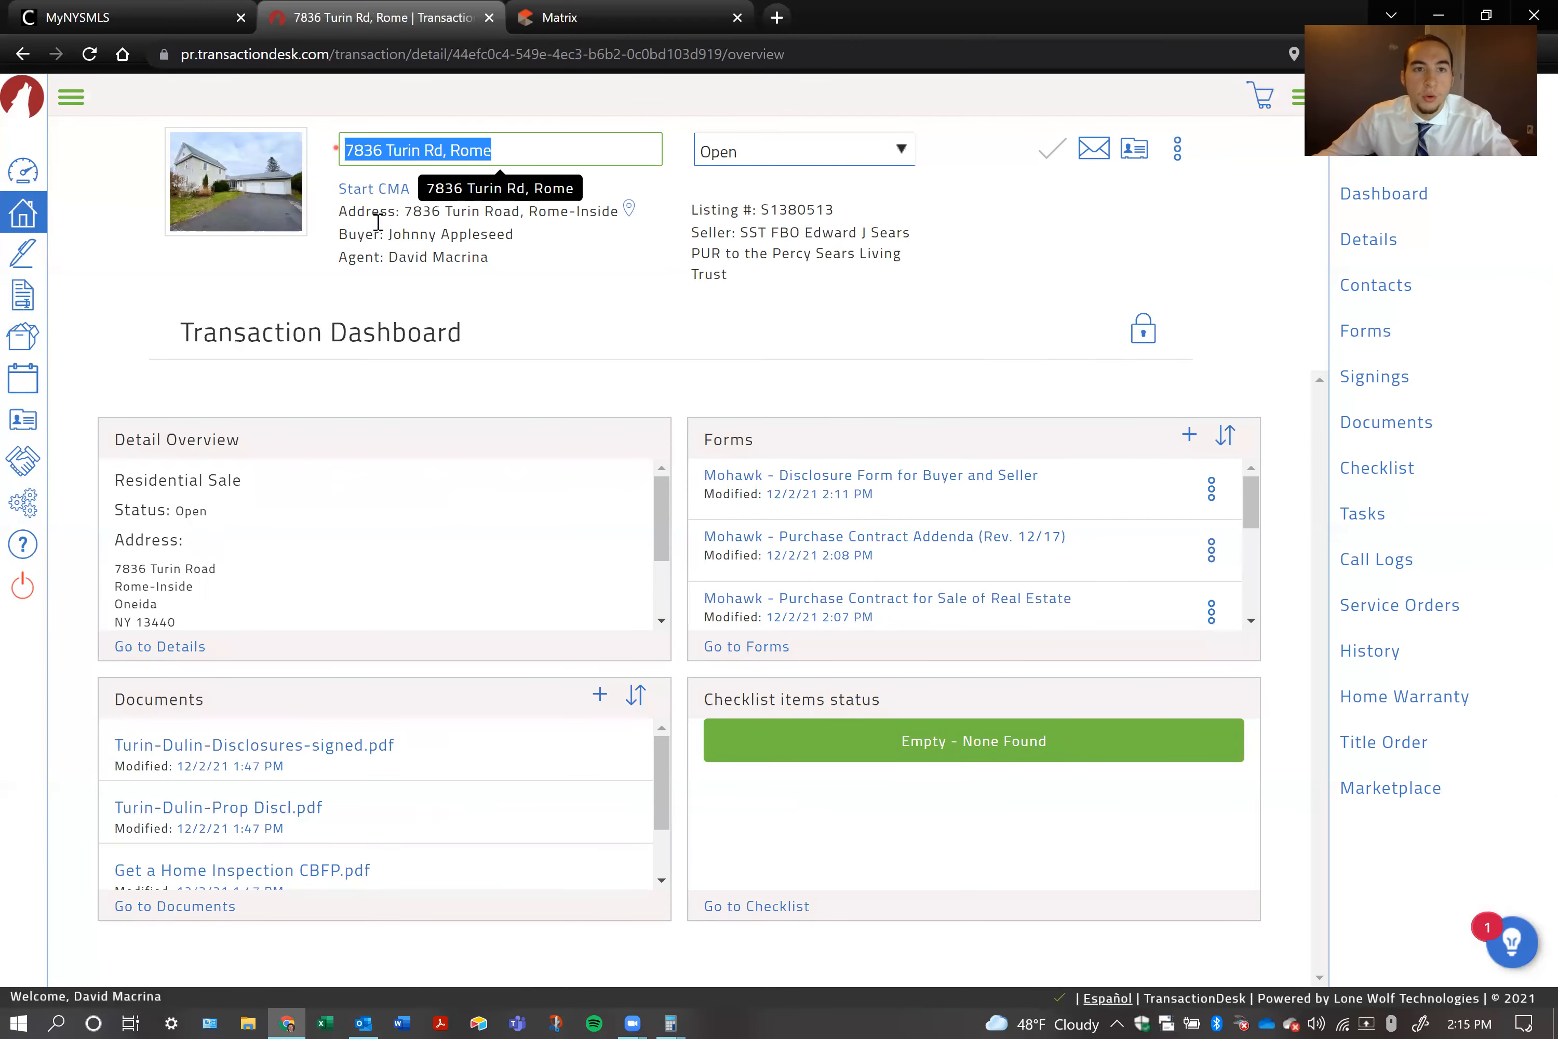
{"action": "left_click", "coordinate": [419, 313]}
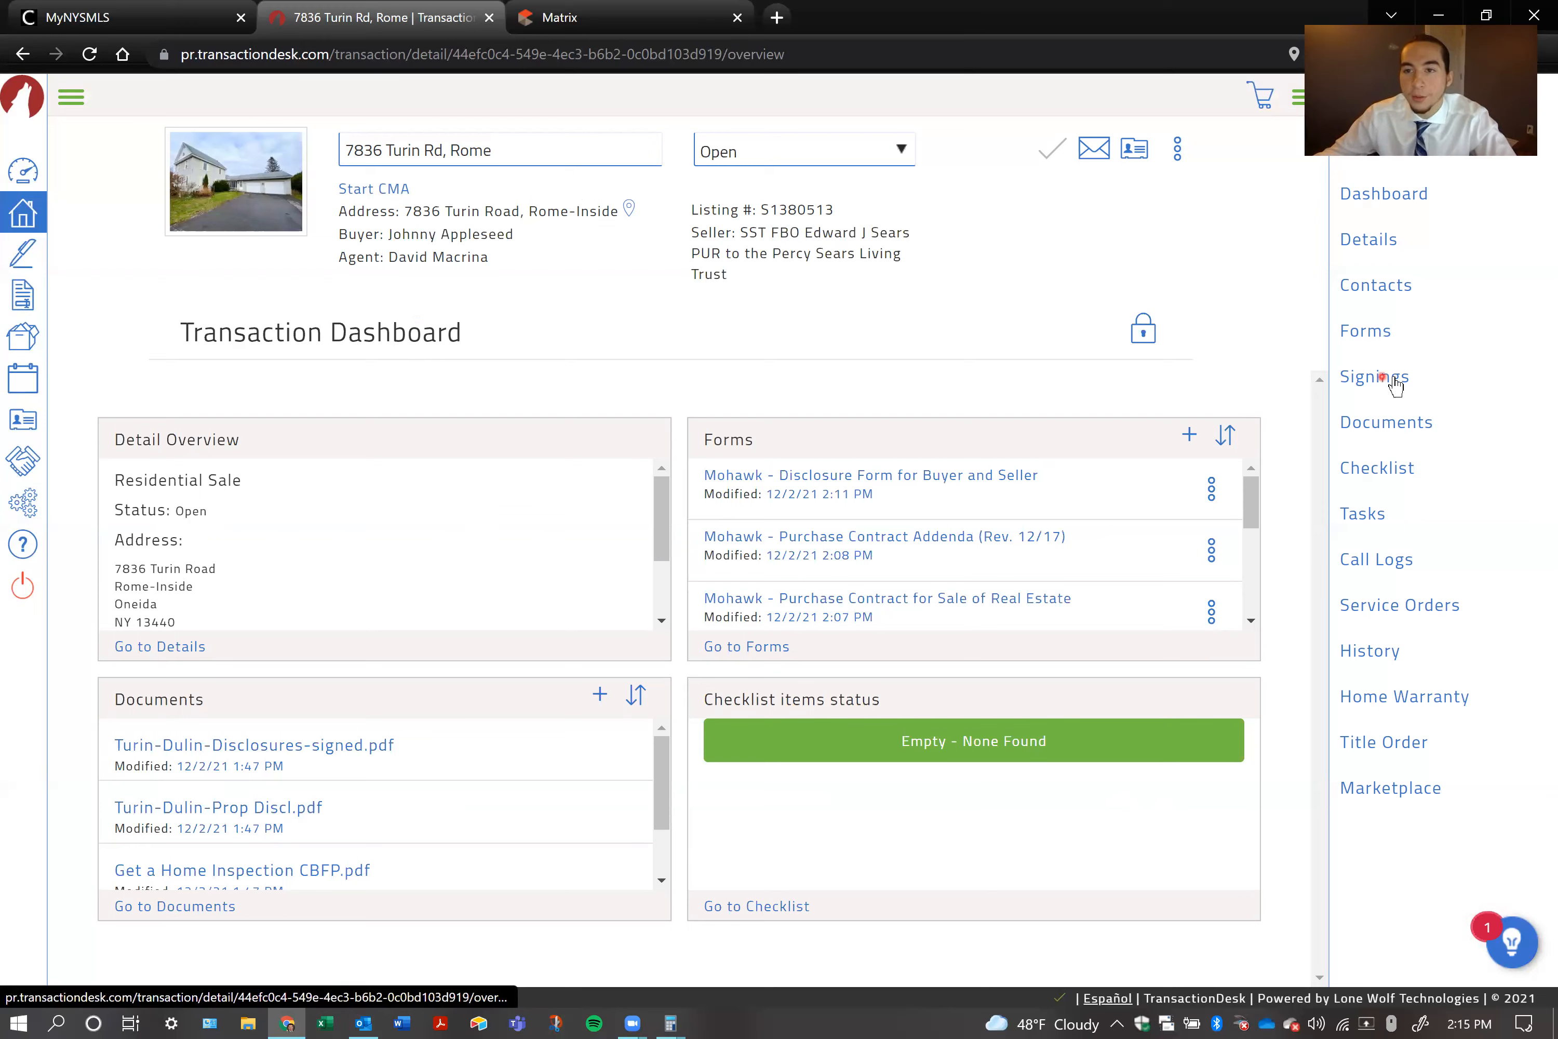
{"action": "left_click", "coordinate": [1378, 382]}
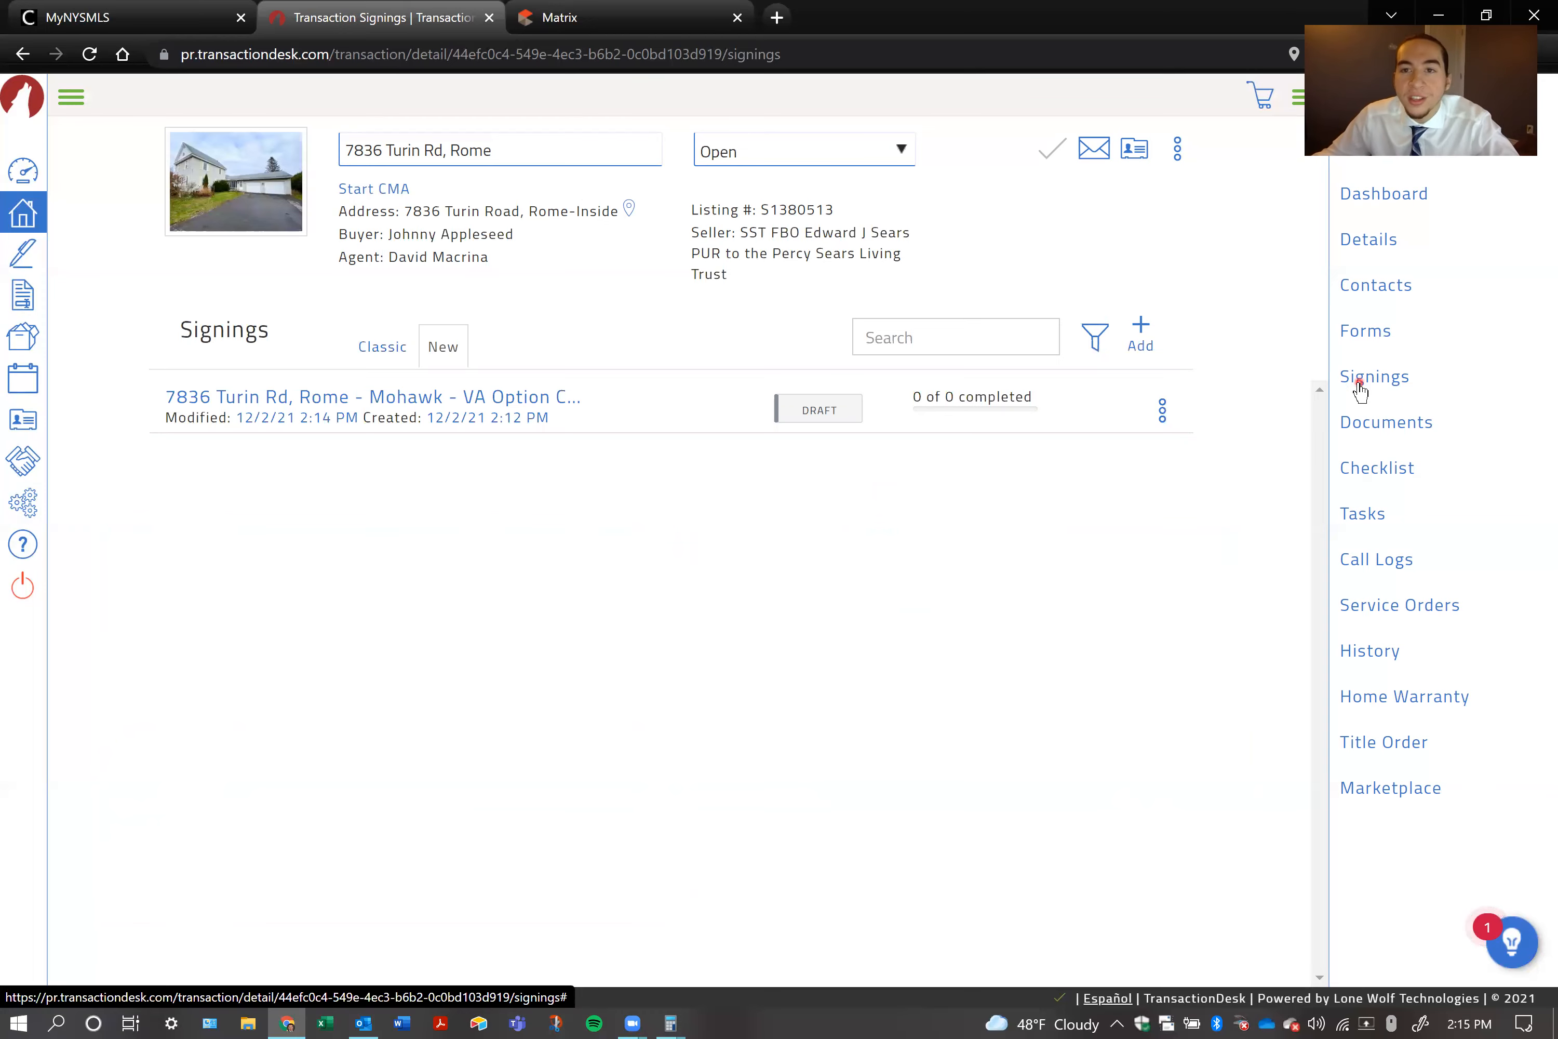
{"action": "left_click", "coordinate": [1368, 200]}
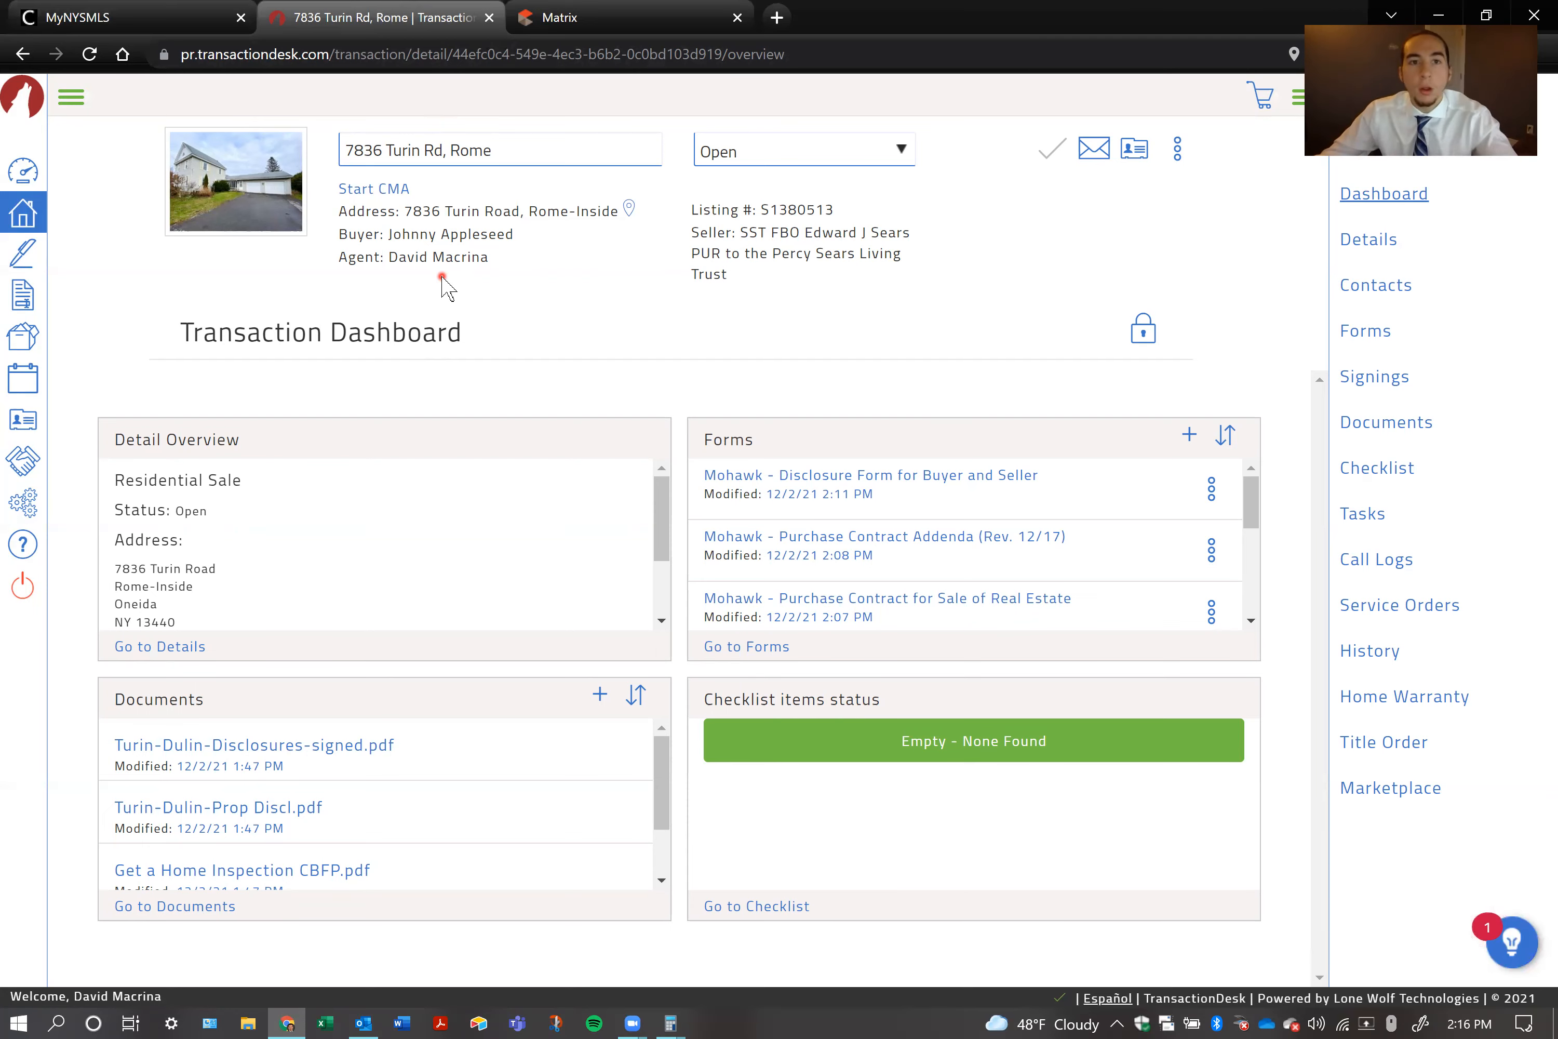
Open the signings list of the current transaction
{"action": "left_click", "coordinate": [1374, 377]}
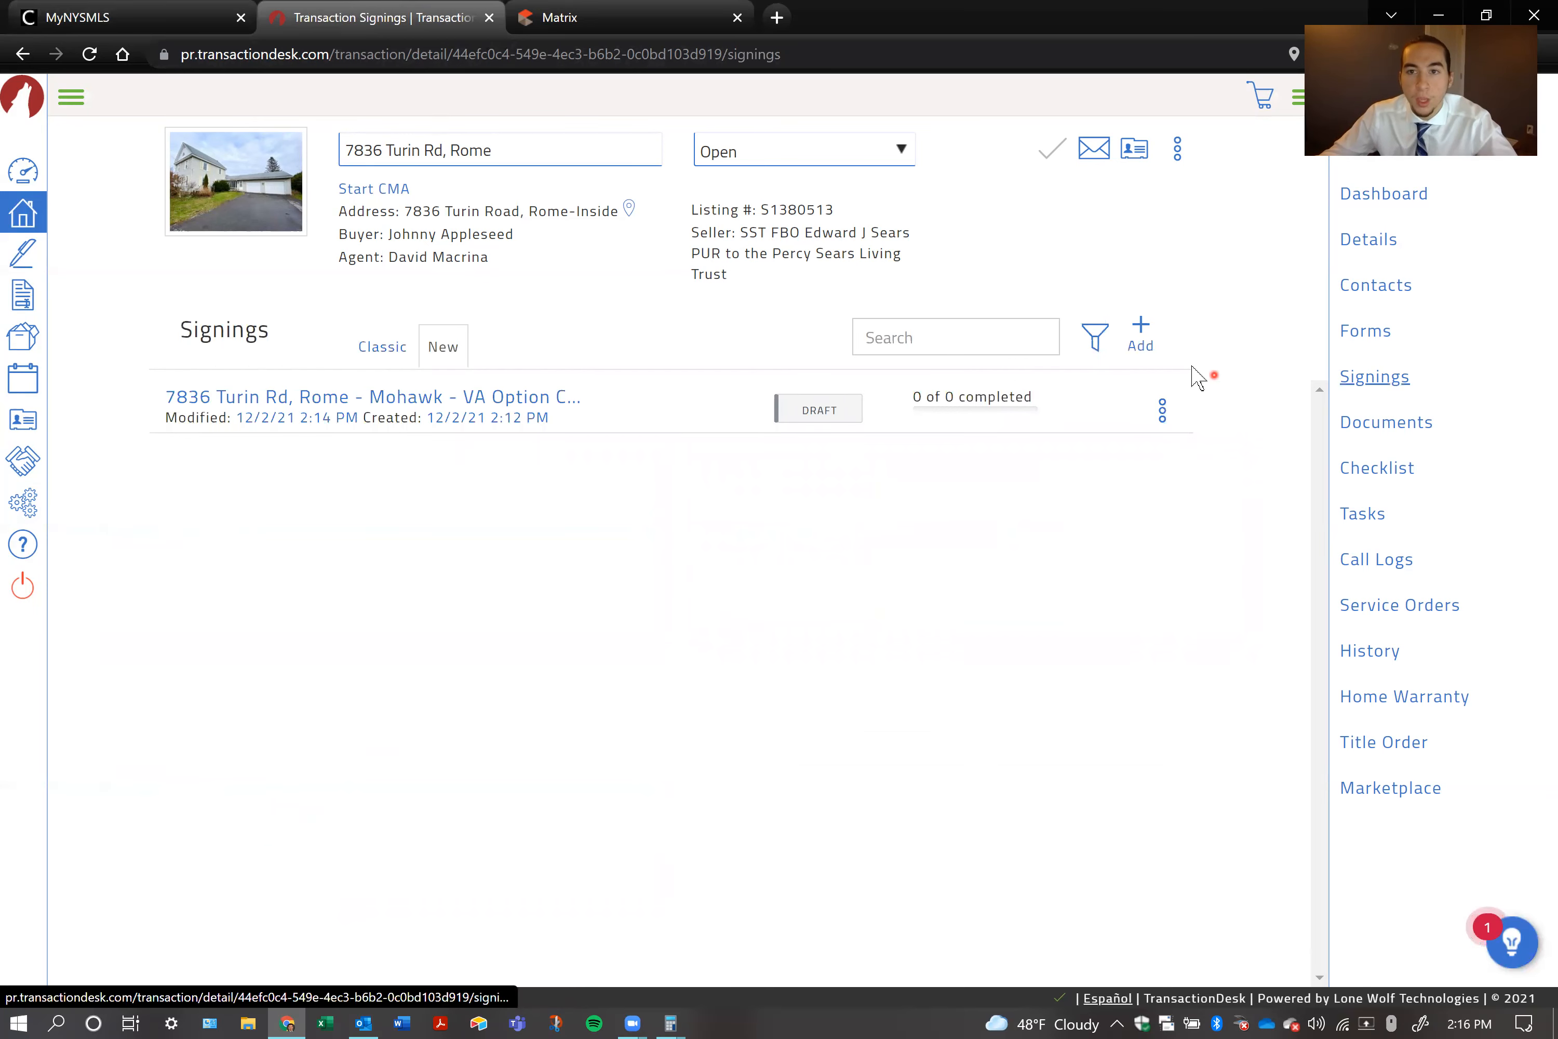
{"action": "left_click", "coordinate": [1142, 332]}
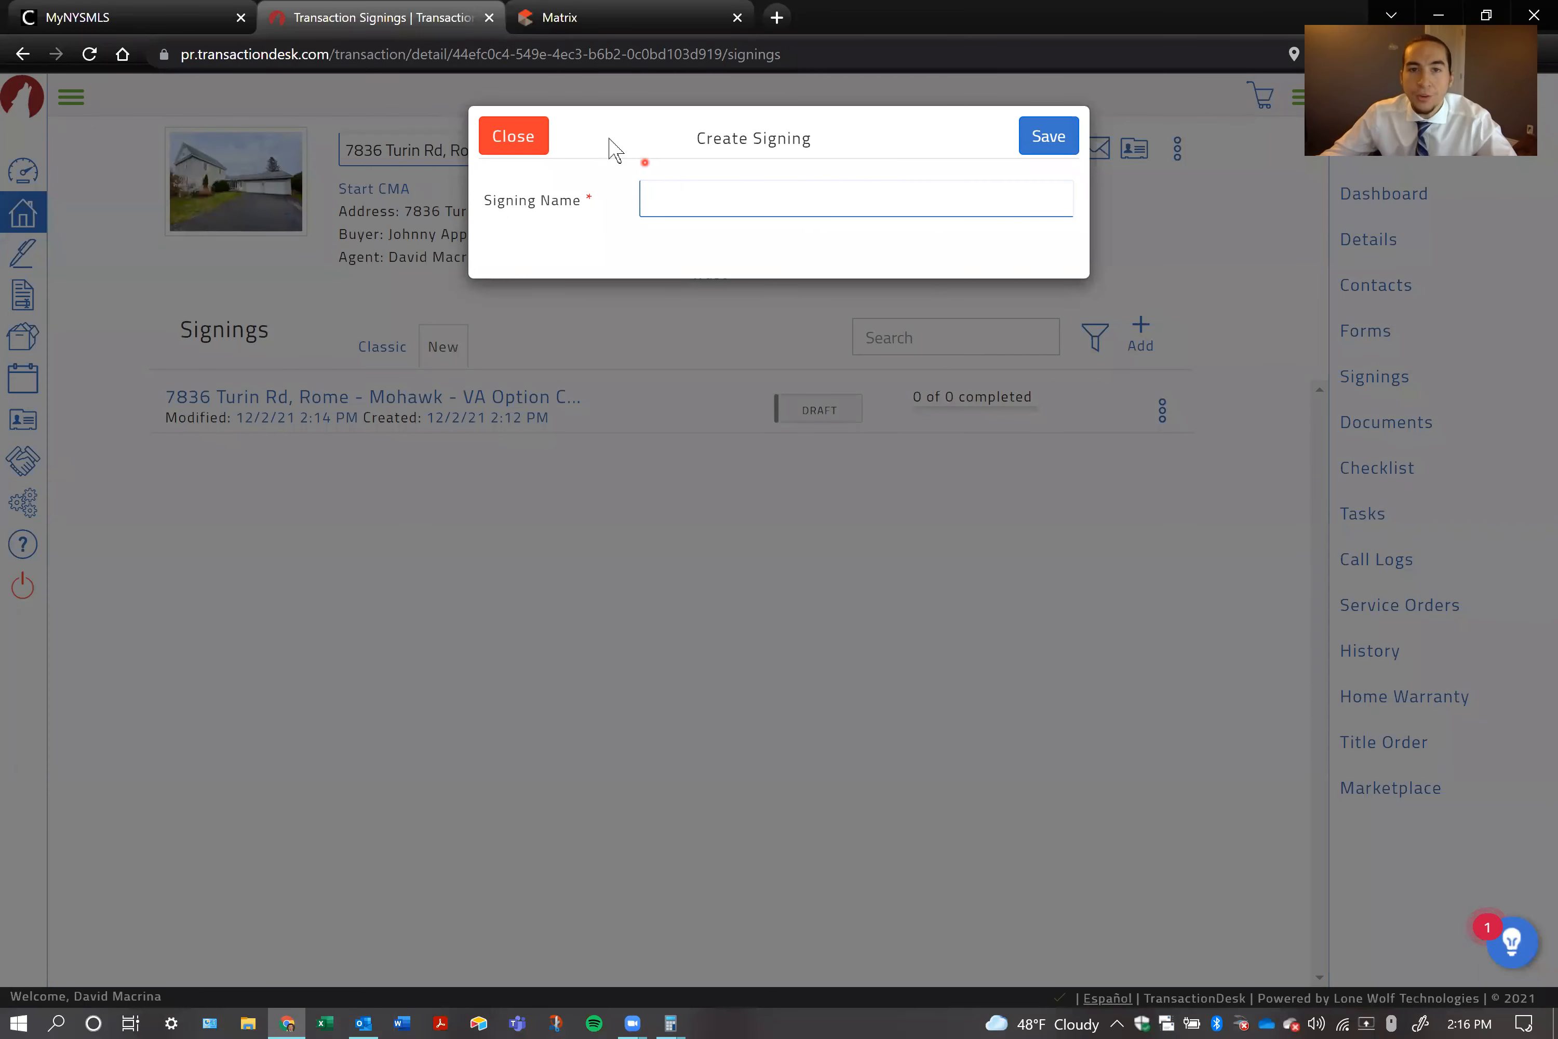
{"action": "left_click", "coordinate": [804, 202]}
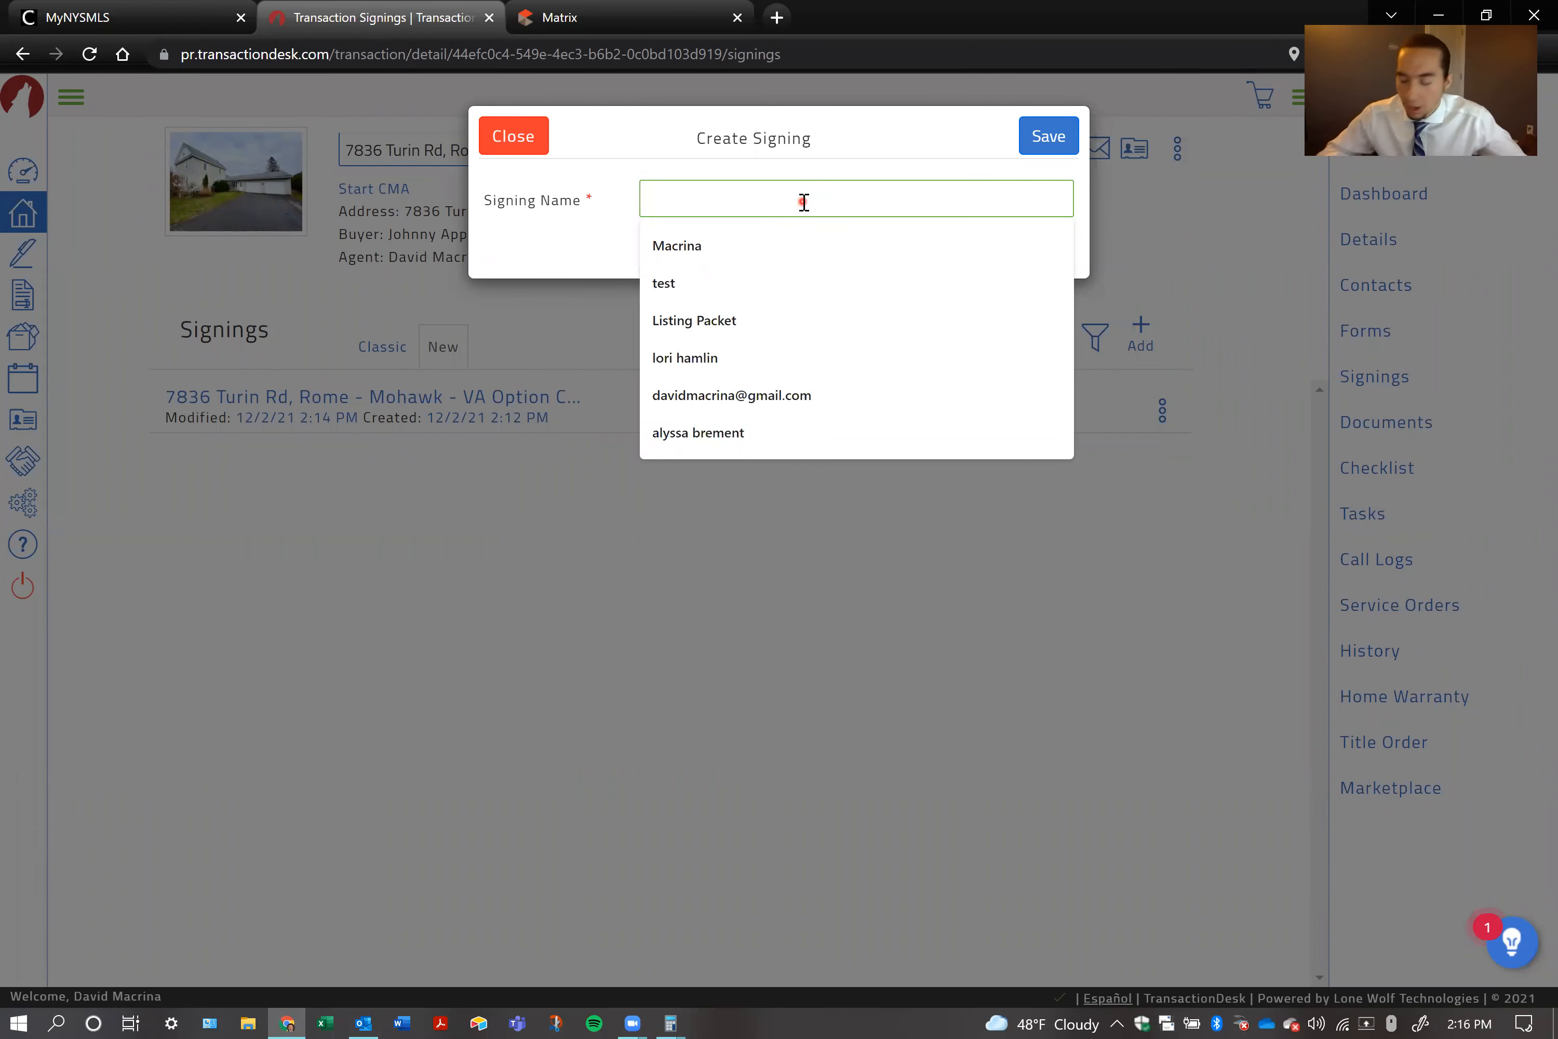
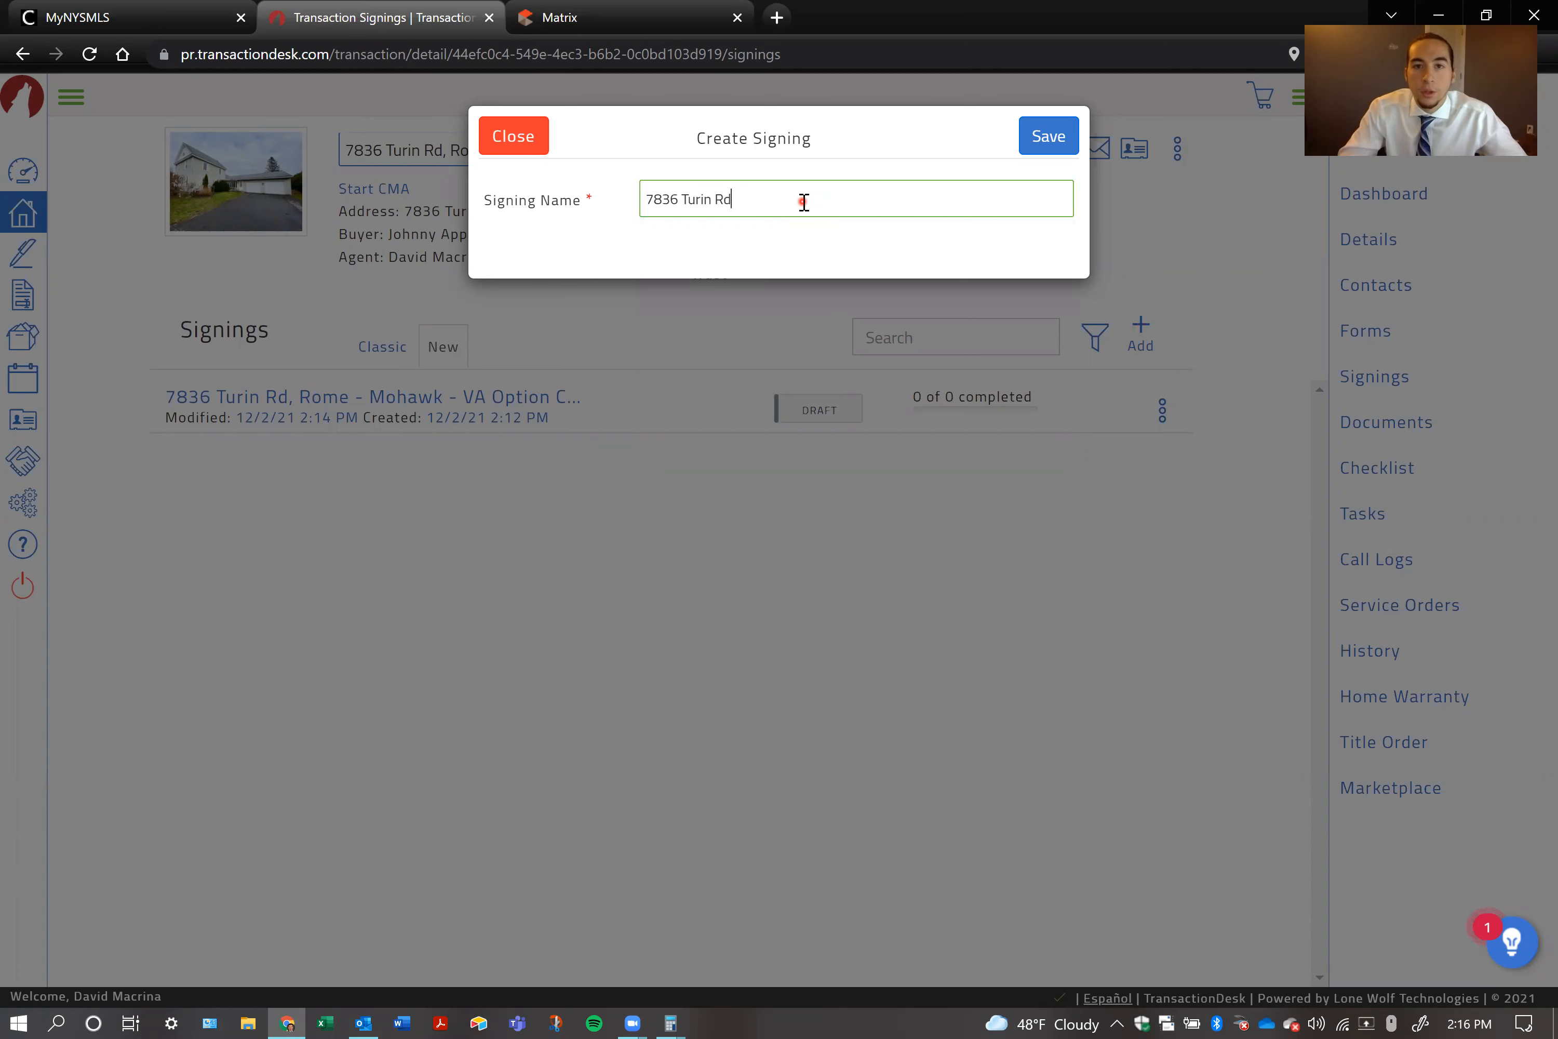
{"action": "type", "text": "rchase offer"}
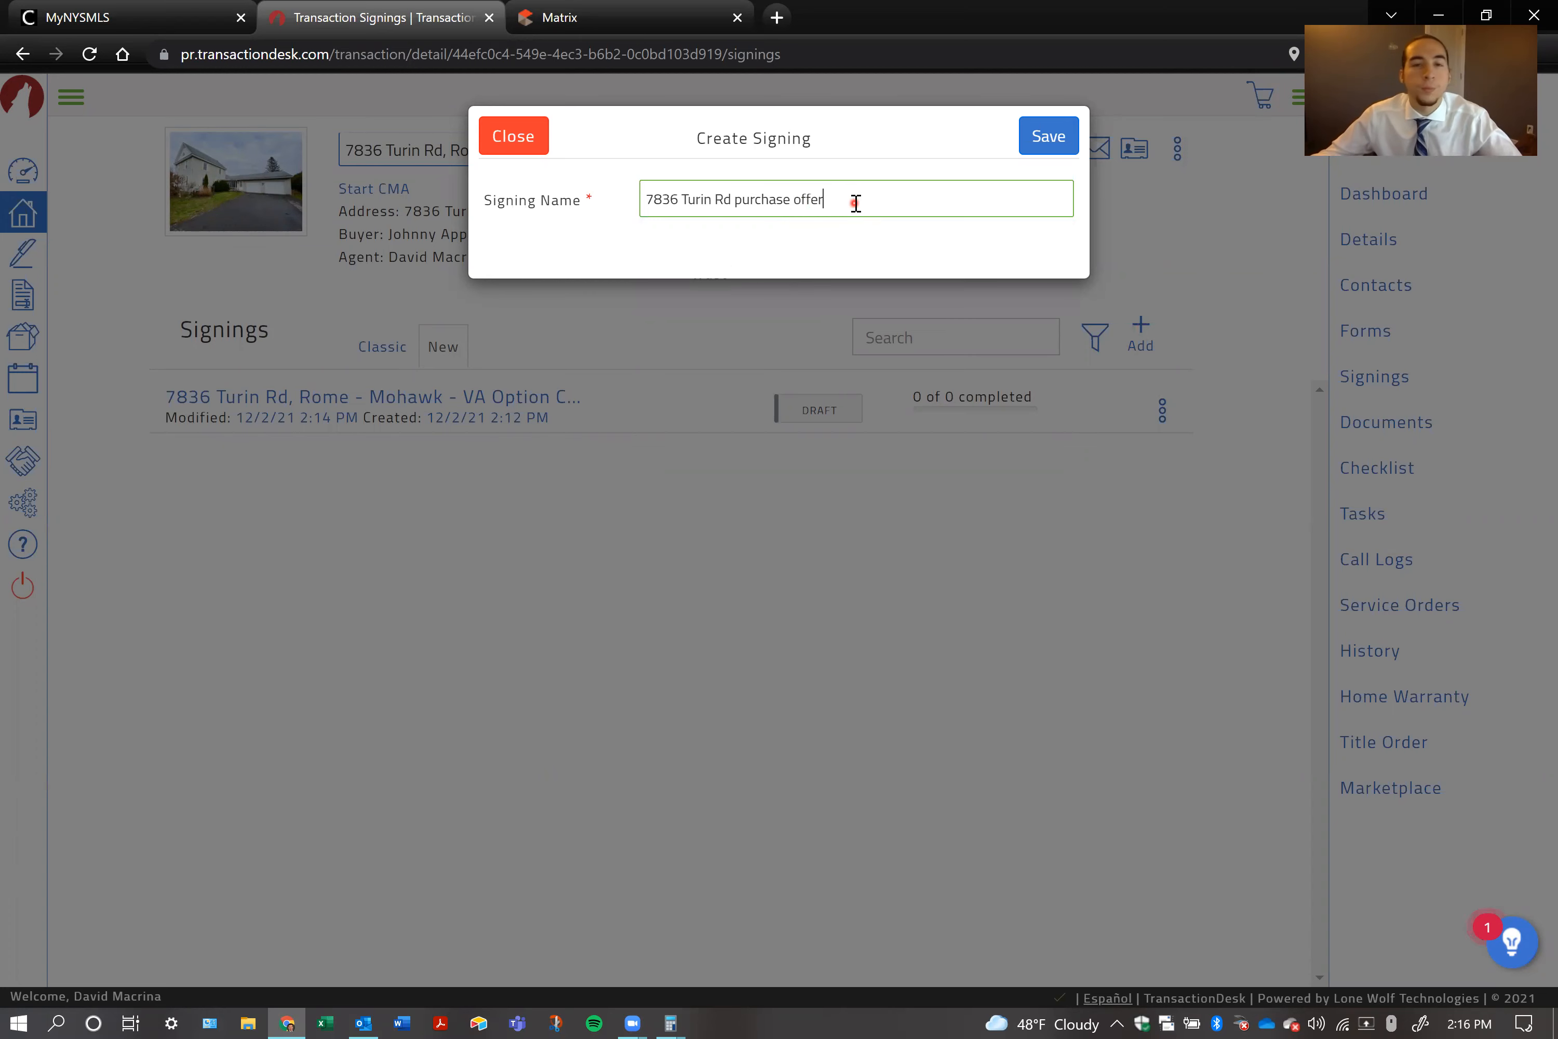
{"action": "double_click", "coordinate": [816, 203]}
{"action": "type", "text": "agreement"}
{"action": "key", "text": "ctrl+BackSpace"}
{"action": "type", "text": "con"}
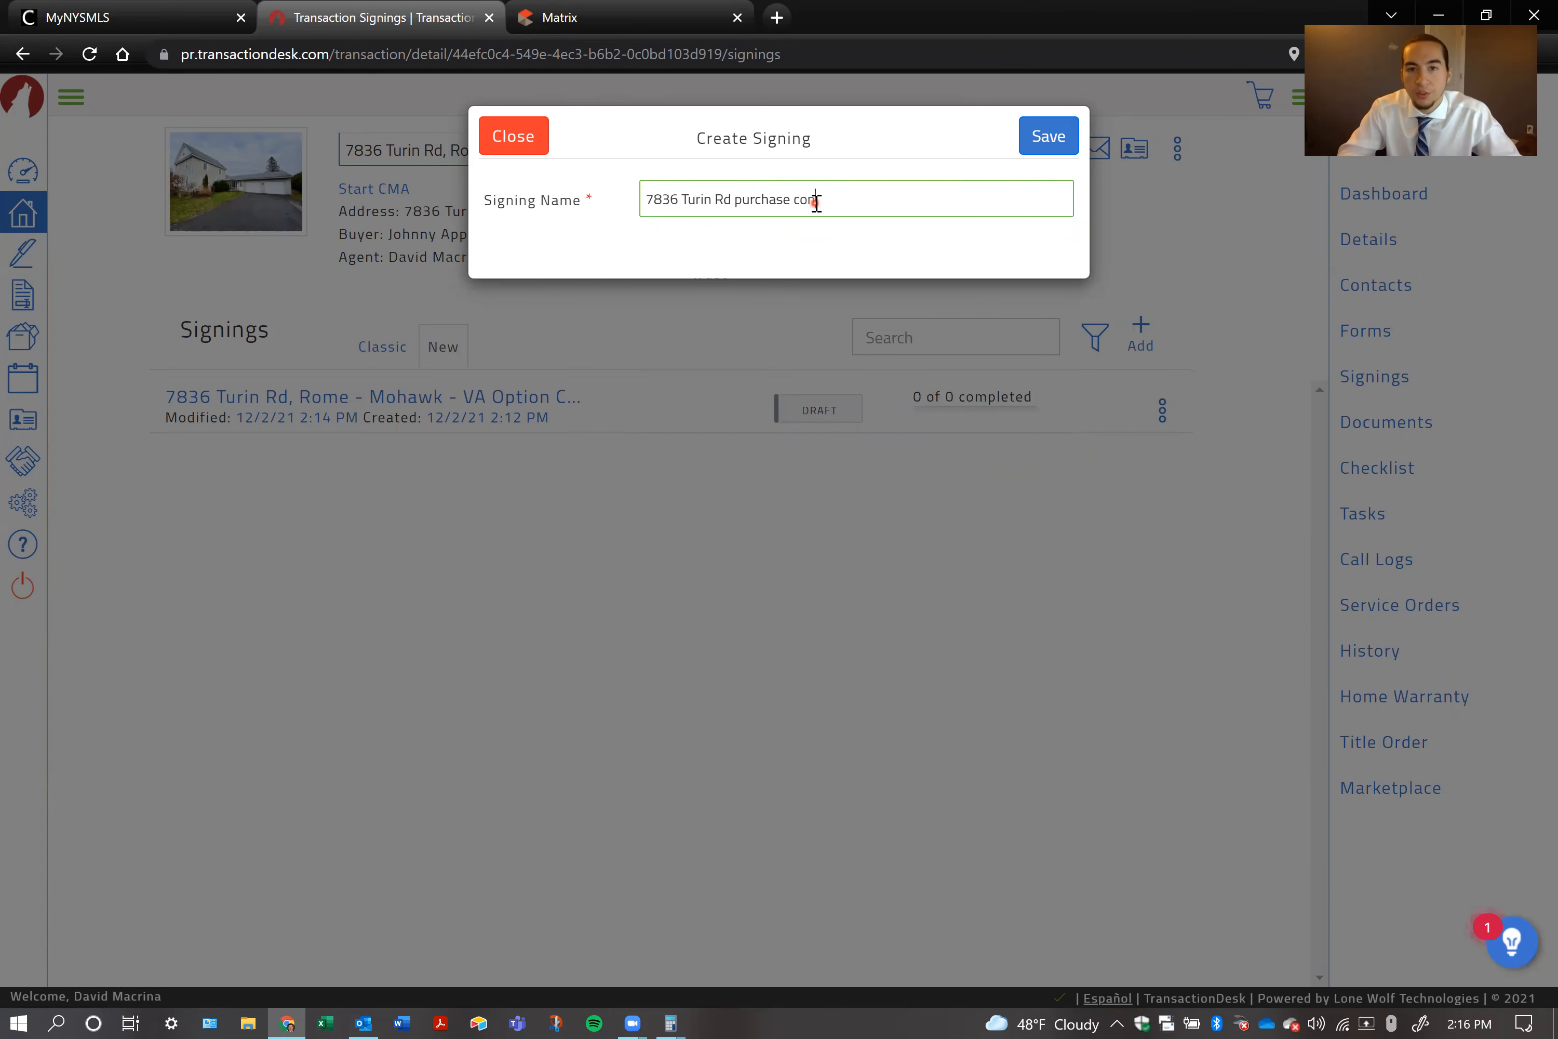
{"action": "key", "text": "ctrl+BackSpace"}
{"action": "key", "text": "ctrl+BackSpace"}
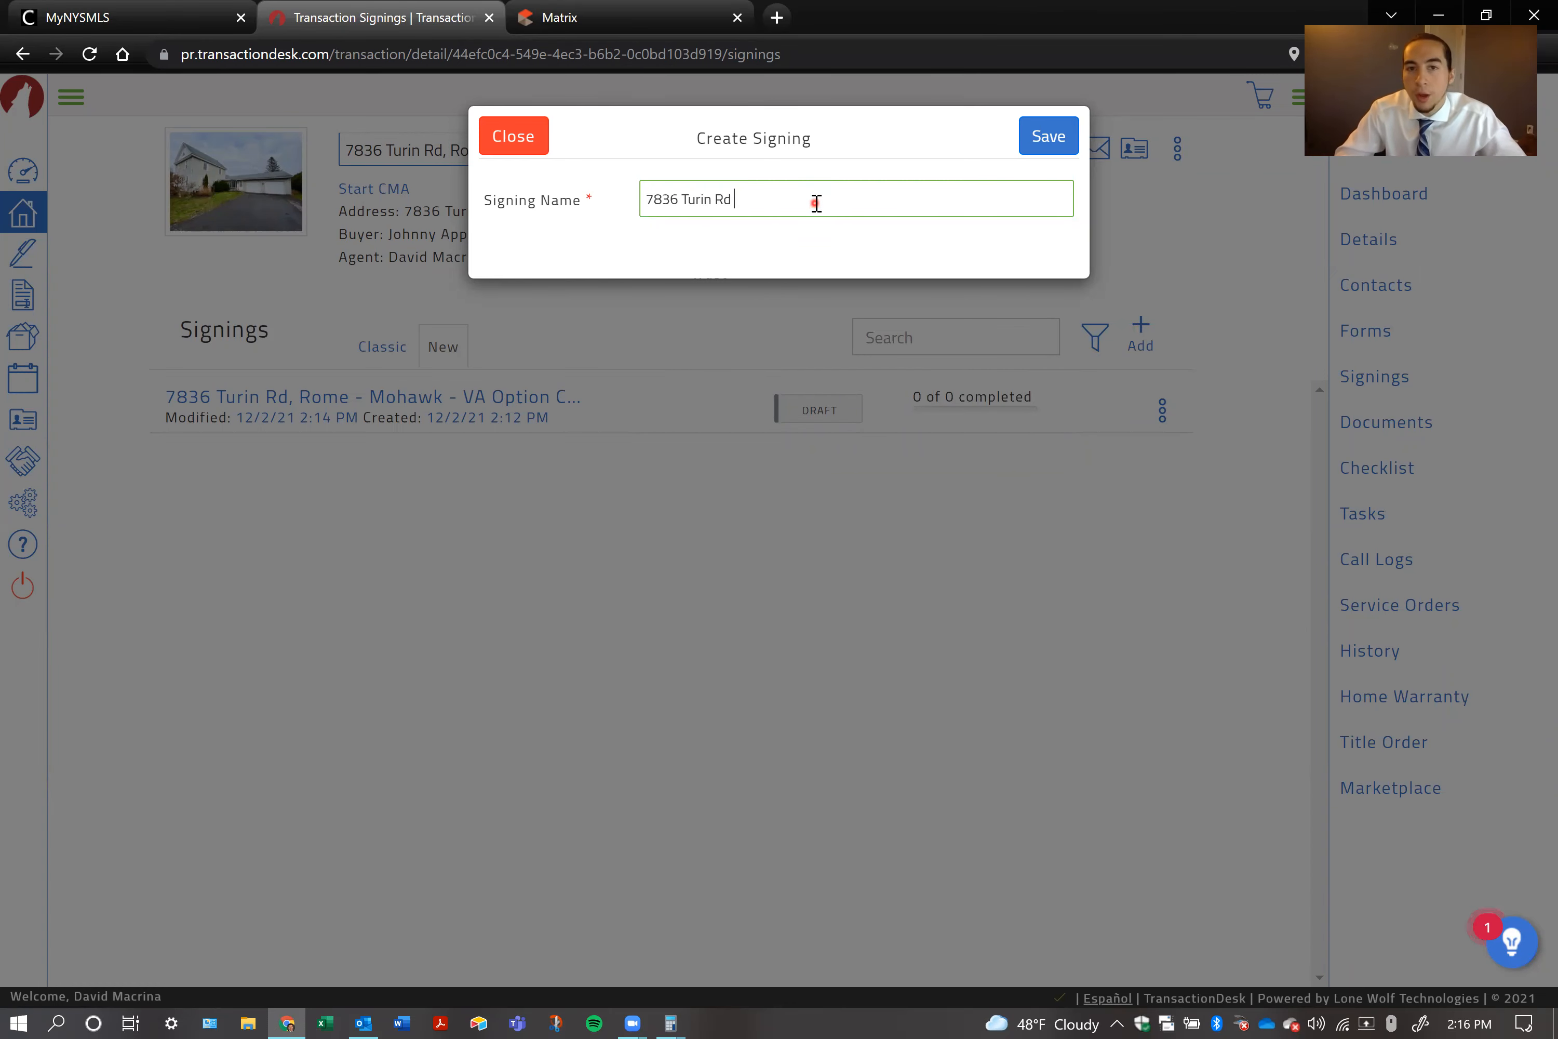
{"action": "type", "text": "contract for pu"}
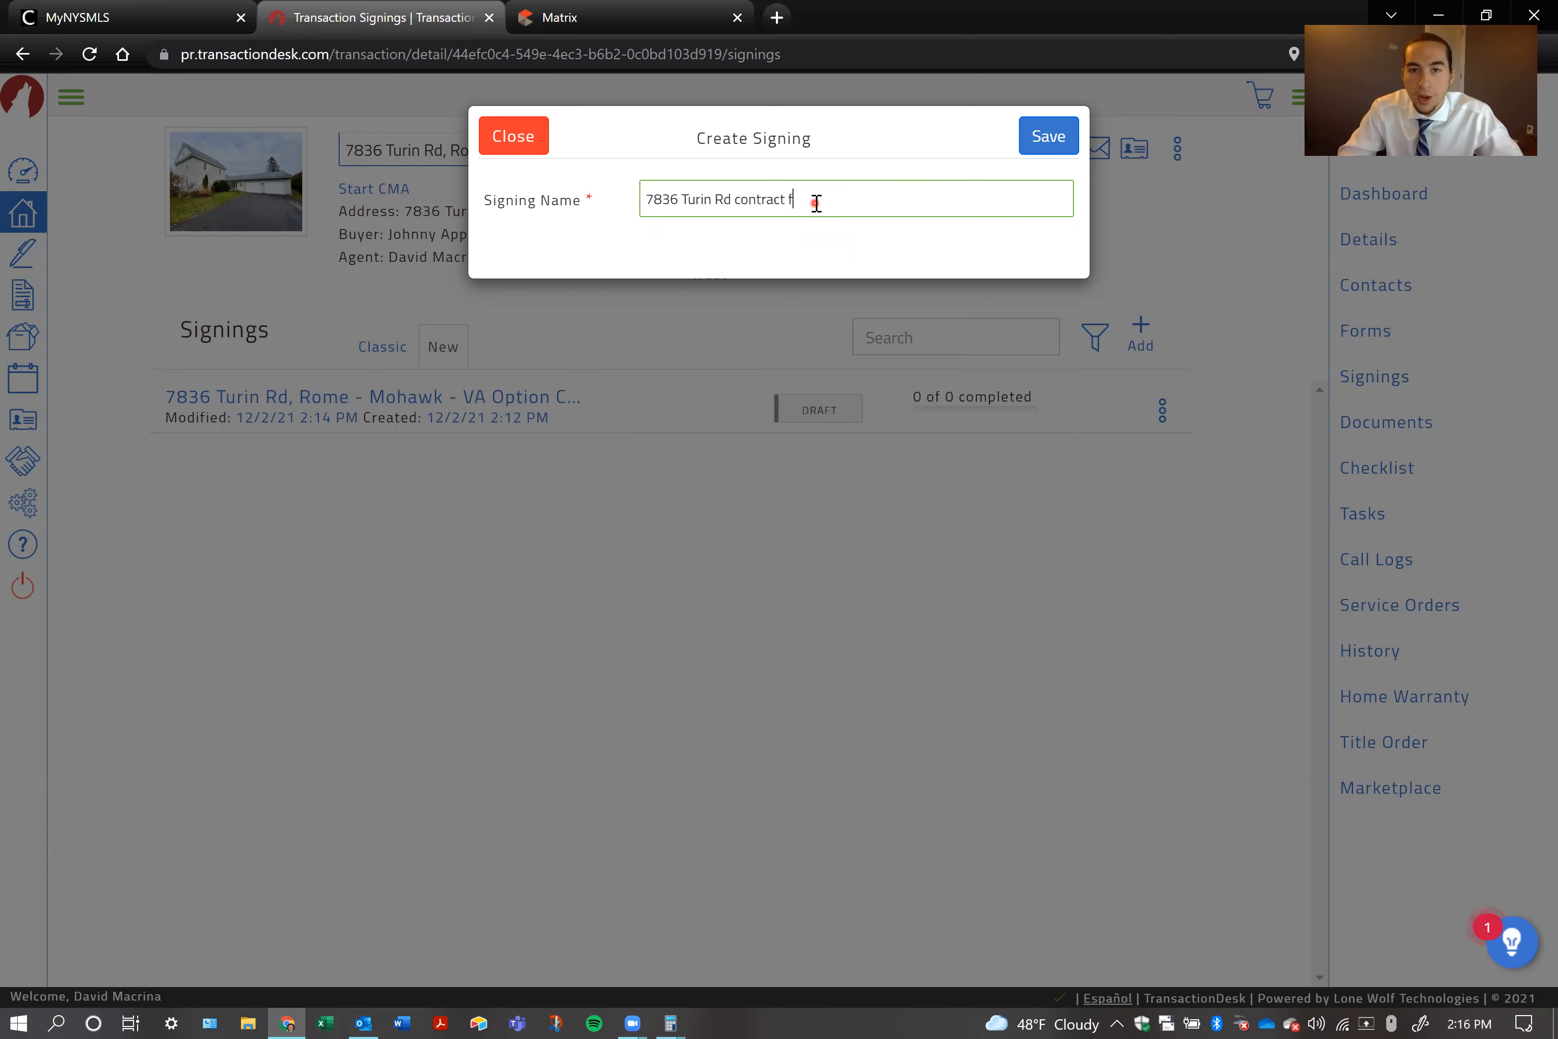
{"action": "key", "text": "ctrl+BackSpace"}
{"action": "key", "text": "ctrl+BackSpace"}
{"action": "key", "text": "ctrl+BackSpace"}
{"action": "key", "text": "ctrl+BackSpace"}
{"action": "key", "text": "ctrl+BackSpace"}
{"action": "key", "text": "ctrl+BackSpace"}
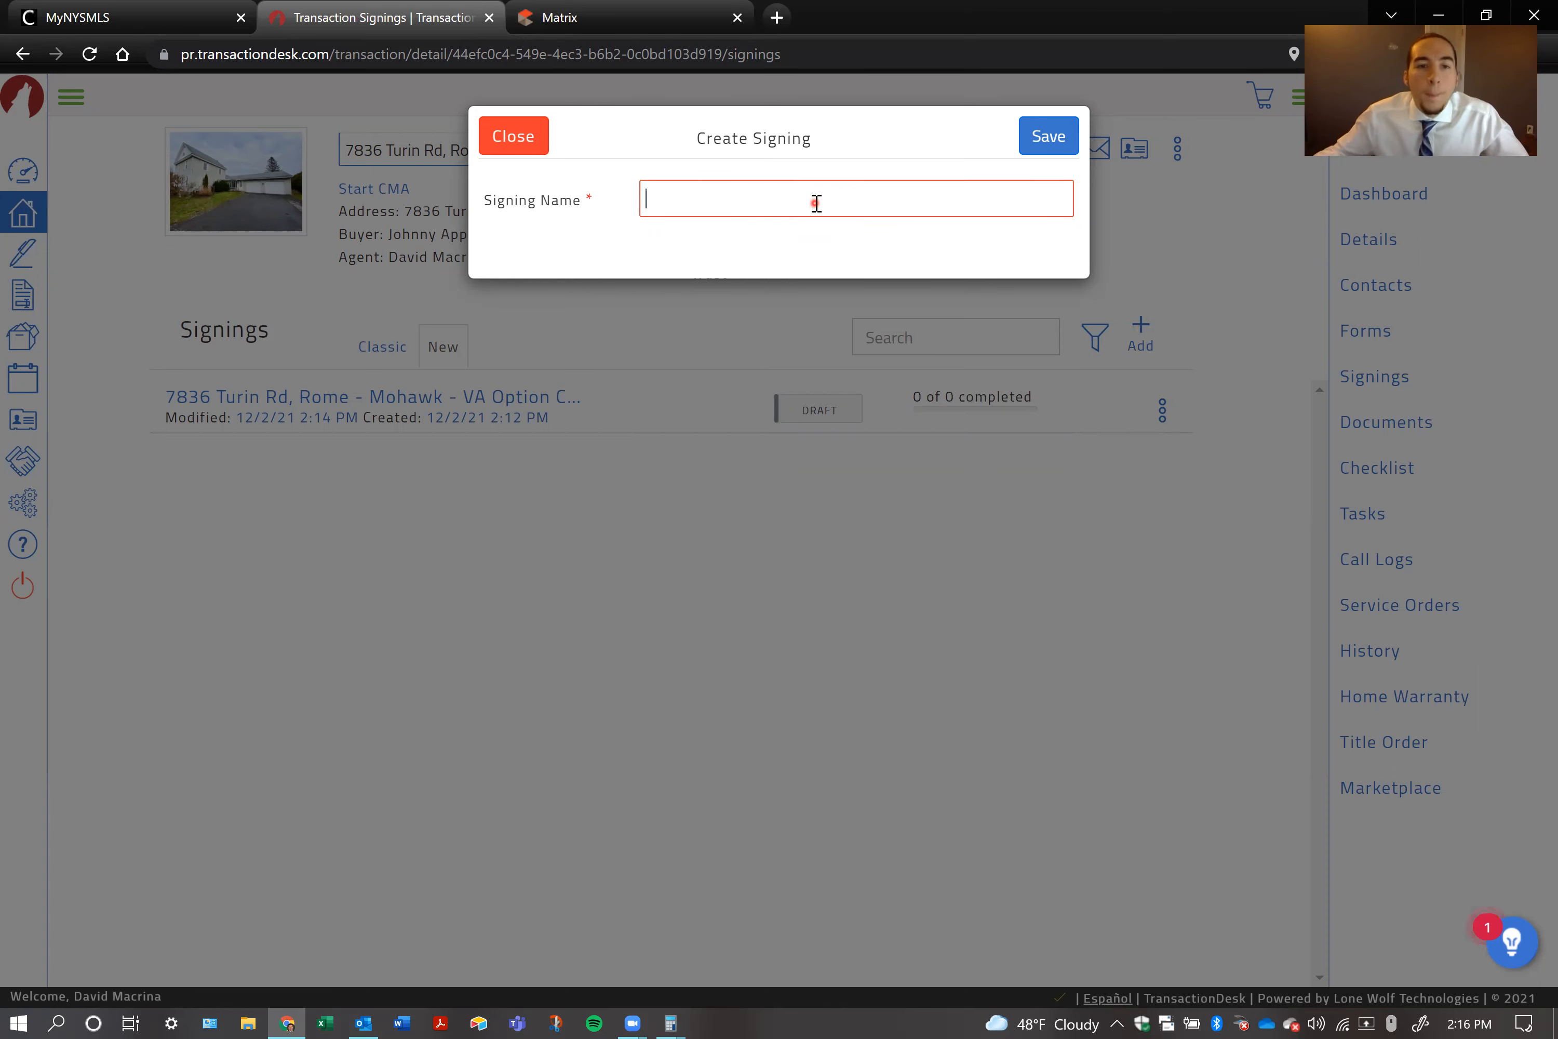
{"action": "left_click", "coordinate": [513, 138]}
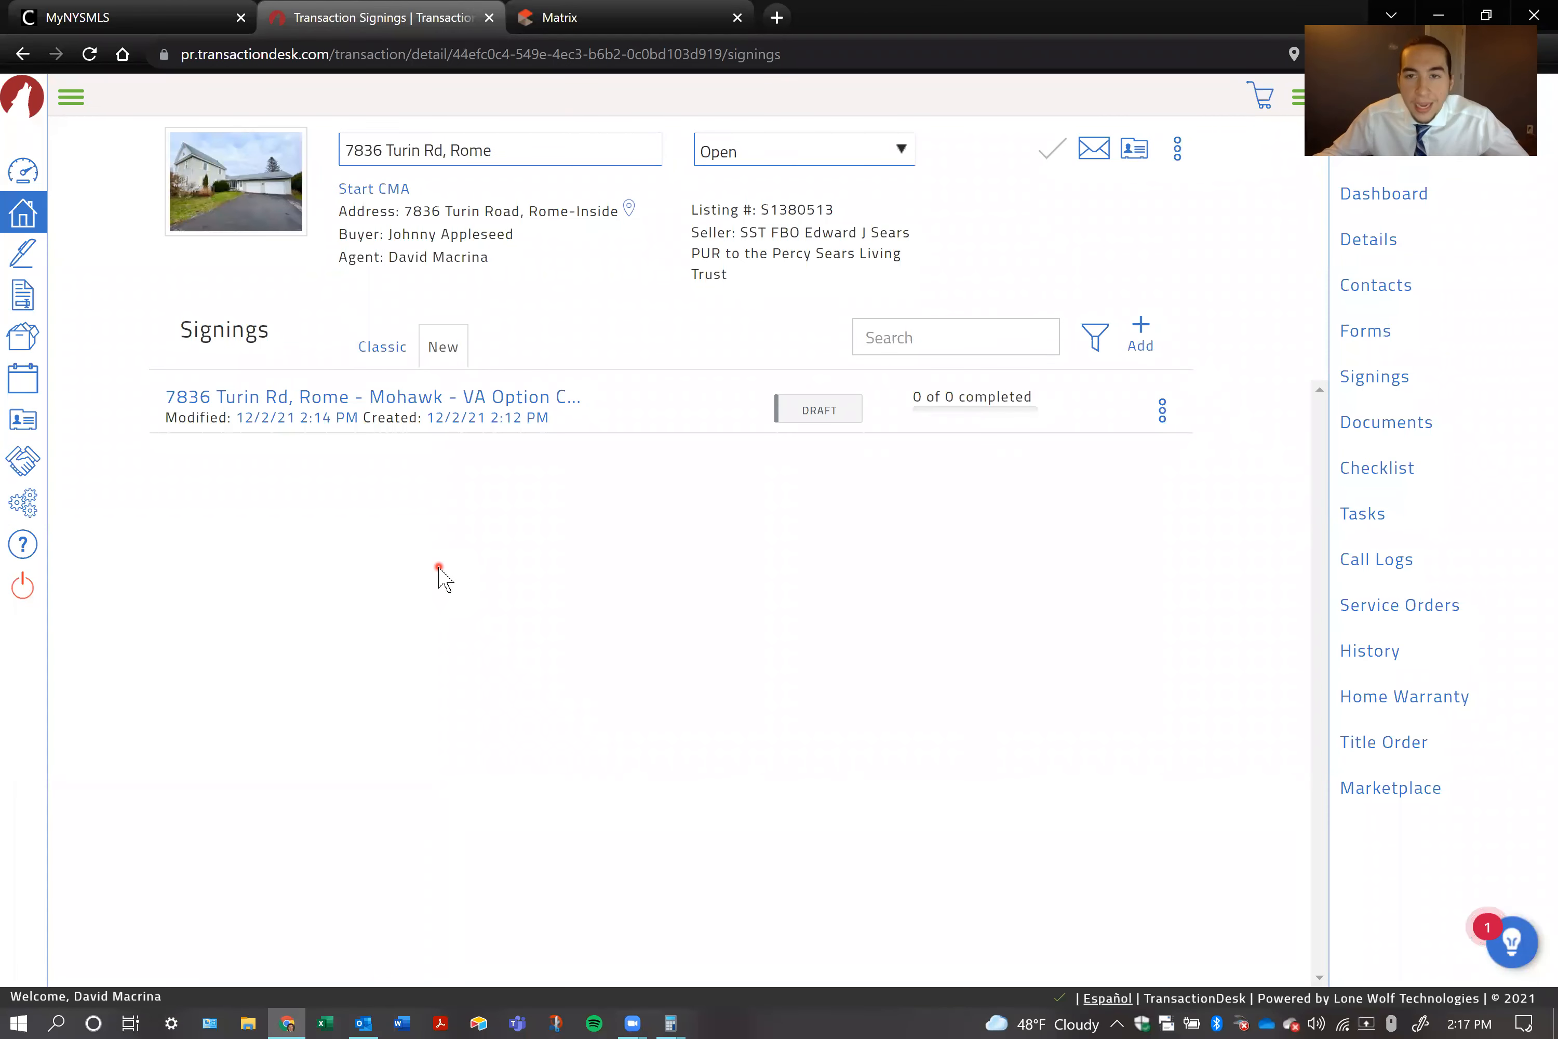
Open the draft VA Option Clause signing and rename it with the property's street address followed by "purchase offer"
{"action": "left_click", "coordinate": [470, 398]}
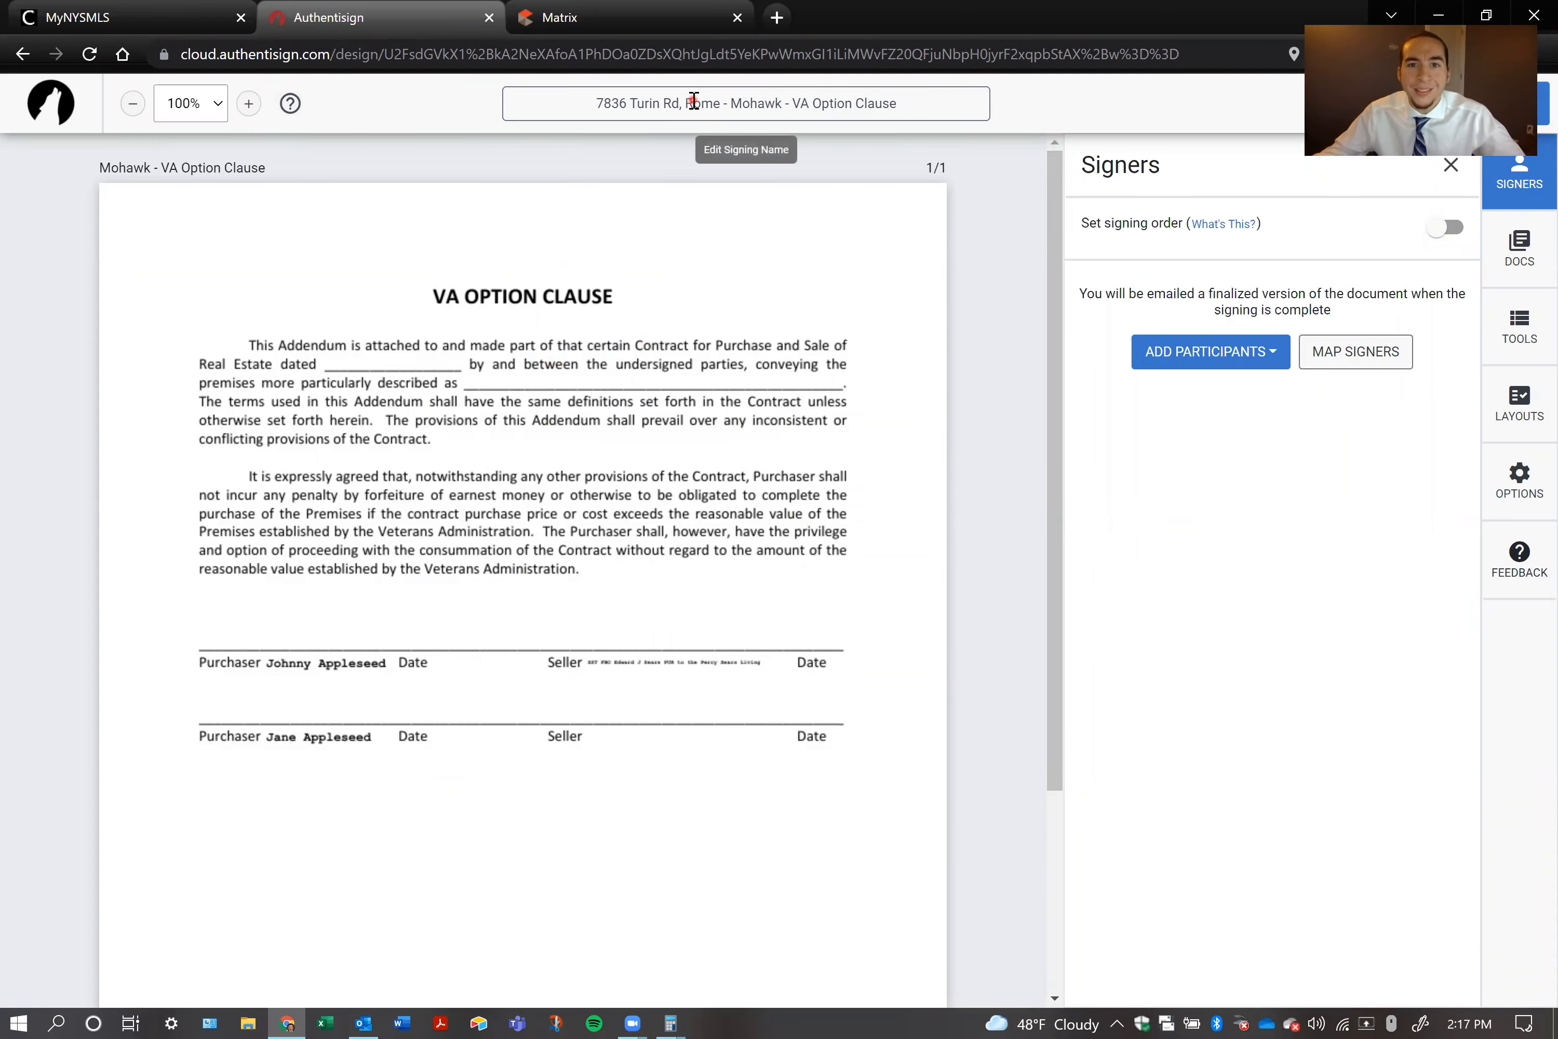
{"action": "left_click", "coordinate": [831, 106]}
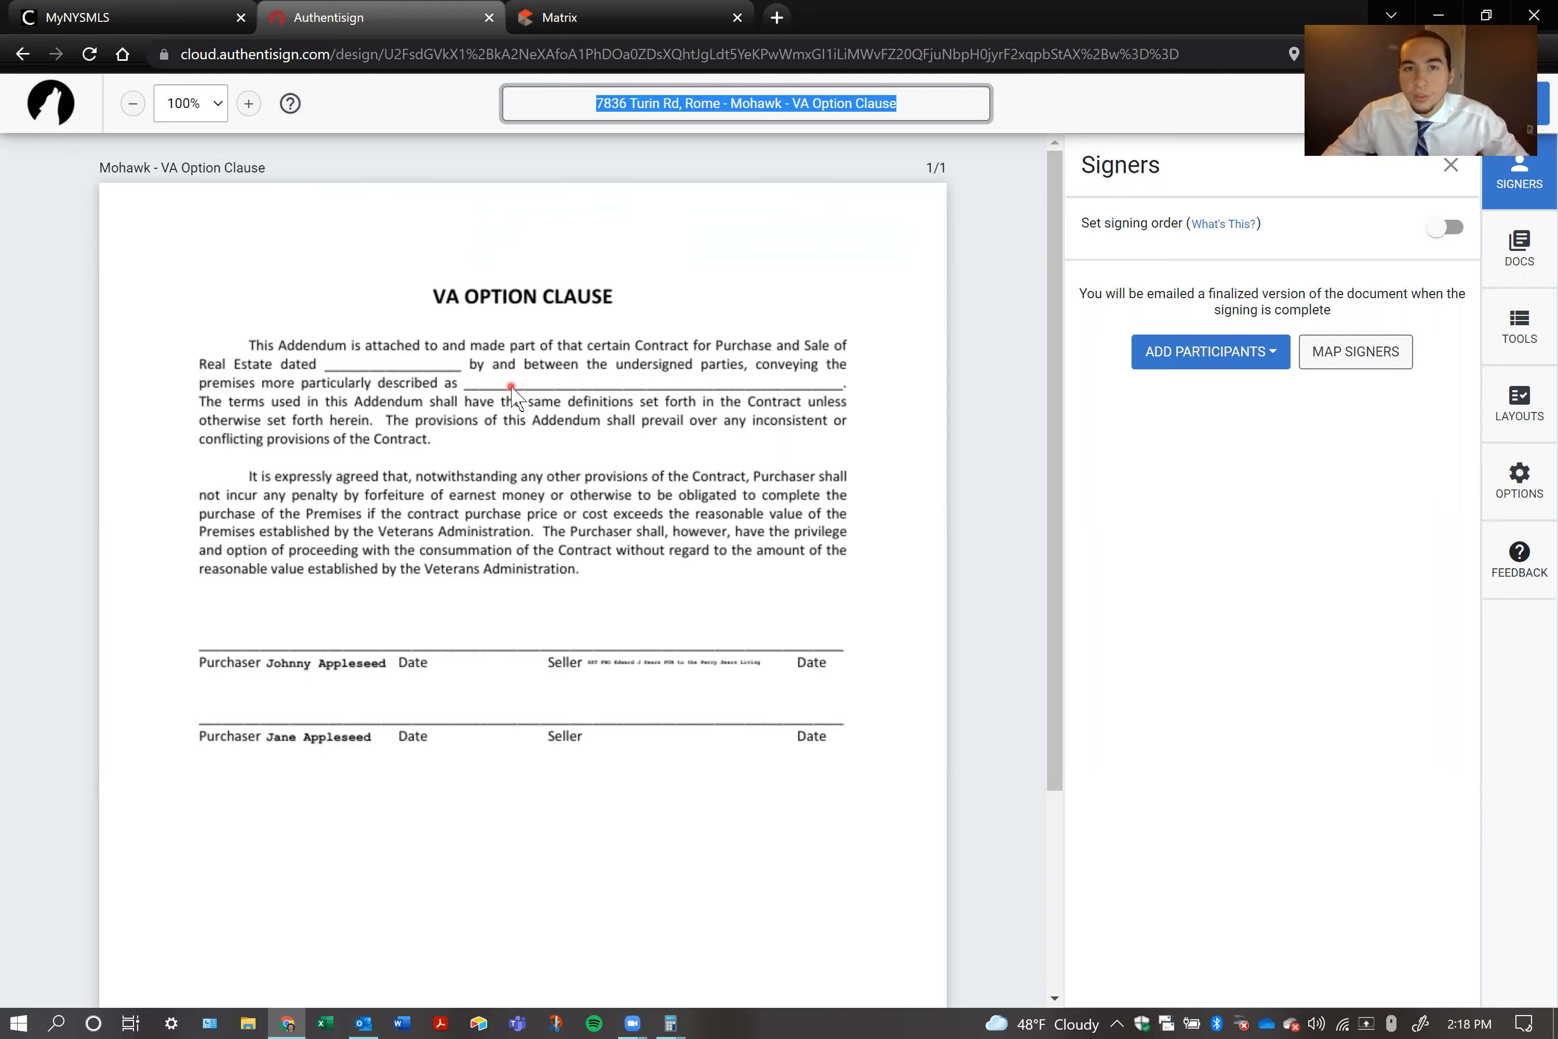
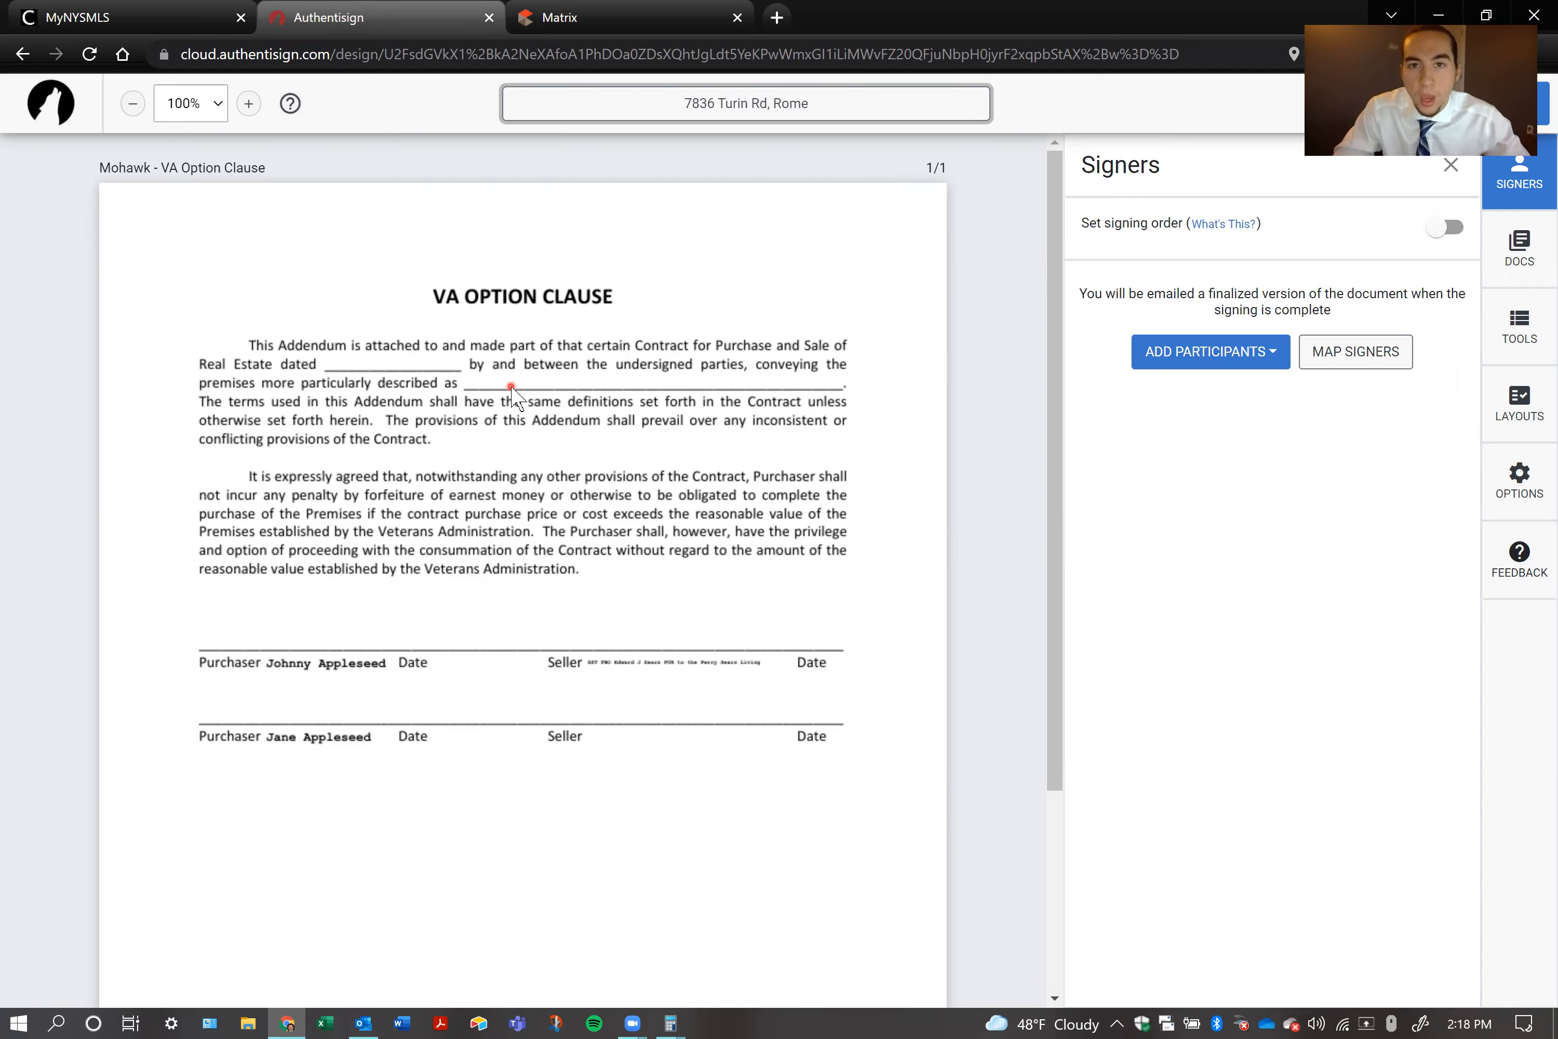
{"action": "type", "text": "purchase off"}
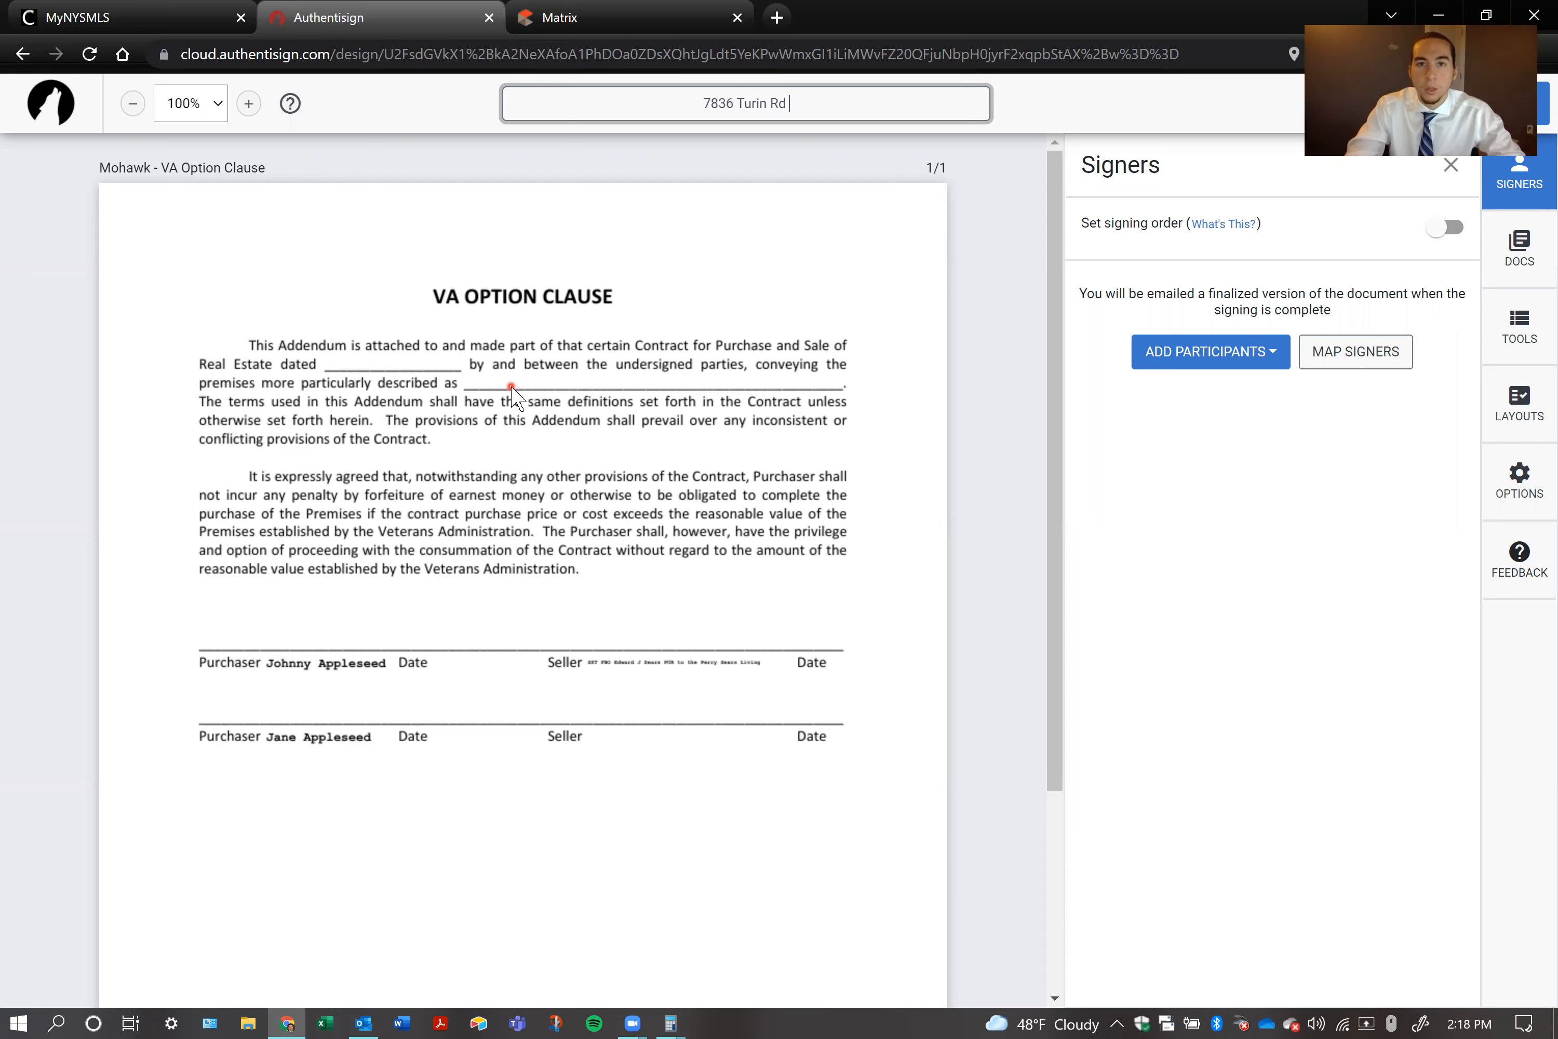
{"action": "type", "text": "er"}
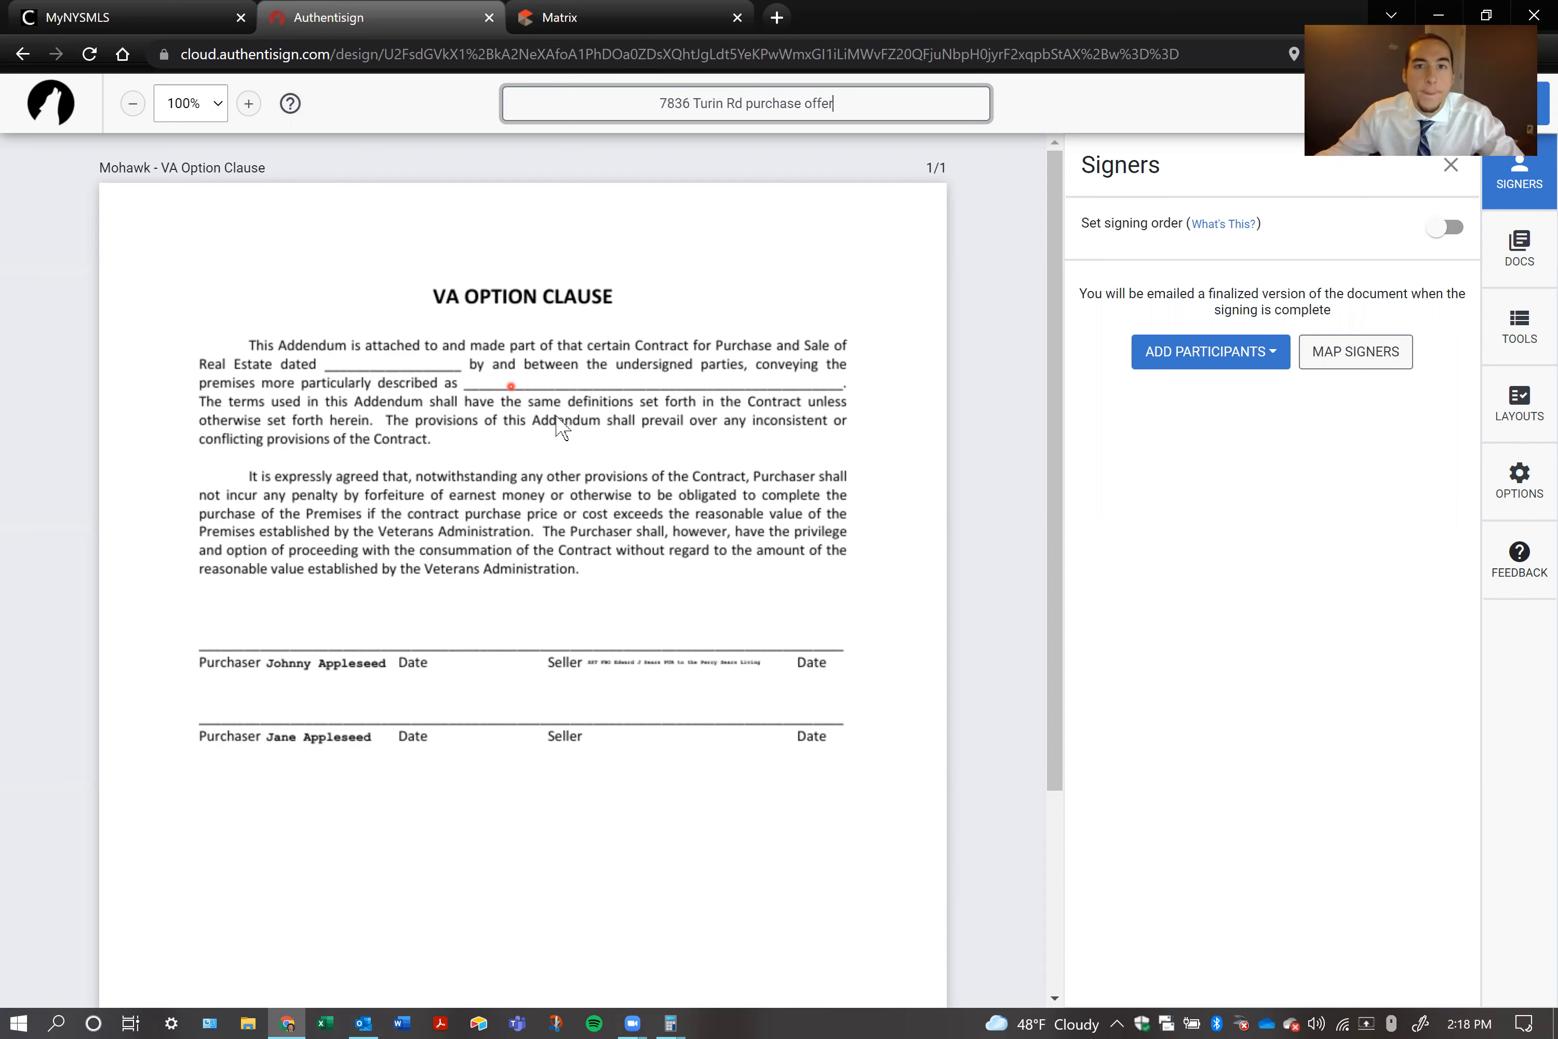
{"action": "left_click", "coordinate": [979, 312]}
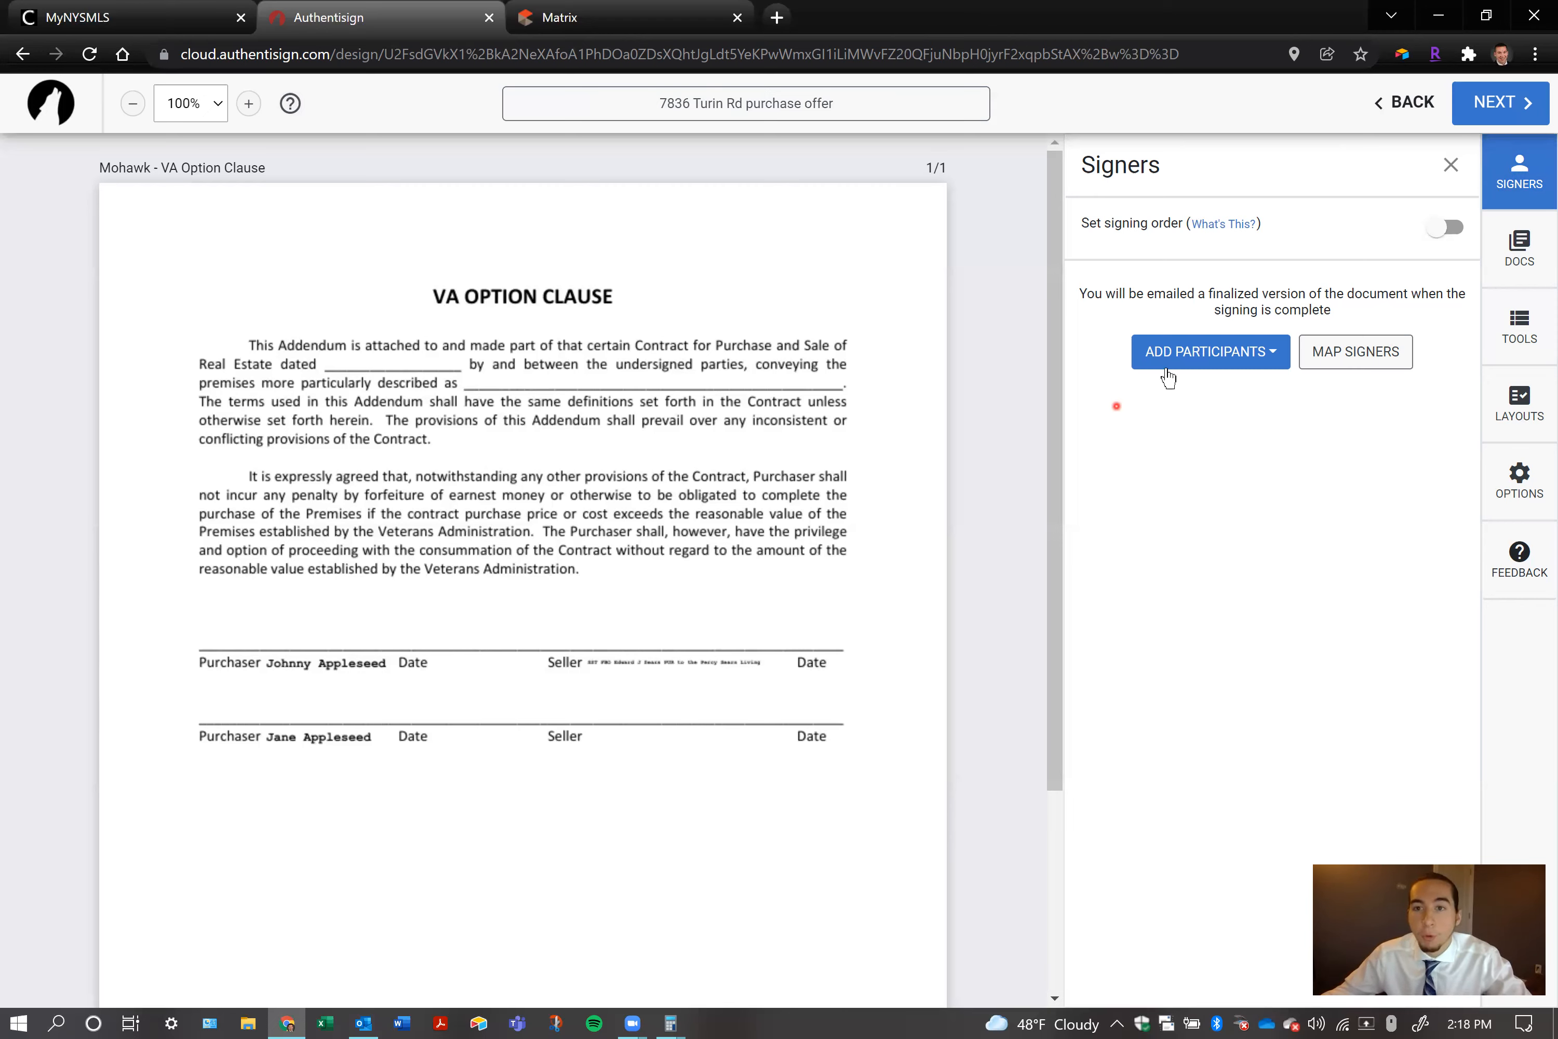
Show the options for adding participants to the signing
{"action": "left_click", "coordinate": [1270, 355]}
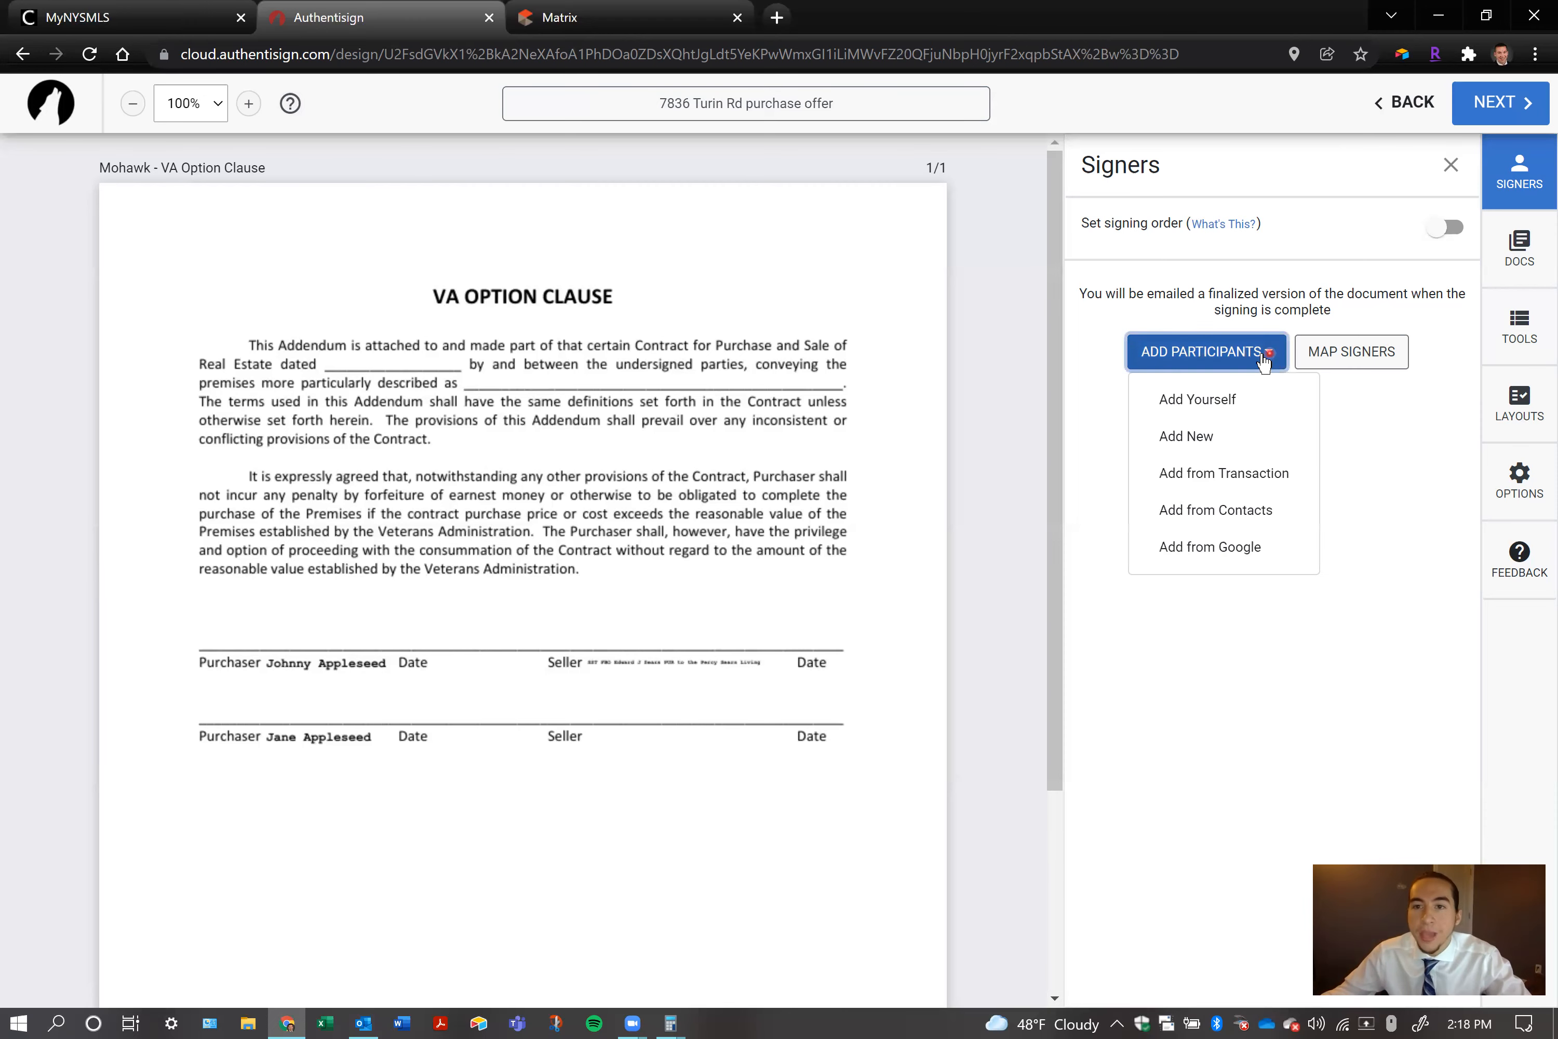
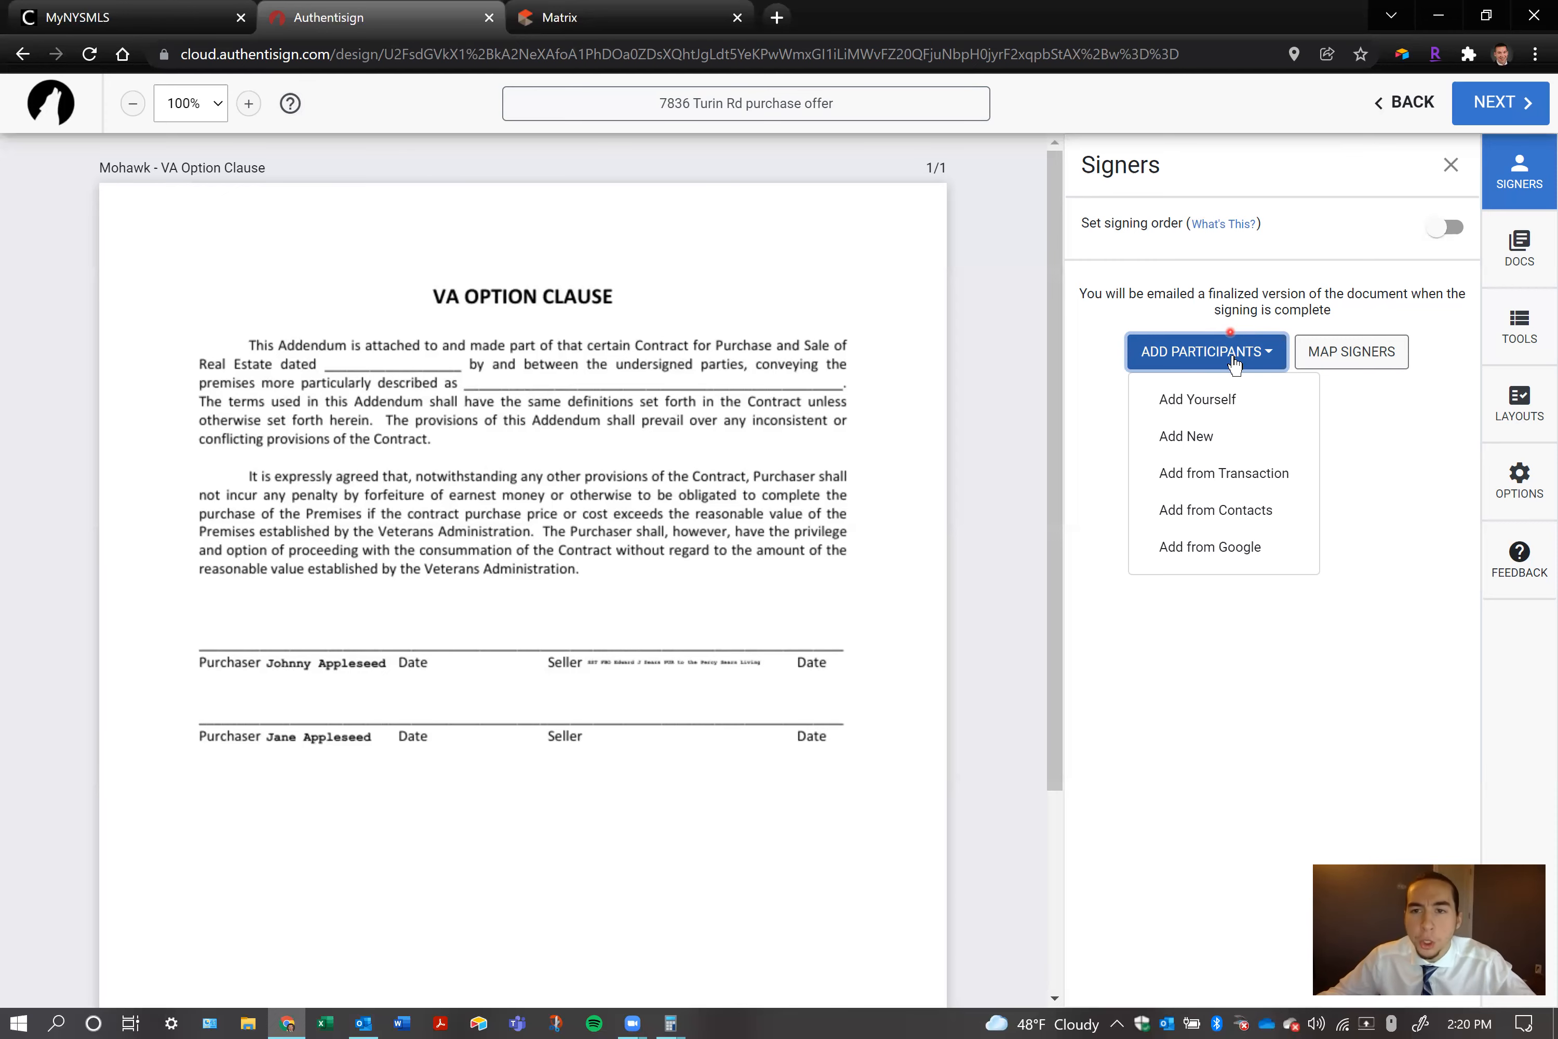
{"action": "left_click", "coordinate": [1201, 400]}
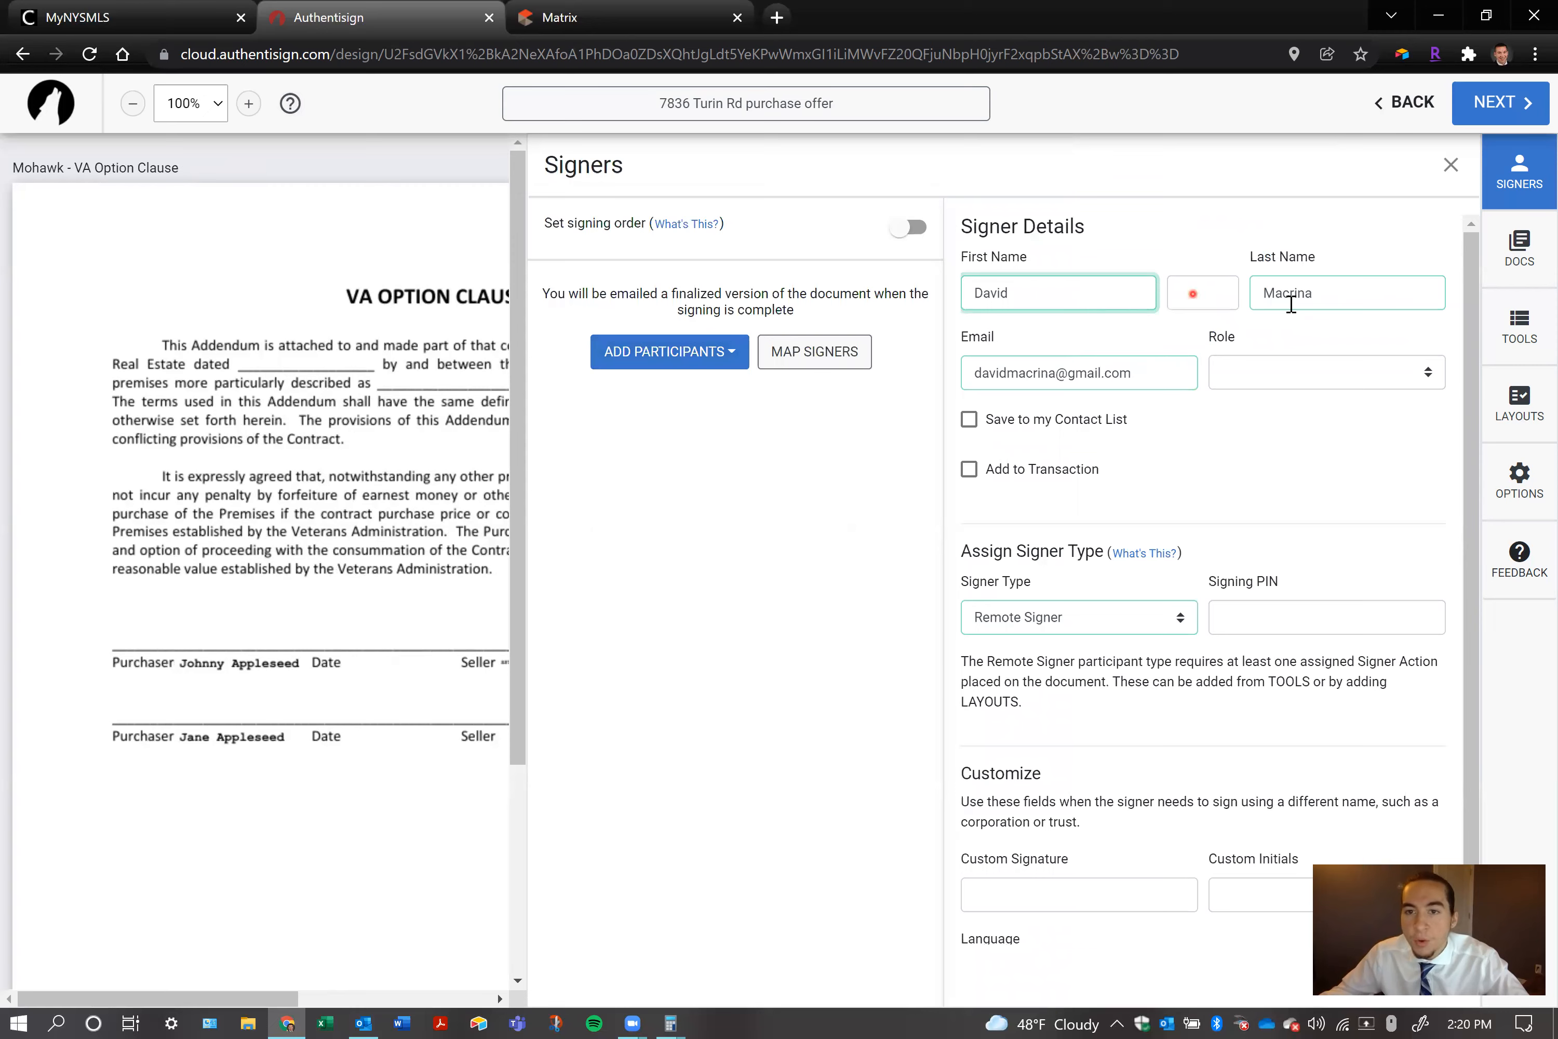
{"action": "left_click_drag", "start_coordinate": [1136, 372], "coordinate": [963, 363]}
{"action": "left_click", "coordinate": [1297, 420]}
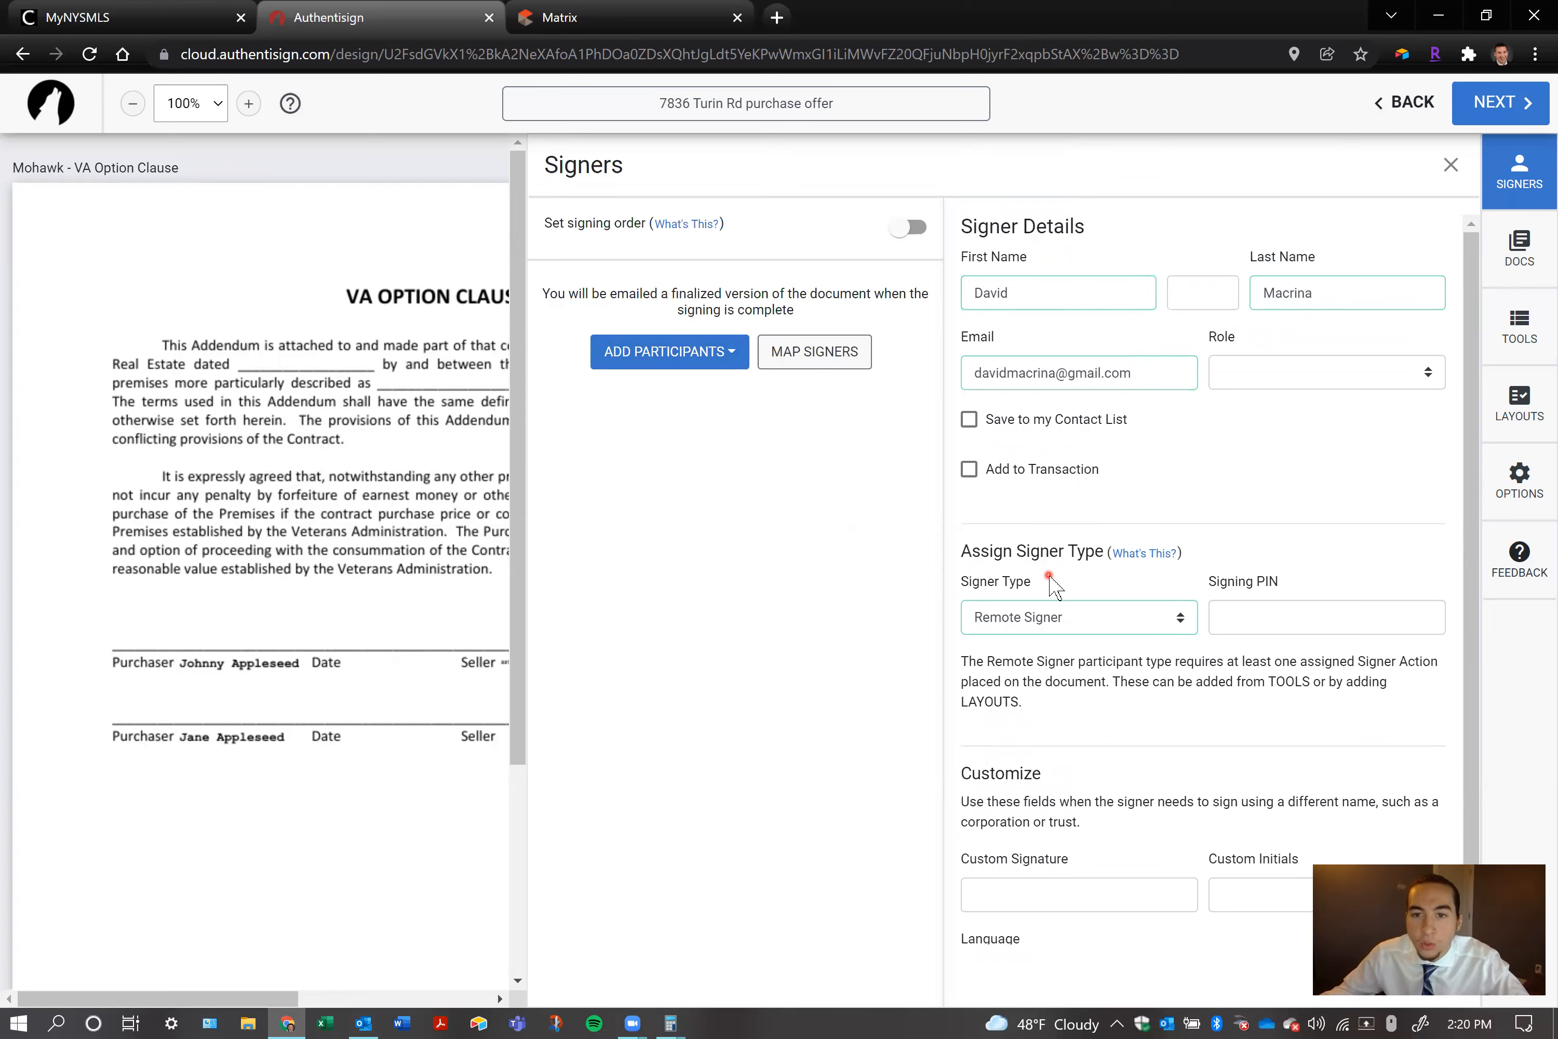
{"action": "scroll", "coordinate": [1139, 569], "scroll_direction": "down", "scroll_amount": 1}
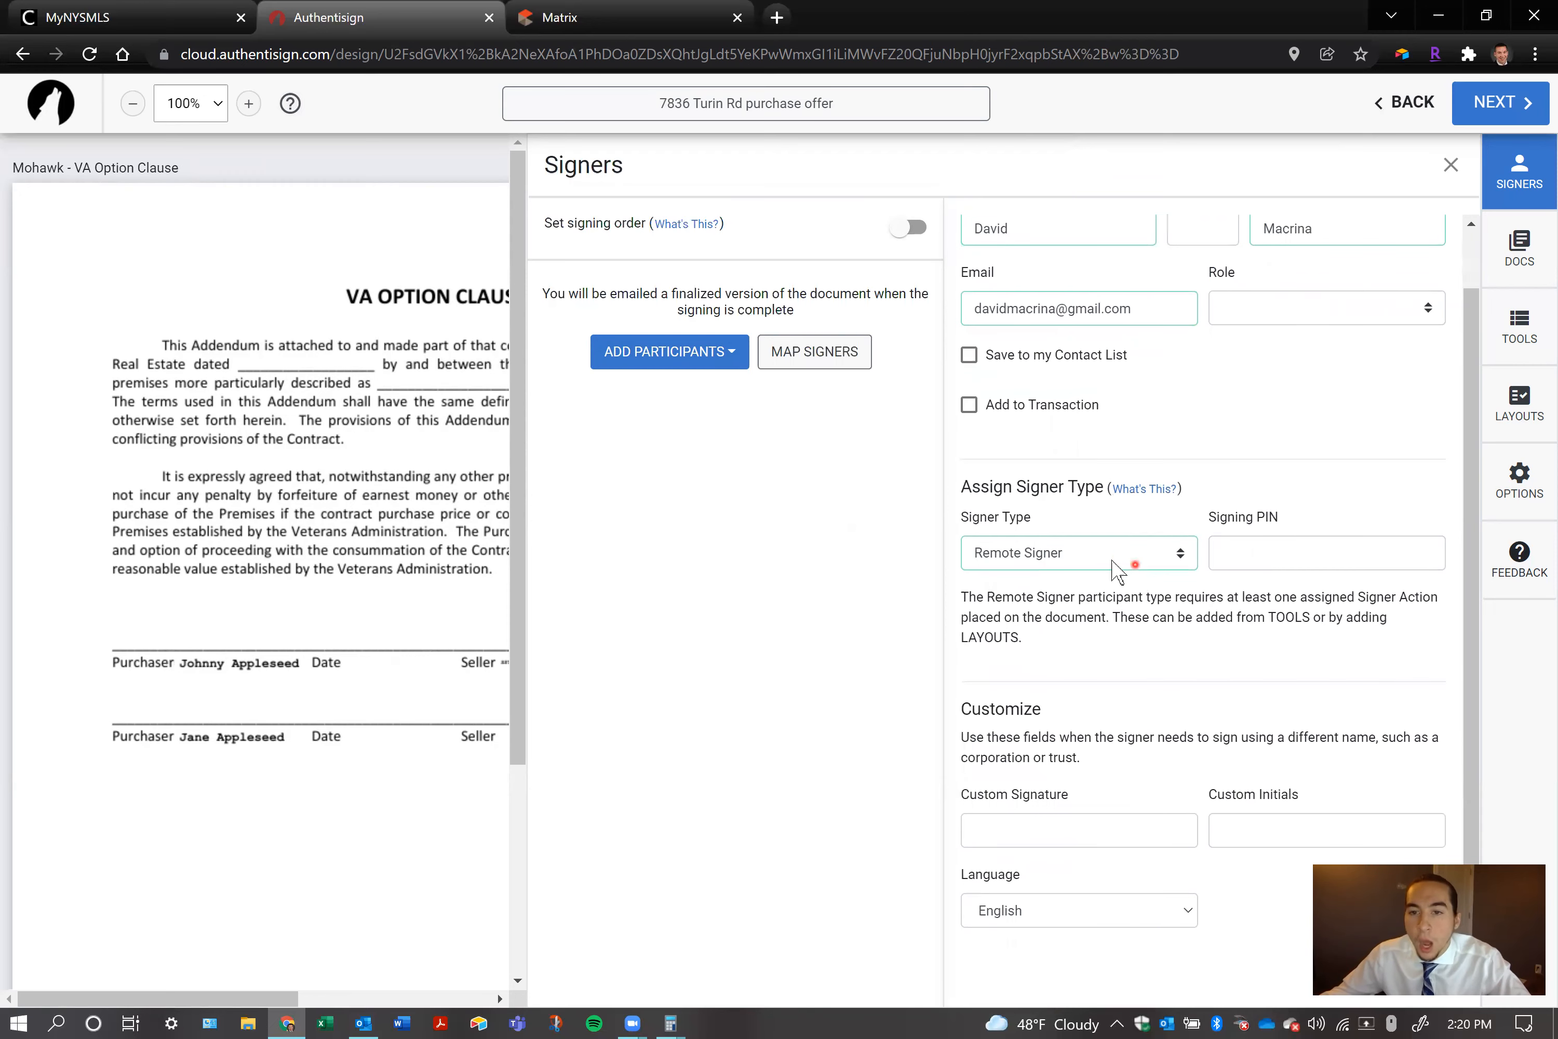
{"action": "scroll", "coordinate": [1133, 536], "scroll_direction": "up", "scroll_amount": 1}
{"action": "left_click", "coordinate": [969, 469]}
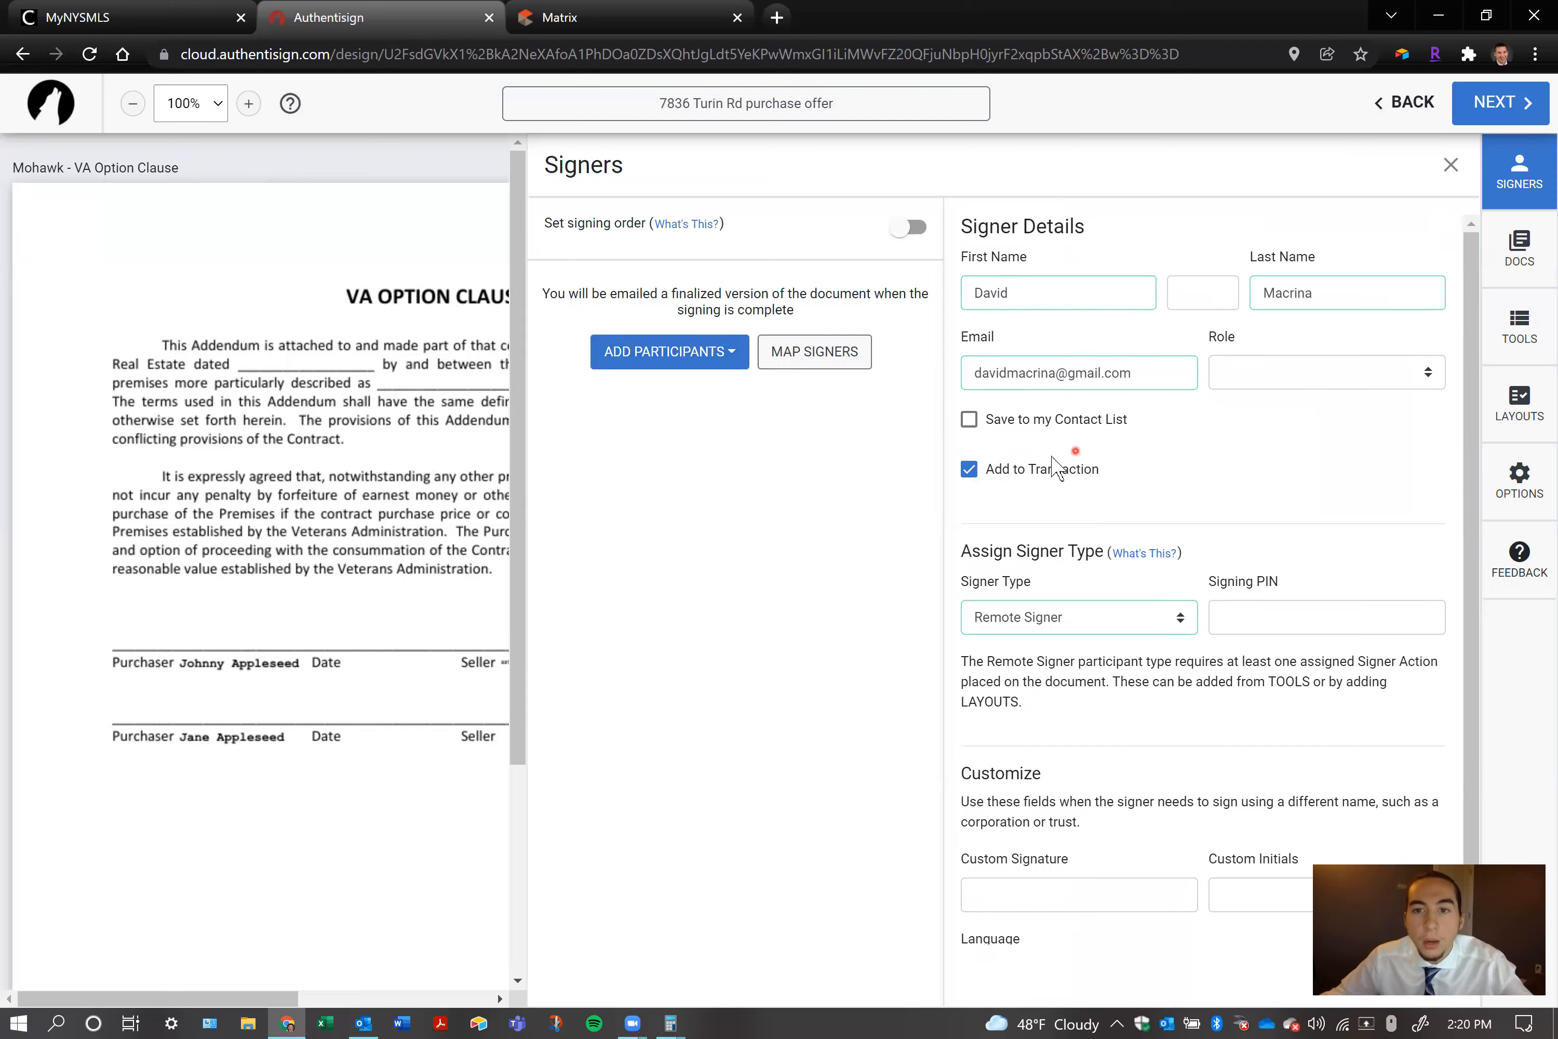
{"action": "left_click", "coordinate": [969, 469]}
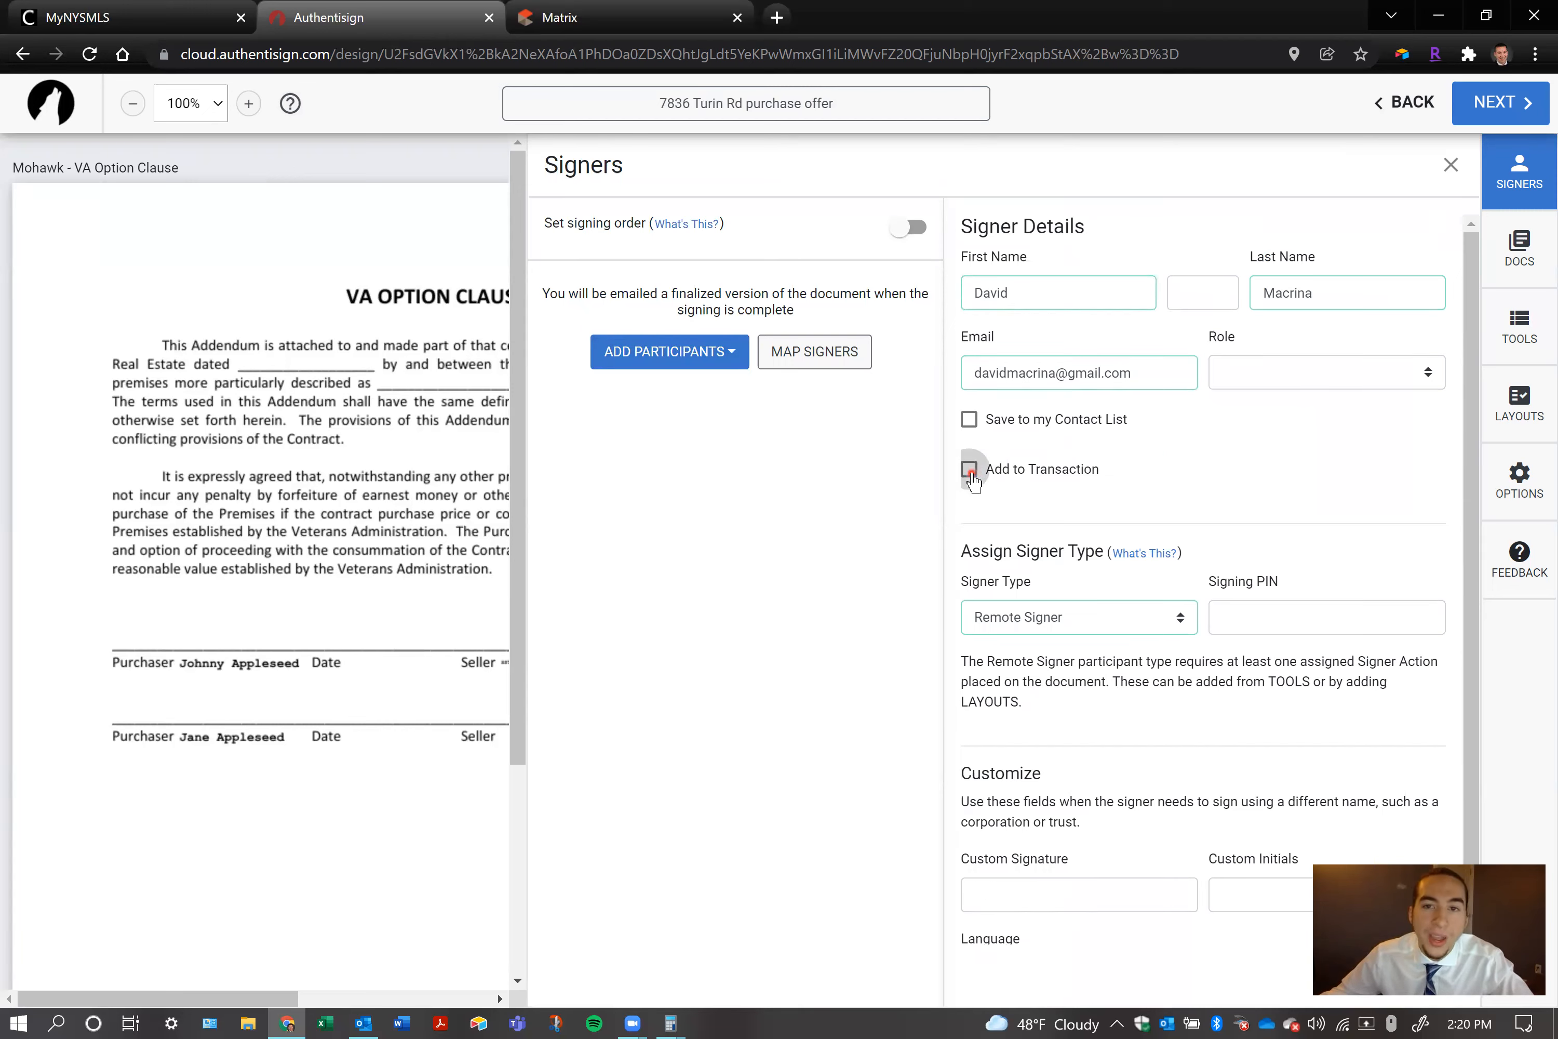
{"action": "left_click", "coordinate": [1447, 164]}
Add the selling agent and both buyers from the transaction to the signing as remote signers
{"action": "left_click", "coordinate": [1519, 167]}
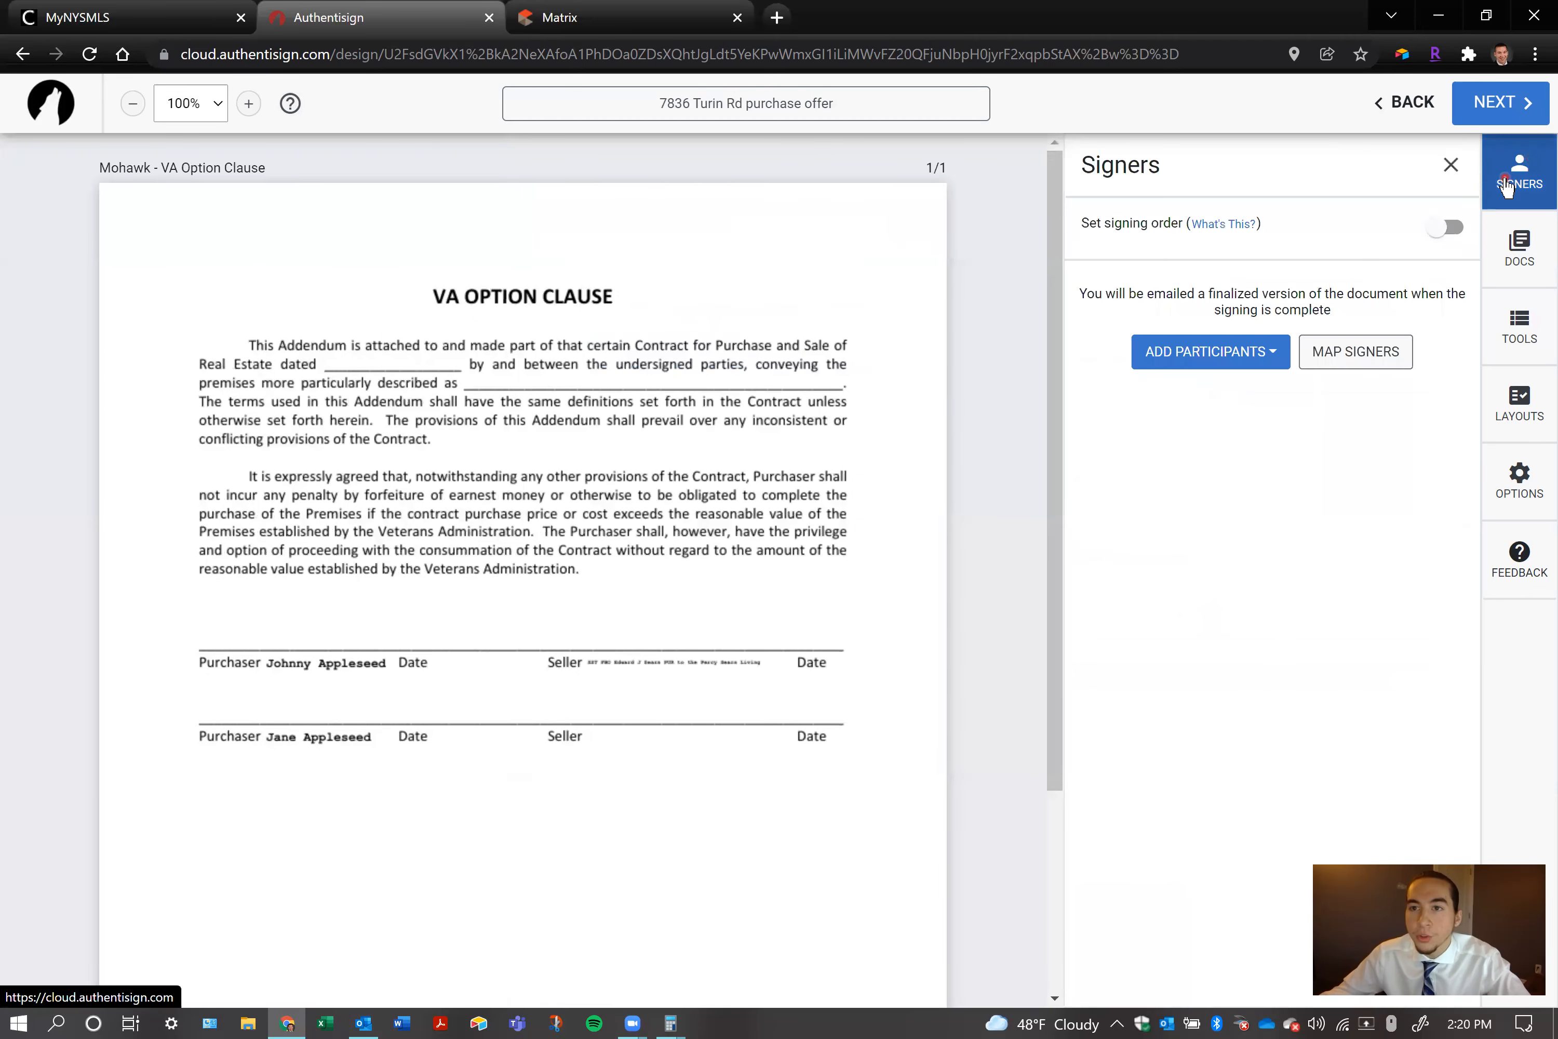
{"action": "left_click", "coordinate": [1242, 349]}
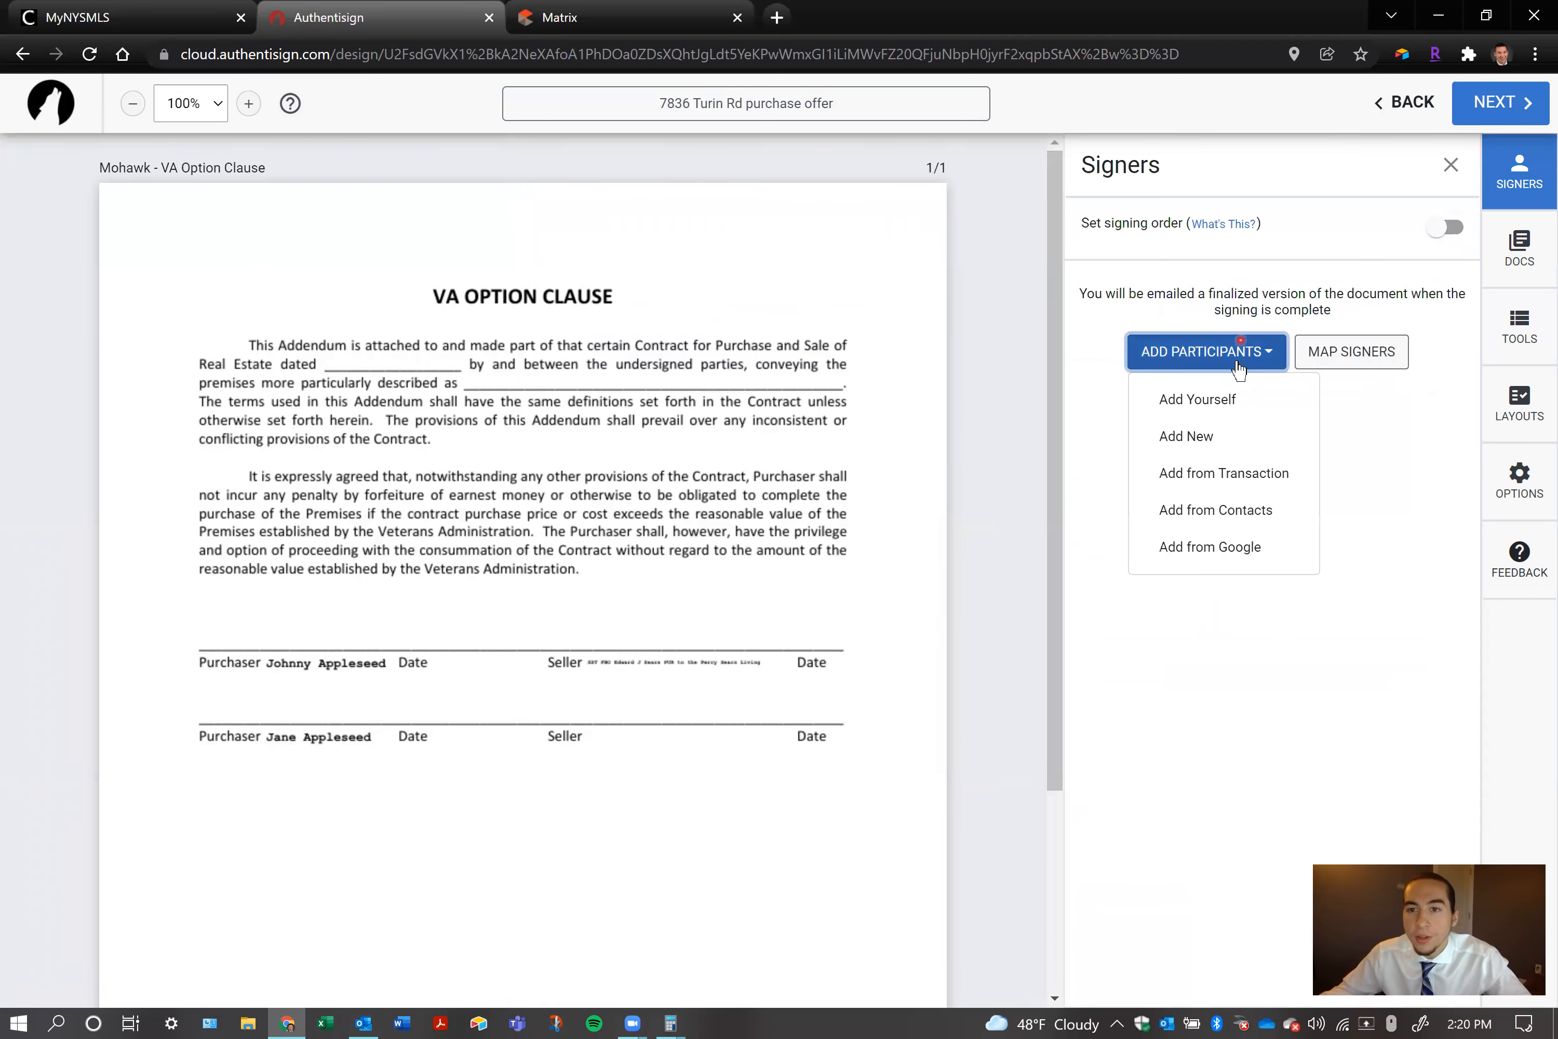
{"action": "left_click", "coordinate": [1209, 474]}
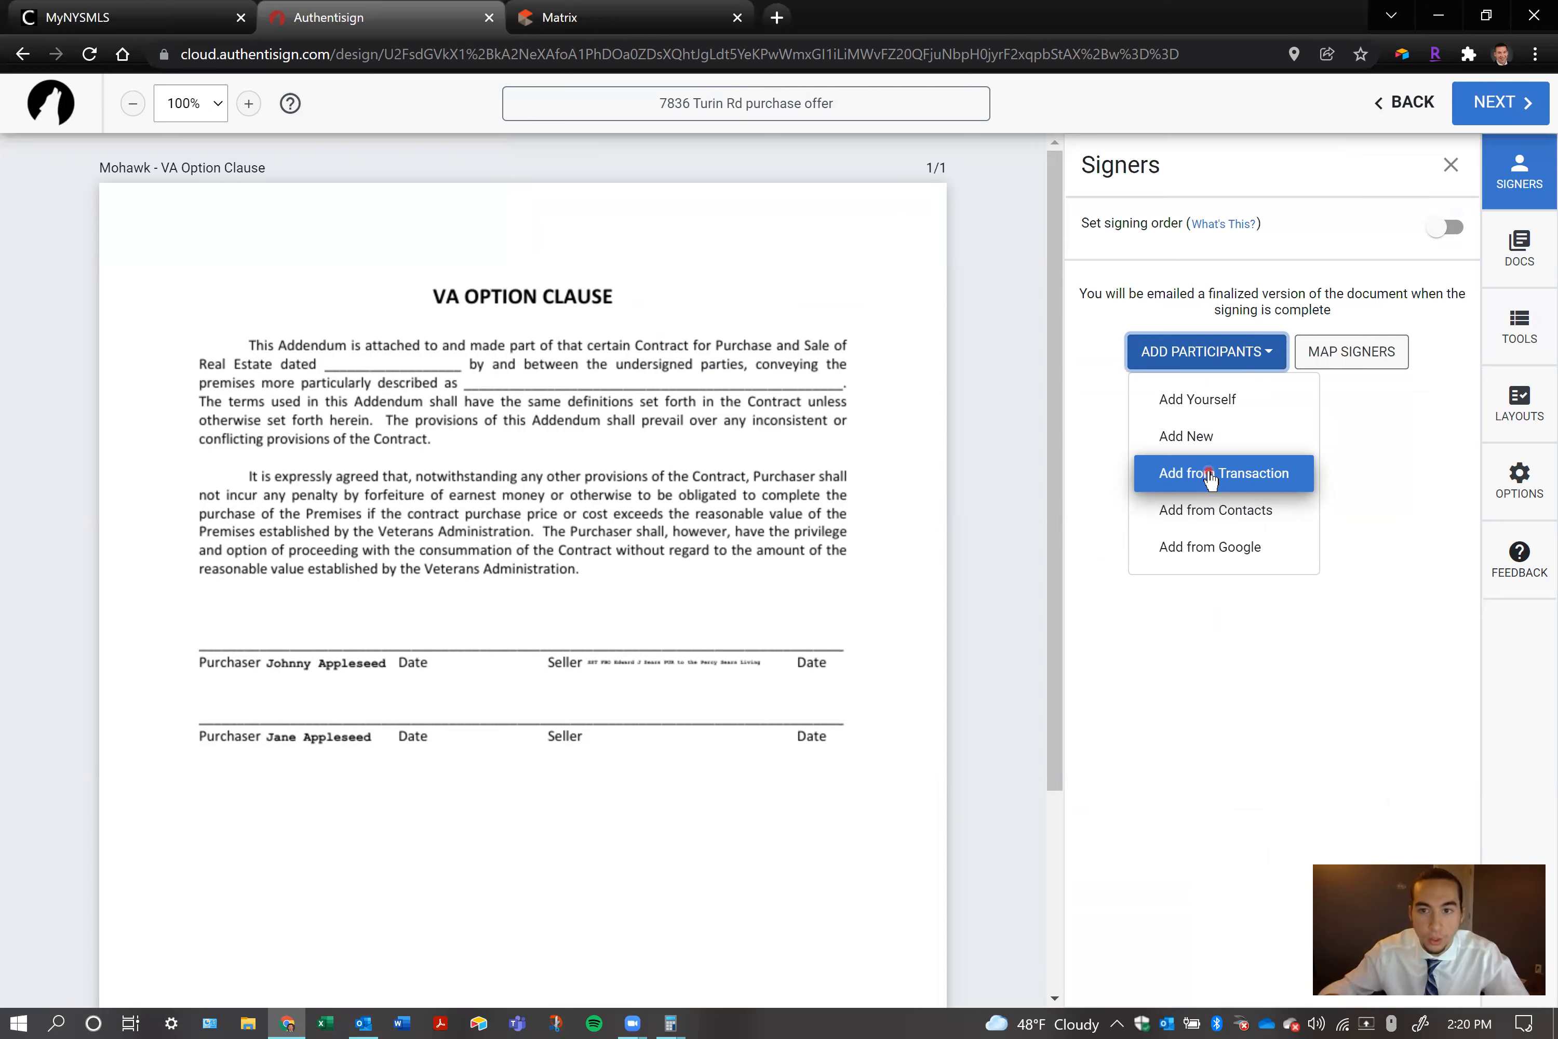
{"action": "left_click", "coordinate": [1209, 477]}
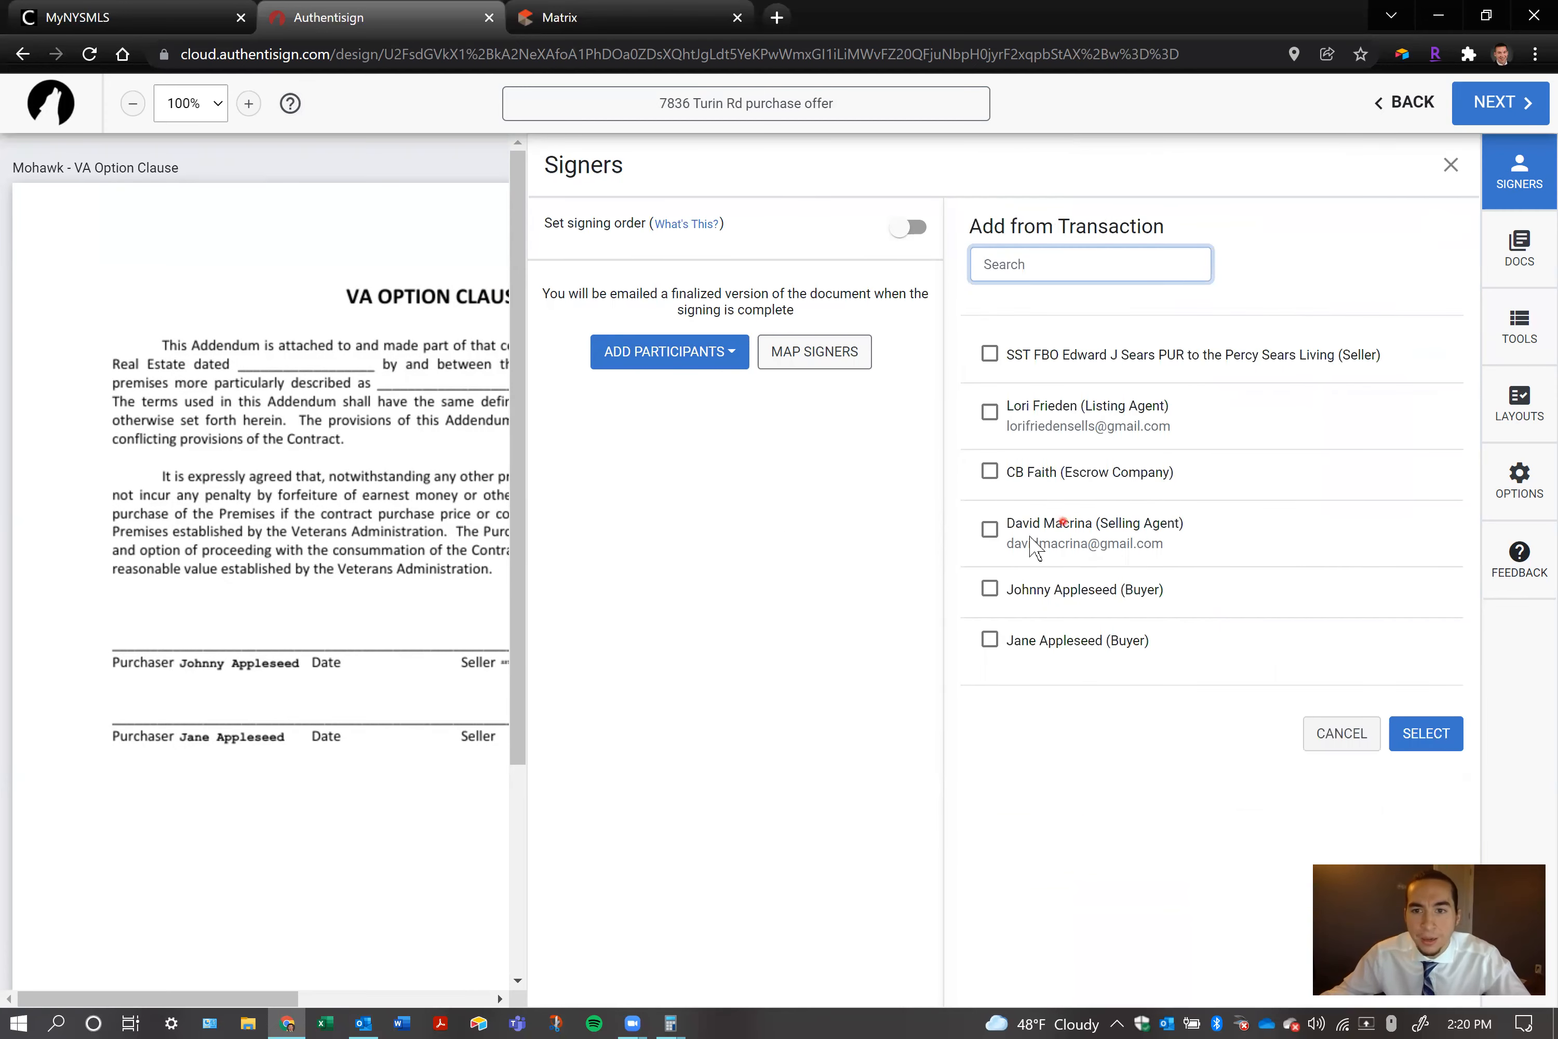
{"action": "left_click", "coordinate": [989, 530]}
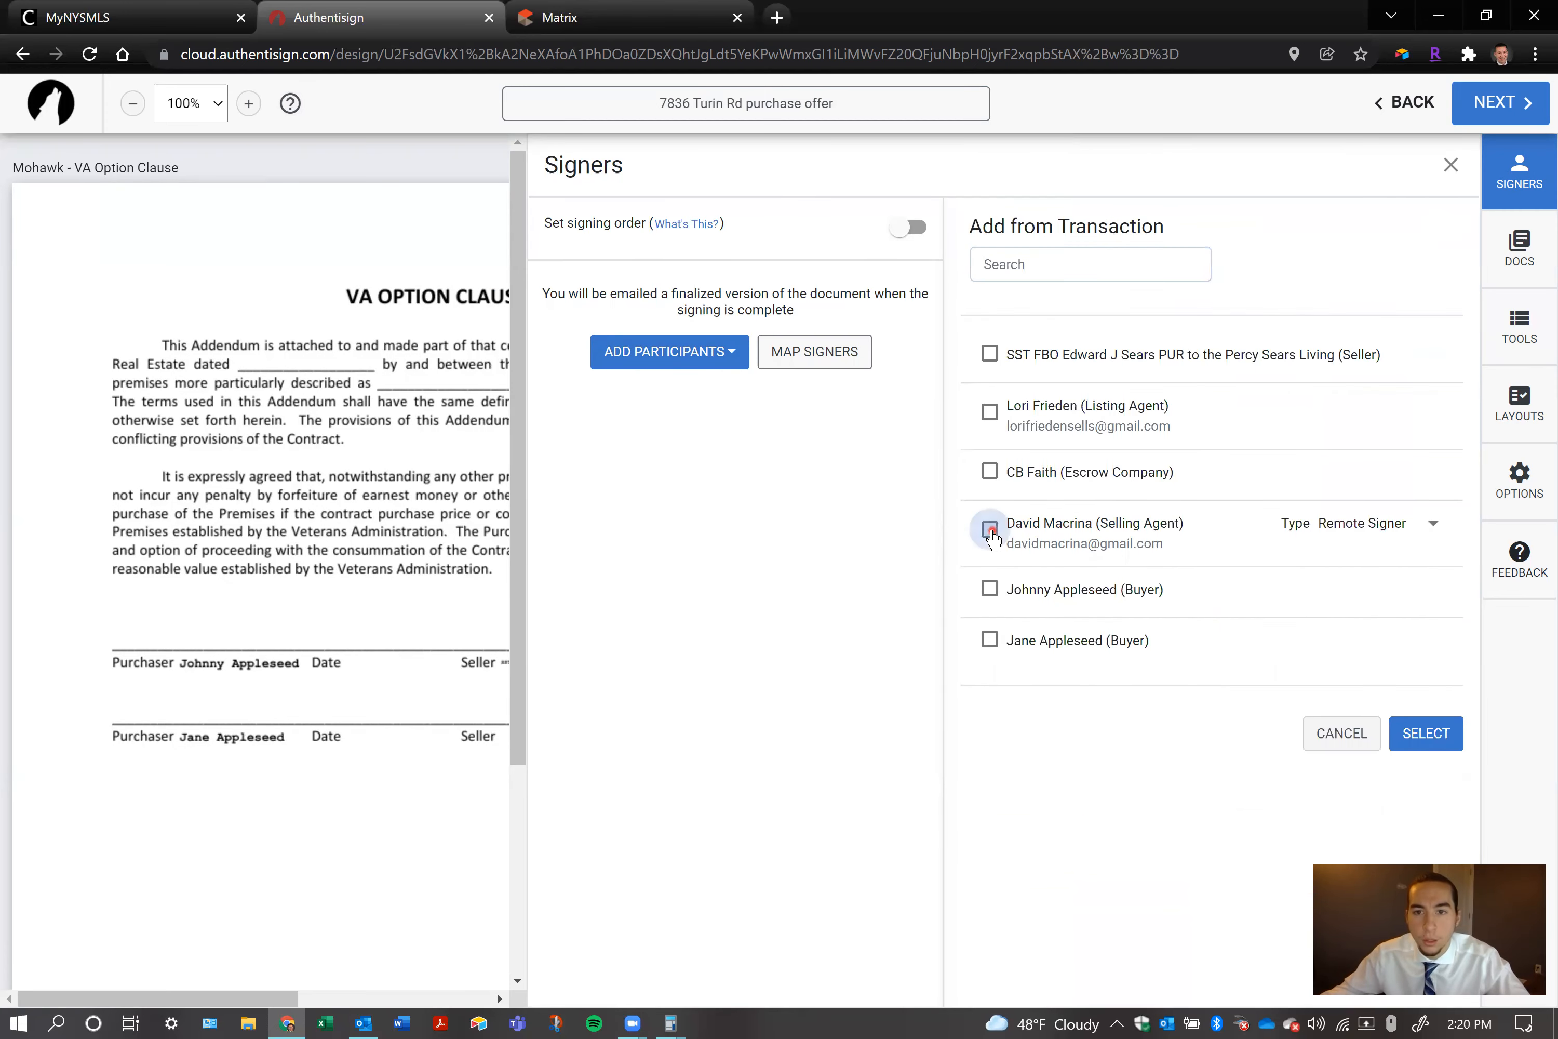
{"action": "left_click", "coordinate": [989, 588]}
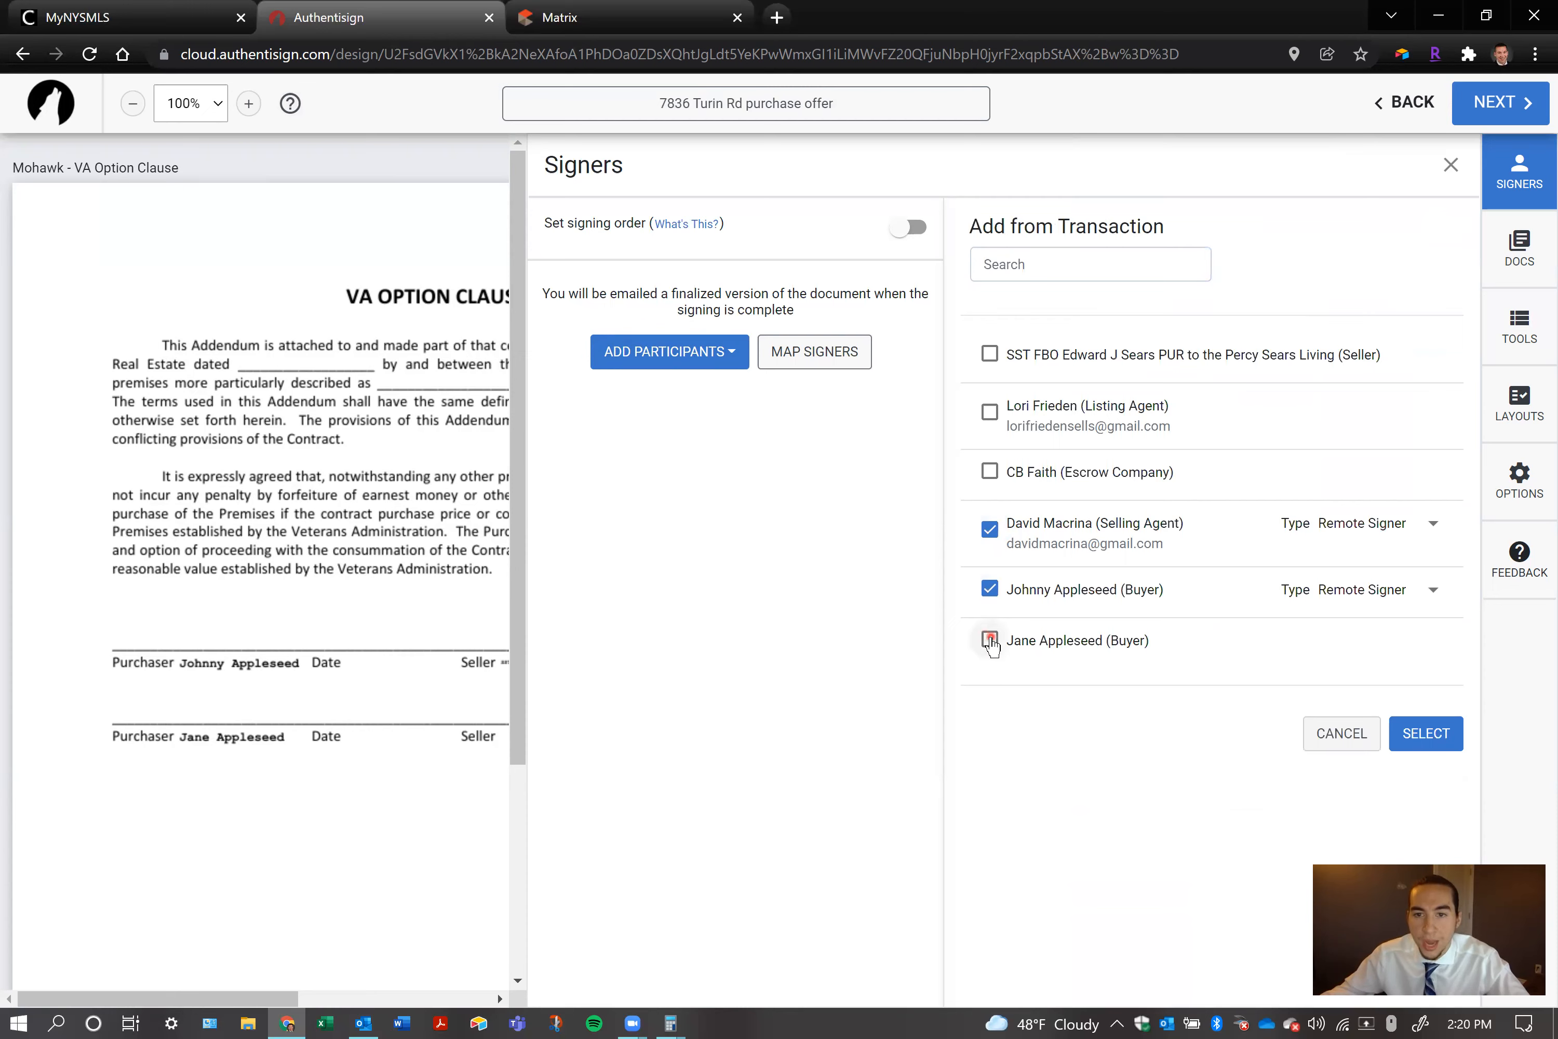
{"action": "left_click", "coordinate": [990, 640]}
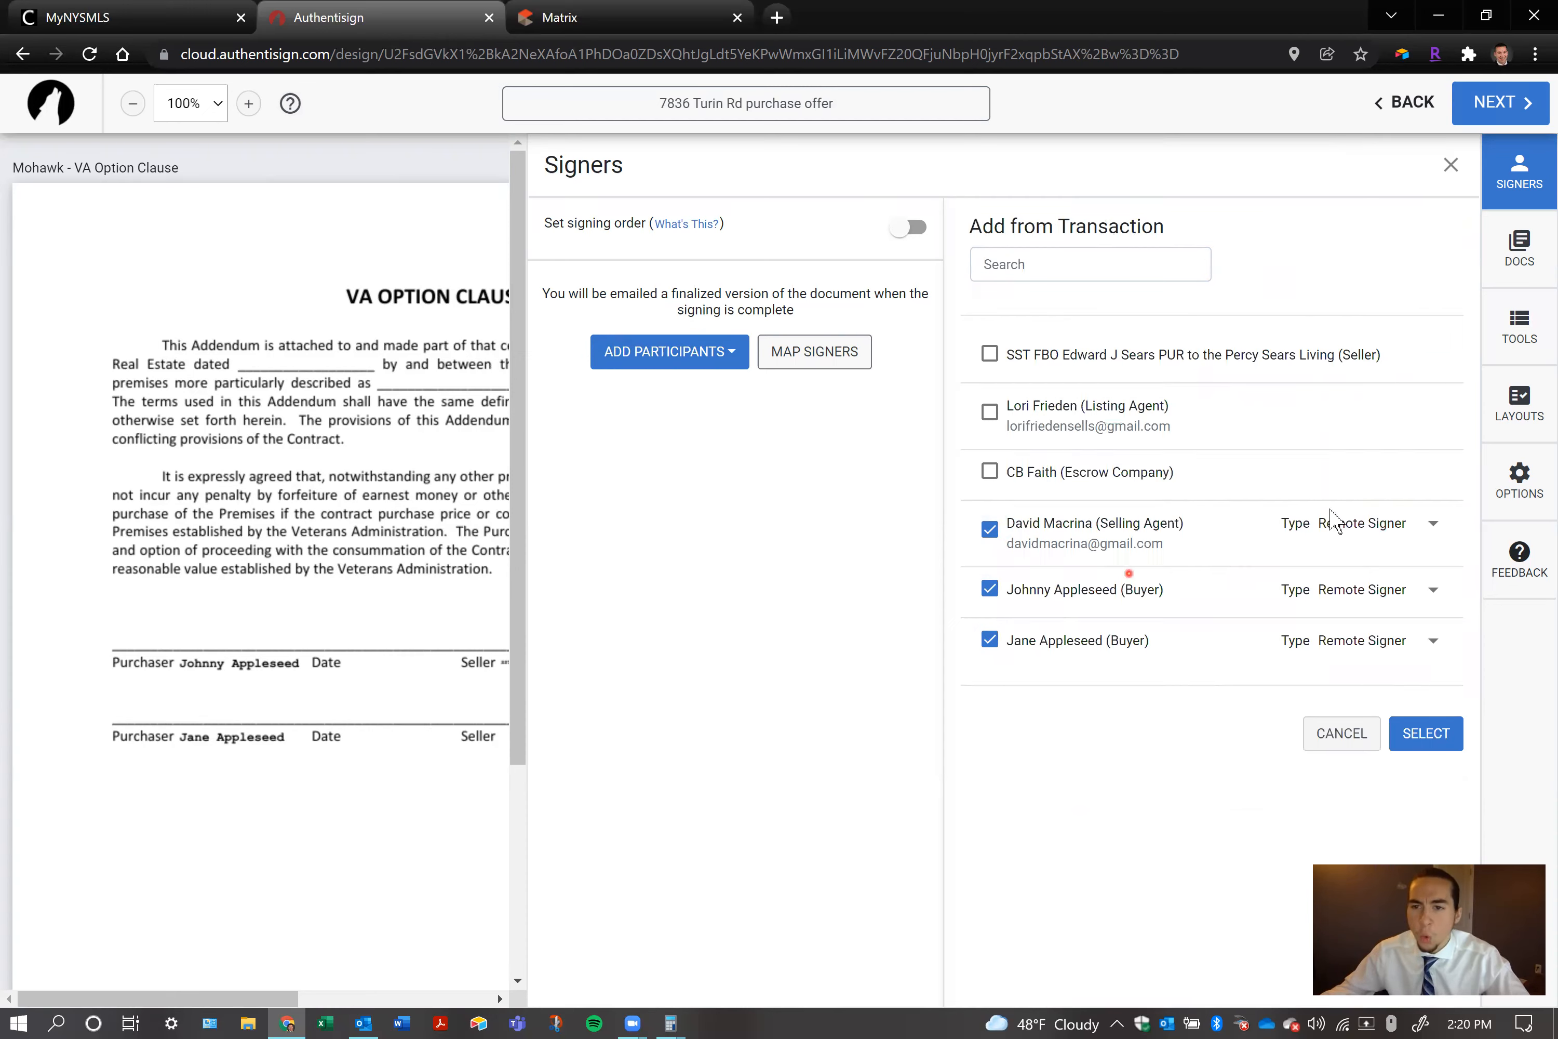
{"action": "left_click", "coordinate": [1434, 533]}
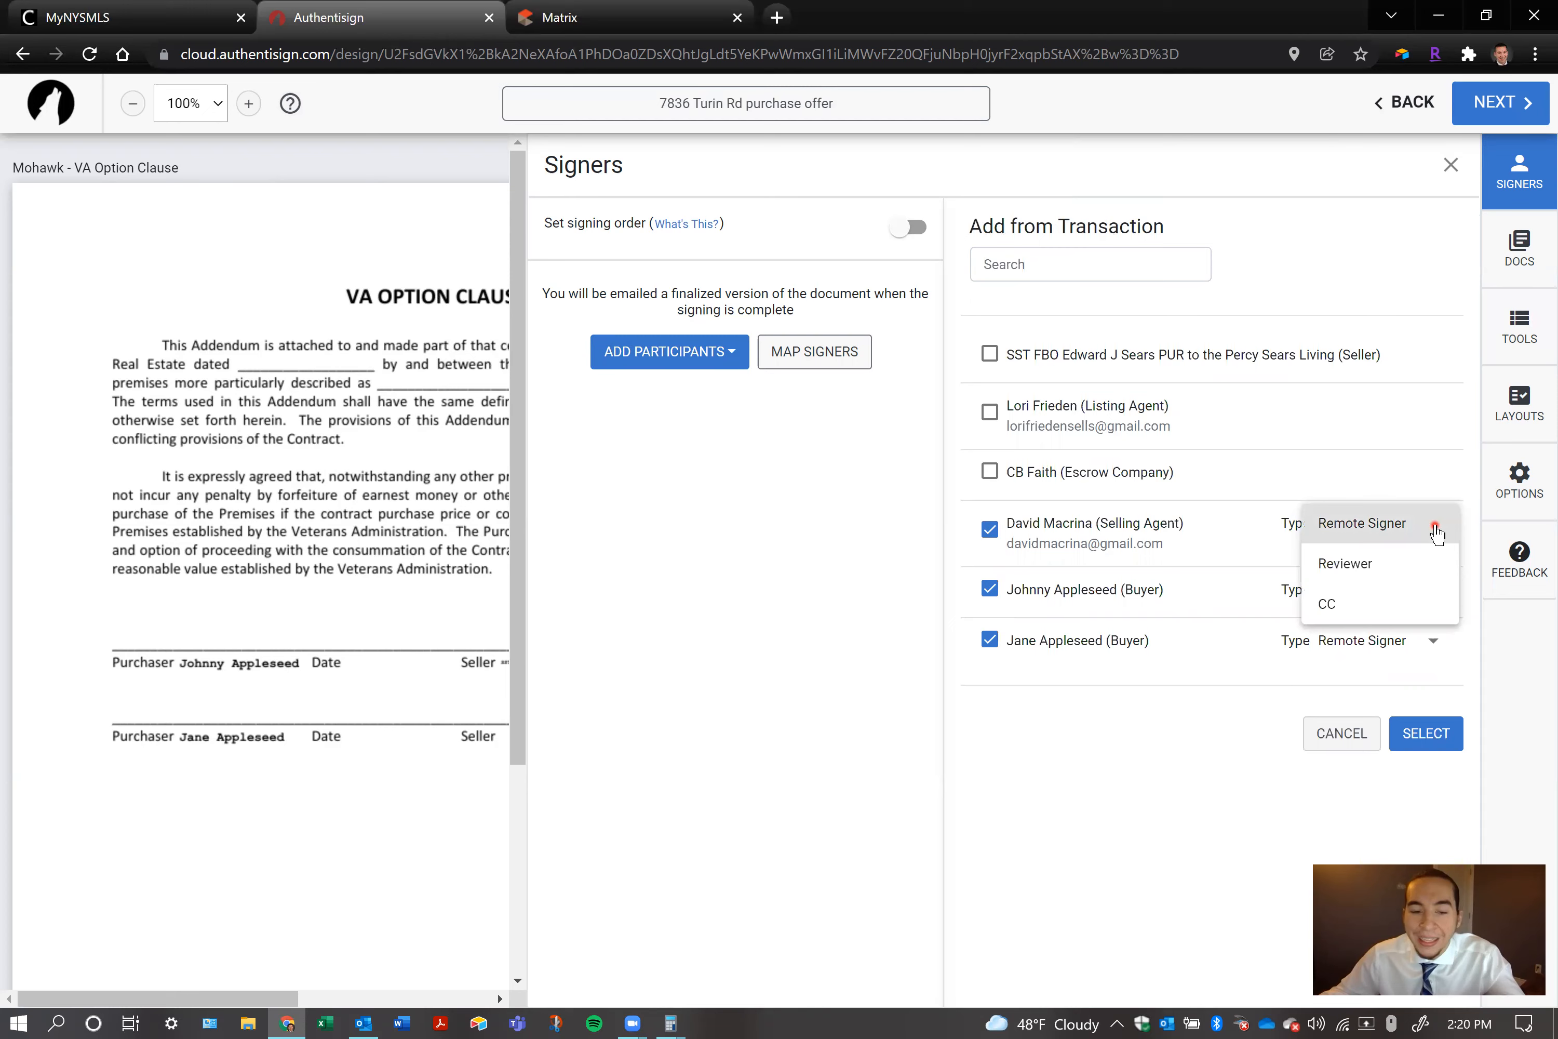
{"action": "left_click", "coordinate": [1434, 531]}
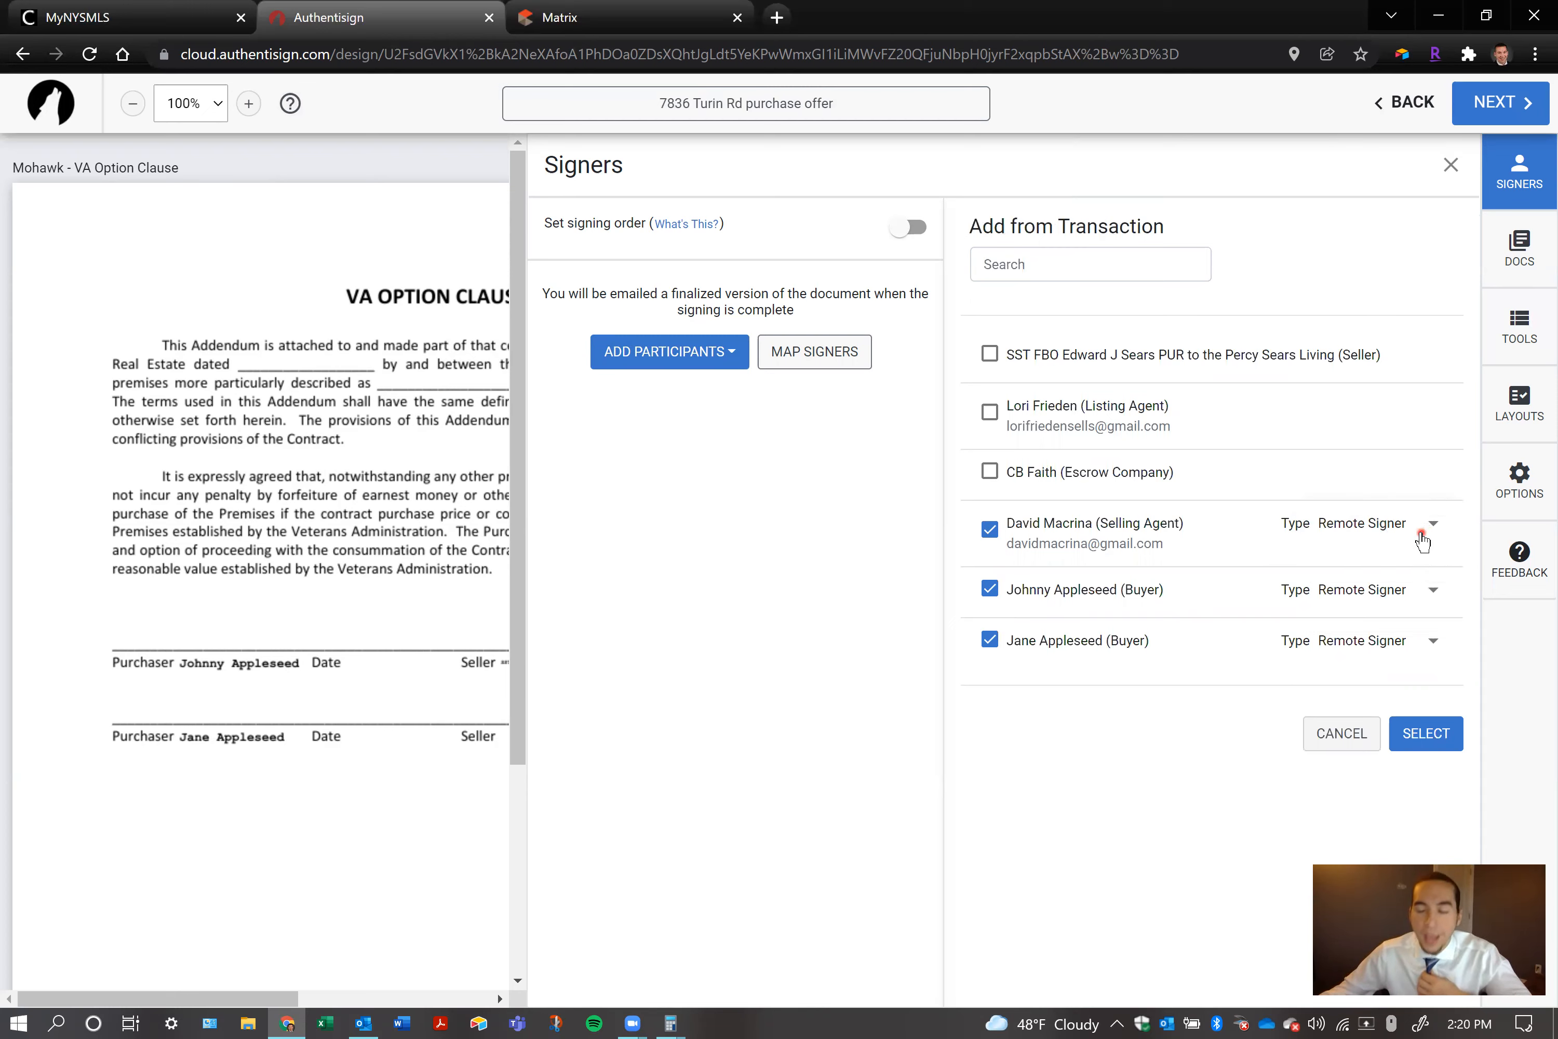
{"action": "left_click", "coordinate": [1421, 536]}
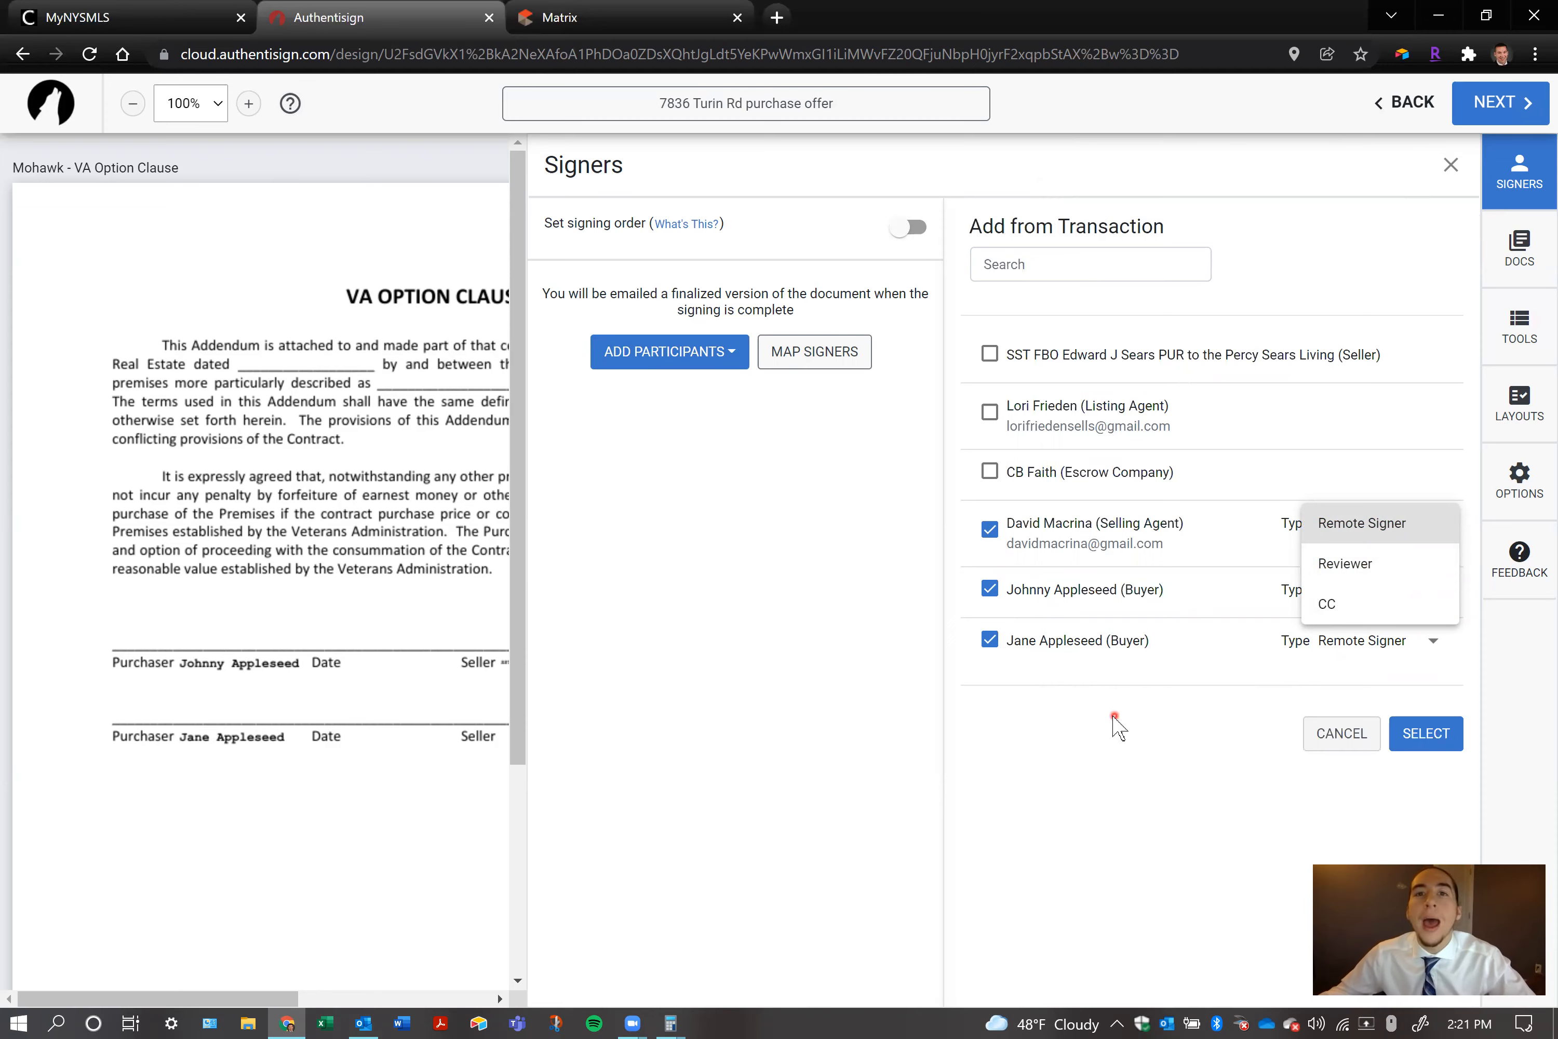
{"action": "left_click", "coordinate": [1152, 746]}
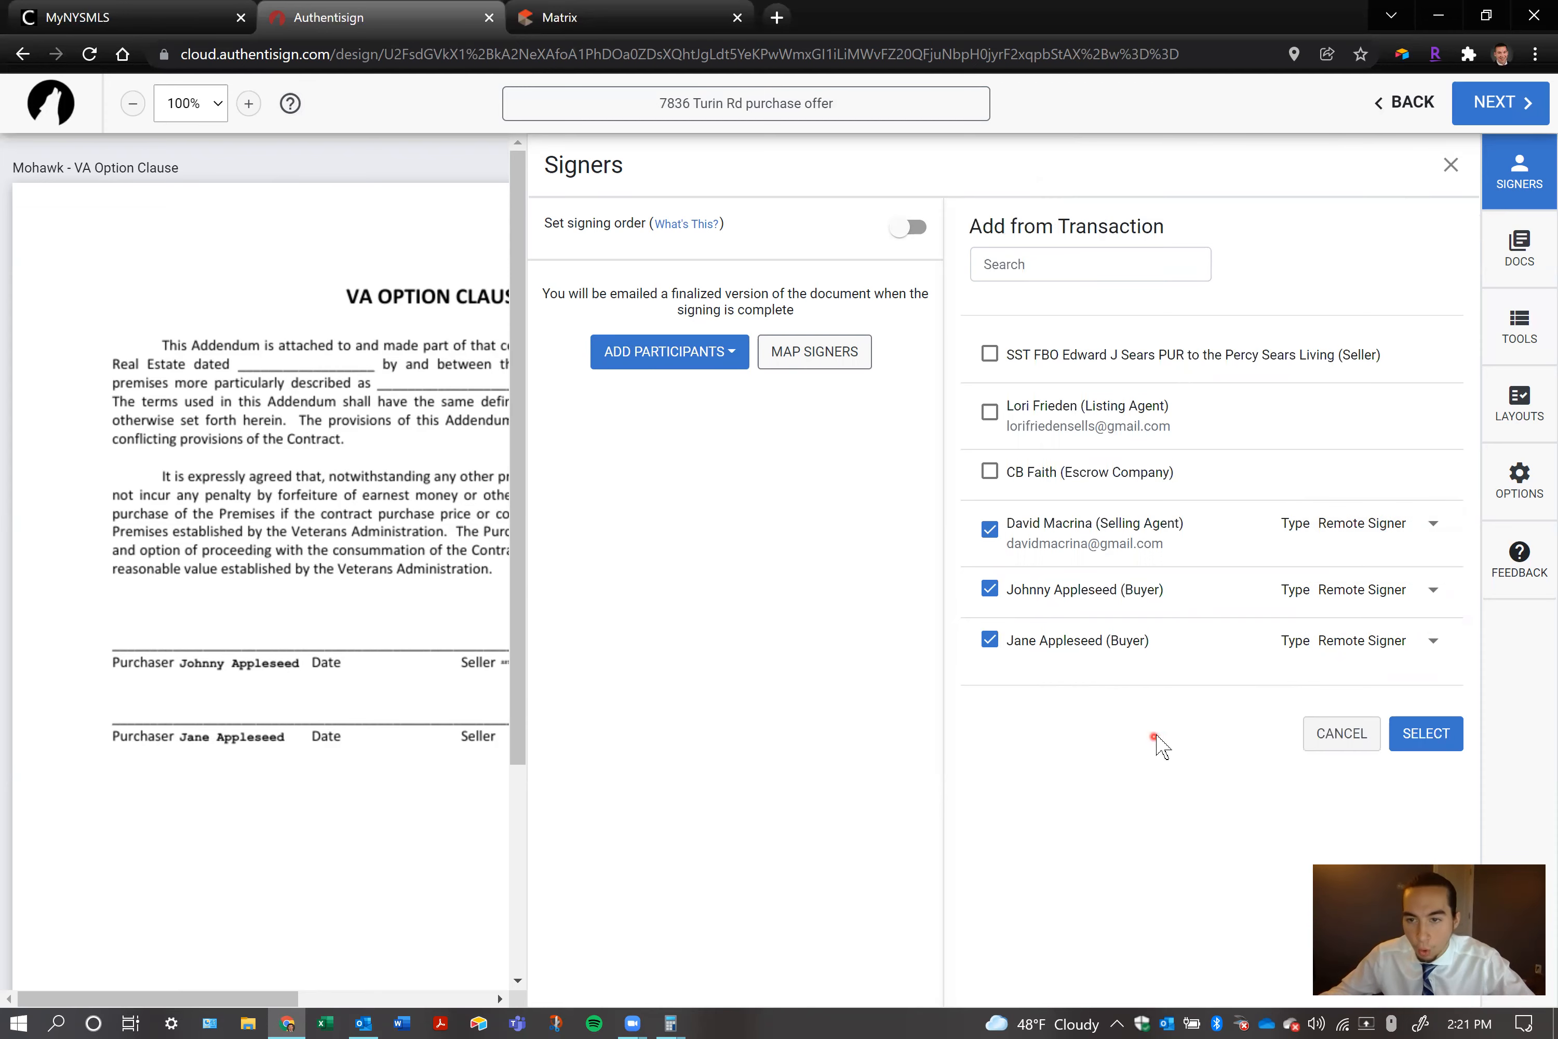
{"action": "left_click", "coordinate": [1434, 741]}
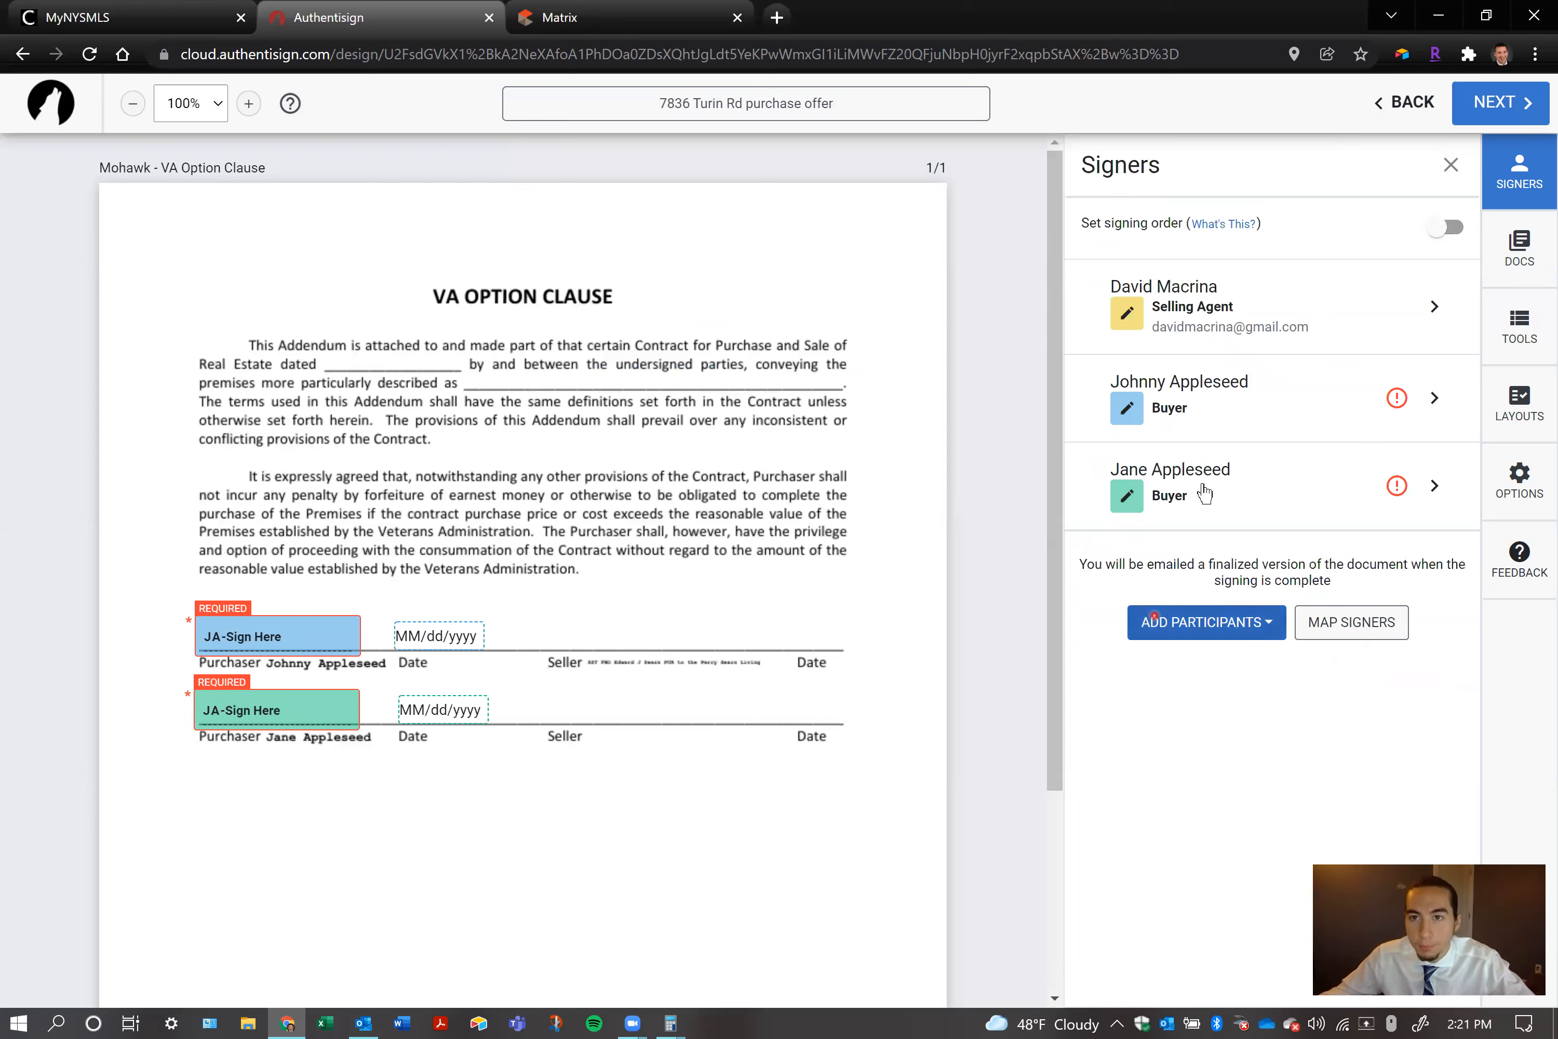
Add the test reviewer from the saved contacts to the signing with participant type CC
{"action": "left_click", "coordinate": [1220, 621]}
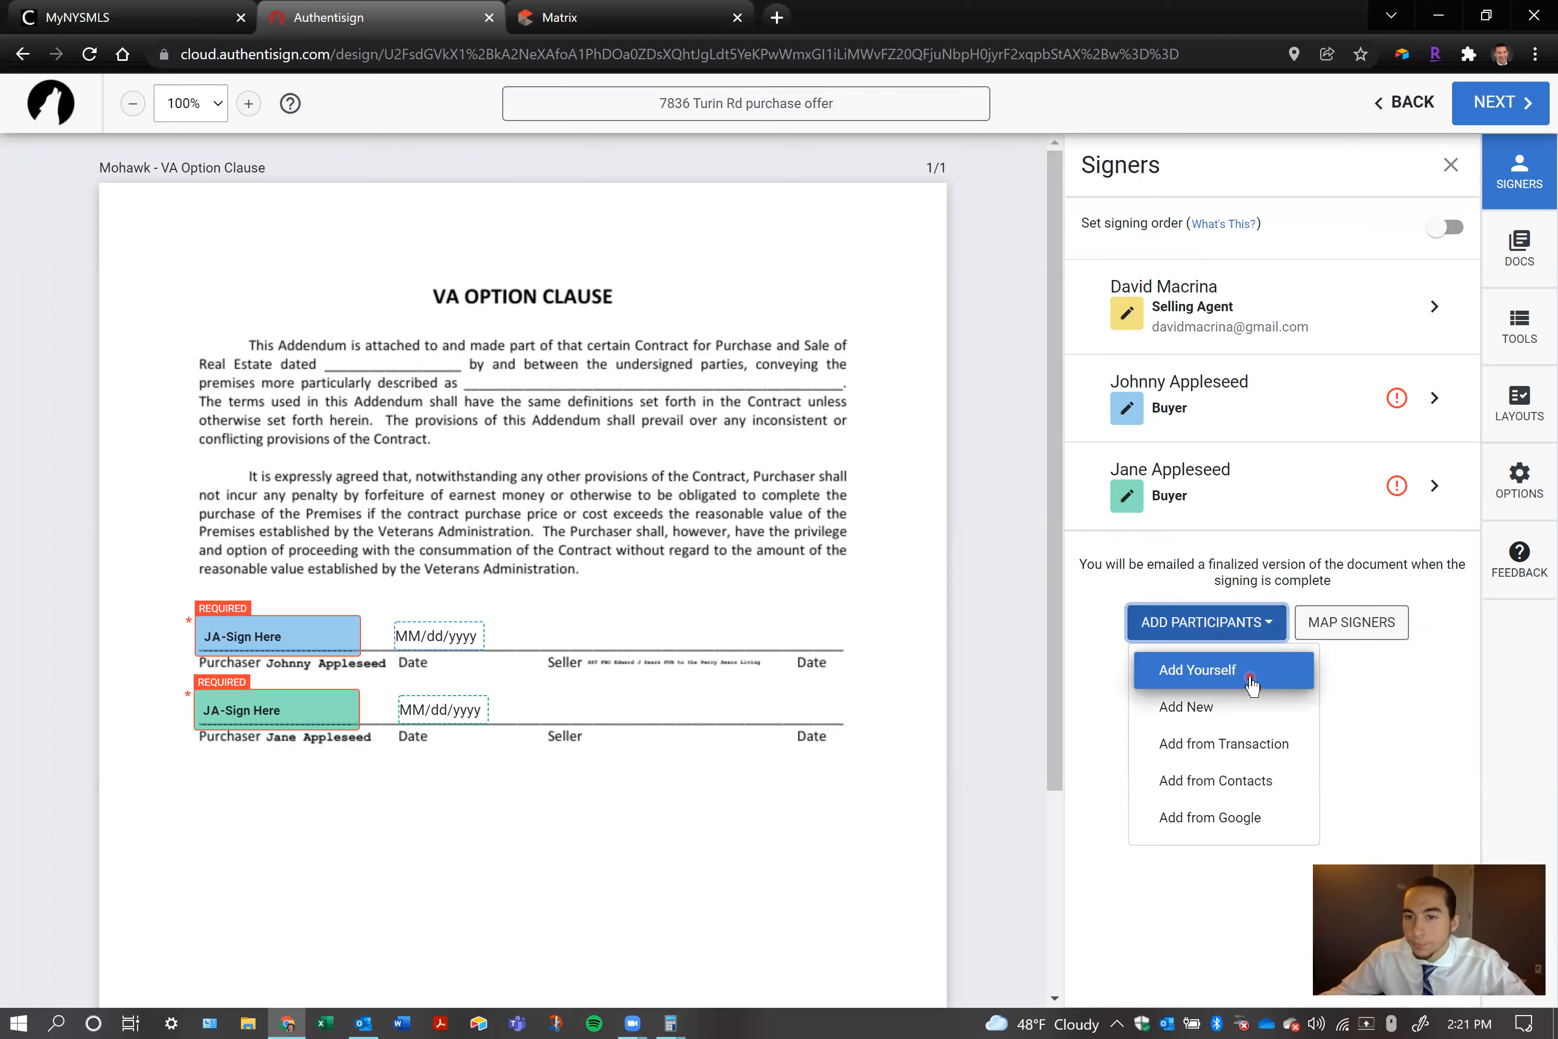
{"action": "left_click", "coordinate": [1239, 783]}
{"action": "scroll", "coordinate": [1088, 568], "scroll_direction": "down", "scroll_amount": 20}
{"action": "scroll", "coordinate": [1083, 626], "scroll_direction": "down", "scroll_amount": 2}
{"action": "scroll", "coordinate": [1081, 626], "scroll_direction": "down", "scroll_amount": 5}
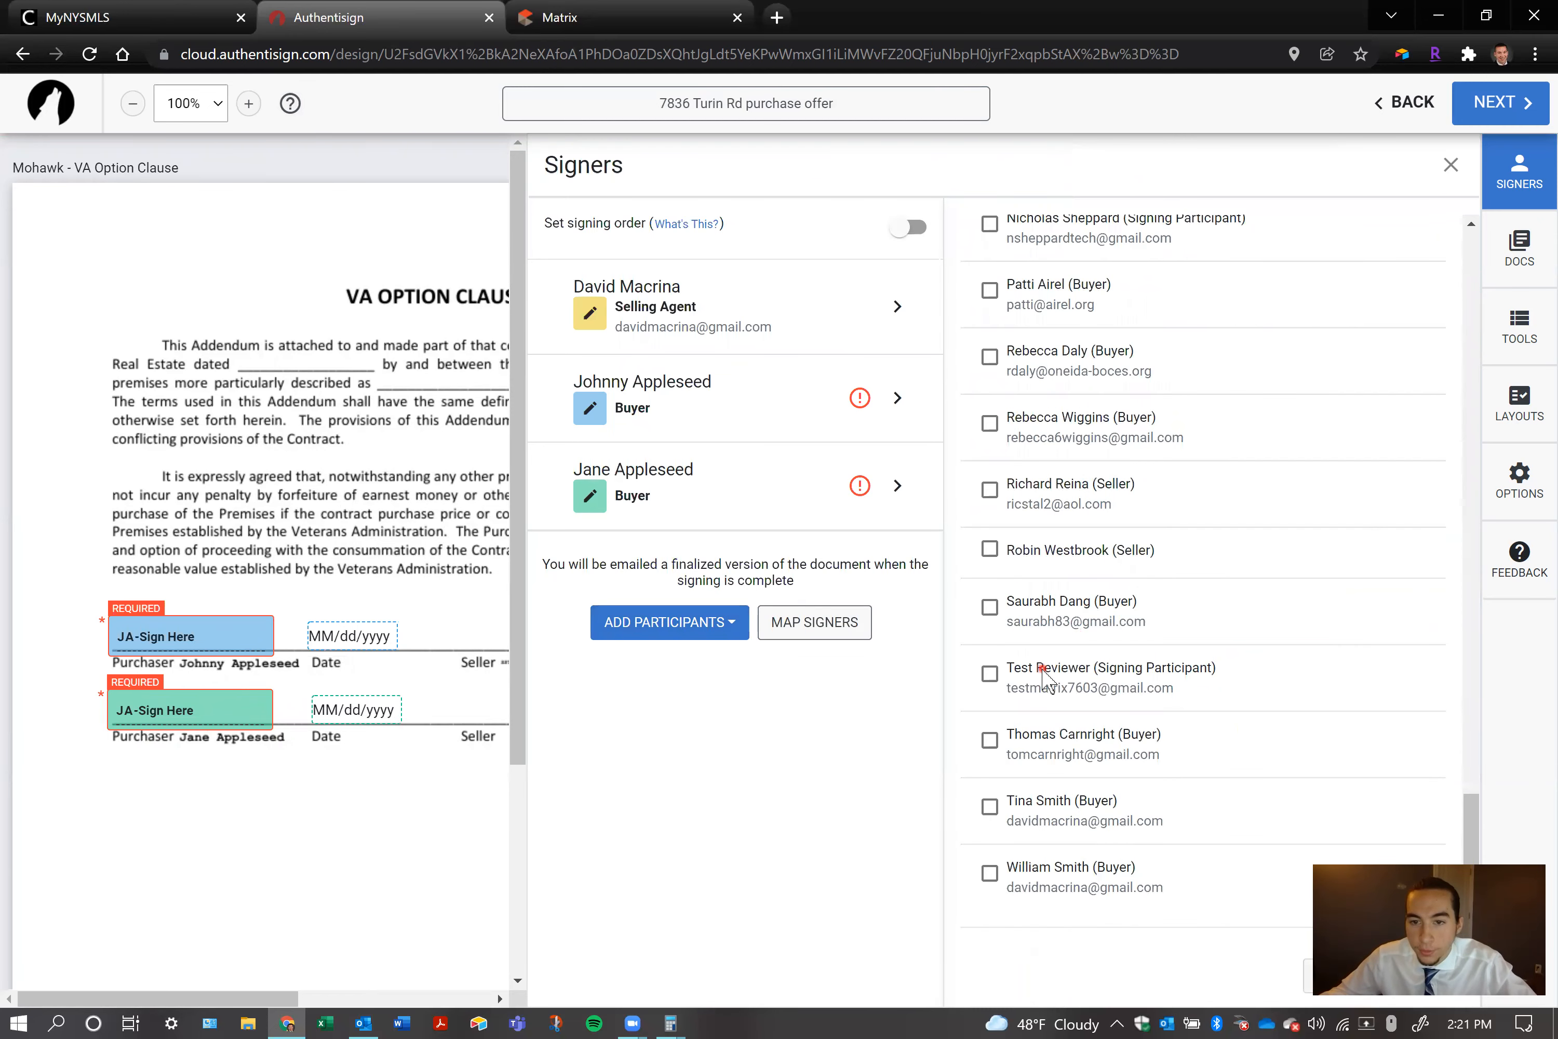
{"action": "left_click", "coordinate": [989, 671]}
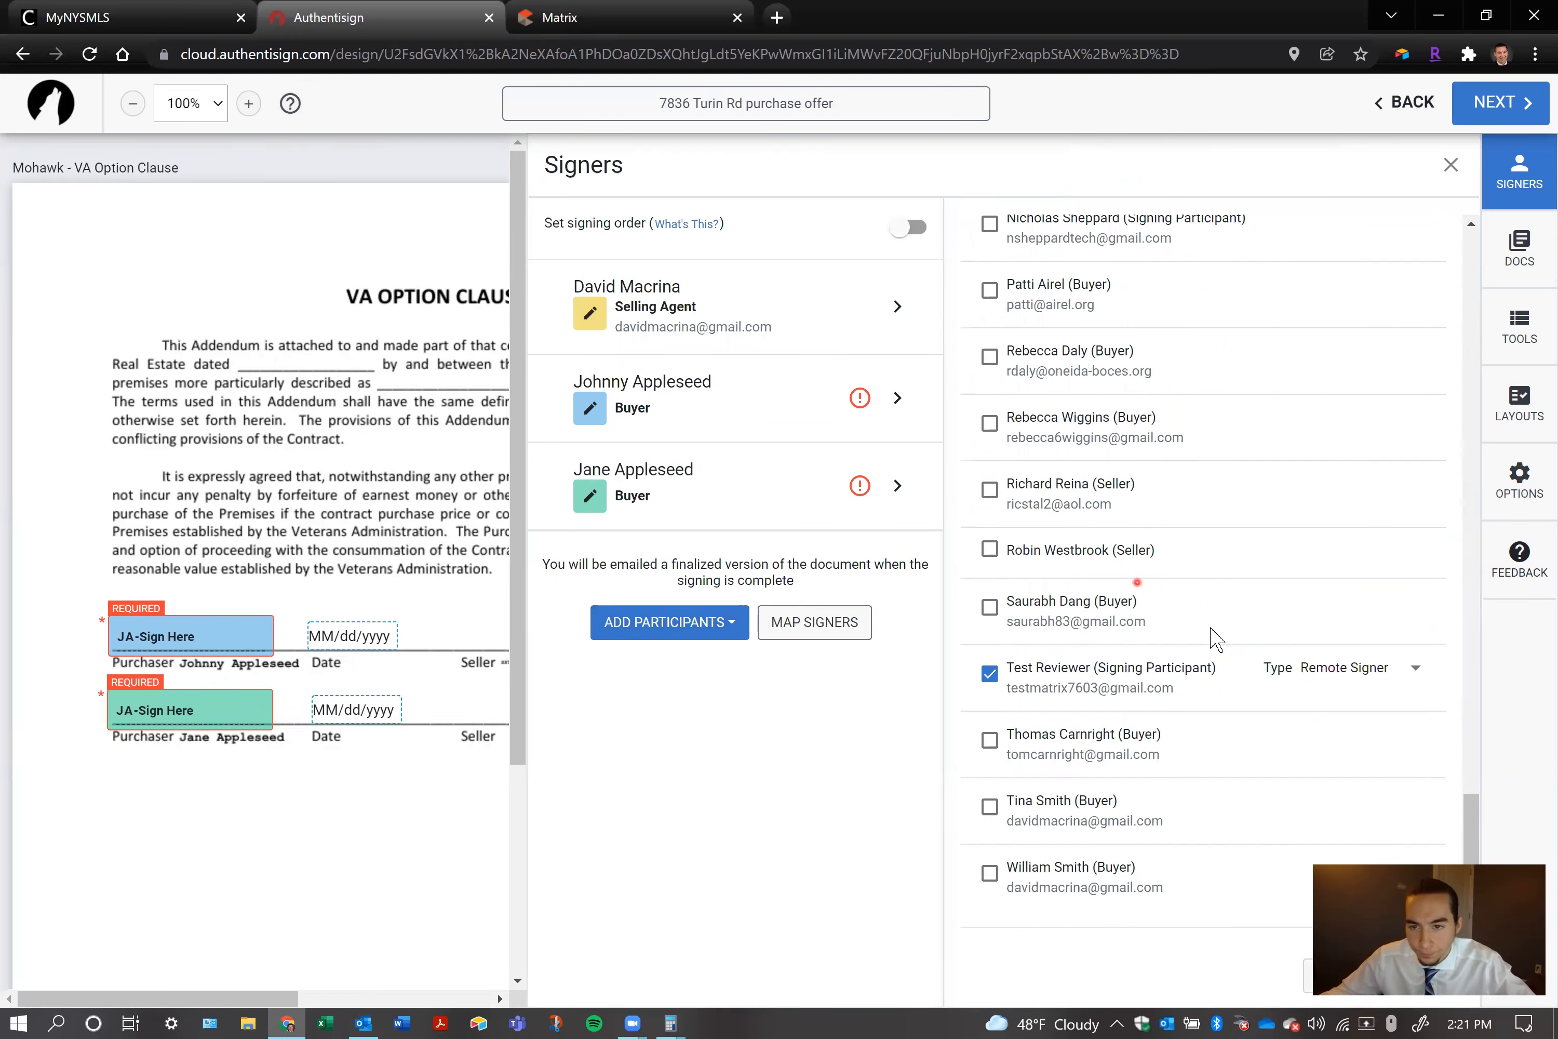
{"action": "left_click", "coordinate": [1415, 678]}
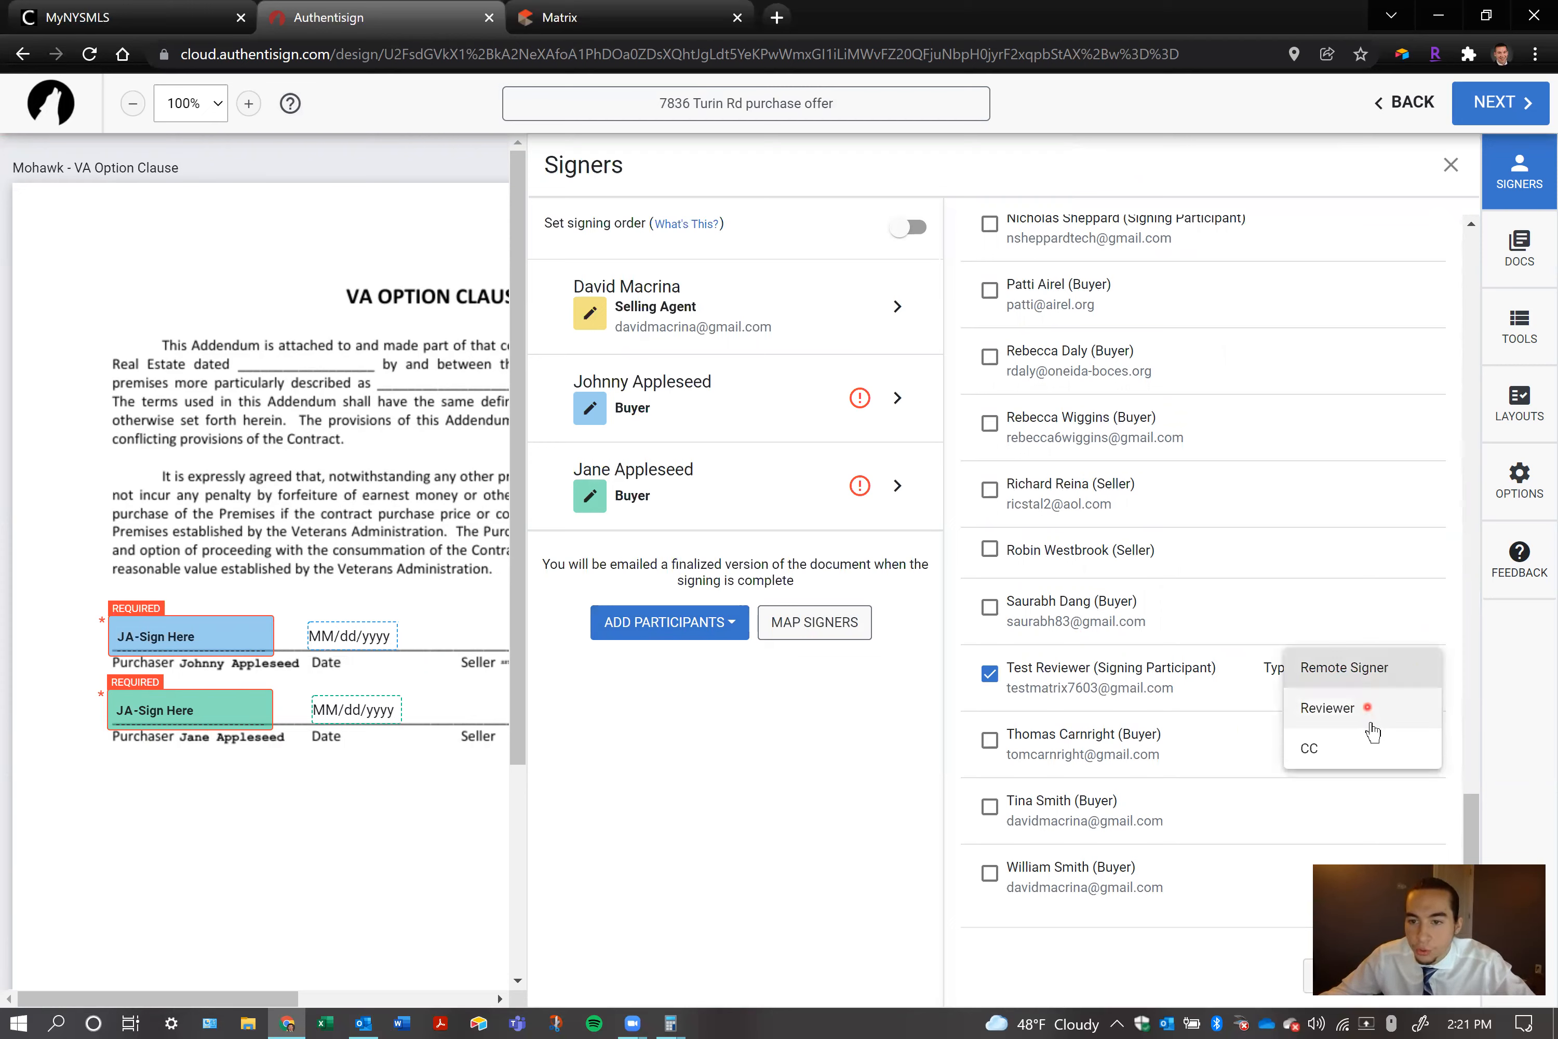
{"action": "left_click", "coordinate": [1367, 750]}
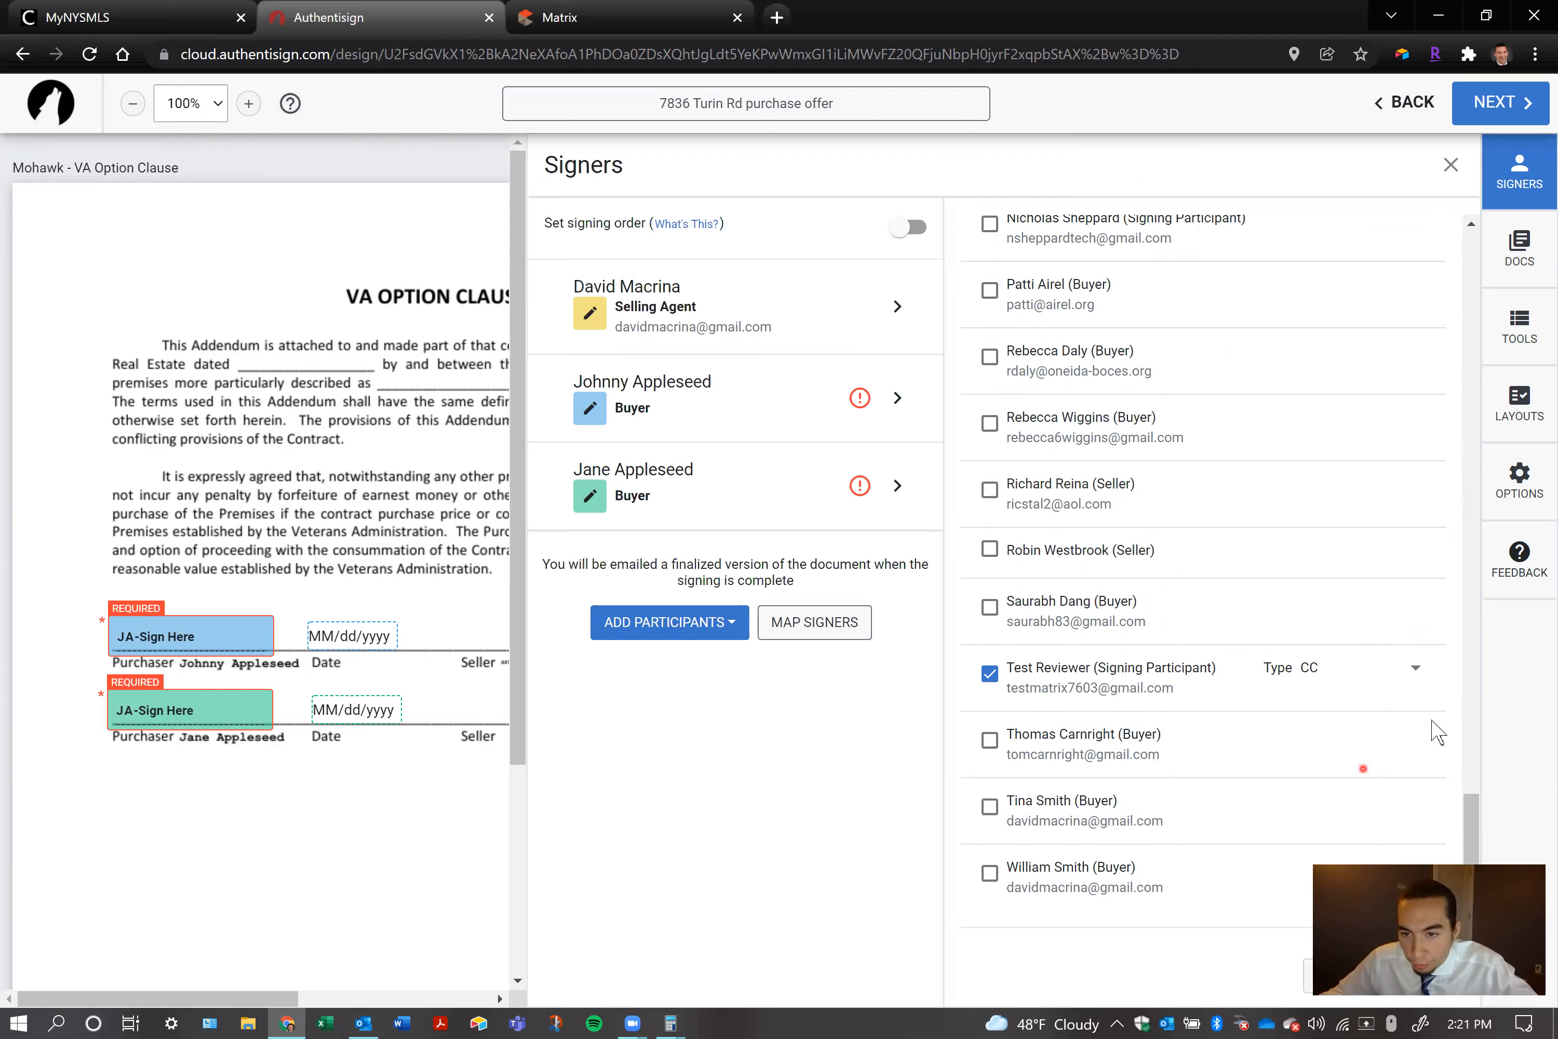
{"action": "left_click_drag", "start_coordinate": [1523, 934], "coordinate": [883, 843]}
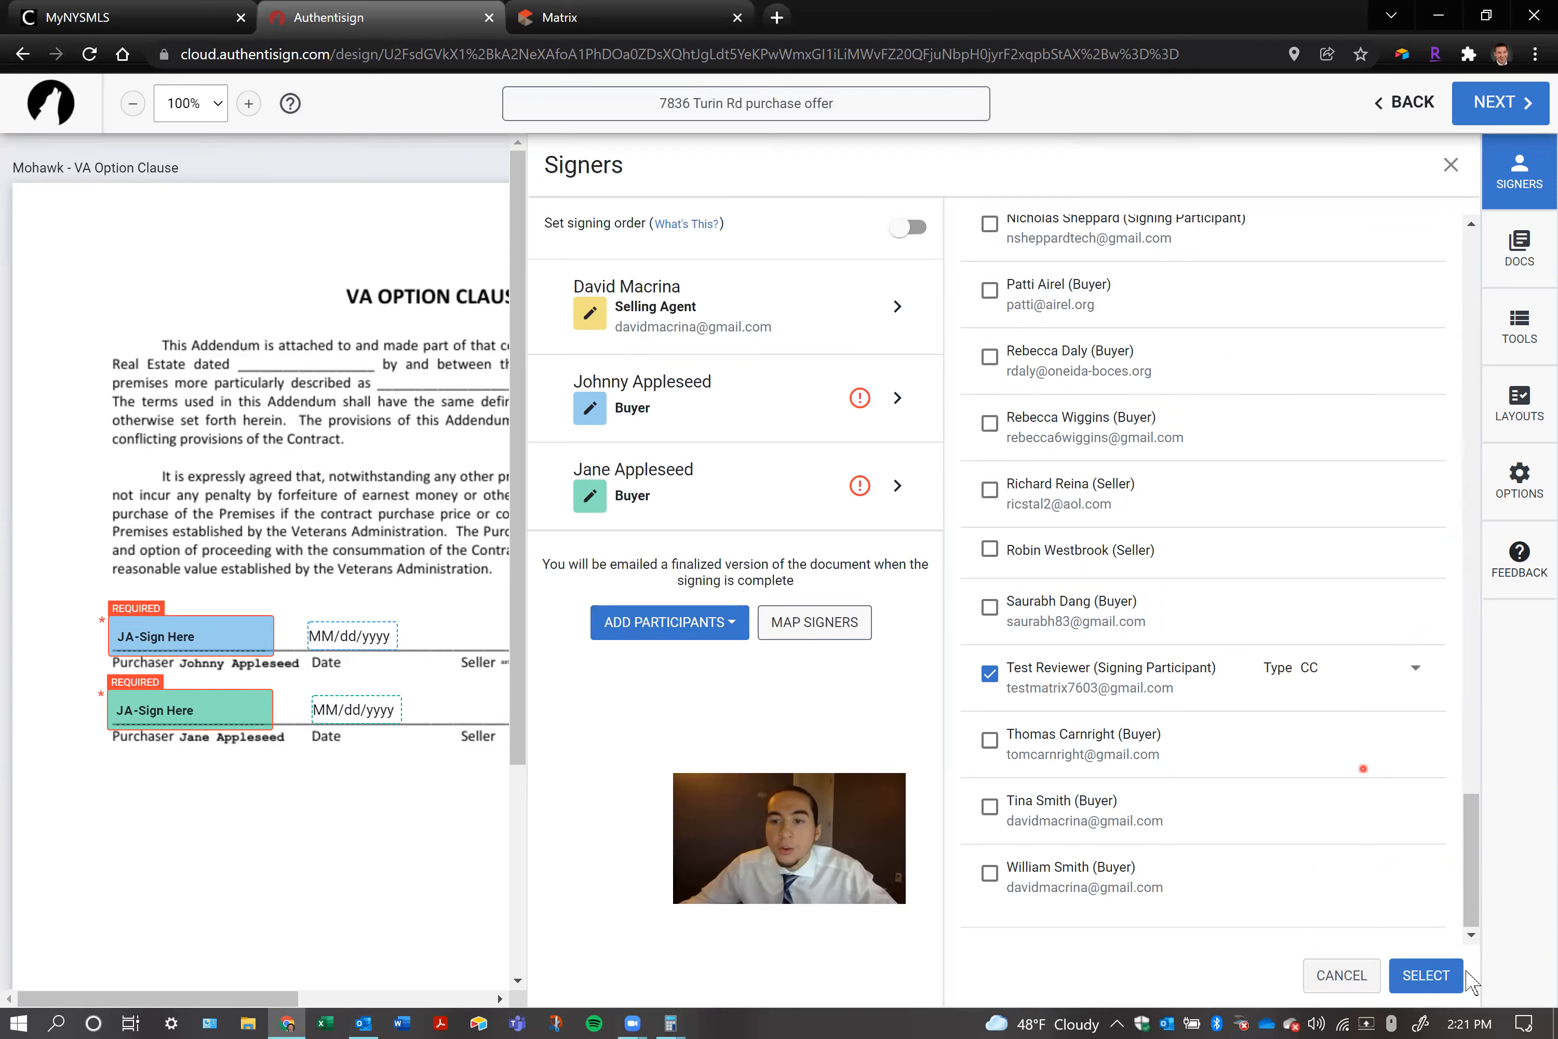
{"action": "left_click", "coordinate": [1448, 970]}
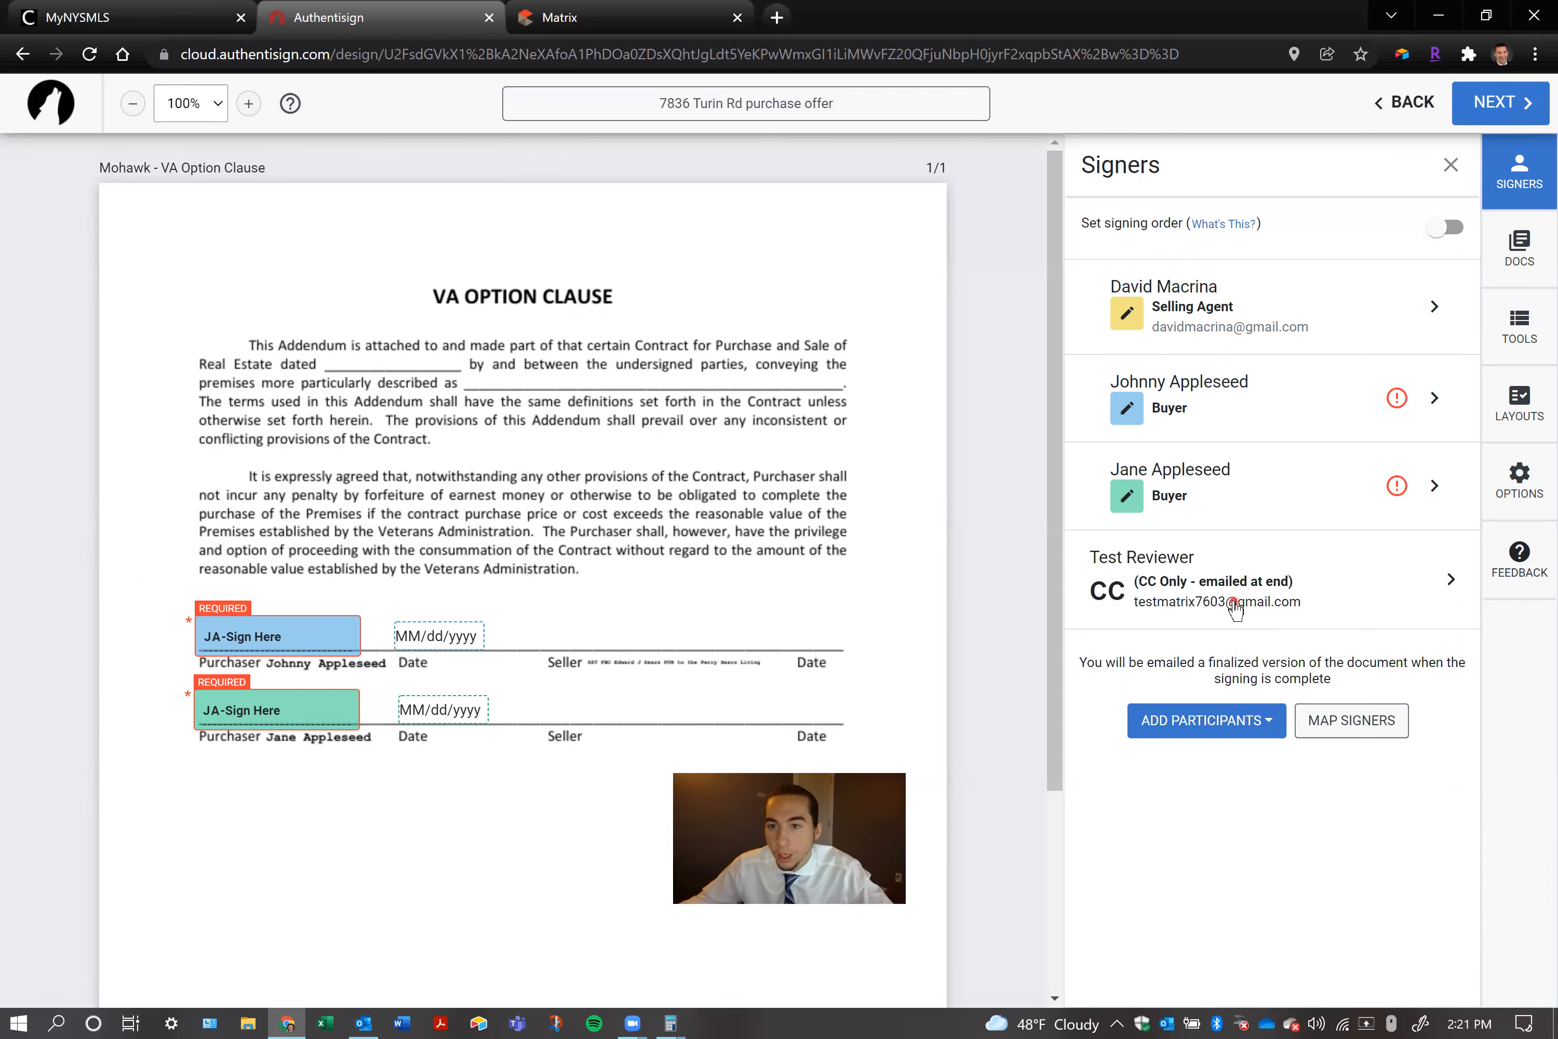
Change the test reviewer's signer type to Reviewer and assign the signature blocks with both seller roles ignored
{"action": "left_click", "coordinate": [1197, 607]}
{"action": "left_click", "coordinate": [1163, 626]}
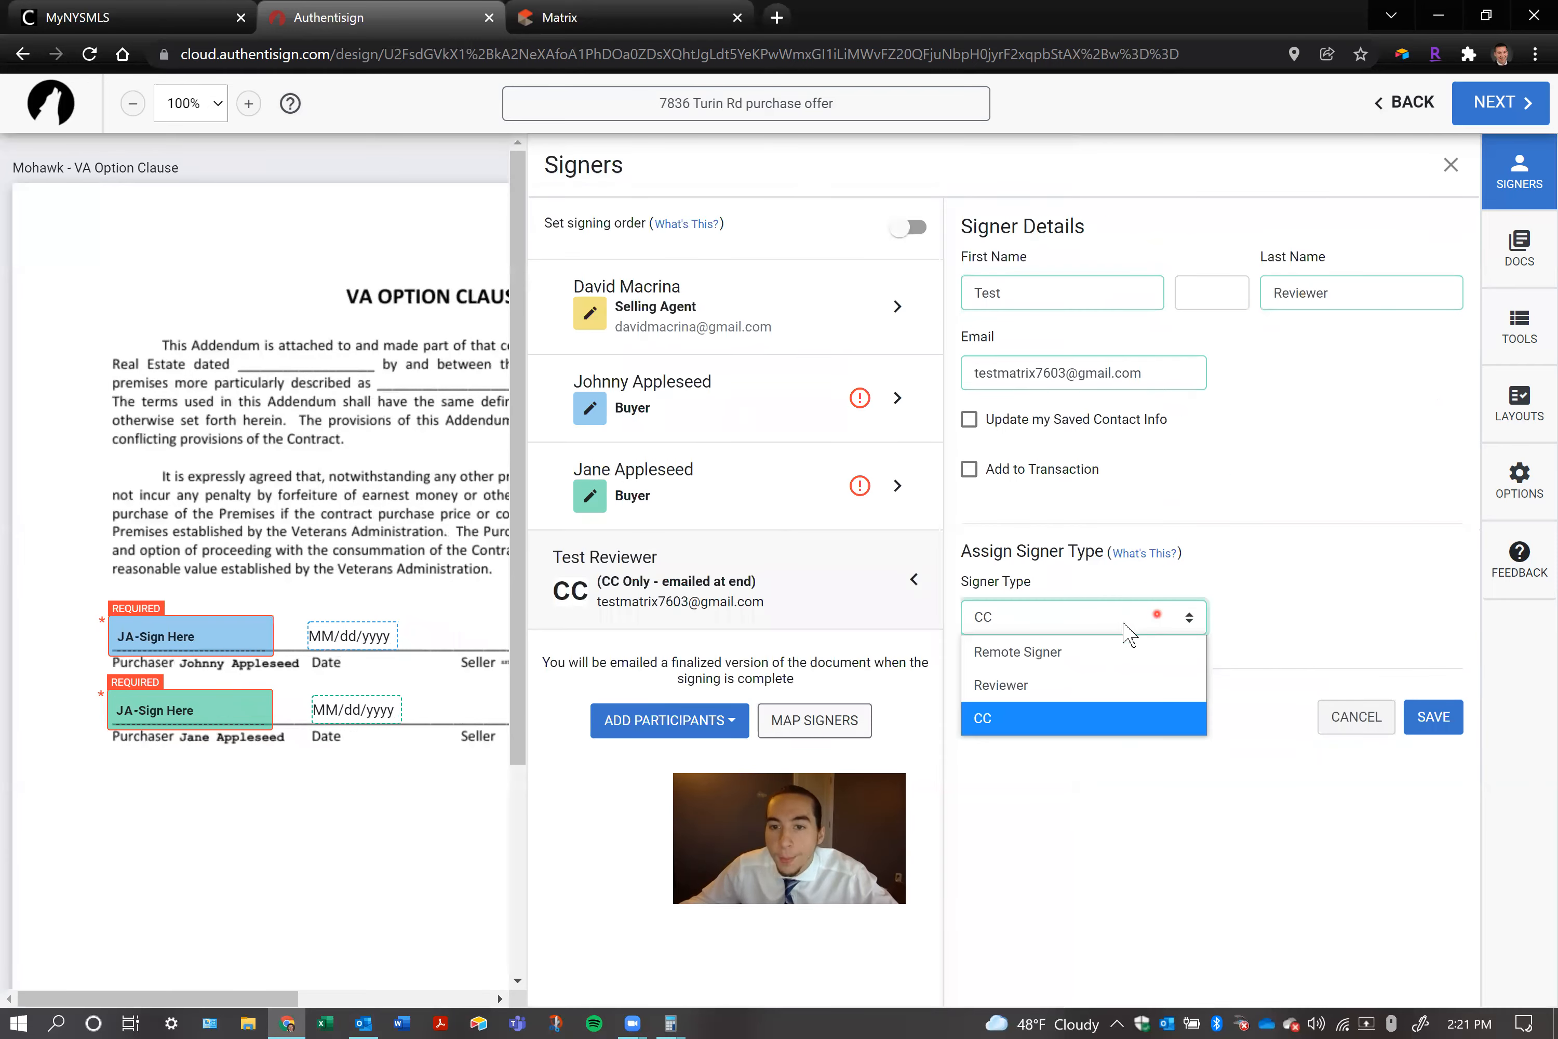
{"action": "left_click", "coordinate": [1040, 684]}
{"action": "left_click", "coordinate": [1438, 881]}
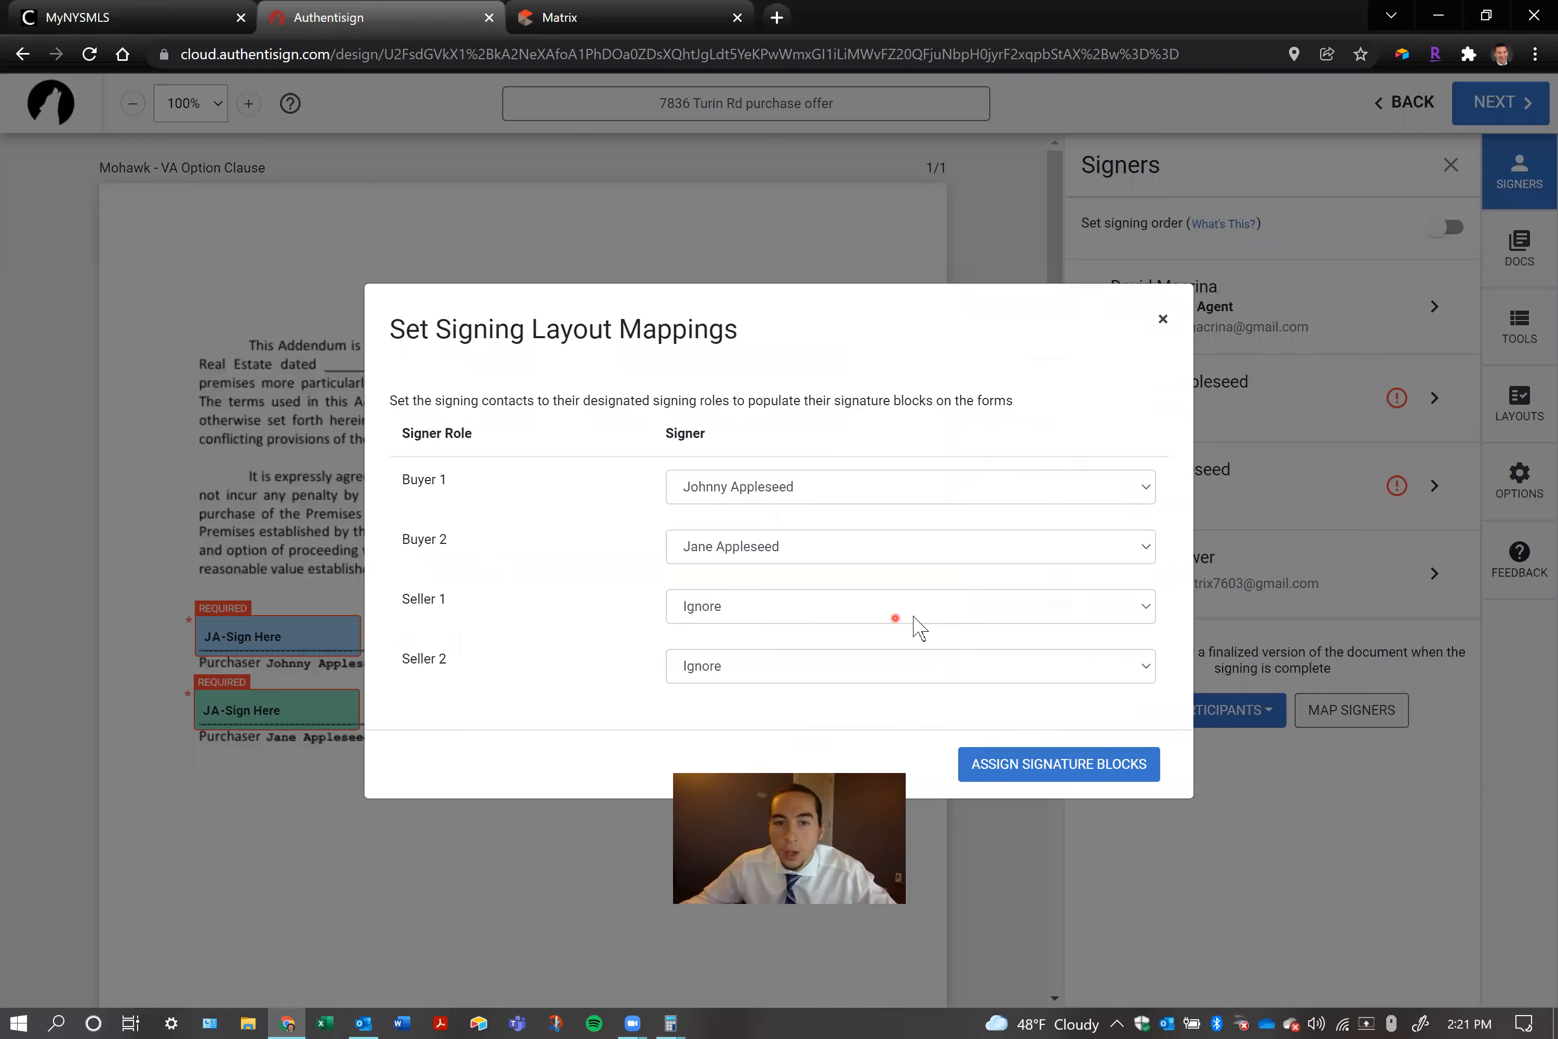
{"action": "left_click", "coordinate": [1087, 767]}
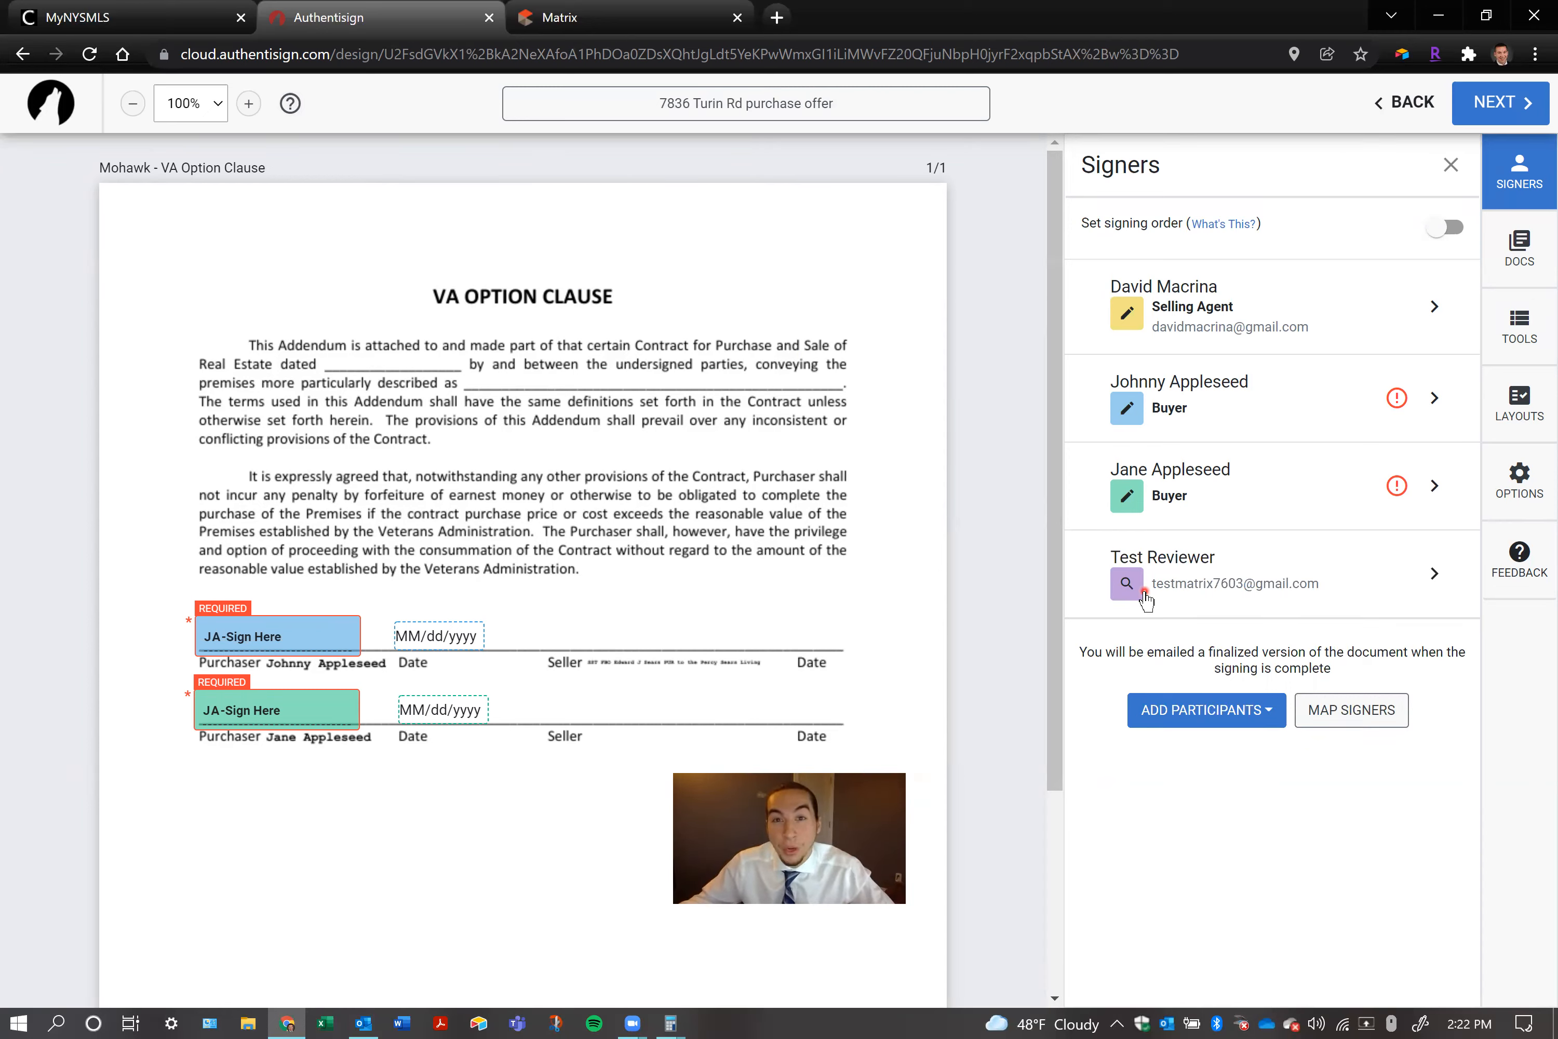
Set the test reviewer's signer type to CC and save the signer details
{"action": "left_click", "coordinate": [1434, 572]}
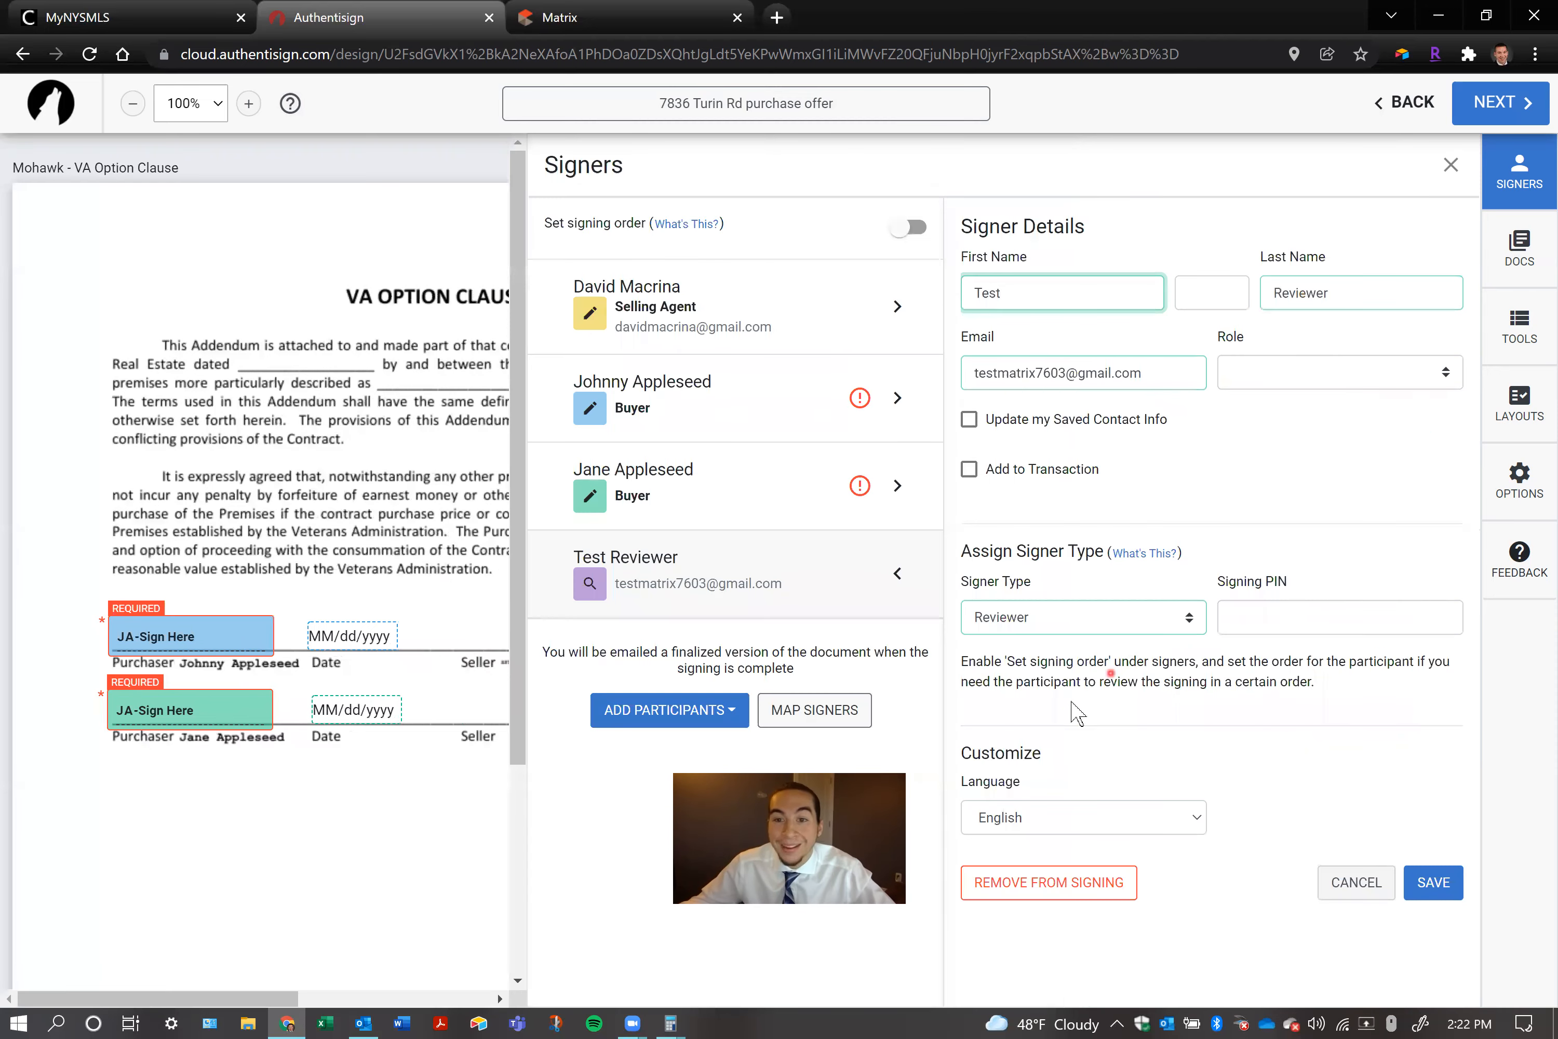
{"action": "left_click", "coordinate": [1081, 626]}
{"action": "left_click", "coordinate": [1025, 721]}
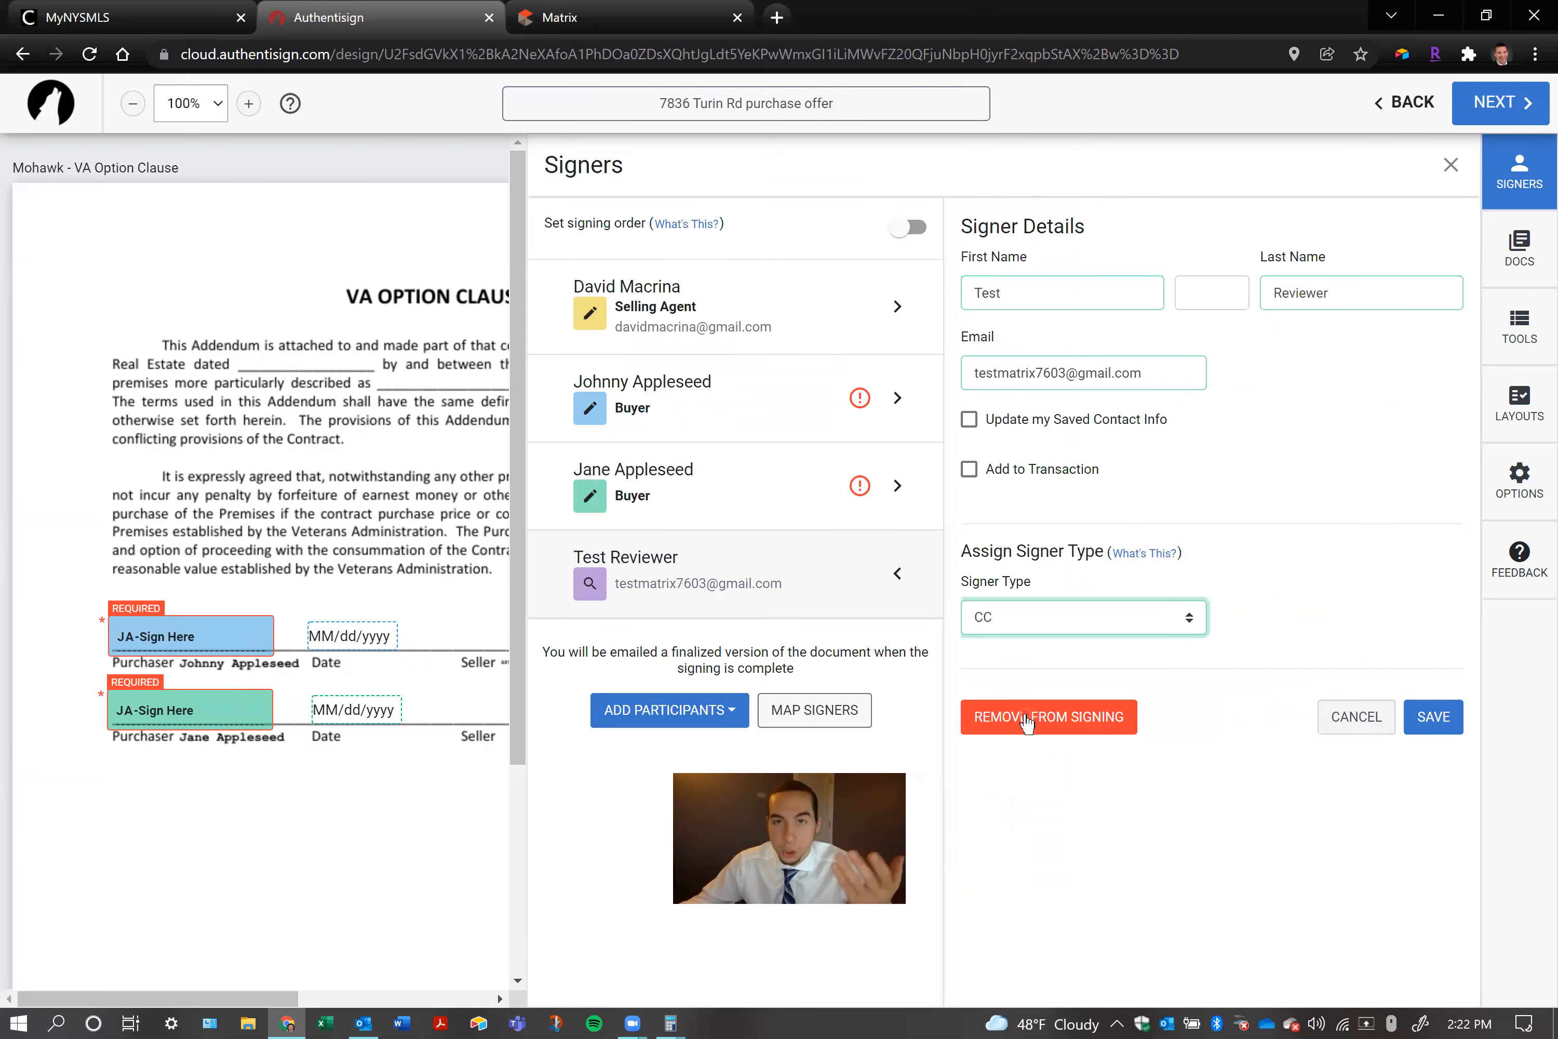
{"action": "left_click", "coordinate": [1433, 717]}
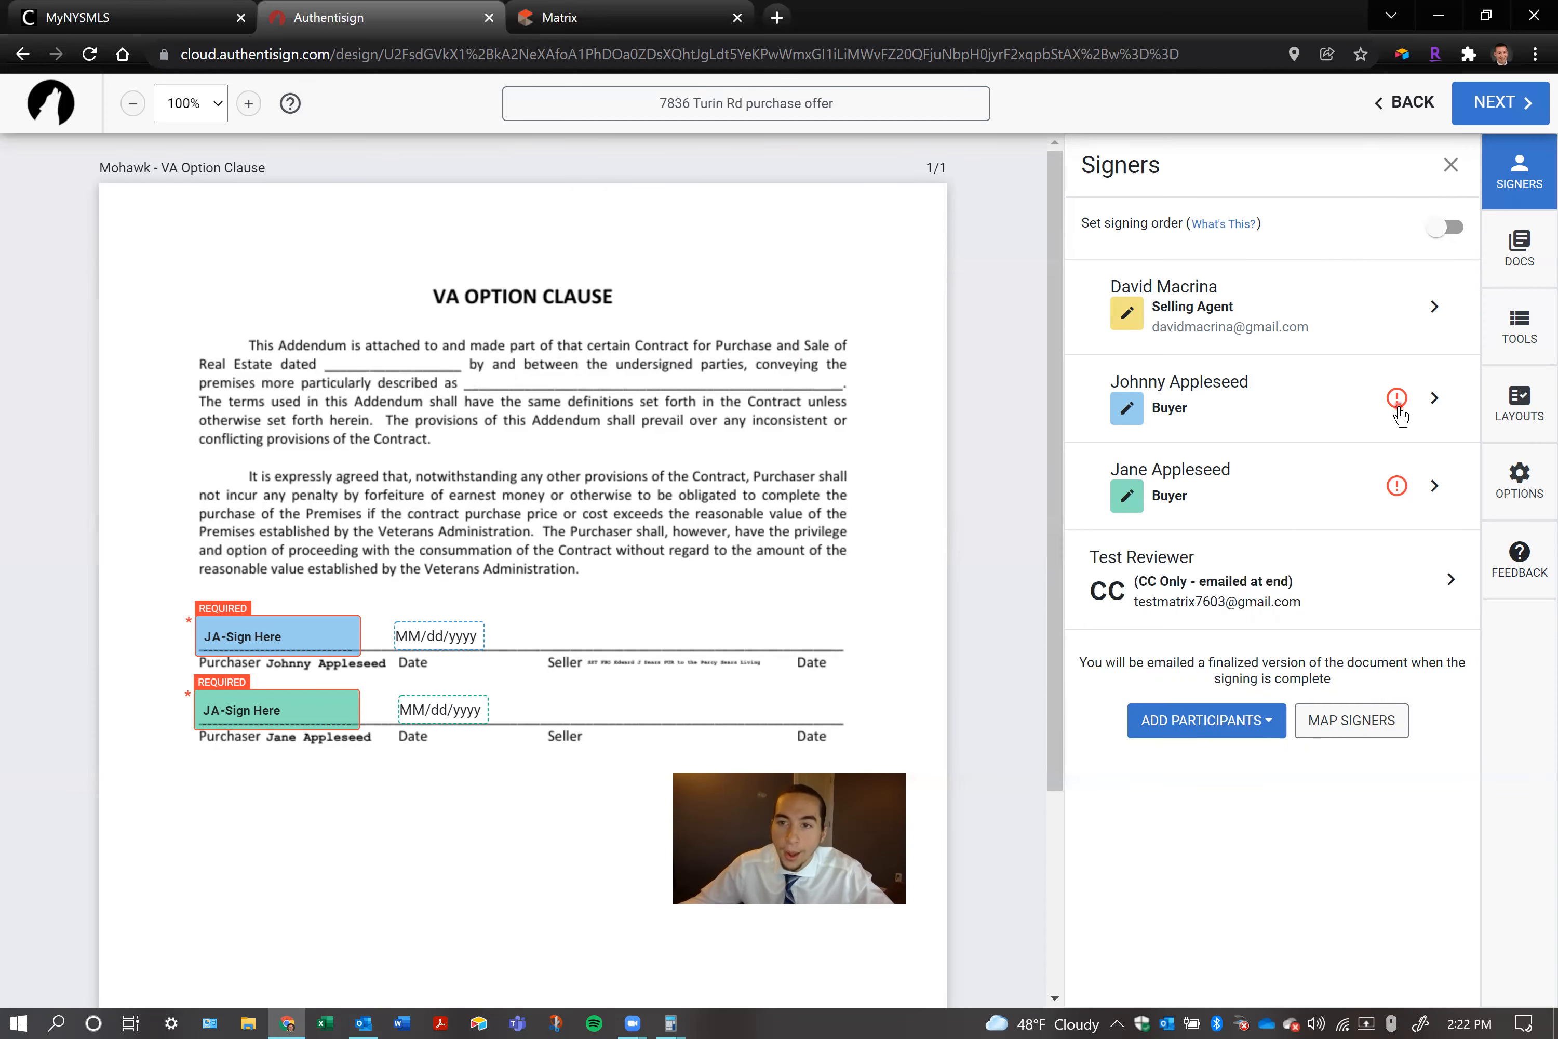
Enter the test e-mail address for the first buyer and enable updating the transaction contact
{"action": "left_click", "coordinate": [1433, 404]}
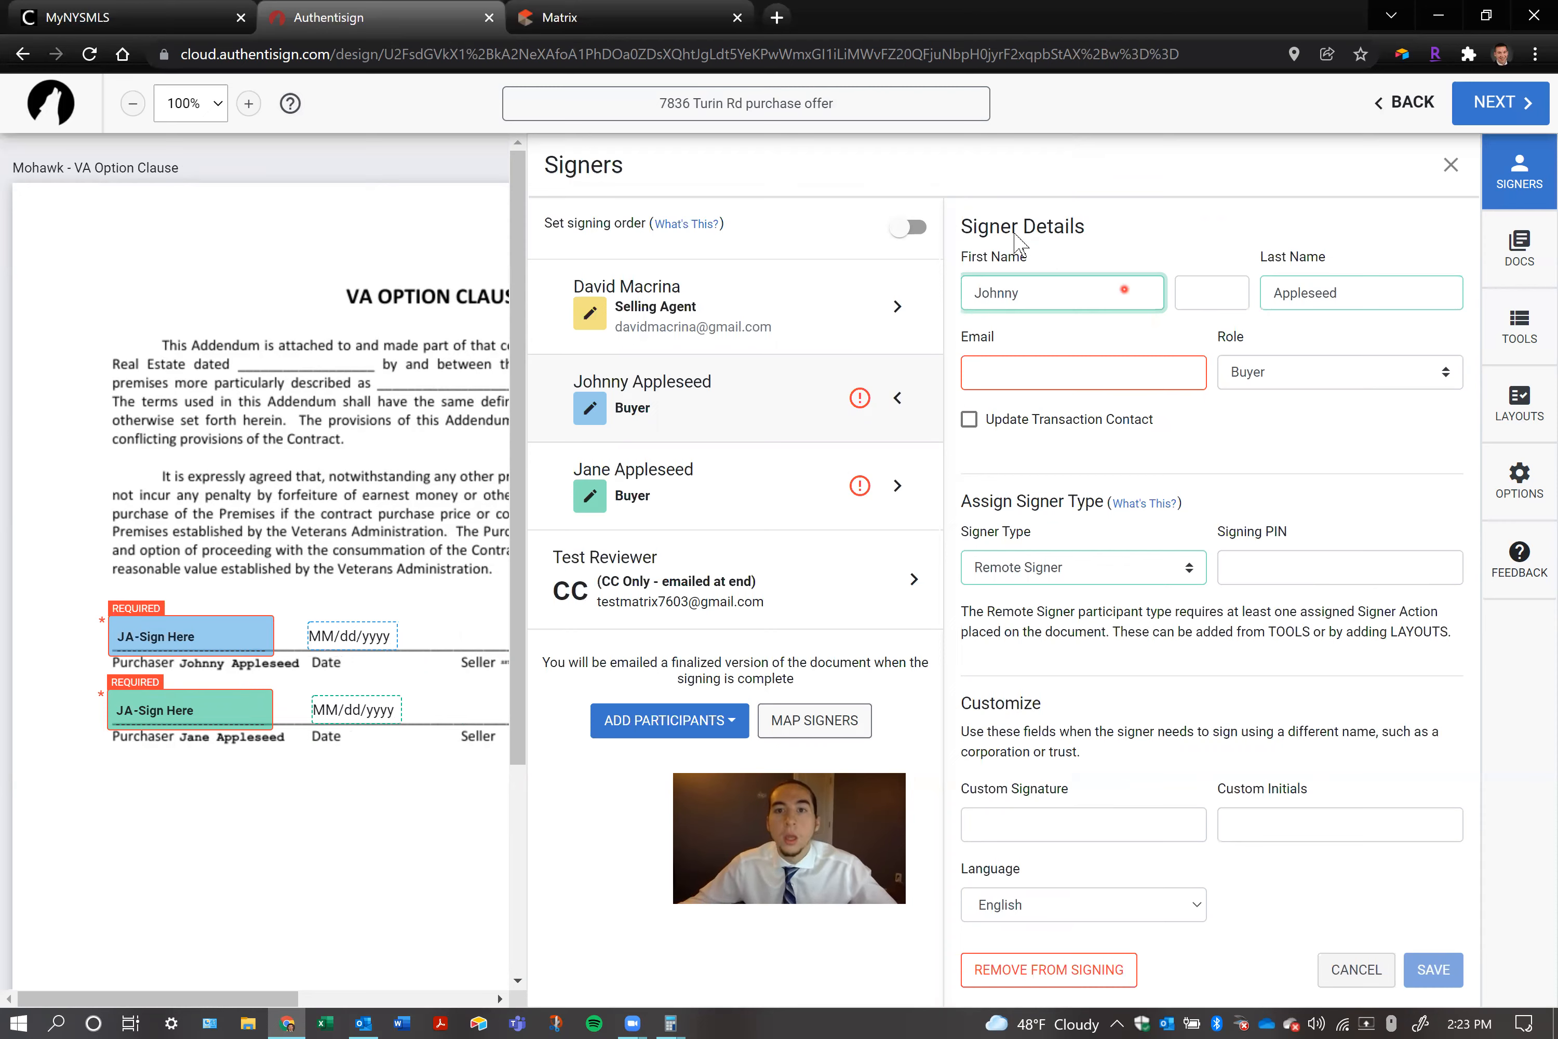
{"action": "left_click", "coordinate": [1041, 372]}
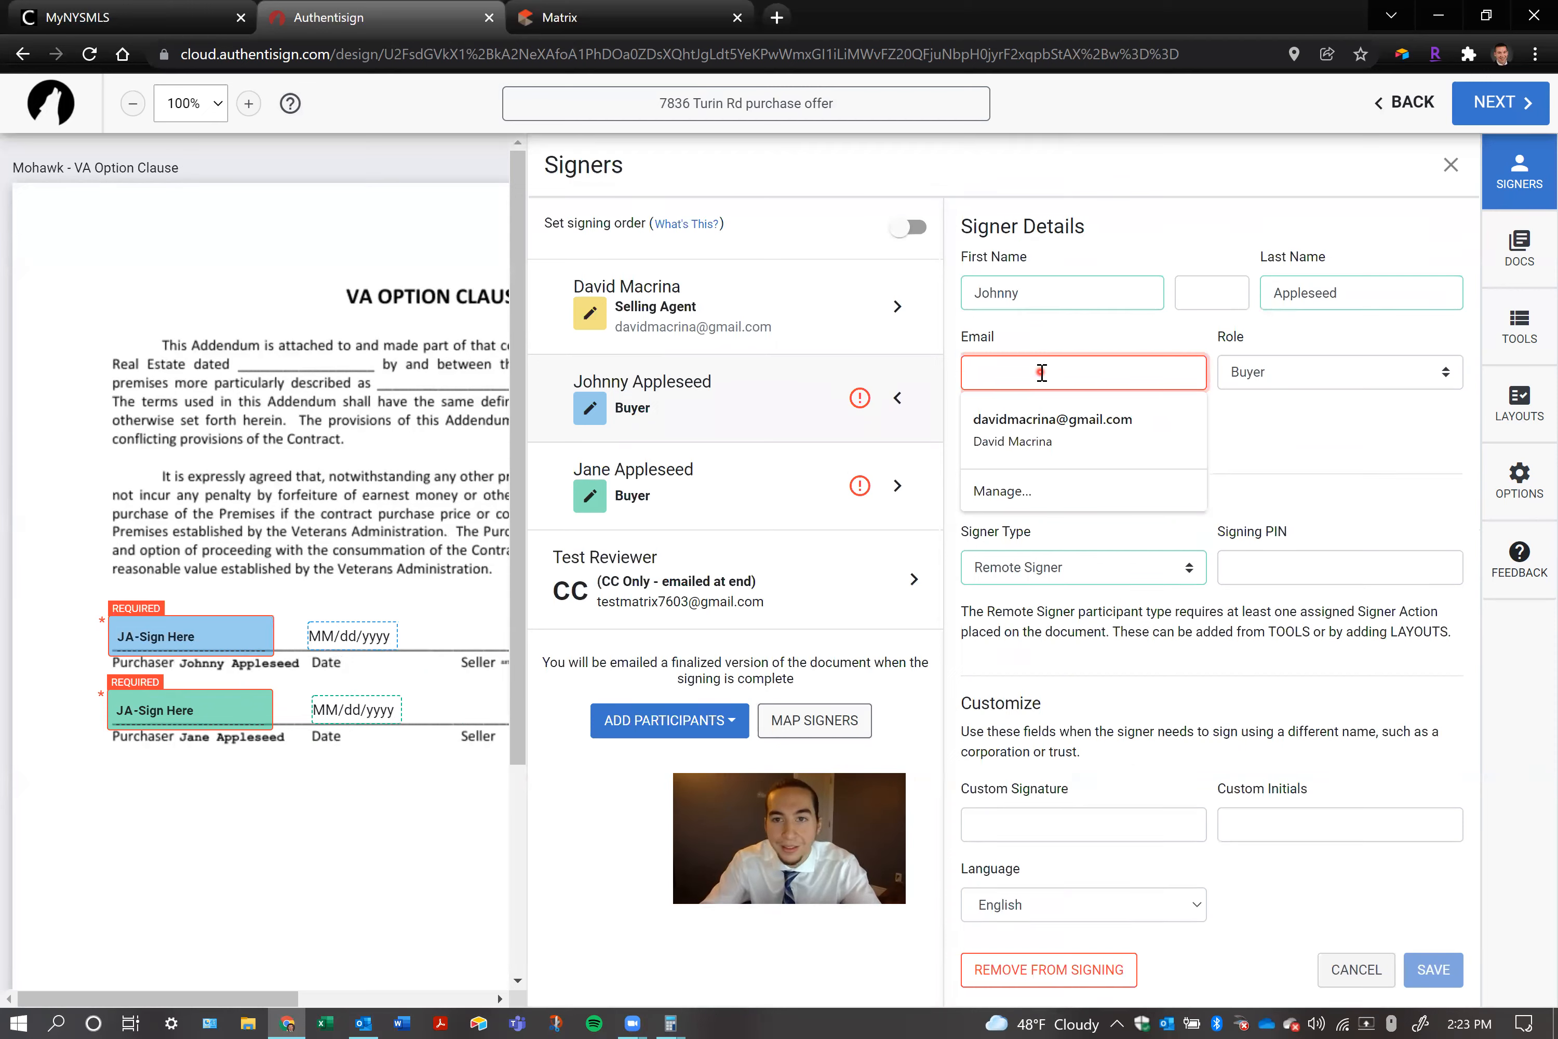
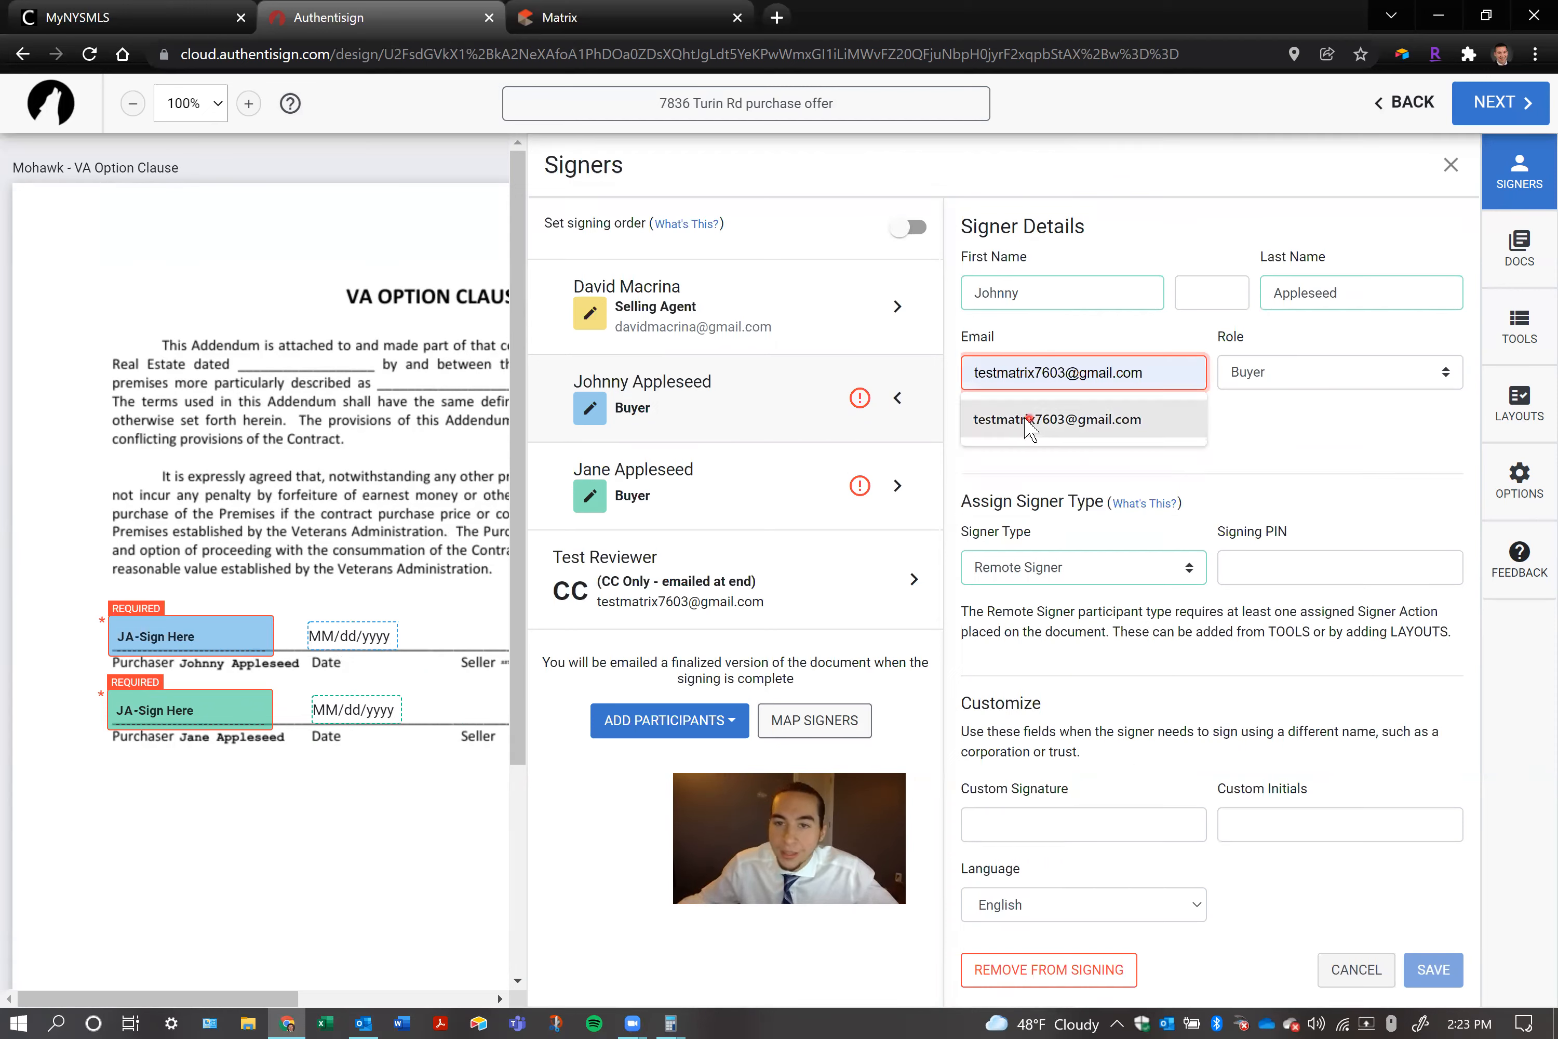
{"action": "left_click", "coordinate": [1030, 422]}
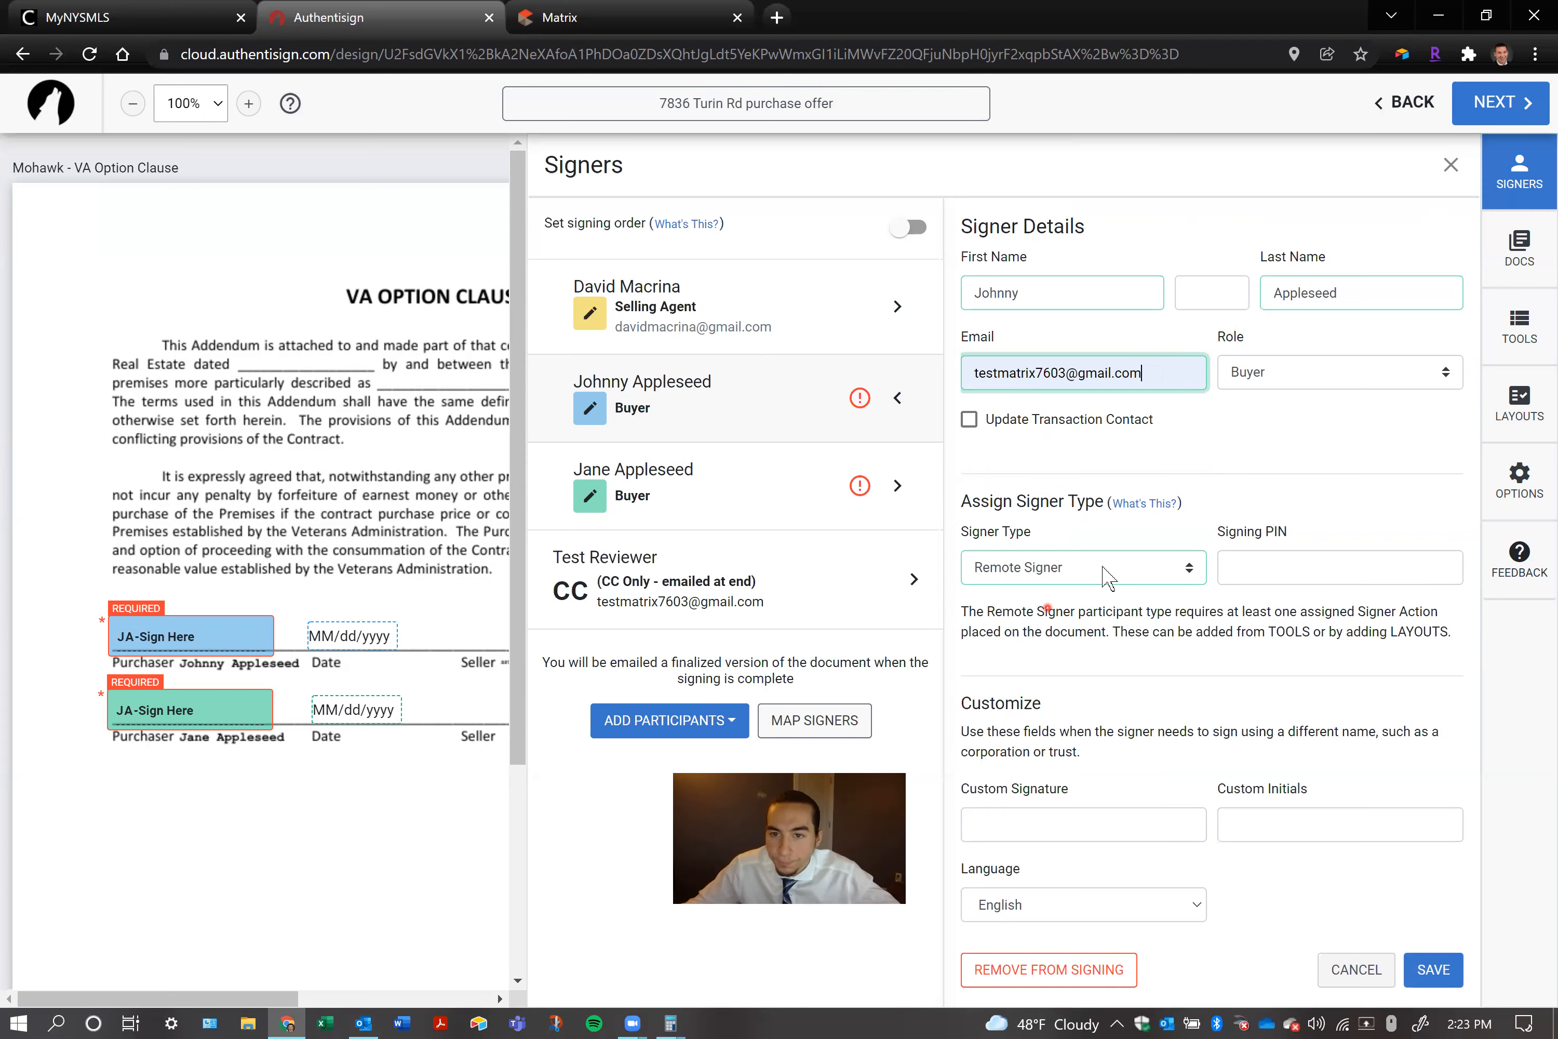
{"action": "left_click", "coordinate": [1284, 423]}
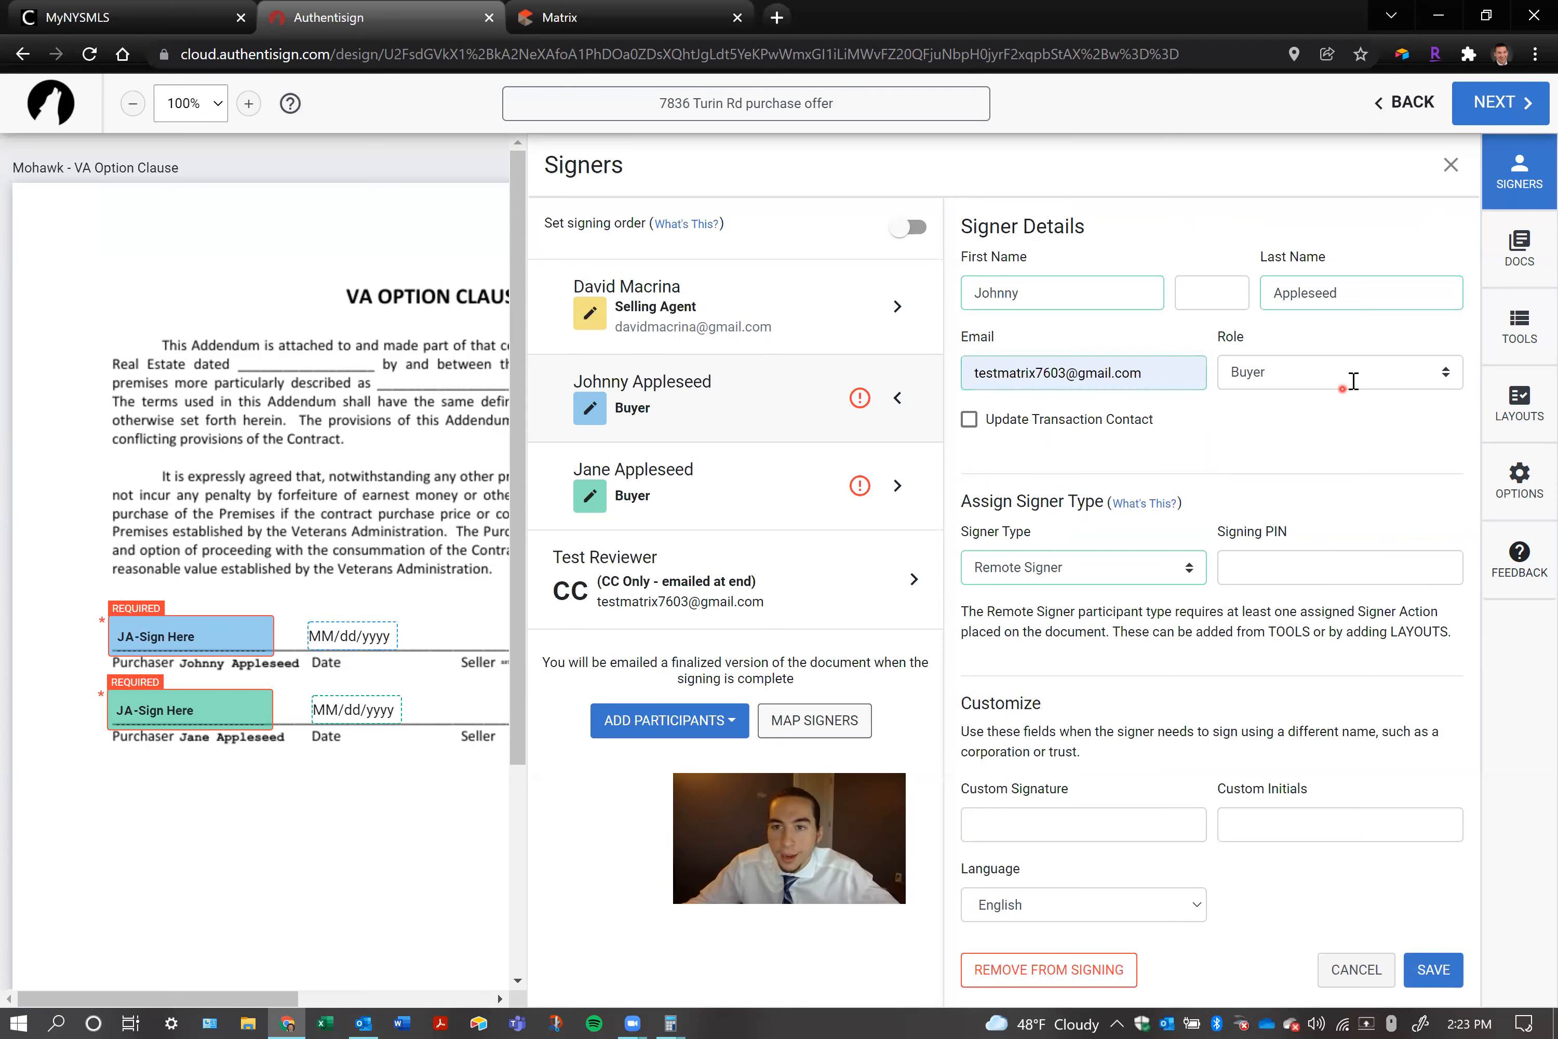
{"action": "left_click", "coordinate": [968, 429]}
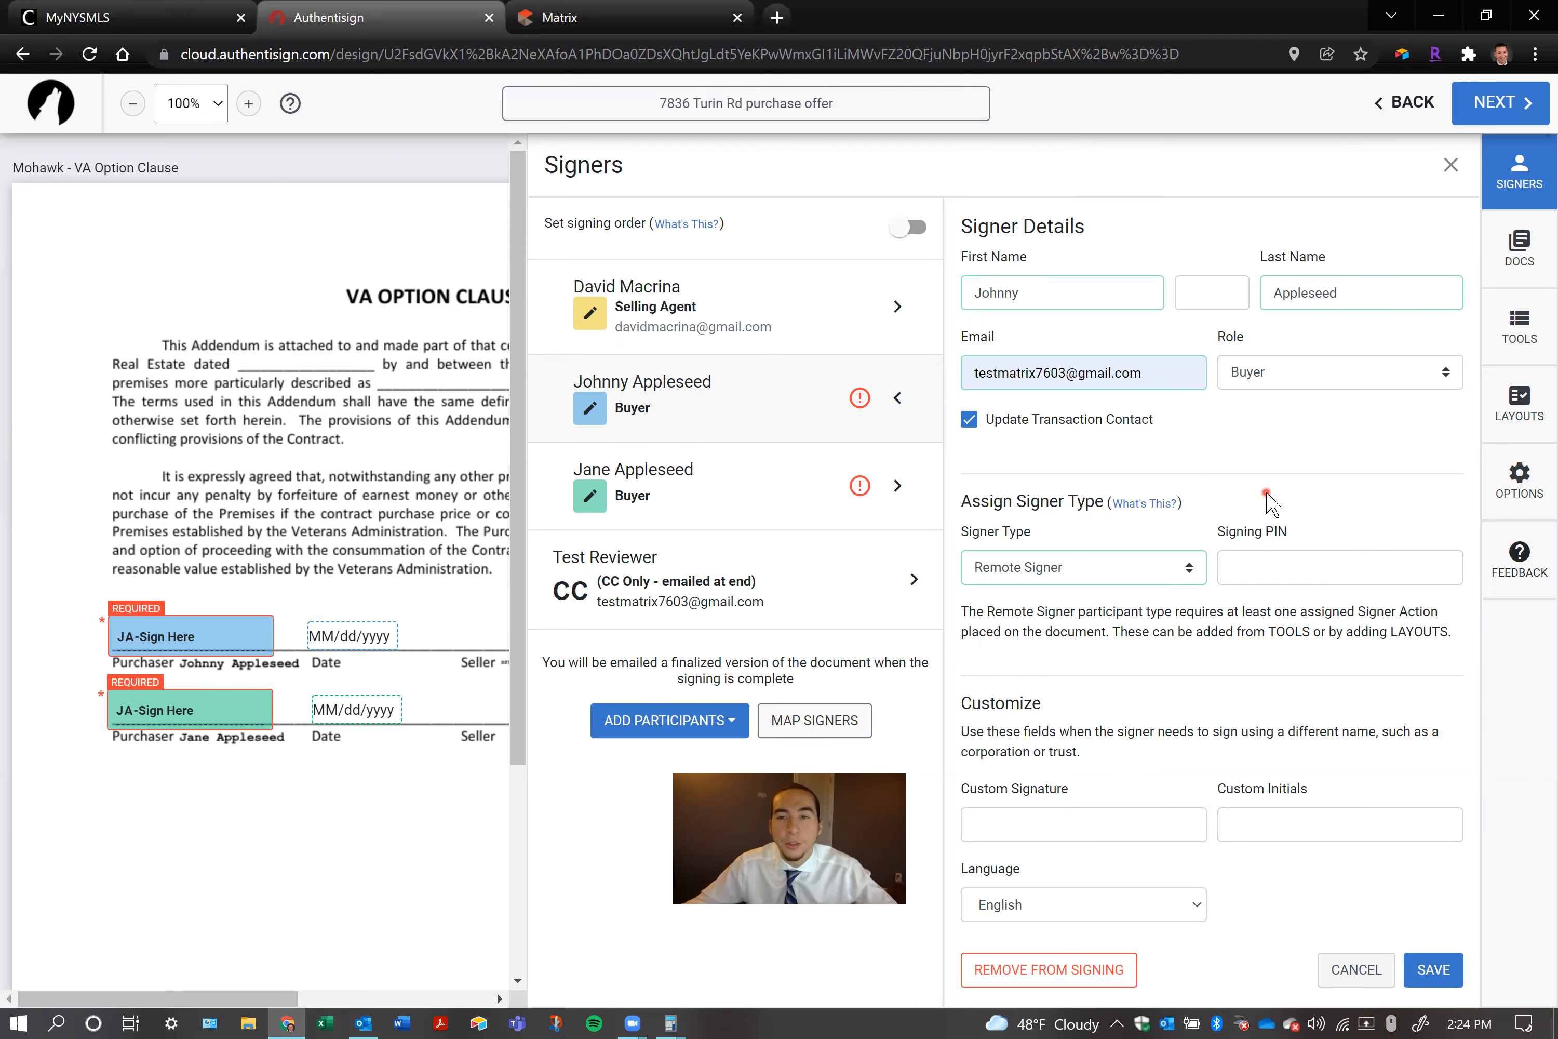
Replace the first buyer's e-mail with the Rome office address, copy that address, and save the signer details
{"action": "left_click_drag", "start_coordinate": [1183, 372], "coordinate": [963, 371]}
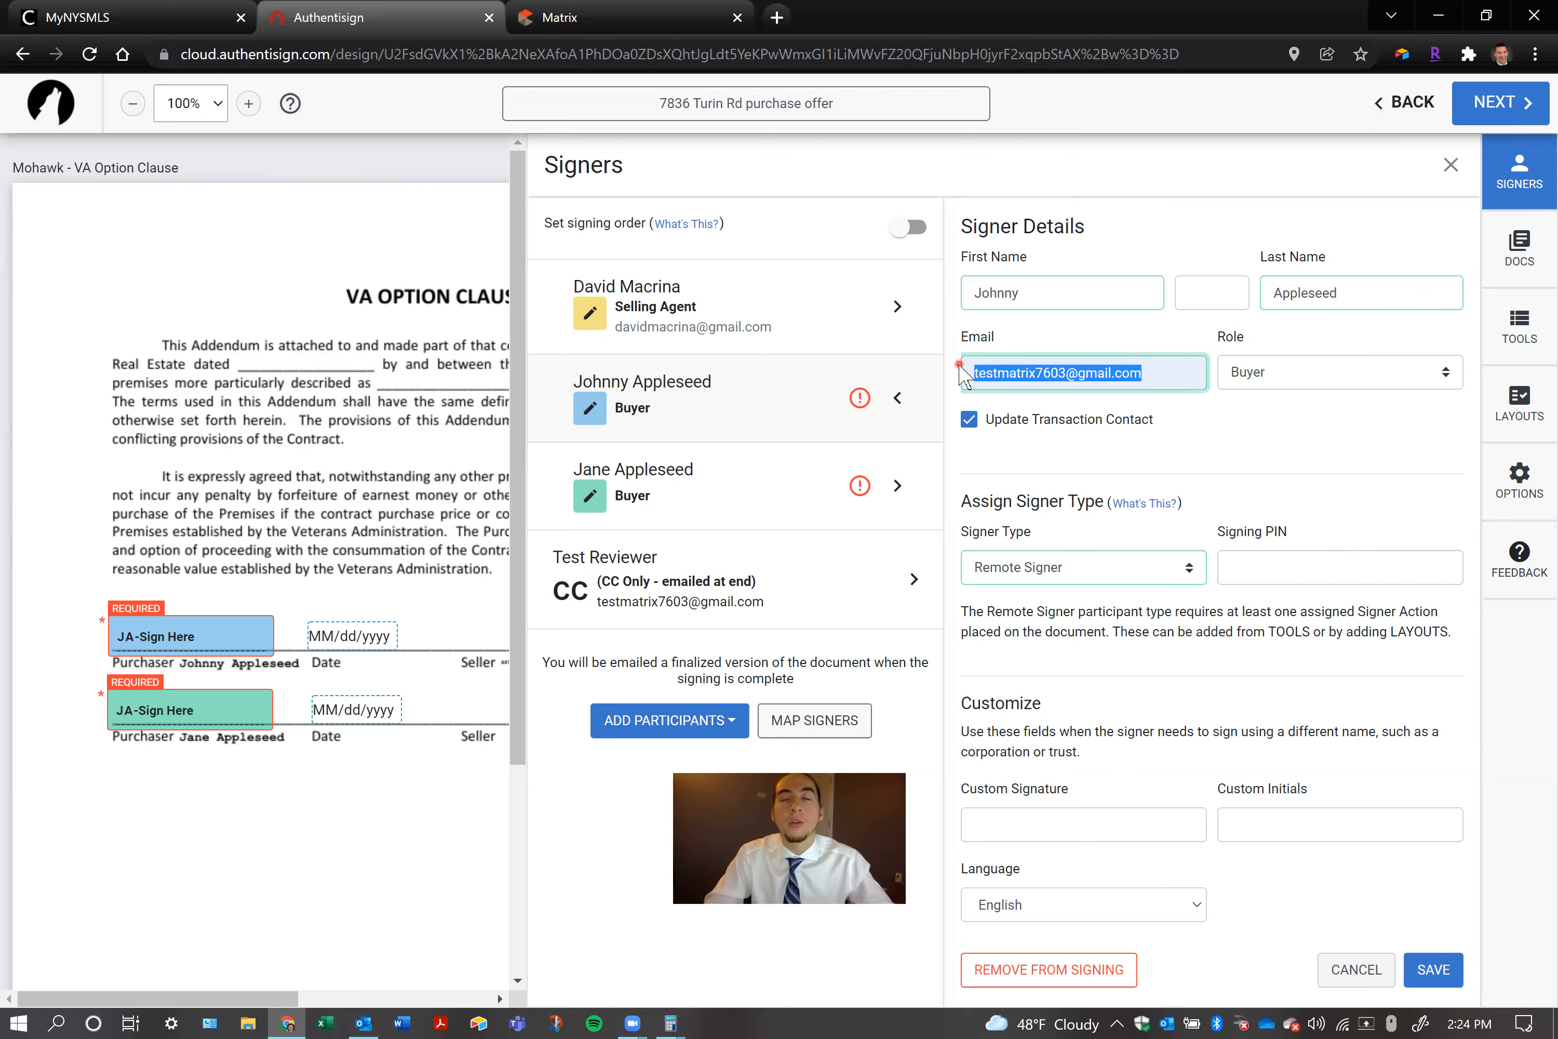
{"action": "type", "text": "utica@"}
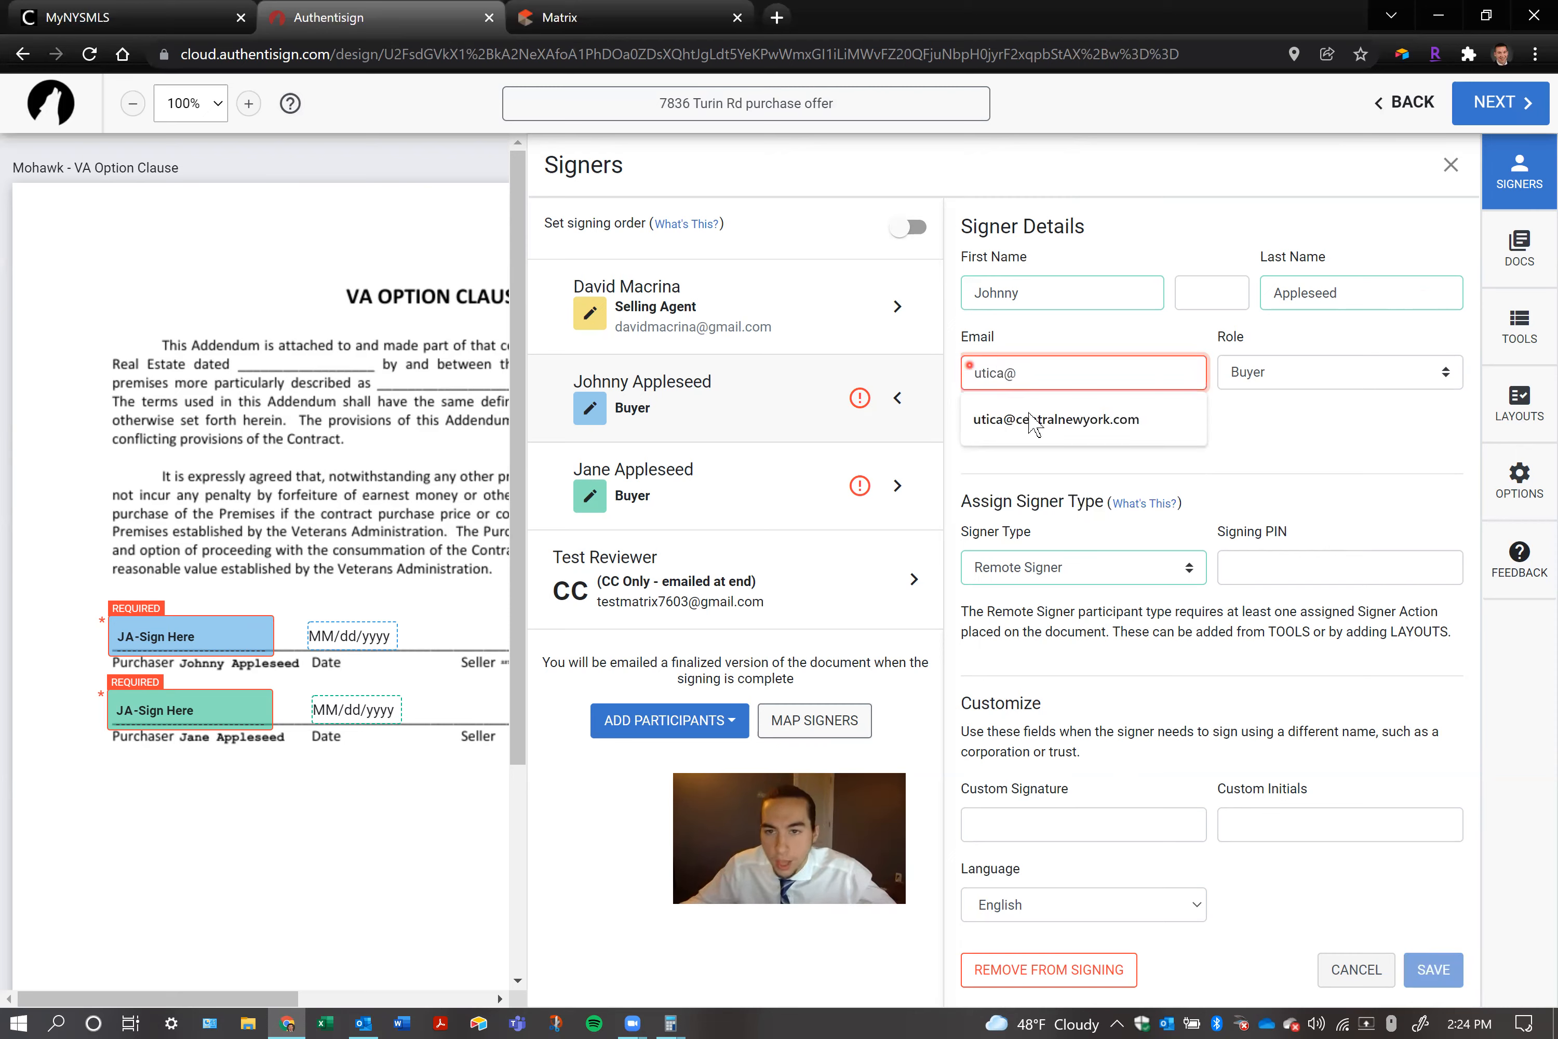
{"action": "key", "text": "Down"}
{"action": "key", "text": "Return"}
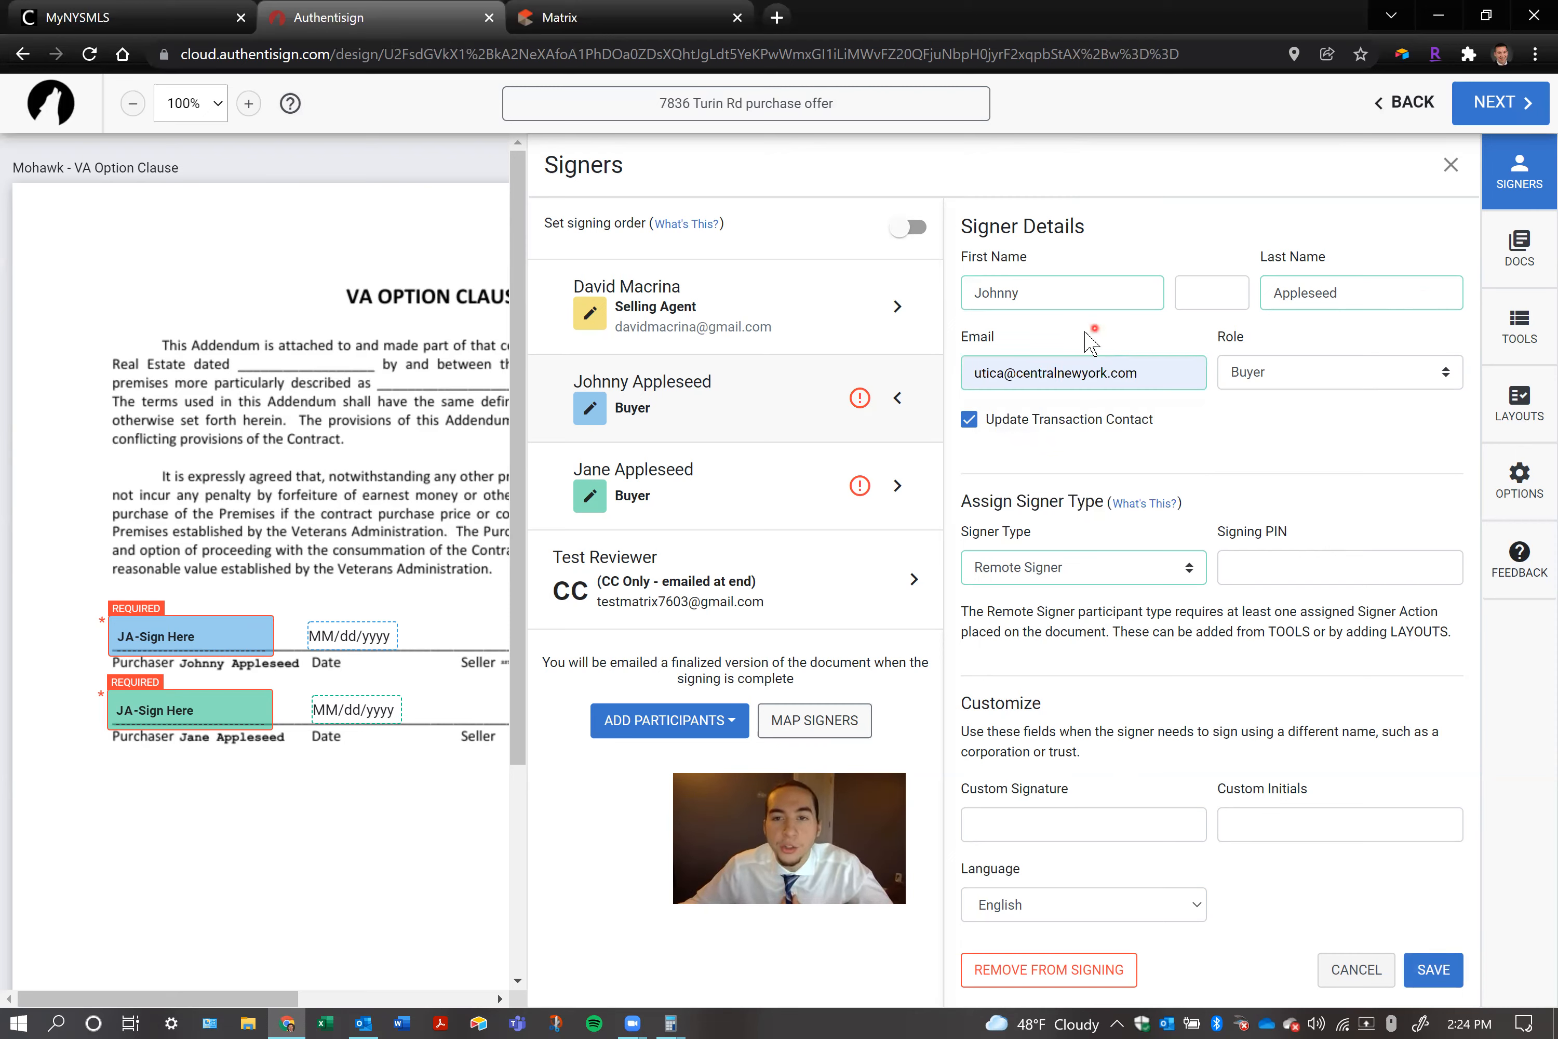
{"action": "double_click", "coordinate": [984, 372]}
{"action": "type", "text": "rome"}
{"action": "left_click", "coordinate": [1268, 448]}
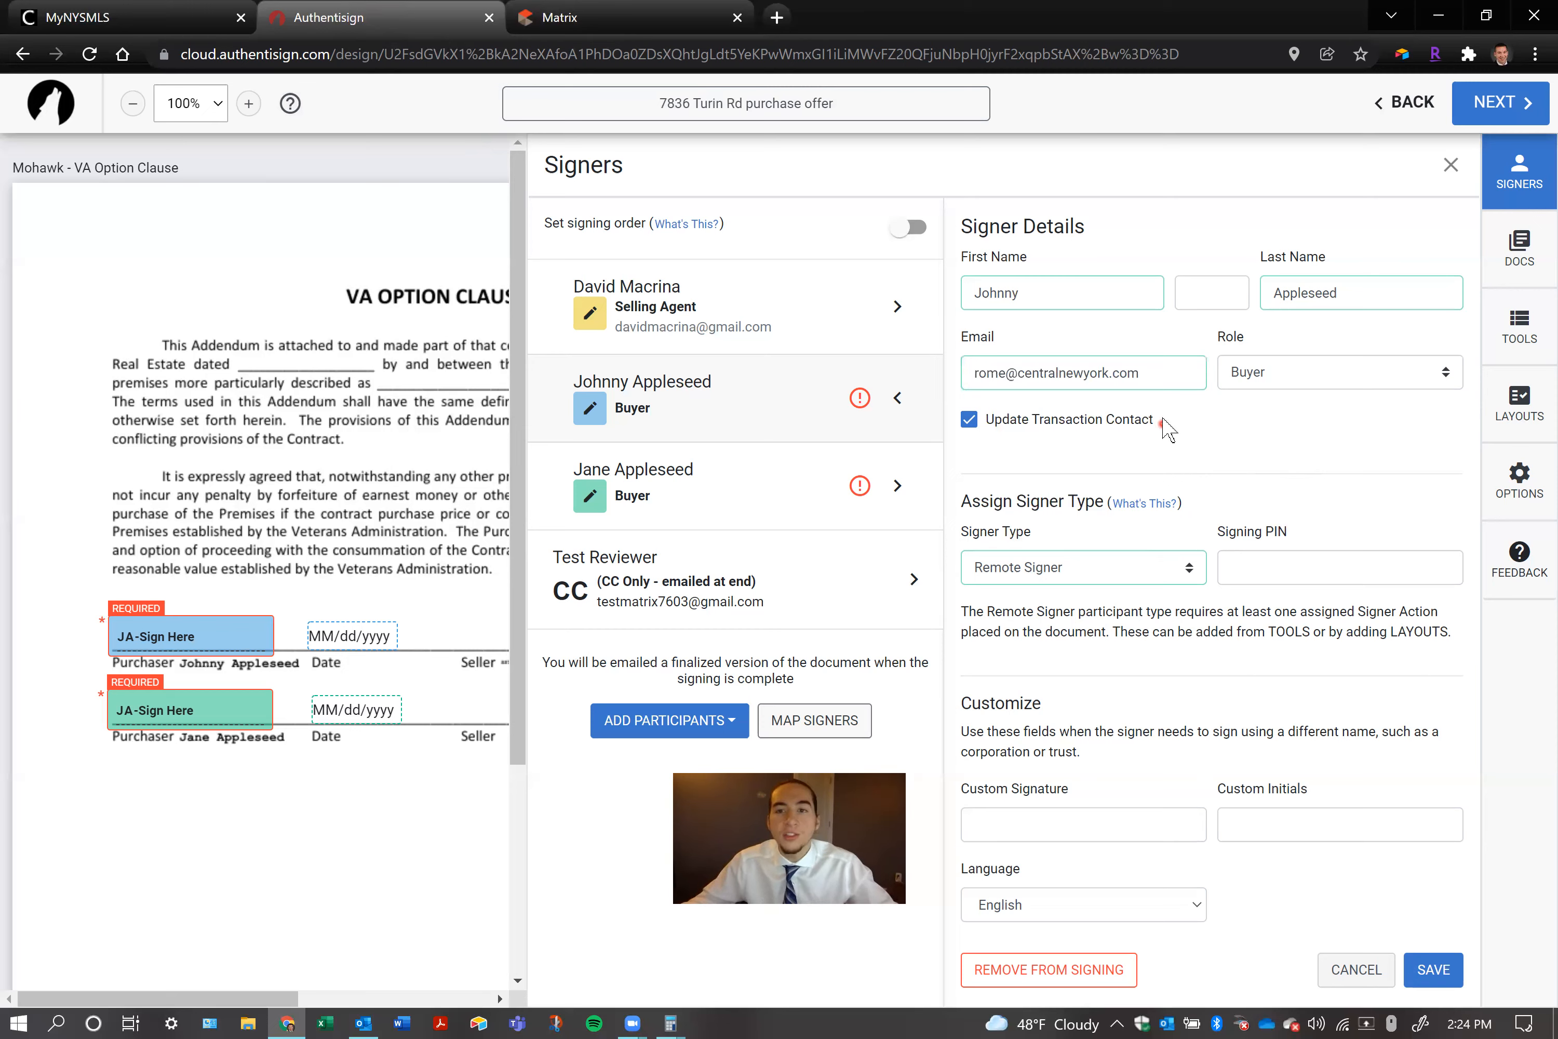
{"action": "left_click", "coordinate": [860, 397]}
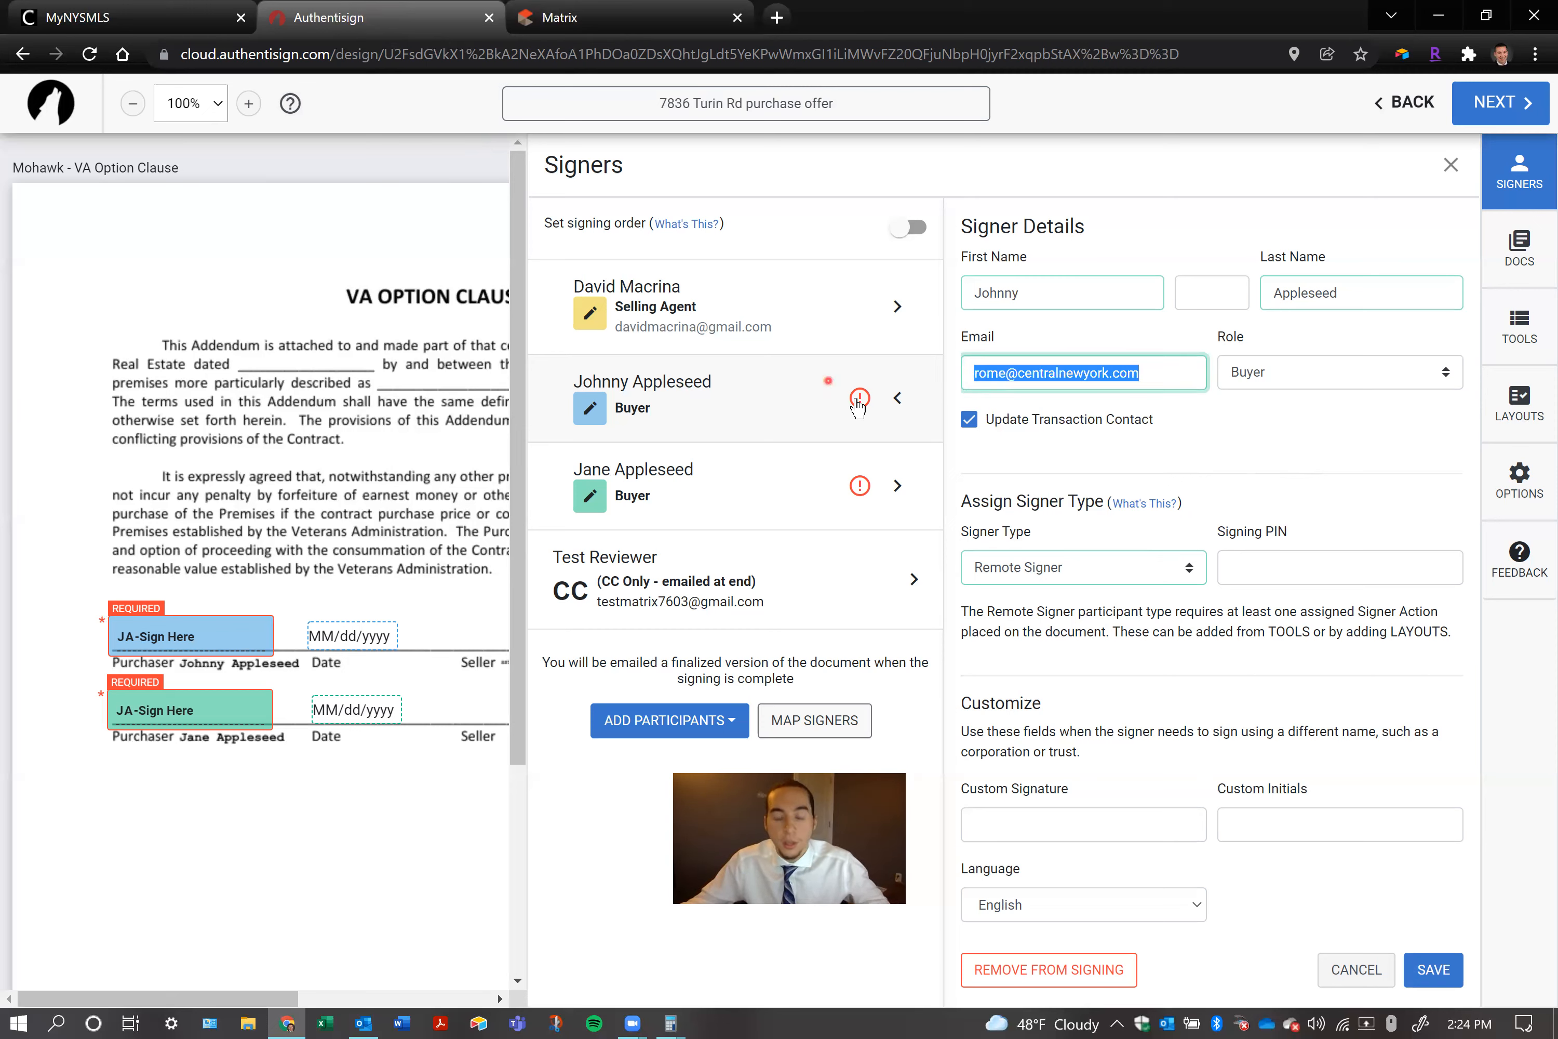
{"action": "right_click", "coordinate": [1092, 368]}
{"action": "left_click", "coordinate": [1180, 448]}
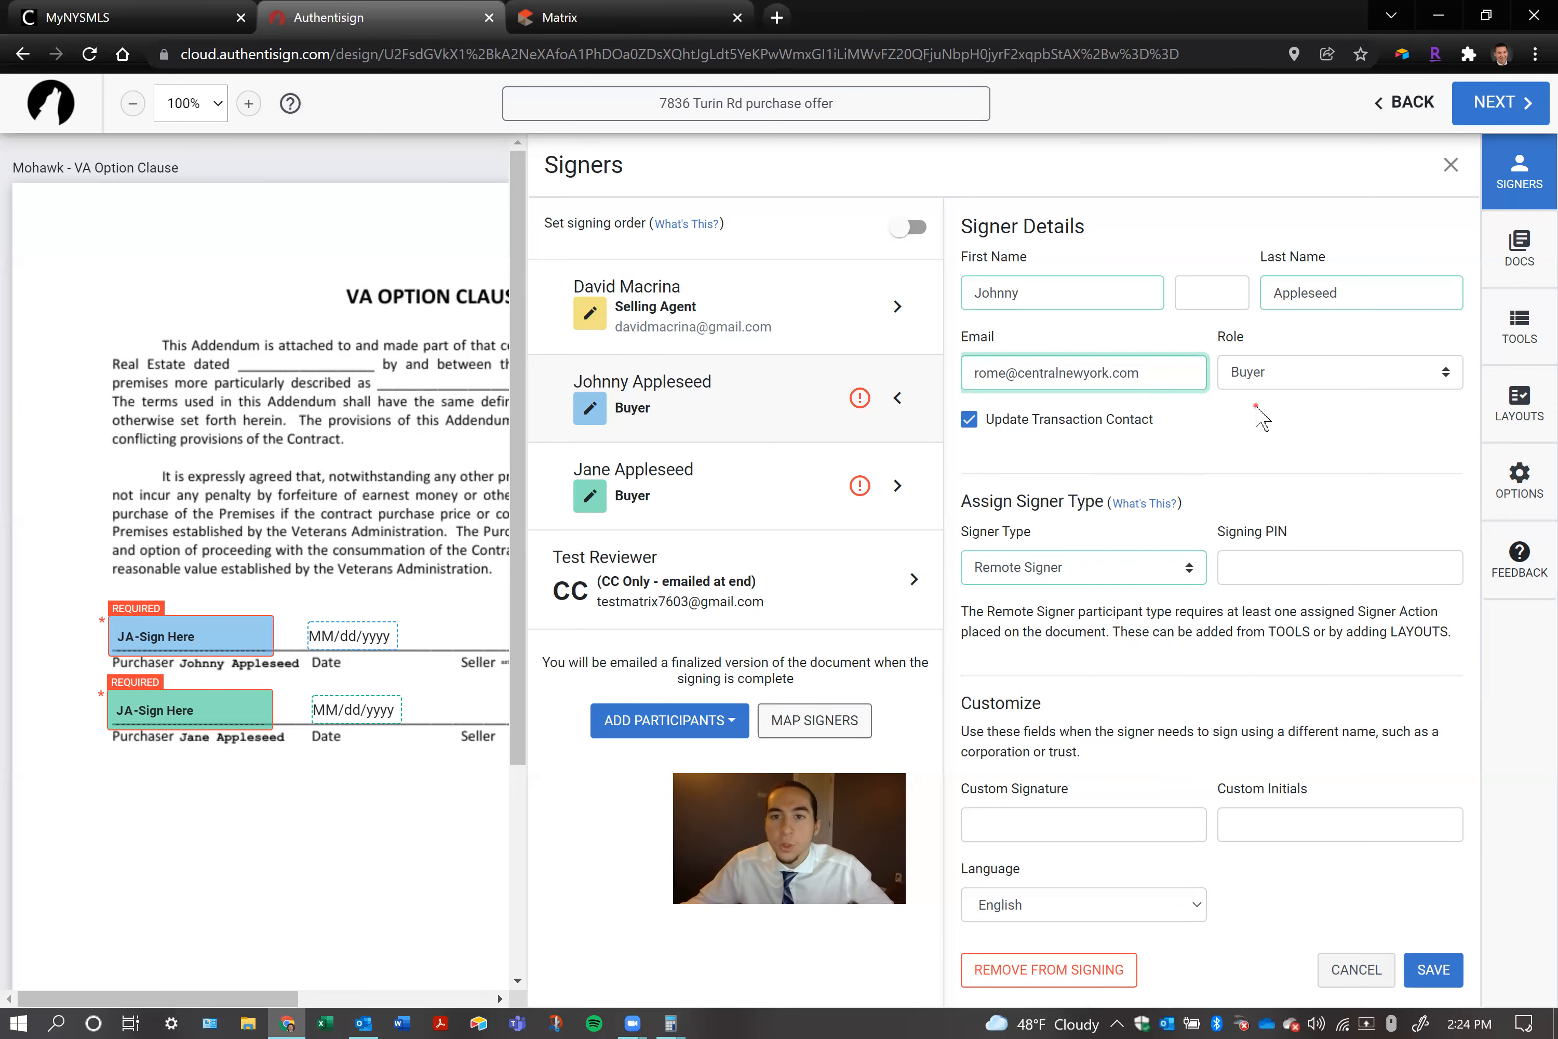
{"action": "left_click", "coordinate": [1408, 966]}
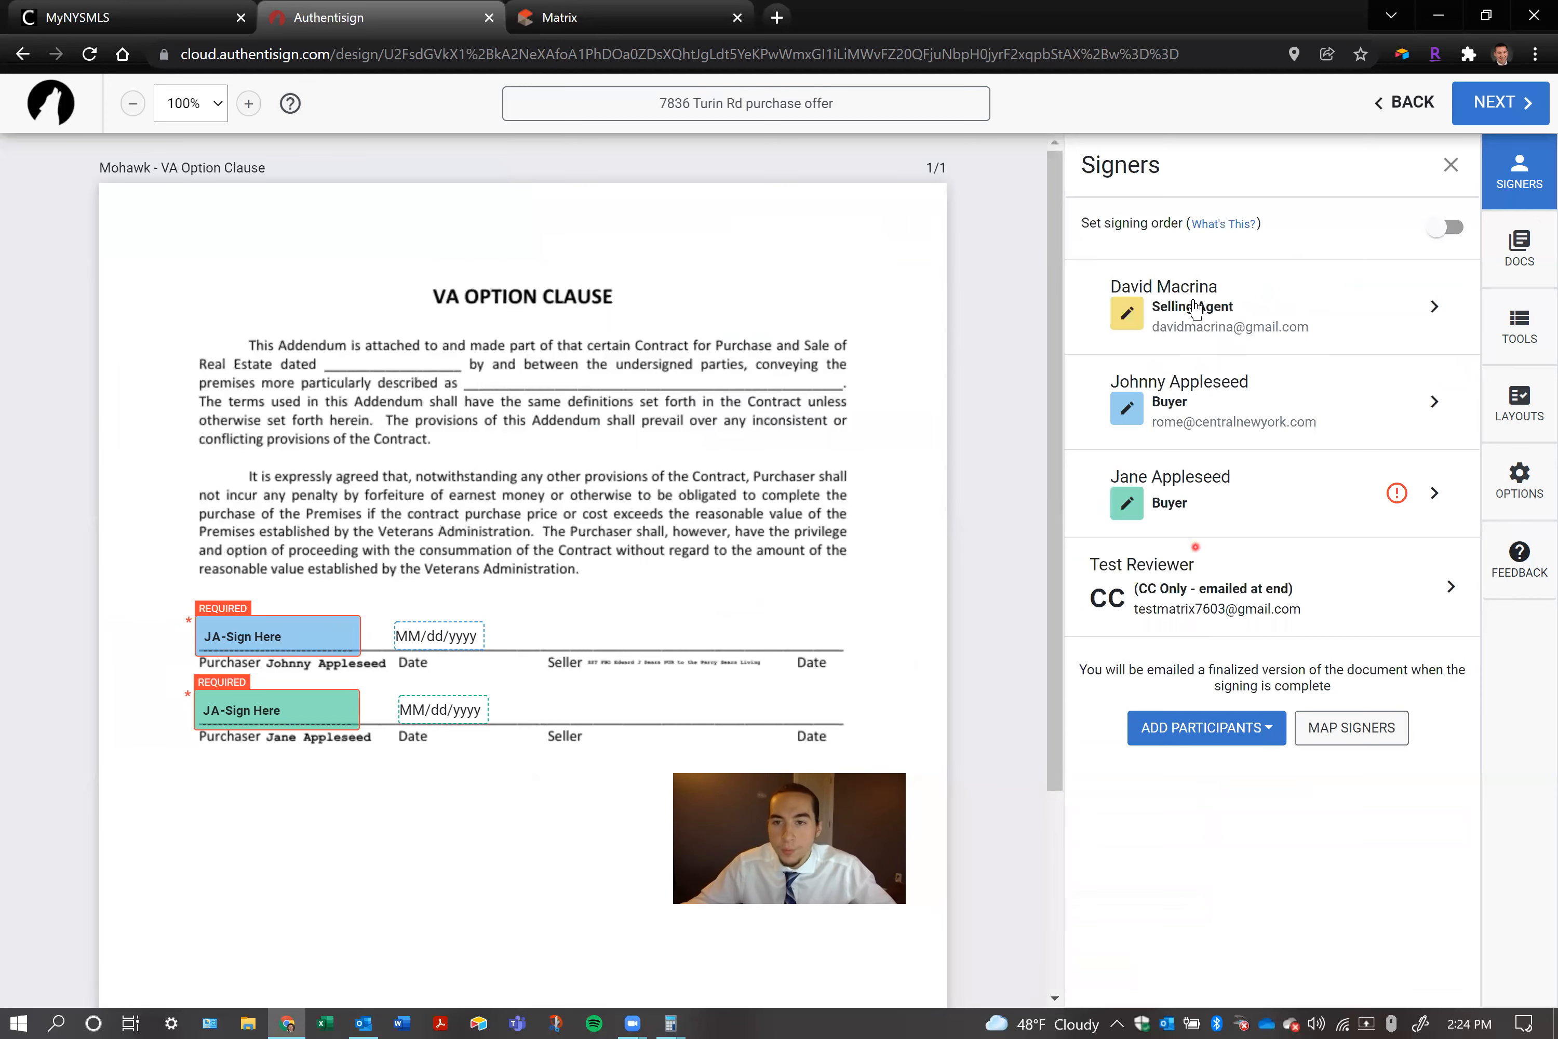
Paste the copied e-mail address into the second buyer's signer details and save them
{"action": "left_click", "coordinate": [1286, 484]}
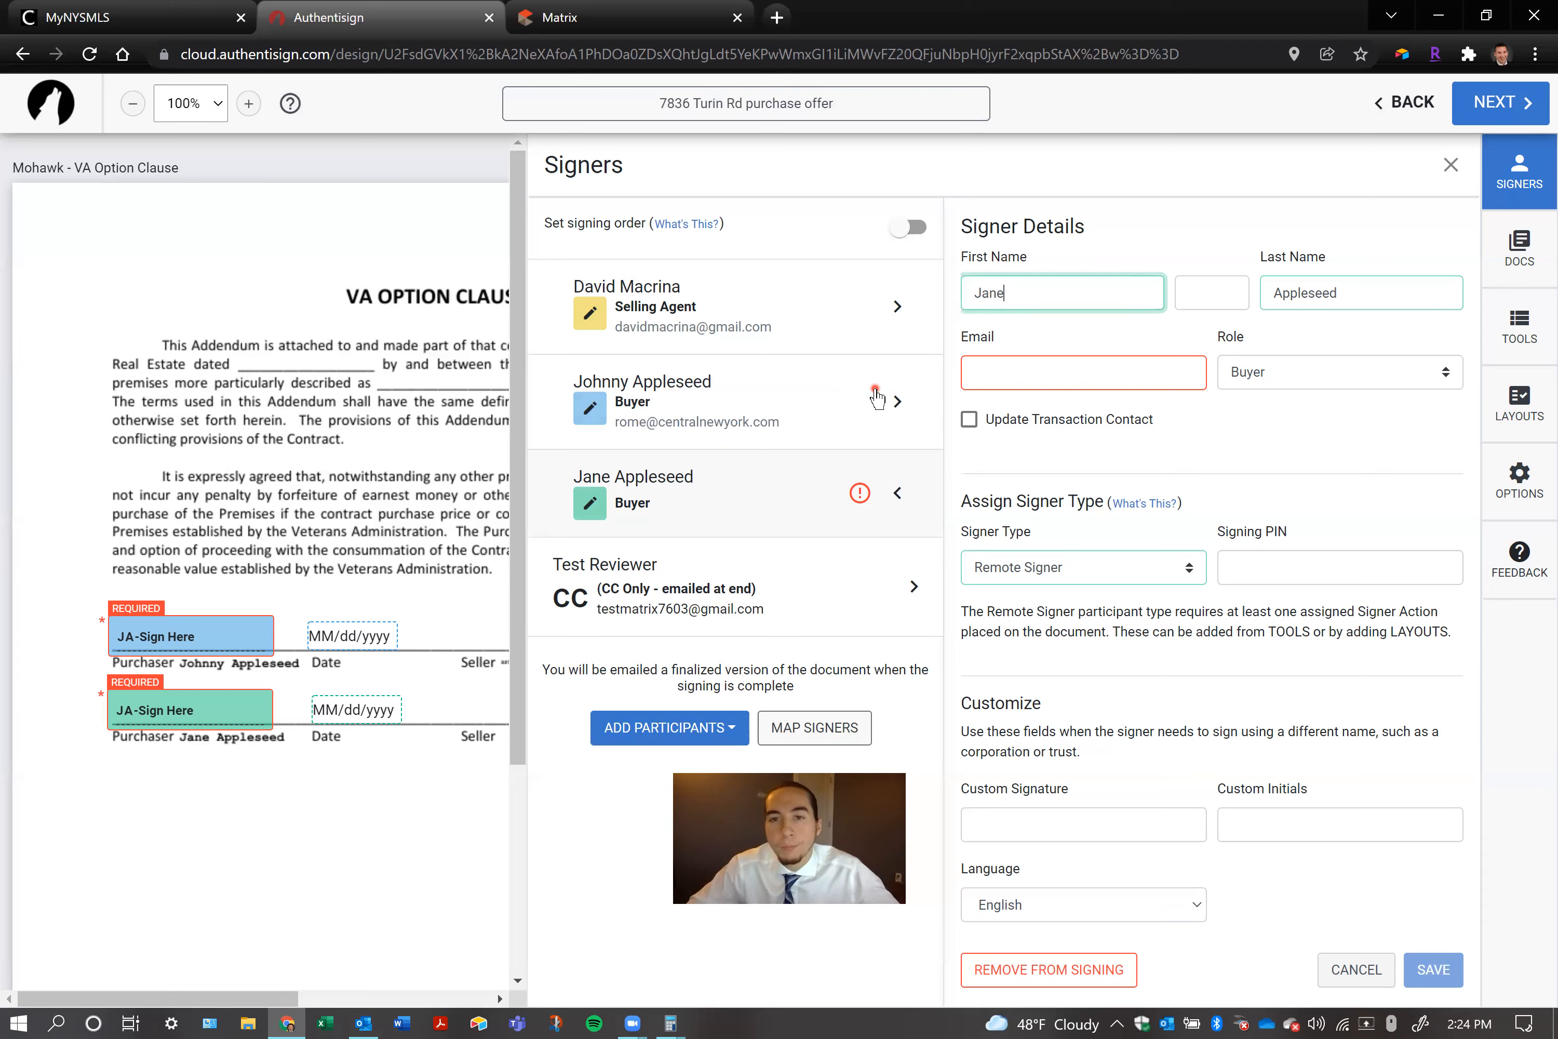
{"action": "left_click", "coordinate": [1039, 368]}
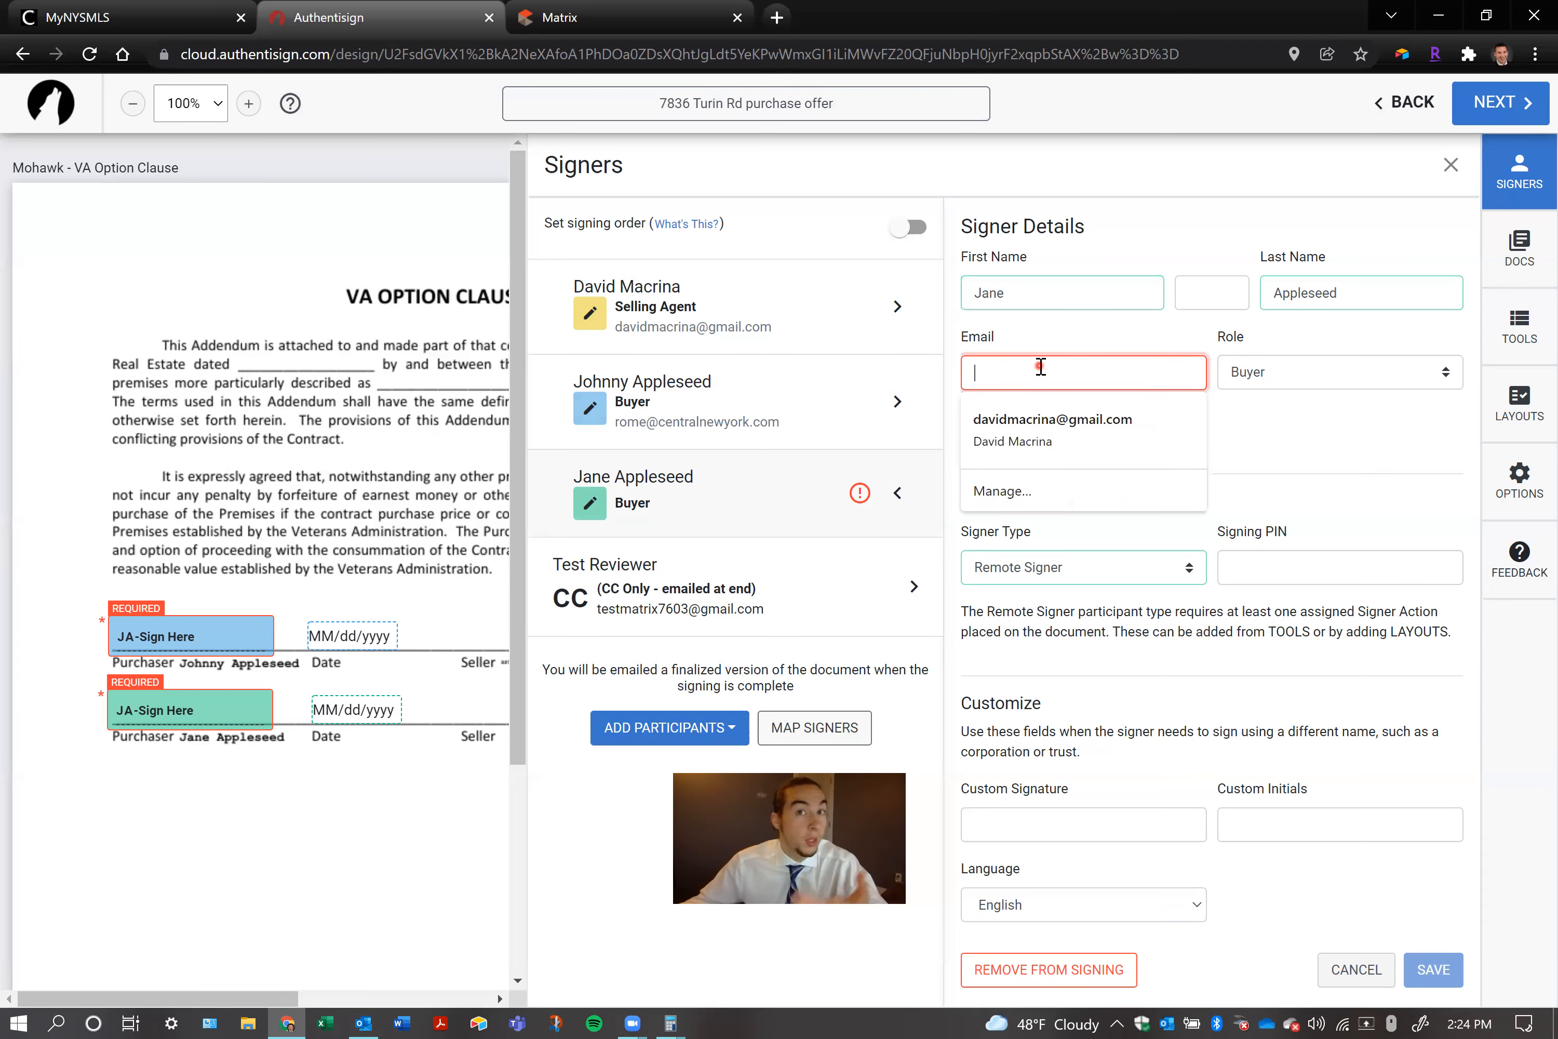
{"action": "key", "text": "ctrl+v"}
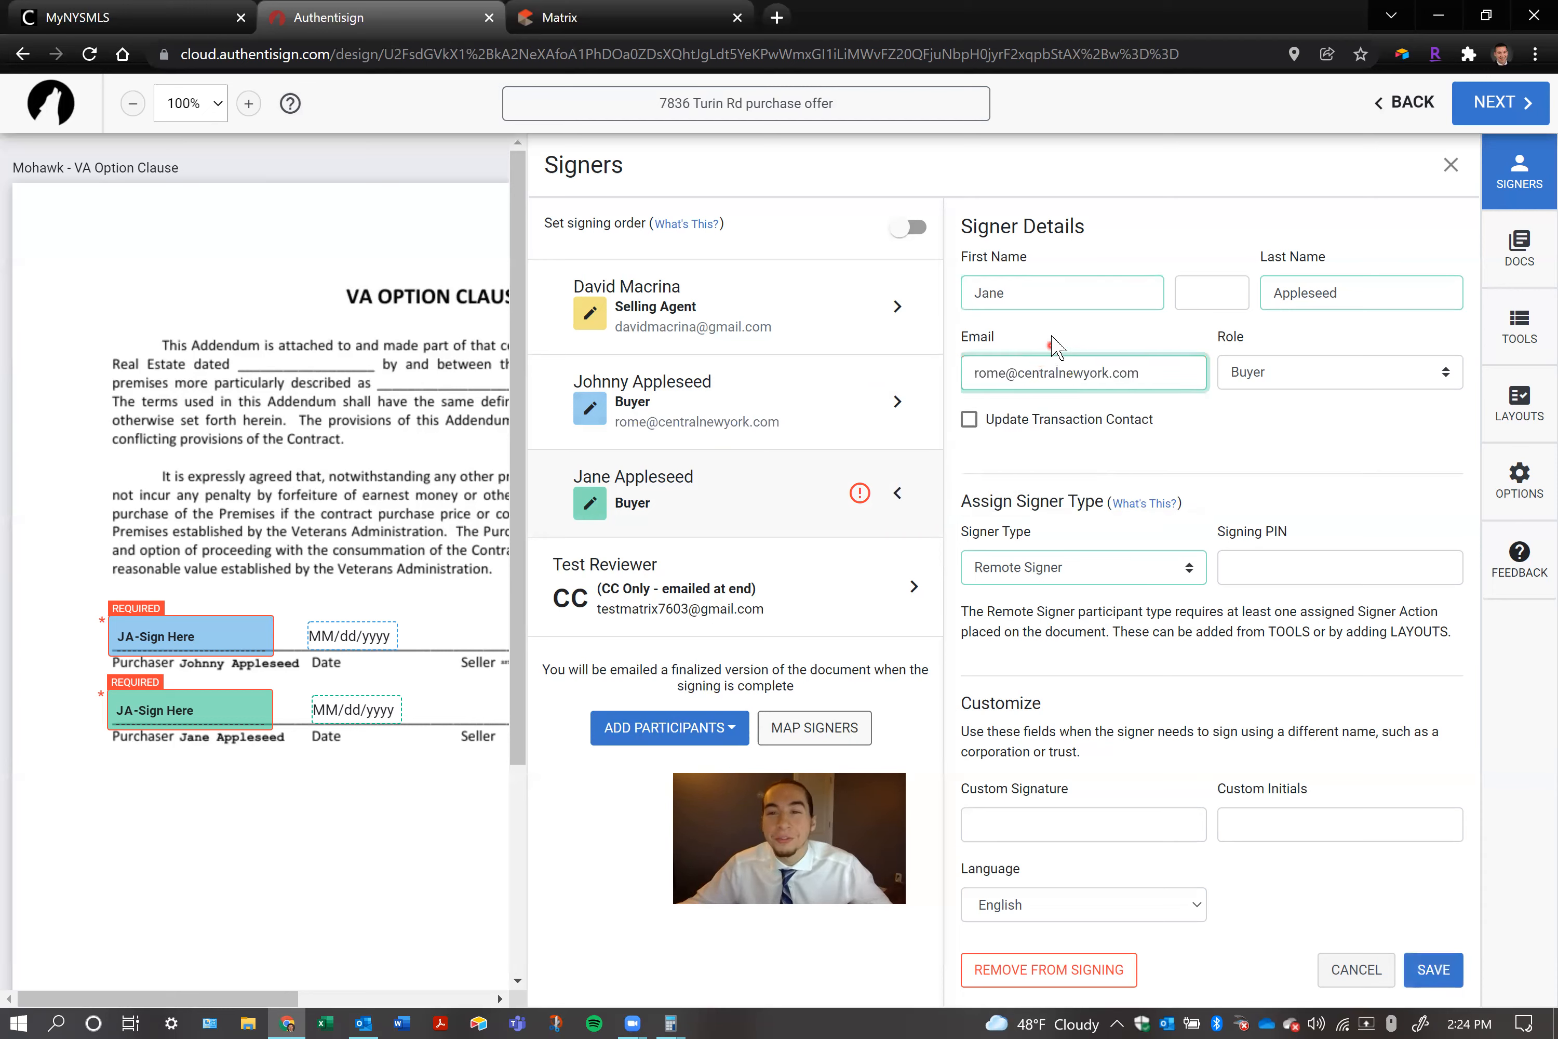
{"action": "left_click", "coordinate": [1048, 336]}
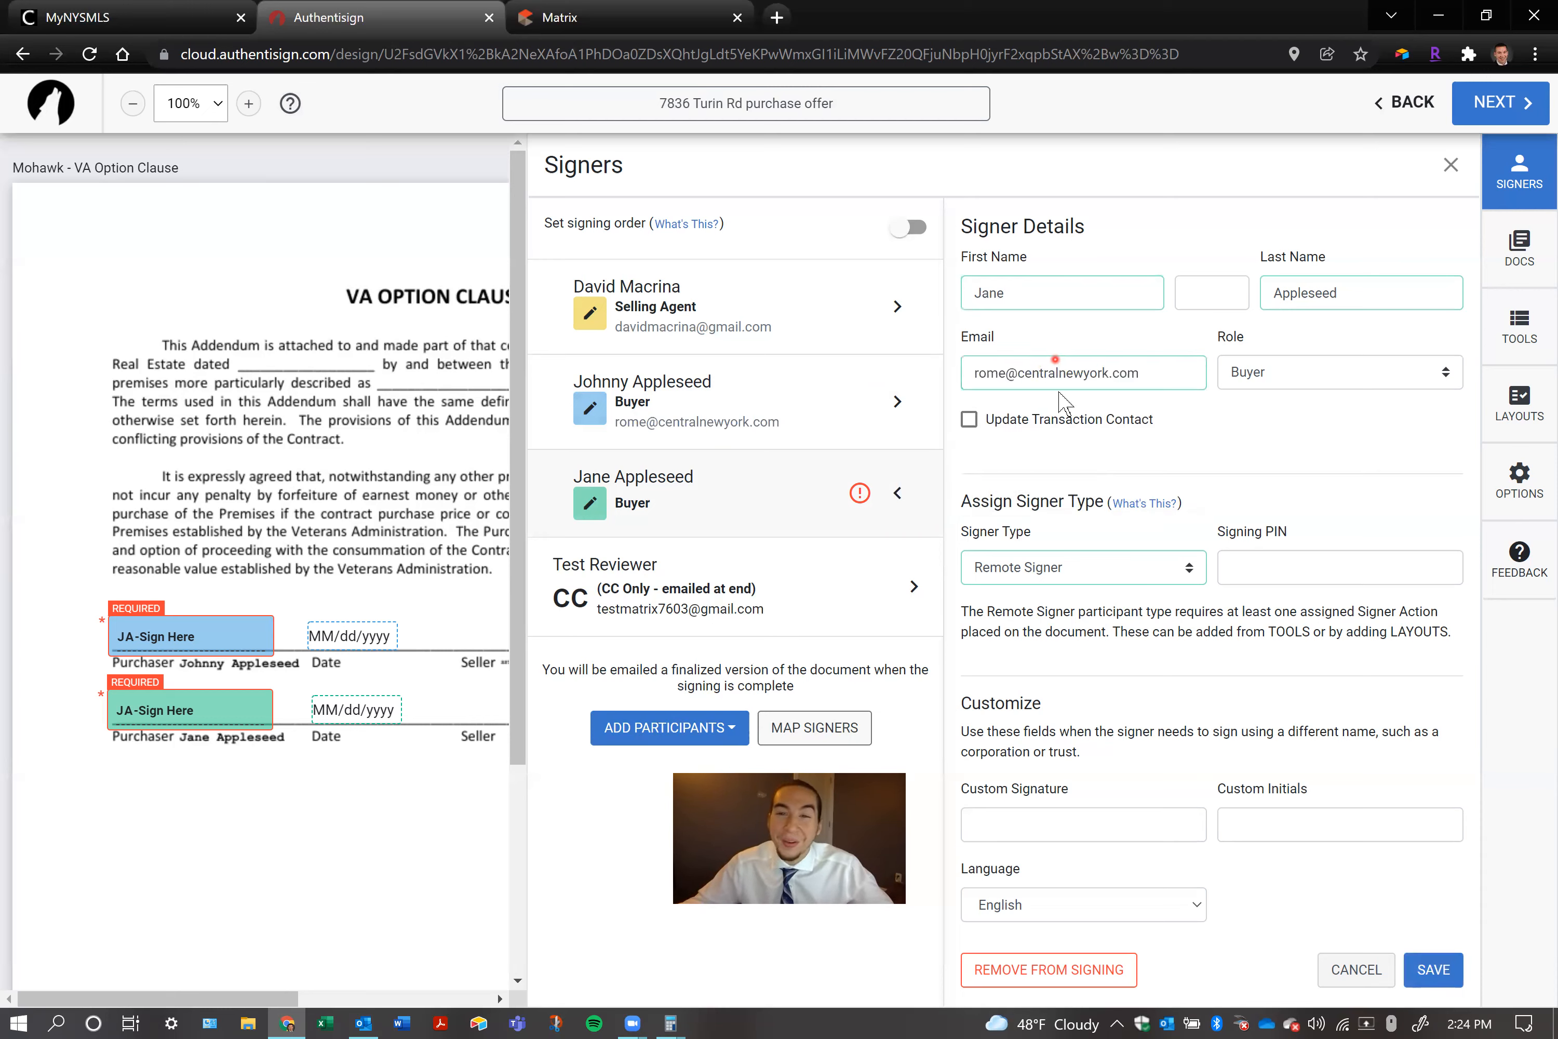
{"action": "left_click", "coordinate": [1434, 969]}
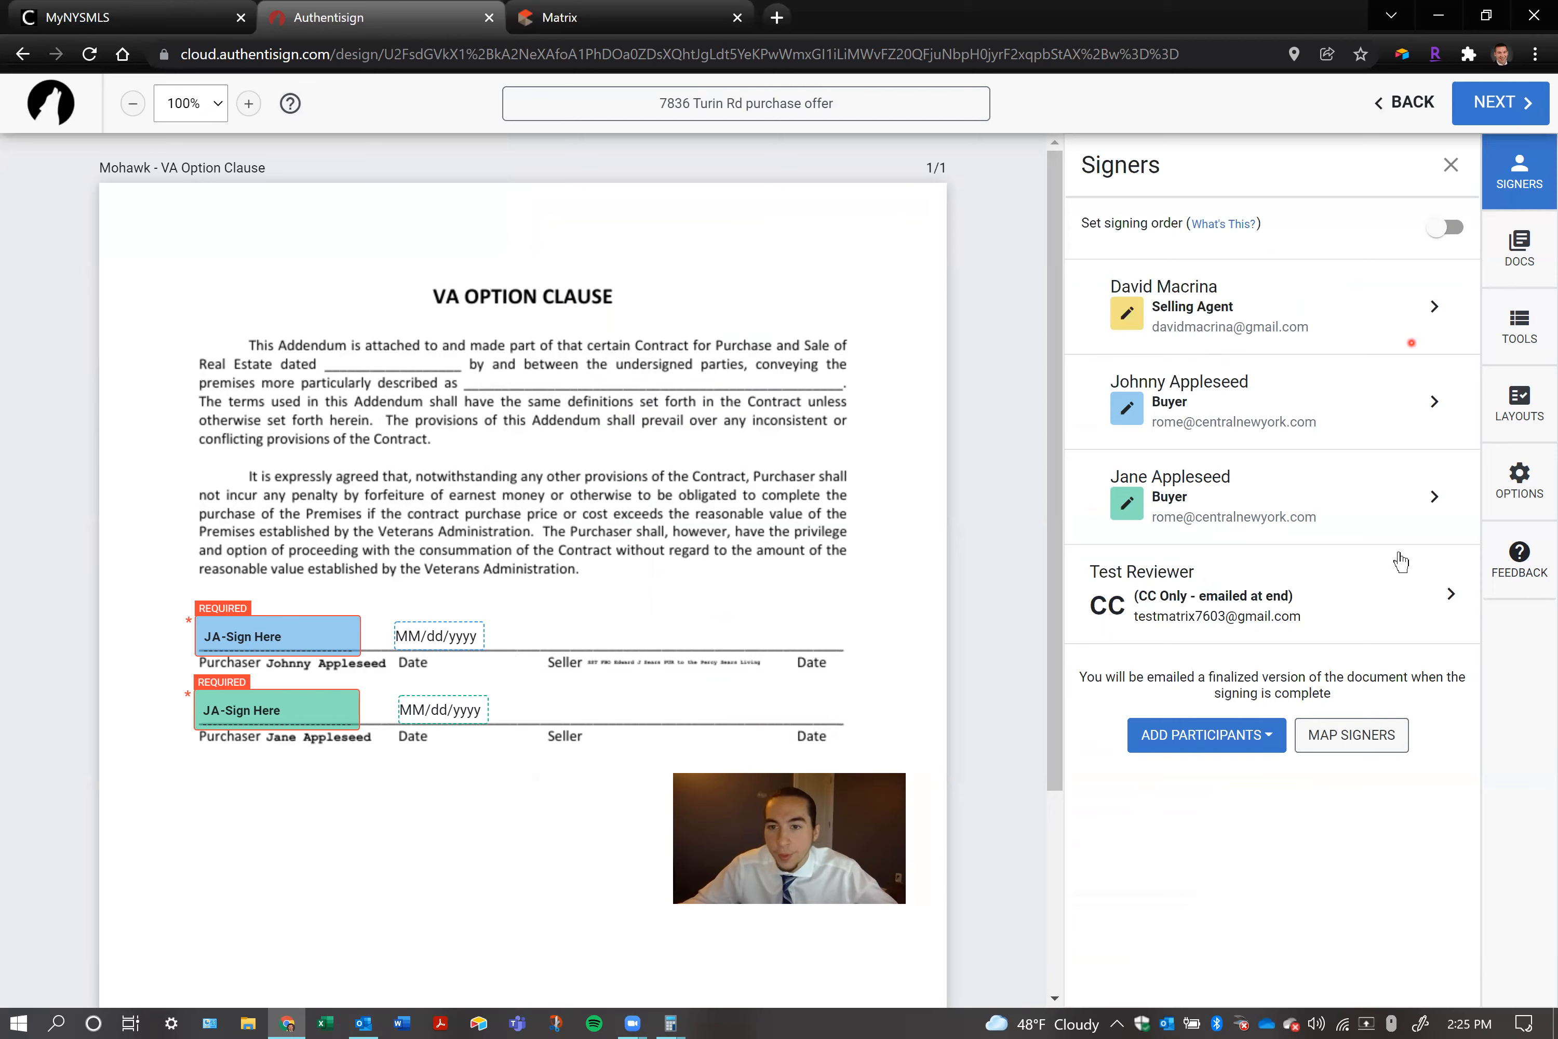
Review which signers are mapped to the buyer and seller roles in the signing layout mappings, leaving them unchanged
{"action": "left_click", "coordinate": [1354, 746]}
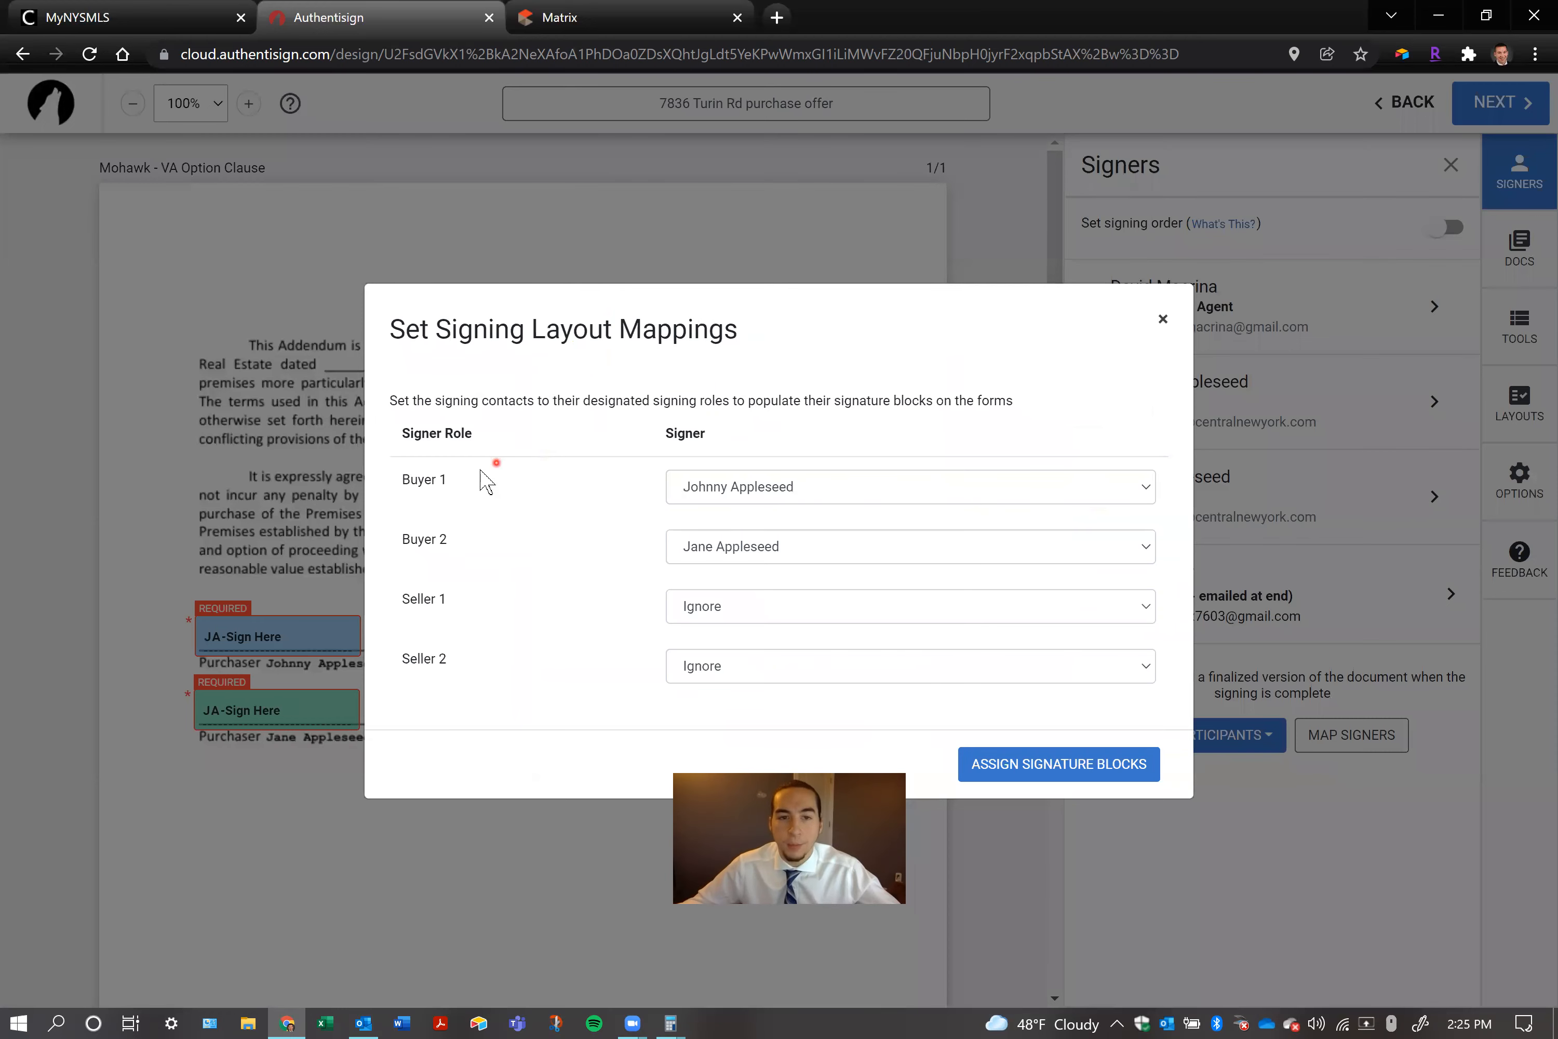
{"action": "left_click_drag", "start_coordinate": [447, 478], "coordinate": [402, 482]}
{"action": "left_click", "coordinate": [461, 503]}
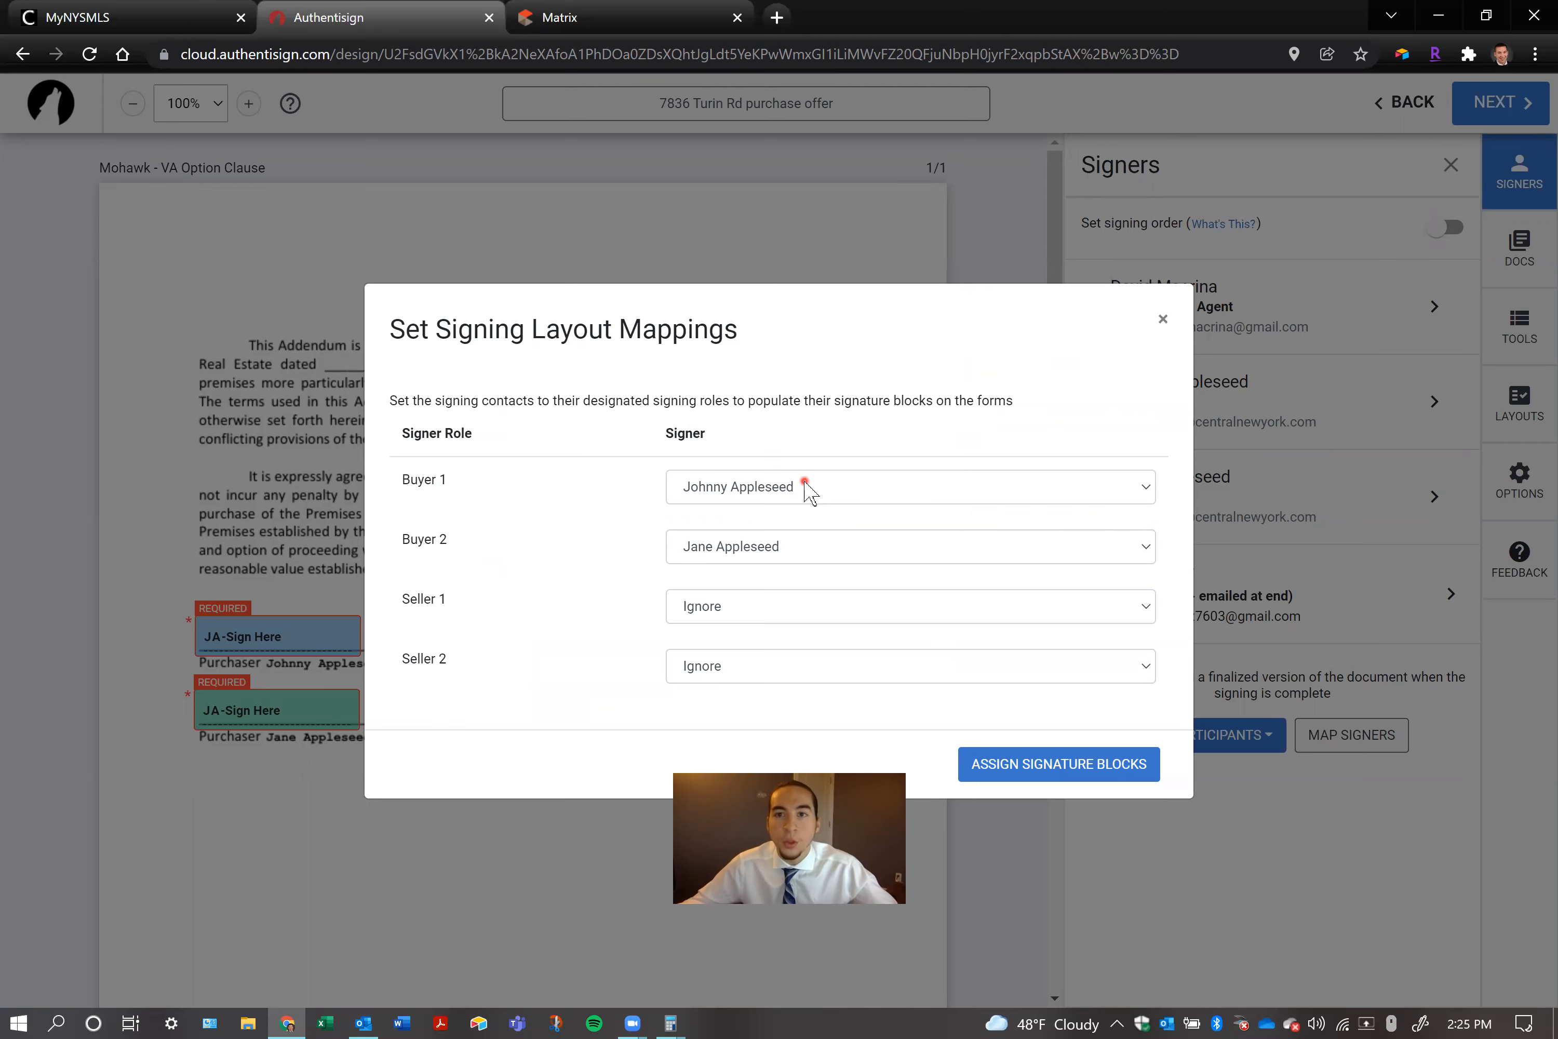
{"action": "left_click", "coordinate": [1164, 318]}
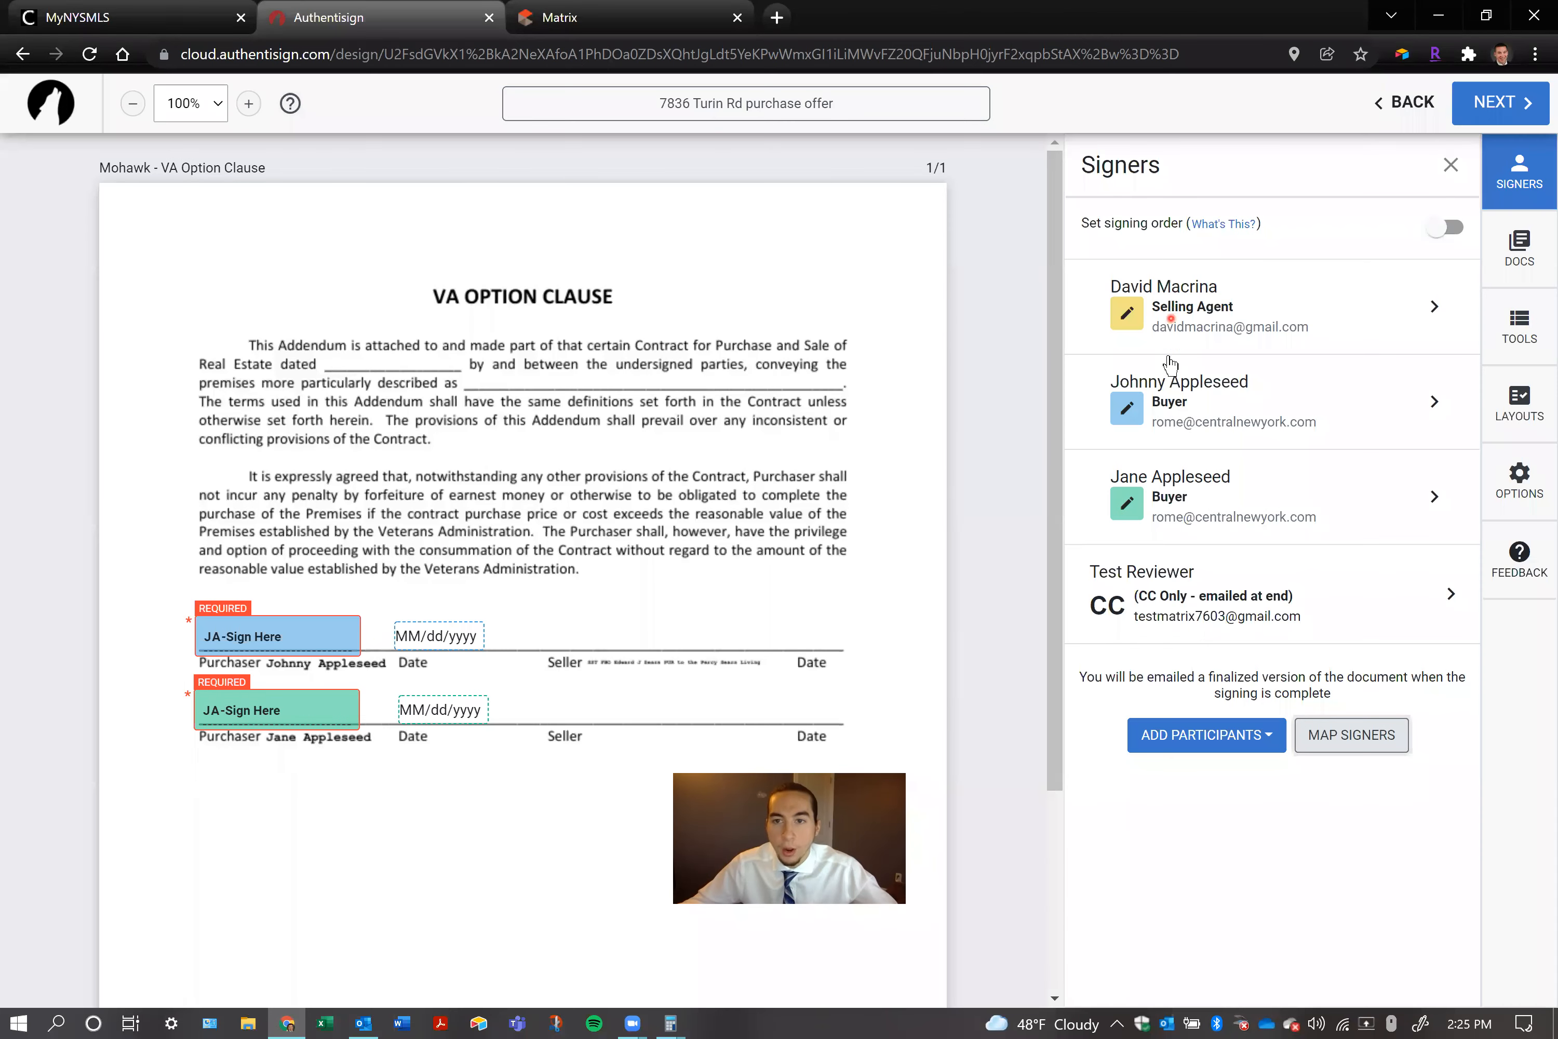
Change the role of the first signer listed as Buyer to Landlord and save the signer details
{"action": "left_click", "coordinate": [1433, 402]}
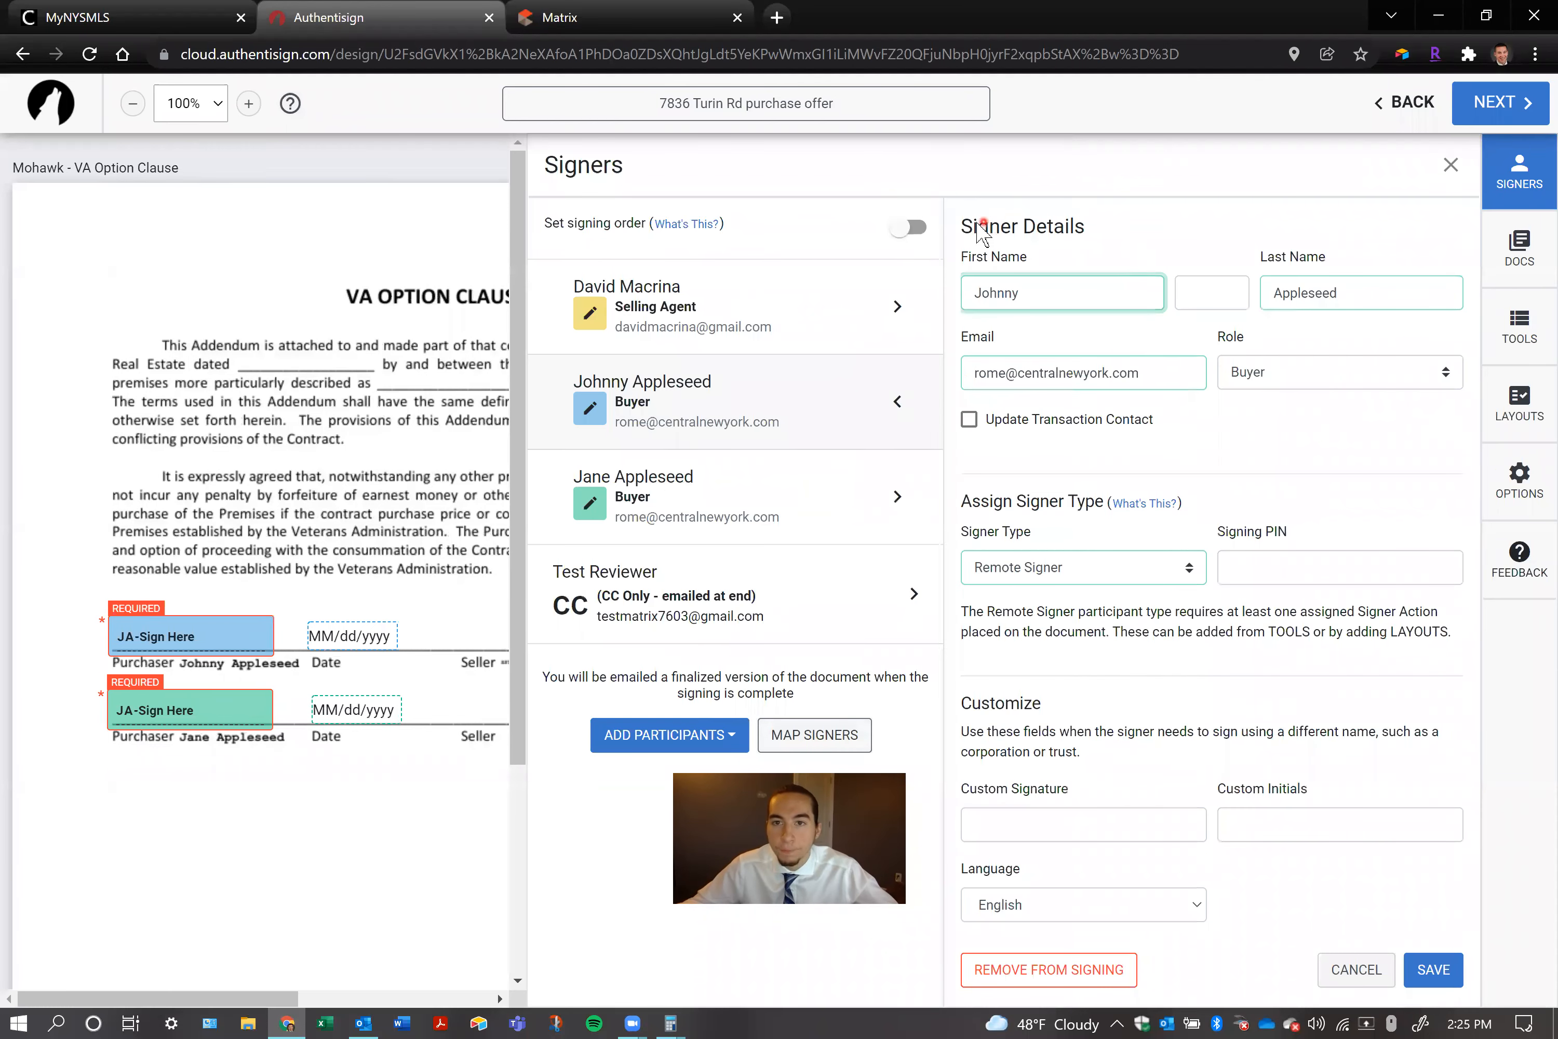
{"action": "left_click", "coordinate": [1232, 359]}
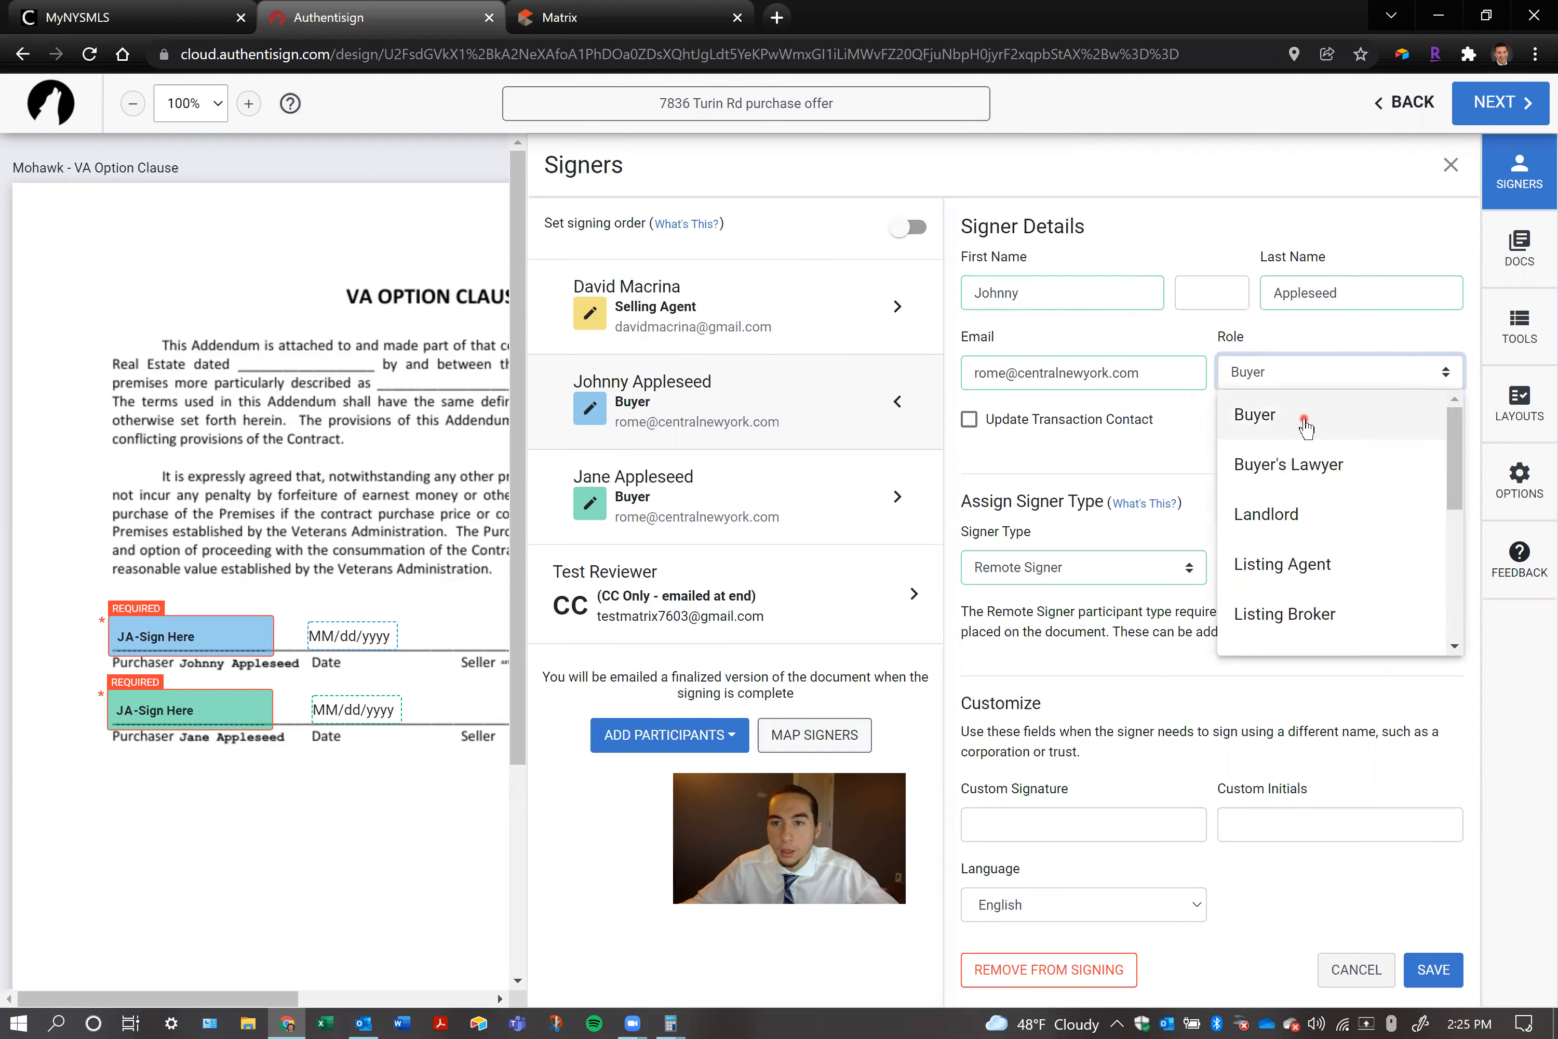
{"action": "left_click", "coordinate": [1350, 516]}
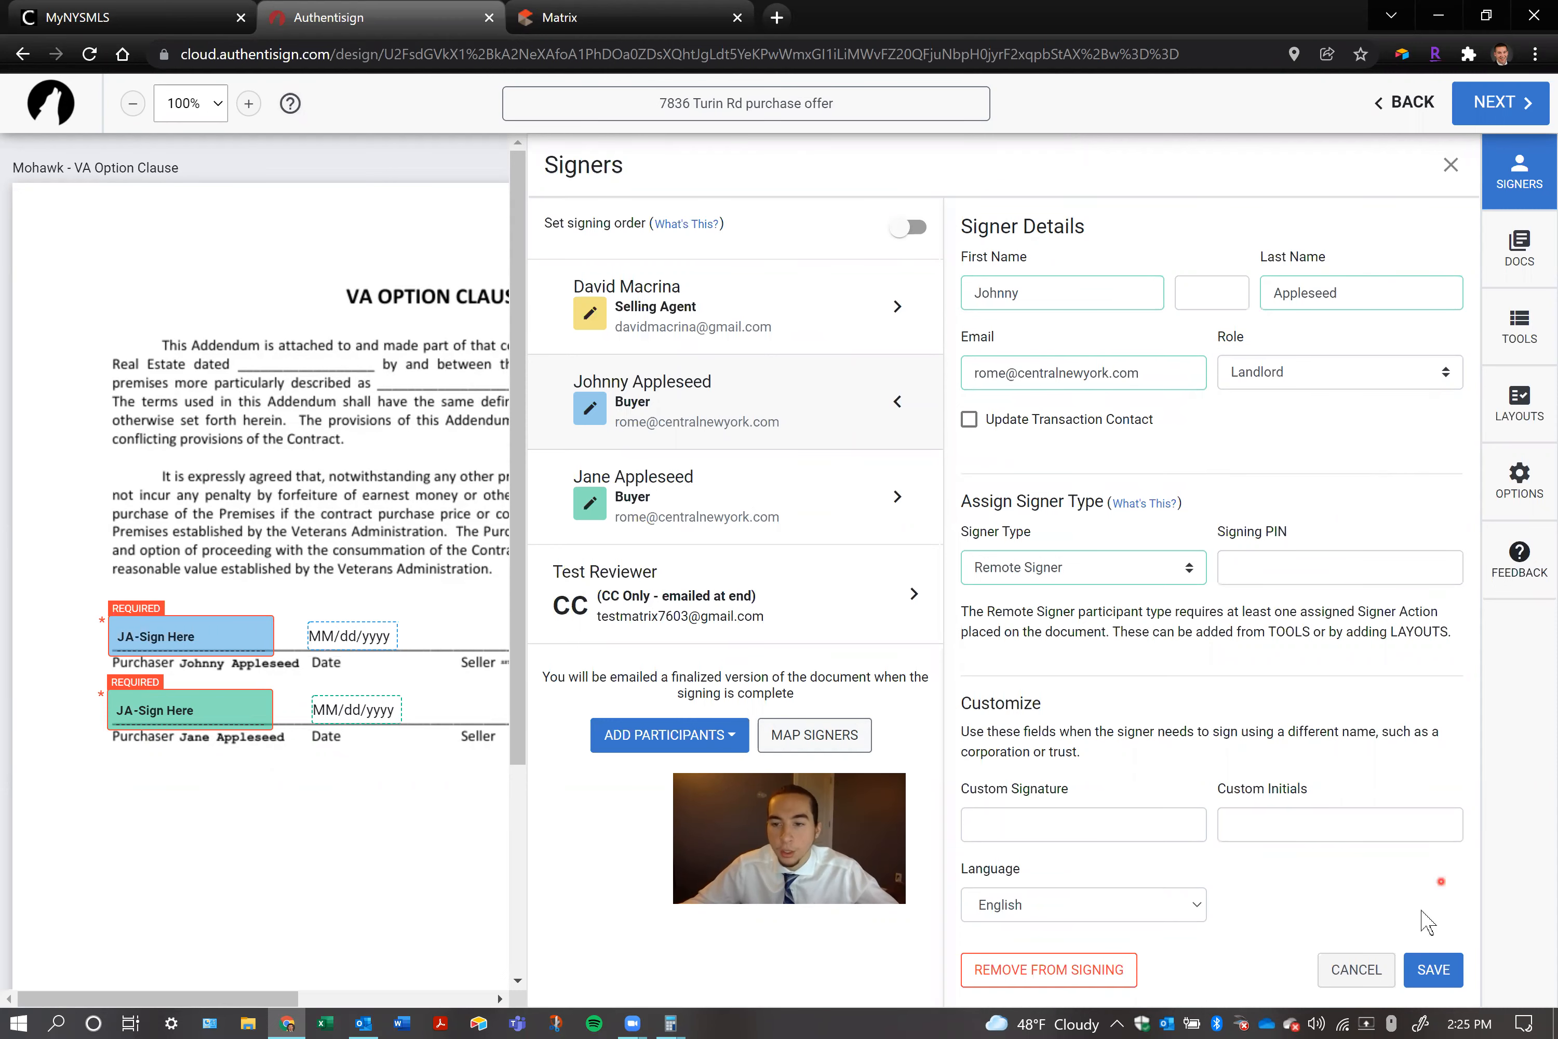
{"action": "left_click", "coordinate": [1440, 966]}
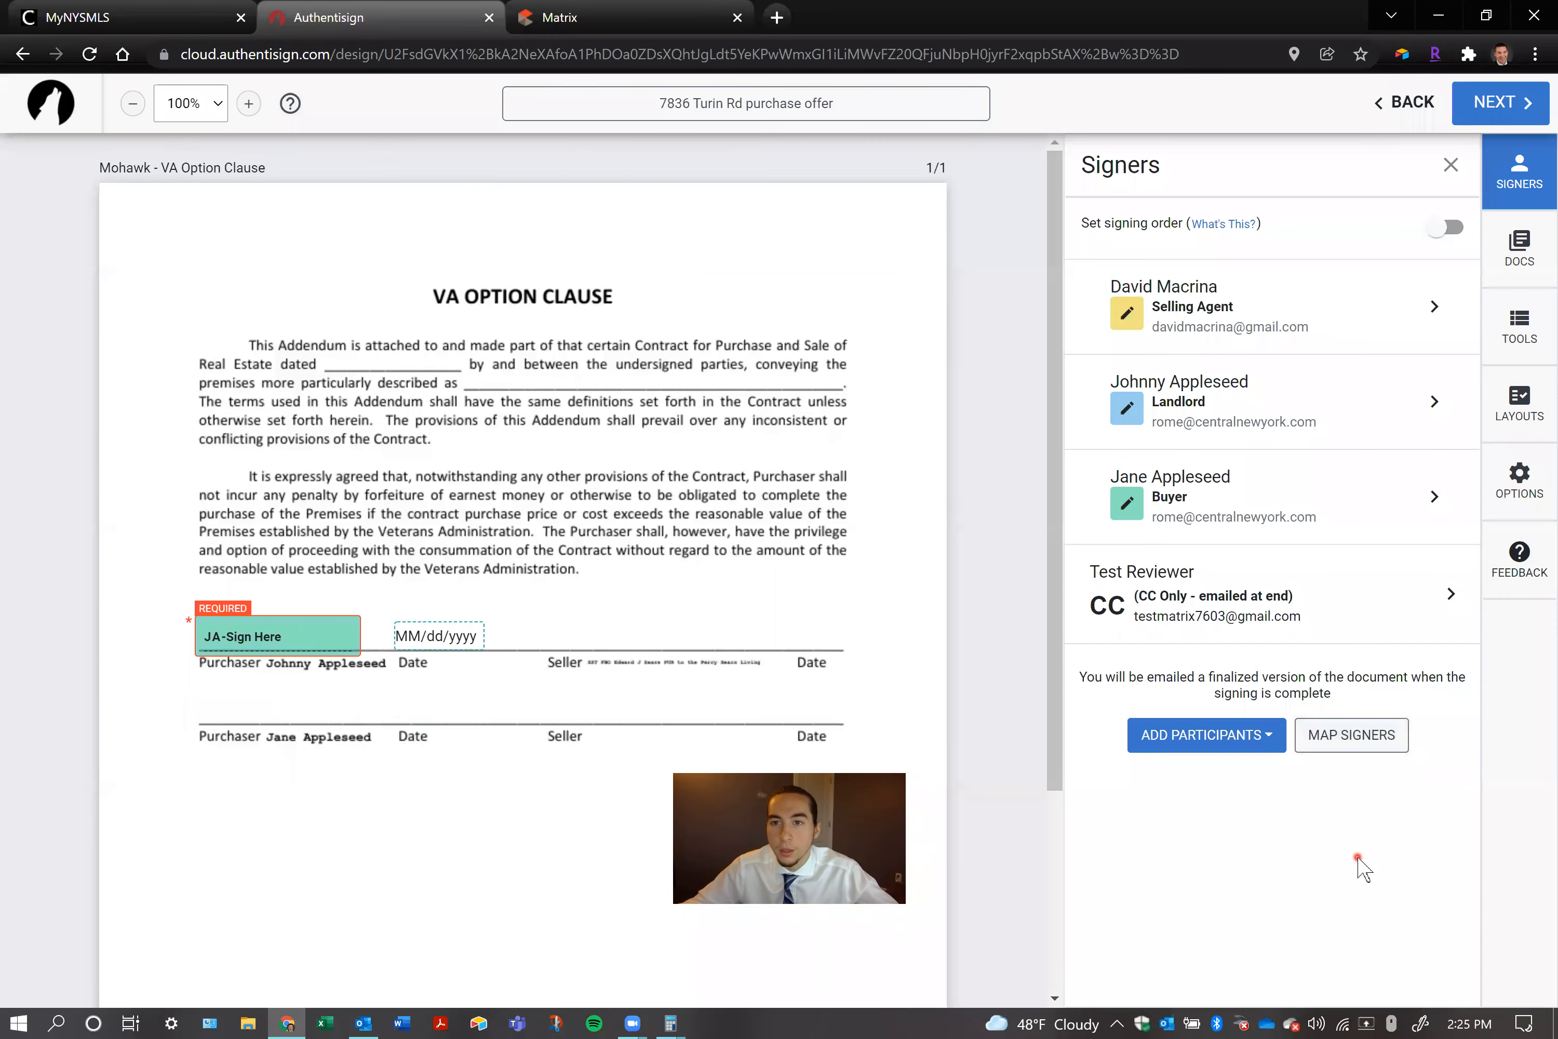
Map the Buyer 2 signing role to the participant listed as Landlord and assign the signature blocks
{"action": "left_click", "coordinate": [1337, 732]}
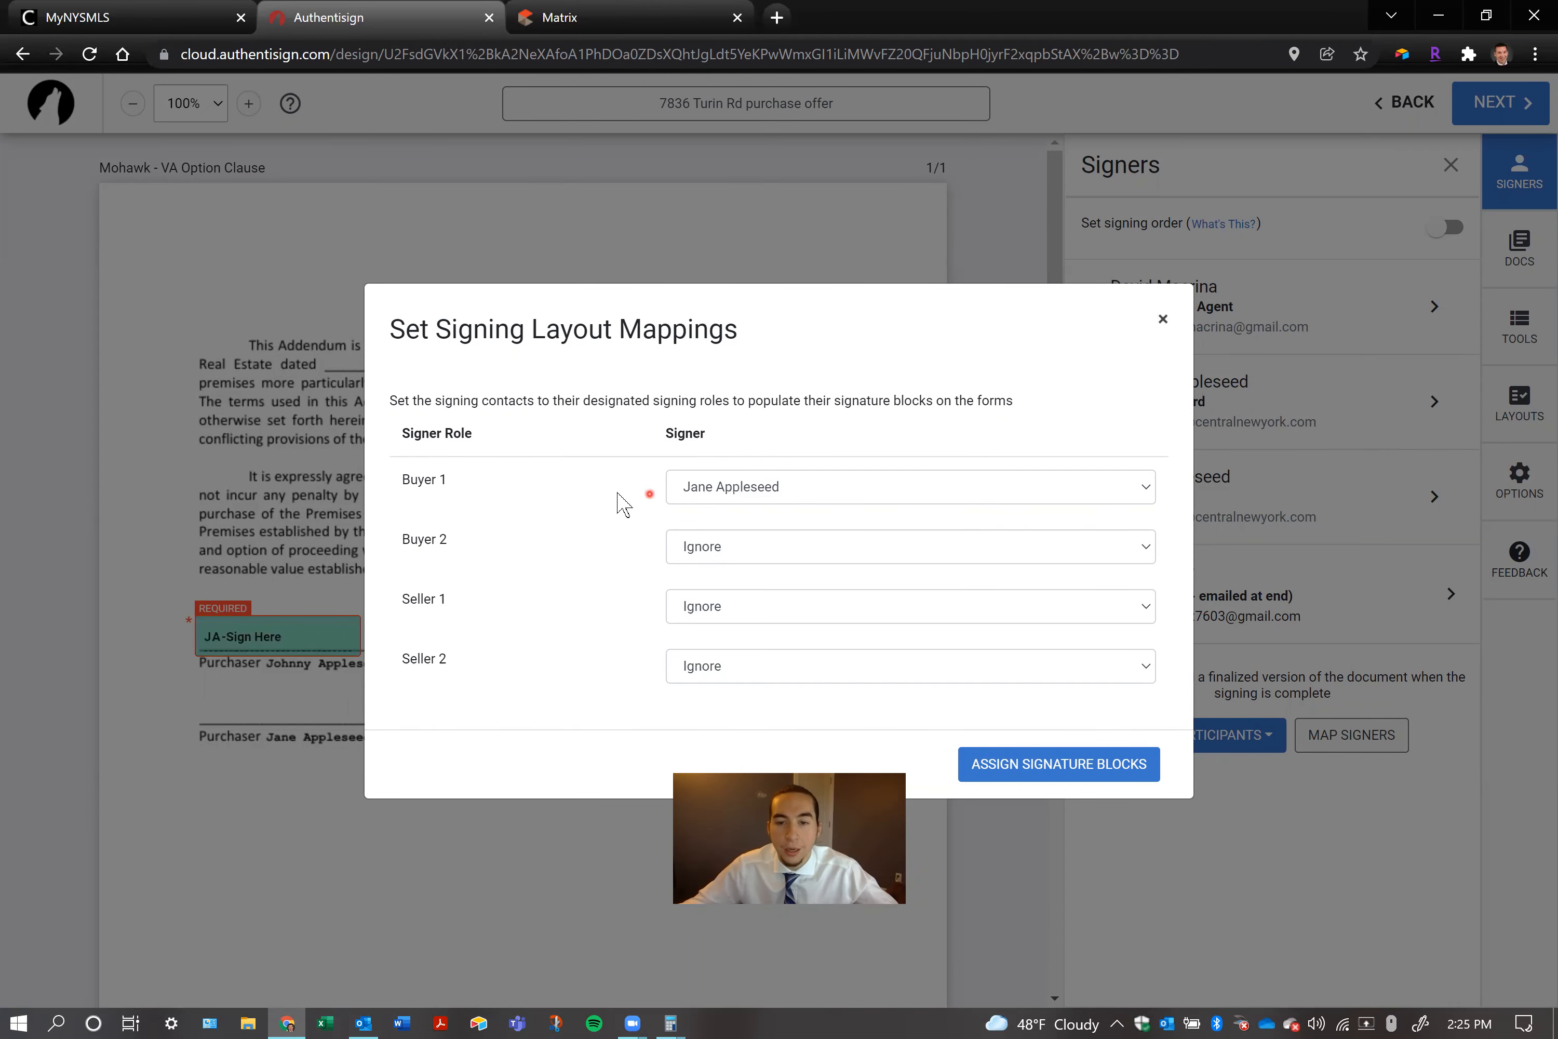
{"action": "left_click", "coordinate": [904, 555]}
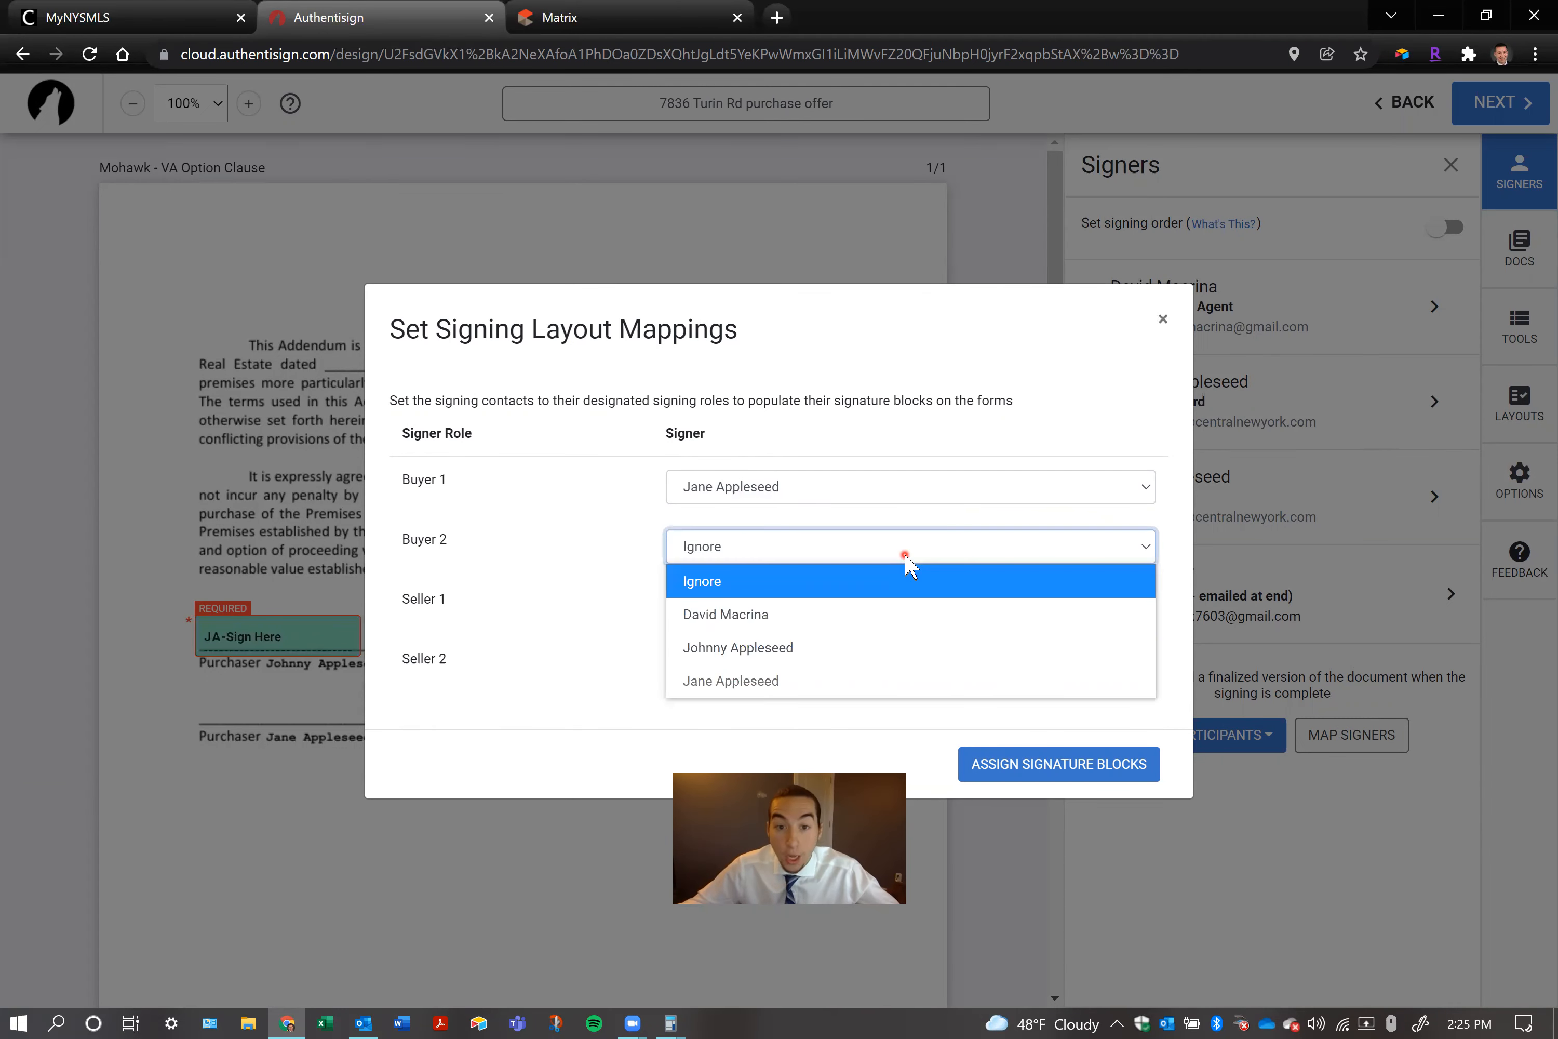
{"action": "left_click", "coordinate": [795, 642]}
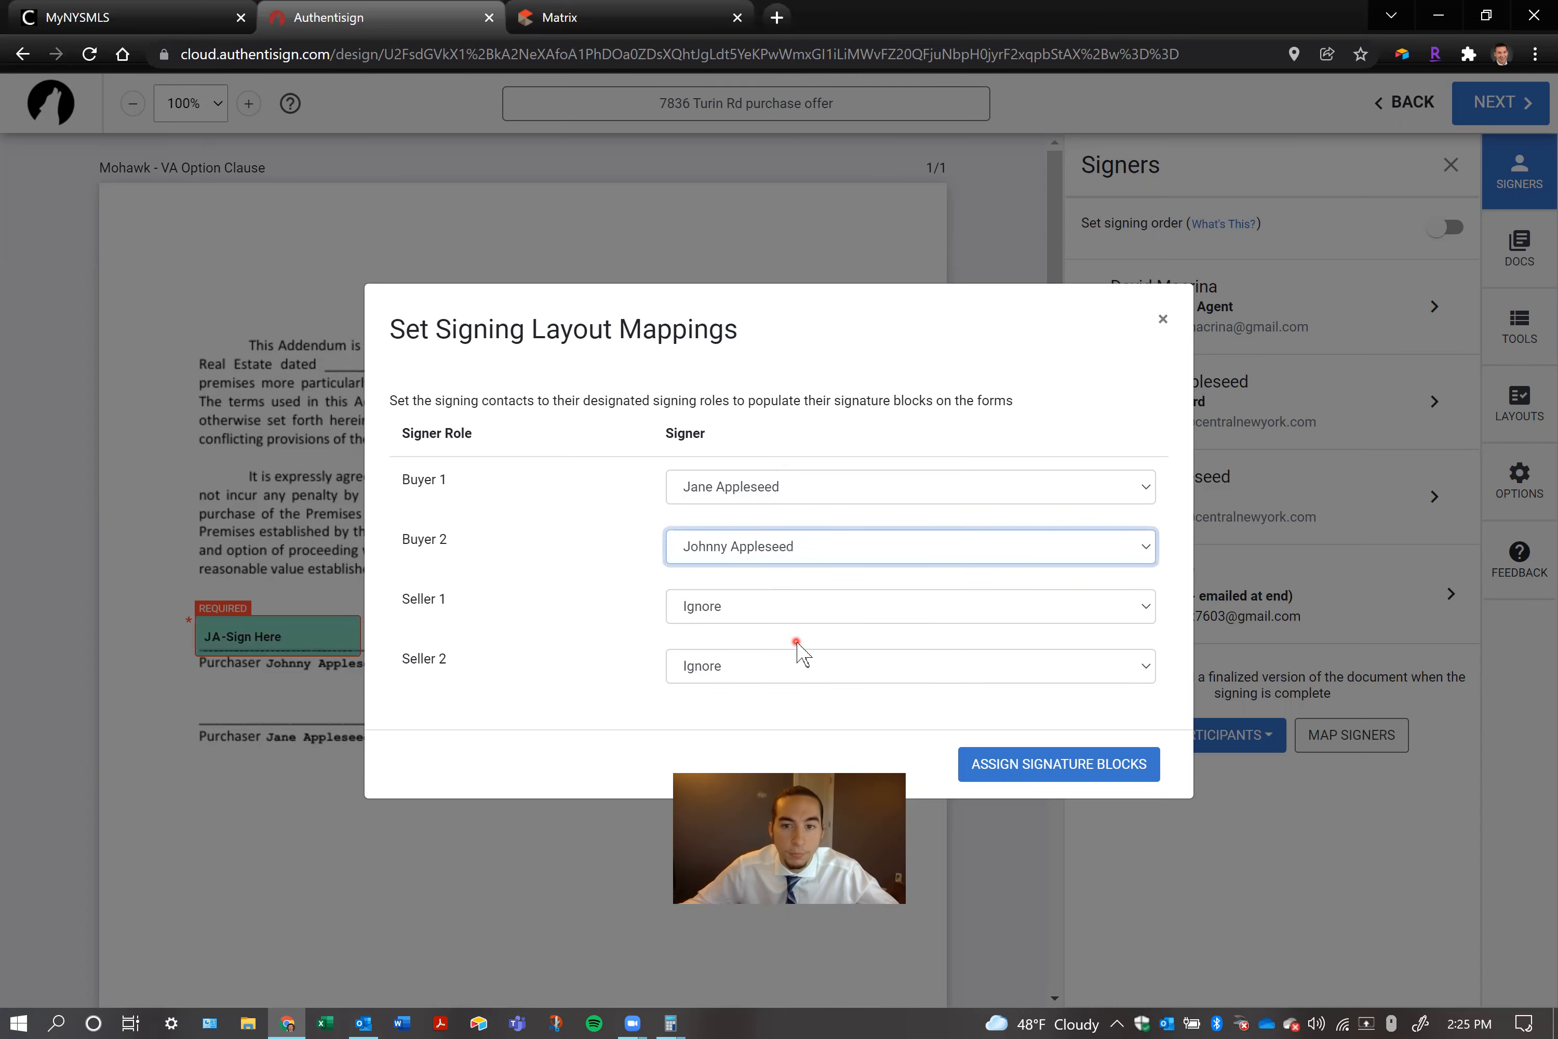
{"action": "left_click", "coordinate": [1064, 777]}
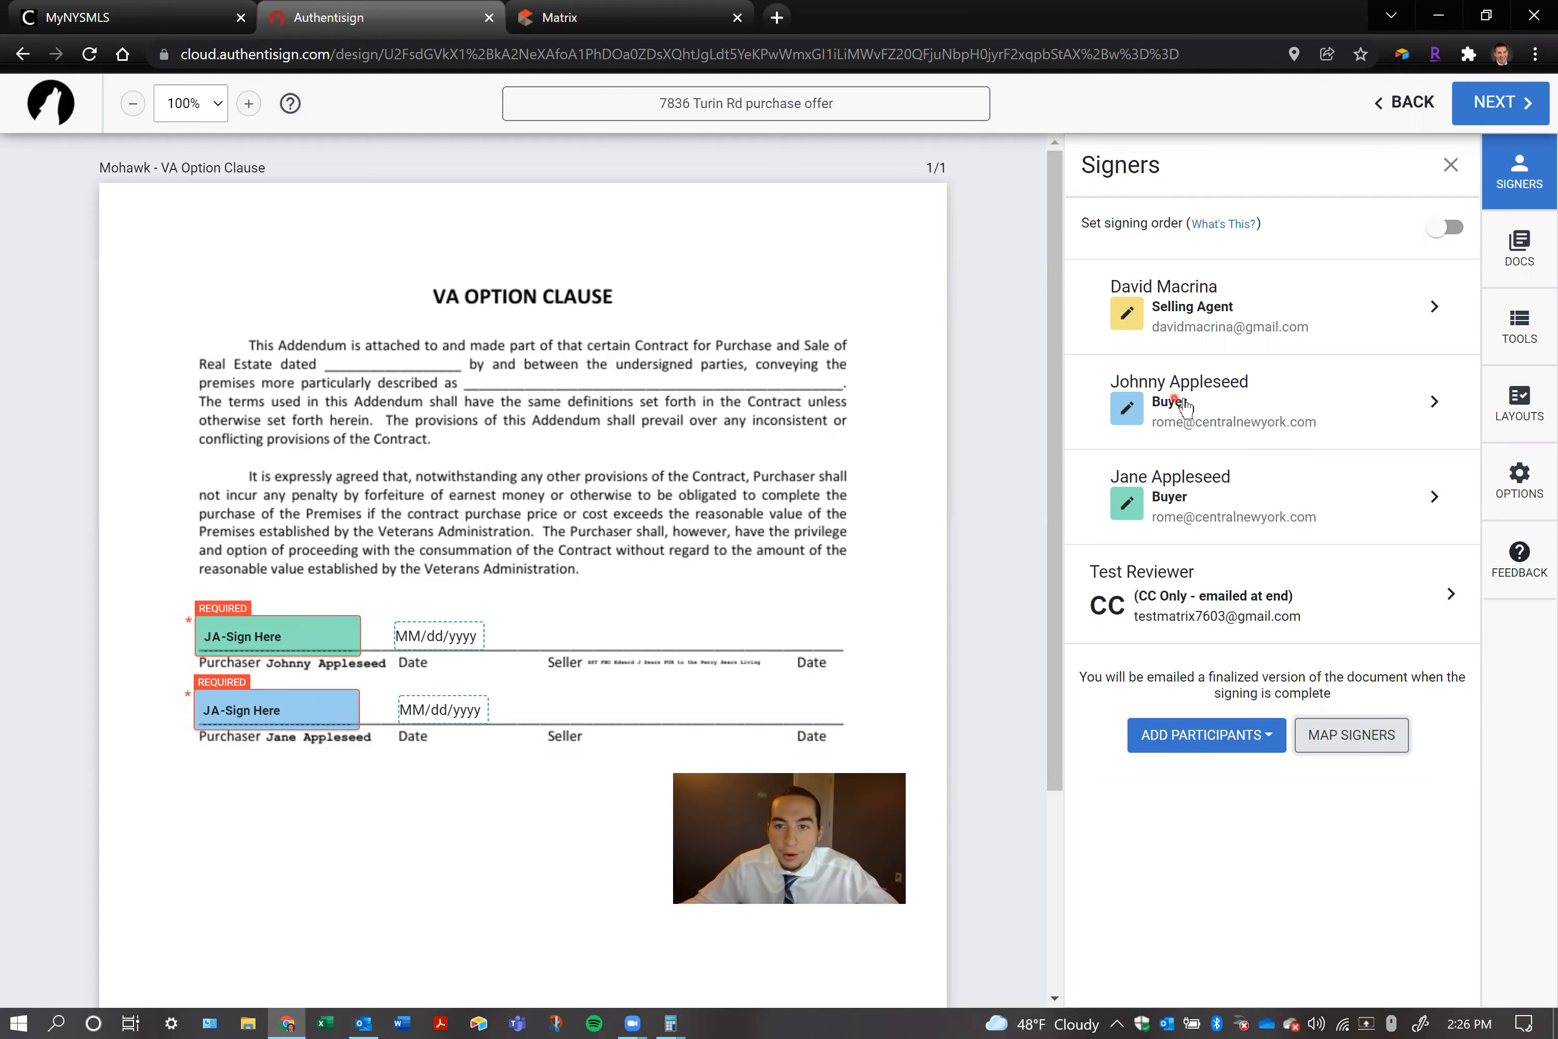
Check the role options in the first listed buyer's signer details and close the details without saving
{"action": "left_click", "coordinate": [1433, 404]}
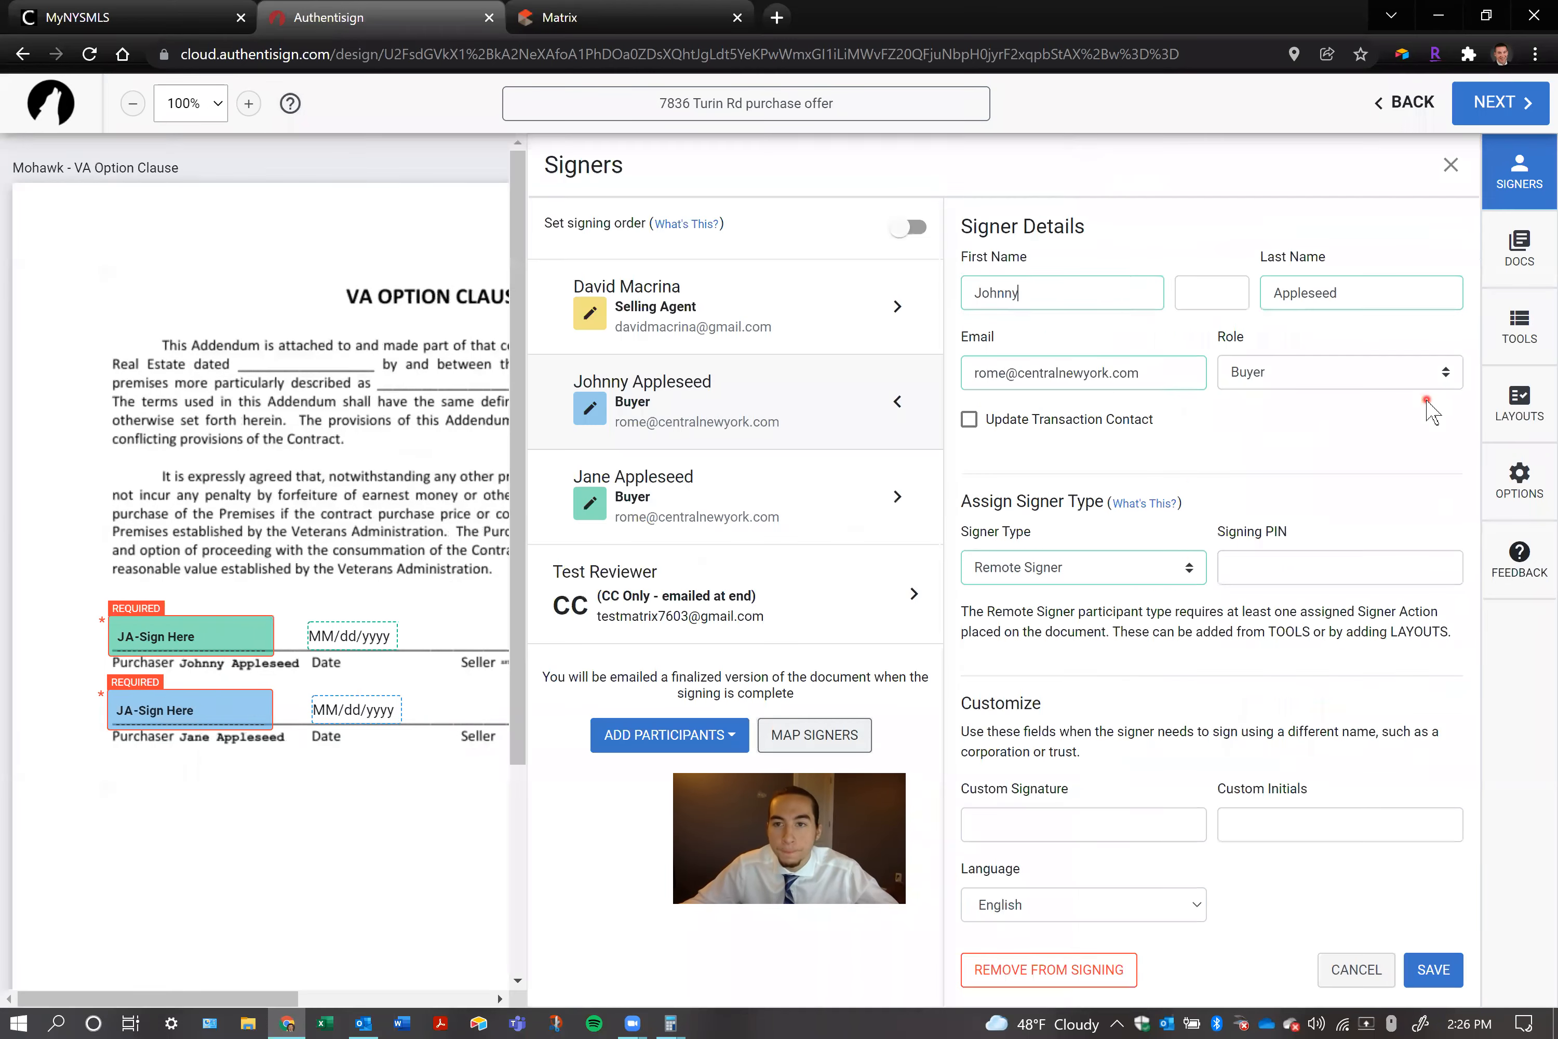
{"action": "left_click", "coordinate": [1311, 367]}
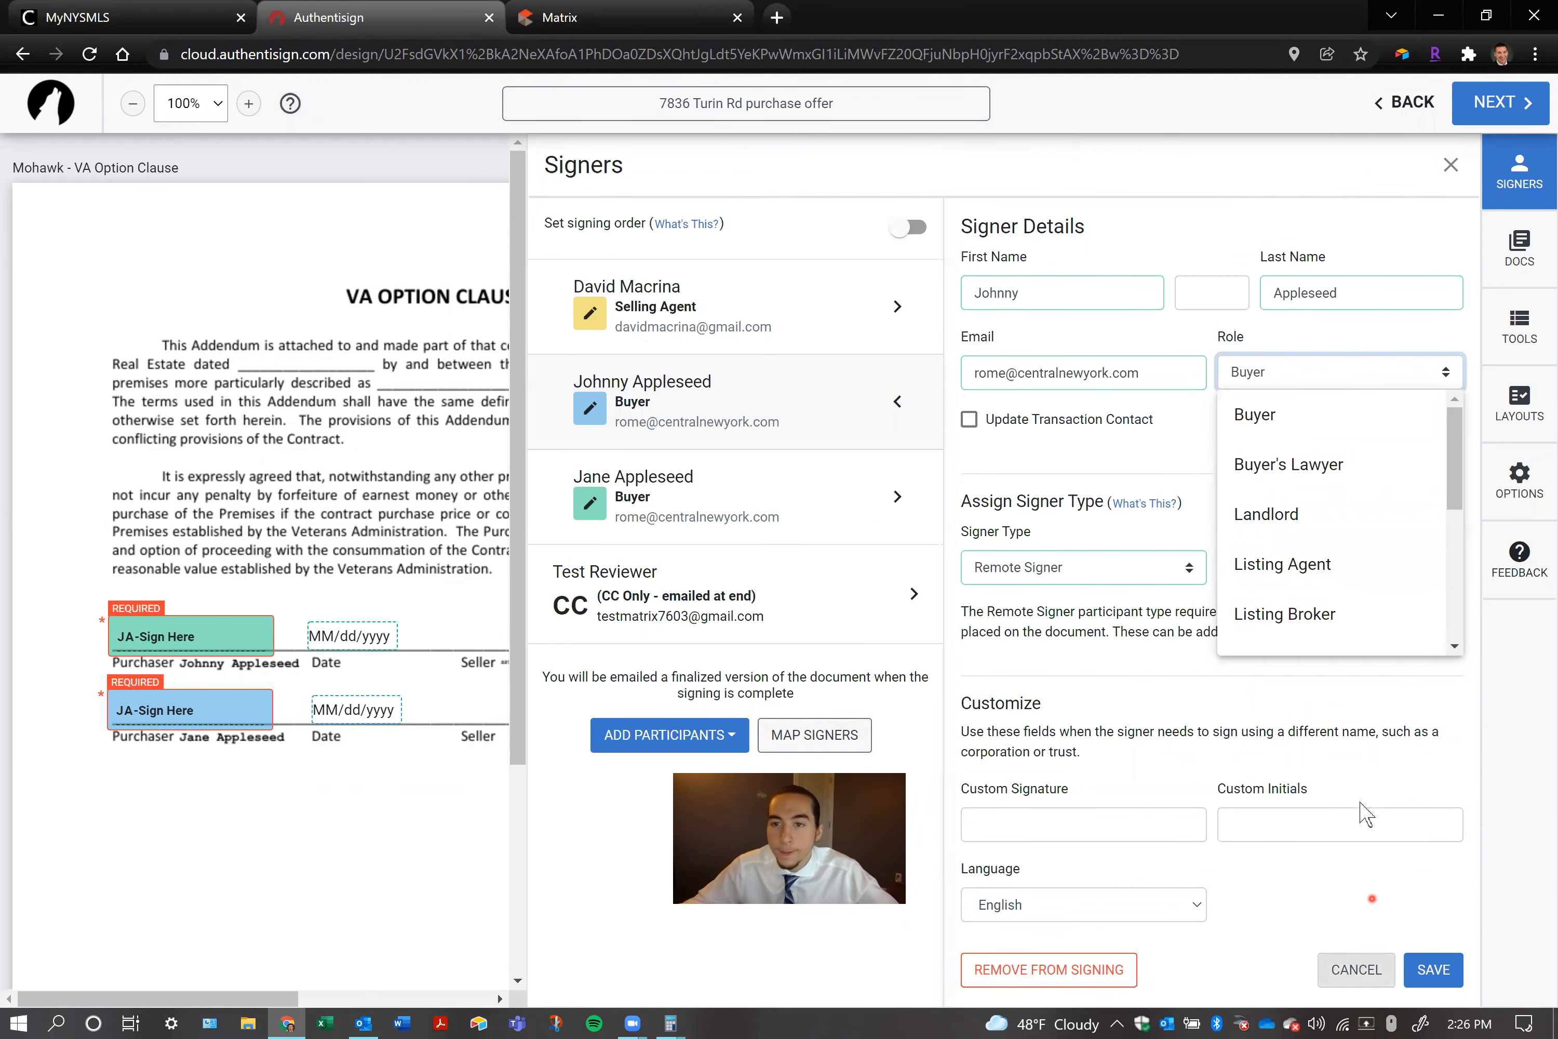
{"action": "left_click", "coordinate": [1347, 727]}
{"action": "left_click", "coordinate": [1354, 969]}
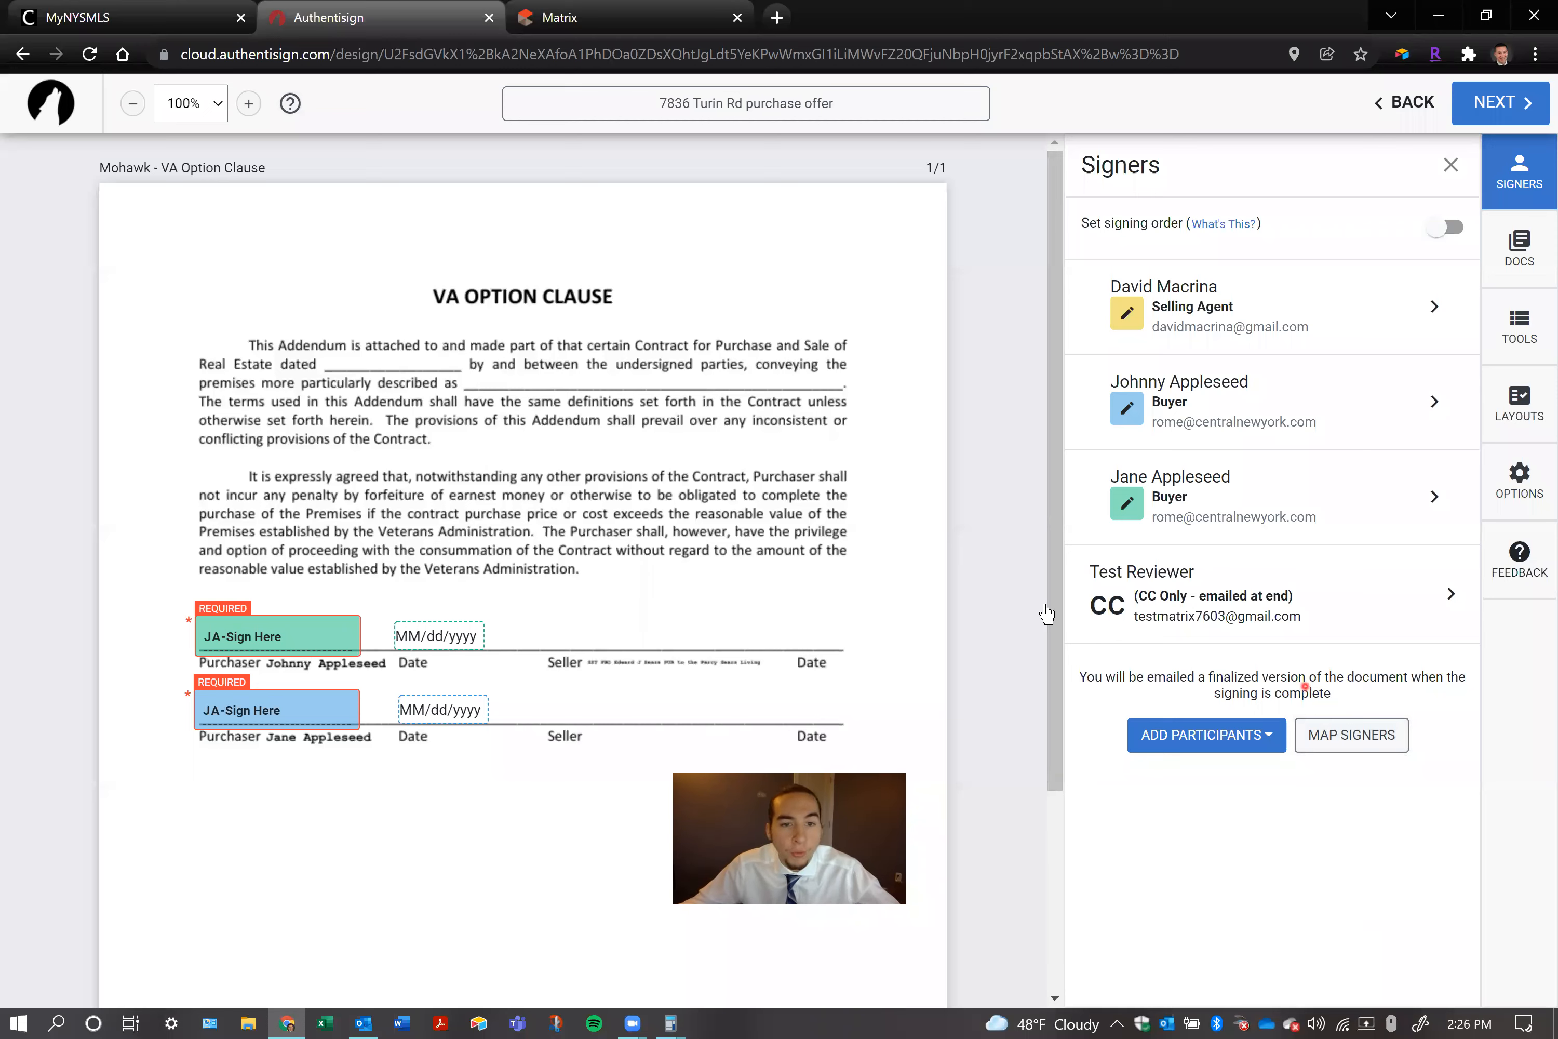
Inspect the upper purchaser signature and date blocks on the VA Option Clause and open the signing's list of documents and forms
{"action": "left_click", "coordinate": [265, 630]}
{"action": "left_click", "coordinate": [444, 637]}
{"action": "left_click", "coordinate": [494, 495]}
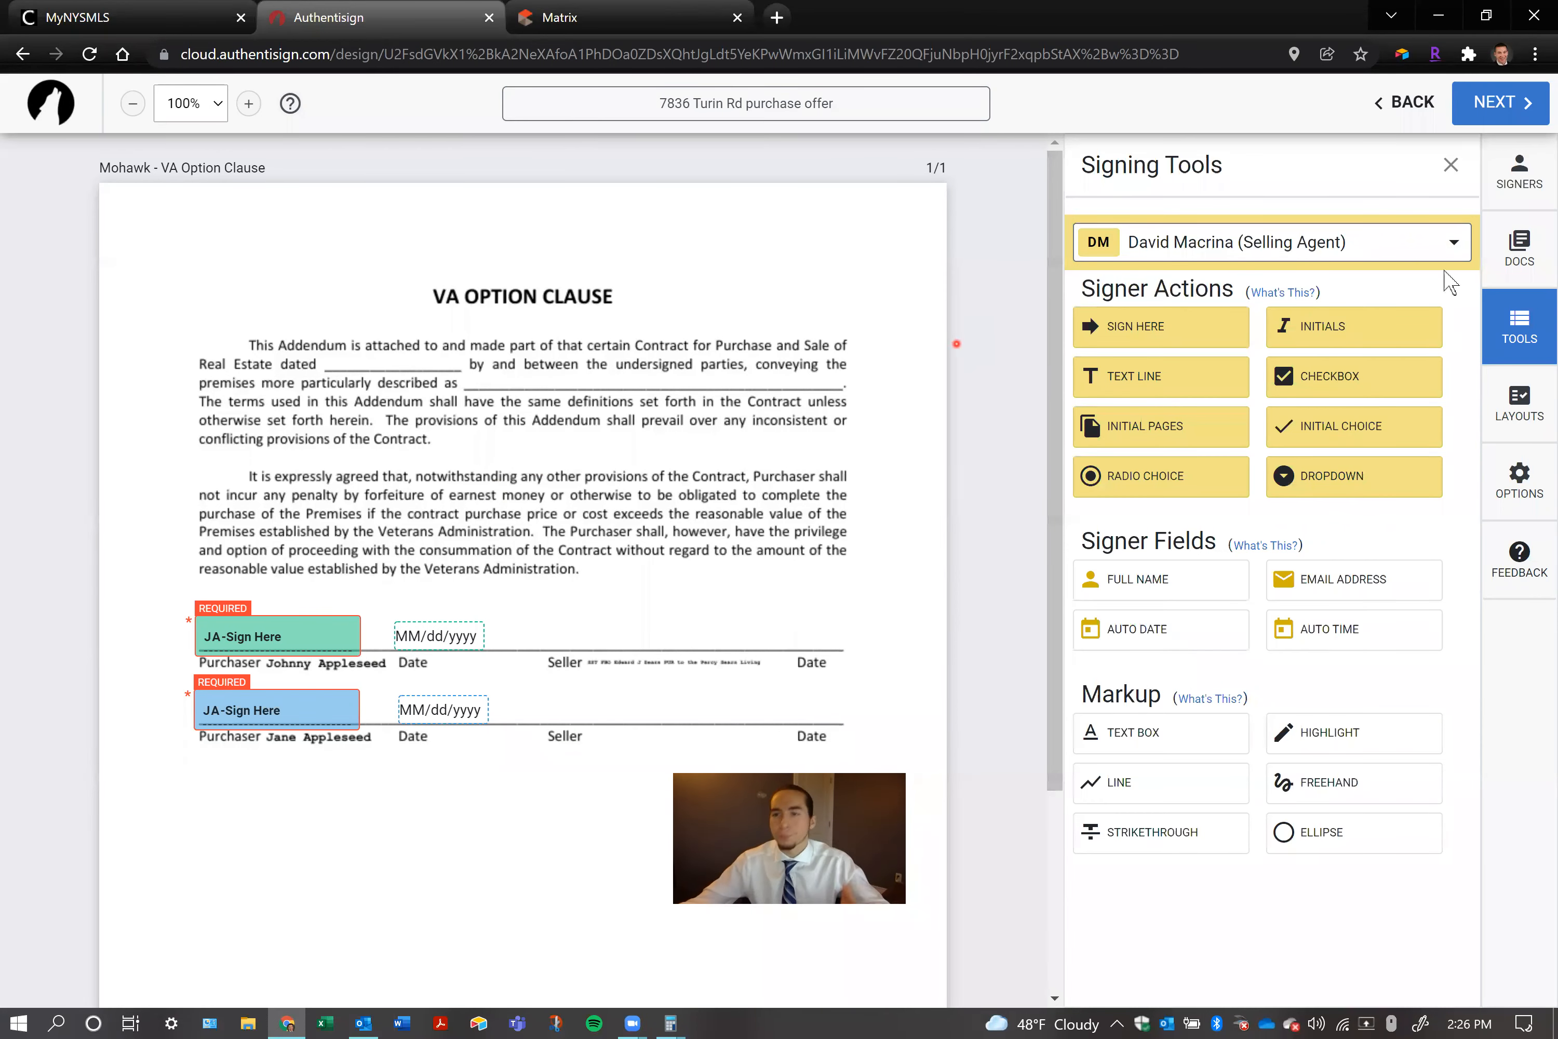
{"action": "left_click", "coordinate": [1508, 190]}
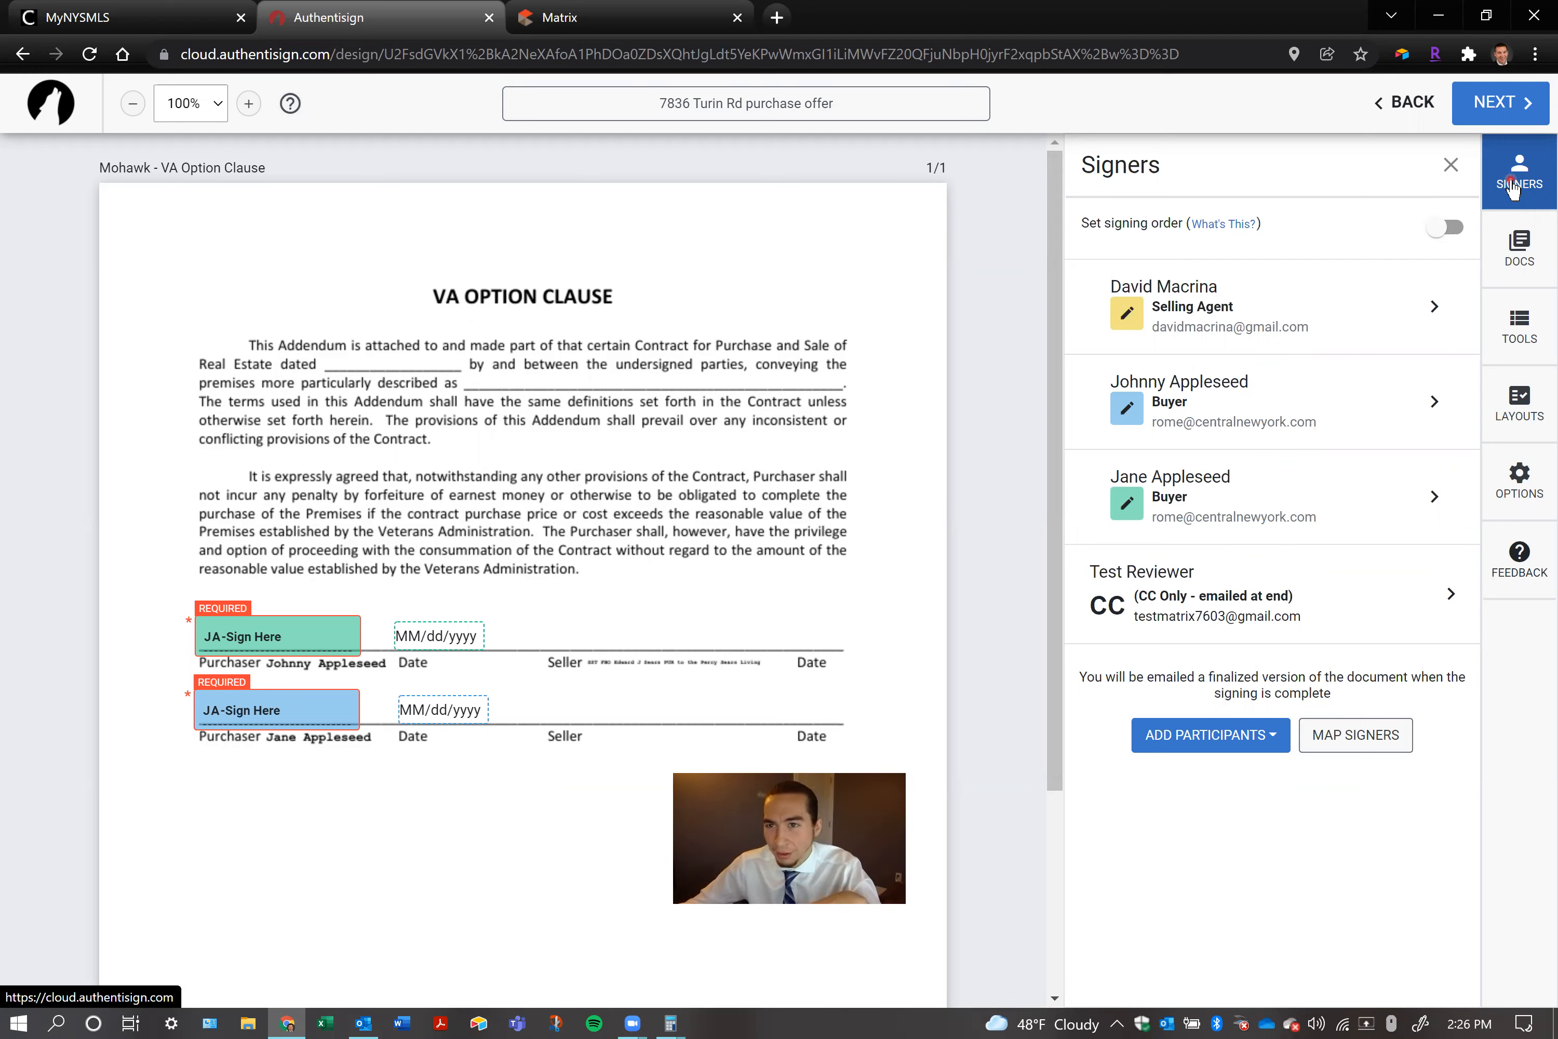
{"action": "left_click", "coordinate": [1532, 247]}
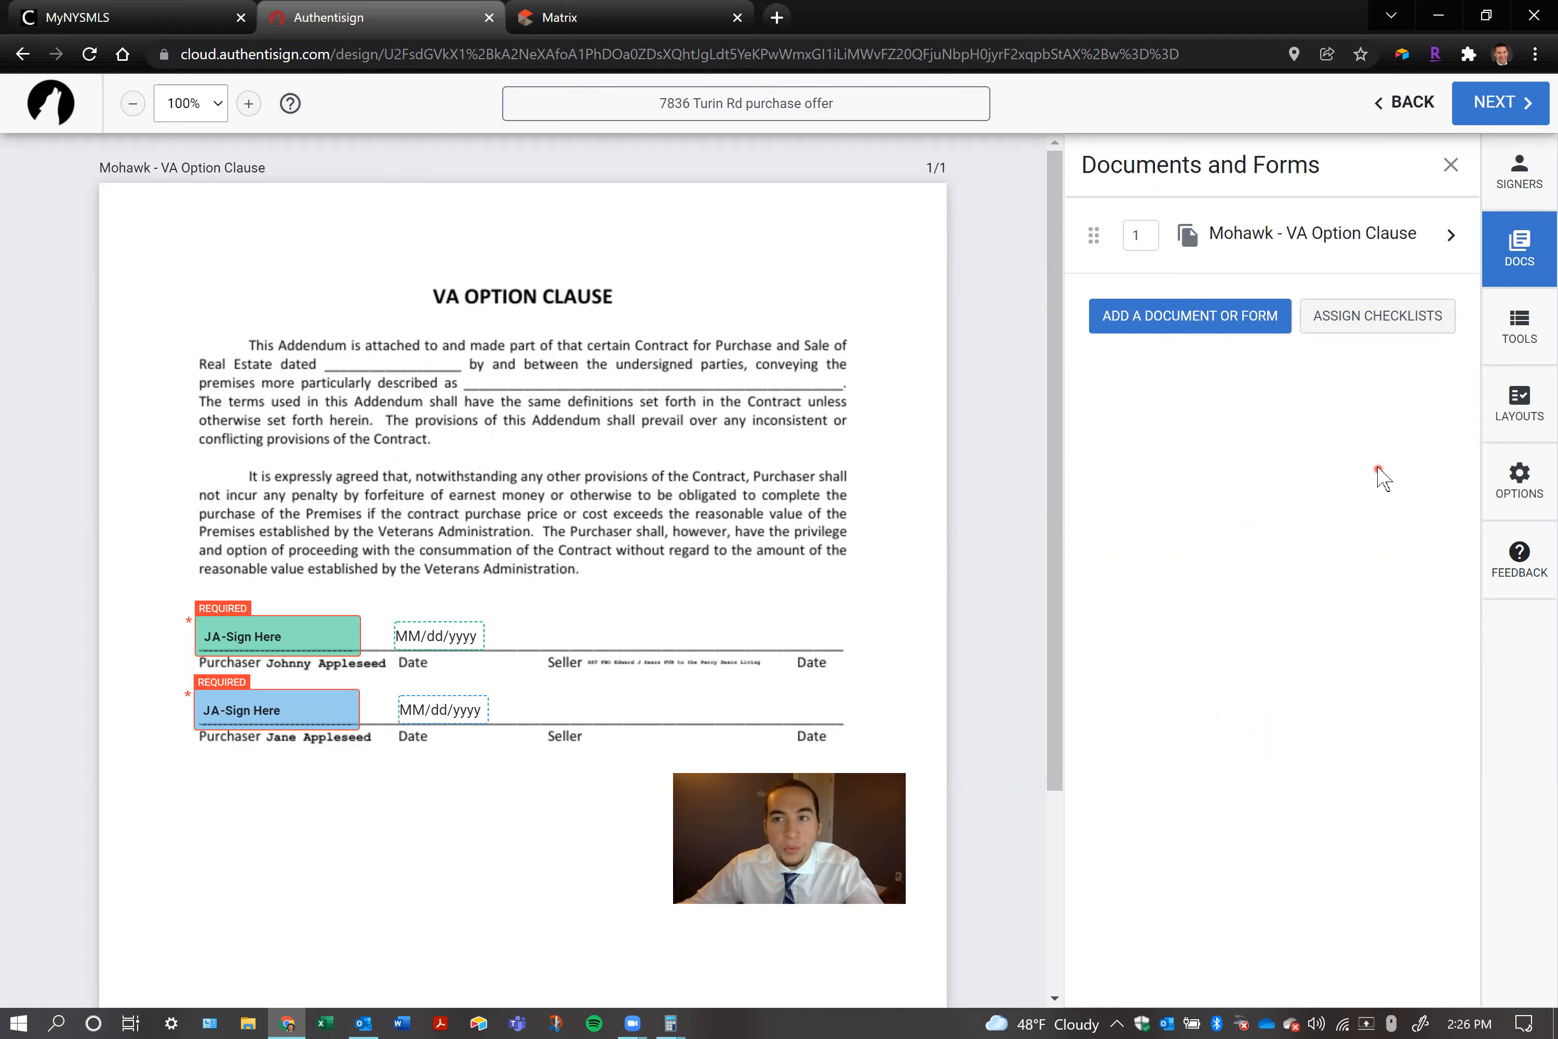
Start adding documents to the signing and compare the upload/import and My Files sources before returning to the transaction's own documents
{"action": "left_click", "coordinate": [1410, 312]}
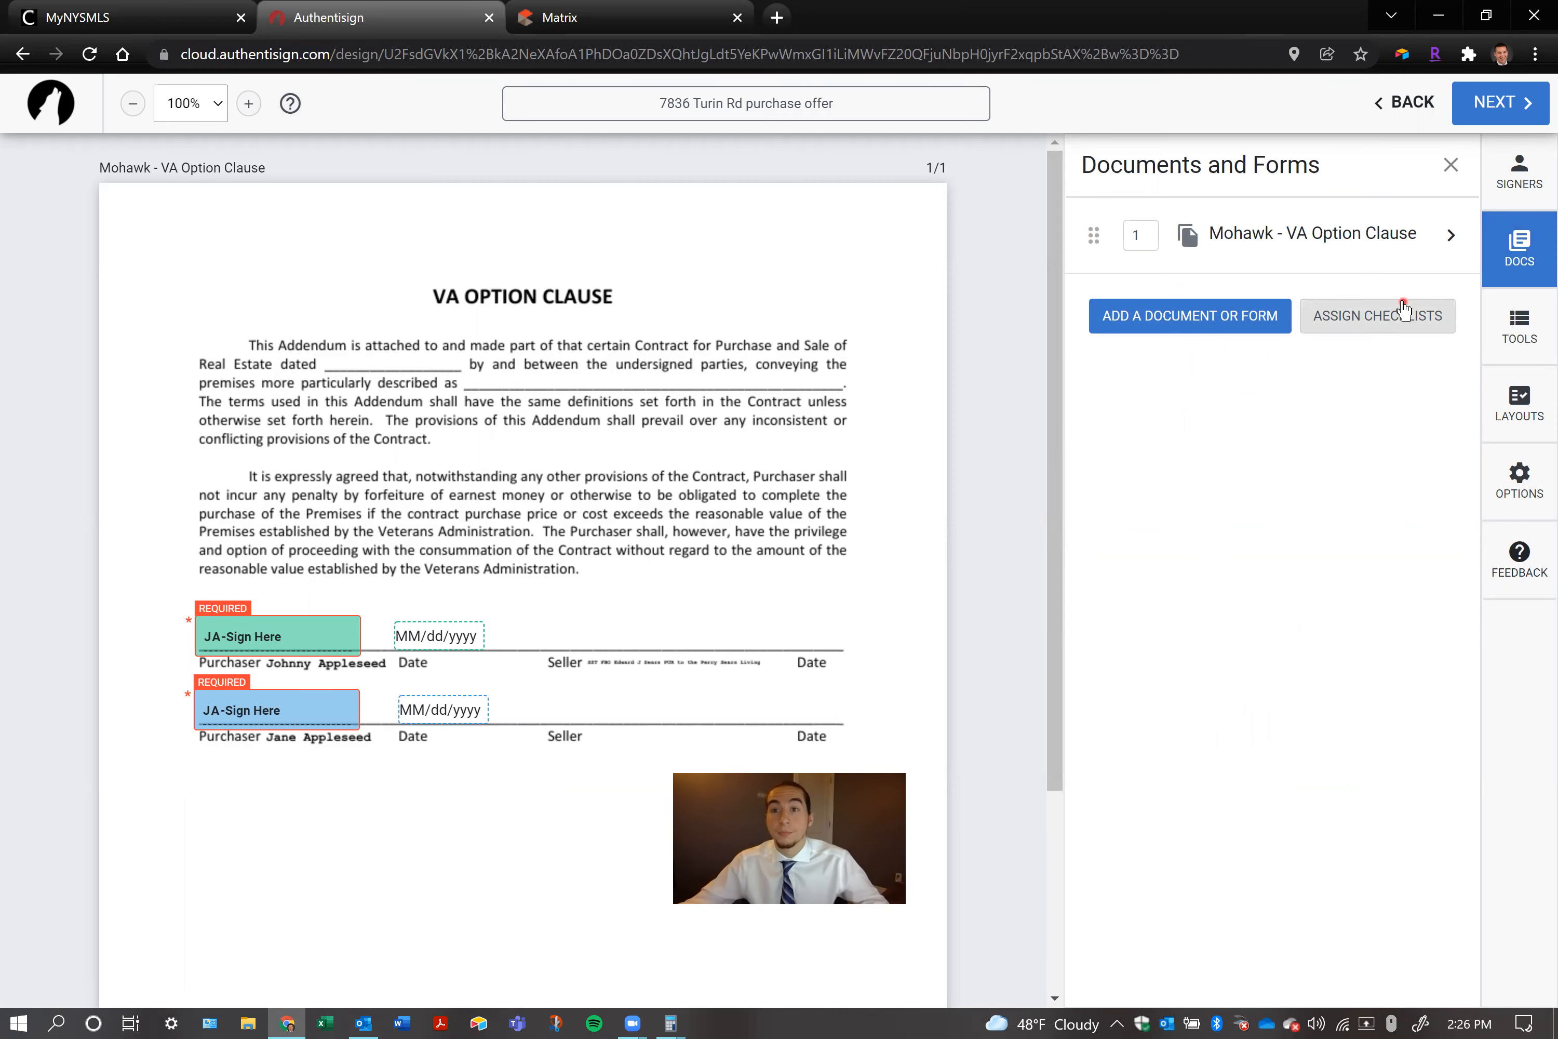
{"action": "left_click", "coordinate": [1182, 313]}
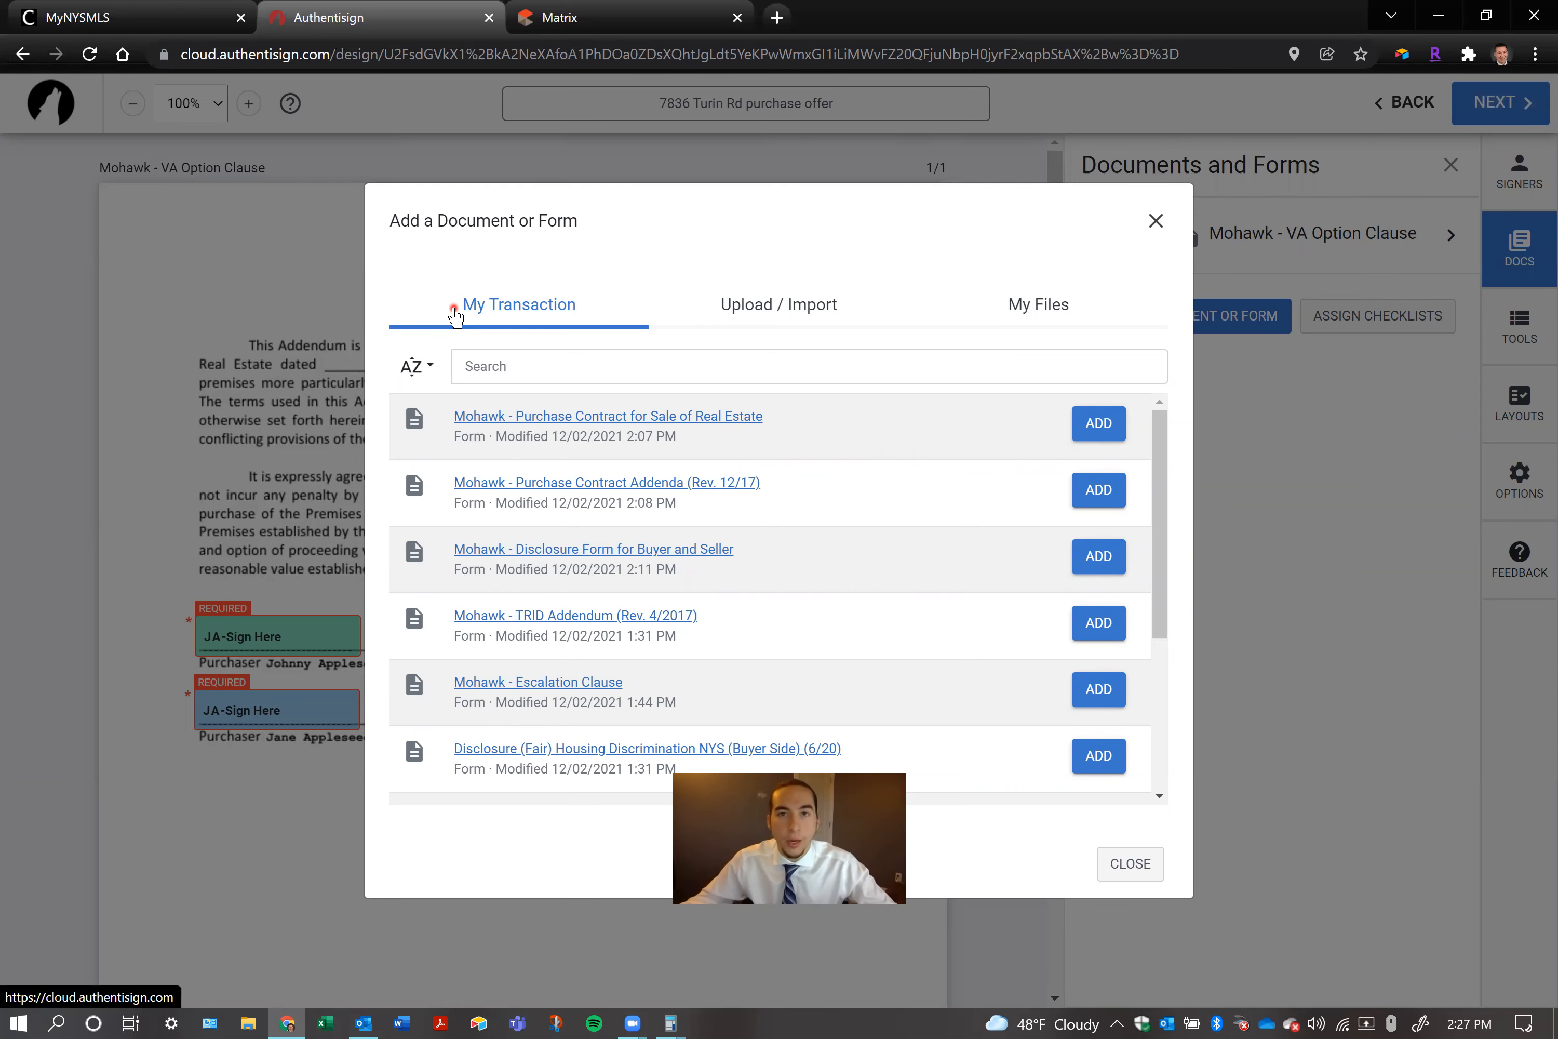
{"action": "left_click", "coordinate": [712, 323]}
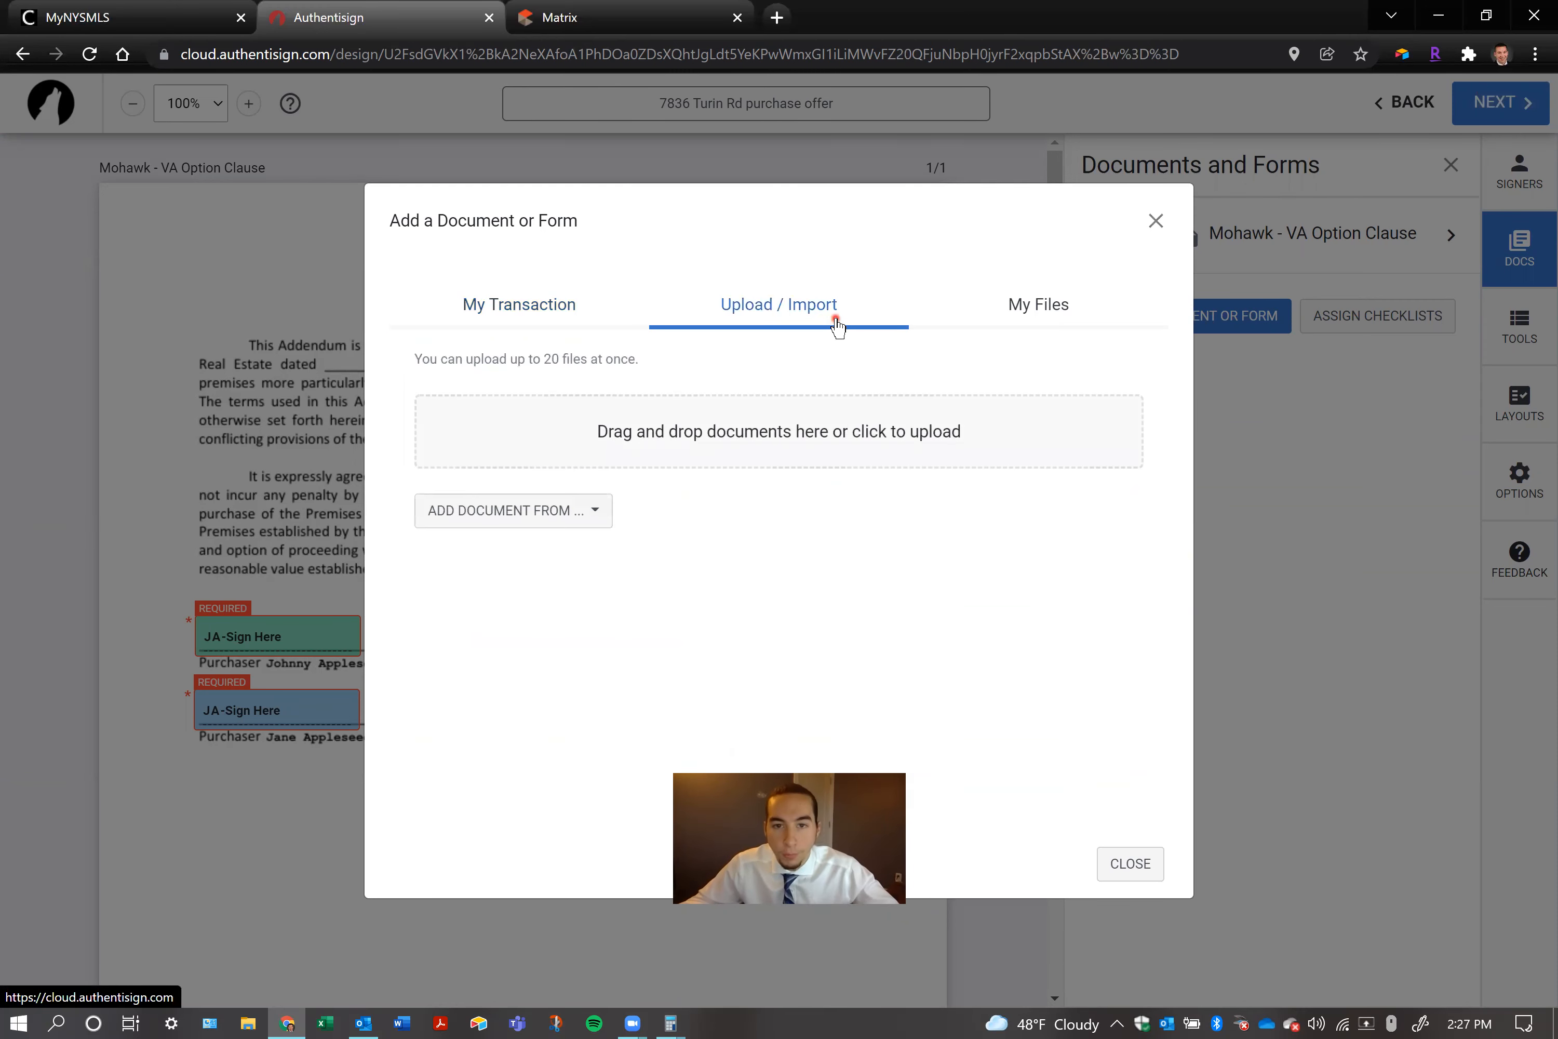
{"action": "left_click", "coordinate": [1034, 315]}
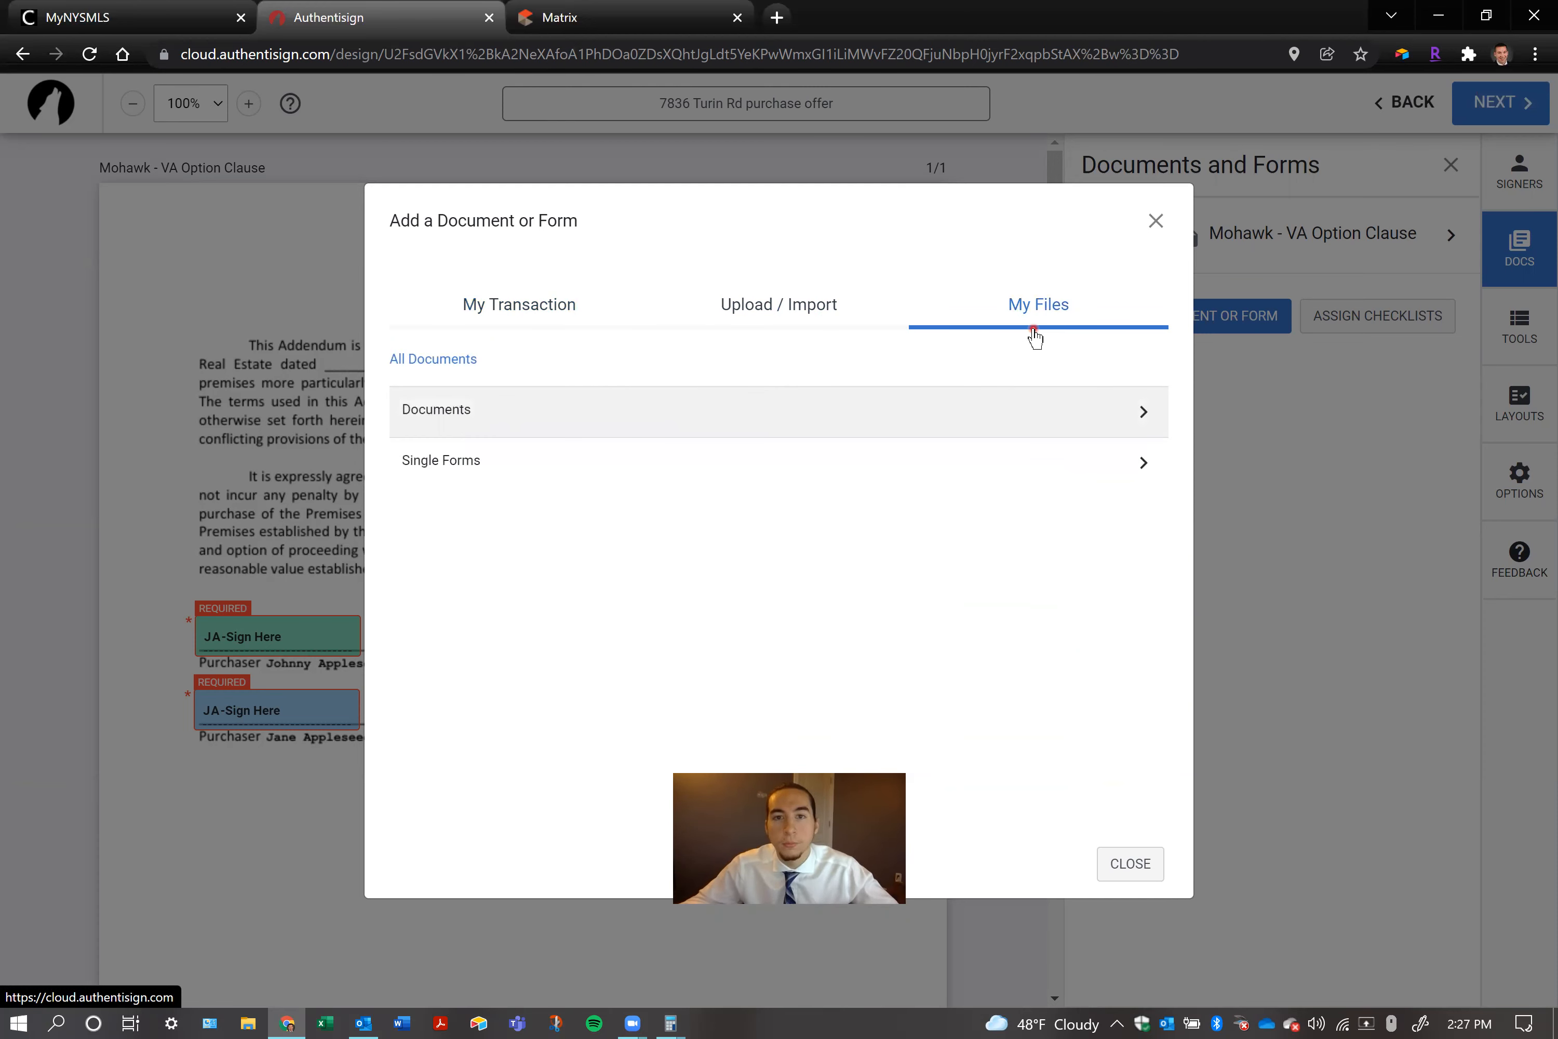
{"action": "left_click", "coordinate": [535, 302]}
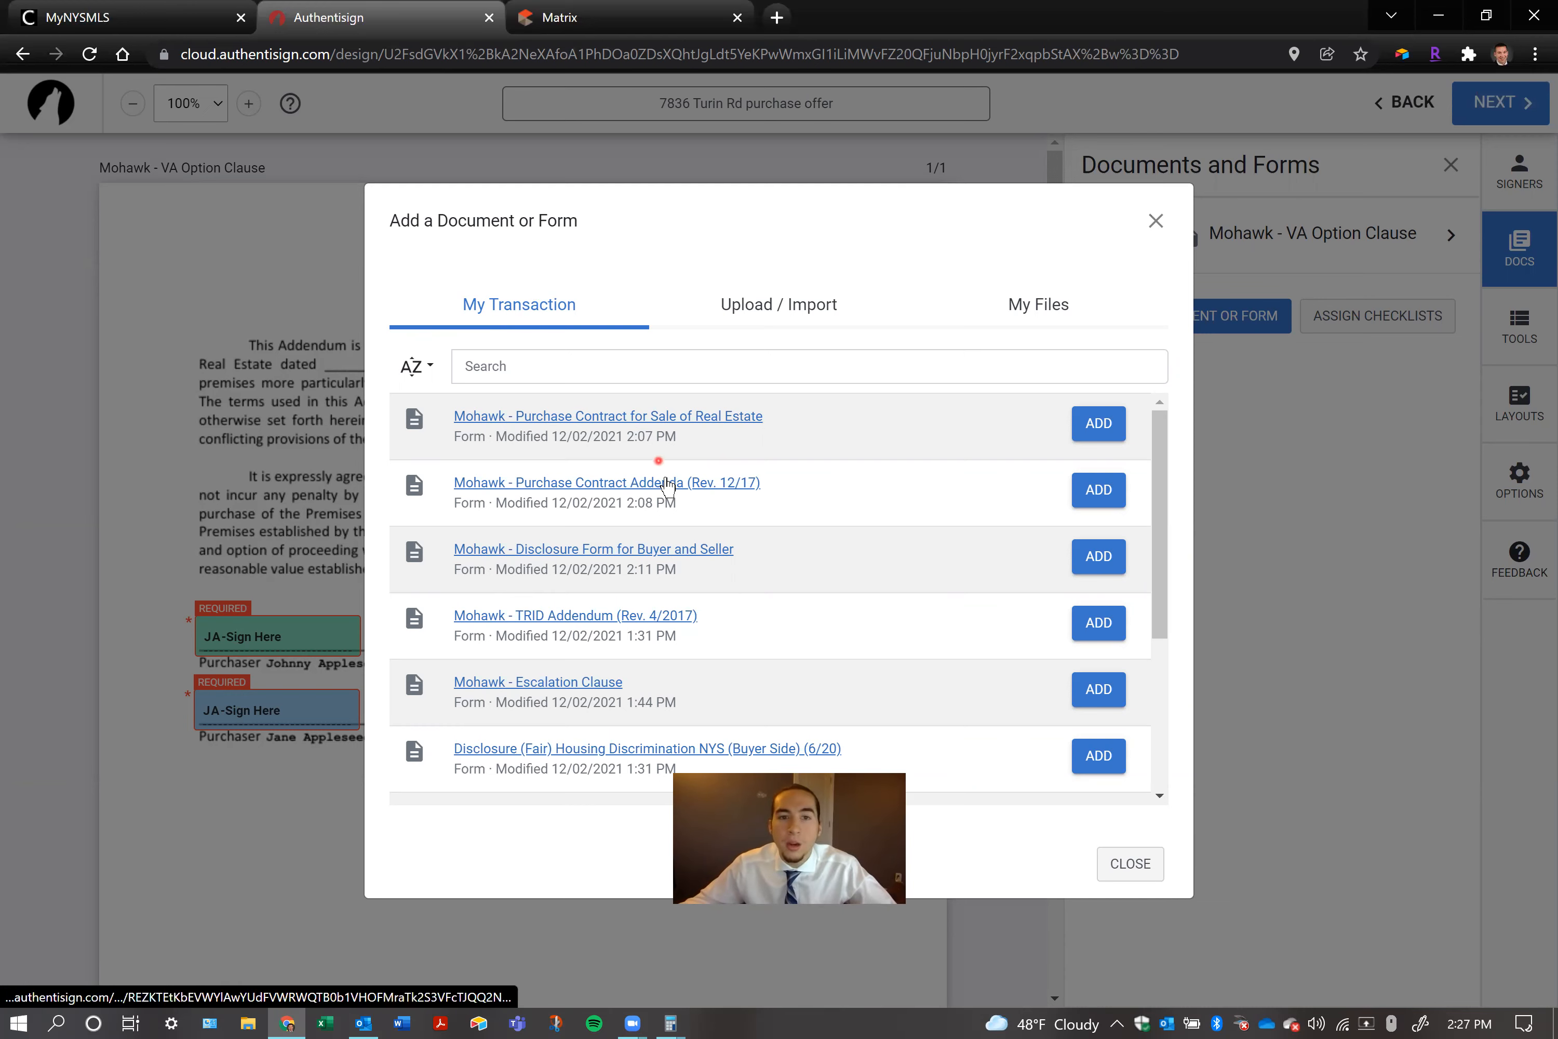
Add the Mohawk purchase contract, contract addenda, Buyer and Seller disclosure, TRID Addendum, Escalation Clause and buyer-side Housing Discrimination disclosure from the transaction
{"action": "left_click", "coordinate": [1100, 422]}
{"action": "left_click", "coordinate": [1101, 489]}
{"action": "left_click", "coordinate": [1099, 556]}
{"action": "left_click", "coordinate": [1099, 623]}
{"action": "left_click", "coordinate": [1084, 695]}
{"action": "left_click", "coordinate": [1097, 771]}
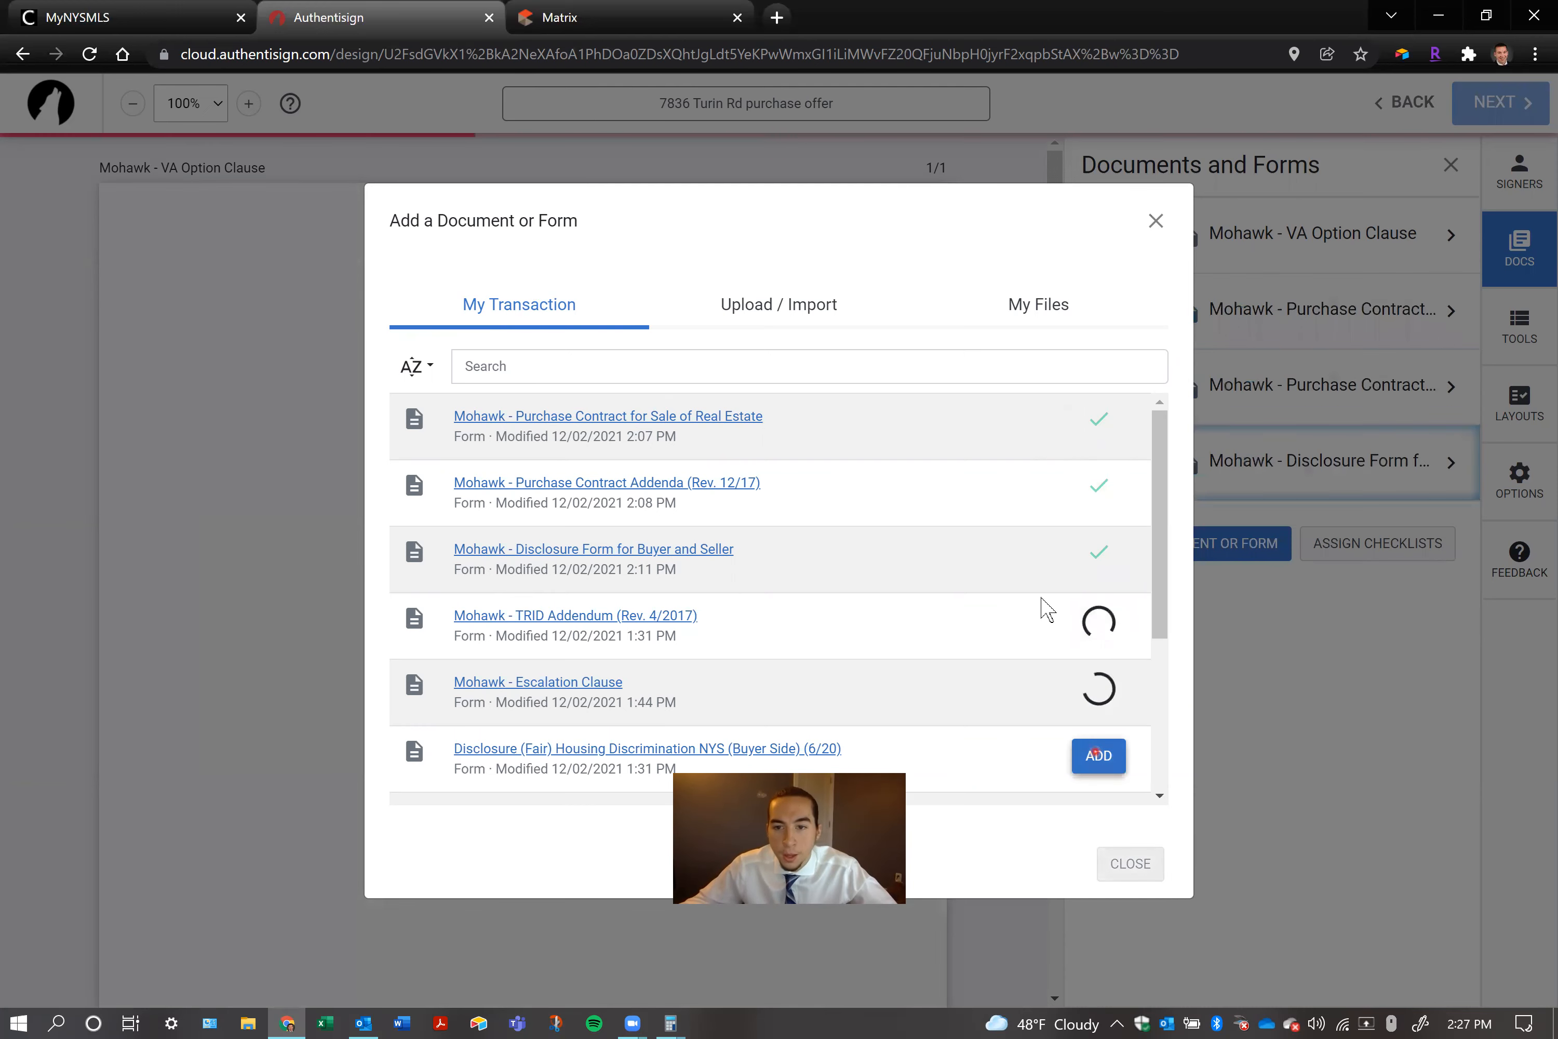
Add Get a Home Inspection CBFP and the two Turin disclosure documents, and return to the signing's list of documents and forms
{"action": "scroll", "coordinate": [1044, 603], "scroll_direction": "down", "scroll_amount": 3}
{"action": "scroll", "coordinate": [1090, 593], "scroll_direction": "down", "scroll_amount": 1}
{"action": "left_click", "coordinate": [1094, 619]}
{"action": "left_click", "coordinate": [1079, 700]}
{"action": "left_click", "coordinate": [1097, 752]}
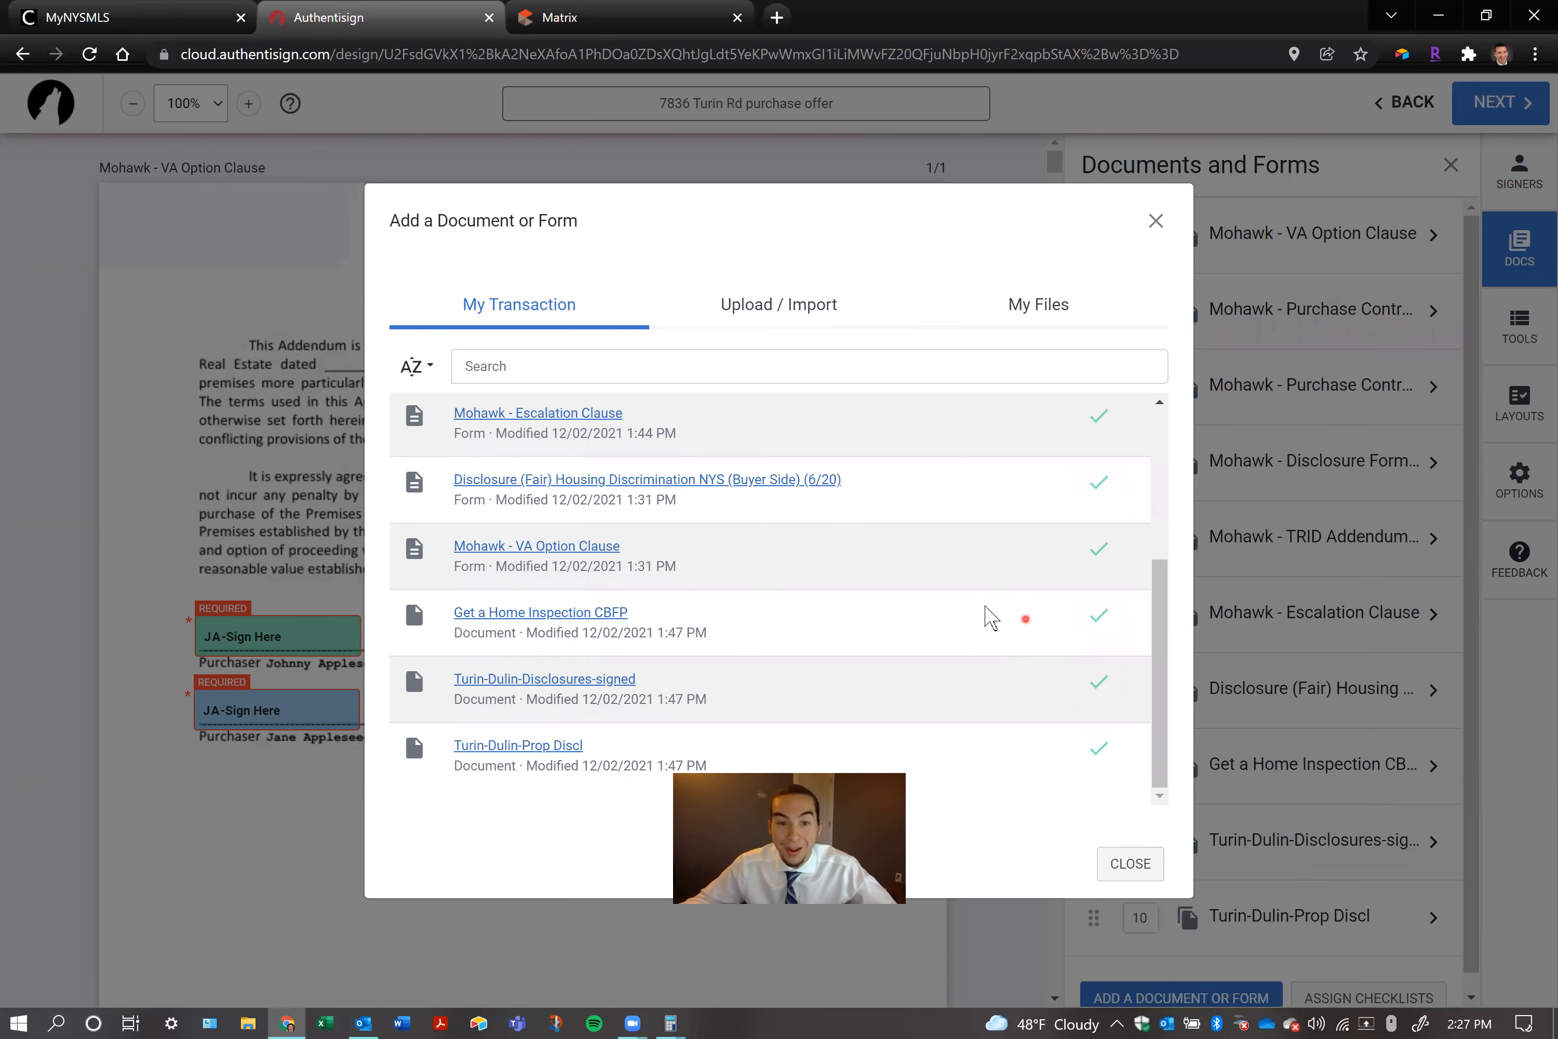
{"action": "scroll", "coordinate": [990, 616], "scroll_direction": "up", "scroll_amount": 4}
{"action": "scroll", "coordinate": [991, 636], "scroll_direction": "down", "scroll_amount": 5}
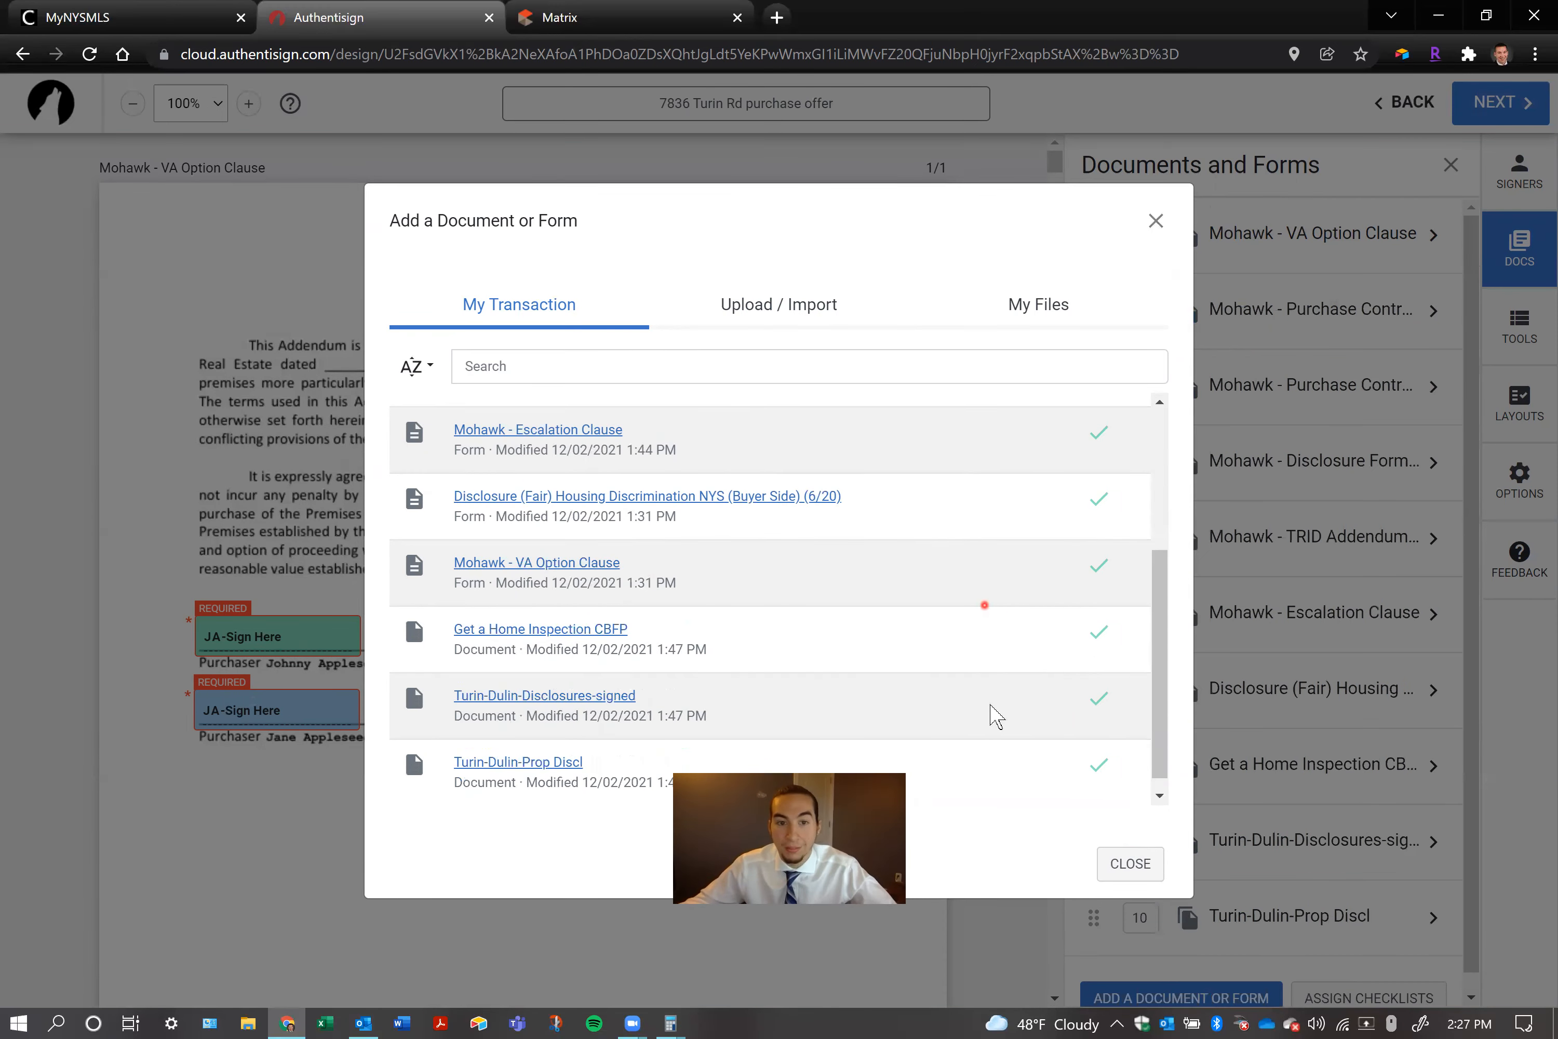
{"action": "left_click", "coordinate": [1127, 864]}
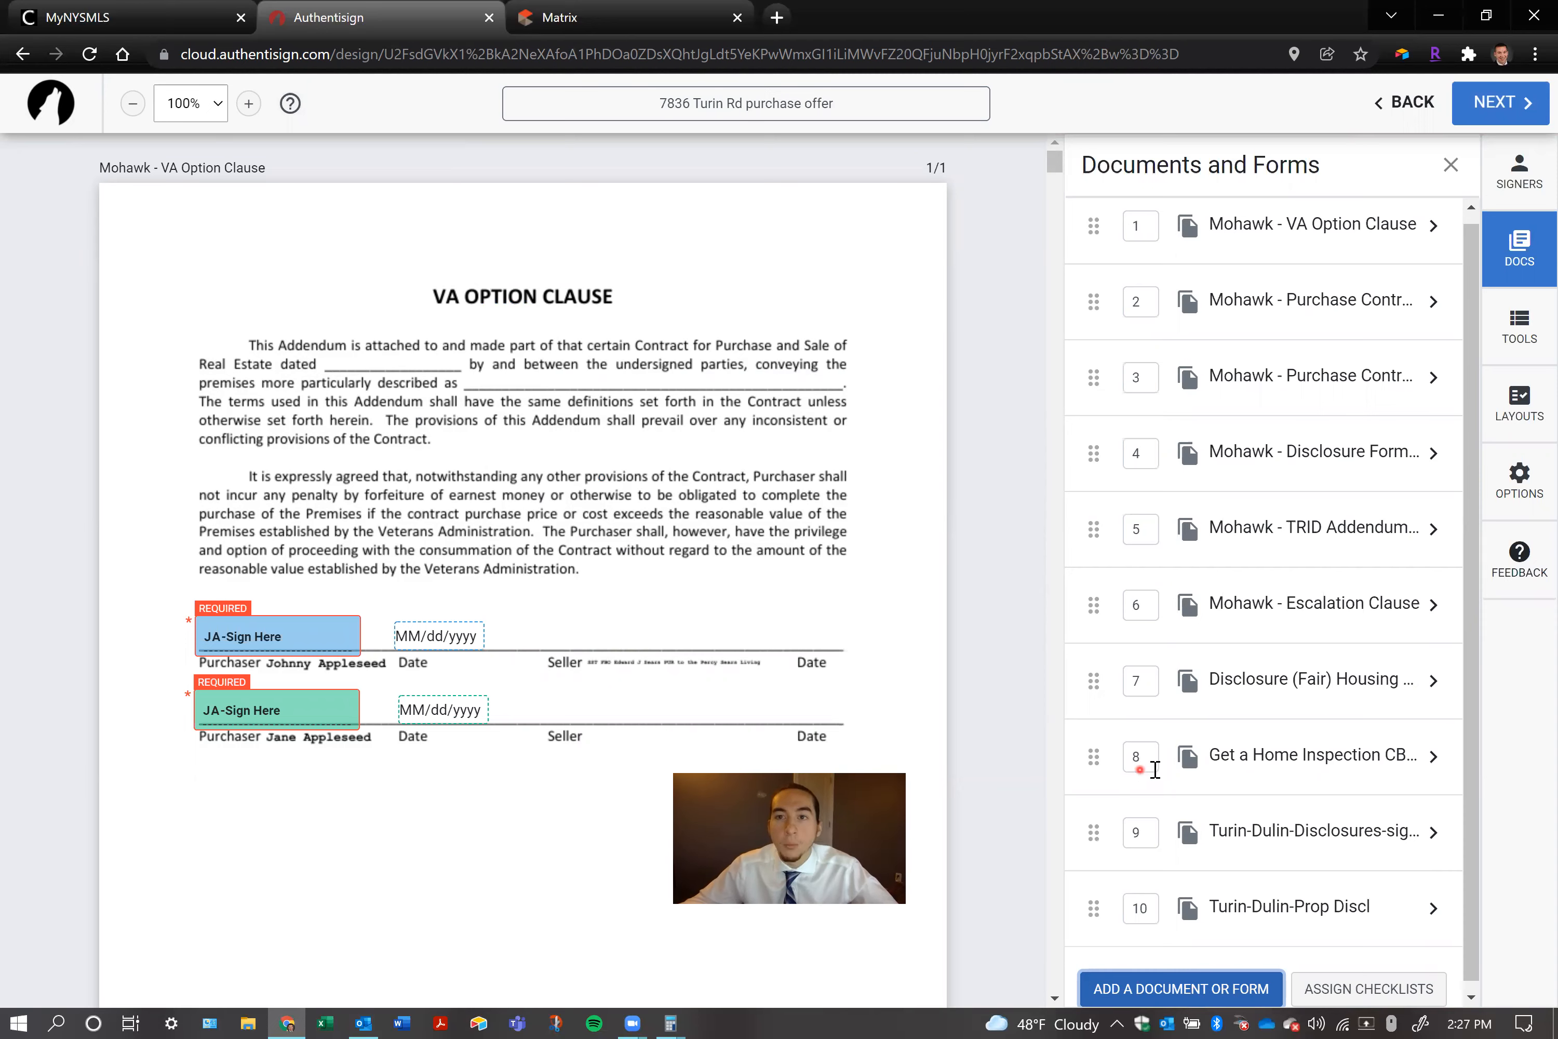
{"action": "scroll", "coordinate": [1155, 769], "scroll_direction": "up", "scroll_amount": 1}
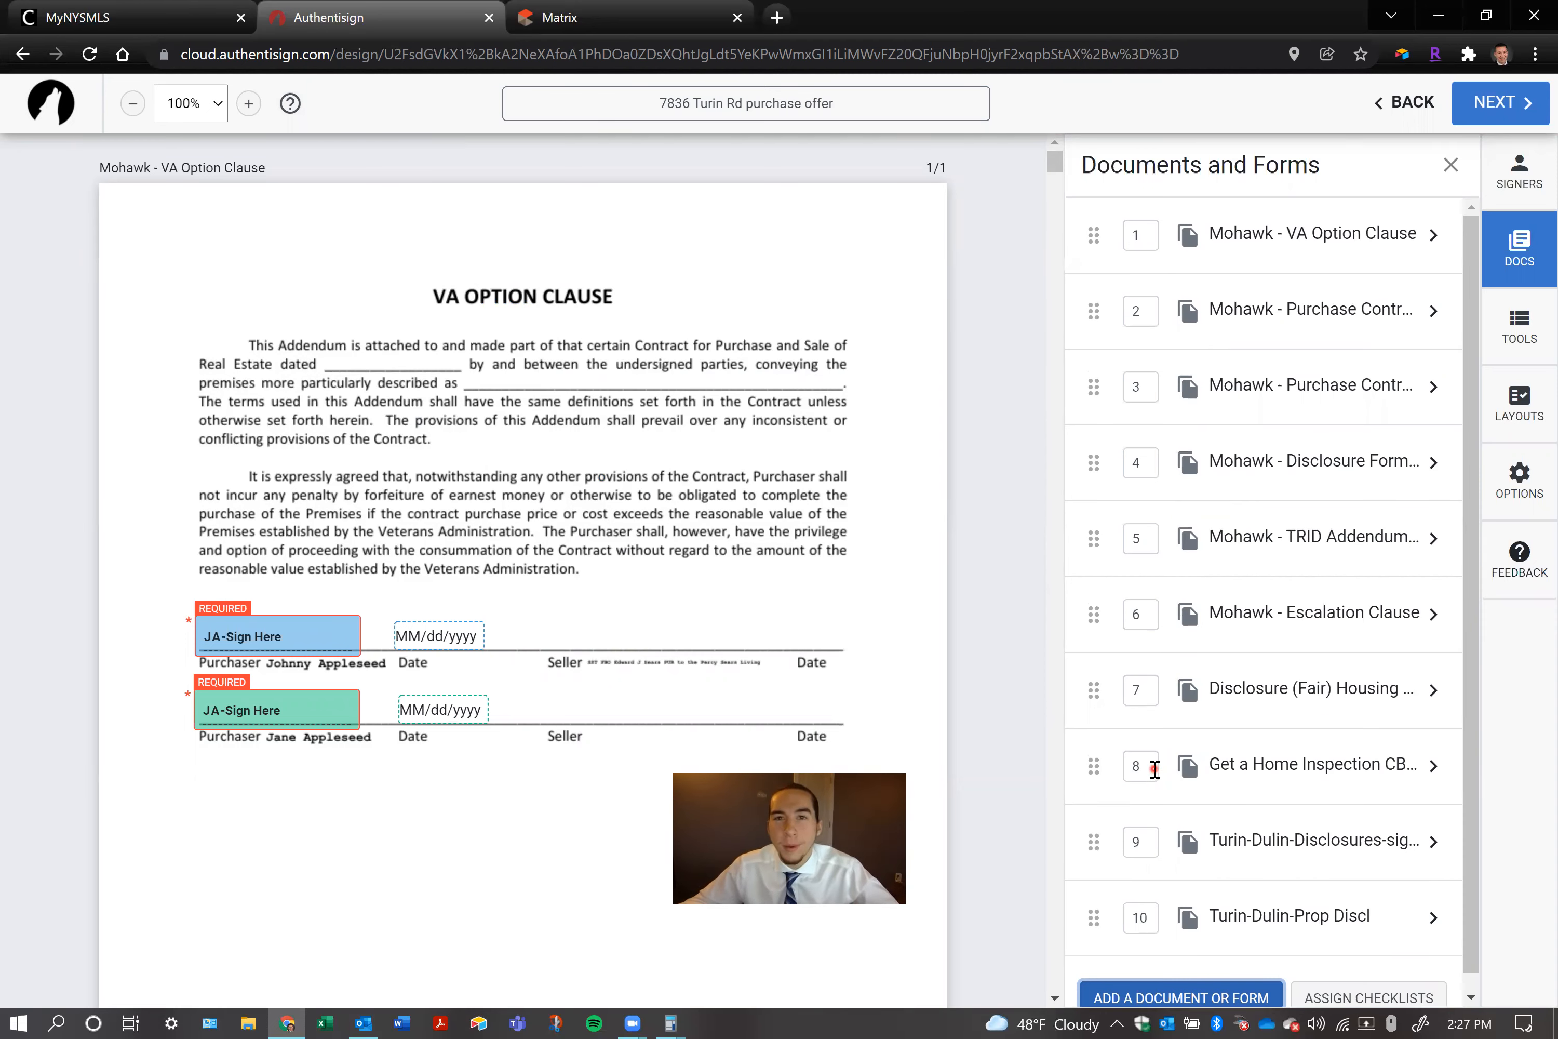
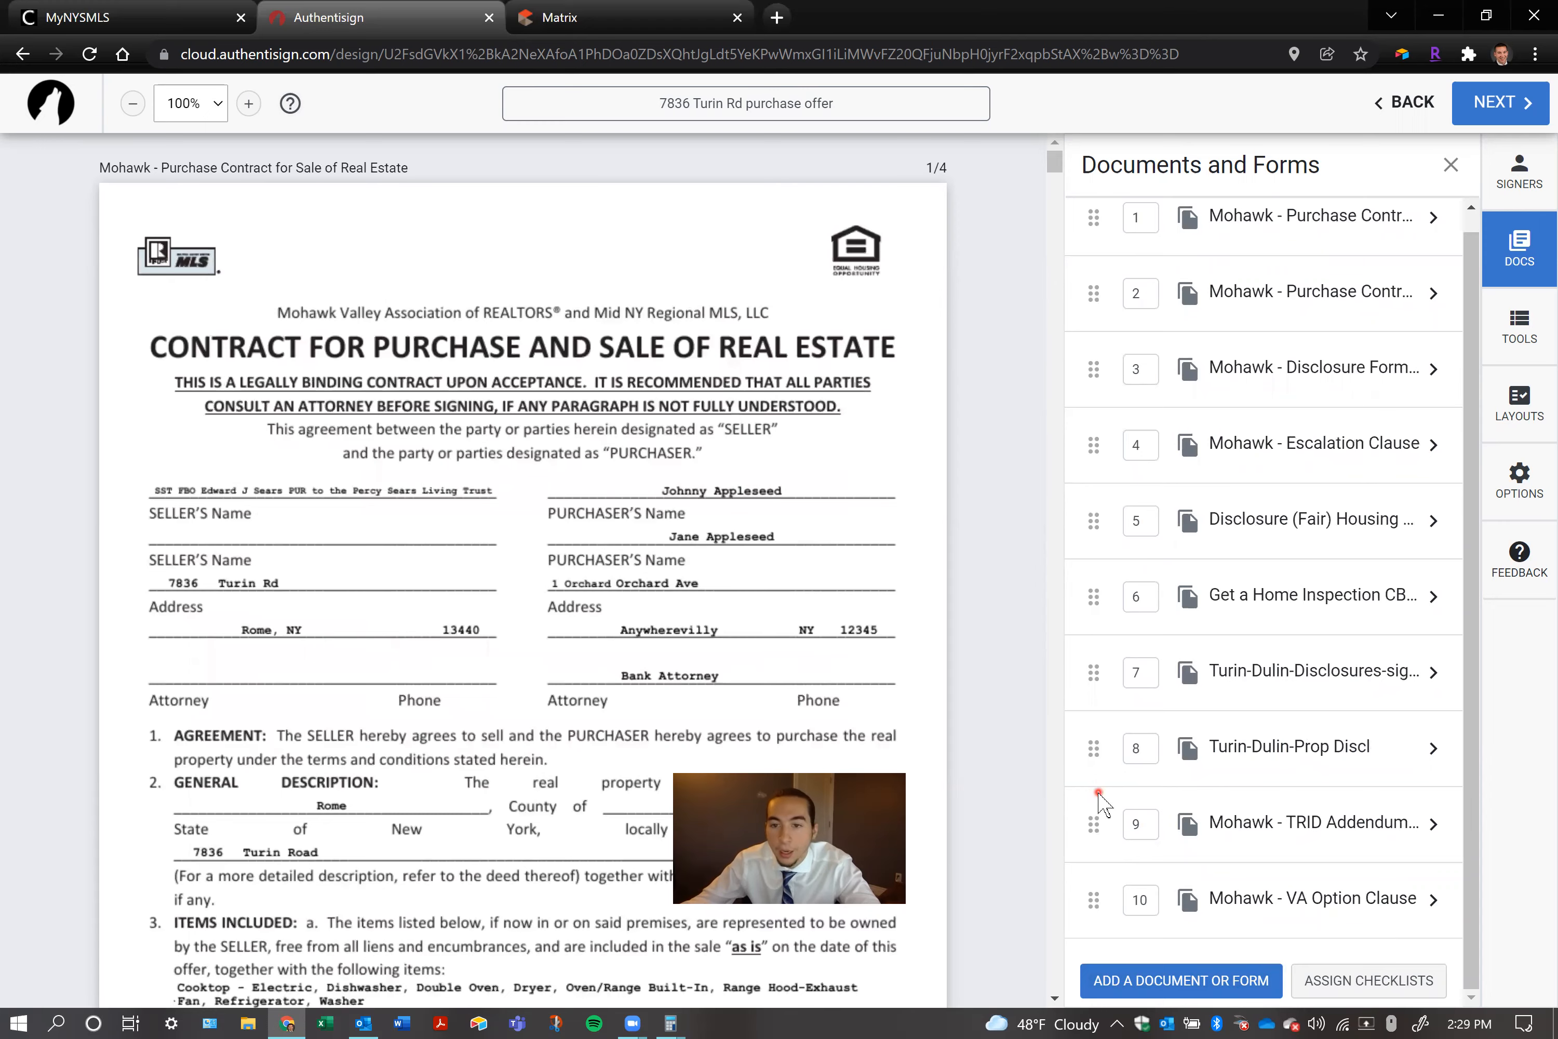
Try reordering the signing's documents by moving the Mohawk purchase contract to the end of the list
{"action": "left_click_drag", "start_coordinate": [1093, 870], "coordinate": [1093, 726]}
{"action": "left_click_drag", "start_coordinate": [1093, 822], "coordinate": [1095, 725]}
{"action": "left_click_drag", "start_coordinate": [1096, 213], "coordinate": [1099, 918]}
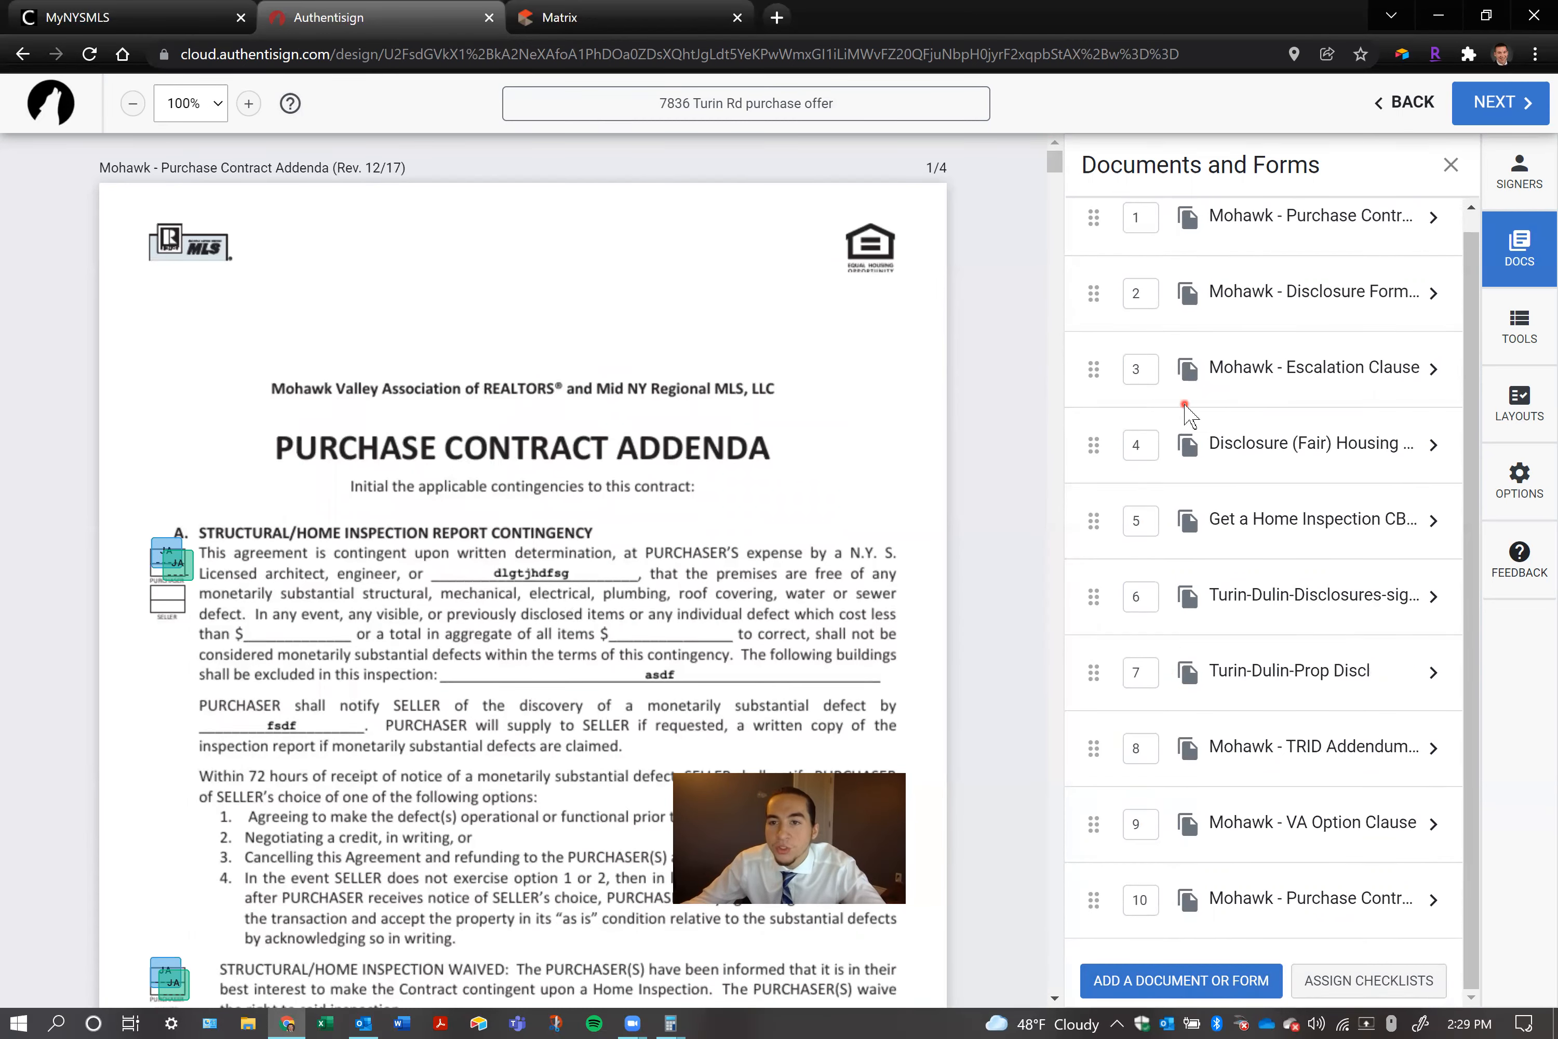
Rename the first listed document "Purchase Contract Addenda (Rev. 12/17)", dropping the Mohawk prefix, and save it
{"action": "scroll", "coordinate": [1341, 335], "scroll_direction": "up", "scroll_amount": 1}
{"action": "left_click", "coordinate": [1345, 235]}
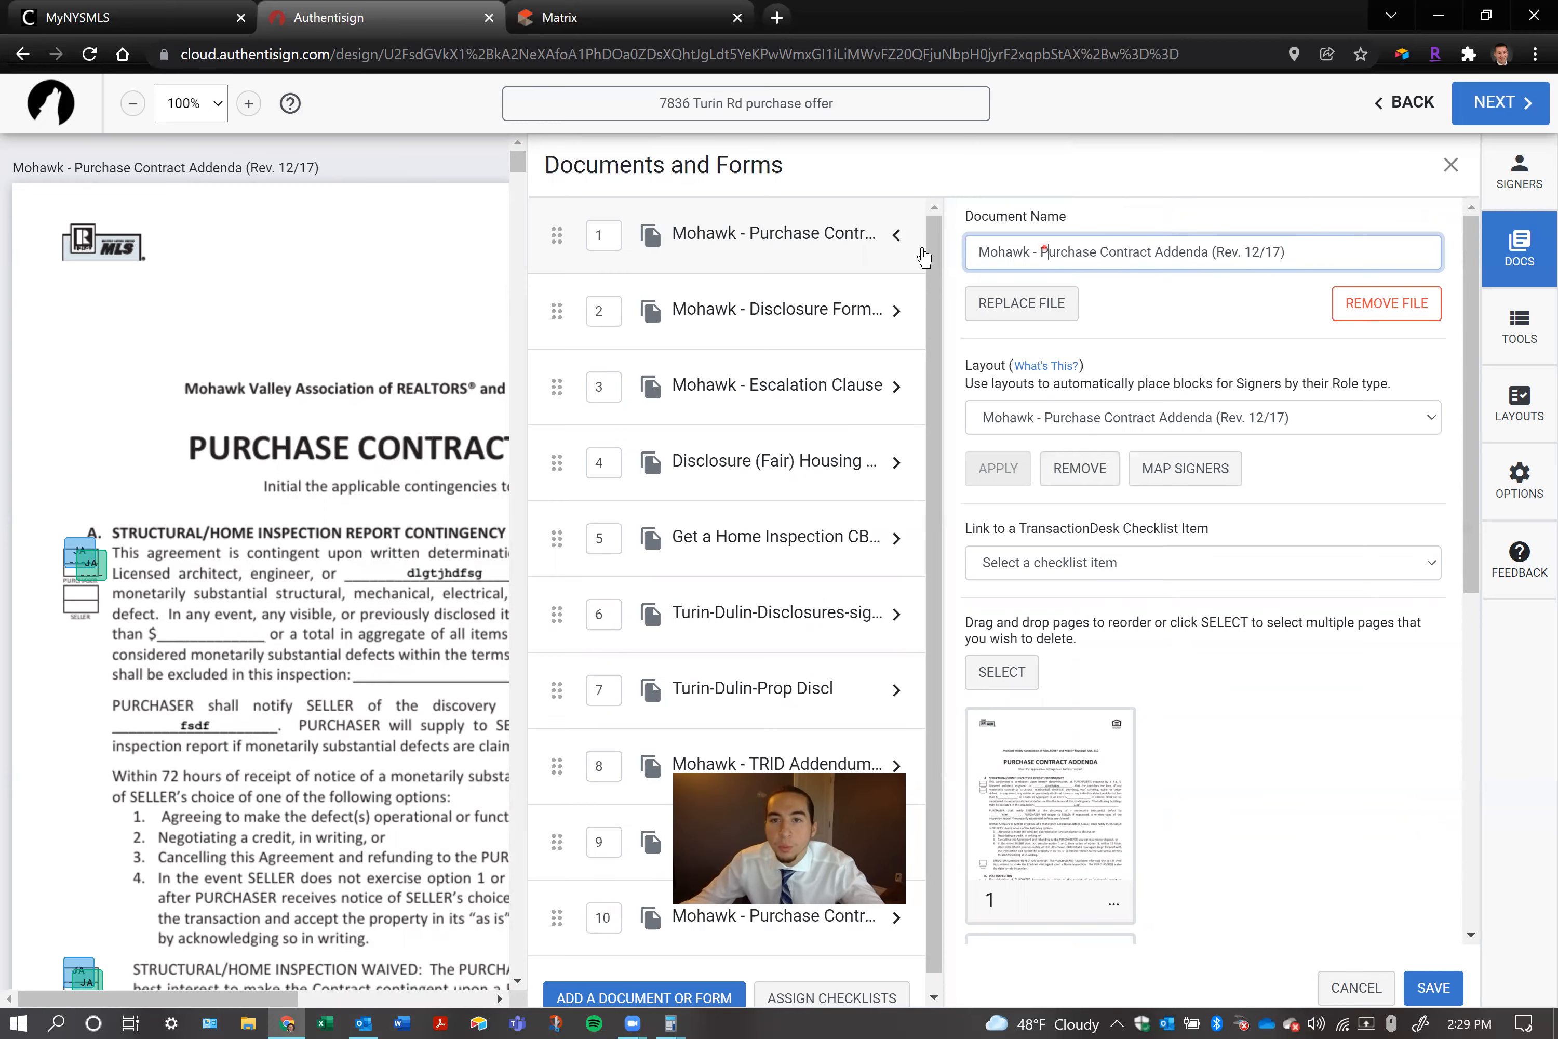
{"action": "left_click_drag", "start_coordinate": [1043, 251], "coordinate": [906, 255]}
{"action": "key", "text": "BackSpace"}
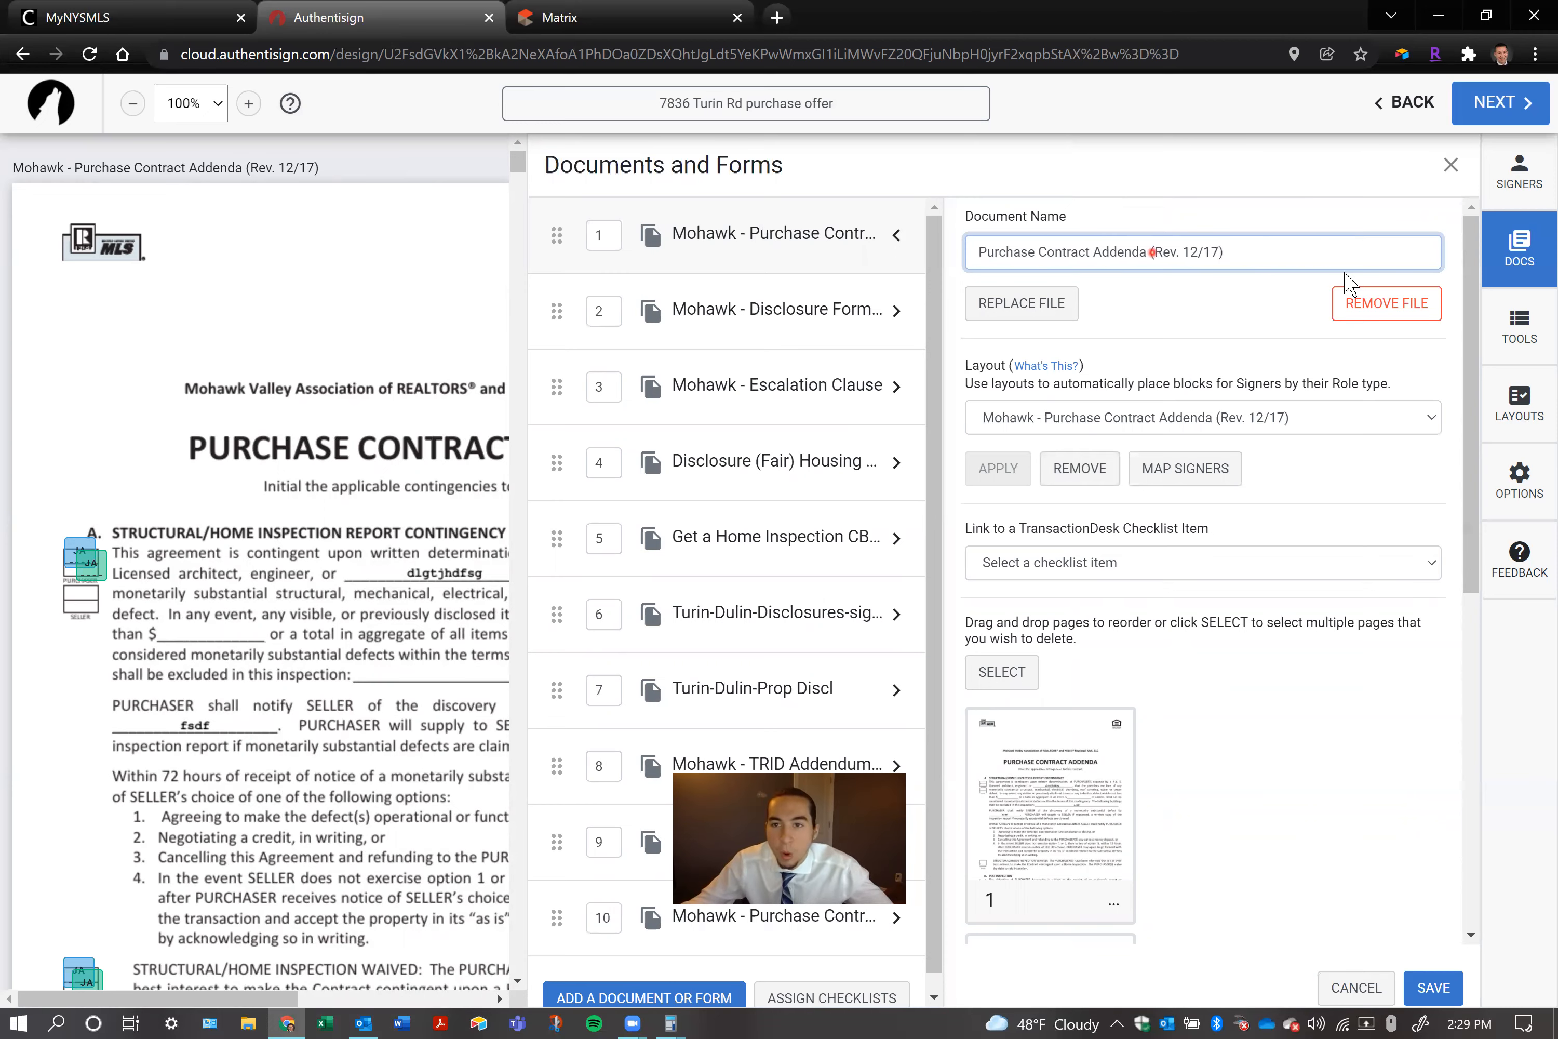
{"action": "left_click", "coordinate": [1252, 292]}
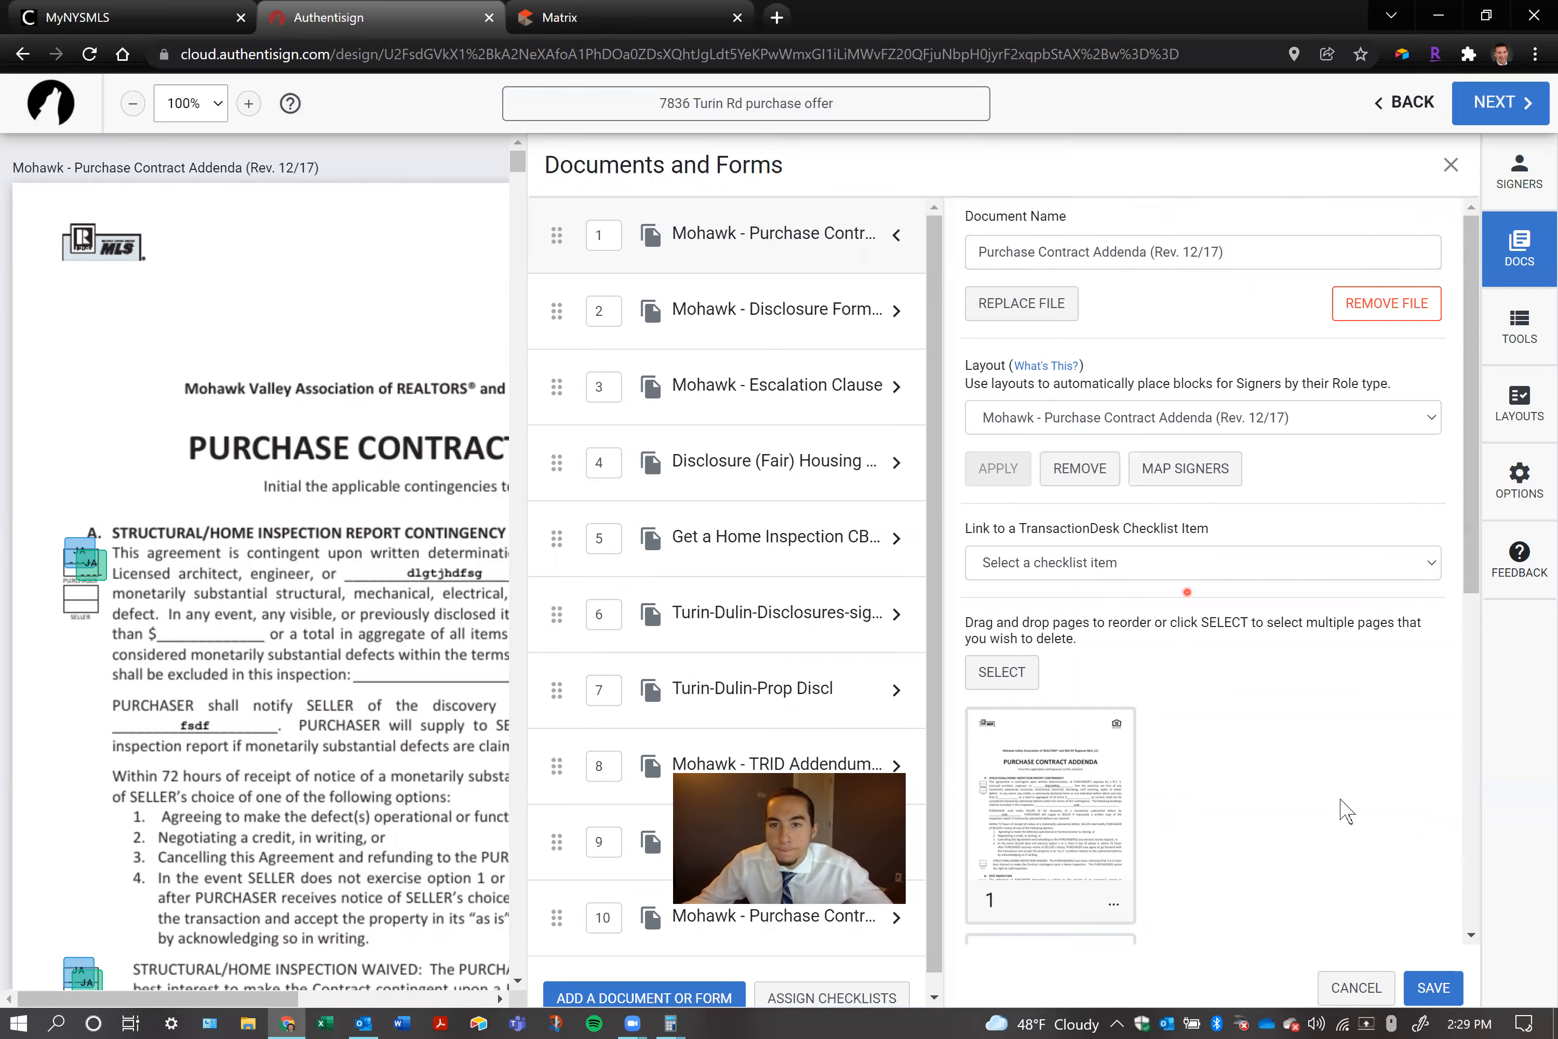
{"action": "left_click", "coordinate": [1428, 988]}
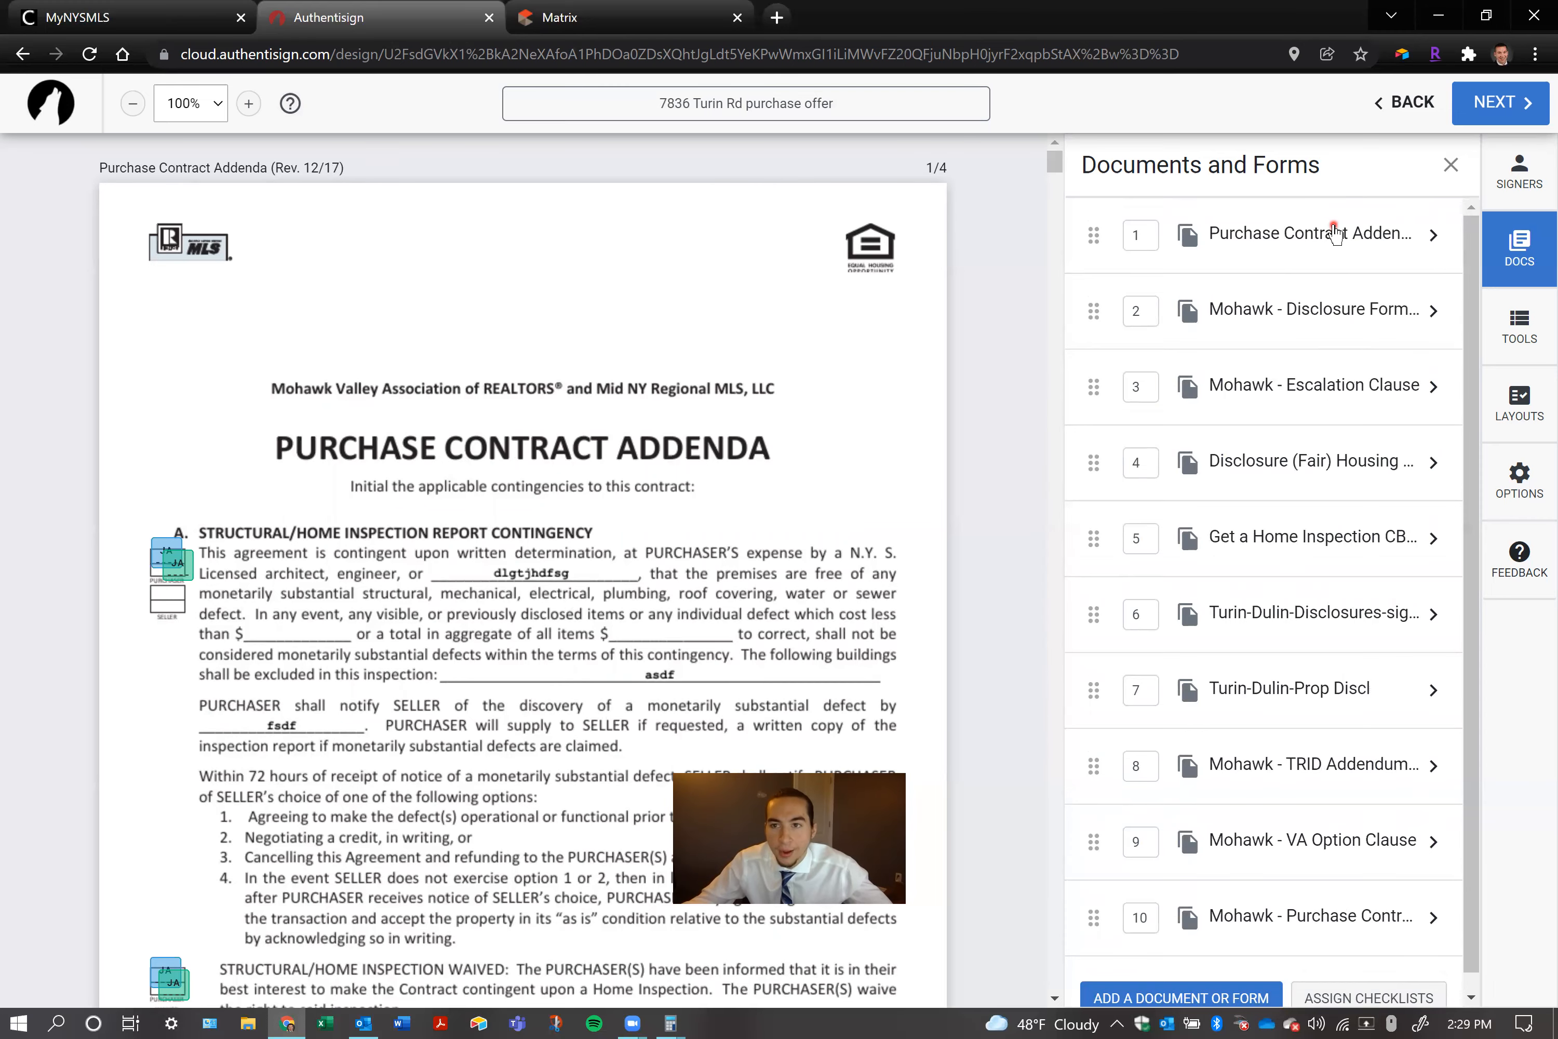
Move the Mohawk purchase contract to first place in the document order and the VA Option Clause to third
{"action": "left_click", "coordinate": [1317, 238]}
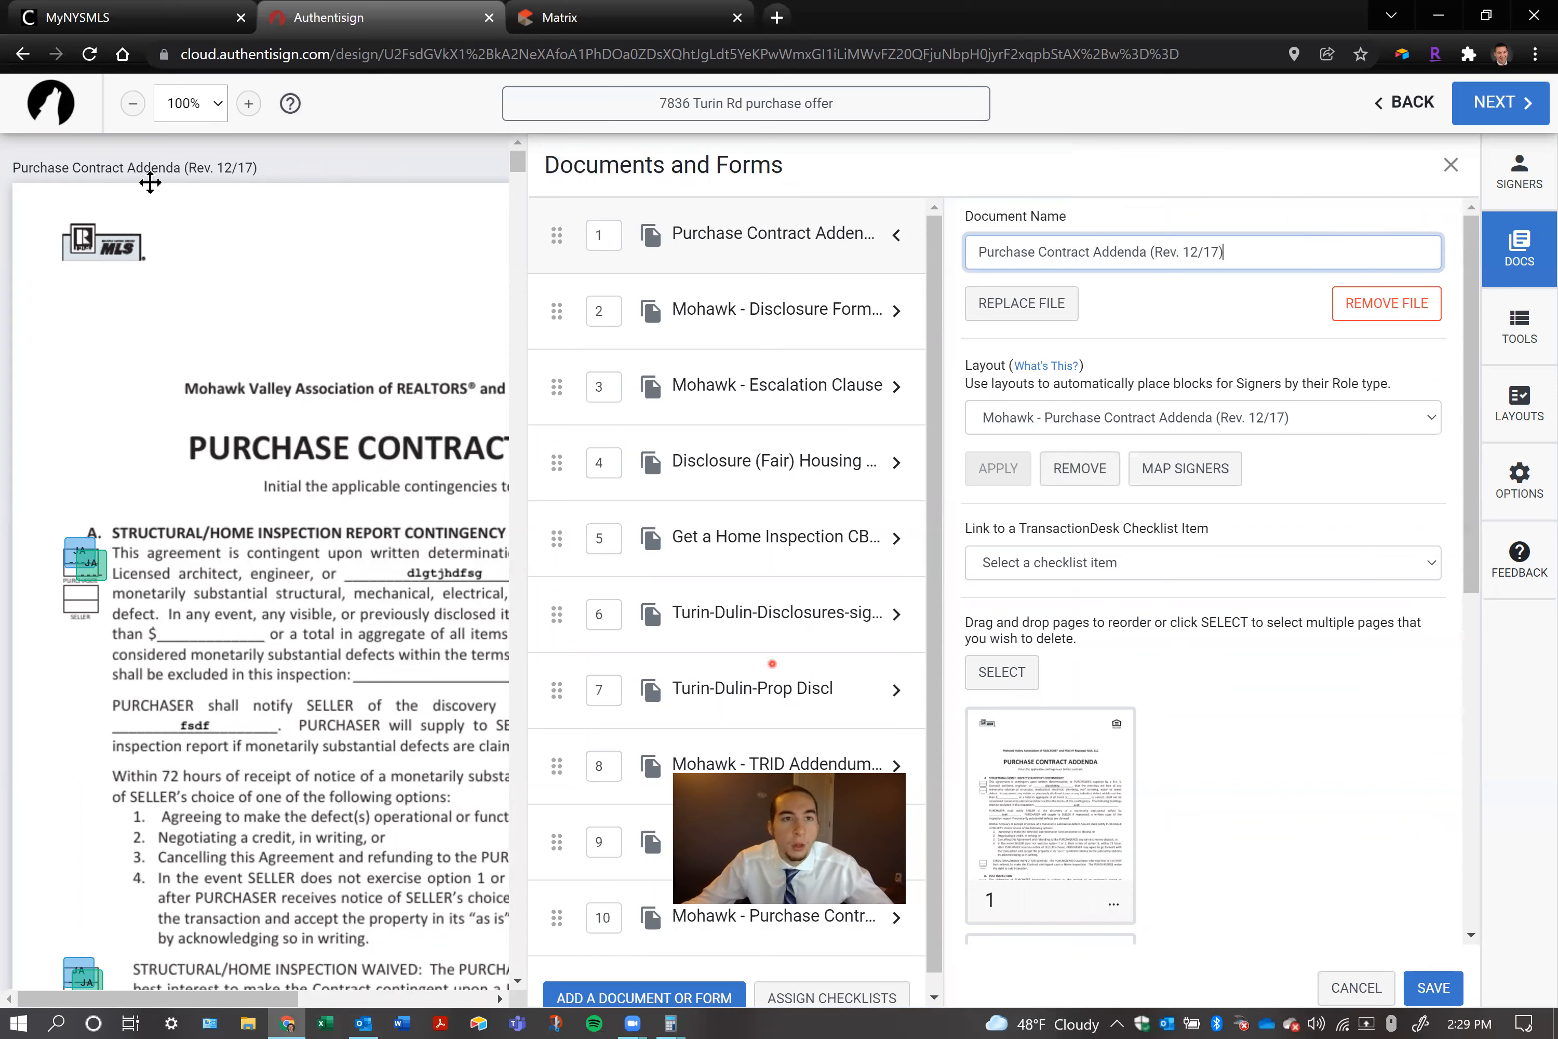
{"action": "left_click_drag", "start_coordinate": [556, 916], "coordinate": [606, 214]}
{"action": "left_click_drag", "start_coordinate": [555, 826], "coordinate": [558, 899]}
{"action": "left_click_drag", "start_coordinate": [556, 826], "coordinate": [603, 341]}
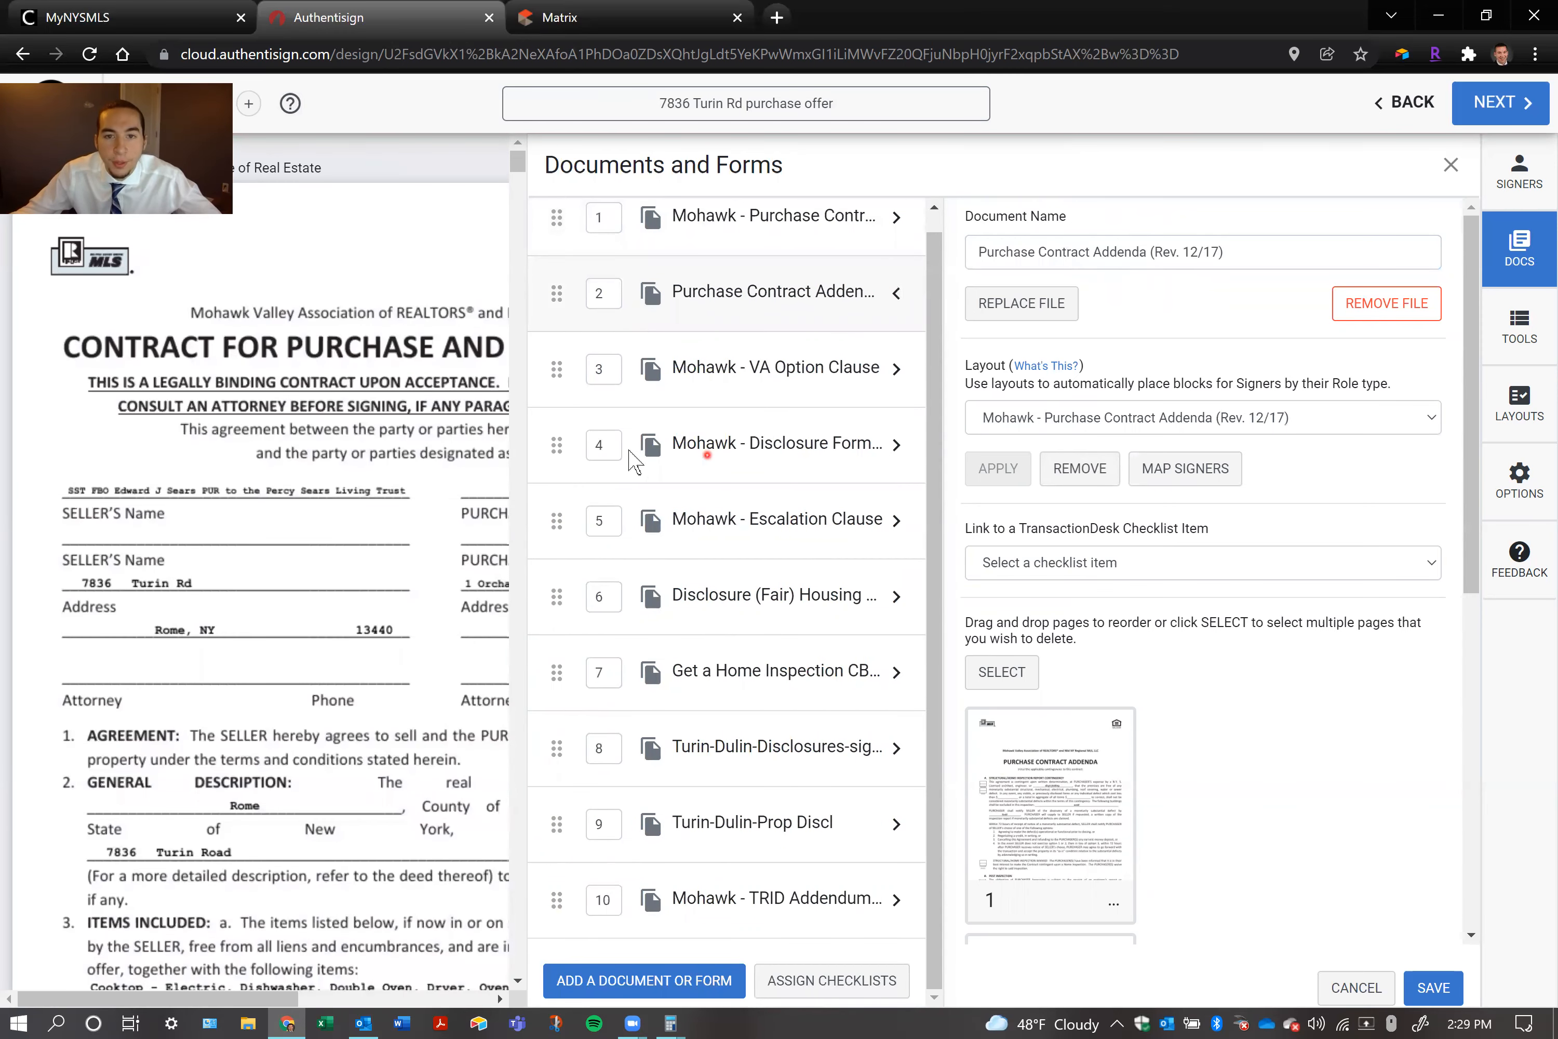
Move the Fair Housing disclosure above the Mohawk Disclosure Form, Escalation Clause to second and Get a Home Inspection to fourth, and save
{"action": "left_click_drag", "start_coordinate": [554, 592], "coordinate": [558, 453]}
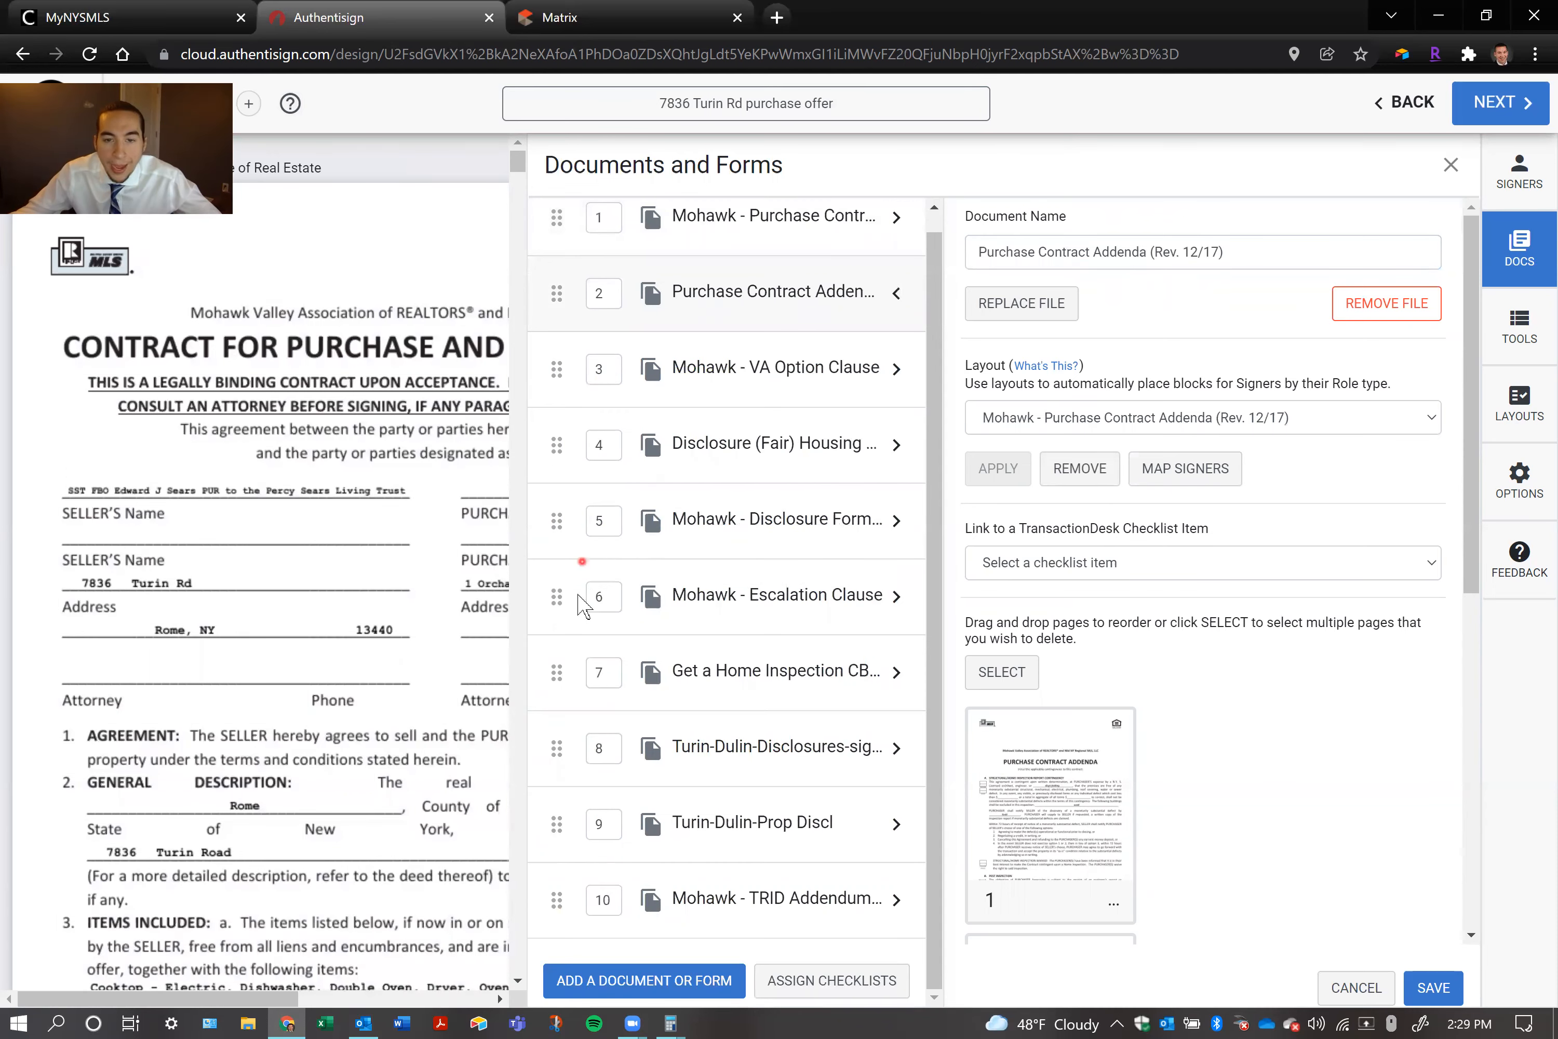
{"action": "left_click_drag", "start_coordinate": [560, 596], "coordinate": [610, 303]}
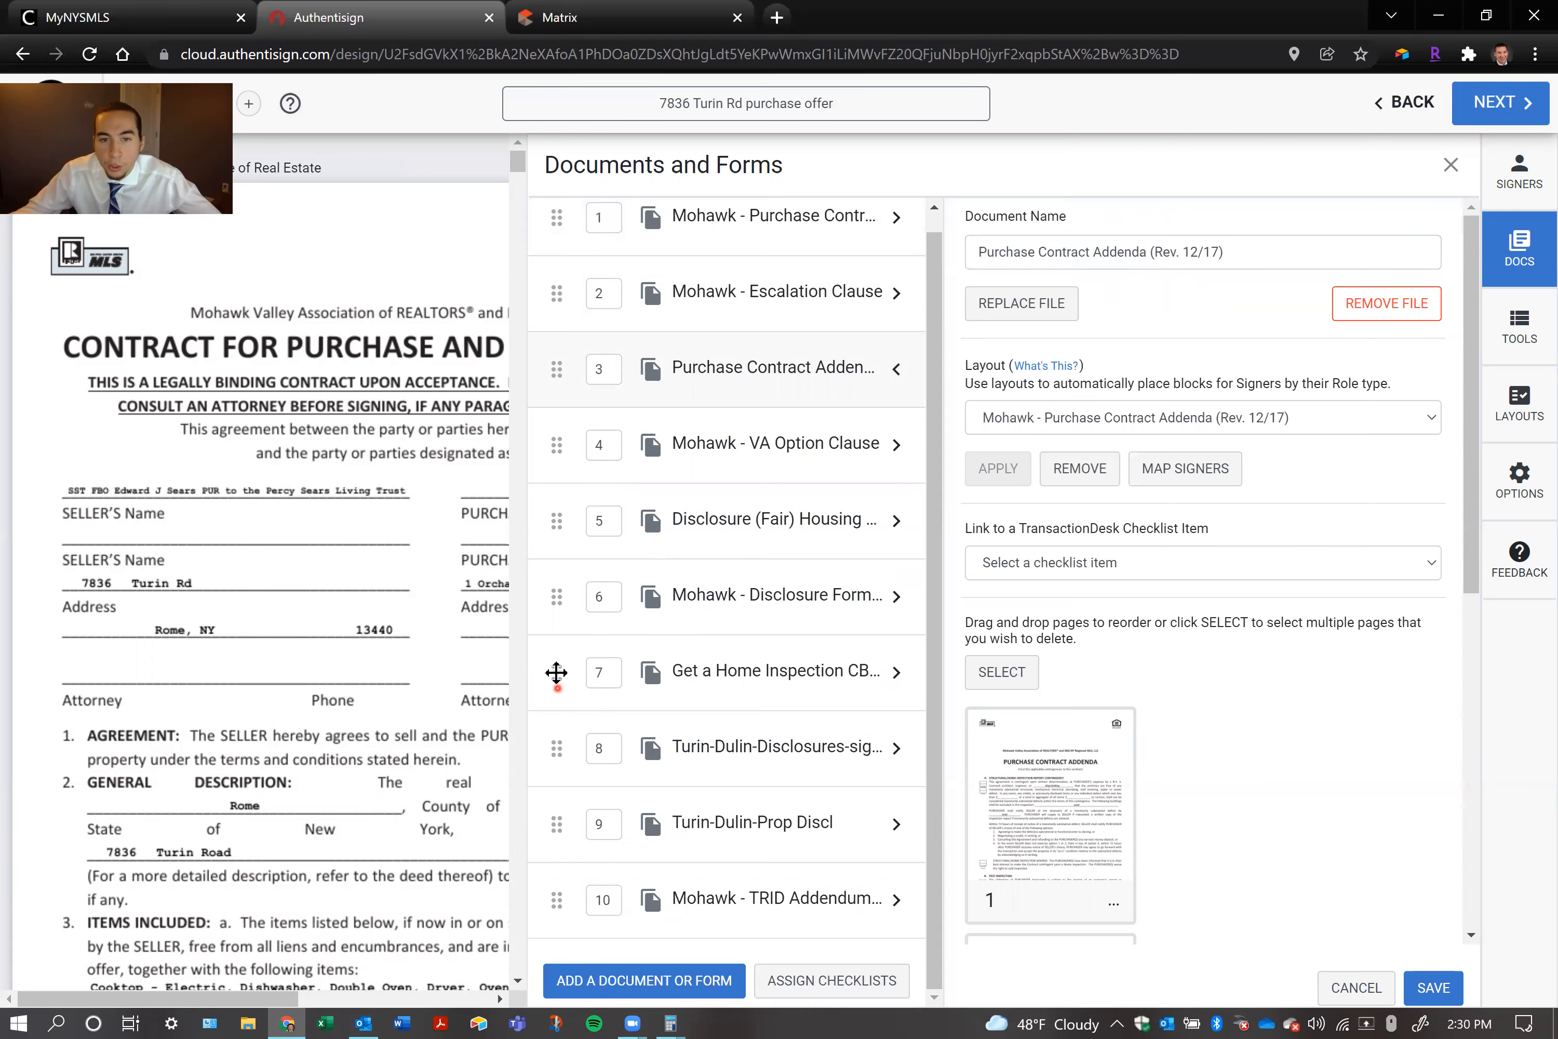
{"action": "left_click_drag", "start_coordinate": [557, 670], "coordinate": [558, 440]}
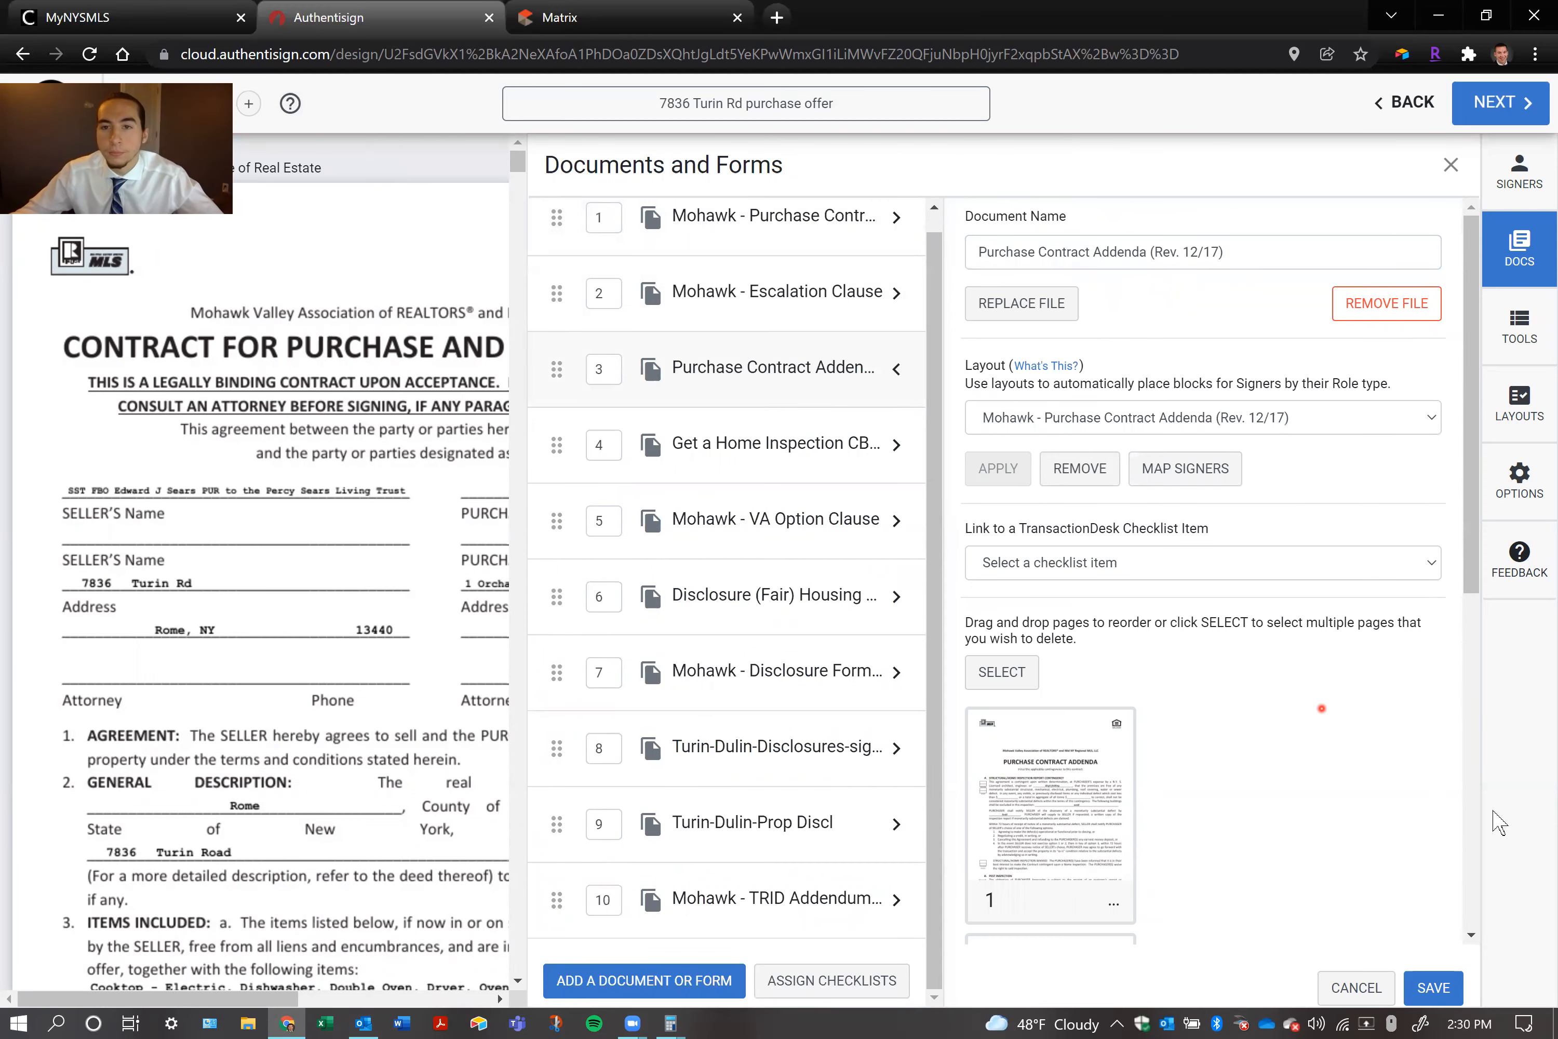
{"action": "left_click", "coordinate": [1441, 988]}
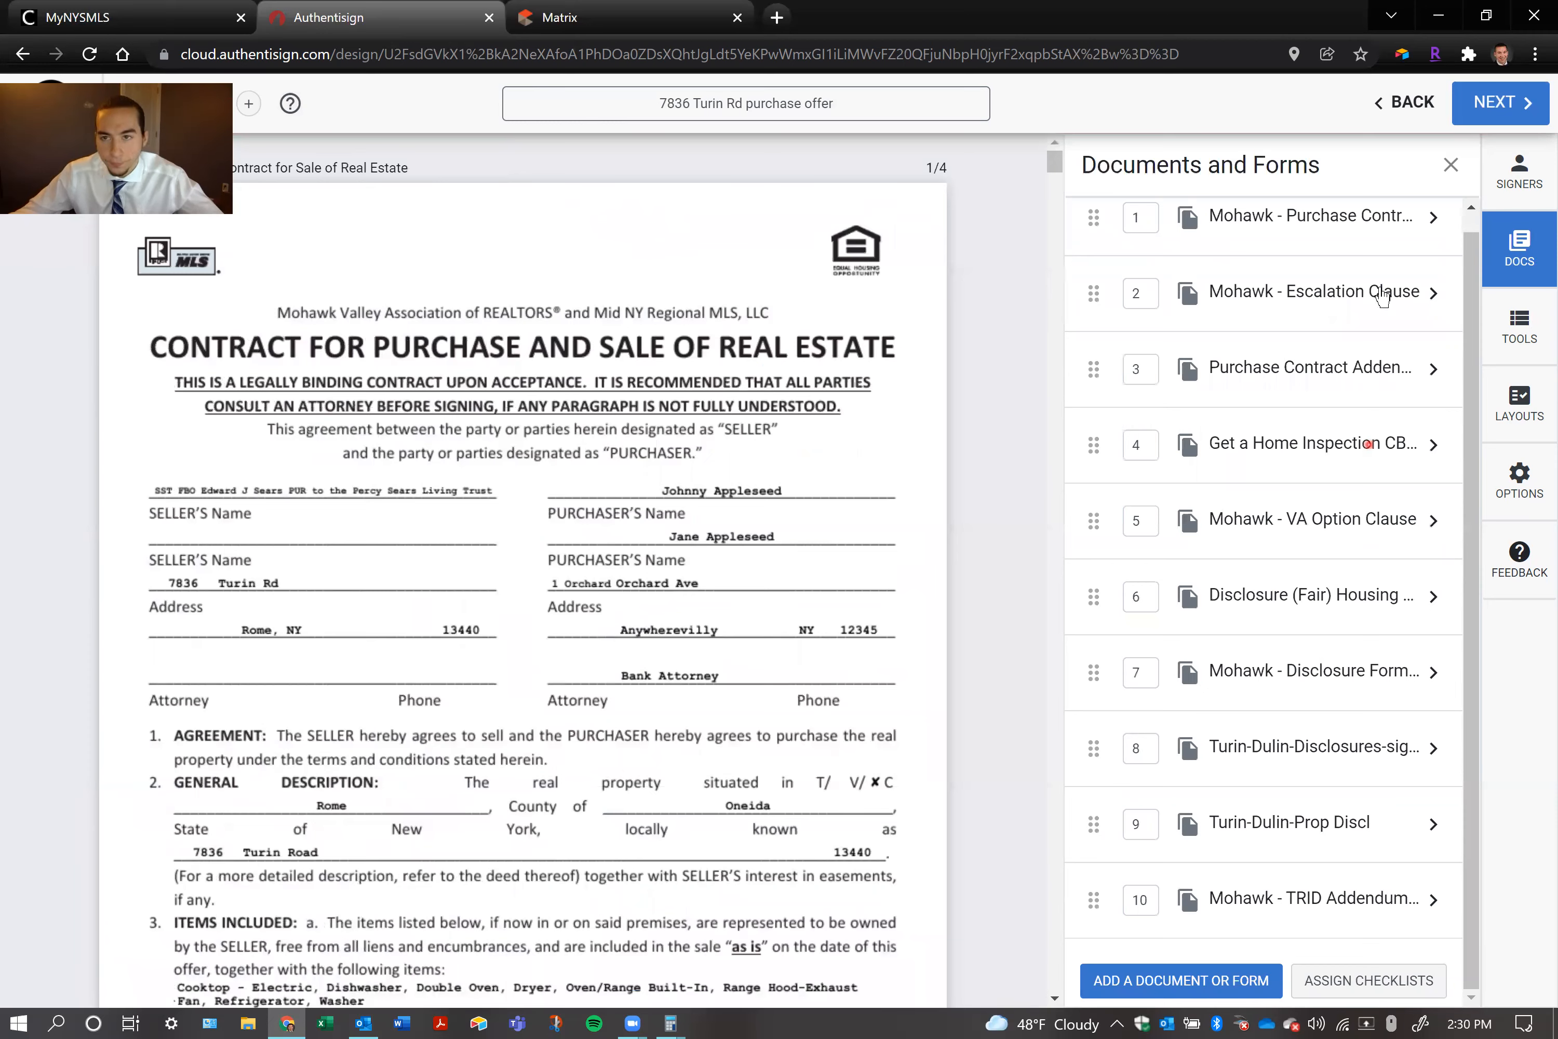
Try to reorder the Mohawk purchase contract by setting its position number to 2
{"action": "scroll", "coordinate": [1304, 425], "scroll_direction": "up", "scroll_amount": 1}
{"action": "scroll", "coordinate": [1304, 410], "scroll_direction": "down", "scroll_amount": 1}
{"action": "left_click", "coordinate": [1142, 219]}
{"action": "left_click", "coordinate": [1194, 209]}
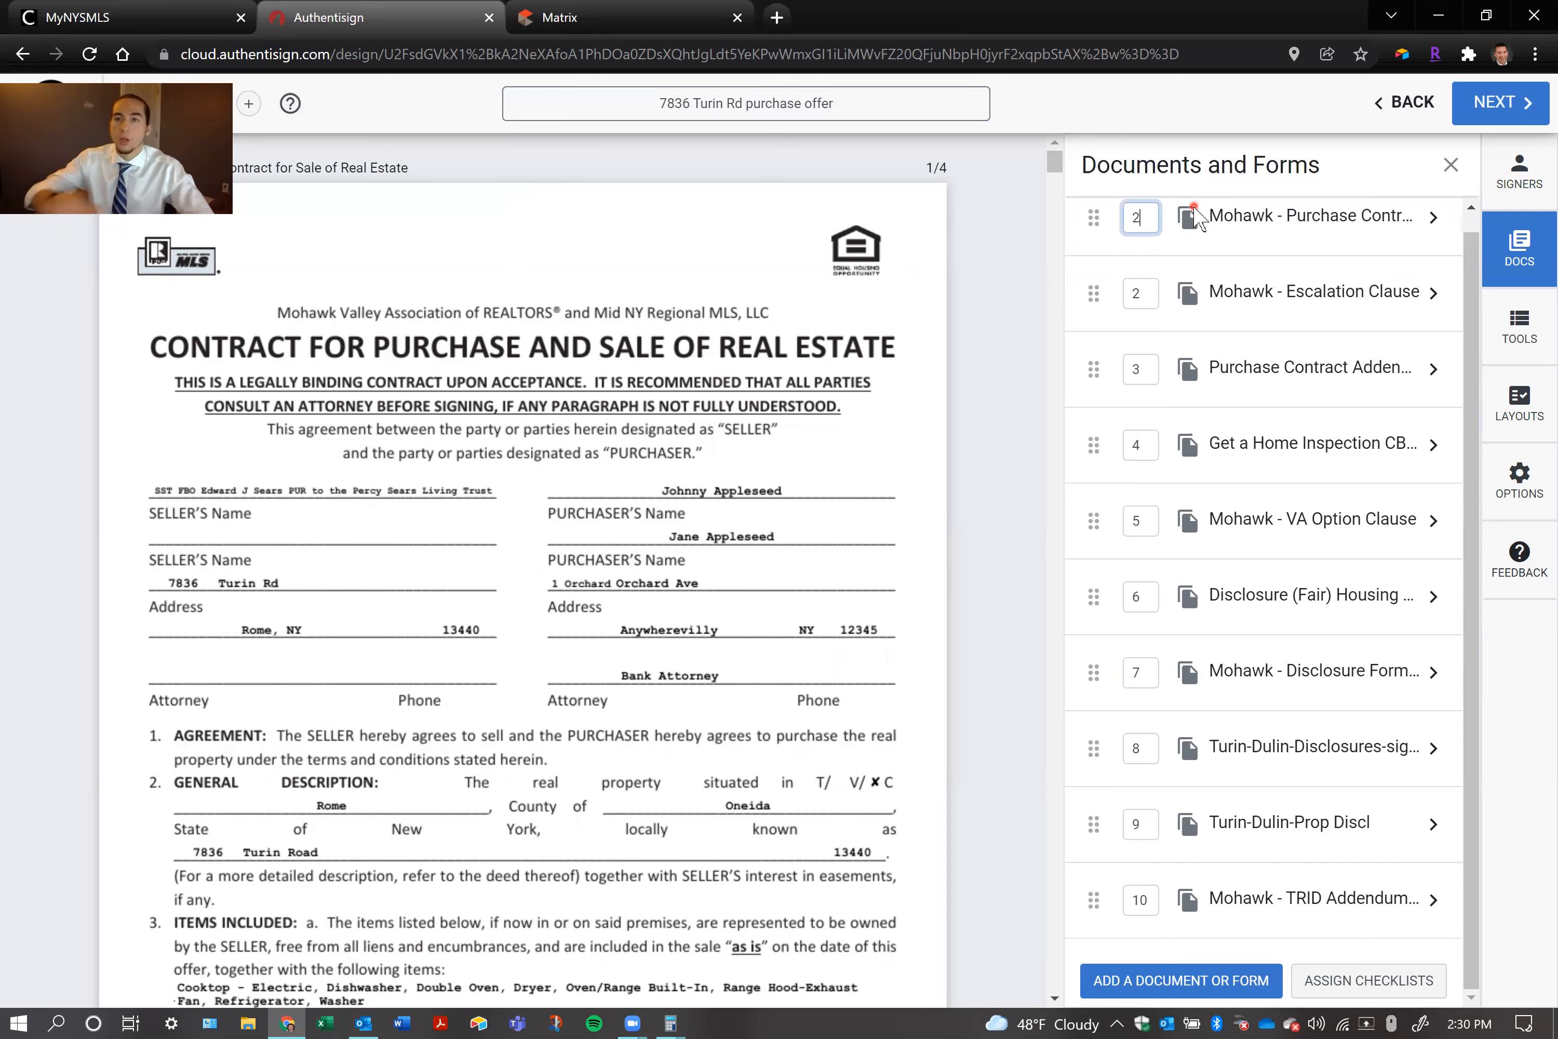
{"action": "key", "text": "Return"}
{"action": "left_click", "coordinate": [1148, 297]}
{"action": "left_click", "coordinate": [1093, 288]}
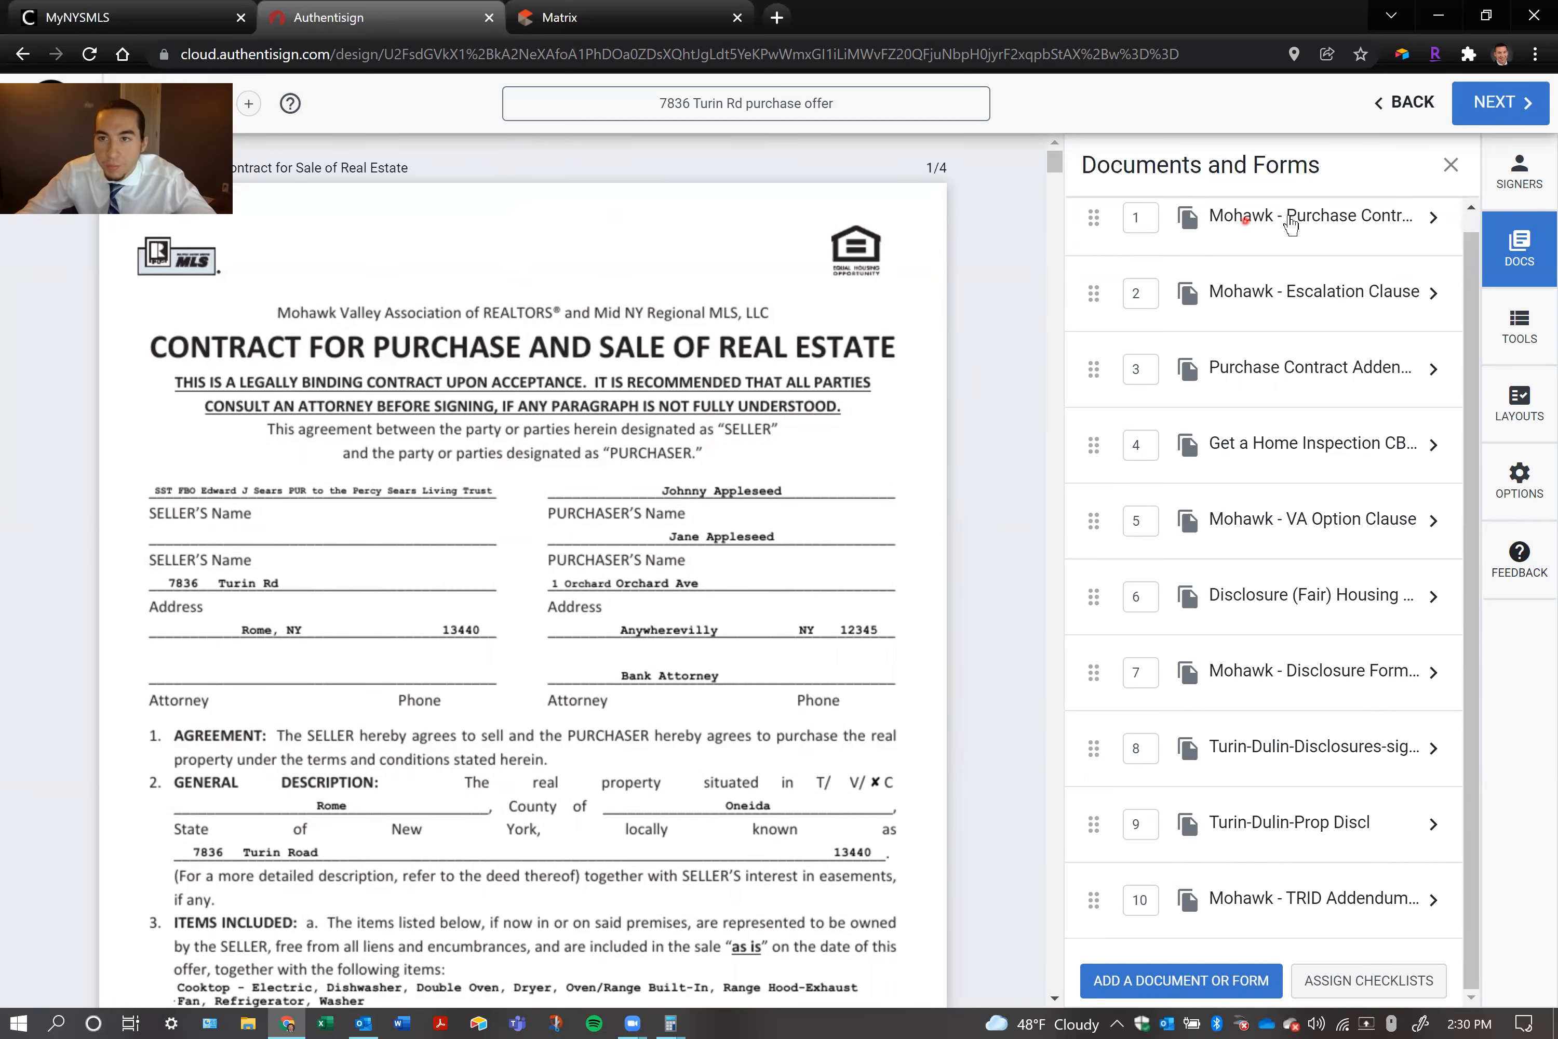
{"action": "left_click", "coordinate": [1374, 234]}
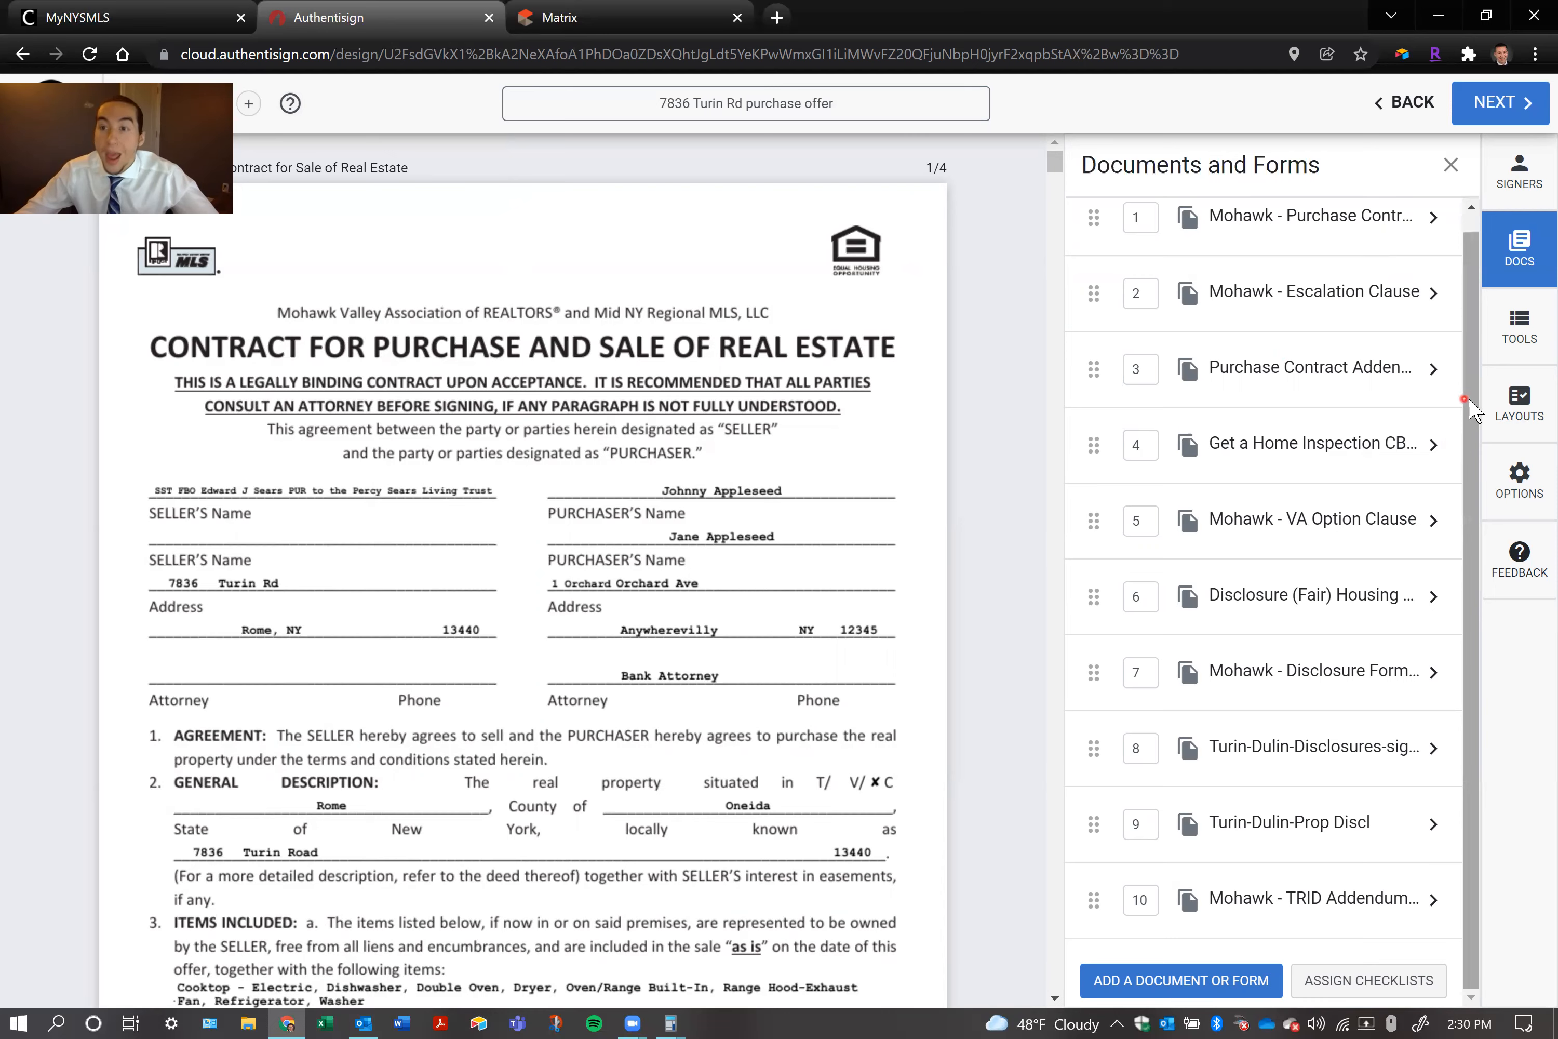
Open the signing tools and inspect both purchasers' initial blocks on page 1 of the purchase contract
{"action": "left_click", "coordinate": [1521, 343]}
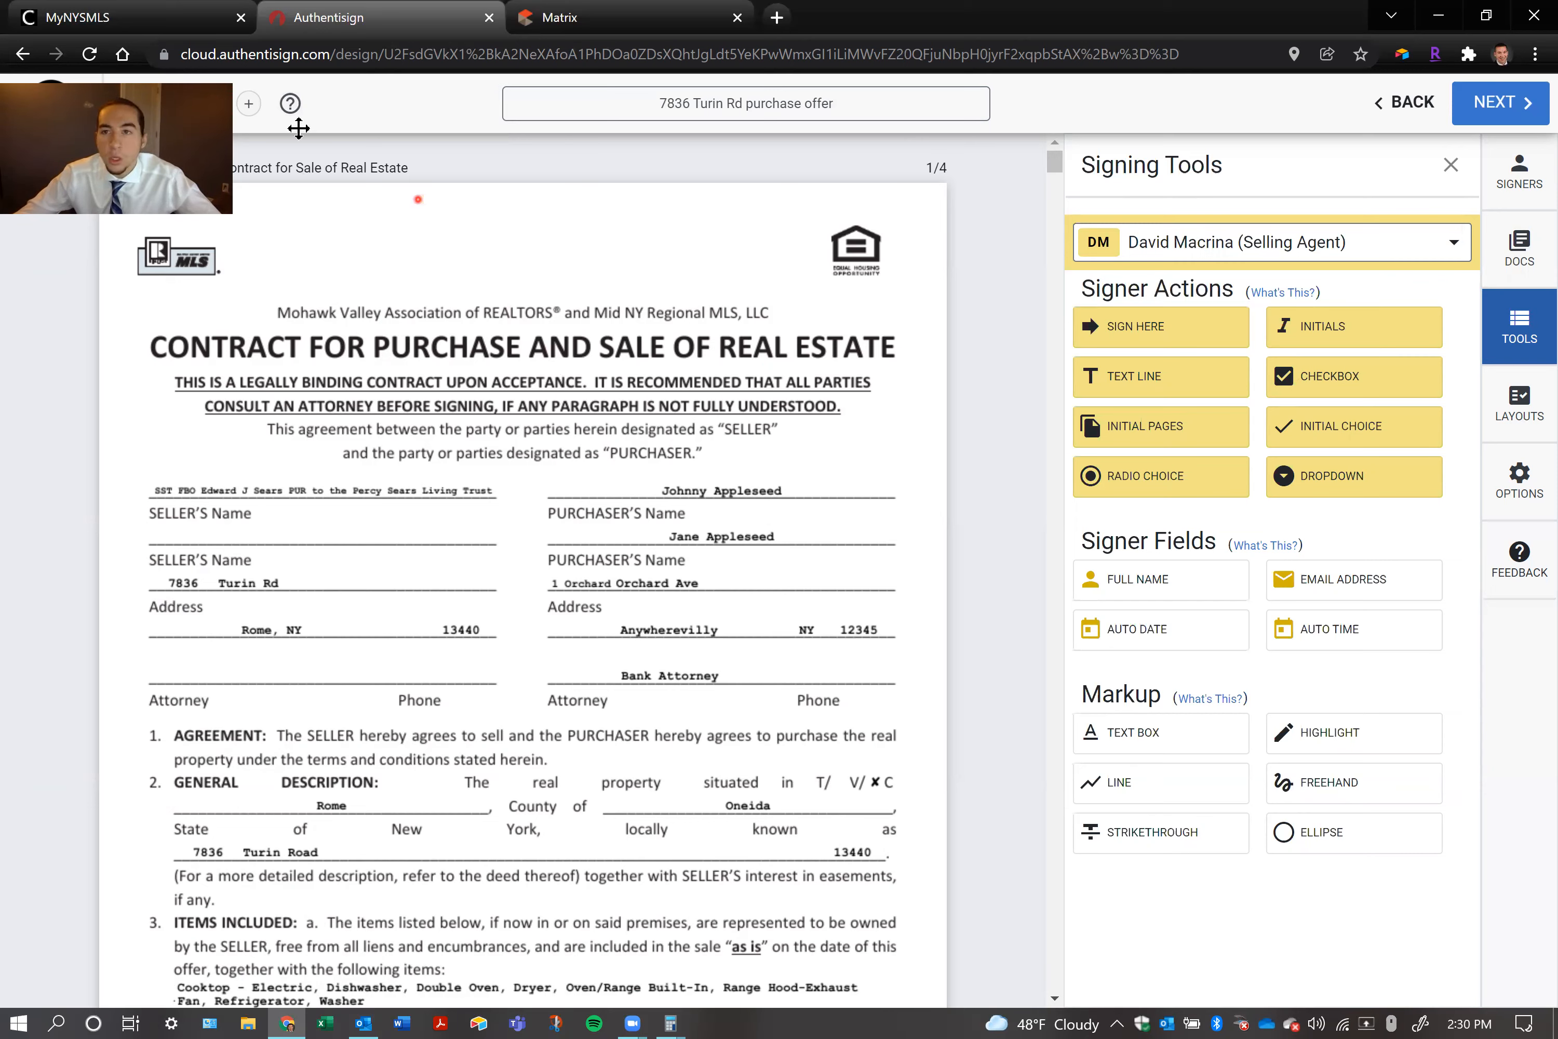
{"action": "left_click_drag", "start_coordinate": [1141, 77], "coordinate": [1140, 77]}
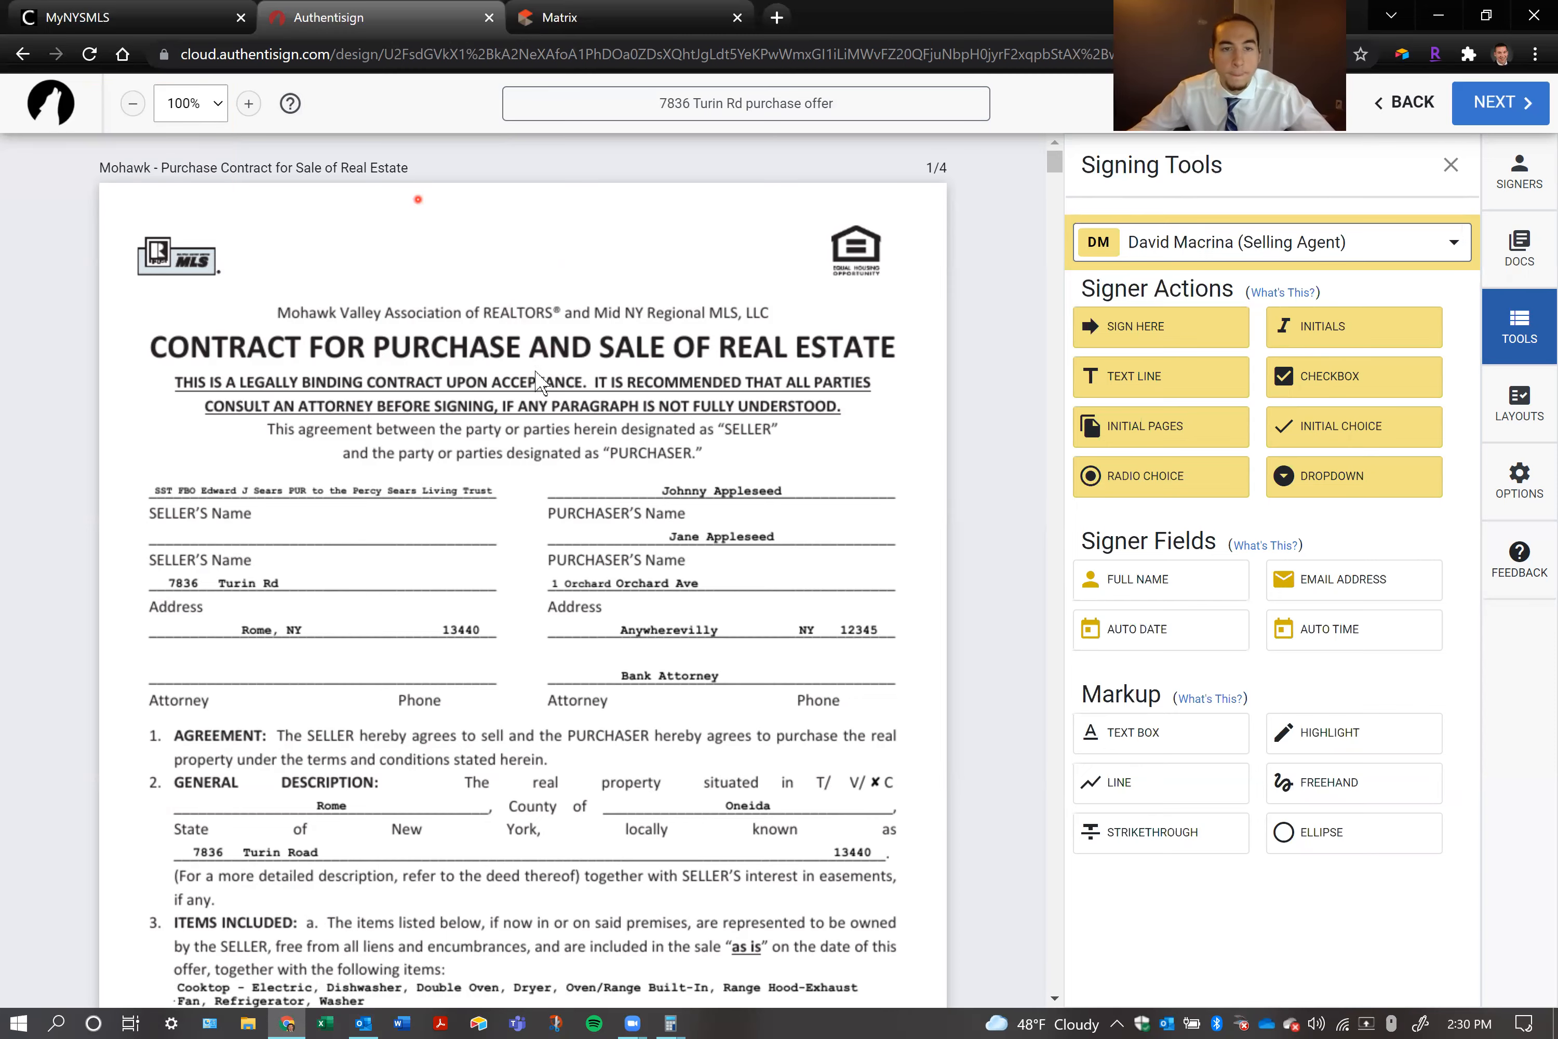
{"action": "scroll", "coordinate": [504, 443], "scroll_direction": "down", "scroll_amount": 3}
{"action": "scroll", "coordinate": [504, 443], "scroll_direction": "down", "scroll_amount": 6}
{"action": "scroll", "coordinate": [504, 443], "scroll_direction": "down", "scroll_amount": 3}
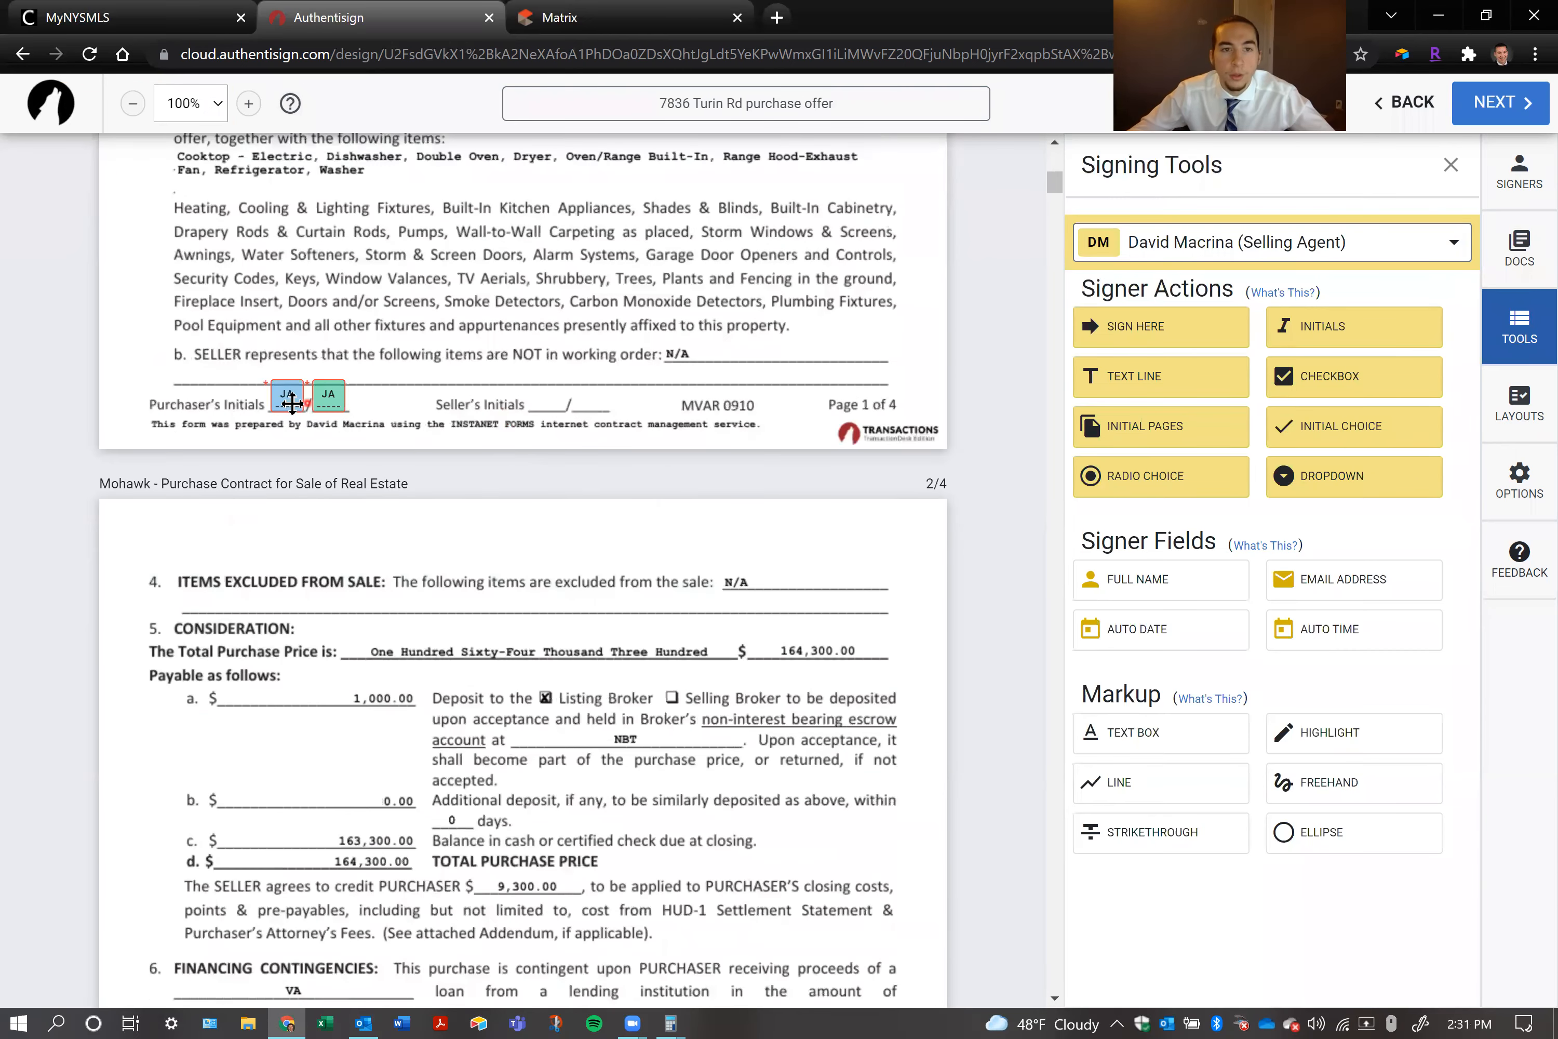
{"action": "left_click", "coordinate": [300, 403]}
{"action": "left_click", "coordinate": [331, 395]}
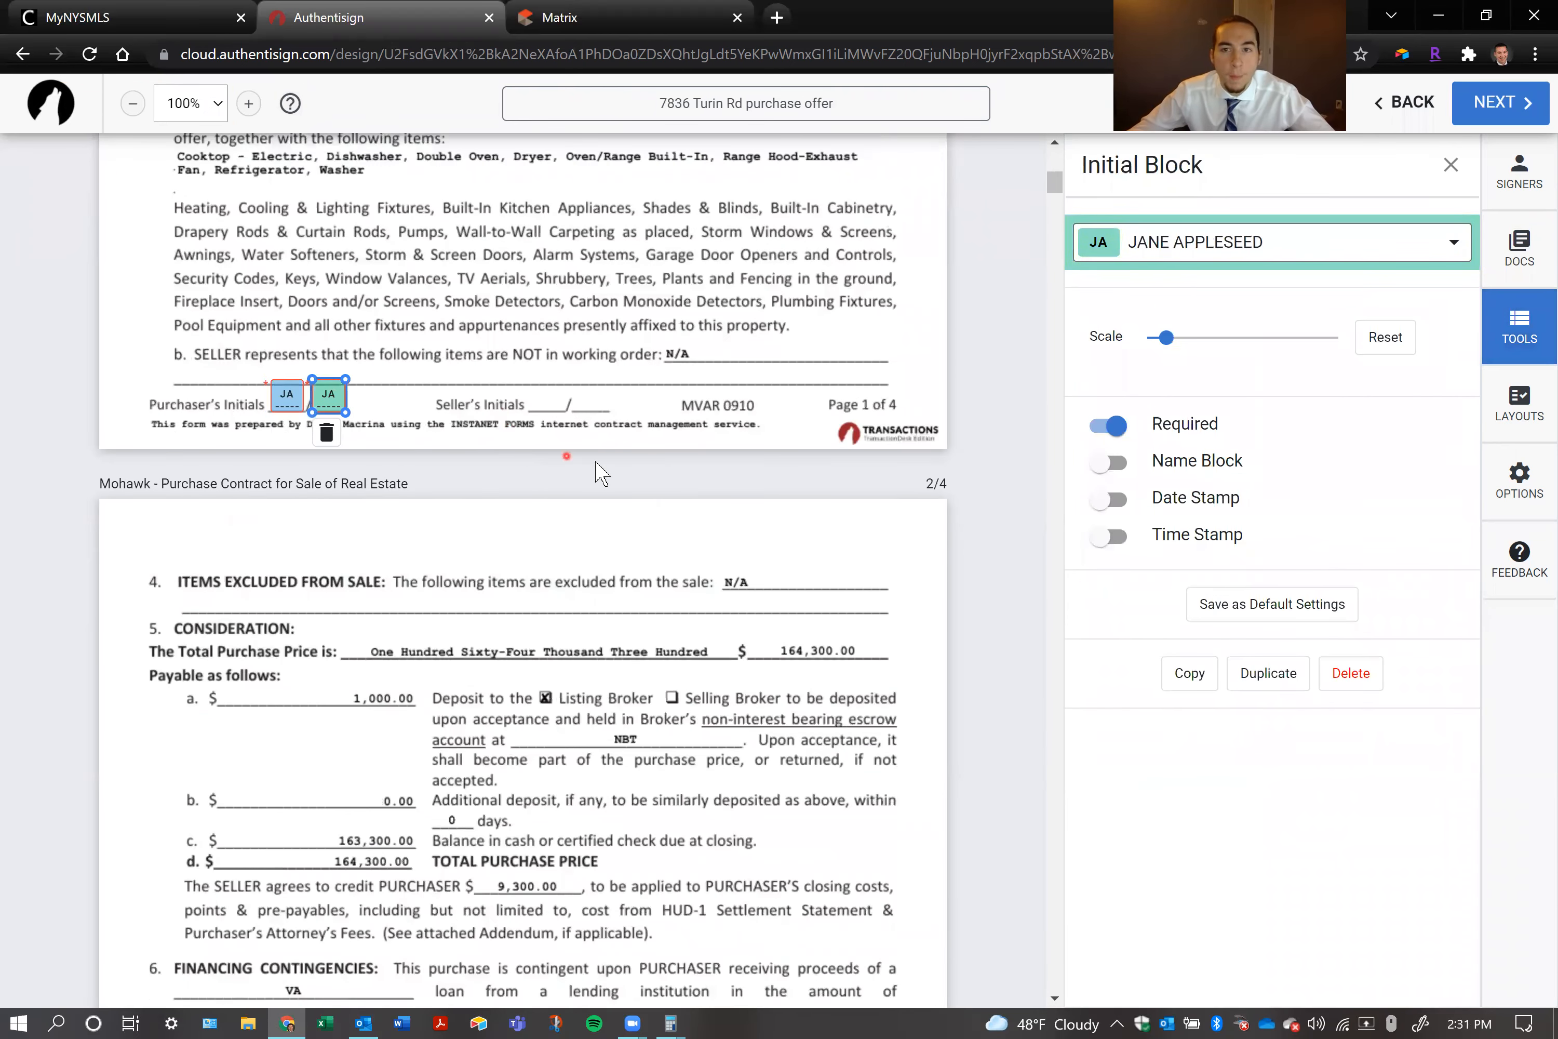
Examine the initials on the purchase contract's remaining pages and inspect both purchaser signature blocks on page 4
{"action": "left_click", "coordinate": [396, 335]}
{"action": "scroll", "coordinate": [395, 335], "scroll_direction": "down", "scroll_amount": 1}
{"action": "scroll", "coordinate": [396, 335], "scroll_direction": "down", "scroll_amount": 11}
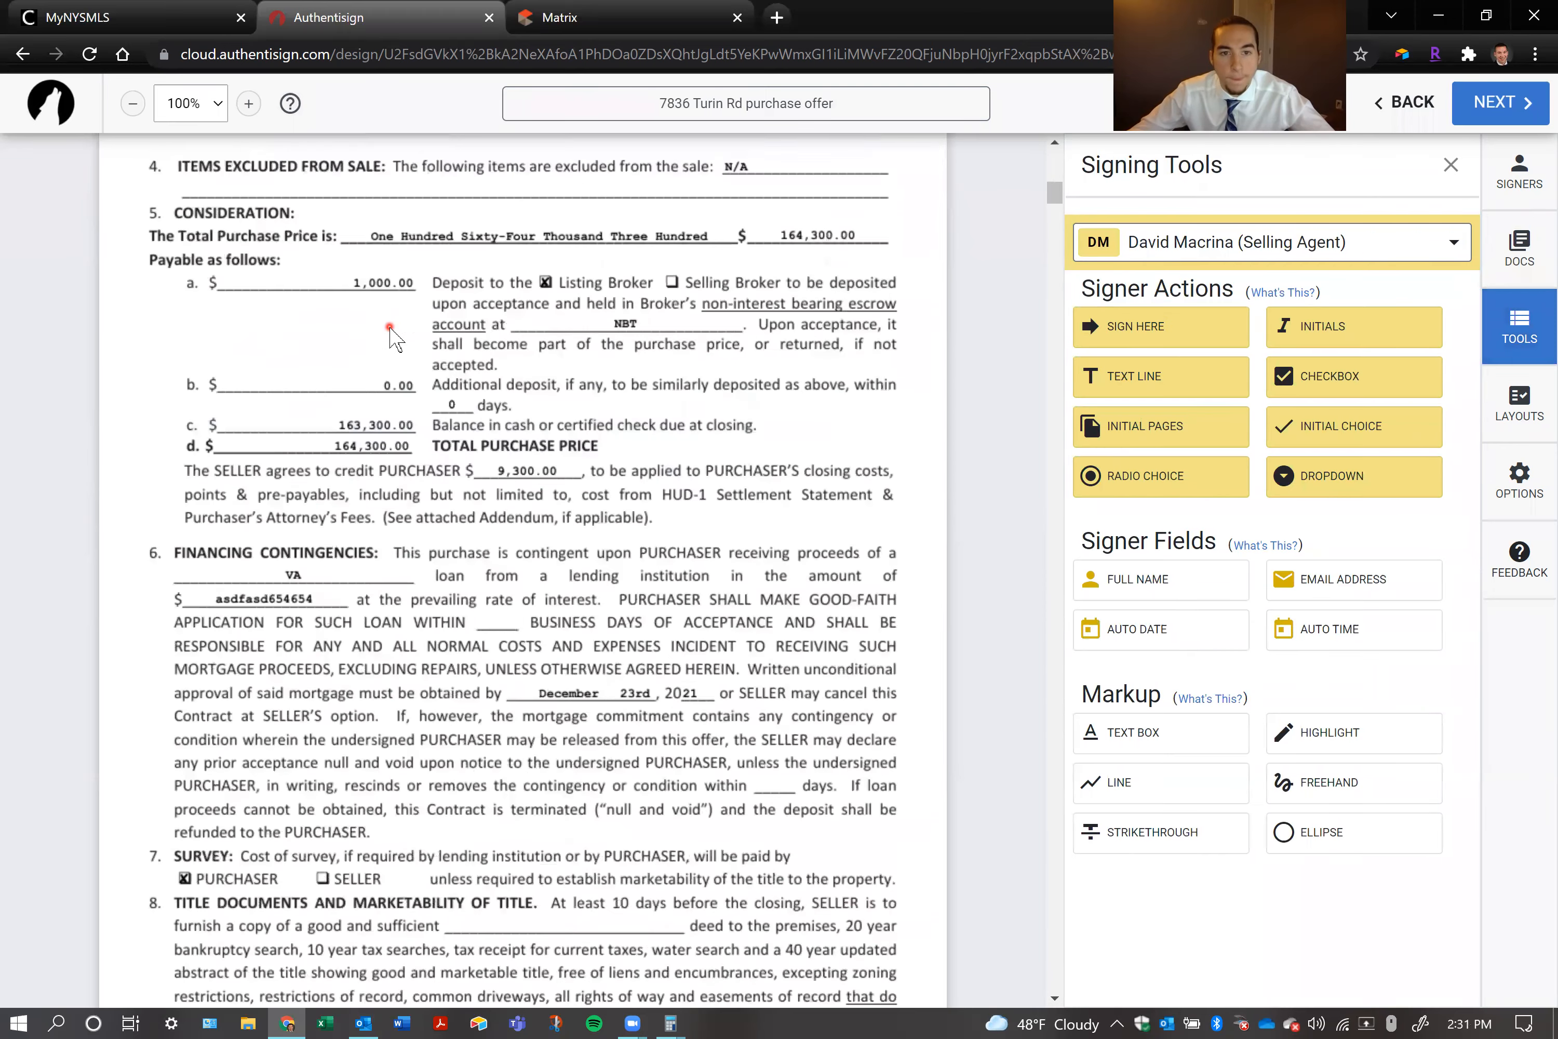
{"action": "scroll", "coordinate": [390, 328], "scroll_direction": "down", "scroll_amount": 3}
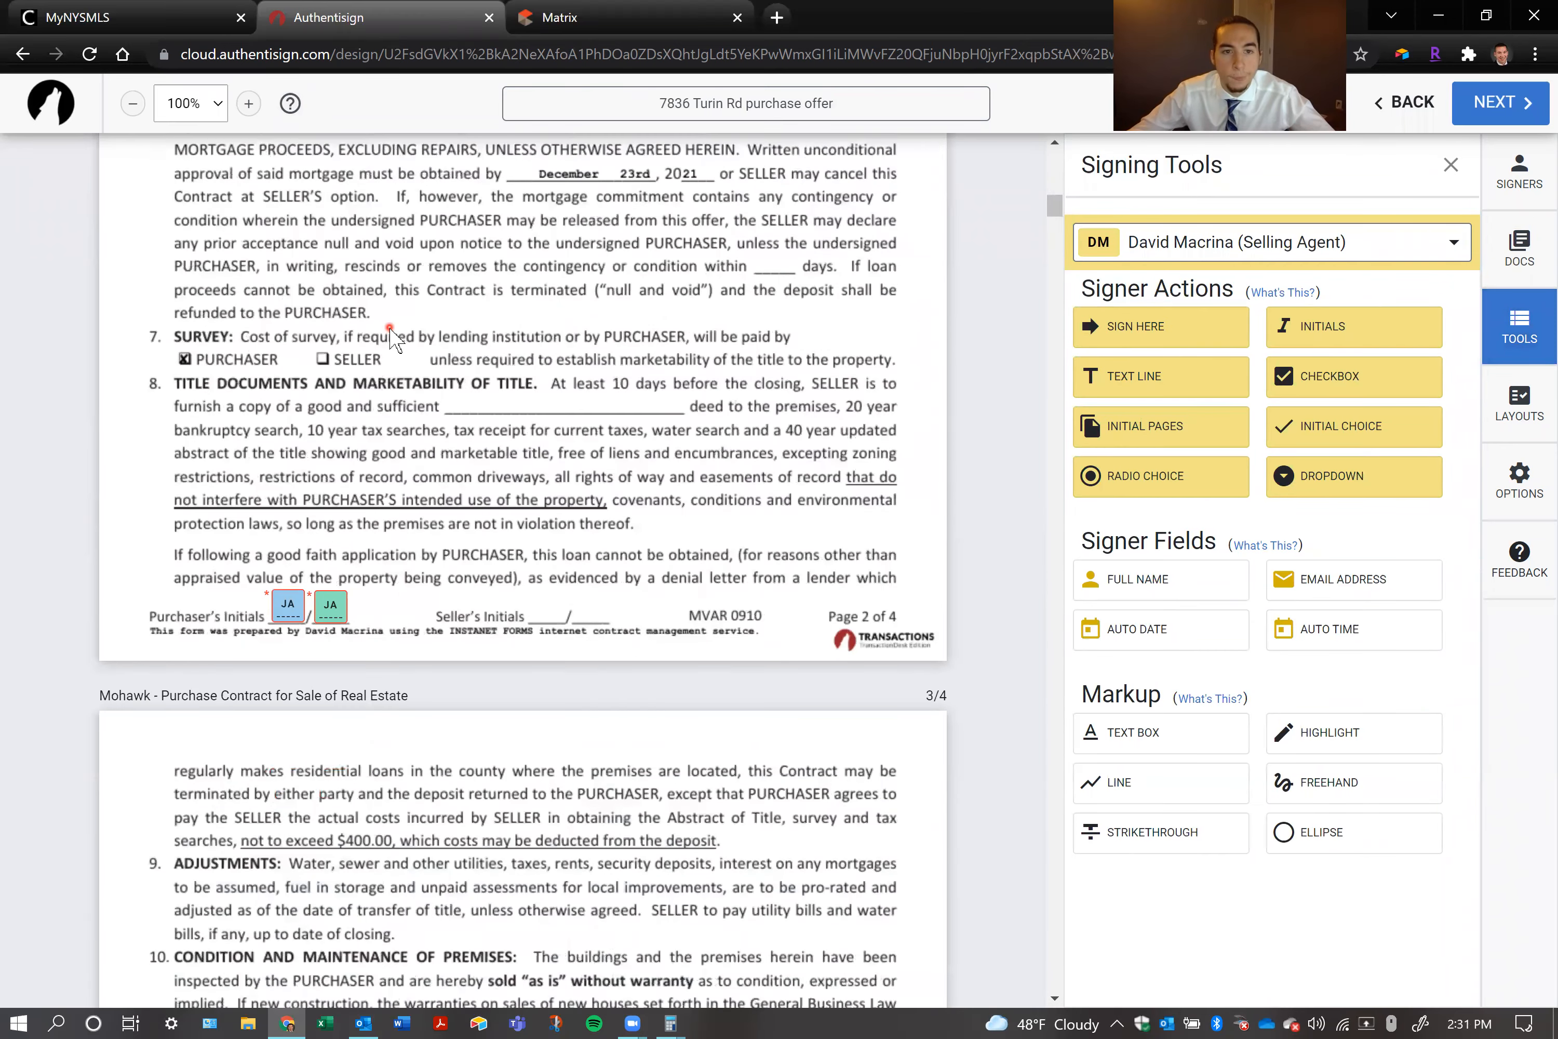
{"action": "scroll", "coordinate": [389, 498], "scroll_direction": "down", "scroll_amount": 14}
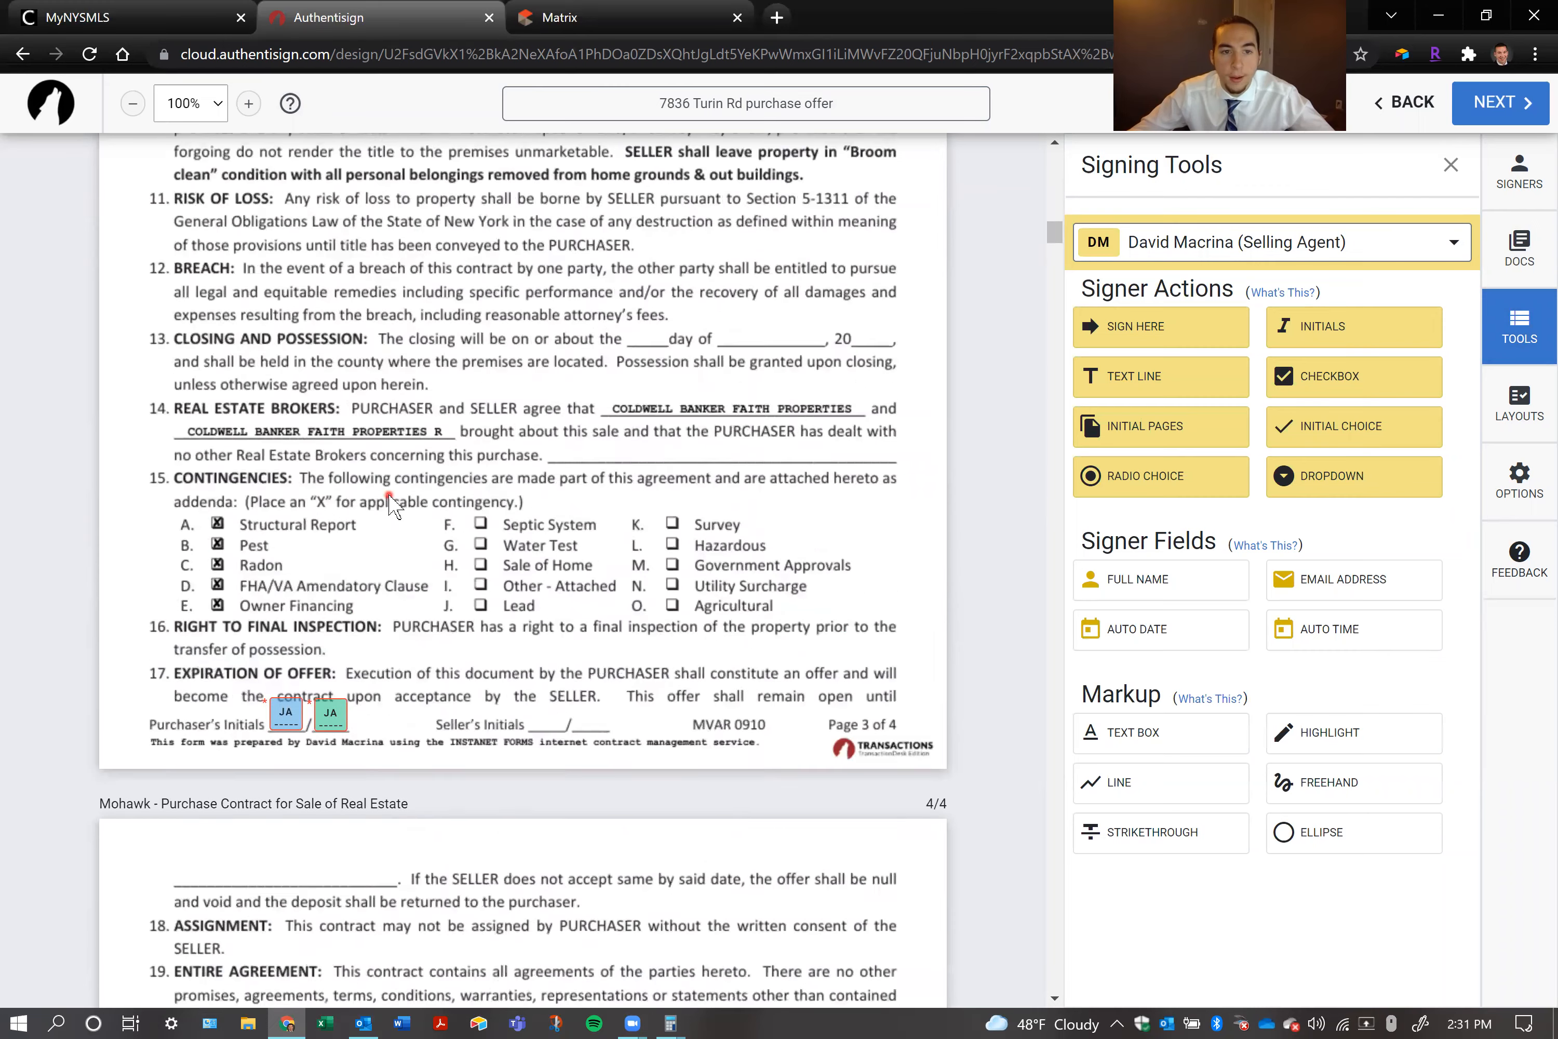
{"action": "scroll", "coordinate": [337, 591], "scroll_direction": "down", "scroll_amount": 2}
{"action": "scroll", "coordinate": [338, 597], "scroll_direction": "down", "scroll_amount": 14}
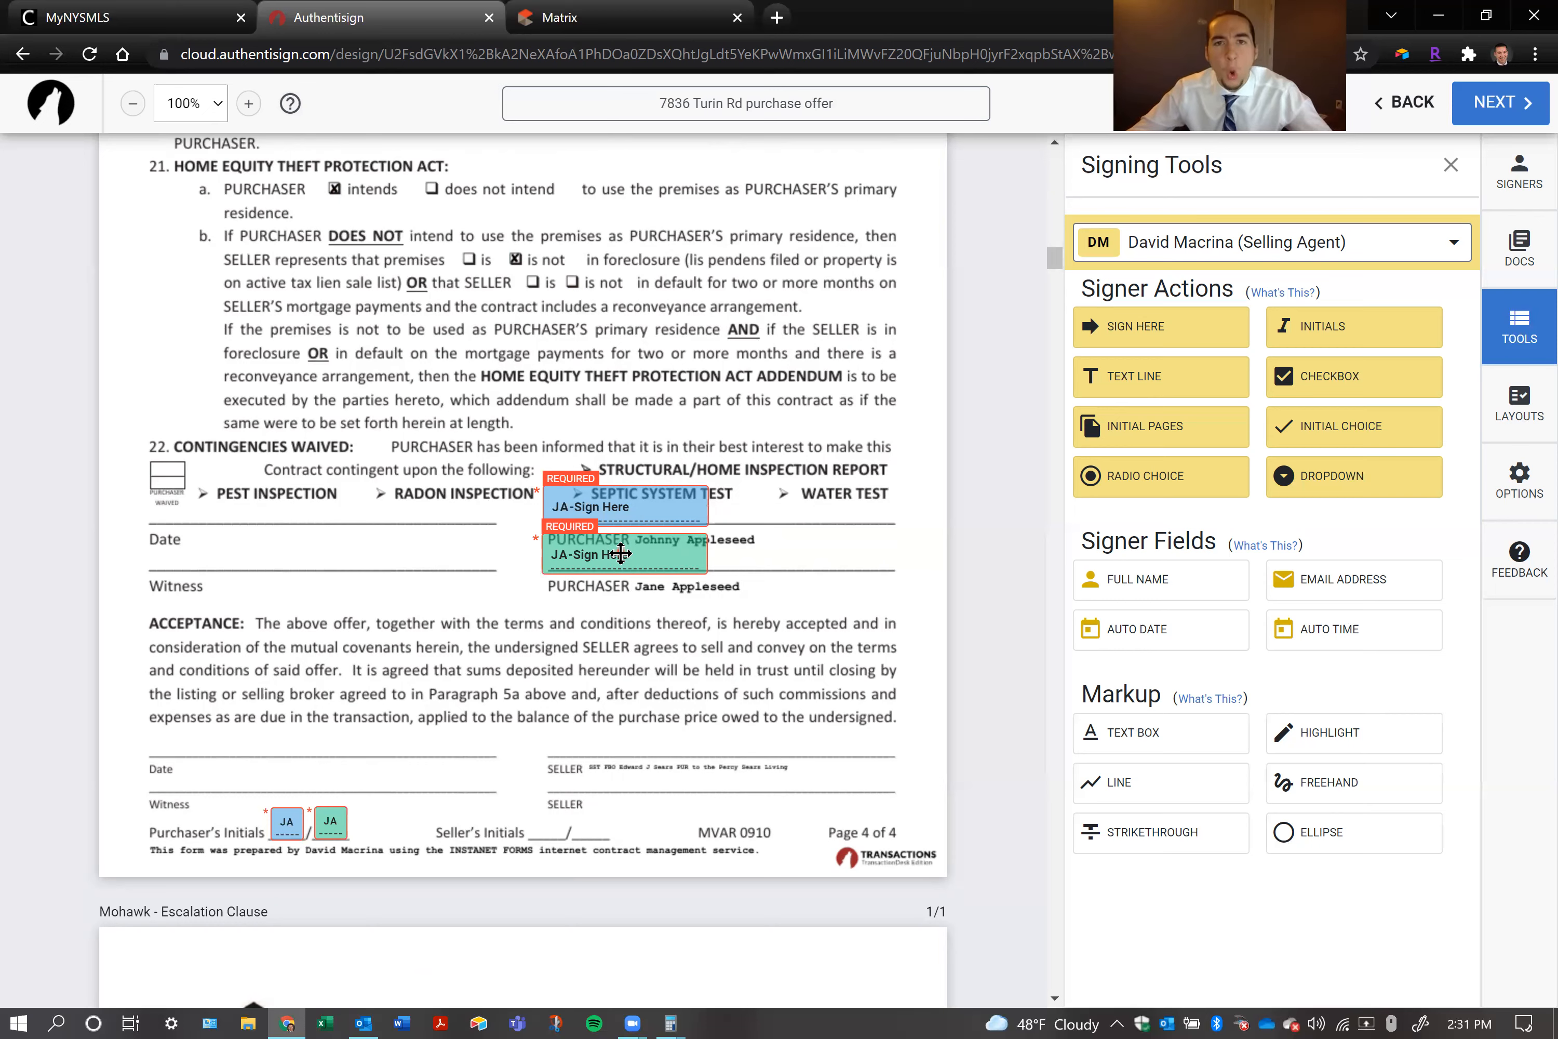
{"action": "left_click", "coordinate": [627, 507]}
{"action": "left_click", "coordinate": [630, 544]}
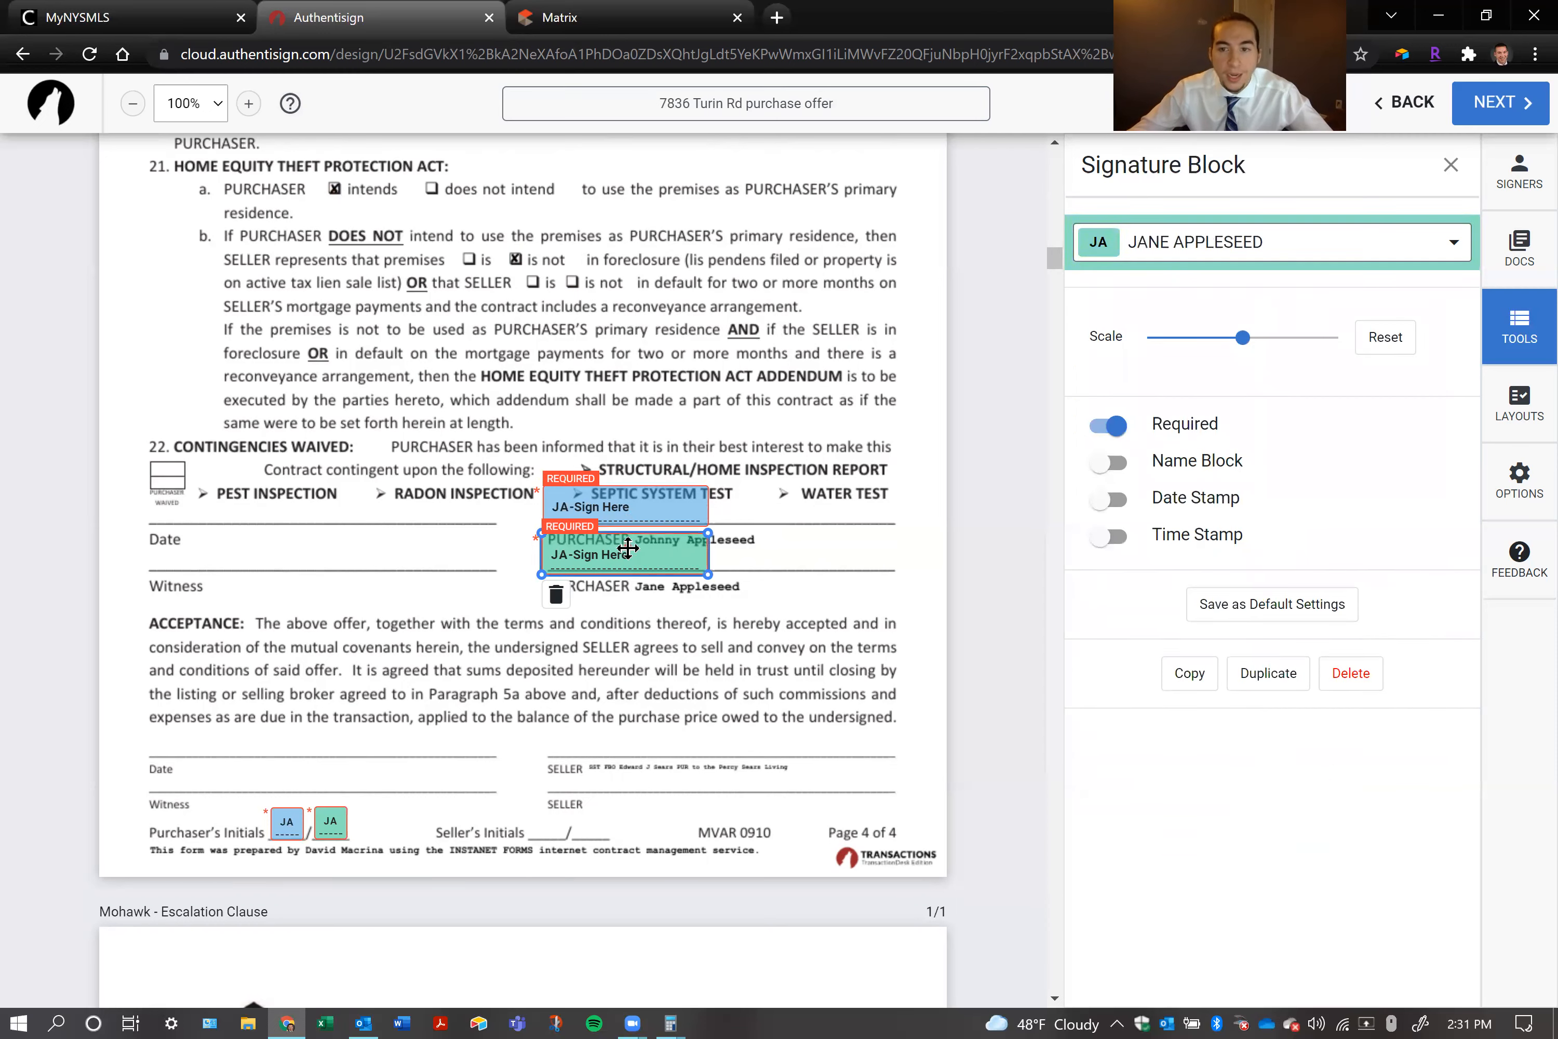
{"action": "left_click", "coordinate": [920, 386]}
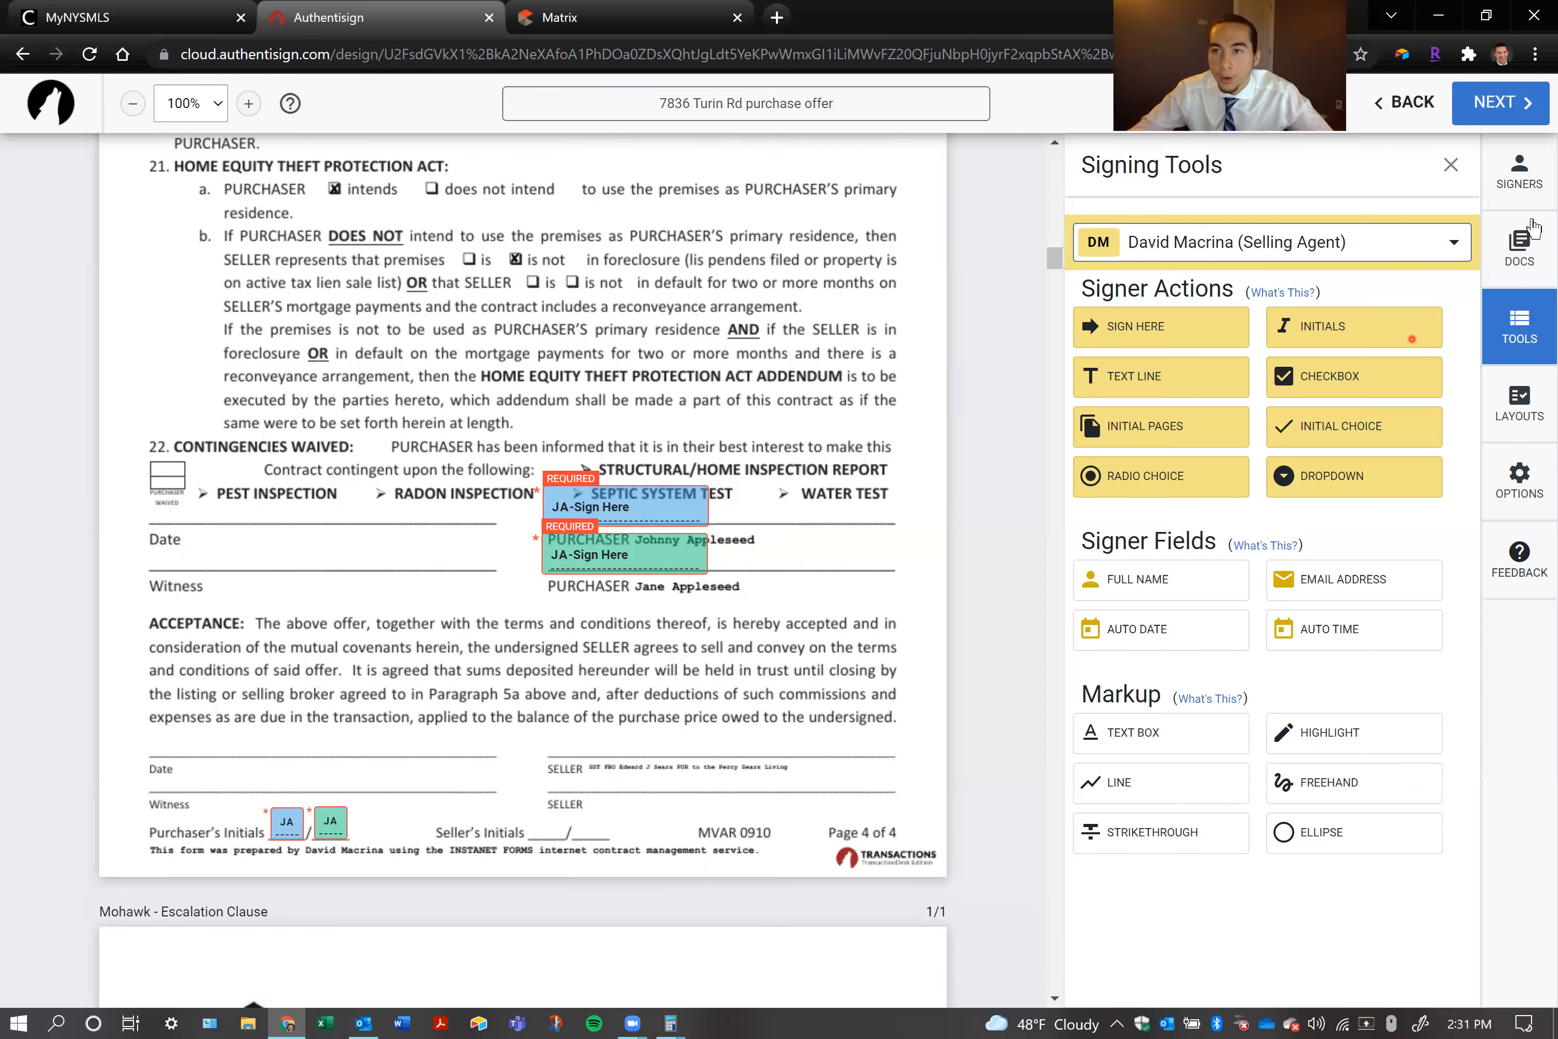
Review the Selling Agent 1 role in the signer mappings and assign the signature blocks with the existing mappings
{"action": "left_click", "coordinate": [1521, 176]}
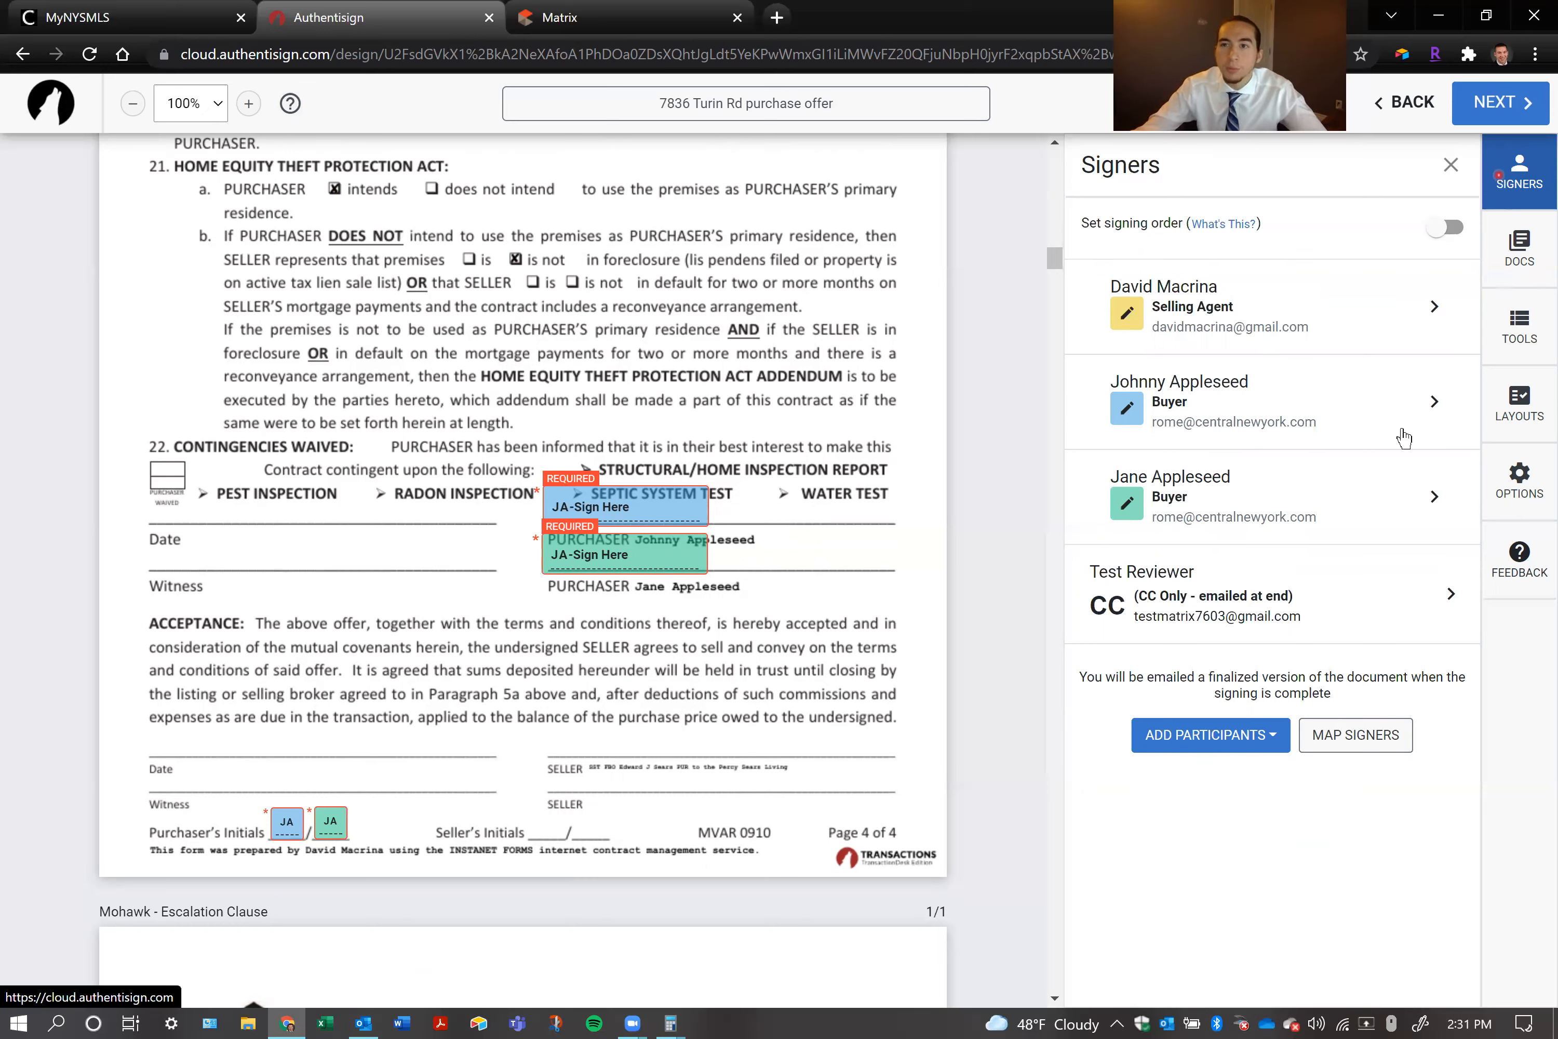
{"action": "left_click", "coordinate": [1323, 735]}
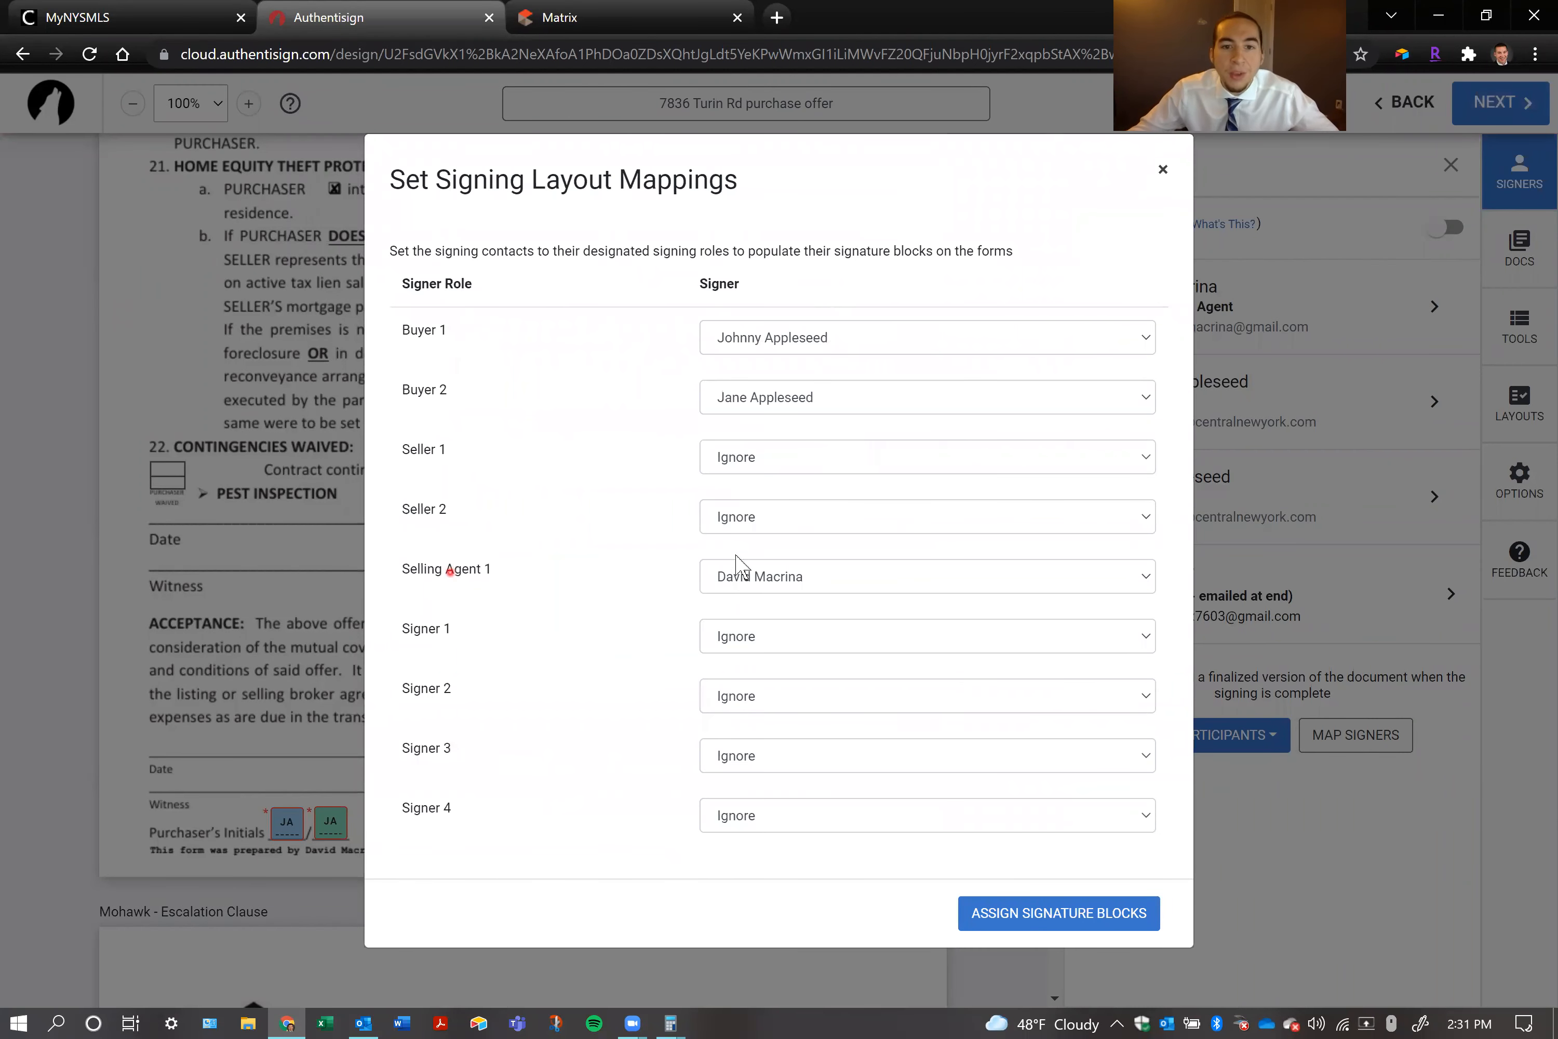
{"action": "left_click", "coordinate": [780, 575]}
{"action": "left_click", "coordinate": [661, 574]}
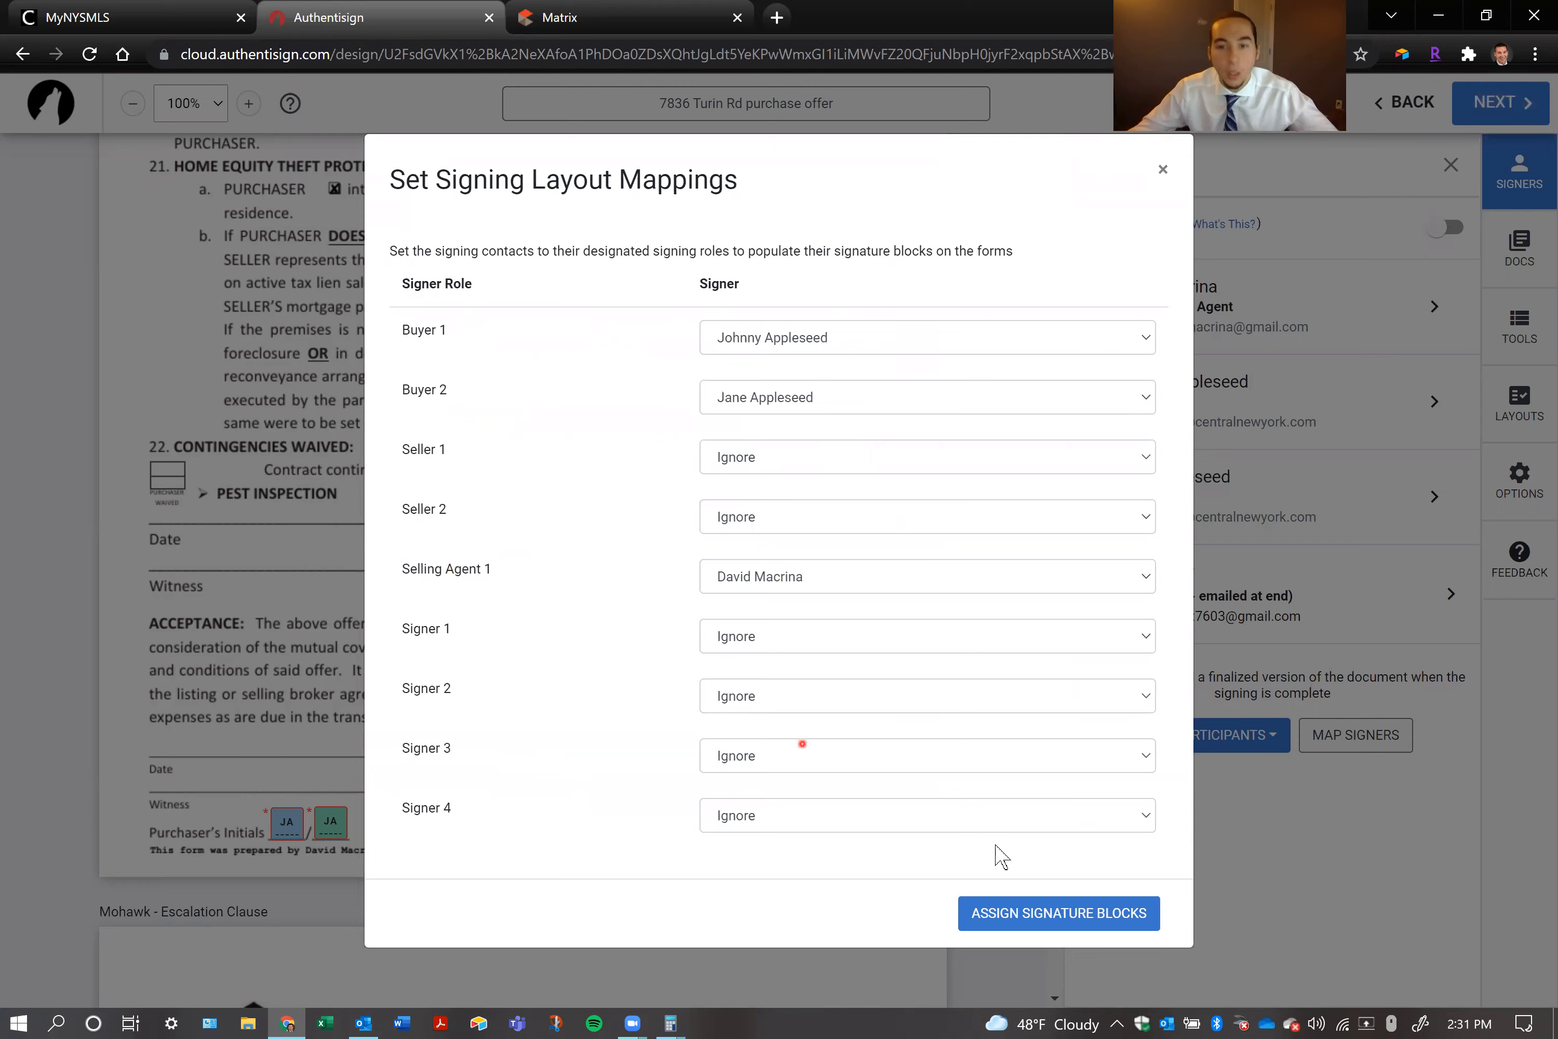
{"action": "left_click", "coordinate": [1049, 910]}
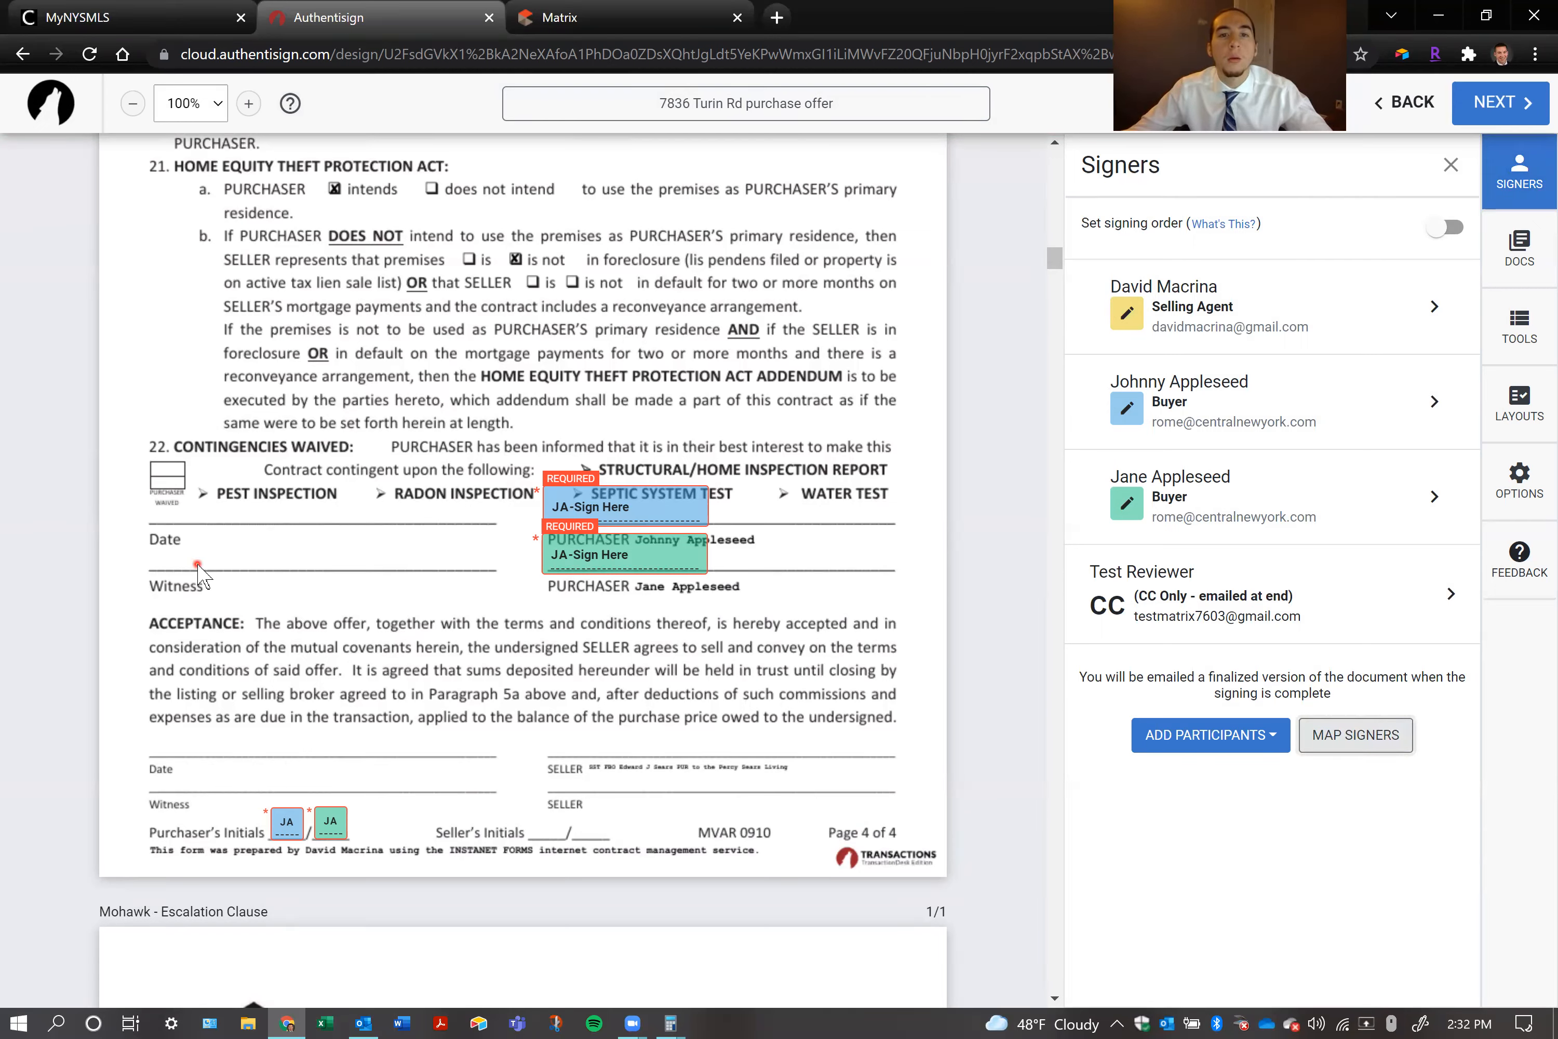
Inspect the agent's signature block on the Escalation Clause and compare it with the purchaser signature area on the purchase contract's page 4
{"action": "scroll", "coordinate": [340, 669], "scroll_direction": "down", "scroll_amount": 15}
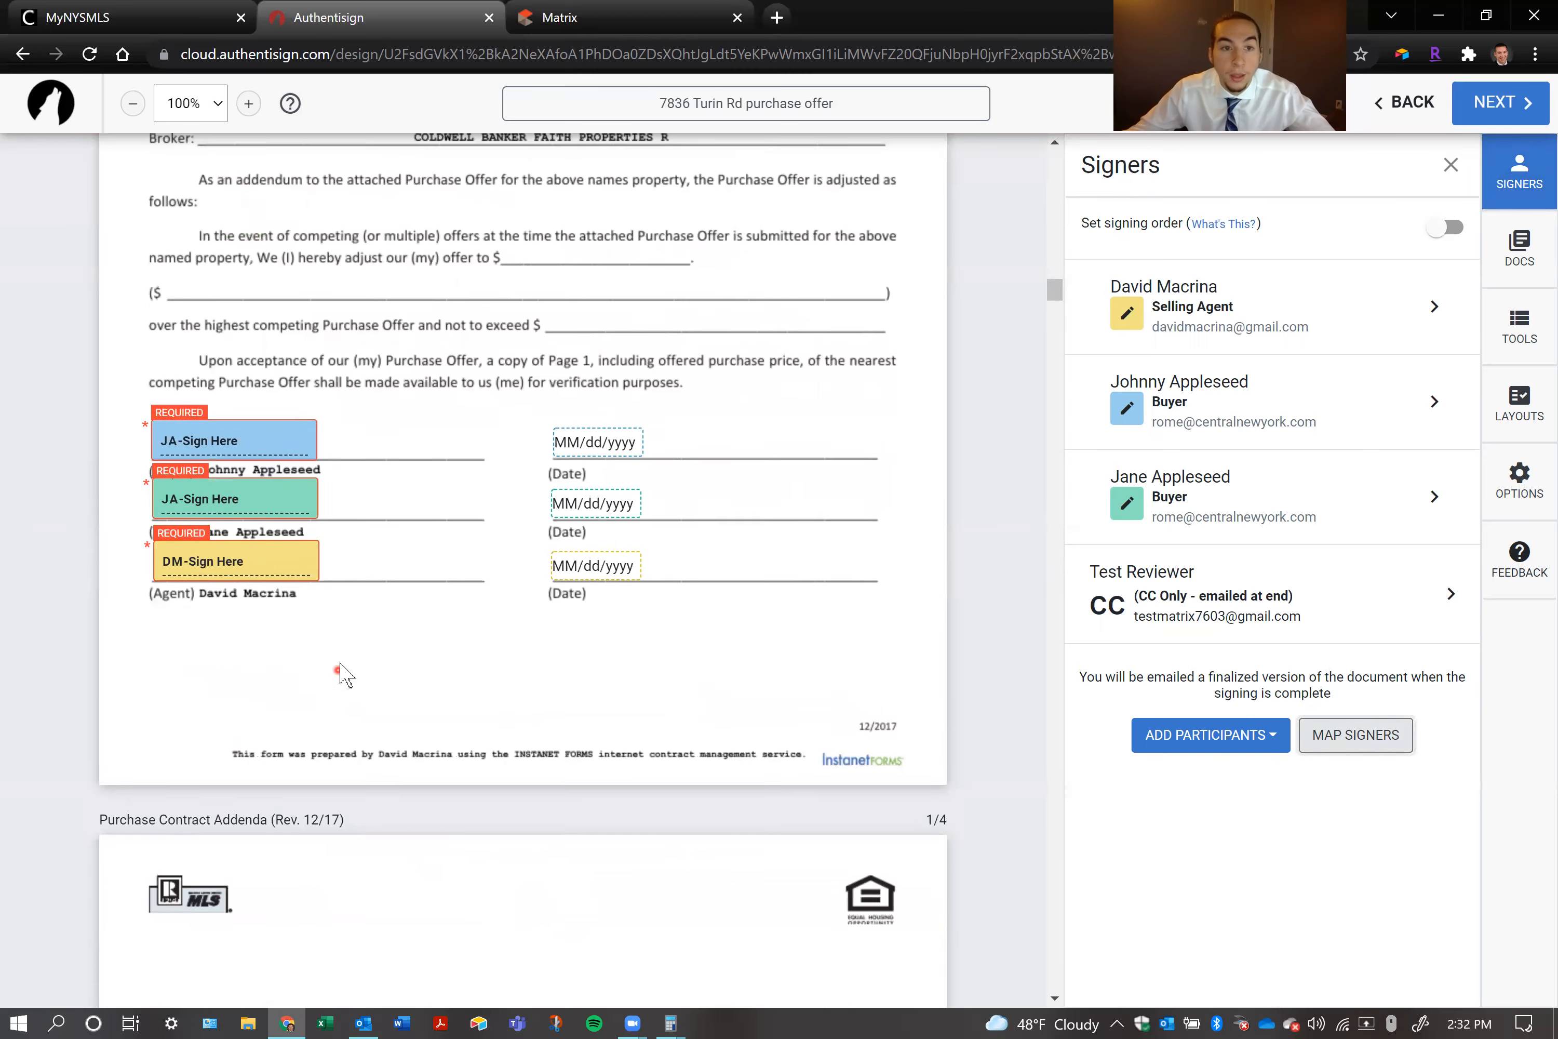
{"action": "left_click", "coordinate": [221, 561]}
{"action": "scroll", "coordinate": [563, 582], "scroll_direction": "up", "scroll_amount": 5}
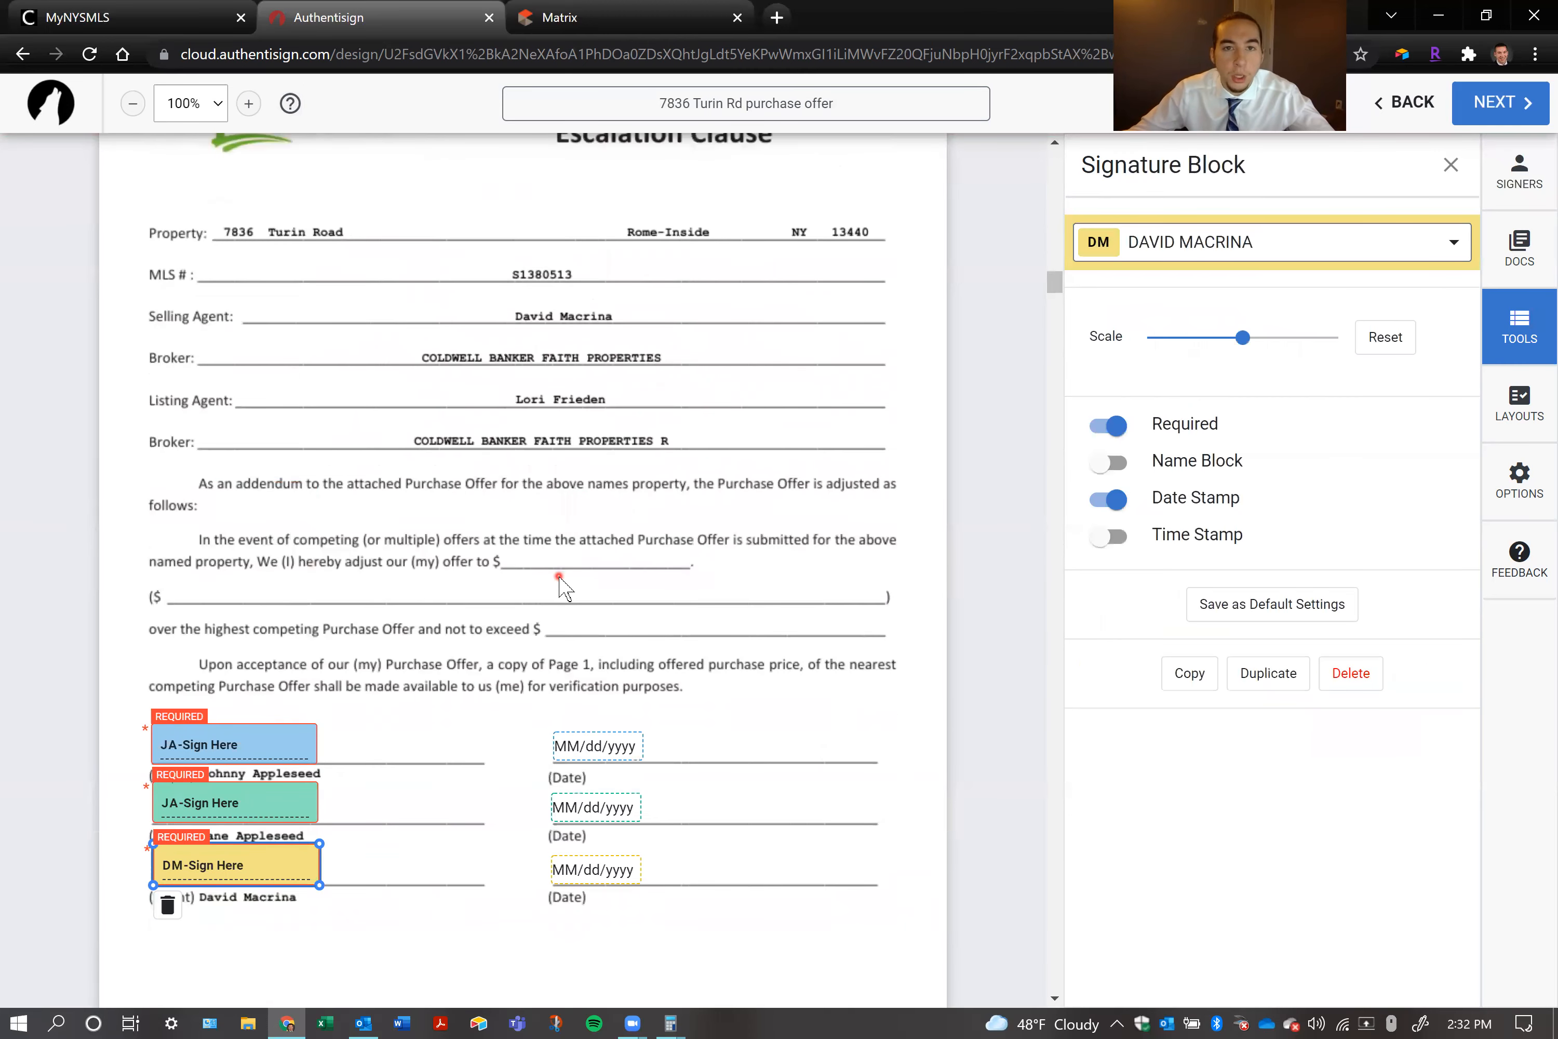
{"action": "scroll", "coordinate": [562, 588], "scroll_direction": "up", "scroll_amount": 2}
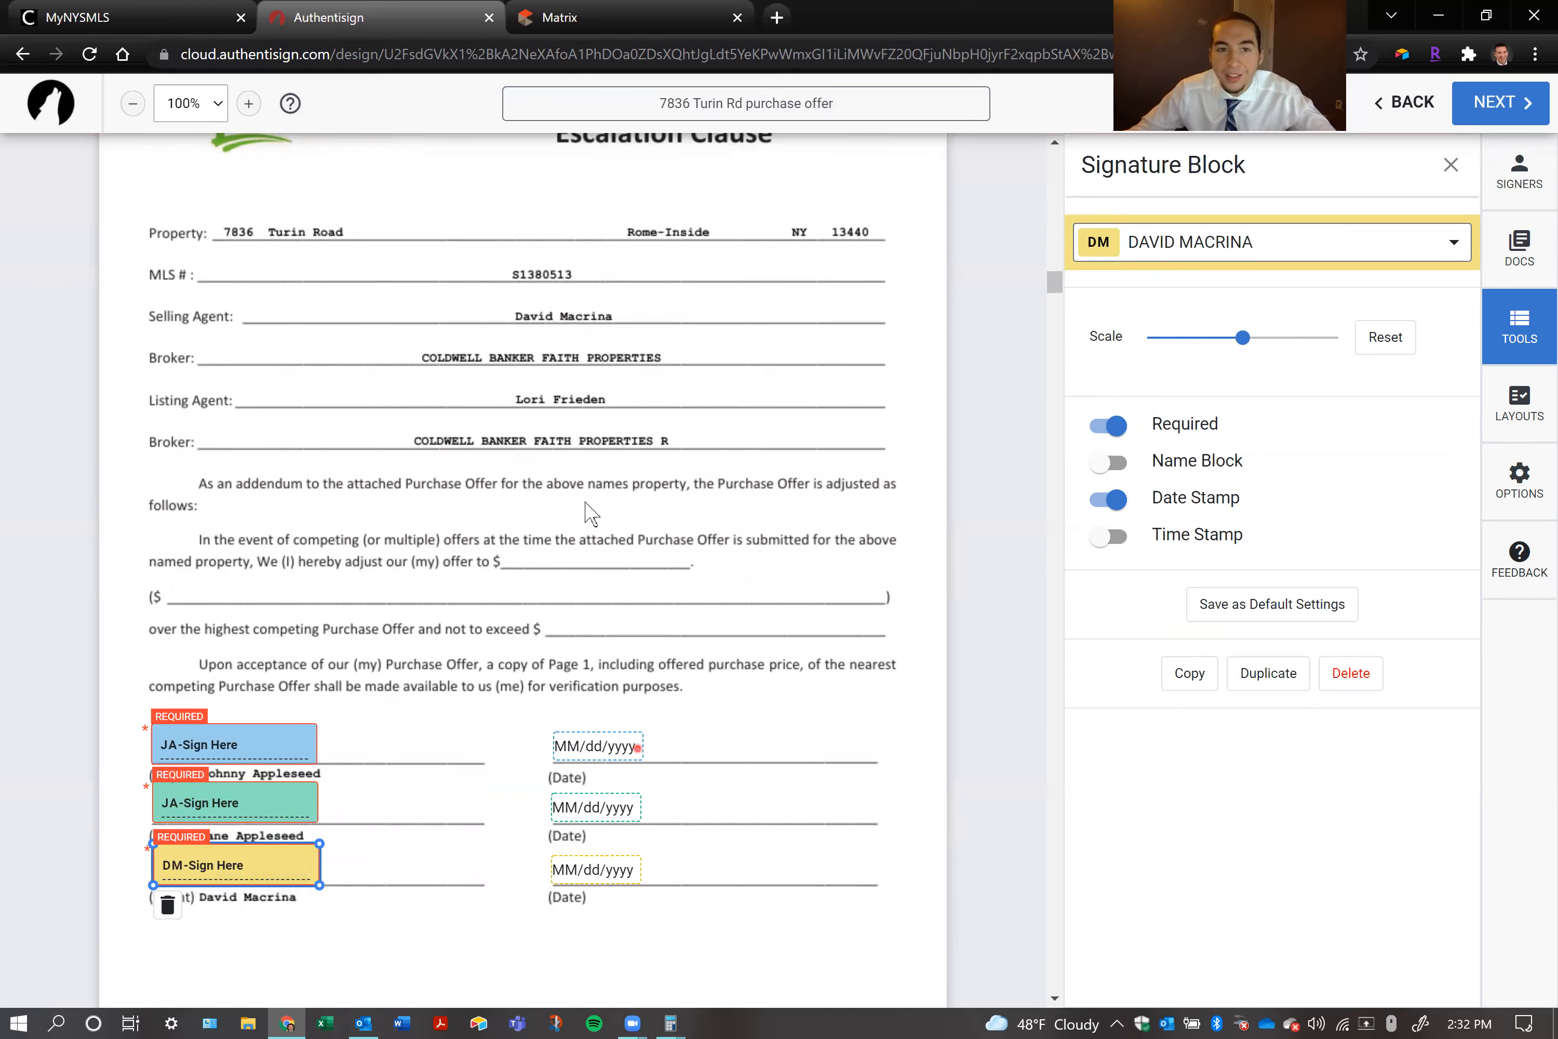
{"action": "scroll", "coordinate": [599, 539], "scroll_direction": "down", "scroll_amount": 2}
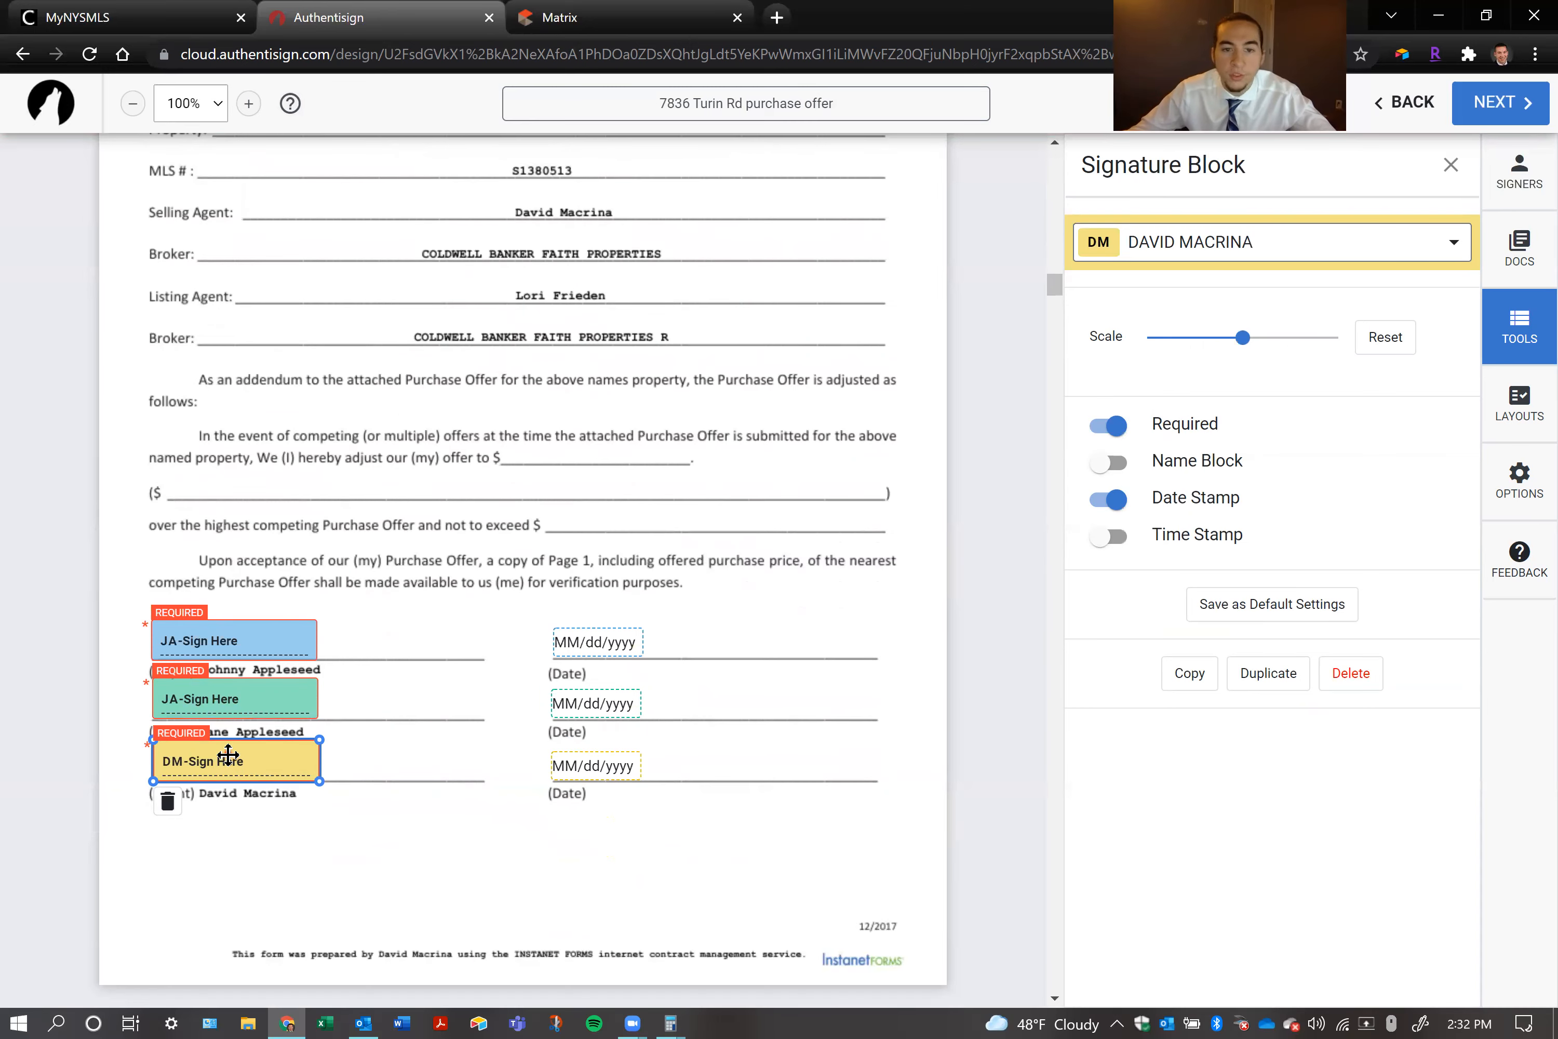
{"action": "scroll", "coordinate": [609, 644], "scroll_direction": "up", "scroll_amount": 15}
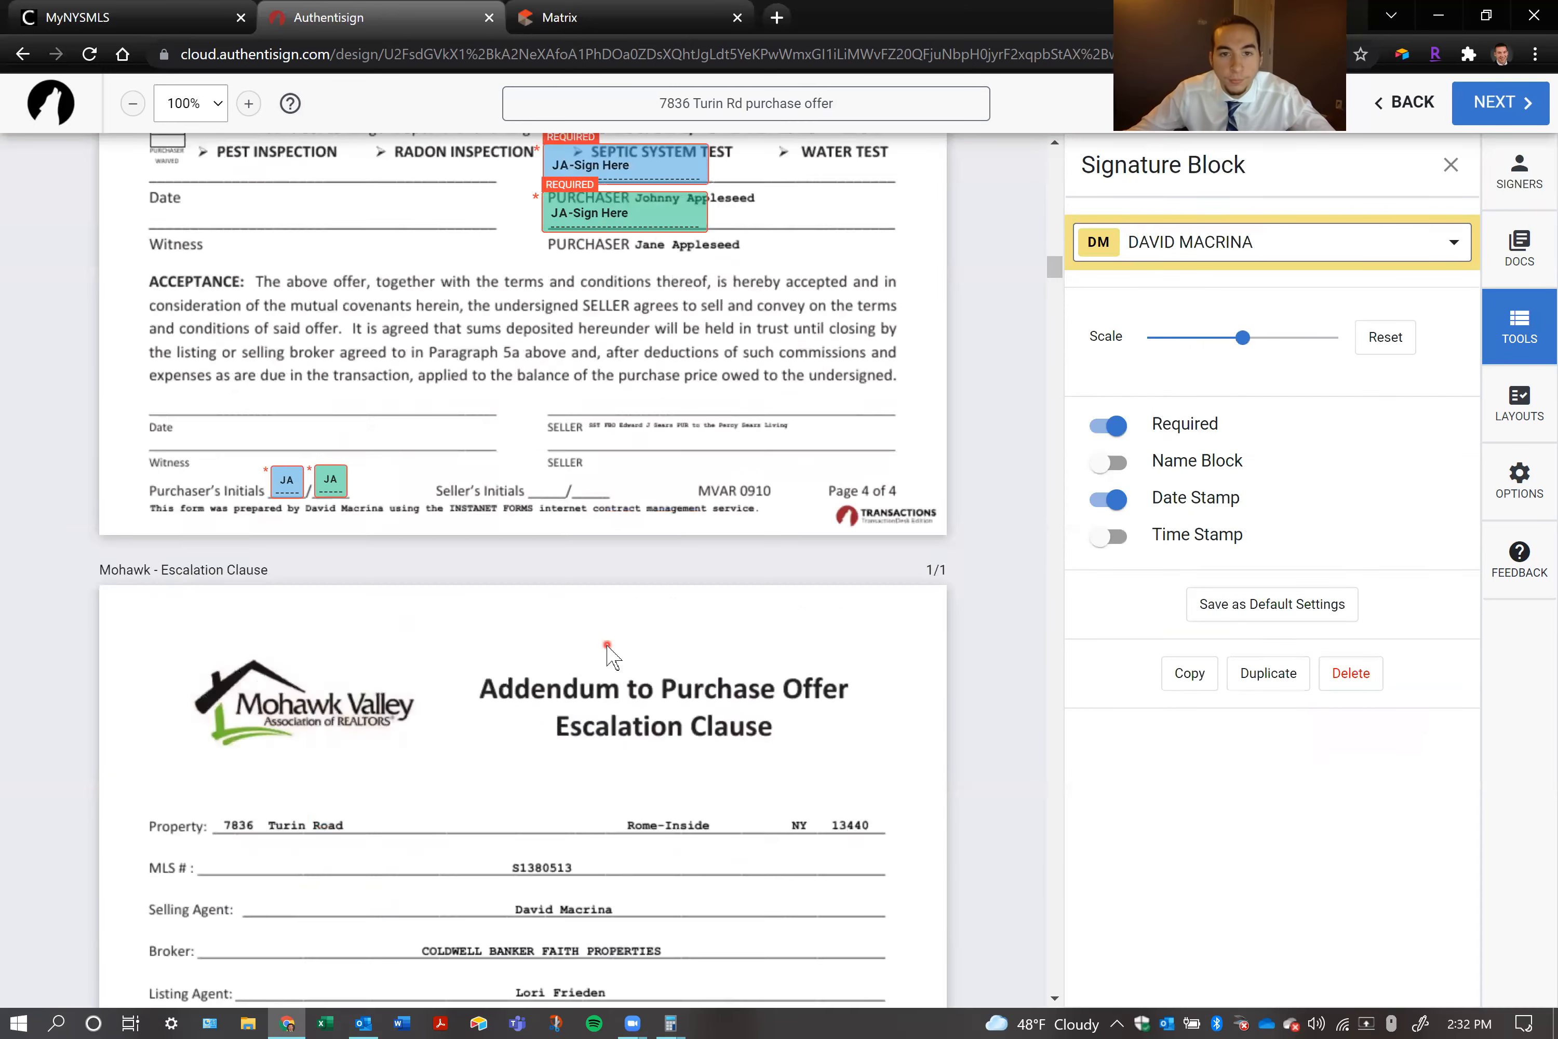
{"action": "scroll", "coordinate": [609, 649], "scroll_direction": "up", "scroll_amount": 5}
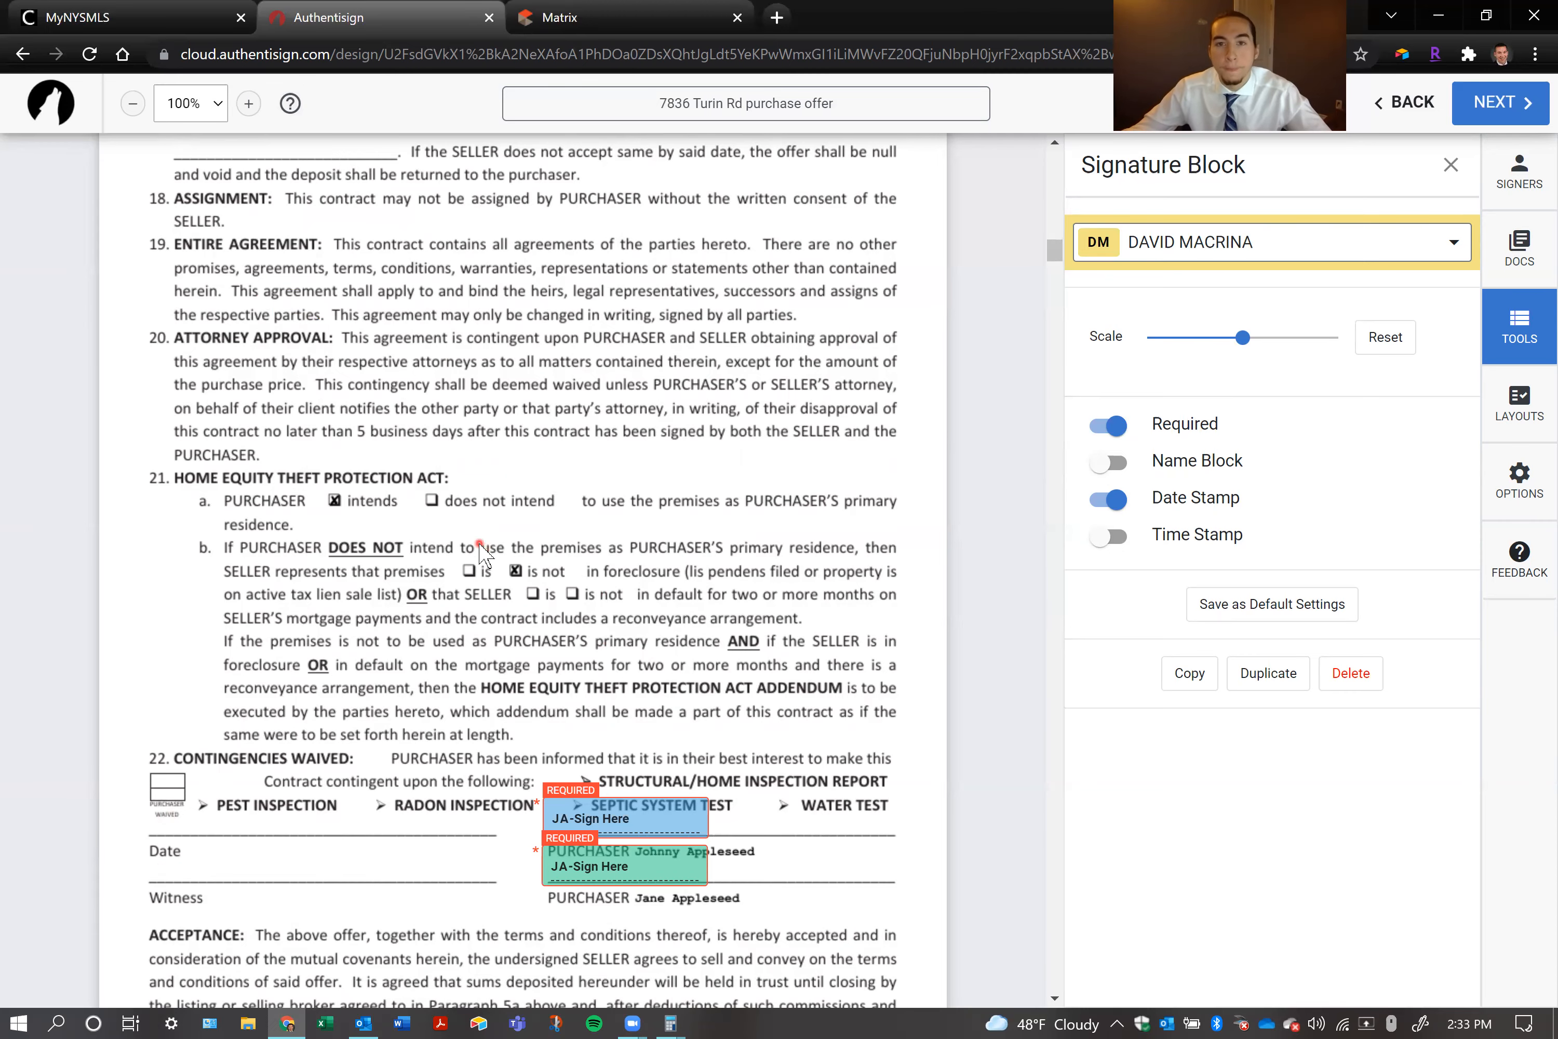
{"action": "scroll", "coordinate": [479, 546], "scroll_direction": "down", "scroll_amount": 3}
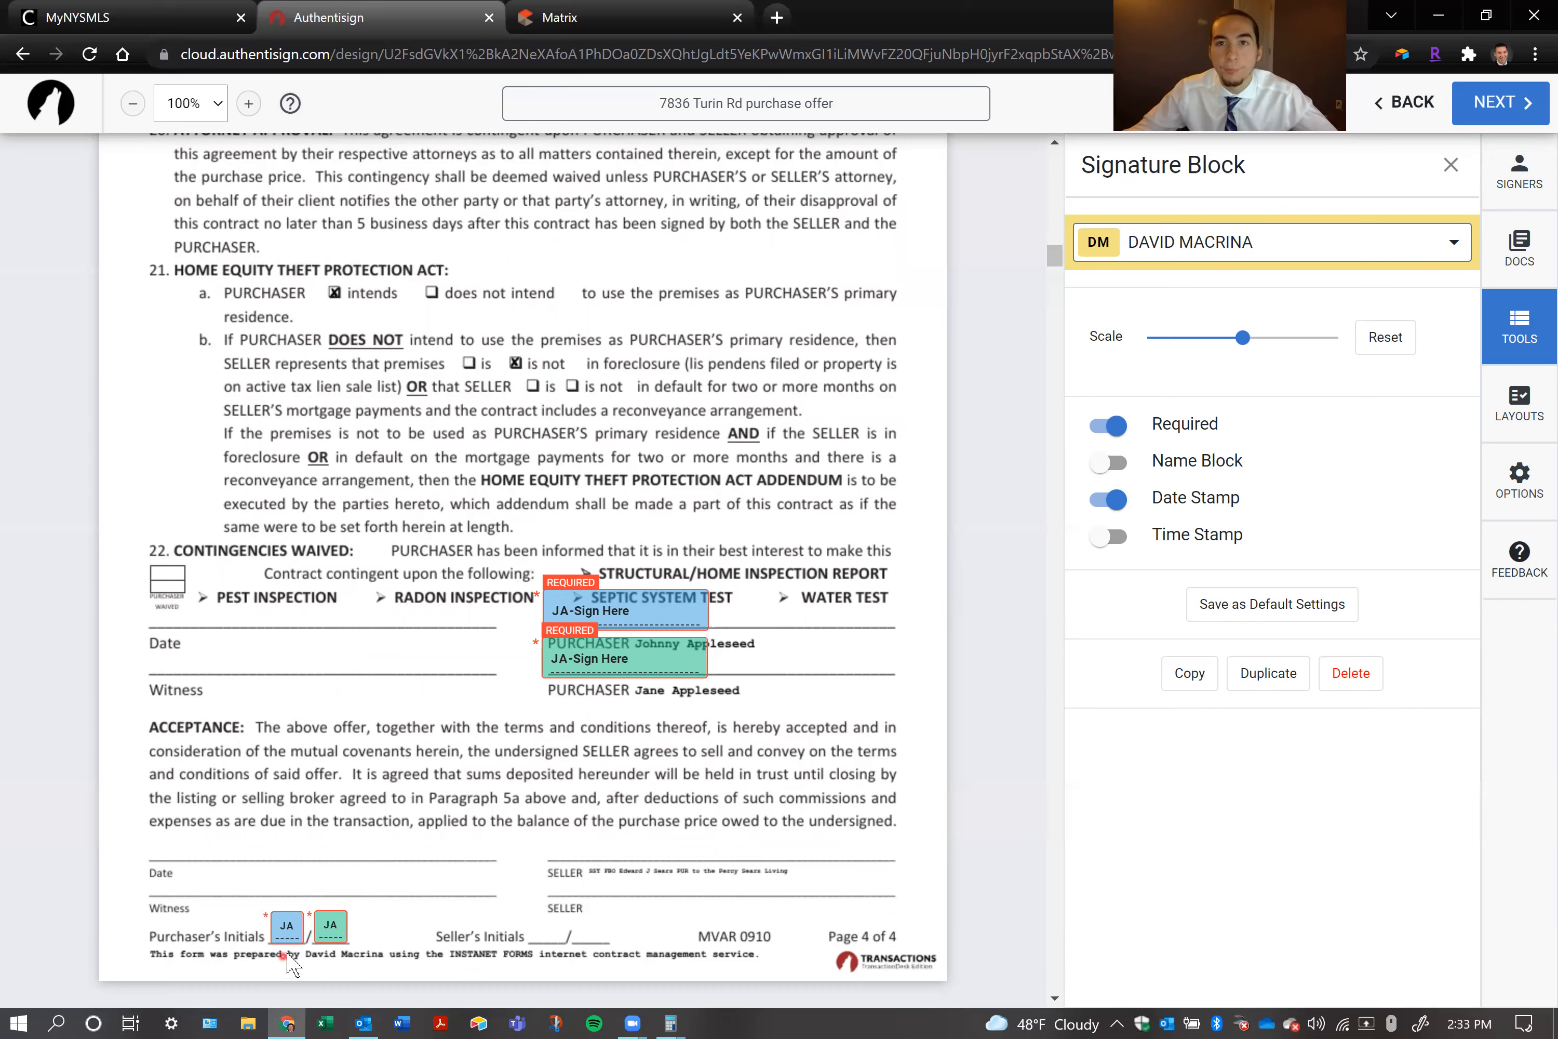
Compare the purchaser signature and date lines on the purchase contract's page 4 with the Escalation Clause's signature and date fields
{"action": "left_click", "coordinate": [617, 606]}
{"action": "left_click", "coordinate": [198, 621]}
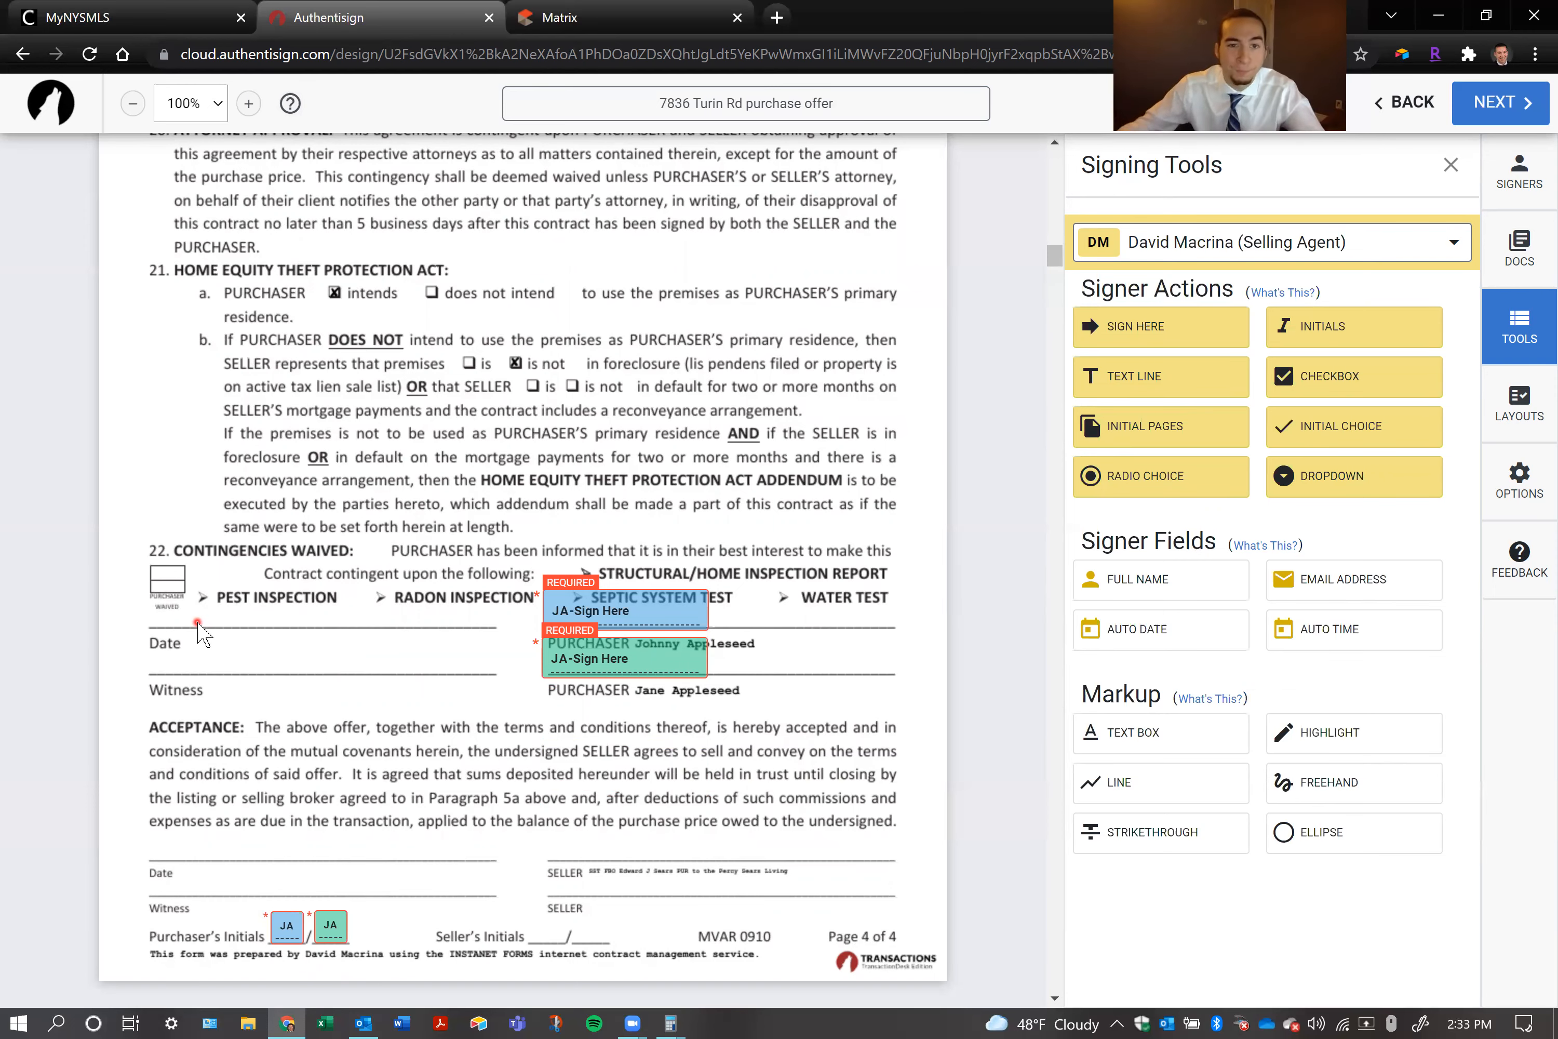
{"action": "scroll", "coordinate": [257, 569], "scroll_direction": "down", "scroll_amount": 15}
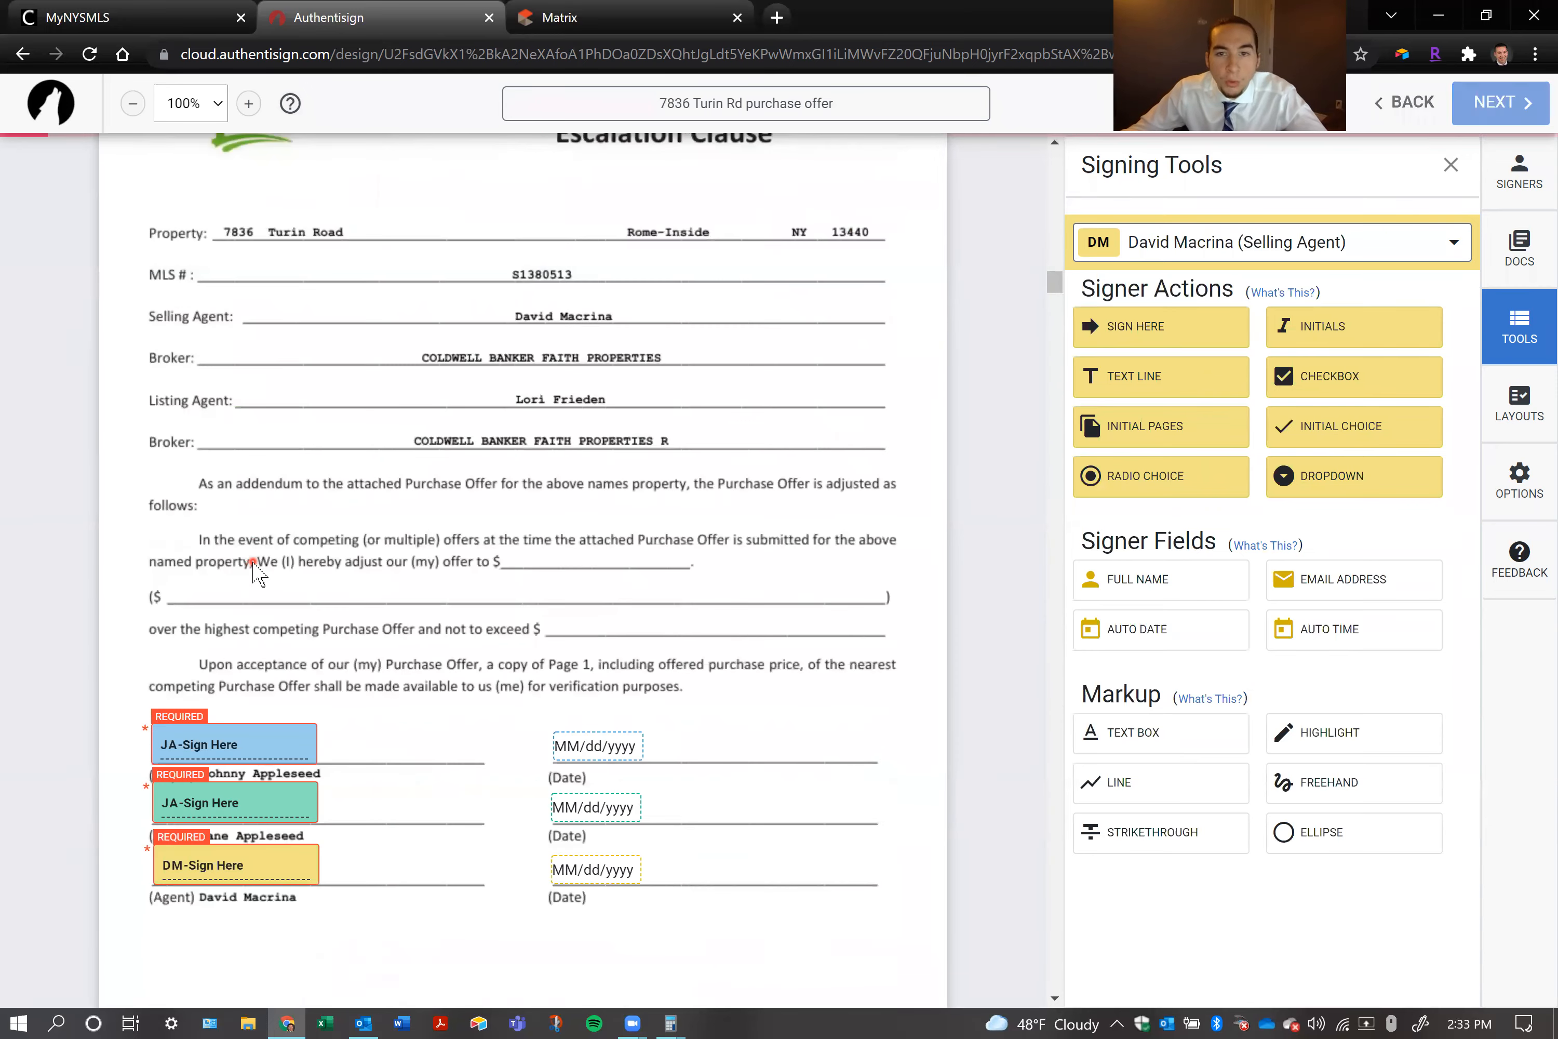
{"action": "scroll", "coordinate": [257, 569], "scroll_direction": "down", "scroll_amount": 5}
{"action": "left_click", "coordinate": [1523, 331]}
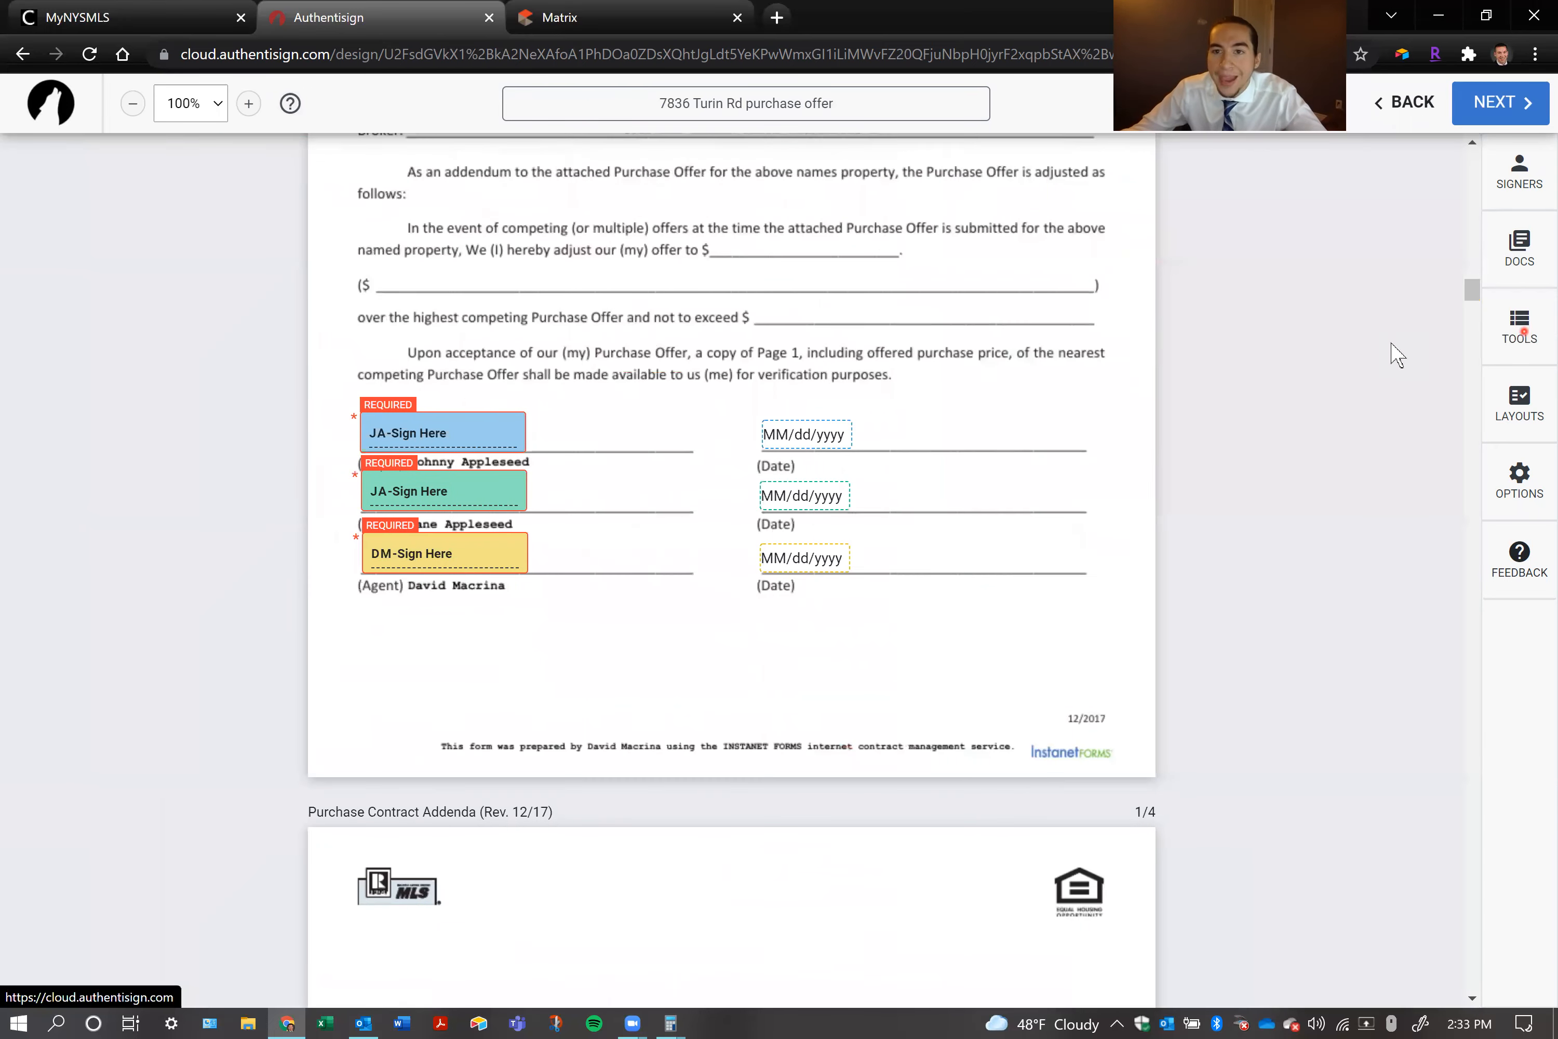
{"action": "left_click", "coordinate": [1528, 330]}
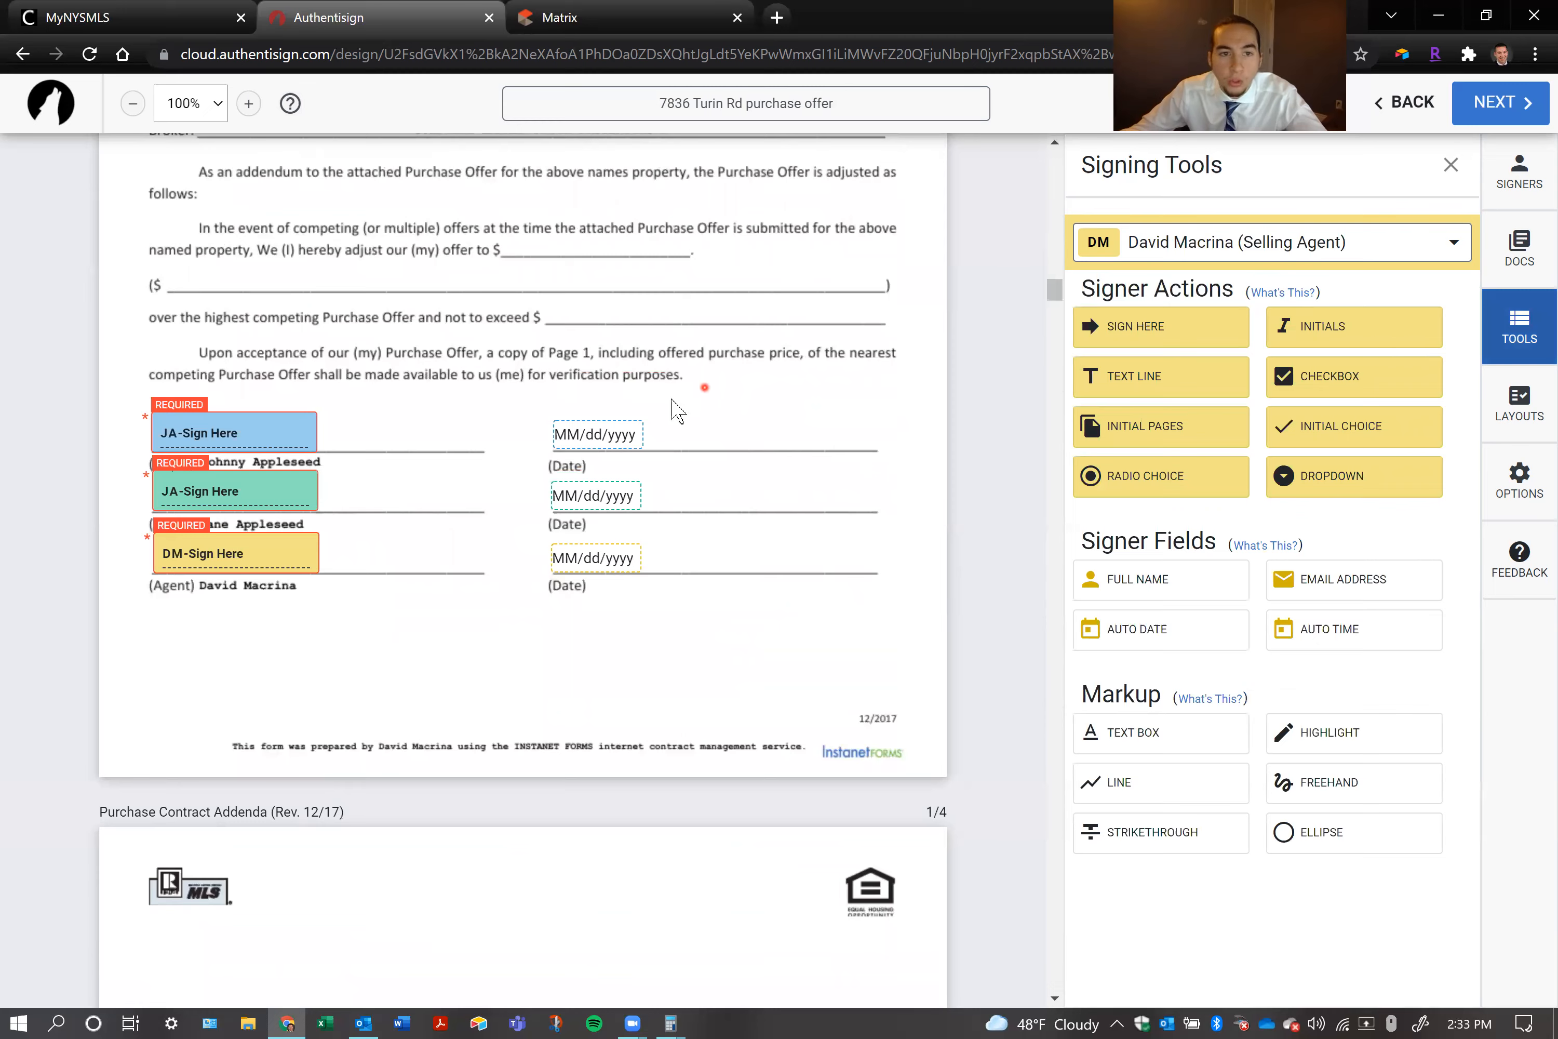
{"action": "scroll", "coordinate": [445, 544], "scroll_direction": "up", "scroll_amount": 1}
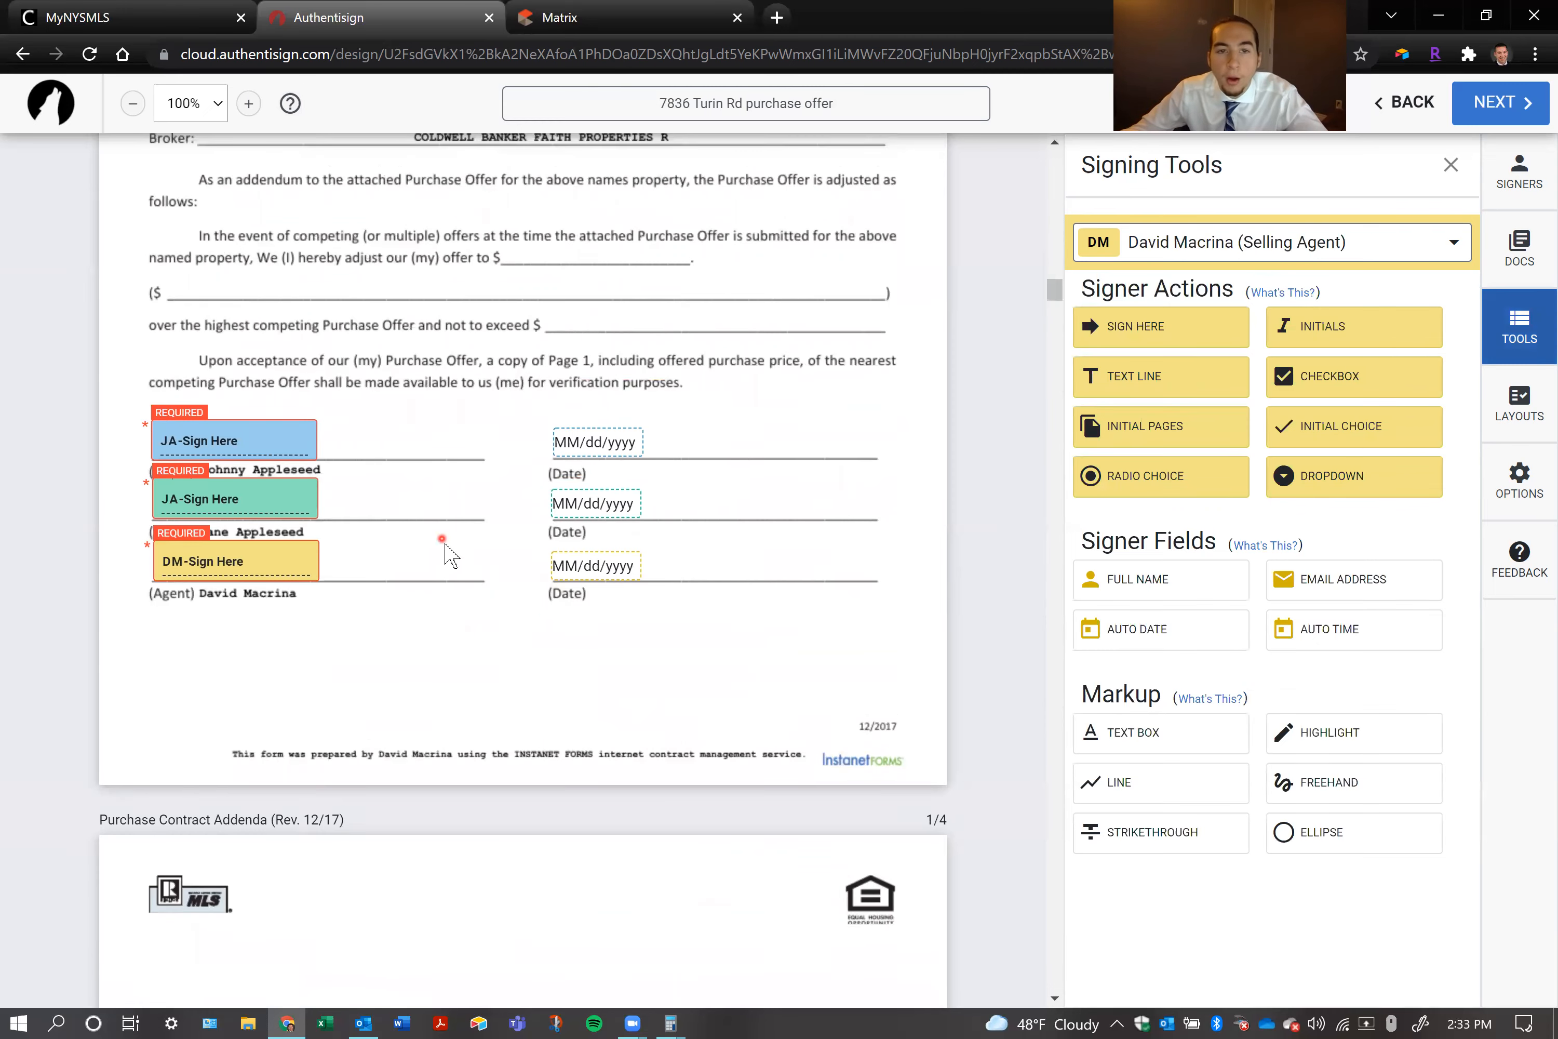
{"action": "scroll", "coordinate": [446, 544], "scroll_direction": "up", "scroll_amount": 7}
{"action": "scroll", "coordinate": [696, 561], "scroll_direction": "up", "scroll_amount": 4}
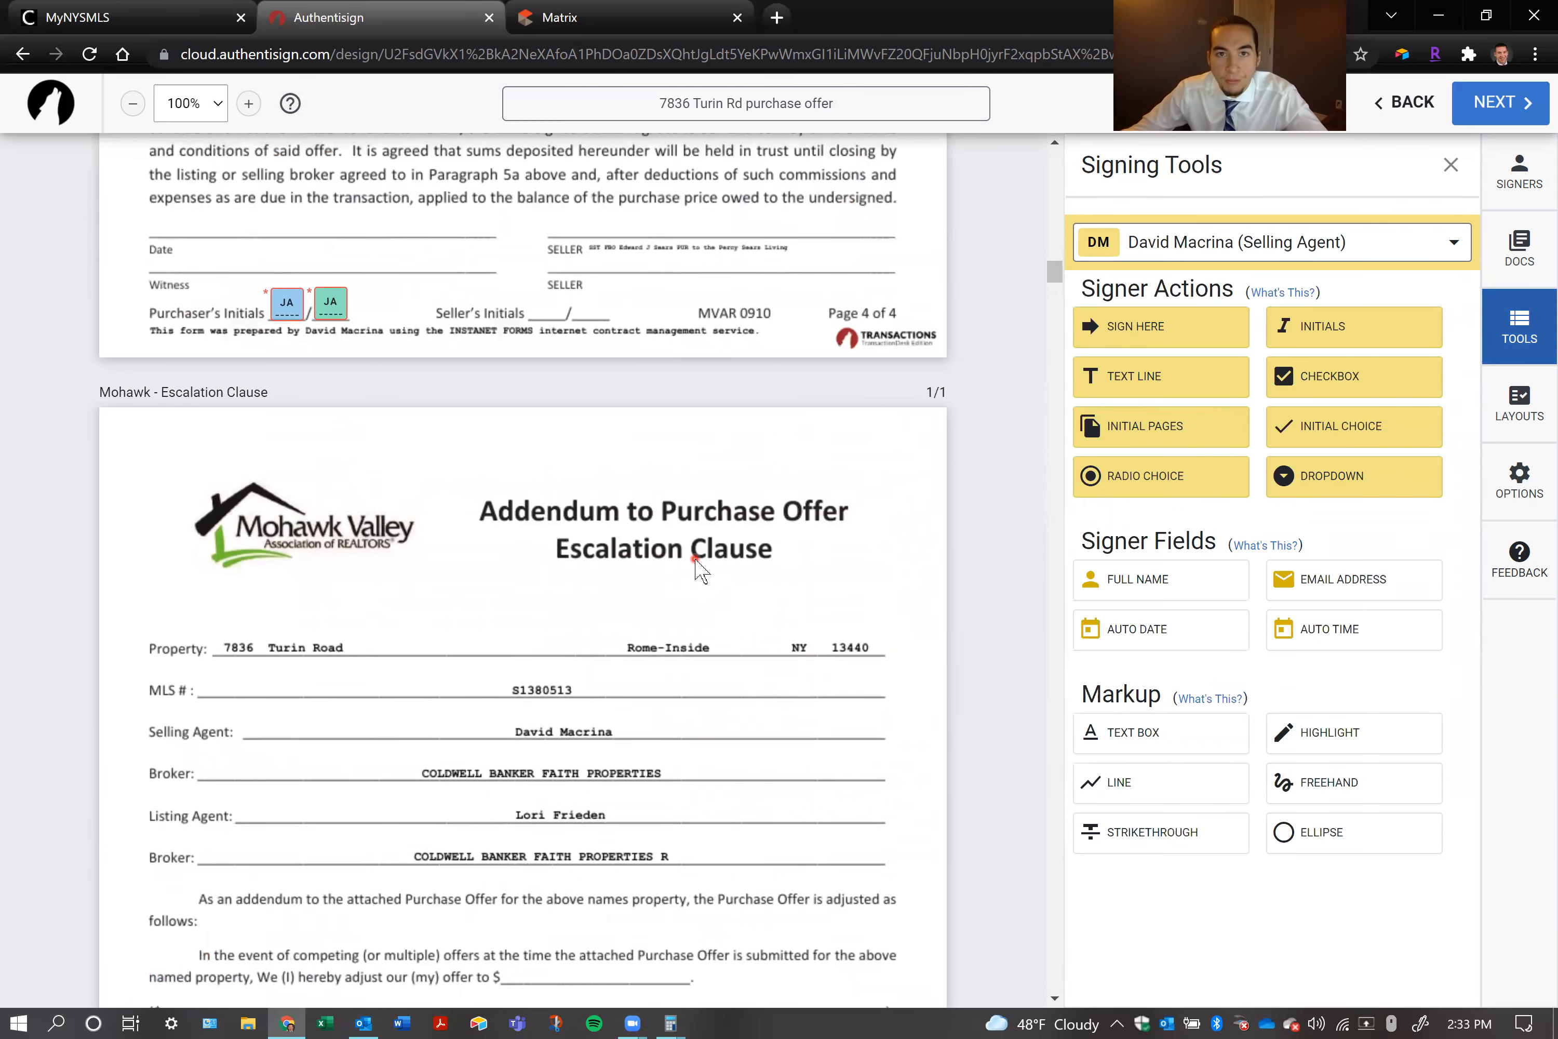
{"action": "scroll", "coordinate": [690, 560], "scroll_direction": "down", "scroll_amount": 10}
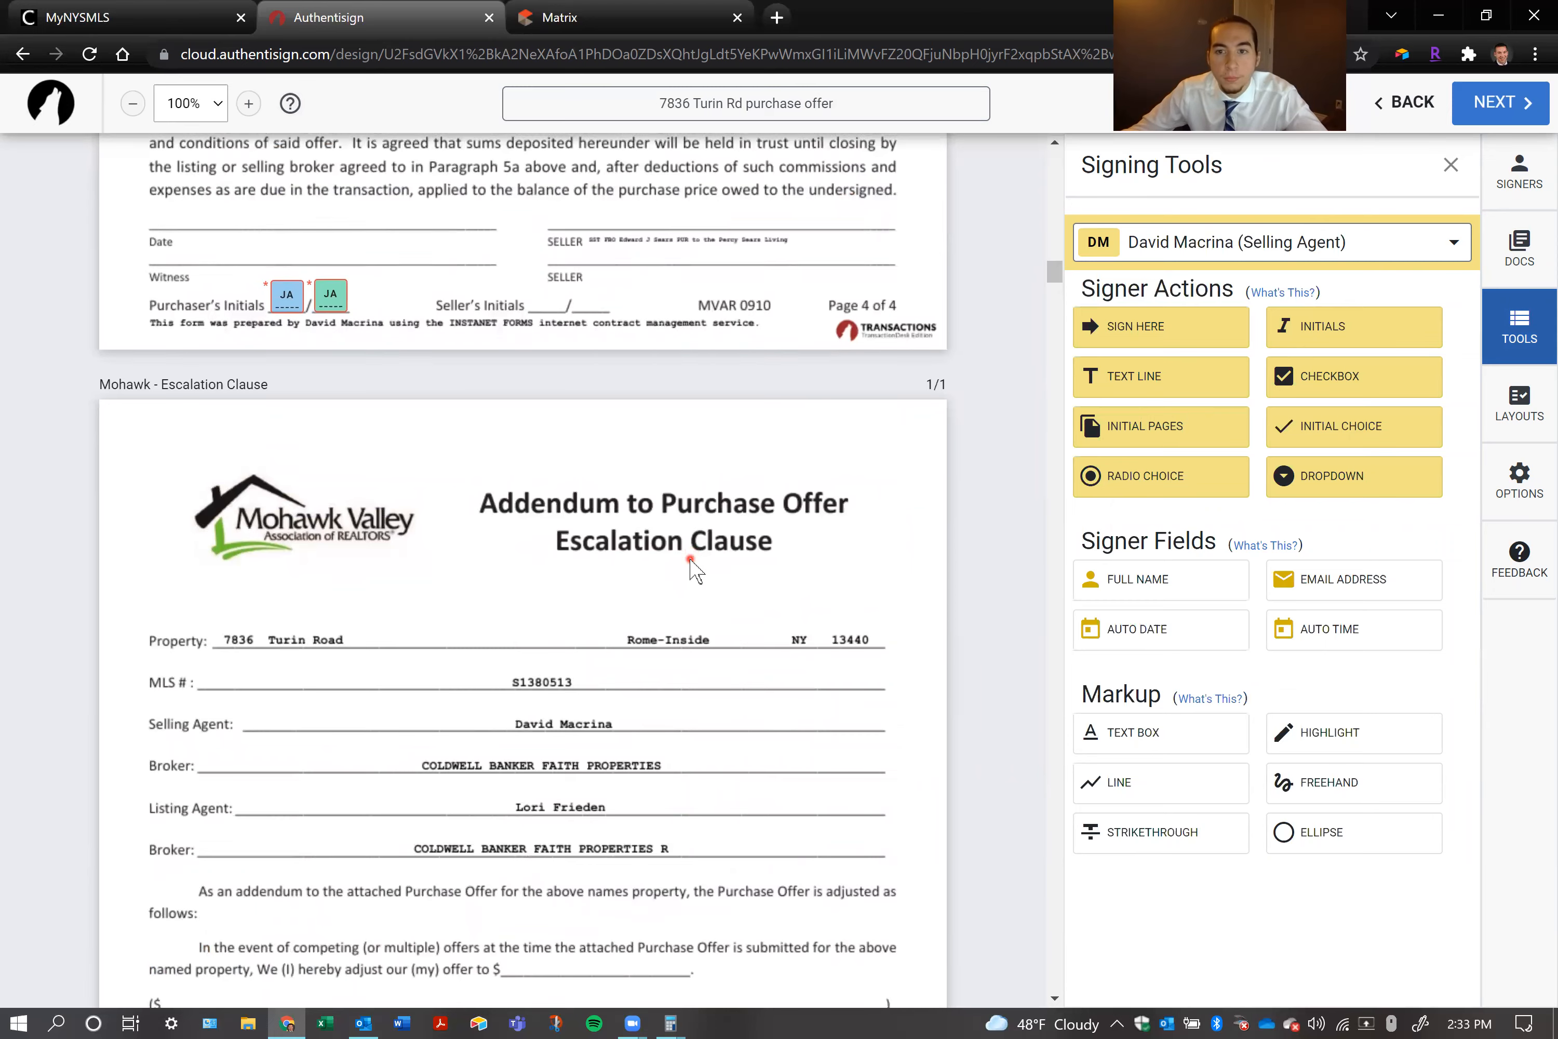
Place an Auto Date field for the first purchaser on the Date line beside the purchaser signatures on the purchase contract's page 4
{"action": "scroll", "coordinate": [691, 566], "scroll_direction": "up", "scroll_amount": 20}
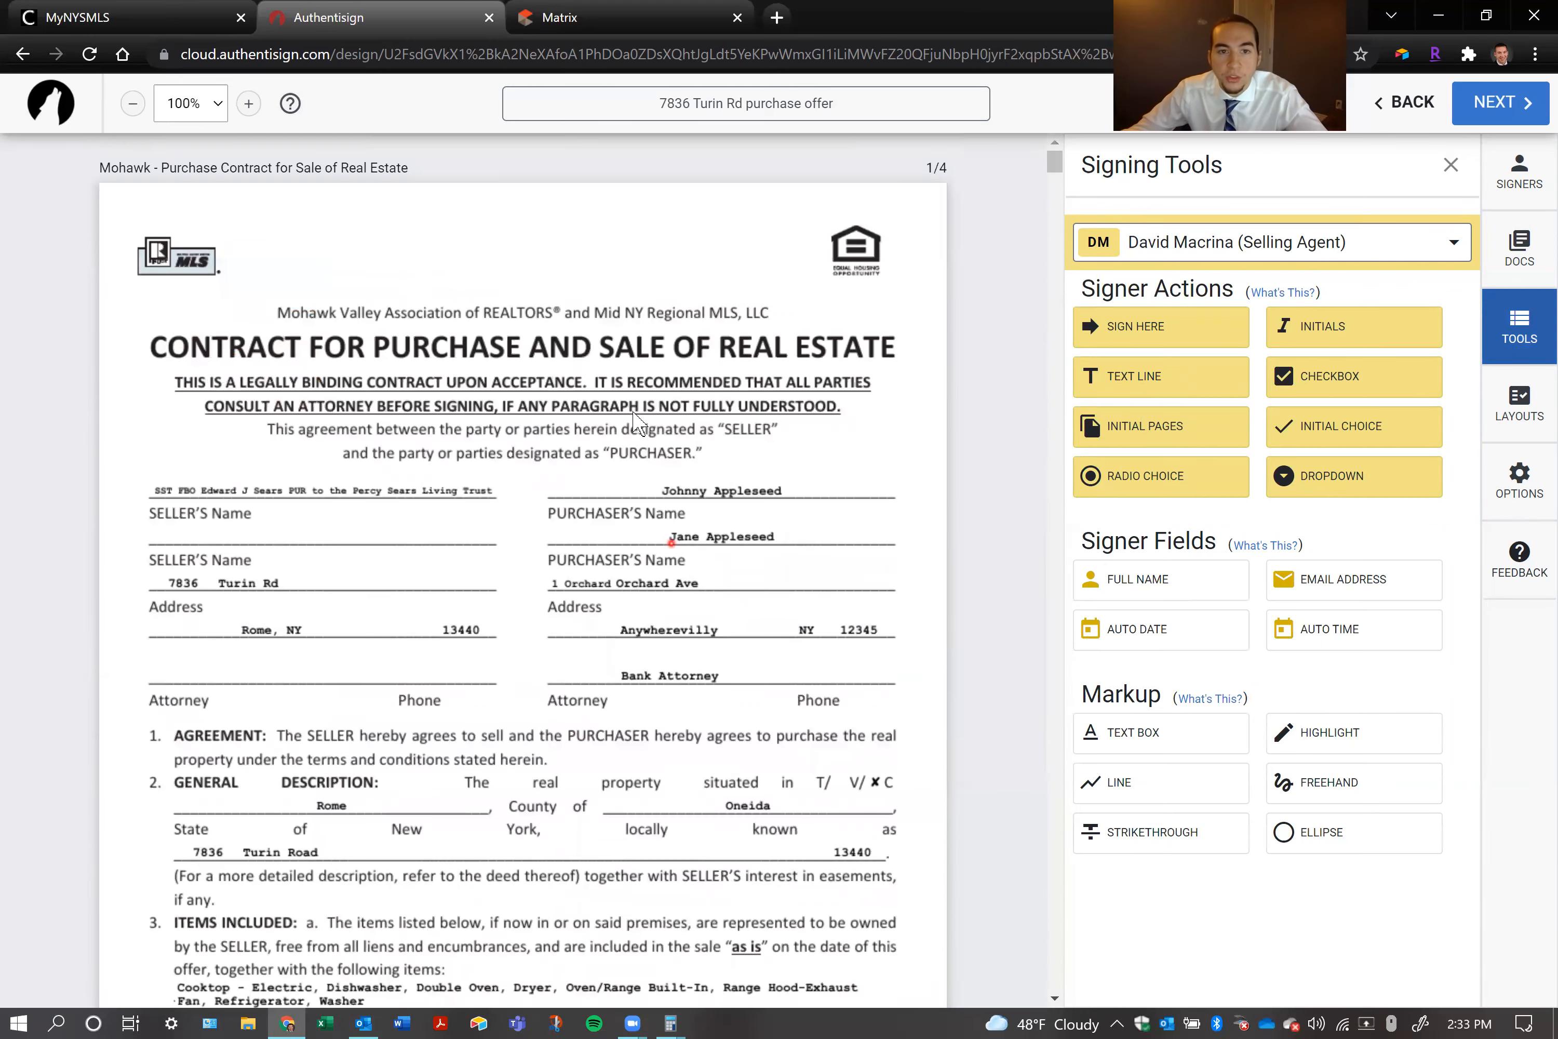
{"action": "scroll", "coordinate": [634, 434], "scroll_direction": "down", "scroll_amount": 8}
{"action": "scroll", "coordinate": [399, 443], "scroll_direction": "down", "scroll_amount": 13}
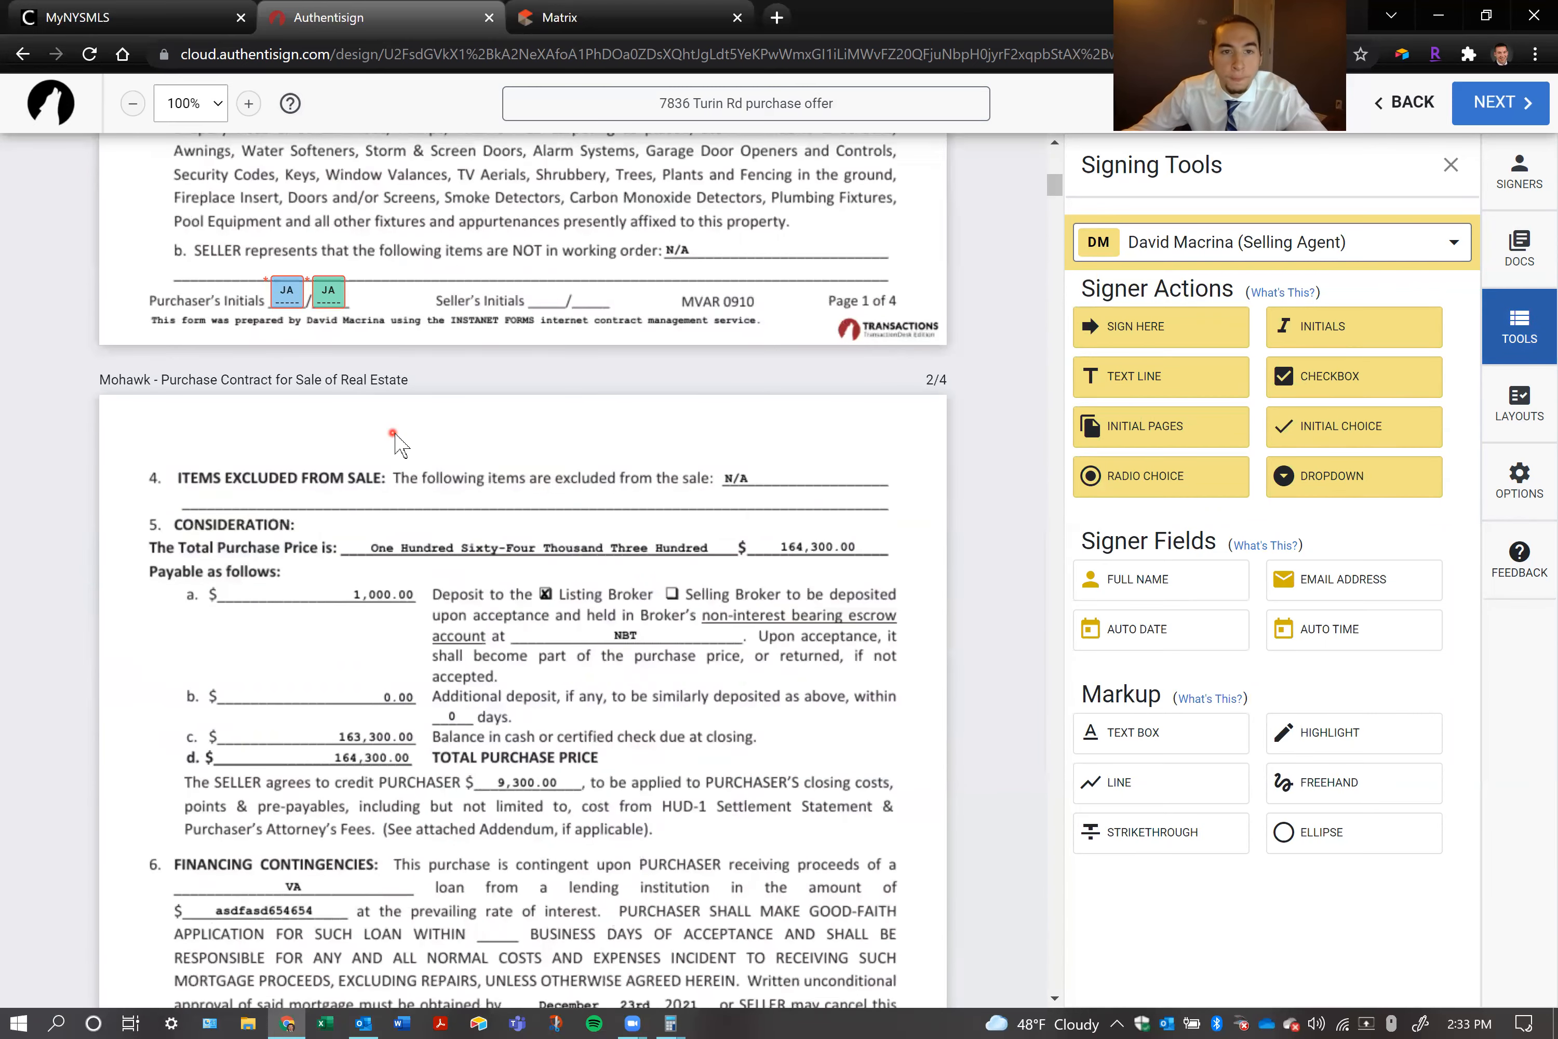
{"action": "scroll", "coordinate": [399, 443], "scroll_direction": "down", "scroll_amount": 14}
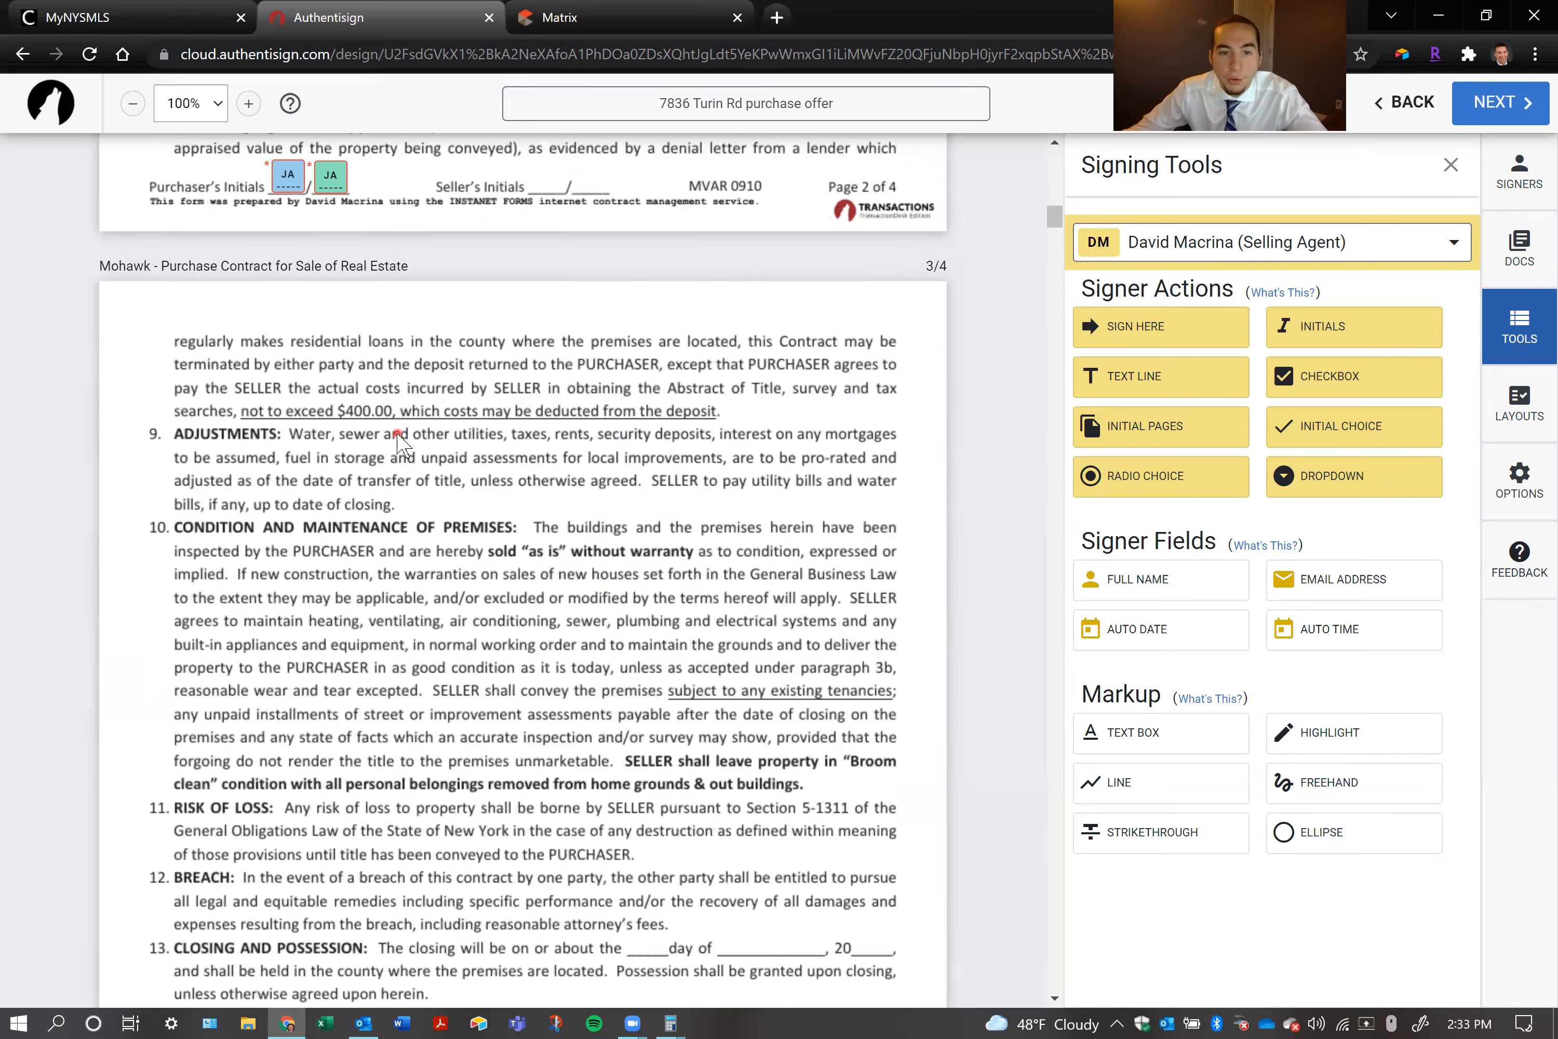
{"action": "scroll", "coordinate": [399, 443], "scroll_direction": "down", "scroll_amount": 10}
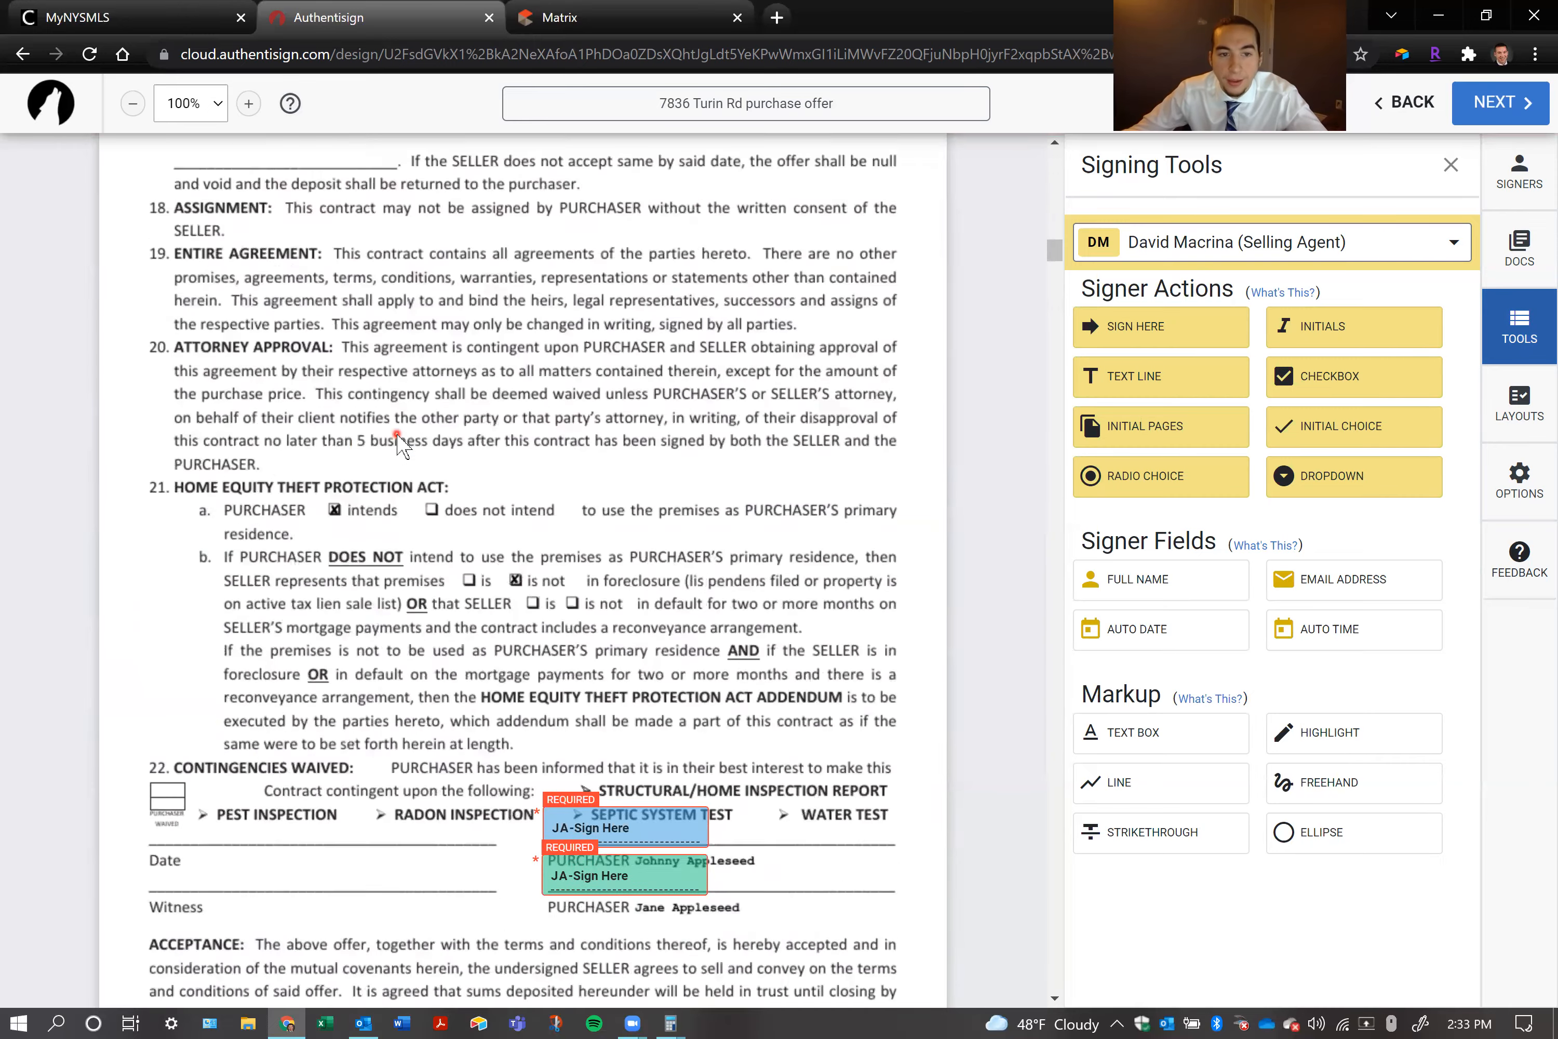
{"action": "left_click", "coordinate": [1246, 258]}
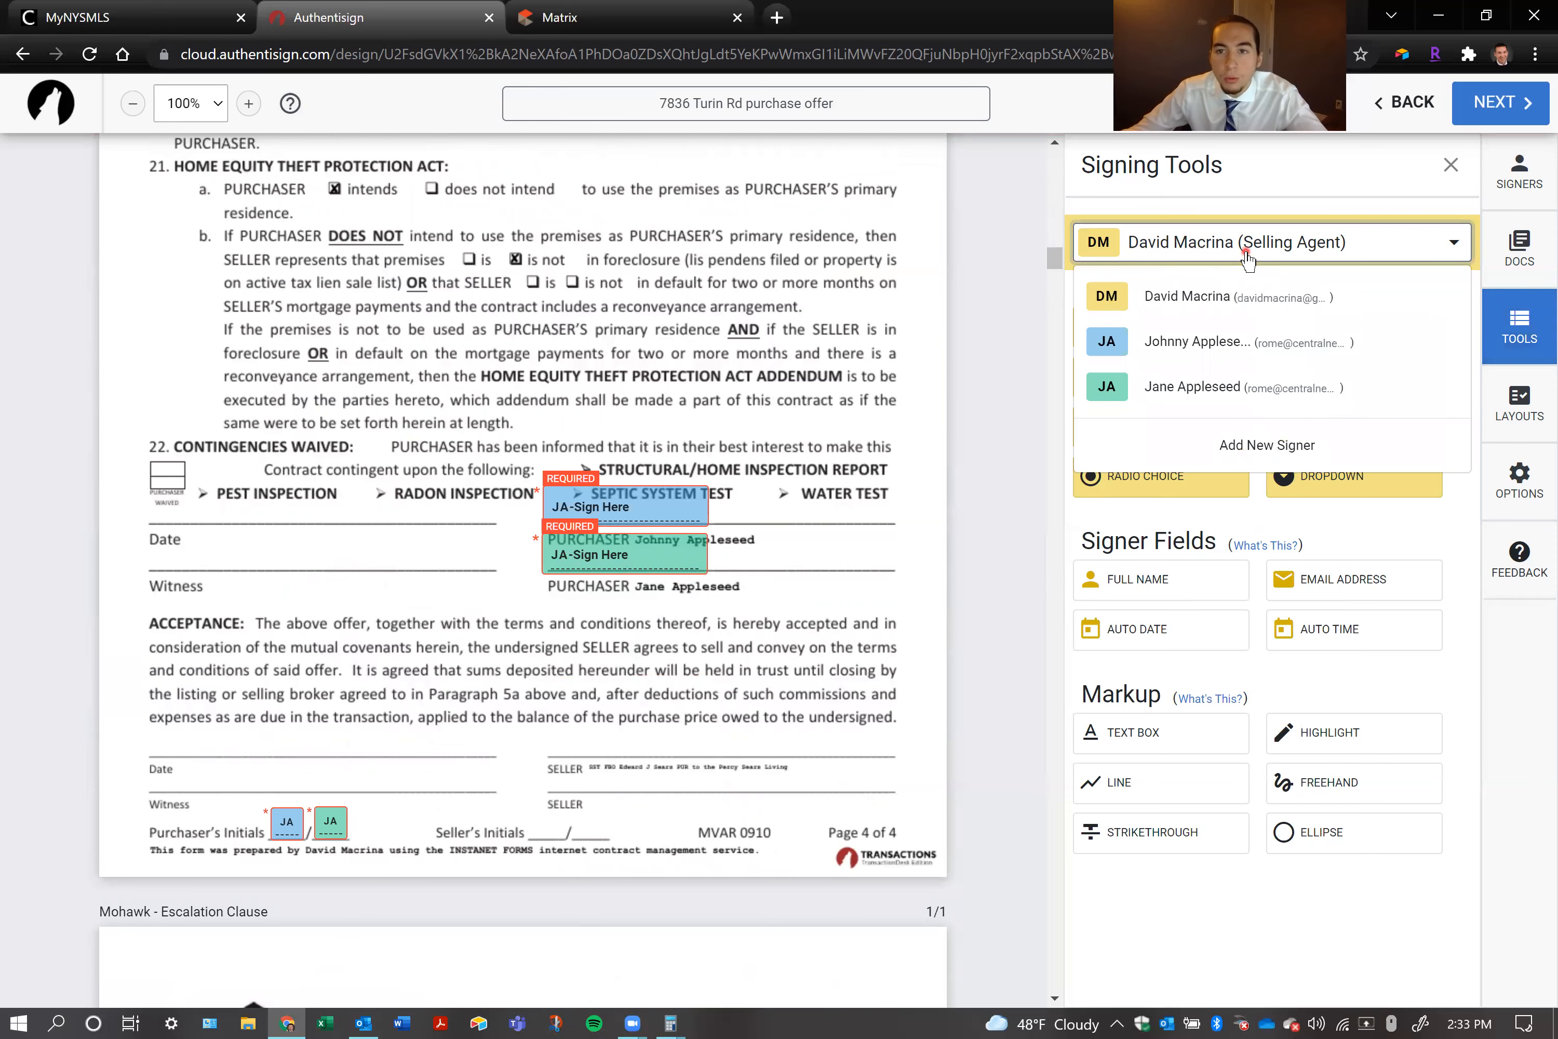
{"action": "left_click", "coordinate": [1219, 360]}
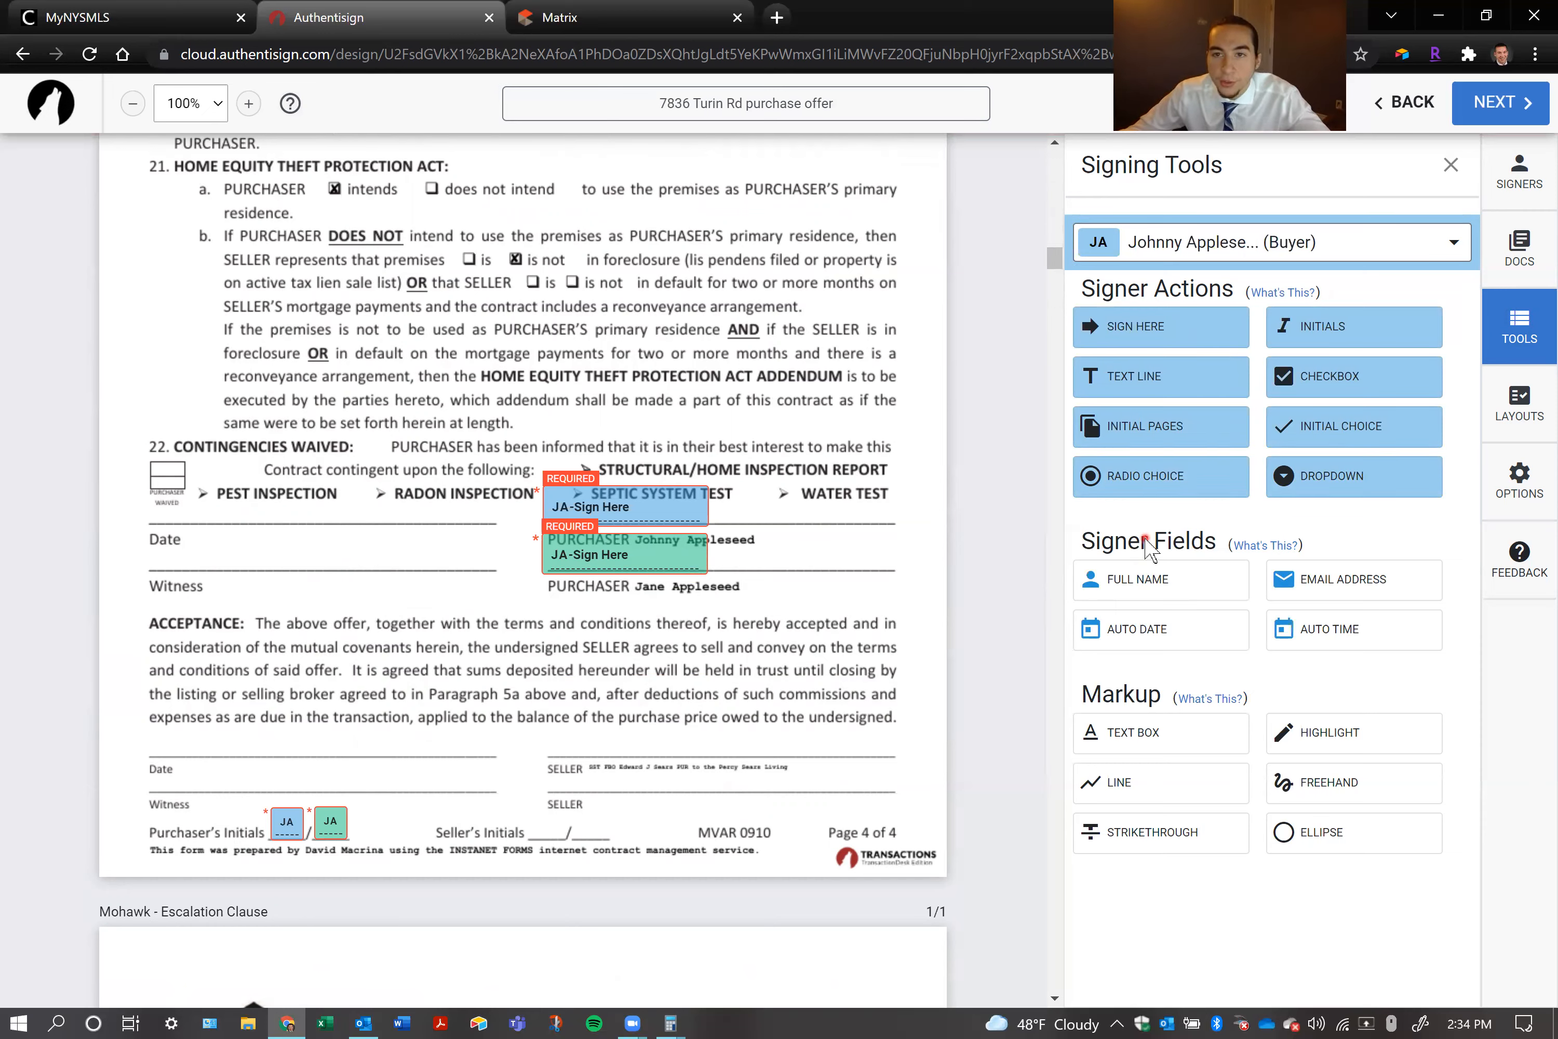
{"action": "left_click", "coordinate": [1191, 246]}
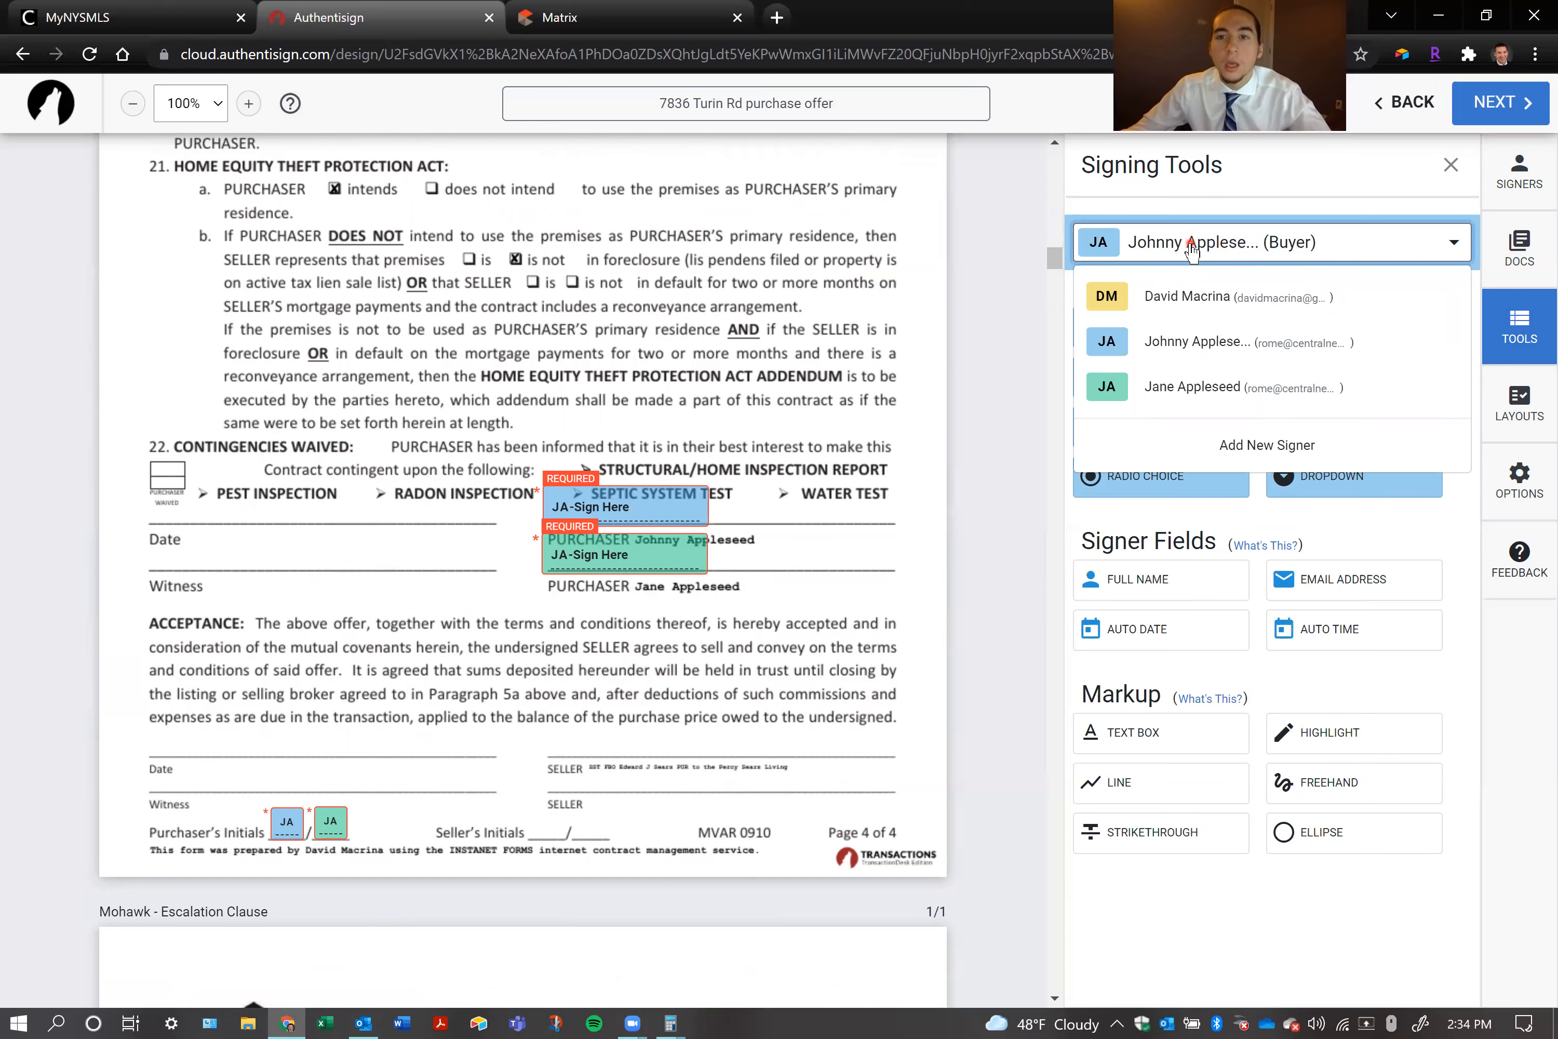
{"action": "left_click", "coordinate": [1191, 342]}
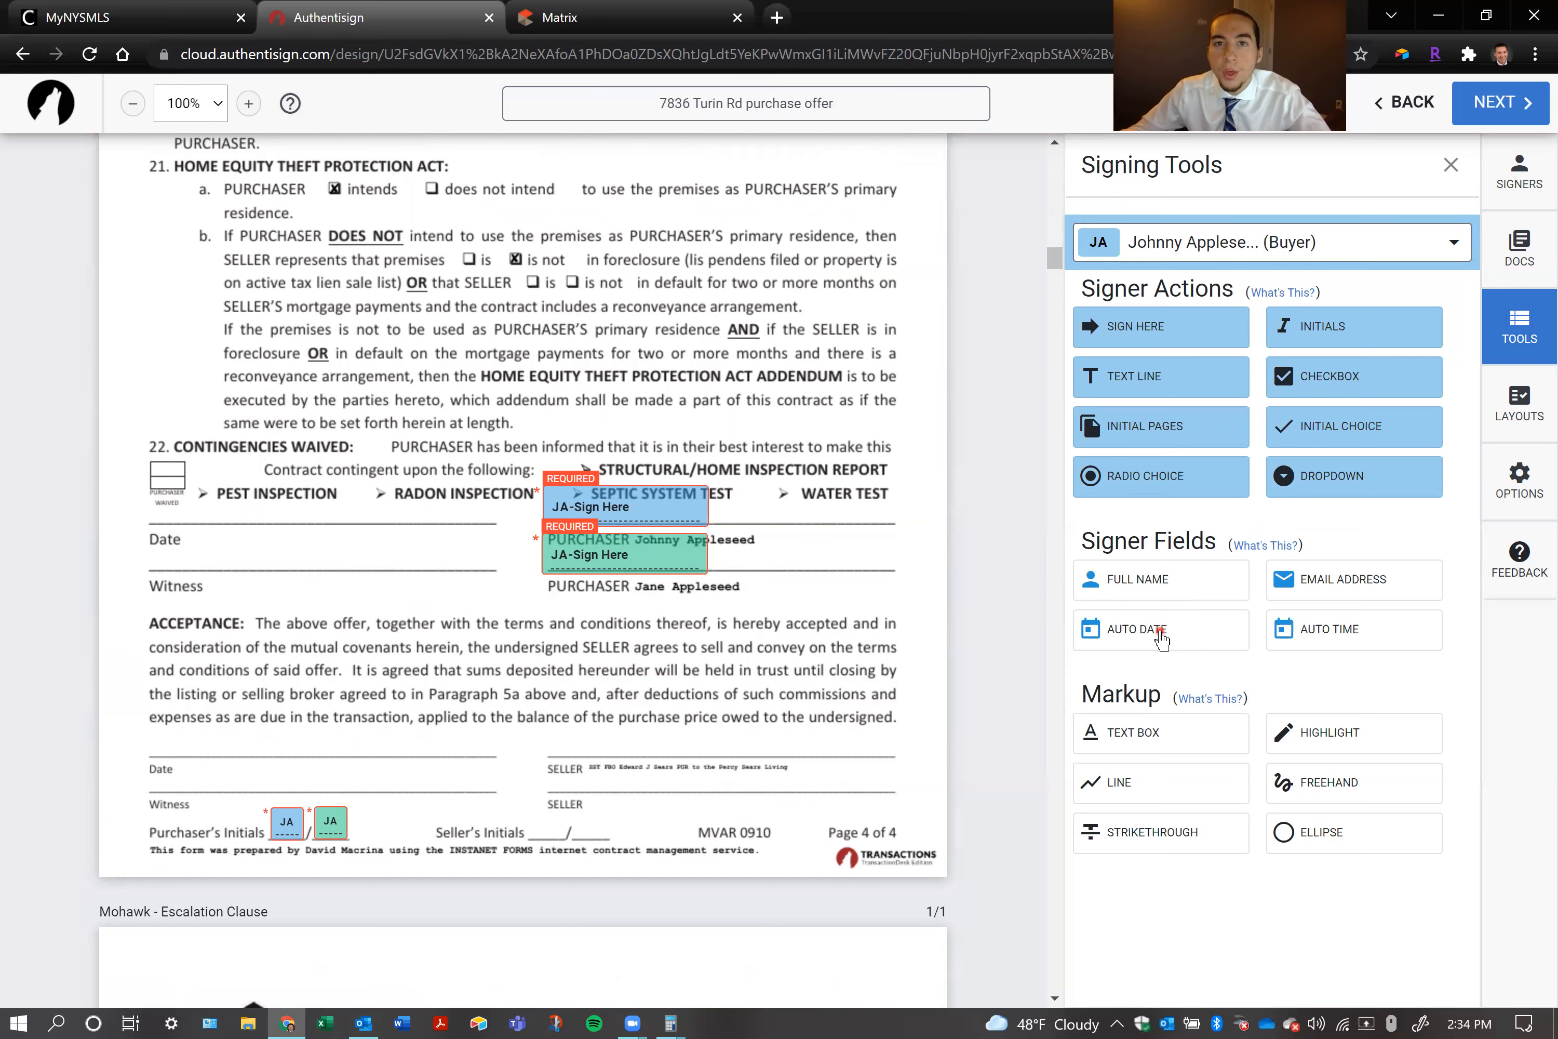
{"action": "left_click_drag", "start_coordinate": [1160, 640], "coordinate": [213, 511]}
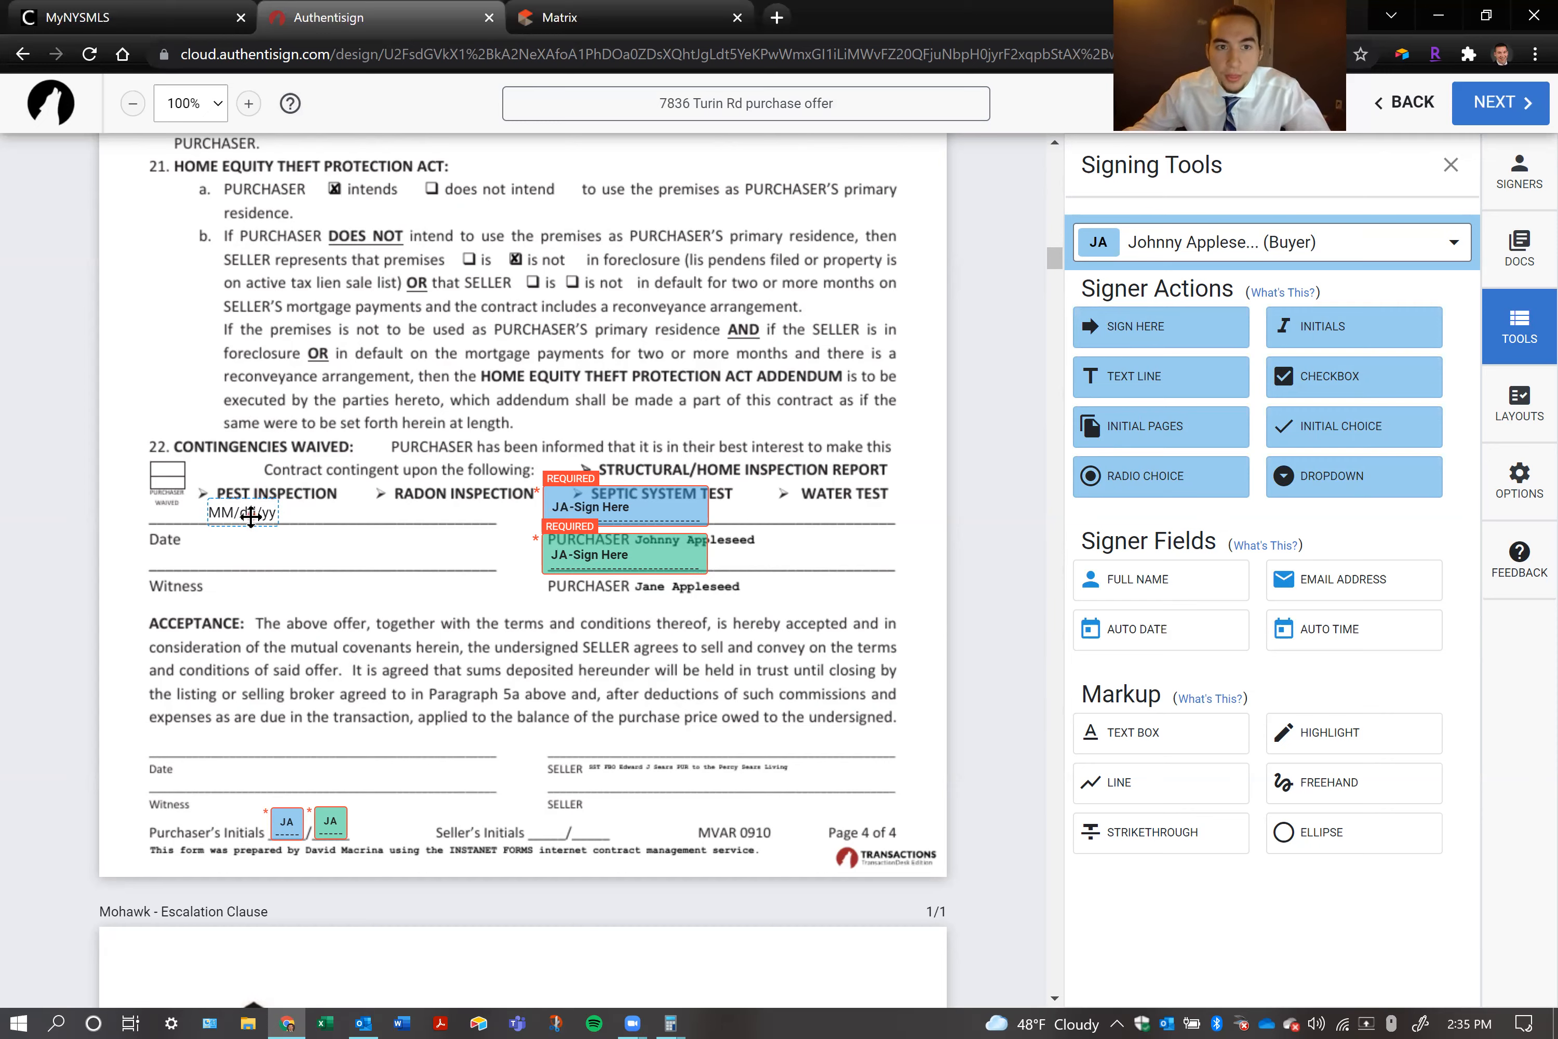
Reassign the Auto Date field on page 4 to the selling agent
{"action": "left_click", "coordinate": [249, 514]}
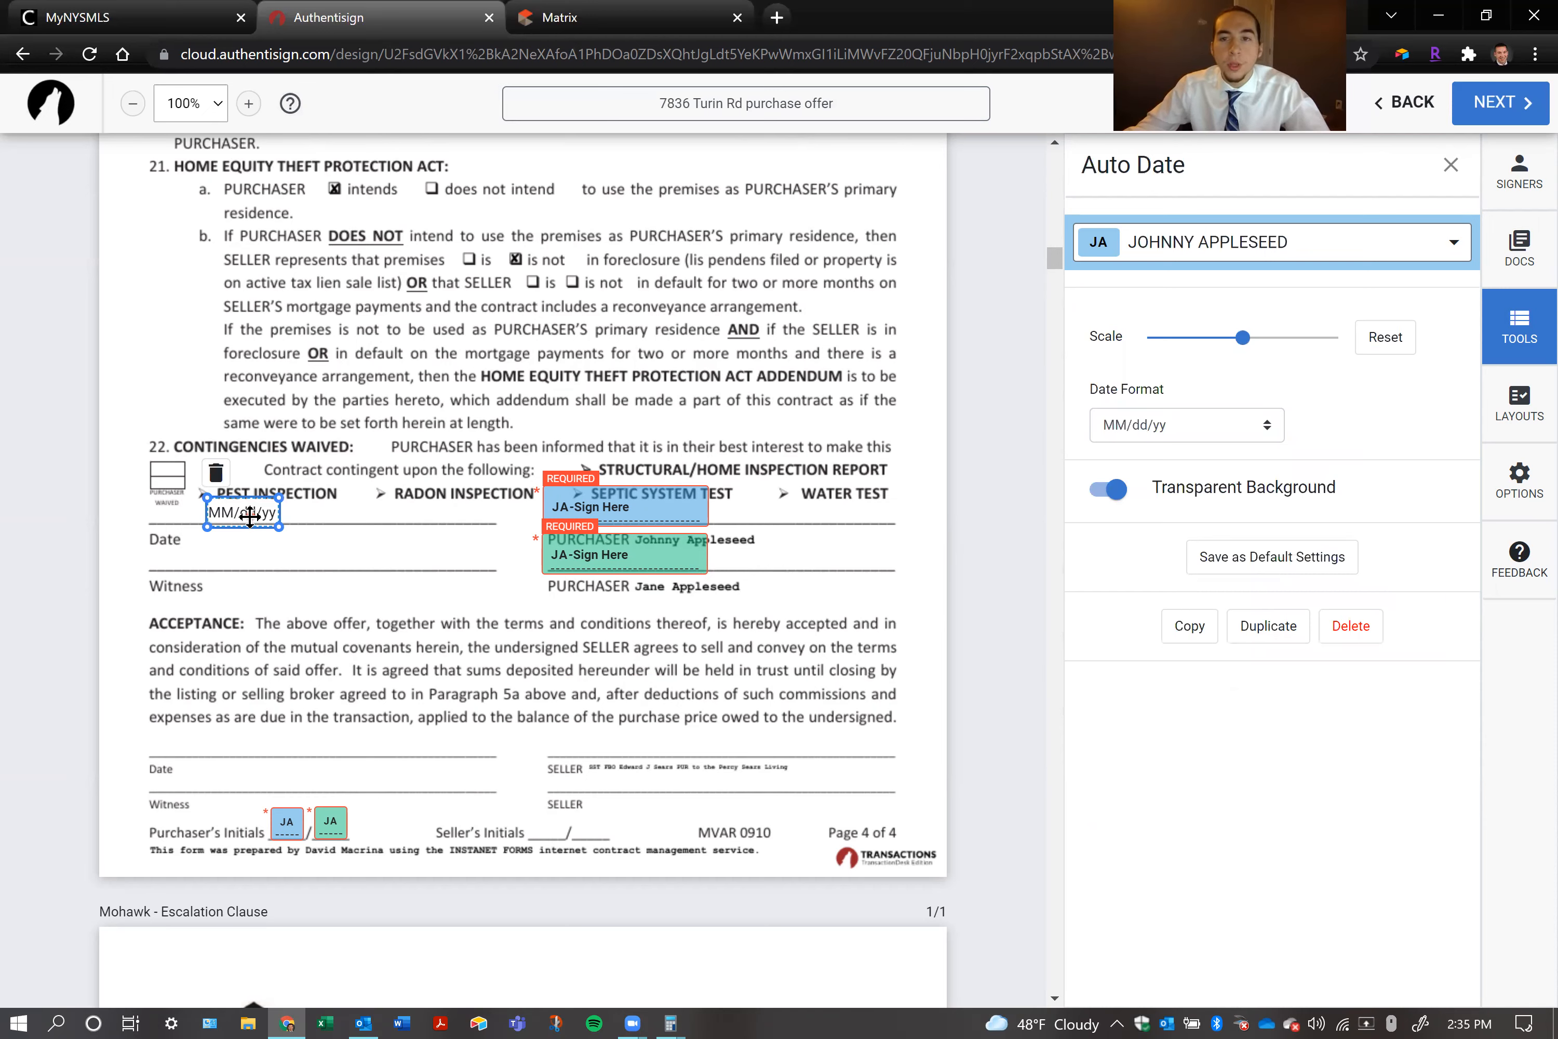
{"action": "left_click", "coordinate": [1144, 232]}
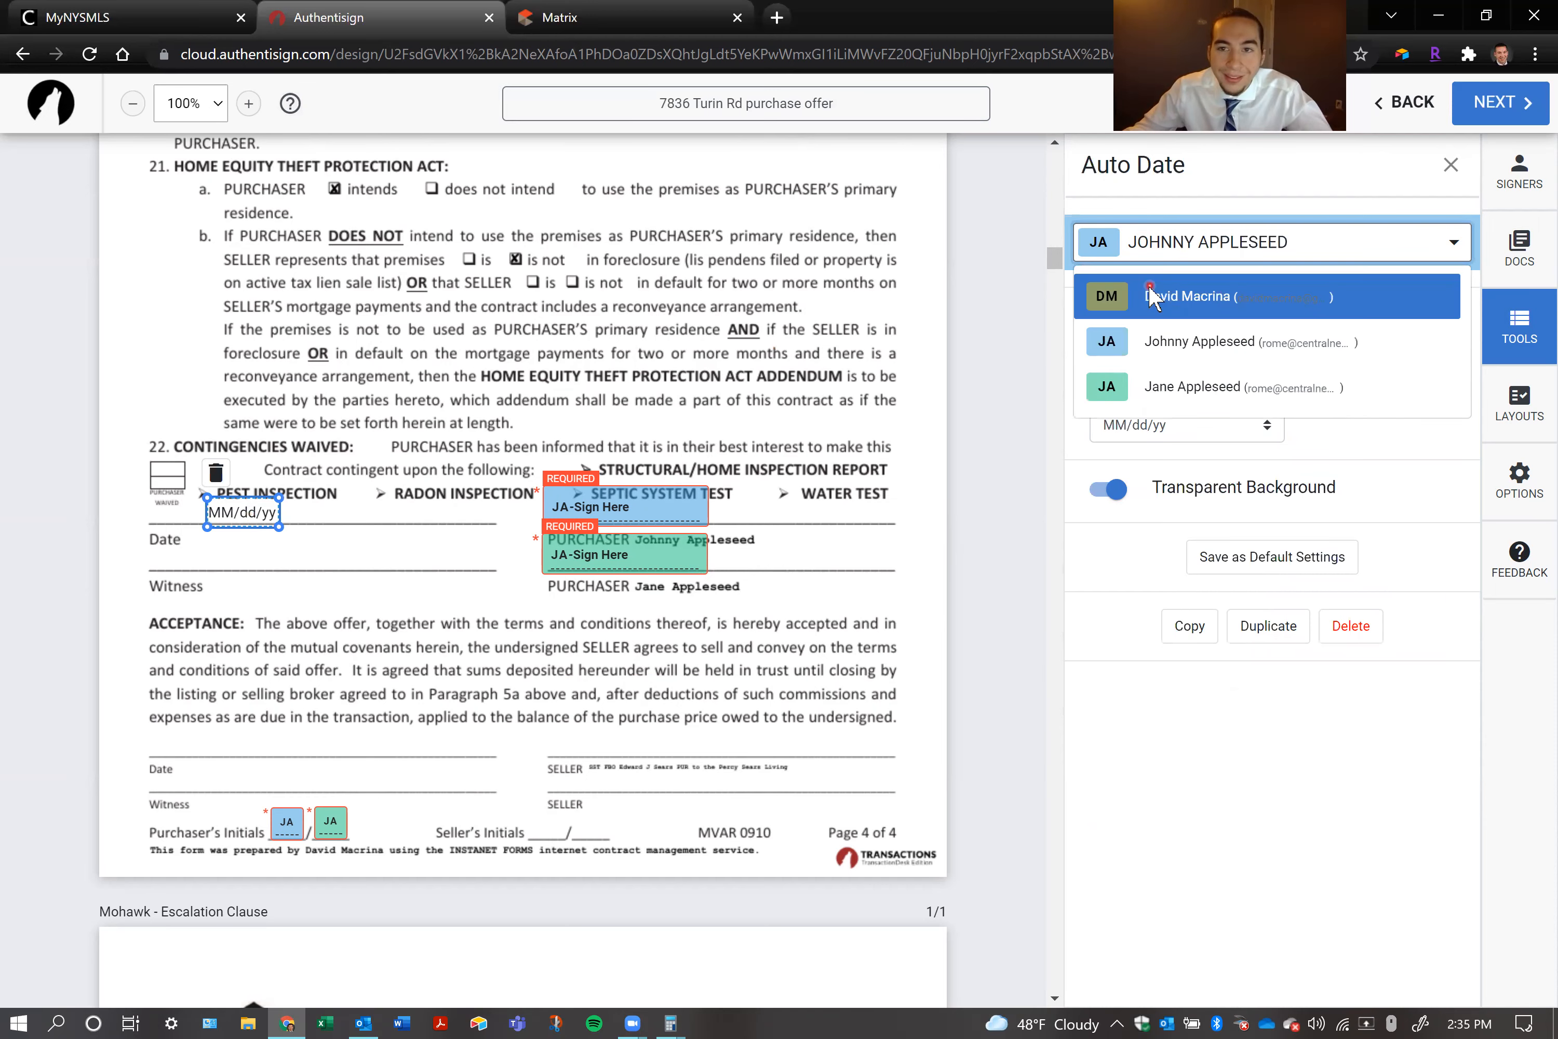
{"action": "left_click", "coordinate": [1150, 297]}
{"action": "left_click", "coordinate": [410, 450]}
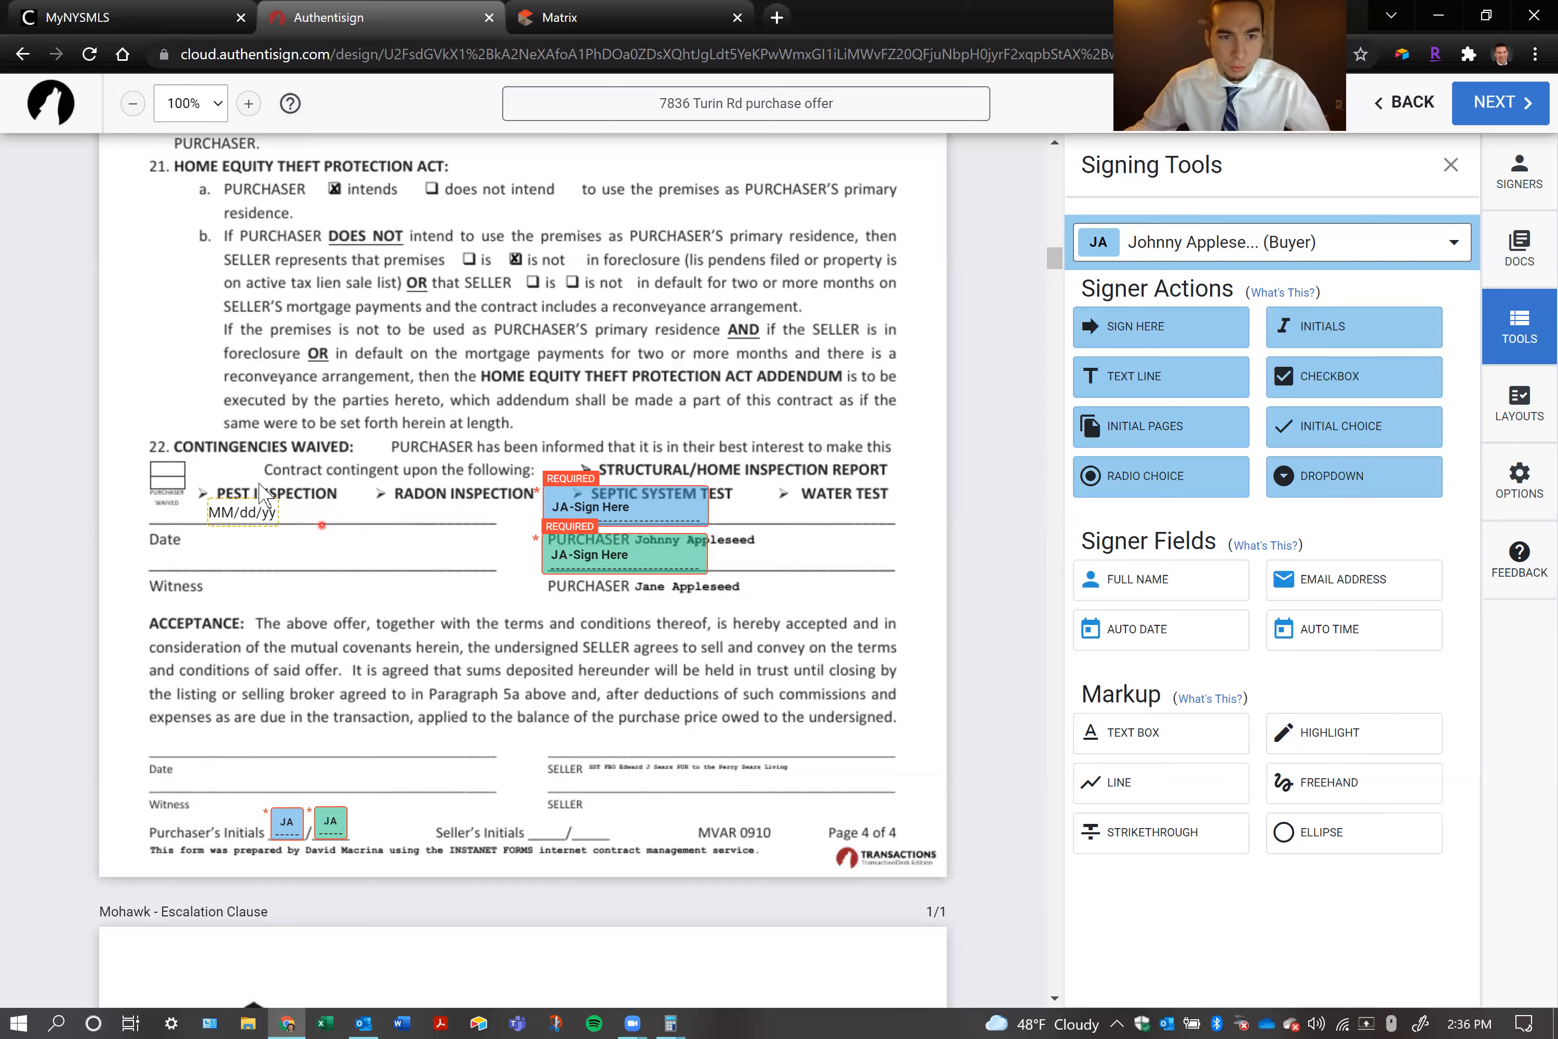
Assign the page 4 Auto Date field back to the first purchaser
{"action": "left_click", "coordinate": [243, 511]}
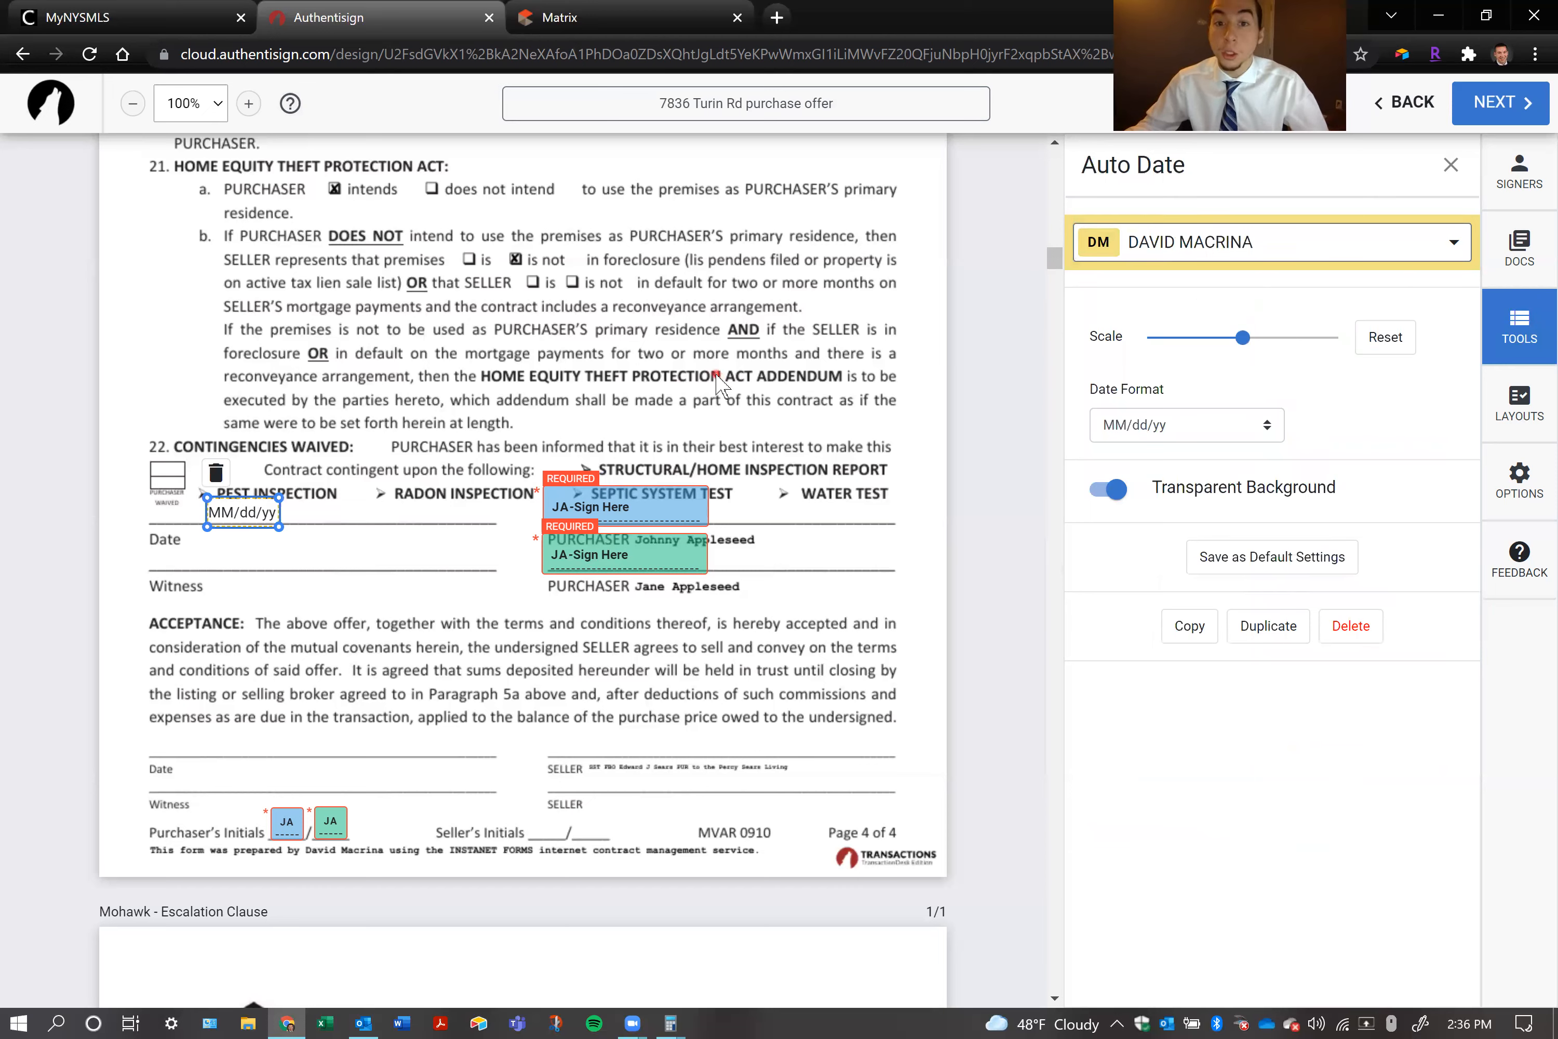
{"action": "left_click", "coordinate": [1294, 249]}
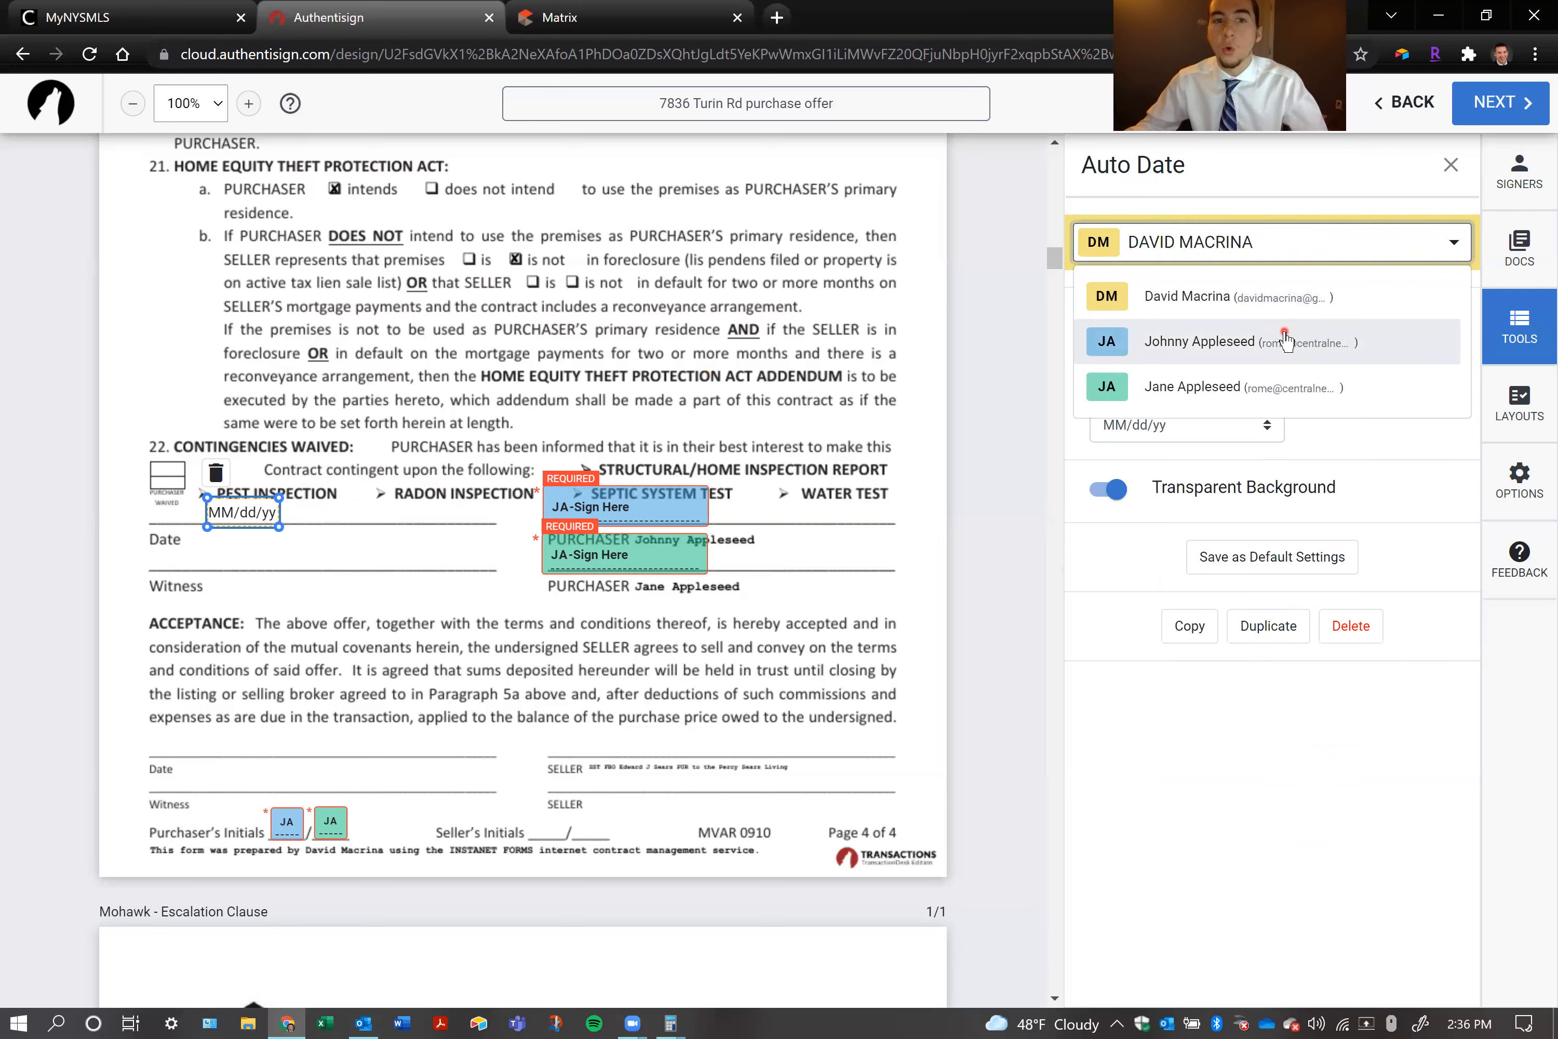
{"action": "left_click", "coordinate": [1286, 339]}
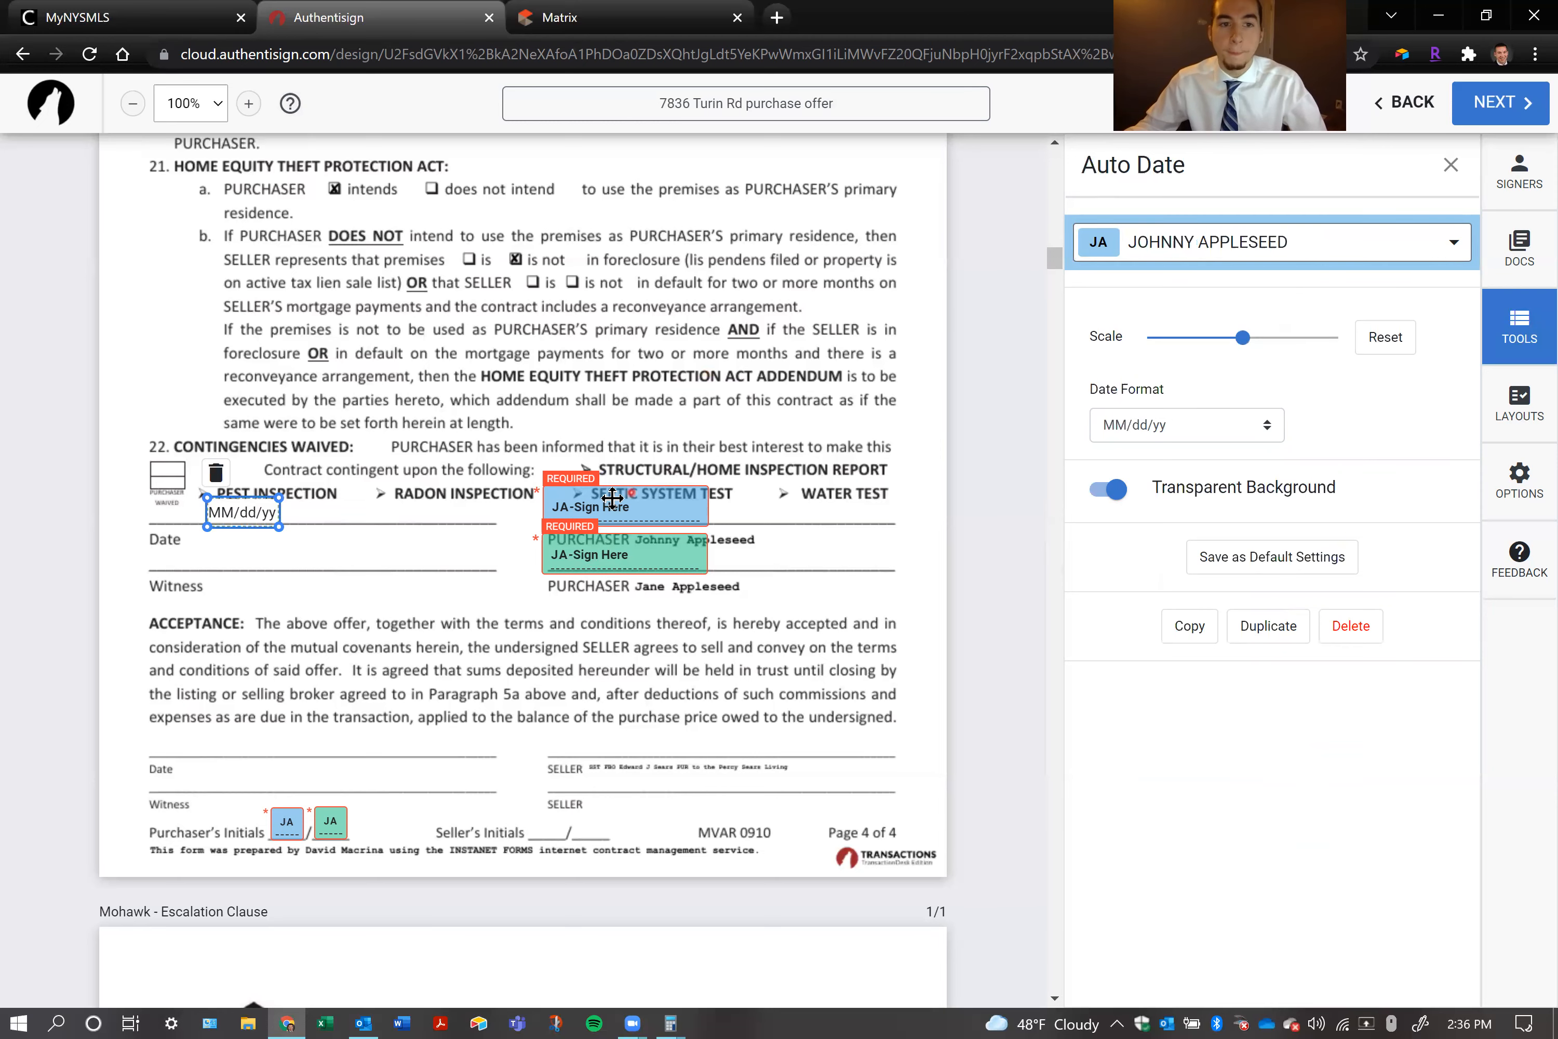
{"action": "left_click", "coordinate": [401, 605]}
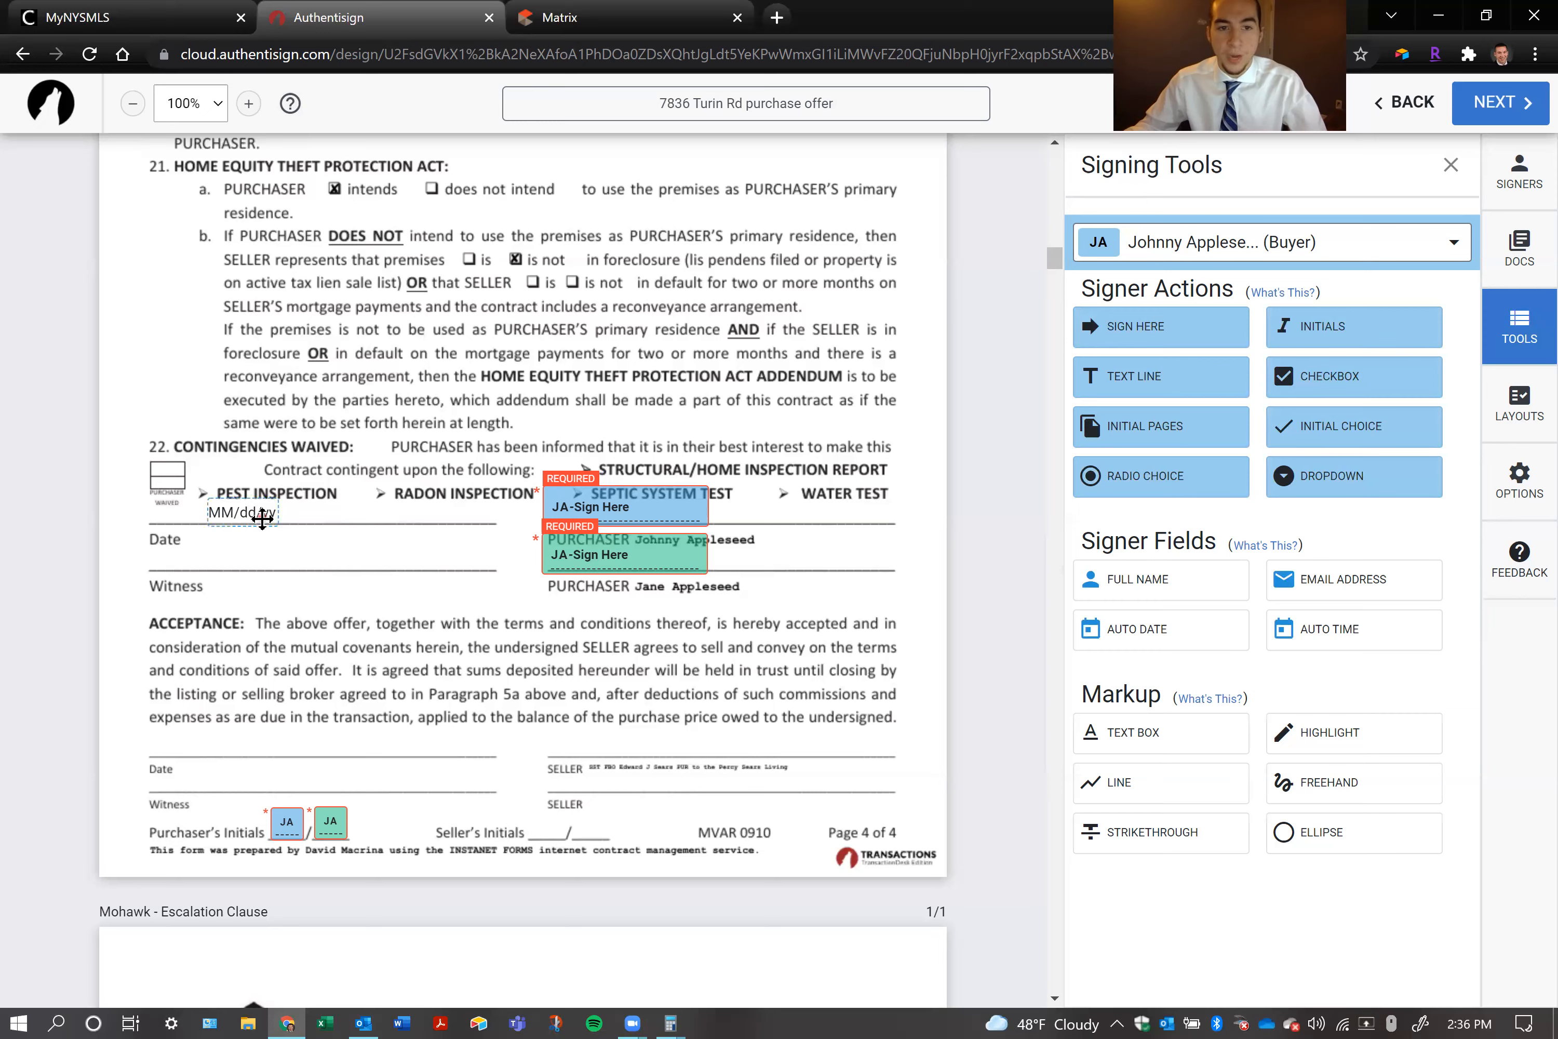
Check the available signers for the page 4 Auto Date field and inspect the first purchaser's signature block settings
{"action": "left_click", "coordinate": [242, 512]}
{"action": "left_click", "coordinate": [1140, 242]}
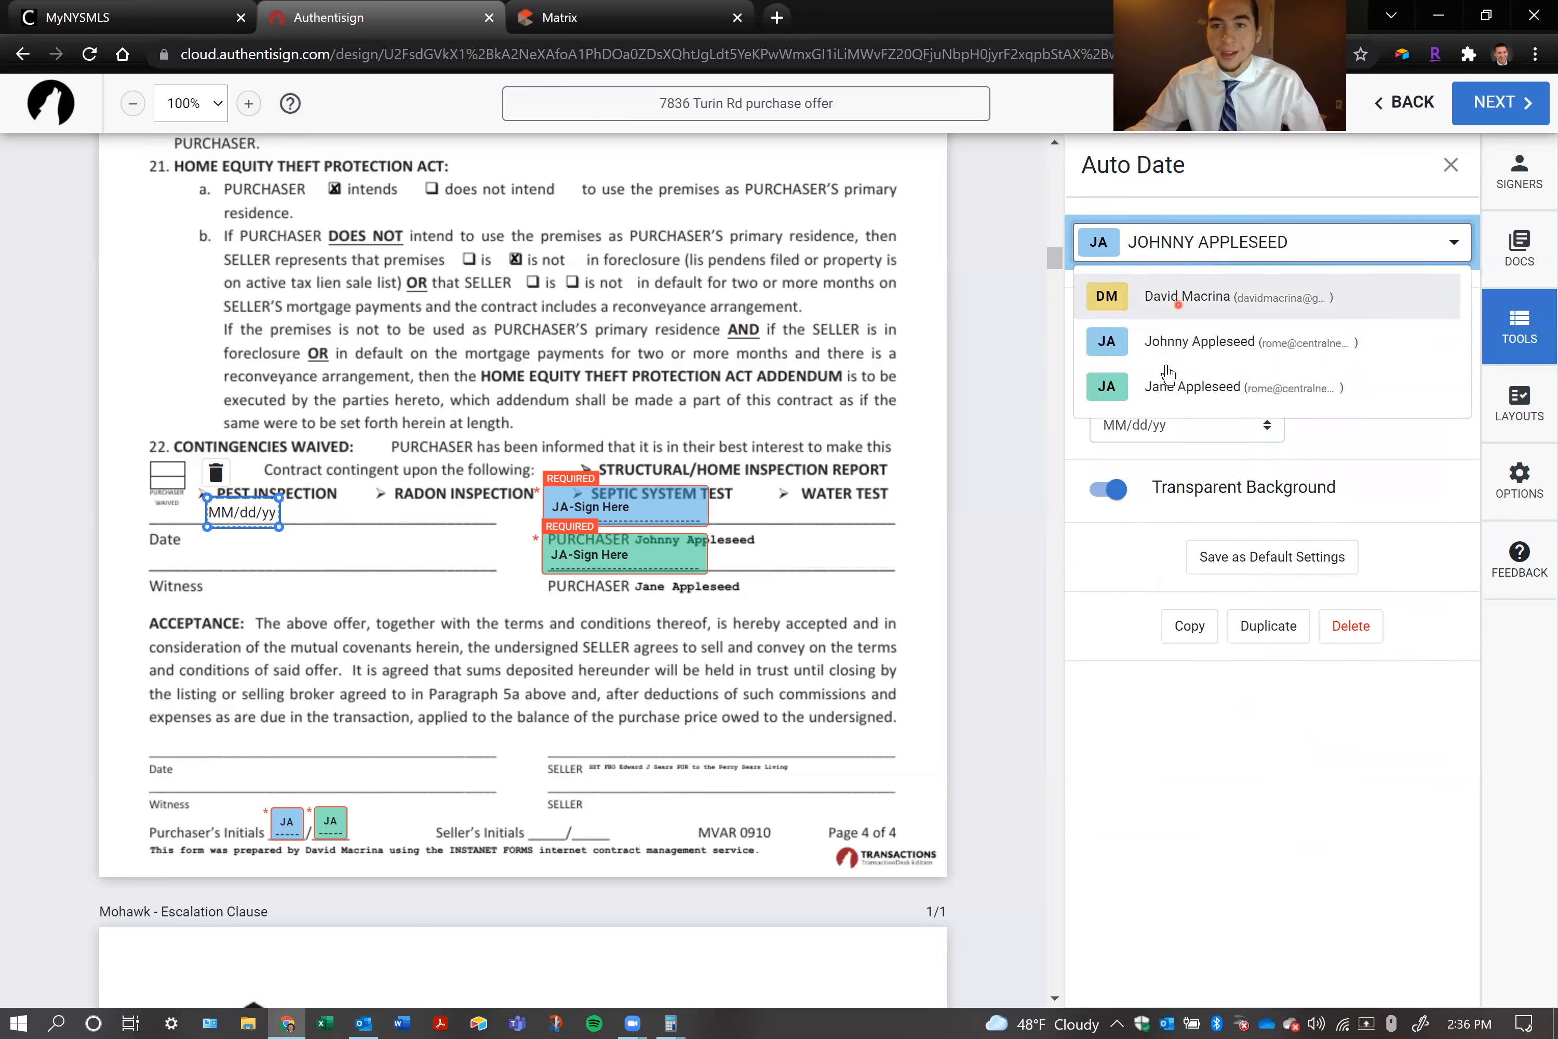
{"action": "left_click", "coordinate": [843, 363]}
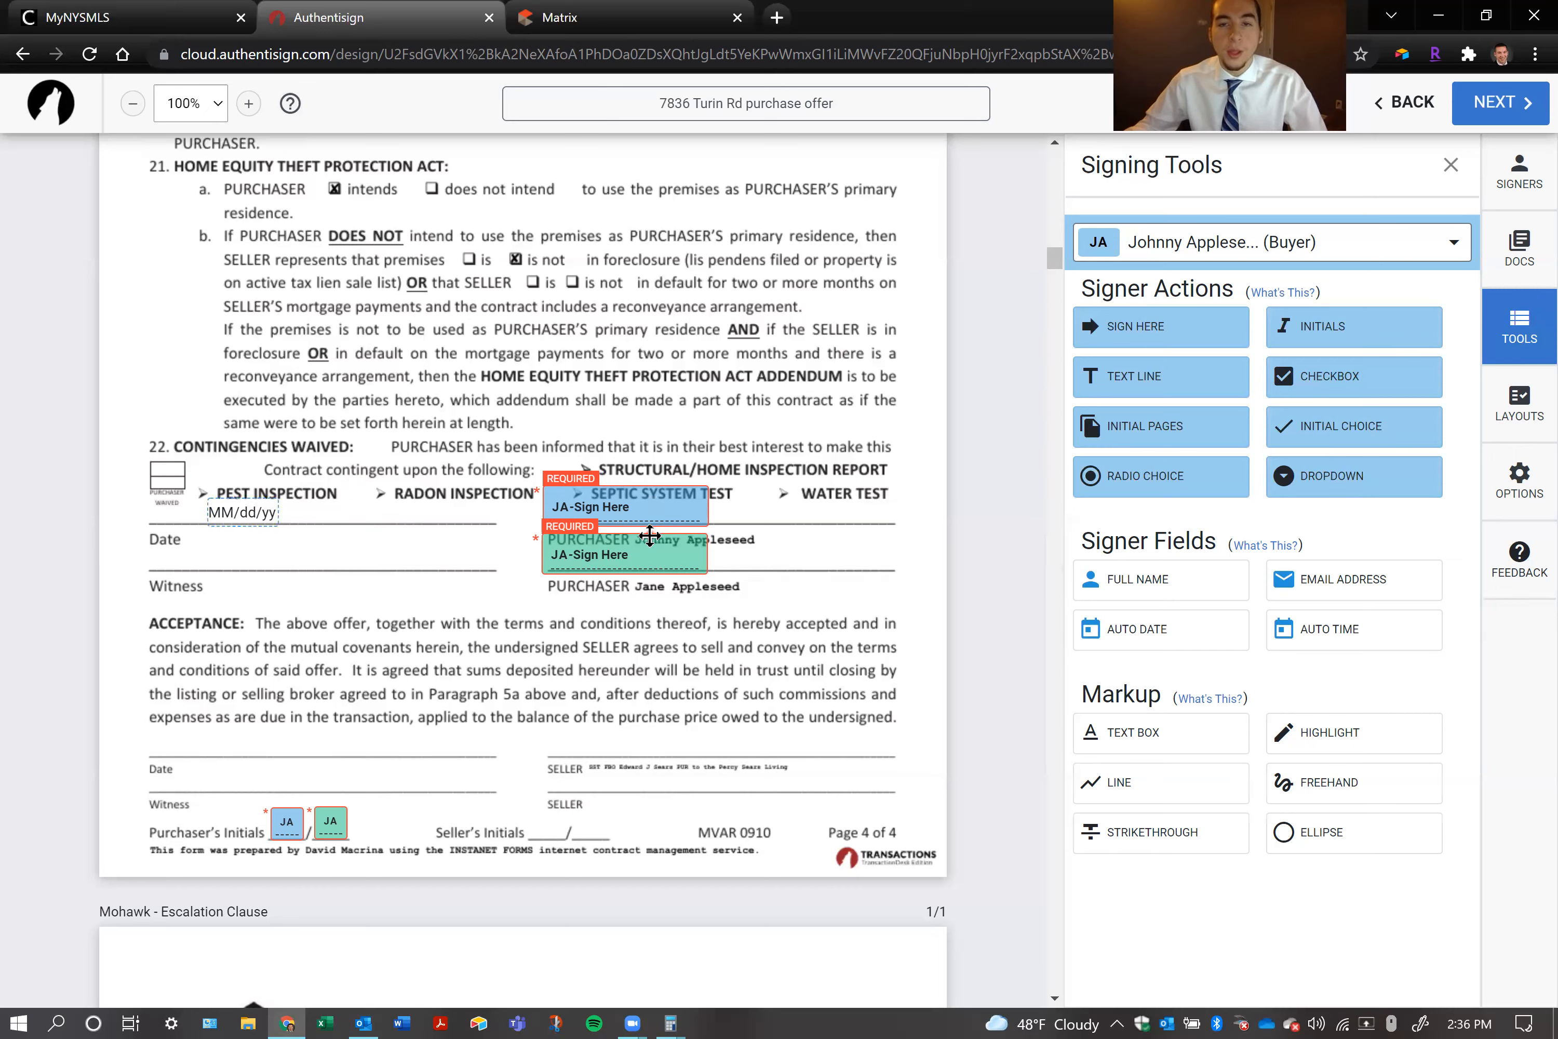
{"action": "left_click", "coordinate": [624, 511]}
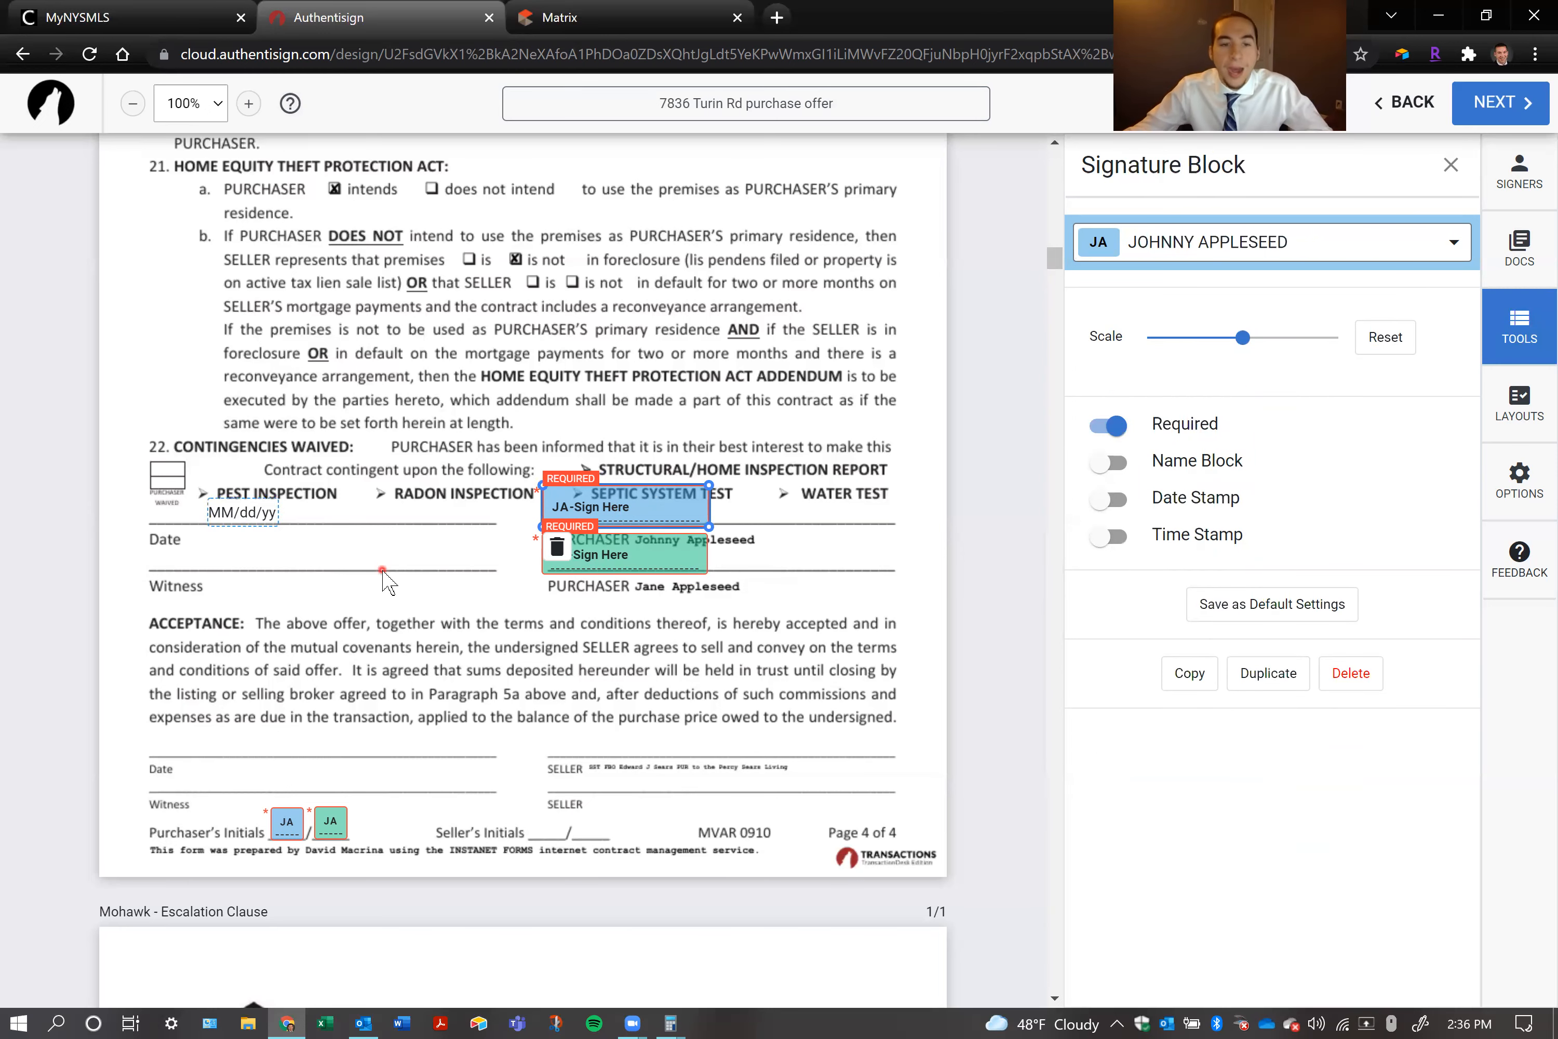
Delete both purchasers' initial blocks from the Structural/Home Inspection Waived box on page 1 of the Purchase Contract Addenda
{"action": "scroll", "coordinate": [392, 576], "scroll_direction": "down", "scroll_amount": 10}
{"action": "scroll", "coordinate": [389, 569], "scroll_direction": "down", "scroll_amount": 10}
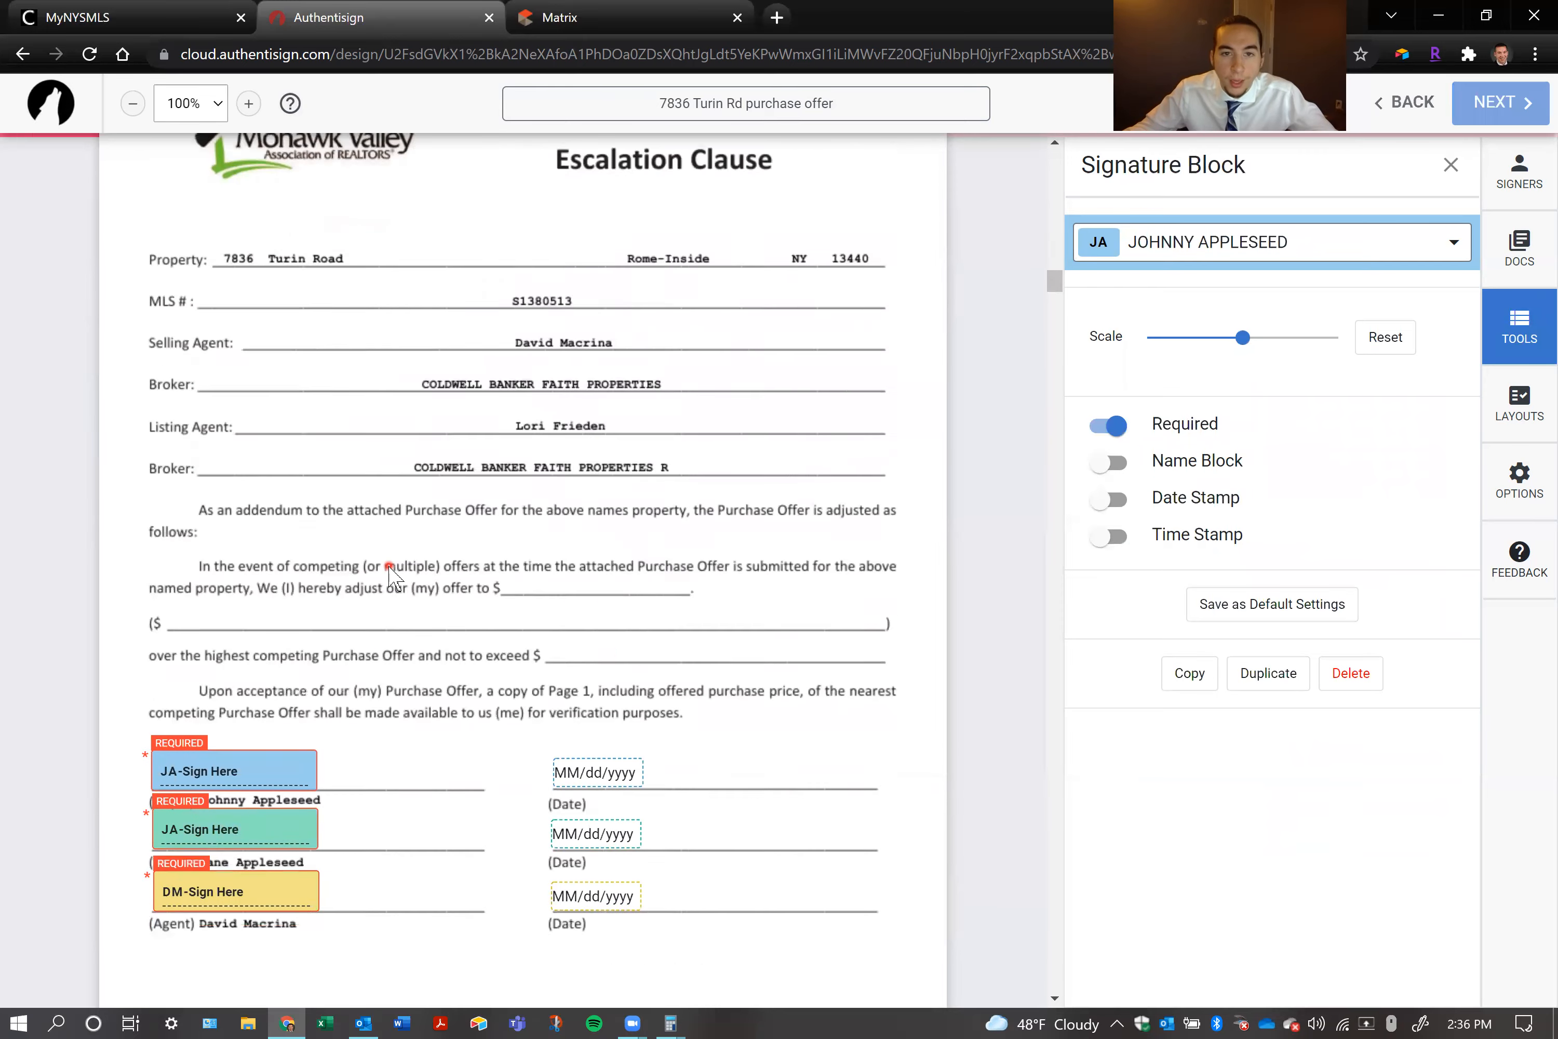
{"action": "scroll", "coordinate": [389, 569], "scroll_direction": "down", "scroll_amount": 9}
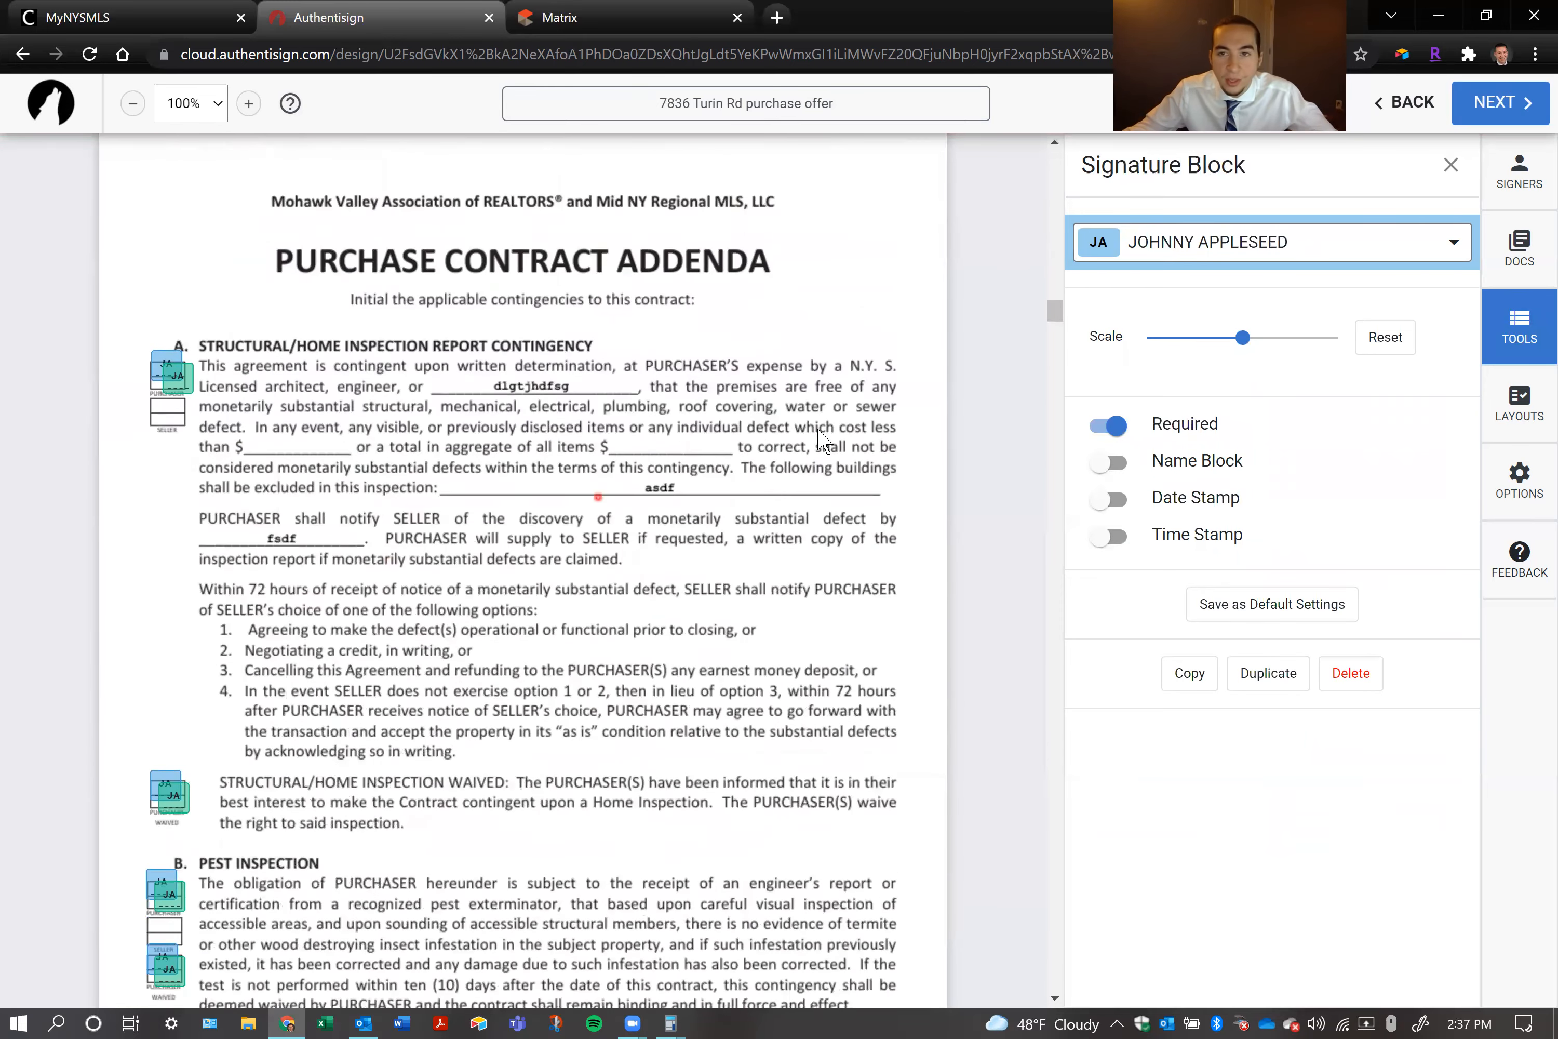
{"action": "left_click", "coordinate": [838, 330]}
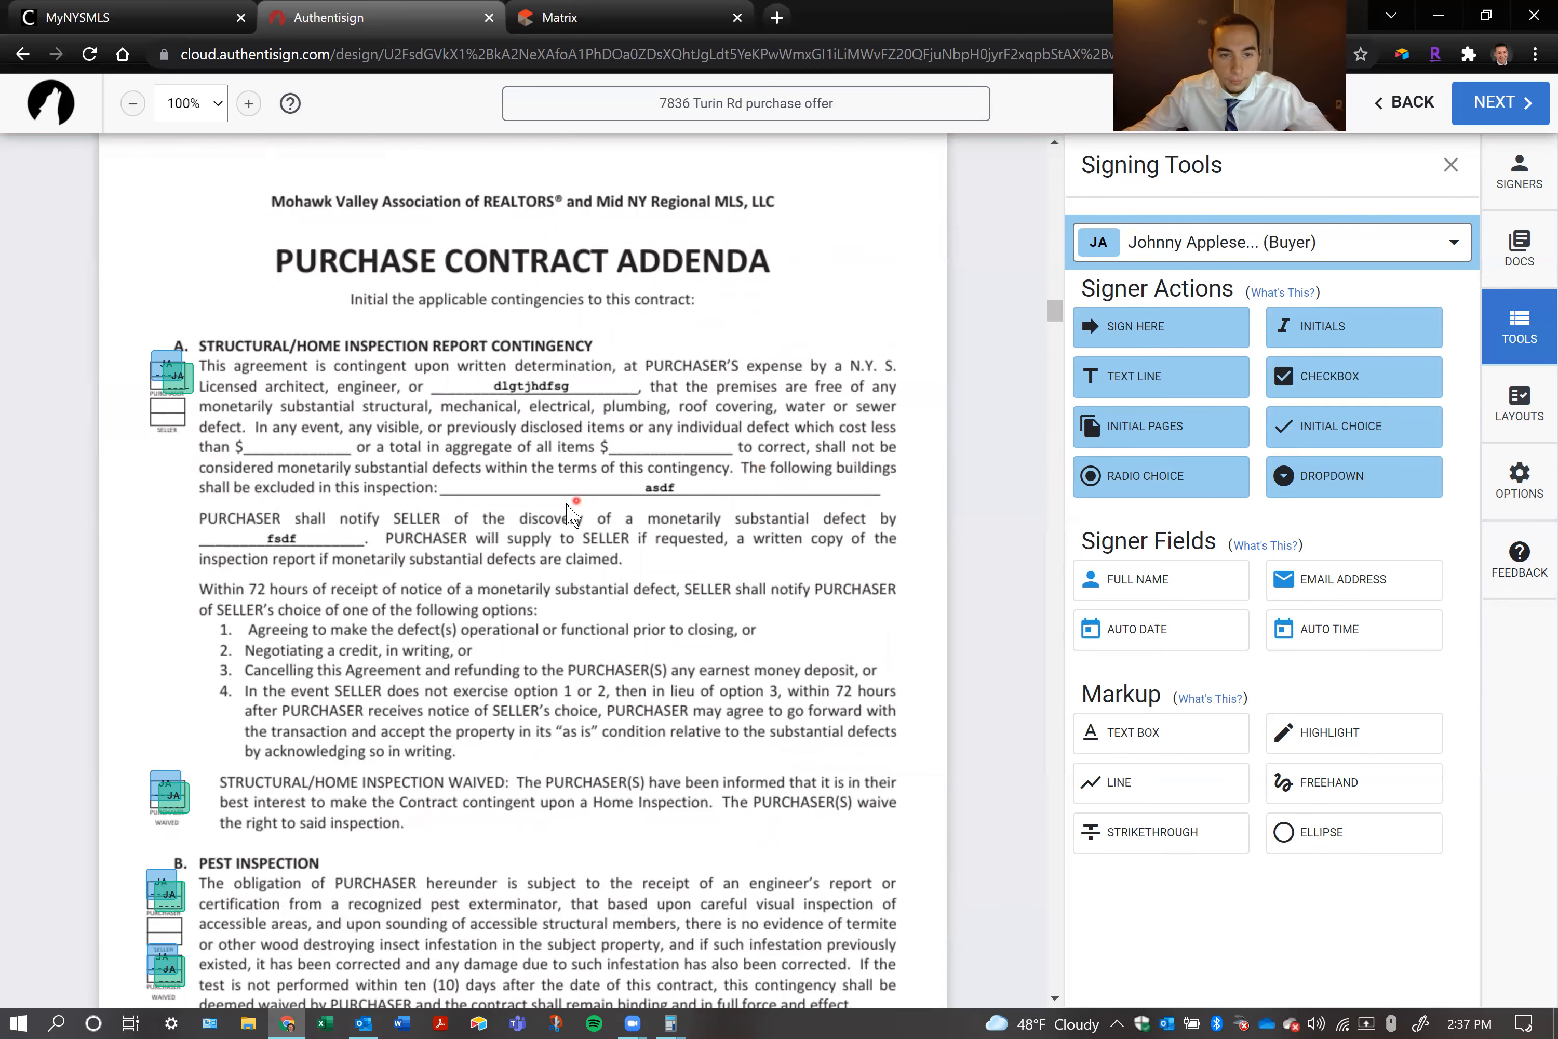
{"action": "scroll", "coordinate": [567, 506], "scroll_direction": "down", "scroll_amount": 2}
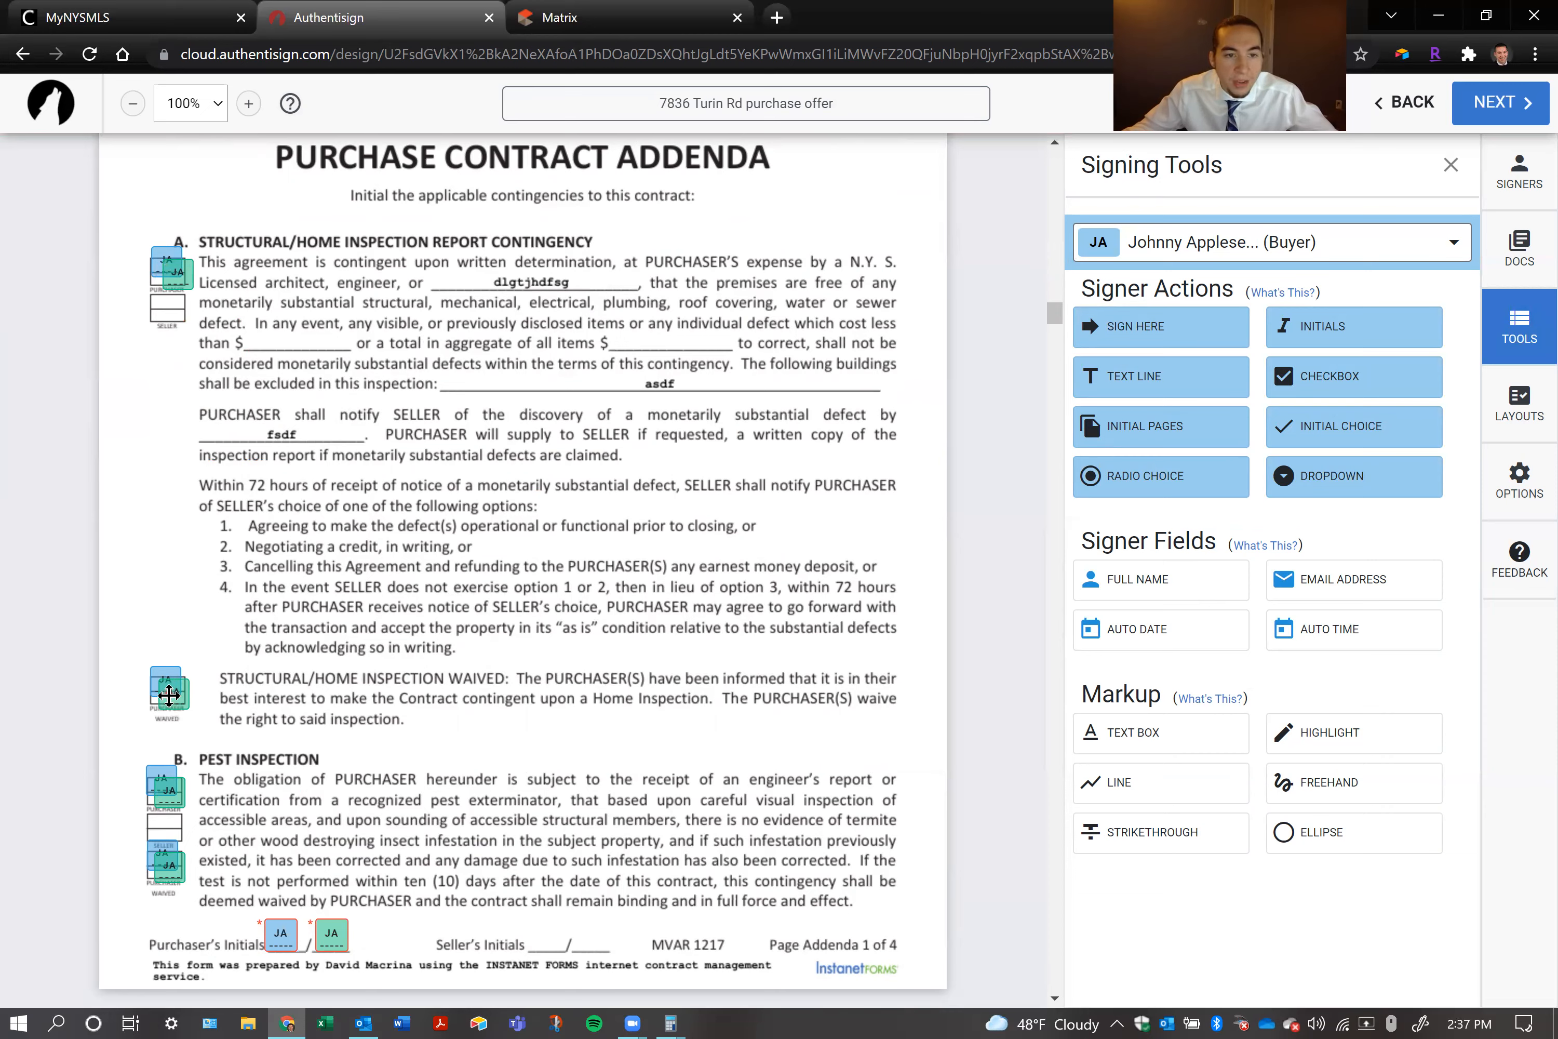
{"action": "left_click", "coordinate": [198, 541]}
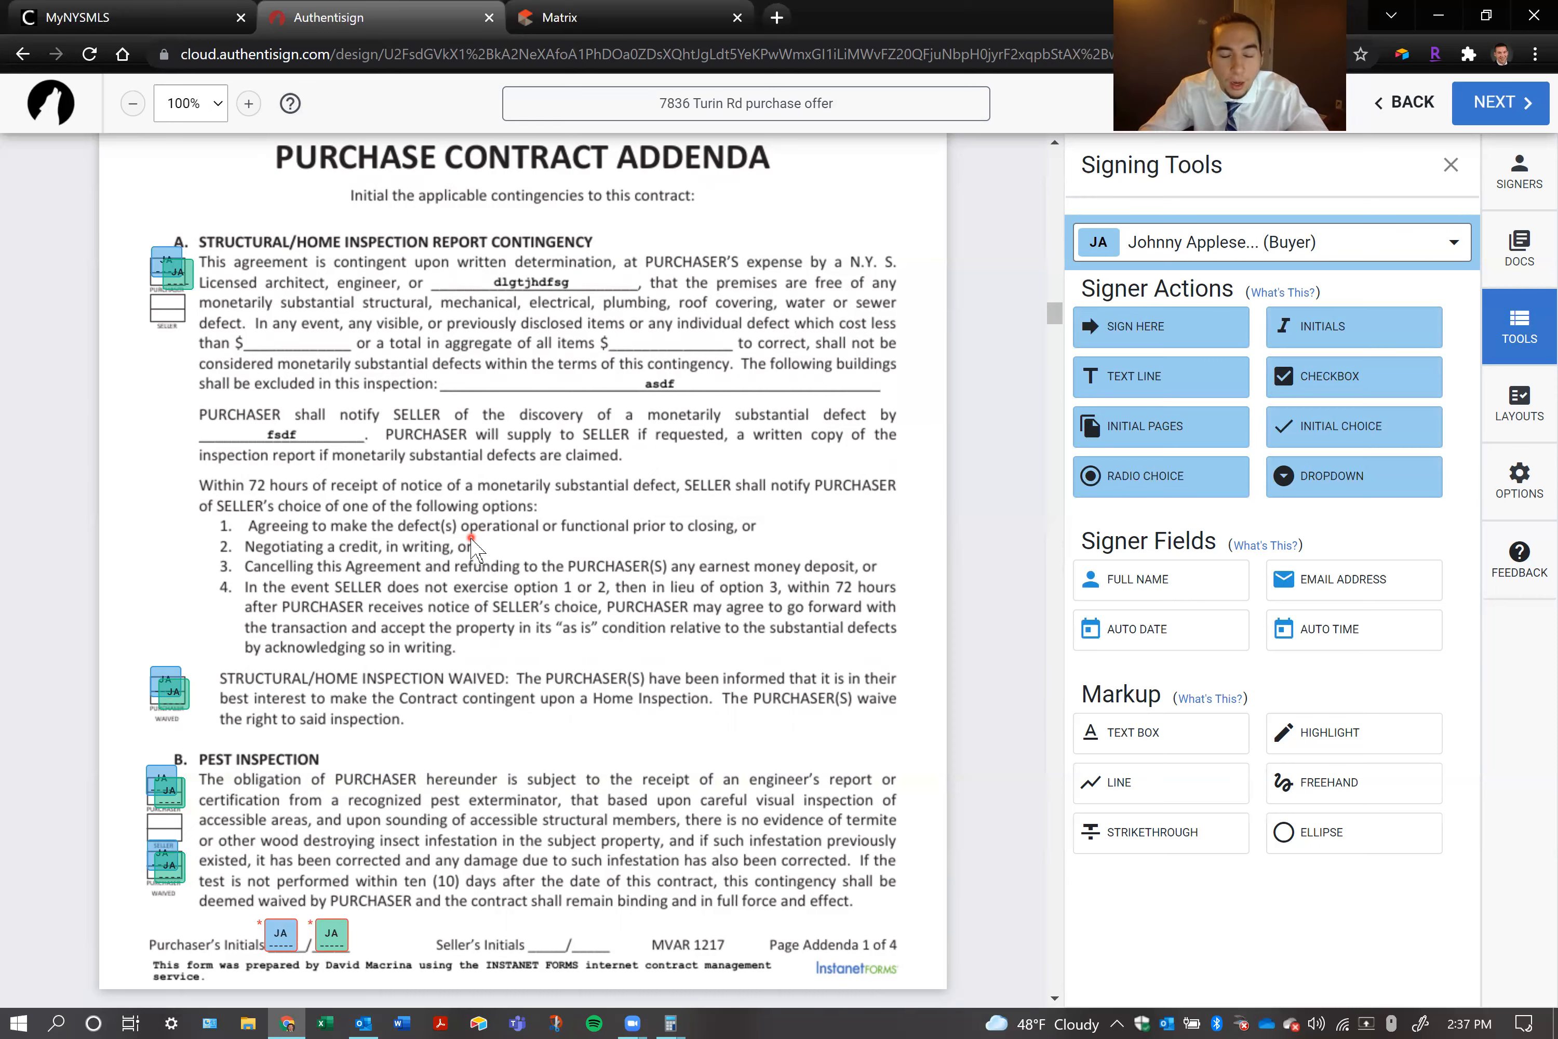
{"action": "left_click", "coordinate": [175, 690]}
{"action": "left_click", "coordinate": [175, 730]}
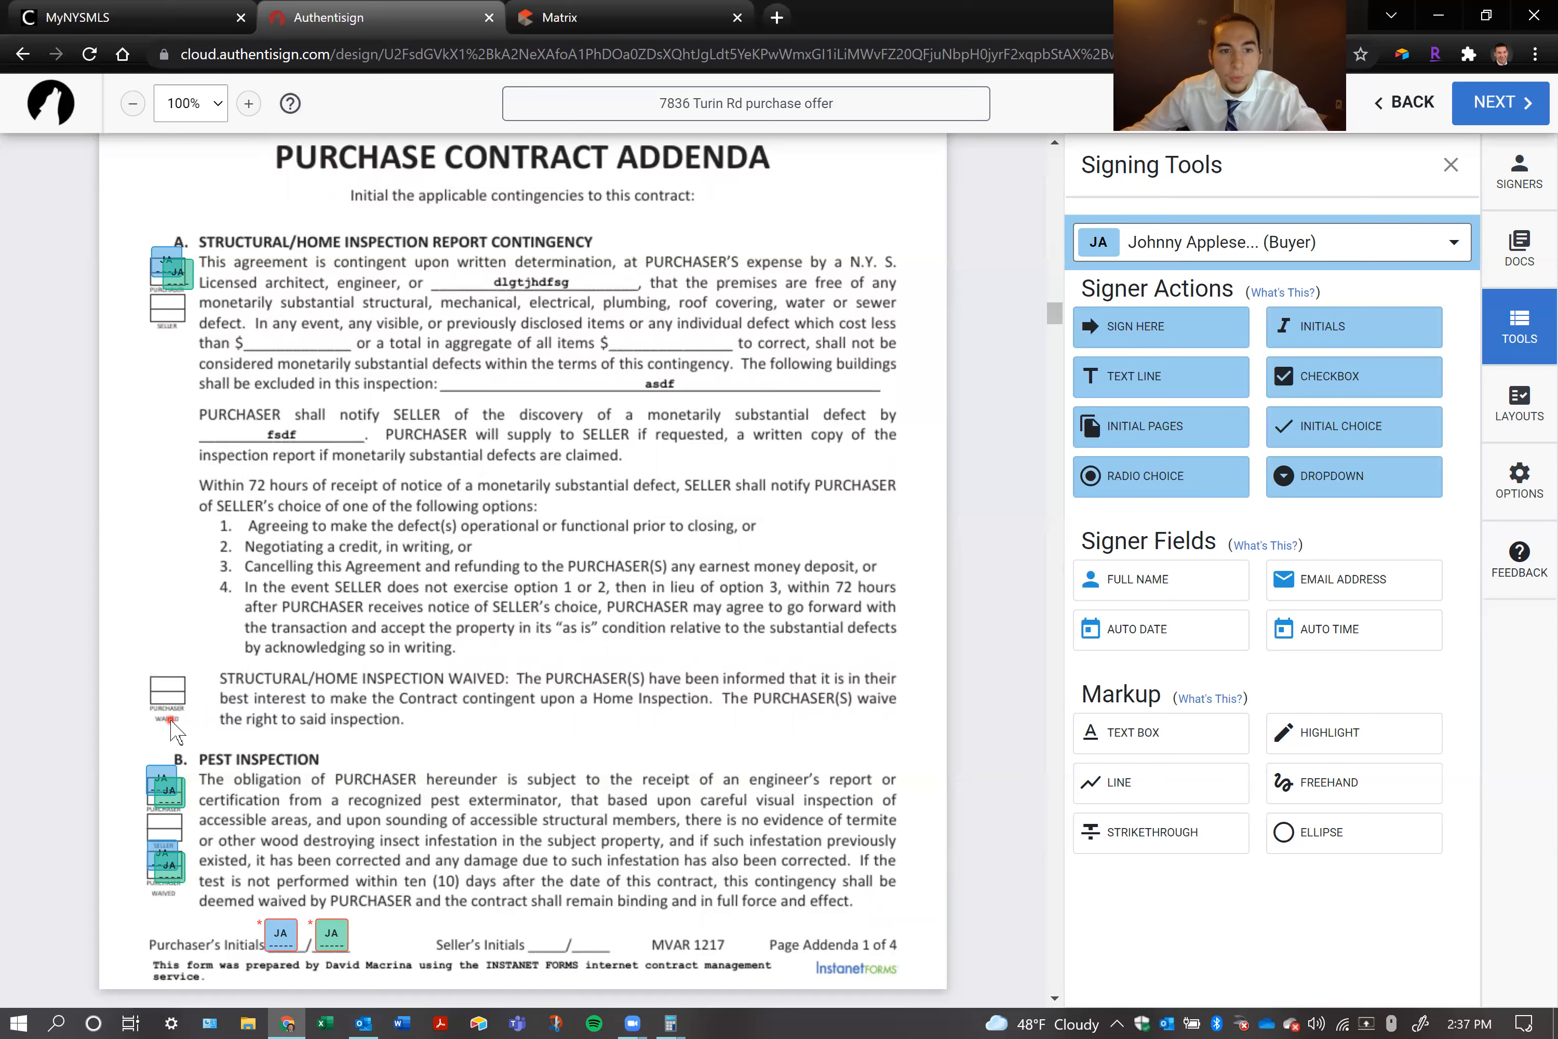
Delete both purchasers' initial blocks from the upper purchaser box of the Pest Inspection section, keeping those in the waived box
{"action": "left_click", "coordinate": [168, 795]}
{"action": "left_click", "coordinate": [170, 830]}
{"action": "left_click", "coordinate": [166, 797]}
{"action": "left_click", "coordinate": [168, 808]}
Delete both purchasers' initial blocks from the Radon Test Waived box on page 2 of the Purchase Contract Addenda
{"action": "scroll", "coordinate": [385, 665], "scroll_direction": "down", "scroll_amount": 5}
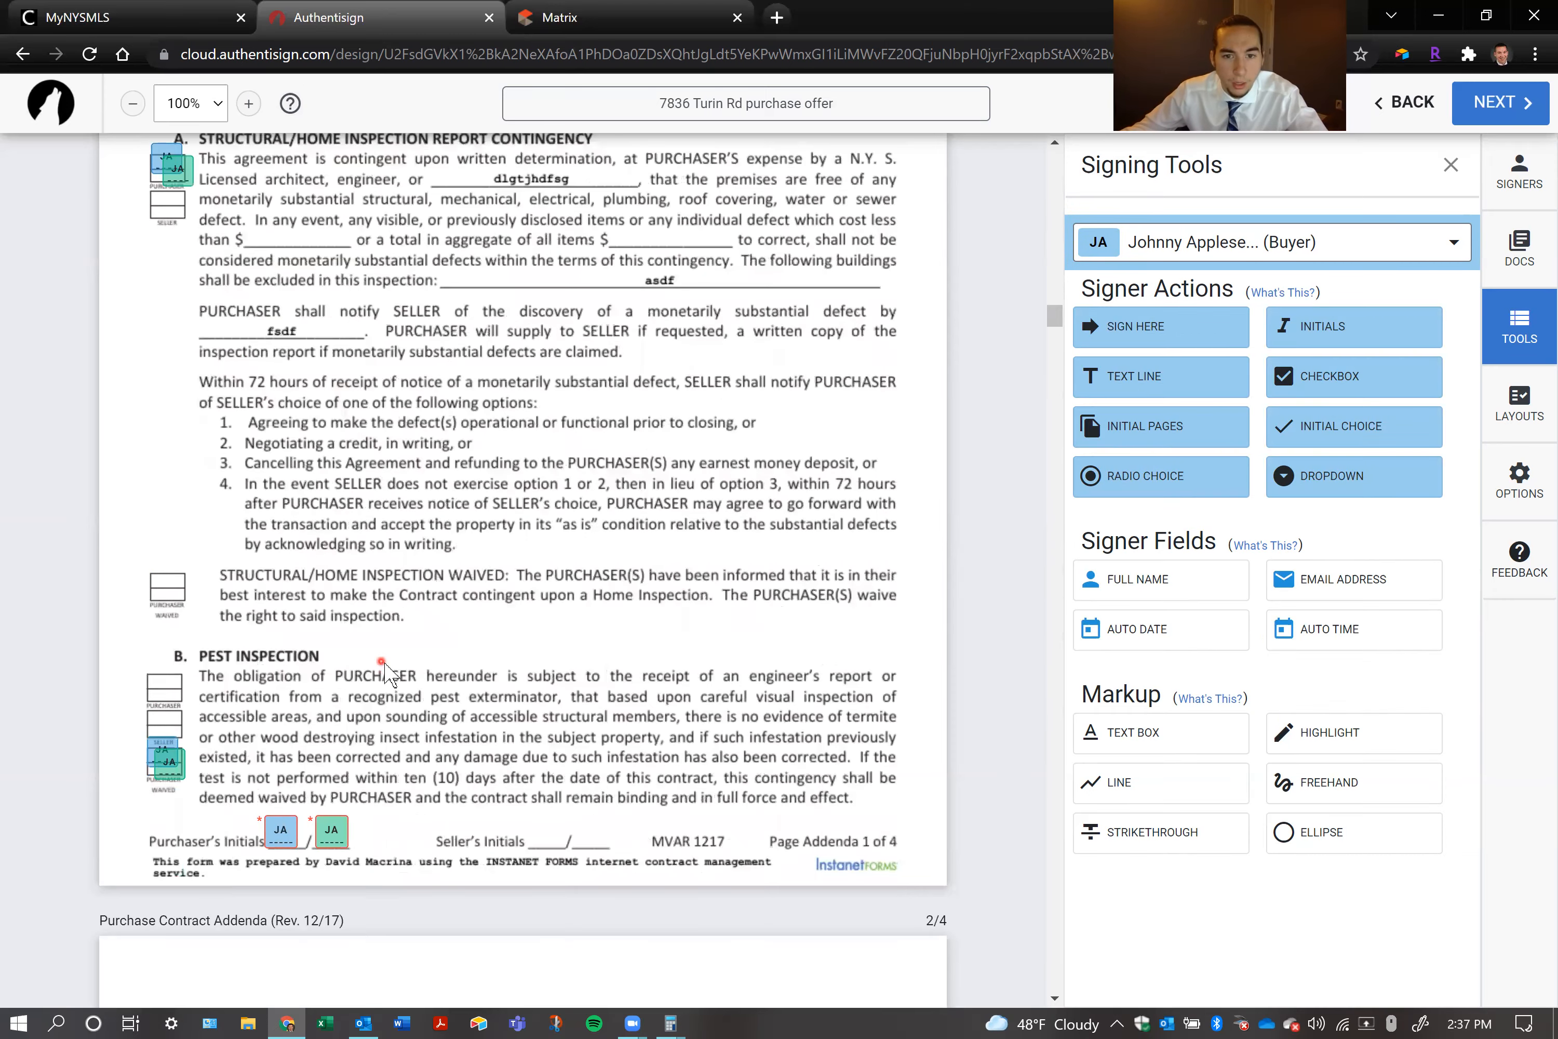
{"action": "scroll", "coordinate": [387, 674], "scroll_direction": "down", "scroll_amount": 6}
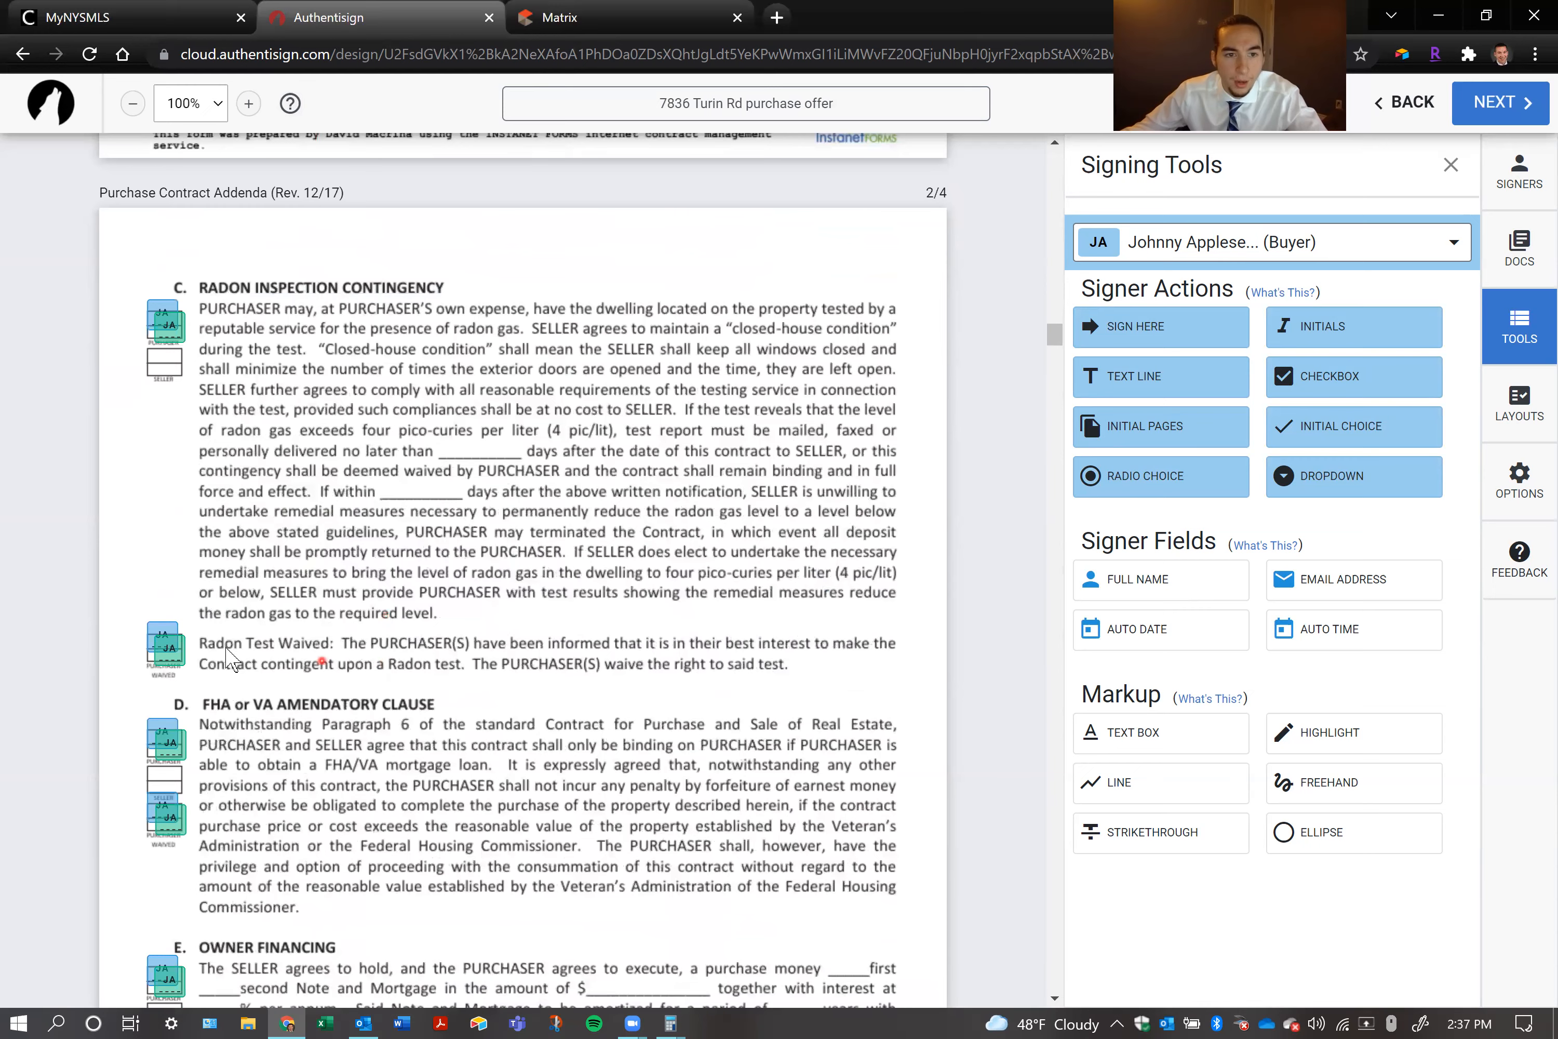
{"action": "left_click", "coordinate": [171, 646]}
{"action": "left_click", "coordinate": [169, 687]}
{"action": "left_click", "coordinate": [164, 640]}
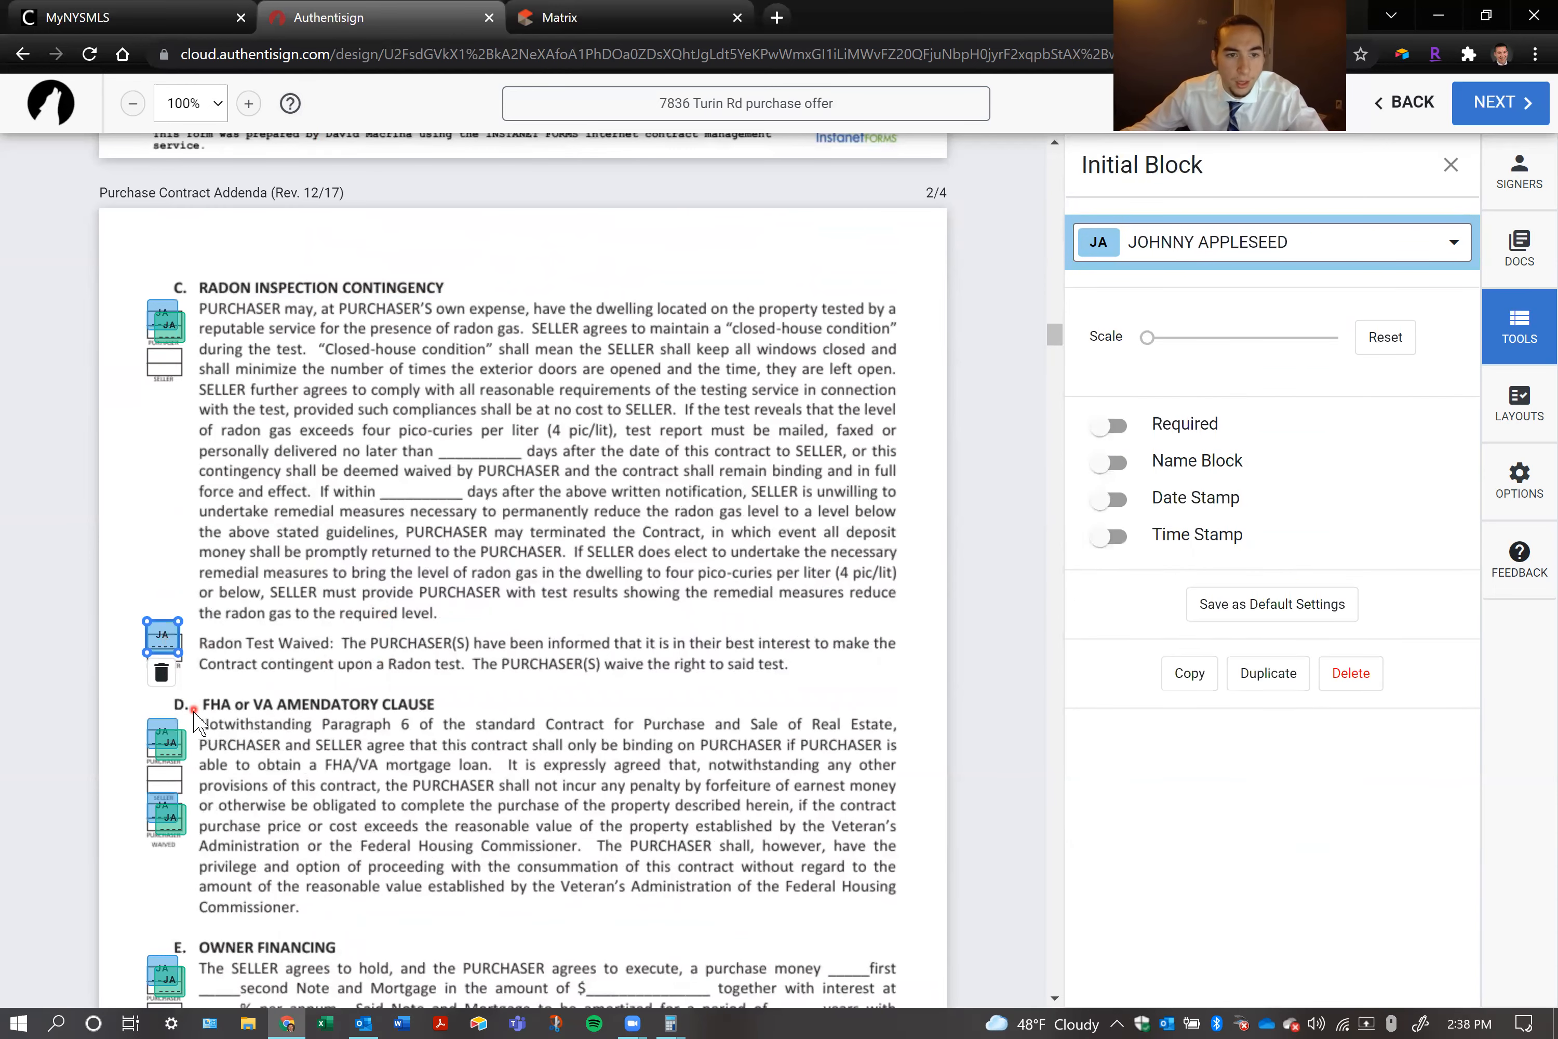
{"action": "left_click", "coordinate": [162, 672]}
Delete the second purchaser's initial block from the upper FHA or VA Amendatory Clause box and try to undo that deletion
{"action": "left_click", "coordinate": [170, 742]}
{"action": "left_click", "coordinate": [175, 780]}
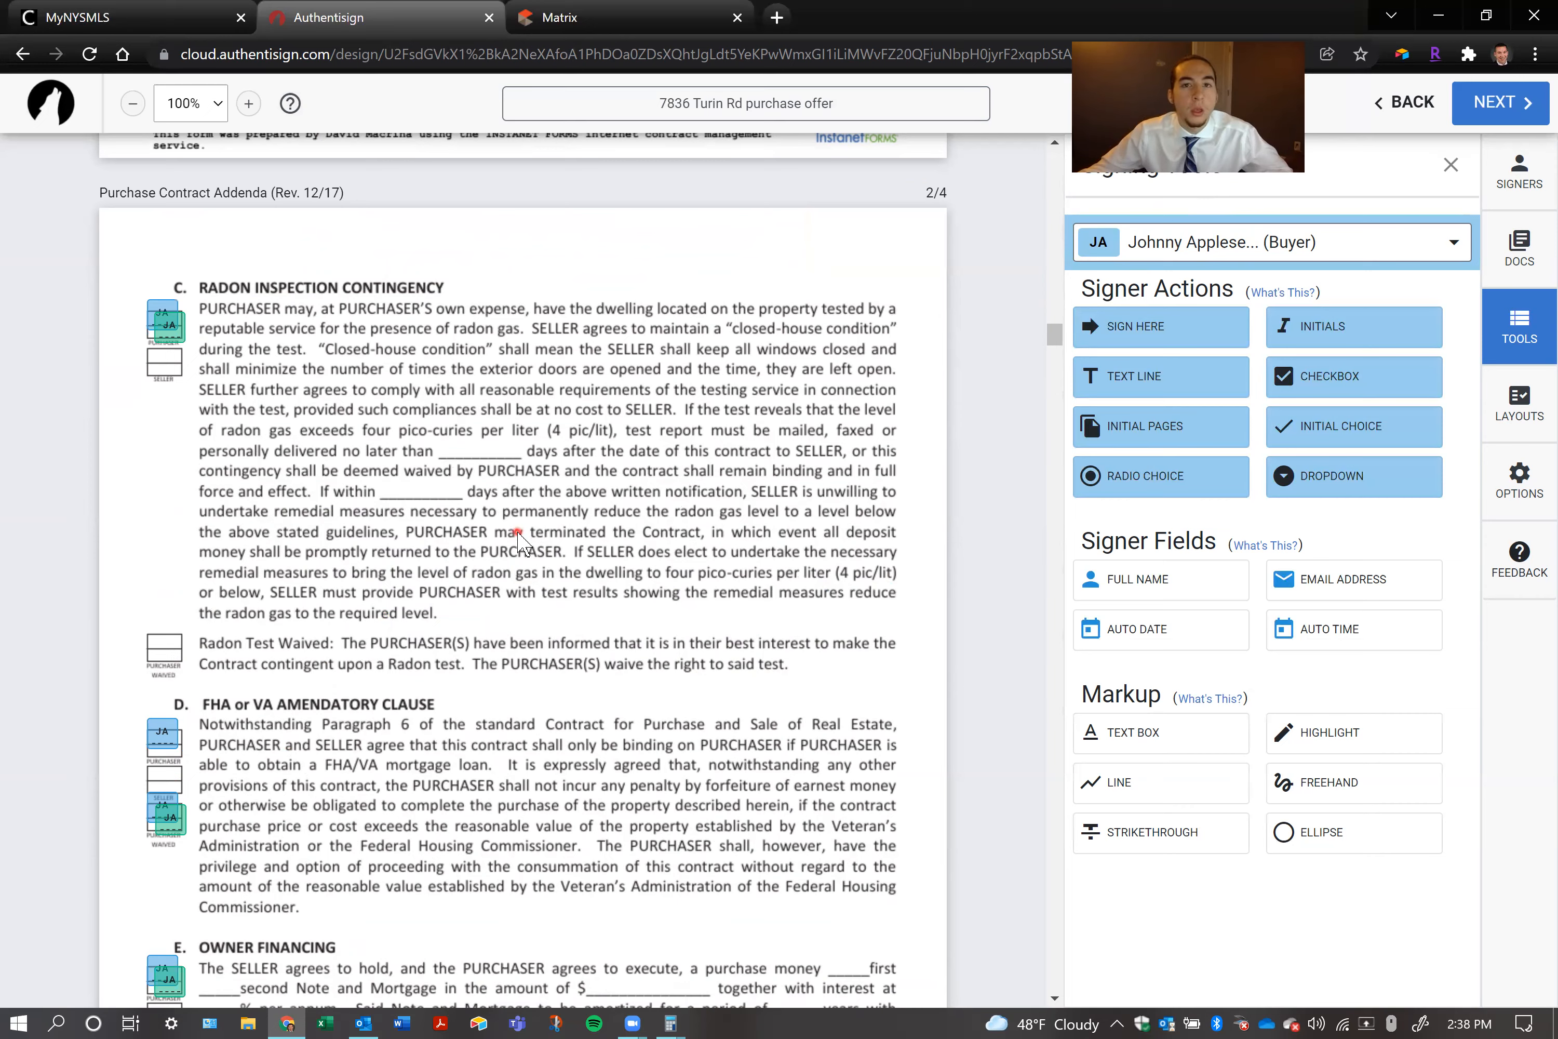
{"action": "key", "text": "ctrl+z"}
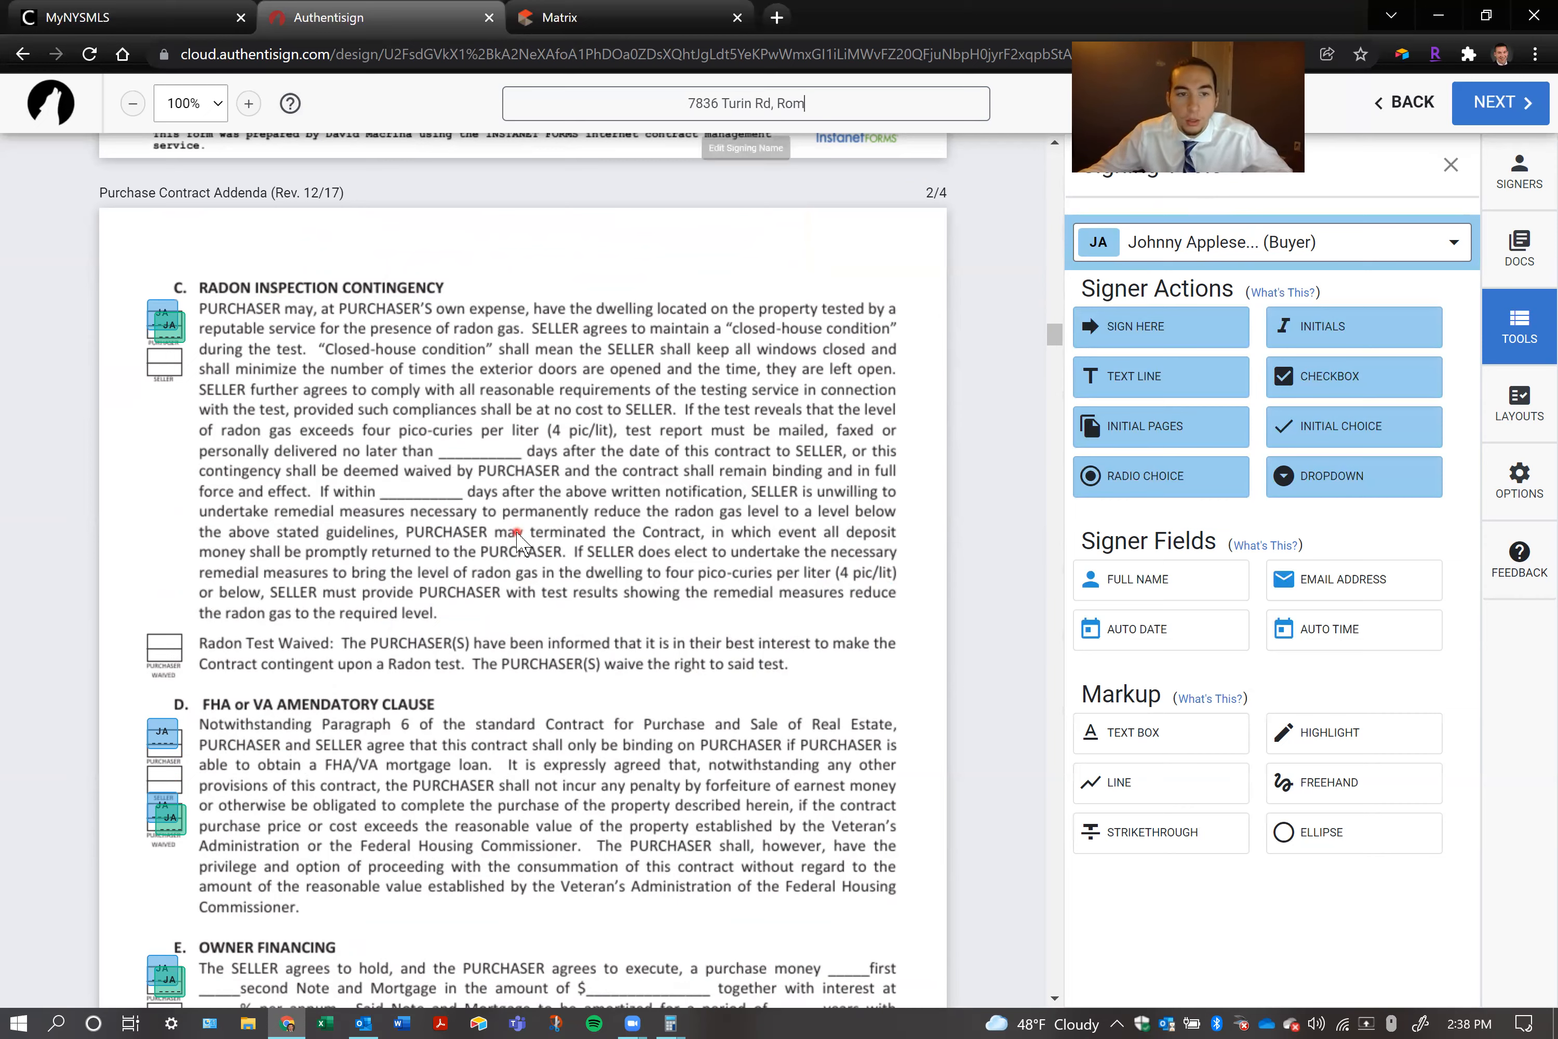
{"action": "type", "text": "e"}
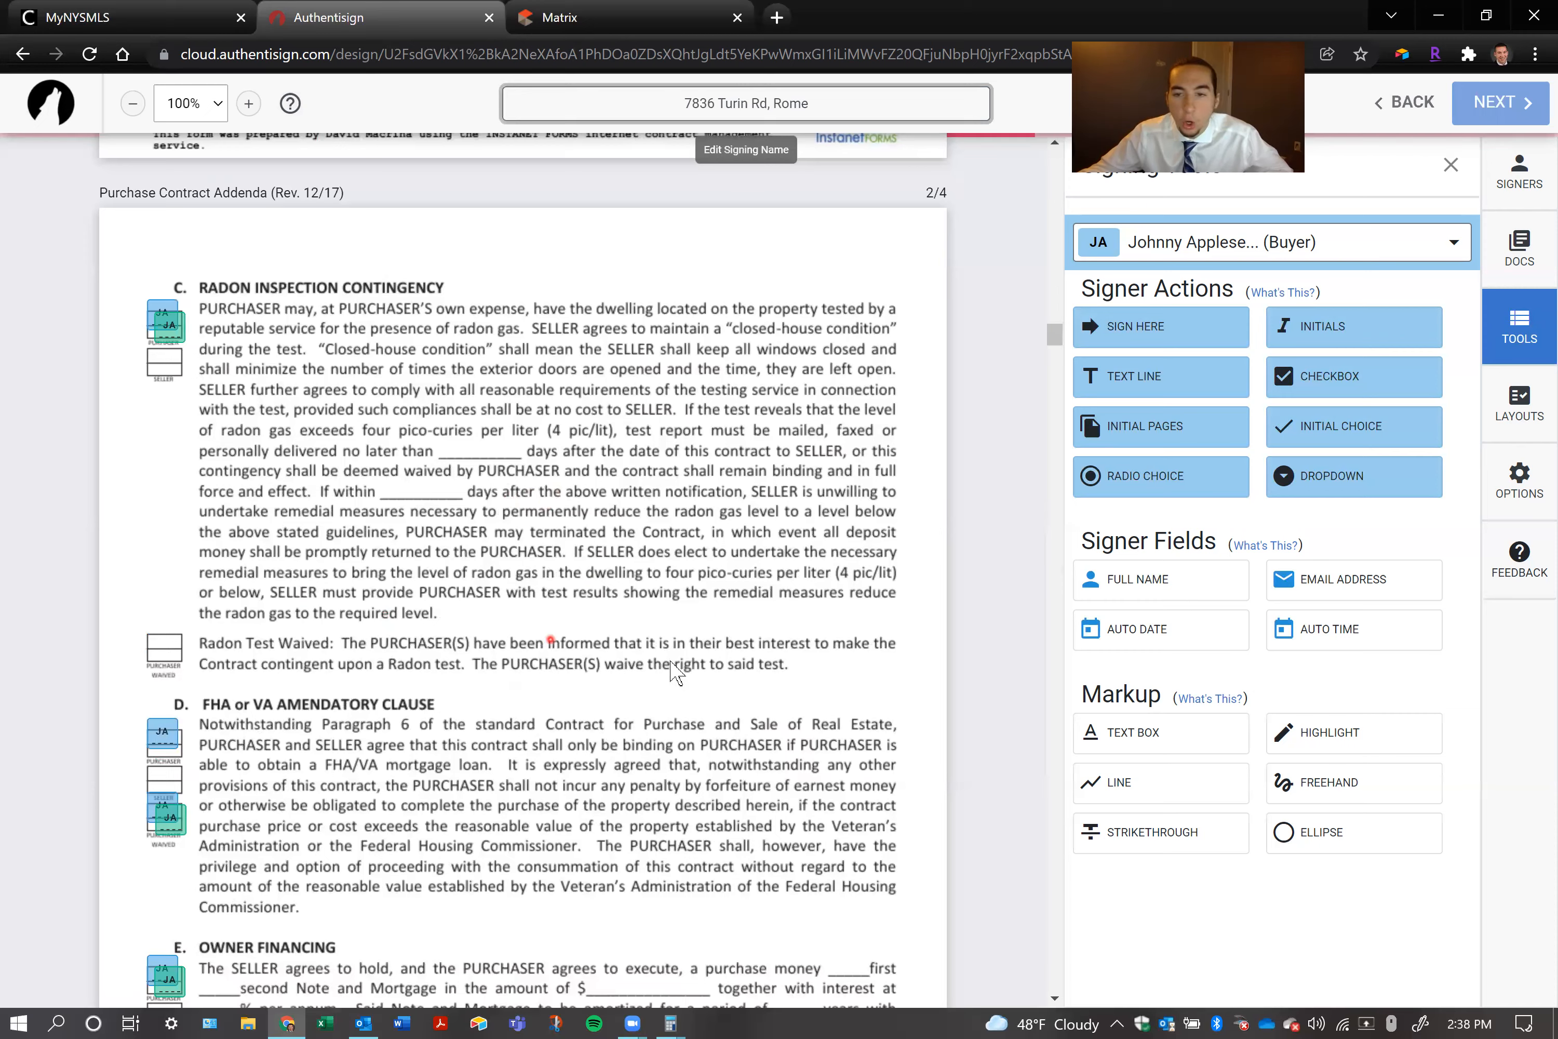
Move the second purchaser's initial block from the FHA/VA waived box to the upper purchaser box and delete the first purchaser's waived block
{"action": "left_click_drag", "start_coordinate": [174, 811], "coordinate": [170, 739]}
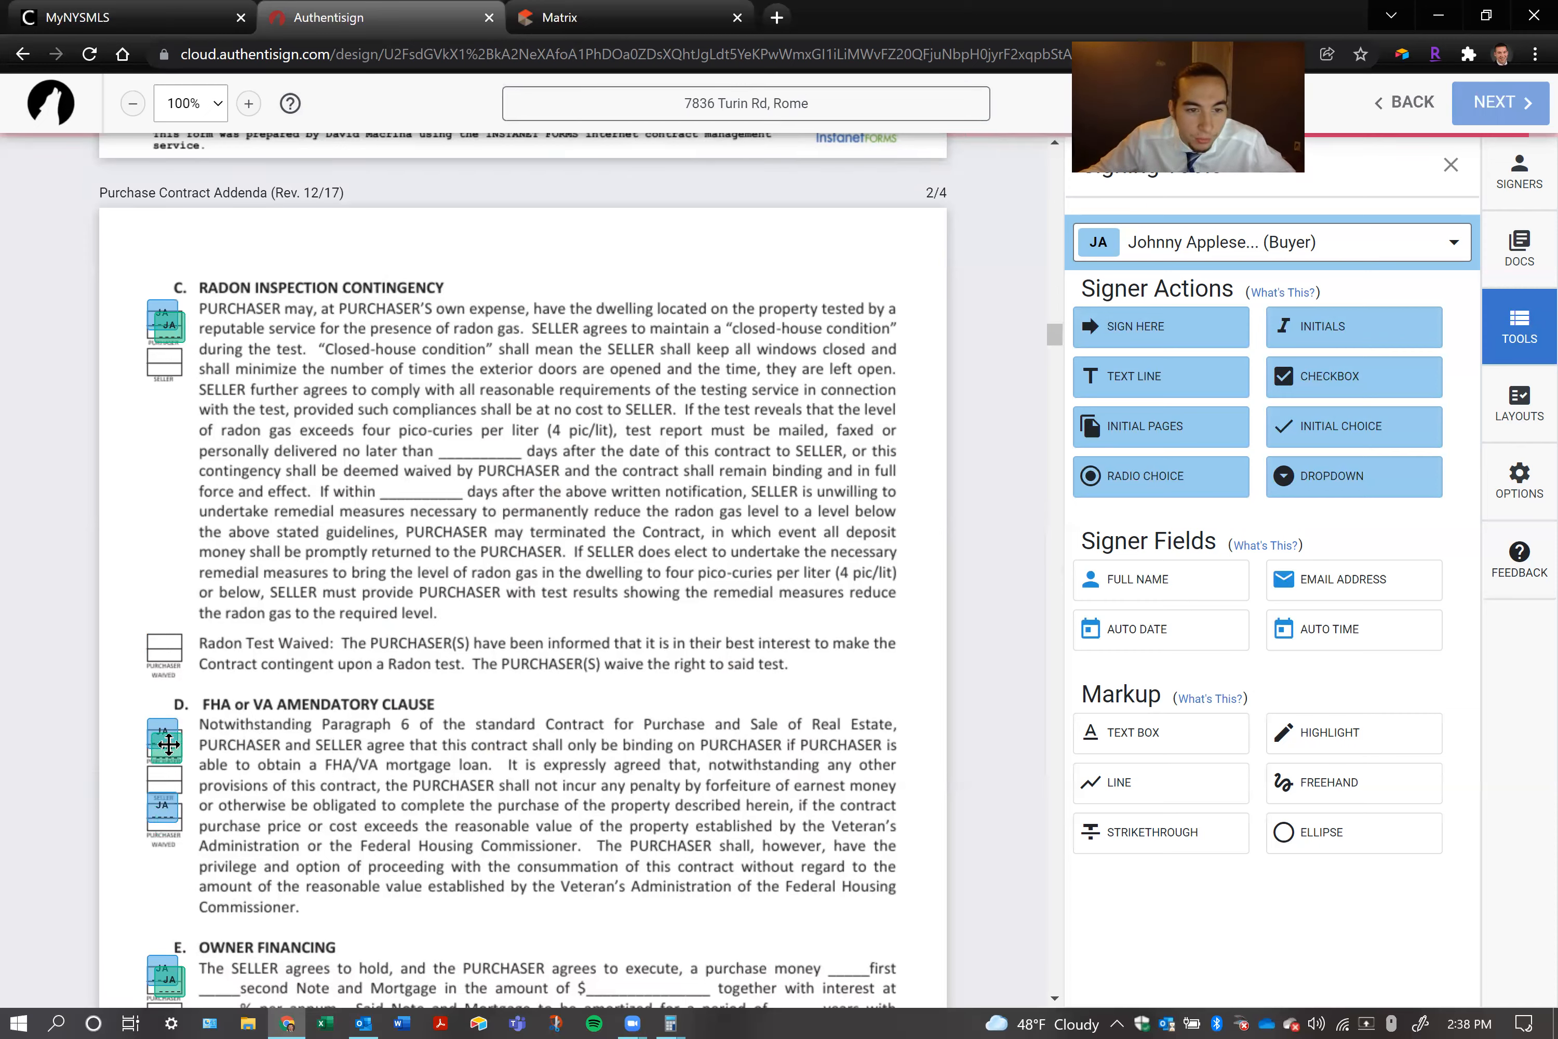
{"action": "left_click", "coordinate": [162, 803]}
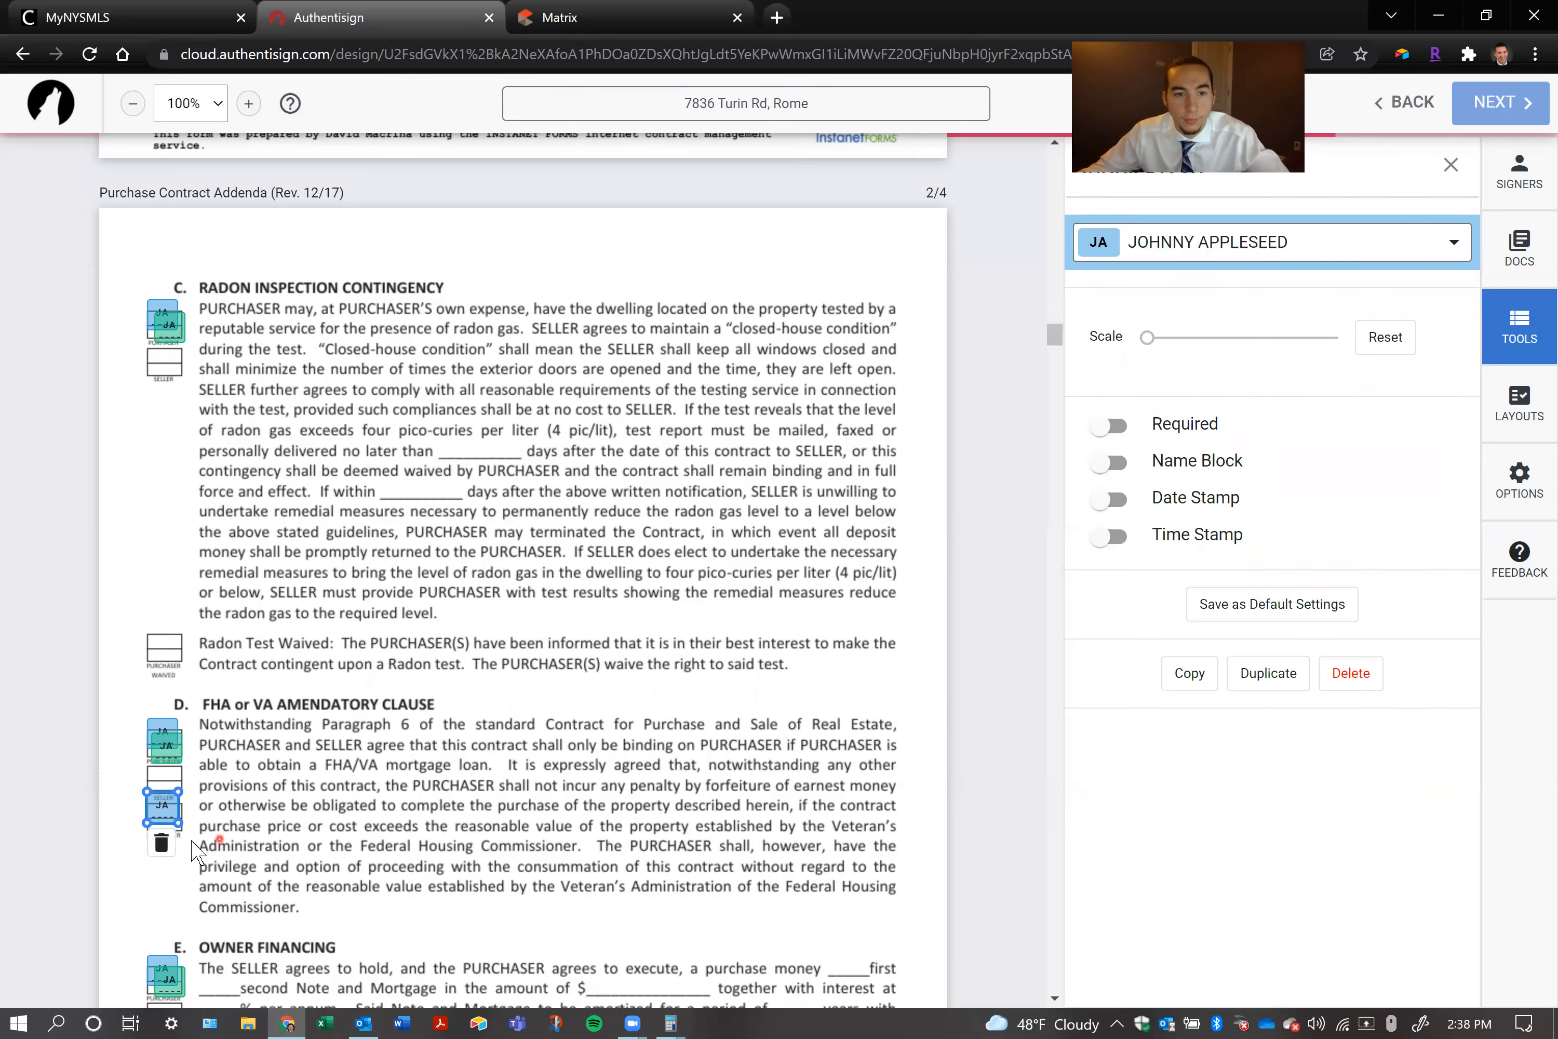
{"action": "left_click", "coordinate": [162, 842]}
Delete both purchasers' initial blocks from the upper purchaser box of the Owner Financing section, keeping those in the waived box
{"action": "scroll", "coordinate": [168, 838], "scroll_direction": "down", "scroll_amount": 3}
{"action": "left_click", "coordinate": [168, 774]}
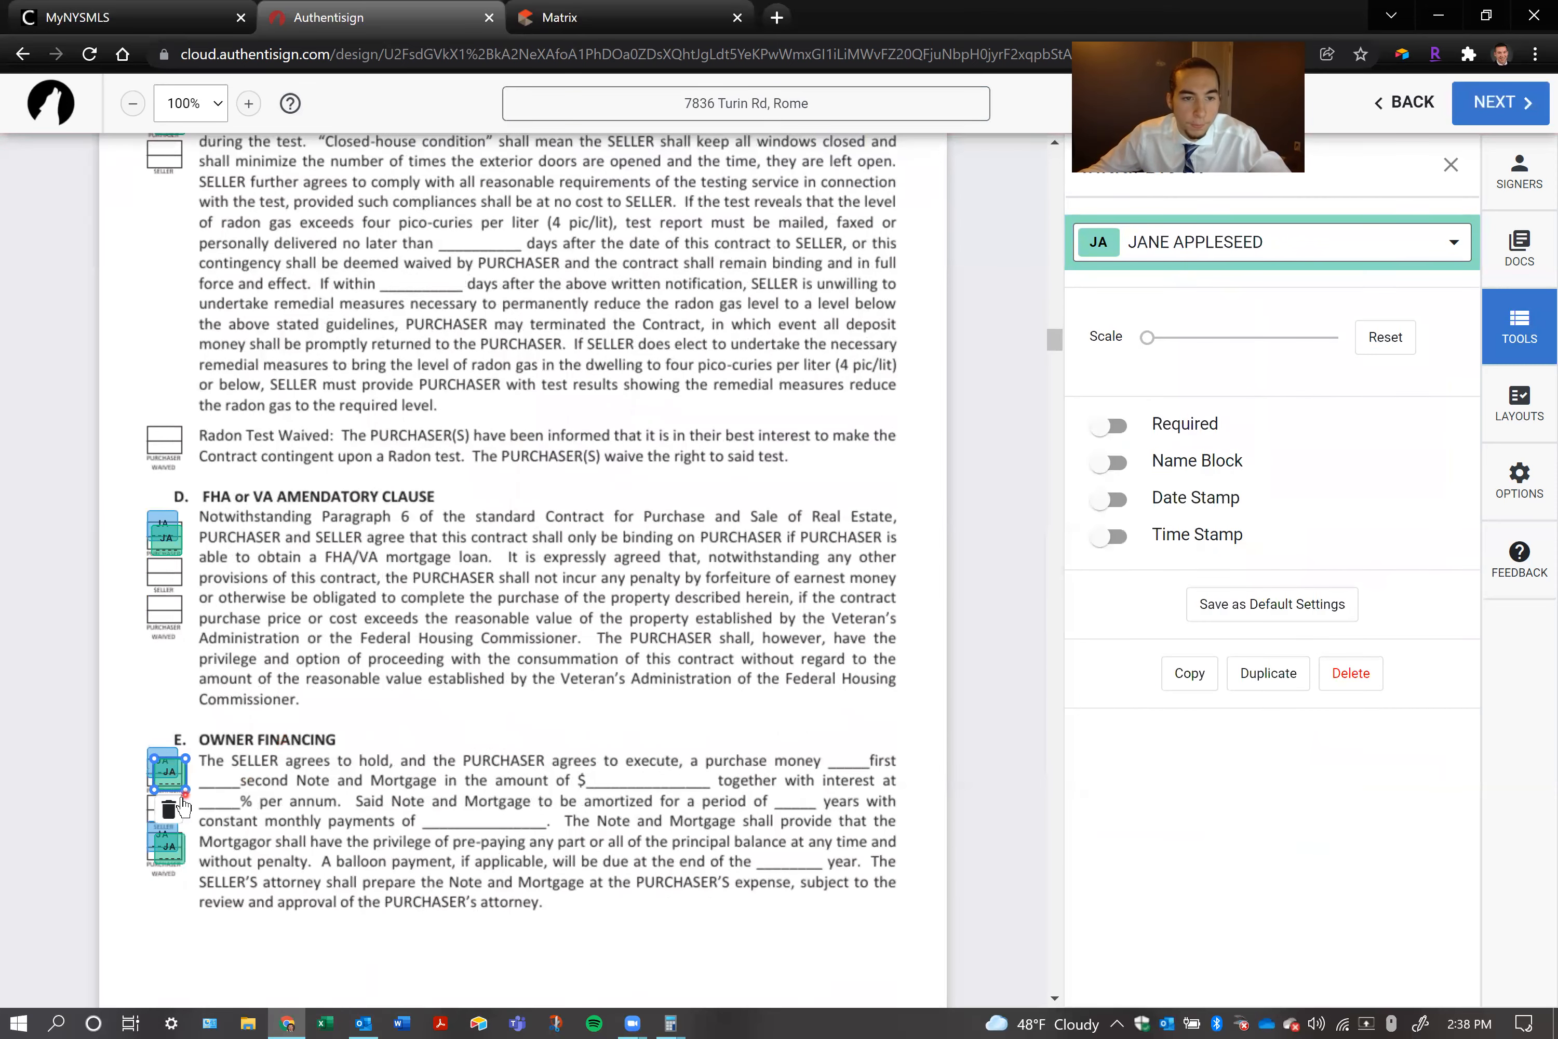
{"action": "left_click", "coordinate": [168, 809]}
{"action": "left_click", "coordinate": [229, 717]}
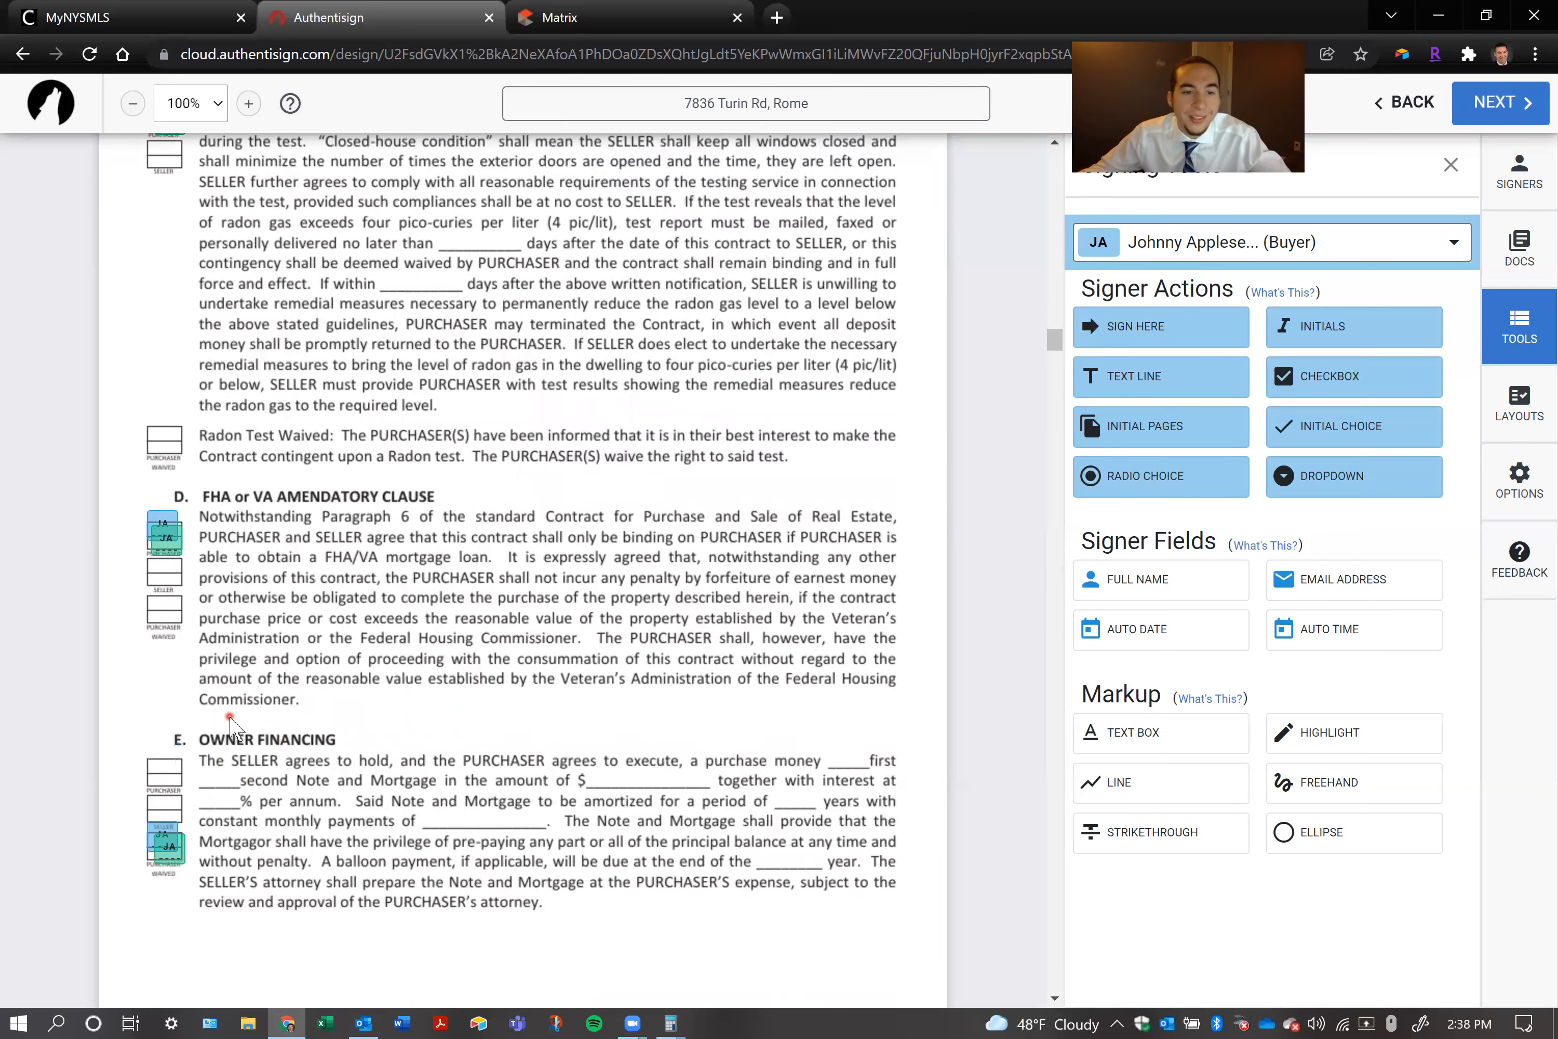
Delete both purchasers' initial blocks from the upper purchaser box of the Septic System Contingency section on page 3
{"action": "scroll", "coordinate": [229, 717], "scroll_direction": "down", "scroll_amount": 7}
{"action": "scroll", "coordinate": [175, 849], "scroll_direction": "down", "scroll_amount": 1}
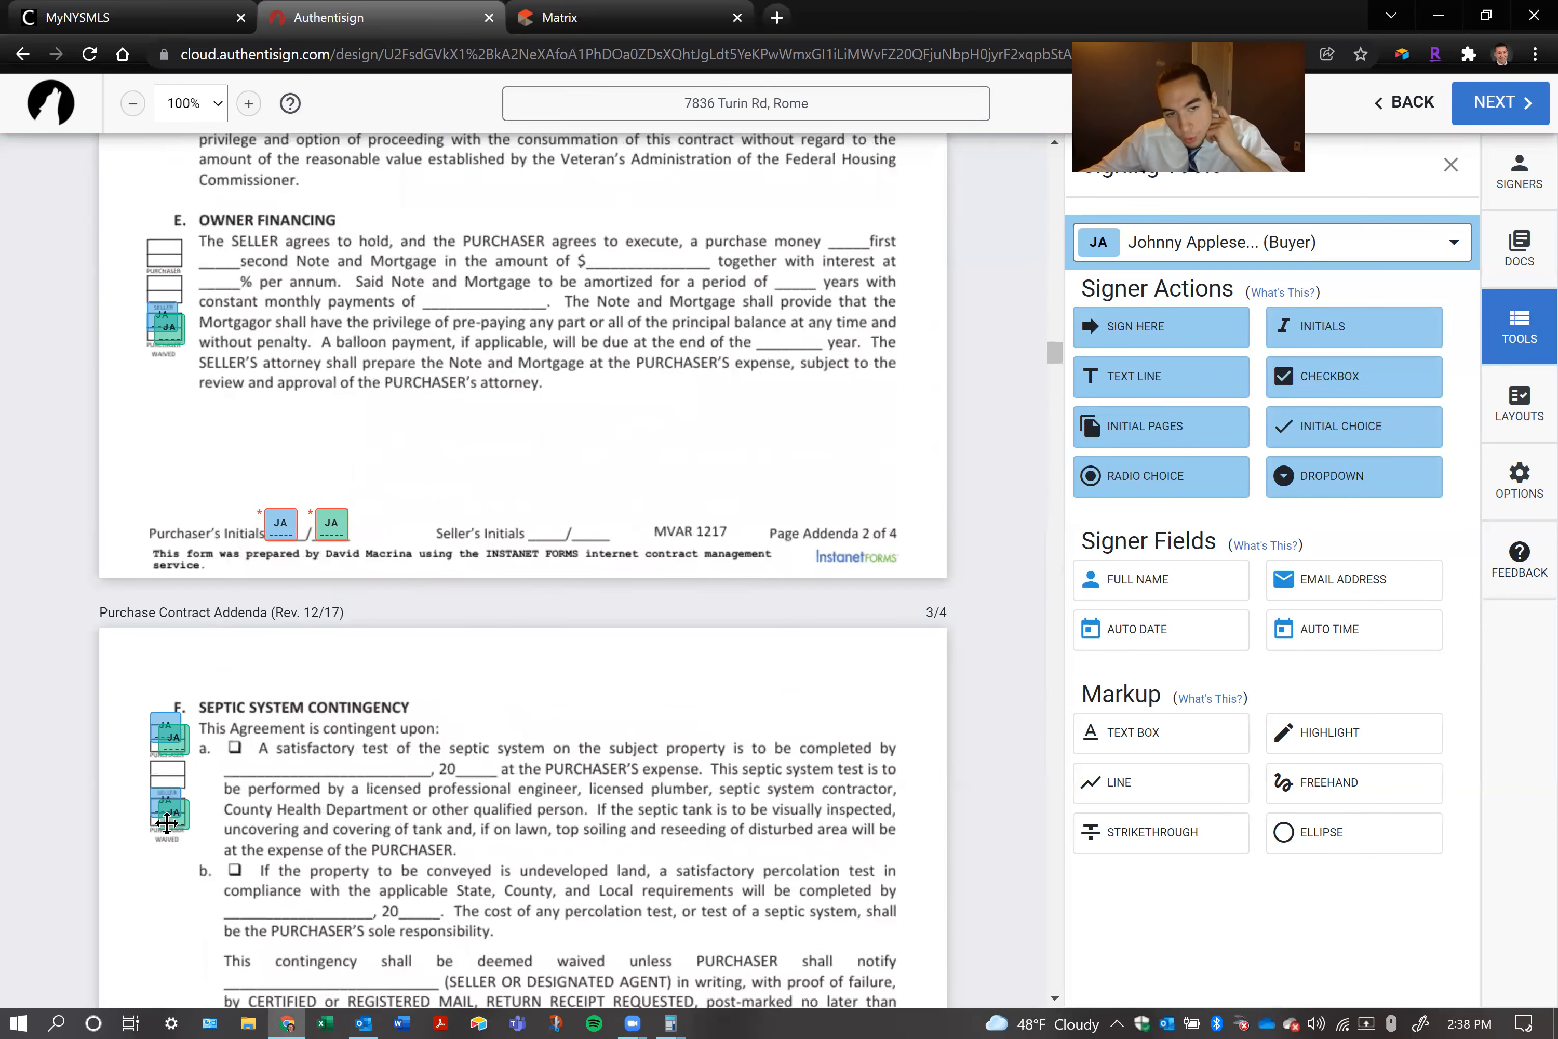
{"action": "left_click", "coordinate": [166, 721]}
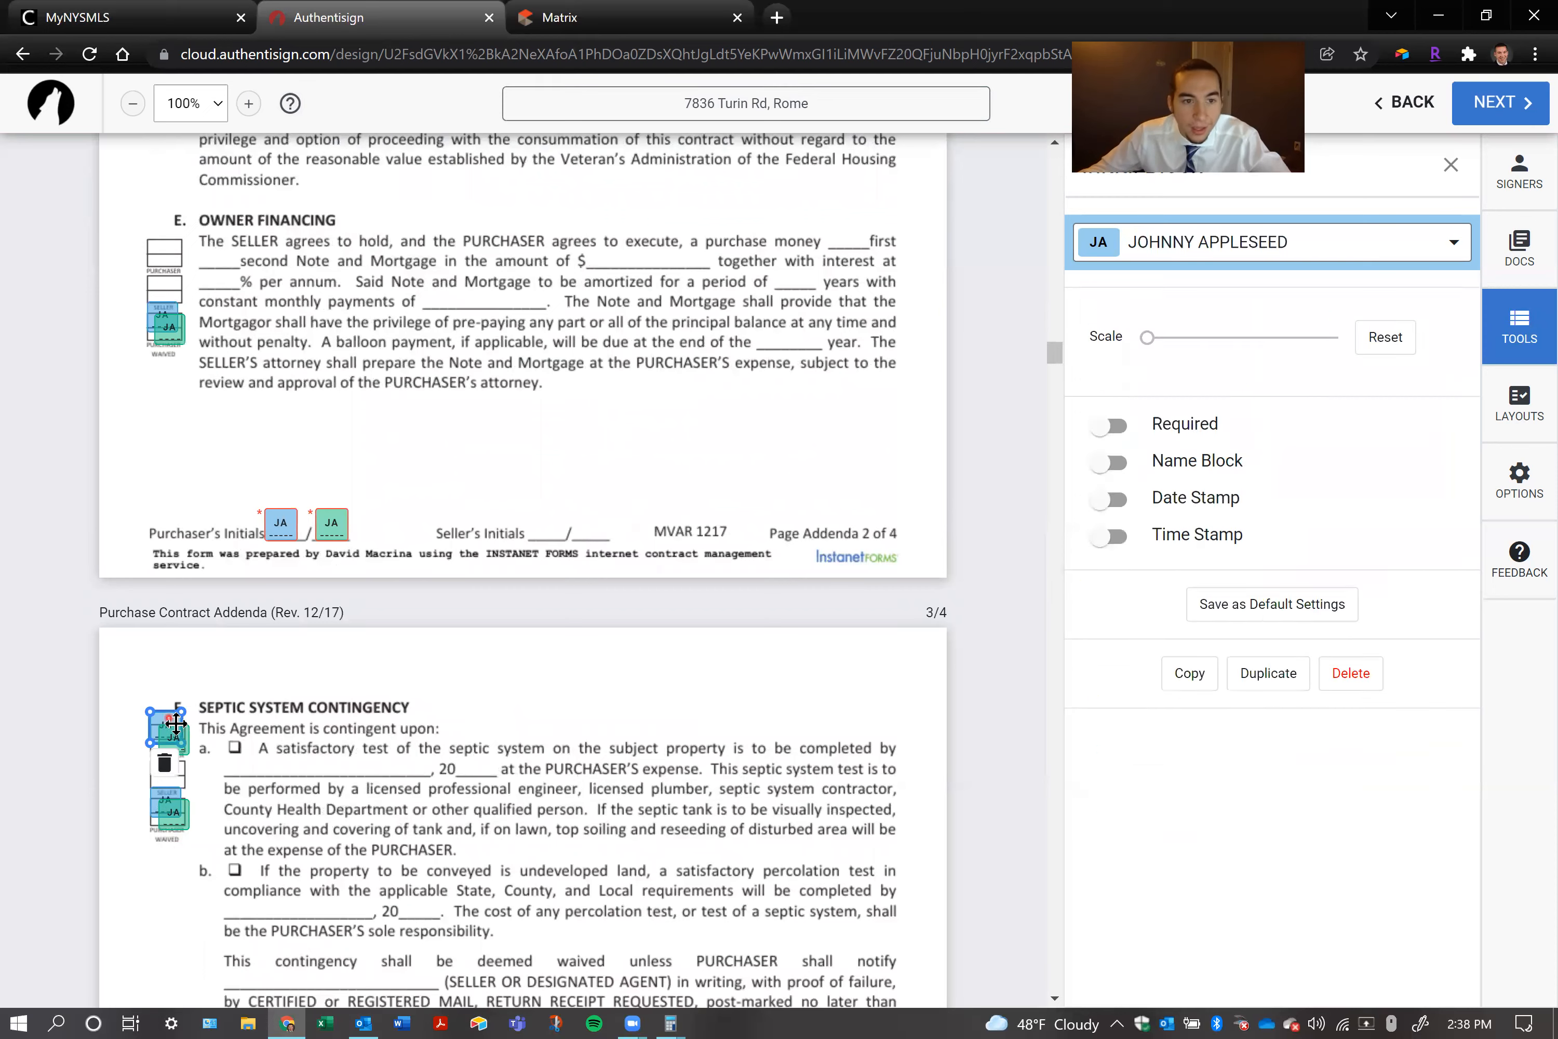
{"action": "left_click", "coordinate": [166, 763]}
{"action": "left_click", "coordinate": [171, 740]}
{"action": "left_click", "coordinate": [166, 762]}
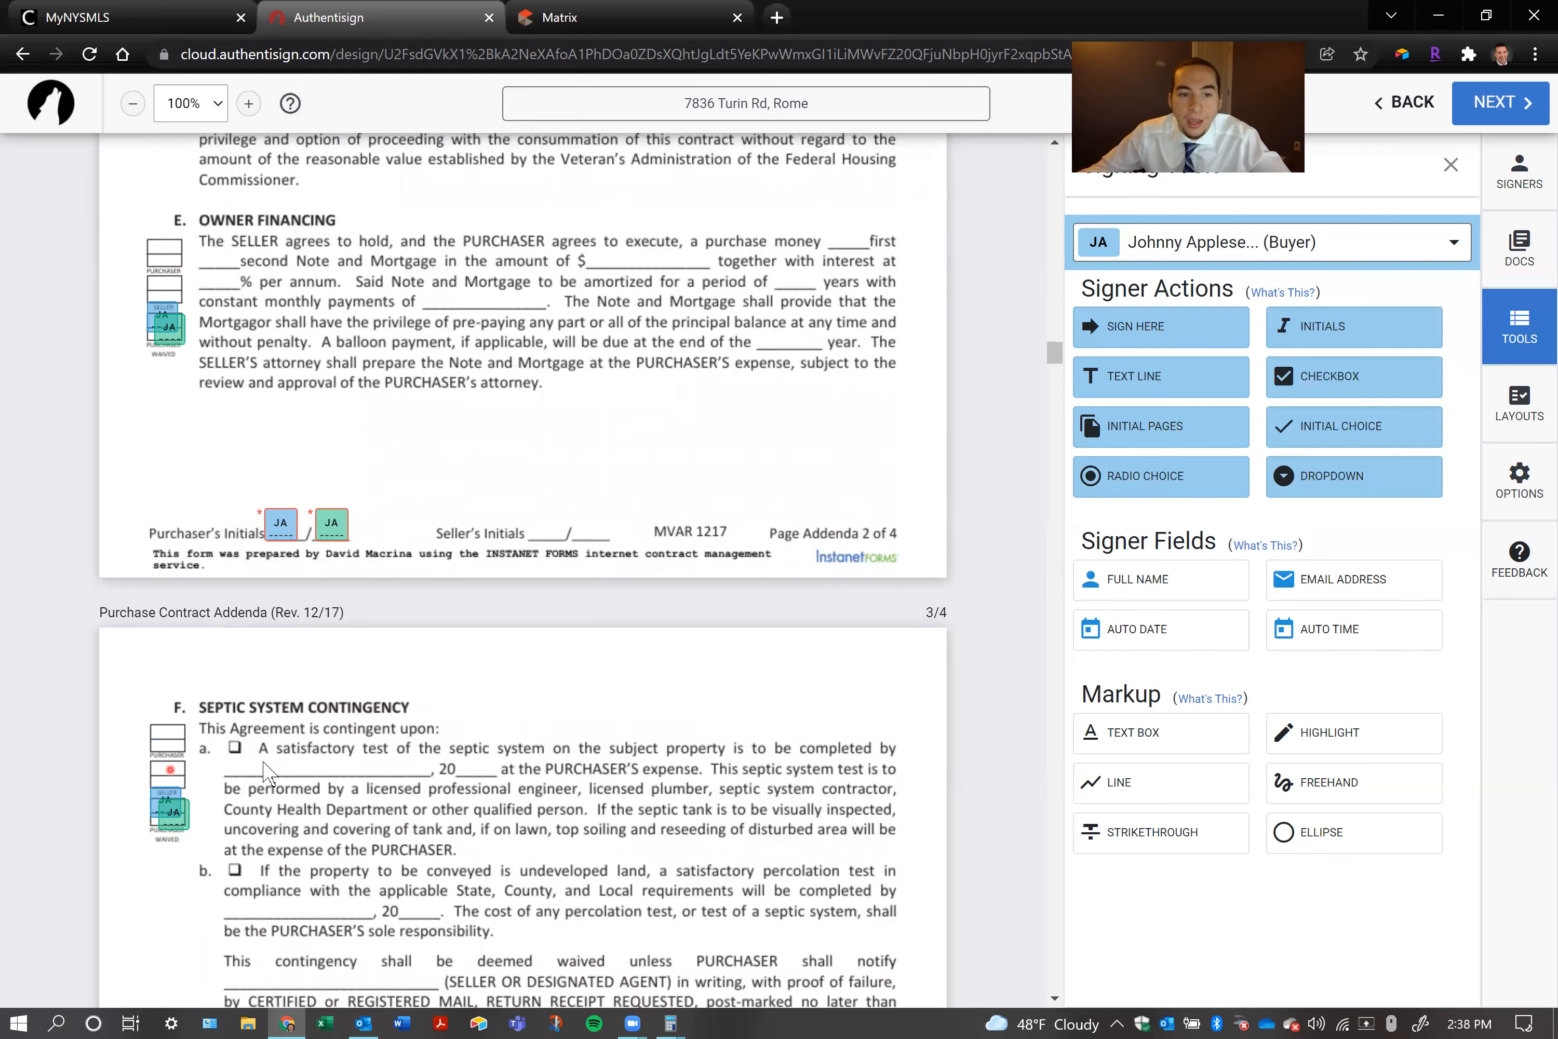
Delete both purchasers' initial blocks from the upper purchaser box of the Water Test Contingencies section
{"action": "scroll", "coordinate": [176, 734], "scroll_direction": "down", "scroll_amount": 5}
{"action": "left_click", "coordinate": [178, 727]}
{"action": "left_click", "coordinate": [175, 750]}
{"action": "left_click", "coordinate": [166, 711]}
{"action": "left_click", "coordinate": [163, 743]}
Delete both purchasers' initial blocks from the upper purchaser box of the Sale of Home Contingencies section, keeping the waived ones
{"action": "scroll", "coordinate": [165, 736], "scroll_direction": "down", "scroll_amount": 5}
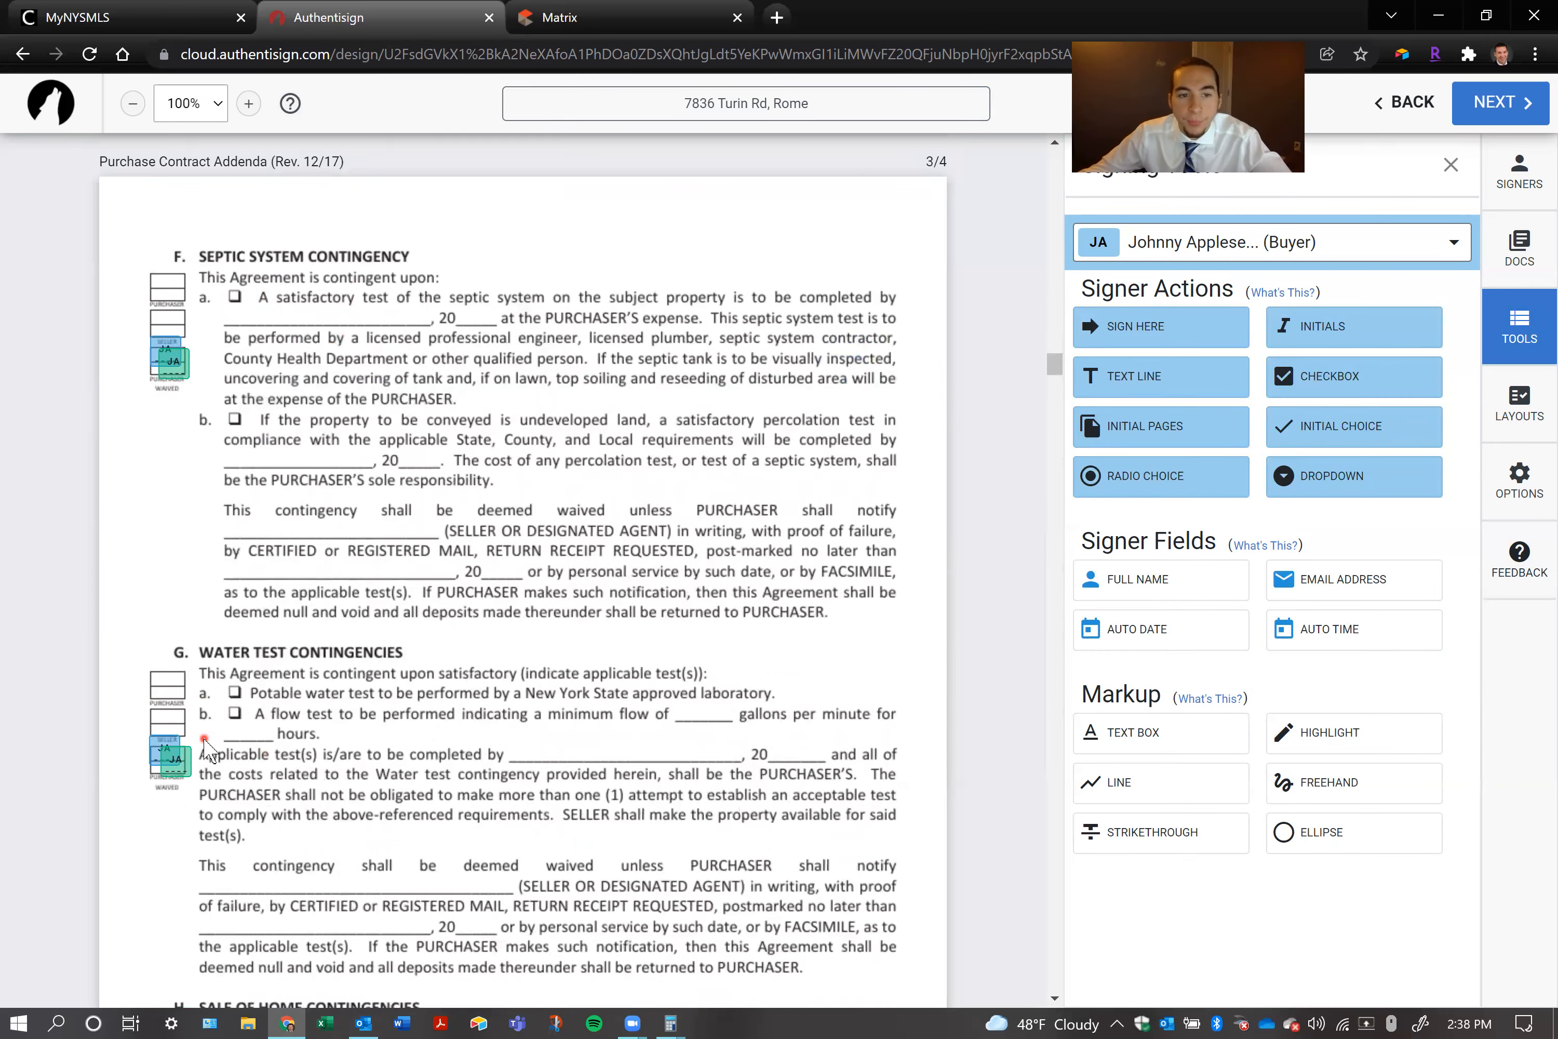
{"action": "left_click", "coordinate": [168, 698]}
{"action": "left_click", "coordinate": [175, 729]}
{"action": "left_click", "coordinate": [161, 681]}
{"action": "left_click", "coordinate": [166, 725]}
Delete both purchasers' initial blocks from the purchaser box of the Other section on page 4 of the addenda
{"action": "scroll", "coordinate": [209, 724], "scroll_direction": "down", "scroll_amount": 6}
{"action": "left_click", "coordinate": [173, 642]}
{"action": "left_click", "coordinate": [173, 674]}
{"action": "left_click", "coordinate": [166, 635]}
{"action": "left_click", "coordinate": [168, 670]}
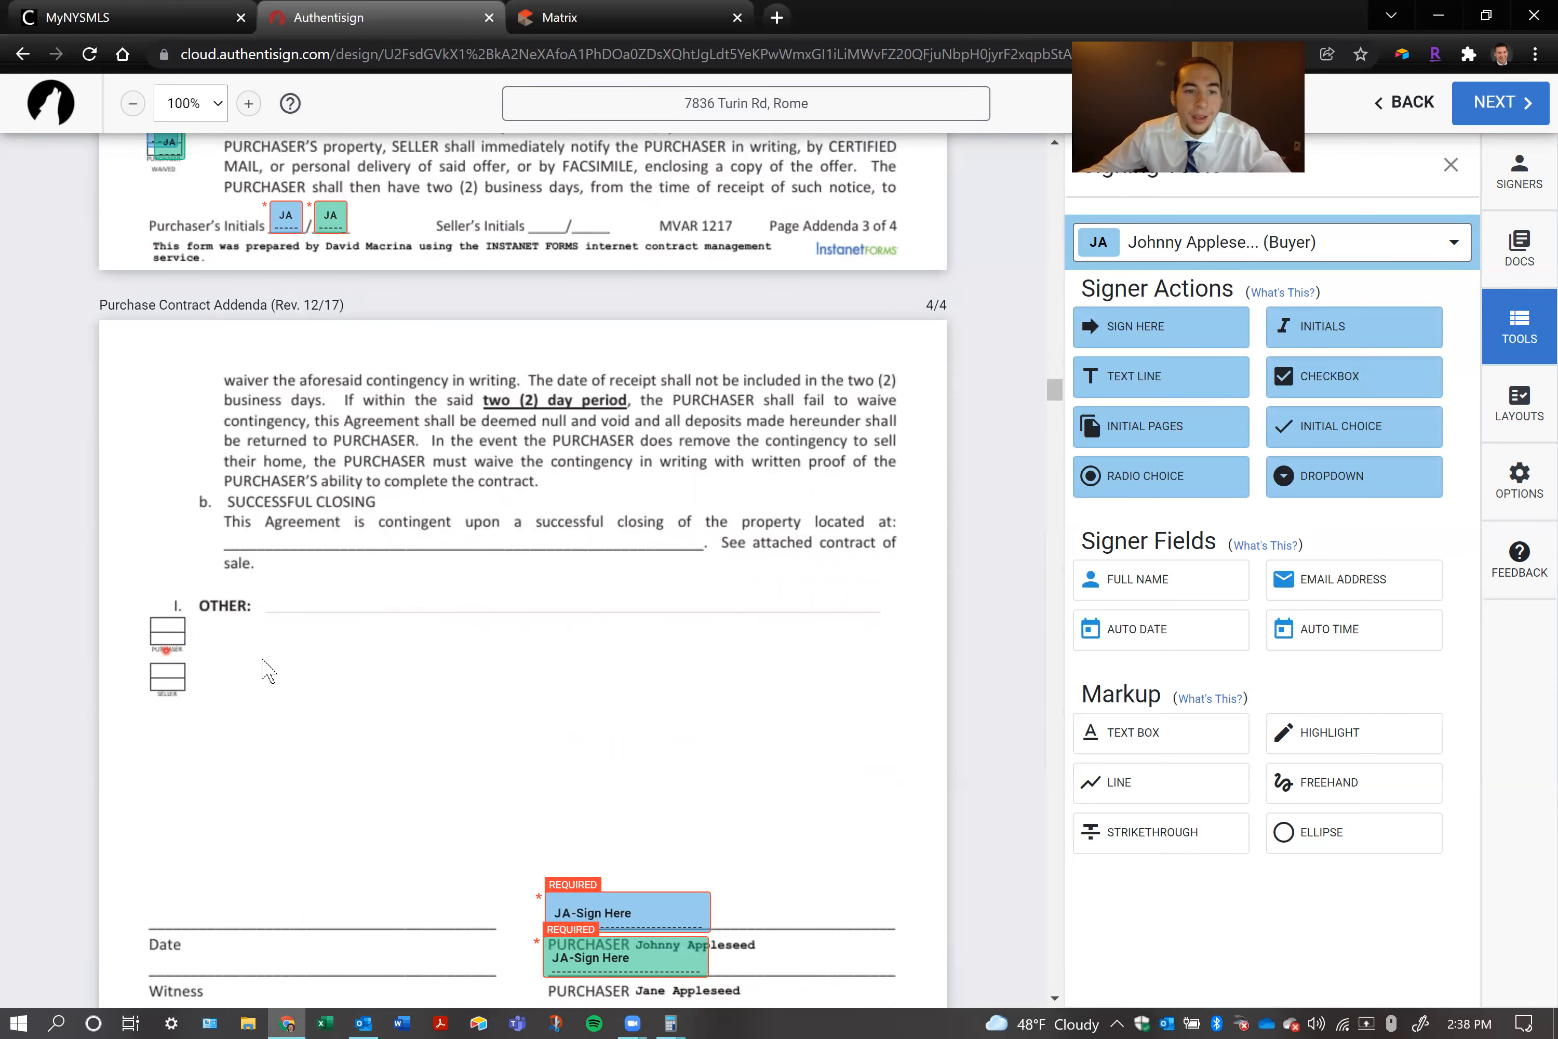
Place an Auto Date field for the first purchaser on the Date line beside the purchaser signatures on page 4 of the addenda
{"action": "scroll", "coordinate": [382, 680], "scroll_direction": "down", "scroll_amount": 4}
{"action": "scroll", "coordinate": [381, 678], "scroll_direction": "down", "scroll_amount": 2}
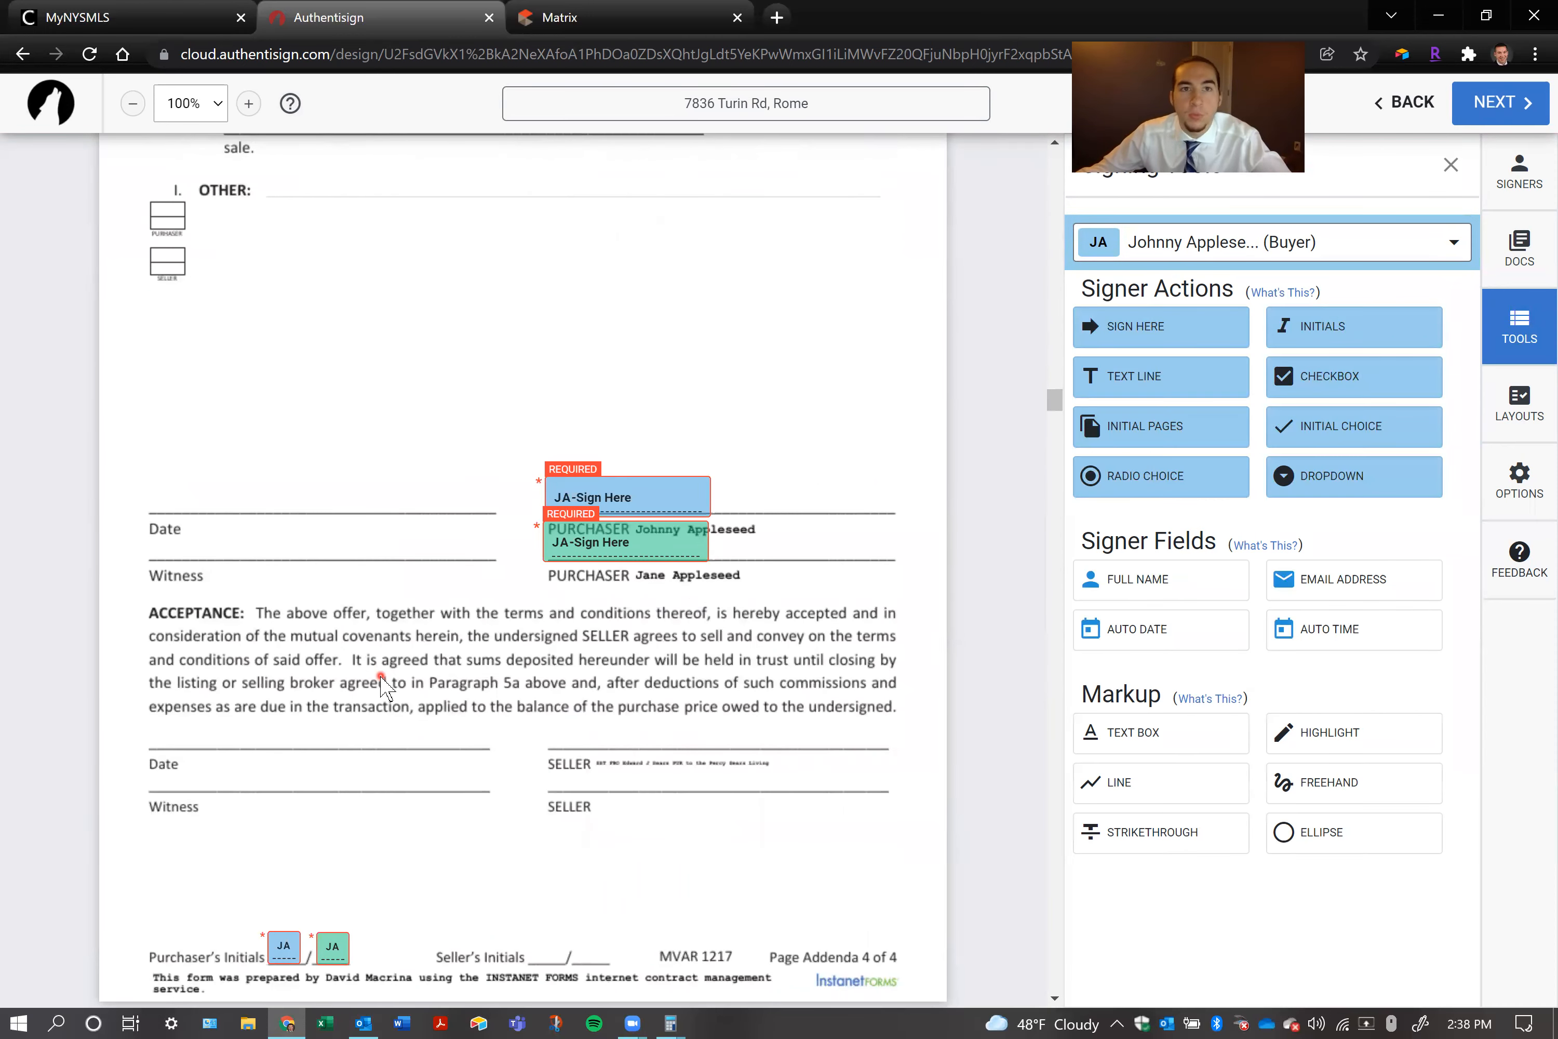
{"action": "scroll", "coordinate": [337, 677], "scroll_direction": "up", "scroll_amount": 8}
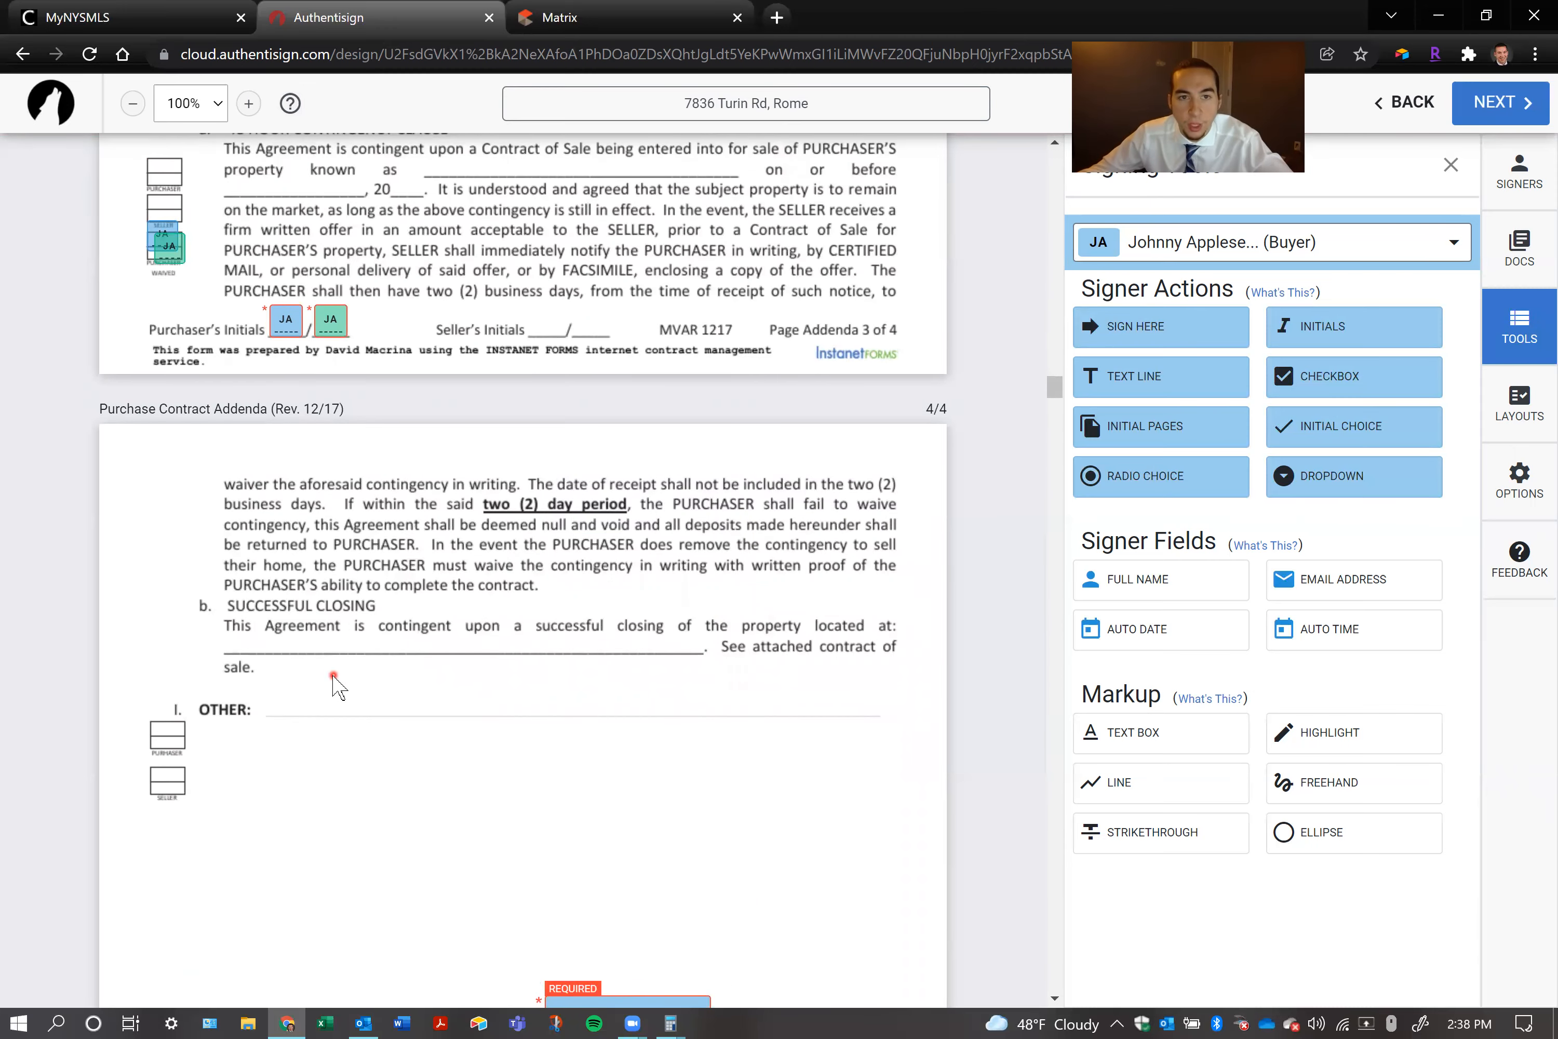
{"action": "scroll", "coordinate": [335, 683], "scroll_direction": "up", "scroll_amount": 2}
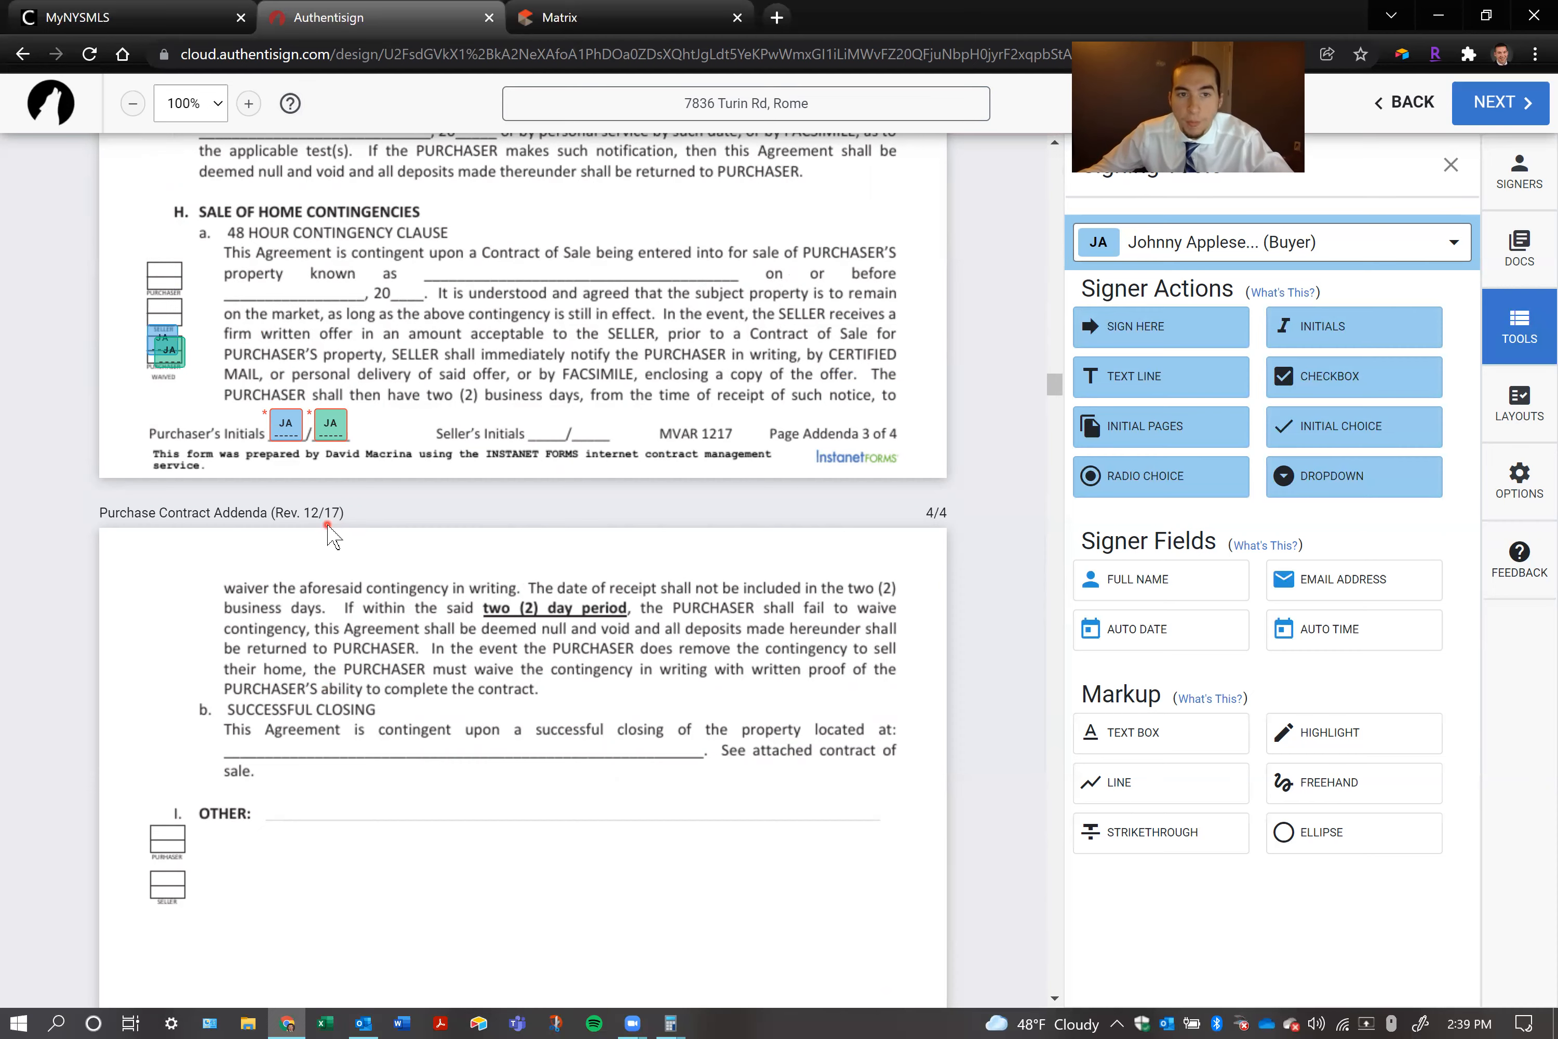
{"action": "scroll", "coordinate": [327, 529], "scroll_direction": "down", "scroll_amount": 5}
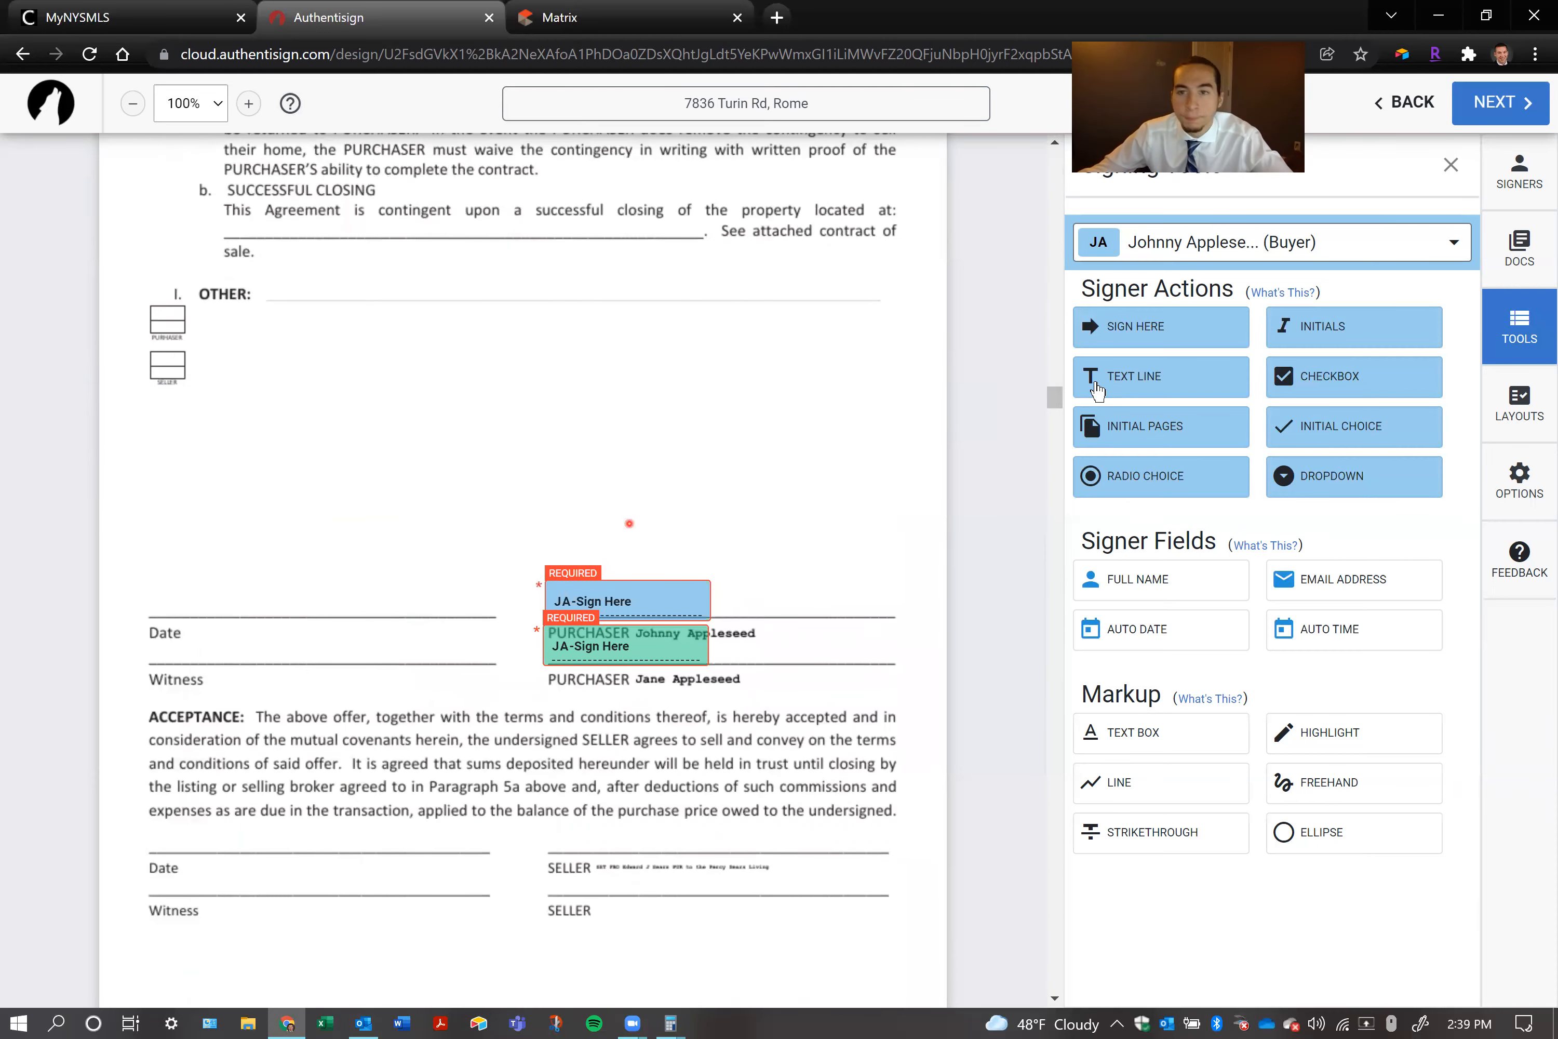
{"action": "left_click_drag", "start_coordinate": [1166, 630], "coordinate": [441, 584]}
{"action": "left_click_drag", "start_coordinate": [260, 602], "coordinate": [206, 595]}
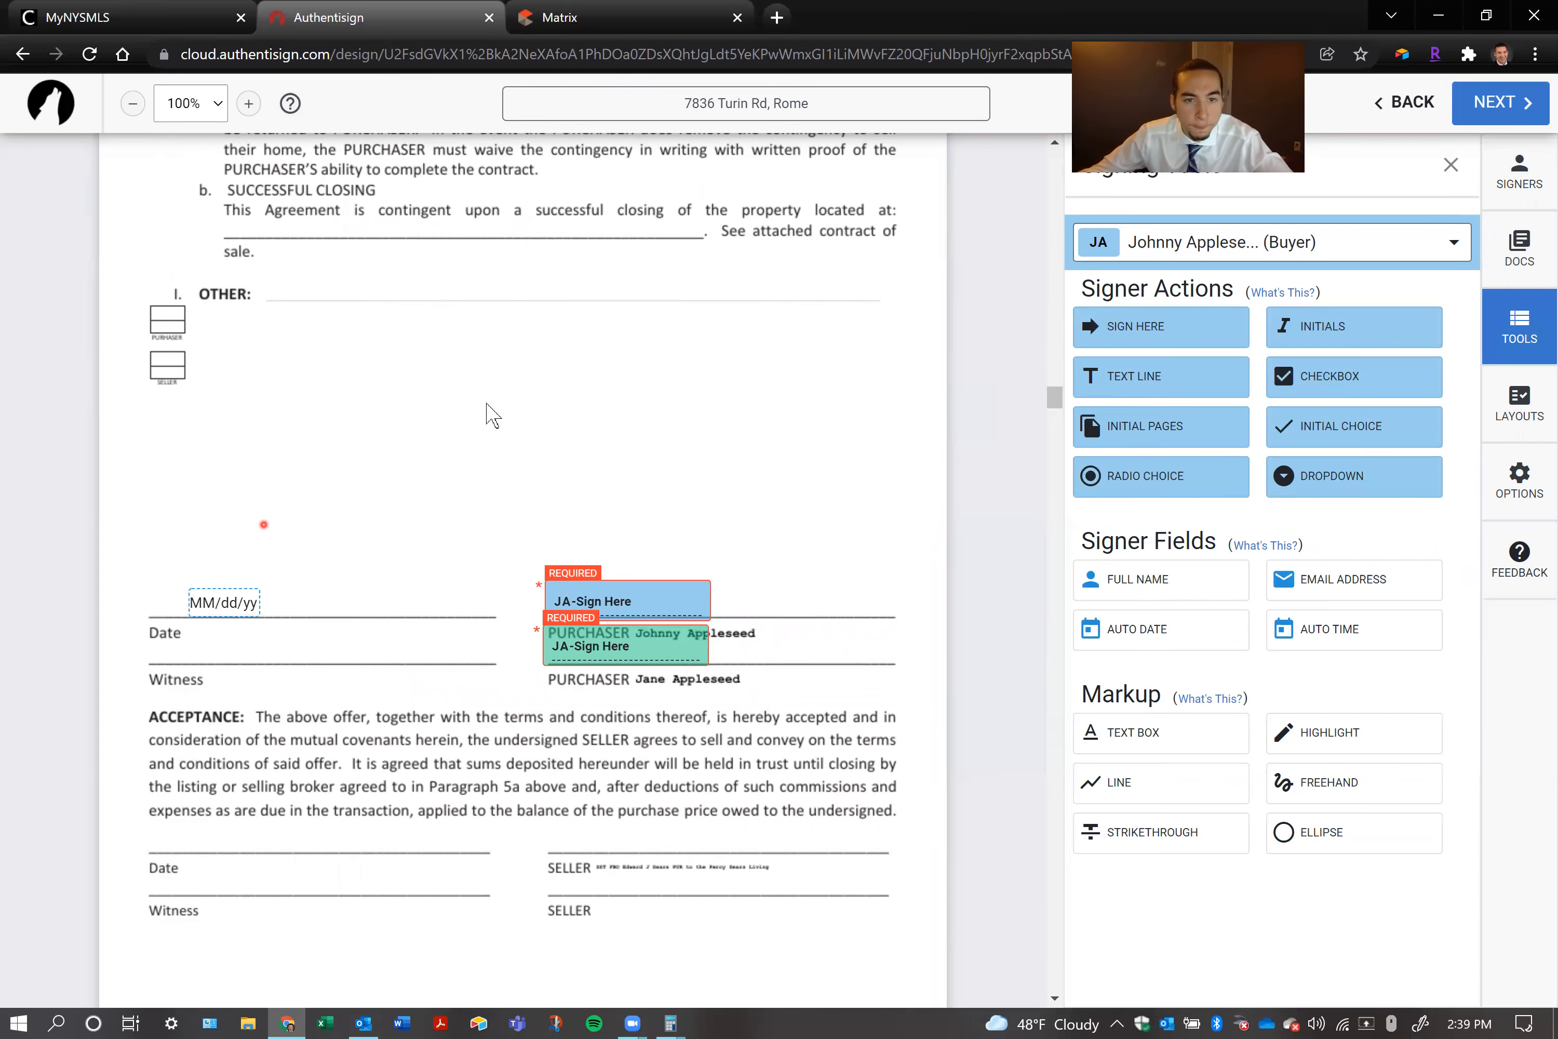
Add a text box on the Name of Buyer(s) line of the Get a Home Inspection form and enter both buyers' names
{"action": "scroll", "coordinate": [539, 396], "scroll_direction": "down", "scroll_amount": 6}
{"action": "scroll", "coordinate": [535, 393], "scroll_direction": "down", "scroll_amount": 5}
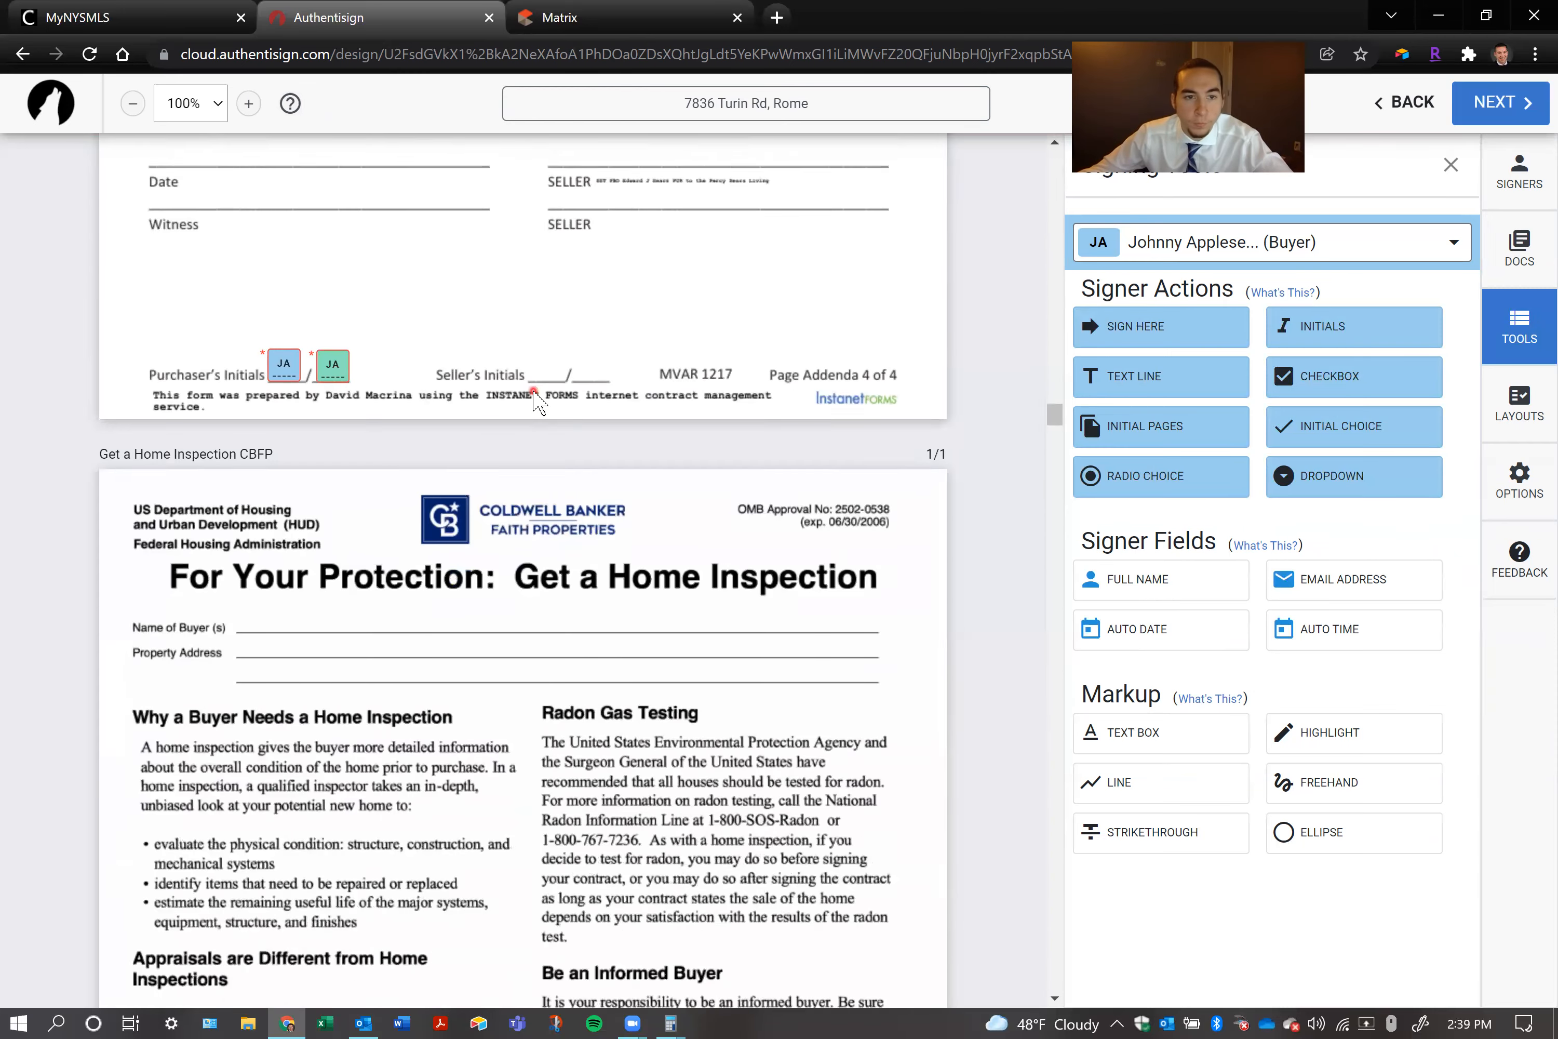
{"action": "scroll", "coordinate": [534, 395], "scroll_direction": "down", "scroll_amount": 1}
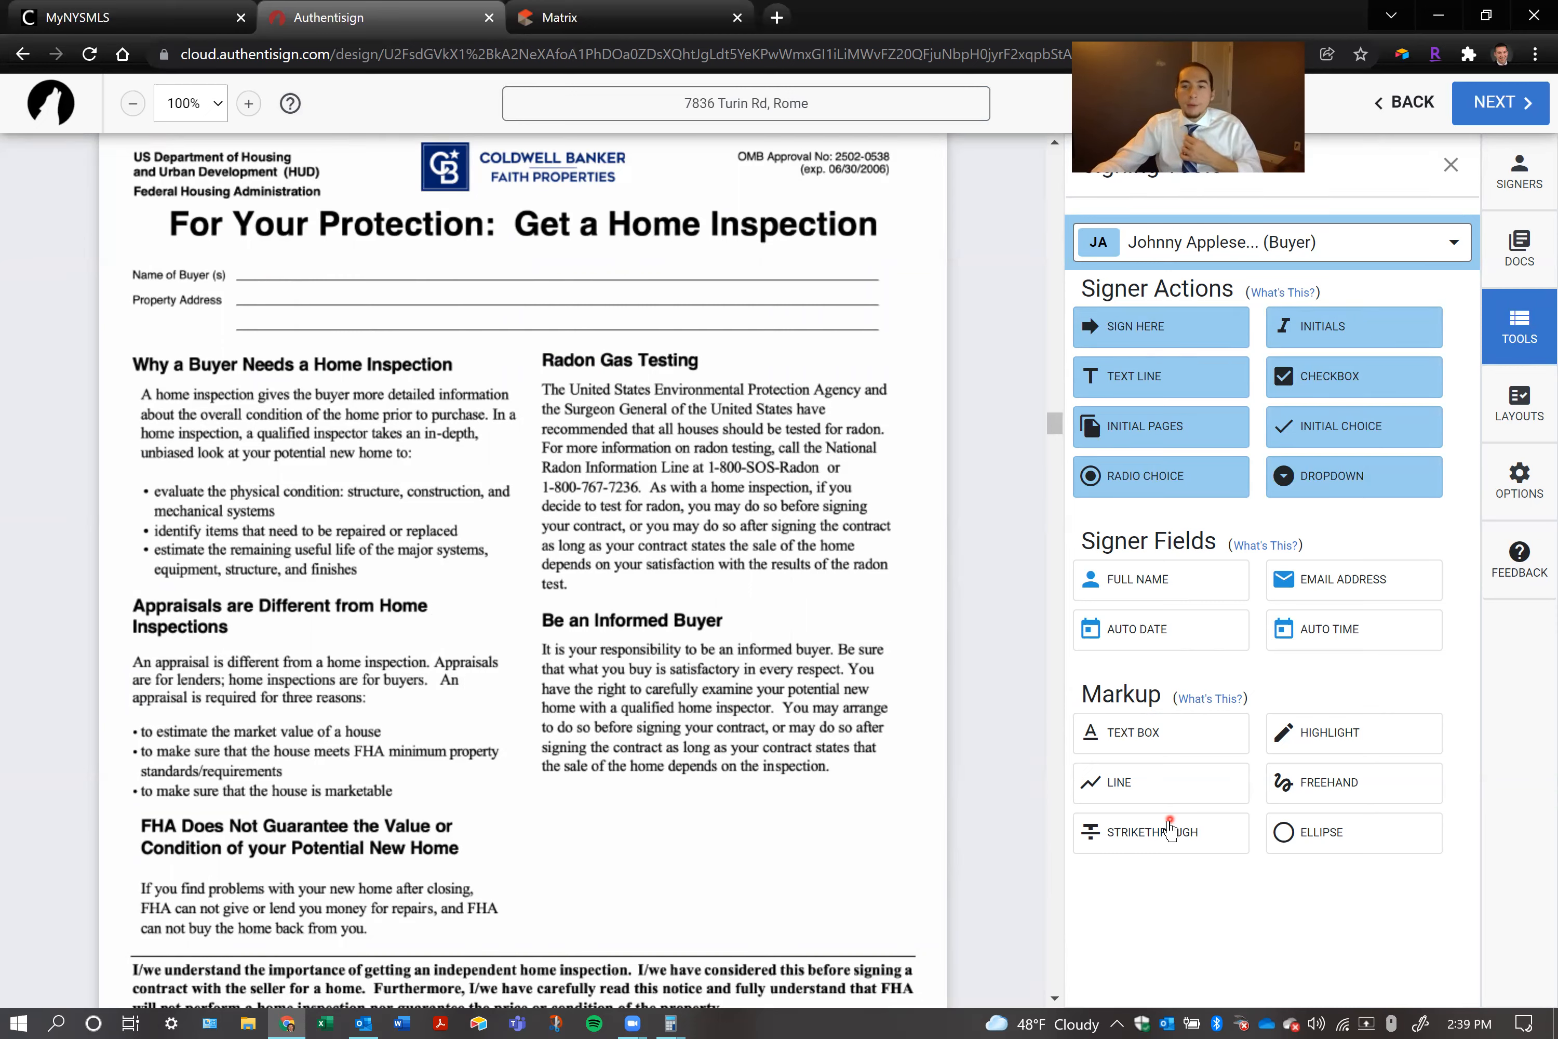
{"action": "left_click", "coordinate": [1139, 749]}
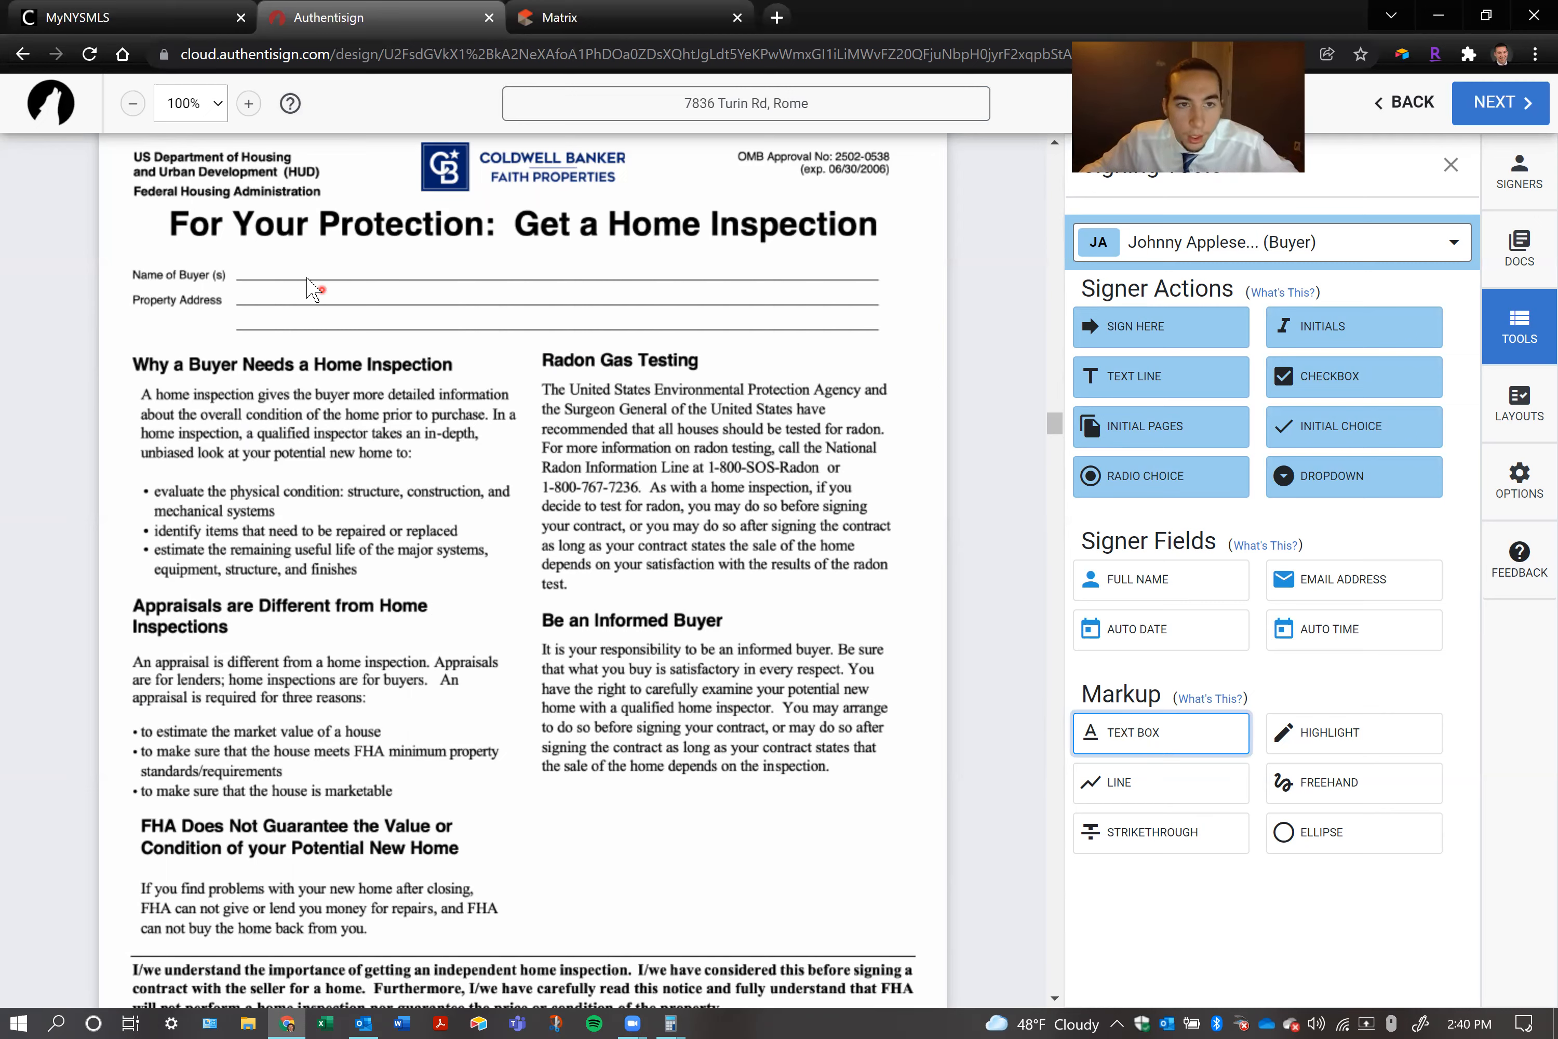
{"action": "left_click", "coordinate": [251, 272]}
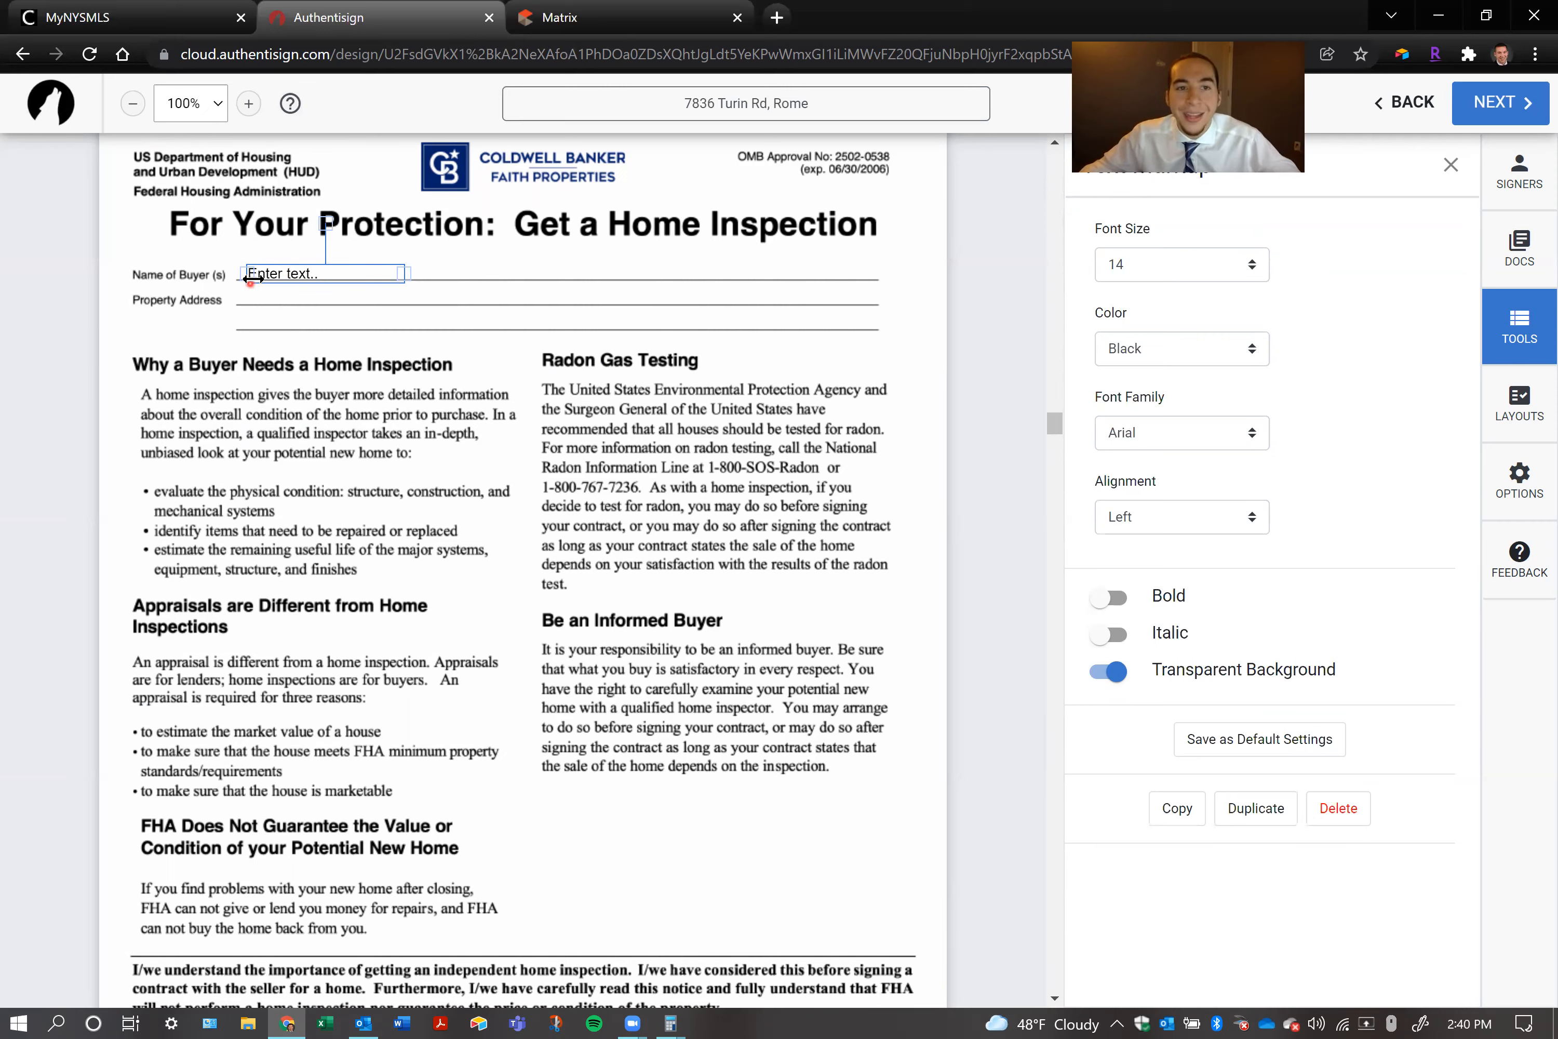
{"action": "left_click", "coordinate": [272, 273]}
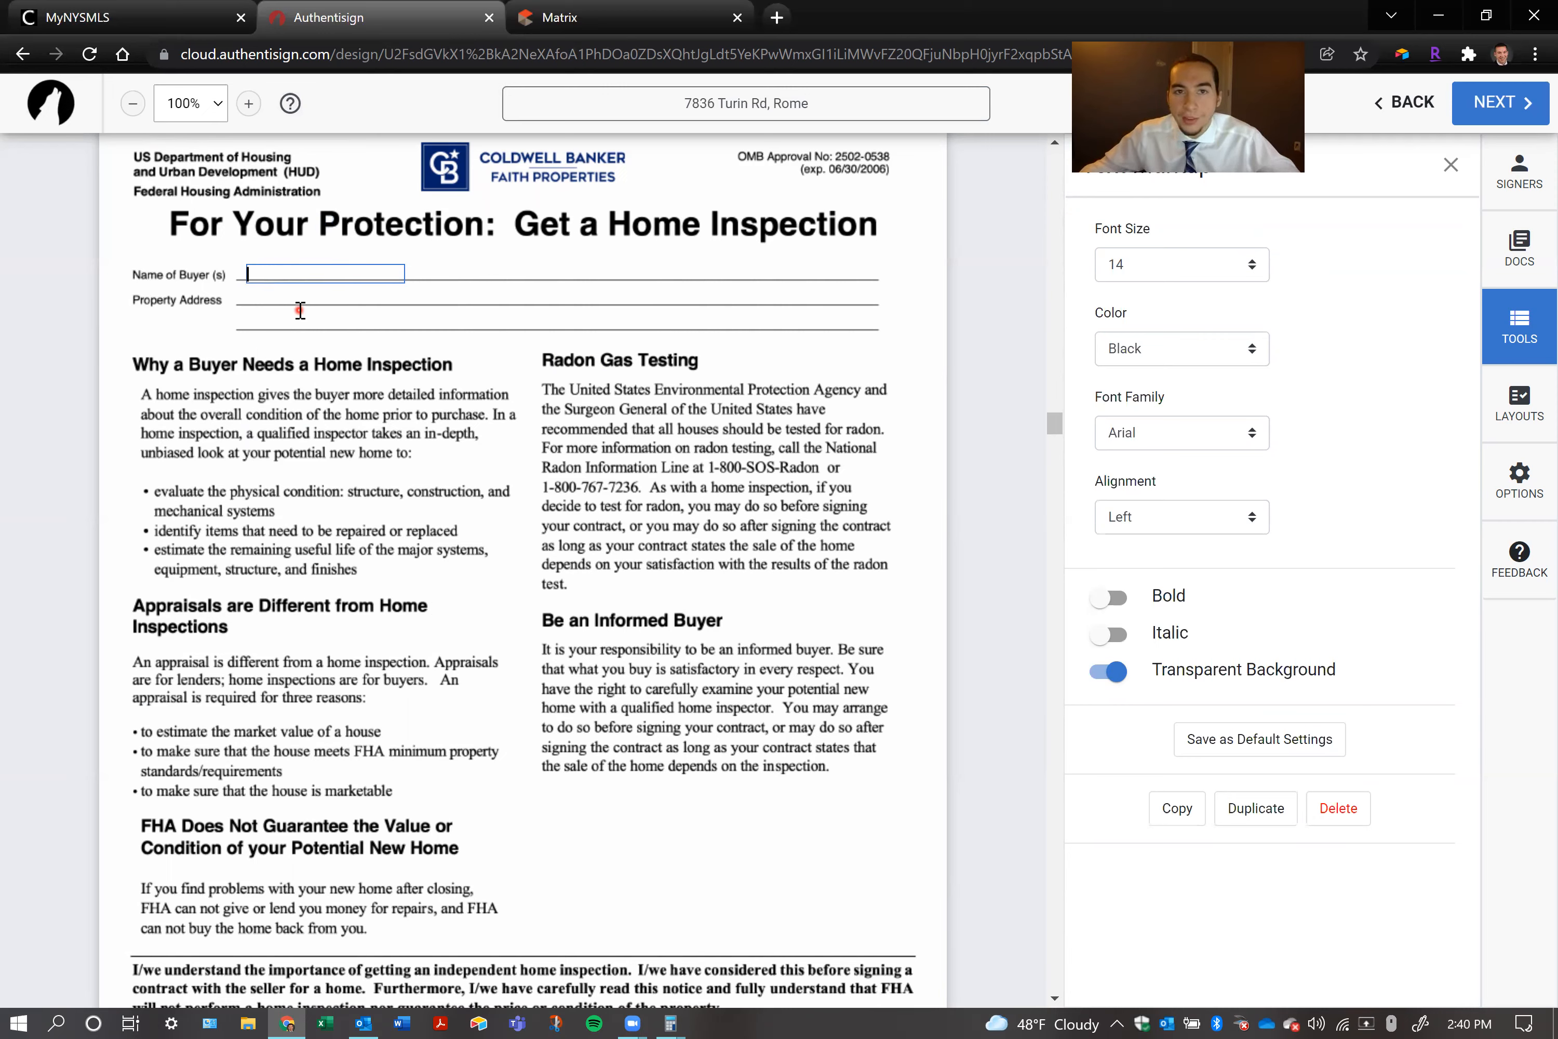
{"action": "type", "text": "dfudfaglslaijfgafkjl"}
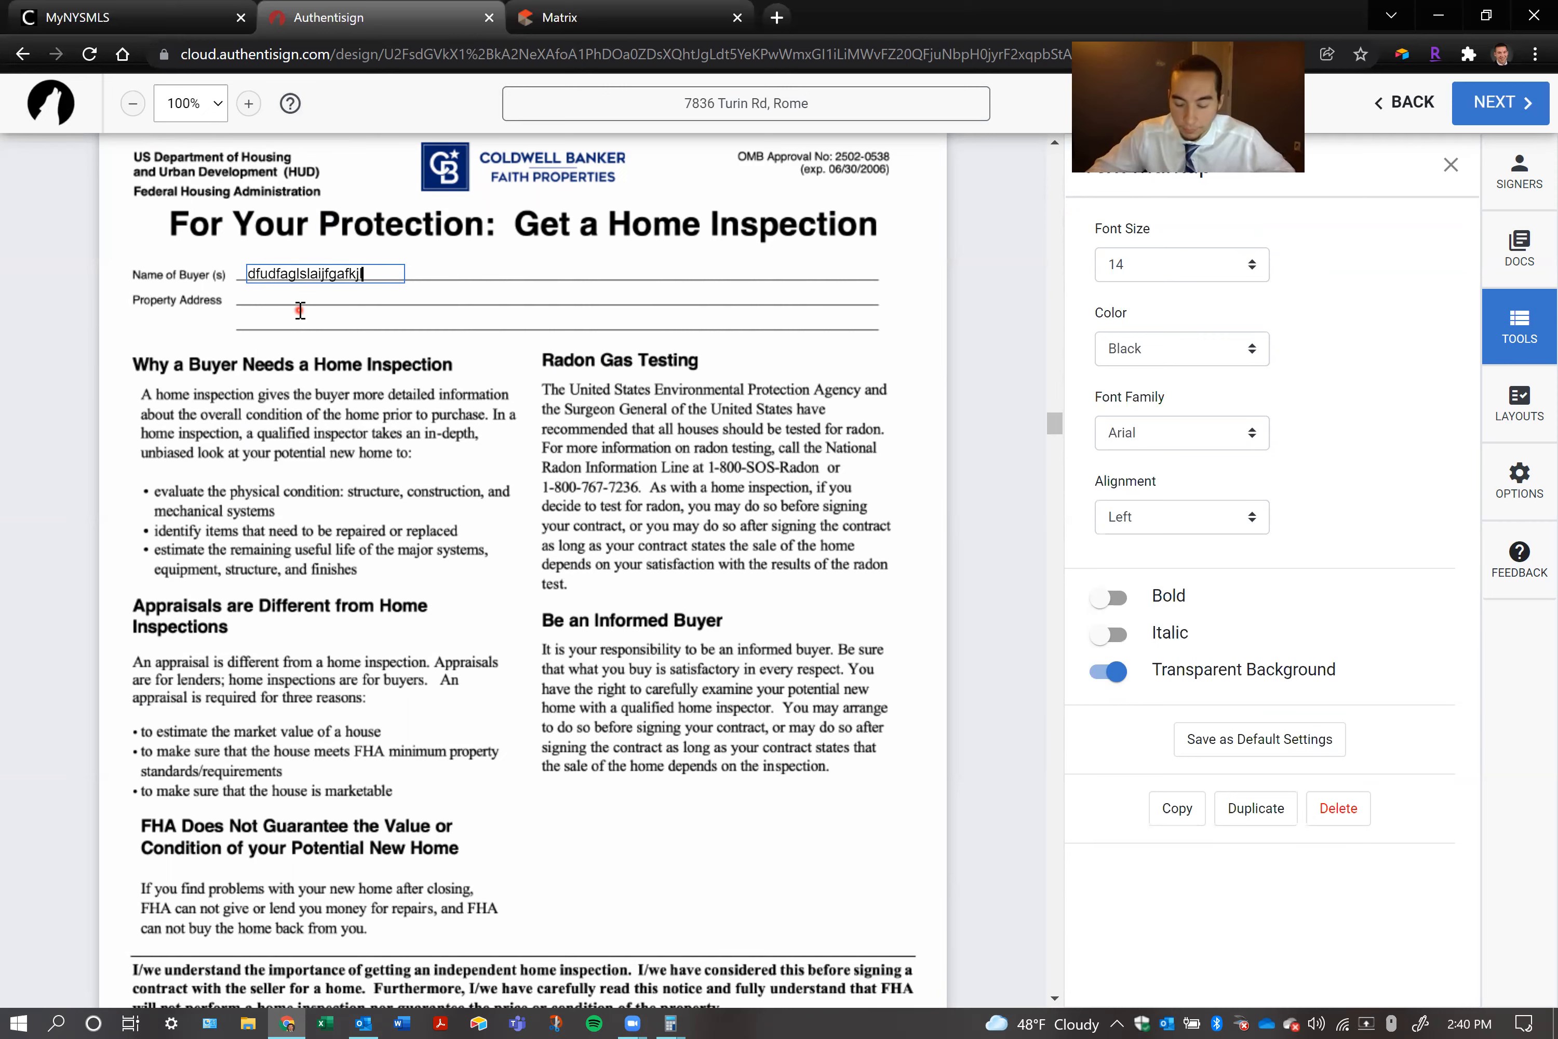
{"action": "key", "text": "ctrl+a"}
{"action": "key", "text": "BackSpace"}
{"action": "type", "text": "Johnny & Jane Appleseed"}
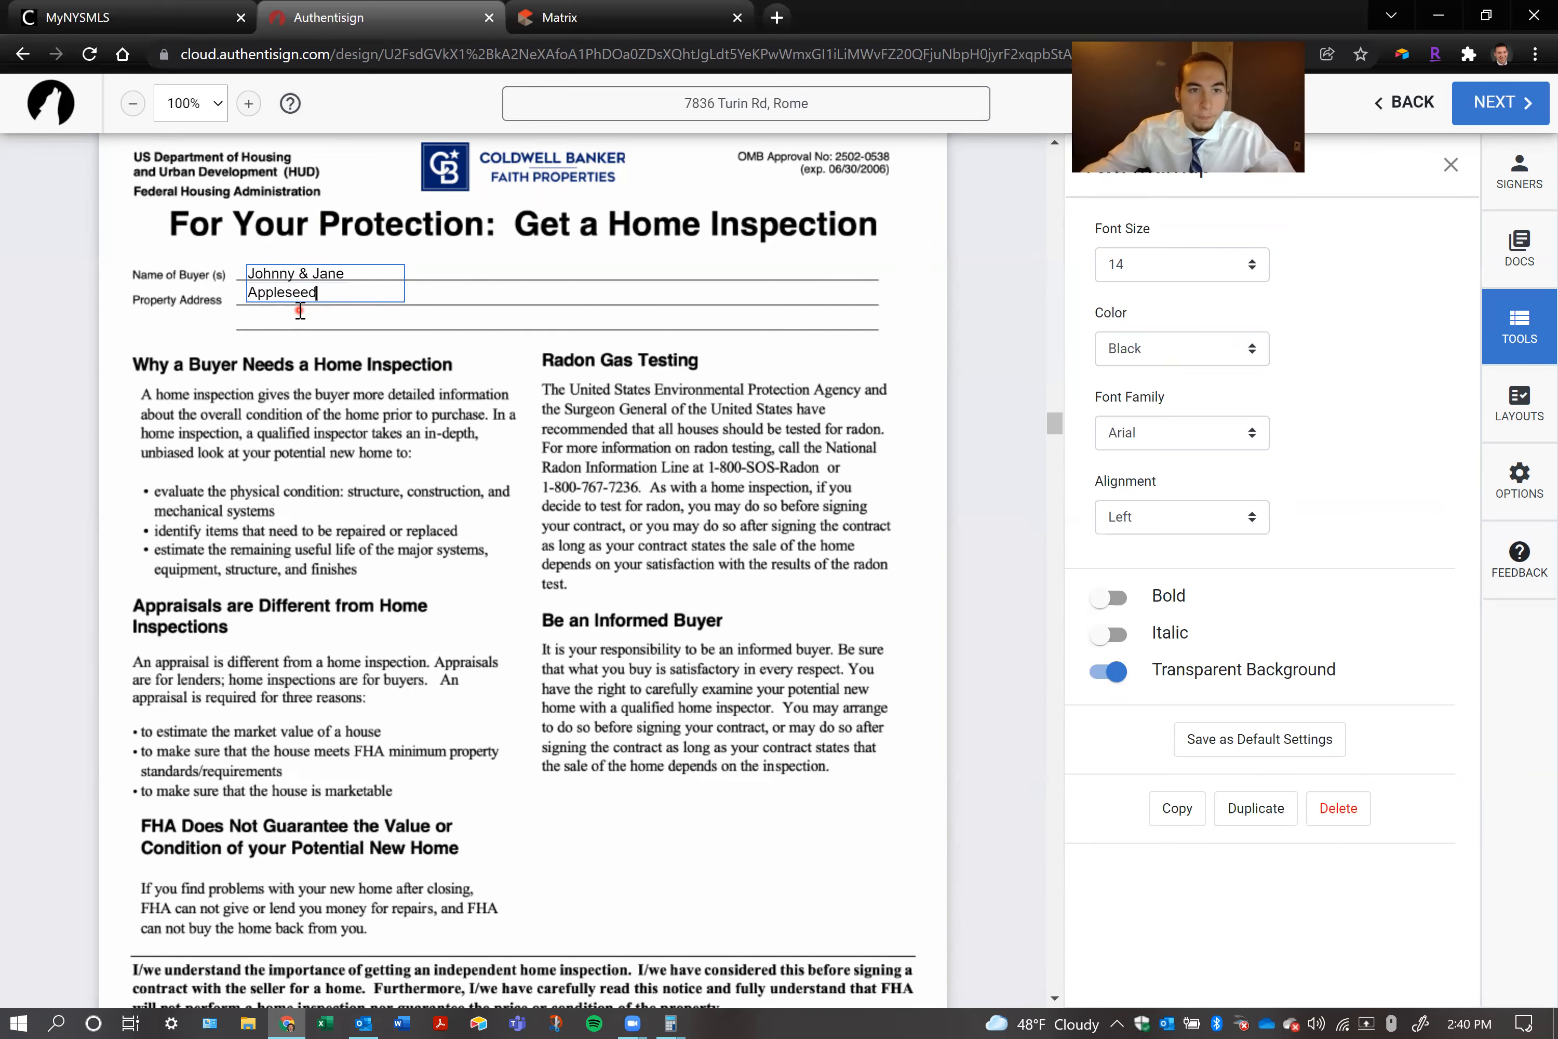
{"action": "left_click", "coordinate": [411, 314]}
Widen the buyers' name text box to fit the names on one line and add a second line below them
{"action": "left_click", "coordinate": [396, 282]}
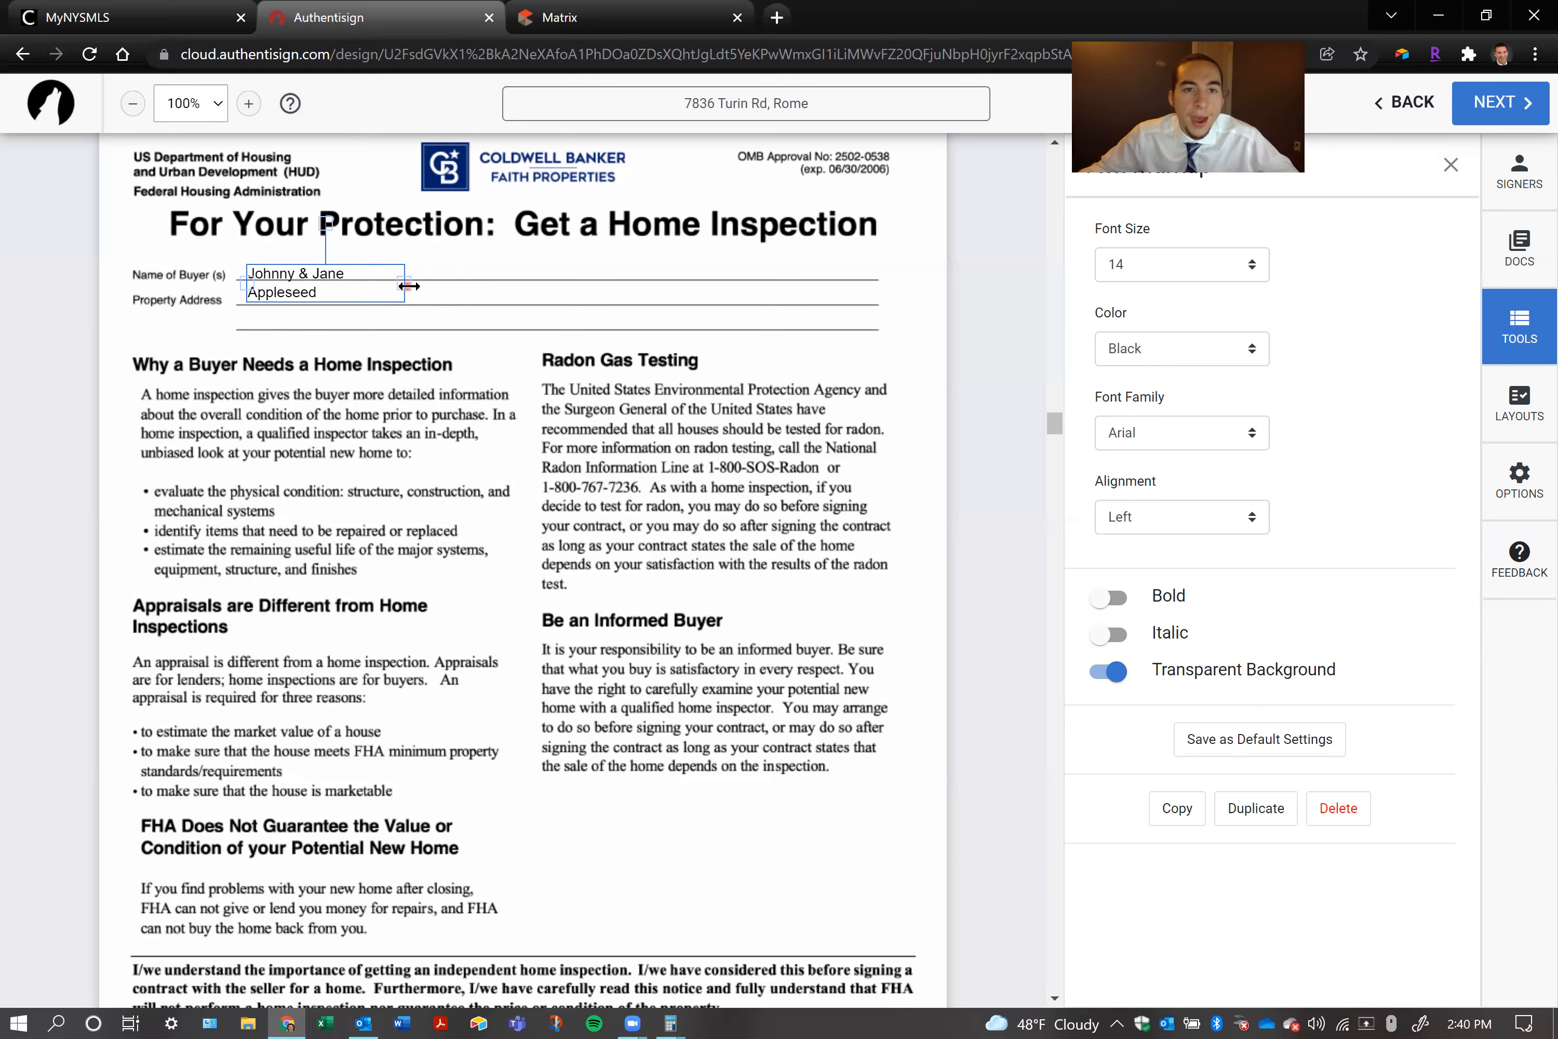
{"action": "left_click_drag", "start_coordinate": [409, 285], "coordinate": [593, 279]}
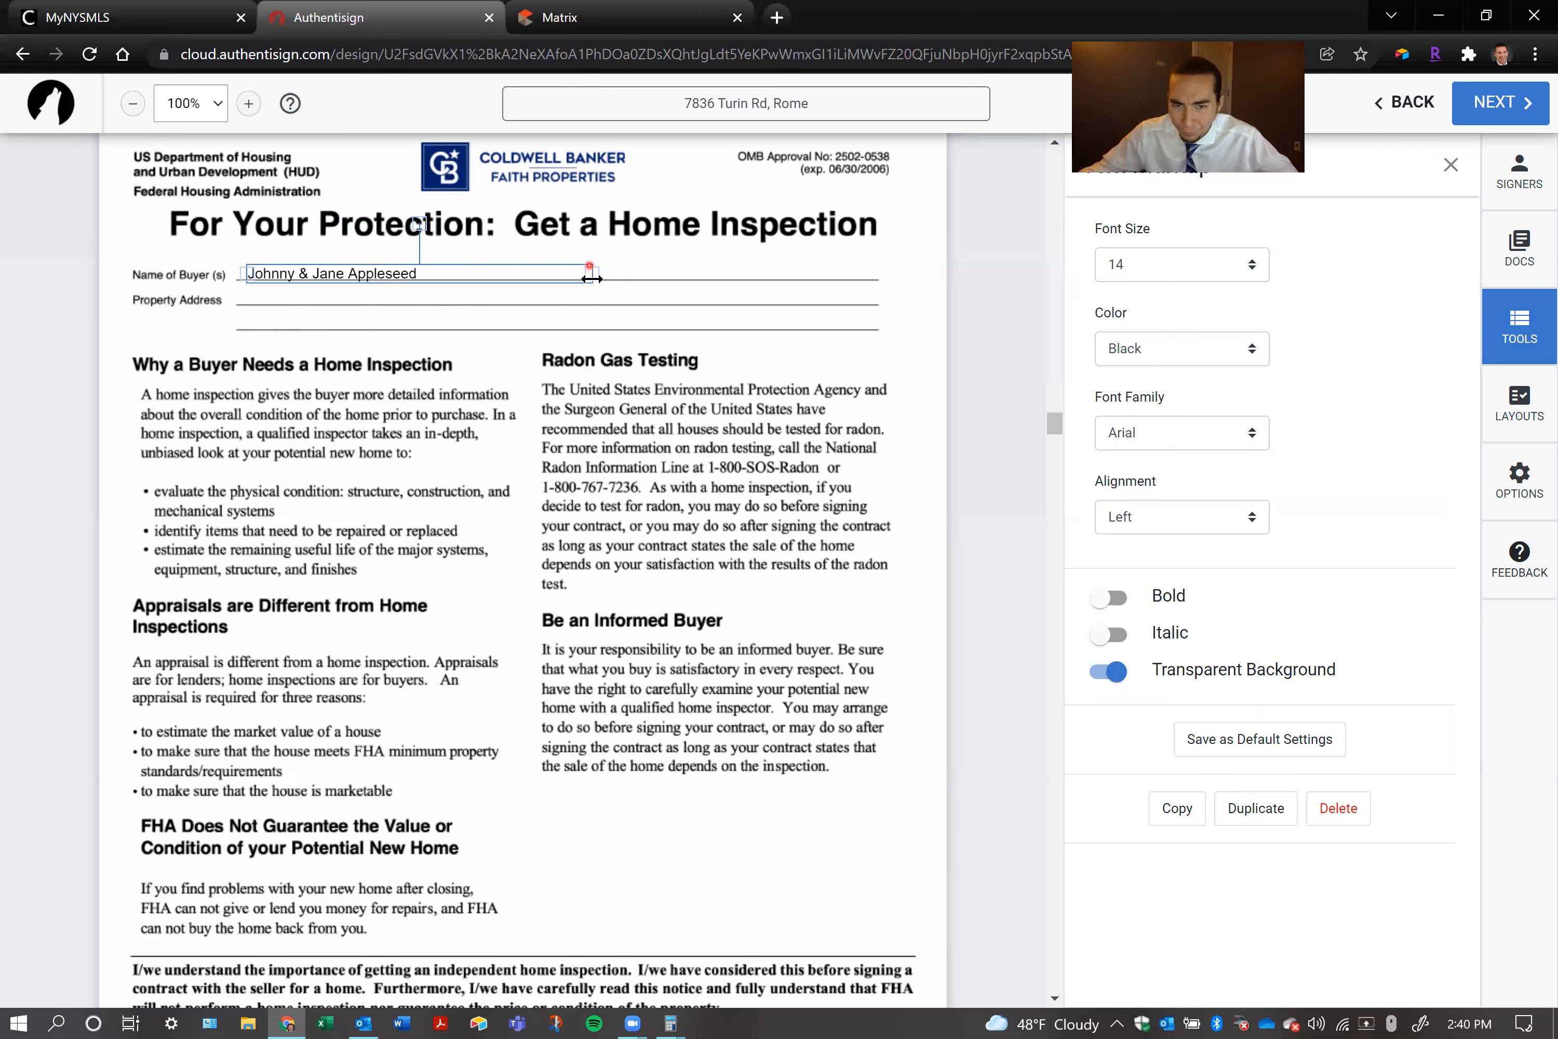
{"action": "left_click", "coordinate": [492, 272]}
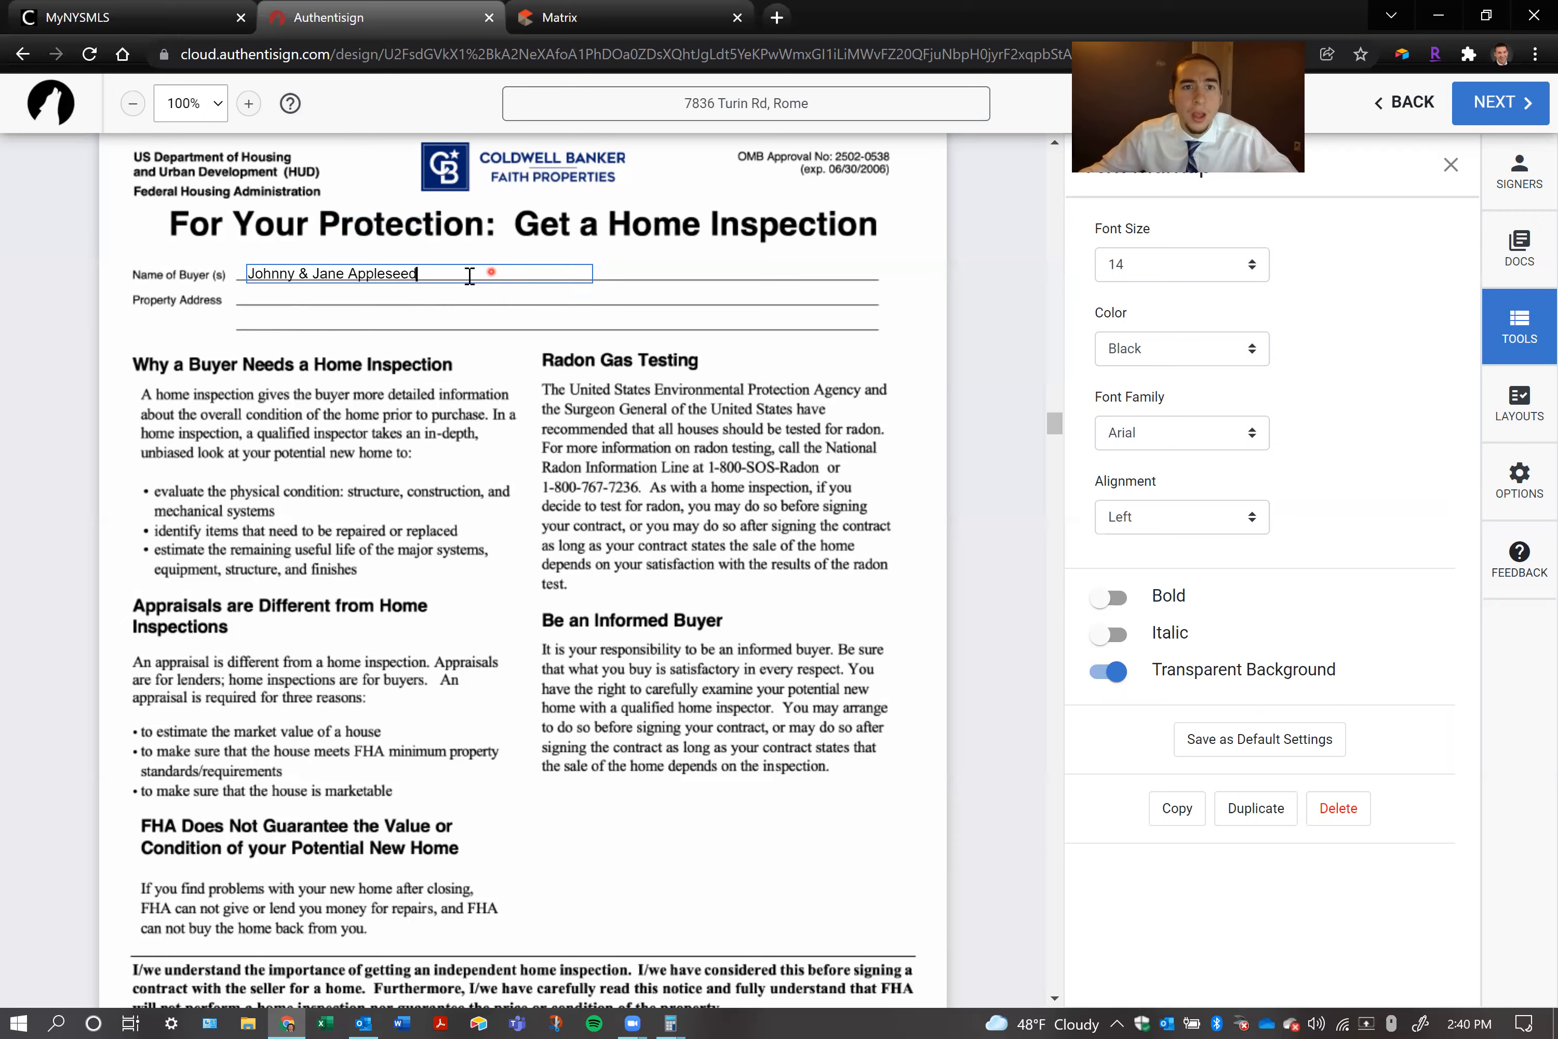
{"action": "key", "text": "Return"}
{"action": "key", "text": "Return"}
{"action": "key", "text": "BackSpace"}
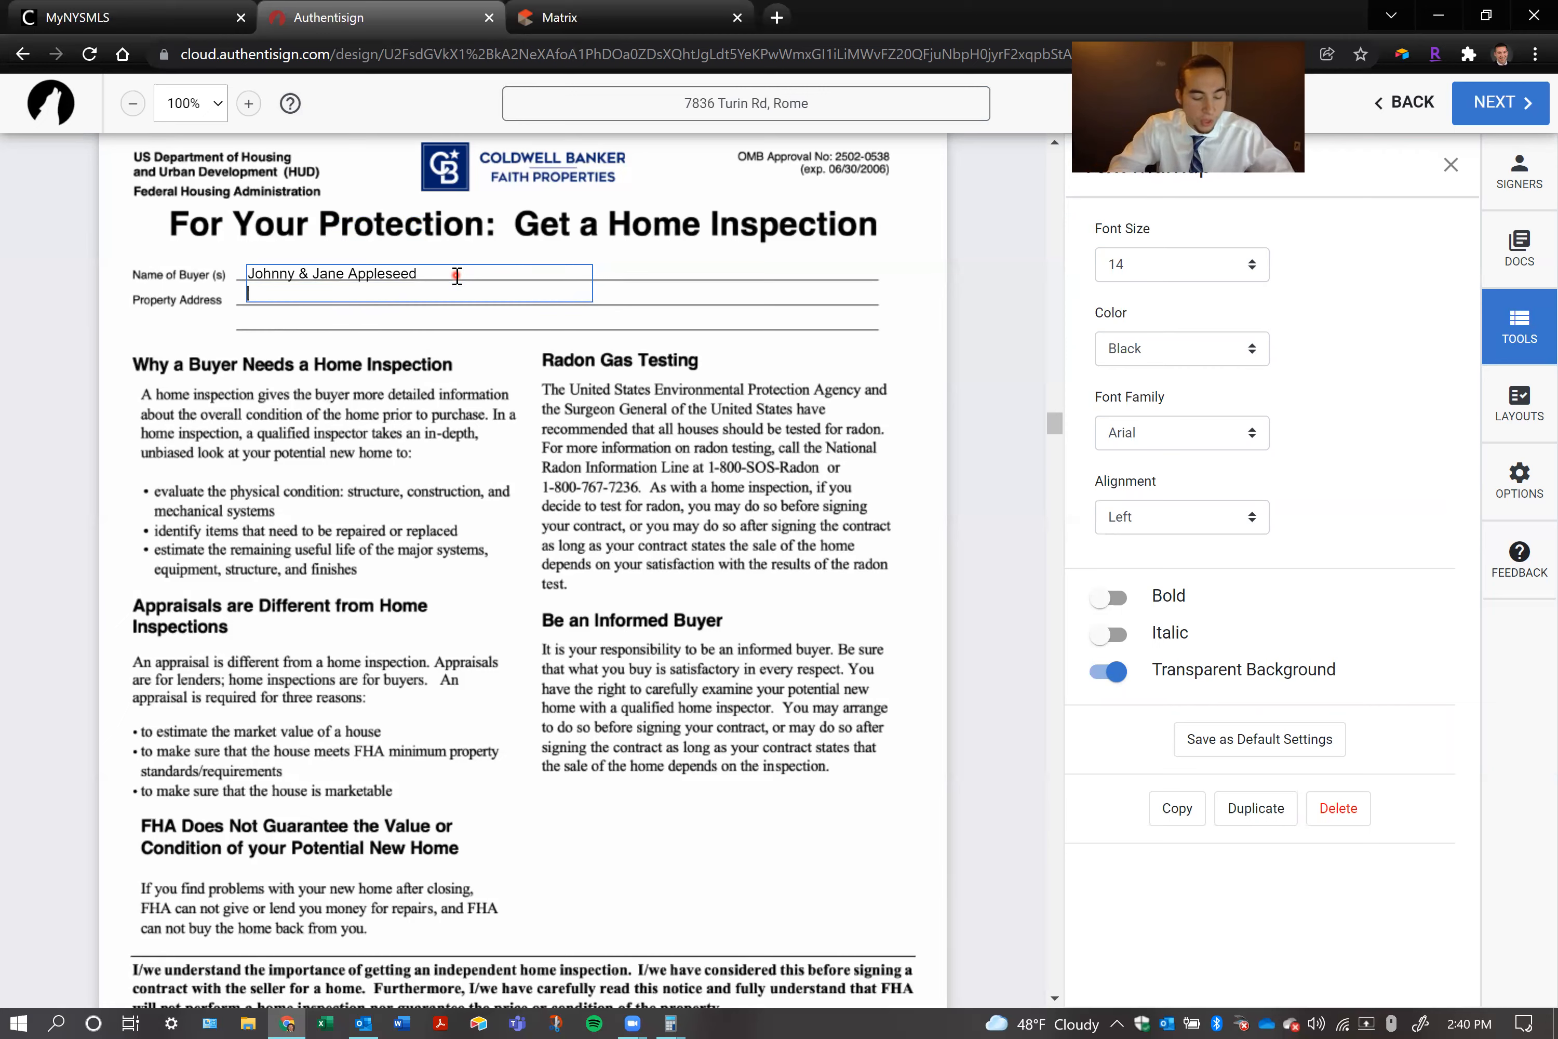
{"action": "type", "text": "123 Main St,"}
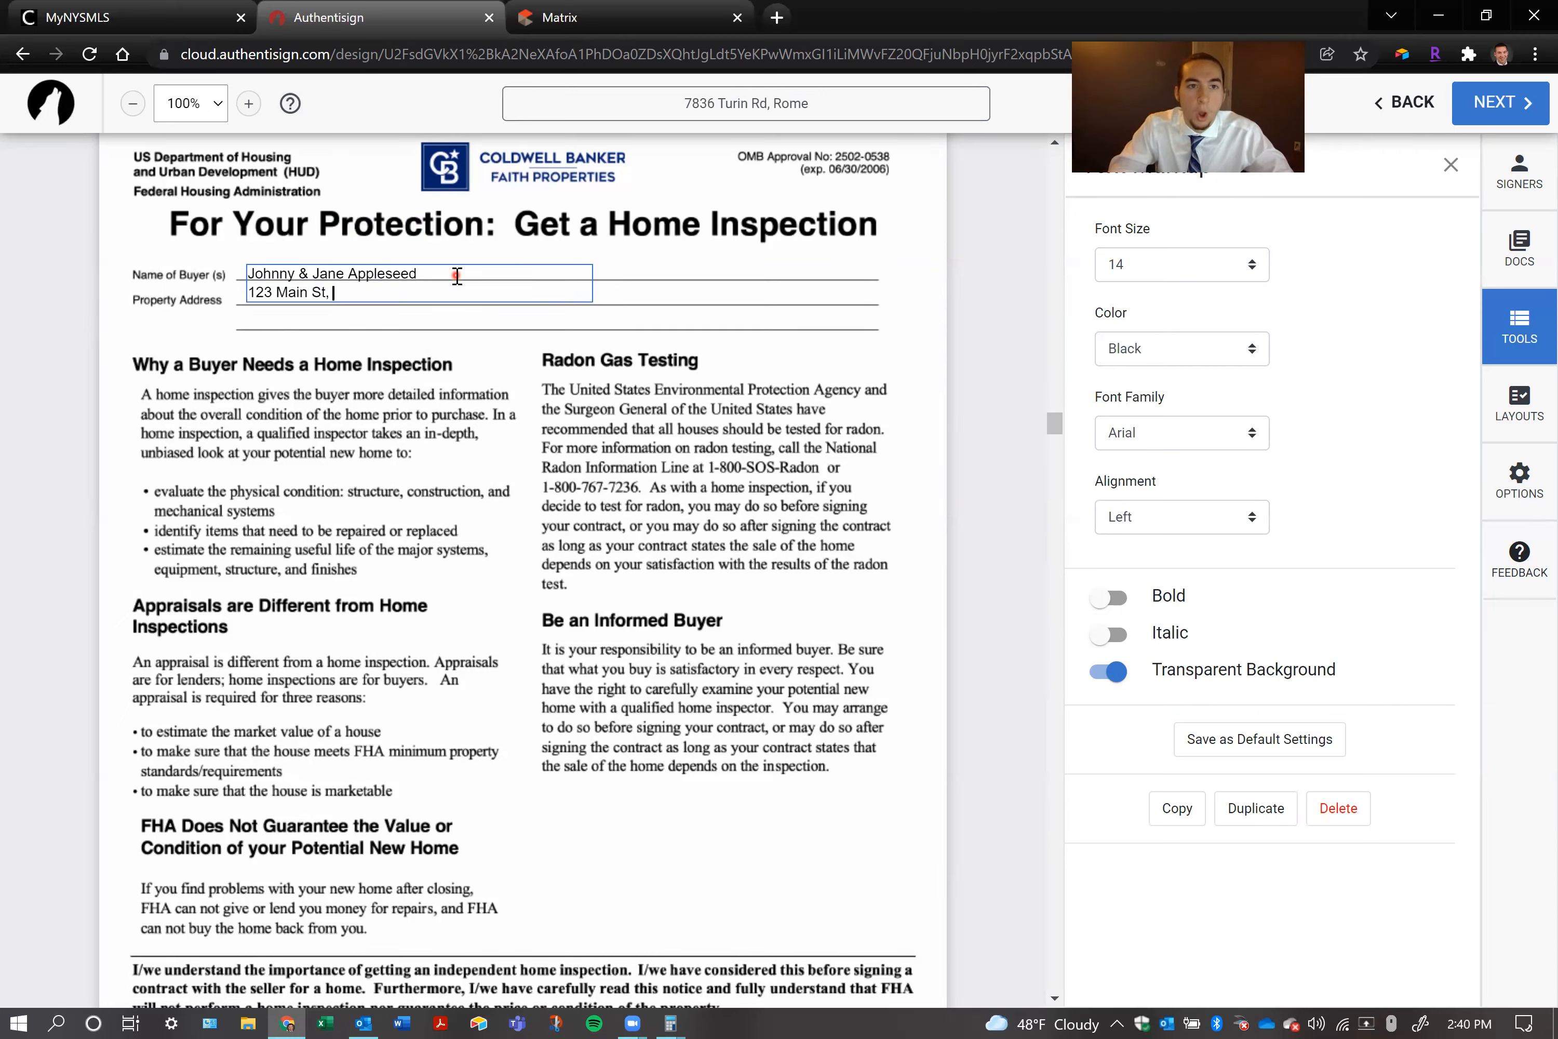
{"action": "type", "text": "t"}
{"action": "key", "text": "ctrl+BackSpace"}
{"action": "key", "text": "ctrl+BackSpace"}
{"action": "key", "text": "ctrl+BackSpace"}
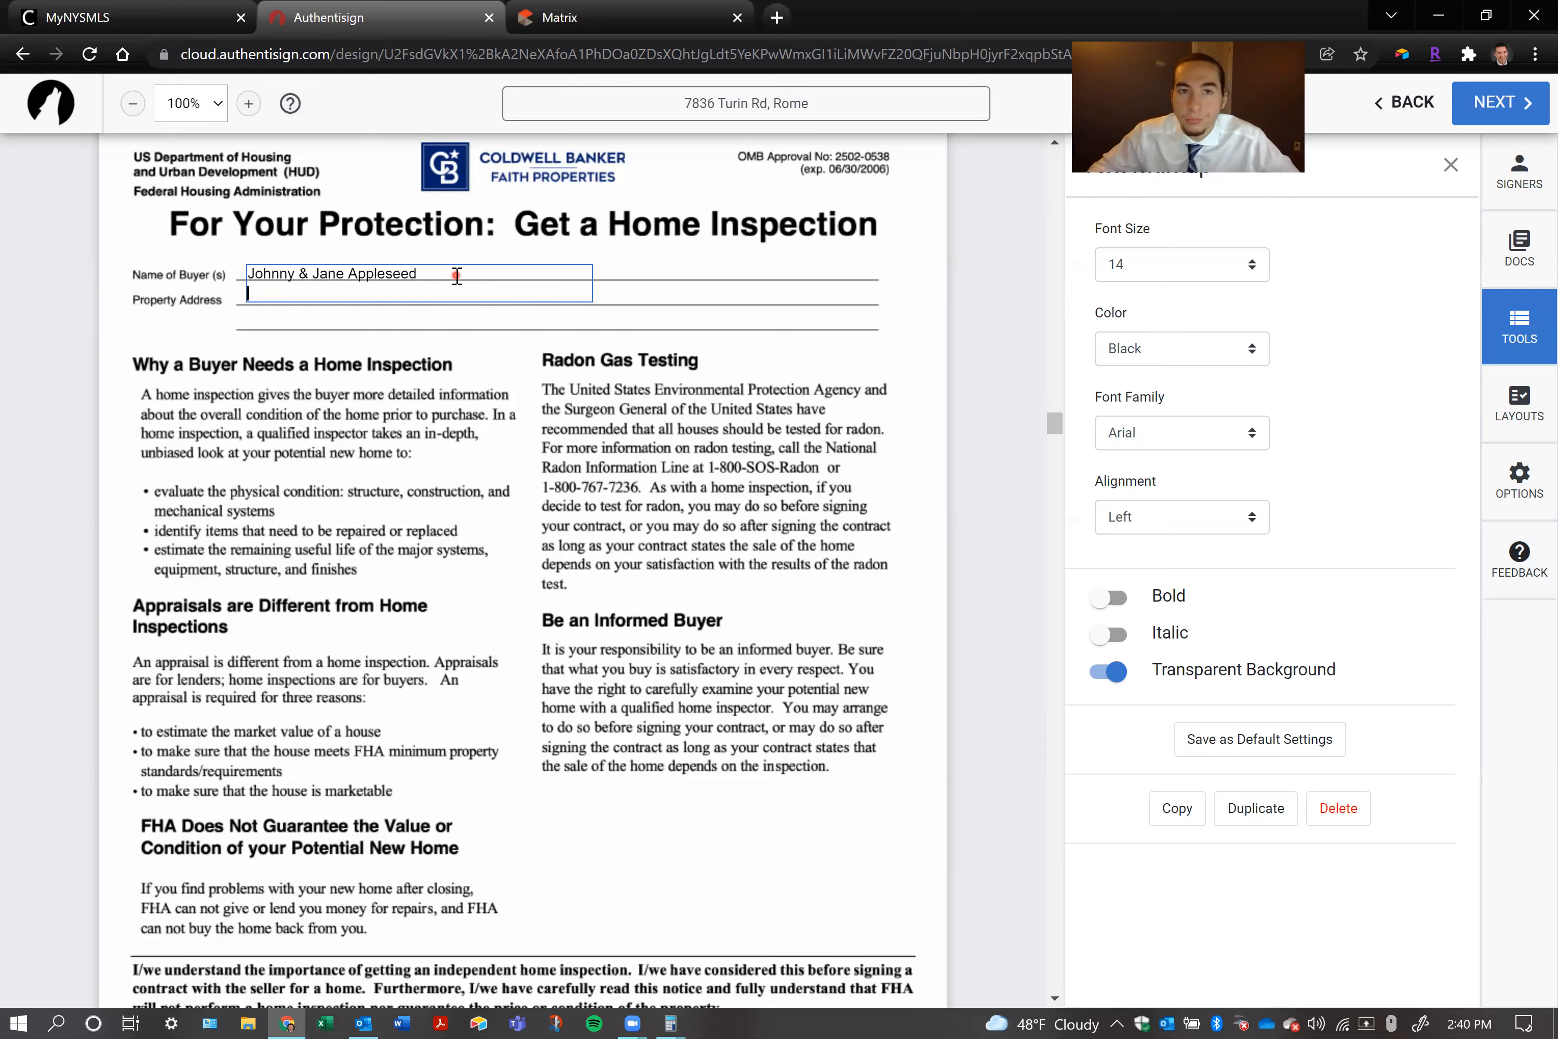
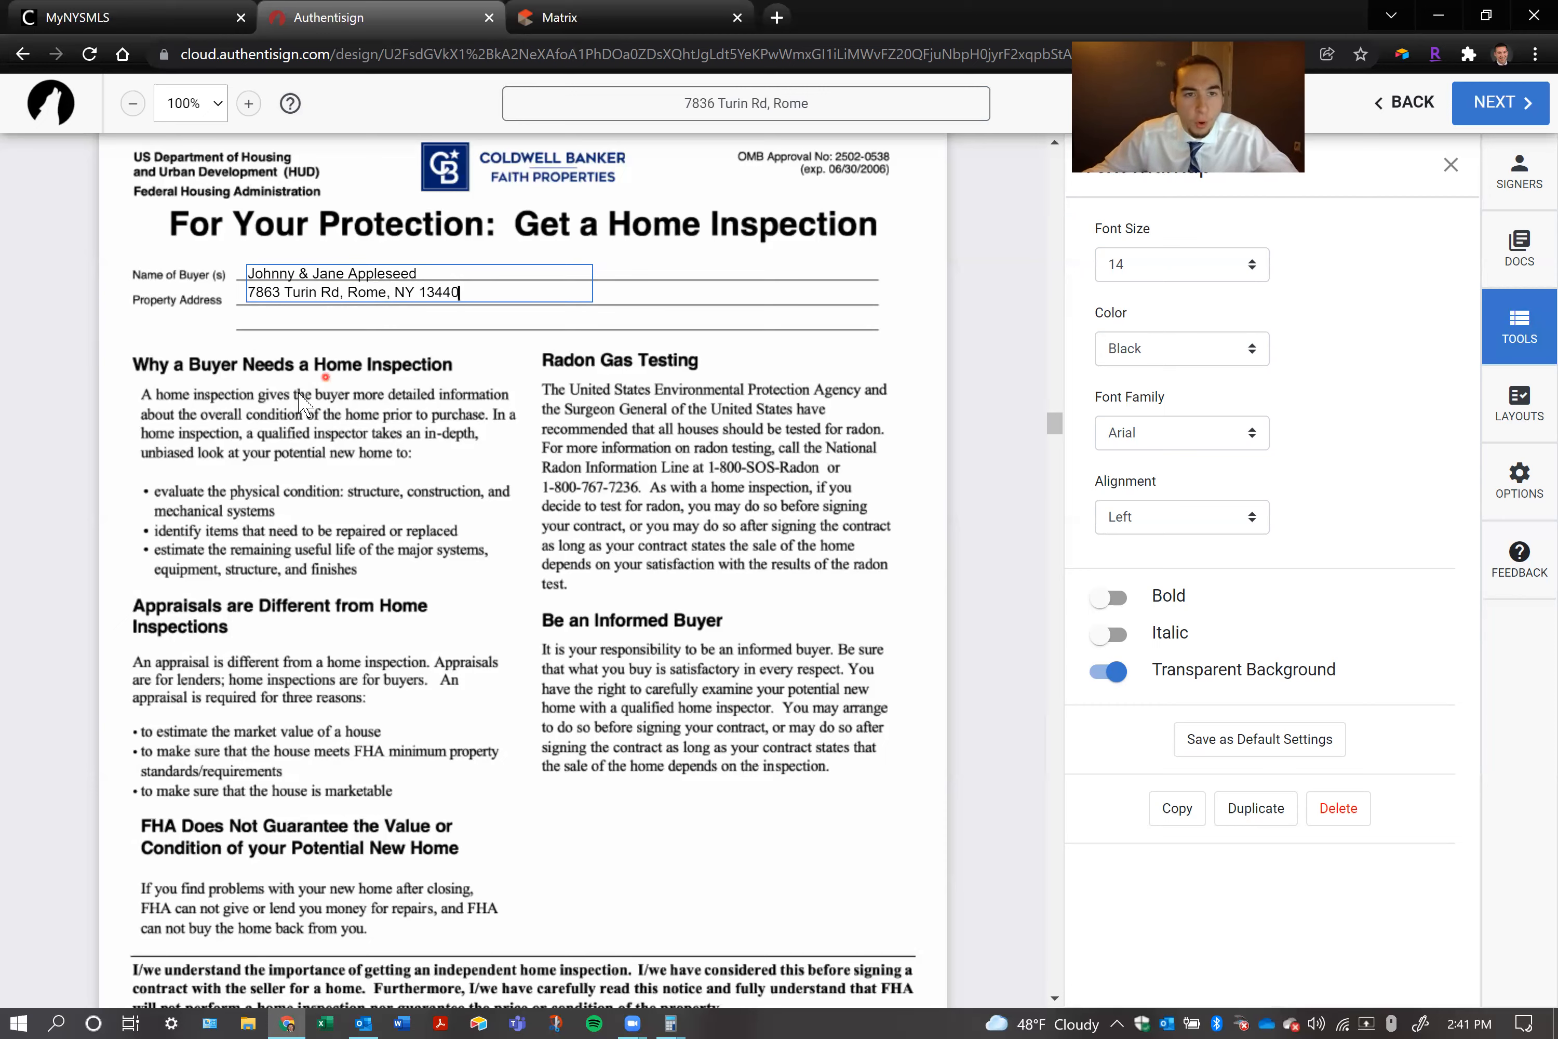
Complete the address on the text box's second line with state and ZIP code, and move the box to the start of the lines
{"action": "left_click", "coordinate": [295, 393]}
{"action": "left_click_drag", "start_coordinate": [356, 277], "coordinate": [350, 278]}
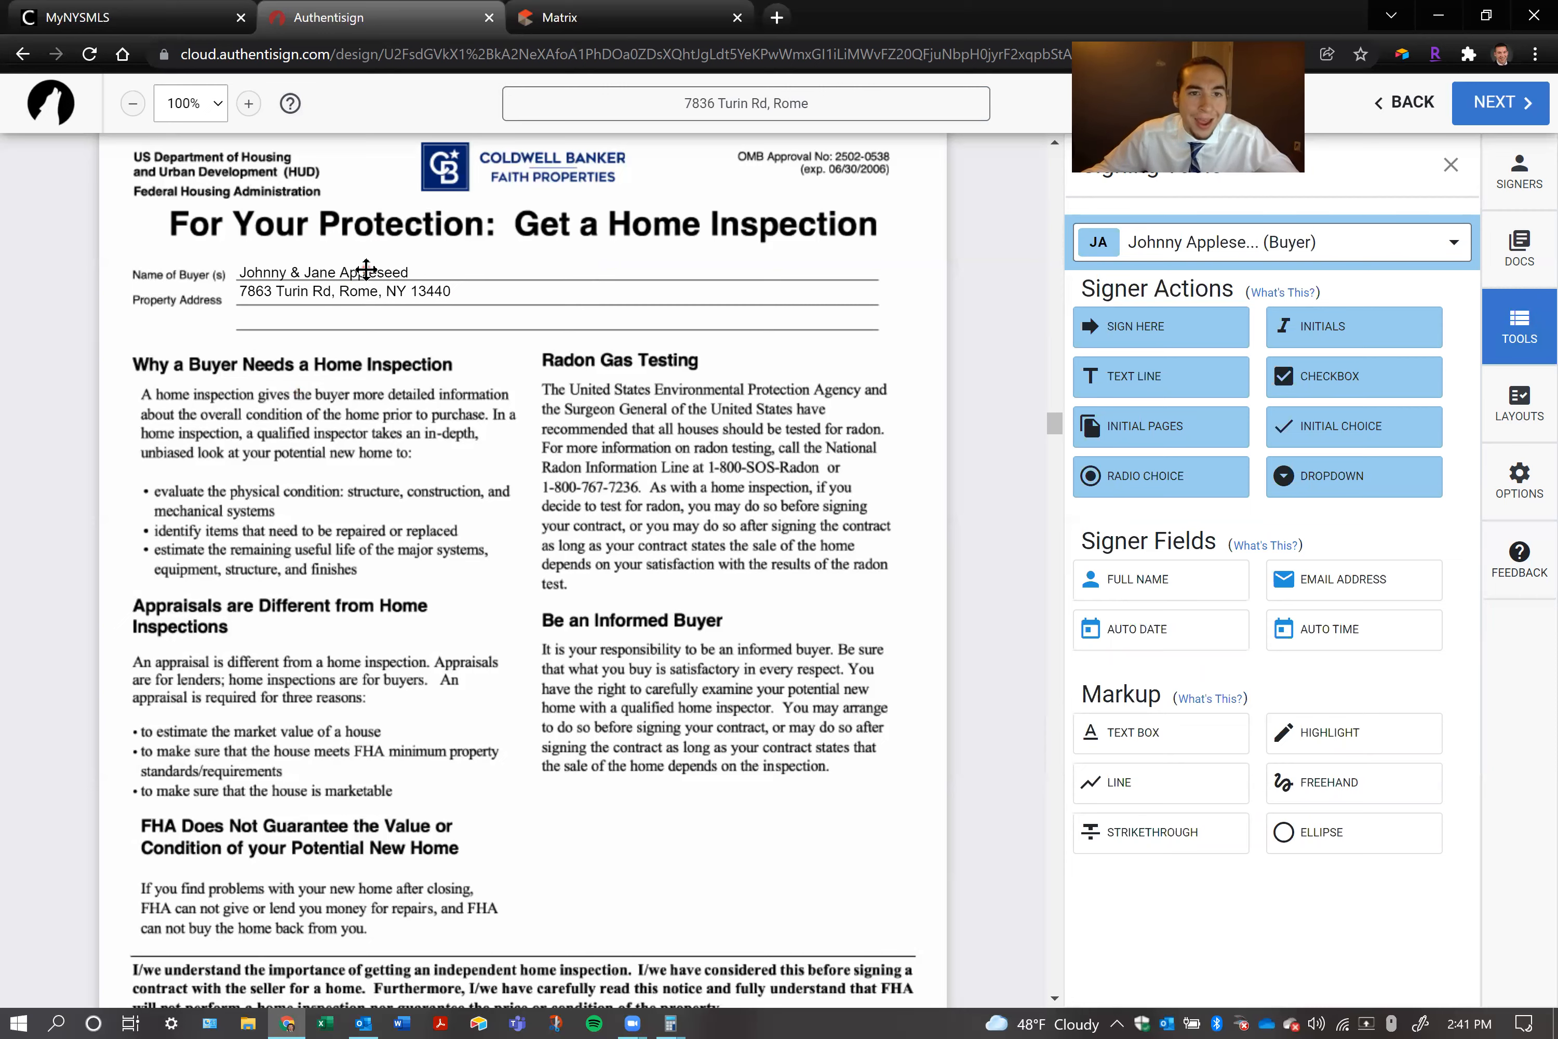
Nudge the two-line text box slightly up and left so the buyers' names sit just above the Name of Buyer(s) line
{"action": "left_click", "coordinate": [366, 295]}
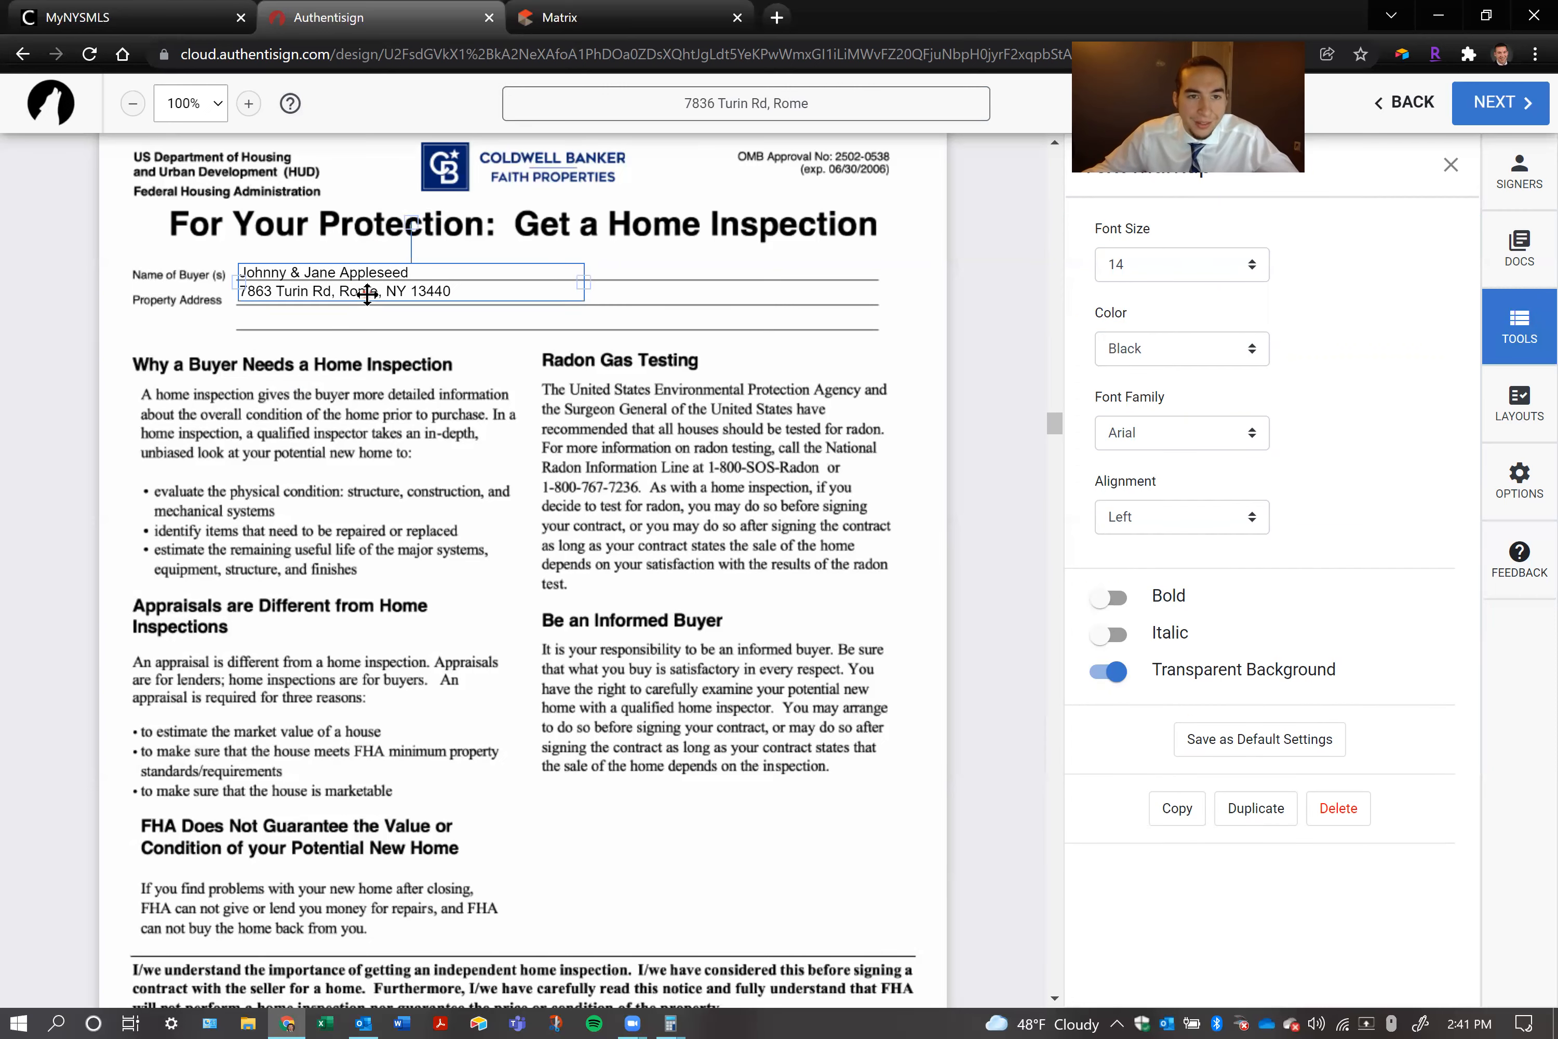
{"action": "double_click", "coordinate": [424, 290]}
{"action": "right_click", "coordinate": [425, 291]}
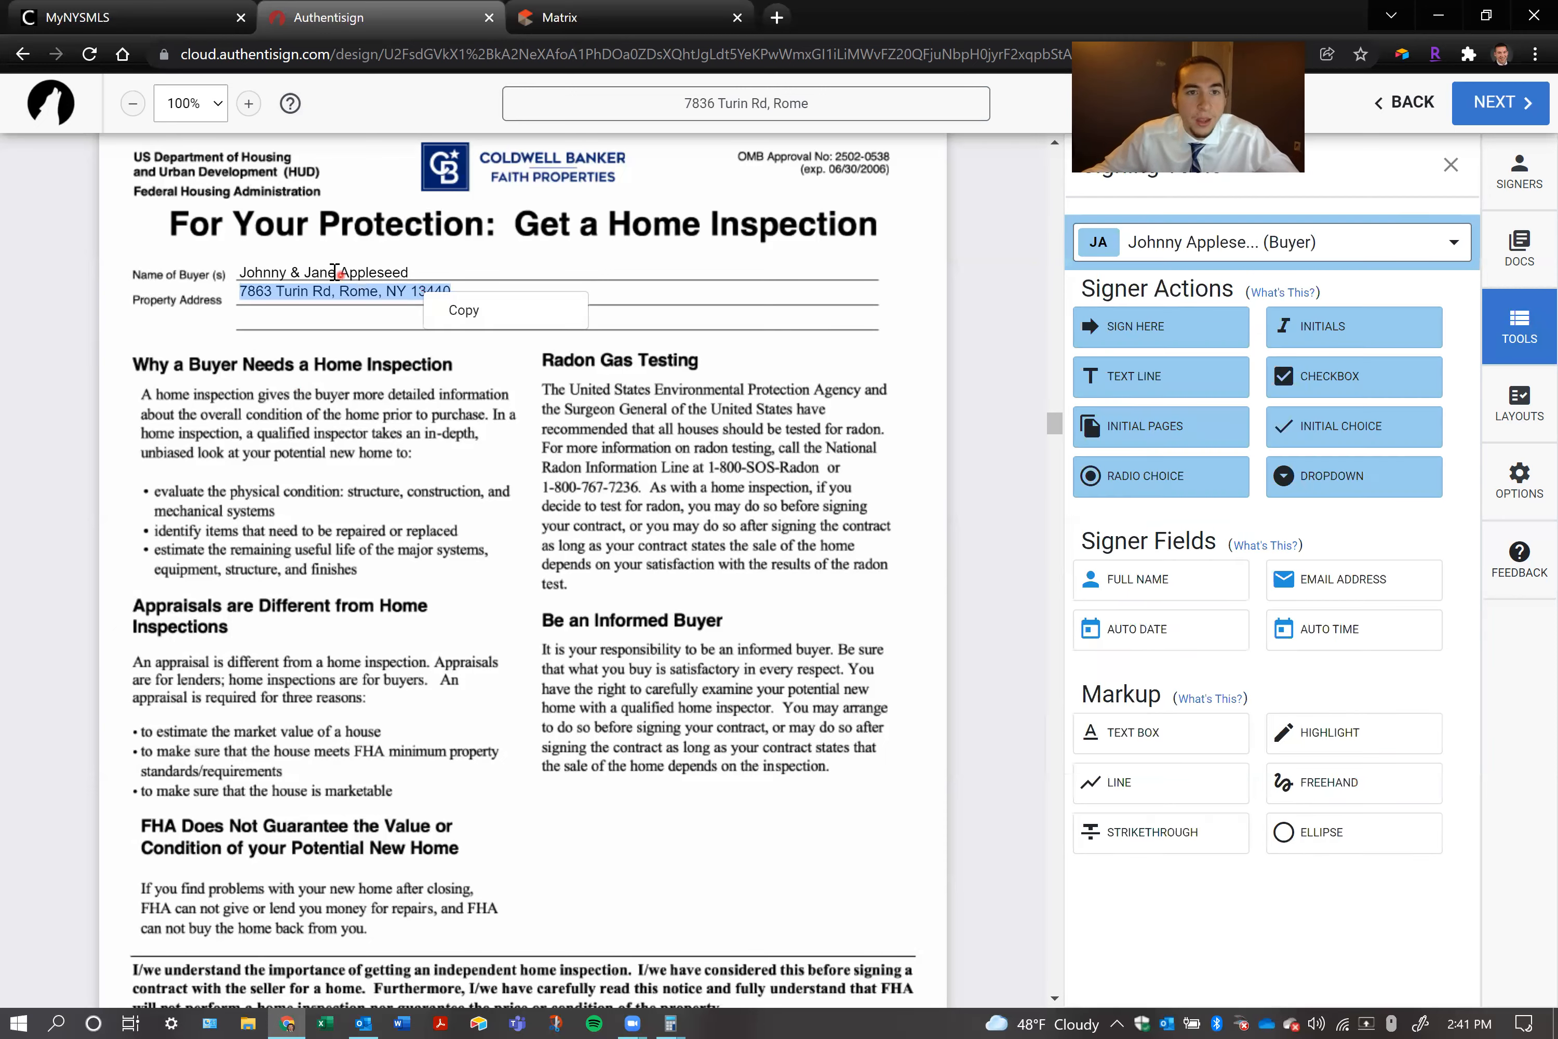
{"action": "left_click", "coordinate": [348, 277]}
{"action": "left_click", "coordinate": [431, 289]}
{"action": "mouse_move", "coordinate": [489, 288]}
{"action": "left_mouse_down"}
{"action": "mouse_move", "coordinate": [424, 291]}
{"action": "mouse_move", "coordinate": [480, 289]}
{"action": "left_mouse_up"}
{"action": "double_click", "coordinate": [435, 289]}
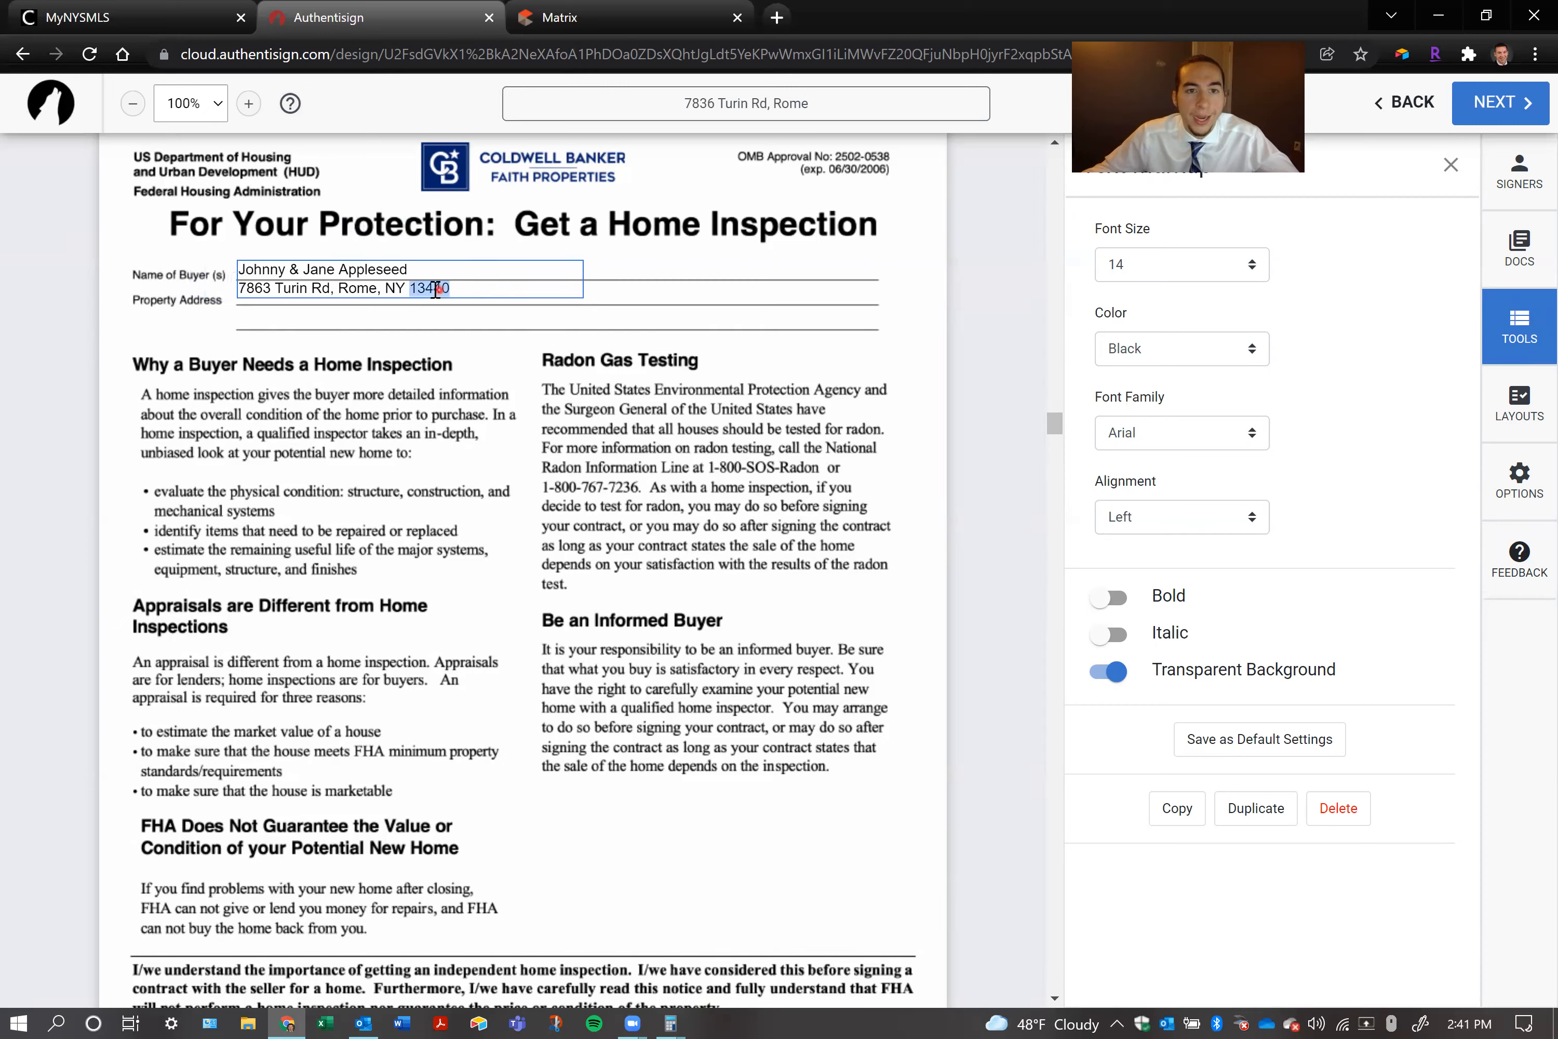
{"action": "left_click", "coordinate": [416, 289]}
{"action": "left_click_drag", "start_coordinate": [417, 289], "coordinate": [425, 291]}
Delete the address line from the buyers' names text box
{"action": "triple_click", "coordinate": [425, 290]}
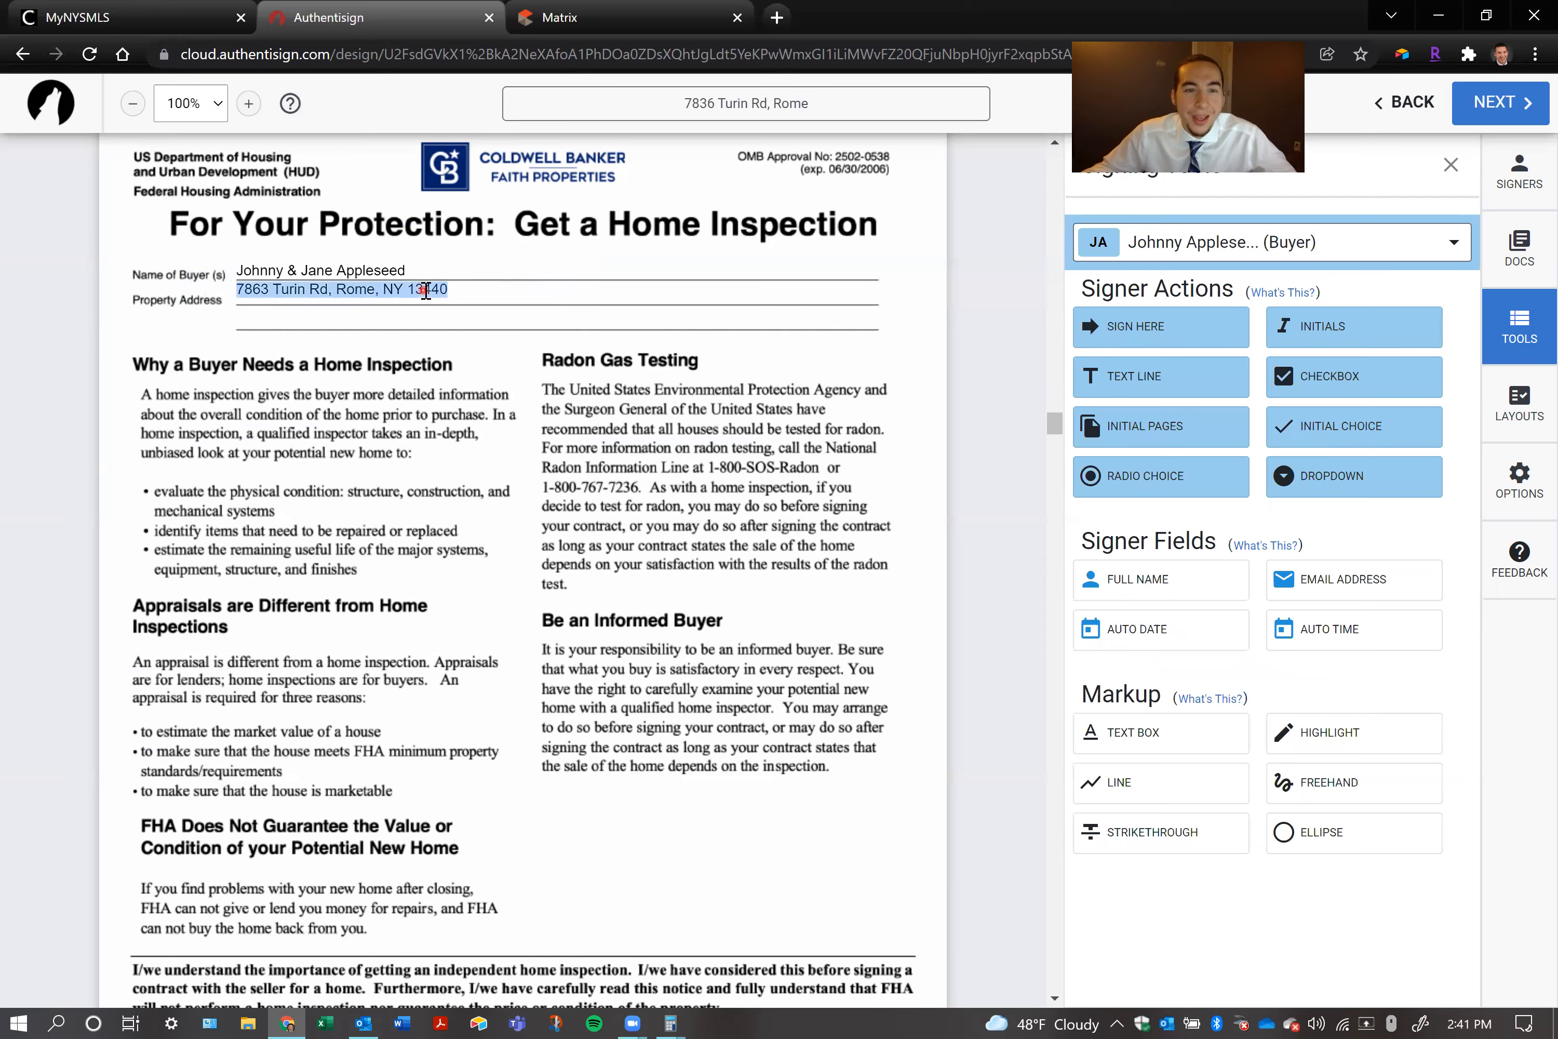
{"action": "key", "text": "BackSpace"}
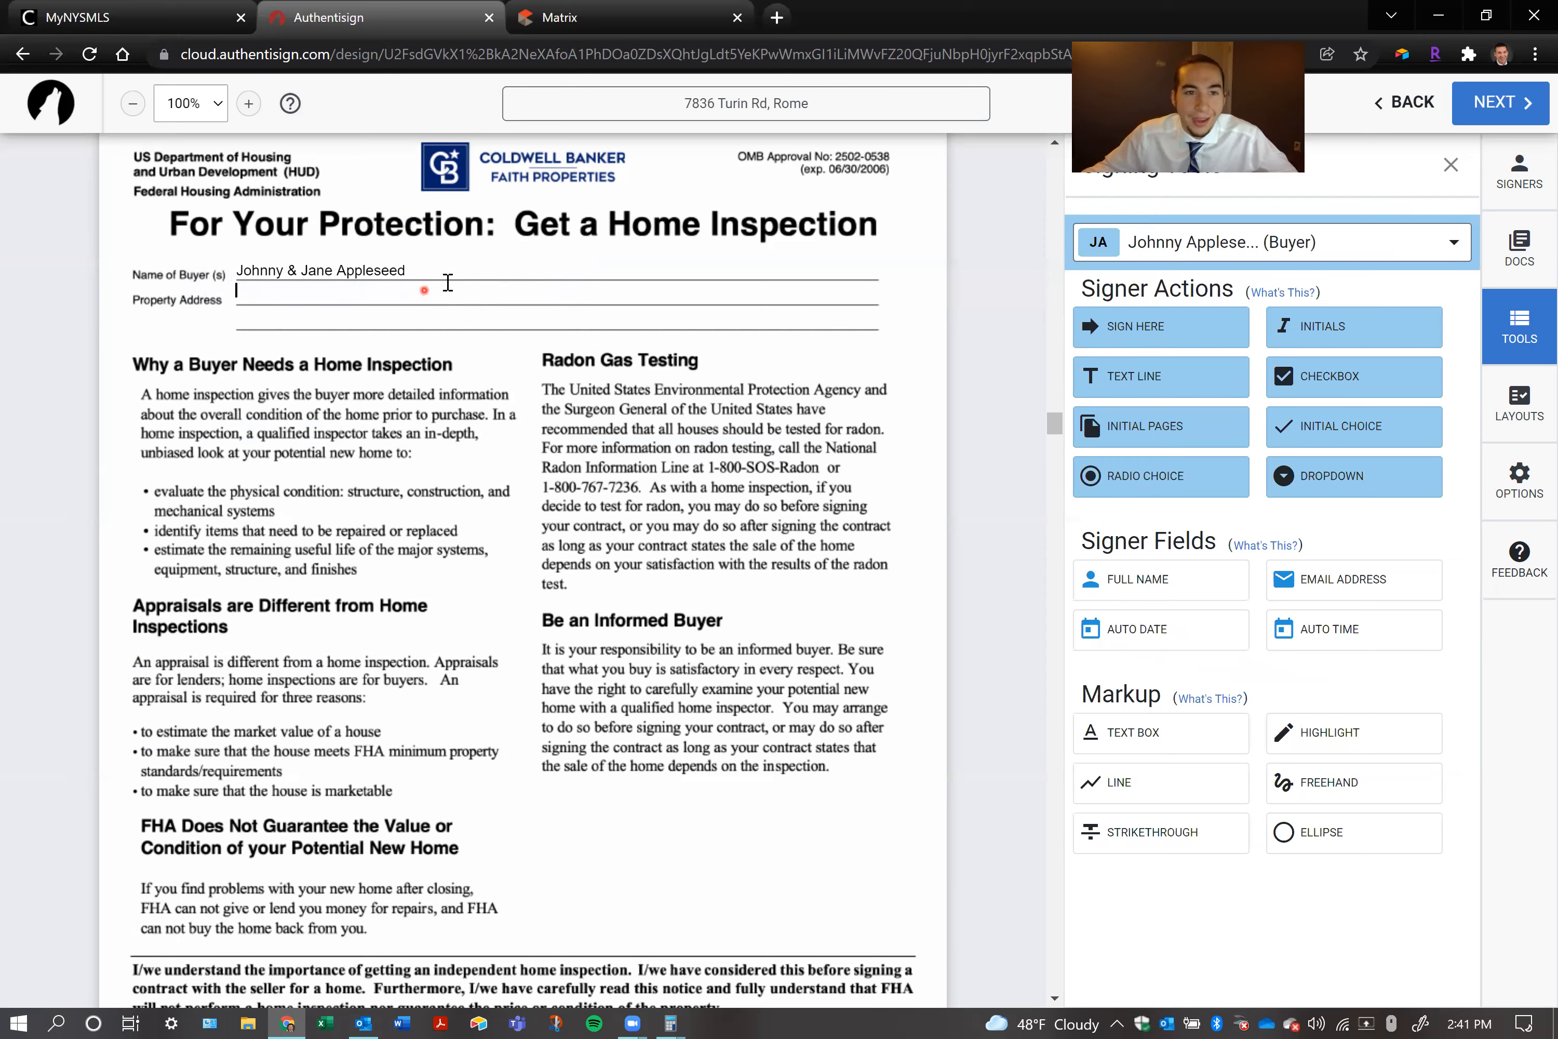
{"action": "key", "text": "BackSpace"}
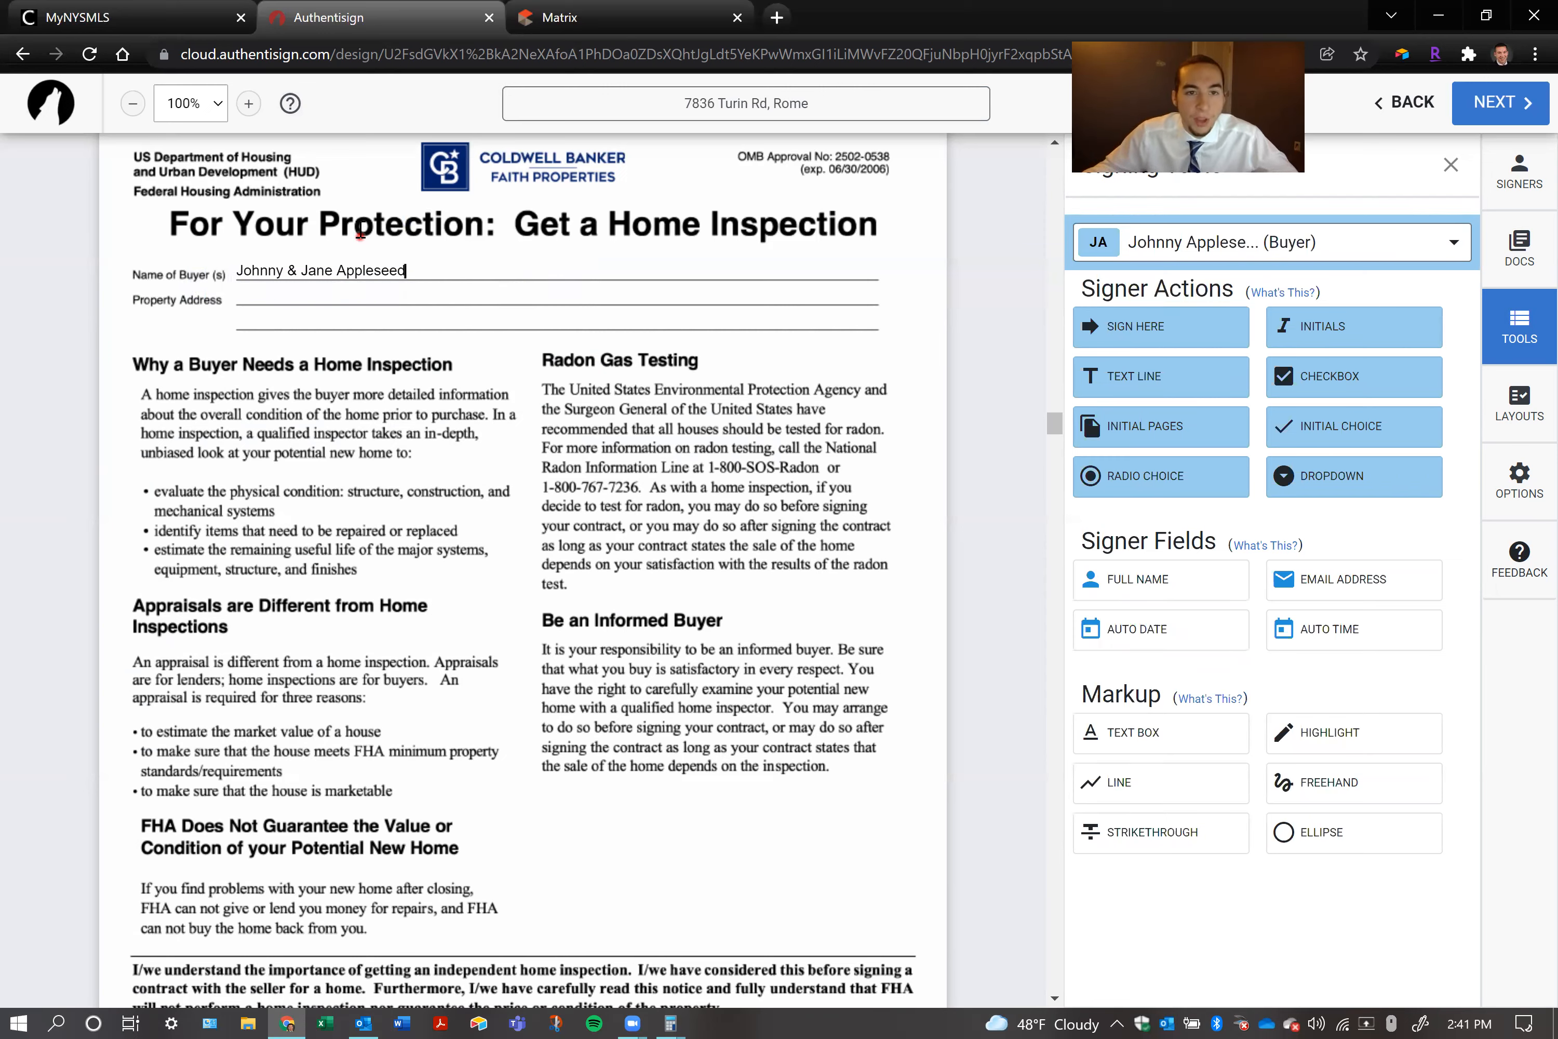
Add a separate text box on the Property Address line and enter the full property address with state and ZIP code
{"action": "left_click", "coordinate": [1129, 720]}
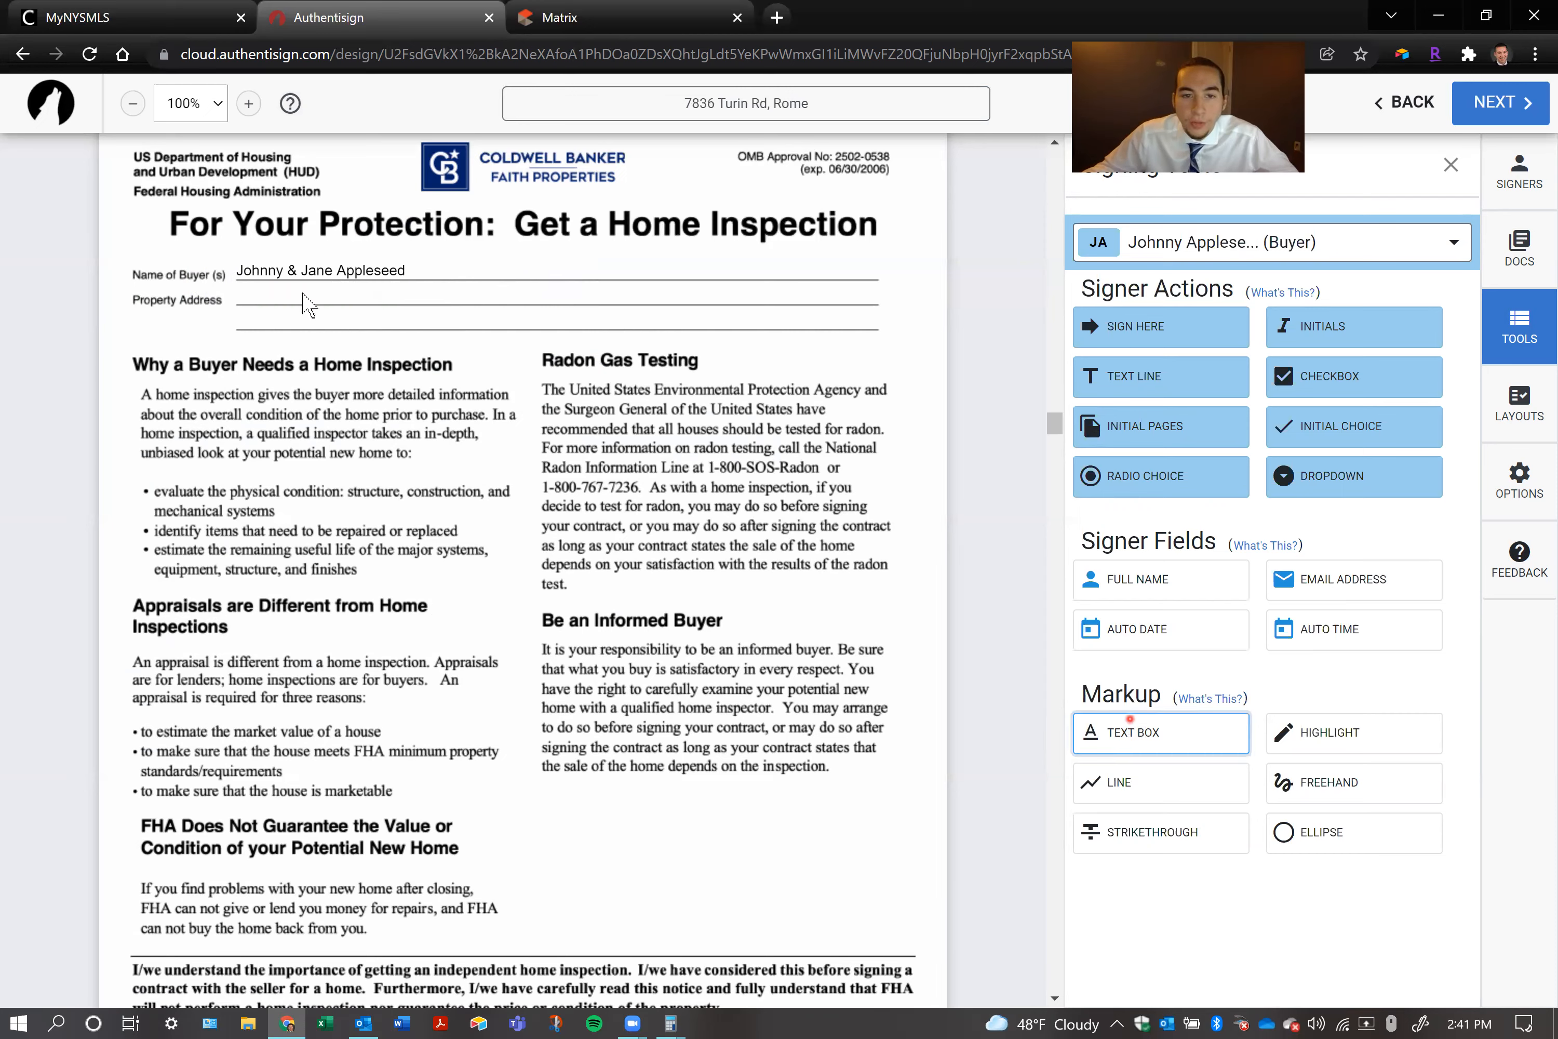
{"action": "left_click", "coordinate": [281, 300]}
{"action": "left_click", "coordinate": [281, 299]}
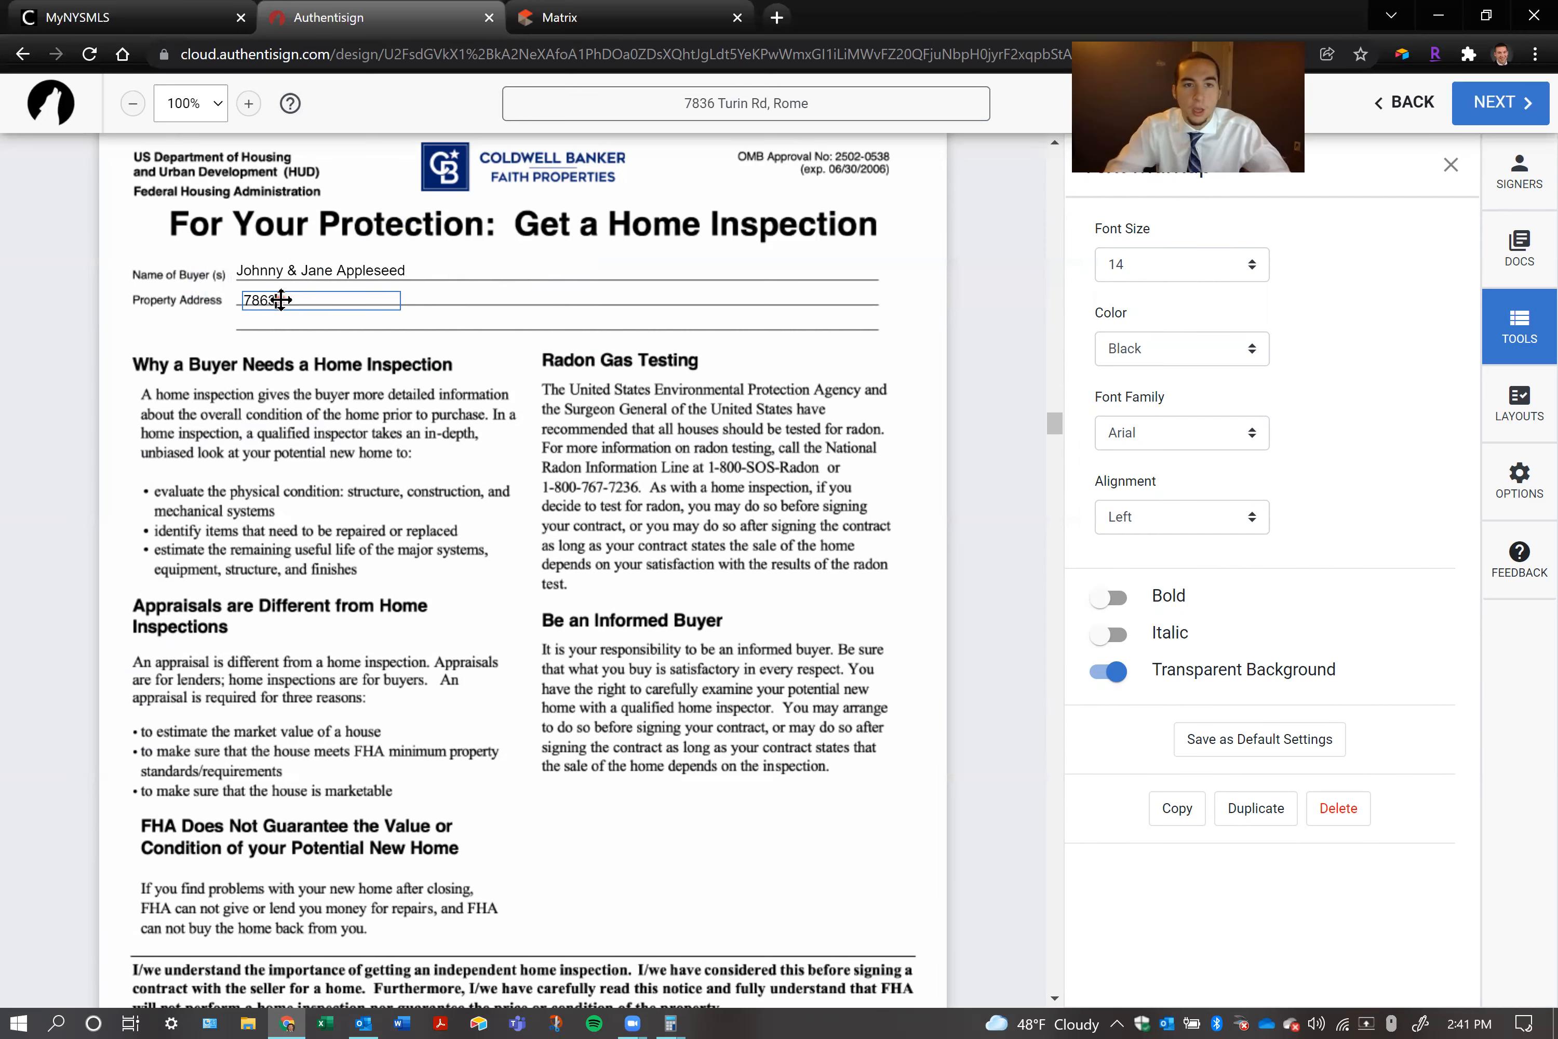
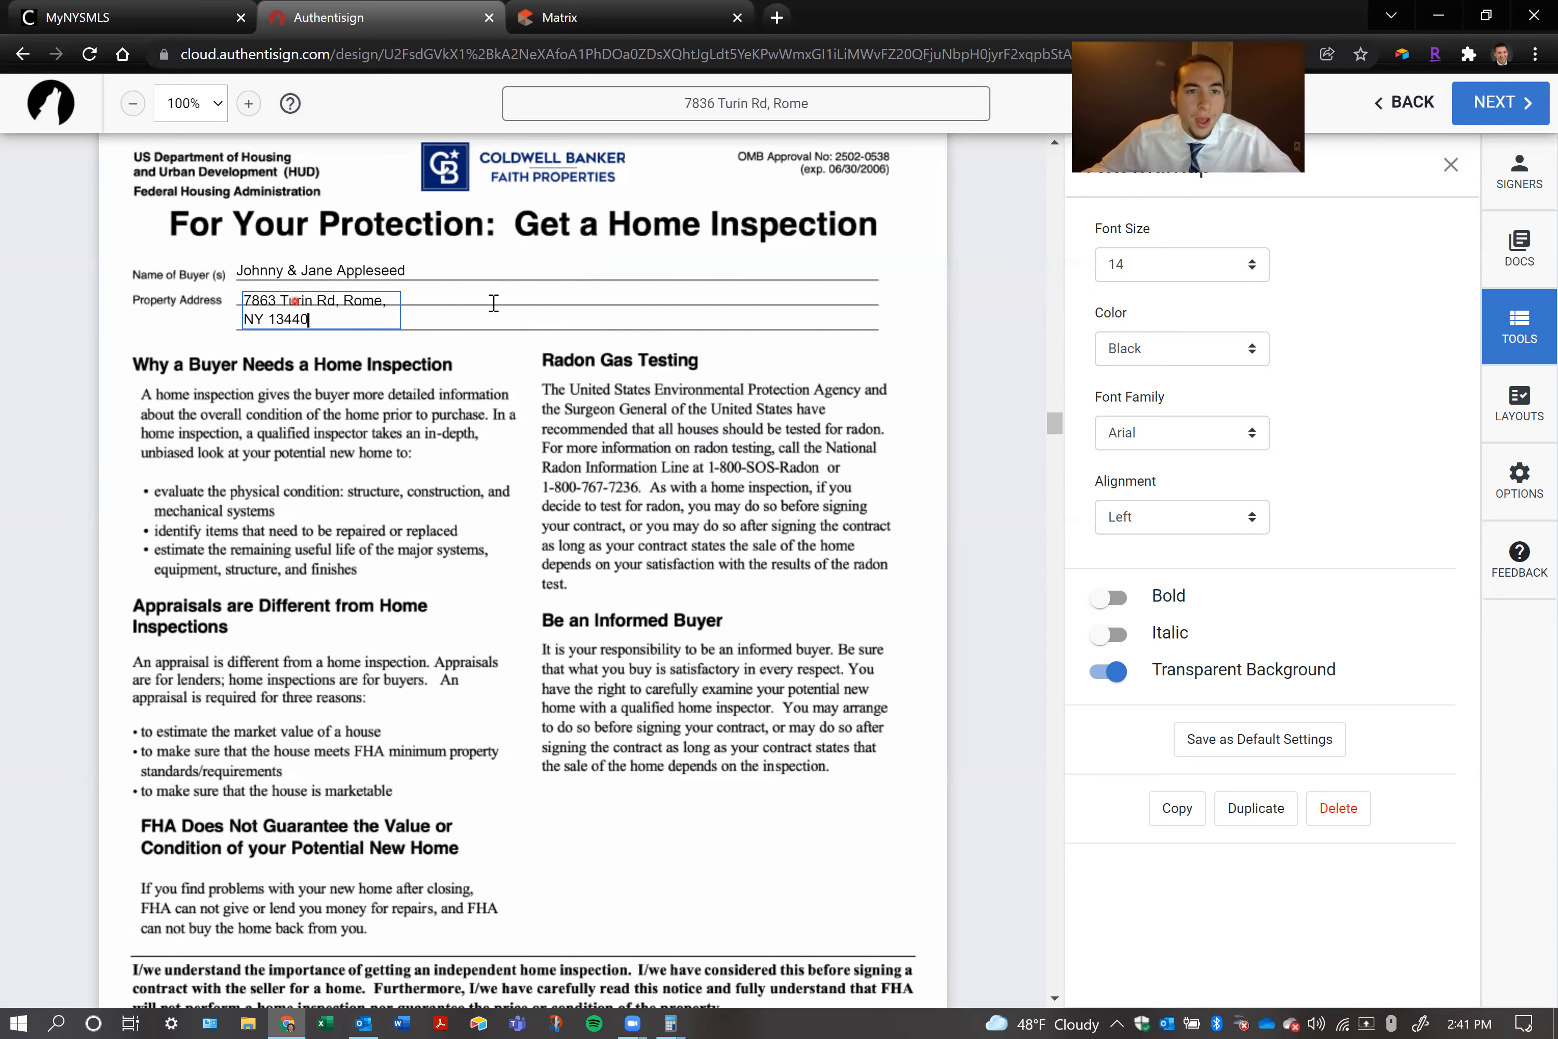
Widen the property address text box so the whole address fits on one line
{"action": "left_click", "coordinate": [415, 311]}
{"action": "left_click", "coordinate": [367, 313]}
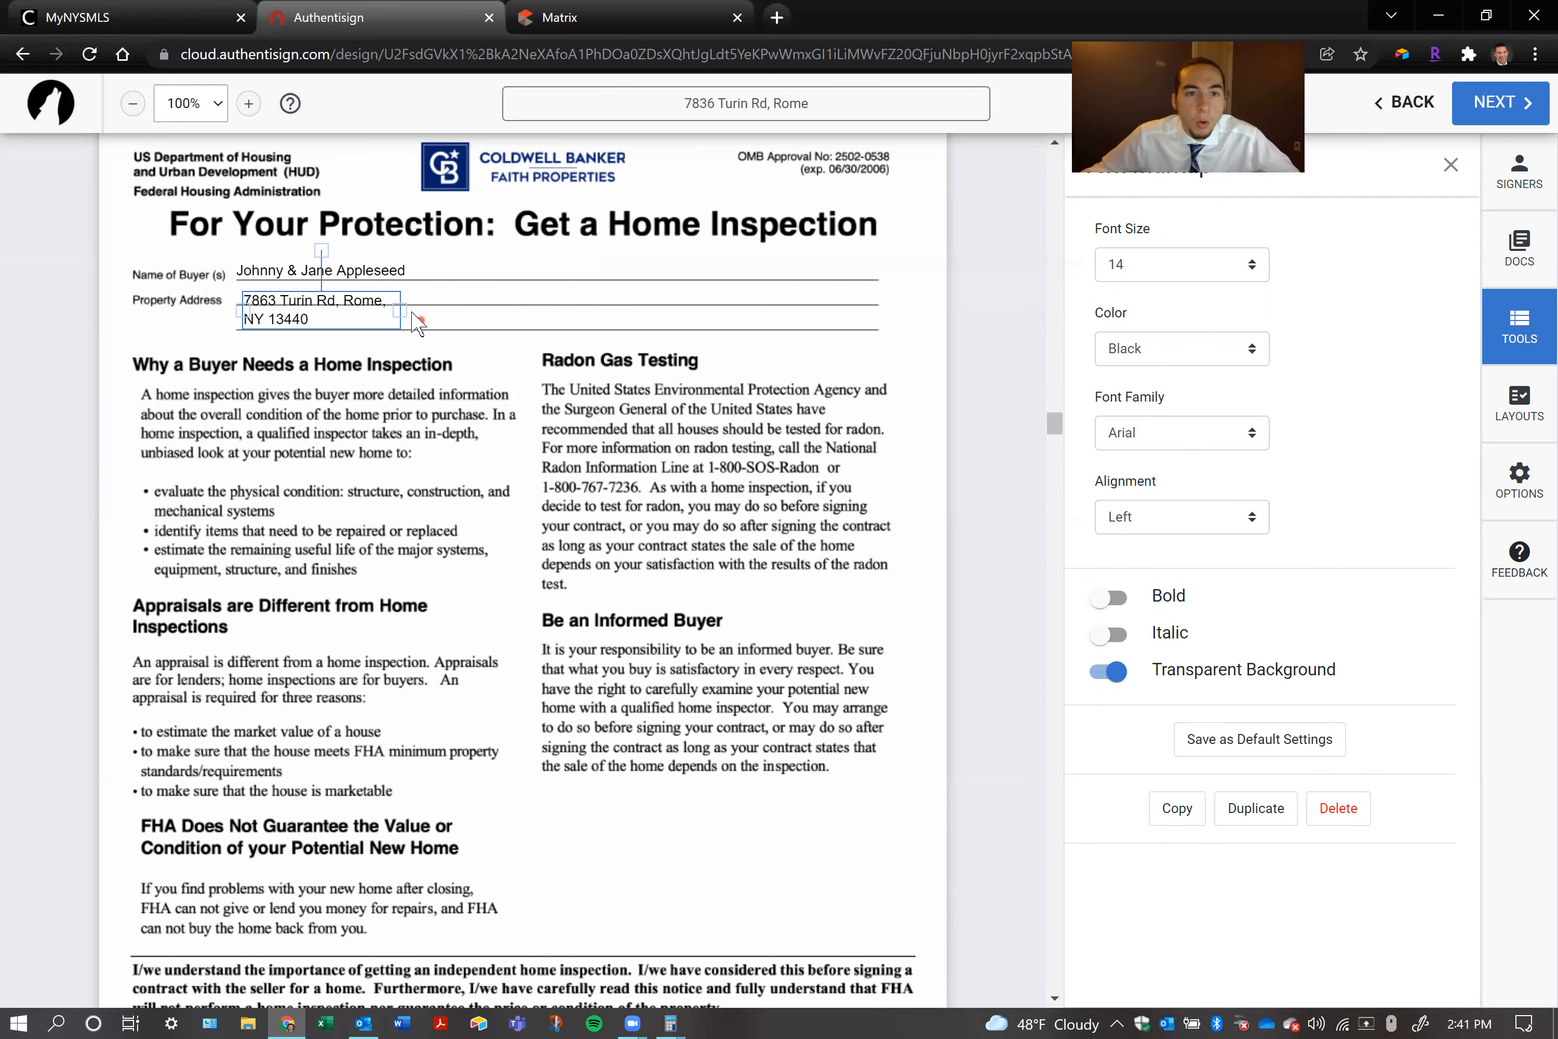
{"action": "left_click_drag", "start_coordinate": [415, 311], "coordinate": [463, 309]}
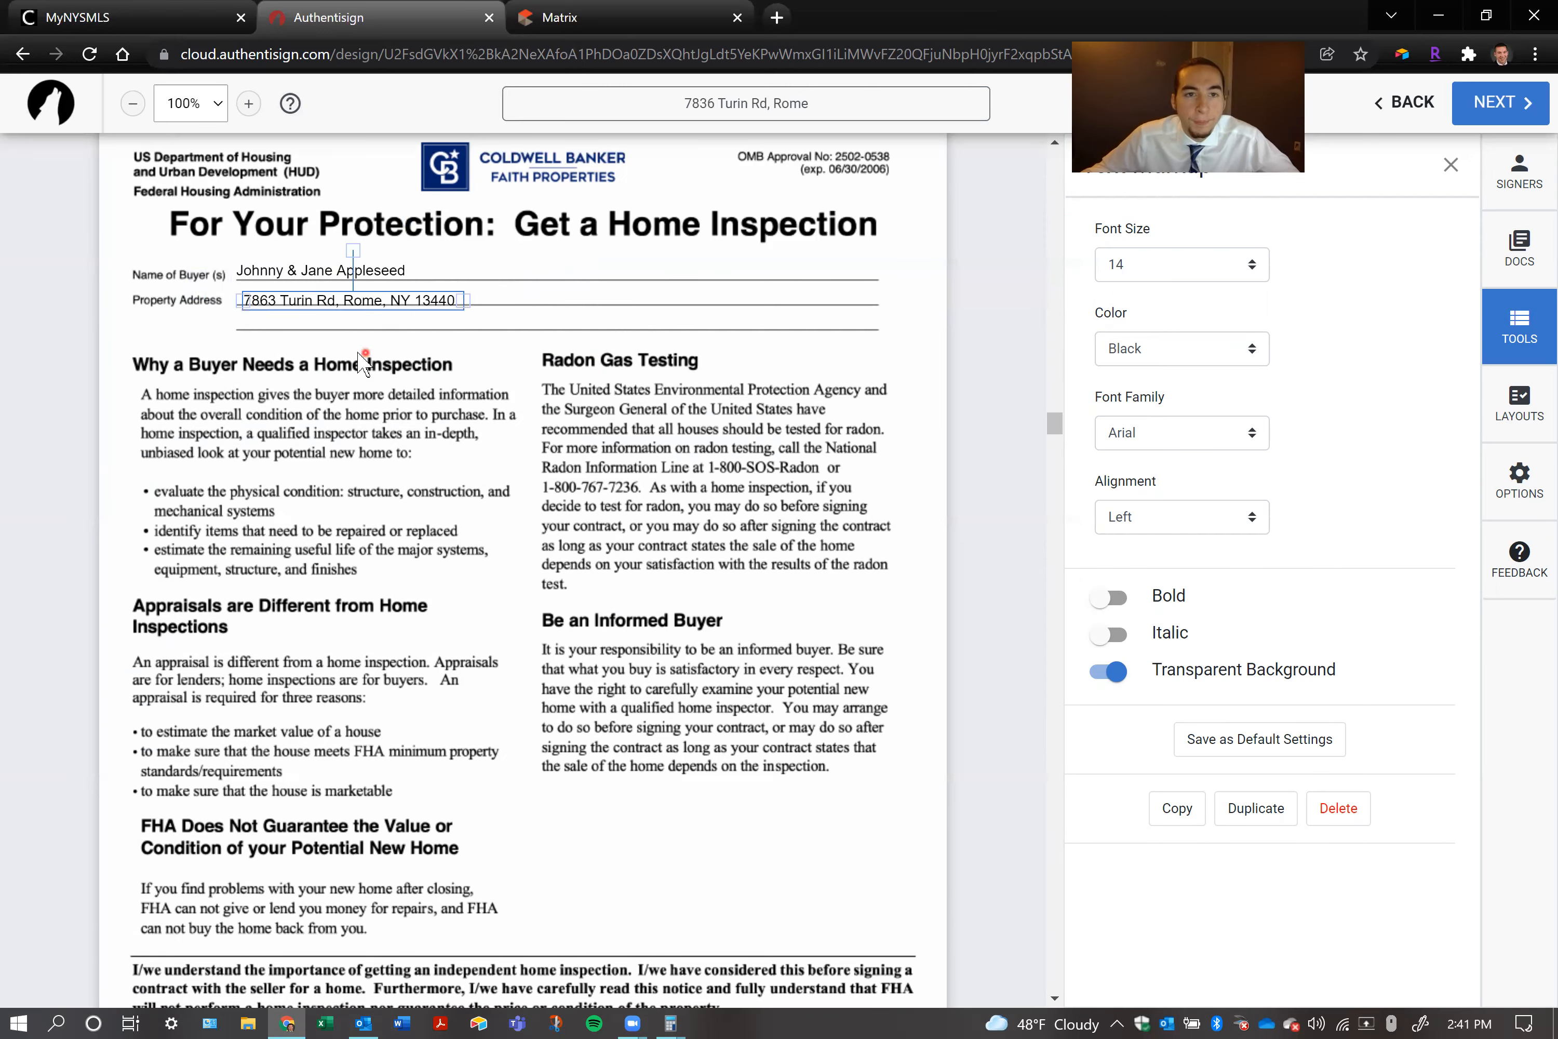
Rotate the property address text box slightly and straighten it back to horizontal
{"action": "mouse_move", "coordinate": [353, 249]}
{"action": "left_mouse_down"}
{"action": "mouse_move", "coordinate": [389, 258]}
{"action": "mouse_move", "coordinate": [329, 237]}
{"action": "mouse_move", "coordinate": [354, 246]}
{"action": "left_mouse_up"}
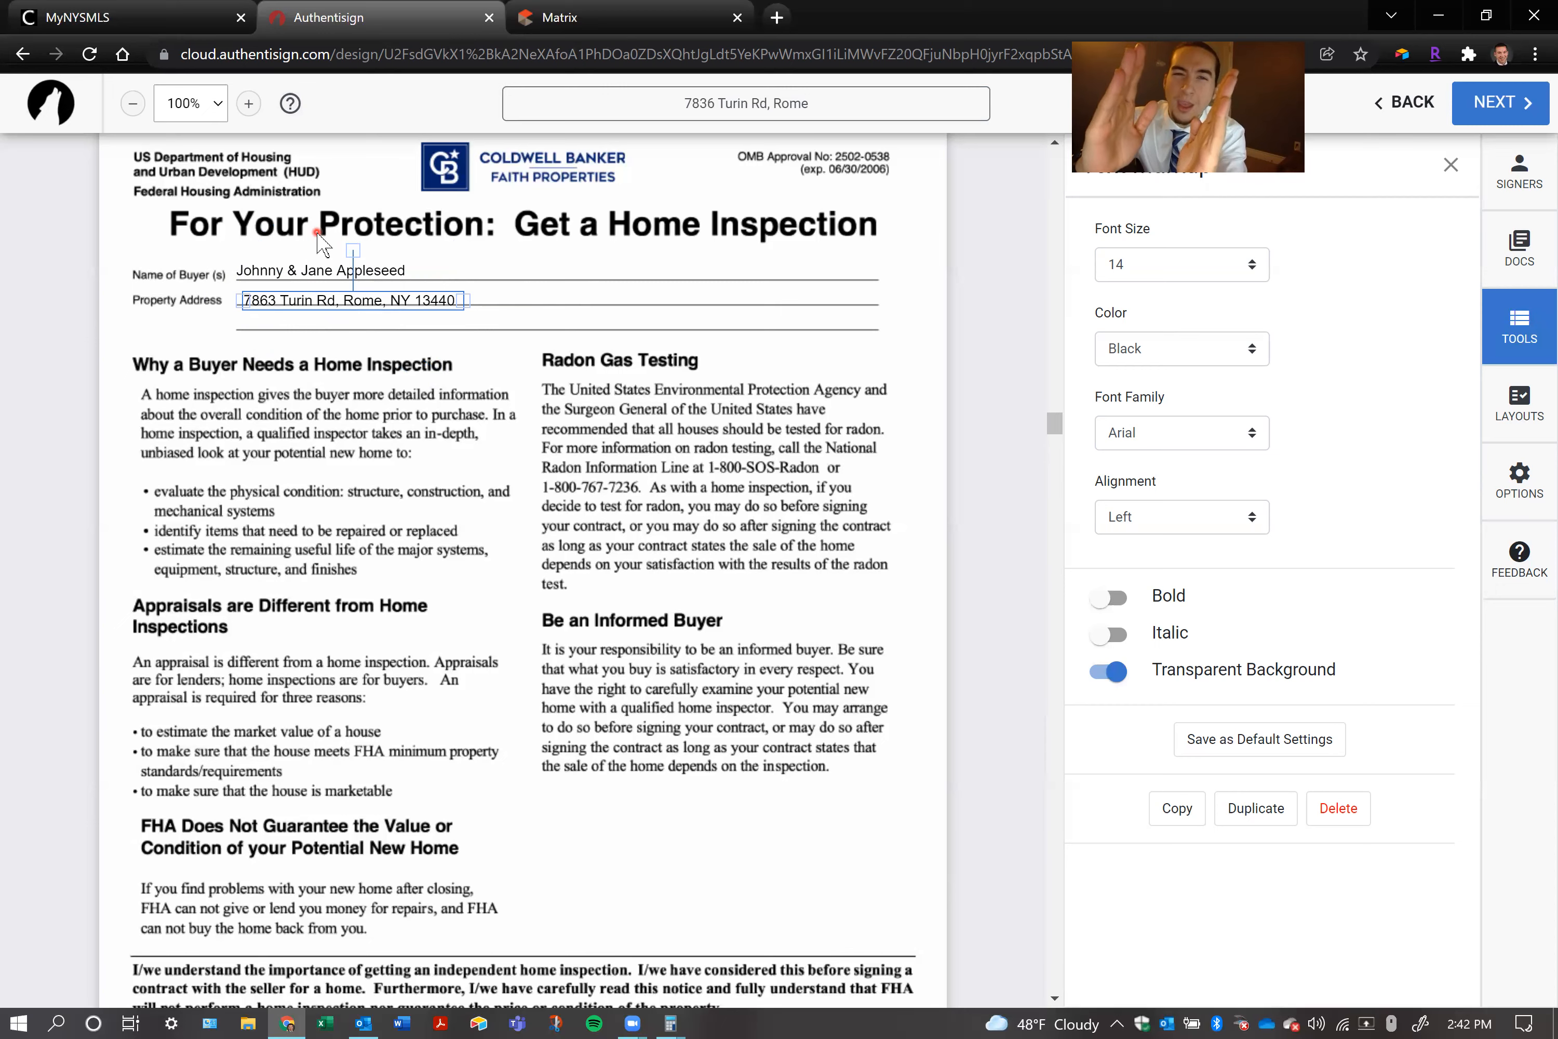
{"action": "left_click_drag", "start_coordinate": [350, 243], "coordinate": [348, 242]}
{"action": "right_click", "coordinate": [348, 242]}
{"action": "left_click", "coordinate": [479, 340]}
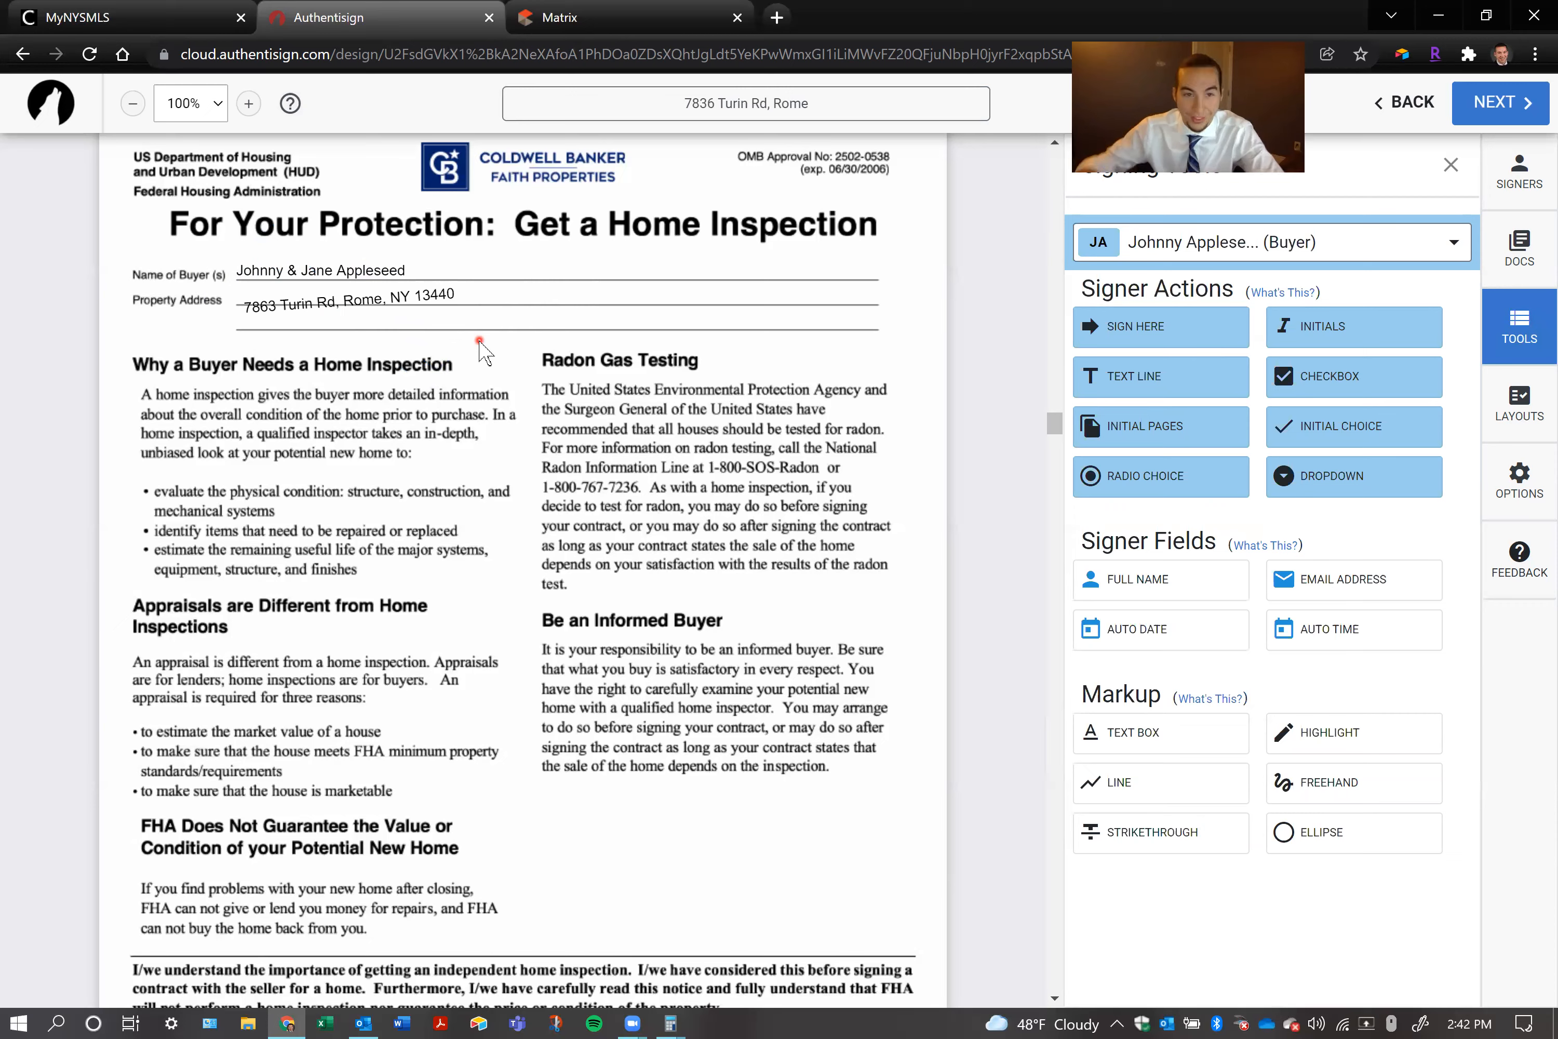
{"action": "left_click", "coordinate": [430, 295]}
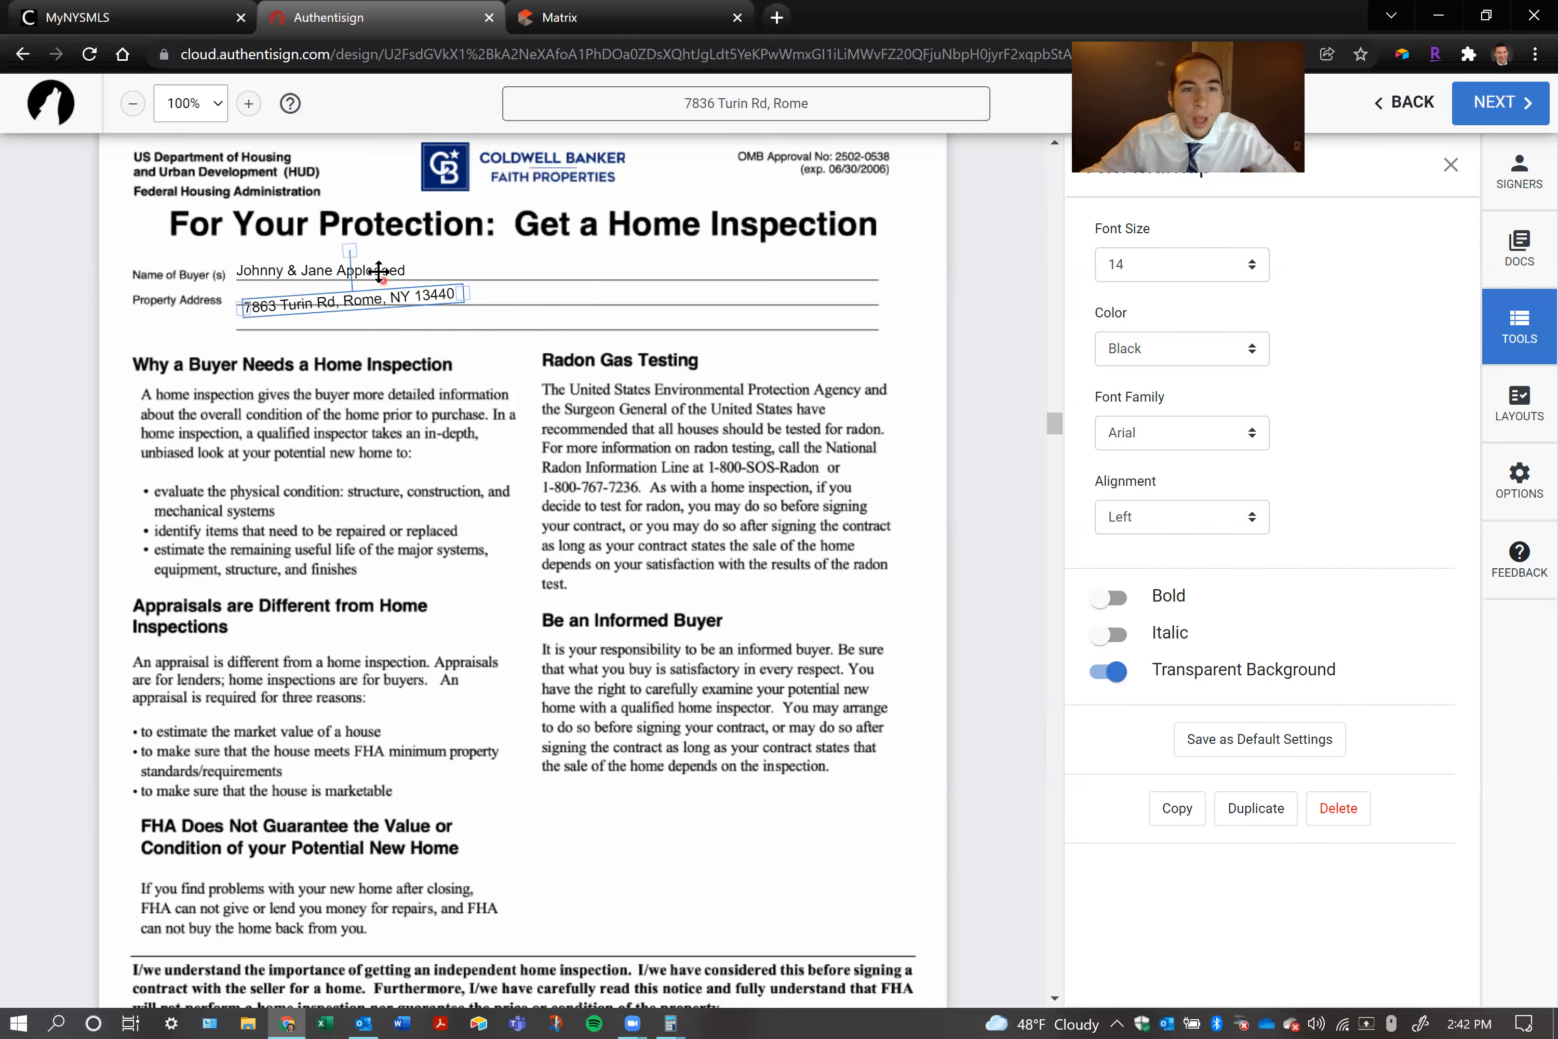
{"action": "left_click_drag", "start_coordinate": [362, 265], "coordinate": [353, 236]}
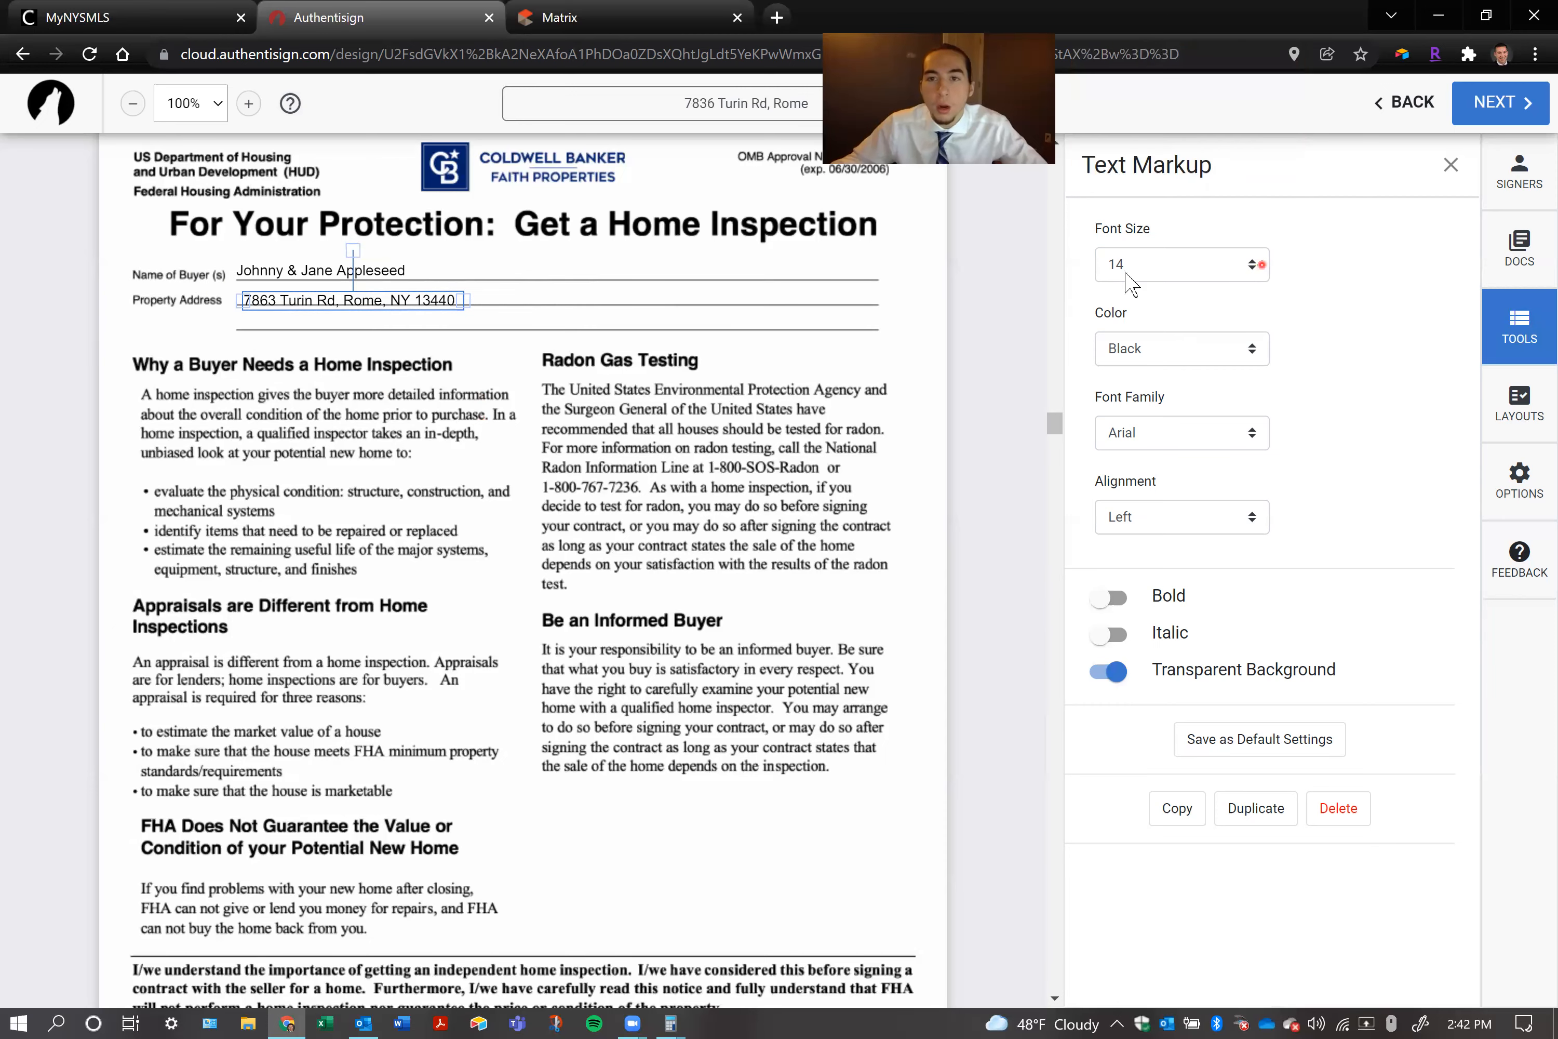
Shift the property address text box slightly up and left so the address rests on the Property Address line
{"action": "left_click_drag", "start_coordinate": [411, 300], "coordinate": [408, 295]}
{"action": "right_click", "coordinate": [408, 295]}
{"action": "double_click", "coordinate": [404, 297]}
{"action": "left_click", "coordinate": [362, 295]}
{"action": "left_click", "coordinate": [362, 298]}
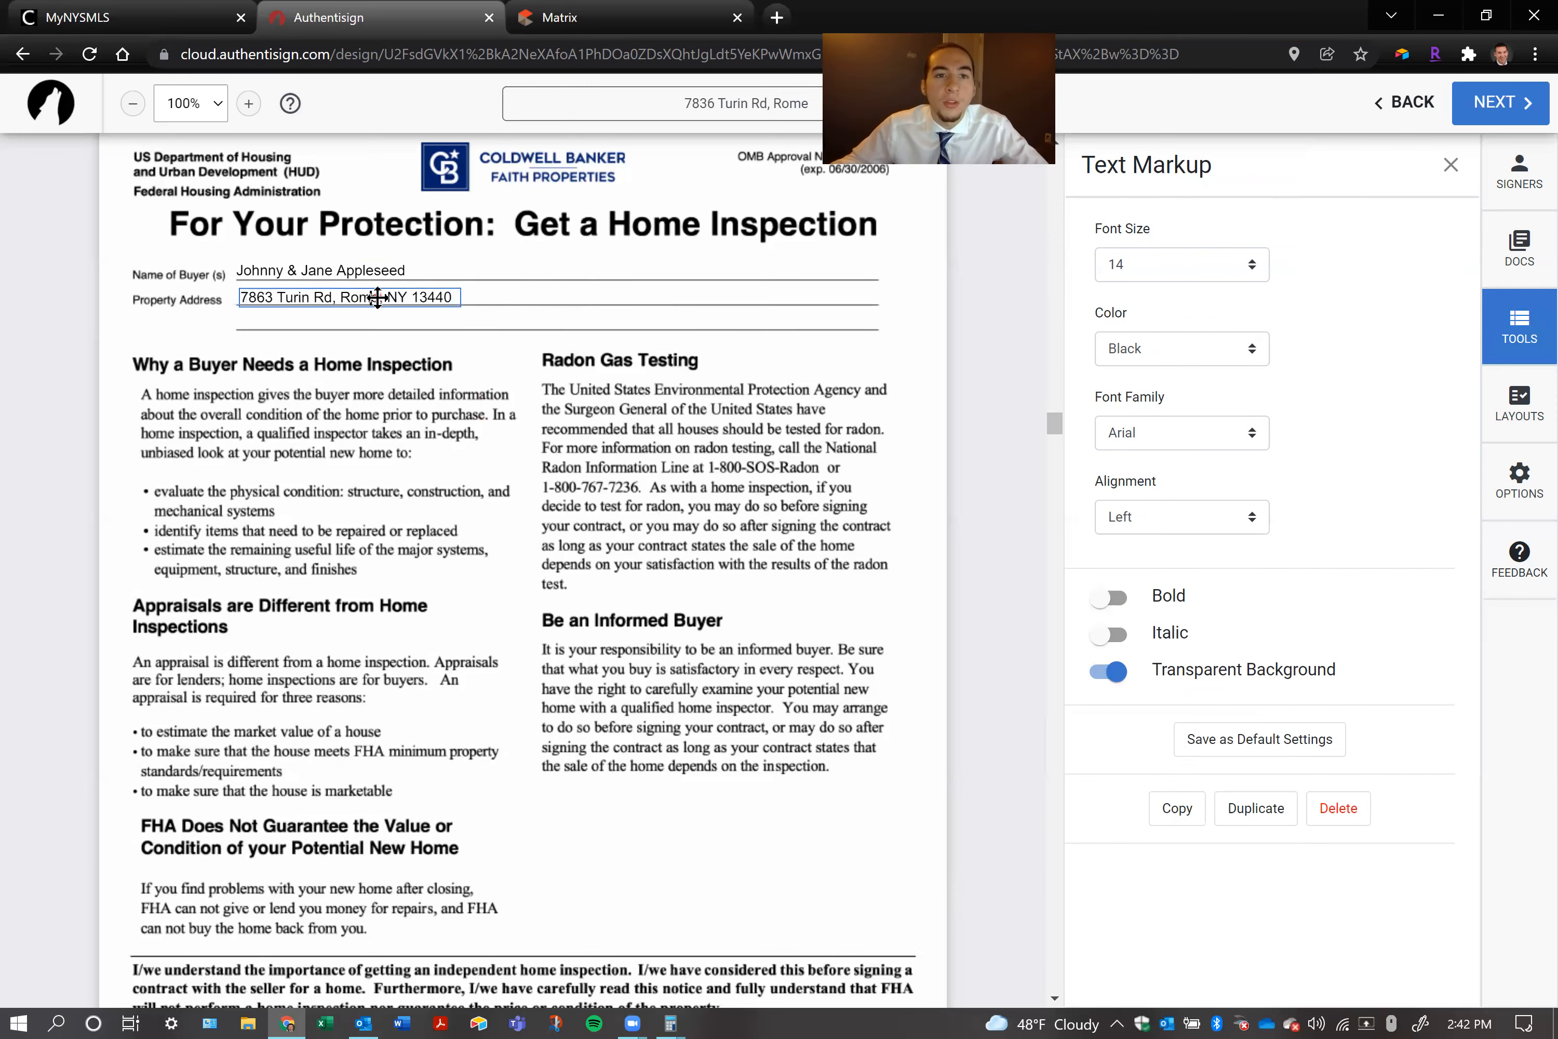
{"action": "left_click", "coordinate": [414, 334]}
{"action": "left_click", "coordinate": [339, 300]}
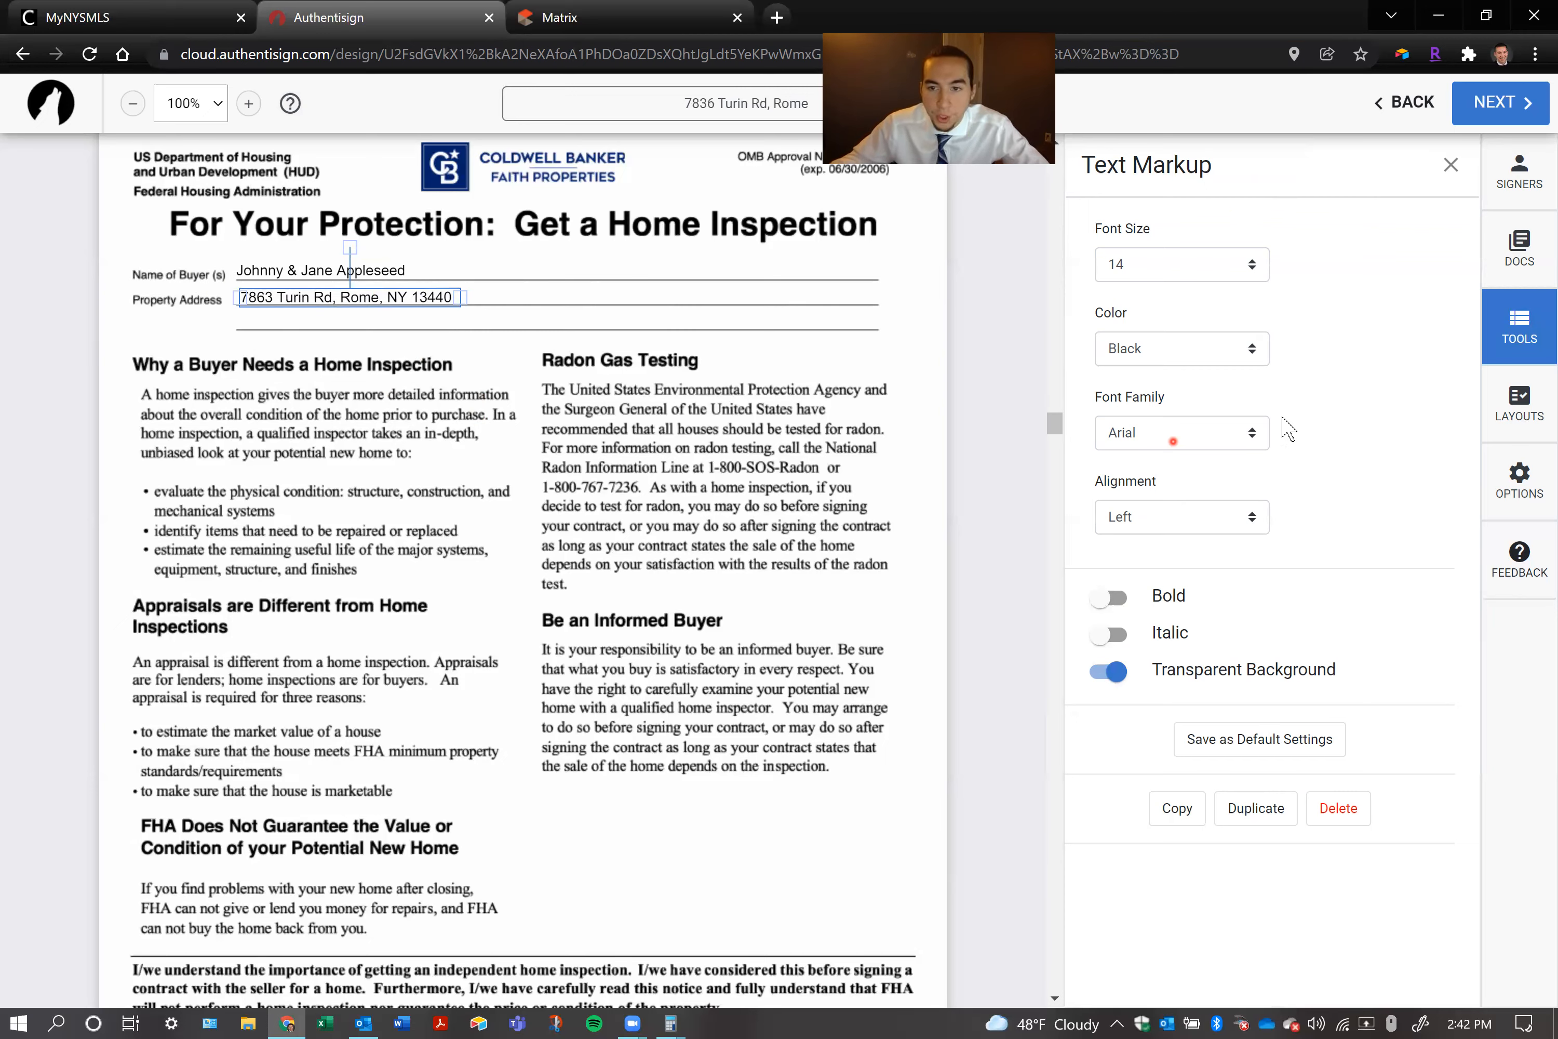
Format the property address as bold and italic and set its alignment to Center
{"action": "left_click", "coordinate": [1108, 598]}
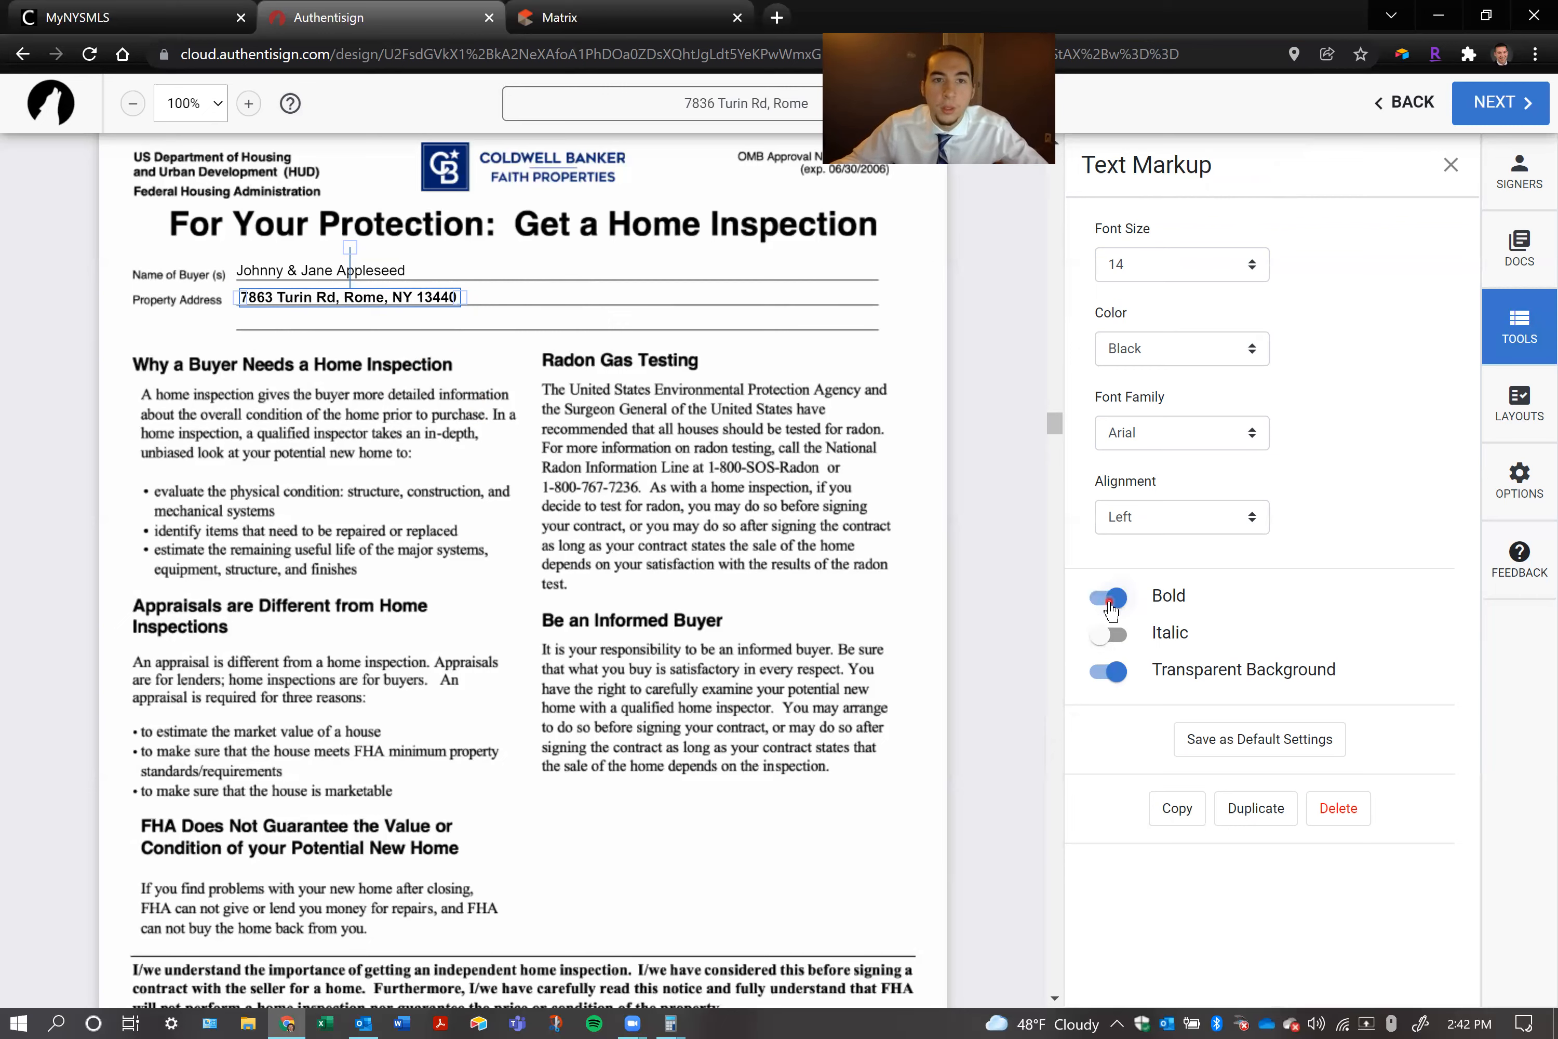
{"action": "left_click", "coordinate": [1109, 634]}
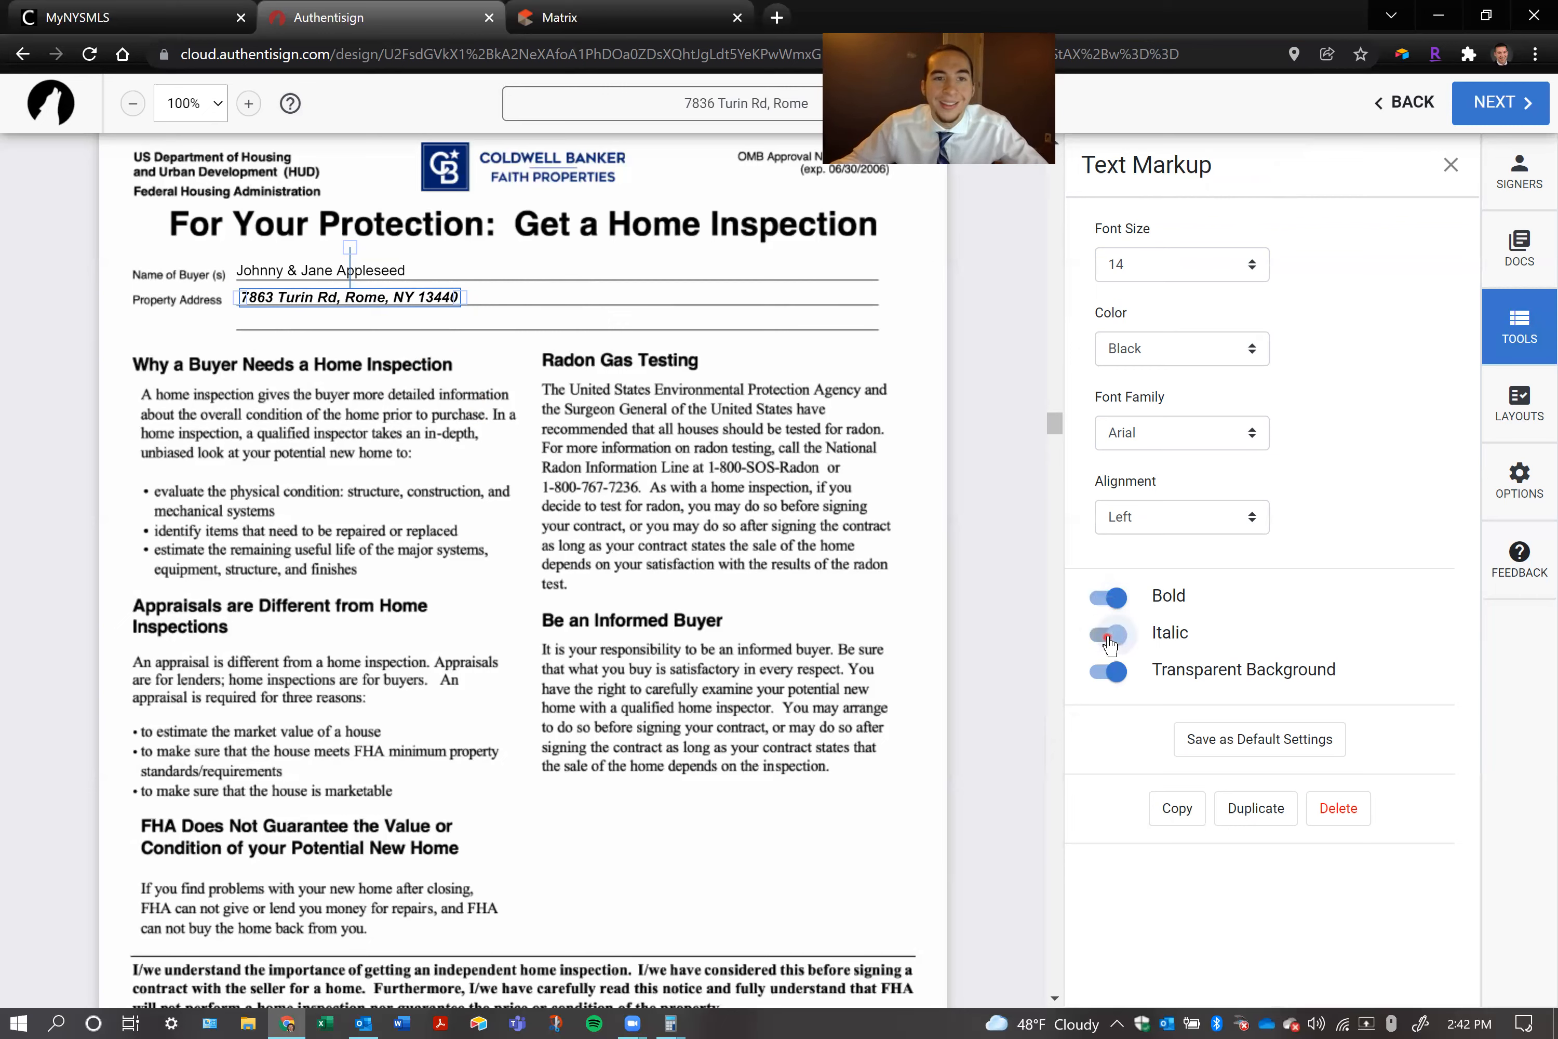
{"action": "left_click", "coordinate": [1151, 531]}
{"action": "left_click", "coordinate": [1158, 584]}
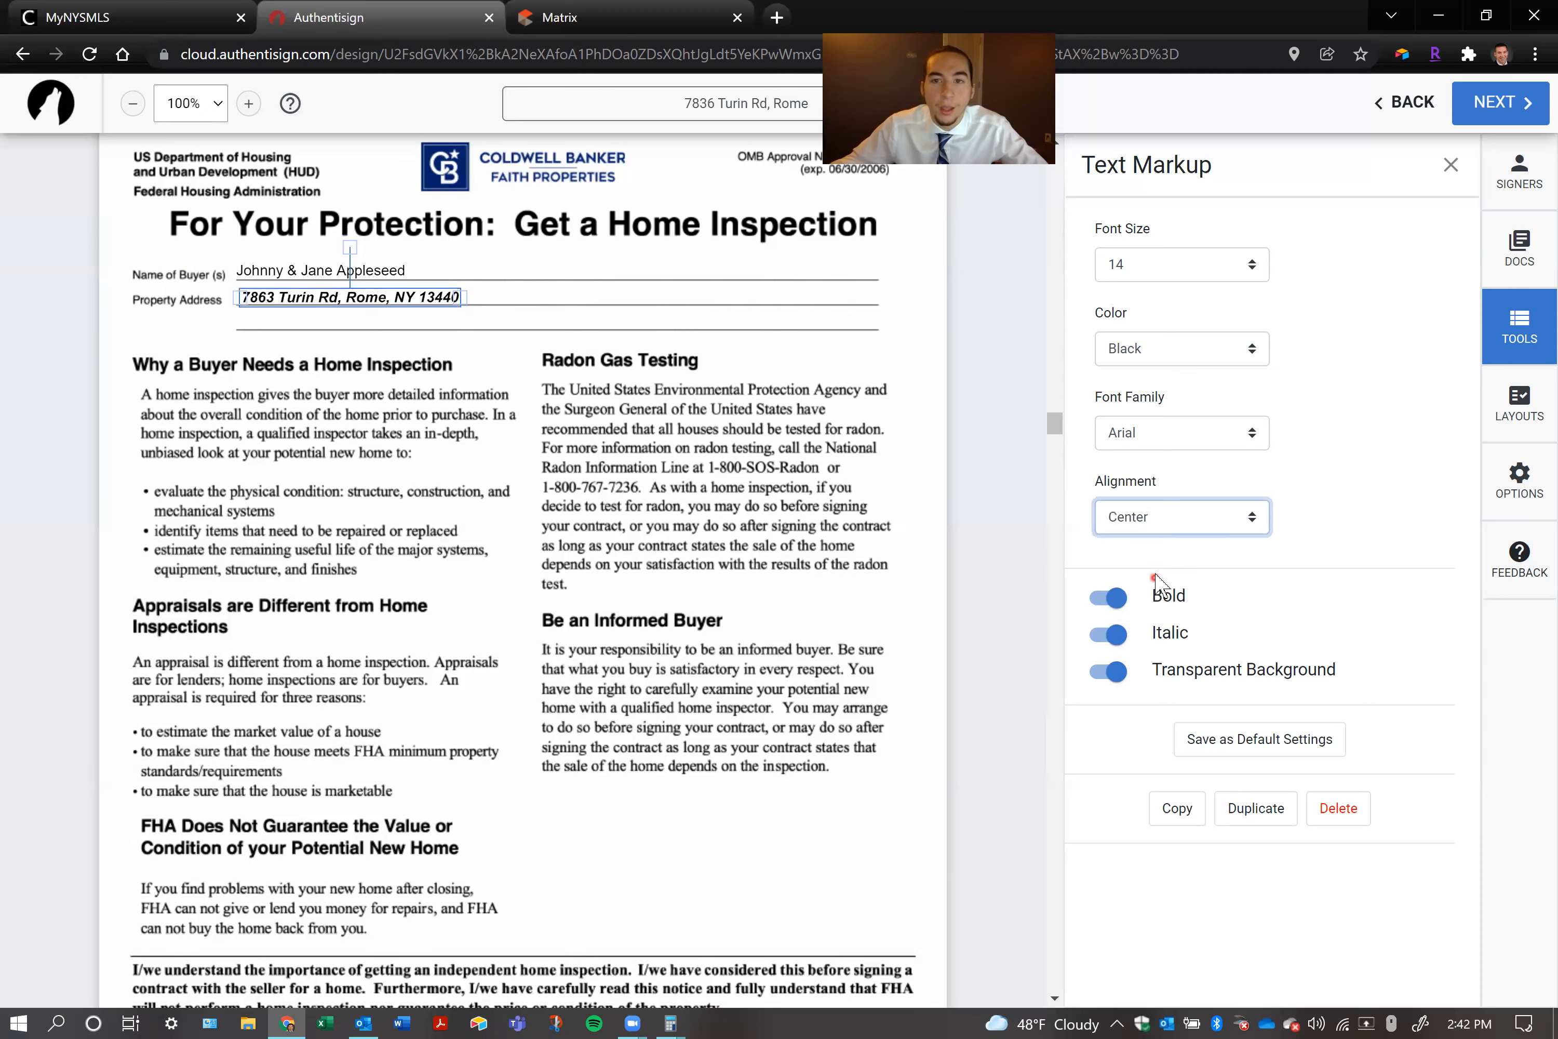
Widen the property address text box to roughly half the form line and set its alignment to Left
{"action": "left_click_drag", "start_coordinate": [469, 296], "coordinate": [619, 296]}
{"action": "left_click", "coordinate": [1149, 522]}
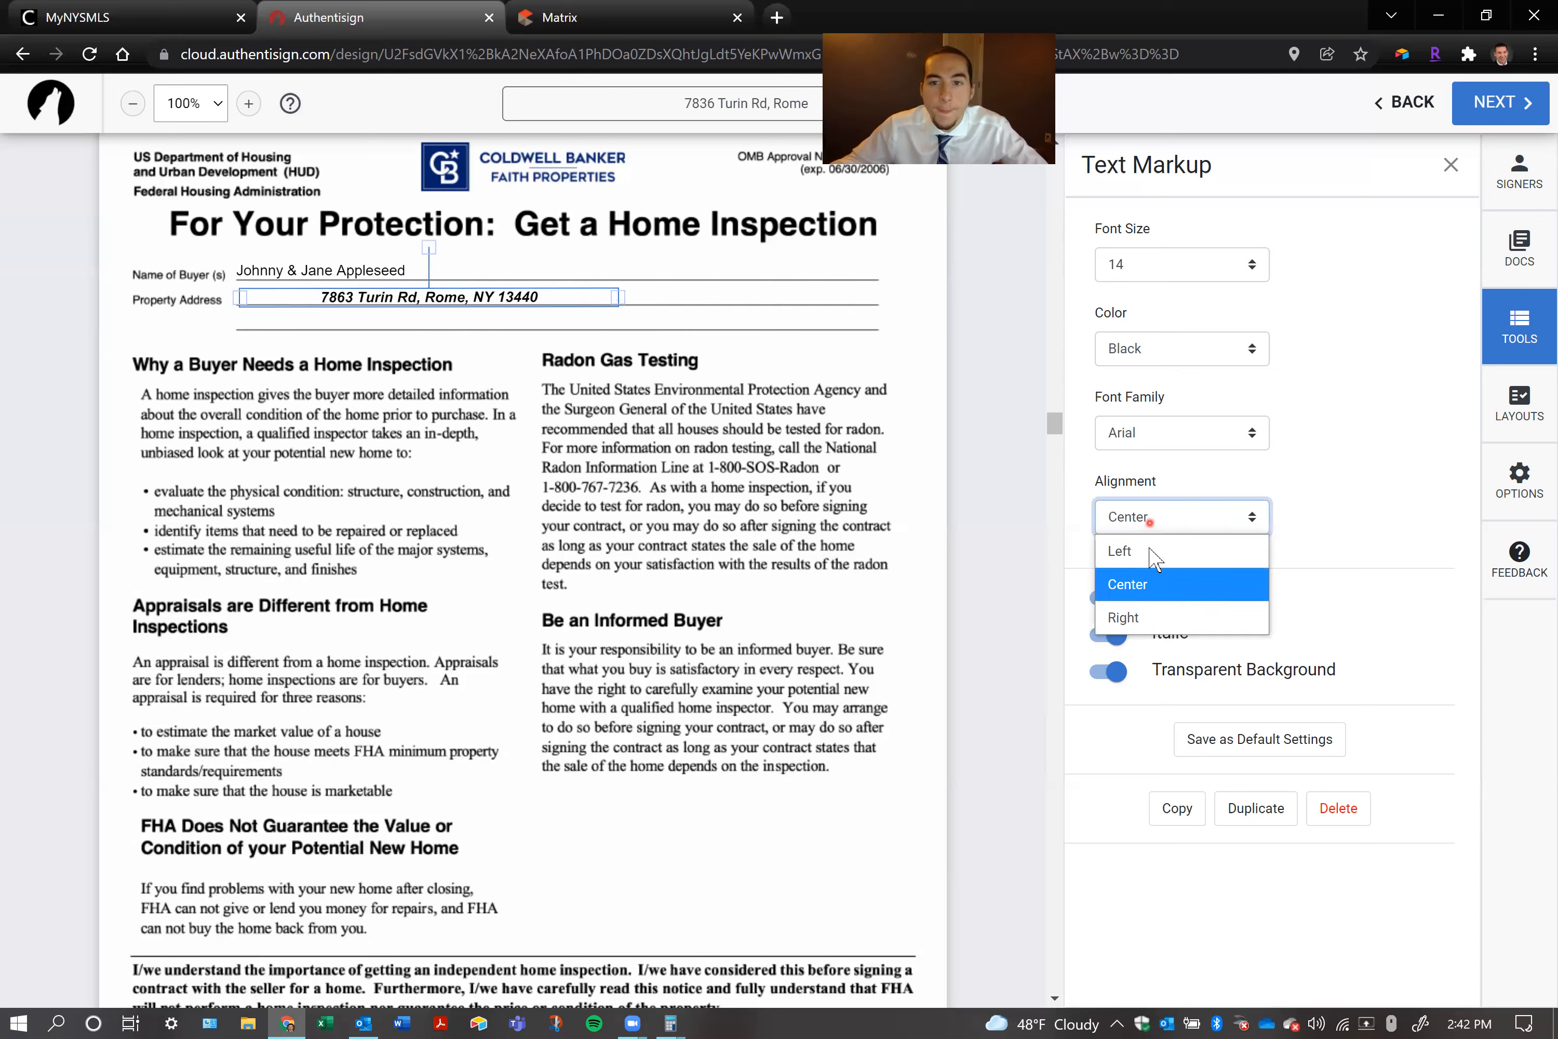
{"action": "left_click", "coordinate": [1154, 554]}
Try the Courier New and Times New Roman fonts on the property address and return it to Arial
{"action": "left_click", "coordinate": [1187, 434]}
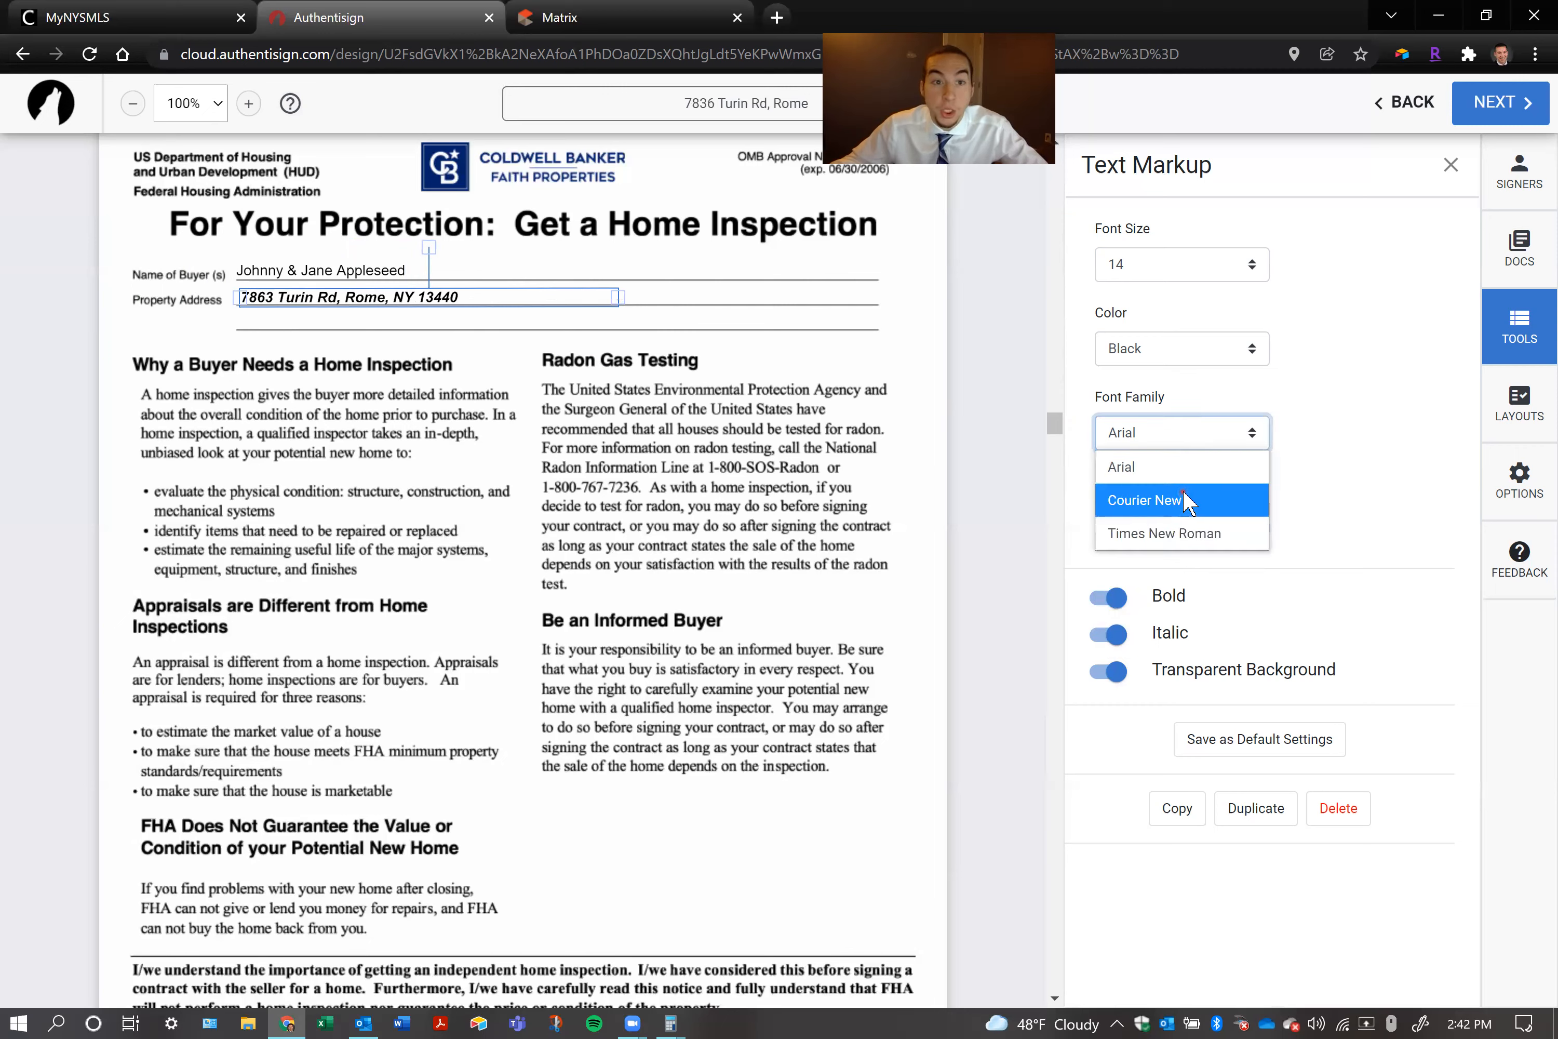
{"action": "left_click", "coordinate": [1187, 501]}
{"action": "left_click", "coordinate": [1197, 437]}
{"action": "left_click", "coordinate": [1190, 533]}
{"action": "left_click", "coordinate": [1161, 450]}
{"action": "left_click", "coordinate": [1156, 464]}
Try blue text and font sizes 19 and 8 on the property address, and restore size 14 in black
{"action": "left_click", "coordinate": [1150, 353]}
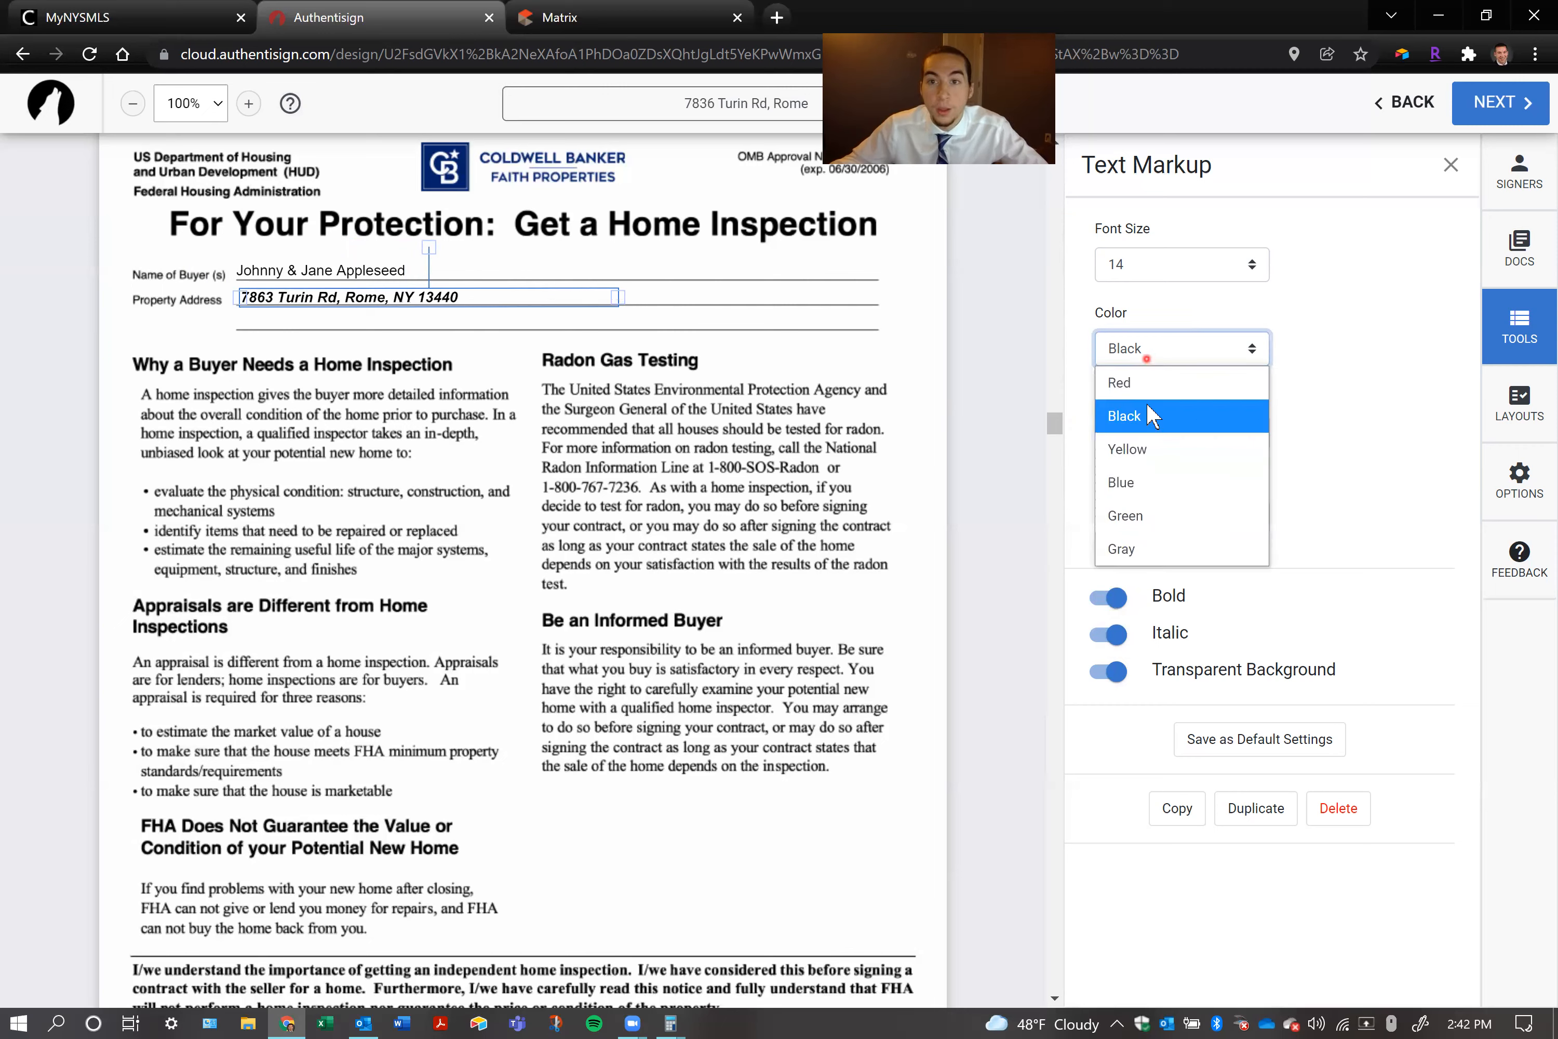
{"action": "left_click", "coordinate": [1150, 493]}
{"action": "left_click", "coordinate": [1173, 265]}
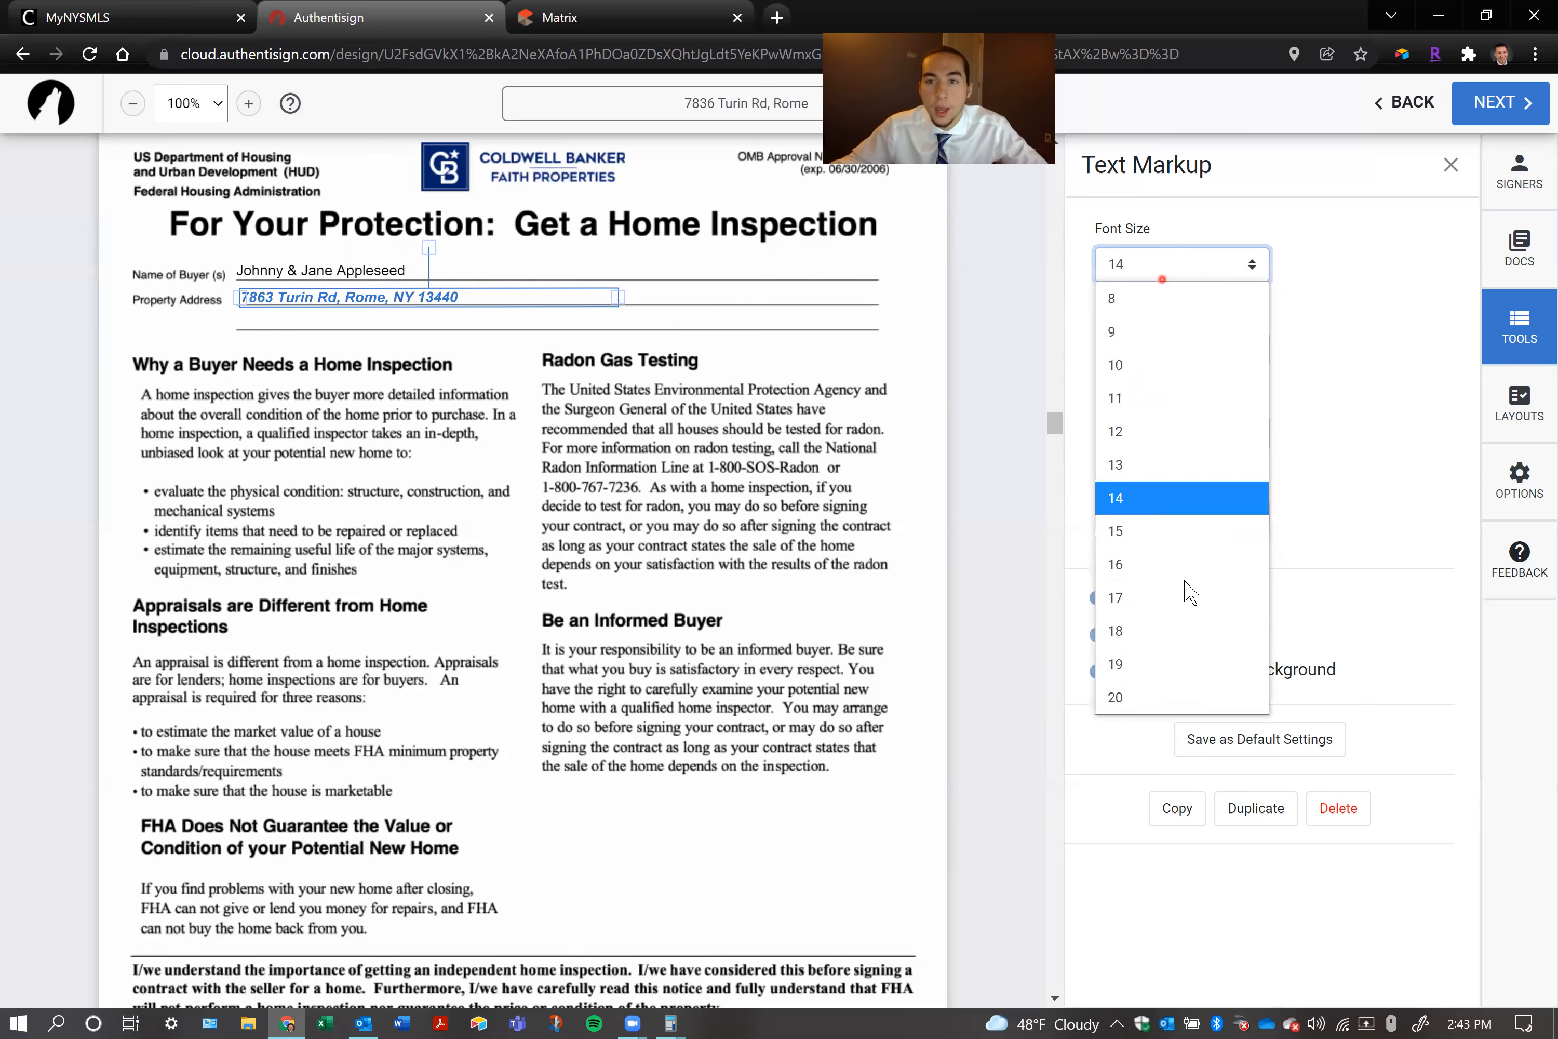
{"action": "left_click", "coordinate": [1196, 674]}
{"action": "left_click", "coordinate": [1166, 276]}
{"action": "left_click", "coordinate": [1159, 309]}
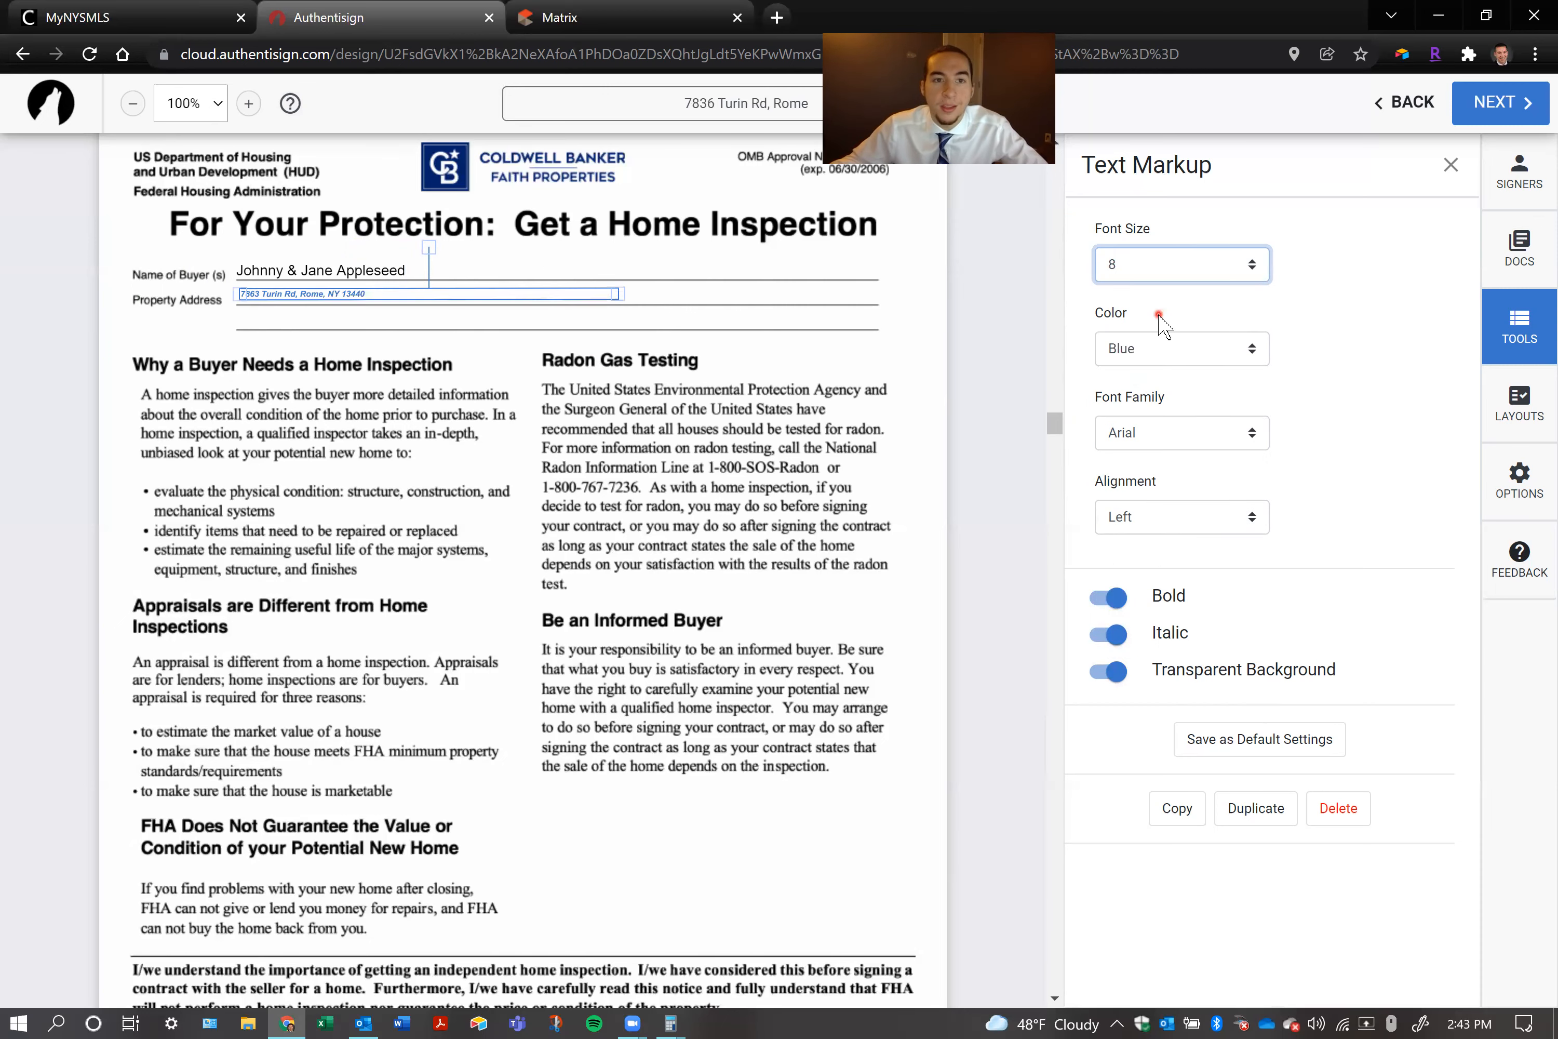
{"action": "left_click", "coordinate": [1160, 265]}
{"action": "left_click", "coordinate": [1156, 501]}
{"action": "left_click", "coordinate": [1143, 358]}
{"action": "left_click", "coordinate": [1145, 390]}
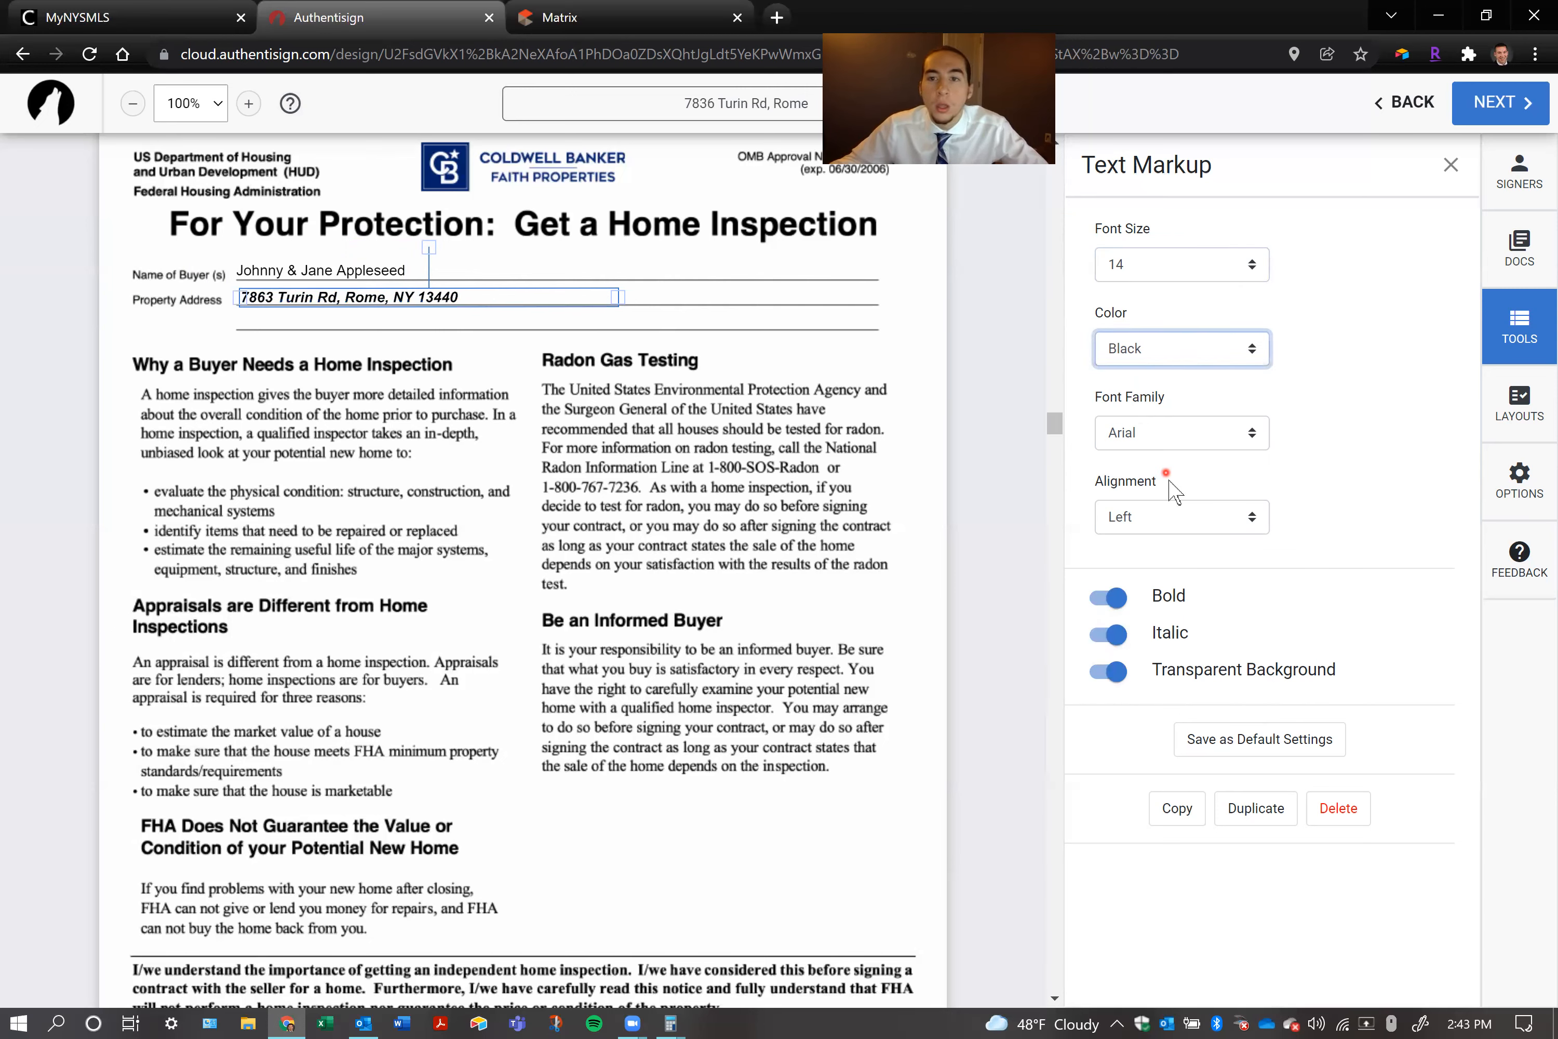
Turn off bold and italic for the property address text
{"action": "left_click", "coordinate": [1113, 633]}
{"action": "left_click", "coordinate": [1121, 595]}
{"action": "left_click", "coordinate": [1115, 540]}
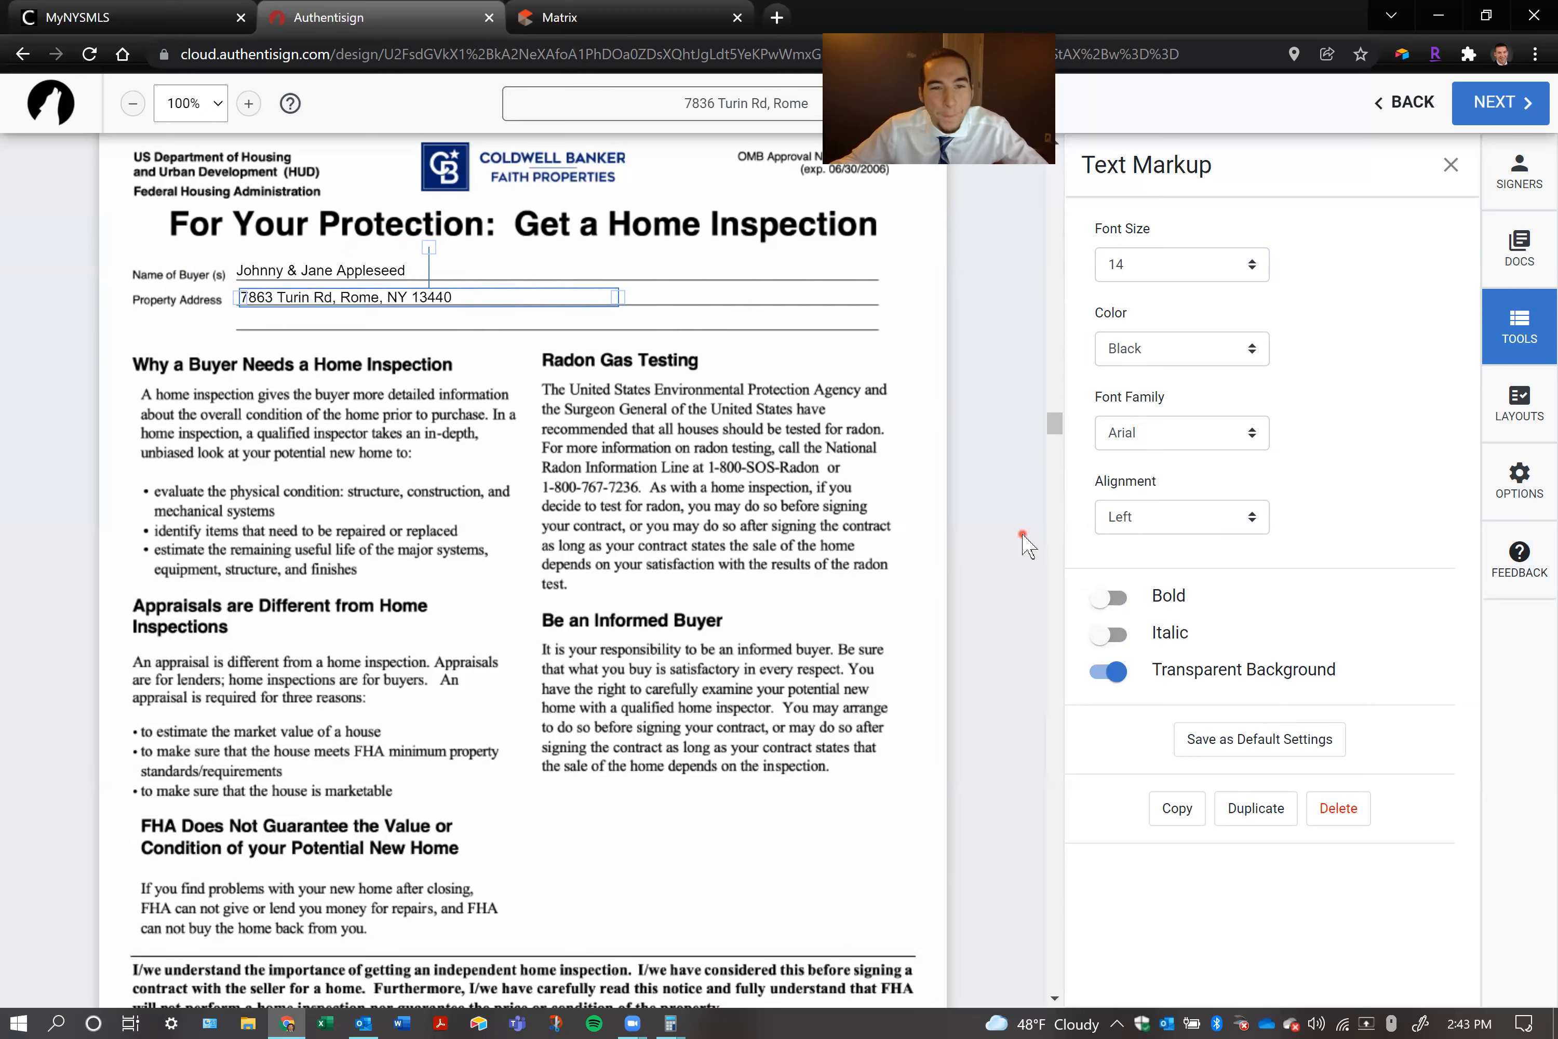
Nudge the property address and buyers' names text boxes so both texts start evenly at the beginning of their lines
{"action": "left_click", "coordinate": [474, 418]}
{"action": "left_click", "coordinate": [201, 273]}
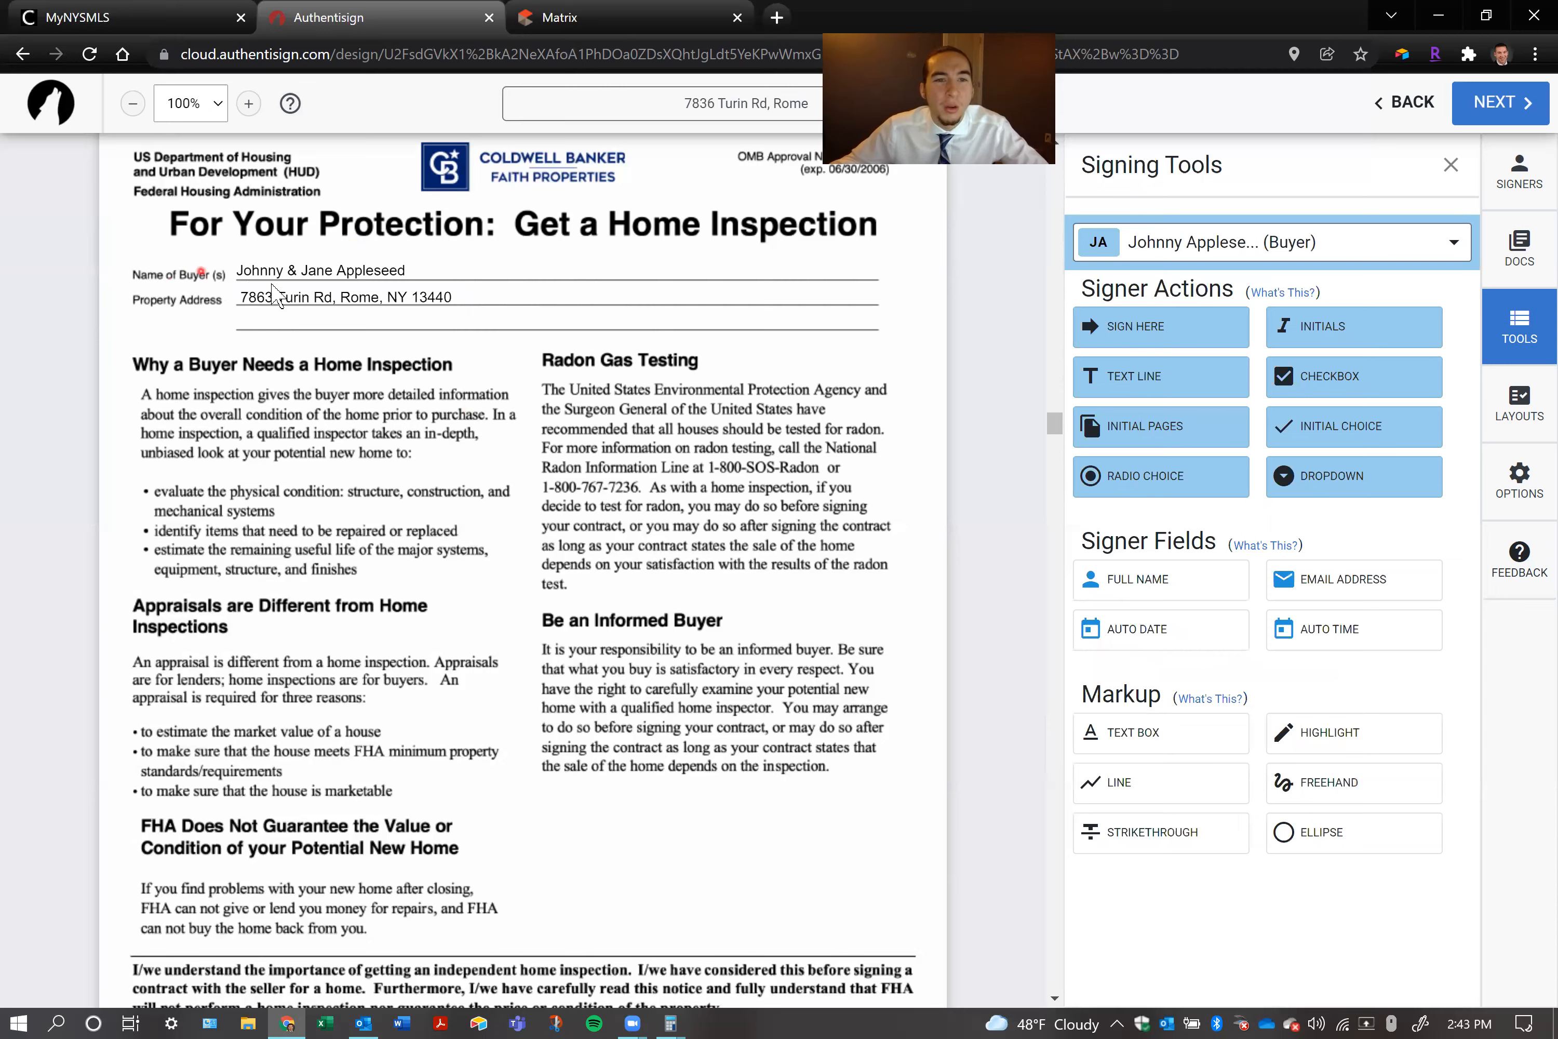
{"action": "left_click_drag", "start_coordinate": [270, 293], "coordinate": [268, 293]}
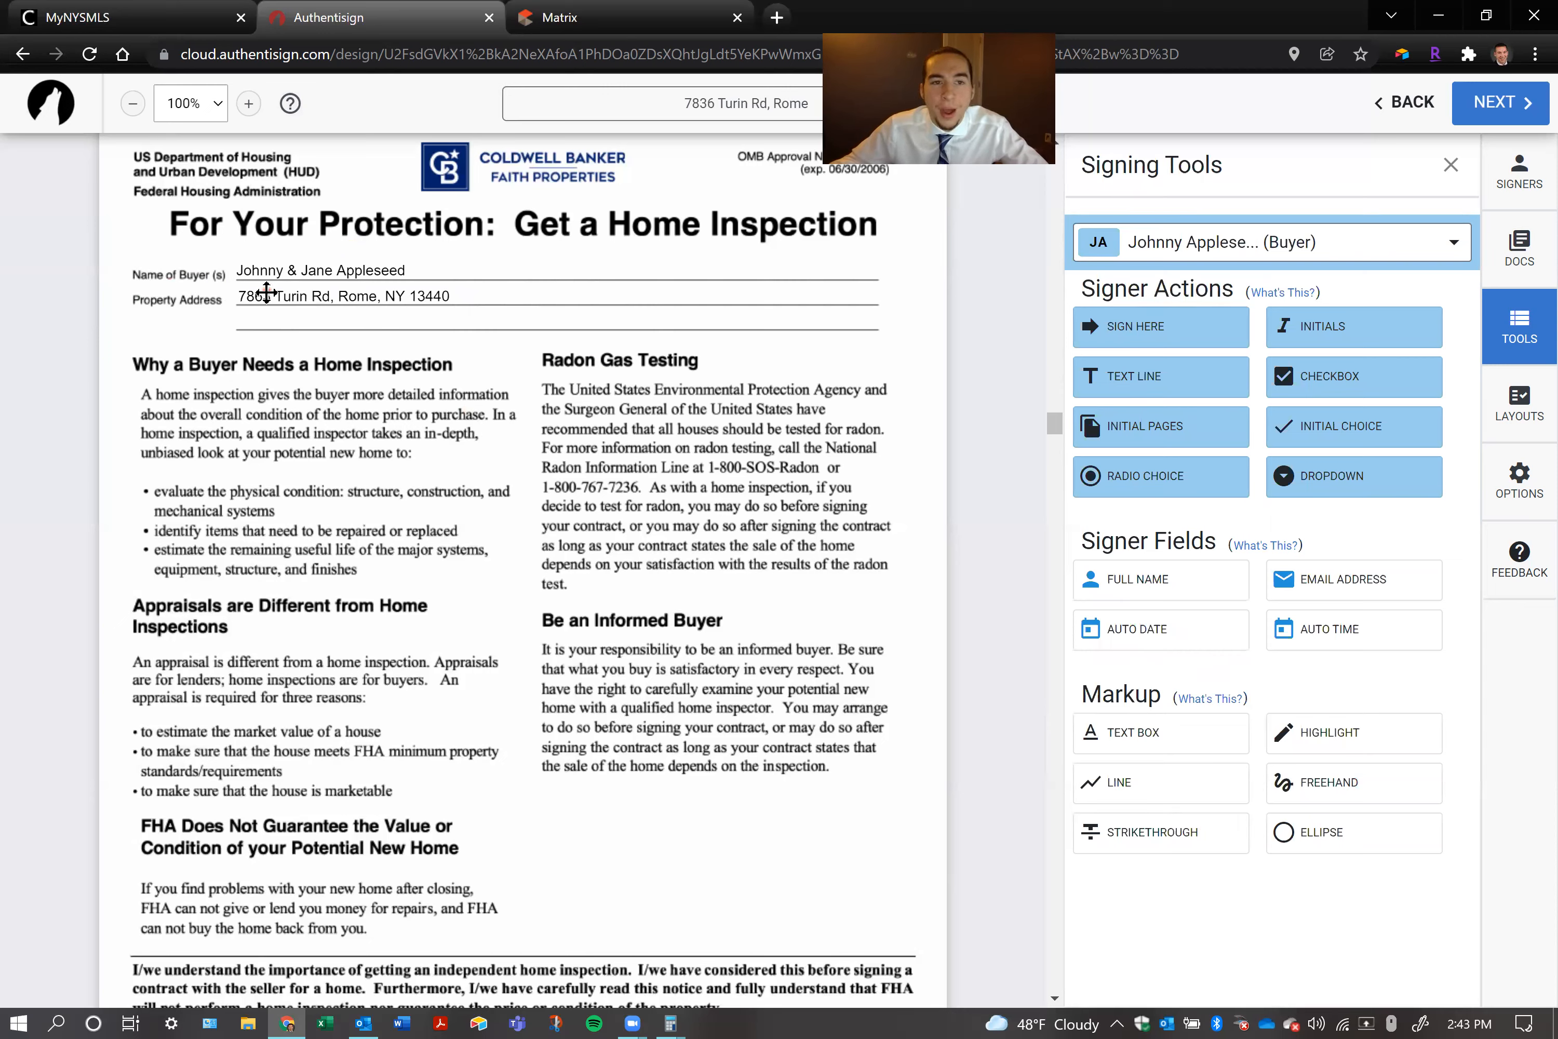
{"action": "right_click", "coordinate": [268, 289]}
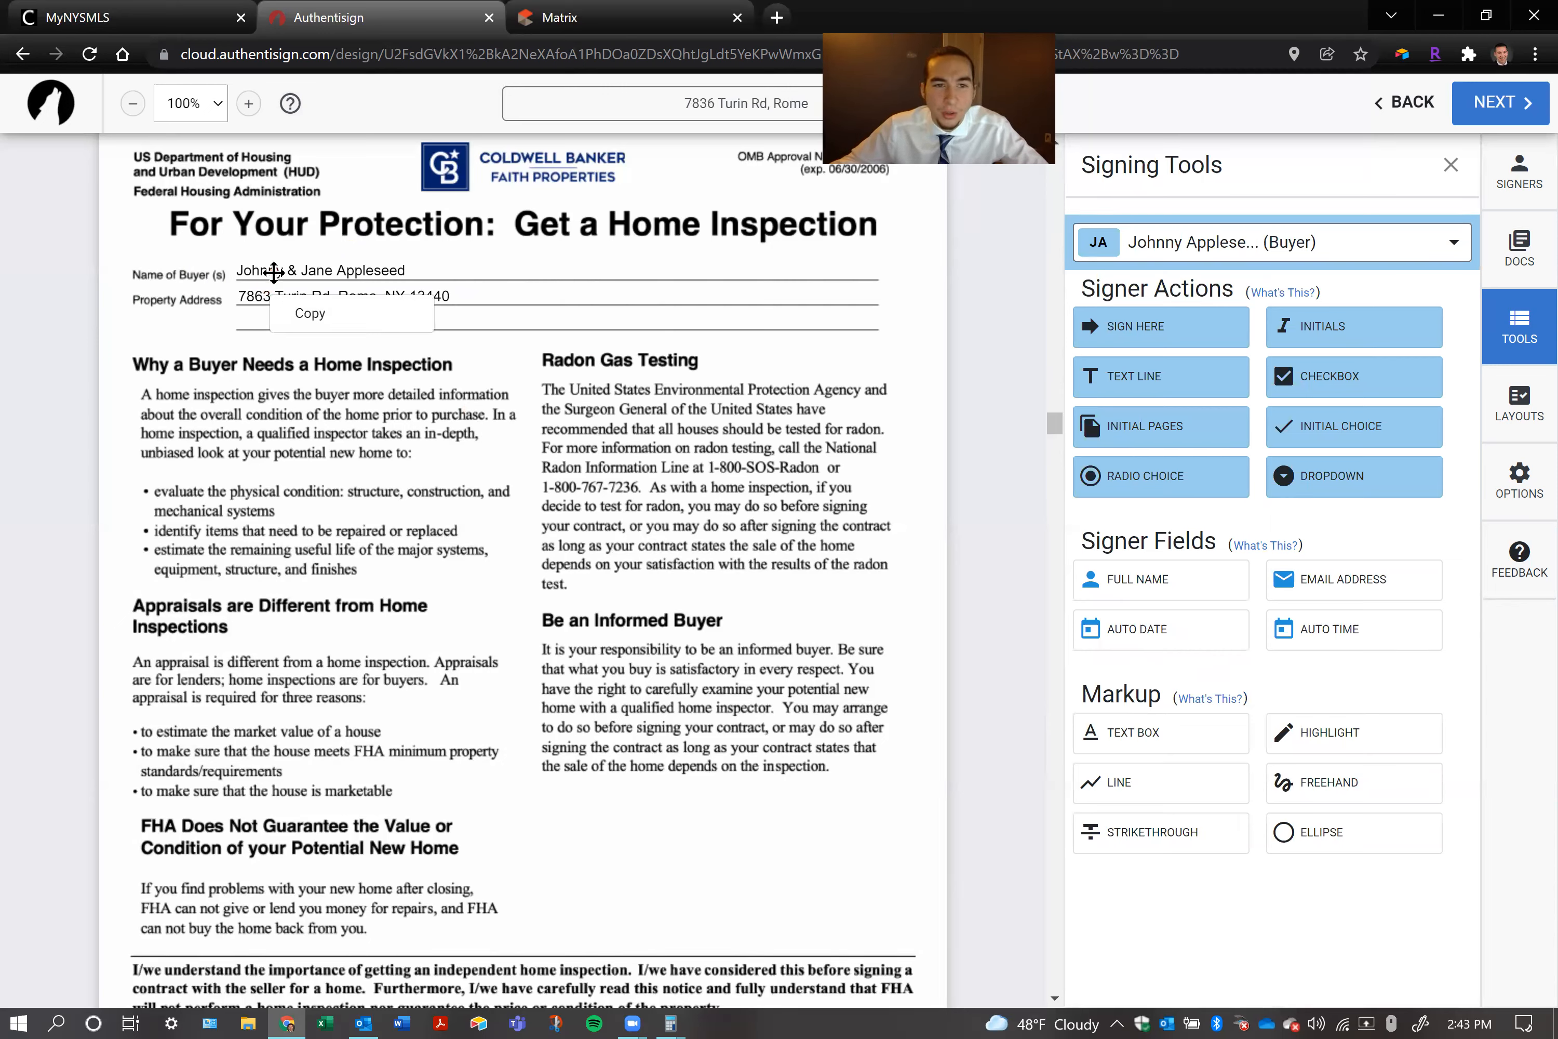
{"action": "left_click", "coordinate": [295, 245]}
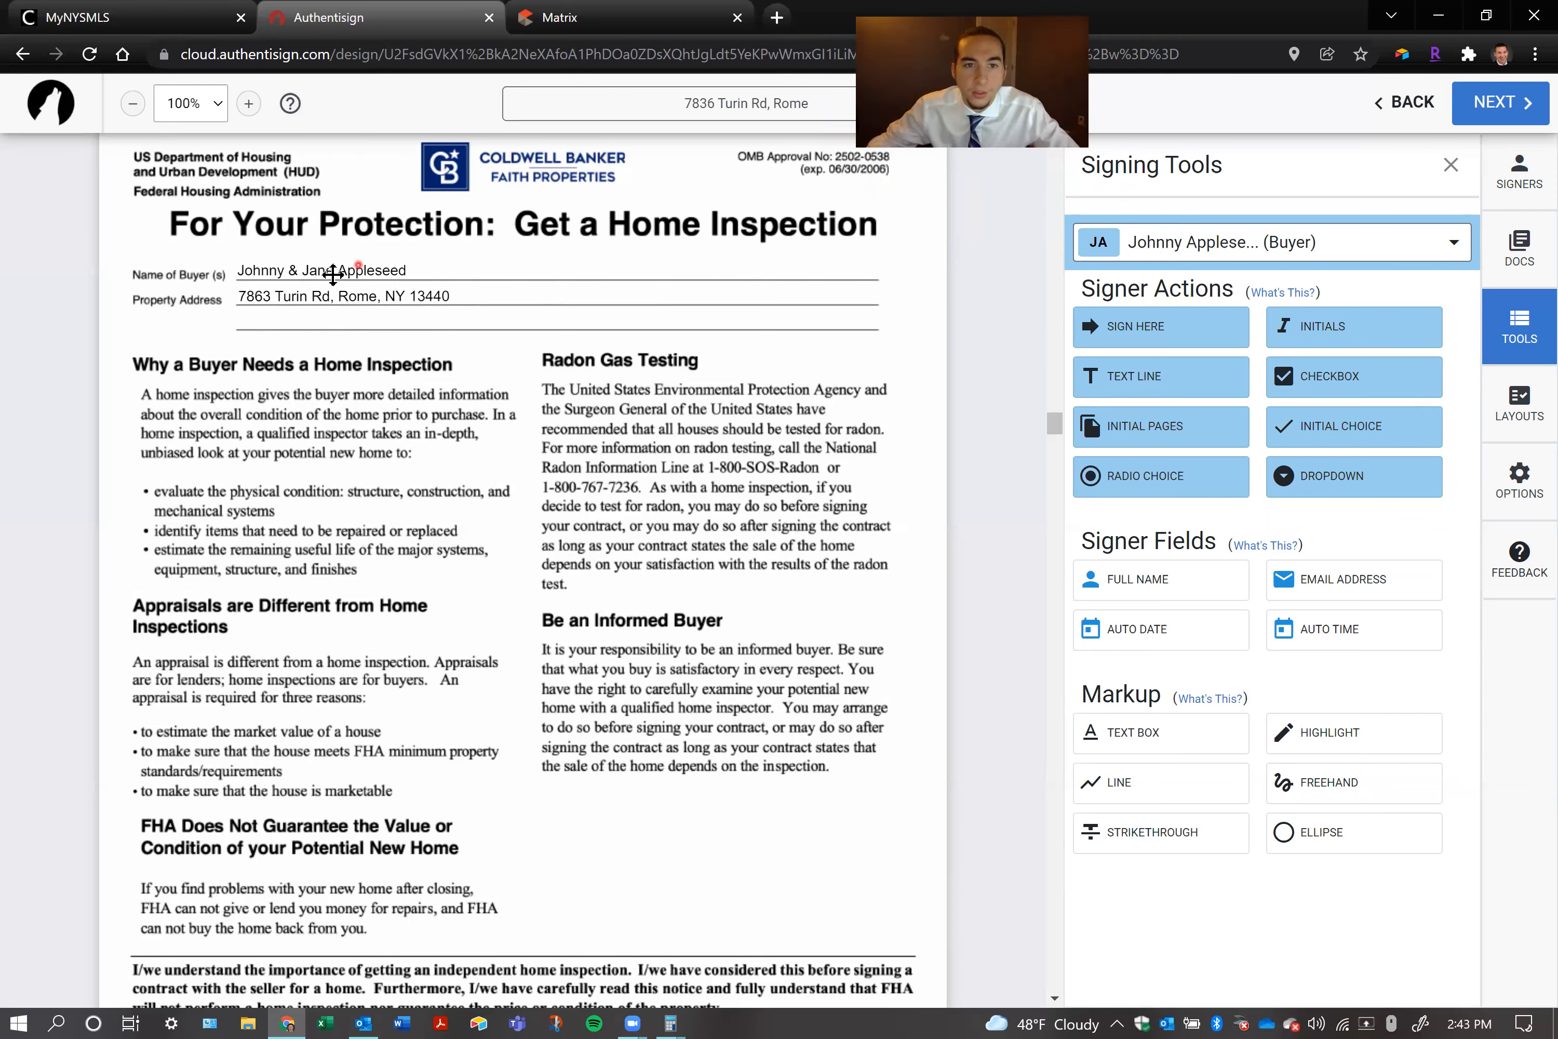
{"action": "left_click", "coordinate": [327, 295]}
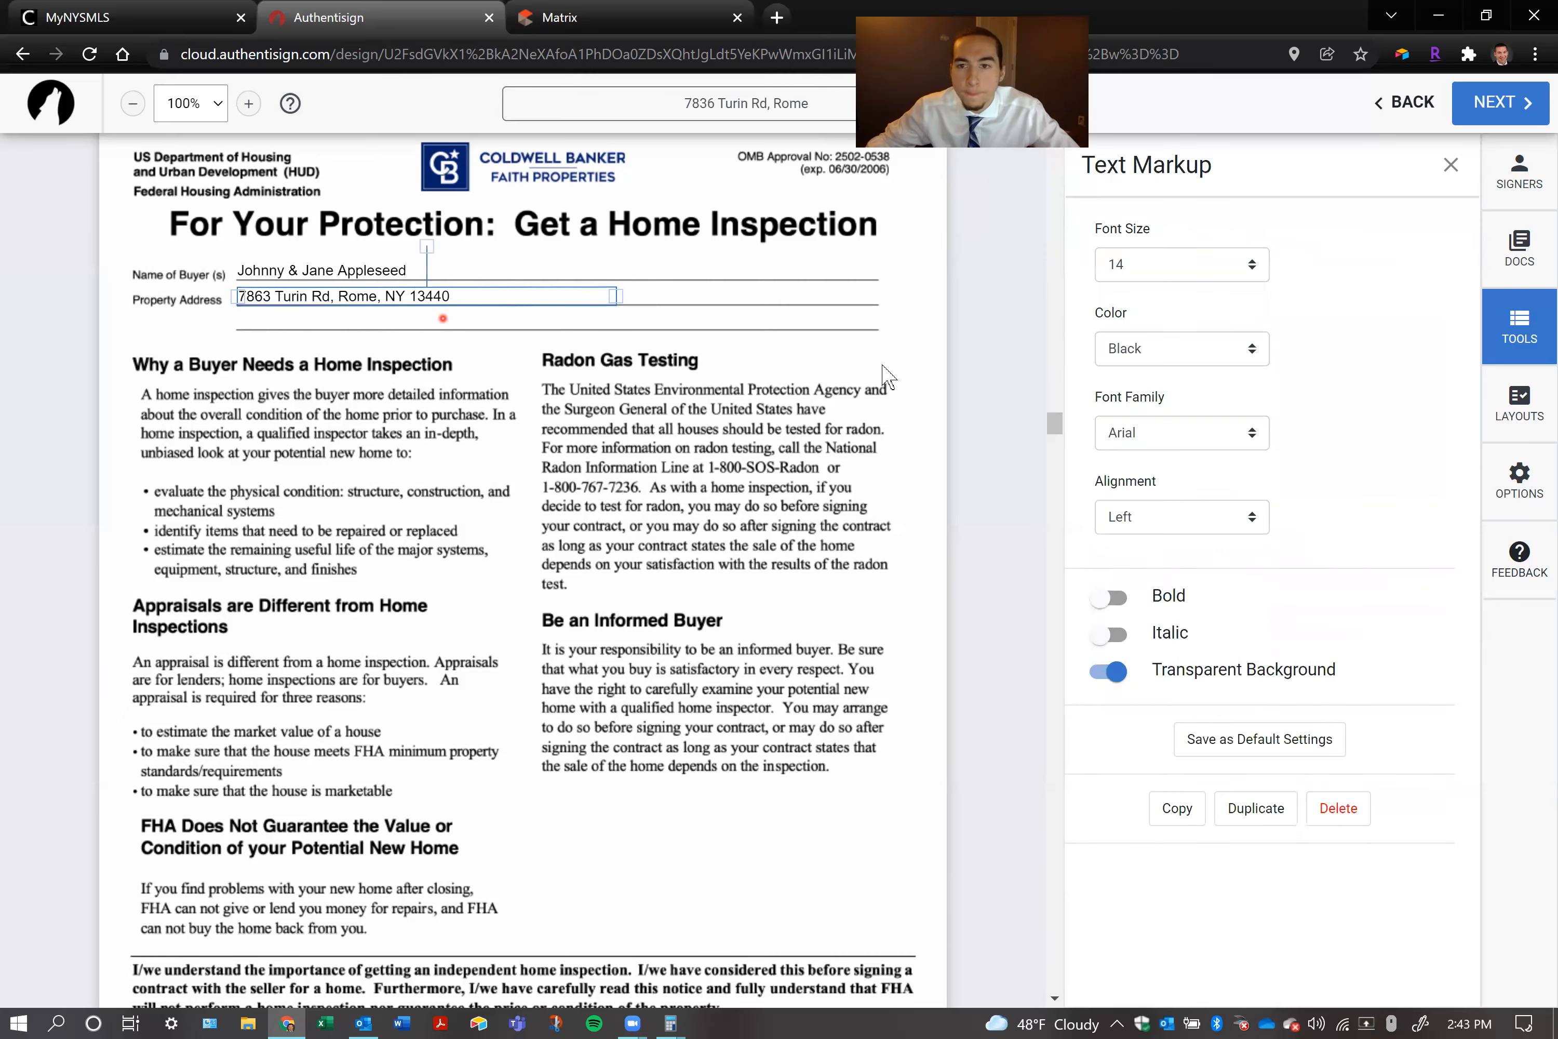
Place a signature block for the first buyer on the upper Seller line of the VA Option Clause
{"action": "left_click", "coordinate": [774, 466]}
{"action": "scroll", "coordinate": [721, 449], "scroll_direction": "down", "scroll_amount": 10}
{"action": "scroll", "coordinate": [546, 384], "scroll_direction": "down", "scroll_amount": 5}
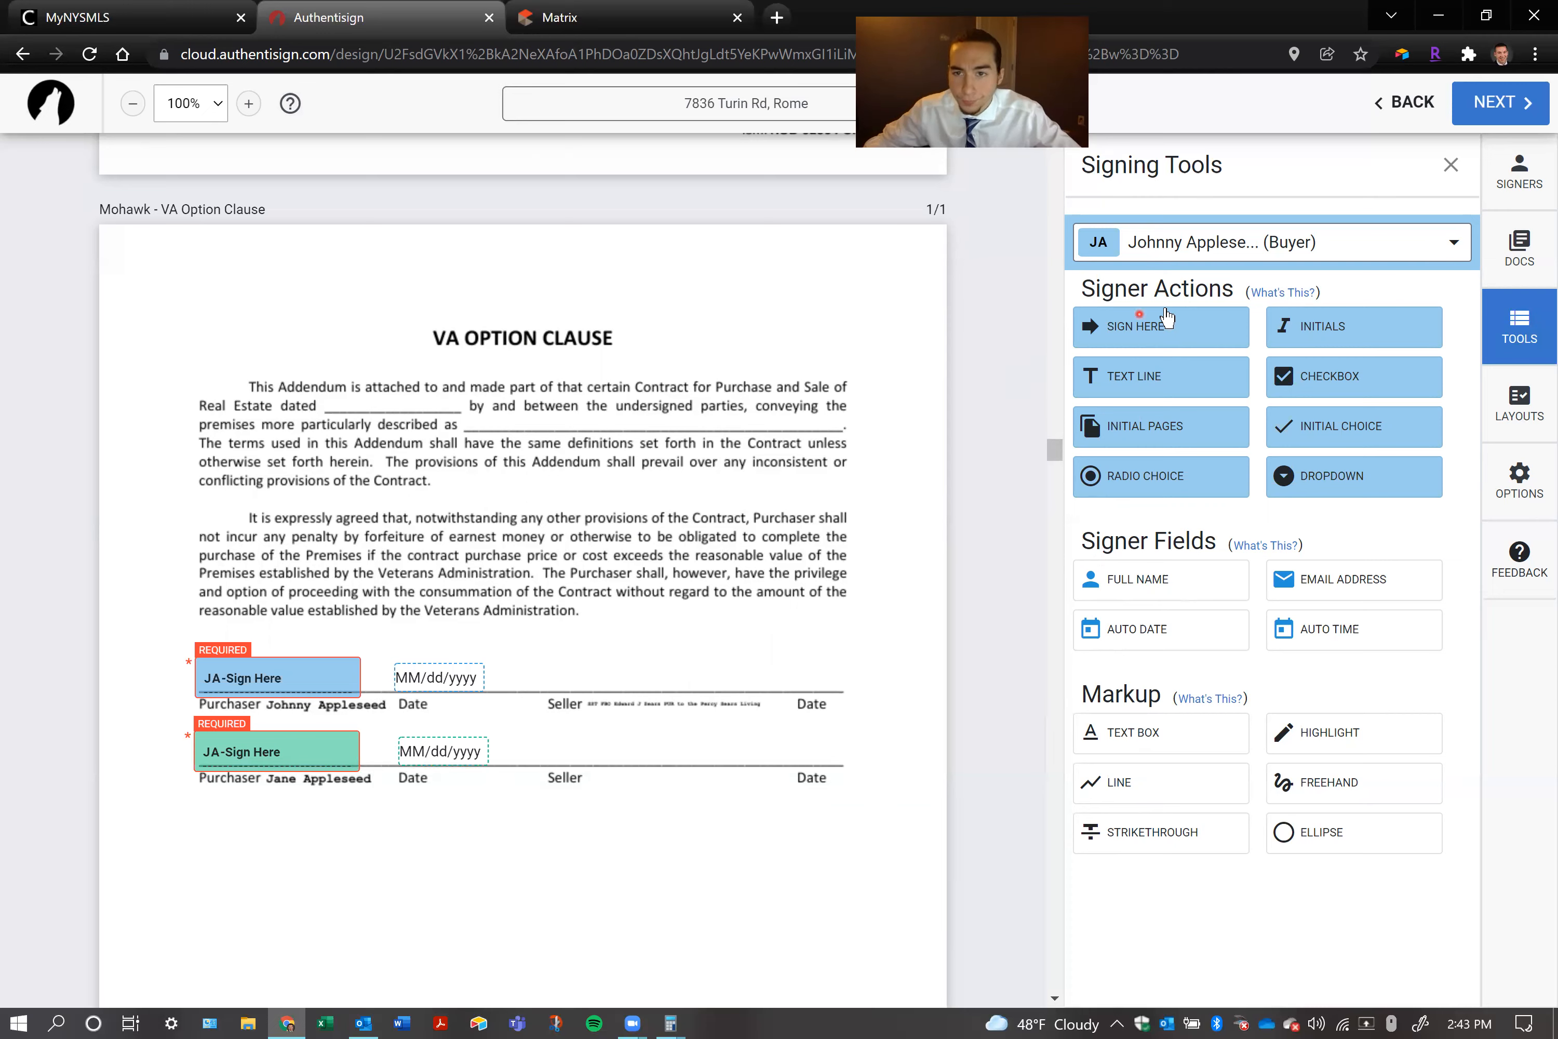
{"action": "left_click", "coordinate": [542, 658]}
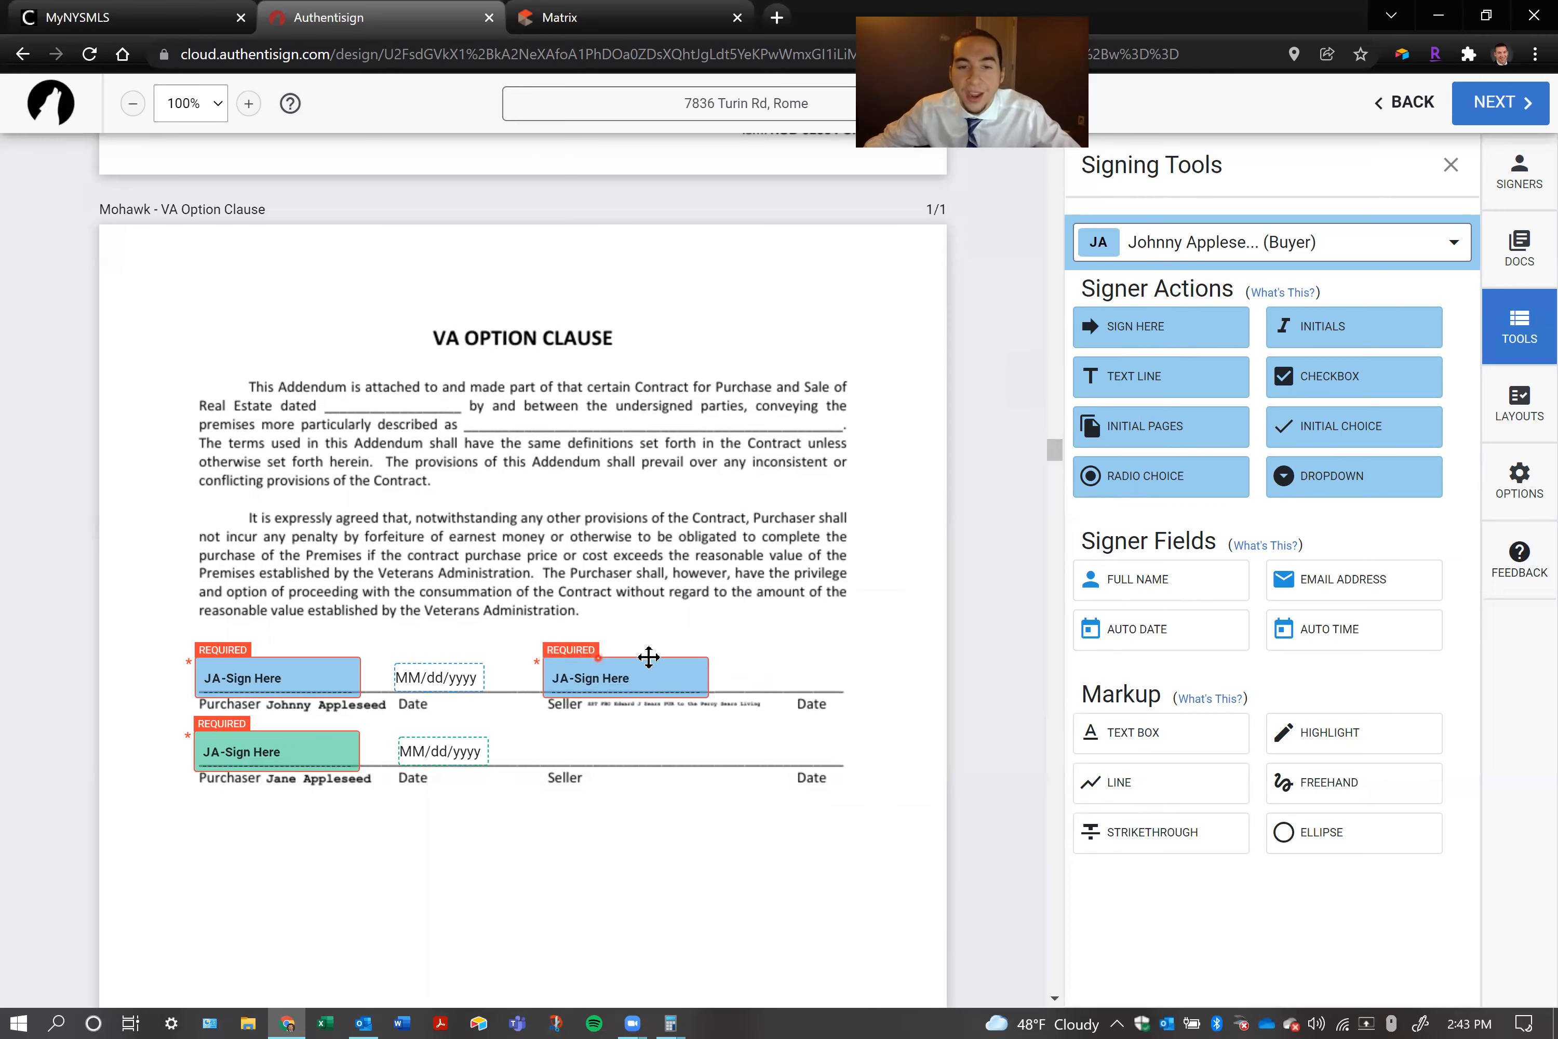
Scale the Seller line's signature block down slightly, and enlarge it beyond its default size
{"action": "left_click", "coordinate": [682, 669]}
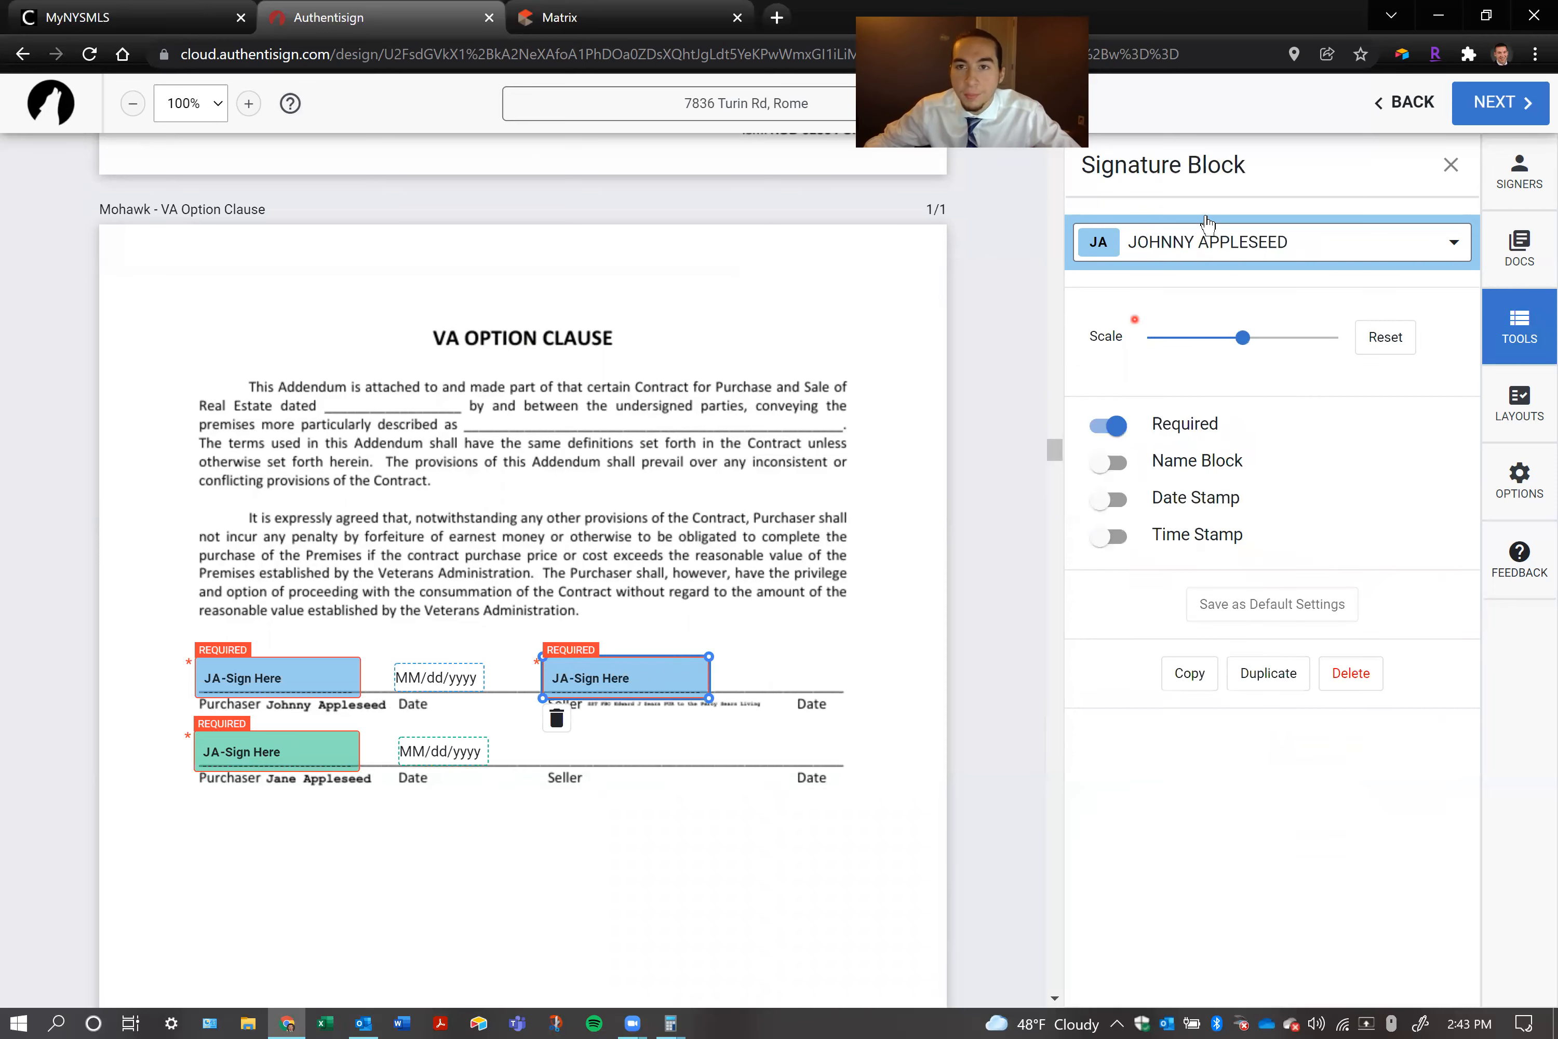
{"action": "mouse_move", "coordinate": [1244, 339]}
{"action": "left_mouse_down"}
{"action": "mouse_move", "coordinate": [1106, 337]}
{"action": "mouse_move", "coordinate": [1356, 345]}
{"action": "mouse_move", "coordinate": [1141, 337]}
{"action": "mouse_move", "coordinate": [1219, 337]}
{"action": "left_mouse_up"}
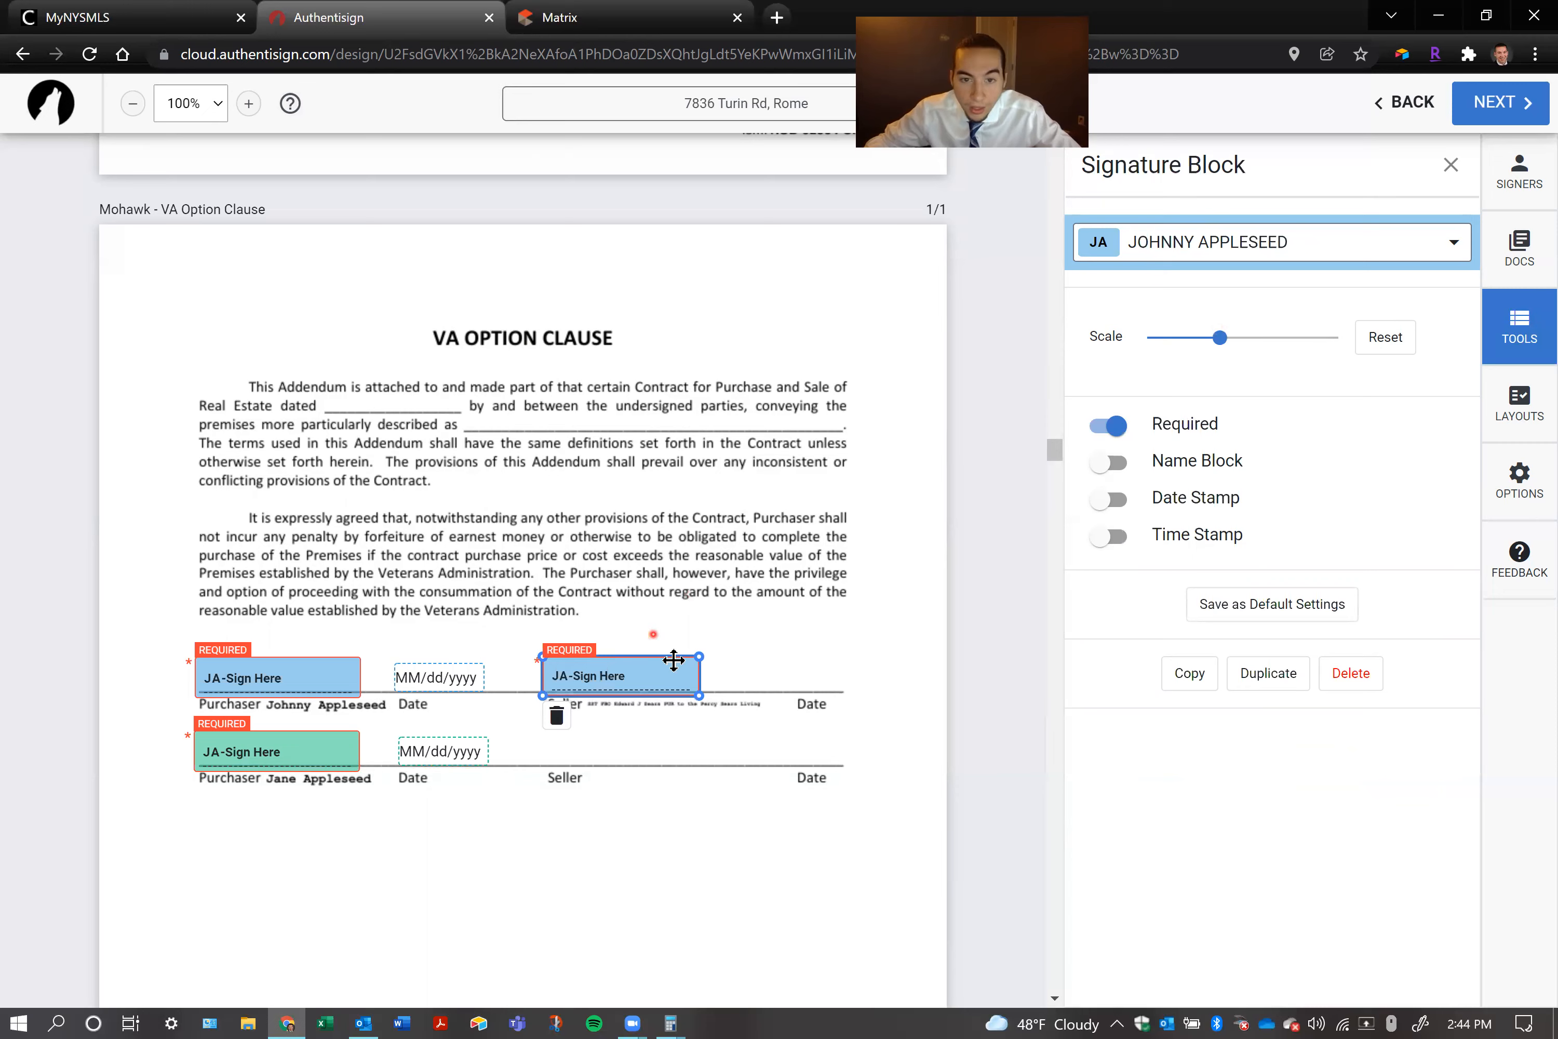
{"action": "mouse_move", "coordinate": [696, 657]}
{"action": "left_mouse_down"}
{"action": "mouse_move", "coordinate": [794, 633]}
{"action": "mouse_move", "coordinate": [721, 658]}
{"action": "left_mouse_up"}
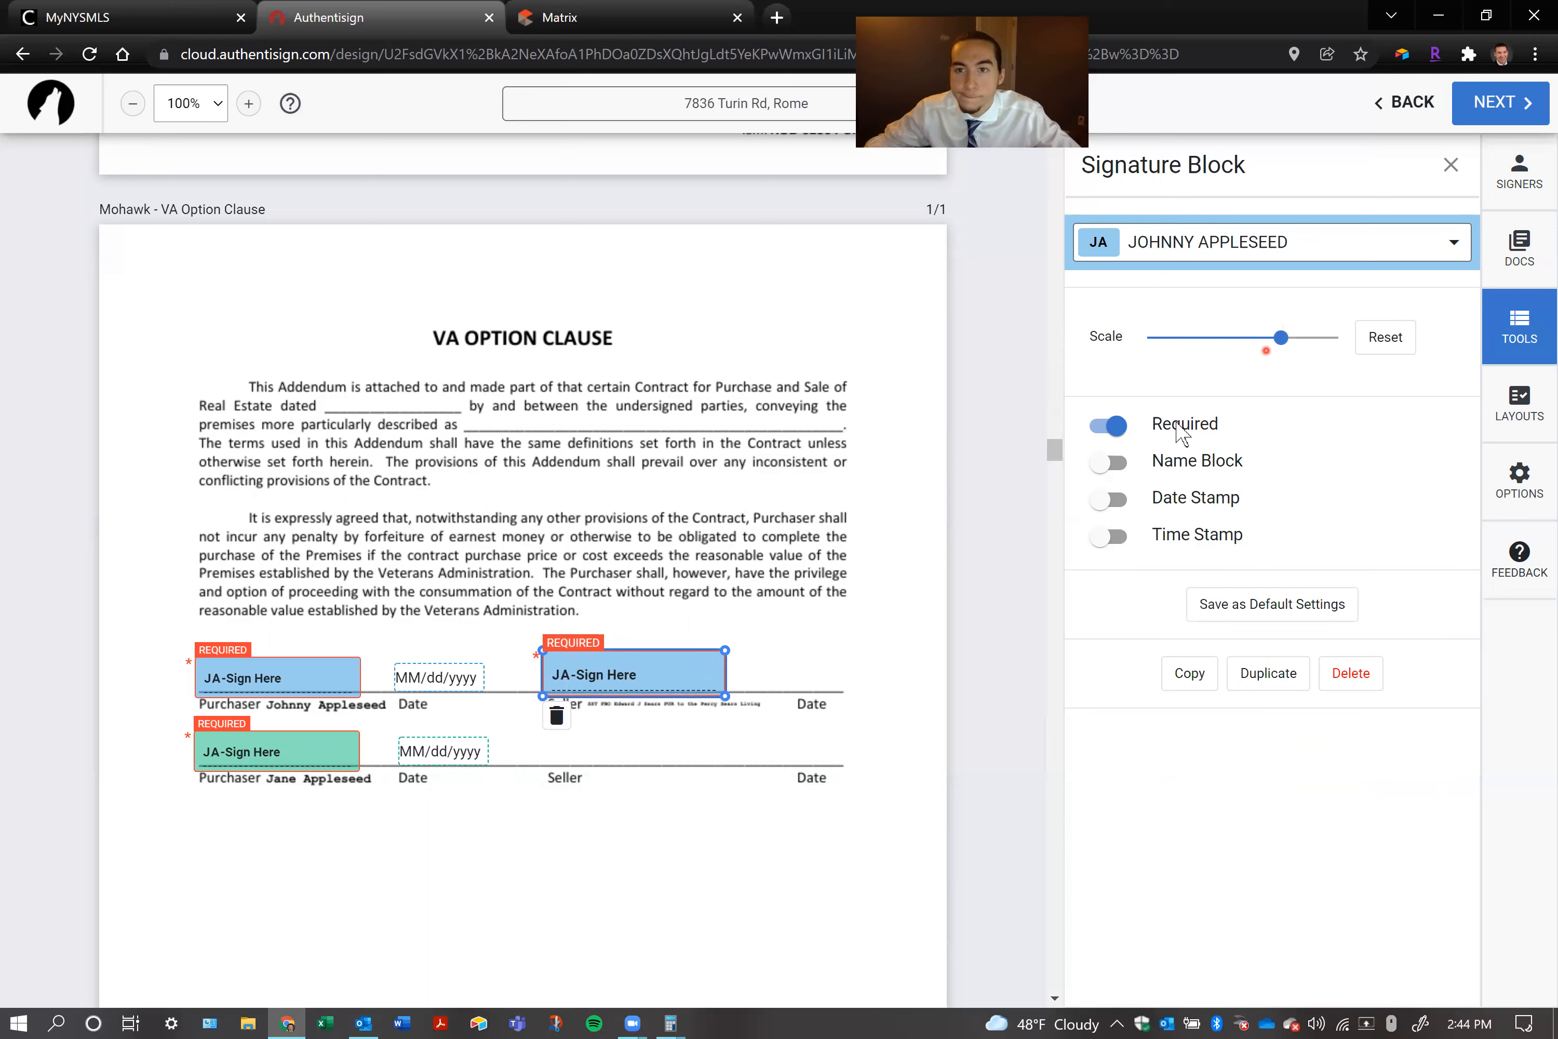
Try the Seller signature block without Required and with Name Block, restoring both options
{"action": "left_click", "coordinate": [1120, 439]}
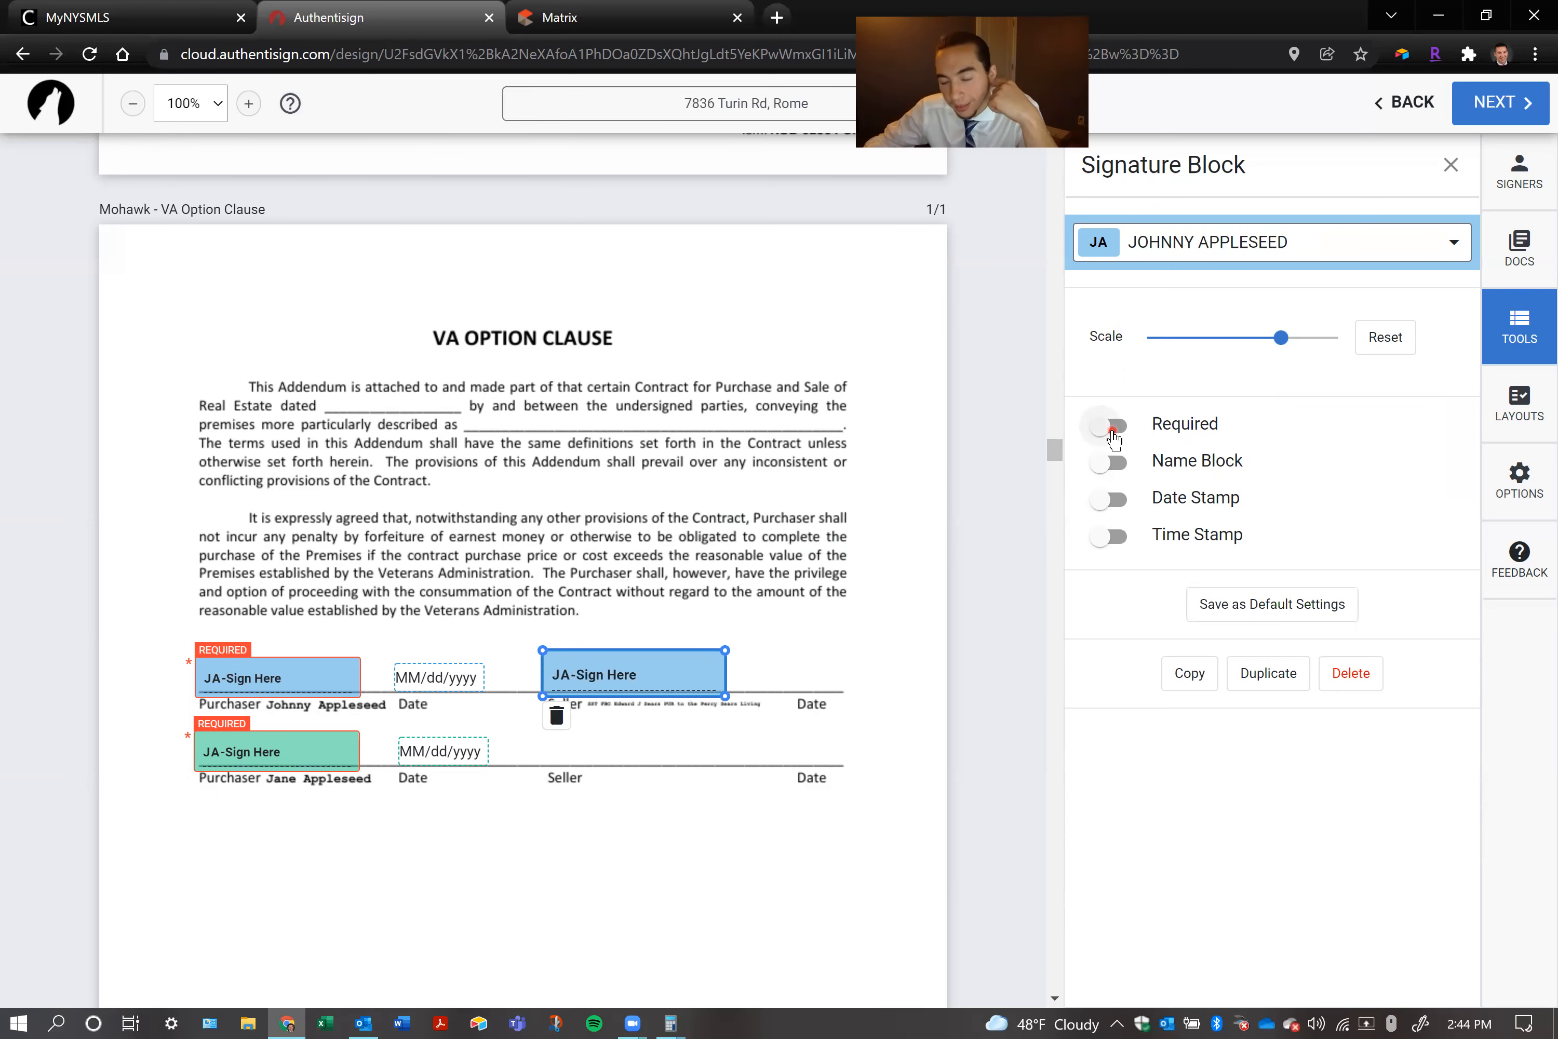
{"action": "left_click", "coordinate": [1111, 433]}
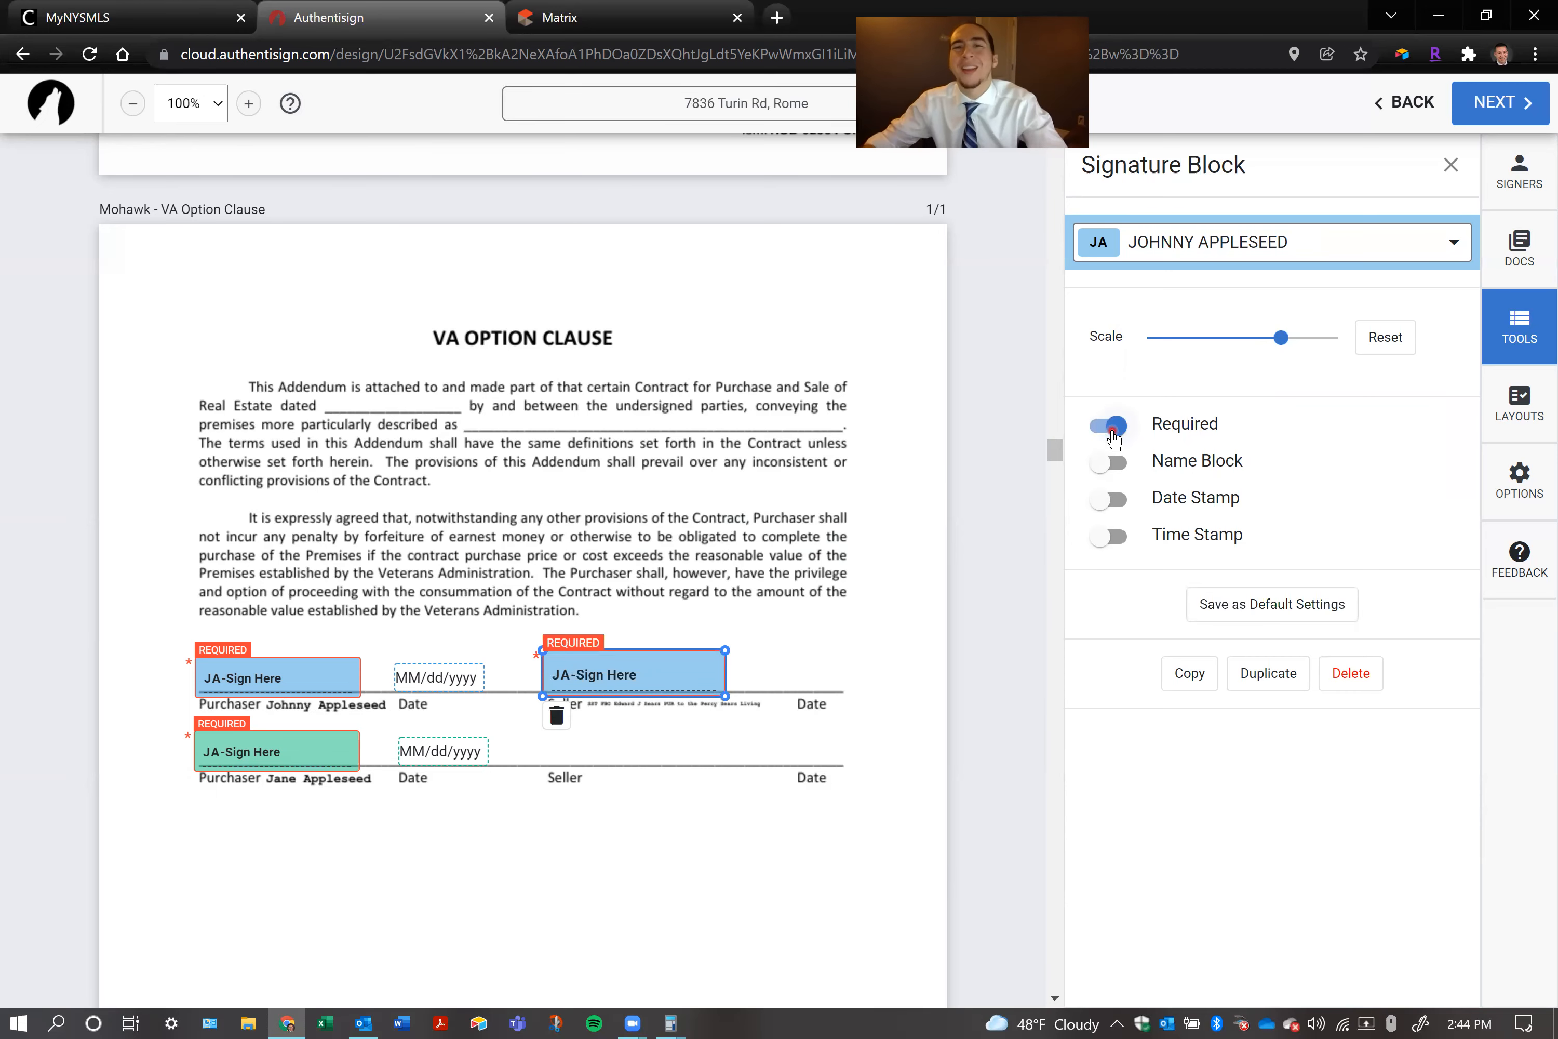
{"action": "left_click", "coordinate": [1118, 462]}
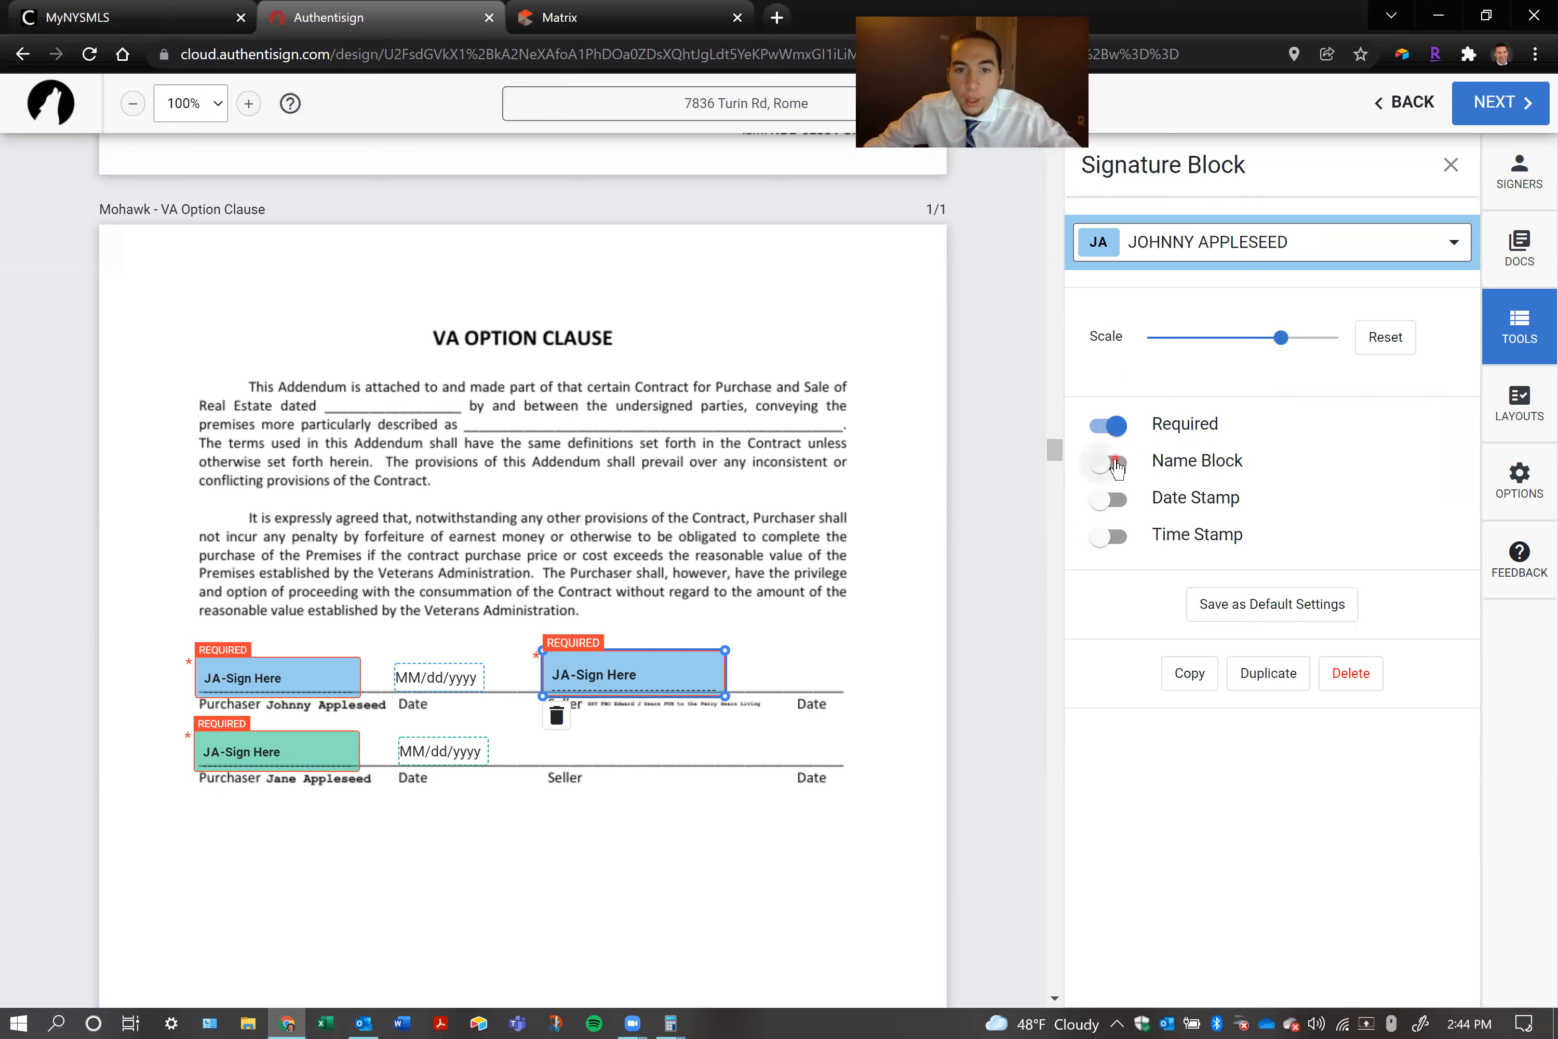
{"action": "left_click", "coordinate": [1115, 464]}
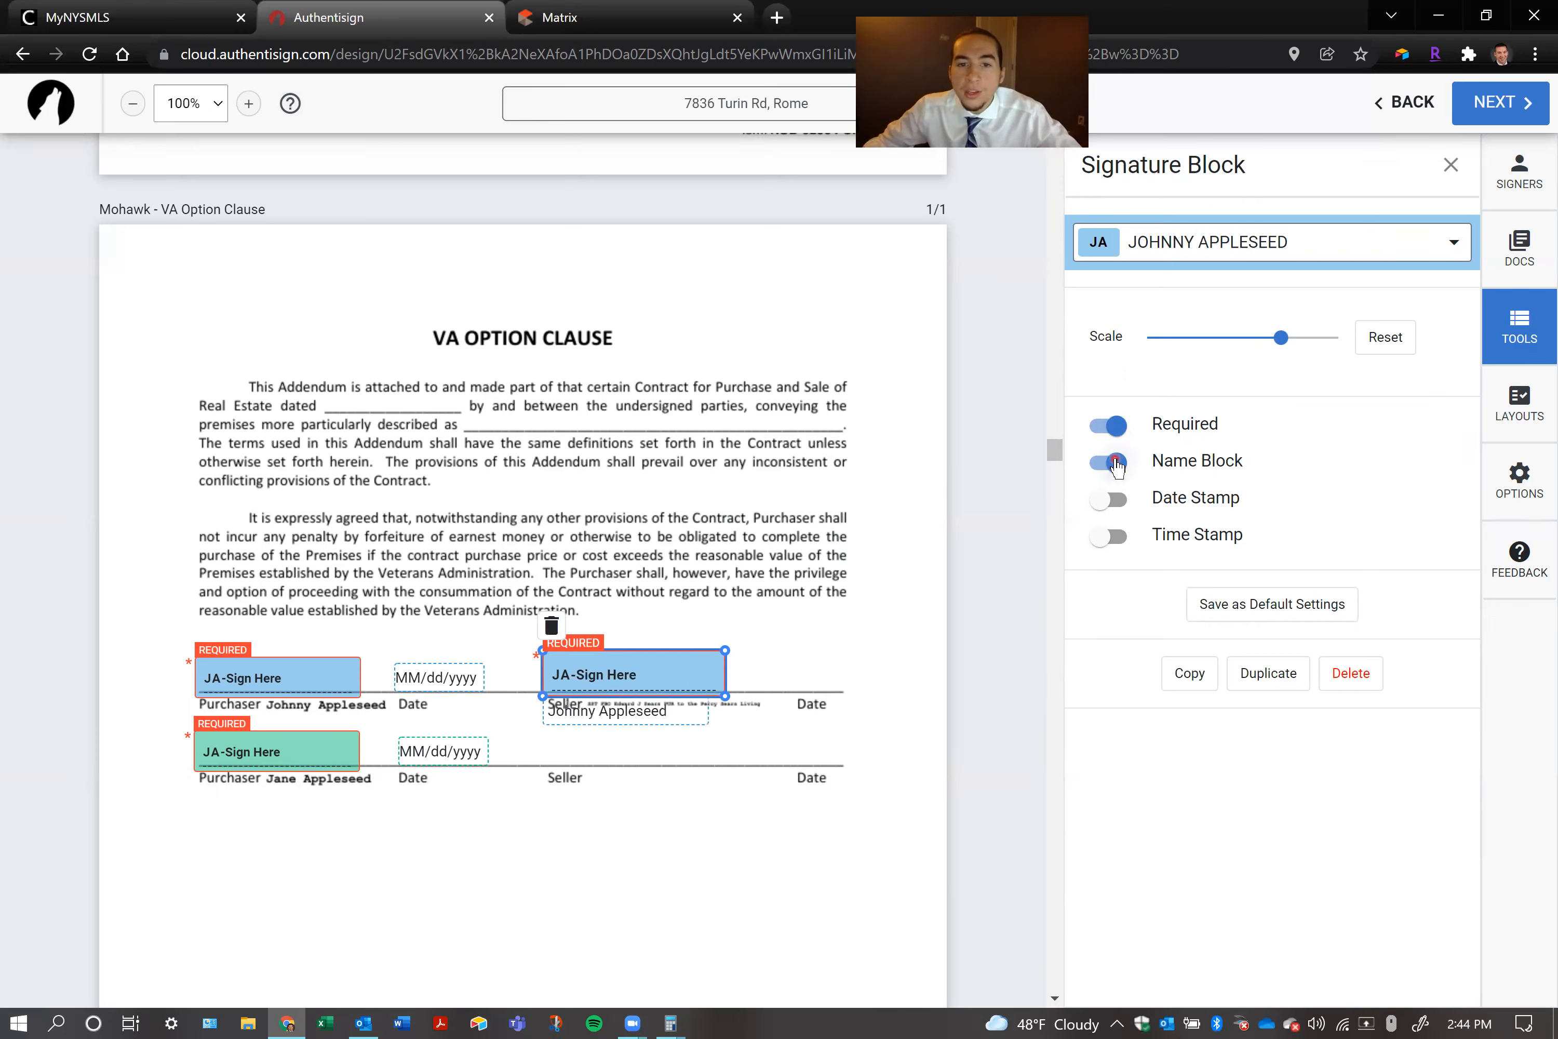
{"action": "left_click", "coordinate": [1115, 464]}
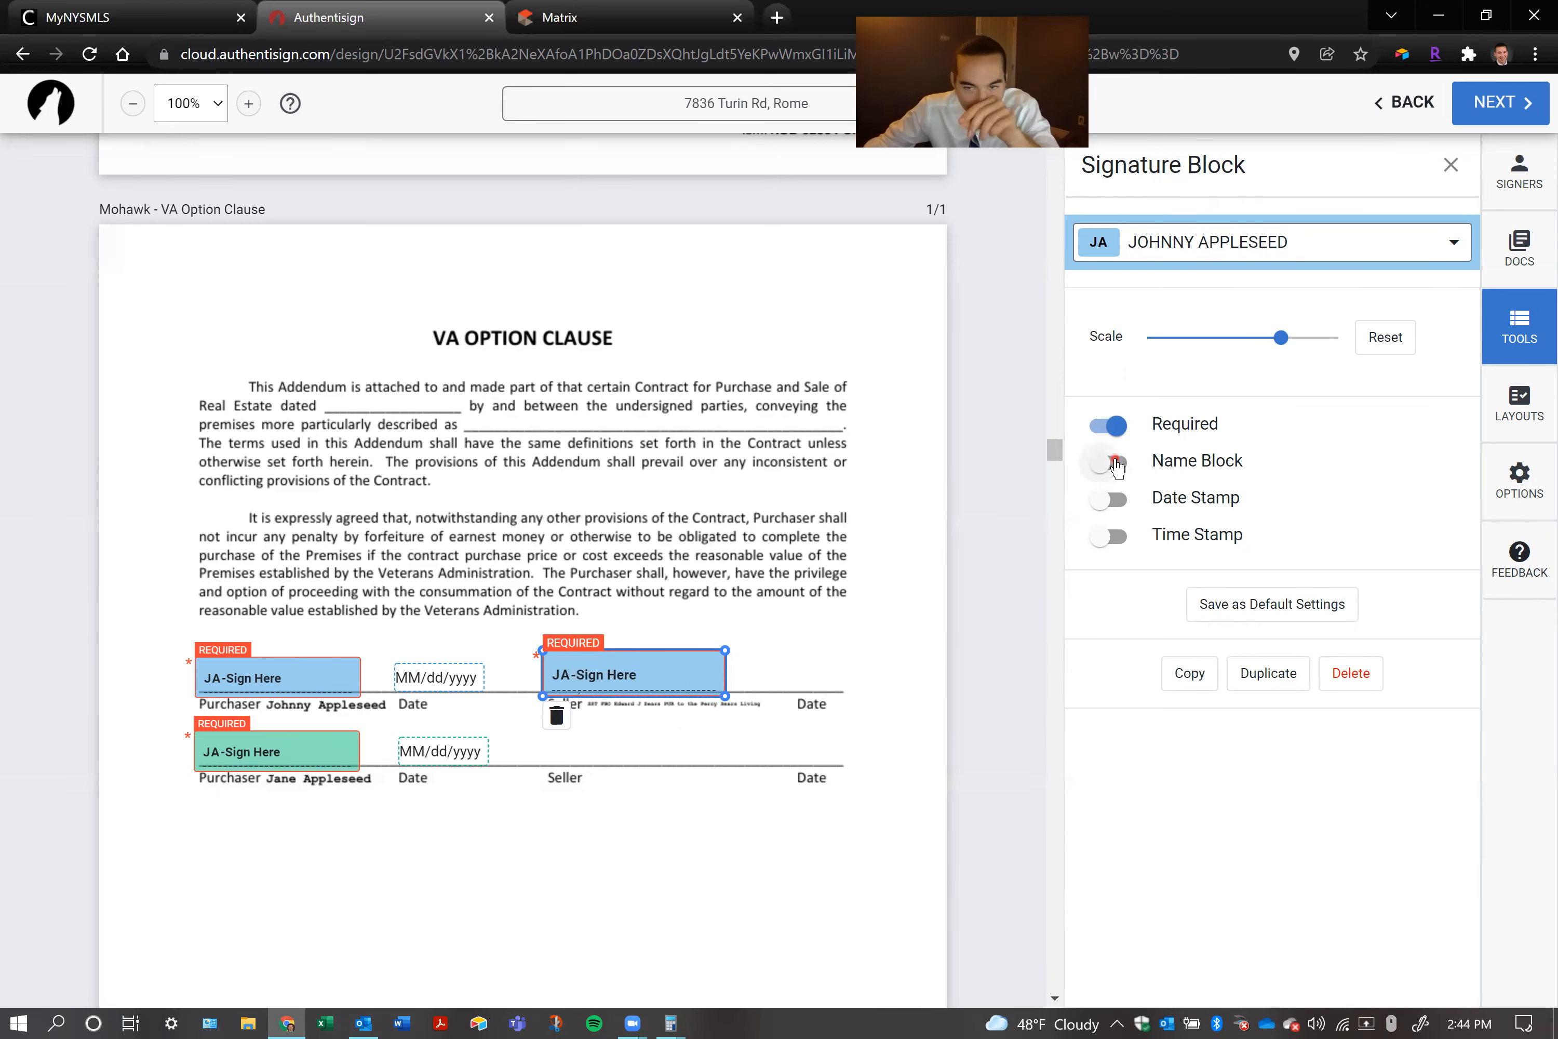
Try the Date Stamp and Time Stamp options on the Seller signature block and leave both off
{"action": "left_click", "coordinate": [1115, 500]}
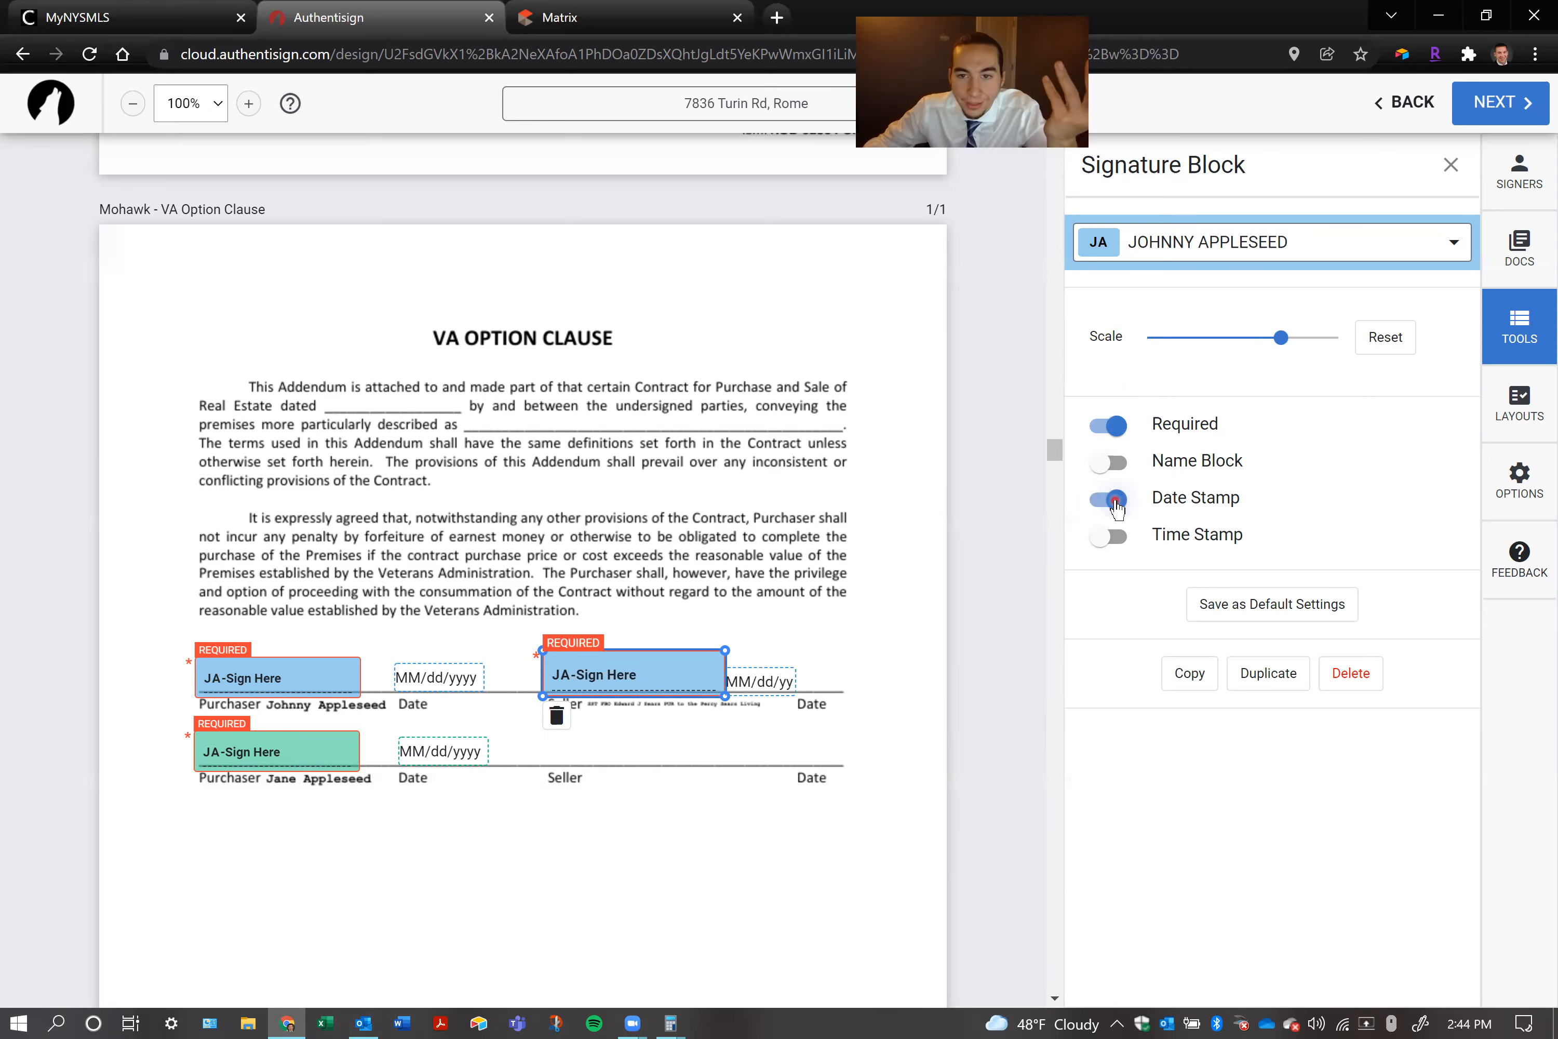
{"action": "left_click", "coordinate": [1115, 502]}
{"action": "left_click", "coordinate": [1113, 536]}
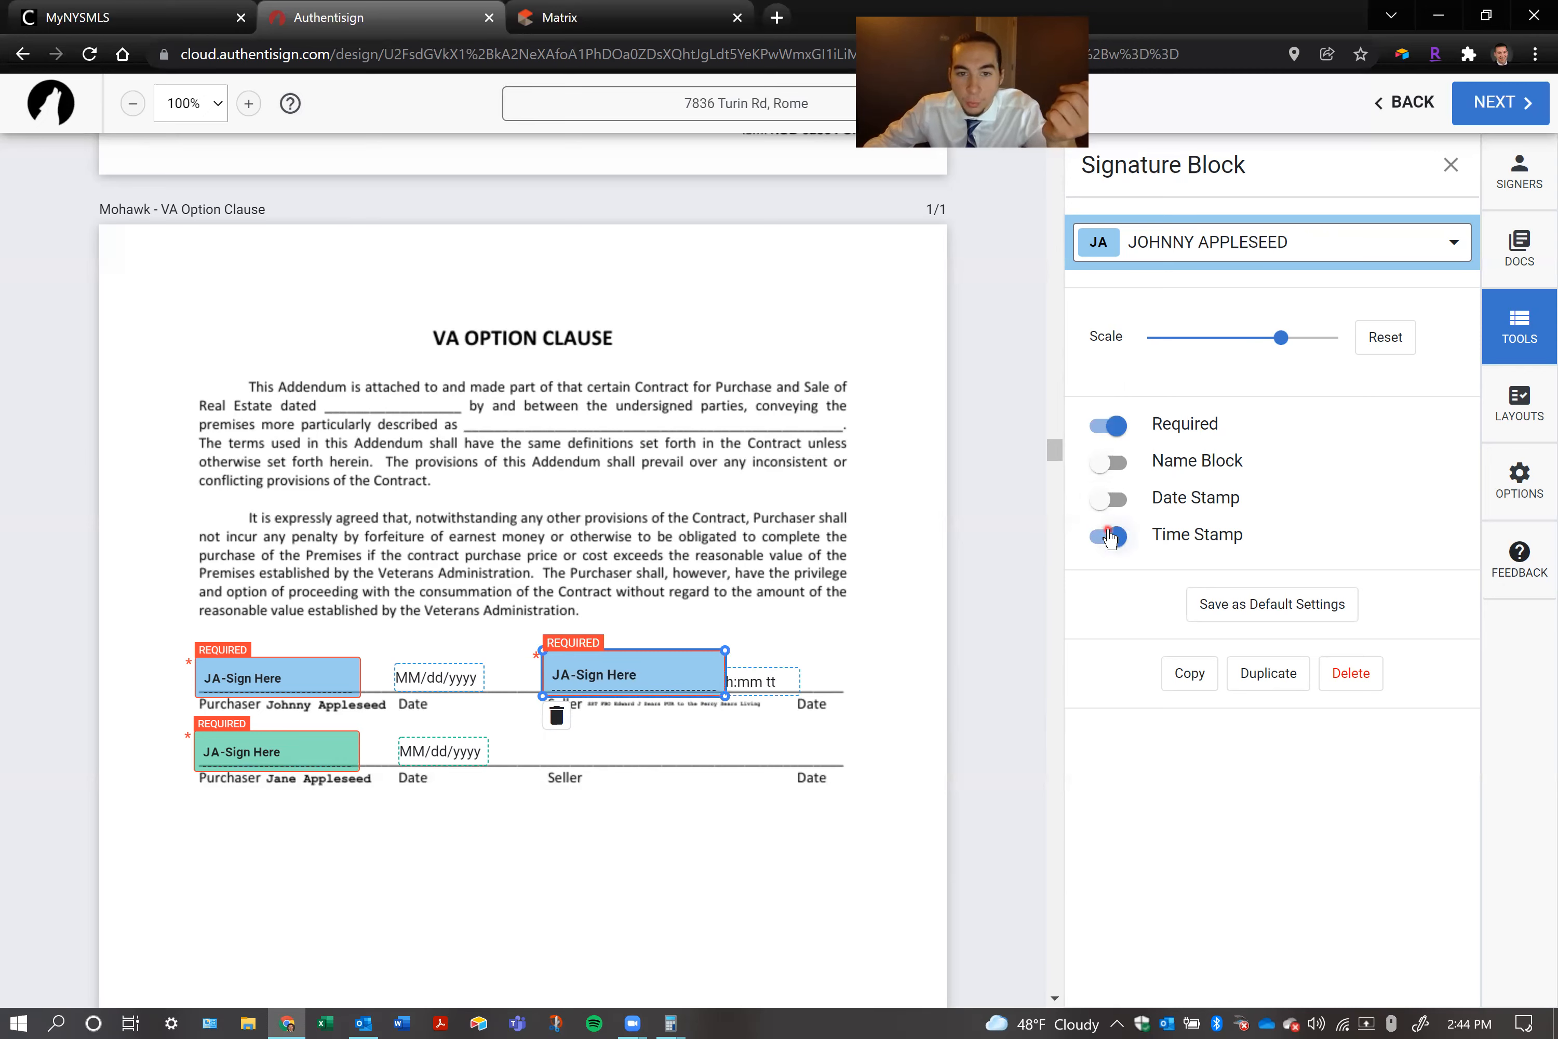
{"action": "left_click", "coordinate": [841, 469]}
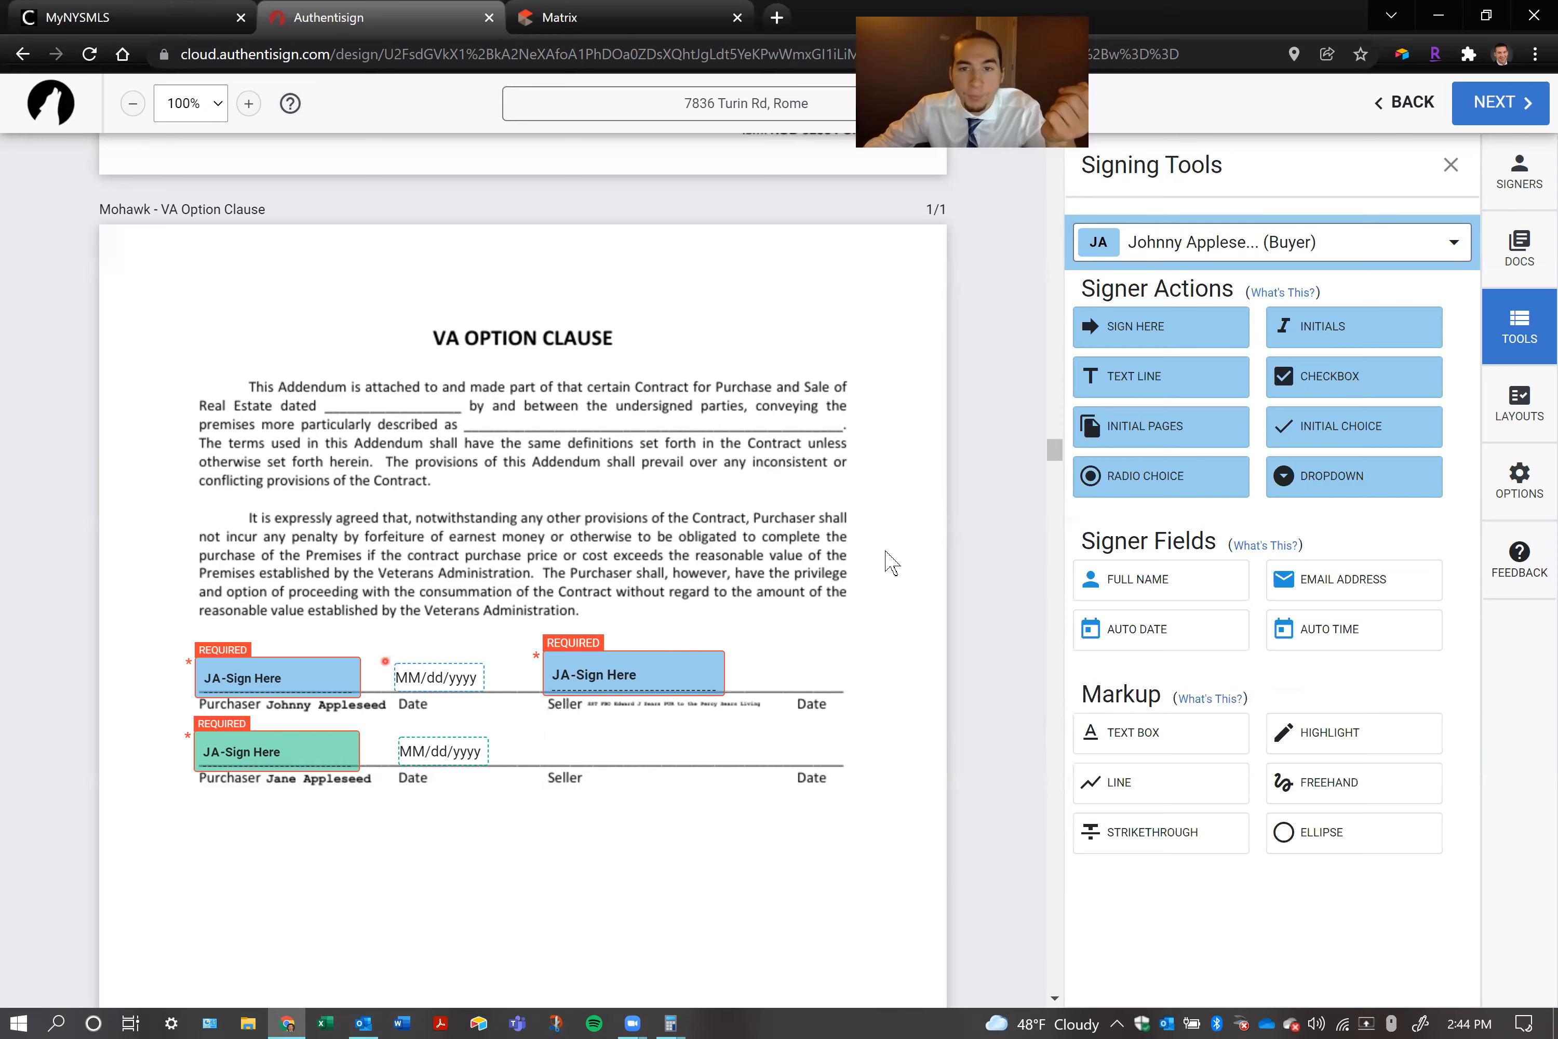
Place an initial block on the VA Option Clause, try its Name Block option and move it above the body text
{"action": "left_click_drag", "start_coordinate": [1364, 332], "coordinate": [839, 389]}
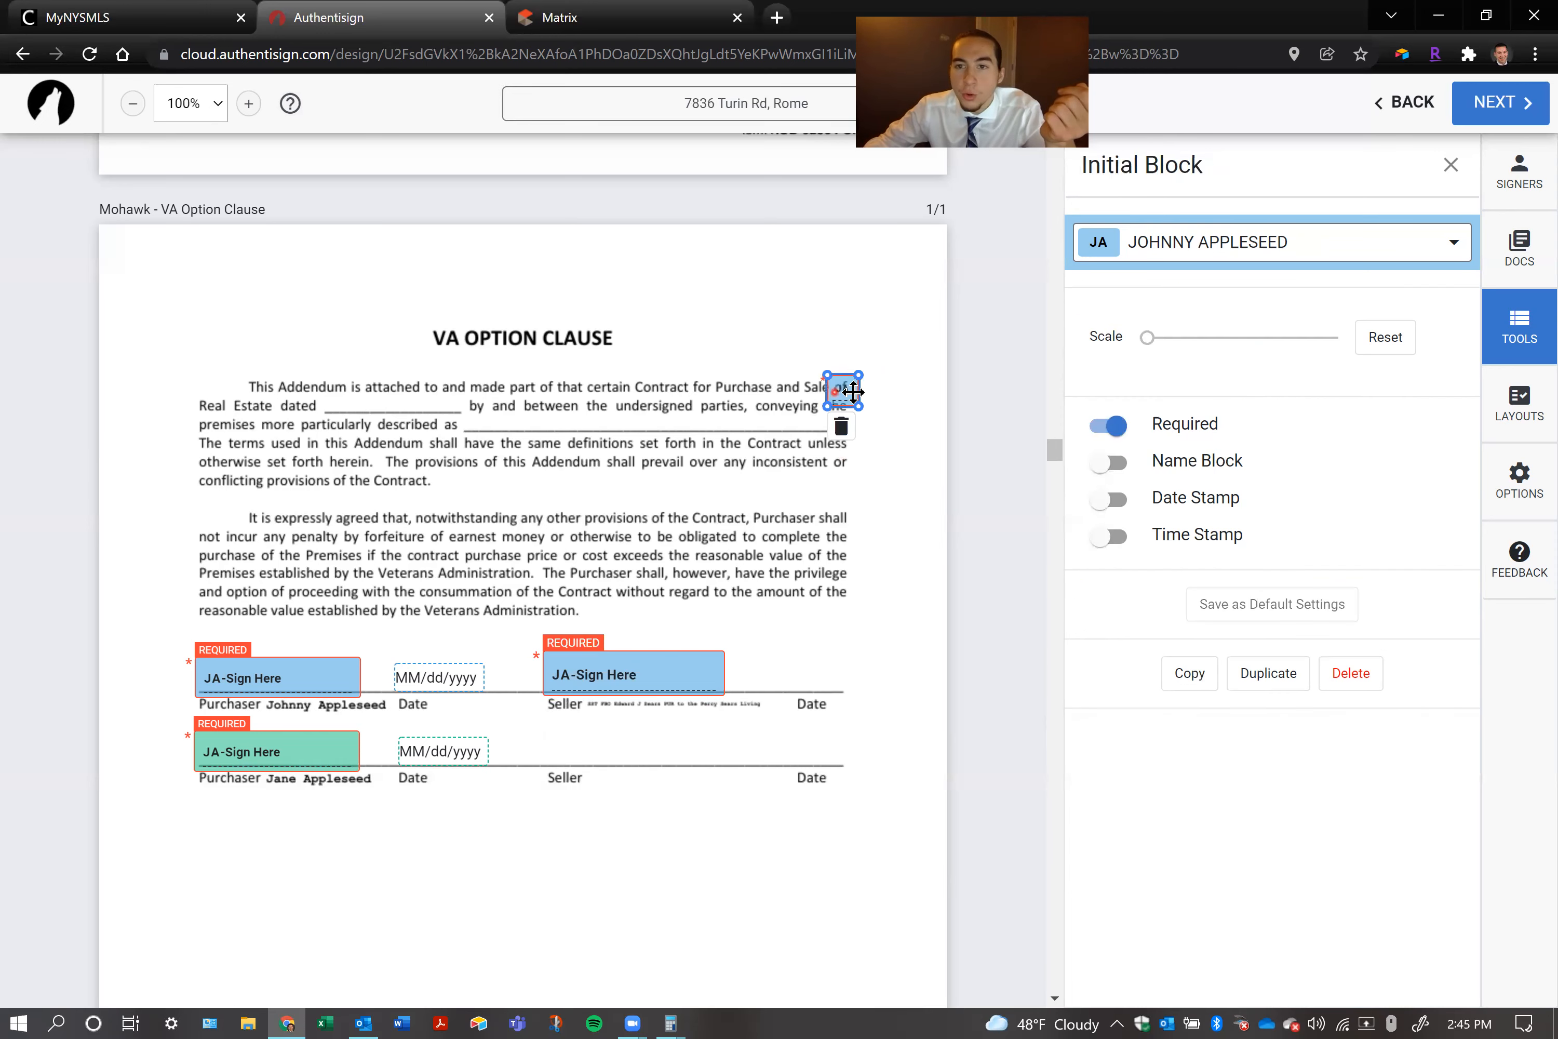
{"action": "left_click", "coordinate": [1097, 473]}
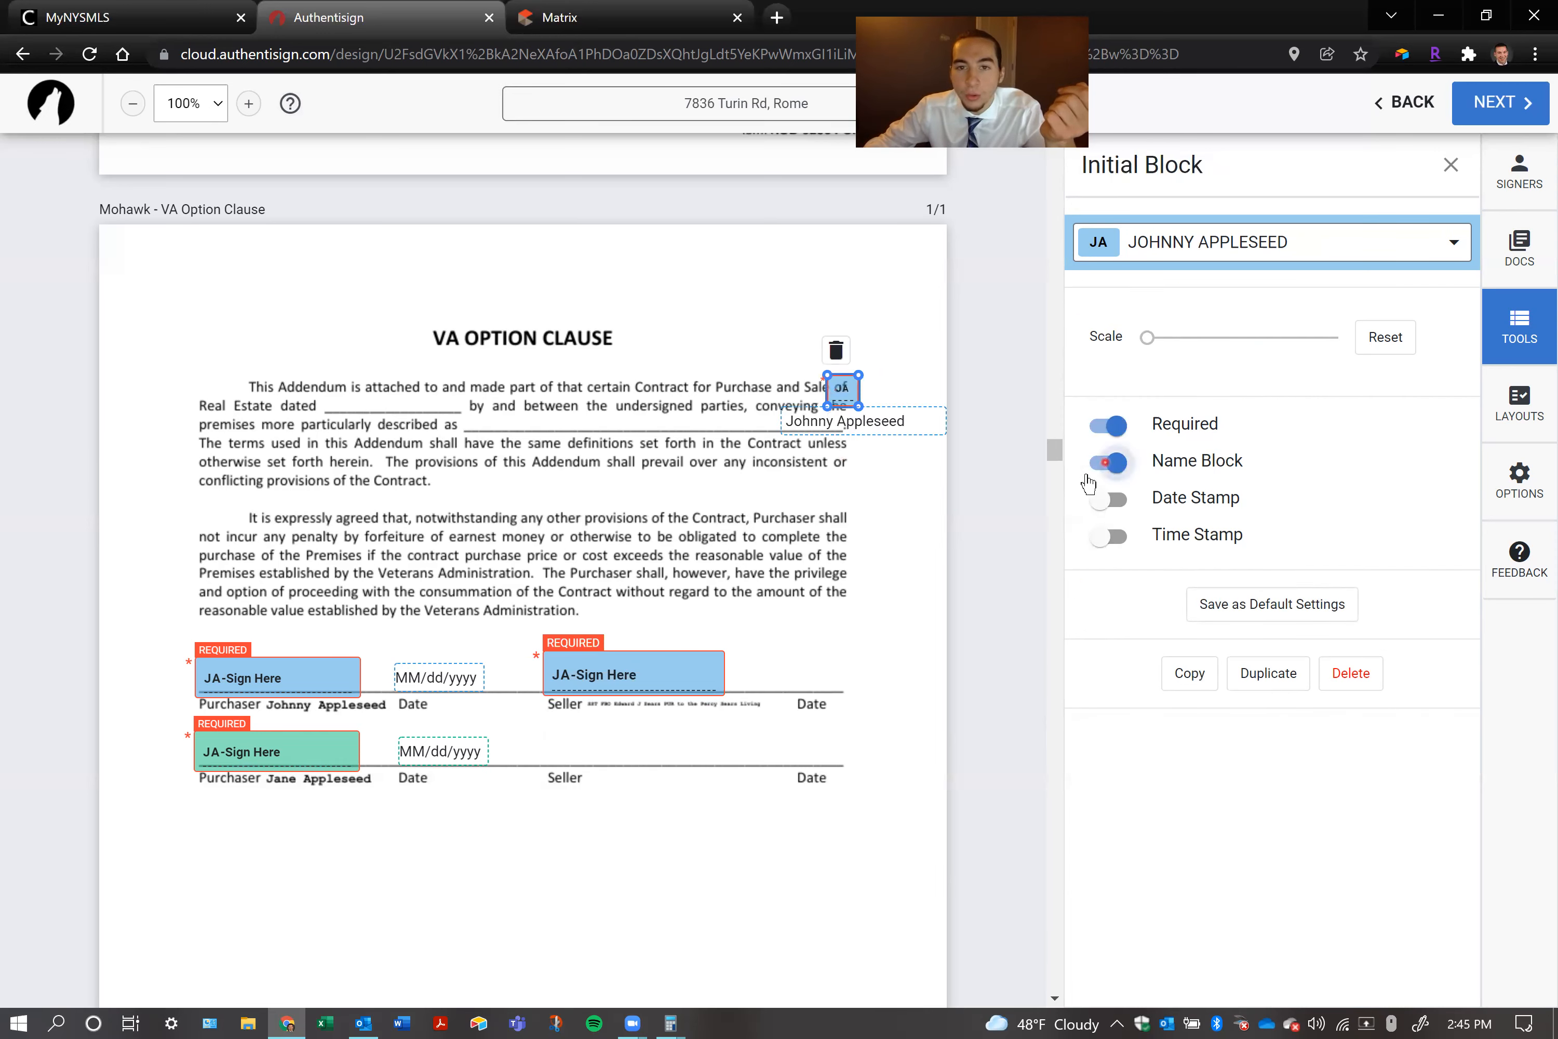
{"action": "left_click", "coordinate": [1099, 469]}
{"action": "left_click_drag", "start_coordinate": [846, 392], "coordinate": [835, 282]}
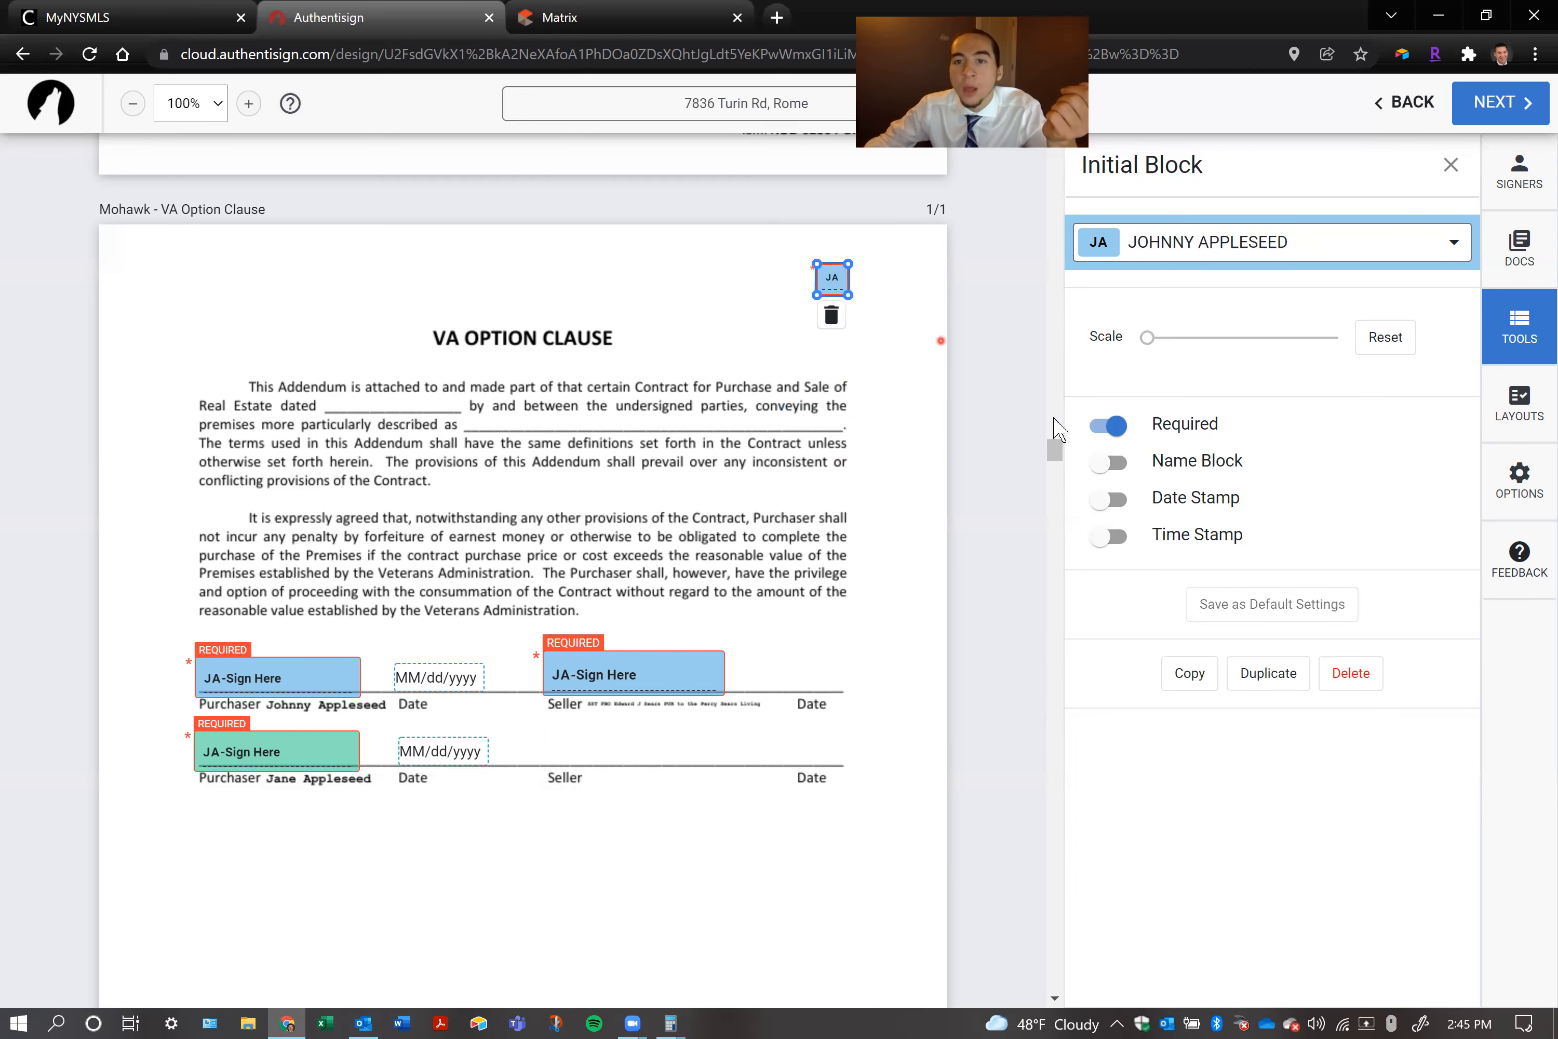
Try the Date Stamp and Time Stamp options on the initial block, and delete the block
{"action": "left_click", "coordinate": [1090, 501]}
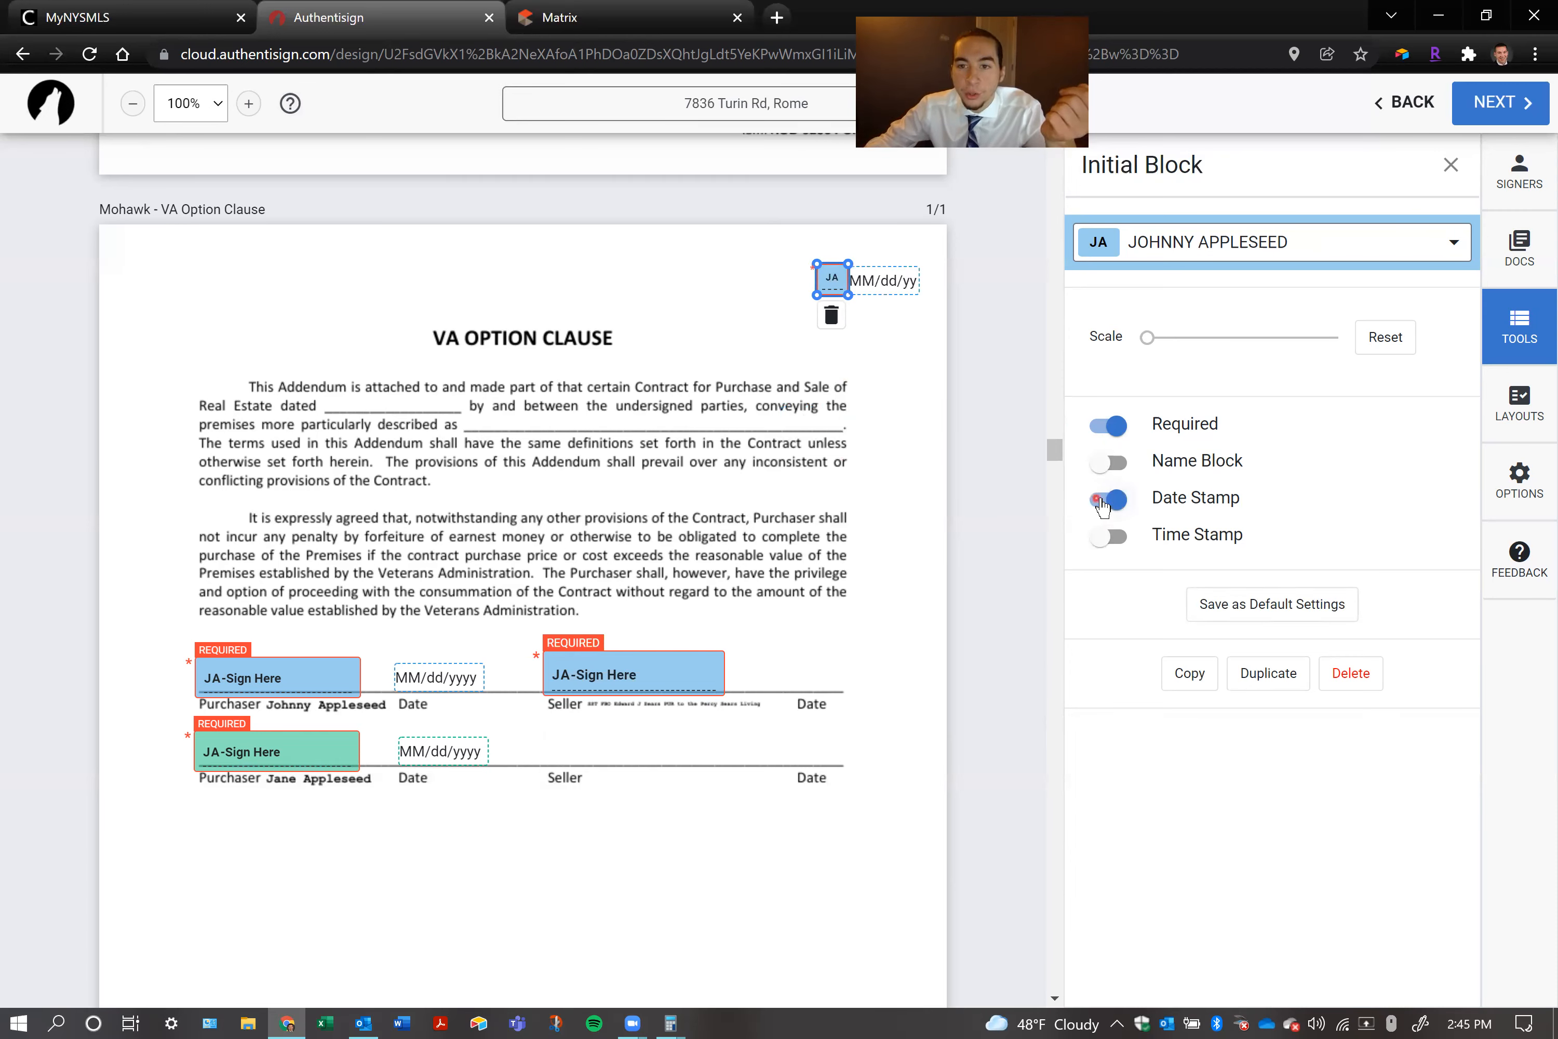
{"action": "left_click", "coordinate": [1098, 501]}
{"action": "left_click", "coordinate": [1103, 536]}
{"action": "left_click", "coordinate": [1103, 536]}
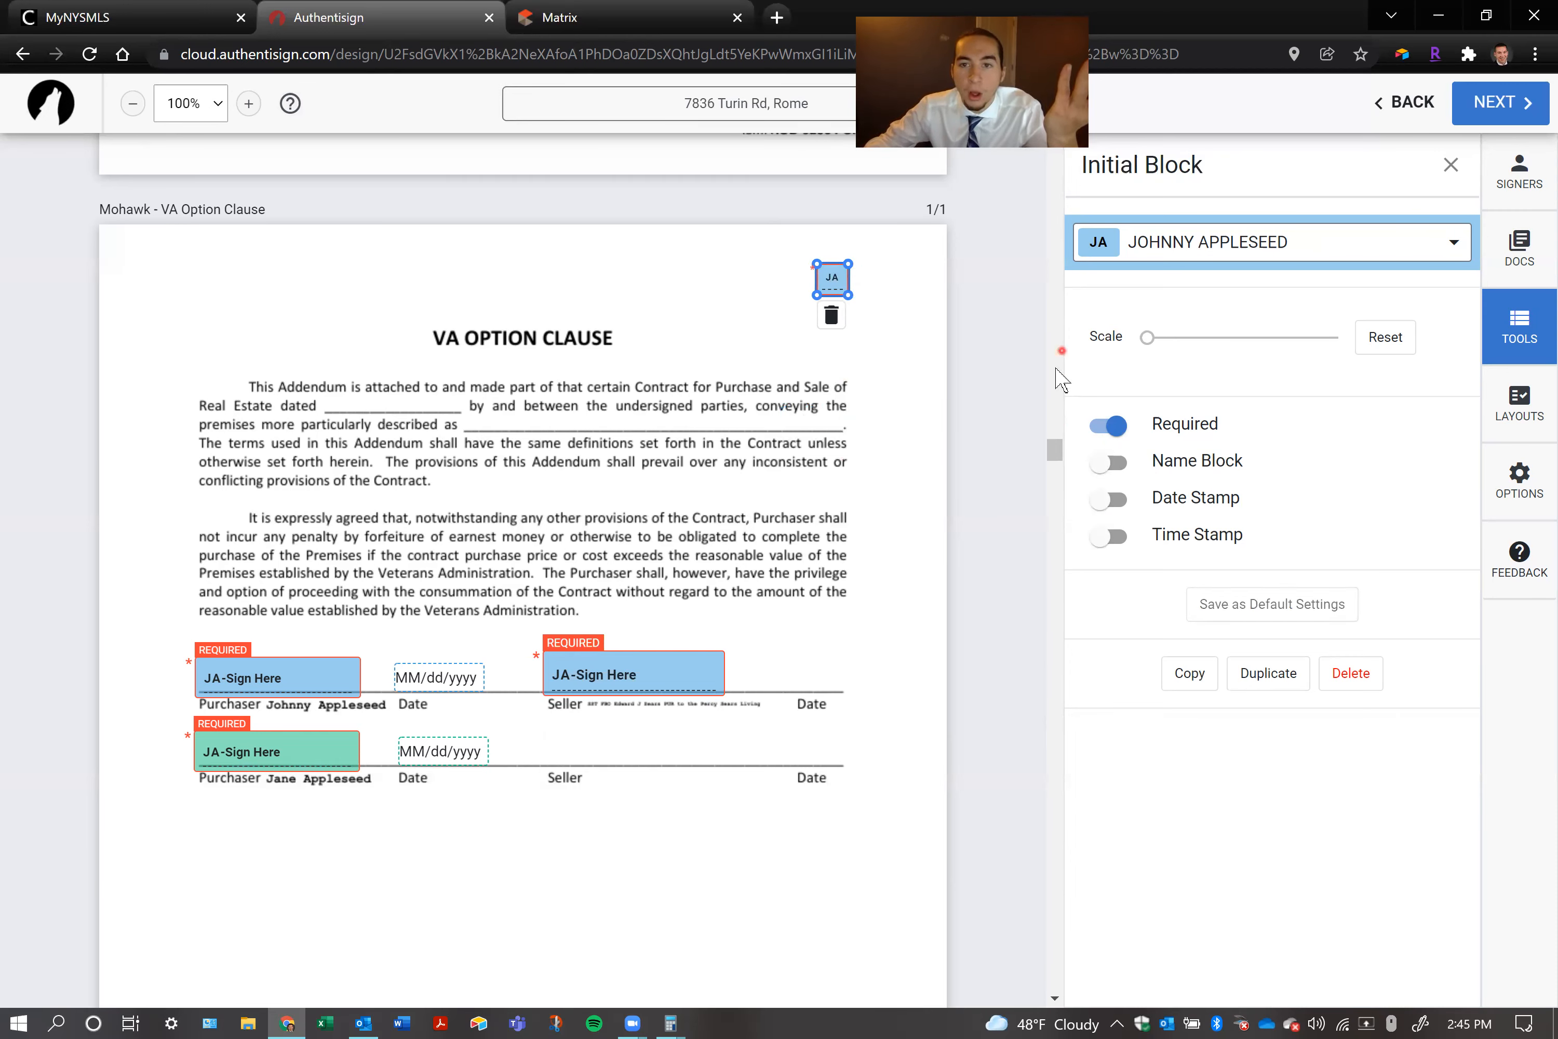
{"action": "left_click", "coordinate": [831, 319]}
Add an Auto Date field on the upper Seller's Date line, and try an Auto Time field above it before deleting that one
{"action": "left_click_drag", "start_coordinate": [1167, 636], "coordinate": [777, 670]}
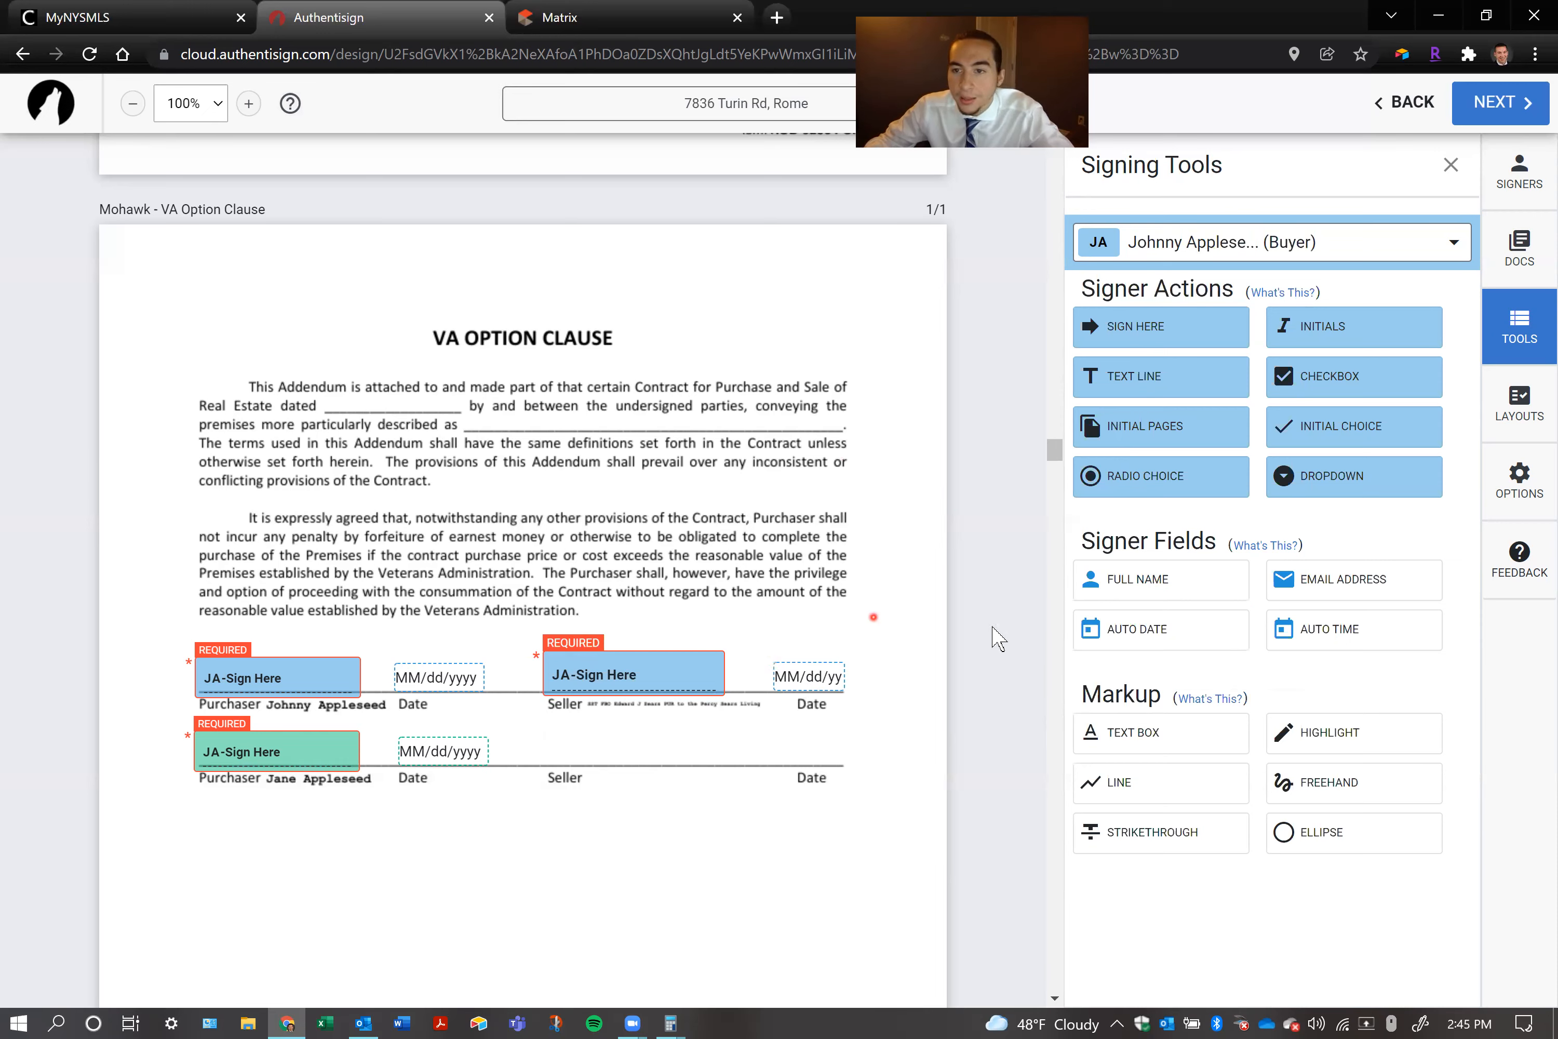
{"action": "left_click_drag", "start_coordinate": [1290, 637], "coordinate": [775, 630]}
{"action": "left_click", "coordinate": [798, 645]}
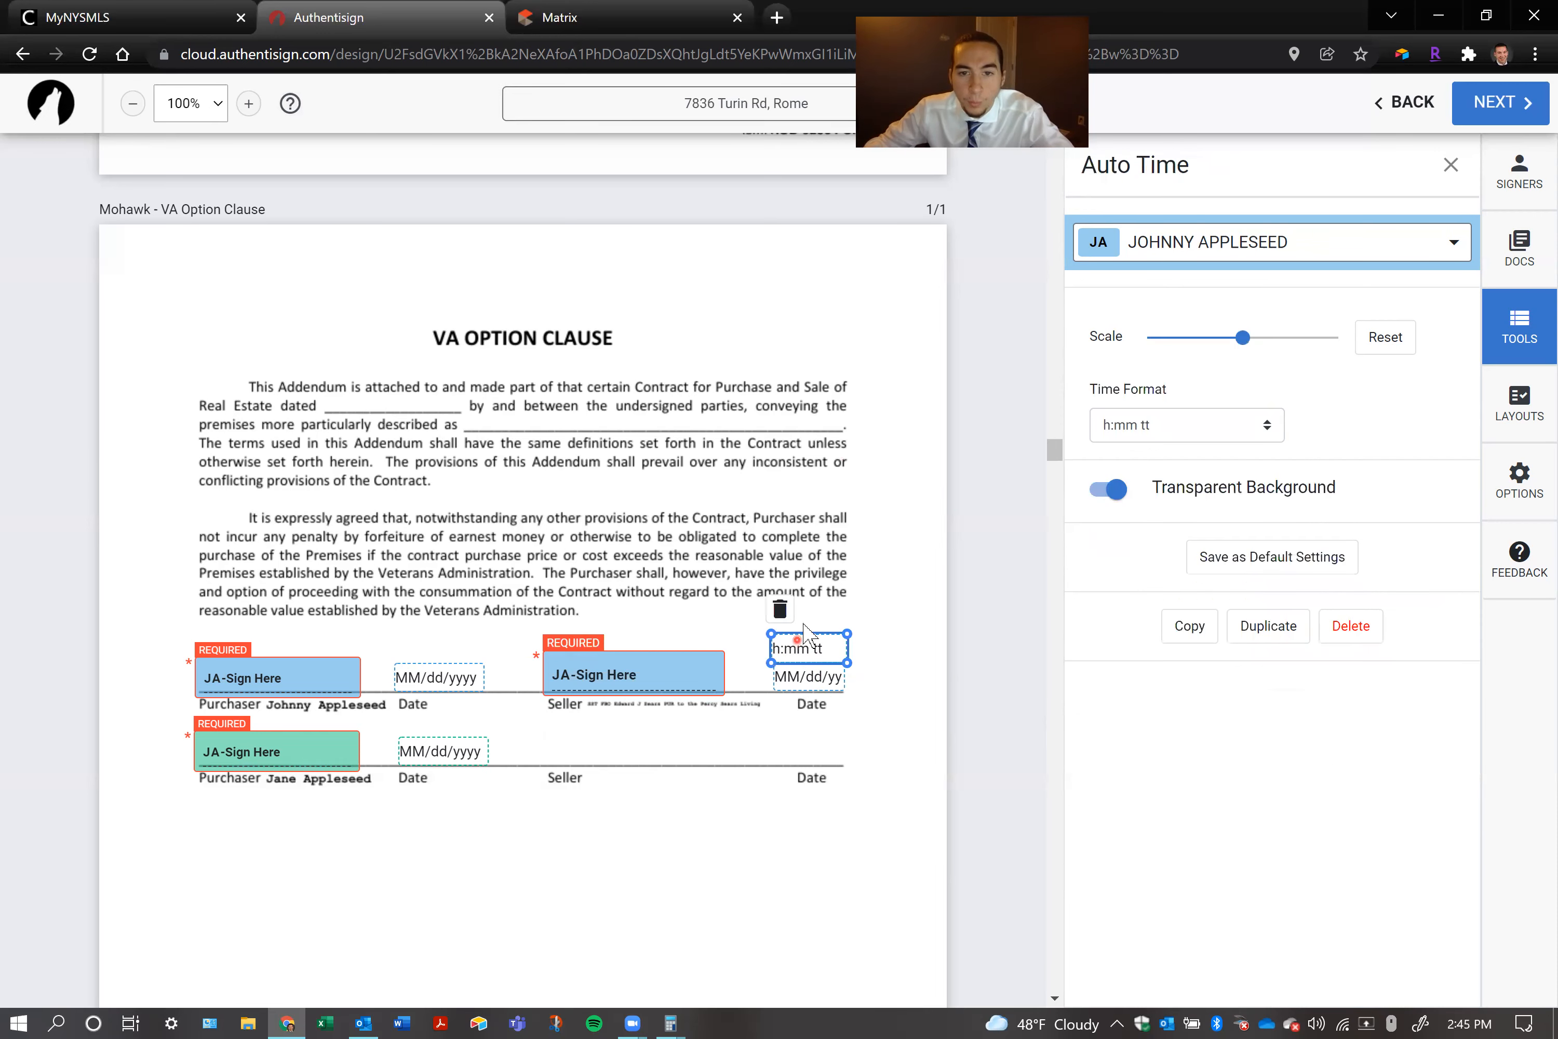
{"action": "left_click", "coordinate": [779, 606]}
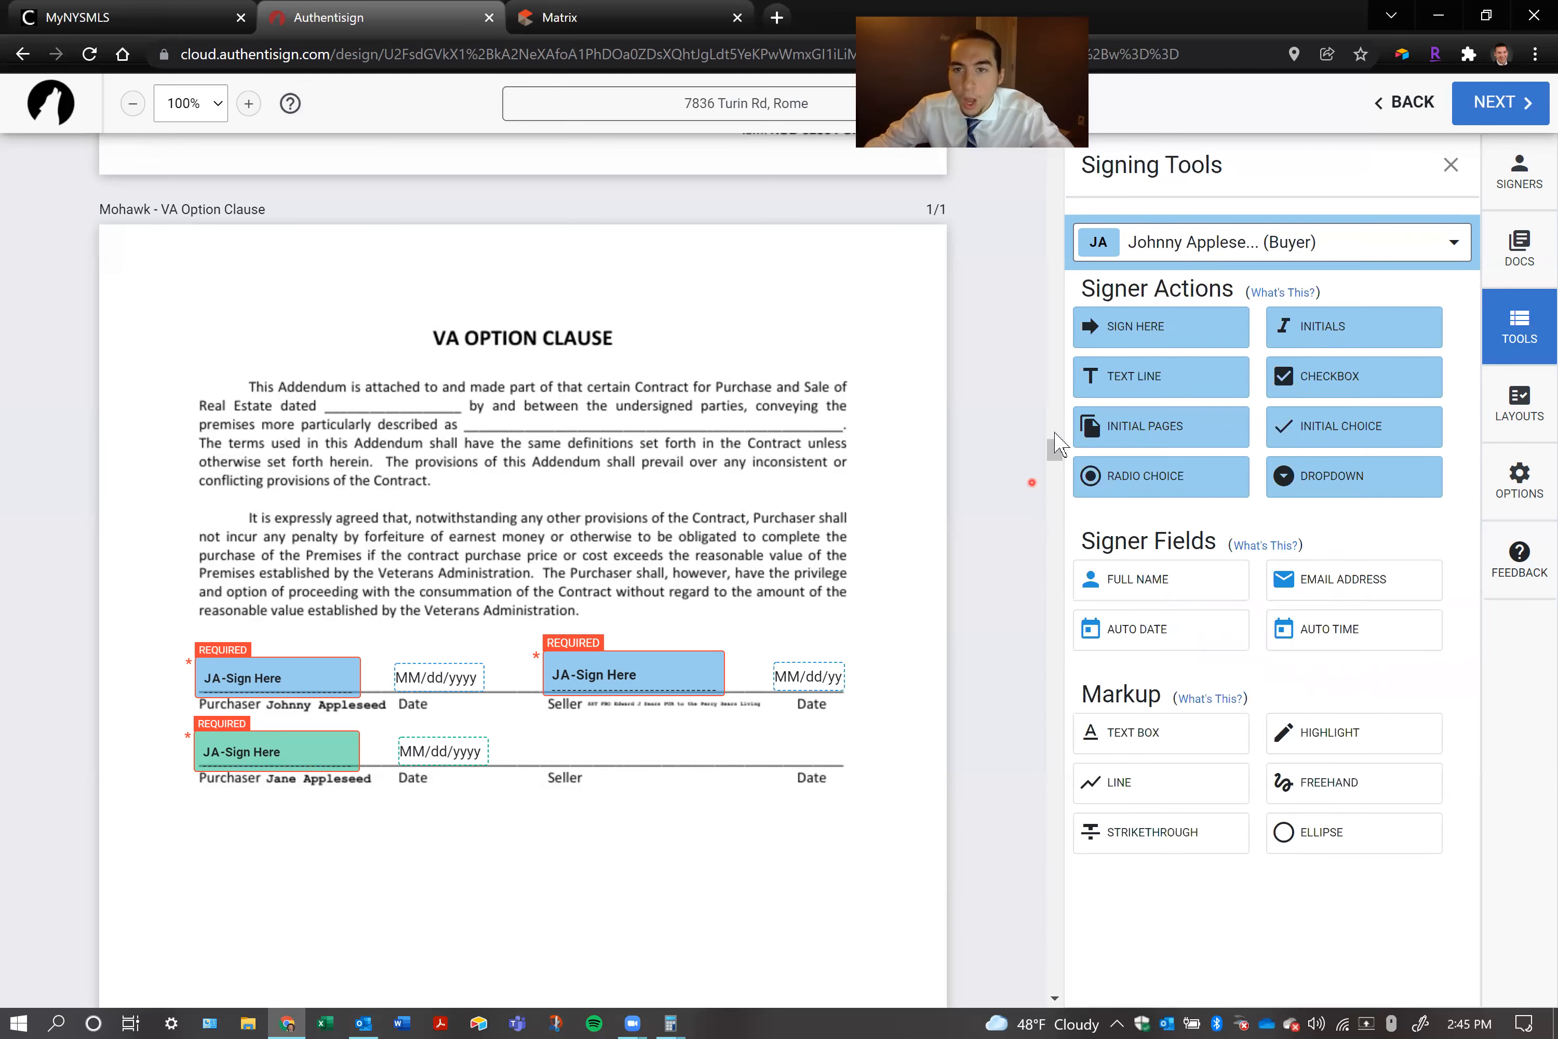
Try a checkbox beside the VA Option Clause title and delete it
{"action": "left_click_drag", "start_coordinate": [1320, 373], "coordinate": [741, 344]}
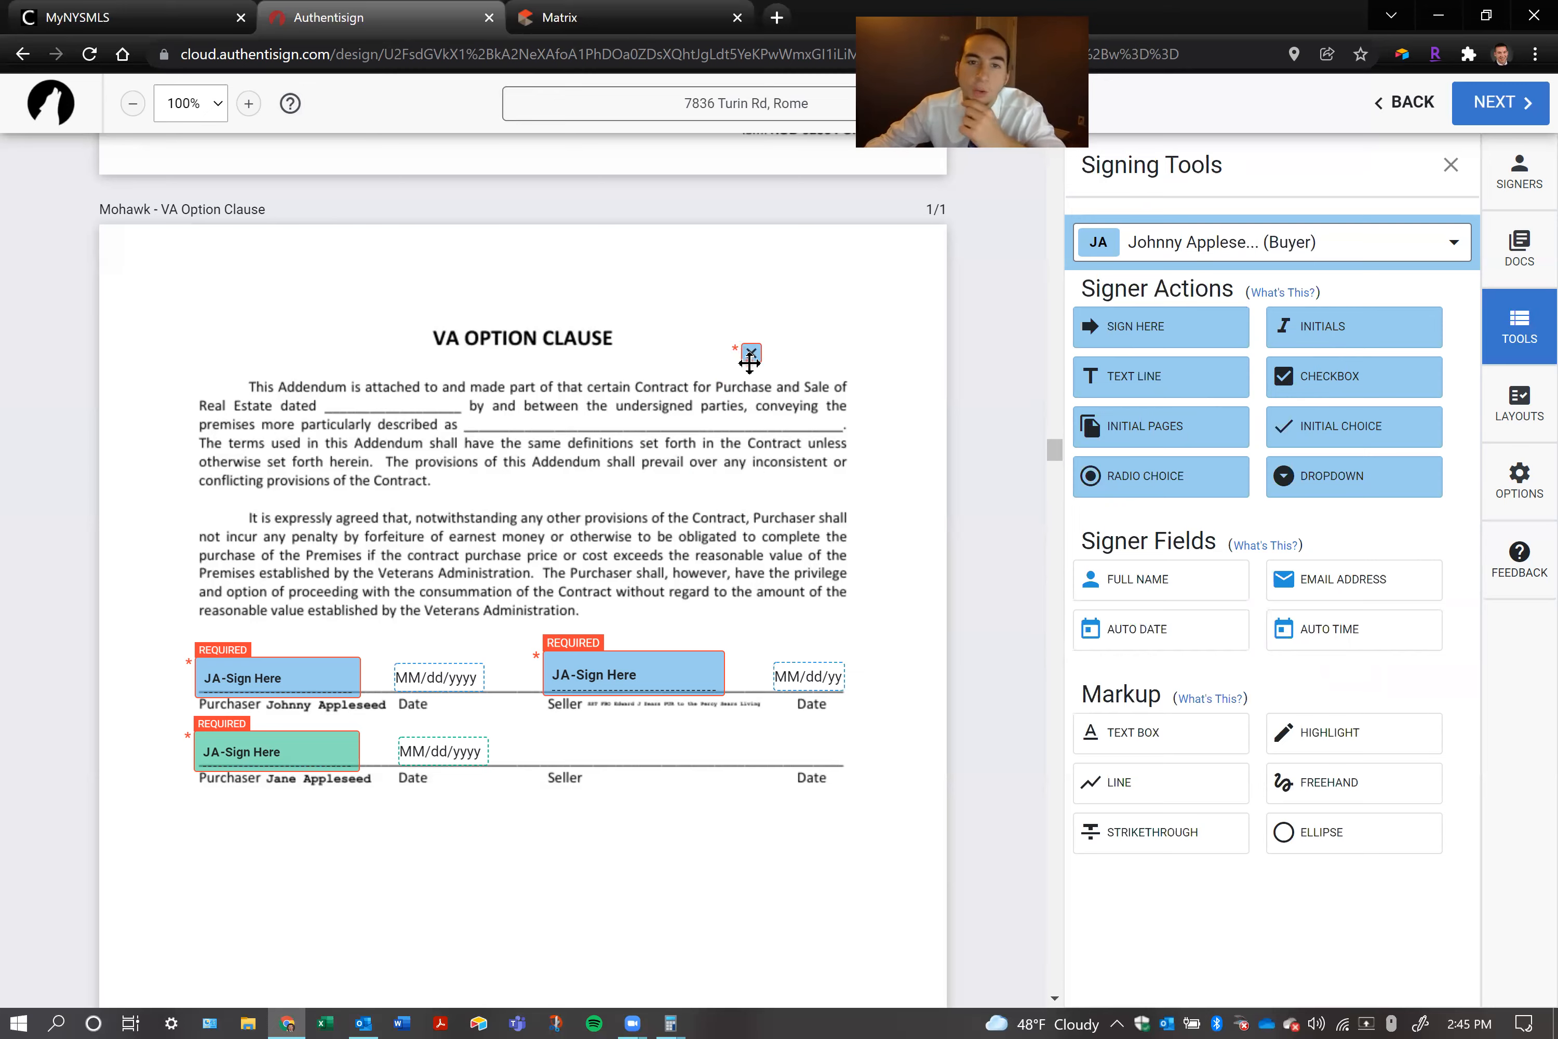
{"action": "left_click", "coordinate": [750, 357]}
{"action": "left_click", "coordinate": [755, 387]}
Look through the remaining disclosure forms for the Purchaser's Acknowledgment section of the lead-based paint disclosure
{"action": "scroll", "coordinate": [569, 504], "scroll_direction": "down", "scroll_amount": 15}
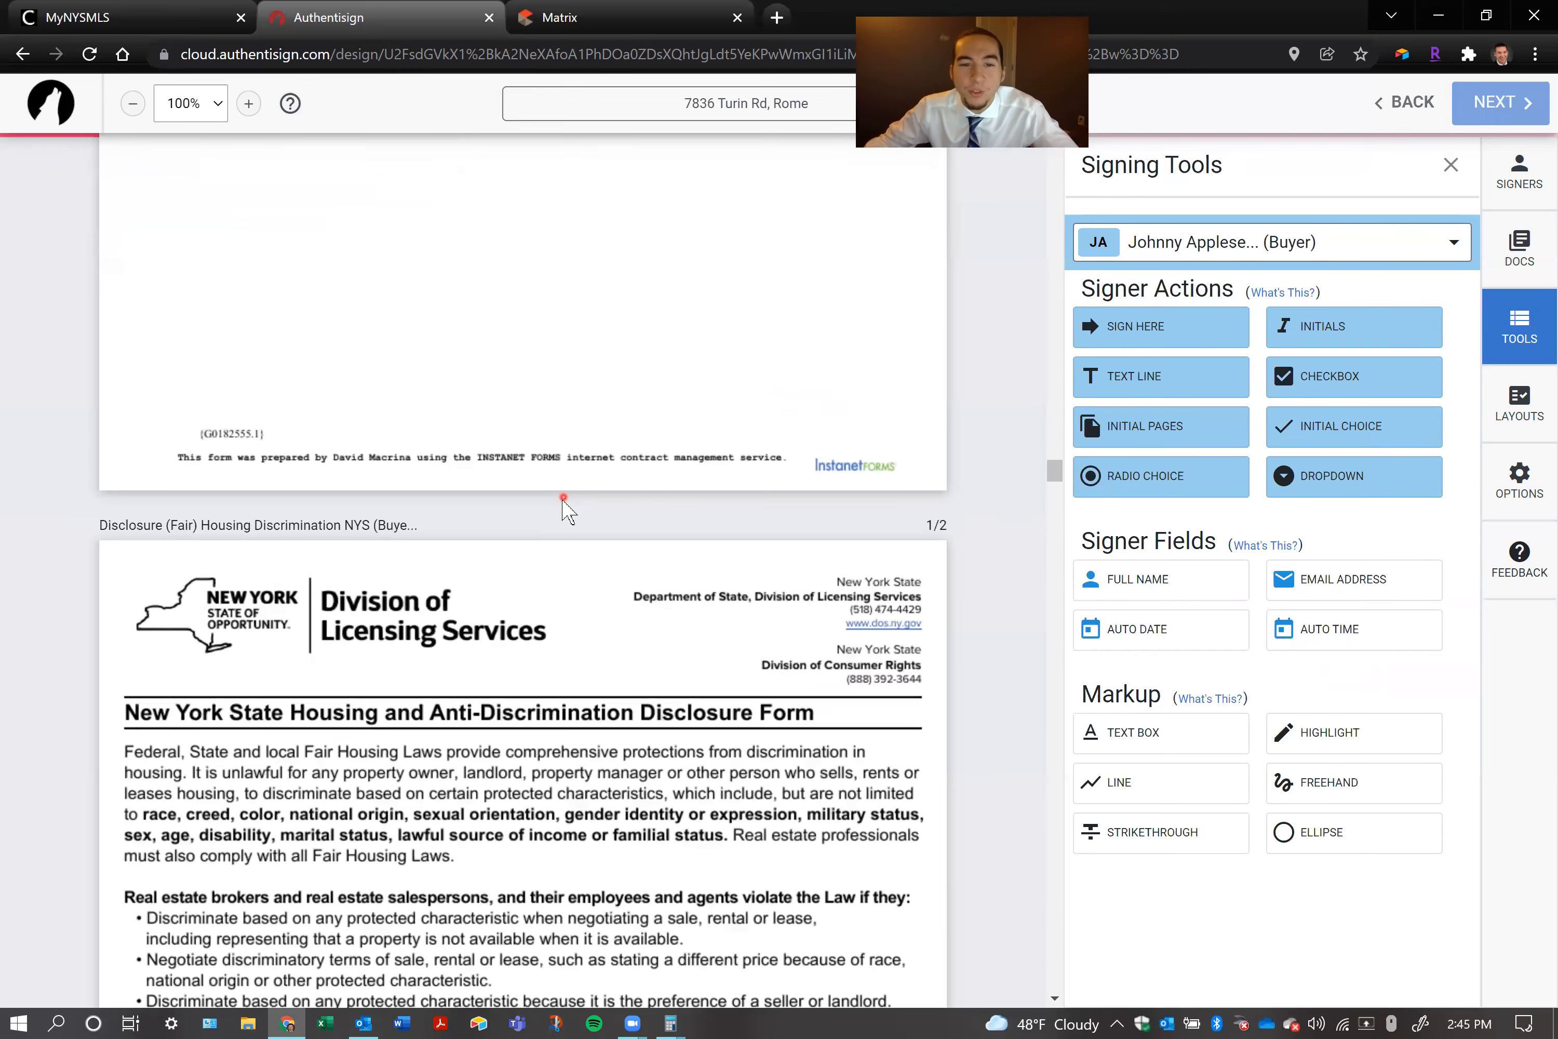
{"action": "scroll", "coordinate": [563, 495], "scroll_direction": "down", "scroll_amount": 20}
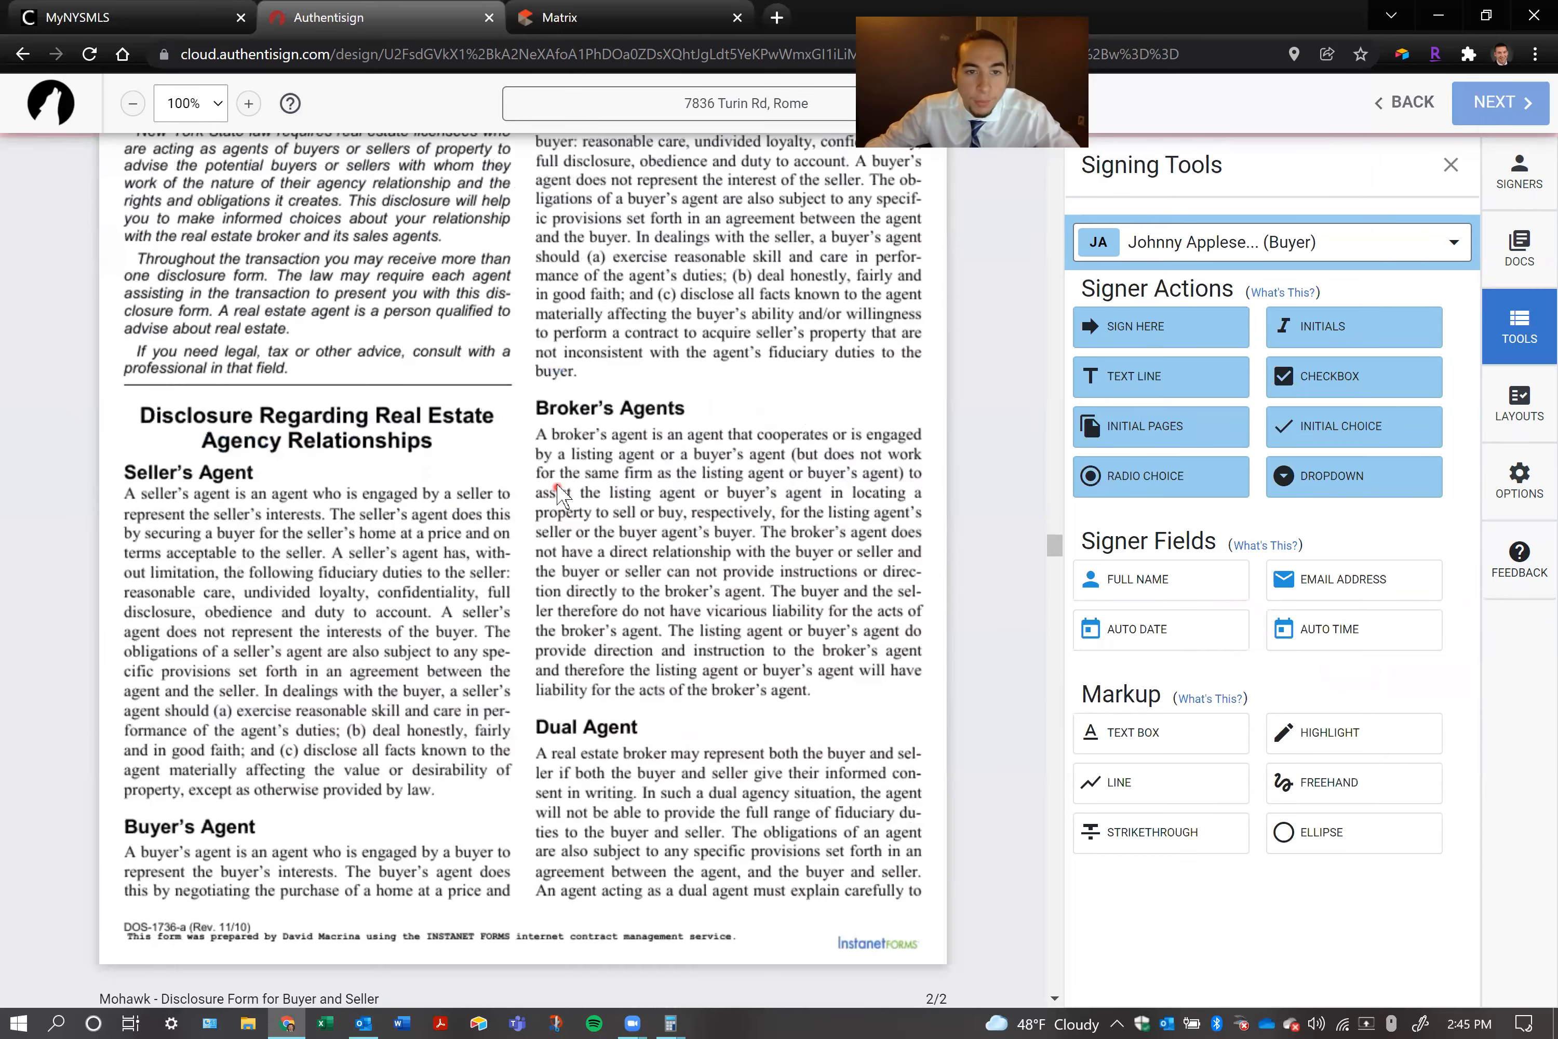
{"action": "scroll", "coordinate": [569, 488], "scroll_direction": "down", "scroll_amount": 20}
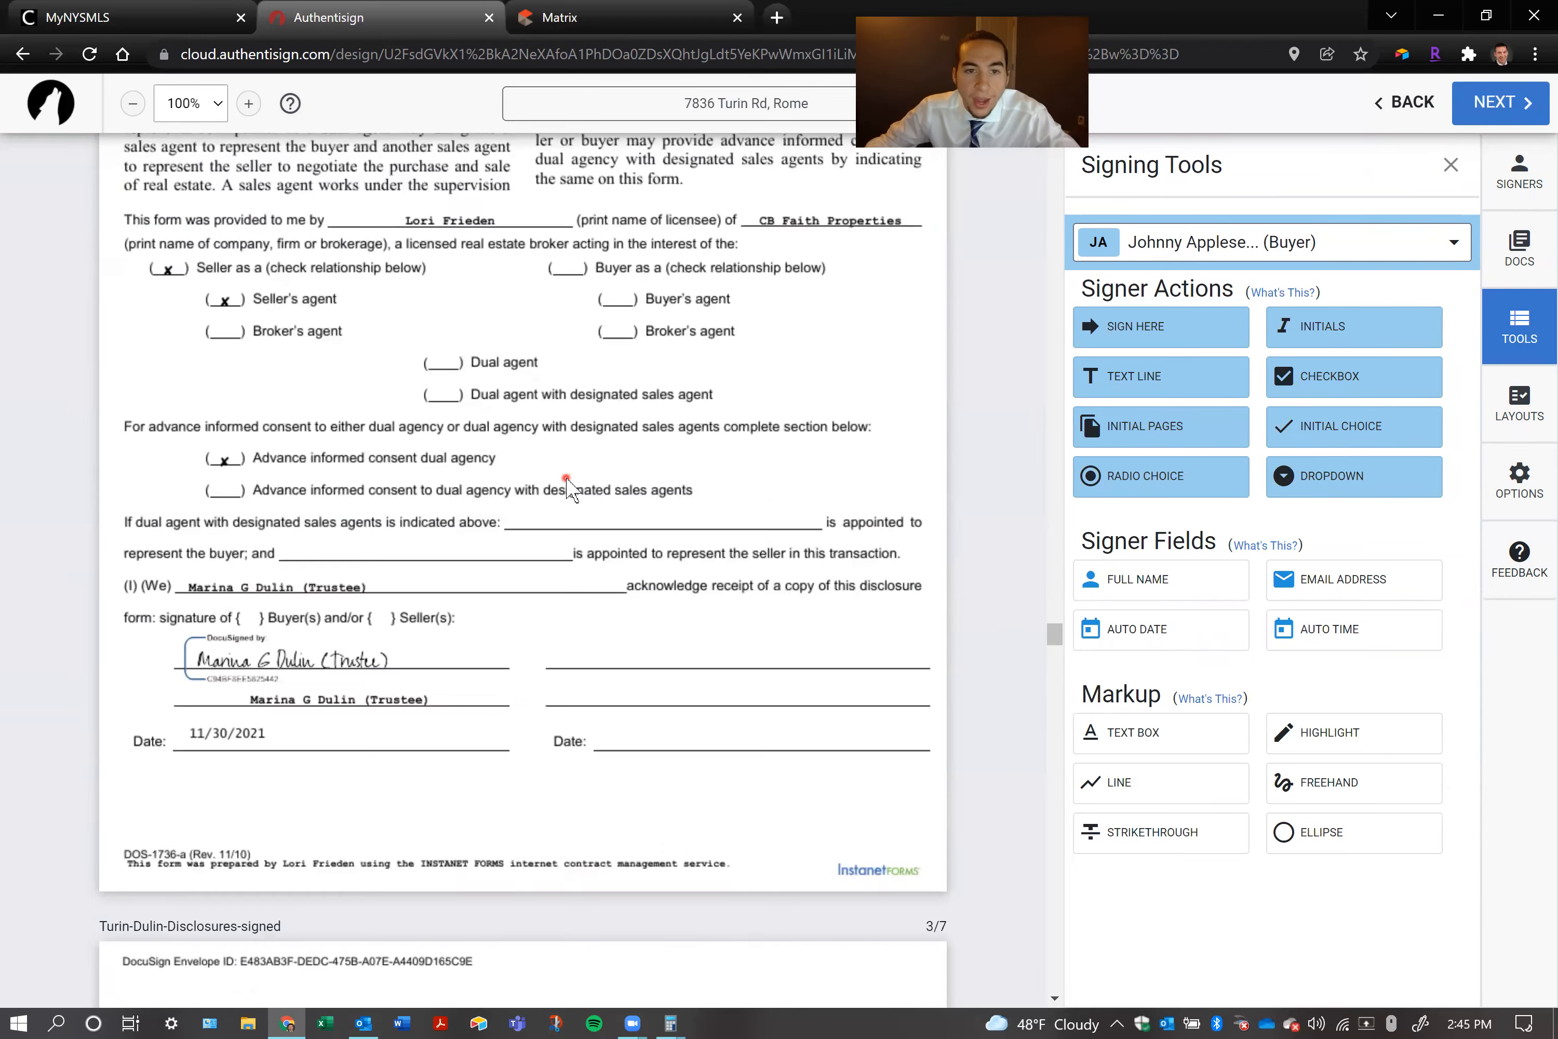
{"action": "scroll", "coordinate": [566, 484], "scroll_direction": "down", "scroll_amount": 20}
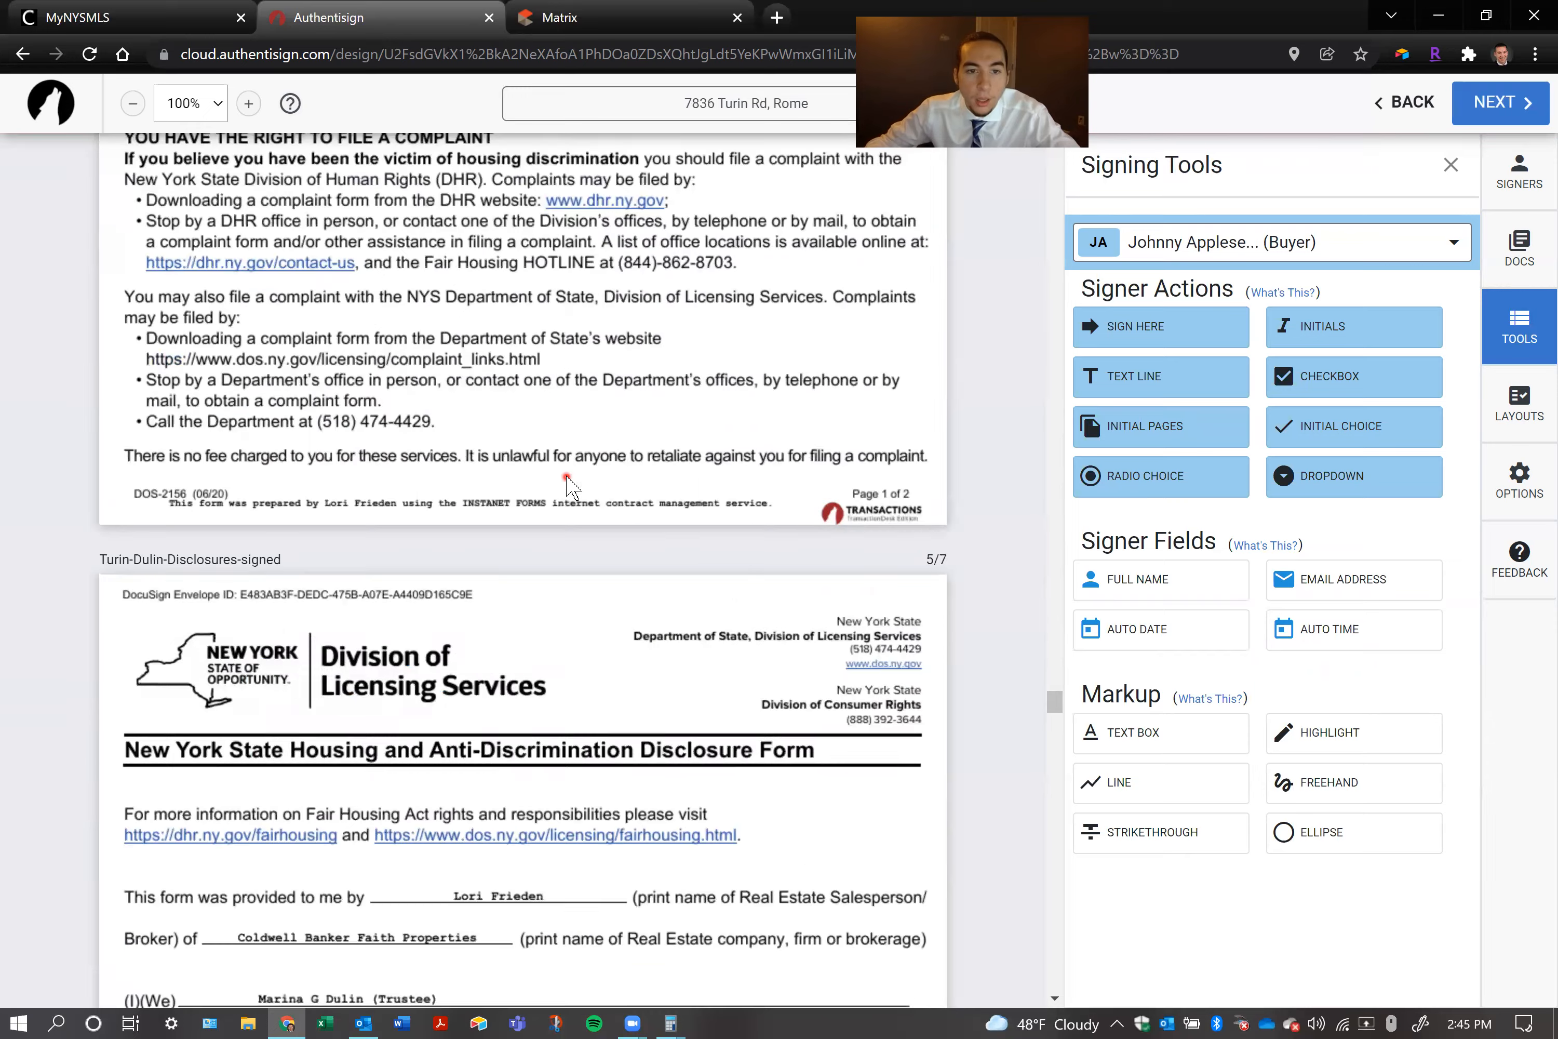
{"action": "scroll", "coordinate": [567, 484], "scroll_direction": "up", "scroll_amount": 10}
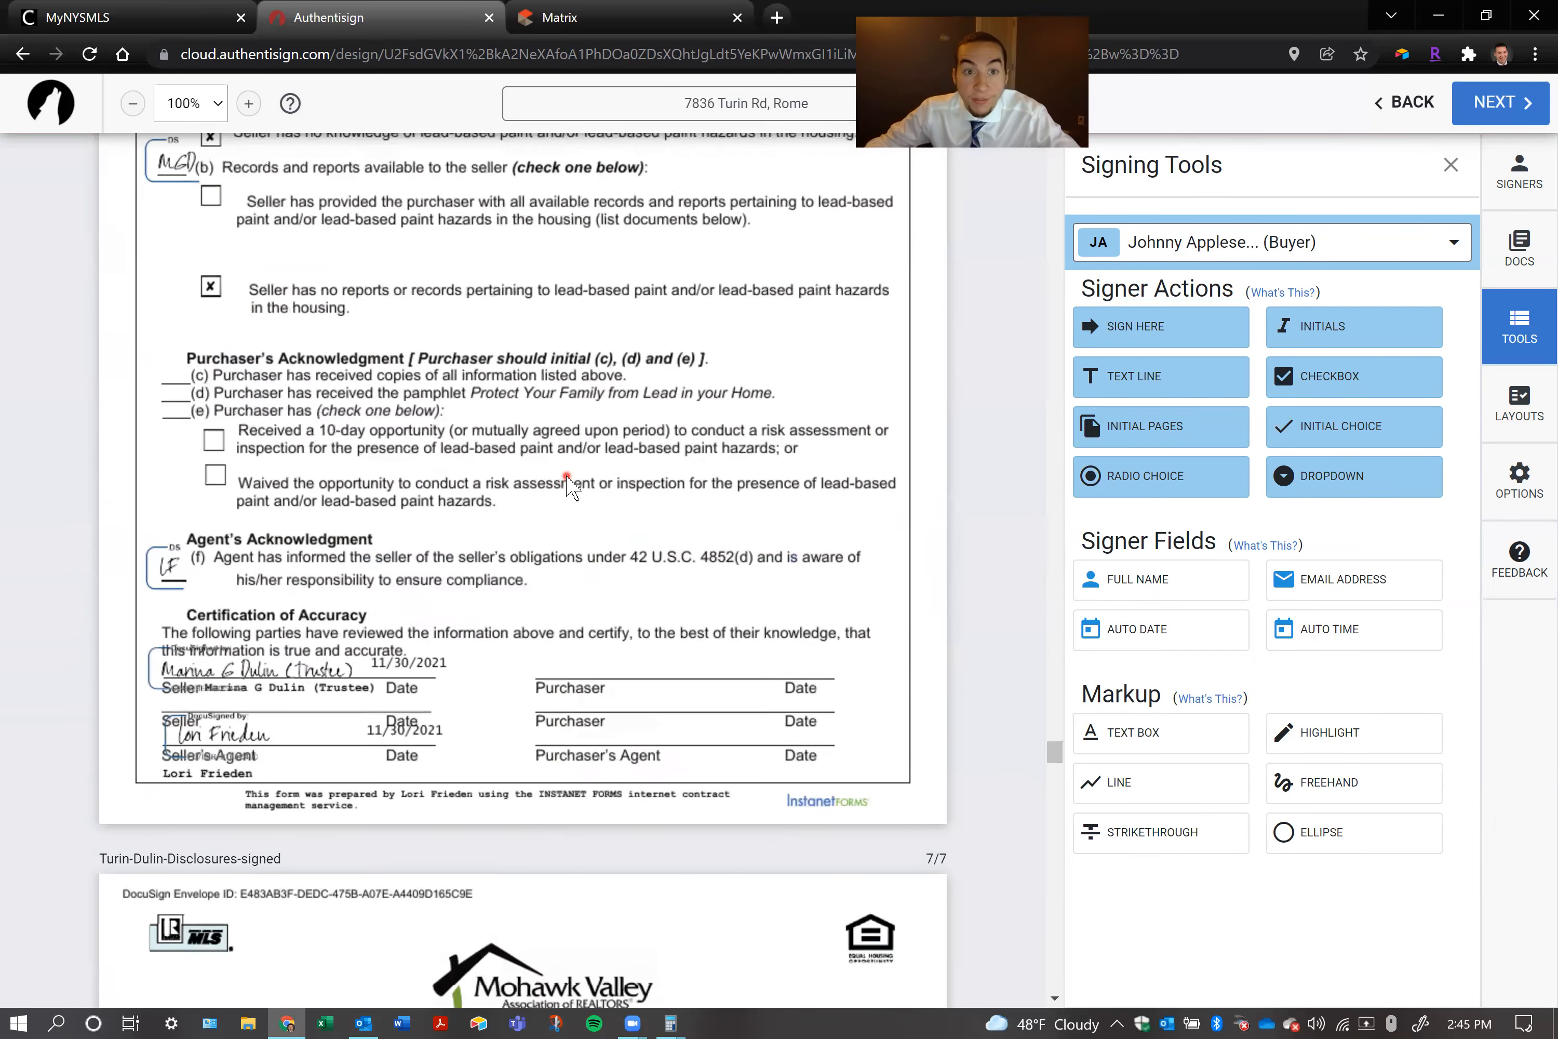
{"action": "scroll", "coordinate": [568, 484], "scroll_direction": "up", "scroll_amount": 3}
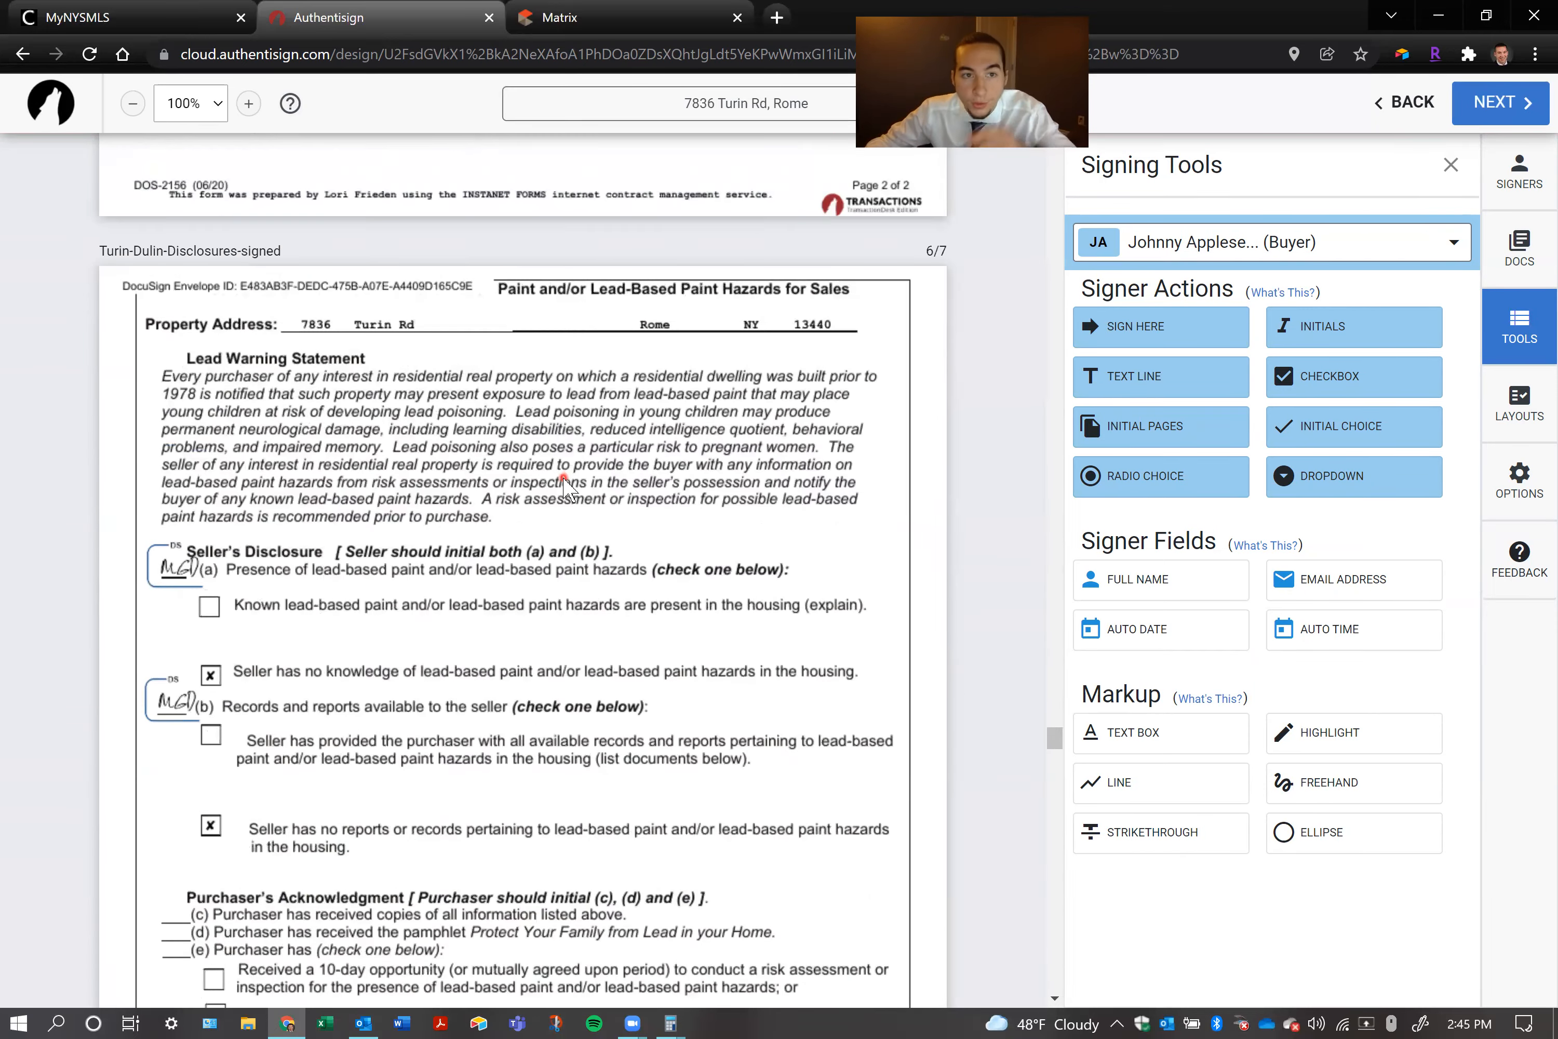
{"action": "scroll", "coordinate": [566, 484], "scroll_direction": "down", "scroll_amount": 5}
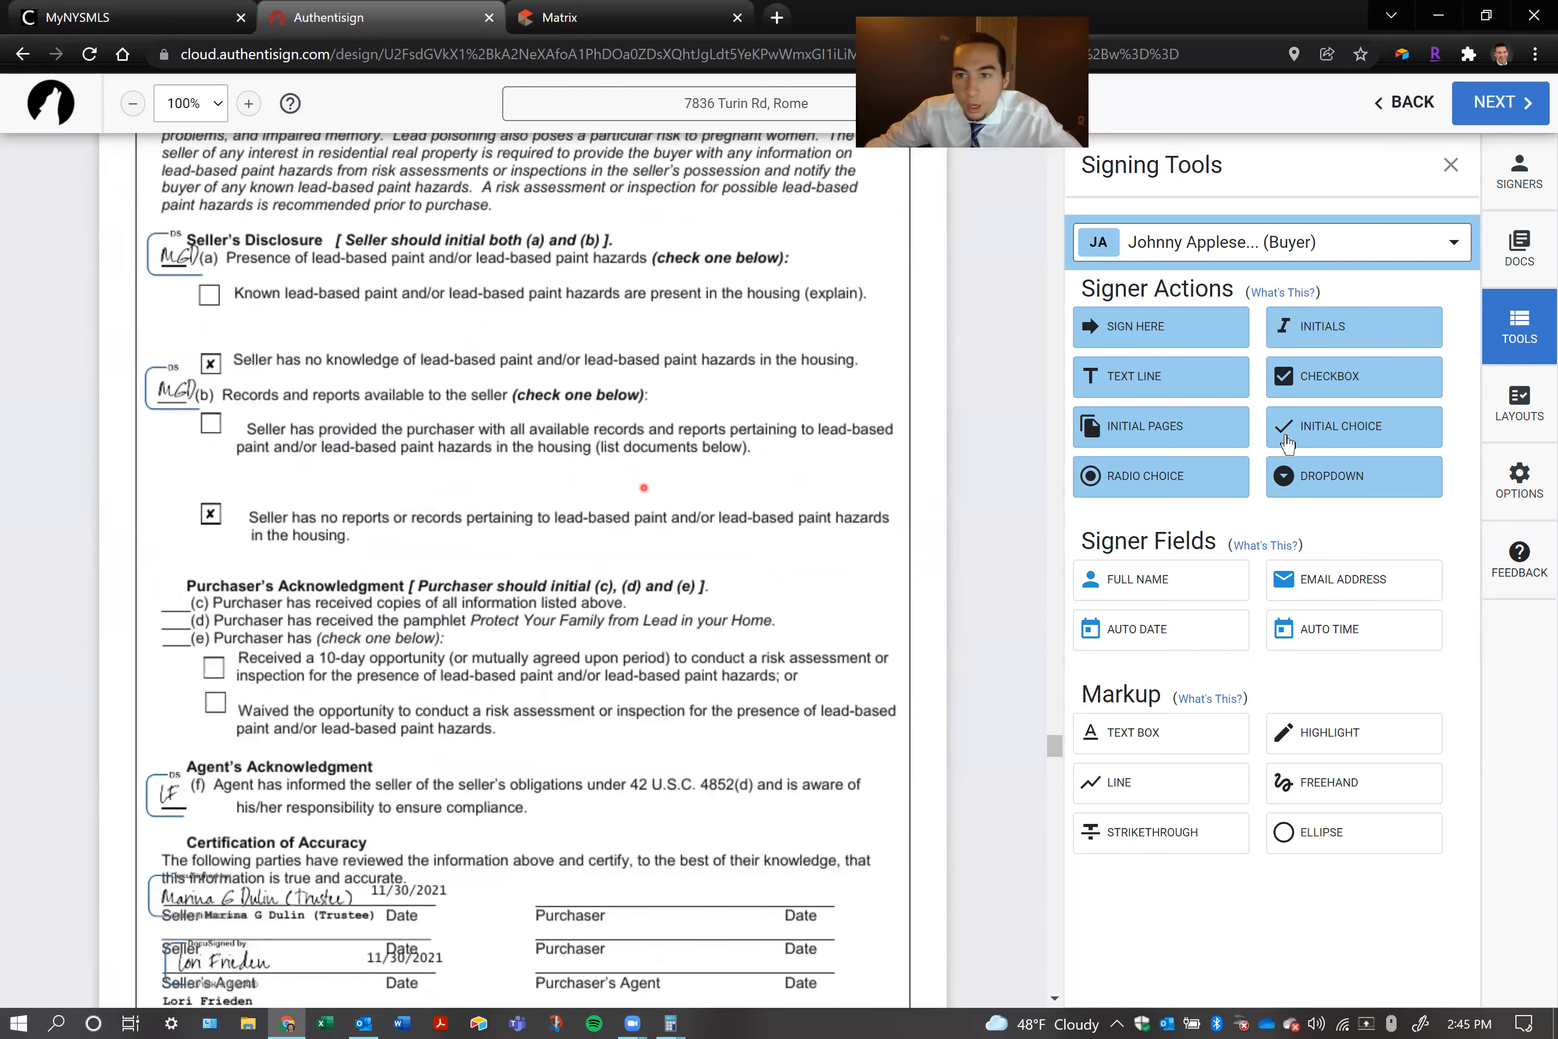
Try a checkbox on the purchaser's "Waived the opportunity" box and delete it
{"action": "left_click_drag", "start_coordinate": [1387, 382], "coordinate": [204, 694]}
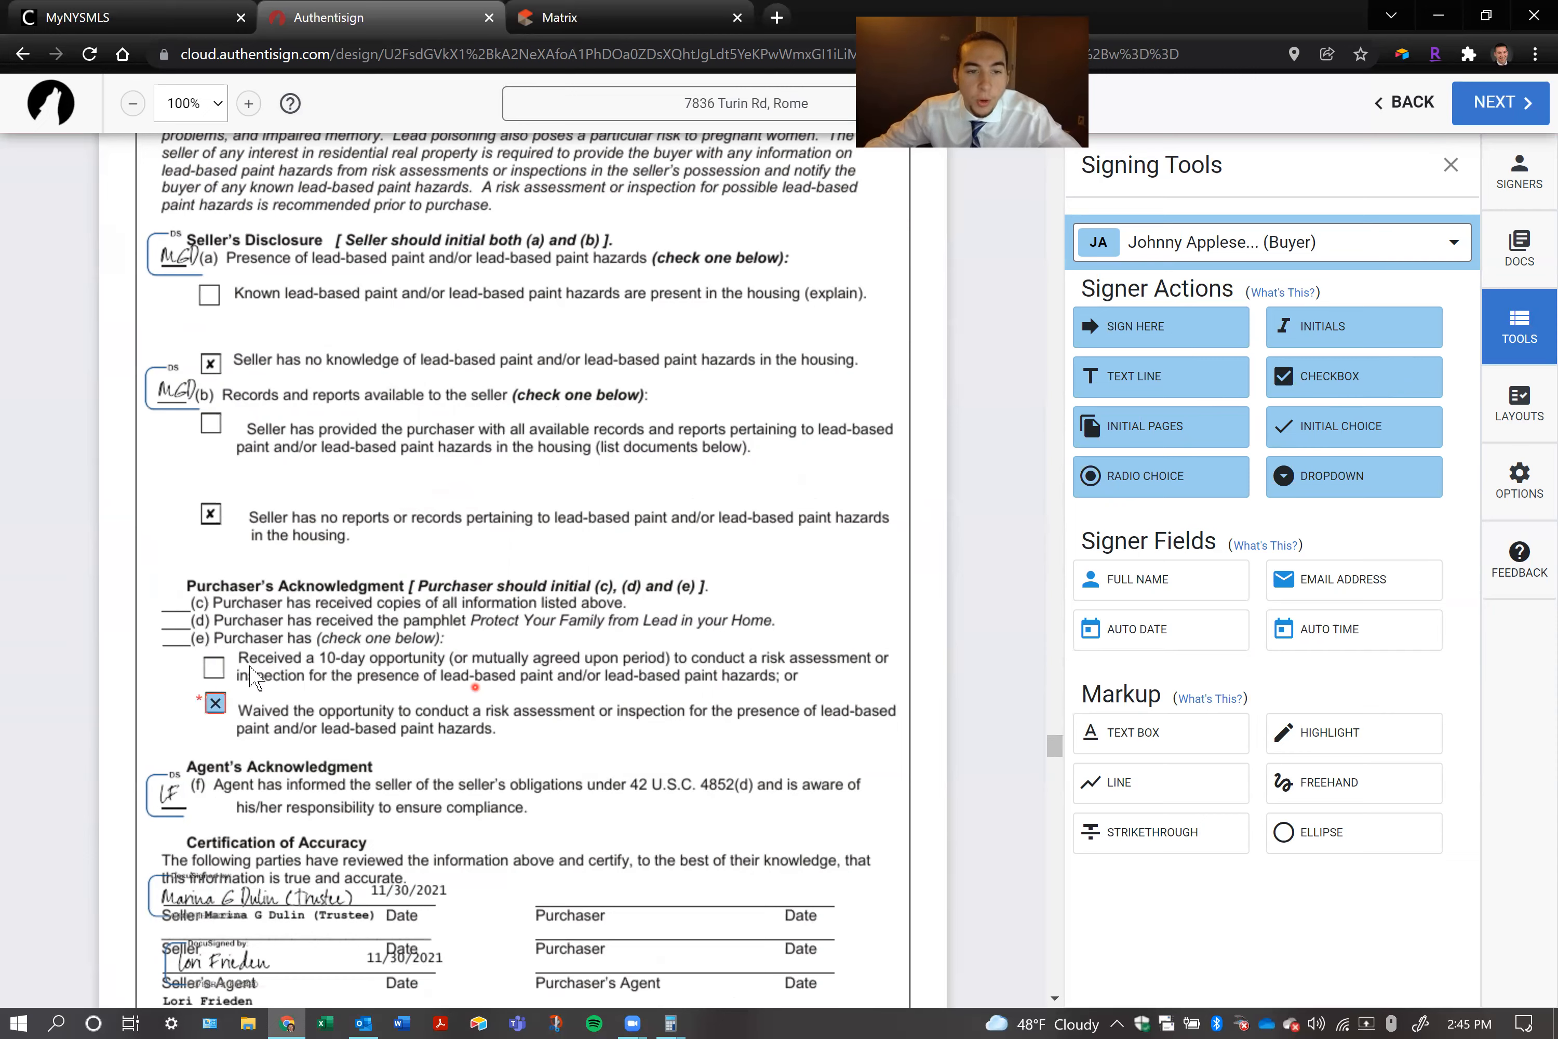
{"action": "left_click", "coordinate": [214, 705]}
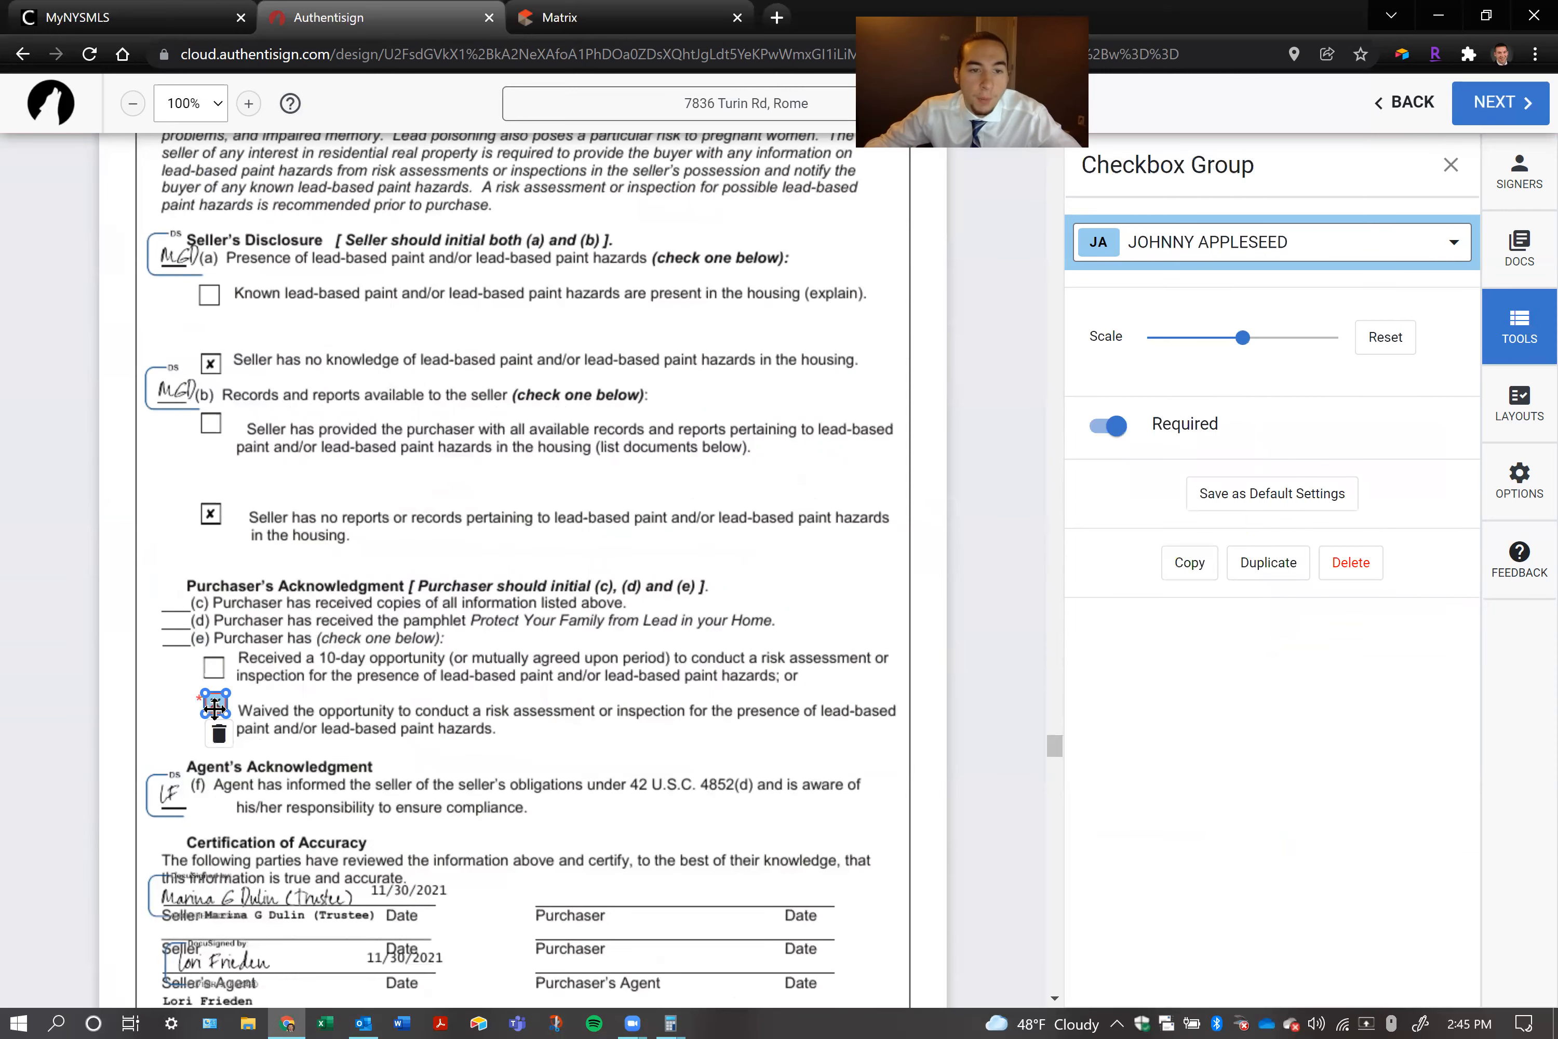
{"action": "left_click", "coordinate": [219, 735]}
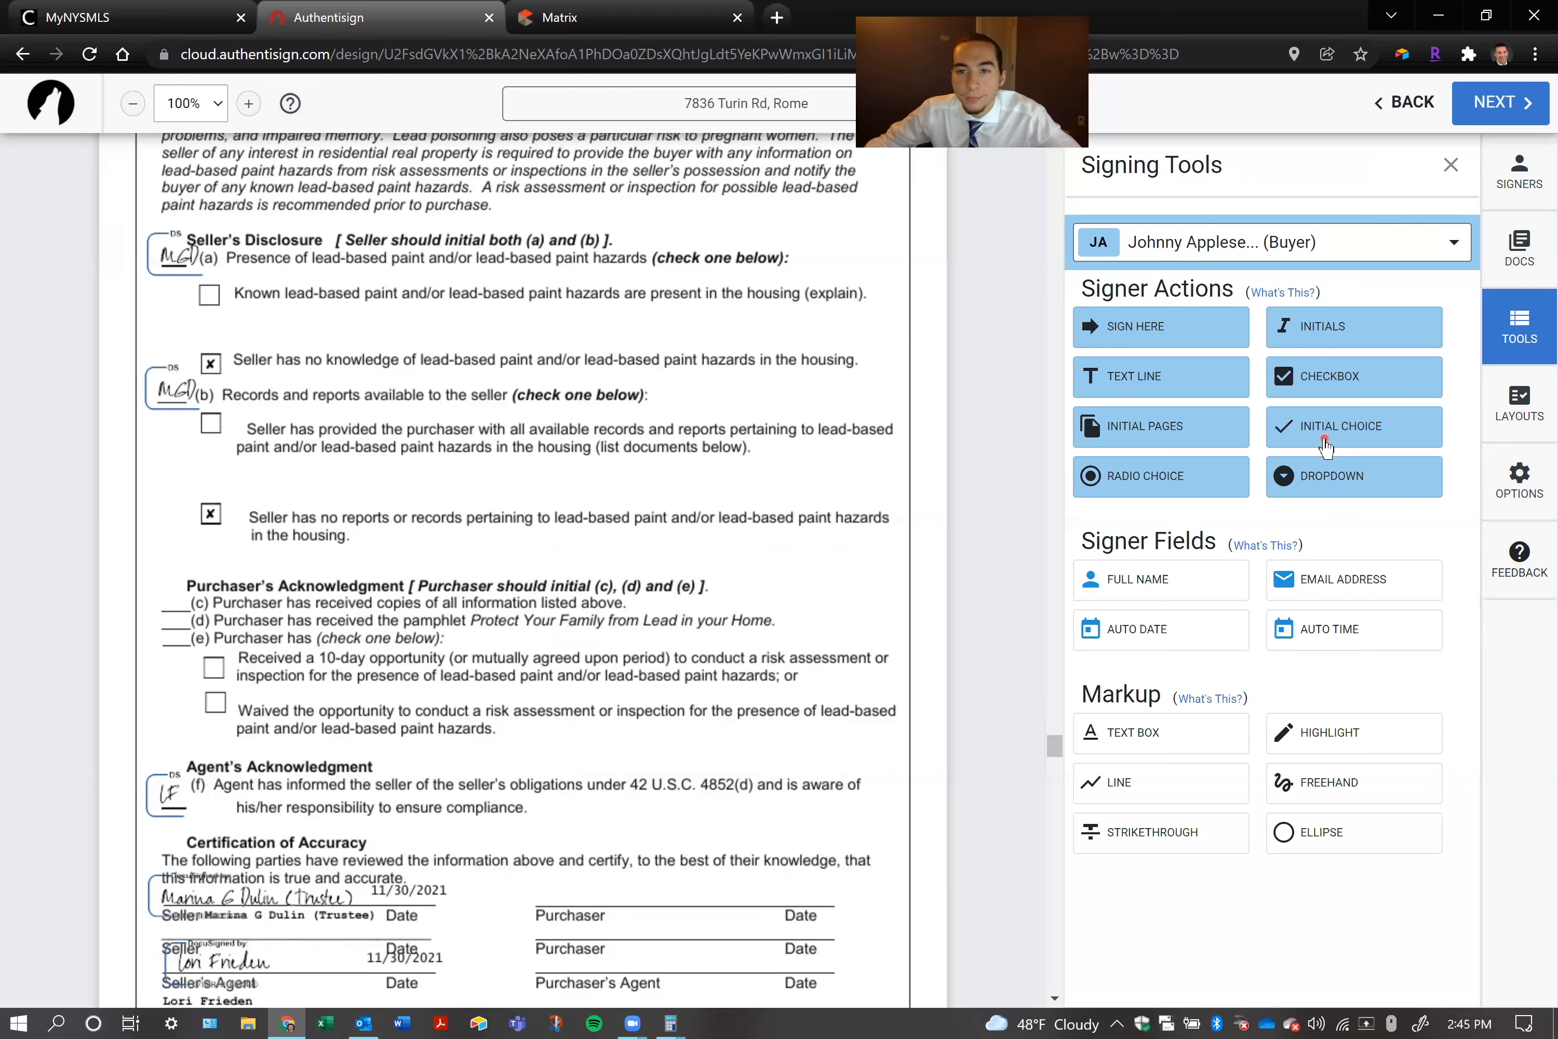
Add a radio choice group with one button on the "Received a 10-day opportunity" box and one on the "Waived the opportunity" box
{"action": "left_click_drag", "start_coordinate": [1160, 476], "coordinate": [210, 657]}
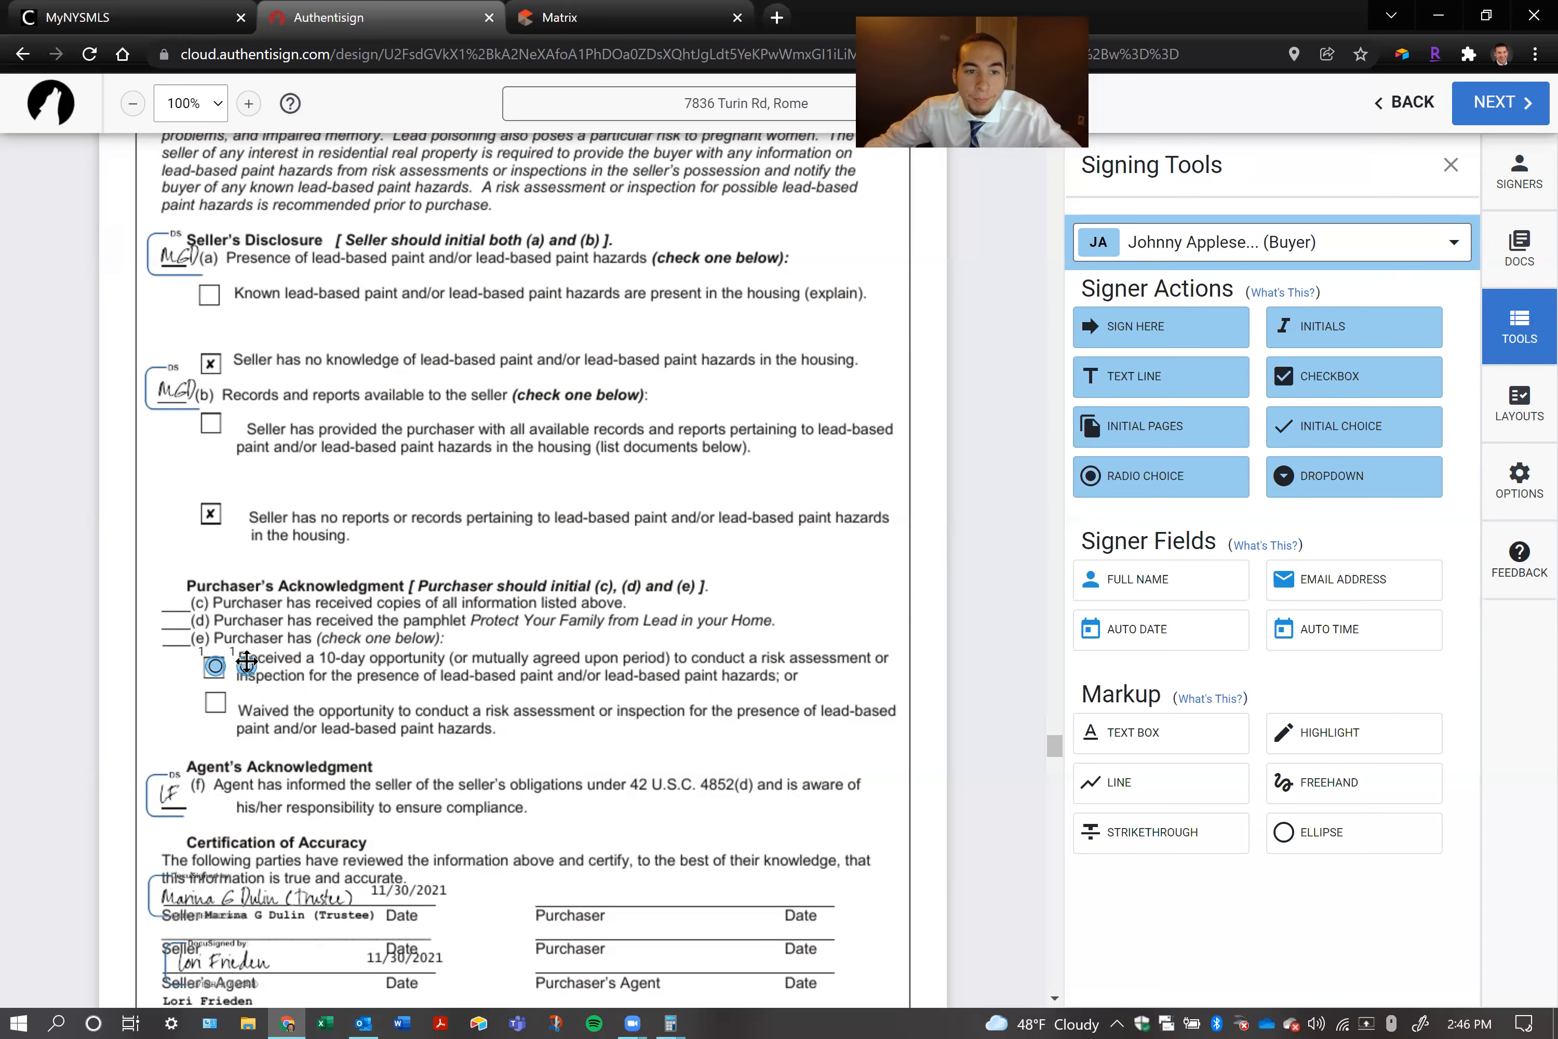
{"action": "left_click", "coordinate": [247, 662]}
{"action": "left_click_drag", "start_coordinate": [247, 657], "coordinate": [213, 697]}
{"action": "left_click", "coordinate": [513, 641]}
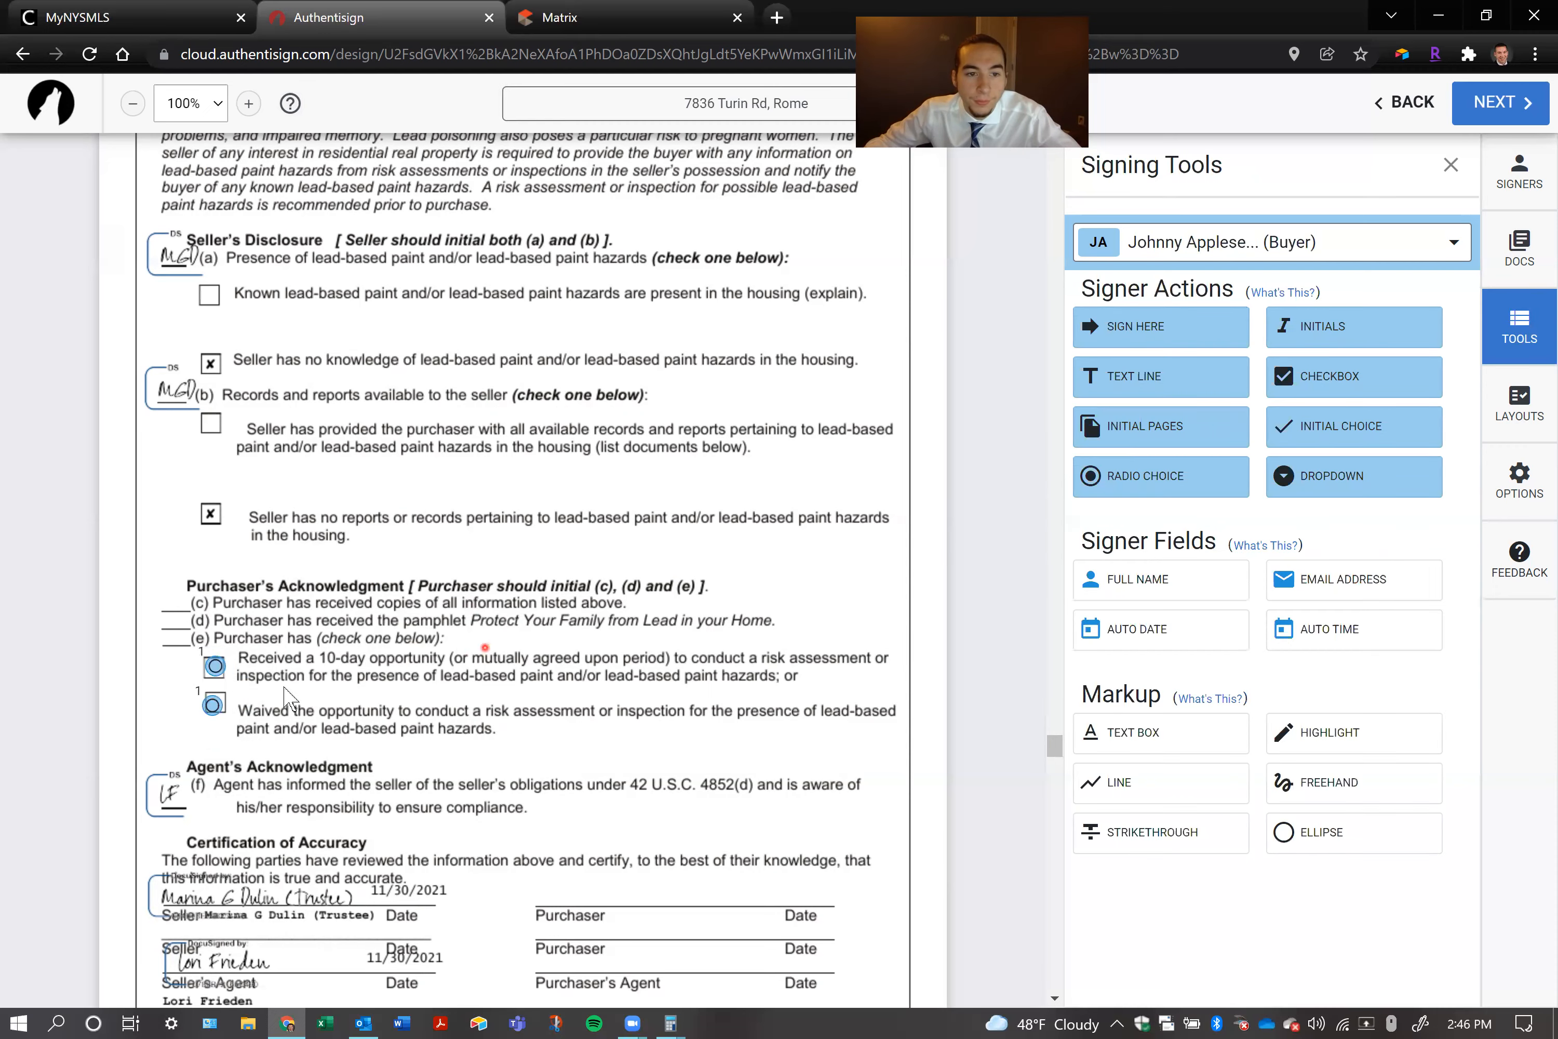
Try an extra radio button in the choice group beside the "Waived the opportunity" box and delete it
{"action": "left_click", "coordinate": [205, 701]}
{"action": "left_click", "coordinate": [213, 737]}
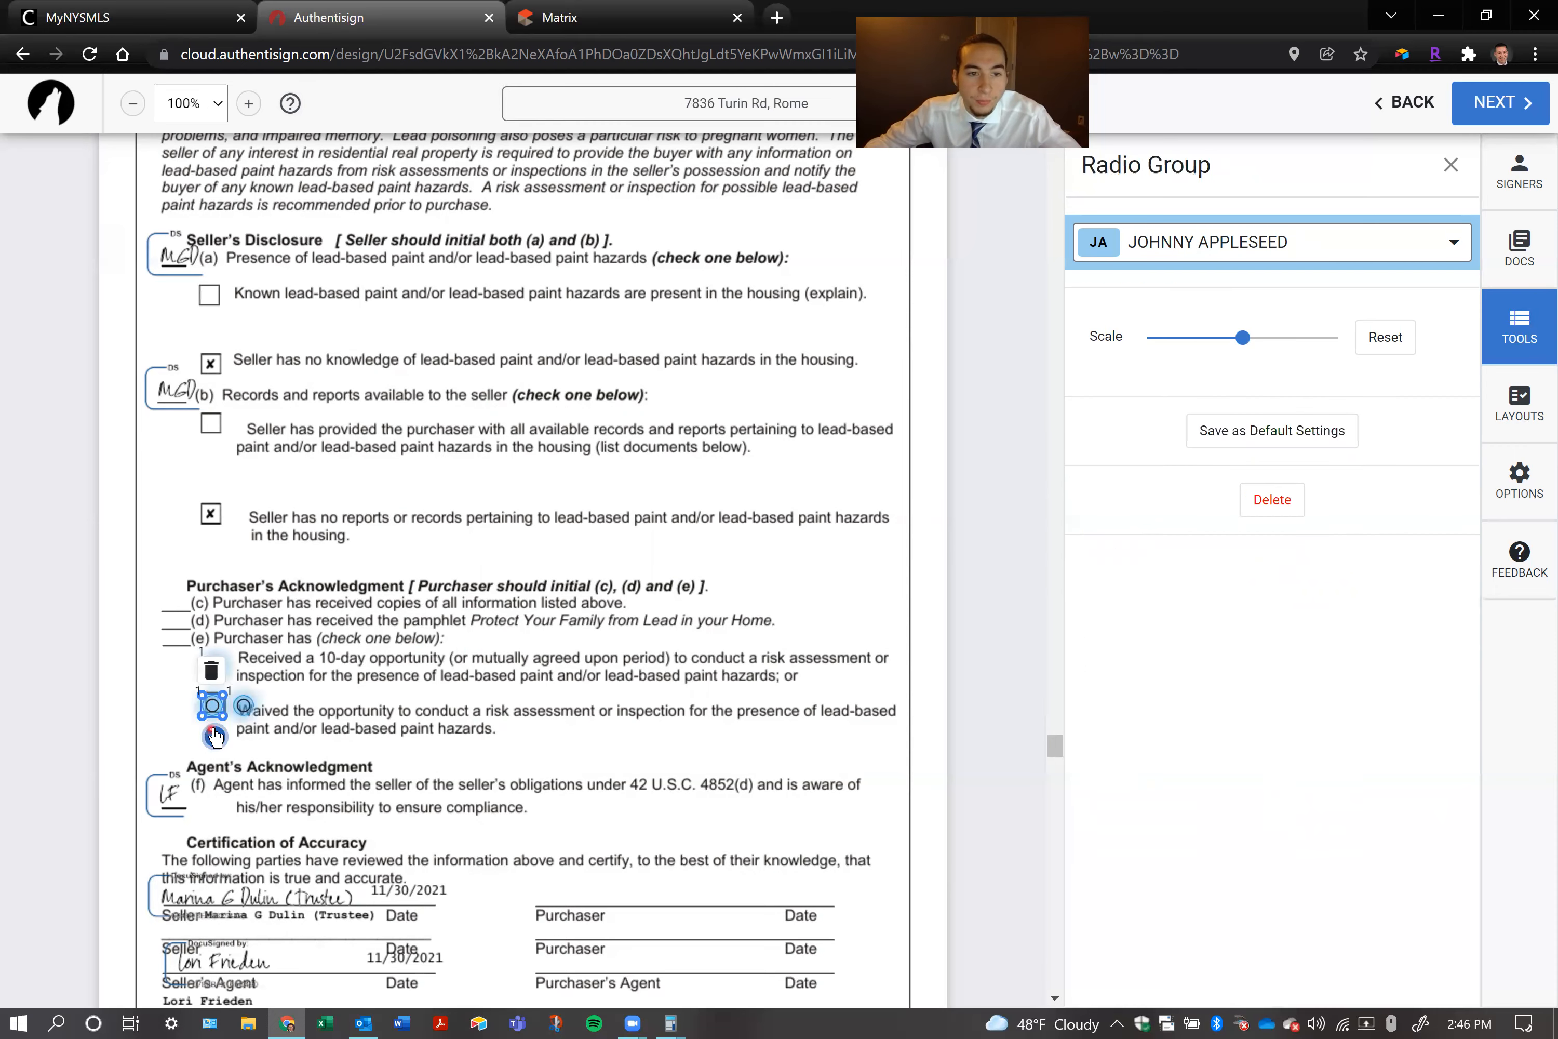
{"action": "left_click", "coordinate": [242, 707]}
{"action": "left_click", "coordinate": [242, 670]}
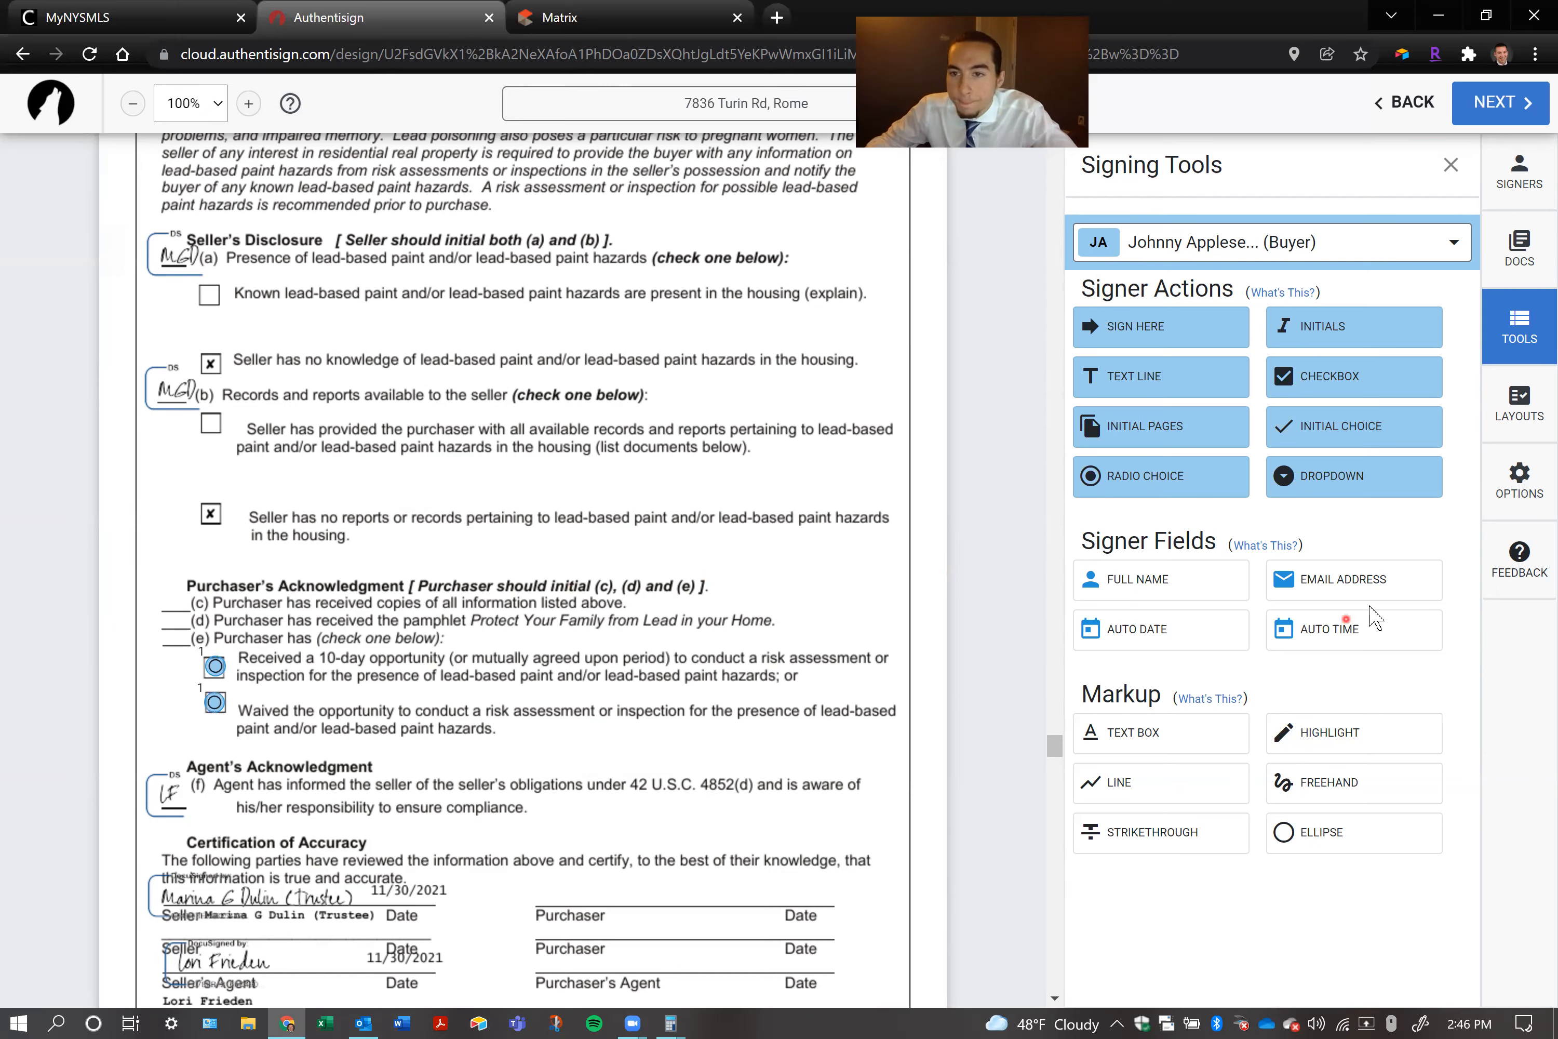
Try a signer email address field for the first buyer above the Purchaser's Acknowledgment heading and delete it
{"action": "left_click_drag", "start_coordinate": [1365, 595], "coordinate": [601, 537]}
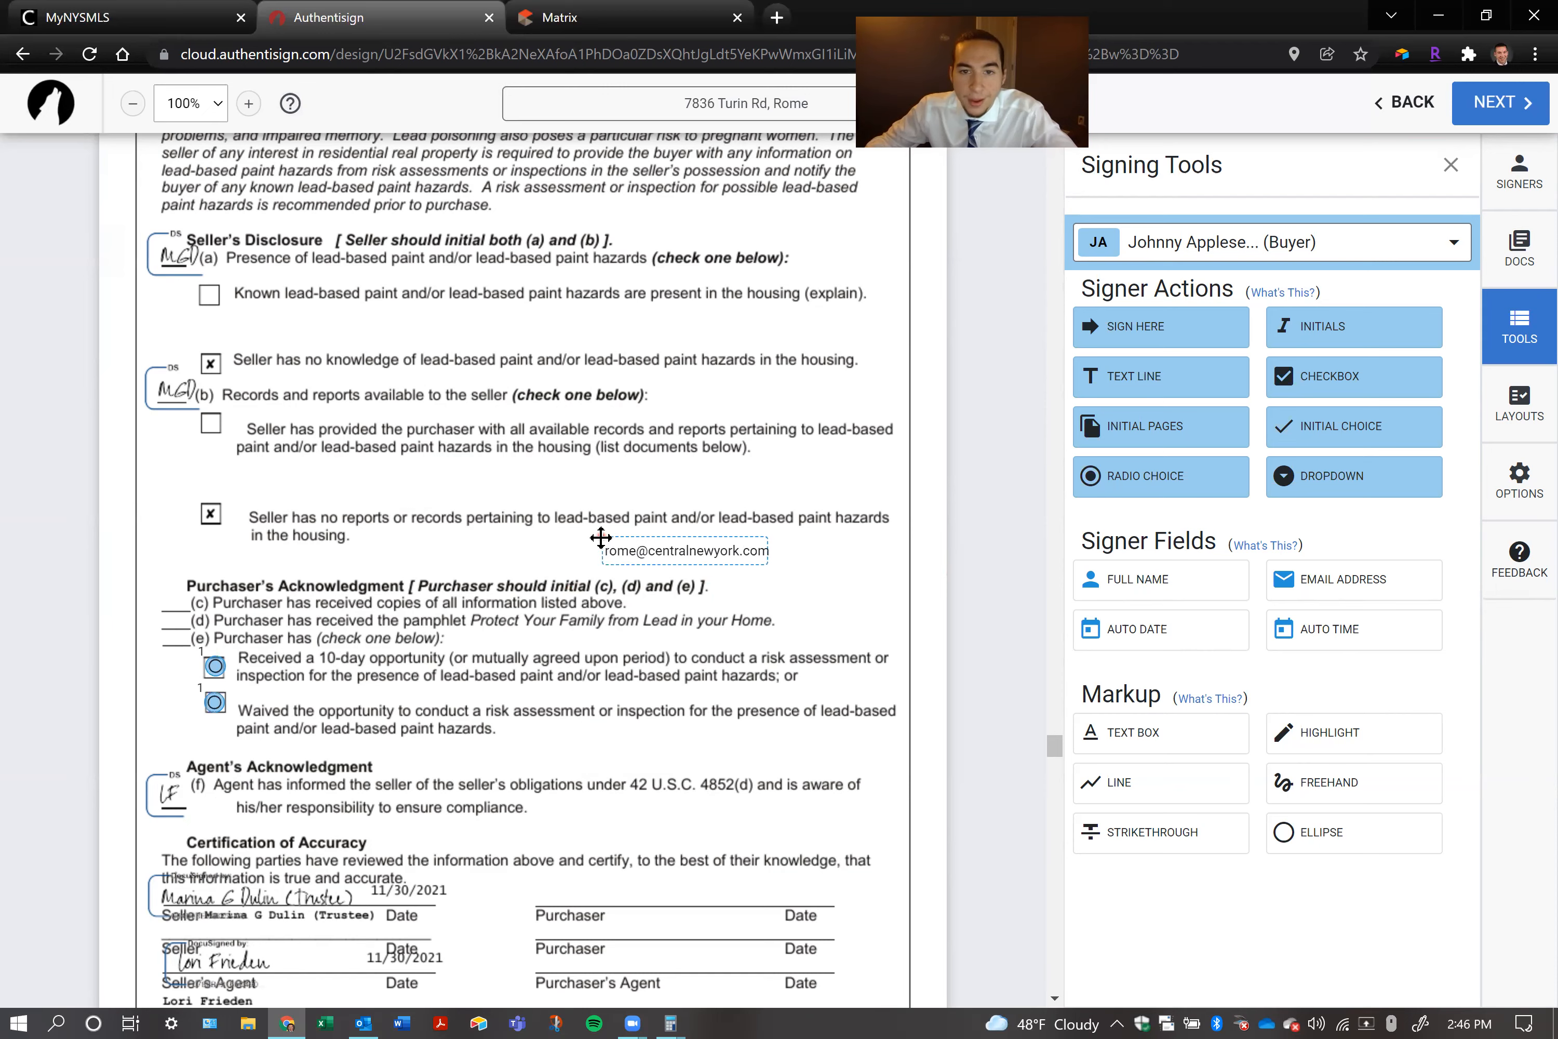
{"action": "left_click", "coordinate": [1184, 247]}
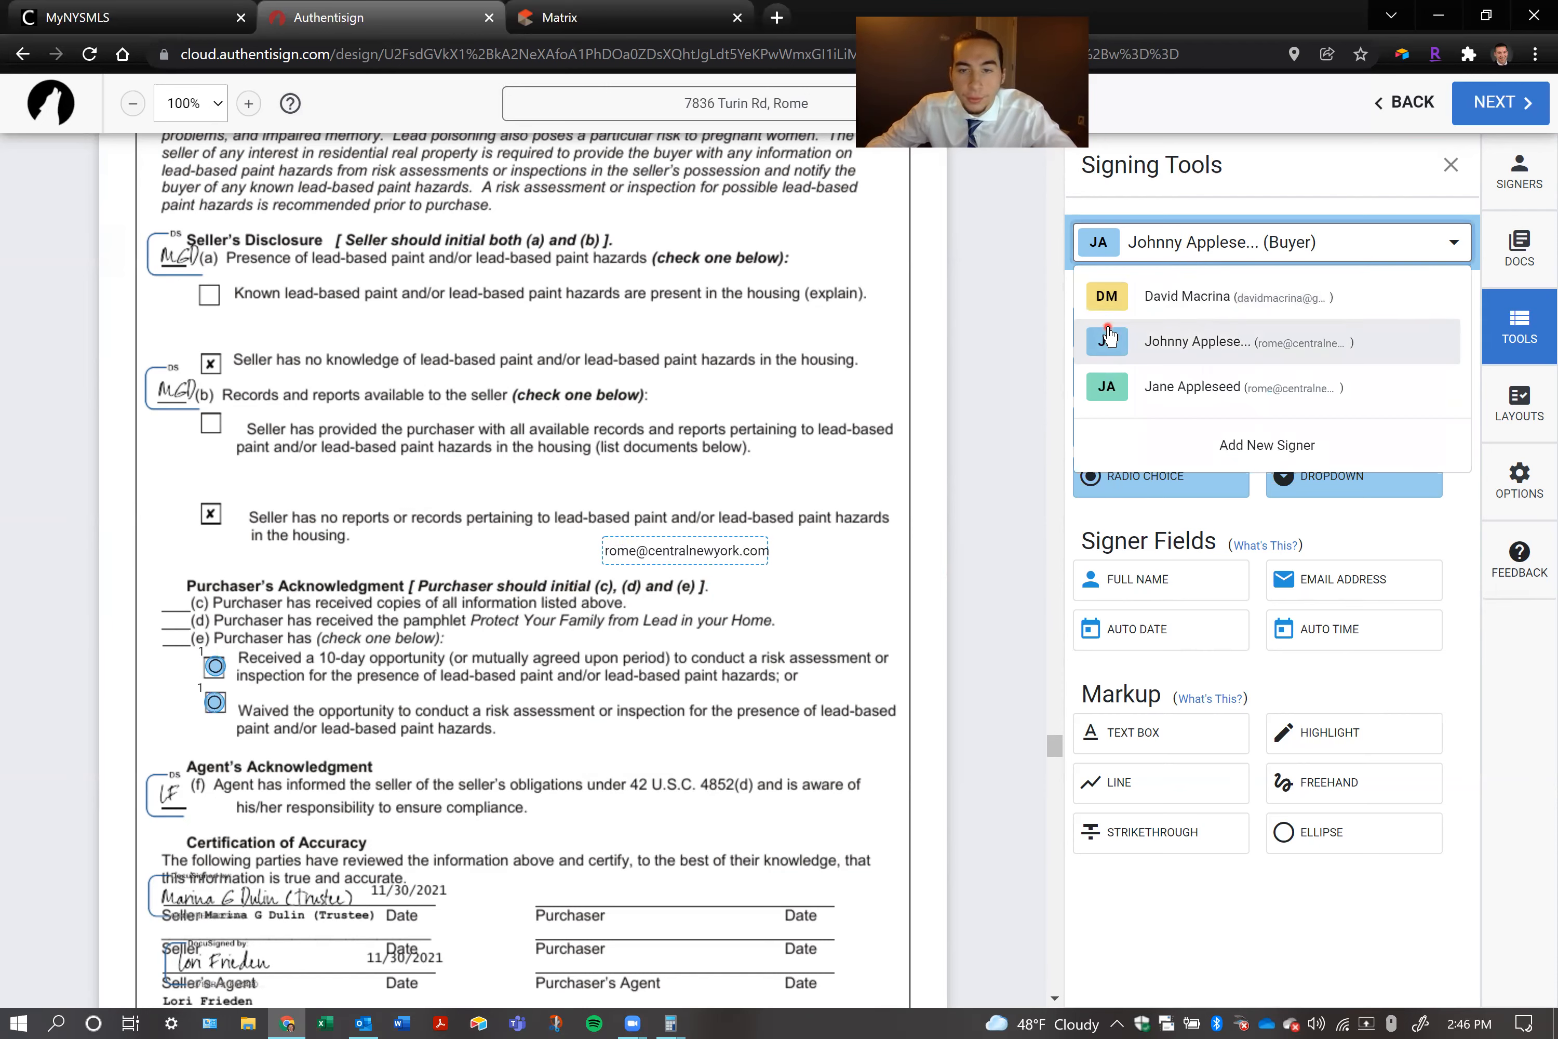
{"action": "left_click", "coordinate": [1224, 339]}
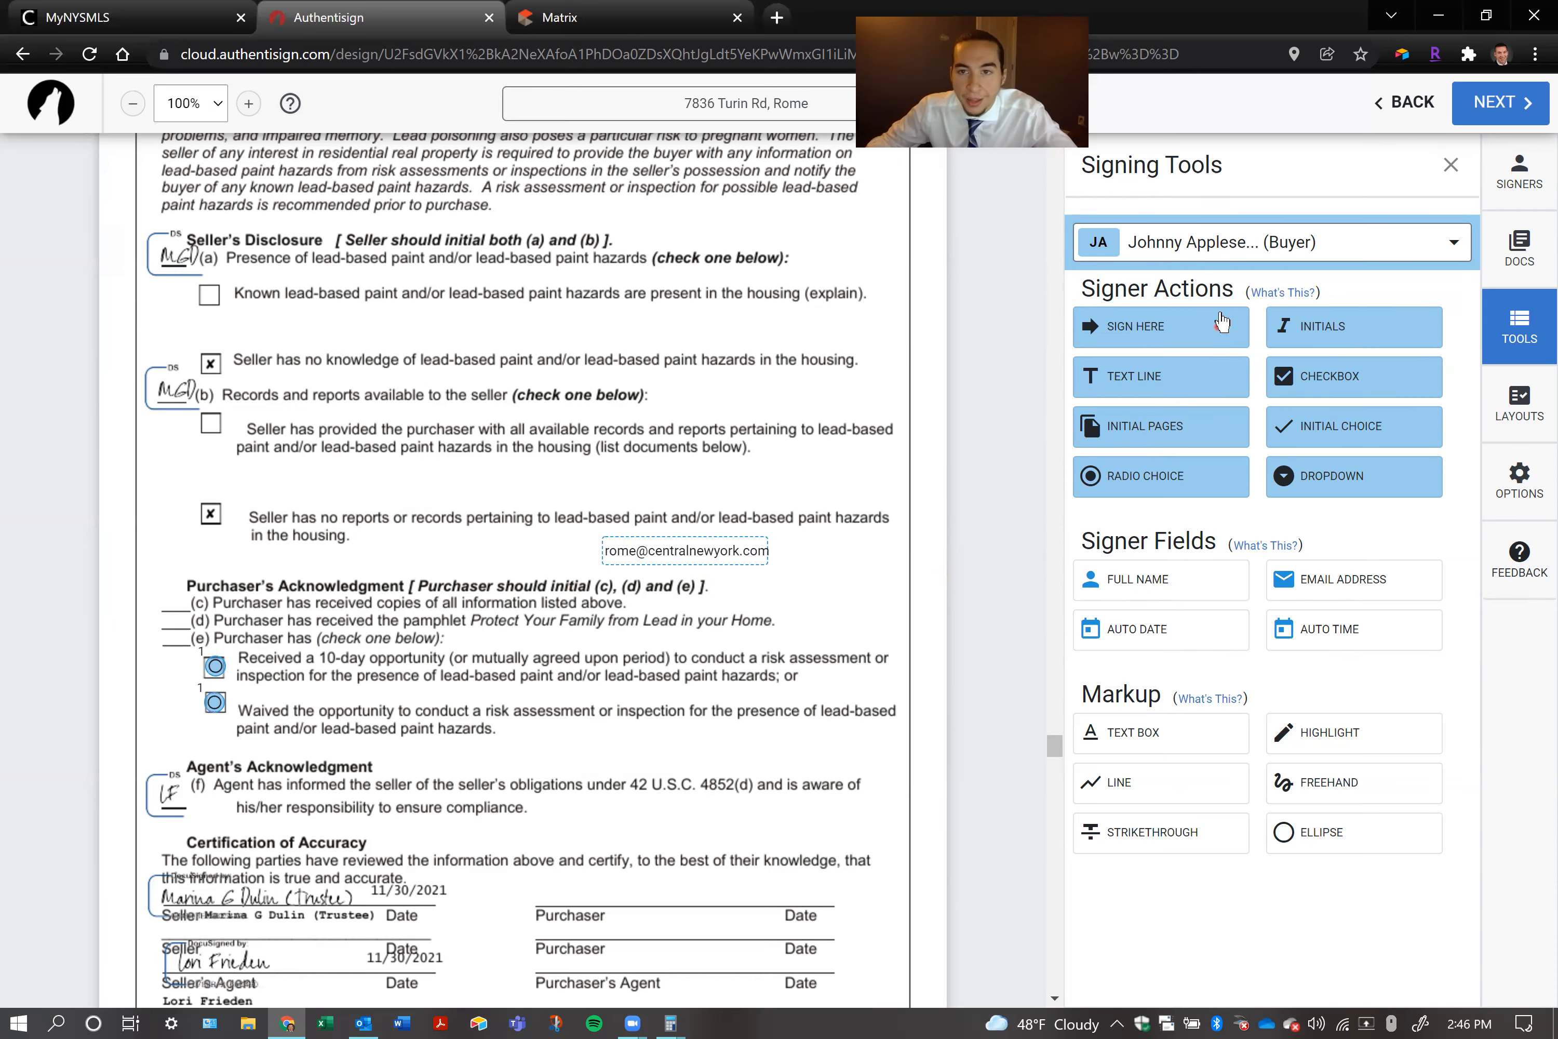
{"action": "left_click", "coordinate": [671, 551]}
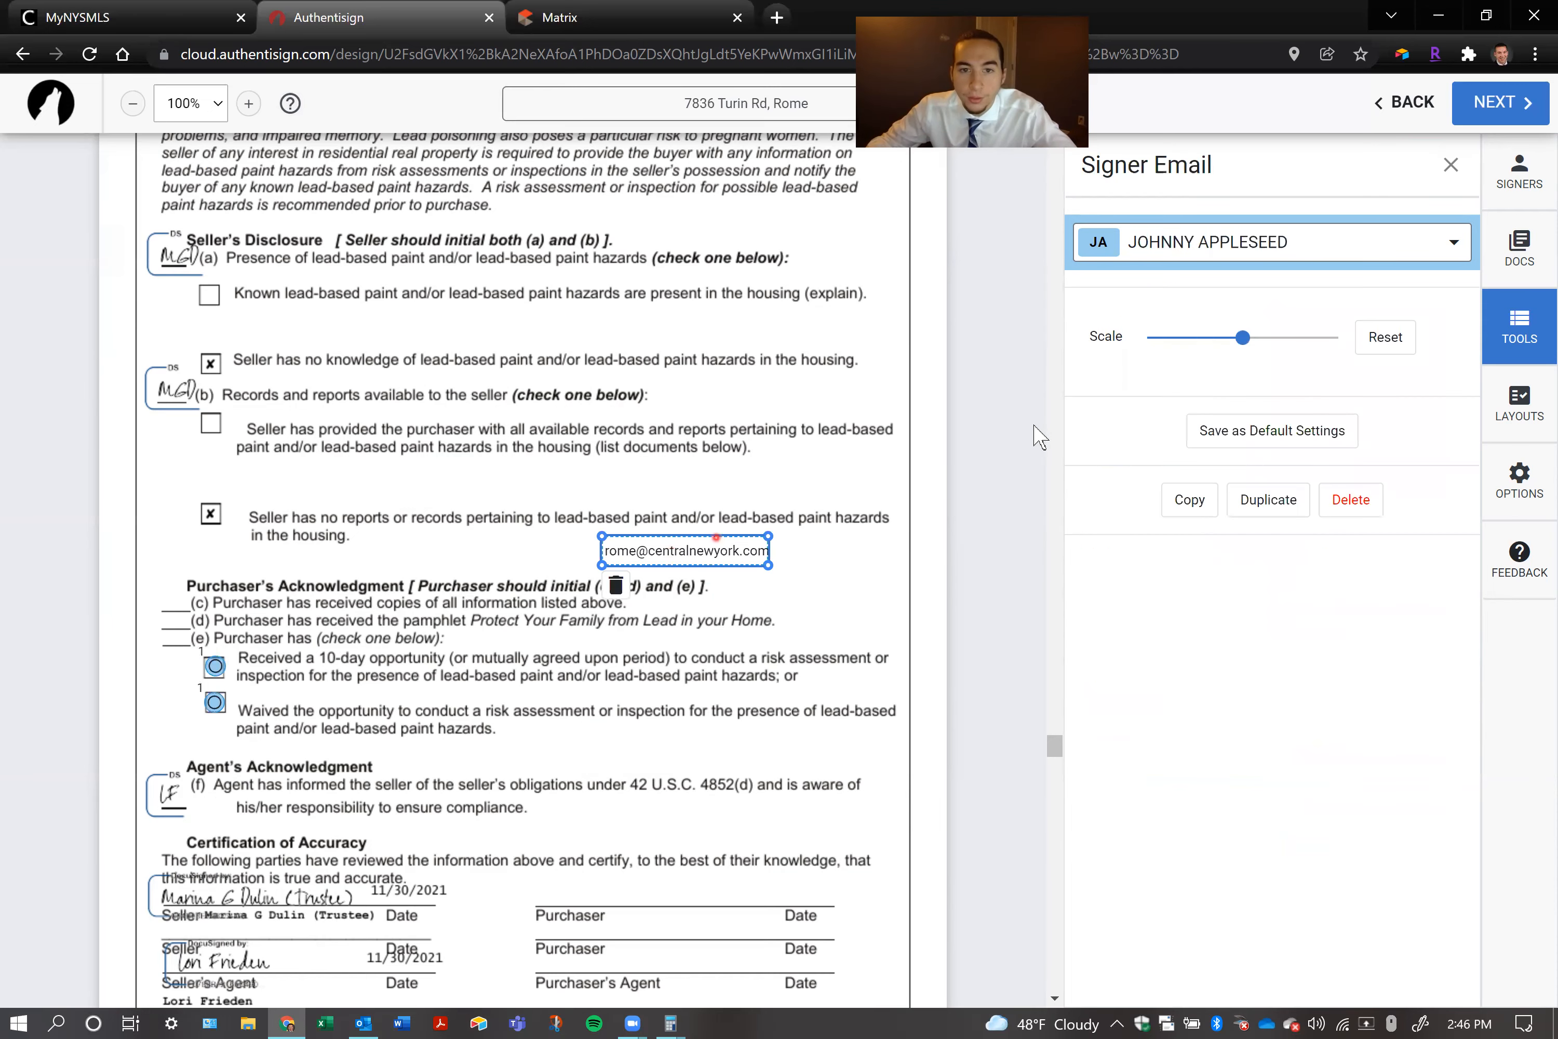
{"action": "left_click", "coordinate": [617, 586]}
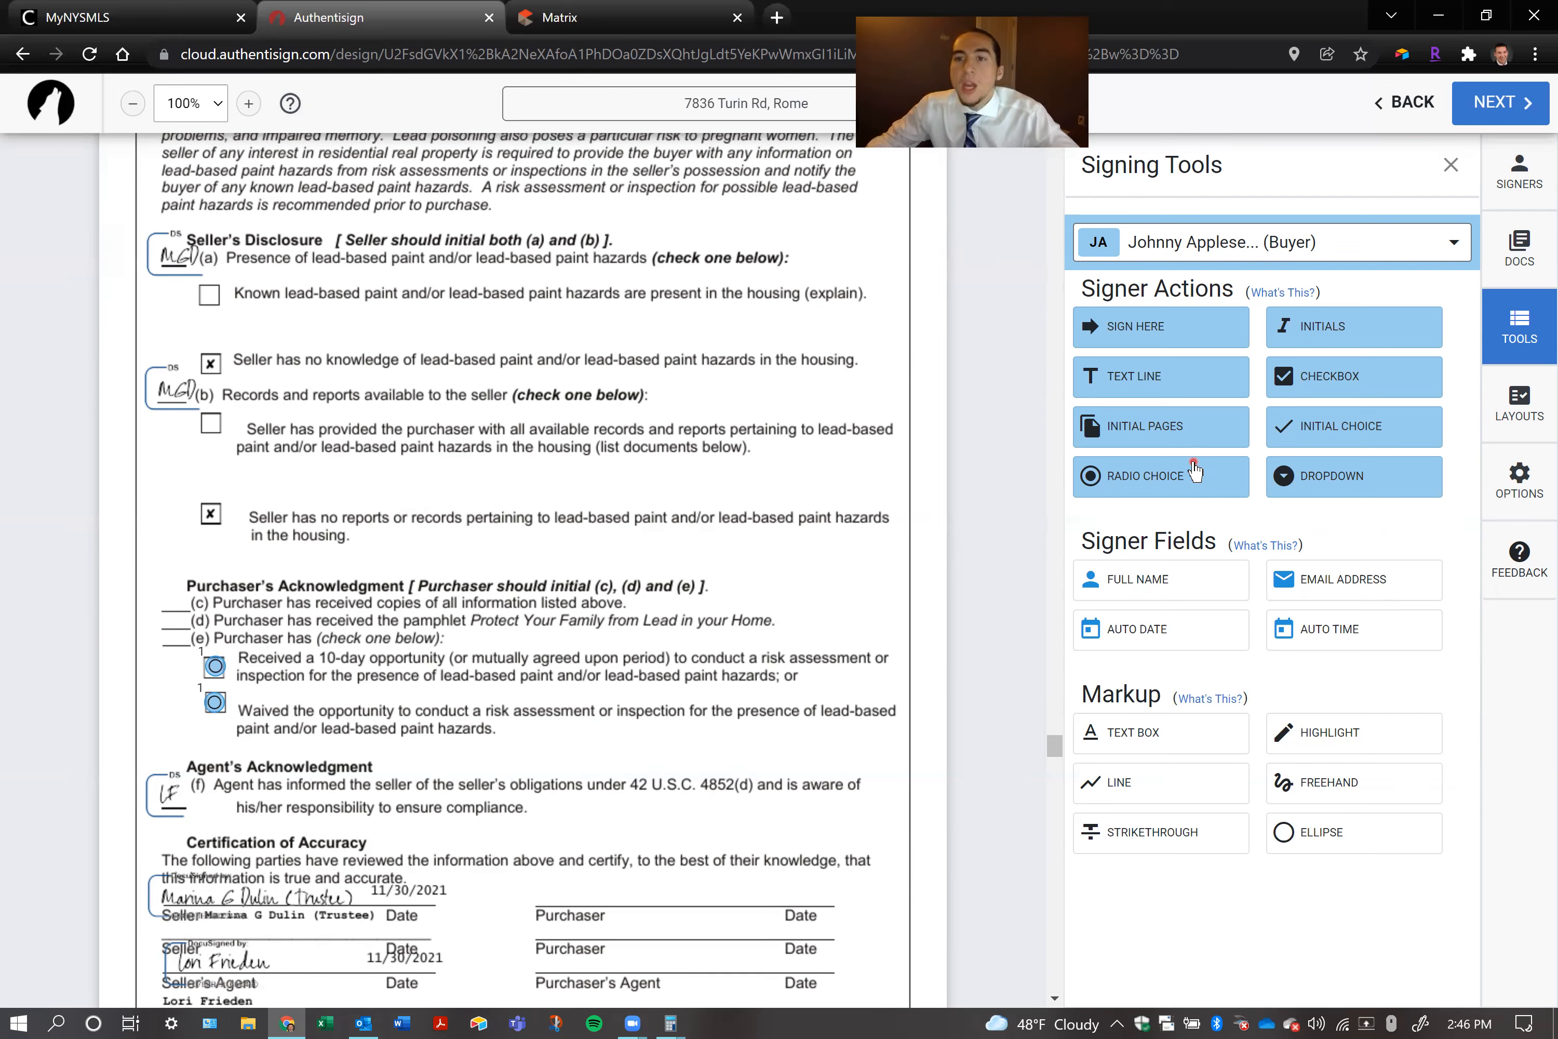
Try the Small initial size in the Initial Pages settings and check the signer and document choices
{"action": "left_click", "coordinate": [1144, 429]}
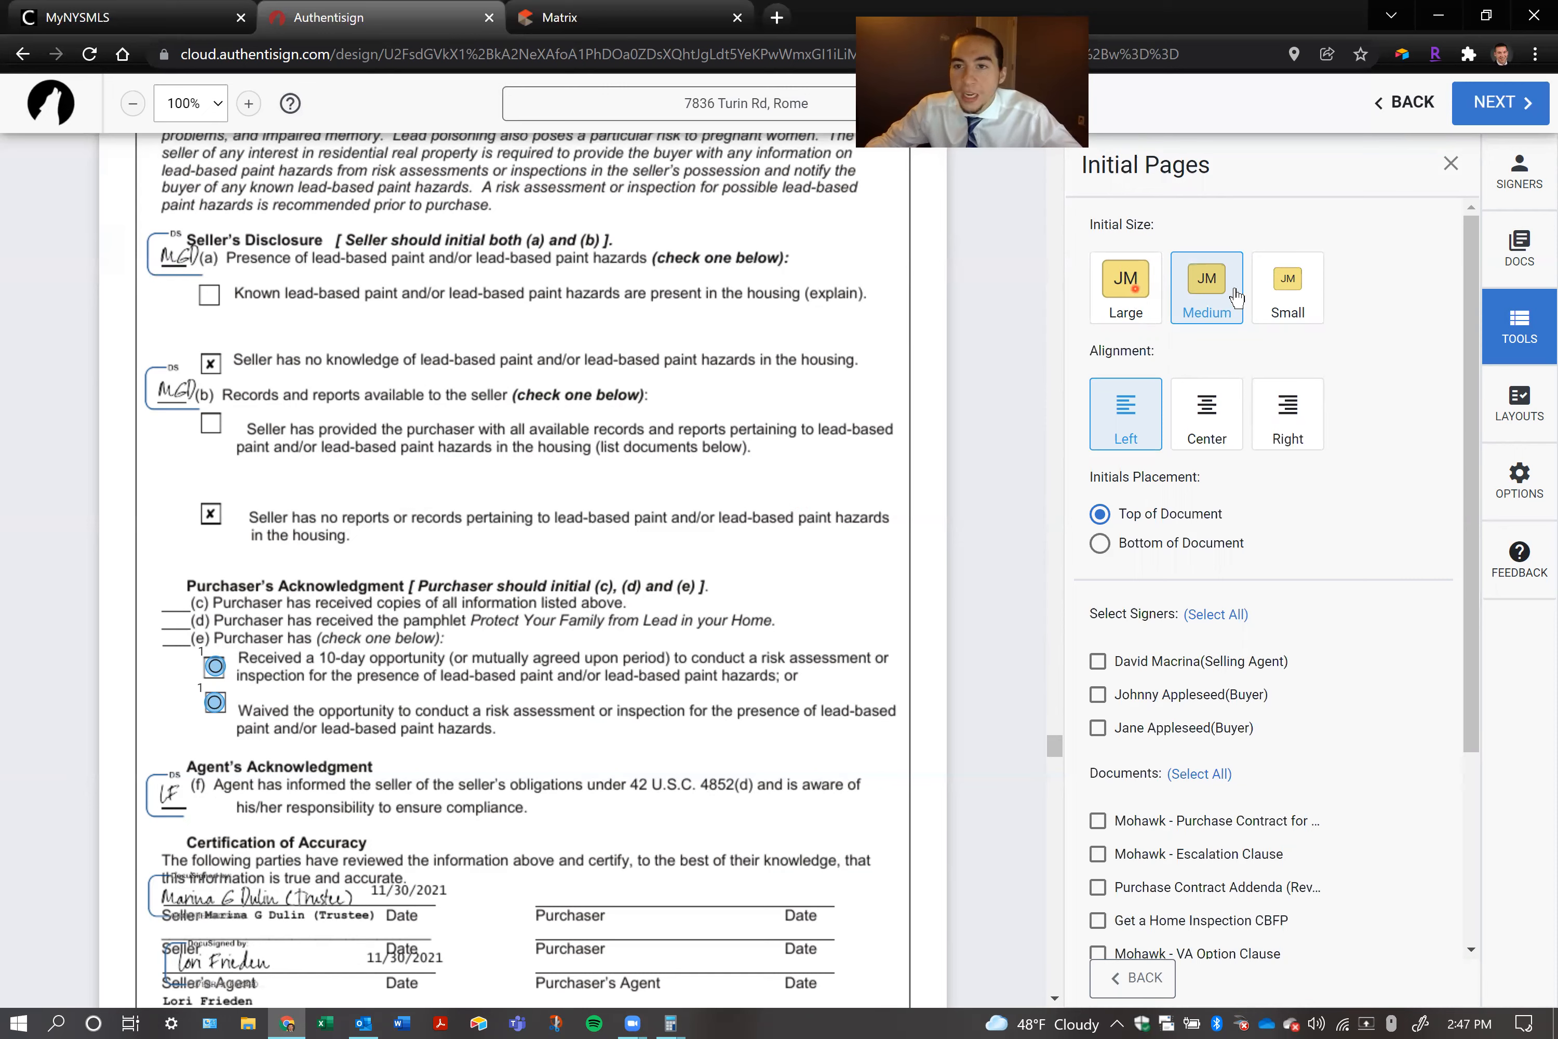
{"action": "left_click", "coordinate": [1263, 299]}
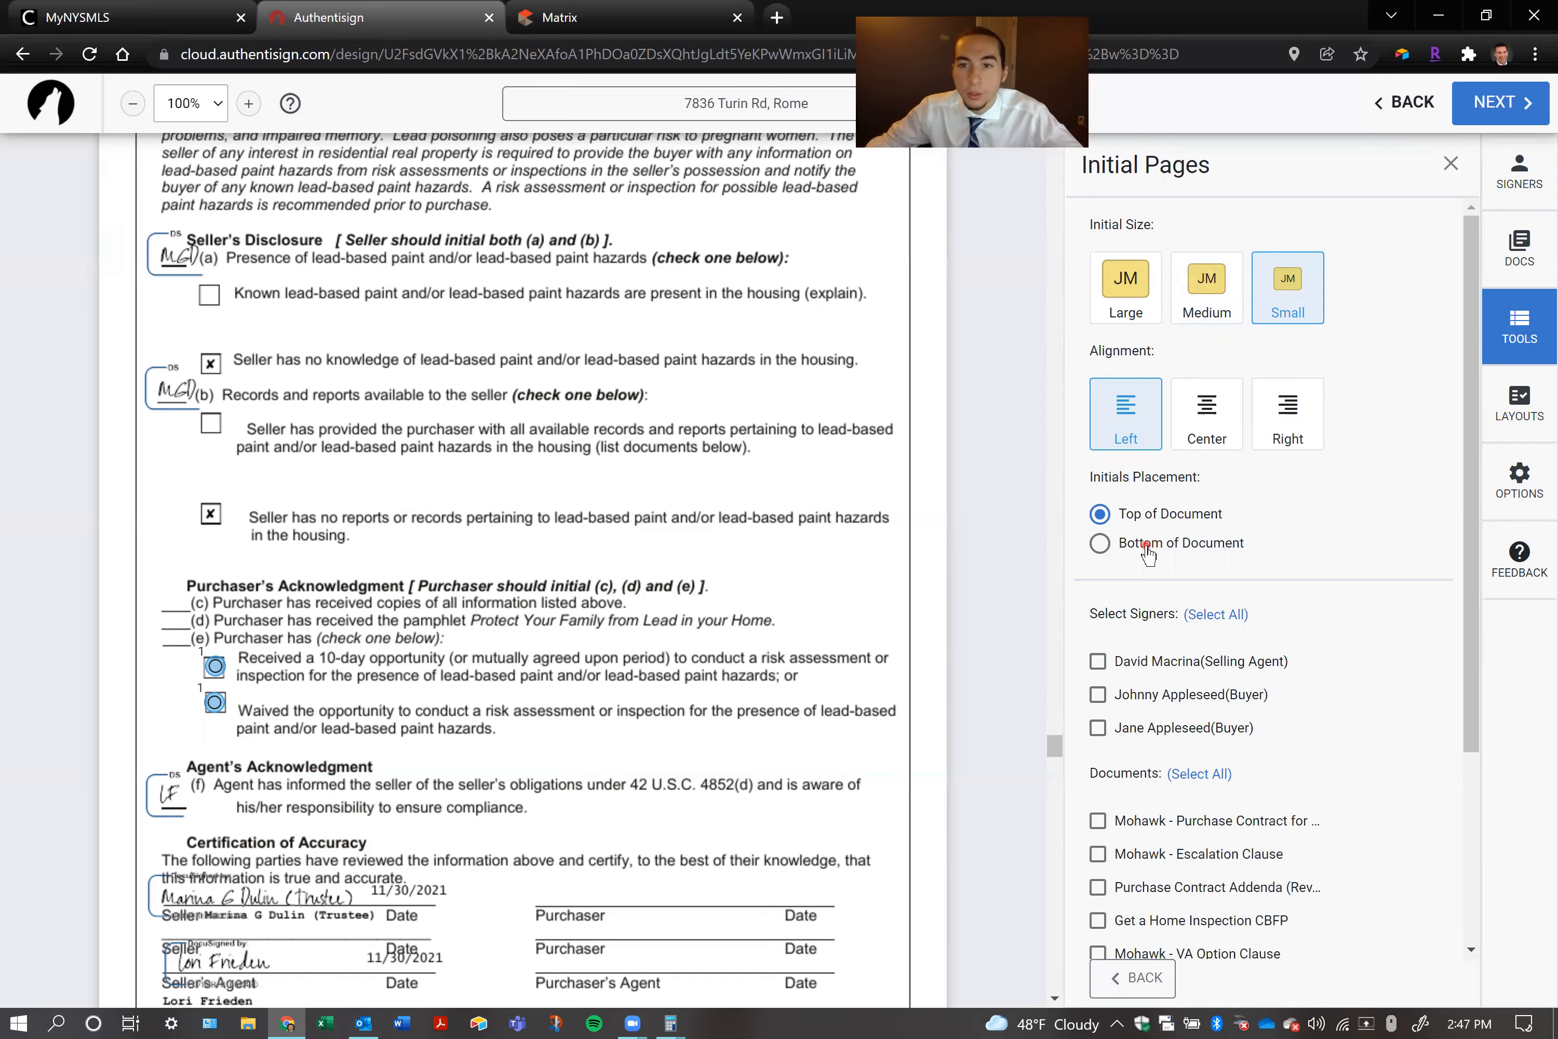
{"action": "scroll", "coordinate": [1147, 554], "scroll_direction": "down", "scroll_amount": 4}
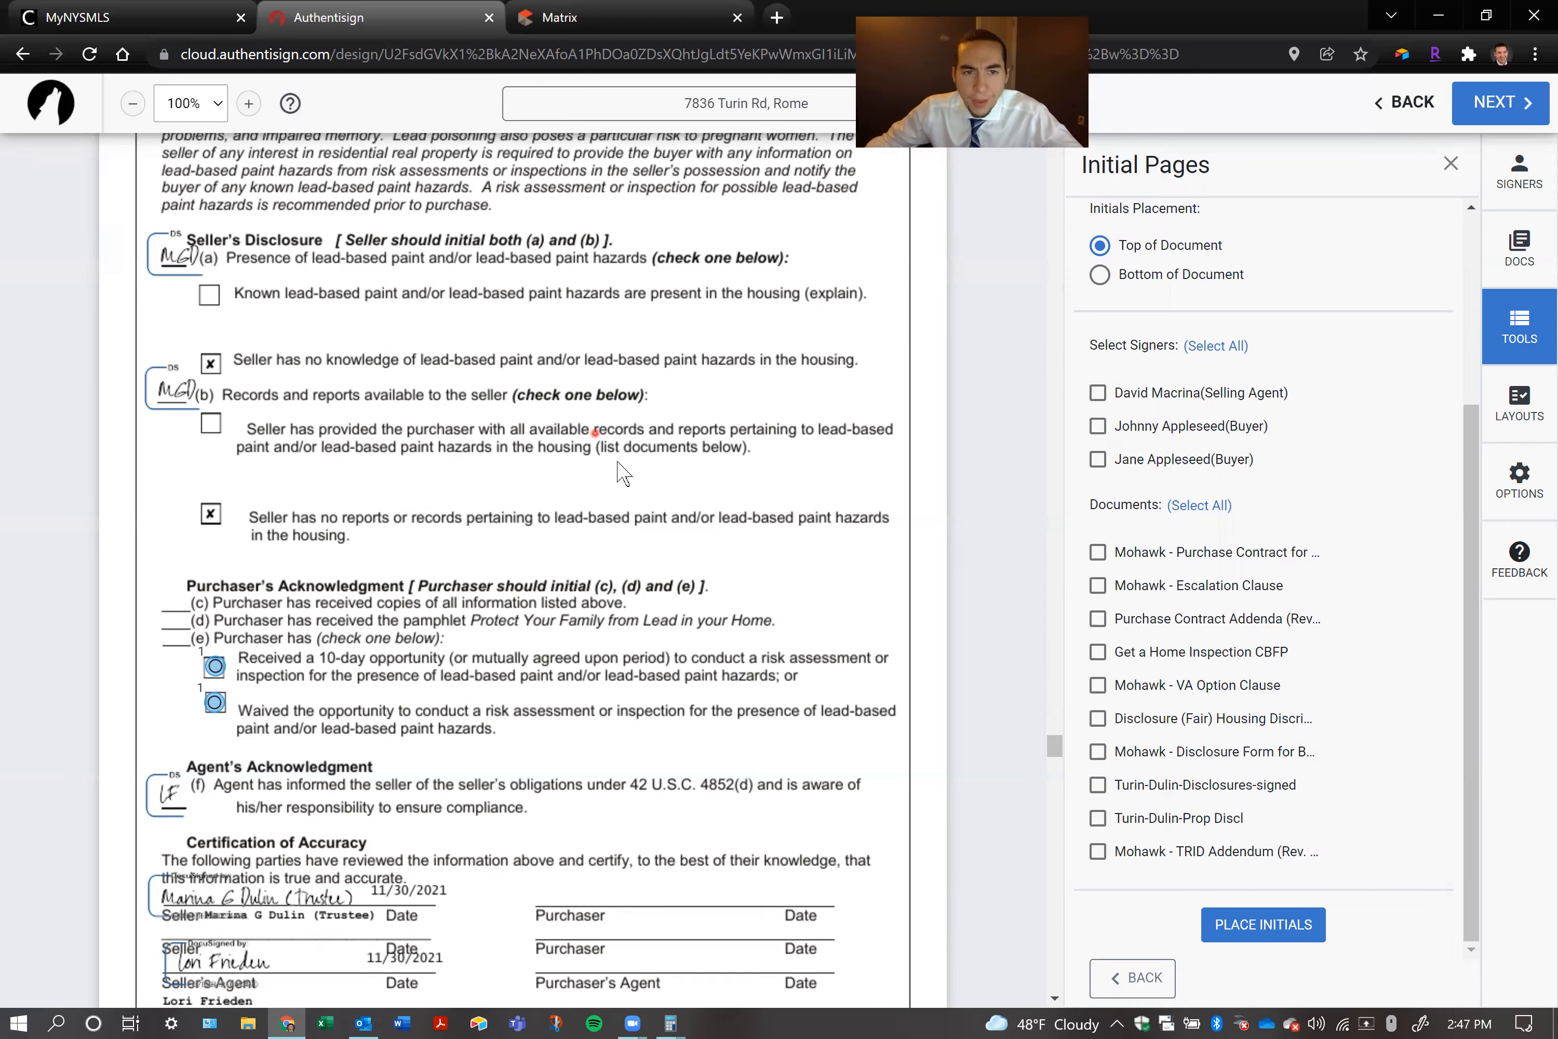
Look through the Property Condition Disclosure Statement to the signature section on its last page and leave the Initial Pages settings
{"action": "scroll", "coordinate": [538, 402], "scroll_direction": "down", "scroll_amount": 15}
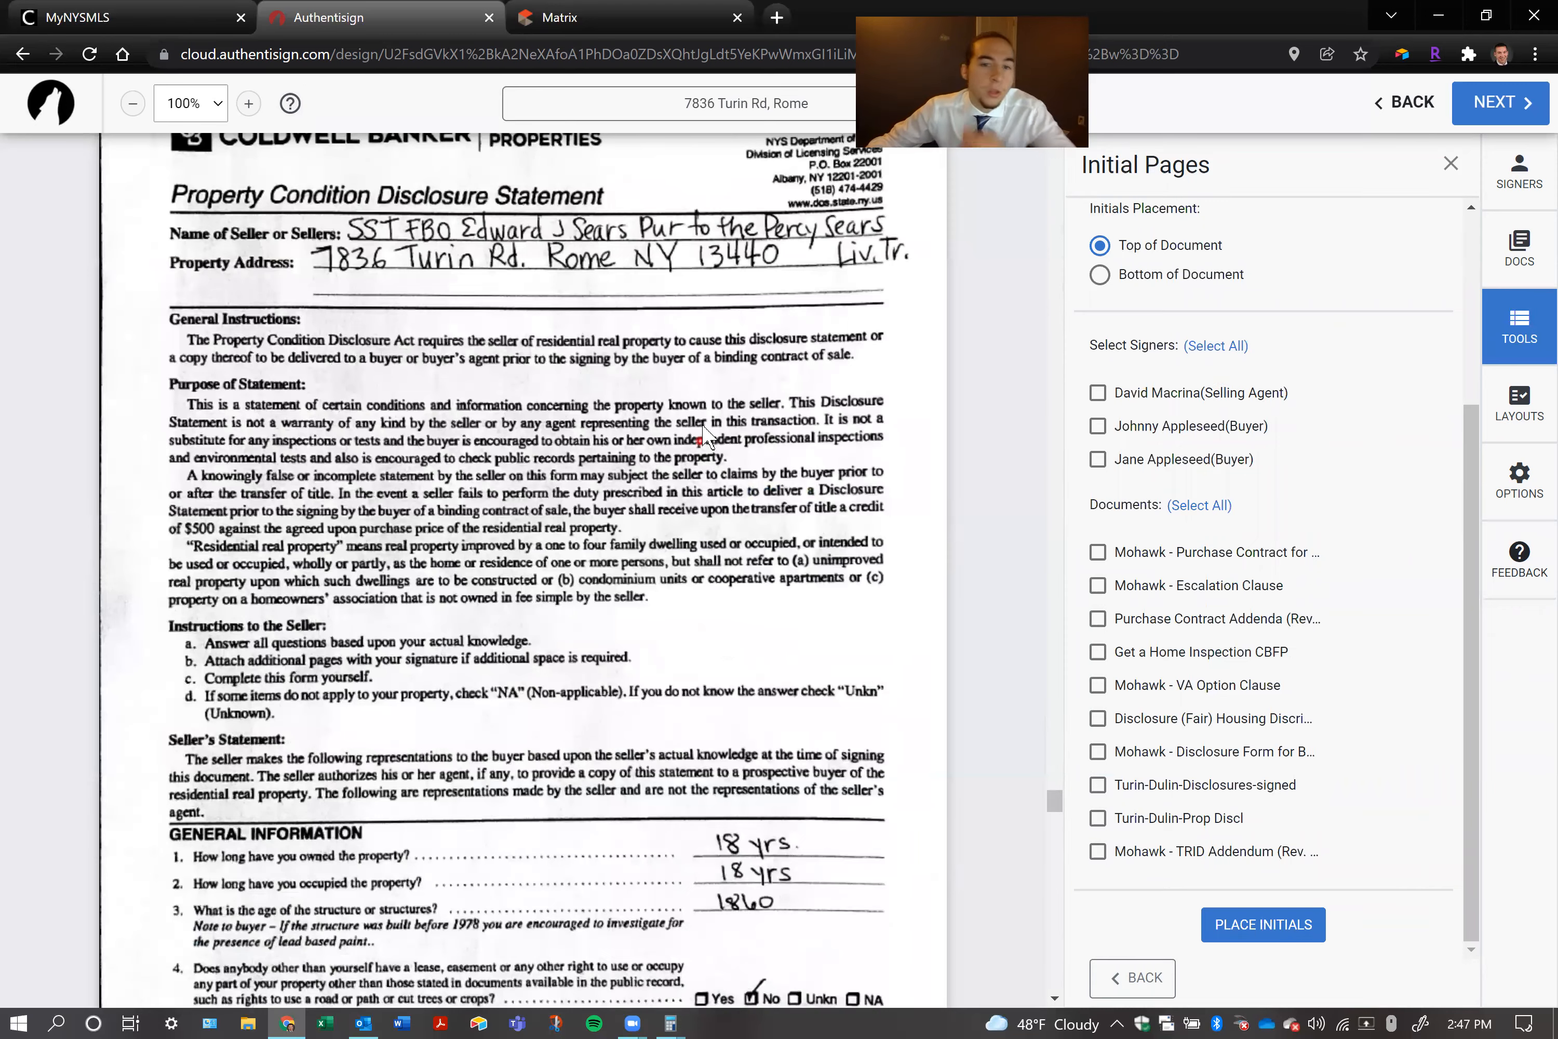
{"action": "scroll", "coordinate": [704, 432], "scroll_direction": "down", "scroll_amount": 10}
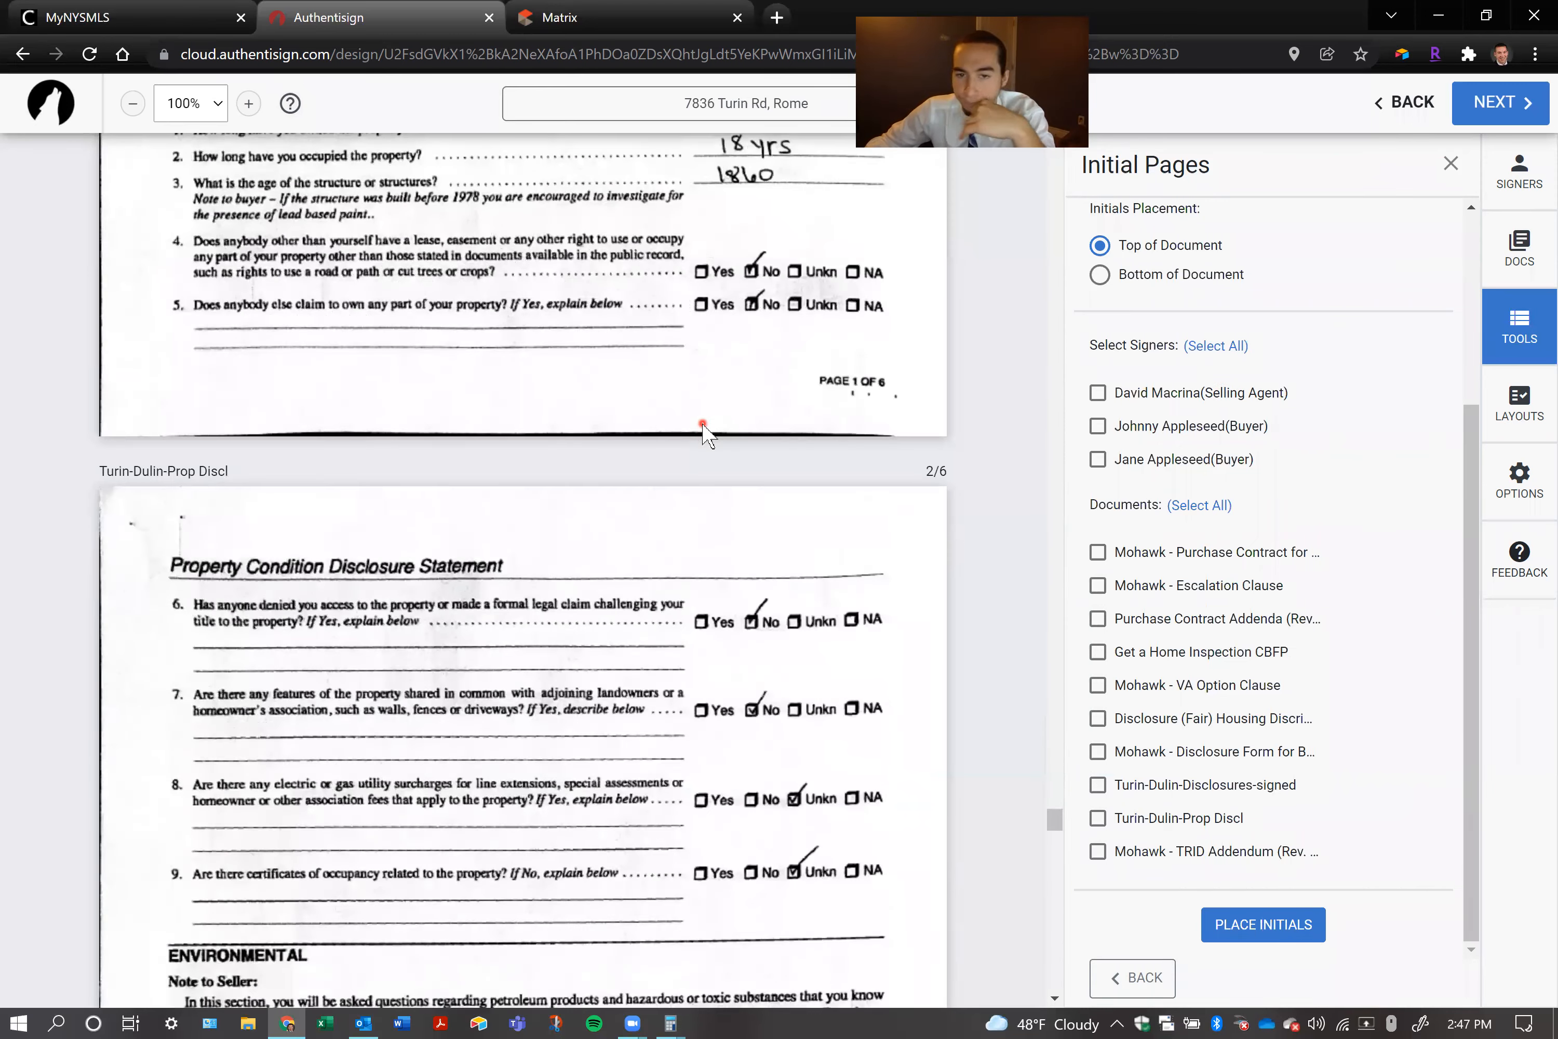
{"action": "scroll", "coordinate": [704, 432], "scroll_direction": "down", "scroll_amount": 10}
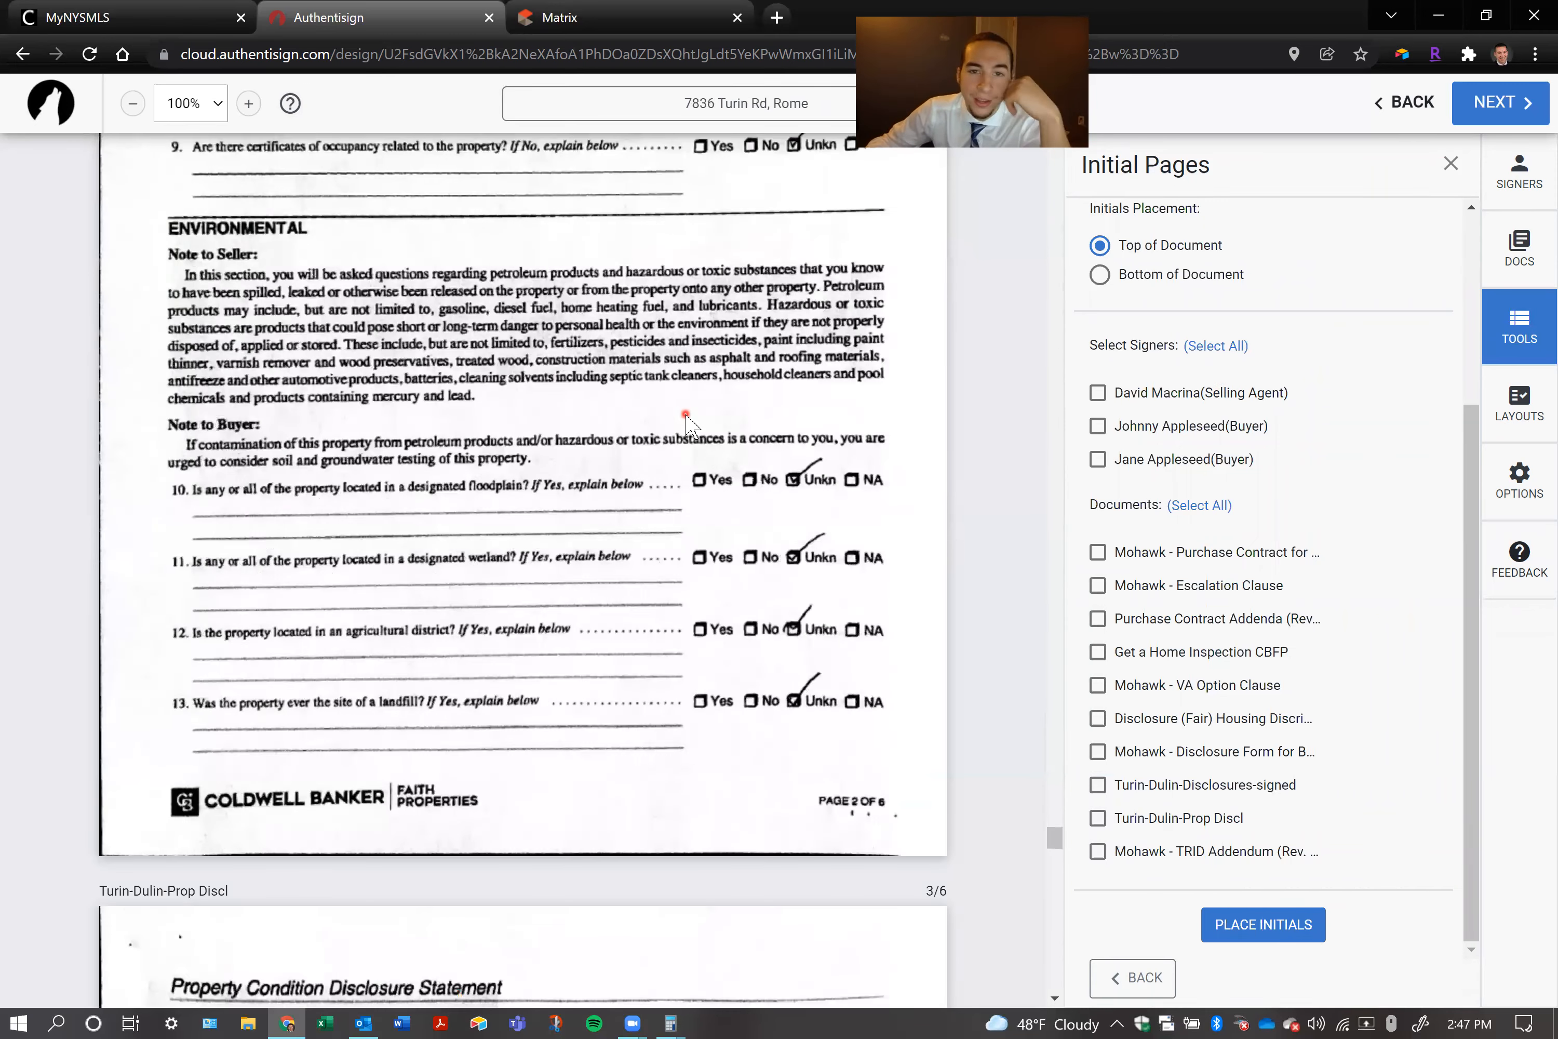
{"action": "scroll", "coordinate": [687, 422], "scroll_direction": "down", "scroll_amount": 20}
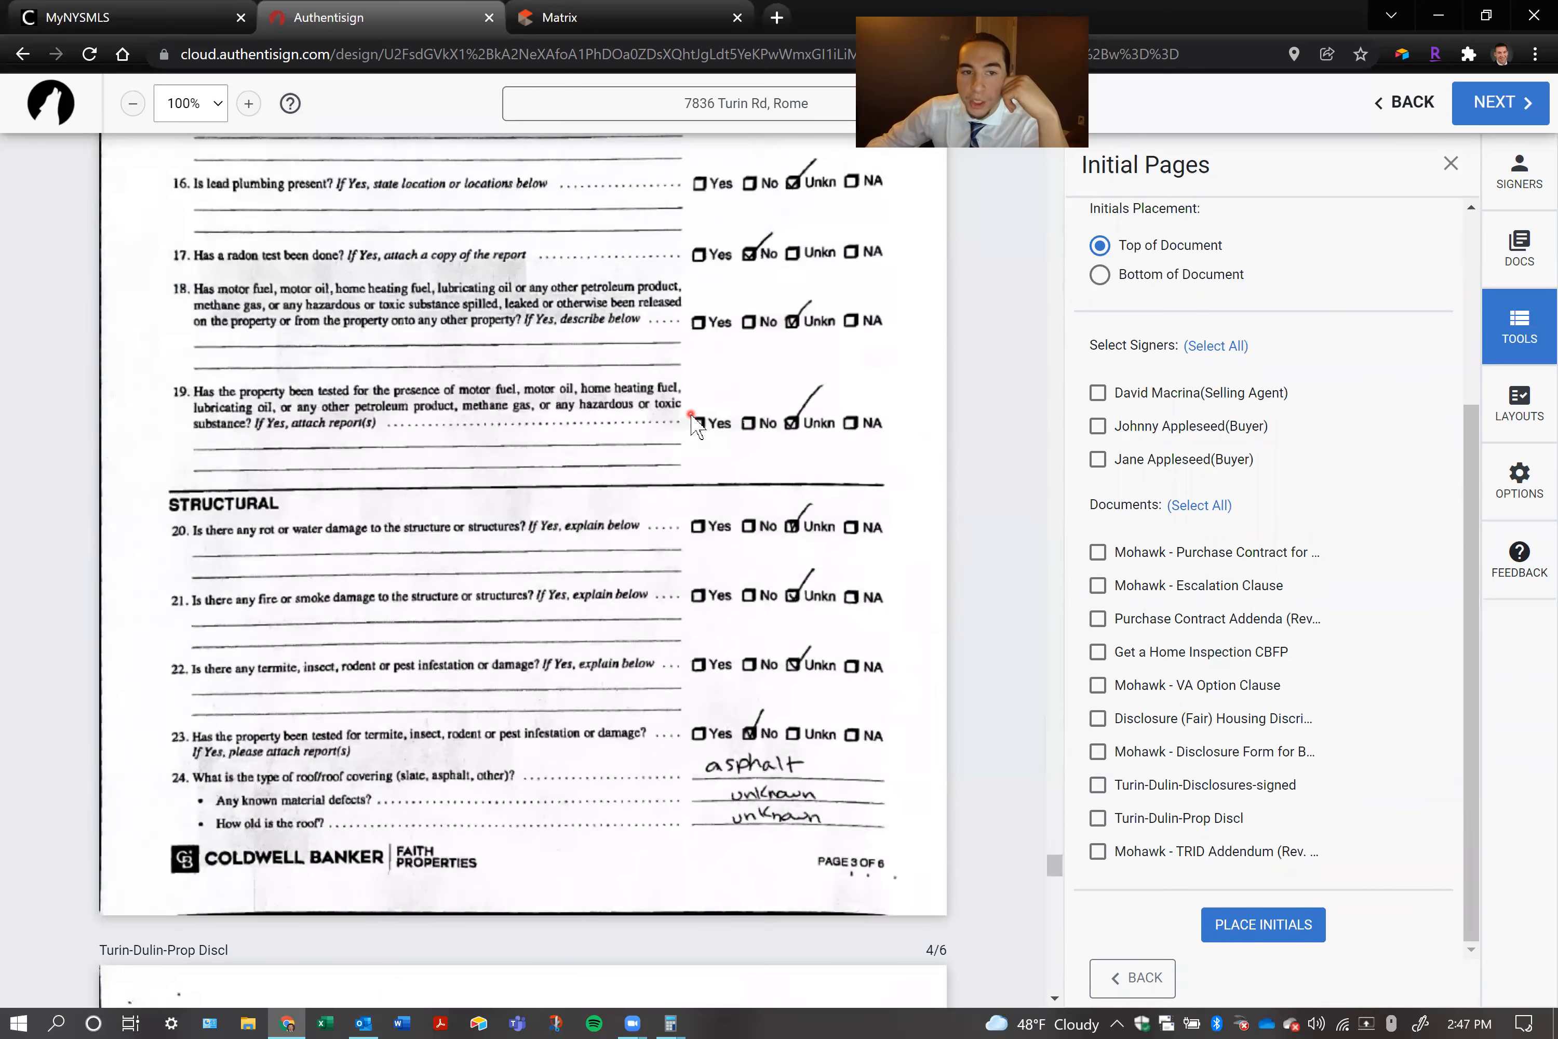
{"action": "scroll", "coordinate": [694, 423], "scroll_direction": "down", "scroll_amount": 20}
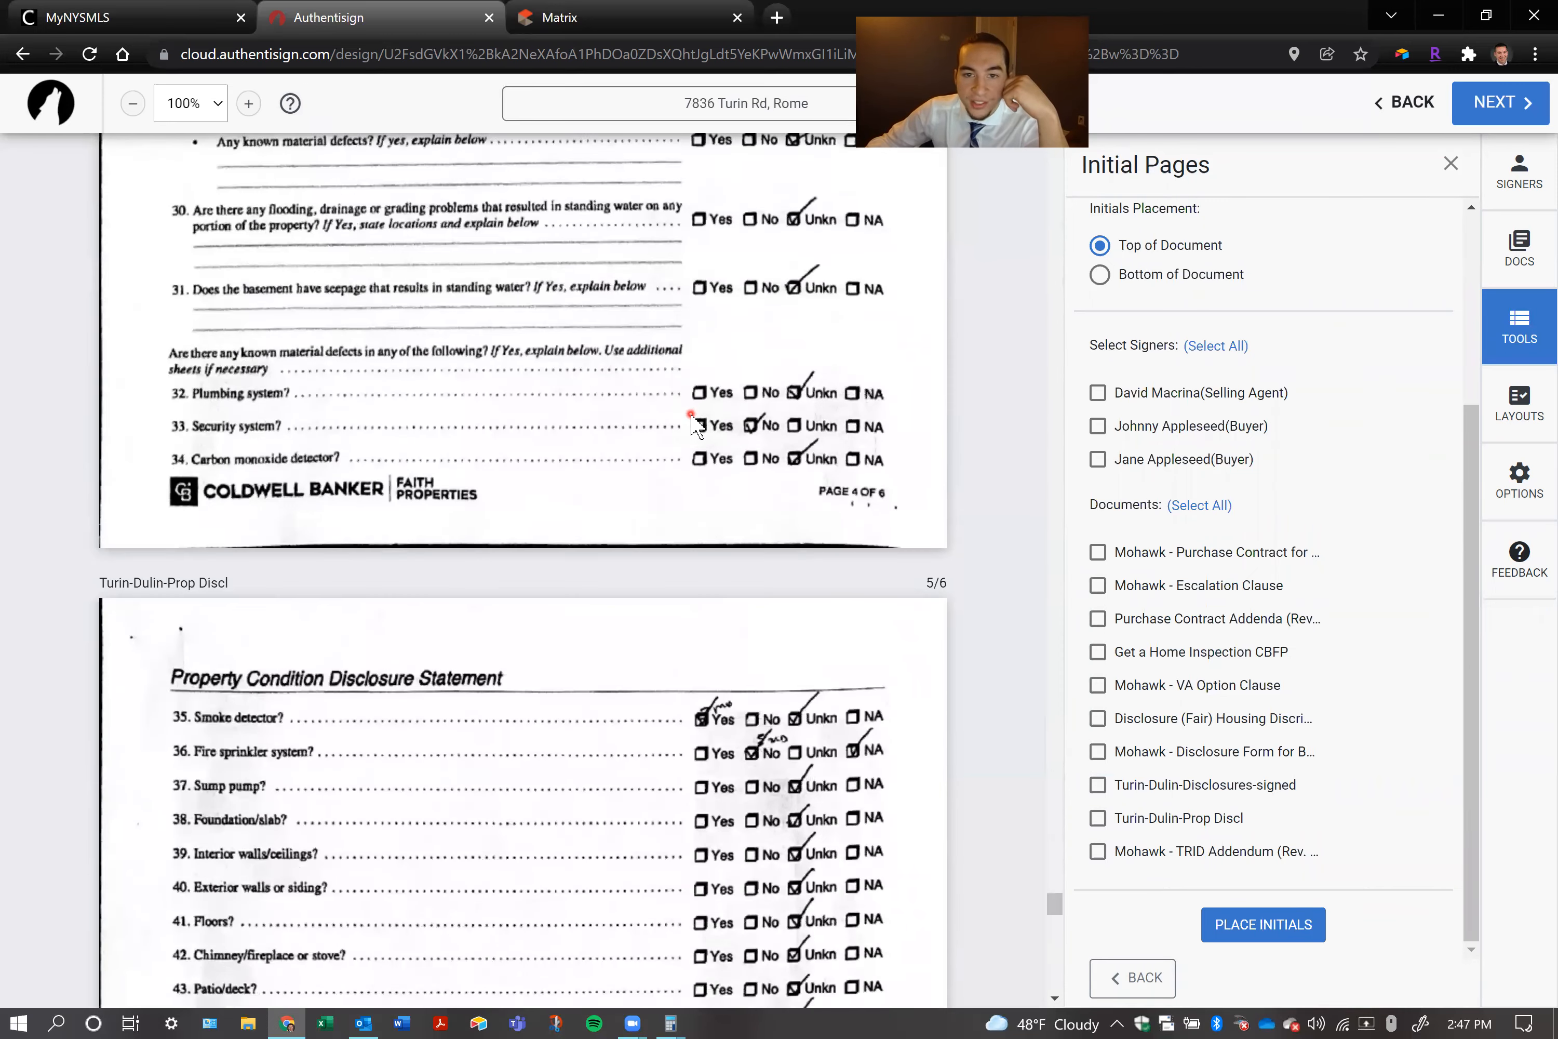
{"action": "scroll", "coordinate": [694, 420], "scroll_direction": "down", "scroll_amount": 8}
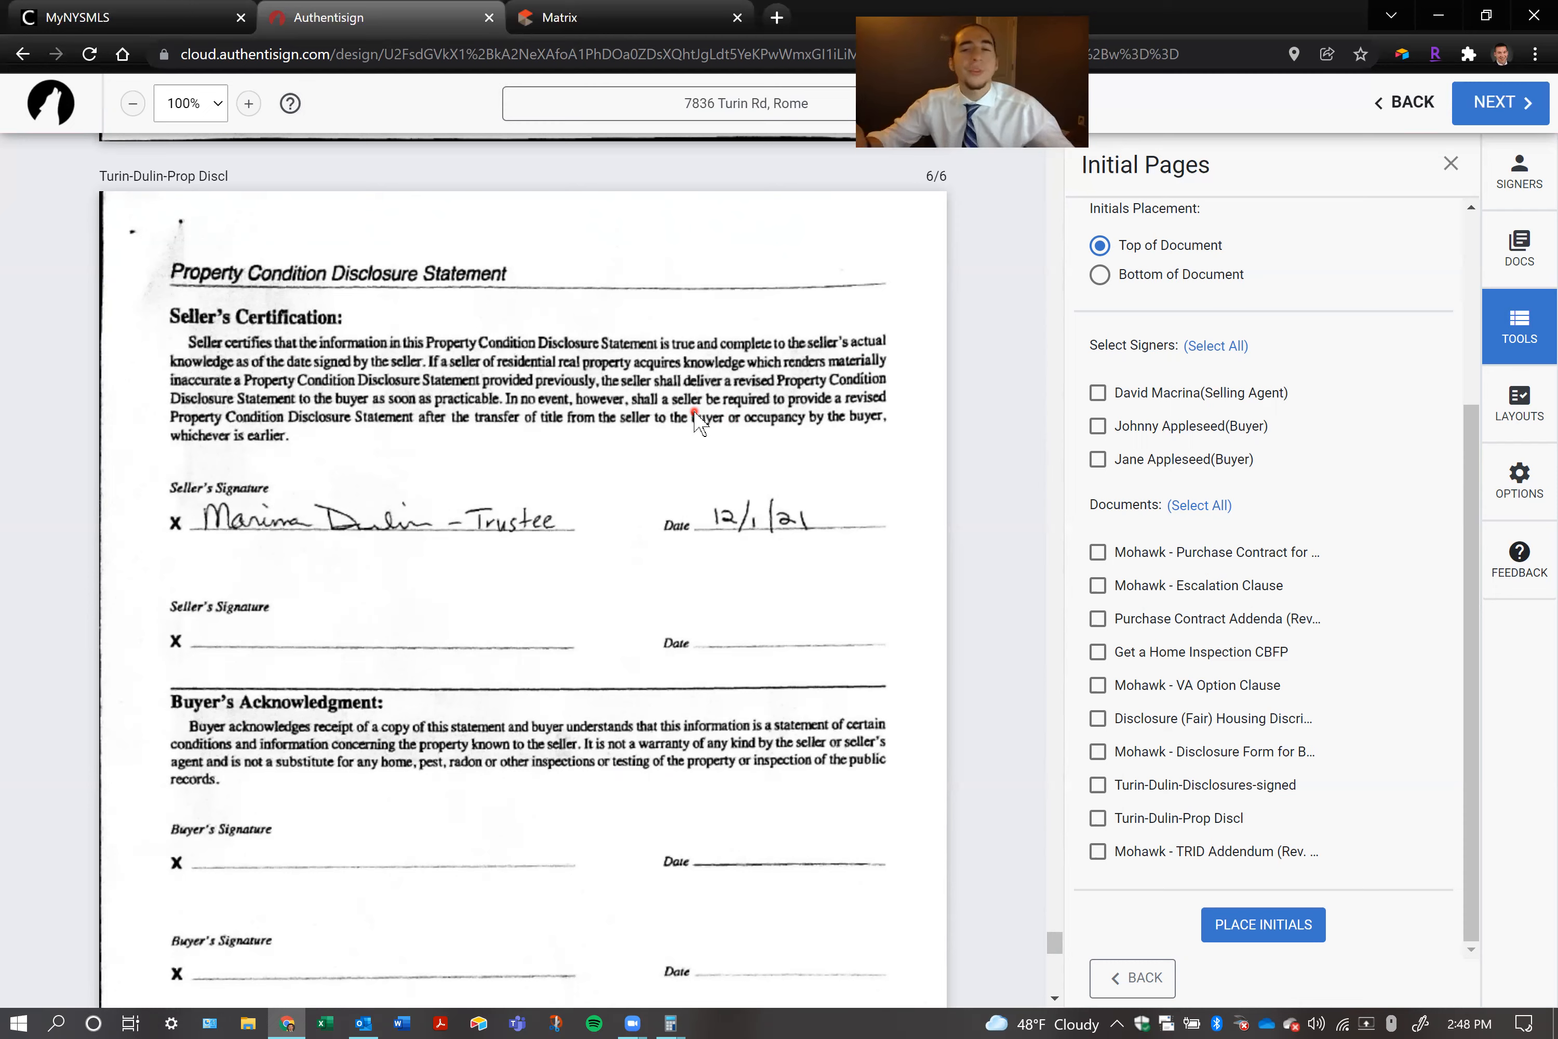
{"action": "left_click", "coordinate": [1450, 162]}
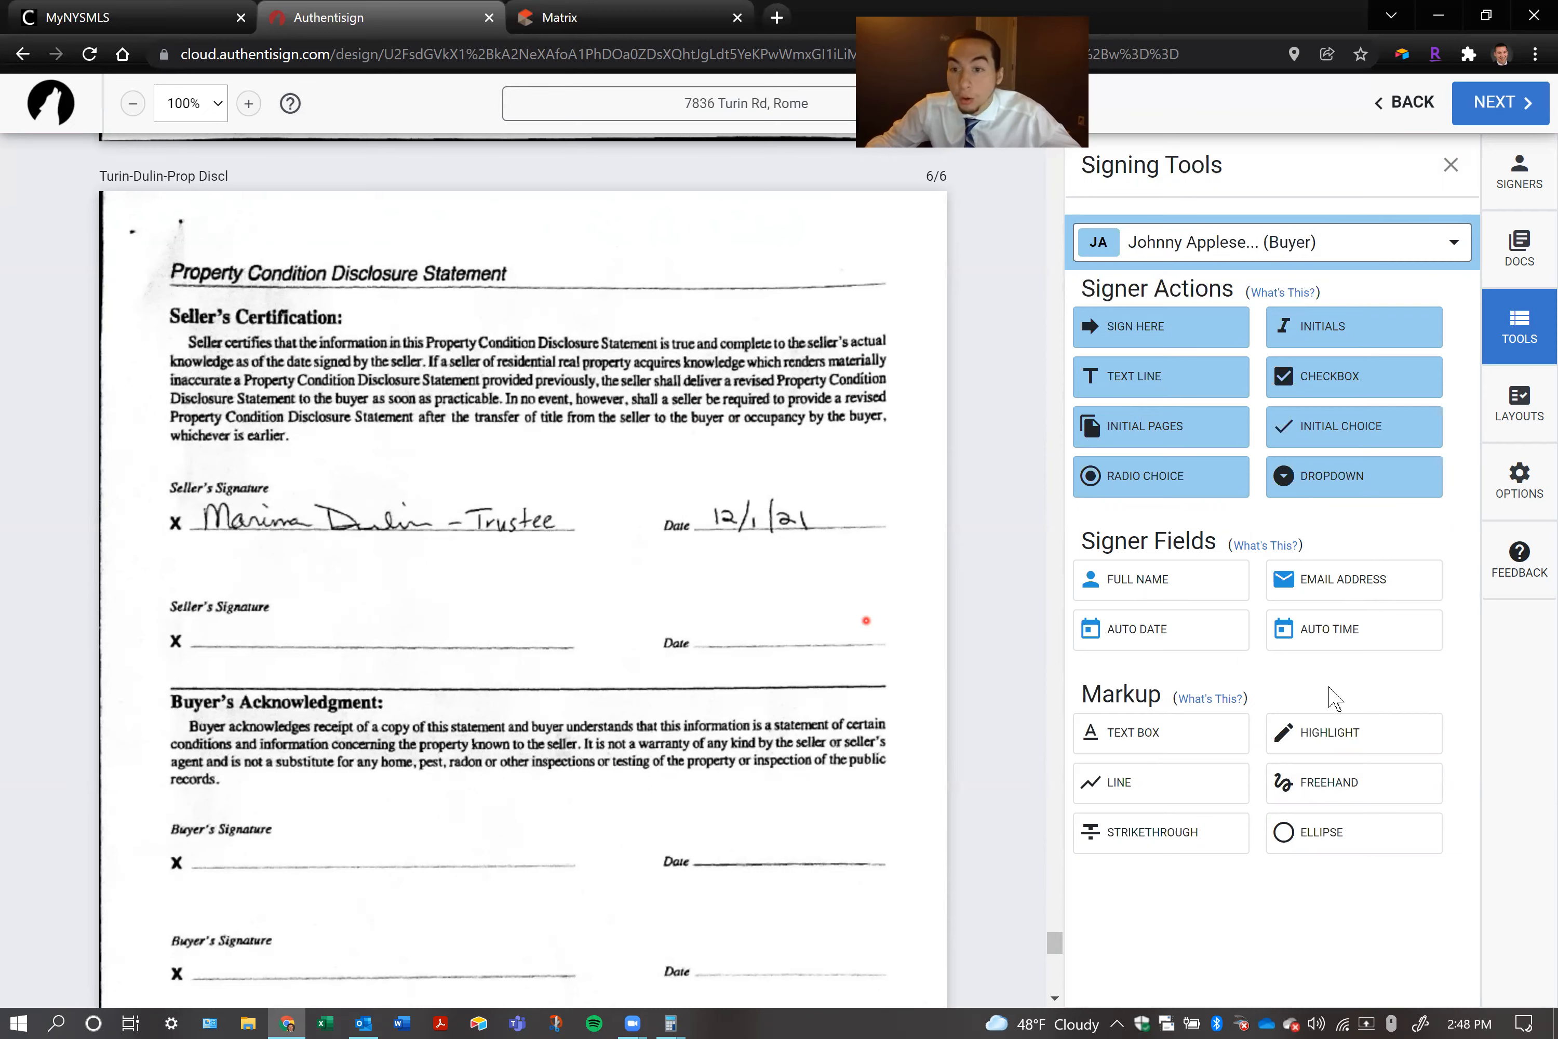
Draw a yellow highlight above the first Seller's Signature line on the last page of the Property Condition Disclosure Statement
{"action": "left_click", "coordinate": [1336, 732]}
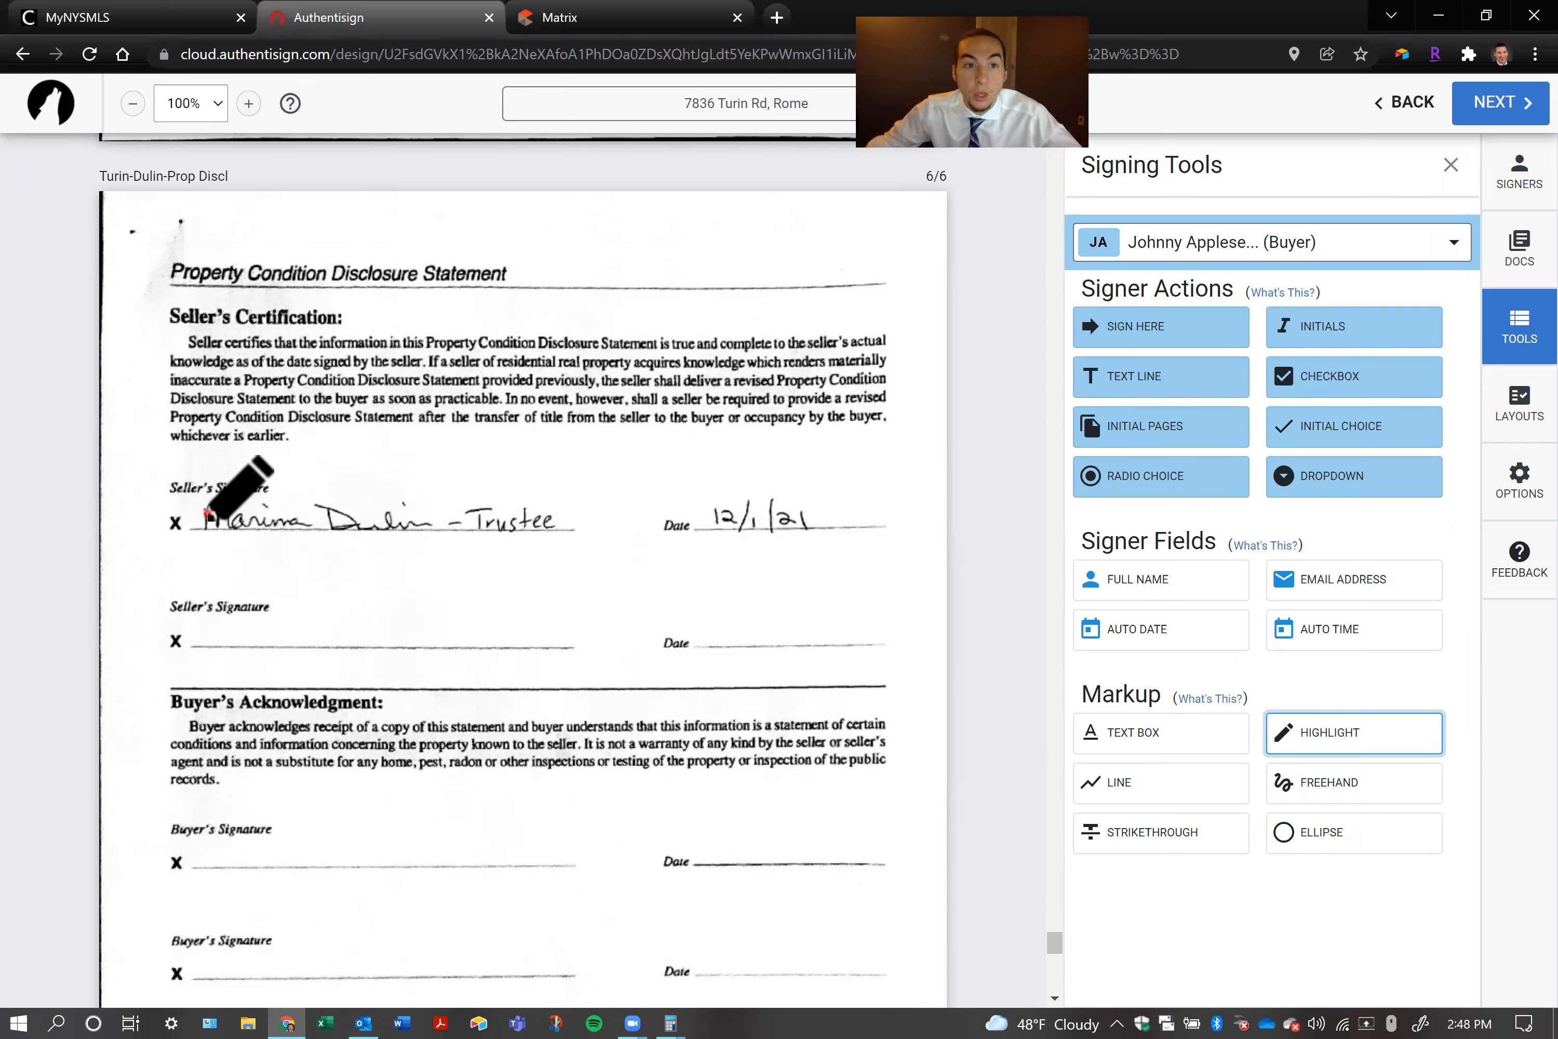
{"action": "mouse_move", "coordinate": [208, 514]}
{"action": "left_mouse_down"}
{"action": "mouse_move", "coordinate": [532, 519]}
{"action": "mouse_move", "coordinate": [615, 438]}
{"action": "left_mouse_up"}
{"action": "mouse_move", "coordinate": [498, 551]}
{"action": "left_mouse_down"}
{"action": "mouse_move", "coordinate": [525, 543]}
{"action": "mouse_move", "coordinate": [493, 426]}
{"action": "mouse_move", "coordinate": [670, 539]}
{"action": "mouse_move", "coordinate": [564, 538]}
{"action": "mouse_move", "coordinate": [592, 442]}
{"action": "mouse_move", "coordinate": [576, 474]}
{"action": "left_mouse_up"}
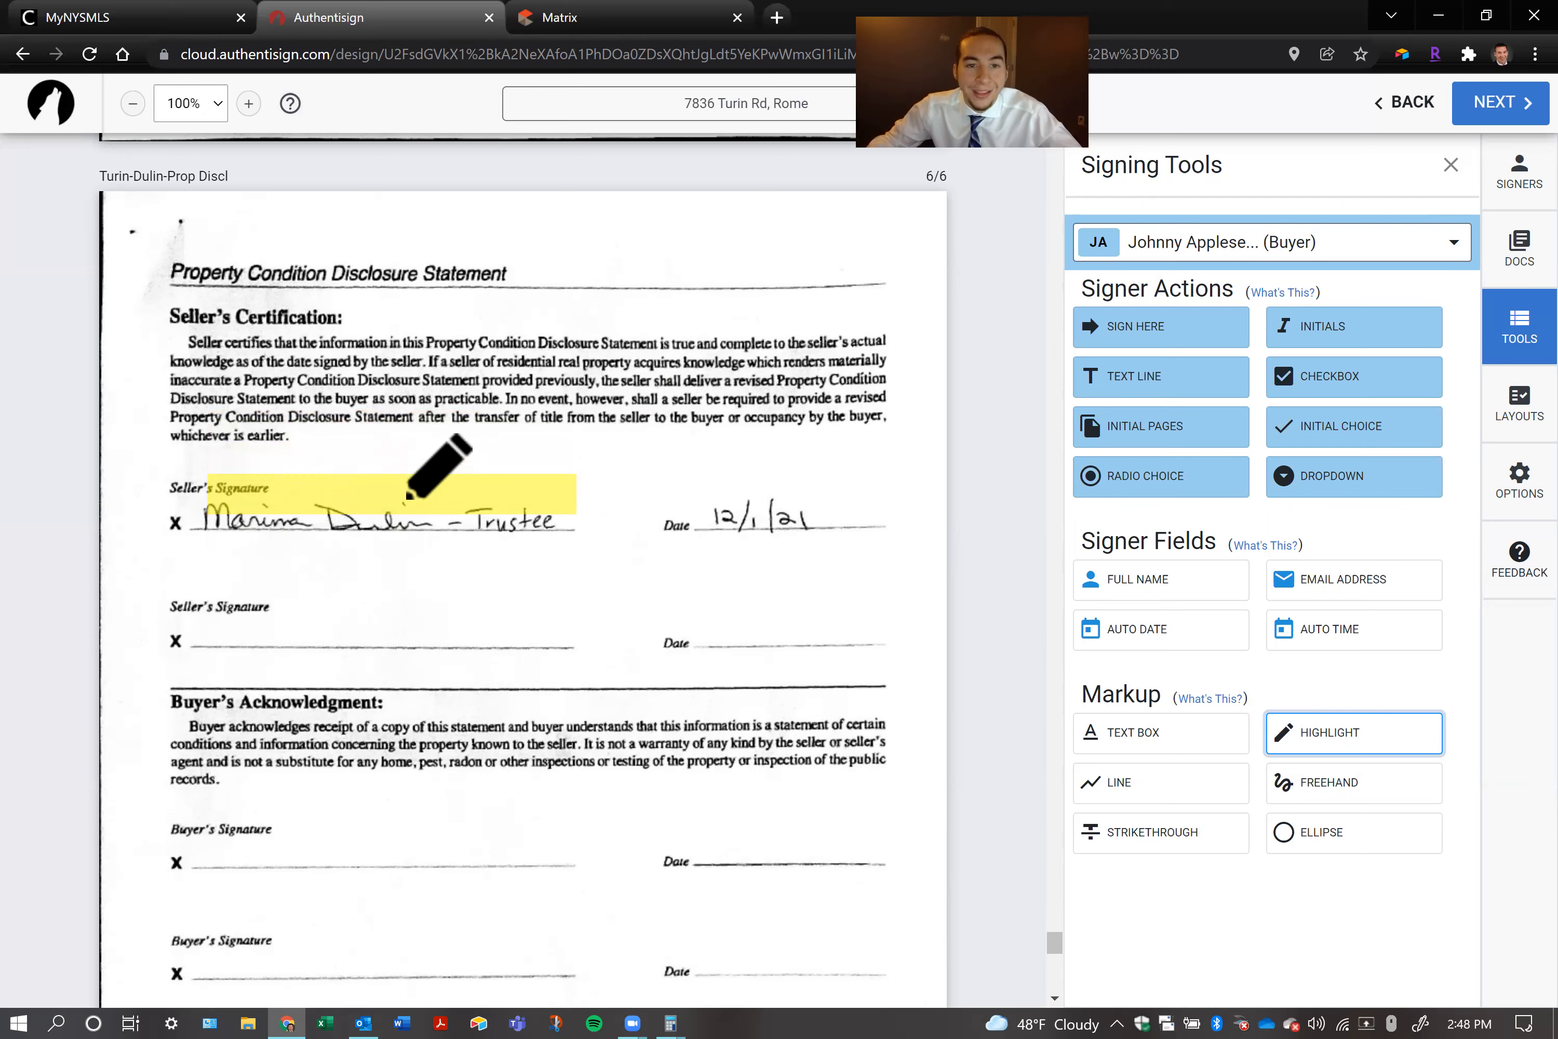
Try two more highlights, one over the end of the seller's signature and one down into the Buyer's Acknowledgment, and delete both
{"action": "left_click_drag", "start_coordinate": [403, 492], "coordinate": [588, 565]}
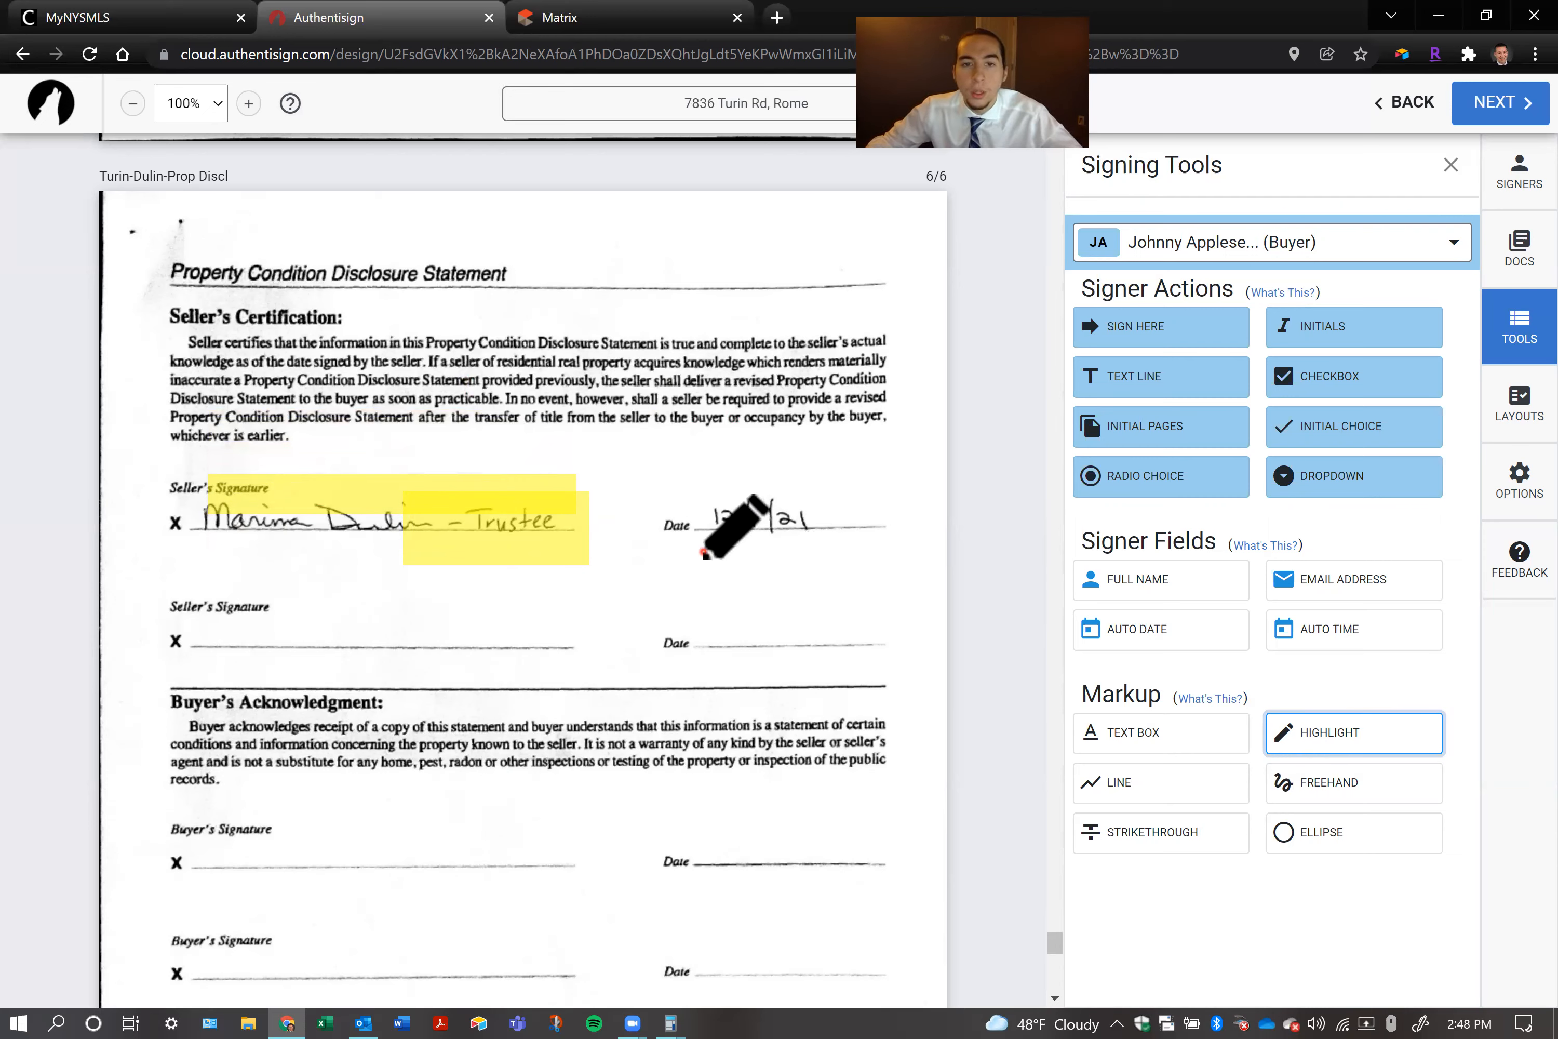
{"action": "left_click_drag", "start_coordinate": [541, 532], "coordinate": [241, 792]}
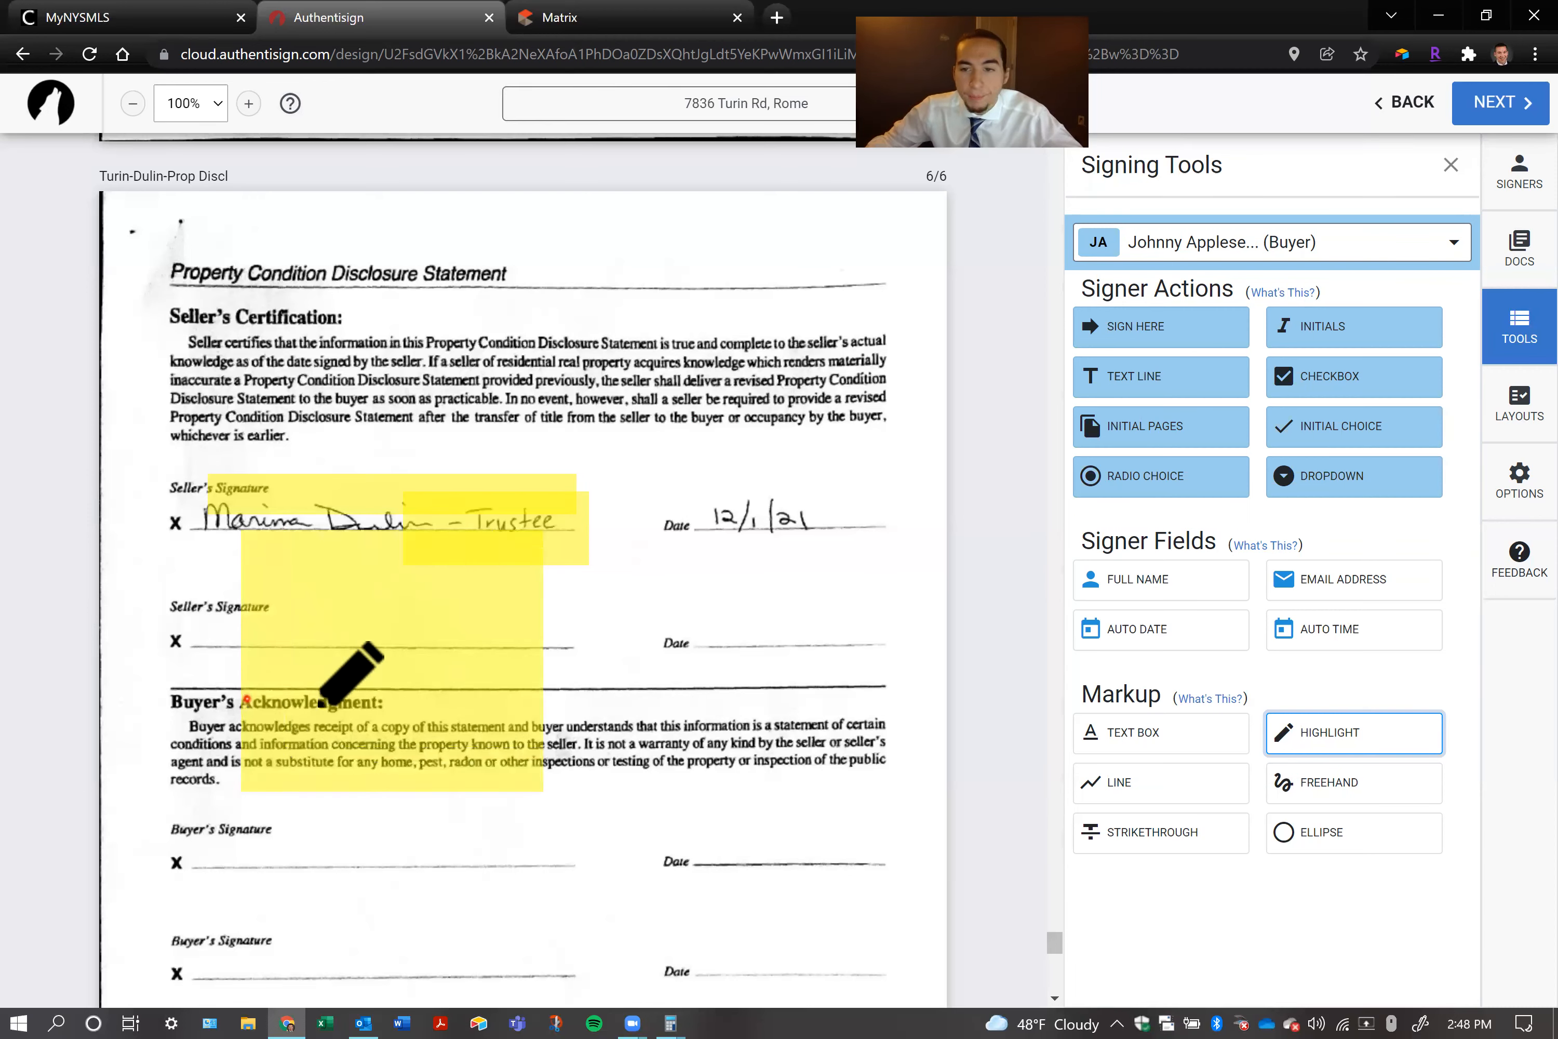
{"action": "left_click", "coordinate": [1359, 734]}
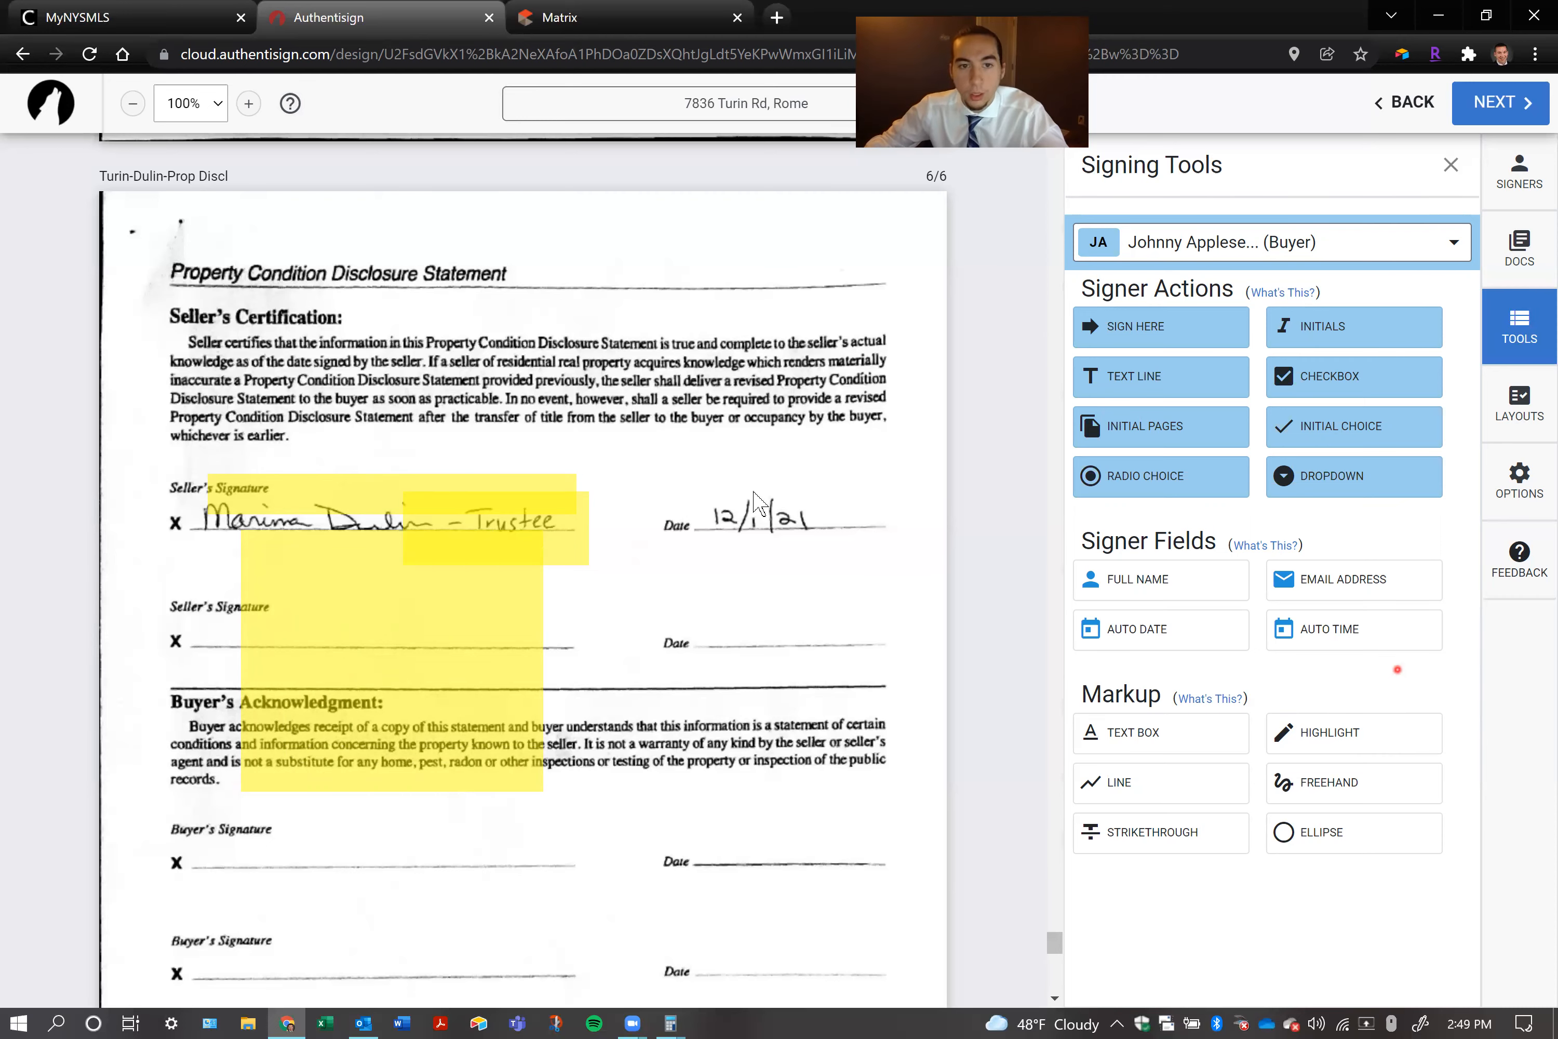
{"action": "left_click", "coordinate": [372, 686]}
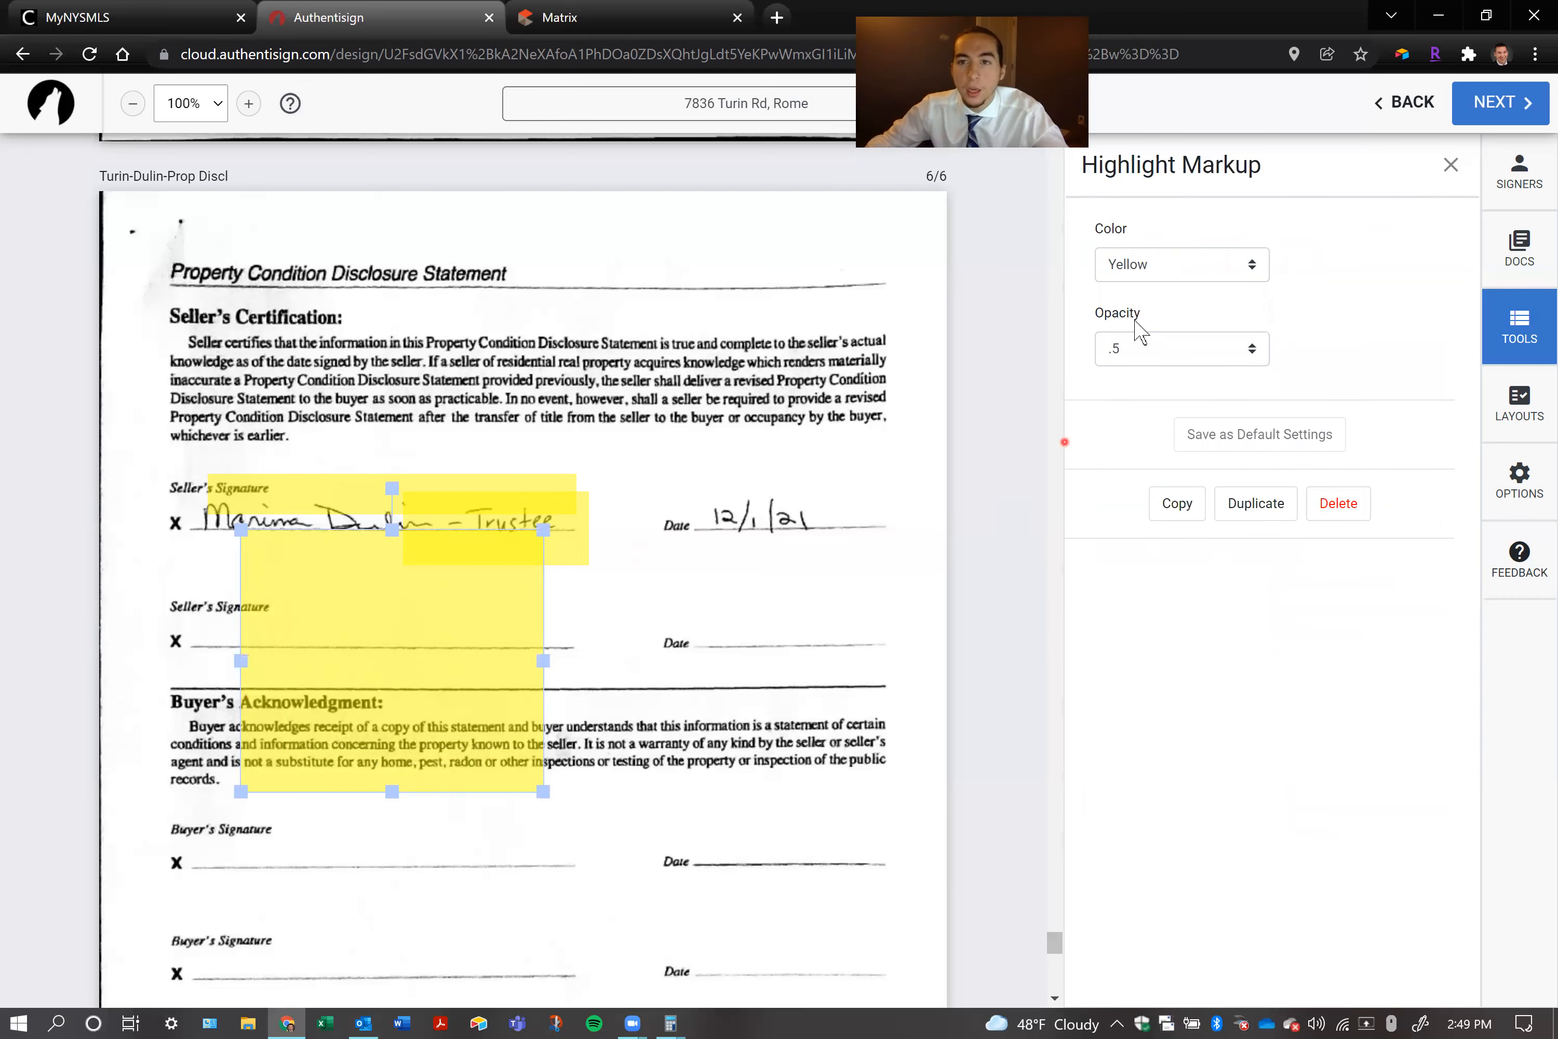
{"action": "left_click", "coordinate": [1351, 515]}
{"action": "left_click", "coordinate": [536, 536]}
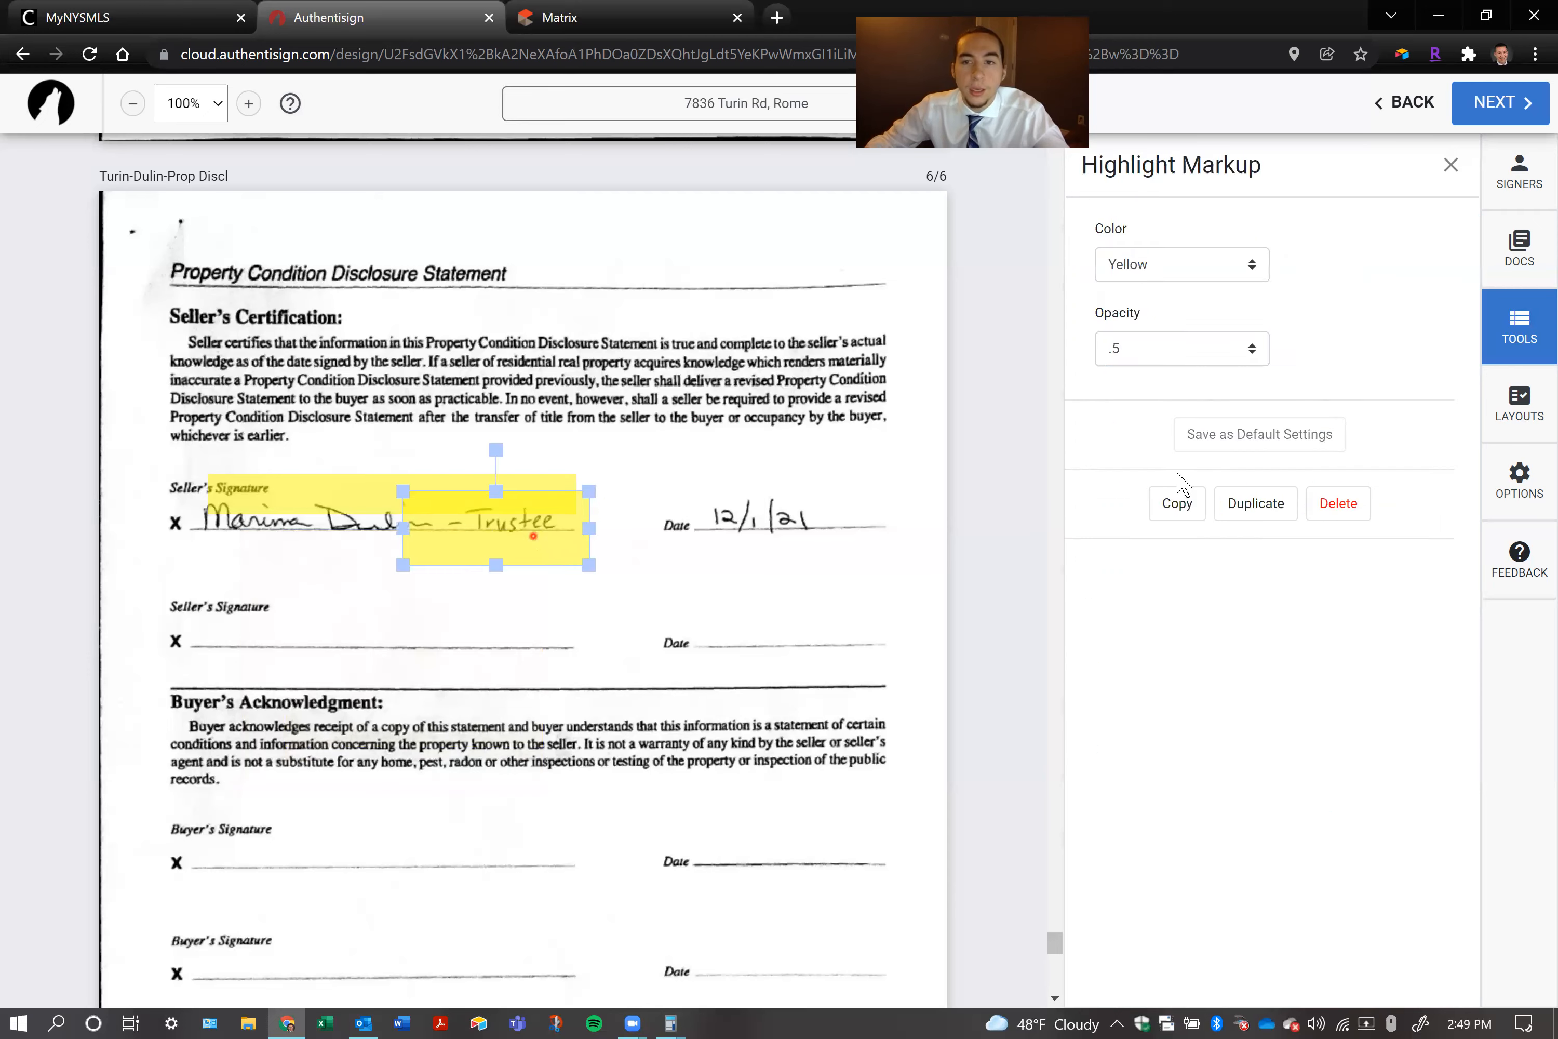
Set the remaining highlight's color to Red and its opacity to .75
{"action": "left_click", "coordinate": [438, 497]}
{"action": "left_click", "coordinate": [1143, 265]}
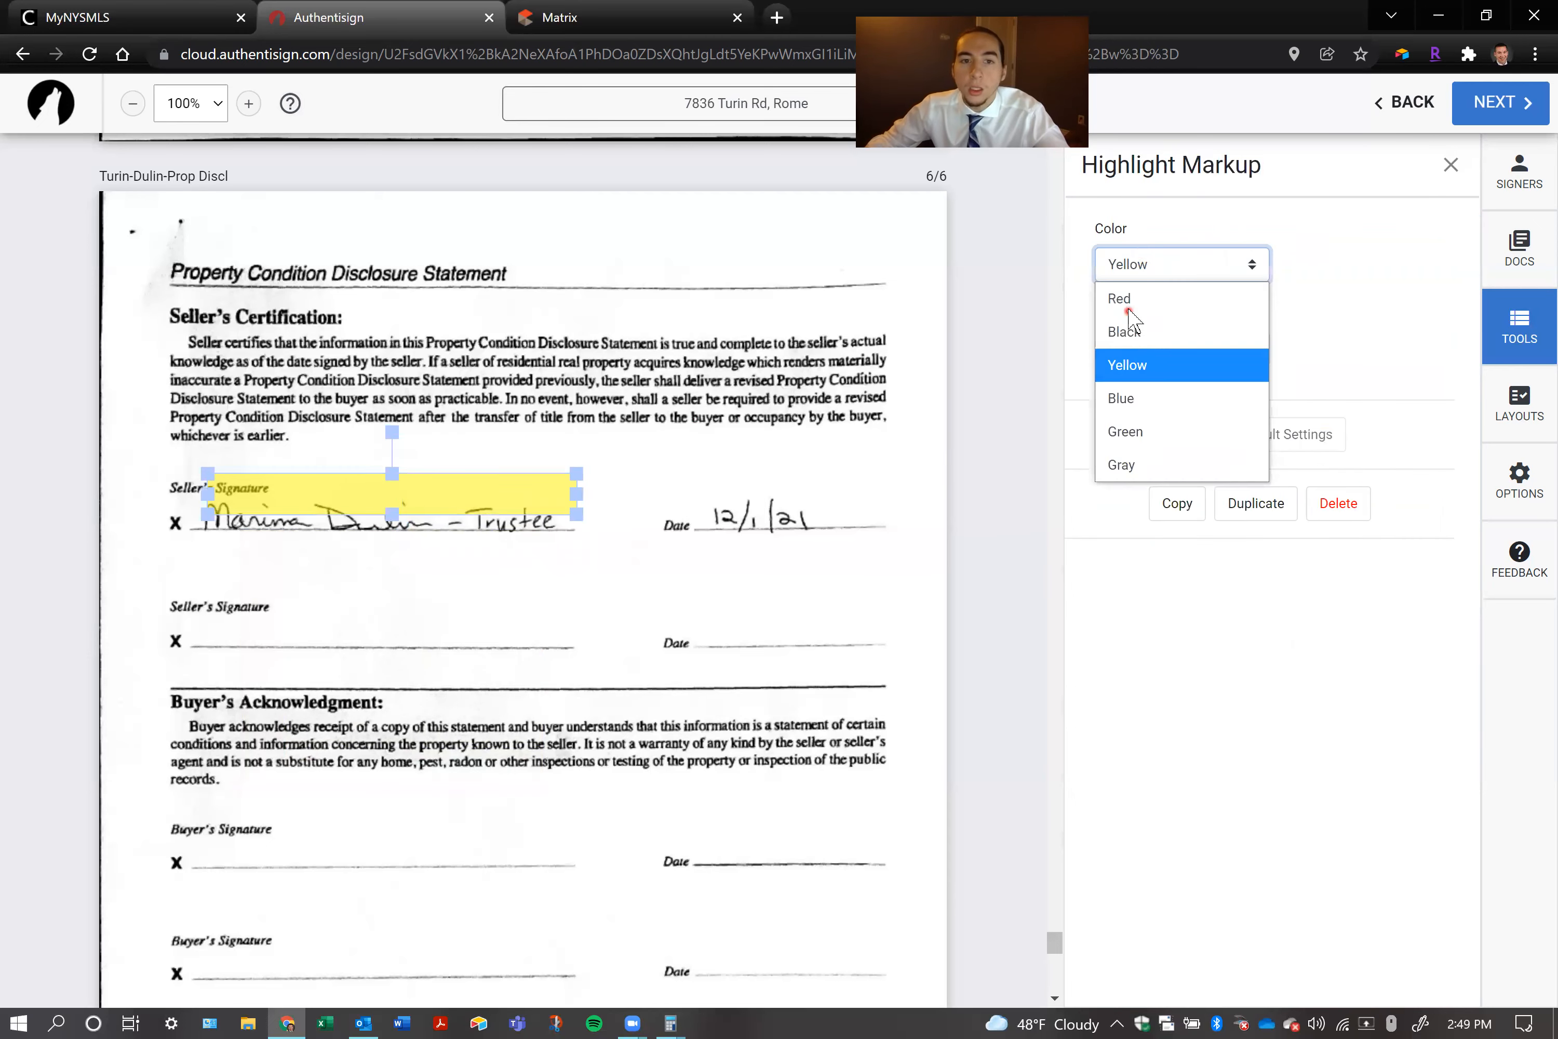
{"action": "left_click", "coordinate": [1121, 301]}
{"action": "left_click", "coordinate": [1139, 348]}
{"action": "left_click", "coordinate": [1134, 413]}
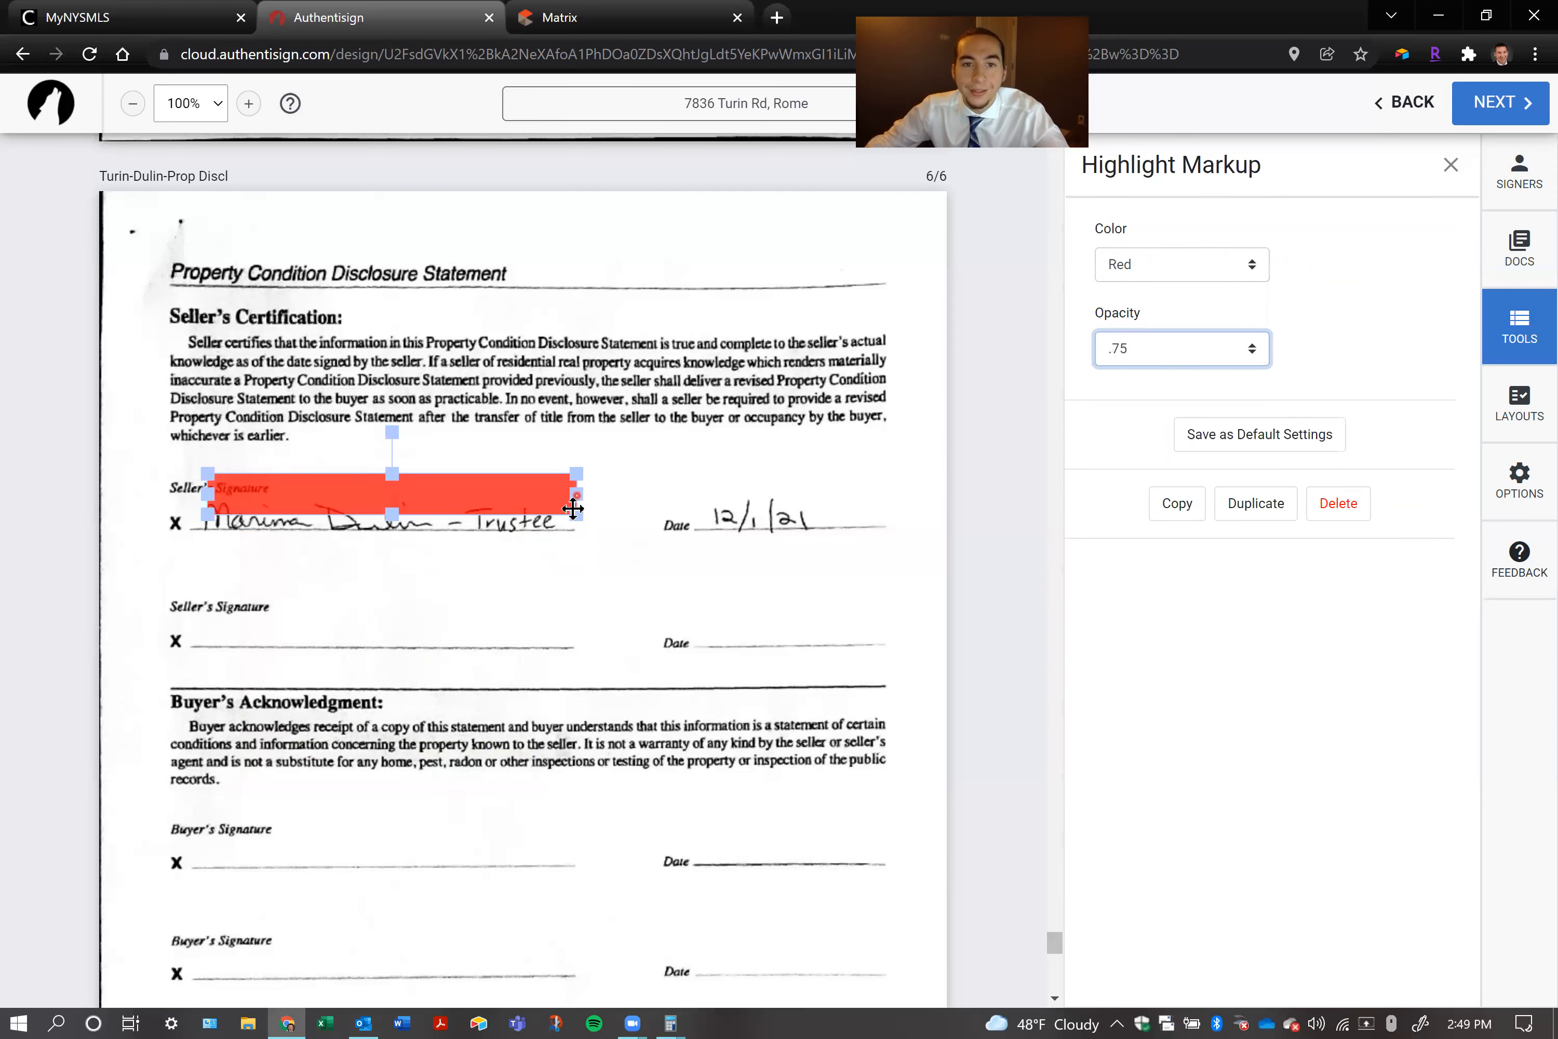
Resize the highlight so that it fits closely over the handwritten seller's signature
{"action": "mouse_move", "coordinate": [581, 528]}
{"action": "left_mouse_down"}
{"action": "mouse_move", "coordinate": [577, 559]}
{"action": "mouse_move", "coordinate": [721, 605]}
{"action": "left_mouse_up"}
{"action": "left_click_drag", "start_coordinate": [790, 506], "coordinate": [558, 509]}
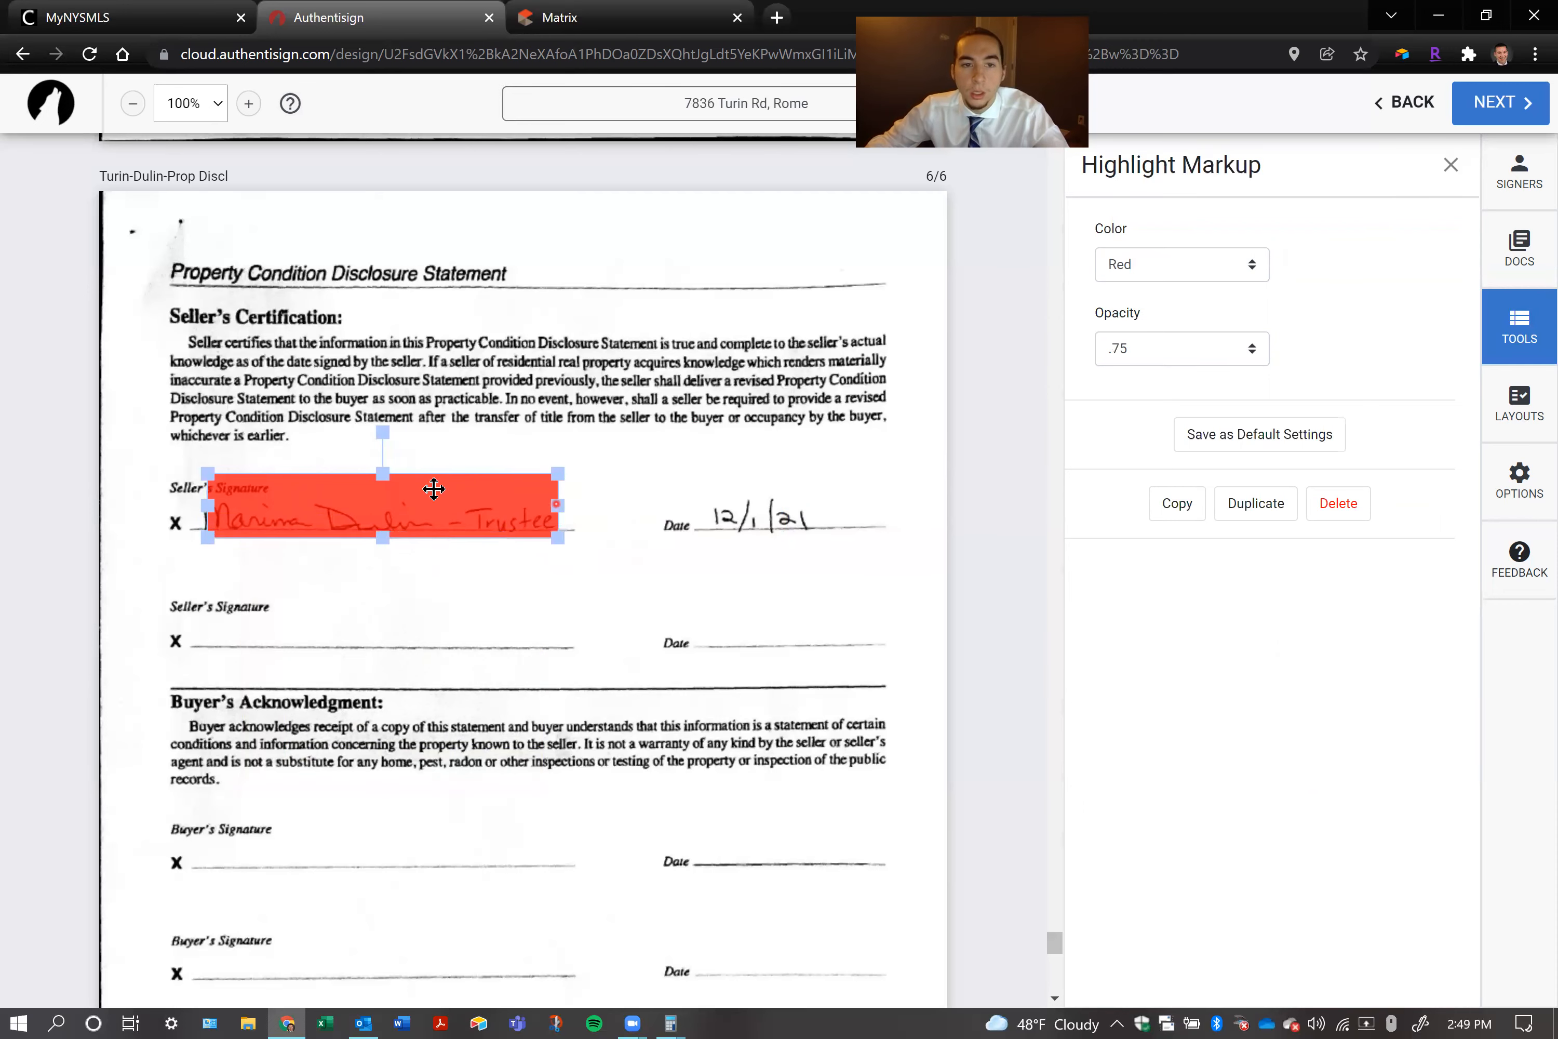
{"action": "left_click", "coordinate": [394, 484]}
{"action": "left_click_drag", "start_coordinate": [383, 475], "coordinate": [379, 498]}
Set the highlight's color to Yellow and its opacity to .25
{"action": "left_click", "coordinate": [1183, 267]}
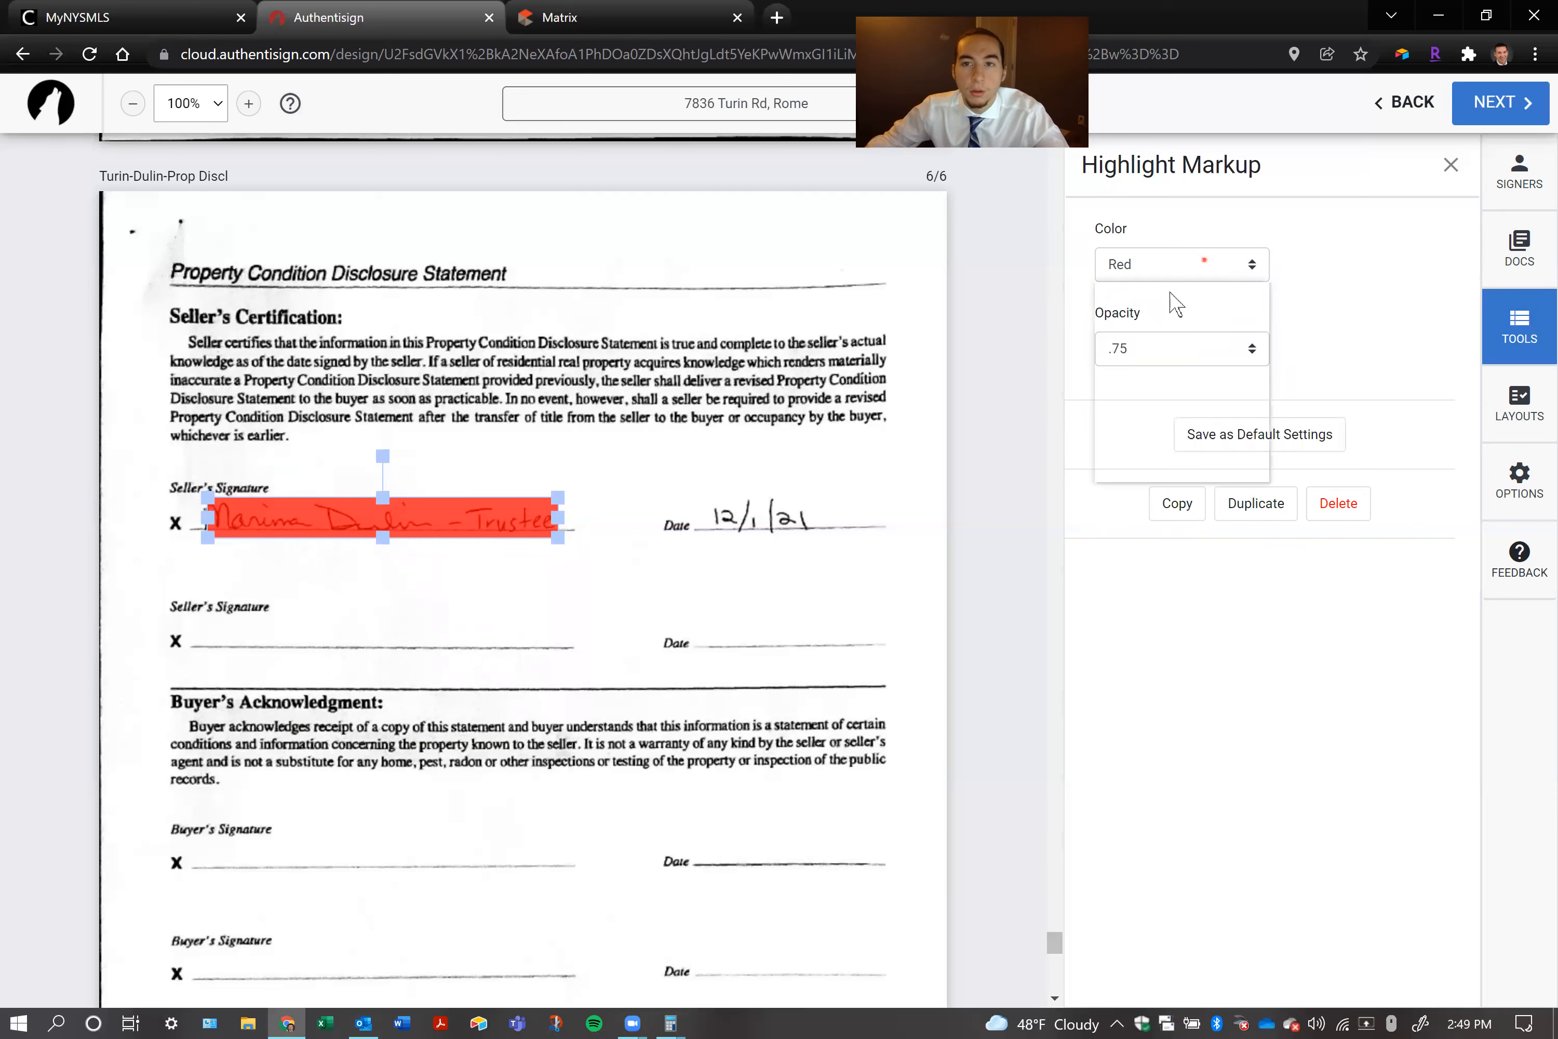
{"action": "left_click", "coordinate": [1140, 362]}
{"action": "left_click", "coordinate": [1125, 361]}
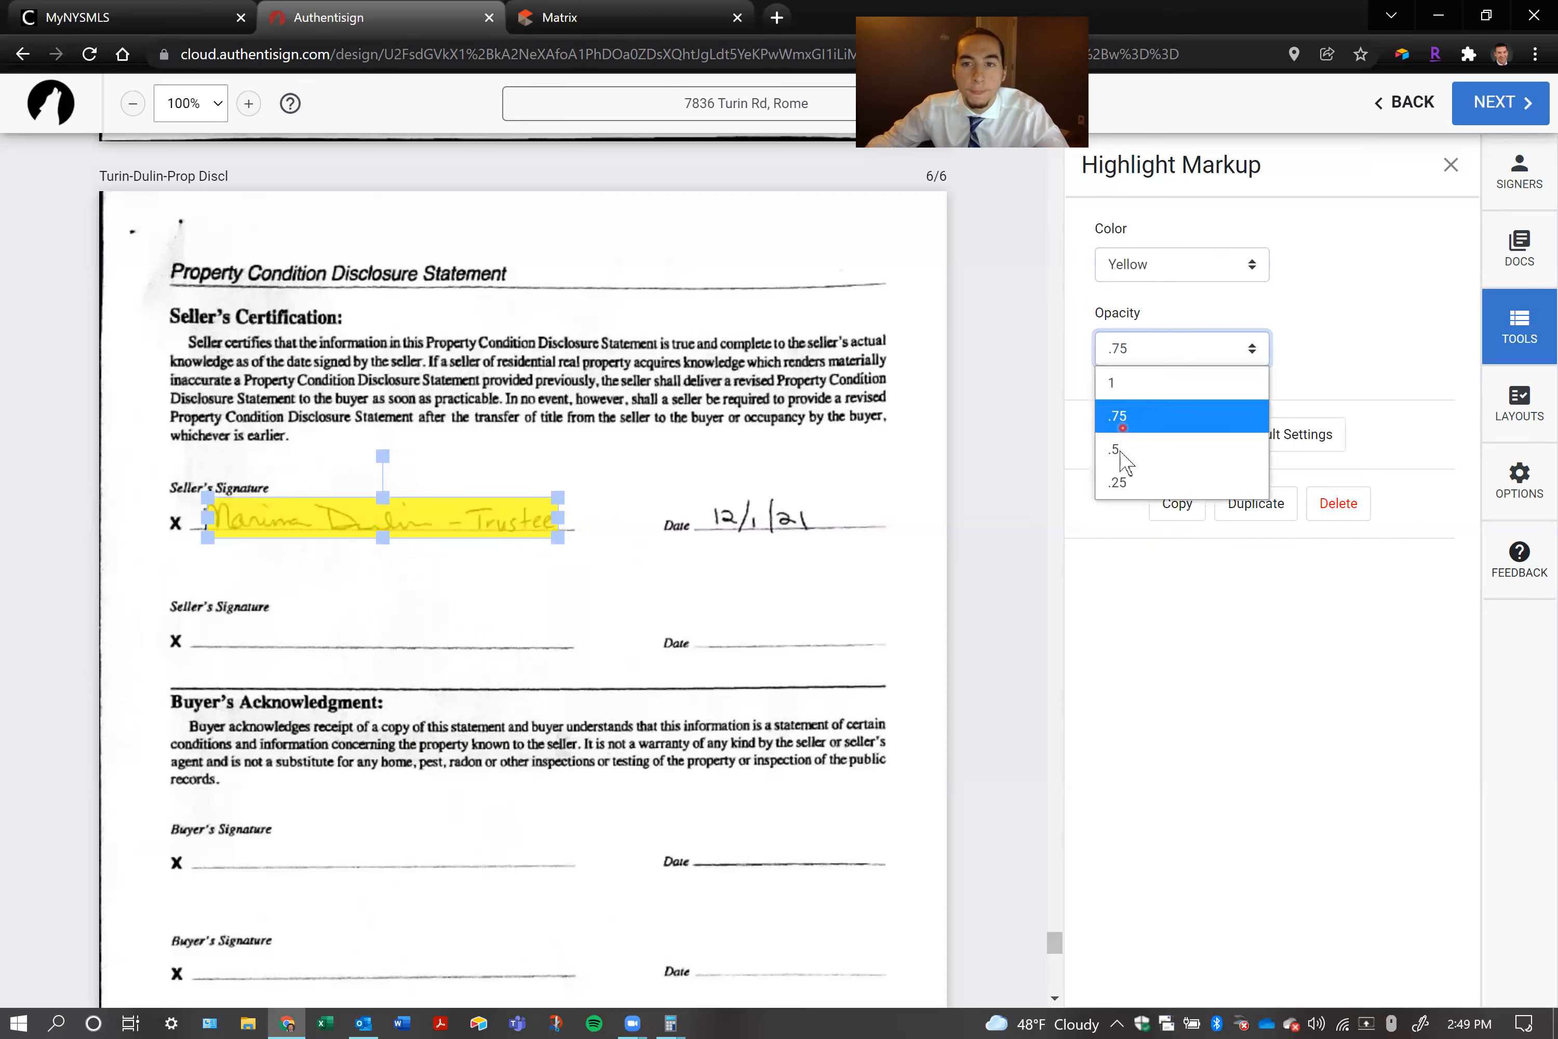
{"action": "left_click", "coordinate": [1124, 488]}
{"action": "left_click", "coordinate": [825, 441]}
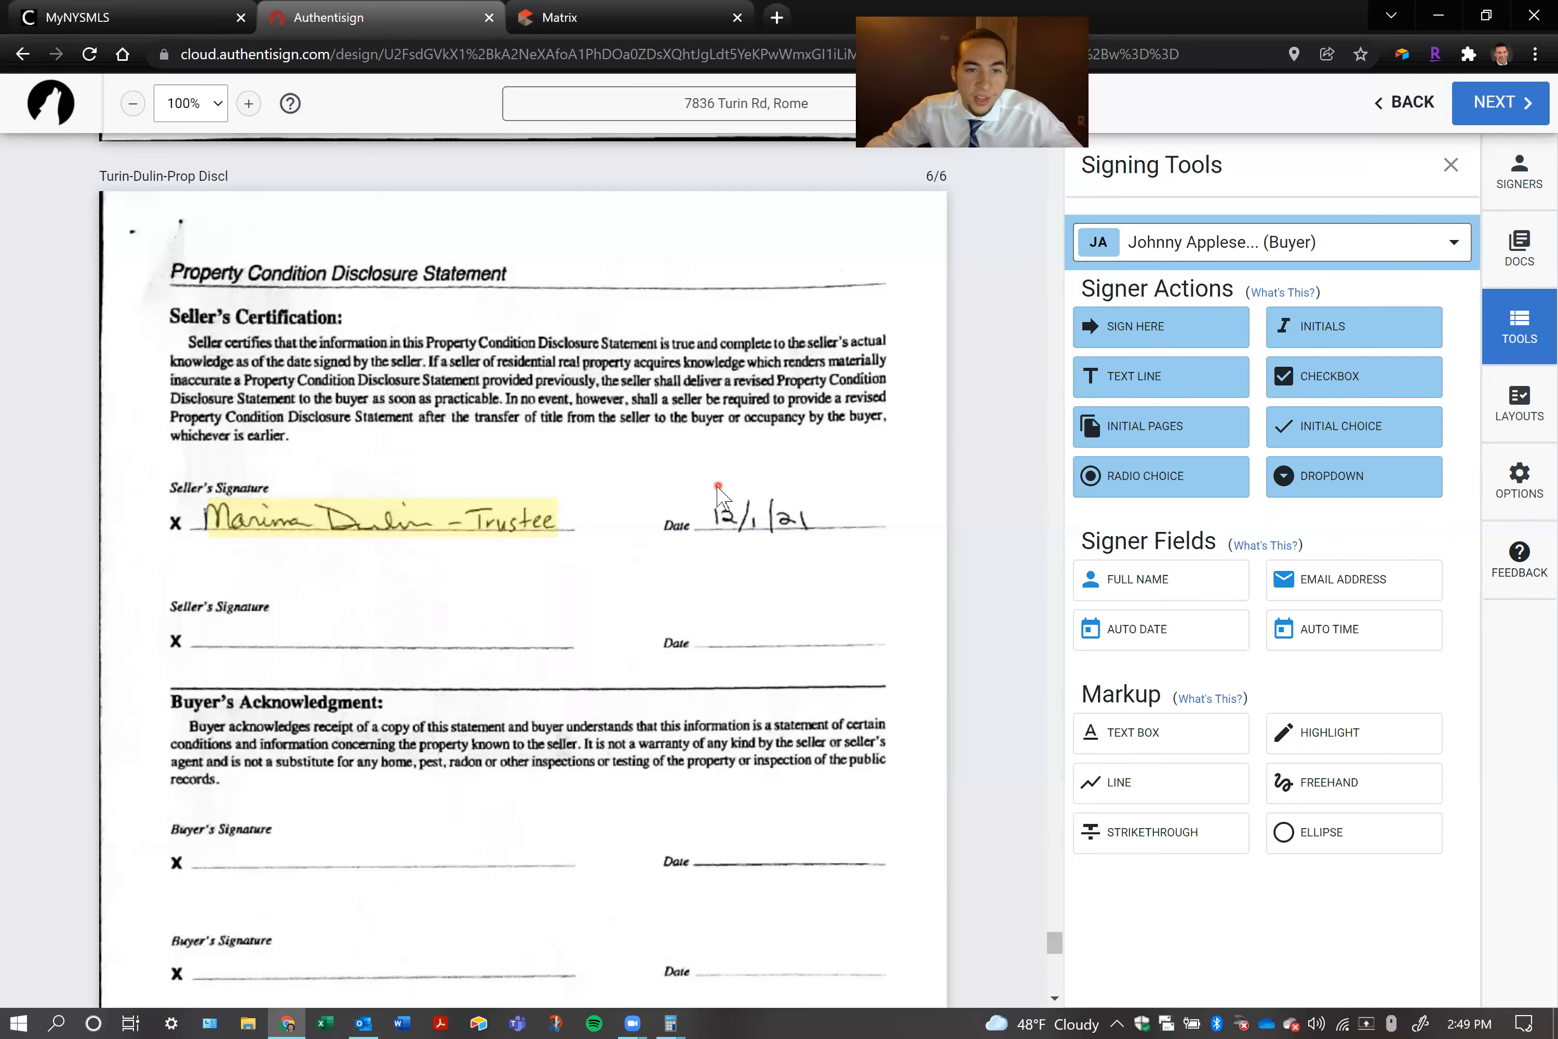
Move the highlight onto the first Buyer's Signature line and fine-tune its position
{"action": "mouse_move", "coordinate": [348, 953]}
{"action": "left_mouse_down"}
{"action": "mouse_move", "coordinate": [330, 897]}
{"action": "mouse_move", "coordinate": [366, 866]}
{"action": "left_mouse_up"}
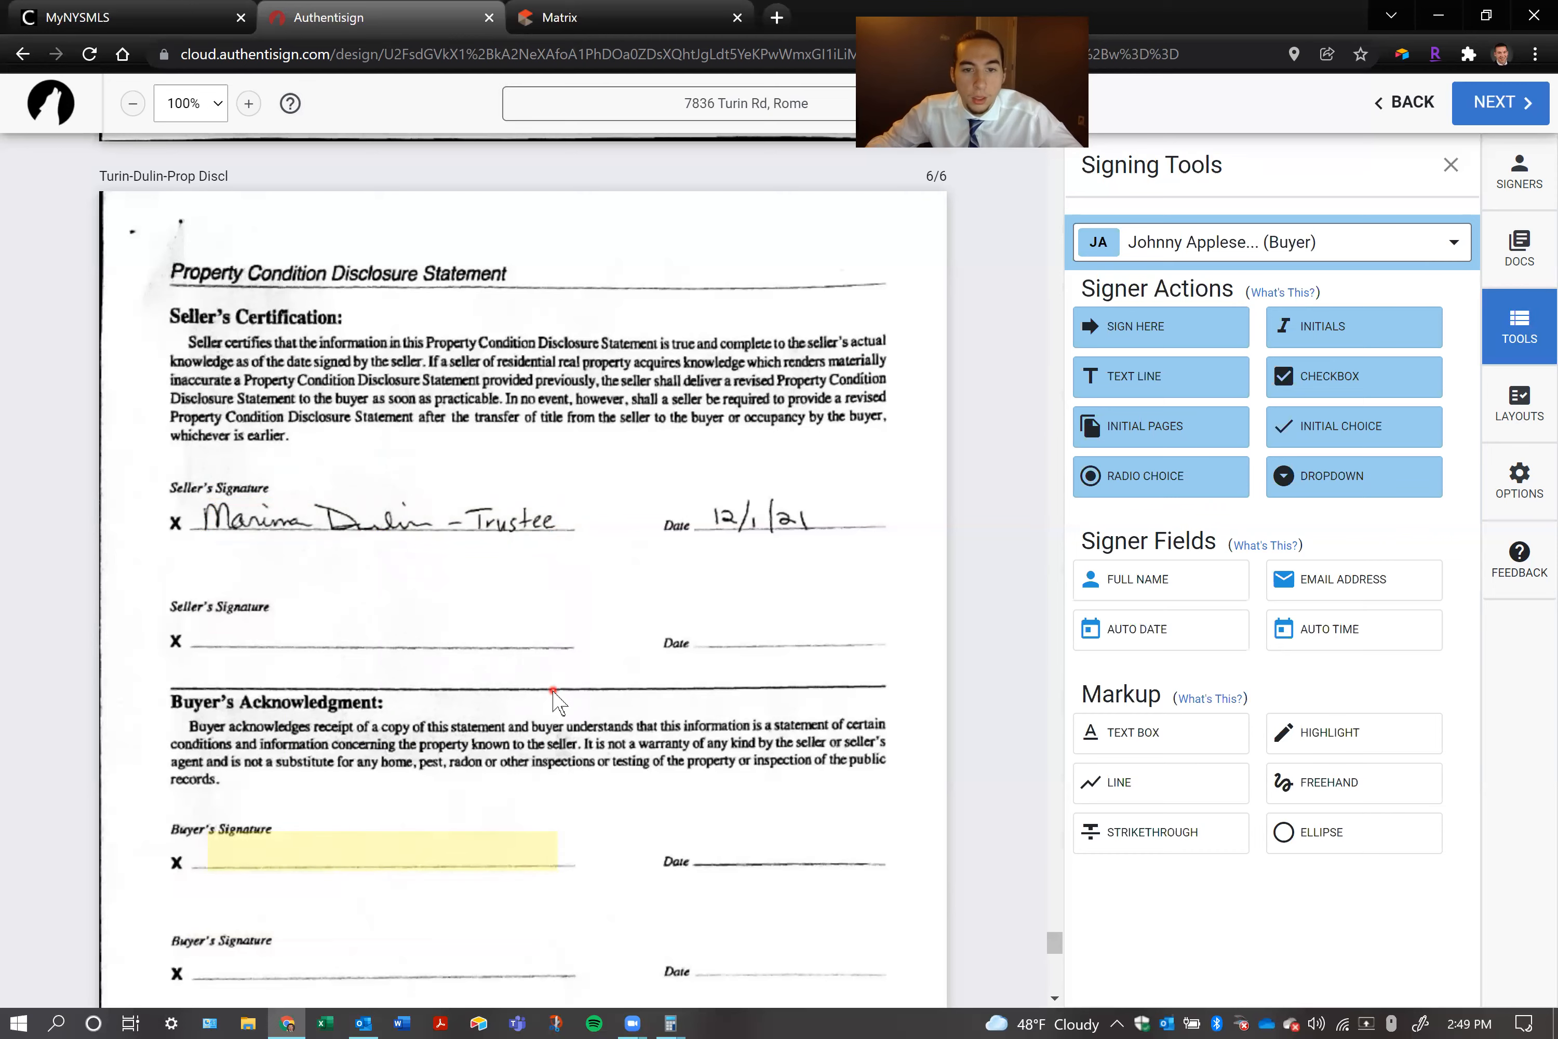
{"action": "scroll", "coordinate": [555, 700], "scroll_direction": "down", "scroll_amount": 1}
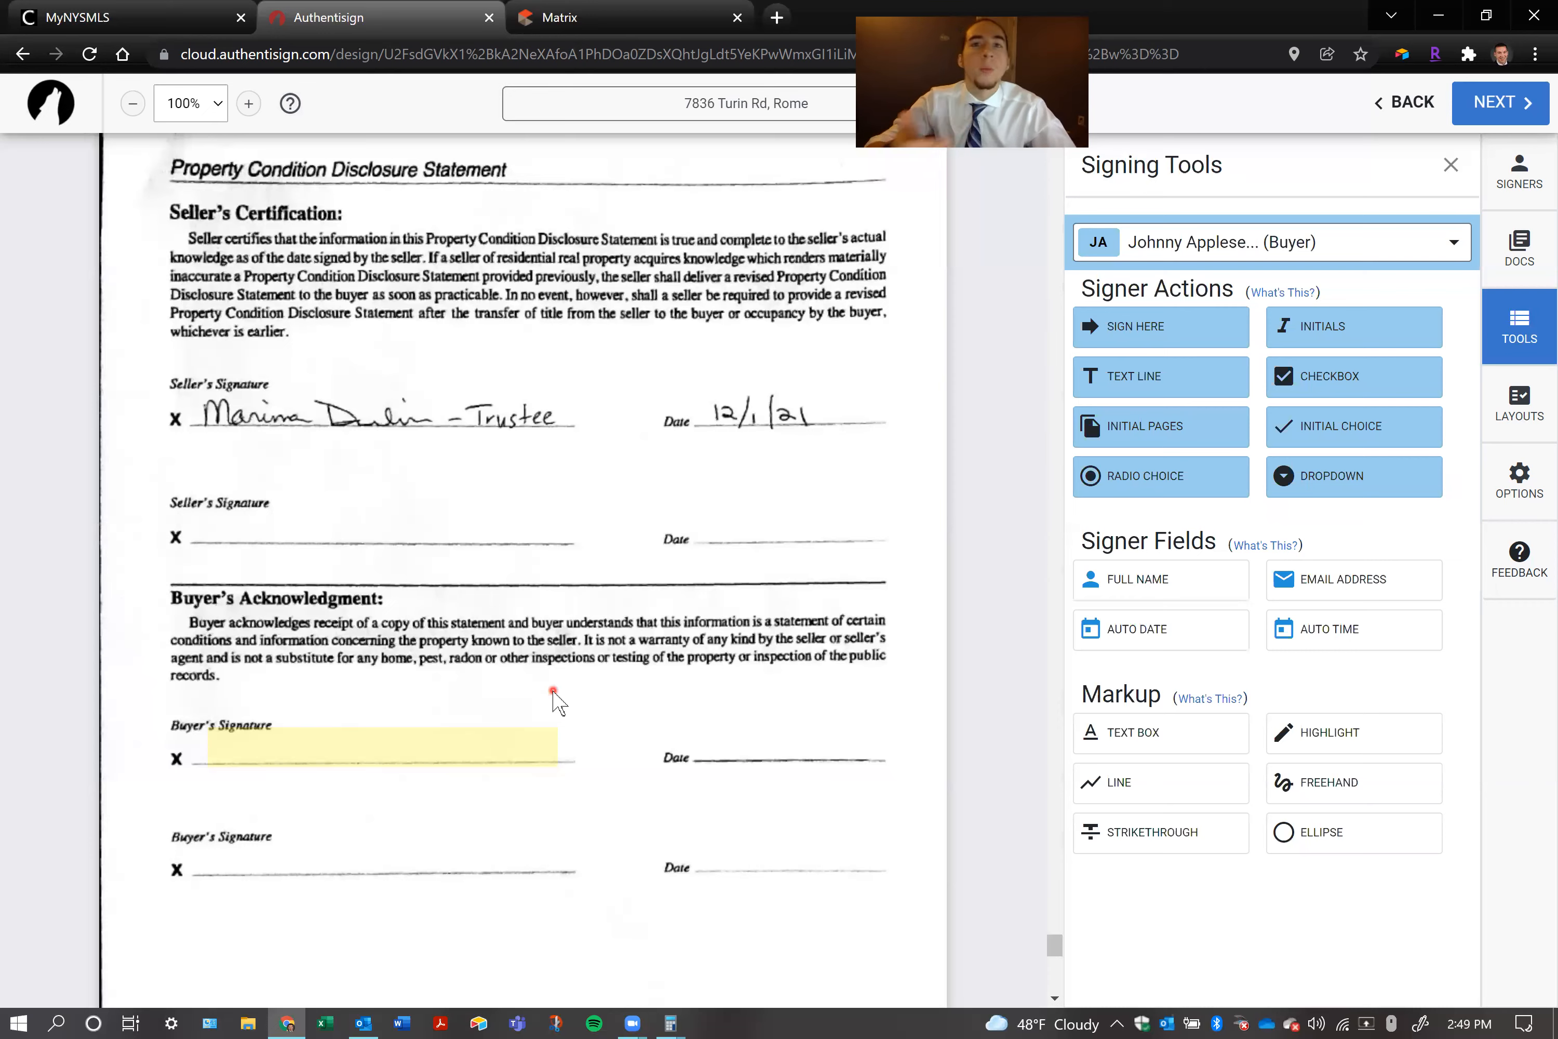
{"action": "mouse_move", "coordinate": [413, 747]}
{"action": "left_mouse_down"}
{"action": "mouse_move", "coordinate": [505, 584]}
{"action": "mouse_move", "coordinate": [400, 757]}
{"action": "mouse_move", "coordinate": [415, 750]}
{"action": "left_mouse_up"}
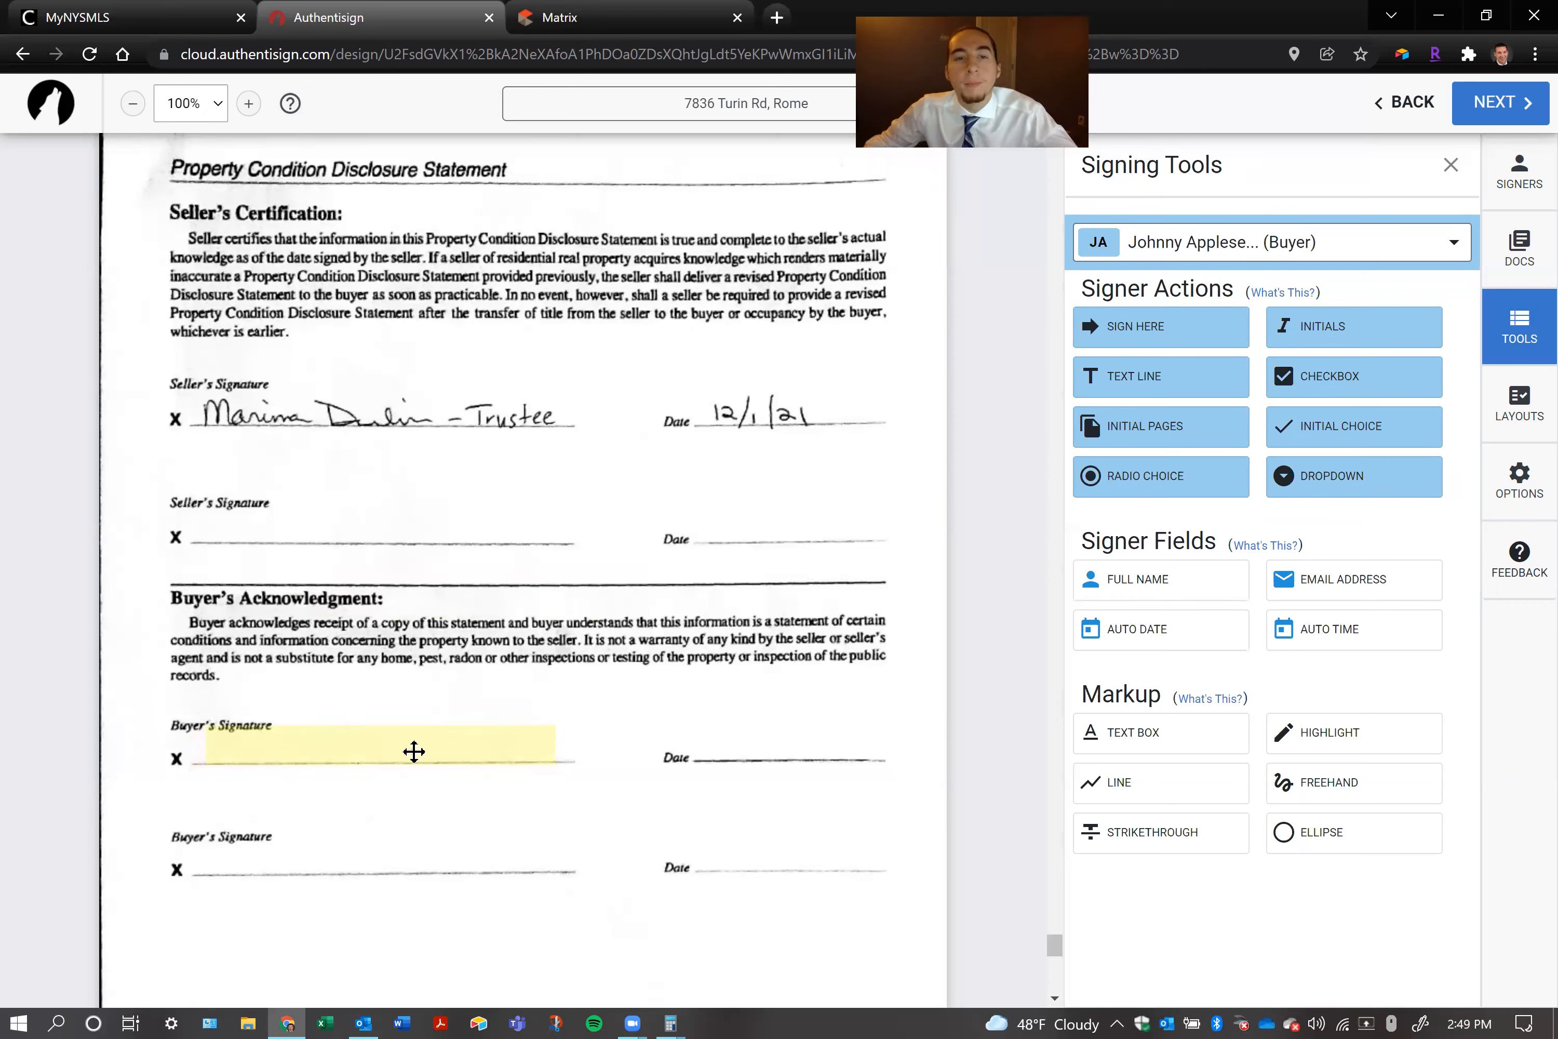
{"action": "mouse_move", "coordinate": [409, 747]}
{"action": "left_mouse_down"}
{"action": "mouse_move", "coordinate": [417, 532]}
{"action": "mouse_move", "coordinate": [486, 597]}
{"action": "mouse_move", "coordinate": [491, 736]}
{"action": "mouse_move", "coordinate": [357, 743]}
{"action": "mouse_move", "coordinate": [412, 749]}
{"action": "left_mouse_up"}
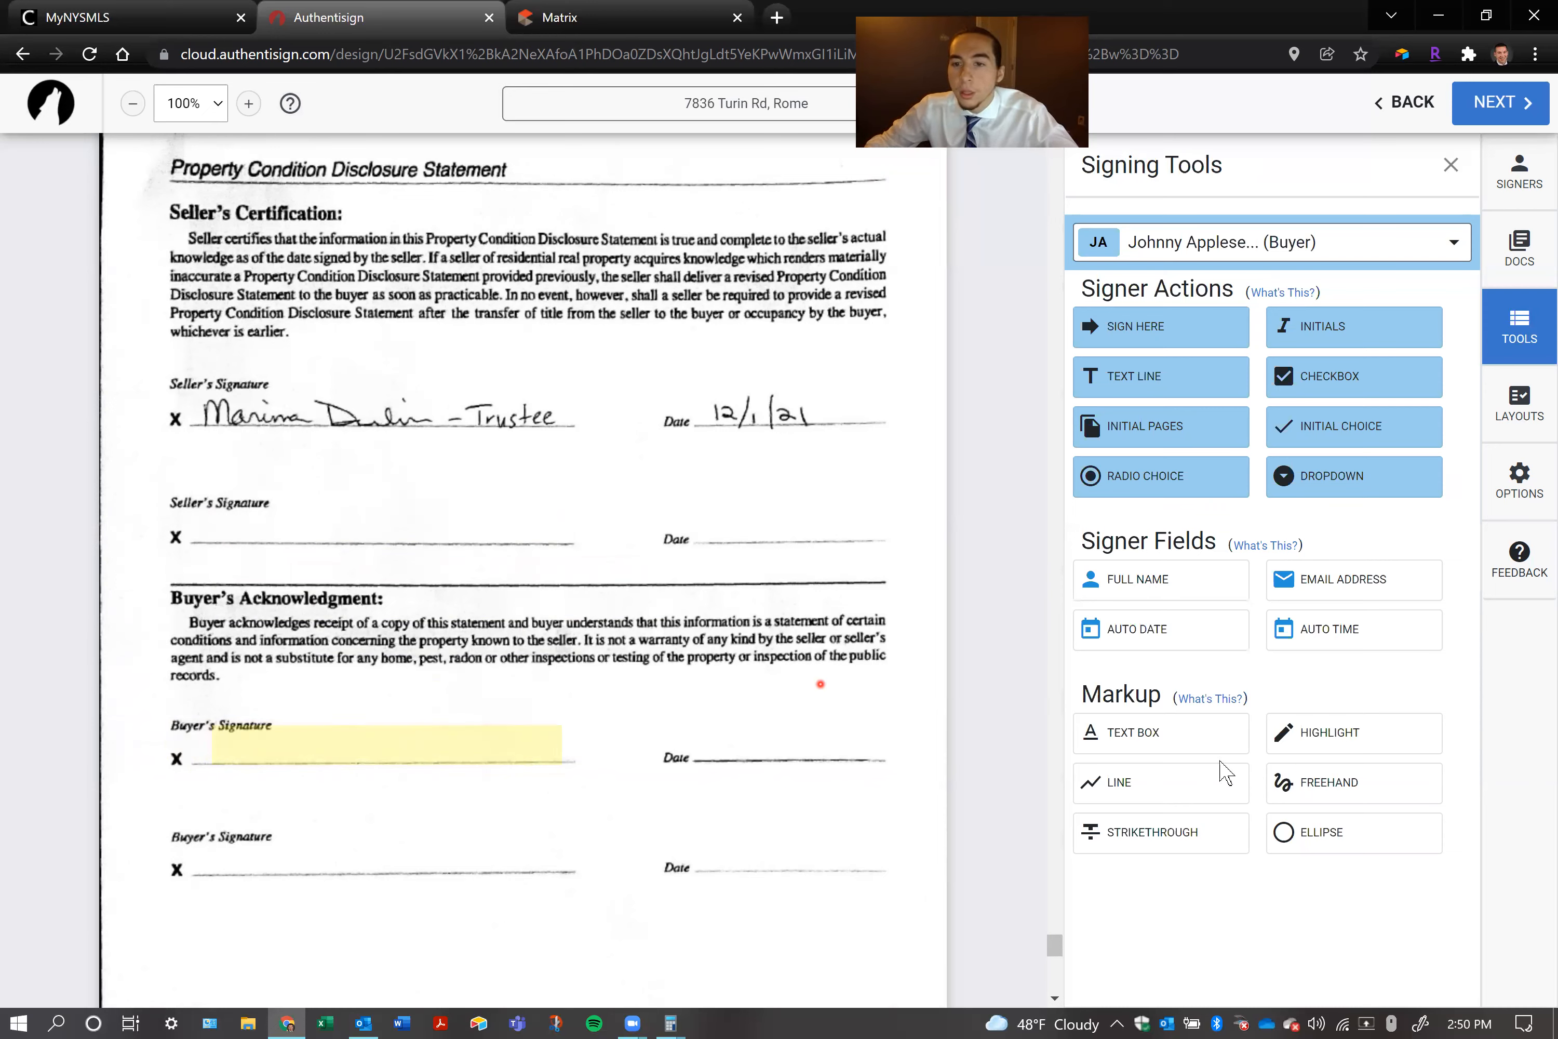
Draw a strikethrough across the handwritten seller's signature on the Property Condition Disclosure Statement
{"action": "left_click", "coordinate": [1162, 834]}
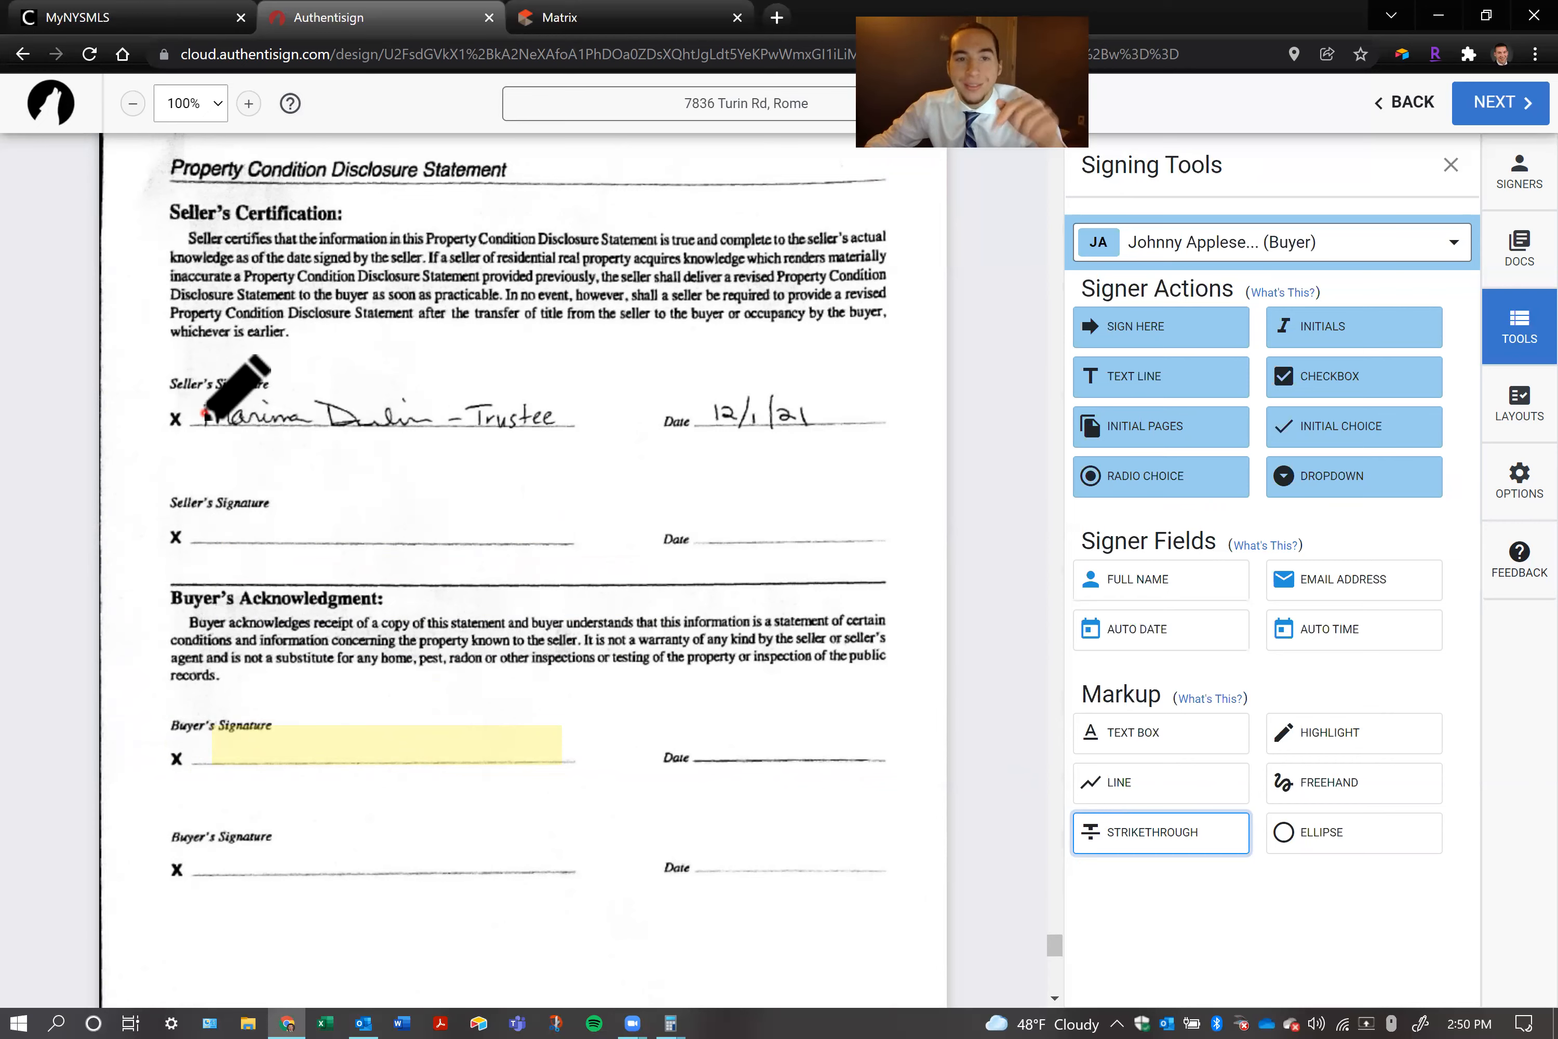
{"action": "mouse_move", "coordinate": [204, 414]}
{"action": "left_mouse_down"}
{"action": "mouse_move", "coordinate": [572, 412]}
{"action": "mouse_move", "coordinate": [580, 549]}
{"action": "mouse_move", "coordinate": [609, 464]}
{"action": "mouse_move", "coordinate": [692, 727]}
{"action": "mouse_move", "coordinate": [973, 619]}
{"action": "mouse_move", "coordinate": [567, 397]}
{"action": "mouse_move", "coordinate": [793, 395]}
{"action": "mouse_move", "coordinate": [544, 401]}
{"action": "mouse_move", "coordinate": [581, 406]}
{"action": "left_mouse_up"}
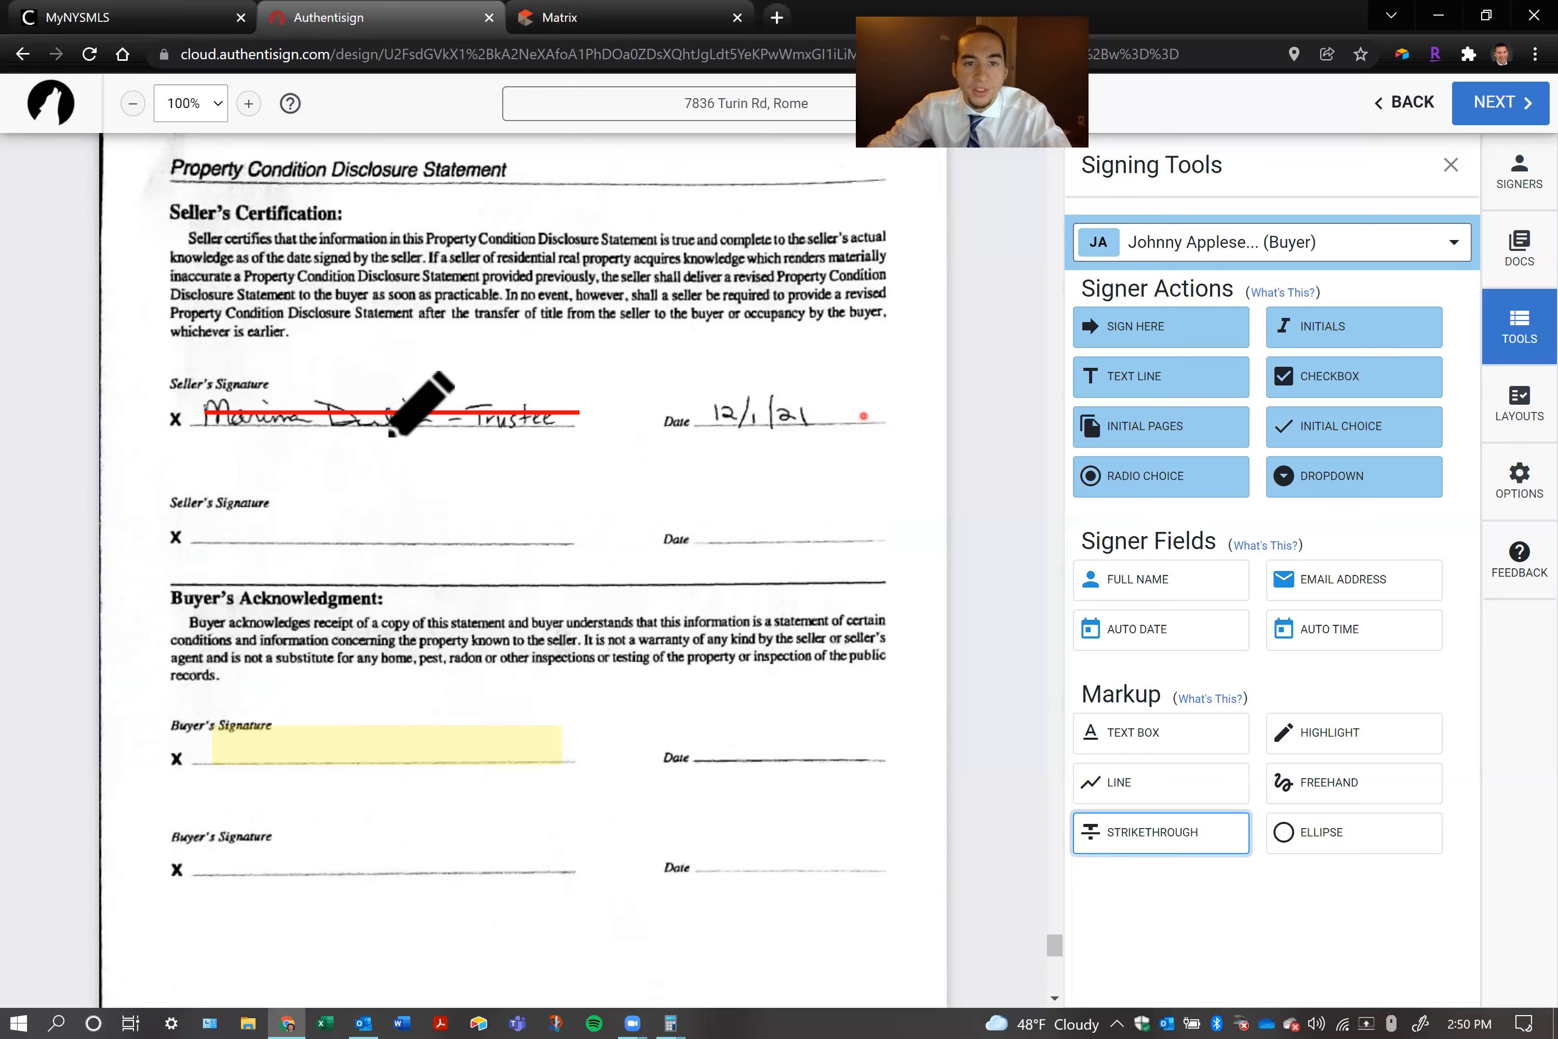
Draw a second, overlapping strikethrough from the middle of the seller's signature to the Date label, and delete it
{"action": "mouse_move", "coordinate": [433, 411]}
{"action": "left_mouse_down"}
{"action": "mouse_move", "coordinate": [424, 476]}
{"action": "mouse_move", "coordinate": [487, 473]}
{"action": "mouse_move", "coordinate": [495, 375]}
{"action": "mouse_move", "coordinate": [496, 487]}
{"action": "mouse_move", "coordinate": [469, 351]}
{"action": "mouse_move", "coordinate": [396, 360]}
{"action": "mouse_move", "coordinate": [513, 425]}
{"action": "mouse_move", "coordinate": [577, 423]}
{"action": "mouse_move", "coordinate": [587, 373]}
{"action": "mouse_move", "coordinate": [673, 410]}
{"action": "left_mouse_up"}
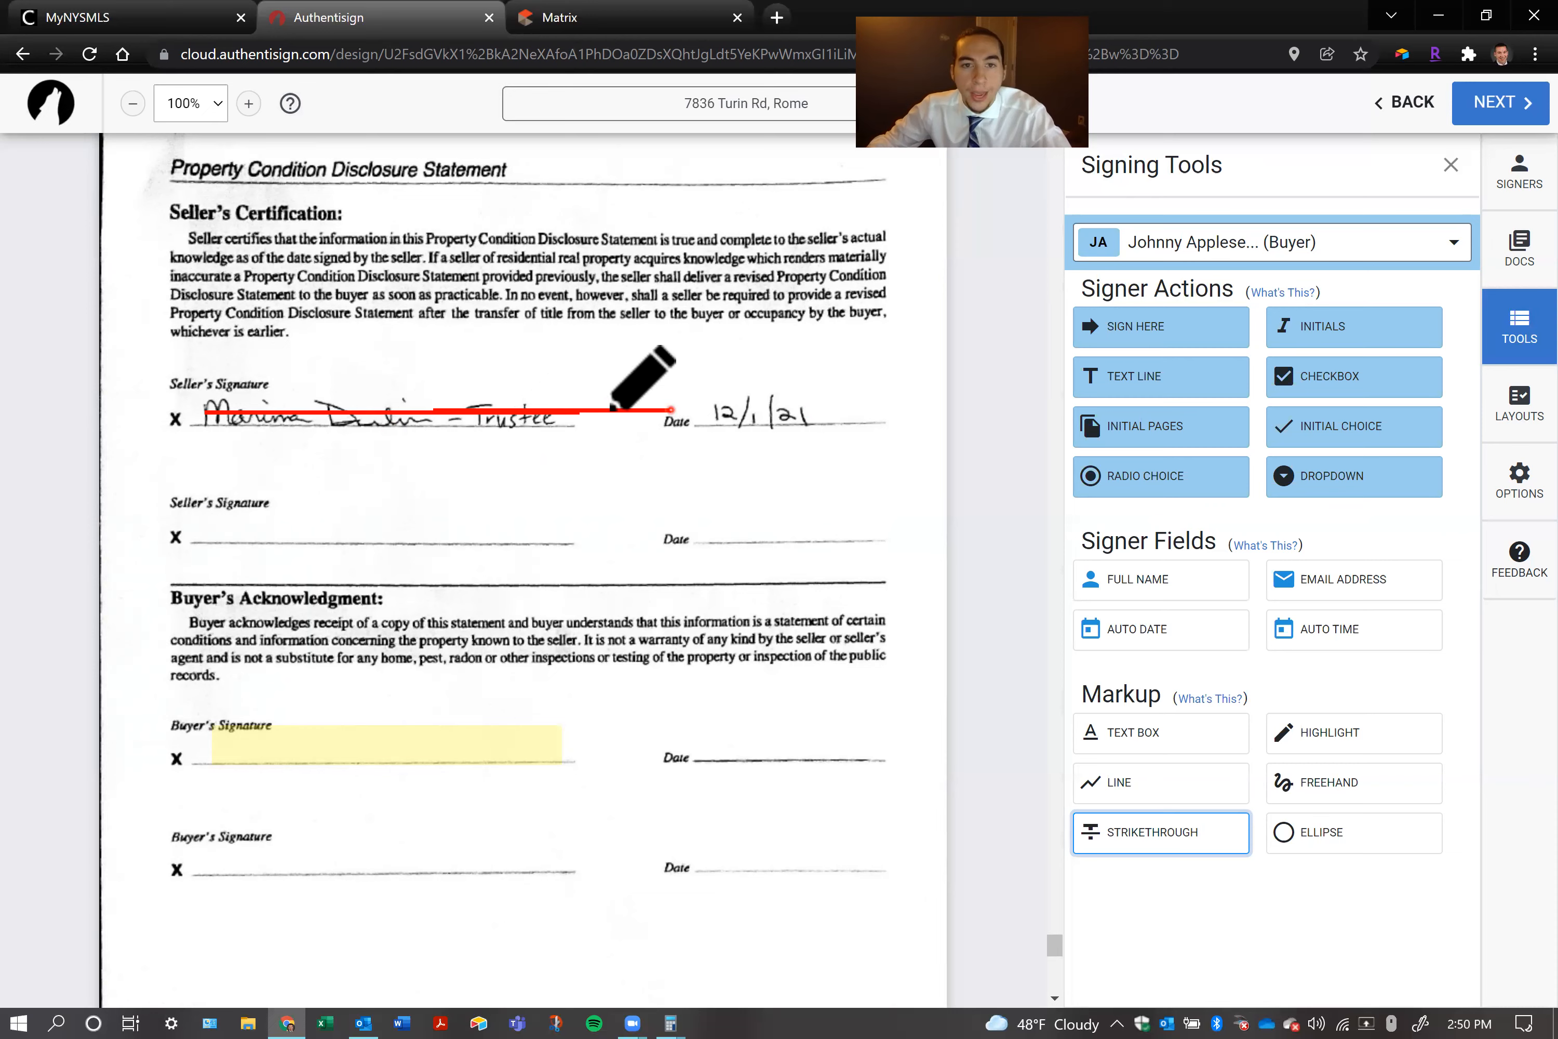
{"action": "left_click", "coordinate": [1161, 831]}
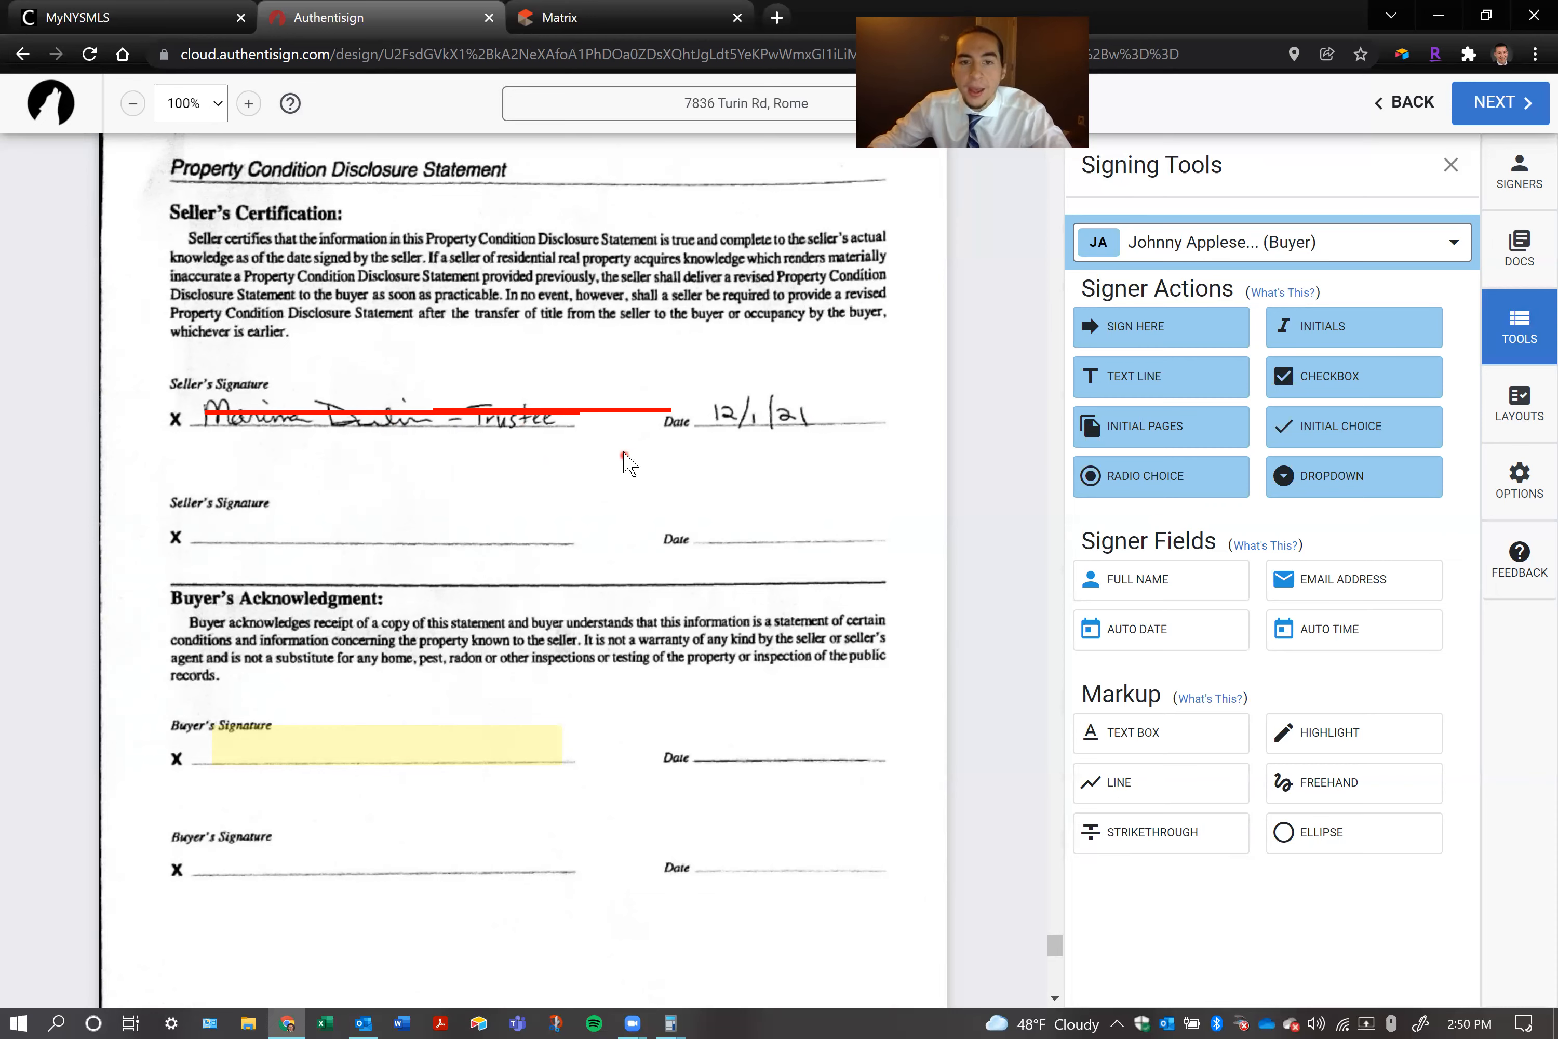
{"action": "left_click", "coordinate": [621, 411]}
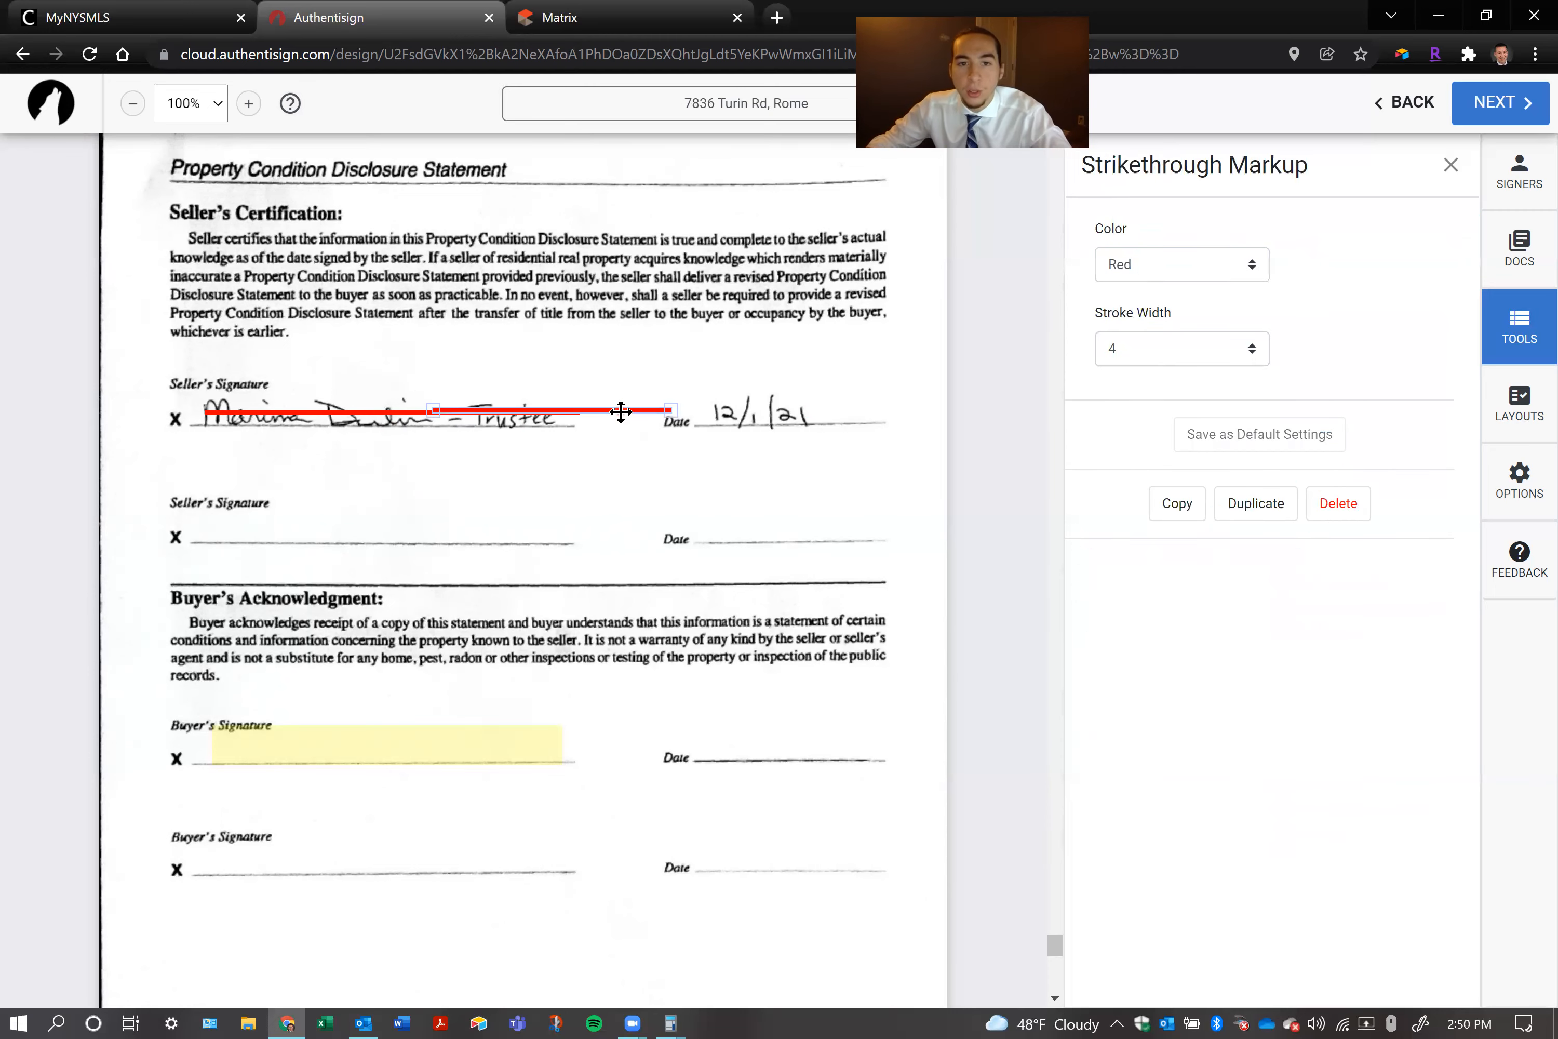
{"action": "left_click", "coordinate": [1344, 501]}
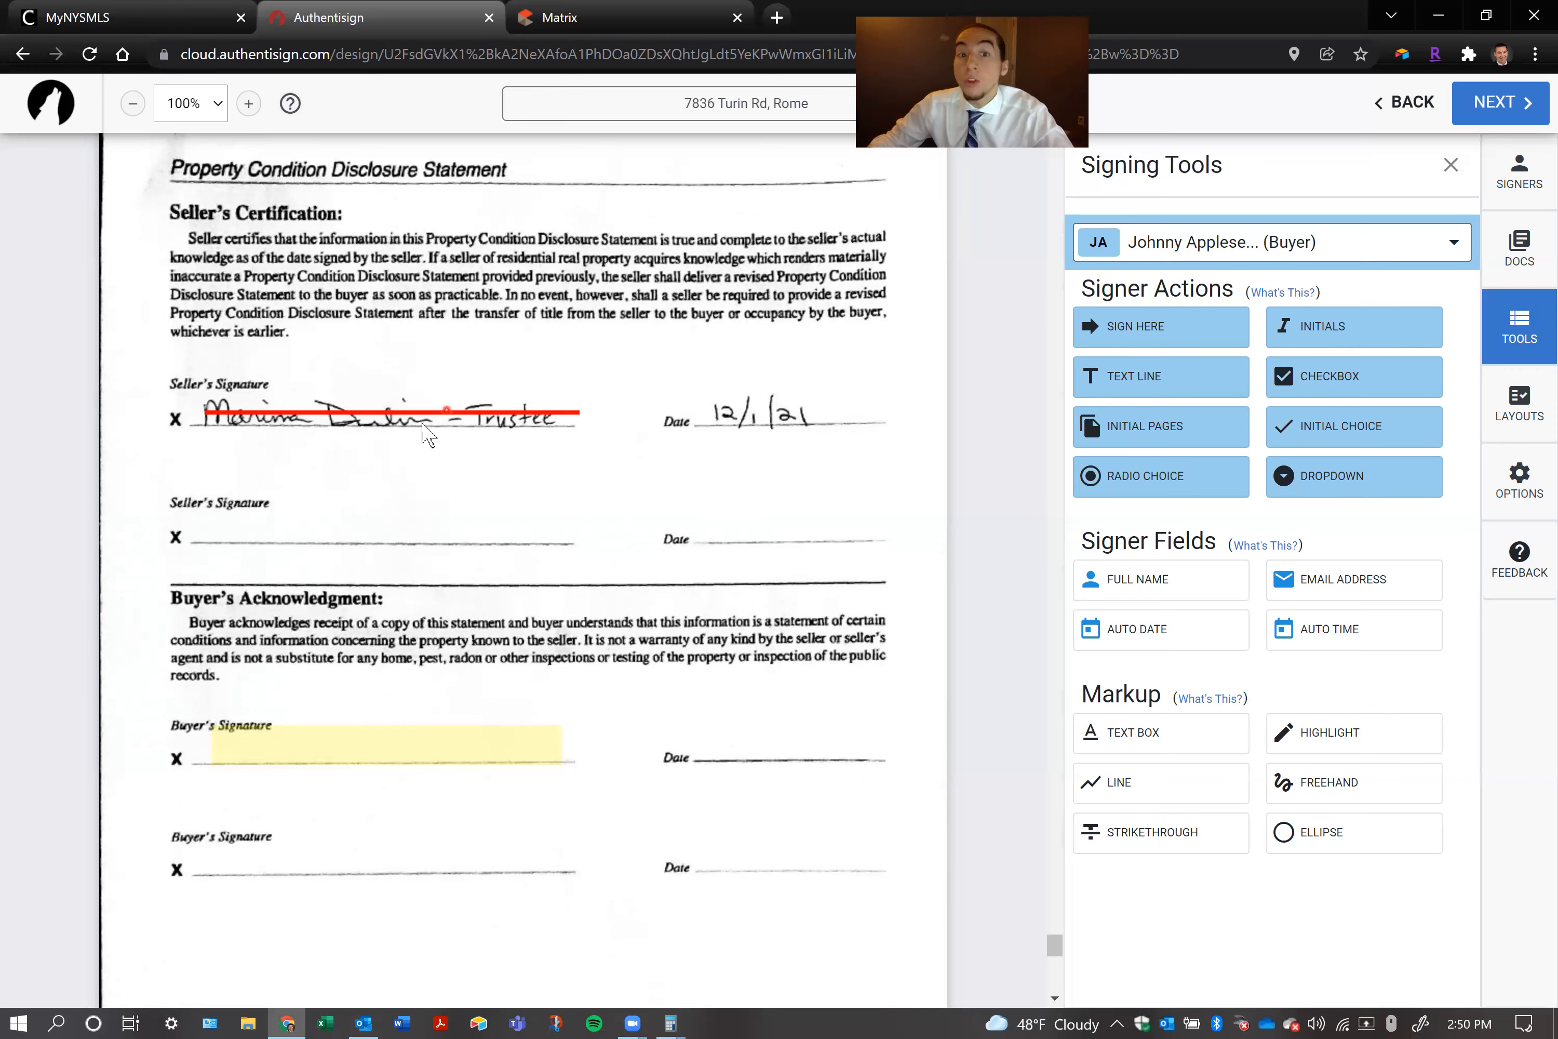
Duplicate the strikethrough on the seller's signature and place the copy across the second Seller's Signature label
{"action": "left_click", "coordinate": [410, 411]}
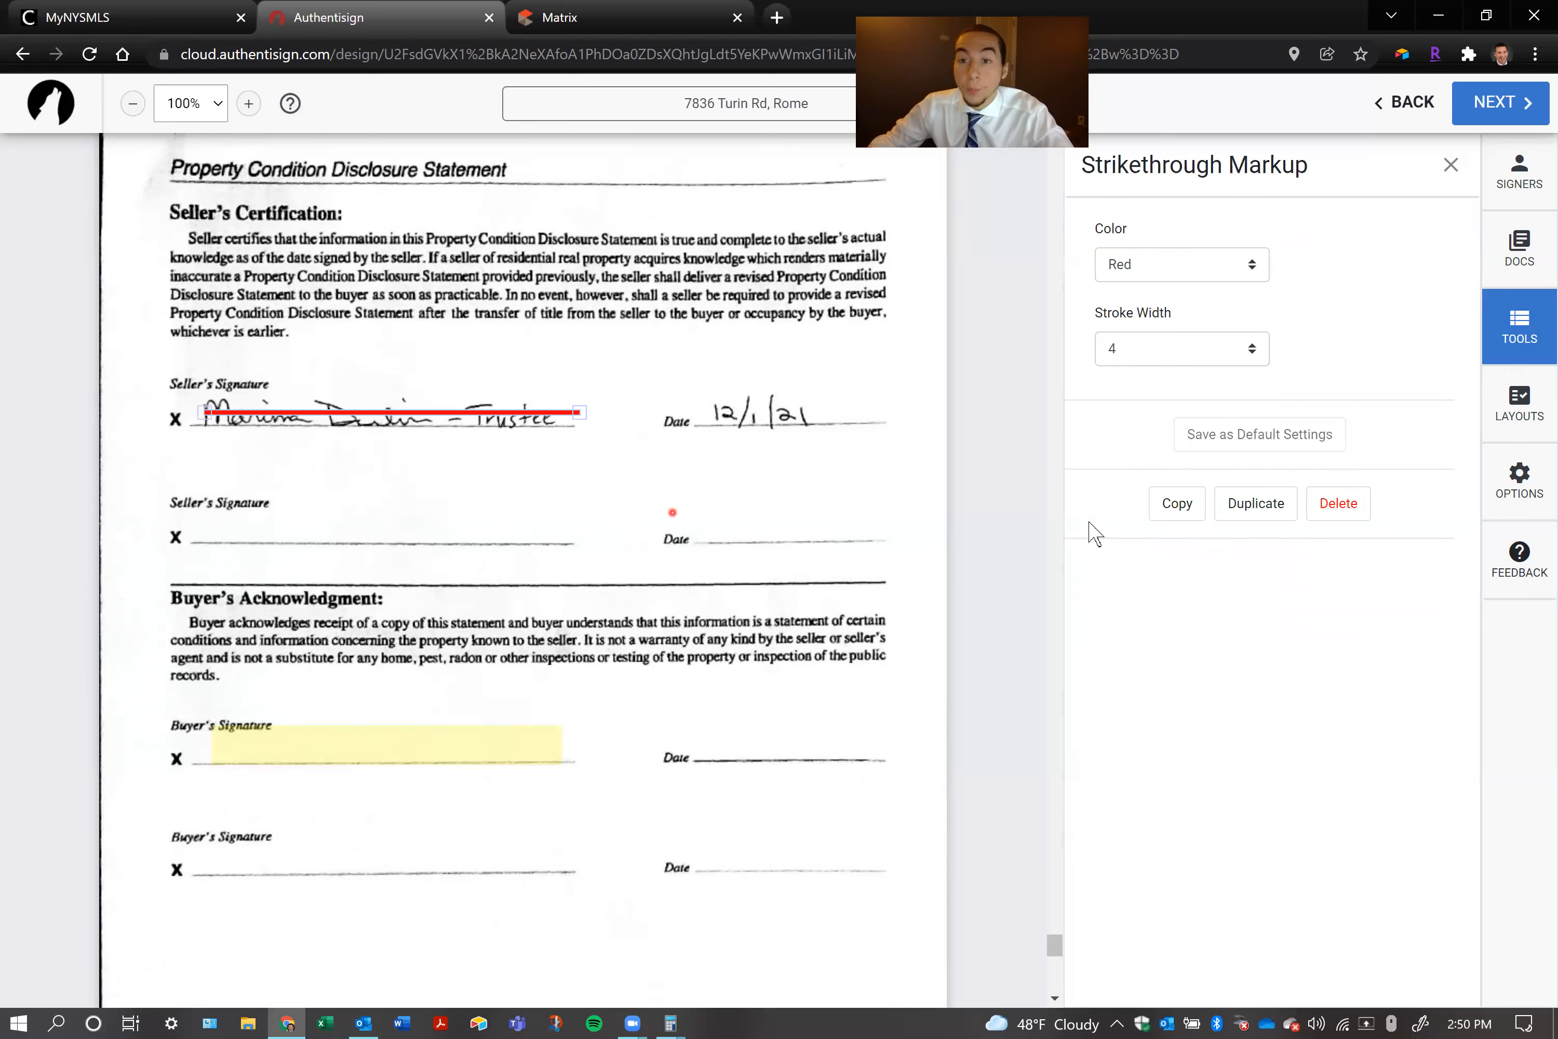
{"action": "left_click", "coordinate": [1241, 515]}
{"action": "left_click_drag", "start_coordinate": [424, 423], "coordinate": [423, 517]}
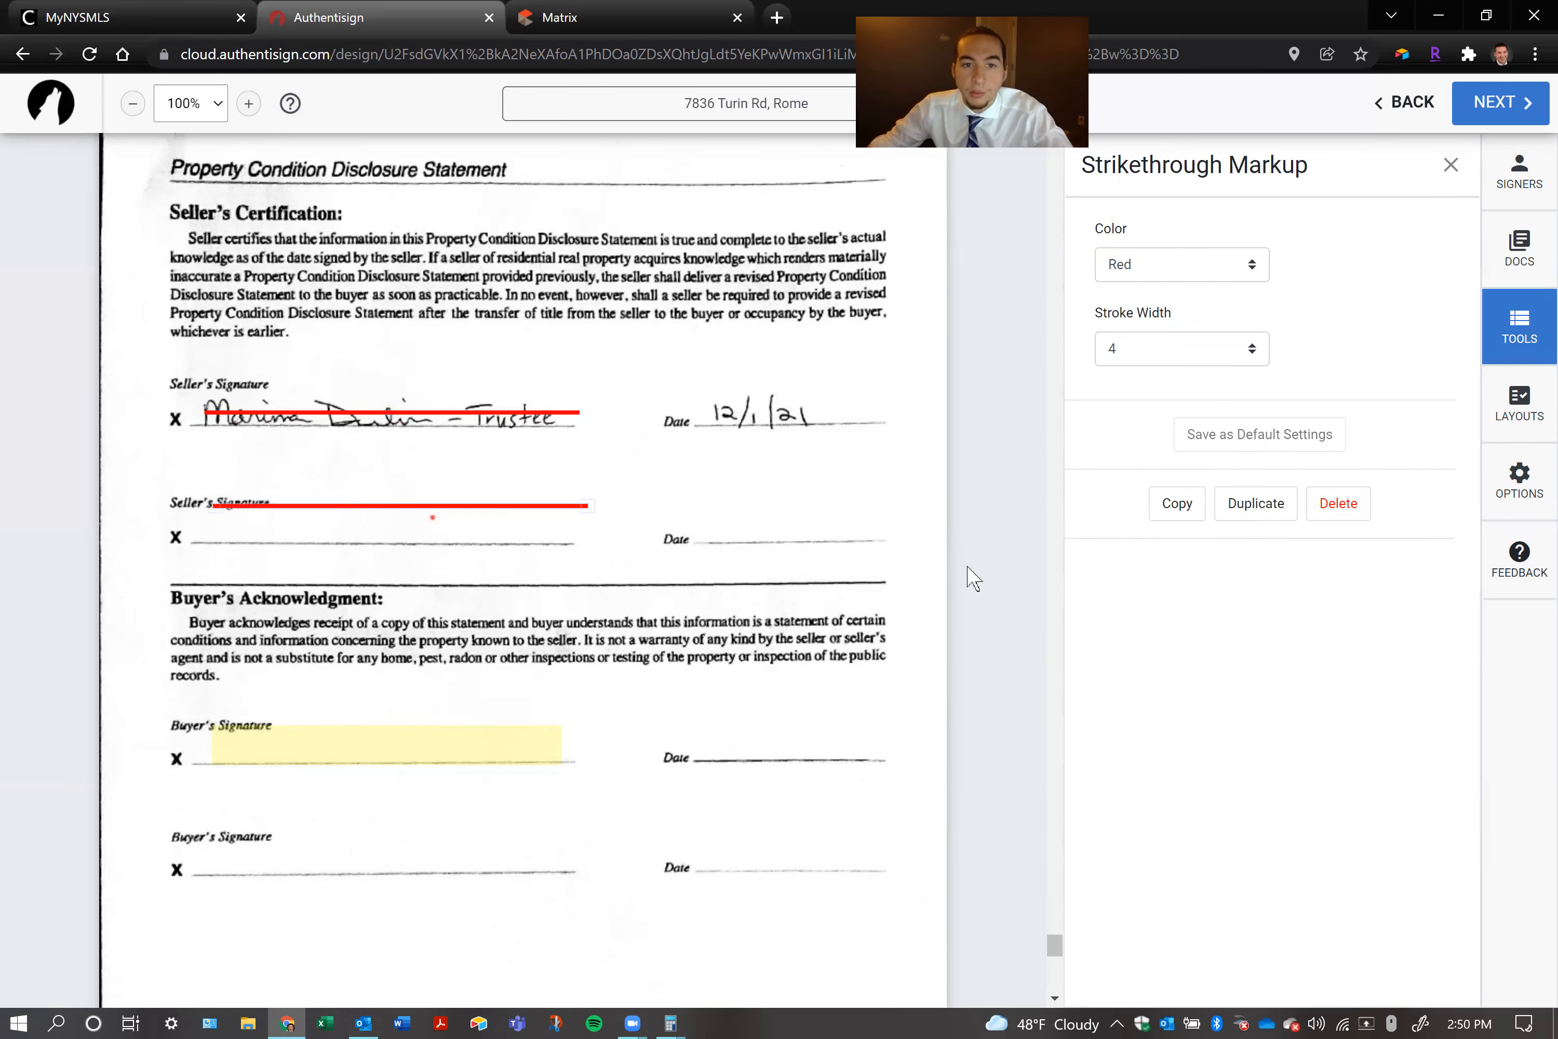
Duplicate the second buyer's initial block beside Water Test Contingencies three times and space the copies down the left edge of the paragraphs below
{"action": "scroll", "coordinate": [392, 476], "scroll_direction": "up", "scroll_amount": 8}
{"action": "scroll", "coordinate": [393, 469], "scroll_direction": "up", "scroll_amount": 20}
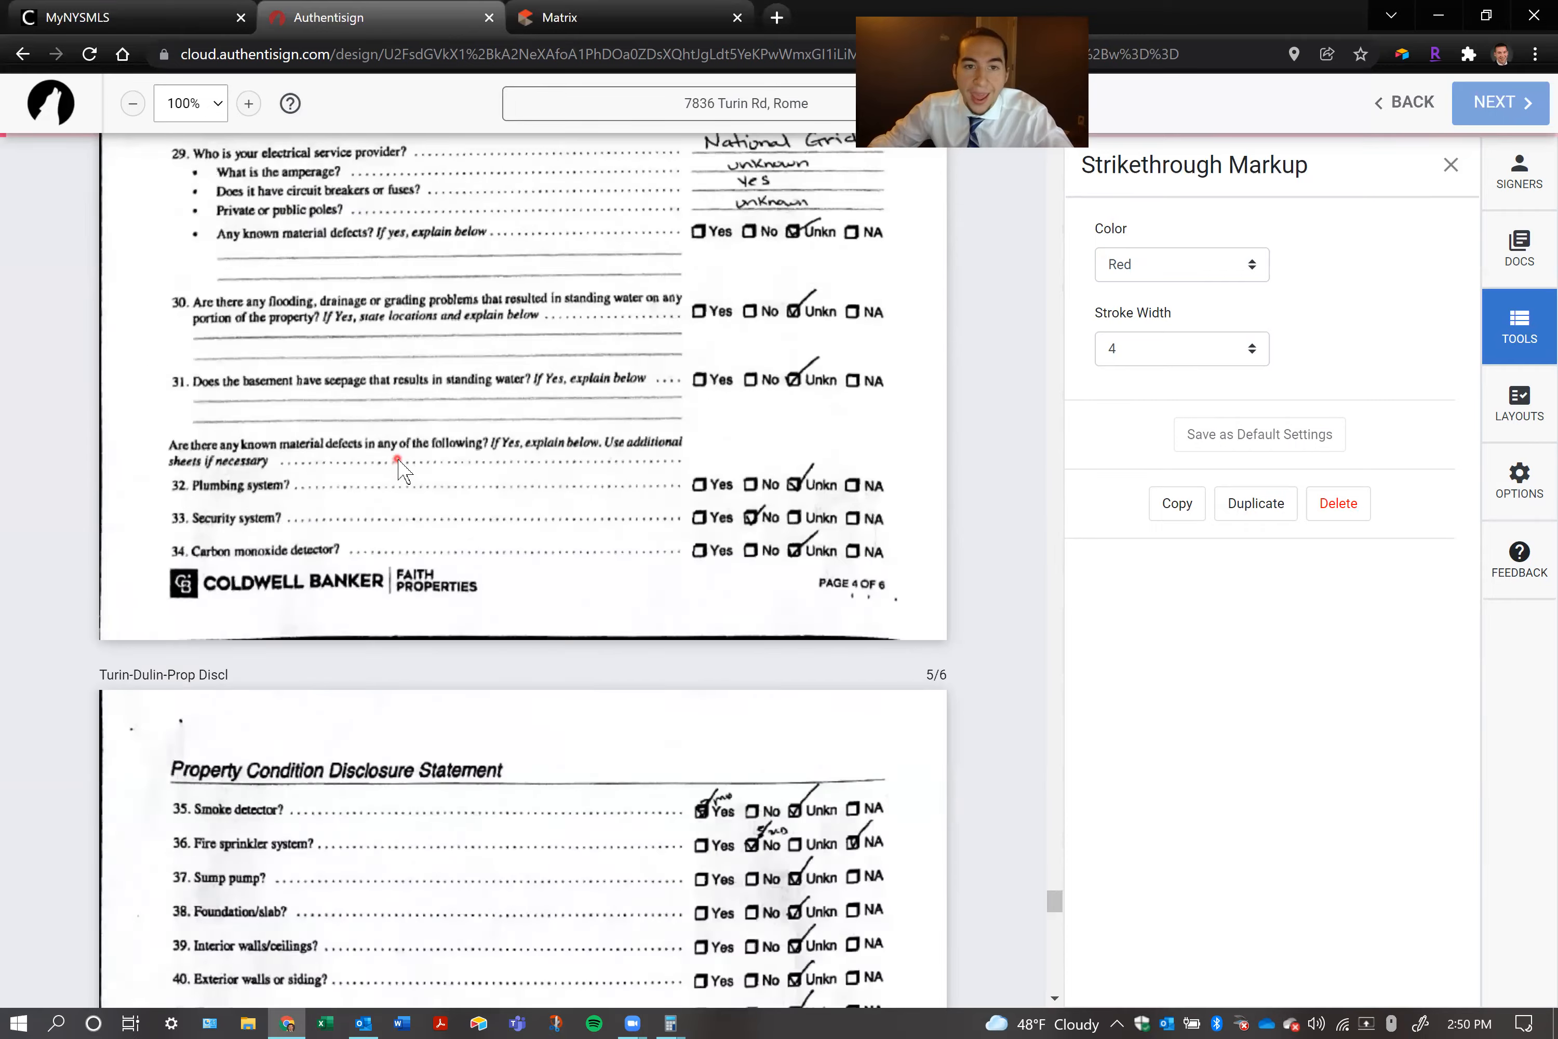
{"action": "scroll", "coordinate": [389, 446], "scroll_direction": "up", "scroll_amount": 20}
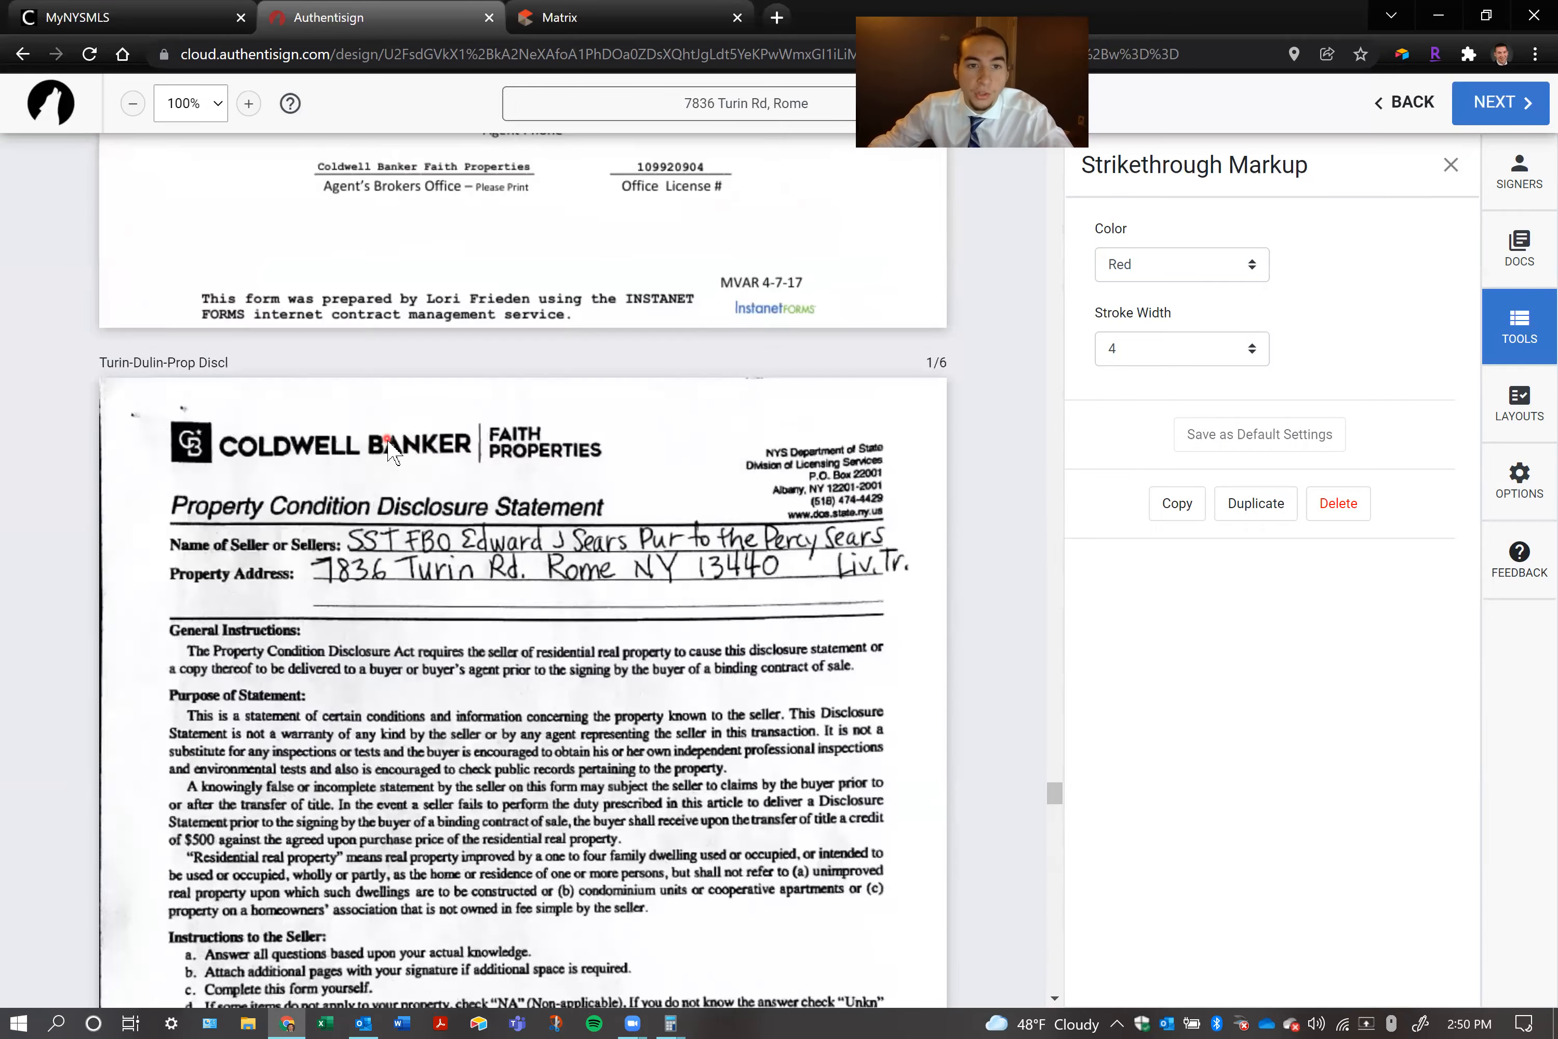
{"action": "scroll", "coordinate": [396, 455], "scroll_direction": "up", "scroll_amount": 20}
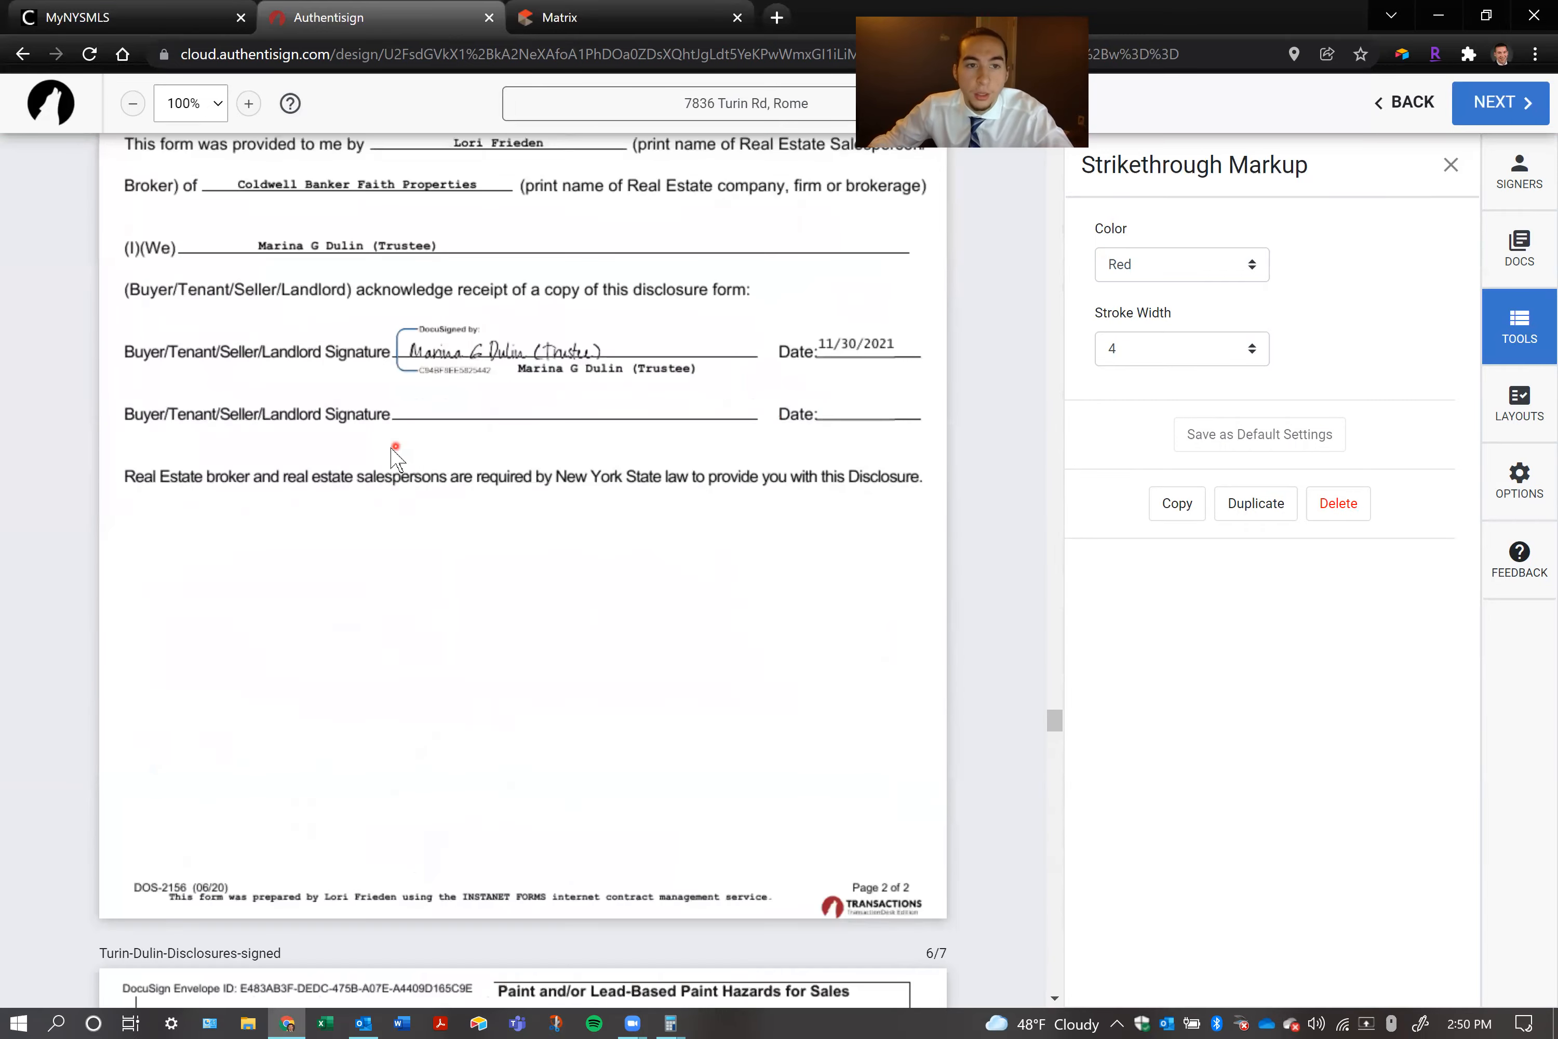
{"action": "scroll", "coordinate": [388, 450], "scroll_direction": "up", "scroll_amount": 20}
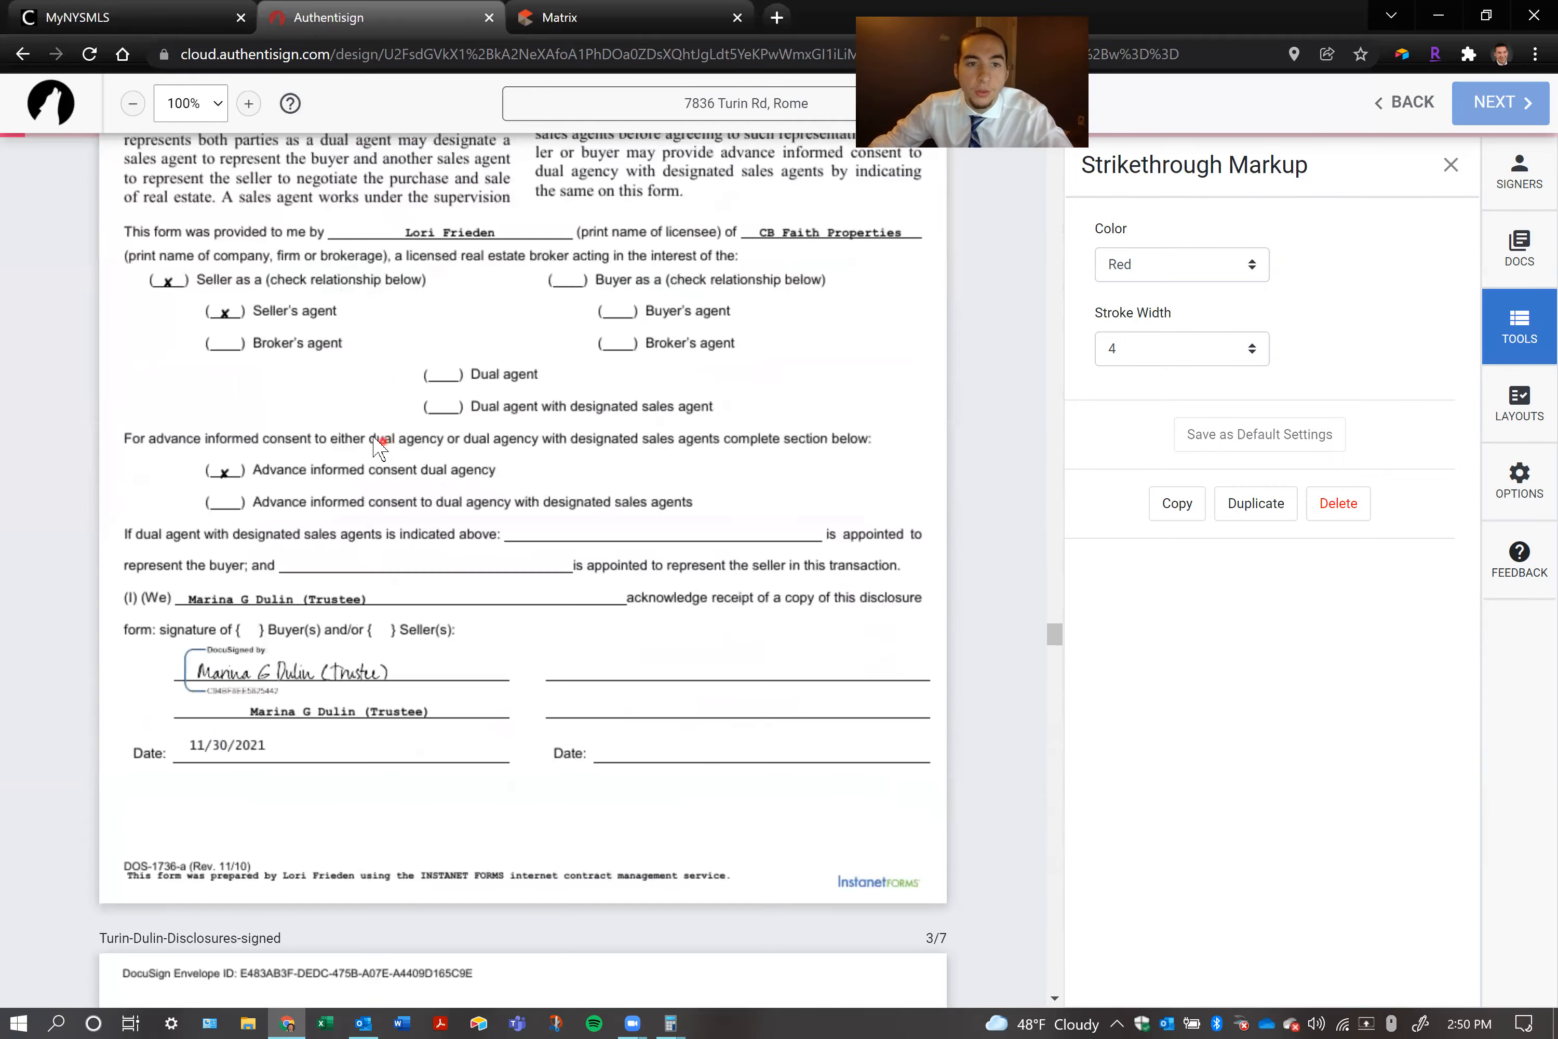
{"action": "scroll", "coordinate": [367, 456], "scroll_direction": "up", "scroll_amount": 20}
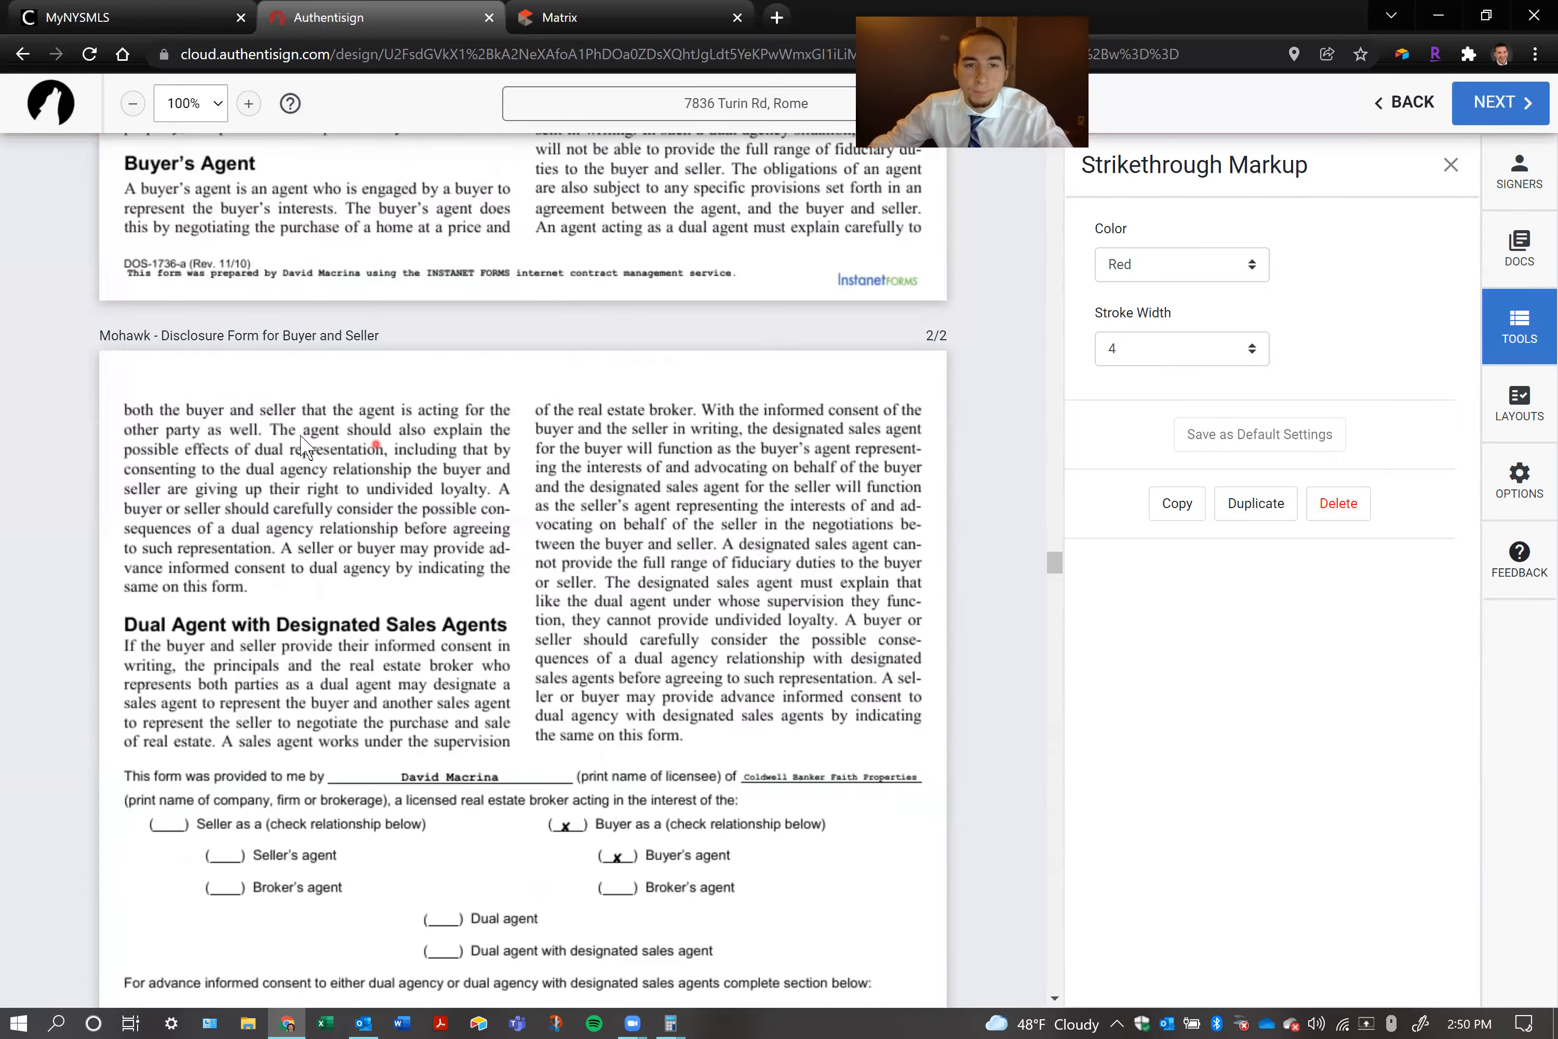
{"action": "scroll", "coordinate": [284, 442], "scroll_direction": "up", "scroll_amount": 20}
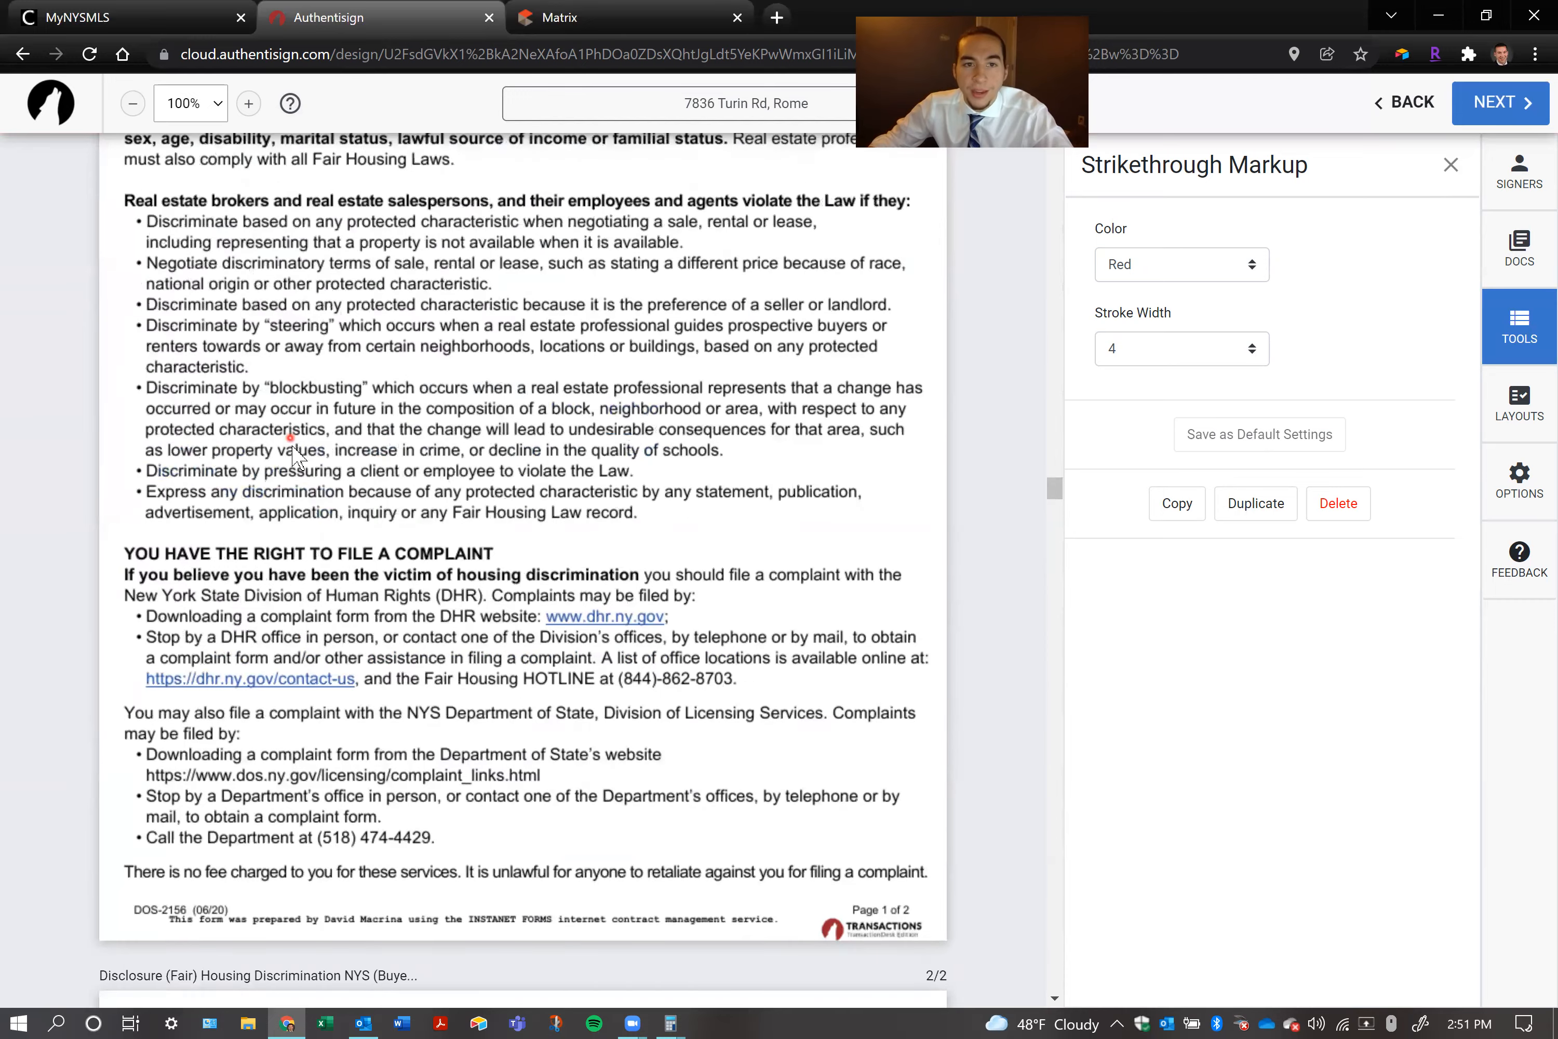
{"action": "scroll", "coordinate": [293, 487], "scroll_direction": "up", "scroll_amount": 20}
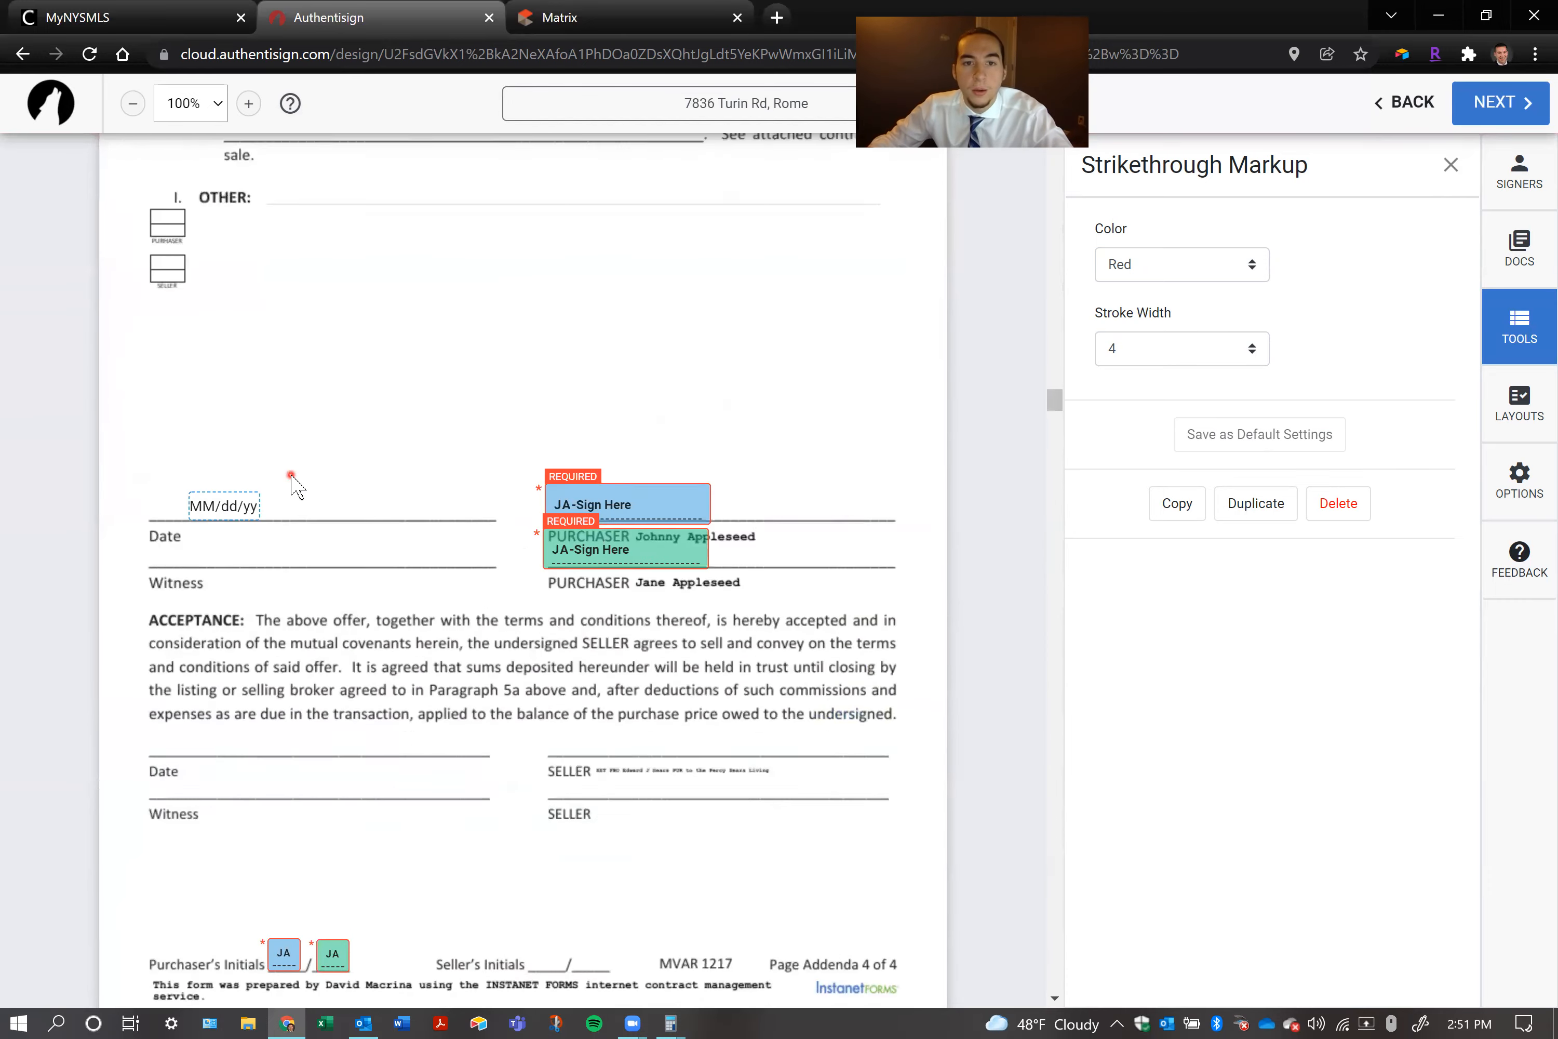
{"action": "left_click", "coordinate": [188, 388]}
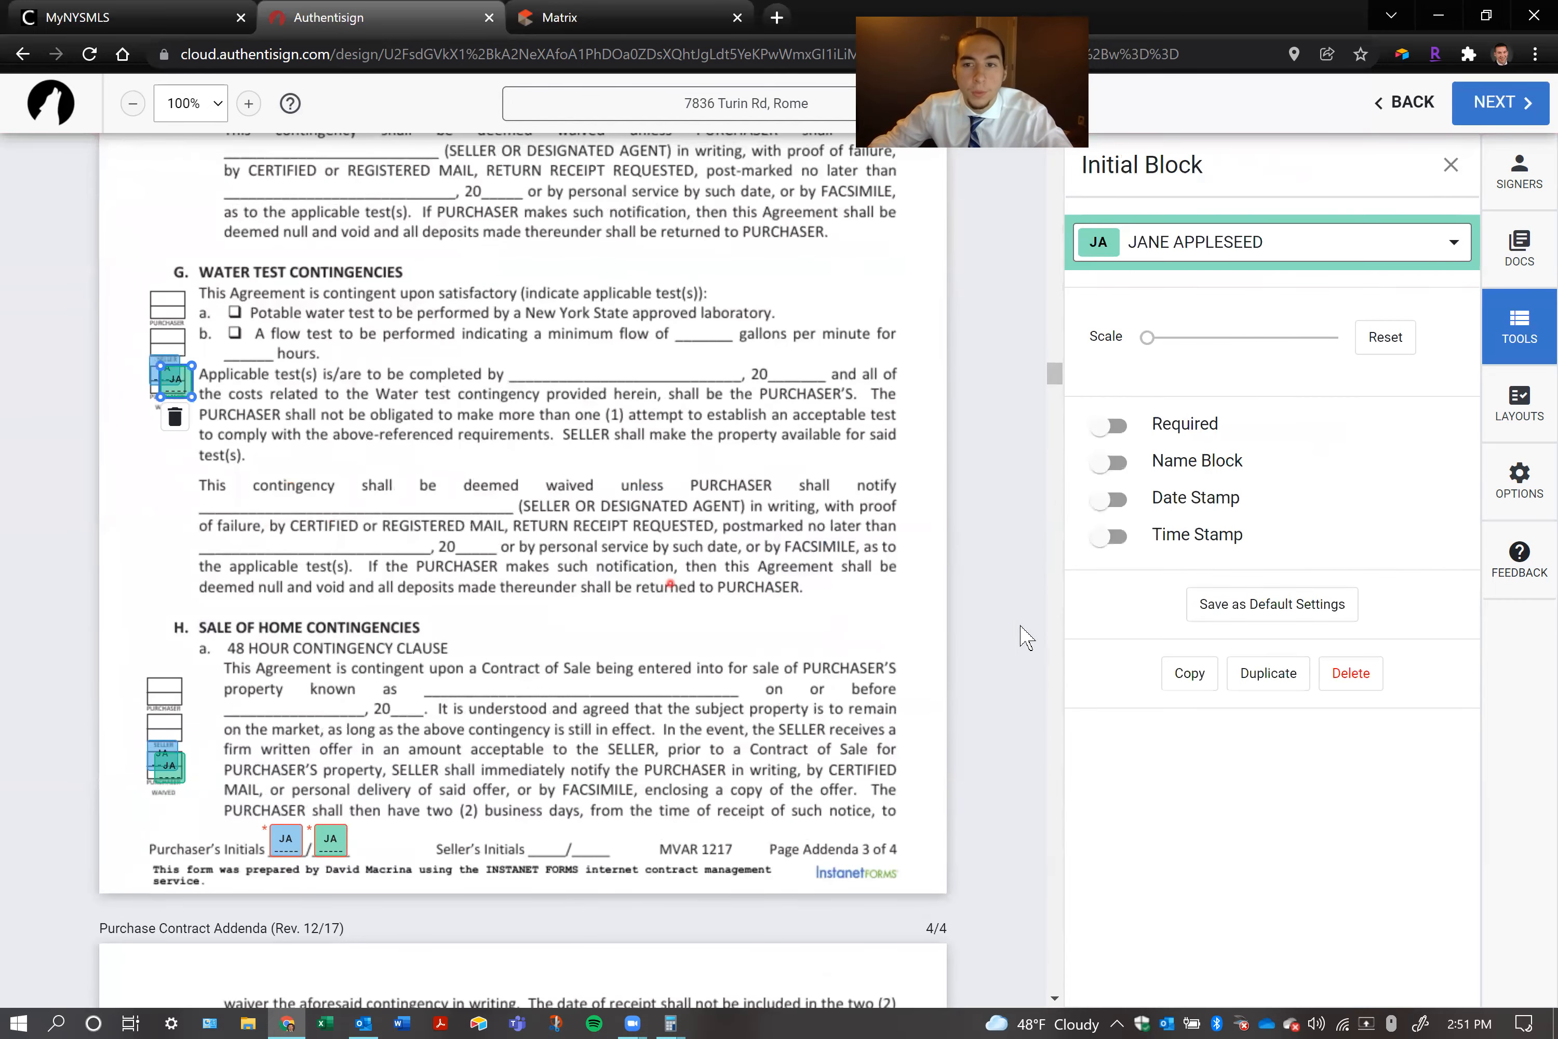
{"action": "left_click", "coordinate": [1247, 673]}
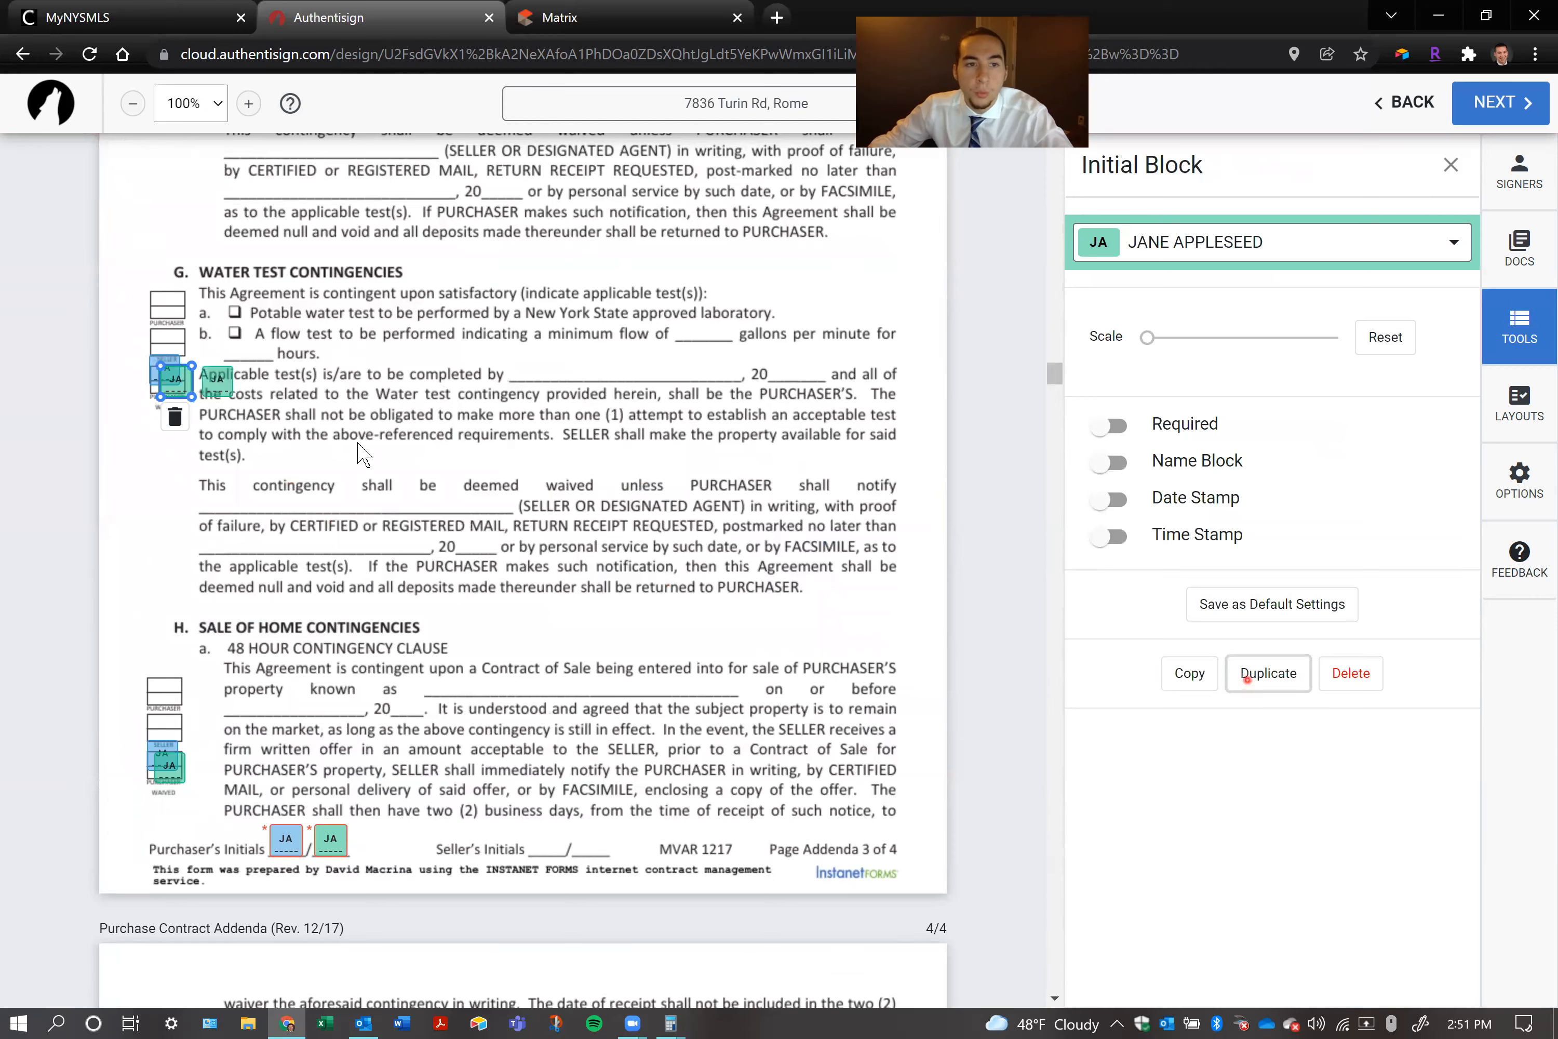
{"action": "left_click", "coordinate": [199, 460]}
{"action": "left_click", "coordinate": [1235, 673]}
{"action": "left_click_drag", "start_coordinate": [214, 386], "coordinate": [201, 588]}
{"action": "left_click", "coordinate": [1267, 673]}
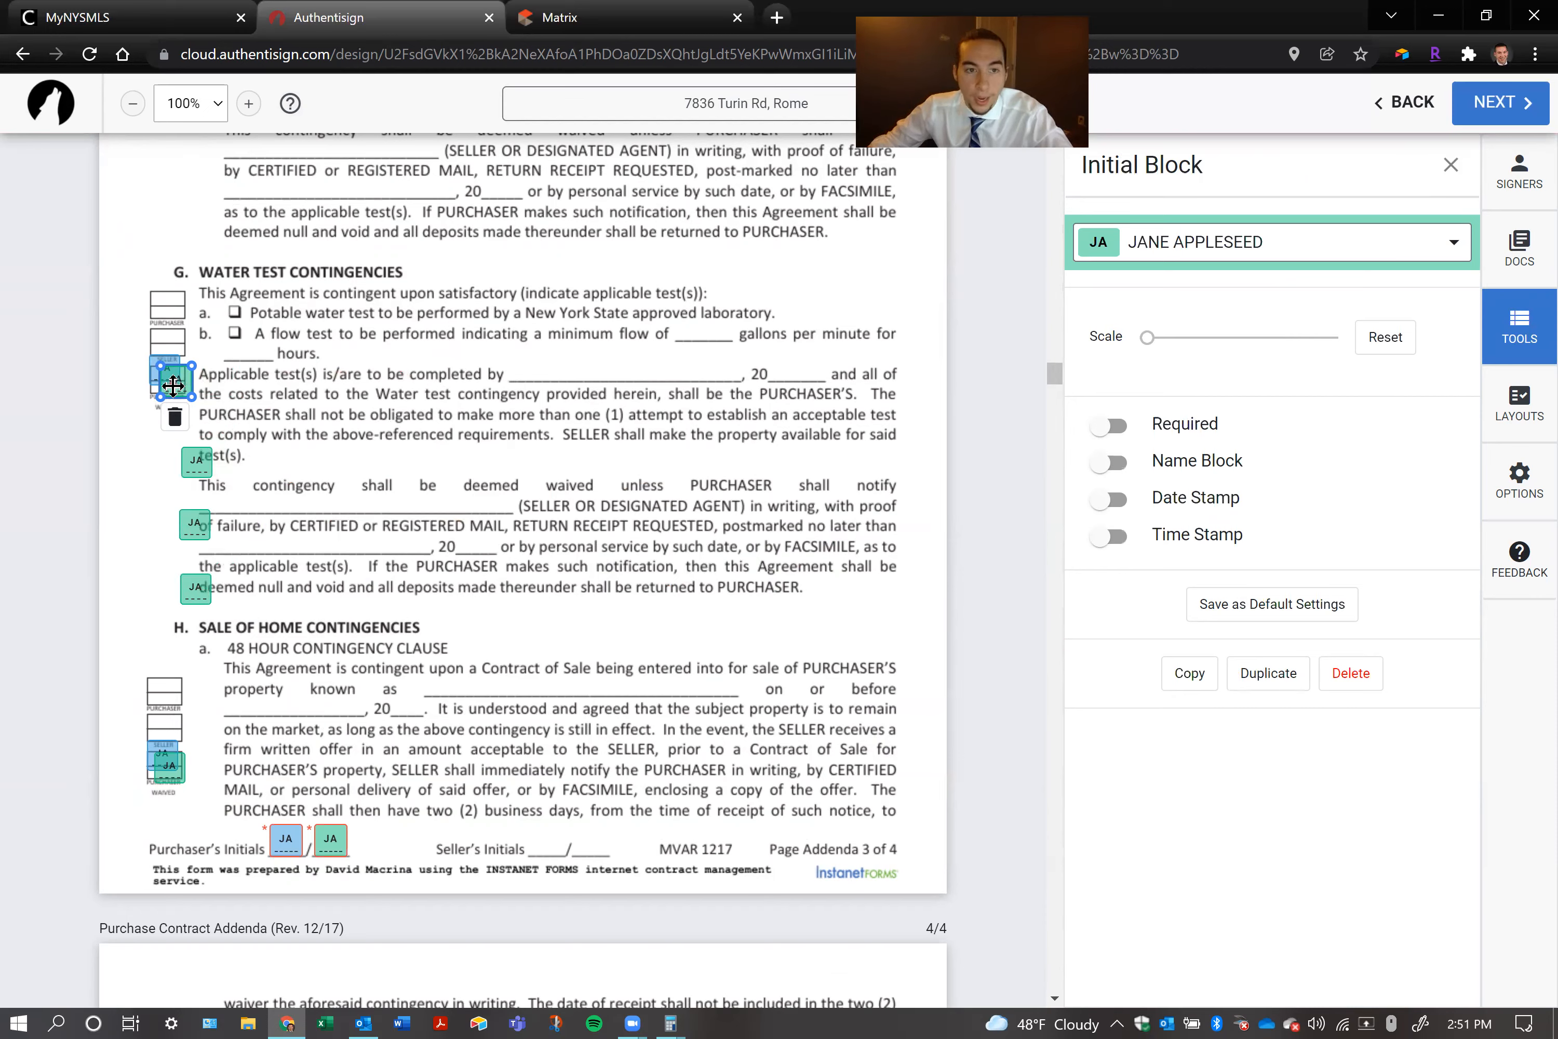
Paste three copies of the second buyer's initial block, two within the Water Test paragraphs and one beside the Sale of Home Contingencies heading
{"action": "right_click", "coordinate": [280, 400]}
{"action": "left_click", "coordinate": [359, 417]}
{"action": "left_click_drag", "start_coordinate": [283, 404], "coordinate": [235, 456]}
{"action": "right_click", "coordinate": [239, 532]}
{"action": "left_click", "coordinate": [318, 548]}
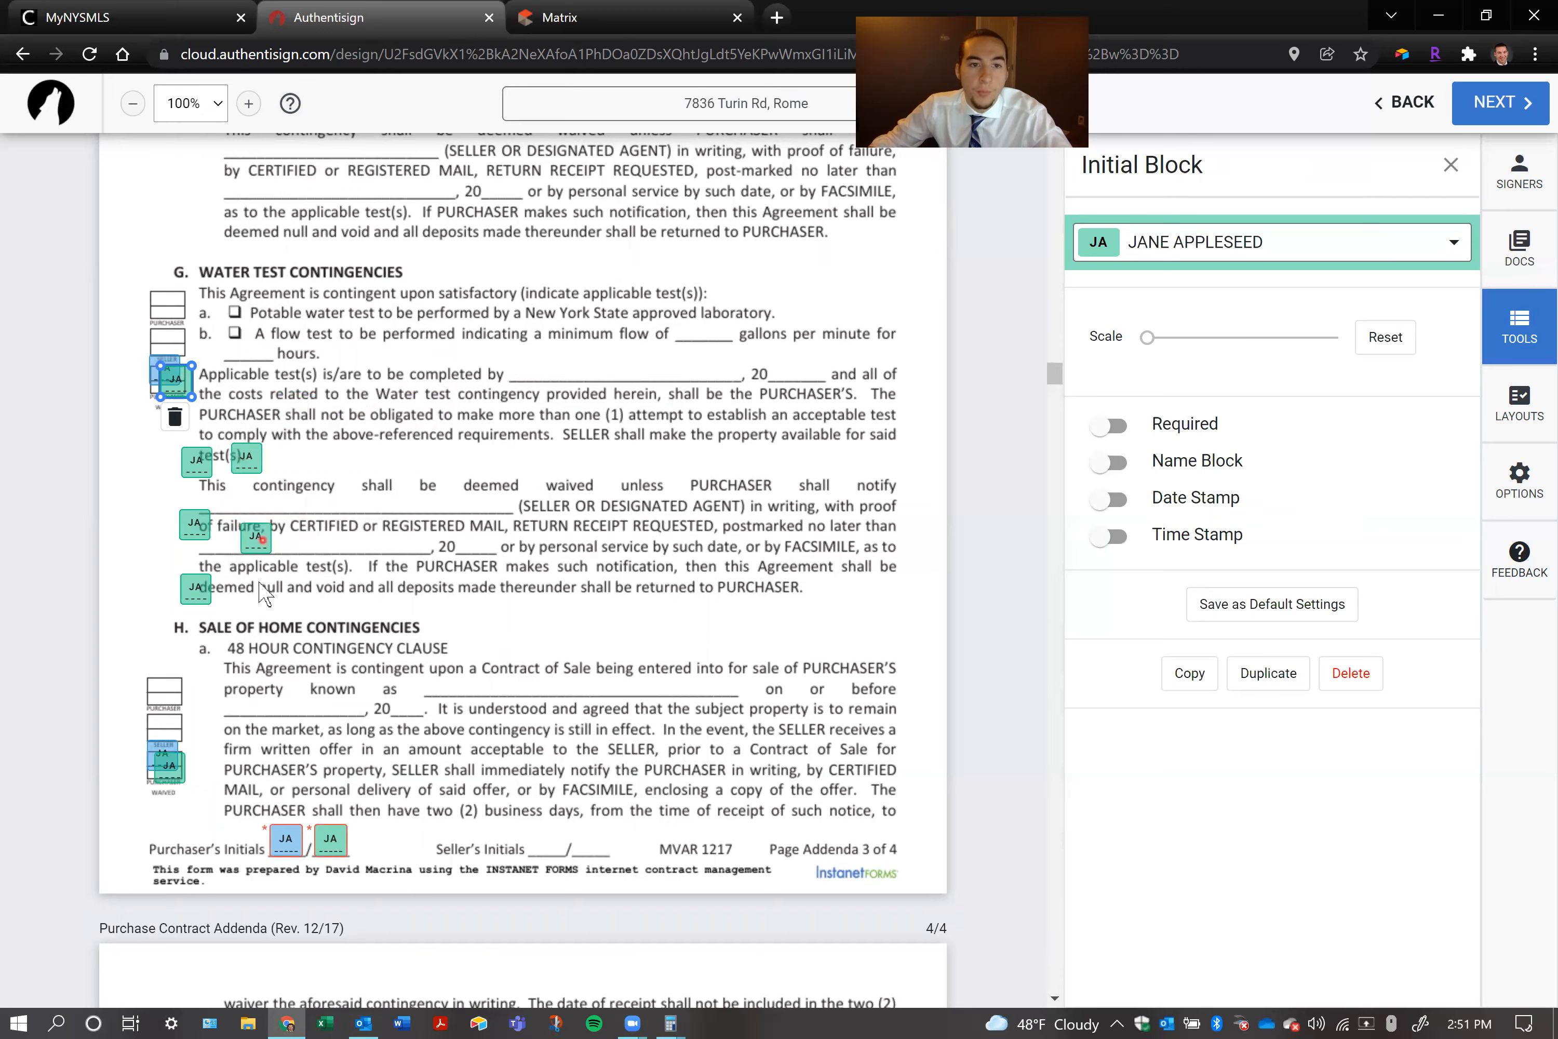
{"action": "right_click", "coordinate": [246, 597]}
{"action": "left_click", "coordinate": [326, 614]}
{"action": "left_click_drag", "start_coordinate": [254, 604], "coordinate": [472, 625]}
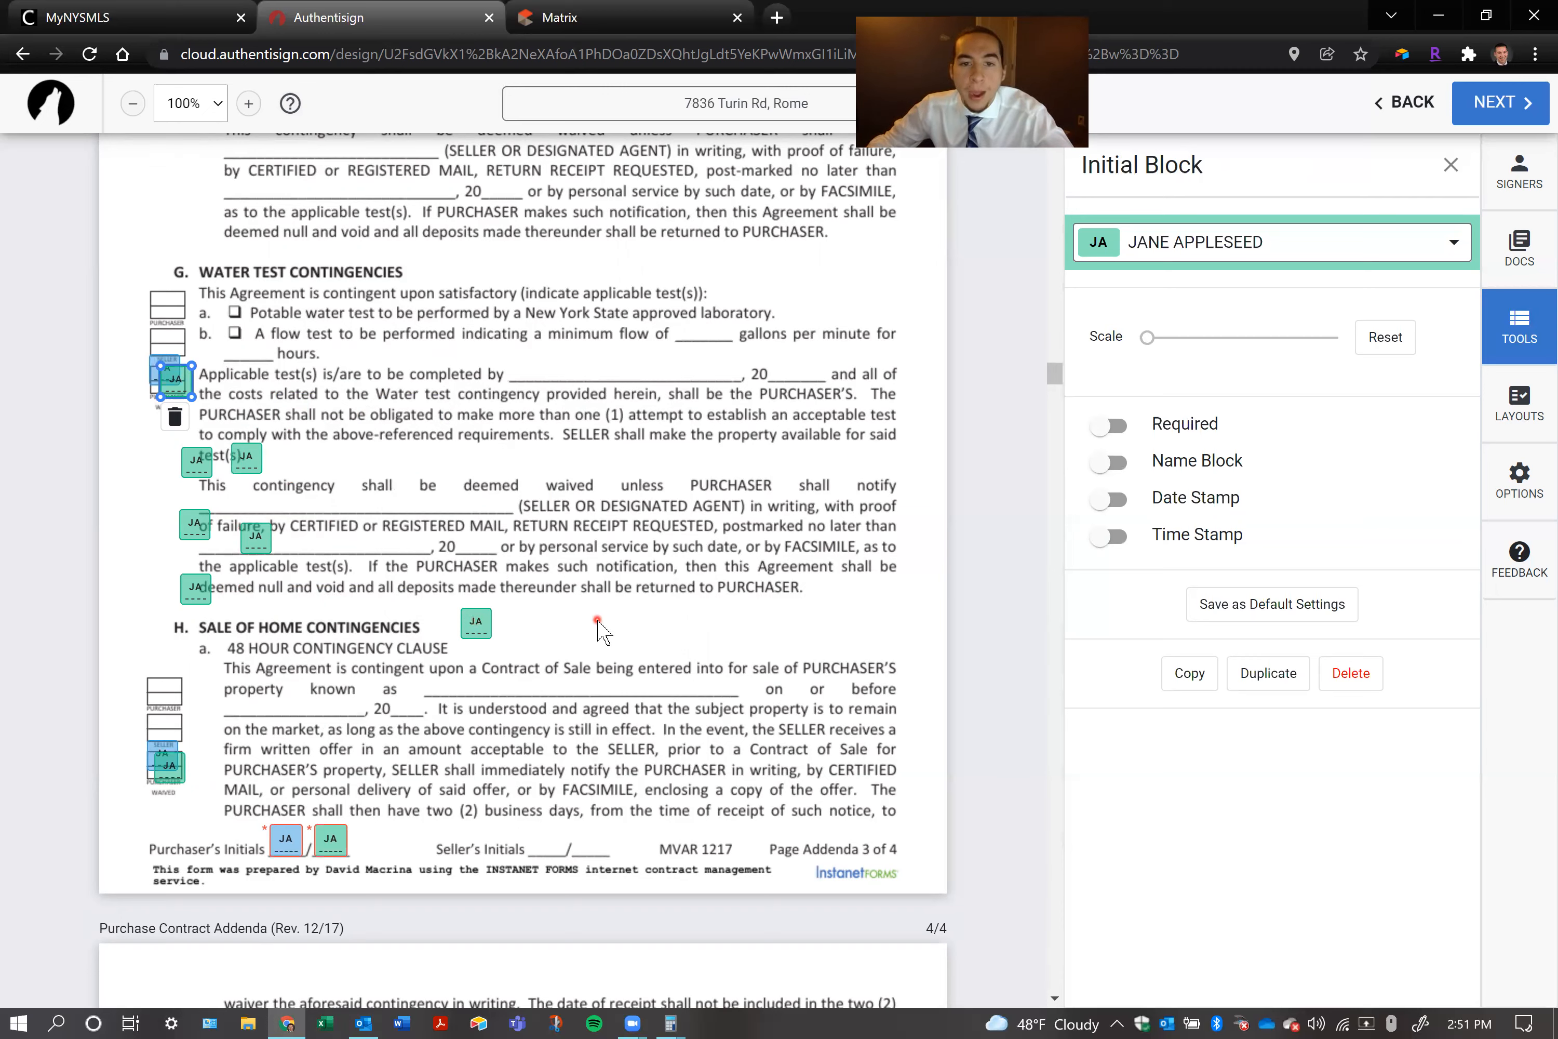
Paste three more initial blocks, two farther along the Sale of Home Contingencies heading and one above the word "unless" in the Water Test section
{"action": "right_click", "coordinate": [516, 627]}
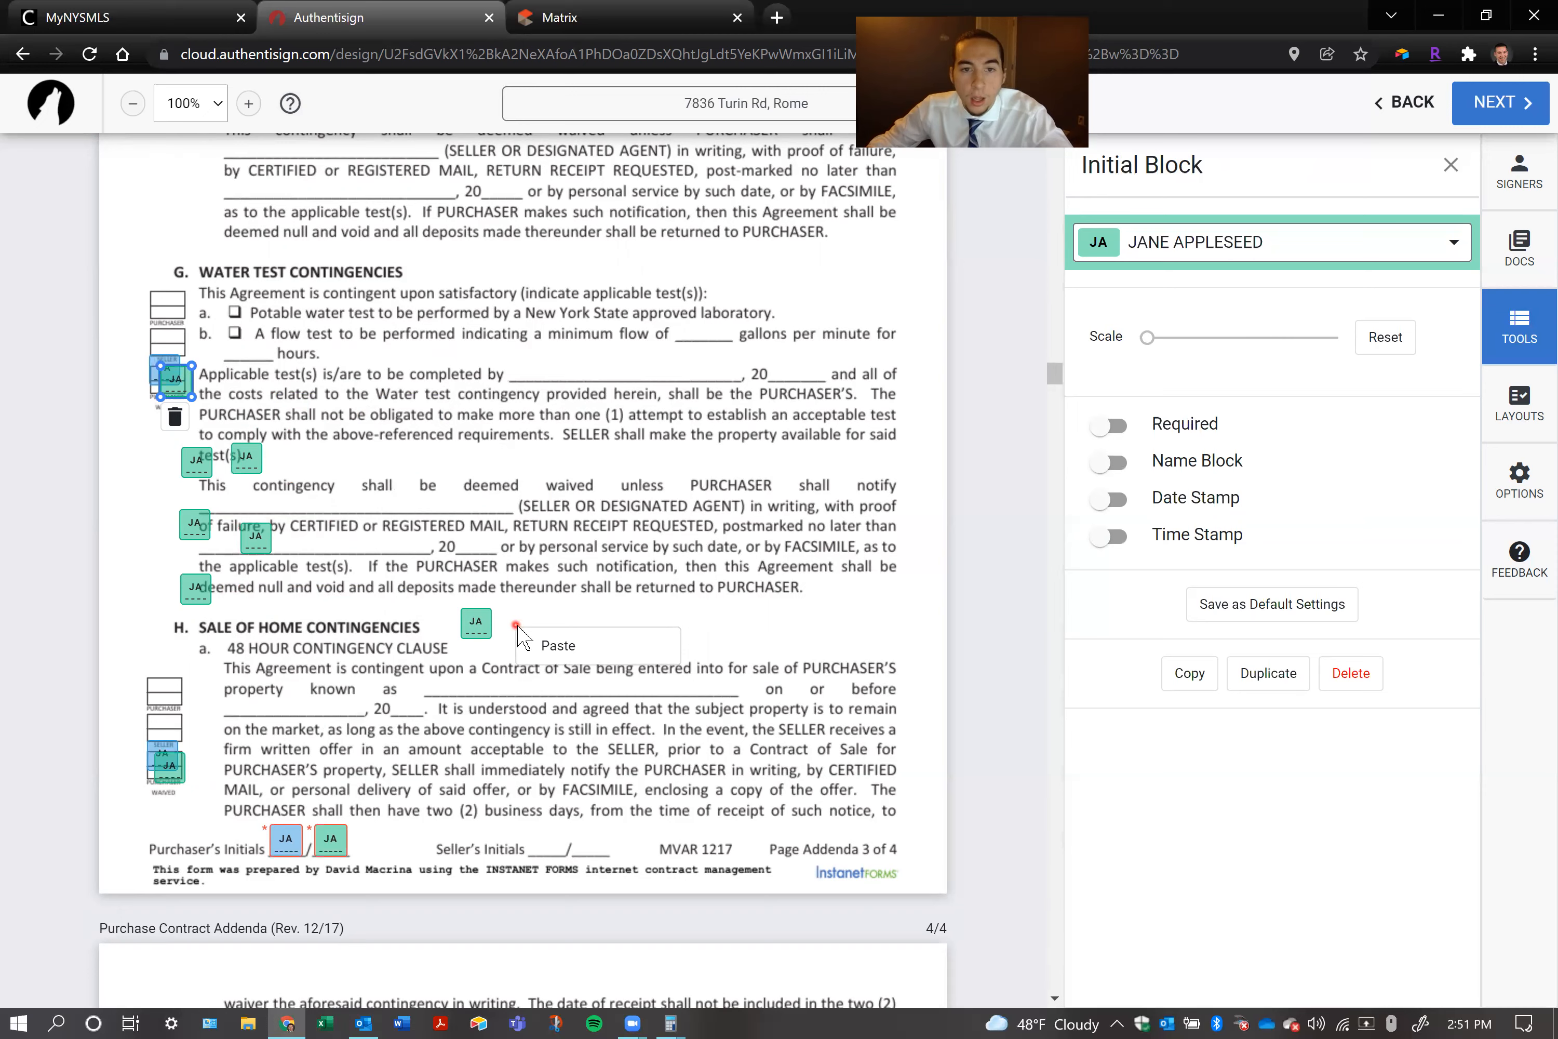
{"action": "left_click", "coordinate": [533, 643]}
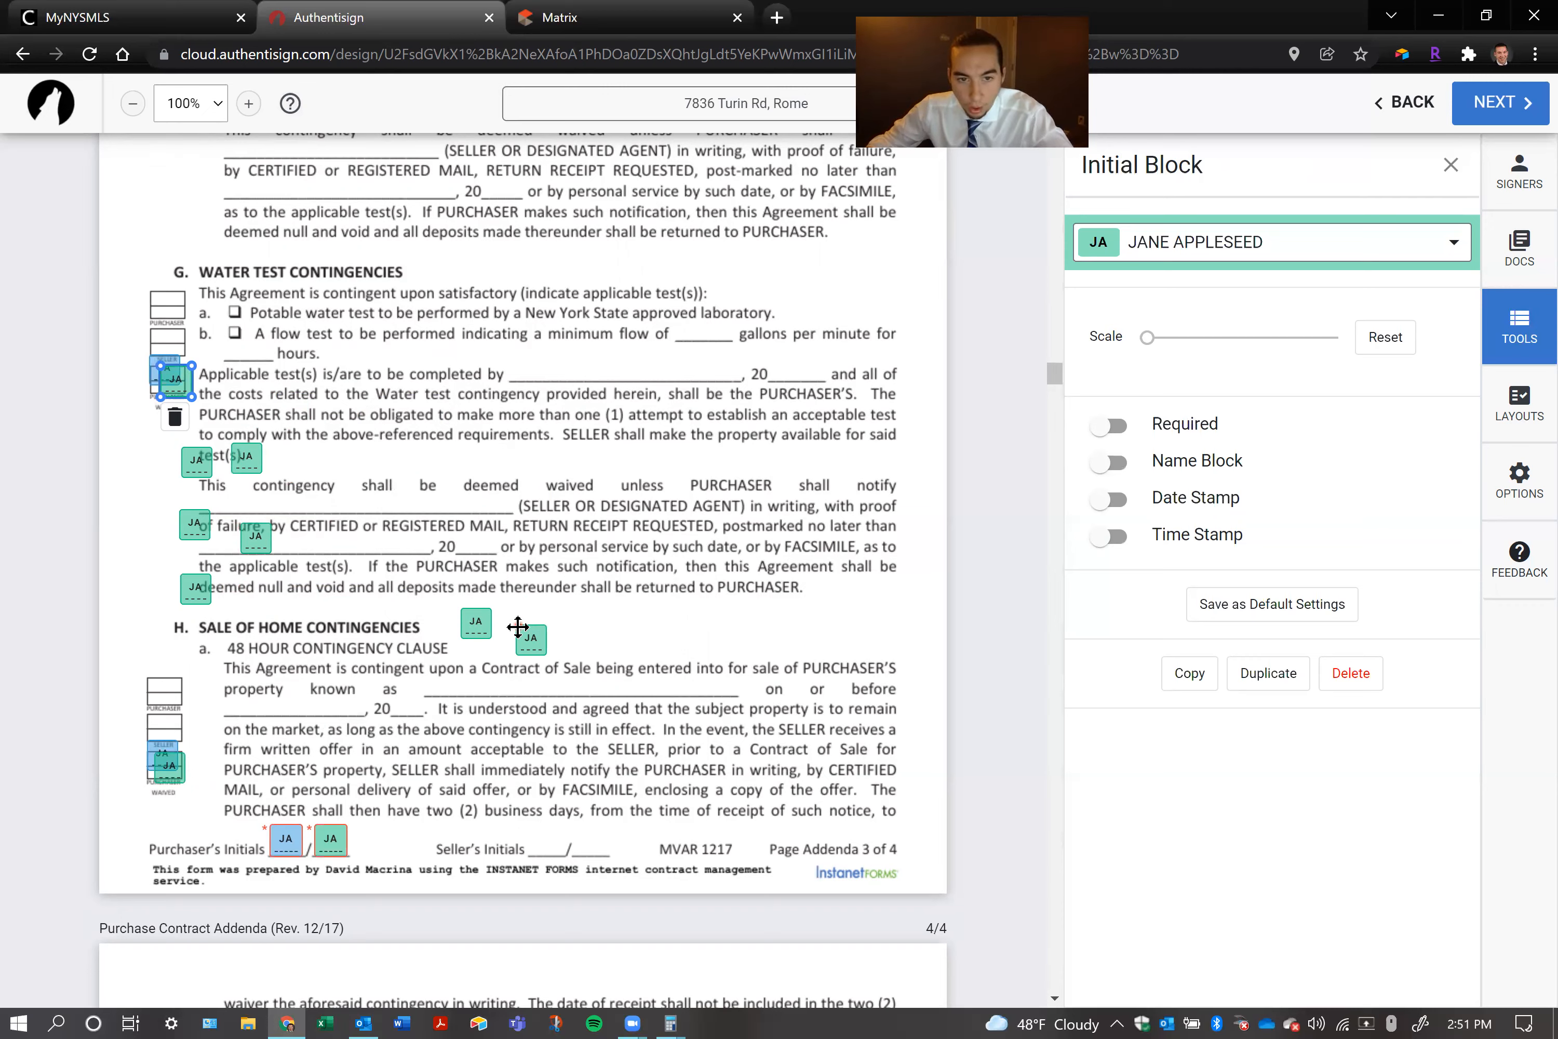
{"action": "right_click", "coordinate": [601, 612]}
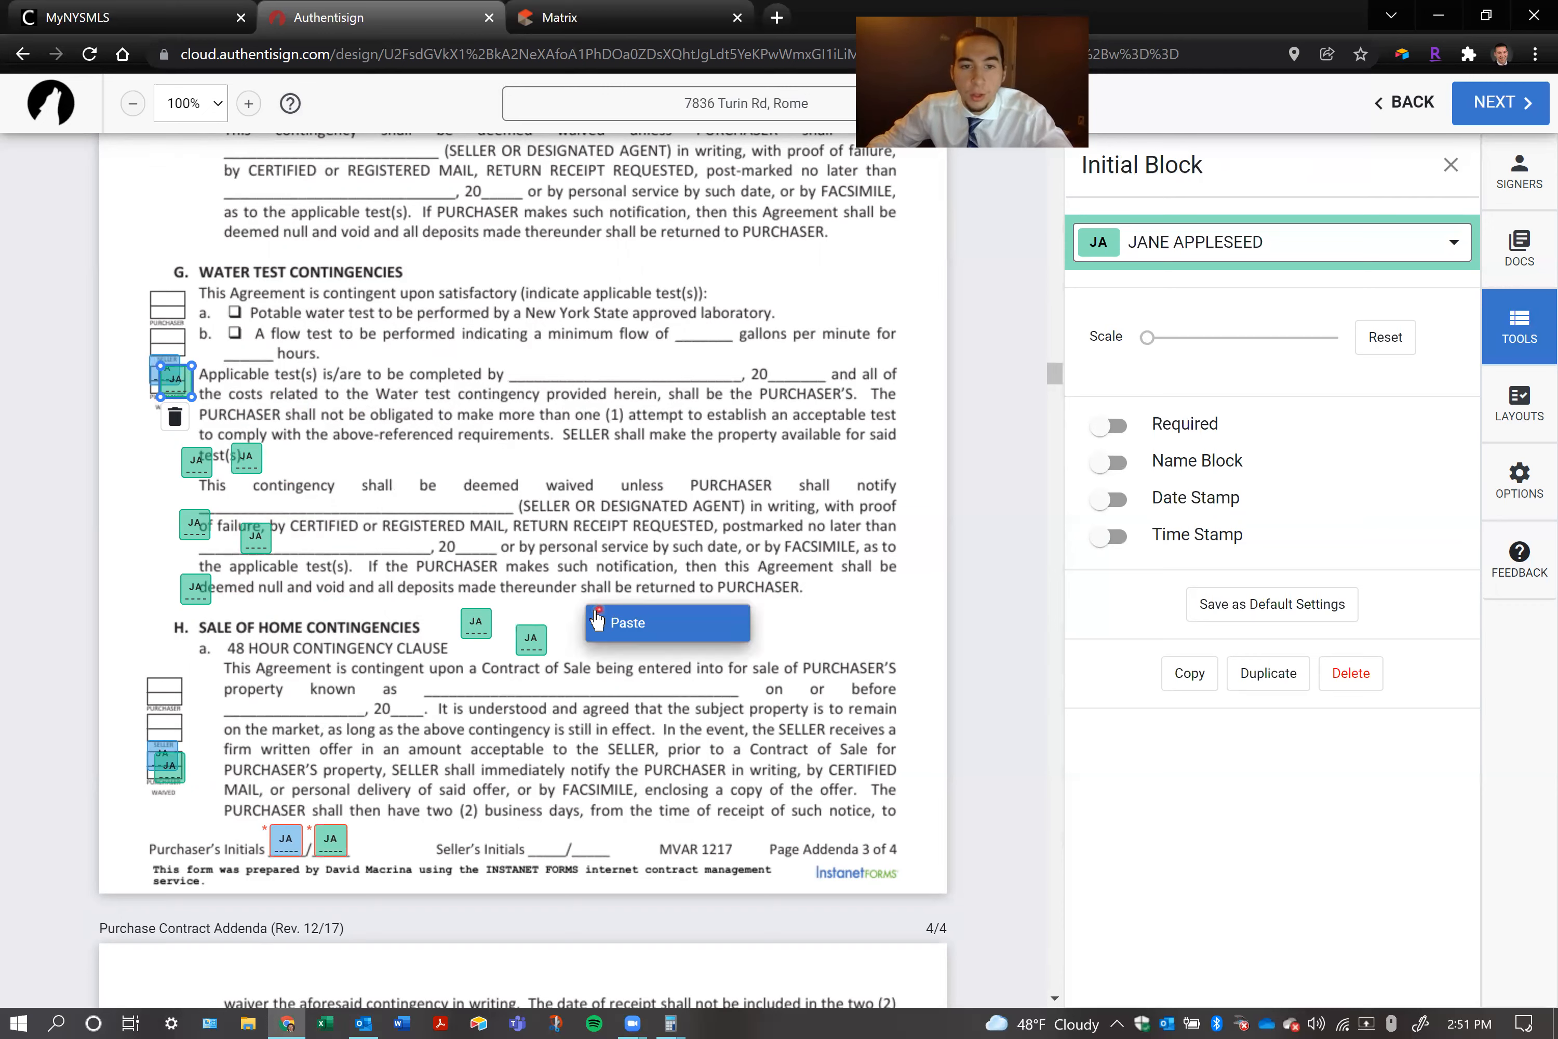
{"action": "left_click", "coordinate": [594, 619]}
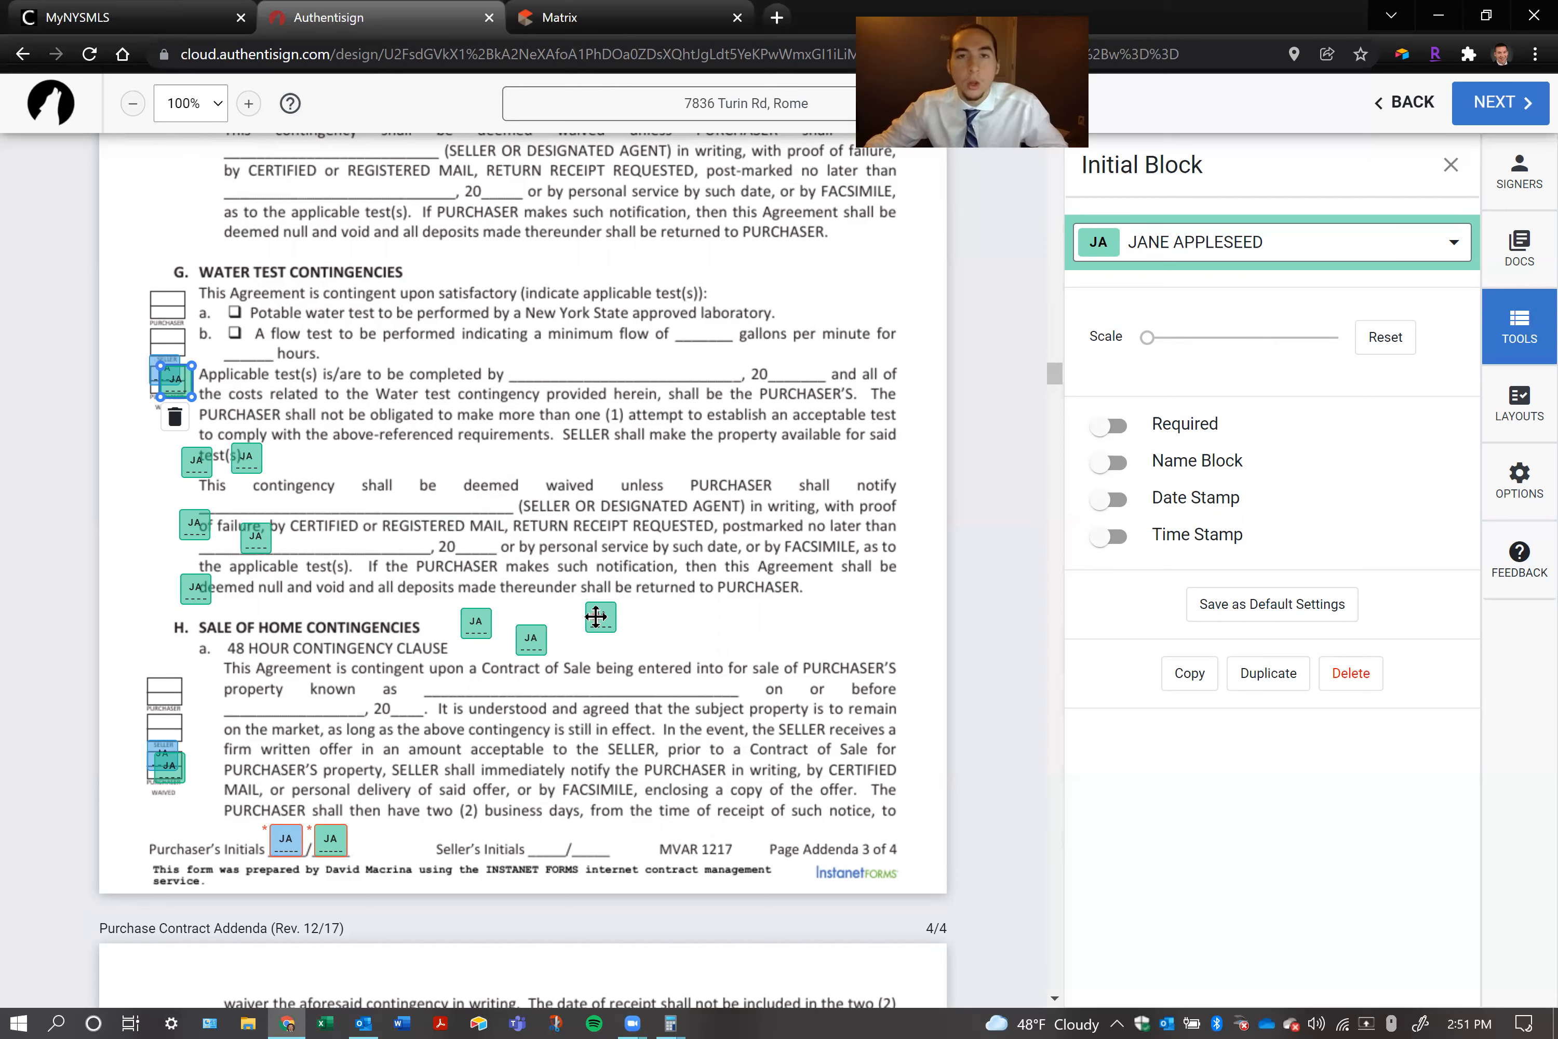
{"action": "left_click_drag", "start_coordinate": [608, 613], "coordinate": [625, 454]}
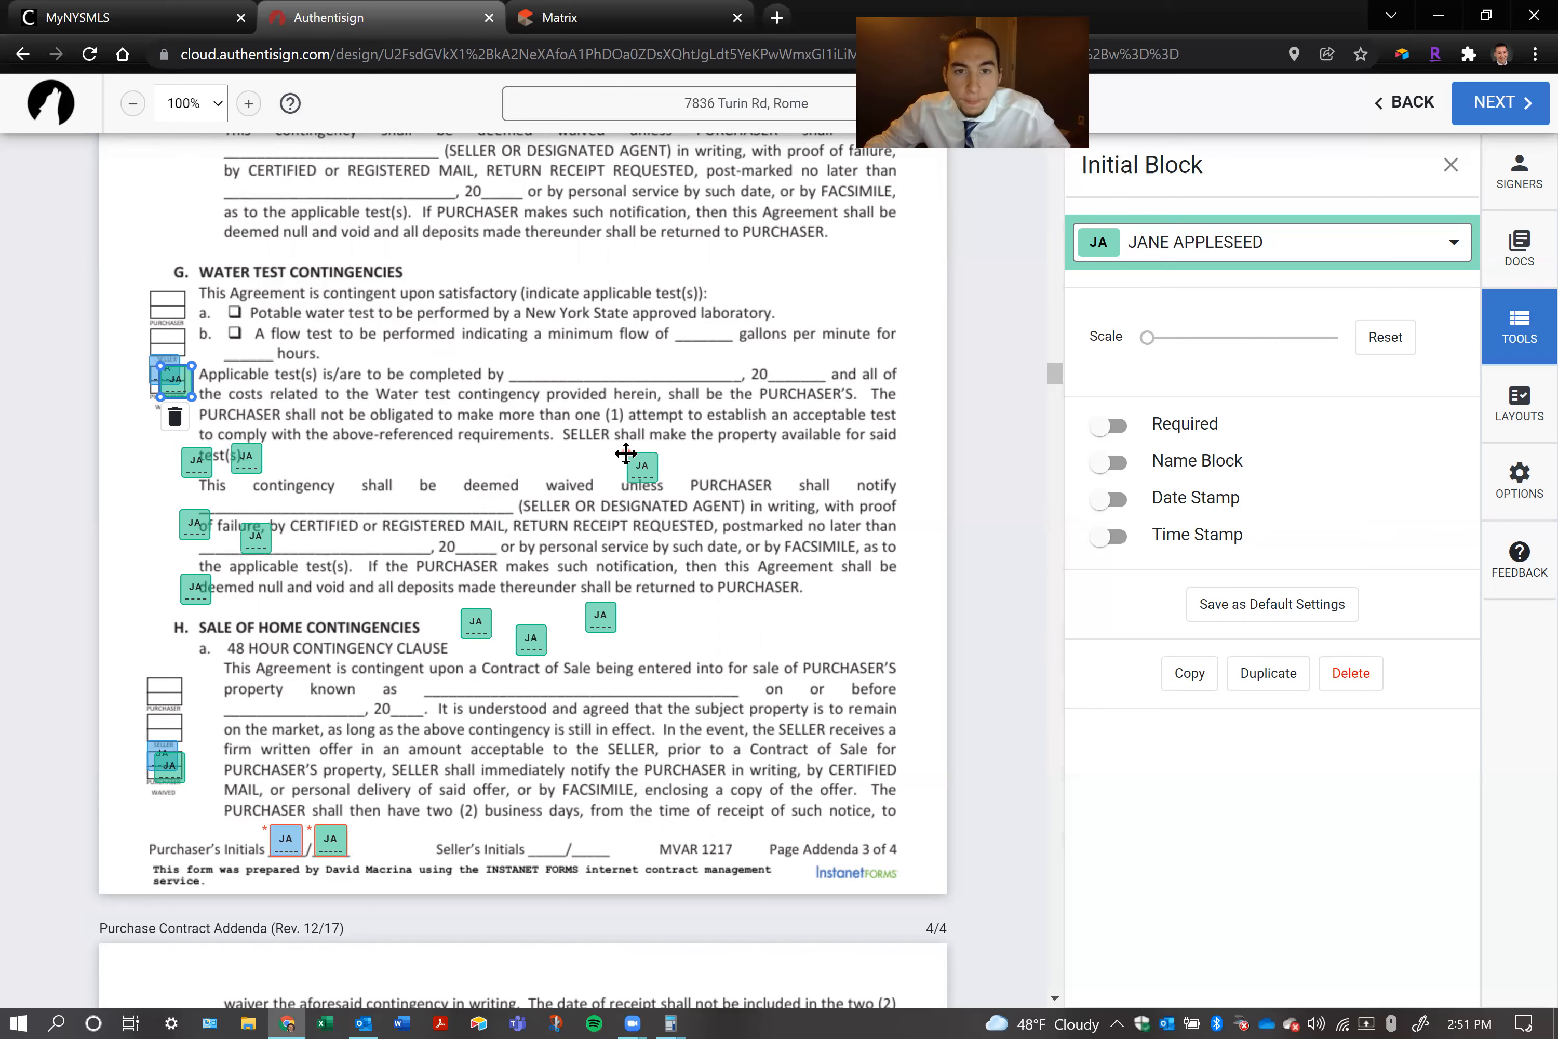
Place a pasted initial block on each of the two Seller's Initials lines of Addenda page 3
{"action": "left_click", "coordinate": [535, 829]}
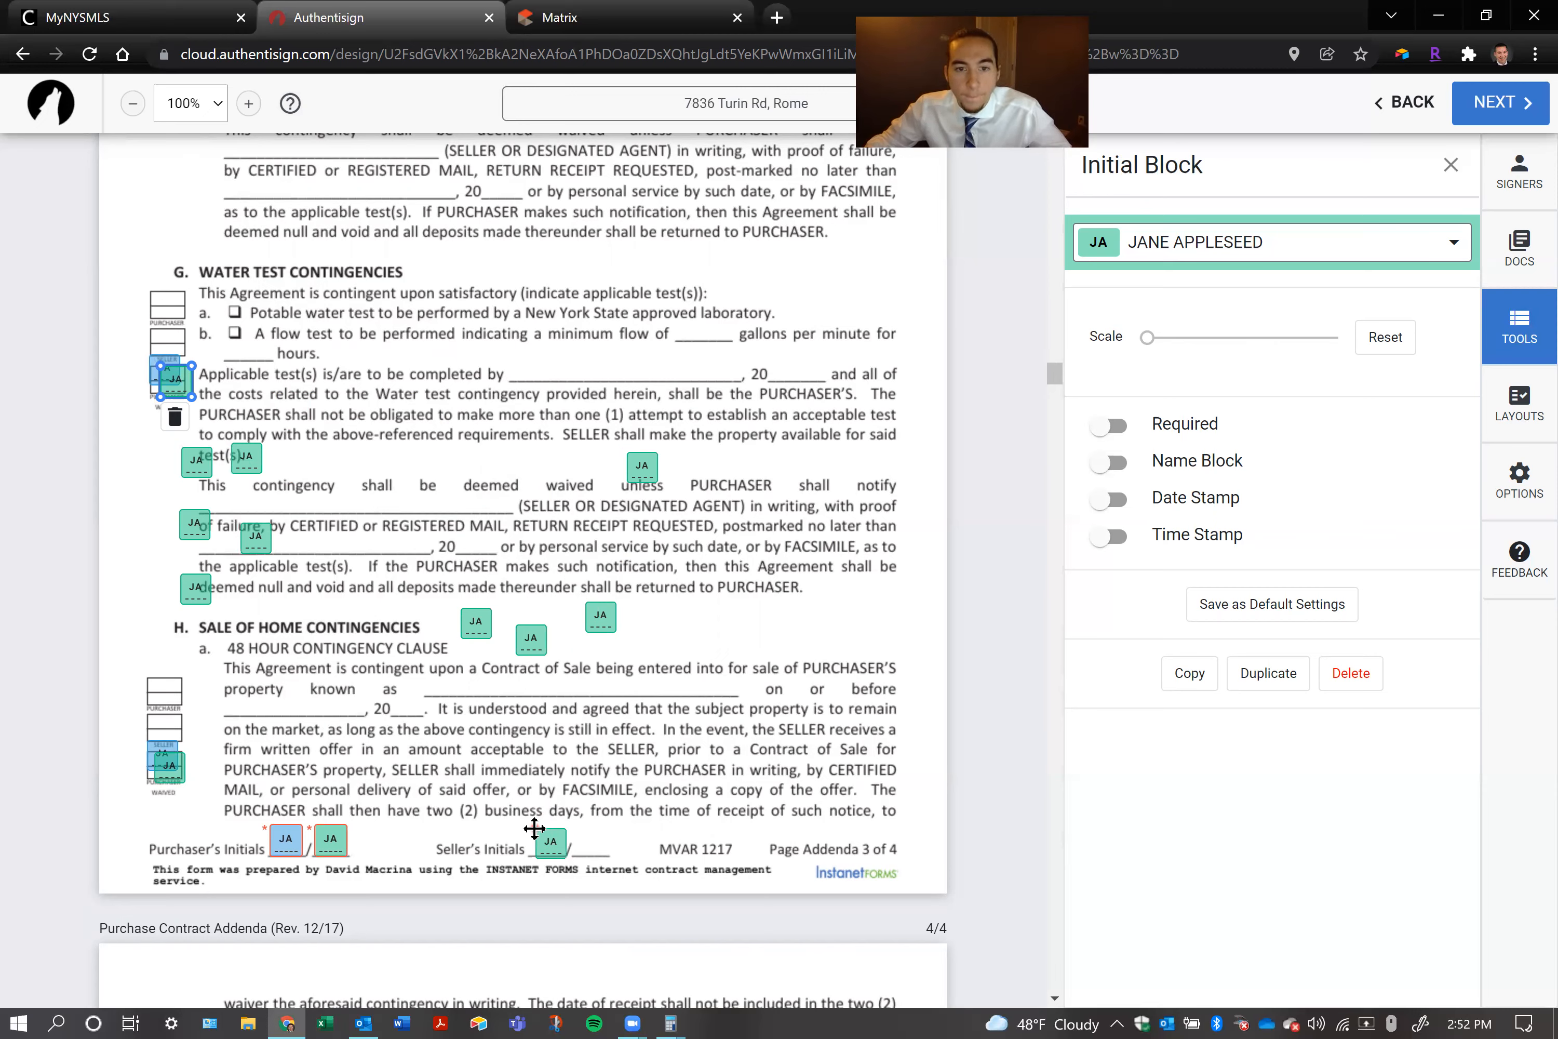
{"action": "right_click", "coordinate": [546, 834]}
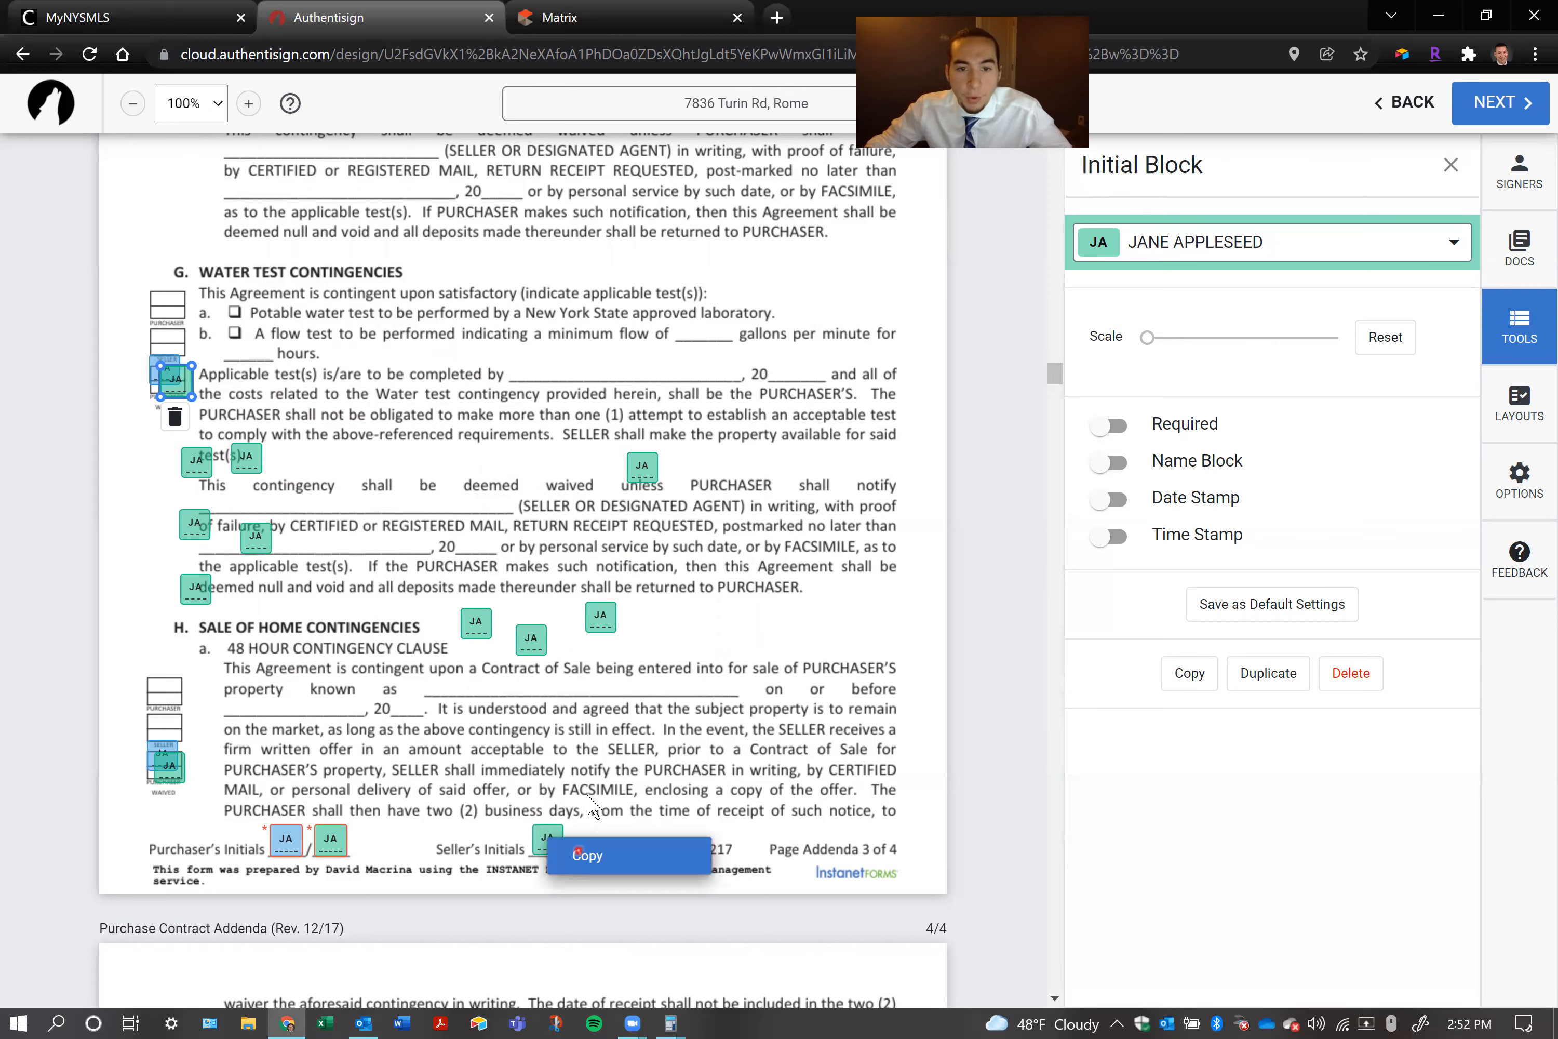
{"action": "left_click", "coordinate": [586, 804]}
{"action": "key", "text": "ctrl+v"}
{"action": "left_click_drag", "start_coordinate": [671, 628], "coordinate": [588, 837]}
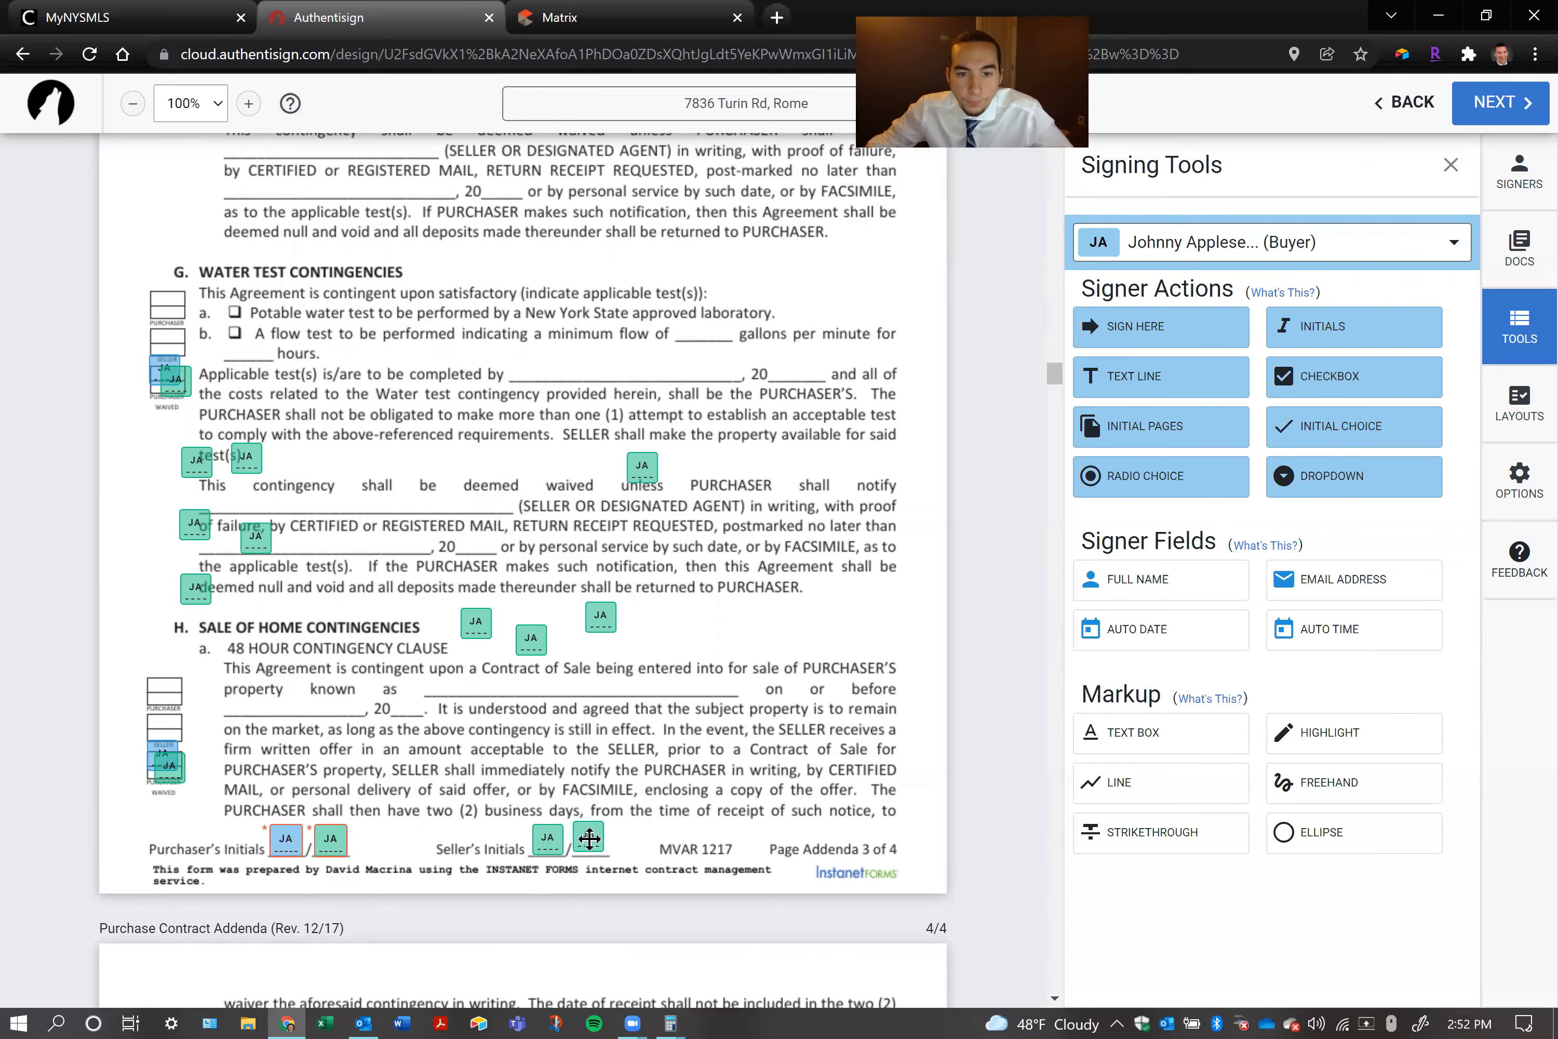
Paste initial blocks onto both Seller's Initials lines of Addenda page 4
{"action": "scroll", "coordinate": [473, 780], "scroll_direction": "down", "scroll_amount": 2}
{"action": "scroll", "coordinate": [447, 720], "scroll_direction": "down", "scroll_amount": 12}
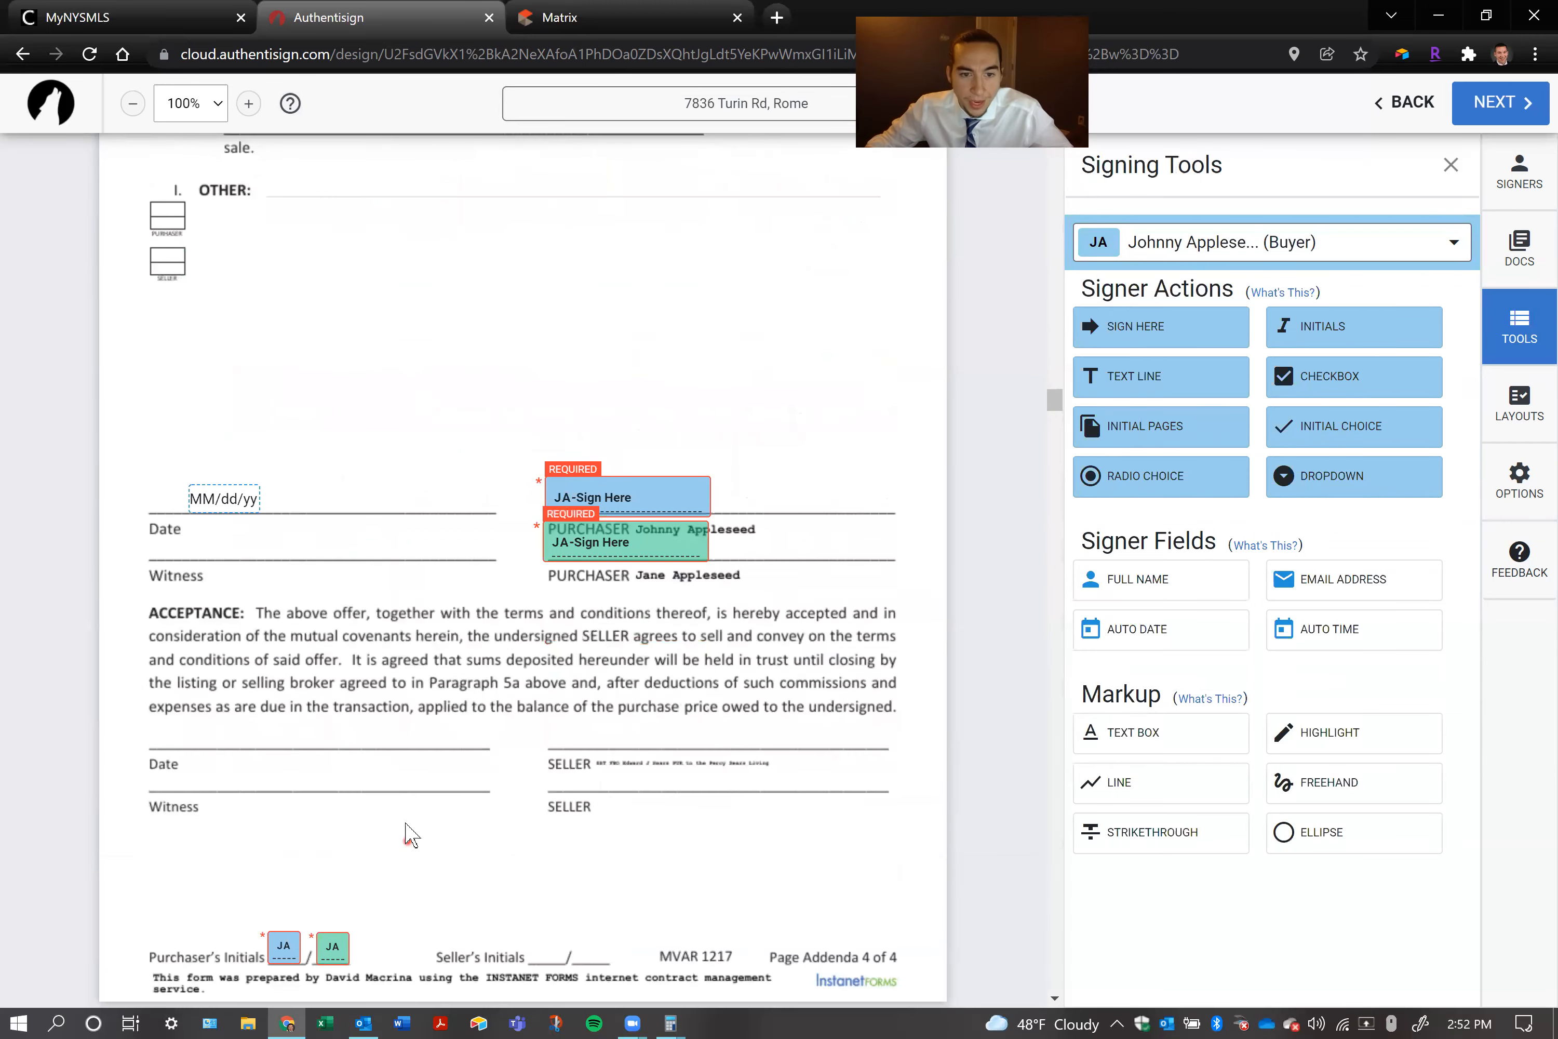
{"action": "key", "text": "ctrl+v"}
{"action": "left_click_drag", "start_coordinate": [535, 888], "coordinate": [544, 941]}
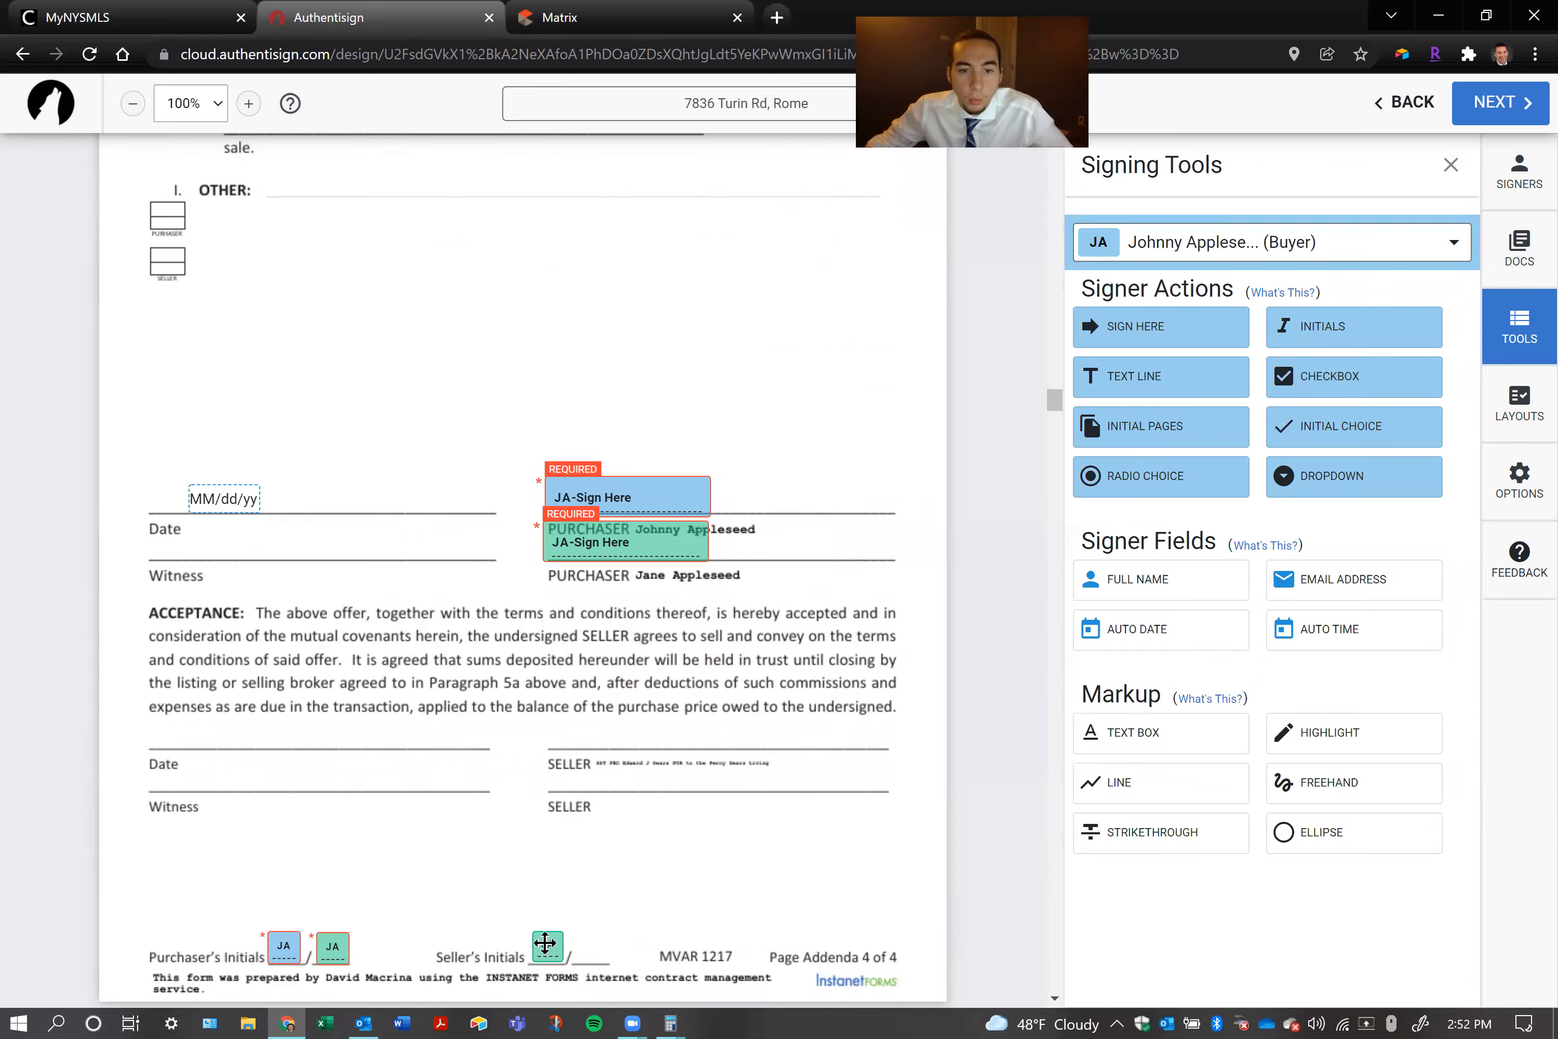
{"action": "key", "text": "ctrl+v"}
Paste four initial blocks in a column between the date field and the purchaser signature fields on Addenda page 4
{"action": "left_click", "coordinate": [417, 522]}
{"action": "left_click", "coordinate": [419, 566]}
{"action": "left_click", "coordinate": [417, 612]}
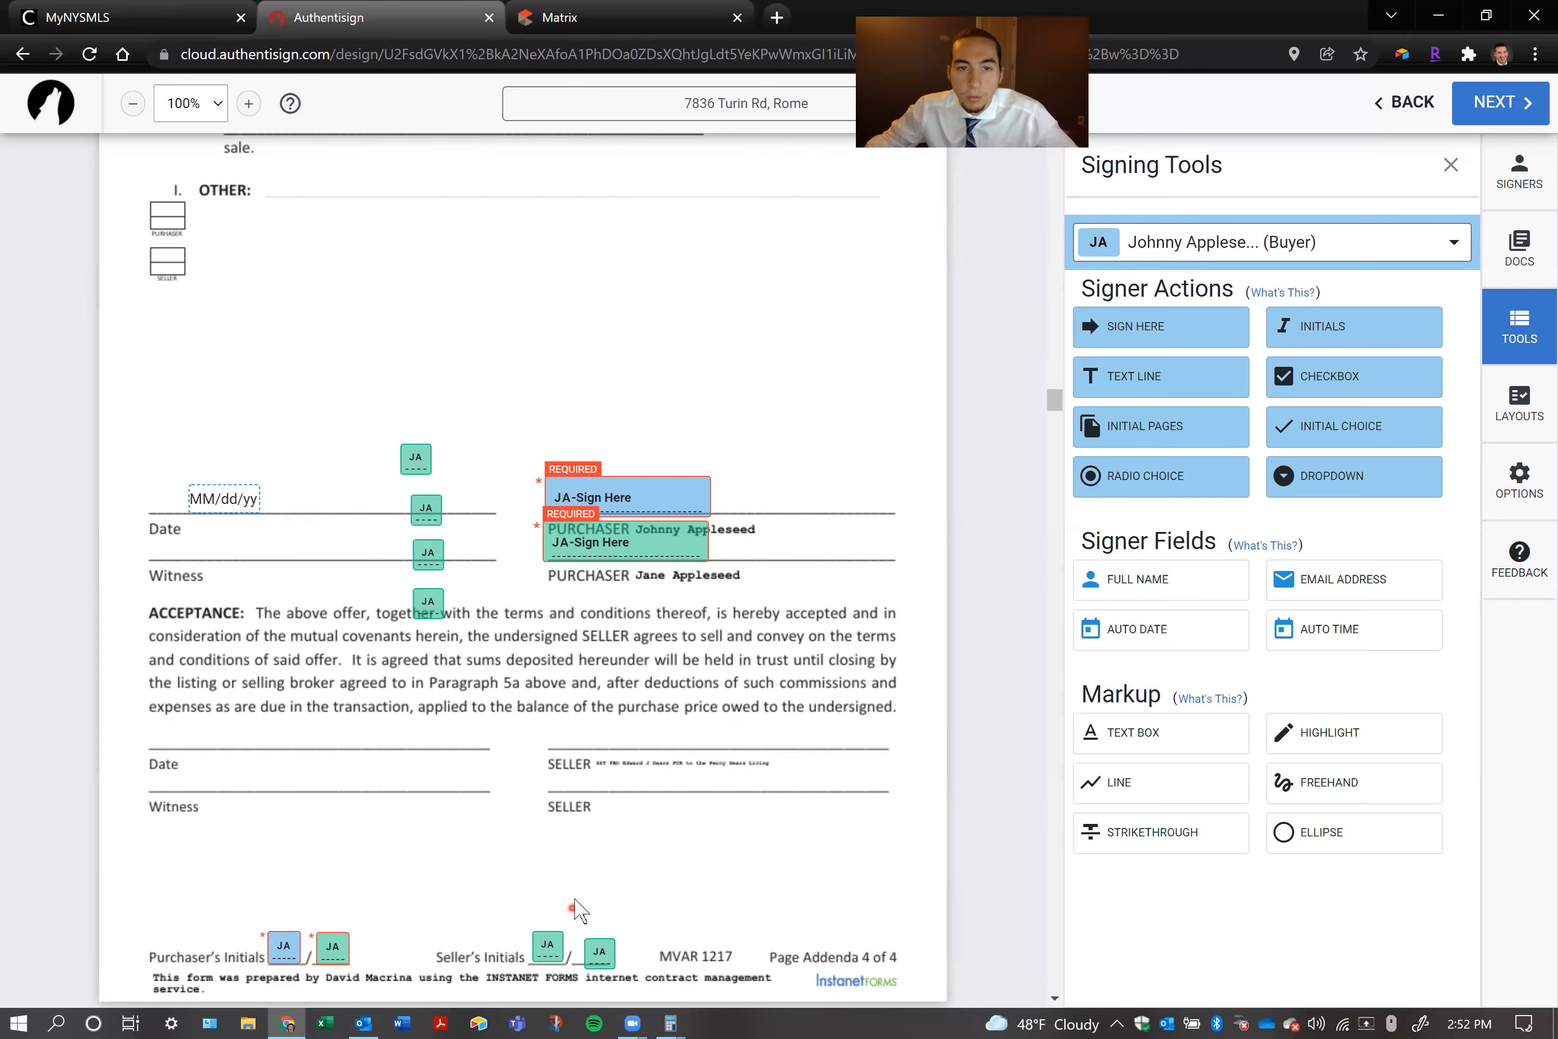
Reassign the initial block on the second Seller's Initials line of Addenda page 3 to the first buyer
{"action": "scroll", "coordinate": [574, 907], "scroll_direction": "up", "scroll_amount": 10}
{"action": "left_click", "coordinate": [590, 528]}
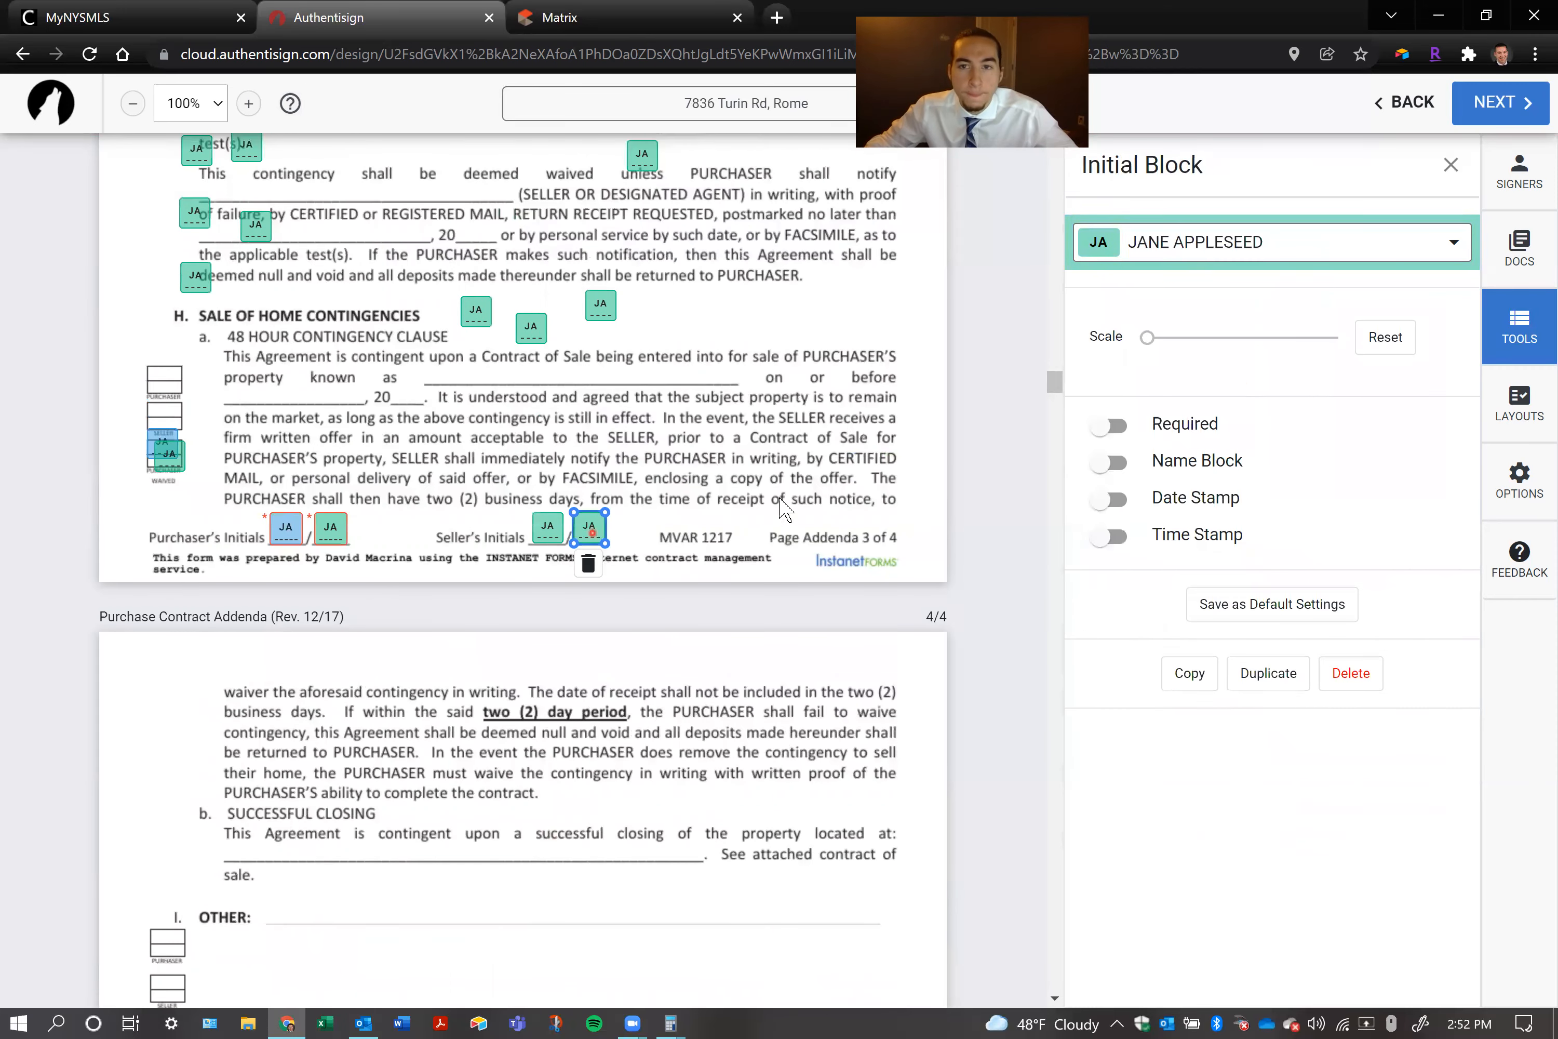
{"action": "left_click", "coordinate": [1151, 243]}
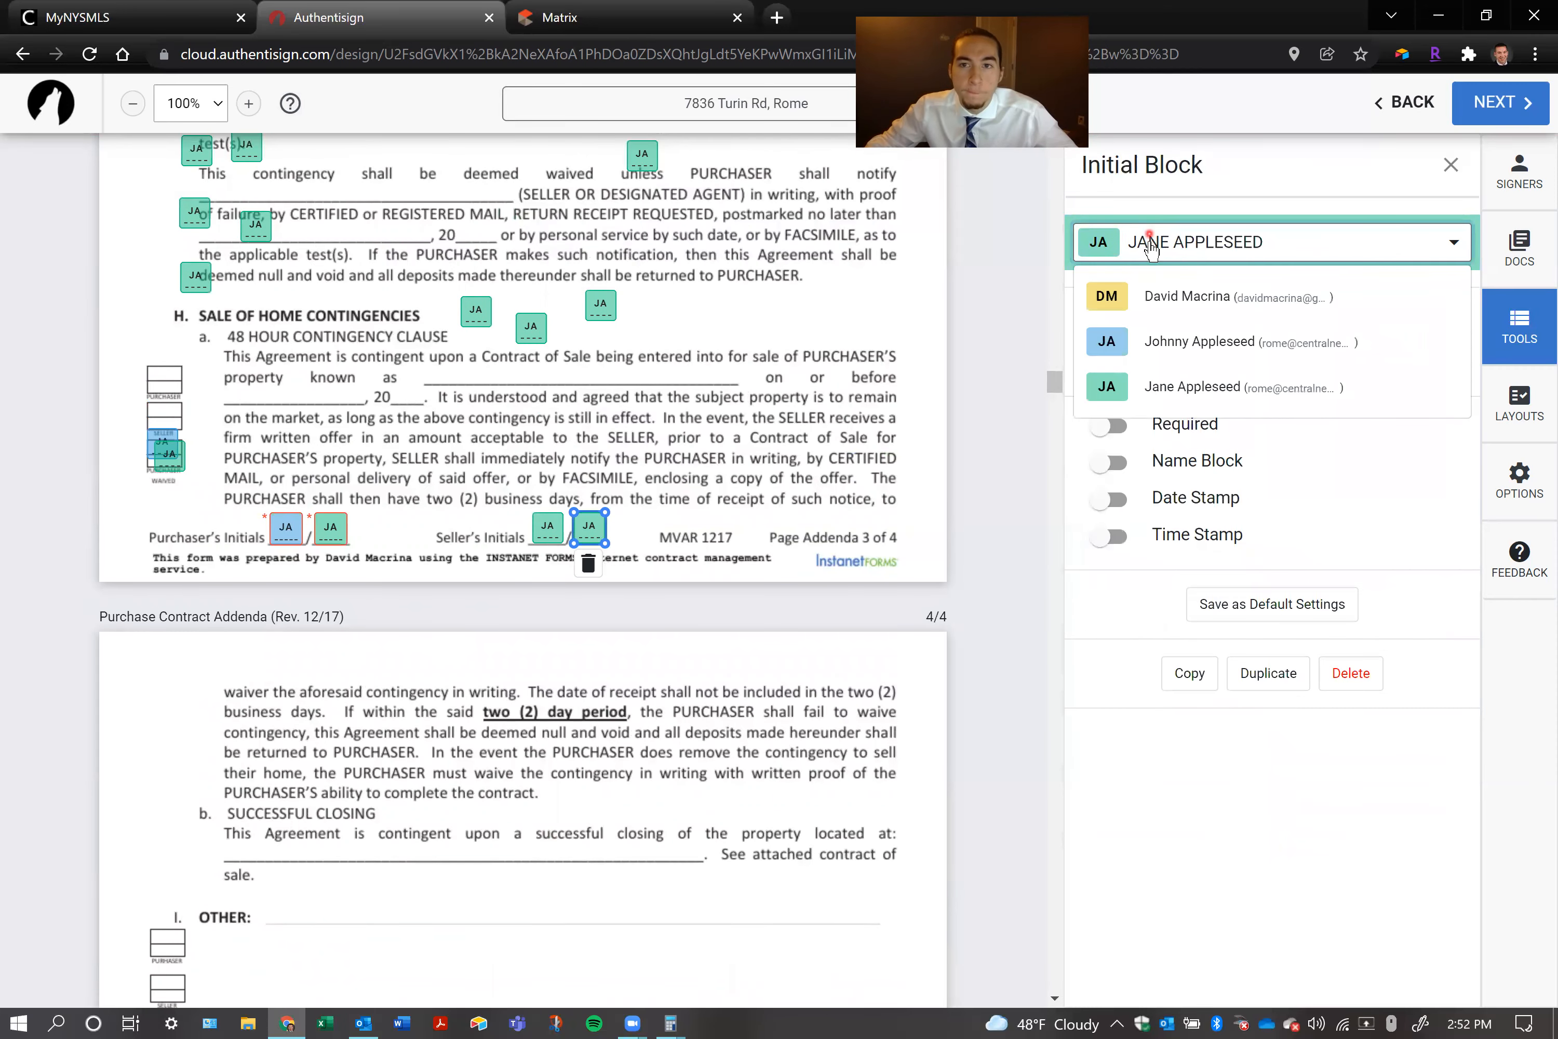
{"action": "left_click", "coordinate": [1145, 360]}
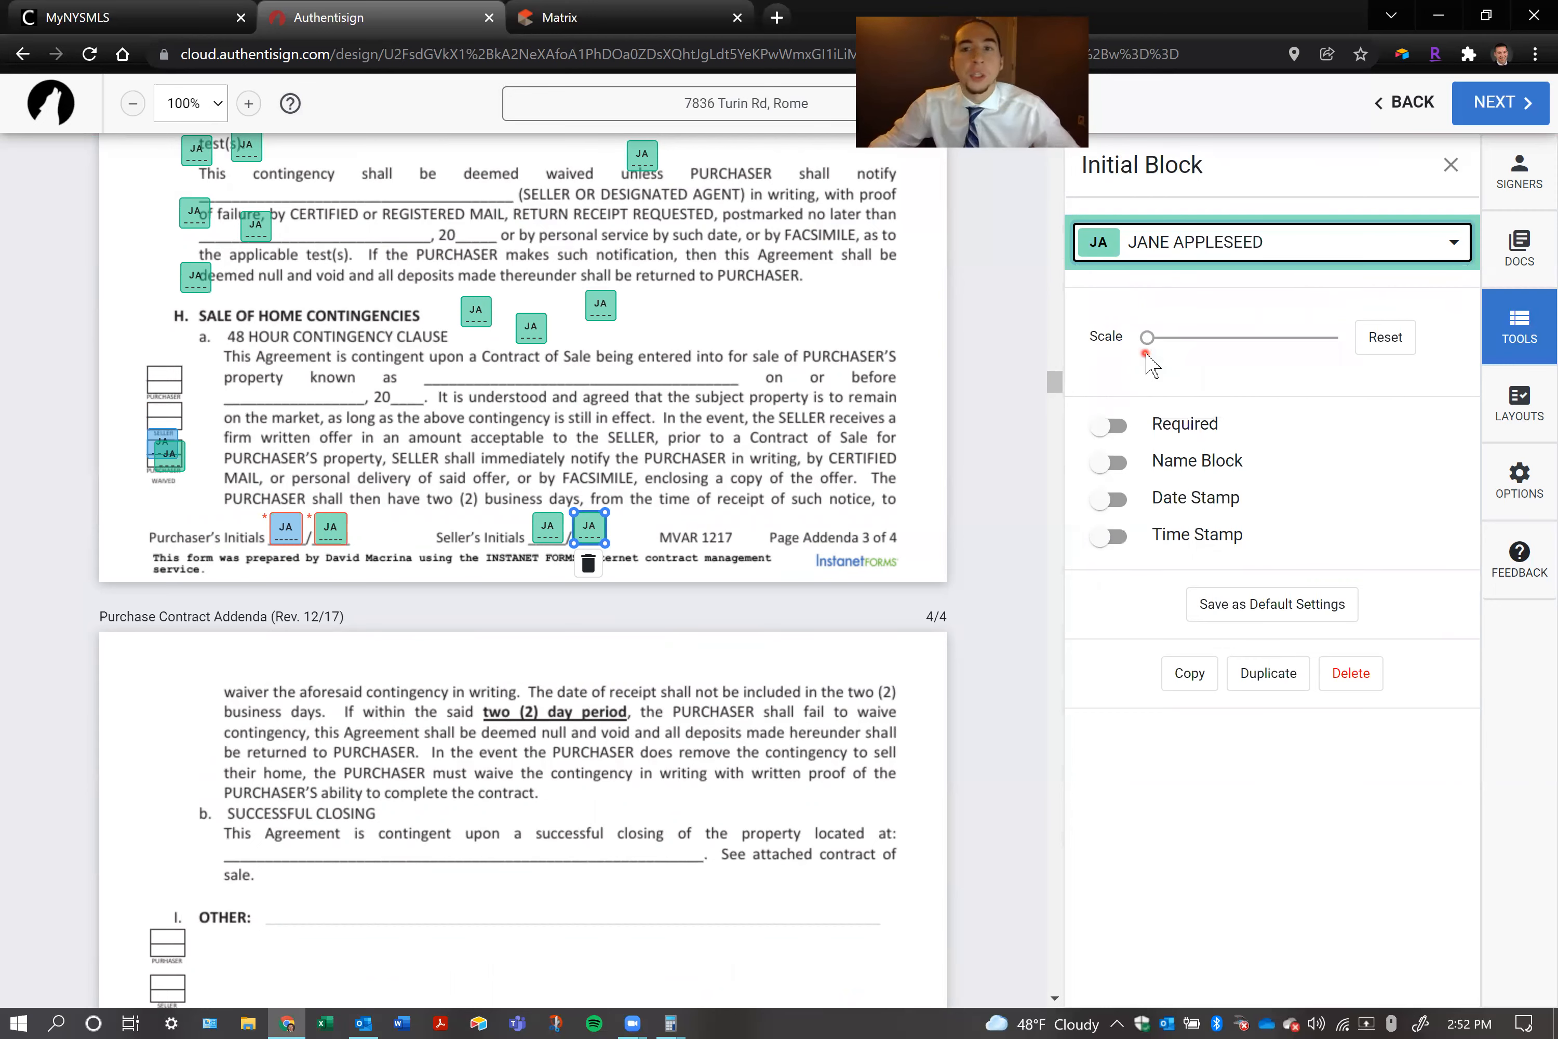
{"action": "left_click", "coordinate": [1170, 249]}
{"action": "left_click", "coordinate": [1170, 341]}
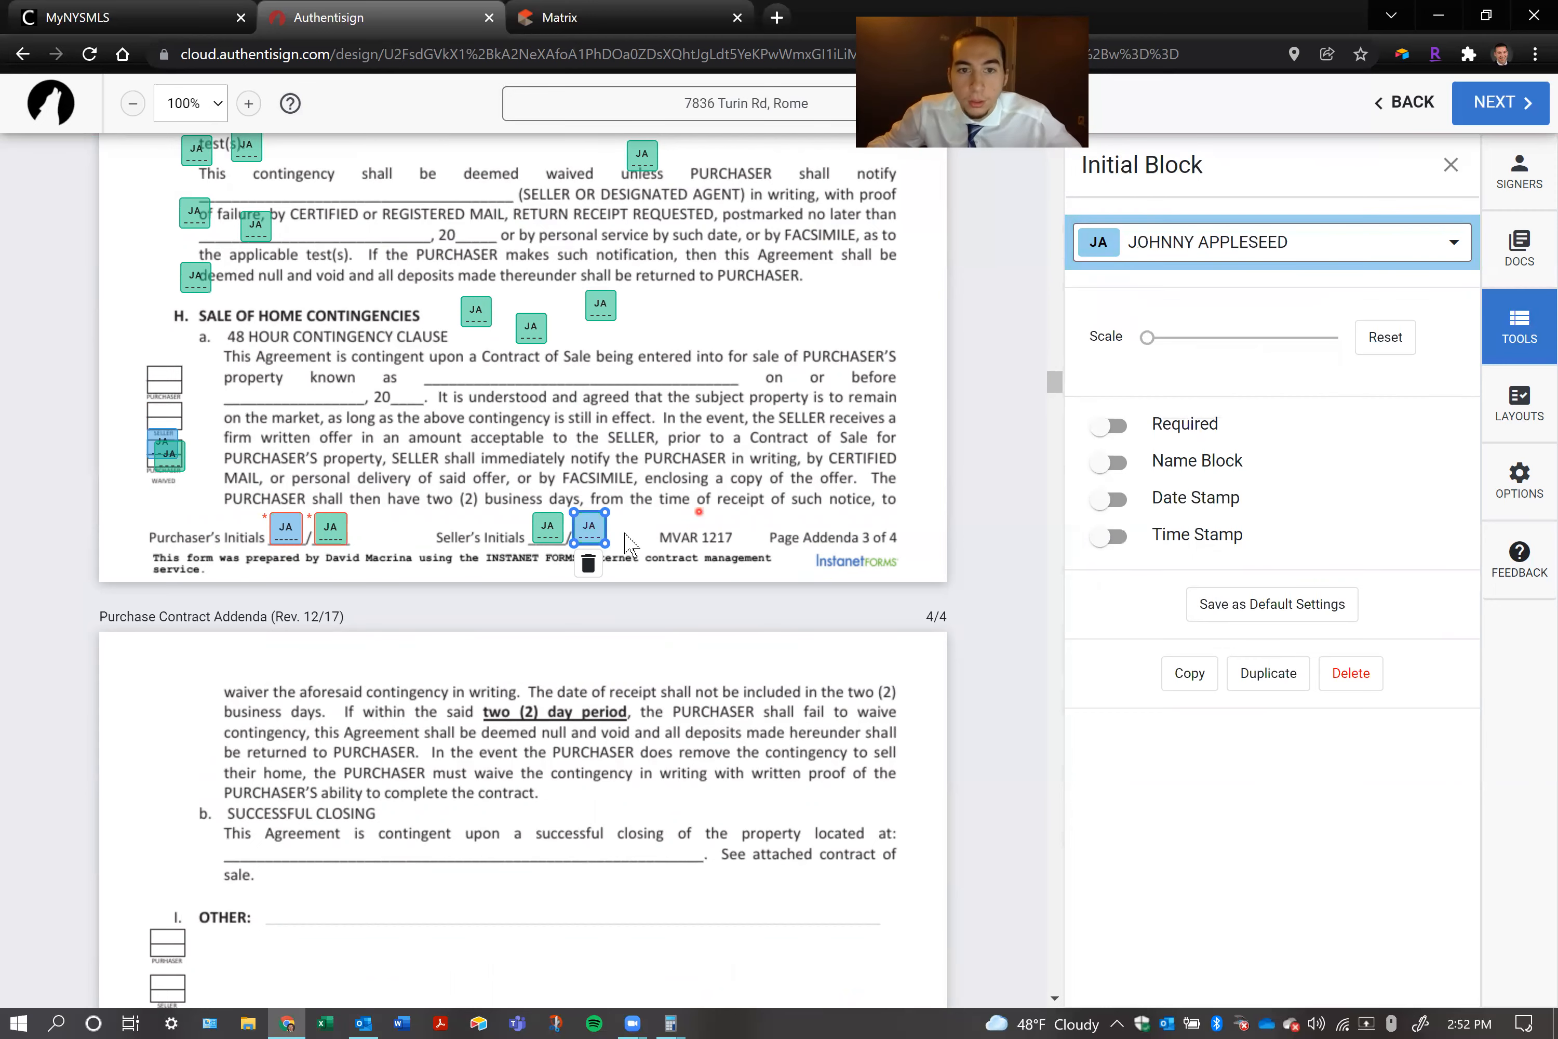
Reassign the lower initial block in the Water Test waiver paragraph to the first buyer and nudge the block beside "test(s)" slightly left
{"action": "scroll", "coordinate": [650, 359], "scroll_direction": "up", "scroll_amount": 3}
{"action": "left_click", "coordinate": [255, 432]}
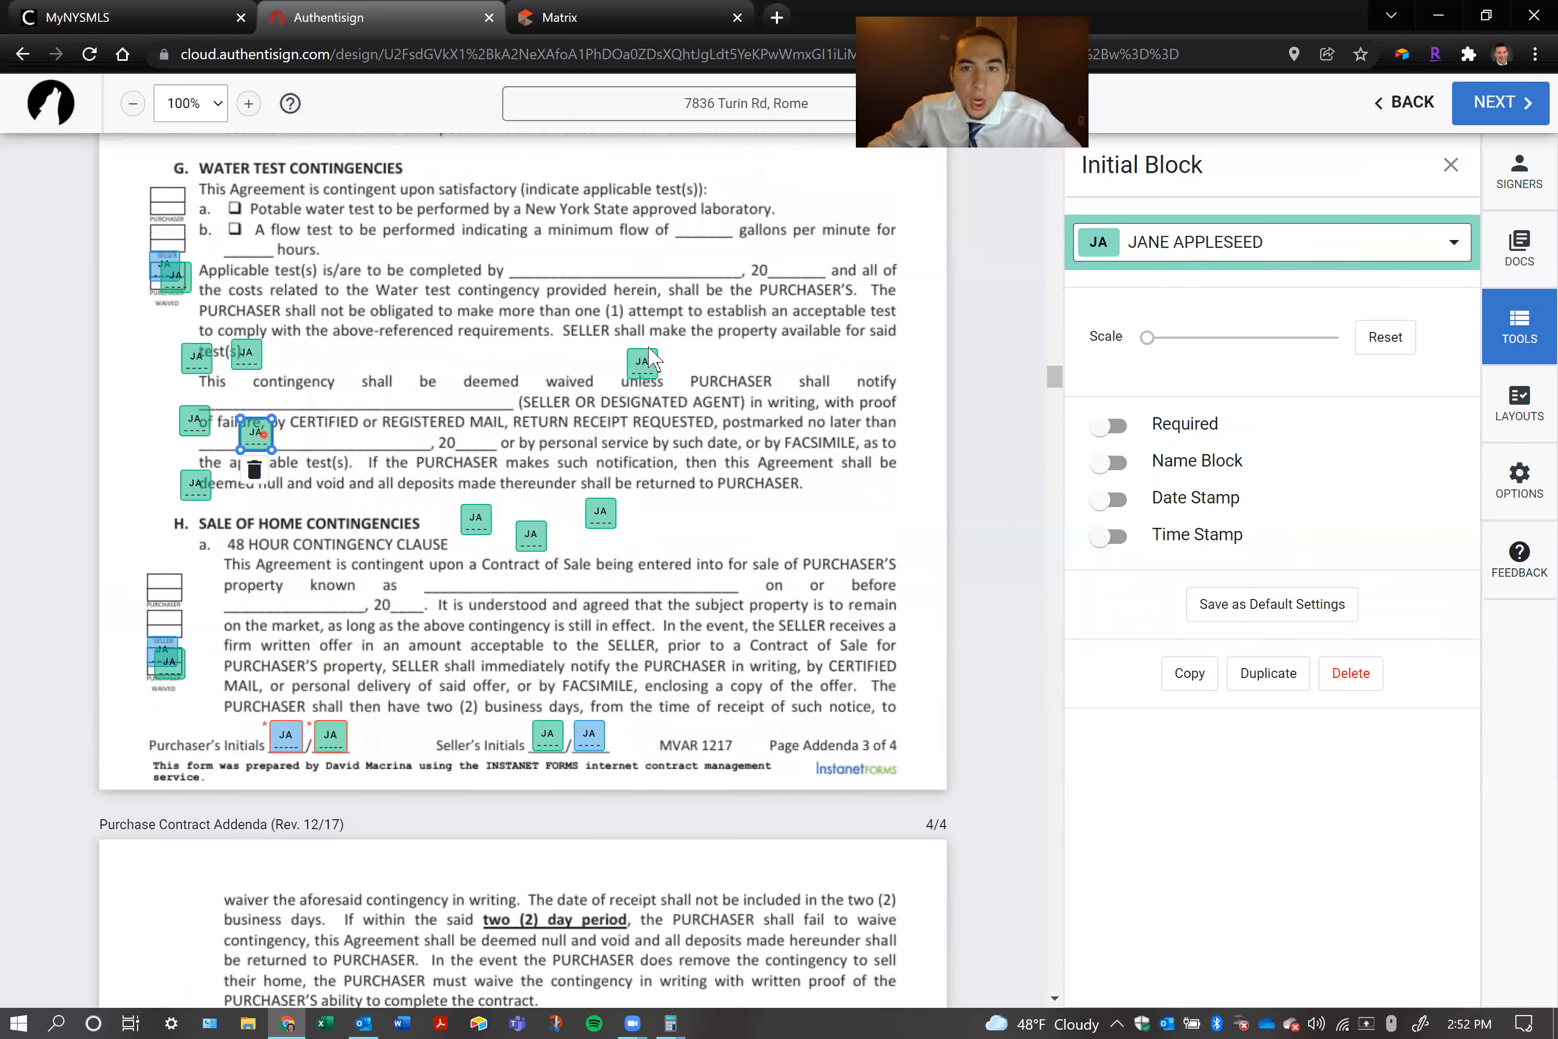
{"action": "left_click", "coordinate": [1093, 254]}
{"action": "left_click", "coordinate": [1153, 341]}
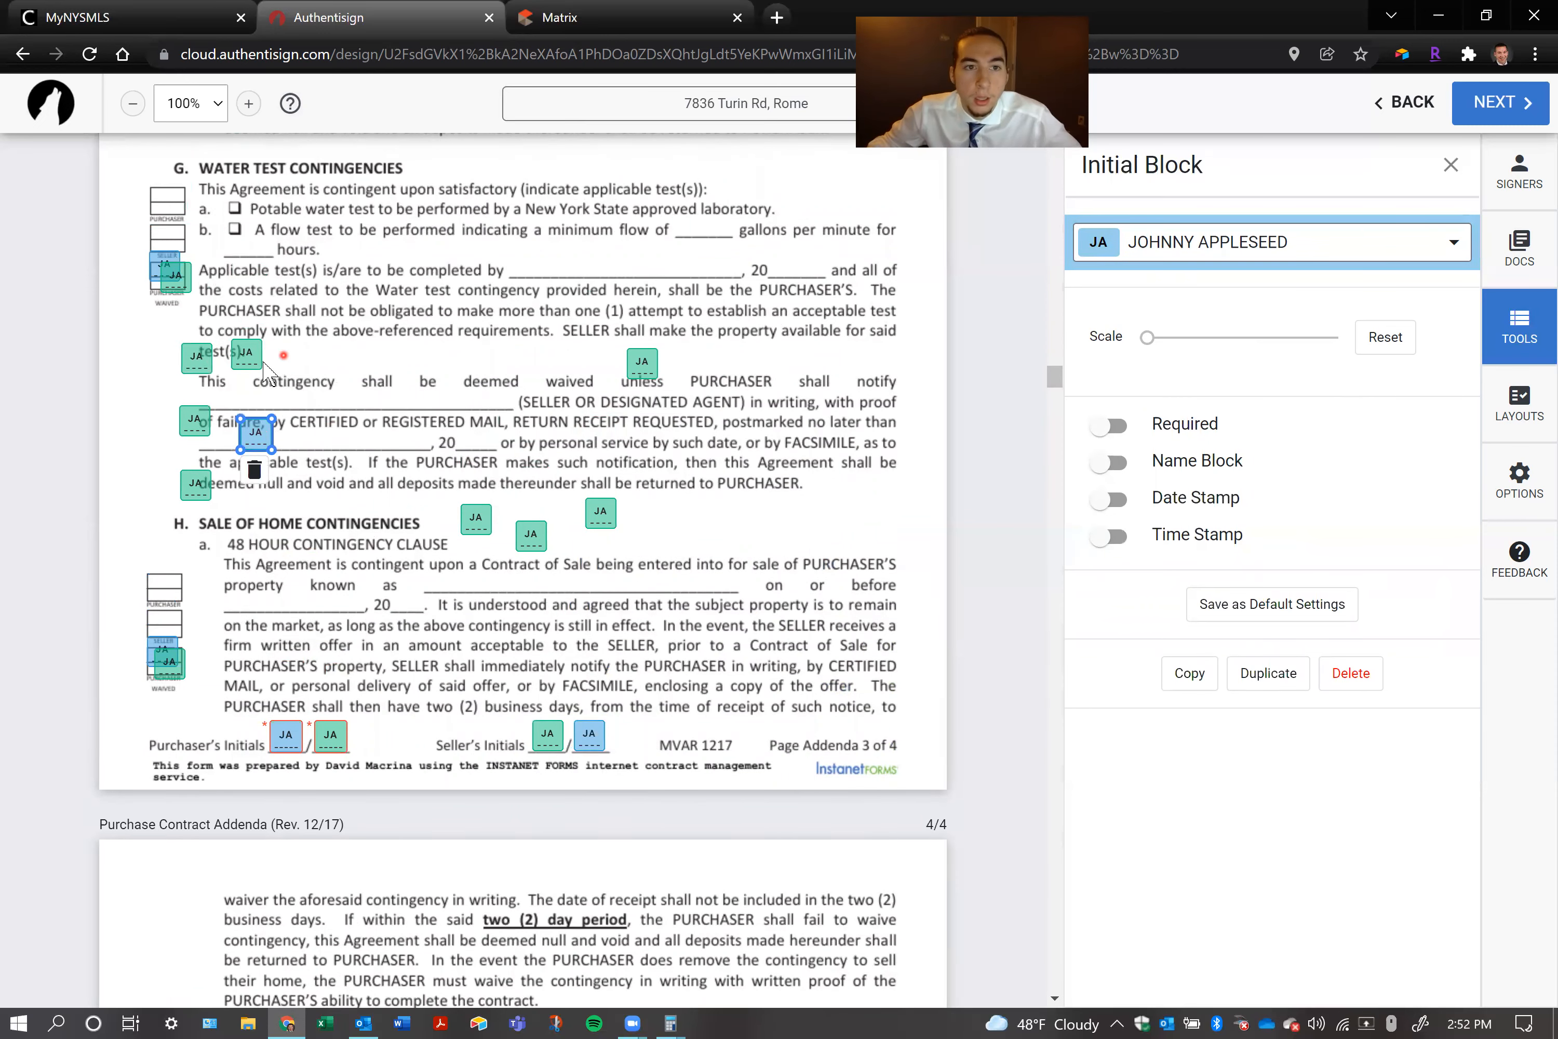
{"action": "left_click", "coordinate": [246, 356]}
{"action": "left_click_drag", "start_coordinate": [246, 357], "coordinate": [232, 362]}
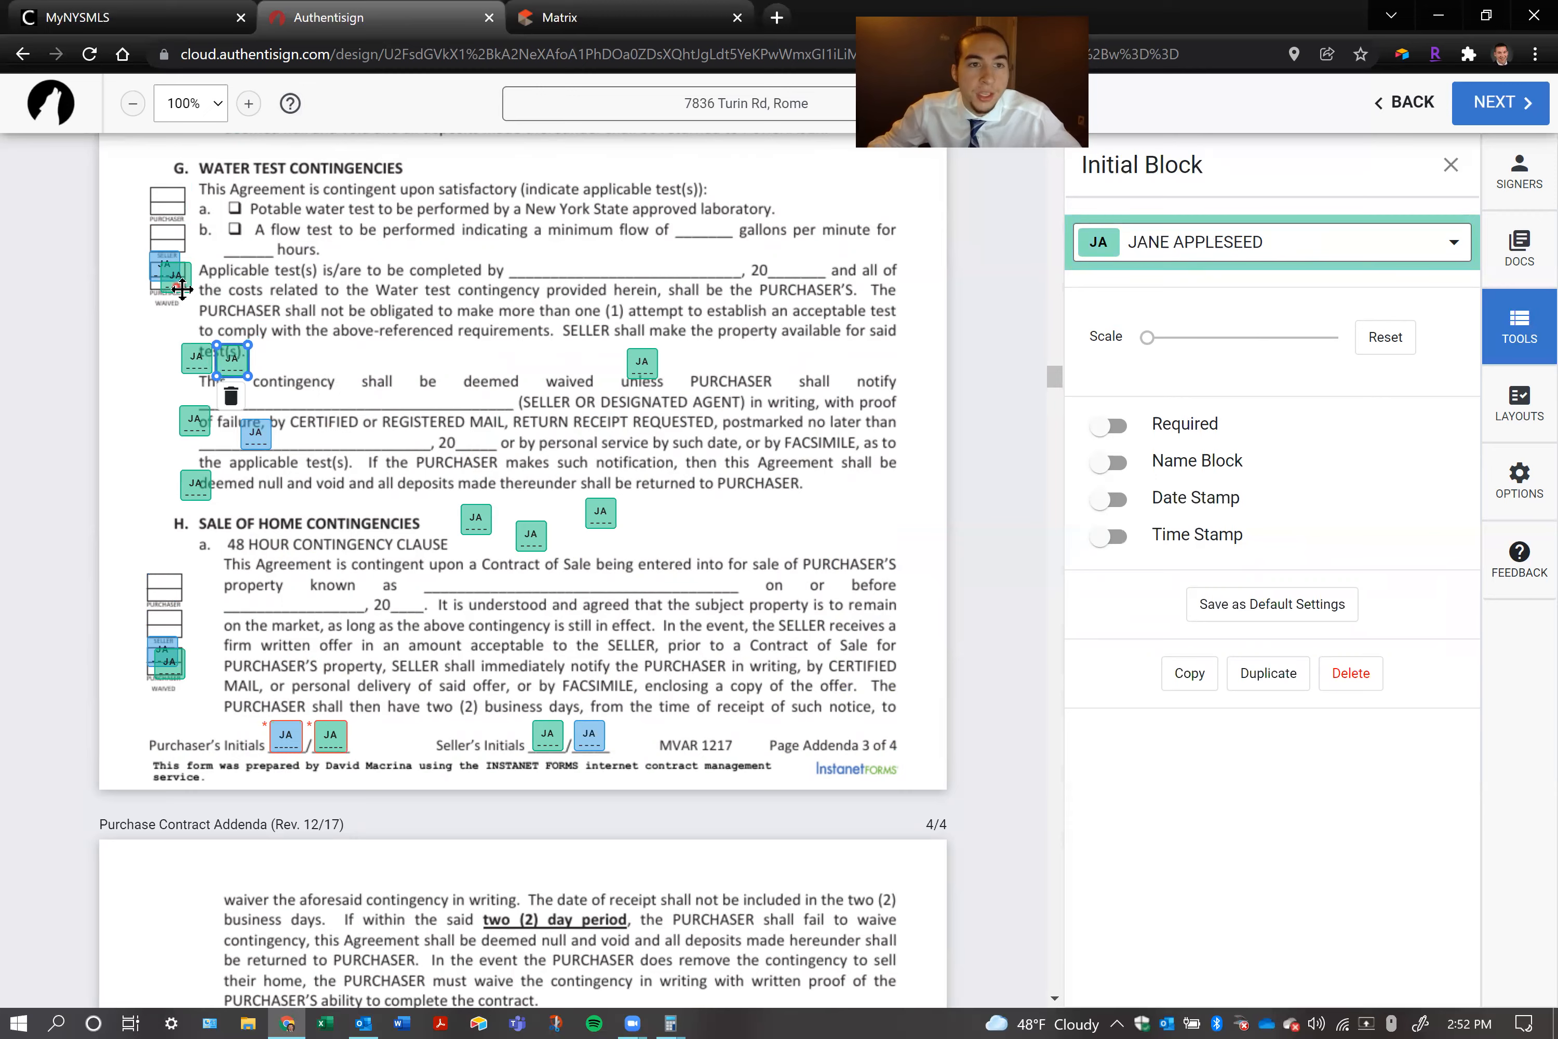
{"action": "left_click", "coordinate": [166, 283]}
Reassign the front initial block at the waived box of the Owner Financing clause on Addenda page 2 to the first buyer
{"action": "scroll", "coordinate": [161, 302], "scroll_direction": "up", "scroll_amount": 10}
{"action": "left_click", "coordinate": [155, 328]}
{"action": "left_click", "coordinate": [1197, 258]}
{"action": "left_click", "coordinate": [1187, 305]}
{"action": "left_click", "coordinate": [1254, 265]}
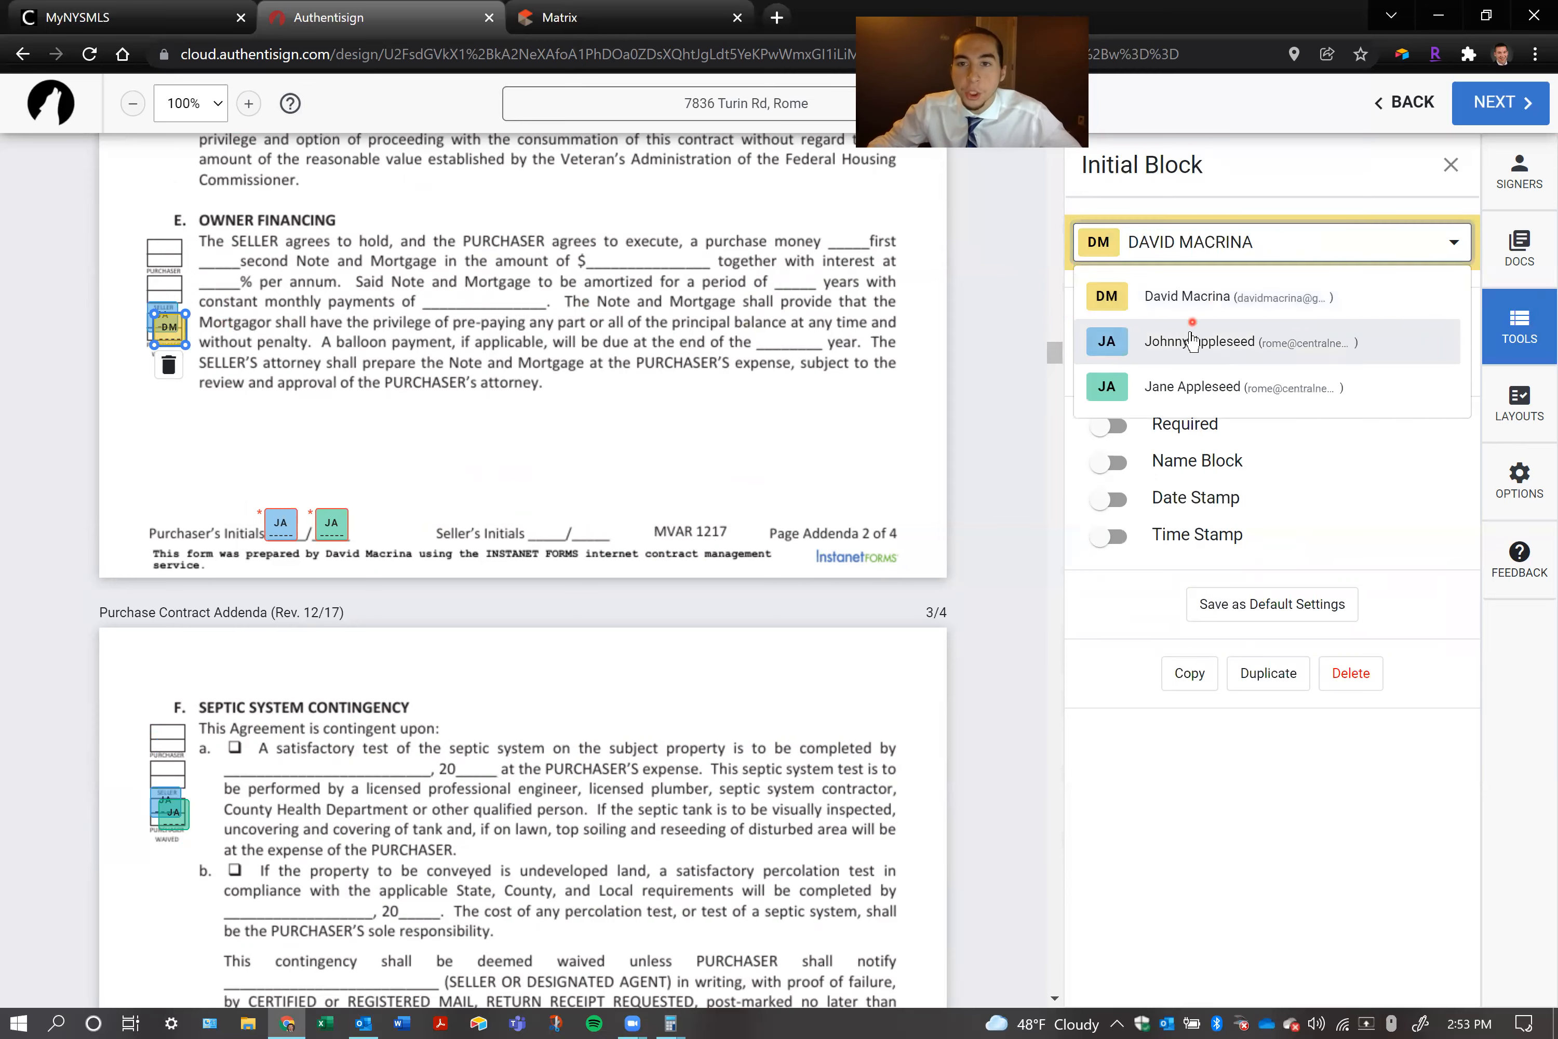
{"action": "left_click", "coordinate": [1193, 335]}
Reassign the second buyer's initial block beside the FHA or VA Amendatory Clause to the first buyer
{"action": "scroll", "coordinate": [173, 429], "scroll_direction": "up", "scroll_amount": 5}
{"action": "left_click", "coordinate": [173, 445]}
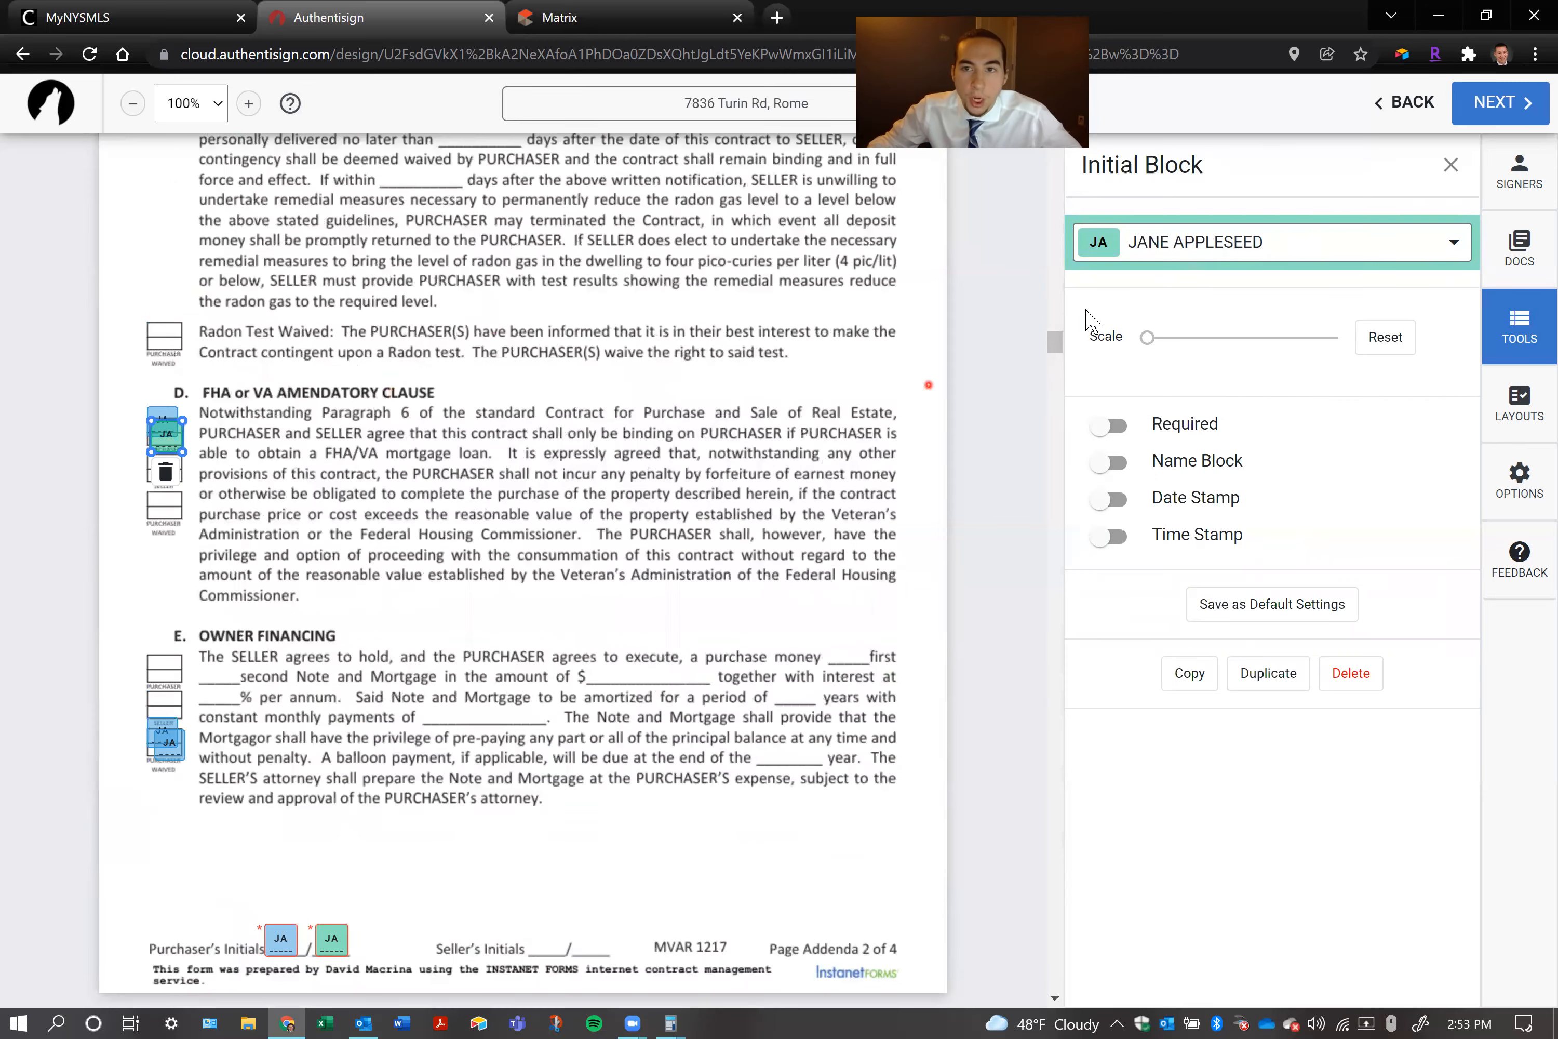
{"action": "left_click", "coordinate": [1173, 258]}
{"action": "left_click", "coordinate": [1187, 340]}
Reassign the second buyer's initial block beside the Radon Inspection Contingency to the first buyer
{"action": "scroll", "coordinate": [321, 429], "scroll_direction": "up", "scroll_amount": 4}
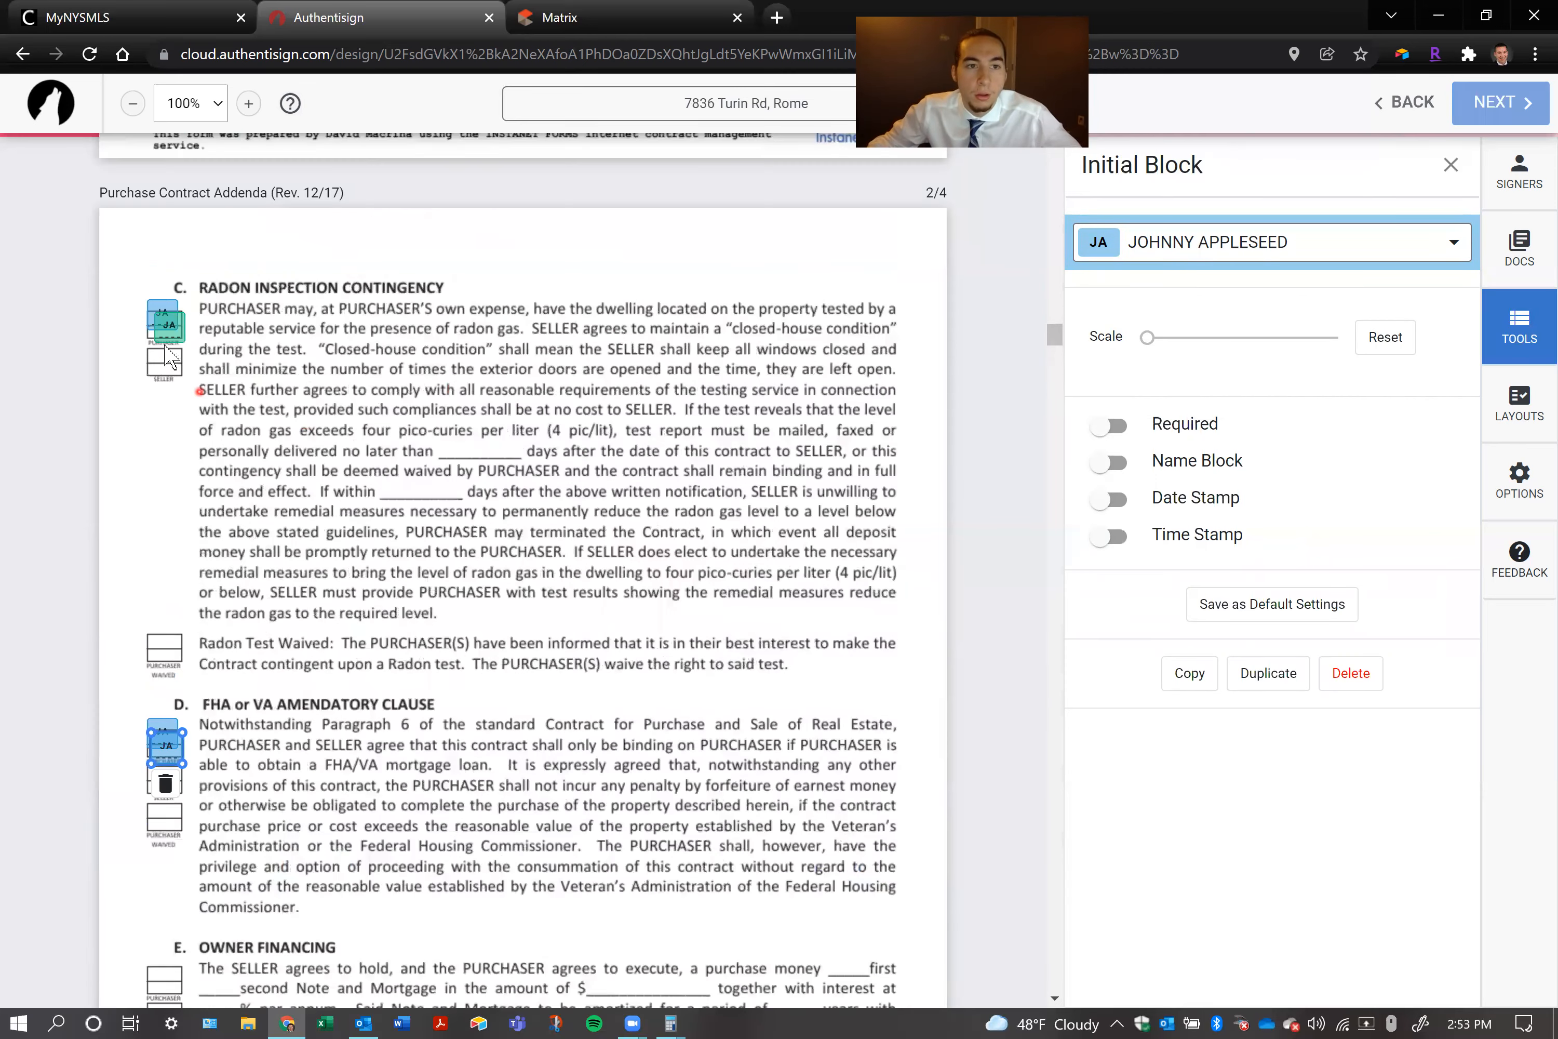
{"action": "left_click", "coordinate": [168, 325]}
{"action": "left_click", "coordinate": [1160, 261]}
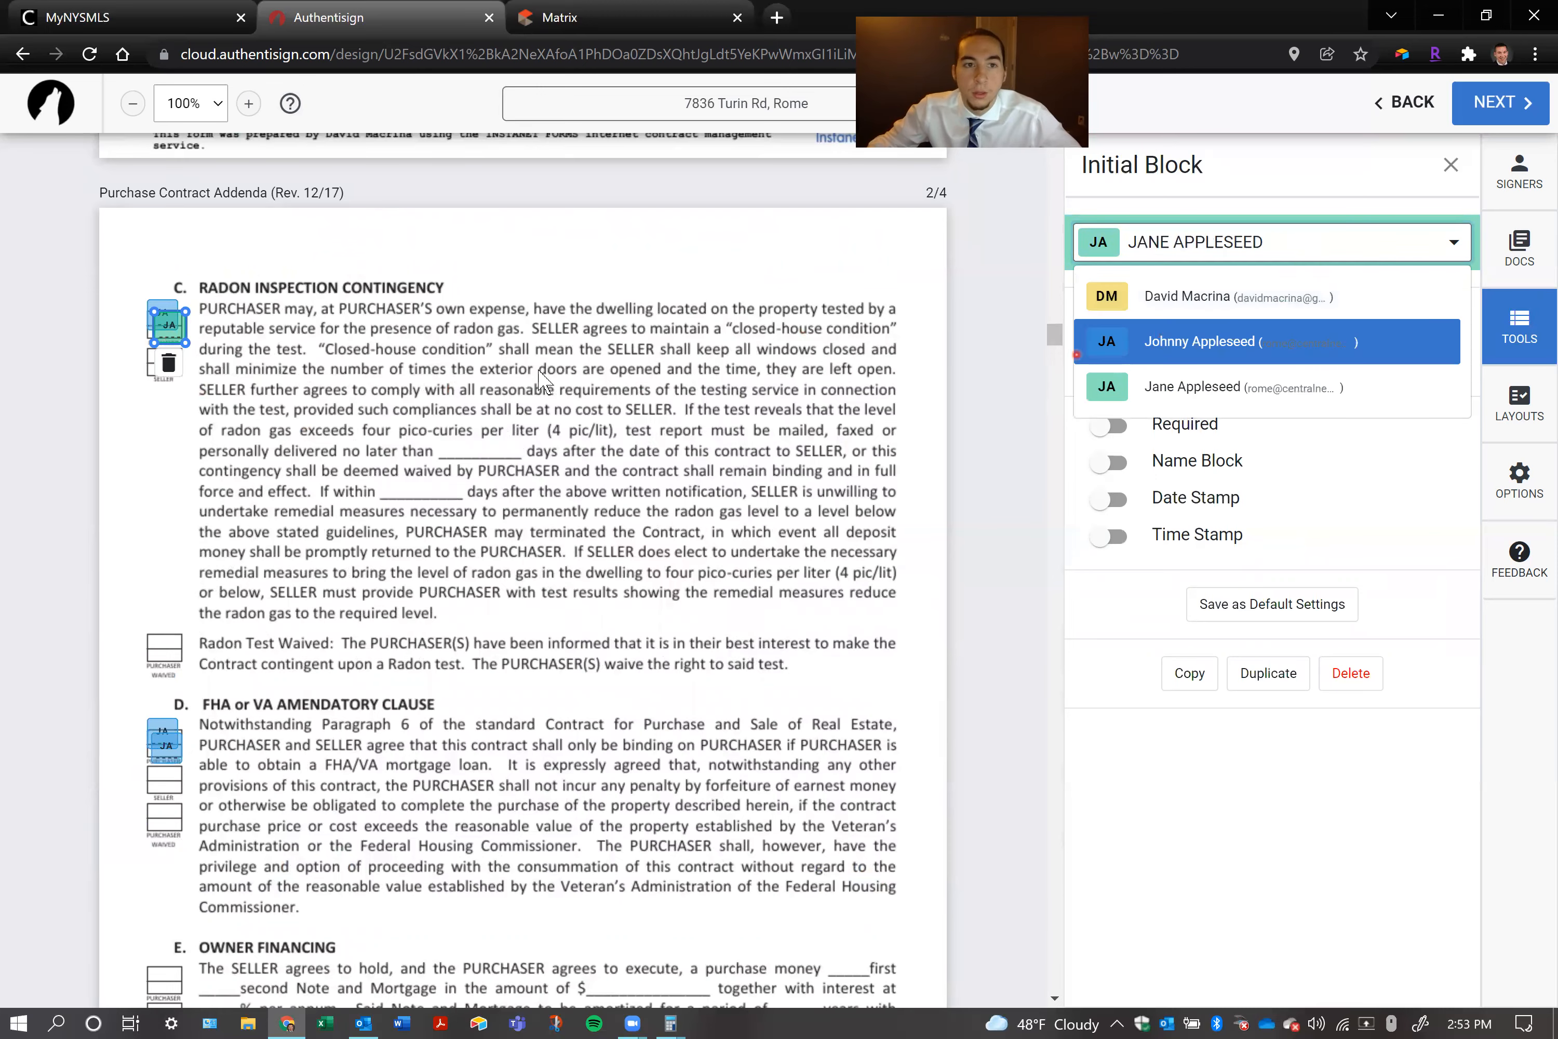
{"action": "left_click", "coordinate": [1160, 344]}
Reassign the second buyer's initial block at the Pest Inspection waived box on Addenda page 1 to the first buyer
{"action": "scroll", "coordinate": [174, 469], "scroll_direction": "up", "scroll_amount": 8}
{"action": "left_click", "coordinate": [169, 657]}
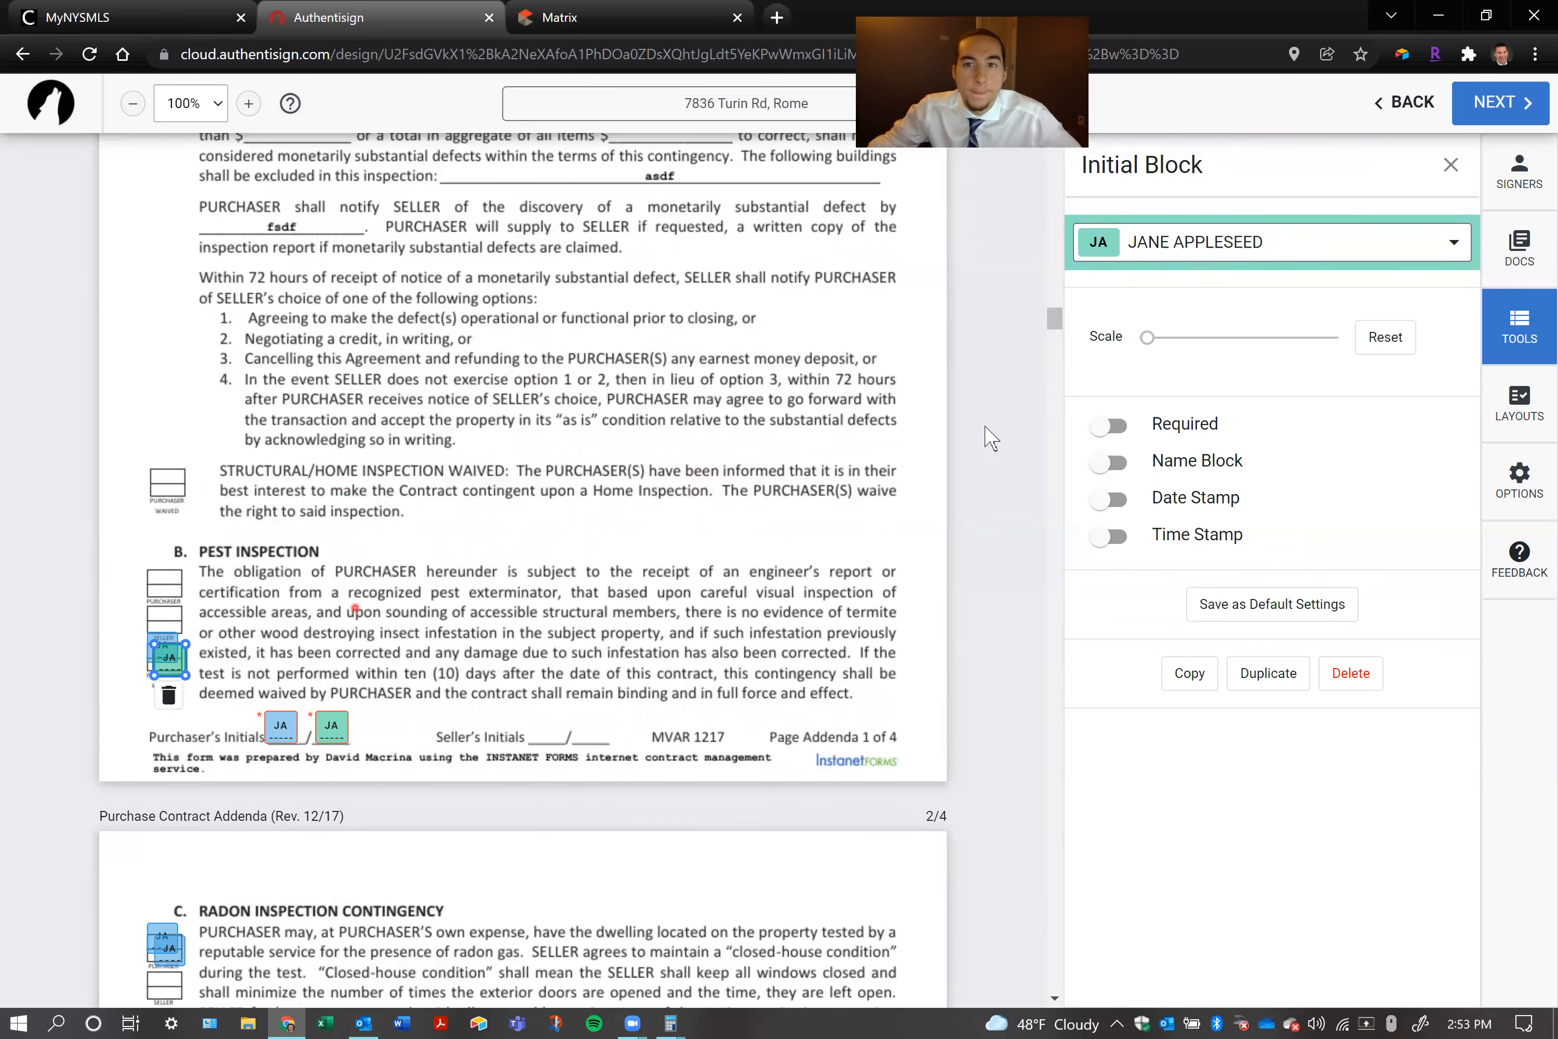
{"action": "left_click", "coordinate": [1173, 258]}
{"action": "left_click", "coordinate": [1177, 342]}
{"action": "left_click", "coordinate": [666, 405]}
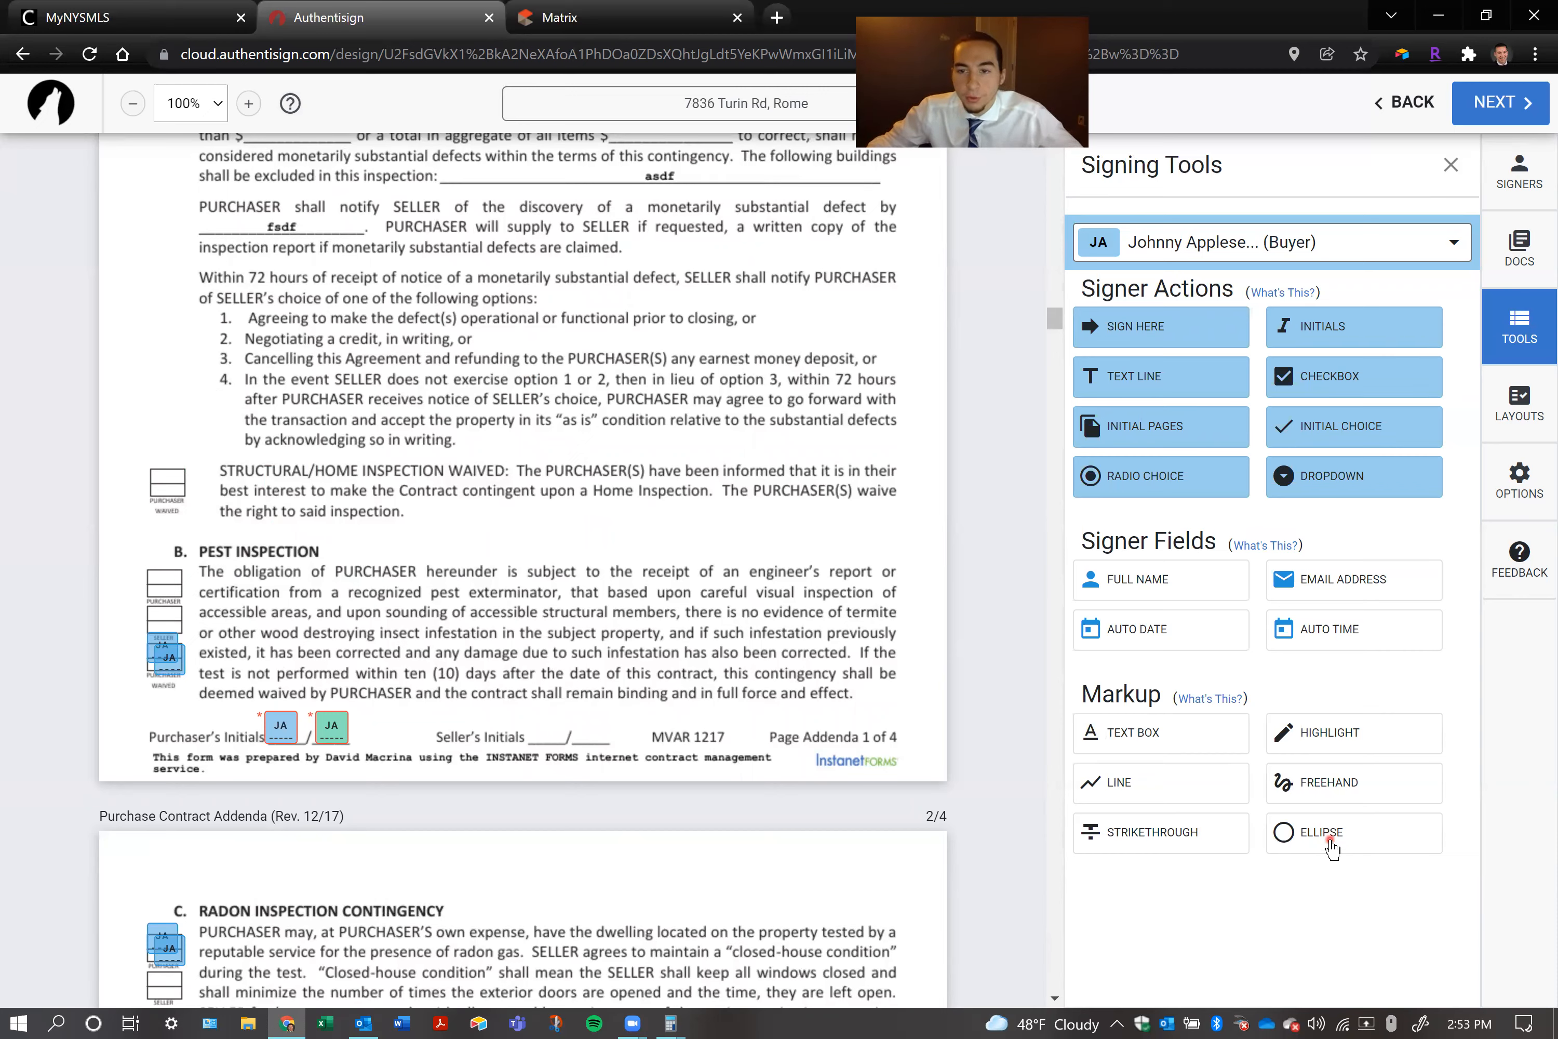
Open the layouts for adding pre-placed signing fields and markups to the documents
{"action": "left_click", "coordinate": [1525, 382]}
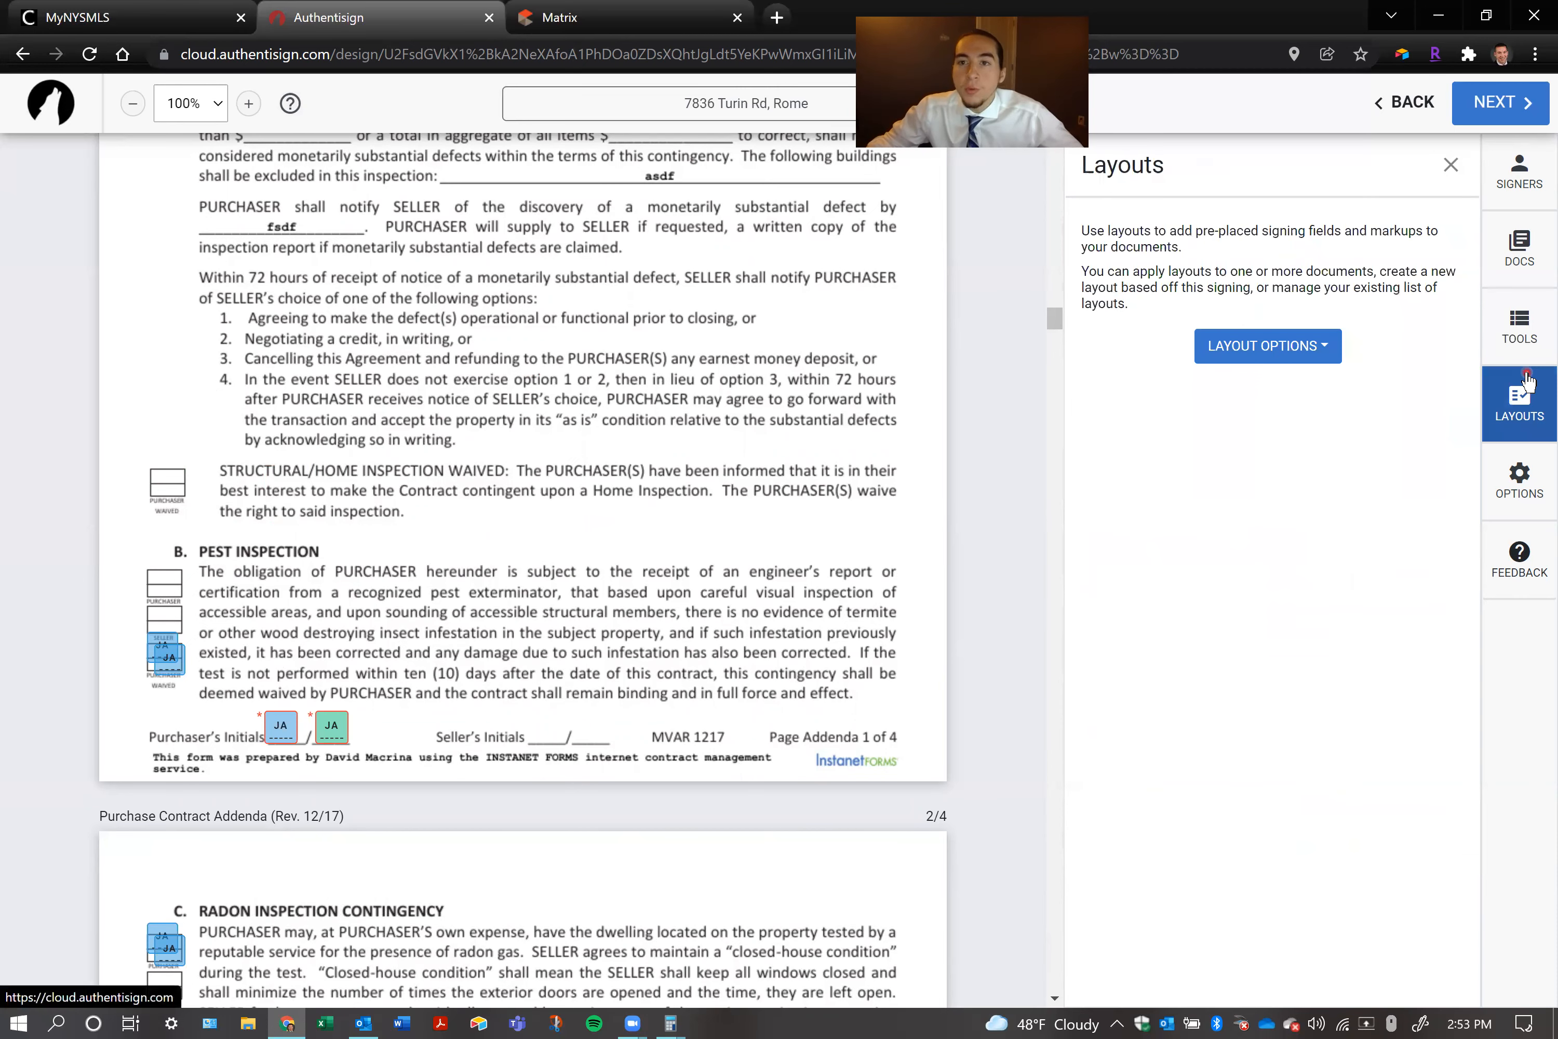
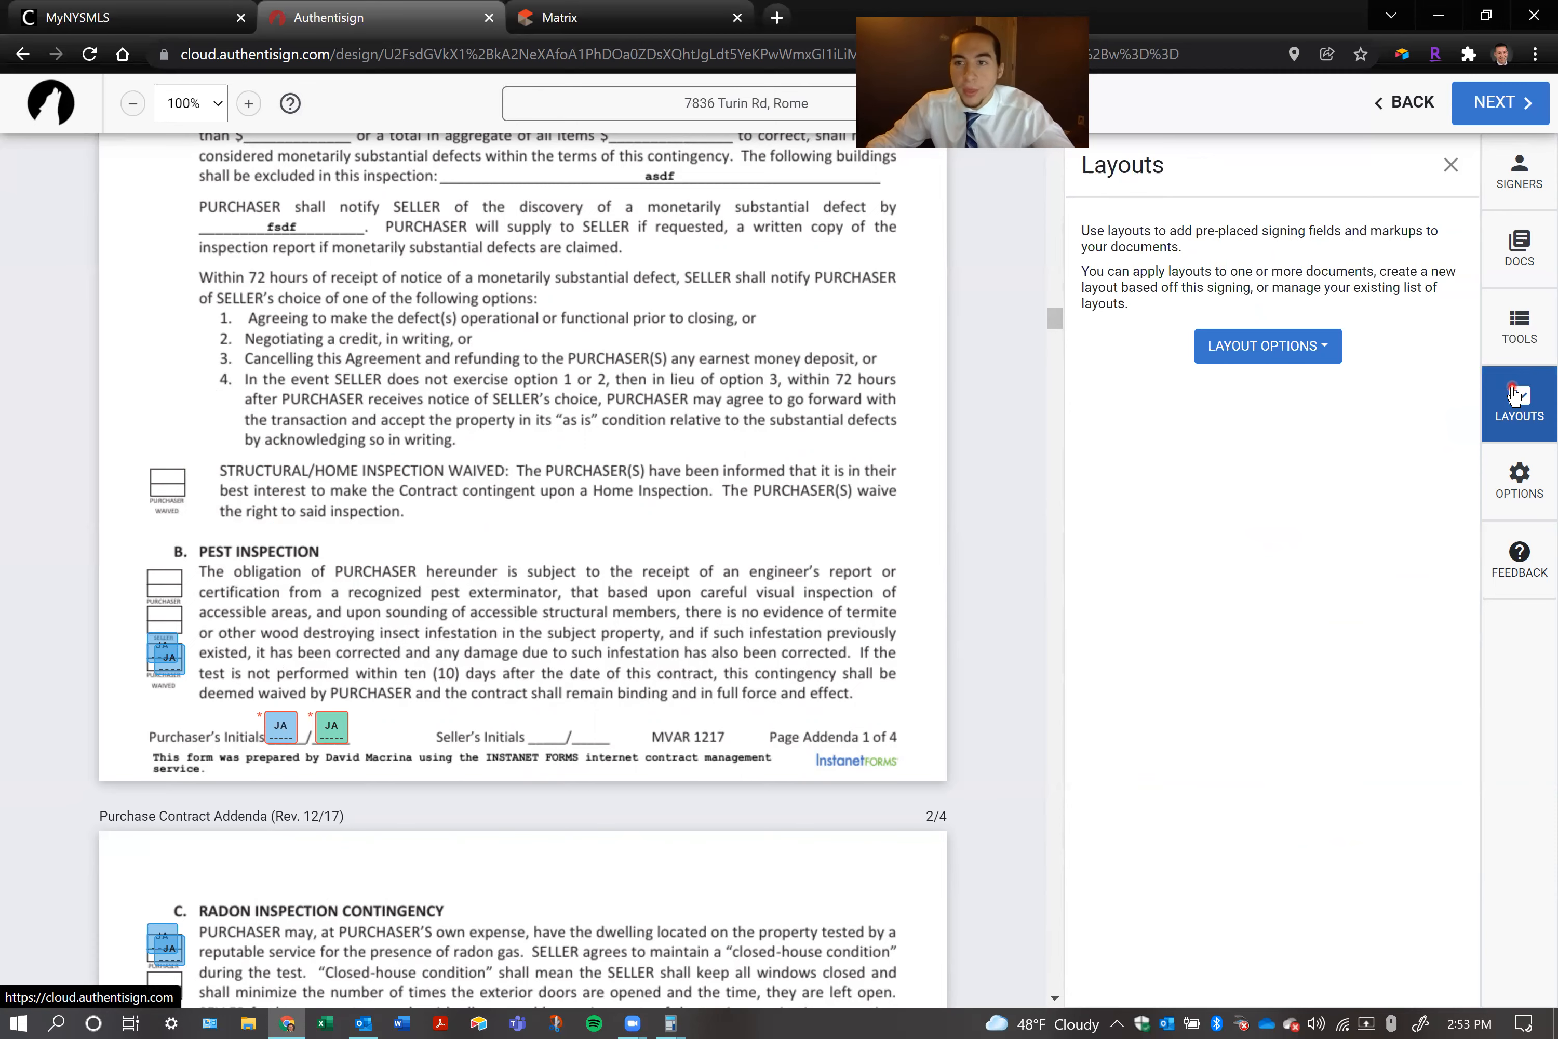
Open the signing options and examine the signing details and the calendar for the expiration date
{"action": "left_click", "coordinate": [1512, 489]}
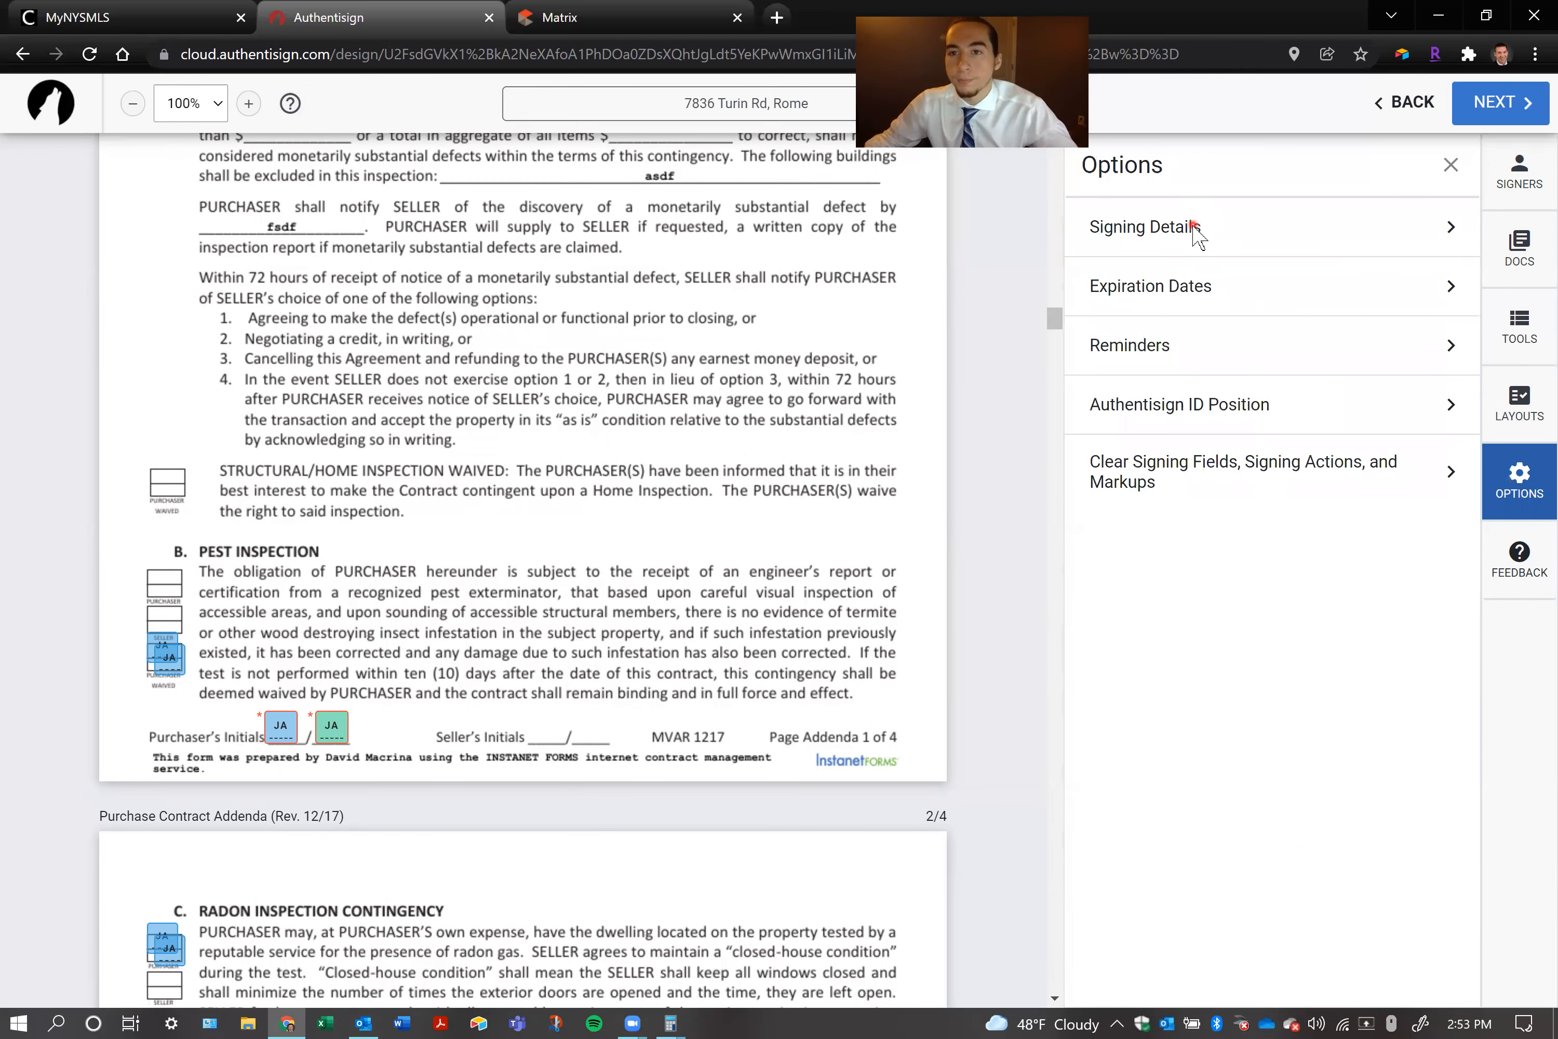
{"action": "left_click", "coordinate": [1194, 229]}
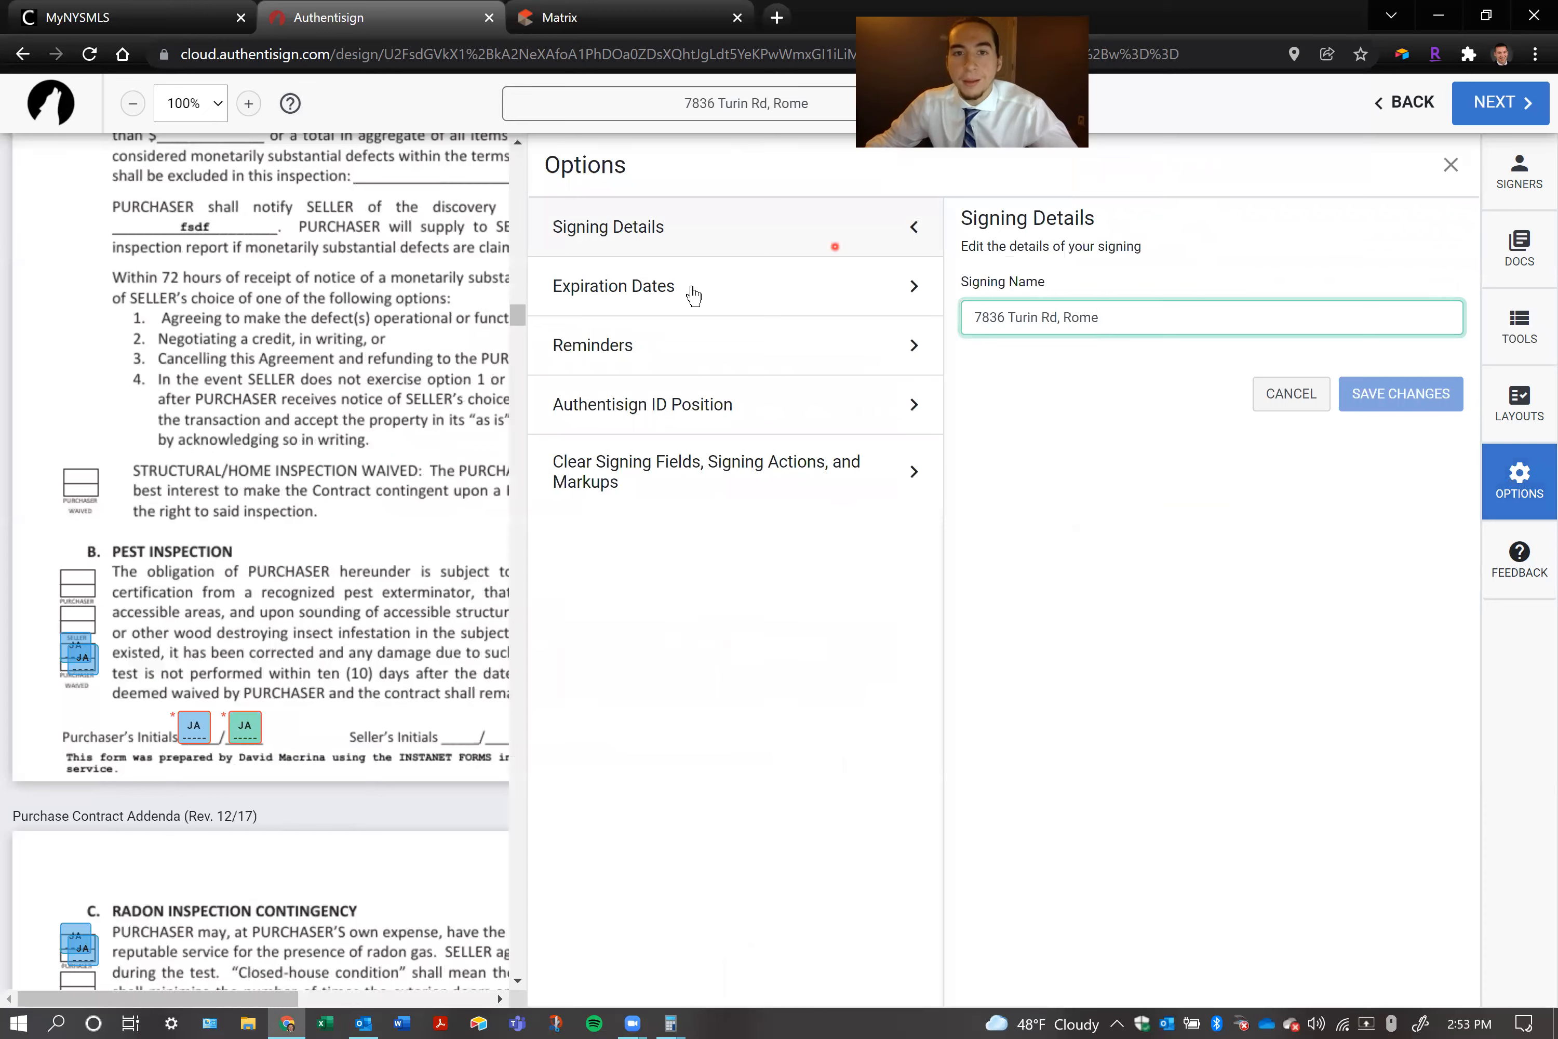
{"action": "left_click", "coordinate": [692, 293]}
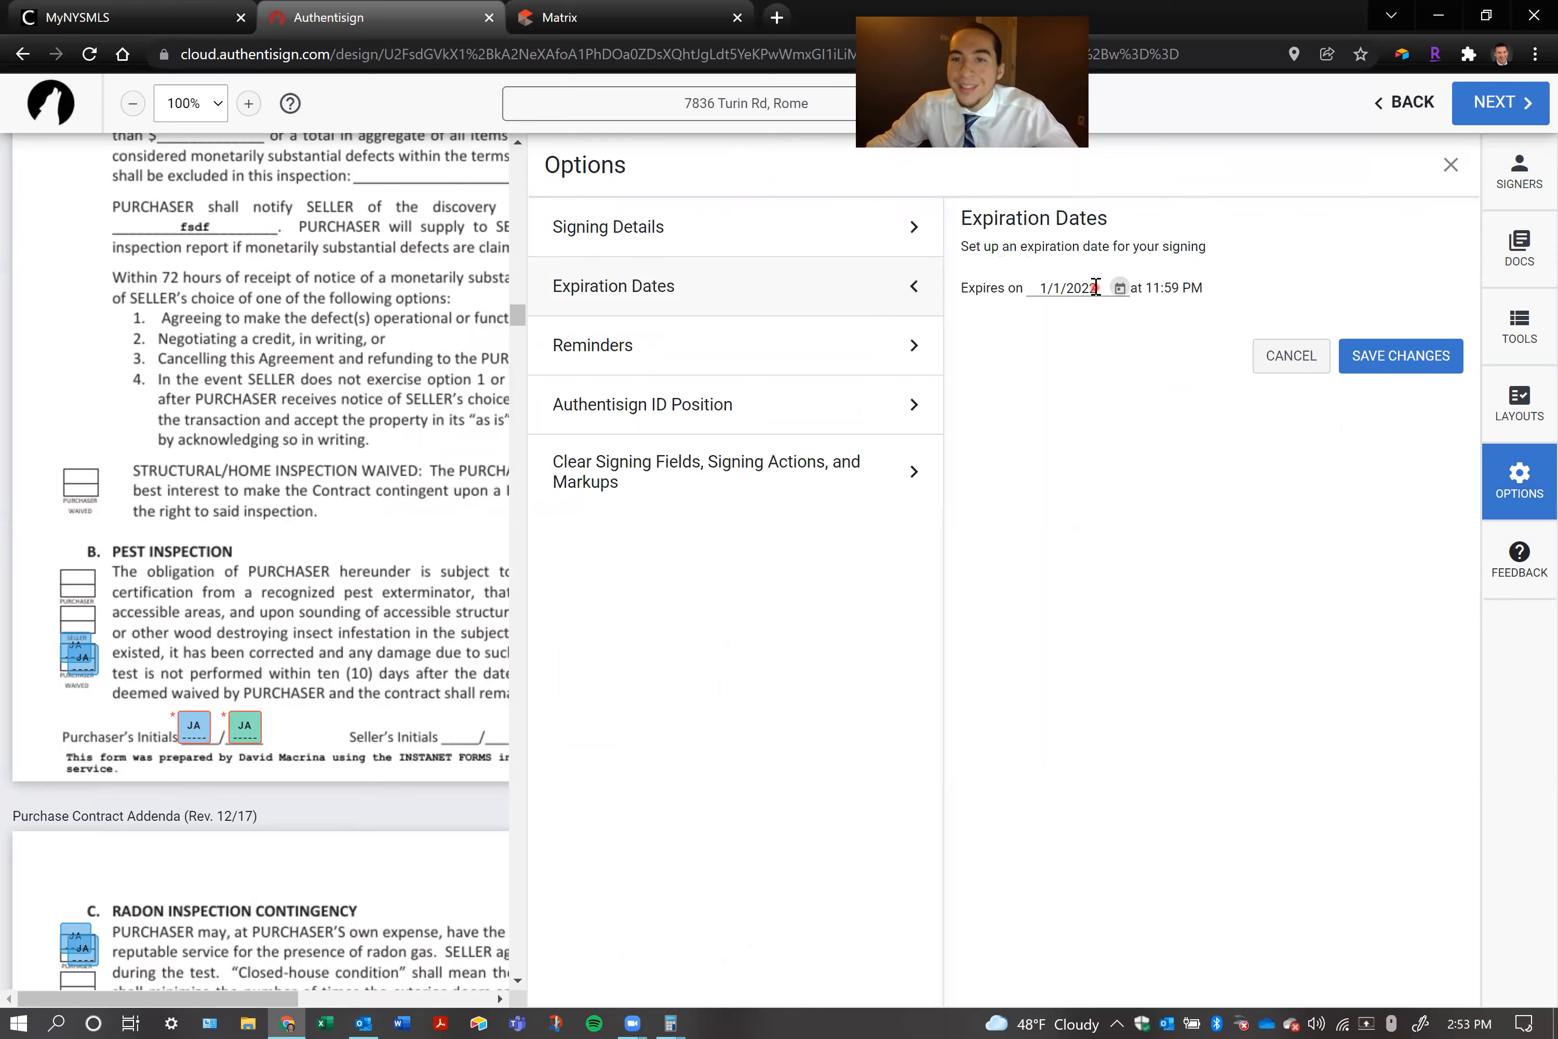
{"action": "left_click", "coordinate": [1094, 289]}
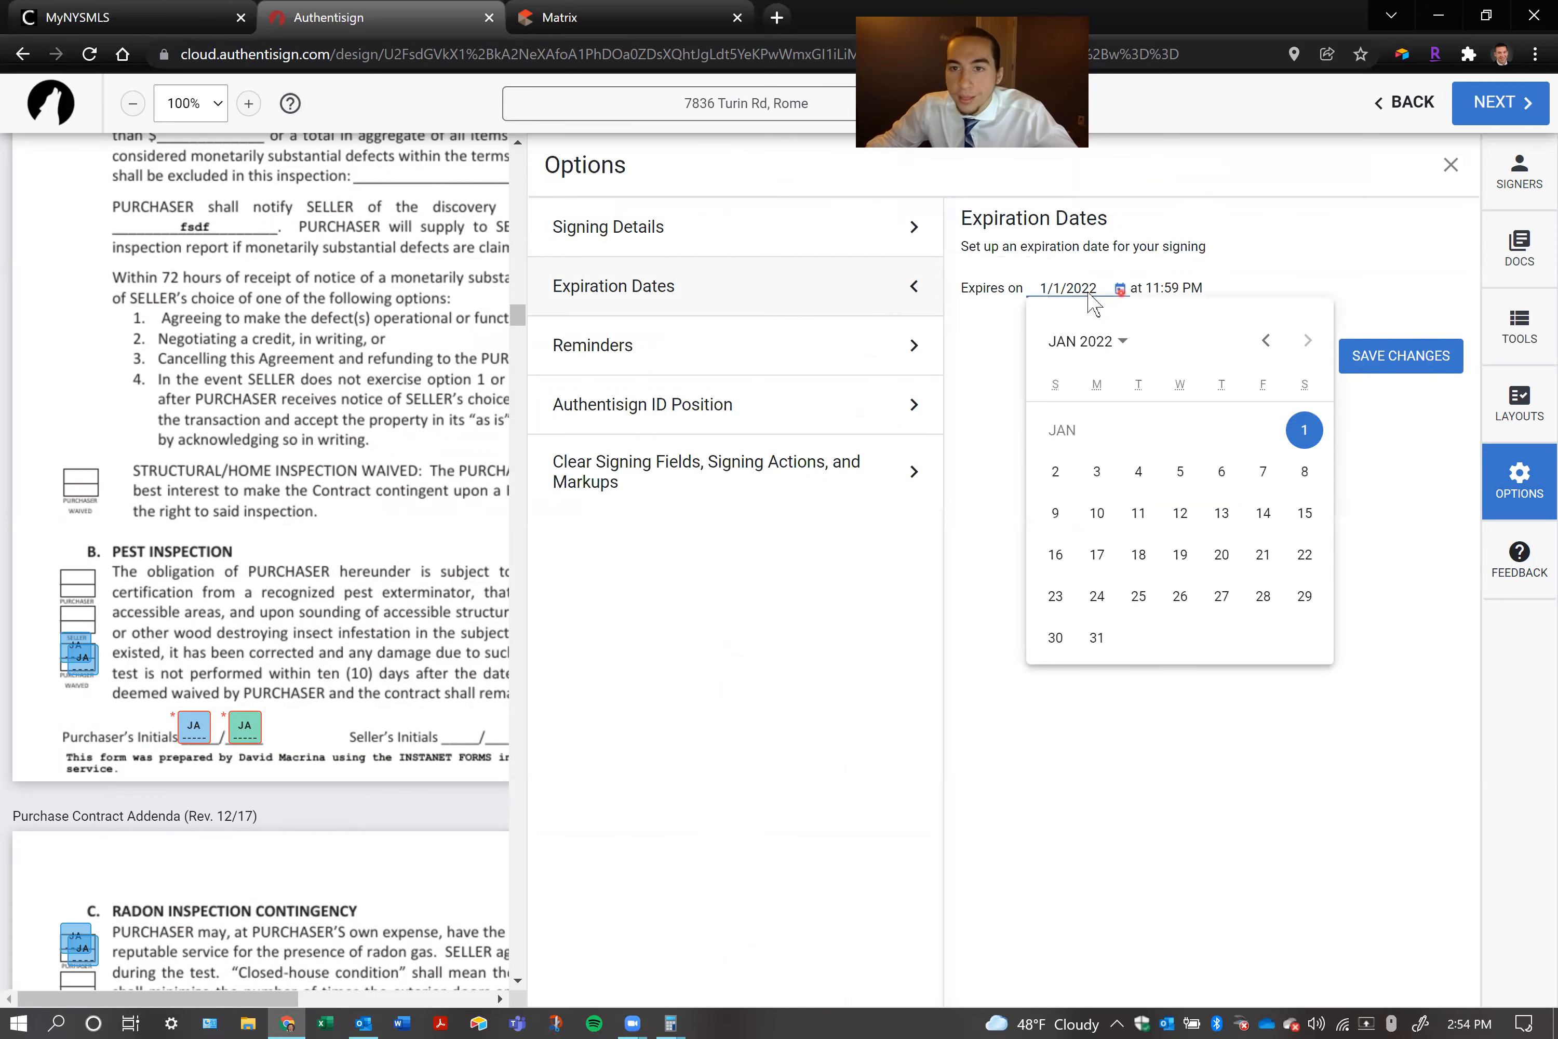
{"action": "left_click", "coordinate": [988, 330]}
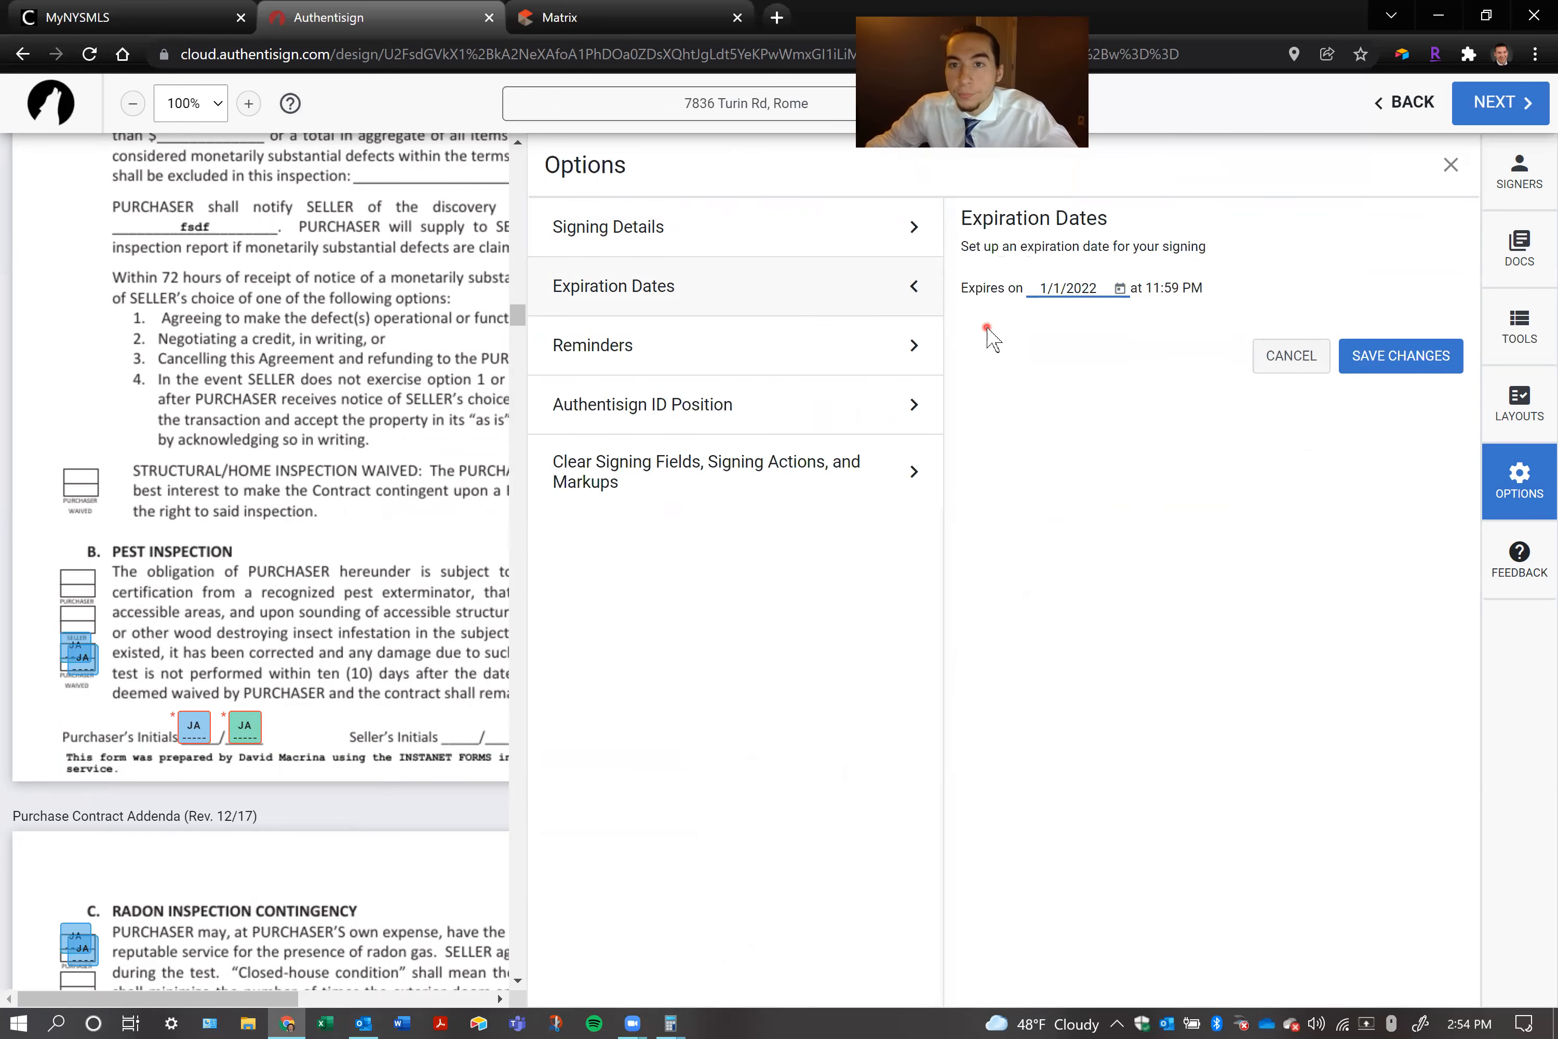
Choose to send signing reminders every 2 days at 11 AM
{"action": "left_click", "coordinate": [649, 353]}
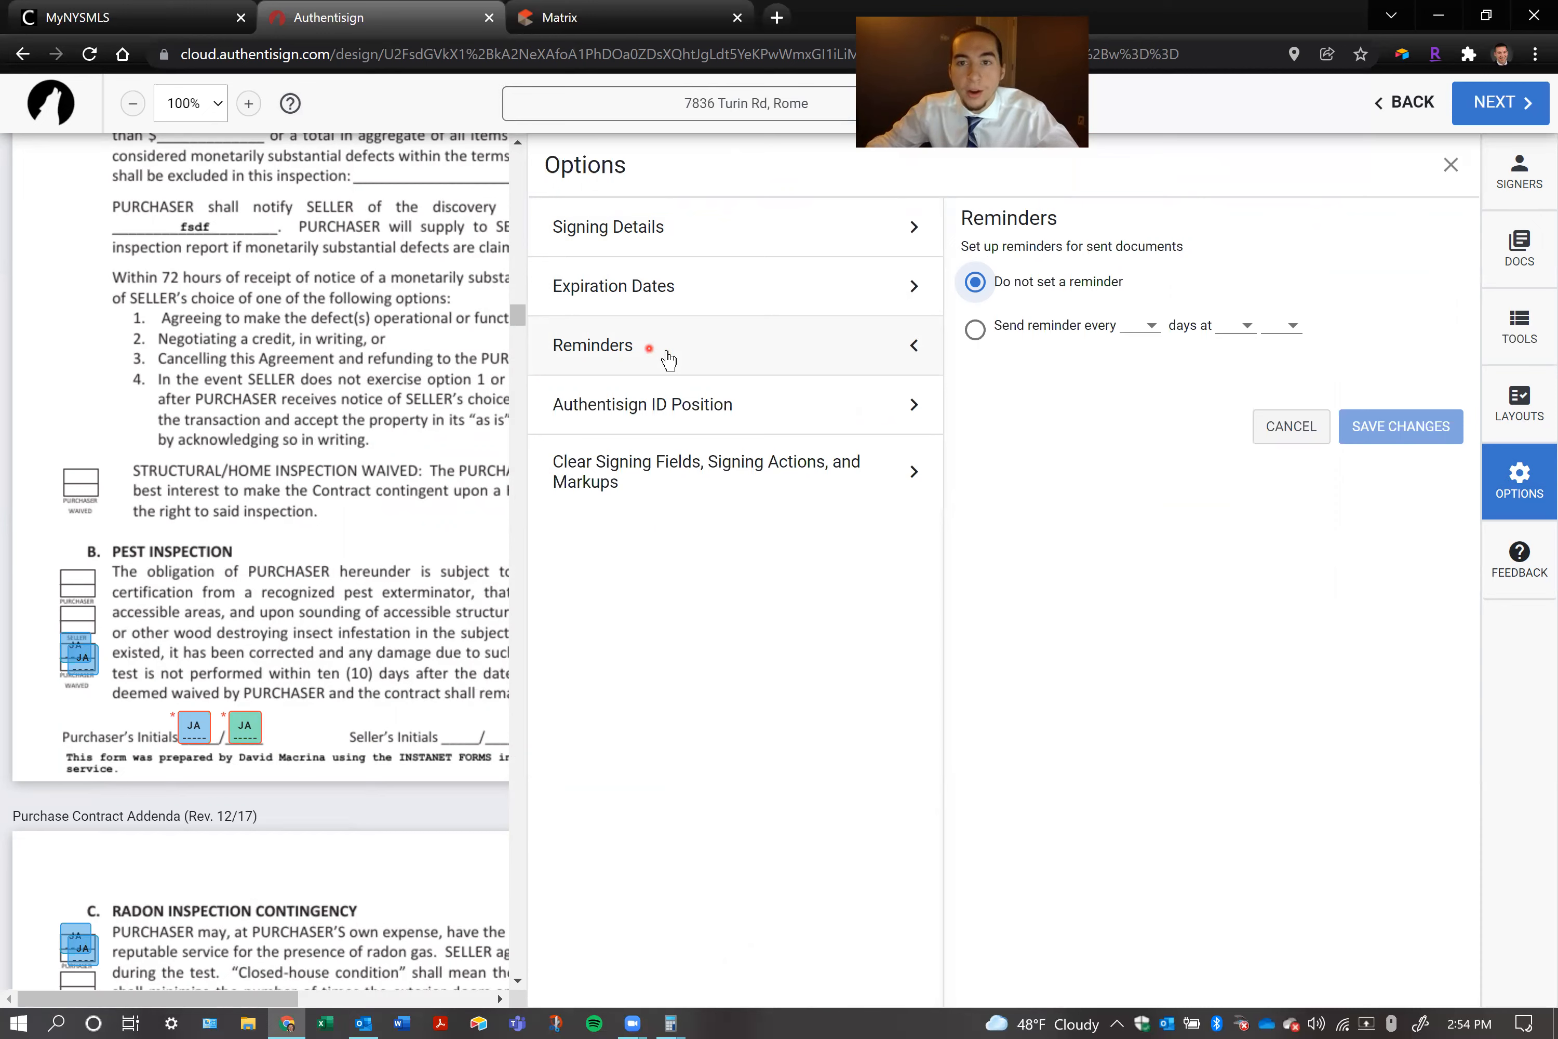
{"action": "left_click", "coordinate": [973, 330]}
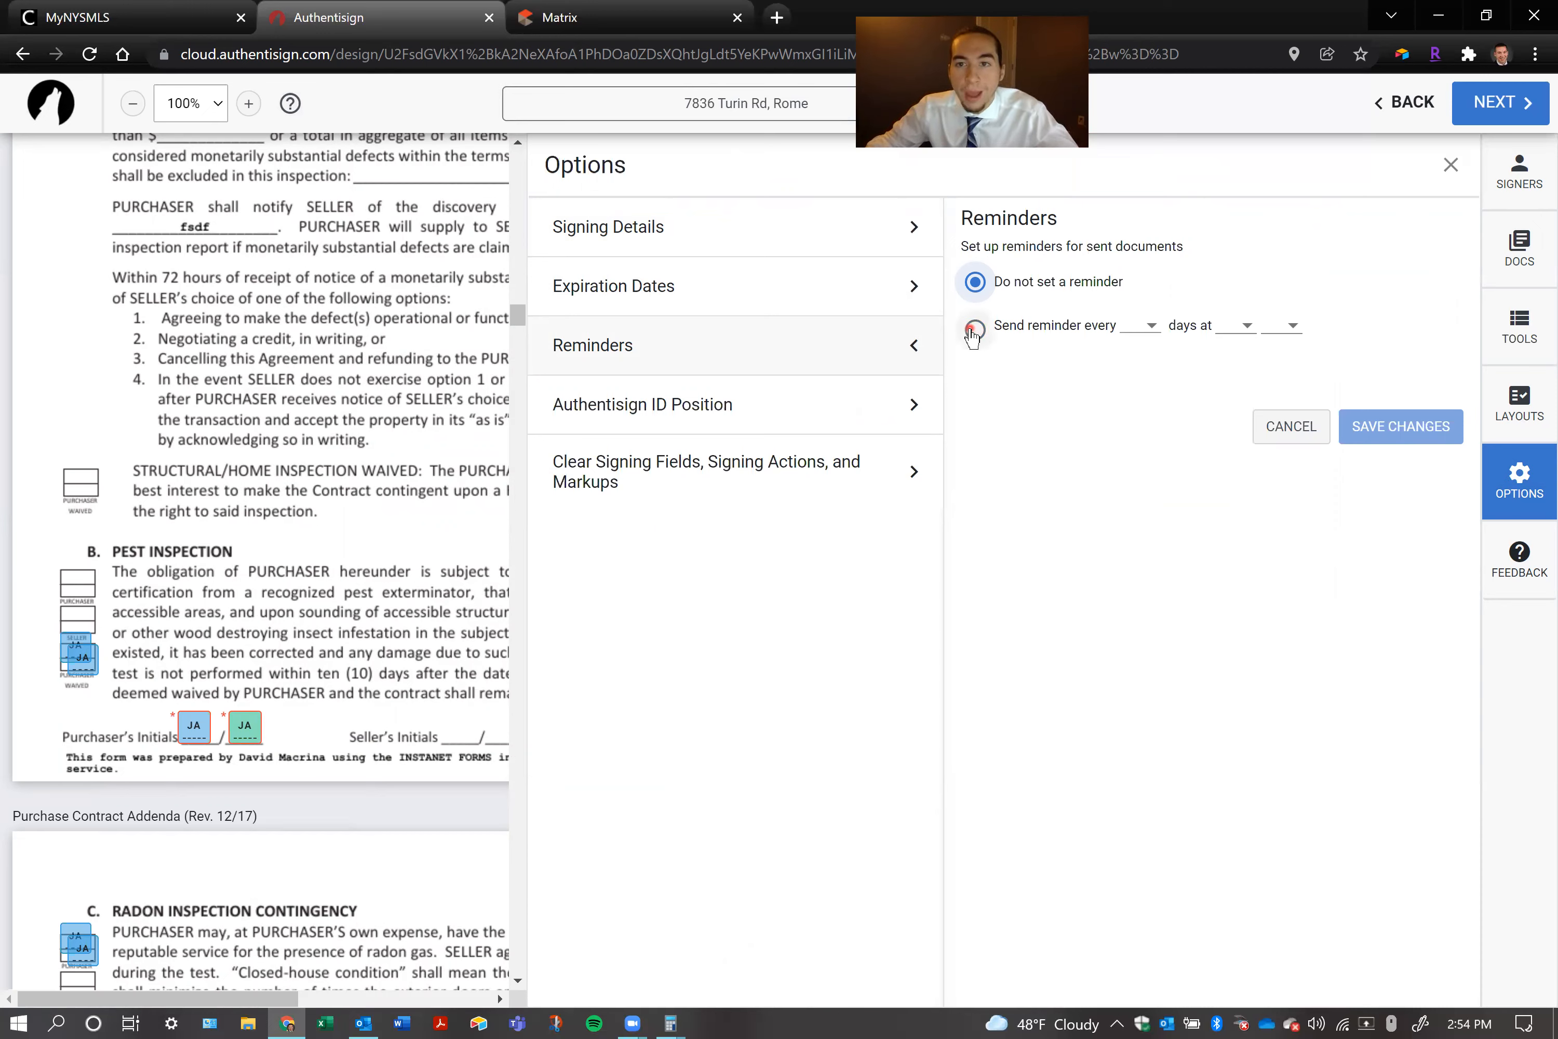
{"action": "left_click", "coordinate": [1156, 326]}
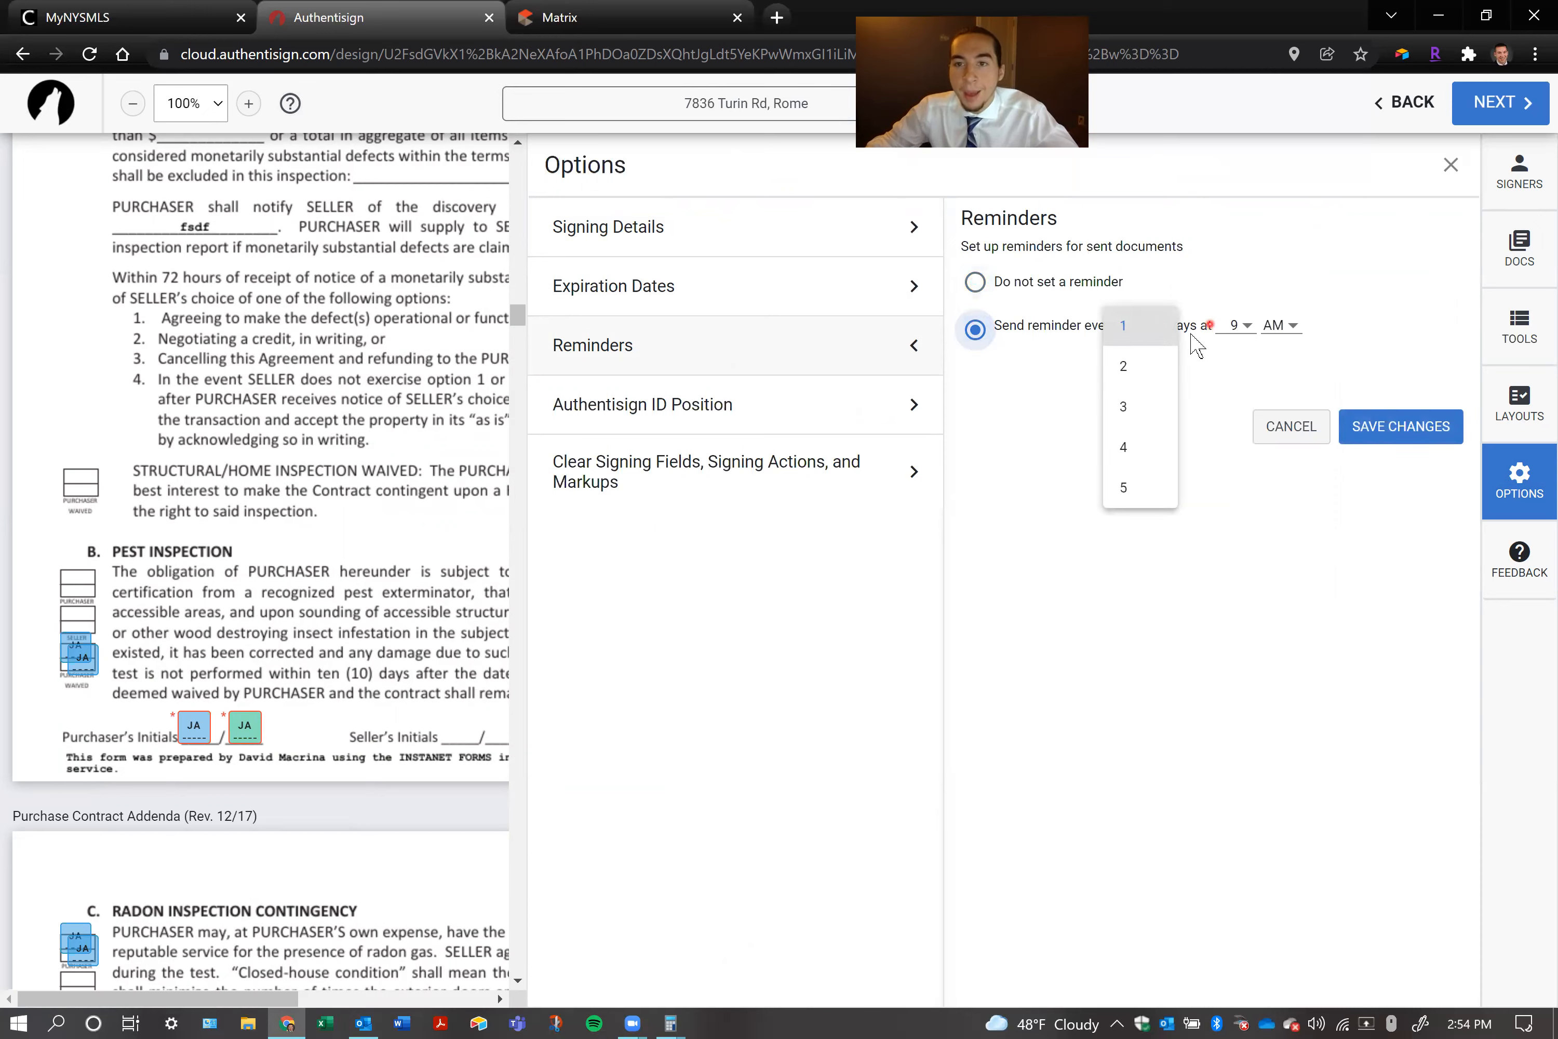
{"action": "left_click", "coordinate": [1139, 366]}
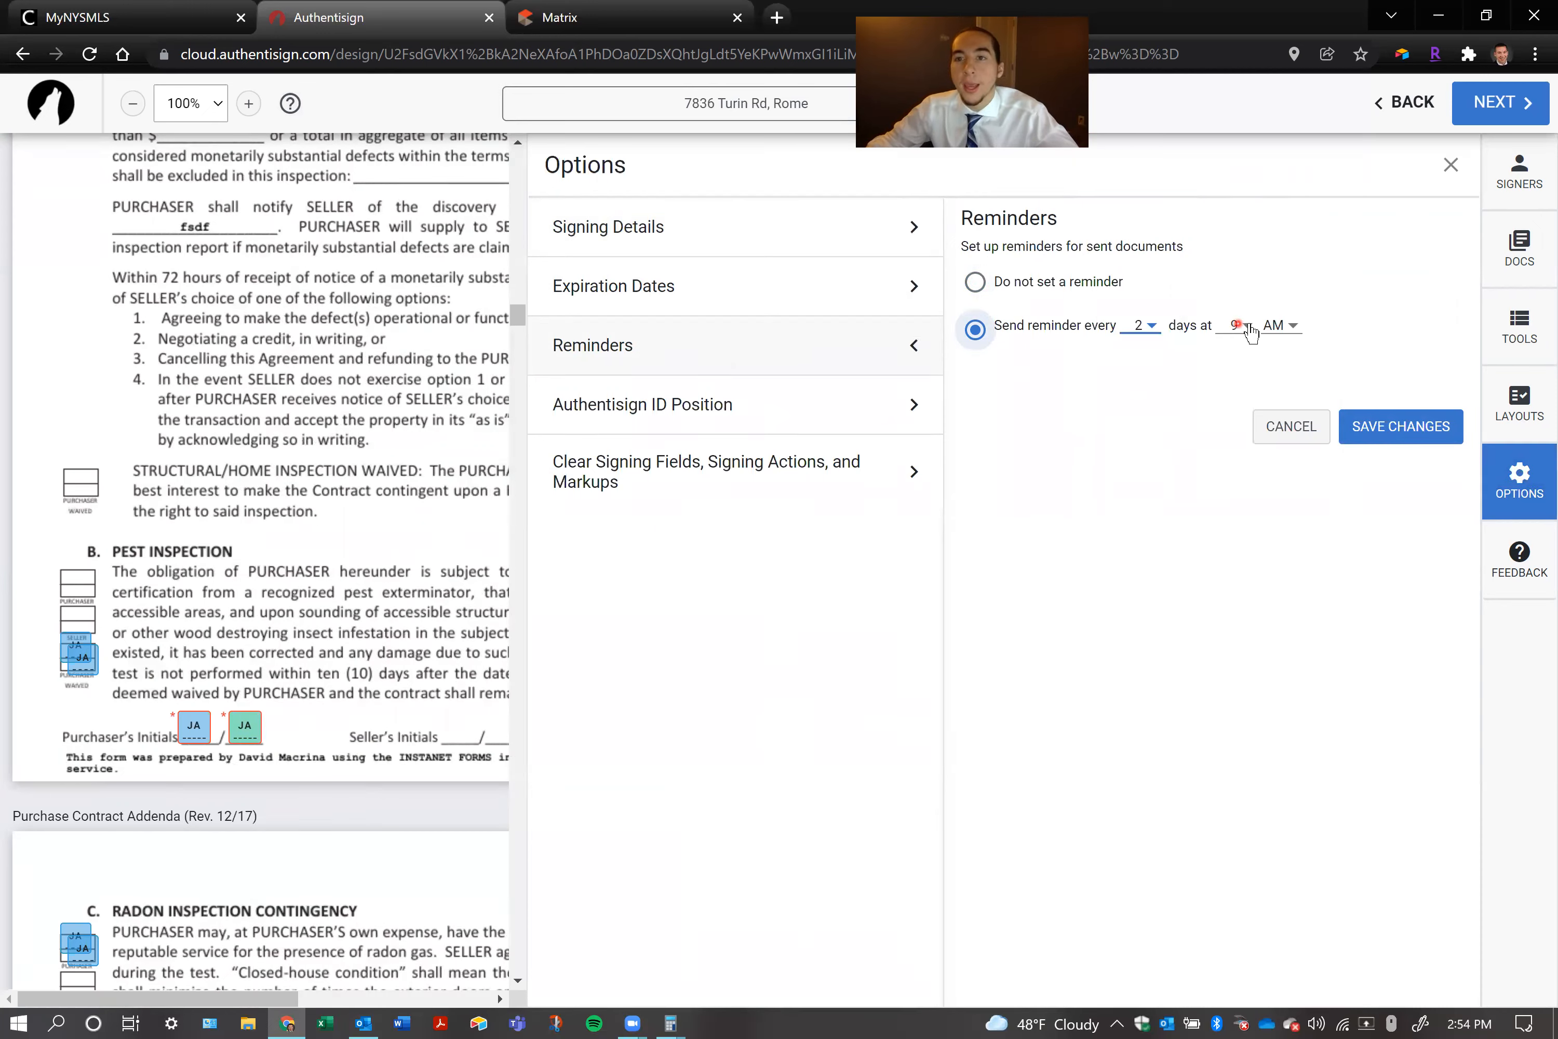
{"action": "left_click", "coordinate": [1234, 325]}
{"action": "left_click", "coordinate": [1139, 403]}
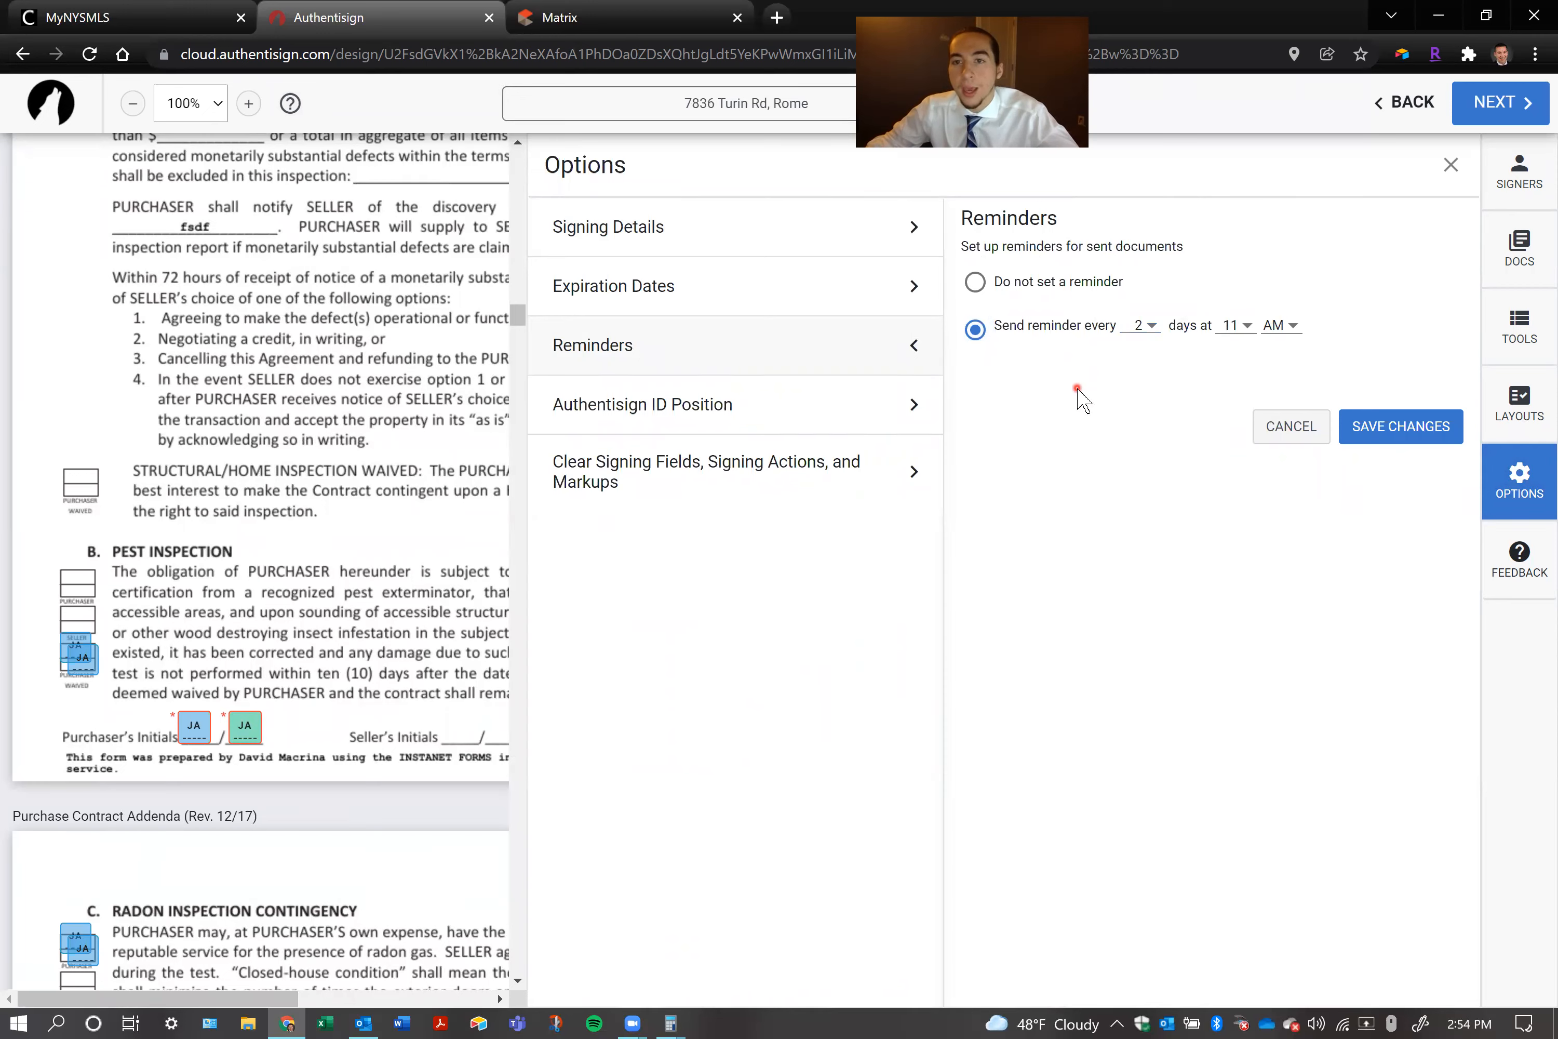
Examine the options for the Authentisign ID position and for clearing signing fields and markups, and close the options without applying any
{"action": "left_click", "coordinate": [634, 420]}
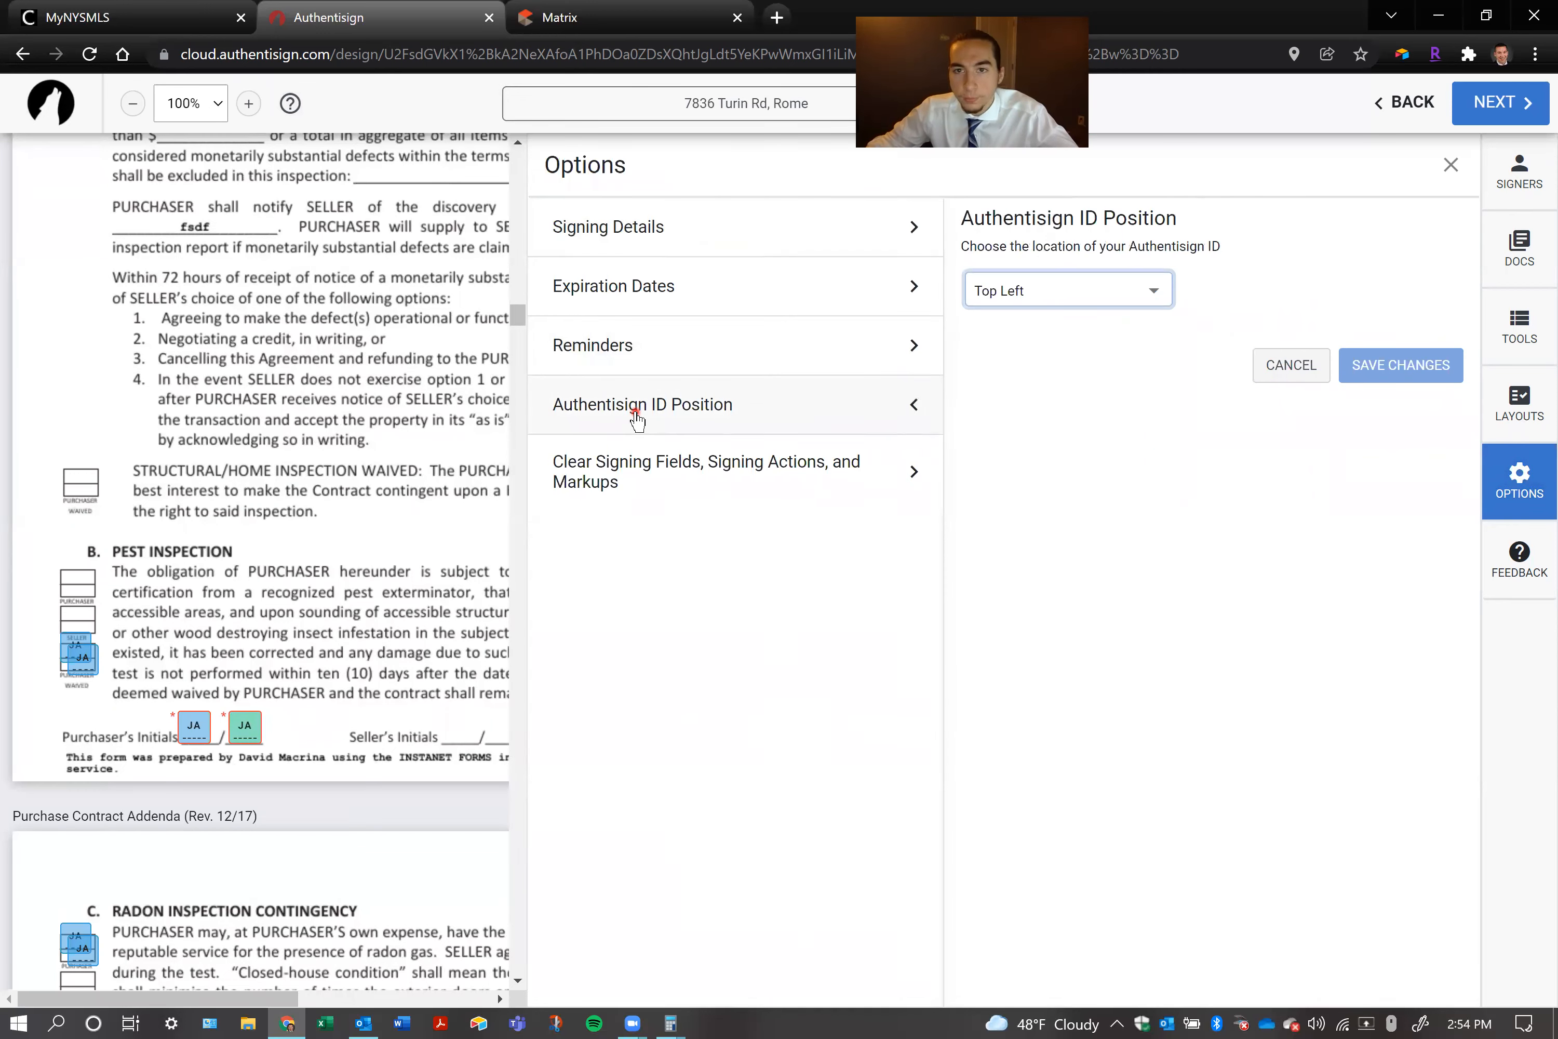
{"action": "left_click", "coordinate": [1064, 288]}
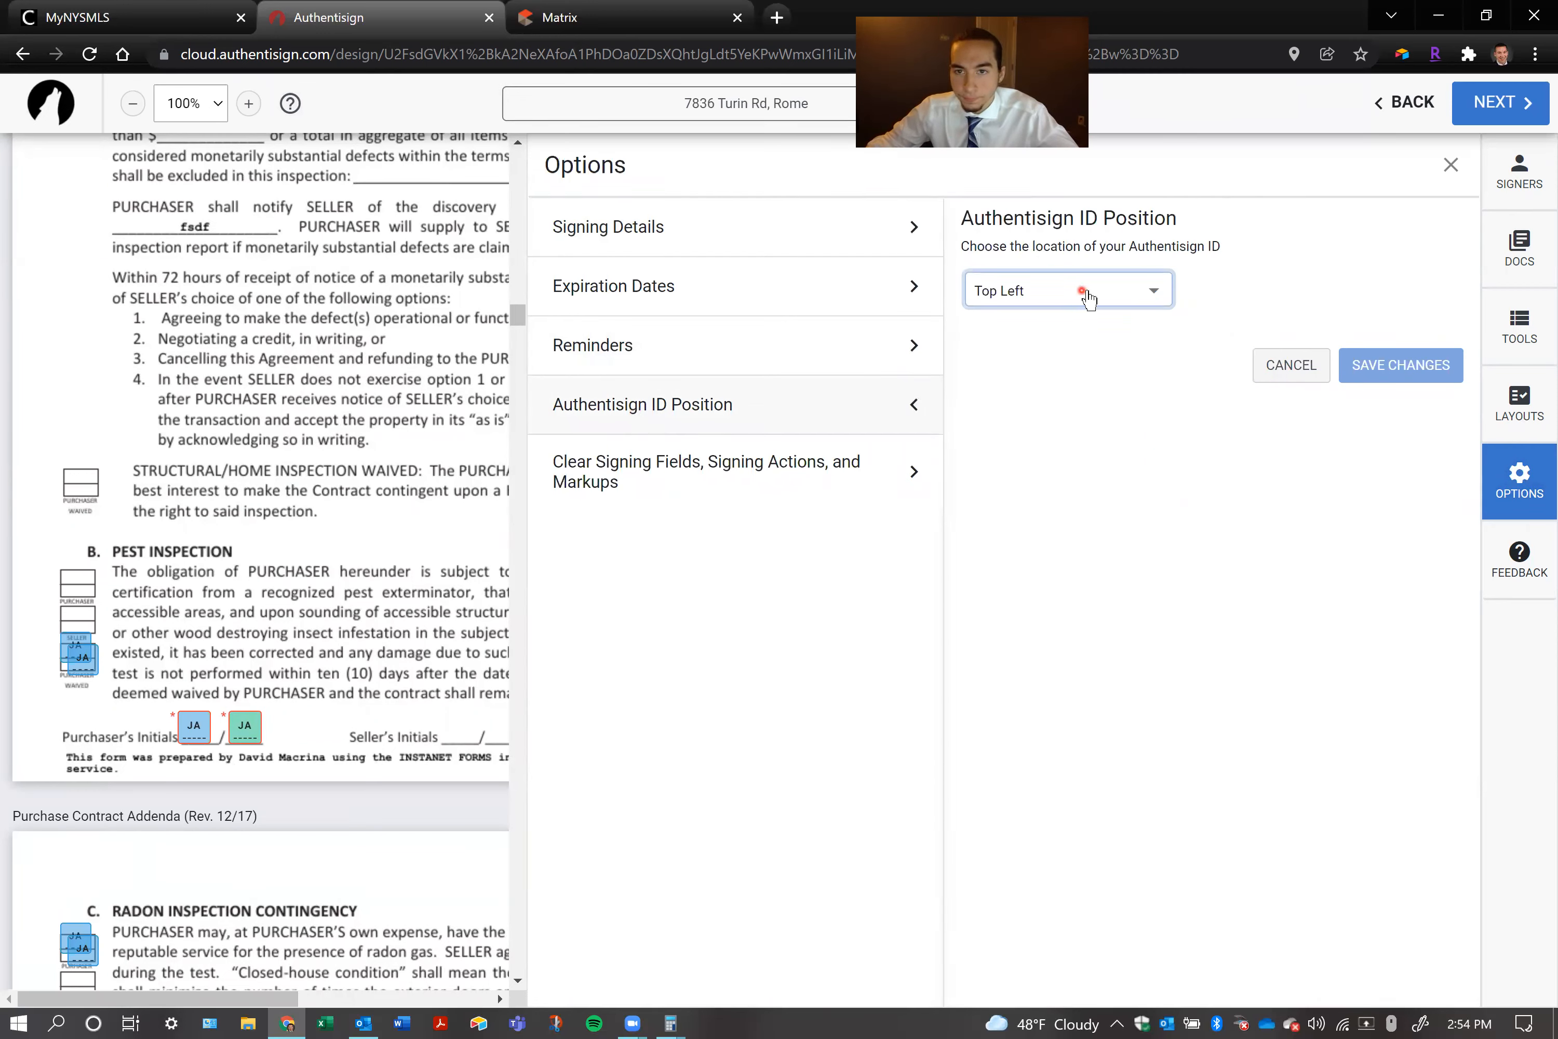
{"action": "left_click", "coordinate": [1086, 293]}
{"action": "left_click", "coordinate": [1297, 235]}
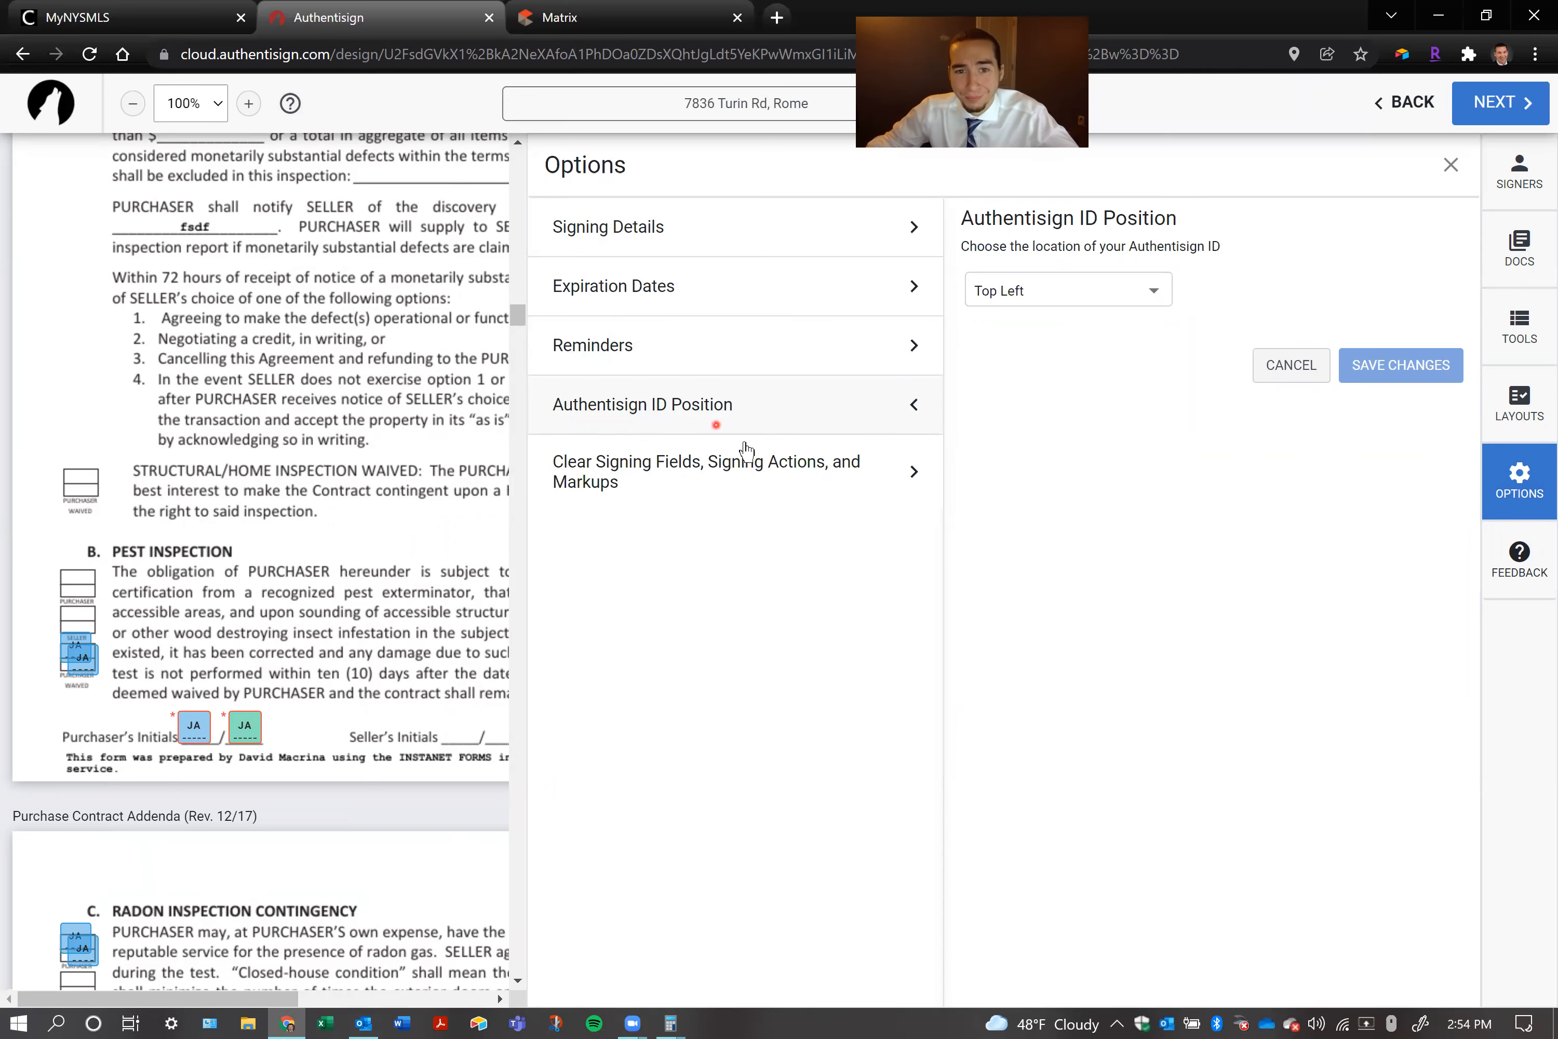
{"action": "left_click", "coordinate": [737, 466]}
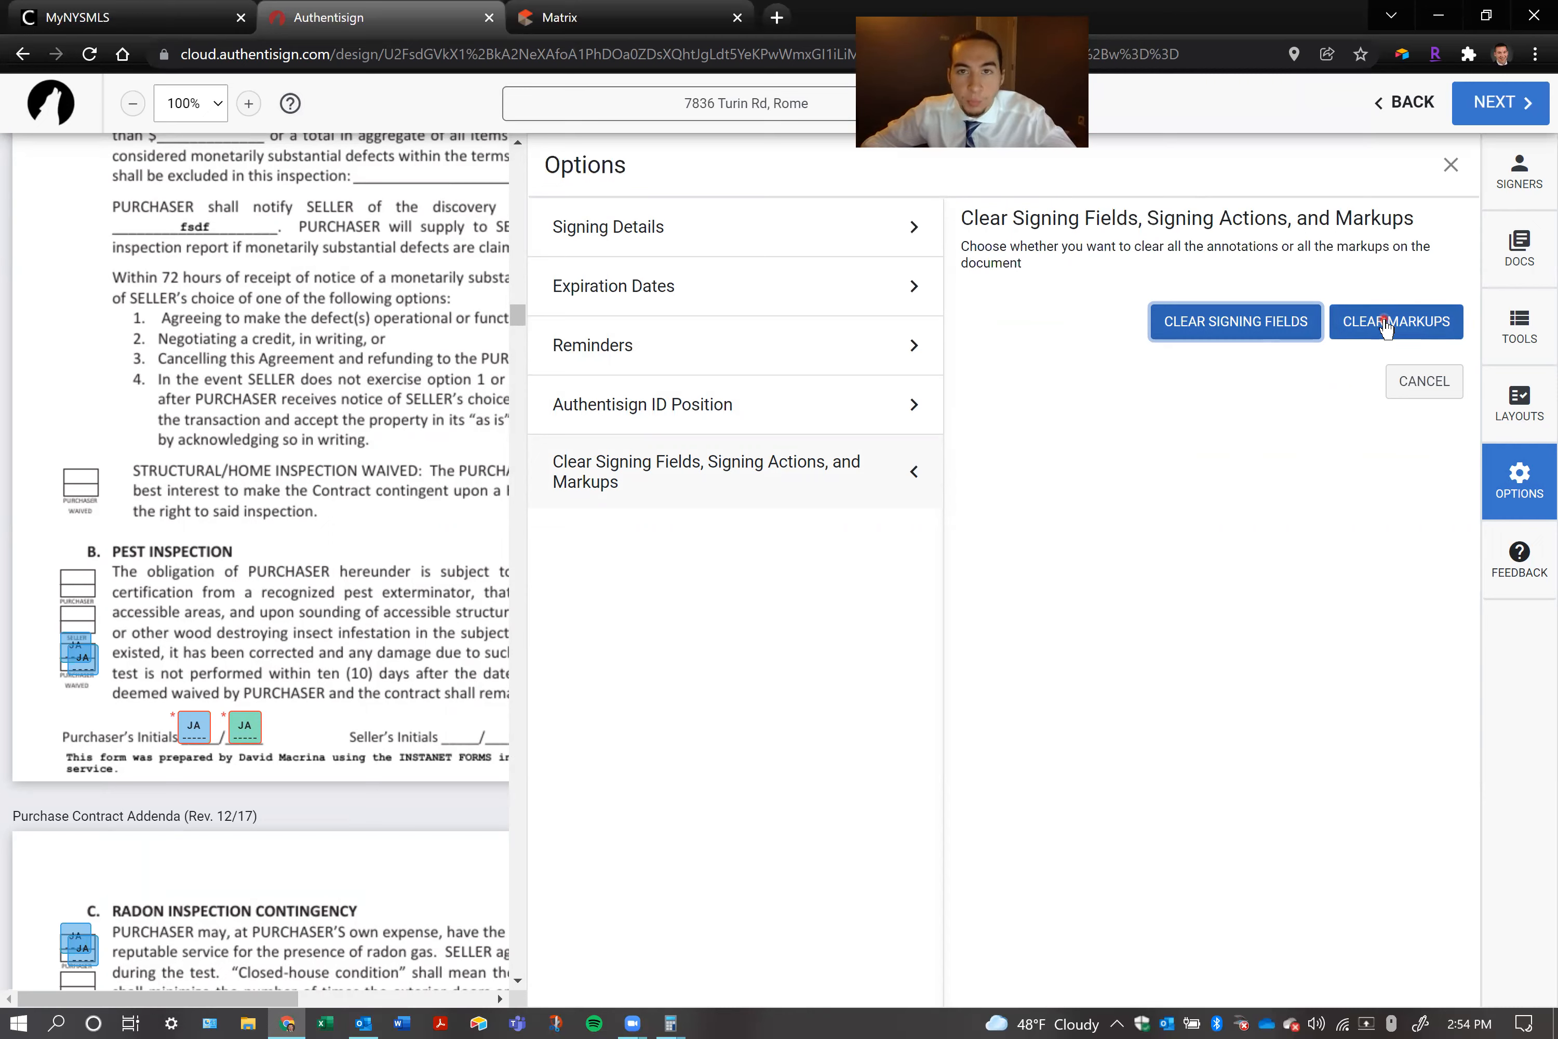
{"action": "left_click", "coordinate": [1403, 383]}
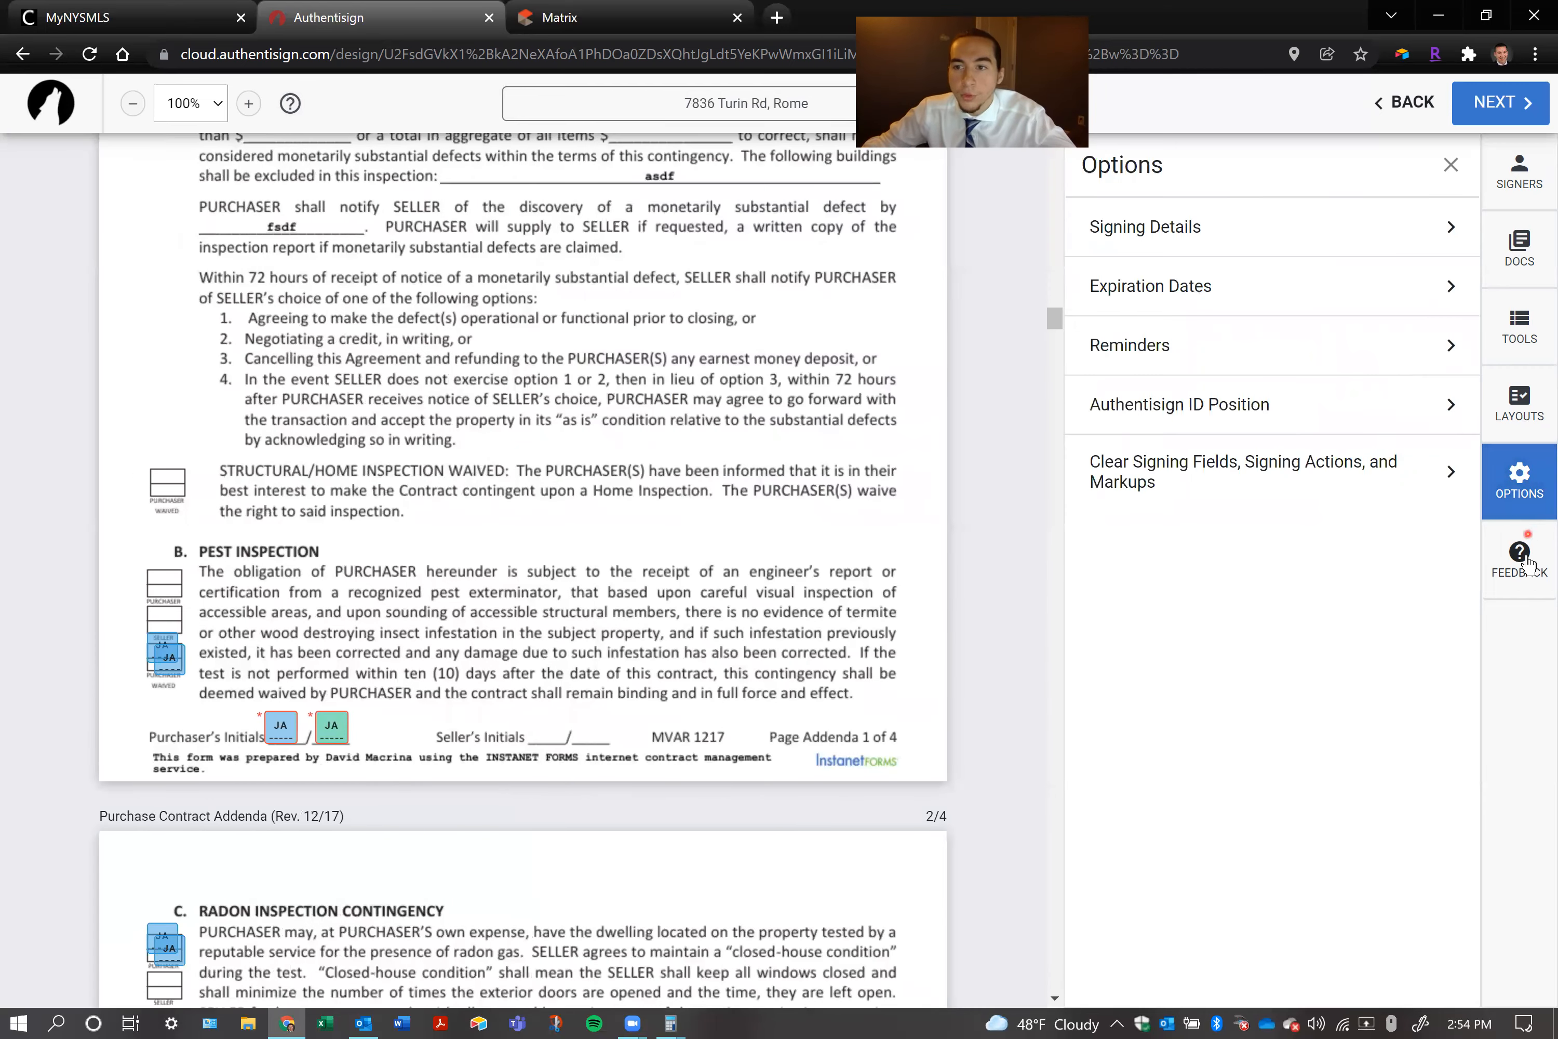
{"action": "left_click", "coordinate": [1521, 496]}
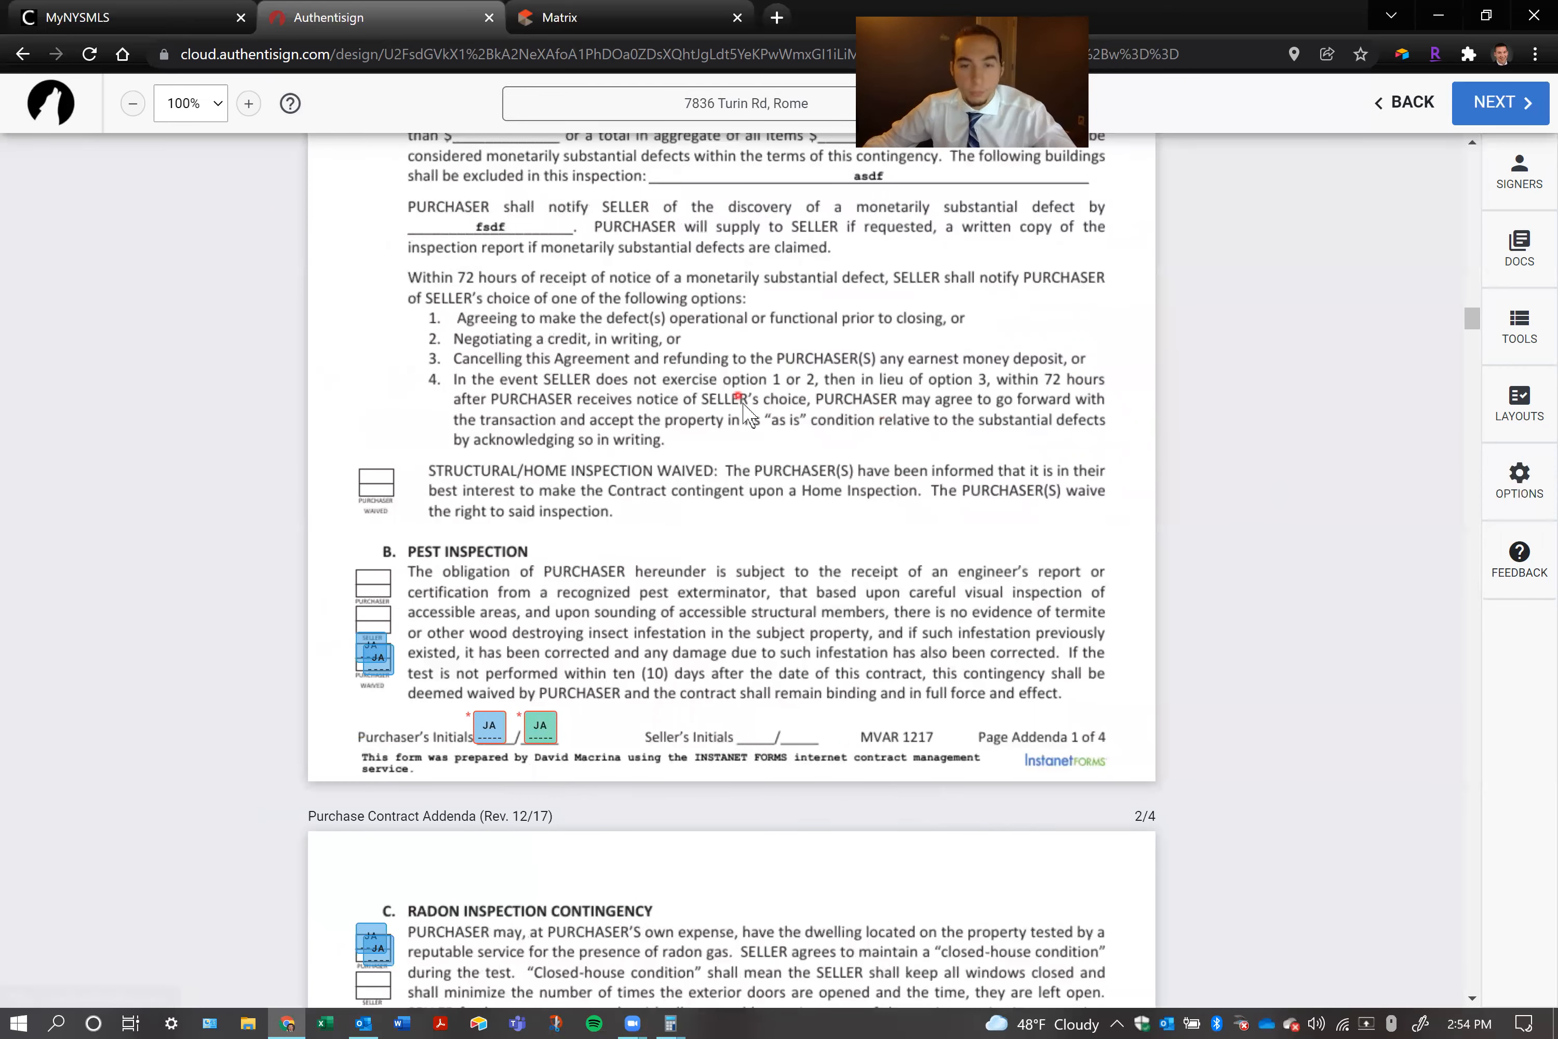
Proceed to finalizing the signing setup, set the expiration date to 1/31/2022 and send the signing
{"action": "scroll", "coordinate": [741, 410], "scroll_direction": "down", "scroll_amount": 5}
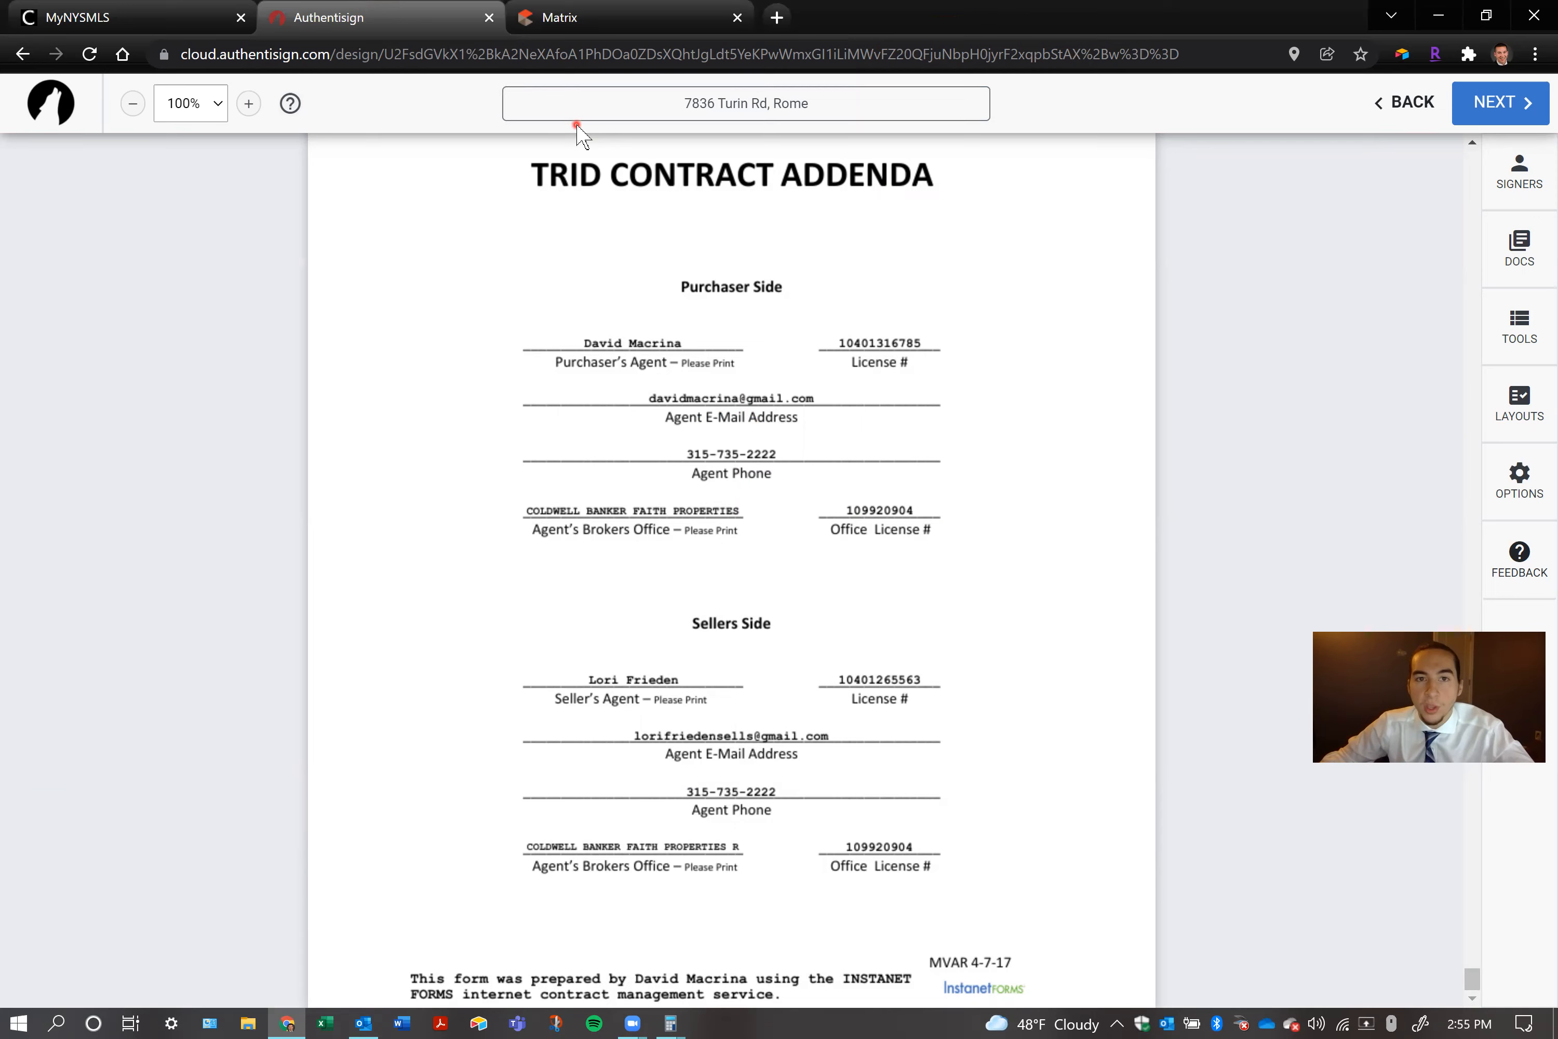
{"action": "left_click", "coordinate": [1464, 104]}
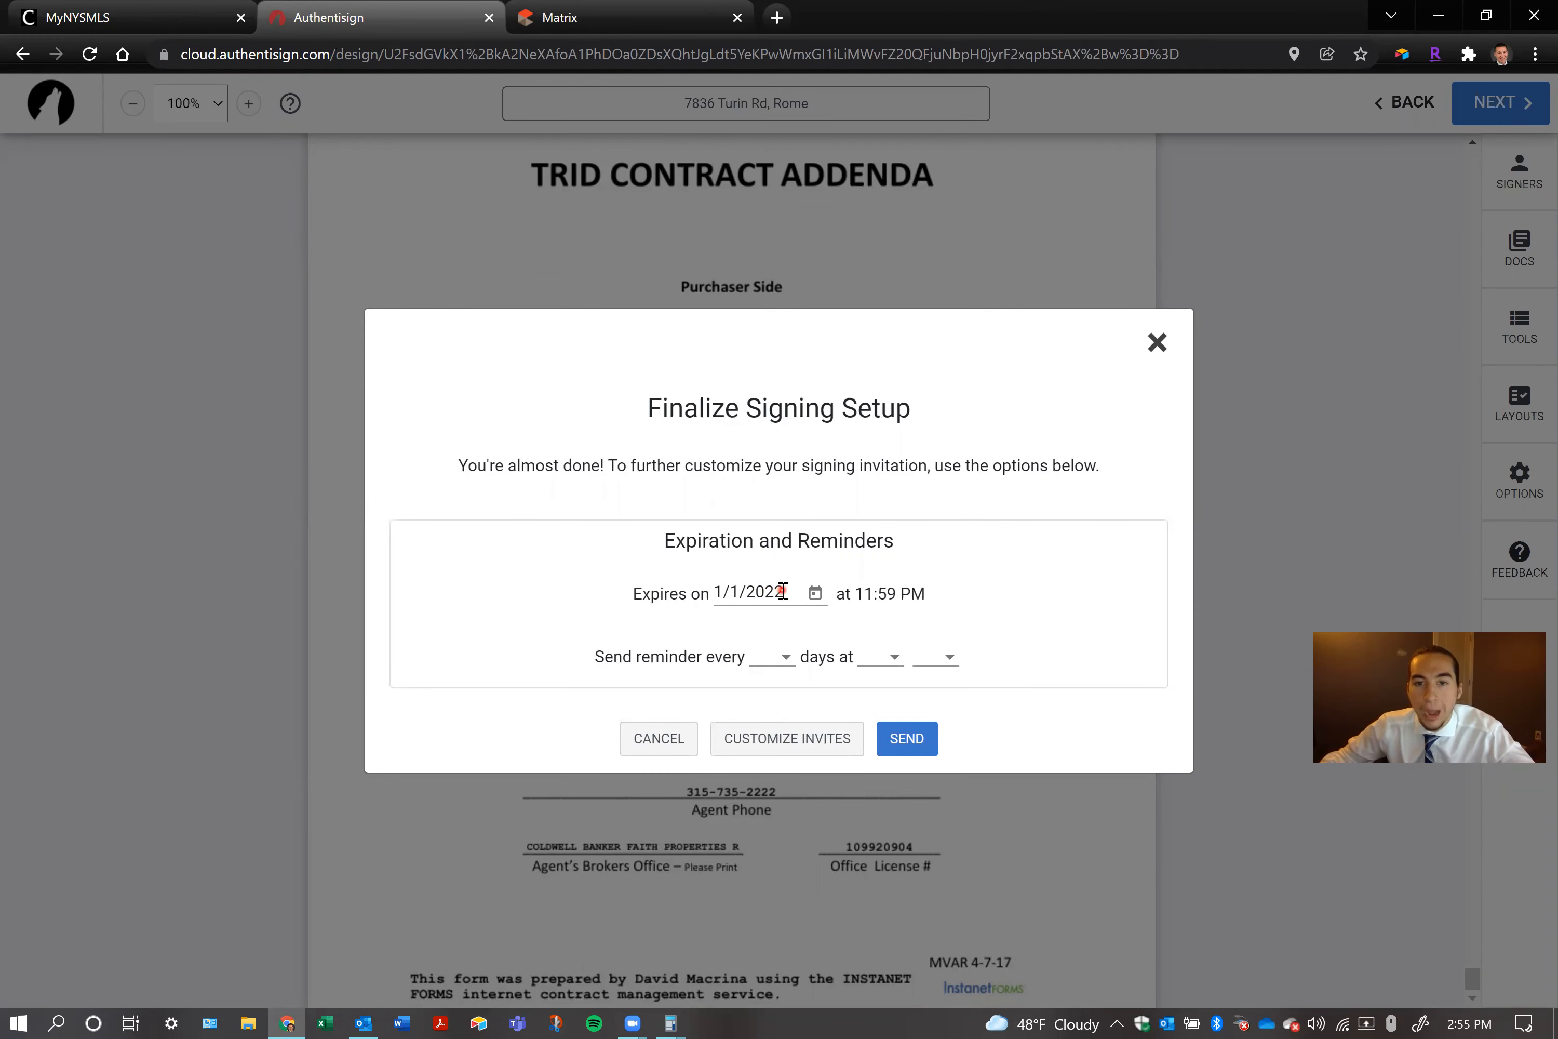
{"action": "left_click", "coordinate": [815, 593]}
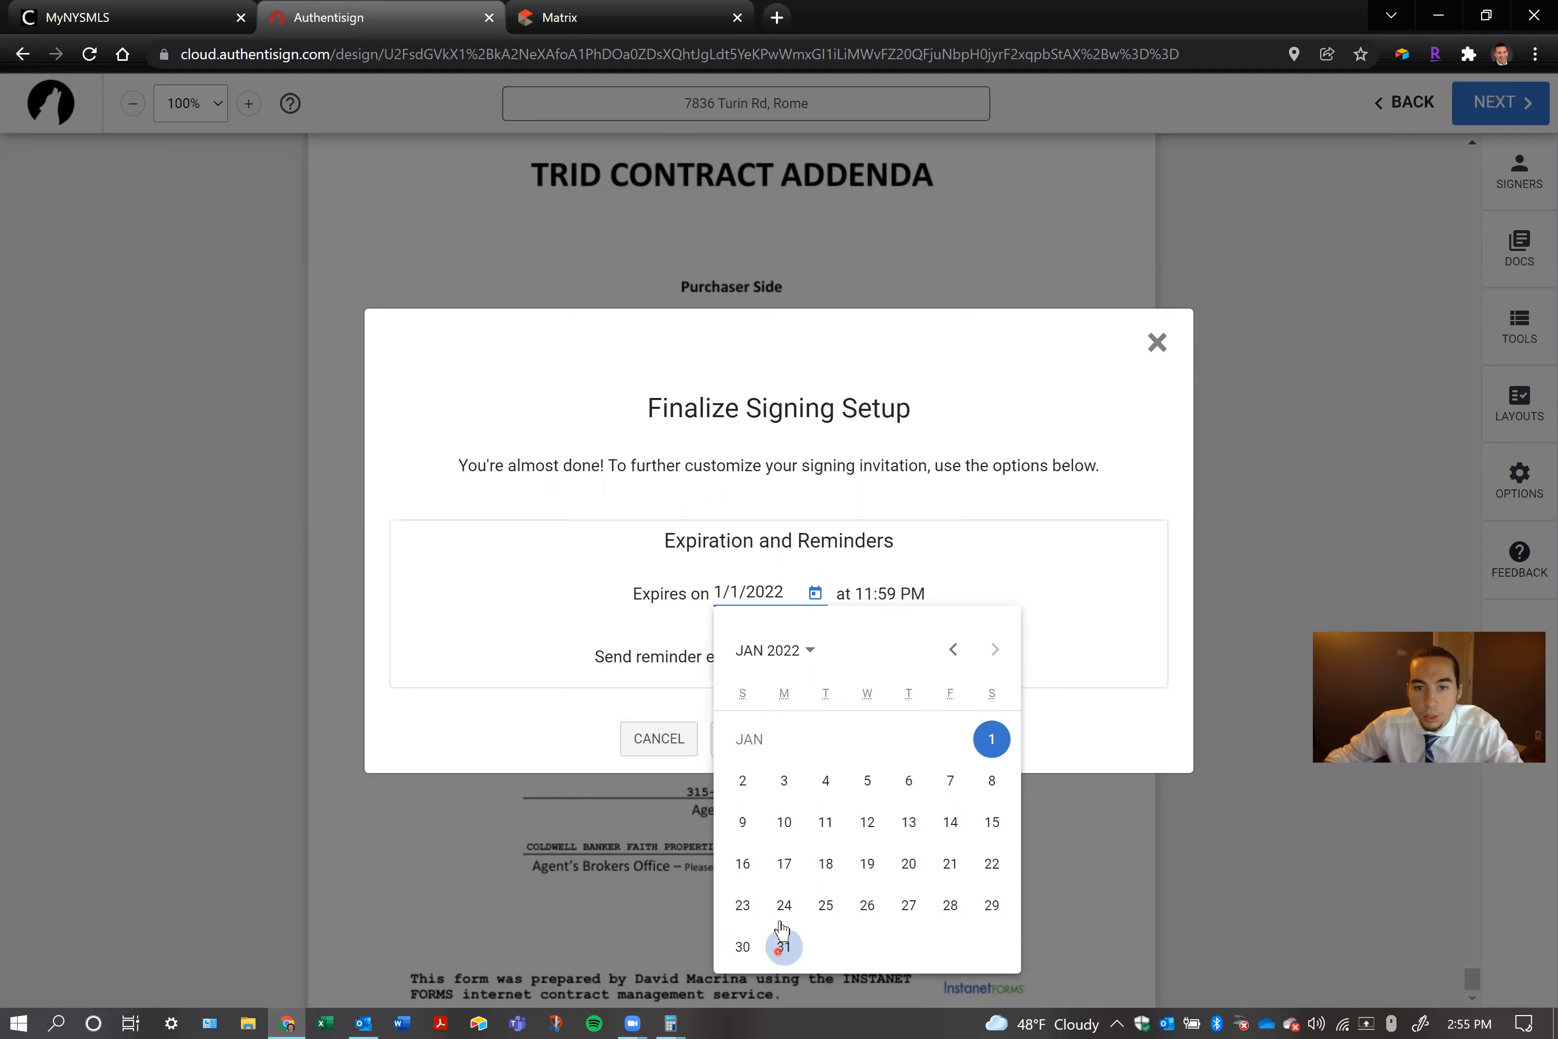
{"action": "left_click", "coordinate": [809, 650]}
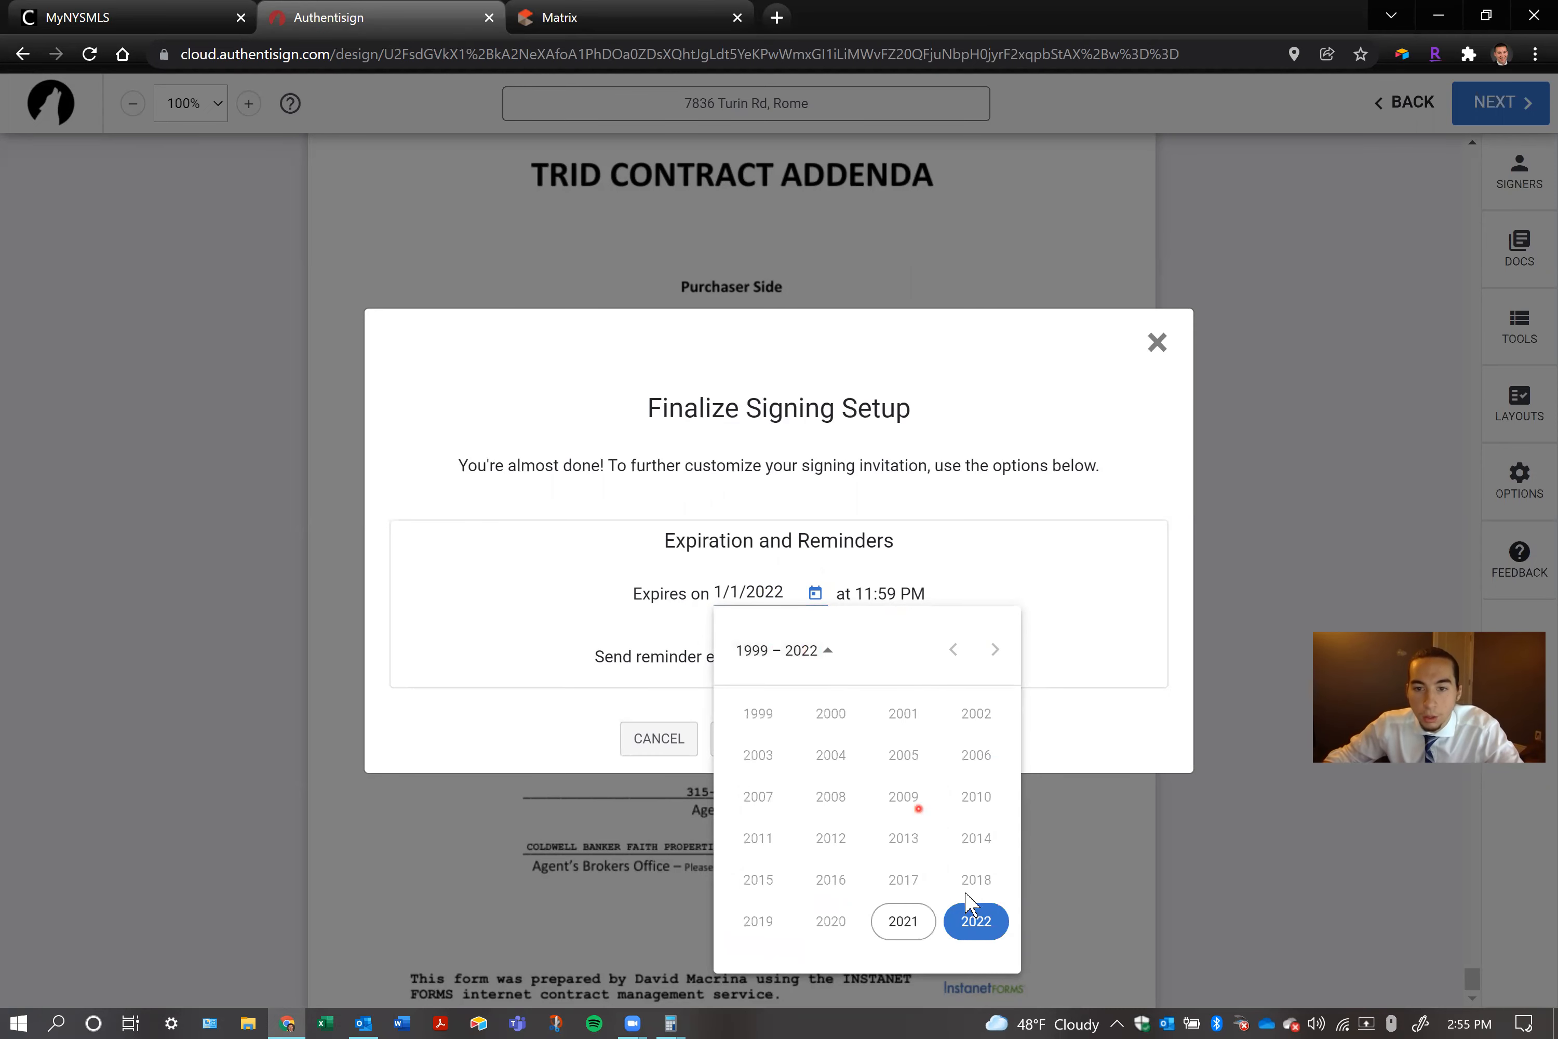
{"action": "left_click", "coordinate": [975, 920]}
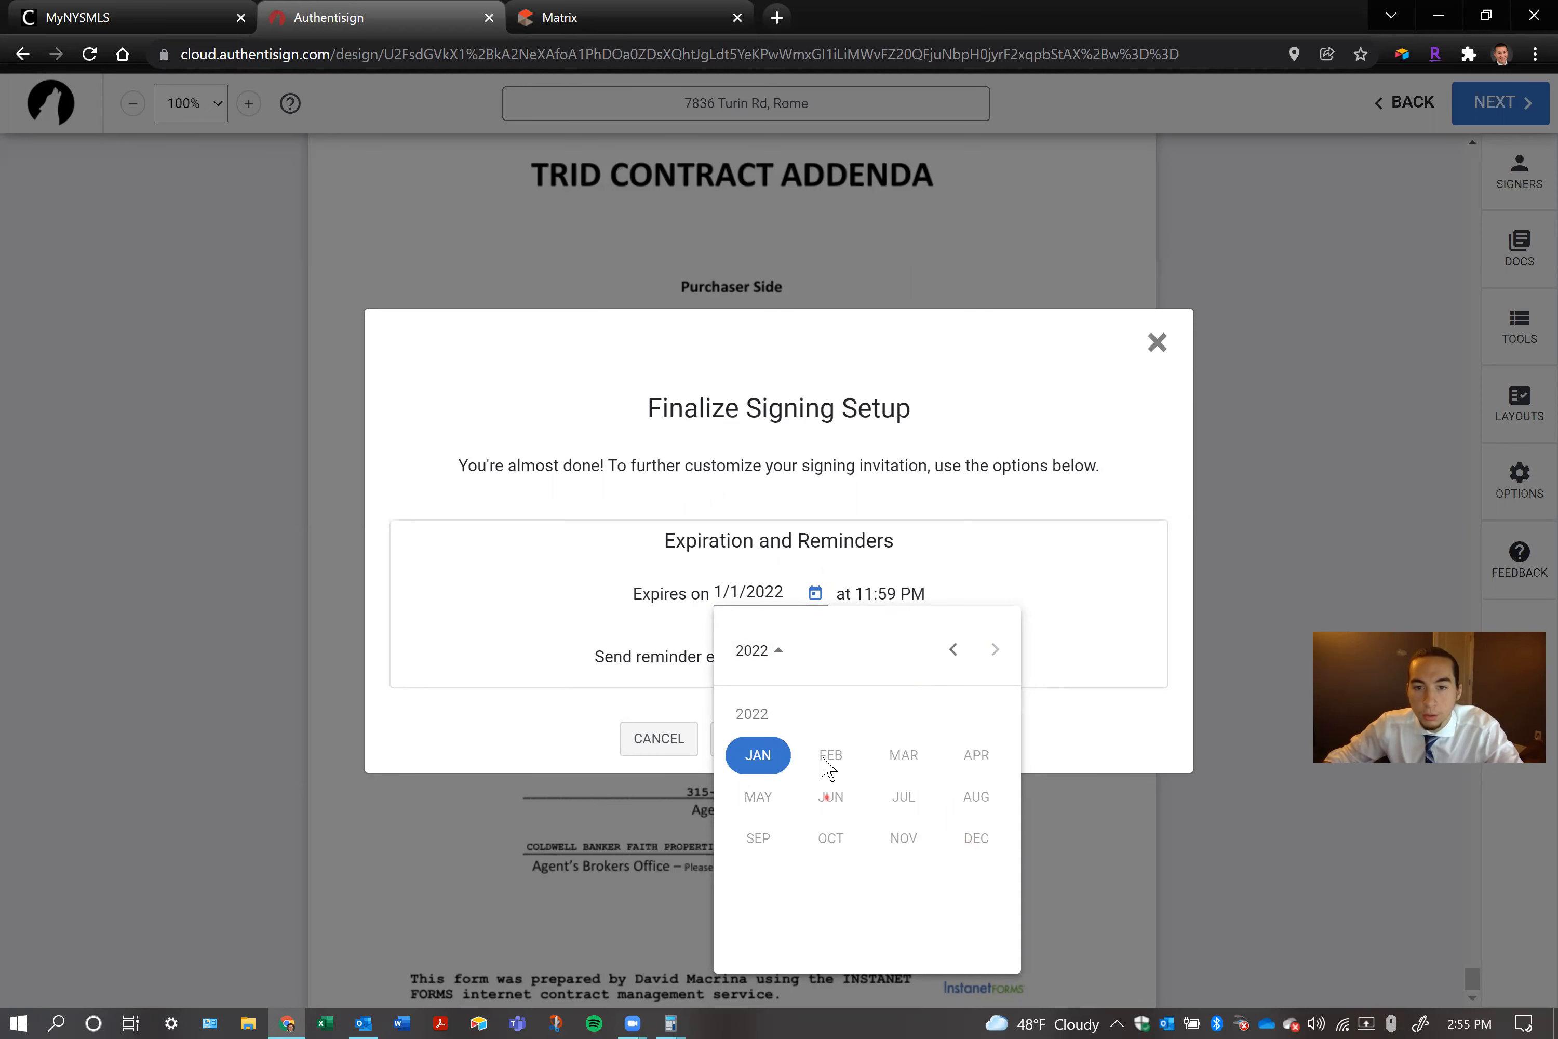
{"action": "left_click", "coordinate": [772, 762]}
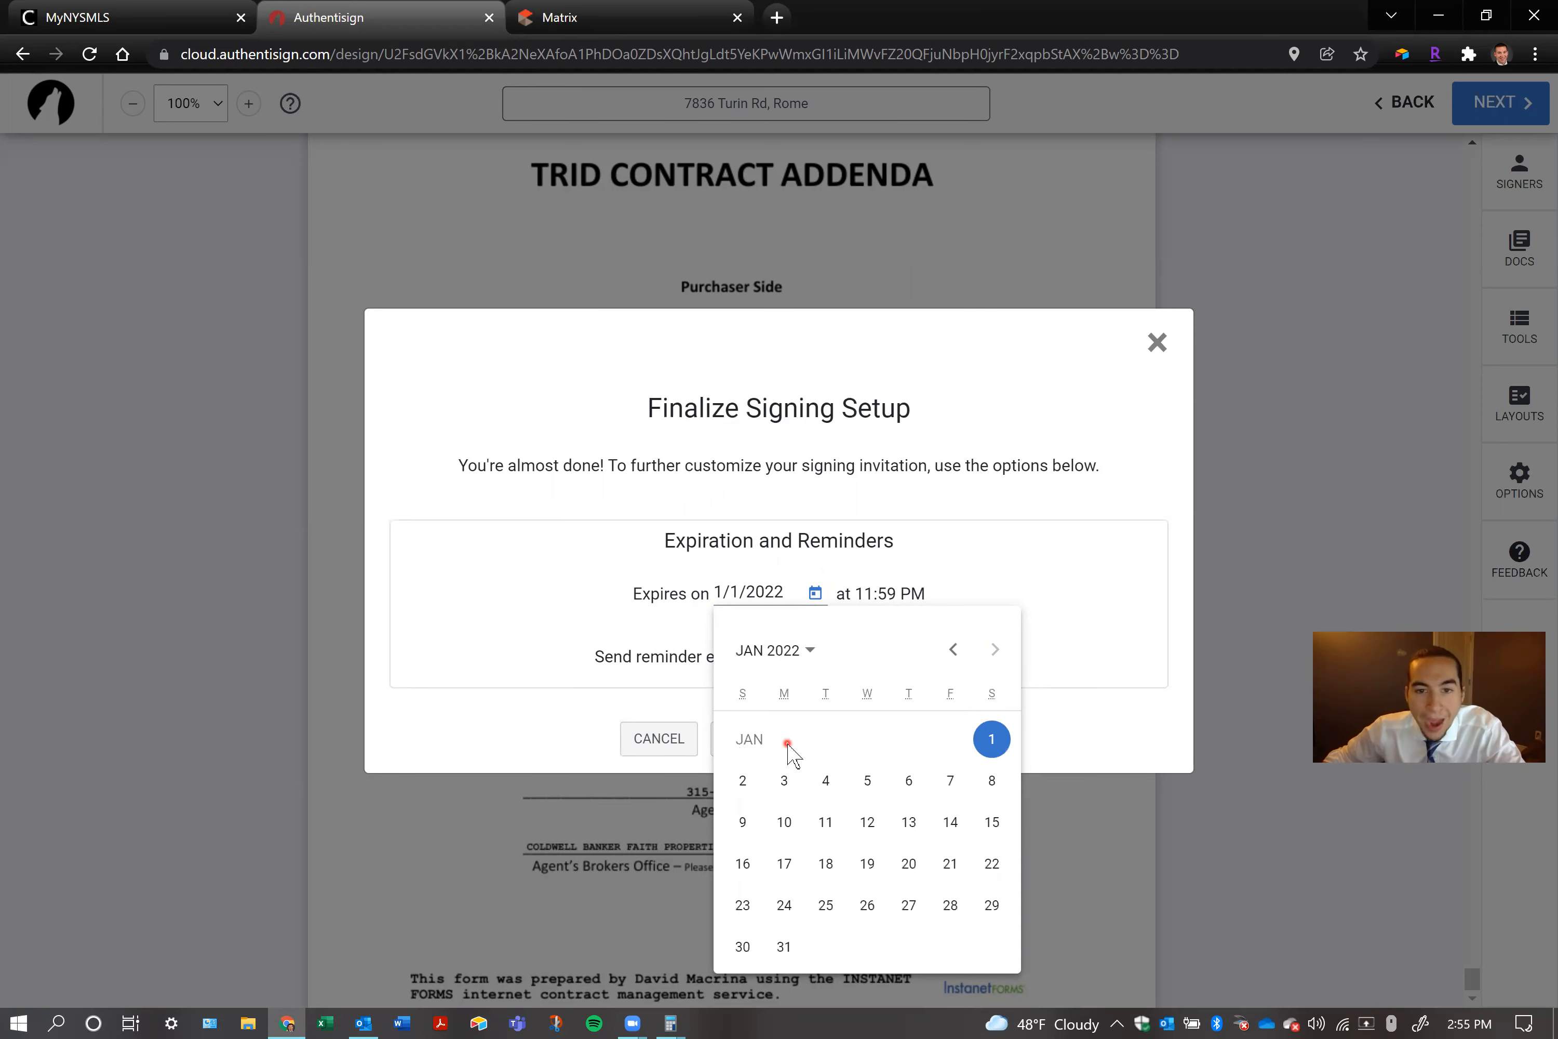
{"action": "left_click", "coordinate": [784, 946]}
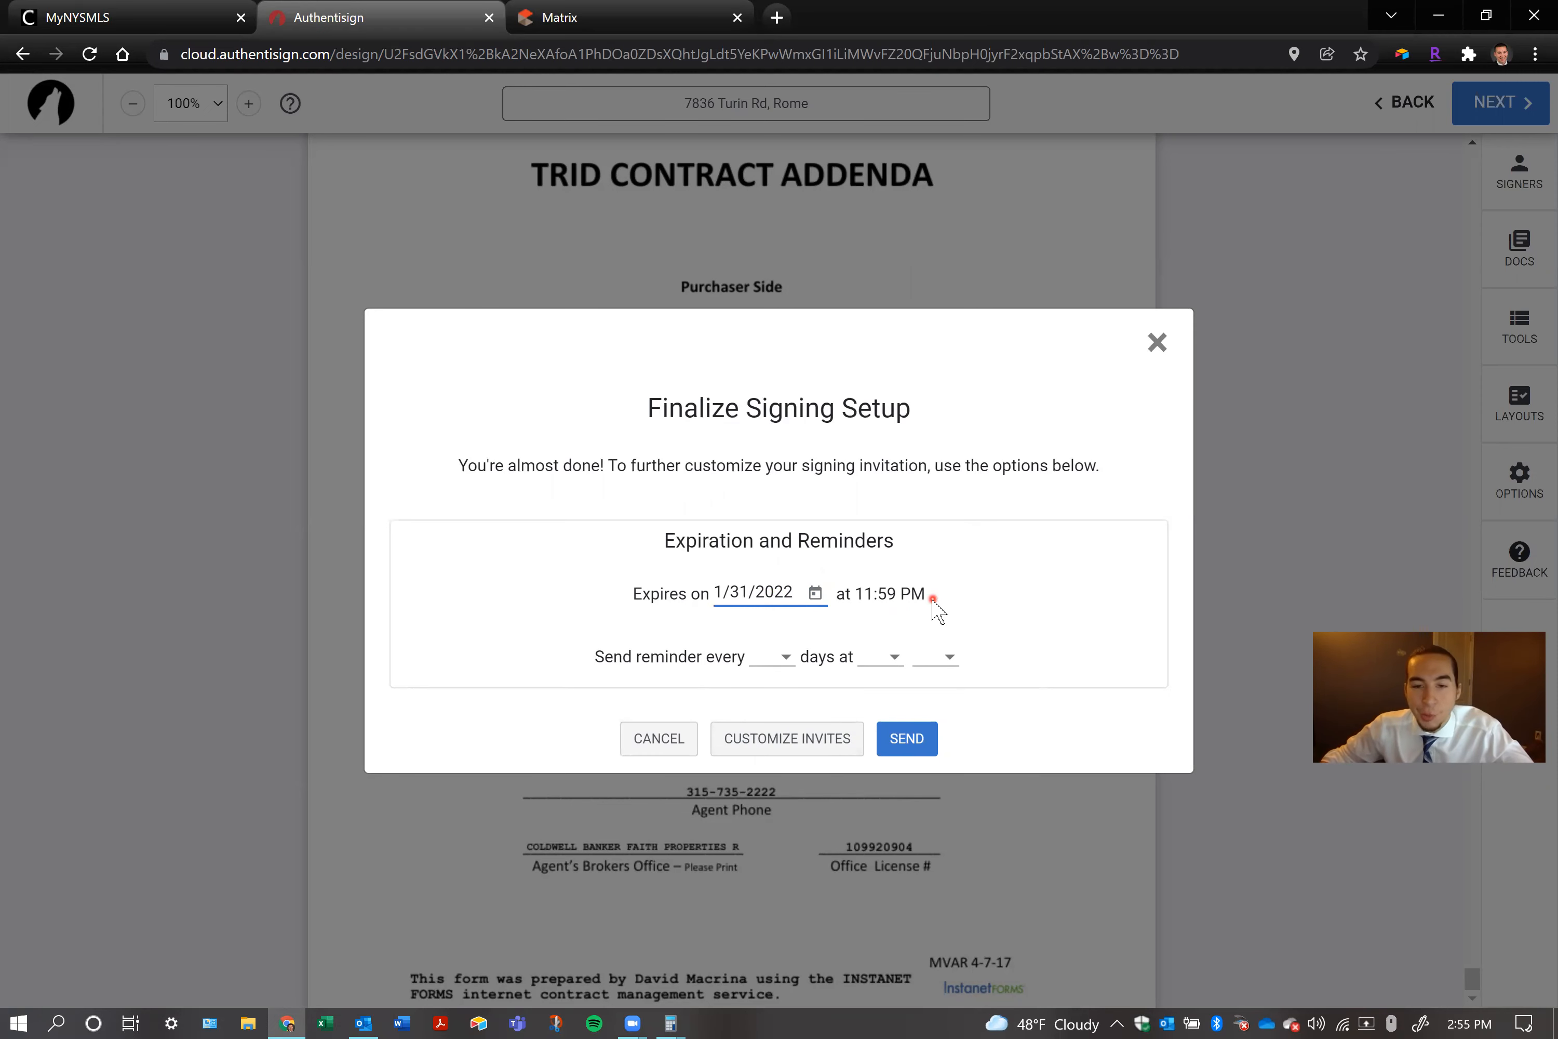
{"action": "left_click", "coordinate": [890, 738]}
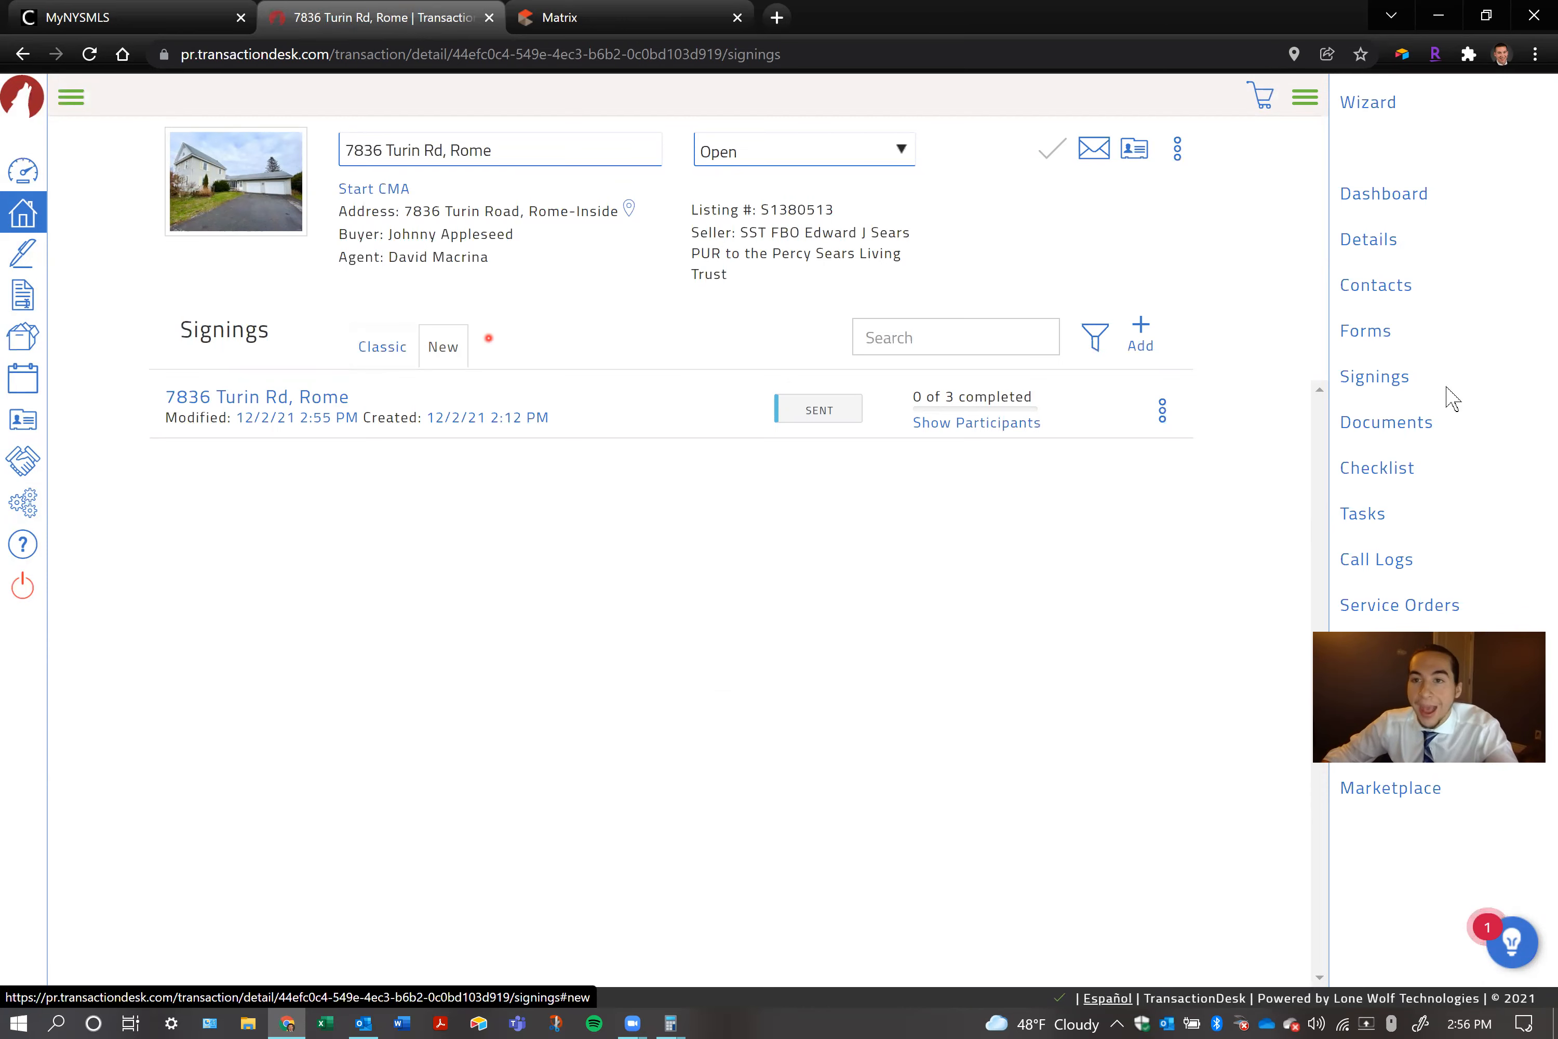
{"action": "left_click_drag", "start_coordinate": [476, 151], "coordinate": [368, 148]}
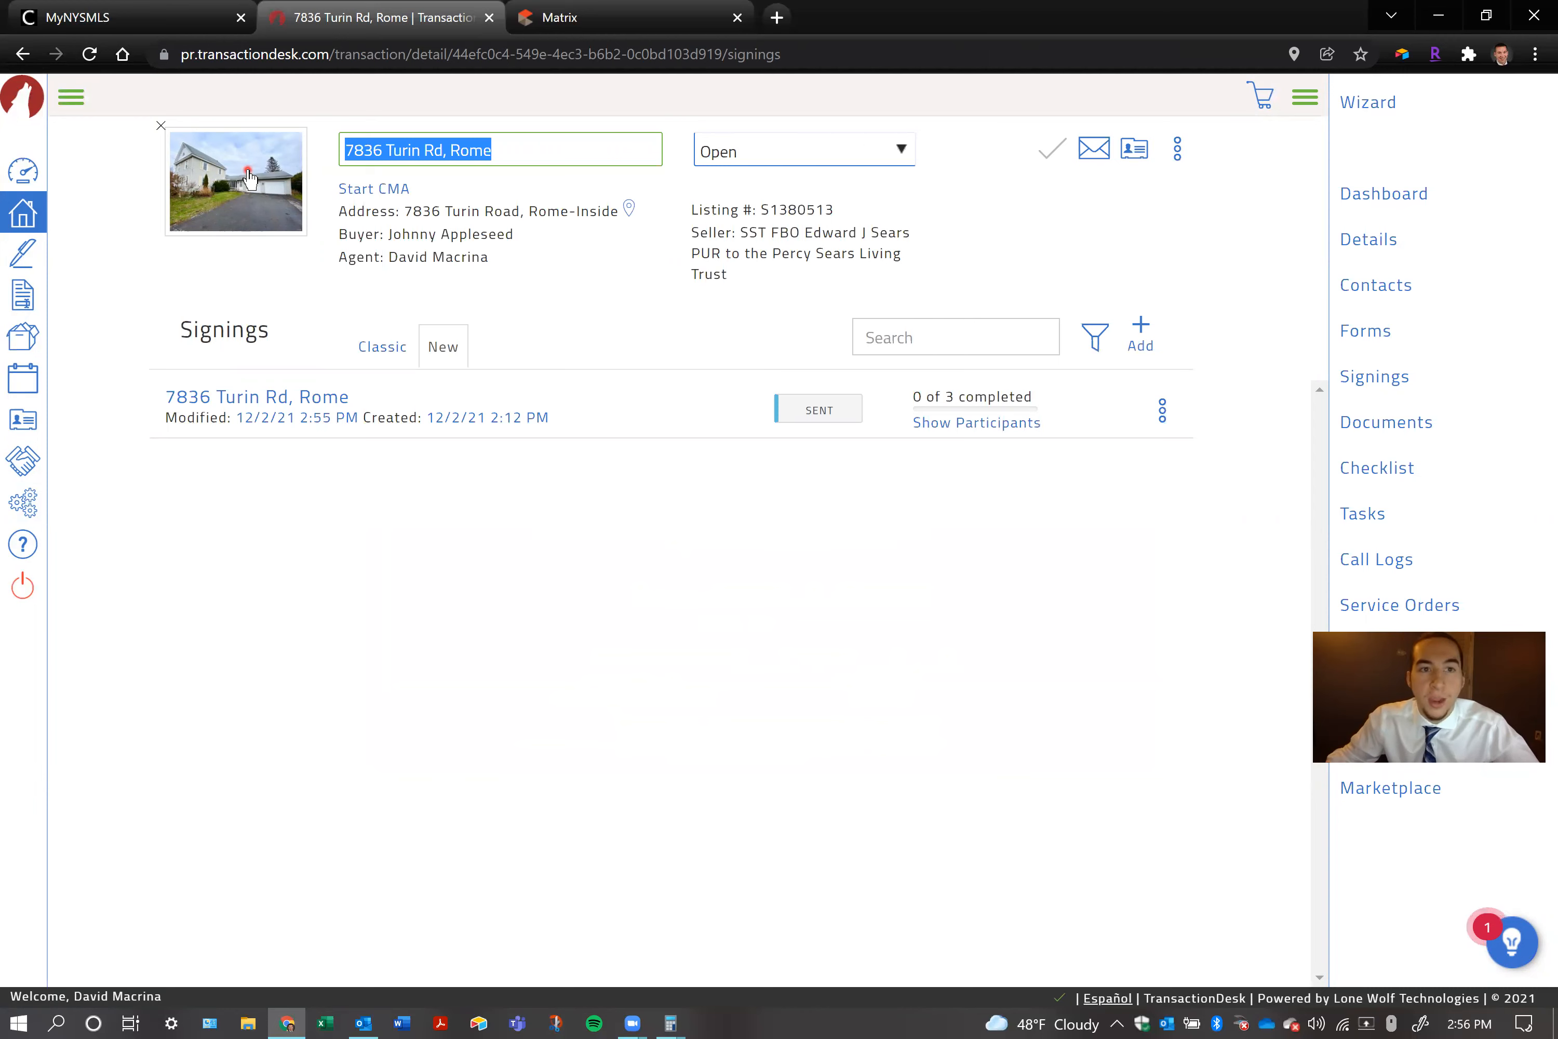
{"action": "left_click", "coordinate": [235, 267]}
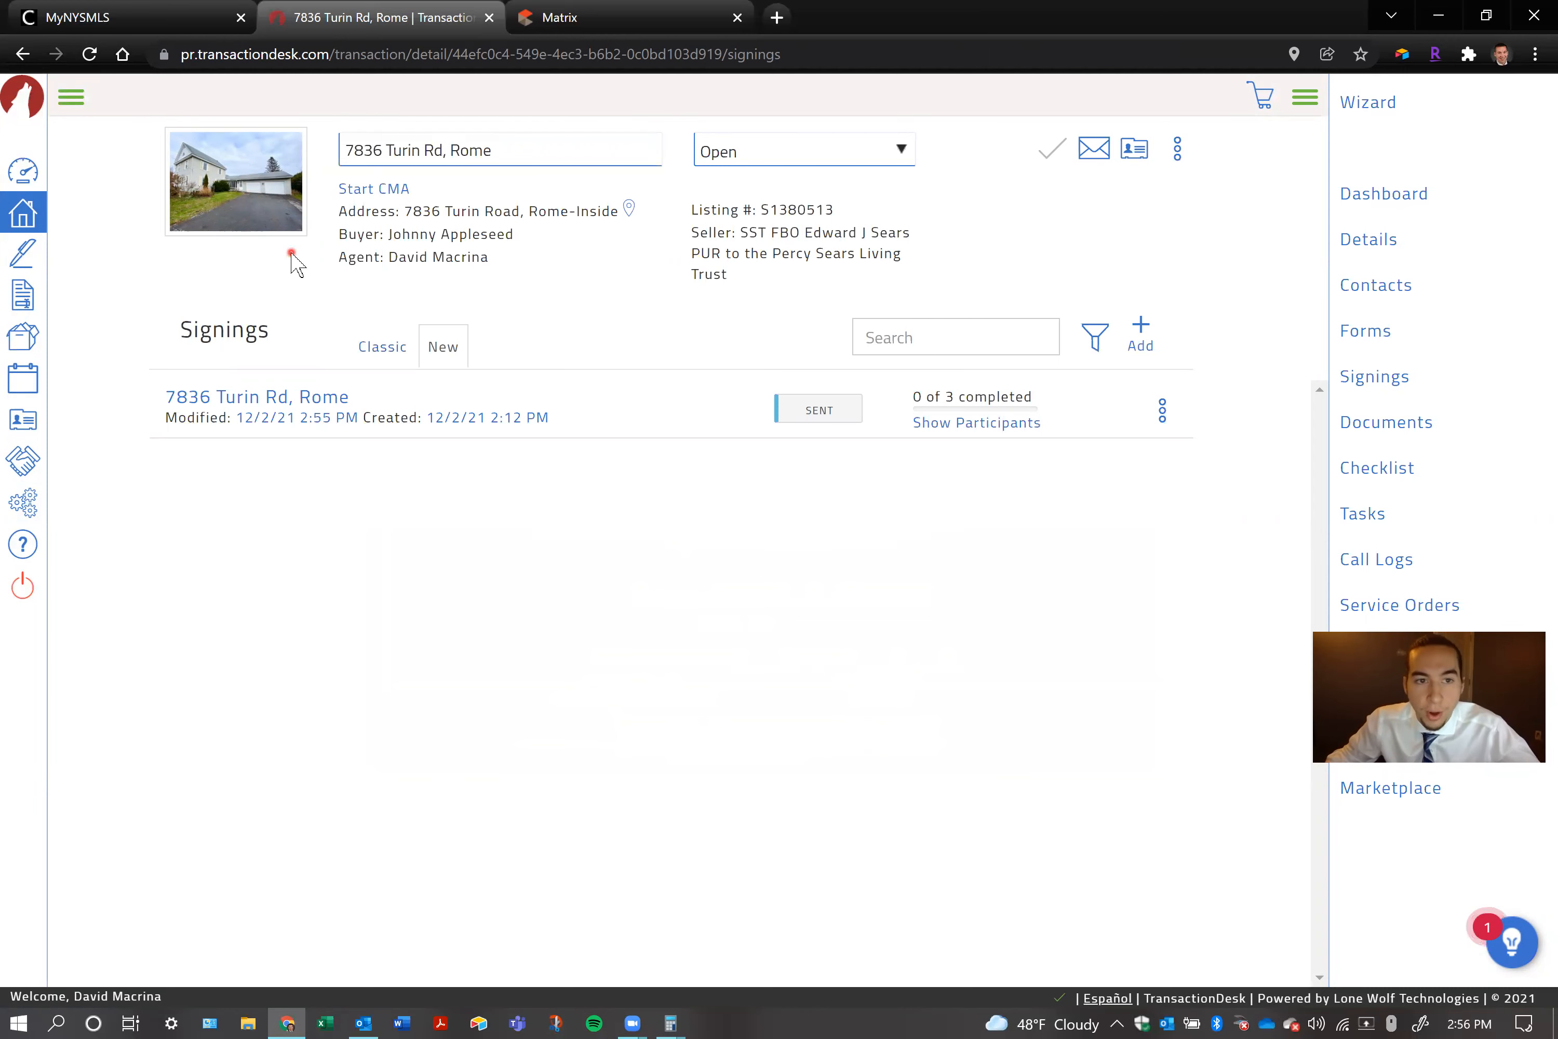
{"action": "double_click", "coordinate": [231, 326]}
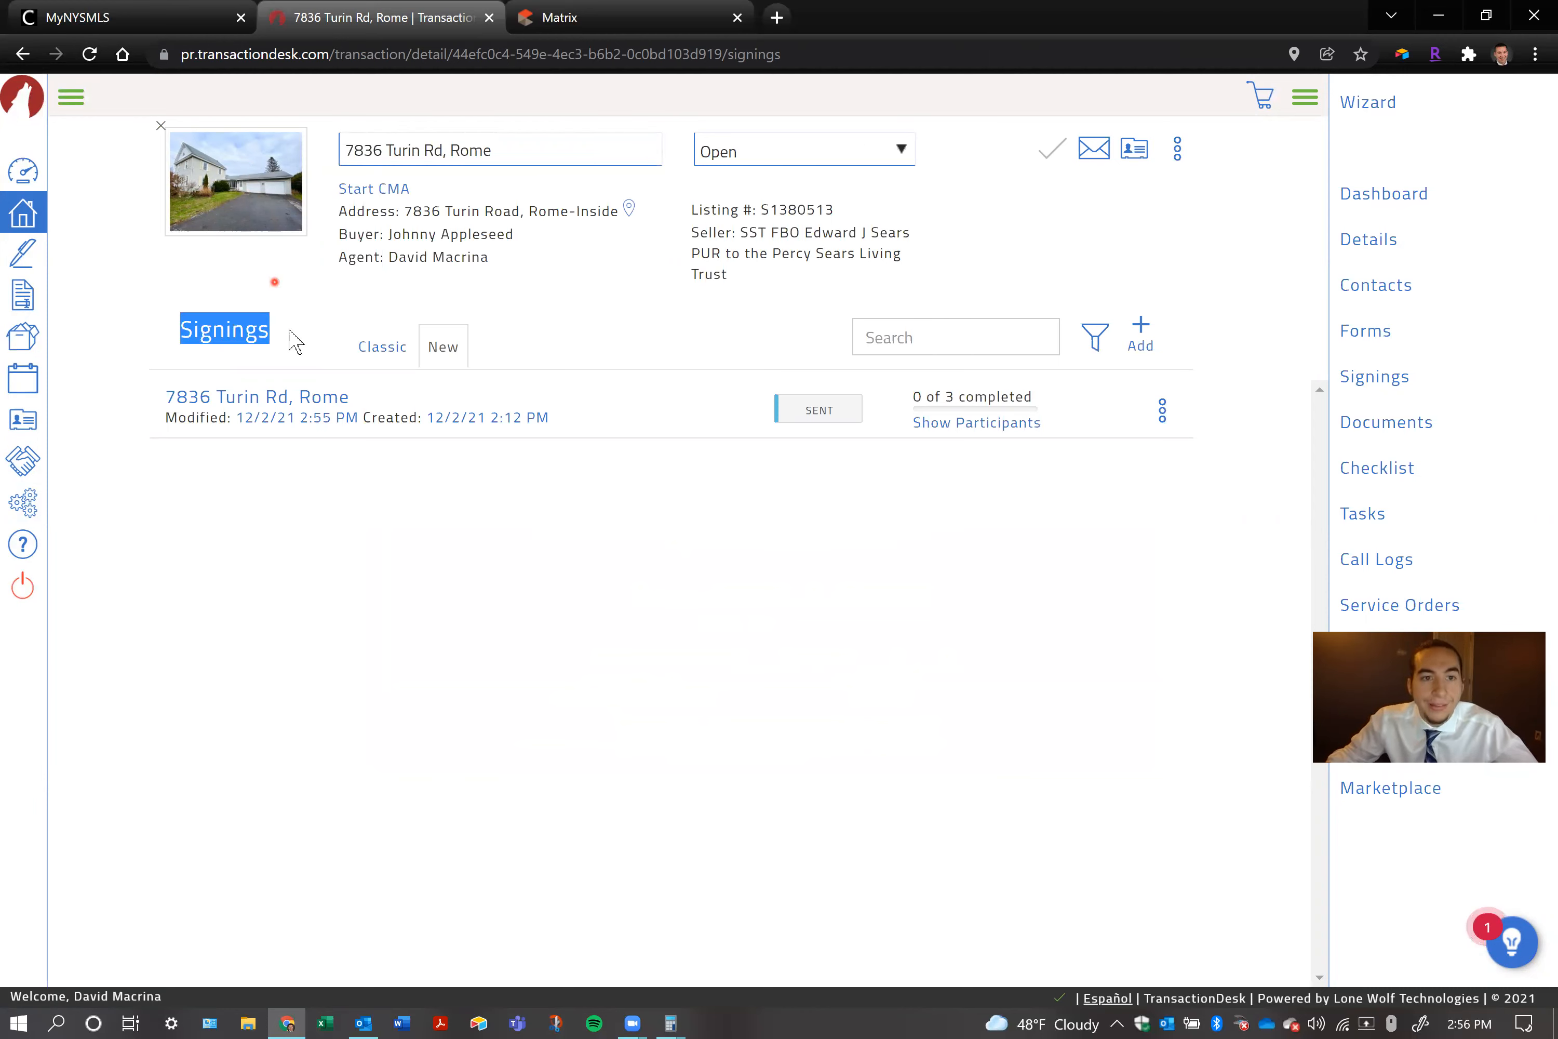
Open the sent signing's details, examine its participants, additional actions, and individual forms and certificates, and close the details
{"action": "left_click", "coordinate": [308, 398]}
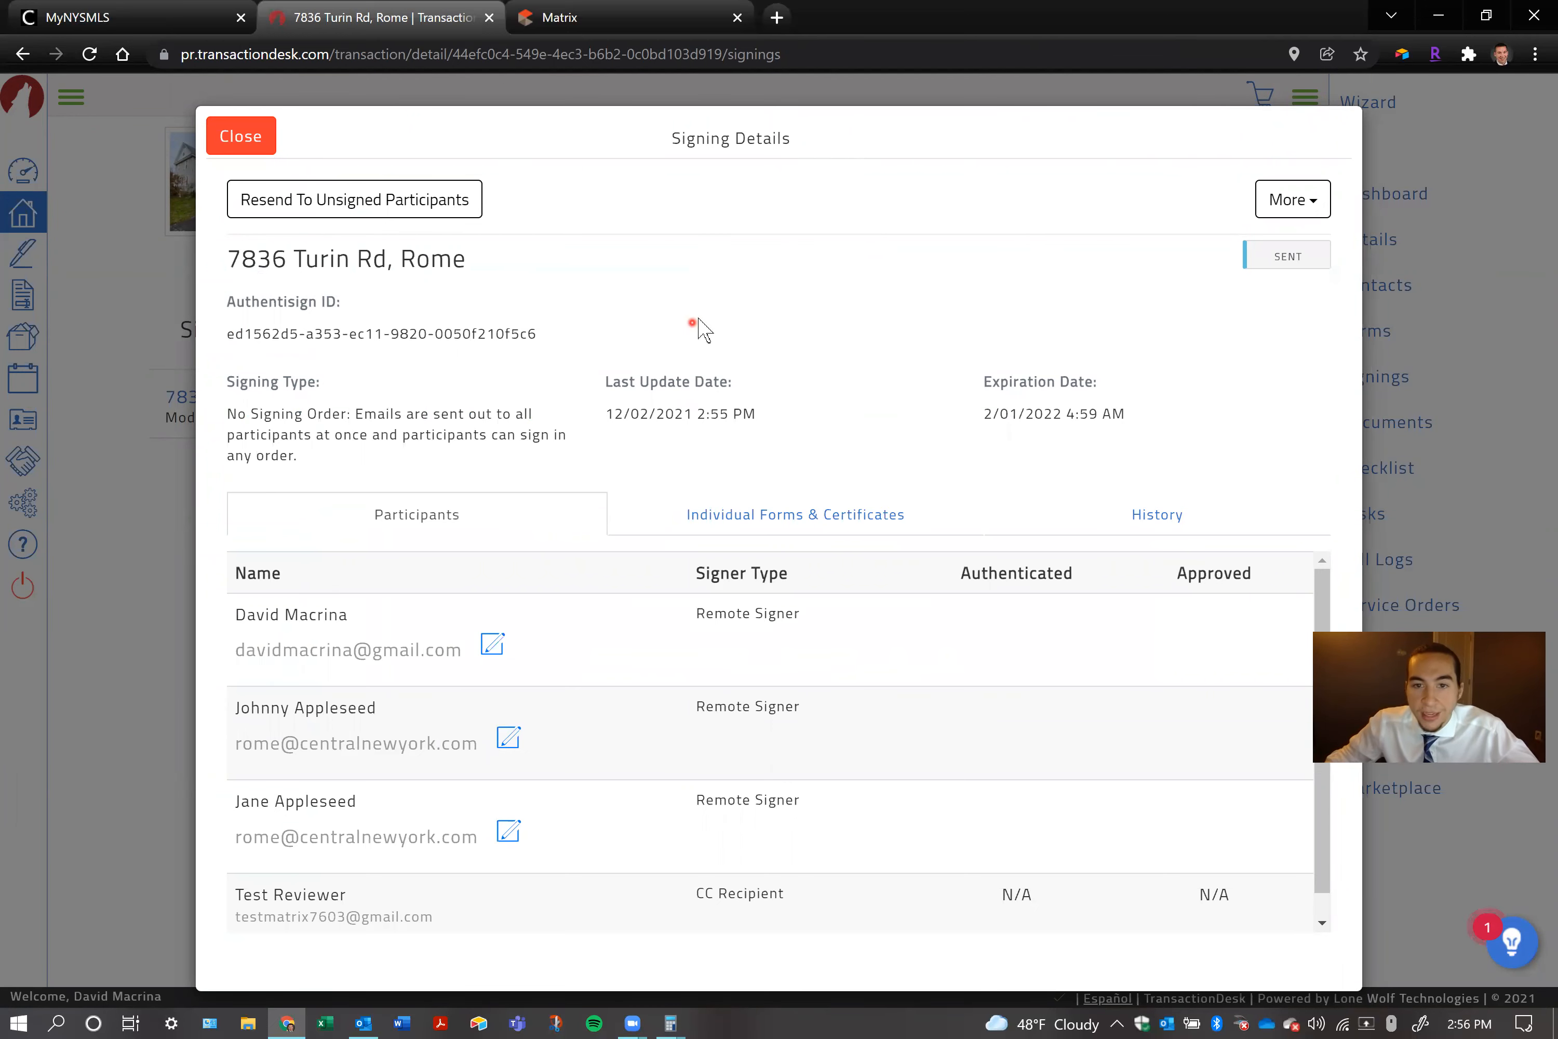
{"action": "scroll", "coordinate": [633, 808], "scroll_direction": "down", "scroll_amount": 1}
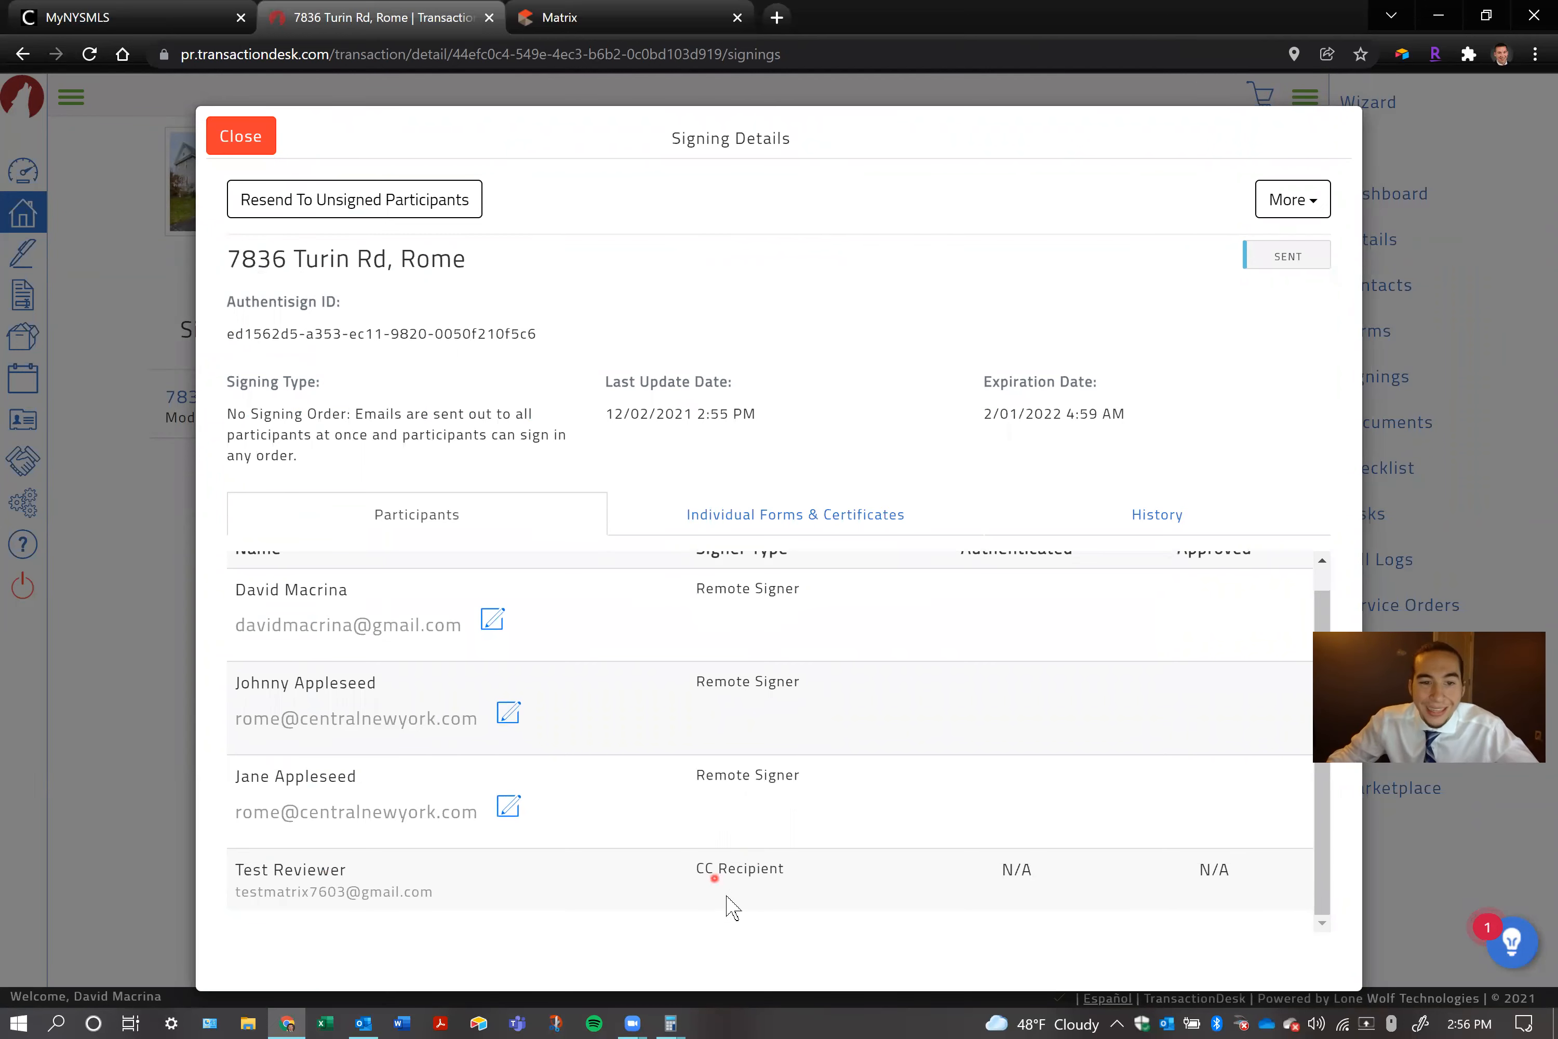
{"action": "scroll", "coordinate": [437, 801], "scroll_direction": "up", "scroll_amount": 1}
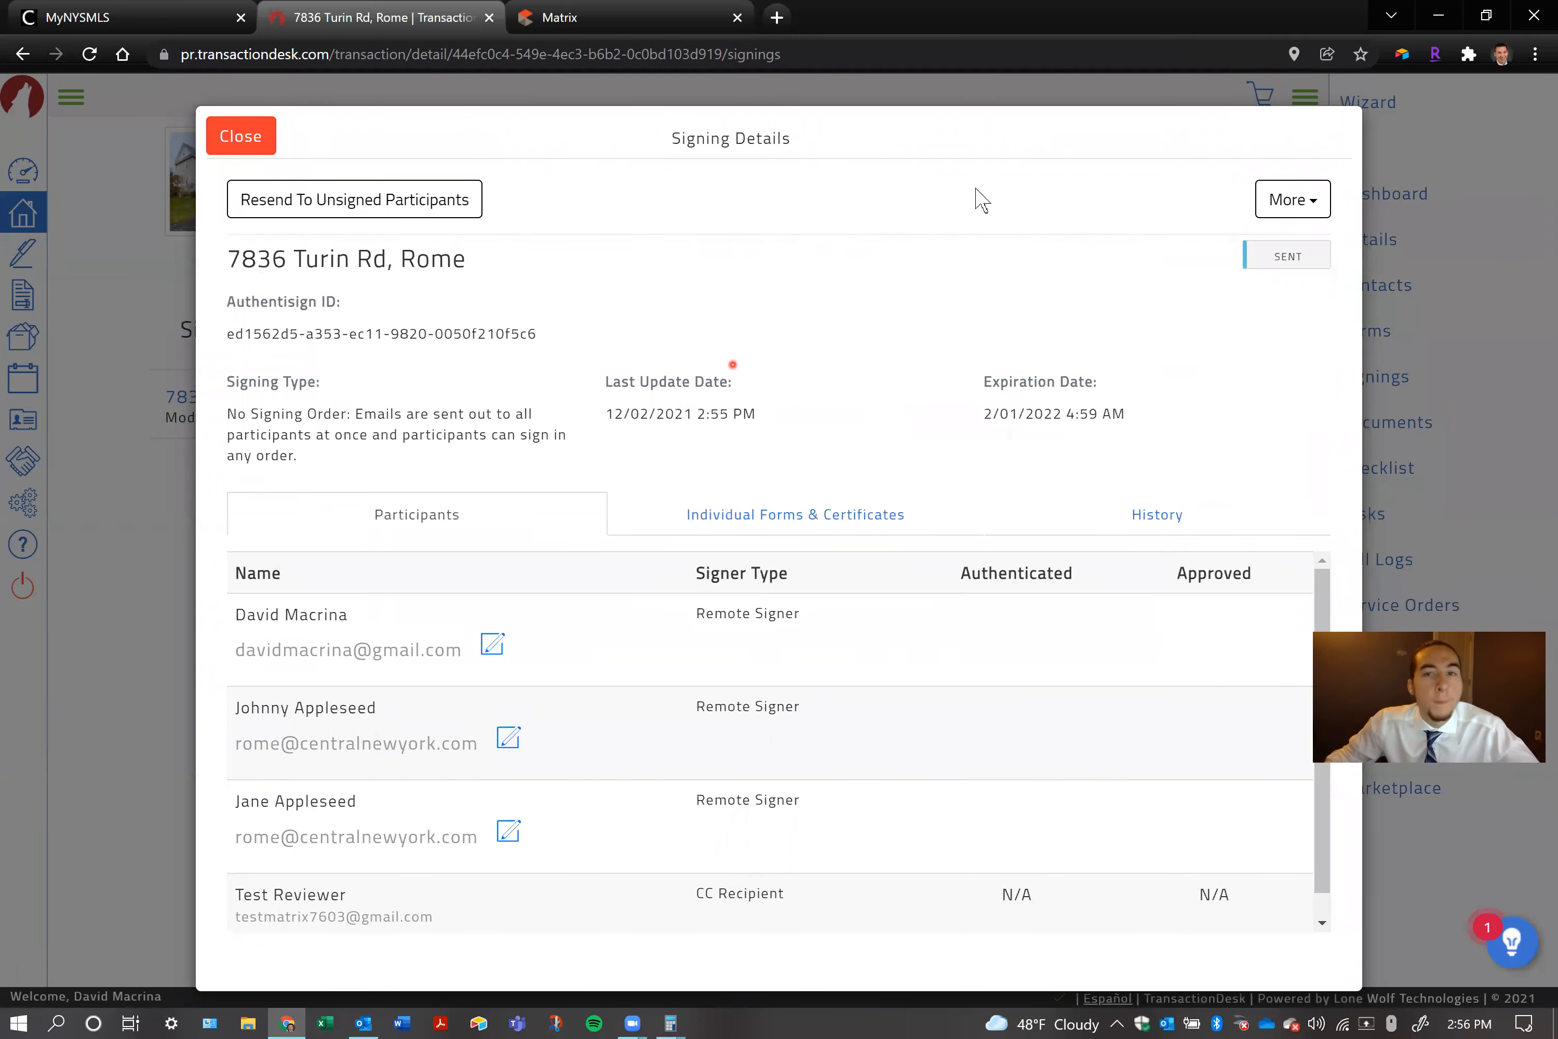
{"action": "left_click", "coordinate": [1317, 197]}
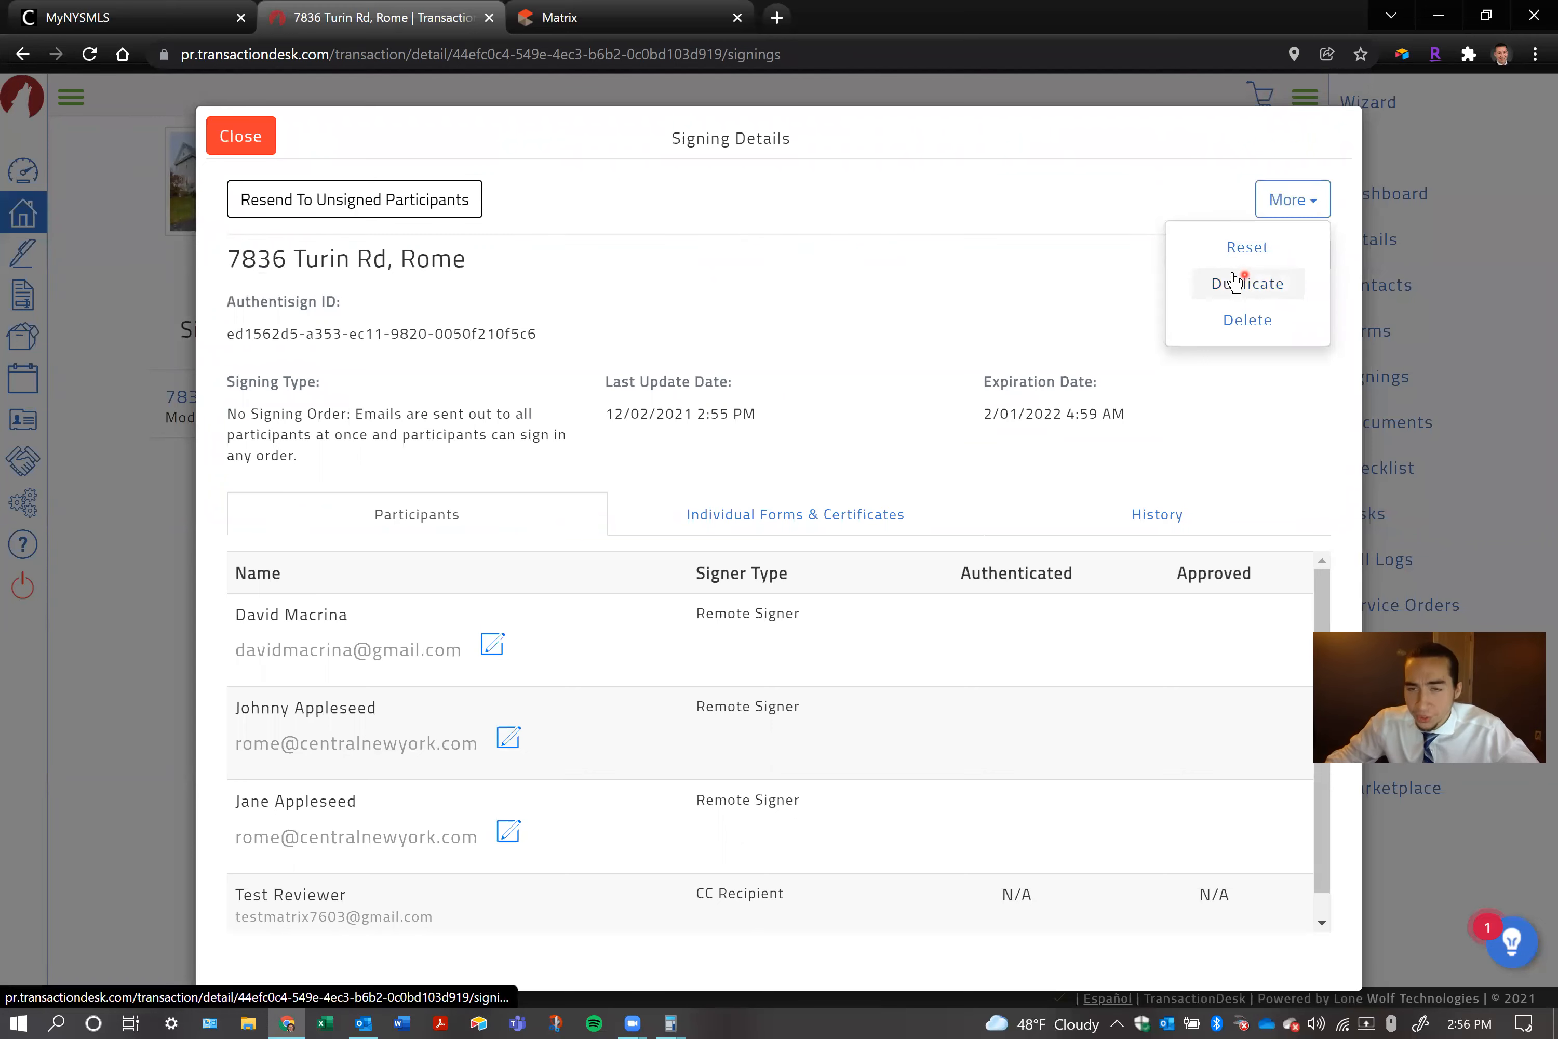
{"action": "left_click", "coordinate": [972, 295]}
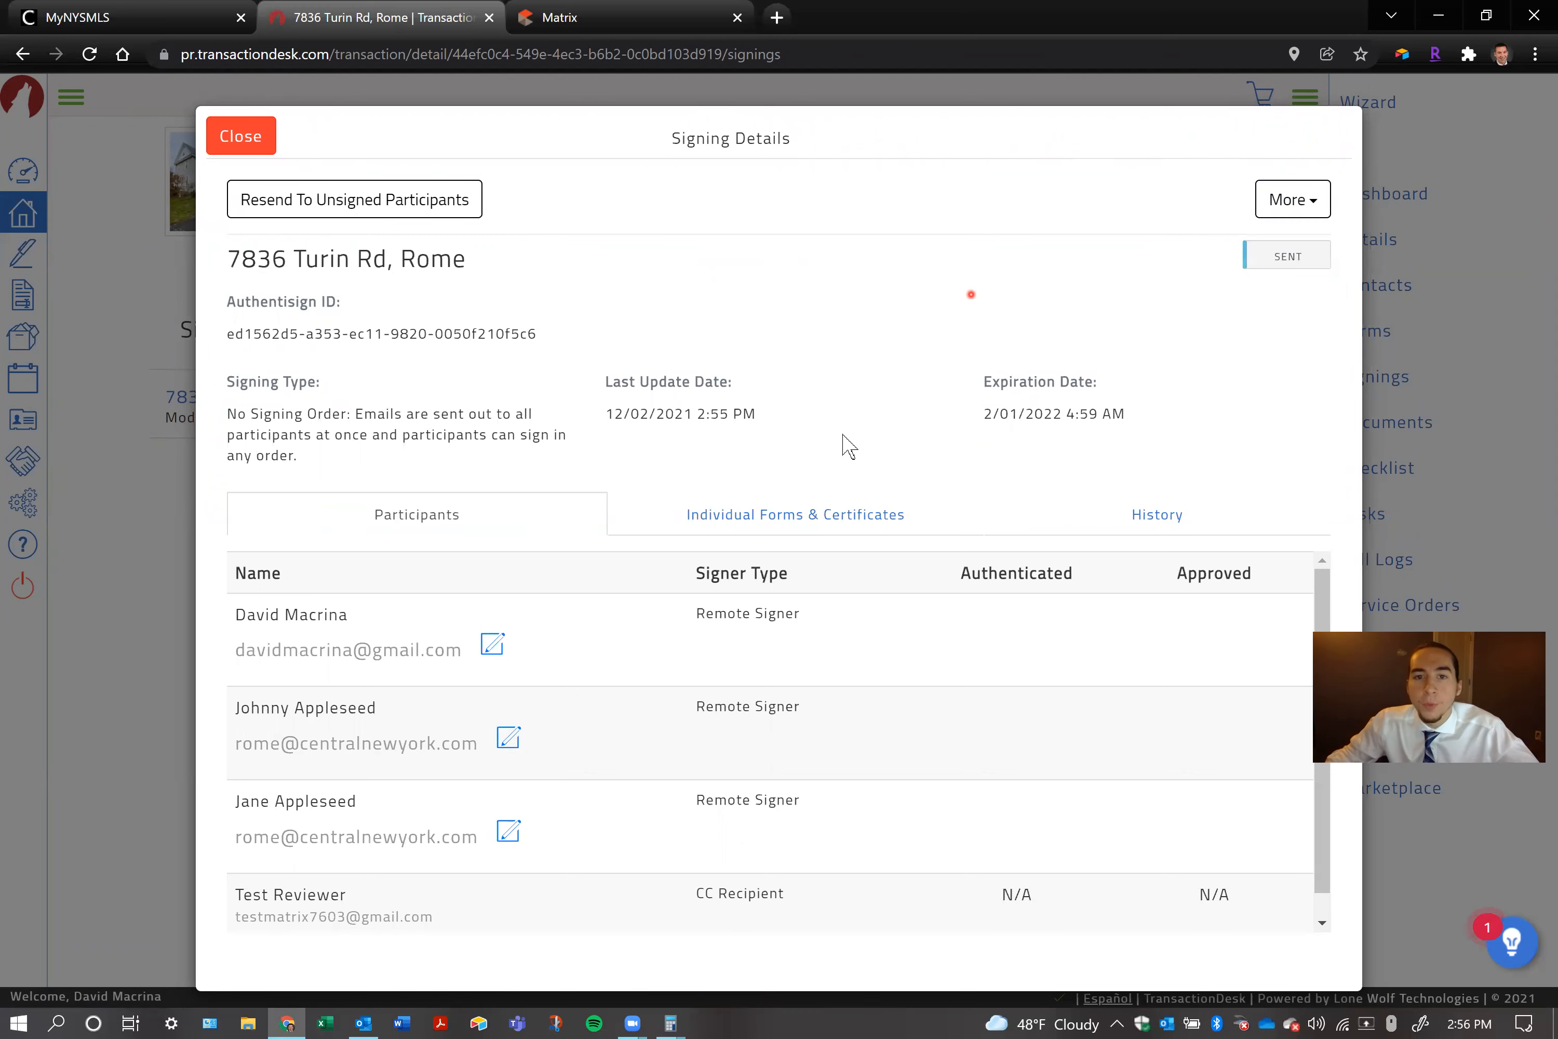
{"action": "left_click", "coordinate": [895, 529]}
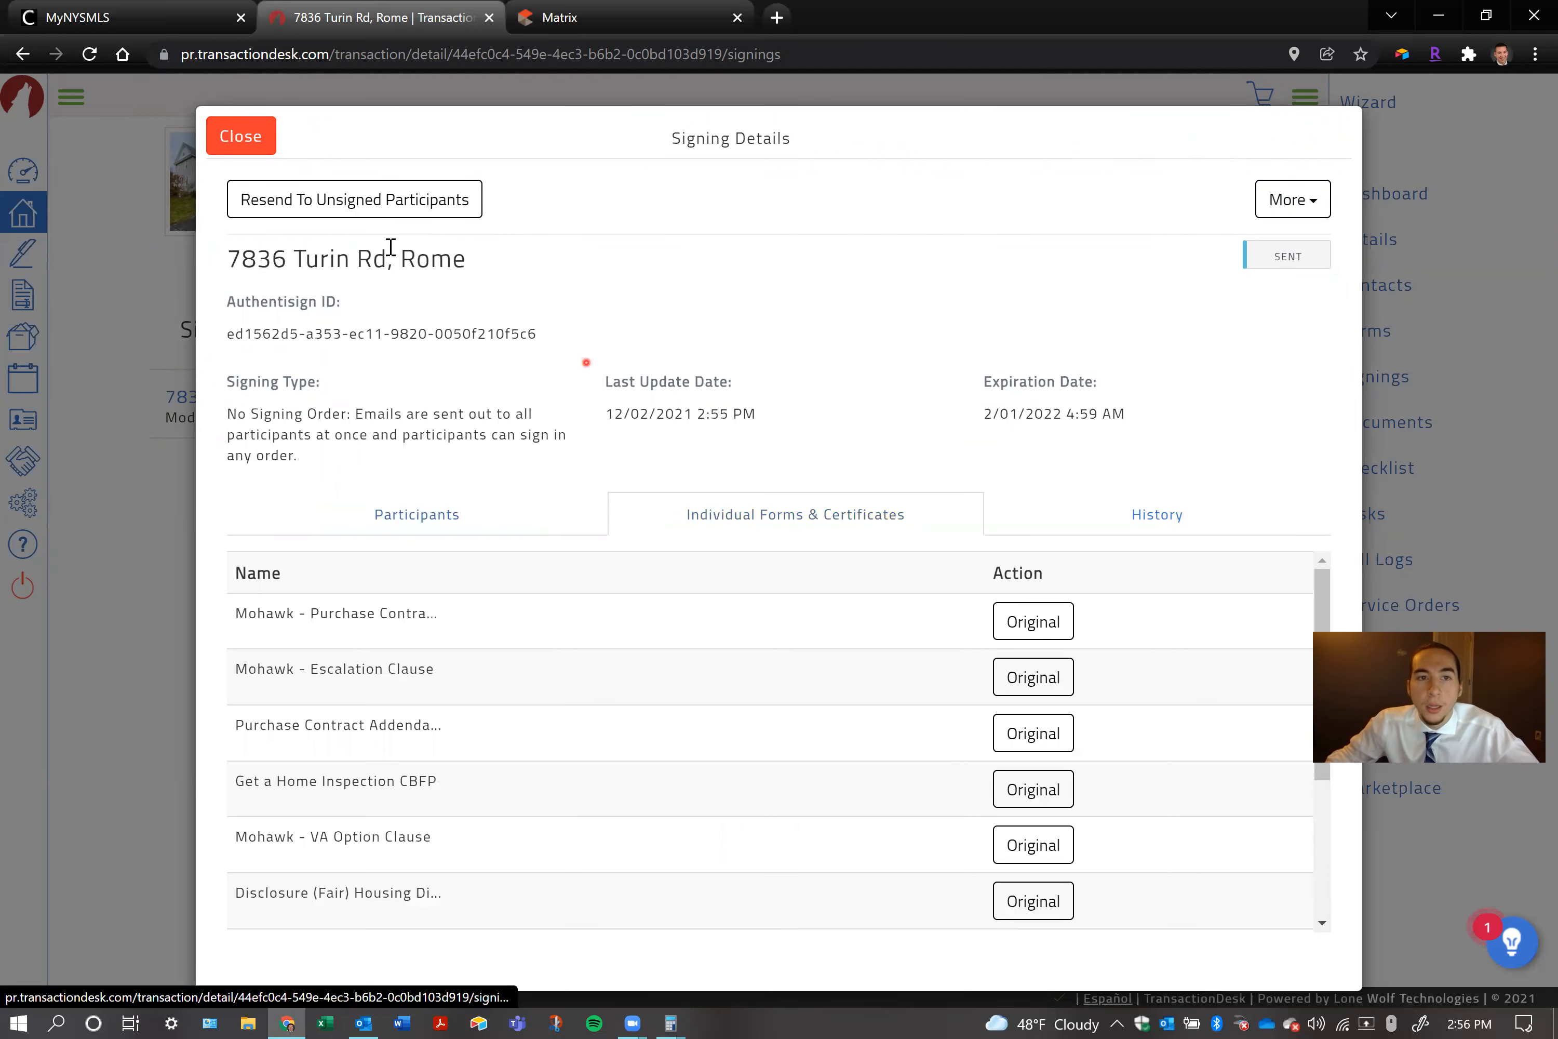
{"action": "left_click", "coordinate": [240, 136]}
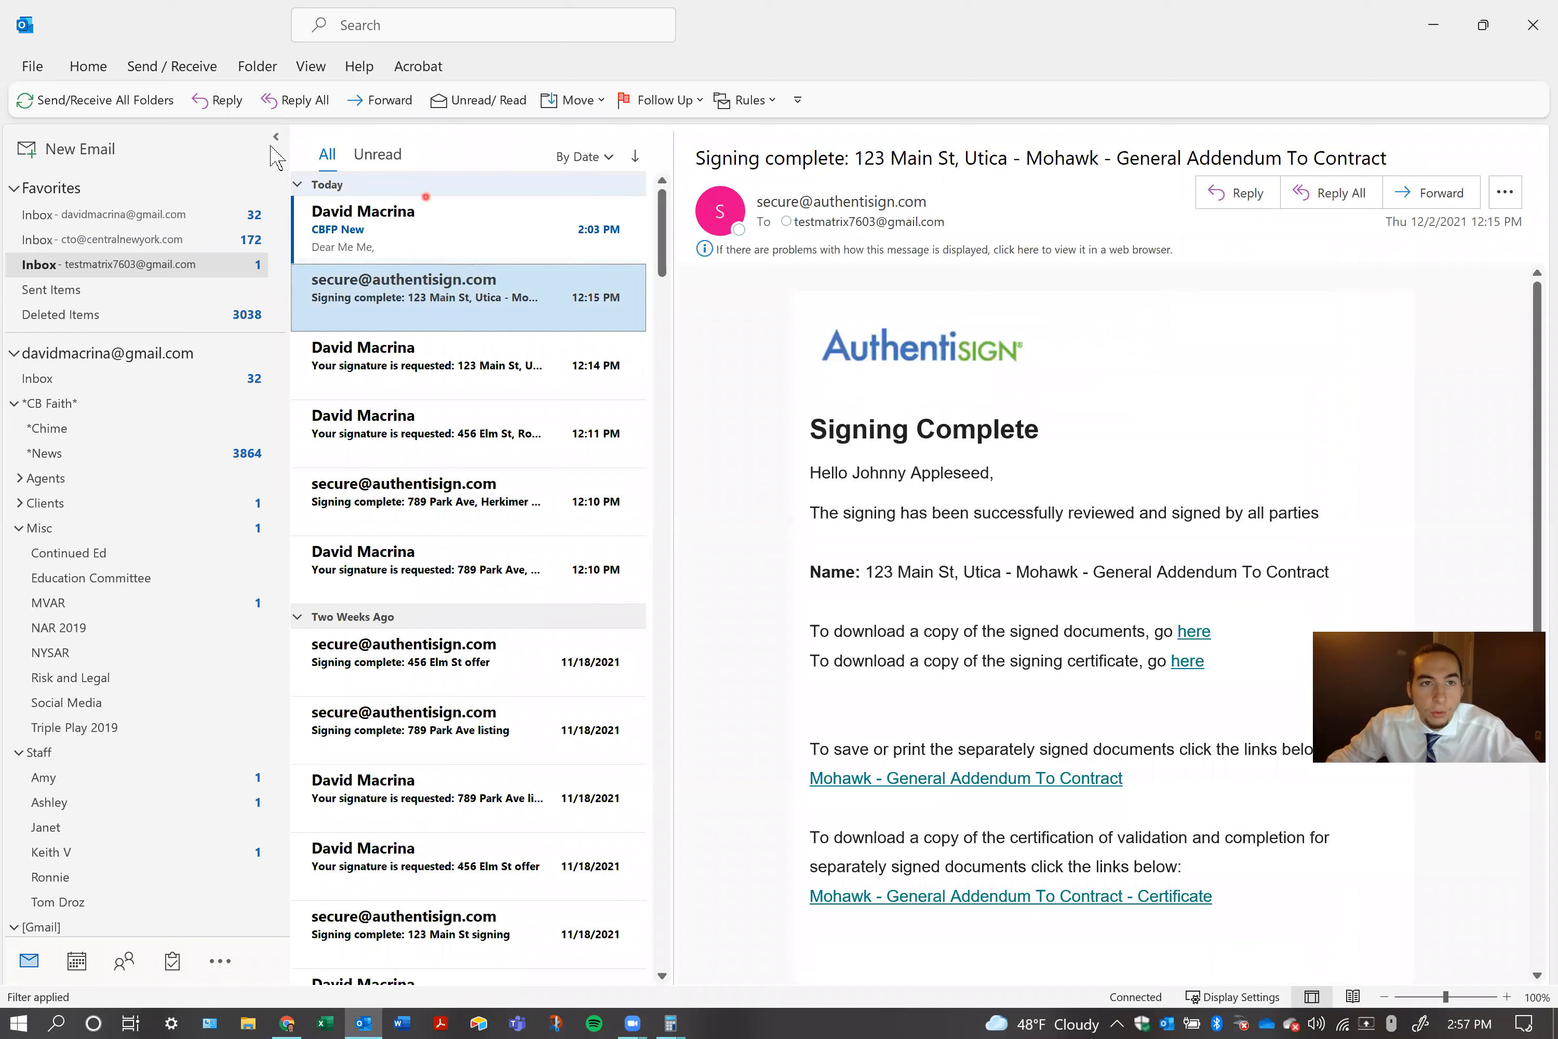
Refresh all mail folders, open the Rome account's inbox, and open the first purchaser's signature request among its Other messages
{"action": "left_click", "coordinate": [45, 103]}
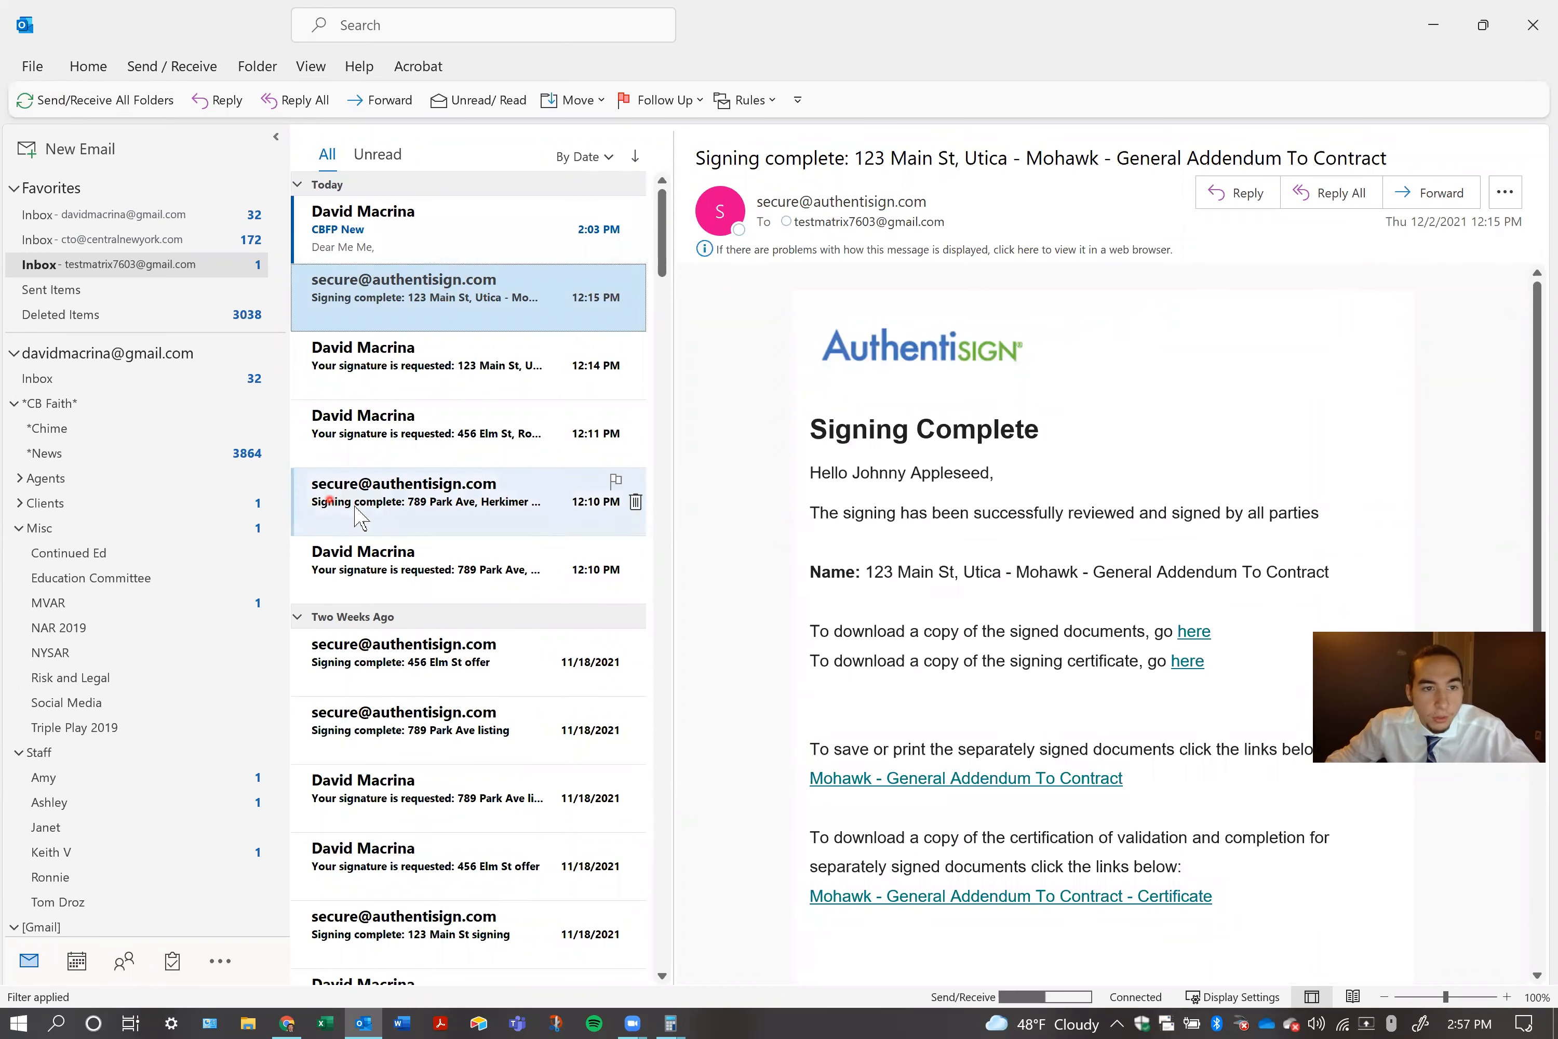
{"action": "scroll", "coordinate": [97, 714], "scroll_direction": "down", "scroll_amount": 10}
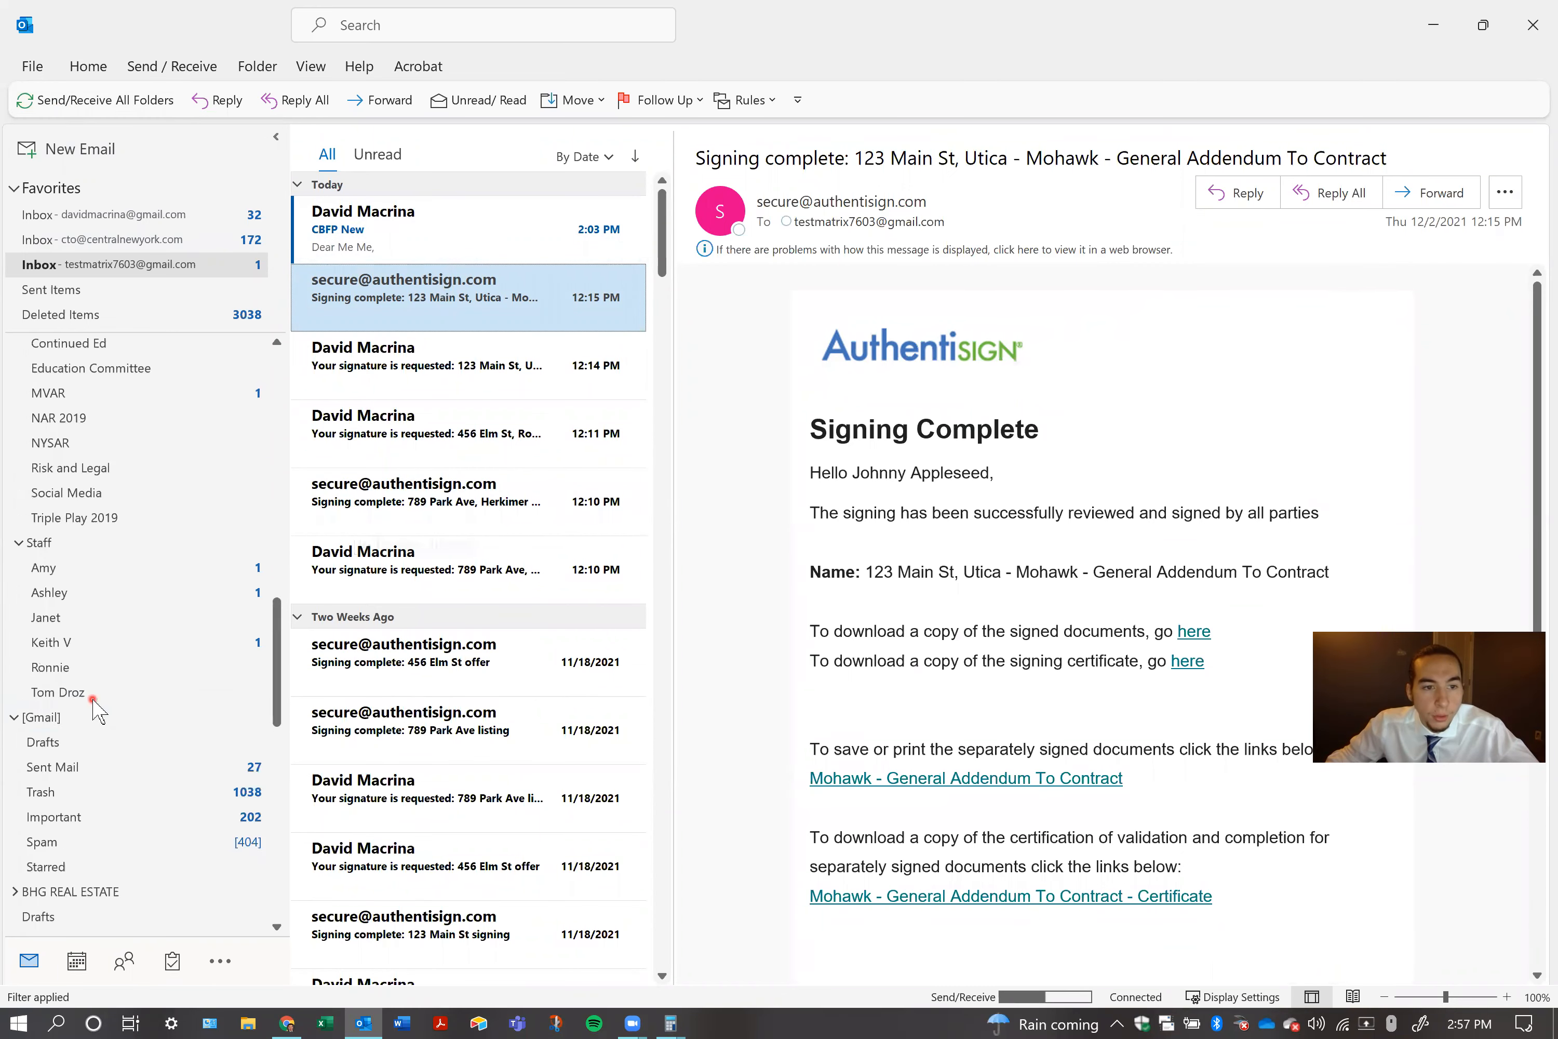
{"action": "left_click", "coordinate": [14, 876]}
{"action": "left_click", "coordinate": [37, 903]}
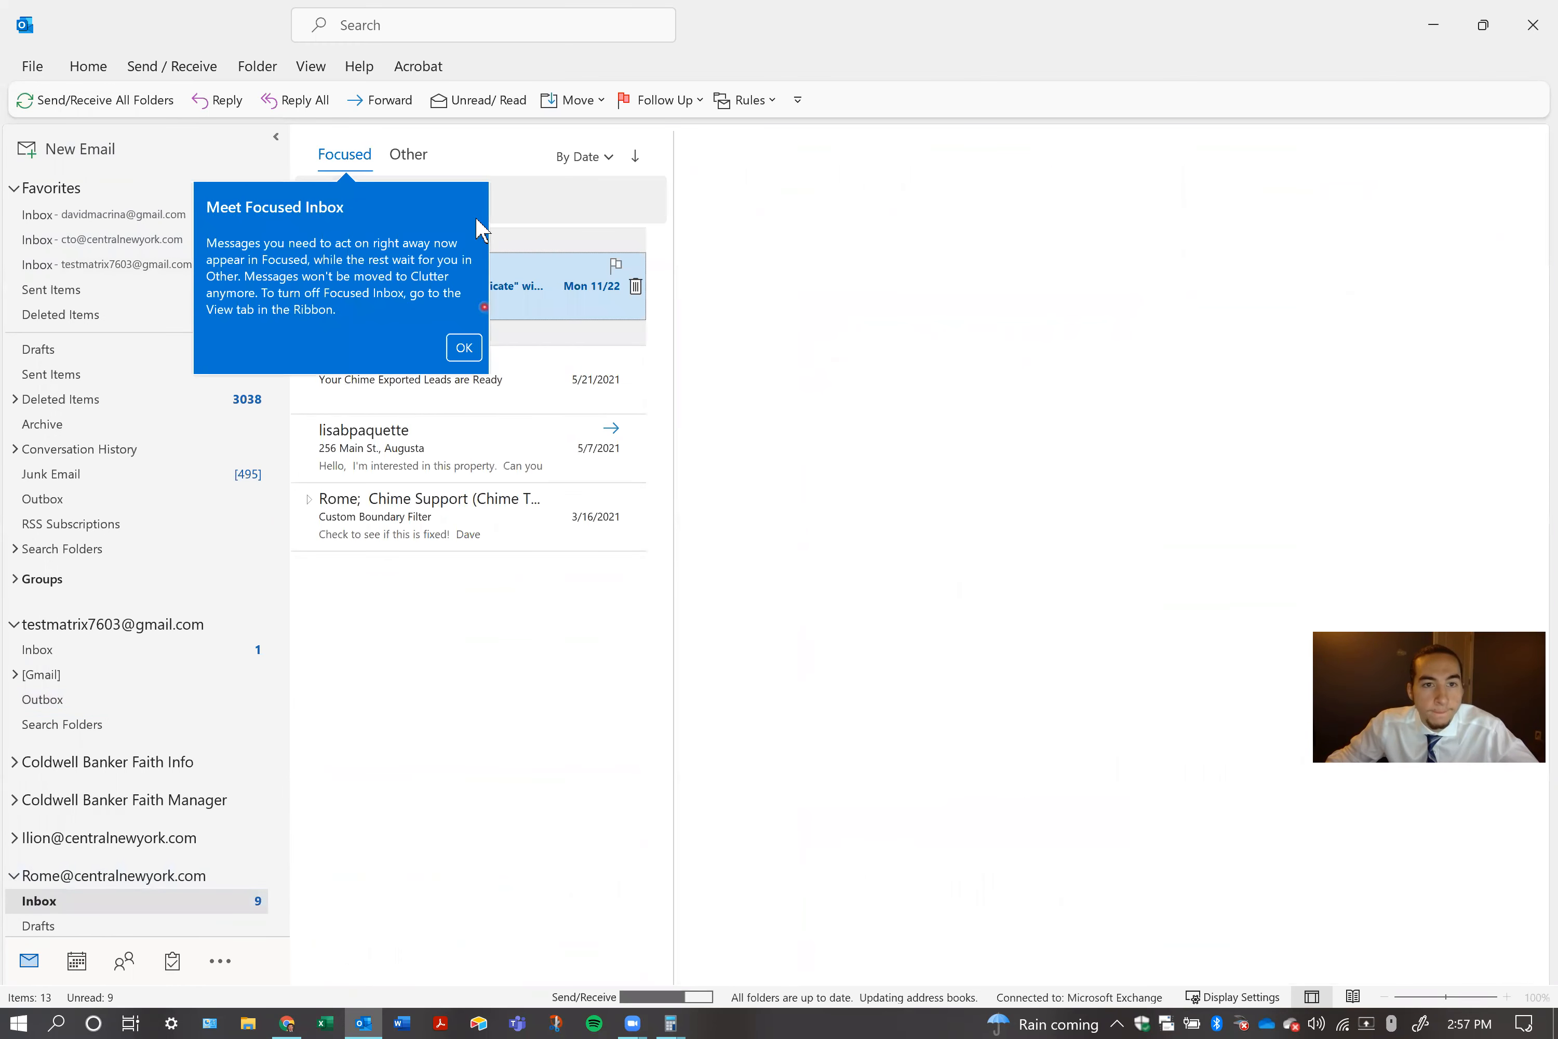
{"action": "left_click", "coordinate": [469, 345]}
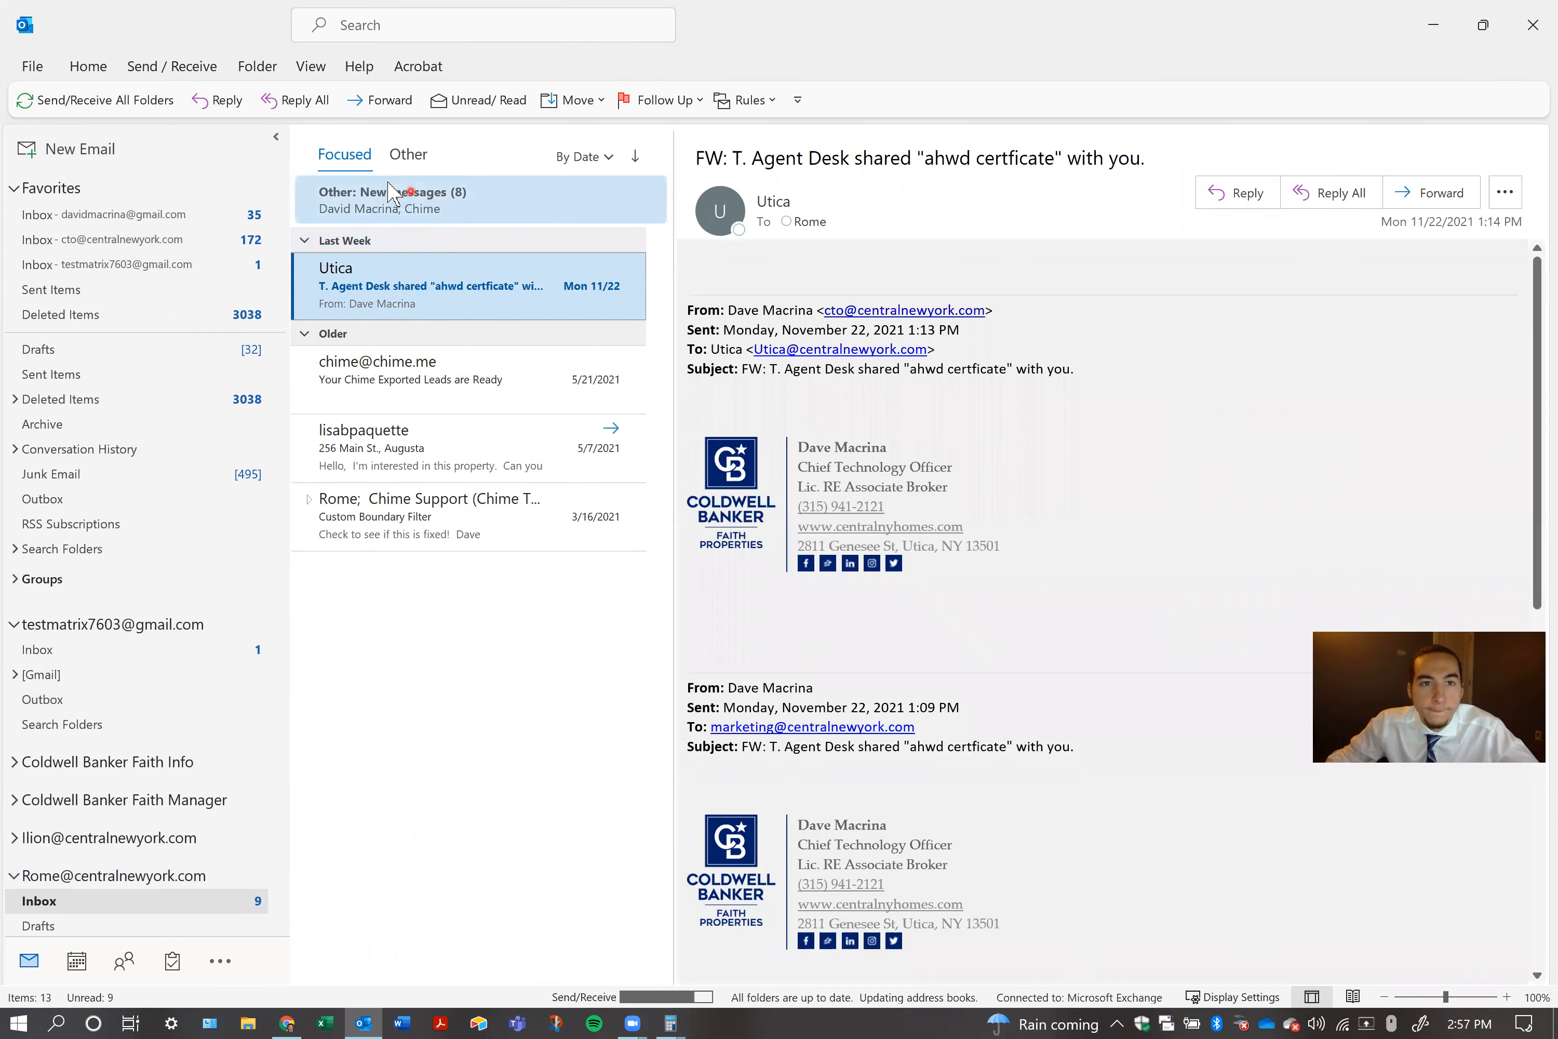
{"action": "left_click", "coordinate": [408, 155]}
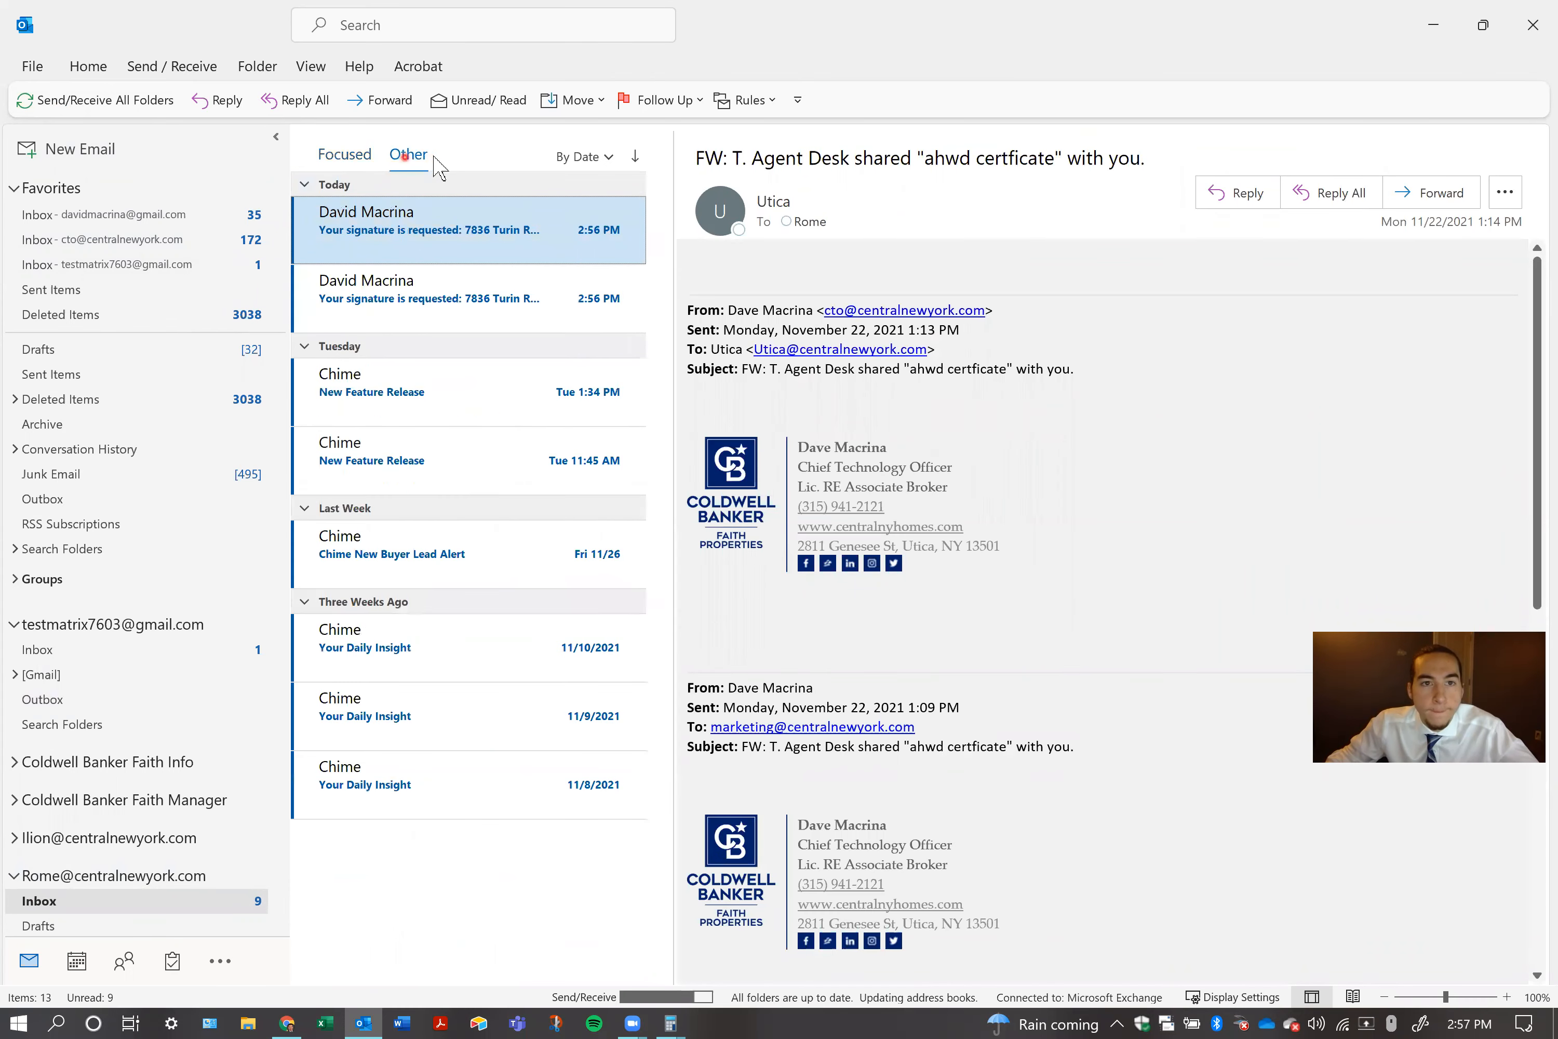
{"action": "left_click", "coordinate": [421, 295]}
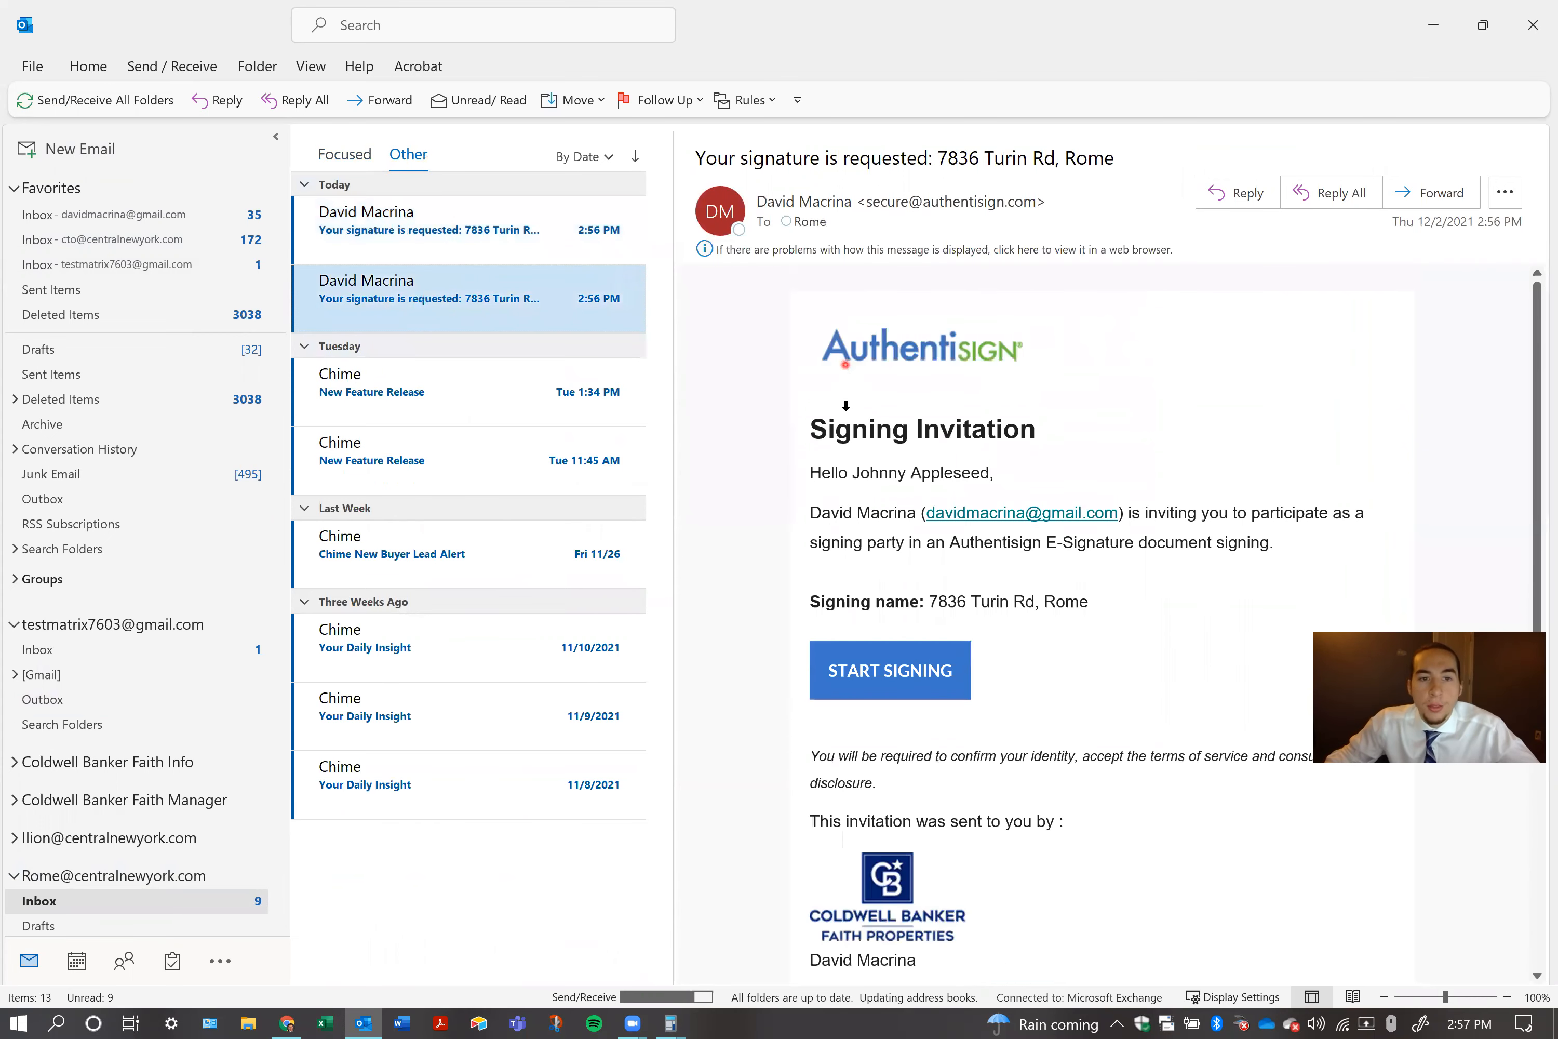
Examine the signing invitation's addressee, signing name, subject line, signing link and sender contact details
{"action": "left_click_drag", "start_coordinate": [876, 467], "coordinate": [958, 480]}
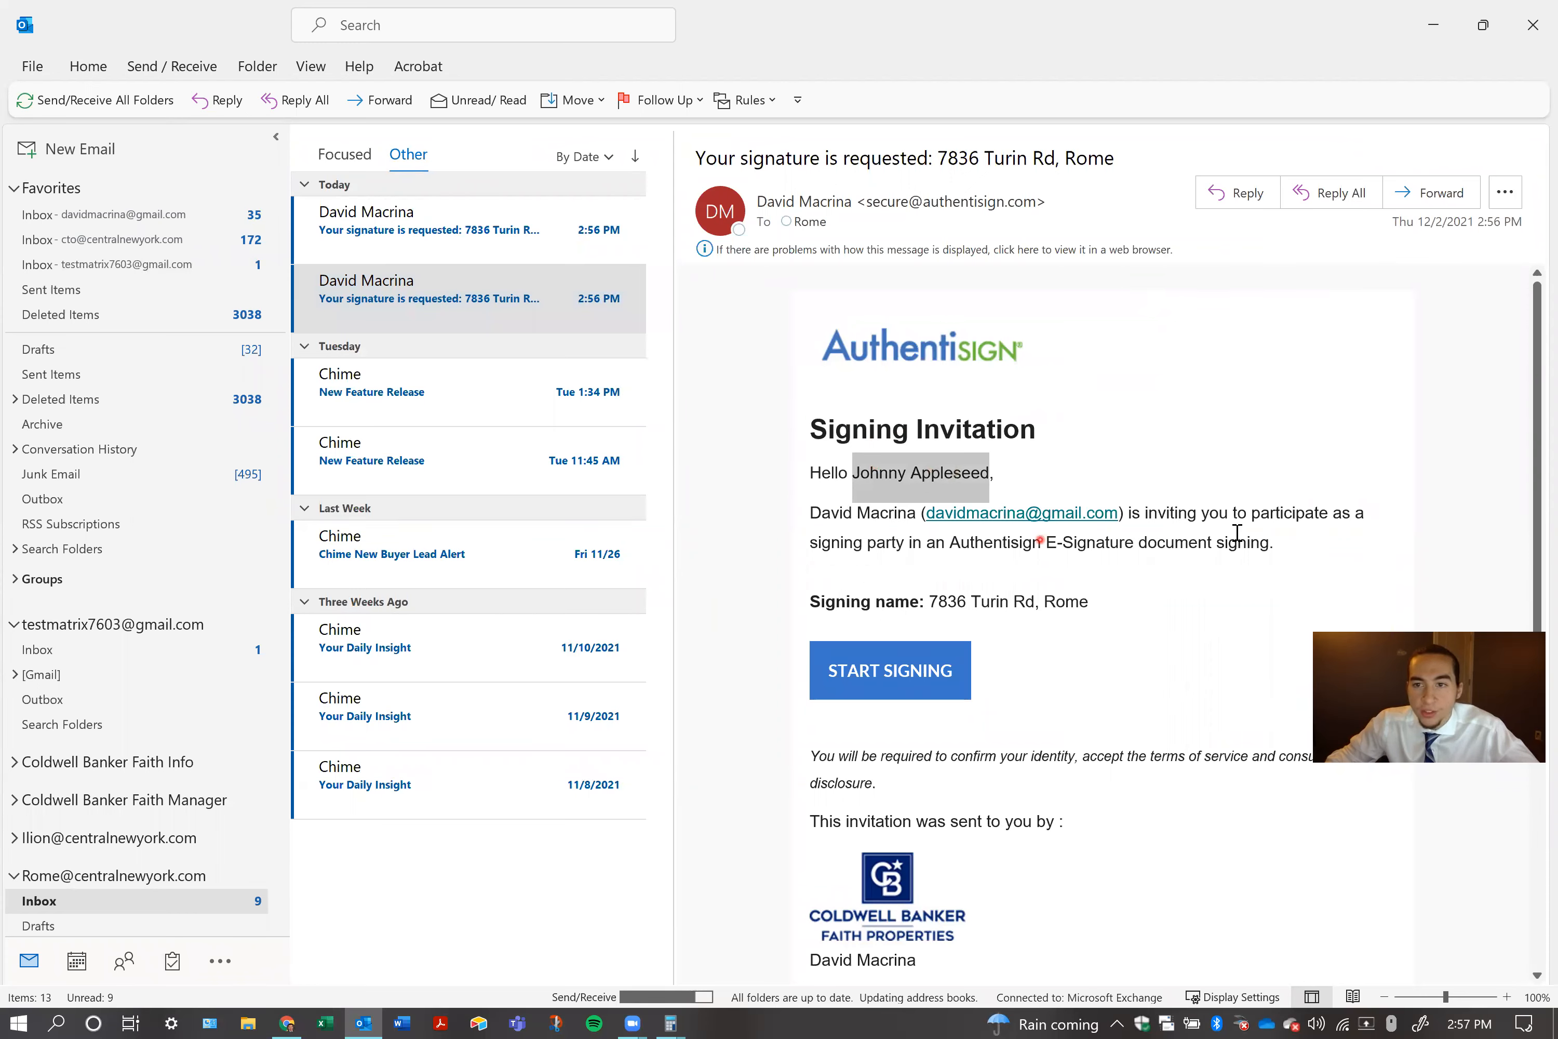
{"action": "left_click", "coordinate": [846, 572]}
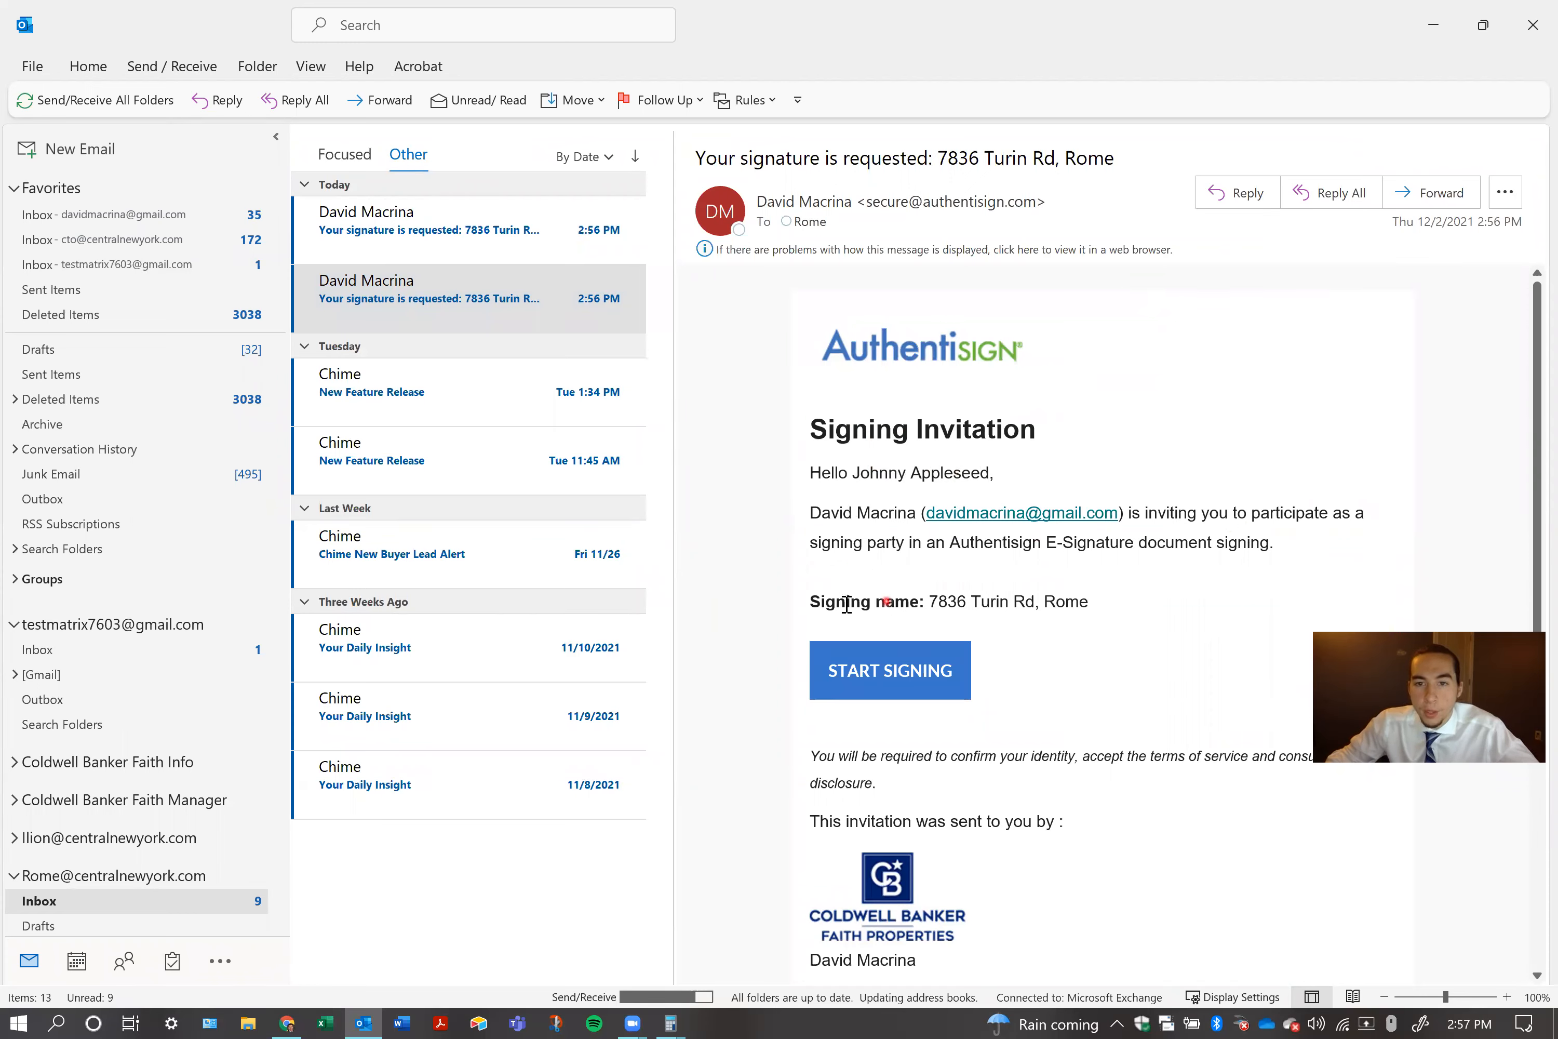
{"action": "left_click_drag", "start_coordinate": [892, 607], "coordinate": [1133, 632]}
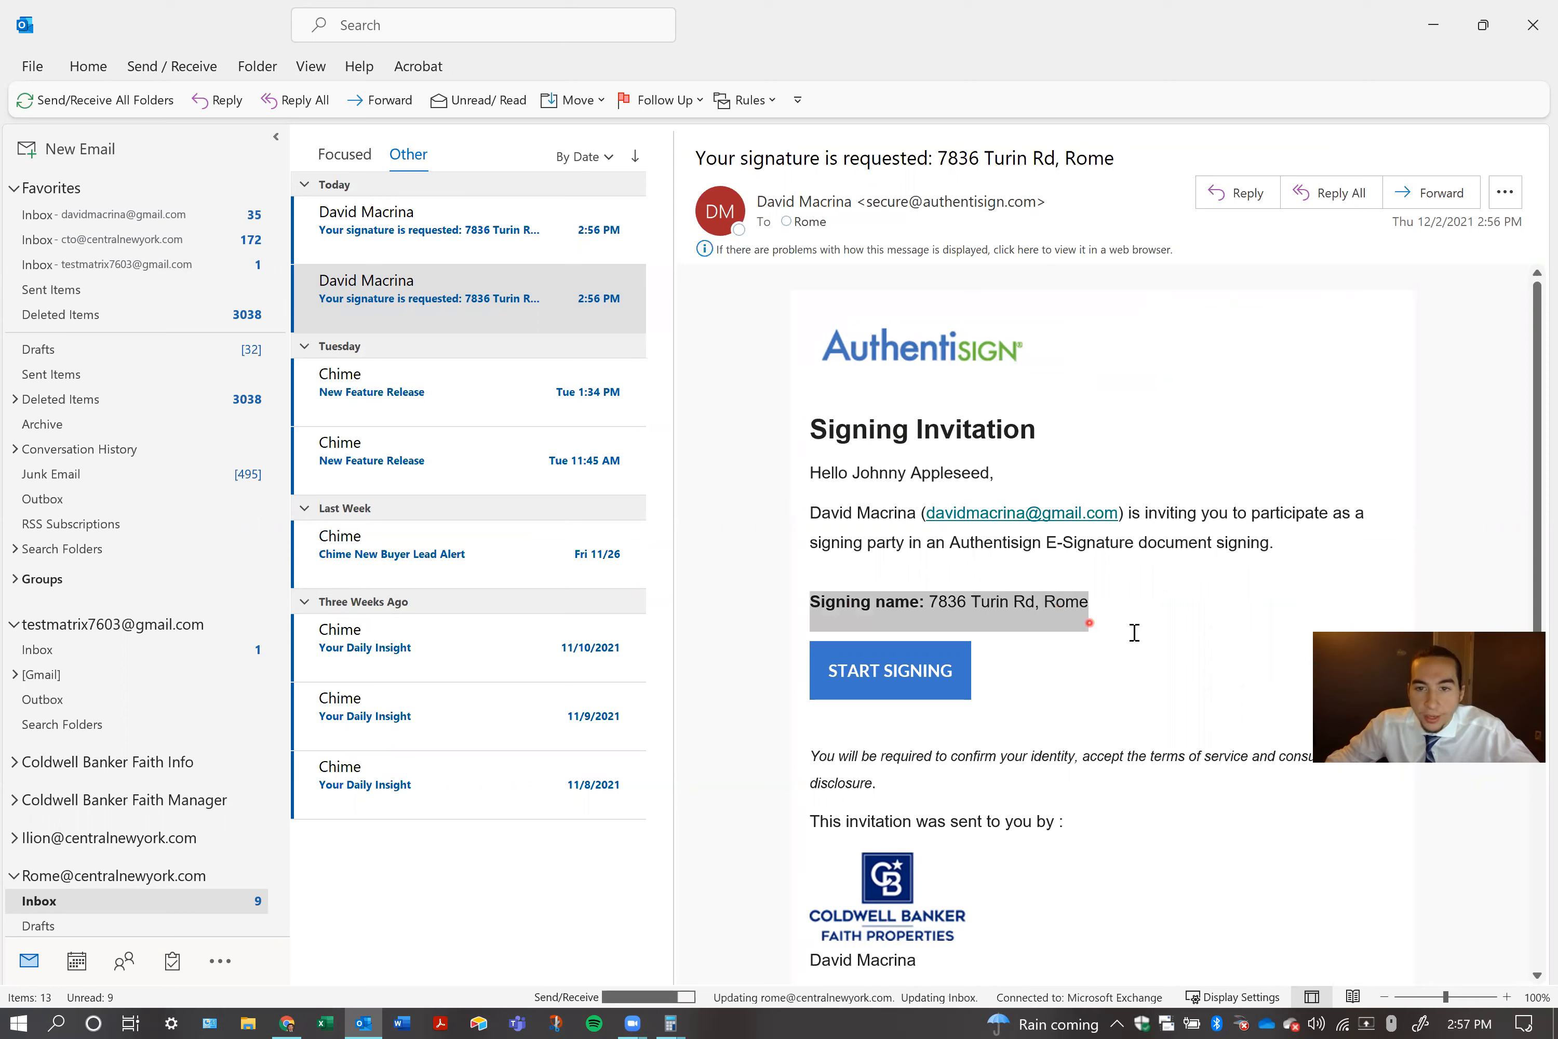
{"action": "left_click_drag", "start_coordinate": [938, 159], "coordinate": [1106, 167]}
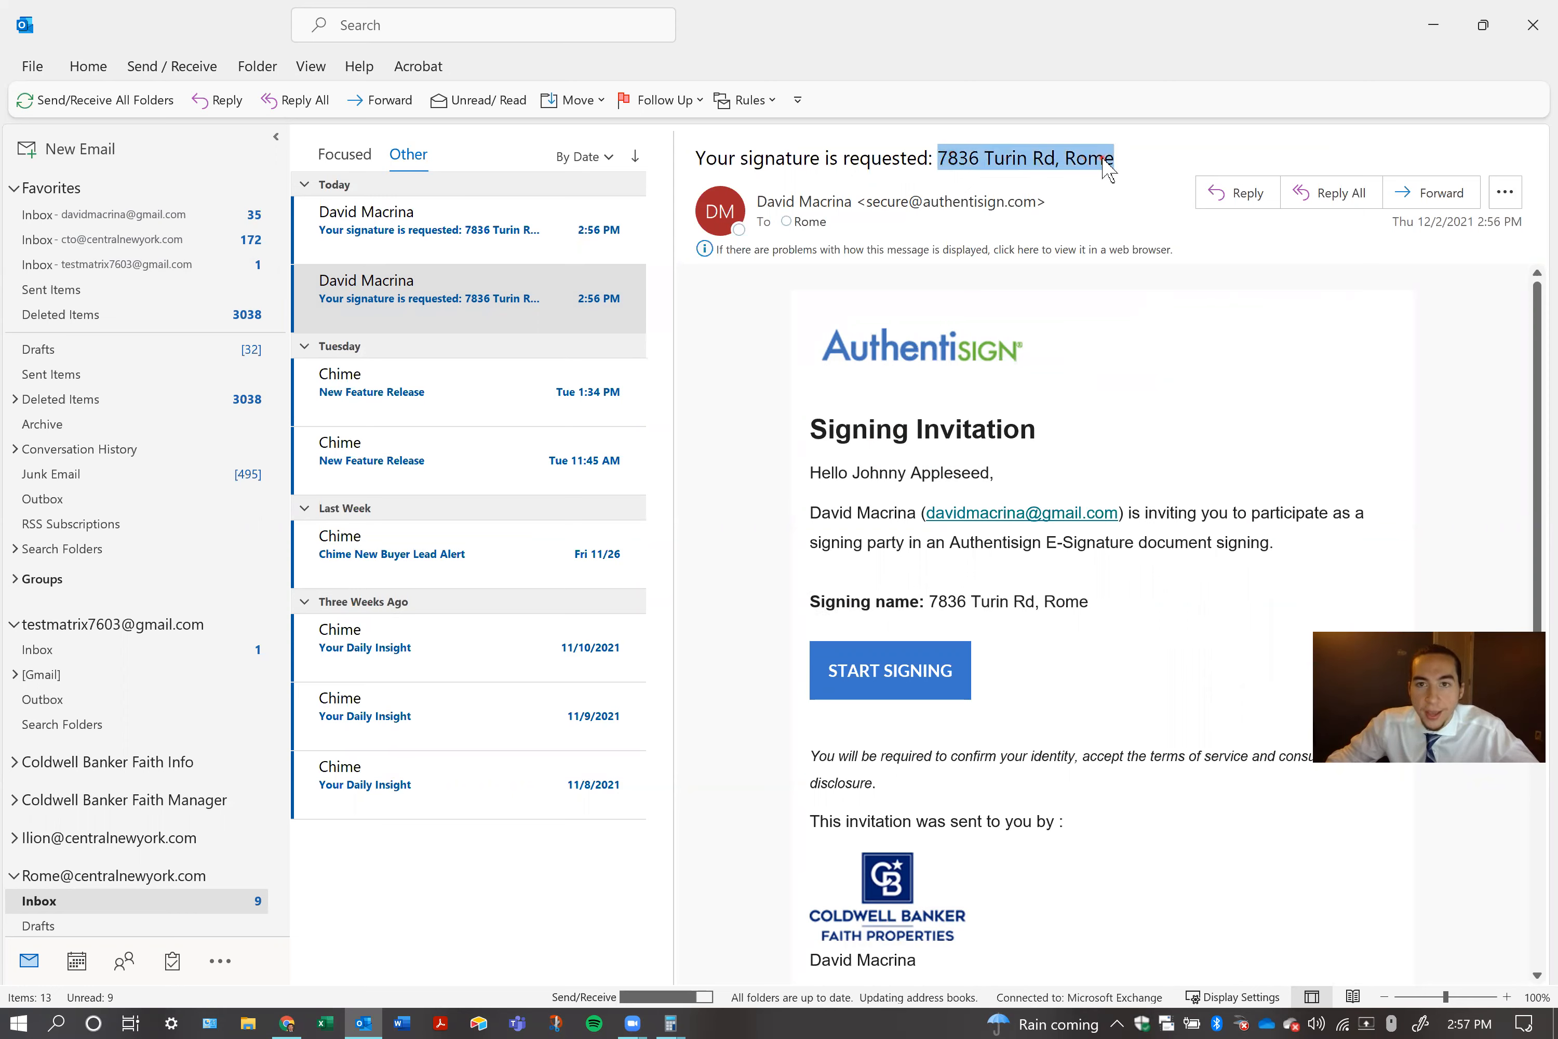
{"action": "left_click", "coordinate": [1113, 640]}
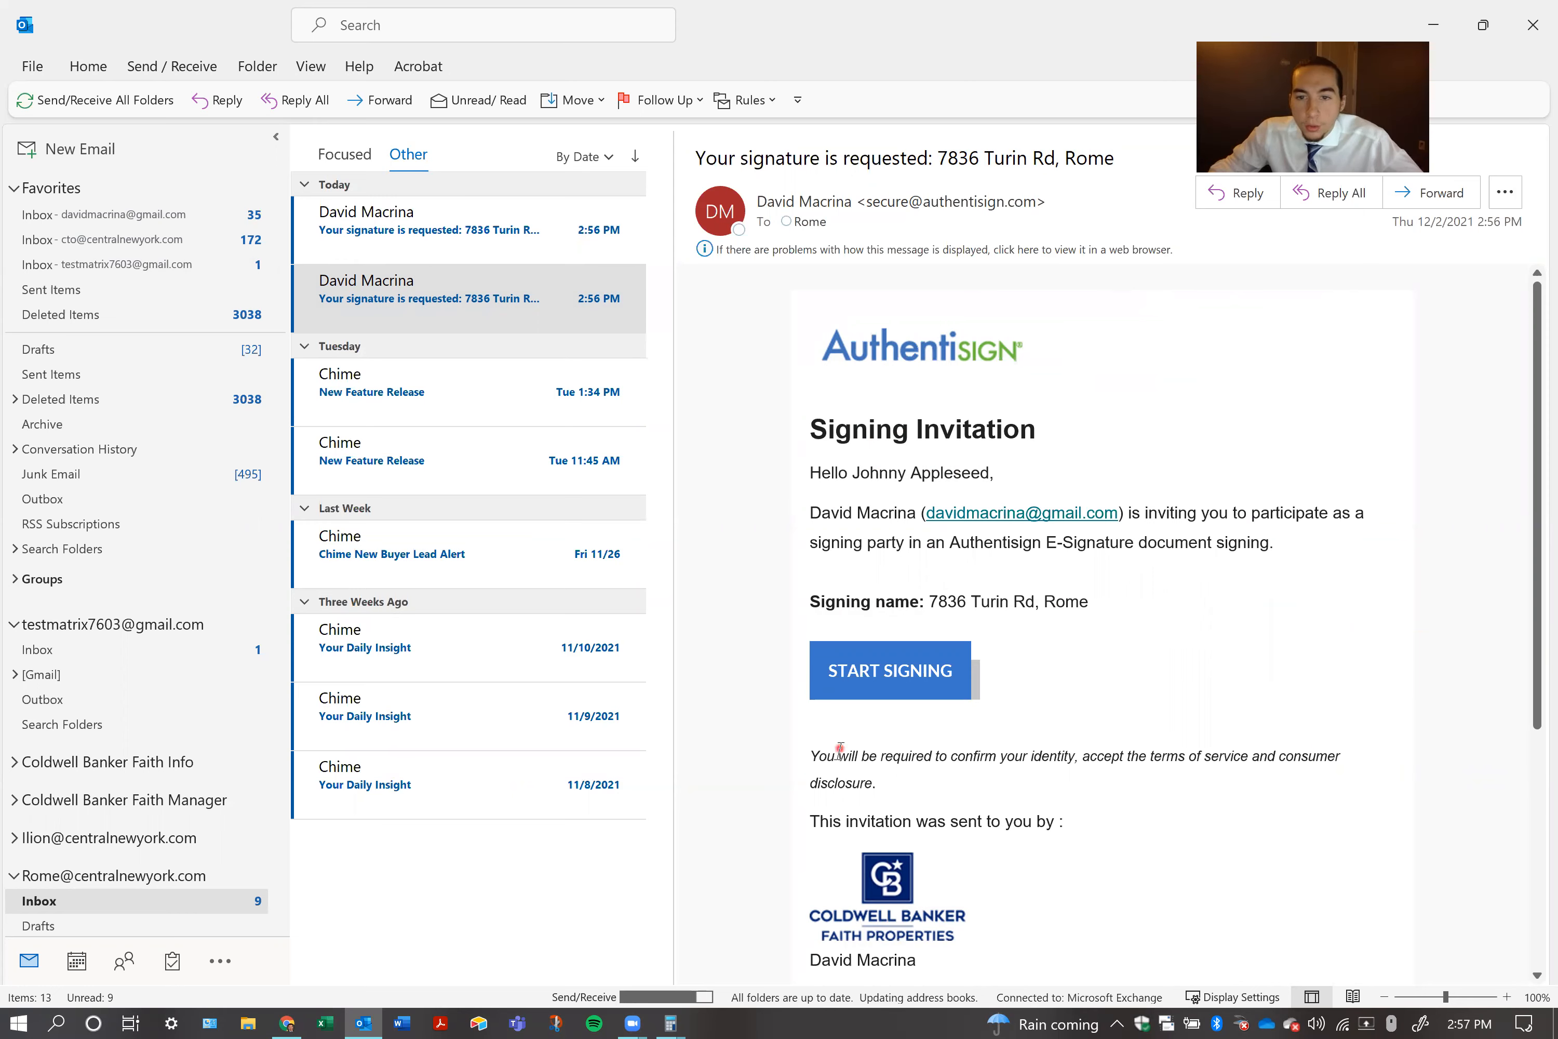
{"action": "scroll", "coordinate": [1039, 720], "scroll_direction": "down", "scroll_amount": 4}
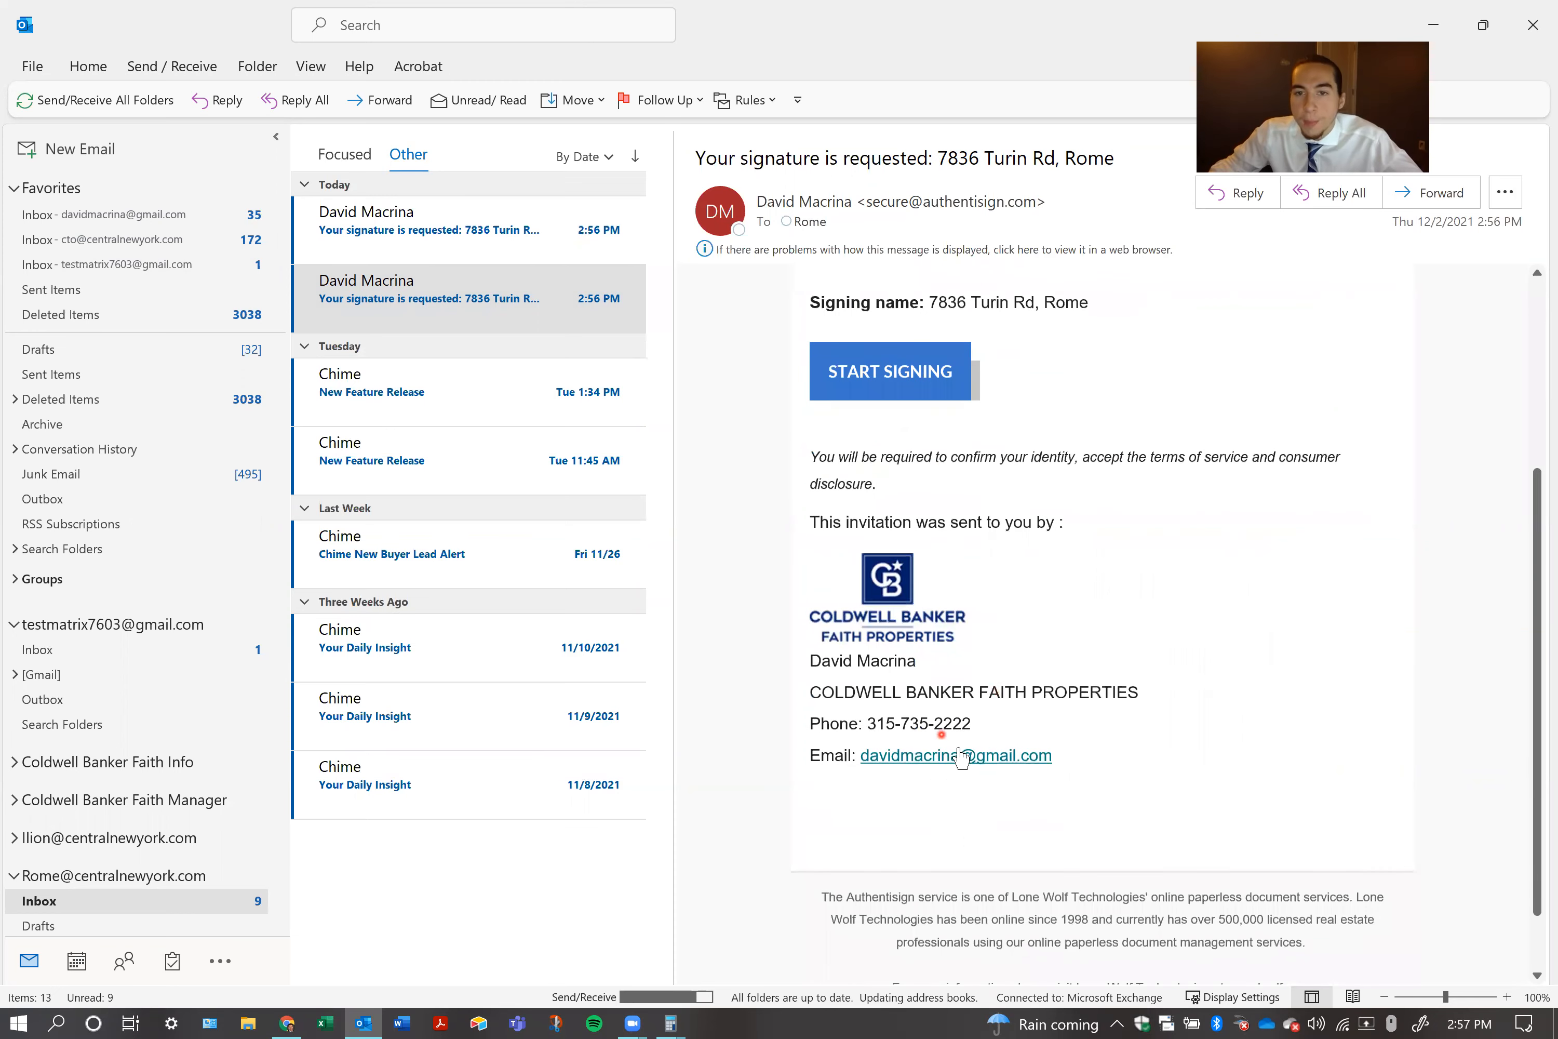
{"action": "scroll", "coordinate": [946, 750], "scroll_direction": "up", "scroll_amount": 4}
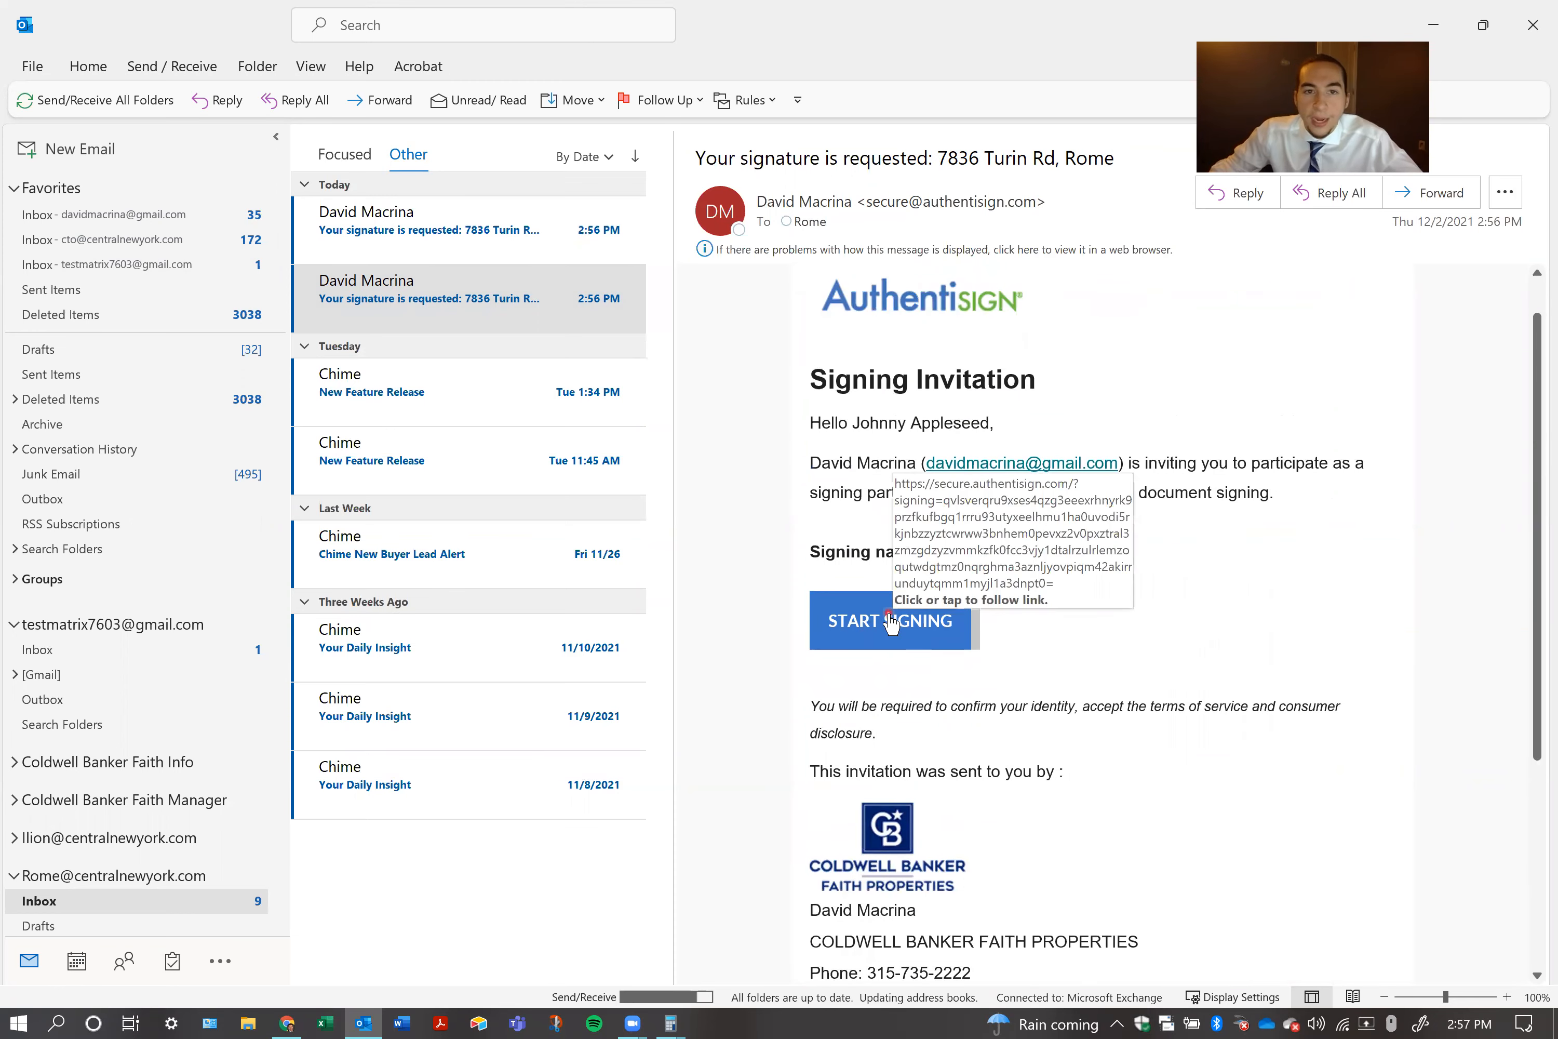
Start the signing from the invitation and accept the participant acknowledgement
{"action": "left_click", "coordinate": [892, 623]}
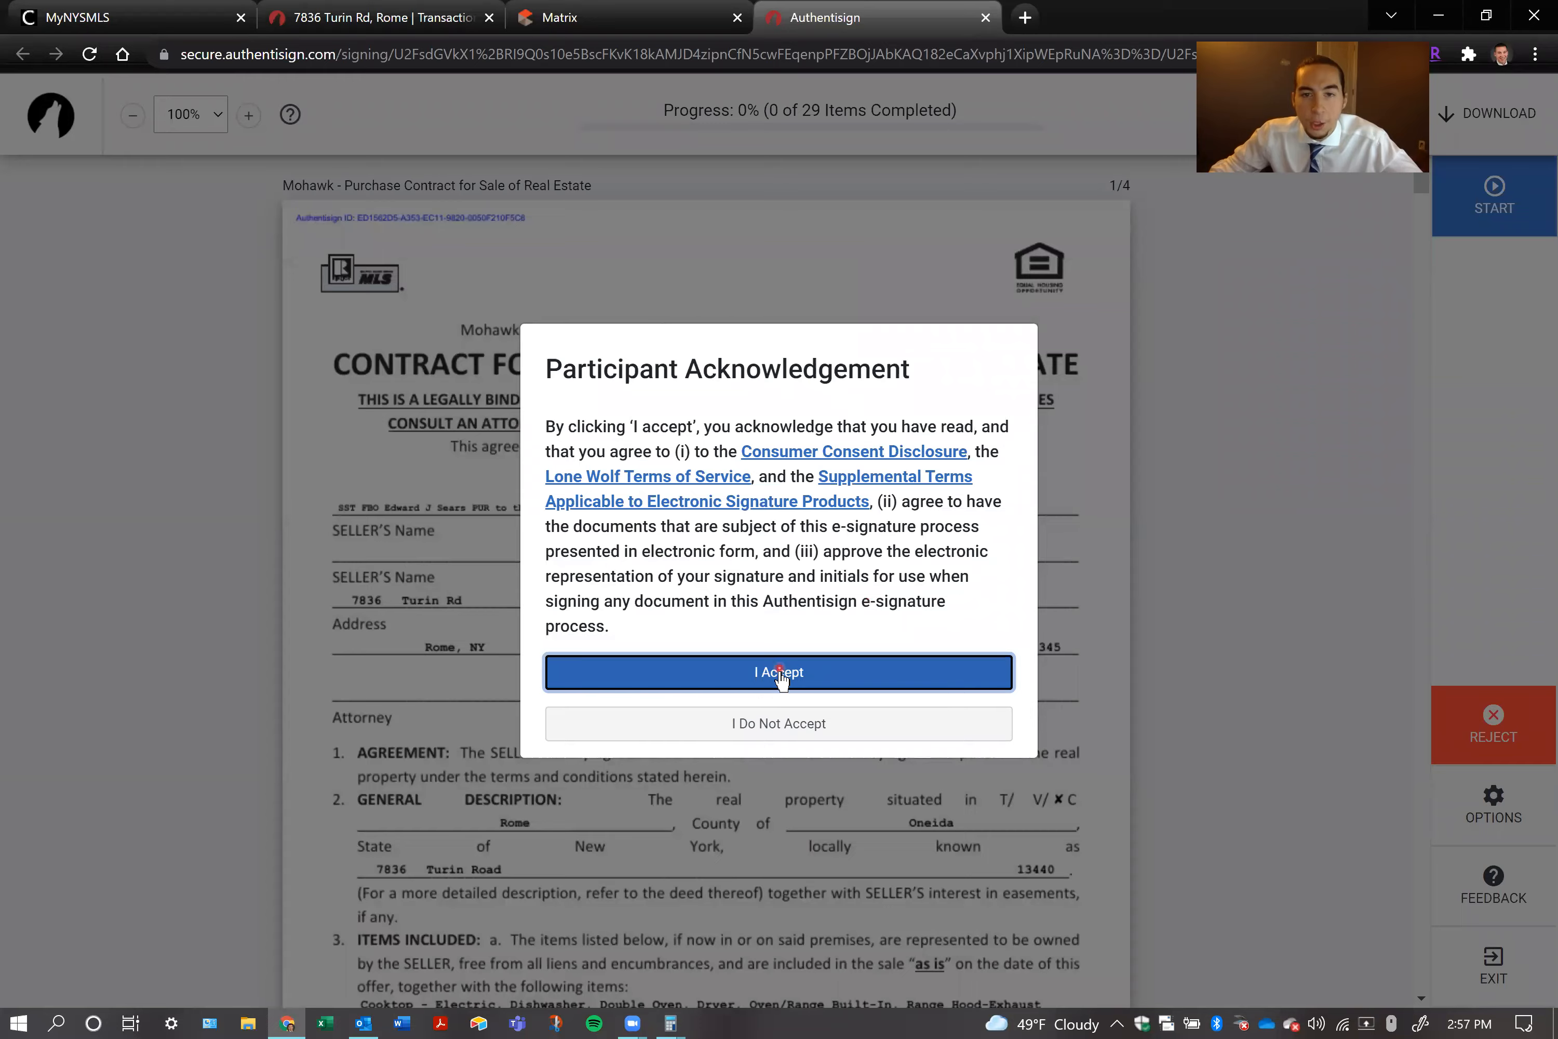
{"action": "left_click", "coordinate": [779, 672]}
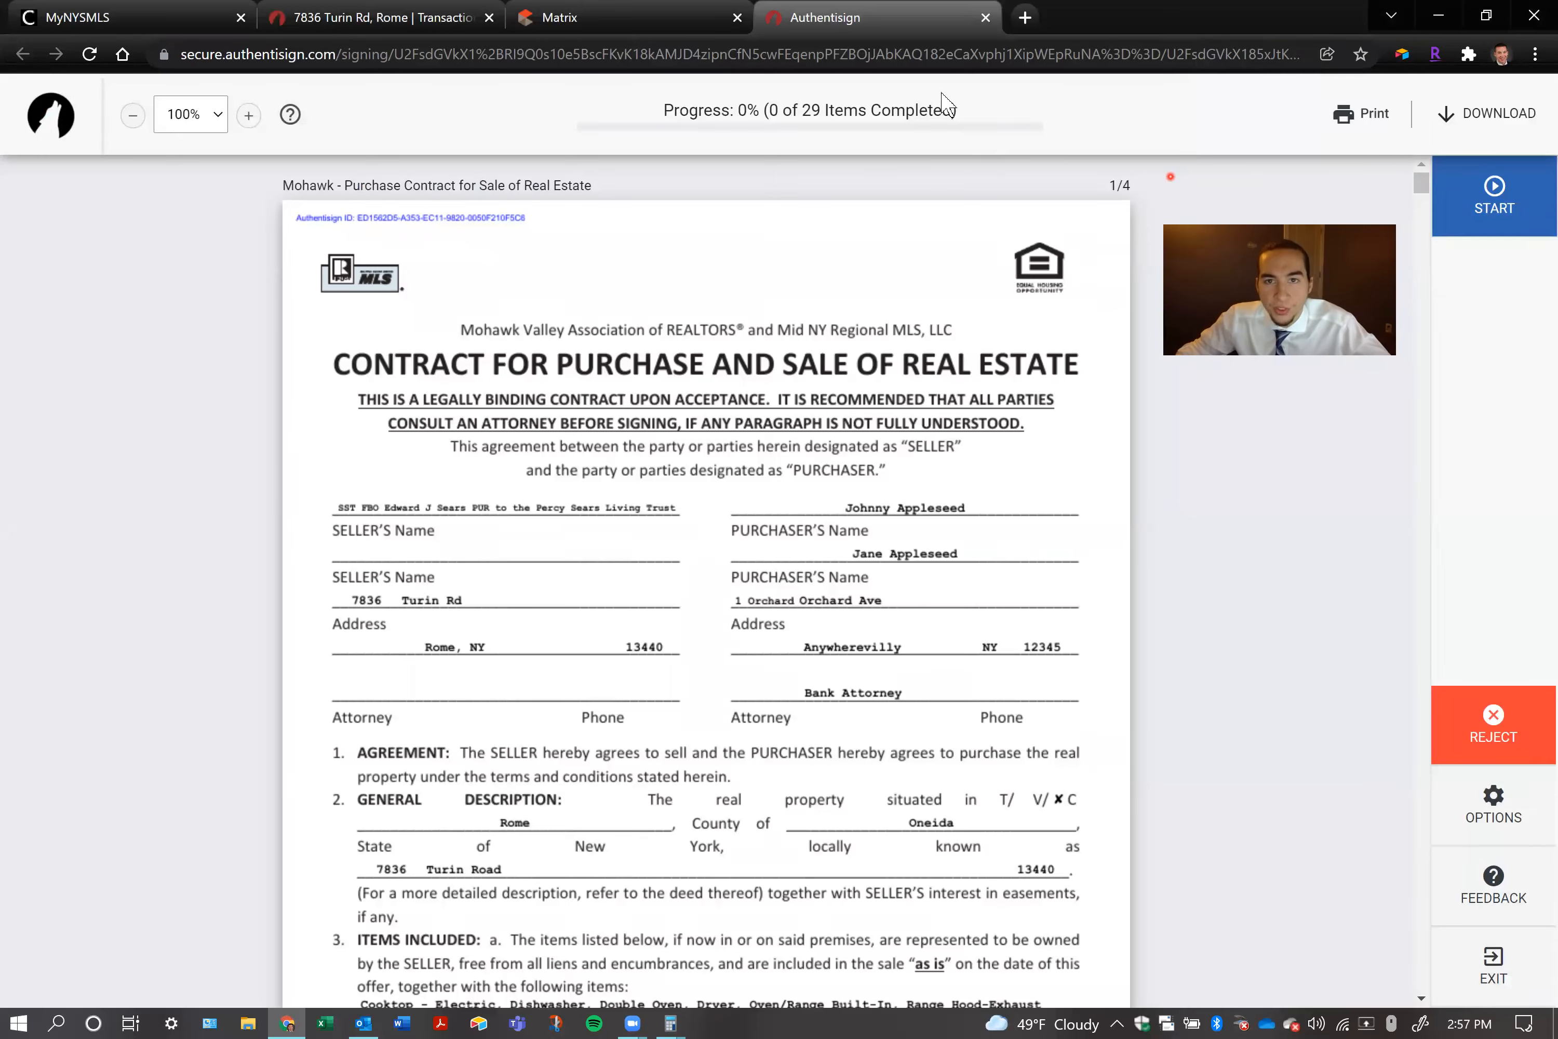
{"action": "triple_click", "coordinate": [947, 107]}
{"action": "left_click", "coordinate": [1386, 388]}
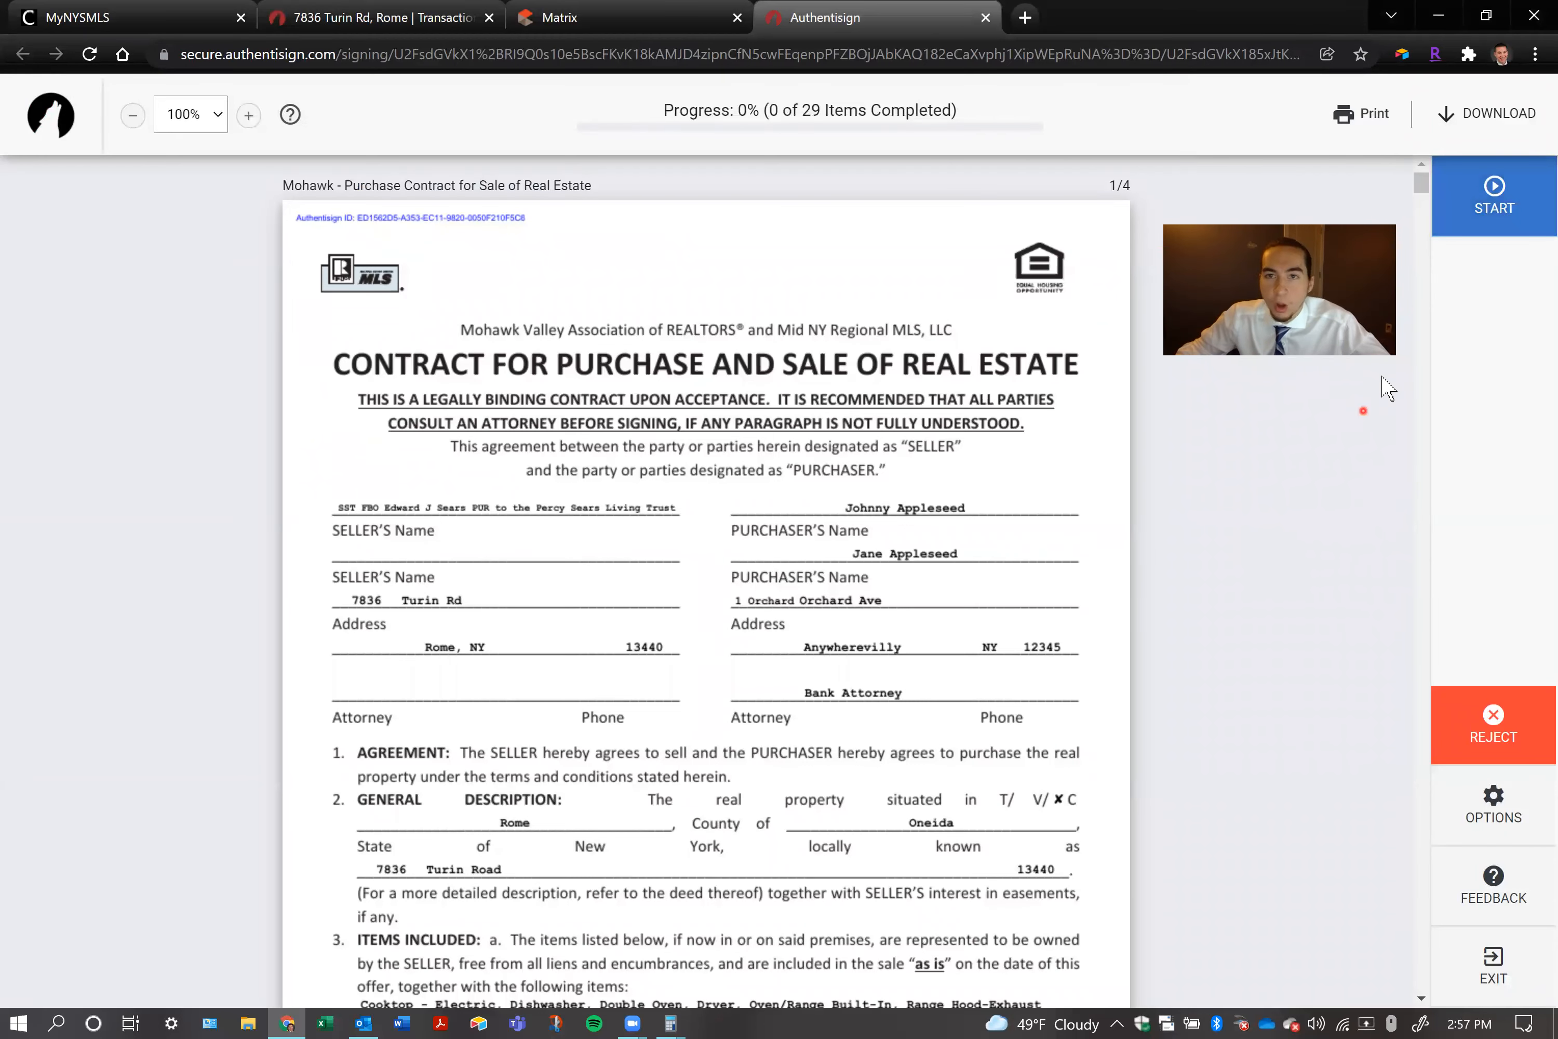
Start the guided signing and look through the signing fields in order up to the Owner Financing waiver initials
{"action": "left_click", "coordinate": [1499, 208]}
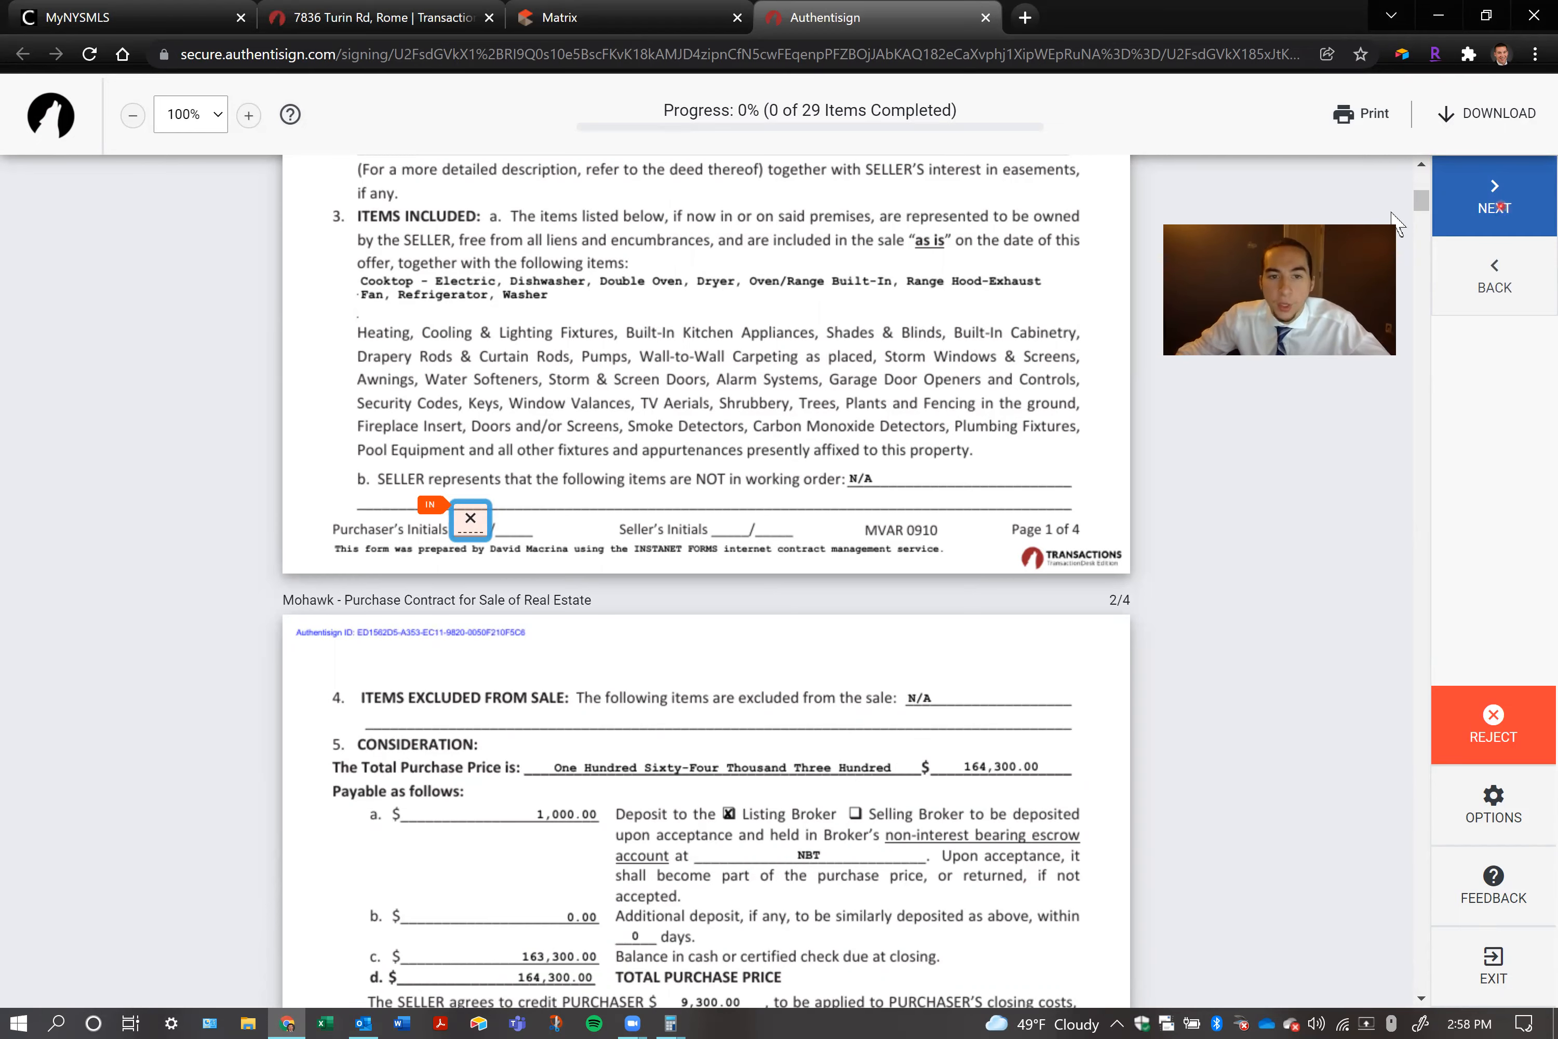
{"action": "left_click", "coordinate": [1528, 180]}
{"action": "left_click", "coordinate": [1527, 180]}
{"action": "left_click", "coordinate": [1528, 181]}
{"action": "left_click", "coordinate": [1528, 181]}
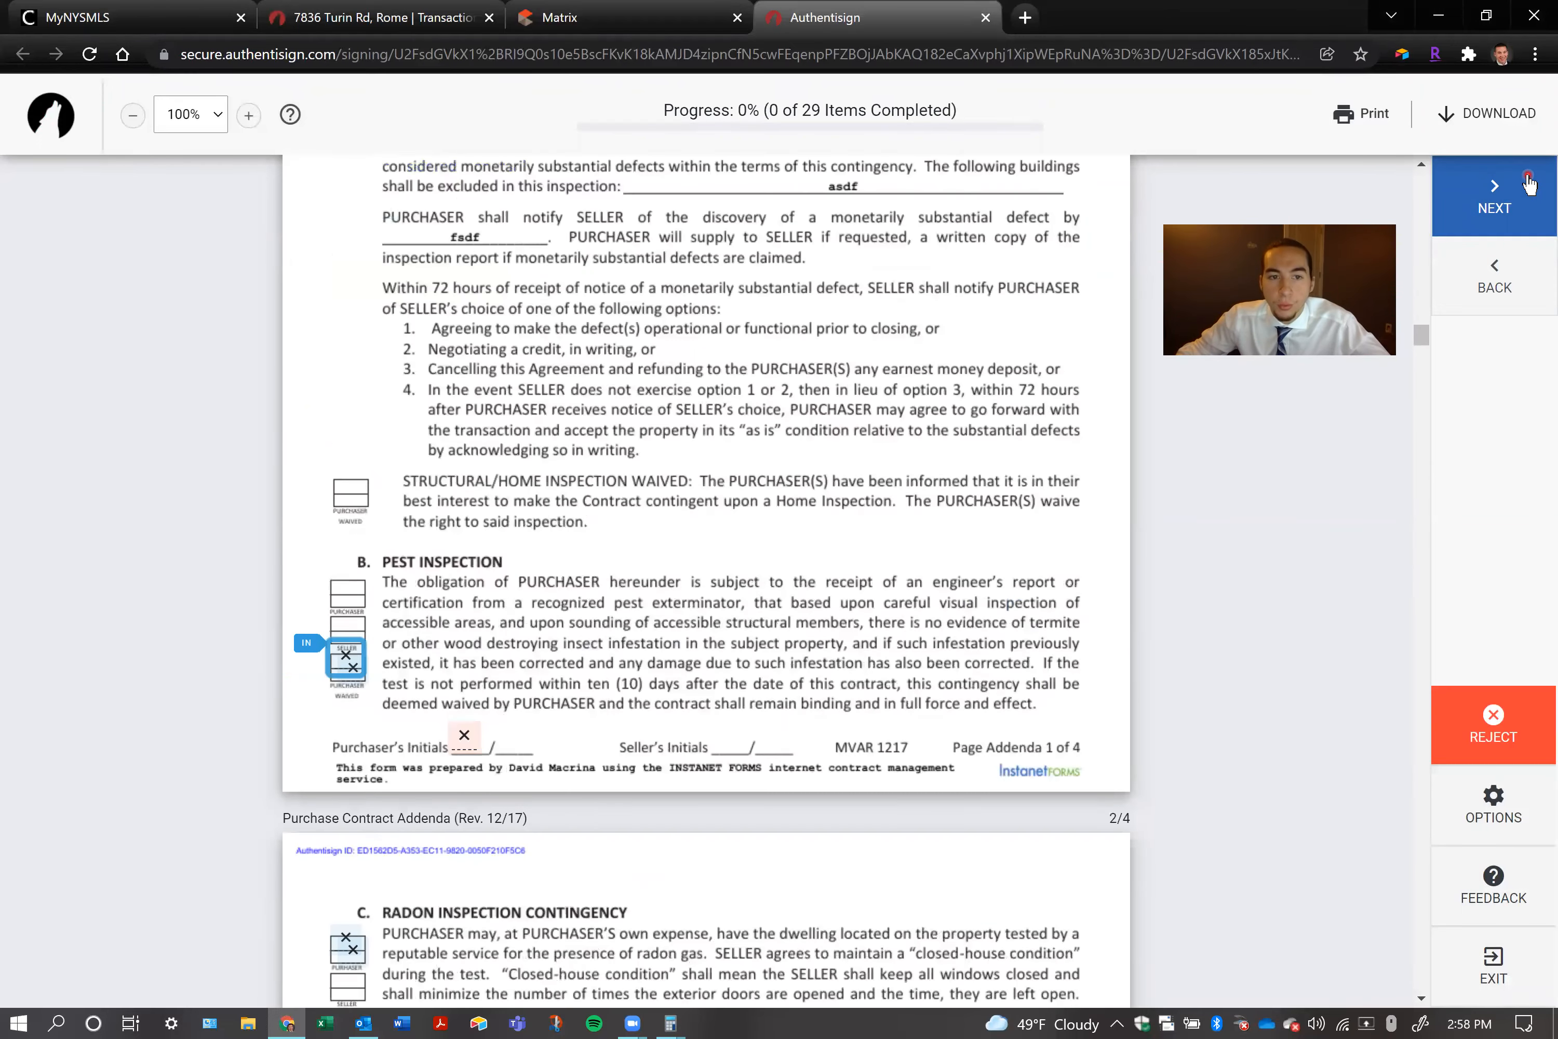
{"action": "left_click", "coordinate": [1528, 181]}
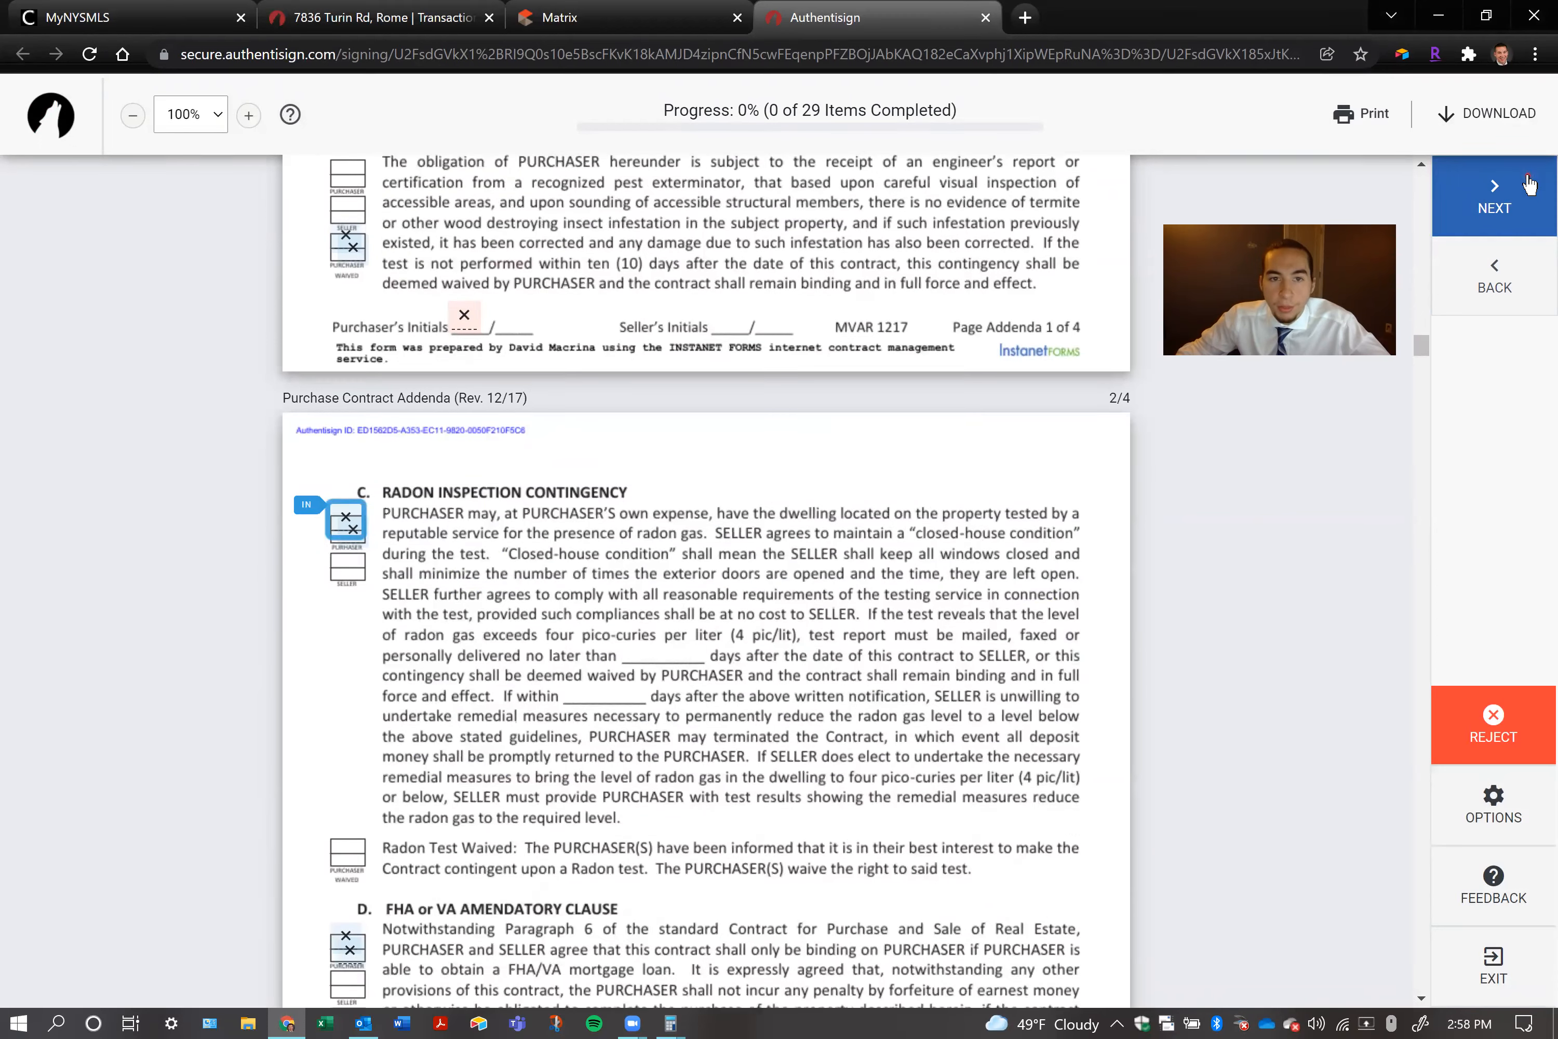
{"action": "left_click", "coordinate": [1528, 181]}
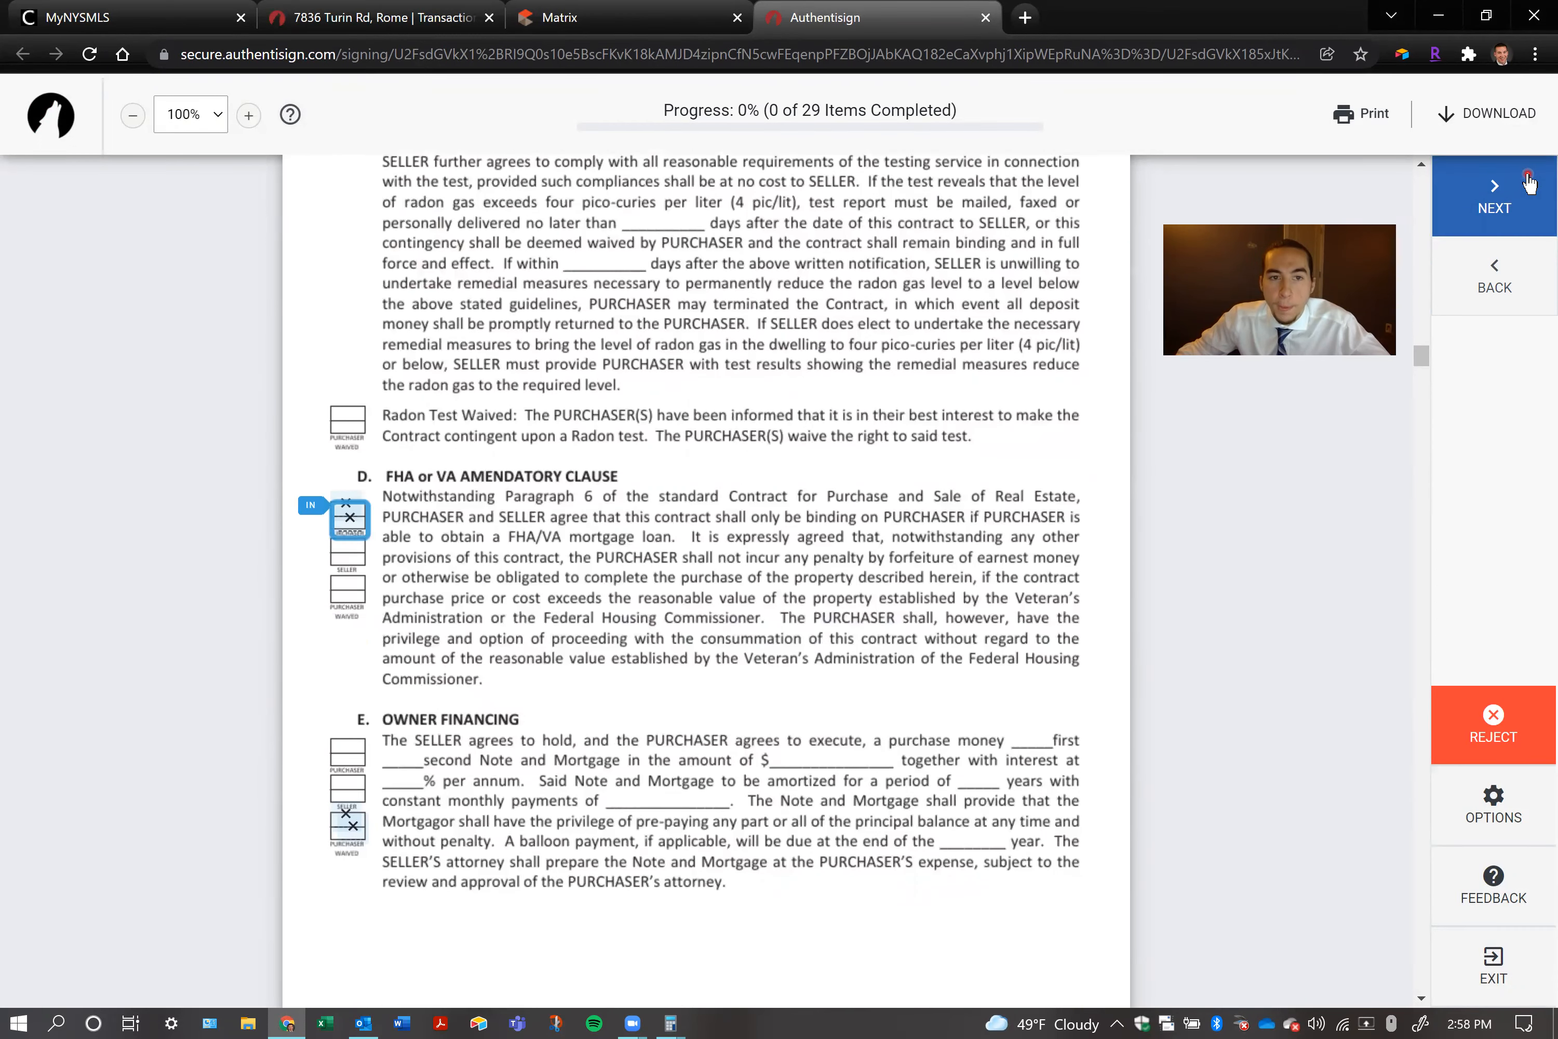
{"action": "left_click", "coordinate": [1528, 180]}
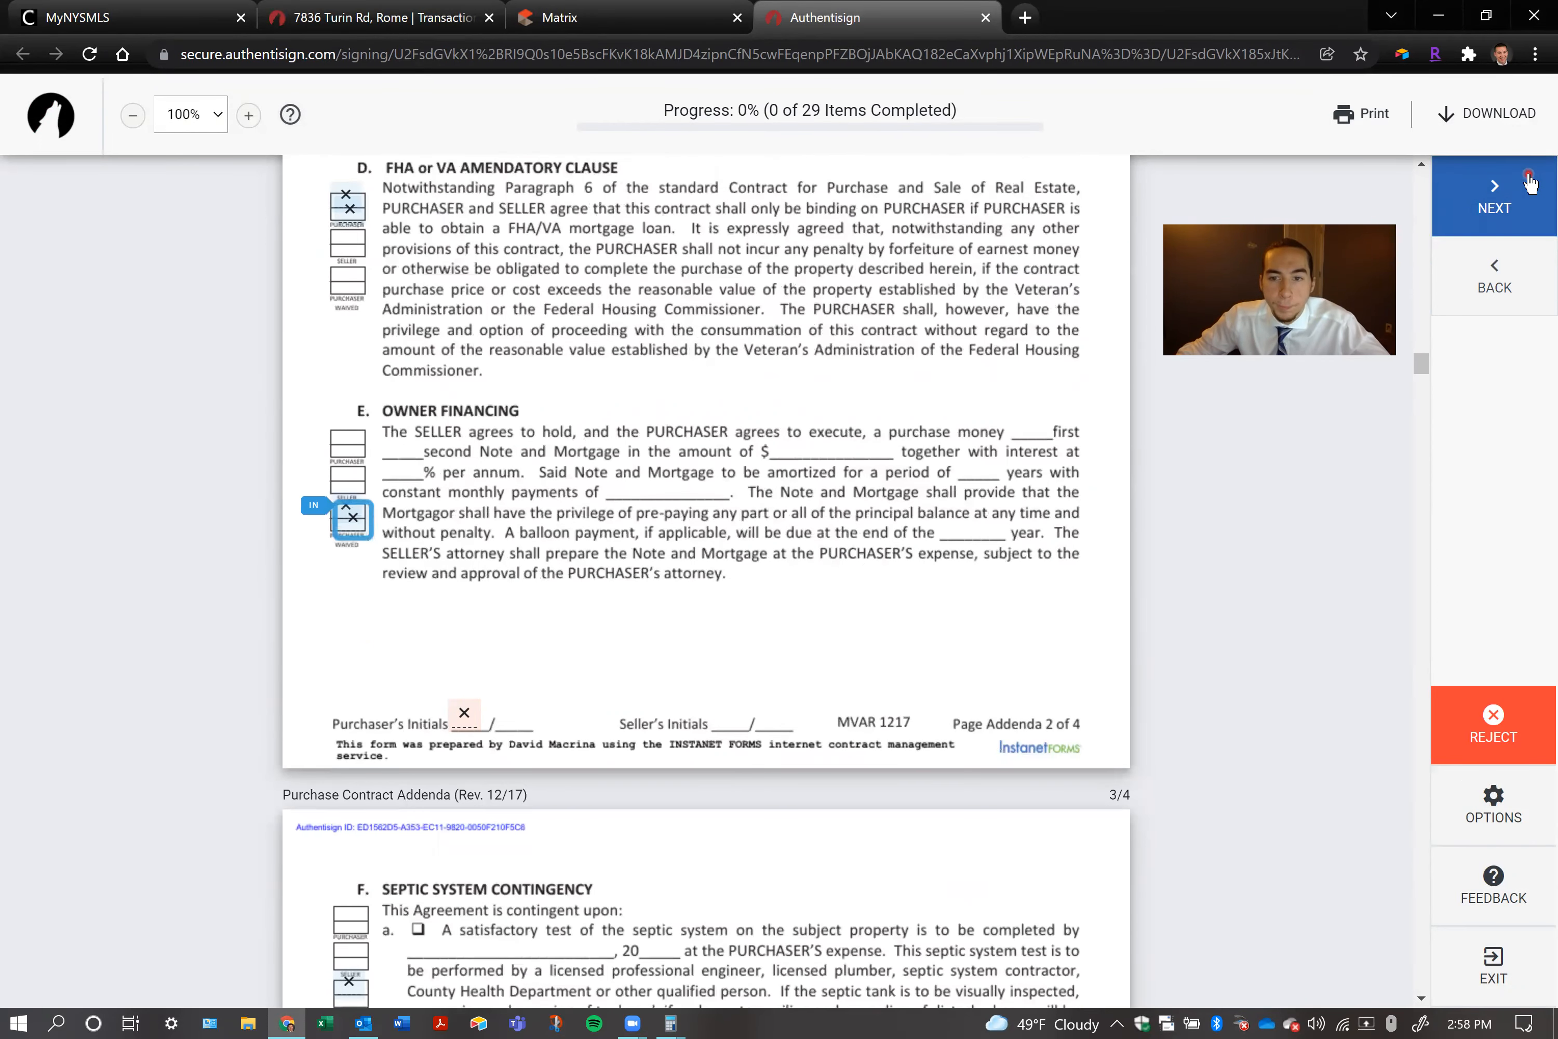
Step backward through the signing fields across the forms, and return to the purchaser's initials on page 1
{"action": "left_click", "coordinate": [1502, 268]}
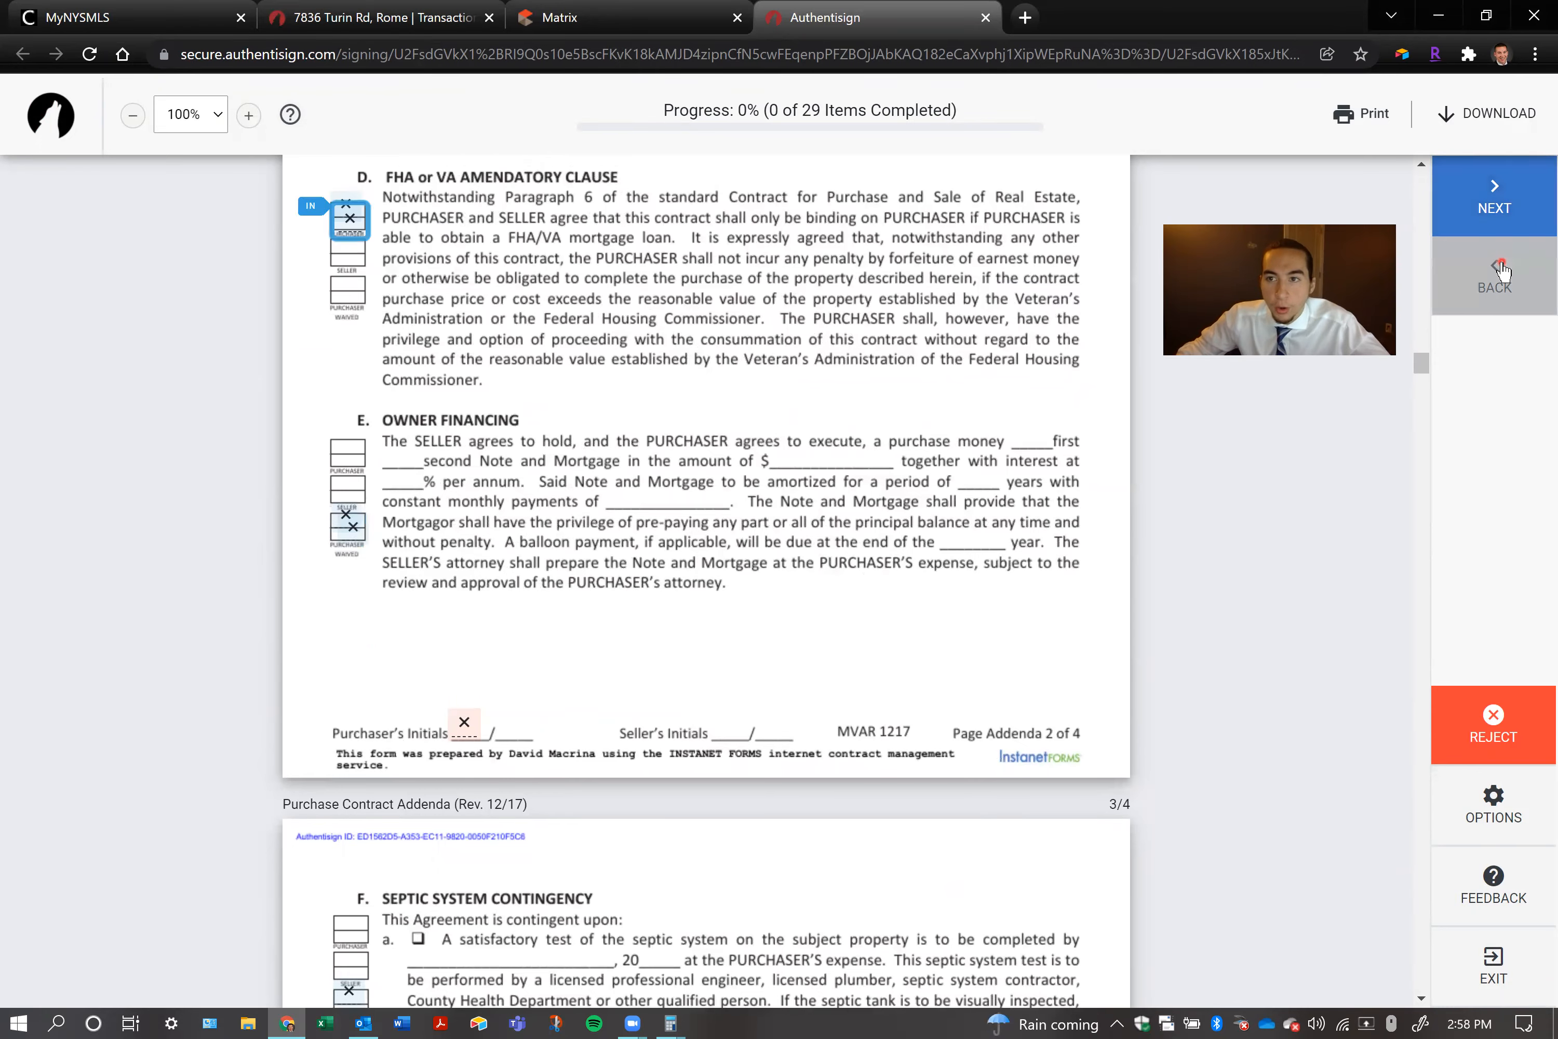
{"action": "left_click", "coordinate": [1502, 268]}
{"action": "left_click", "coordinate": [1505, 268]}
{"action": "left_click", "coordinate": [1512, 268]}
{"action": "left_click", "coordinate": [1516, 266]}
{"action": "left_click", "coordinate": [1518, 265]}
{"action": "left_click", "coordinate": [1523, 263]}
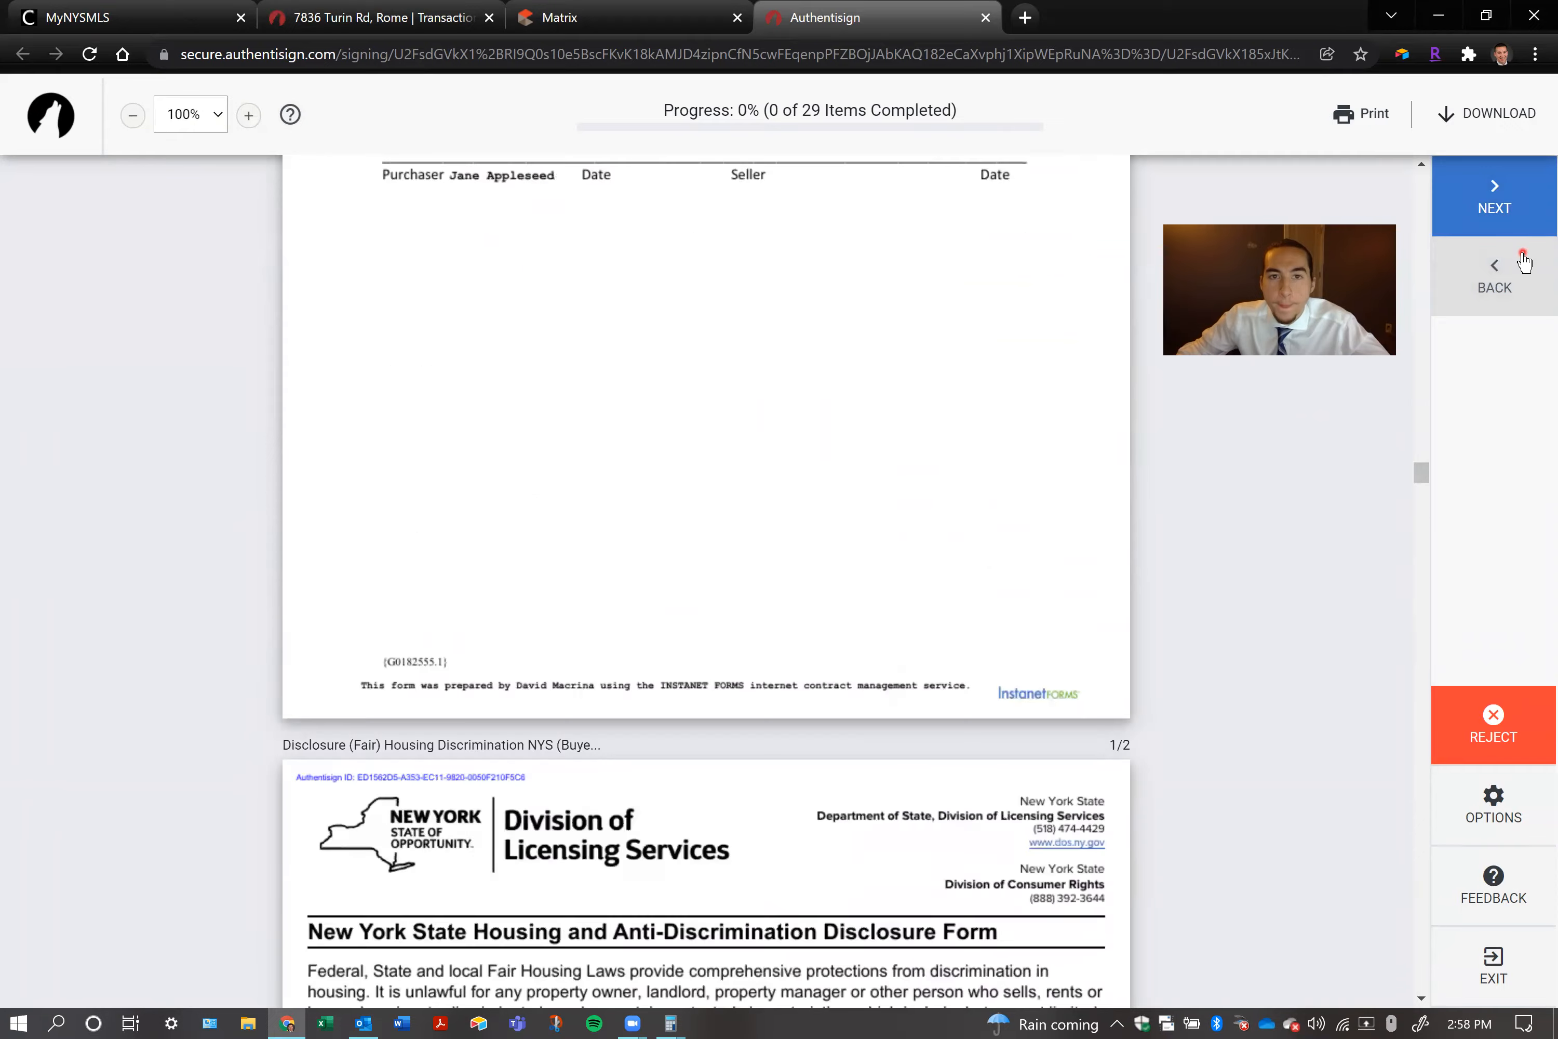
{"action": "left_click", "coordinate": [1523, 262]}
{"action": "left_click", "coordinate": [1523, 263]}
{"action": "left_click", "coordinate": [1523, 263]}
{"action": "left_click", "coordinate": [1523, 262]}
{"action": "left_click", "coordinate": [1523, 262]}
{"action": "left_click", "coordinate": [1523, 262]}
{"action": "left_click", "coordinate": [1523, 263]}
{"action": "left_click", "coordinate": [1523, 263]}
{"action": "left_click", "coordinate": [1524, 262]}
{"action": "left_click", "coordinate": [1523, 263]}
{"action": "left_click", "coordinate": [1523, 261]}
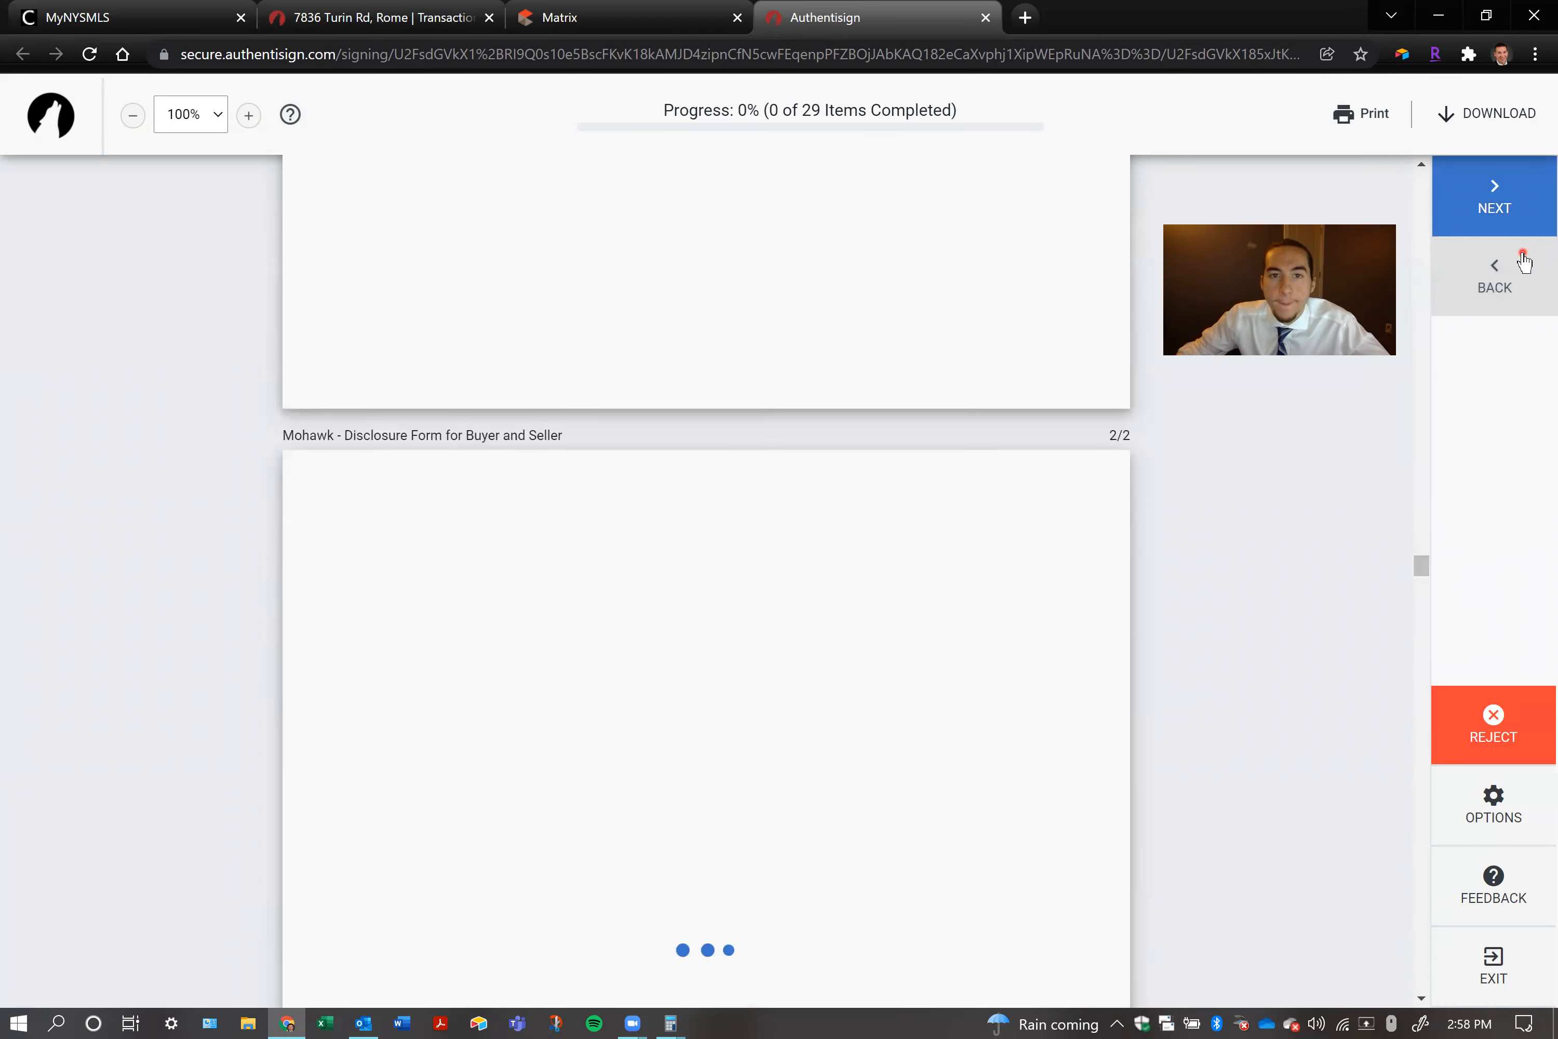
{"action": "left_click", "coordinate": [1532, 198]}
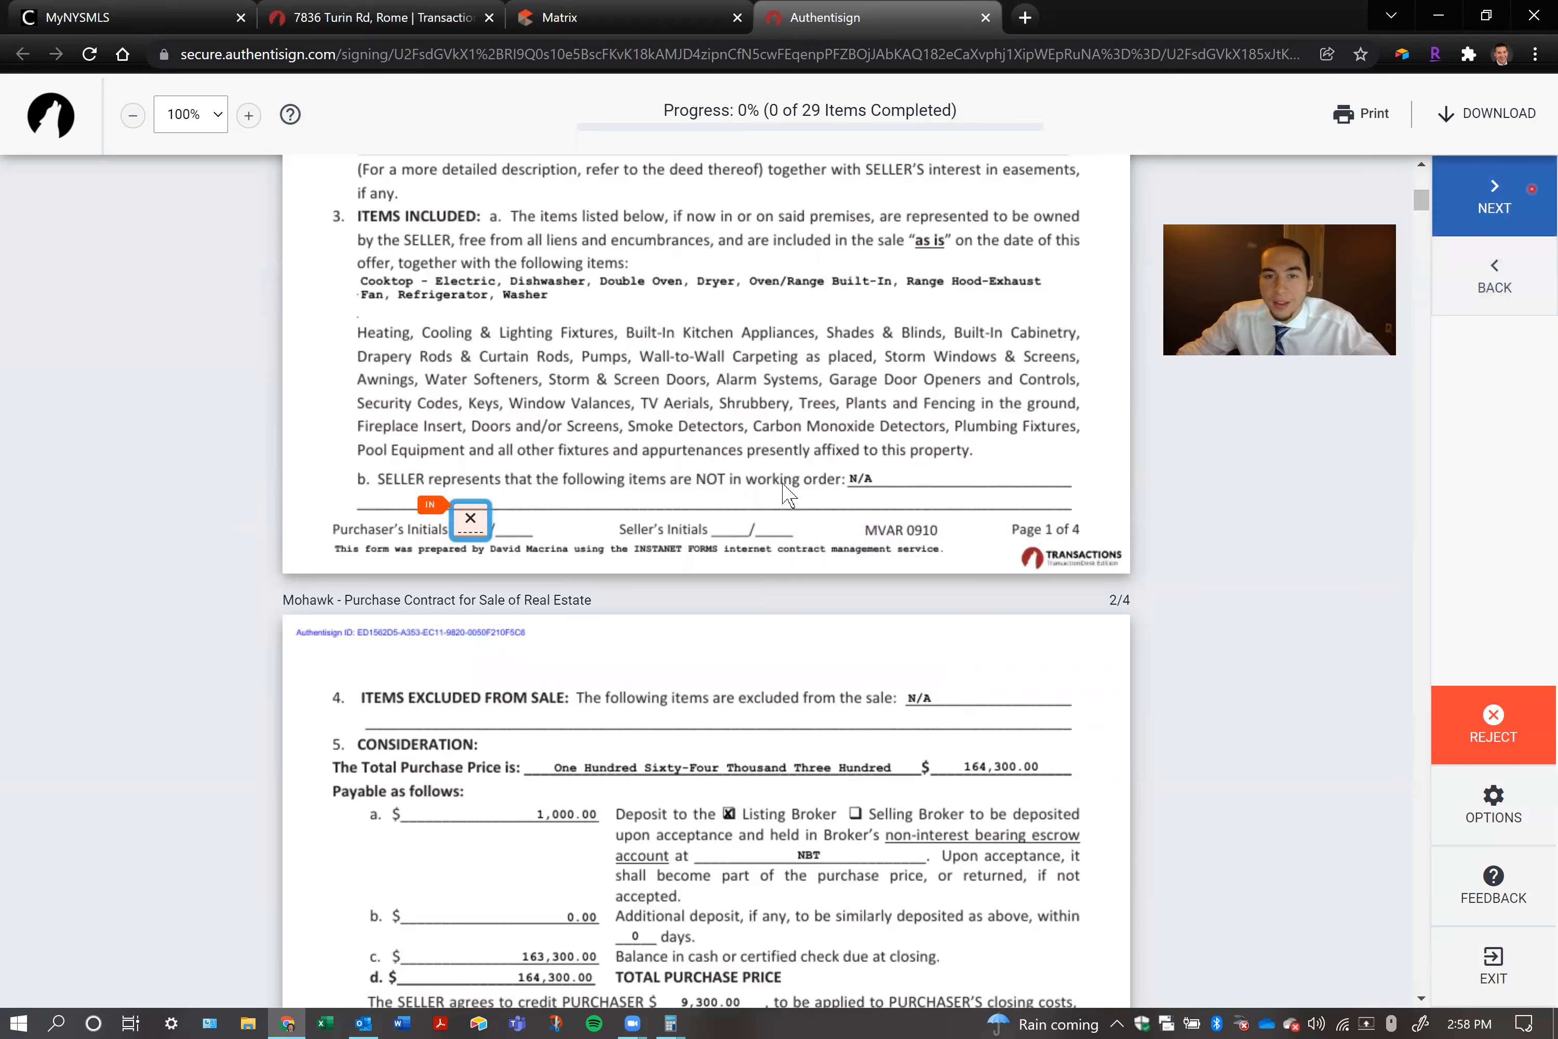
Start initialing page 1 of the purchase contract, review the signature creation methods, and set the styled Caveat signature and initials
{"action": "scroll", "coordinate": [764, 516], "scroll_direction": "up", "scroll_amount": 10}
{"action": "scroll", "coordinate": [765, 516], "scroll_direction": "down", "scroll_amount": 7}
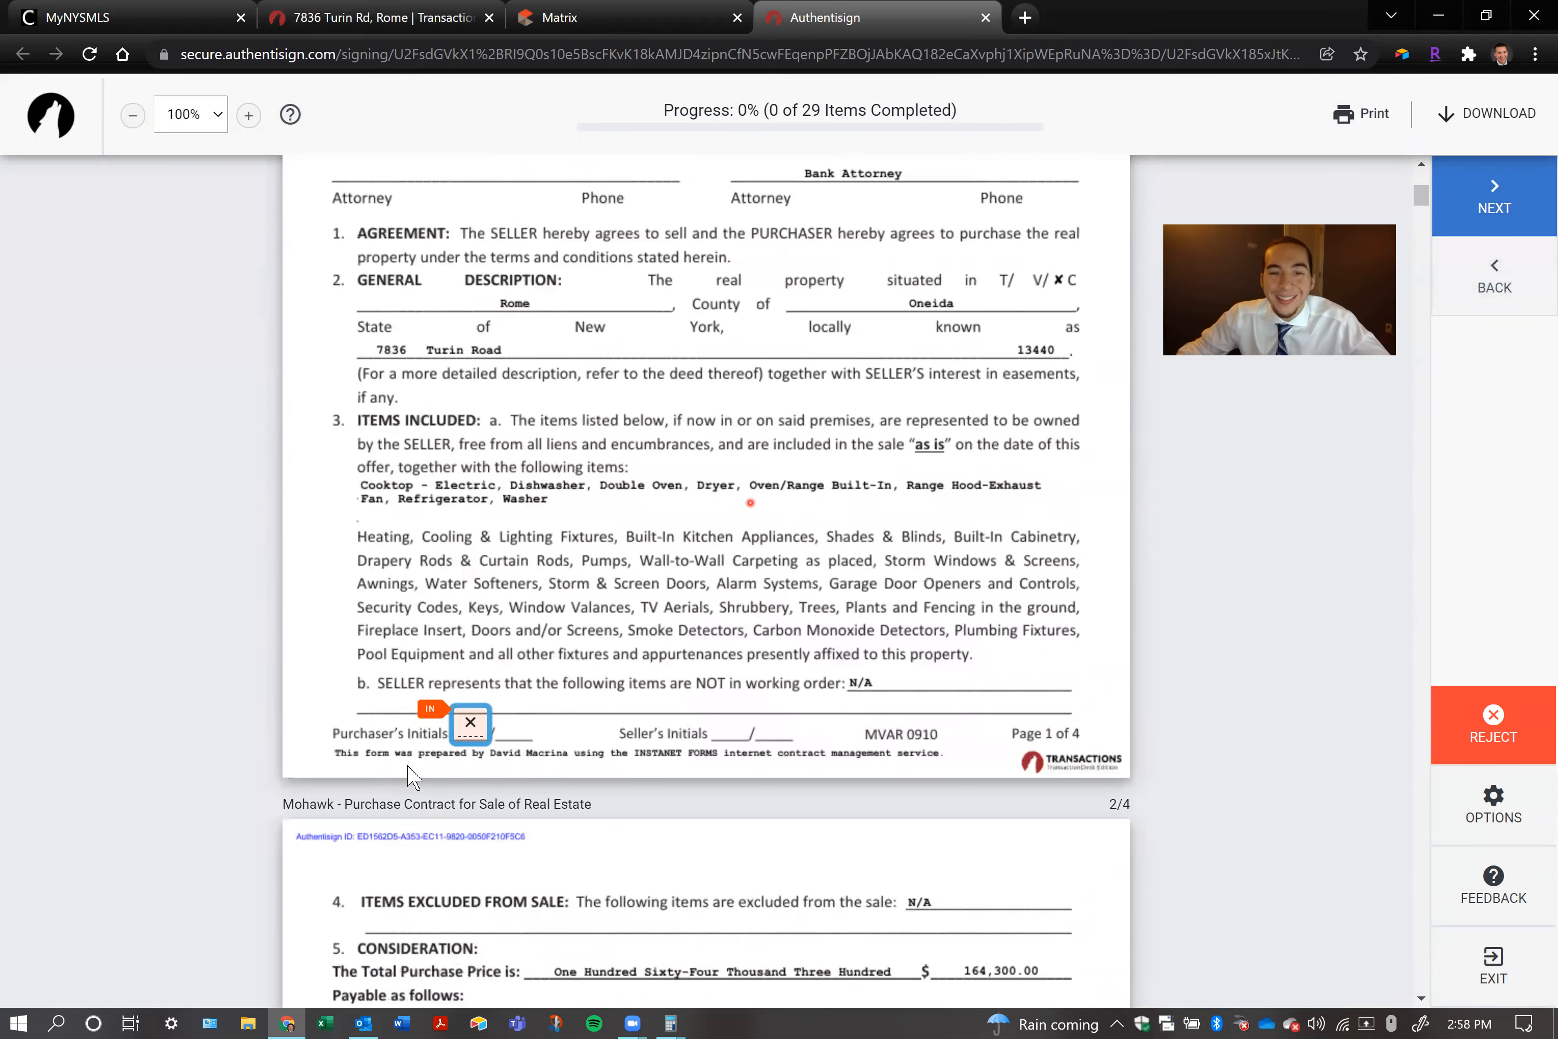
{"action": "left_click", "coordinate": [469, 725]}
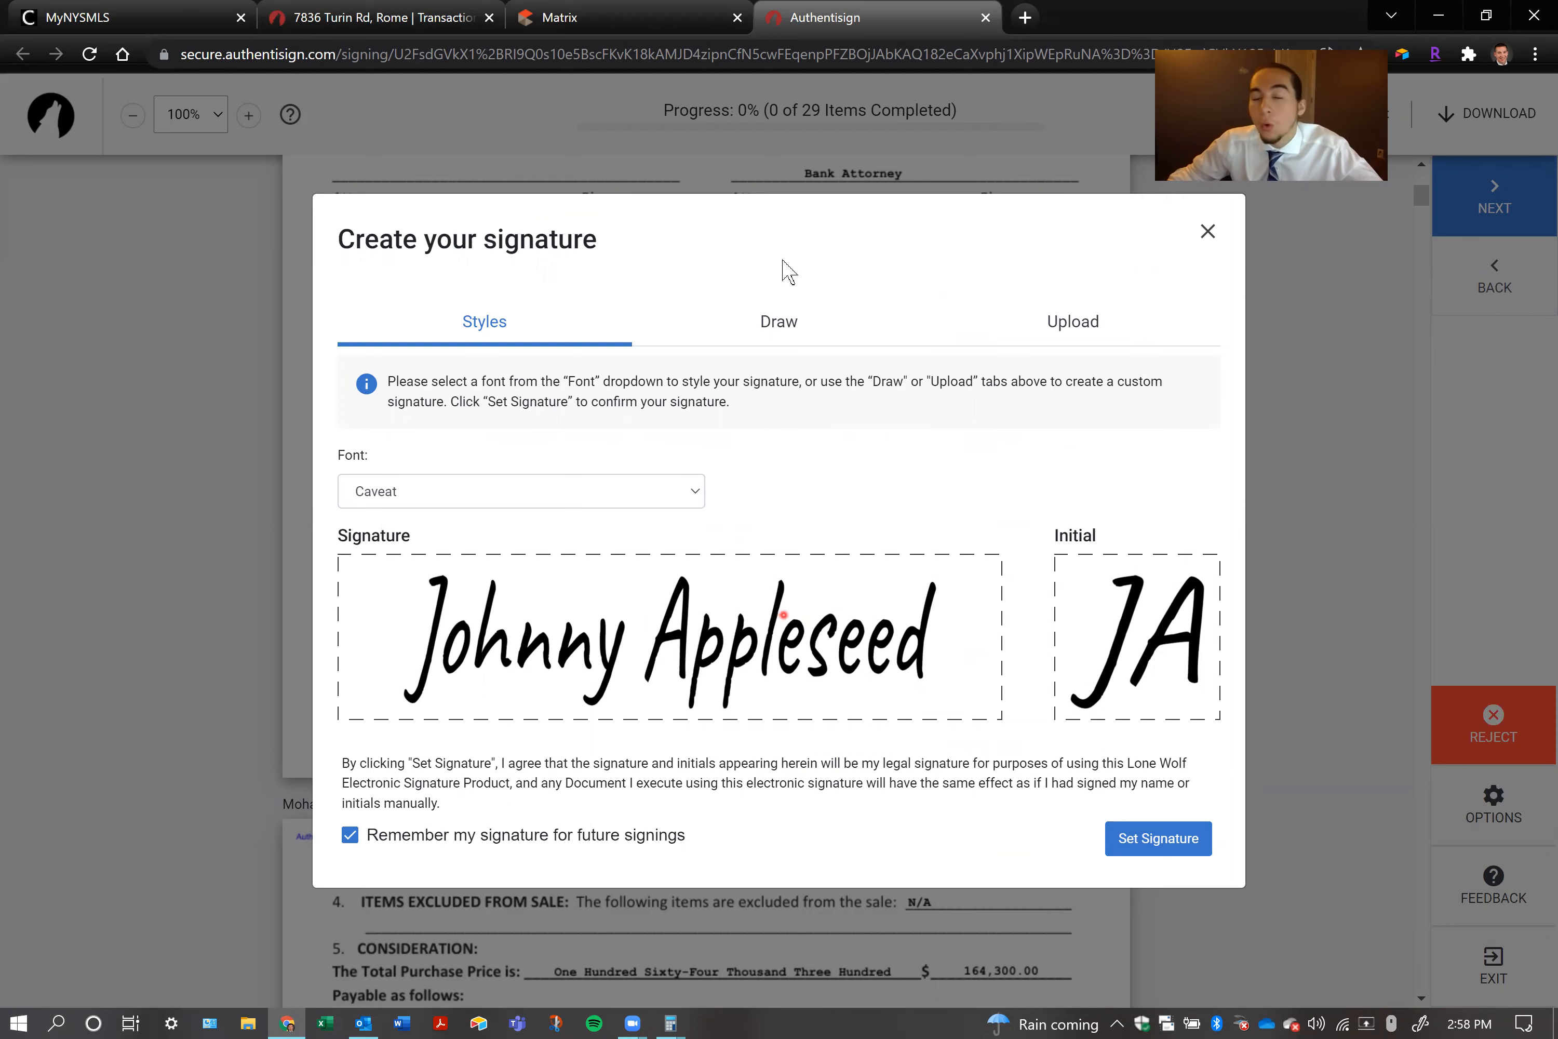
{"action": "left_click", "coordinate": [771, 321]}
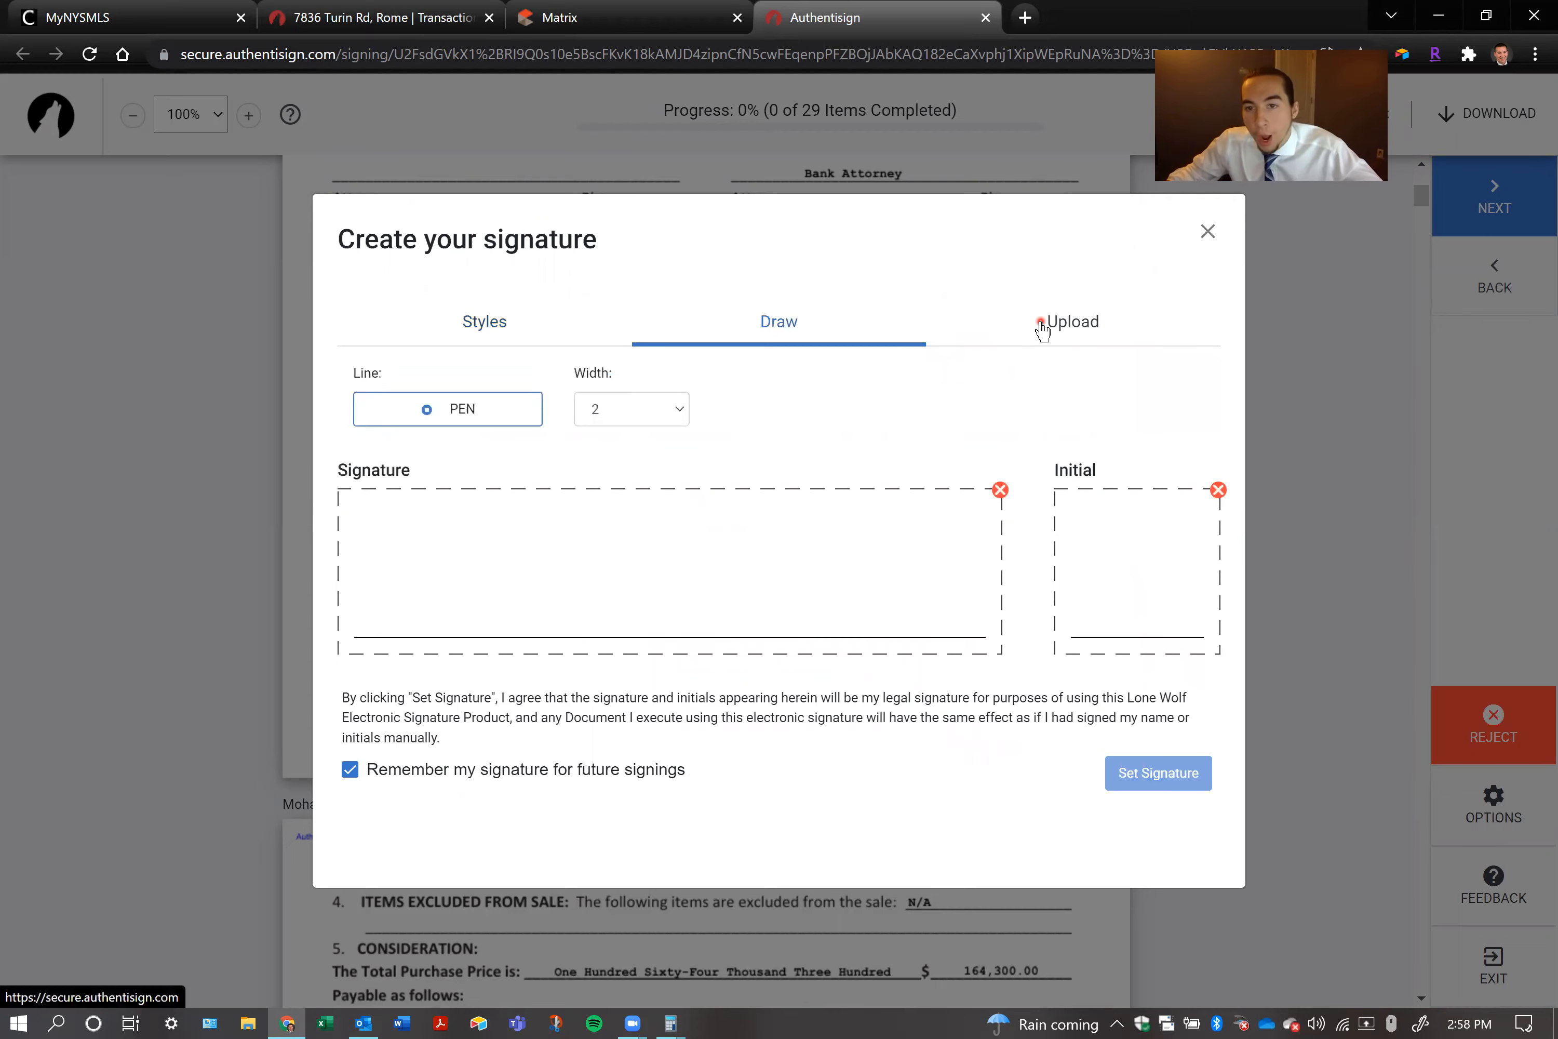
{"action": "left_click", "coordinate": [1054, 342]}
{"action": "left_click", "coordinate": [439, 328]}
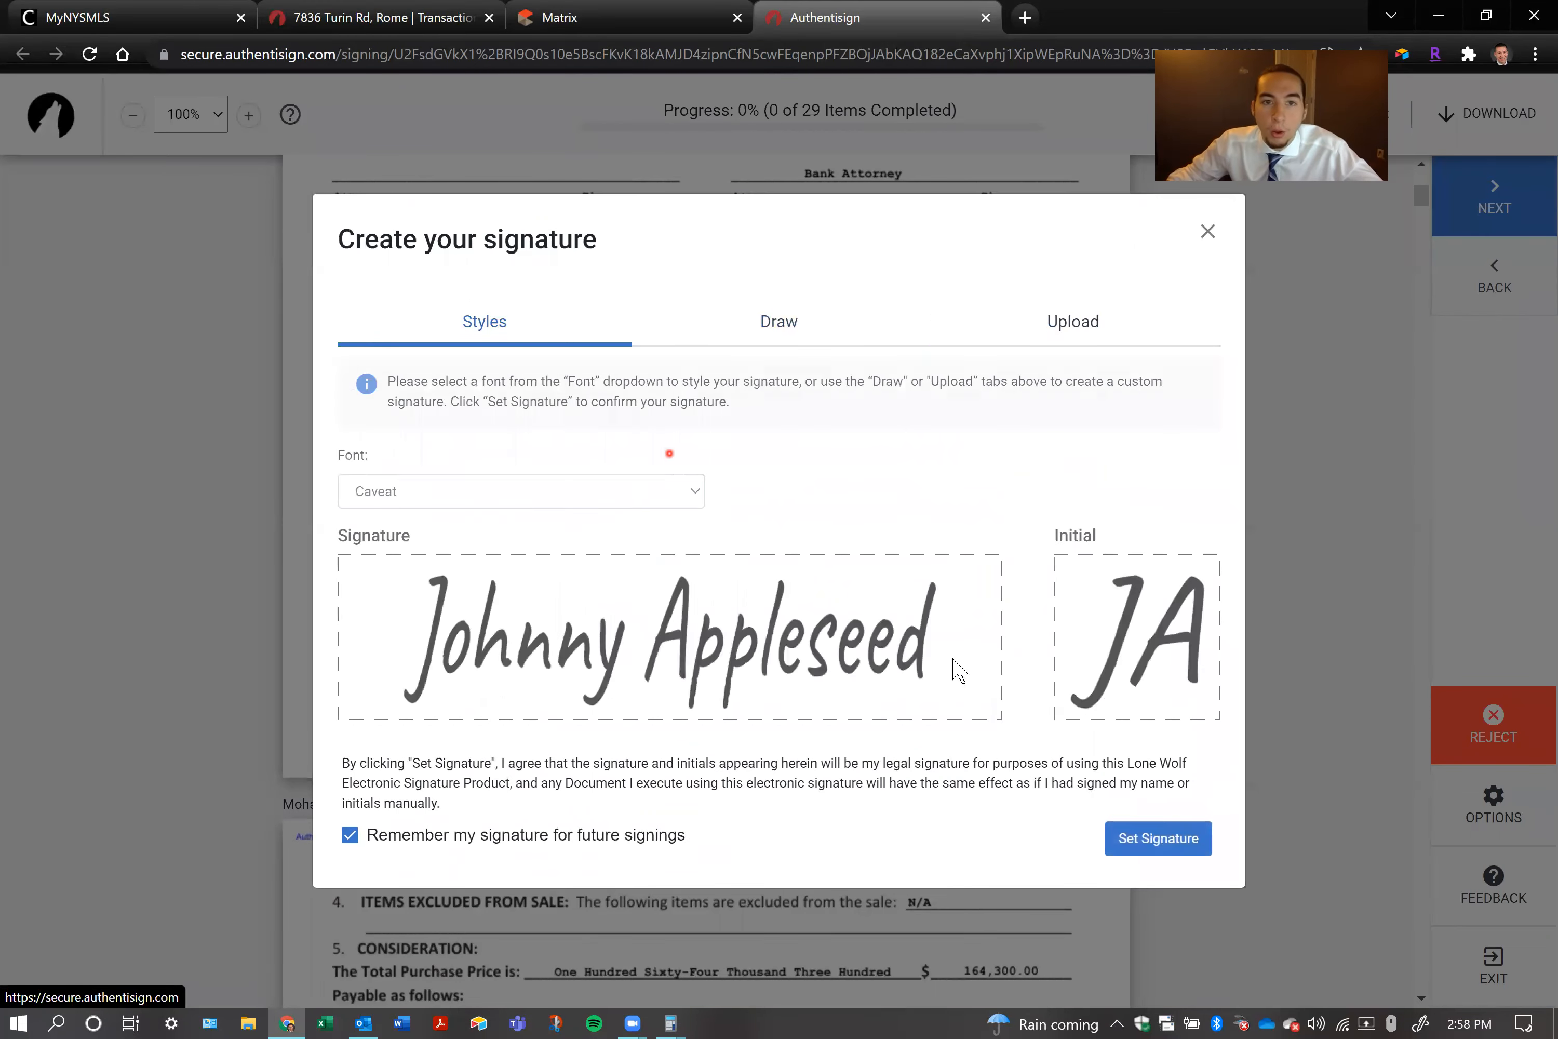
{"action": "left_click", "coordinate": [1159, 839]}
Initial the purchase contract's remaining pages, sign its purchaser line, and complete the field on the Escalation Clause
{"action": "left_click", "coordinate": [468, 526]}
{"action": "left_click", "coordinate": [470, 530]}
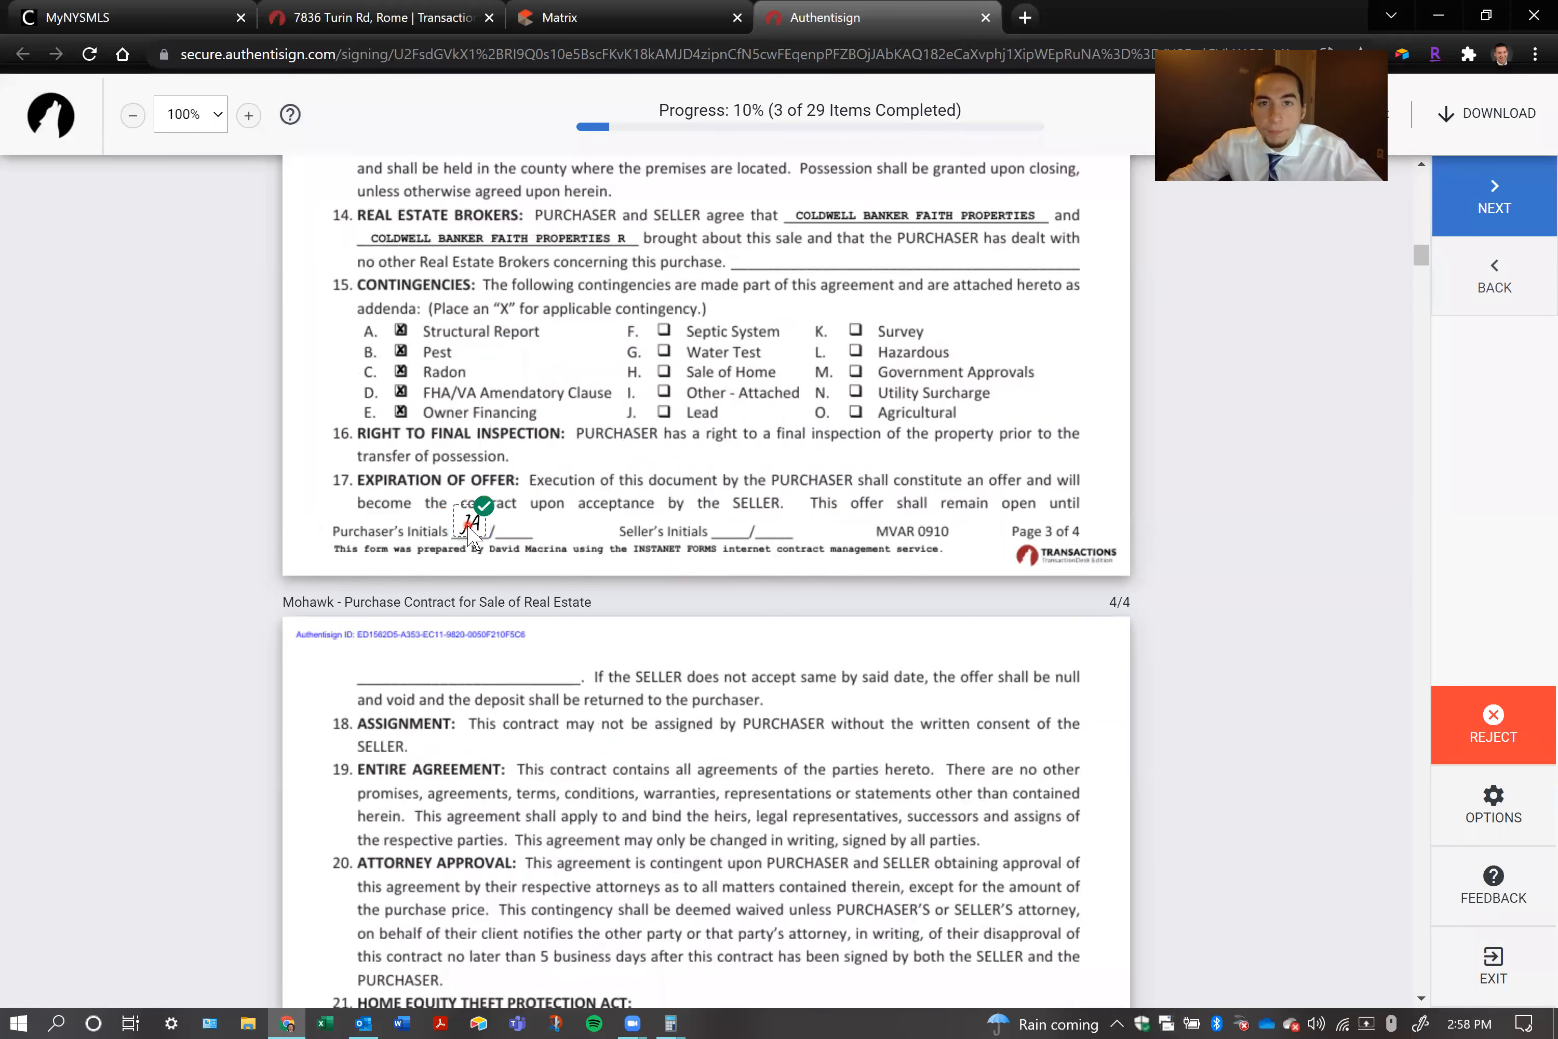
{"action": "triple_click", "coordinate": [813, 119]}
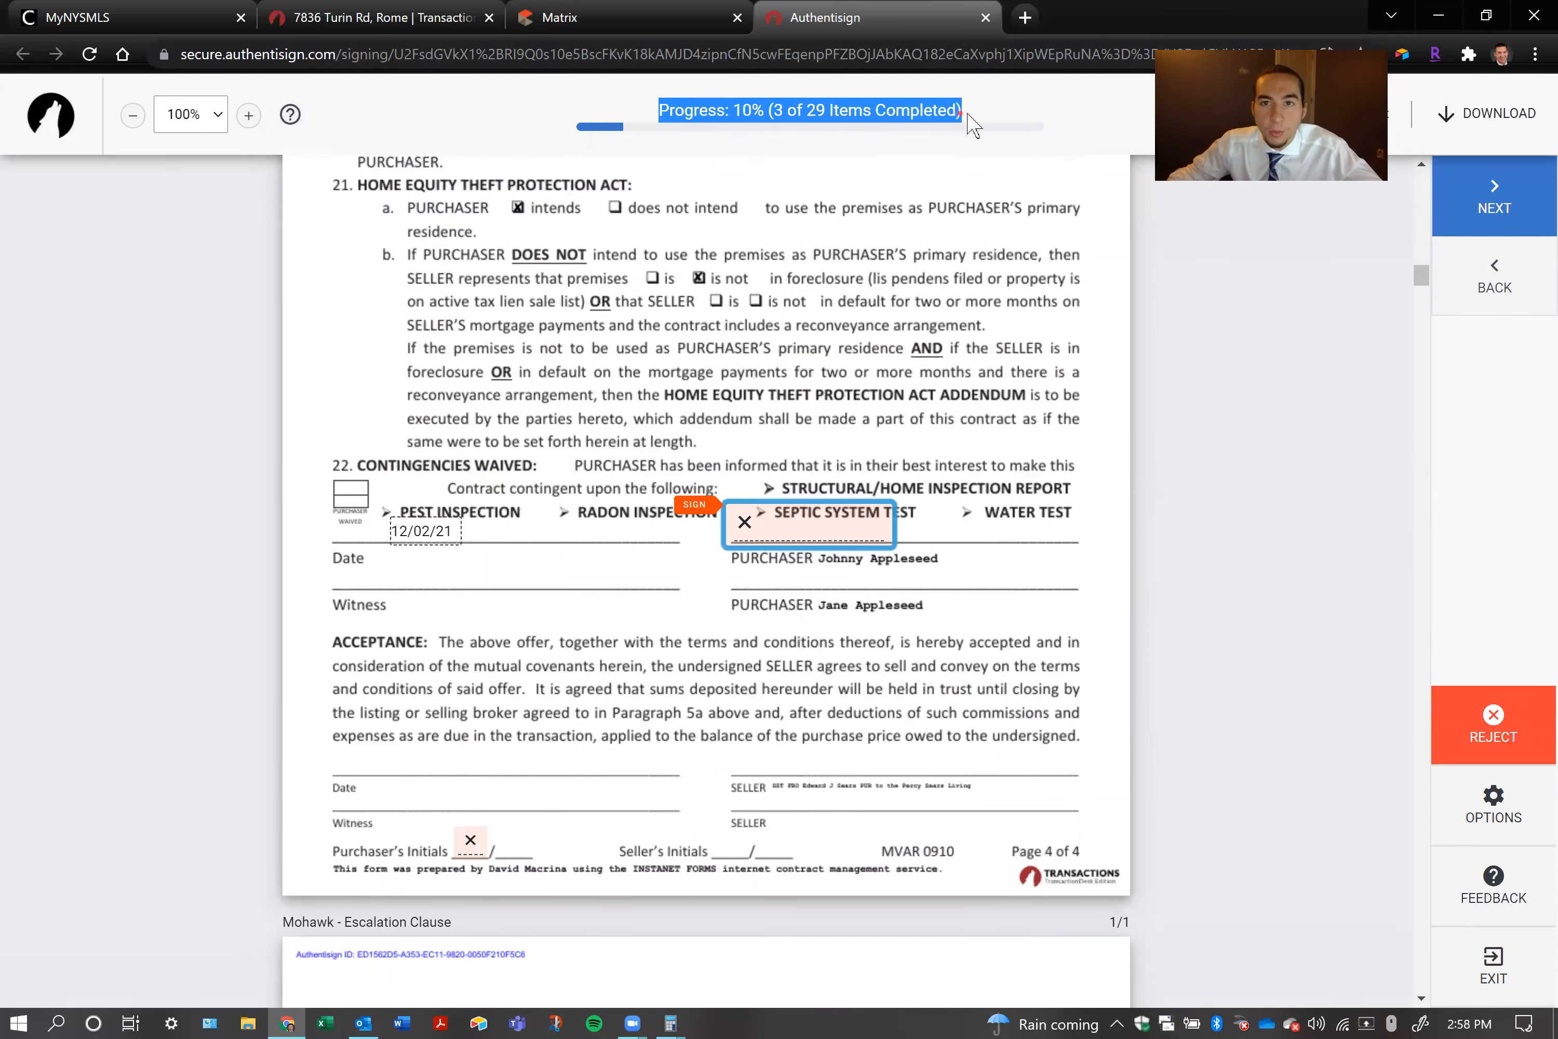
{"action": "left_click", "coordinate": [794, 534]}
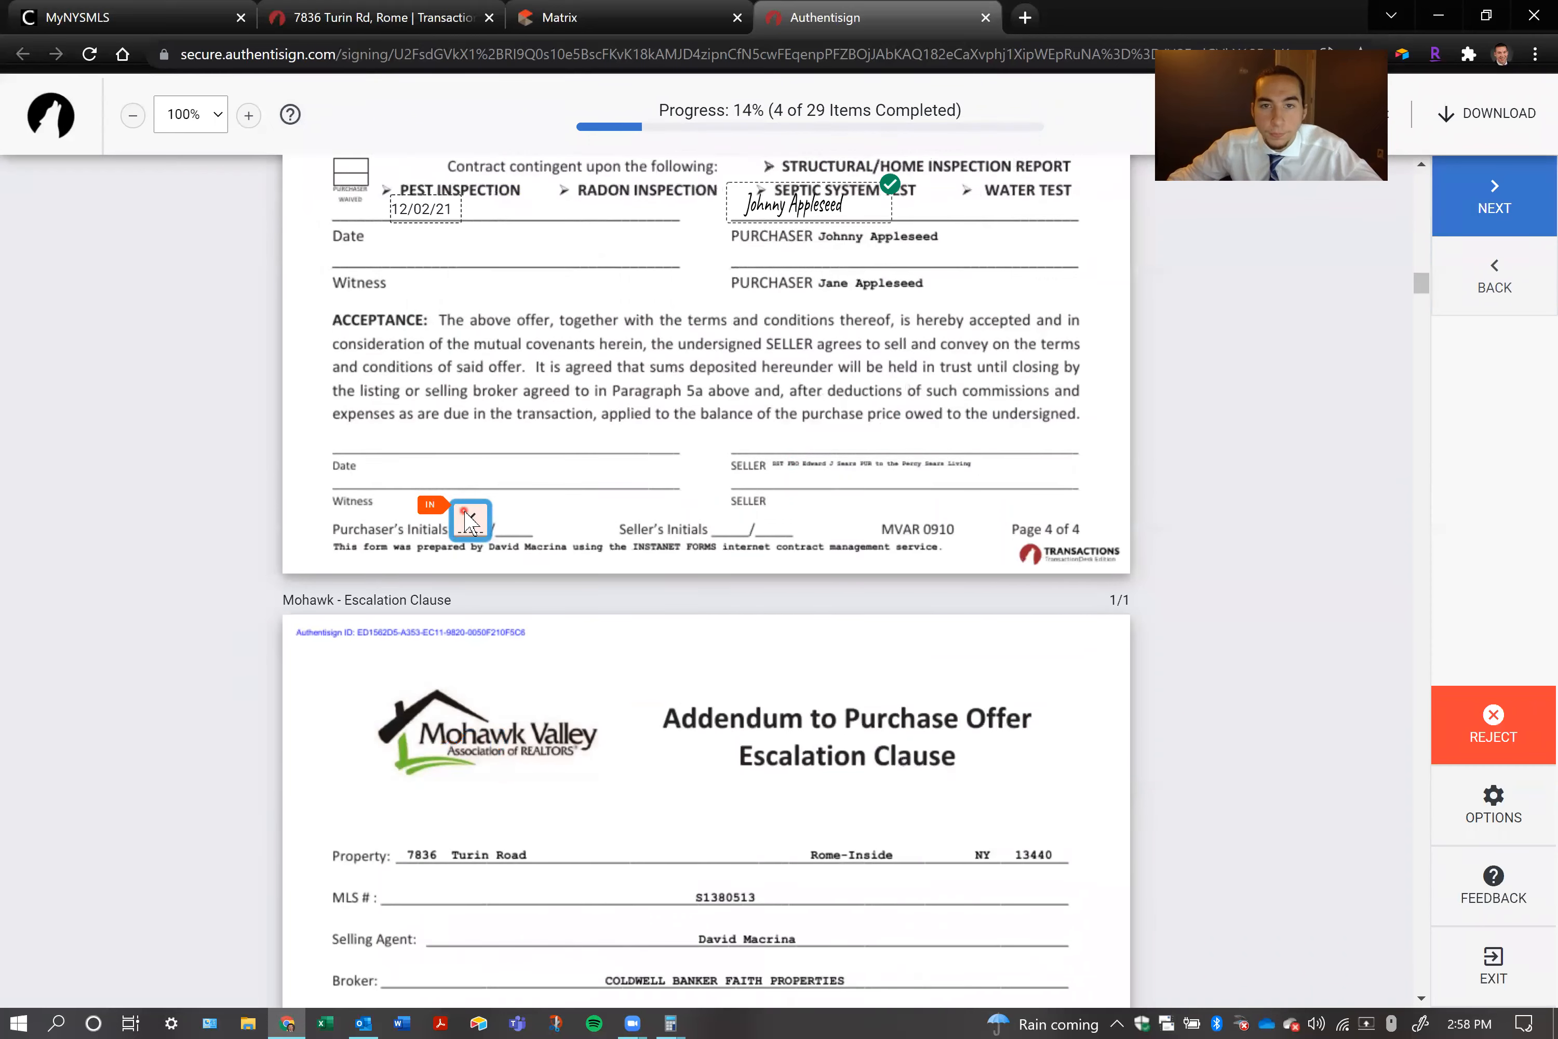
{"action": "left_click", "coordinate": [469, 526]}
{"action": "left_click", "coordinate": [452, 522]}
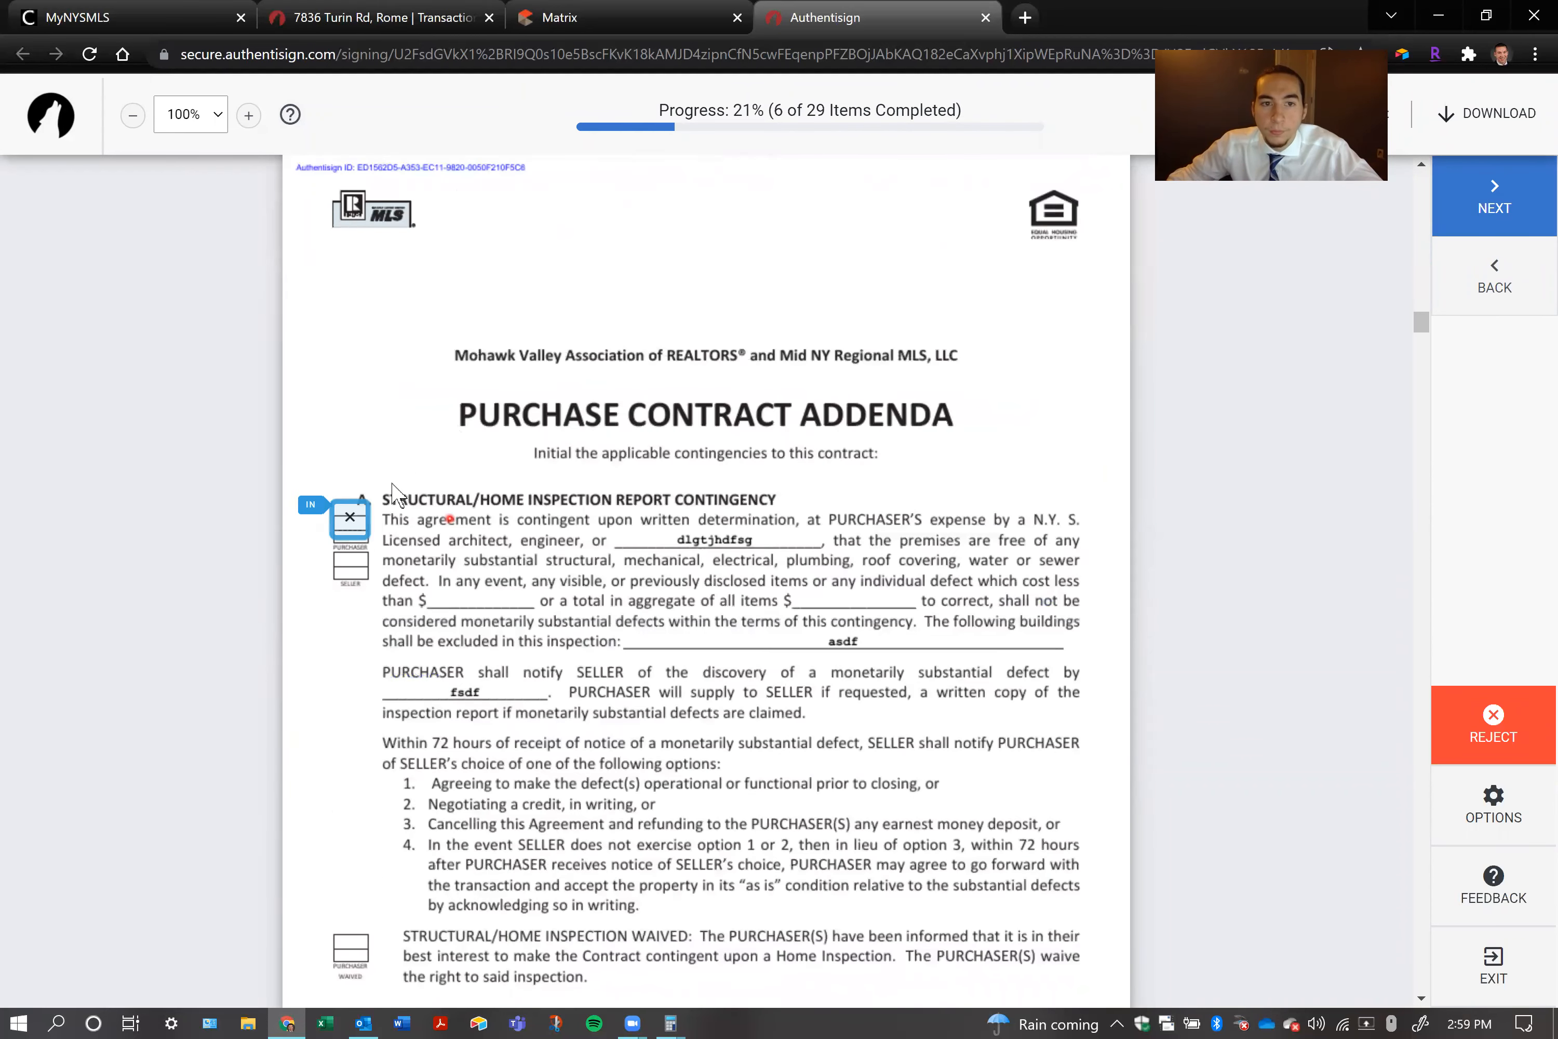
Accept the purchaser's initials for the structural/home inspection contingency and the pest inspection waiver, and initial page 1 of the addenda
{"action": "left_click", "coordinate": [350, 534]}
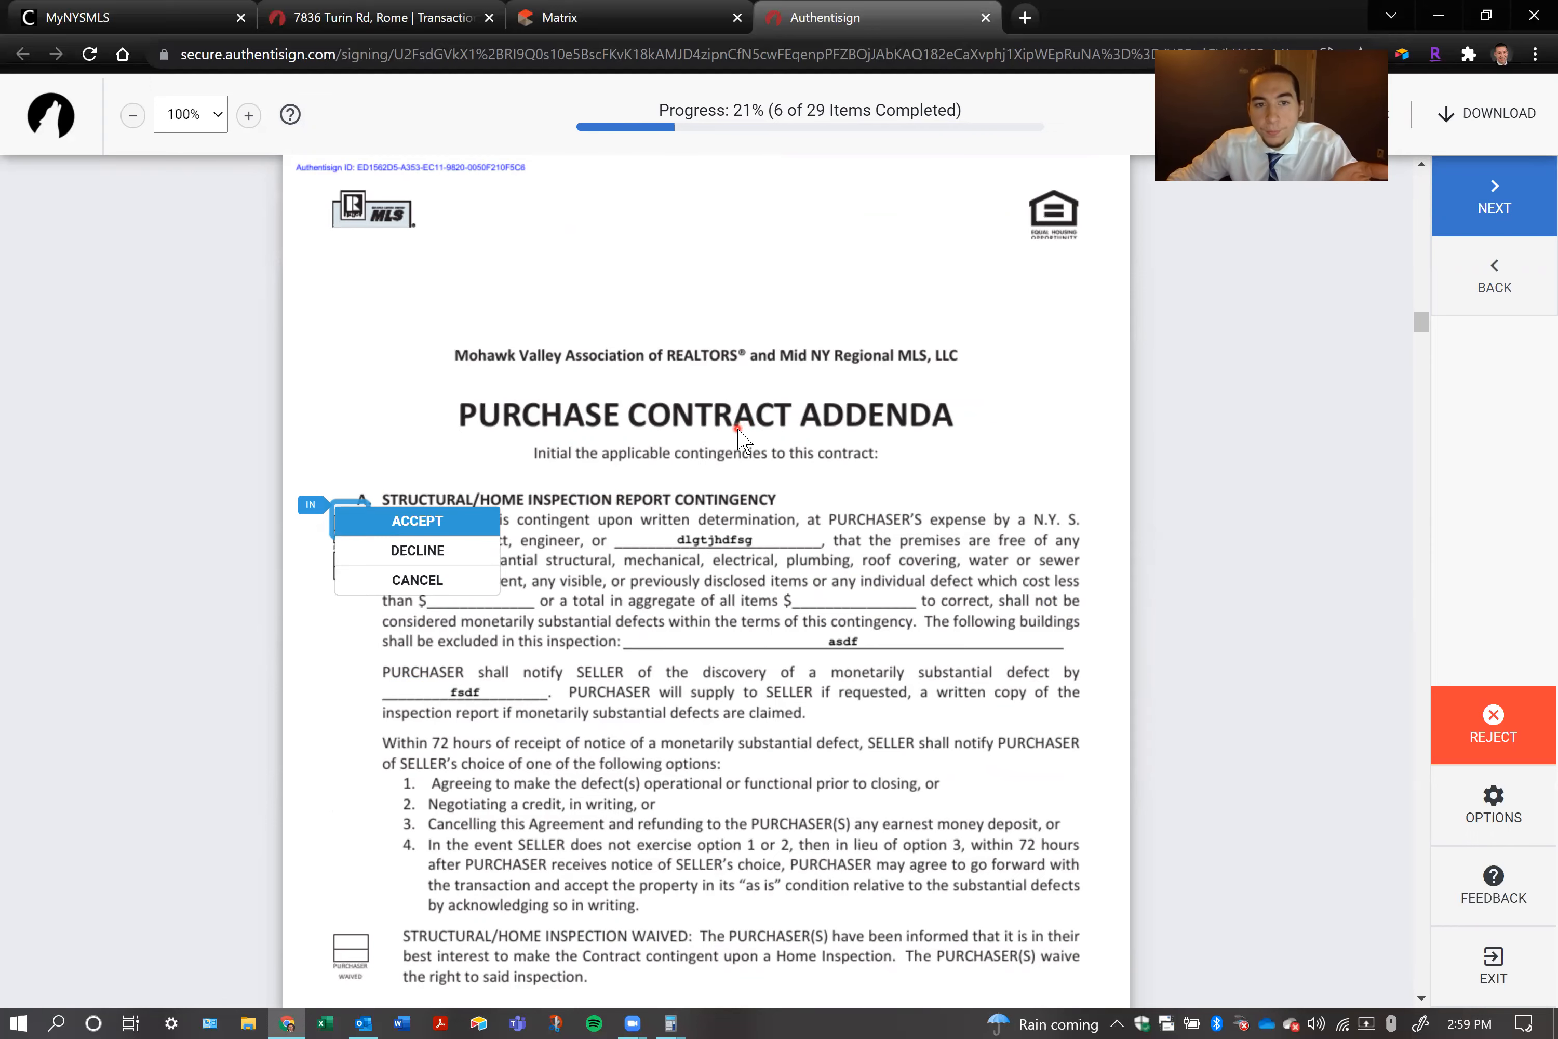
{"action": "left_click", "coordinate": [396, 526]}
{"action": "left_click", "coordinate": [343, 524]}
{"action": "left_click", "coordinate": [376, 522]}
{"action": "left_click", "coordinate": [362, 523]}
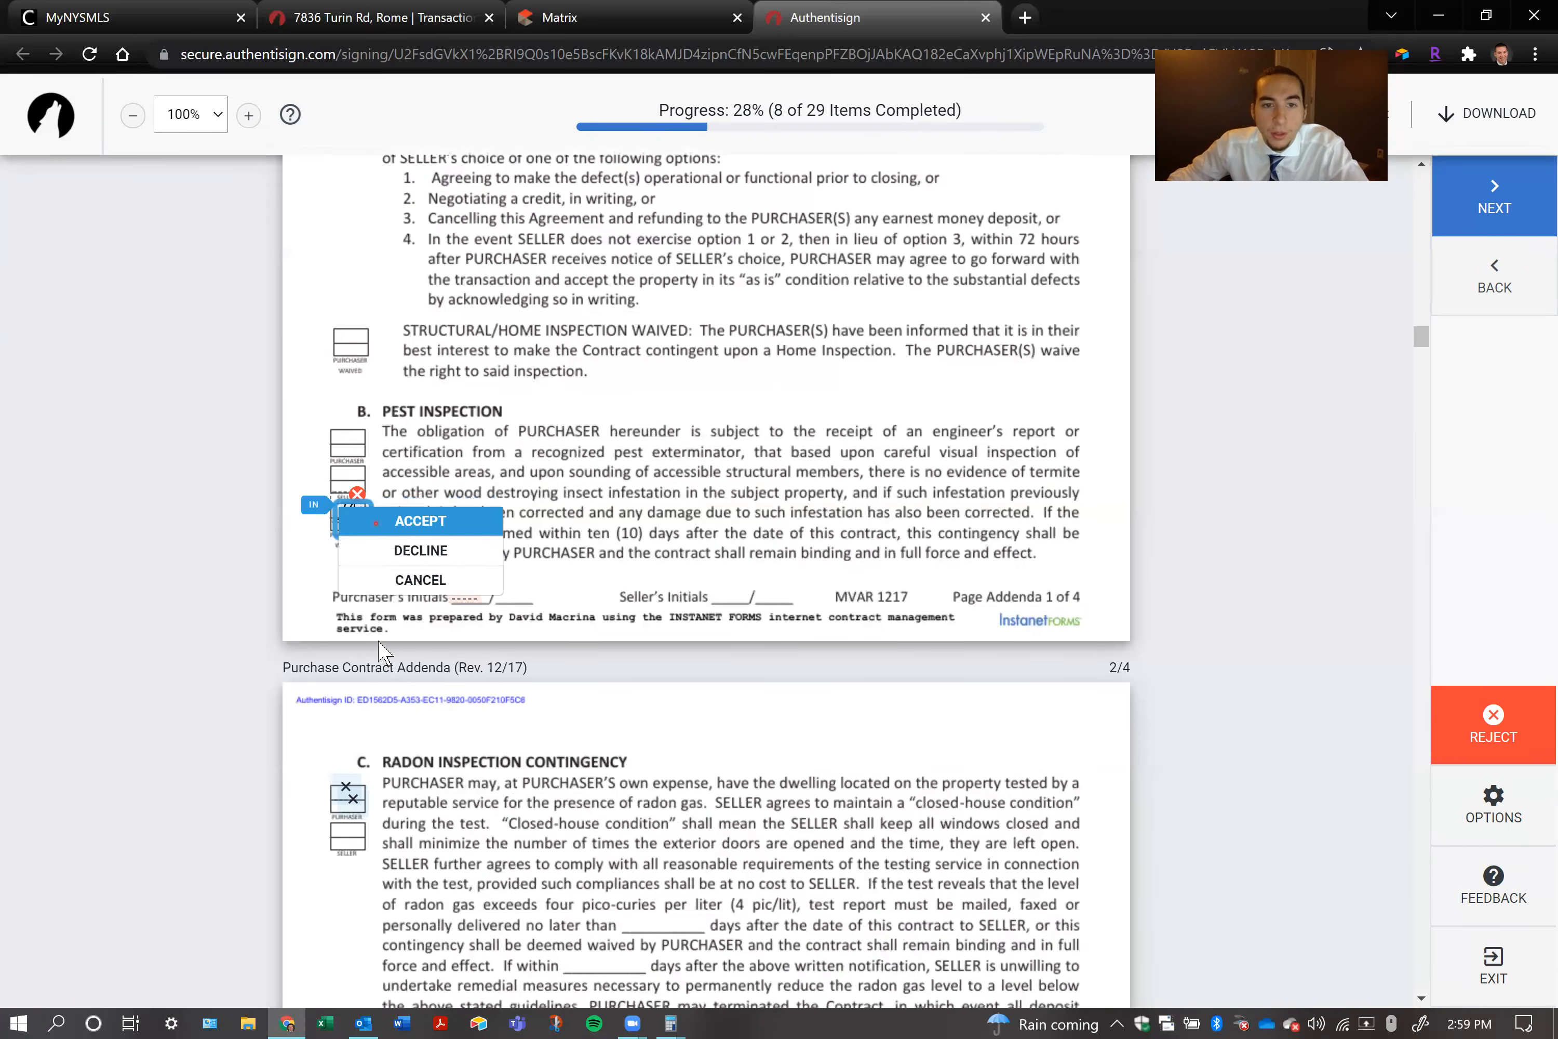
{"action": "left_click", "coordinate": [429, 522]}
{"action": "left_click", "coordinate": [456, 522]}
Accept the purchaser's initials in both fields of the Radon Inspection Contingency
{"action": "left_click", "coordinate": [359, 509]}
{"action": "left_click", "coordinate": [369, 517]}
{"action": "left_click", "coordinate": [370, 523]}
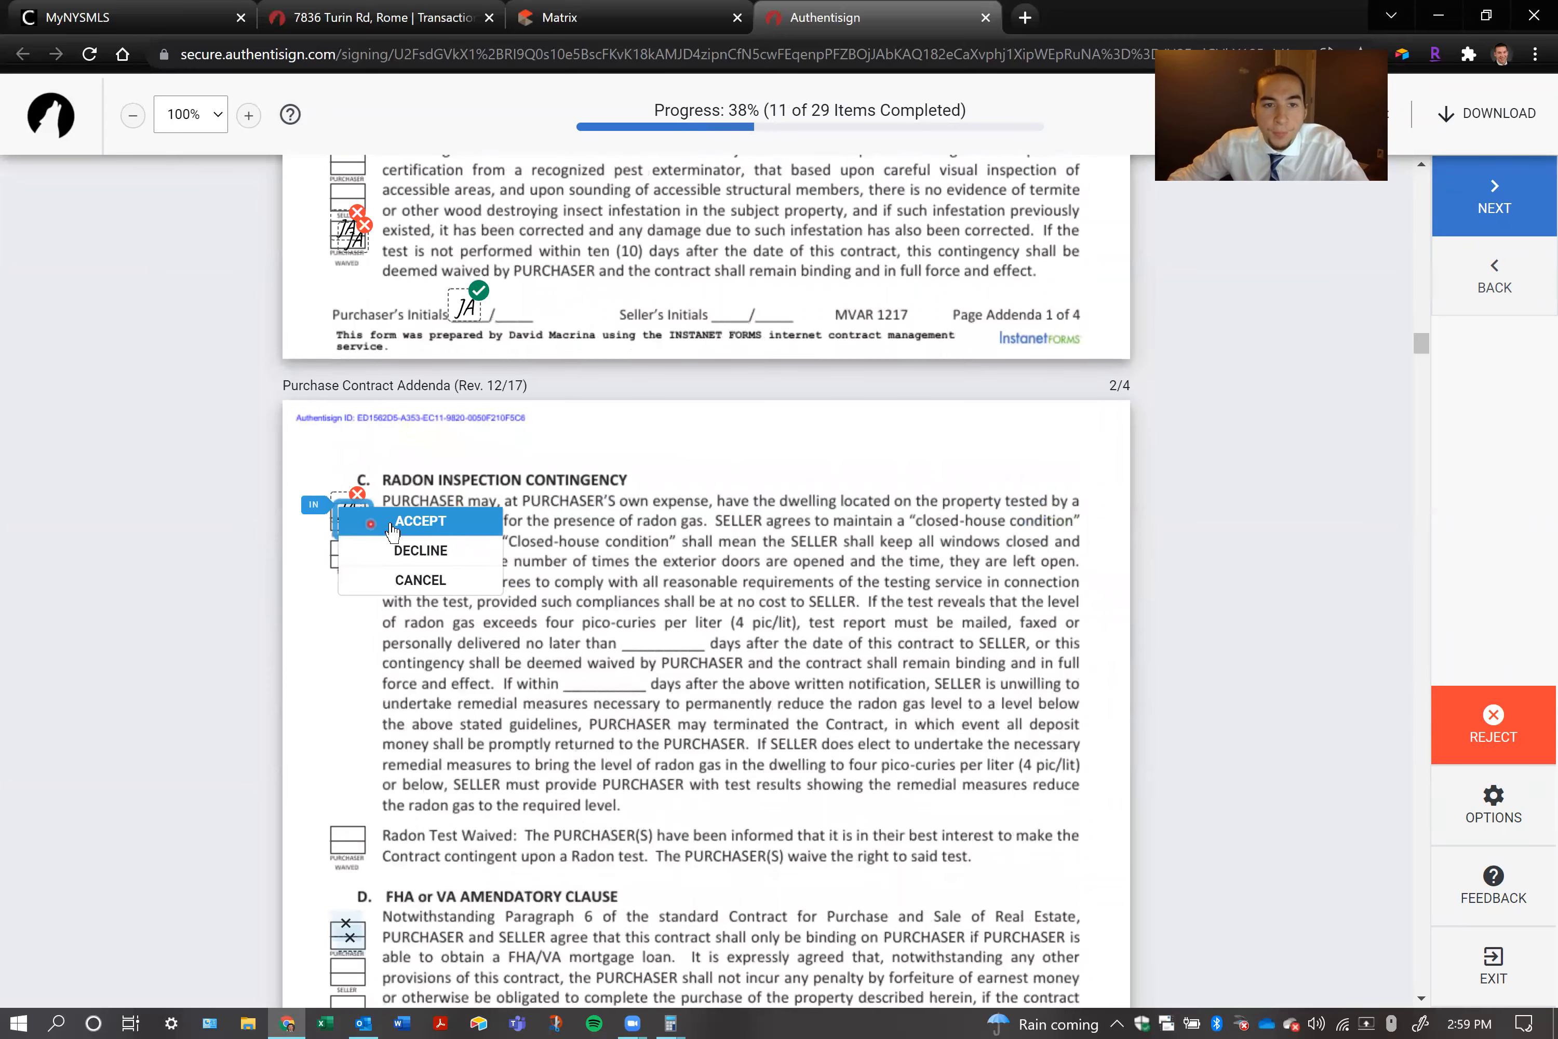
{"action": "left_click", "coordinate": [400, 522]}
Accept the purchaser's initials for the FHA or VA Amendatory Clause and the Owner Financing waiver, and initial page 2 of the addenda
{"action": "left_click", "coordinate": [349, 527]}
{"action": "left_click", "coordinate": [350, 529]}
{"action": "left_click", "coordinate": [350, 530]}
{"action": "left_click", "coordinate": [367, 520]}
{"action": "left_click", "coordinate": [351, 533]}
{"action": "left_click", "coordinate": [351, 533]}
{"action": "left_click", "coordinate": [376, 522]}
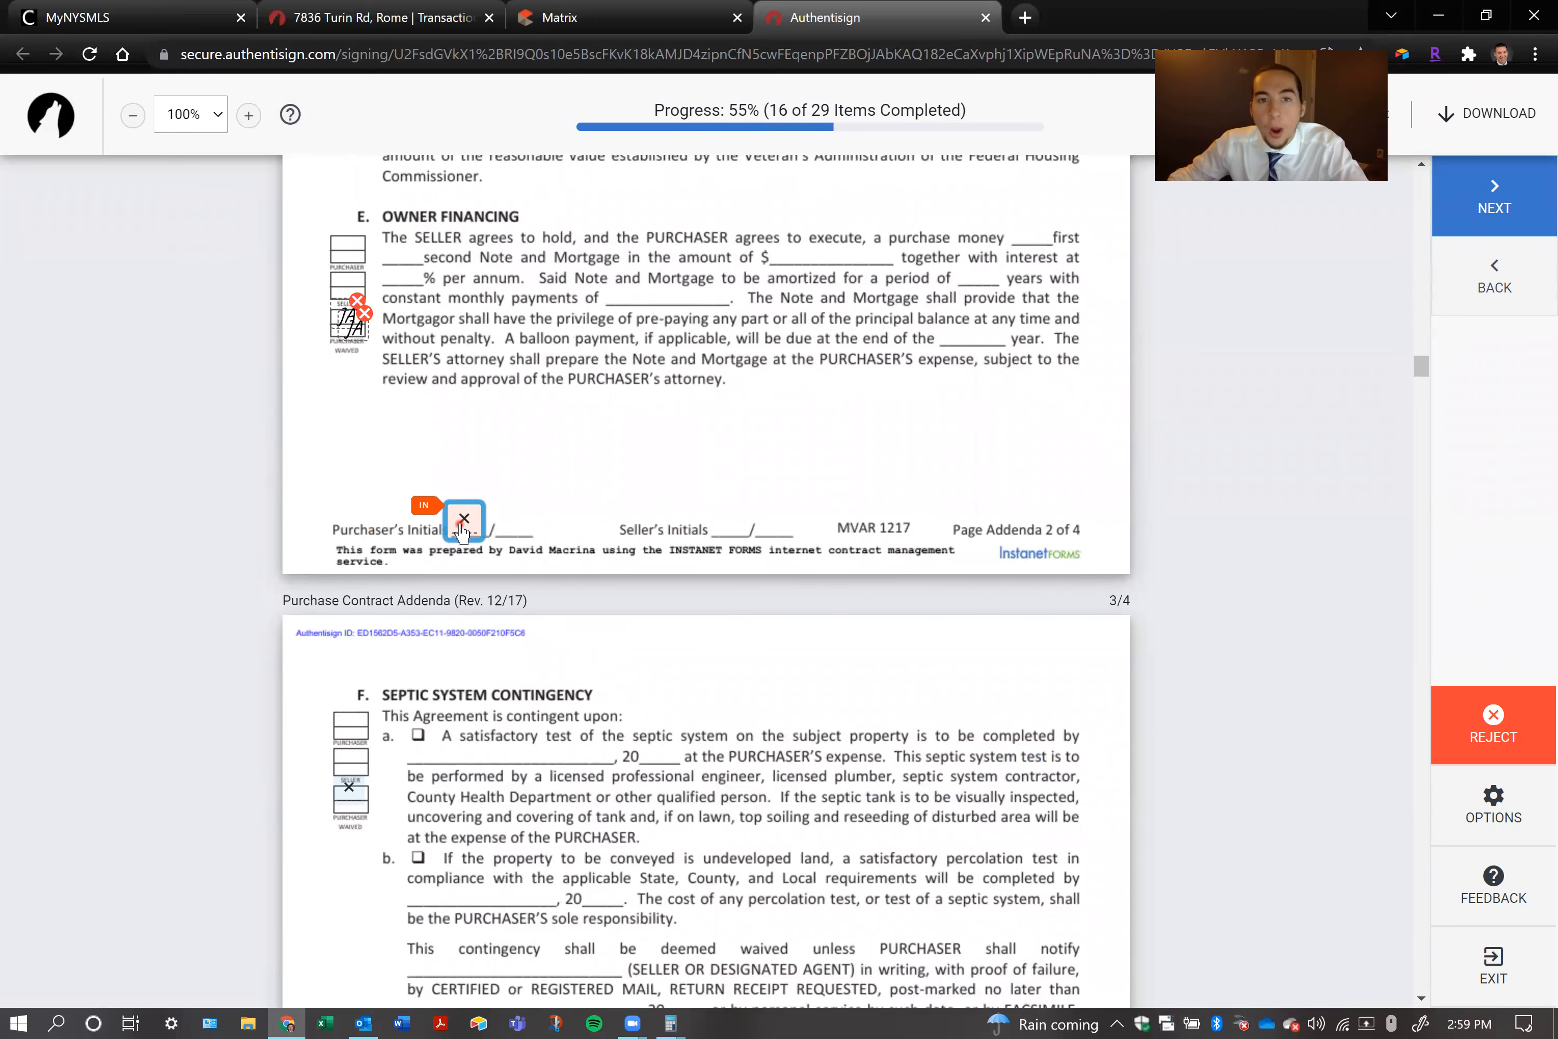
{"action": "left_click", "coordinate": [450, 536]}
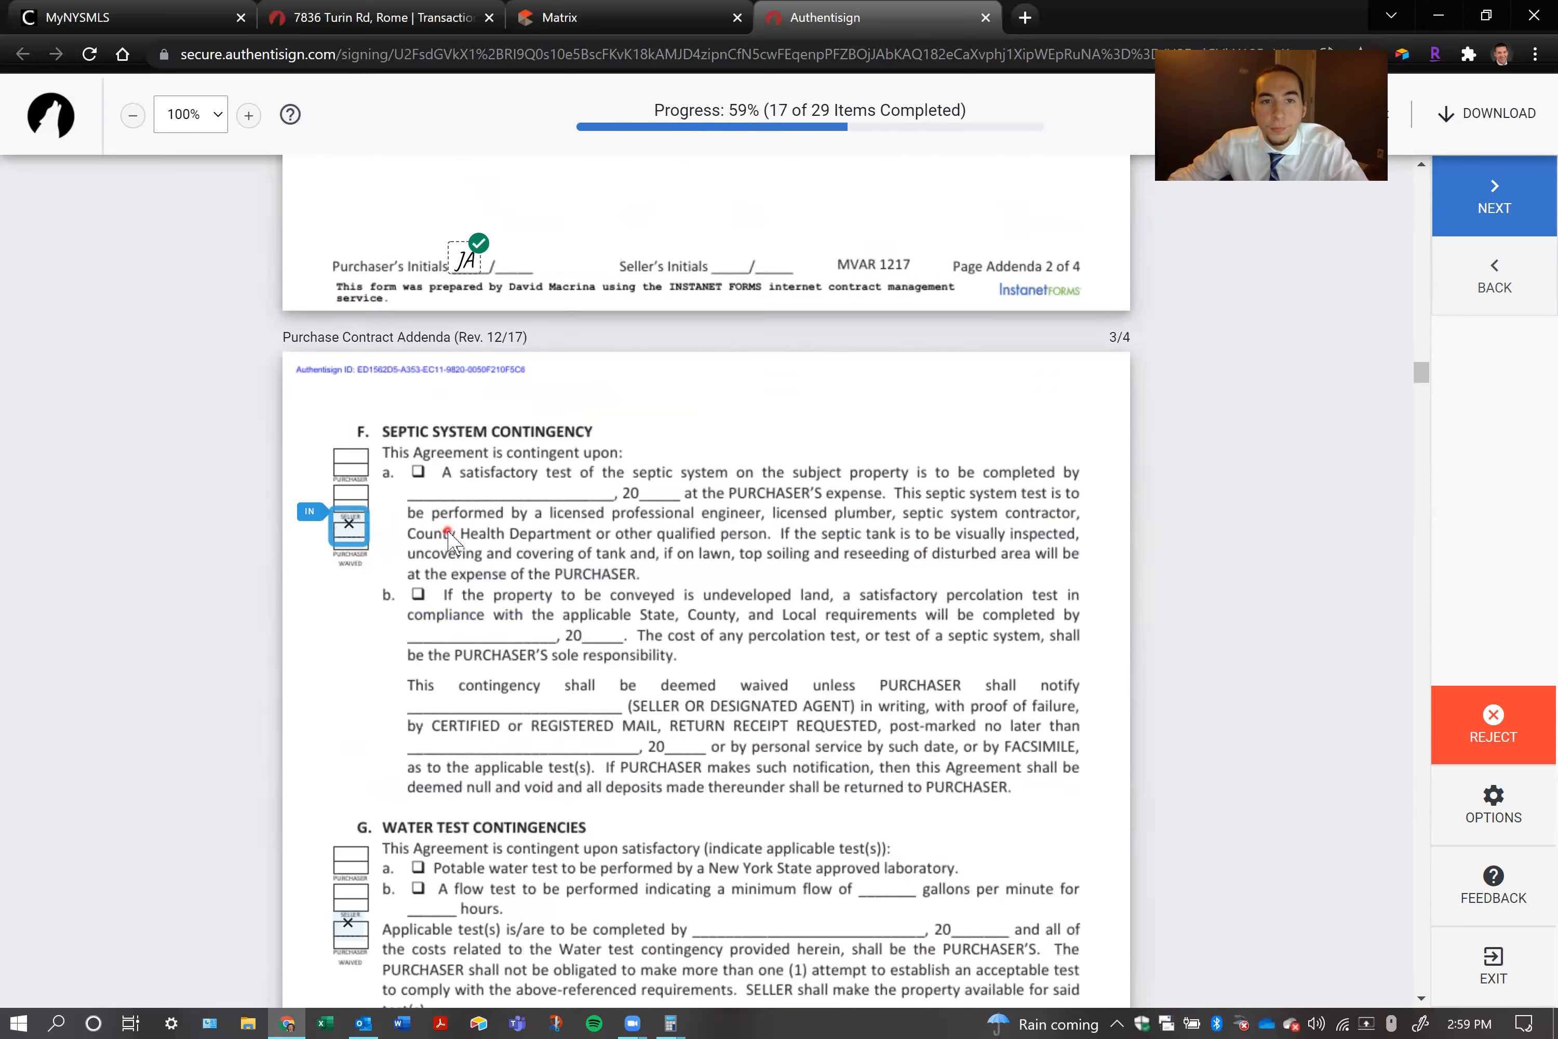
Accept the purchaser's initials for the Septic System waiver, the Water Test waiver, and the extra field within the Water Test text
{"action": "left_click", "coordinate": [357, 531]}
{"action": "left_click", "coordinate": [359, 533]}
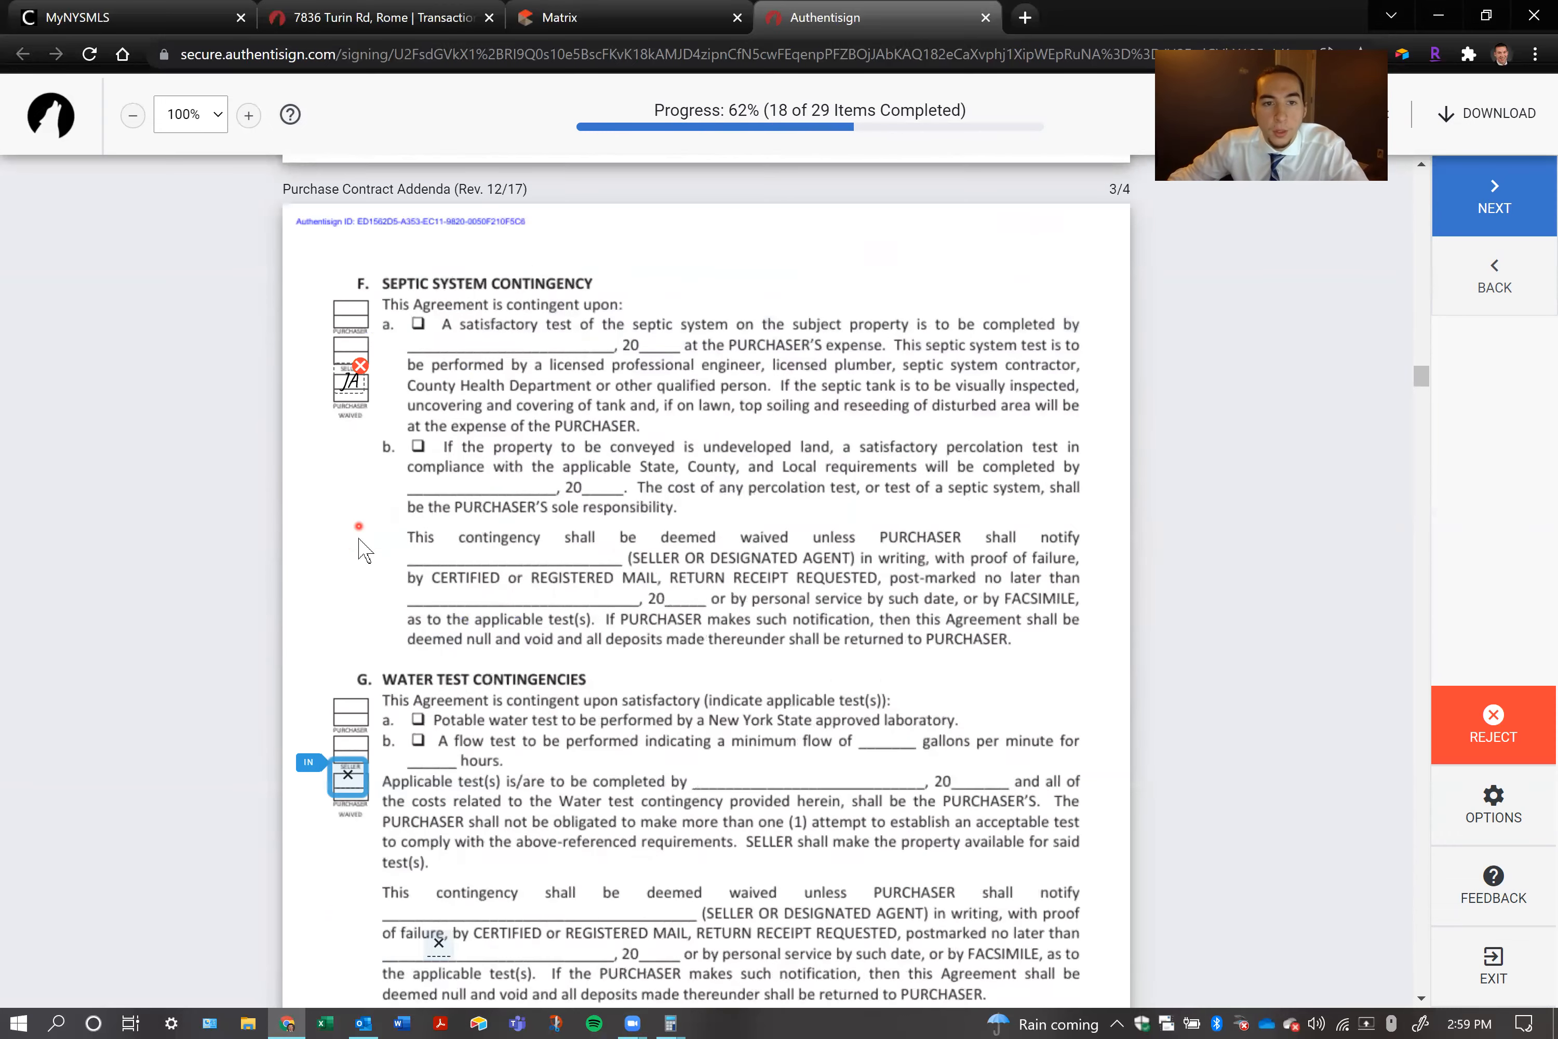
{"action": "left_click", "coordinate": [355, 512]}
{"action": "left_click", "coordinate": [405, 526]}
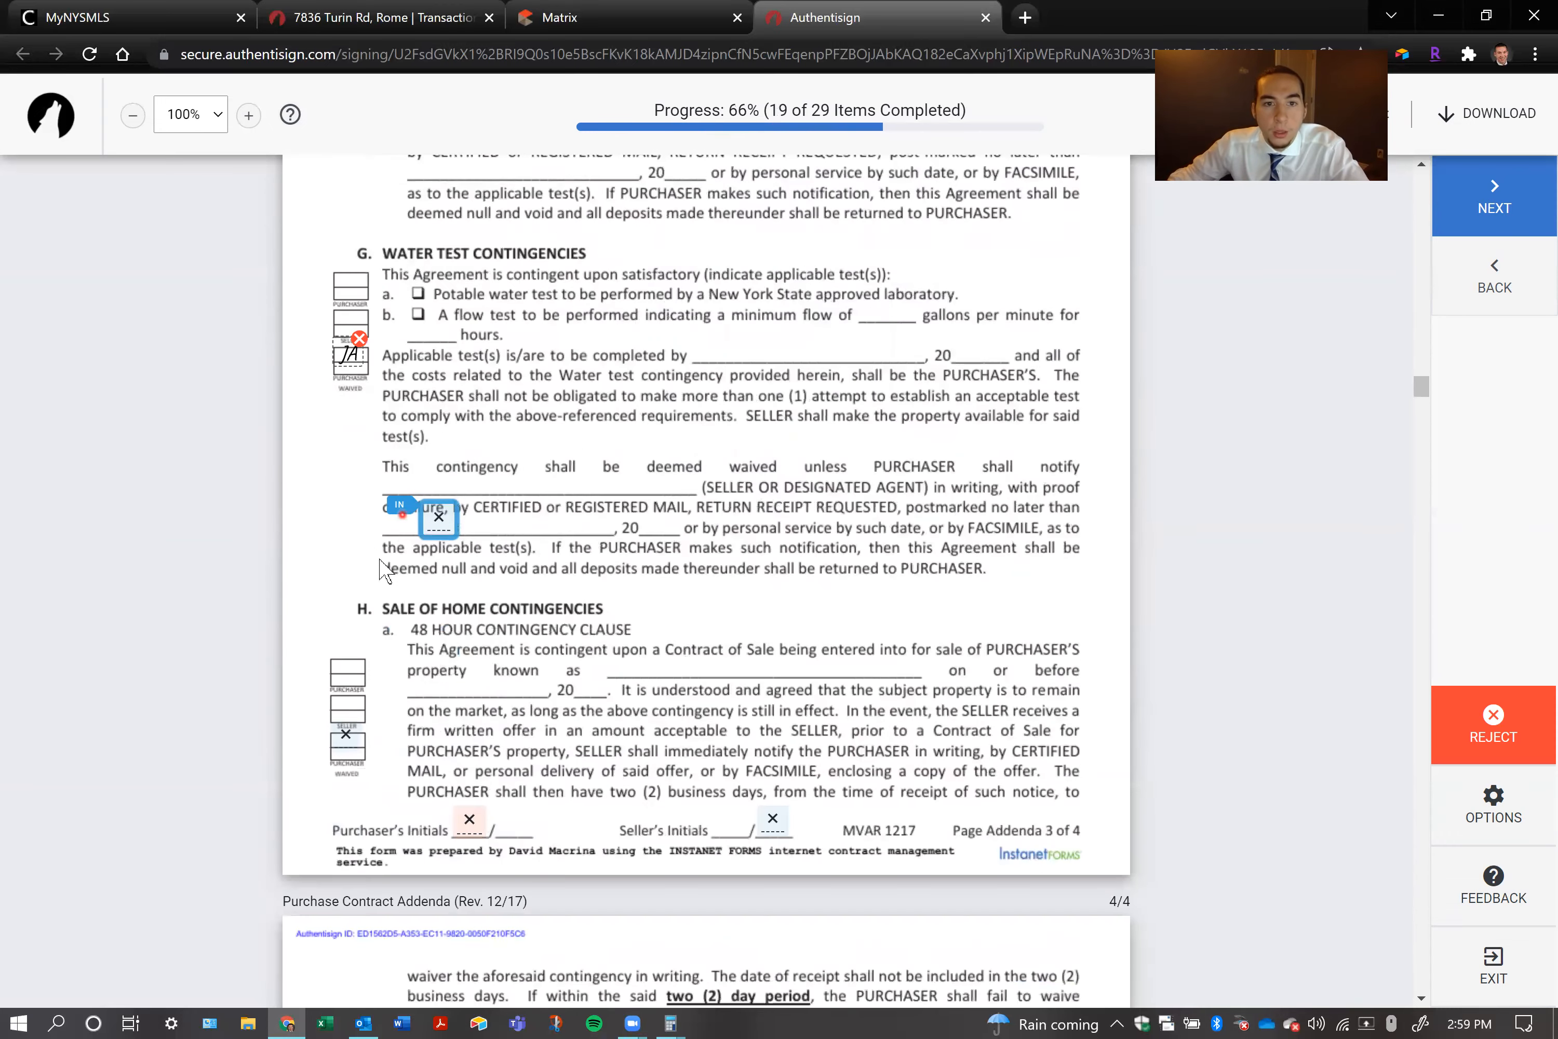
{"action": "left_click", "coordinate": [426, 517]}
{"action": "left_click", "coordinate": [467, 529]}
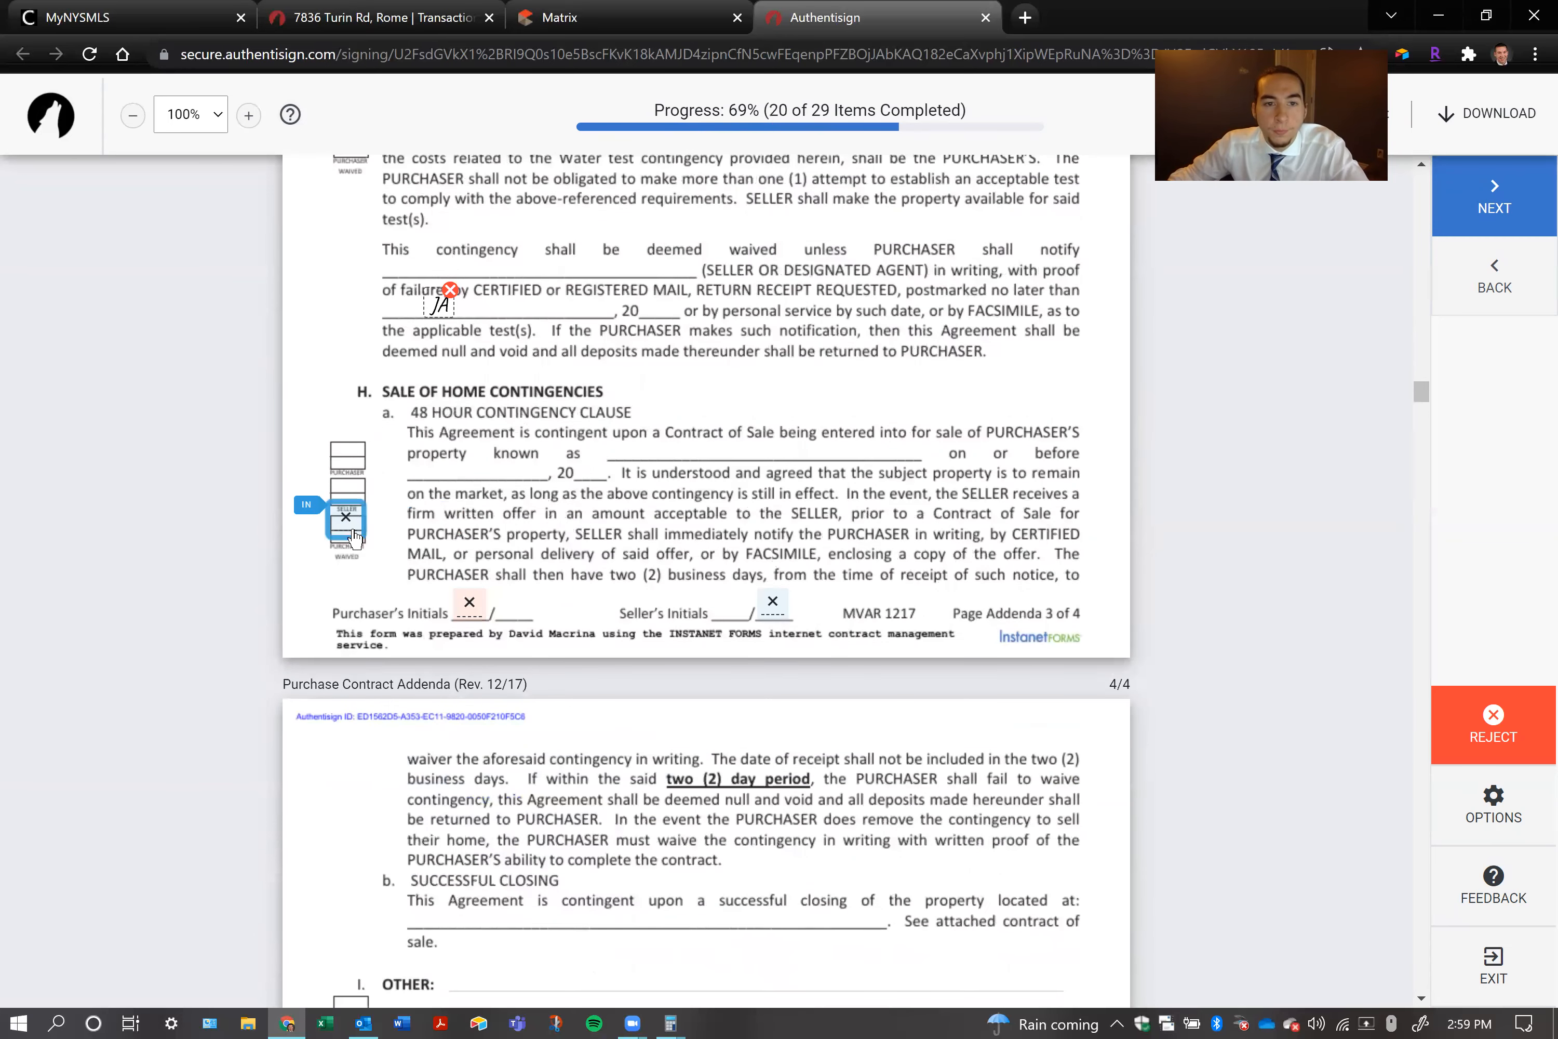
Accept the initials for the Sale of Home waiver and complete the remaining initials fields on the last two pages of the addenda
{"action": "left_click", "coordinate": [362, 519]}
{"action": "left_click", "coordinate": [462, 529]}
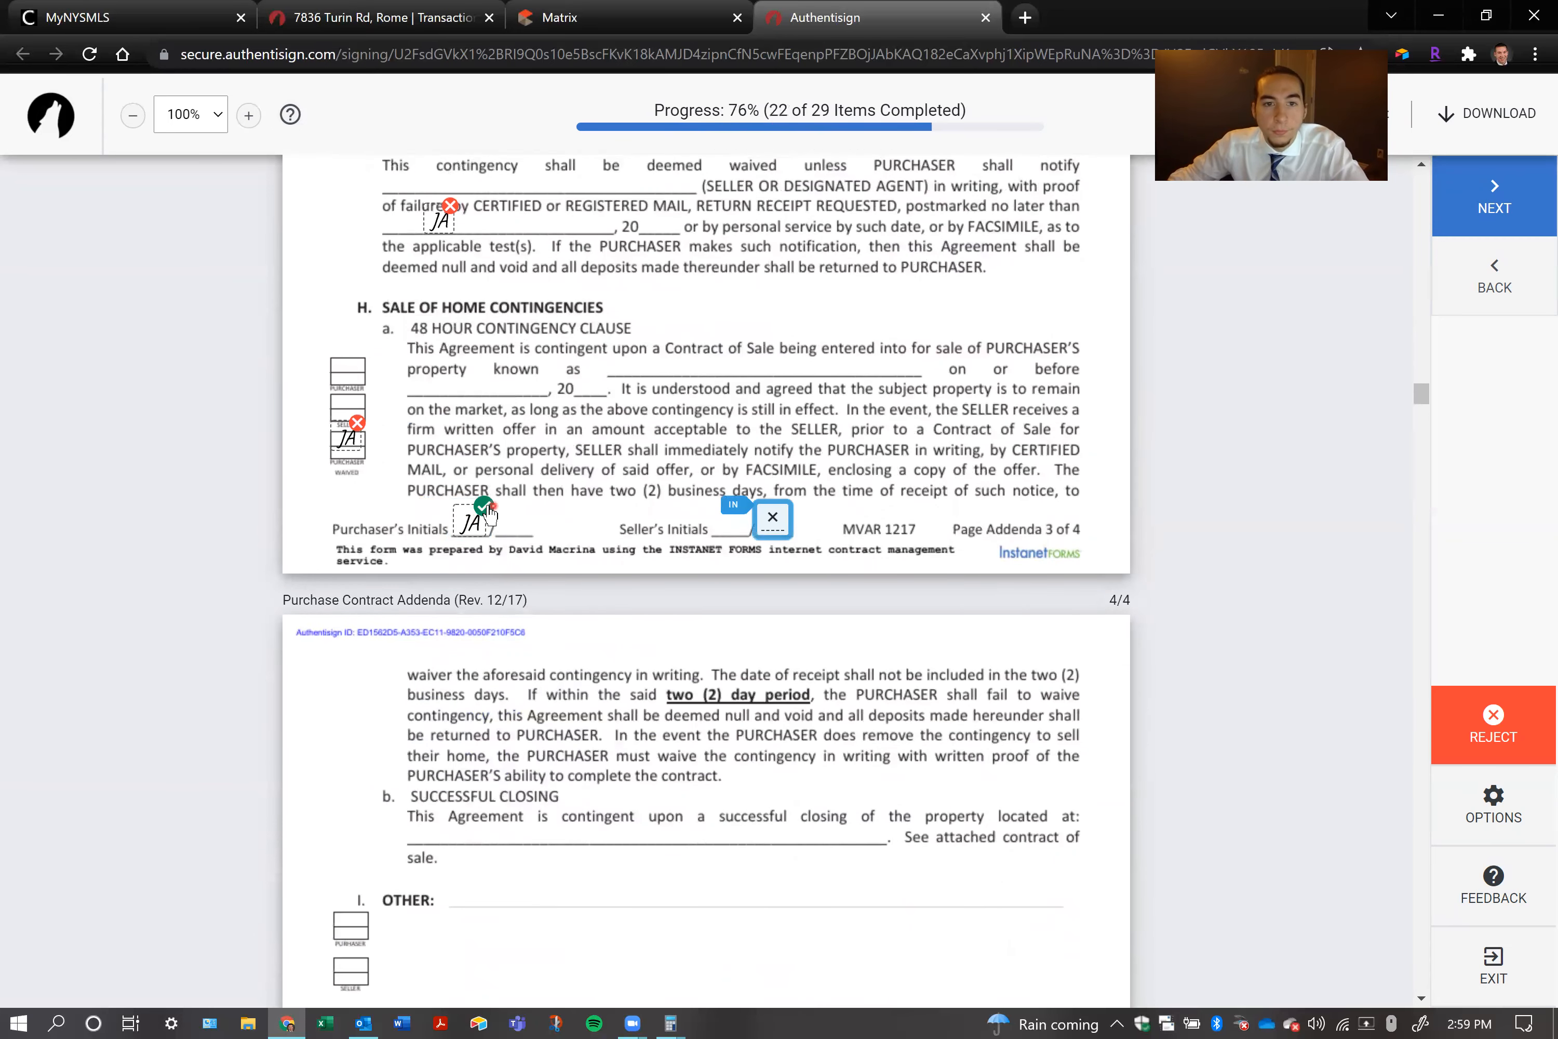
{"action": "left_click", "coordinate": [771, 516]}
{"action": "left_click", "coordinate": [772, 519]}
{"action": "left_click", "coordinate": [773, 516]}
{"action": "left_click", "coordinate": [481, 522]}
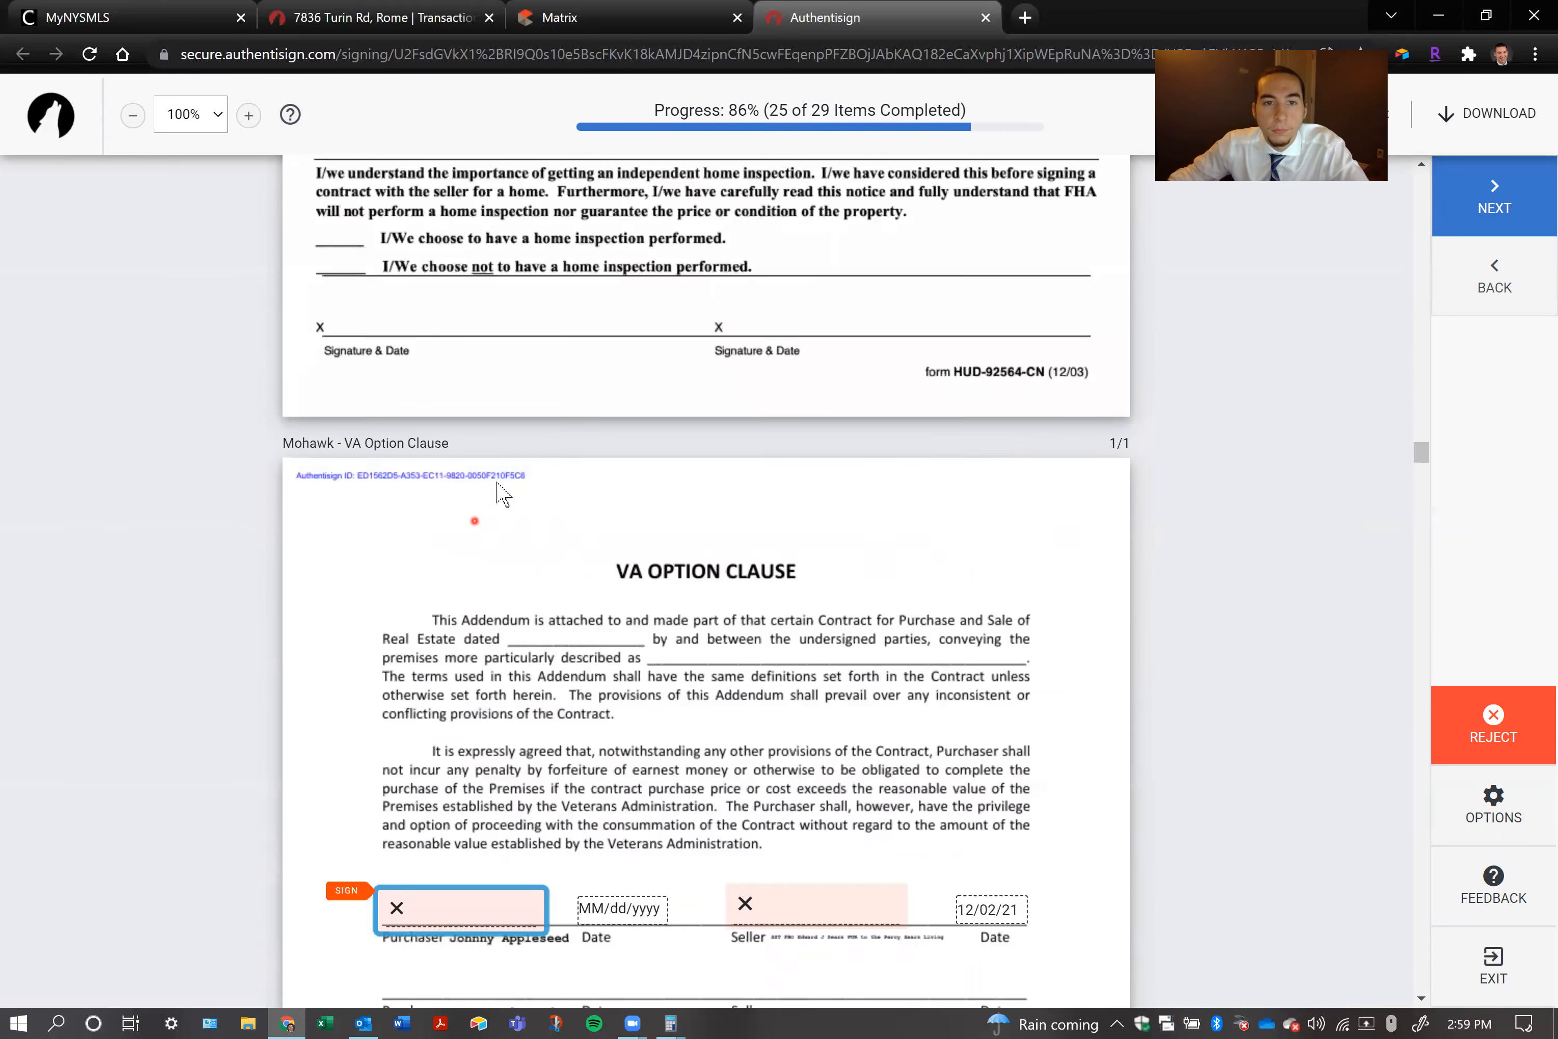
Sign the purchaser and seller fields of the VA Option Clause, and mark the lead-based paint risk assessment opportunity as waived
{"action": "left_click", "coordinate": [449, 523]}
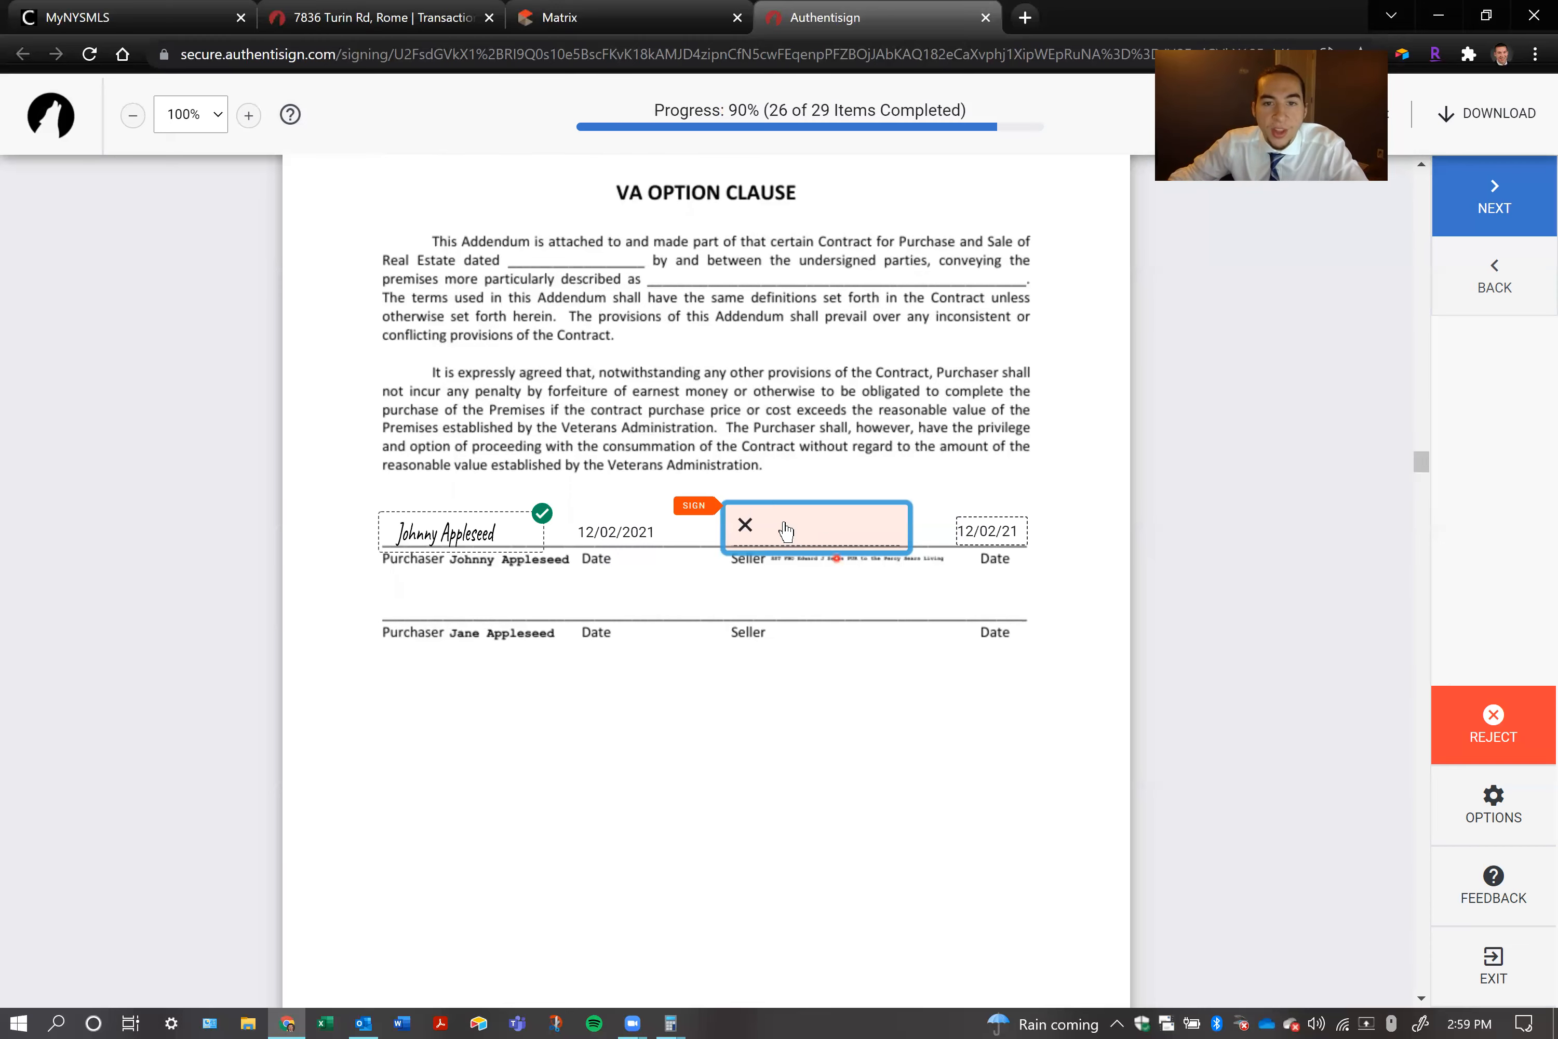
{"action": "left_click", "coordinate": [786, 530]}
{"action": "left_click", "coordinate": [630, 519]}
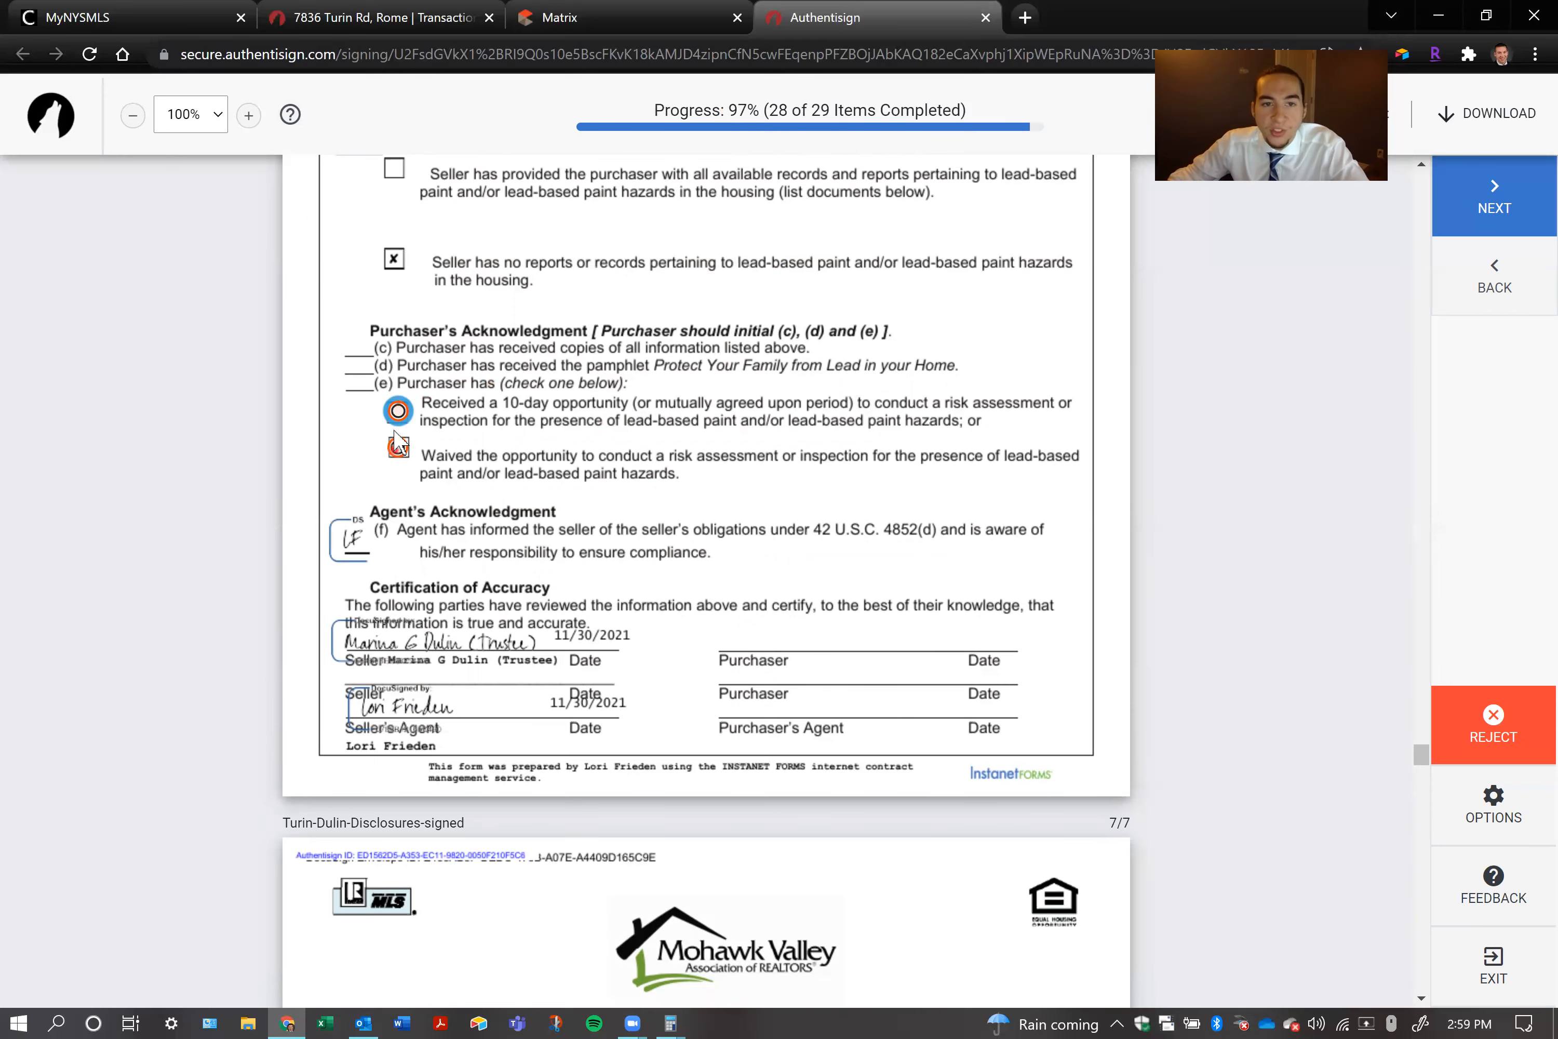
{"action": "left_click", "coordinate": [397, 448]}
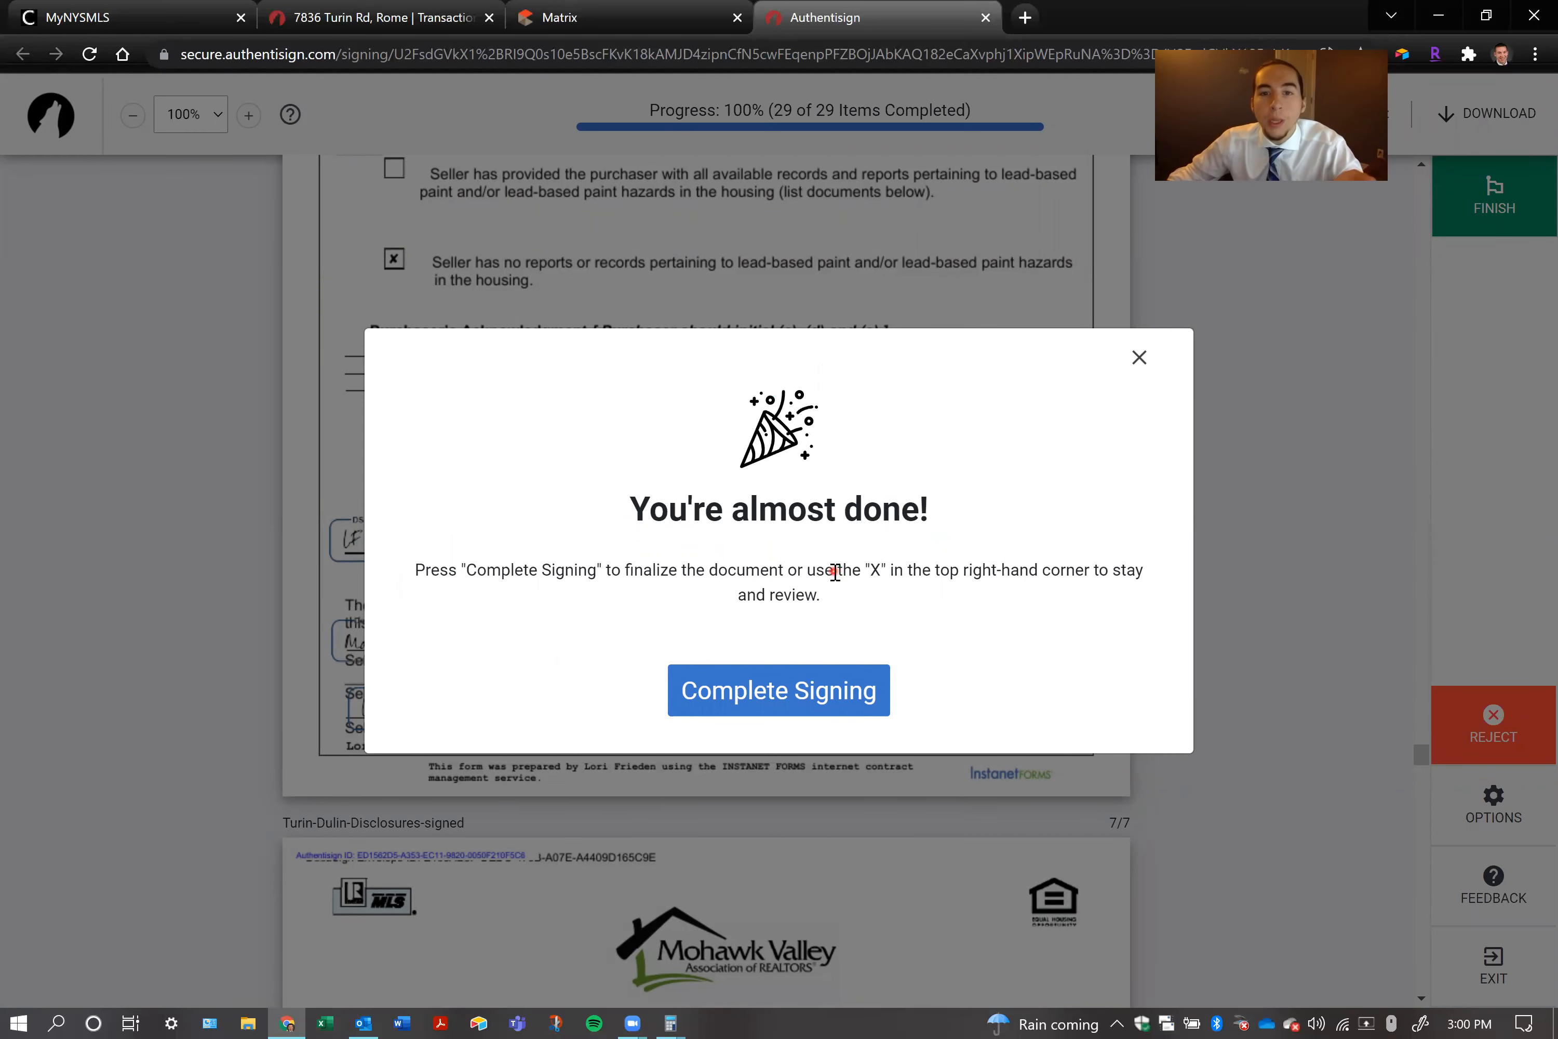
Complete the first purchaser's signing and review the signing ID on the completion page
{"action": "left_click_drag", "start_coordinate": [936, 516], "coordinate": [598, 511]}
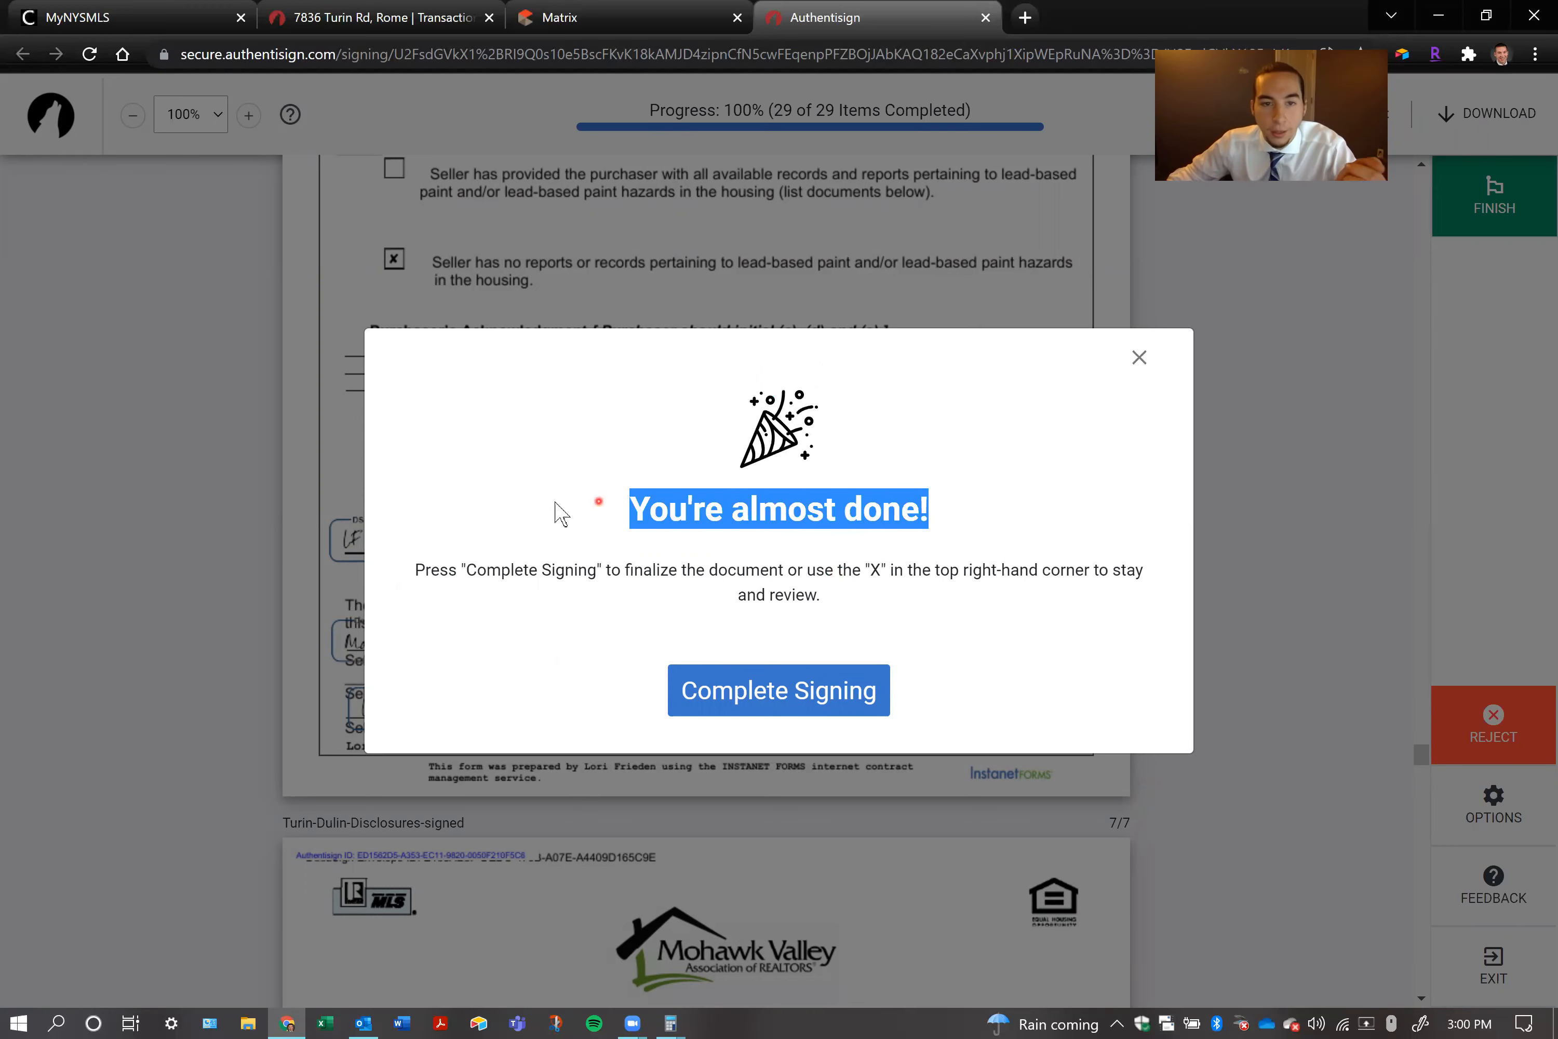
{"action": "left_click", "coordinate": [555, 501]}
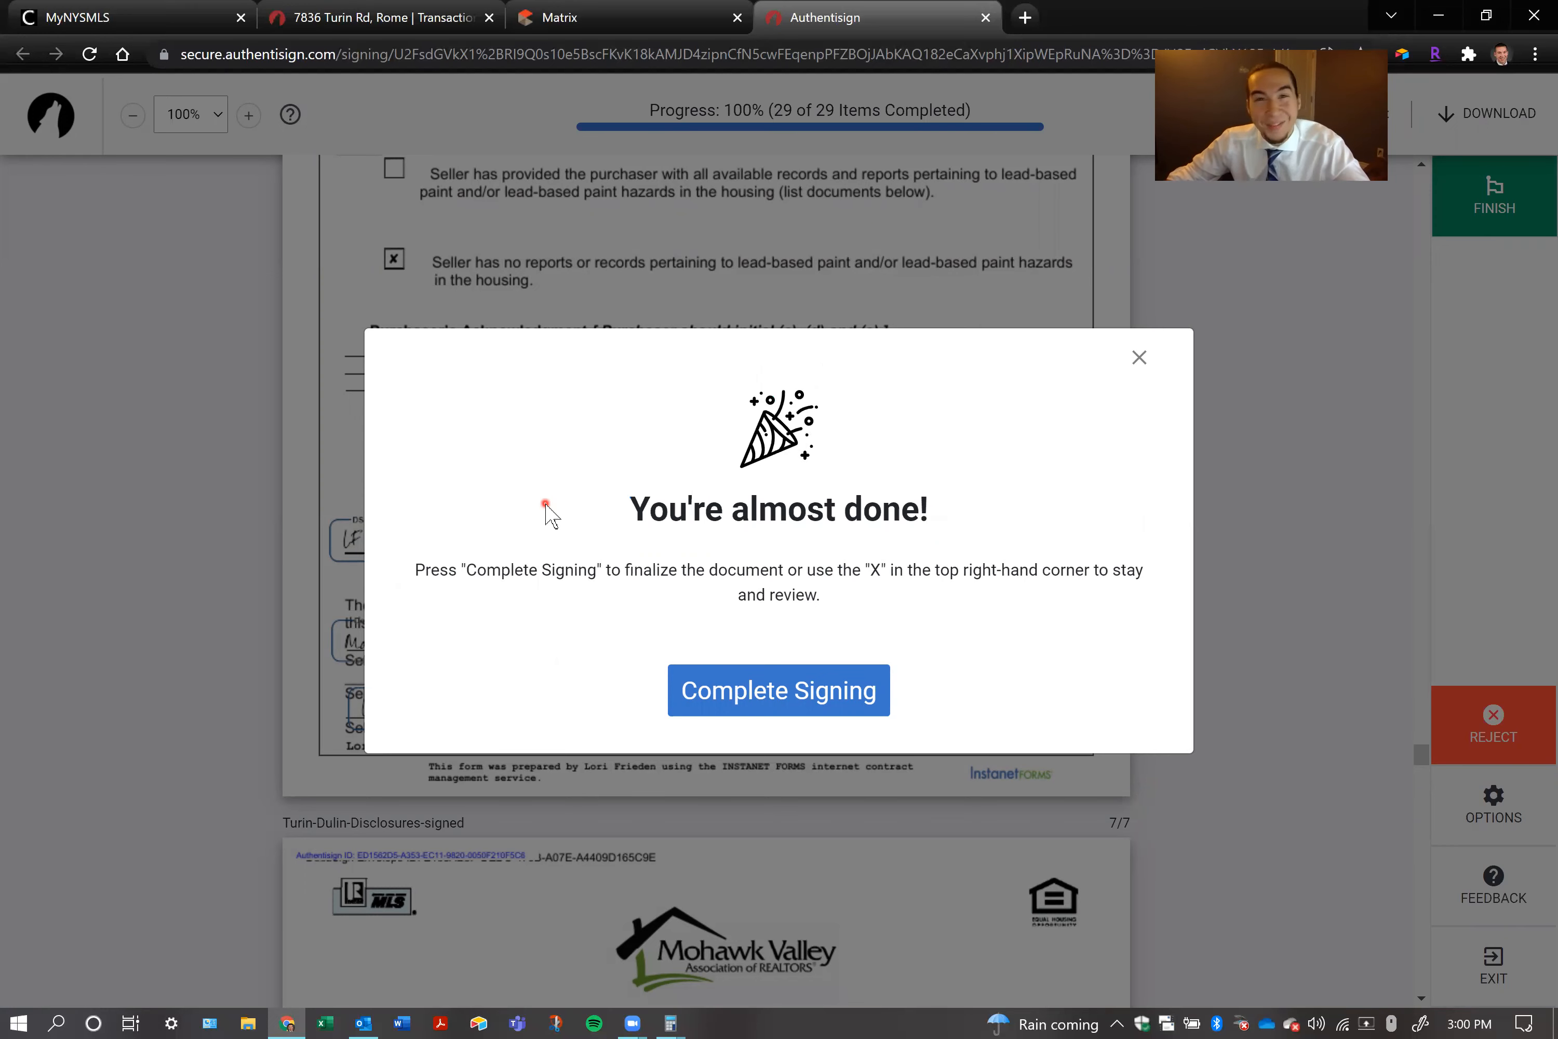
{"action": "left_click", "coordinate": [776, 671]}
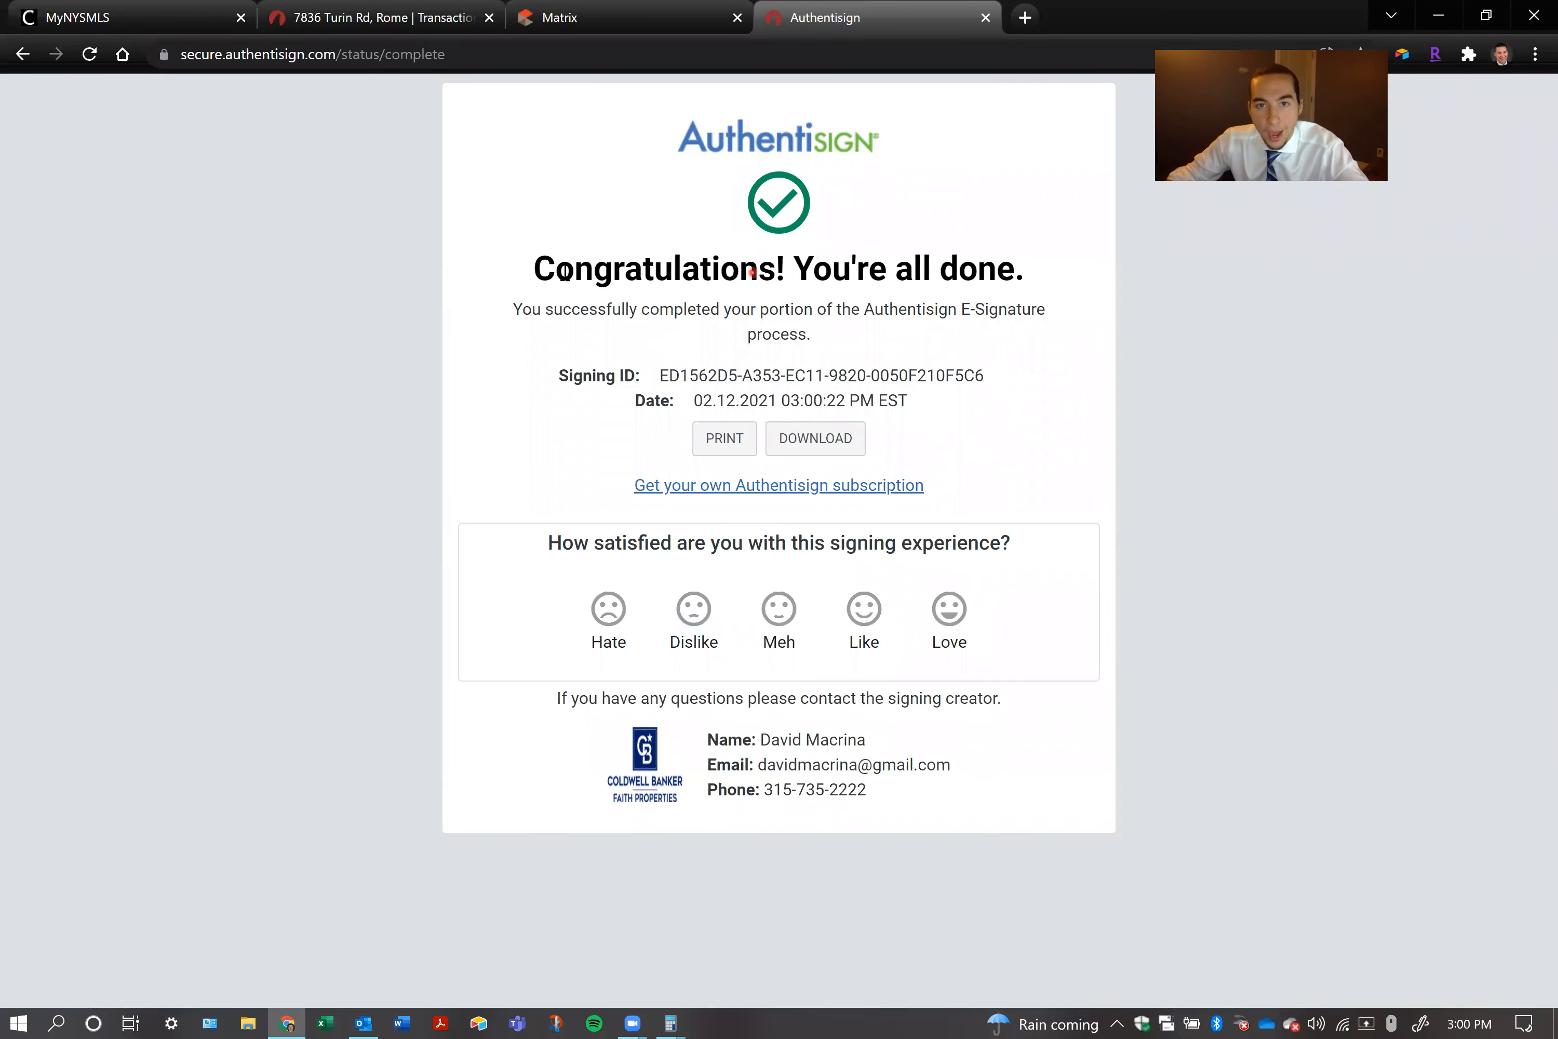
{"action": "left_click_drag", "start_coordinate": [624, 268], "coordinate": [477, 255]}
{"action": "left_click", "coordinate": [463, 256]}
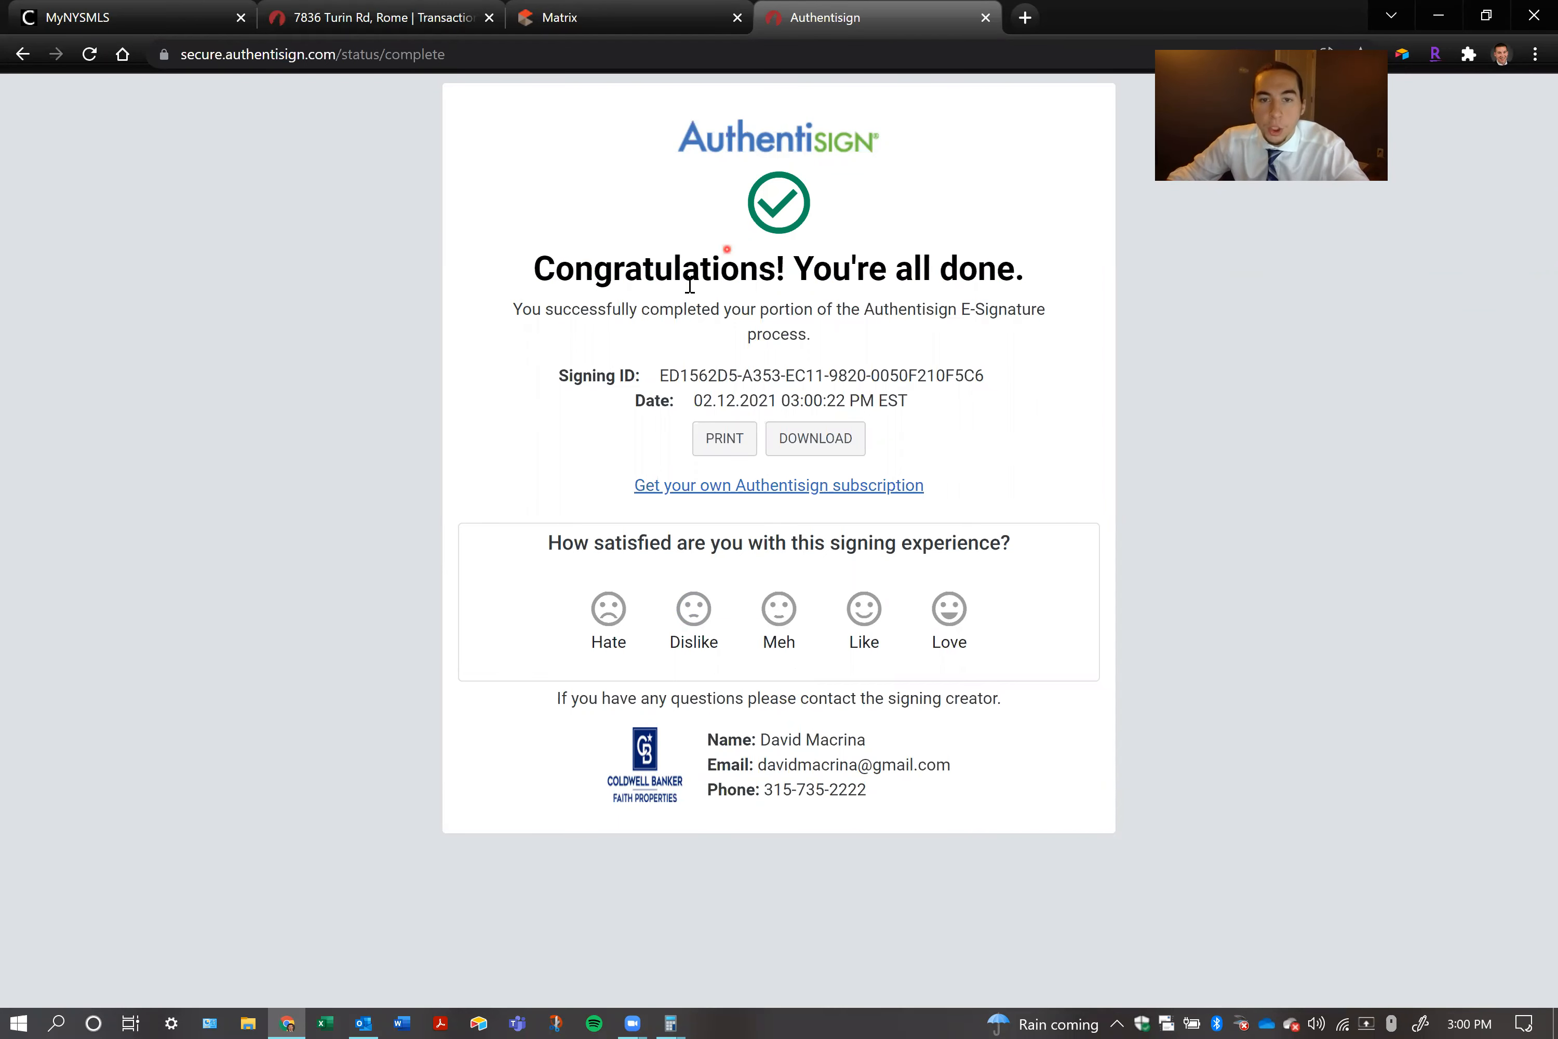
{"action": "left_click_drag", "start_coordinate": [662, 377], "coordinate": [1038, 393]}
{"action": "left_click", "coordinate": [1038, 393]}
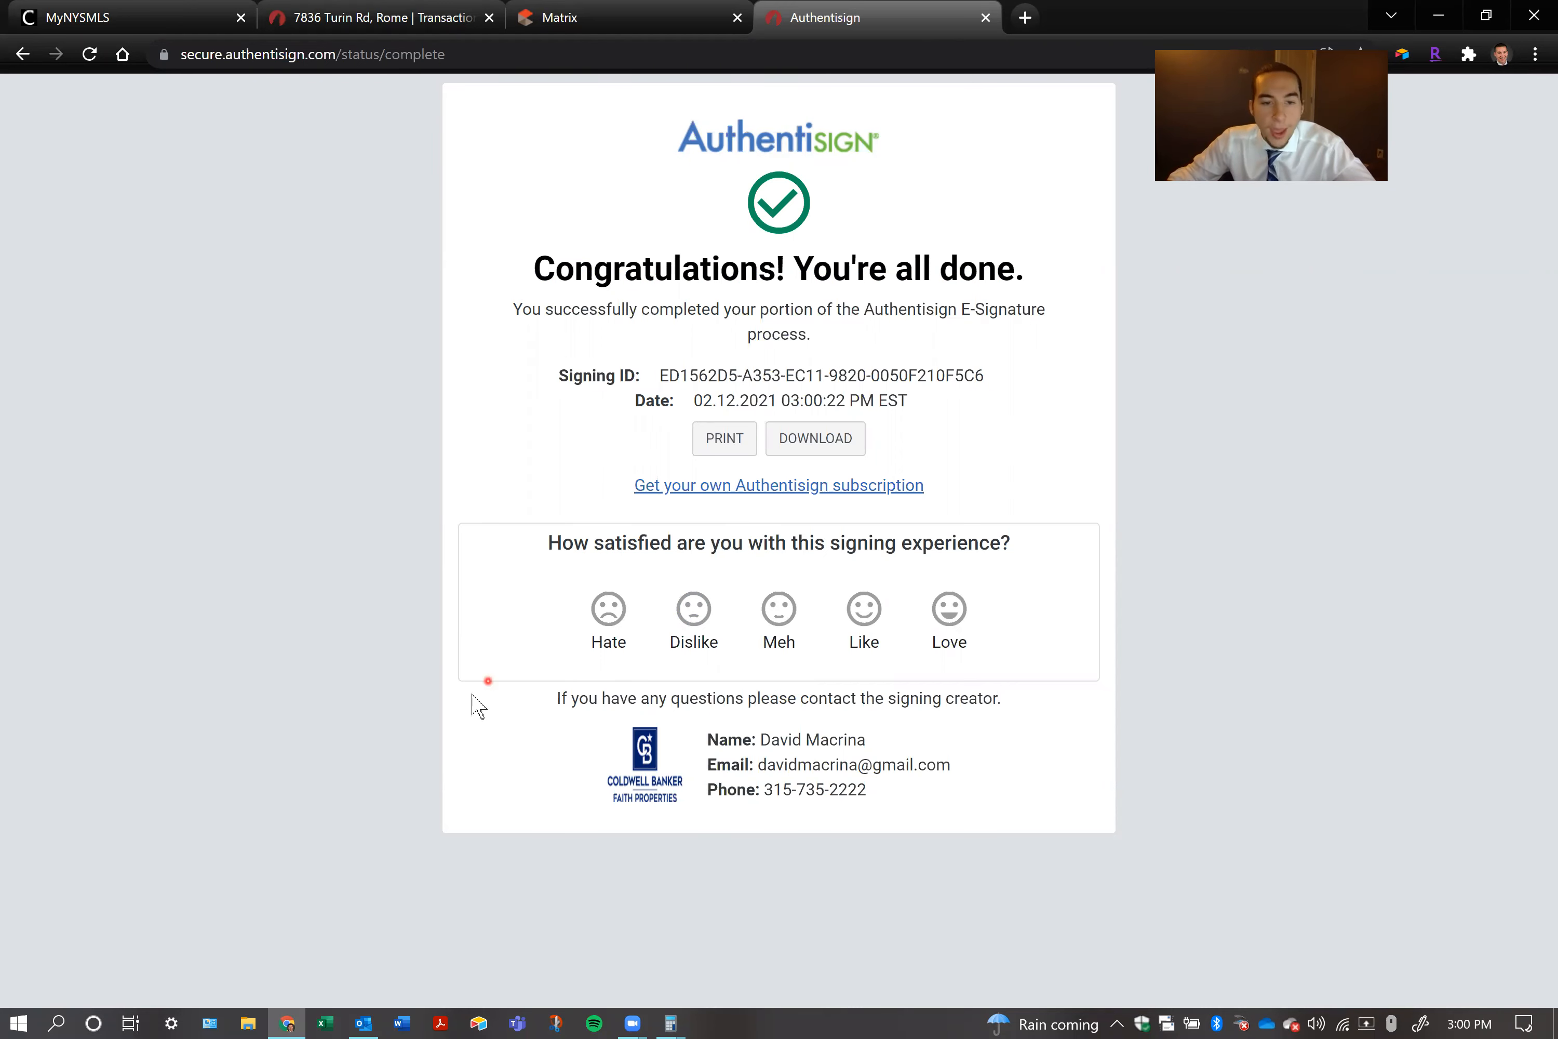
Switch to Outlook, compare the two signature requests, and start signing from the second purchaser's invitation
{"action": "left_click", "coordinate": [360, 1023]}
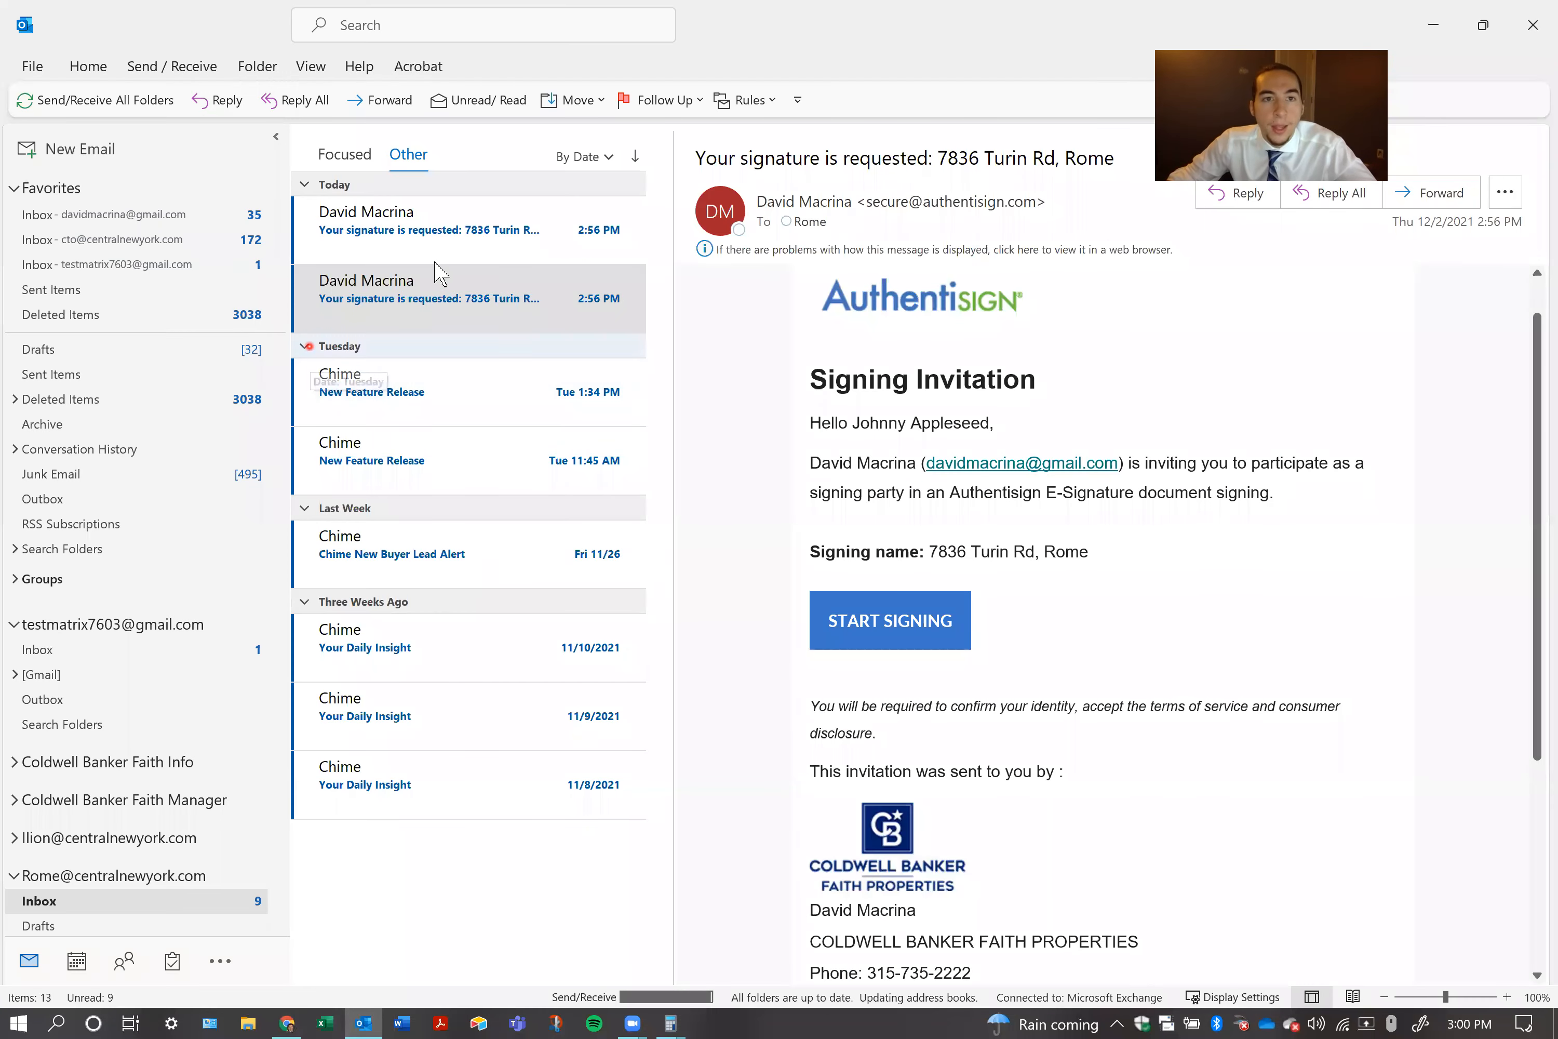
{"action": "left_click", "coordinate": [484, 317]}
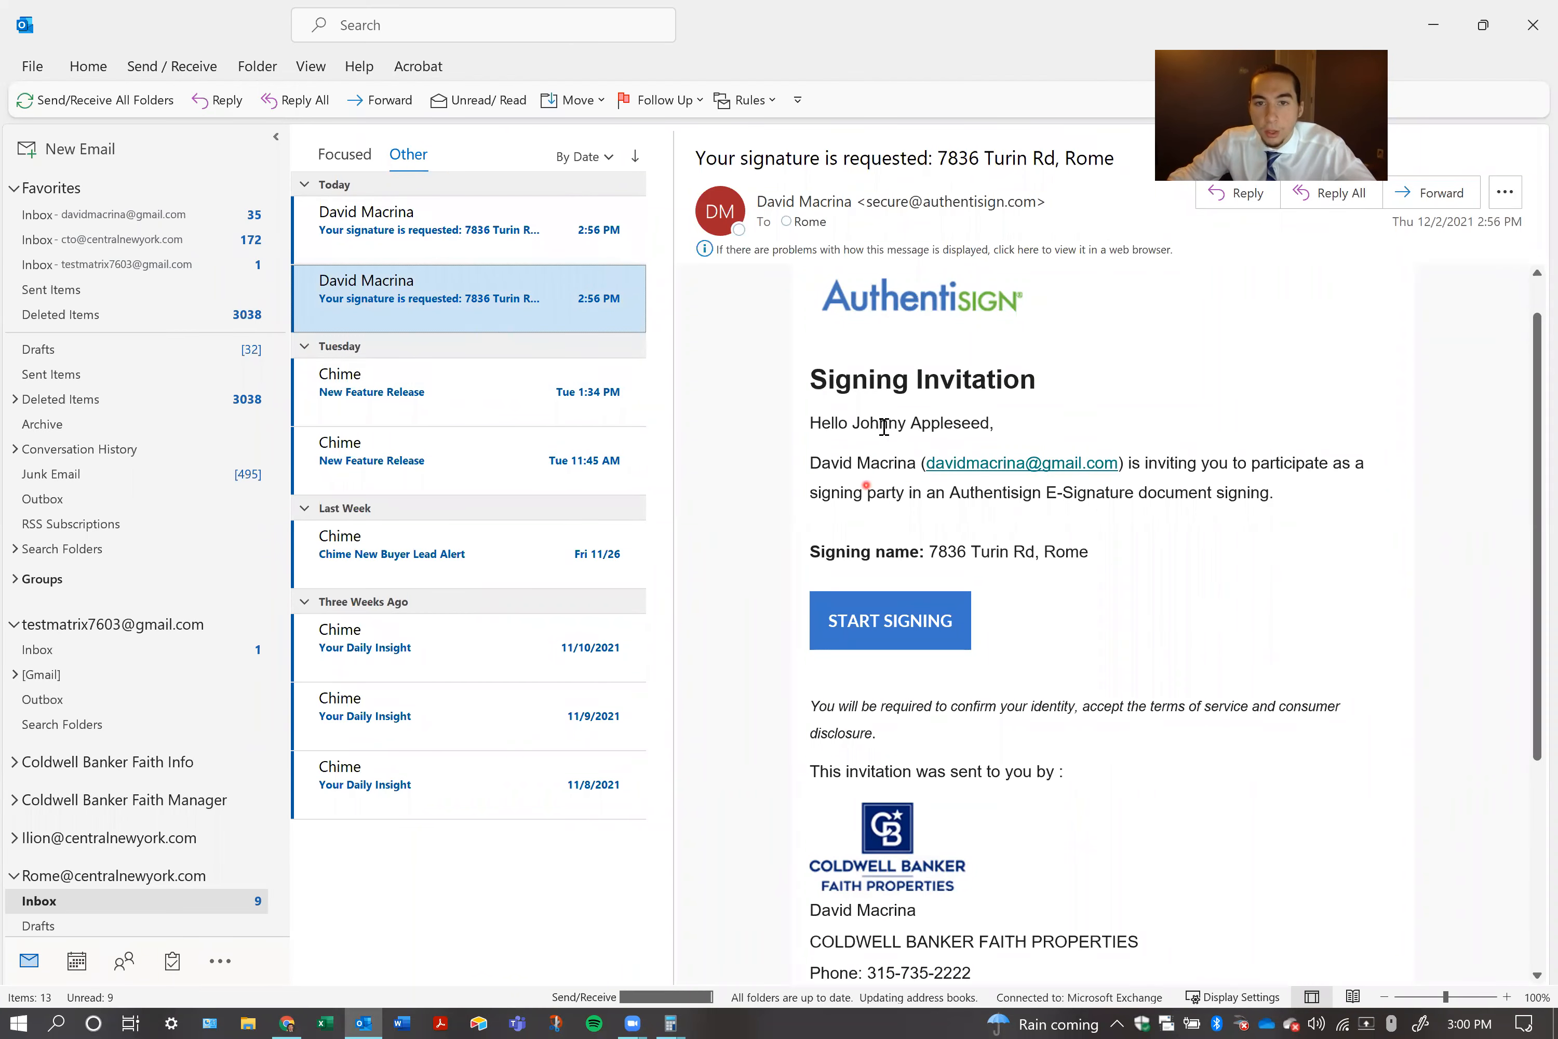
{"action": "left_click_drag", "start_coordinate": [924, 423], "coordinate": [869, 432]}
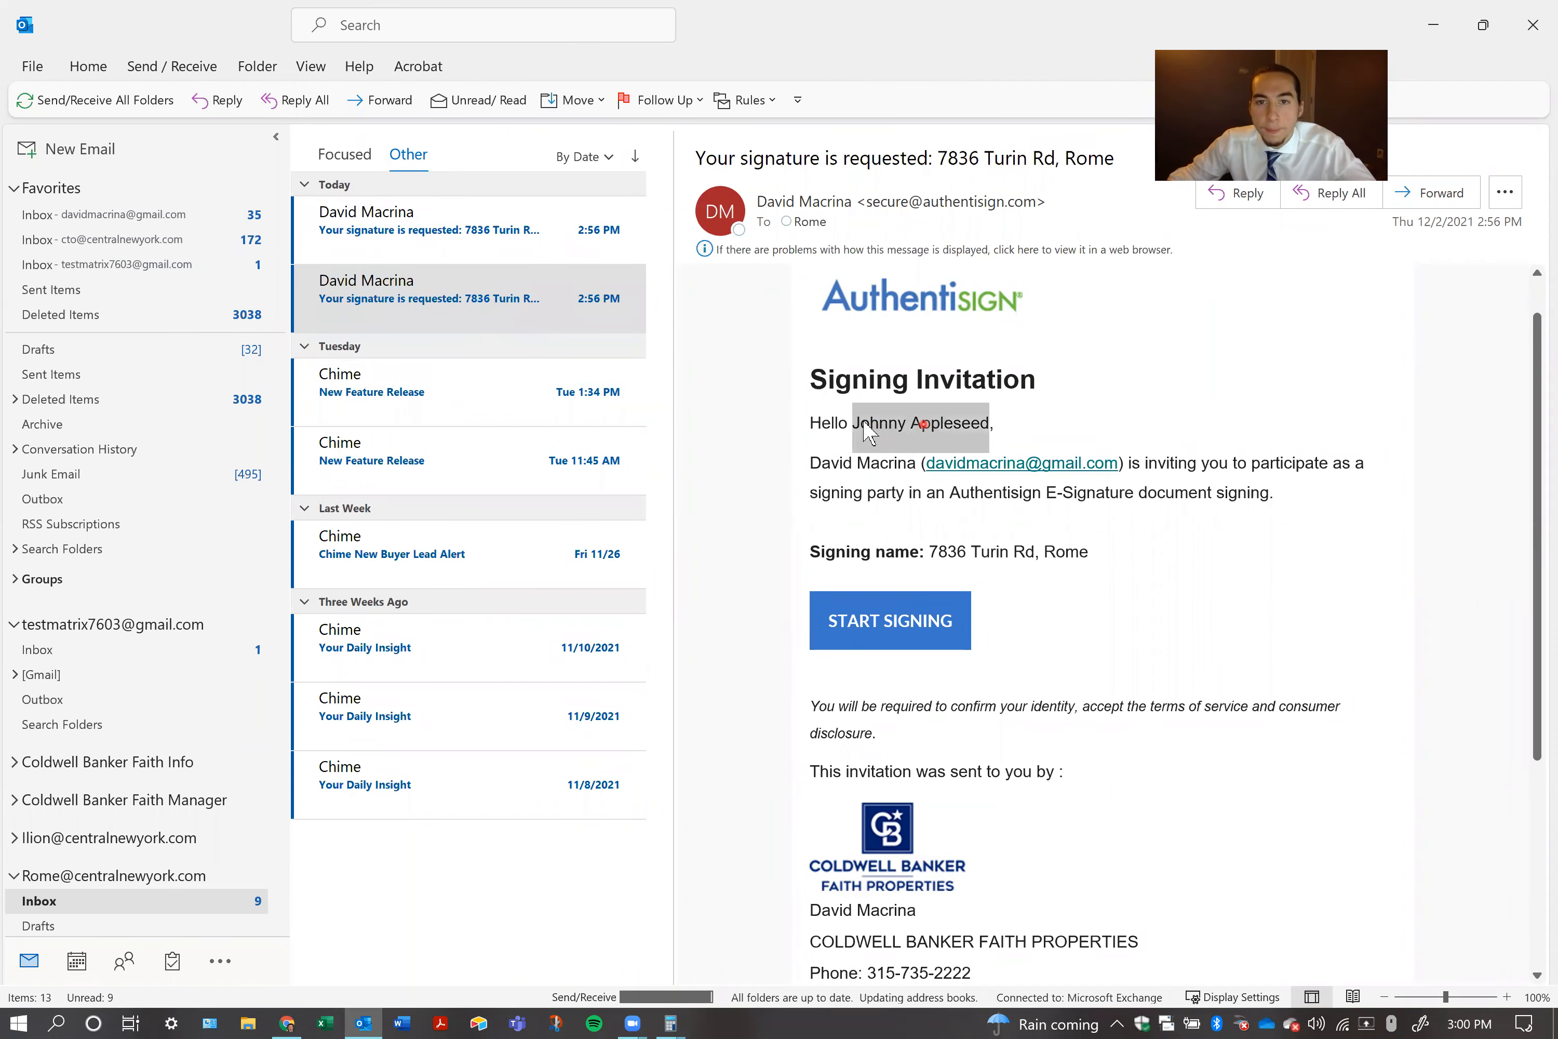
{"action": "left_click", "coordinate": [433, 242]}
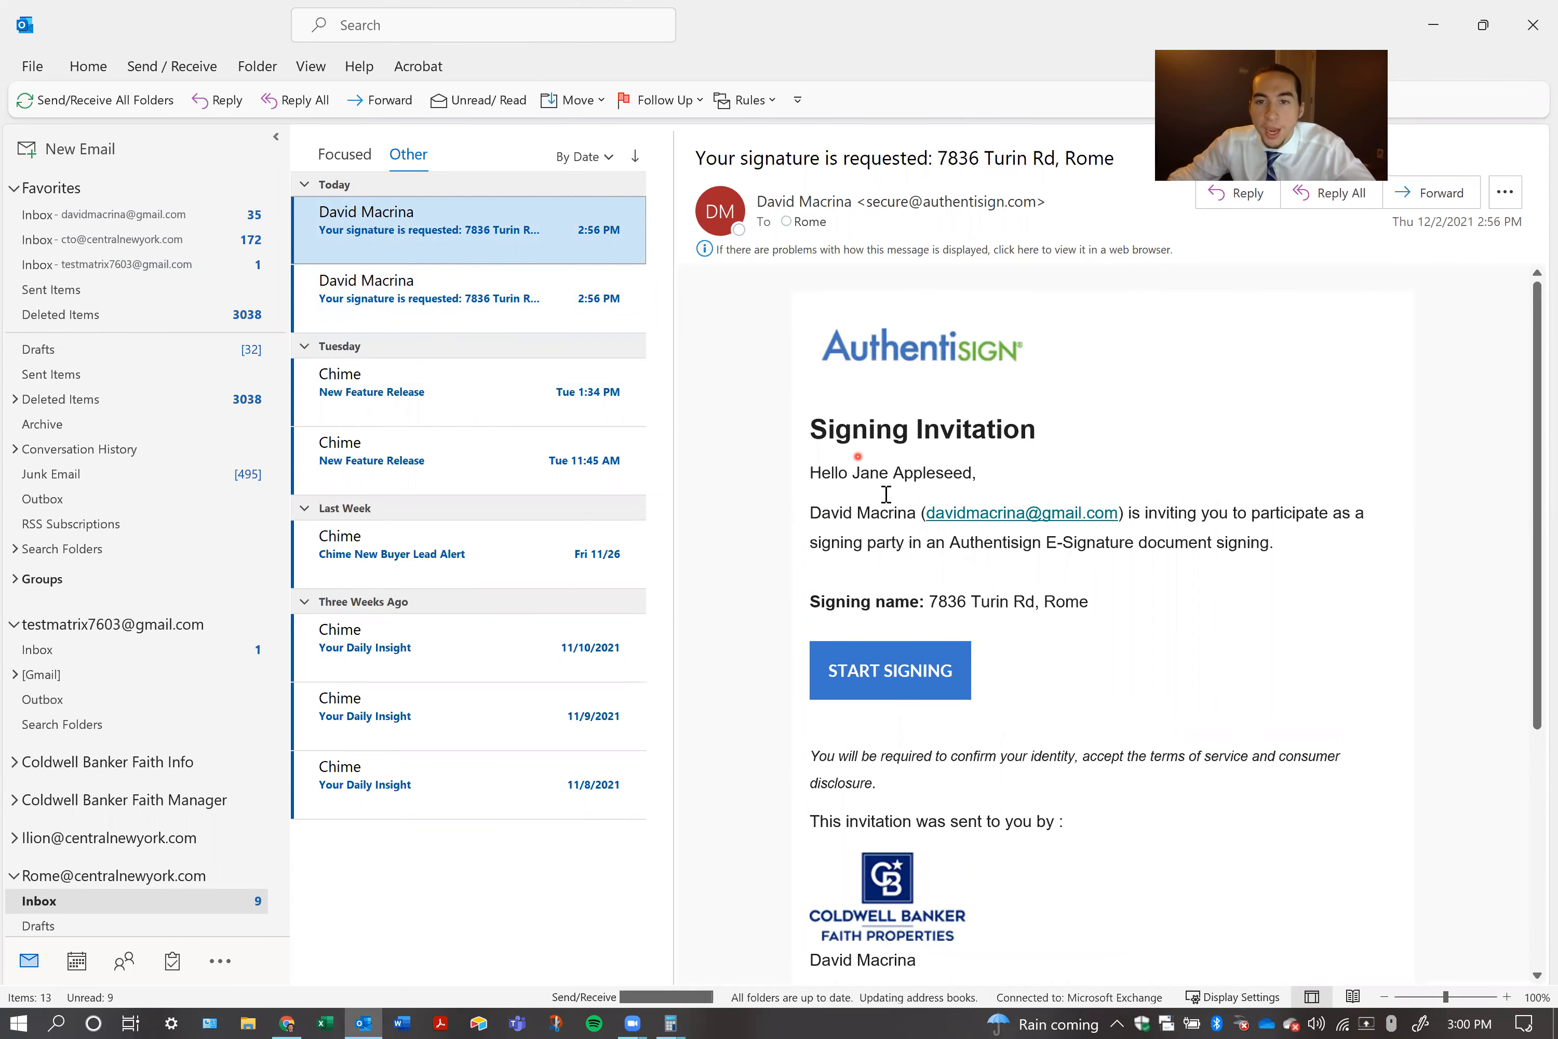
{"action": "left_click", "coordinate": [472, 285]}
{"action": "left_click", "coordinate": [424, 232]}
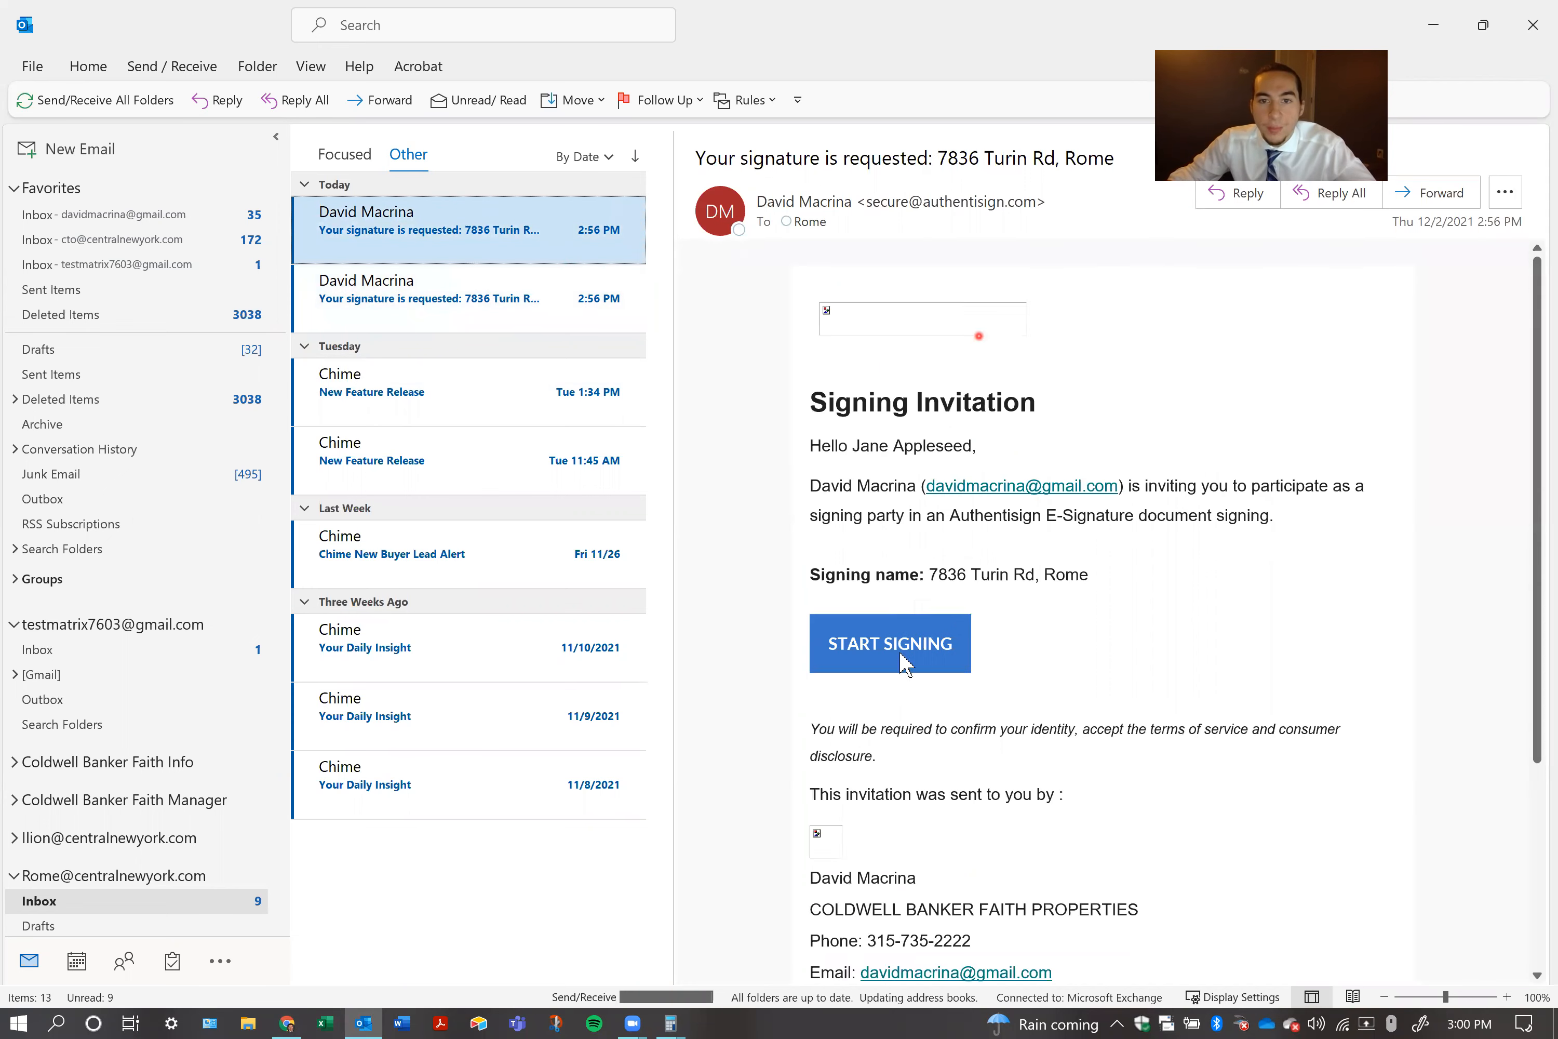
{"action": "left_click", "coordinate": [889, 672]}
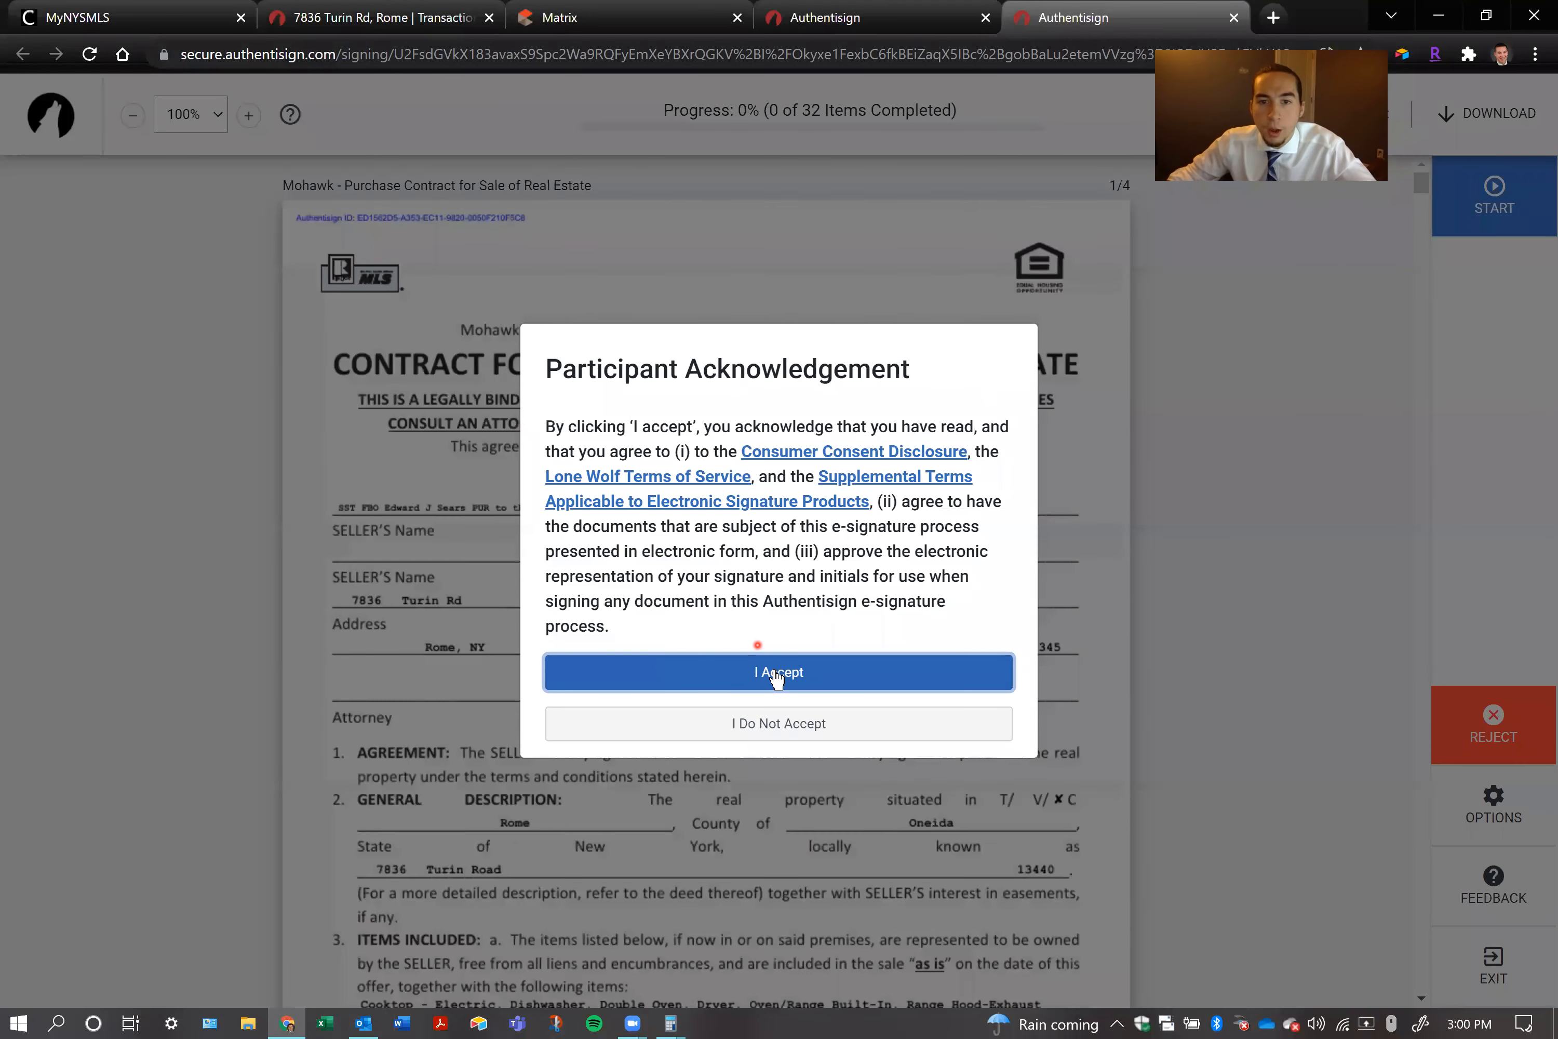
{"action": "left_click", "coordinate": [776, 678]}
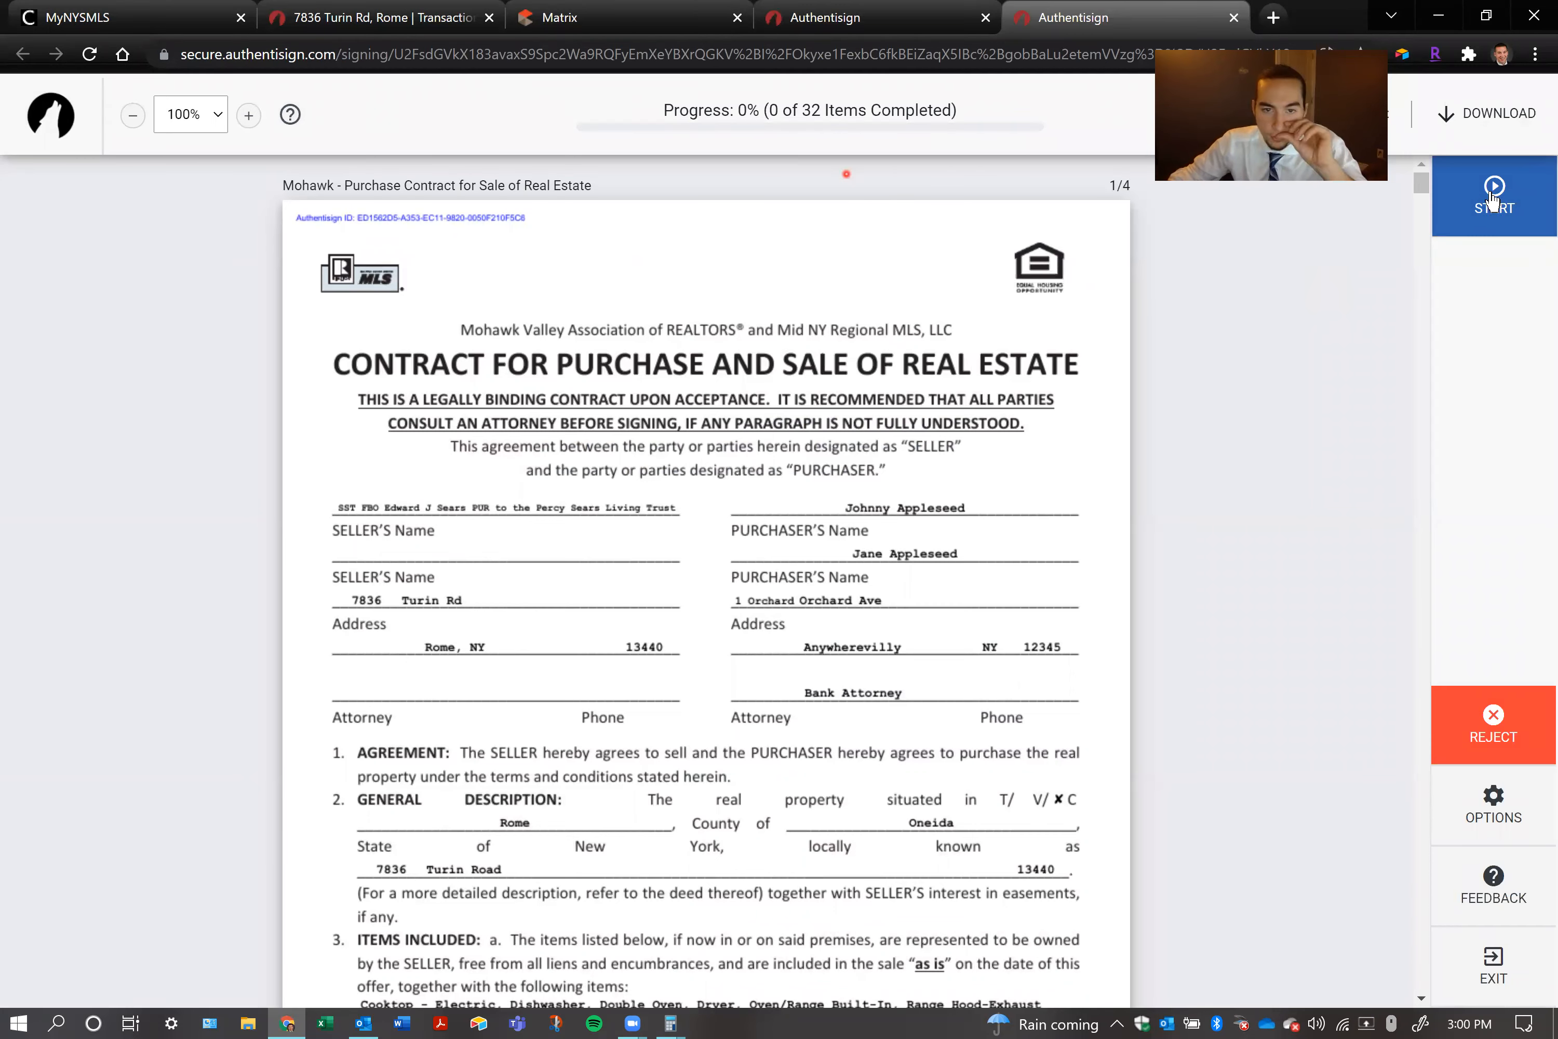
Start the guided signing, adopt the second purchaser's proposed signature and initials, and initial page 1 of the purchase contract
{"action": "left_click", "coordinate": [1494, 200]}
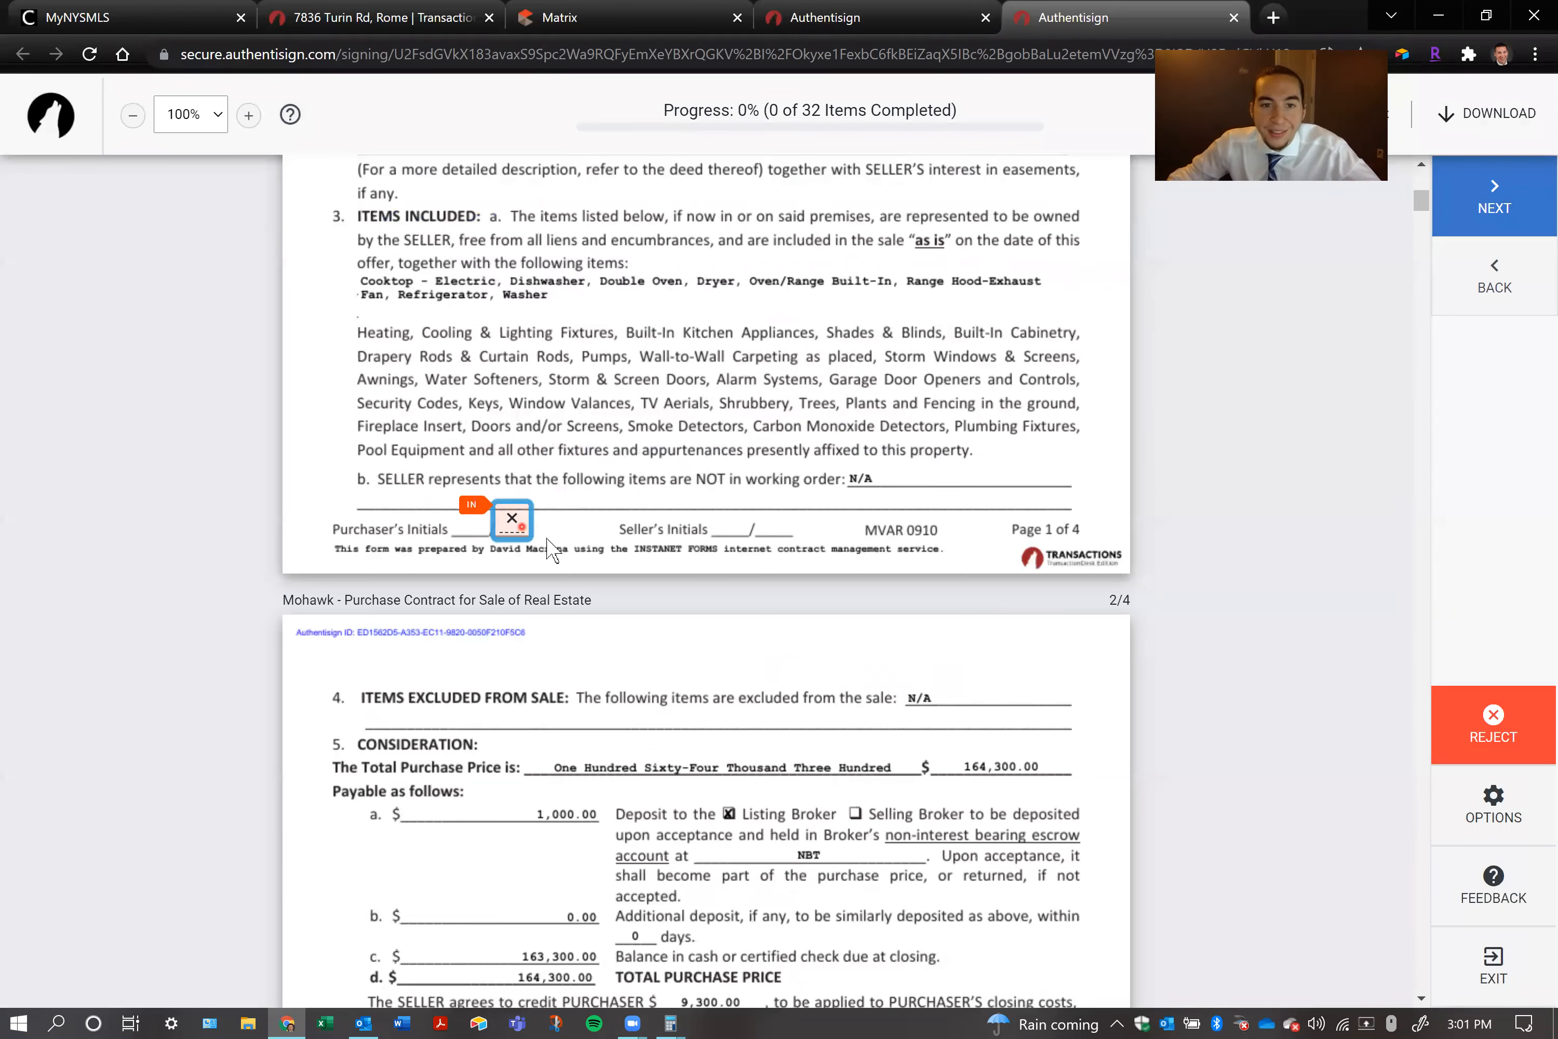
{"action": "left_click", "coordinate": [513, 523]}
{"action": "left_click", "coordinate": [1144, 843]}
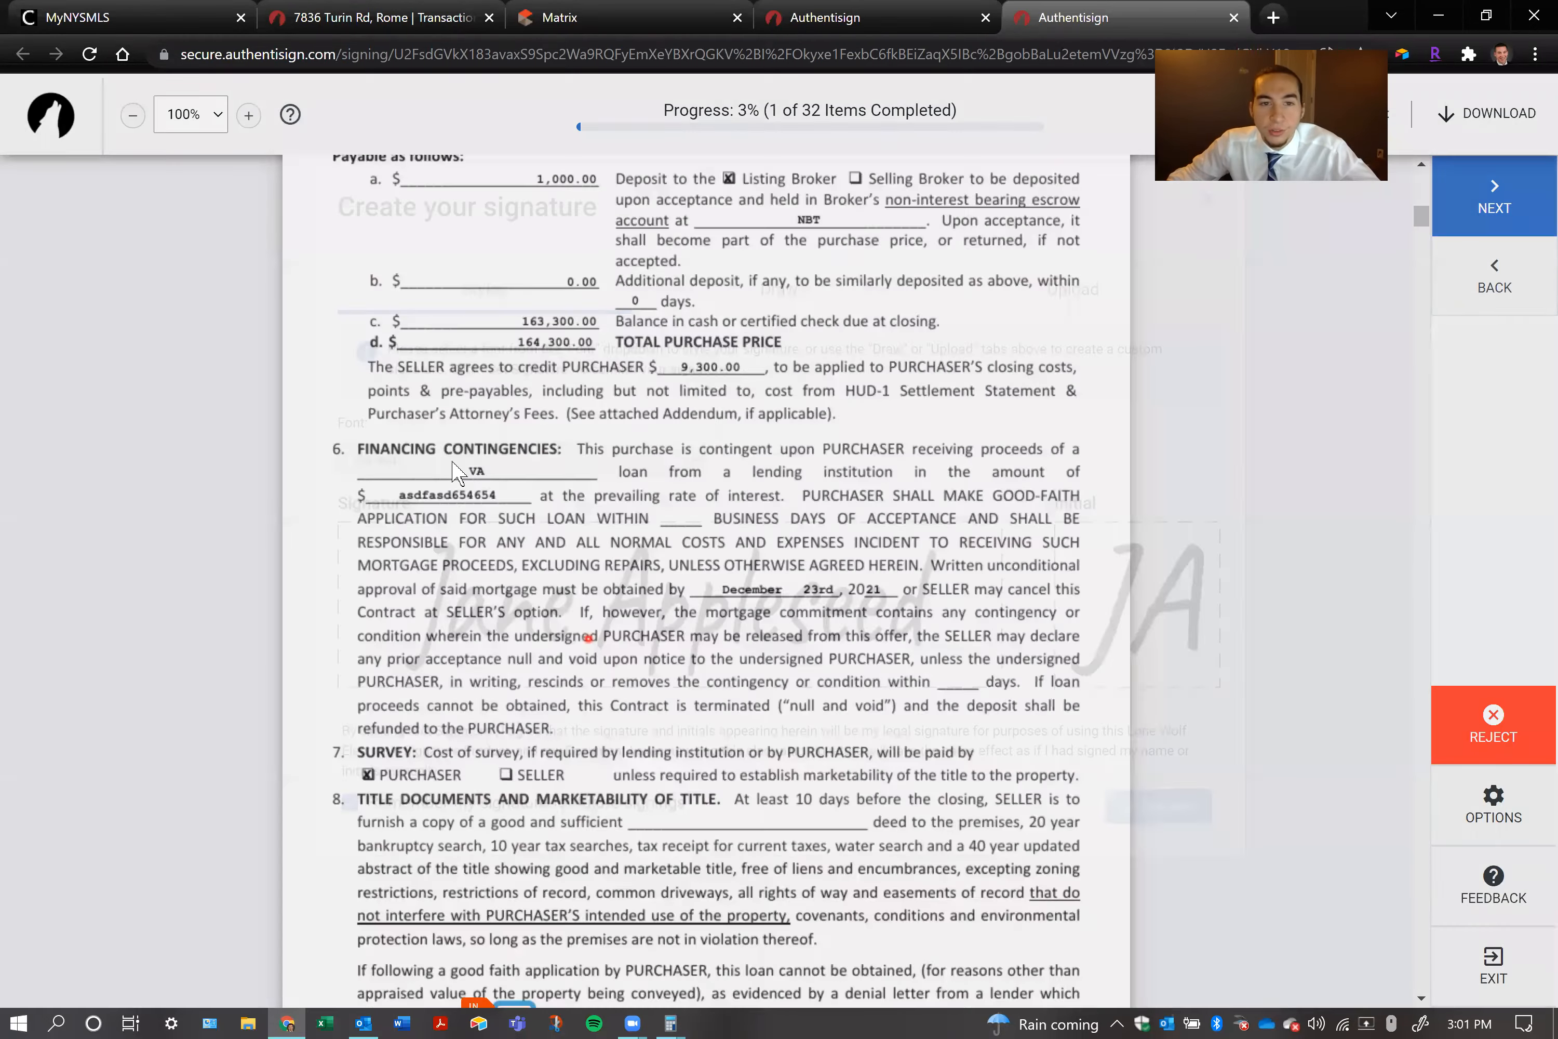
Initial the purchase contract's remaining pages, and sign the second purchaser's lines on the contract and the Escalation Clause
{"action": "left_click", "coordinate": [515, 516]}
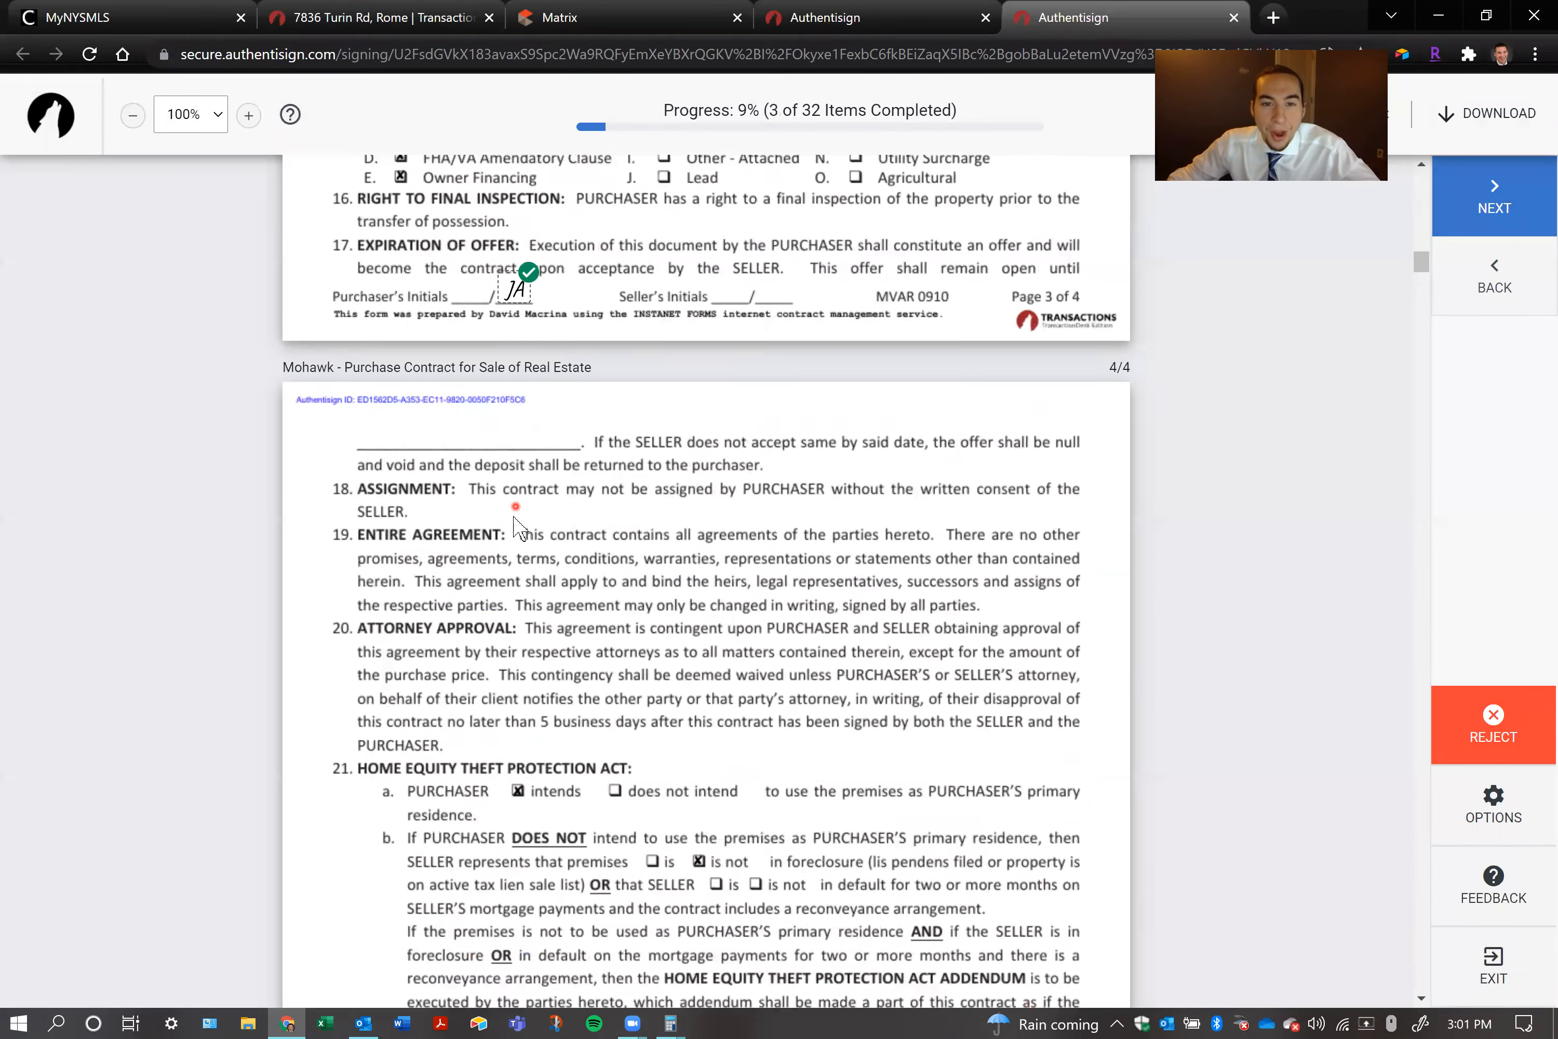
{"action": "left_click", "coordinate": [831, 518]}
{"action": "left_click", "coordinate": [513, 522]}
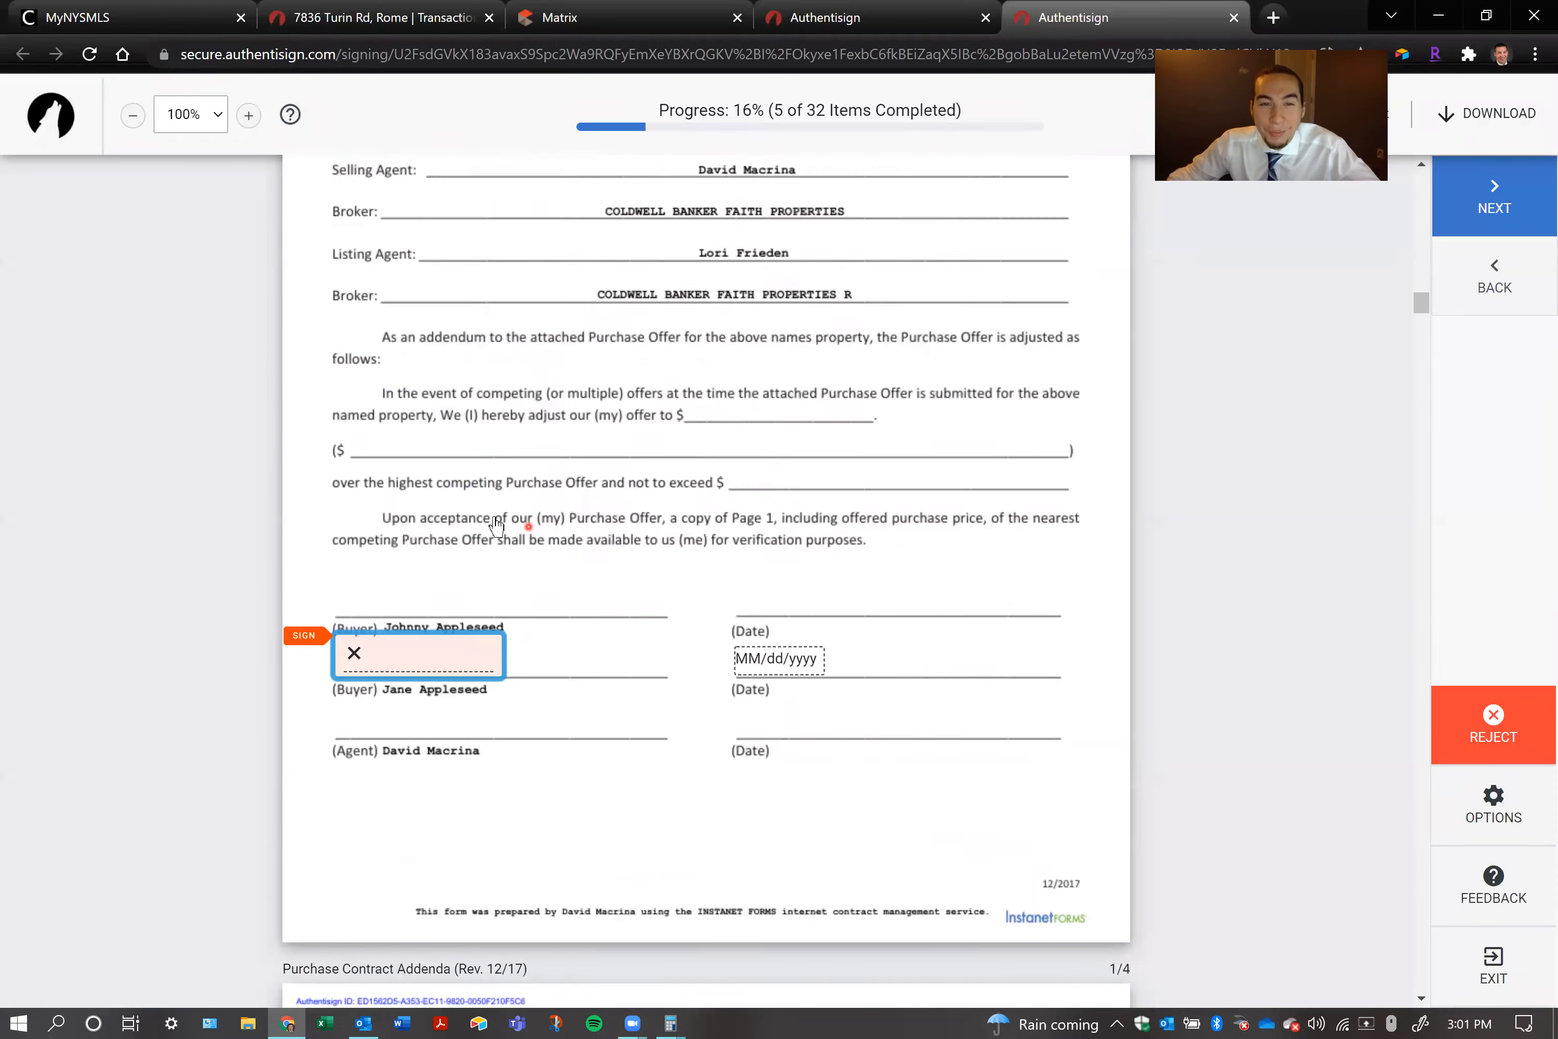
{"action": "left_click", "coordinate": [436, 518]}
Accept the second purchaser's initials for the structural/home inspection contingency, and initial pages 1 and 2 of the addenda
{"action": "left_click", "coordinate": [364, 511]}
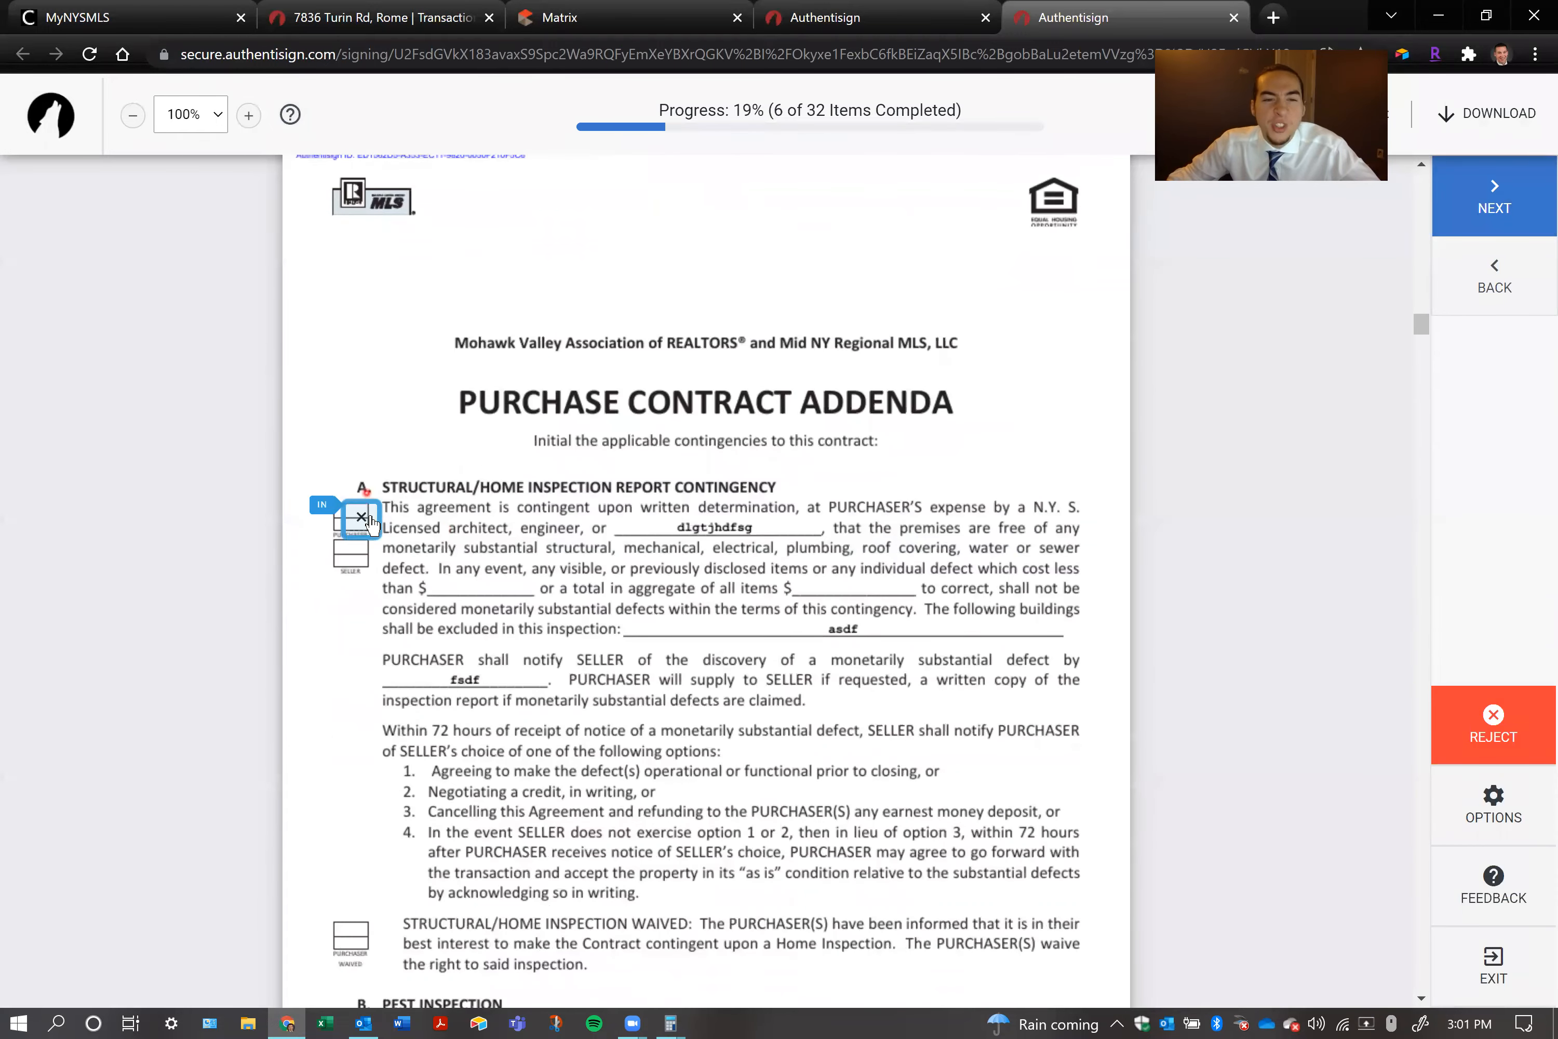
{"action": "left_click", "coordinate": [379, 522]}
{"action": "left_click", "coordinate": [518, 516]}
{"action": "left_click", "coordinate": [513, 519]}
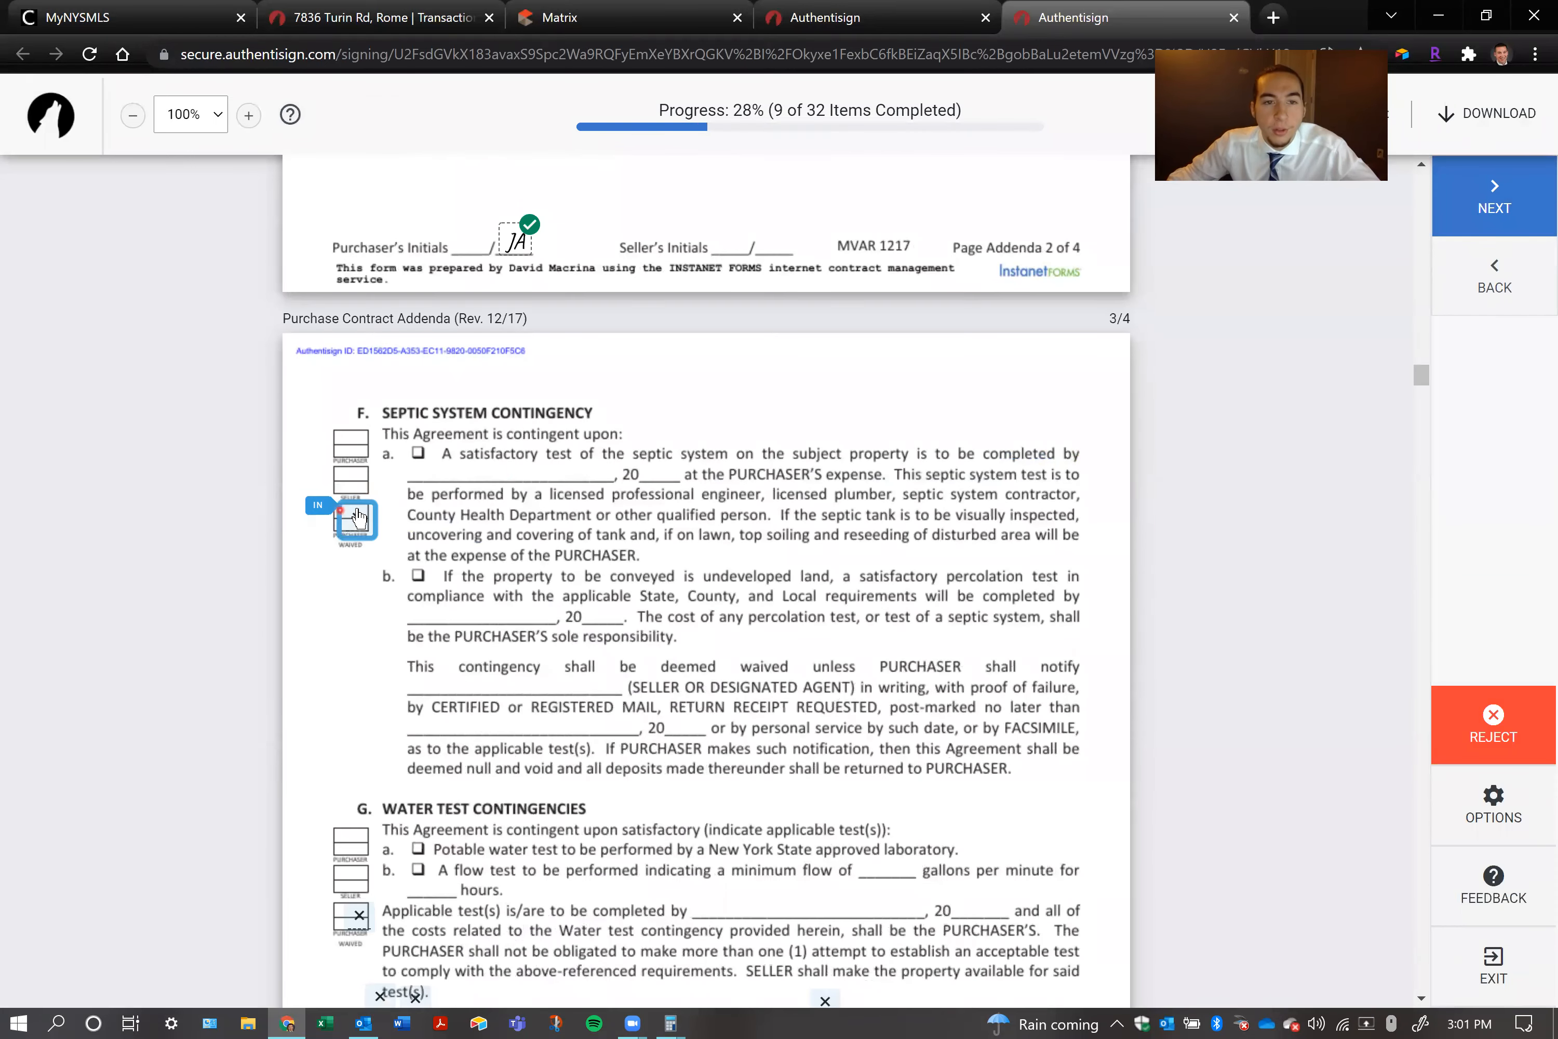
Accept the second purchaser's initials for the septic waiver and all optional fields in the water test contingencies on addenda page 3
{"action": "left_click", "coordinate": [378, 520]}
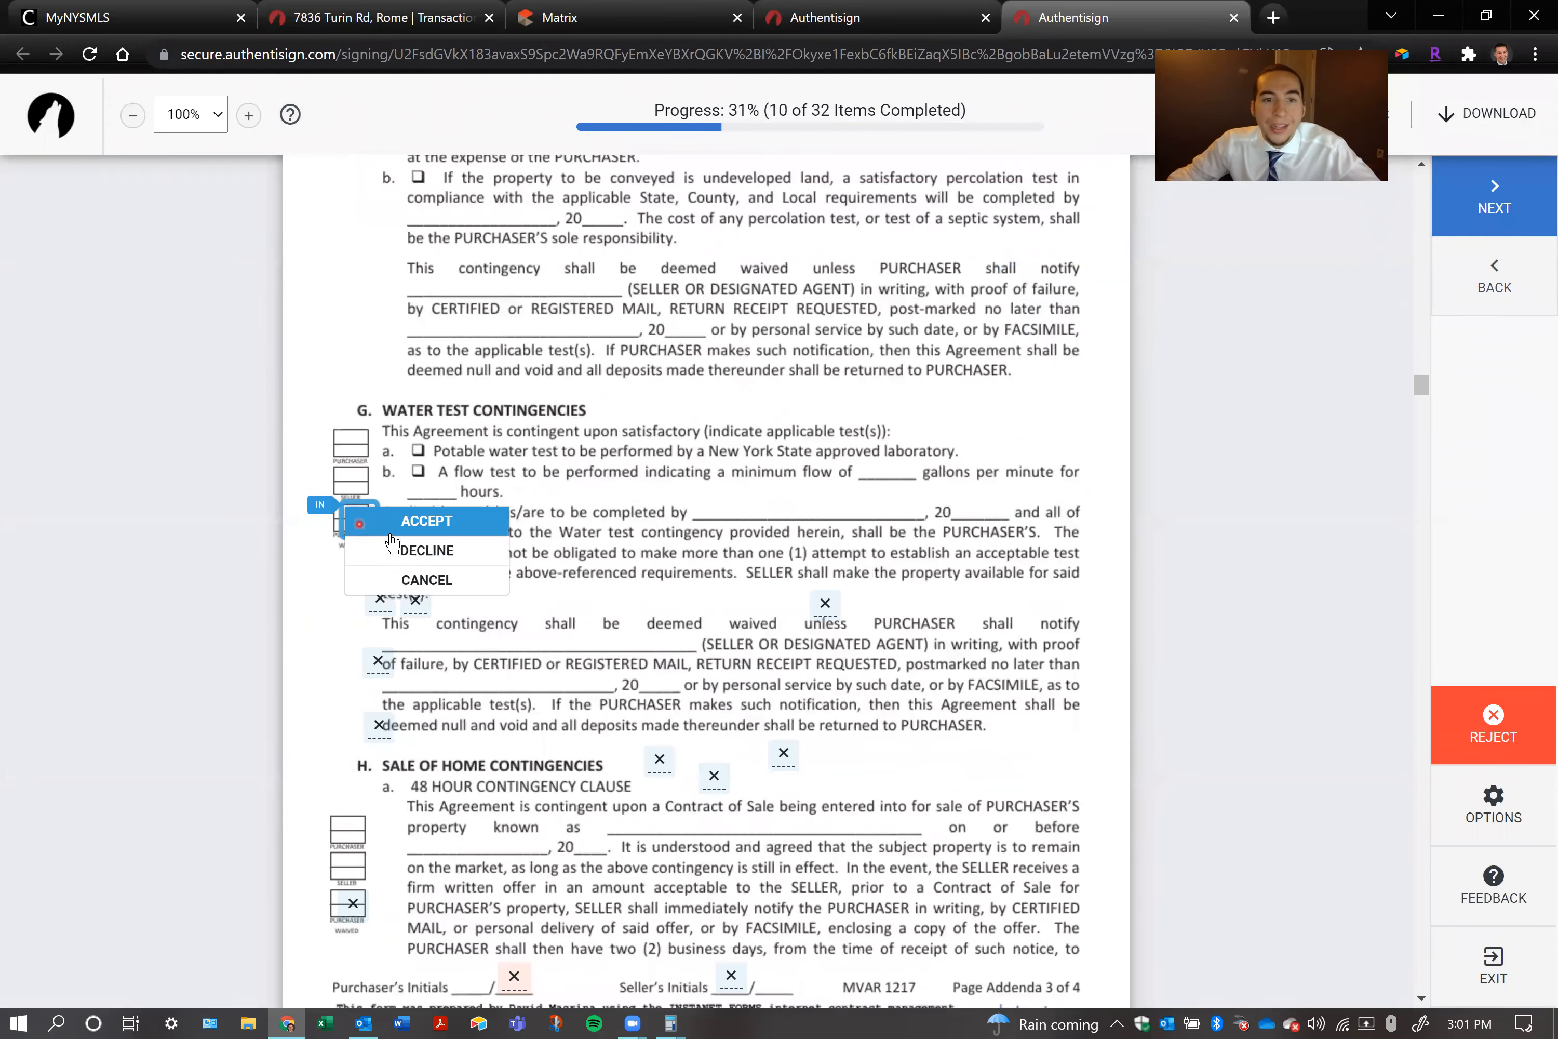
{"action": "left_click", "coordinate": [392, 534]}
{"action": "left_click", "coordinate": [380, 521]}
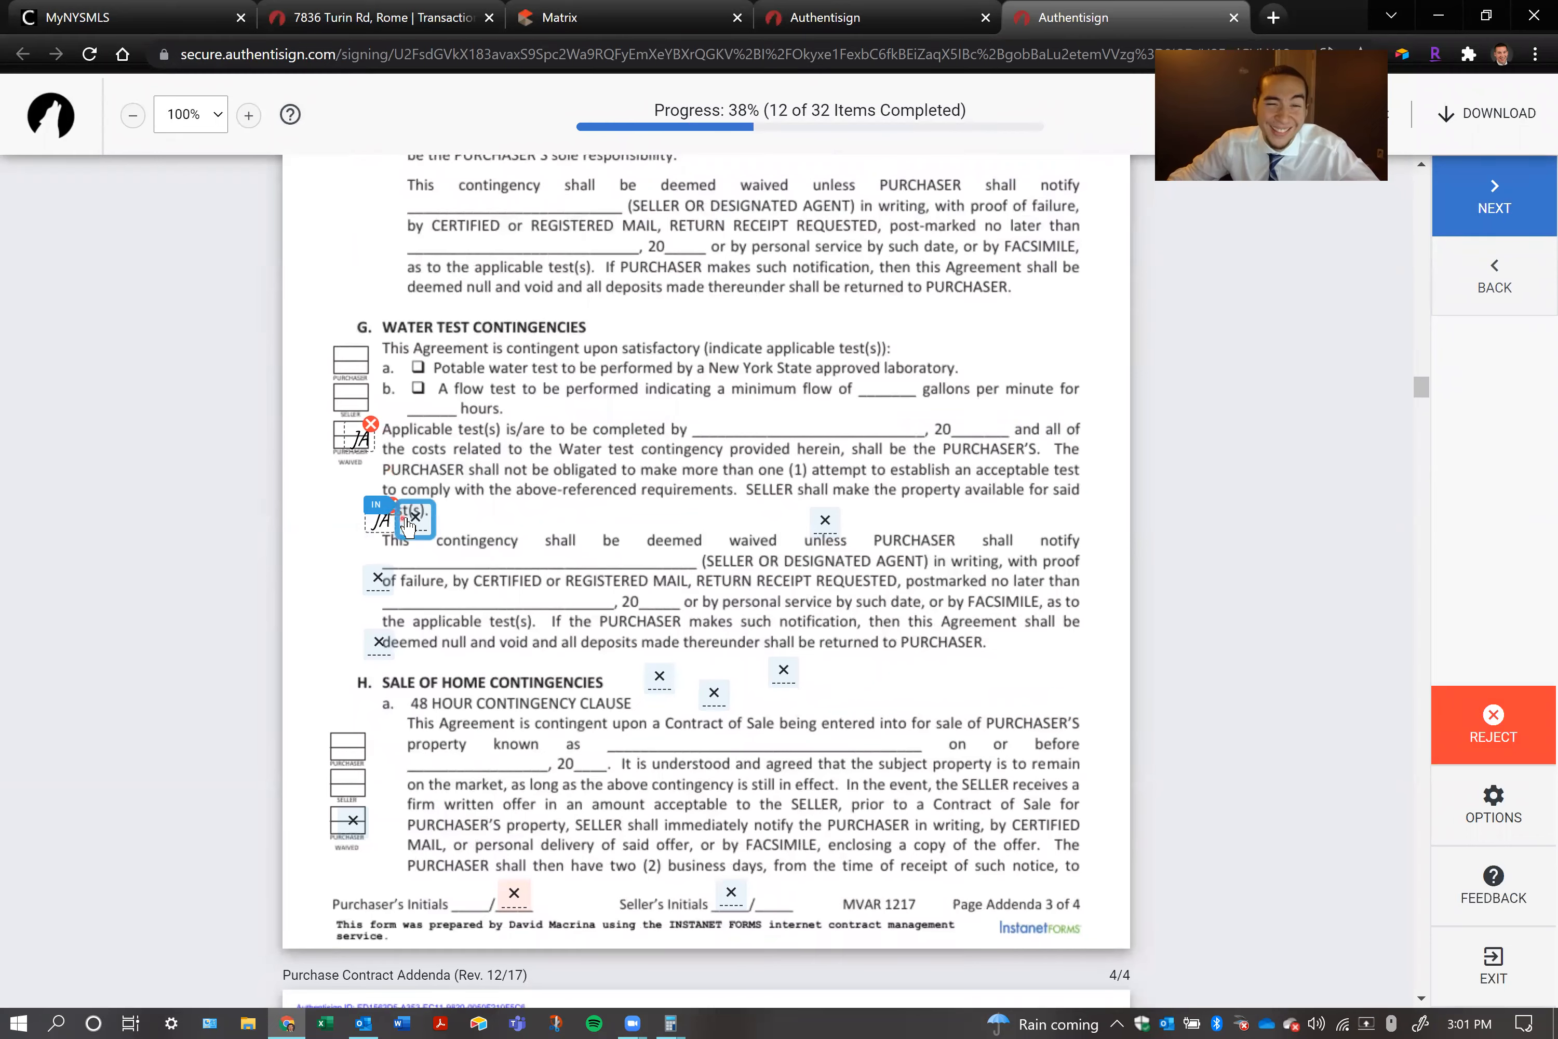
{"action": "left_click", "coordinate": [368, 593]}
{"action": "left_click", "coordinate": [840, 517]}
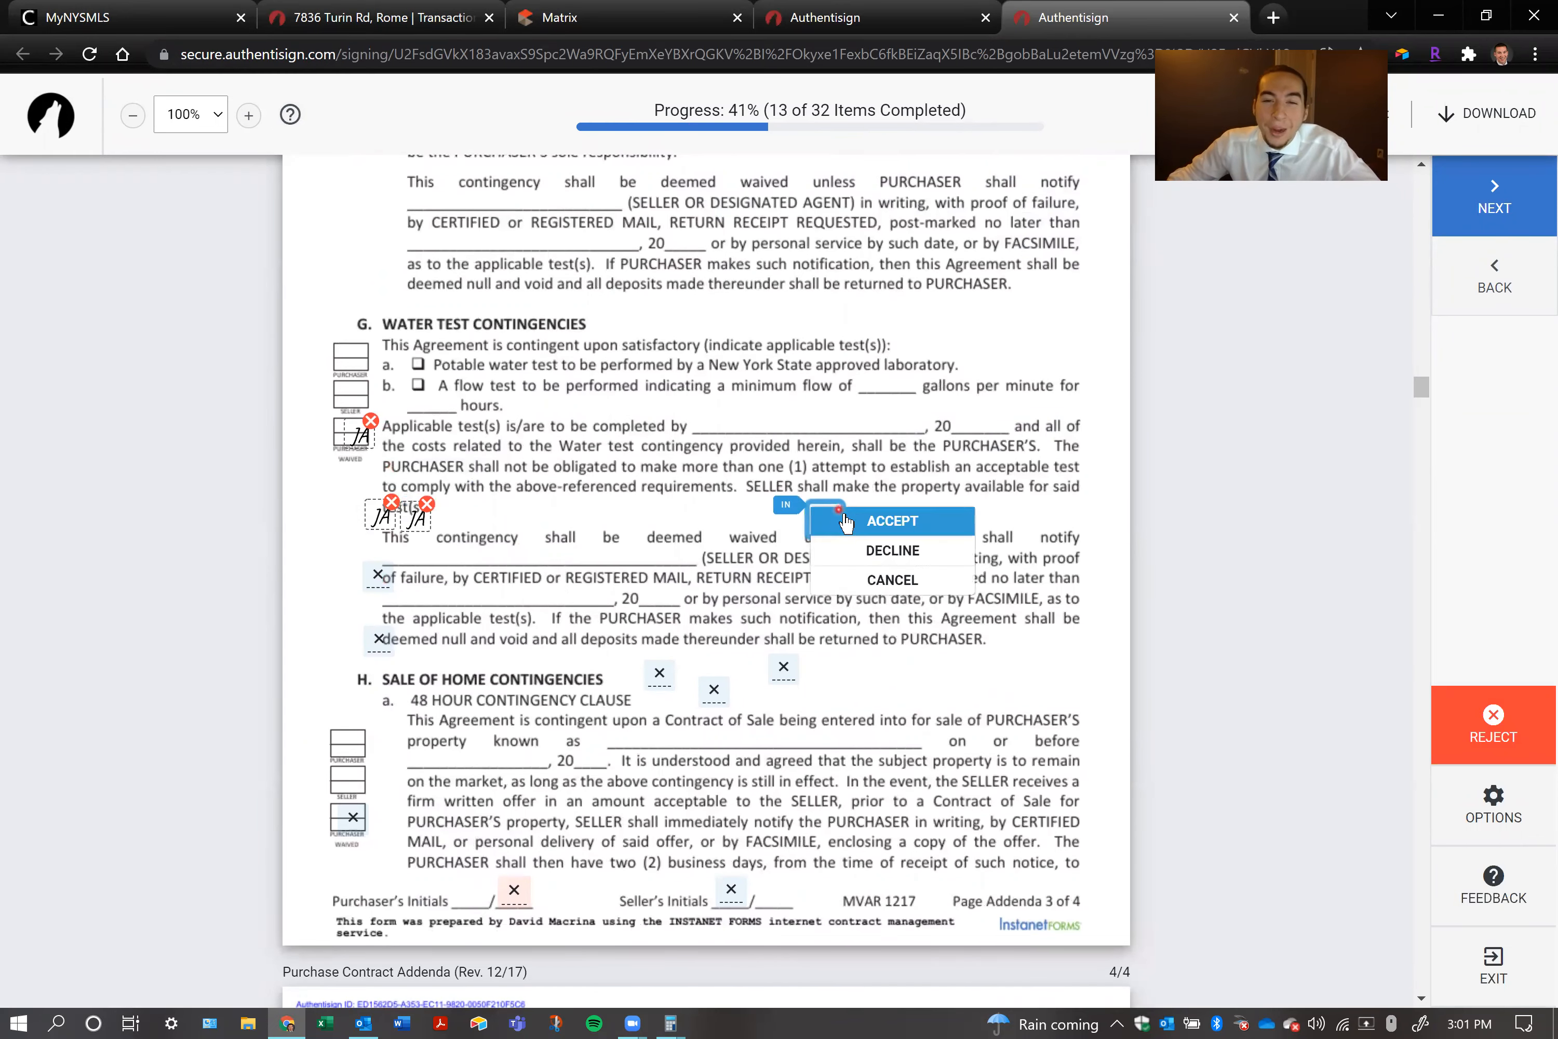
{"action": "left_click", "coordinate": [892, 516]}
{"action": "left_click", "coordinate": [416, 532]}
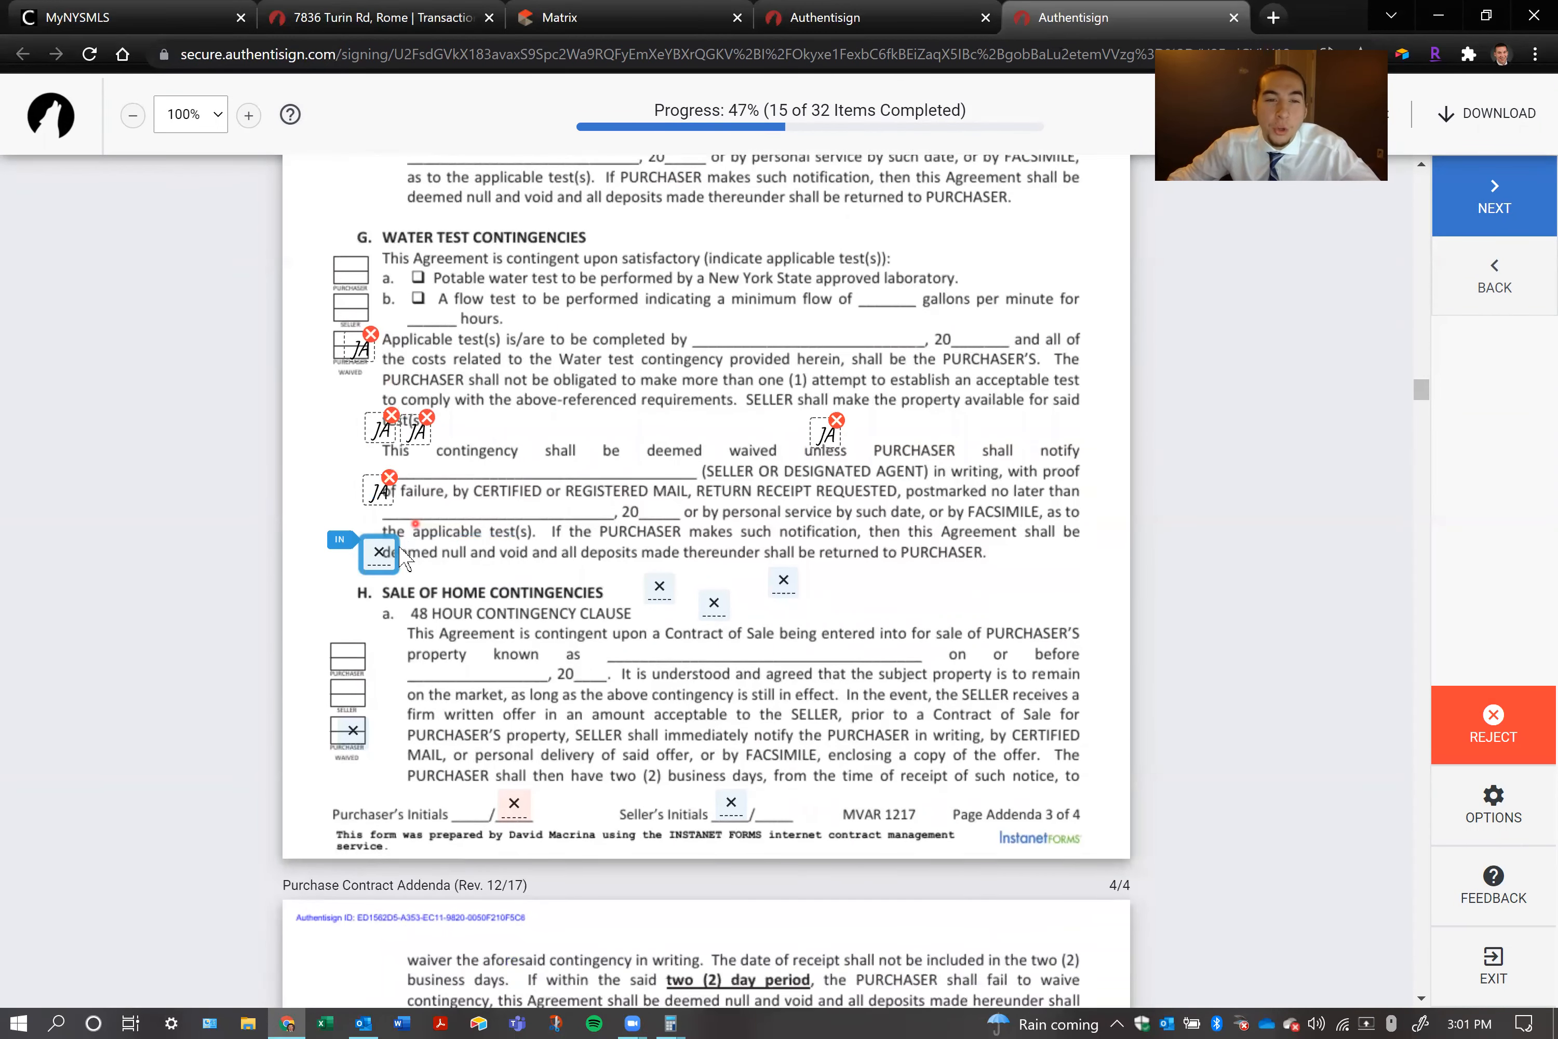
{"action": "left_click", "coordinate": [377, 521]}
{"action": "left_click", "coordinate": [442, 526]}
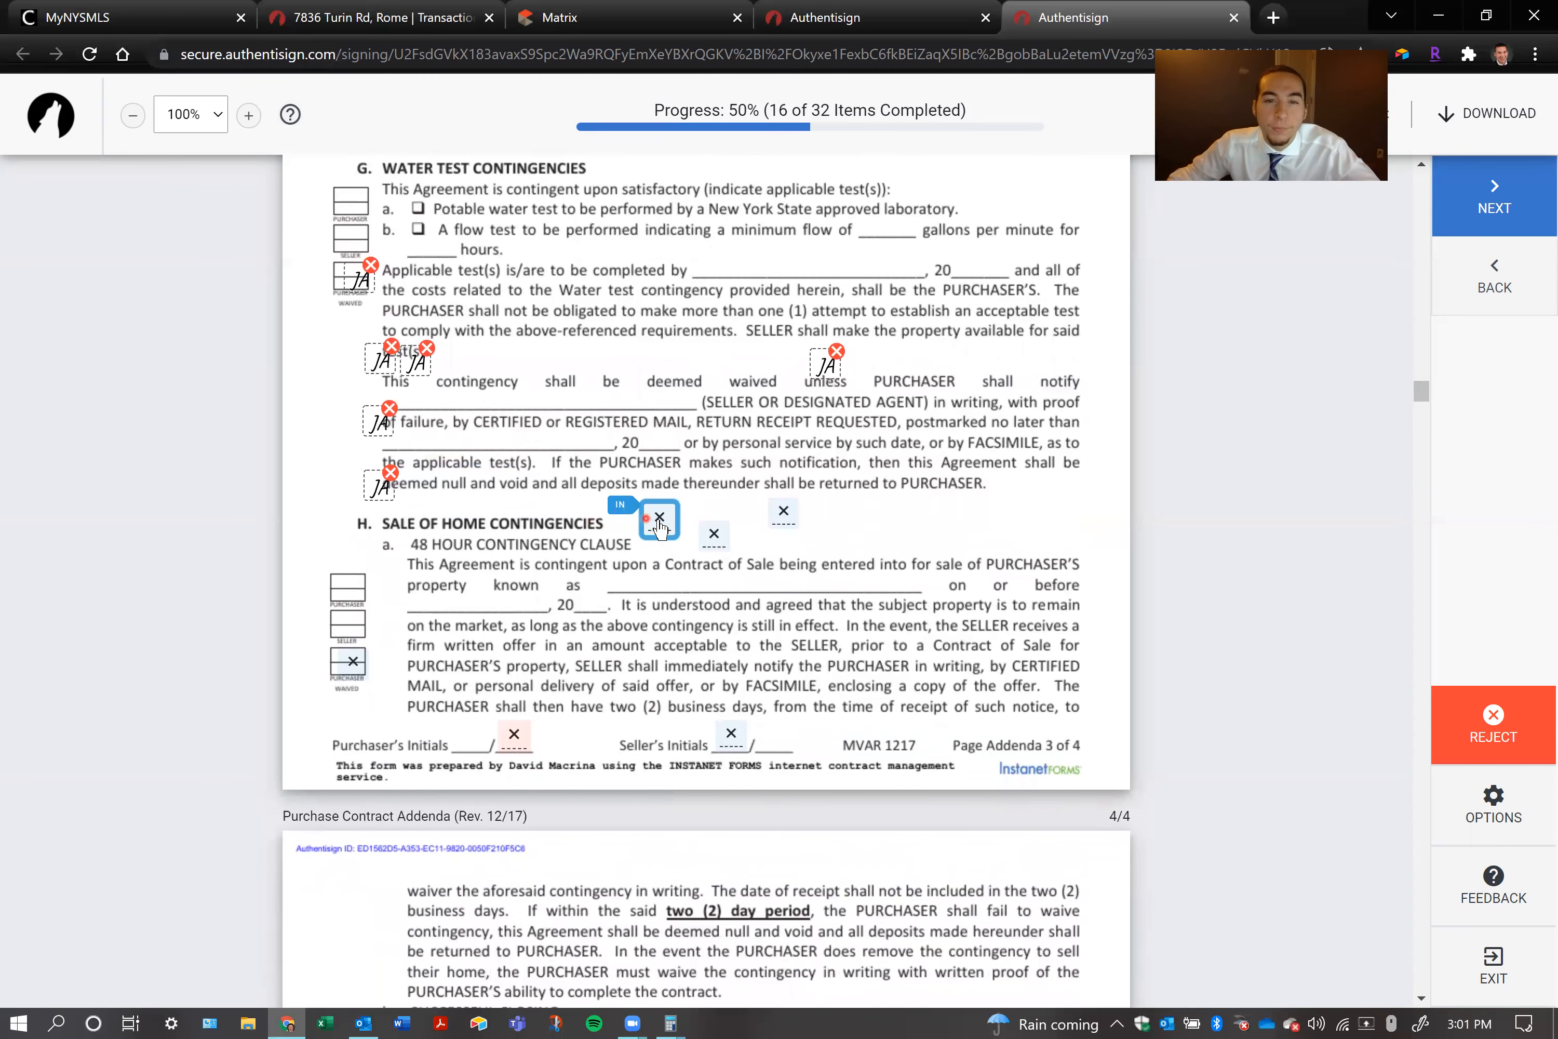
Complete the Sale of Home initials on addenda page 3, declining the second field beside the heading, and fill the page's footer initials
{"action": "left_click", "coordinate": [704, 533]}
{"action": "left_click", "coordinate": [714, 529]}
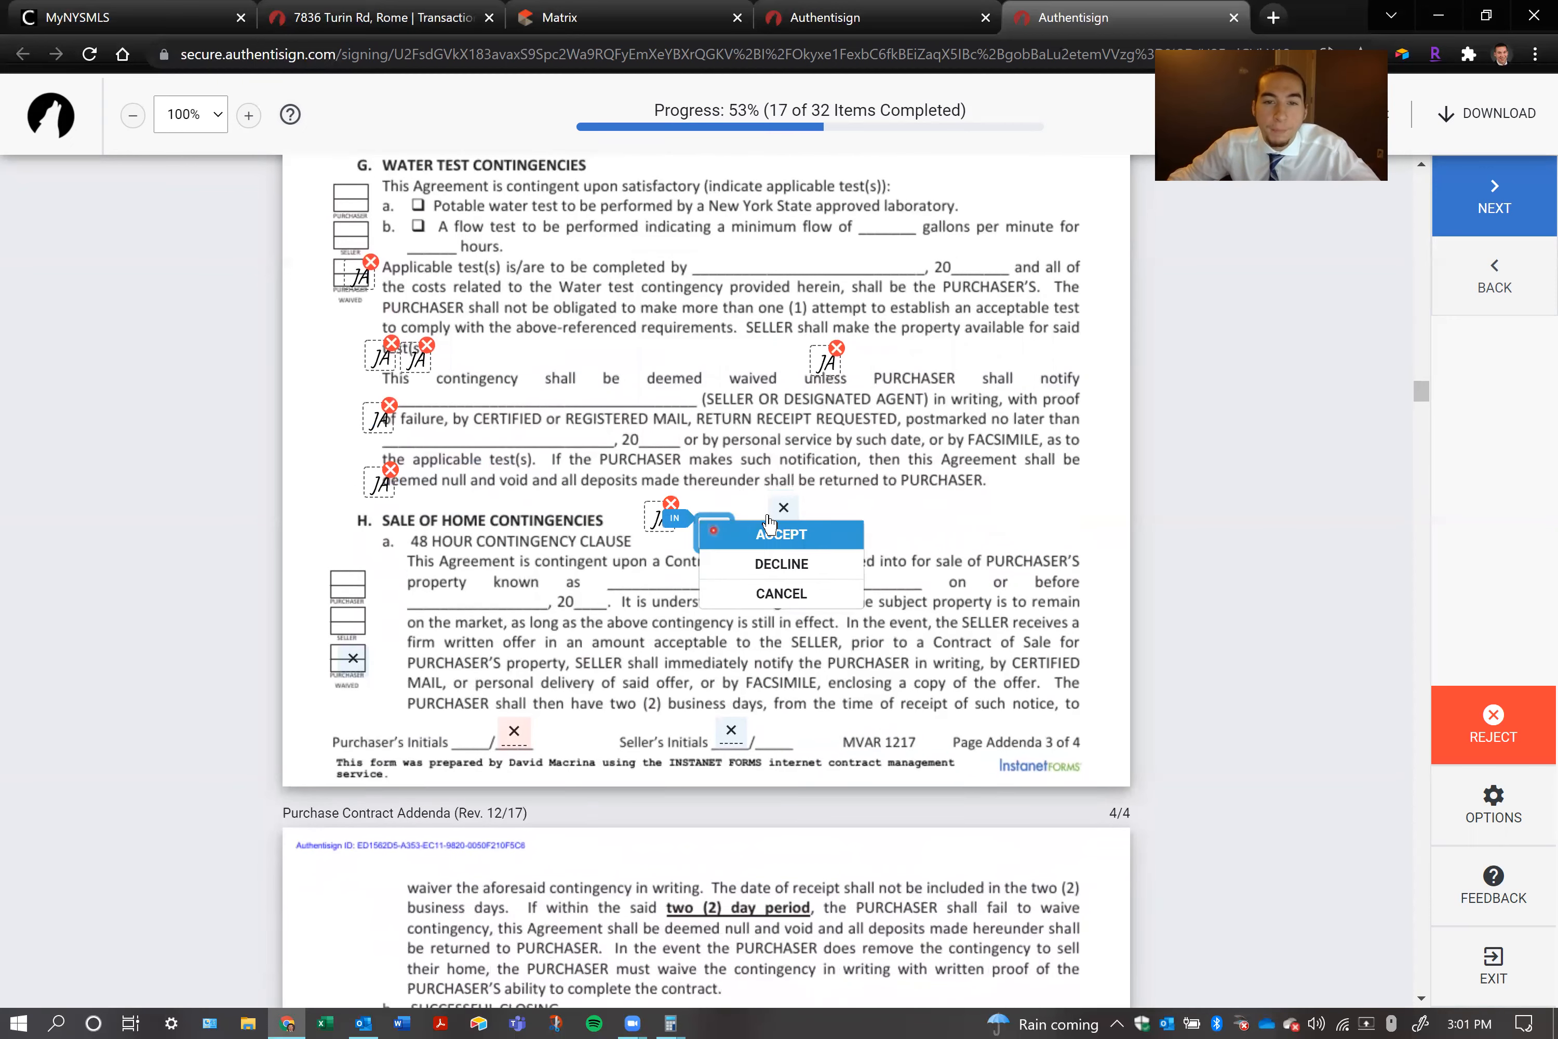
{"action": "left_click", "coordinate": [784, 549]}
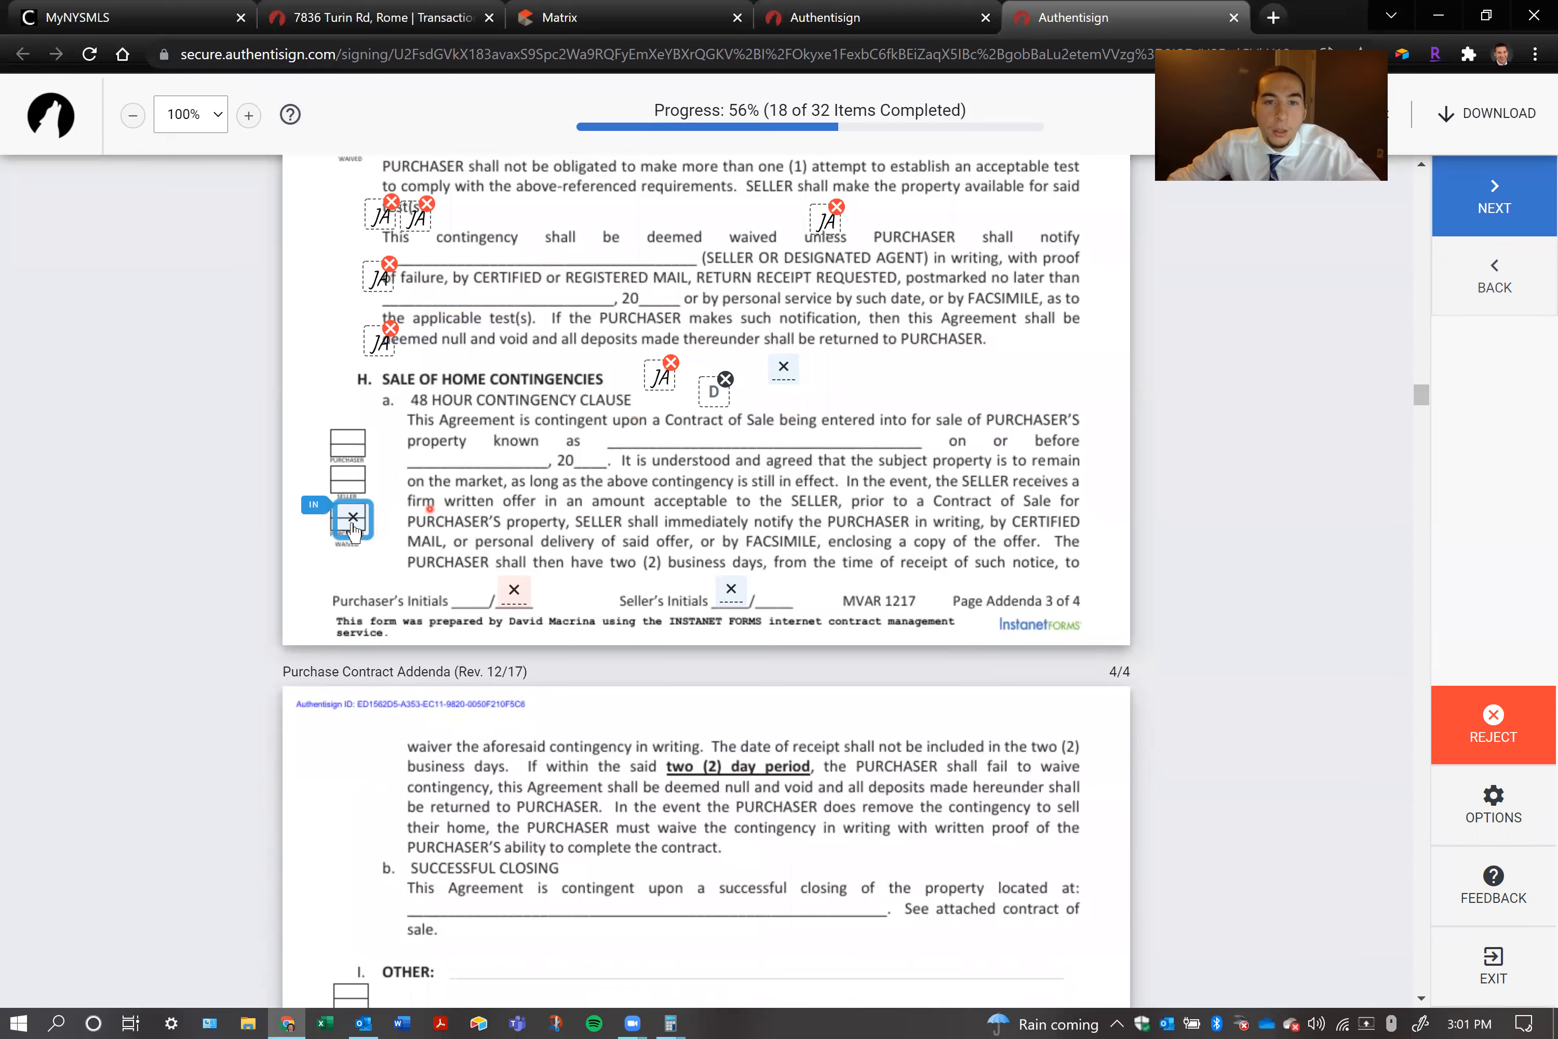
{"action": "left_click", "coordinate": [360, 527]}
{"action": "left_click", "coordinate": [514, 522]}
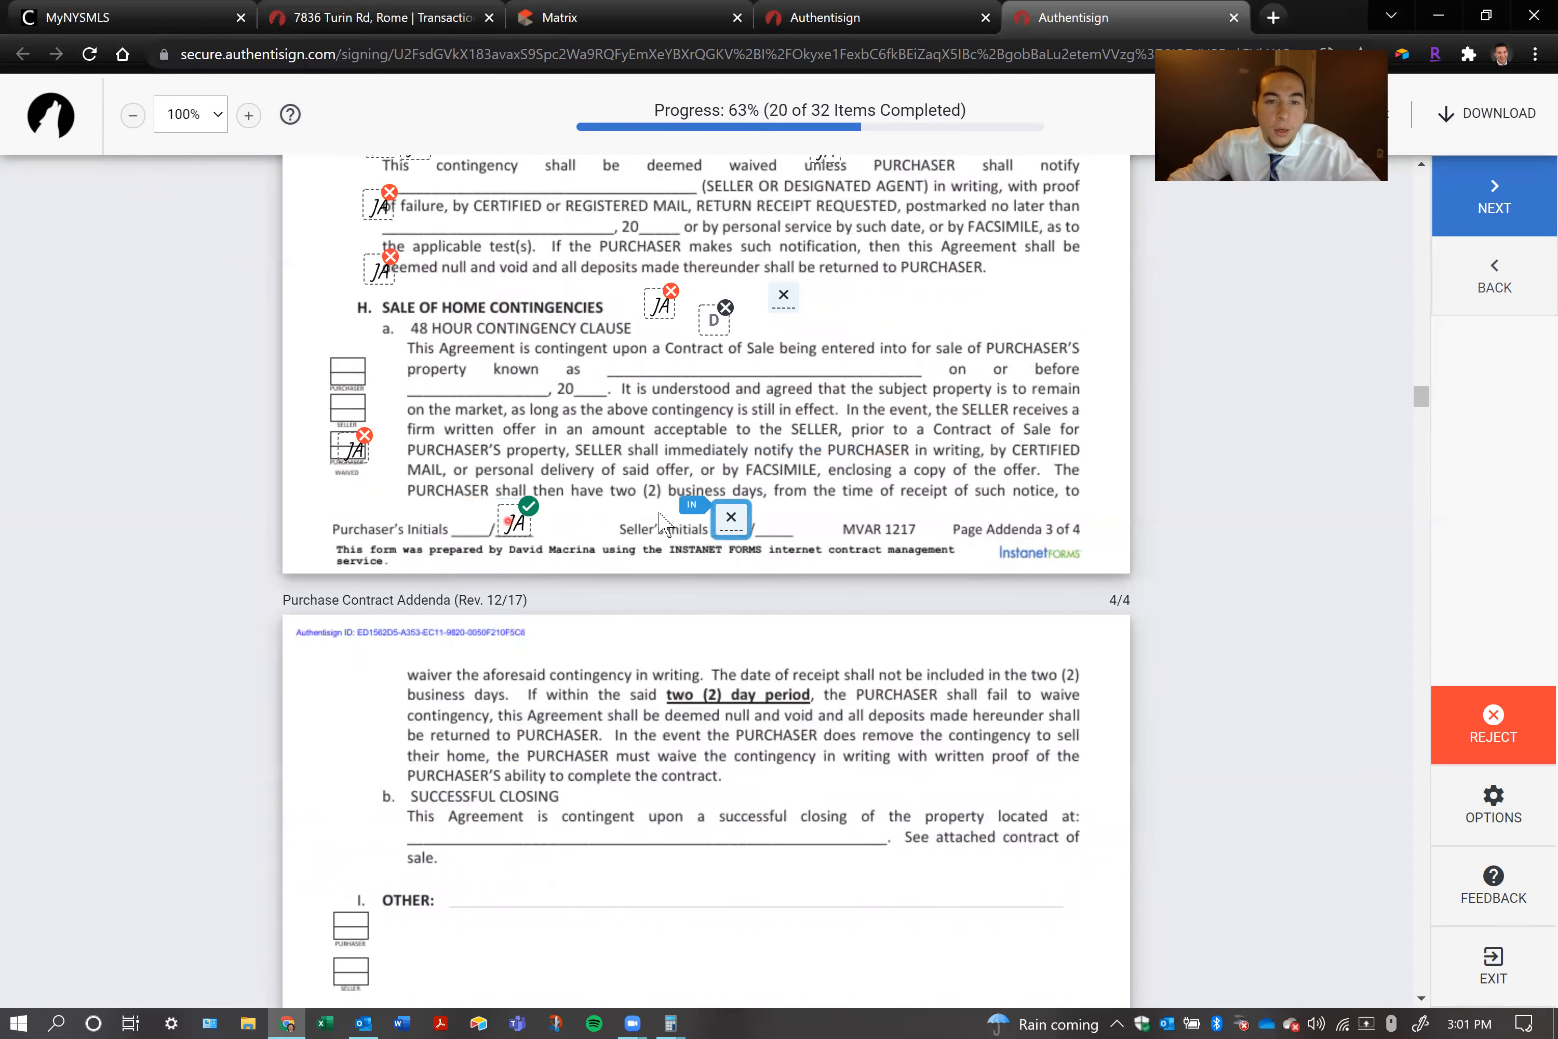
{"action": "left_click", "coordinate": [754, 522]}
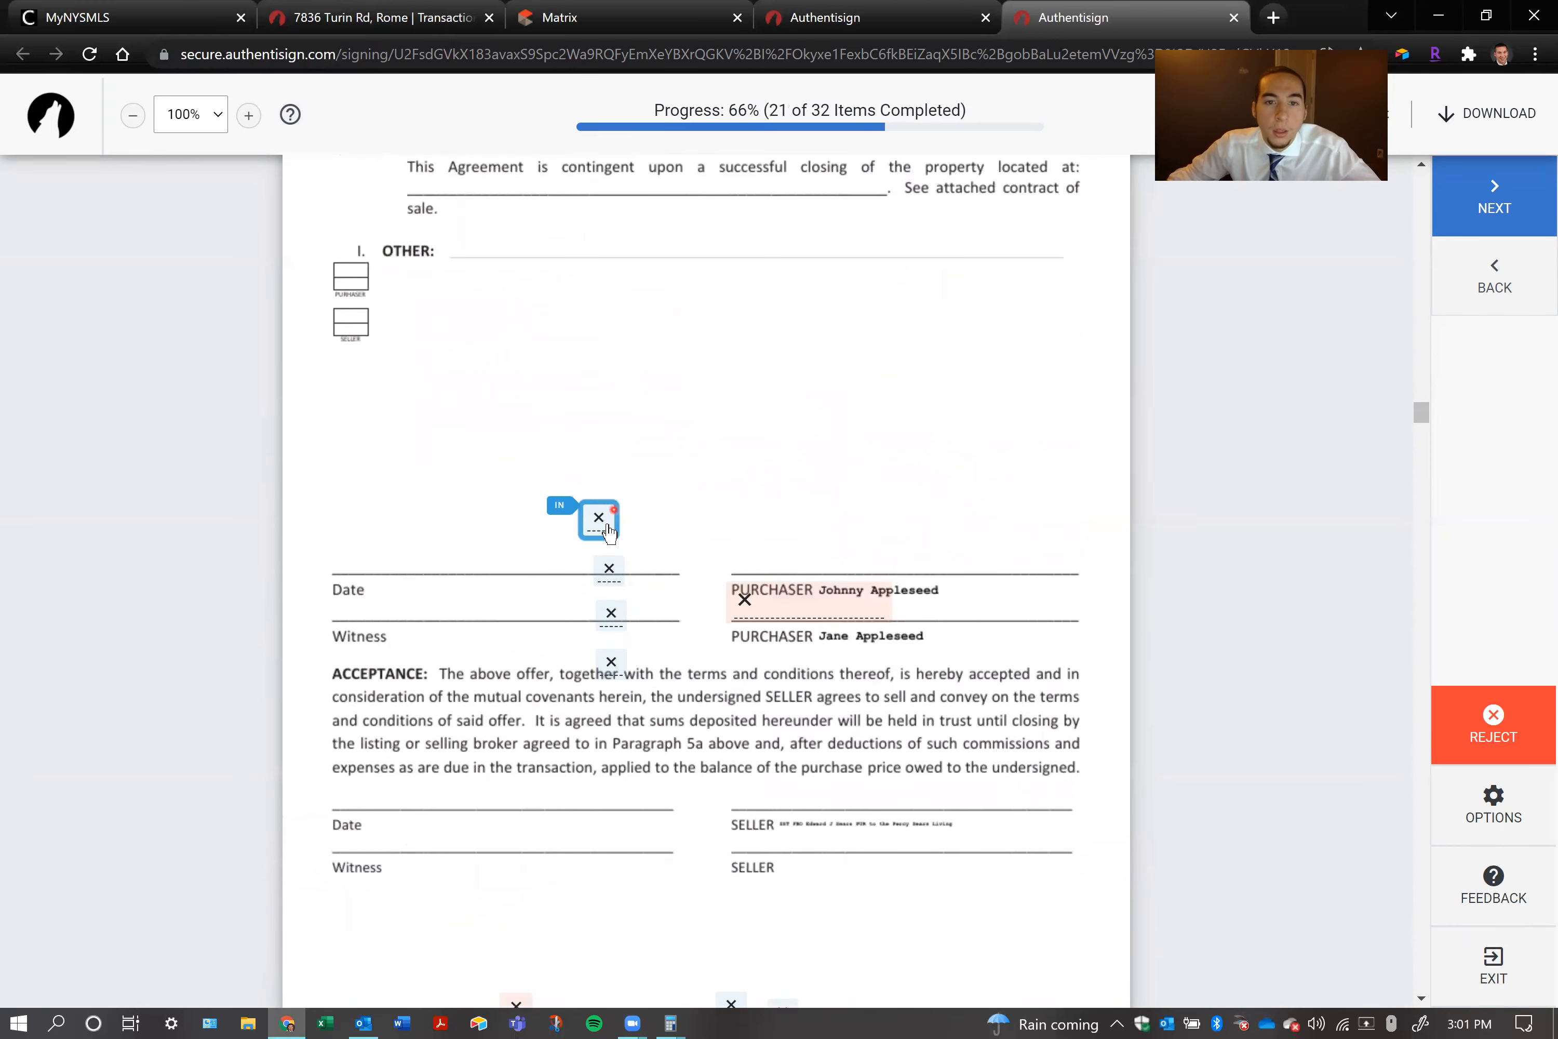
Accept the second purchaser's initials in the optional fields beside the signature block on addenda page 4, and initial the page
{"action": "left_click", "coordinate": [618, 526]}
{"action": "left_click", "coordinate": [619, 528]}
{"action": "left_click", "coordinate": [622, 524]}
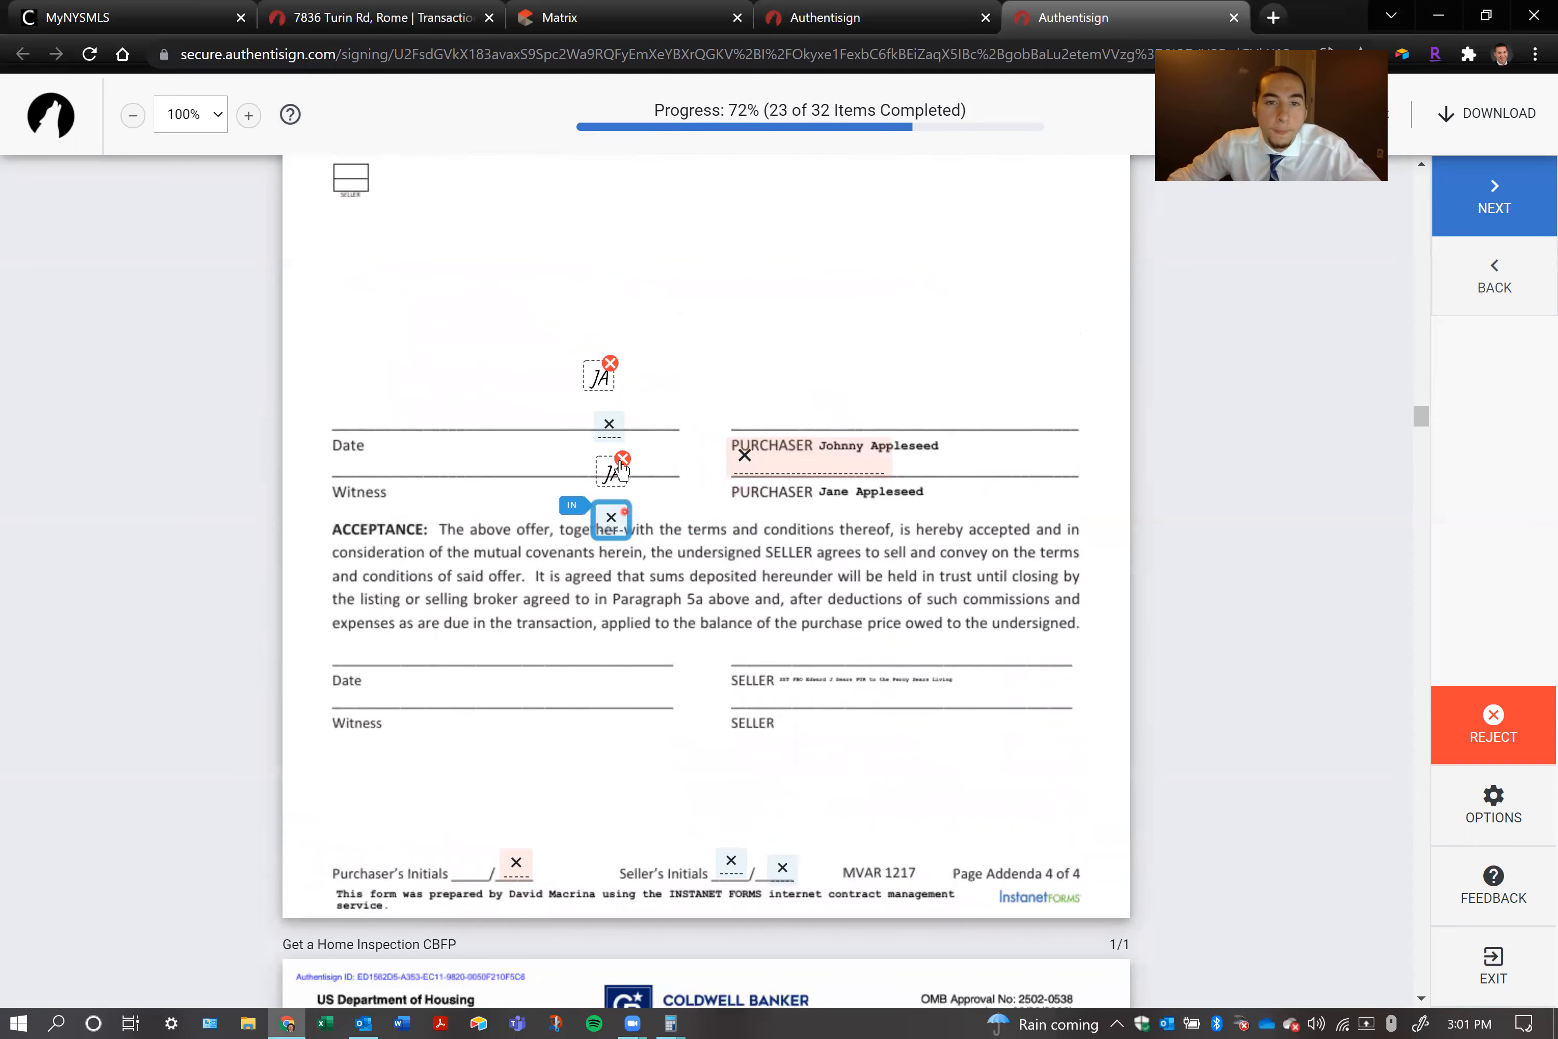
{"action": "left_click", "coordinate": [621, 460]}
{"action": "left_click", "coordinate": [617, 528]}
{"action": "left_click", "coordinate": [654, 531]}
{"action": "left_click", "coordinate": [654, 532]}
{"action": "left_click", "coordinate": [583, 526]}
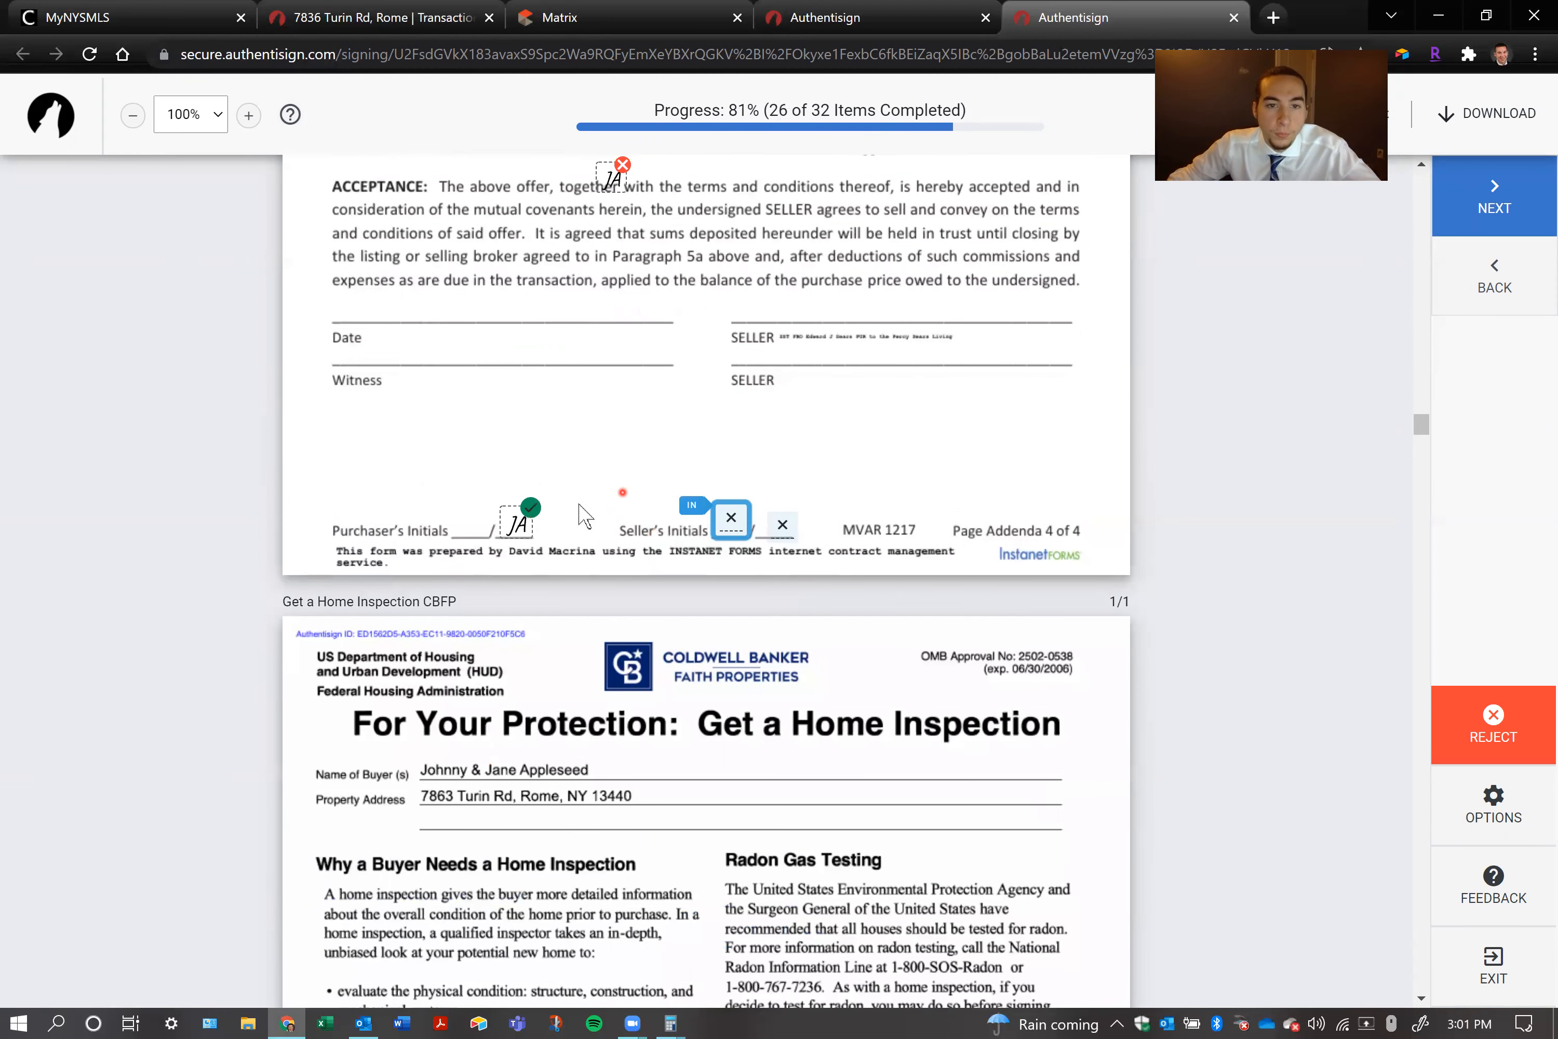
Accept the initials in both seller's initials fields at the foot of addenda page 4
{"action": "left_click", "coordinate": [734, 522]}
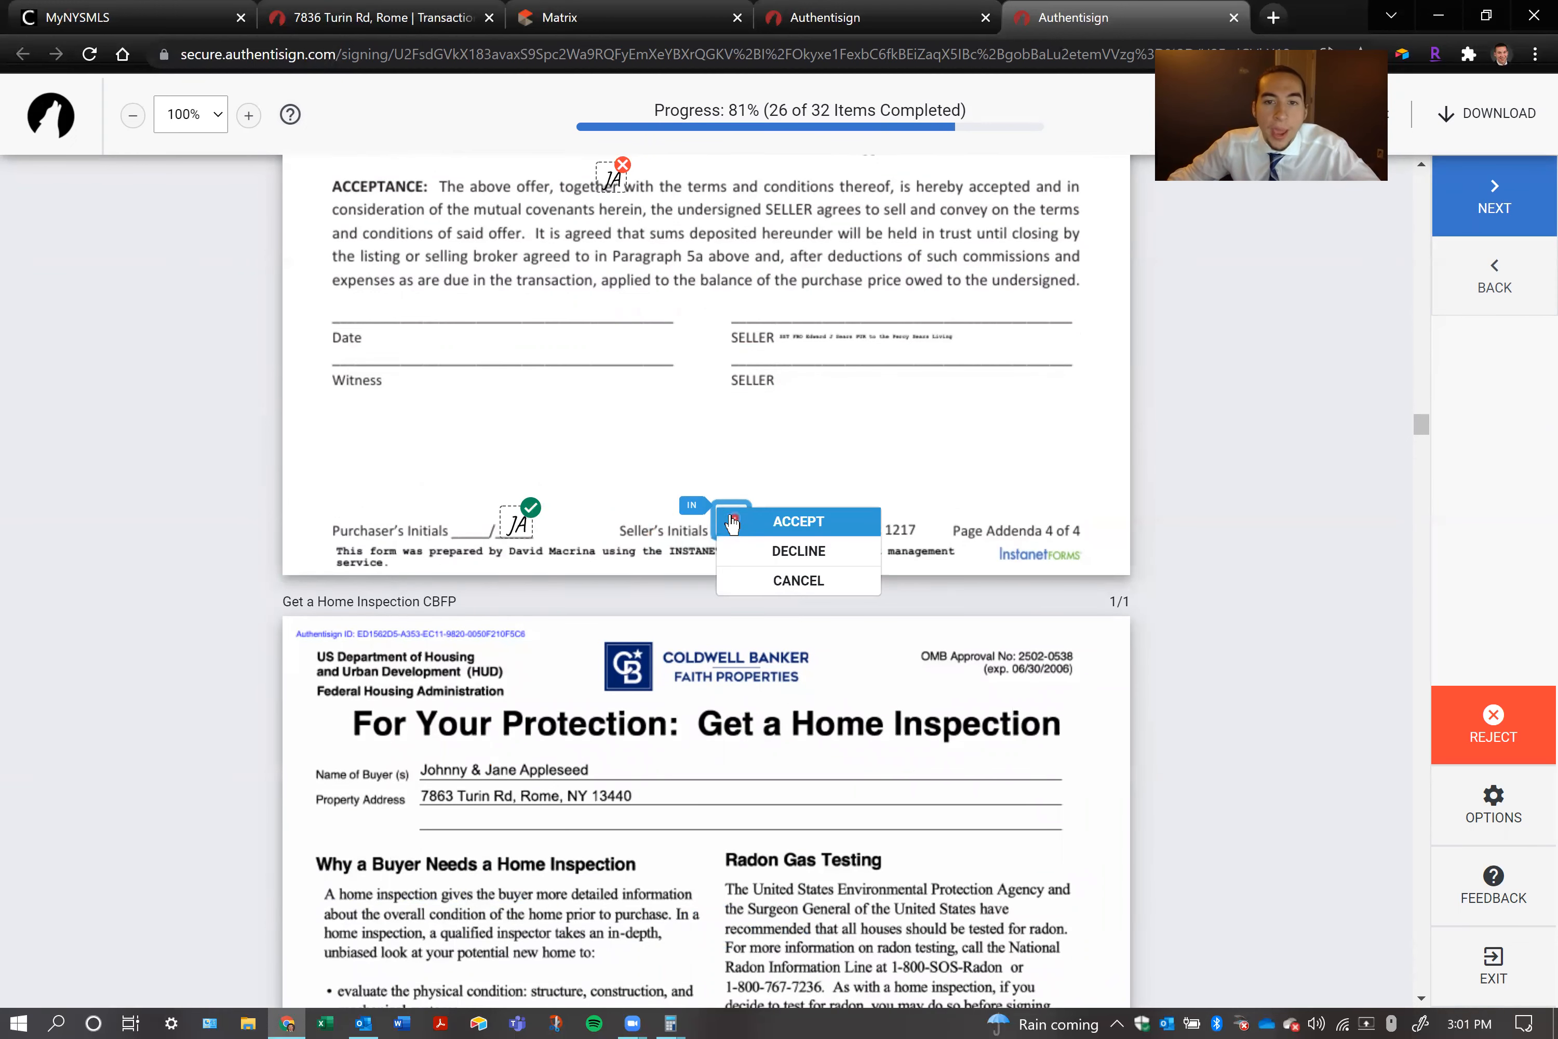
{"action": "left_click", "coordinate": [775, 523]}
{"action": "left_click", "coordinate": [798, 522]}
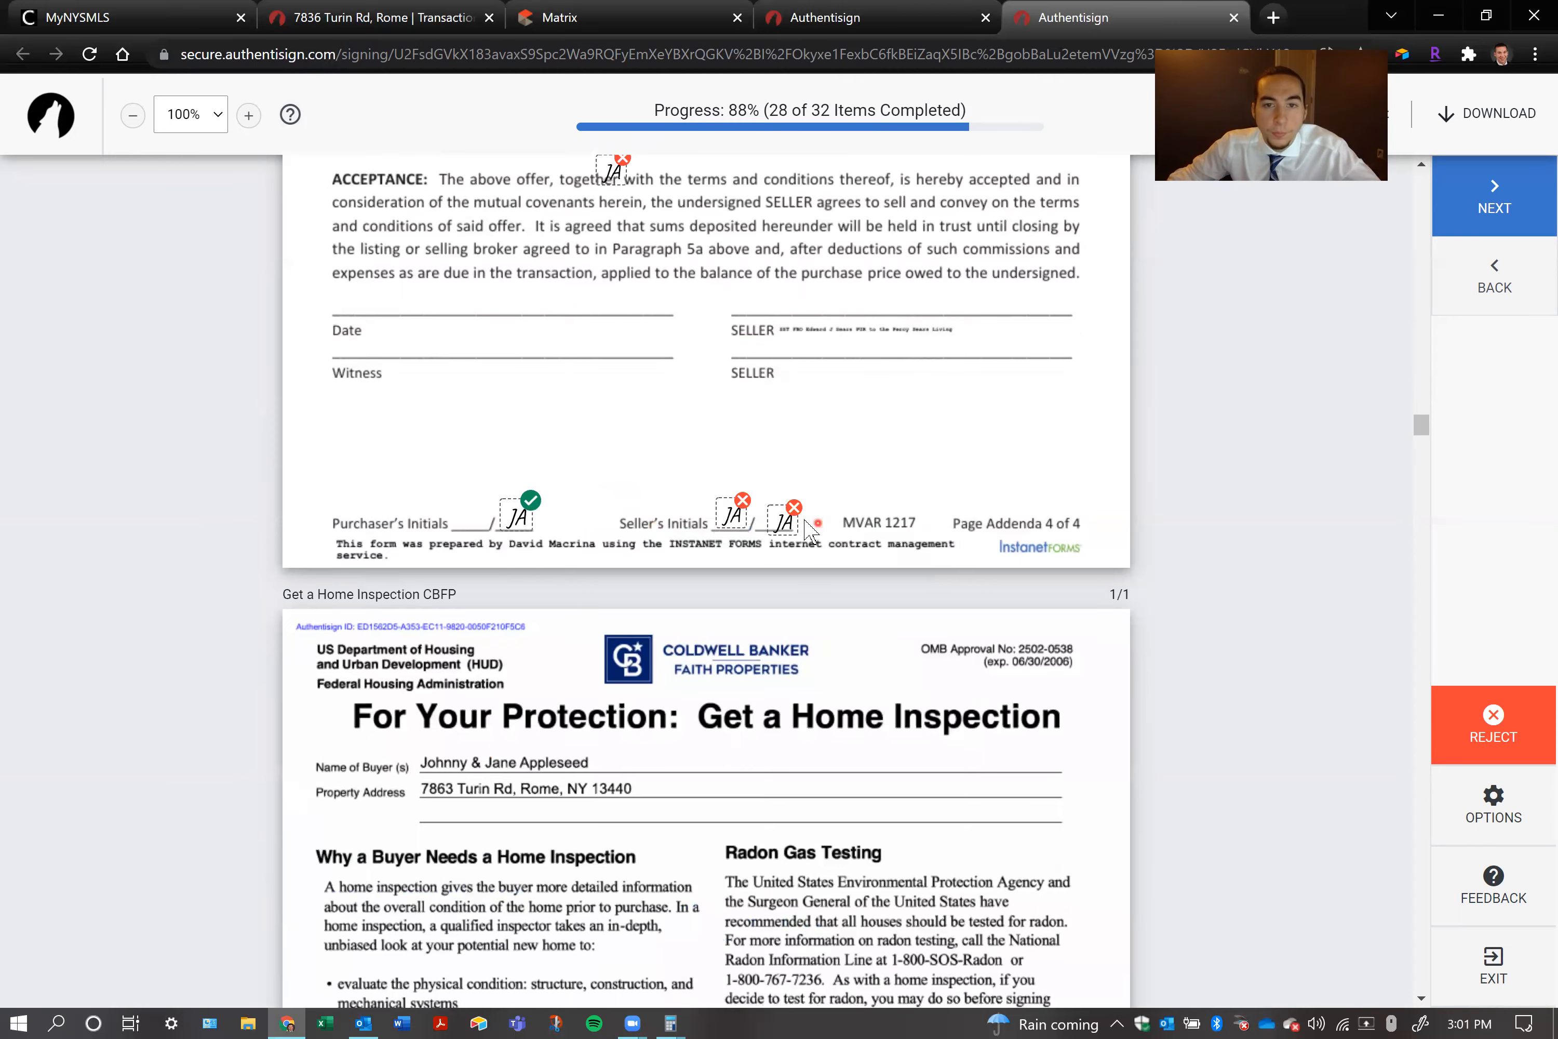
Change the second seller's initials field on addenda page 4 to declined, and reaccept the first one
{"action": "scroll", "coordinate": [771, 520], "scroll_direction": "up", "scroll_amount": 20}
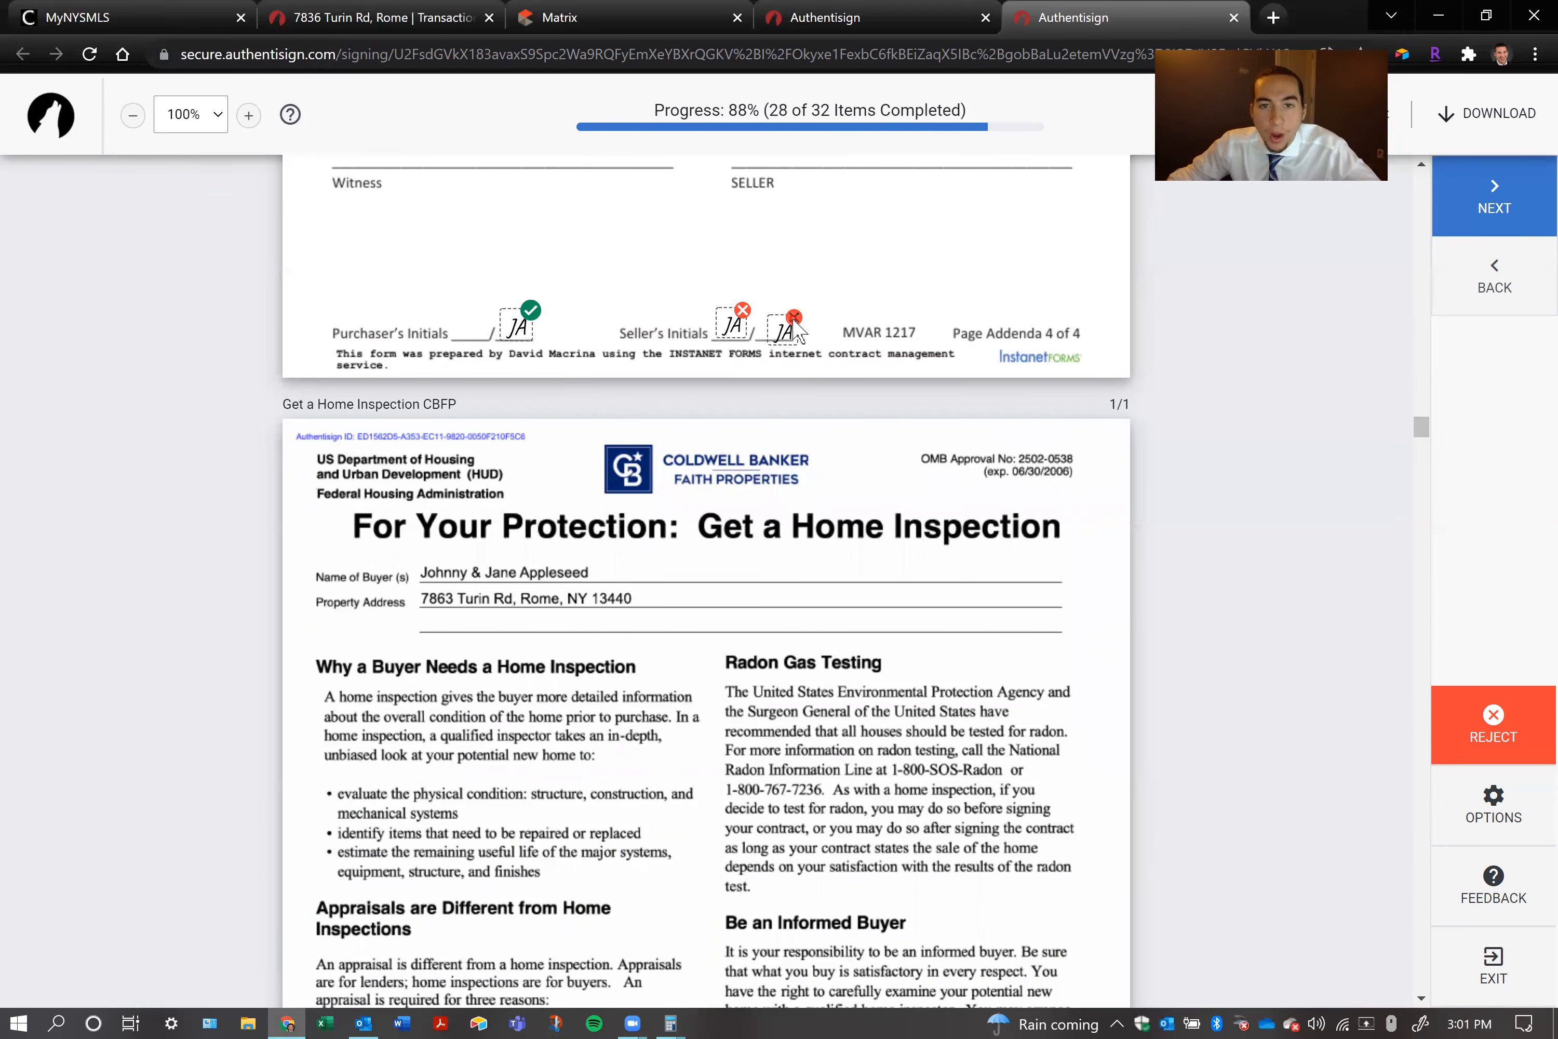
{"action": "left_click", "coordinate": [794, 328]}
{"action": "left_click", "coordinate": [827, 559]}
{"action": "scroll", "coordinate": [678, 528], "scroll_direction": "up", "scroll_amount": 15}
{"action": "scroll", "coordinate": [680, 525], "scroll_direction": "down", "scroll_amount": 5}
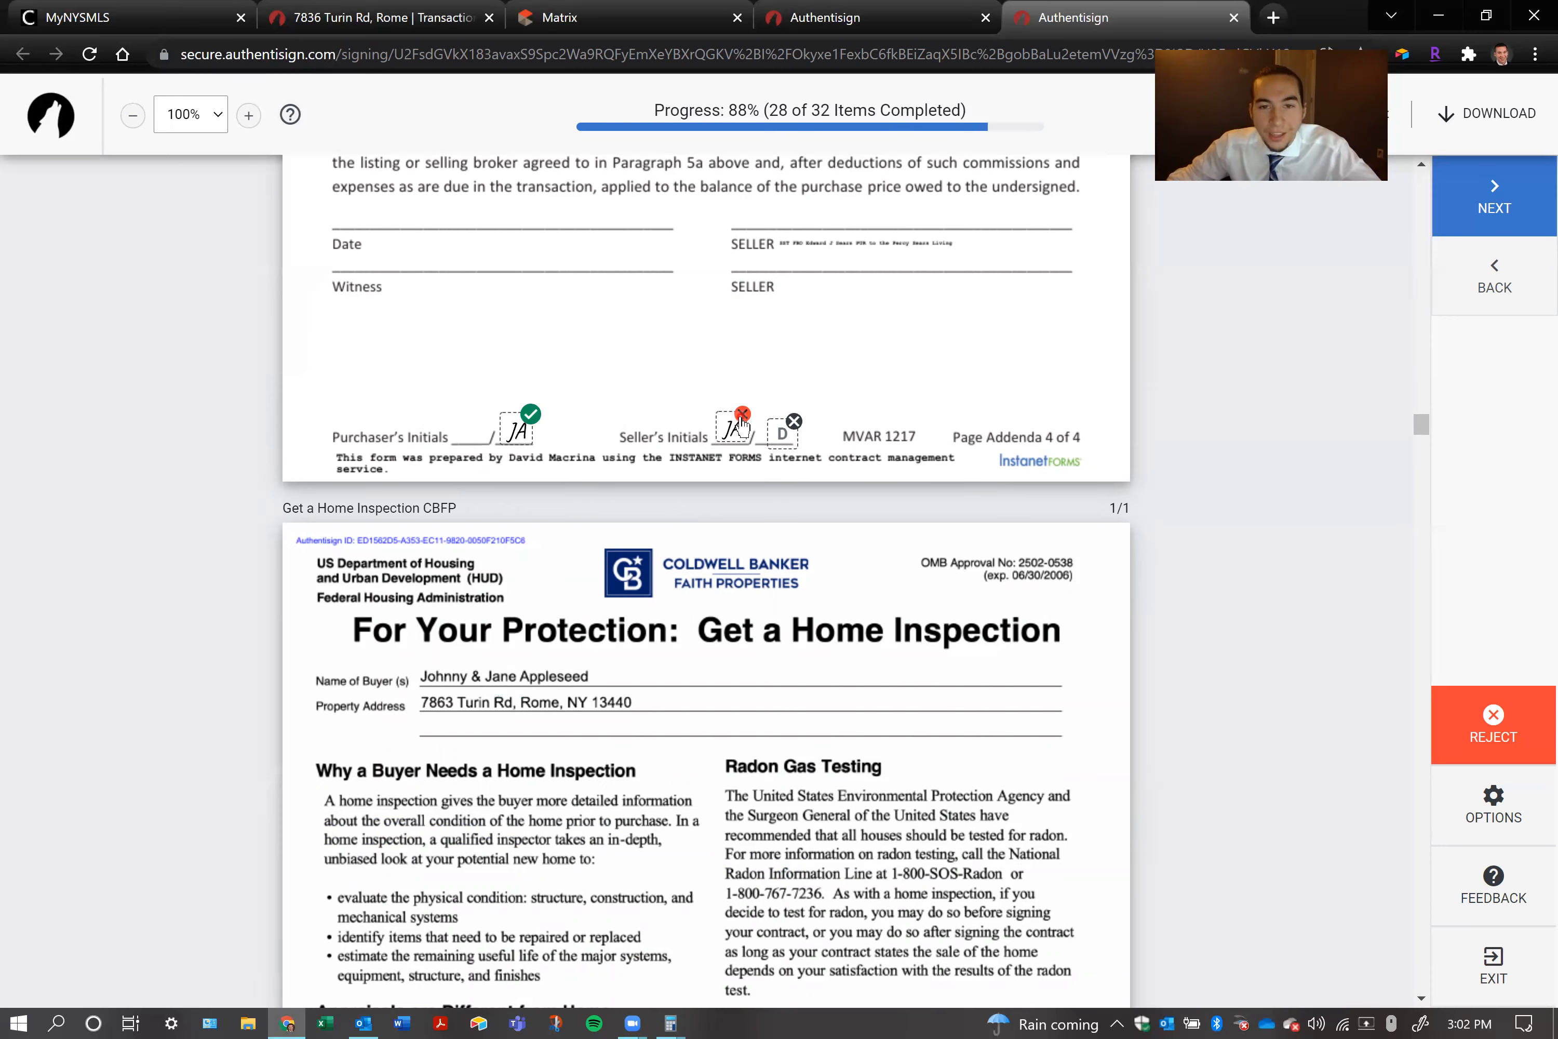
{"action": "left_click", "coordinate": [742, 415]}
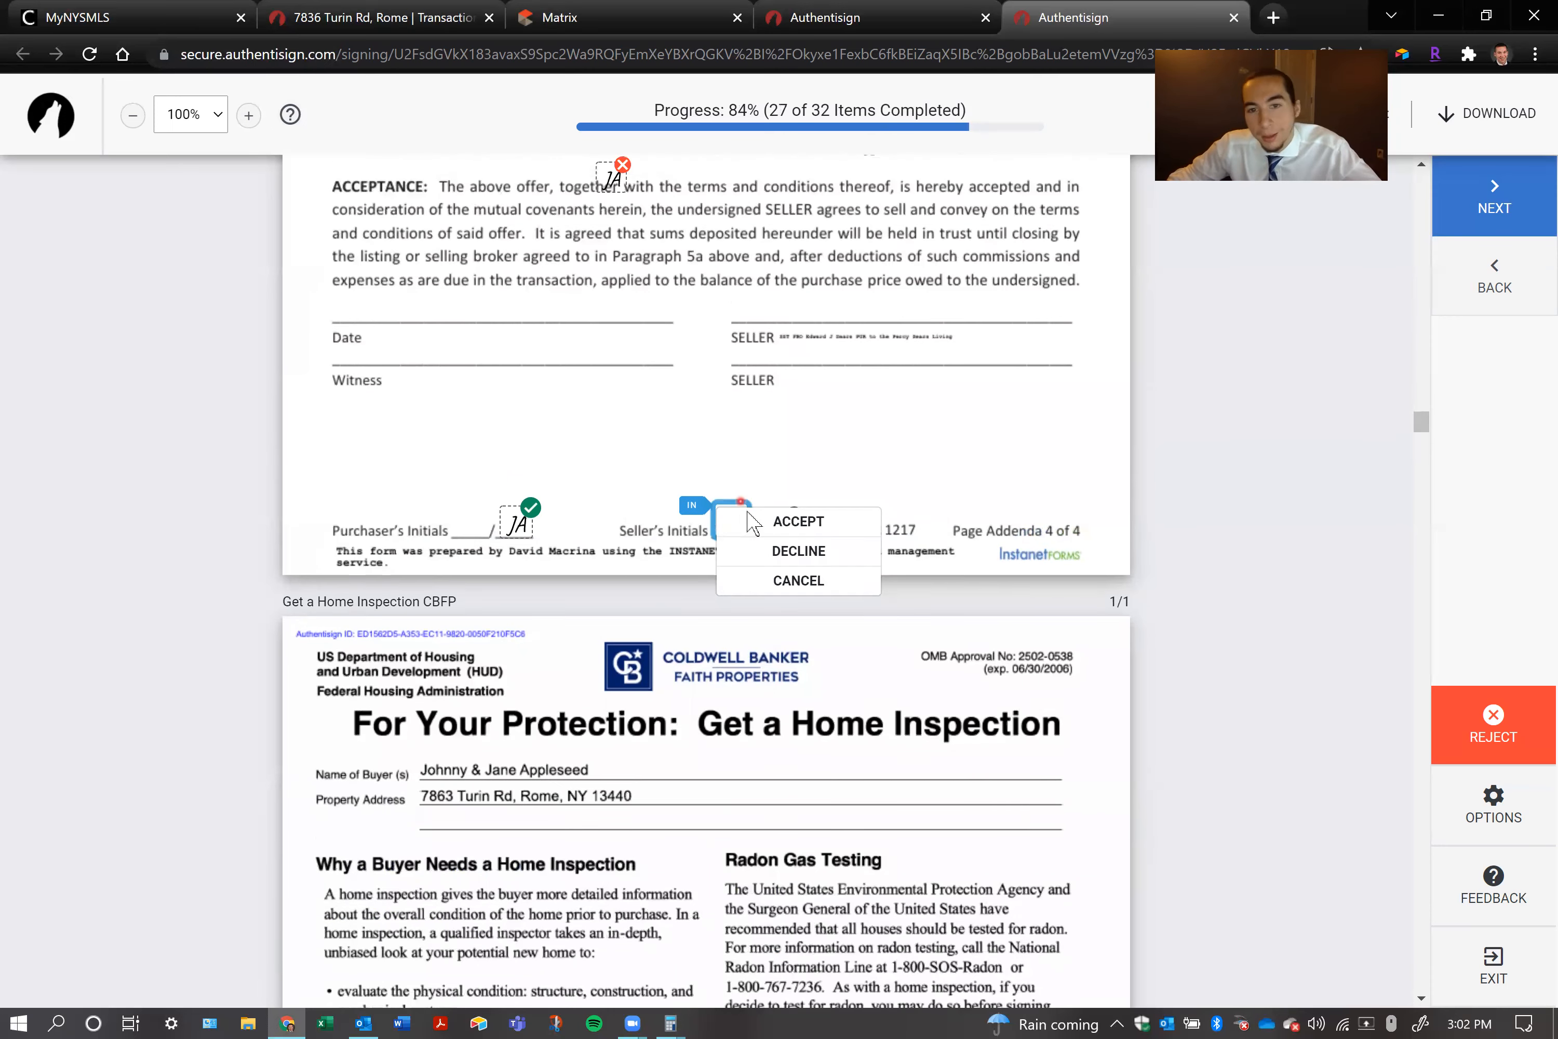
{"action": "left_click", "coordinate": [750, 520]}
Sign the second purchaser's remaining signature lines, including the housing disclosure form and addenda page 4, and complete the signing
{"action": "left_click", "coordinate": [467, 536]}
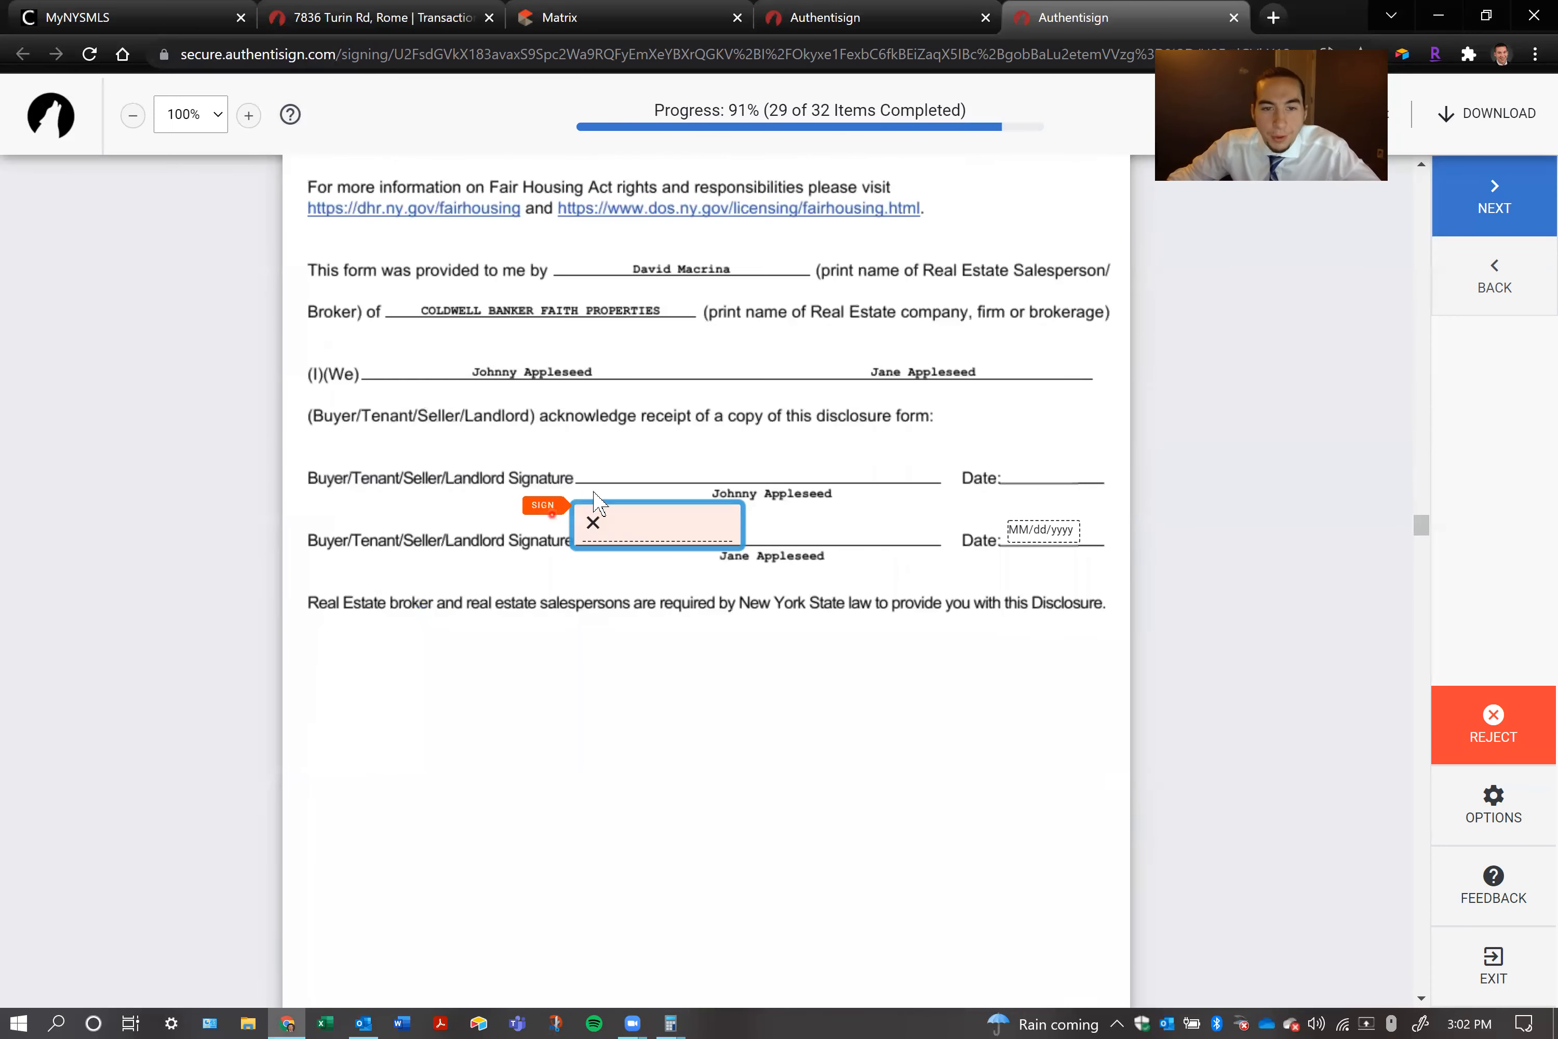
{"action": "left_click", "coordinate": [640, 517]}
{"action": "left_click", "coordinate": [783, 522]}
{"action": "left_click", "coordinate": [846, 522]}
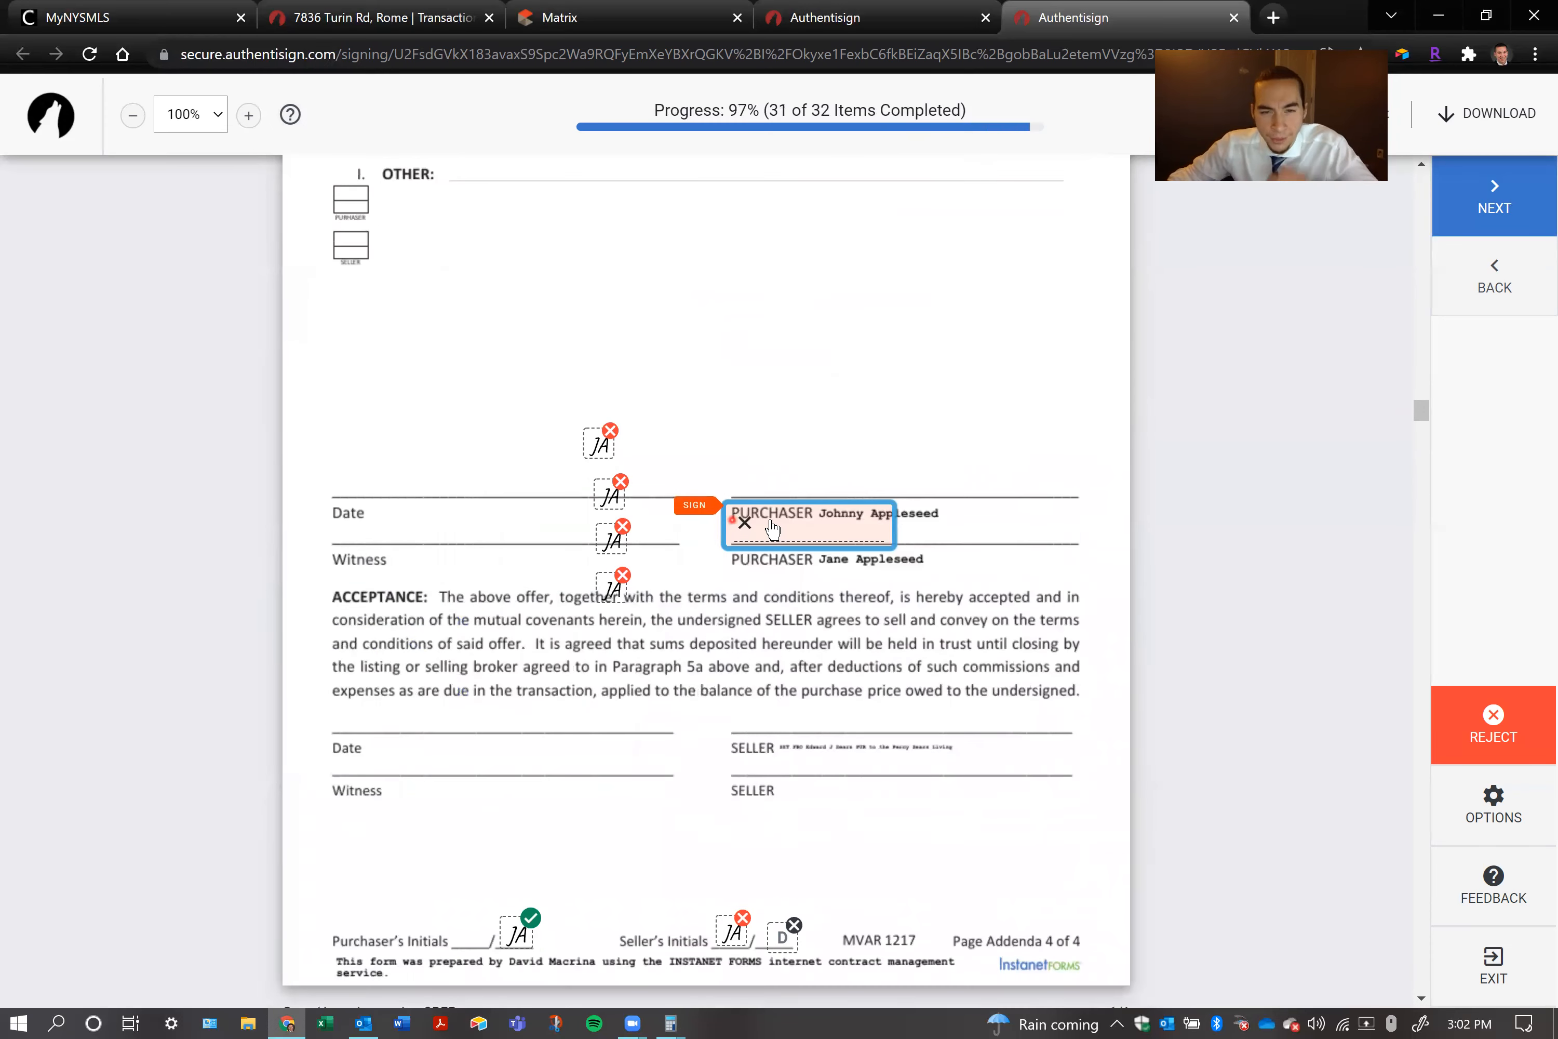
{"action": "left_click", "coordinate": [770, 522]}
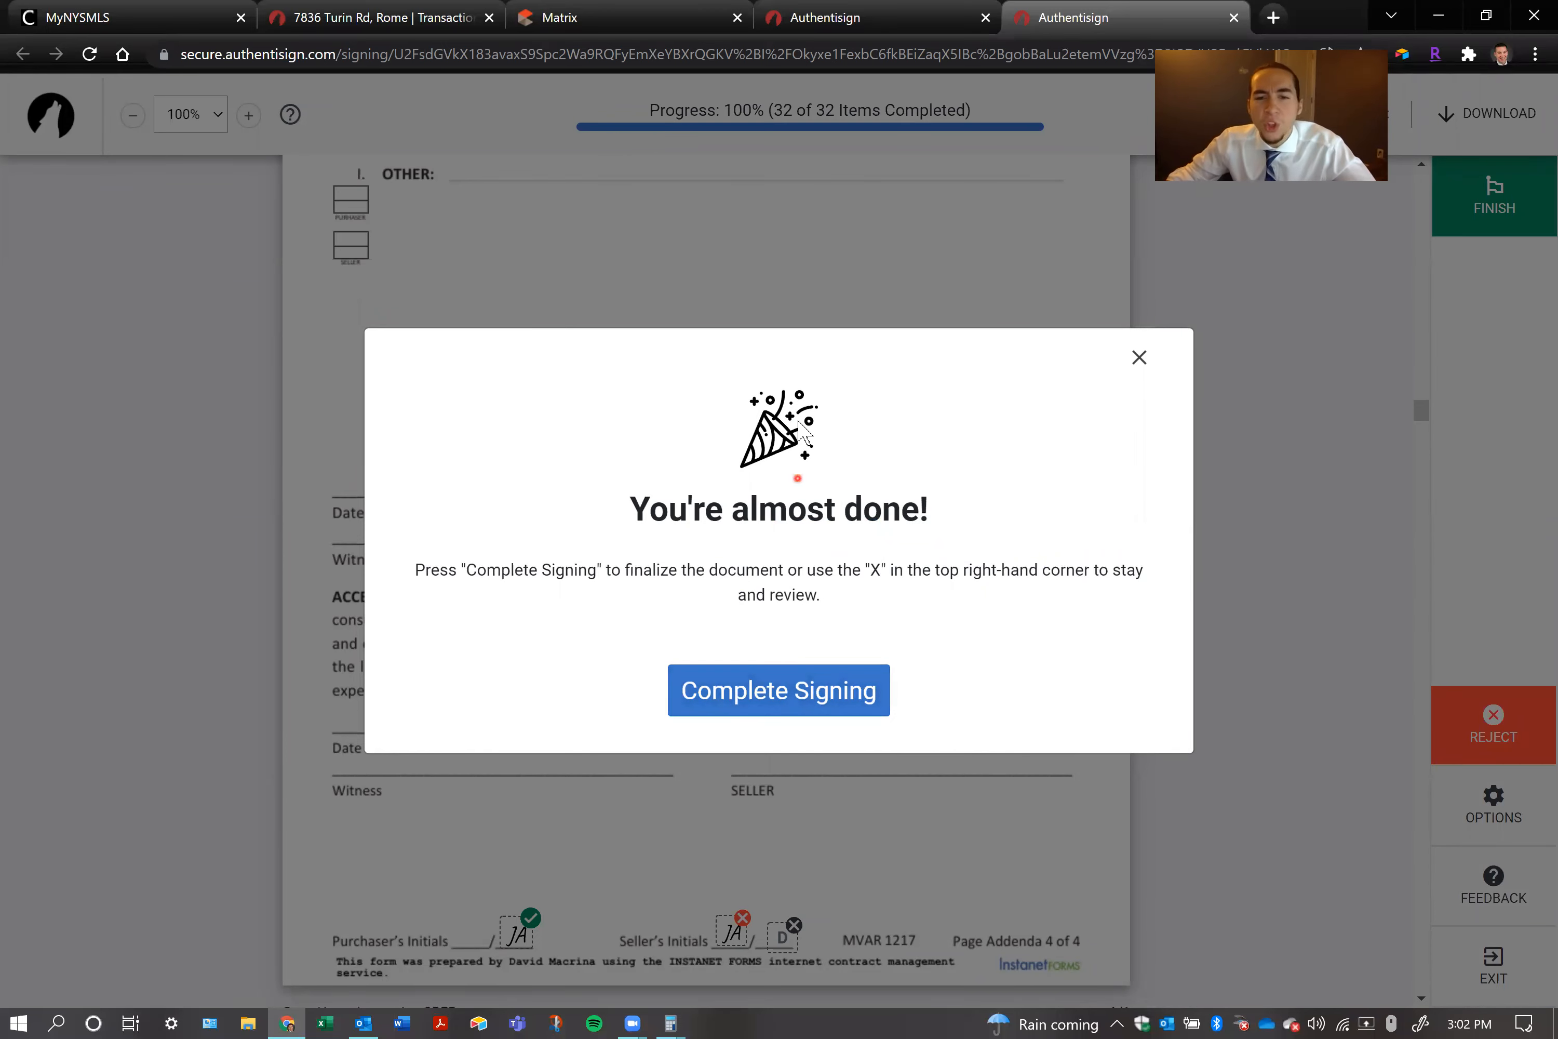
{"action": "left_click", "coordinate": [785, 667]}
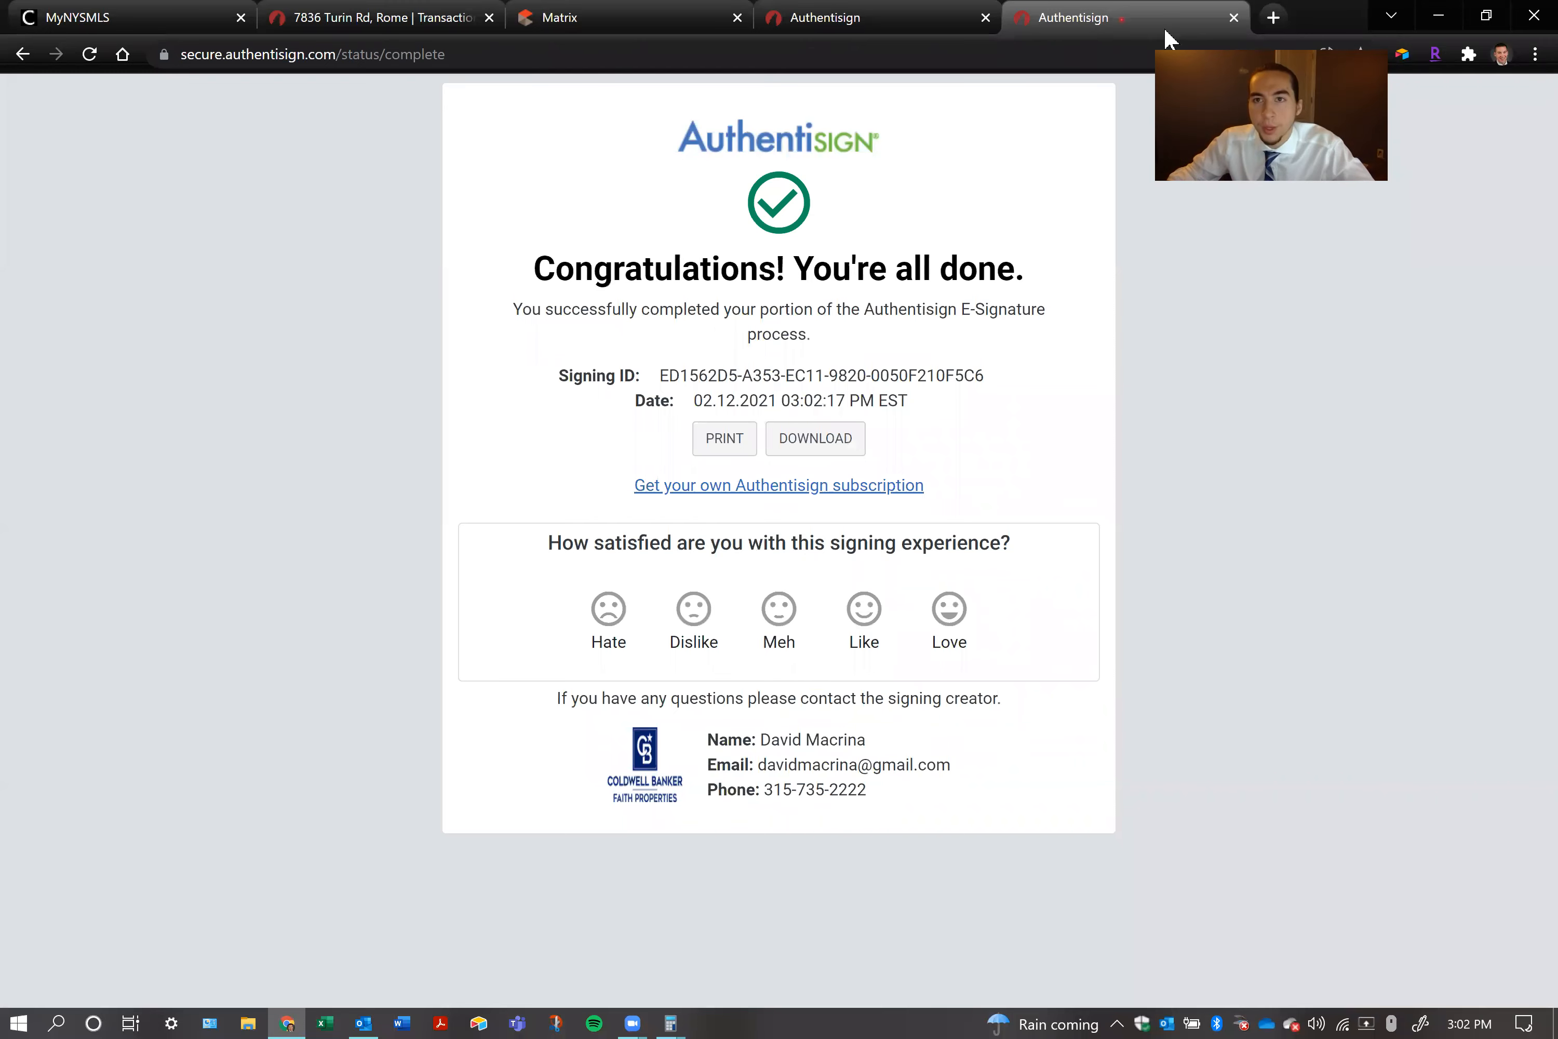
Close the finished signing pages, switch to Outlook, and open the agent's inbox in a new window
{"action": "left_click", "coordinate": [1232, 18]}
{"action": "key", "text": "ctrl+w"}
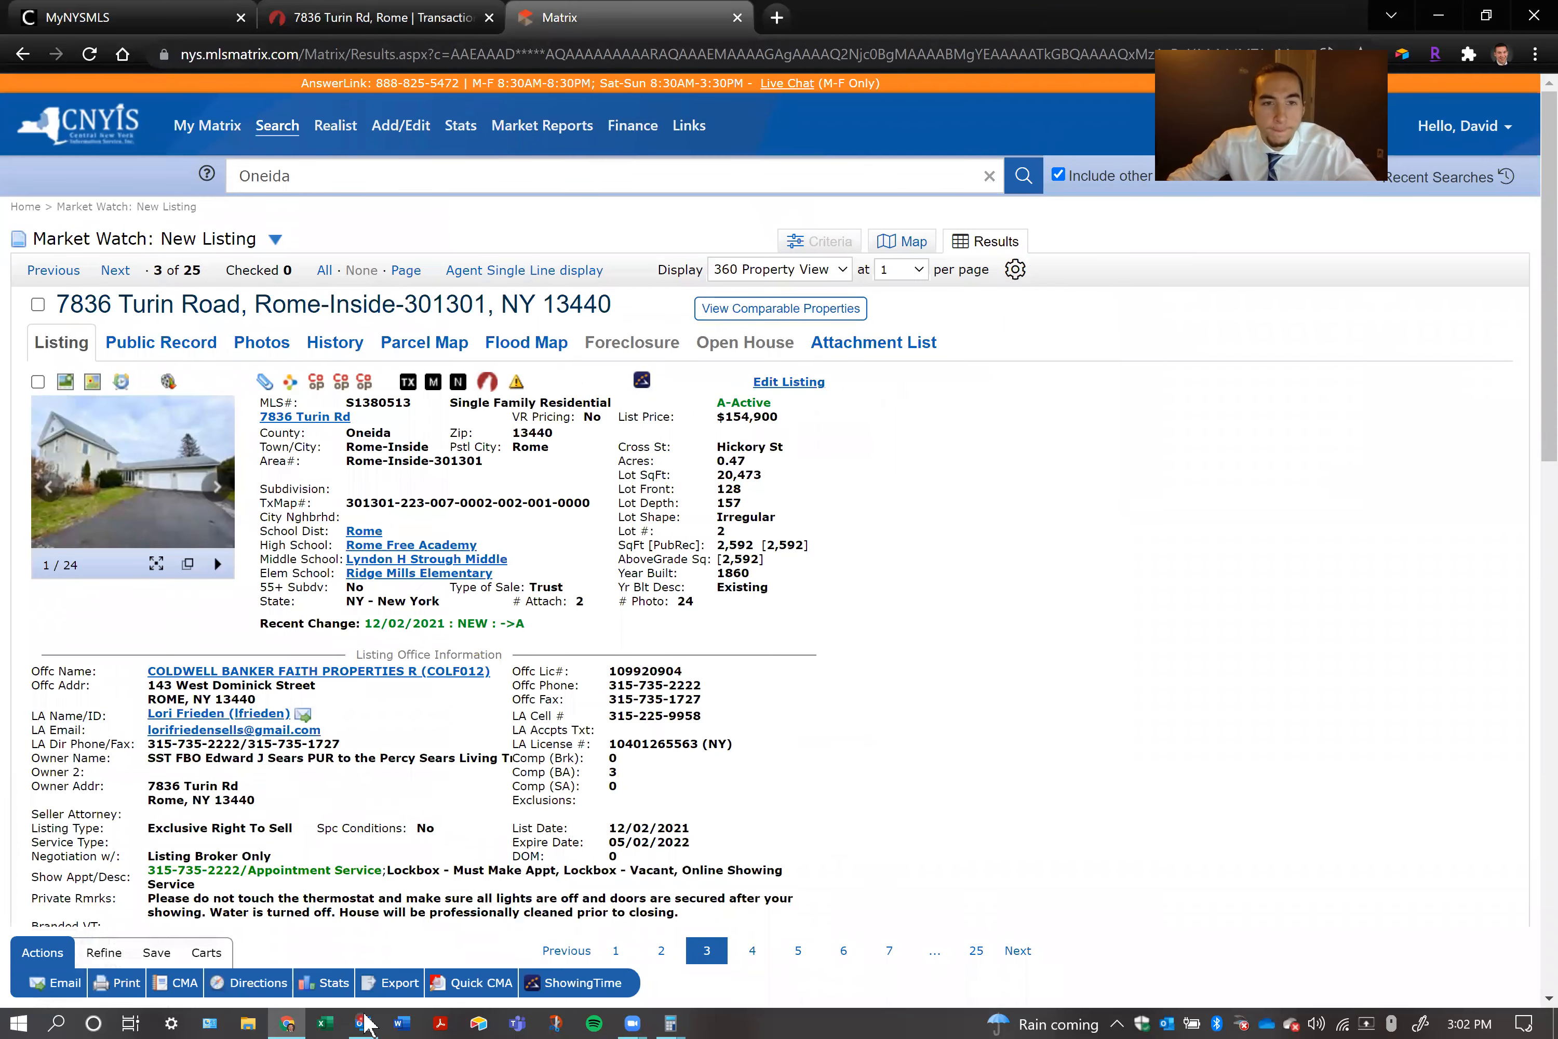
{"action": "left_click", "coordinate": [363, 1023]}
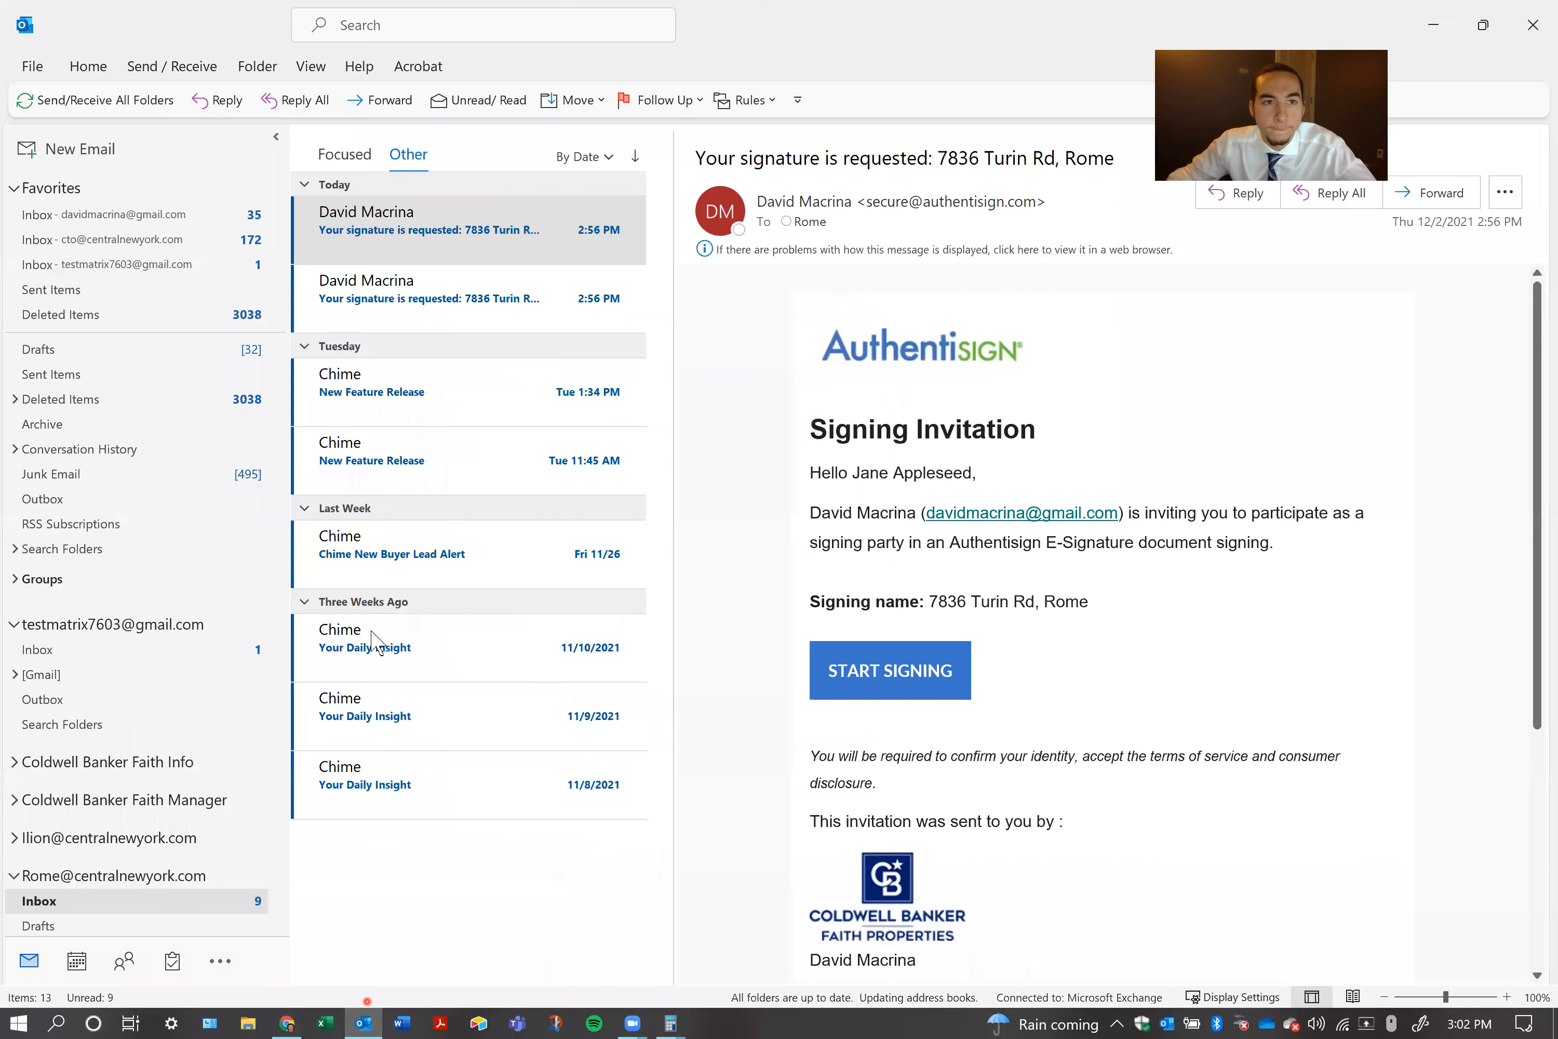
{"action": "right_click", "coordinate": [105, 215]}
{"action": "left_click", "coordinate": [205, 231]}
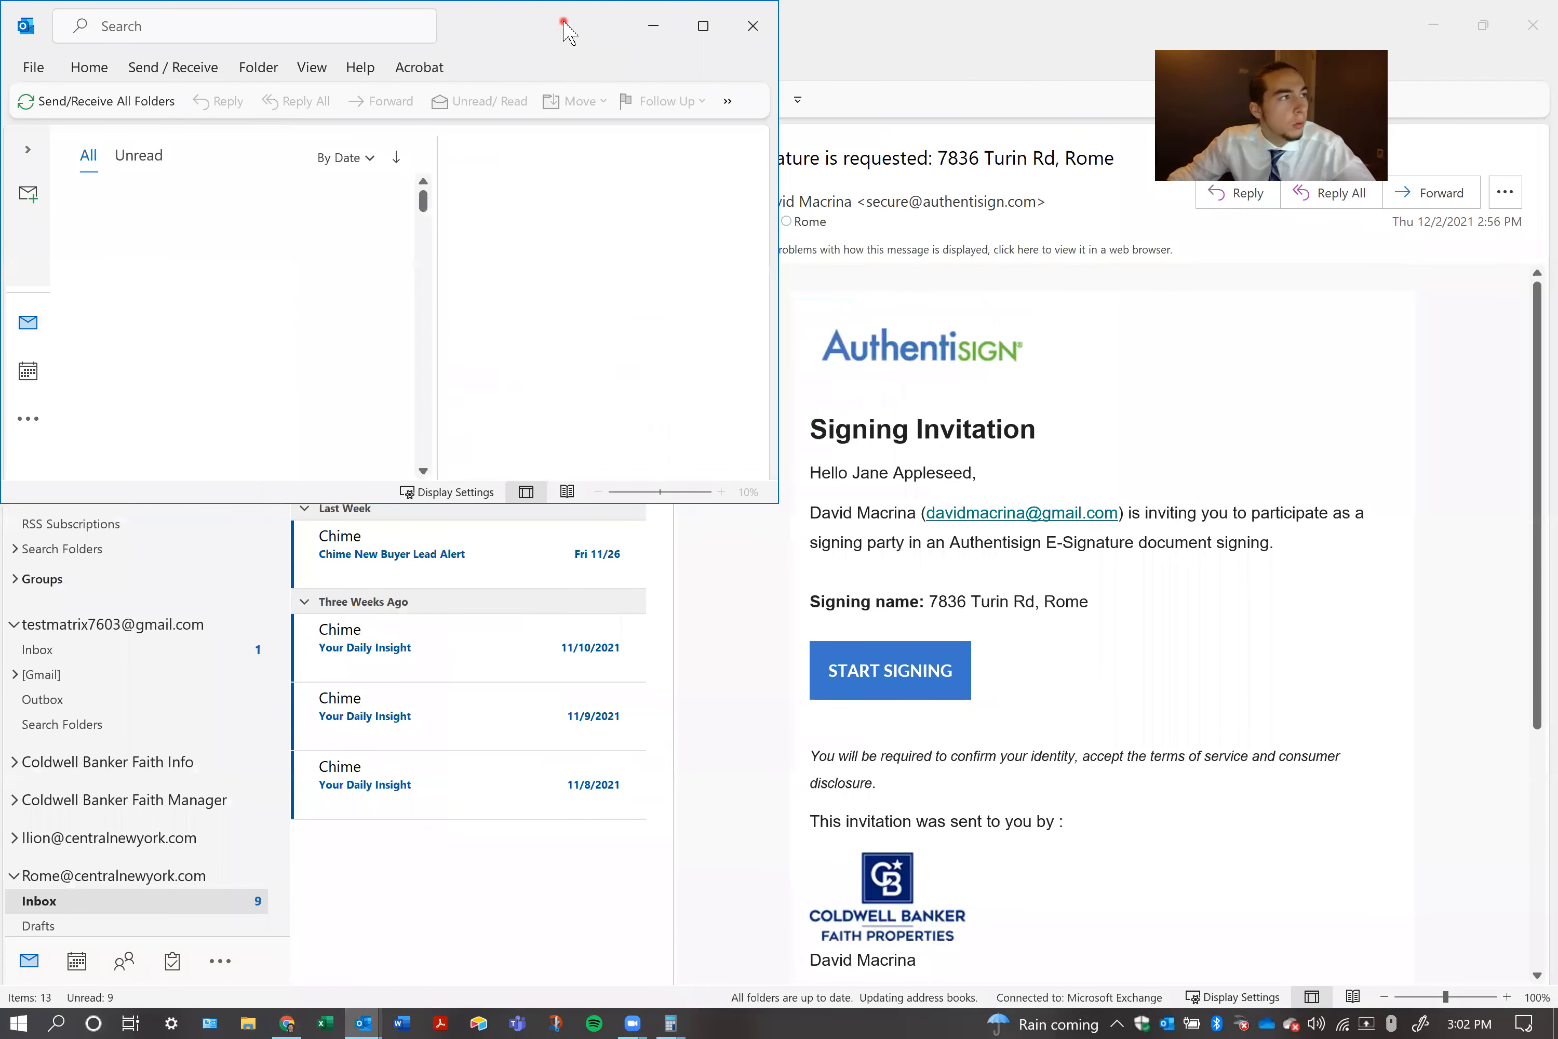
{"action": "left_click_drag", "start_coordinate": [563, 22], "coordinate": [0, 27]}
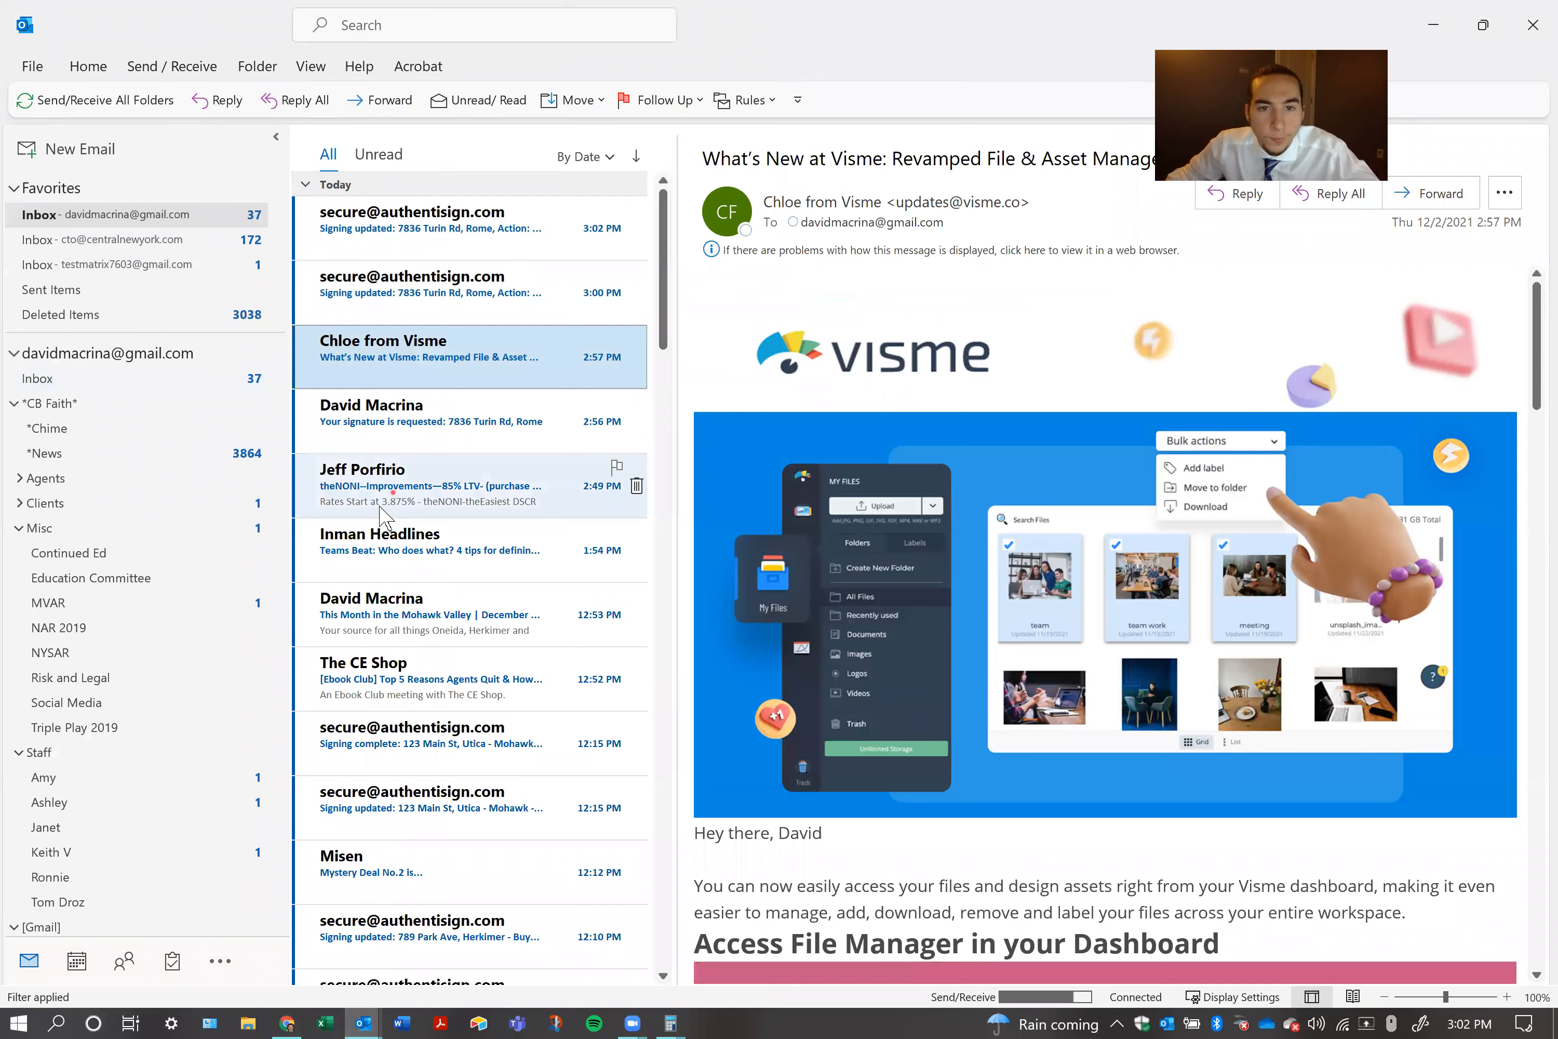
{"action": "left_click", "coordinate": [445, 302]}
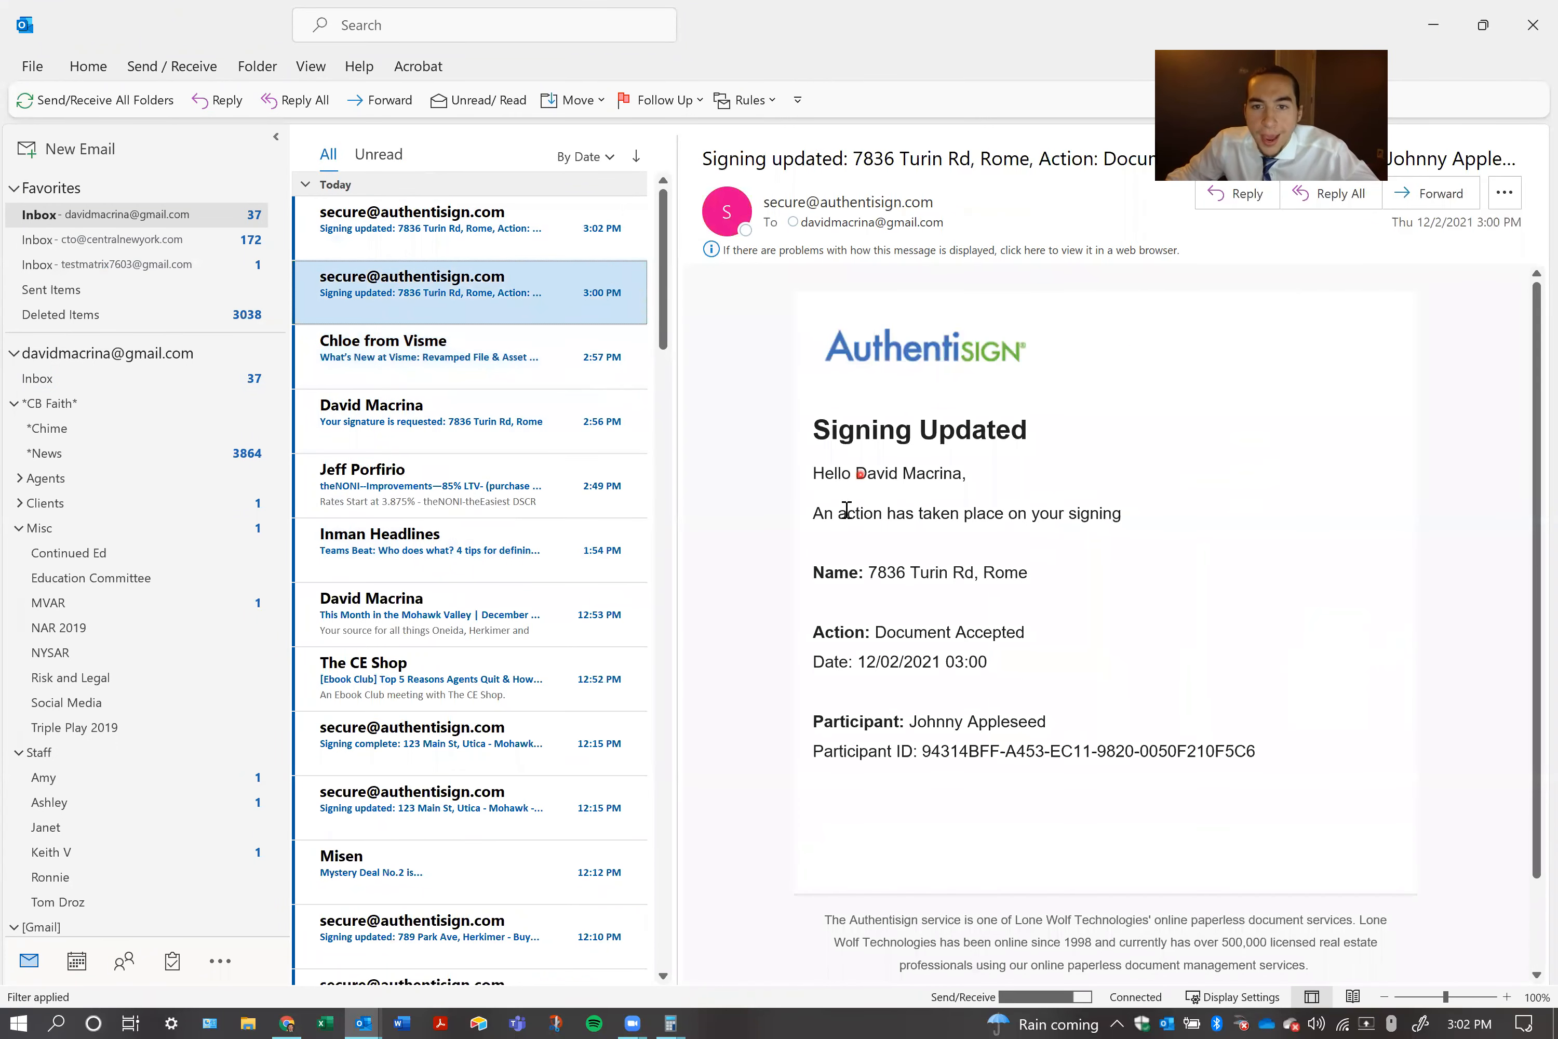
{"action": "left_click_drag", "start_coordinate": [861, 575], "coordinate": [1025, 574]}
{"action": "left_click_drag", "start_coordinate": [925, 727], "coordinate": [1046, 722]}
{"action": "left_click_drag", "start_coordinate": [936, 635], "coordinate": [1027, 628]}
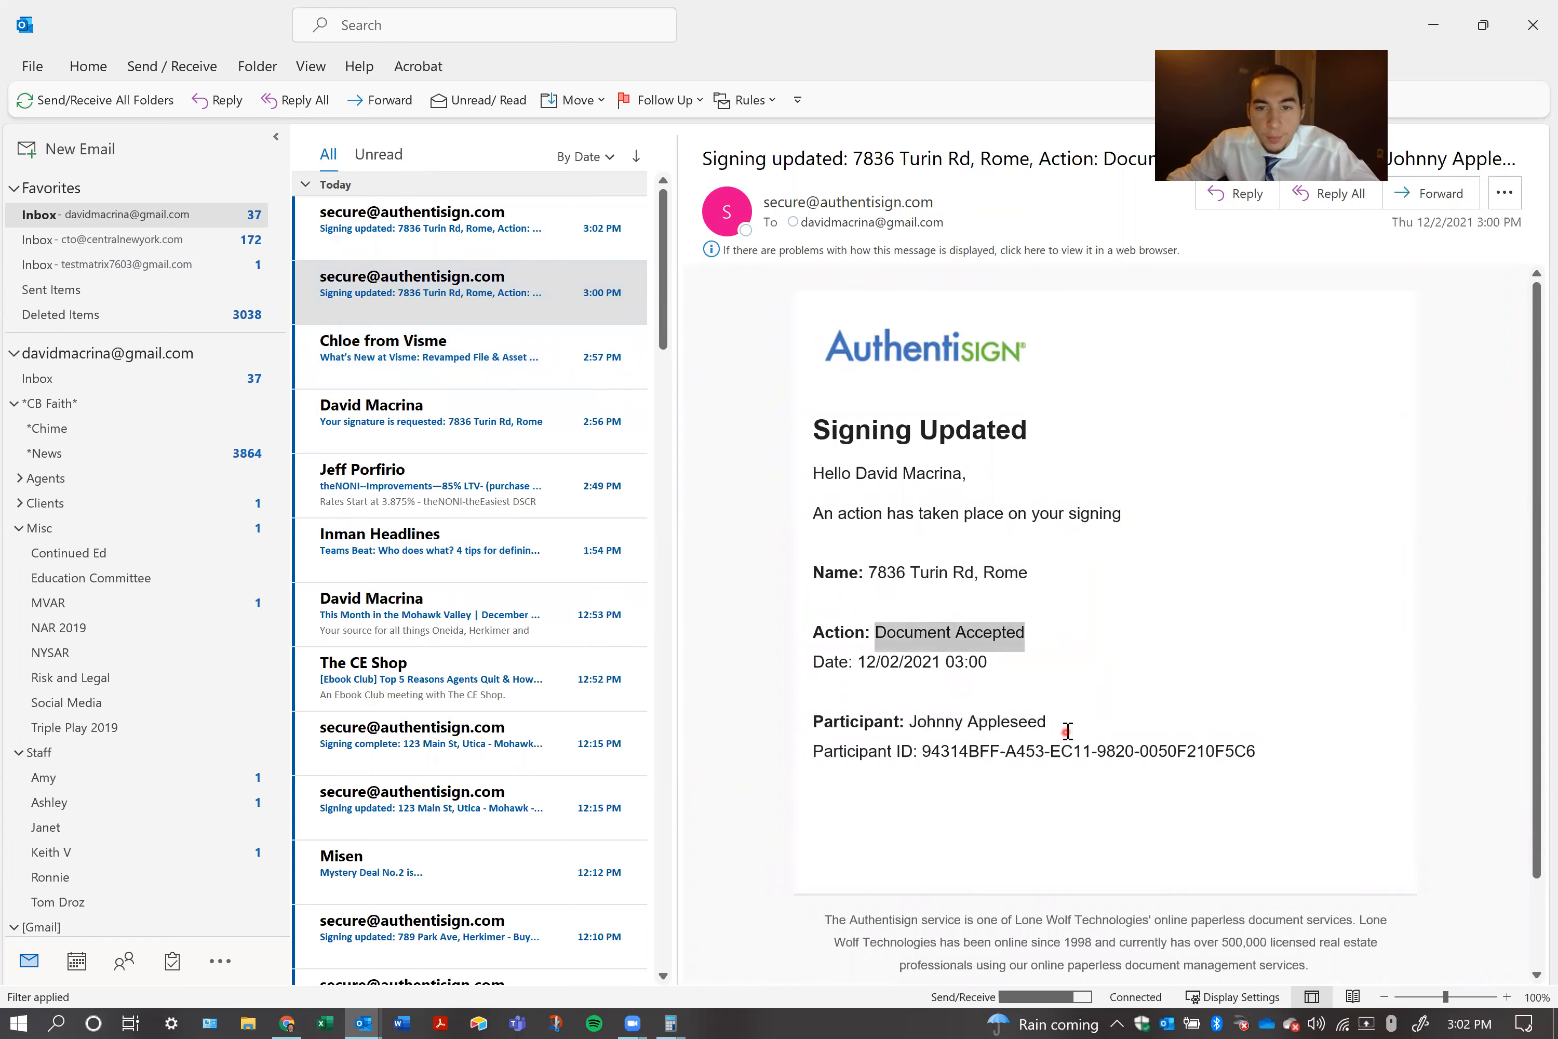
{"action": "left_click", "coordinate": [1256, 595]}
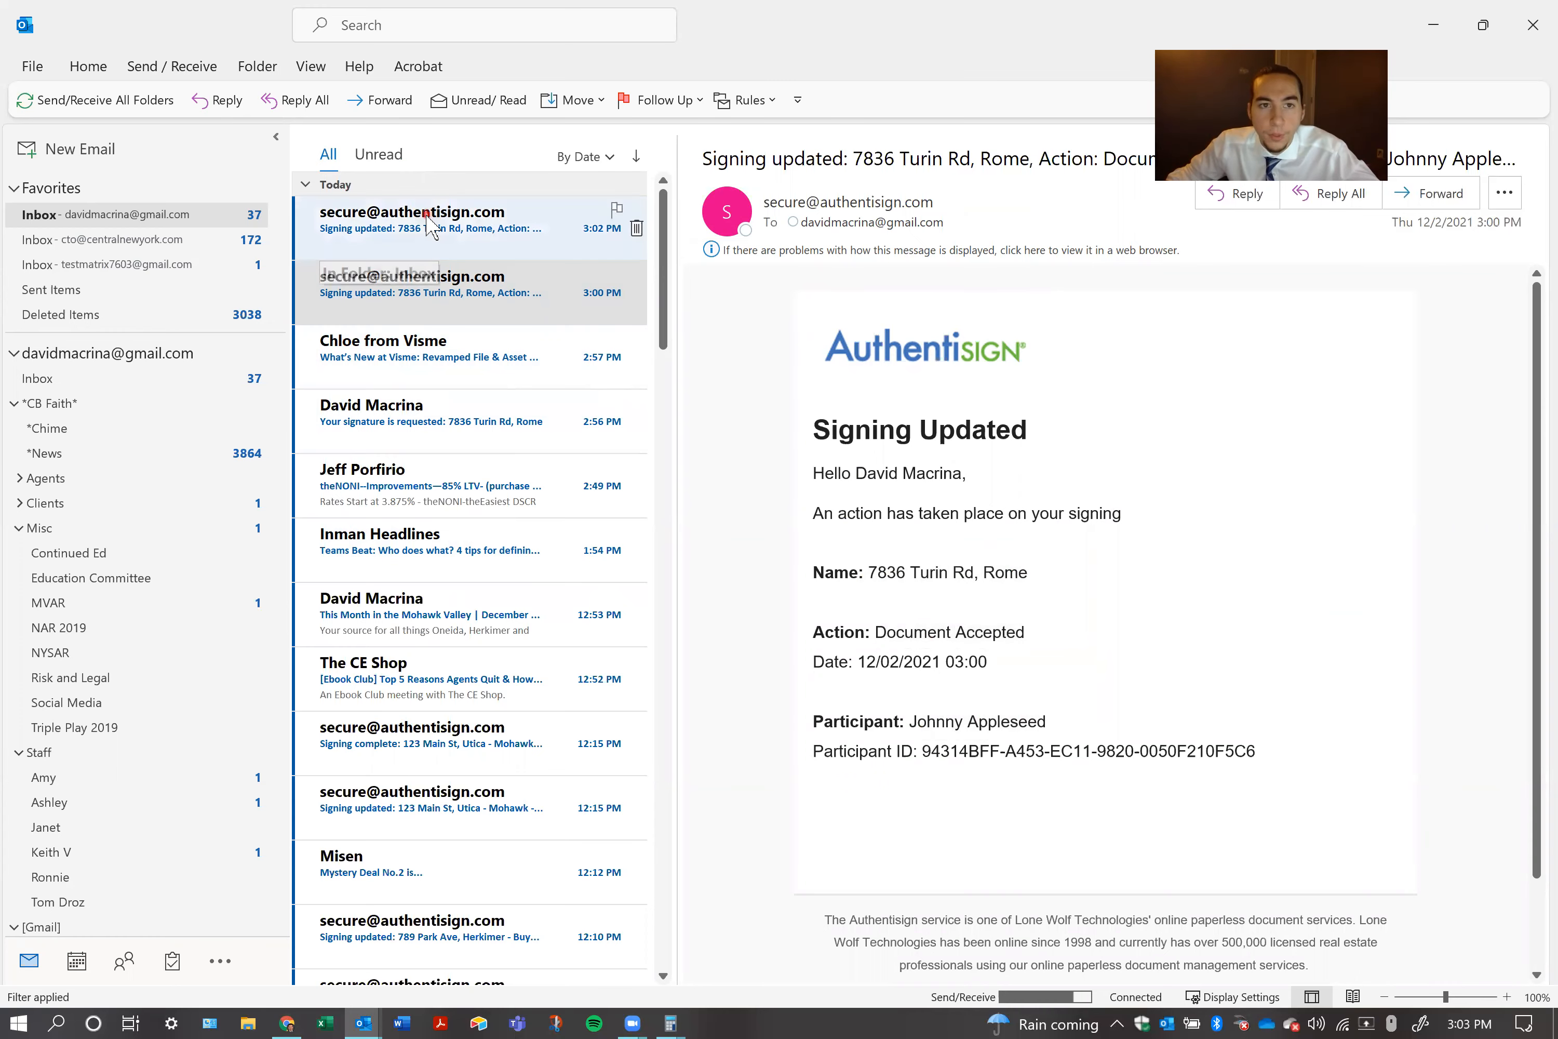
{"action": "left_click", "coordinate": [590, 234]}
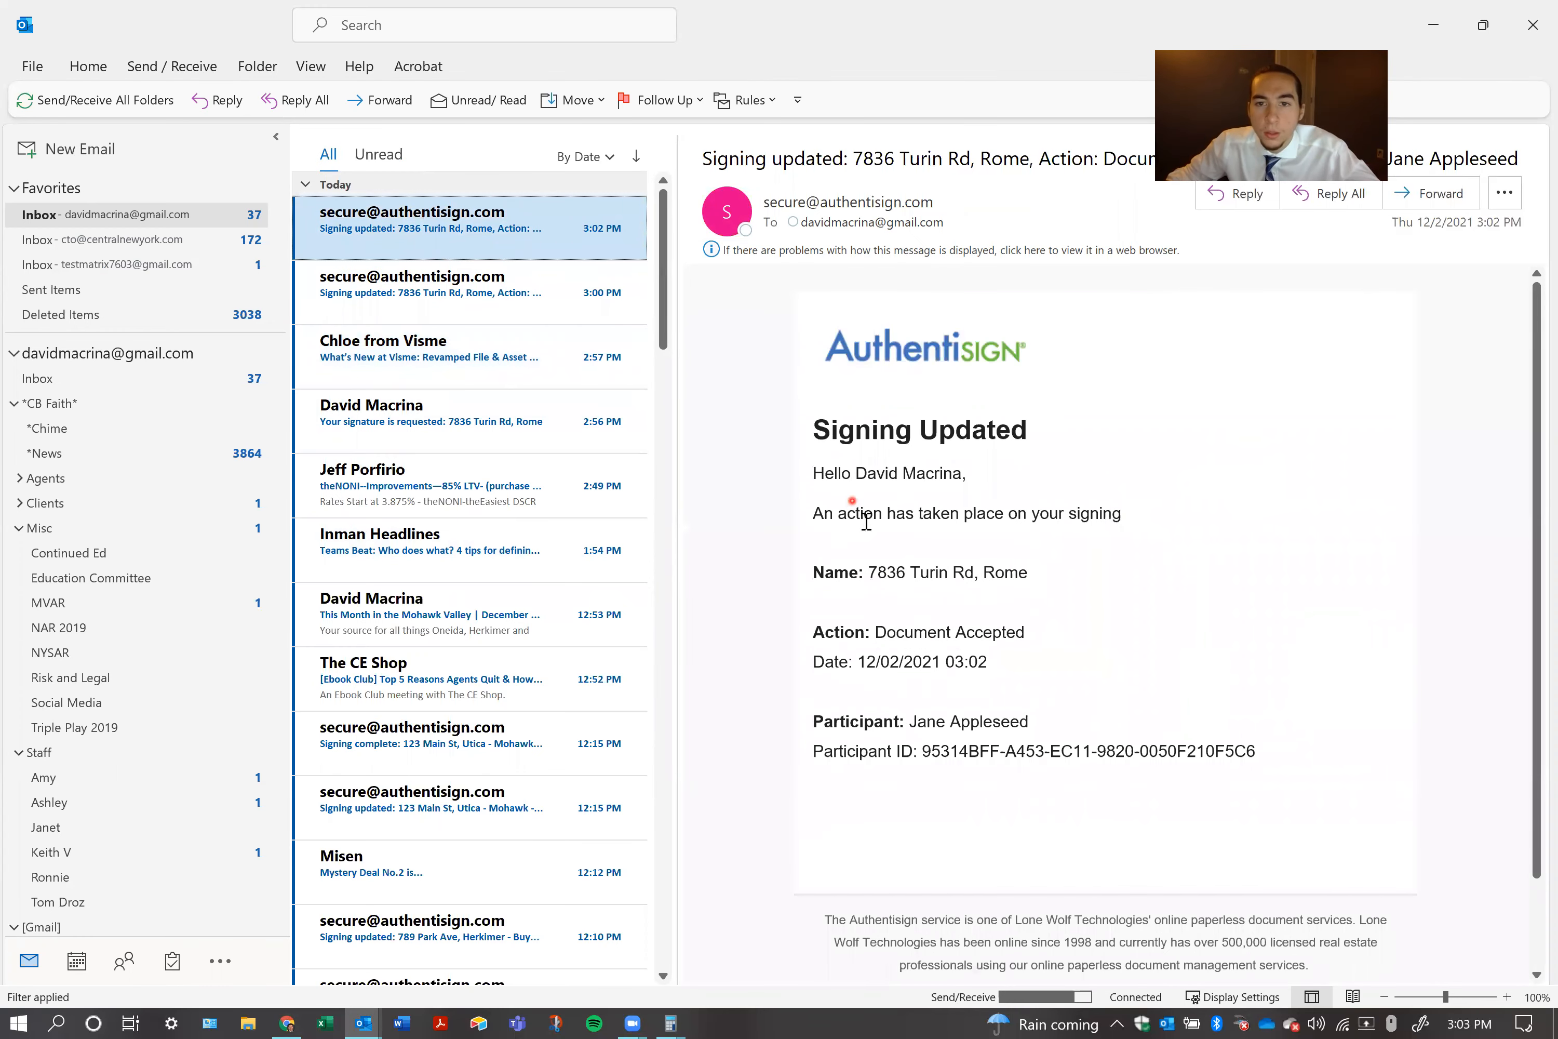
{"action": "left_click_drag", "start_coordinate": [909, 721], "coordinate": [1028, 722]}
{"action": "left_click_drag", "start_coordinate": [897, 631], "coordinate": [980, 637]}
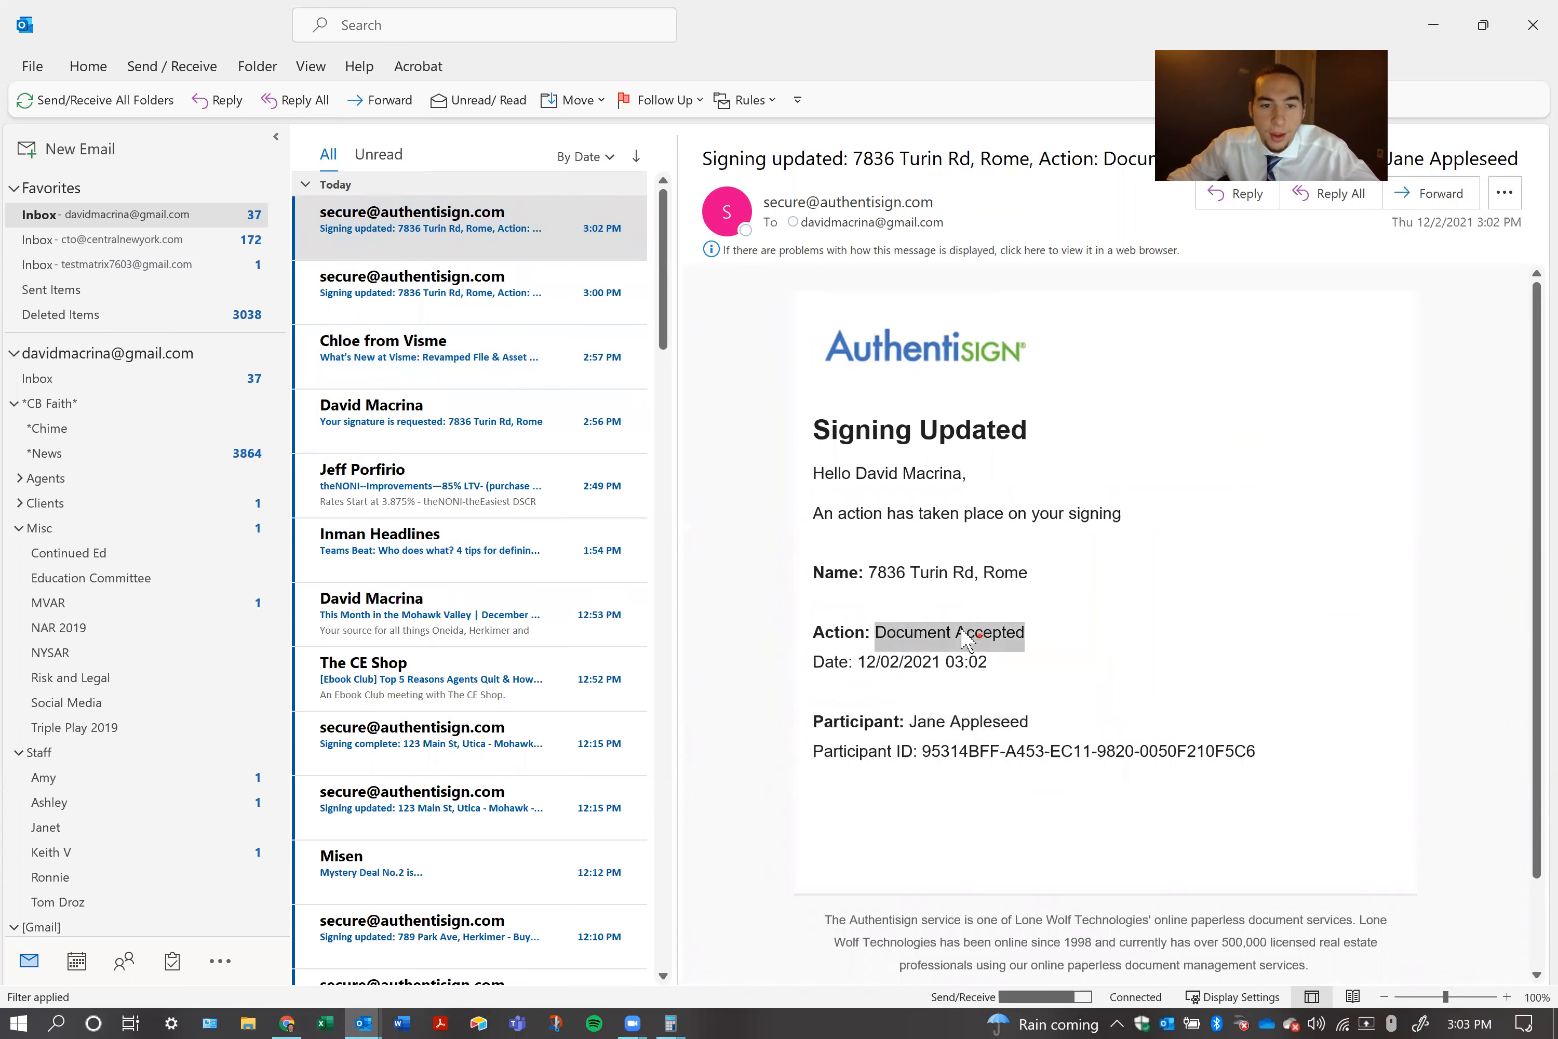
{"action": "left_click", "coordinate": [1163, 516]}
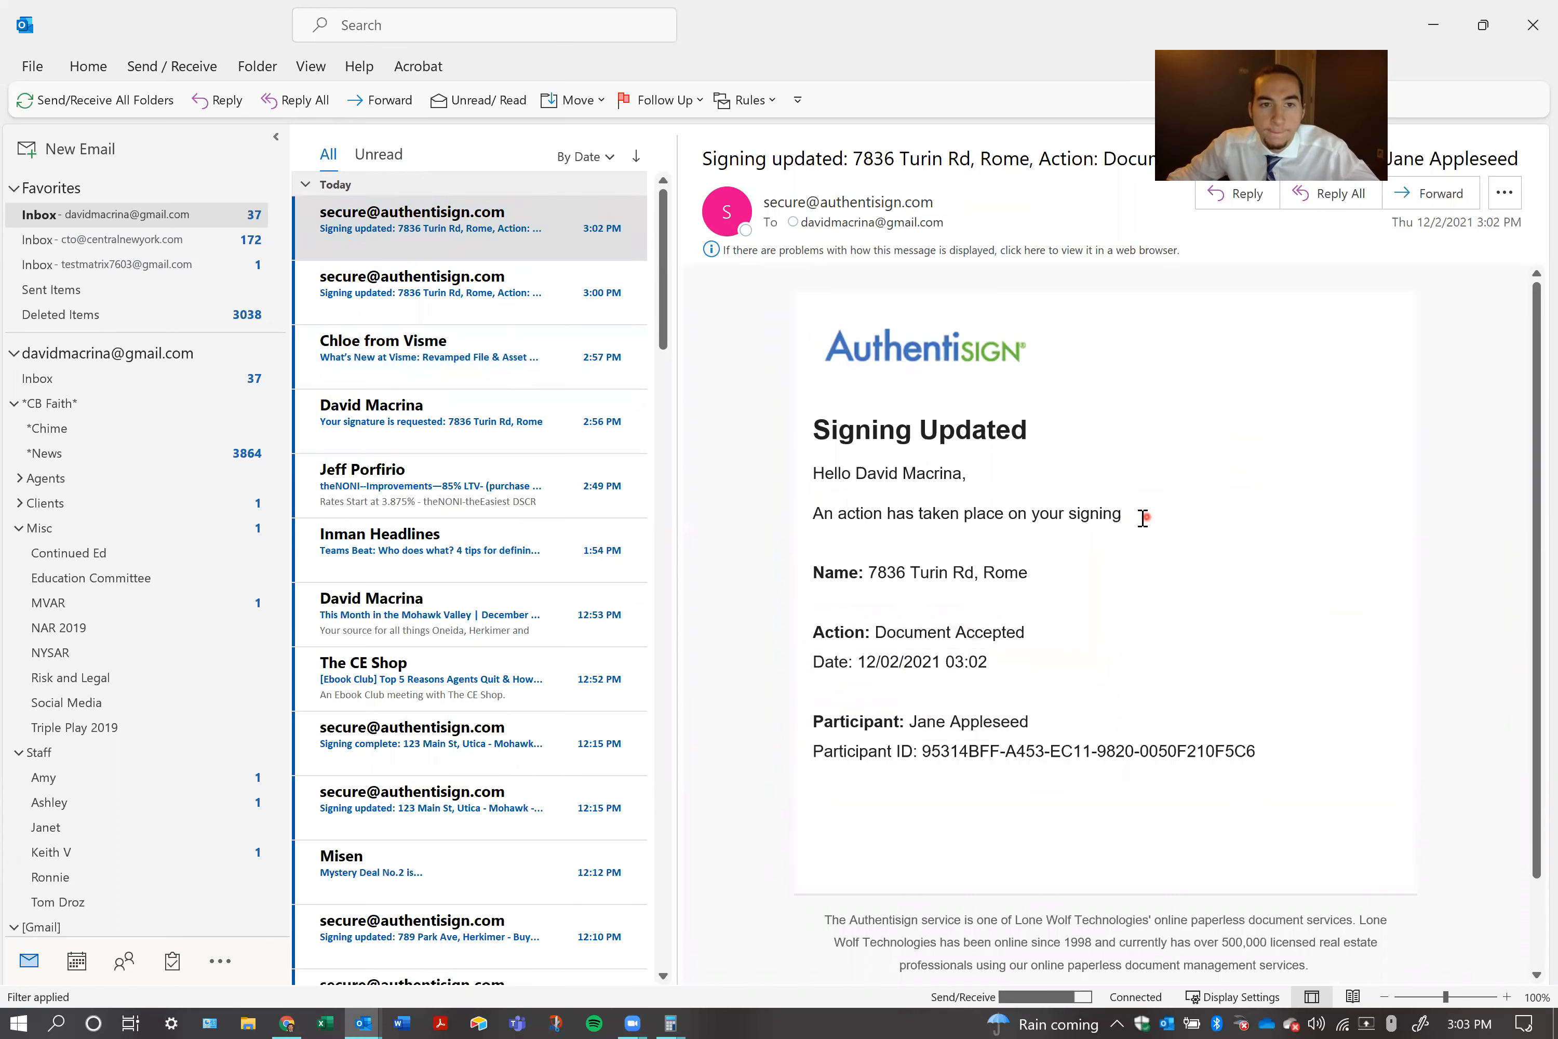
Start signing from the agent's own e-mailed invitation, accepting the participant acknowledgement, and sign the agent line on the Escalation Clause
{"action": "left_click", "coordinate": [433, 436]}
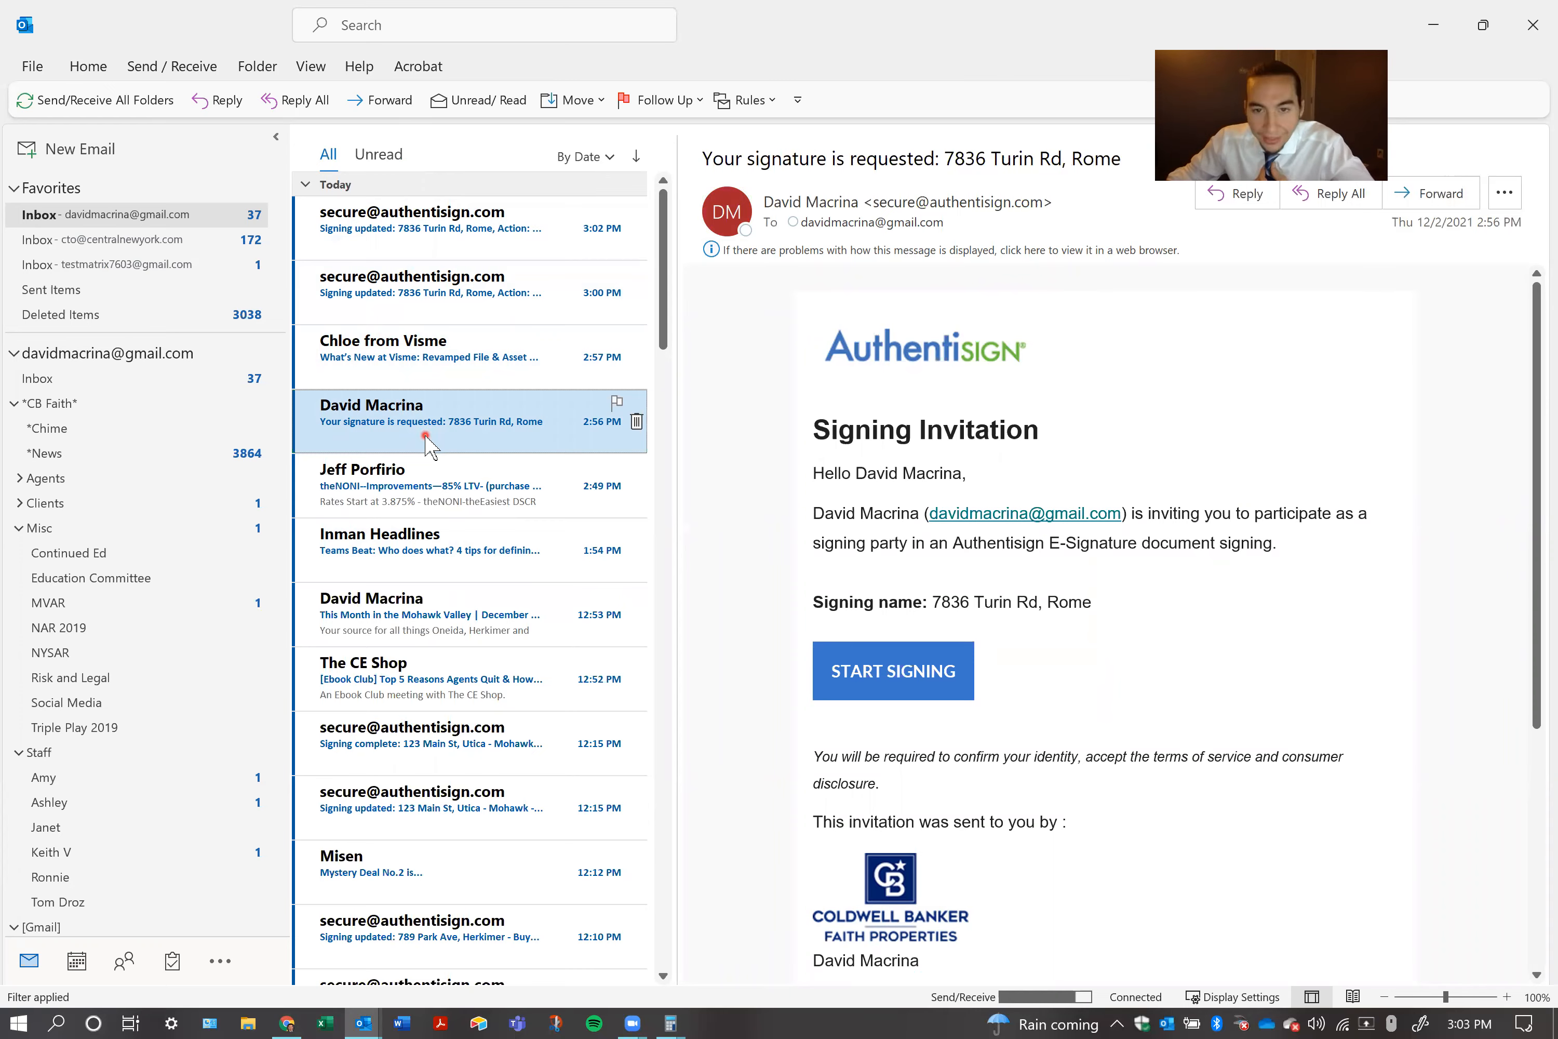
{"action": "left_click", "coordinate": [884, 679]}
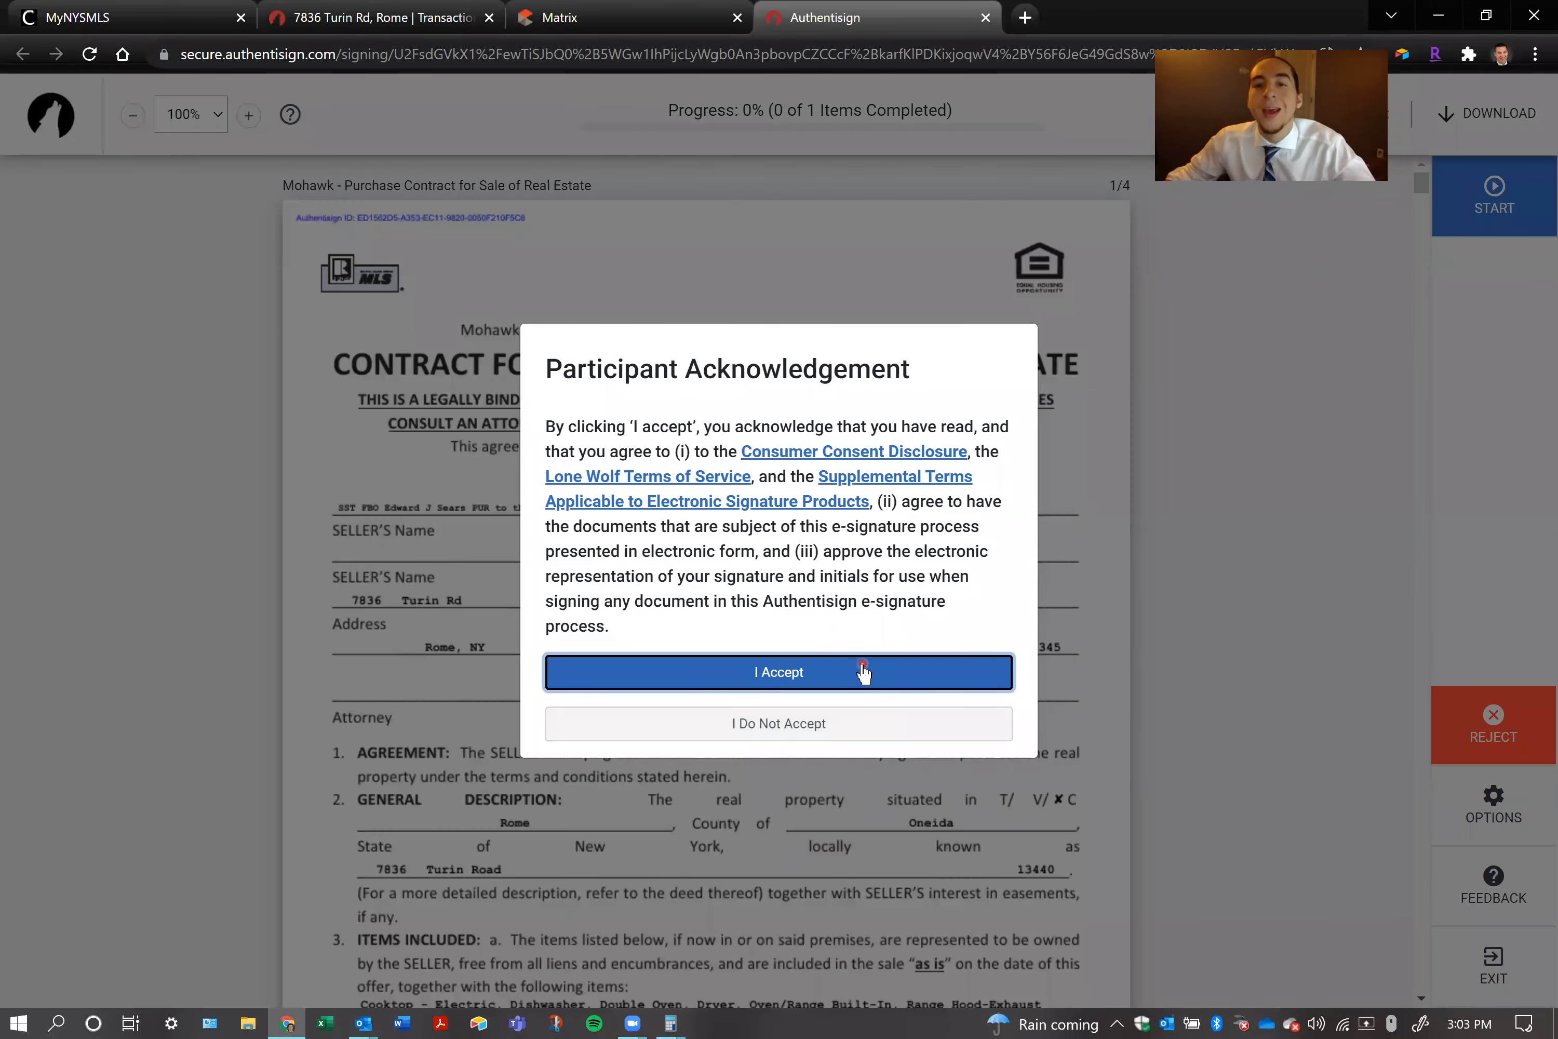
{"action": "left_click", "coordinate": [861, 670]}
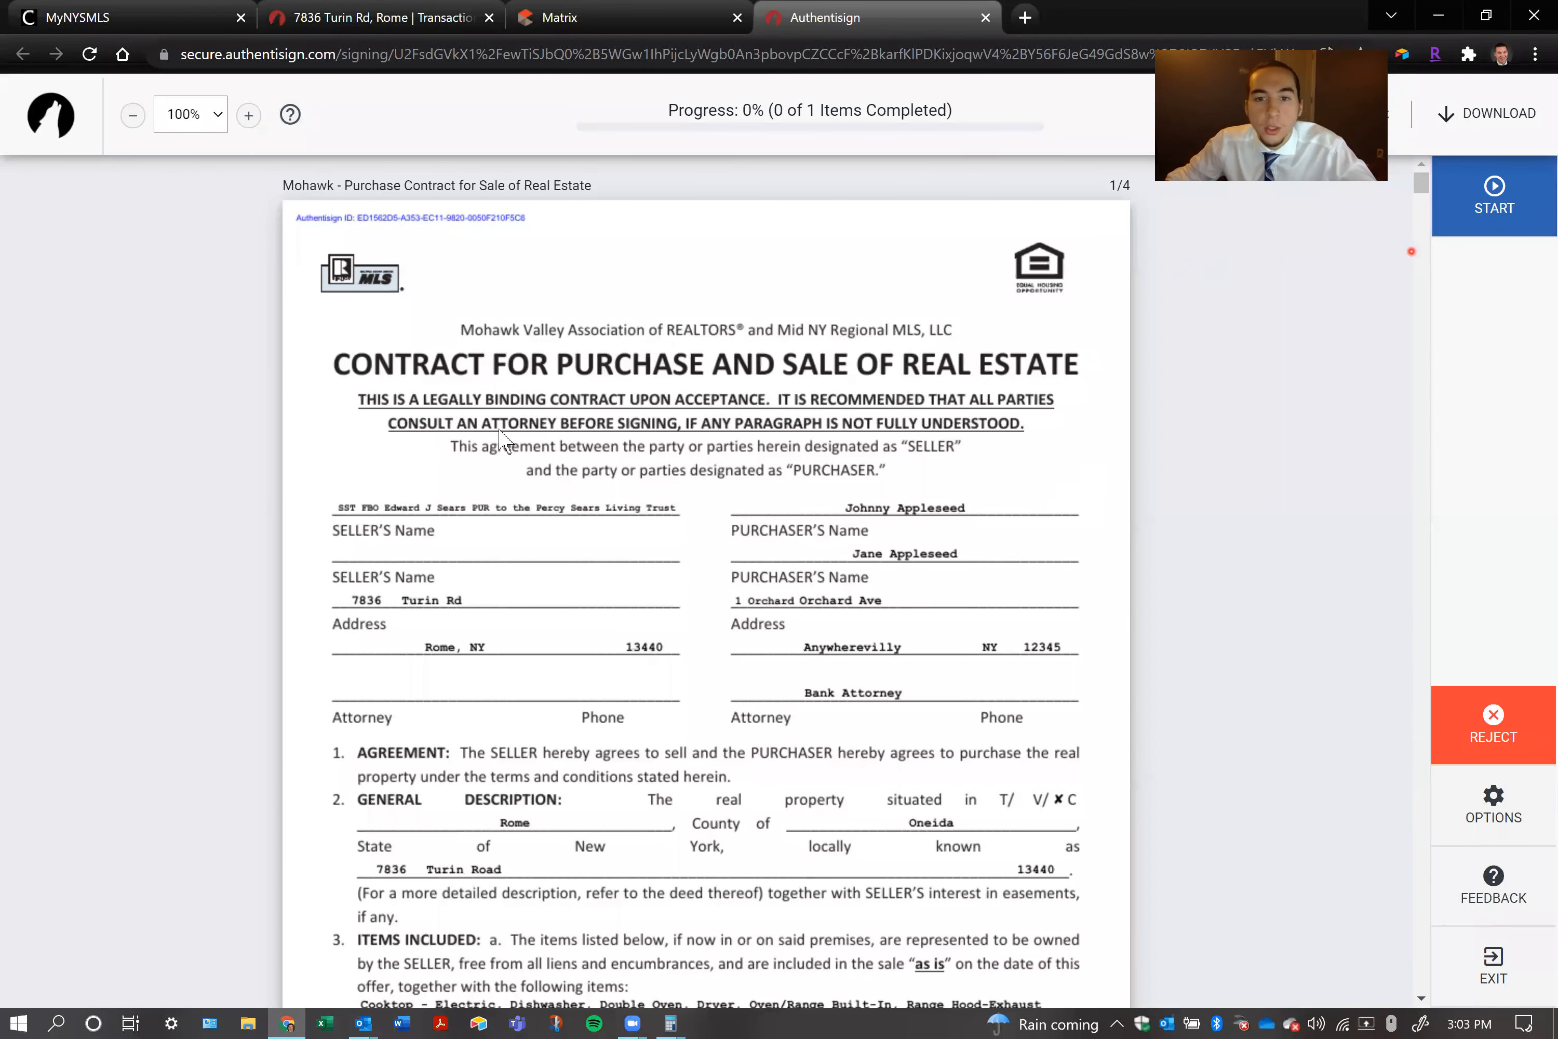
{"action": "left_click", "coordinate": [1514, 201]}
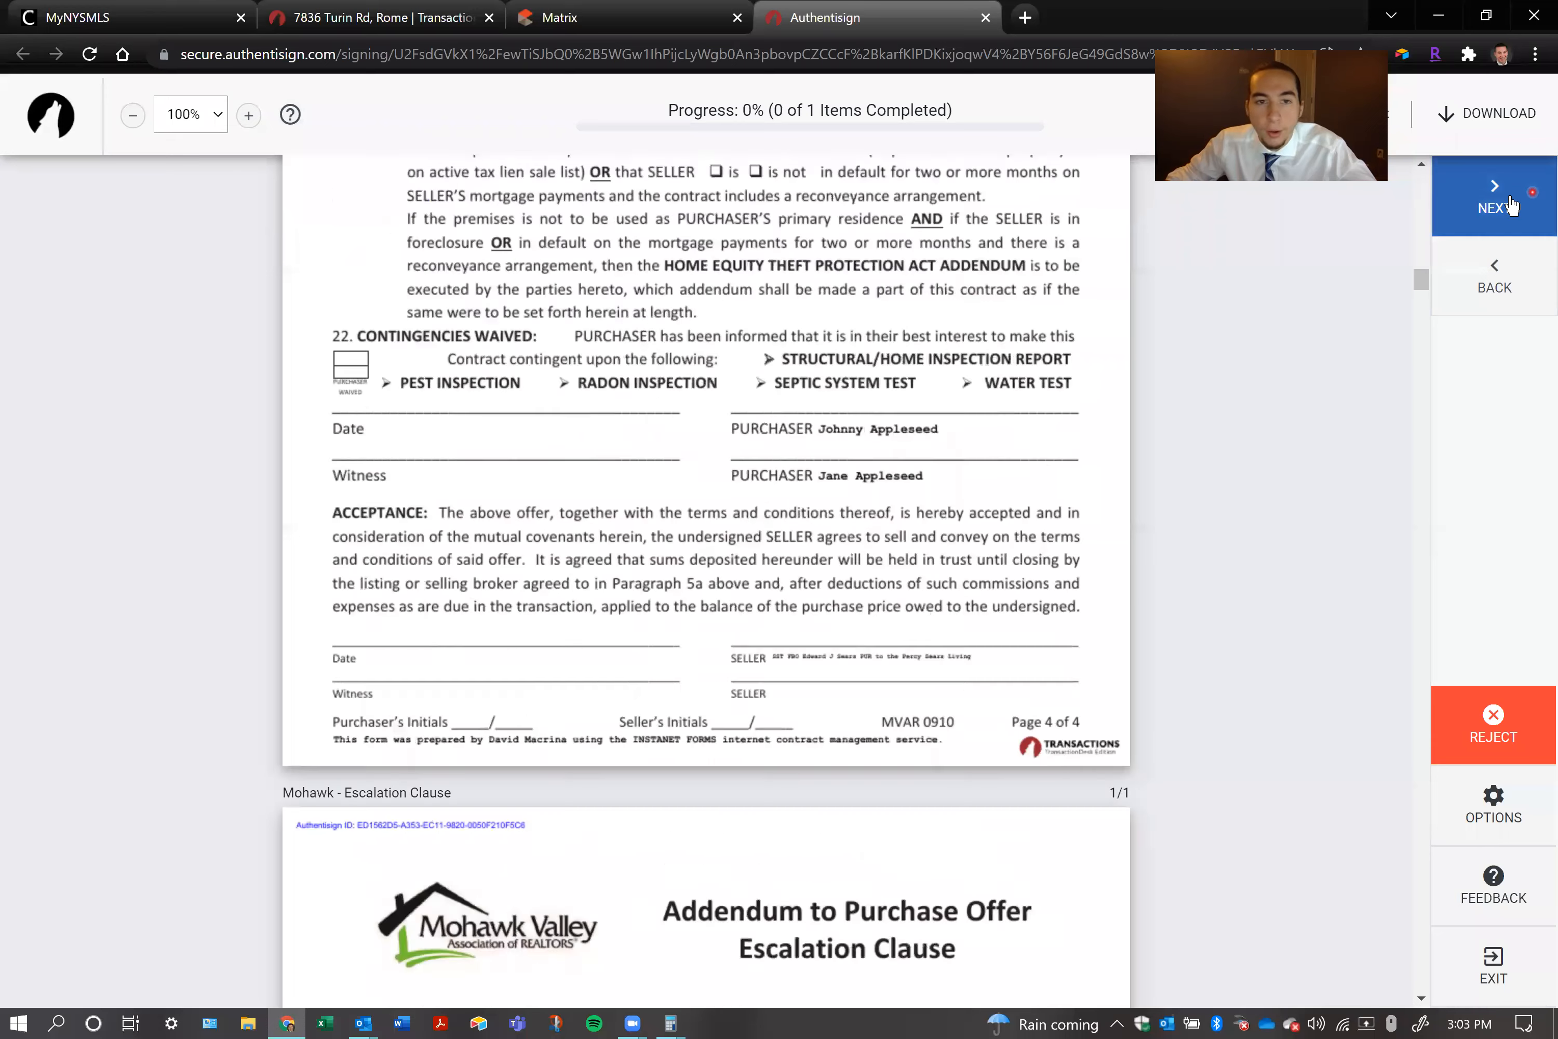
{"action": "left_click", "coordinate": [387, 524]}
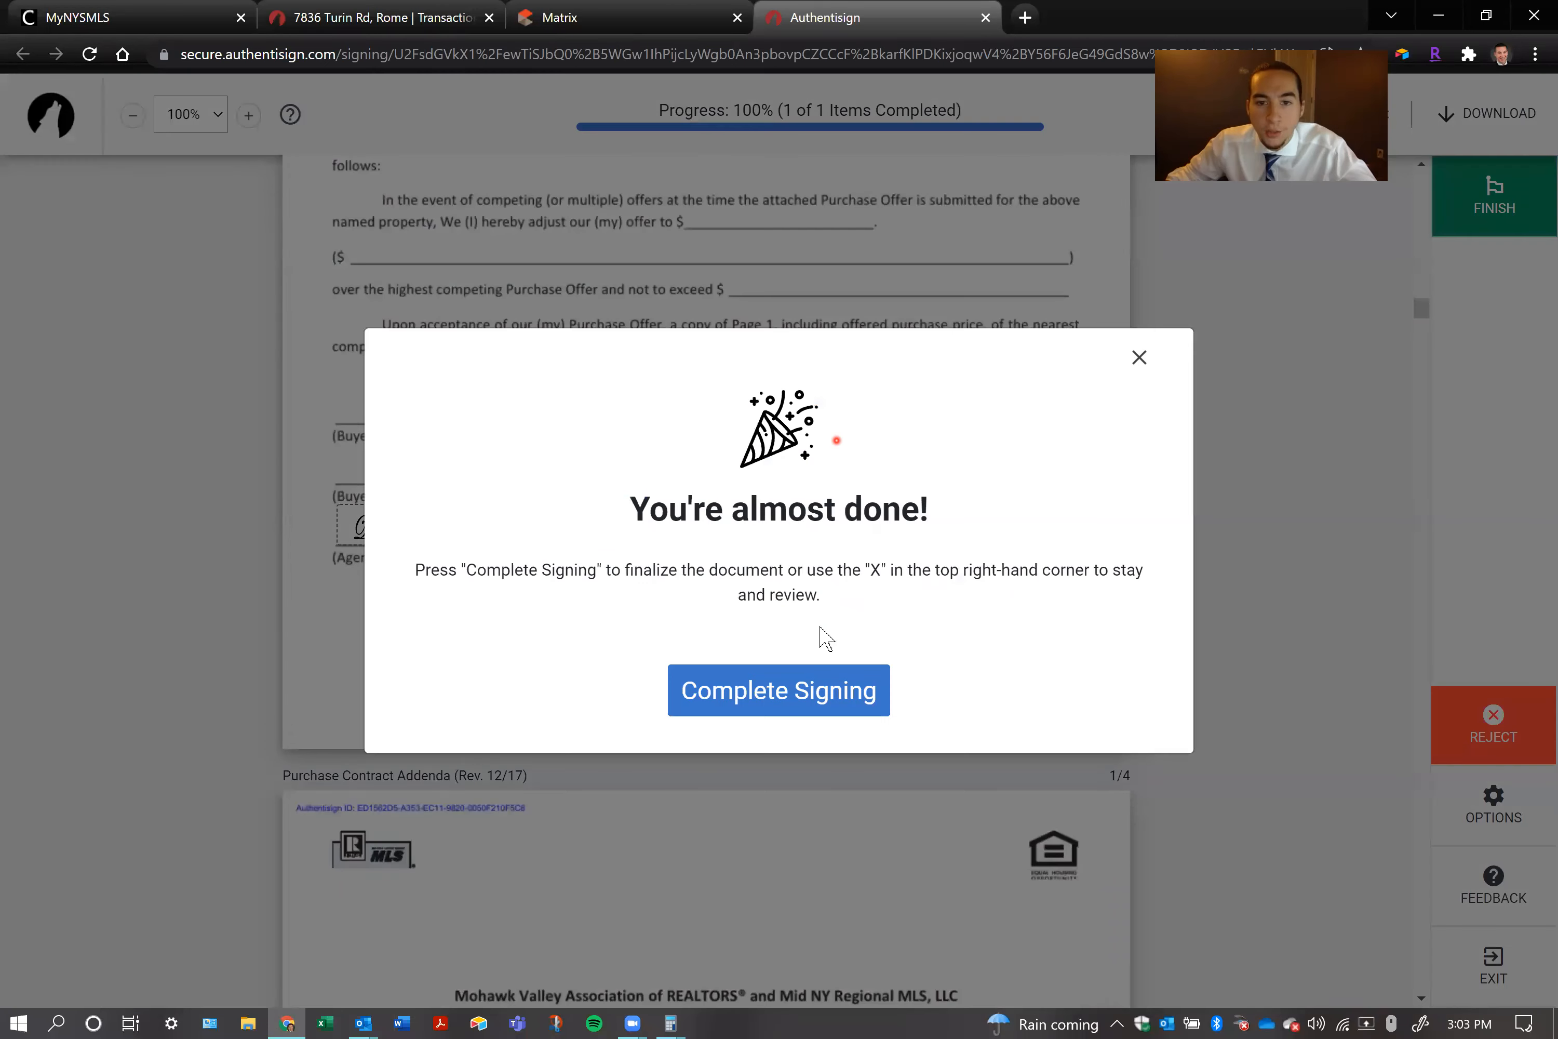
Complete the agent's signing, close the finished signing page, and switch to the purchasers' inbox in Outlook
{"action": "left_click", "coordinate": [784, 663]}
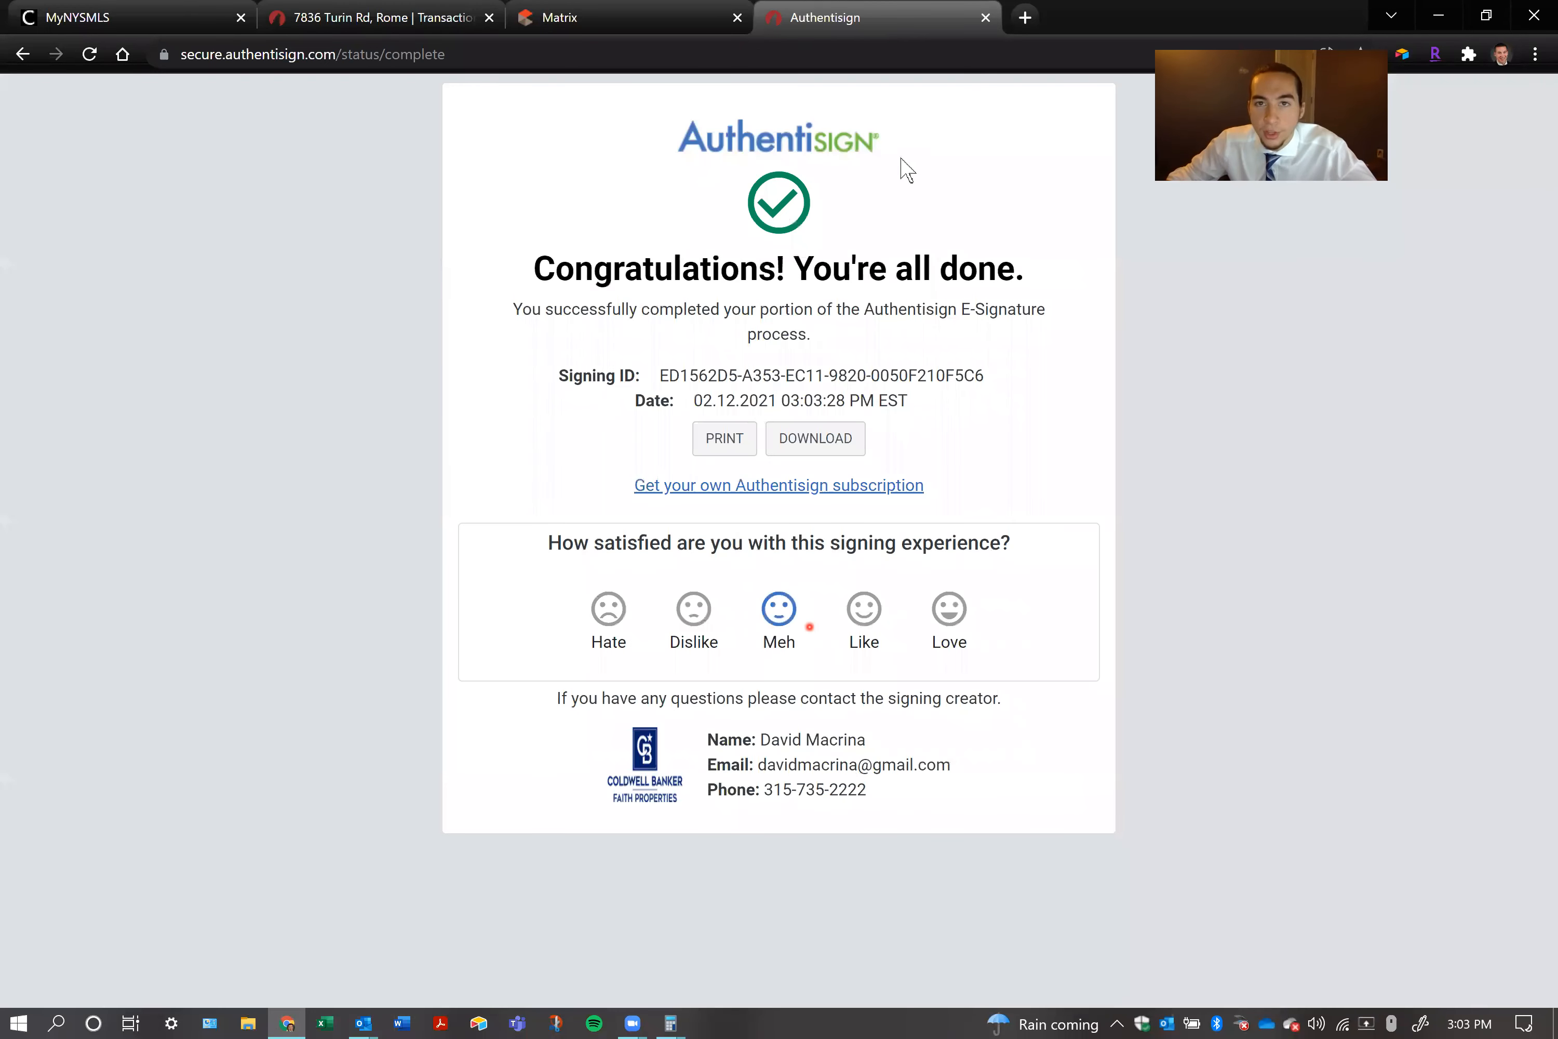
{"action": "left_click", "coordinate": [983, 16]}
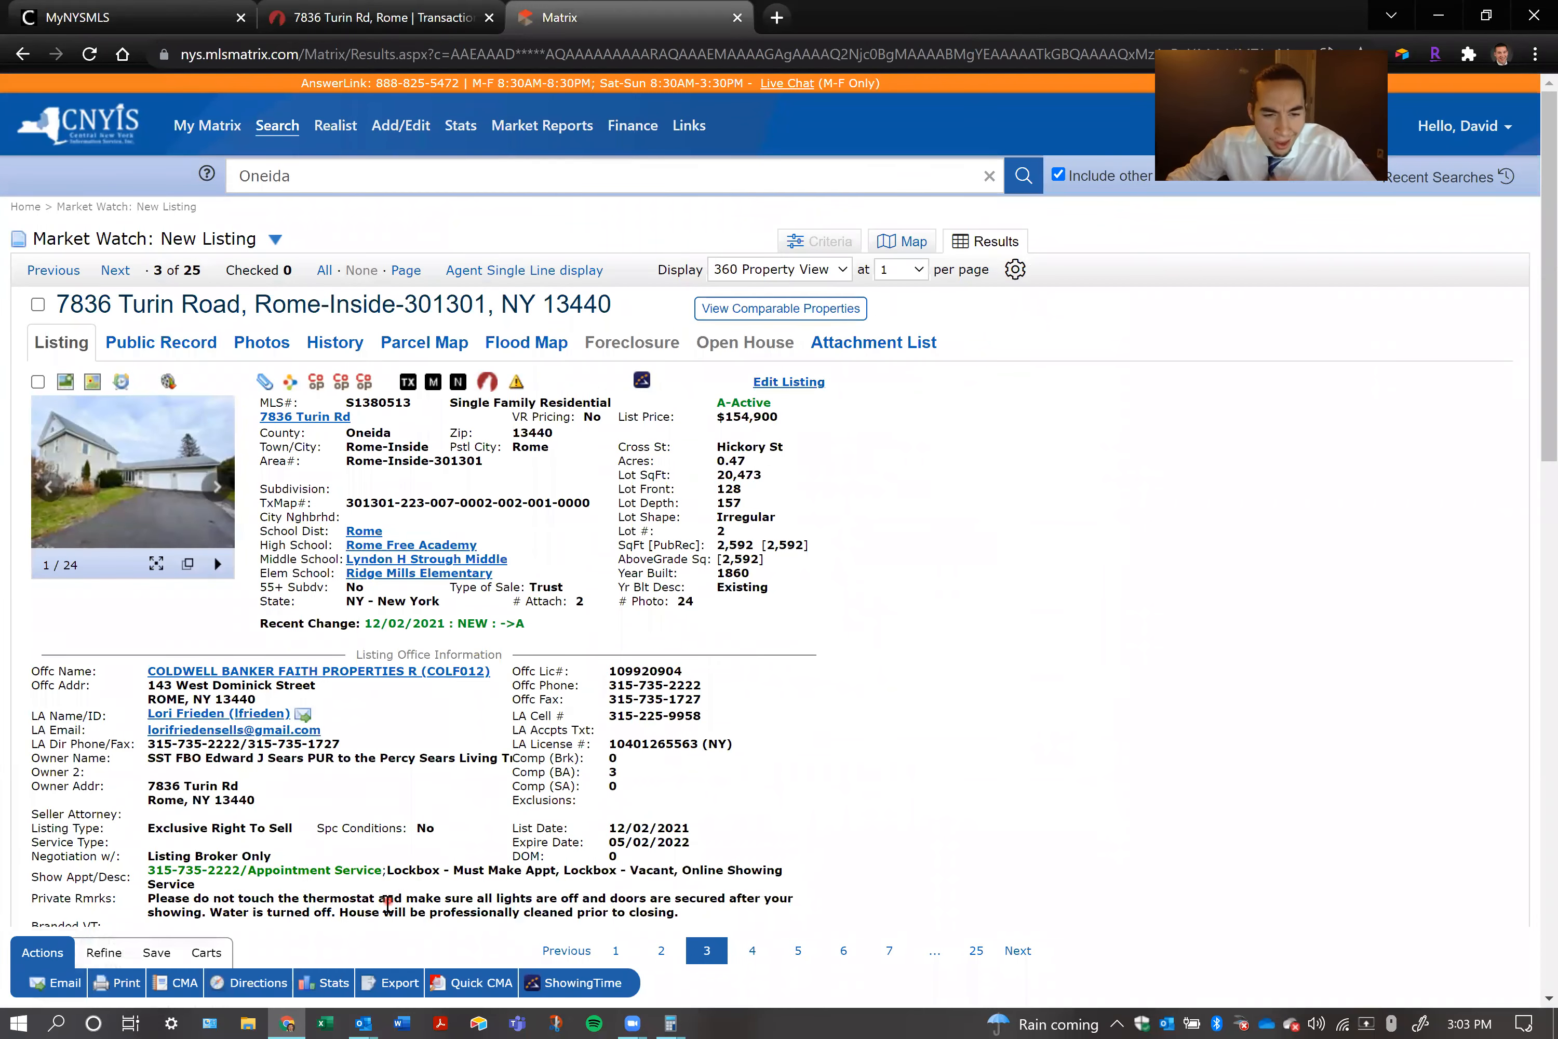
{"action": "left_click", "coordinate": [362, 1022]}
{"action": "left_click", "coordinate": [305, 941]}
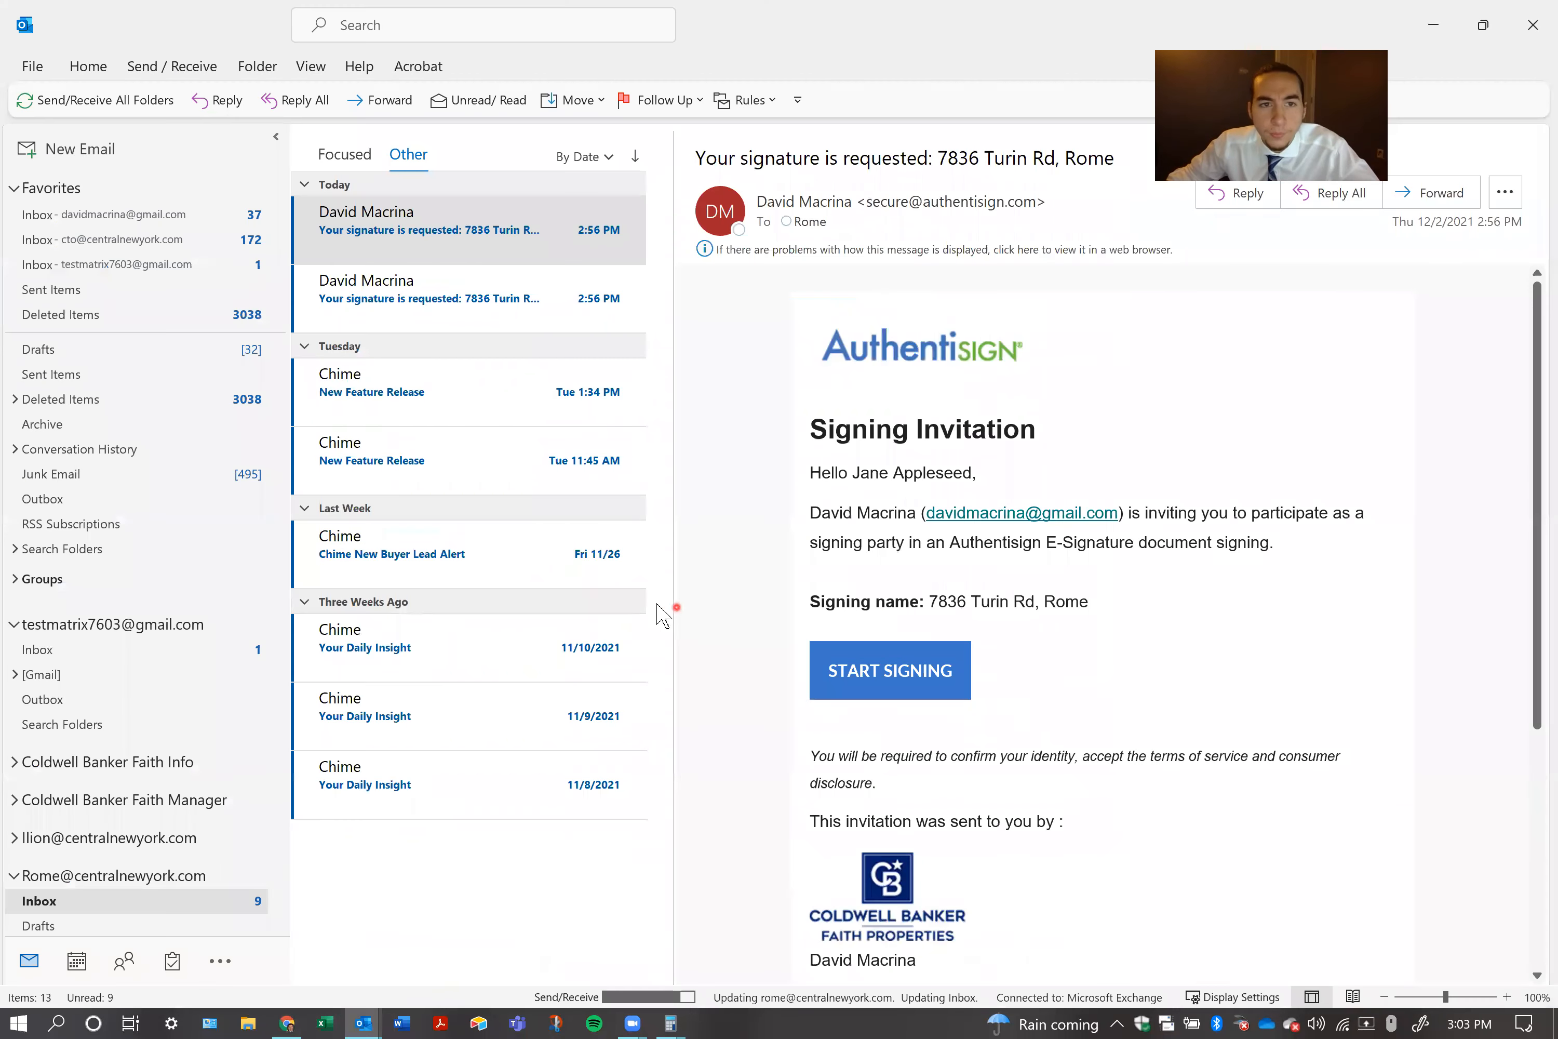
{"action": "left_click", "coordinate": [424, 235]}
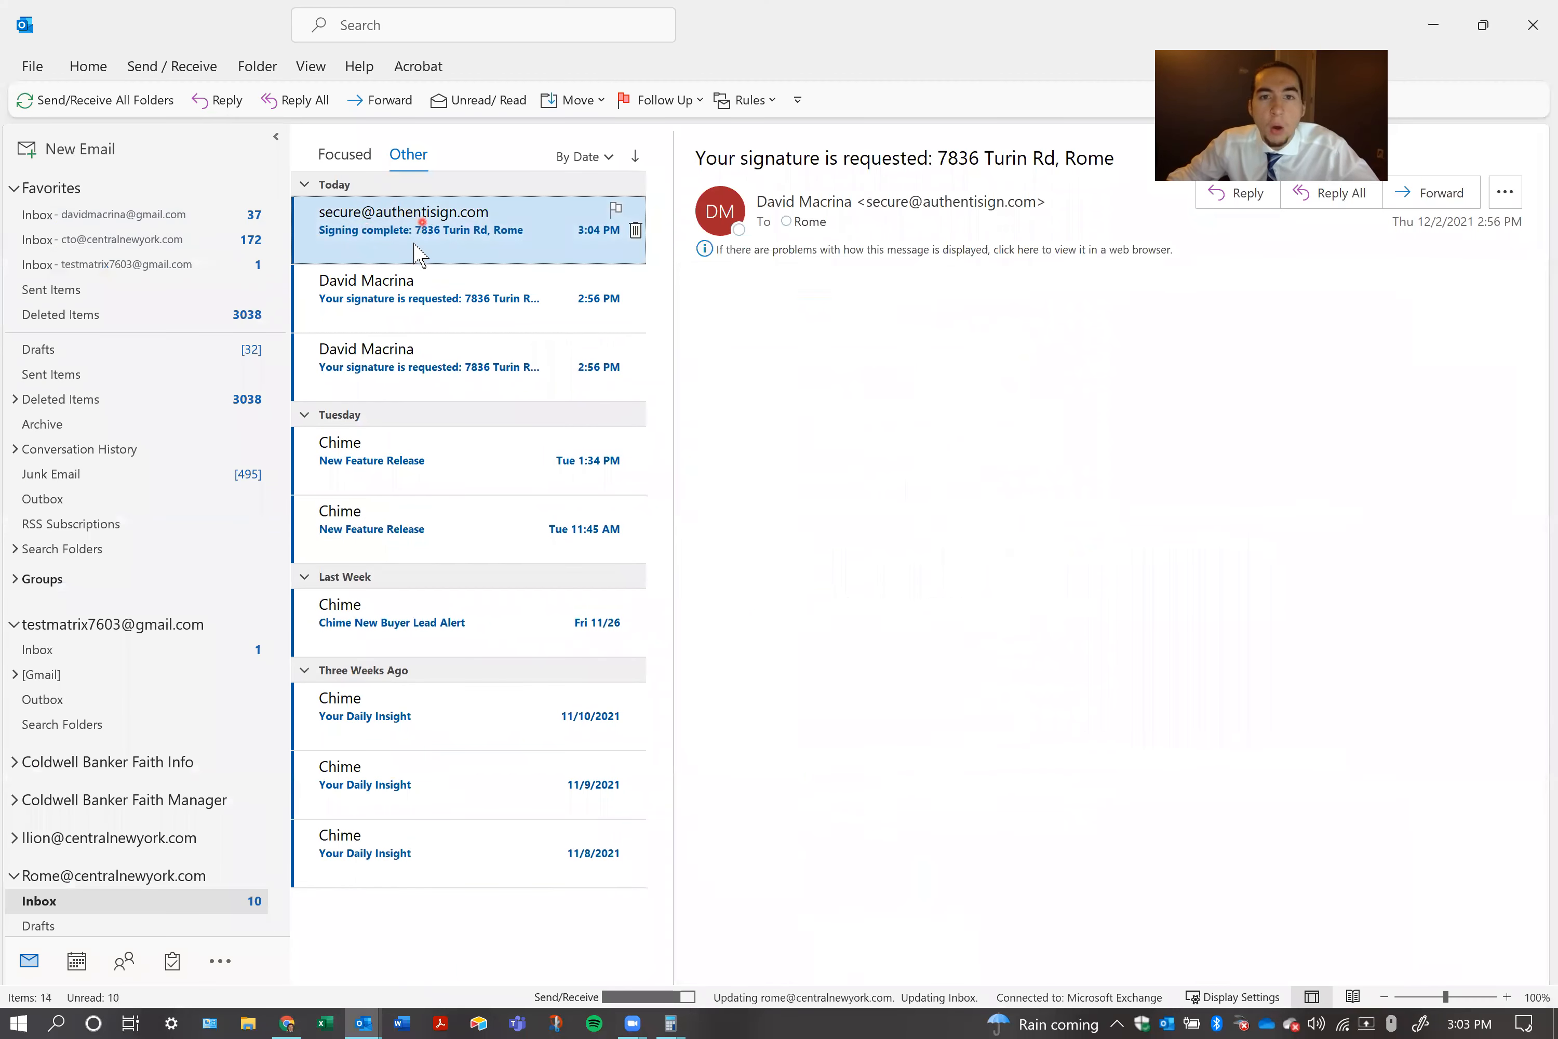
{"action": "left_click_drag", "start_coordinate": [1146, 102], "coordinate": [1046, 94]}
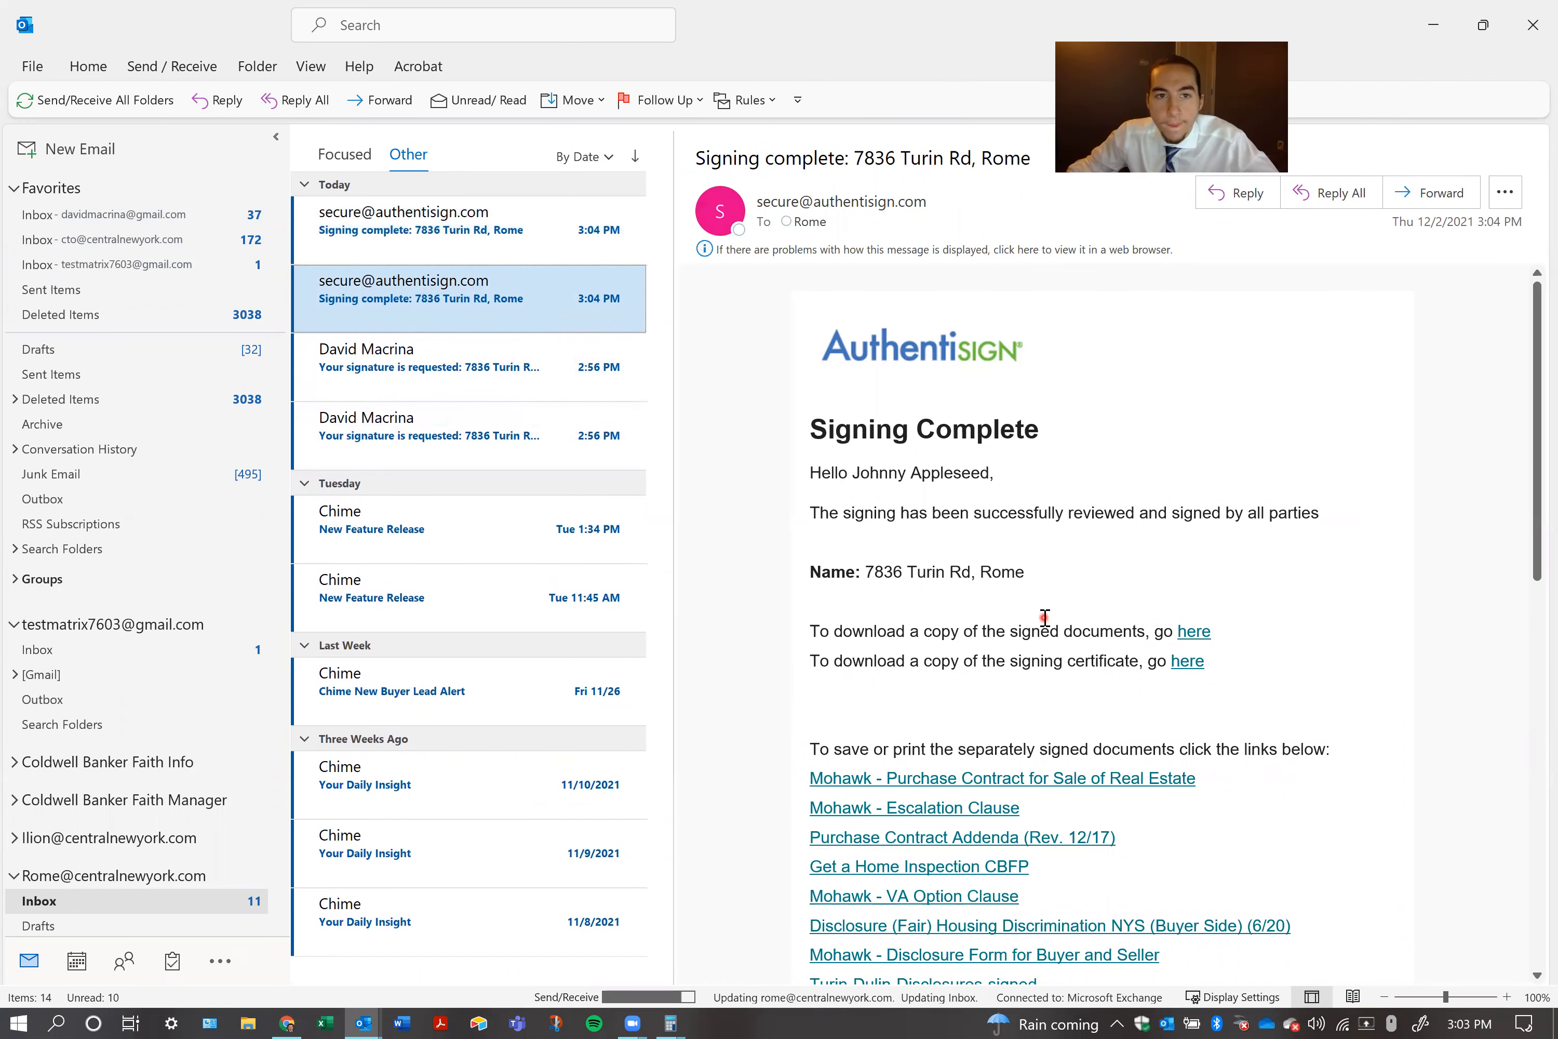
{"action": "left_click", "coordinate": [433, 240]}
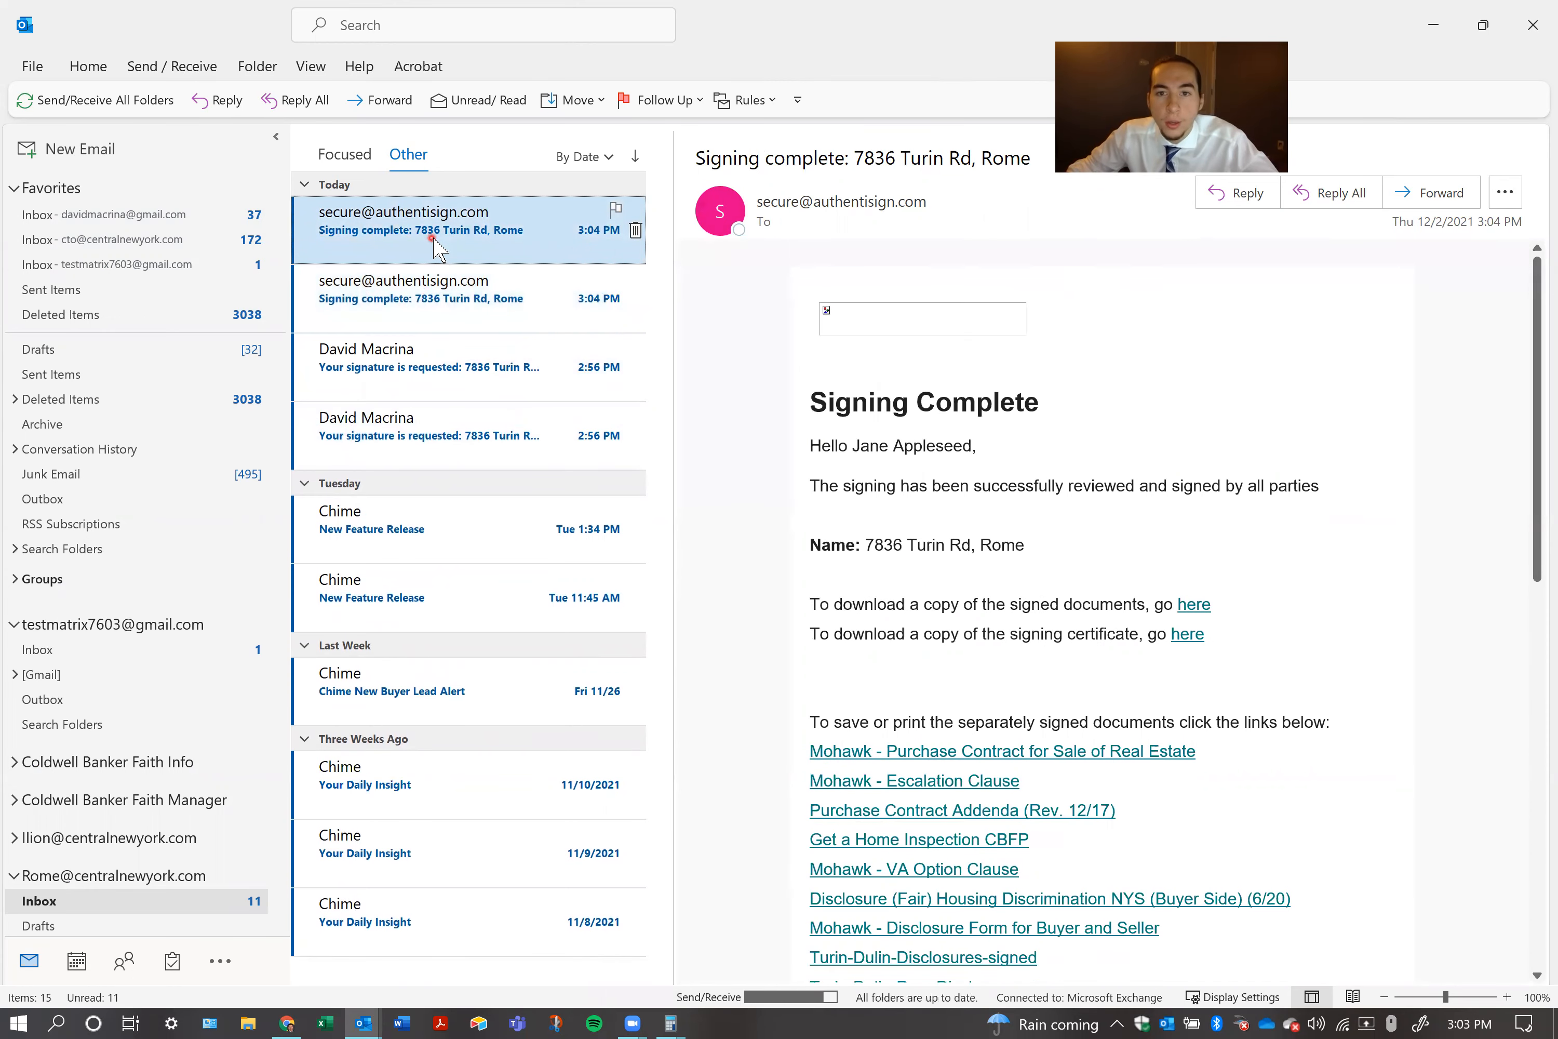
{"action": "left_click", "coordinate": [475, 286]}
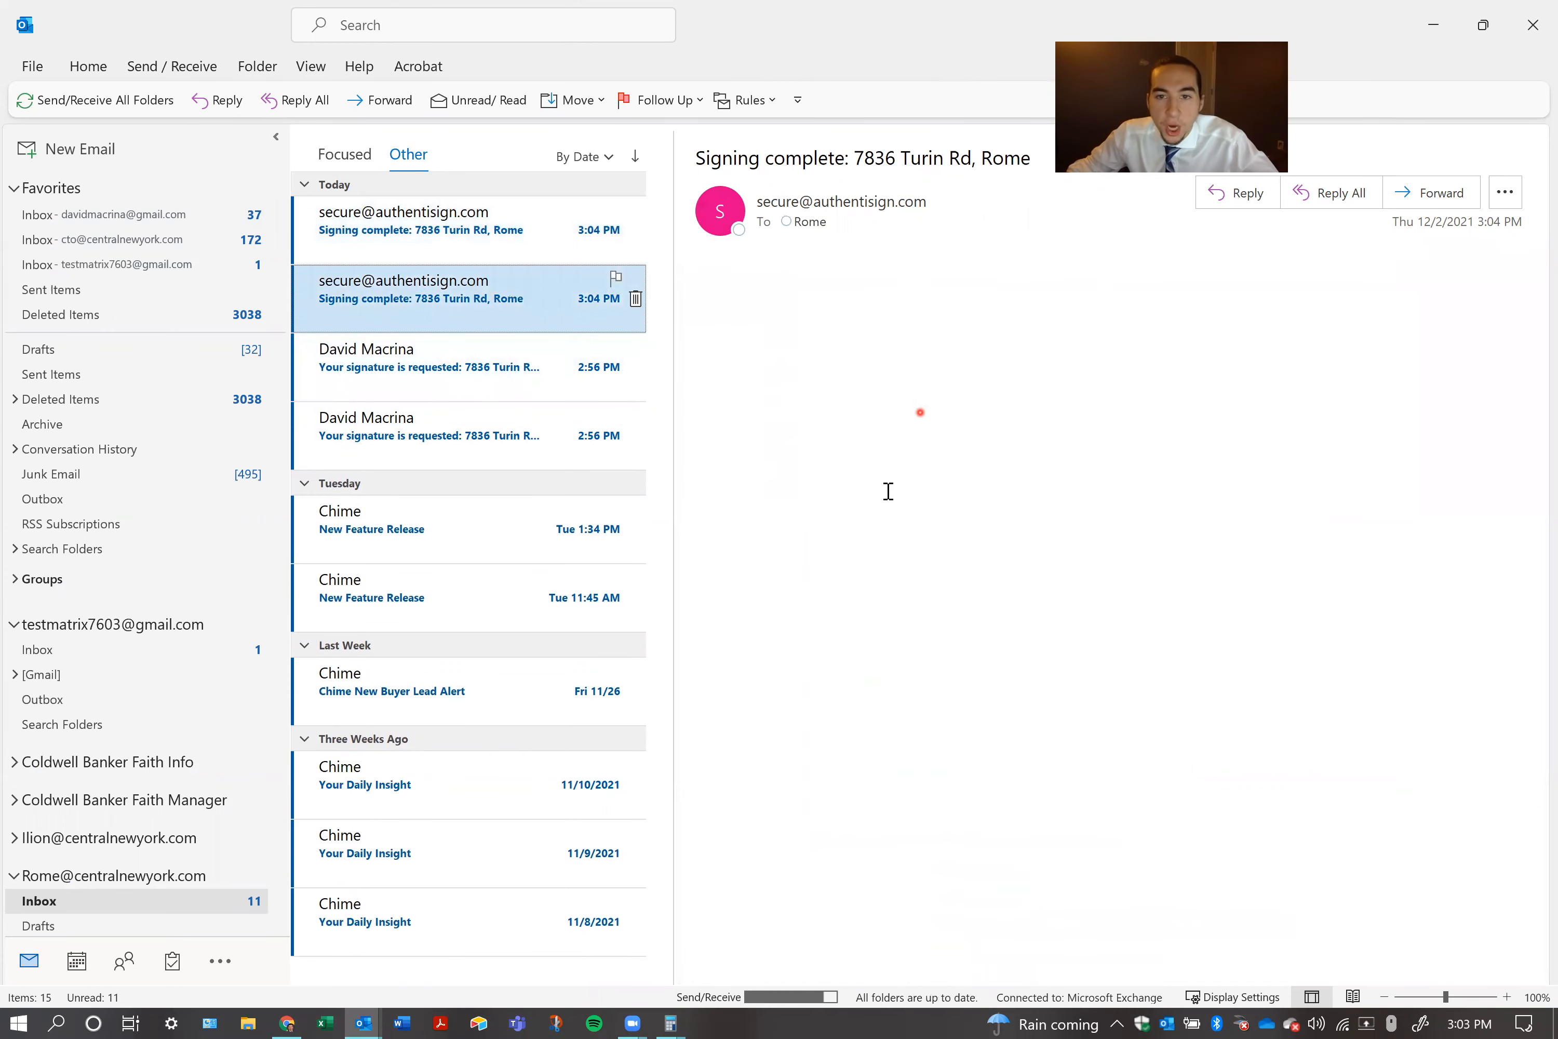
{"action": "left_click_drag", "start_coordinate": [856, 473], "coordinate": [988, 472]}
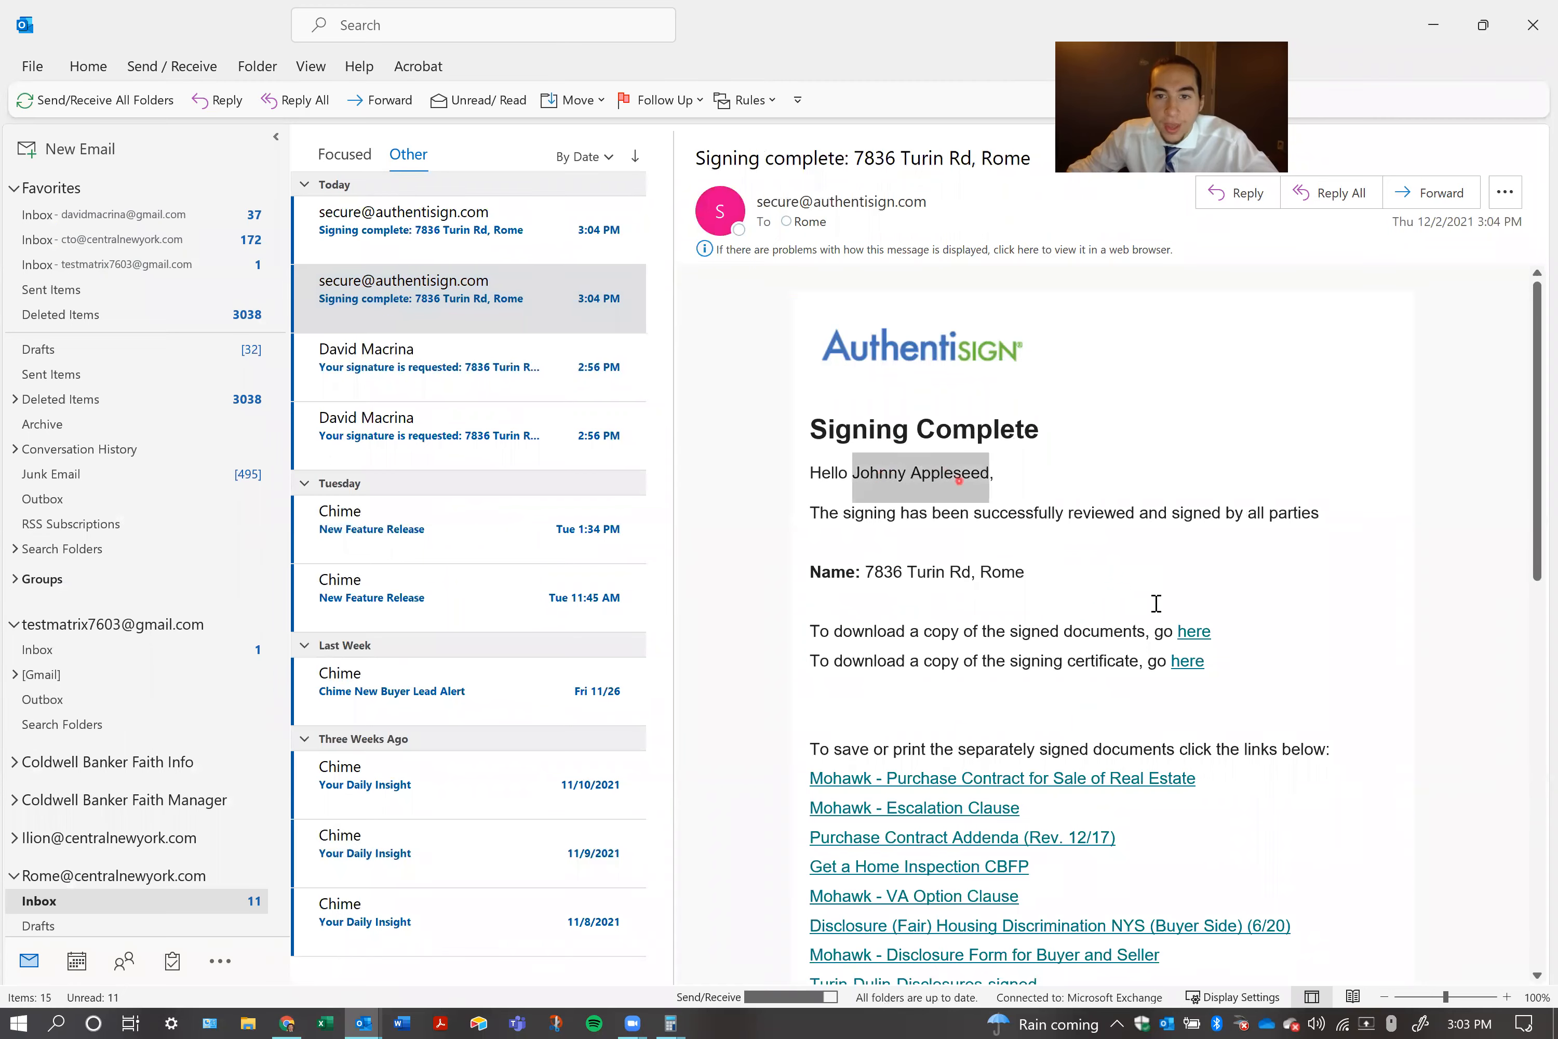
Open the signed documents from the first purchaser's completion e-mail and review the opening pages of the purchase contract
{"action": "left_click", "coordinate": [1194, 632]}
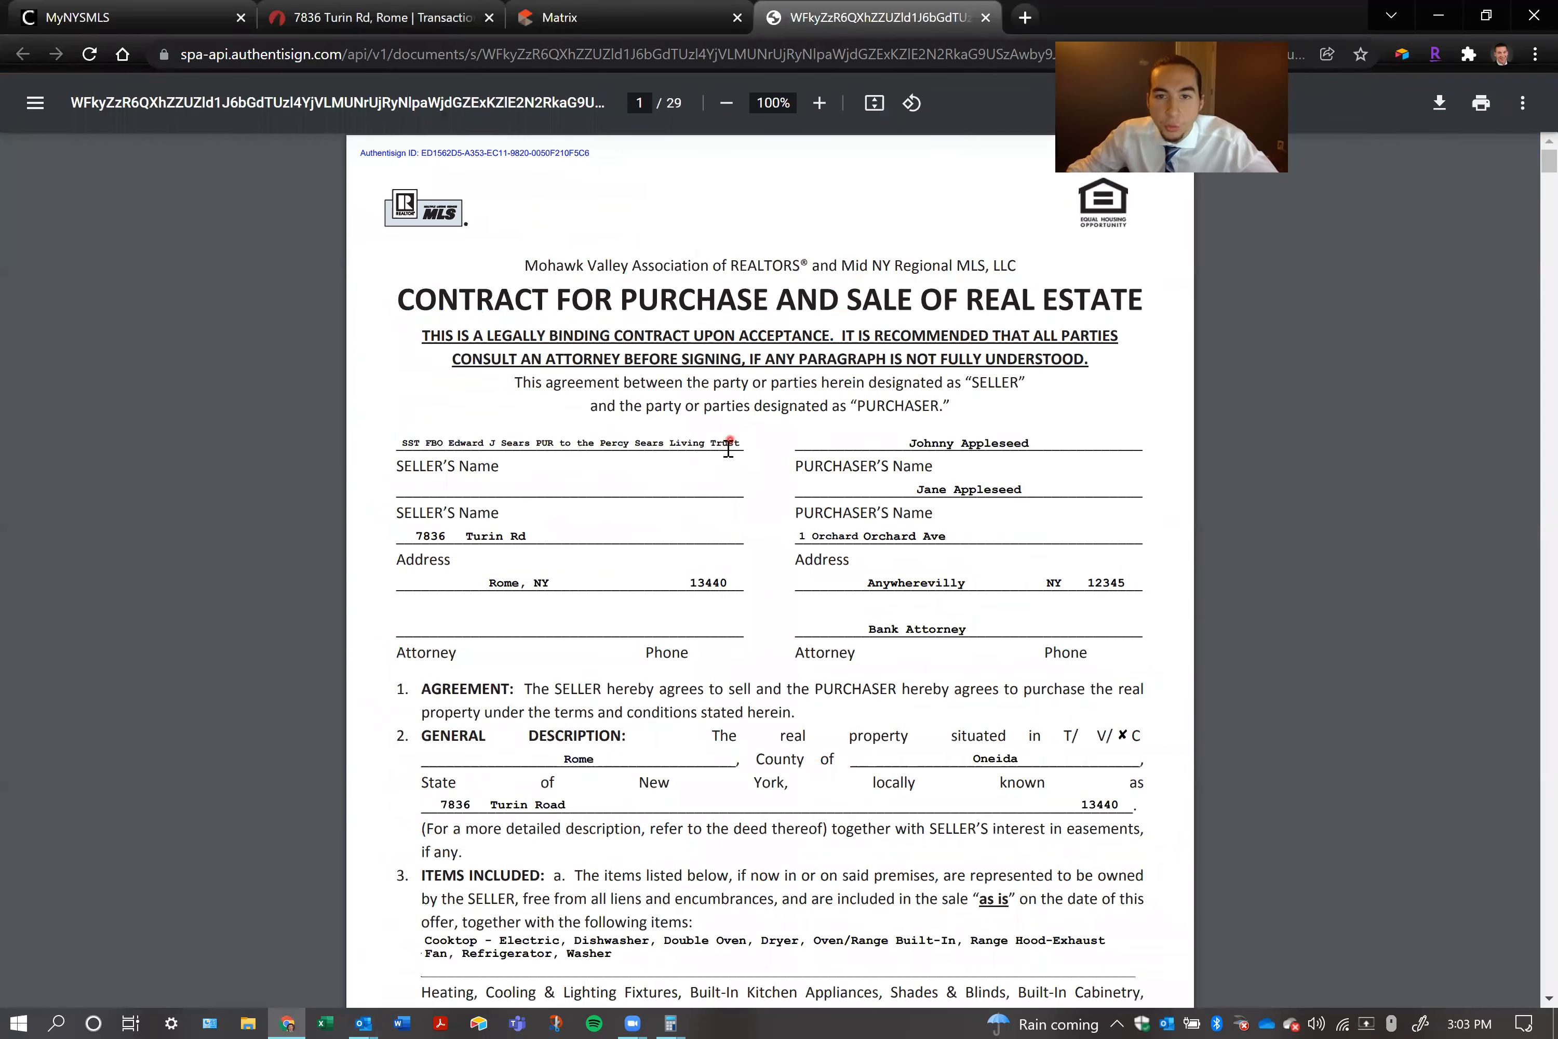
{"action": "scroll", "coordinate": [730, 445], "scroll_direction": "down", "scroll_amount": 10}
{"action": "scroll", "coordinate": [726, 476], "scroll_direction": "down", "scroll_amount": 20}
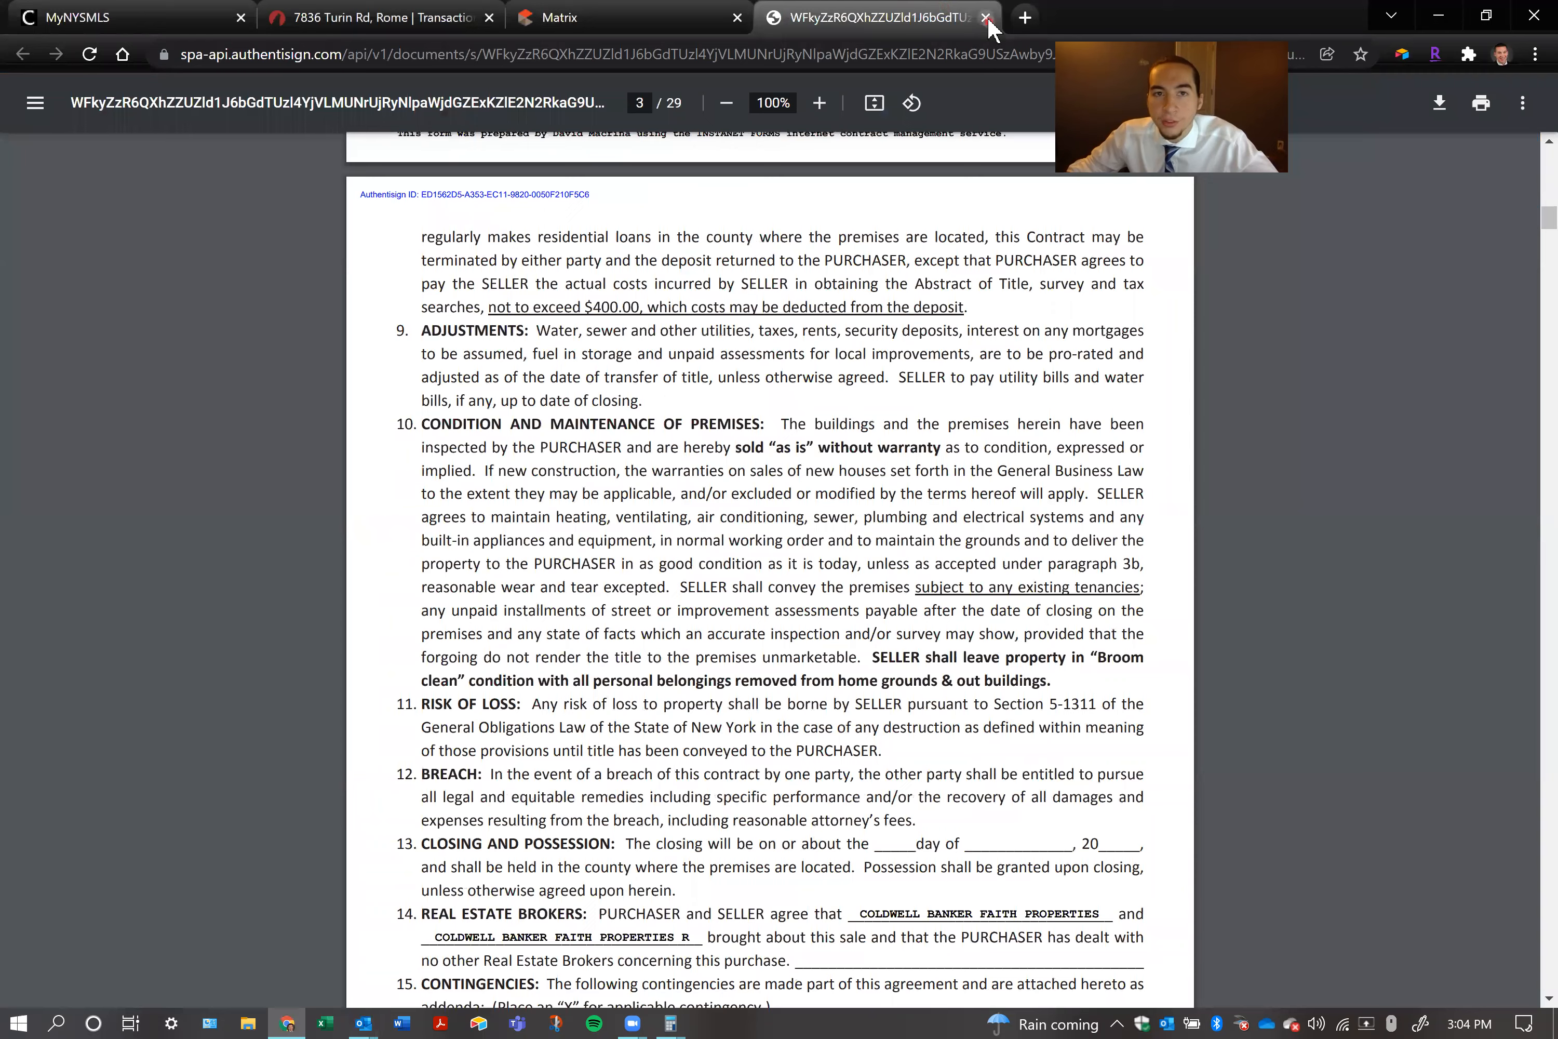
{"action": "left_click", "coordinate": [455, 953]}
{"action": "left_click", "coordinate": [495, 392]}
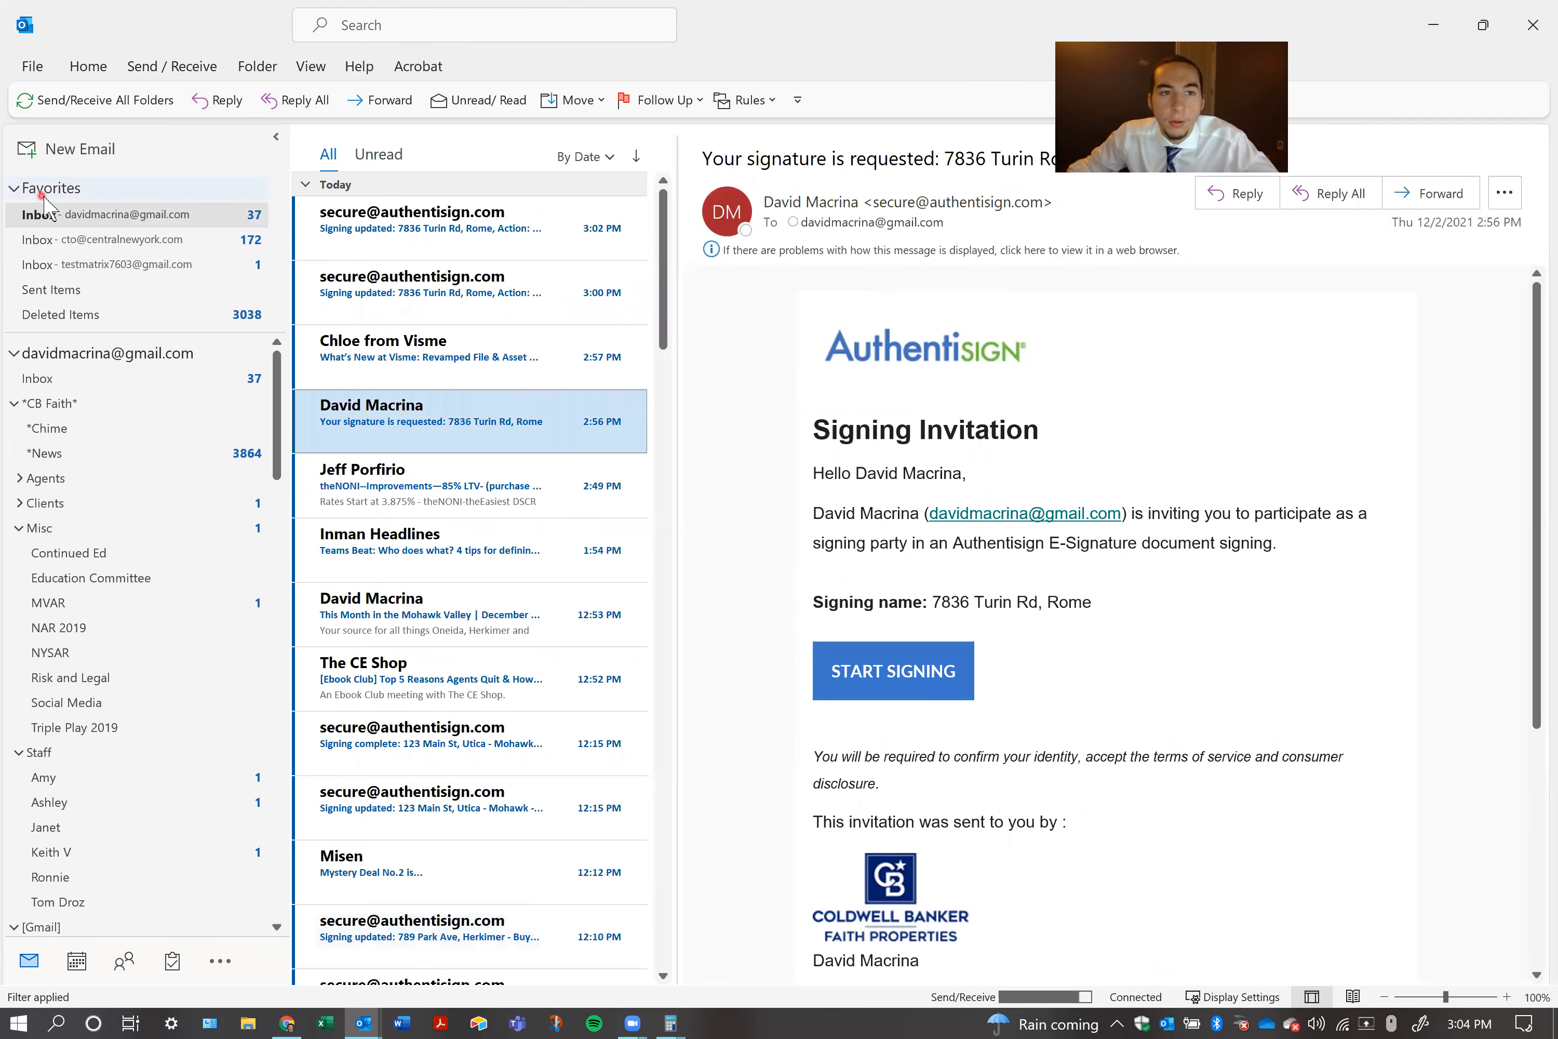
{"action": "left_click", "coordinate": [88, 213]}
{"action": "left_click", "coordinate": [434, 412]}
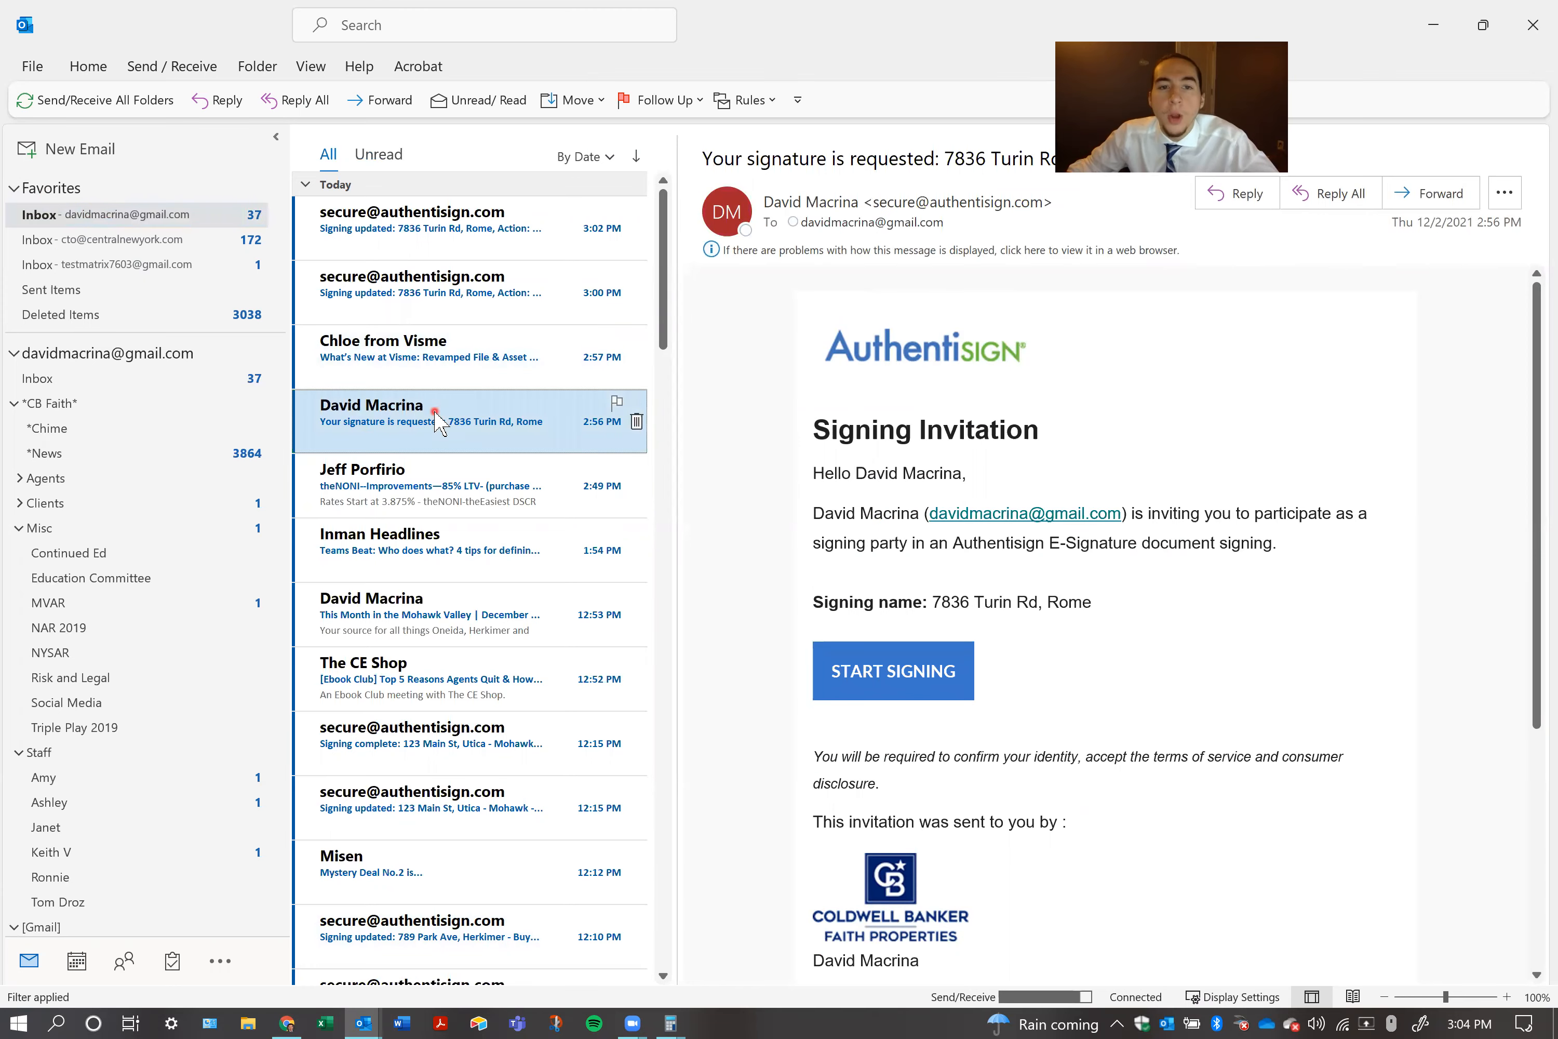
Return to the purchasers' inbox and compare the recipients of the two completion e-mails
{"action": "left_click", "coordinate": [363, 1022]}
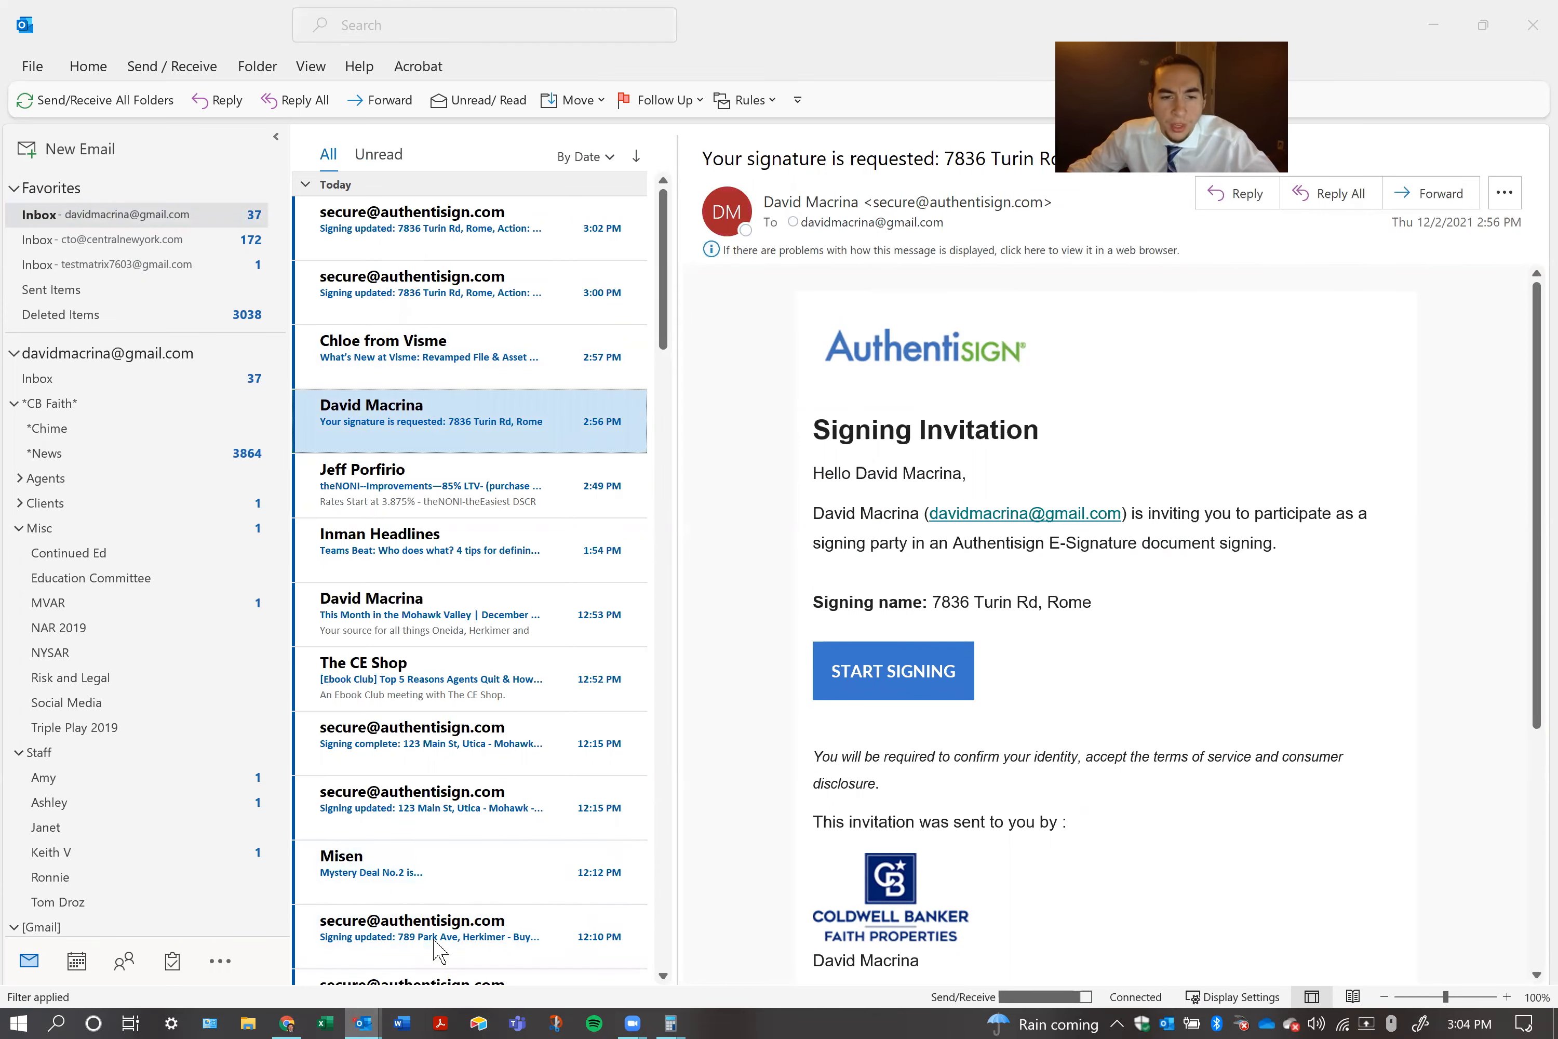
{"action": "left_click", "coordinate": [338, 894]}
{"action": "left_click", "coordinate": [421, 323]}
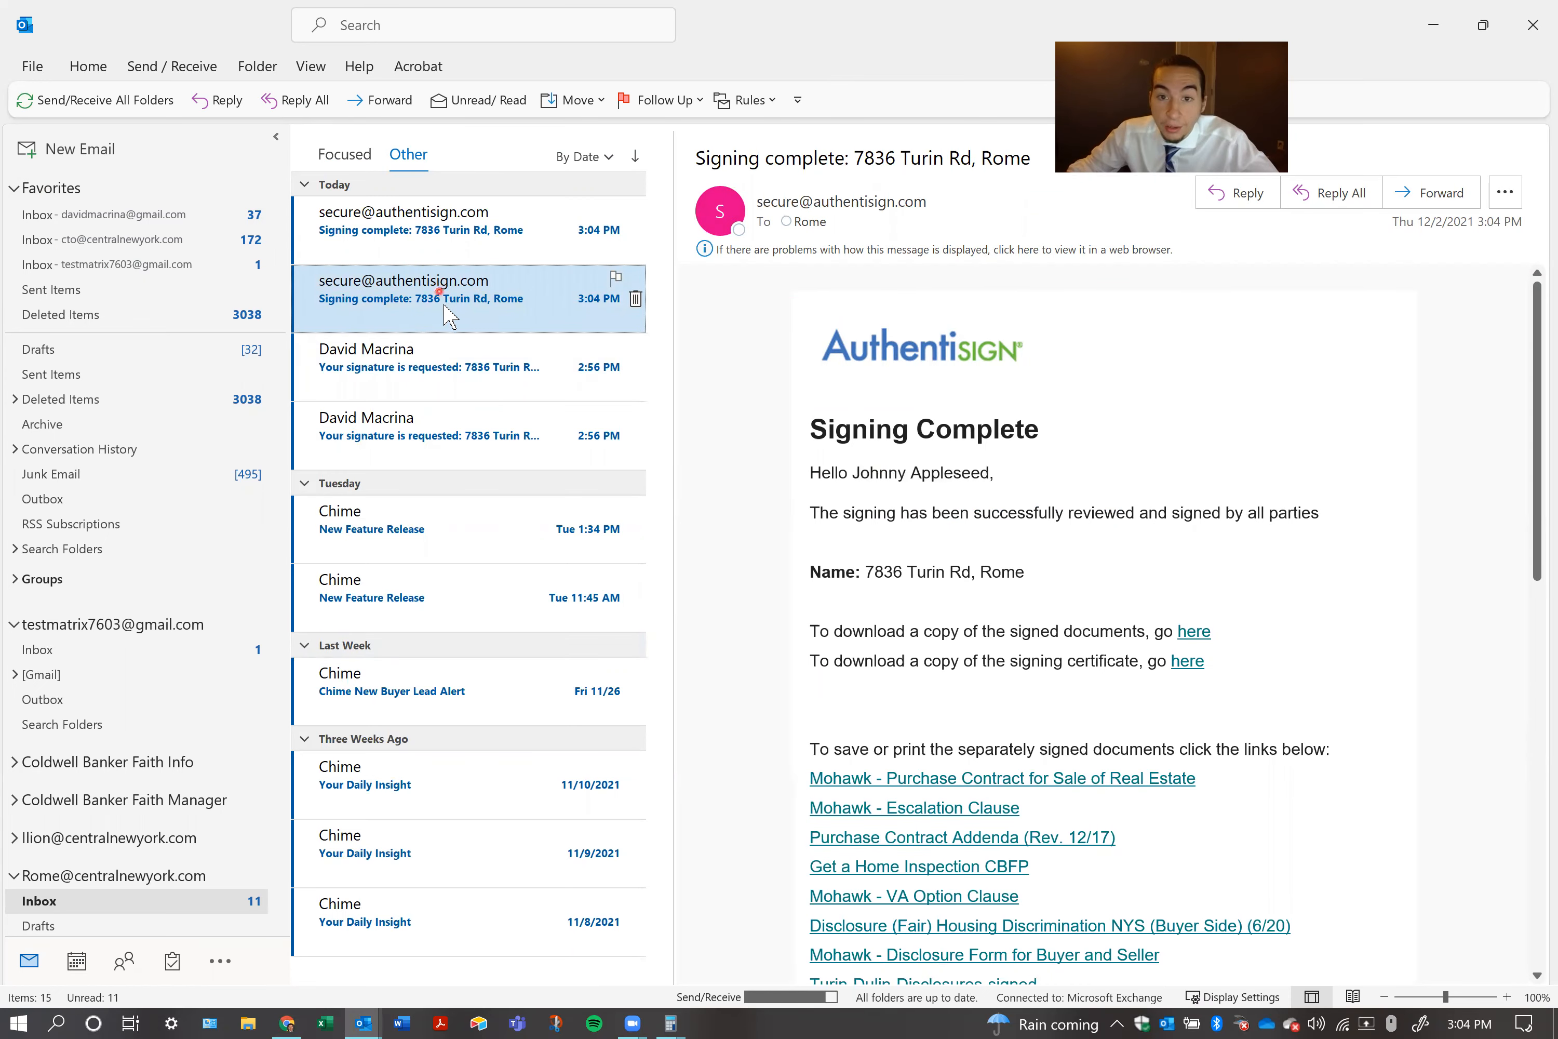
{"action": "left_click", "coordinate": [446, 240]}
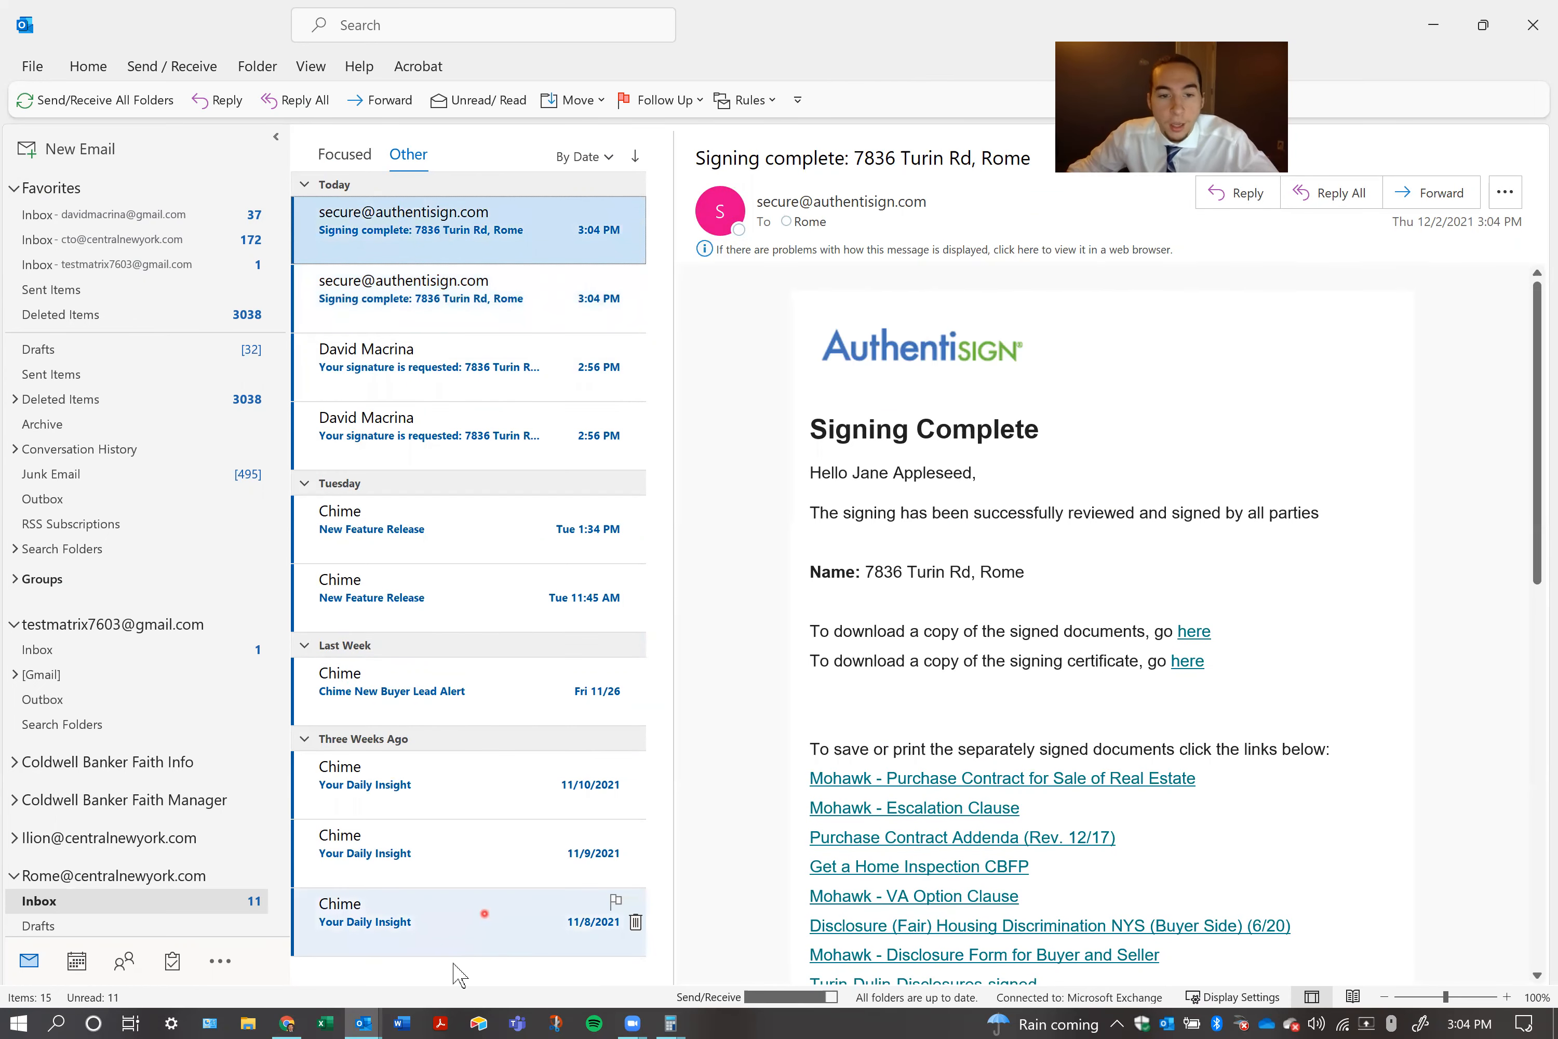
Review the invitation and newest signing update in the agent's inbox, and run Send/Receive for all folders to check for new mail
{"action": "left_click", "coordinate": [363, 1024]}
{"action": "left_click", "coordinate": [445, 958]}
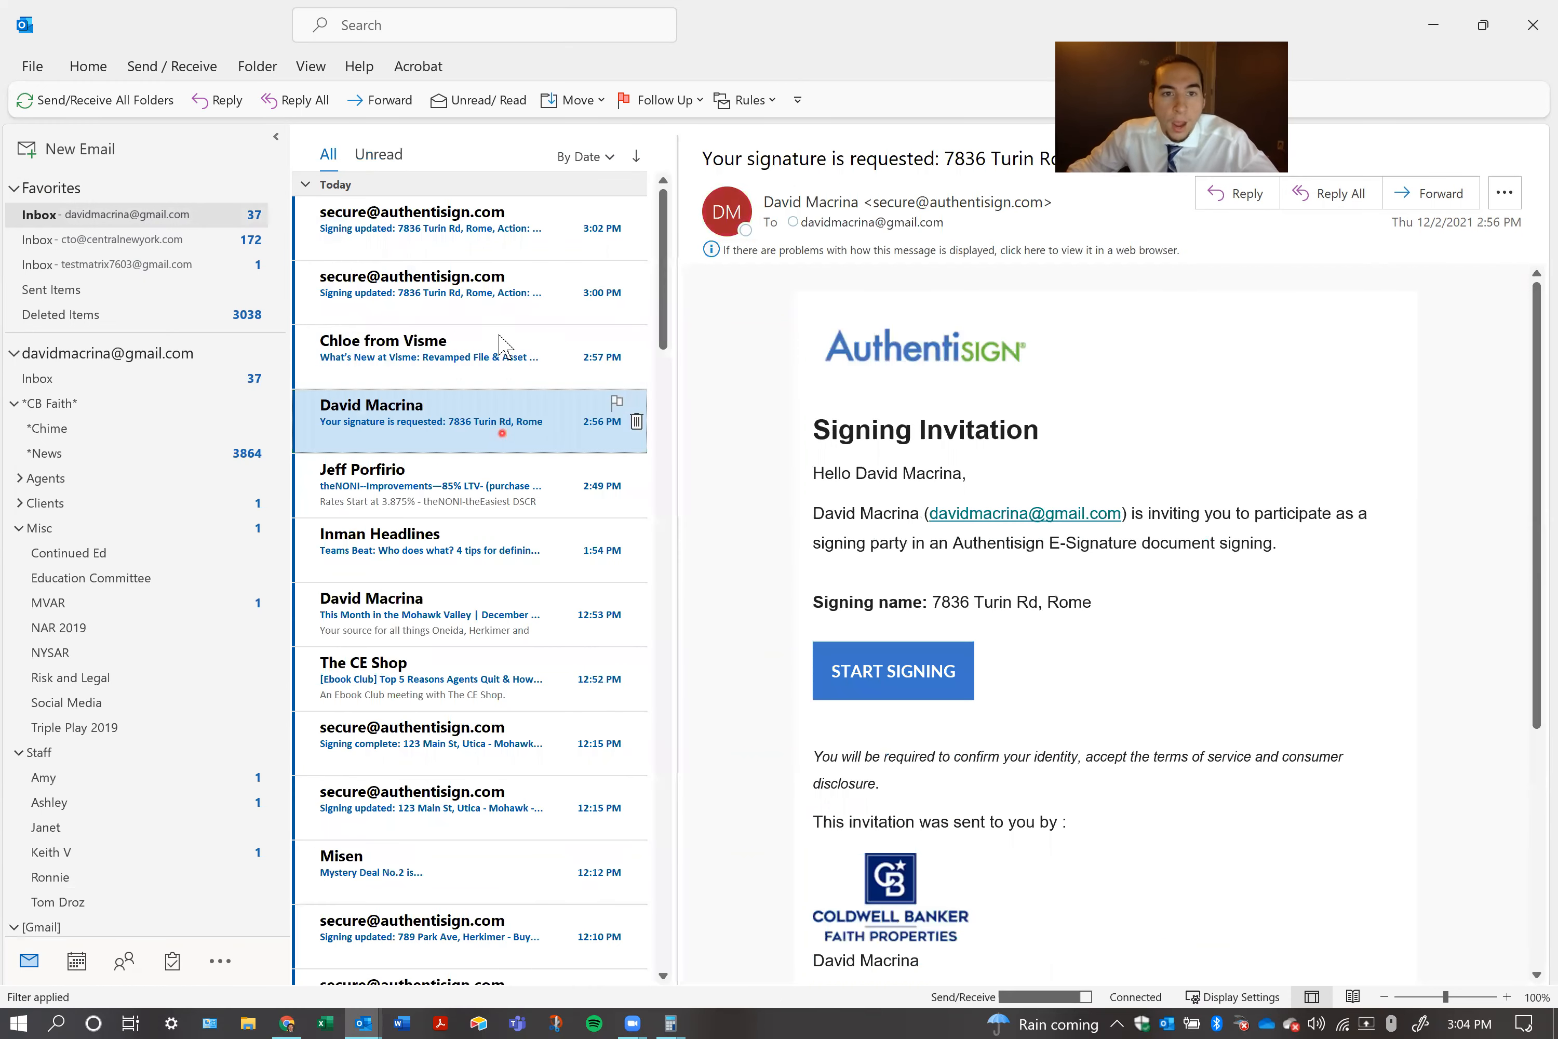
{"action": "left_click_drag", "start_coordinate": [883, 473], "coordinate": [1054, 456]}
{"action": "left_click", "coordinate": [1053, 456]}
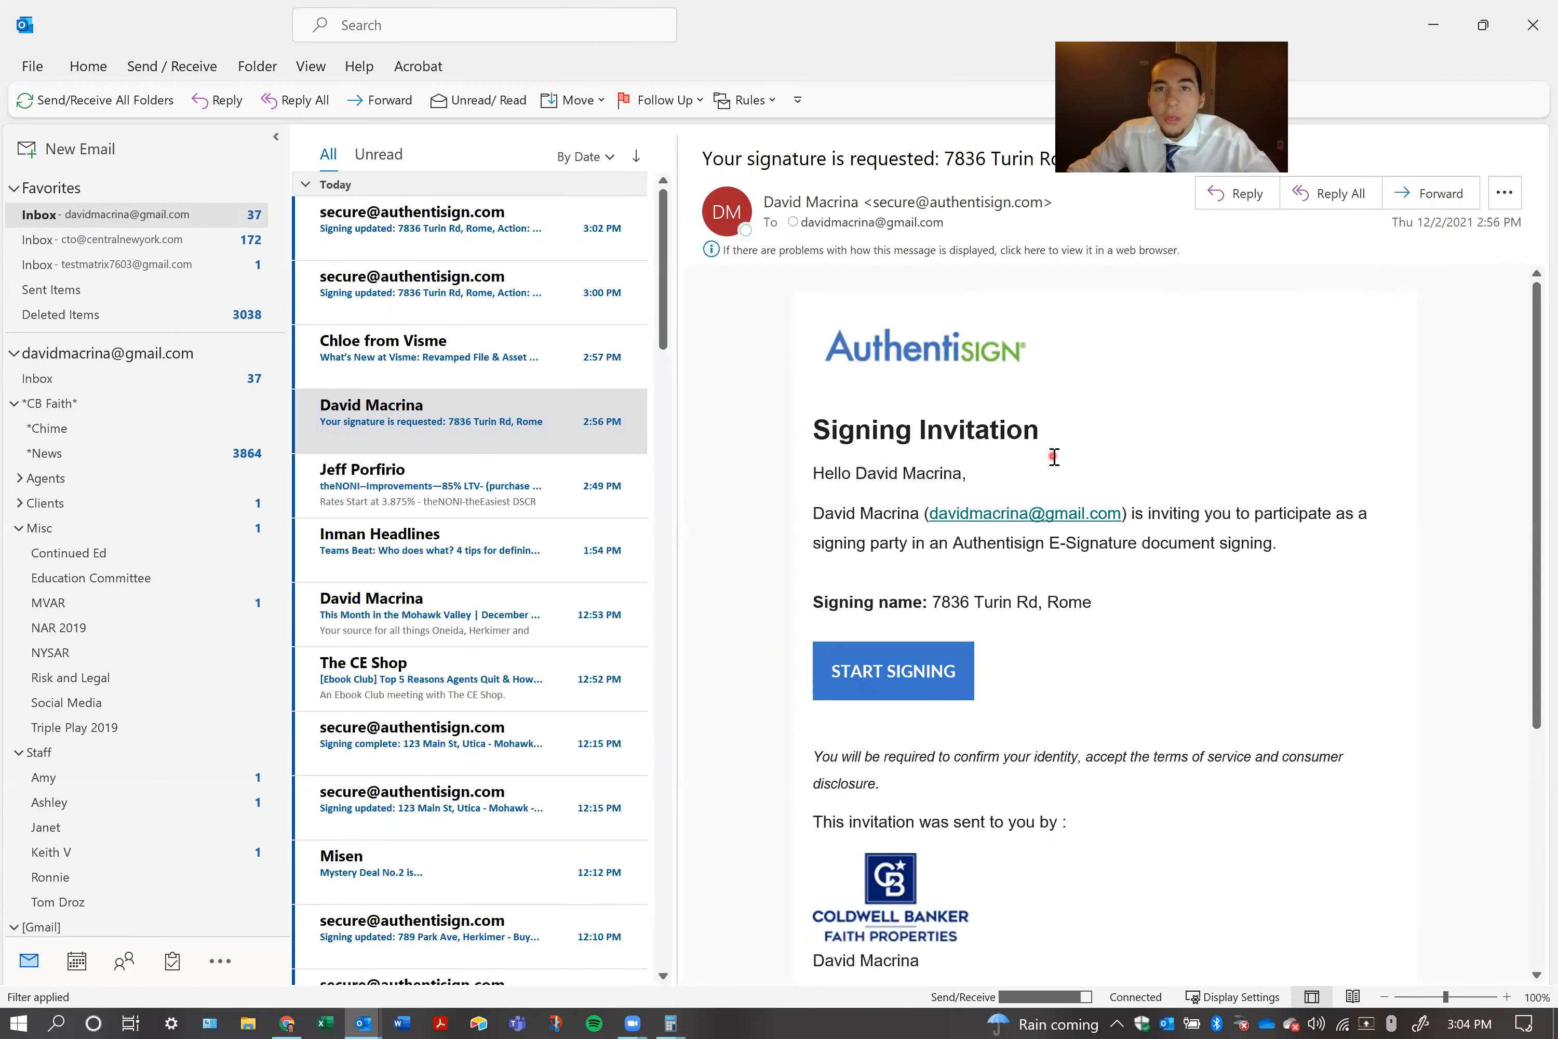
{"action": "left_click", "coordinate": [551, 243]}
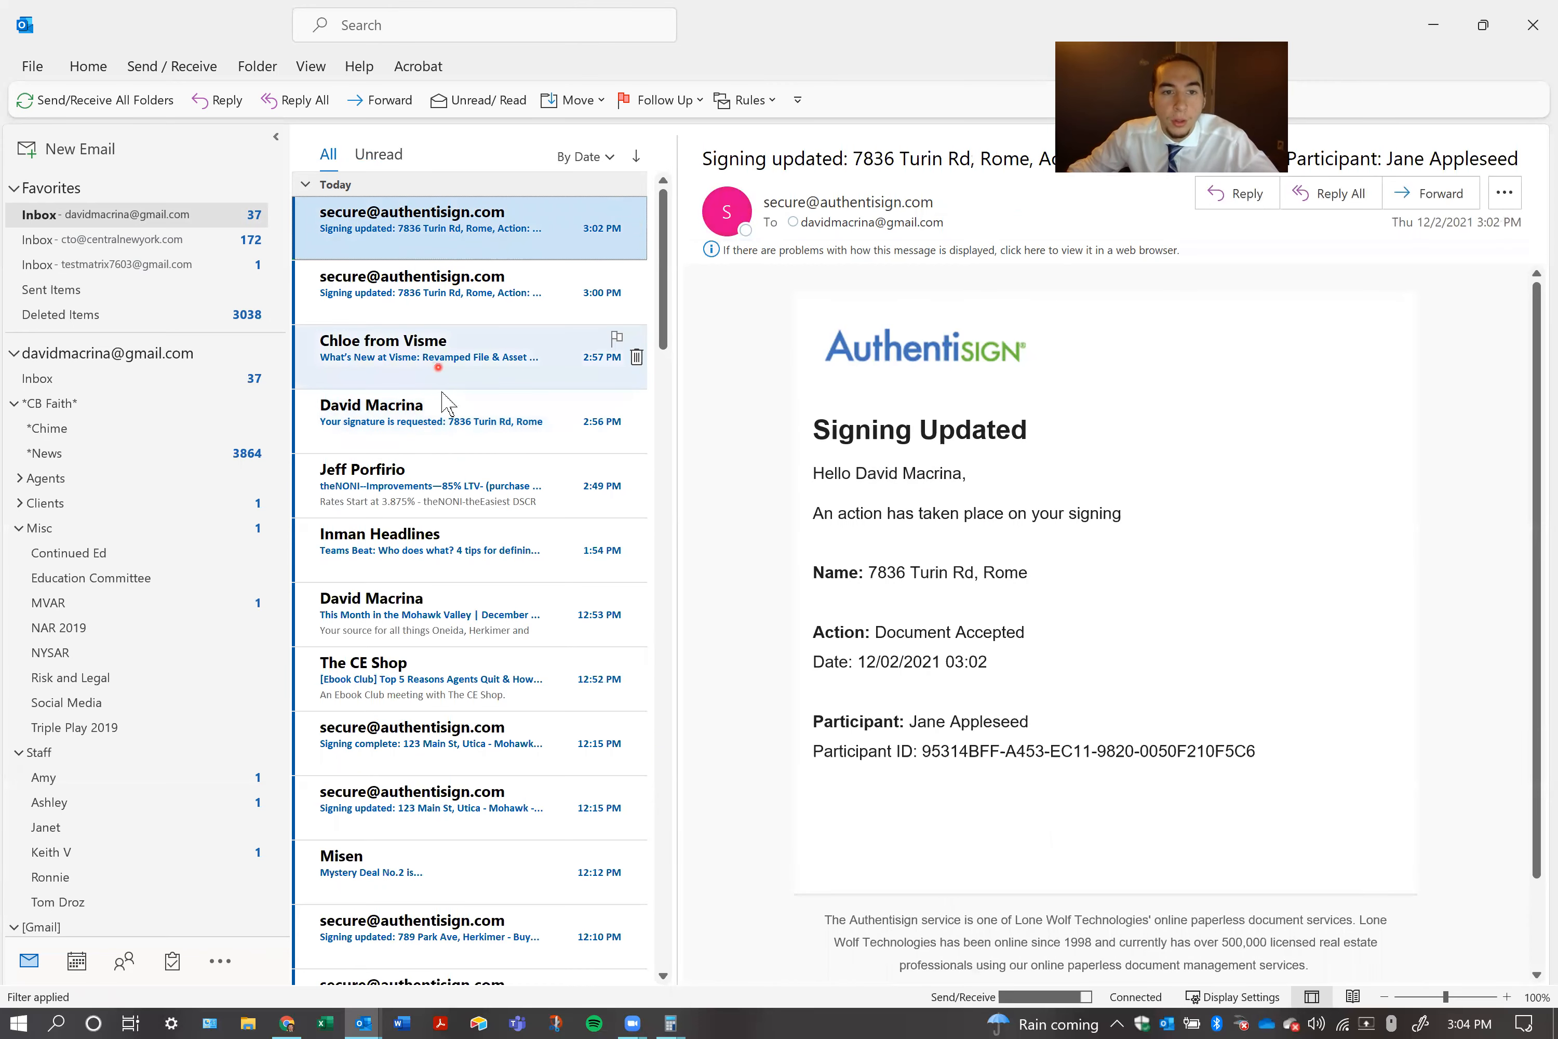
{"action": "left_click", "coordinate": [44, 102]}
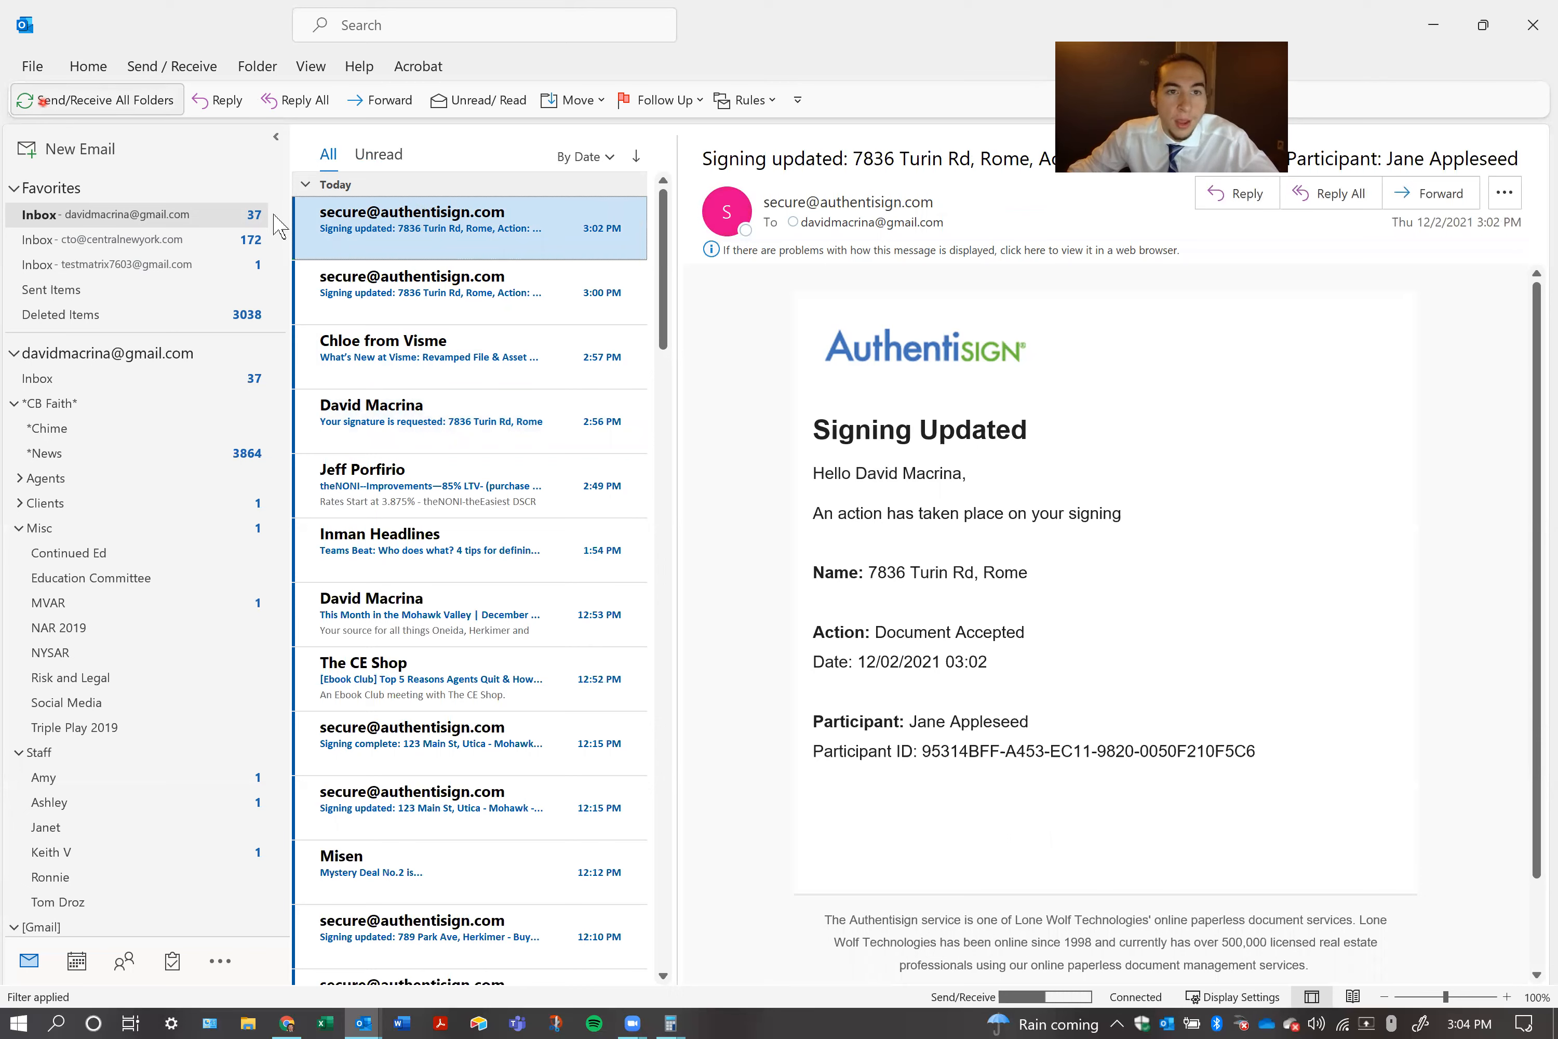
{"action": "left_click", "coordinate": [125, 215]}
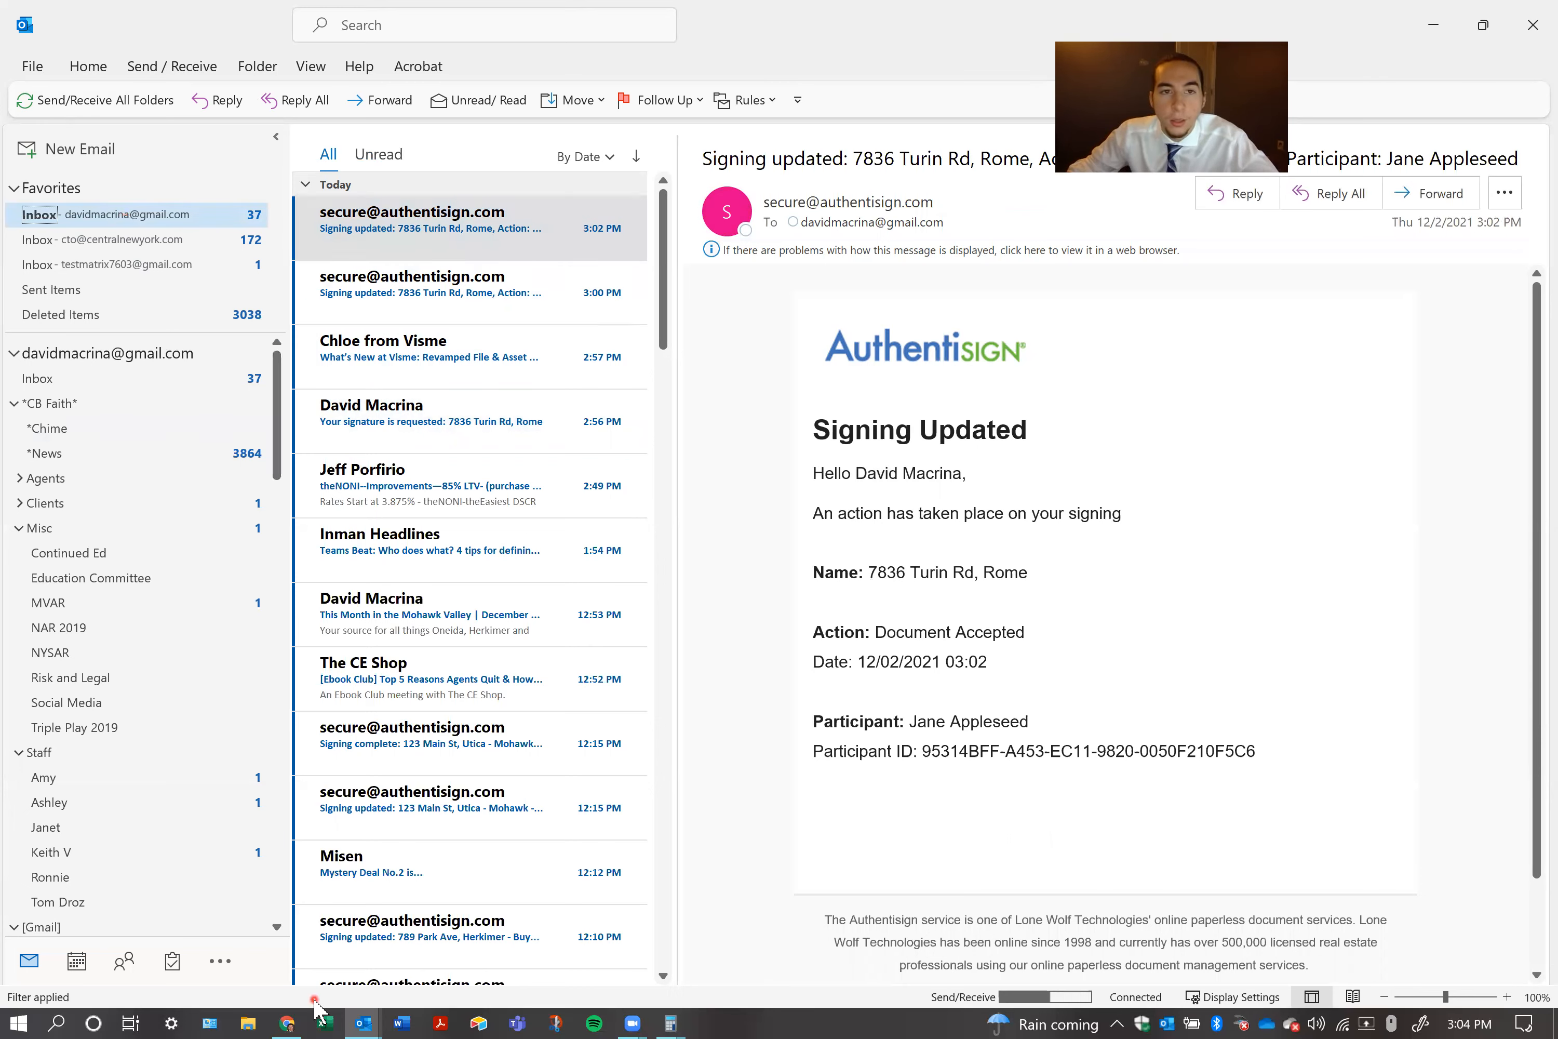
Go back to the second purchaser's completion e-mail and highlight the sentence stating that all parties have signed
{"action": "left_click", "coordinate": [362, 1022]}
{"action": "left_click", "coordinate": [355, 979]}
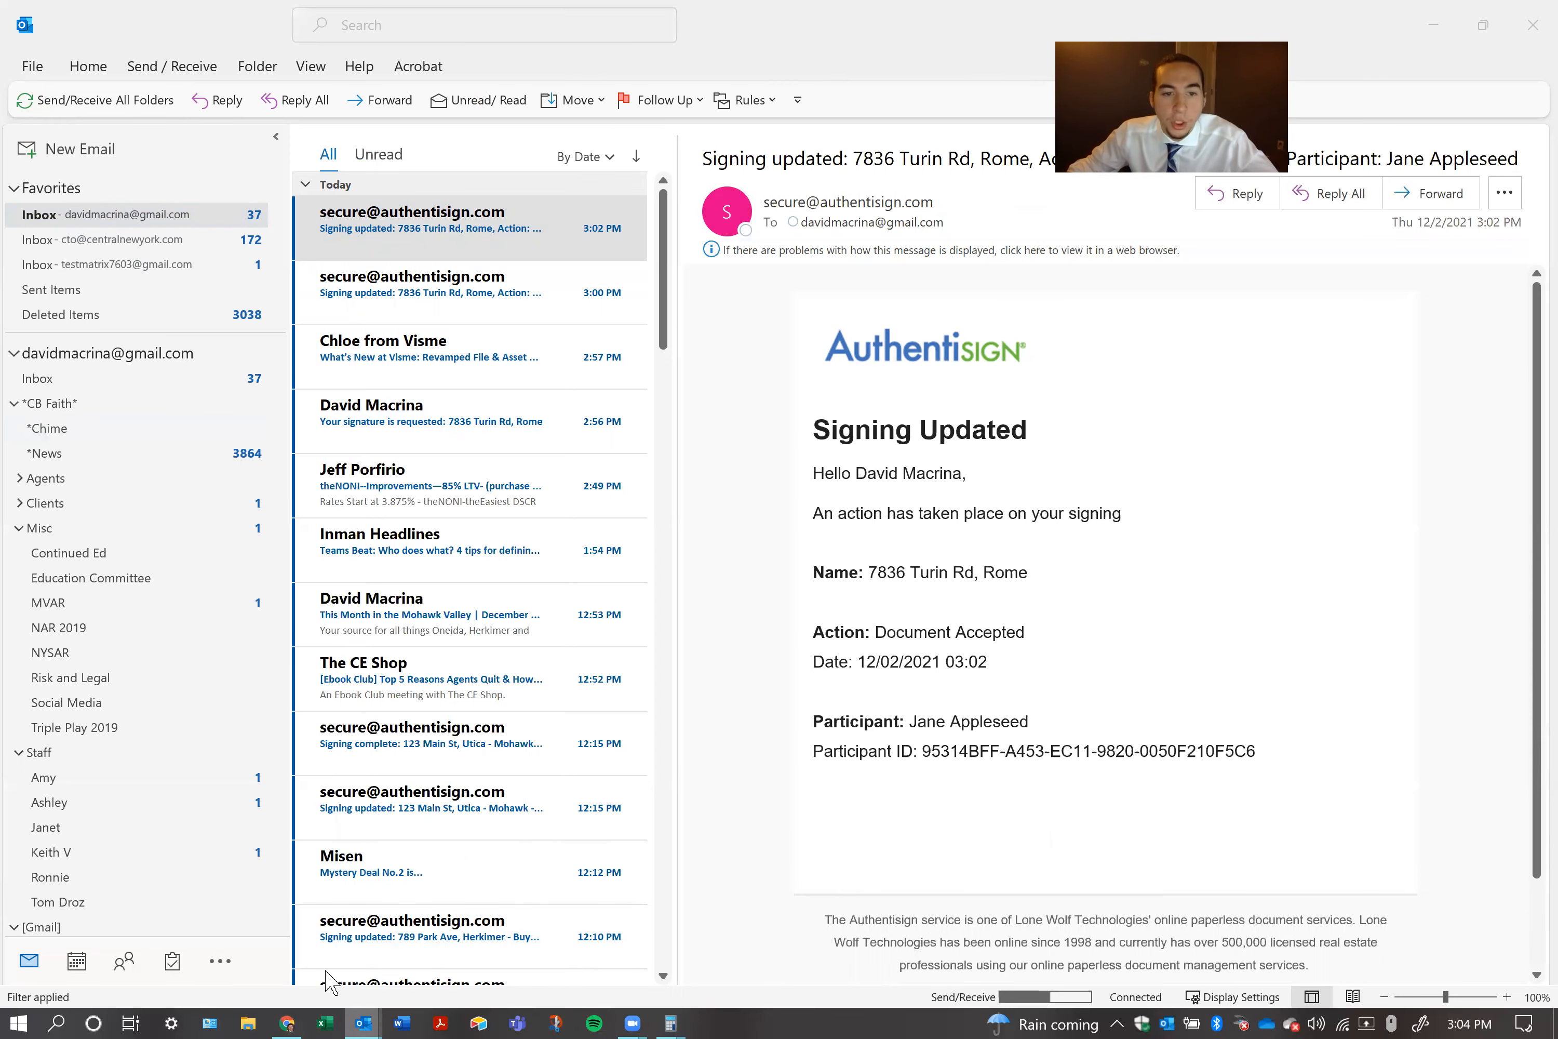
{"action": "left_click_drag", "start_coordinate": [815, 513], "coordinate": [1348, 504]}
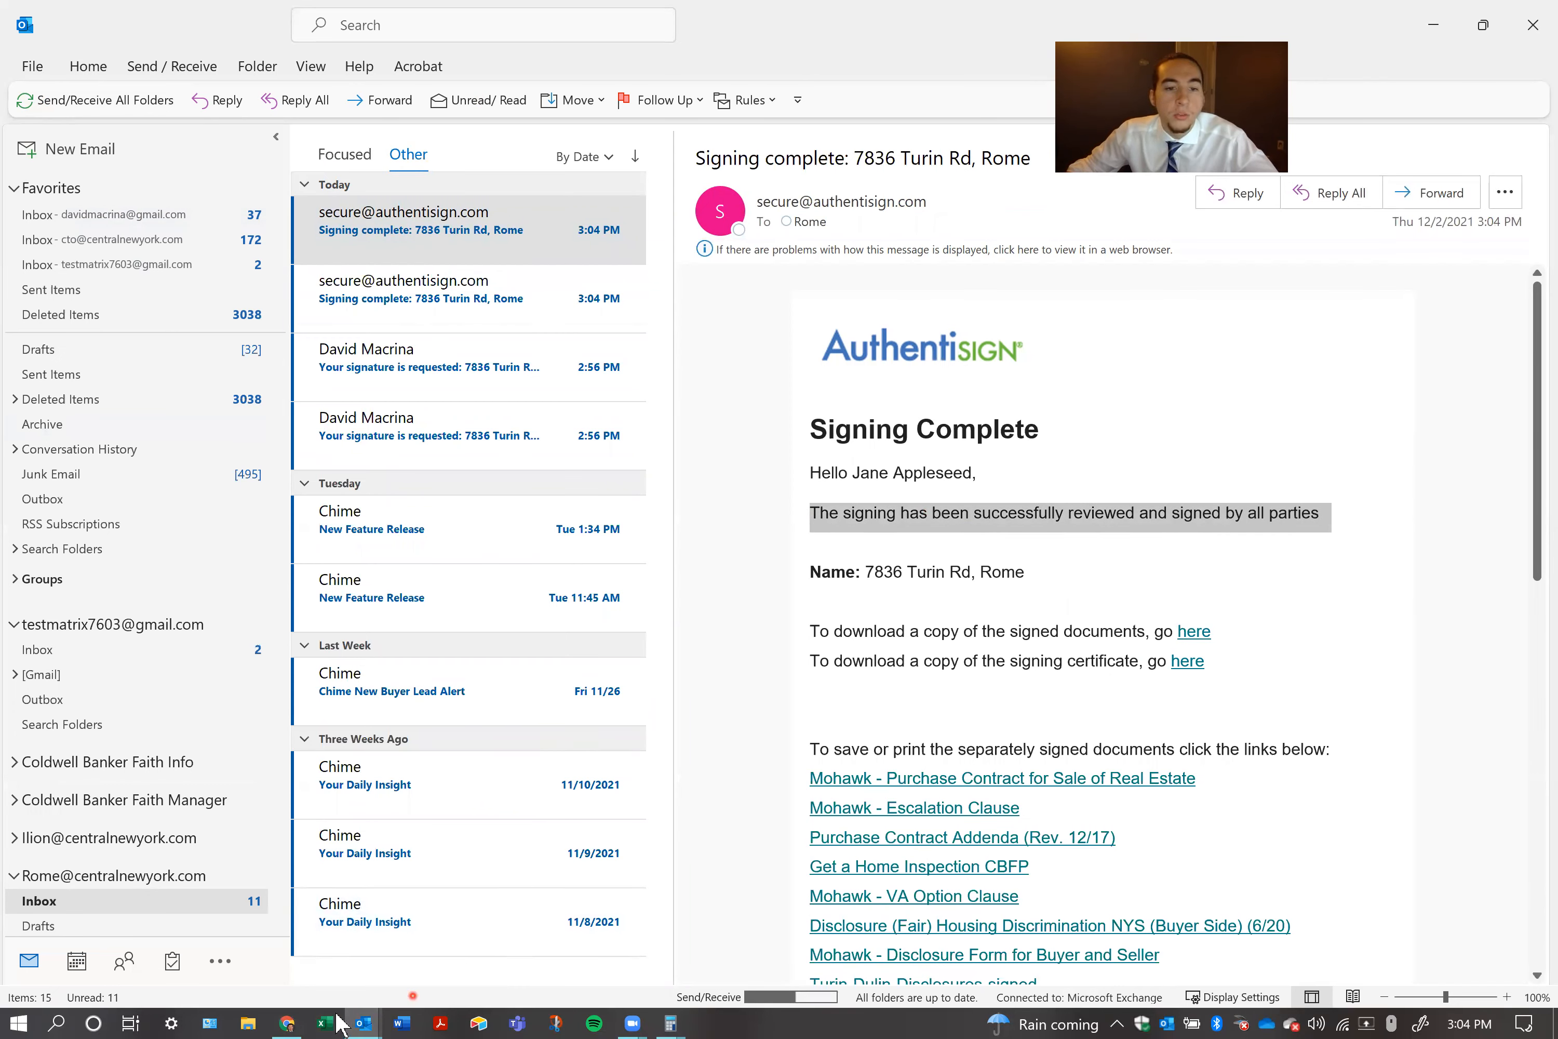
{"action": "left_click", "coordinate": [286, 1023]}
{"action": "left_click", "coordinate": [333, 27]}
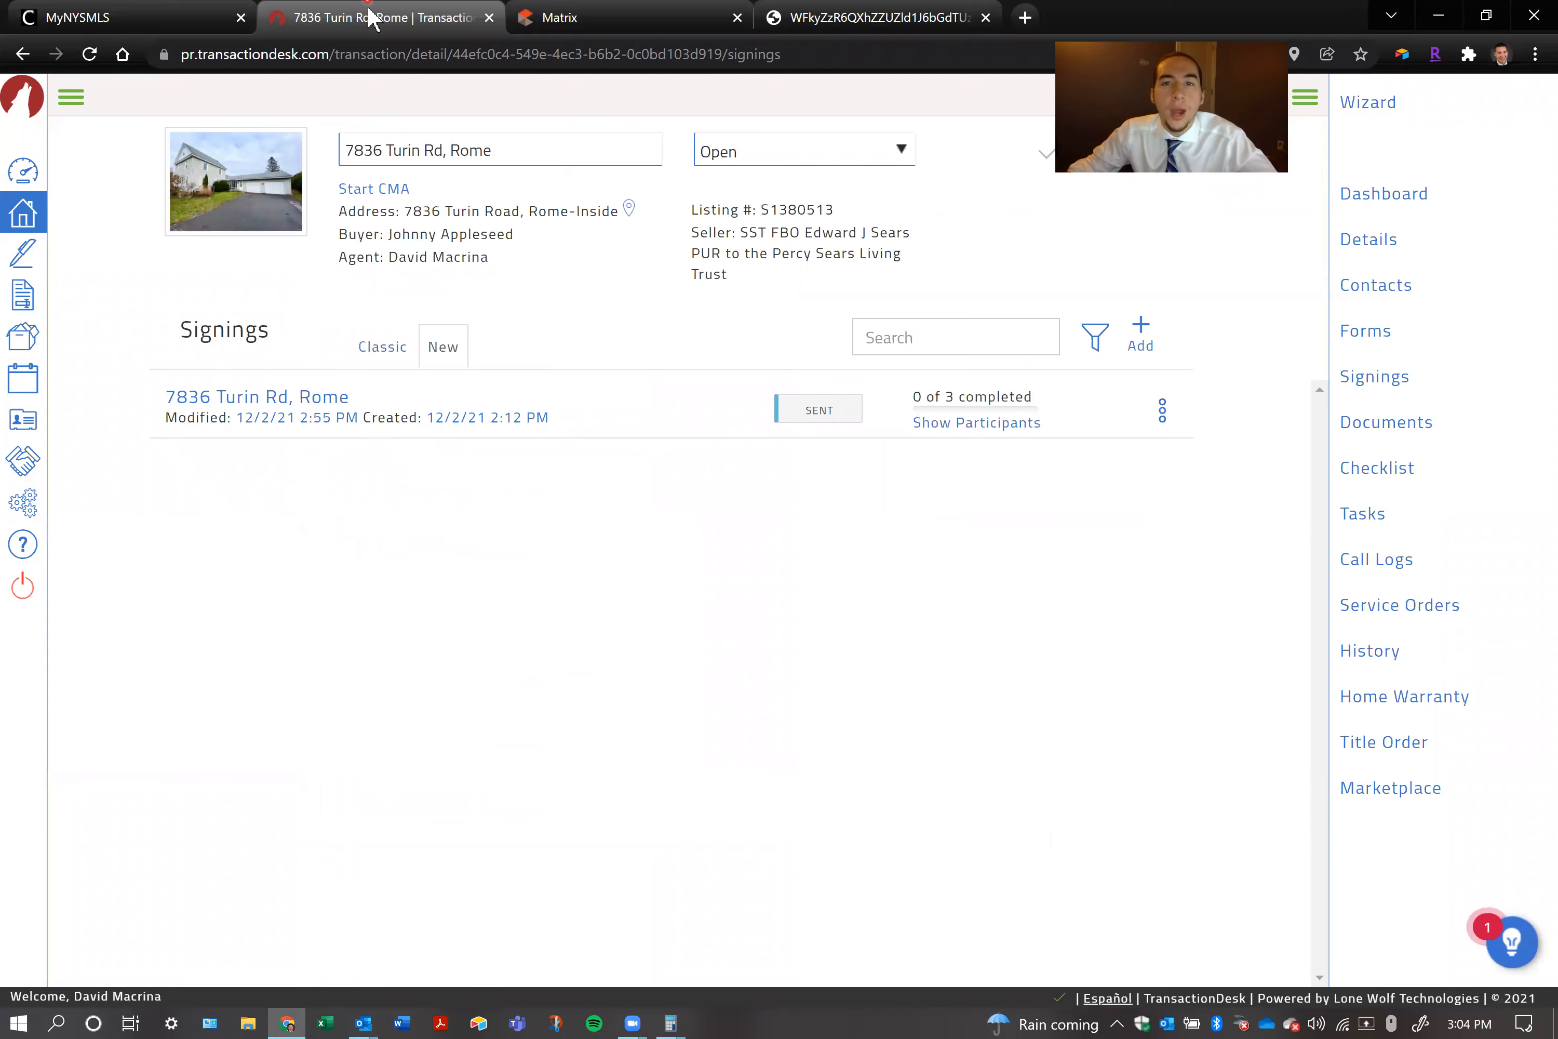
{"action": "left_click", "coordinate": [277, 399]}
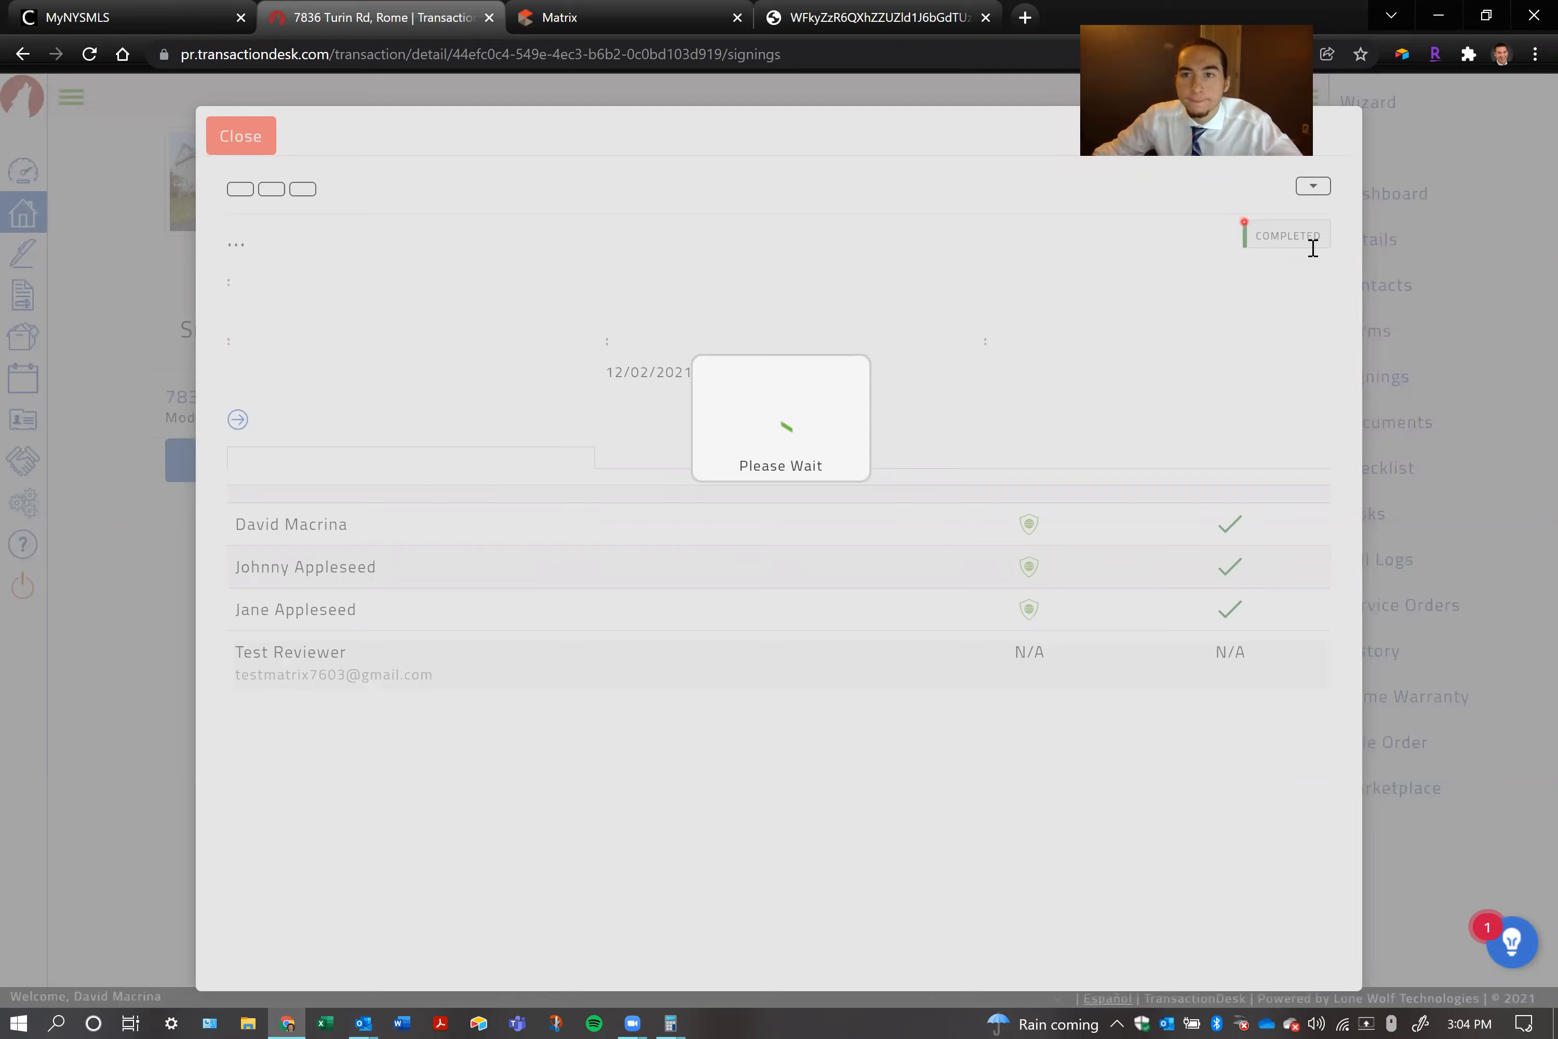
{"action": "left_click_drag", "start_coordinate": [1312, 248], "coordinate": [1272, 272]}
{"action": "left_click", "coordinate": [985, 306]}
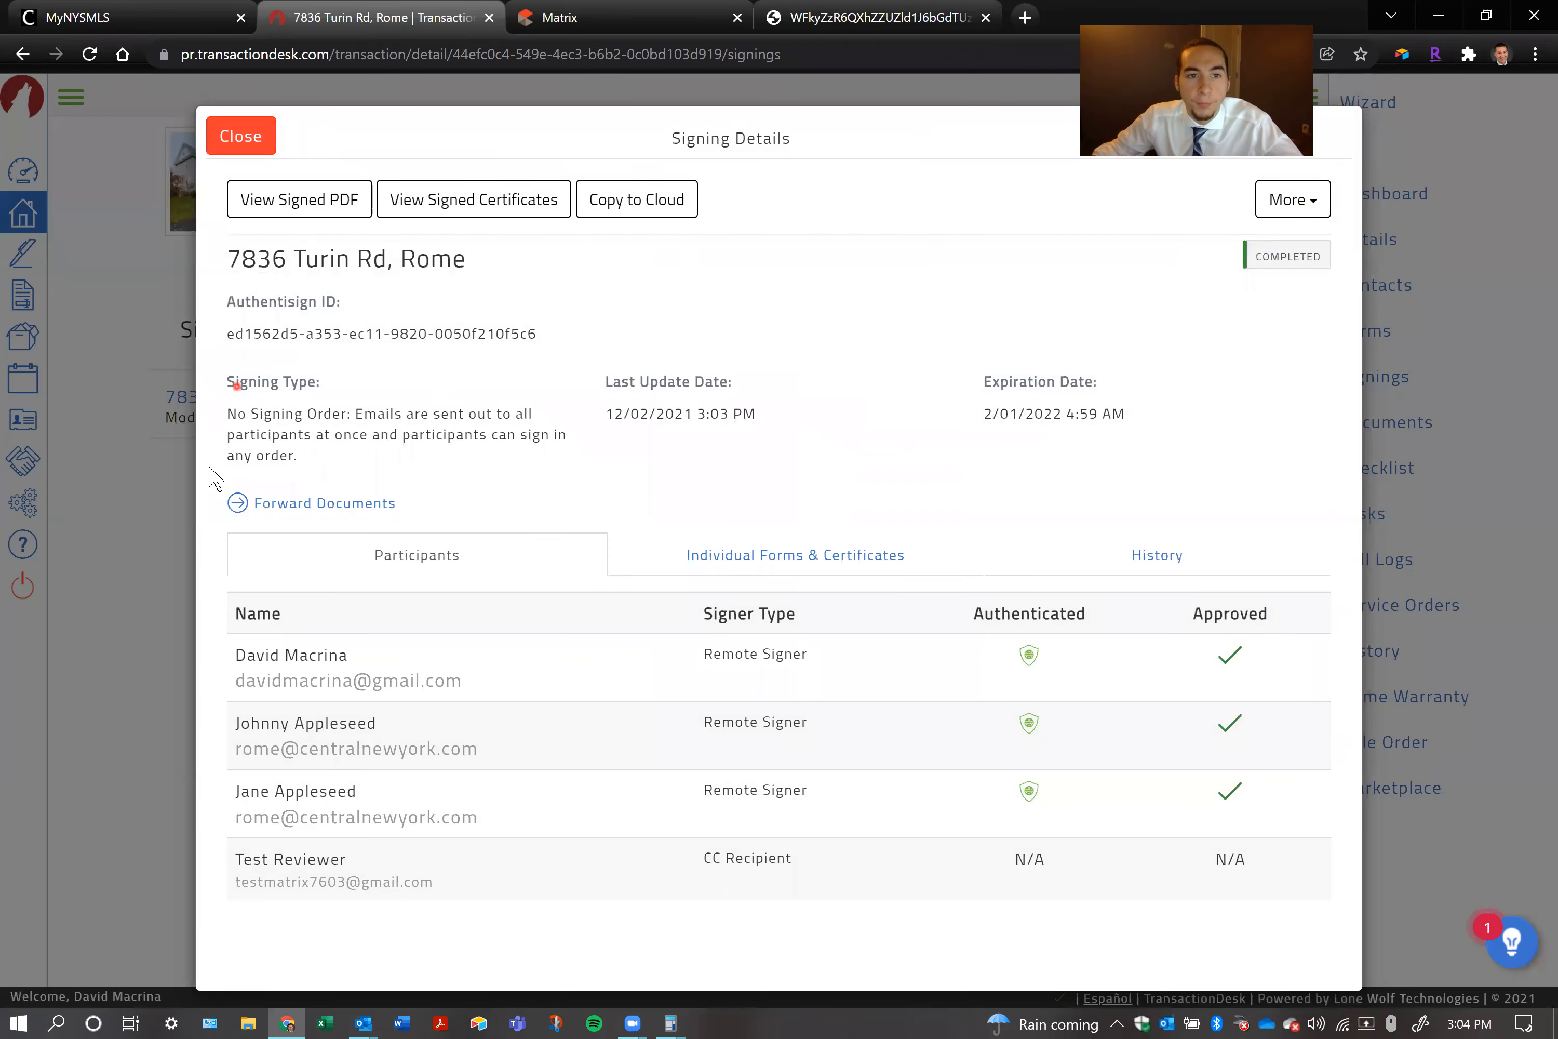
Forward the signed documents from the signing details to the additional office's e-mail address
{"action": "left_click_drag", "start_coordinate": [443, 500], "coordinate": [229, 501]}
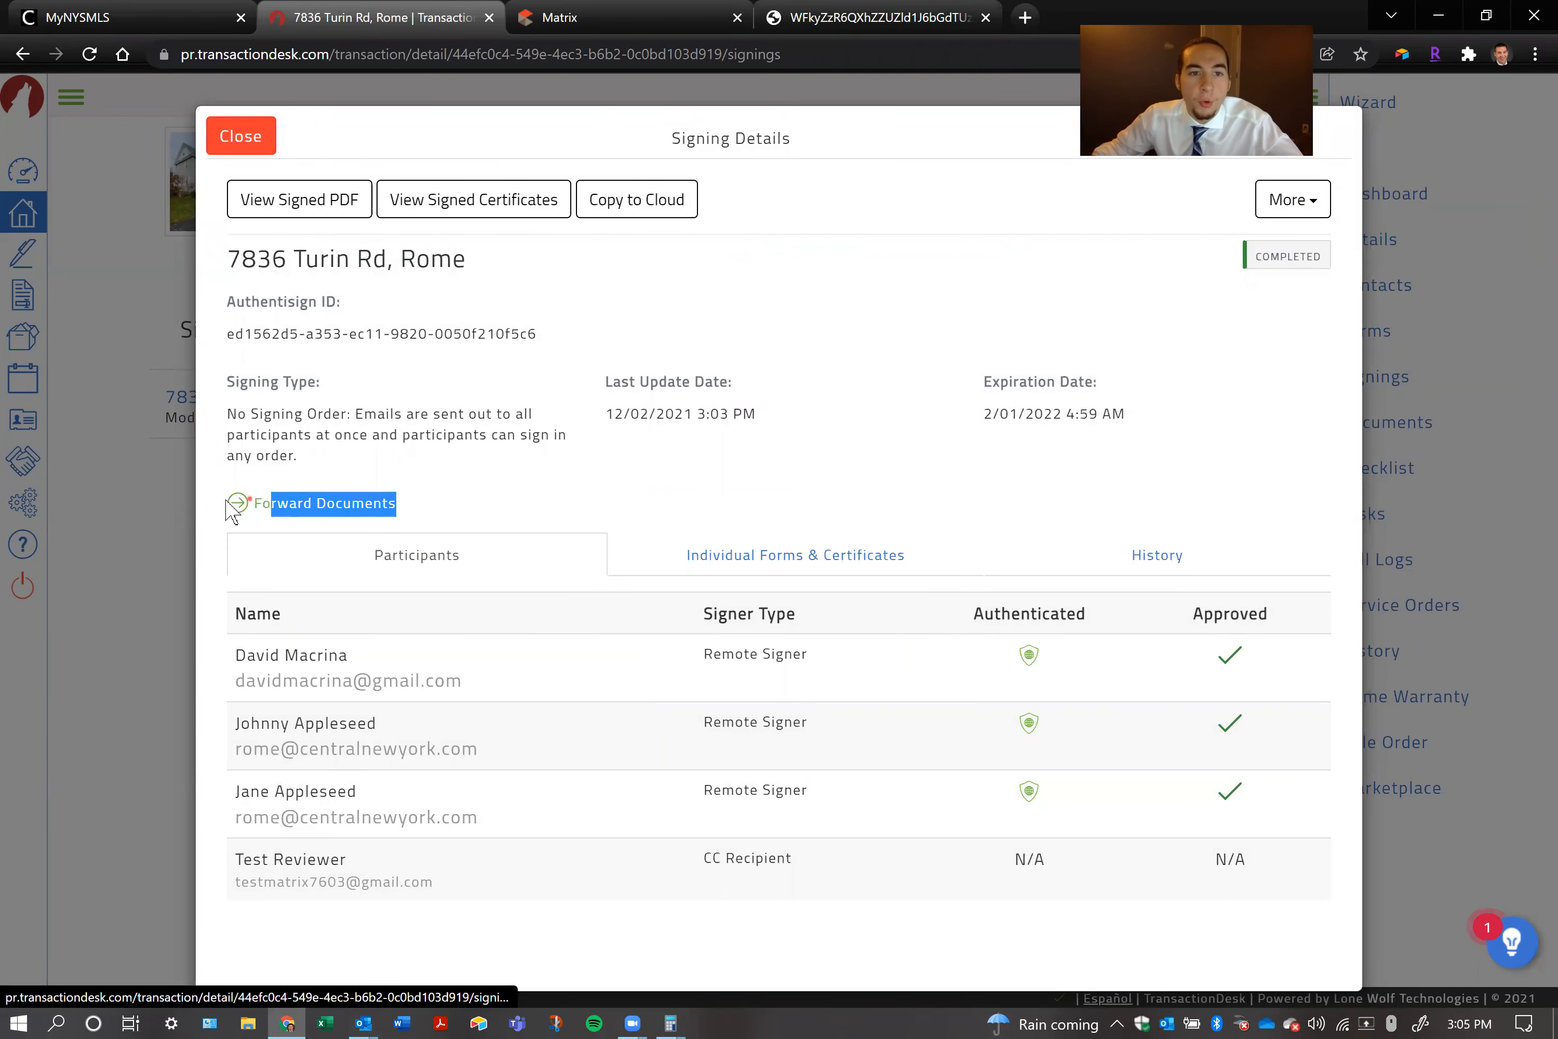
{"action": "left_click", "coordinate": [392, 413]}
{"action": "left_click", "coordinate": [338, 509]}
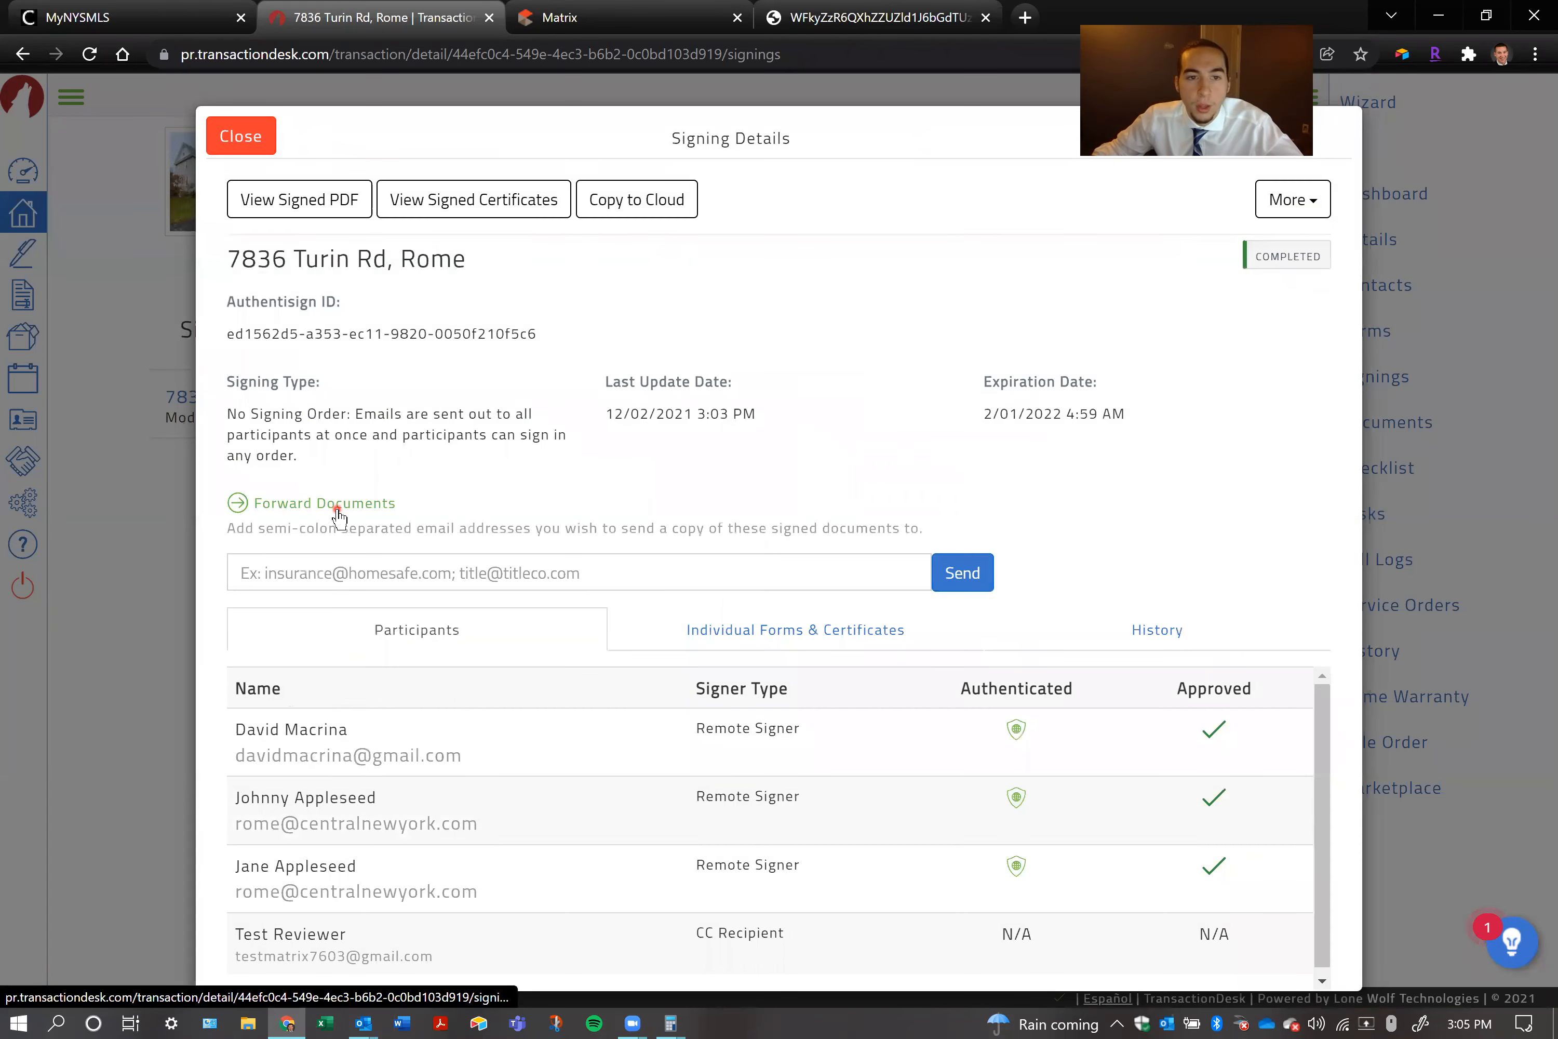
{"action": "left_click", "coordinate": [558, 571]}
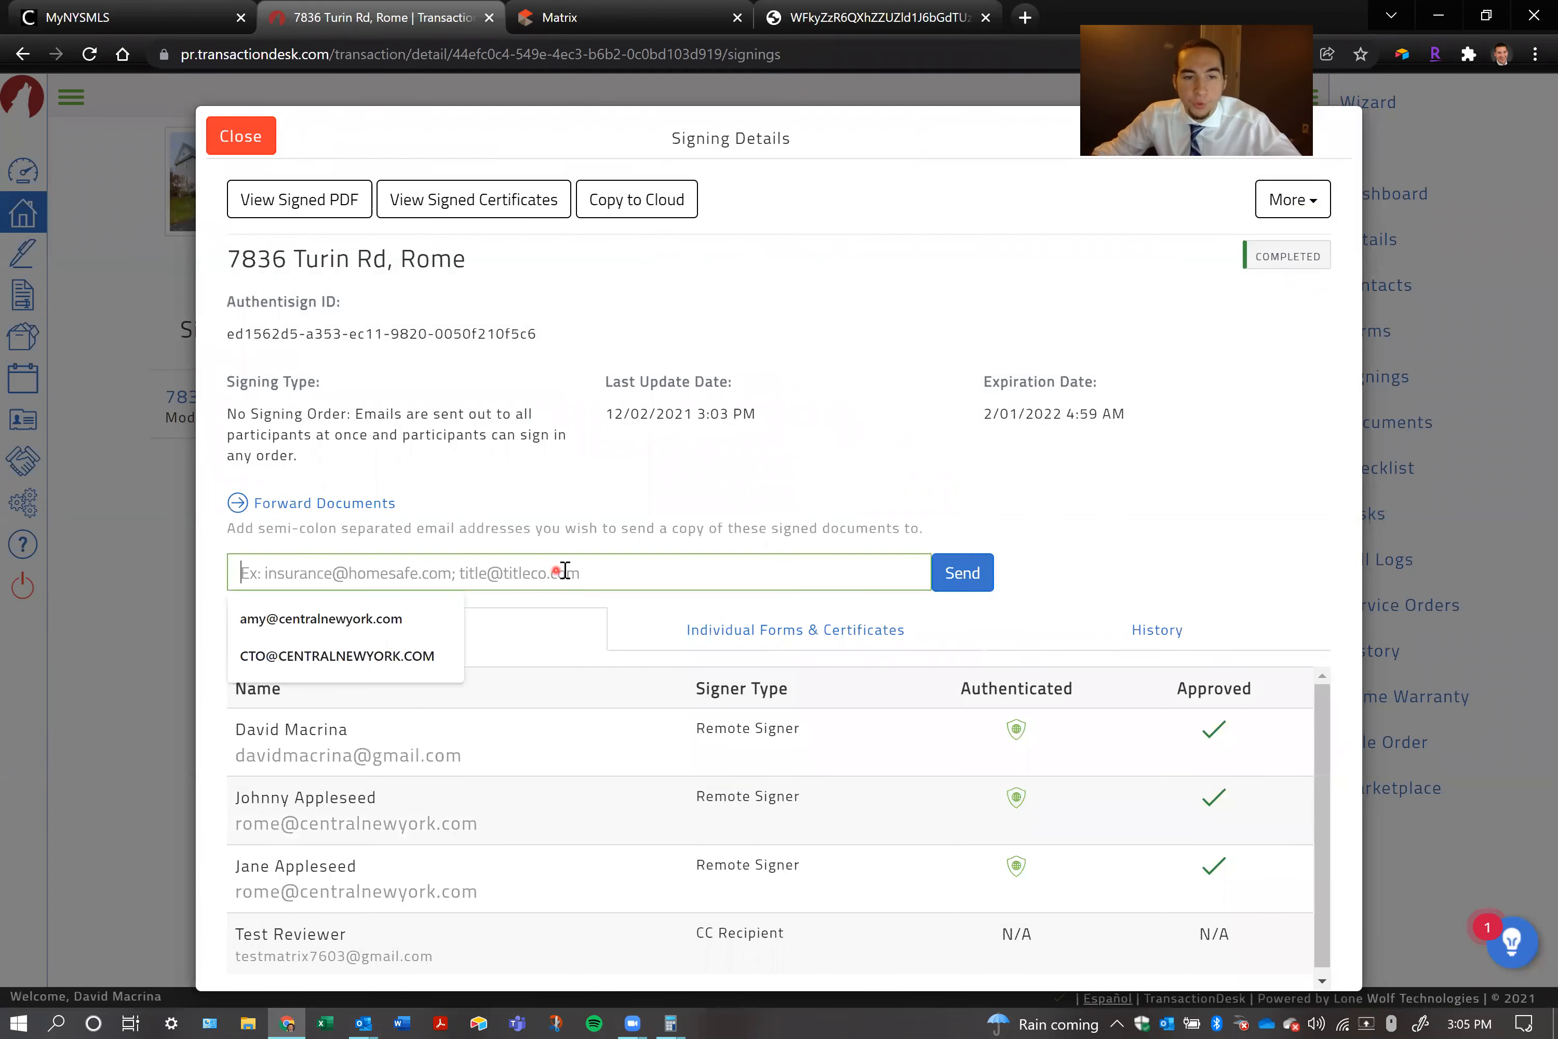
{"action": "type", "text": "u"}
{"action": "key", "text": "BackSpace"}
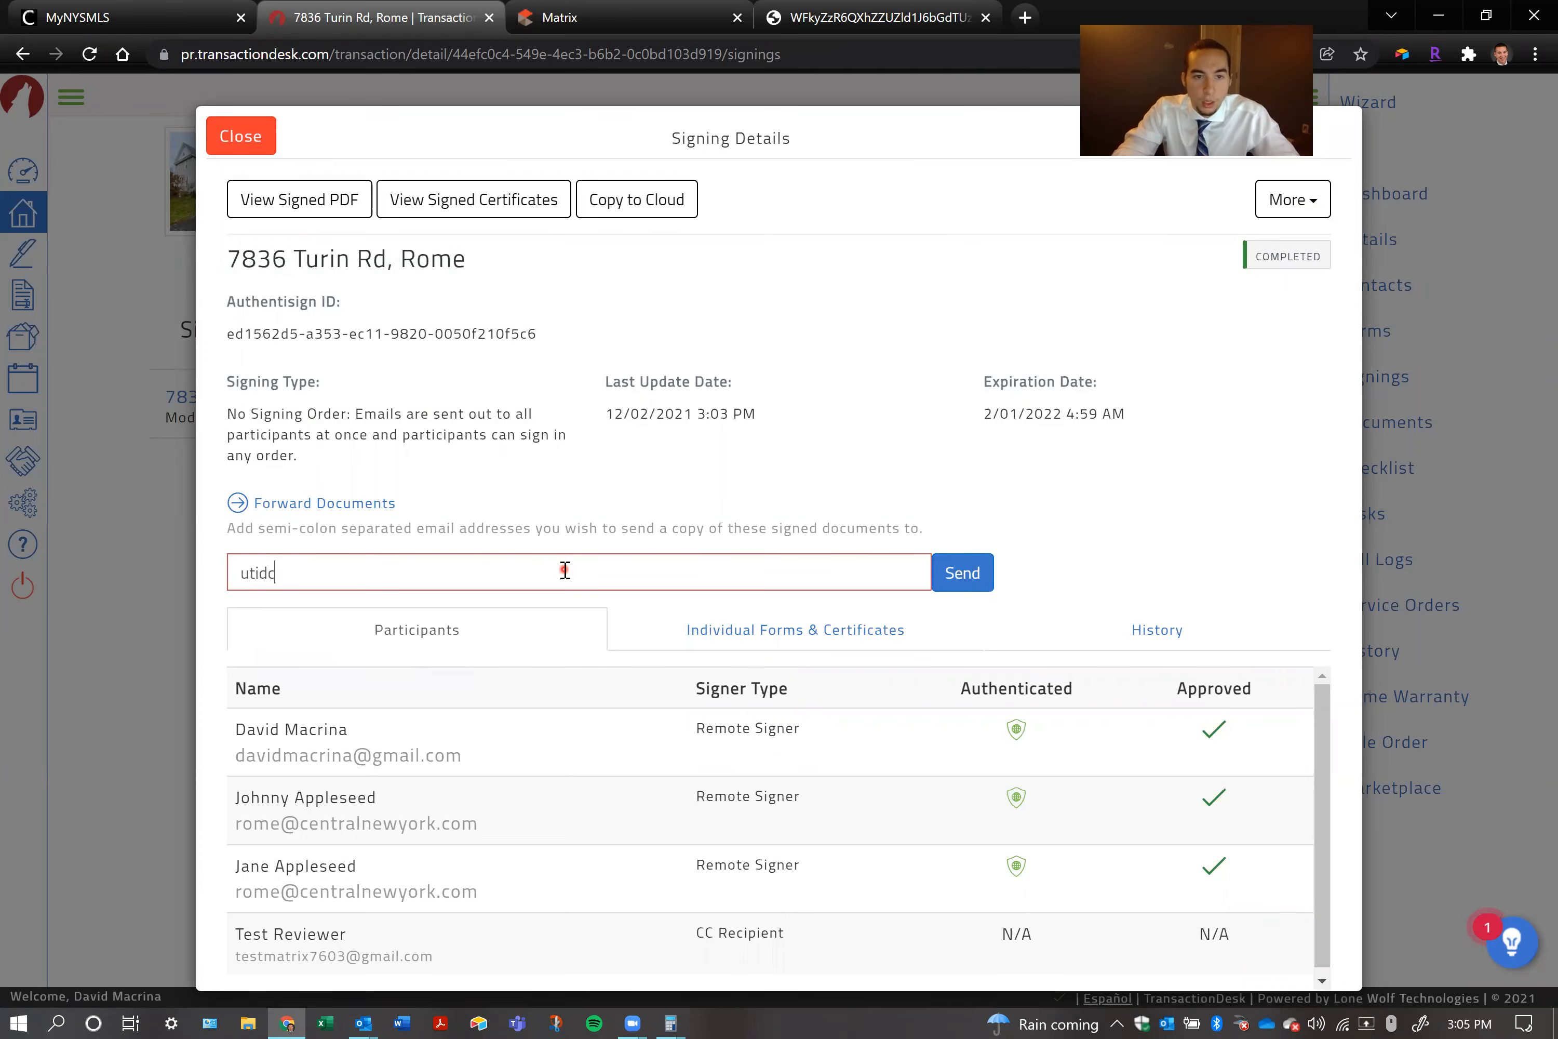
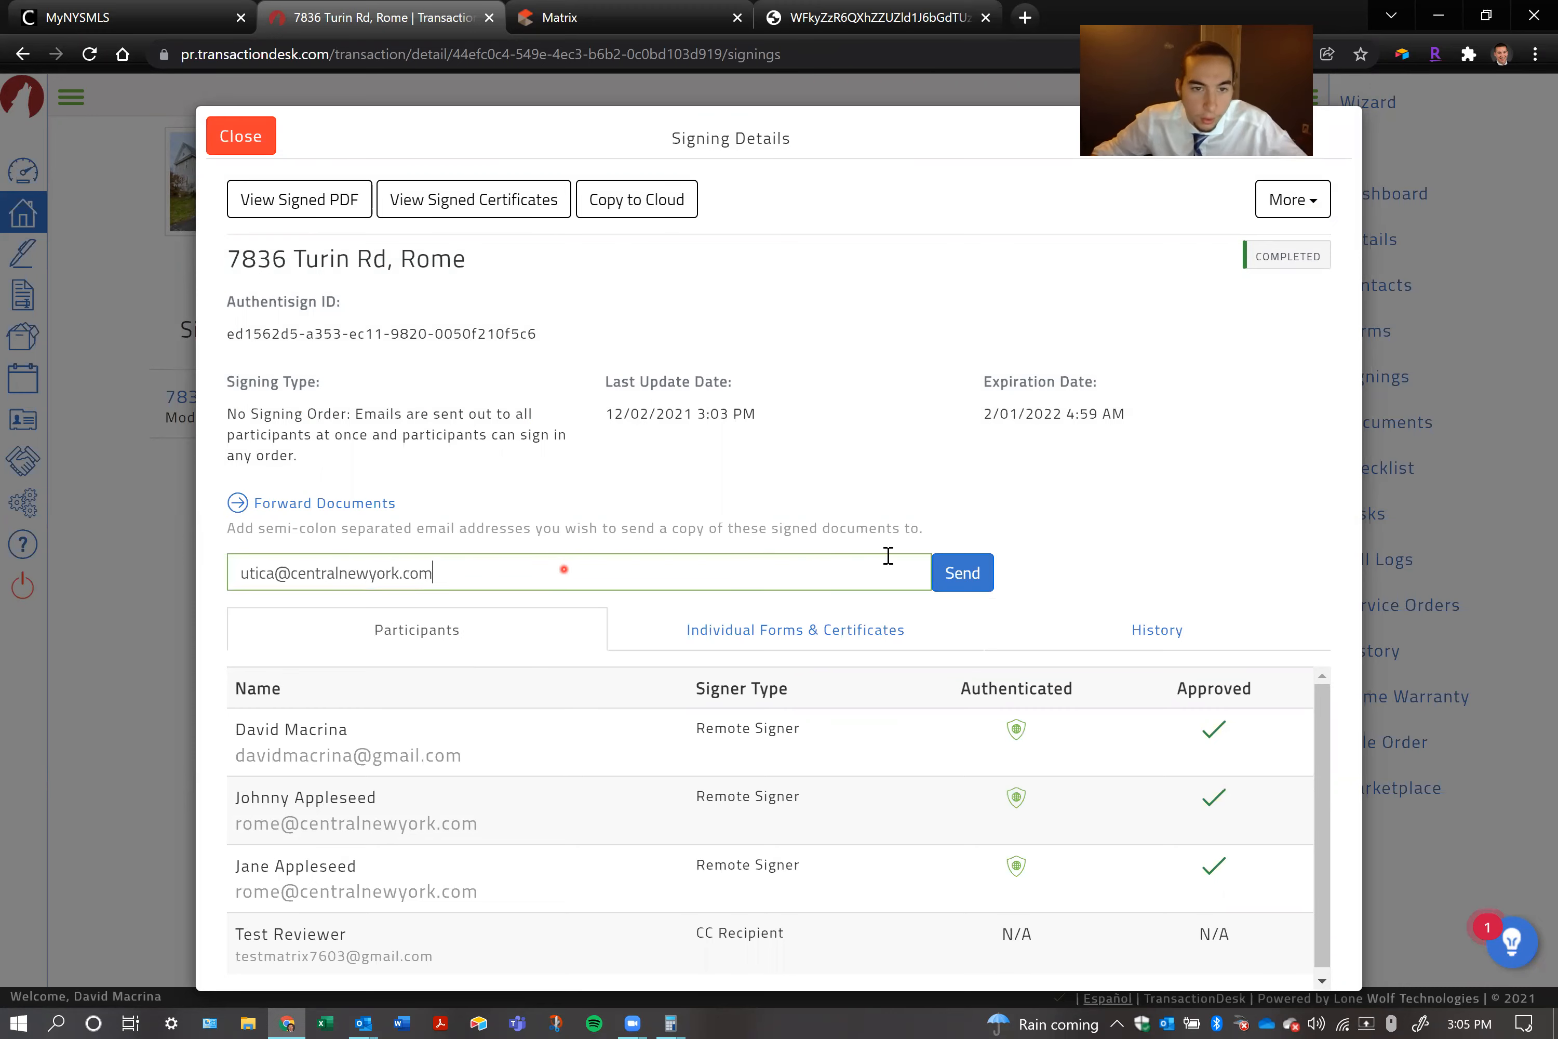
{"action": "left_click", "coordinate": [982, 573]}
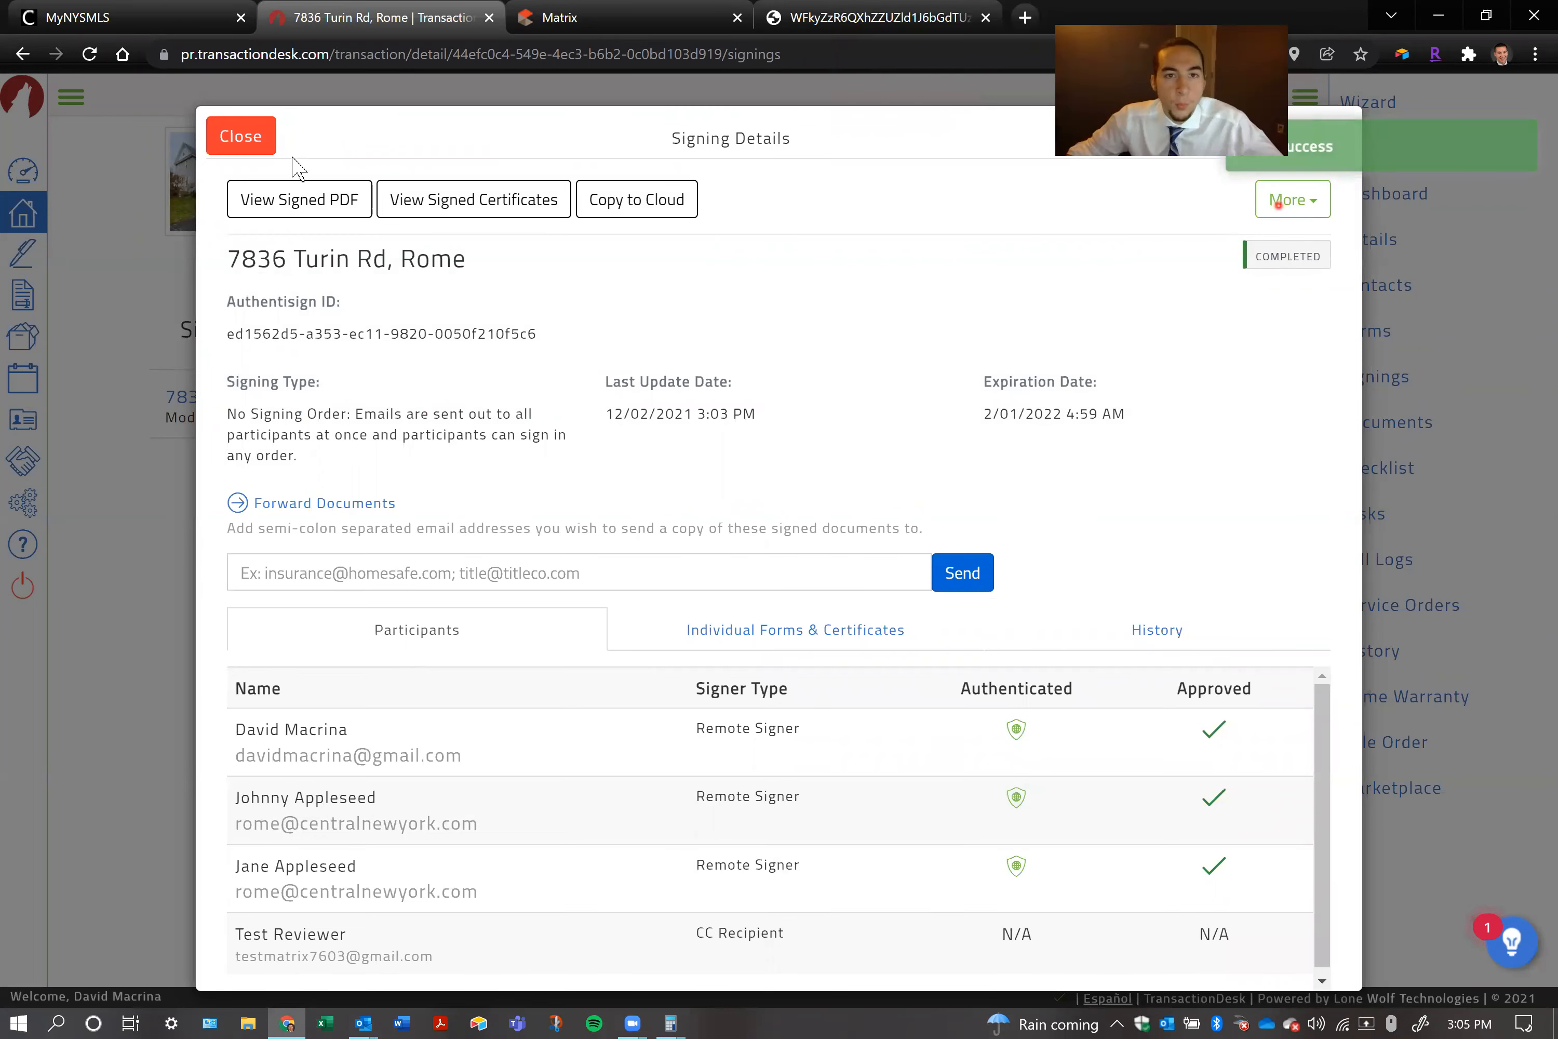
View the signed PDF, review the purchasers' initials and signatures through contract page 4, and close the PDF
{"action": "left_click", "coordinate": [301, 203]}
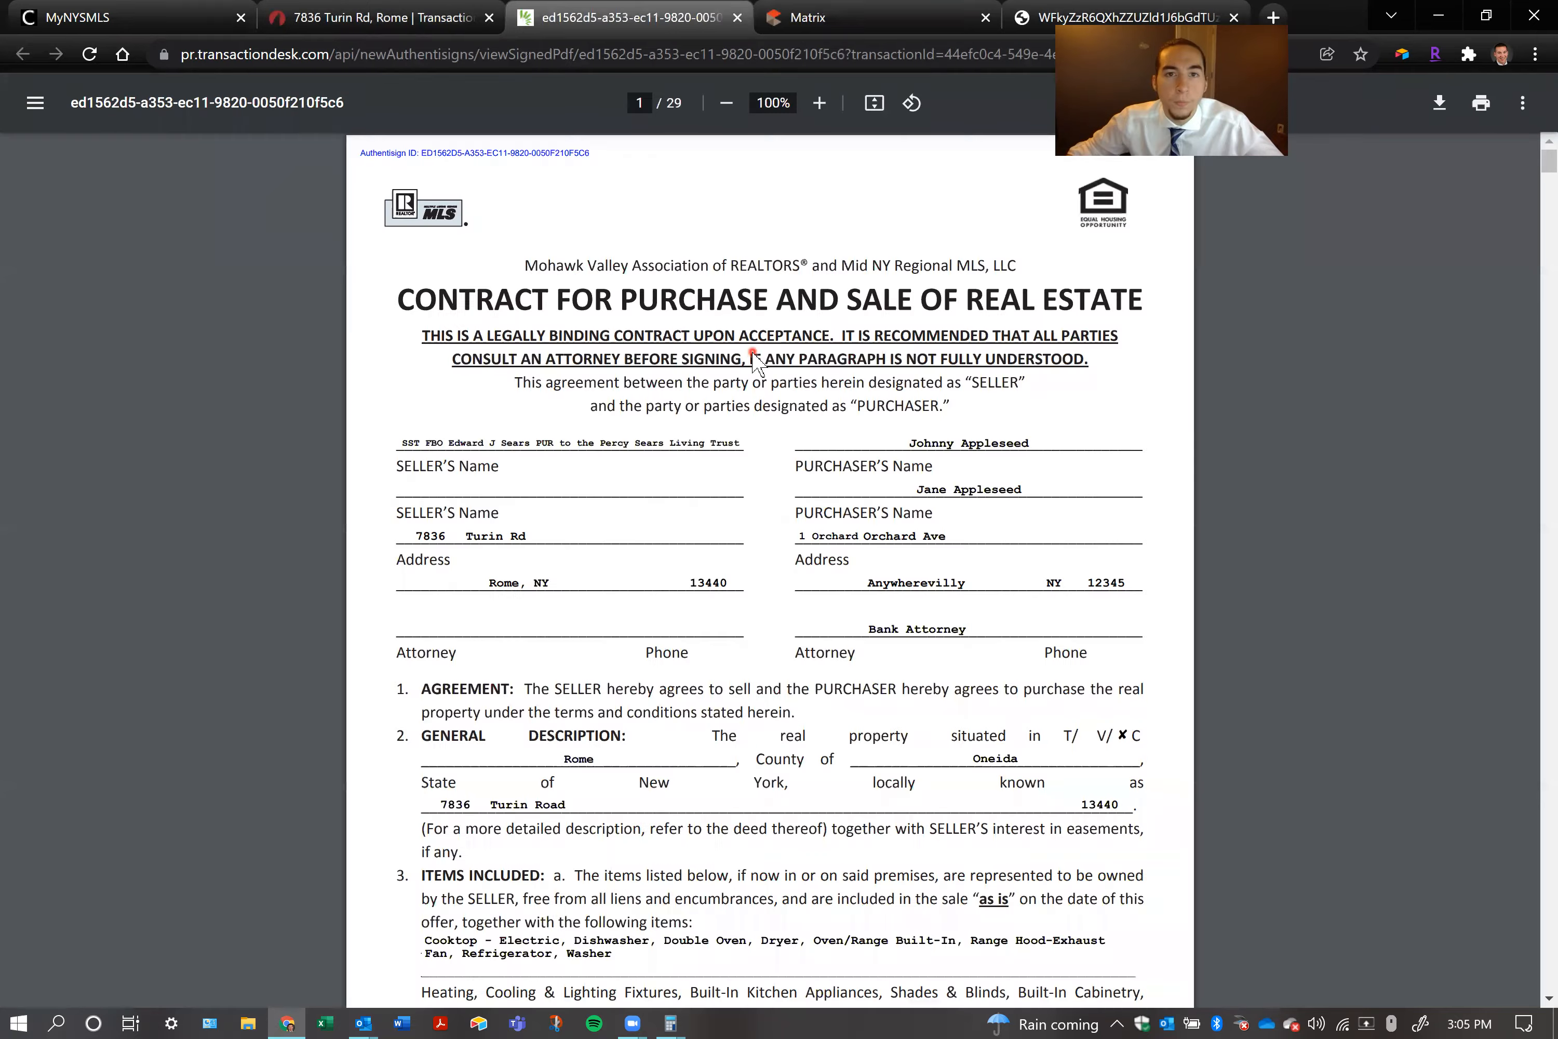
{"action": "scroll", "coordinate": [779, 374], "scroll_direction": "down", "scroll_amount": 20}
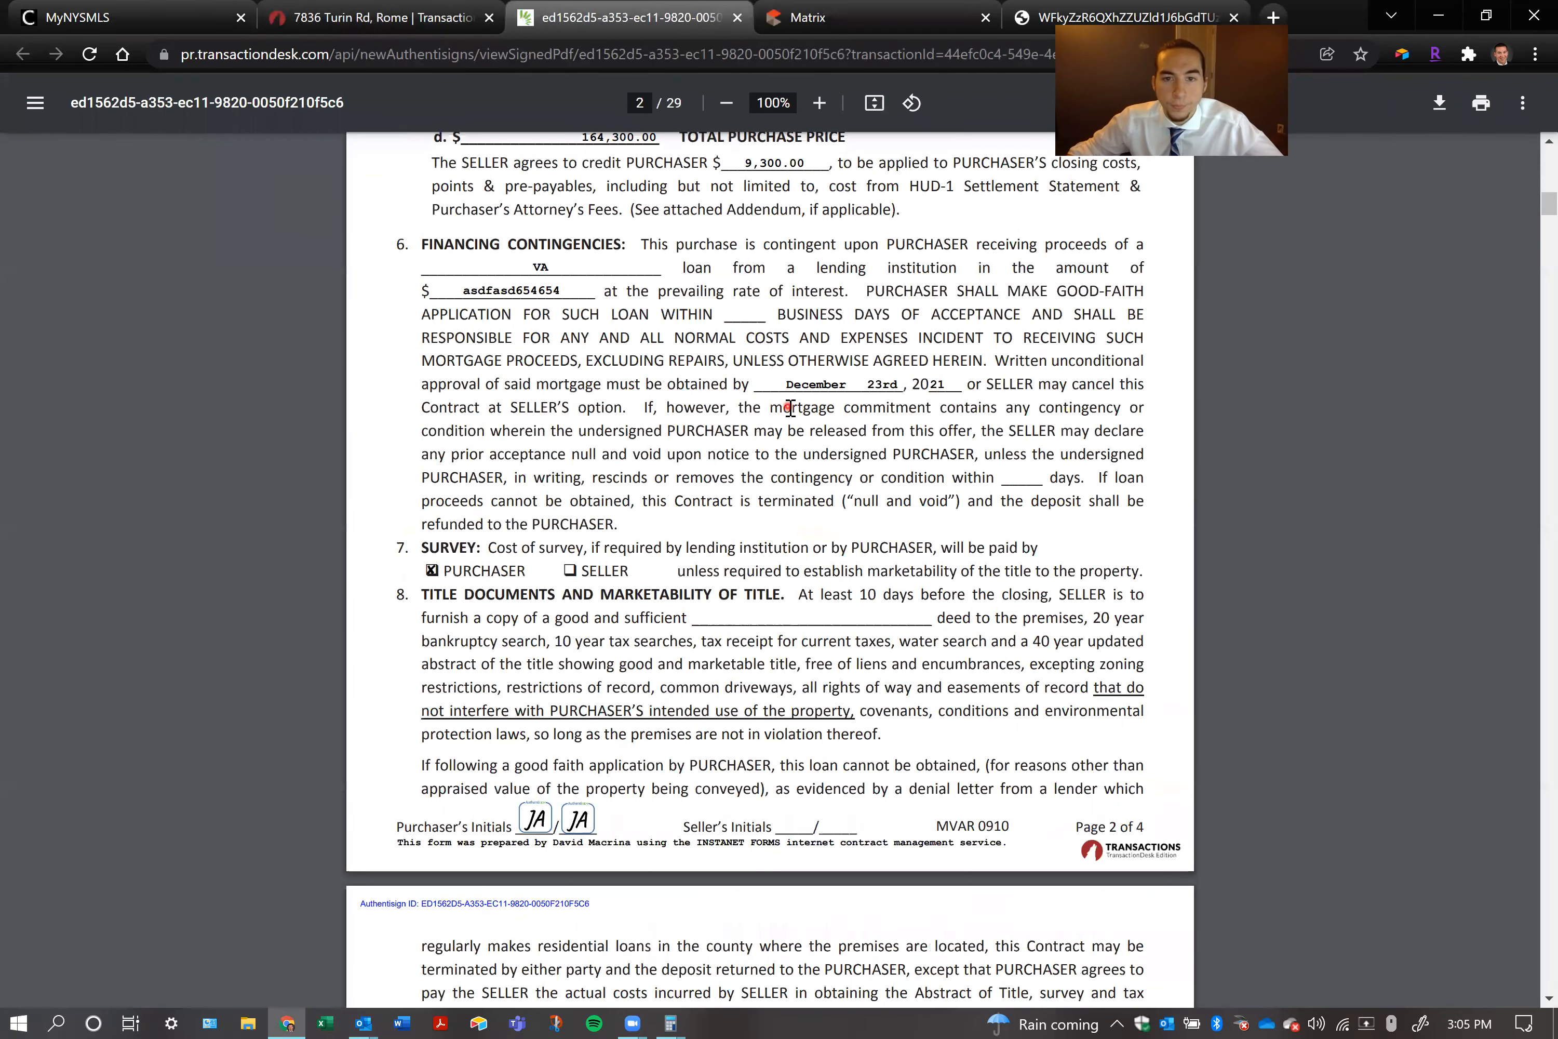
{"action": "scroll", "coordinate": [791, 409], "scroll_direction": "down", "scroll_amount": 20}
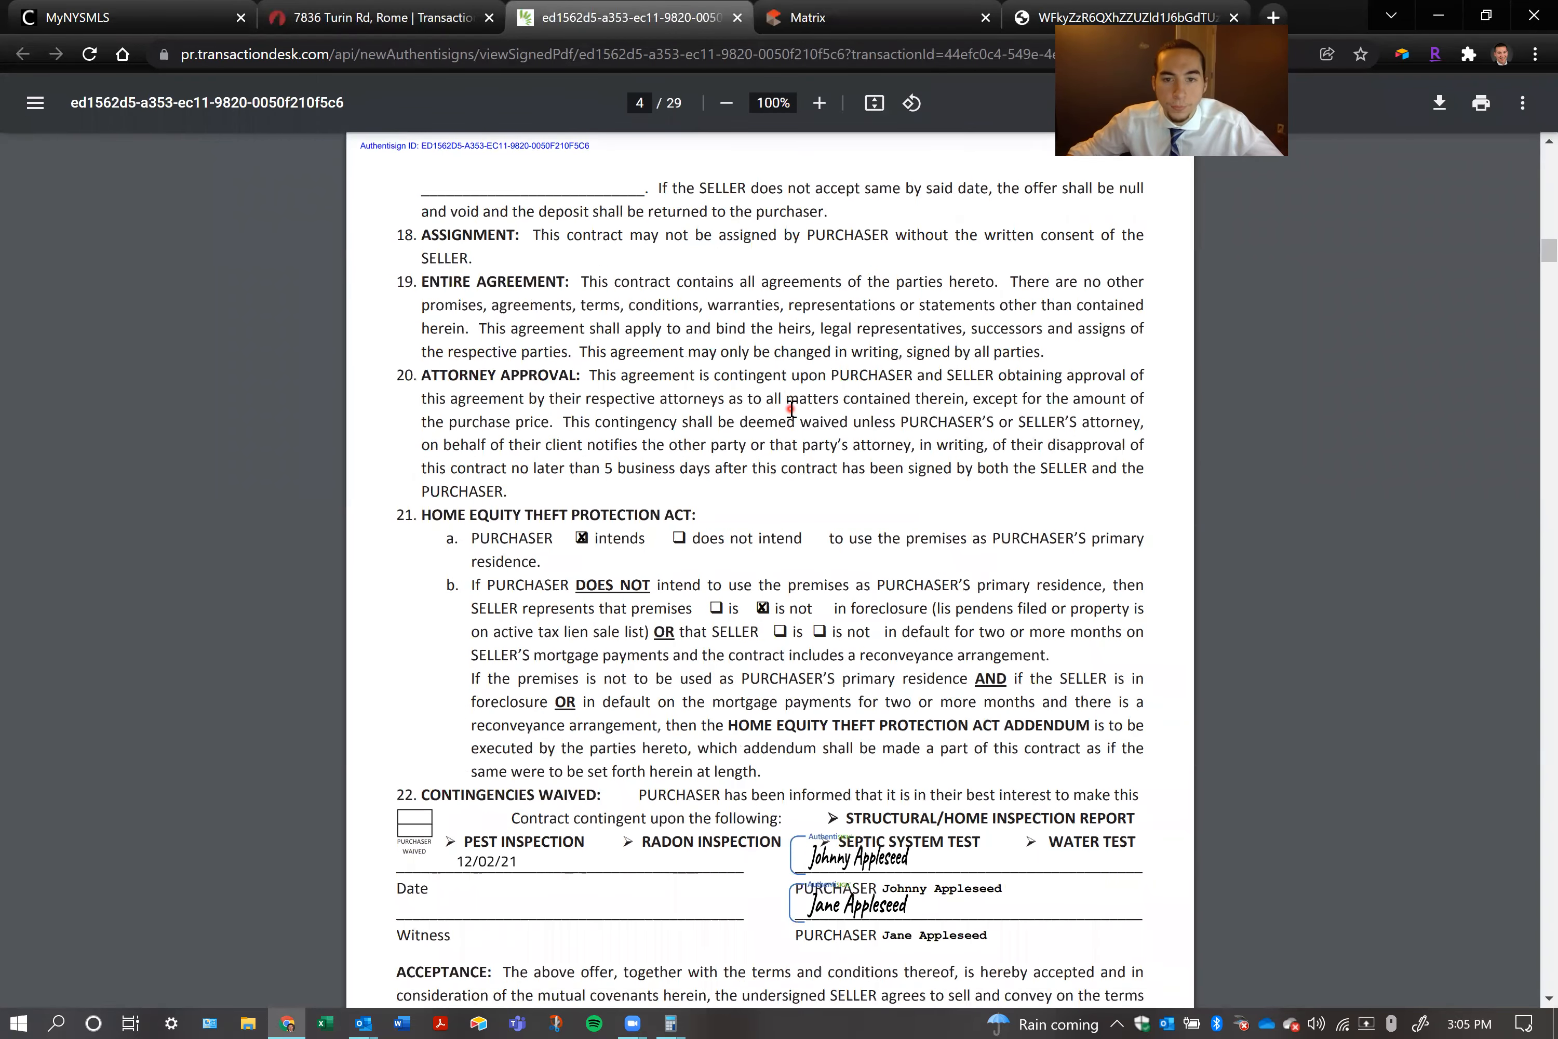
{"action": "left_click", "coordinate": [737, 18]}
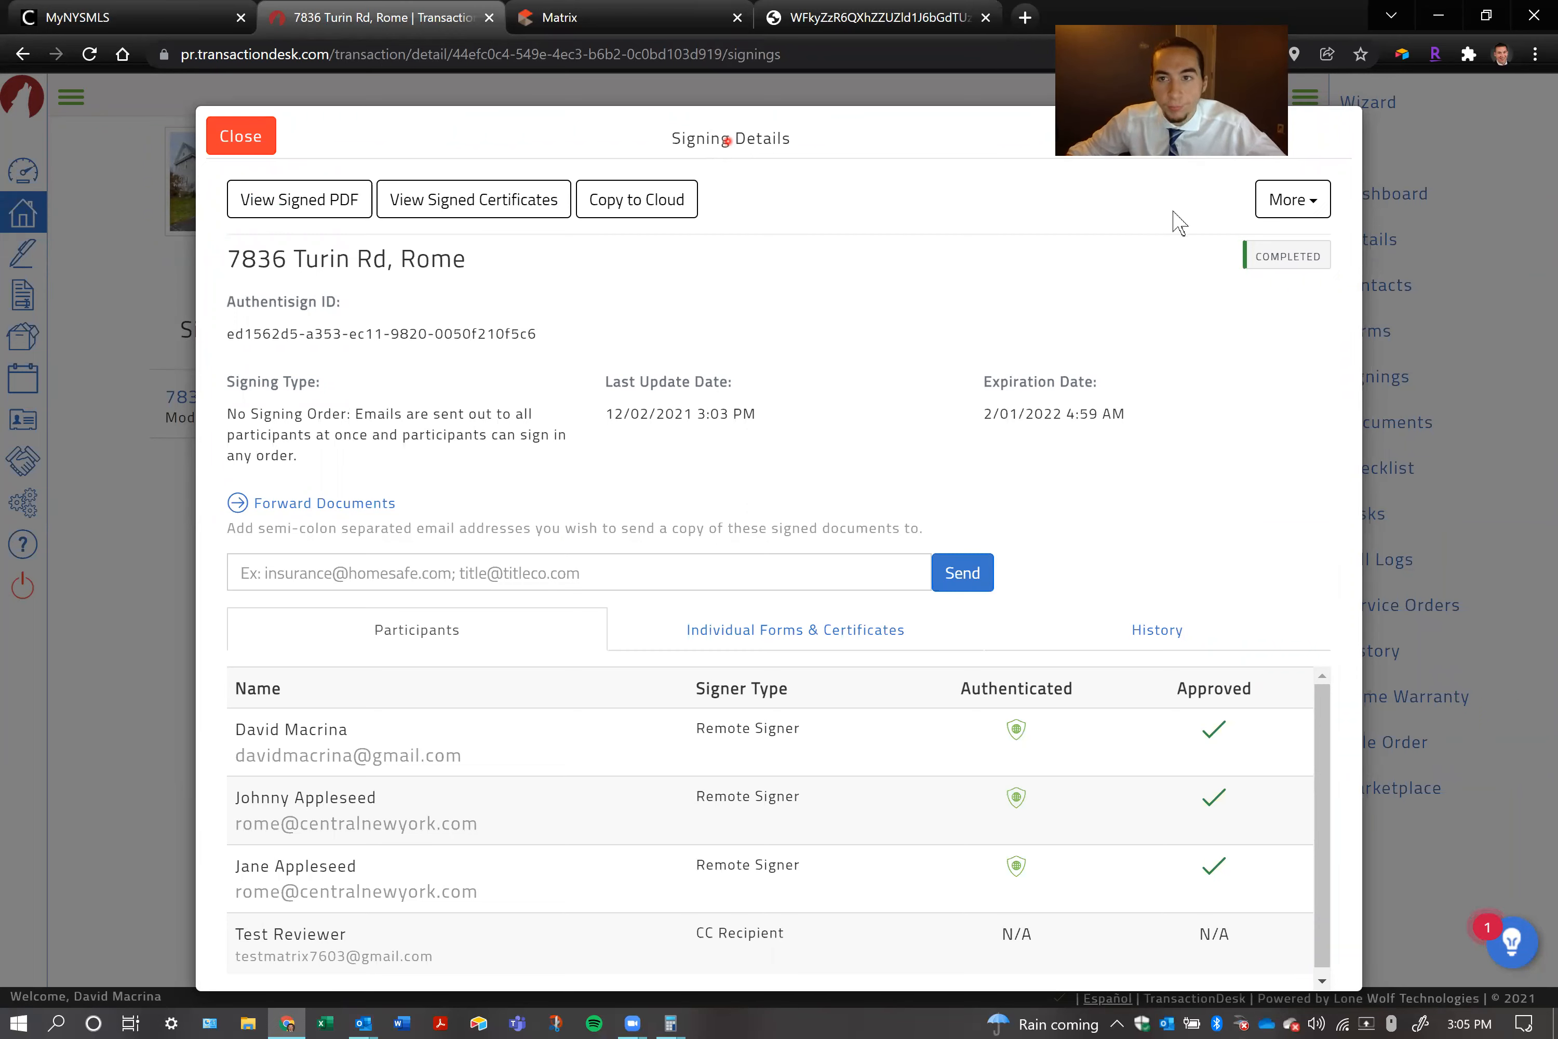
{"action": "left_click", "coordinate": [1276, 201]}
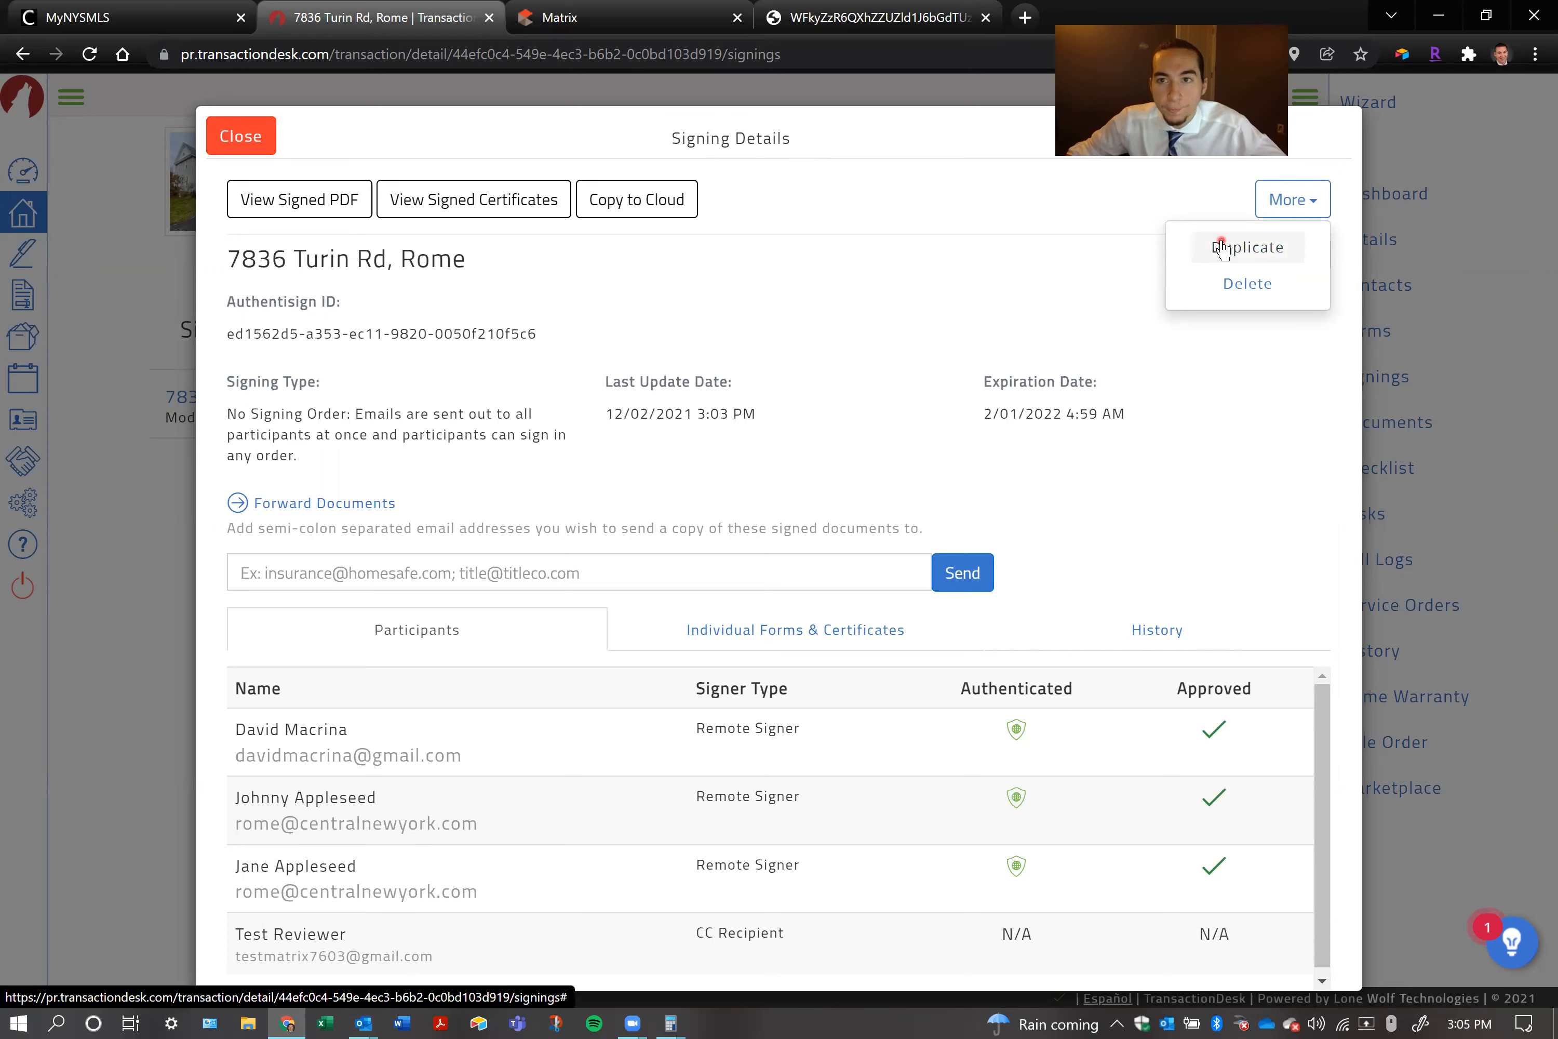
{"action": "left_click", "coordinate": [726, 285]}
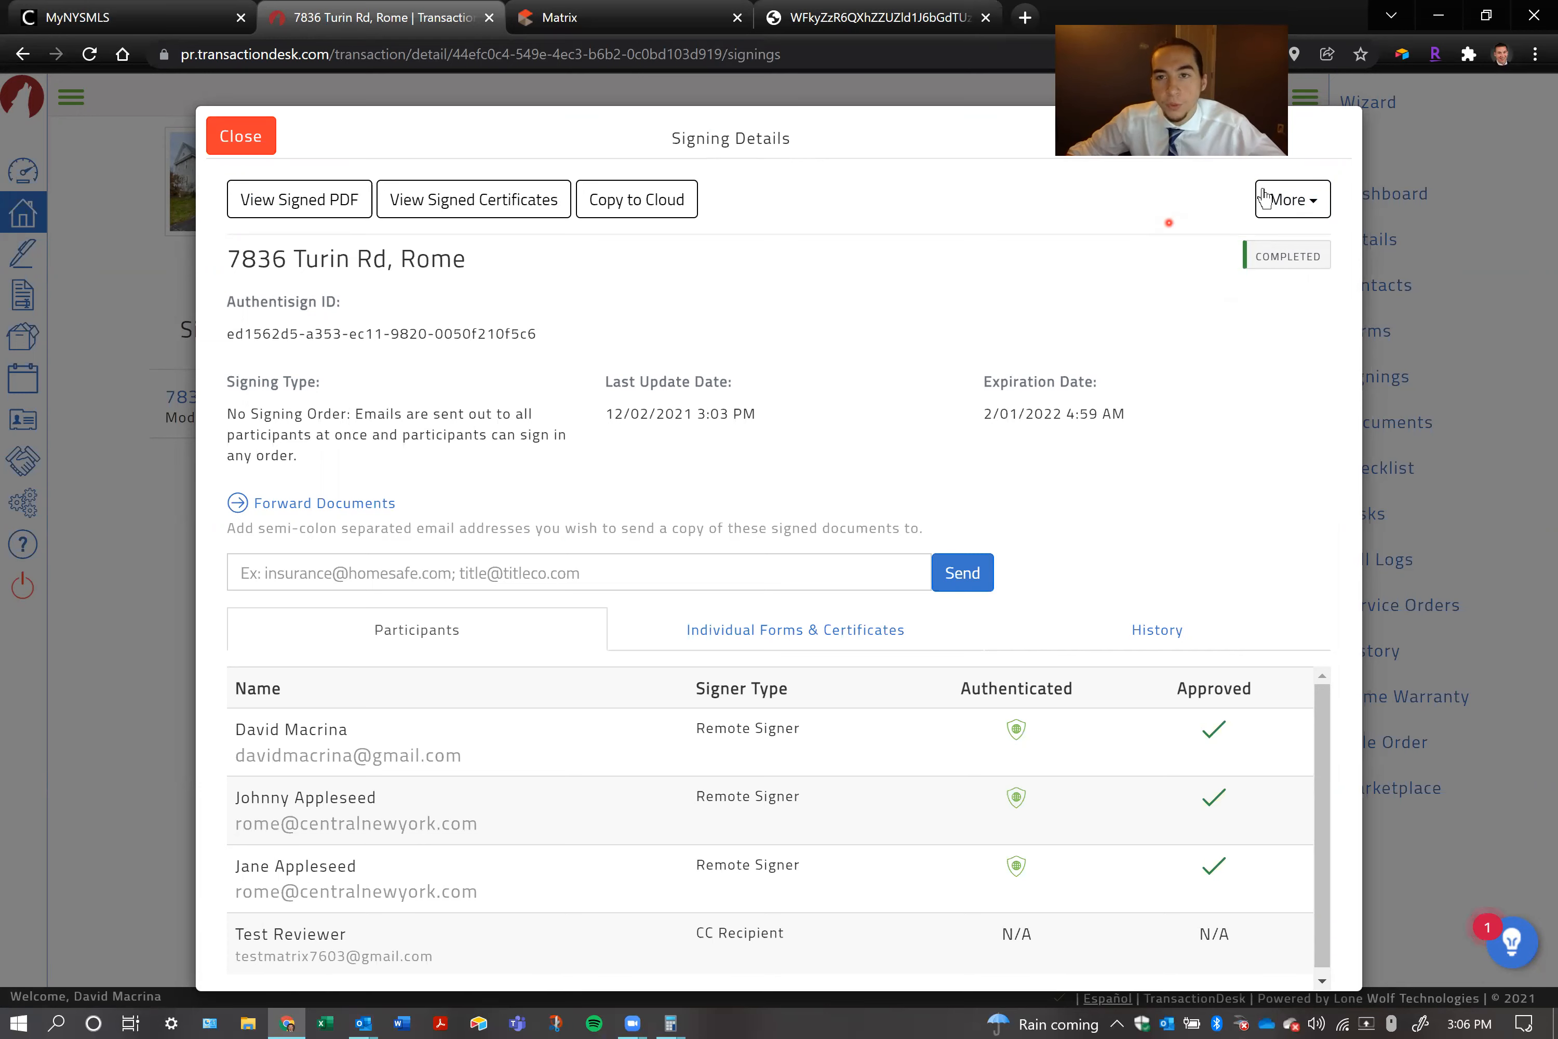
{"action": "left_click", "coordinate": [361, 1023]}
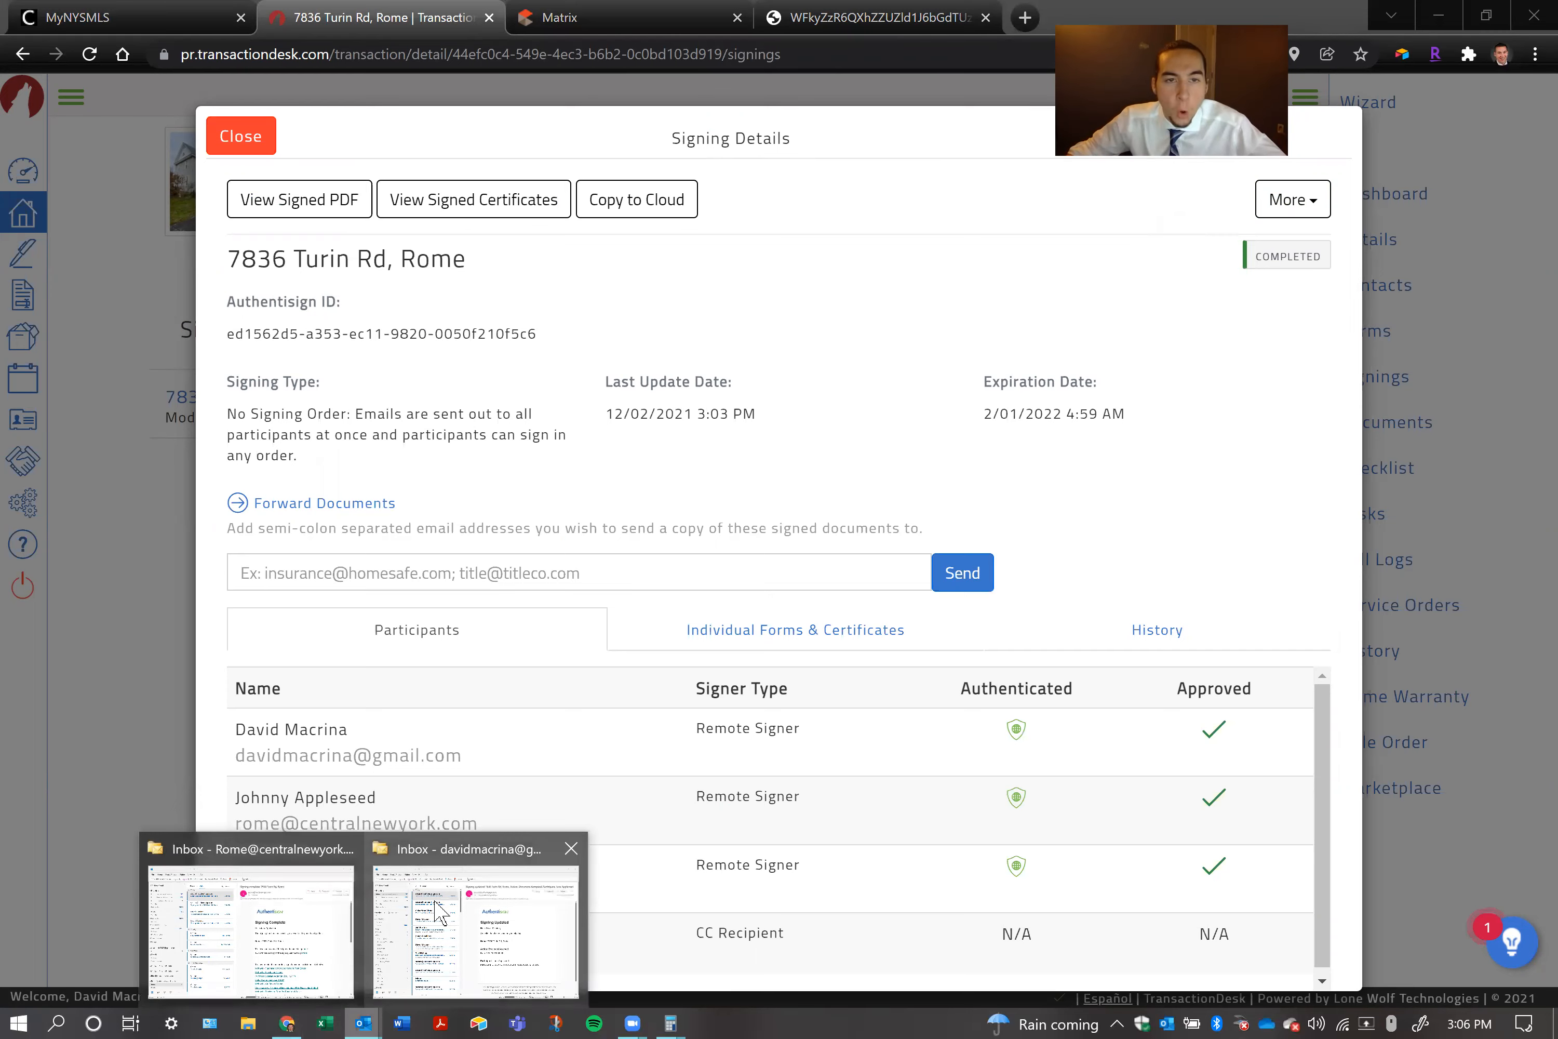
{"action": "left_click", "coordinate": [475, 928]}
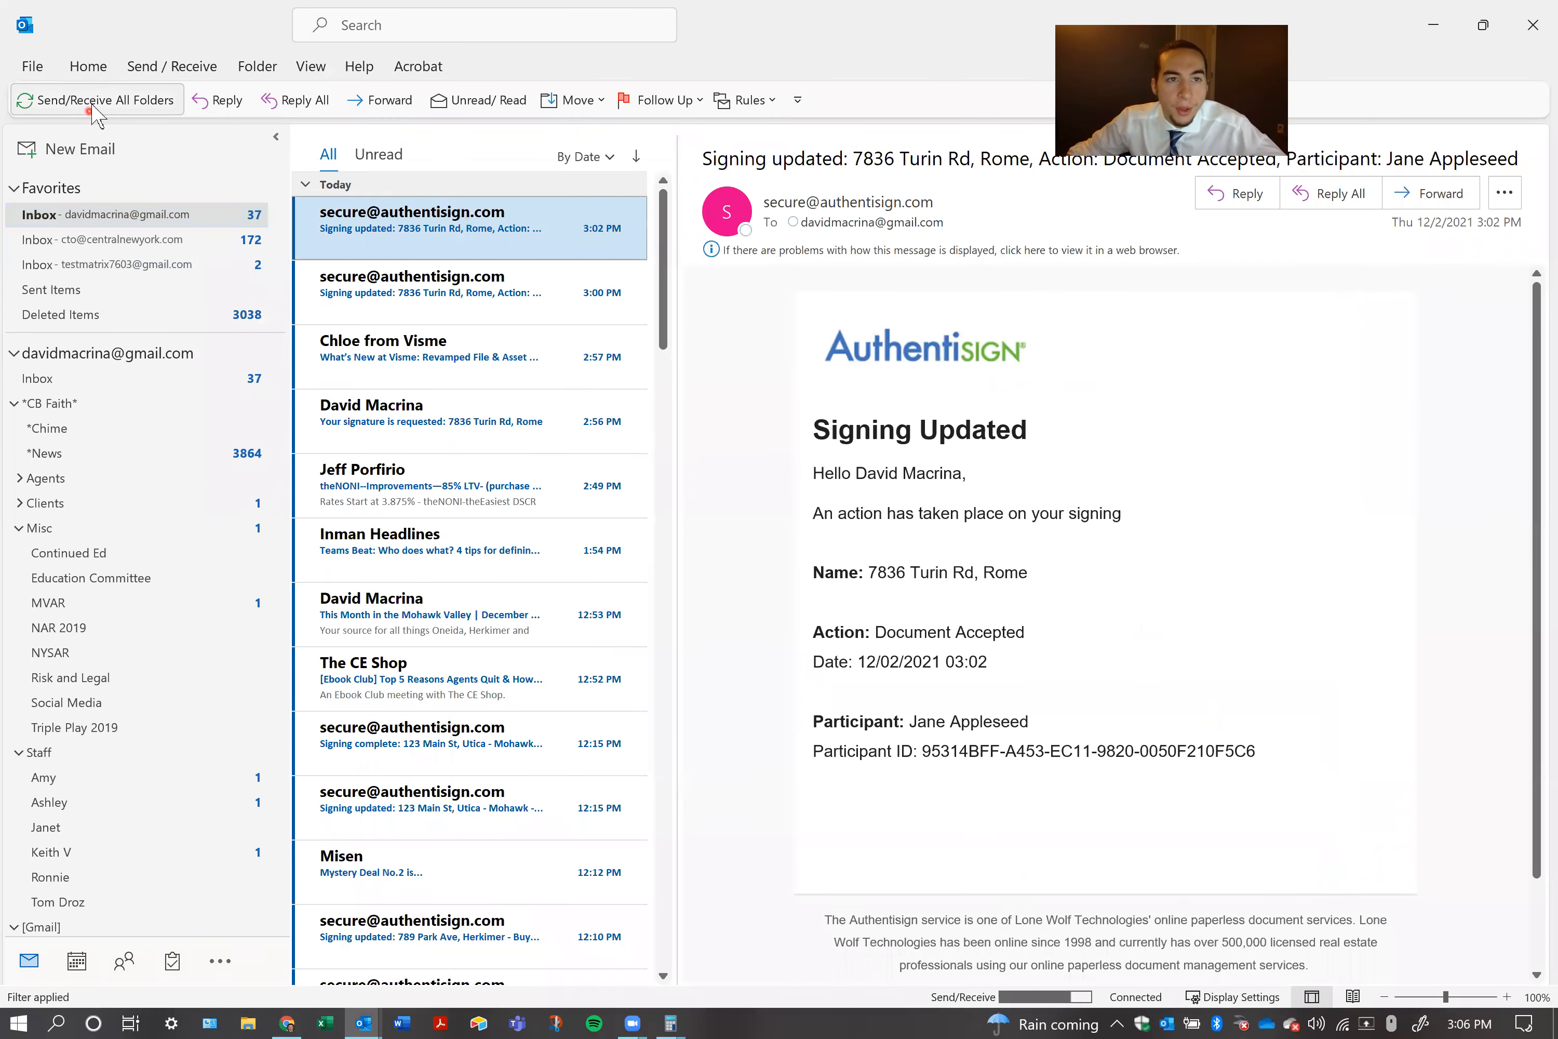
{"action": "left_click", "coordinate": [134, 263]}
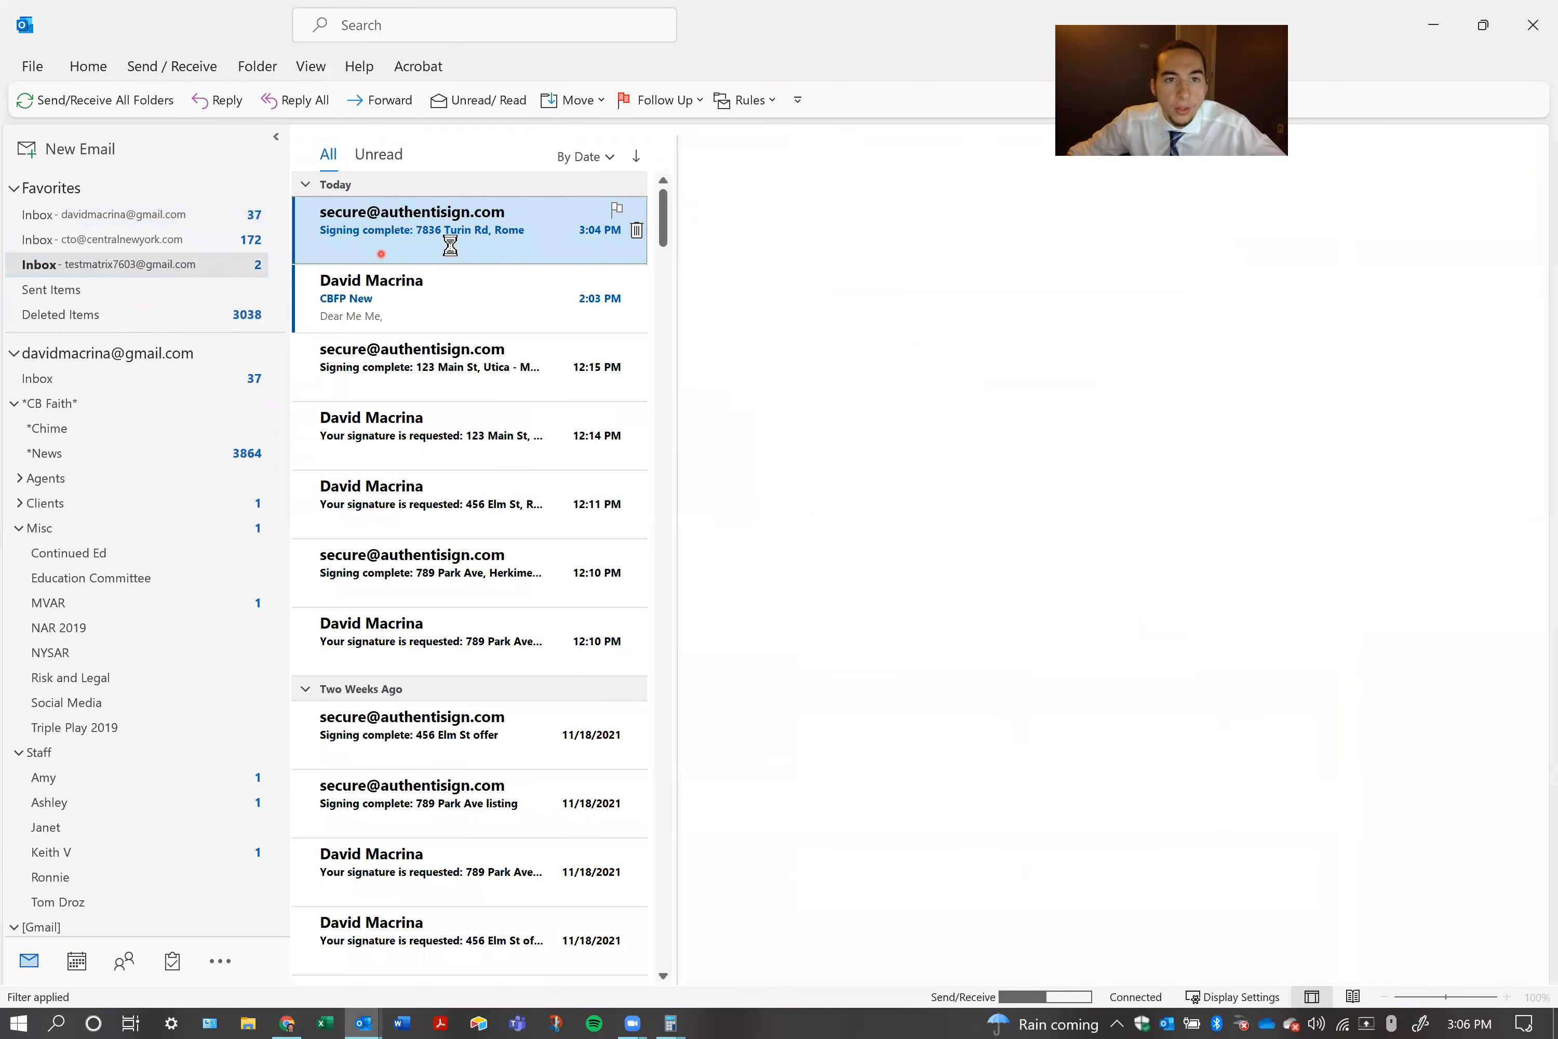
{"action": "left_click", "coordinate": [451, 249]}
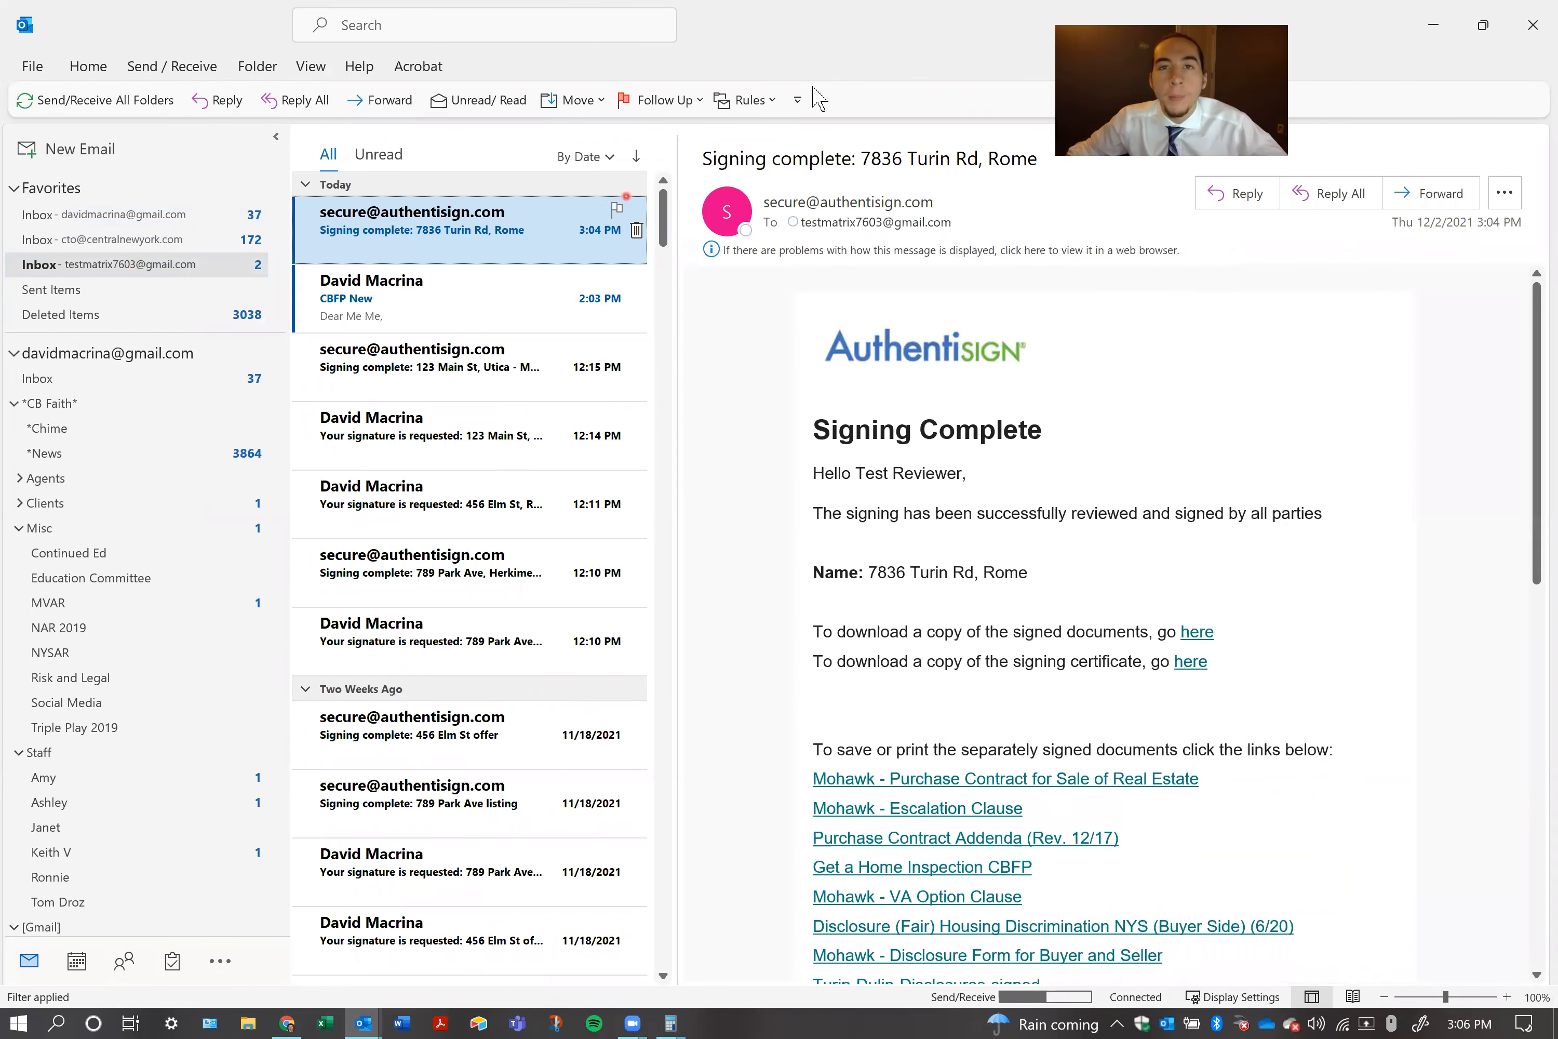
{"action": "left_click_drag", "start_coordinate": [876, 473], "coordinate": [923, 471]}
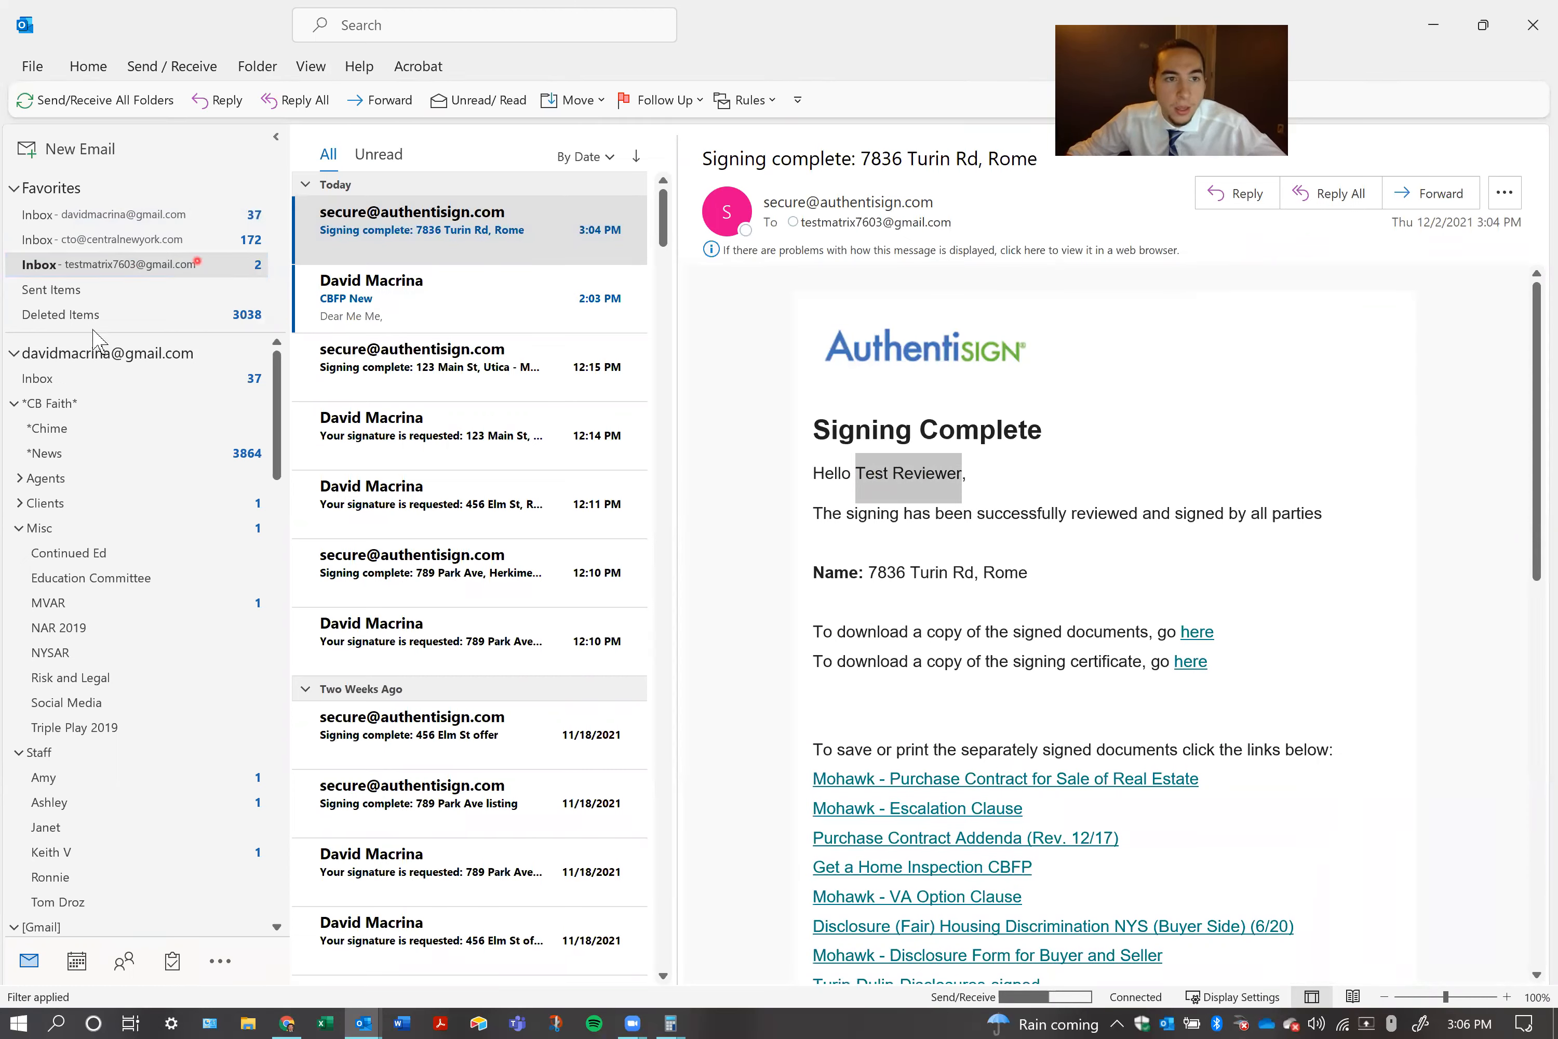
{"action": "scroll", "coordinate": [114, 697], "scroll_direction": "down", "scroll_amount": 15}
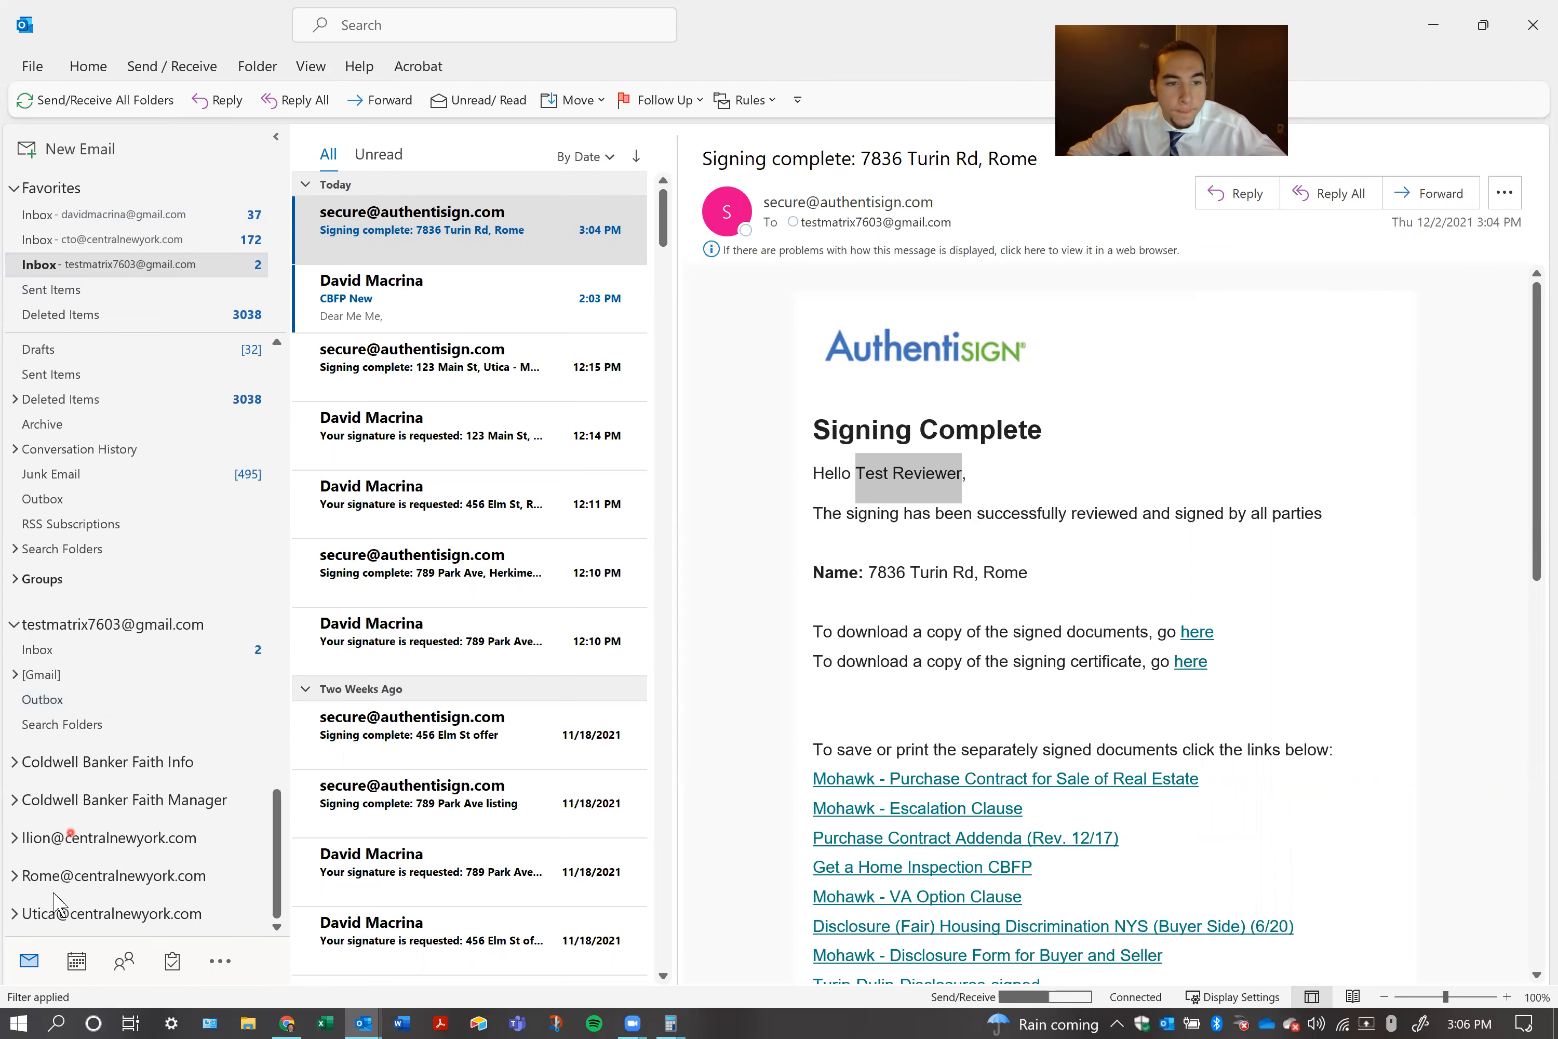
{"action": "left_click", "coordinate": [15, 876]}
{"action": "left_click", "coordinate": [53, 900]}
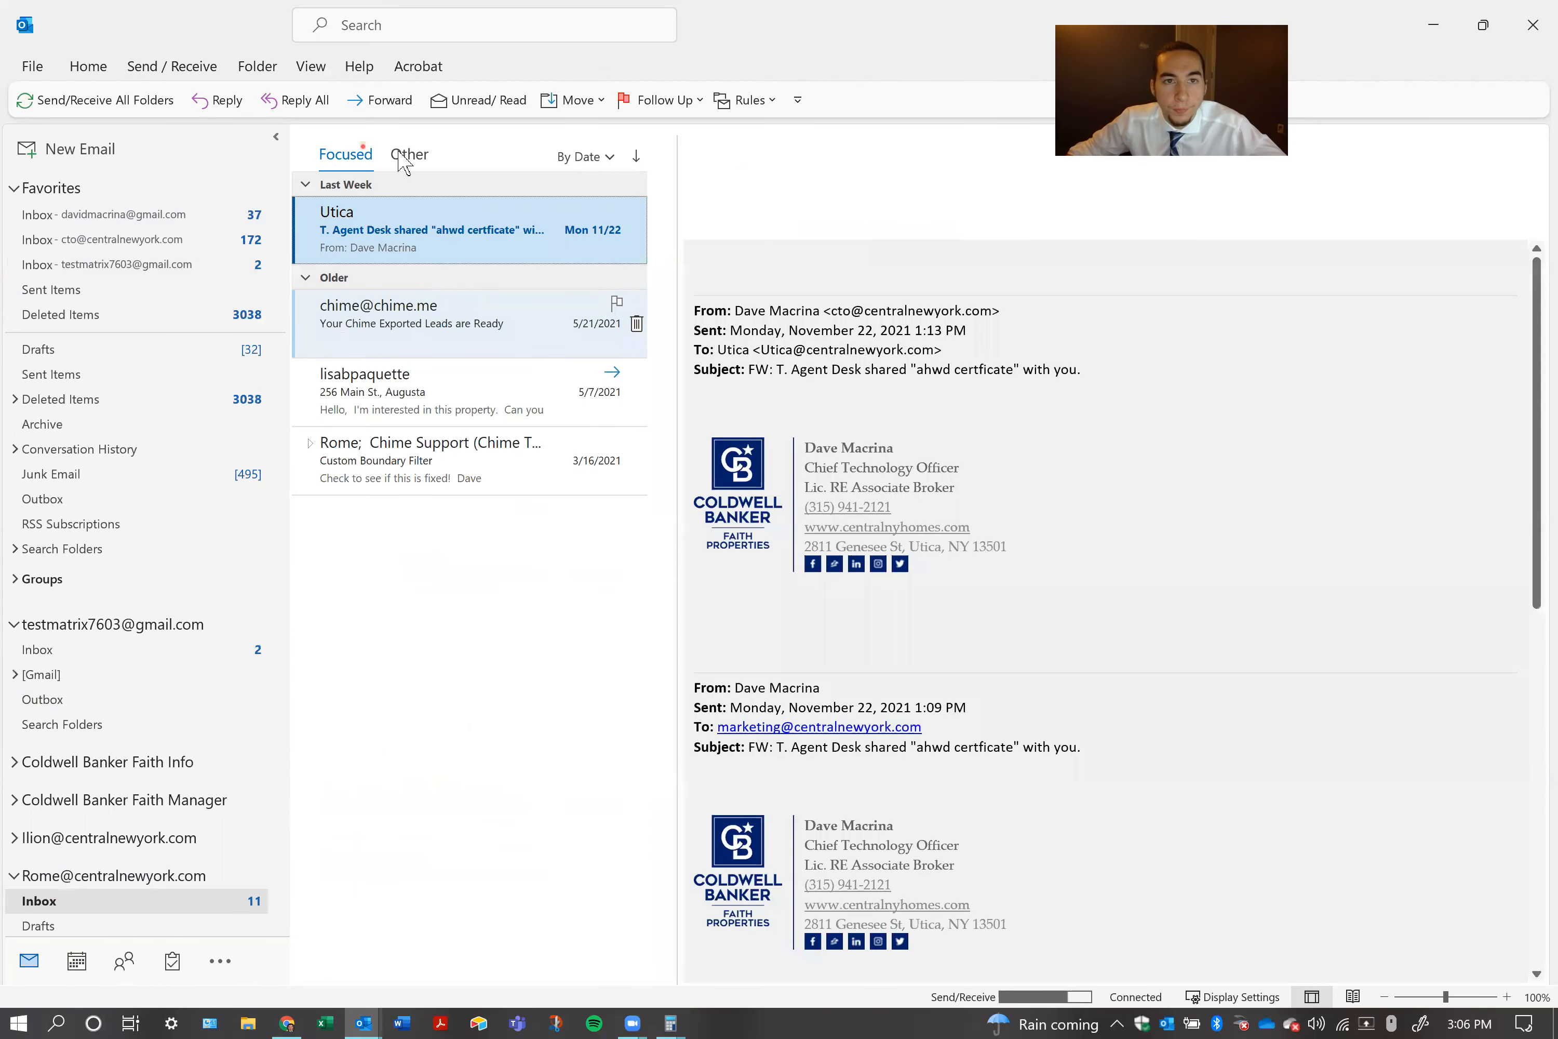
{"action": "left_click", "coordinate": [408, 155]}
{"action": "left_click", "coordinate": [430, 307]}
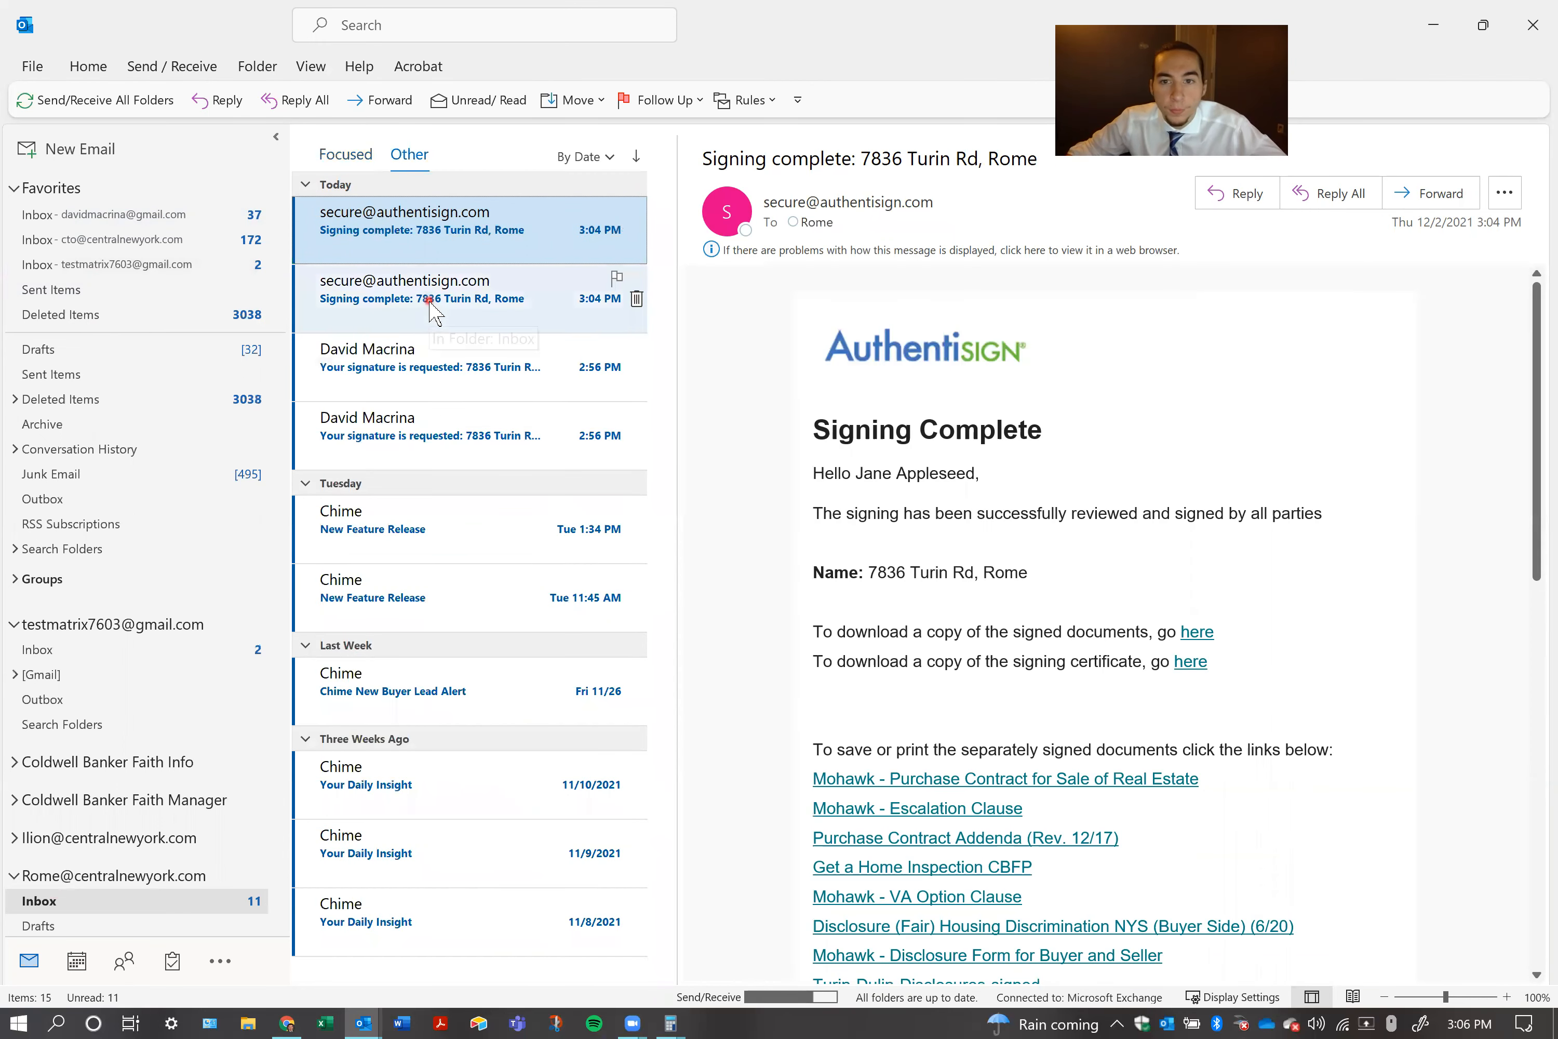